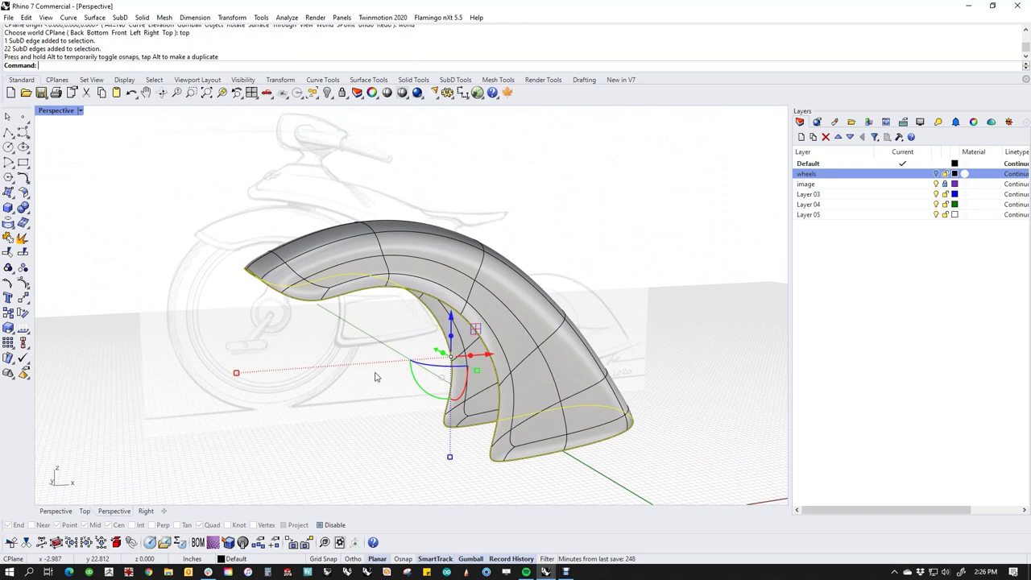
# Show the fender in Front view and undo the recent scale, move and nudge edits back to before the extra edge rows were extruded.
pyautogui.write('f')
pyautogui.press('Return')
pyautogui.scroll(2, 341, 342)
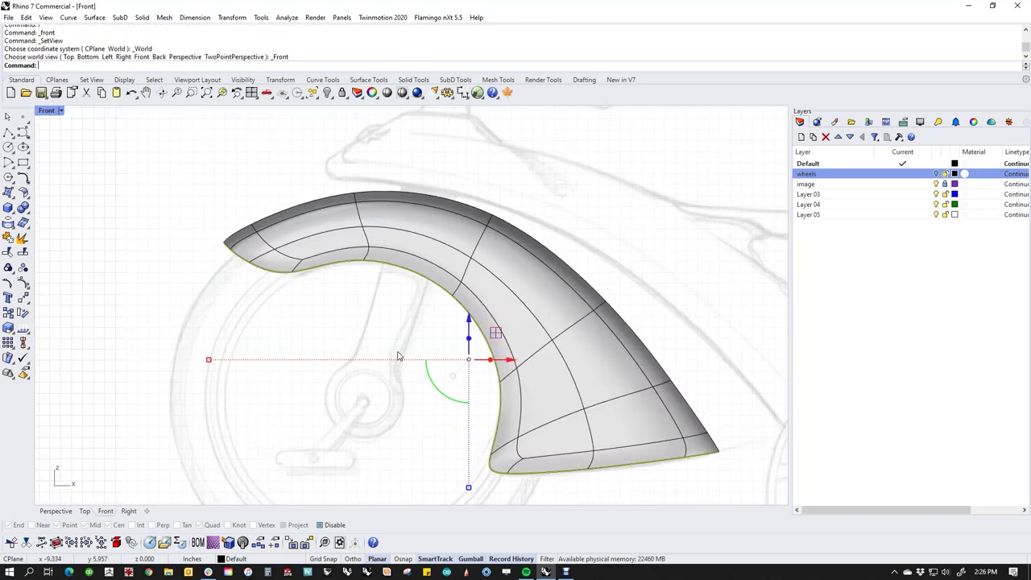
pyautogui.hotkey('ctrl', 'z')
pyautogui.hotkey('ctrl', 'z')
pyautogui.hotkey('ctrl', 'z')
pyautogui.hotkey('ctrl', 'z')
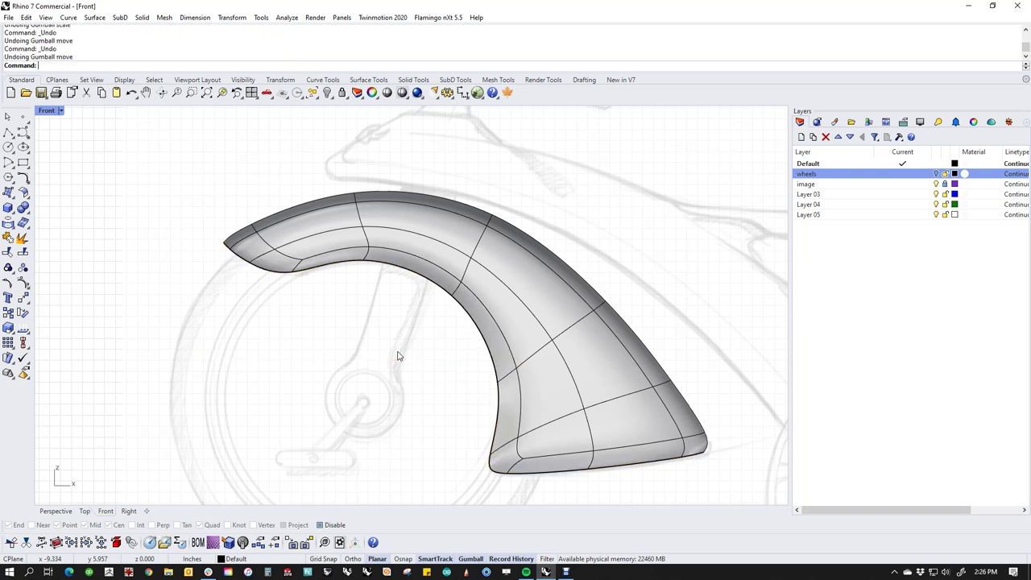
pyautogui.hotkey('ctrl', 'z')
pyautogui.hotkey('ctrl', 'z')
pyautogui.hotkey('ctrl', 'z')
pyautogui.hotkey('ctrl', 'z')
pyautogui.hotkey('ctrl', 'z')
pyautogui.hotkey('ctrl', 'z')
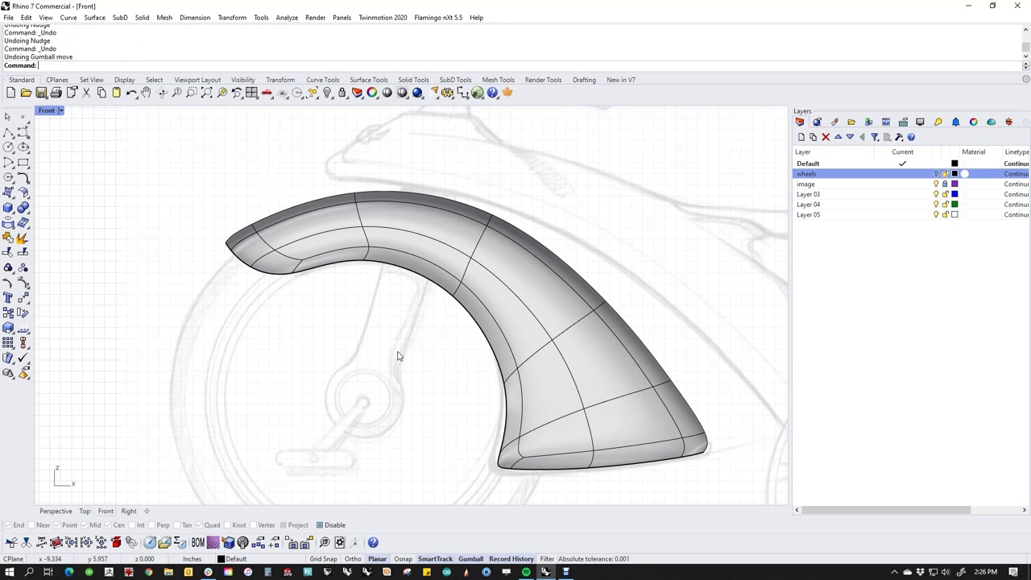
pyautogui.hotkey('ctrl', 'z')
pyautogui.hotkey('ctrl', 'z')
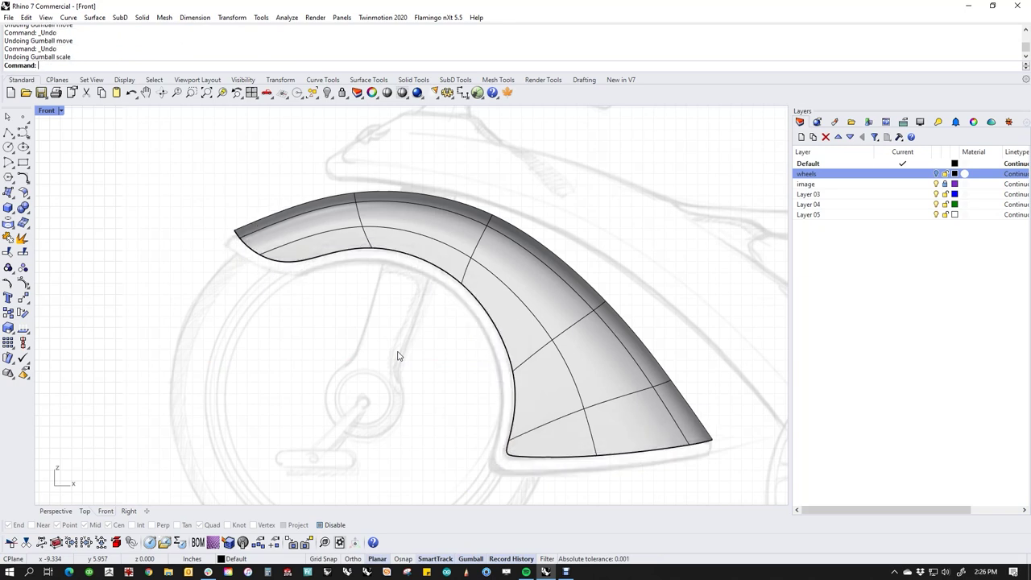
# Show the fender in perspective with flat SubD display and select its entire open boundary edge loop.
pyautogui.press('F4')
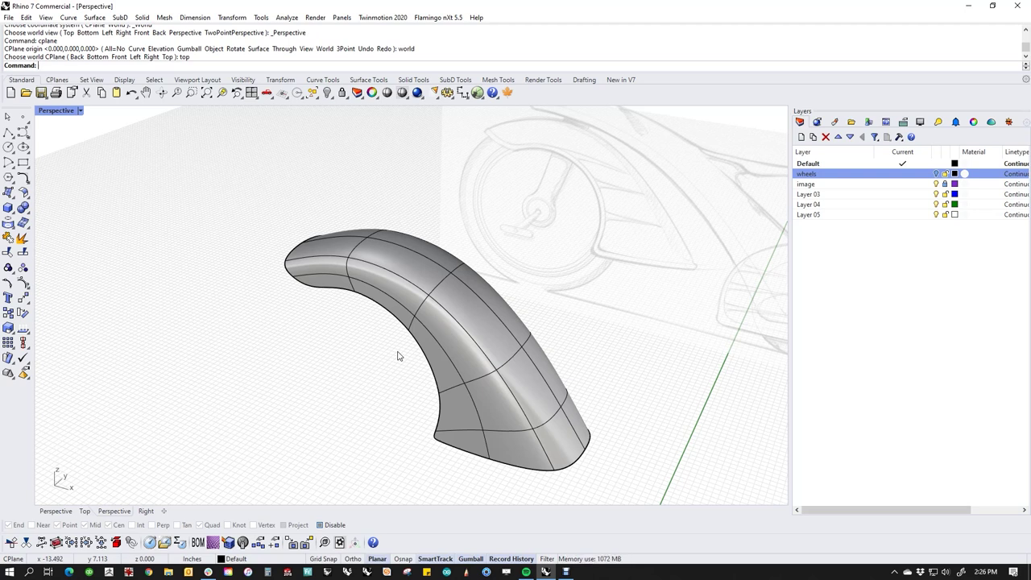
pyautogui.press('Tab')
pyautogui.scroll(5, 435, 414)
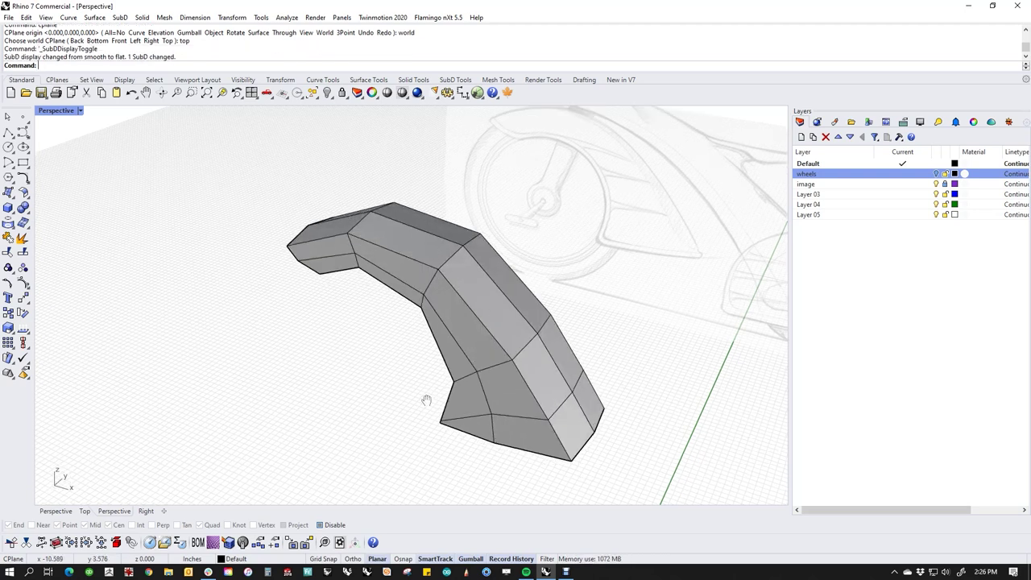
pyautogui.keyDown('ctrl'); pyautogui.keyDown('shift'); pyautogui.click(459, 418); pyautogui.keyUp('shift'); pyautogui.keyUp('ctrl')
pyautogui.press('Escape')
pyautogui.keyDown('ctrl'); pyautogui.keyDown('shift'); pyautogui.doubleClick(448, 422); pyautogui.keyUp('shift'); pyautogui.keyUp('ctrl')
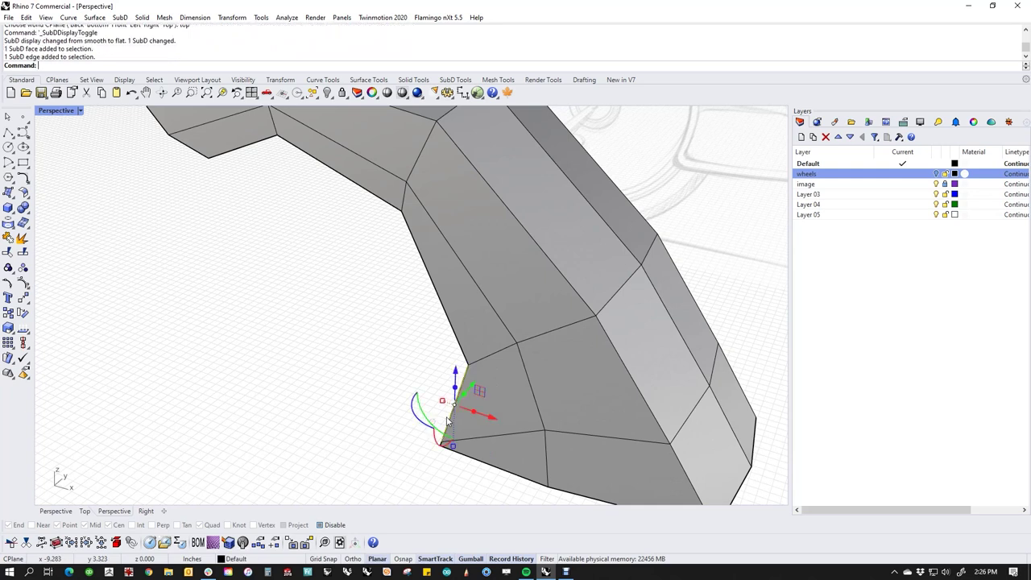
pyautogui.scroll(-4, 404, 421)
pyautogui.moveTo(404, 421); pyautogui.dragTo(372, 407, button='right')
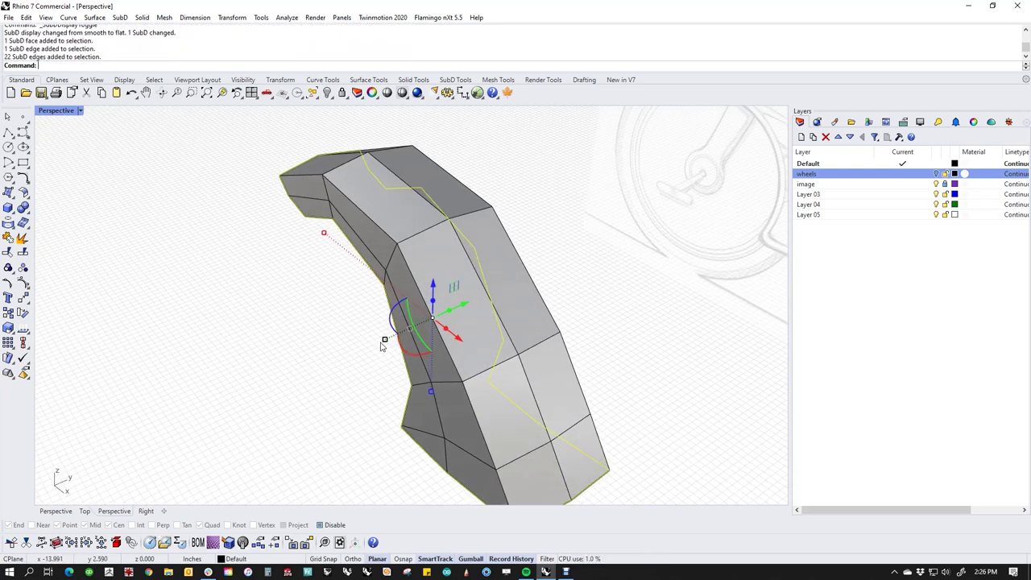
# Extrude the boundary edge loop sideways into a narrow lip and move the new edge downward.
pyautogui.moveTo(384, 341); pyautogui.dragTo(382, 345)
pyautogui.moveTo(382, 344); pyautogui.dragTo(465, 374, button='right')
pyautogui.scroll(5, 466, 375)
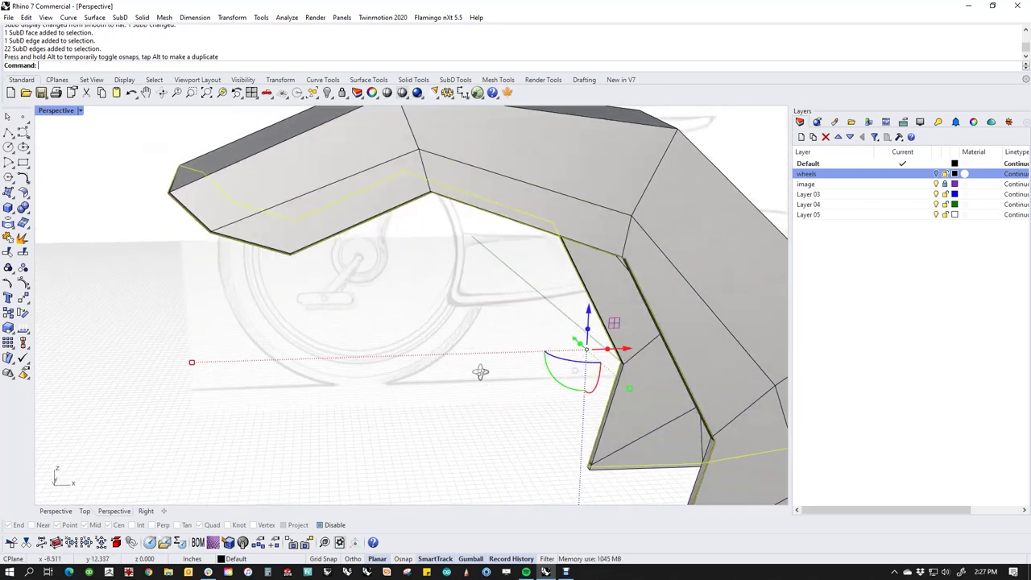
pyautogui.scroll(-4, 480, 371)
pyautogui.moveTo(596, 330); pyautogui.dragTo(593, 336)
pyautogui.moveTo(437, 311); pyautogui.dragTo(466, 409, button='right')
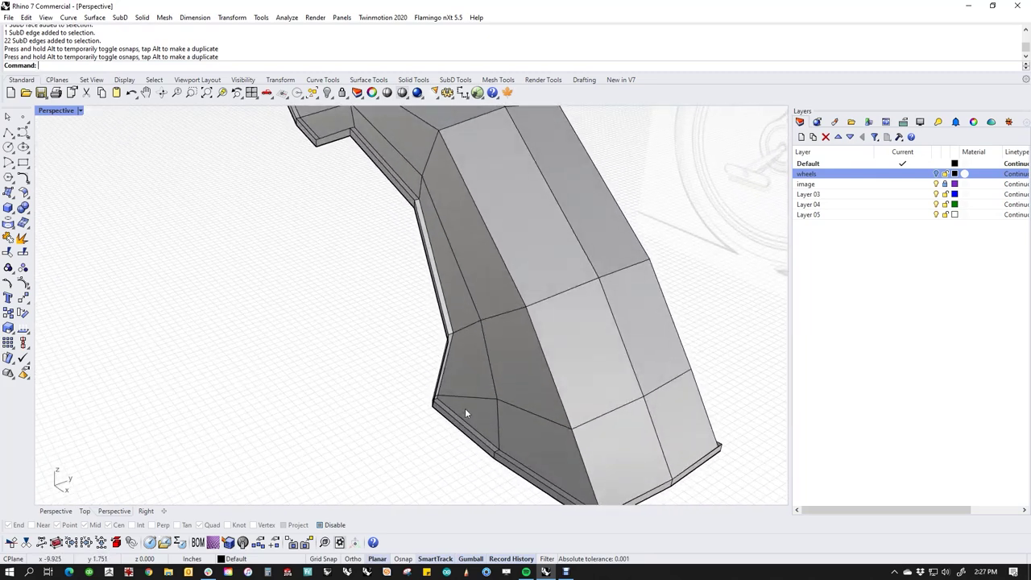
# Inspect the fender's new lip in smooth SubD display and return to the flat control cage.
pyautogui.press('Tab')
pyautogui.moveTo(460, 363)
pyautogui.mouseDown(button='right')
pyautogui.moveTo(408, 216)
pyautogui.moveTo(292, 258)
pyautogui.moveTo(392, 249)
pyautogui.moveTo(434, 342)
pyautogui.moveTo(419, 306)
pyautogui.moveTo(224, 215)
pyautogui.moveTo(391, 366)
pyautogui.mouseUp(button='right')
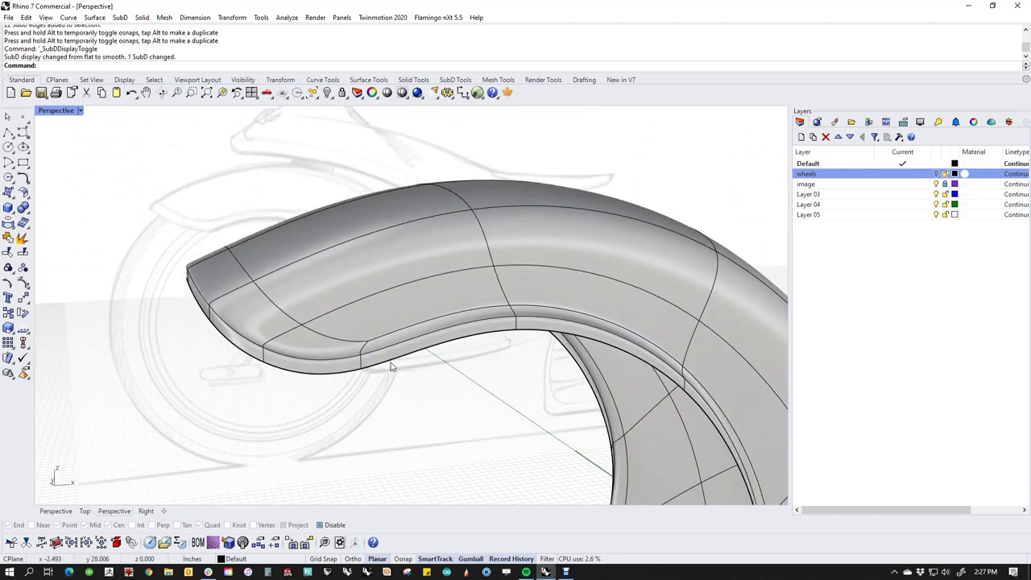
pyautogui.press('Tab')
pyautogui.moveTo(387, 383); pyautogui.dragTo(408, 384, button='right')
# In a wireframe Front view, move the outer lip vertices at the bend above the wheel to even out the lip's width.
pyautogui.write('f')
pyautogui.press('Return')
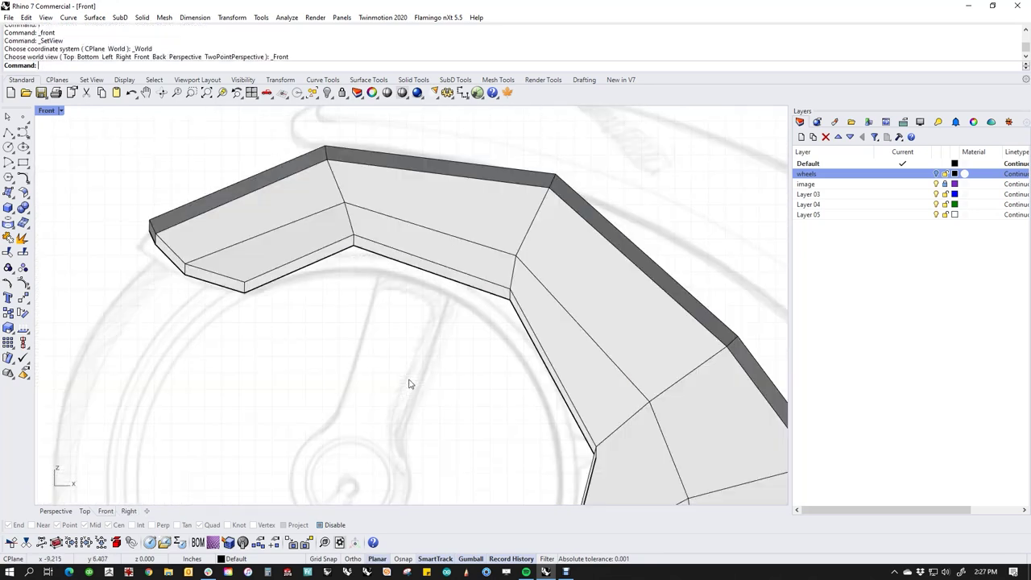
pyautogui.moveTo(426, 321); pyautogui.dragTo(427, 349, button='right')
pyautogui.scroll(6, 500, 326)
pyautogui.scroll(2, 499, 326)
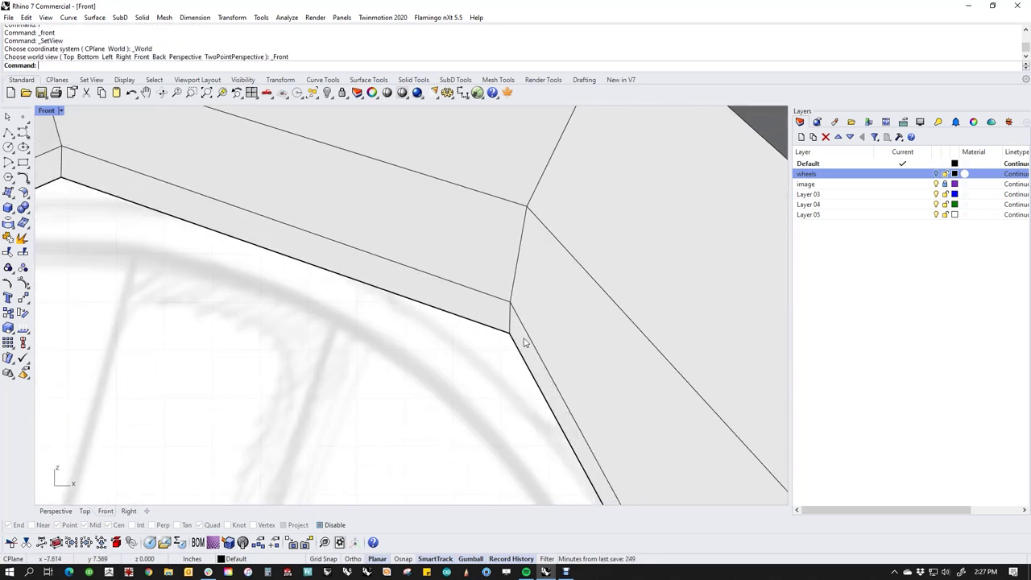
pyautogui.moveTo(513, 329); pyautogui.dragTo(524, 297)
pyautogui.click(488, 339)
pyautogui.scroll(-4, 490, 337)
pyautogui.moveTo(489, 337); pyautogui.dragTo(422, 390, button='right')
pyautogui.middleClick(434, 352)
pyautogui.rightClick(393, 317)
pyautogui.moveTo(437, 268); pyautogui.dragTo(459, 311)
pyautogui.press('Escape')
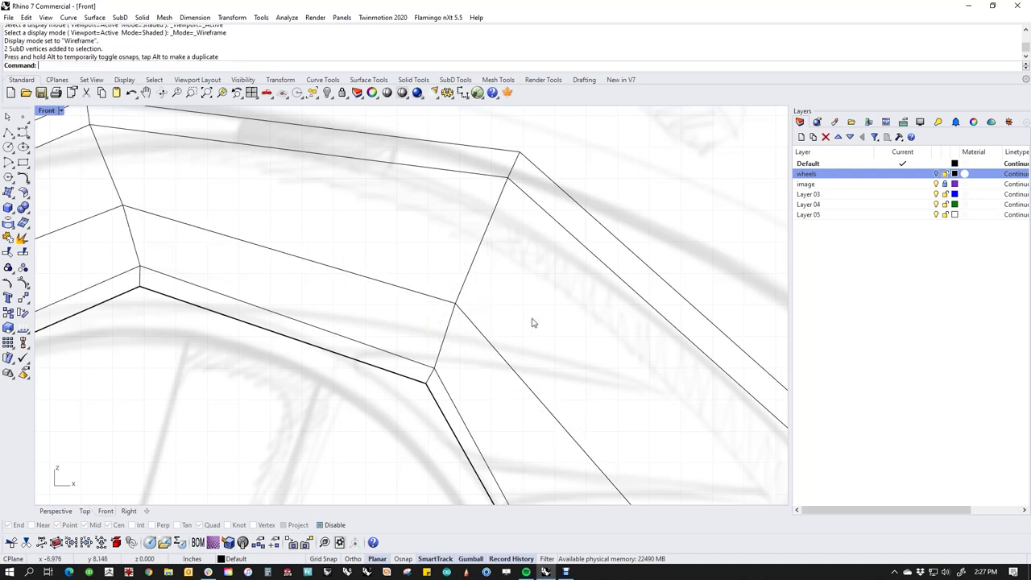
# Try moving the two middle-row vertices above the wheel toward the fender's front tip, and undo the move.
pyautogui.scroll(-4, 410, 379)
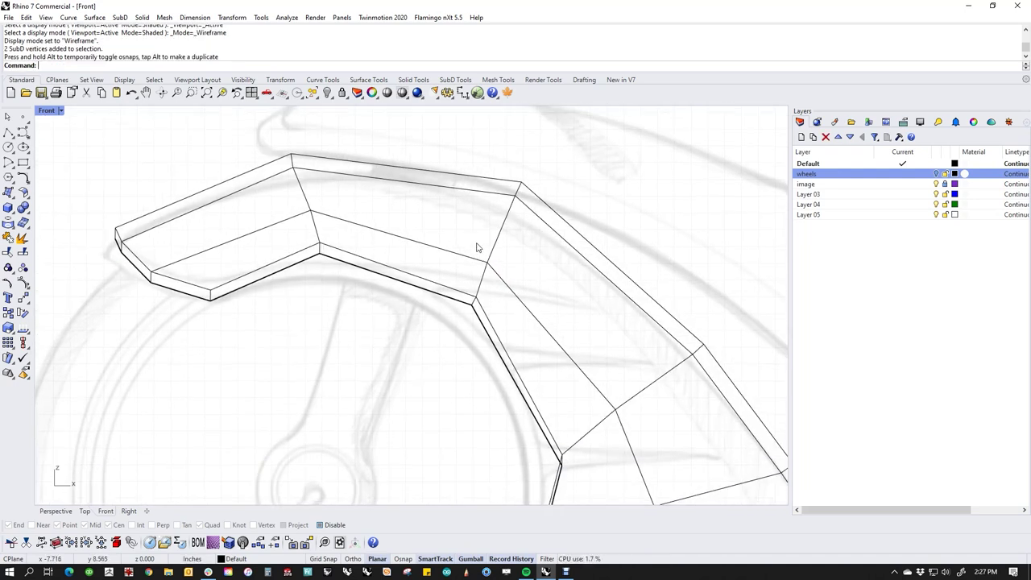
pyautogui.keyDown('ctrl'); pyautogui.keyDown('shift'); pyautogui.click(485, 260); pyautogui.keyUp('shift'); pyautogui.keyUp('ctrl')
pyautogui.moveTo(485, 260); pyautogui.dragTo(398, 219)
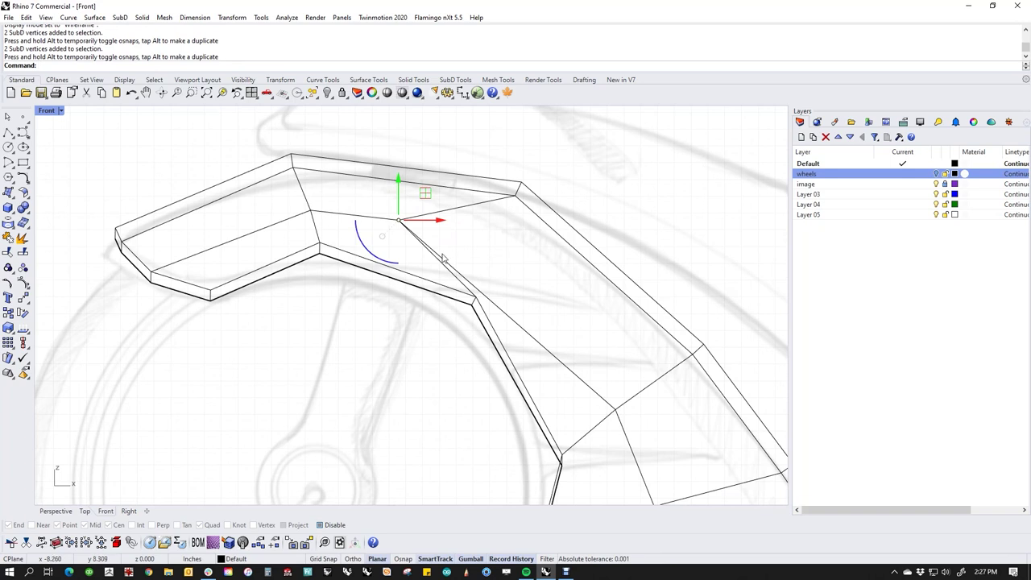
pyautogui.hotkey('ctrl', 'z')
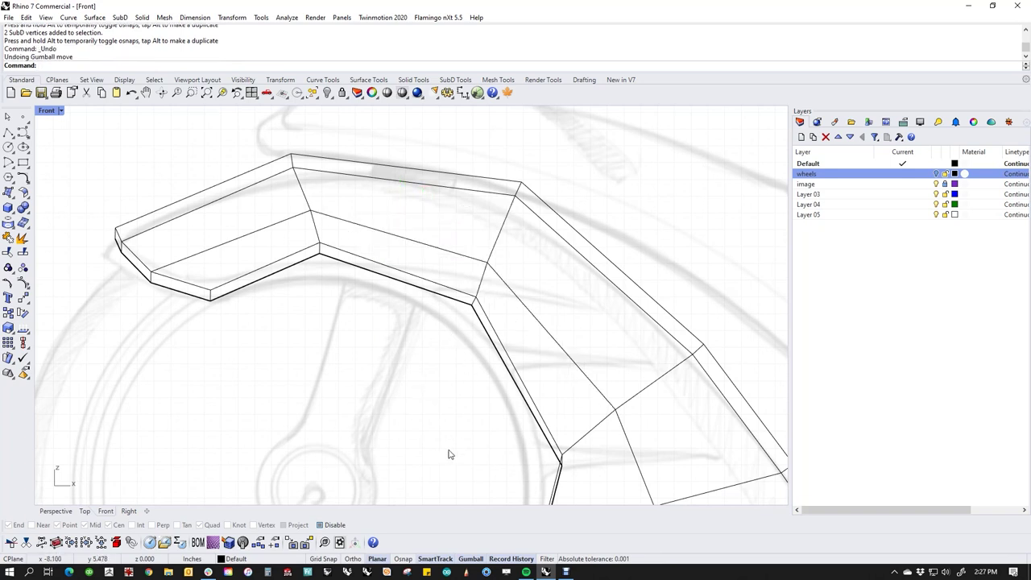
# Move the outer lip vertices at the lower wheel-side bend up and toward the wheel.
pyautogui.scroll(6, 448, 454)
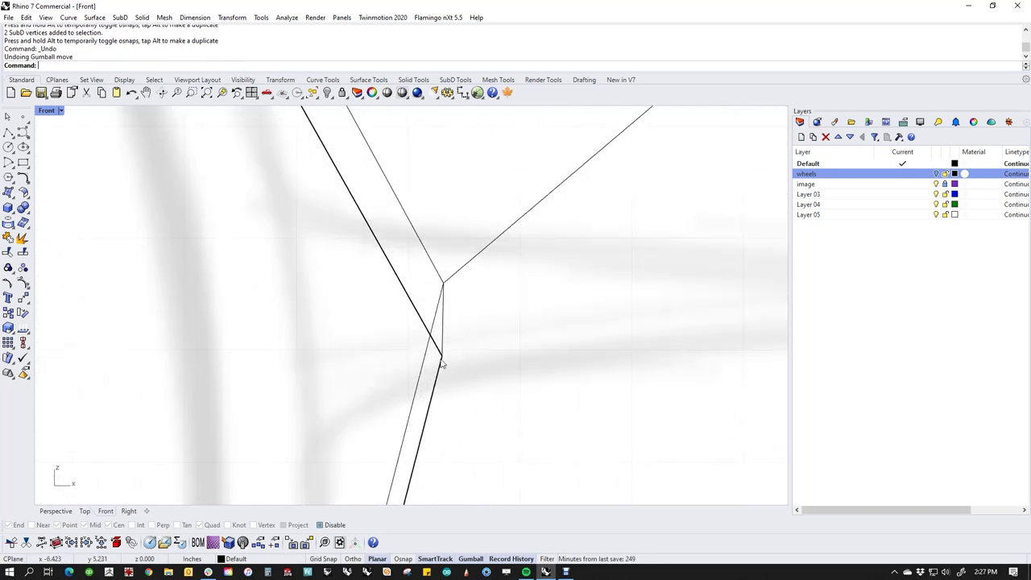
pyautogui.scroll(2, 442, 364)
pyautogui.keyDown('ctrl'); pyautogui.keyDown('shift'); pyautogui.click(451, 354); pyautogui.keyUp('shift'); pyautogui.keyUp('ctrl')
pyautogui.moveTo(451, 355); pyautogui.dragTo(376, 268)
pyautogui.click(484, 319)
# Move the upper pair of lip vertices at the fender's lower wheel-side corner horizontally toward the wheel.
pyautogui.scroll(-12, 485, 320)
pyautogui.moveTo(513, 434); pyautogui.dragTo(528, 232, button='right')
pyautogui.scroll(-4, 503, 439)
pyautogui.scroll(4, 449, 474)
pyautogui.scroll(12, 444, 469)
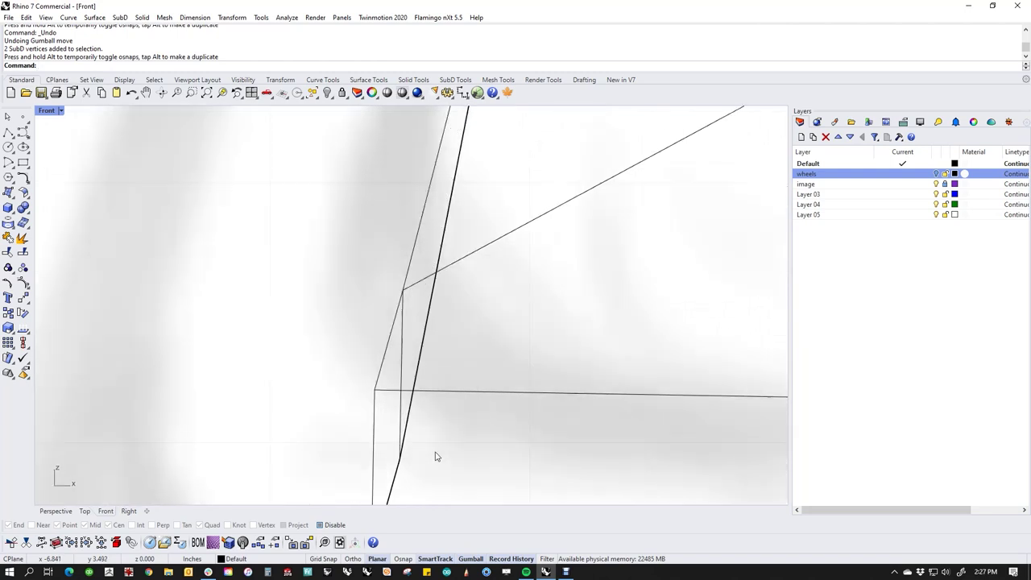
pyautogui.keyDown('ctrl'); pyautogui.keyDown('shift'); pyautogui.moveTo(384, 436); pyautogui.dragTo(402, 466); pyautogui.keyUp('shift'); pyautogui.keyUp('ctrl')
pyautogui.scroll(-8, 418, 424)
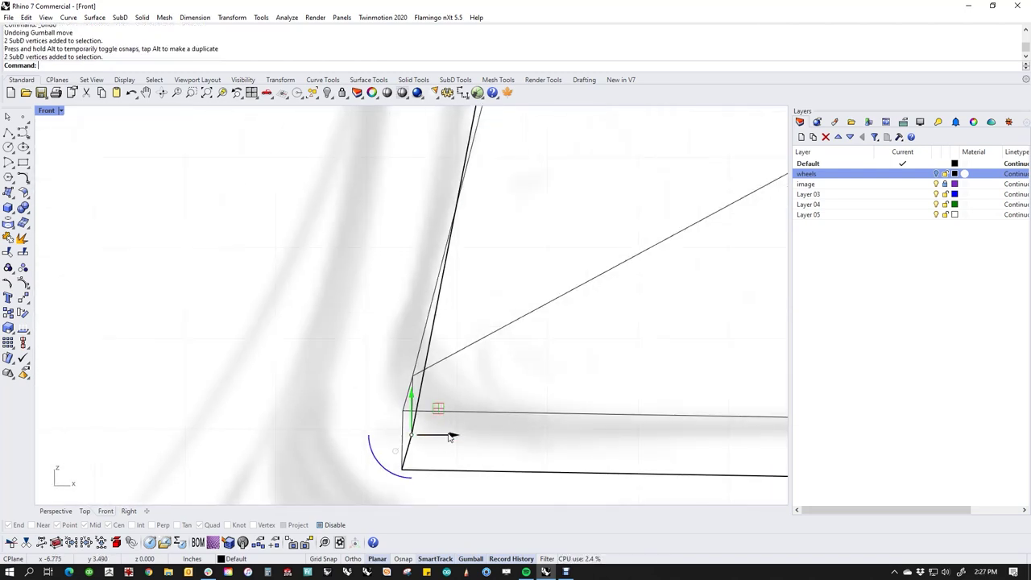
pyautogui.moveTo(449, 437); pyautogui.dragTo(385, 436)
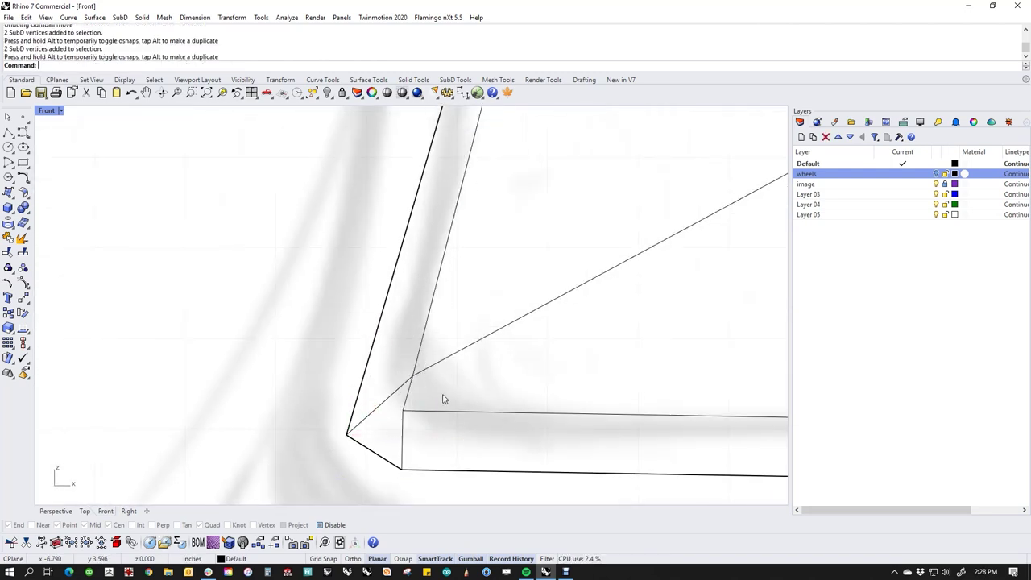
pyautogui.scroll(-12, 442, 398)
pyautogui.moveTo(475, 391); pyautogui.dragTo(481, 434, button='right')
pyautogui.scroll(7, 433, 444)
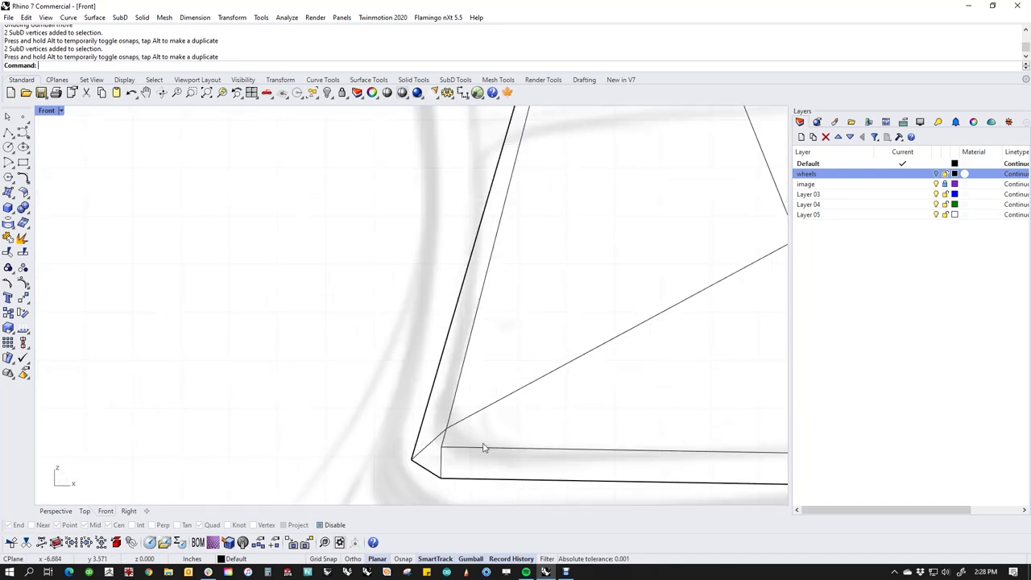
# In perspective, select the lowest lip corner vertices on both sides of the fender.
pyautogui.hotkey('ctrl', 'F4')
pyautogui.scroll(6, 429, 364)
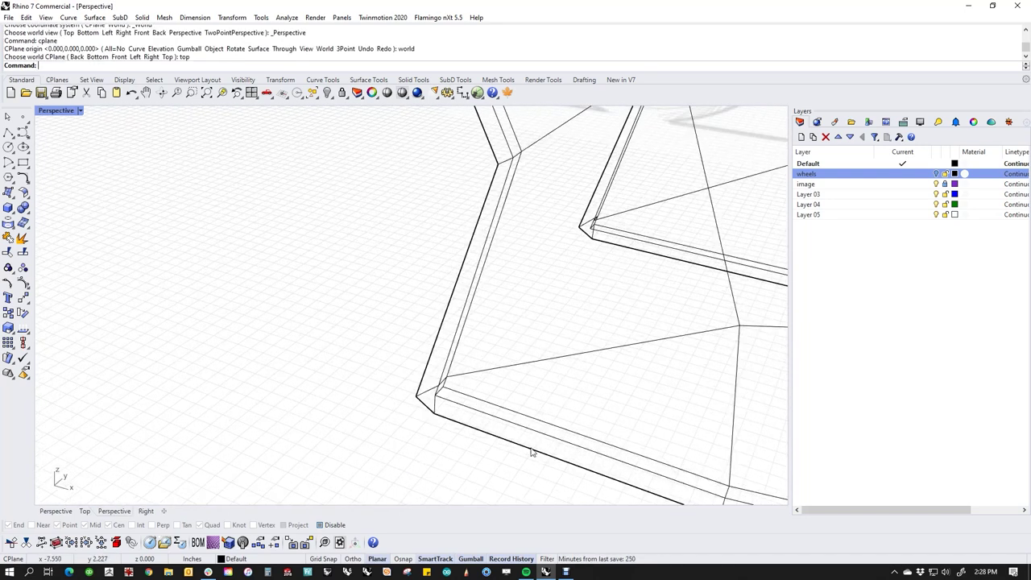
pyautogui.scroll(1, 416, 375)
pyautogui.moveTo(311, 421); pyautogui.dragTo(395, 456)
pyautogui.moveTo(674, 200); pyautogui.dragTo(575, 292, button='right')
pyautogui.click(577, 294)
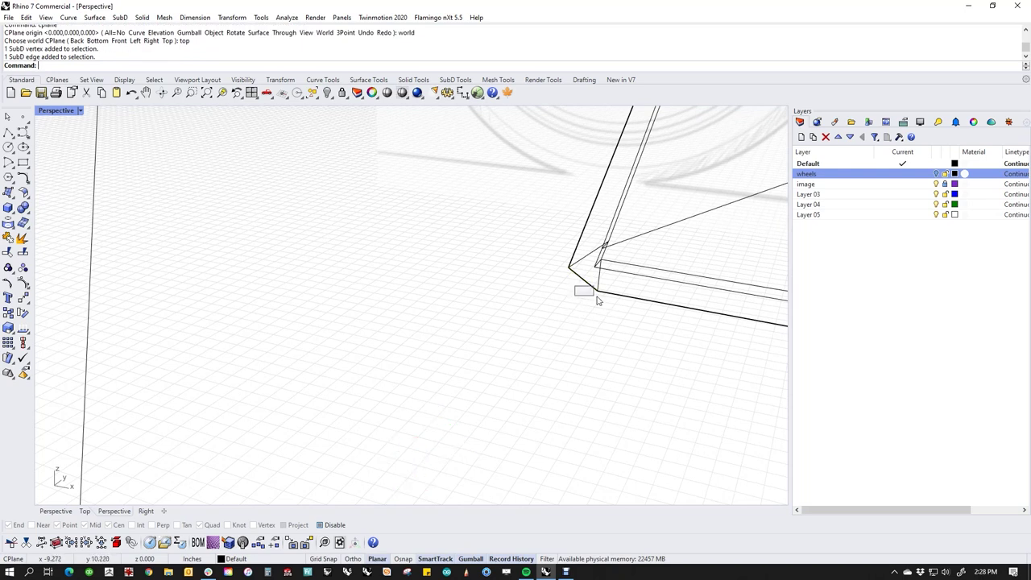
pyautogui.moveTo(583, 291); pyautogui.dragTo(613, 306)
pyautogui.scroll(-4, 554, 358)
pyautogui.scroll(4, 492, 382)
pyautogui.moveTo(467, 364); pyautogui.dragTo(518, 399)
# In Front view, reposition the outer lip vertices at the lower wheel-side corner to form an even chamfered corner.
pyautogui.hotkey('ctrl', 'F2')
pyautogui.moveTo(518, 315); pyautogui.dragTo(472, 411, button='right')
pyautogui.scroll(-5, 475, 409)
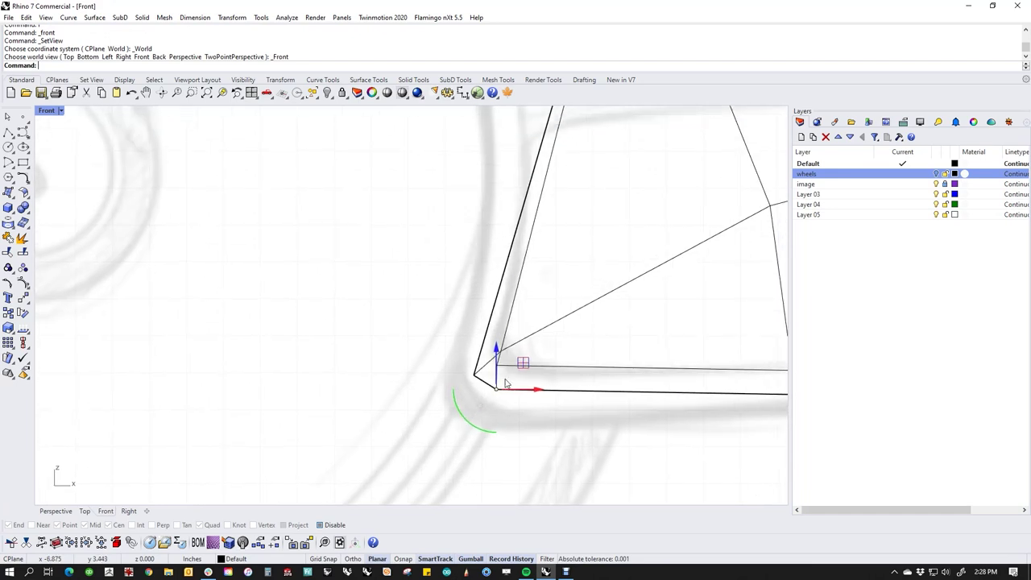
pyautogui.scroll(7, 499, 378)
pyautogui.moveTo(510, 389); pyautogui.dragTo(449, 323)
pyautogui.click(391, 426)
pyautogui.click(380, 392)
pyautogui.scroll(-5, 481, 339)
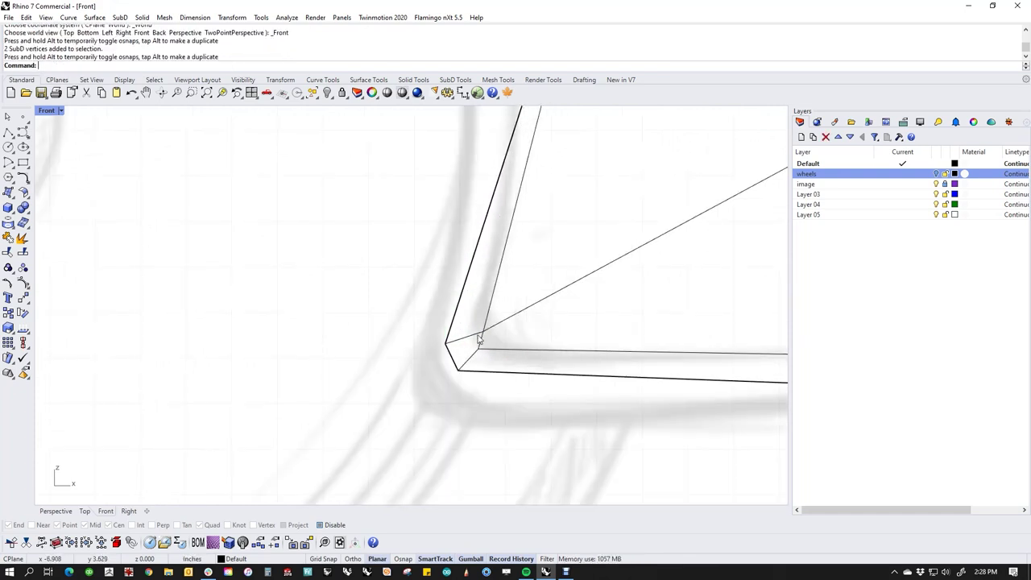
# Shift the short corner edges of the lip's inner row at the lower wheel-side corner on both sides.
pyautogui.scroll(5, 484, 336)
pyautogui.moveTo(501, 331); pyautogui.dragTo(407, 398, button='right')
pyautogui.moveTo(413, 405); pyautogui.dragTo(414, 405)
pyautogui.moveTo(425, 369); pyautogui.dragTo(386, 387)
pyautogui.moveTo(406, 353); pyautogui.dragTo(400, 356)
pyautogui.scroll(-2, 330, 418)
pyautogui.moveTo(338, 425); pyautogui.dragTo(343, 449, button='right')
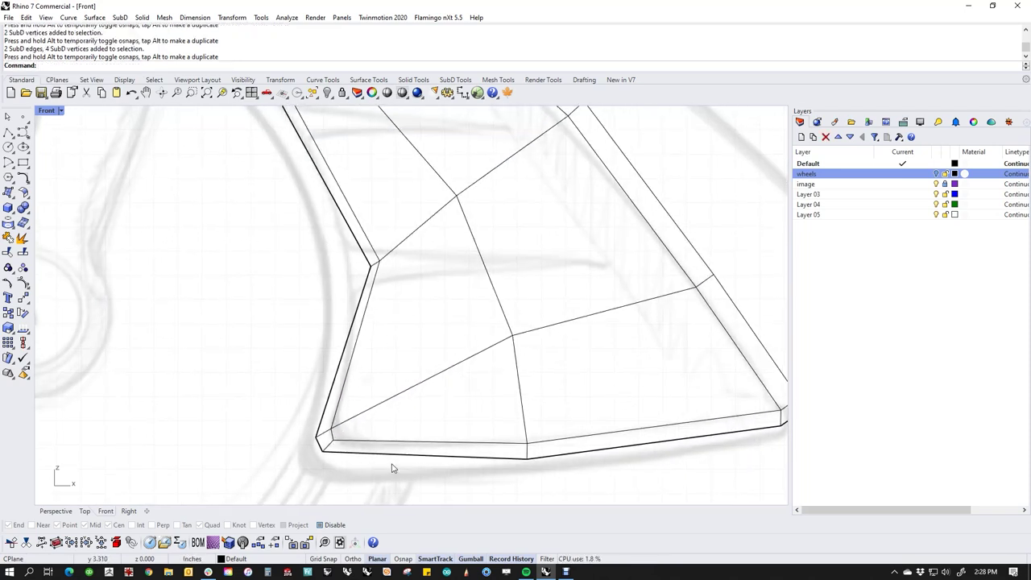
# Move the outer lip vertices at the lower wheel-side corner and the middle of the bottom edge outward to match the sketched lip.
pyautogui.scroll(-4, 654, 395)
pyautogui.moveTo(653, 393); pyautogui.dragTo(567, 379, button='right')
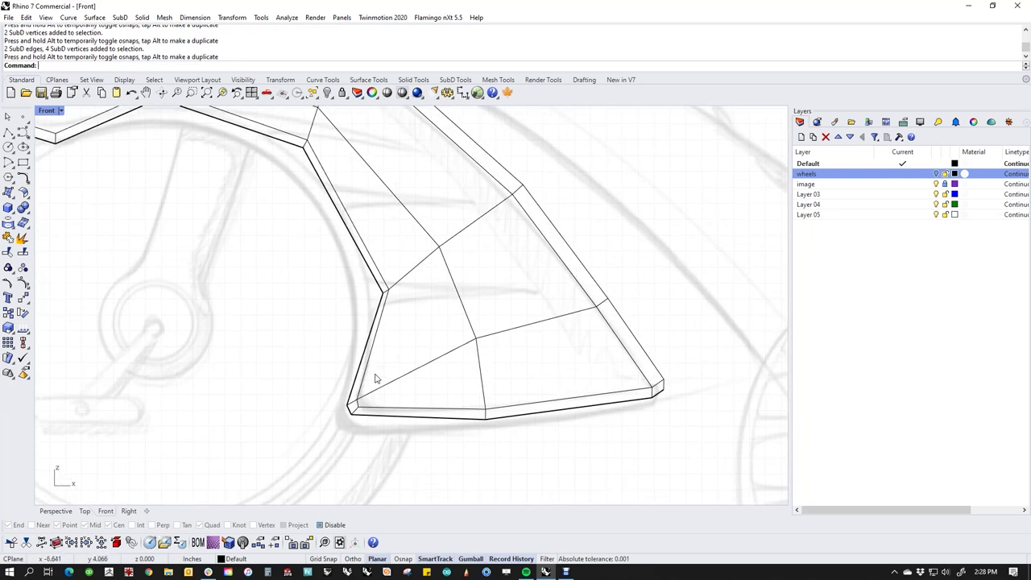
pyautogui.scroll(3, 345, 422)
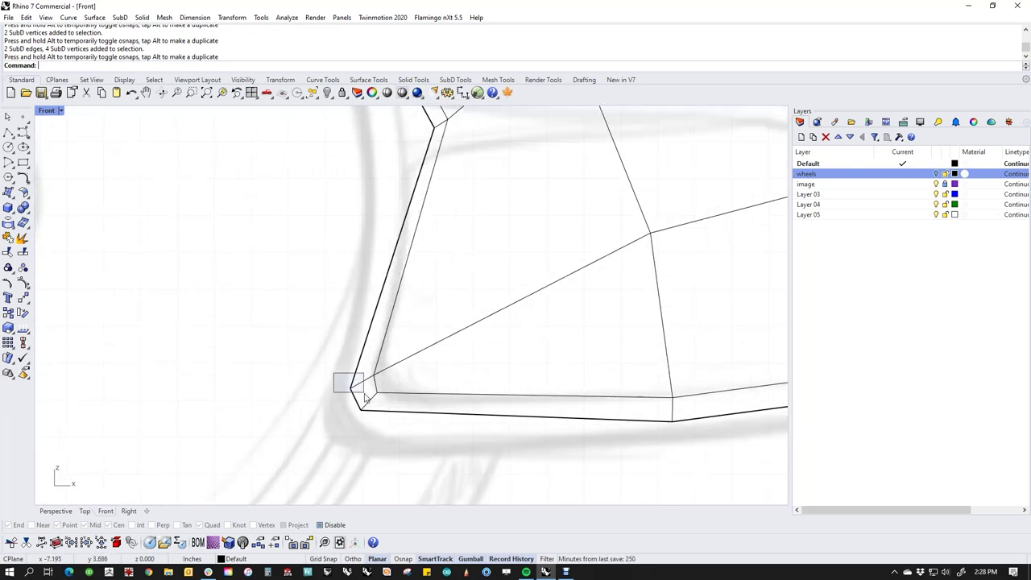
pyautogui.moveTo(364, 395); pyautogui.dragTo(365, 396)
pyautogui.moveTo(377, 362); pyautogui.dragTo(353, 373)
pyautogui.moveTo(333, 444); pyautogui.dragTo(378, 421)
pyautogui.moveTo(624, 452); pyautogui.dragTo(675, 411)
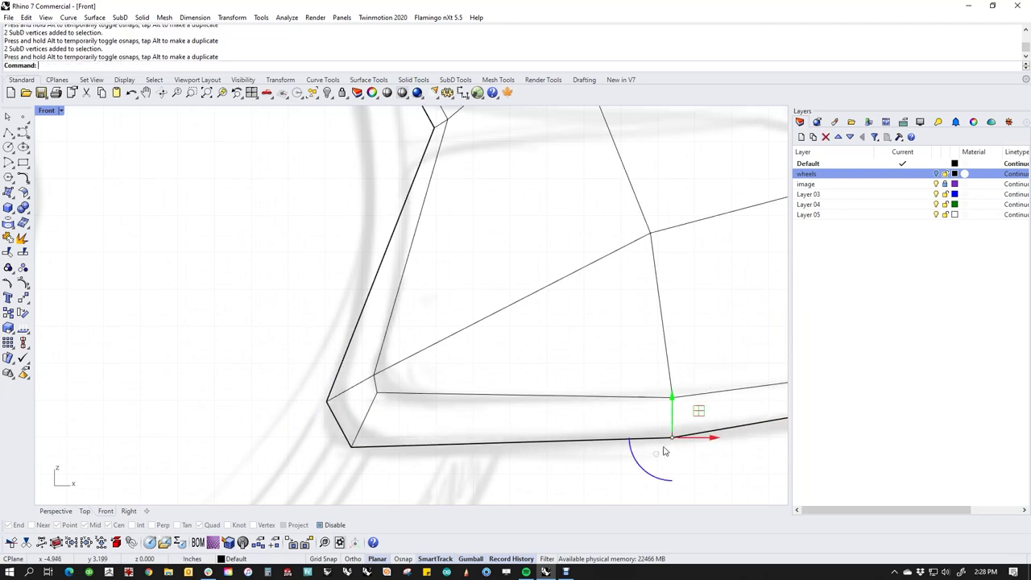
# Adjust the outer lip vertex at the fender's lower rear corner to follow the sketched bottom edge.
pyautogui.scroll(-4, 664, 457)
pyautogui.moveTo(665, 457); pyautogui.dragTo(453, 429, button='right')
pyautogui.click(746, 442)
pyautogui.scroll(3, 746, 441)
pyautogui.moveTo(682, 379); pyautogui.dragTo(701, 332)
pyautogui.click(648, 432)
pyautogui.scroll(-7, 546, 415)
pyautogui.moveTo(404, 385)
pyautogui.mouseDown(button='right')
pyautogui.moveTo(449, 391)
pyautogui.moveTo(497, 422)
pyautogui.mouseUp(button='right')
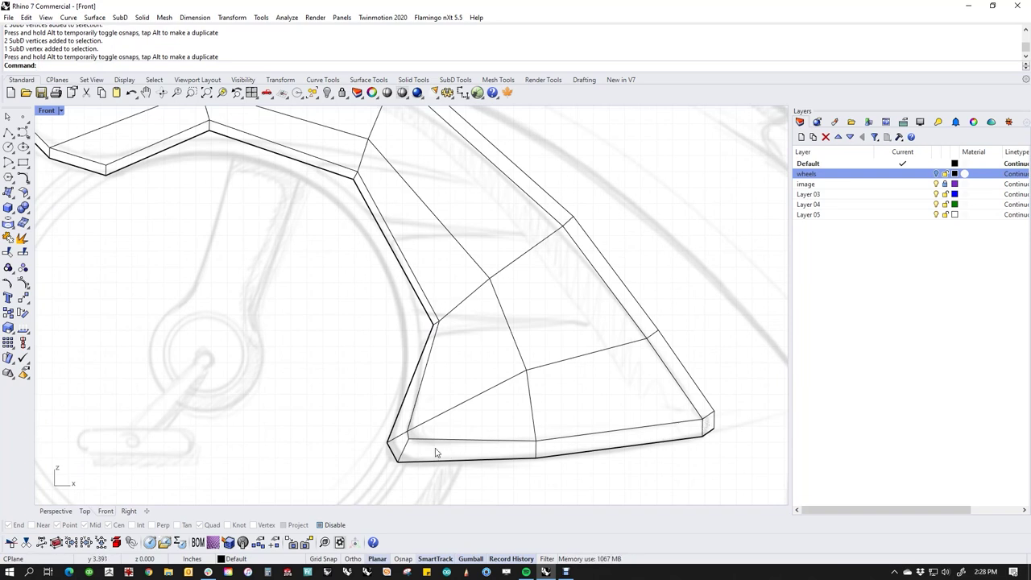
# Widen the lip at the lower wheel-side bend and shift its edges on both sides to follow the sketched wheel arch.
pyautogui.scroll(4, 443, 324)
pyautogui.moveTo(426, 340); pyautogui.dragTo(457, 348)
pyautogui.click(455, 337)
pyautogui.moveTo(459, 296); pyautogui.dragTo(439, 323)
pyautogui.scroll(-5, 467, 342)
pyautogui.scroll(3, 451, 306)
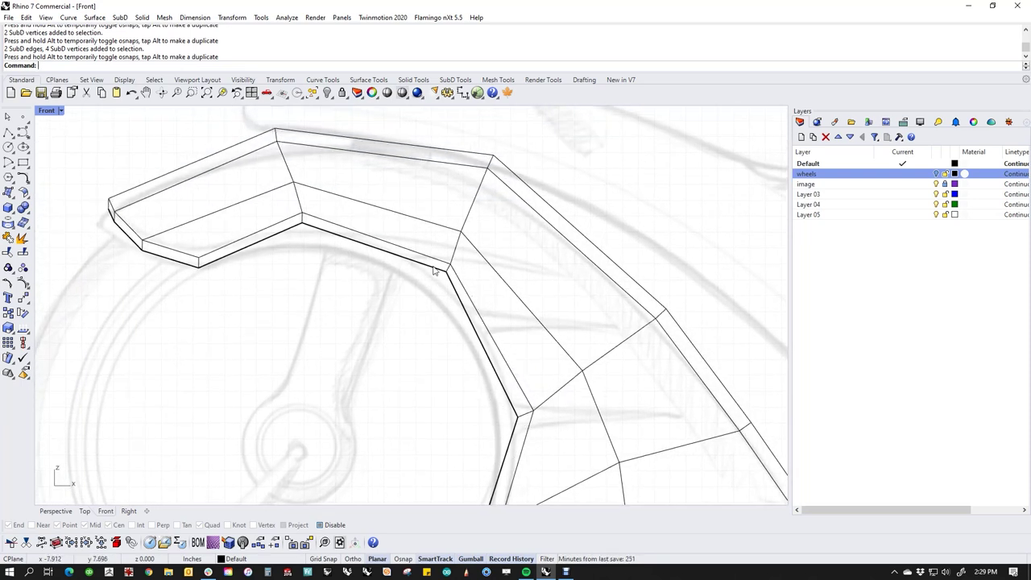
# Move the outer lip vertices at the fender's front tip outward so the lip projects past the tip.
pyautogui.scroll(8, 113, 208)
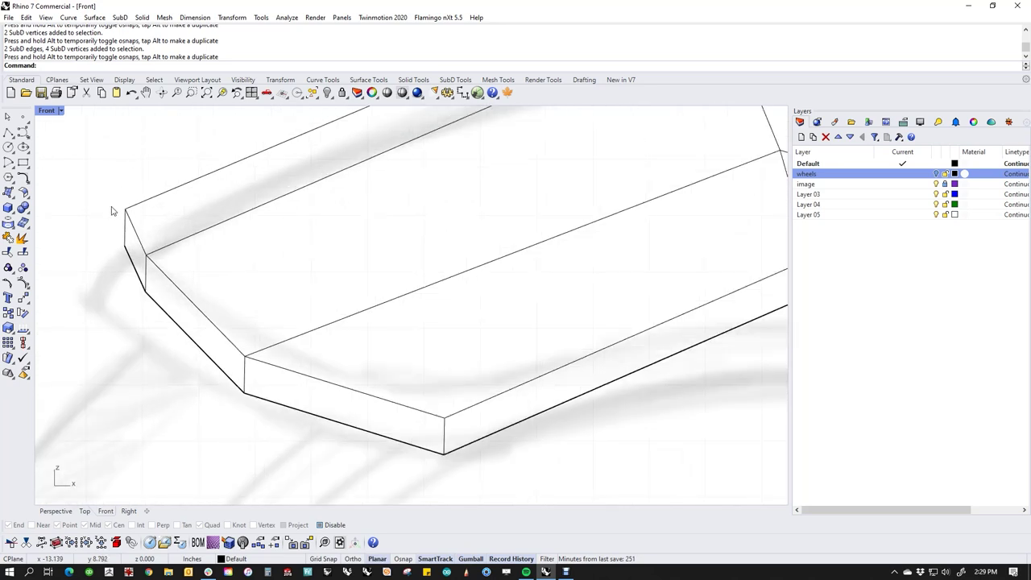
pyautogui.click(112, 260)
pyautogui.moveTo(111, 261); pyautogui.dragTo(95, 233)
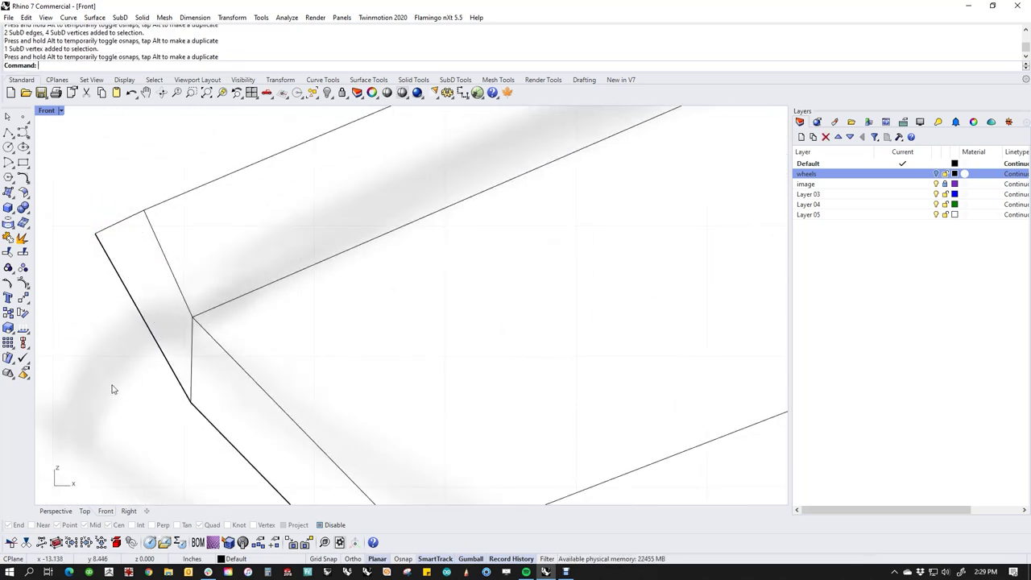
pyautogui.click(191, 400)
pyautogui.moveTo(191, 400); pyautogui.dragTo(142, 343)
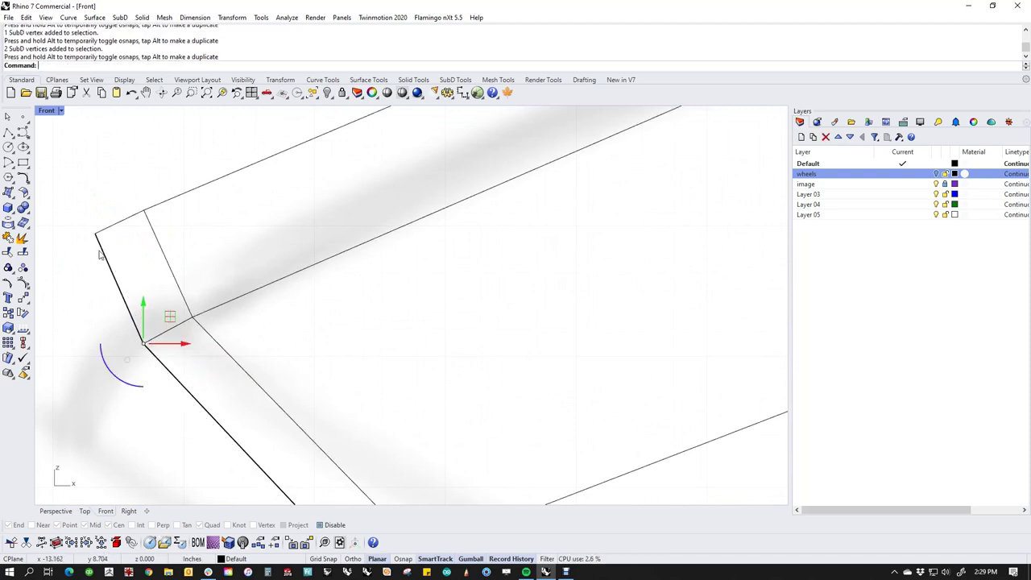
# Move the lip vertices at the fender's front tip down and outward to follow the sketched tip.
pyautogui.scroll(-8, 128, 342)
pyautogui.moveTo(142, 391); pyautogui.dragTo(157, 311, button='right')
pyautogui.click(193, 394)
pyautogui.moveTo(94, 198); pyautogui.dragTo(221, 296)
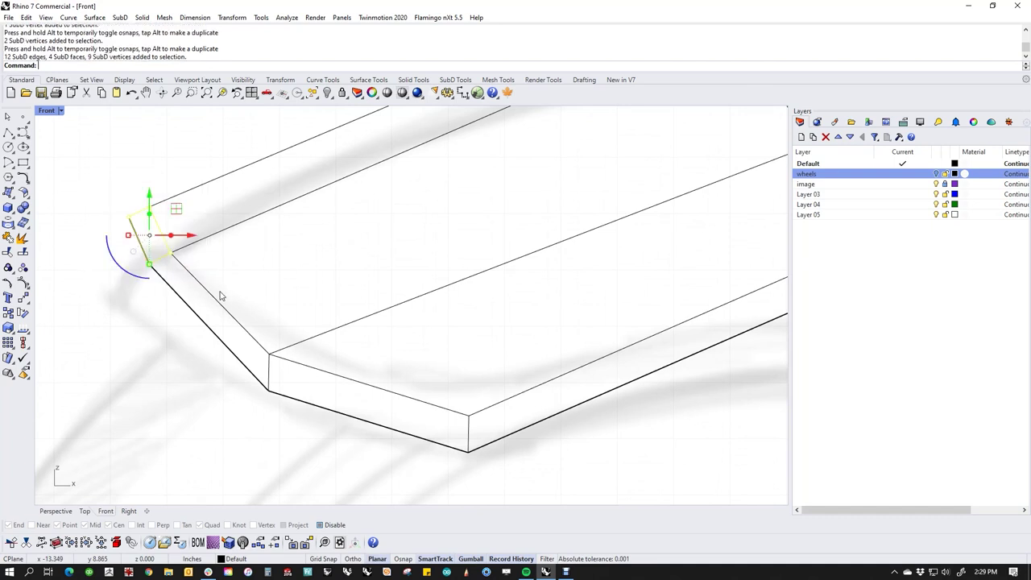
pyautogui.moveTo(176, 210); pyautogui.dragTo(126, 274)
pyautogui.click(94, 288)
pyautogui.moveTo(87, 241); pyautogui.dragTo(119, 272)
pyautogui.moveTo(83, 231); pyautogui.dragTo(165, 270)
pyautogui.moveTo(143, 225); pyautogui.dragTo(92, 266)
pyautogui.press('Escape')
# Switch the fender to smooth SubD display and show it in the Perspective view with Rendered mode.
pyautogui.moveTo(131, 414)
pyautogui.mouseDown(button='right')
pyautogui.moveTo(302, 428)
pyautogui.moveTo(362, 387)
pyautogui.moveTo(291, 364)
pyautogui.mouseUp(button='right')
pyautogui.press('Tab')
pyautogui.hotkey('ctrl', 'F4')
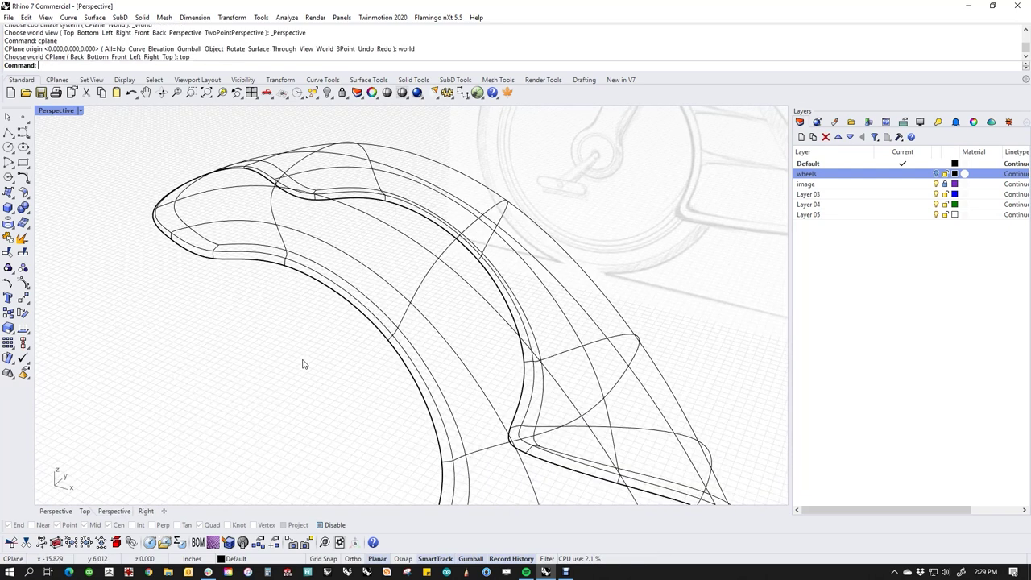
pyautogui.middleClick(226, 405)
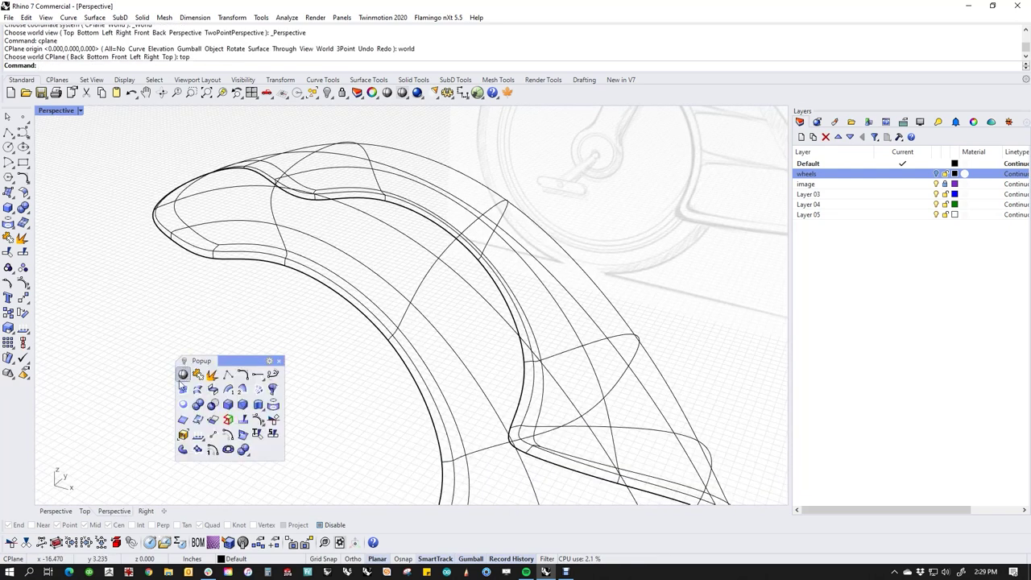
pyautogui.click(182, 375)
pyautogui.click(279, 363)
pyautogui.moveTo(287, 361); pyautogui.dragTo(413, 382, button='right')
pyautogui.click(80, 111)
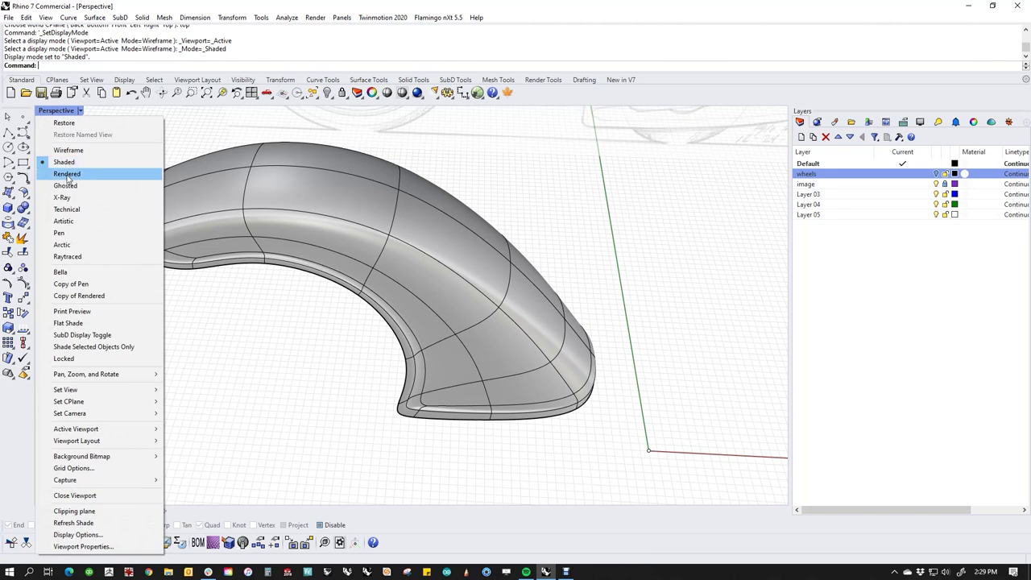
pyautogui.click(69, 168)
pyautogui.moveTo(476, 385); pyautogui.dragTo(471, 361, button='right')
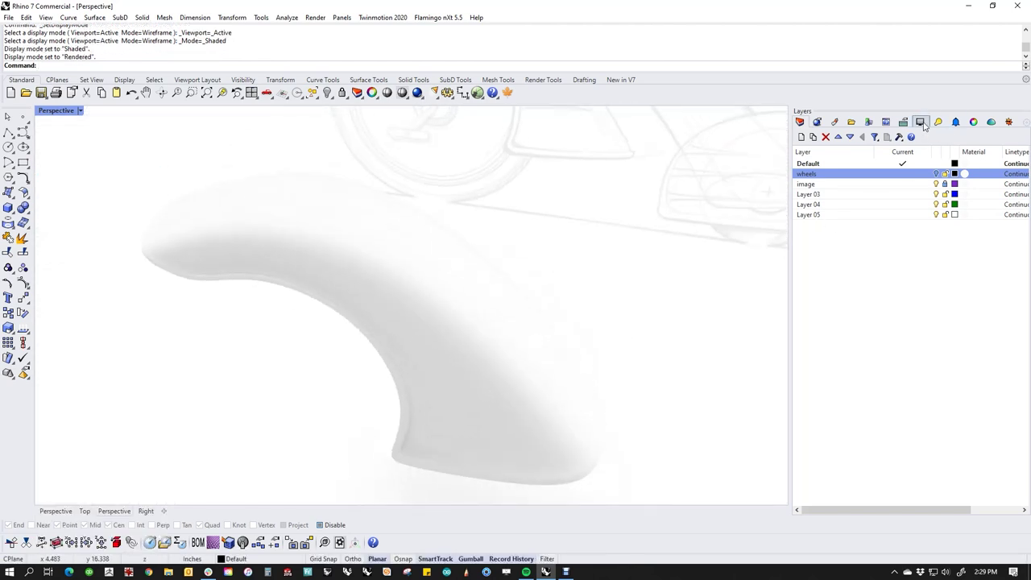
# Add a Physically Based material to the document and delete it again.
pyautogui.click(833, 122)
pyautogui.click(965, 155)
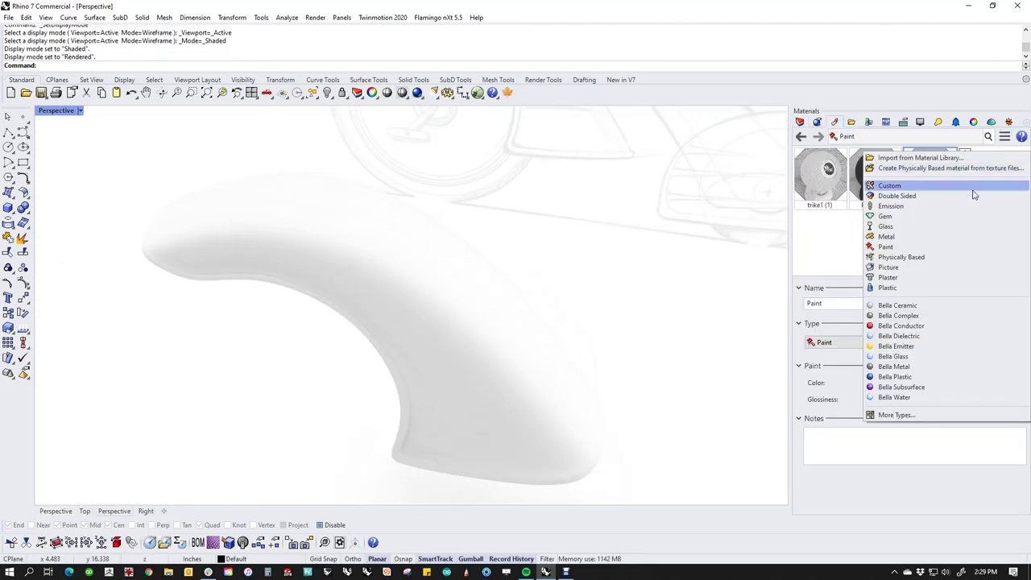
pyautogui.click(902, 256)
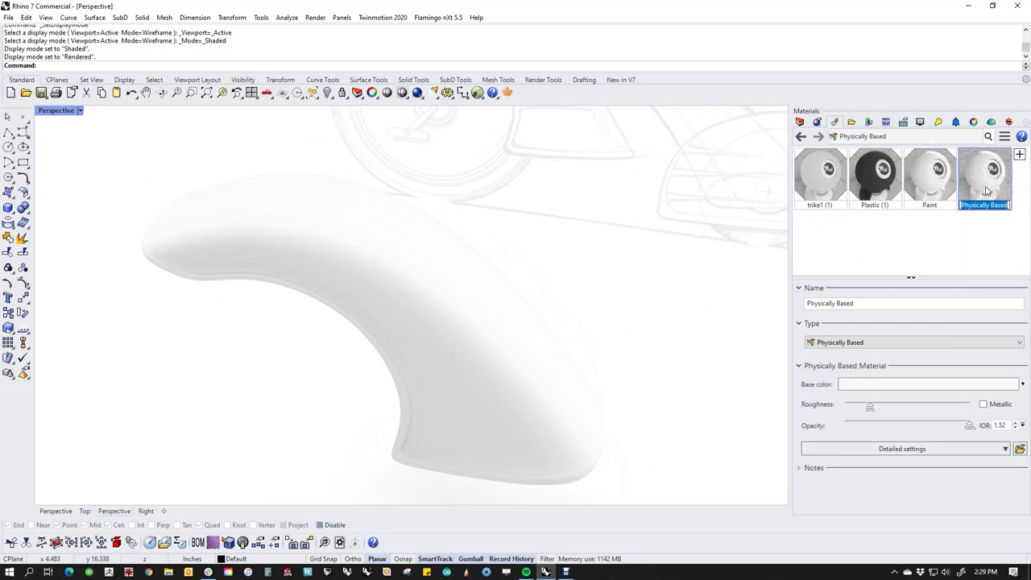
pyautogui.rightClick(990, 185)
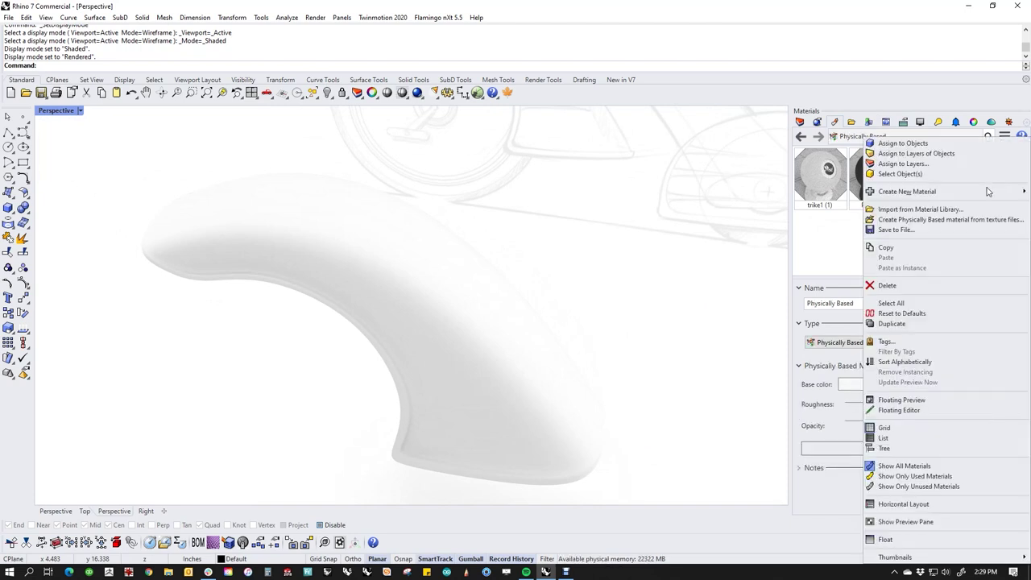
pyautogui.click(893, 286)
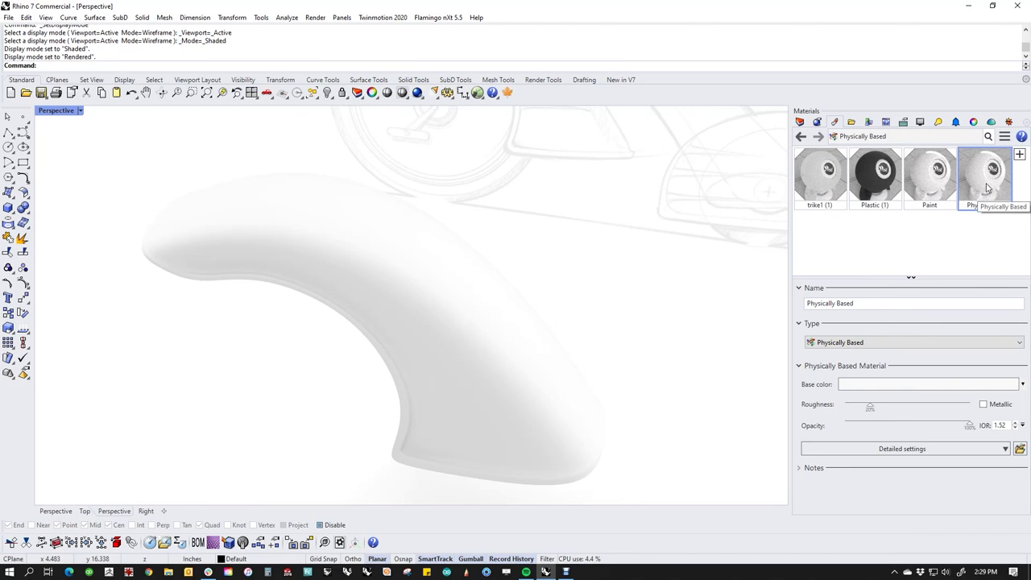
pyautogui.rightClick(987, 187)
pyautogui.click(892, 284)
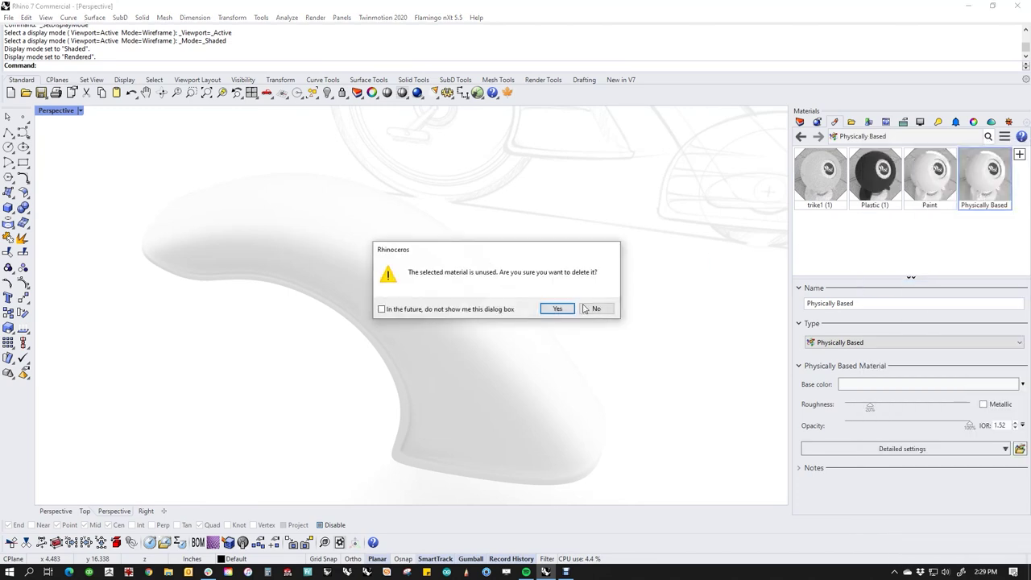
pyautogui.click(557, 309)
# Add a Metal material to the document and delete it again.
pyautogui.rightClick(962, 153)
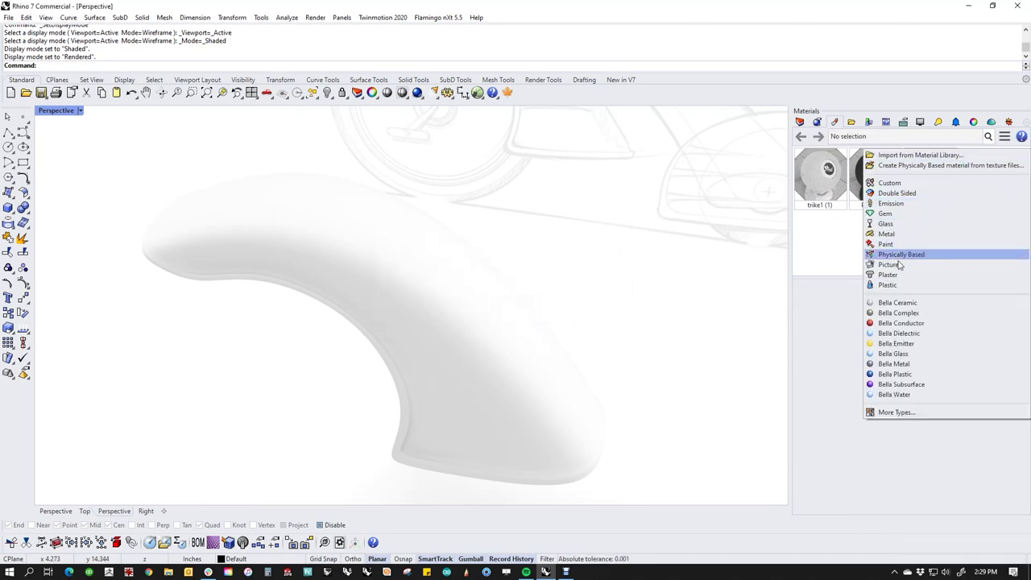
pyautogui.click(894, 232)
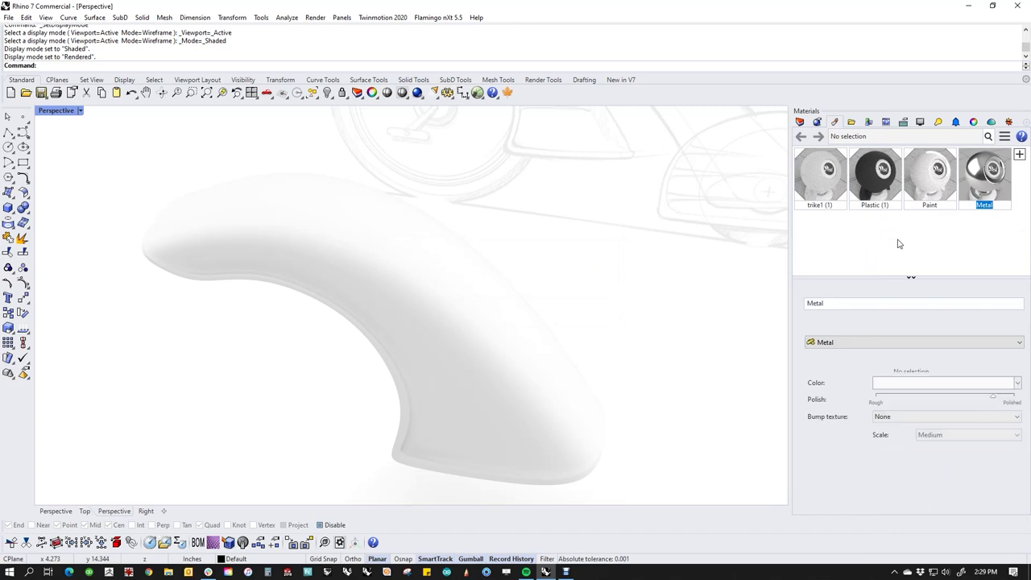
pyautogui.rightClick(992, 177)
pyautogui.click(889, 284)
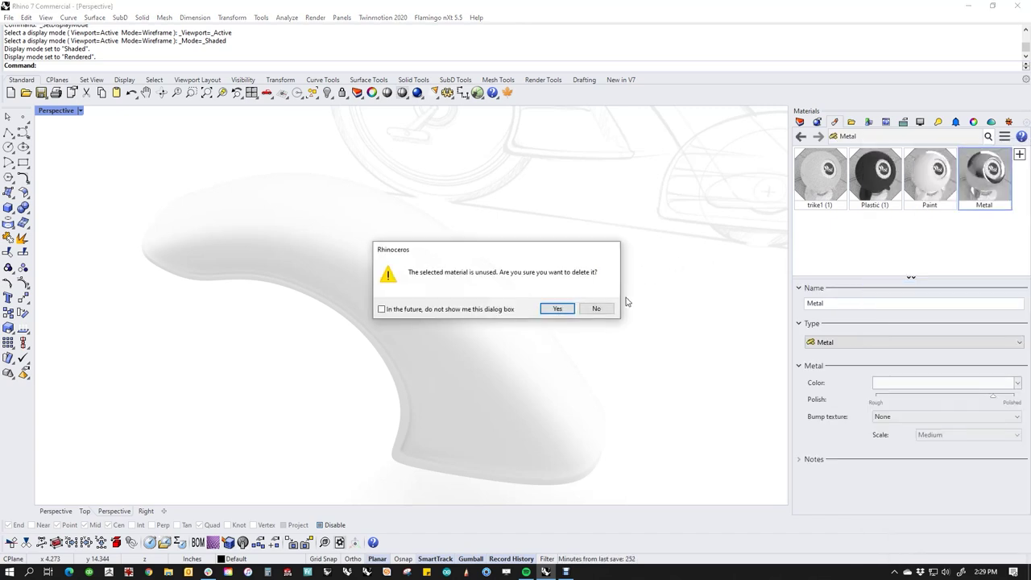
pyautogui.click(556, 308)
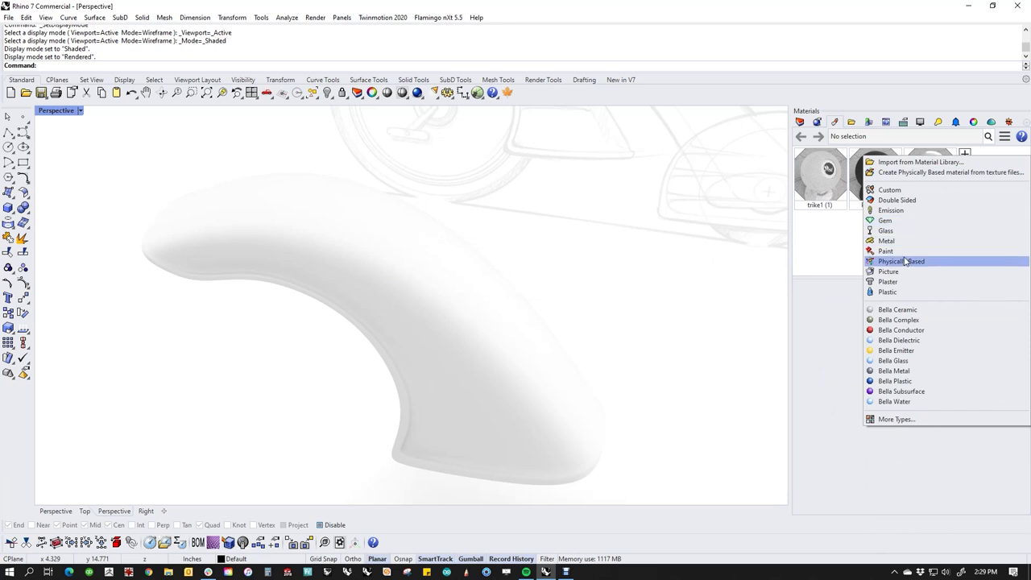
# Create a Paint material, set its color to red, and assign it to the fender.
pyautogui.click(890, 250)
pyautogui.click(902, 384)
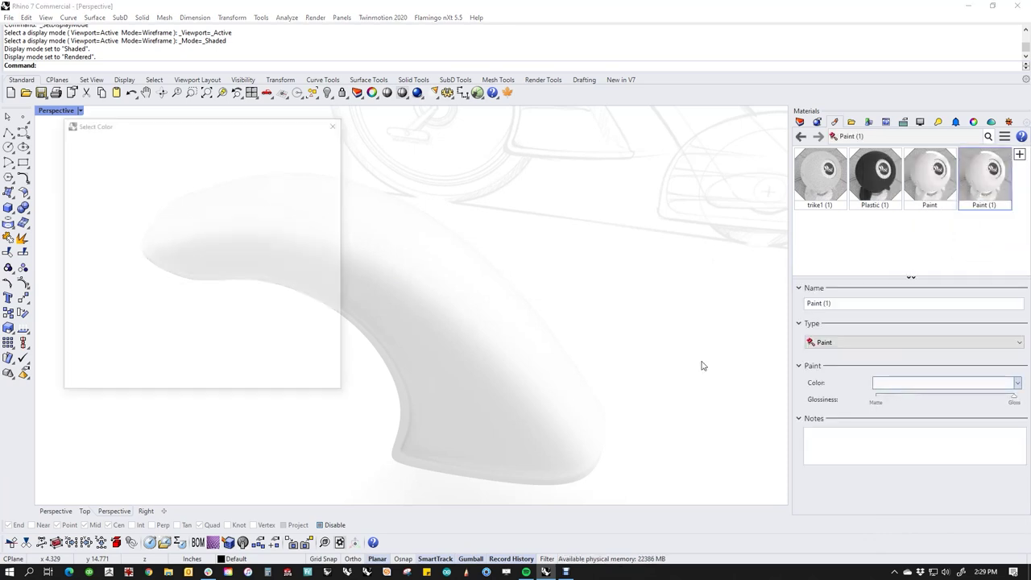
pyautogui.click(247, 365)
pyautogui.click(226, 380)
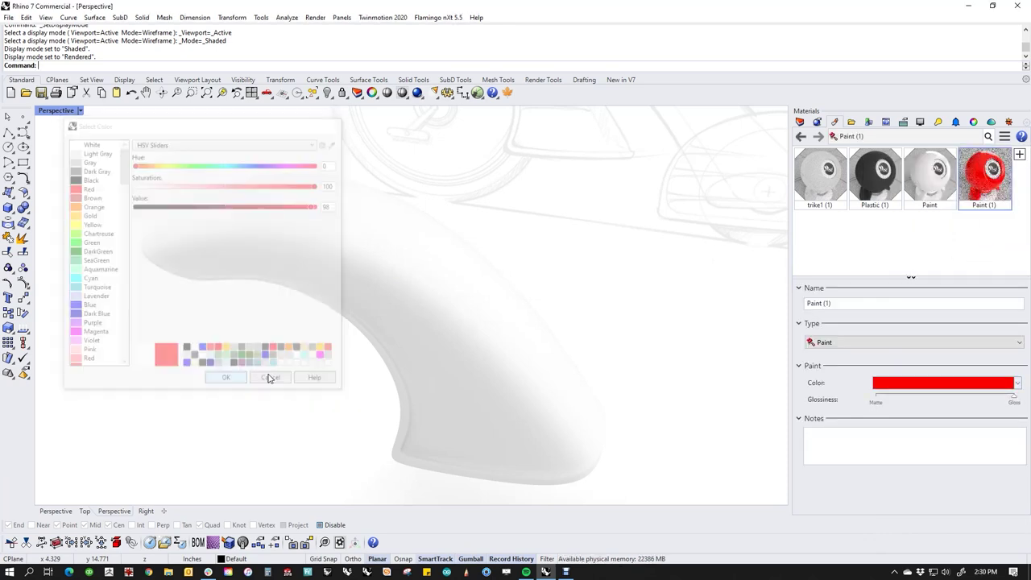
pyautogui.moveTo(986, 178)
pyautogui.mouseDown()
pyautogui.moveTo(543, 414)
pyautogui.moveTo(605, 338)
pyautogui.mouseUp()
# Examine the fender's highlights and lip in the red rendered preview from several angles and distances.
pyautogui.moveTo(605, 338)
pyautogui.mouseDown(button='right')
pyautogui.moveTo(524, 403)
pyautogui.moveTo(433, 361)
pyautogui.moveTo(451, 324)
pyautogui.moveTo(497, 371)
pyautogui.moveTo(603, 347)
pyautogui.moveTo(599, 442)
pyautogui.moveTo(580, 354)
pyautogui.moveTo(420, 334)
pyautogui.moveTo(389, 394)
pyautogui.moveTo(382, 377)
pyautogui.moveTo(368, 379)
pyautogui.moveTo(415, 343)
pyautogui.moveTo(392, 362)
pyautogui.moveTo(398, 329)
pyautogui.moveTo(481, 331)
pyautogui.mouseUp(button='right')
pyautogui.scroll(6, 420, 334)
pyautogui.scroll(-6, 395, 348)
pyautogui.keyDown('shift'); pyautogui.moveTo(481, 332); pyautogui.dragTo(456, 301, button='right'); pyautogui.keyUp('shift')
pyautogui.scroll(5, 420, 365)
pyautogui.moveTo(419, 366)
pyautogui.mouseDown(button='right')
pyautogui.moveTo(515, 306)
pyautogui.moveTo(467, 320)
pyautogui.moveTo(426, 279)
pyautogui.moveTo(489, 317)
pyautogui.moveTo(409, 376)
pyautogui.moveTo(409, 435)
pyautogui.moveTo(480, 378)
pyautogui.moveTo(410, 391)
pyautogui.moveTo(384, 311)
pyautogui.moveTo(437, 346)
pyautogui.moveTo(384, 378)
pyautogui.moveTo(460, 363)
pyautogui.moveTo(442, 384)
pyautogui.moveTo(493, 408)
pyautogui.mouseUp(button='right')
pyautogui.scroll(-5, 485, 366)
# Return to the Front view and switch the display mode to Wireframe.
pyautogui.write('f')
pyautogui.press('Return')
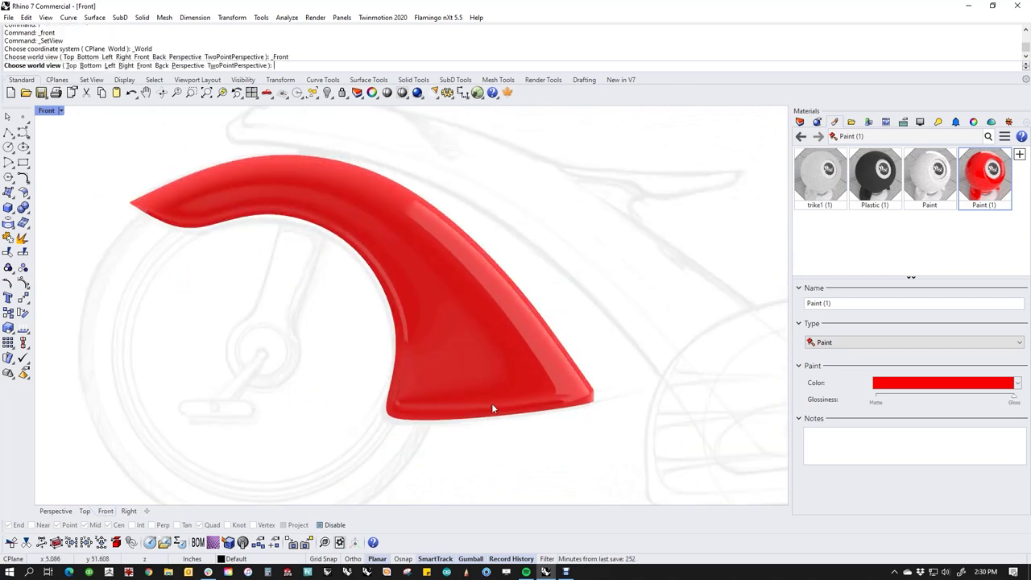
pyautogui.middleClick(291, 312)
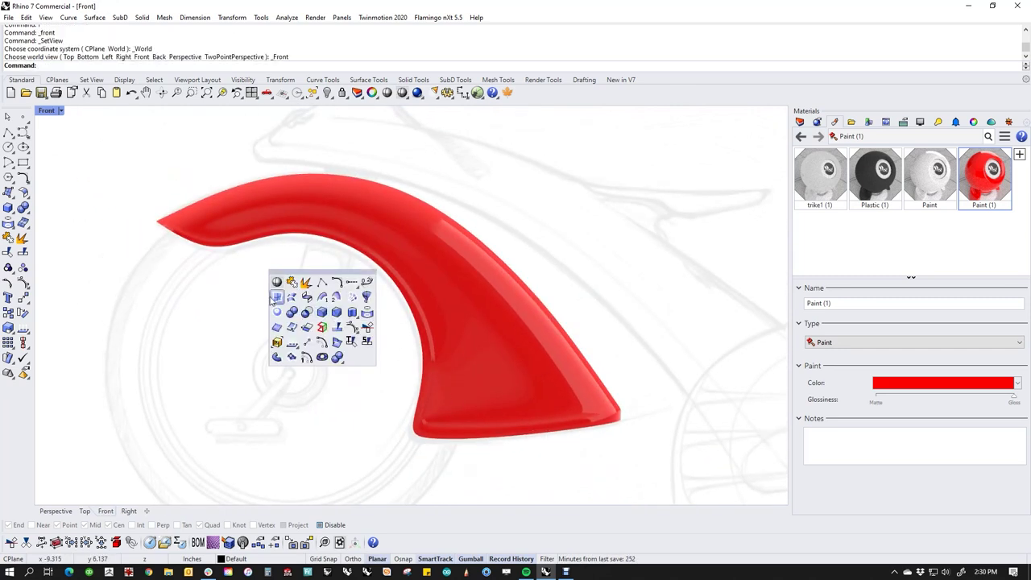
pyautogui.rightClick(277, 284)
pyautogui.scroll(2, 275, 279)
pyautogui.middleClick(274, 278)
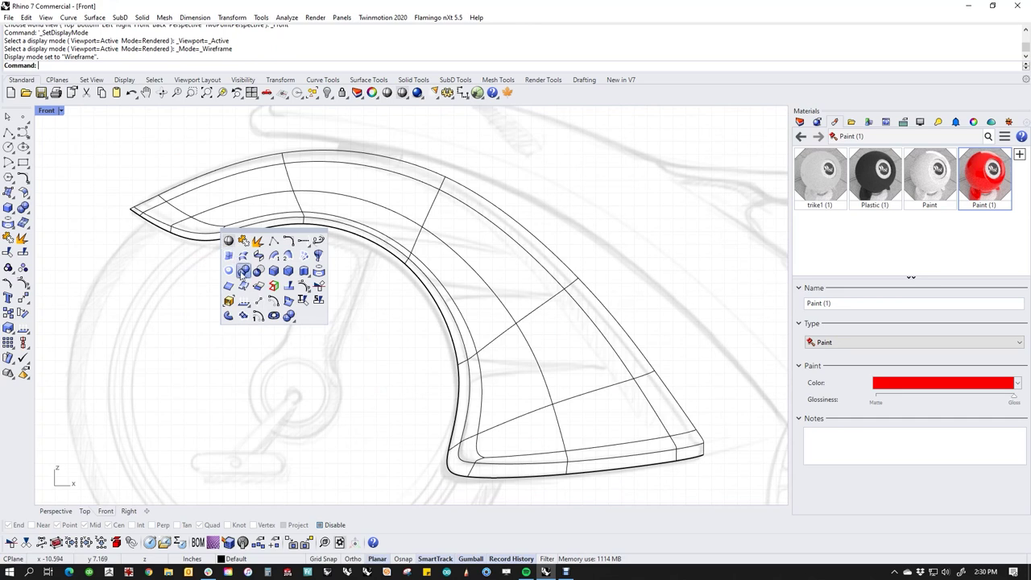
# Nudge the row of lip vertices at the bend behind the front tip down by 0.35 inches.
pyautogui.scroll(5, 202, 289)
pyautogui.moveTo(207, 200); pyautogui.dragTo(275, 279)
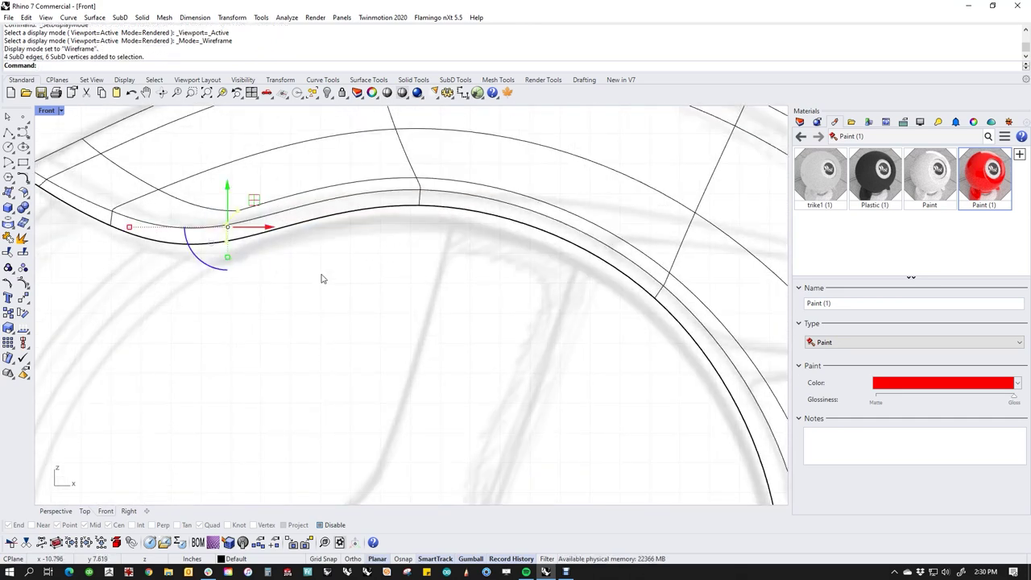
pyautogui.hotkey('alt', 'Down')
pyautogui.hotkey('alt', 'Down')
pyautogui.hotkey('alt', 'Down')
pyautogui.hotkey('alt', 'Down')
pyautogui.hotkey('alt', 'Down')
pyautogui.hotkey('alt', 'Down')
pyautogui.hotkey('alt', 'Down')
pyautogui.press('Escape')
# Nudge the row of lip vertices at the crest of the wheel arch down by 0.15 inches and slightly toward the front.
pyautogui.moveTo(422, 259); pyautogui.dragTo(457, 165)
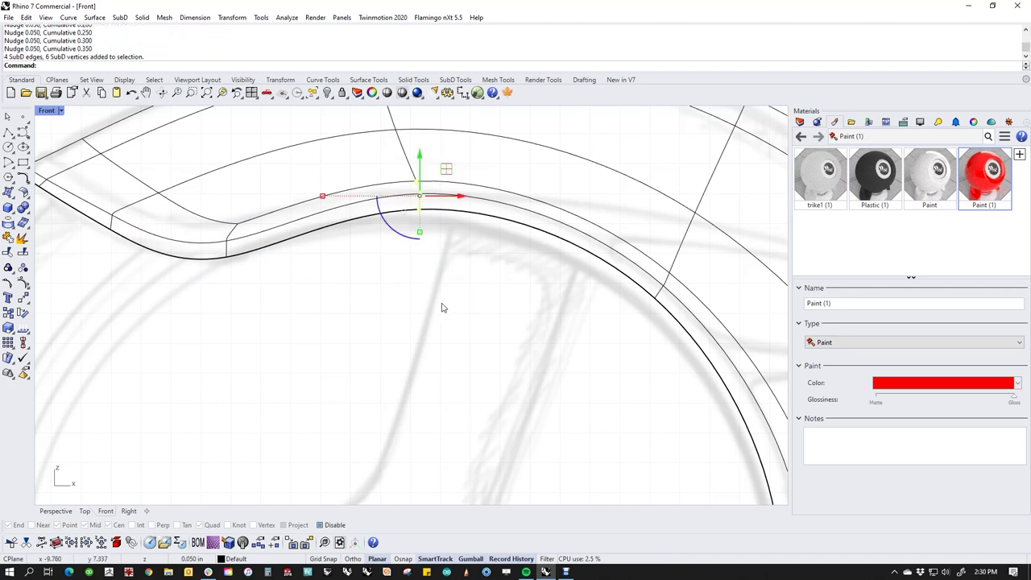
pyautogui.hotkey('alt', 'Down')
pyautogui.hotkey('alt', 'Down')
pyautogui.hotkey('alt', 'Down')
pyautogui.hotkey('alt', 'Down')
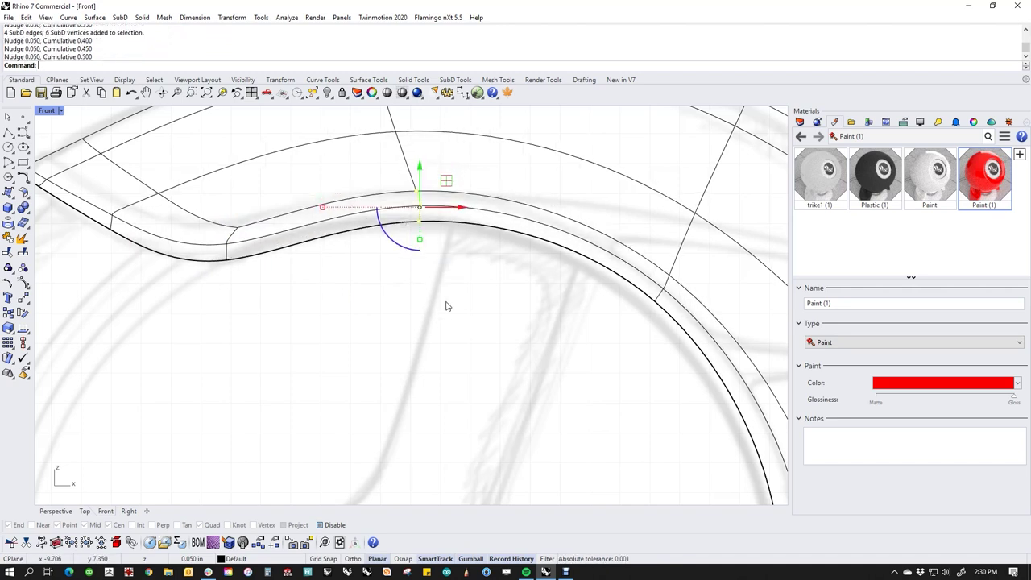
pyautogui.hotkey('alt', 'Left')
pyautogui.click(483, 305)
# Nudge the next row of lip vertices behind the arch crest down by 0.15 and toward the front by 0.1 inches.
pyautogui.moveTo(611, 382); pyautogui.dragTo(455, 370, button='right')
pyautogui.moveTo(459, 332); pyautogui.dragTo(534, 251)
pyautogui.hotkey('alt', 'Down')
pyautogui.hotkey('alt', 'Down')
pyautogui.hotkey('alt', 'Down')
pyautogui.hotkey('alt', 'Left')
pyautogui.hotkey('alt', 'Left')
pyautogui.click(451, 411)
pyautogui.scroll(-2, 450, 412)
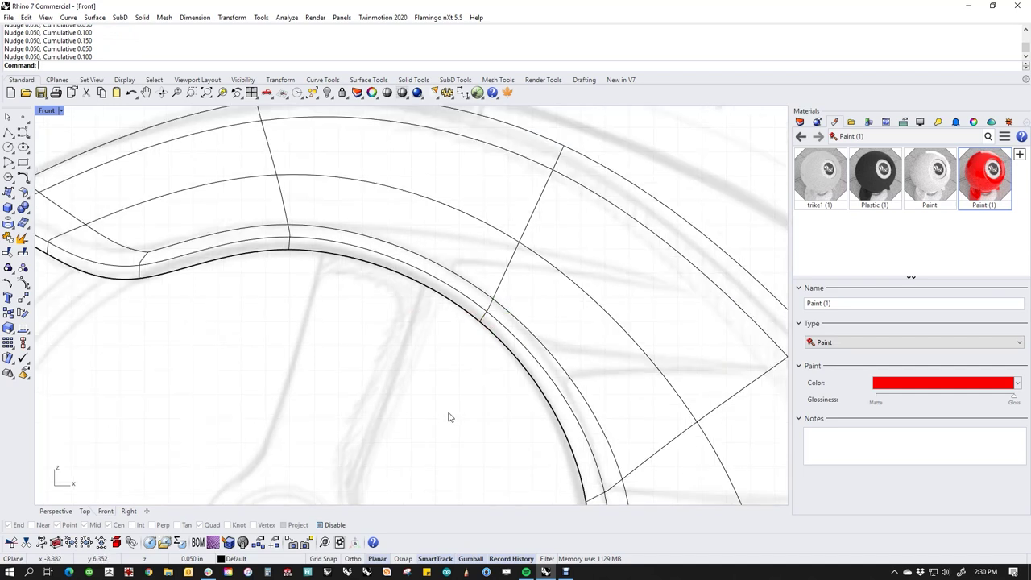
# Nudge the row of lip vertices level with the wheel hub on the arch's rear side toward the wheel by 0.1 inches.
pyautogui.moveTo(497, 454); pyautogui.dragTo(439, 324, button='right')
pyautogui.moveTo(463, 325); pyautogui.dragTo(595, 394)
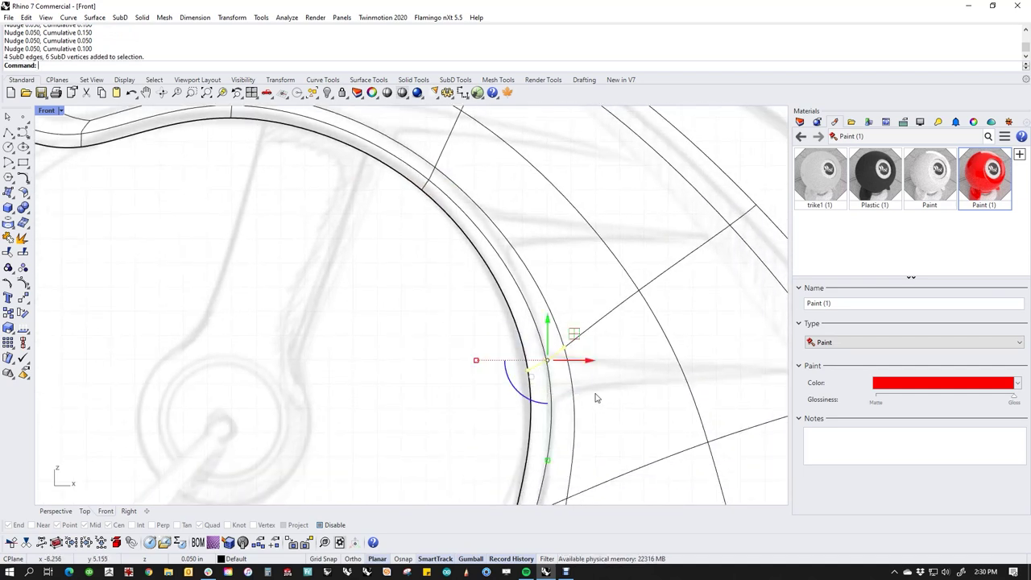
pyautogui.hotkey('alt', 'Left')
pyautogui.hotkey('alt', 'Left')
pyautogui.press('Escape')
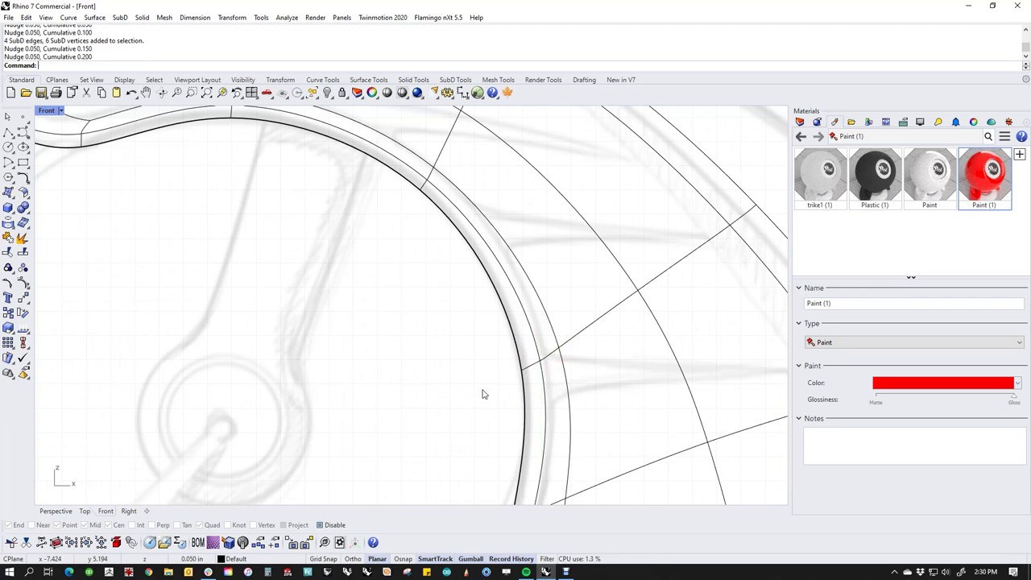
# Nudge the middle lip vertices on the rear side of the arch away from the wheel by 0.1 inches.
pyautogui.scroll(2, 507, 367)
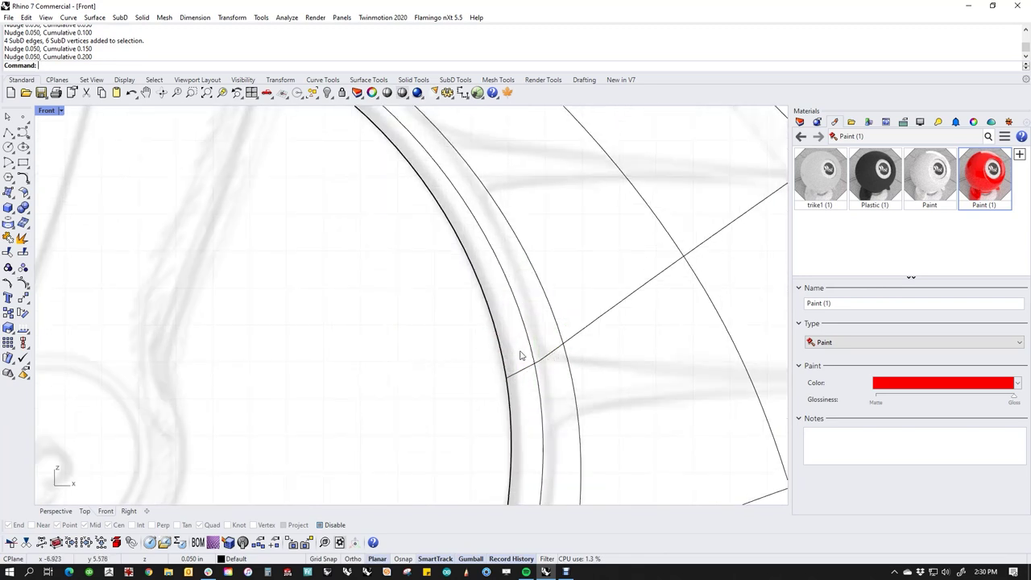
pyautogui.moveTo(545, 374); pyautogui.dragTo(546, 375)
pyautogui.hotkey('alt', 'Right')
pyautogui.hotkey('alt', 'Right')
pyautogui.scroll(-4, 405, 358)
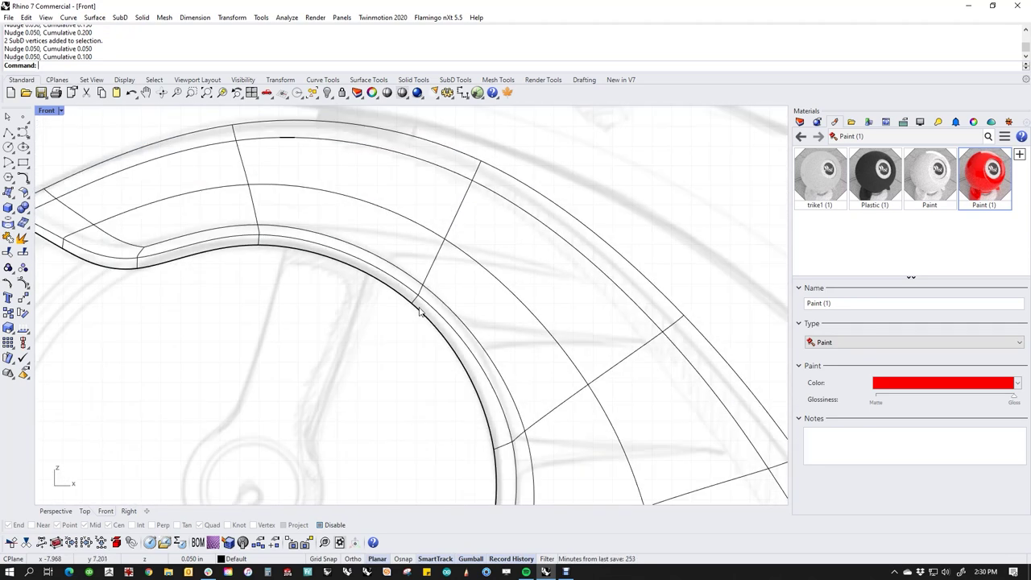
# Raise the two inner lip edges at the arch crest by 0.2 inches, leaving the outer rim in place.
pyautogui.scroll(3, 255, 235)
pyautogui.moveTo(238, 204); pyautogui.dragTo(317, 260)
pyautogui.hotkey('alt', 'Up')
pyautogui.hotkey('alt', 'Up')
pyautogui.hotkey('alt', 'Up')
pyautogui.hotkey('alt', 'Up')
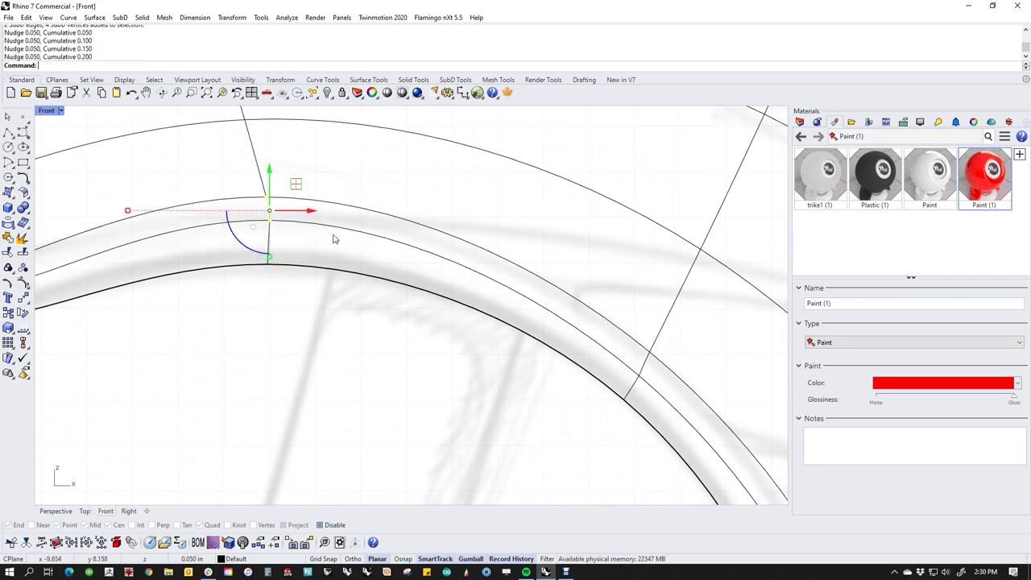
pyautogui.click(395, 398)
# Raise the two inner lip edges in the row behind the arch crest by 0.2 inches to widen the lip.
pyautogui.moveTo(608, 414); pyautogui.dragTo(482, 411, button='right')
pyautogui.moveTo(515, 308)
pyautogui.mouseDown()
pyautogui.moveTo(567, 397)
pyautogui.moveTo(513, 301)
pyautogui.moveTo(554, 385)
pyautogui.mouseUp()
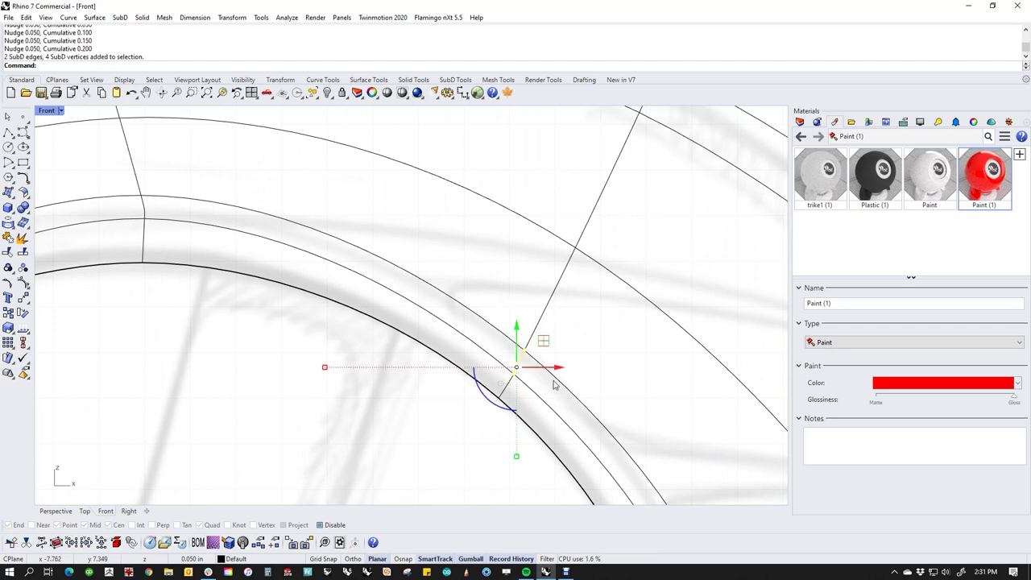
pyautogui.hotkey('alt', 'Up')
pyautogui.hotkey('alt', 'Up')
pyautogui.hotkey('alt', 'Up')
pyautogui.hotkey('alt', 'Up')
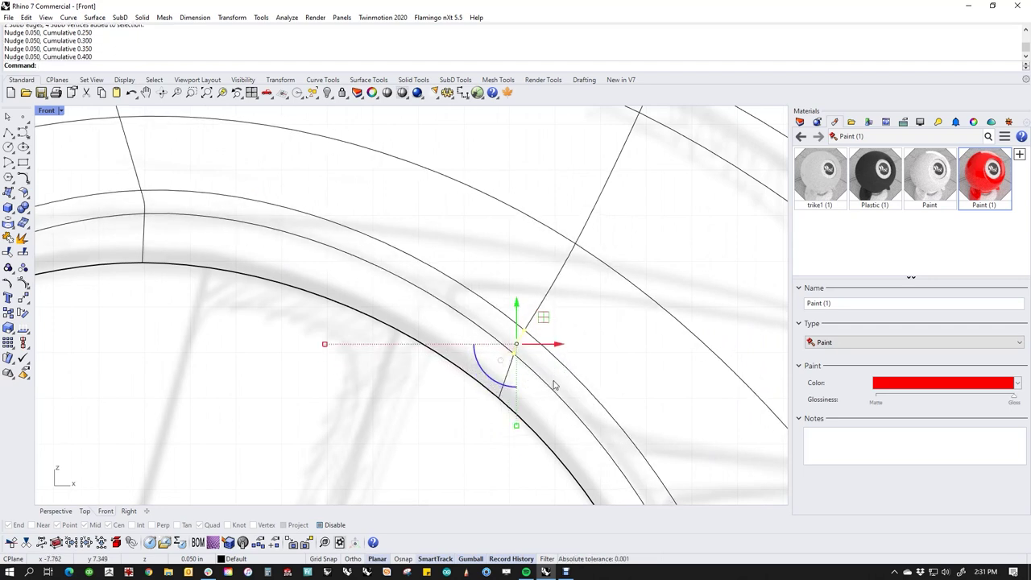
pyautogui.click(673, 404)
# Move the inner lip vertices around the fender's front tip inward to widen the lip there along the sketch.
pyautogui.scroll(-8, 598, 386)
pyautogui.moveTo(375, 373); pyautogui.dragTo(451, 366, button='right')
pyautogui.scroll(6, 347, 325)
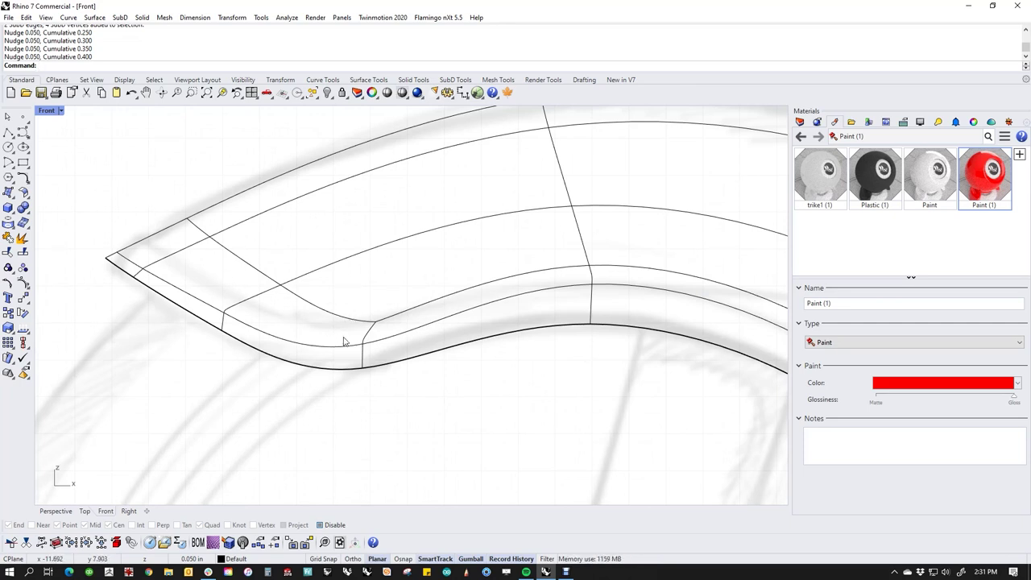
pyautogui.moveTo(239, 324); pyautogui.dragTo(266, 282)
pyautogui.scroll(2, 144, 267)
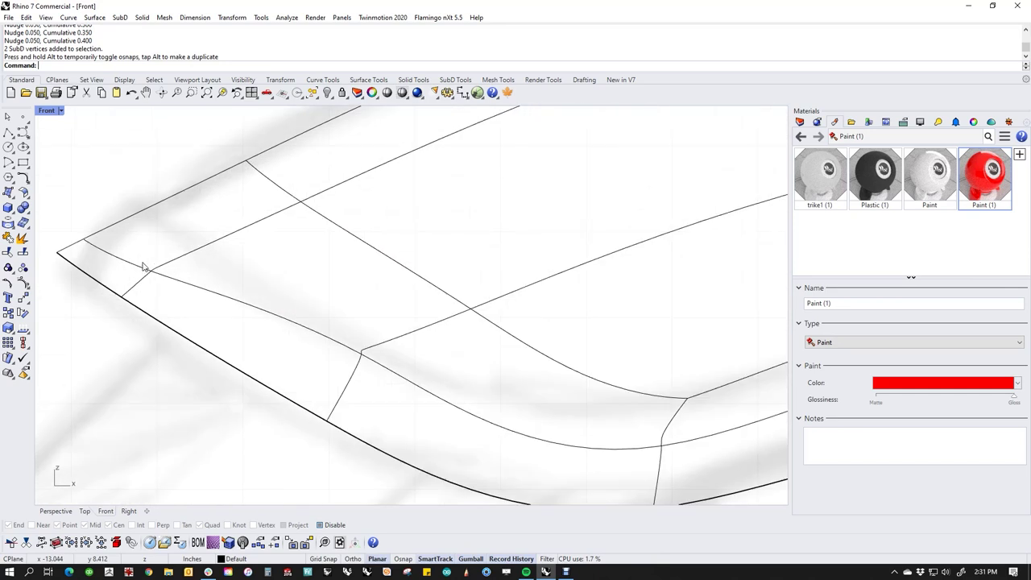
pyautogui.moveTo(171, 285); pyautogui.dragTo(172, 286)
pyautogui.moveTo(177, 244); pyautogui.dragTo(236, 217)
pyautogui.click(178, 216)
pyautogui.moveTo(97, 227); pyautogui.dragTo(240, 278)
pyautogui.moveTo(188, 253)
pyautogui.mouseDown()
pyautogui.moveTo(229, 231)
pyautogui.moveTo(206, 246)
pyautogui.mouseUp()
pyautogui.click(287, 268)
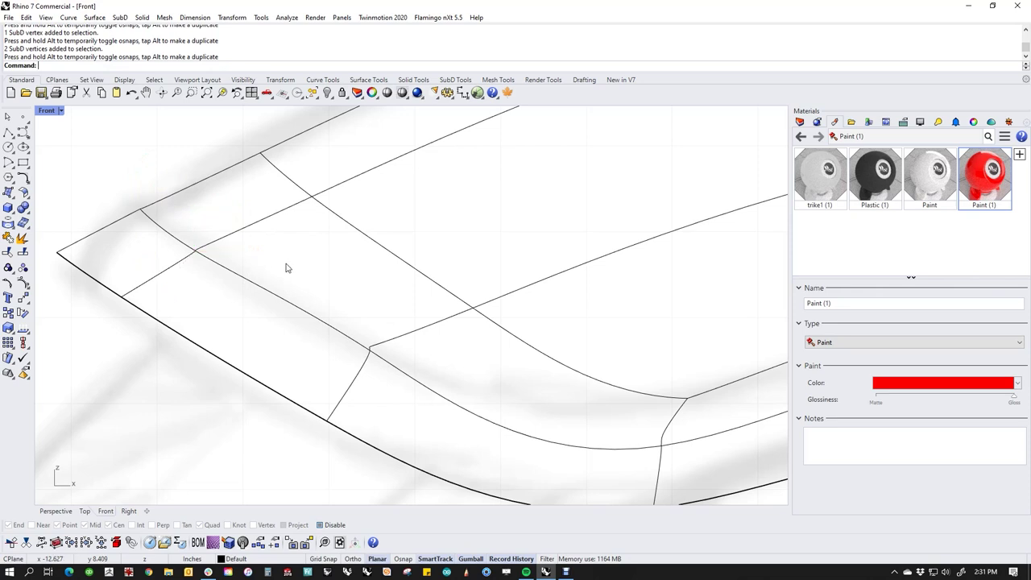
# Examine the lip's rows around the fender's front tip in both flat cage and smooth display, looking for crossing or kinked edges.
pyautogui.press('Tab')
pyautogui.scroll(-8, 295, 288)
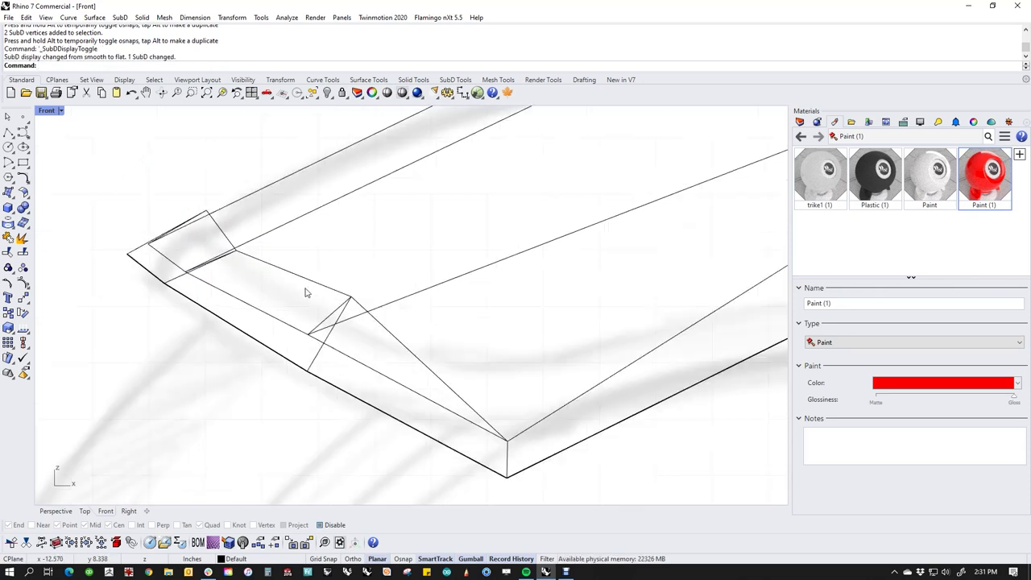
pyautogui.moveTo(510, 356); pyautogui.dragTo(411, 362, button='right')
pyautogui.scroll(-8, 412, 361)
pyautogui.moveTo(531, 392); pyautogui.dragTo(509, 384, button='right')
pyautogui.scroll(6, 241, 319)
pyautogui.scroll(4, 373, 324)
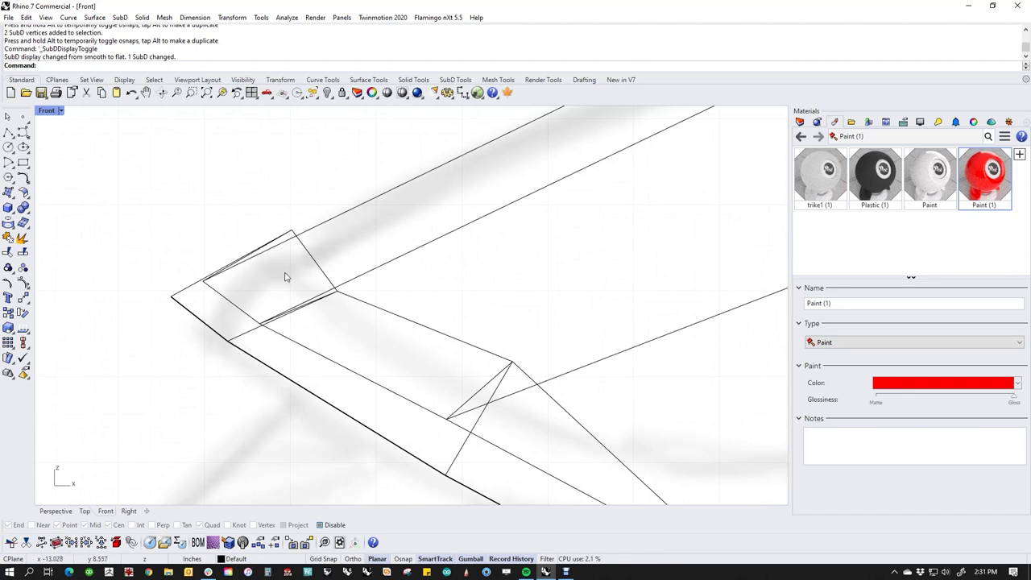
pyautogui.scroll(-3, 371, 316)
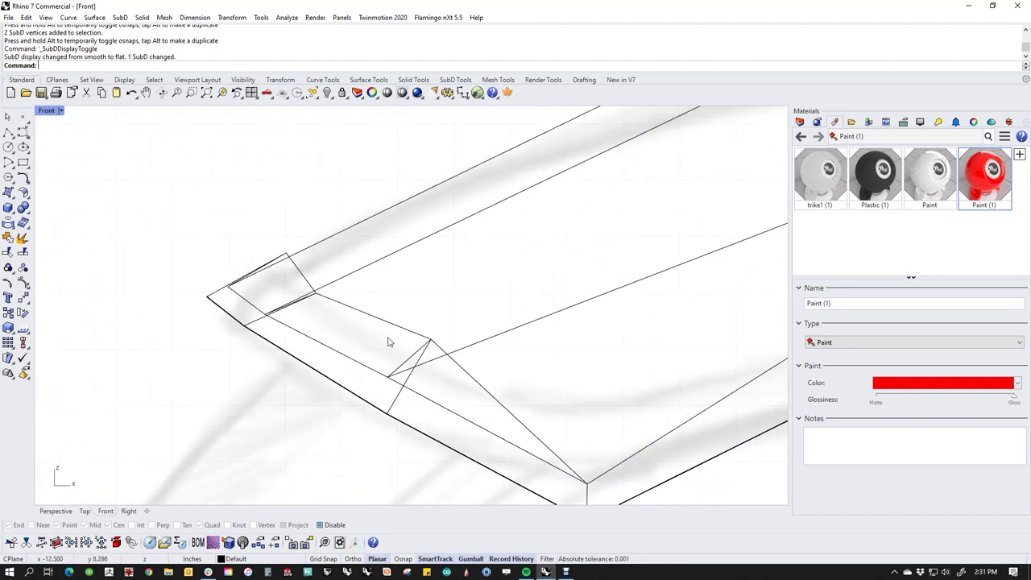
pyautogui.scroll(8, 201, 280)
pyautogui.moveTo(247, 266); pyautogui.dragTo(284, 315)
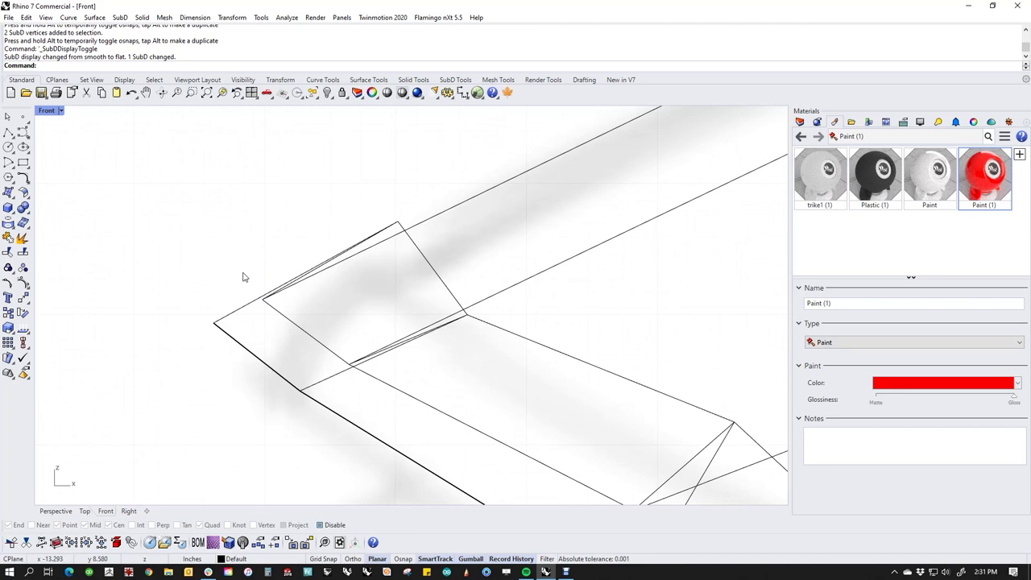
pyautogui.press('Tab')
pyautogui.scroll(8, 397, 347)
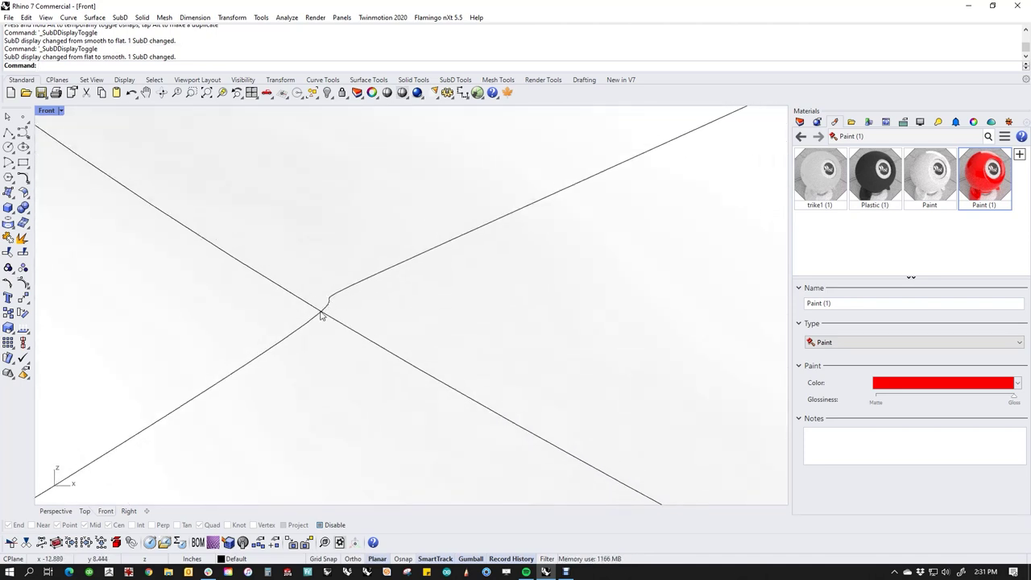
pyautogui.scroll(-8, 377, 294)
pyautogui.moveTo(629, 461); pyautogui.dragTo(489, 362, button='right')
pyautogui.scroll(8, 511, 371)
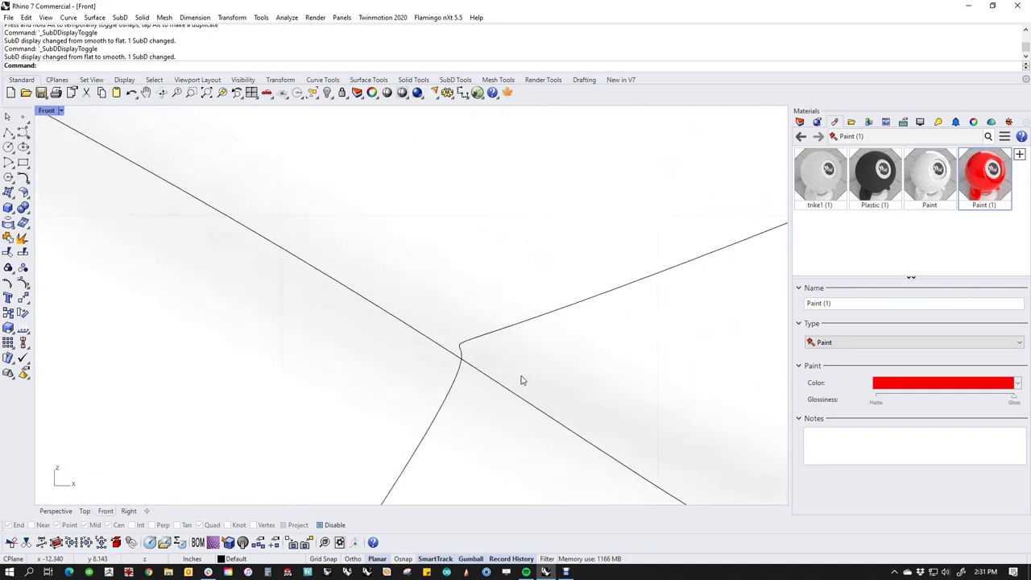
pyautogui.scroll(-4, 449, 399)
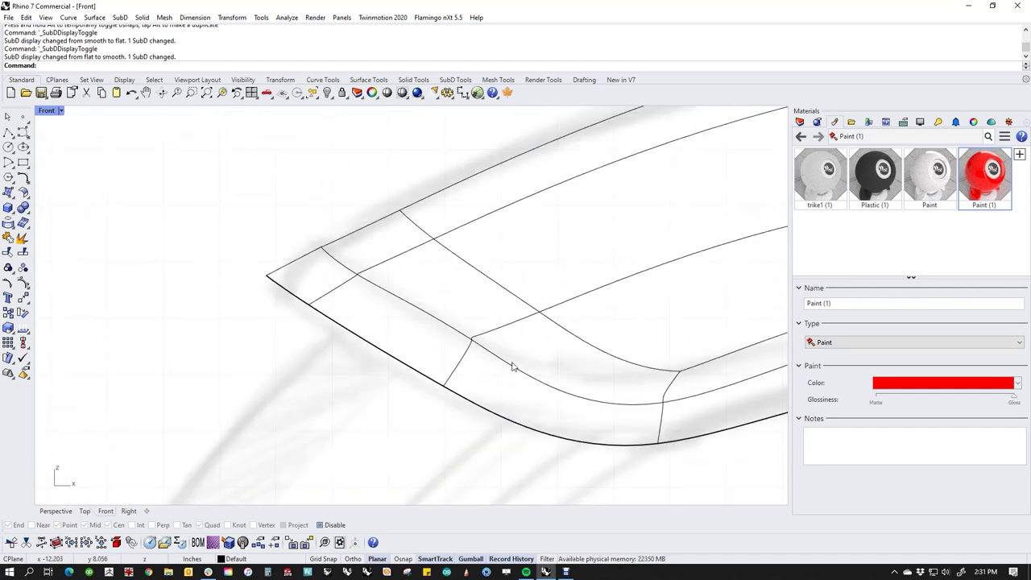
# Uncross the flat cage behind the front tip by moving the inner row's vertices inward and the lip row's vertices toward the rim.
pyautogui.press('Tab')
pyautogui.moveTo(524, 387); pyautogui.dragTo(455, 380, button='right')
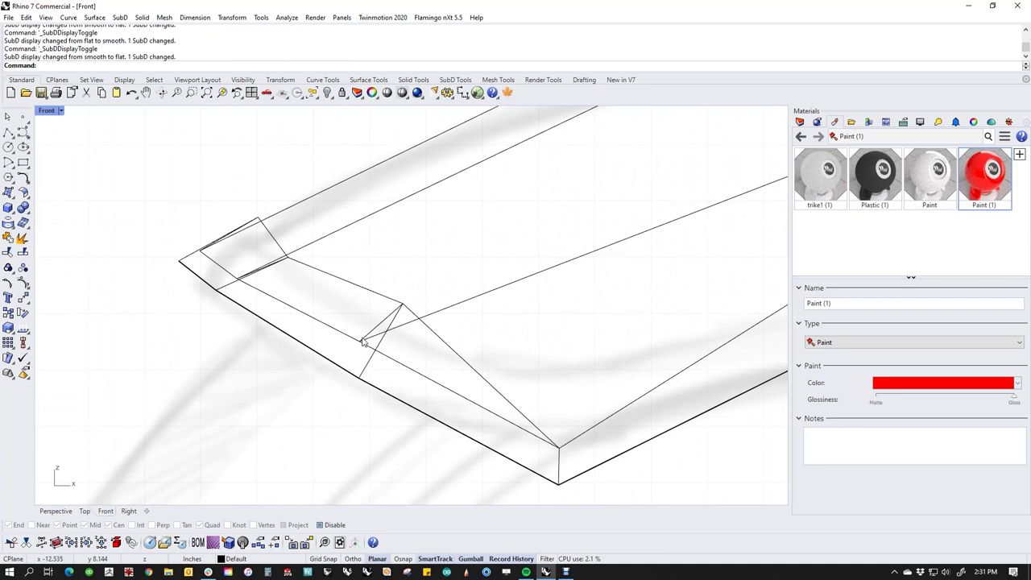
pyautogui.scroll(2, 373, 343)
pyautogui.moveTo(333, 317); pyautogui.dragTo(372, 360)
pyautogui.moveTo(385, 316); pyautogui.dragTo(502, 262)
pyautogui.moveTo(436, 305); pyautogui.dragTo(437, 306)
pyautogui.moveTo(452, 263); pyautogui.dragTo(414, 313)
pyautogui.click(473, 248)
# Uncross the cage at the front tip, moving the inner row's side and top-line vertices back and the lip's top-line vertex forward.
pyautogui.scroll(3, 177, 308)
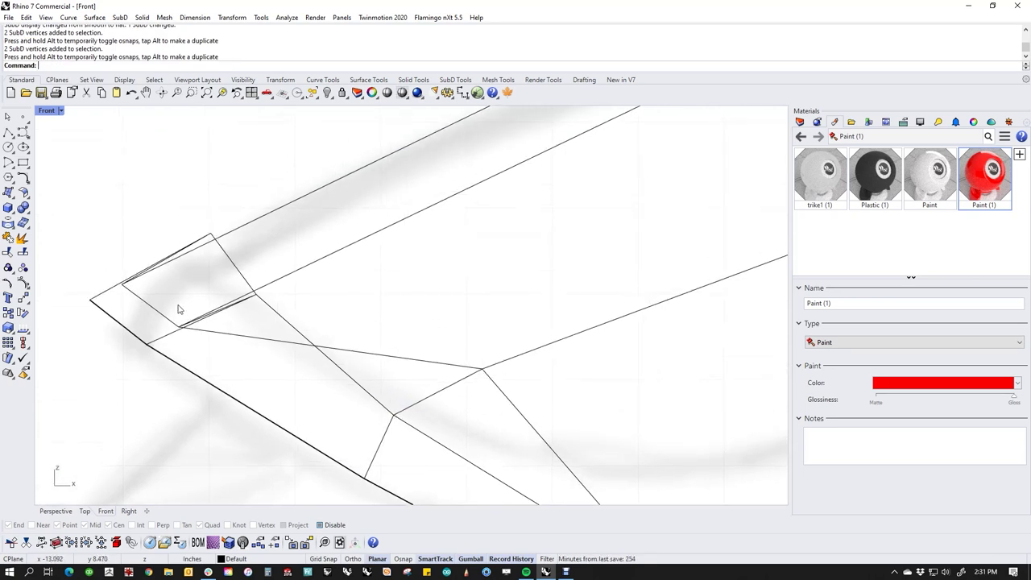
pyautogui.moveTo(168, 317); pyautogui.dragTo(216, 385)
pyautogui.moveTo(203, 320); pyautogui.dragTo(384, 233)
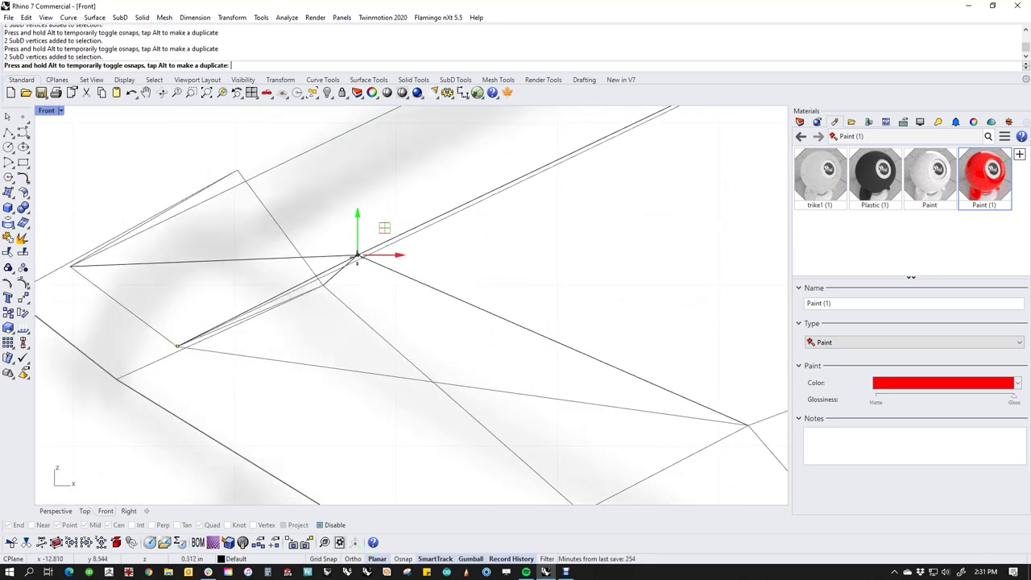
pyautogui.press('Escape')
pyautogui.moveTo(210, 150); pyautogui.dragTo(259, 187)
pyautogui.moveTo(264, 143); pyautogui.dragTo(83, 240)
pyautogui.press('Escape')
pyautogui.moveTo(91, 277); pyautogui.dragTo(218, 188)
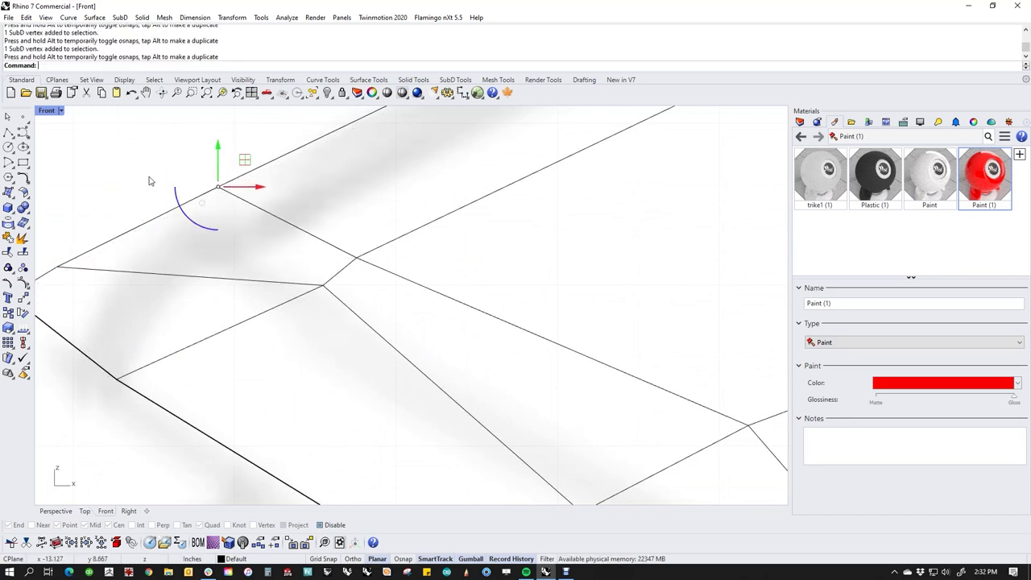
pyautogui.click(149, 181)
# Raise the inner lip vertices at the fender's lower front corner, leaving the outer rim in place.
pyautogui.scroll(-10, 232, 334)
pyautogui.moveTo(307, 394); pyautogui.dragTo(270, 322, button='right')
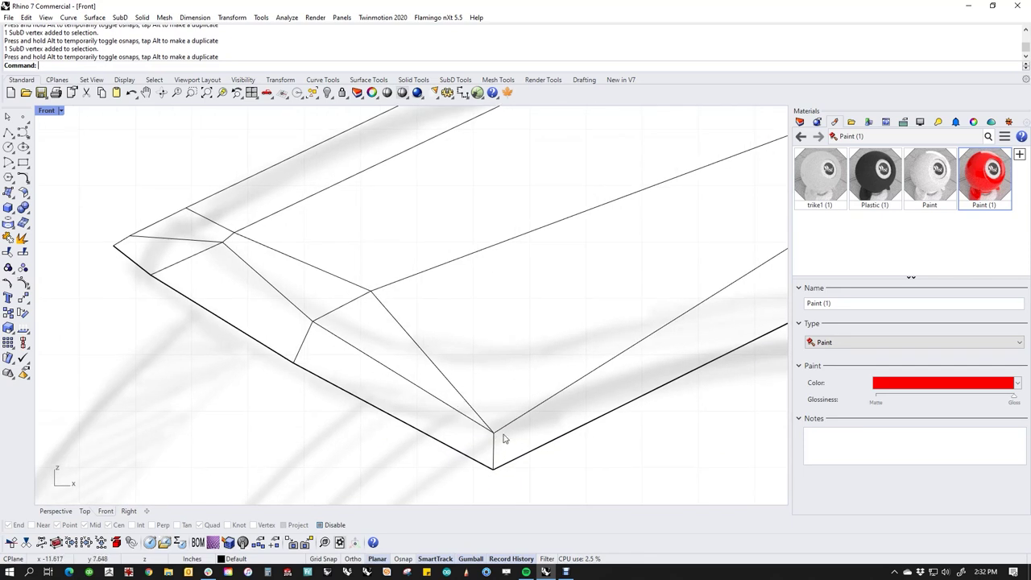
pyautogui.moveTo(472, 393); pyautogui.dragTo(408, 413, button='right')
pyautogui.moveTo(400, 416); pyautogui.dragTo(416, 385)
pyautogui.press('Escape')
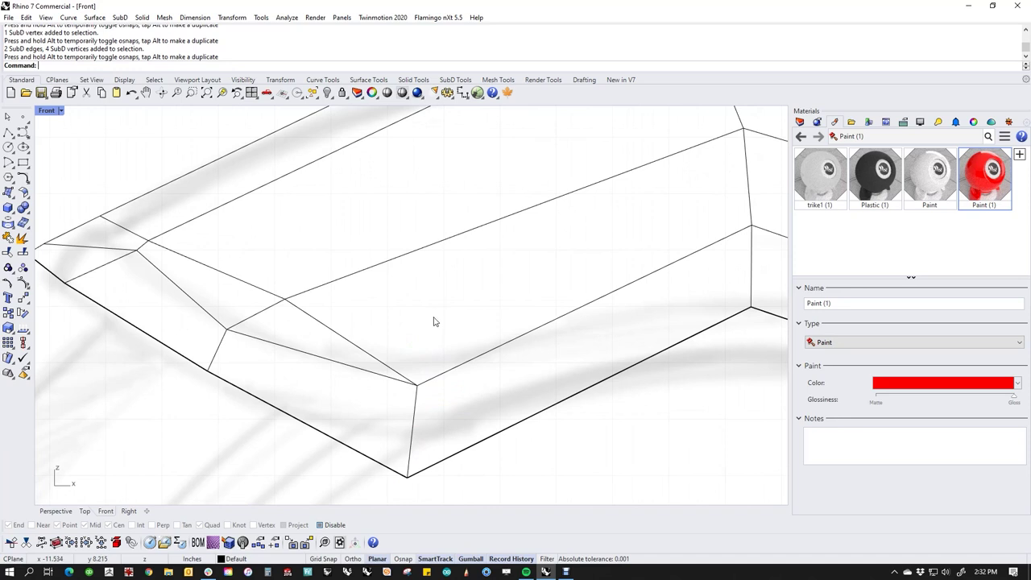
pyautogui.doubleClick(381, 372)
pyautogui.press('Escape')
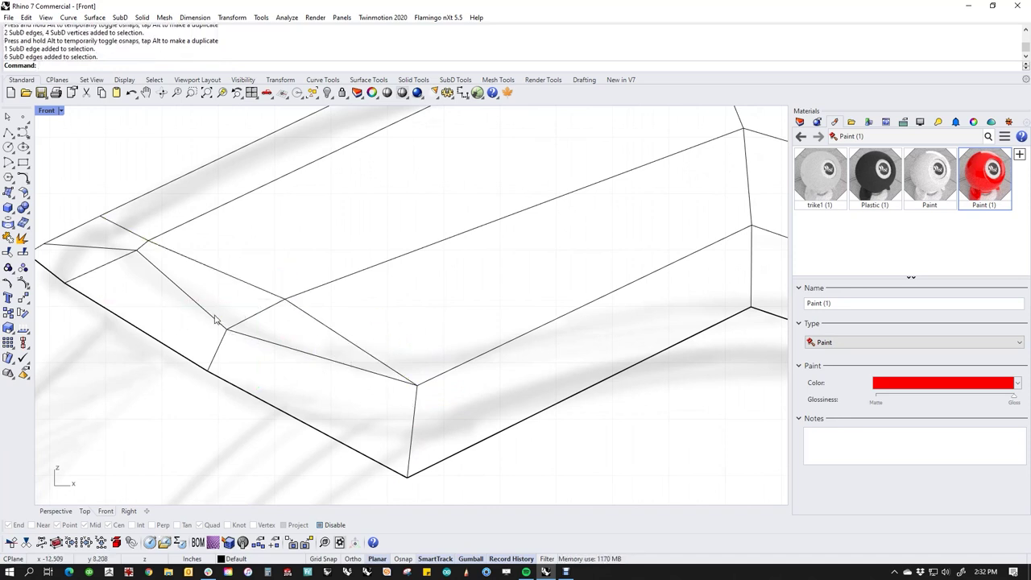
# Even out the lip row by shifting its tip-side vertices toward the rim and the next pair slightly inward.
pyautogui.moveTo(146, 260); pyautogui.dragTo(121, 258)
pyautogui.click(323, 267)
pyautogui.moveTo(217, 311); pyautogui.dragTo(265, 352)
pyautogui.moveTo(254, 302); pyautogui.dragTo(262, 298)
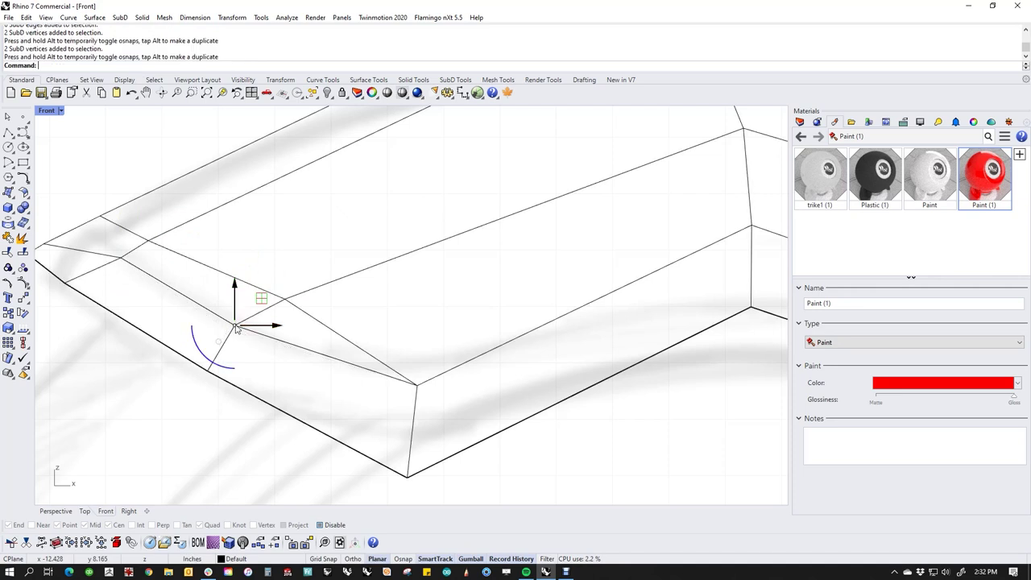
# Slide the single lip vertex nearest the front tip back along the fender's top line, and return the SubD to smooth display.
pyautogui.moveTo(287, 281); pyautogui.dragTo(401, 369, button='right')
pyautogui.scroll(-4, 401, 369)
pyautogui.scroll(6, 241, 361)
pyautogui.moveTo(225, 318); pyautogui.dragTo(259, 346)
pyautogui.moveTo(258, 305); pyautogui.dragTo(290, 288)
pyautogui.scroll(-2, 295, 378)
pyautogui.scroll(-3, 419, 402)
pyautogui.press('Tab')
pyautogui.scroll(3, 370, 389)
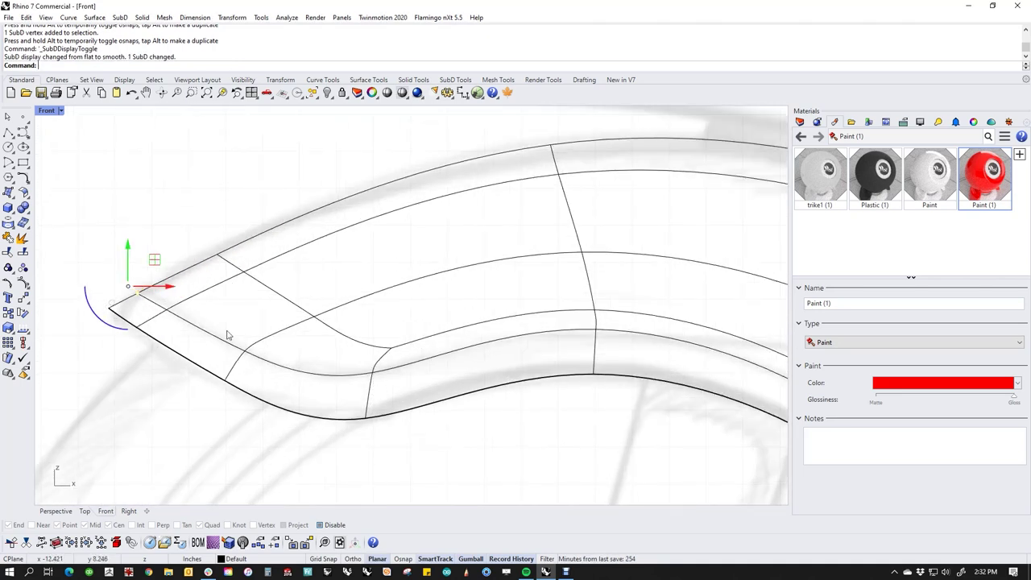
# Try deleting the inner edge loop that runs around the fender behind the lip.
pyautogui.doubleClick(348, 345)
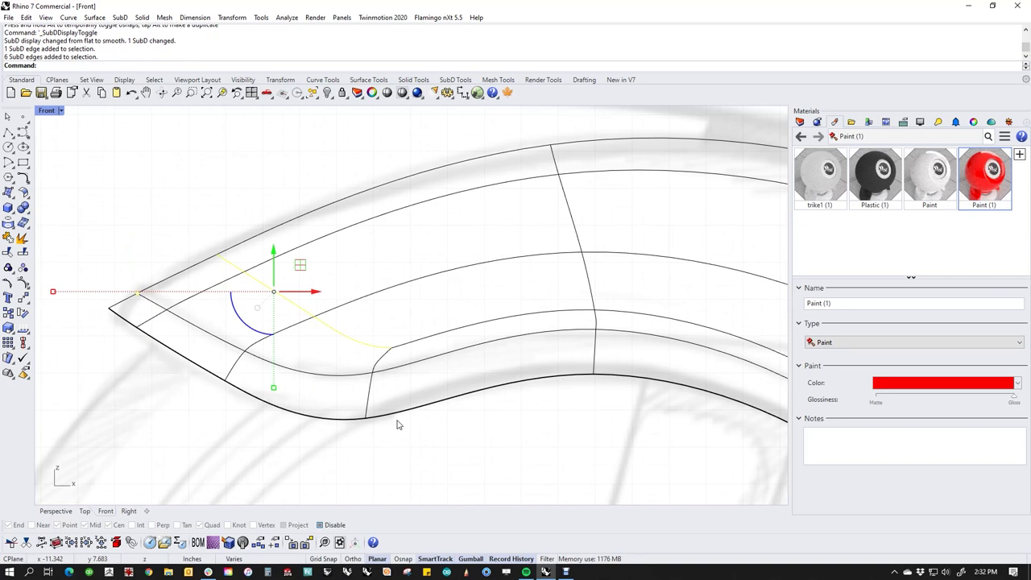
pyautogui.press('Delete')
pyautogui.scroll(-6, 402, 418)
pyautogui.moveTo(462, 426); pyautogui.dragTo(364, 397, button='right')
# Inspect the fender's front end in the Perspective view with Rendered display.
pyautogui.hotkey('ctrl', 'F4')
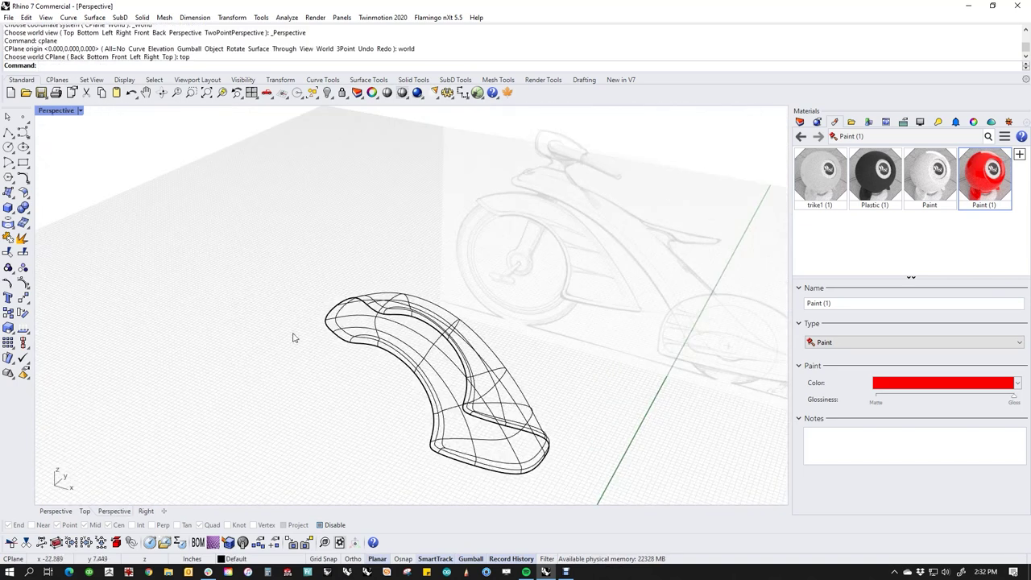
pyautogui.middleClick(338, 351)
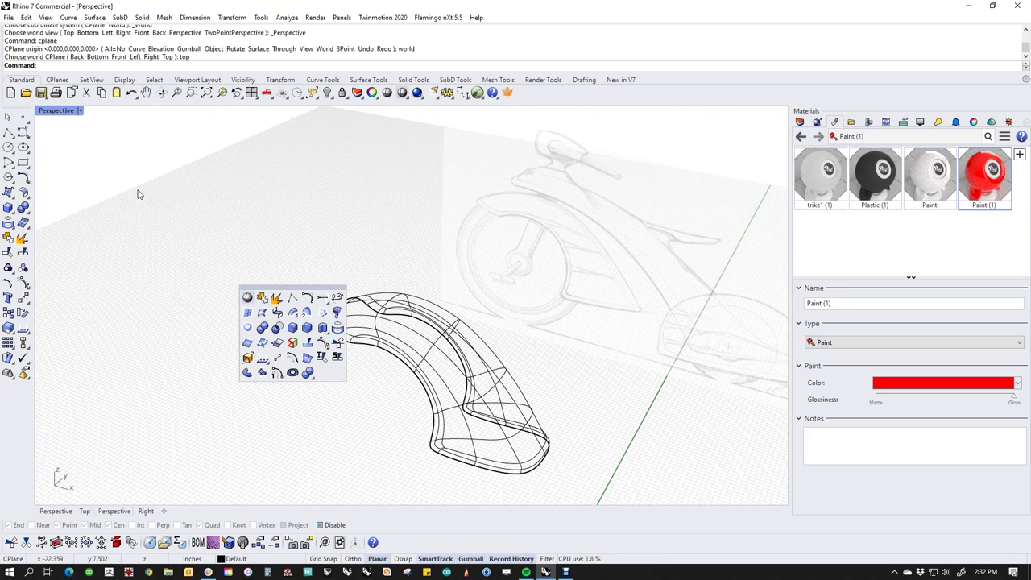
pyautogui.click(69, 111)
pyautogui.click(63, 162)
pyautogui.click(55, 113)
pyautogui.click(67, 173)
pyautogui.scroll(5, 334, 357)
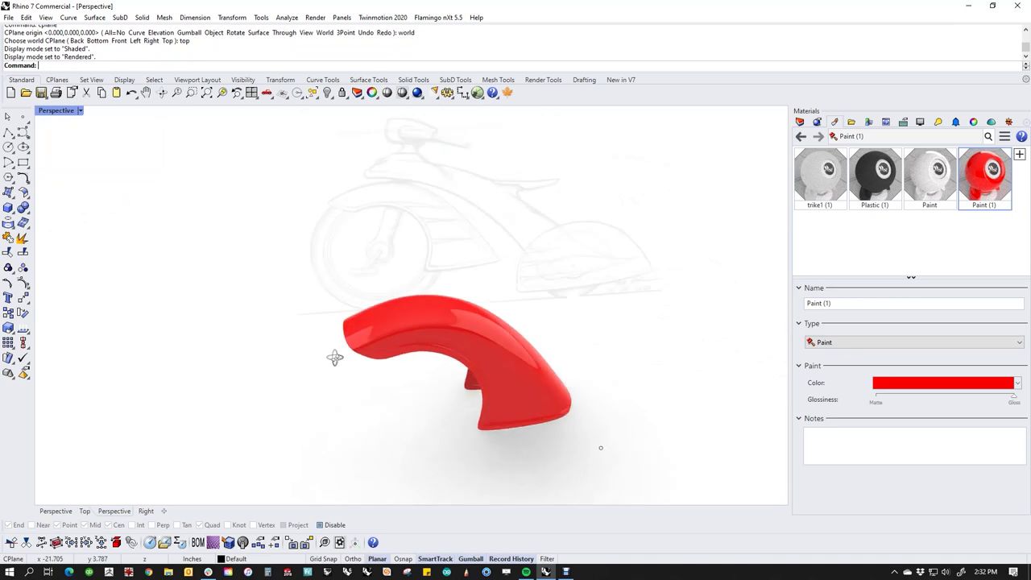
pyautogui.moveTo(406, 357); pyautogui.dragTo(320, 242, button='right')
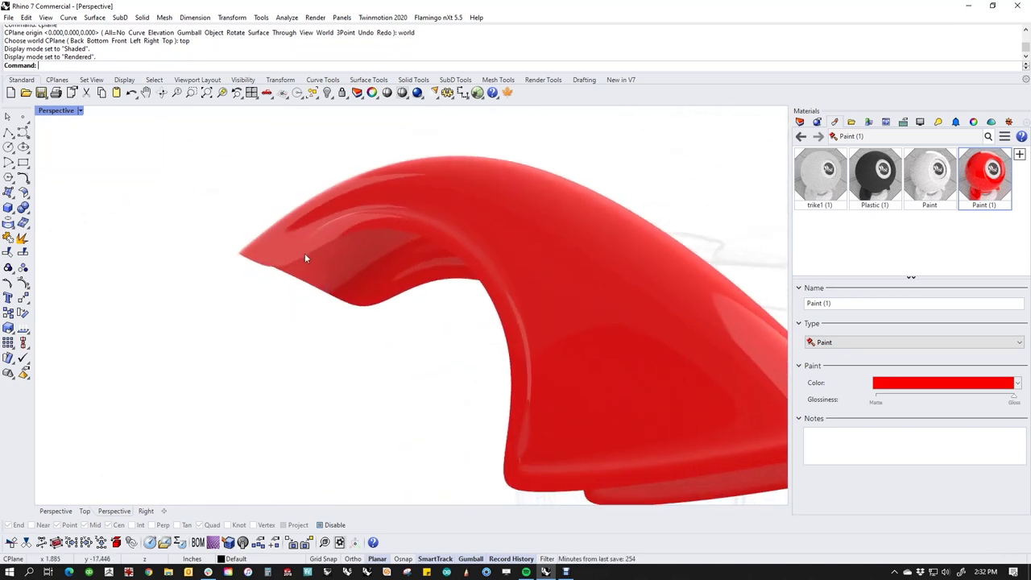
# Undo the edge loop deletion, comparing the rendered lip with and without the loop.
pyautogui.hotkey('ctrl', 'z')
pyautogui.moveTo(288, 299)
pyautogui.mouseDown(button='right')
pyautogui.moveTo(298, 317)
pyautogui.moveTo(302, 277)
pyautogui.moveTo(291, 288)
pyautogui.mouseUp(button='right')
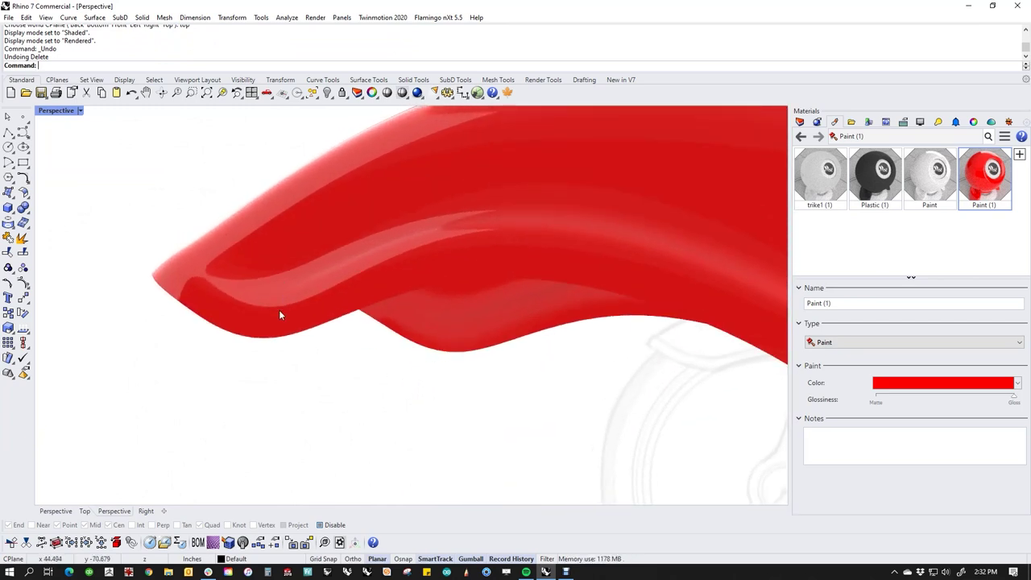
pyautogui.hotkey('ctrl', 'y')
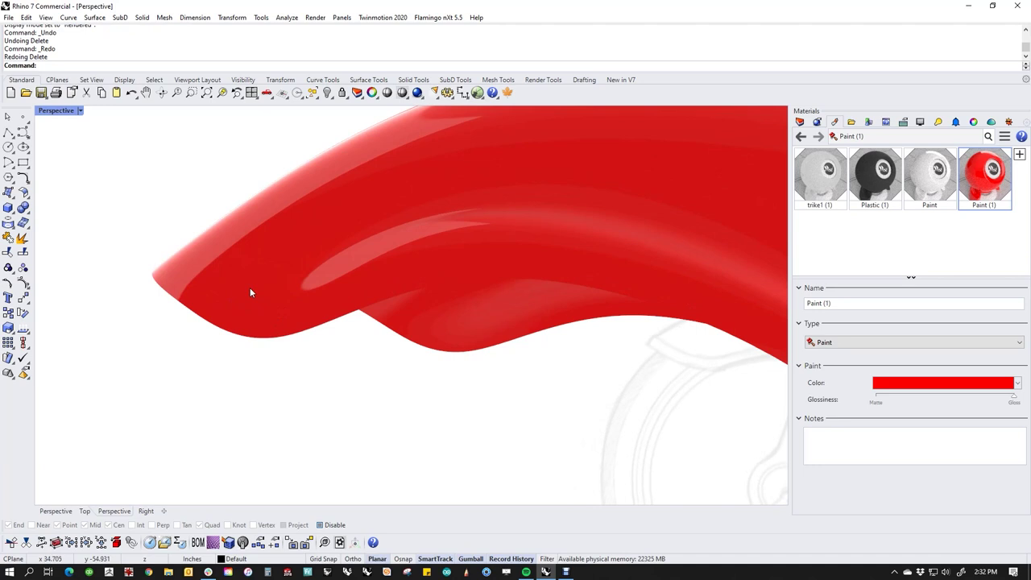
pyautogui.hotkey('ctrl', 'z')
pyautogui.moveTo(296, 295)
pyautogui.mouseDown(button='right')
pyautogui.moveTo(283, 314)
pyautogui.moveTo(274, 292)
pyautogui.moveTo(278, 373)
pyautogui.moveTo(265, 325)
pyautogui.moveTo(301, 361)
pyautogui.moveTo(504, 381)
pyautogui.moveTo(487, 340)
pyautogui.moveTo(435, 327)
pyautogui.moveTo(396, 344)
pyautogui.moveTo(350, 394)
pyautogui.moveTo(363, 362)
pyautogui.moveTo(480, 363)
pyautogui.mouseUp(button='right')
pyautogui.scroll(3, 633, 393)
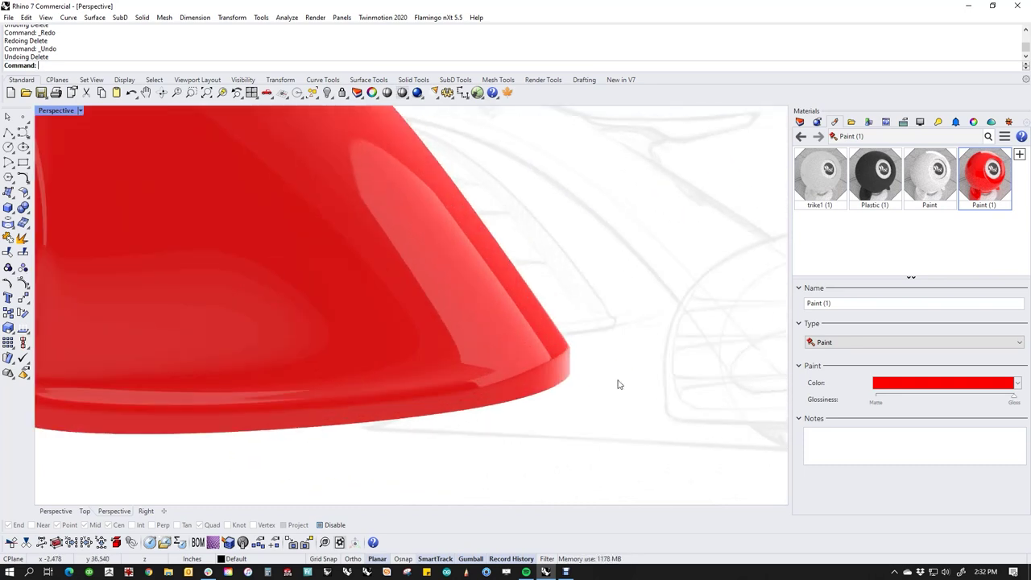
# Show the fender's rear lower corner in the Front view as a wireframe with the flat control cage.
pyautogui.write('f')
pyautogui.press('Return')
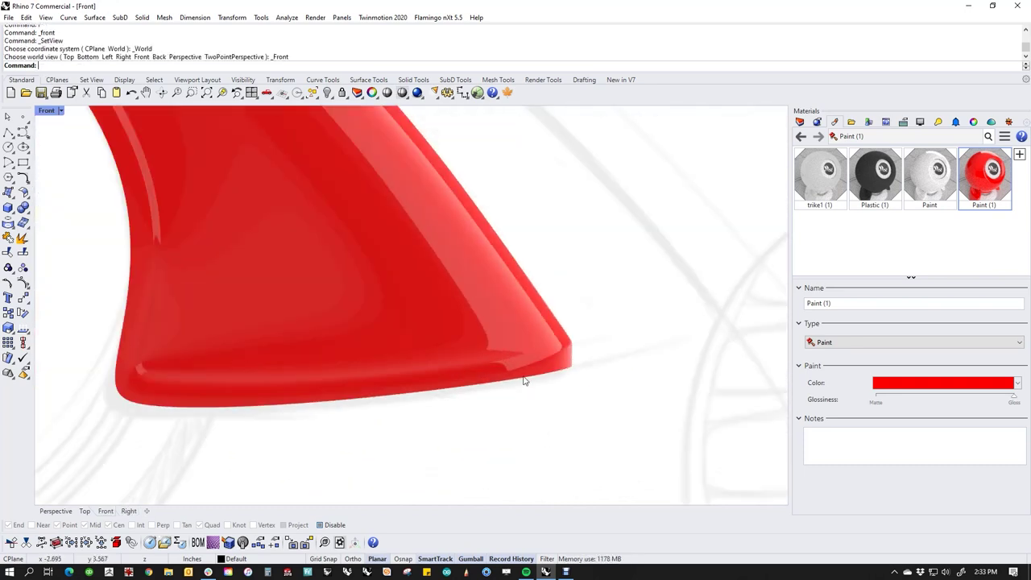
pyautogui.middleClick(523, 380)
pyautogui.click(482, 344)
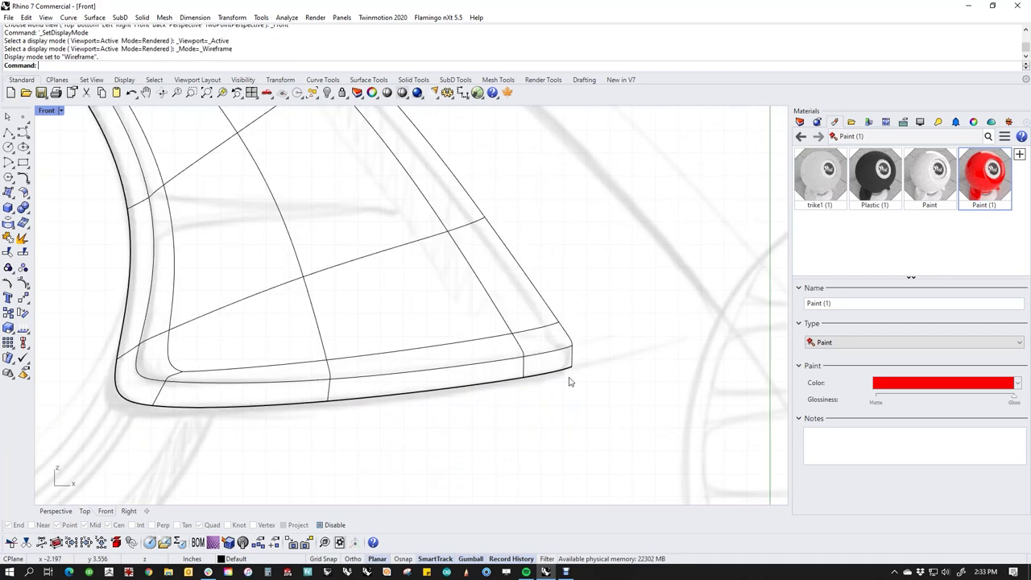
pyautogui.press('Tab')
pyautogui.scroll(4, 592, 362)
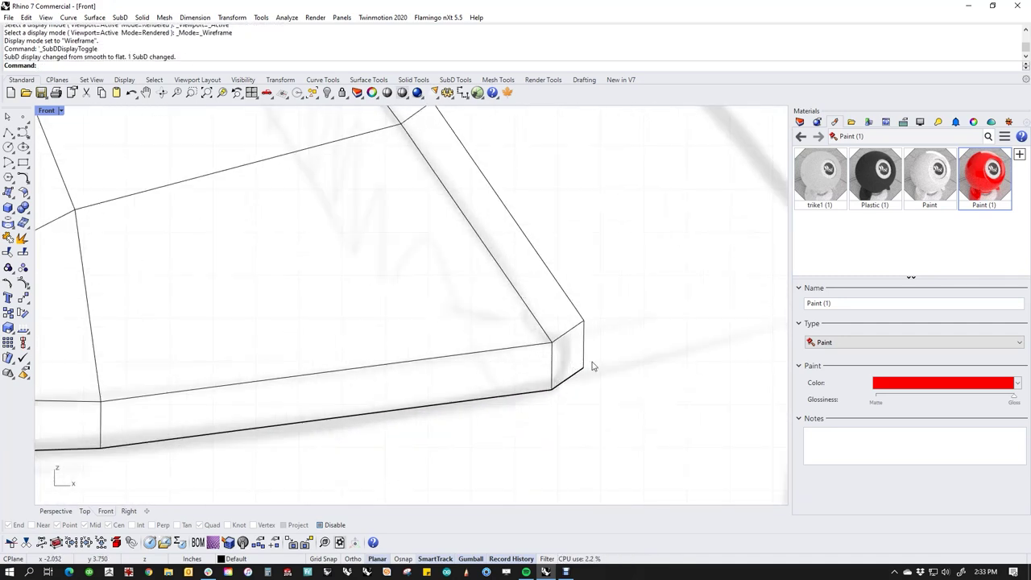
# Move the rim and lip vertices at the rear lower corner so the end continues the fender's back line, and restore smooth display.
pyautogui.moveTo(571, 362); pyautogui.dragTo(637, 379)
pyautogui.click(695, 447)
pyautogui.moveTo(501, 383); pyautogui.dragTo(591, 430)
pyautogui.click(579, 413)
pyautogui.moveTo(514, 394); pyautogui.dragTo(575, 411)
pyautogui.click(618, 429)
pyautogui.press('Tab')
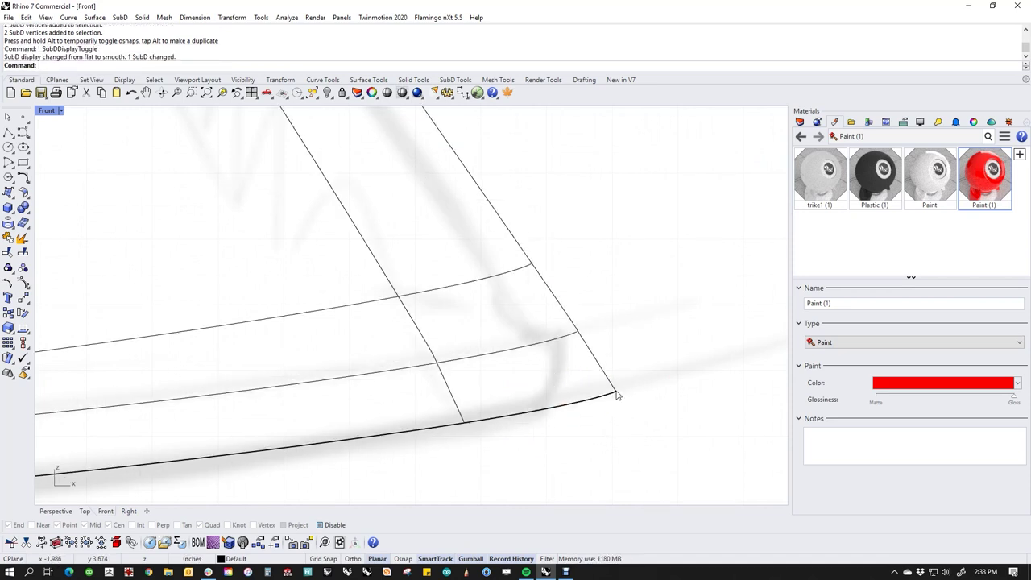
# Nudge the top-line vertices midway down the fender's back 0.2 inches toward the wheel and 0.1 inches down.
pyautogui.scroll(-4, 616, 395)
pyautogui.moveTo(516, 345); pyautogui.dragTo(541, 382, button='right')
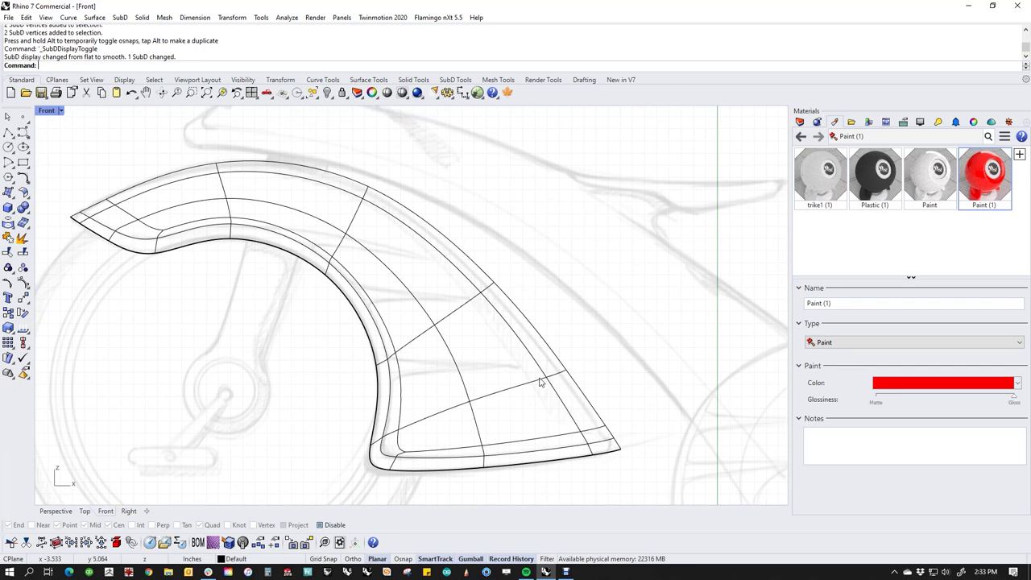
pyautogui.moveTo(429, 268); pyautogui.dragTo(537, 317)
pyautogui.hotkey('alt', 'Left')
pyautogui.hotkey('alt', 'Left')
pyautogui.hotkey('alt', 'Left')
pyautogui.hotkey('alt', 'Left')
pyautogui.hotkey('alt', 'Down')
pyautogui.hotkey('alt', 'Down')
pyautogui.press('Escape')
# Nudge the top-line vertices in the row above the rear lower edge 0.15 inches toward the wheel.
pyautogui.moveTo(507, 372); pyautogui.dragTo(612, 397)
pyautogui.hotkey('alt', 'Left')
pyautogui.hotkey('alt', 'Left')
pyautogui.hotkey('alt', 'Left')
pyautogui.press('Escape')
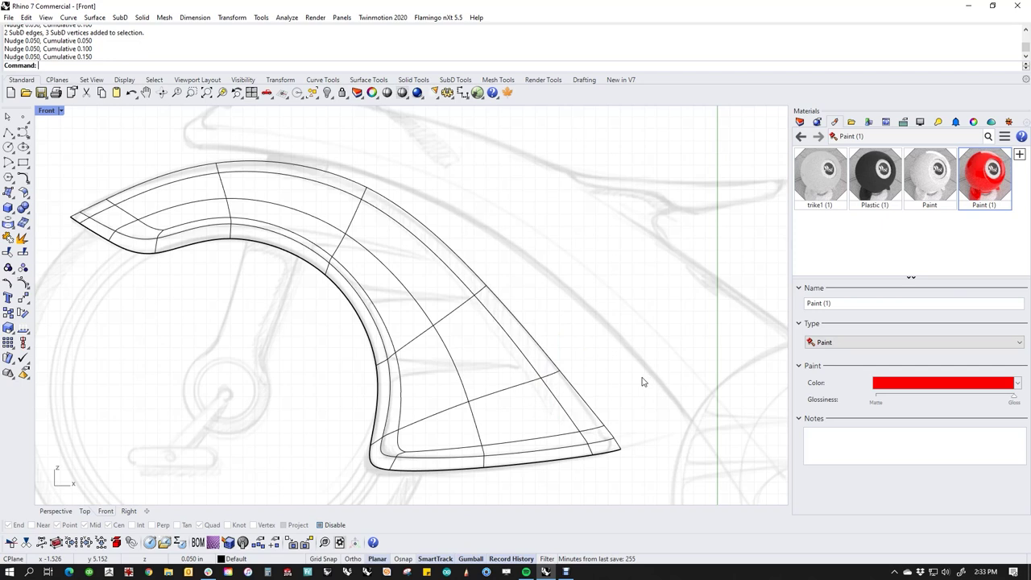
# Lower the top-line vertices in the row just behind the arch crest by 0.1 inches.
pyautogui.scroll(5, 363, 211)
pyautogui.moveTo(454, 199); pyautogui.dragTo(518, 287)
pyautogui.hotkey('alt', 'Down')
pyautogui.hotkey('alt', 'Down')
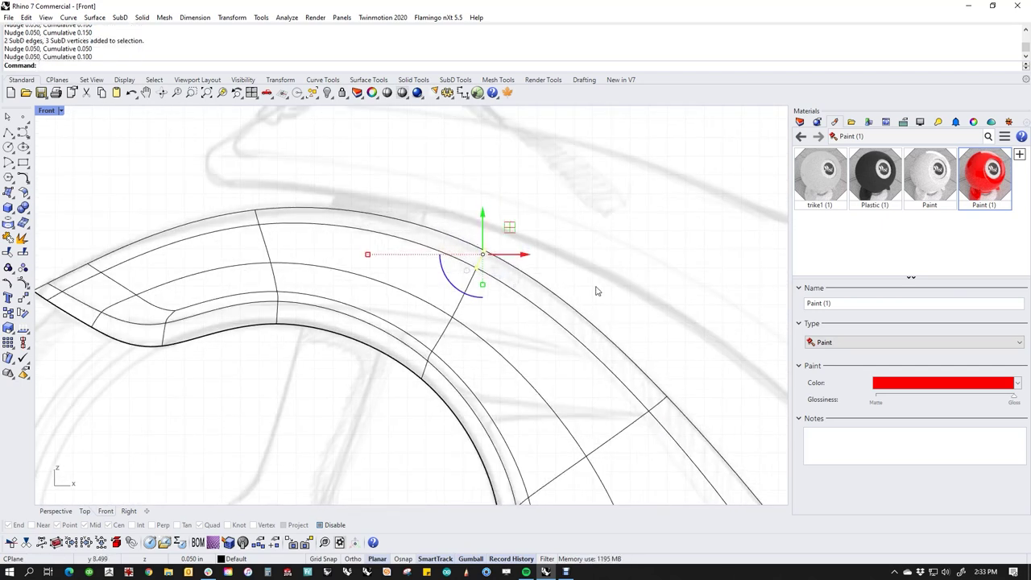
pyautogui.press('Escape')
# Try raising the top-line vertices at the arch crest by 0.05 inches.
pyautogui.moveTo(249, 205); pyautogui.dragTo(288, 244)
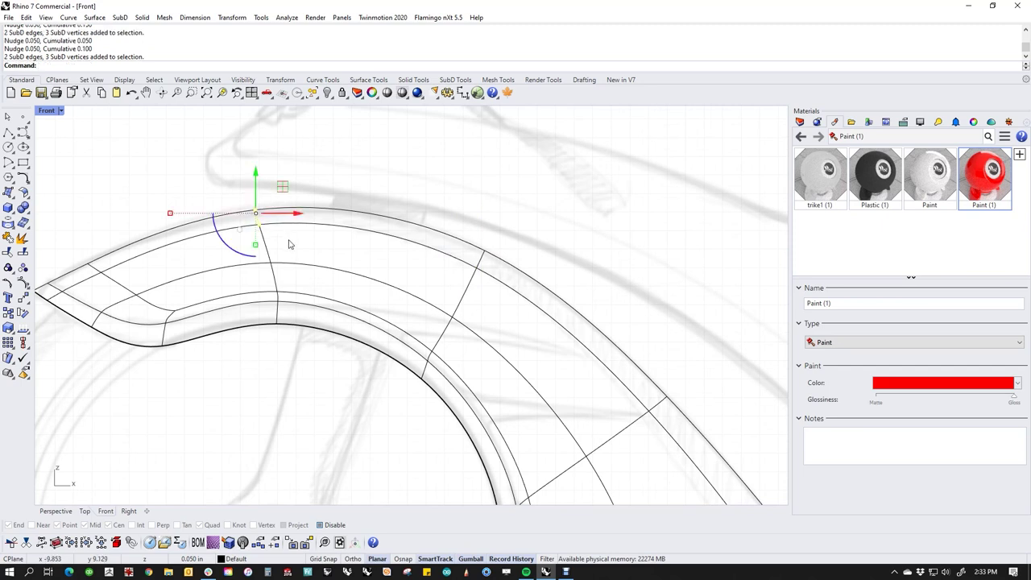
pyautogui.hotkey('alt', 'Up')
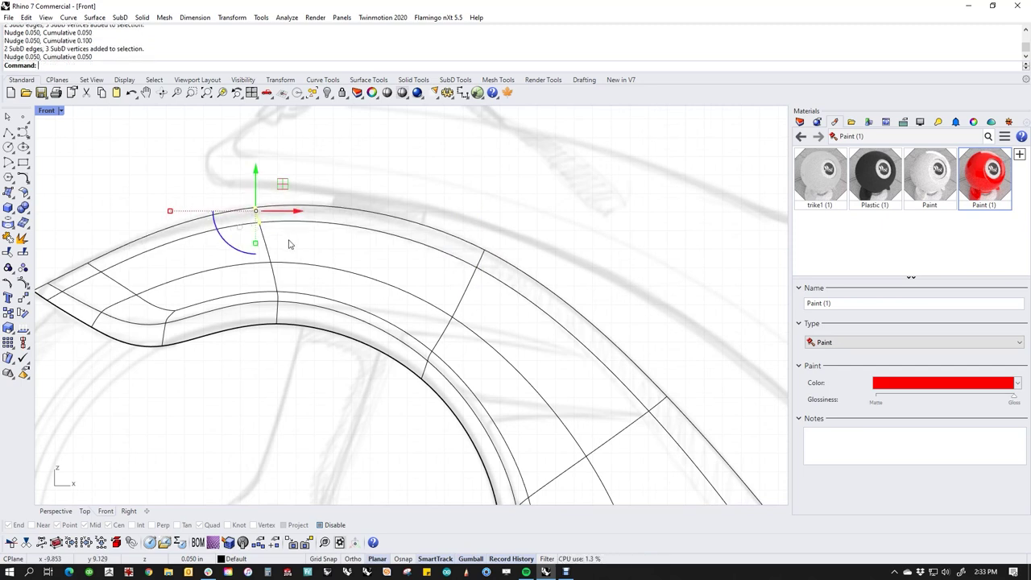
pyautogui.hotkey('alt', 'Down')
pyautogui.click(61, 204)
# Raise the top-line vertices in the row just behind the front tip by 0.05 inches.
pyautogui.scroll(8, 106, 251)
pyautogui.moveTo(106, 251); pyautogui.dragTo(278, 259, button='right')
pyautogui.moveTo(204, 246); pyautogui.dragTo(308, 328)
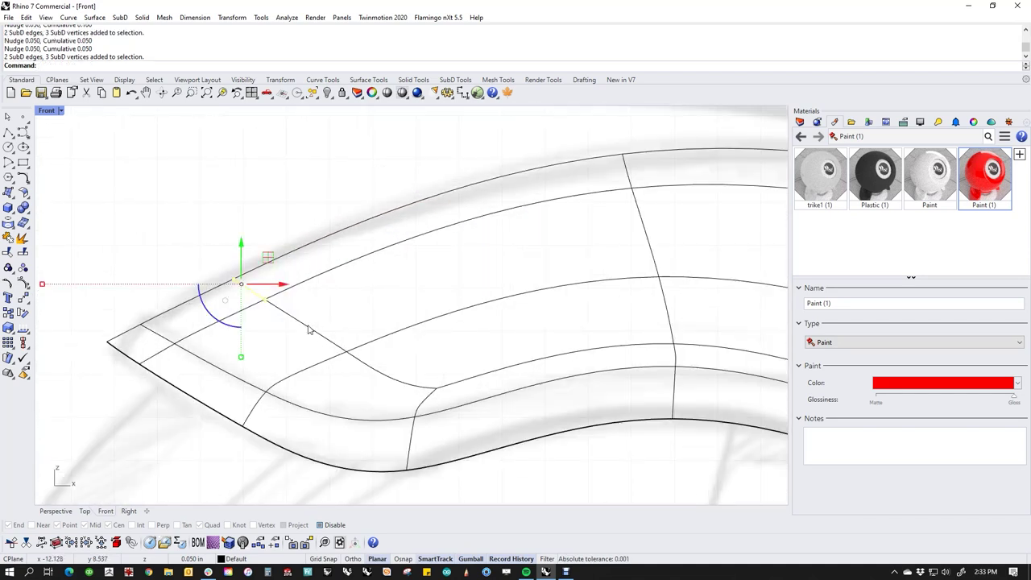
pyautogui.hotkey('alt', 'Up')
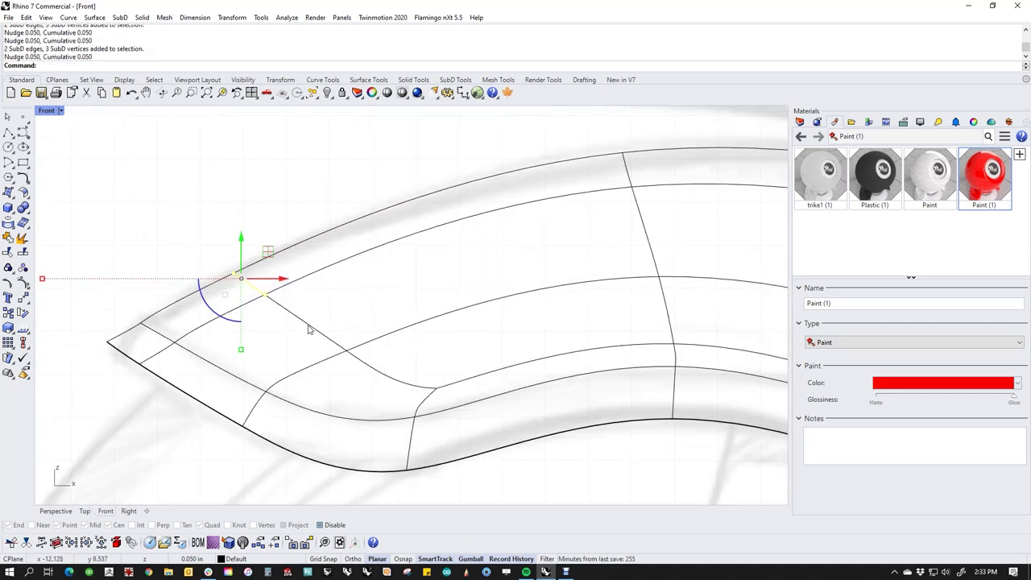
# Switch the SubD to flat display to show the control cage around the fender's front tip.
pyautogui.click(314, 224)
pyautogui.scroll(-4, 294, 330)
pyautogui.moveTo(267, 332); pyautogui.dragTo(316, 326, button='right')
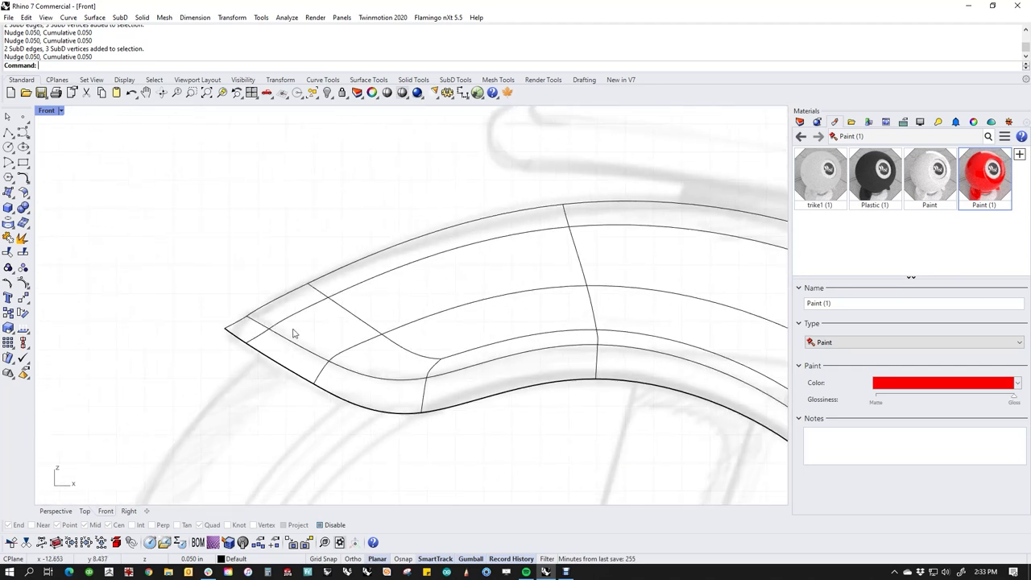
pyautogui.scroll(6, 262, 329)
pyautogui.press('Tab')
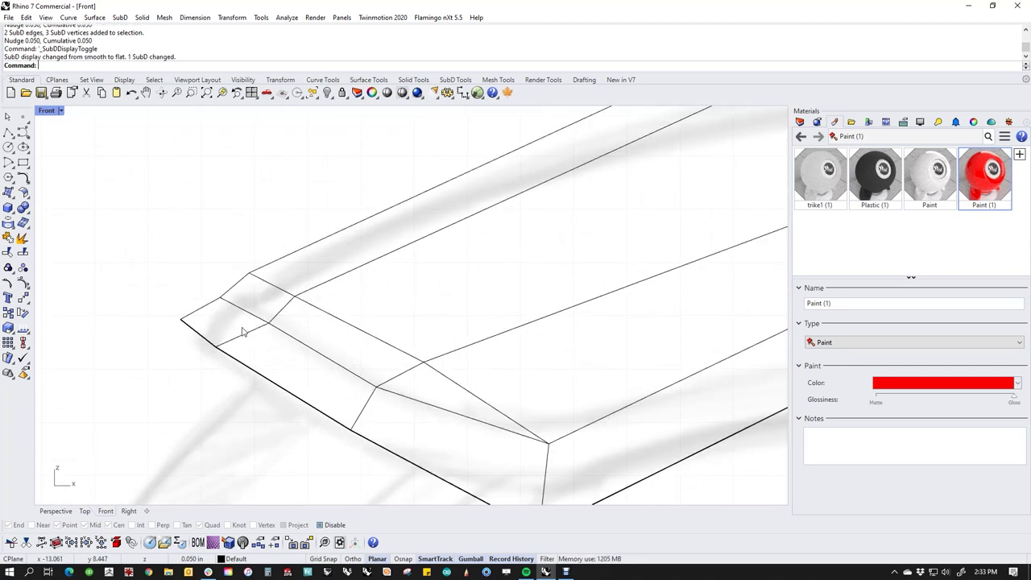
pyautogui.scroll(2, 229, 304)
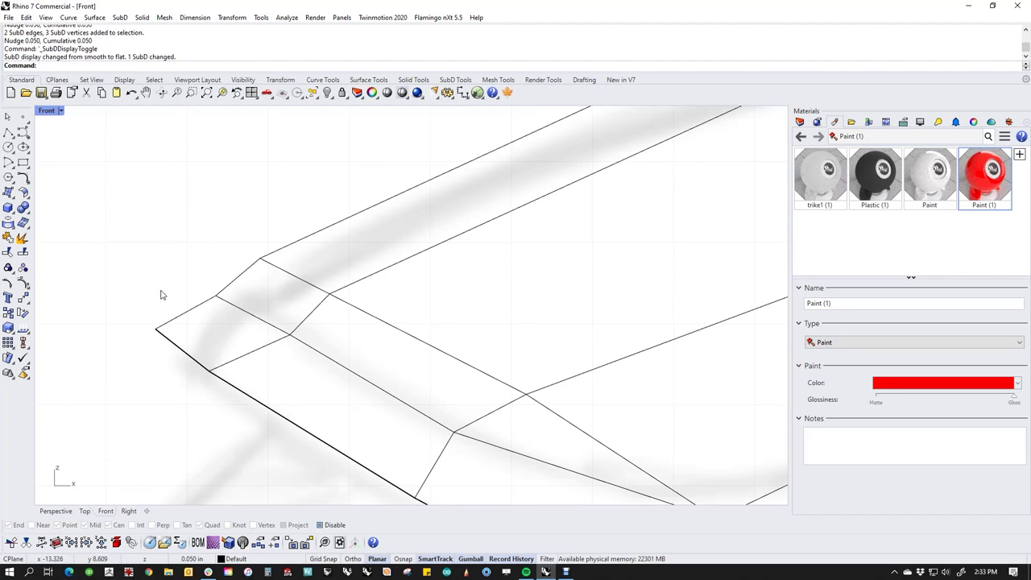
# Draw a both-sides guide line centred on the top-line vertex behind the front tip, aligned with the long top edge.
pyautogui.keyDown('ctrl'); pyautogui.keyDown('shift'); pyautogui.click(407, 196); pyautogui.keyUp('shift'); pyautogui.keyUp('ctrl')
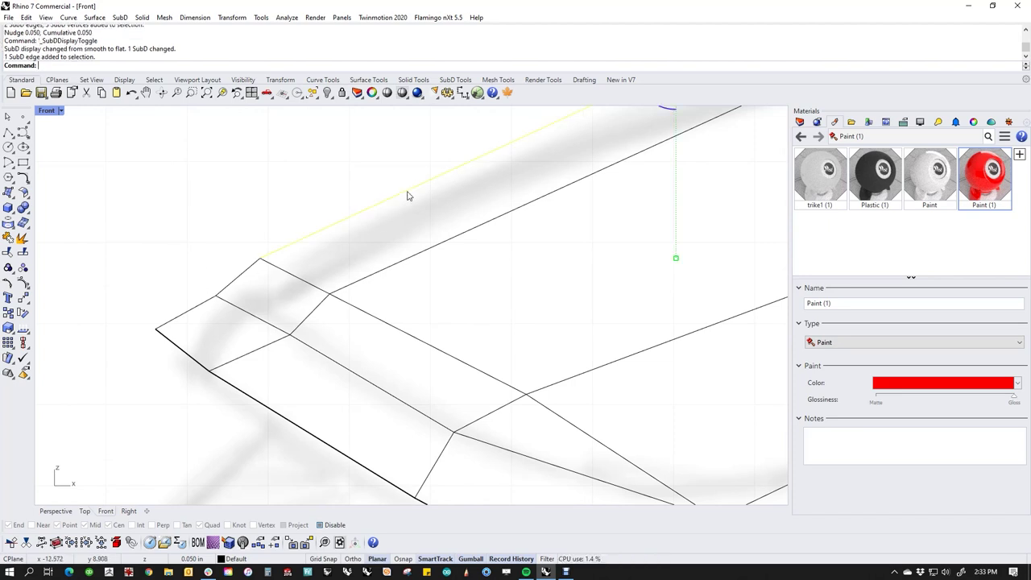
pyautogui.click(229, 241)
pyautogui.click(11, 137)
pyautogui.click(39, 138)
pyautogui.click(259, 258)
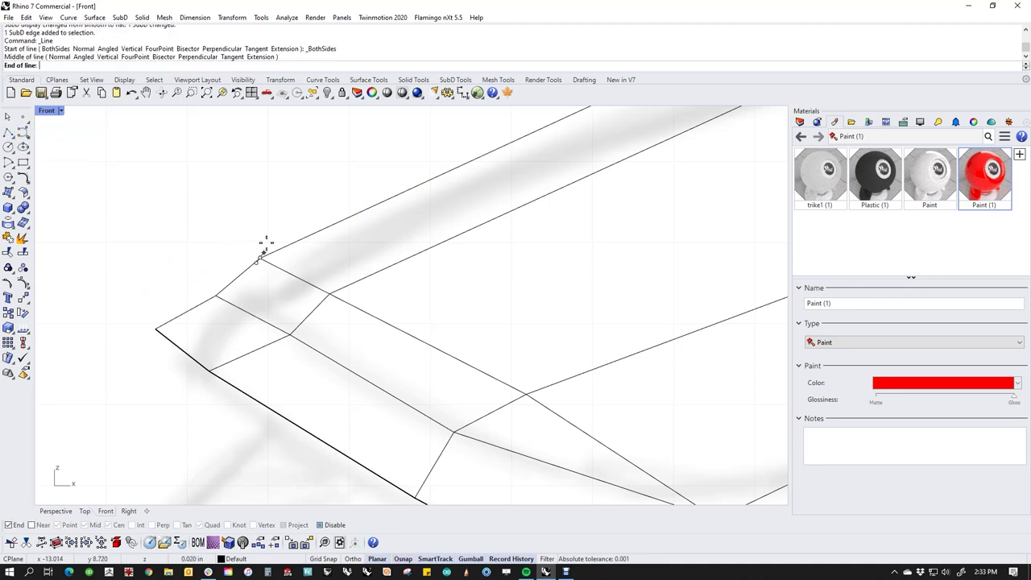
pyautogui.click(531, 137)
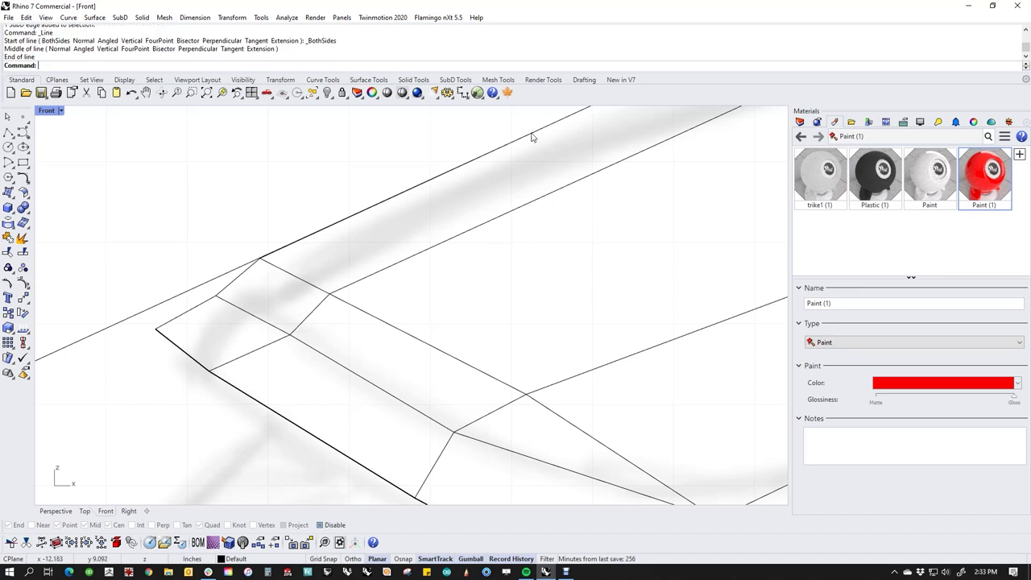
# Try moving the two top-line vertices at the front tip individually onto the guide line, and undo both moves.
pyautogui.keyDown('ctrl'); pyautogui.keyDown('shift'); pyautogui.click(216, 296); pyautogui.keyUp('shift'); pyautogui.keyUp('ctrl')
pyautogui.moveTo(216, 297); pyautogui.dragTo(203, 286)
pyautogui.click(110, 260)
pyautogui.keyDown('ctrl'); pyautogui.keyDown('shift'); pyautogui.click(156, 329); pyautogui.keyUp('shift'); pyautogui.keyUp('ctrl')
pyautogui.moveTo(156, 329); pyautogui.dragTo(134, 318)
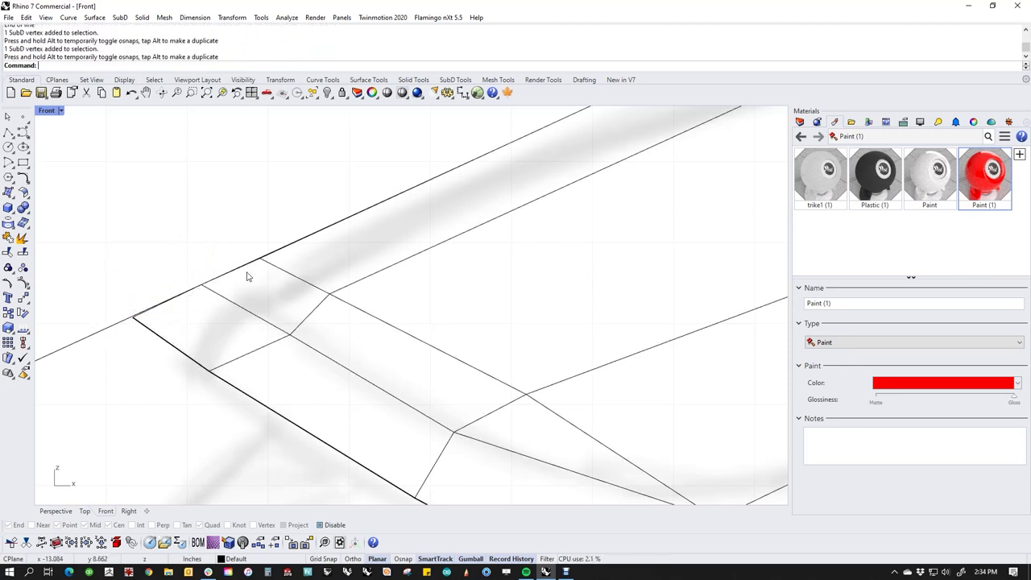
pyautogui.hotkey('ctrl', 'z')
pyautogui.hotkey('ctrl', 'z')
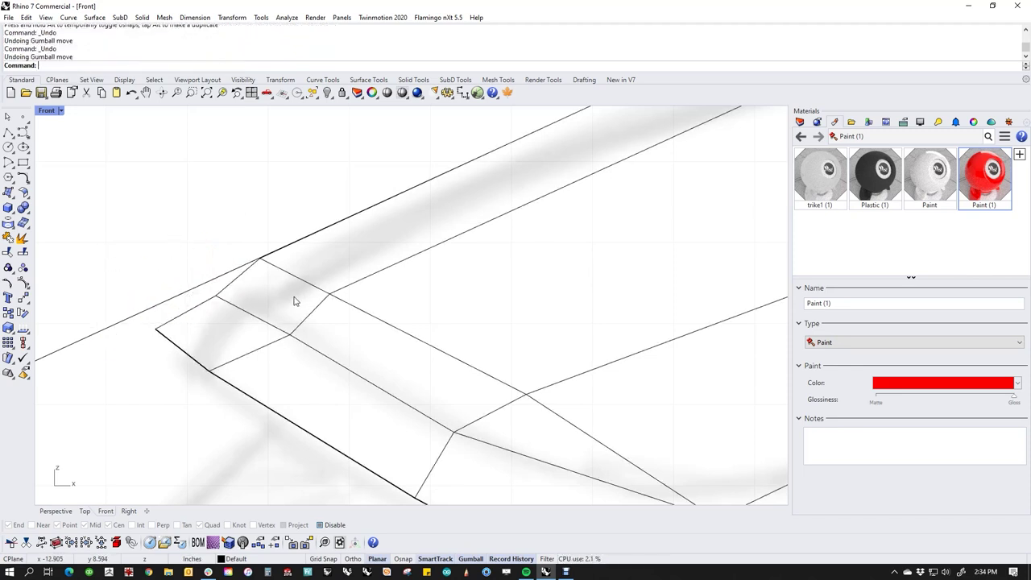
# Flatten the two top-line edges at the front tip onto the guide line, using a gumball relocated to and aligned with that line.
pyautogui.keyDown('ctrl'); pyautogui.keyDown('shift'); pyautogui.click(243, 273); pyautogui.keyUp('shift'); pyautogui.keyUp('ctrl')
pyautogui.click(227, 214)
pyautogui.keyDown('ctrl'); pyautogui.keyDown('shift'); pyautogui.moveTo(236, 238); pyautogui.dragTo(240, 262); pyautogui.keyUp('shift'); pyautogui.keyUp('ctrl')
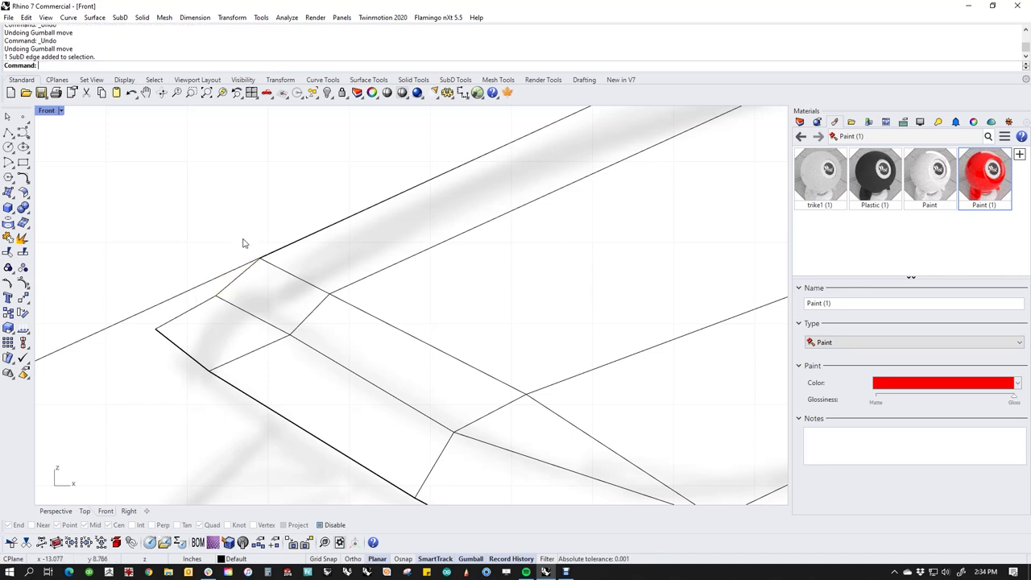
pyautogui.click(240, 267)
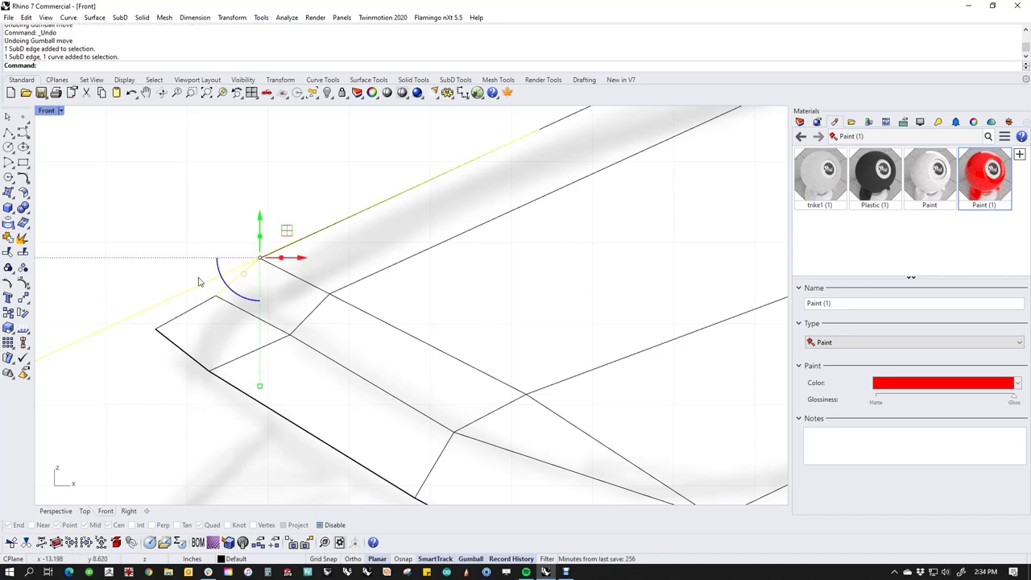
pyautogui.keyDown('ctrl'); pyautogui.keyDown('shift'); pyautogui.click(161, 326); pyautogui.keyUp('shift'); pyautogui.keyUp('ctrl')
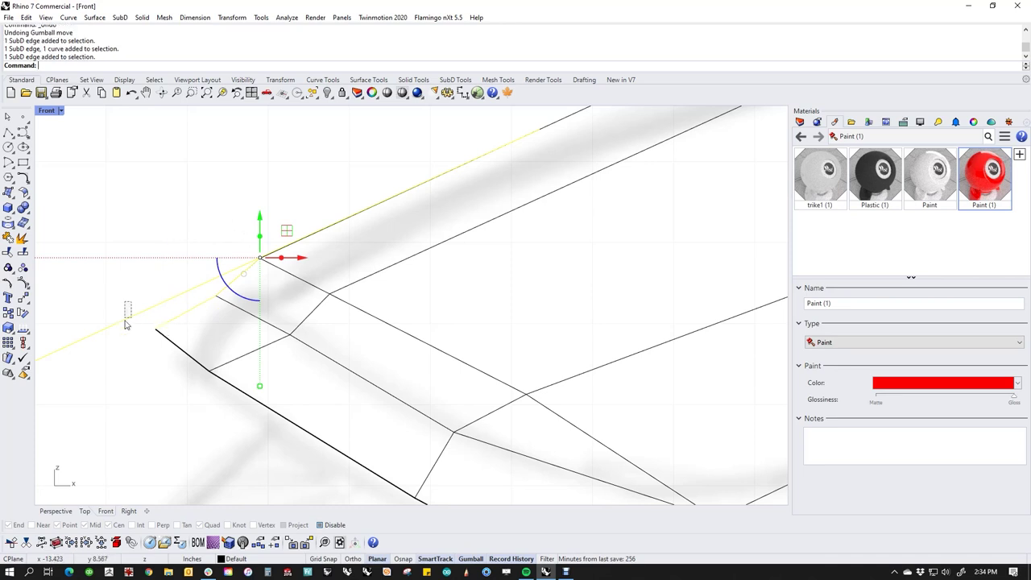
pyautogui.keyDown('ctrl'); pyautogui.click(120, 319); pyautogui.keyUp('ctrl')
pyautogui.scroll(5, 248, 305)
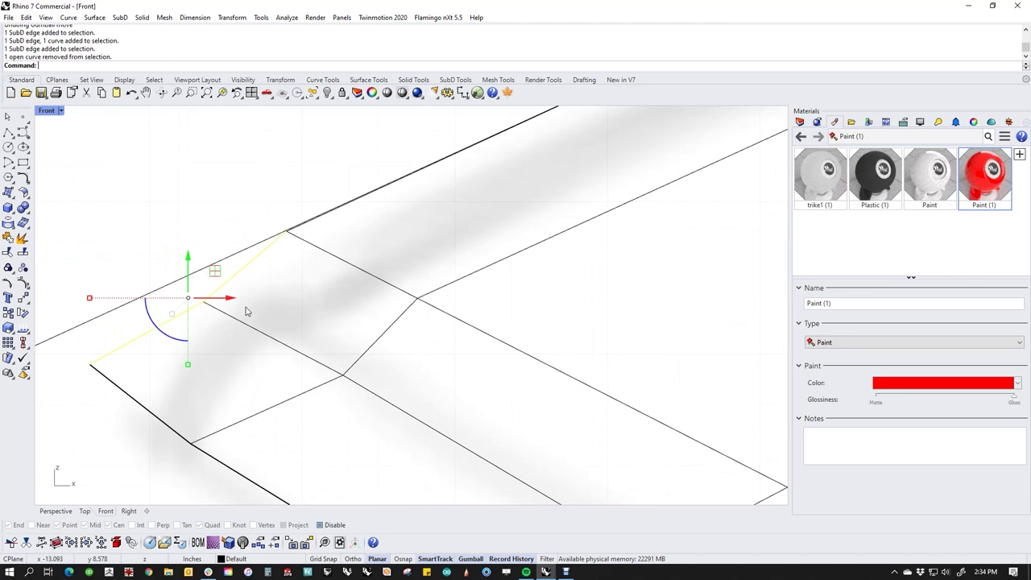
pyautogui.press('Return')
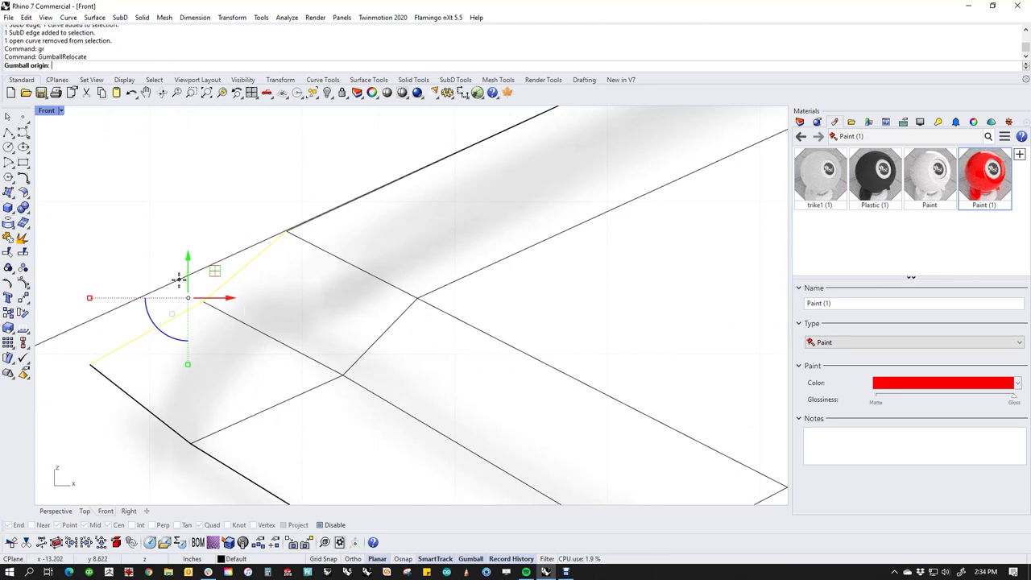
pyautogui.click(183, 288)
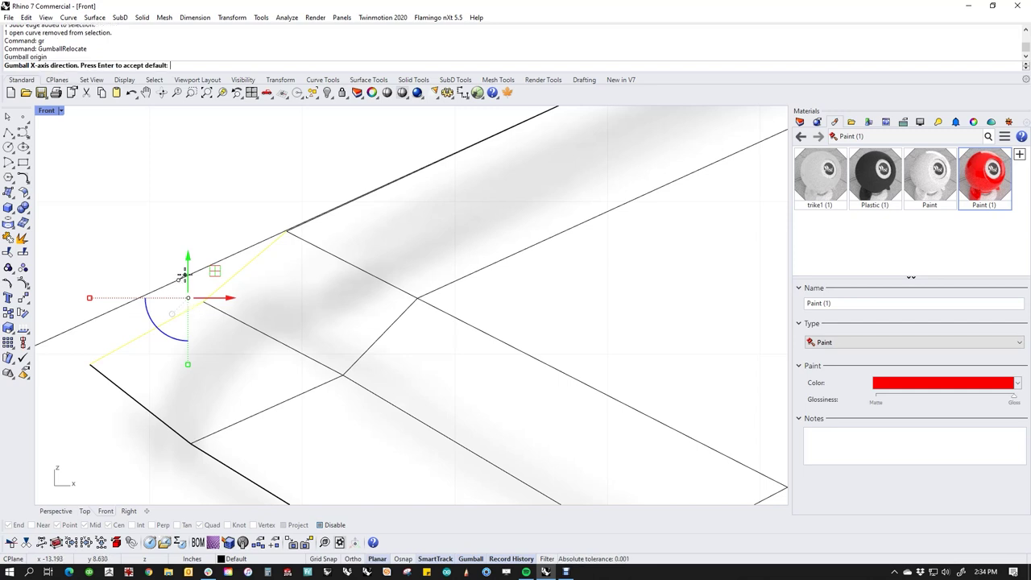
pyautogui.press('Return')
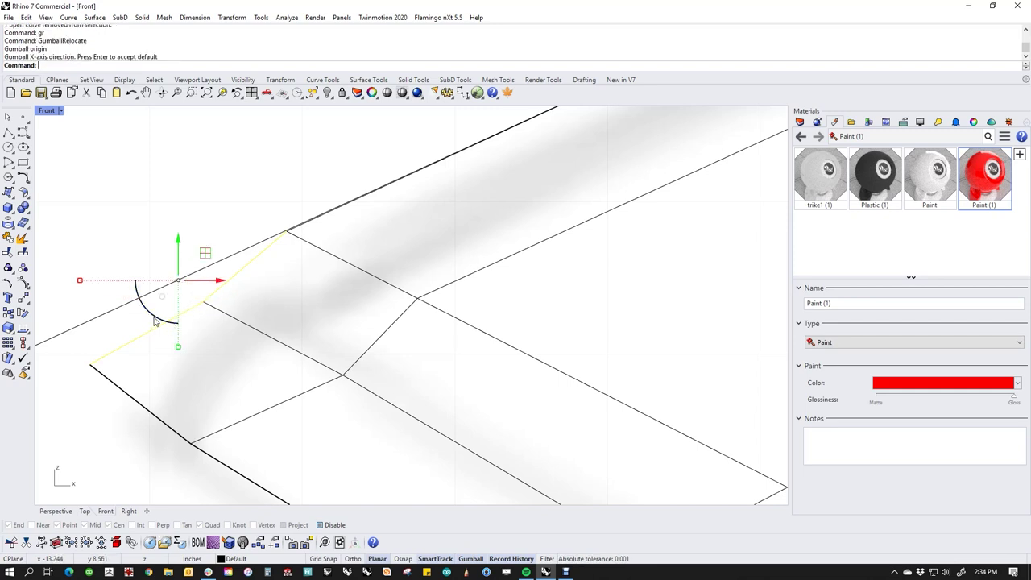
pyautogui.keyDown('ctrl'); pyautogui.moveTo(155, 319); pyautogui.dragTo(168, 285); pyautogui.keyUp('ctrl')
pyautogui.click(96, 231)
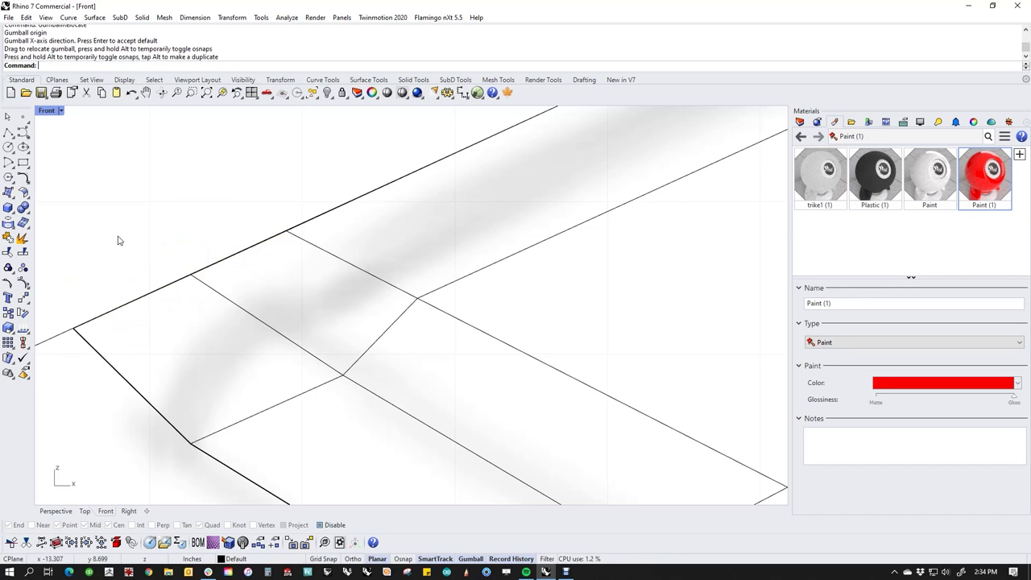
# Flatten one side's second-row edges at the front tip into line with the long edge behind, using a gumball relocated to their rear vertex.
pyautogui.scroll(-10, 152, 272)
pyautogui.moveTo(214, 302); pyautogui.dragTo(317, 321, button='right')
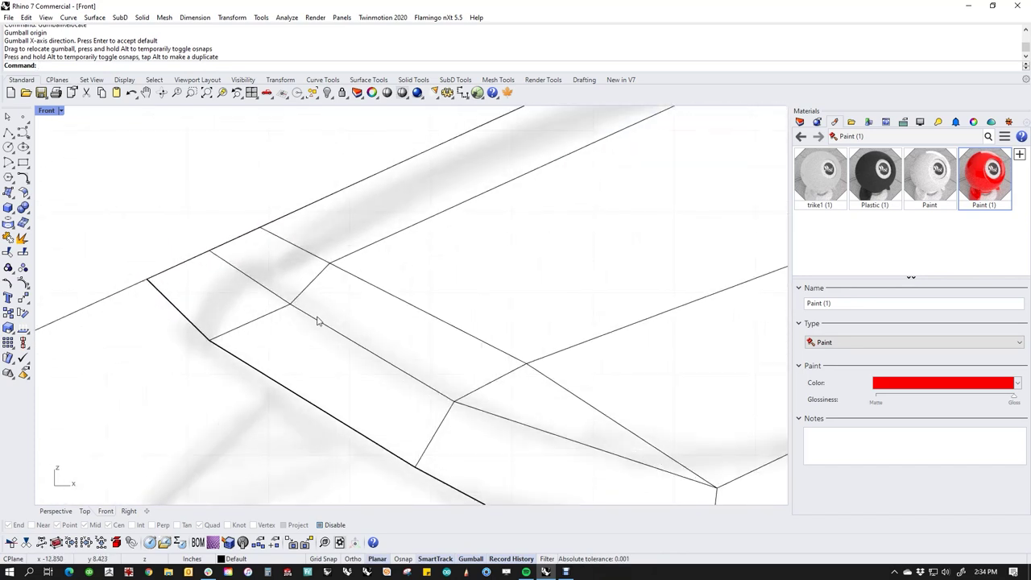
pyautogui.click(307, 291)
pyautogui.keyDown('shift'); pyautogui.click(247, 324); pyautogui.keyUp('shift')
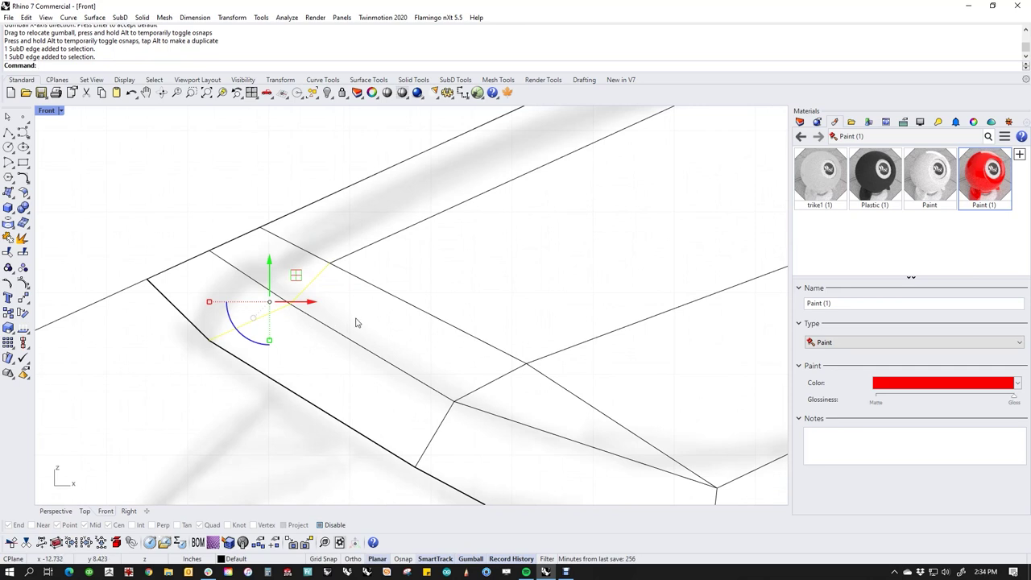
pyautogui.write('gr')
pyautogui.press('Return')
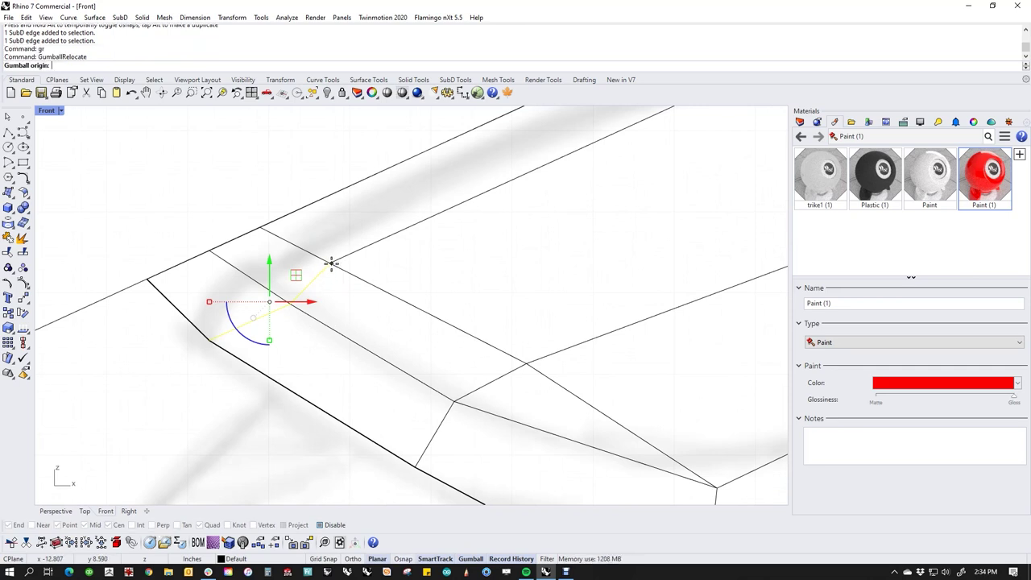
pyautogui.click(330, 263)
pyautogui.press('Return')
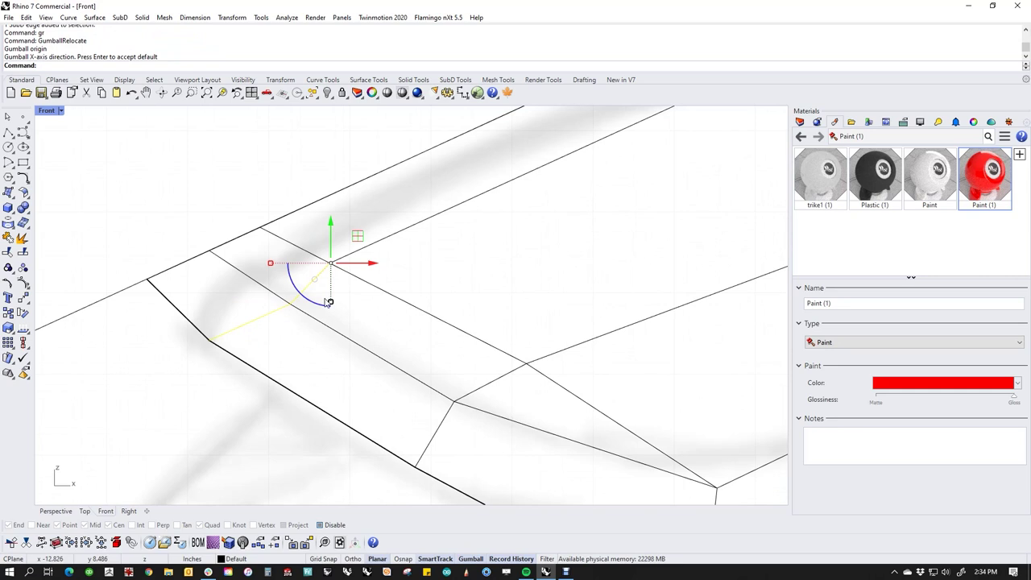
pyautogui.keyDown('ctrl'); pyautogui.moveTo(318, 308); pyautogui.dragTo(317, 273); pyautogui.keyUp('ctrl')
pyautogui.press('Escape')
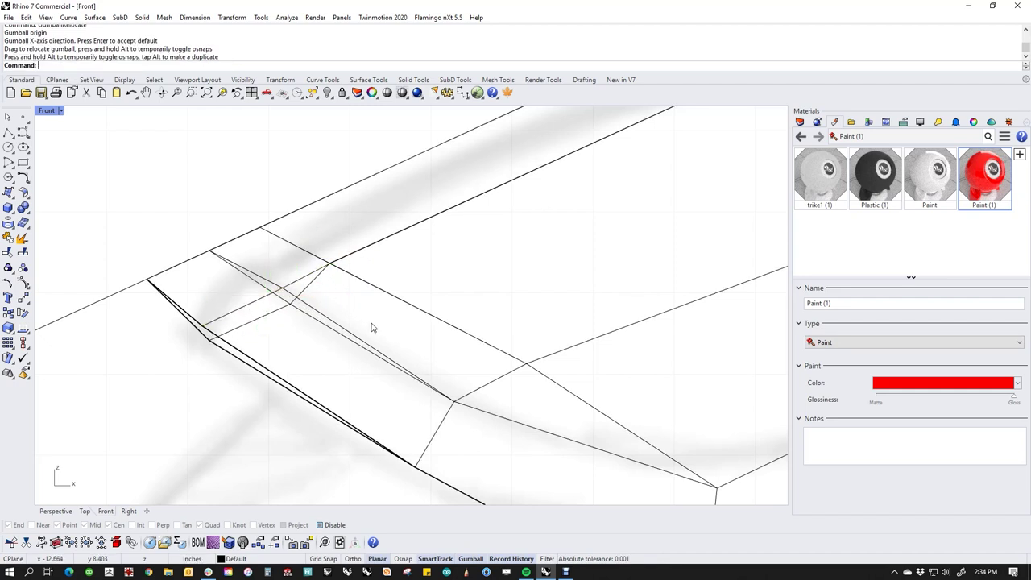
# Flatten the opposite side's matching second-row tip edges the same way, with the gumball relocated to their rear vertex and aligned to the long edge.
pyautogui.scroll(2, 285, 322)
pyautogui.moveTo(285, 318); pyautogui.dragTo(260, 307)
pyautogui.keyDown('ctrl'); pyautogui.keyDown('shift'); pyautogui.moveTo(344, 289); pyautogui.dragTo(312, 273); pyautogui.keyUp('shift'); pyautogui.keyUp('ctrl')
pyautogui.press('Escape')
pyautogui.keyDown('ctrl'); pyautogui.keyDown('shift'); pyautogui.moveTo(275, 325); pyautogui.dragTo(259, 315); pyautogui.keyUp('shift'); pyautogui.keyUp('ctrl')
pyautogui.write('gr')
pyautogui.press('Return')
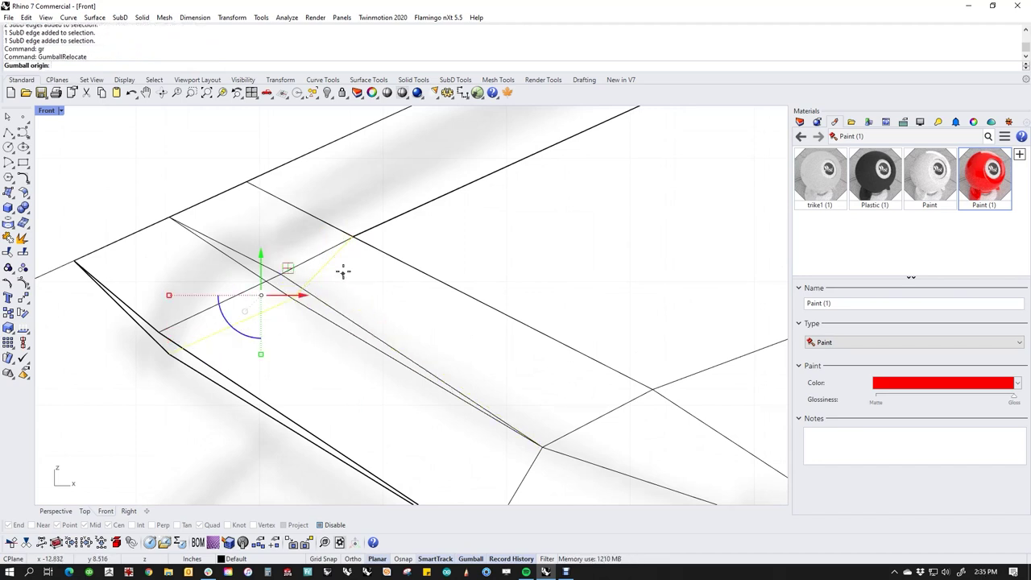
pyautogui.click(353, 237)
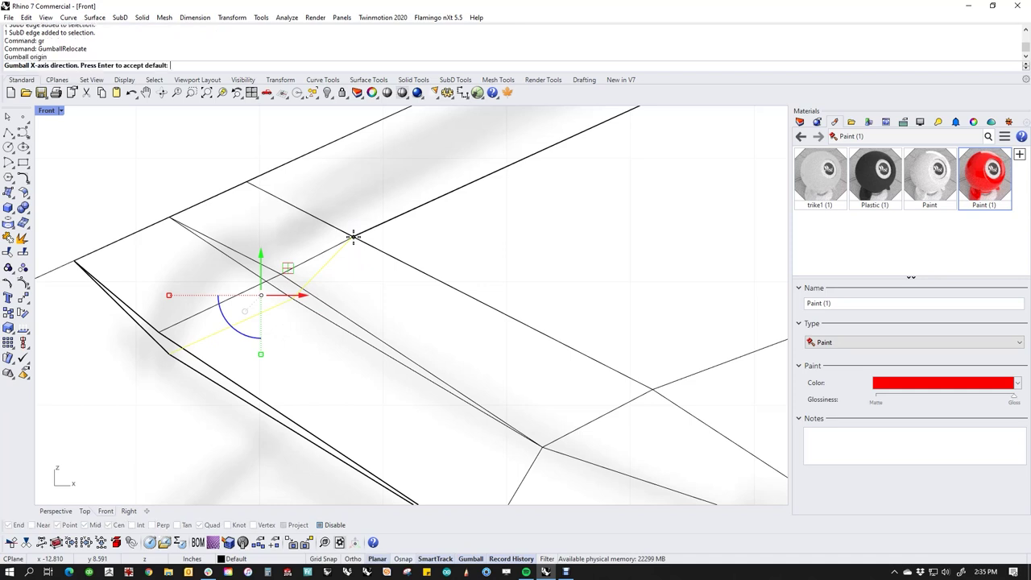
pyautogui.press('Return')
pyautogui.keyDown('ctrl'); pyautogui.moveTo(339, 281); pyautogui.dragTo(337, 252); pyautogui.keyUp('ctrl')
pyautogui.click(285, 232)
# Select both sides' third-row edges at the front tip and flatten them toward the line of the long edge behind.
pyautogui.scroll(-6, 320, 287)
pyautogui.moveTo(425, 330); pyautogui.dragTo(294, 312, button='right')
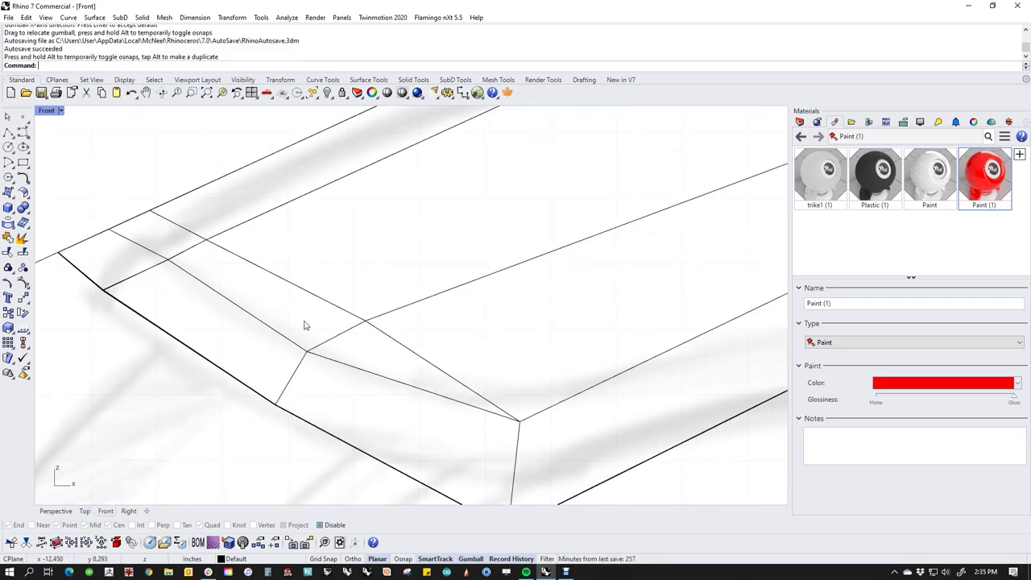
pyautogui.keyDown('ctrl'); pyautogui.keyDown('shift'); pyautogui.moveTo(330, 317); pyautogui.dragTo(318, 347); pyautogui.keyUp('shift'); pyautogui.keyUp('ctrl')
pyautogui.keyDown('ctrl'); pyautogui.keyDown('shift'); pyautogui.click(317, 388); pyautogui.keyUp('shift'); pyautogui.keyUp('ctrl')
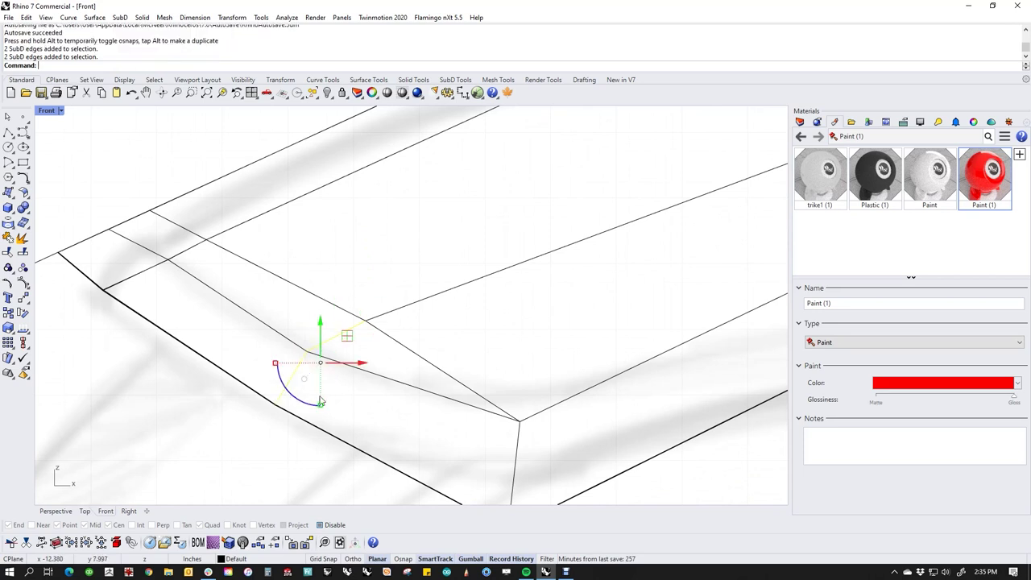
pyautogui.write('gr')
pyautogui.press('Return')
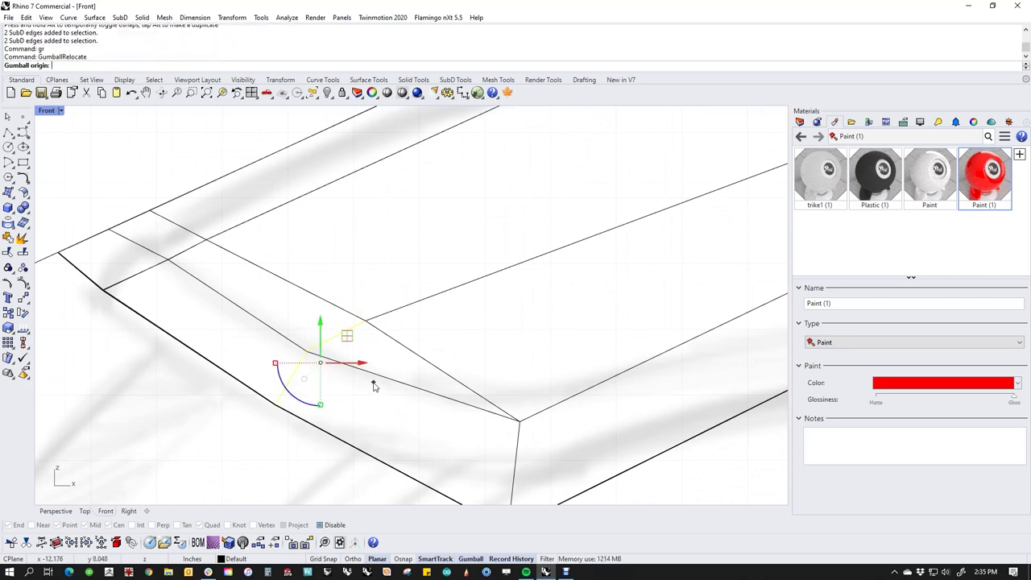
pyautogui.click(366, 319)
pyautogui.press('Return')
pyautogui.keyDown('ctrl'); pyautogui.moveTo(349, 359); pyautogui.dragTo(362, 326); pyautogui.keyUp('ctrl')
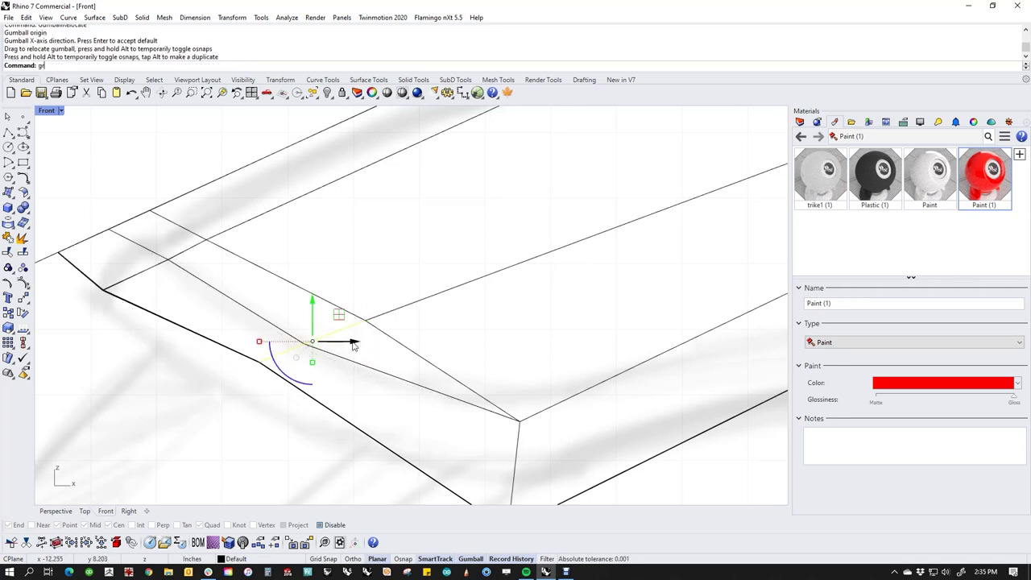
# Relocate the gumball to the third row's rear vertex, align it with the long edge, and adjust the tip edges' length along it.
pyautogui.press('Return')
pyautogui.click(366, 320)
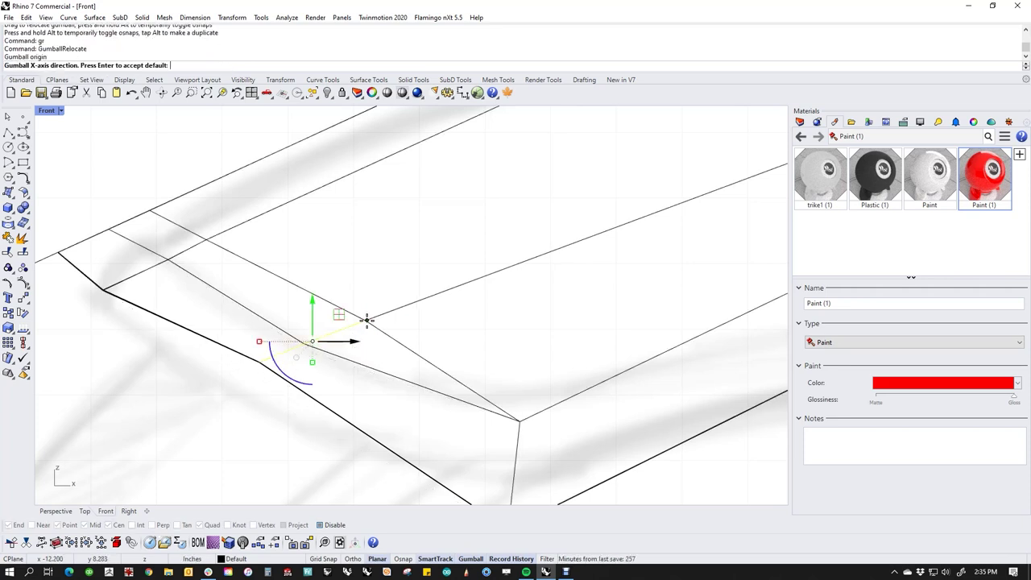
pyautogui.press('Return')
pyautogui.keyDown('ctrl'); pyautogui.moveTo(332, 348); pyautogui.dragTo(347, 276); pyautogui.keyUp('ctrl')
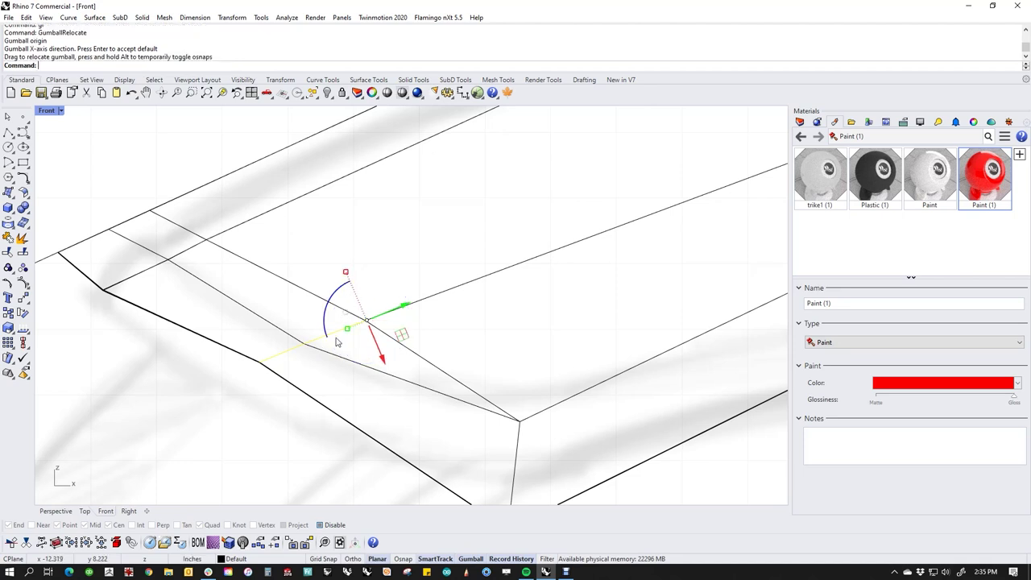
pyautogui.moveTo(347, 330); pyautogui.dragTo(339, 330)
pyautogui.click(365, 256)
# Shift the pair of inset second-row vertices at the front tip slightly toward the front edge.
pyautogui.scroll(-6, 374, 290)
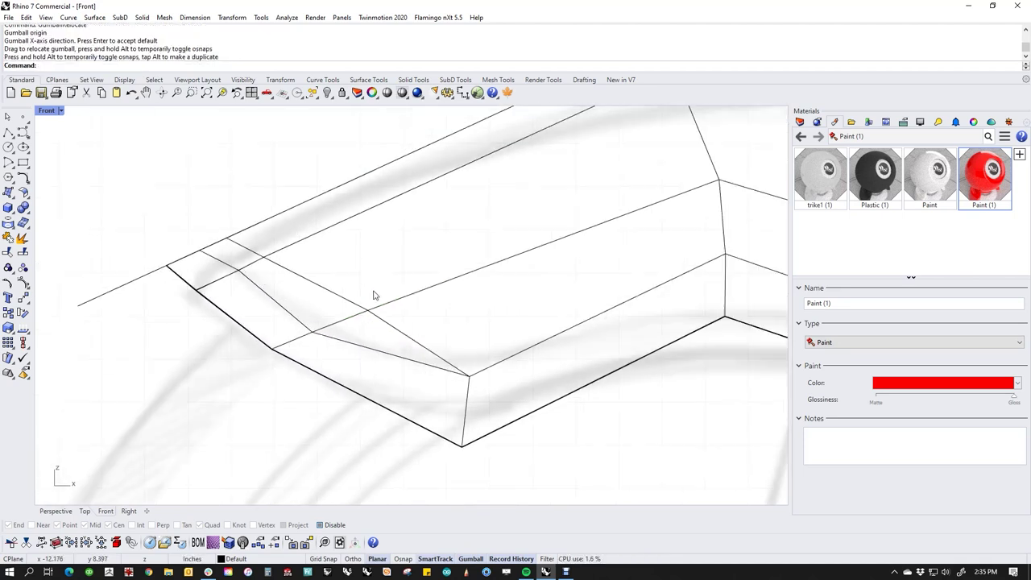
pyautogui.scroll(2, 337, 323)
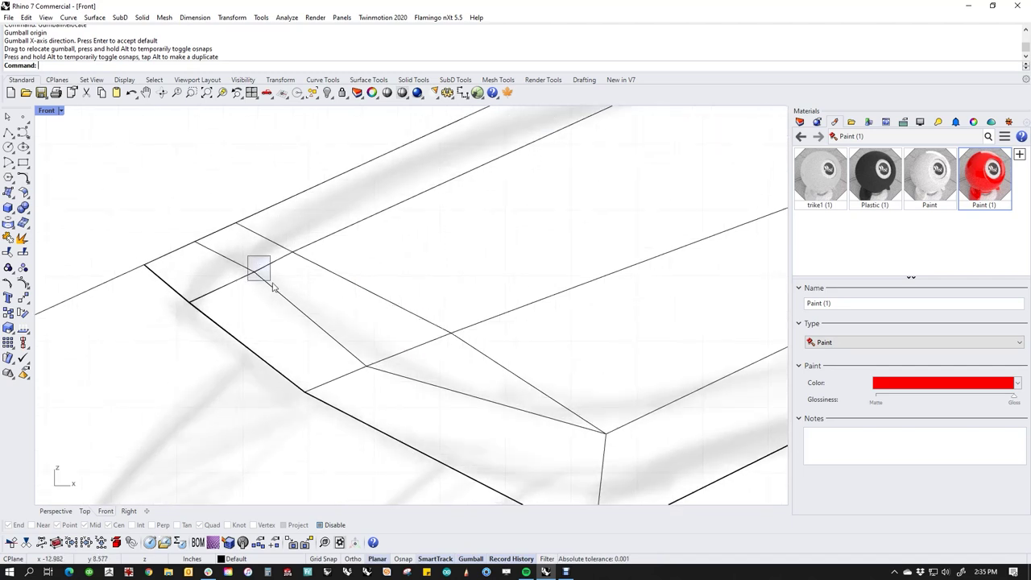
pyautogui.click(259, 274)
pyautogui.moveTo(259, 274)
pyautogui.mouseDown()
pyautogui.moveTo(272, 248)
pyautogui.moveTo(244, 275)
pyautogui.mouseUp()
pyautogui.press('Escape')
pyautogui.scroll(-3, 416, 340)
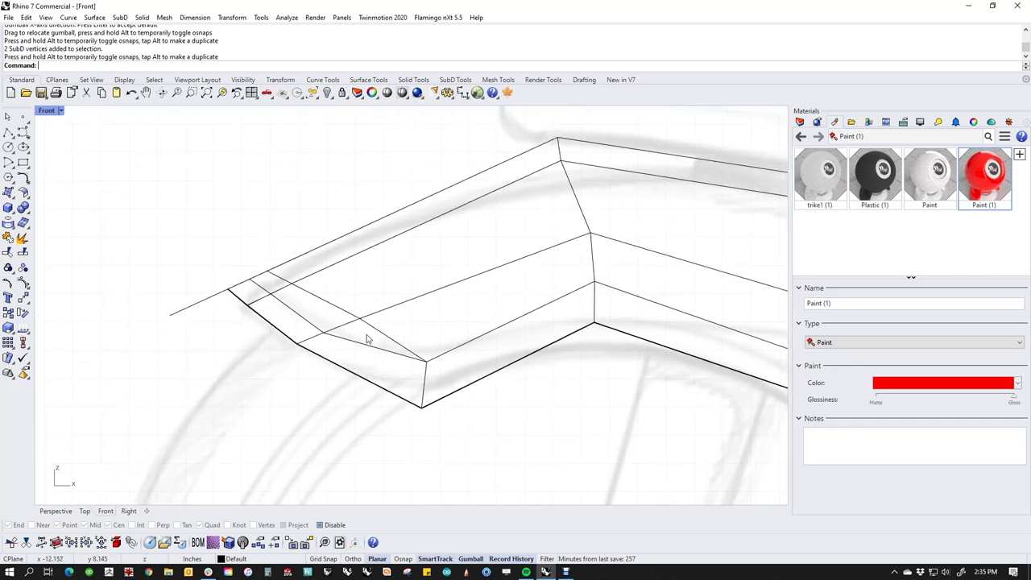
# Reposition the inset lip vertex pairs at the arch's rear bend to untwist the crossing cage rows along the cross edge.
pyautogui.scroll(2, 507, 362)
pyautogui.scroll(4, 440, 392)
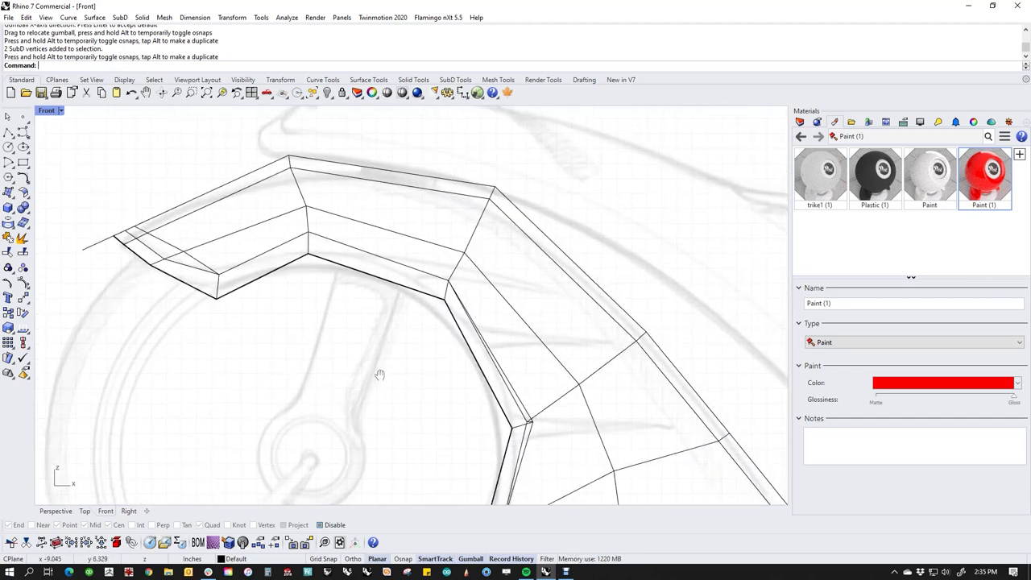
pyautogui.scroll(2, 498, 407)
pyautogui.moveTo(477, 376); pyautogui.dragTo(514, 403)
pyautogui.moveTo(527, 365); pyautogui.dragTo(604, 350)
pyautogui.click(610, 409)
pyautogui.scroll(4, 555, 389)
pyautogui.moveTo(498, 370); pyautogui.dragTo(555, 413)
pyautogui.scroll(-3, 554, 409)
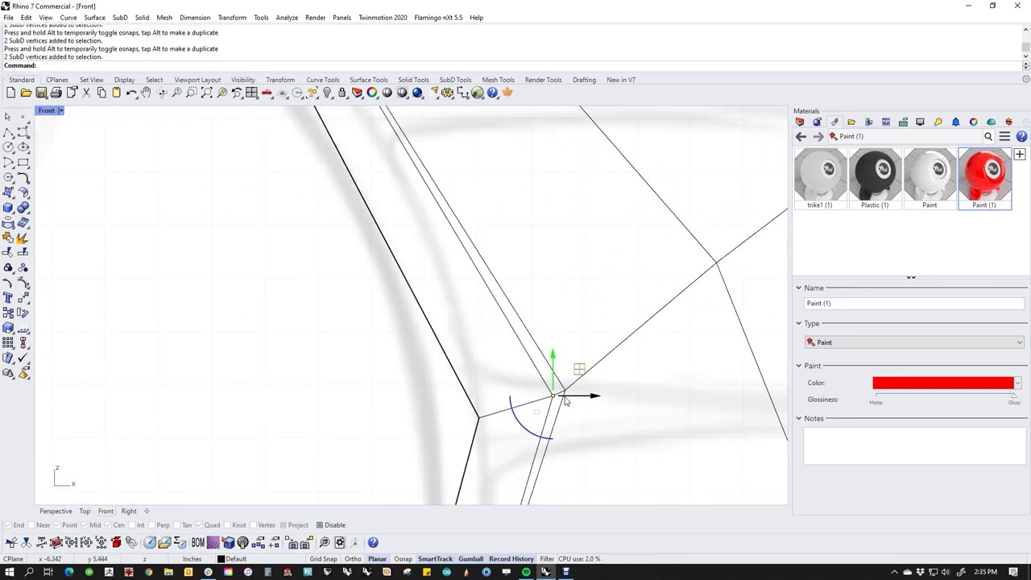
pyautogui.scroll(-5, 536, 385)
pyautogui.moveTo(519, 372); pyautogui.dragTo(516, 388, button='right')
pyautogui.scroll(4, 553, 405)
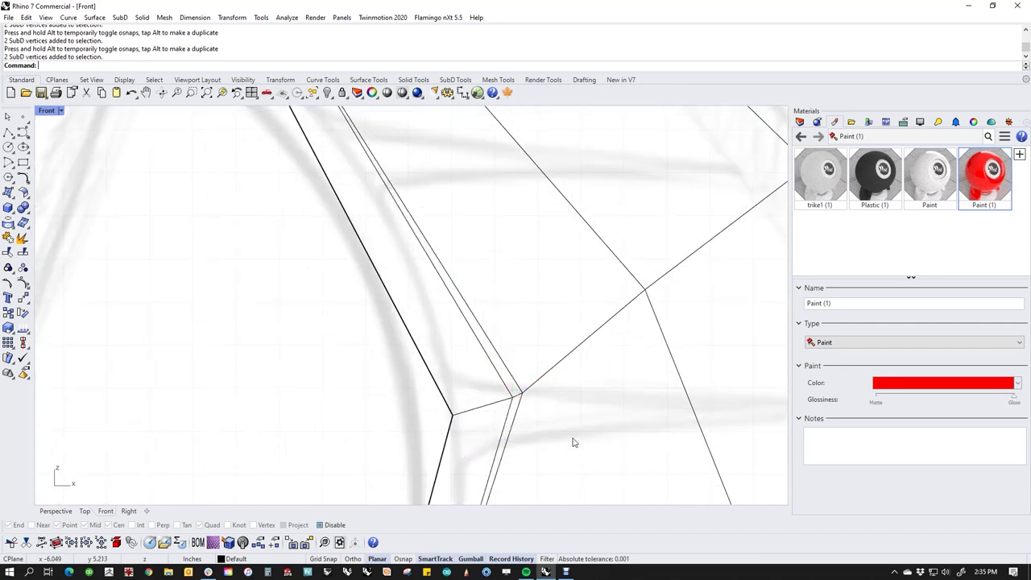
# Nudge the inset lip vertices at the arch's rear bend so the doubled inset rows run together.
pyautogui.click(574, 442)
pyautogui.scroll(5, 520, 400)
pyautogui.moveTo(471, 345)
pyautogui.mouseDown()
pyautogui.moveTo(511, 379)
pyautogui.moveTo(497, 352)
pyautogui.moveTo(461, 362)
pyautogui.mouseUp()
pyautogui.click(425, 350)
pyautogui.scroll(-4, 472, 382)
pyautogui.moveTo(479, 441)
pyautogui.mouseDown(button='right')
pyautogui.moveTo(478, 380)
pyautogui.moveTo(506, 417)
pyautogui.mouseUp(button='right')
pyautogui.scroll(-6, 518, 392)
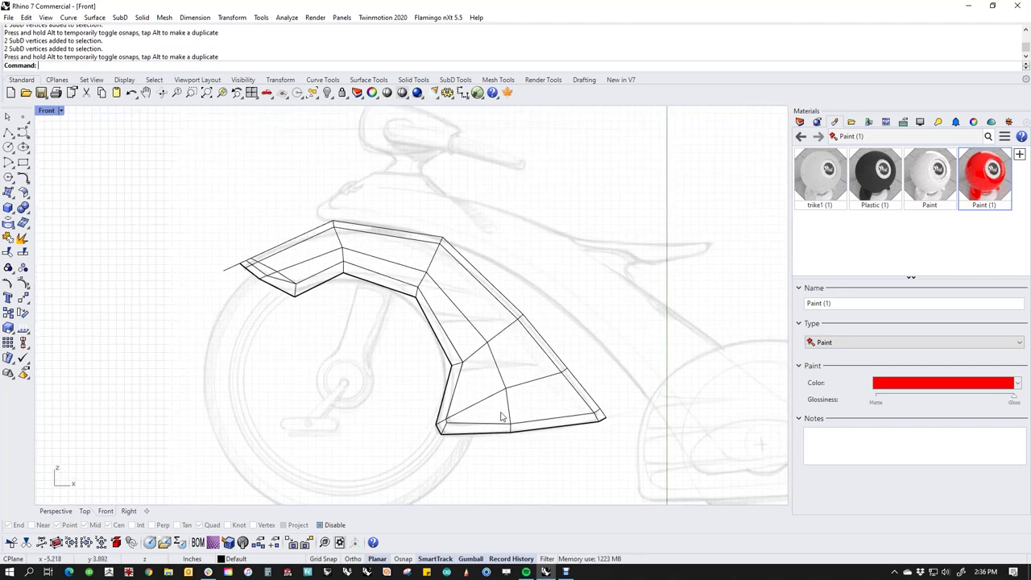
# Show the fender as a smooth SubD in the Perspective view with the Rendered display mode.
pyautogui.hotkey('ctrl', 'F4')
pyautogui.press('Tab')
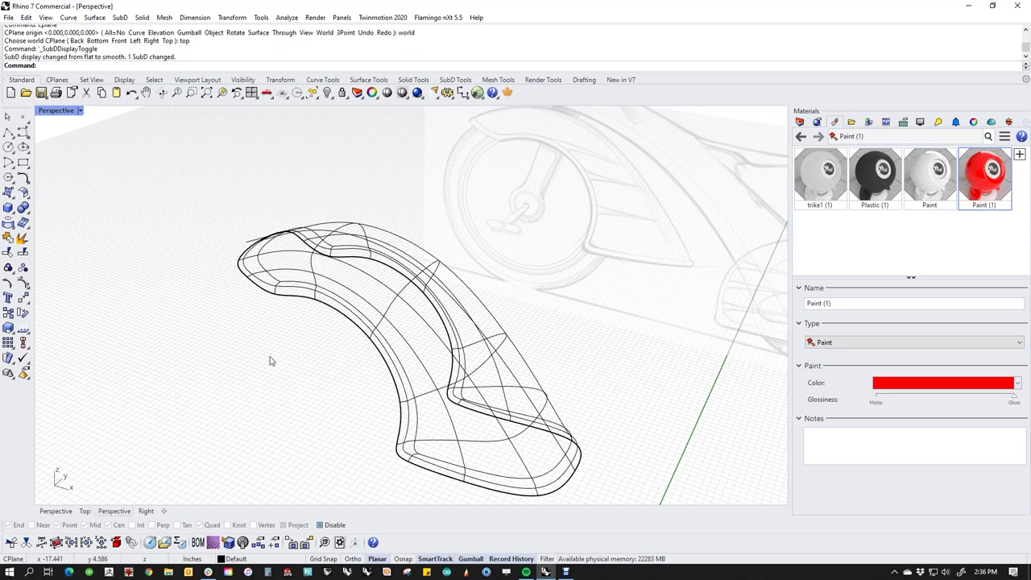
pyautogui.middleClick(269, 357)
pyautogui.click(49, 111)
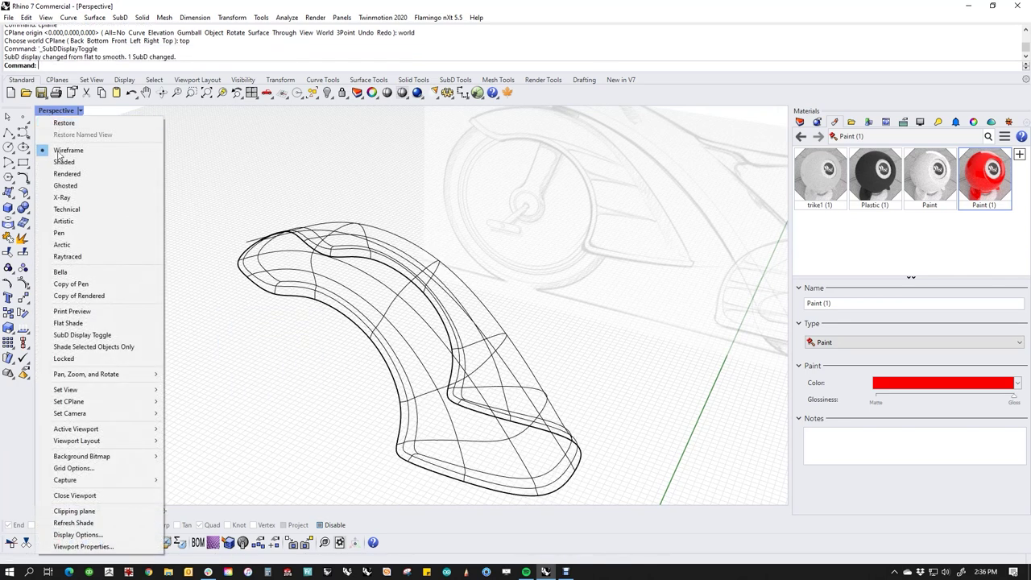
pyautogui.click(64, 162)
pyautogui.click(57, 110)
pyautogui.click(72, 176)
pyautogui.moveTo(72, 177); pyautogui.dragTo(145, 201, button='right')
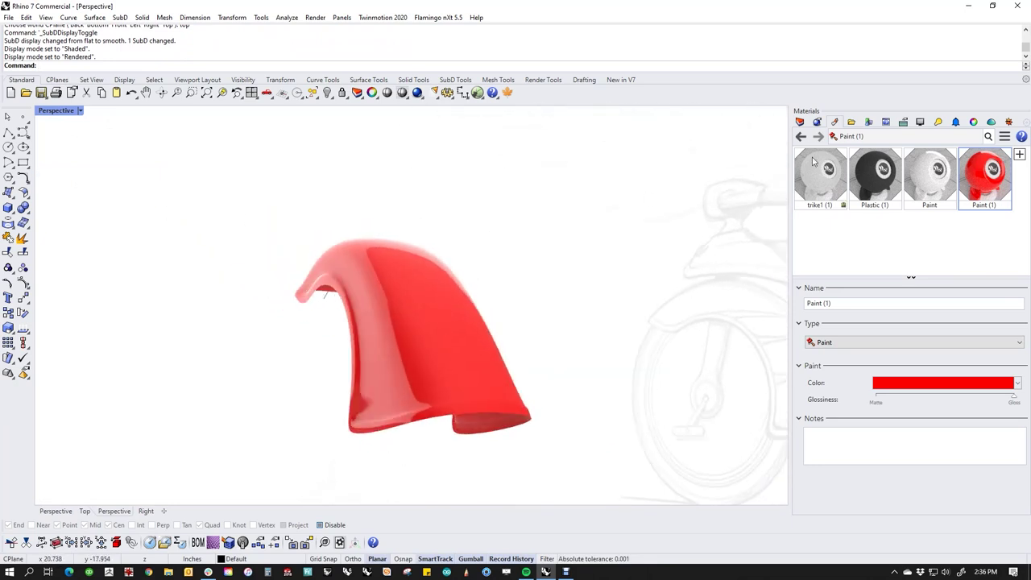
# Turn on SubD wires for the Rendered display and examine the fender surface along the arch and lip.
pyautogui.click(919, 121)
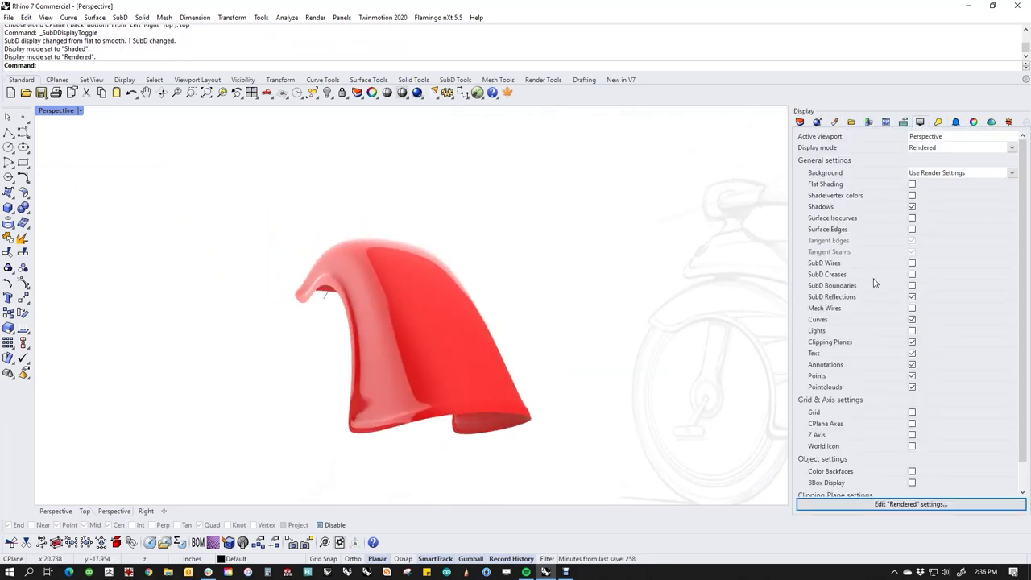
pyautogui.click(912, 264)
pyautogui.moveTo(624, 302); pyautogui.dragTo(513, 451, button='right')
pyautogui.scroll(5, 503, 456)
pyautogui.moveTo(395, 414); pyautogui.dragTo(368, 333, button='right')
pyautogui.scroll(-5, 408, 398)
pyautogui.scroll(5, 368, 337)
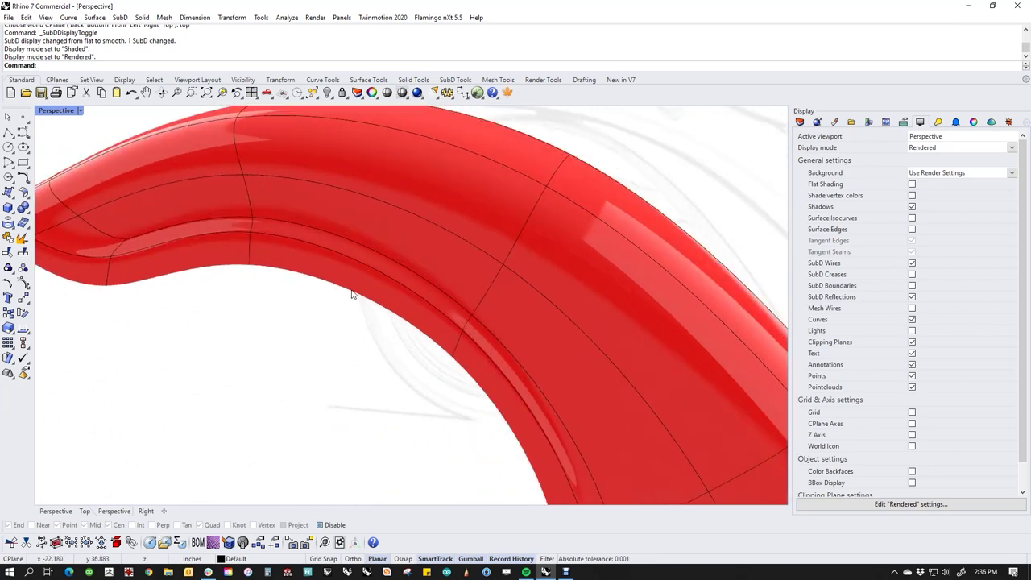
# Try to bevel the edge loop along the fender lip with 2 segments and absolute offset mode.
pyautogui.doubleClick(360, 260)
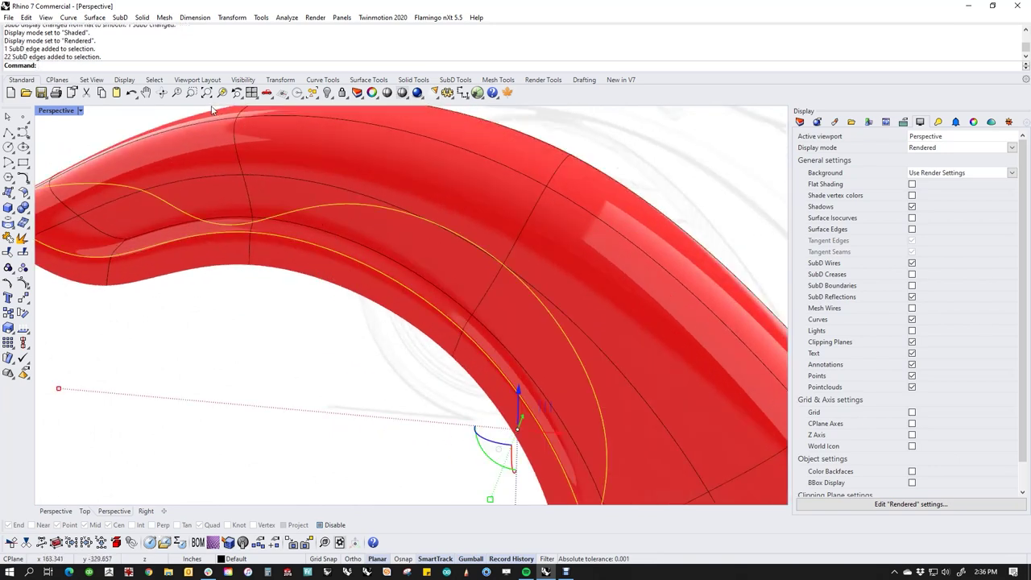
pyautogui.click(455, 79)
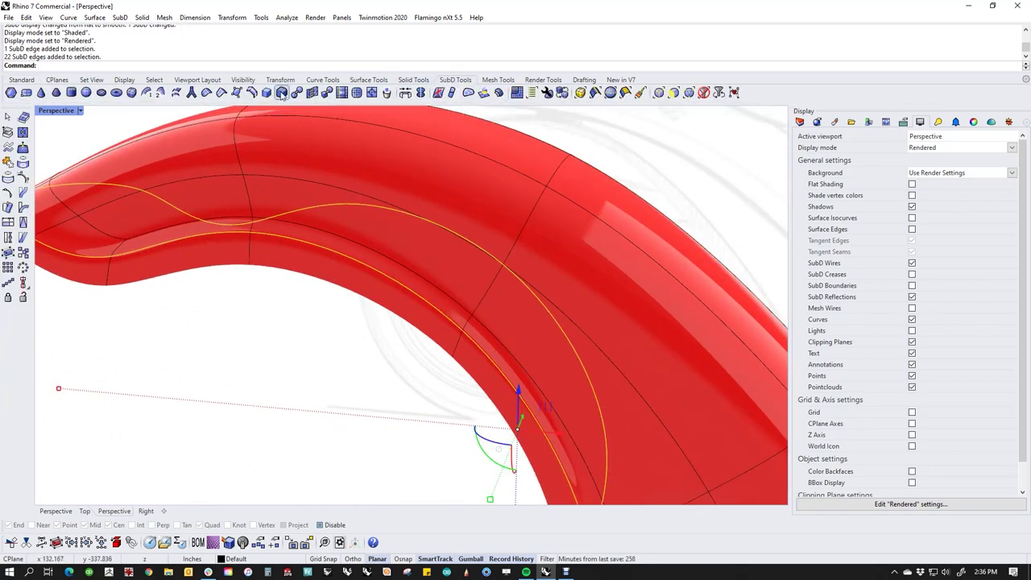
pyautogui.click(282, 95)
pyautogui.scroll(5, 133, 262)
pyautogui.keyDown('shift'); pyautogui.moveTo(133, 261); pyautogui.dragTo(345, 310, button='right'); pyautogui.keyUp('shift')
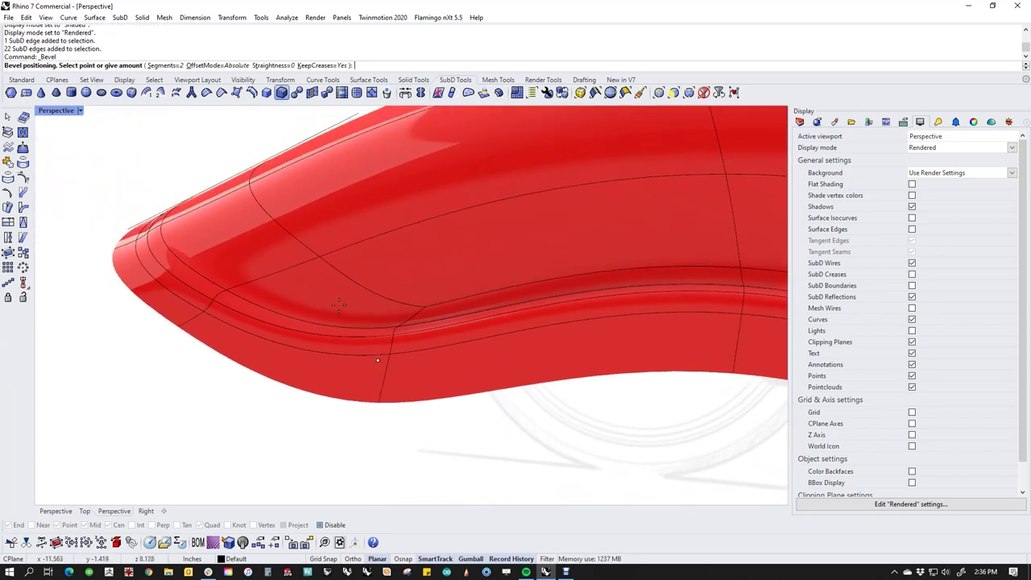
pyautogui.rightClick(194, 298)
pyautogui.moveTo(194, 298); pyautogui.dragTo(261, 294, button='right')
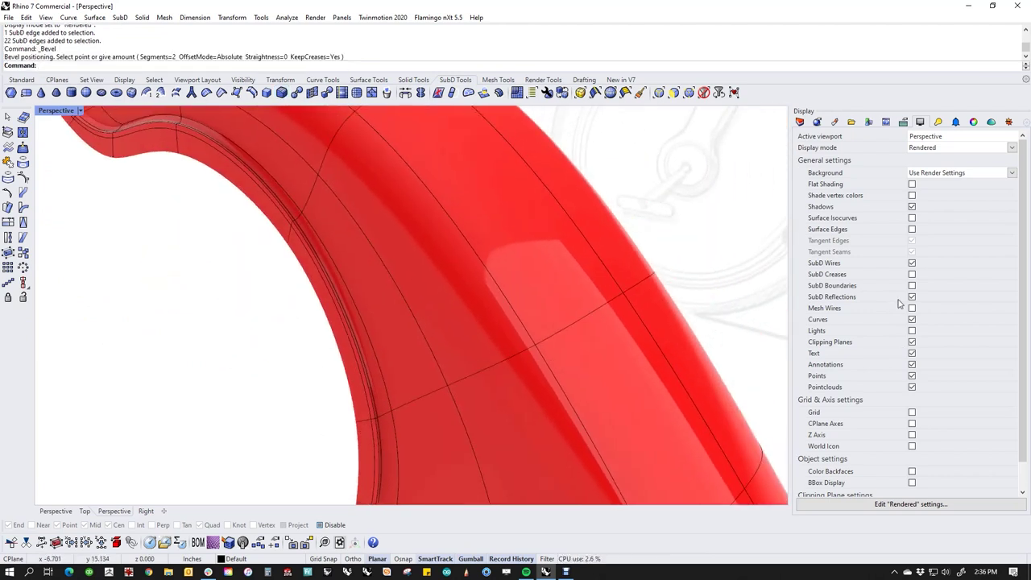
# Turn off SubD wires in the Rendered display and undo the lip bevel.
pyautogui.click(910, 264)
pyautogui.moveTo(328, 323); pyautogui.dragTo(264, 310, button='right')
pyautogui.hotkey('ctrl', 'z')
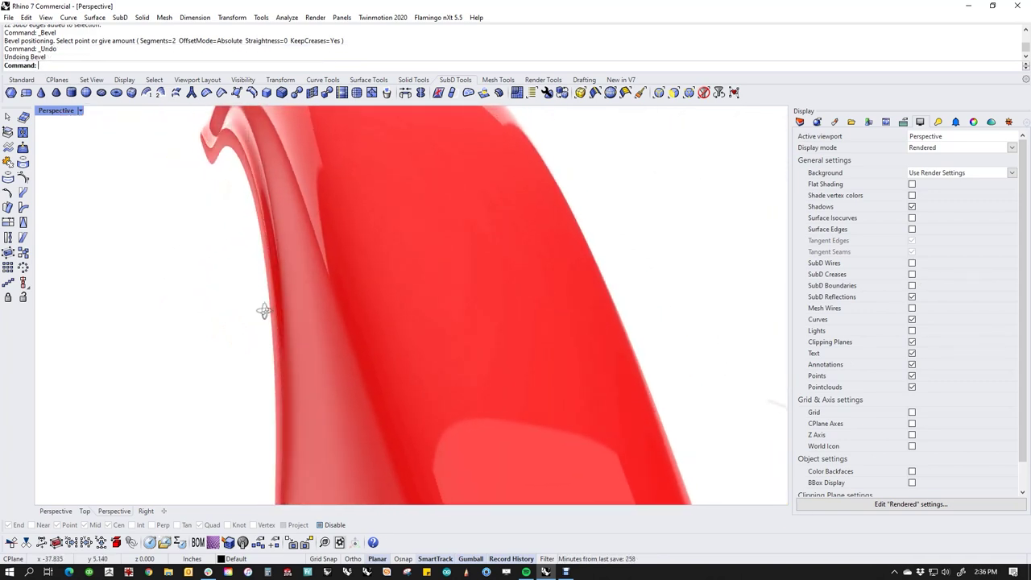
pyautogui.scroll(-3, 292, 324)
pyautogui.moveTo(292, 324); pyautogui.dragTo(405, 271, button='right')
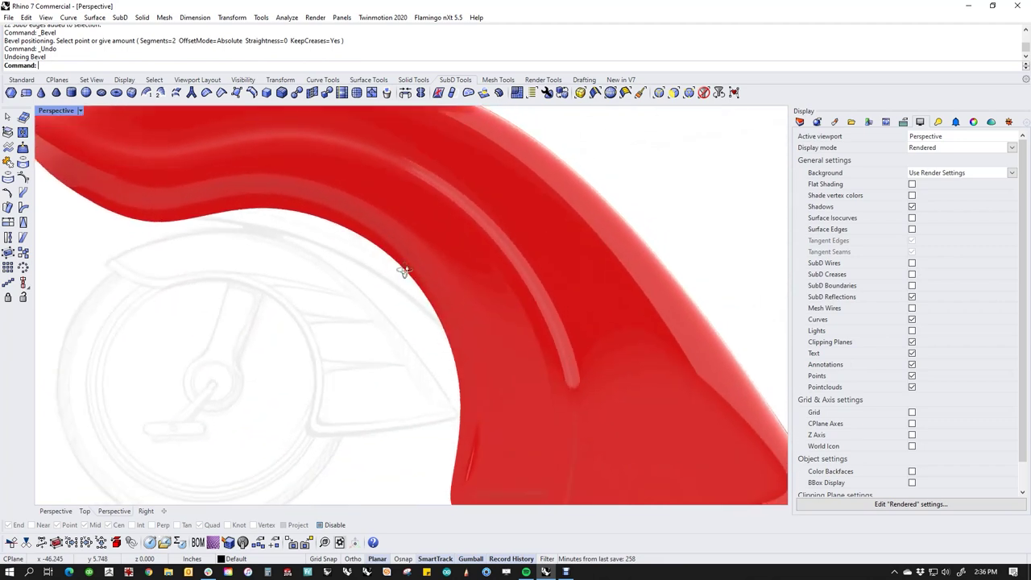
pyautogui.scroll(-4, 317, 246)
pyautogui.moveTo(318, 246)
pyautogui.mouseDown(button='right')
pyautogui.moveTo(428, 369)
pyautogui.moveTo(265, 378)
pyautogui.moveTo(368, 357)
pyautogui.moveTo(353, 397)
pyautogui.moveTo(393, 403)
pyautogui.mouseUp(button='right')
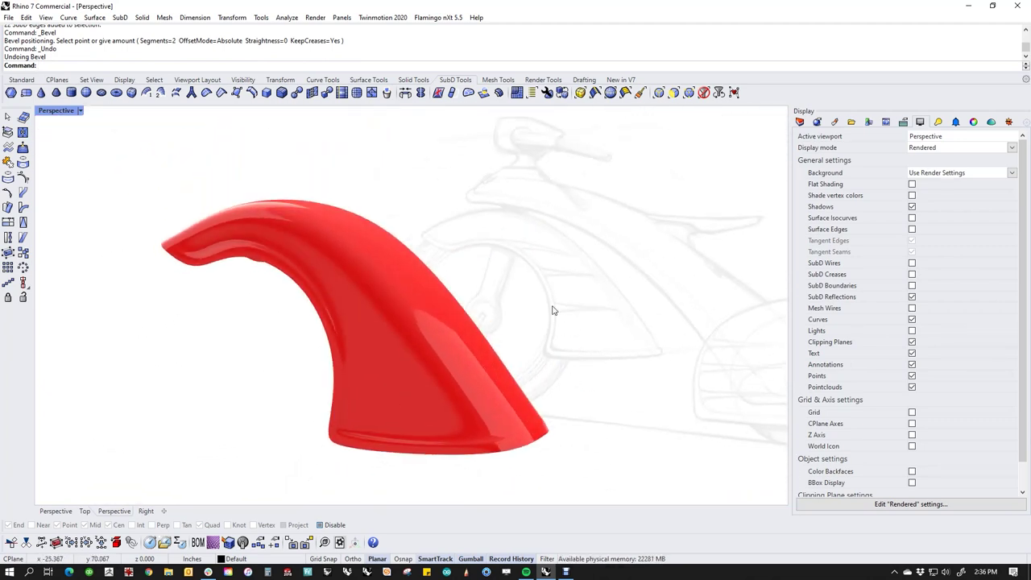
# In the Front wireframe view, move the spine vertex at the fender's rear tip down and forward toward the sketched outline.
pyautogui.write('f')
pyautogui.press('Return')
pyautogui.middleClick(487, 290)
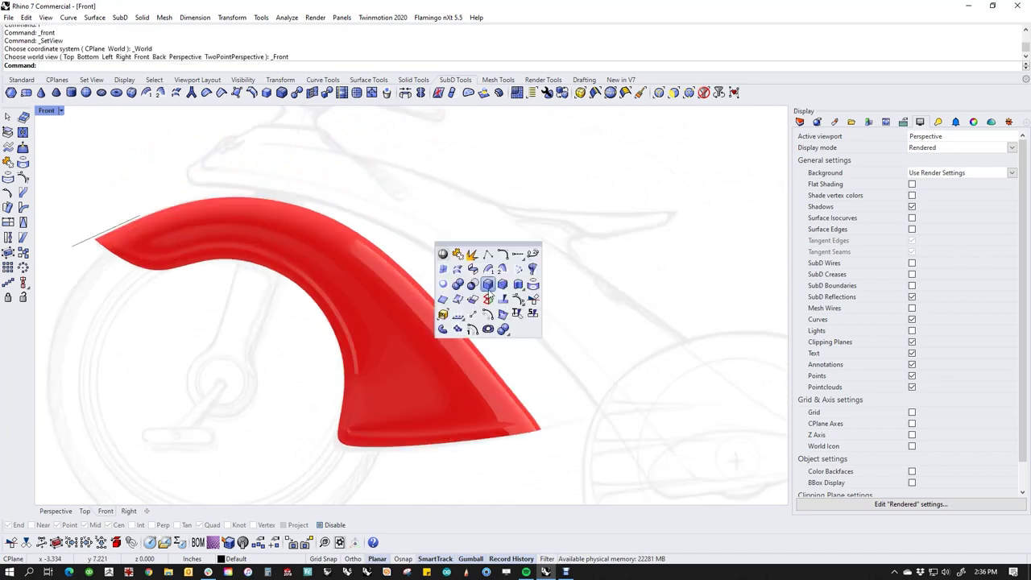
pyautogui.click(463, 271)
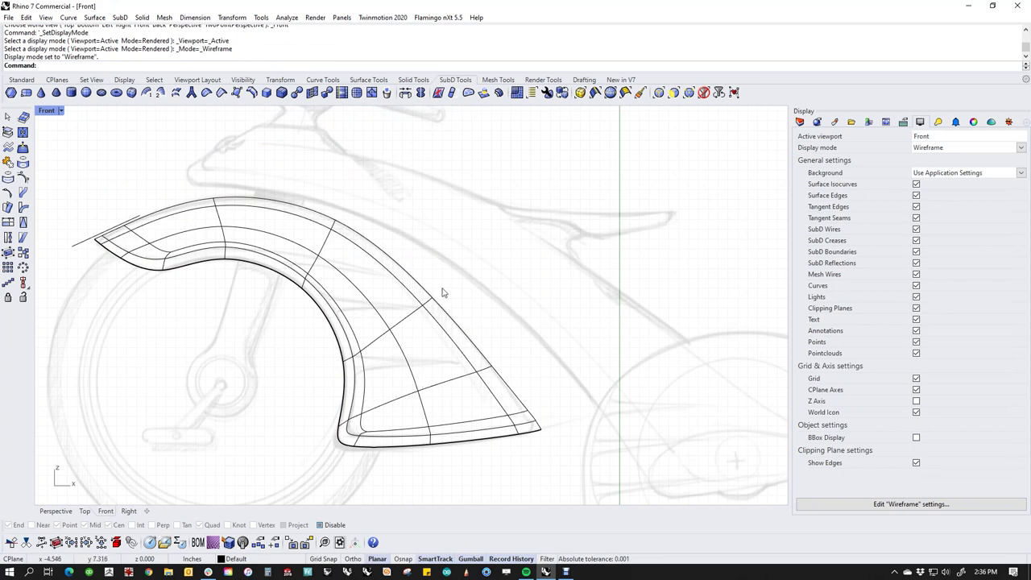
pyautogui.scroll(5, 539, 428)
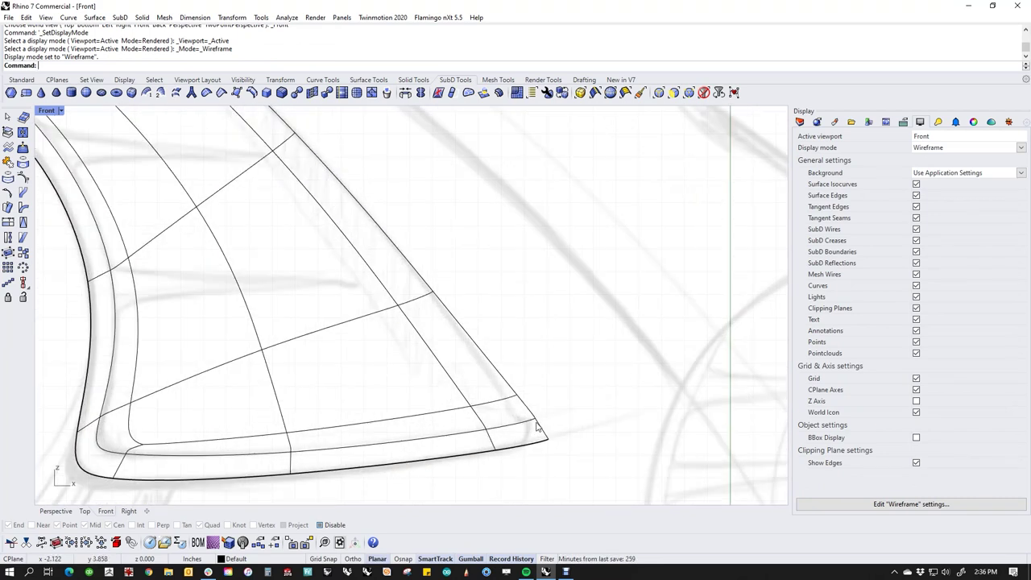
pyautogui.keyDown('ctrl'); pyautogui.keyDown('shift'); pyautogui.click(501, 376); pyautogui.keyUp('shift'); pyautogui.keyUp('ctrl')
pyautogui.click(544, 389)
pyautogui.keyDown('ctrl'); pyautogui.keyDown('shift'); pyautogui.moveTo(504, 356); pyautogui.dragTo(536, 404); pyautogui.keyUp('shift'); pyautogui.keyUp('ctrl')
pyautogui.click(546, 380)
pyautogui.keyDown('ctrl'); pyautogui.keyDown('shift'); pyautogui.click(516, 394); pyautogui.keyUp('shift'); pyautogui.keyUp('ctrl')
pyautogui.moveTo(543, 369); pyautogui.dragTo(513, 402)
pyautogui.click(580, 360)
# Move the lowest corner vertex of the rear tip forward to square the tip off along the sketch.
pyautogui.scroll(6, 548, 430)
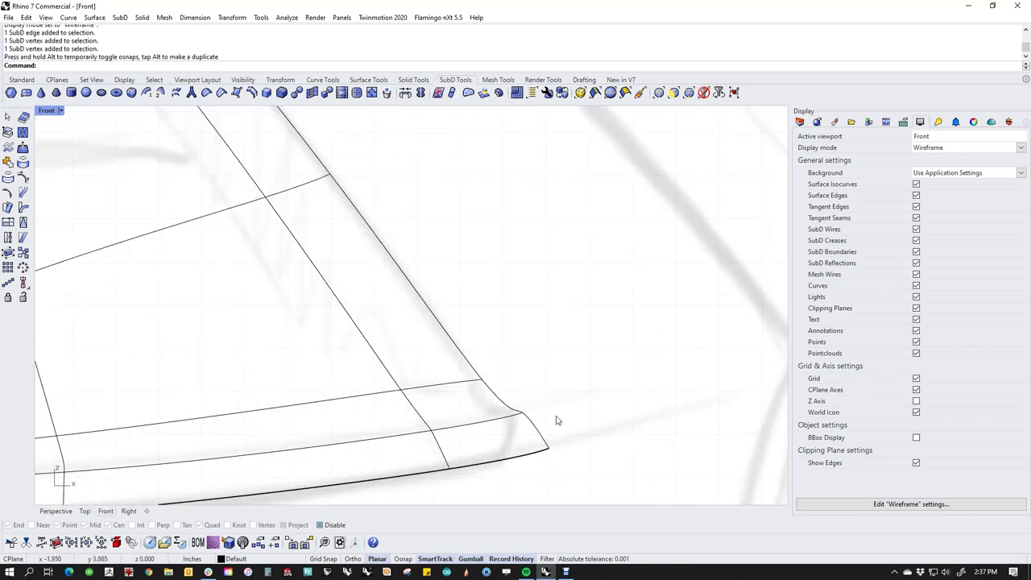
pyautogui.keyDown('ctrl'); pyautogui.keyDown('shift'); pyautogui.click(547, 447); pyautogui.keyUp('shift'); pyautogui.keyUp('ctrl')
pyautogui.moveTo(576, 431); pyautogui.dragTo(543, 426)
pyautogui.click(551, 422)
pyautogui.scroll(-8, 546, 422)
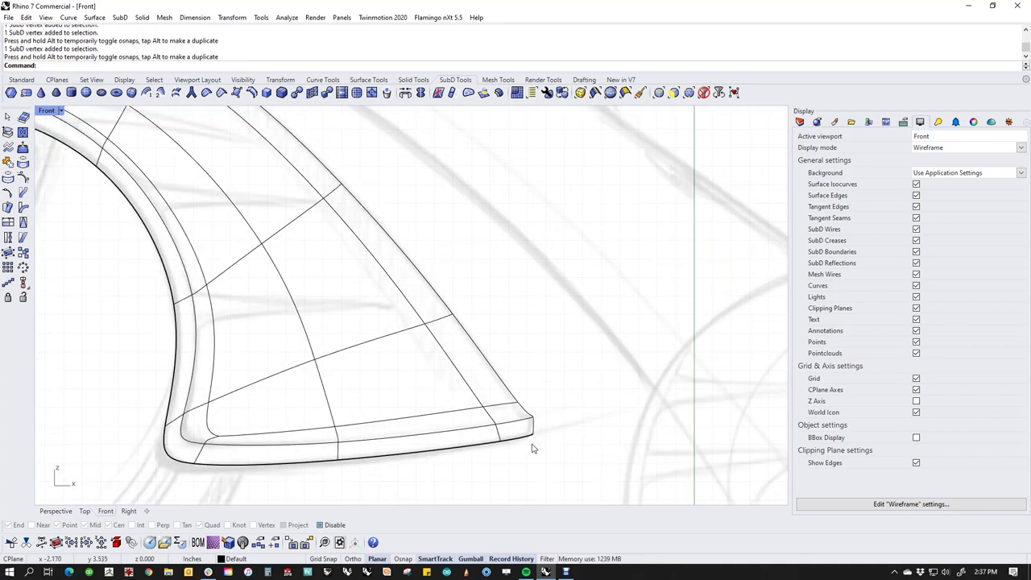
# Select both sides' lip edges at the fender's lower corner behind the wheel and move them outward onto the sketched corner.
pyautogui.scroll(4, 385, 455)
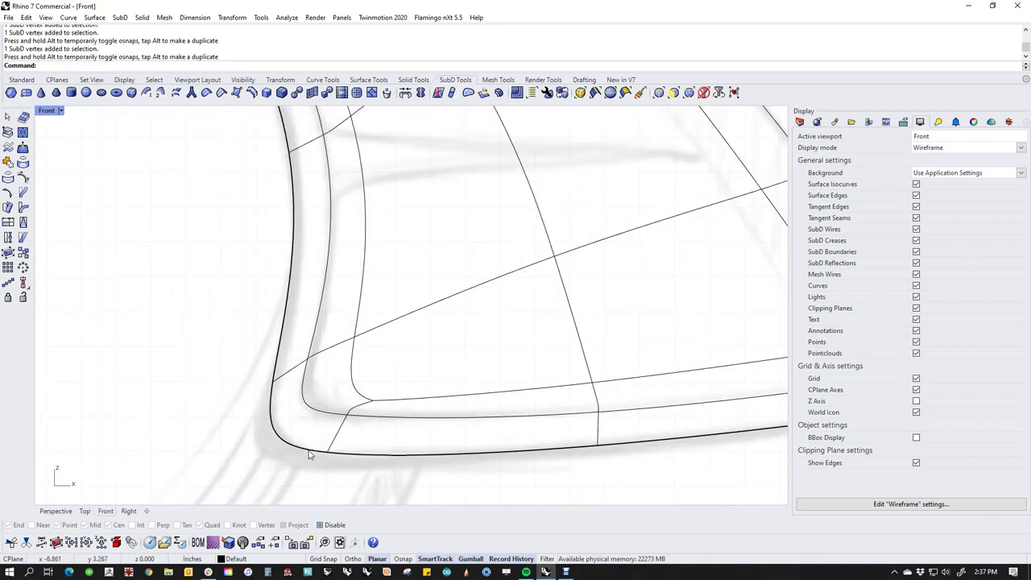
pyautogui.keyDown('ctrl'); pyautogui.keyDown('shift'); pyautogui.moveTo(292, 424); pyautogui.dragTo(260, 445); pyautogui.keyUp('shift'); pyautogui.keyUp('ctrl')
pyautogui.moveTo(303, 407); pyautogui.dragTo(269, 443)
pyautogui.press('Escape')
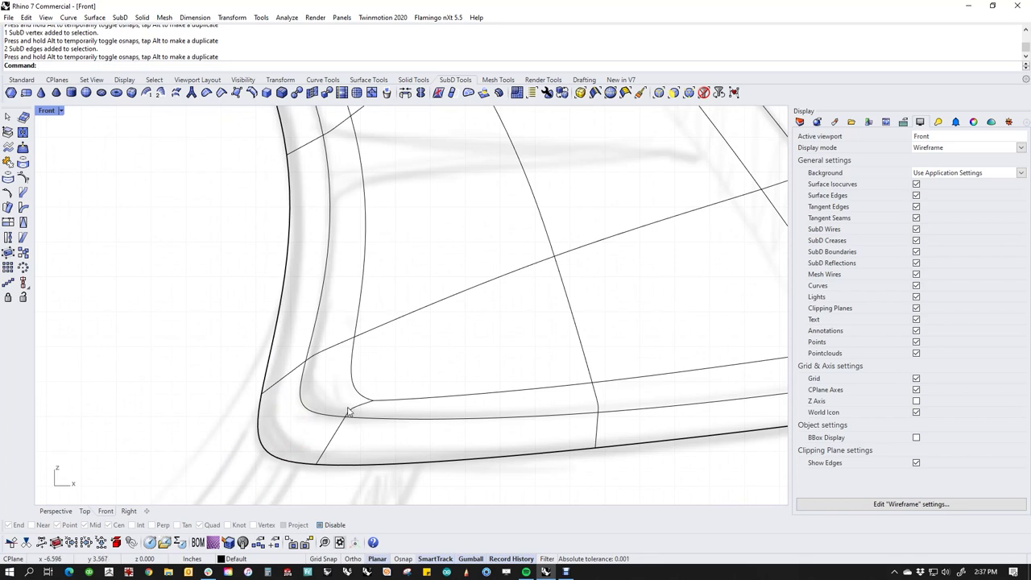
pyautogui.scroll(-3, 348, 411)
pyautogui.scroll(3, 380, 361)
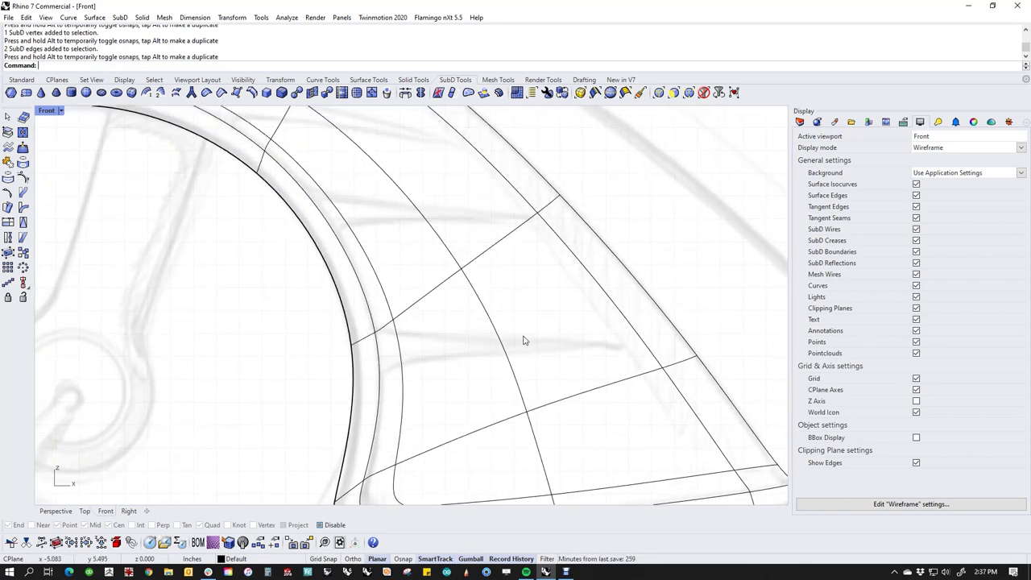
pyautogui.scroll(-5, 523, 341)
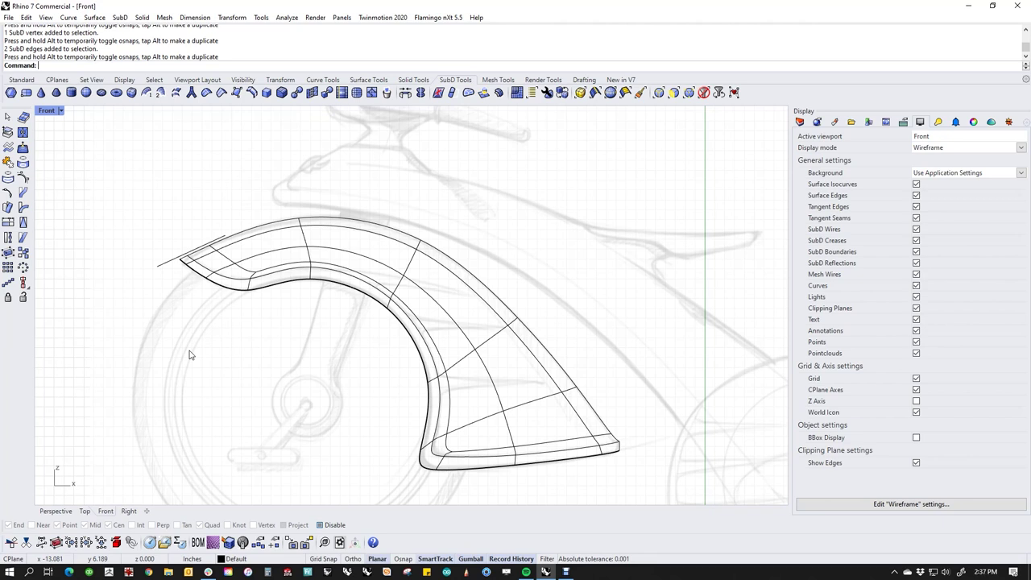
# In the flat cage display, nudge the inset lip vertices at the bend just behind the arch's crown.
pyautogui.press('Tab')
pyautogui.moveTo(307, 394); pyautogui.dragTo(325, 404, button='right')
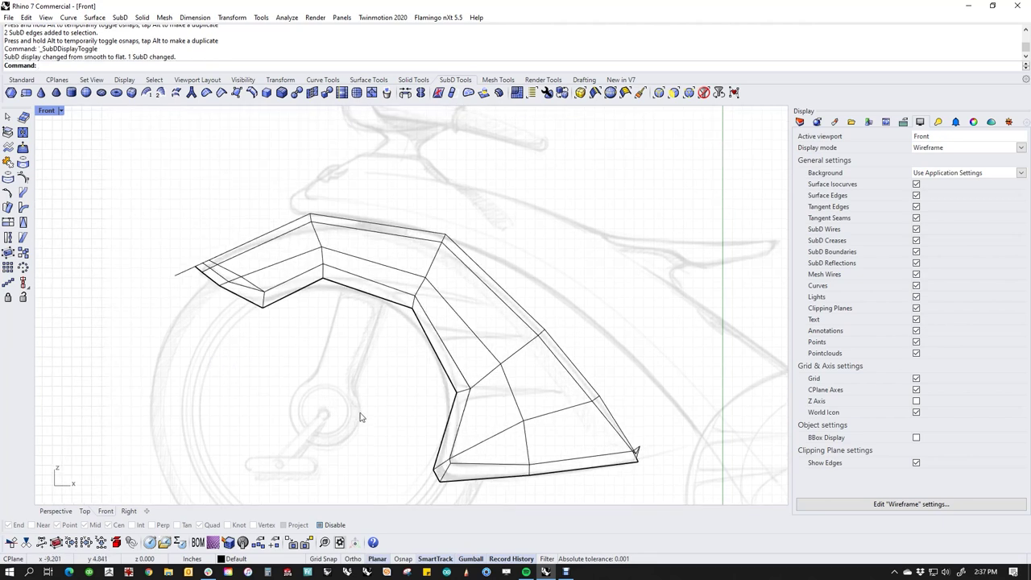
pyautogui.scroll(4, 414, 304)
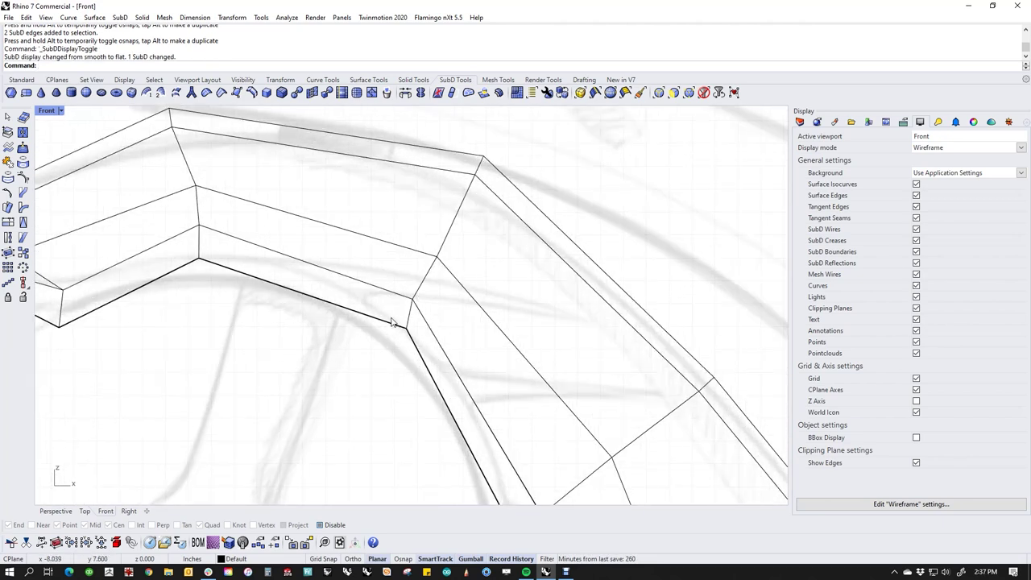
pyautogui.keyDown('ctrl'); pyautogui.keyDown('shift'); pyautogui.moveTo(401, 285); pyautogui.dragTo(420, 311); pyautogui.keyUp('shift'); pyautogui.keyUp('ctrl')
pyautogui.moveTo(440, 274); pyautogui.dragTo(414, 299)
pyautogui.click(344, 371)
# Shift the pair of inset lip vertices at the crown of the arch slightly forward and up.
pyautogui.moveTo(231, 284); pyautogui.dragTo(321, 303, button='right')
pyautogui.moveTo(272, 235); pyautogui.dragTo(341, 259)
pyautogui.moveTo(327, 220)
pyautogui.mouseDown()
pyautogui.moveTo(327, 208)
pyautogui.moveTo(319, 217)
pyautogui.mouseUp()
pyautogui.click(370, 234)
pyautogui.moveTo(288, 352); pyautogui.dragTo(347, 351, button='right')
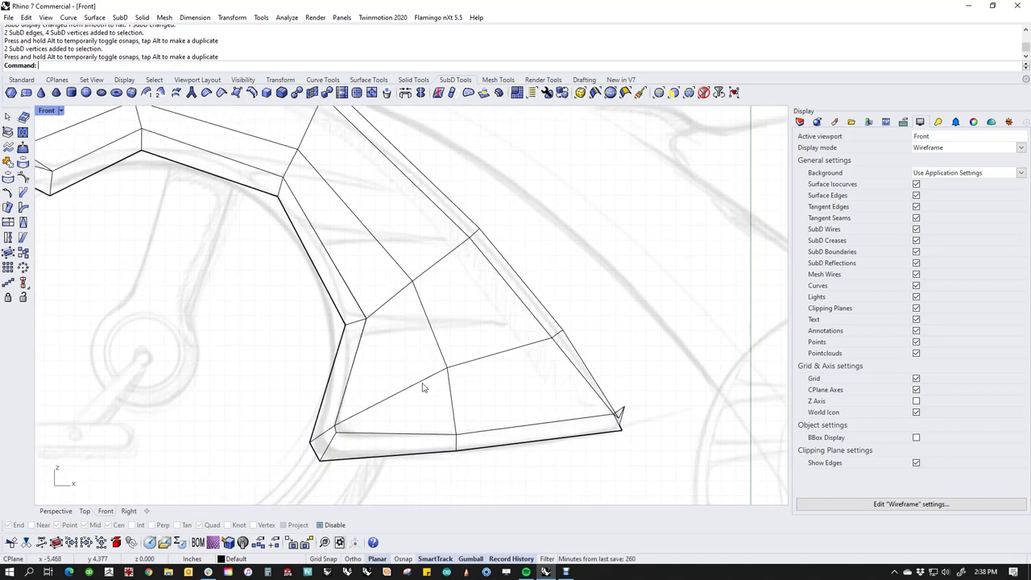
# Return the fender to smooth SubD display and compare its outline with the whole bike sketch.
pyautogui.press('Tab')
pyautogui.scroll(-3, 302, 381)
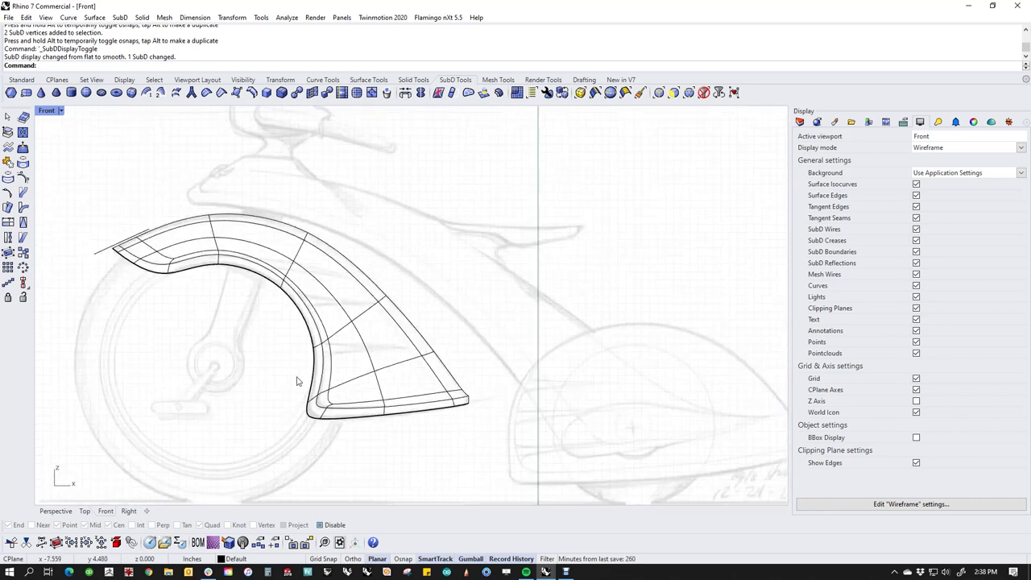
pyautogui.moveTo(299, 379); pyautogui.dragTo(361, 401, button='right')
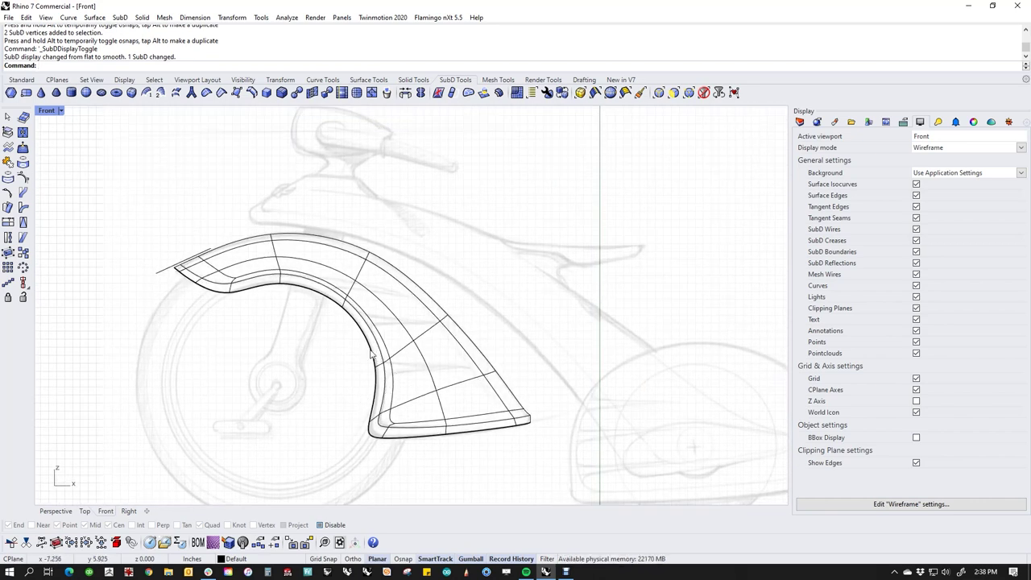
pyautogui.scroll(-2, 375, 356)
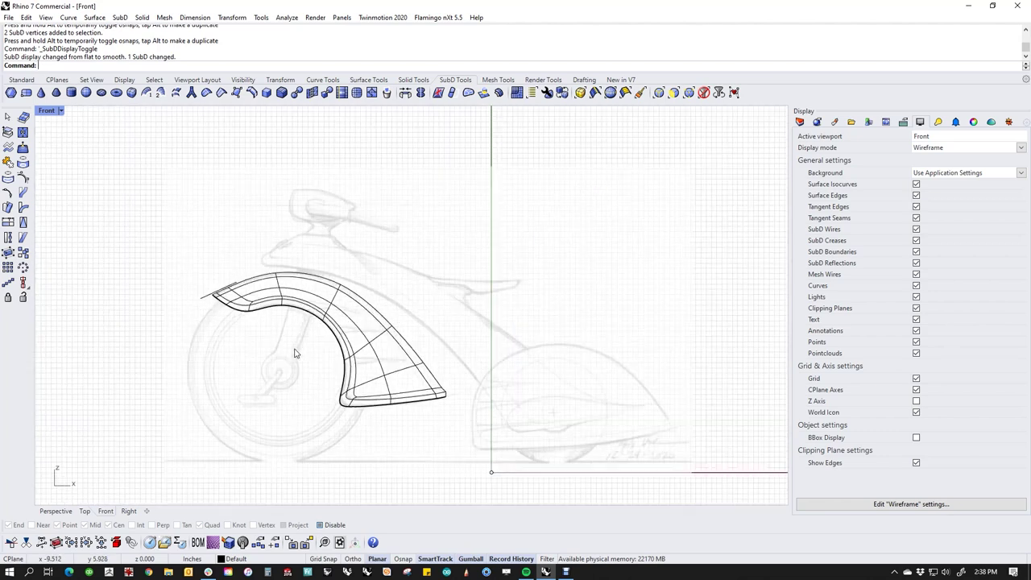
pyautogui.moveTo(295, 351); pyautogui.dragTo(337, 338, button='right')
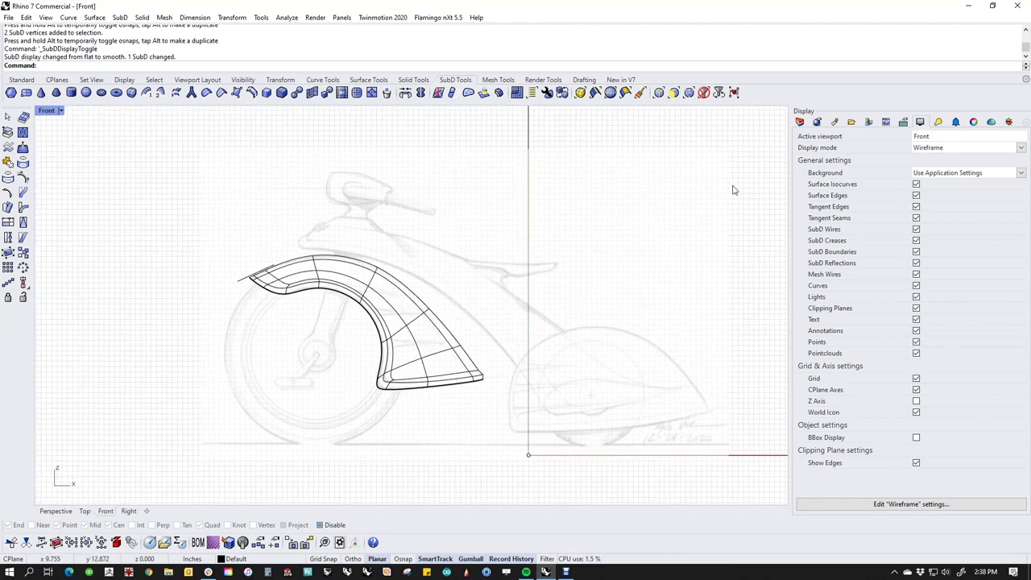
# Turn on the wheels layer and display the model in the Perspective view with the Rendered mode.
pyautogui.click(800, 122)
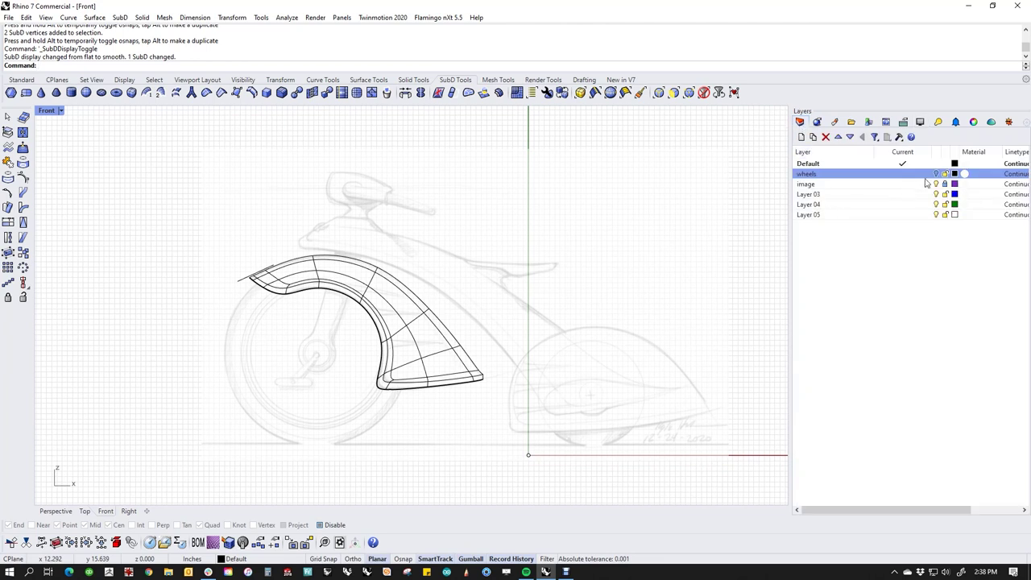
pyautogui.click(936, 174)
pyautogui.moveTo(609, 297); pyautogui.dragTo(579, 301, button='right')
pyautogui.hotkey('ctrl', 'F4')
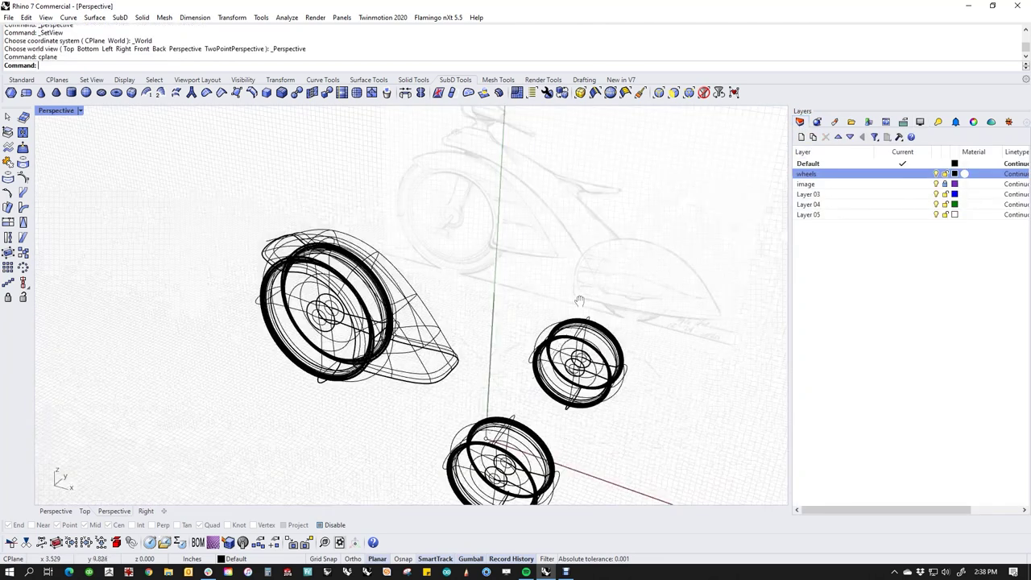
pyautogui.middleClick(497, 297)
pyautogui.click(439, 249)
pyautogui.moveTo(439, 249); pyautogui.dragTo(354, 342, button='right')
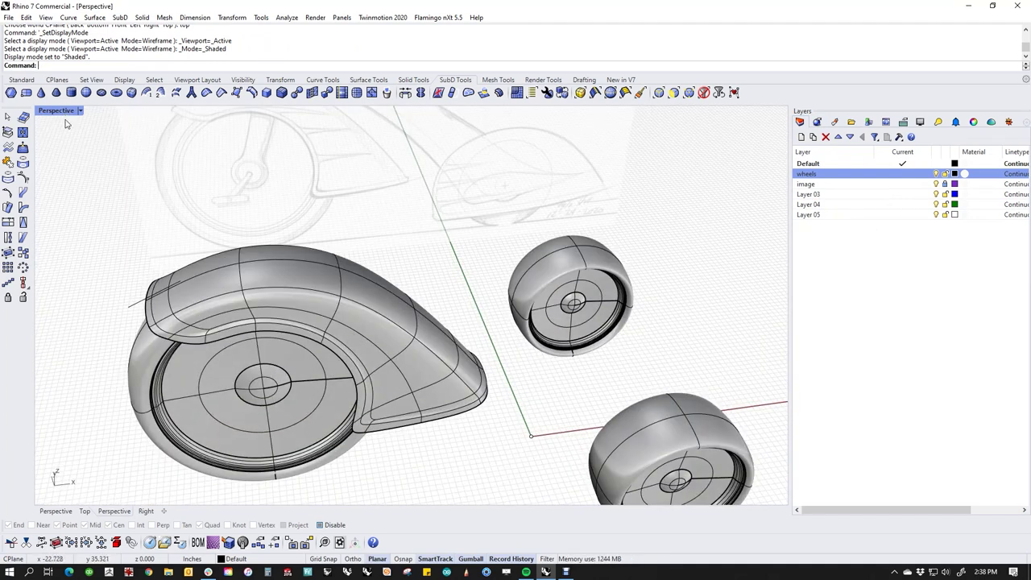
pyautogui.click(68, 113)
pyautogui.click(65, 173)
# Select the fender and scale it slightly narrower across its width over the front wheel.
pyautogui.moveTo(518, 405); pyautogui.dragTo(398, 212, button='right')
pyautogui.click(398, 212)
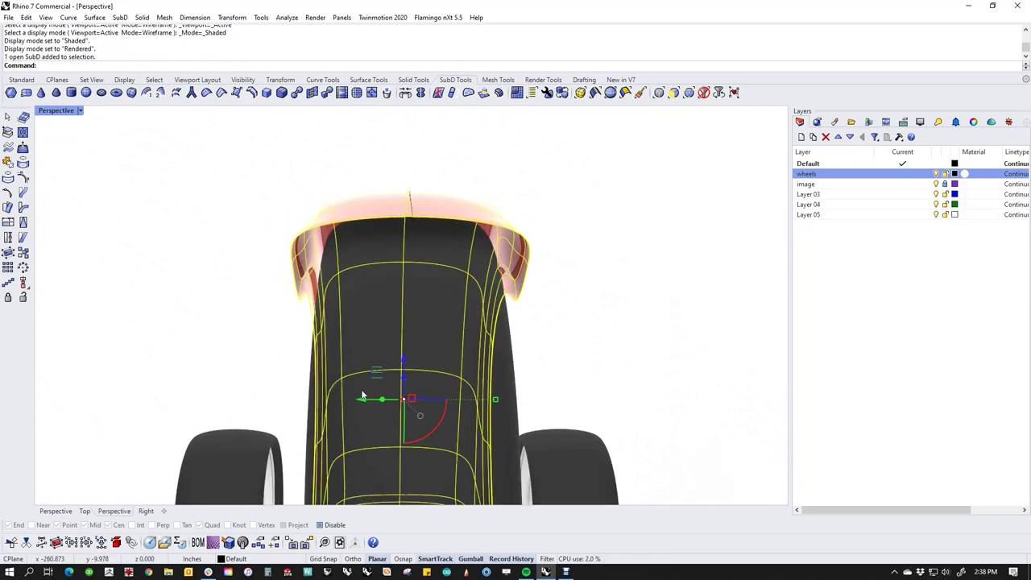
pyautogui.moveTo(496, 398); pyautogui.dragTo(481, 399)
pyautogui.click(575, 373)
pyautogui.moveTo(575, 373); pyautogui.dragTo(335, 279, button='right')
pyautogui.scroll(-3, 487, 367)
# Show the model in the Front view with the fender, both wheels and the sketch visible.
pyautogui.write('f')
pyautogui.press('Return')
pyautogui.scroll(2, 492, 336)
# Save the model as trike in the trike folder on the Desktop, as a Rhino 7 3D model.
pyautogui.click(9, 17)
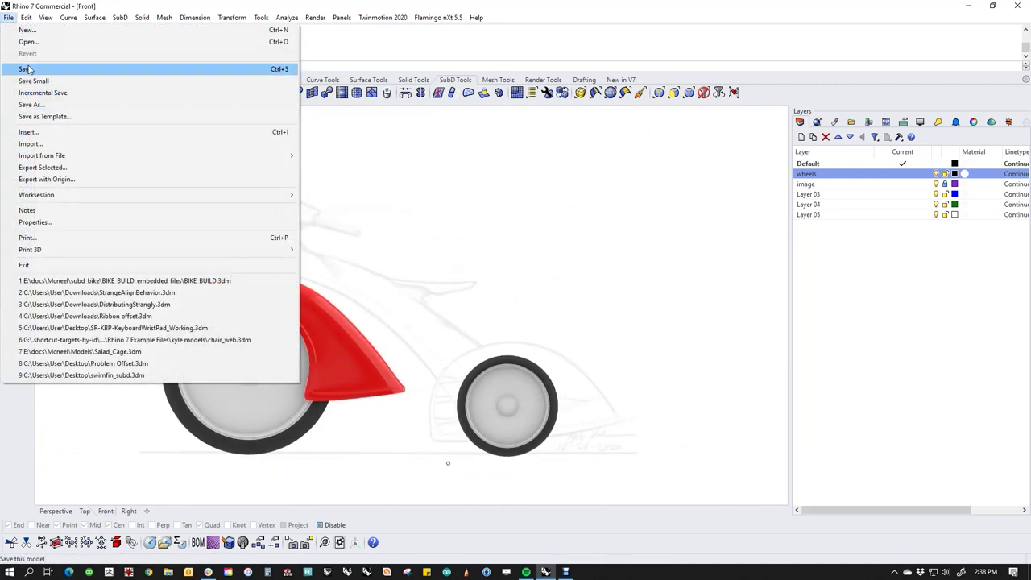
pyautogui.click(31, 70)
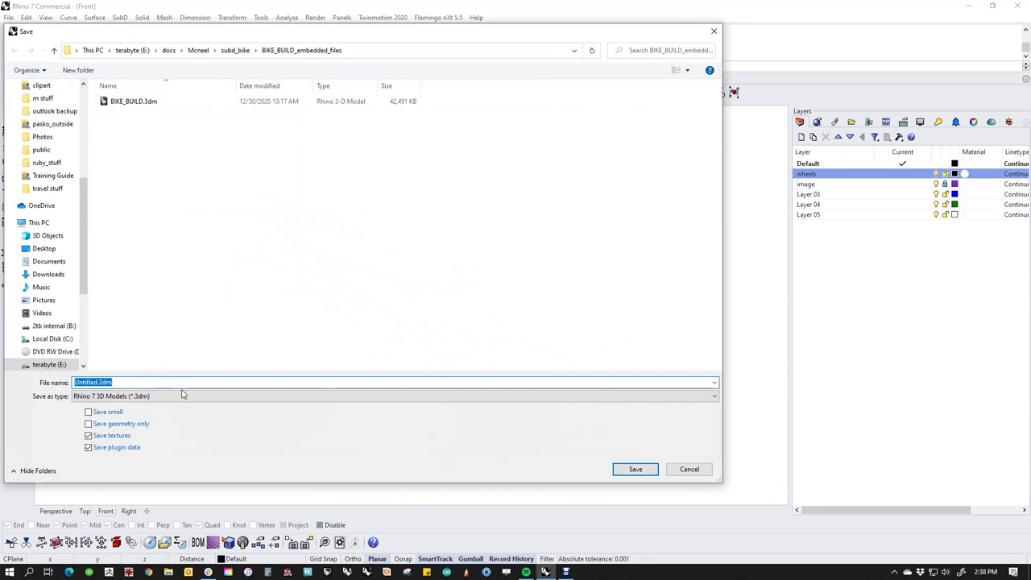
pyautogui.write('tri')
pyautogui.moveTo(85, 212); pyautogui.dragTo(92, 88)
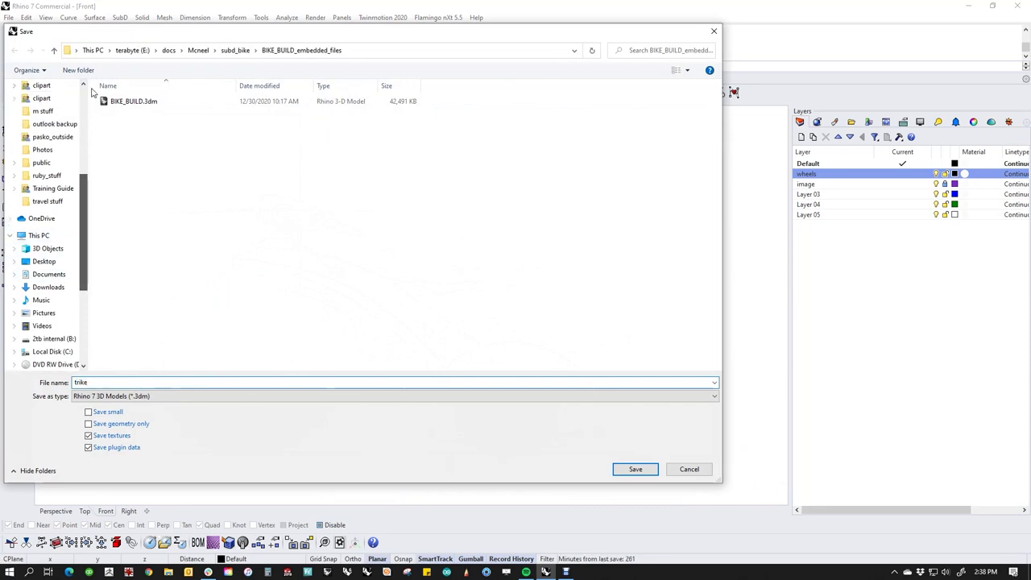
pyautogui.scroll(5, 48, 201)
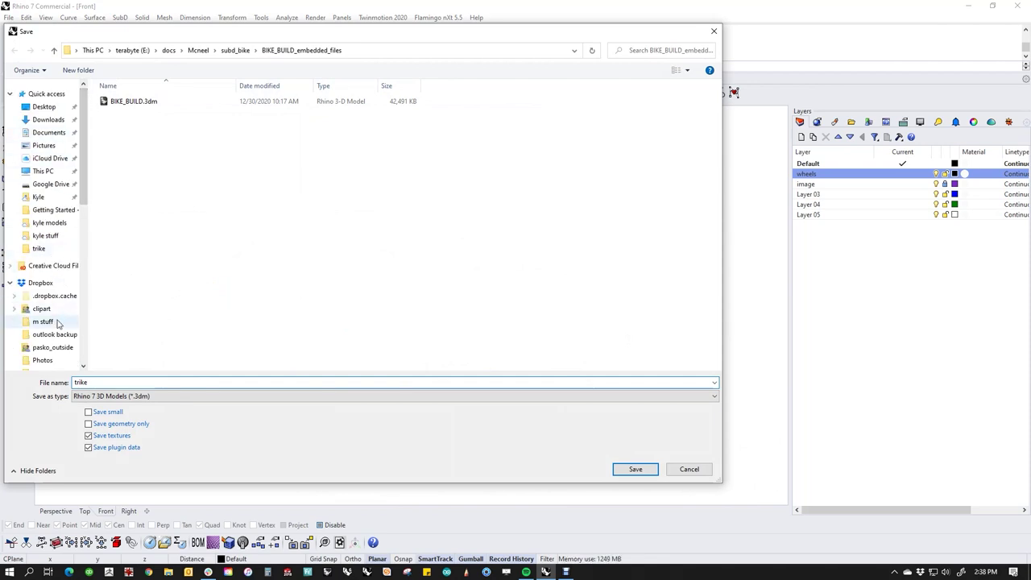
pyautogui.click(44, 106)
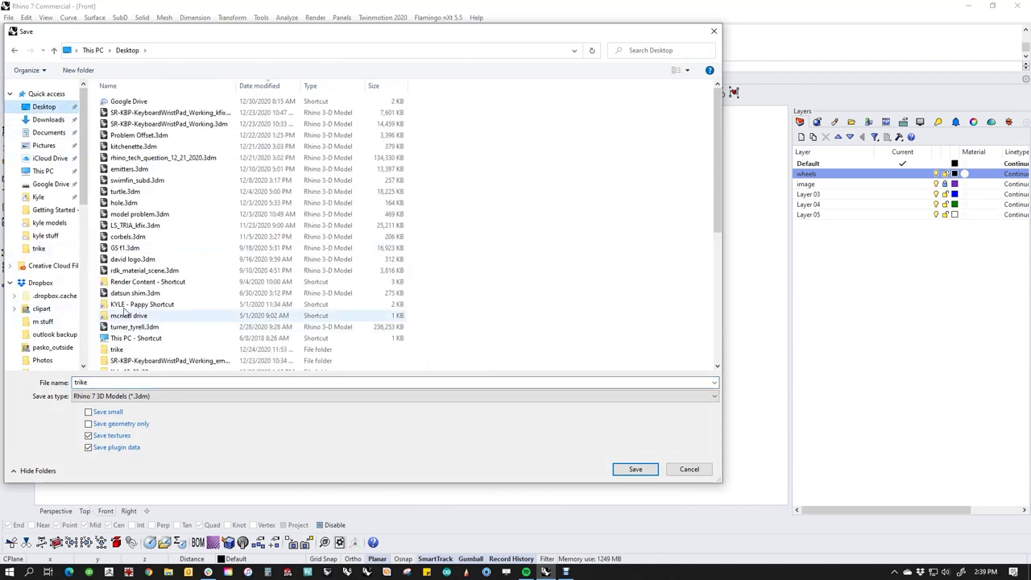
pyautogui.scroll(-4, 137, 318)
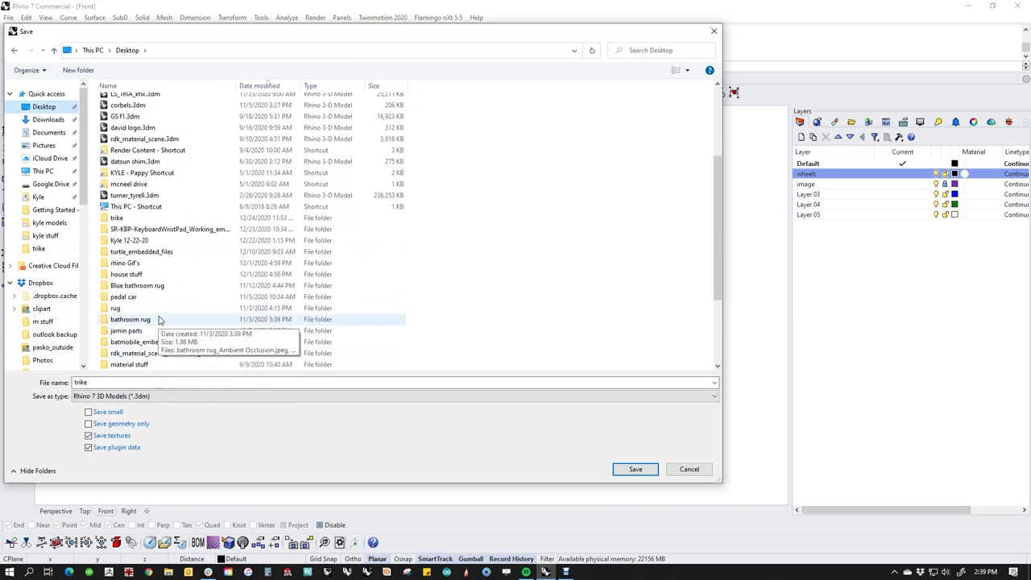
pyautogui.scroll(-3, 159, 320)
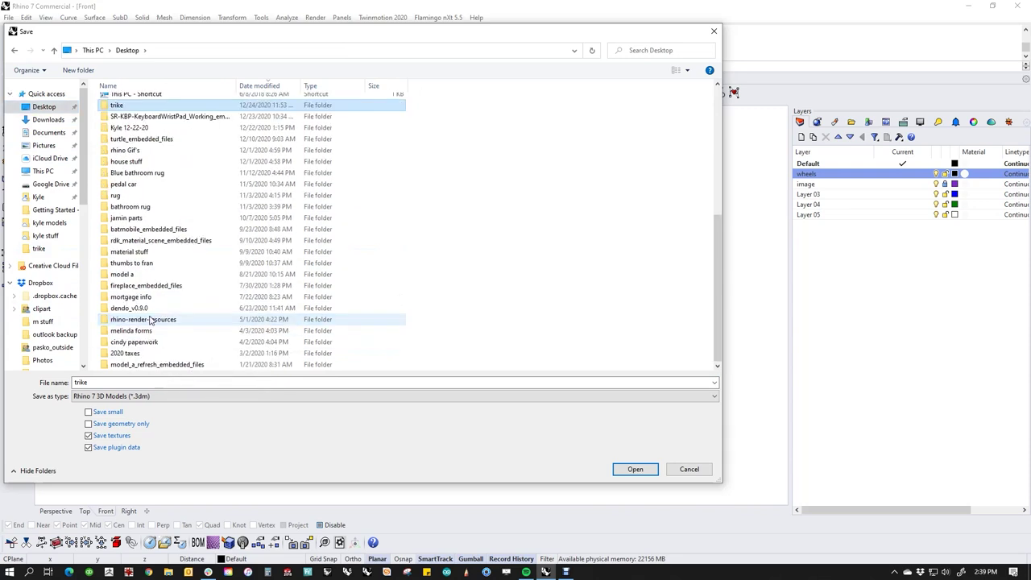
pyautogui.doubleClick(122, 107)
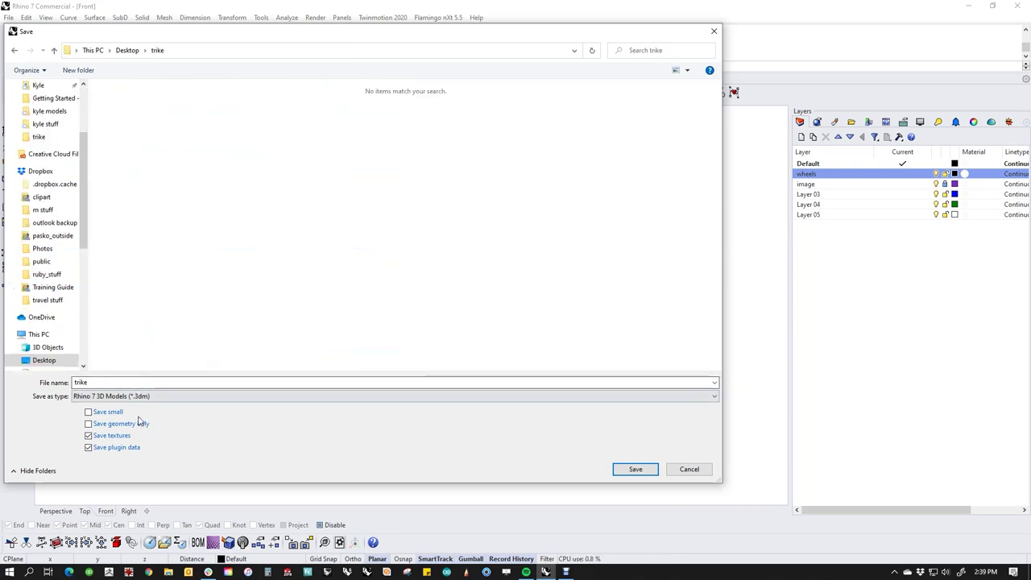
pyautogui.click(628, 470)
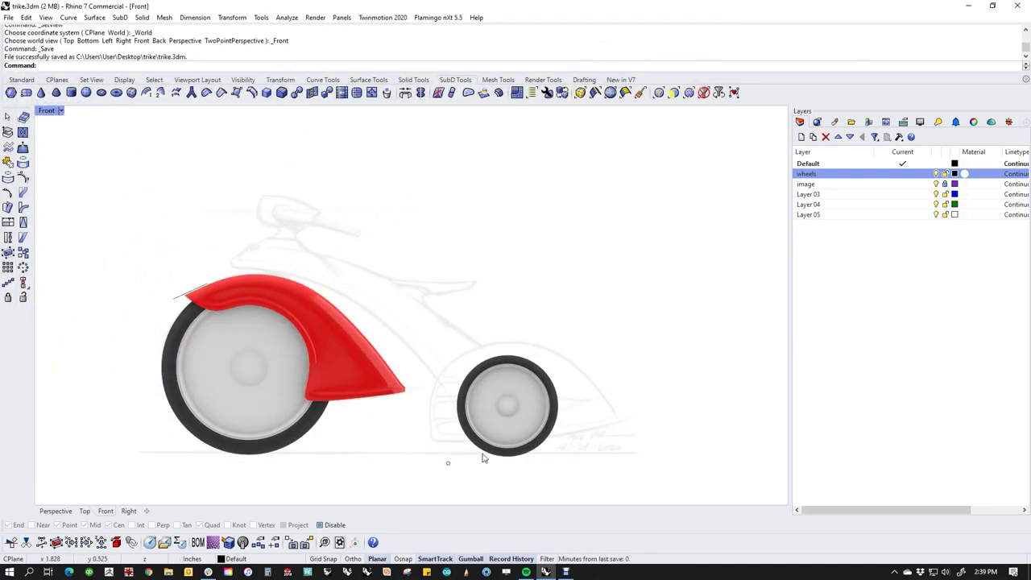
# Rename Layer 03 as ffender.
pyautogui.moveTo(476, 486); pyautogui.dragTo(488, 456, button='right')
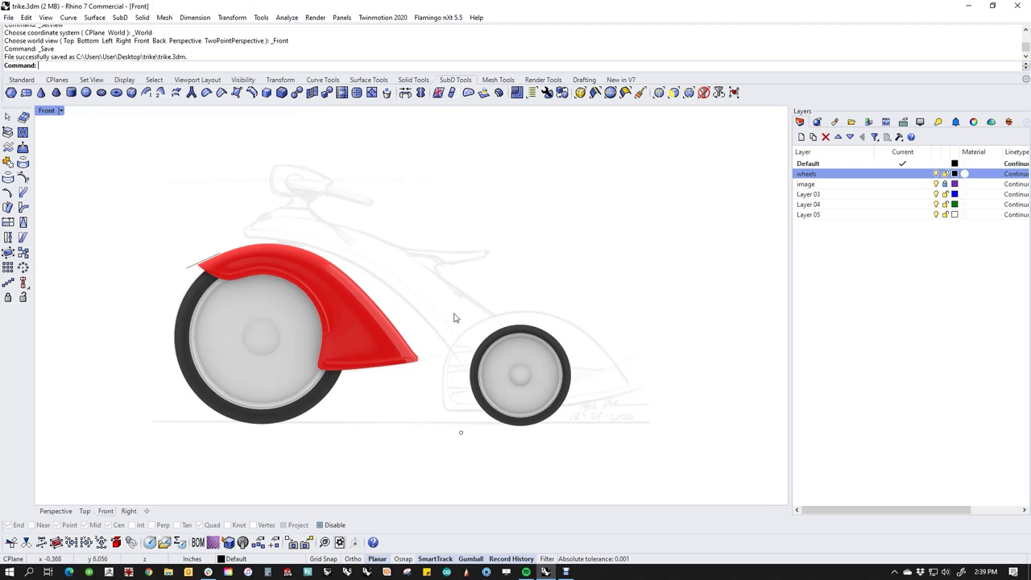
pyautogui.scroll(2, 455, 319)
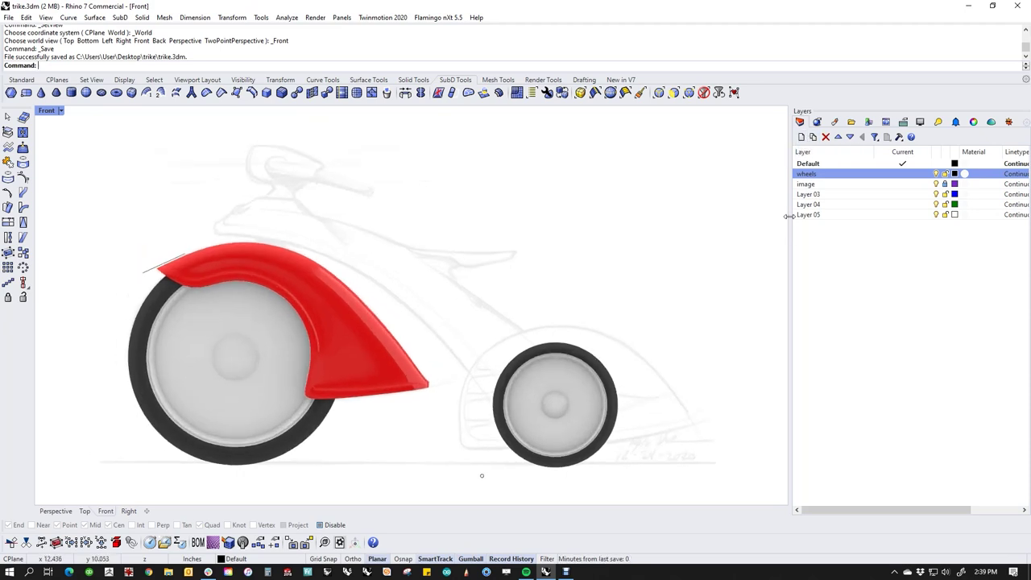
pyautogui.doubleClick(809, 195)
pyautogui.write('ffender')
pyautogui.press('Return')
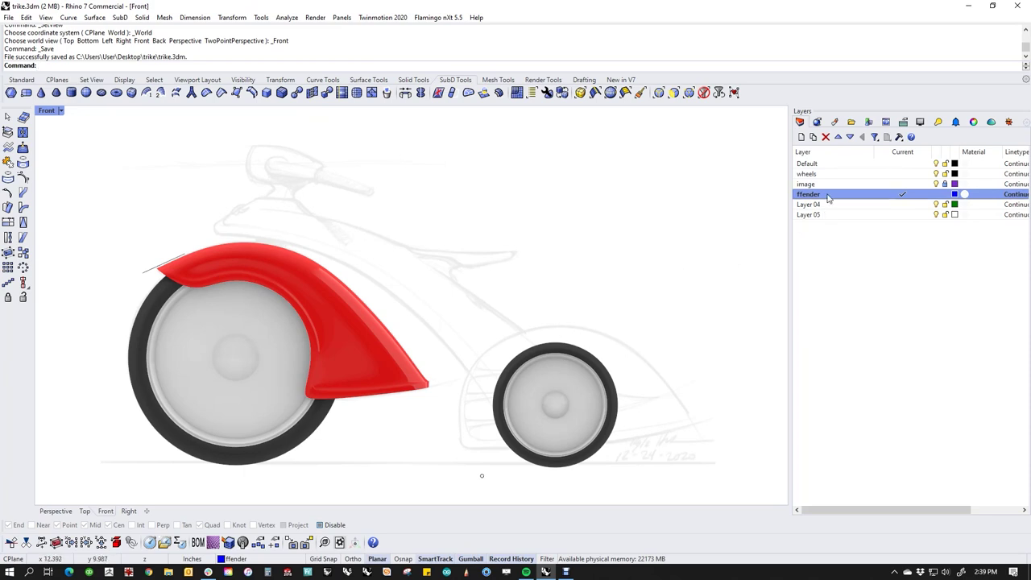
# Move the front fender SubD to the ffender layer and make Default the current layer again.
pyautogui.rightClick(827, 198)
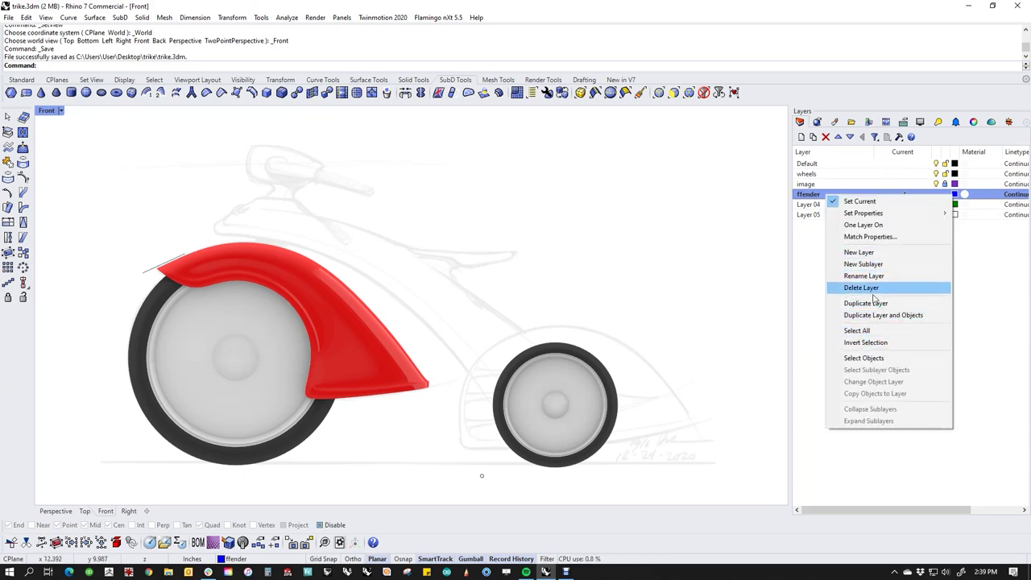
pyautogui.click(864, 357)
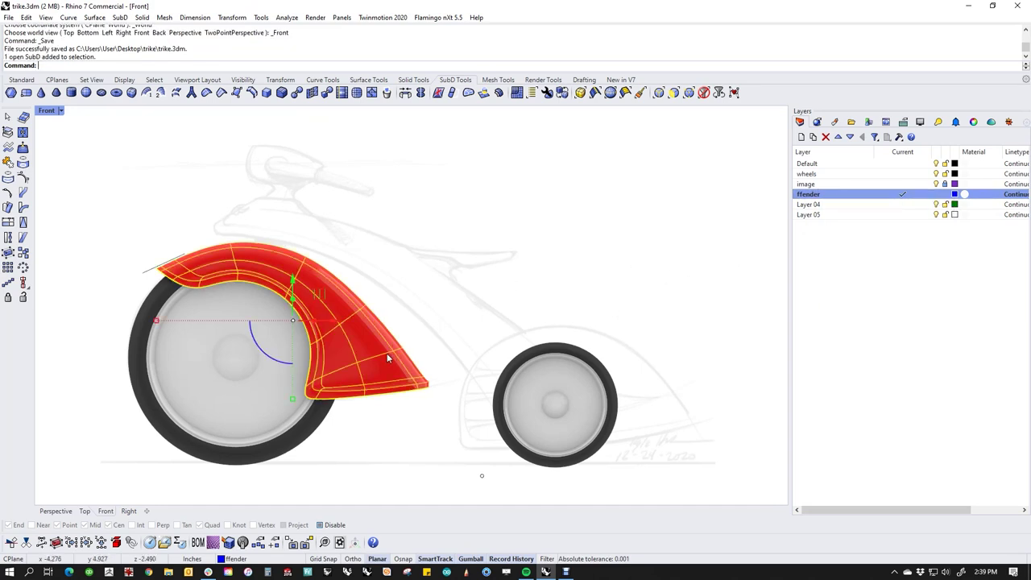
pyautogui.rightClick(820, 195)
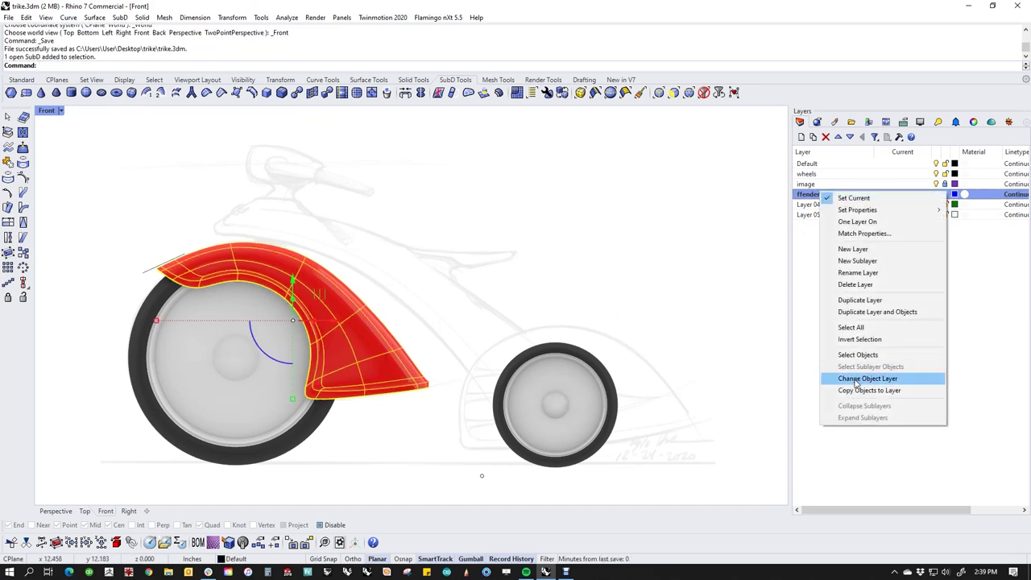
pyautogui.click(859, 382)
pyautogui.click(925, 165)
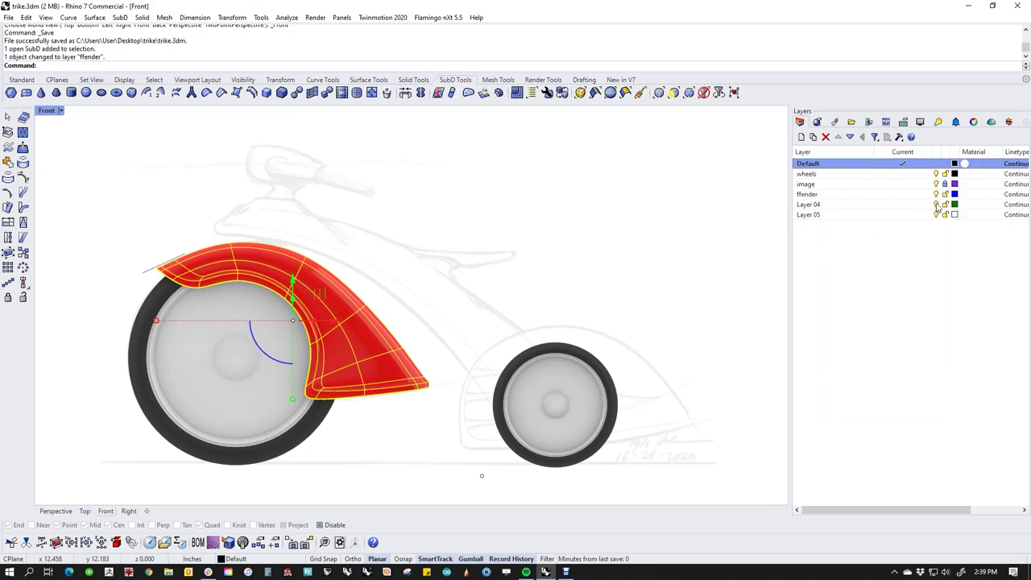
# Turn off the ffender layer to hide the fender over the front wheel.
pyautogui.click(936, 195)
pyautogui.moveTo(409, 295); pyautogui.dragTo(464, 293, button='right')
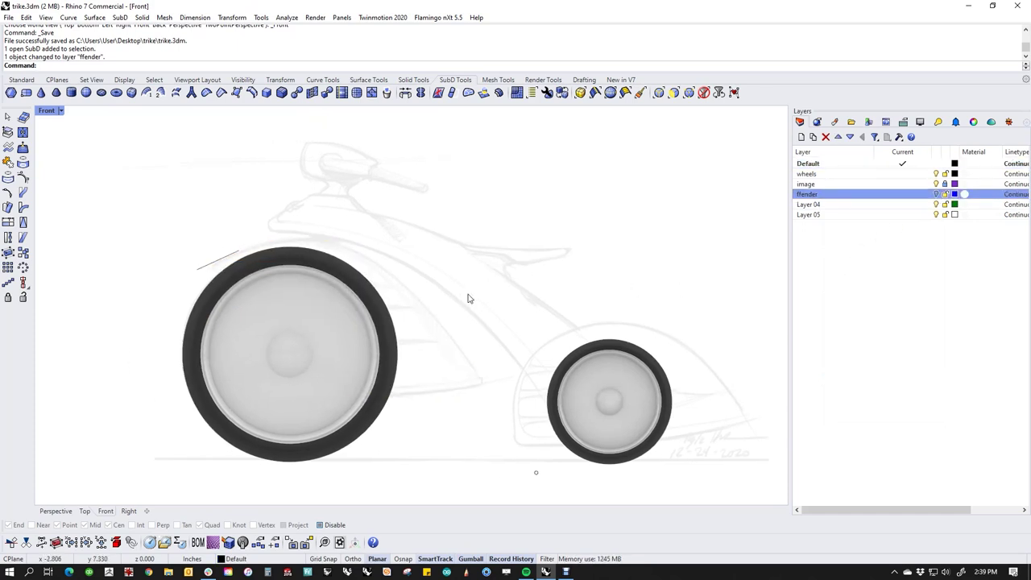
pyautogui.click(936, 194)
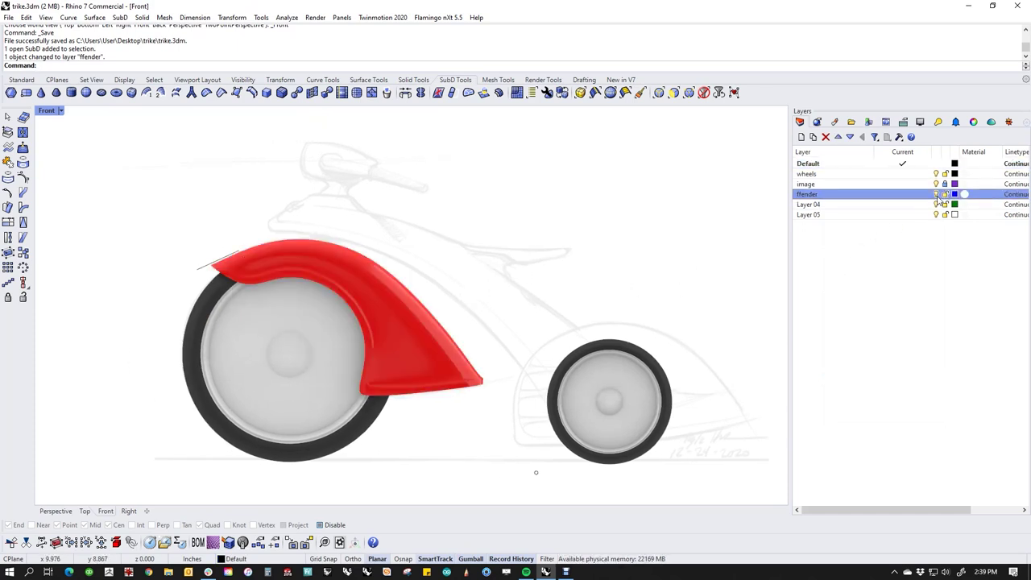
pyautogui.click(936, 196)
pyautogui.moveTo(432, 313); pyautogui.dragTo(383, 313, button='right')
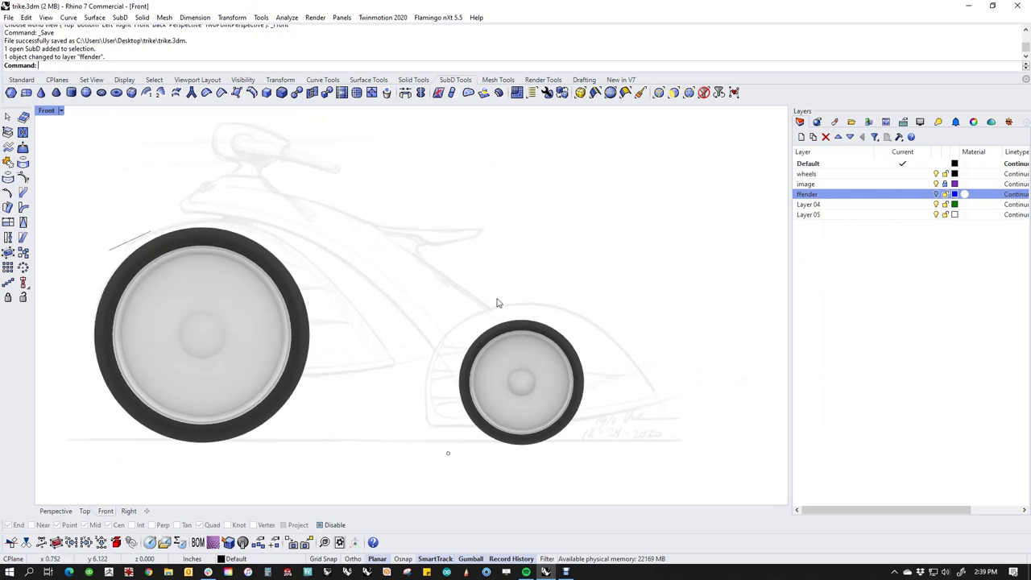
# Turn off the wheels layer and delete the short stray line at the front tip of the sketched fender.
pyautogui.click(936, 174)
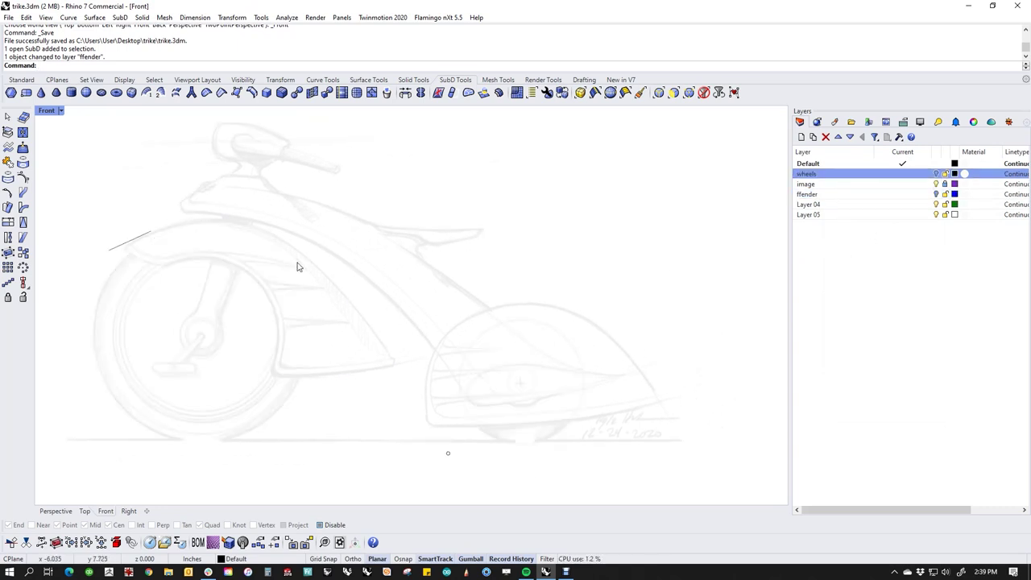
pyautogui.click(117, 246)
pyautogui.press('Delete')
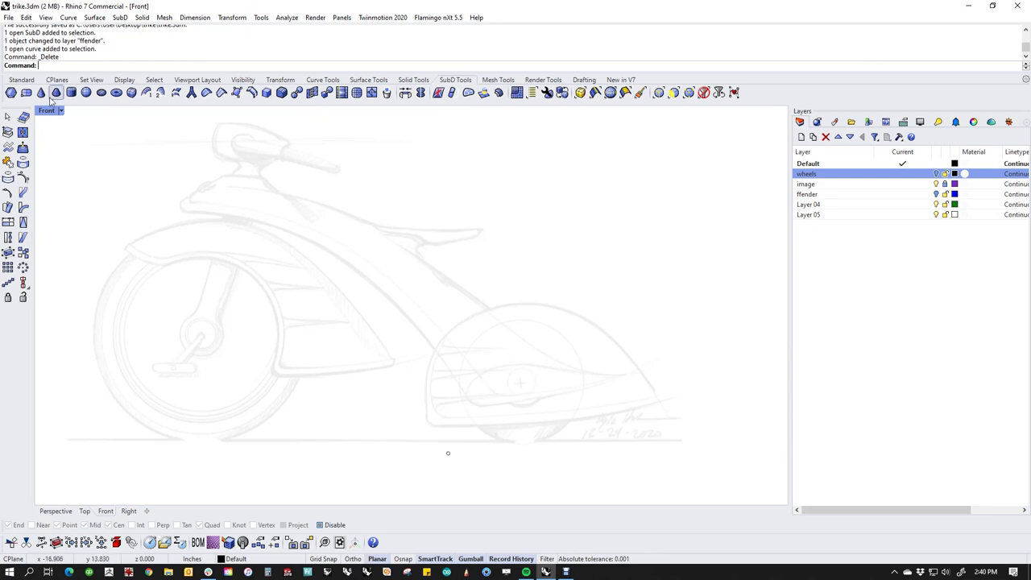
# Draw a degree 3 control point curve with four points along the underside of the sketched frame, from its nose to the rear fender.
pyautogui.click(21, 80)
pyautogui.click(23, 132)
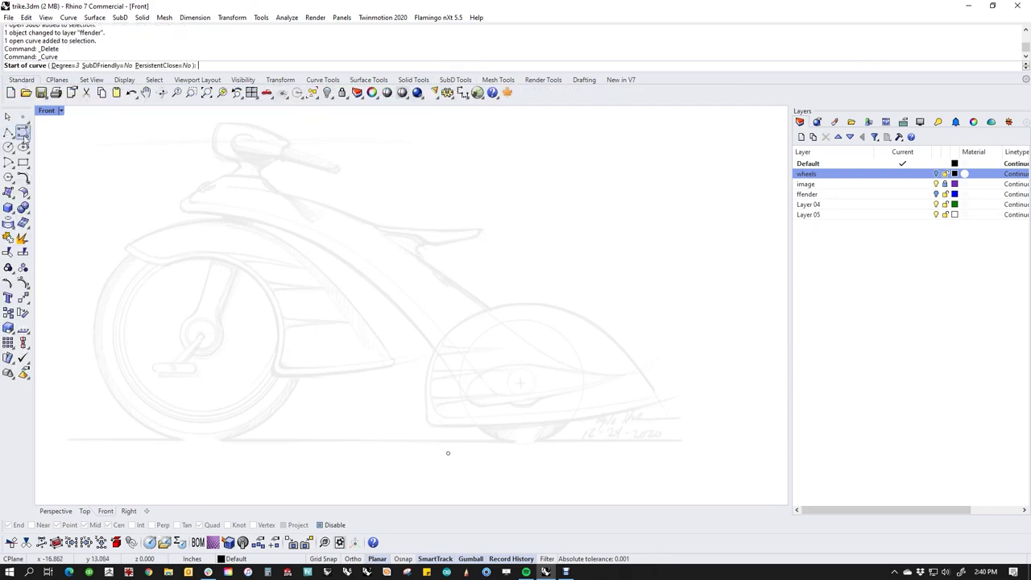
pyautogui.click(167, 211)
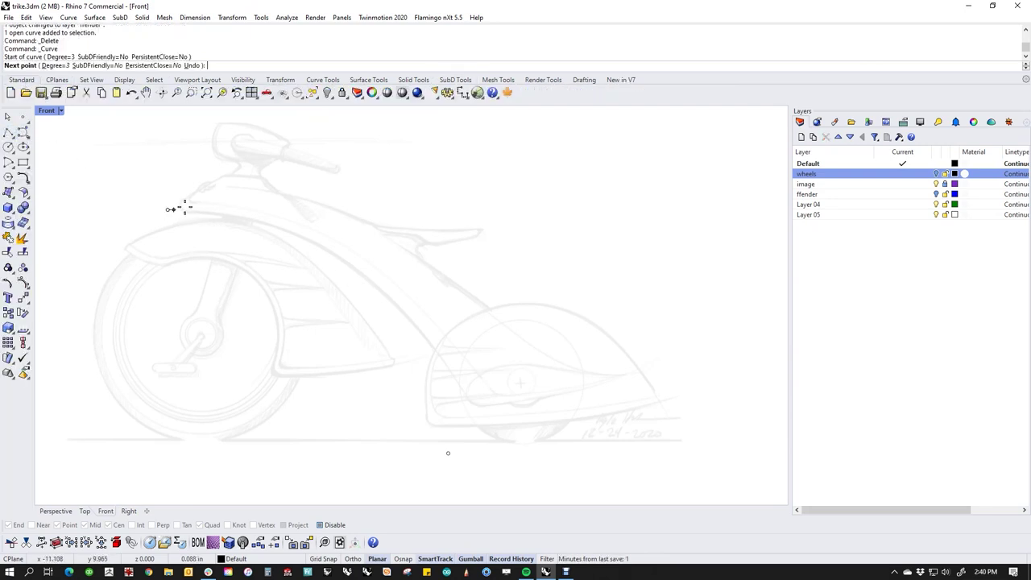
pyautogui.click(293, 219)
pyautogui.click(399, 290)
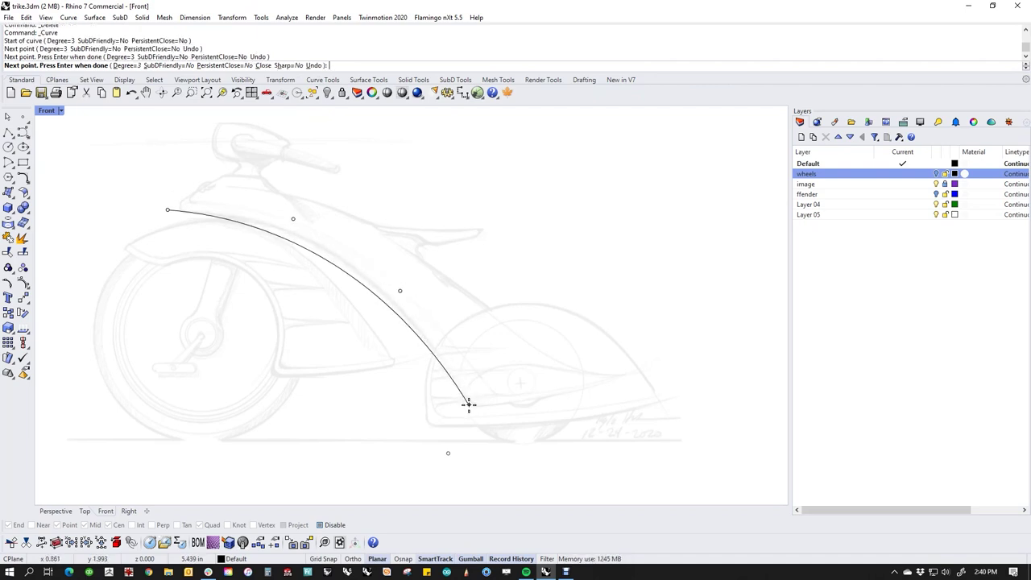
pyautogui.click(470, 409)
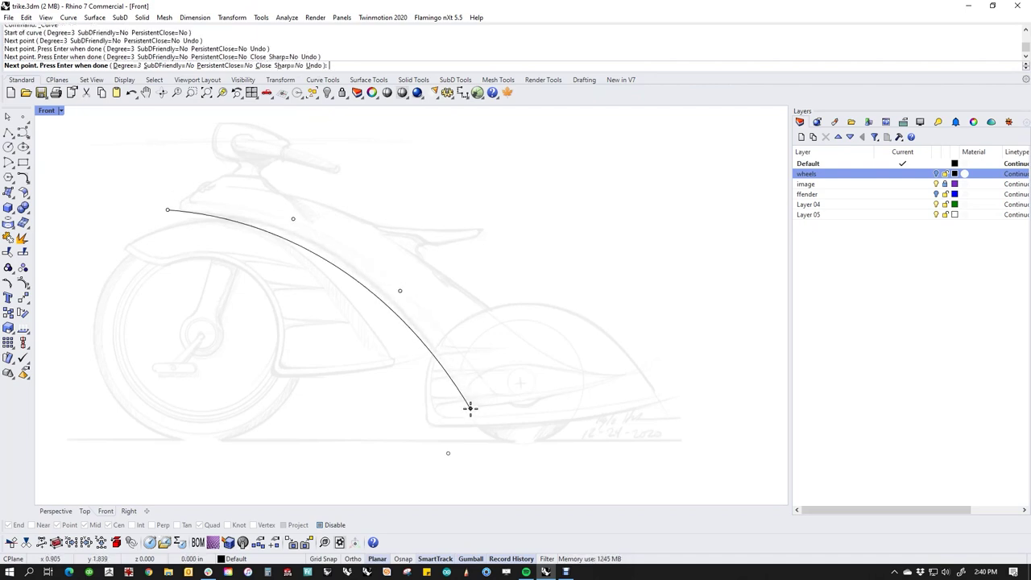
pyautogui.rightClick(352, 282)
# Turn on the curve's control points and move the second point slightly up and rearward to follow the sketched frame underside.
pyautogui.middleClick(352, 324)
pyautogui.click(380, 345)
pyautogui.moveTo(268, 272); pyautogui.dragTo(320, 180)
pyautogui.moveTo(298, 215); pyautogui.dragTo(306, 206)
pyautogui.click(364, 352)
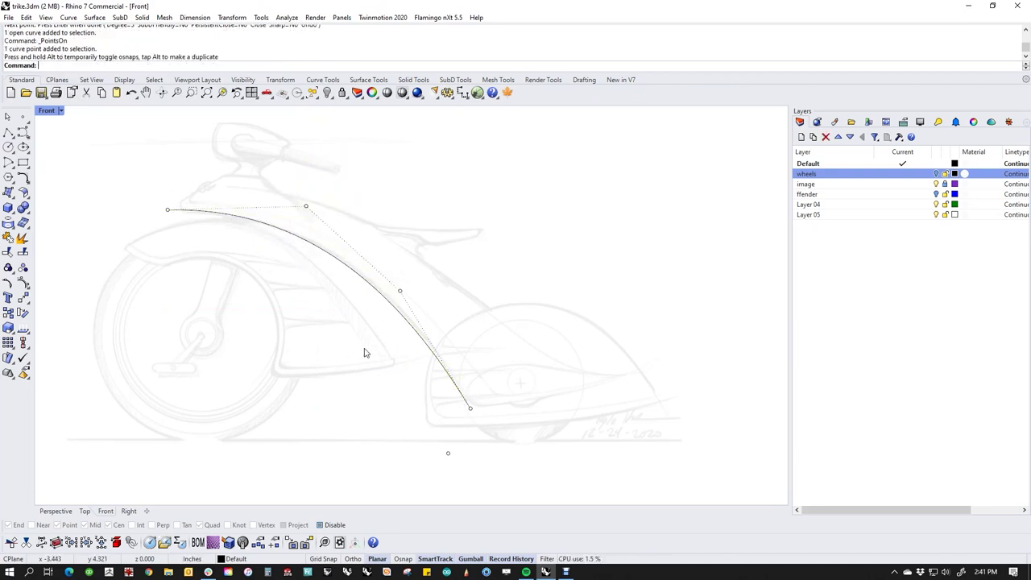
# Copy the lower frame curve up and rearward onto the top edge of the sketched frame.
pyautogui.press('Escape')
pyautogui.click(353, 272)
pyautogui.moveTo(346, 282)
pyautogui.mouseDown()
pyautogui.moveTo(369, 279)
pyautogui.moveTo(354, 283)
pyautogui.mouseUp()
# Turn on the copied curve's control points and move its end point rearward inside the rear fender to follow the frame's top line.
pyautogui.middleClick(558, 352)
pyautogui.click(588, 358)
pyautogui.click(505, 382)
pyautogui.moveTo(504, 382); pyautogui.dragTo(571, 376)
pyautogui.press('Escape')
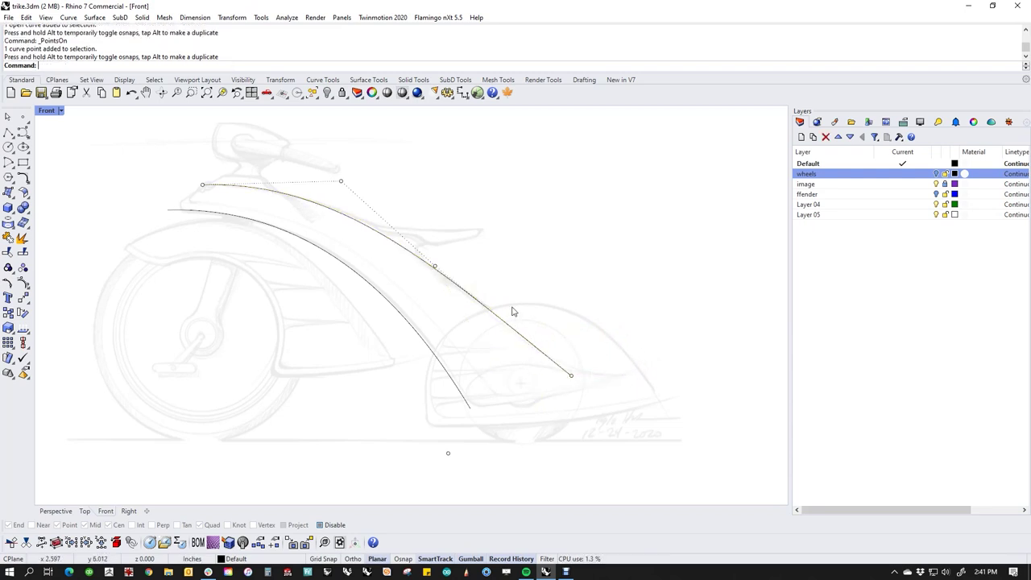
# Start a SubD loft between the two frame curves with the shape segments adjusted to 4.
pyautogui.scroll(3, 189, 201)
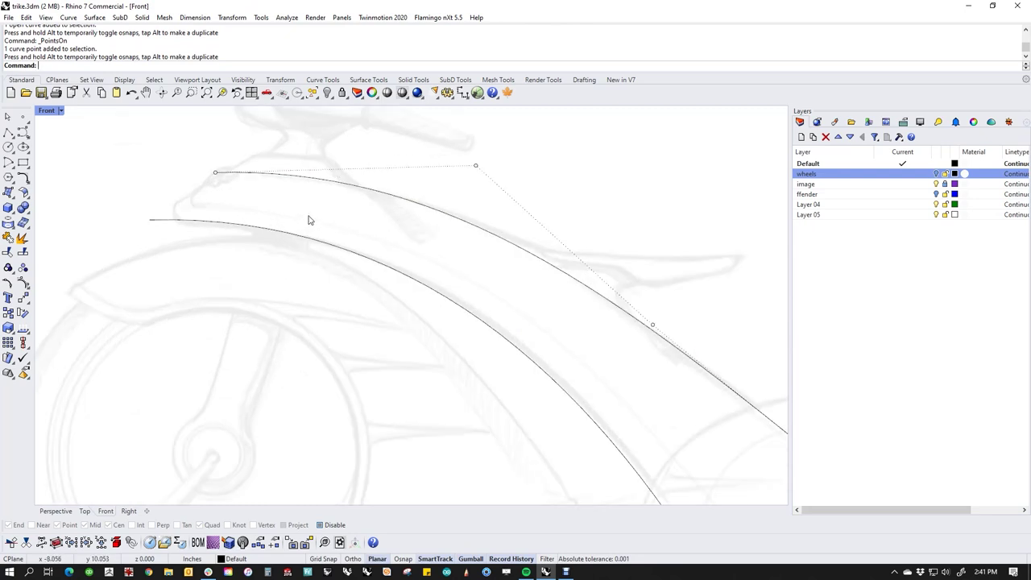
pyautogui.scroll(-4, 319, 211)
pyautogui.press('Escape')
pyautogui.moveTo(523, 204); pyautogui.dragTo(346, 261)
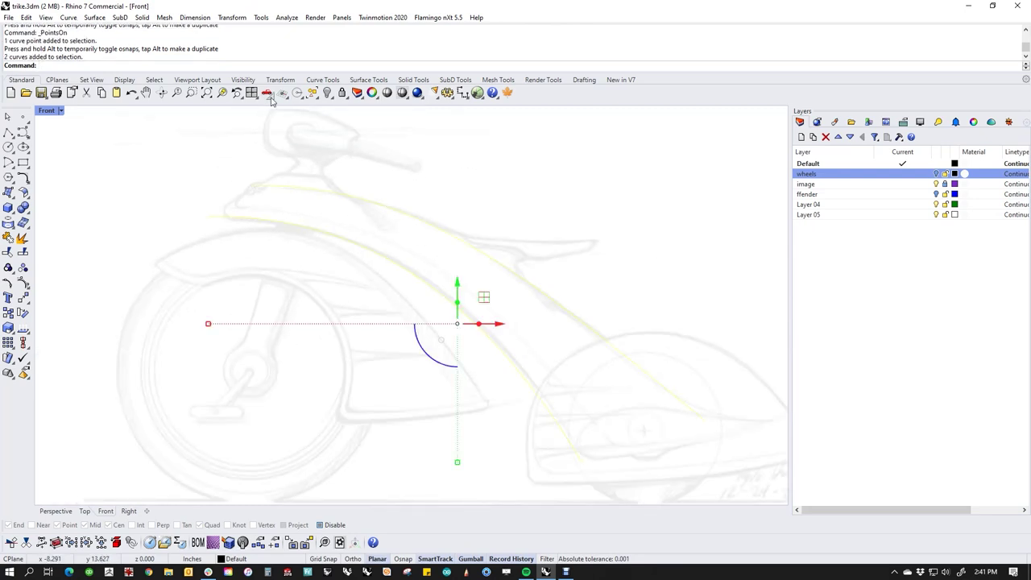
pyautogui.click(455, 80)
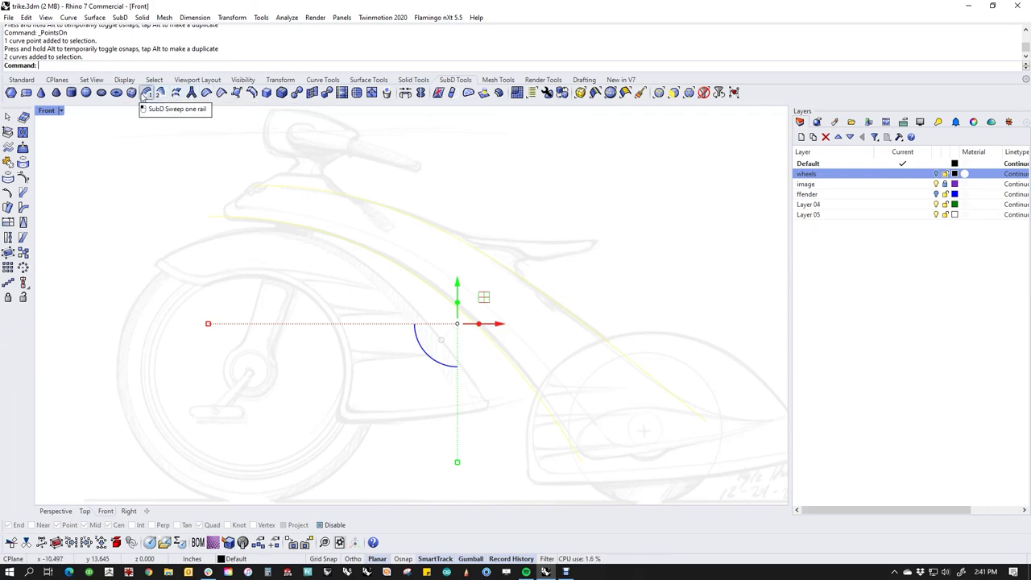
pyautogui.click(120, 17)
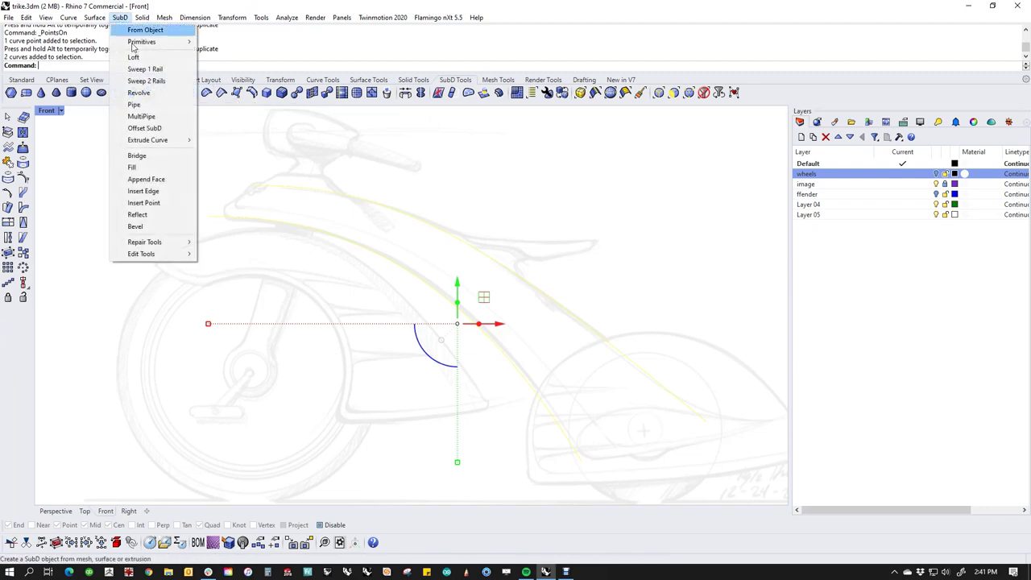
pyautogui.click(134, 57)
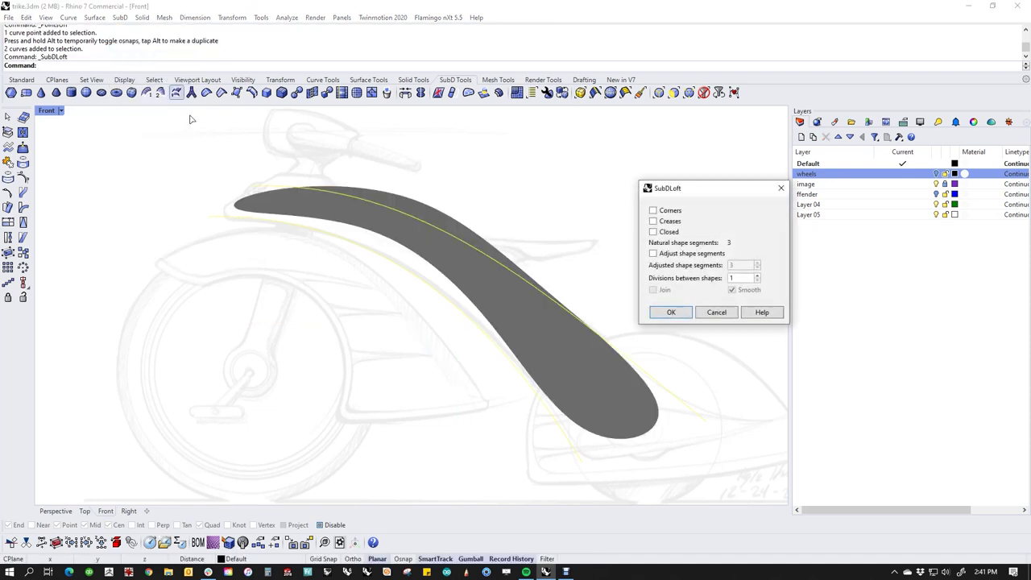
pyautogui.click(676, 253)
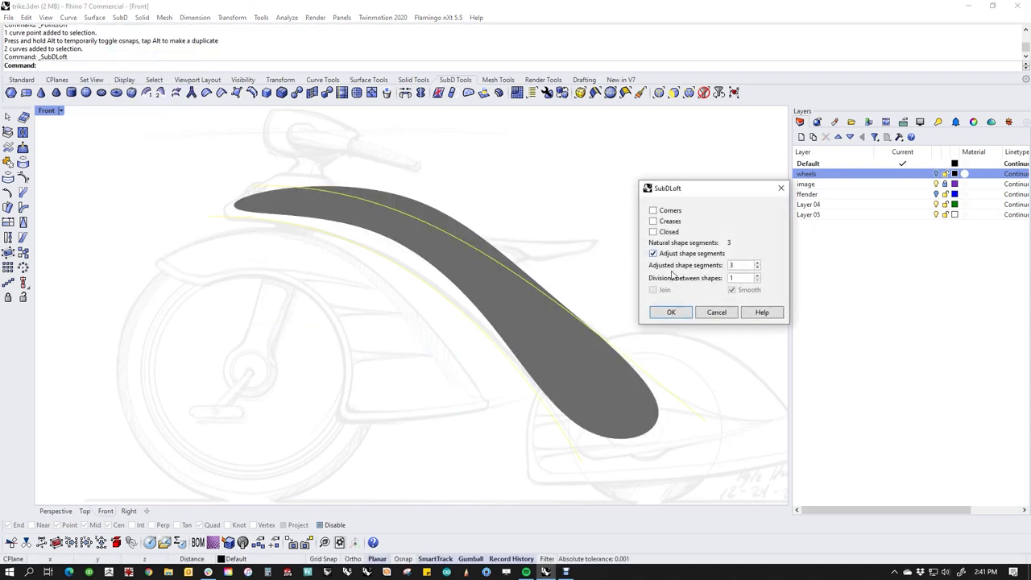
pyautogui.click(757, 263)
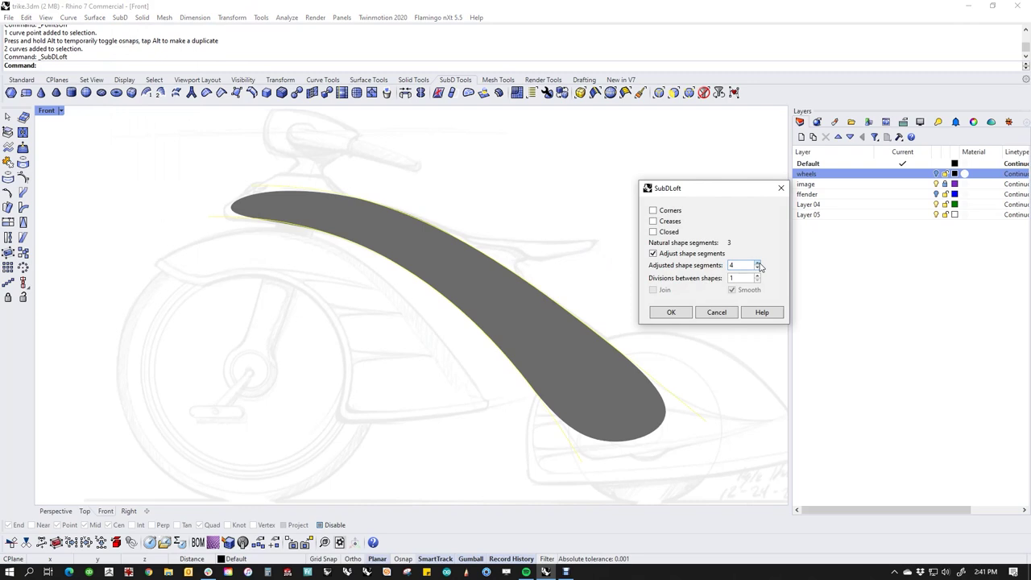
# Set the viewport to shaded display and complete the loft with corners enabled and 1 division between shapes.
pyautogui.click(61, 111)
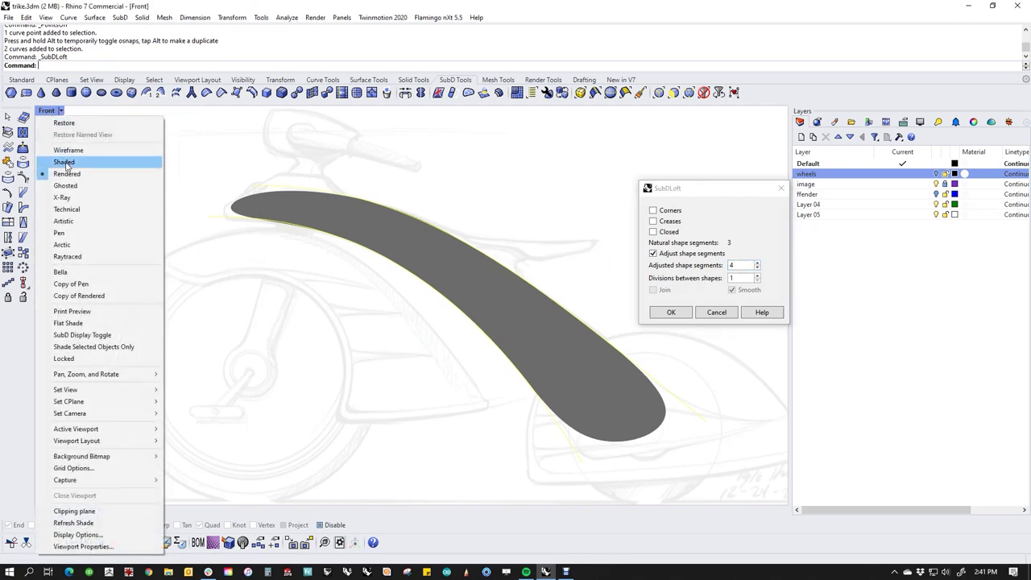
pyautogui.click(65, 162)
pyautogui.moveTo(445, 327); pyautogui.dragTo(407, 340, button='right')
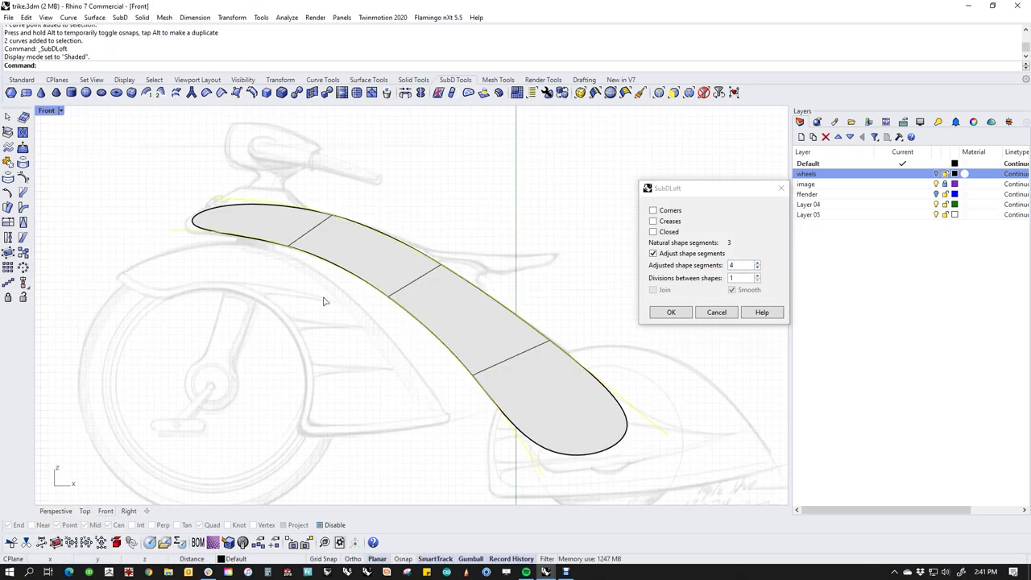
pyautogui.click(668, 210)
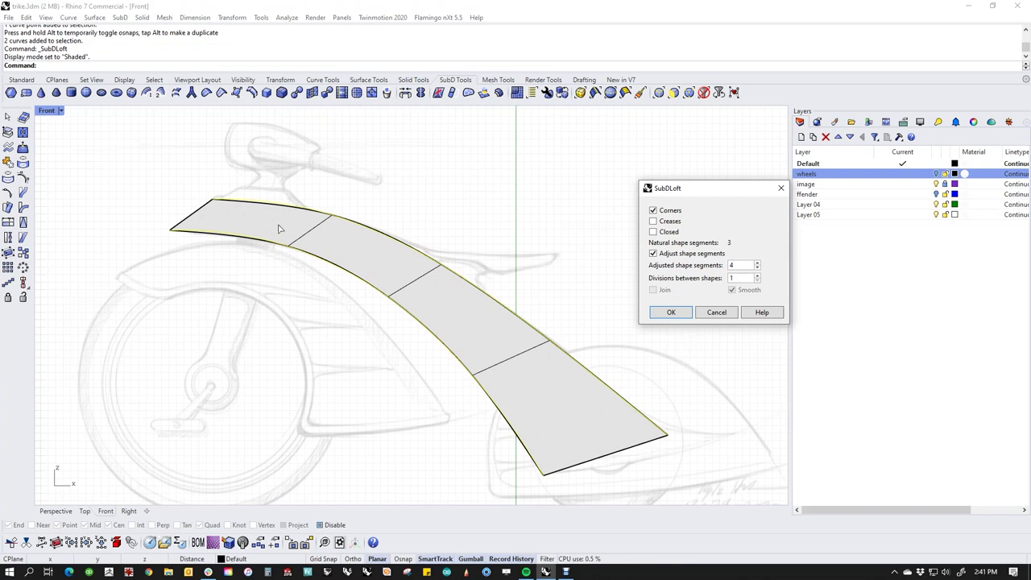
pyautogui.click(757, 276)
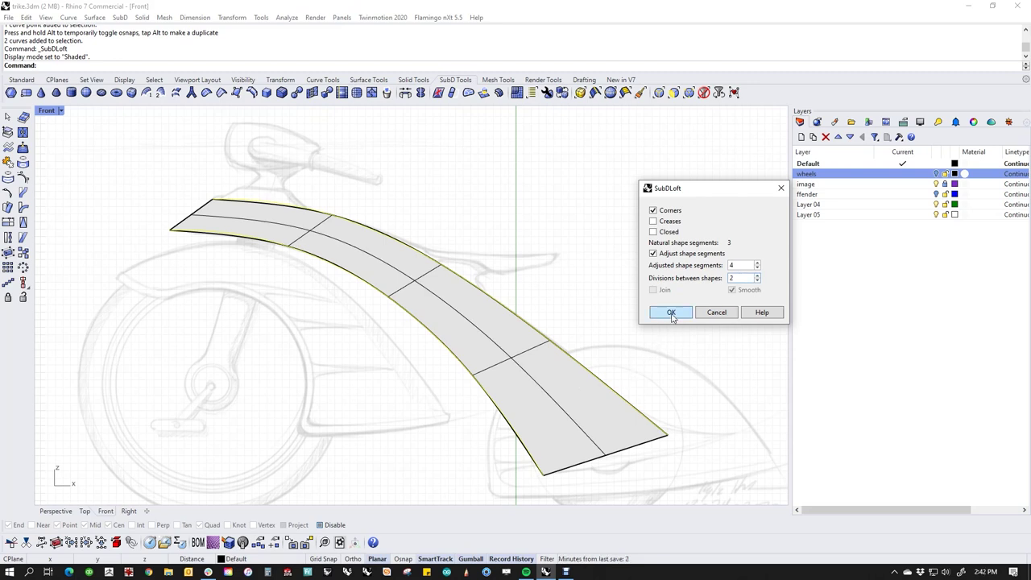
pyautogui.click(757, 281)
pyautogui.click(671, 314)
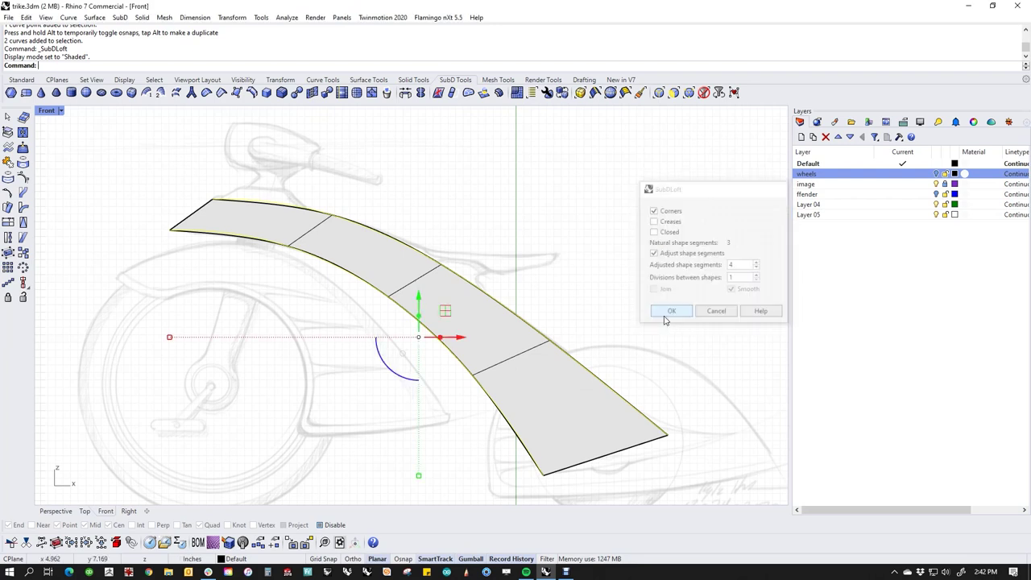
# Select and delete all the construction curves, and set the viewport to wireframe display.
pyautogui.click(569, 303)
pyautogui.middleClick(556, 281)
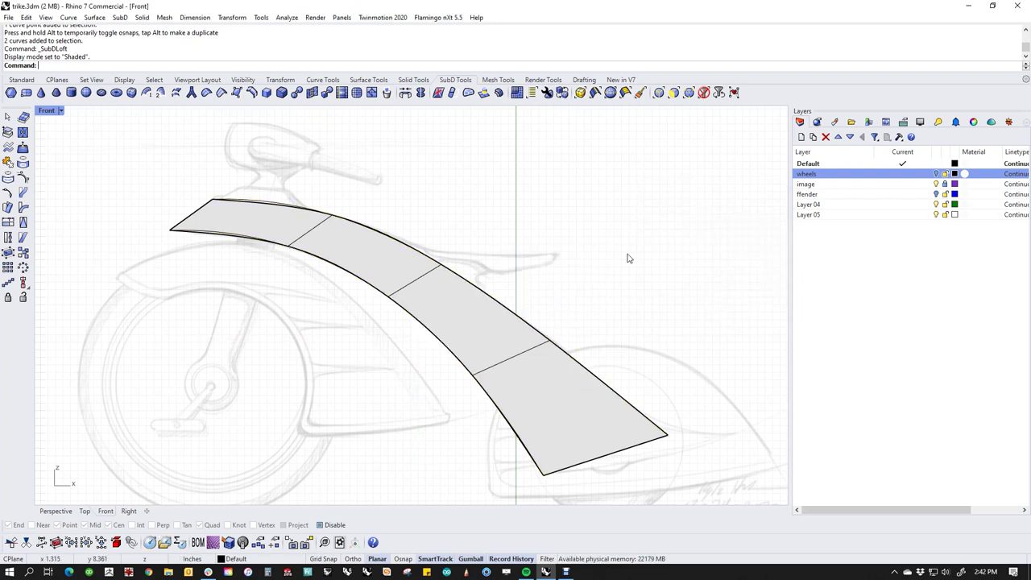
pyautogui.write('cc')
pyautogui.press('Return')
pyautogui.press('Delete')
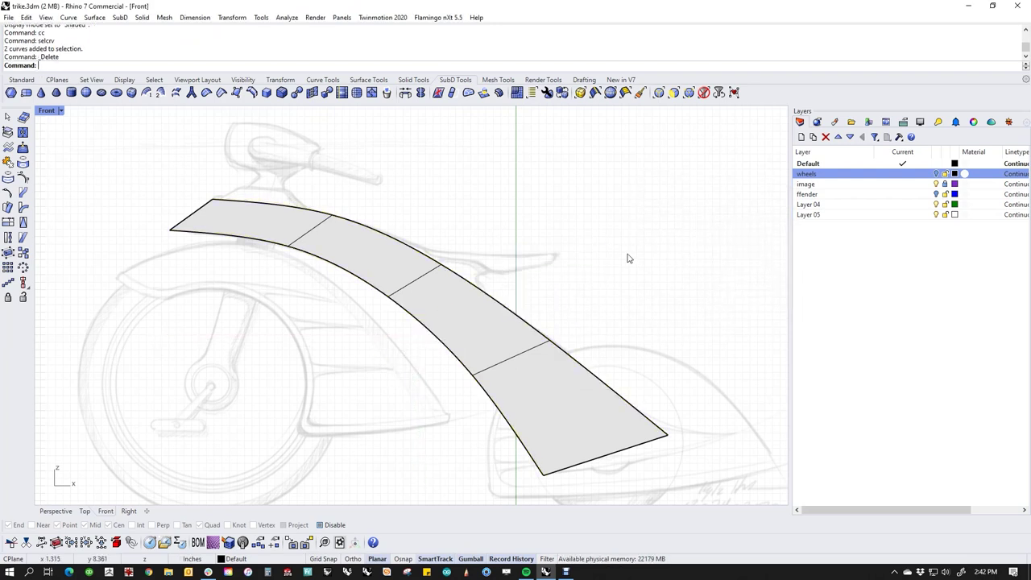
pyautogui.middleClick(652, 193)
pyautogui.click(584, 151)
# Remove the crease from the lower front corner vertex of the frame SubD.
pyautogui.moveTo(476, 340); pyautogui.dragTo(491, 303, button='right')
pyautogui.moveTo(502, 340); pyautogui.dragTo(521, 370, button='right')
pyautogui.scroll(4, 245, 197)
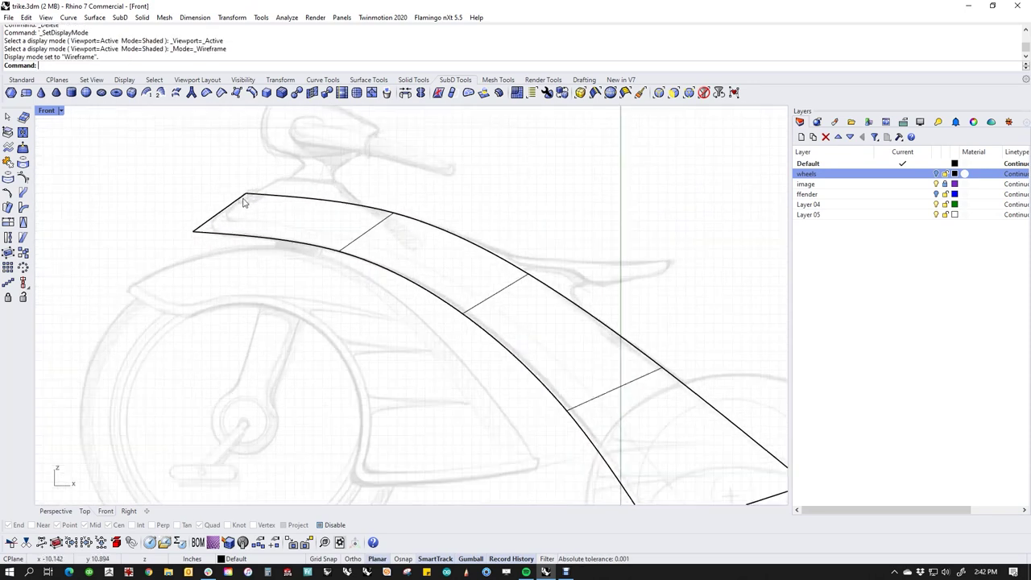
pyautogui.keyDown('ctrl'); pyautogui.keyDown('shift'); pyautogui.moveTo(153, 211); pyautogui.dragTo(200, 265); pyautogui.keyUp('shift'); pyautogui.keyUp('ctrl')
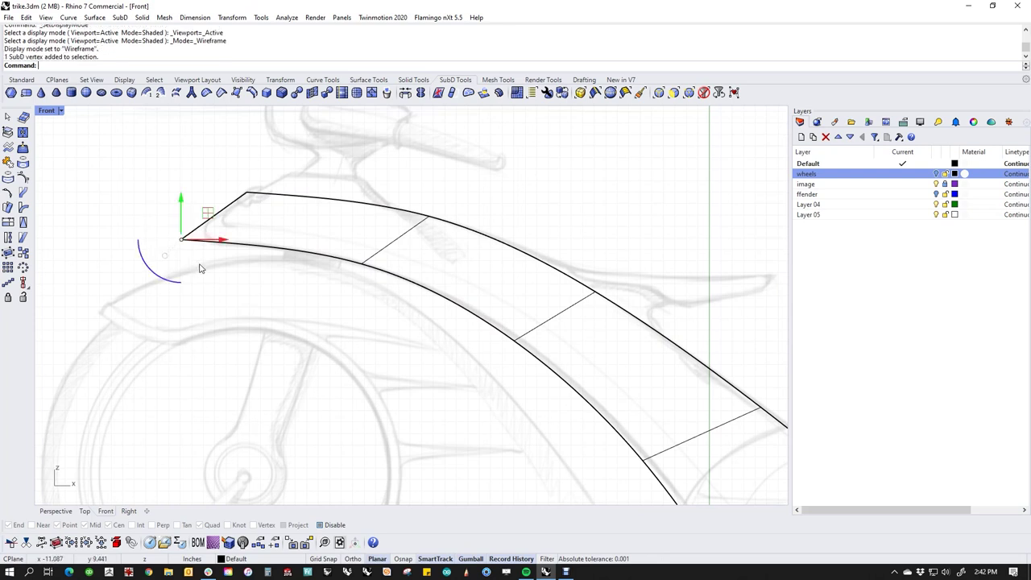
pyautogui.click(221, 92)
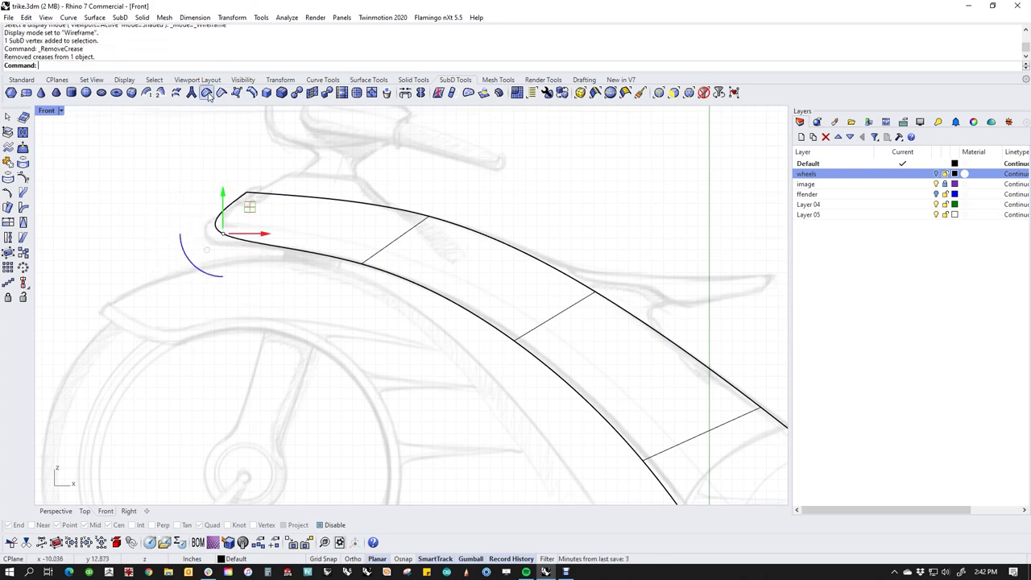
# Move the front end edge and a front vertex of the frame SubD to fit the sketched nose outline.
pyautogui.scroll(2, 229, 233)
pyautogui.press('Escape')
pyautogui.keyDown('ctrl'); pyautogui.keyDown('shift'); pyautogui.moveTo(202, 211); pyautogui.dragTo(250, 240); pyautogui.keyUp('shift'); pyautogui.keyUp('ctrl')
pyautogui.keyDown('ctrl'); pyautogui.keyDown('shift'); pyautogui.click(227, 228); pyautogui.keyUp('shift'); pyautogui.keyUp('ctrl')
pyautogui.moveTo(256, 193); pyautogui.dragTo(240, 207)
pyautogui.click(153, 230)
pyautogui.keyDown('ctrl'); pyautogui.keyDown('shift'); pyautogui.moveTo(229, 171); pyautogui.dragTo(270, 180); pyautogui.keyUp('shift'); pyautogui.keyUp('ctrl')
pyautogui.press('Escape')
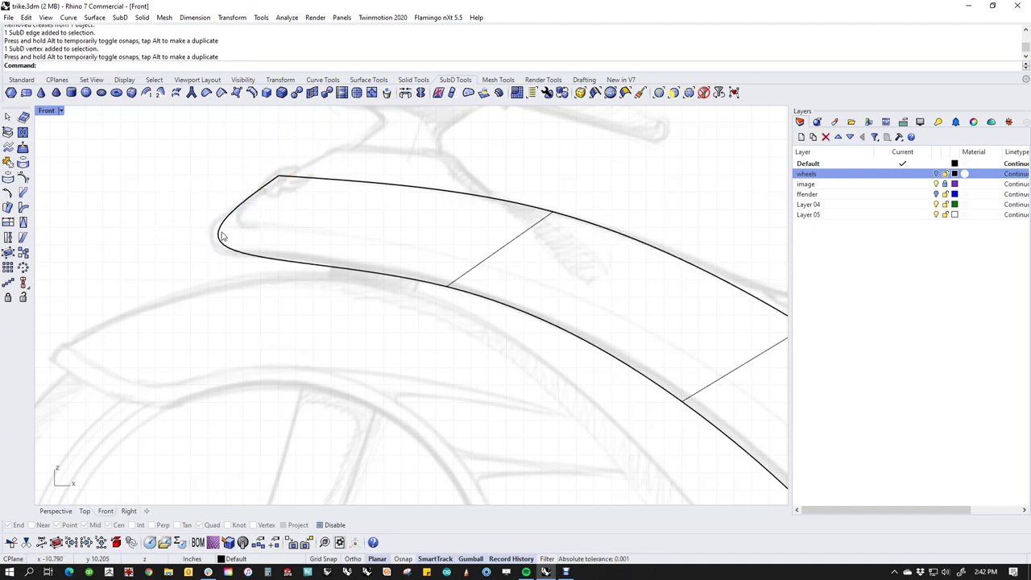
# Reposition the lower front vertex so the frame's rounded nose follows the underside of the sketch.
pyautogui.click(223, 236)
pyautogui.press('Escape')
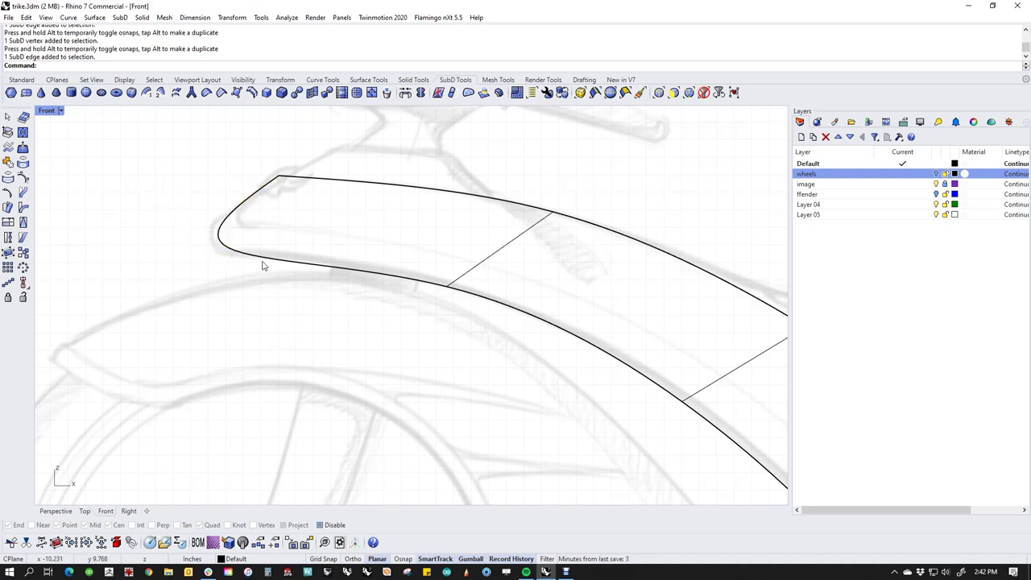
pyautogui.scroll(-4, 201, 239)
pyautogui.moveTo(194, 241); pyautogui.dragTo(195, 215)
pyautogui.scroll(6, 245, 223)
pyautogui.click(121, 253)
pyautogui.scroll(-6, 266, 274)
# Nudge the middle vertex on the frame's lower edge 0.1 inches rearward to follow the sketch.
pyautogui.moveTo(291, 298); pyautogui.dragTo(300, 270, button='right')
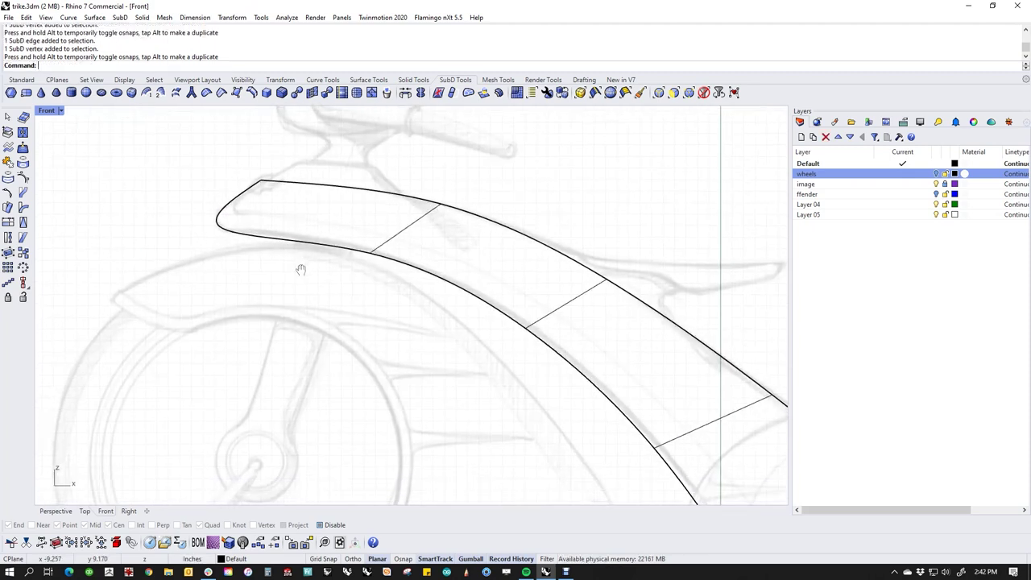
pyautogui.scroll(4, 379, 260)
pyautogui.moveTo(316, 268); pyautogui.dragTo(394, 218)
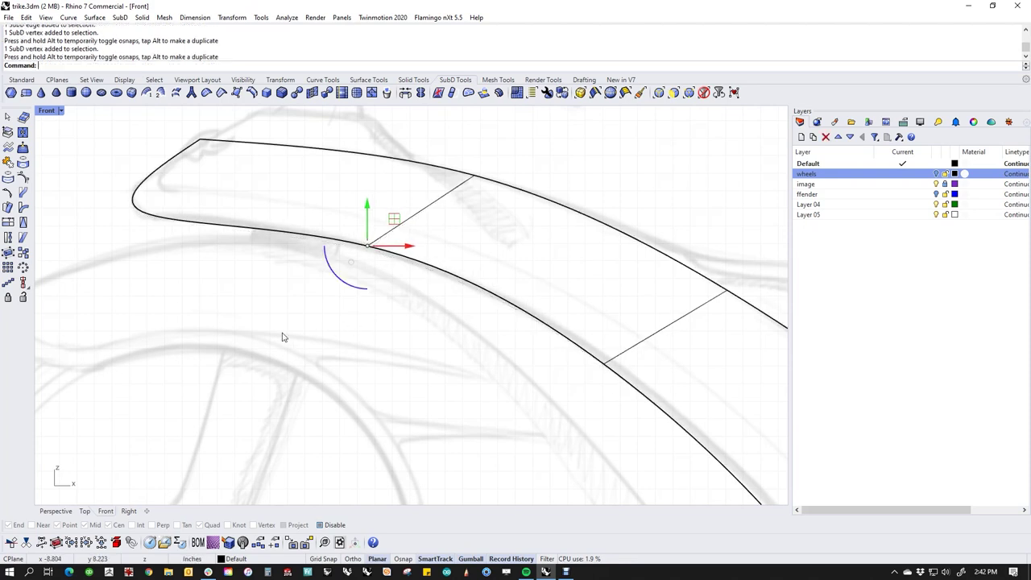
pyautogui.press('Escape')
pyautogui.scroll(-2, 323, 306)
pyautogui.moveTo(407, 304); pyautogui.dragTo(459, 281)
pyautogui.hotkey('alt', 'Right')
pyautogui.hotkey('alt', 'Right')
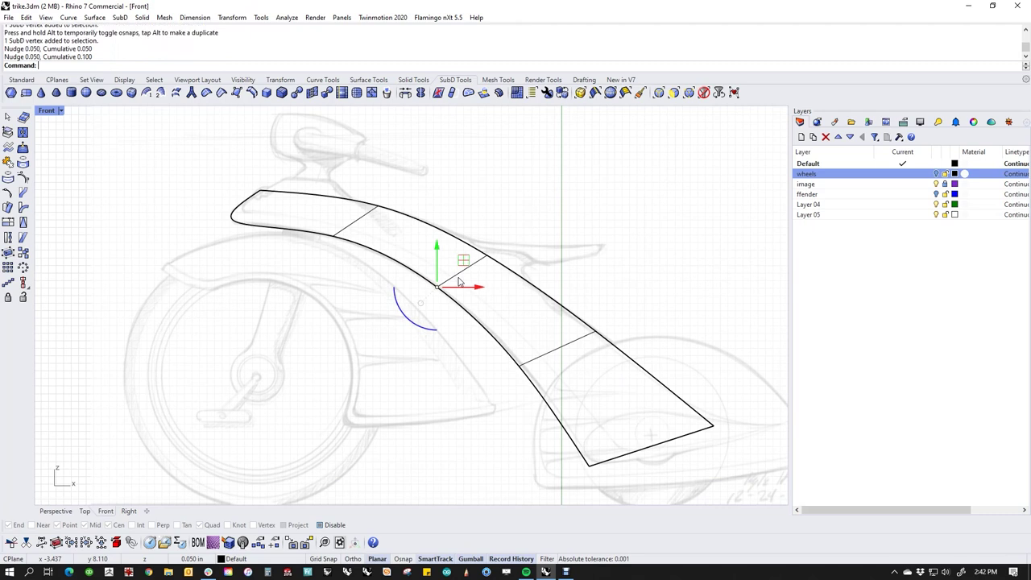
pyautogui.press('Escape')
# Nudge the last two vertices of the frame's lower edge, near the rear fender, 0.1 inches rearward each.
pyautogui.moveTo(426, 357); pyautogui.dragTo(542, 395)
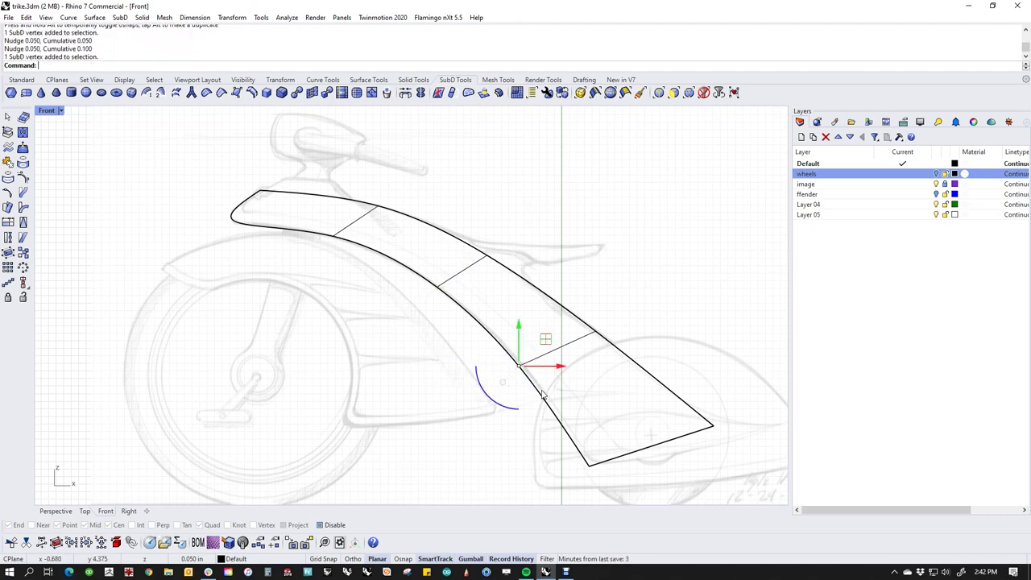
pyautogui.hotkey('alt', 'Right')
pyautogui.hotkey('alt', 'Right')
pyautogui.press('Escape')
pyautogui.moveTo(560, 451); pyautogui.dragTo(653, 503)
pyautogui.hotkey('alt', 'Right')
pyautogui.hotkey('alt', 'Right')
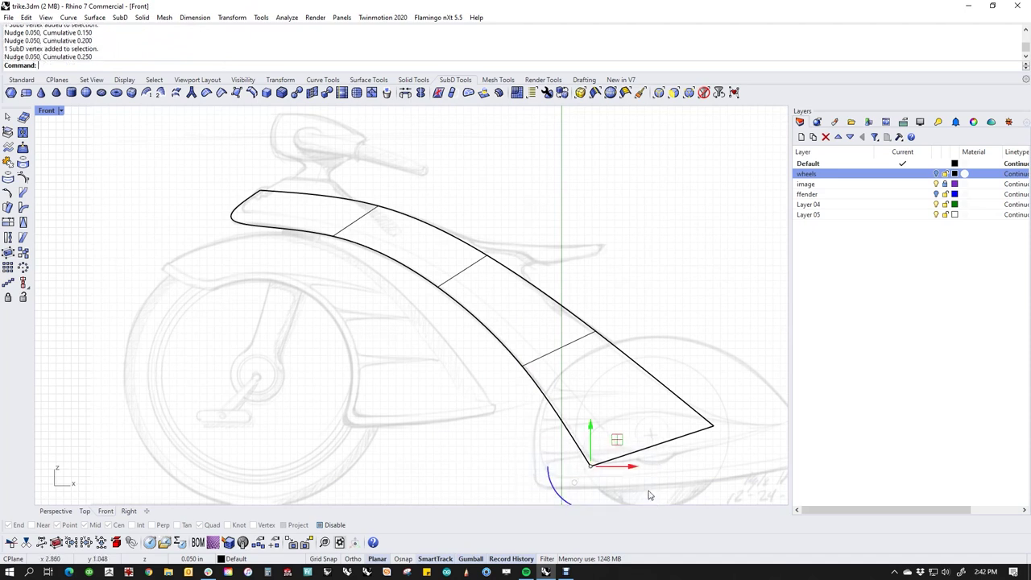
pyautogui.press('Escape')
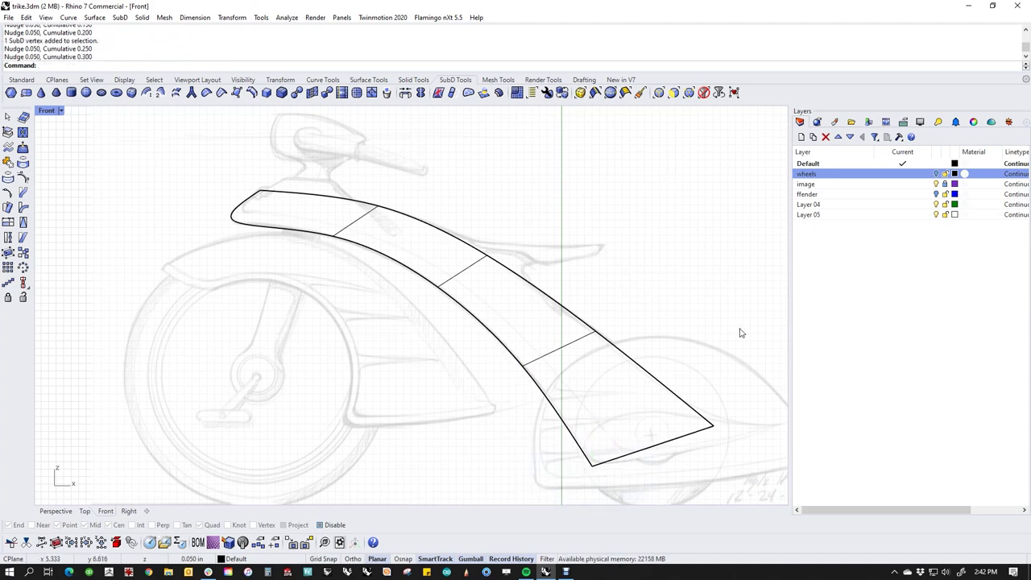
# Nudge the top-edge vertex just ahead of the rear fender 0.05 inches forward and check the SubD in flat display.
pyautogui.click(595, 330)
pyautogui.hotkey('alt', 'Left')
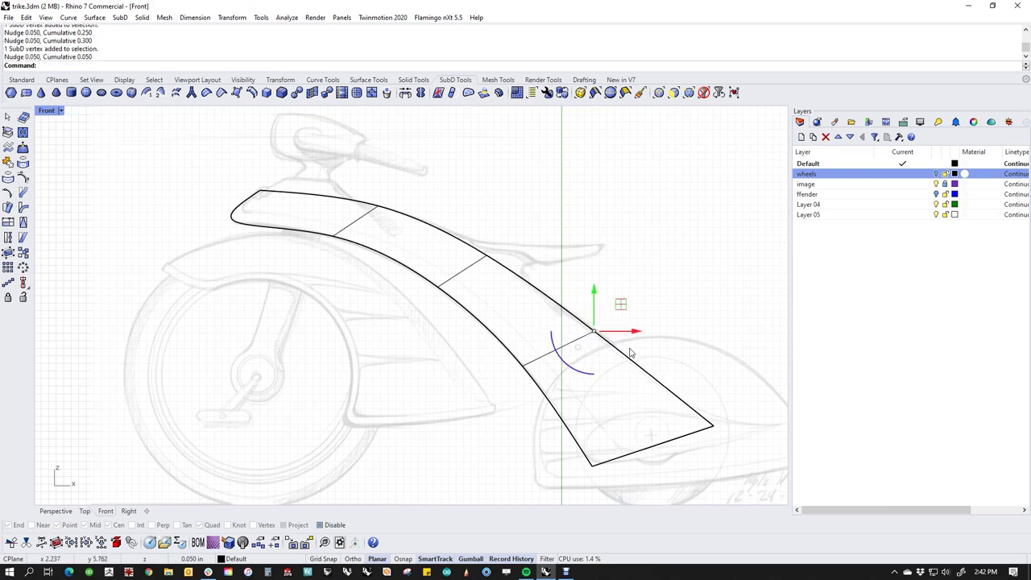
pyautogui.click(605, 261)
pyautogui.press('Tab')
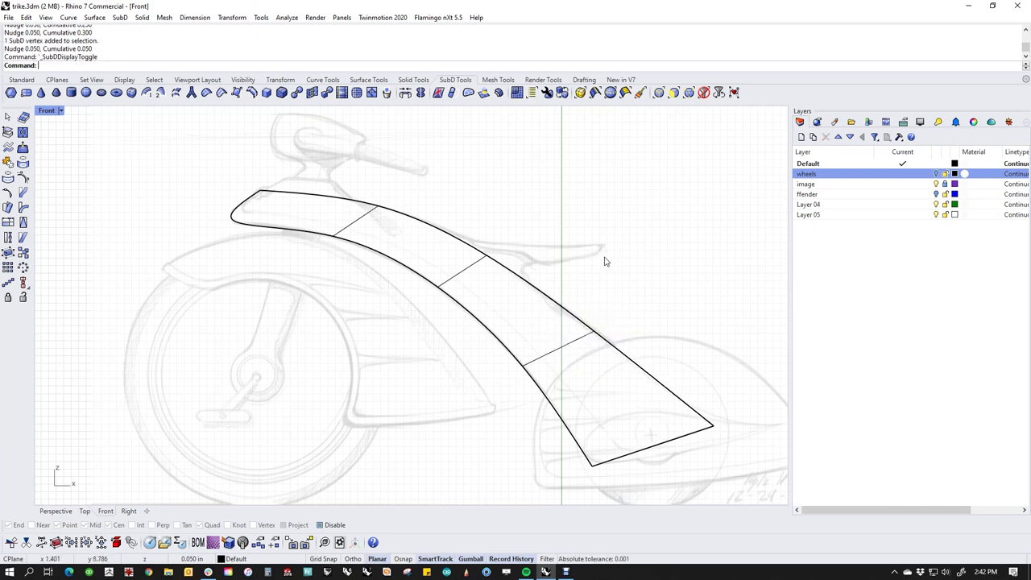
pyautogui.press('Tab')
pyautogui.moveTo(665, 393); pyautogui.dragTo(616, 439, button='right')
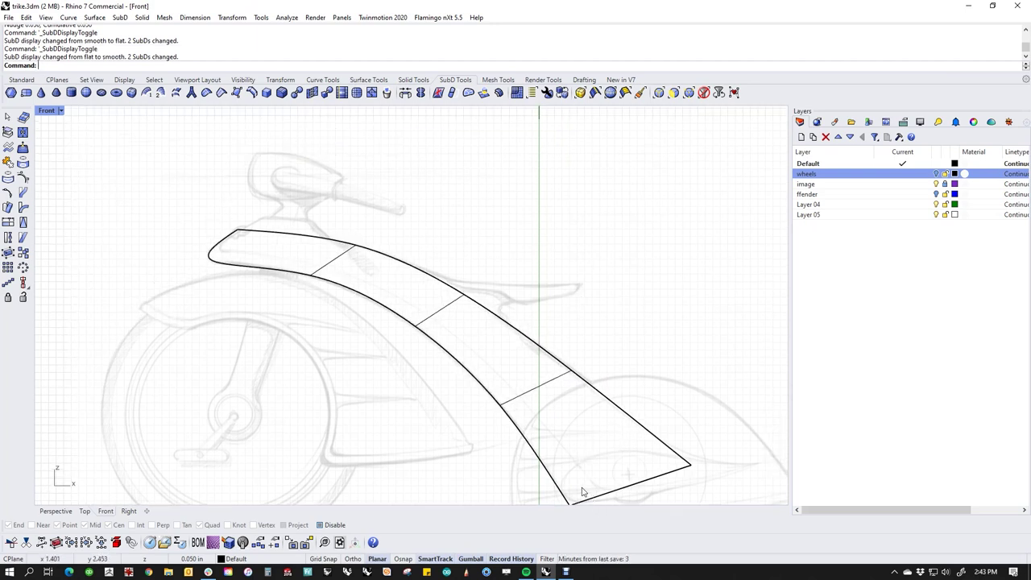
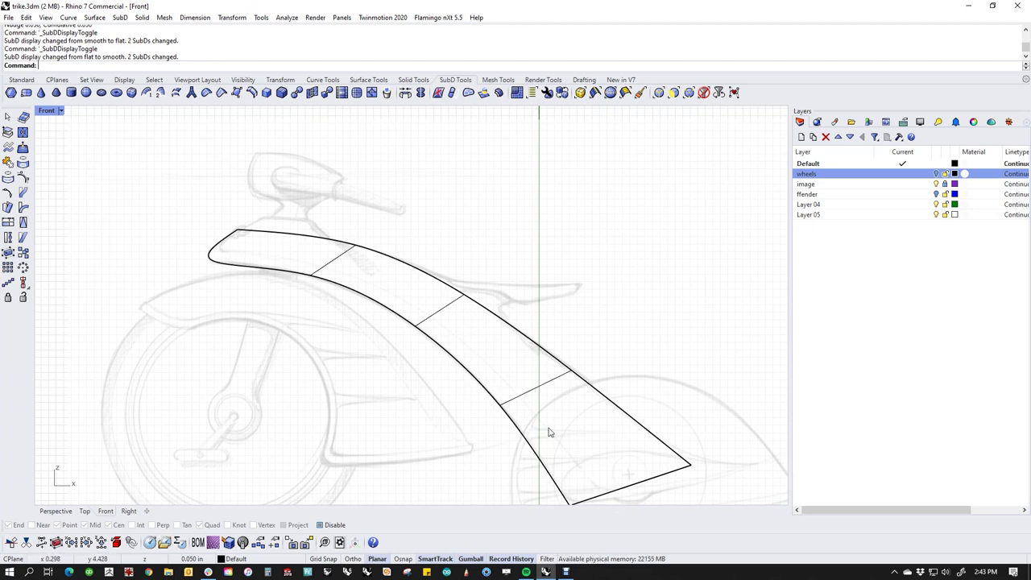
pyautogui.keyDown('ctrl'); pyautogui.keyDown('shift'); pyautogui.click(237, 268); pyautogui.keyUp('shift'); pyautogui.keyUp('ctrl')
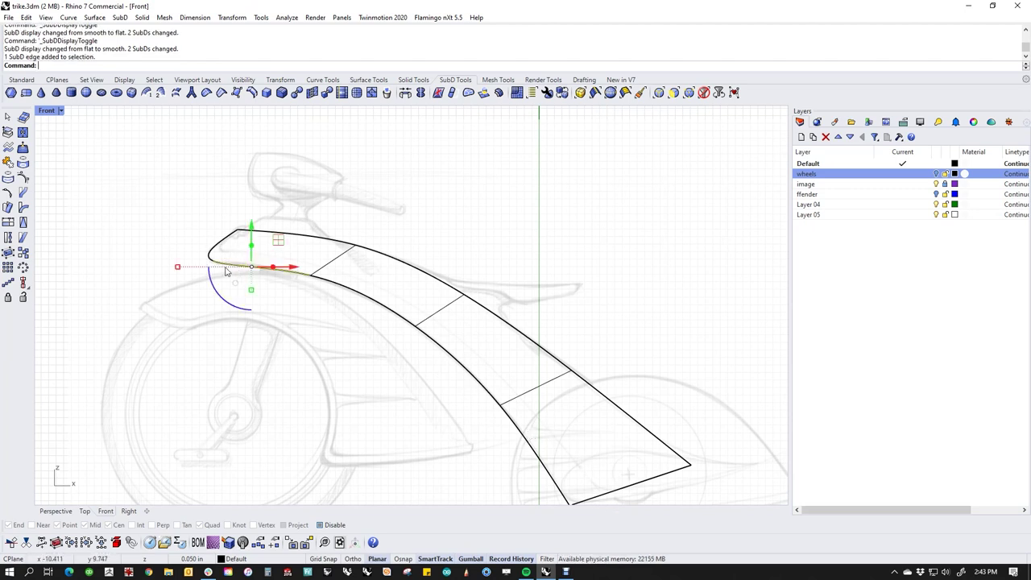
pyautogui.doubleClick(344, 294)
pyautogui.press('Escape')
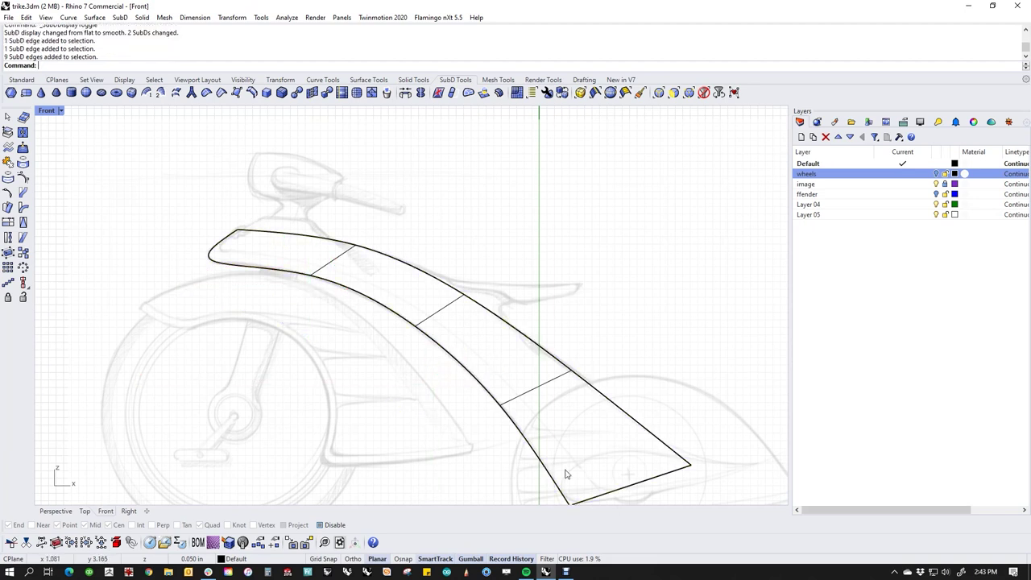
pyautogui.keyDown('ctrl'); pyautogui.keyDown('shift'); pyautogui.doubleClick(298, 240); pyautogui.keyUp('shift'); pyautogui.keyUp('ctrl')
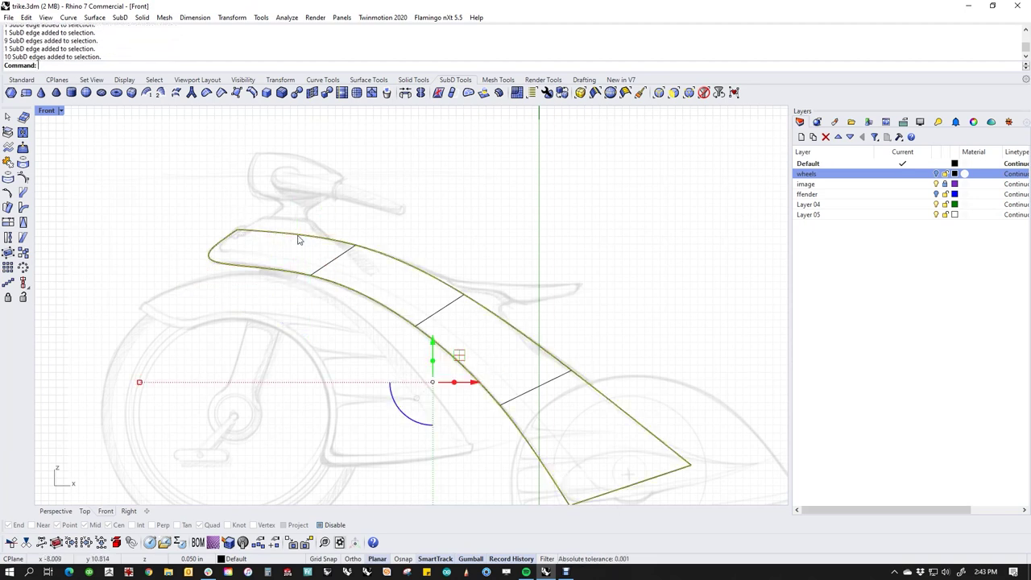
pyautogui.press('Escape')
# Insert an edge offset from the frame's top edge, placed just above the lower edge's second vertex, with flat SubD display on.
pyautogui.keyDown('ctrl'); pyautogui.keyDown('shift'); pyautogui.click(319, 236); pyautogui.keyUp('shift'); pyautogui.keyUp('ctrl')
pyautogui.keyDown('ctrl'); pyautogui.keyDown('shift'); pyautogui.click(646, 432); pyautogui.keyUp('shift'); pyautogui.keyUp('ctrl')
pyautogui.keyDown('ctrl'); pyautogui.keyDown('shift'); pyautogui.doubleClick(534, 338); pyautogui.keyUp('shift'); pyautogui.keyUp('ctrl')
pyautogui.click(251, 91)
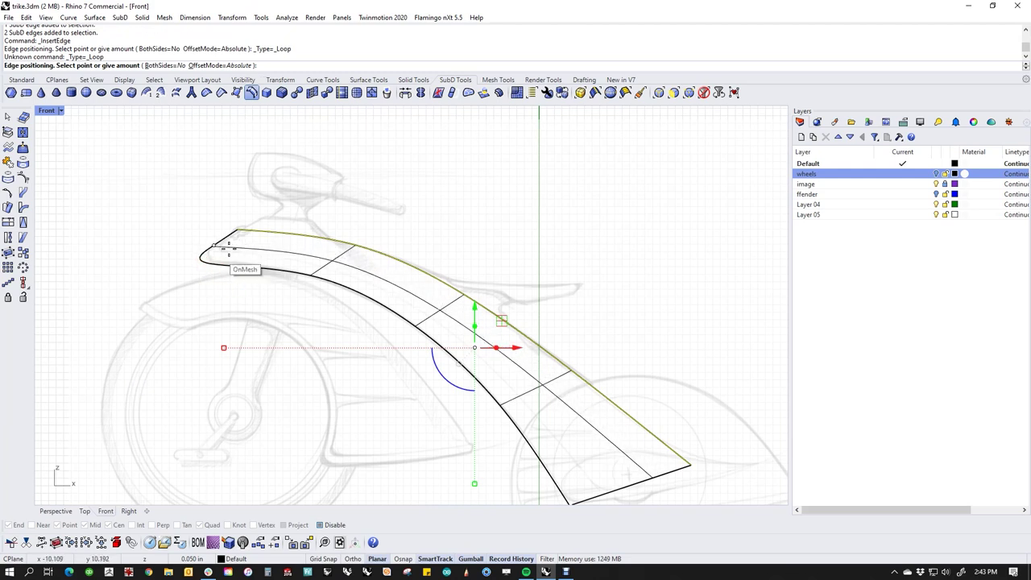
pyautogui.press('Tab')
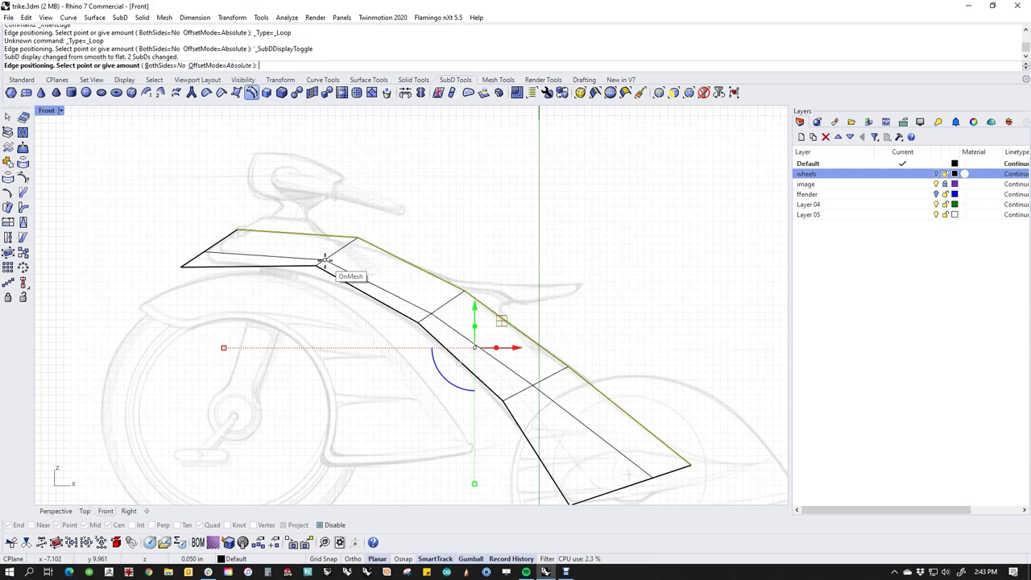
pyautogui.click(324, 259)
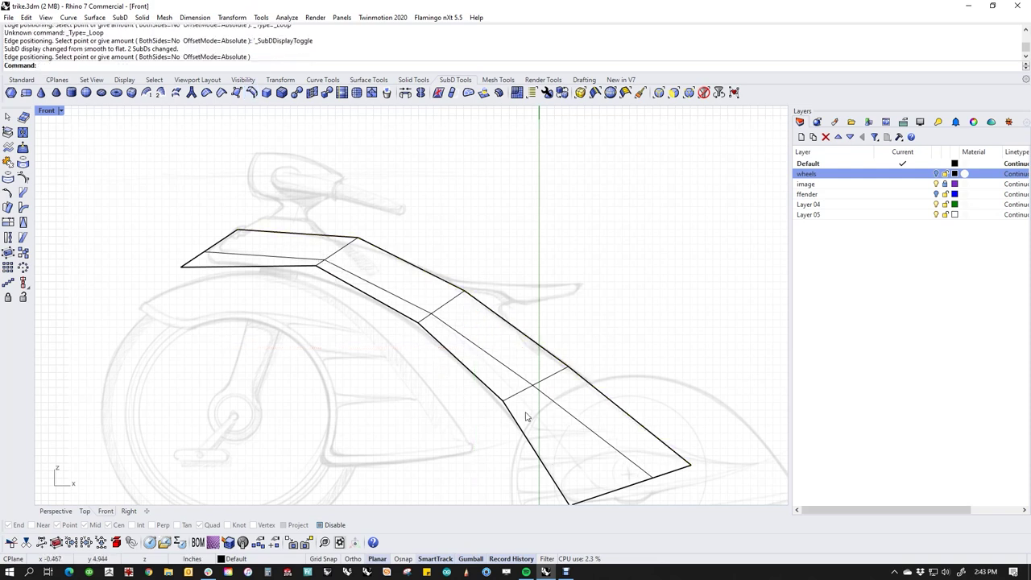
# Move the last two vertices of the frame's inserted lengthwise edge, at the rear fender, closer to the lower edge.
pyautogui.scroll(2, 535, 412)
pyautogui.keyDown('ctrl'); pyautogui.keyDown('shift'); pyautogui.click(525, 376); pyautogui.keyUp('shift'); pyautogui.keyUp('ctrl')
pyautogui.moveTo(525, 375); pyautogui.dragTo(507, 390)
pyautogui.scroll(-2, 596, 418)
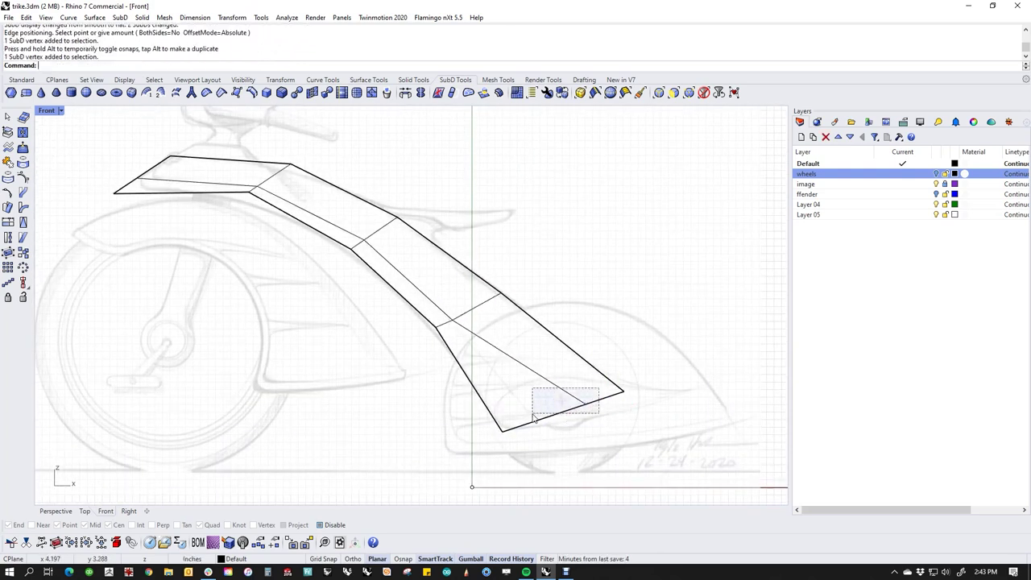
pyautogui.click(604, 379)
pyautogui.moveTo(585, 404); pyautogui.dragTo(537, 421)
pyautogui.click(396, 394)
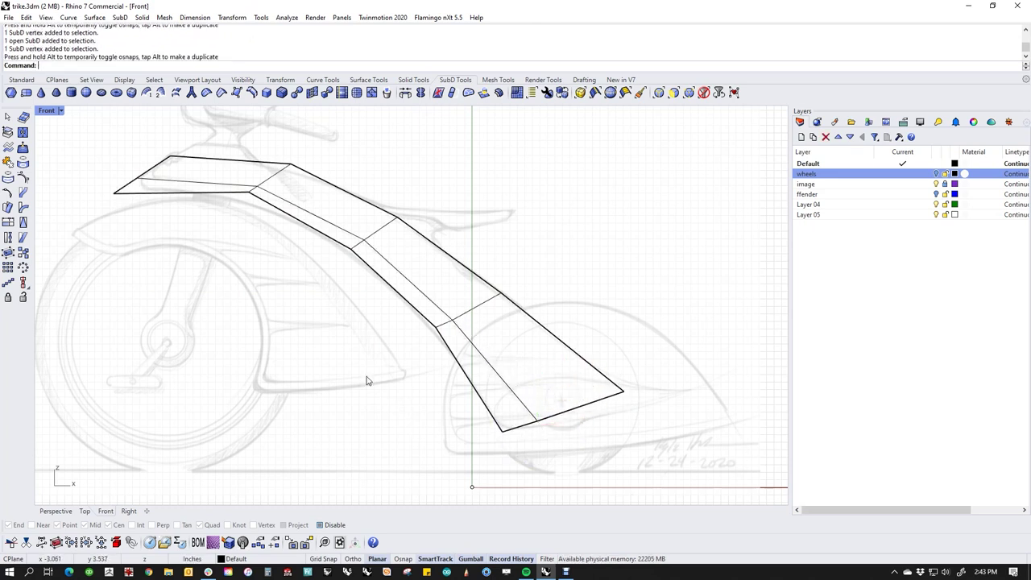
# Insert an edge offset rearward from the frame's slanted front end edge, close to that end.
pyautogui.moveTo(396, 394); pyautogui.dragTo(626, 462, button='right')
pyautogui.scroll(6, 491, 236)
pyautogui.moveTo(234, 241)
pyautogui.mouseDown()
pyautogui.moveTo(299, 259)
pyautogui.moveTo(252, 266)
pyautogui.mouseUp()
pyautogui.press('Escape')
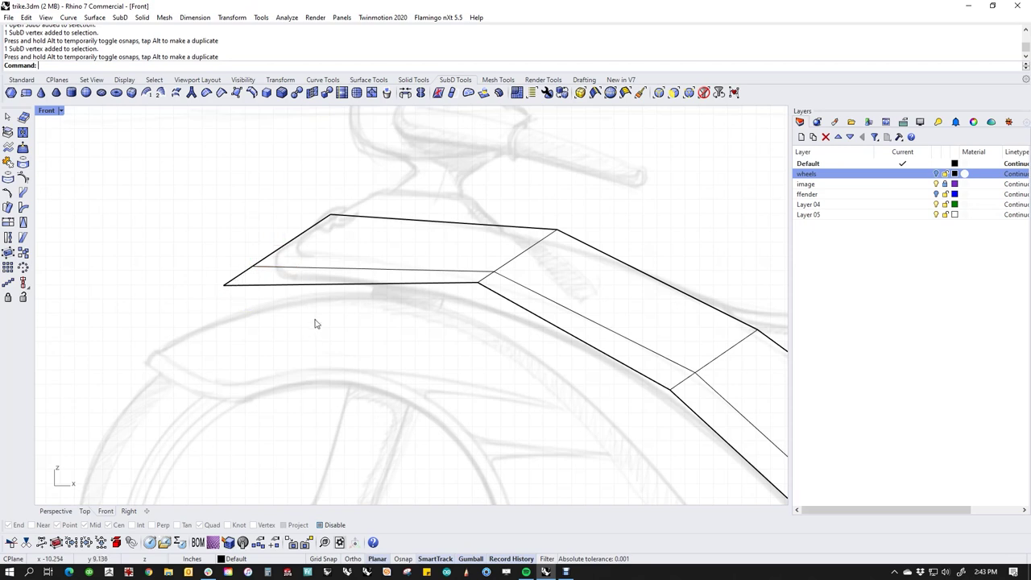
pyautogui.keyDown('ctrl'); pyautogui.keyDown('shift'); pyautogui.click(240, 272); pyautogui.keyUp('shift'); pyautogui.keyUp('ctrl')
pyautogui.keyDown('ctrl'); pyautogui.keyDown('shift'); pyautogui.doubleClick(277, 251); pyautogui.keyUp('shift'); pyautogui.keyUp('ctrl')
pyautogui.click(297, 335)
pyautogui.keyDown('ctrl'); pyautogui.keyDown('shift'); pyautogui.click(239, 275); pyautogui.keyUp('shift'); pyautogui.keyUp('ctrl')
pyautogui.click(294, 239)
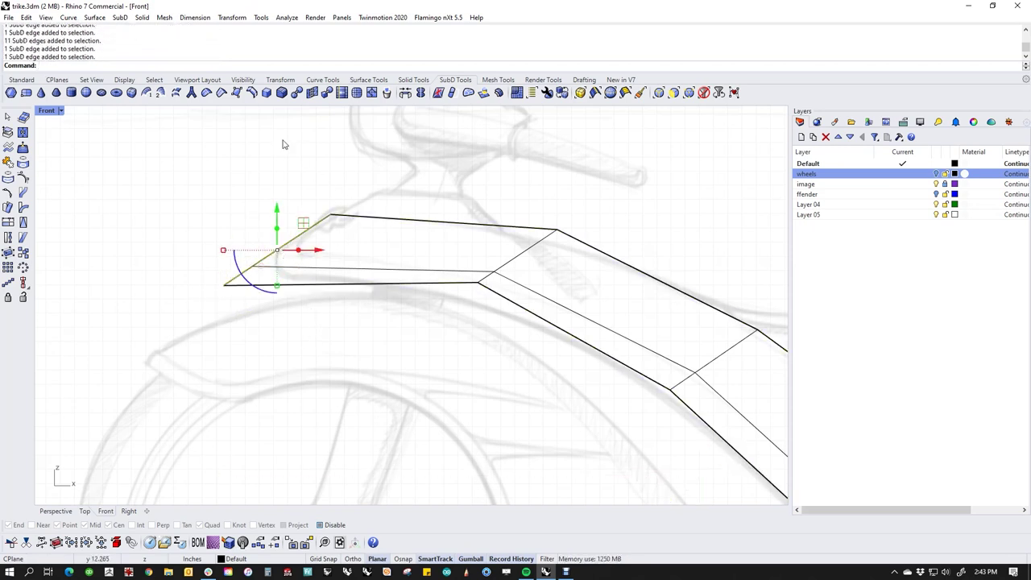
pyautogui.click(251, 93)
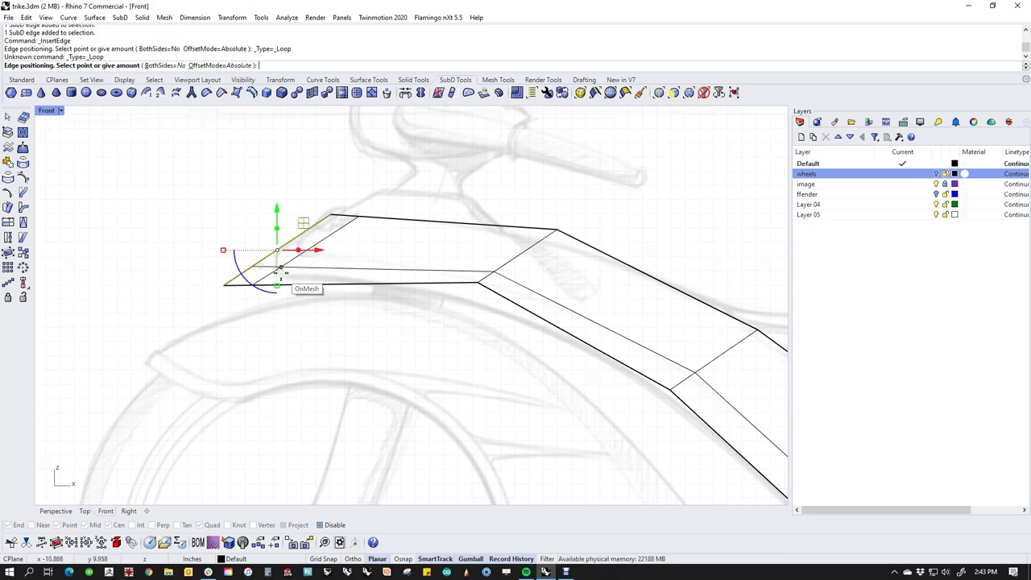
pyautogui.click(279, 268)
# Switch to the perspective view with smooth SubD display.
pyautogui.scroll(-2, 297, 306)
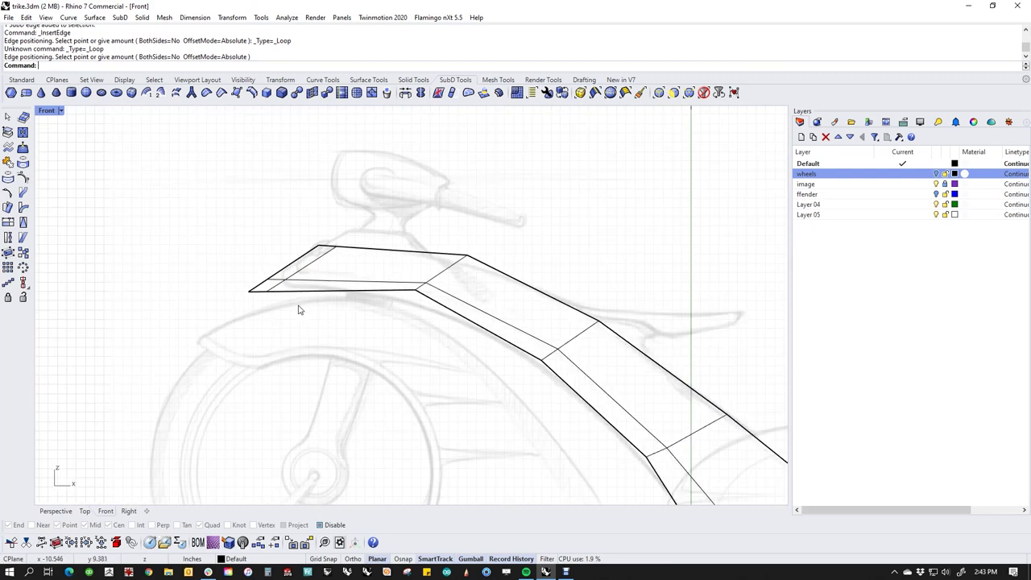
pyautogui.scroll(3, 306, 278)
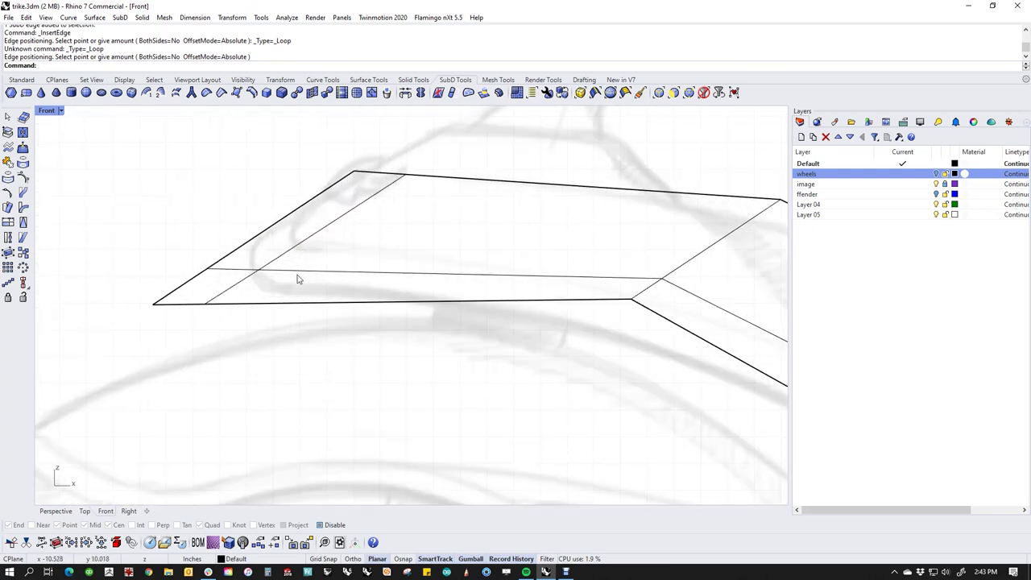
pyautogui.scroll(-2, 294, 276)
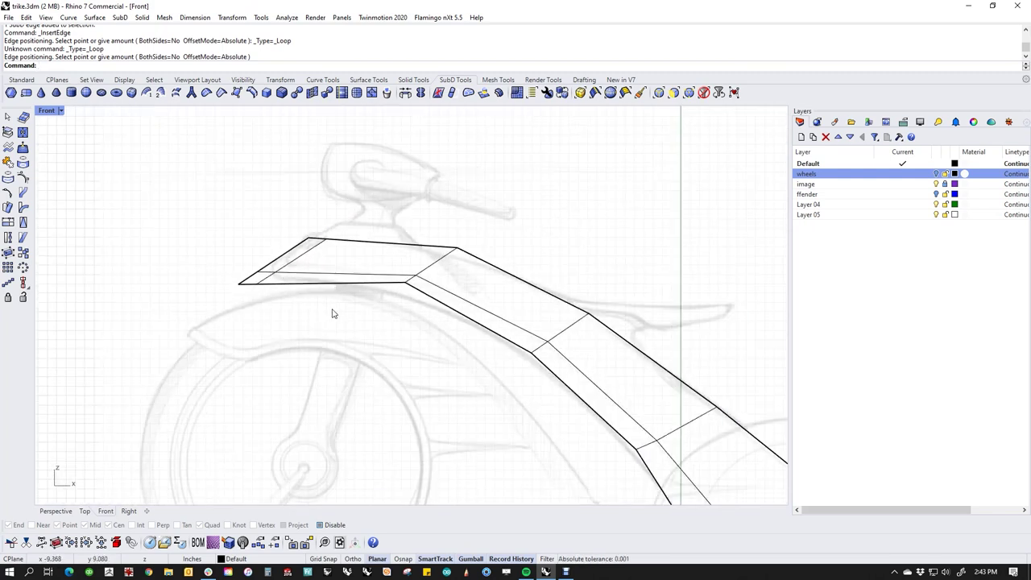
pyautogui.scroll(2, 316, 288)
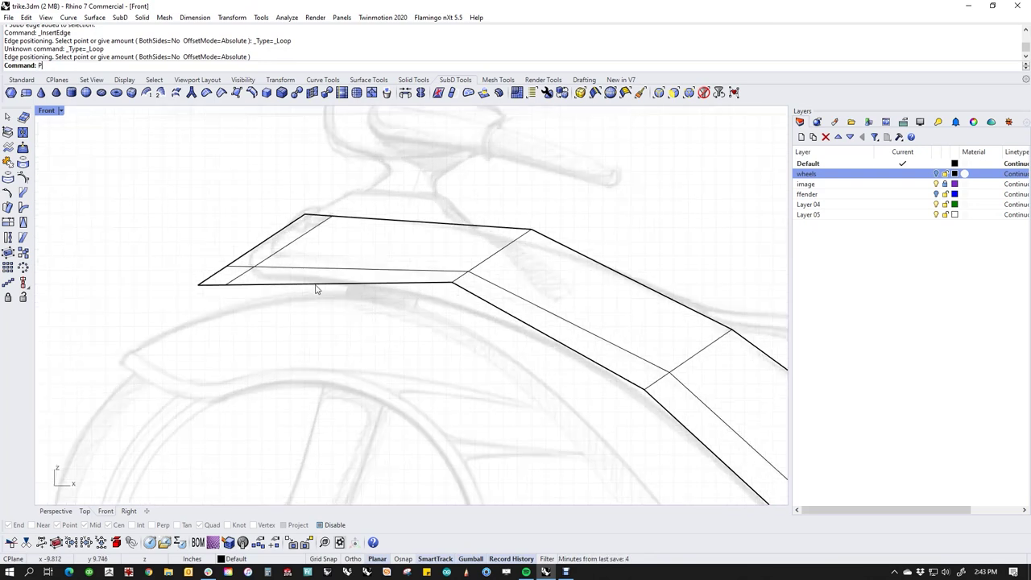
pyautogui.press('Return')
pyautogui.scroll(2, 460, 350)
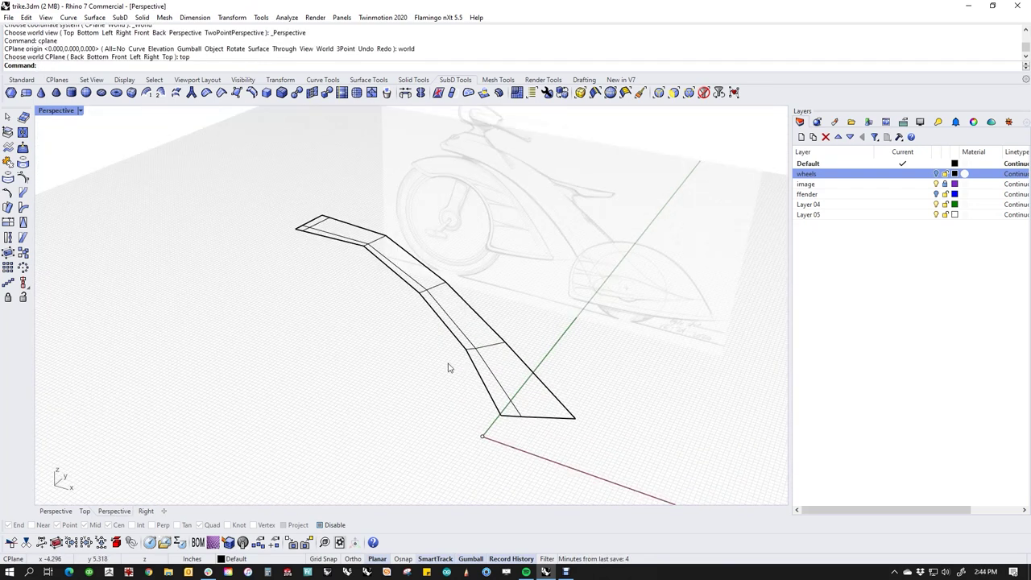
pyautogui.press('Tab')
# Try to pull the frame's lower edge outward in the Y direction.
pyautogui.keyDown('ctrl'); pyautogui.keyDown('shift'); pyautogui.doubleClick(479, 378); pyautogui.keyUp('shift'); pyautogui.keyUp('ctrl')
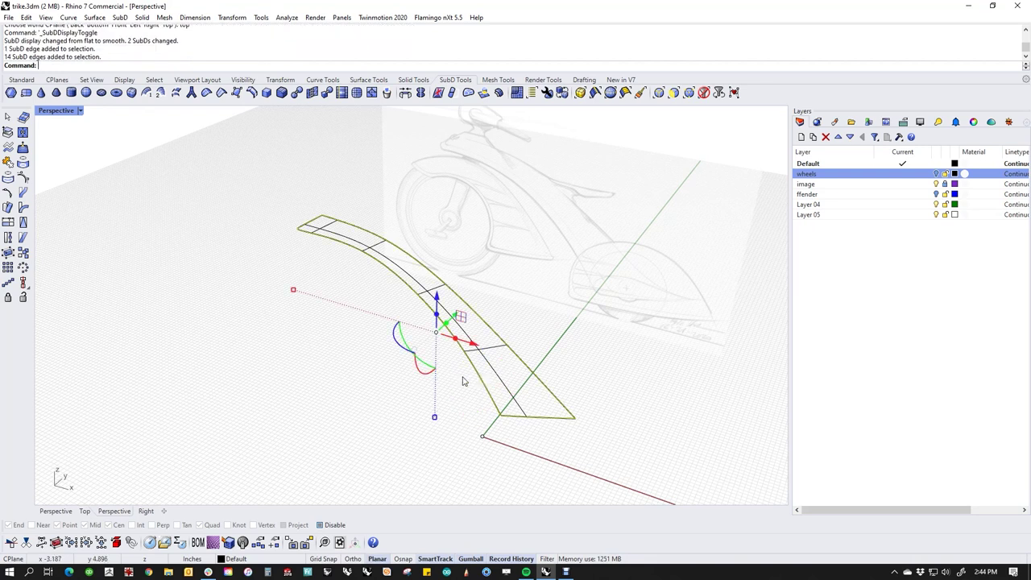
pyautogui.click(465, 415)
pyautogui.keyDown('ctrl'); pyautogui.keyDown('shift'); pyautogui.click(488, 395); pyautogui.keyUp('shift'); pyautogui.keyUp('ctrl')
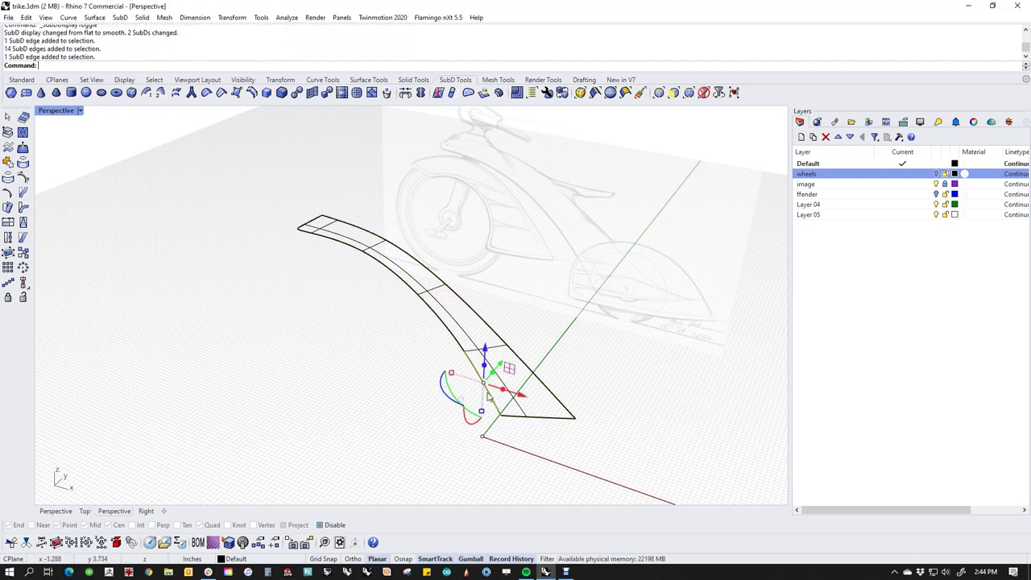
pyautogui.keyDown('ctrl'); pyautogui.keyDown('shift'); pyautogui.doubleClick(314, 238); pyautogui.keyUp('shift'); pyautogui.keyUp('ctrl')
pyautogui.moveTo(420, 306); pyautogui.dragTo(413, 316)
# Set the perspective view to shaded display and frame the body closely.
pyautogui.middleClick(302, 299)
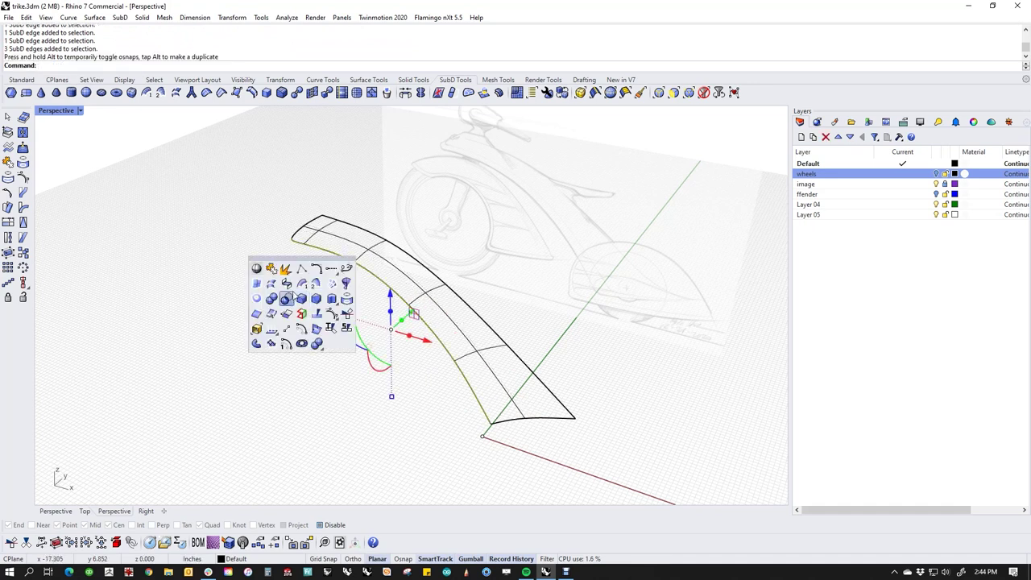
pyautogui.click(256, 270)
pyautogui.middleClick(252, 263)
pyautogui.click(207, 228)
pyautogui.moveTo(242, 266)
pyautogui.mouseDown(button='right')
pyautogui.moveTo(316, 319)
pyautogui.moveTo(384, 349)
pyautogui.moveTo(411, 336)
pyautogui.mouseUp(button='right')
pyautogui.scroll(4, 384, 349)
# Try moving the lower edge again, and undo both moves of that edge.
pyautogui.moveTo(443, 332); pyautogui.dragTo(347, 333)
pyautogui.moveTo(282, 362); pyautogui.dragTo(344, 307, button='right')
pyautogui.hotkey('ctrl', 'z')
pyautogui.hotkey('ctrl', 'z')
pyautogui.moveTo(376, 344); pyautogui.dragTo(438, 382, button='right')
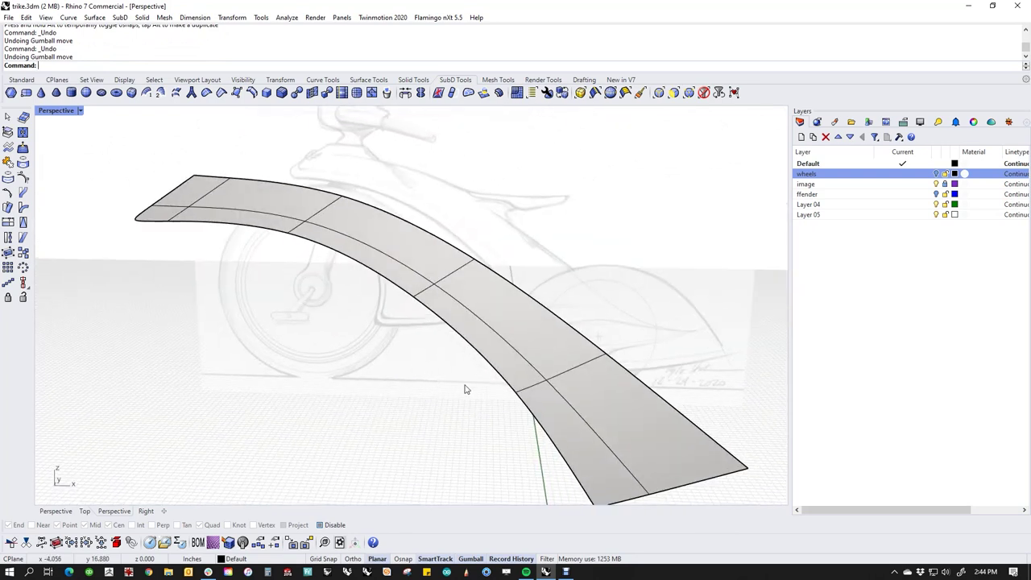
# Insert a second lengthwise edge just above the existing one on the frame, with flat SubD display on.
pyautogui.scroll(4, 451, 292)
pyautogui.doubleClick(453, 307)
pyautogui.moveTo(384, 324); pyautogui.dragTo(461, 339, button='right')
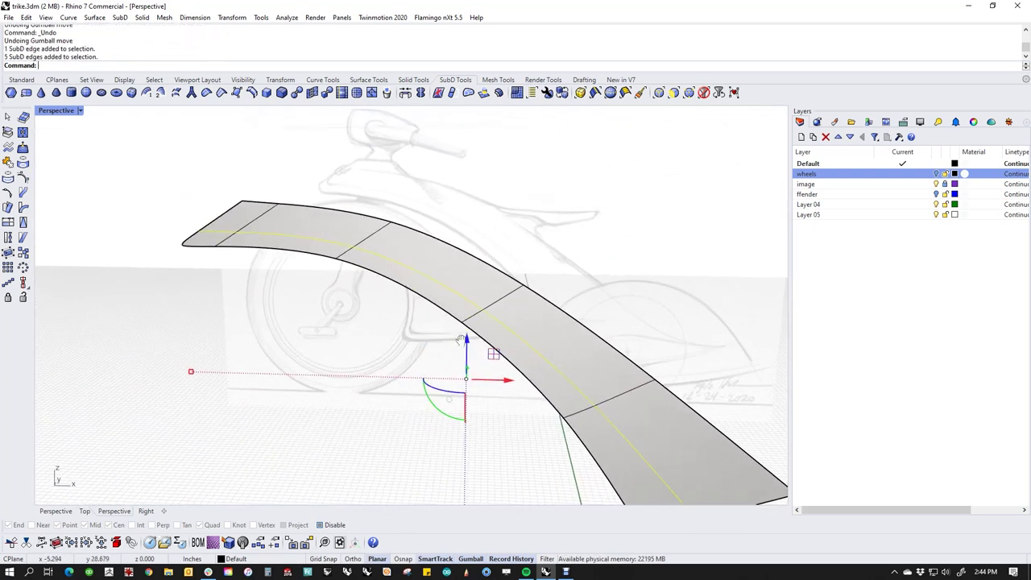
pyautogui.click(268, 97)
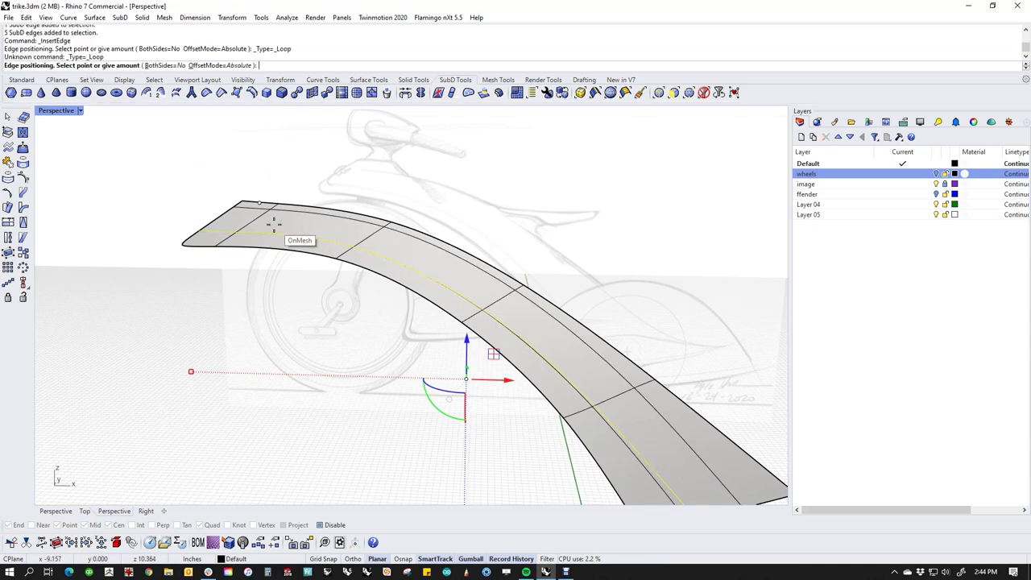
pyautogui.press('Tab')
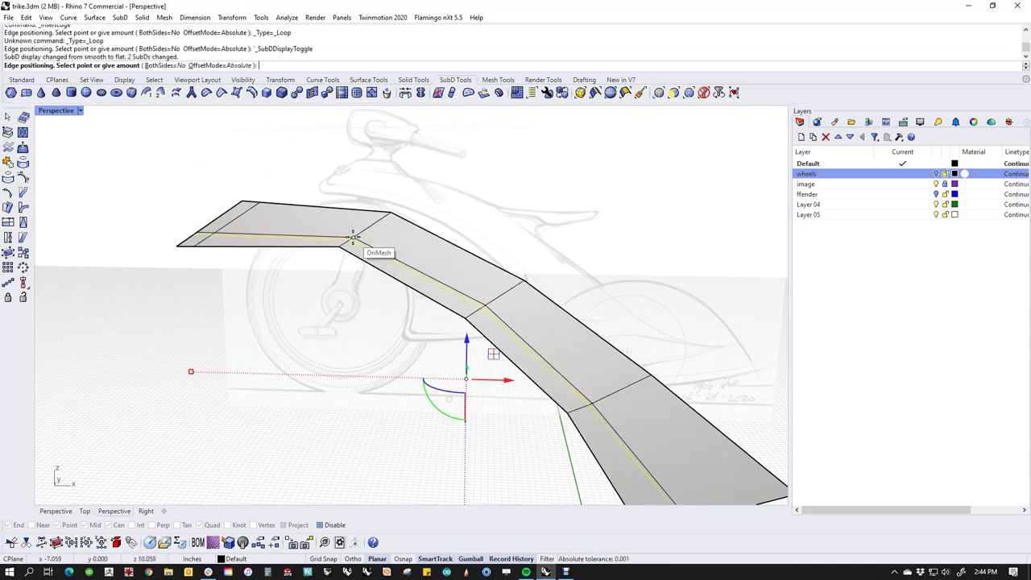
pyautogui.scroll(1, 352, 237)
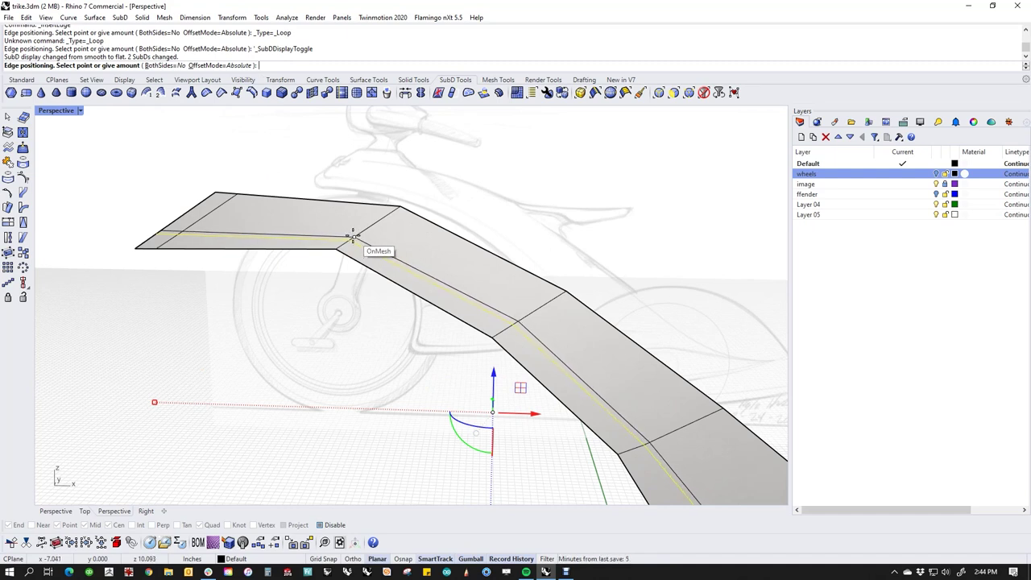
pyautogui.click(352, 237)
# Insert a second cross edge just in front of the one near the frame's front end.
pyautogui.scroll(2, 215, 229)
pyautogui.keyDown('ctrl'); pyautogui.keyDown('shift'); pyautogui.click(189, 216); pyautogui.keyUp('shift'); pyautogui.keyUp('ctrl')
pyautogui.keyDown('ctrl'); pyautogui.keyDown('shift'); pyautogui.click(187, 218); pyautogui.keyUp('shift'); pyautogui.keyUp('ctrl')
pyautogui.keyDown('ctrl'); pyautogui.keyDown('shift'); pyautogui.doubleClick(186, 218); pyautogui.keyUp('shift'); pyautogui.keyUp('ctrl')
pyautogui.rightClick(188, 219)
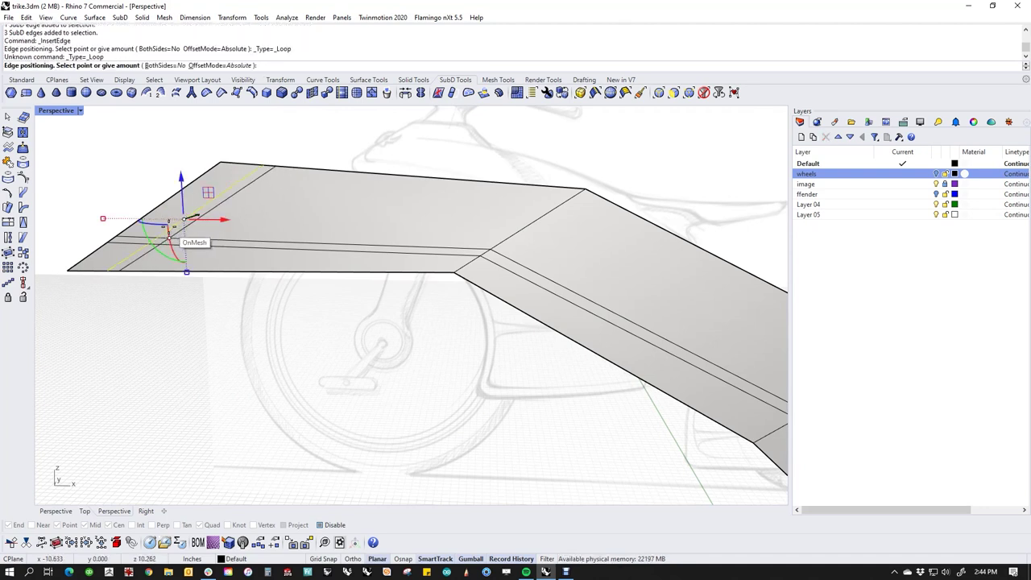
pyautogui.click(172, 229)
# Pull the outer strip of faces along the frame's front end and lower edge slightly outward in Y to form a ledge.
pyautogui.keyDown('ctrl'); pyautogui.keyDown('shift'); pyautogui.click(160, 219); pyautogui.keyUp('shift'); pyautogui.keyUp('ctrl')
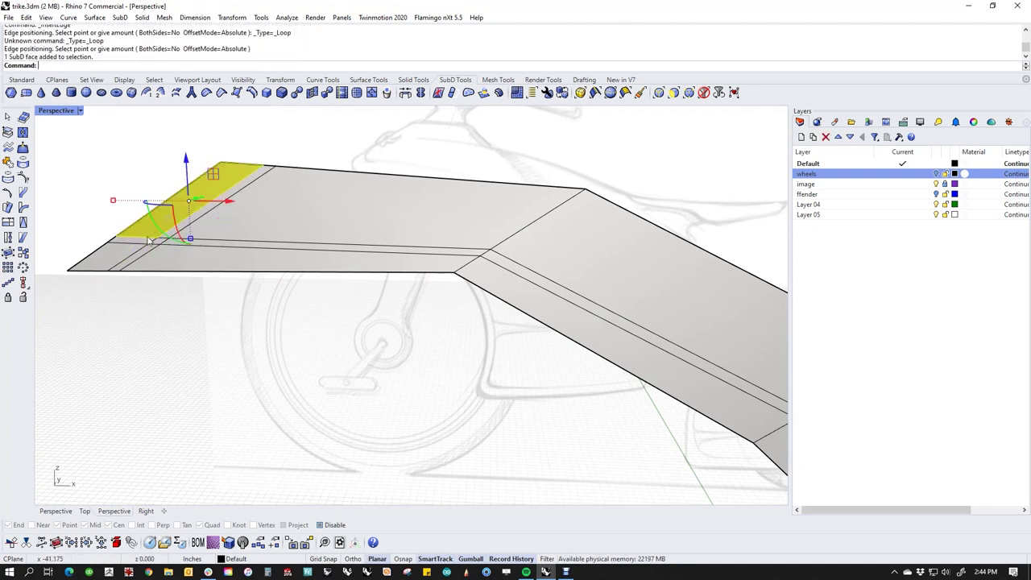
pyautogui.scroll(5, 135, 244)
pyautogui.scroll(-4, 127, 221)
pyautogui.keyDown('shift'); pyautogui.moveTo(125, 242); pyautogui.dragTo(202, 281, button='right'); pyautogui.keyUp('shift')
pyautogui.scroll(4, 145, 262)
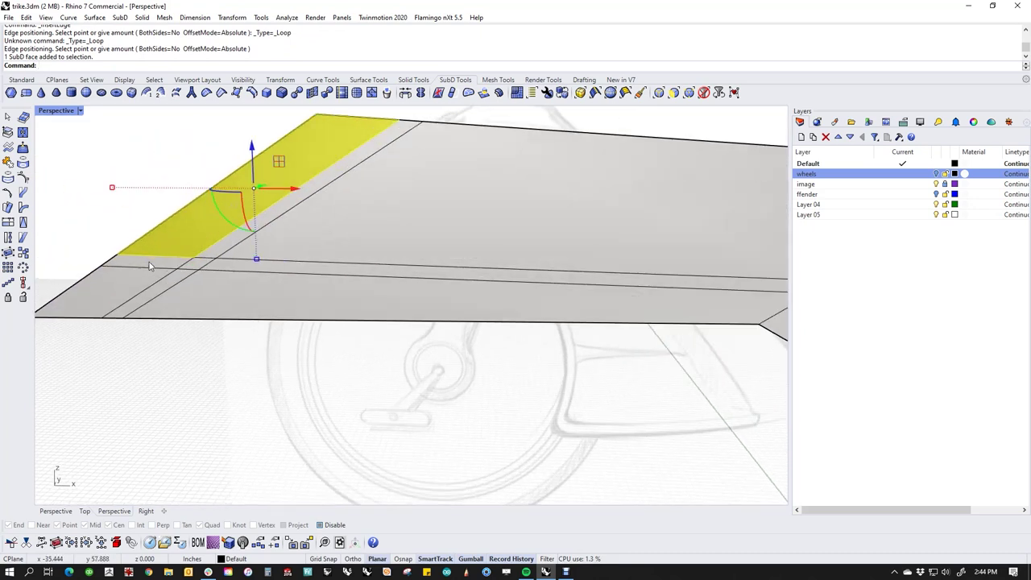
pyautogui.keyDown('ctrl'); pyautogui.keyDown('shift'); pyautogui.click(149, 261); pyautogui.keyUp('shift'); pyautogui.keyUp('ctrl')
pyautogui.keyDown('ctrl'); pyautogui.keyDown('shift'); pyautogui.click(151, 284); pyautogui.keyUp('shift'); pyautogui.keyUp('ctrl')
pyautogui.keyDown('ctrl'); pyautogui.keyDown('shift'); pyautogui.click(165, 283); pyautogui.keyUp('shift'); pyautogui.keyUp('ctrl')
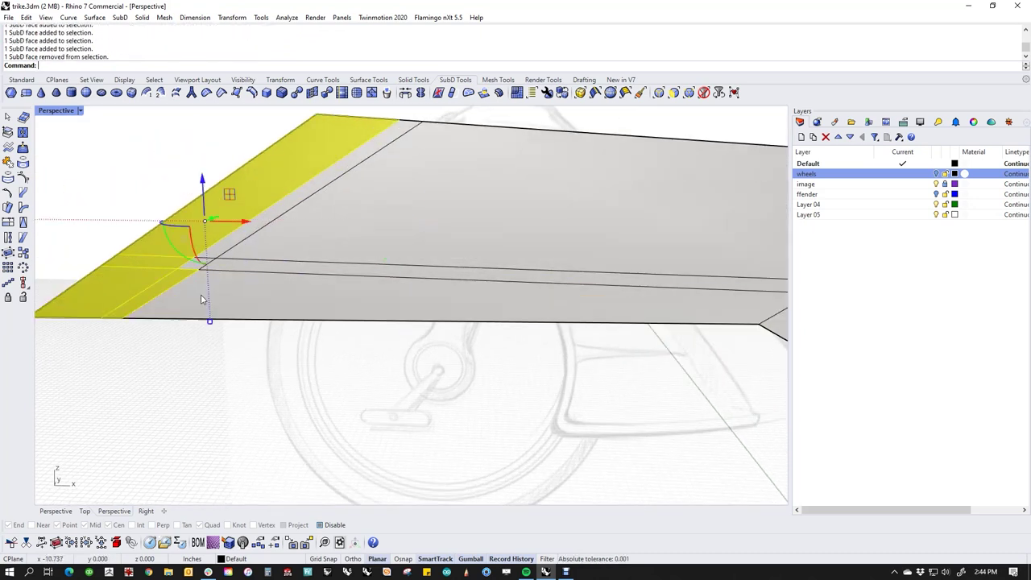
pyautogui.keyDown('ctrl'); pyautogui.keyDown('shift'); pyautogui.click(182, 303); pyautogui.keyUp('shift'); pyautogui.keyUp('ctrl')
pyautogui.scroll(-3, 183, 303)
pyautogui.keyDown('ctrl'); pyautogui.keyDown('shift'); pyautogui.doubleClick(429, 332); pyautogui.keyUp('shift'); pyautogui.keyUp('ctrl')
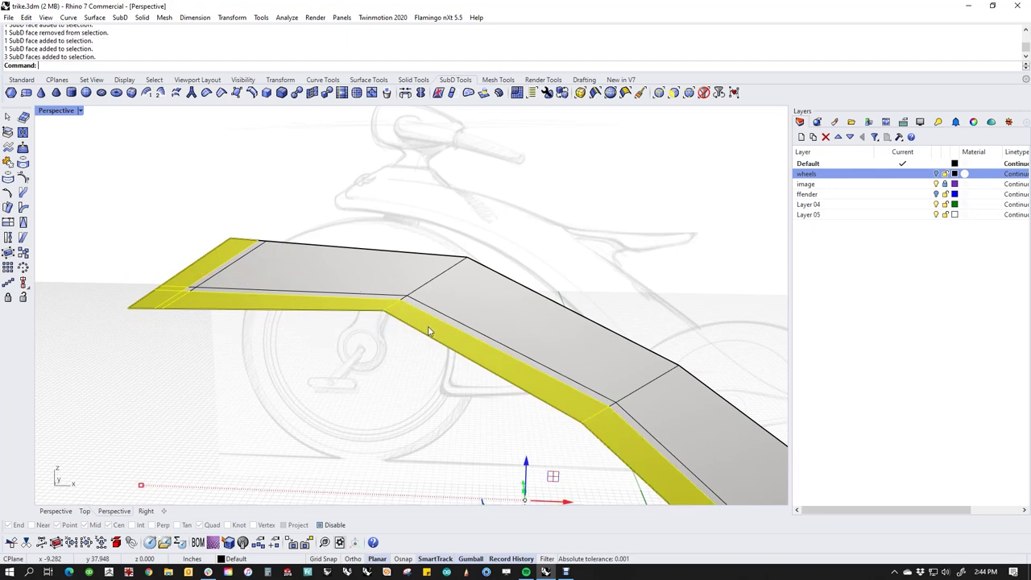
pyautogui.scroll(-6, 424, 339)
pyautogui.moveTo(421, 341); pyautogui.dragTo(451, 346, button='right')
pyautogui.scroll(2, 453, 346)
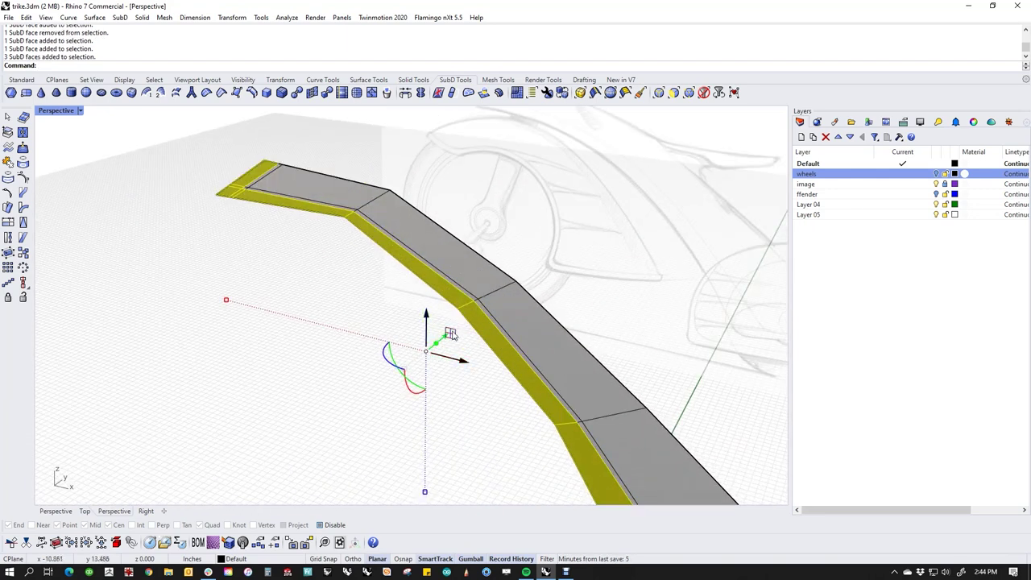
pyautogui.moveTo(444, 341); pyautogui.dragTo(420, 352)
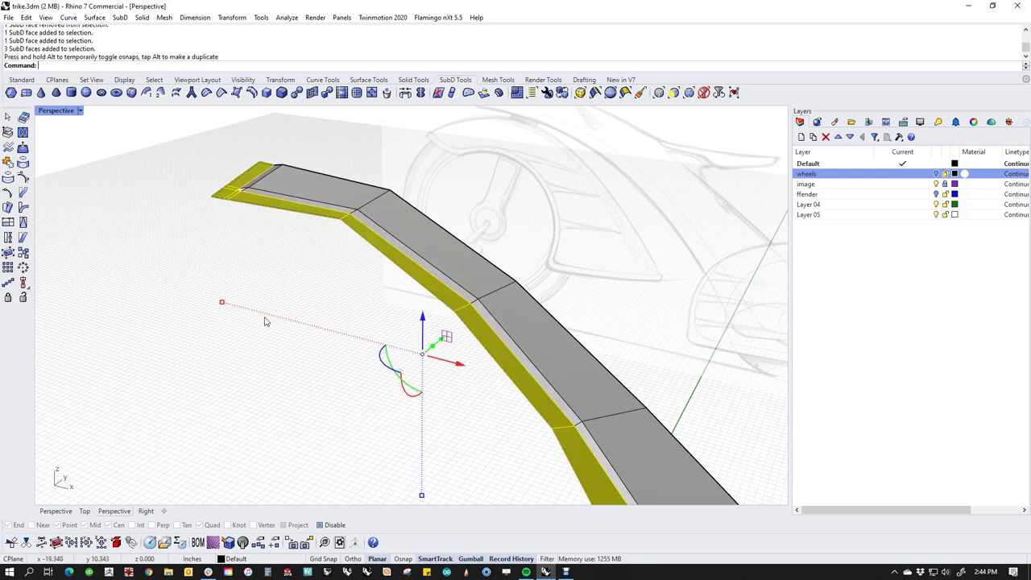
pyautogui.click(281, 331)
# Examine how the vertices line up across the ledge, from the frame's lower edge to its top edge.
pyautogui.moveTo(402, 348); pyautogui.dragTo(475, 340, button='right')
pyautogui.scroll(4, 447, 308)
pyautogui.click(395, 289)
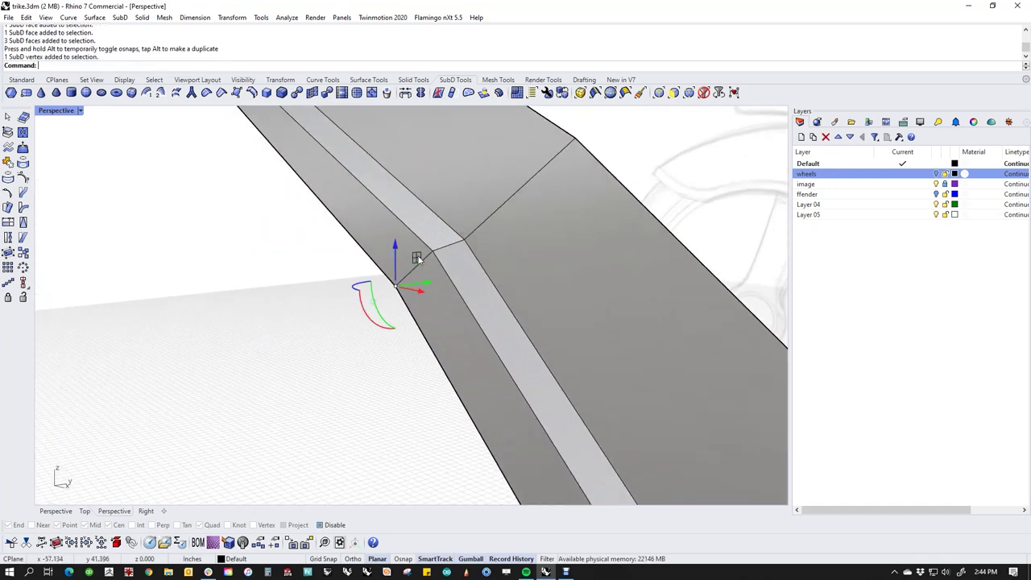
pyautogui.keyDown('shift'); pyautogui.click(429, 253); pyautogui.keyUp('shift')
pyautogui.keyDown('shift'); pyautogui.click(464, 240); pyautogui.keyUp('shift')
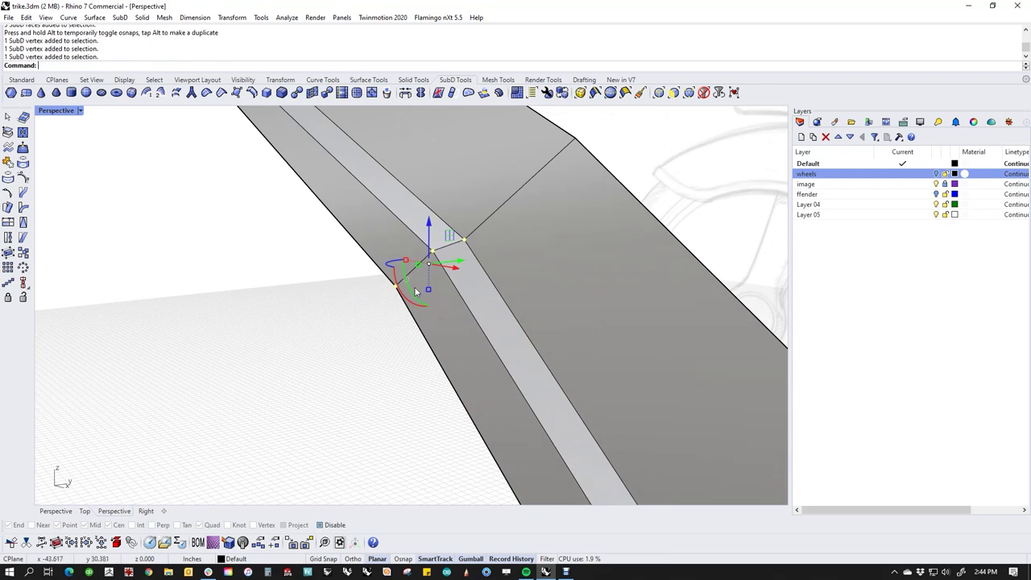
pyautogui.click(433, 253)
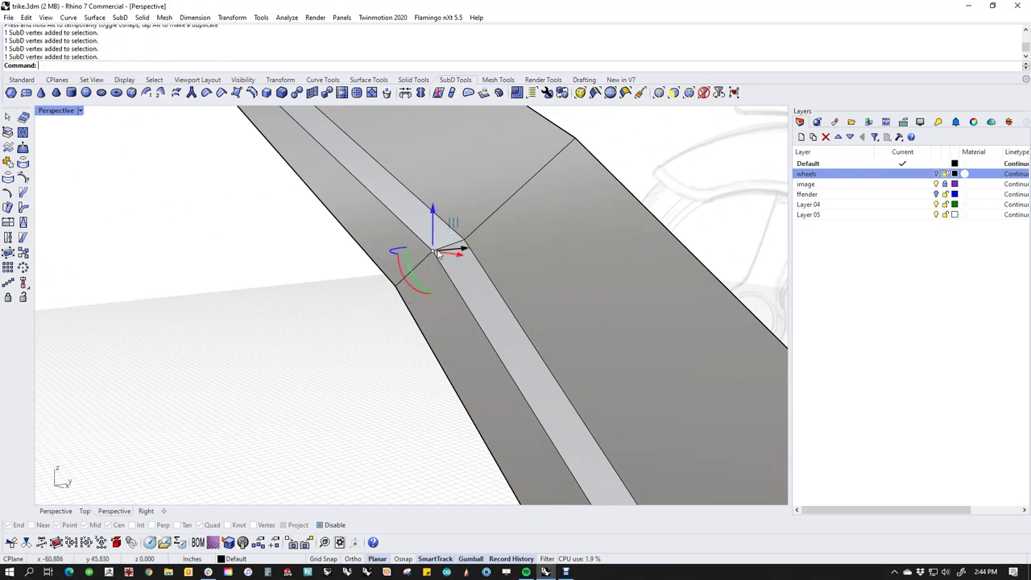
pyautogui.keyDown('shift'); pyautogui.click(463, 242); pyautogui.keyUp('shift')
pyautogui.keyDown('shift'); pyautogui.click(575, 141); pyautogui.keyUp('shift')
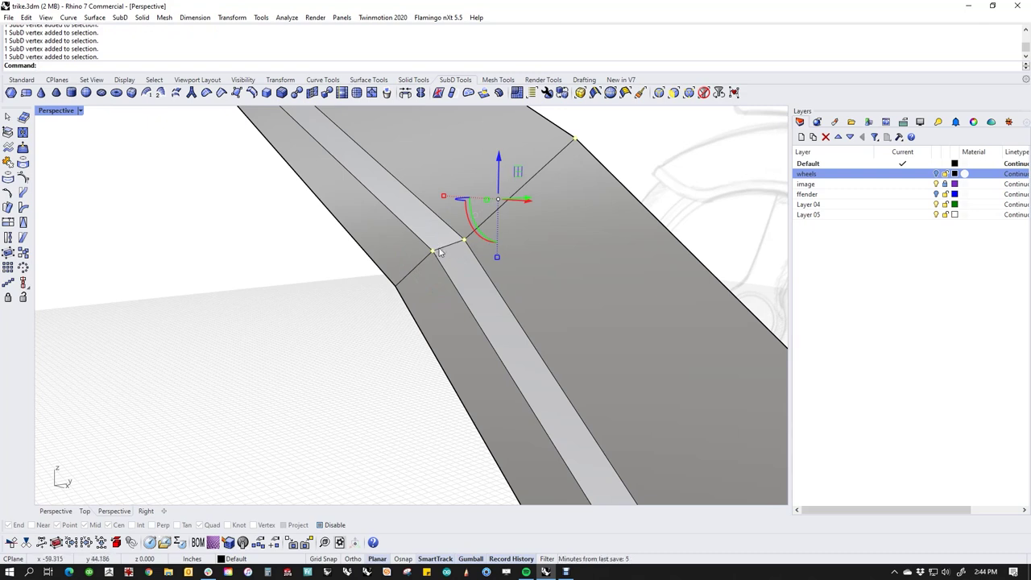
pyautogui.click(280, 337)
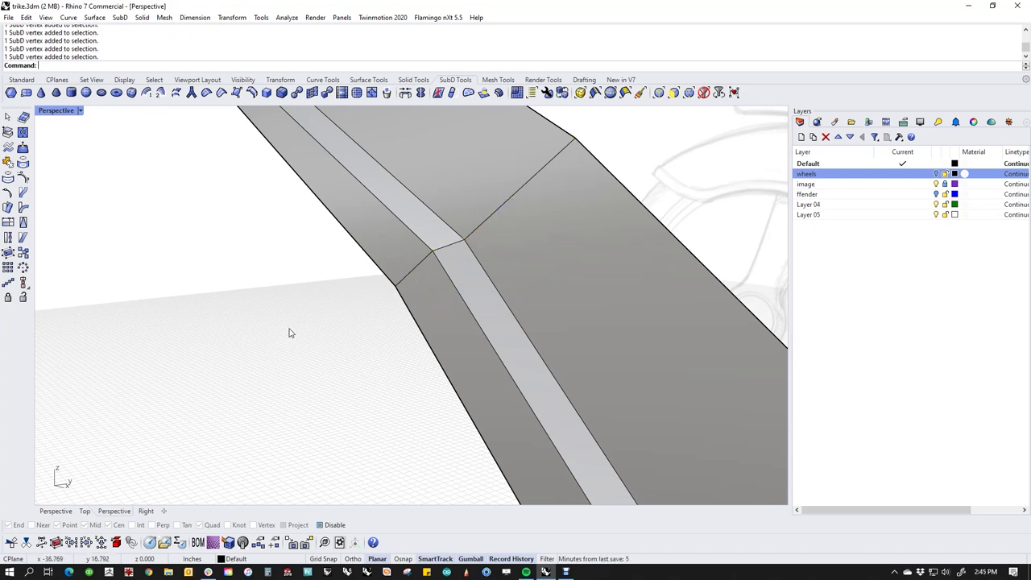
# Return the SubD to smooth display and examine the ledge along the whole frame.
pyautogui.press('Tab')
pyautogui.scroll(-5, 382, 349)
pyautogui.moveTo(382, 350)
pyautogui.mouseDown(button='right')
pyautogui.moveTo(368, 309)
pyautogui.moveTo(410, 327)
pyautogui.moveTo(411, 349)
pyautogui.moveTo(607, 359)
pyautogui.moveTo(593, 344)
pyautogui.moveTo(446, 333)
pyautogui.moveTo(446, 322)
pyautogui.moveTo(416, 392)
pyautogui.moveTo(370, 315)
pyautogui.moveTo(444, 338)
pyautogui.moveTo(281, 258)
pyautogui.moveTo(333, 285)
pyautogui.moveTo(341, 264)
pyautogui.moveTo(271, 283)
pyautogui.moveTo(361, 363)
pyautogui.moveTo(327, 349)
pyautogui.moveTo(335, 333)
pyautogui.moveTo(297, 343)
pyautogui.moveTo(363, 380)
pyautogui.moveTo(389, 378)
pyautogui.mouseUp(button='right')
pyautogui.scroll(3, 412, 350)
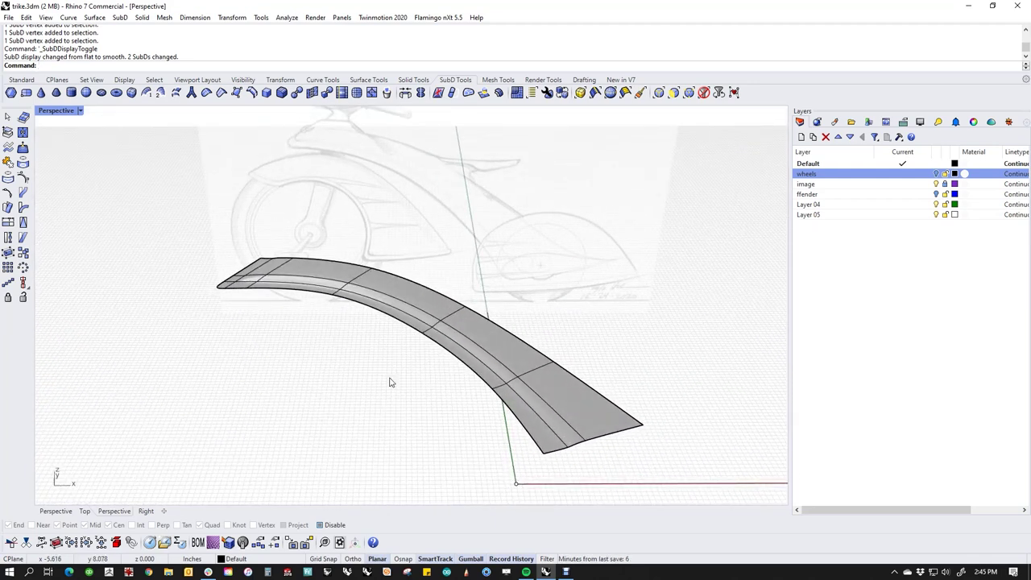
# Show any hidden objects and switch to the Top view.
pyautogui.write('v')
pyautogui.press('Return')
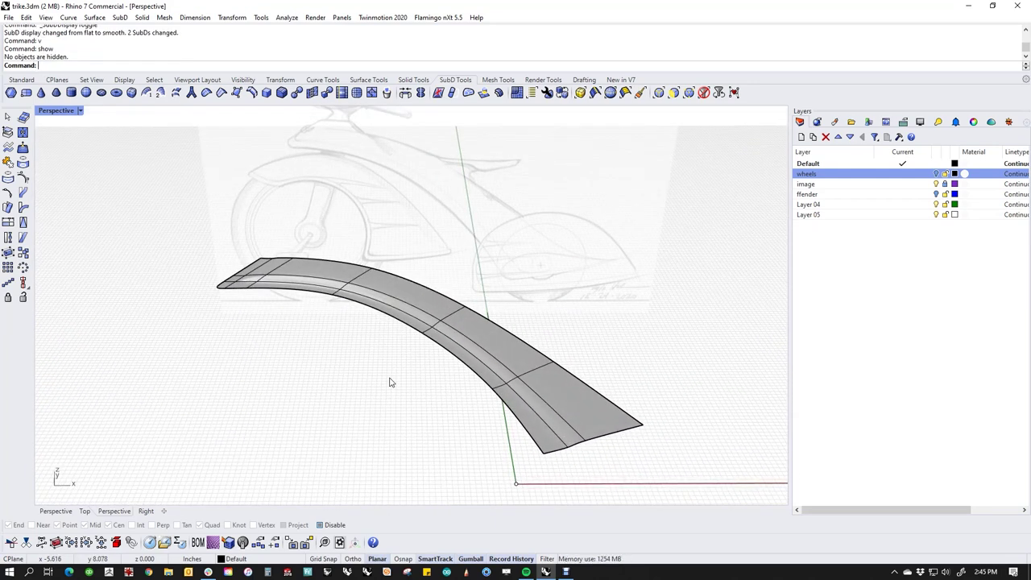
pyautogui.write('top')
pyautogui.press('Return')
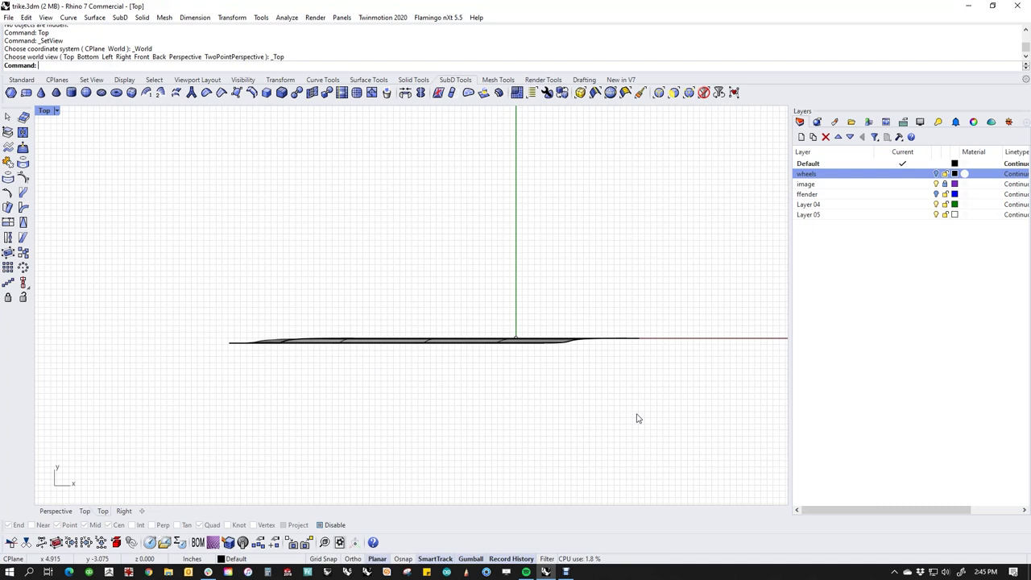
# Try rotating the frame body in plan about its middle, and undo the rotation.
pyautogui.moveTo(180, 292); pyautogui.dragTo(717, 384)
pyautogui.moveTo(427, 379); pyautogui.dragTo(277, 266)
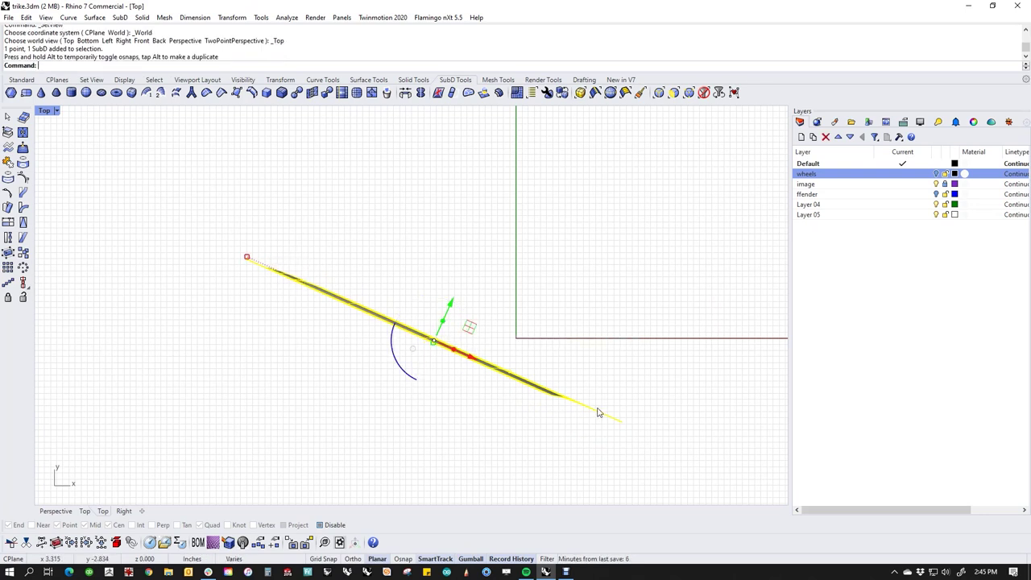
pyautogui.hotkey('ctrl', 'z')
pyautogui.press('Escape')
# Move the frame body a short distance off the X axis in the negative Y direction.
pyautogui.moveTo(173, 295); pyautogui.dragTo(693, 414)
pyautogui.moveTo(433, 299); pyautogui.dragTo(433, 312)
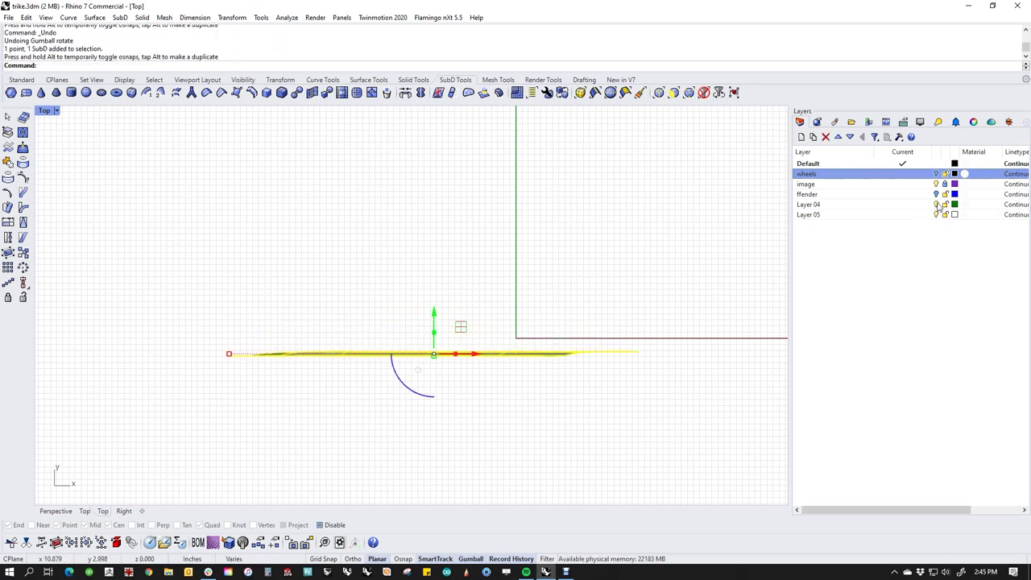
# Move the frame body slightly further in negative Y, showing the ffender layer only as a width reference.
pyautogui.click(936, 194)
pyautogui.scroll(4, 403, 392)
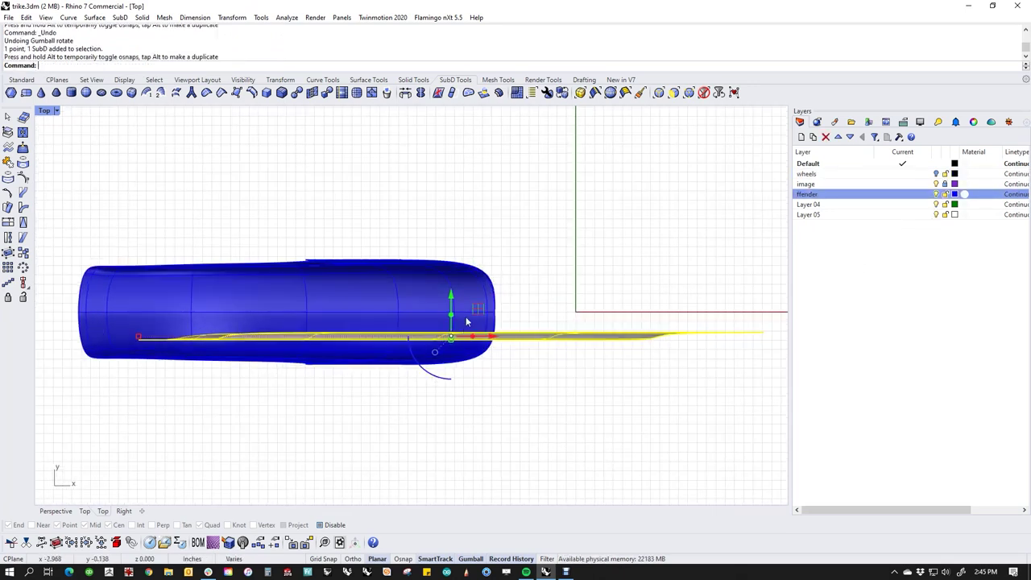
pyautogui.moveTo(451, 299); pyautogui.dragTo(442, 345)
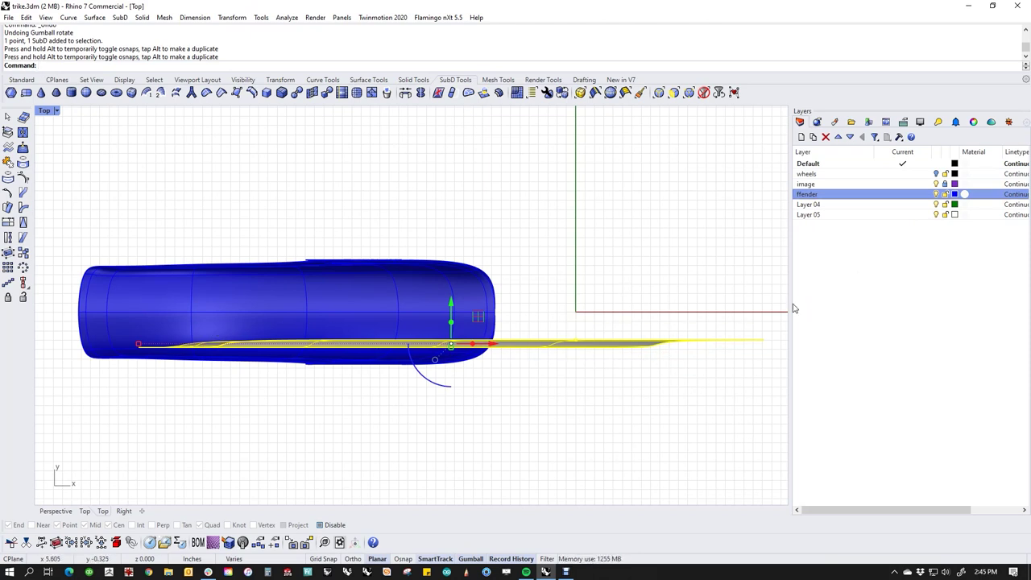
pyautogui.click(936, 195)
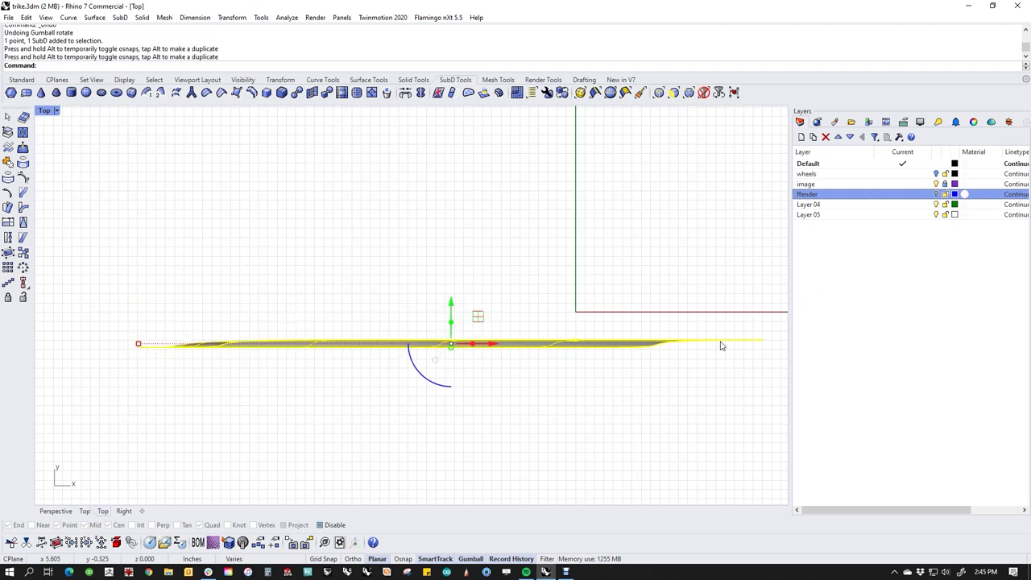
# Bend the rear portion of the frame body outward in plan toward negative Y, along a lengthwise spine.
pyautogui.press('Escape')
pyautogui.moveTo(277, 304); pyautogui.dragTo(787, 425)
pyautogui.write('bend')
pyautogui.press('Return')
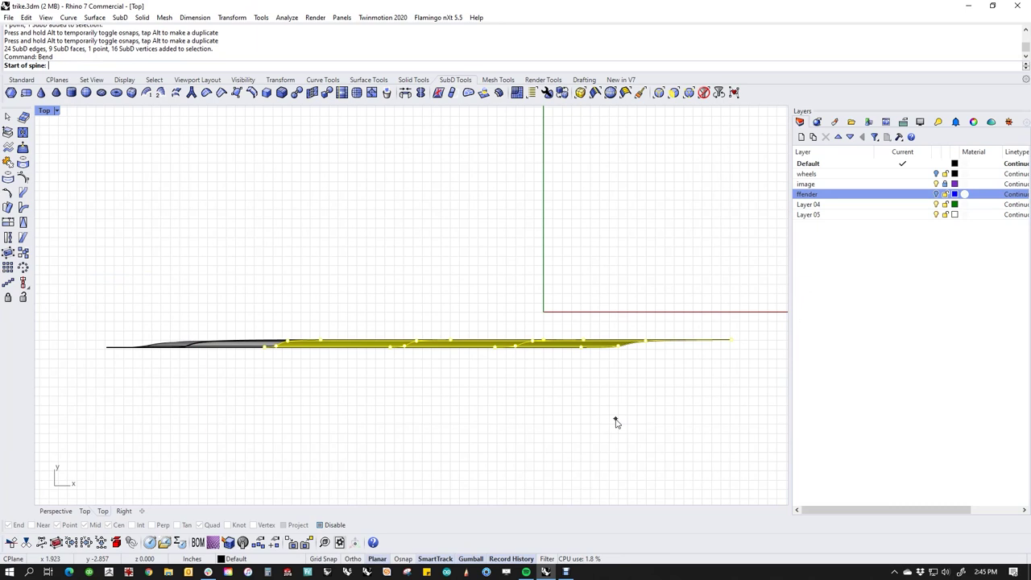
pyautogui.click(287, 344)
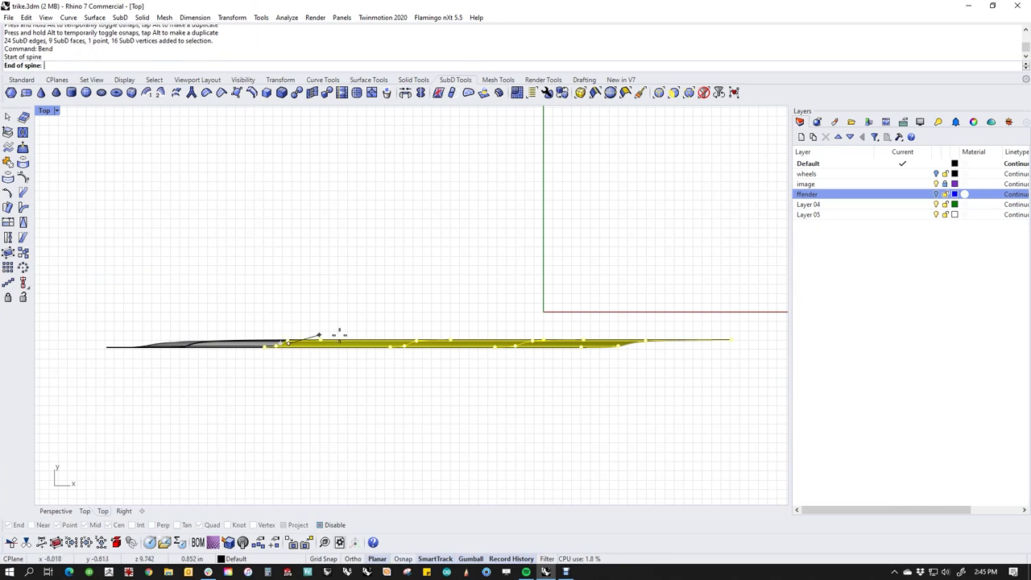
pyautogui.click(743, 344)
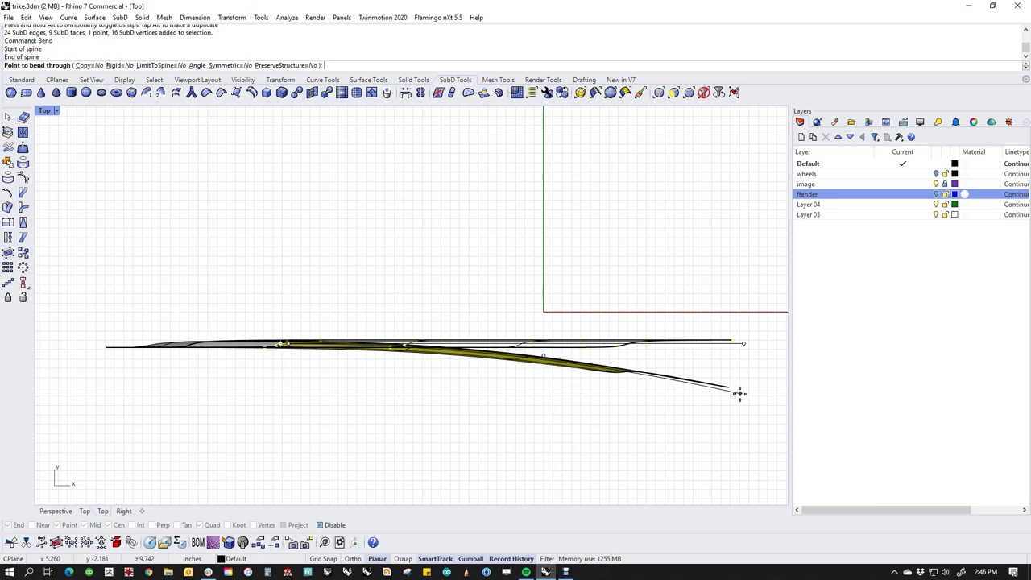
pyautogui.click(739, 393)
pyautogui.click(284, 234)
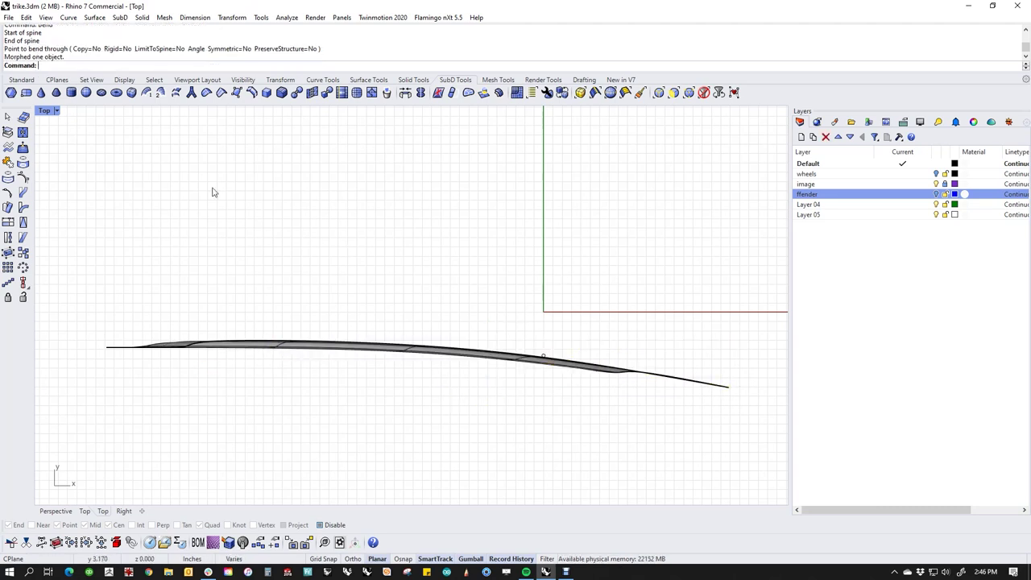
# In the Perspective view, mirror a copy of the bent frame body across the X axis through the origin.
pyautogui.click(282, 80)
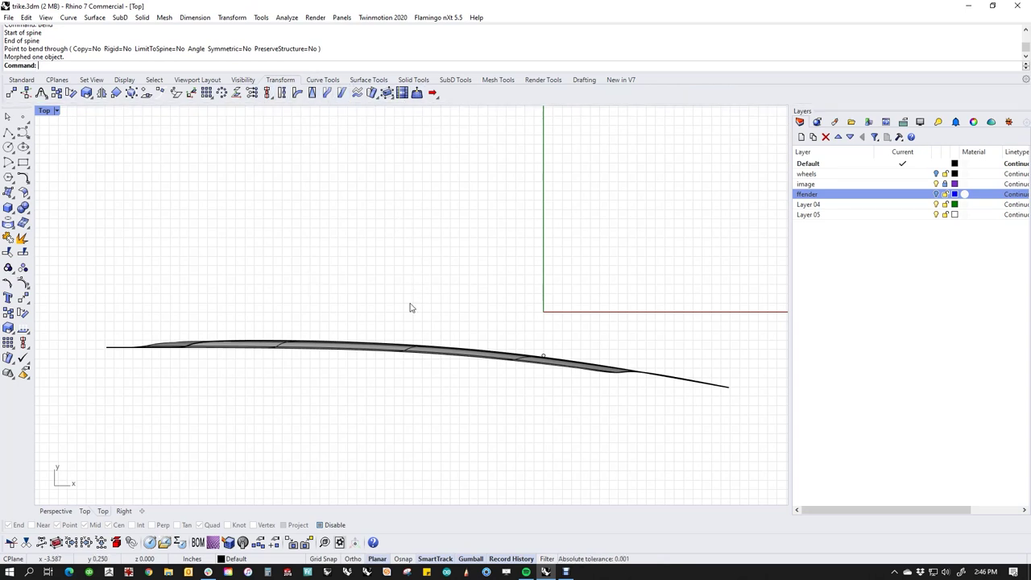
pyautogui.hotkey('ctrl', 'F4')
pyautogui.moveTo(701, 337)
pyautogui.mouseDown(button='right')
pyautogui.moveTo(607, 382)
pyautogui.moveTo(539, 354)
pyautogui.moveTo(557, 361)
pyautogui.moveTo(474, 362)
pyautogui.moveTo(524, 363)
pyautogui.moveTo(532, 336)
pyautogui.moveTo(587, 357)
pyautogui.moveTo(666, 364)
pyautogui.moveTo(548, 424)
pyautogui.moveTo(498, 359)
pyautogui.moveTo(518, 389)
pyautogui.mouseUp(button='right')
pyautogui.click(430, 375)
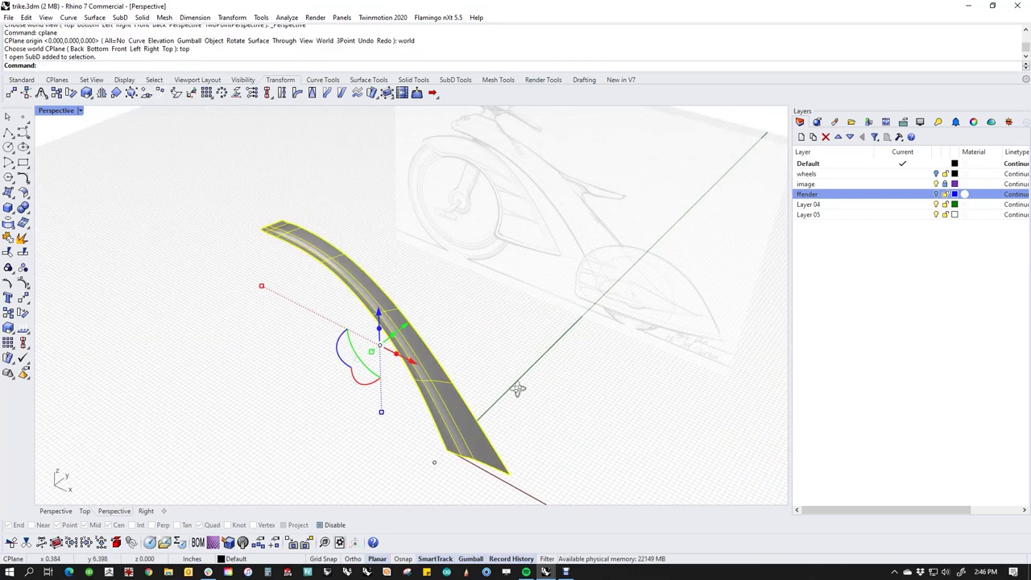
pyautogui.write('M')
pyautogui.press('Return')
pyautogui.write('0')
pyautogui.press('Return')
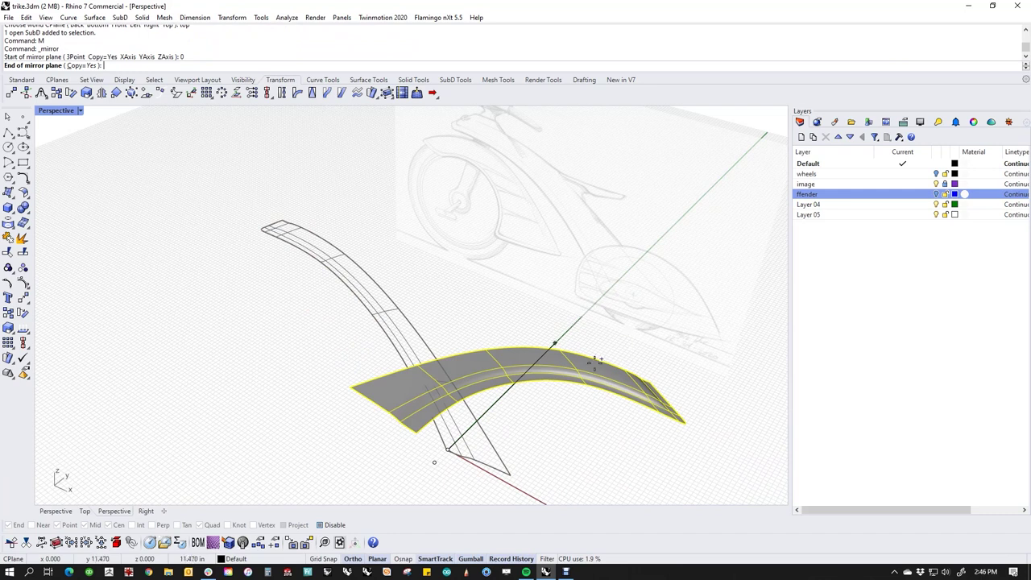
pyautogui.click(345, 302)
# Bridge the upper and front-end edges of the two mirrored frame halves with 2 segments, joined, at 85% straightness.
pyautogui.scroll(3, 443, 483)
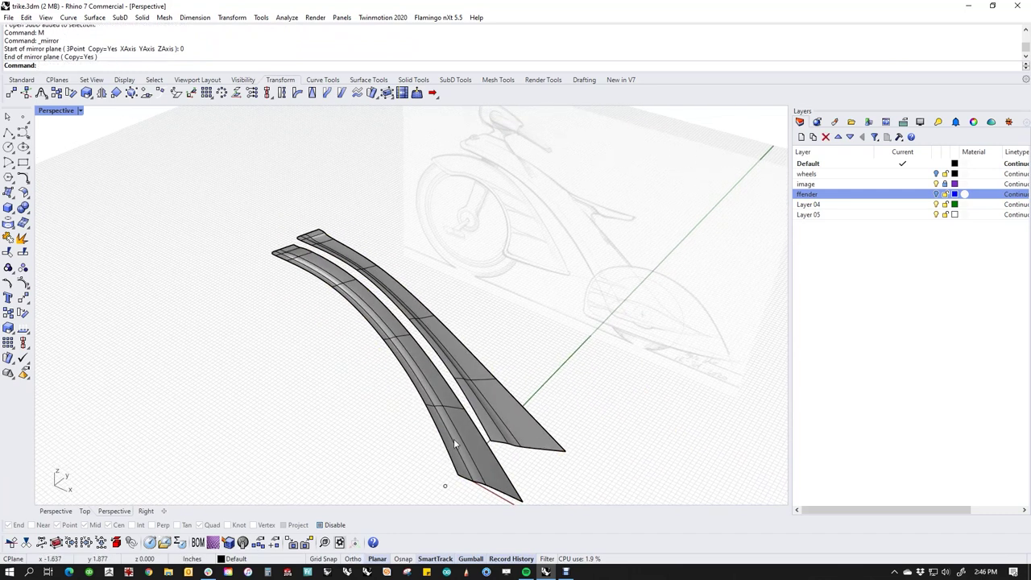
pyautogui.moveTo(488, 475); pyautogui.dragTo(507, 423, button='right')
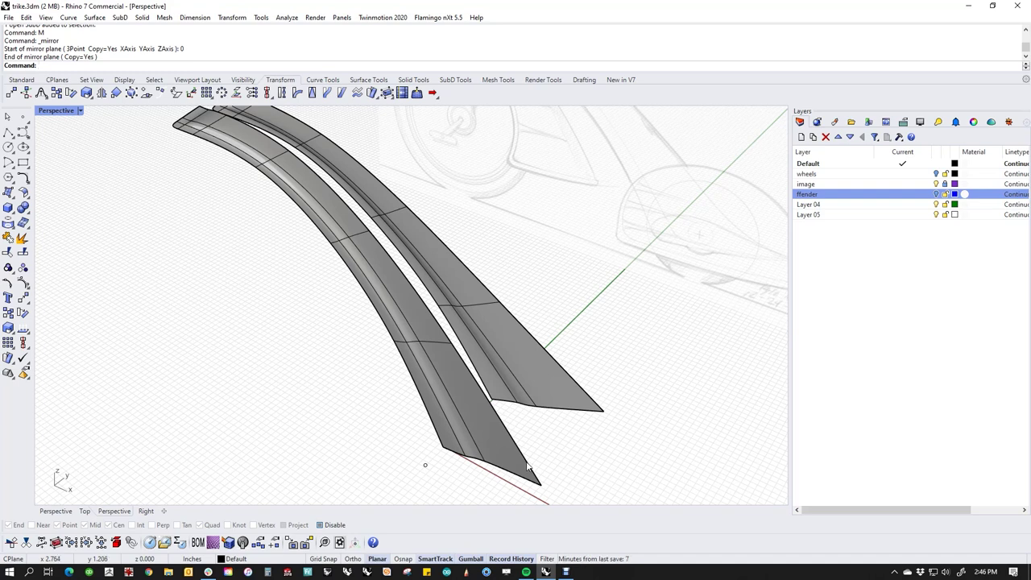
pyautogui.keyDown('ctrl'); pyautogui.keyDown('shift'); pyautogui.click(527, 466); pyautogui.keyUp('shift'); pyautogui.keyUp('ctrl')
pyautogui.moveTo(514, 441)
pyautogui.mouseDown(button='right')
pyautogui.moveTo(384, 359)
pyautogui.moveTo(414, 324)
pyautogui.moveTo(426, 168)
pyautogui.moveTo(380, 258)
pyautogui.mouseUp(button='right')
pyautogui.keyDown('ctrl'); pyautogui.keyDown('shift'); pyautogui.click(352, 230); pyautogui.keyUp('shift'); pyautogui.keyUp('ctrl')
pyautogui.keyDown('ctrl'); pyautogui.keyDown('shift'); pyautogui.doubleClick(366, 226); pyautogui.keyUp('shift'); pyautogui.keyUp('ctrl')
pyautogui.scroll(4, 414, 190)
pyautogui.keyDown('ctrl'); pyautogui.keyDown('shift'); pyautogui.click(414, 190); pyautogui.keyUp('shift'); pyautogui.keyUp('ctrl')
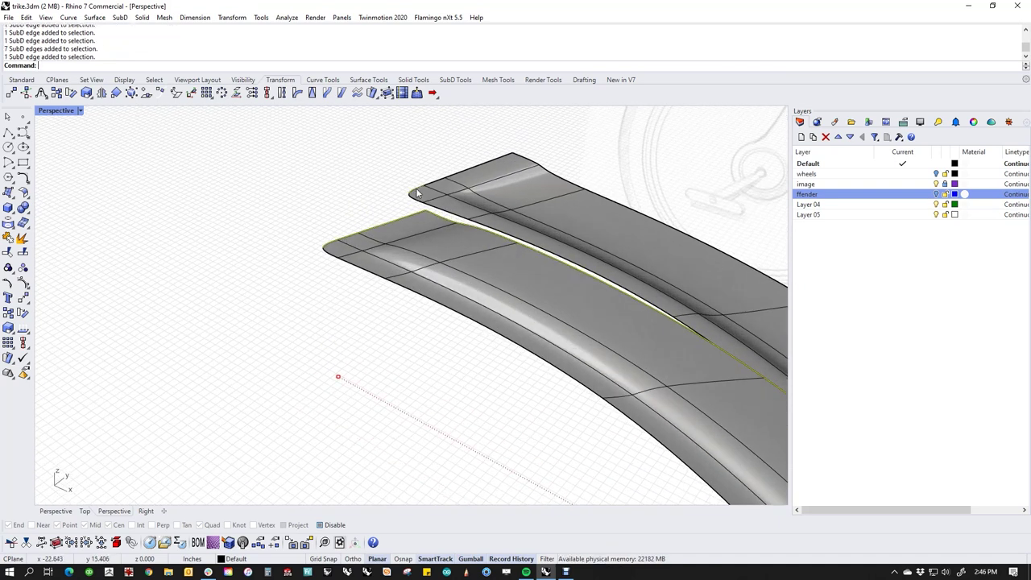
pyautogui.scroll(-7, 440, 191)
pyautogui.keyDown('shift'); pyautogui.moveTo(567, 368); pyautogui.dragTo(450, 282, button='right'); pyautogui.keyUp('shift')
pyautogui.keyDown('ctrl'); pyautogui.keyDown('shift'); pyautogui.click(676, 367); pyautogui.keyUp('shift'); pyautogui.keyUp('ctrl')
pyautogui.keyDown('ctrl'); pyautogui.keyDown('shift'); pyautogui.doubleClick(631, 317); pyautogui.keyUp('shift'); pyautogui.keyUp('ctrl')
pyautogui.keyDown('shift'); pyautogui.moveTo(371, 337); pyautogui.dragTo(370, 383, button='right'); pyautogui.keyUp('shift')
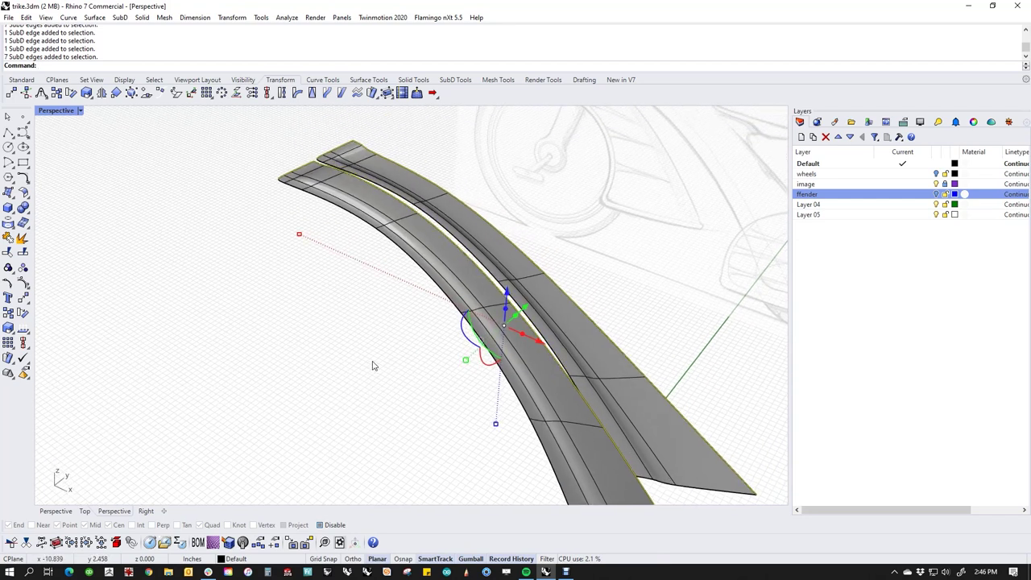
pyautogui.press('Return')
pyautogui.moveTo(411, 359); pyautogui.dragTo(451, 379, button='right')
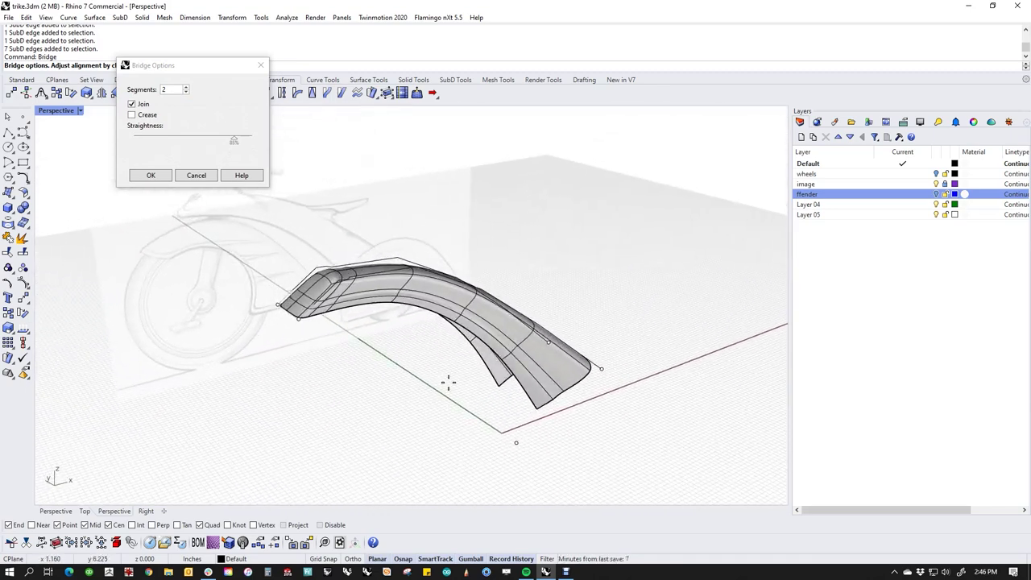
pyautogui.scroll(3, 371, 296)
pyautogui.moveTo(371, 297); pyautogui.dragTo(267, 247, button='right')
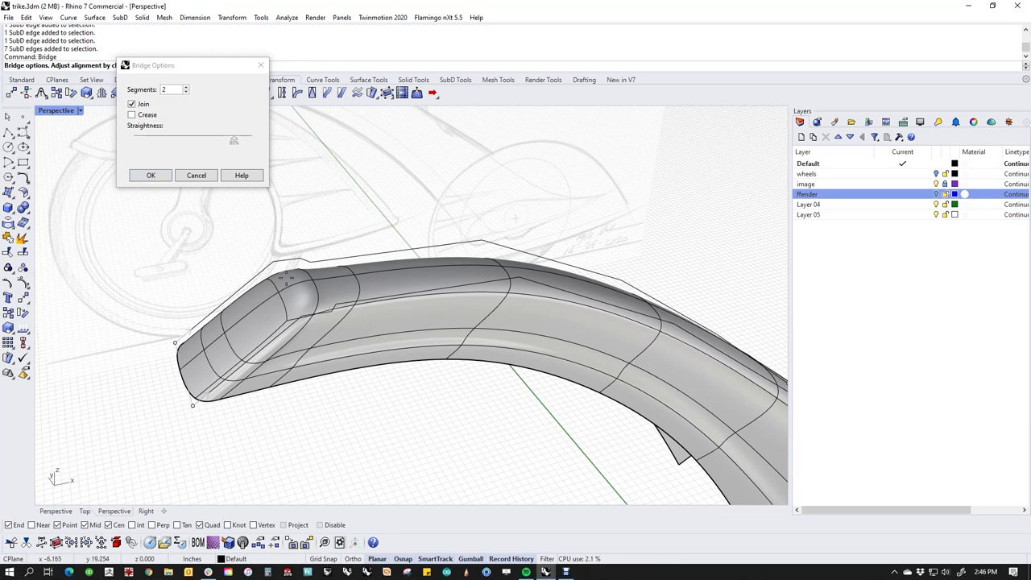
pyautogui.click(151, 175)
# Try deleting the edge chains along both sides and across the crest of the front tip, and undo the deletion.
pyautogui.moveTo(151, 174); pyautogui.dragTo(247, 340, button='right')
pyautogui.keyDown('ctrl'); pyautogui.keyDown('shift'); pyautogui.doubleClick(243, 323); pyautogui.keyUp('shift'); pyautogui.keyUp('ctrl')
pyautogui.keyDown('ctrl'); pyautogui.keyDown('shift'); pyautogui.doubleClick(276, 286); pyautogui.keyUp('shift'); pyautogui.keyUp('ctrl')
pyautogui.moveTo(237, 264); pyautogui.dragTo(262, 375, button='right')
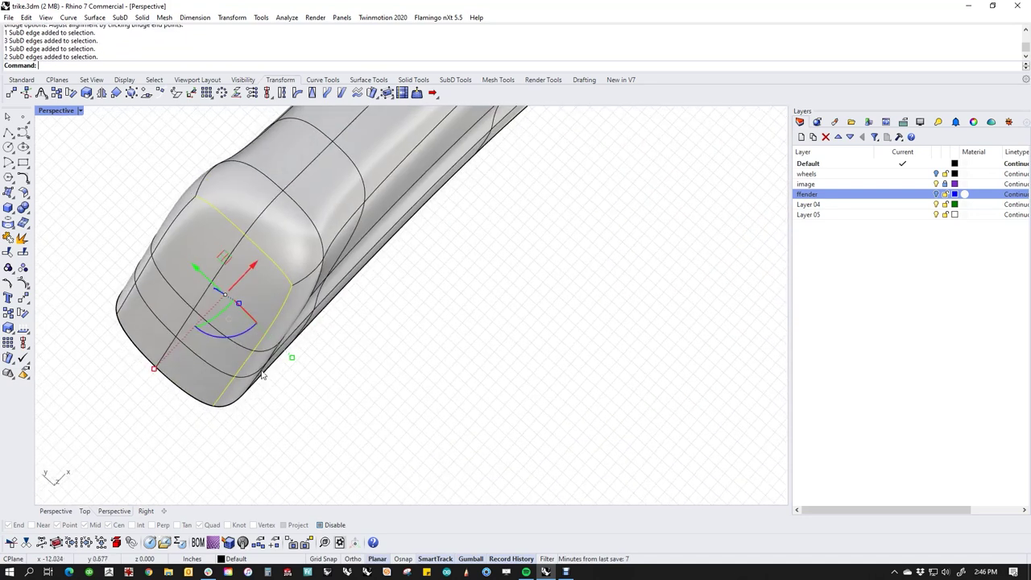
pyautogui.keyDown('shift'); pyautogui.doubleClick(181, 221); pyautogui.keyUp('shift')
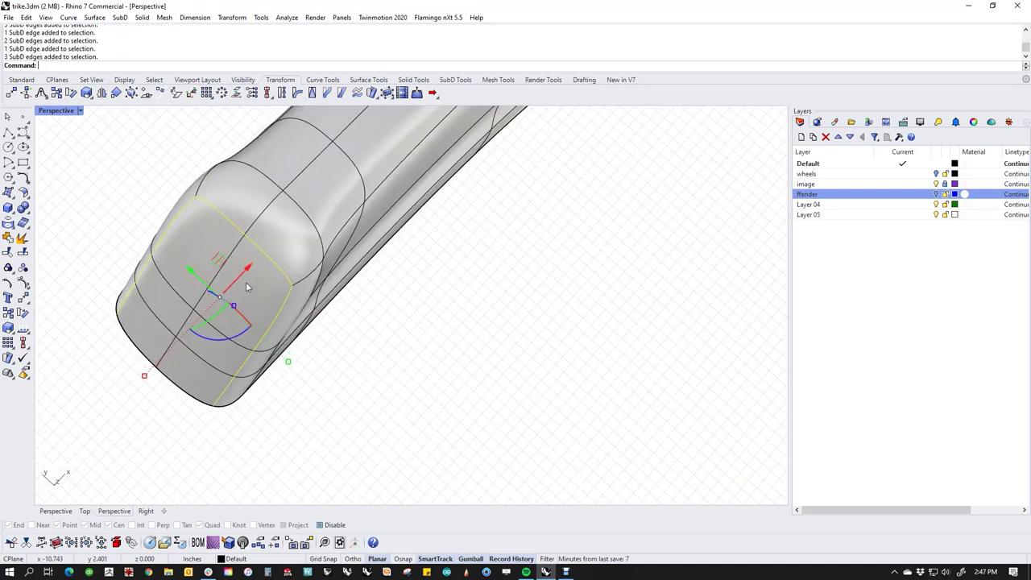
pyautogui.press('Delete')
pyautogui.moveTo(320, 329); pyautogui.dragTo(342, 332, button='right')
pyautogui.hotkey('ctrl', 'z')
# Delete the extra three-edge chain on each side of the bridged front tip.
pyautogui.keyDown('ctrl'); pyautogui.keyDown('shift'); pyautogui.doubleClick(305, 283); pyautogui.keyUp('shift'); pyautogui.keyUp('ctrl')
pyautogui.keyDown('ctrl'); pyautogui.keyDown('shift'); pyautogui.doubleClick(313, 282); pyautogui.keyUp('shift'); pyautogui.keyUp('ctrl')
pyautogui.press('Delete')
pyautogui.press('Escape')
pyautogui.moveTo(313, 281); pyautogui.dragTo(419, 329, button='right')
pyautogui.keyDown('ctrl'); pyautogui.keyDown('shift'); pyautogui.click(367, 435); pyautogui.keyUp('shift'); pyautogui.keyUp('ctrl')
pyautogui.keyDown('shift'); pyautogui.doubleClick(367, 435); pyautogui.keyUp('shift')
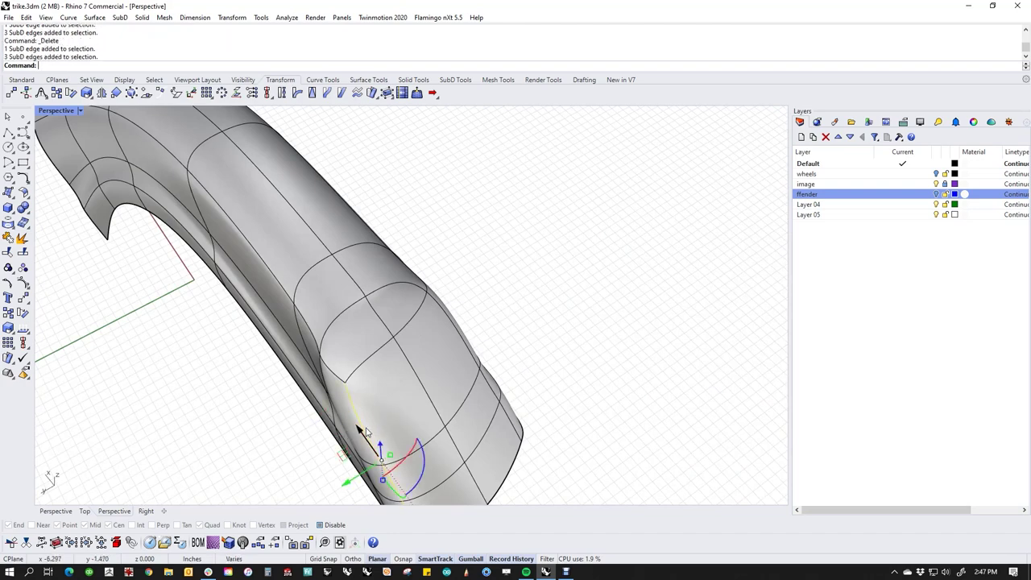
pyautogui.press('Delete')
pyautogui.moveTo(442, 376)
pyautogui.mouseDown(button='right')
pyautogui.moveTo(413, 359)
pyautogui.moveTo(419, 394)
pyautogui.mouseUp(button='right')
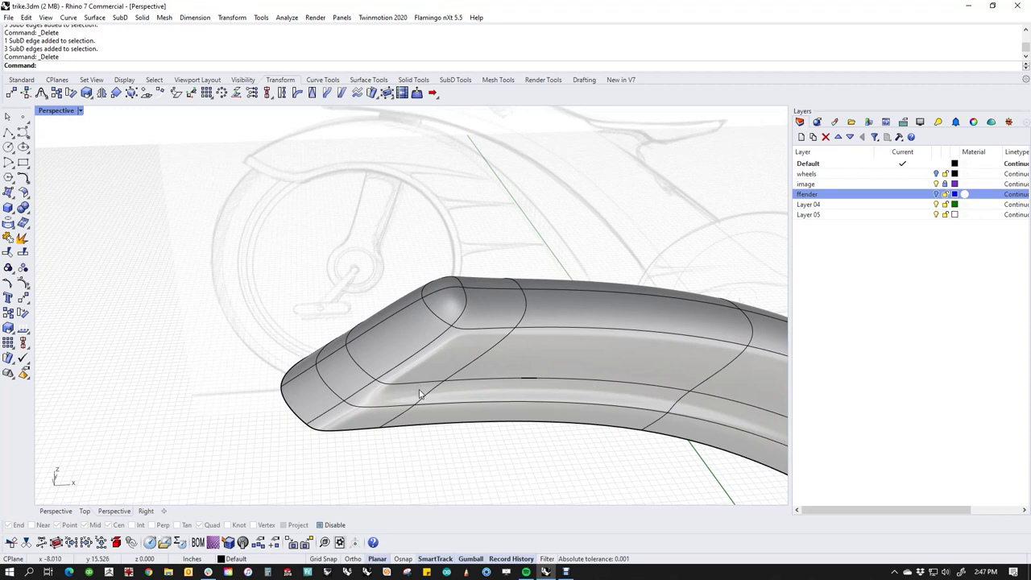
# Try deleting the two edges that cross the crest behind the front tip, and undo the deletion.
pyautogui.doubleClick(464, 316)
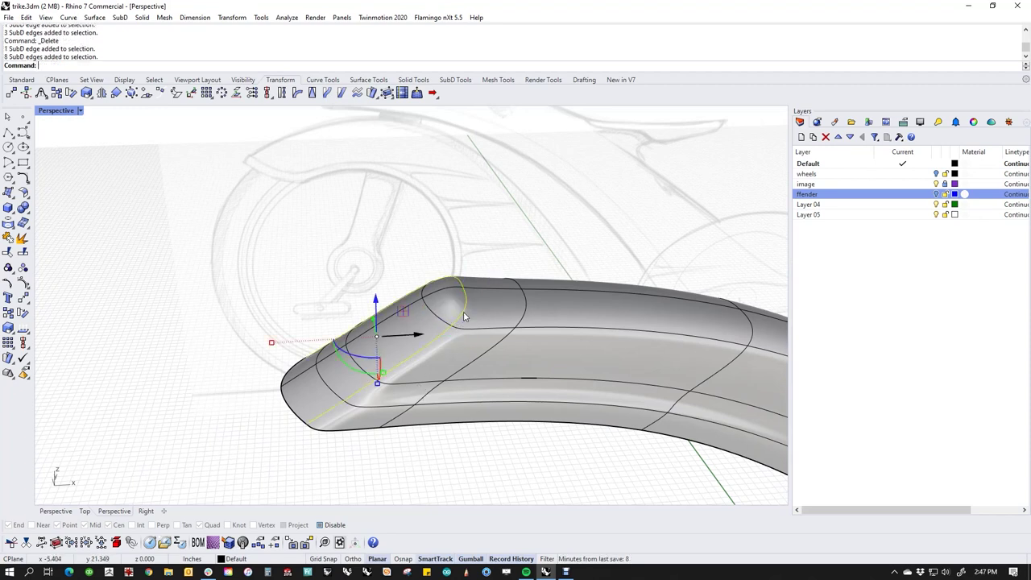
pyautogui.click(464, 299)
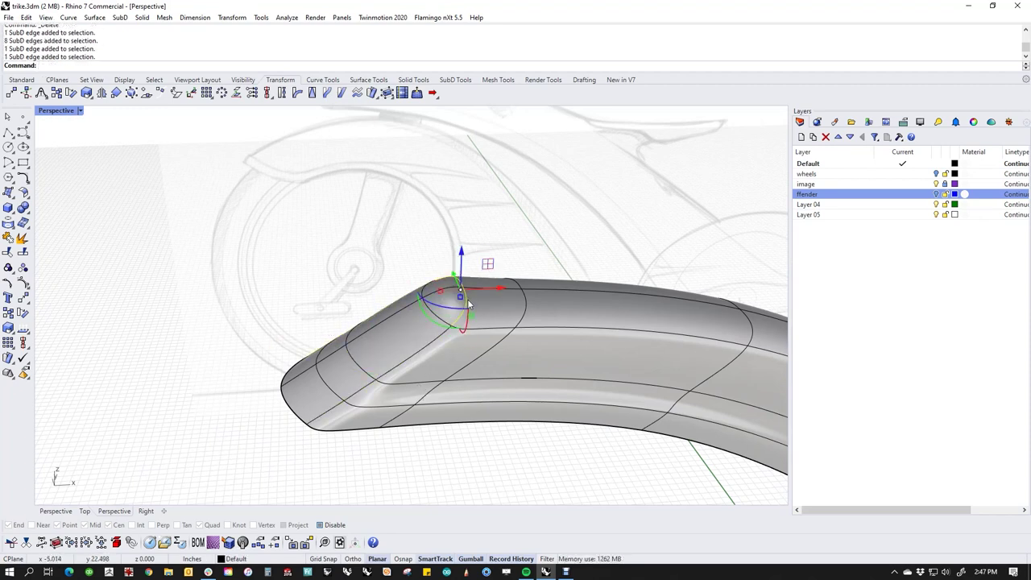
pyautogui.press('Delete')
pyautogui.moveTo(467, 299)
pyautogui.mouseDown(button='right')
pyautogui.moveTo(449, 438)
pyautogui.moveTo(468, 329)
pyautogui.moveTo(610, 297)
pyautogui.moveTo(483, 322)
pyautogui.moveTo(459, 288)
pyautogui.moveTo(437, 322)
pyautogui.moveTo(519, 336)
pyautogui.mouseUp(button='right')
pyautogui.hotkey('ctrl', 'z')
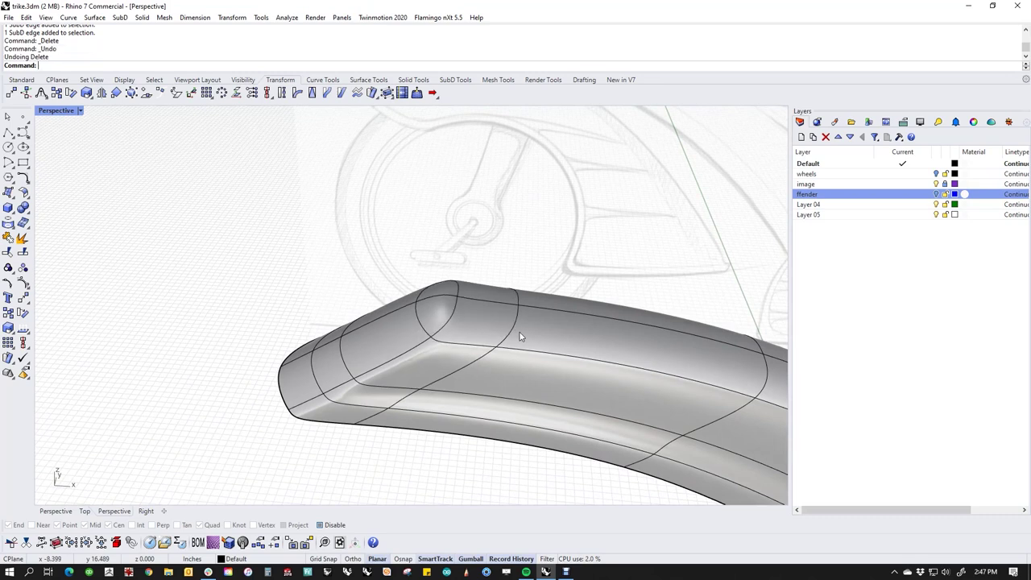
# Try deleting the forward pair of edges that cross the crest of the front tip, and undo the deletion.
pyautogui.moveTo(450, 350)
pyautogui.mouseDown(button='right')
pyautogui.moveTo(460, 338)
pyautogui.moveTo(438, 336)
pyautogui.mouseUp(button='right')
pyautogui.doubleClick(438, 336)
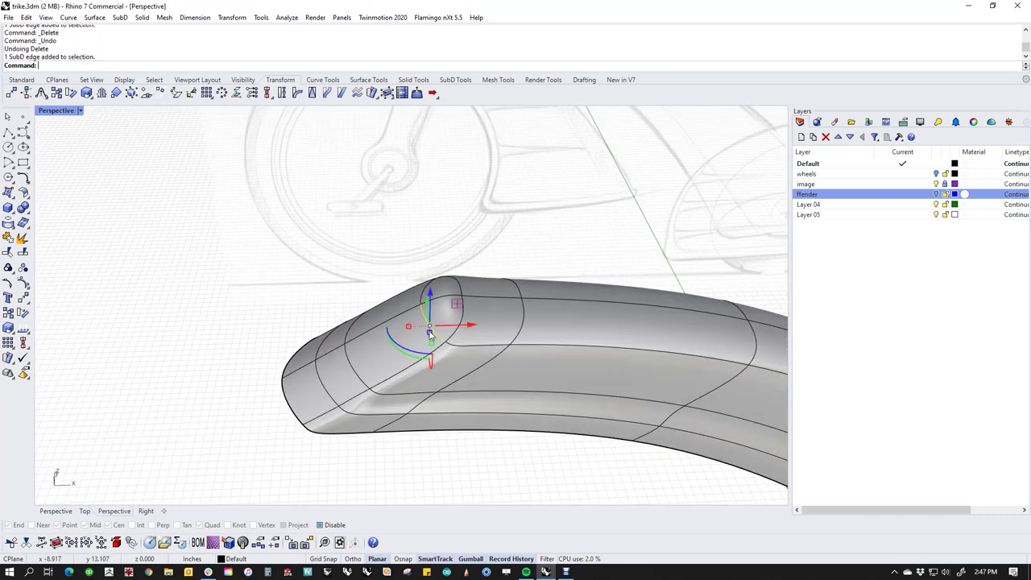
pyautogui.click(393, 291)
pyautogui.keyDown('ctrl'); pyautogui.keyDown('shift'); pyautogui.click(424, 291); pyautogui.keyUp('shift'); pyautogui.keyUp('ctrl')
pyautogui.keyDown('ctrl'); pyautogui.keyDown('shift'); pyautogui.click(430, 327); pyautogui.keyUp('shift'); pyautogui.keyUp('ctrl')
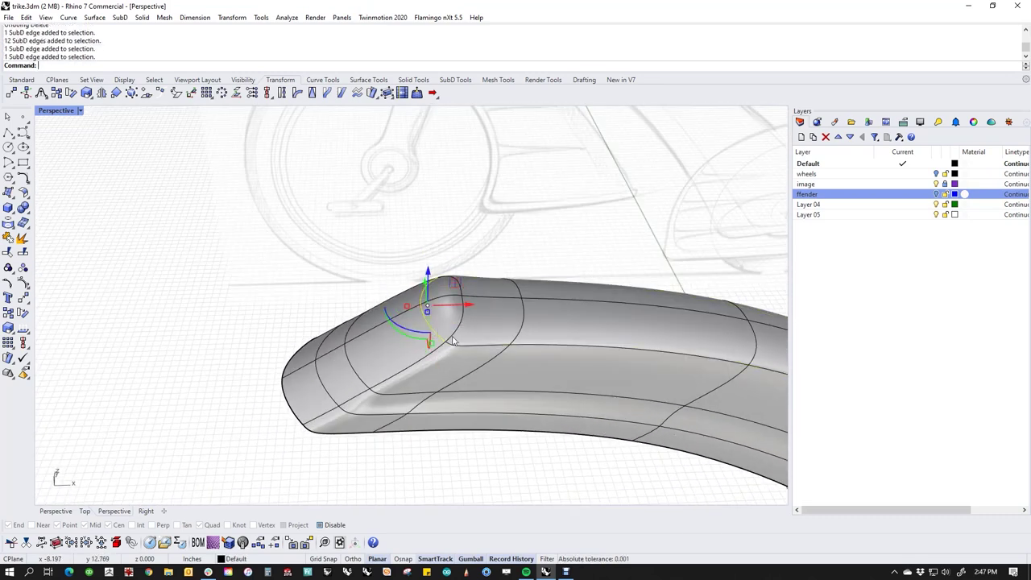
pyautogui.press('Delete')
pyautogui.moveTo(454, 345)
pyautogui.mouseDown(button='right')
pyautogui.moveTo(476, 345)
pyautogui.moveTo(661, 260)
pyautogui.moveTo(39, 257)
pyautogui.moveTo(695, 281)
pyautogui.moveTo(677, 299)
pyautogui.moveTo(472, 302)
pyautogui.moveTo(521, 310)
pyautogui.moveTo(426, 322)
pyautogui.moveTo(437, 348)
pyautogui.mouseUp(button='right')
pyautogui.hotkey('ctrl', 'z')
# Switch to the Front view in Wireframe display and frame the front tip over the sketch.
pyautogui.write('f')
pyautogui.press('Return')
pyautogui.middleClick(346, 322)
pyautogui.click(297, 285)
pyautogui.scroll(2, 398, 352)
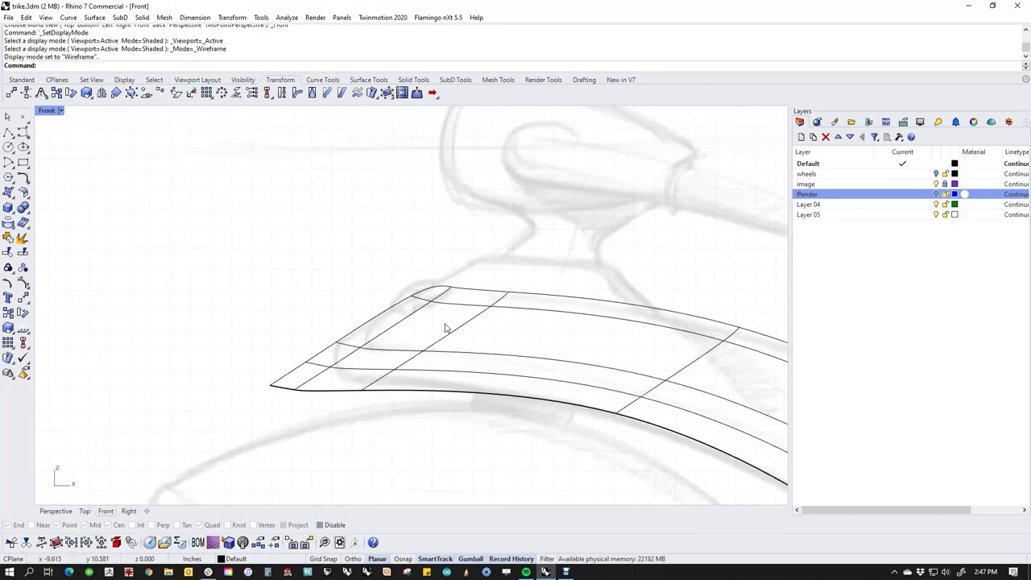
pyautogui.scroll(2, 419, 314)
pyautogui.scroll(2, 380, 277)
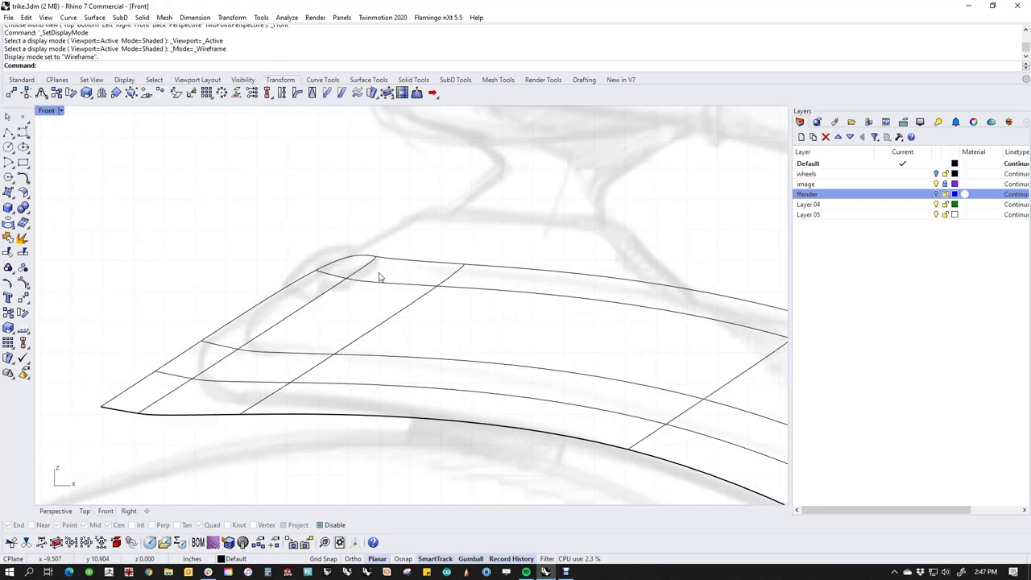
# In flat SubD display, lower the front peak vertex and raise the centre vertex behind it to soften the crest.
pyautogui.press('Tab')
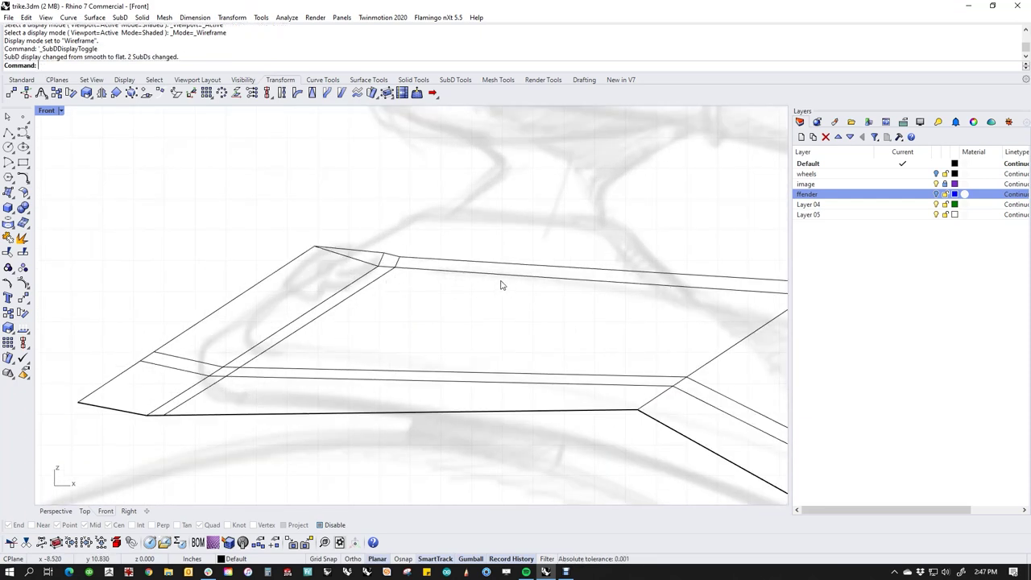
pyautogui.press('Tab')
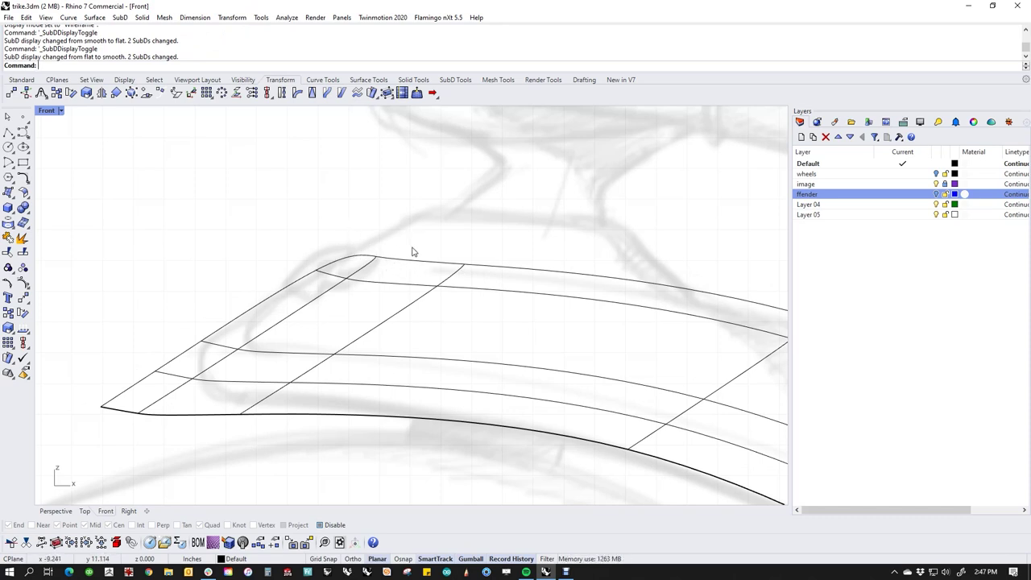
pyautogui.press('Tab')
pyautogui.scroll(4, 494, 288)
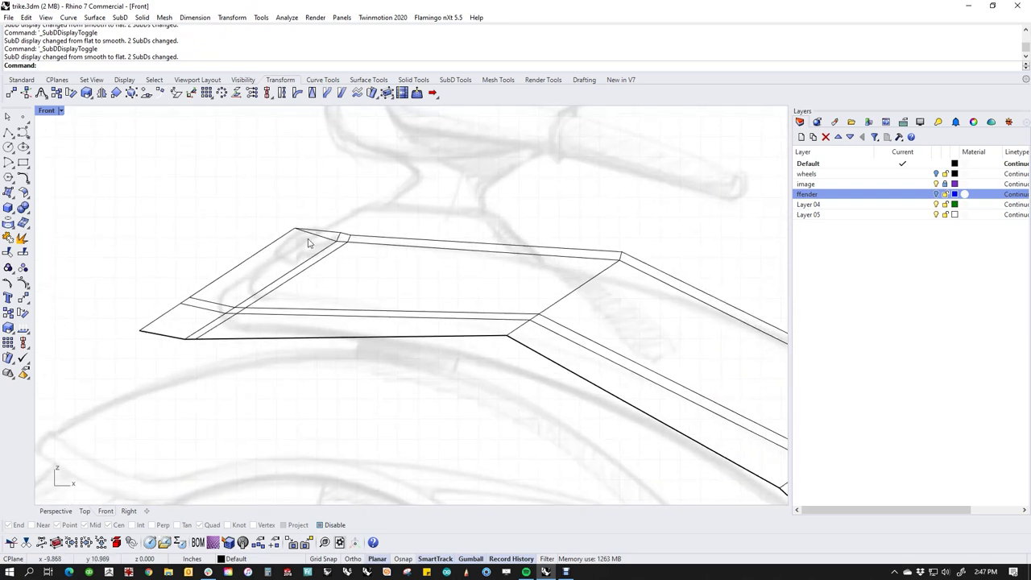
pyautogui.moveTo(348, 200); pyautogui.dragTo(379, 230)
pyautogui.click(338, 195)
pyautogui.moveTo(254, 190); pyautogui.dragTo(310, 233)
pyautogui.moveTo(277, 176); pyautogui.dragTo(276, 203)
pyautogui.click(298, 211)
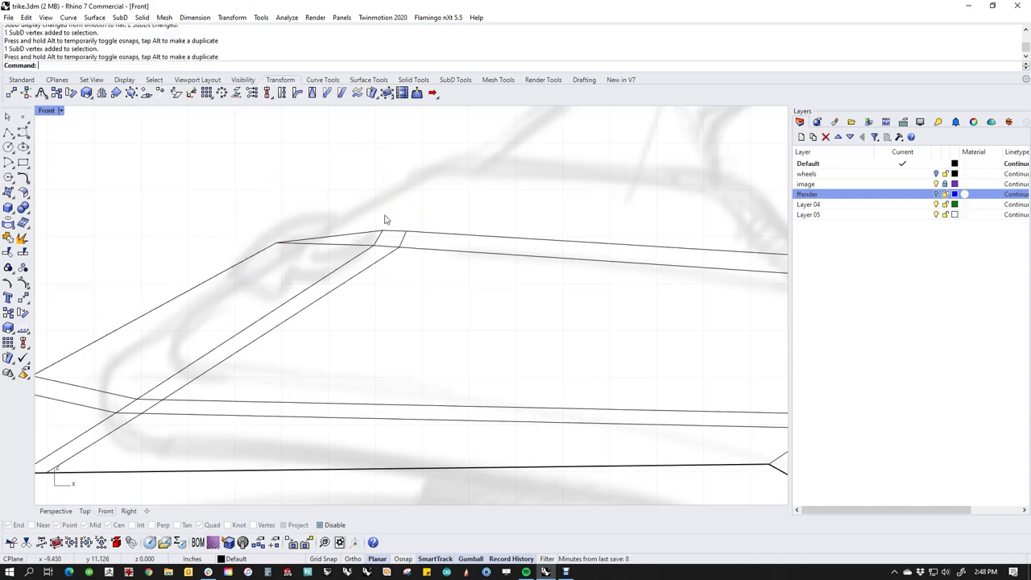
# Return the SubD to smooth display and examine the frame's profile against the sketch and in Perspective view.
pyautogui.scroll(-3, 385, 219)
pyautogui.scroll(-3, 384, 318)
pyautogui.scroll(2, 415, 339)
pyautogui.scroll(2, 368, 317)
pyautogui.scroll(2, 367, 246)
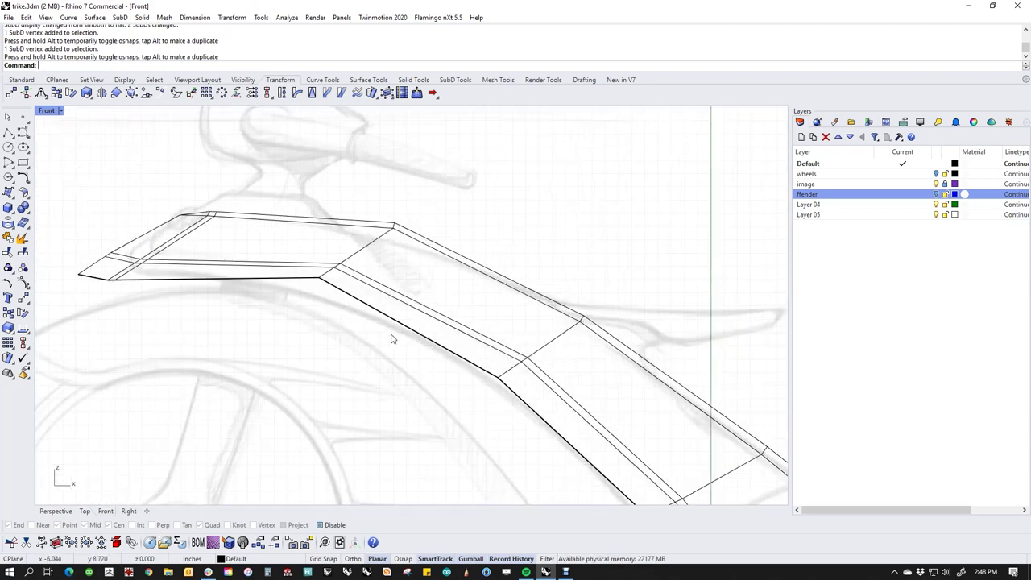
pyautogui.press('Tab')
pyautogui.moveTo(371, 352); pyautogui.dragTo(359, 370, button='right')
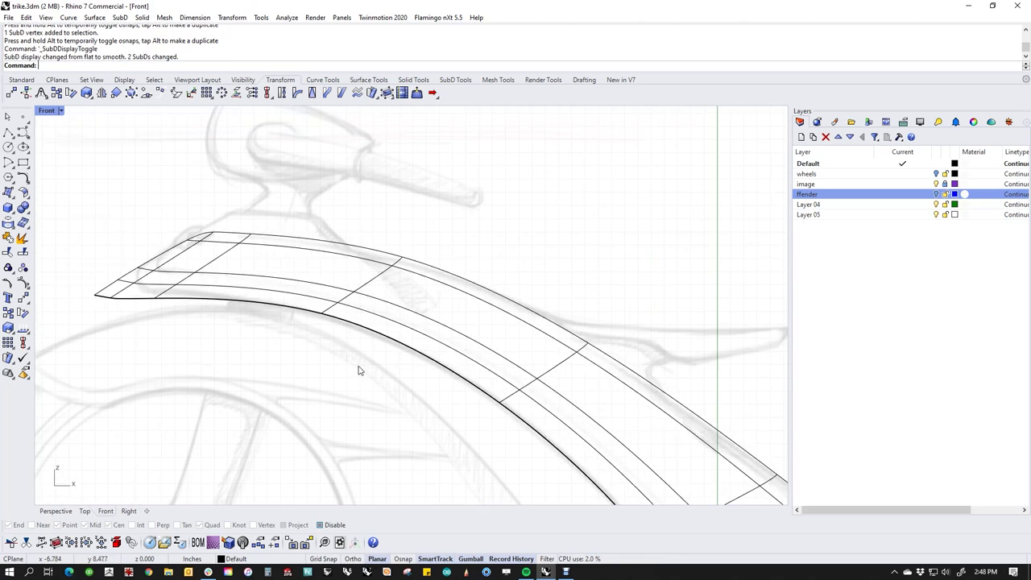
pyautogui.scroll(2, 186, 255)
pyautogui.scroll(2, 218, 241)
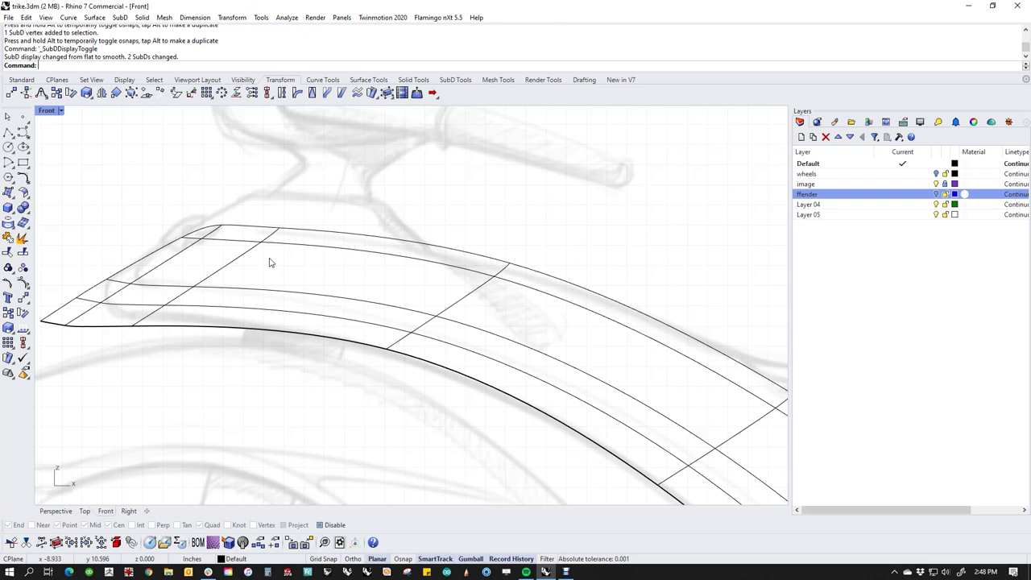
pyautogui.hotkey('ctrl', 'F4')
pyautogui.moveTo(385, 229); pyautogui.dragTo(350, 275, button='right')
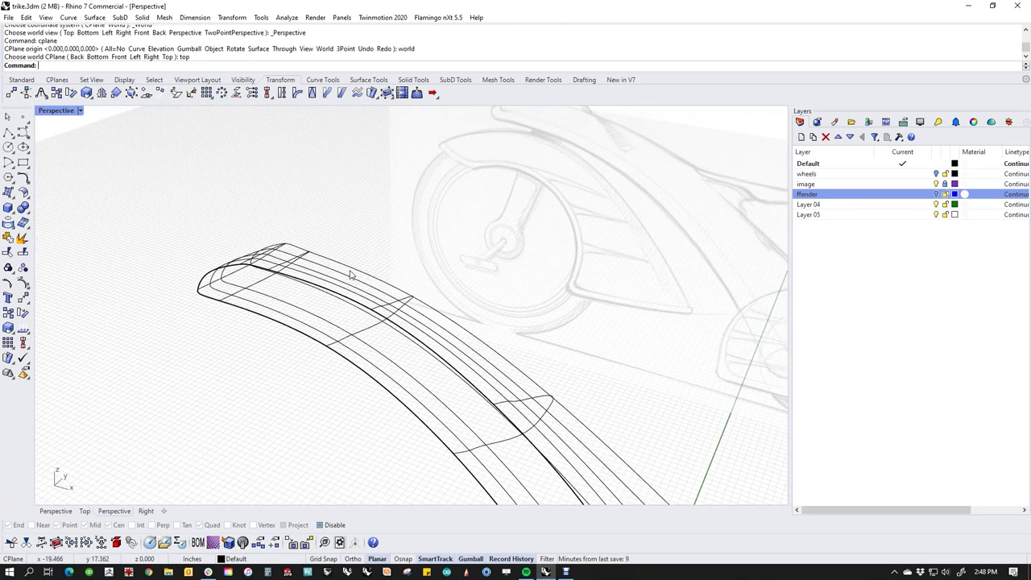
# Switch to the Front view and hide the frame SubD to expose the reference sketch beneath it.
pyautogui.write('f')
pyautogui.press('Return')
pyautogui.scroll(2, 318, 274)
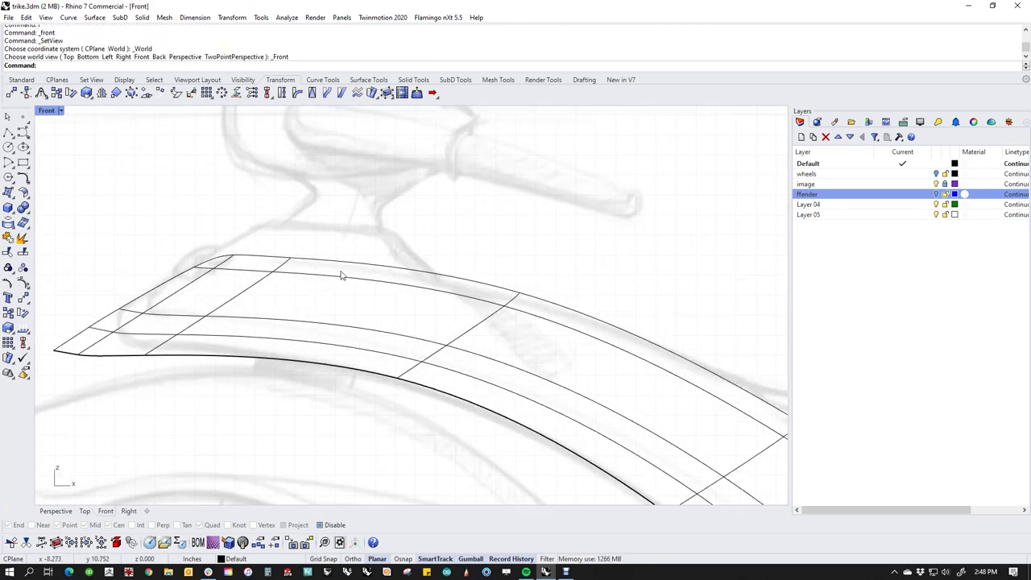
pyautogui.click(327, 282)
pyautogui.write('h')
pyautogui.press('Return')
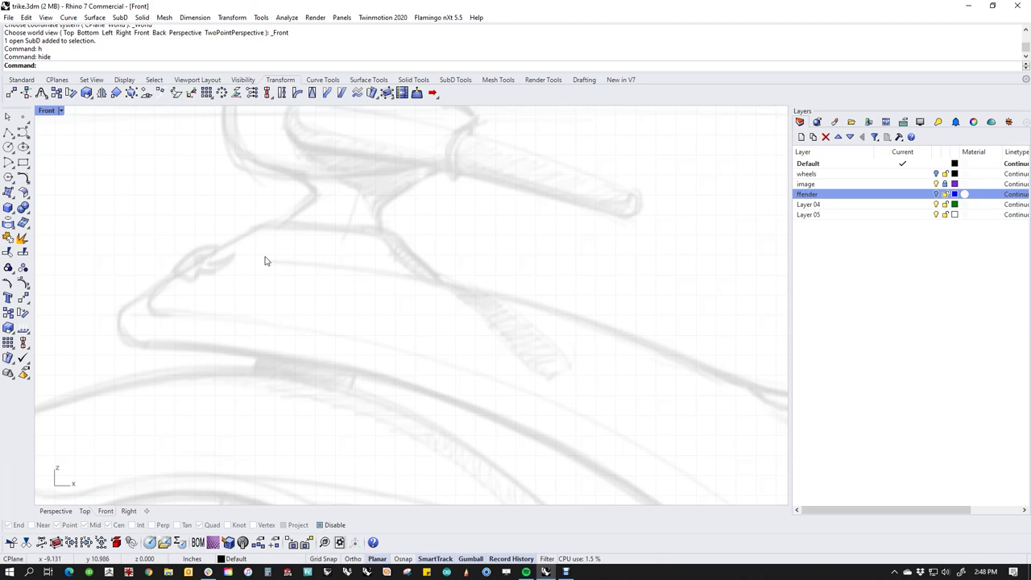
# Trace the sketch's upper crest lines with a trial control-point curve, delete it, and show the hidden frame again.
pyautogui.click(21, 132)
pyautogui.click(265, 225)
pyautogui.click(374, 231)
pyautogui.click(396, 239)
pyautogui.click(366, 247)
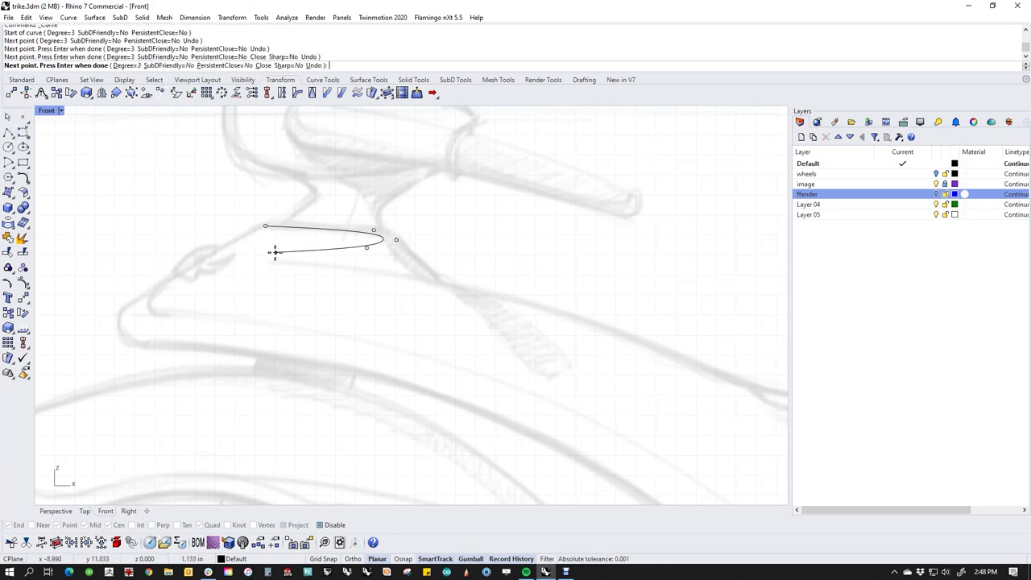
pyautogui.click(274, 253)
pyautogui.click(364, 261)
pyautogui.click(440, 275)
pyautogui.click(588, 320)
pyautogui.click(734, 375)
pyautogui.rightClick(730, 379)
pyautogui.moveTo(634, 289); pyautogui.dragTo(597, 346)
pyautogui.press('Delete')
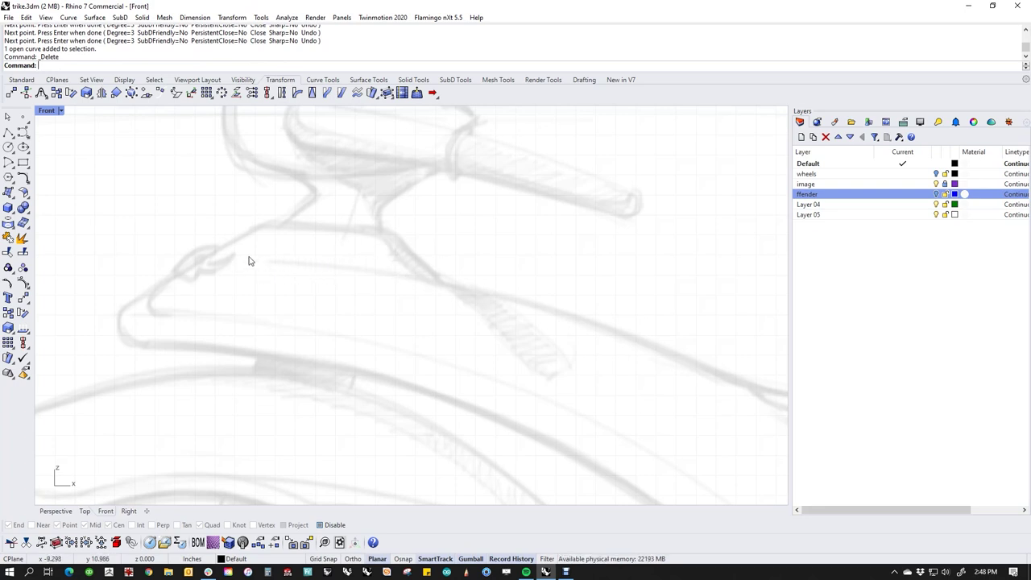
pyautogui.write('v')
pyautogui.press('Return')
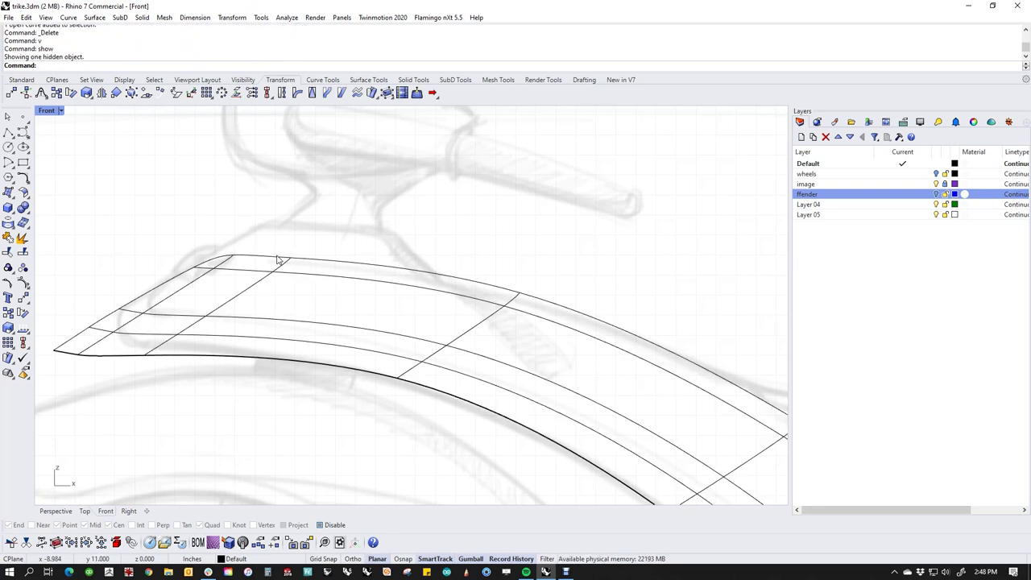
# Extrude the four crest faces behind the front tip upward to the sketch's top line, using shaded display and the Front view.
pyautogui.write('p')
pyautogui.press('Return')
pyautogui.middleClick(306, 272)
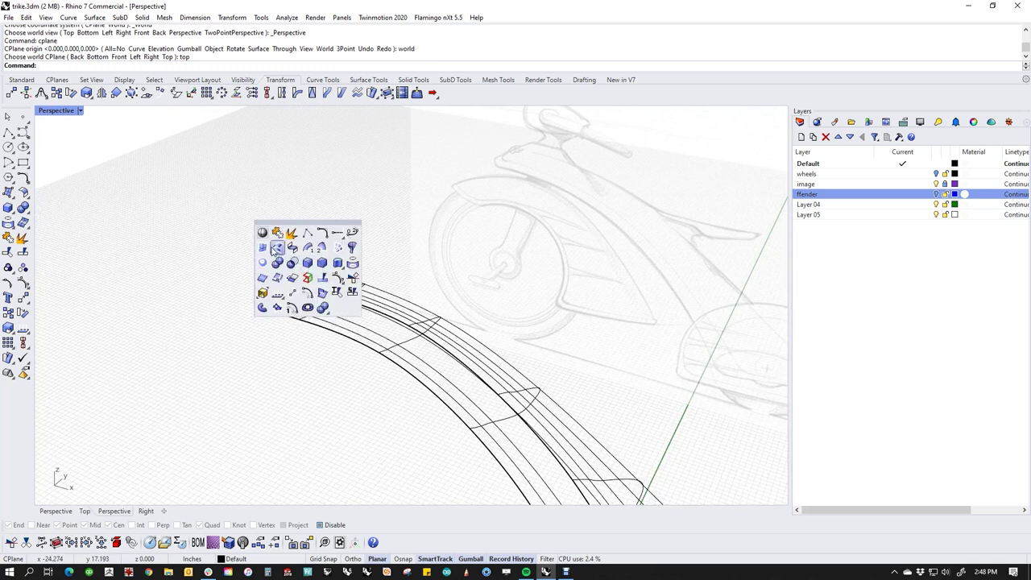
pyautogui.click(272, 241)
pyautogui.moveTo(404, 280)
pyautogui.mouseDown(button='right')
pyautogui.moveTo(416, 295)
pyautogui.moveTo(389, 311)
pyautogui.mouseUp(button='right')
pyautogui.scroll(6, 316, 287)
pyautogui.keyDown('ctrl'); pyautogui.keyDown('shift'); pyautogui.click(267, 278); pyautogui.keyUp('shift'); pyautogui.keyUp('ctrl')
pyautogui.keyDown('ctrl'); pyautogui.keyDown('shift'); pyautogui.click(314, 257); pyautogui.keyUp('shift'); pyautogui.keyUp('ctrl')
pyautogui.keyDown('ctrl'); pyautogui.keyDown('shift'); pyautogui.click(362, 335); pyautogui.keyUp('shift'); pyautogui.keyUp('ctrl')
pyautogui.keyDown('ctrl'); pyautogui.keyDown('shift'); pyautogui.click(414, 325); pyautogui.keyUp('shift'); pyautogui.keyUp('ctrl')
pyautogui.scroll(-6, 371, 388)
pyautogui.moveTo(373, 393); pyautogui.dragTo(440, 360, button='right')
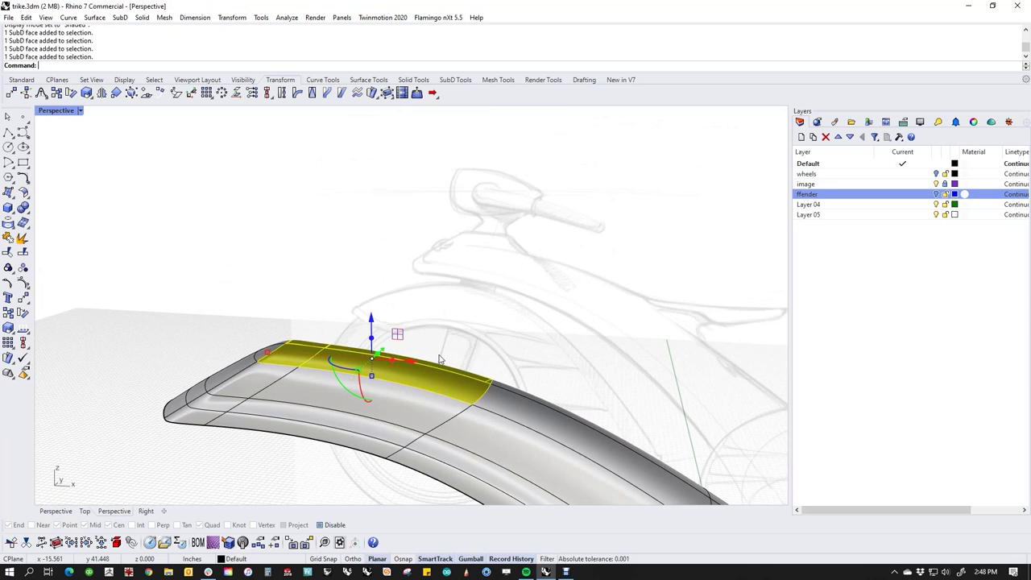
pyautogui.write('f')
pyautogui.press('Return')
pyautogui.scroll(3, 372, 326)
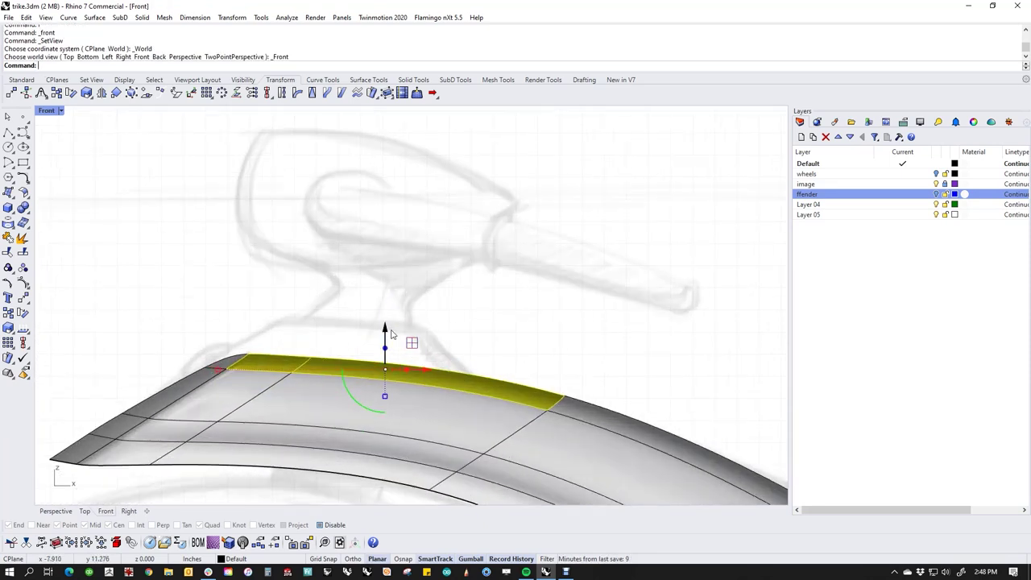
pyautogui.moveTo(384, 348); pyautogui.dragTo(384, 316)
pyautogui.press('Escape')
pyautogui.moveTo(357, 349); pyautogui.dragTo(413, 340, button='right')
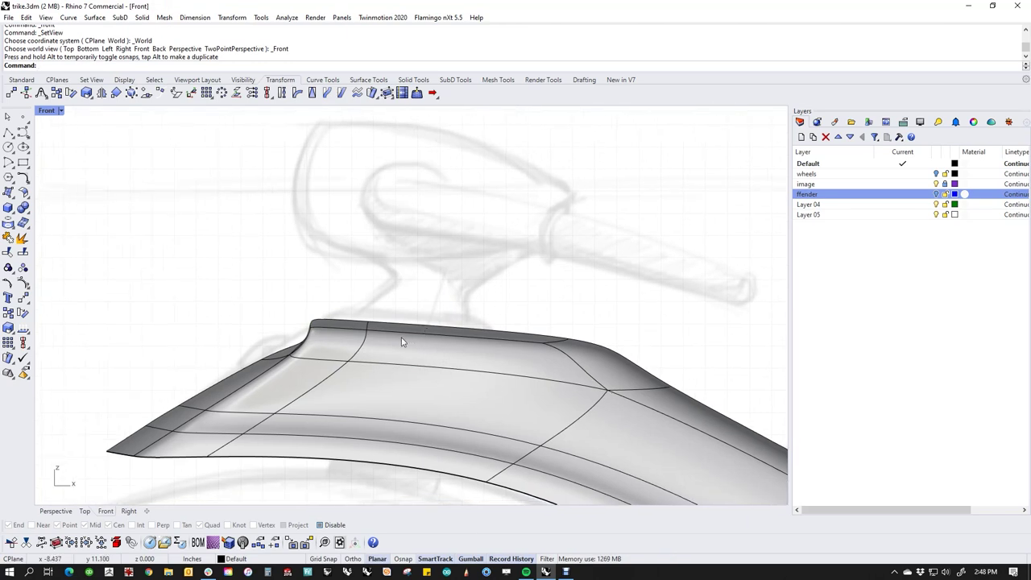
# In flat Wireframe display, shift the upper front vertices of the raised block backward to slope its front end along the sketch.
pyautogui.press('Tab')
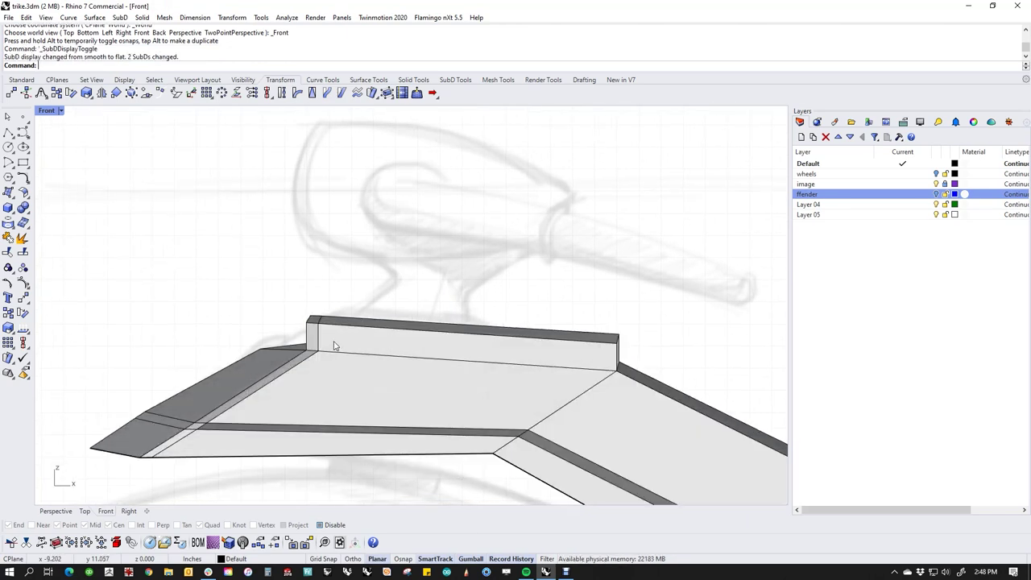
pyautogui.scroll(2, 330, 350)
pyautogui.middleClick(328, 352)
pyautogui.click(282, 311)
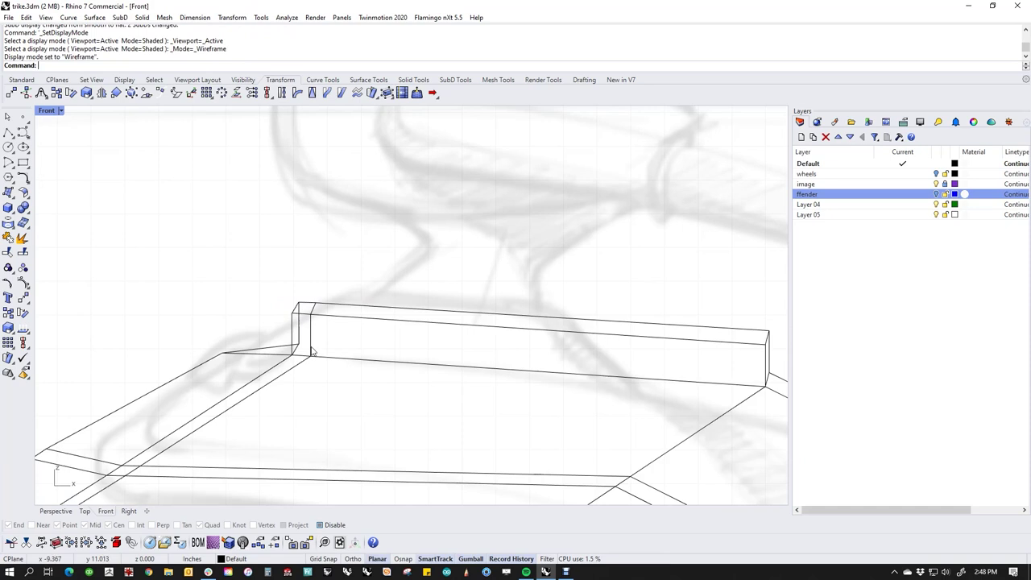
pyautogui.scroll(1, 282, 309)
pyautogui.moveTo(263, 260); pyautogui.dragTo(351, 320)
pyautogui.moveTo(300, 288); pyautogui.dragTo(368, 281)
pyautogui.click(243, 252)
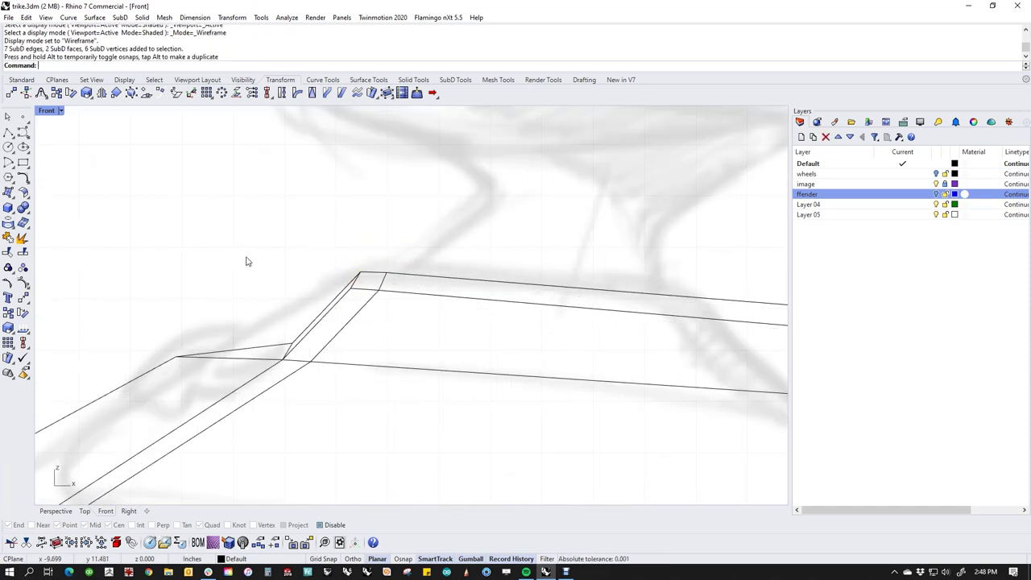
# Move the vertices at the foot of the raised block's front end forward and up onto the sketch's sloping line.
pyautogui.moveTo(269, 331)
pyautogui.mouseDown()
pyautogui.moveTo(298, 363)
pyautogui.moveTo(269, 322)
pyautogui.moveTo(260, 328)
pyautogui.mouseUp()
pyautogui.click(215, 285)
pyautogui.scroll(-6, 250, 316)
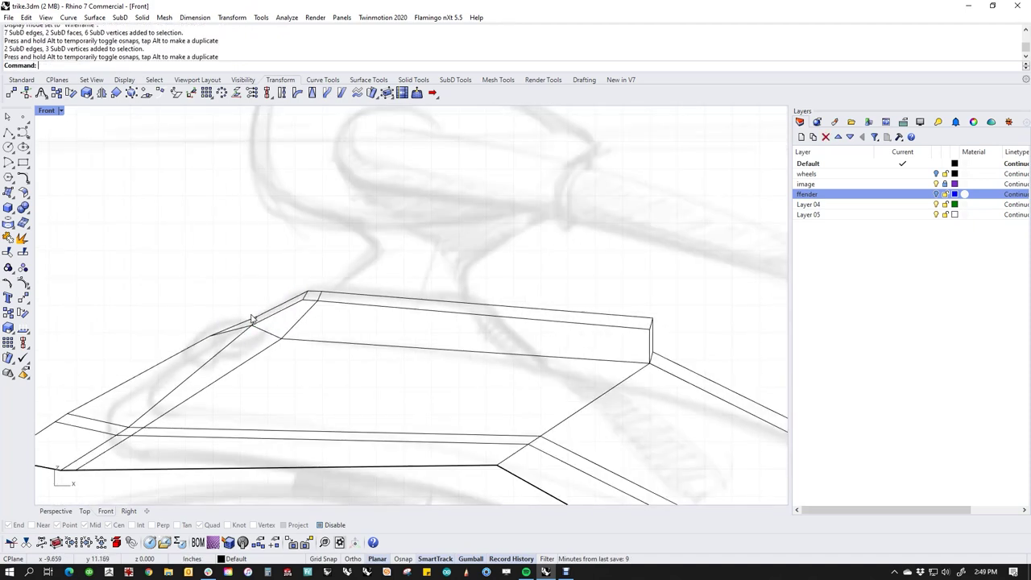
pyautogui.moveTo(338, 336); pyautogui.dragTo(330, 331, button='right')
pyautogui.scroll(5, 272, 314)
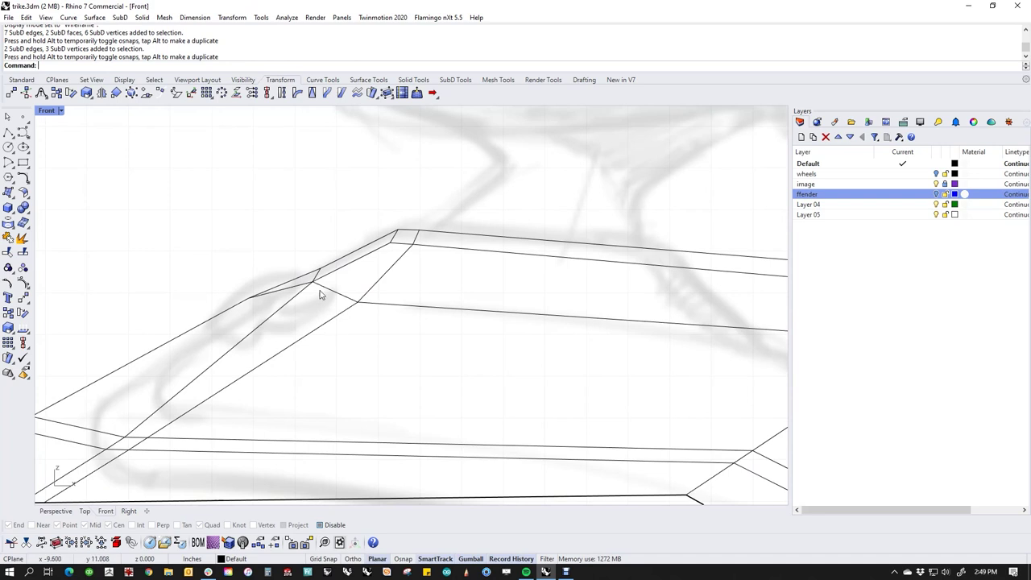
# Move the two outer vertices at the foot of the sloped front end back and down, away from the centre crest line.
pyautogui.scroll(6, 310, 286)
pyautogui.moveTo(304, 270); pyautogui.dragTo(368, 304)
pyautogui.click(296, 242)
pyautogui.scroll(-11, 353, 275)
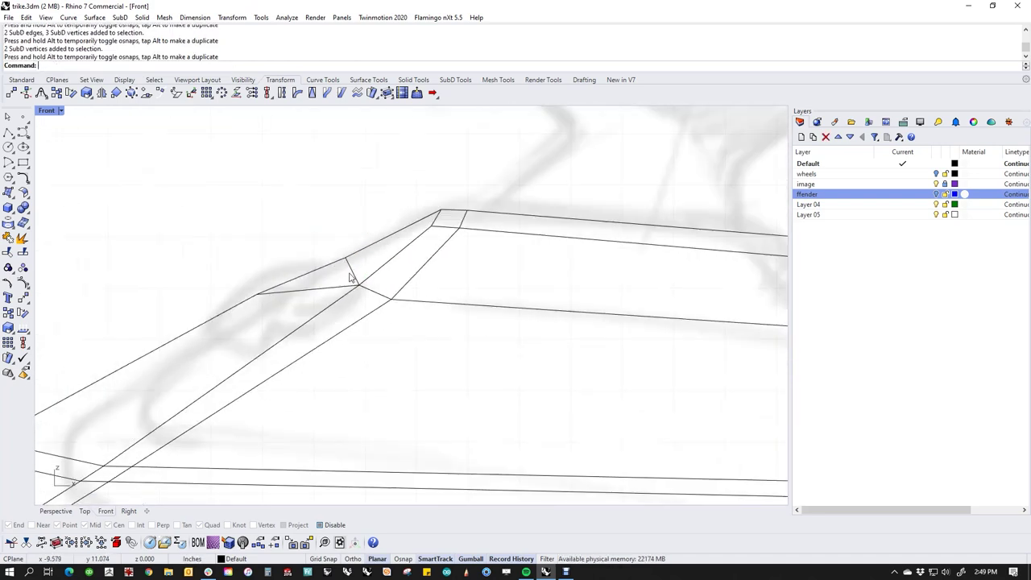
pyautogui.scroll(3, 340, 298)
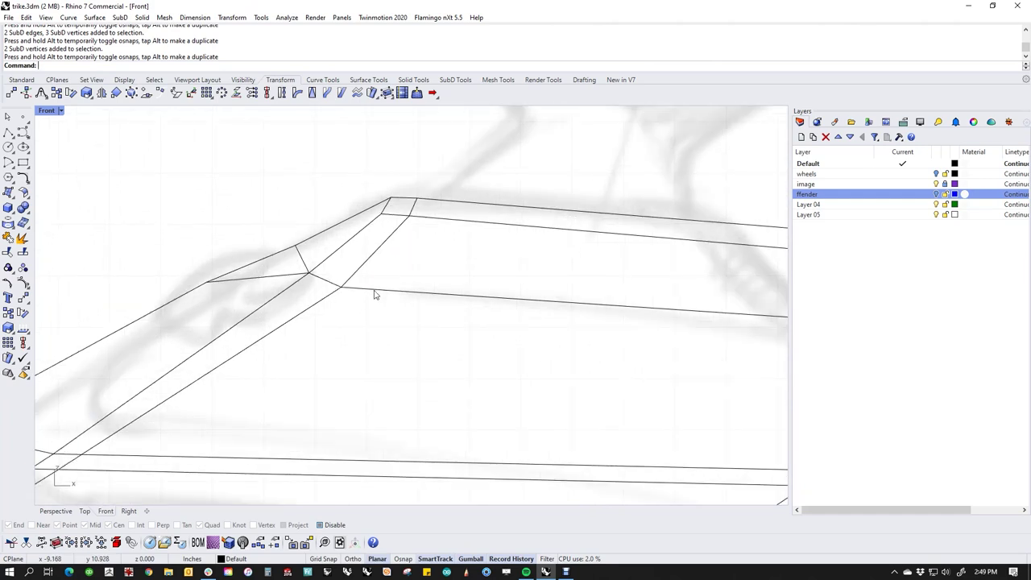
pyautogui.moveTo(292, 270); pyautogui.dragTo(292, 270)
pyautogui.scroll(-3, 290, 266)
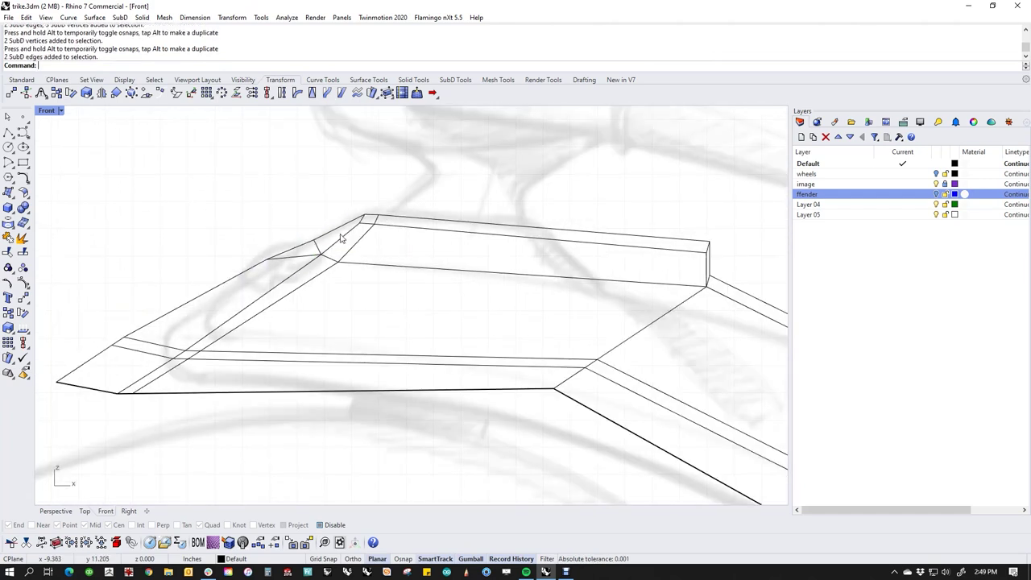
# Move the raised block's upper rear vertices forward and up to the point where the sketch's top line turns downward.
pyautogui.moveTo(576, 235); pyautogui.dragTo(631, 270)
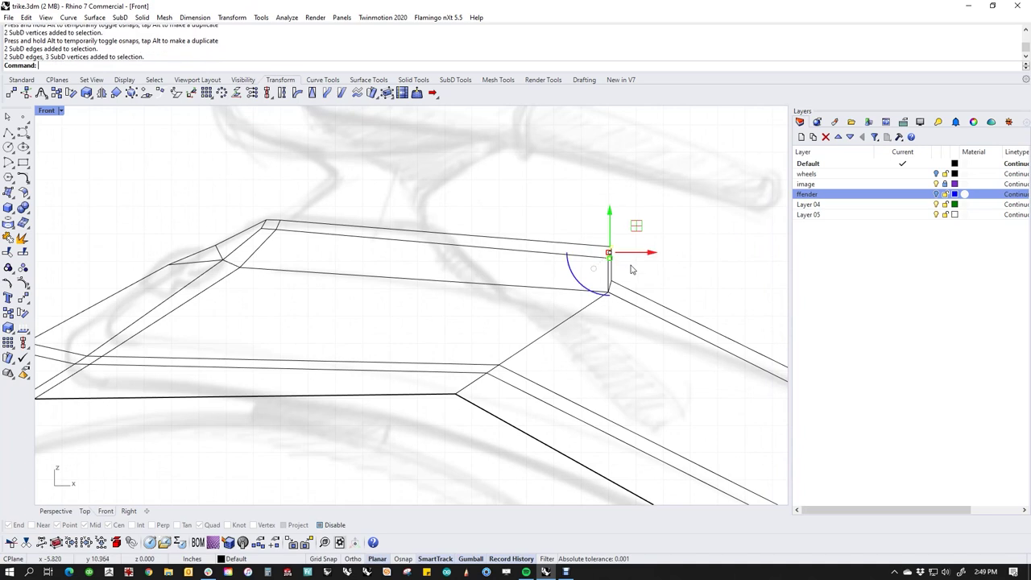
pyautogui.moveTo(641, 234); pyautogui.dragTo(466, 207)
pyautogui.click(535, 214)
pyautogui.scroll(-2, 522, 274)
pyautogui.moveTo(522, 274); pyautogui.dragTo(498, 303, button='right')
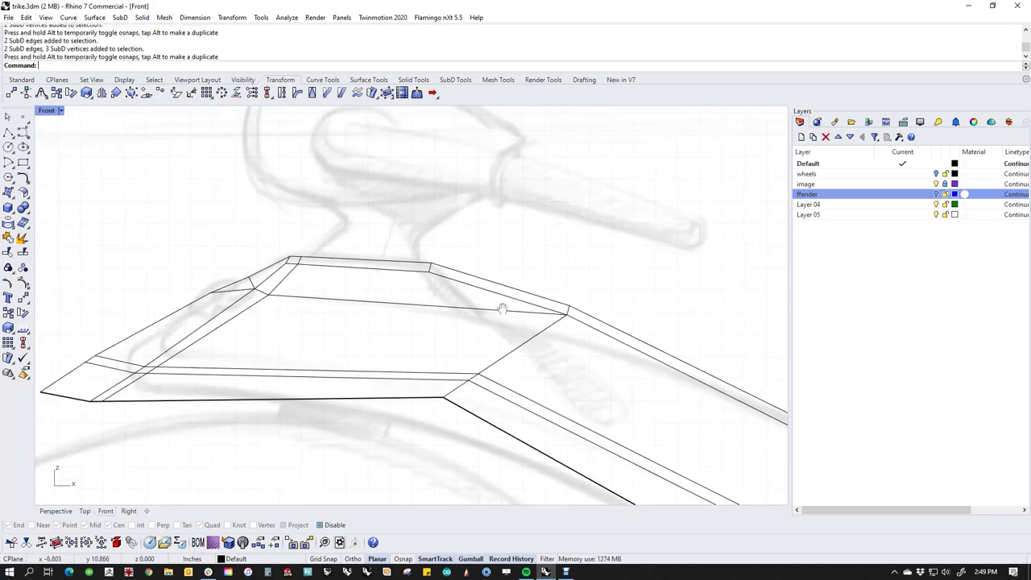
pyautogui.scroll(2, 278, 299)
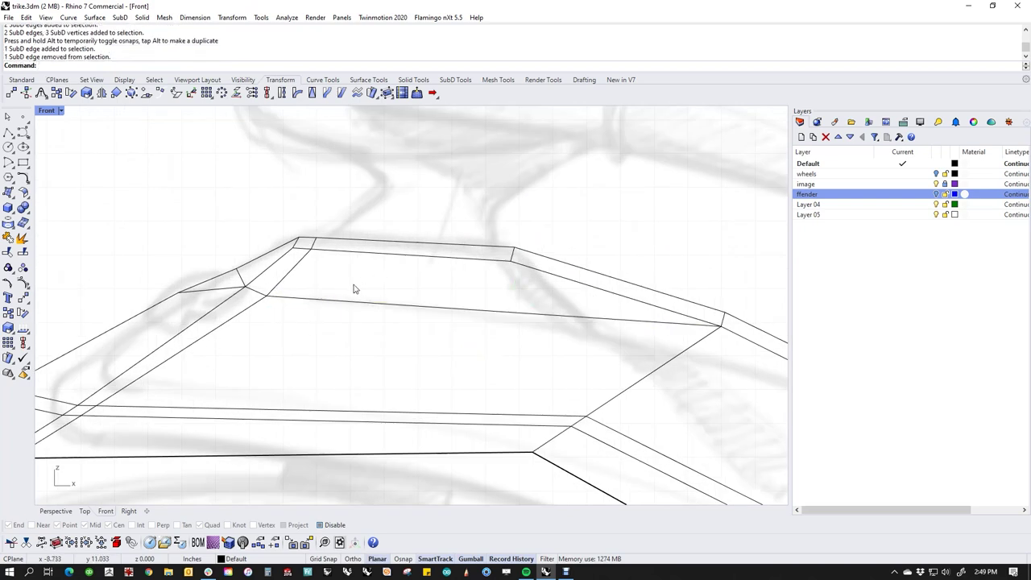
# In shaded Perspective view, scale the two side edge chains of the front tip inward to narrow its crest.
pyautogui.write('p')
pyautogui.press('Return')
pyautogui.middleClick(325, 308)
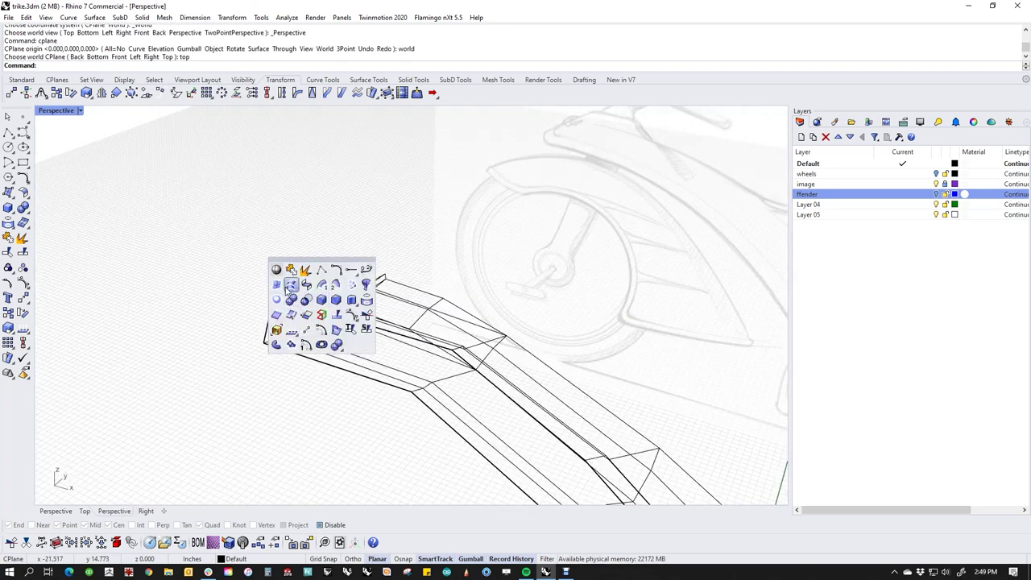
pyautogui.click(285, 279)
pyautogui.scroll(3, 419, 361)
pyautogui.moveTo(426, 416); pyautogui.dragTo(344, 342, button='right')
pyautogui.click(318, 335)
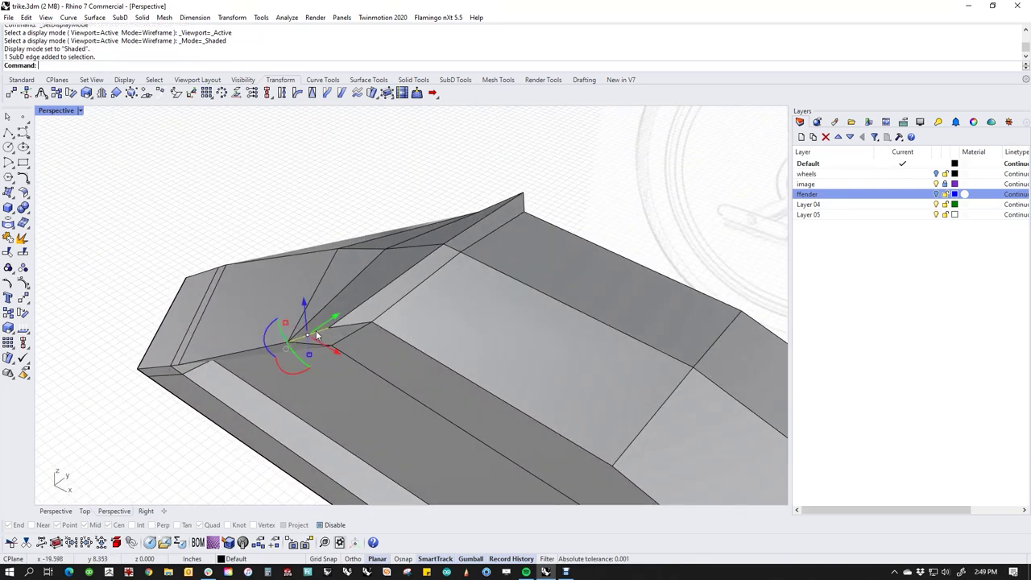
pyautogui.doubleClick(243, 348)
pyautogui.moveTo(386, 308); pyautogui.dragTo(384, 338, button='right')
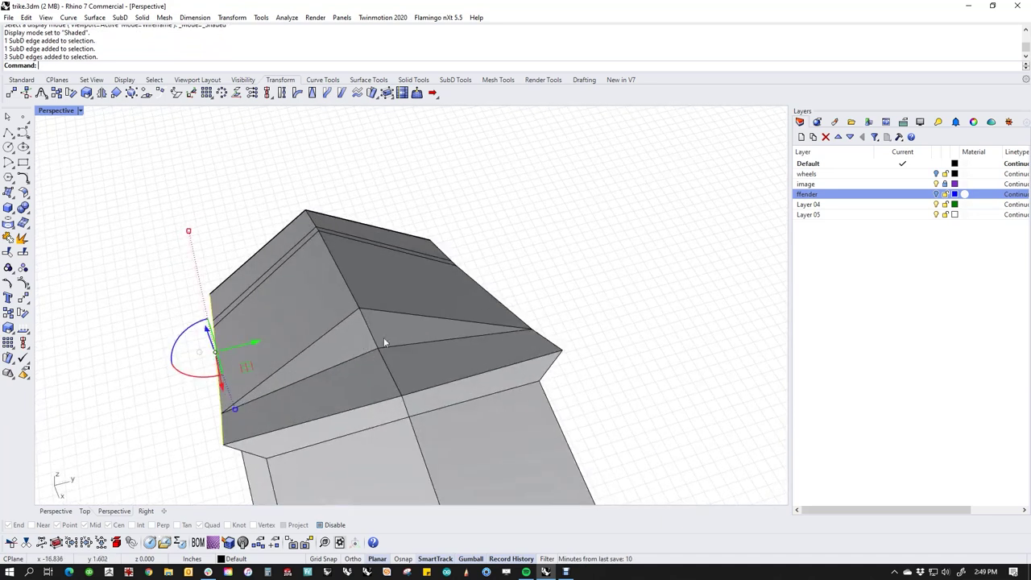
pyautogui.doubleClick(543, 344)
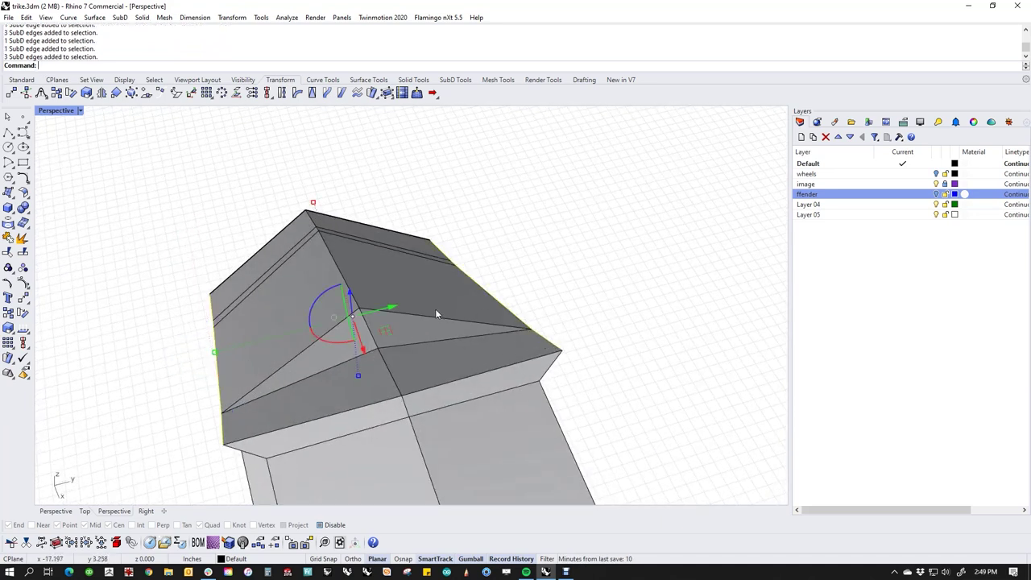
pyautogui.moveTo(209, 361); pyautogui.dragTo(264, 351)
pyautogui.click(532, 258)
pyautogui.scroll(-5, 361, 330)
# Move the pair of short side edges on the front tip, one on each side, forward together.
pyautogui.moveTo(319, 368); pyautogui.dragTo(340, 459, button='right')
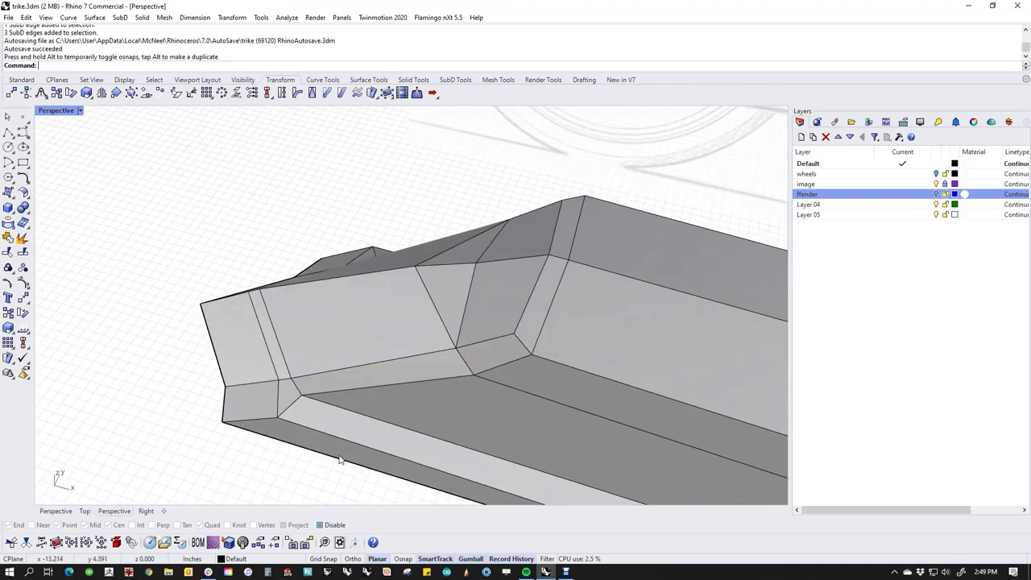
pyautogui.click(254, 393)
pyautogui.moveTo(295, 357); pyautogui.dragTo(328, 280, button='right')
pyautogui.keyDown('shift'); pyautogui.click(339, 246); pyautogui.keyUp('shift')
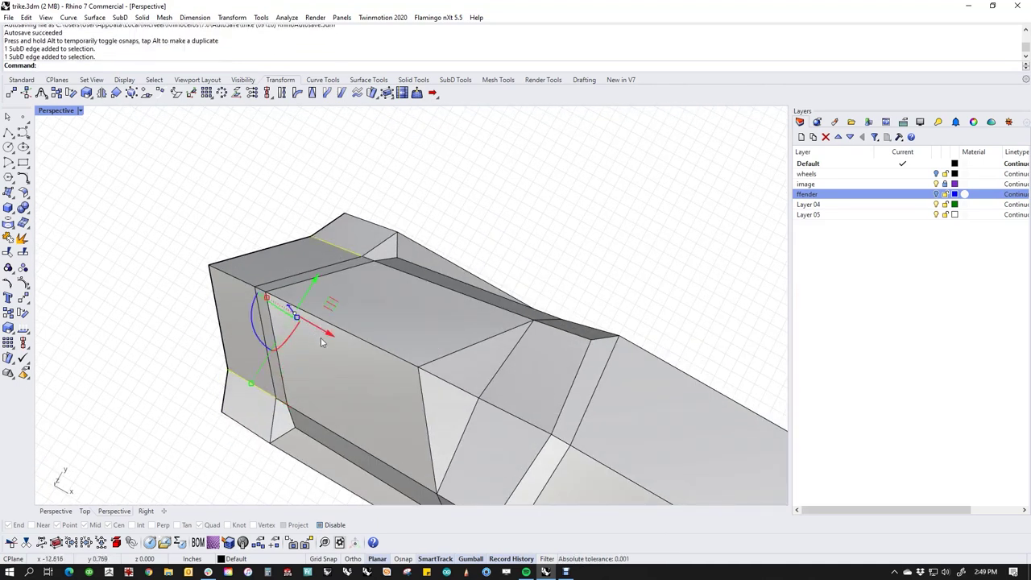
pyautogui.moveTo(330, 338); pyautogui.dragTo(245, 319)
pyautogui.press('Escape')
# Move the two vertices just behind those side edges forward to line up with the crossing edge loop.
pyautogui.click(288, 406)
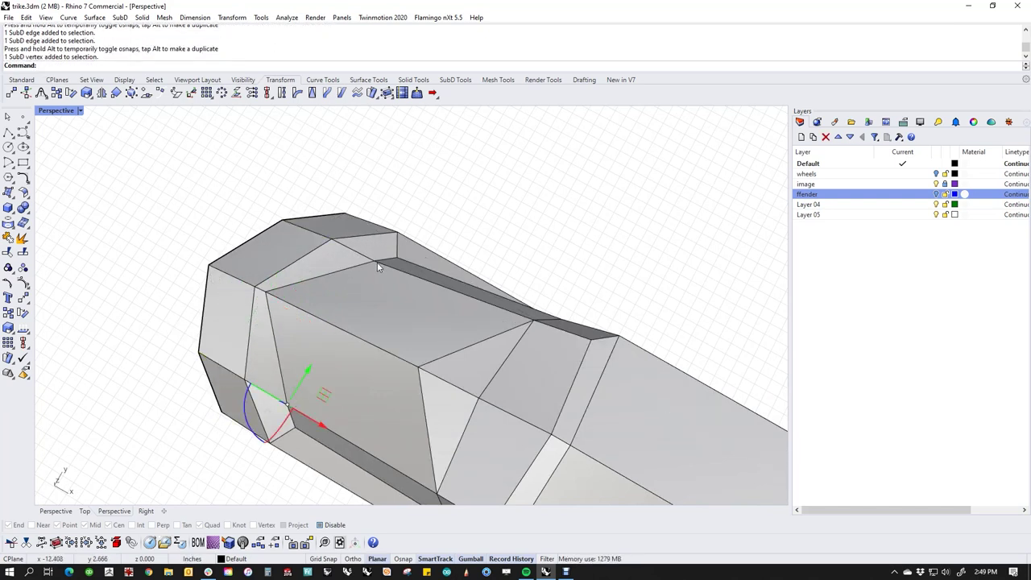
pyautogui.keyDown('shift'); pyautogui.click(376, 261); pyautogui.keyUp('shift')
pyautogui.moveTo(365, 349); pyautogui.dragTo(292, 331)
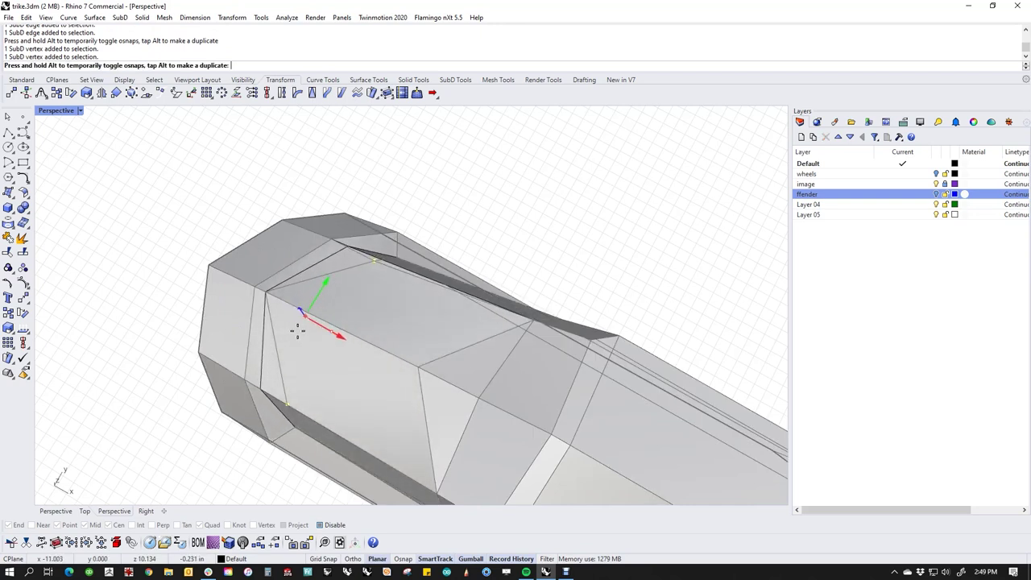
pyautogui.press('Escape')
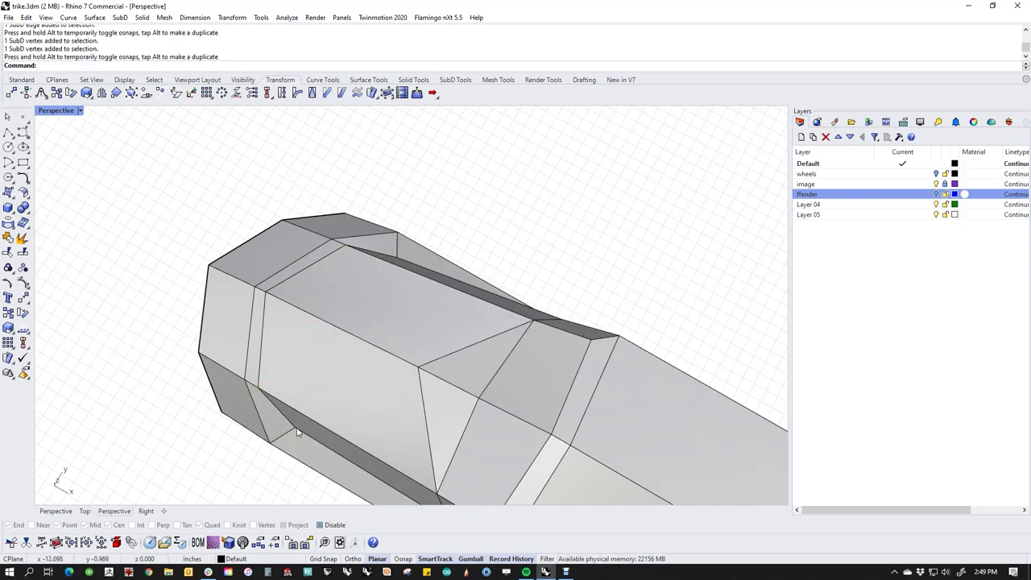
pyautogui.keyDown('ctrl'); pyautogui.keyDown('shift'); pyautogui.click(294, 428); pyautogui.keyUp('shift'); pyautogui.keyUp('ctrl')
pyautogui.press('Escape')
# Delete the pair of edges crossing the crest behind the raised block and return the SubD to smooth display.
pyautogui.keyDown('shift'); pyautogui.moveTo(489, 453); pyautogui.dragTo(474, 350, button='right'); pyautogui.keyUp('shift')
pyautogui.click(474, 347)
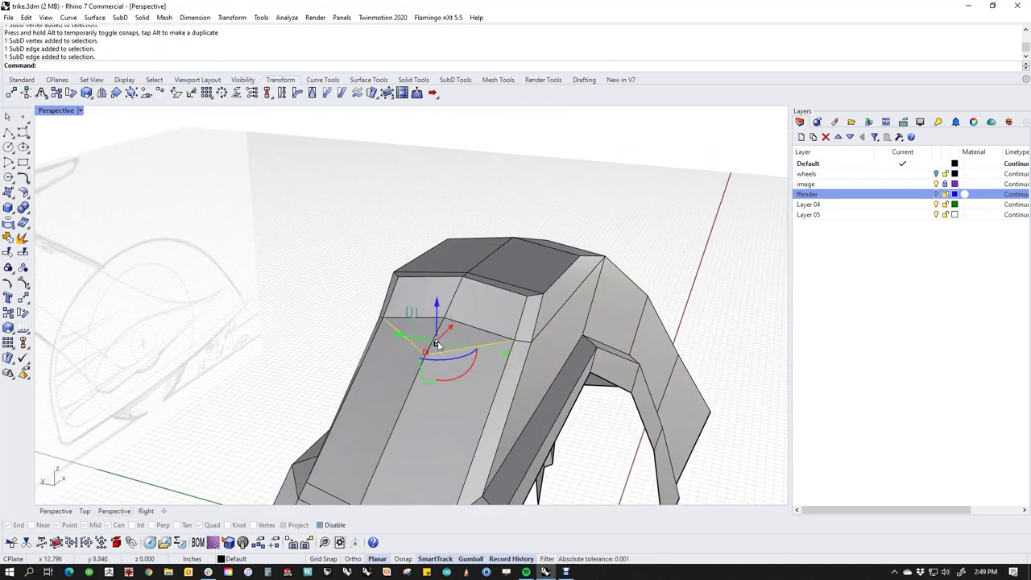
pyautogui.press('Delete')
pyautogui.moveTo(482, 353); pyautogui.dragTo(367, 315, button='right')
pyautogui.press('Tab')
pyautogui.press('Tab')
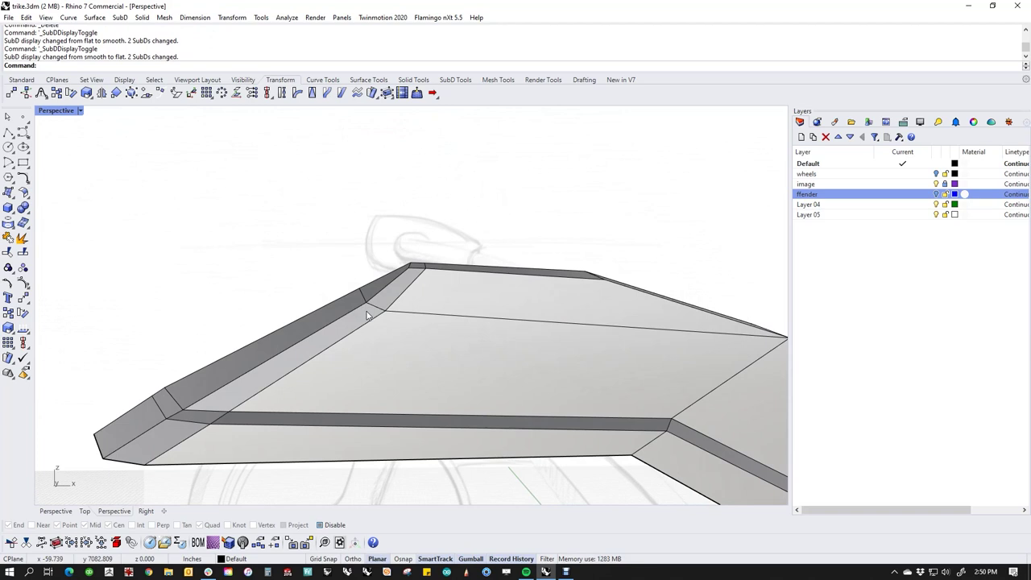
pyautogui.press('Tab')
pyautogui.moveTo(172, 377); pyautogui.dragTo(387, 361, button='right')
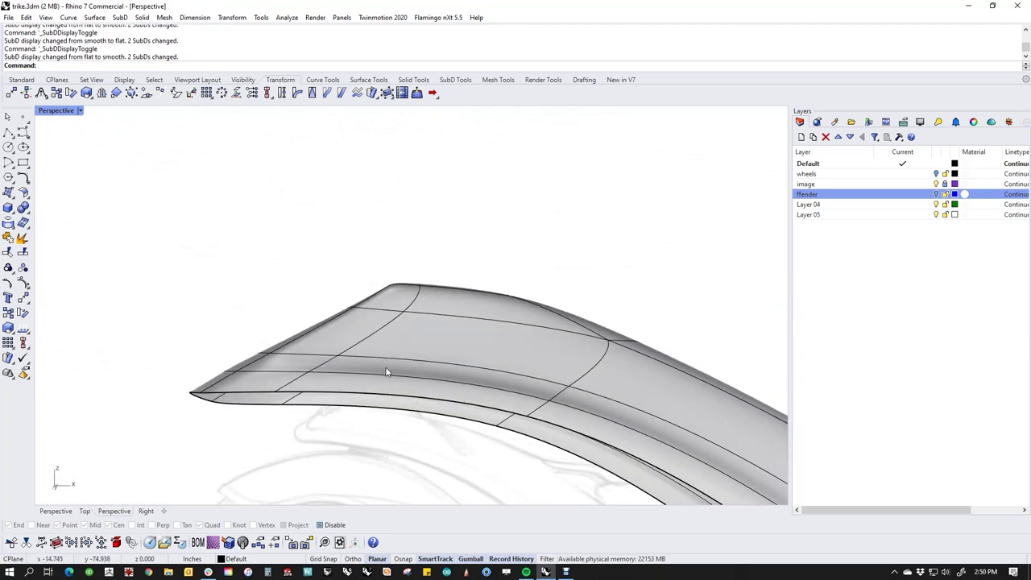
# Examine the smoothed front tip against the sketch in the Front view with Wireframe display.
pyautogui.write('f')
pyautogui.press('Return')
pyautogui.middleClick(264, 329)
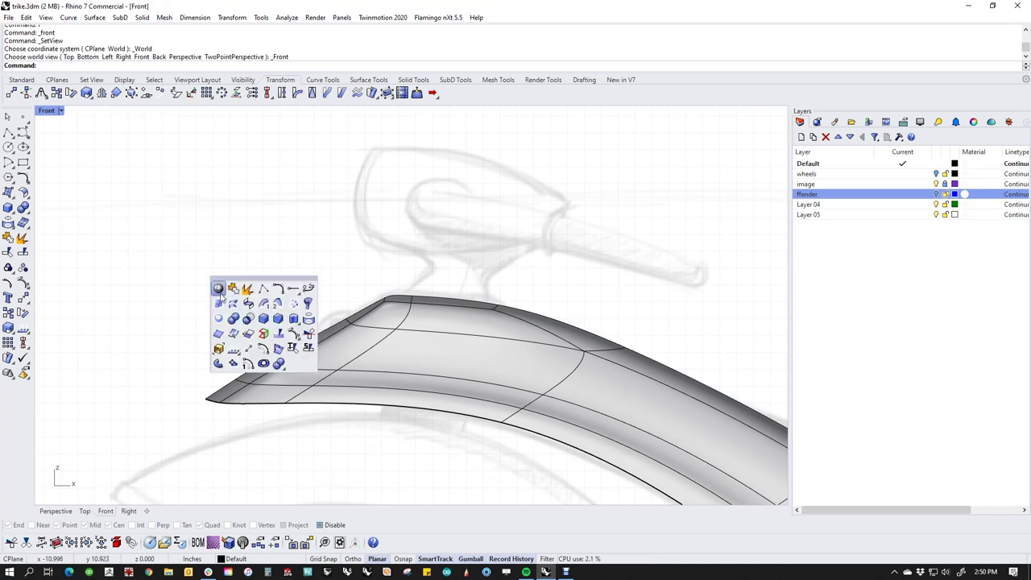
pyautogui.click(218, 289)
pyautogui.scroll(4, 378, 327)
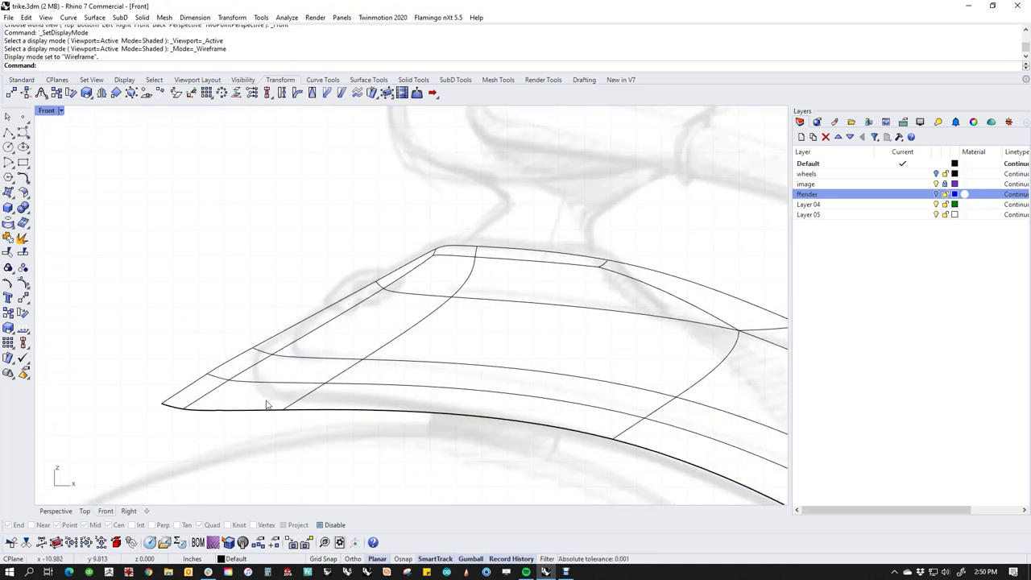
pyautogui.scroll(-3, 280, 394)
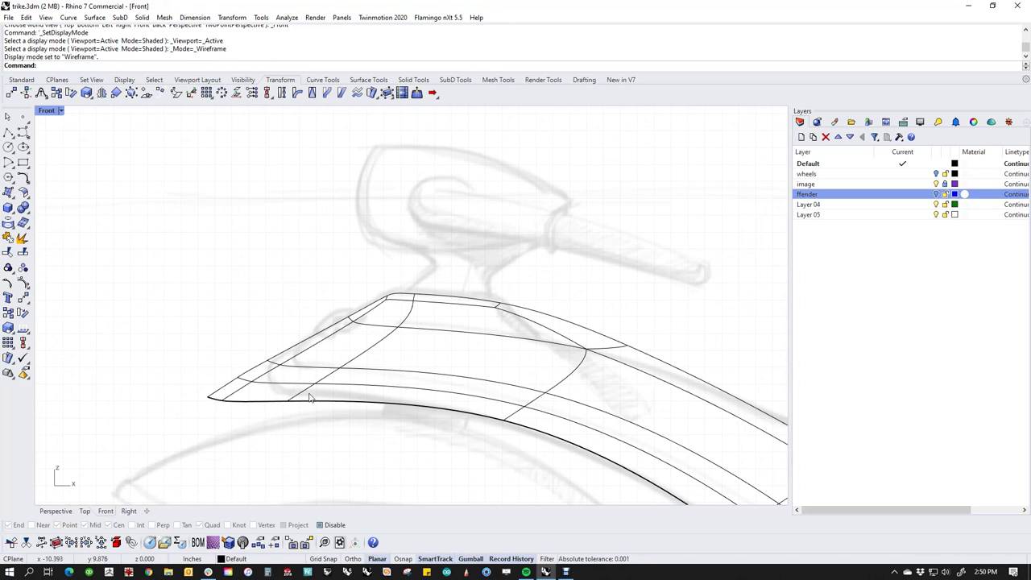
# Raise the front and rear vertex groups on top of the raised block to follow the sketched crest line.
pyautogui.scroll(3, 376, 337)
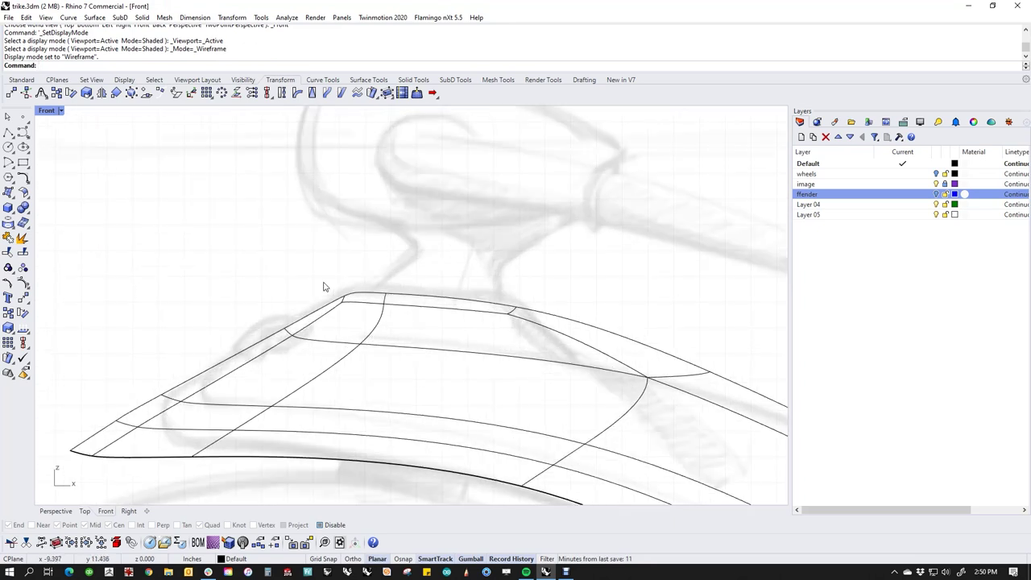
pyautogui.moveTo(381, 312); pyautogui.dragTo(395, 306)
pyautogui.moveTo(364, 269); pyautogui.dragTo(362, 263)
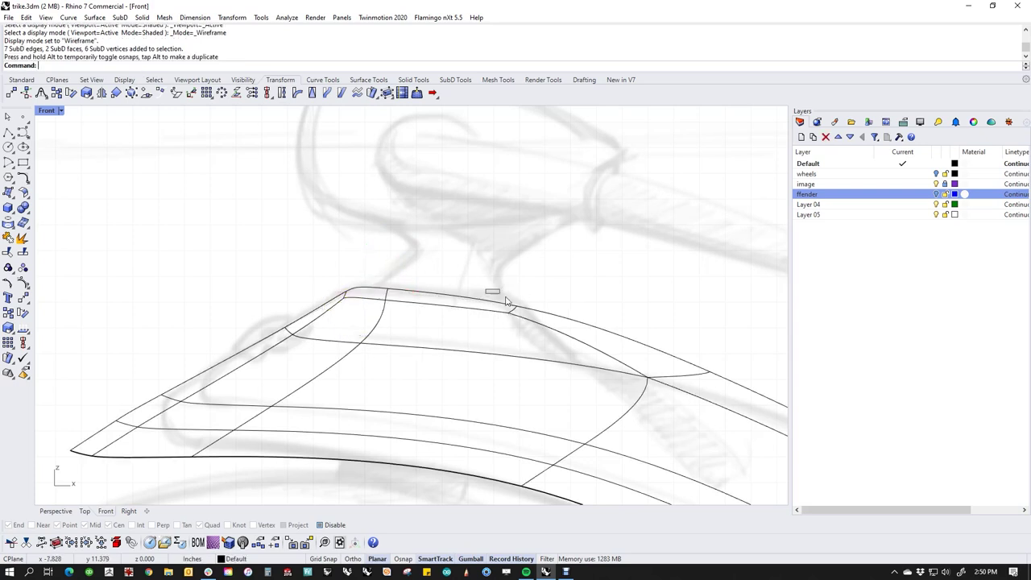
pyautogui.moveTo(487, 289); pyautogui.dragTo(545, 321)
pyautogui.moveTo(541, 281)
pyautogui.mouseDown()
pyautogui.moveTo(543, 267)
pyautogui.moveTo(539, 277)
pyautogui.mouseUp()
pyautogui.click(610, 298)
pyautogui.scroll(-4, 626, 353)
pyautogui.scroll(4, 660, 364)
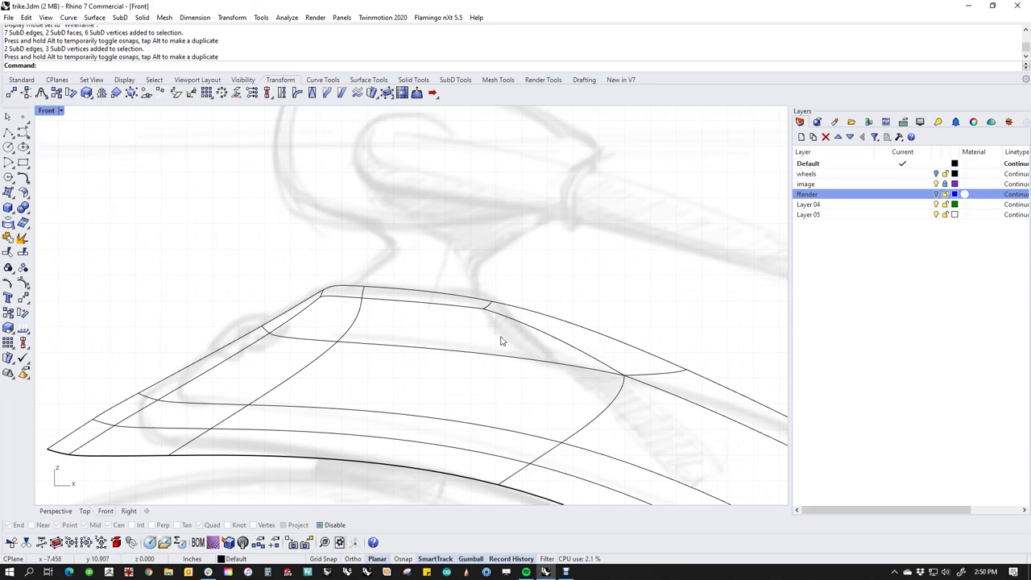
# Try to insert an edge loop behind the loop crossing the raised block, toward the block's rear end.
pyautogui.doubleClick(361, 329)
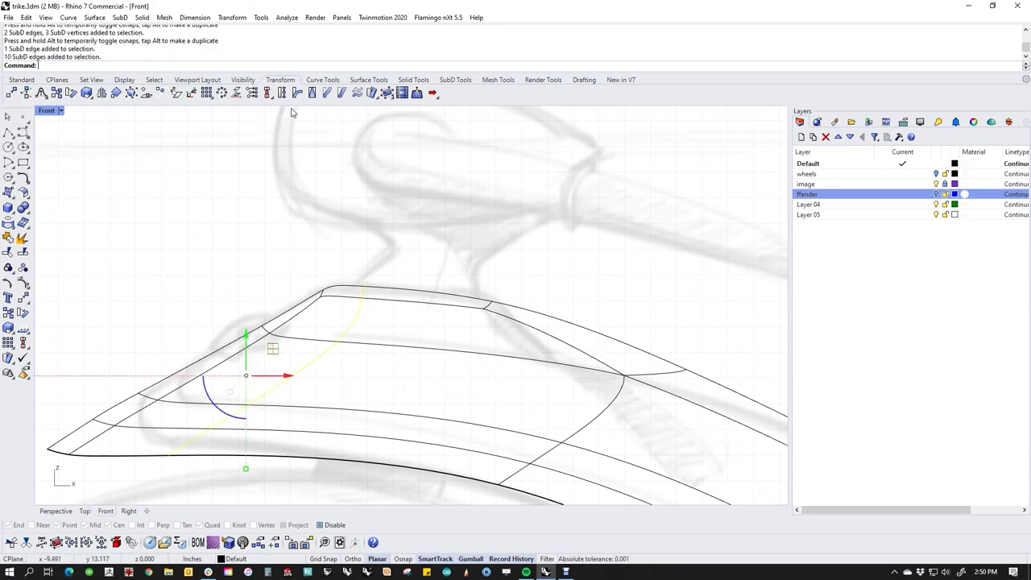
pyautogui.click(454, 80)
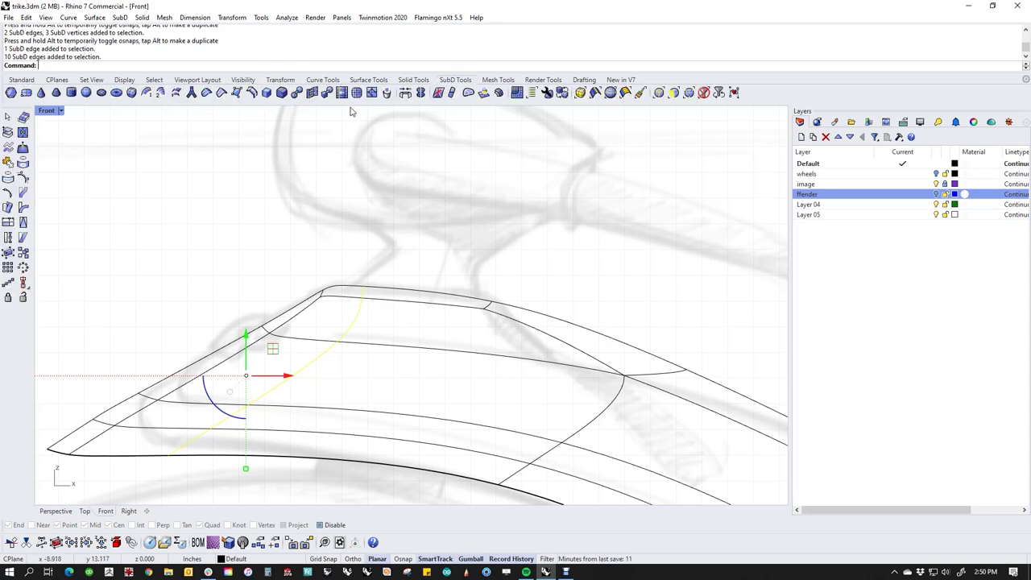
pyautogui.click(251, 93)
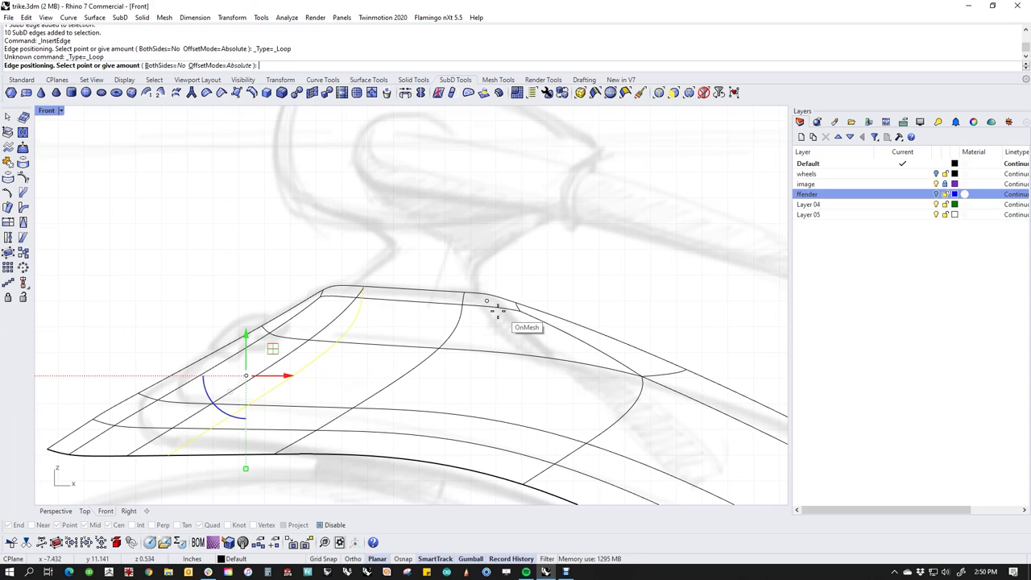
pyautogui.click(471, 312)
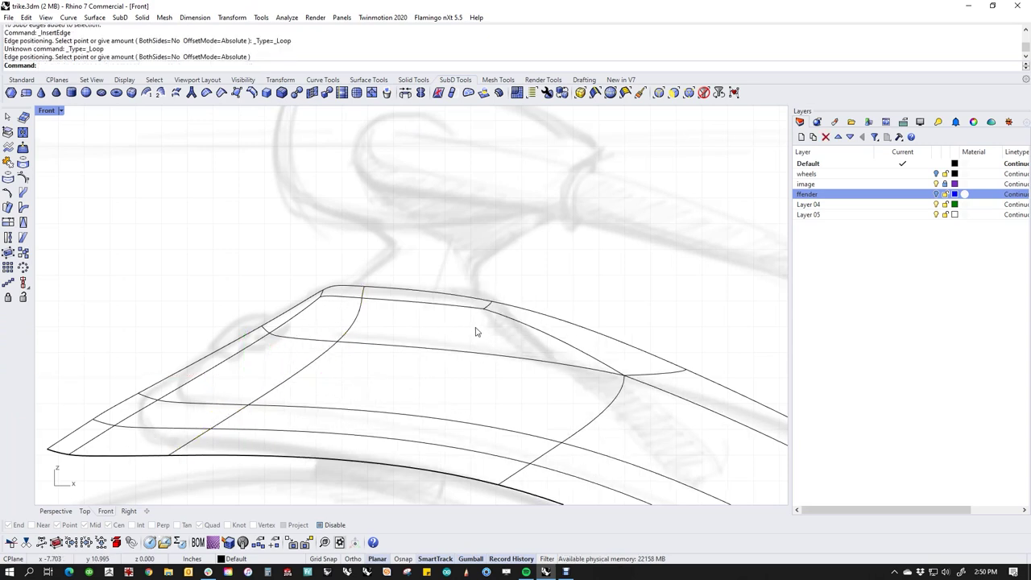
# Delete the centre edge on the crest behind the raised block, and remove the resulting face in the shaded Perspective view.
pyautogui.moveTo(580, 344); pyautogui.dragTo(581, 345)
pyautogui.press('Delete')
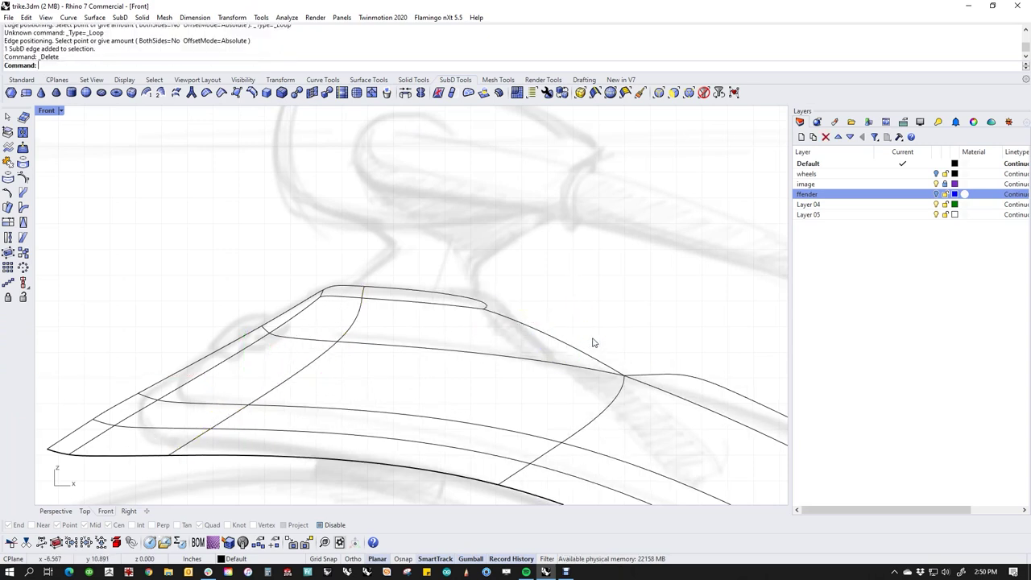
pyautogui.hotkey('ctrl', 'F4')
pyautogui.middleClick(503, 374)
pyautogui.click(458, 338)
pyautogui.moveTo(558, 373)
pyautogui.mouseDown(button='right')
pyautogui.moveTo(454, 402)
pyautogui.moveTo(507, 339)
pyautogui.moveTo(511, 352)
pyautogui.moveTo(458, 368)
pyautogui.moveTo(485, 375)
pyautogui.moveTo(482, 402)
pyautogui.moveTo(475, 399)
pyautogui.mouseUp(button='right')
pyautogui.scroll(4, 454, 401)
pyautogui.keyDown('ctrl'); pyautogui.keyDown('shift'); pyautogui.click(461, 384); pyautogui.keyUp('shift'); pyautogui.keyUp('ctrl')
pyautogui.press('Delete')
# Delete the raised block's top and side faces to open up the crest behind the front tip.
pyautogui.keyDown('ctrl'); pyautogui.keyDown('shift'); pyautogui.click(441, 375); pyautogui.keyUp('shift'); pyautogui.keyUp('ctrl')
pyautogui.keyDown('ctrl'); pyautogui.keyDown('shift'); pyautogui.click(400, 319); pyautogui.keyUp('shift'); pyautogui.keyUp('ctrl')
pyautogui.keyDown('ctrl'); pyautogui.keyDown('shift'); pyautogui.click(388, 288); pyautogui.keyUp('shift'); pyautogui.keyUp('ctrl')
pyautogui.moveTo(612, 306); pyautogui.dragTo(501, 362, button='right')
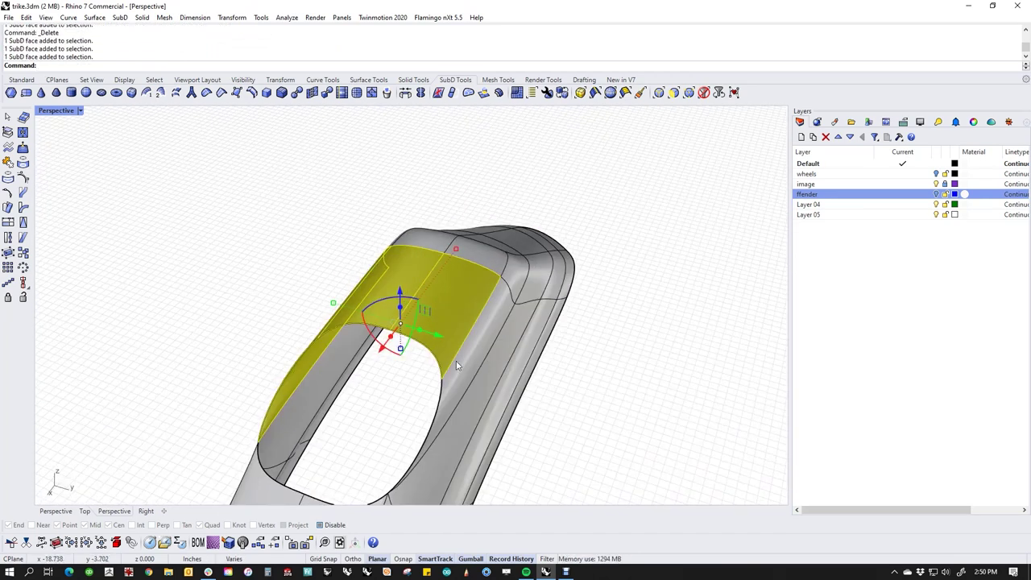
pyautogui.keyDown('ctrl'); pyautogui.keyDown('shift'); pyautogui.click(457, 365); pyautogui.keyUp('shift'); pyautogui.keyUp('ctrl')
pyautogui.keyDown('ctrl'); pyautogui.keyDown('shift'); pyautogui.click(450, 378); pyautogui.keyUp('shift'); pyautogui.keyUp('ctrl')
pyautogui.press('Delete')
# Extrude the two front edges of the crest opening rearward to form a new top panel over the hole.
pyautogui.moveTo(451, 383)
pyautogui.mouseDown(button='right')
pyautogui.moveTo(400, 400)
pyautogui.moveTo(379, 315)
pyautogui.moveTo(413, 342)
pyautogui.moveTo(387, 315)
pyautogui.moveTo(390, 326)
pyautogui.mouseUp(button='right')
pyautogui.keyDown('ctrl'); pyautogui.keyDown('shift'); pyautogui.click(317, 268); pyautogui.keyUp('shift'); pyautogui.keyUp('ctrl')
pyautogui.keyDown('ctrl'); pyautogui.keyDown('shift'); pyautogui.click(312, 243); pyautogui.keyUp('shift'); pyautogui.keyUp('ctrl')
pyautogui.moveTo(355, 249); pyautogui.dragTo(343, 275, button='right')
pyautogui.moveTo(331, 252); pyautogui.dragTo(600, 259)
pyautogui.click(677, 234)
pyautogui.moveTo(509, 351)
pyautogui.mouseDown(button='right')
pyautogui.moveTo(463, 337)
pyautogui.moveTo(423, 350)
pyautogui.moveTo(391, 346)
pyautogui.mouseUp(button='right')
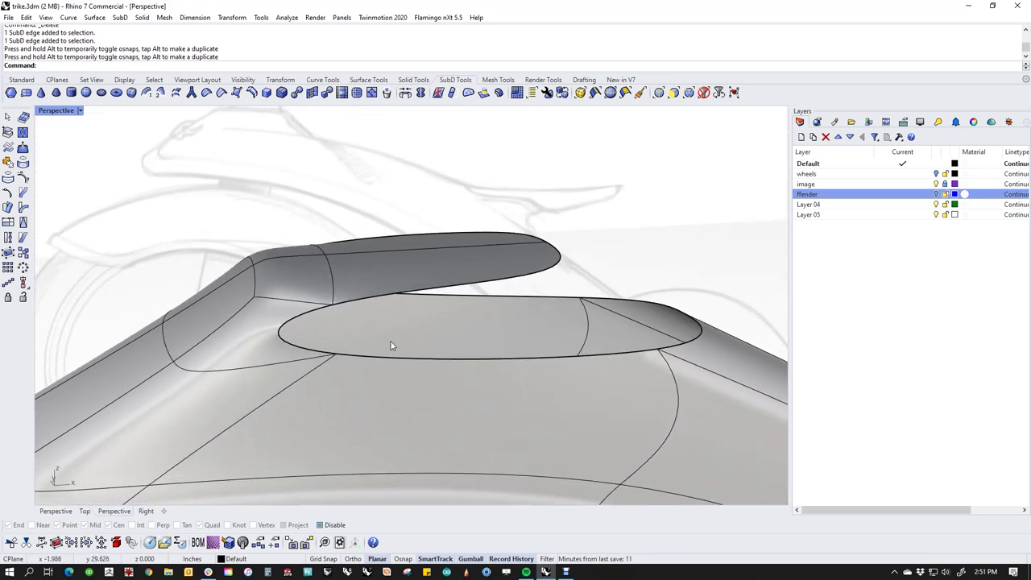
# Scale the side and rear rim edges of the crest opening inward across the width.
pyautogui.moveTo(512, 282)
pyautogui.mouseDown(button='right')
pyautogui.moveTo(573, 357)
pyautogui.moveTo(506, 370)
pyautogui.mouseUp(button='right')
pyautogui.keyDown('ctrl'); pyautogui.keyDown('shift'); pyautogui.click(439, 409); pyautogui.keyUp('shift'); pyautogui.keyUp('ctrl')
pyautogui.keyDown('ctrl'); pyautogui.keyDown('shift'); pyautogui.click(632, 475); pyautogui.keyUp('shift'); pyautogui.keyUp('ctrl')
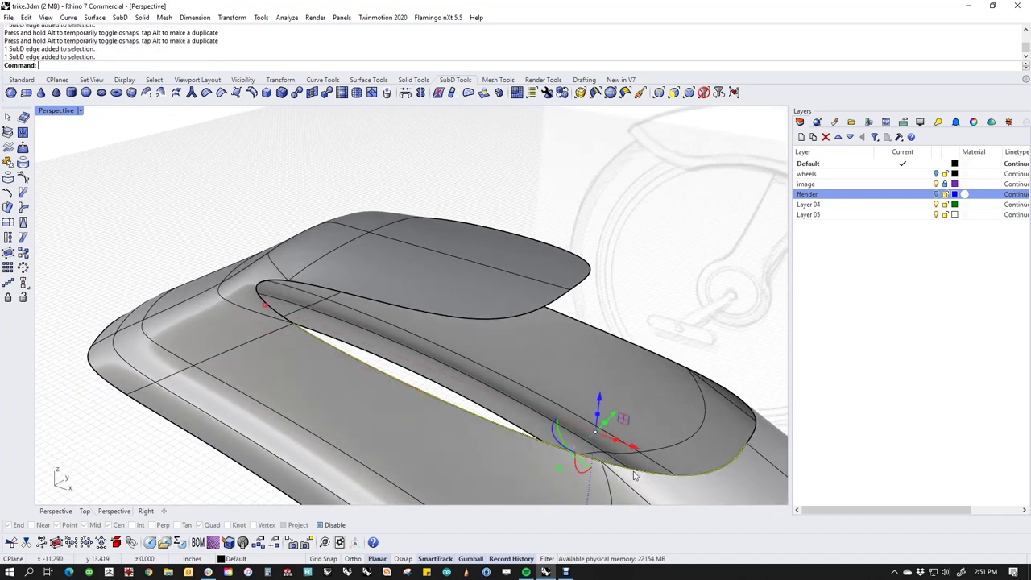
pyautogui.keyDown('ctrl'); pyautogui.keyDown('shift'); pyautogui.click(753, 435); pyautogui.keyUp('shift'); pyautogui.keyUp('ctrl')
pyautogui.moveTo(754, 437); pyautogui.dragTo(614, 432, button='right')
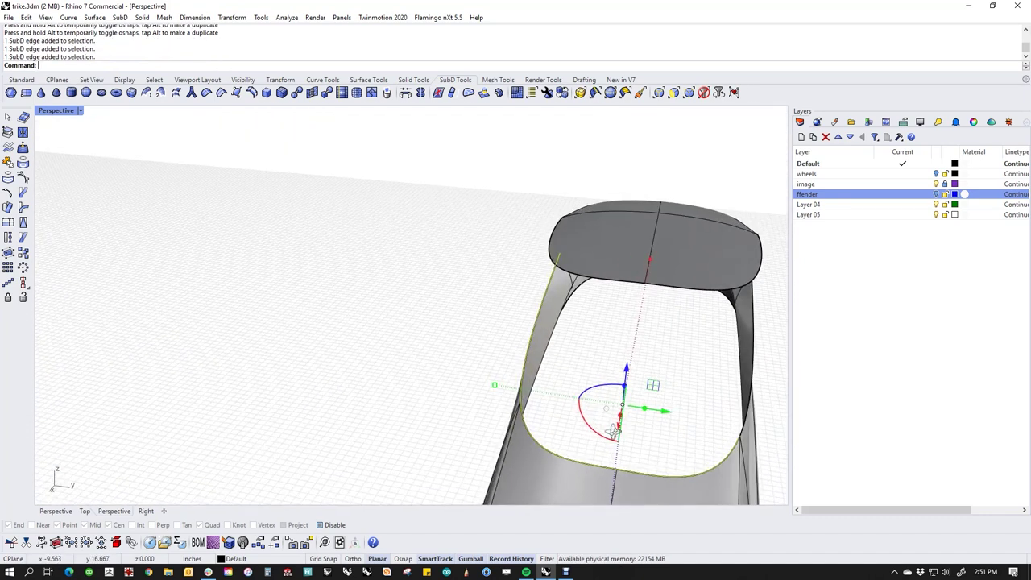
pyautogui.keyDown('ctrl'); pyautogui.keyDown('shift'); pyautogui.click(743, 435); pyautogui.keyUp('shift'); pyautogui.keyUp('ctrl')
pyautogui.moveTo(742, 435); pyautogui.dragTo(578, 389, button='right')
pyautogui.keyDown('ctrl'); pyautogui.keyDown('shift'); pyautogui.click(581, 407); pyautogui.keyUp('shift'); pyautogui.keyUp('ctrl')
pyautogui.keyDown('ctrl'); pyautogui.keyDown('shift'); pyautogui.click(518, 440); pyautogui.keyUp('shift'); pyautogui.keyUp('ctrl')
pyautogui.keyDown('ctrl'); pyautogui.keyDown('shift'); pyautogui.click(378, 415); pyautogui.keyUp('shift'); pyautogui.keyUp('ctrl')
pyautogui.keyDown('ctrl'); pyautogui.keyDown('shift'); pyautogui.click(411, 345); pyautogui.keyUp('shift'); pyautogui.keyUp('ctrl')
pyautogui.moveTo(364, 375); pyautogui.dragTo(517, 414, button='right')
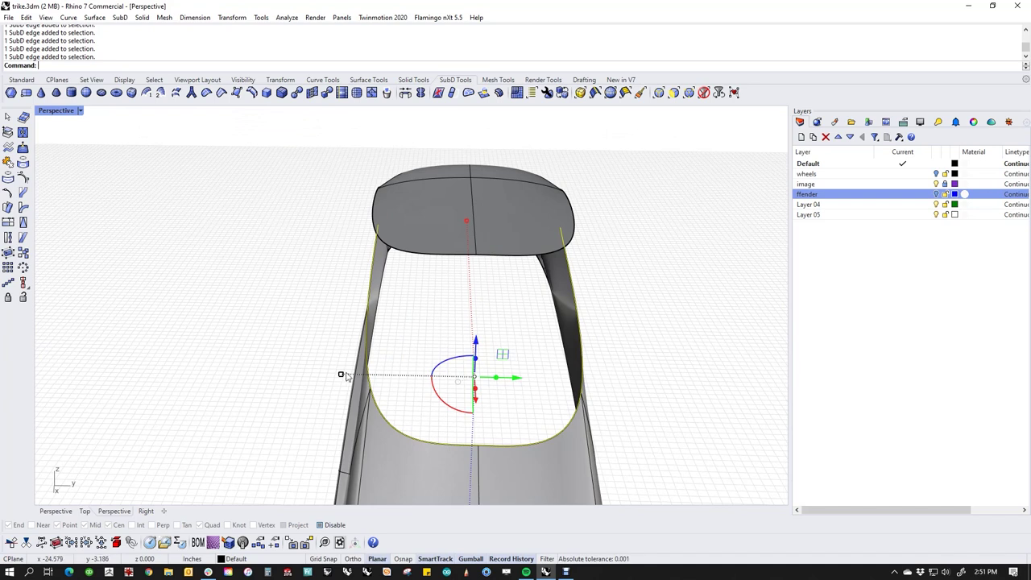
pyautogui.moveTo(343, 376); pyautogui.dragTo(360, 375)
# Relocate the gumball to the vertex at the front of the opening's side rim, and scale the rim edges lengthwise from there.
pyautogui.moveTo(359, 427); pyautogui.dragTo(510, 467, button='right')
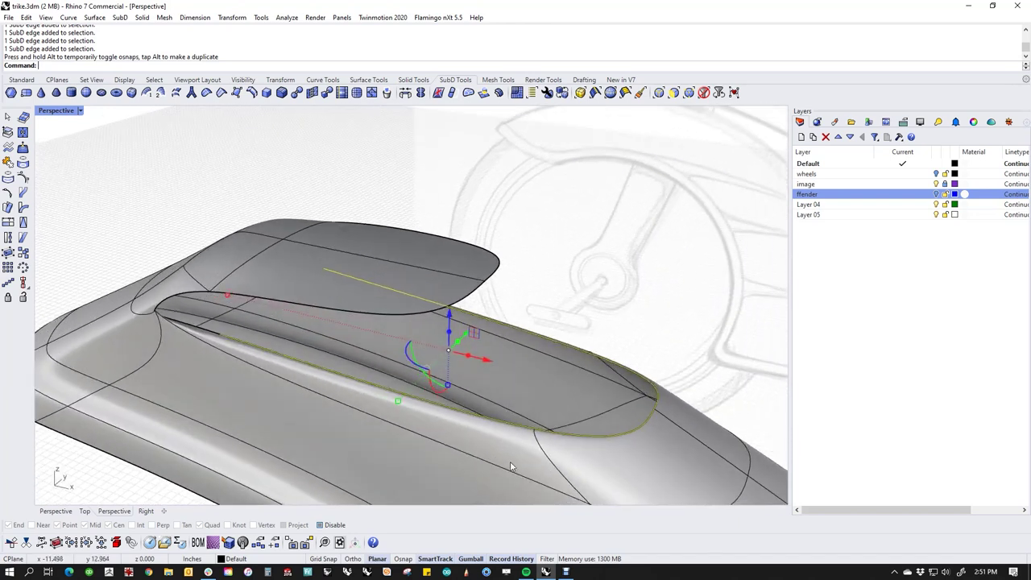
pyautogui.moveTo(359, 409); pyautogui.dragTo(375, 412, button='right')
pyautogui.write('gr')
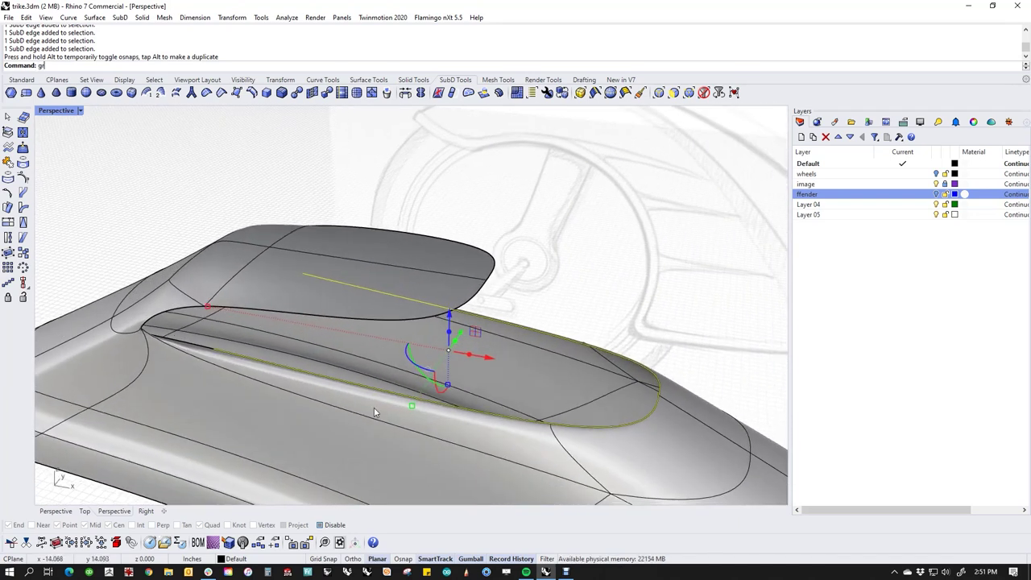
pyautogui.press('Return')
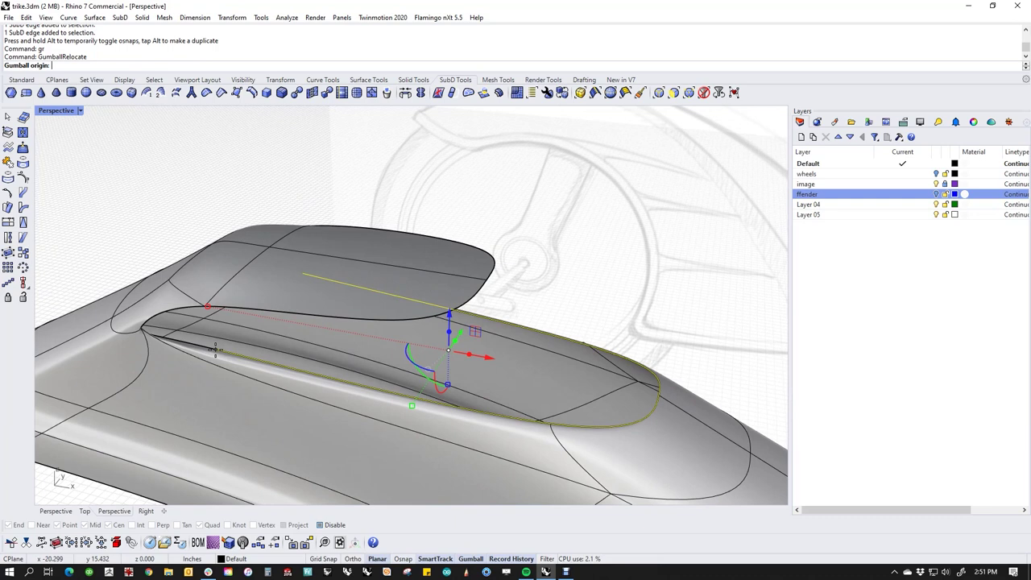
pyautogui.click(254, 525)
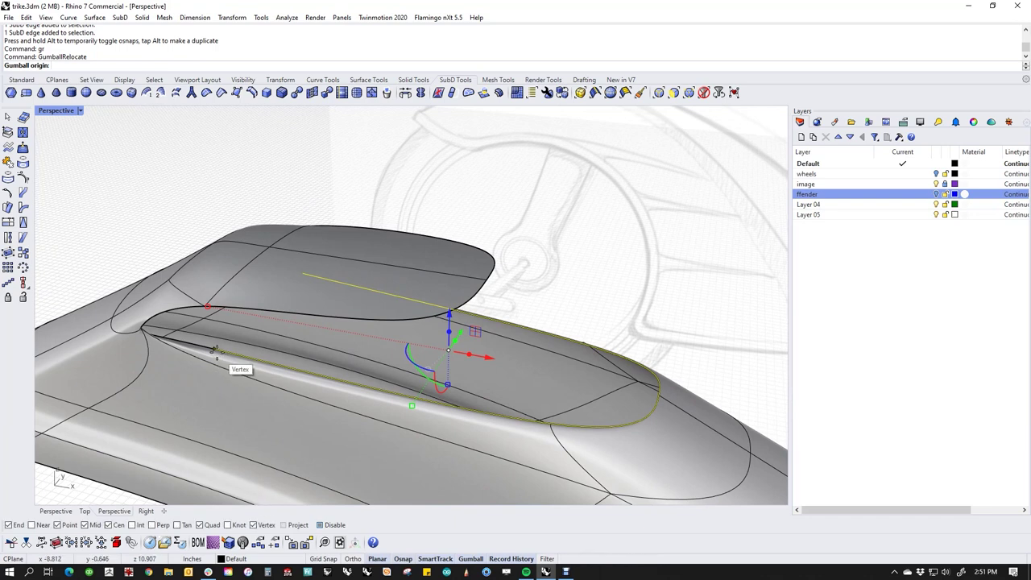
pyautogui.click(214, 351)
pyautogui.press('Return')
pyautogui.moveTo(79, 330); pyautogui.dragTo(184, 347, button='right')
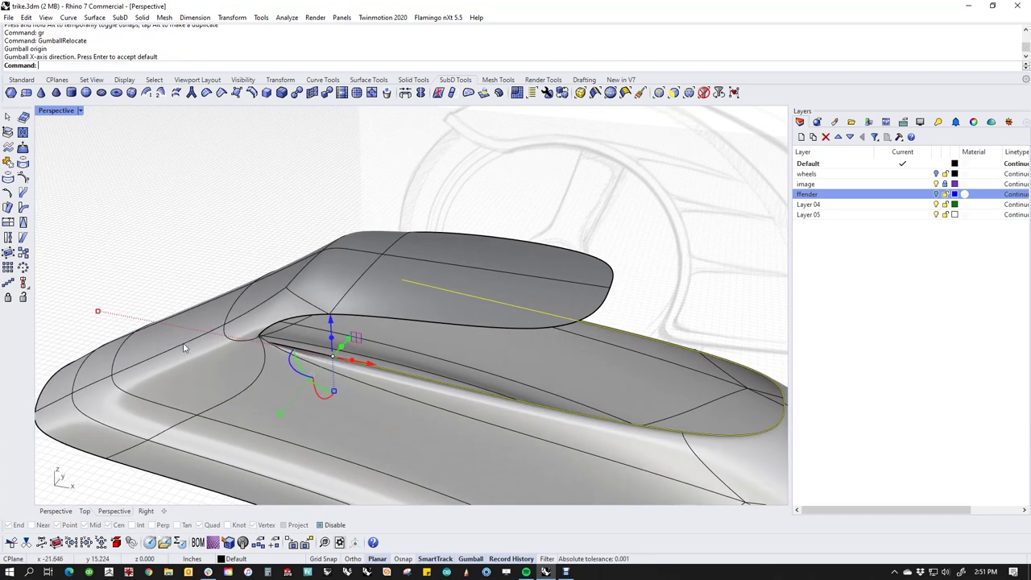
pyautogui.moveTo(98, 312); pyautogui.dragTo(111, 315)
# Show the SubD flat and stitch the two front corner vertices on one side of the opening at their average location.
pyautogui.press('Tab')
pyautogui.moveTo(599, 395); pyautogui.dragTo(264, 272, button='right')
pyautogui.scroll(2, 263, 274)
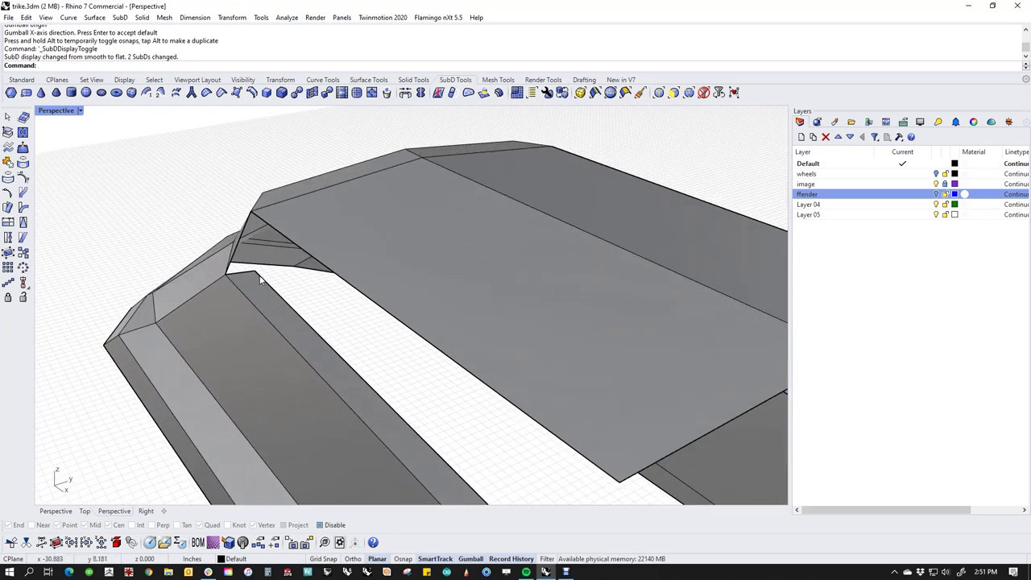
pyautogui.scroll(2, 261, 278)
pyautogui.keyDown('ctrl'); pyautogui.keyDown('shift'); pyautogui.click(259, 282); pyautogui.keyUp('shift'); pyautogui.keyUp('ctrl')
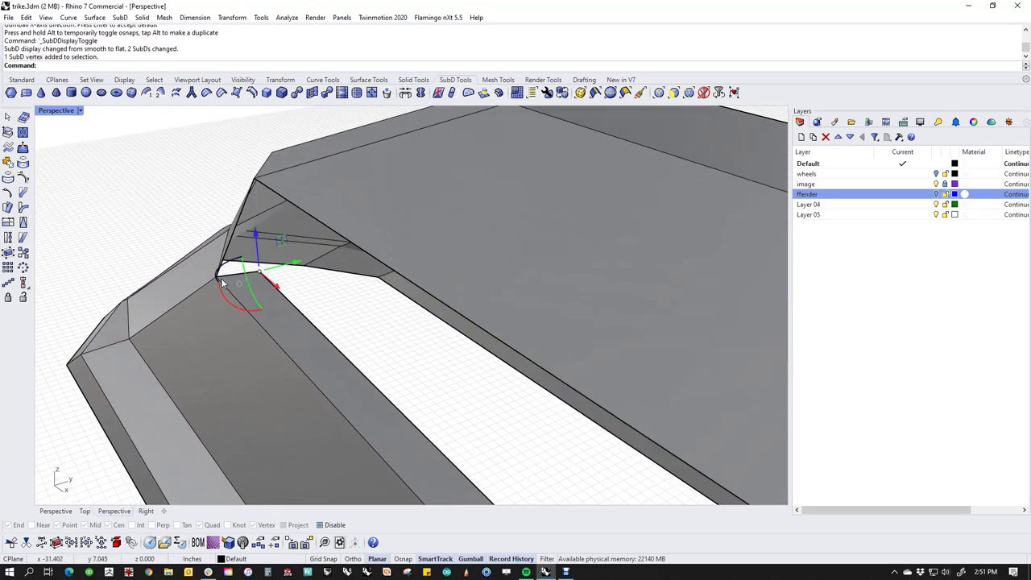
pyautogui.keyDown('ctrl'); pyautogui.keyDown('shift'); pyautogui.click(220, 279); pyautogui.keyUp('shift'); pyautogui.keyUp('ctrl')
pyautogui.write('s')
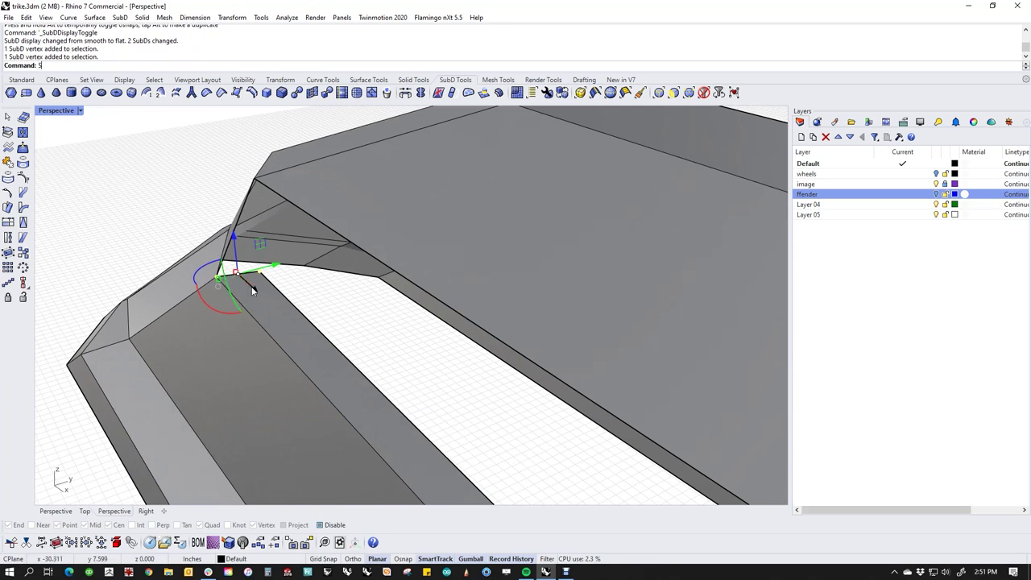
pyautogui.write('t')
pyautogui.press('Return')
pyautogui.press('Return')
pyautogui.press('Escape')
# Stitch the matching pair of front corner vertices on the other side of the opening at their average location.
pyautogui.moveTo(285, 310); pyautogui.dragTo(547, 338, button='right')
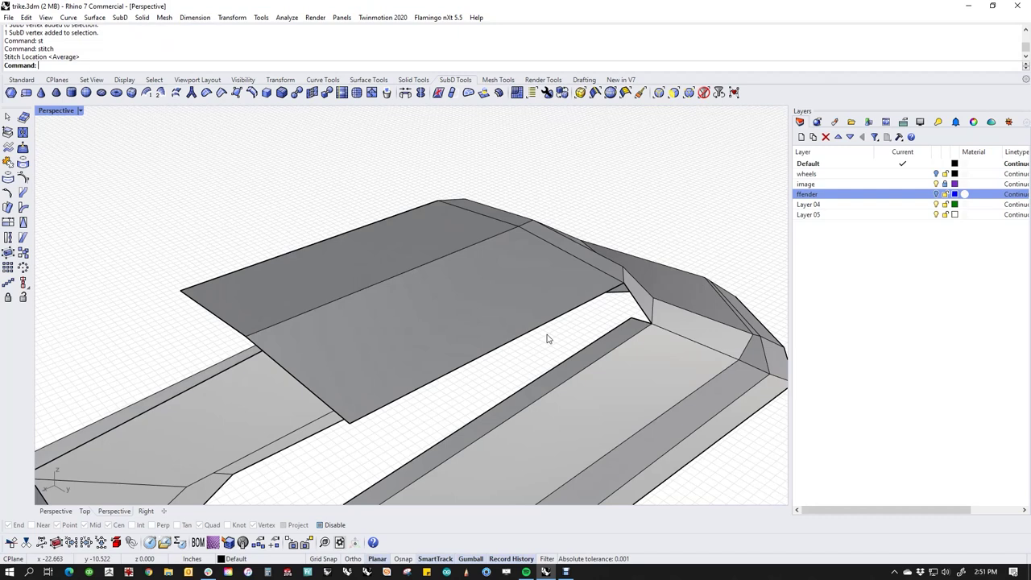
pyautogui.scroll(3, 630, 314)
pyautogui.keyDown('shift'); pyautogui.click(671, 323); pyautogui.keyUp('shift')
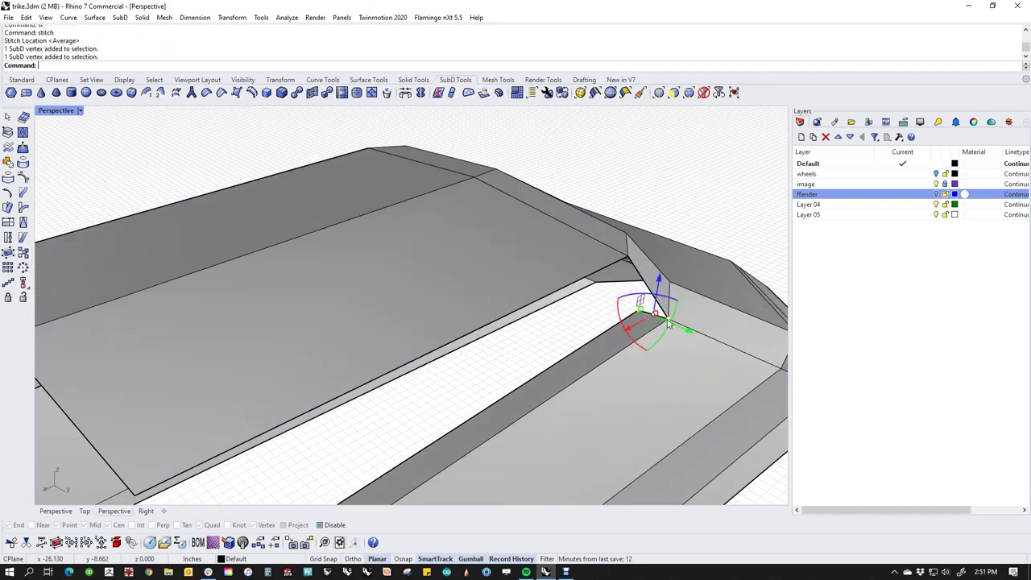
pyautogui.write('st')
pyautogui.press('Return')
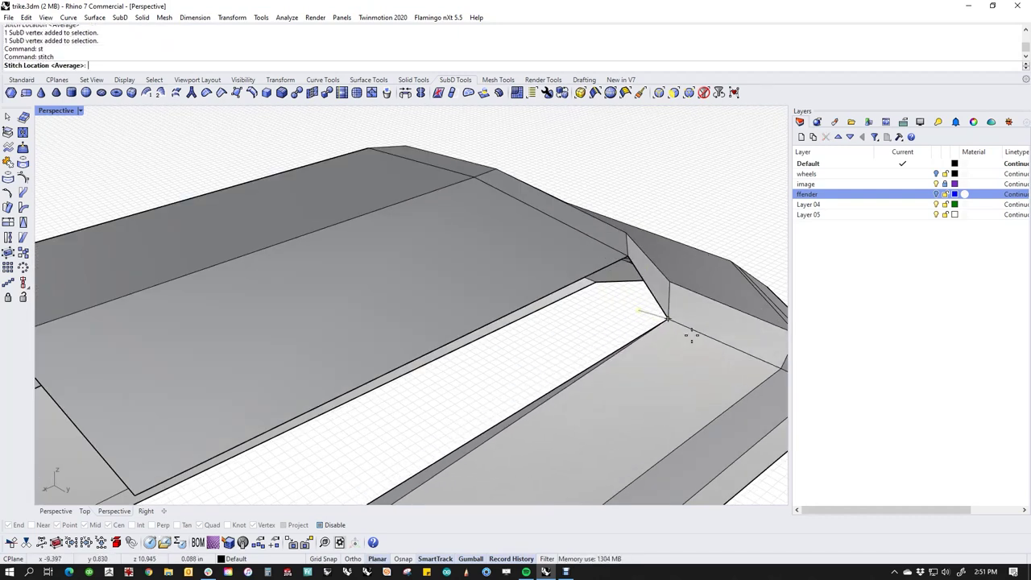
pyautogui.press('Return')
pyautogui.moveTo(509, 370); pyautogui.dragTo(438, 378, button='right')
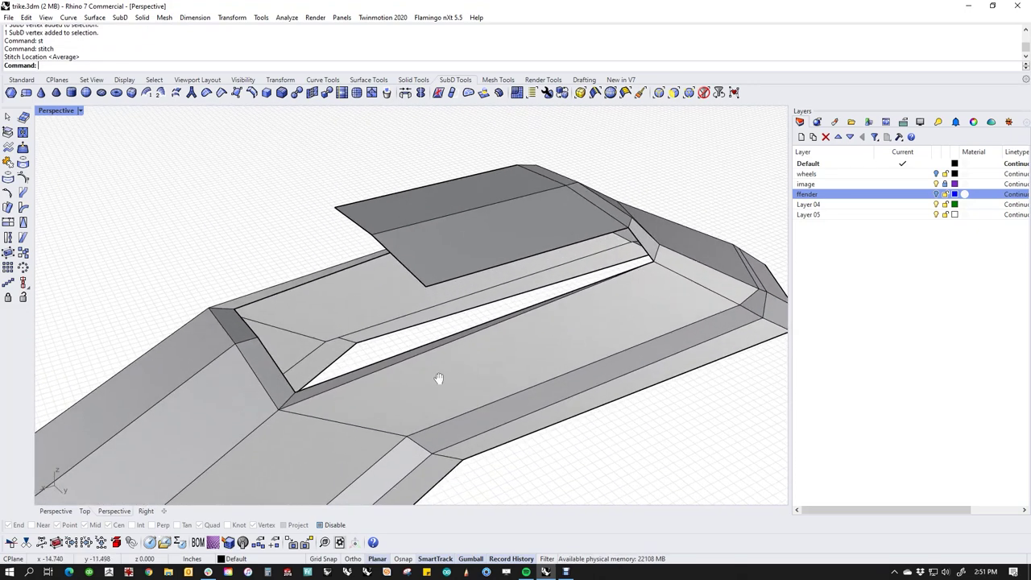
# Move the two rear edges of the opening forward, closer to the rear end of the new top panel.
pyautogui.moveTo(468, 343); pyautogui.dragTo(620, 311, button='right')
pyautogui.keyDown('ctrl'); pyautogui.keyDown('shift'); pyautogui.click(571, 346); pyautogui.keyUp('shift'); pyautogui.keyUp('ctrl')
pyautogui.keyDown('ctrl'); pyautogui.keyDown('shift'); pyautogui.click(575, 296); pyautogui.keyUp('shift'); pyautogui.keyUp('ctrl')
pyautogui.moveTo(602, 287); pyautogui.dragTo(504, 270)
pyautogui.click(522, 247)
# Bridge the top panel's two rear edges to the opening's two rear edges with 1 segment and Join enabled.
pyautogui.moveTo(522, 247); pyautogui.dragTo(448, 298, button='right')
pyautogui.click(387, 279)
pyautogui.keyDown('shift'); pyautogui.click(437, 253); pyautogui.keyUp('shift')
pyautogui.keyDown('shift'); pyautogui.click(410, 342); pyautogui.keyUp('shift')
pyautogui.keyDown('shift'); pyautogui.click(456, 314); pyautogui.keyUp('shift')
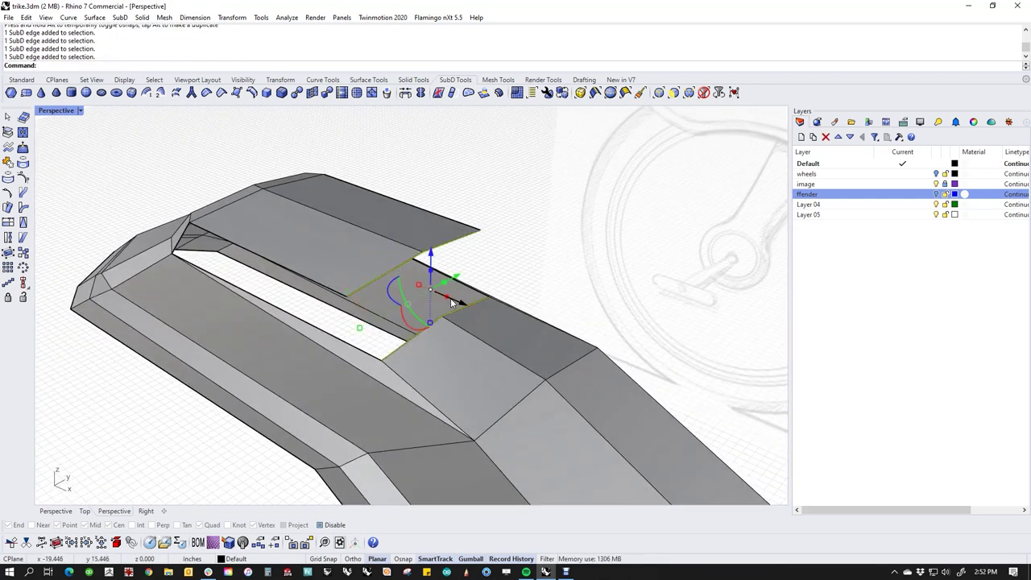
pyautogui.write('bridge')
pyautogui.press('Return')
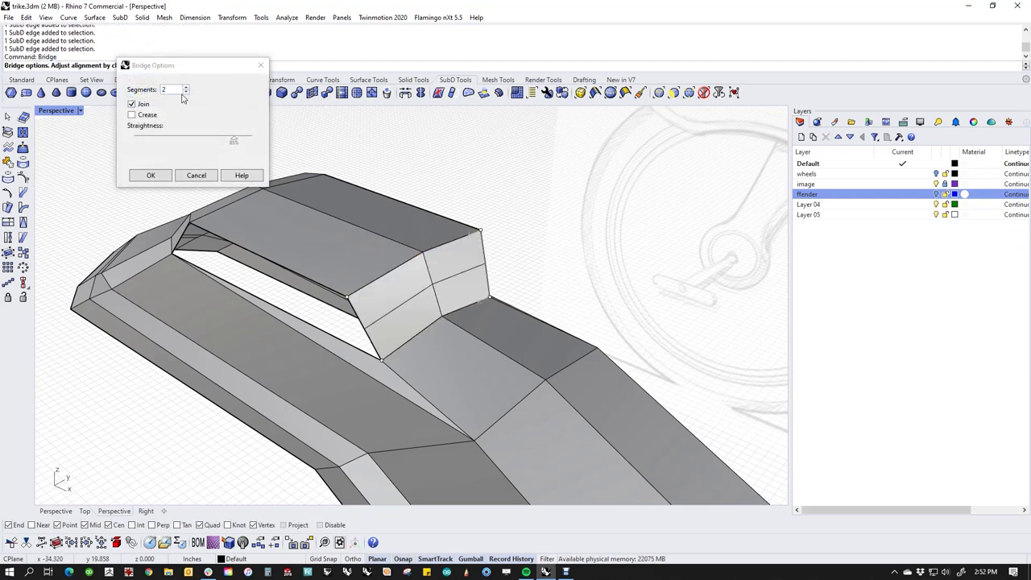
pyautogui.click(151, 175)
# Bridge the top panel's side edge to the opening's rim on one side with 1 segment, joined.
pyautogui.moveTo(405, 330); pyautogui.dragTo(428, 387, button='right')
pyautogui.keyDown('ctrl'); pyautogui.keyDown('shift'); pyautogui.click(415, 396); pyautogui.keyUp('shift'); pyautogui.keyUp('ctrl')
pyautogui.keyDown('ctrl'); pyautogui.keyDown('shift'); pyautogui.click(396, 351); pyautogui.keyUp('shift'); pyautogui.keyUp('ctrl')
pyautogui.rightClick(403, 366)
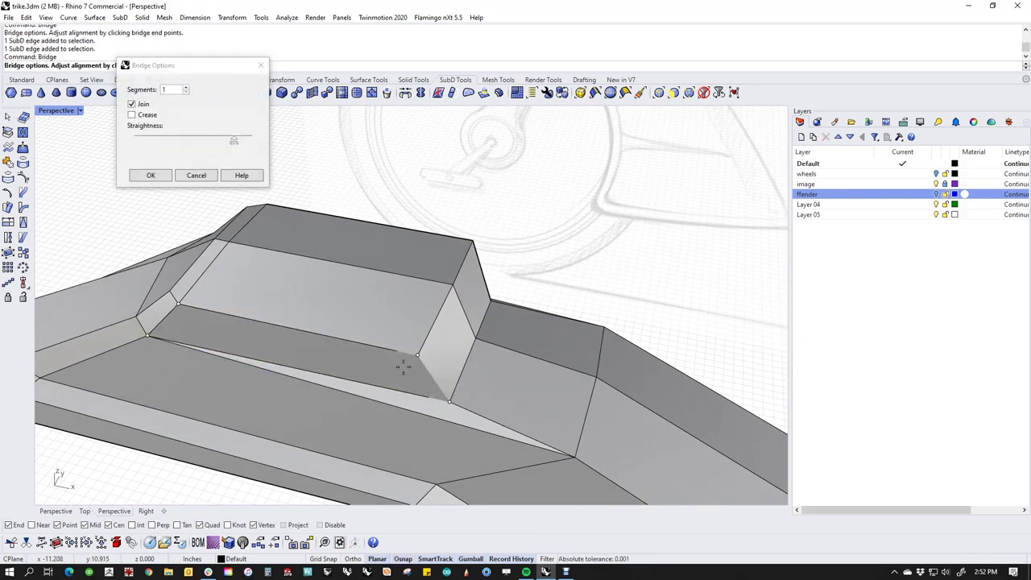
pyautogui.press('Return')
# Bridge the remaining open side of the raised block and return the SubD to smooth display.
pyautogui.moveTo(546, 394); pyautogui.dragTo(314, 376, button='right')
pyautogui.click(418, 335)
pyautogui.keyDown('shift'); pyautogui.click(411, 304); pyautogui.keyUp('shift')
pyautogui.rightClick(415, 308)
pyautogui.press('Return')
pyautogui.moveTo(365, 346)
pyautogui.mouseDown(button='right')
pyautogui.moveTo(401, 396)
pyautogui.moveTo(640, 350)
pyautogui.moveTo(526, 405)
pyautogui.moveTo(427, 414)
pyautogui.moveTo(295, 350)
pyautogui.moveTo(301, 359)
pyautogui.mouseUp(button='right')
pyautogui.press('Tab')
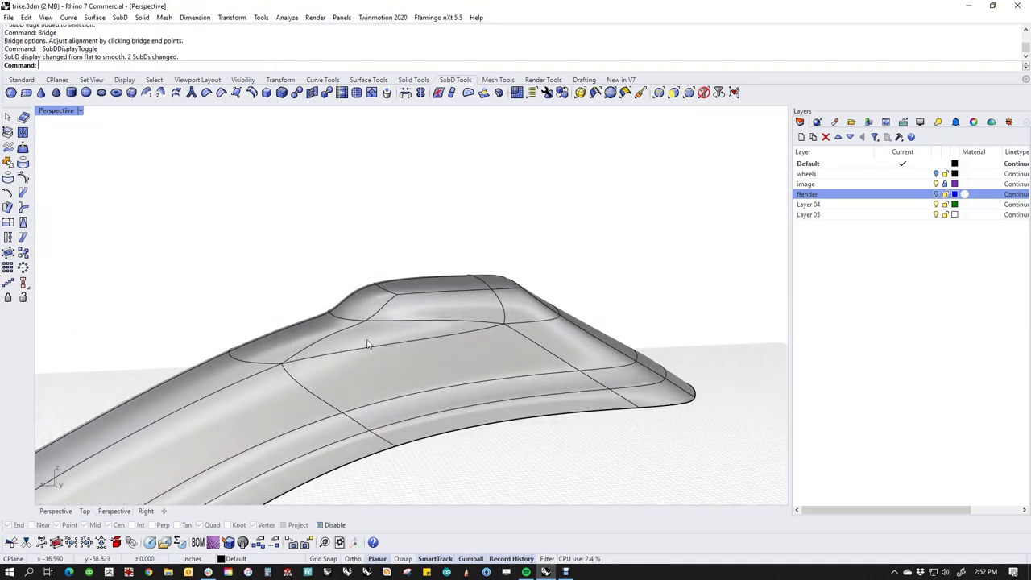
# In the Front view with Wireframe display, move the rebuilt block's rear upper and lower edge pairs forward to match the sketch.
pyautogui.moveTo(434, 316)
pyautogui.mouseDown(button='right')
pyautogui.moveTo(547, 350)
pyautogui.moveTo(541, 342)
pyautogui.mouseUp(button='right')
pyautogui.write('f')
pyautogui.press('Return')
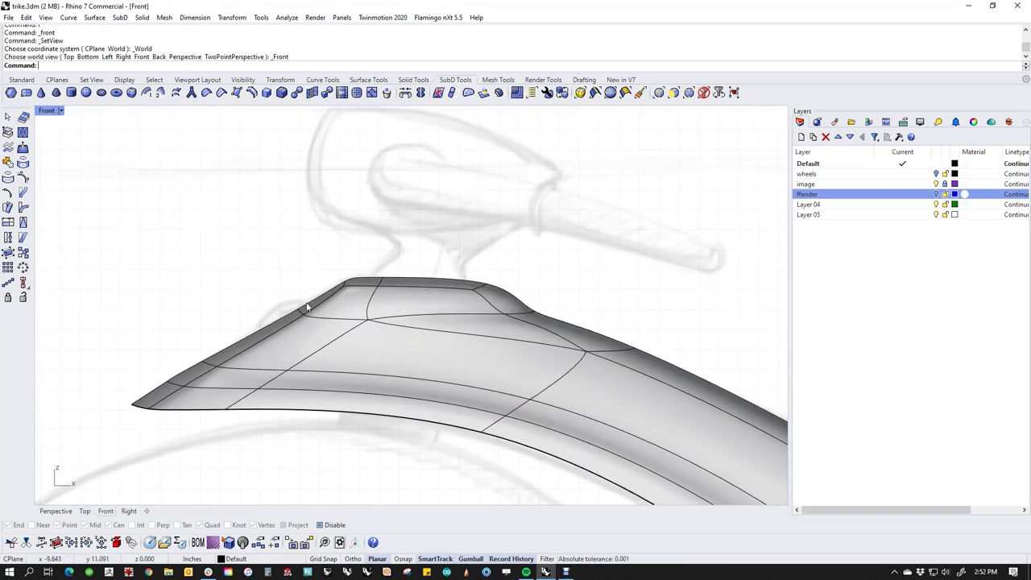
pyautogui.middleClick(462, 283)
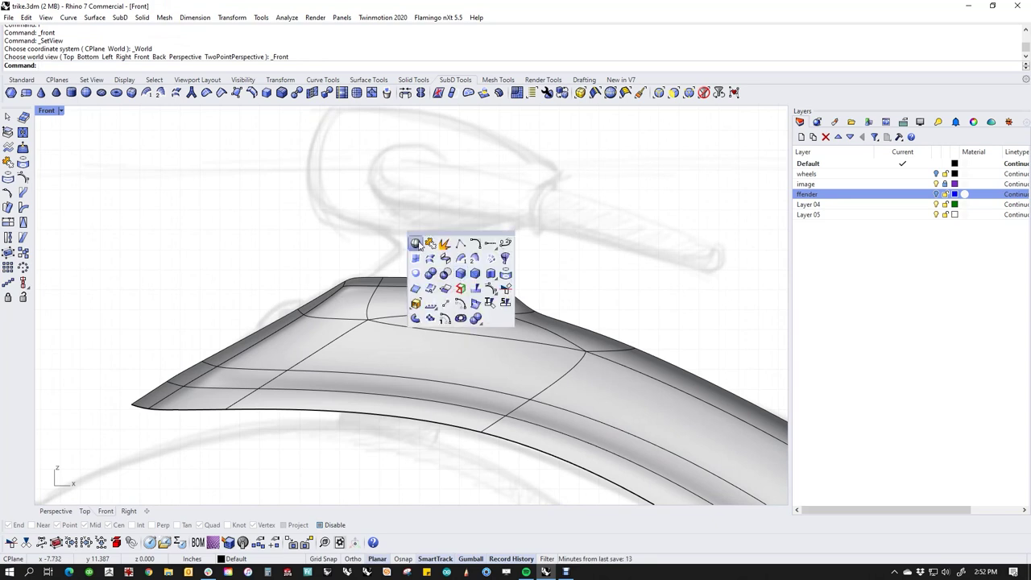
pyautogui.click(416, 244)
pyautogui.scroll(4, 524, 307)
pyautogui.keyDown('ctrl'); pyautogui.keyDown('shift'); pyautogui.moveTo(489, 294); pyautogui.dragTo(491, 295); pyautogui.keyUp('shift'); pyautogui.keyUp('ctrl')
pyautogui.moveTo(489, 249)
pyautogui.mouseDown()
pyautogui.moveTo(460, 245)
pyautogui.moveTo(471, 251)
pyautogui.mouseUp()
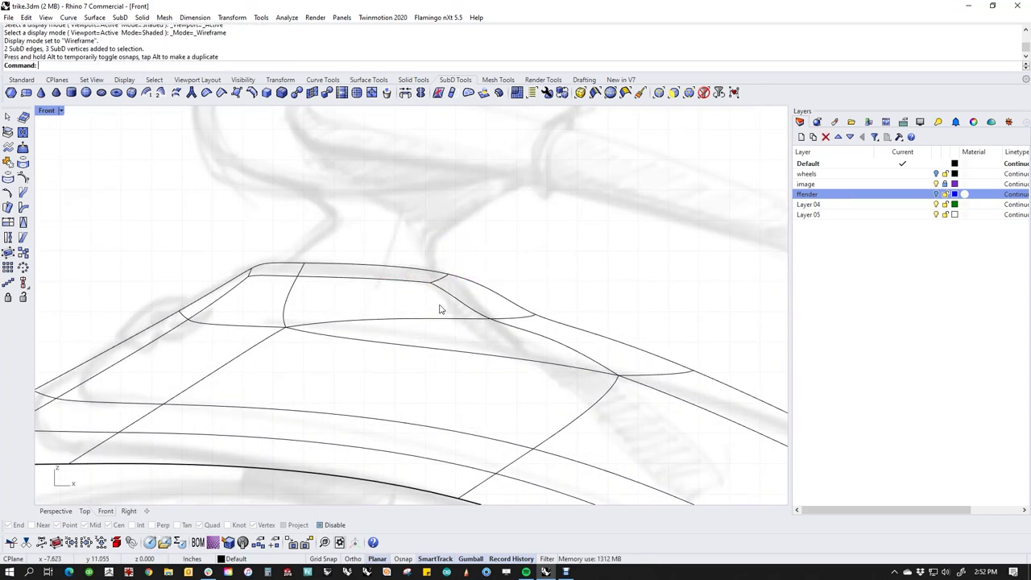
pyautogui.keyDown('ctrl'); pyautogui.keyDown('shift'); pyautogui.moveTo(463, 310); pyautogui.dragTo(596, 327); pyautogui.keyUp('shift'); pyautogui.keyUp('ctrl')
pyautogui.moveTo(556, 290); pyautogui.dragTo(482, 328)
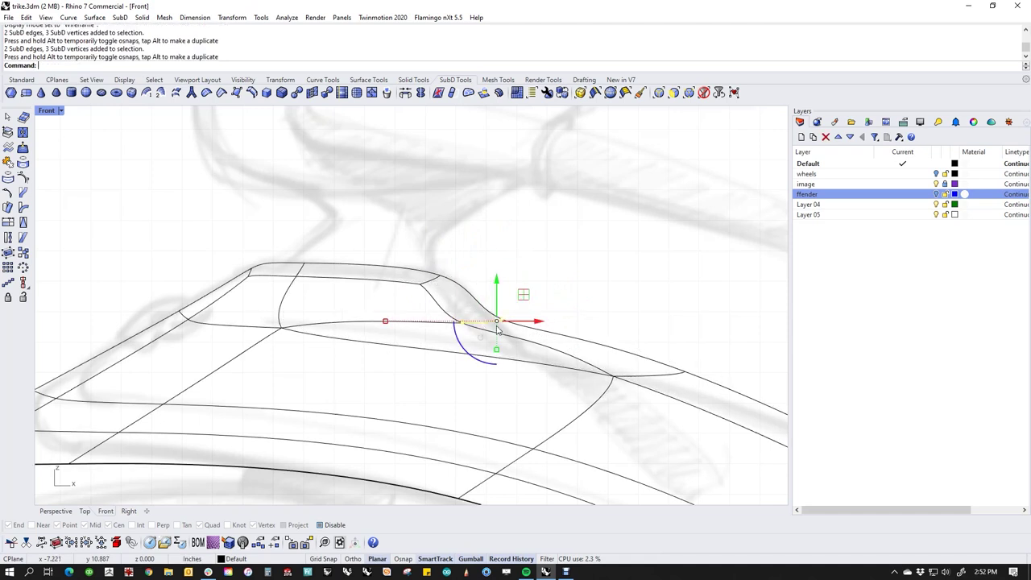
# Move the pair of vertices at the block's lower front side corners forward.
pyautogui.scroll(-1, 617, 325)
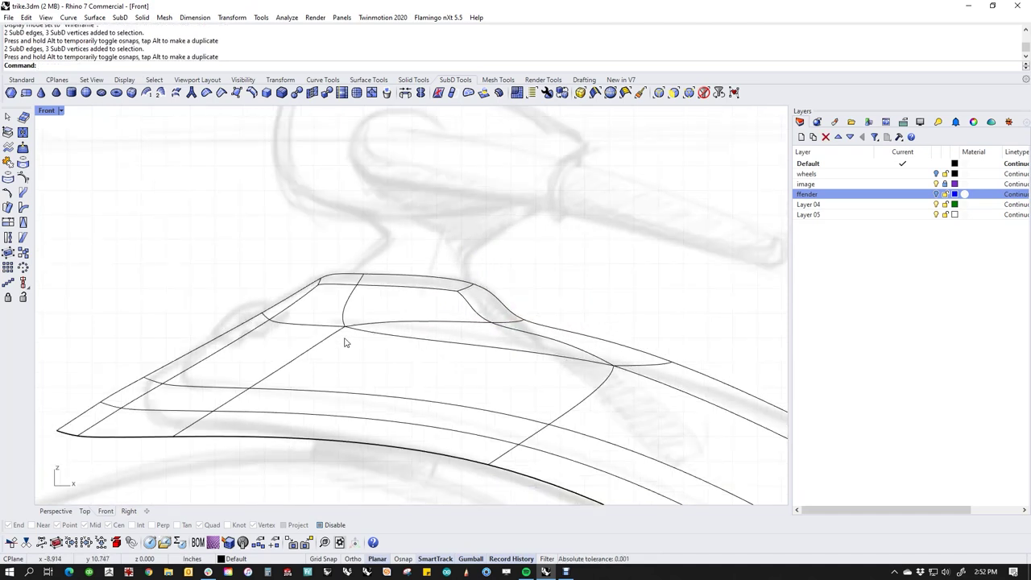
pyautogui.scroll(1, 344, 342)
pyautogui.moveTo(368, 343); pyautogui.dragTo(335, 325)
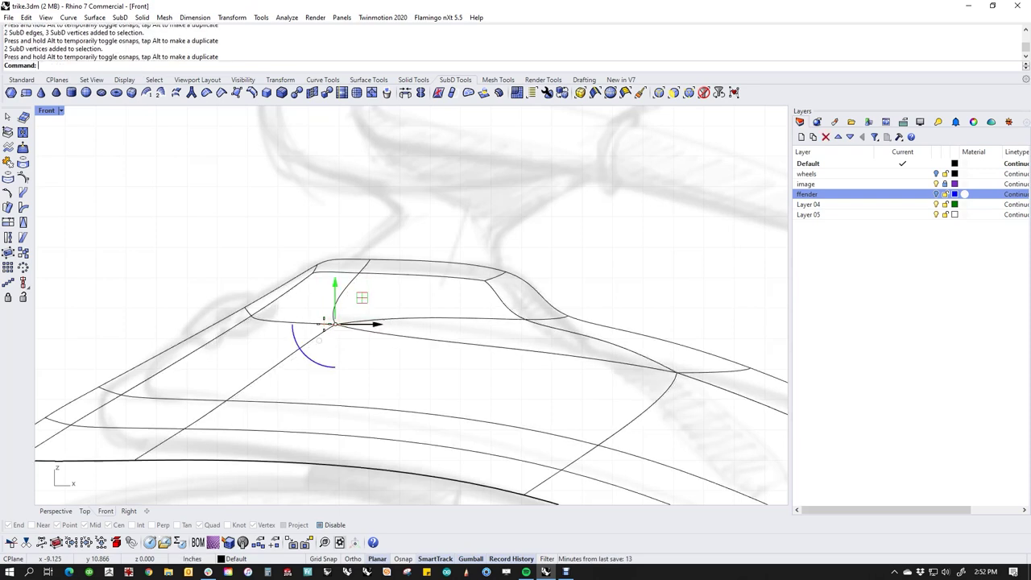
# Set the front view to Rendered display and assign the red Paint (1) material to the fender.
pyautogui.scroll(-1, 394, 352)
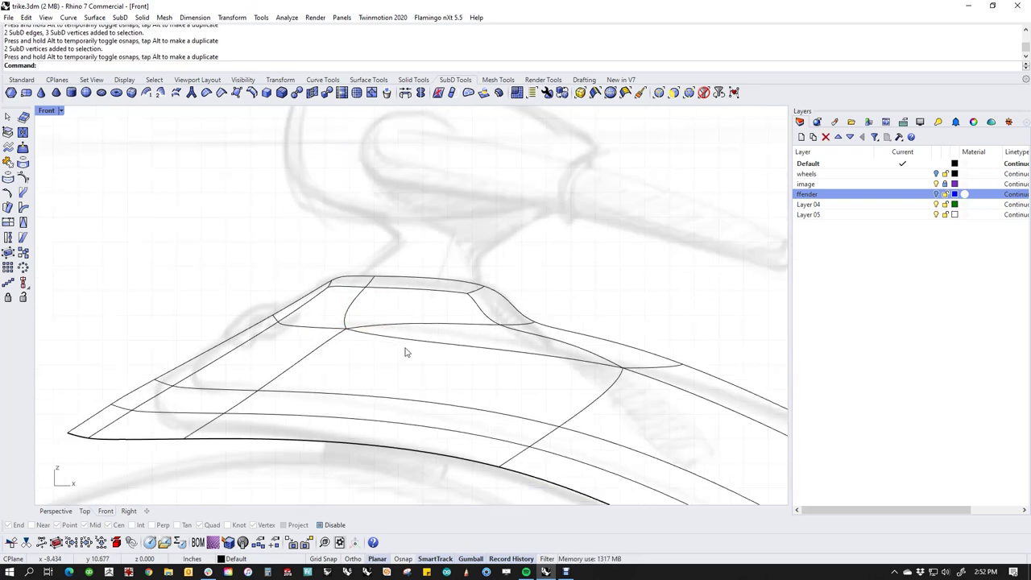
pyautogui.click(49, 112)
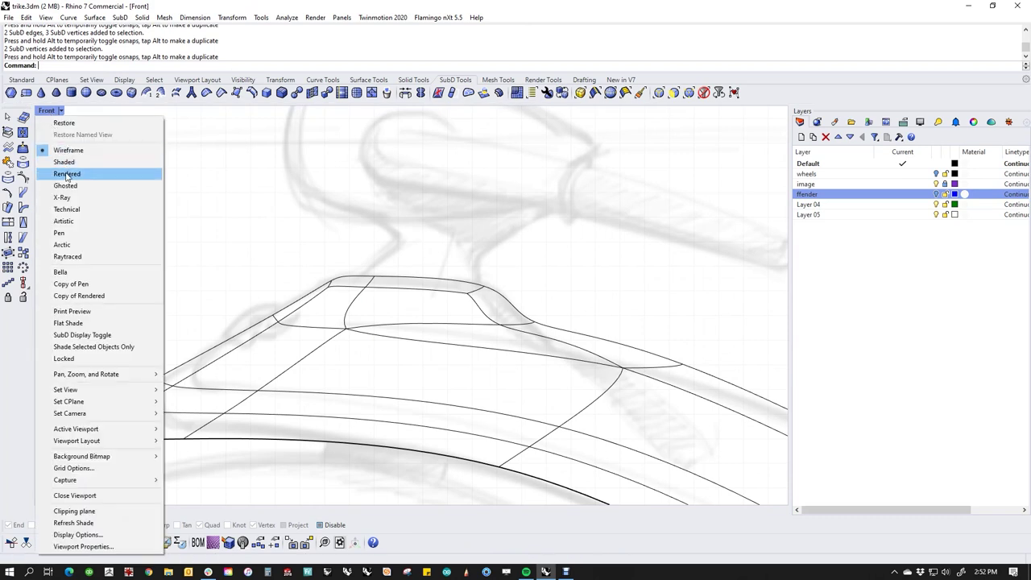
pyautogui.click(66, 173)
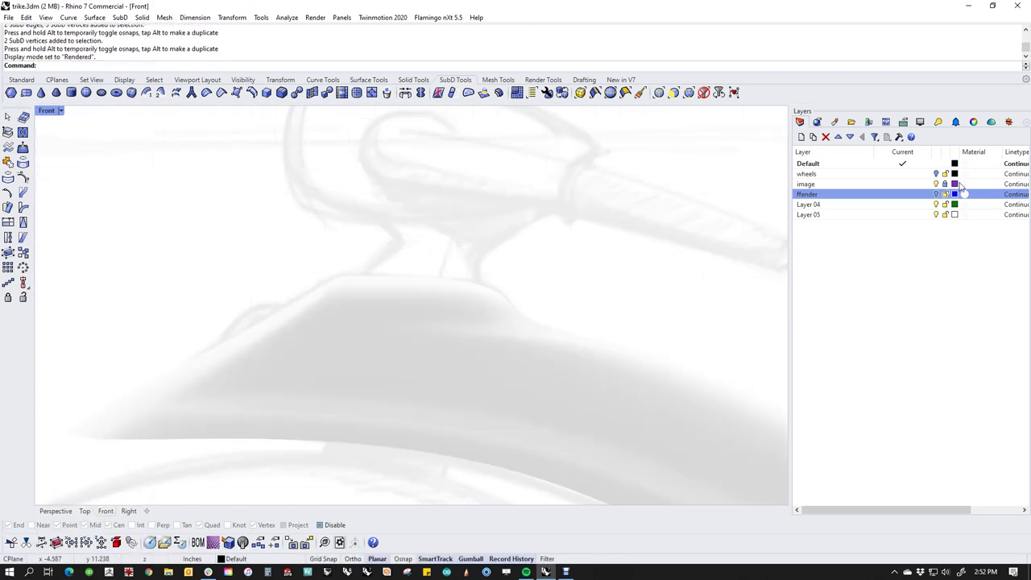
pyautogui.click(834, 122)
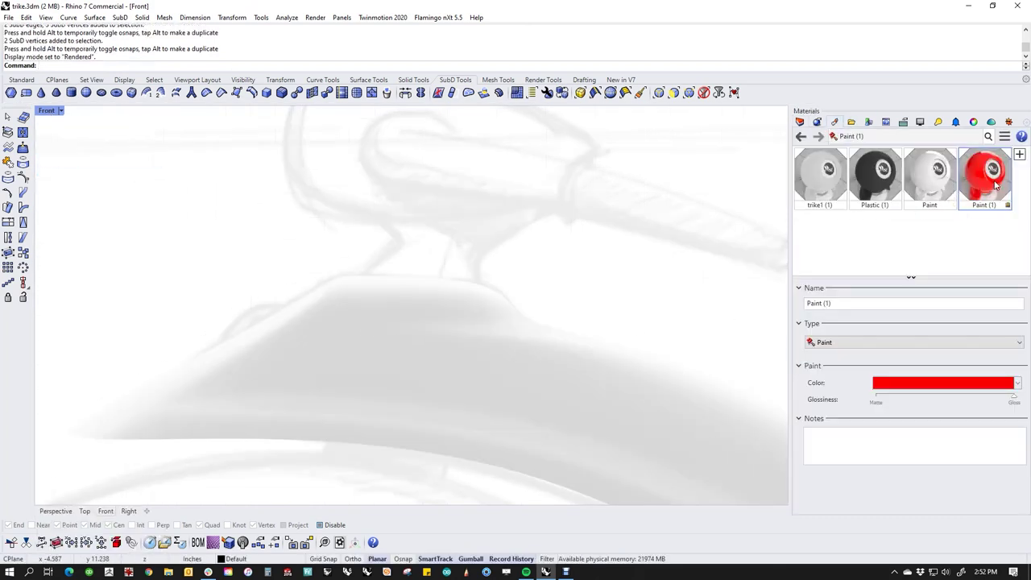
pyautogui.moveTo(677, 369); pyautogui.dragTo(646, 338)
pyautogui.moveTo(580, 352)
pyautogui.mouseDown(button='right')
pyautogui.moveTo(539, 320)
pyautogui.moveTo(539, 338)
pyautogui.moveTo(698, 314)
pyautogui.moveTo(600, 337)
pyautogui.mouseUp(button='right')
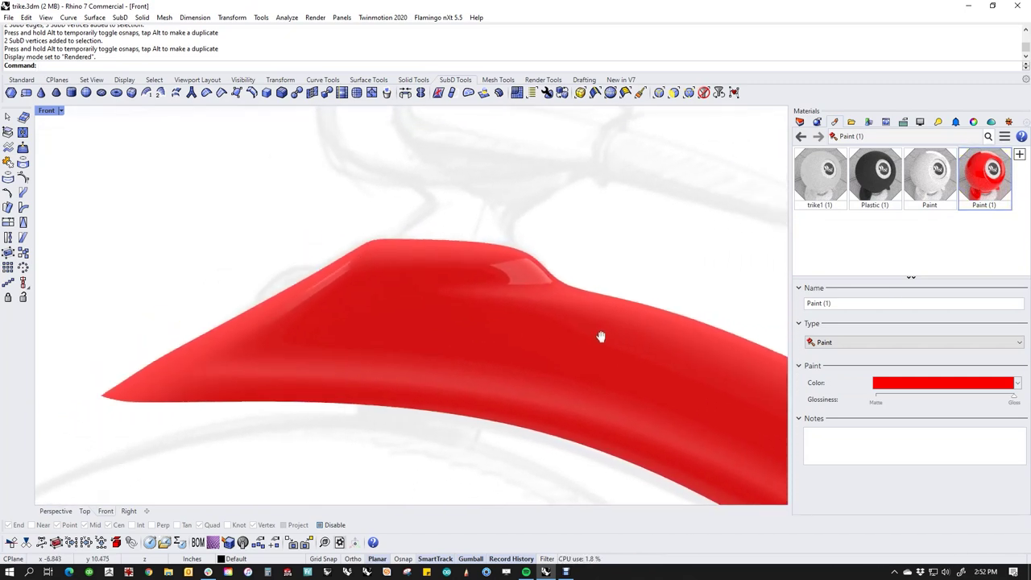
# Show the rendered fender in a perspective view and turn on SubD wires in its display settings.
pyautogui.hotkey('ctrl', 'F4')
pyautogui.moveTo(464, 354); pyautogui.dragTo(475, 292, button='right')
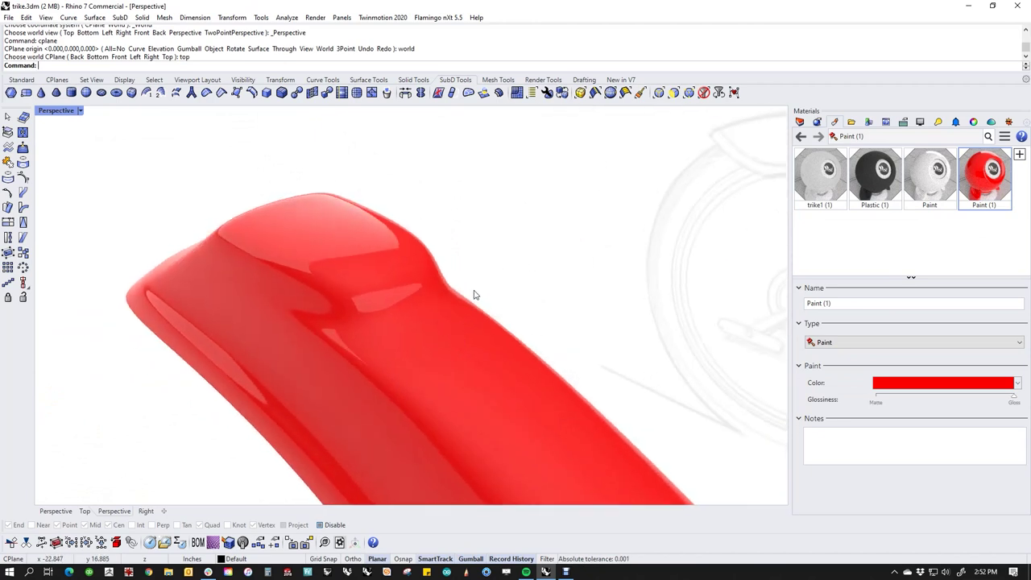
pyautogui.middleClick(431, 260)
pyautogui.click(922, 123)
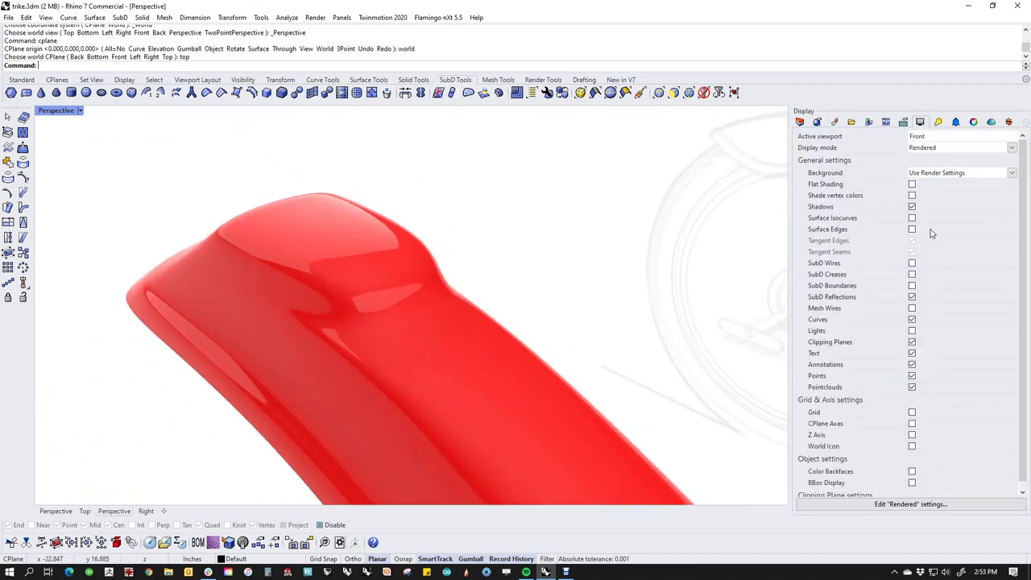
pyautogui.click(912, 264)
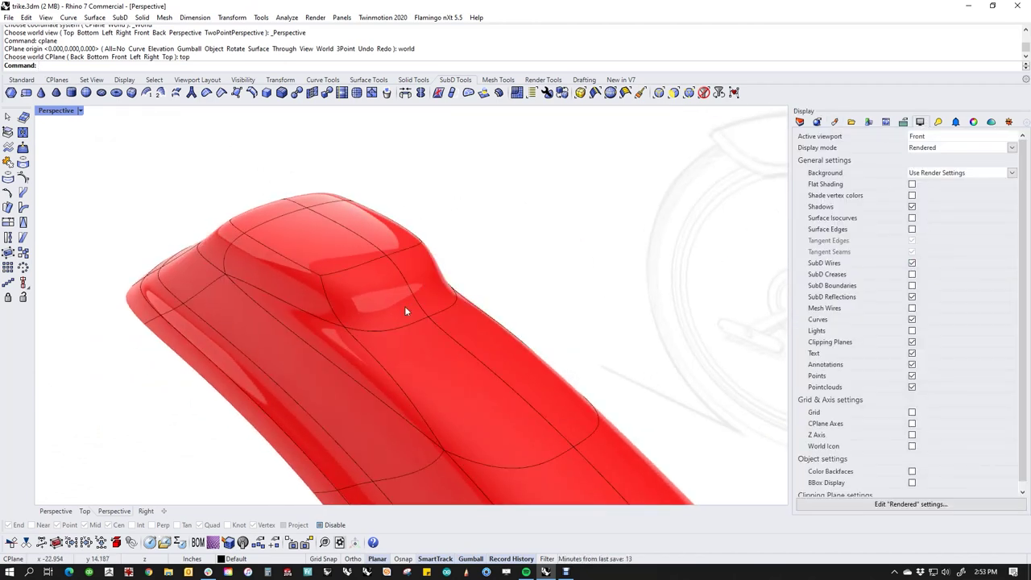
# Move the matching pair of side edges on the steep end of the fender's hump and clear the selection.
pyautogui.moveTo(452, 316); pyautogui.dragTo(333, 303, button='right')
pyautogui.keyDown('ctrl'); pyautogui.keyDown('shift'); pyautogui.click(332, 305); pyautogui.keyUp('shift'); pyautogui.keyUp('ctrl')
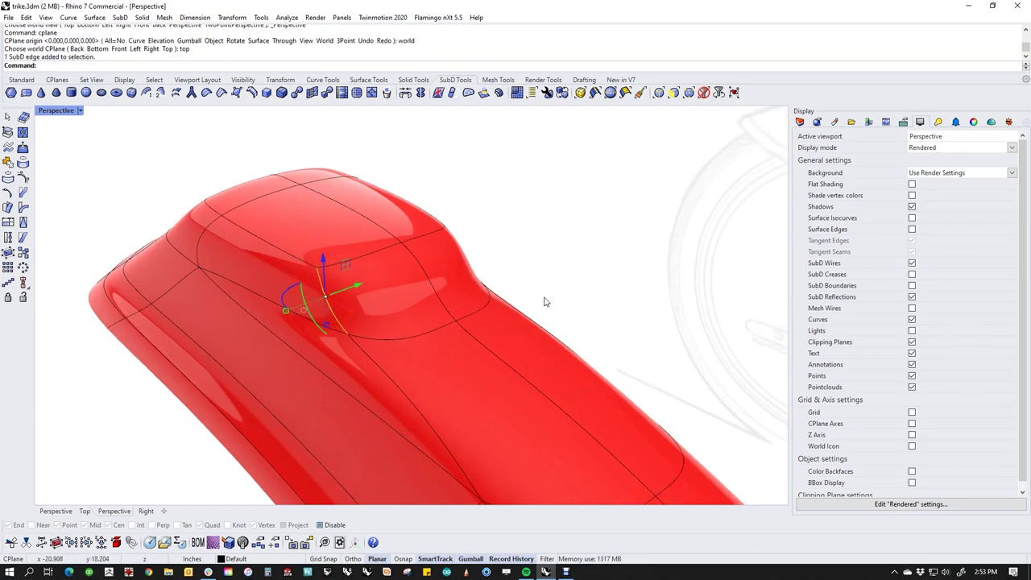
pyautogui.moveTo(548, 299); pyautogui.dragTo(491, 309, button='right')
pyautogui.keyDown('ctrl'); pyautogui.keyDown('shift'); pyautogui.click(512, 311); pyautogui.keyUp('shift'); pyautogui.keyUp('ctrl')
pyautogui.moveTo(279, 296); pyautogui.dragTo(351, 297)
pyautogui.moveTo(272, 347); pyautogui.dragTo(442, 302, button='right')
pyautogui.moveTo(501, 325); pyautogui.dragTo(537, 317, button='right')
pyautogui.press('Escape')
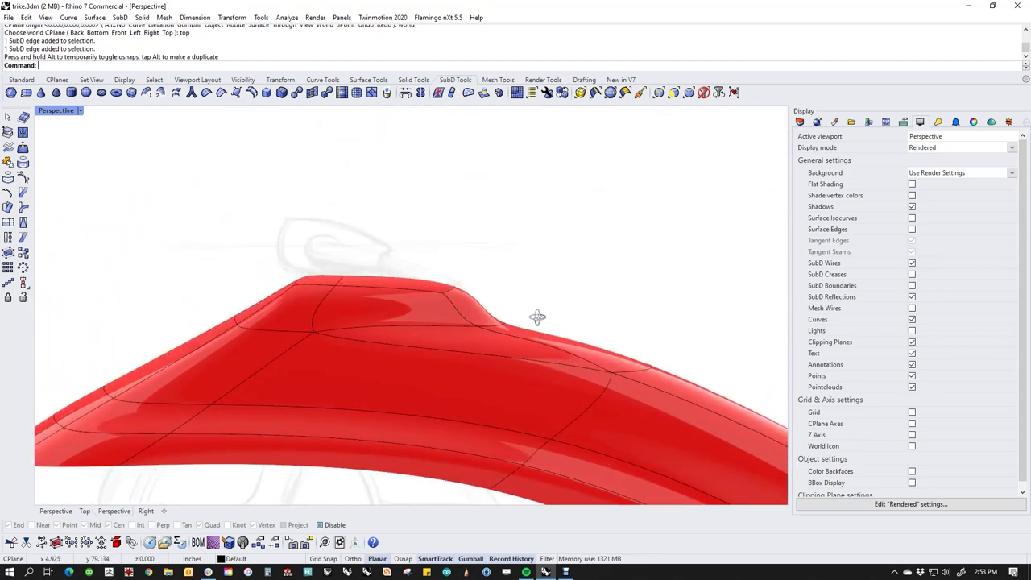
# Return to the front view and set its display mode to Wireframe.
pyautogui.write('f')
pyautogui.press('Return')
pyautogui.middleClick(528, 309)
pyautogui.click(542, 305)
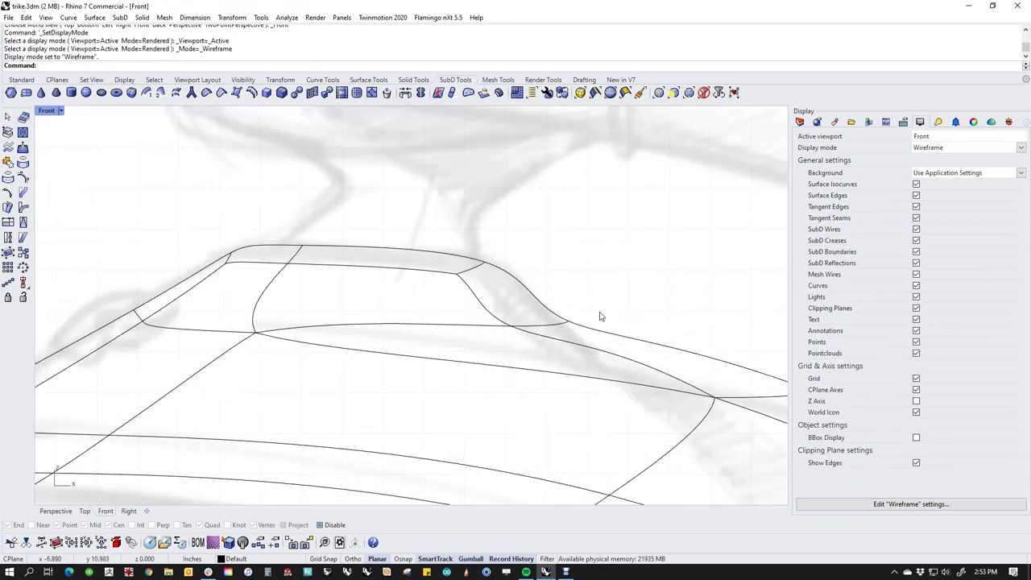
# Move the edge rows beyond the hump and at its steep-end base so the fender's profile follows the sketch.
pyautogui.scroll(-10, 654, 336)
pyautogui.moveTo(686, 362); pyautogui.dragTo(440, 288, button='right')
pyautogui.scroll(6, 414, 278)
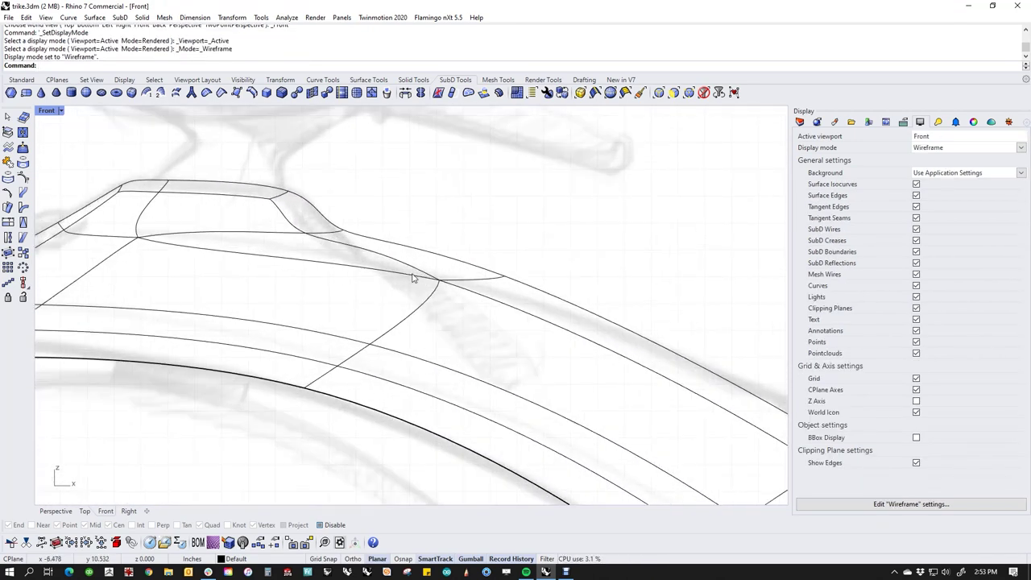
pyautogui.moveTo(461, 273); pyautogui.dragTo(529, 299)
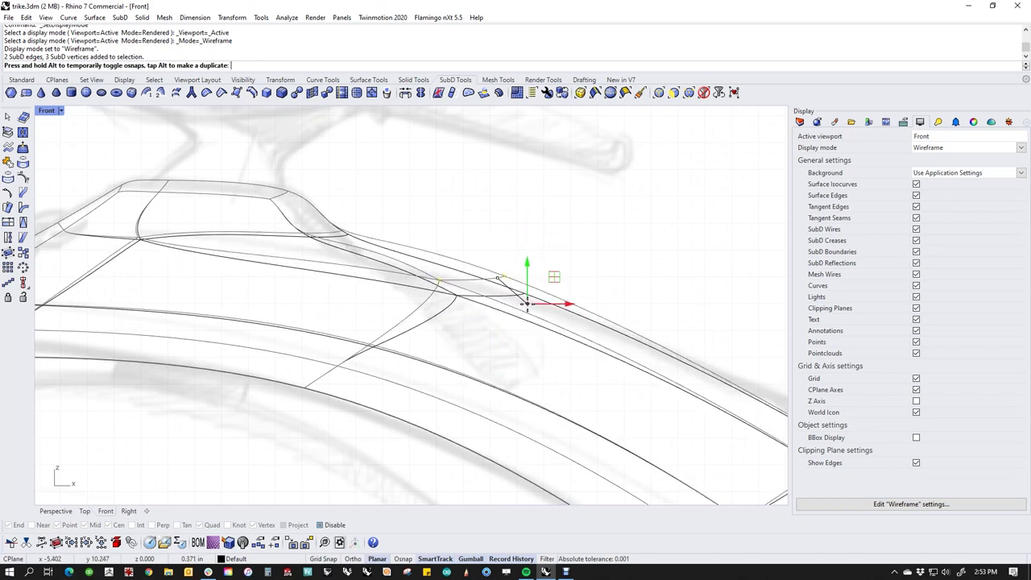
pyautogui.click(488, 232)
pyautogui.moveTo(389, 239); pyautogui.dragTo(372, 220)
pyautogui.click(467, 235)
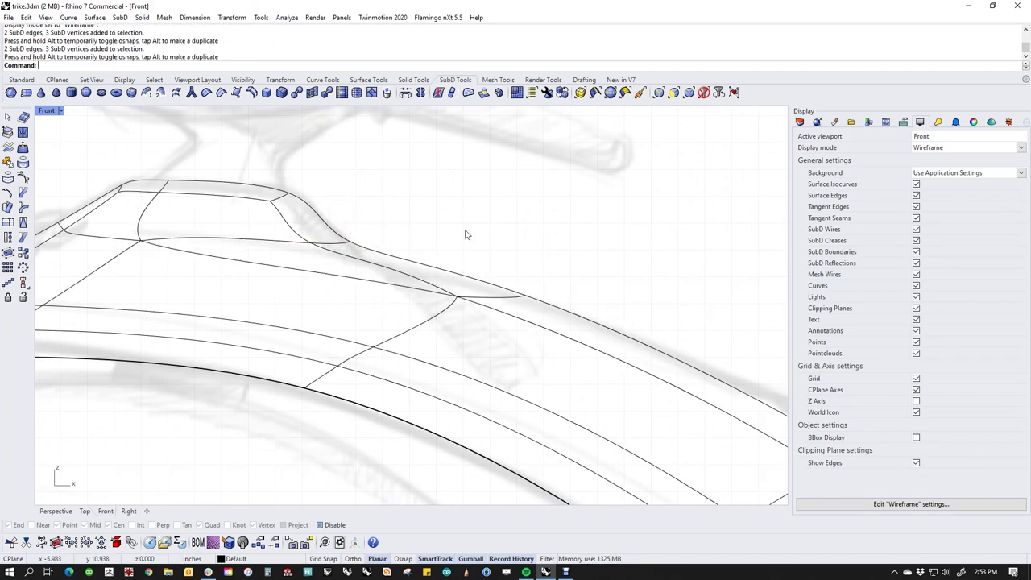
# Nudge the two side vertices at the base of the hump's steep end down 0.1 inch.
pyautogui.scroll(-4, 506, 292)
pyautogui.scroll(3, 414, 281)
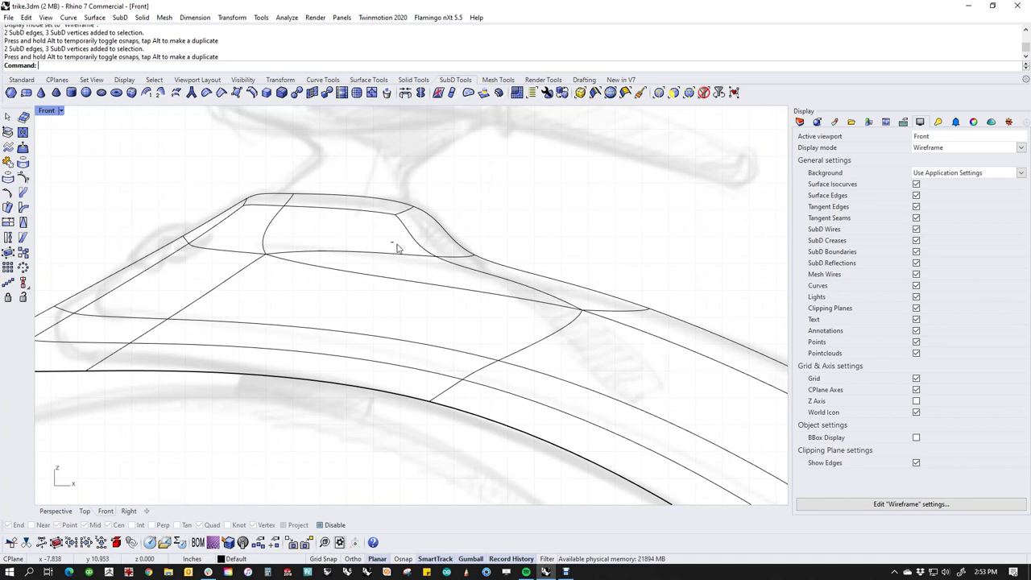
pyautogui.moveTo(397, 245); pyautogui.dragTo(455, 273)
pyautogui.hotkey('alt', 'Down')
pyautogui.hotkey('alt', 'Down')
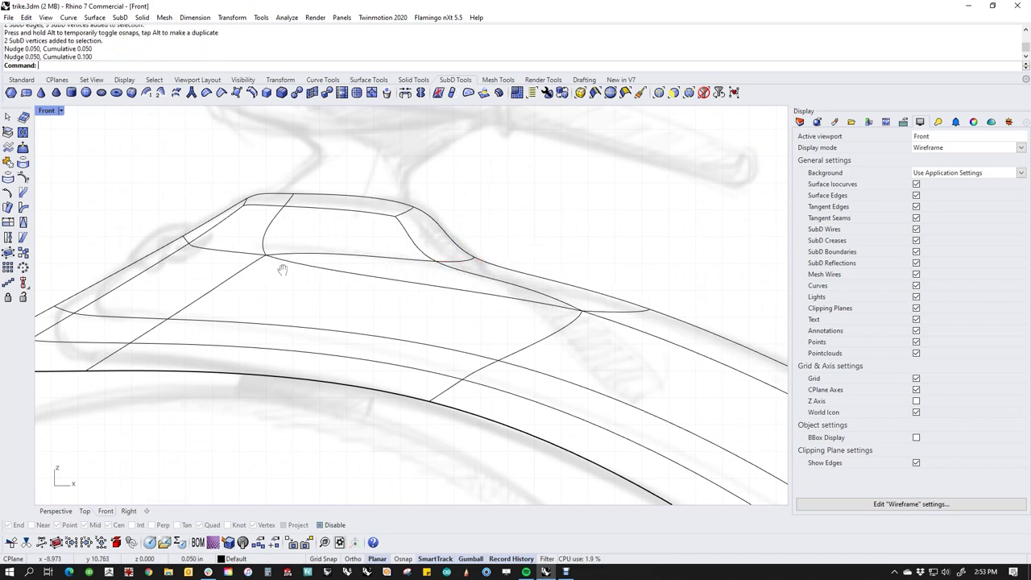
# Nudge the two side vertices at the hump's base nearer the fender's pointed tip up a net 0.1 inch.
pyautogui.moveTo(282, 269); pyautogui.dragTo(340, 270, button='right')
pyautogui.moveTo(301, 240); pyautogui.dragTo(345, 272)
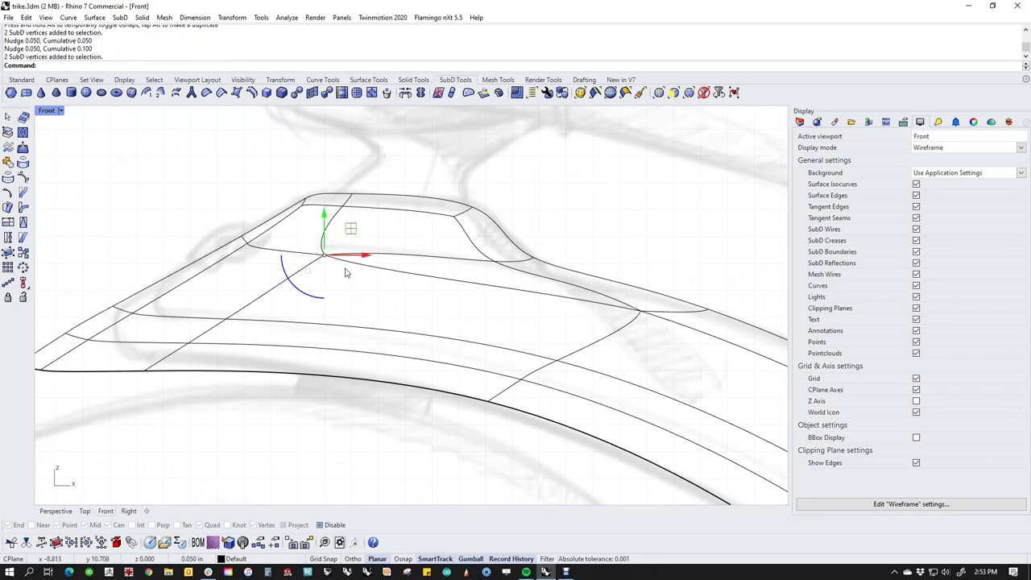
pyautogui.hotkey('alt', 'Up')
pyautogui.hotkey('alt', 'Up')
pyautogui.hotkey('alt', 'Up')
pyautogui.hotkey('alt', 'Down')
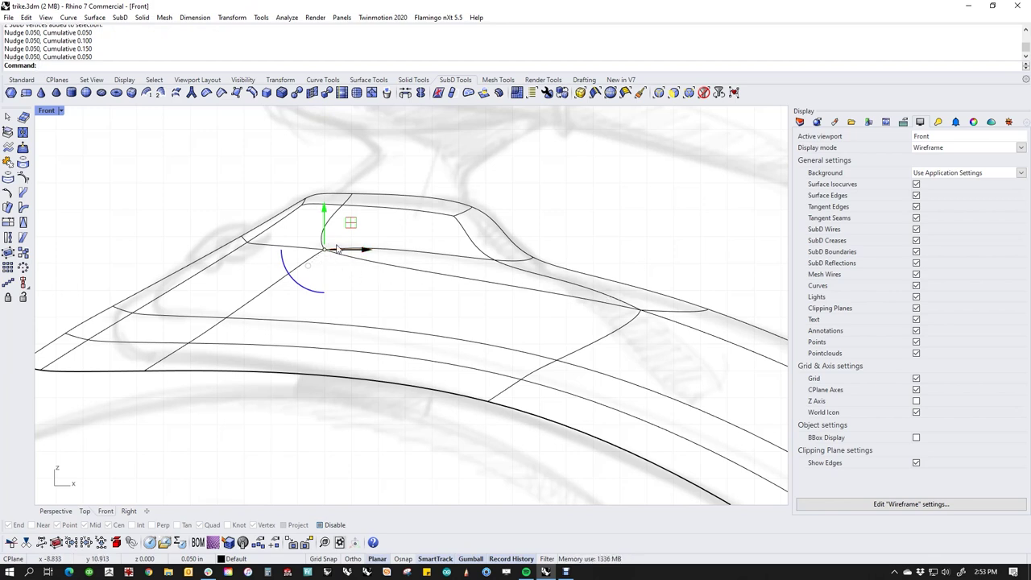
# Raise the two side vertices at the base of the hump's steep end by a net 0.05 inch.
pyautogui.scroll(4, 558, 283)
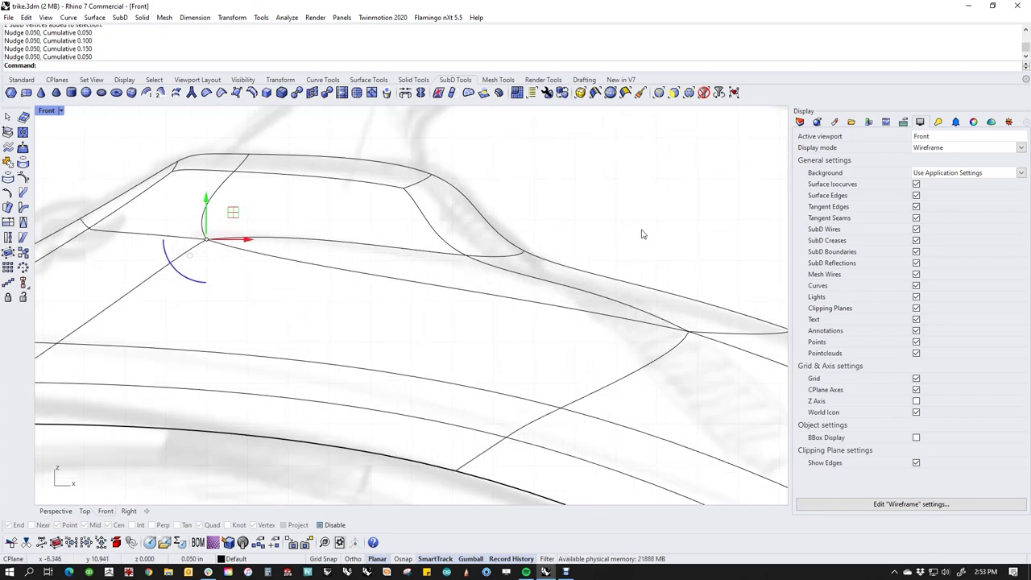
pyautogui.moveTo(412, 229); pyautogui.dragTo(493, 273)
pyautogui.hotkey('alt', 'Up')
pyautogui.hotkey('alt', 'Up')
pyautogui.hotkey('alt', 'Down')
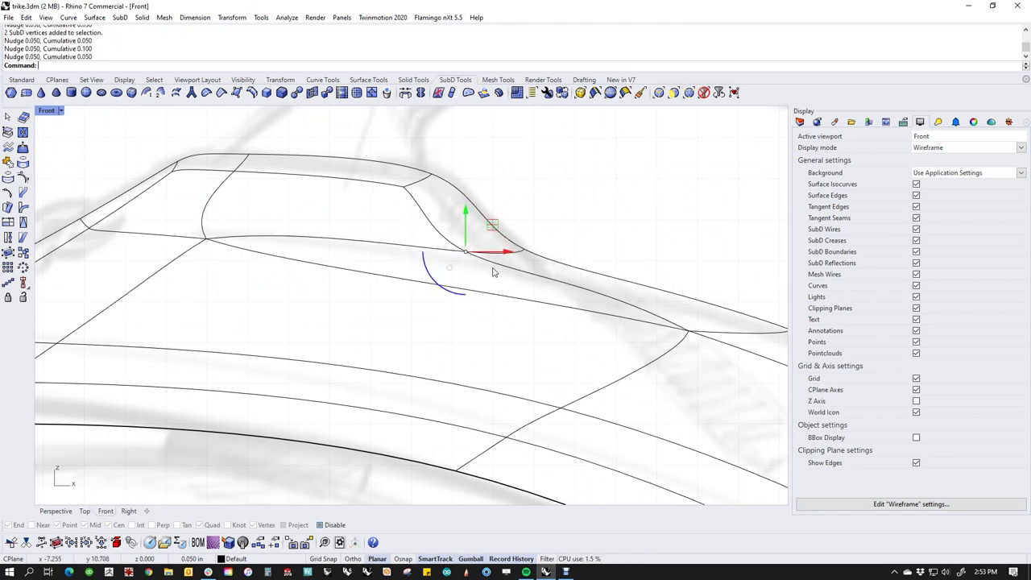
# Nudge the two upper side vertices at the hump's steep end 0.1 inch outward along X and 0.05 inch up.
pyautogui.click(546, 222)
pyautogui.moveTo(397, 179); pyautogui.dragTo(427, 207)
pyautogui.hotkey('alt', 'Right')
pyautogui.hotkey('alt', 'Right')
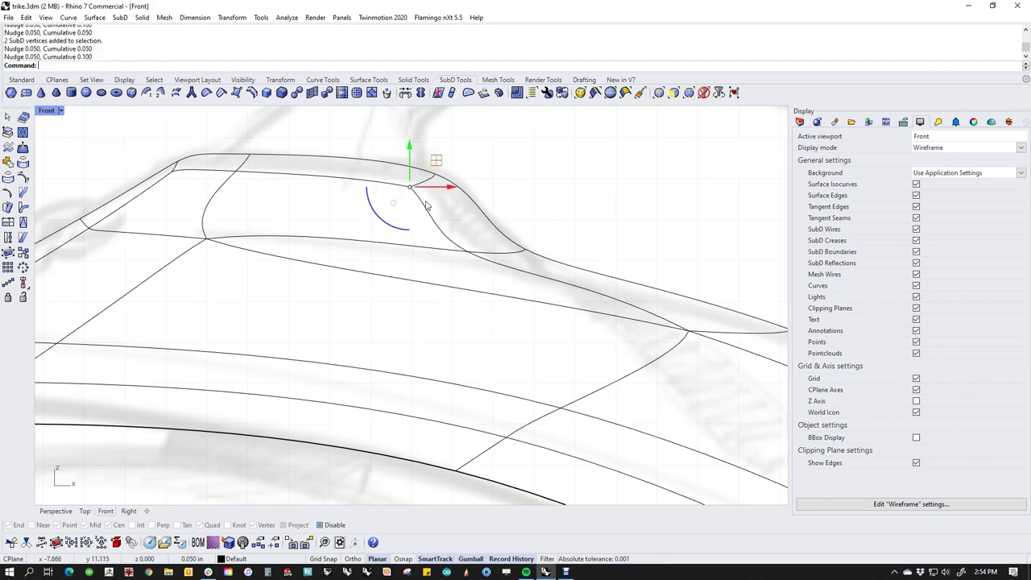
pyautogui.hotkey('alt', 'Up')
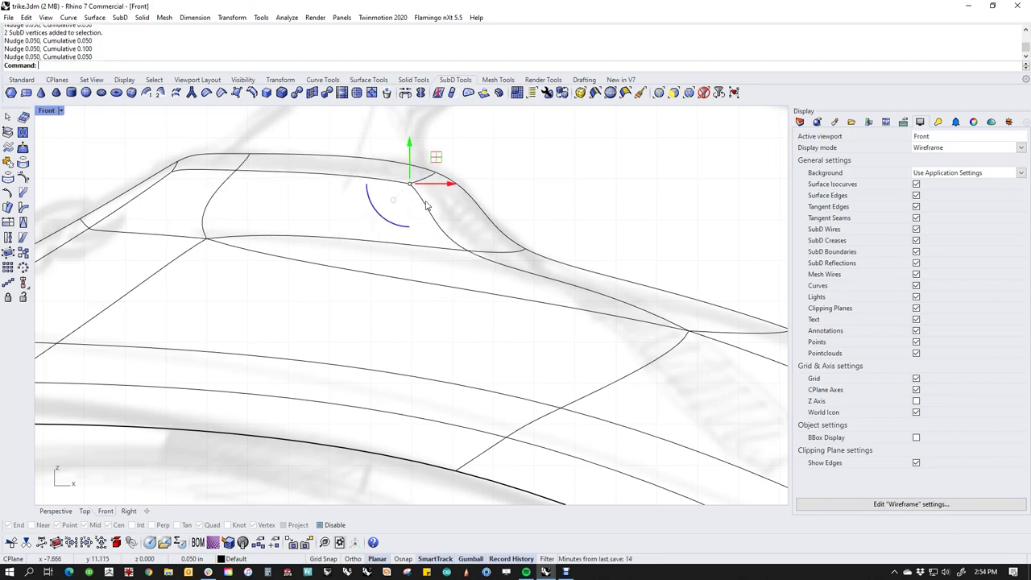
# Adjust the row of edges and vertices on the hump's slope toward the fender's pointed tip to follow the sketch.
pyautogui.click(515, 190)
pyautogui.scroll(-4, 351, 251)
pyautogui.moveTo(352, 255); pyautogui.dragTo(475, 264, button='right')
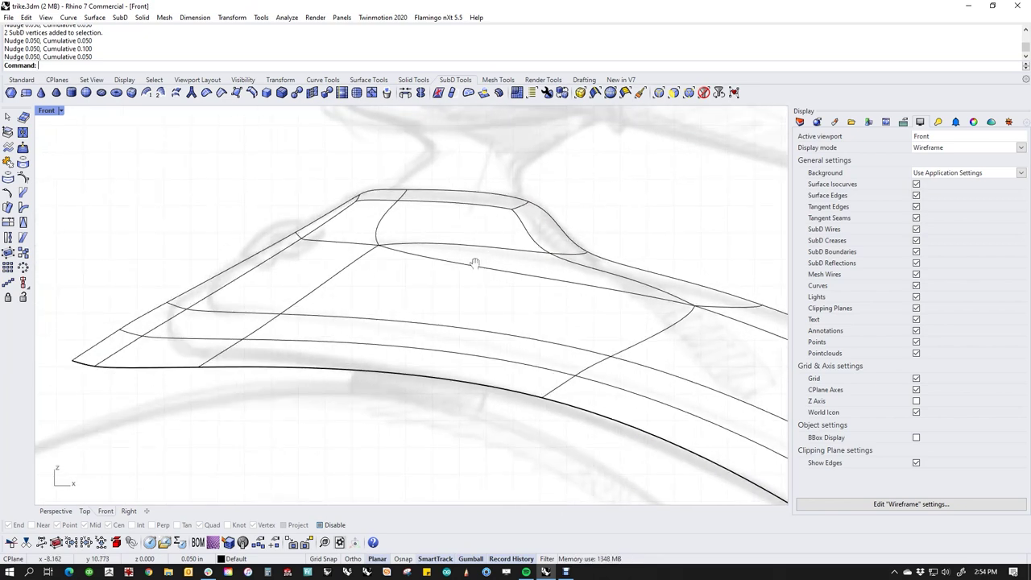
pyautogui.scroll(2, 354, 216)
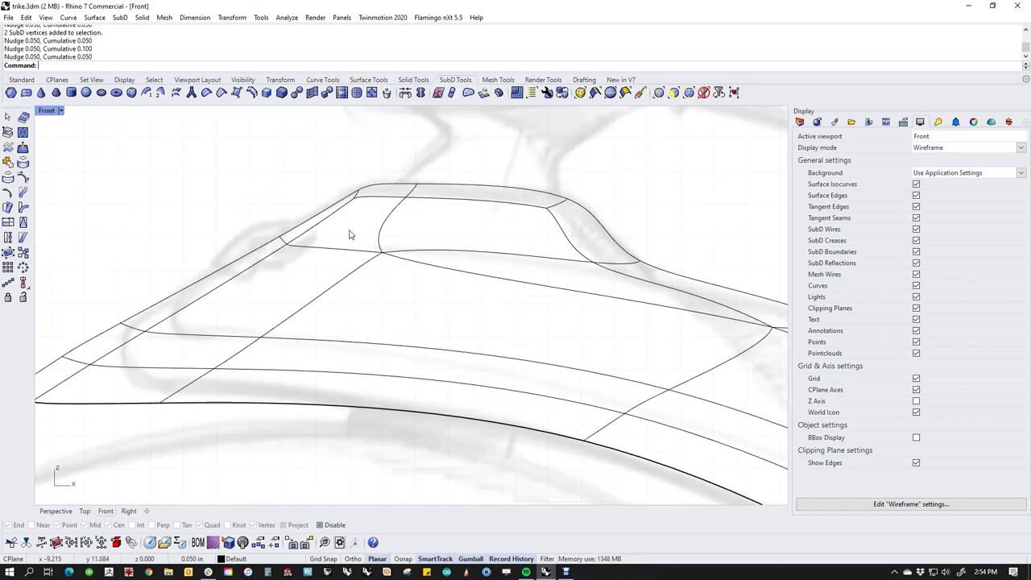
pyautogui.moveTo(253, 224)
pyautogui.mouseDown()
pyautogui.moveTo(317, 264)
pyautogui.moveTo(308, 241)
pyautogui.moveTo(262, 242)
pyautogui.moveTo(269, 236)
pyautogui.mouseUp()
pyautogui.press('Escape')
pyautogui.scroll(5, 193, 294)
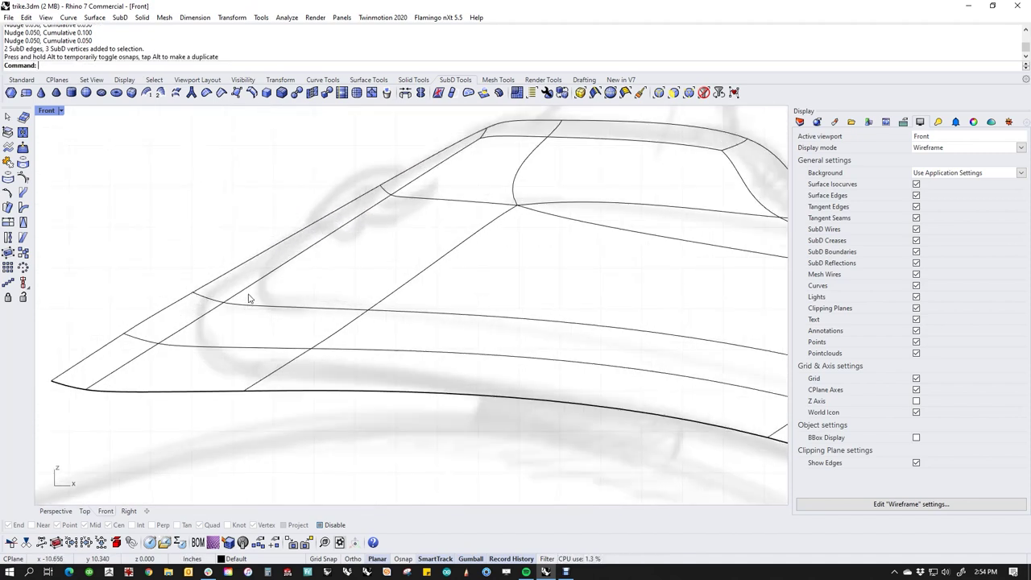
# Toggle the SubD display to flat and move the hump's two side base vertices on the pointed-tip slope closer to the neighbouring cage vertices.
pyautogui.press('Tab')
pyautogui.scroll(3, 477, 182)
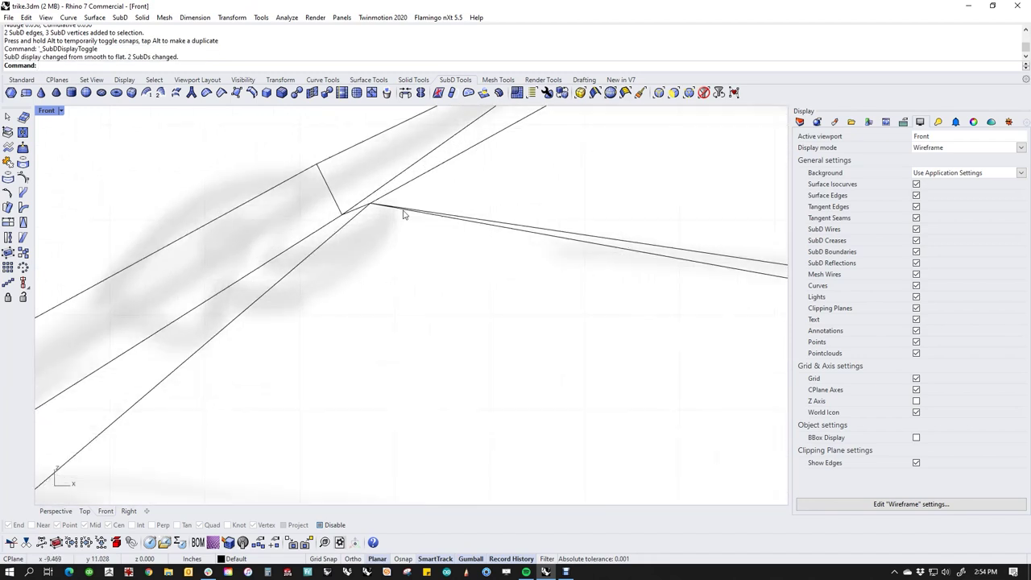
pyautogui.scroll(3, 403, 214)
pyautogui.moveTo(339, 228); pyautogui.dragTo(399, 207)
pyautogui.click(380, 285)
pyautogui.scroll(-5, 379, 287)
pyautogui.scroll(-6, 475, 313)
# In a perspective view, move both upper side vertices of the hump's steep end back along X, behind the centre vertex.
pyautogui.moveTo(535, 327); pyautogui.dragTo(441, 324, button='right')
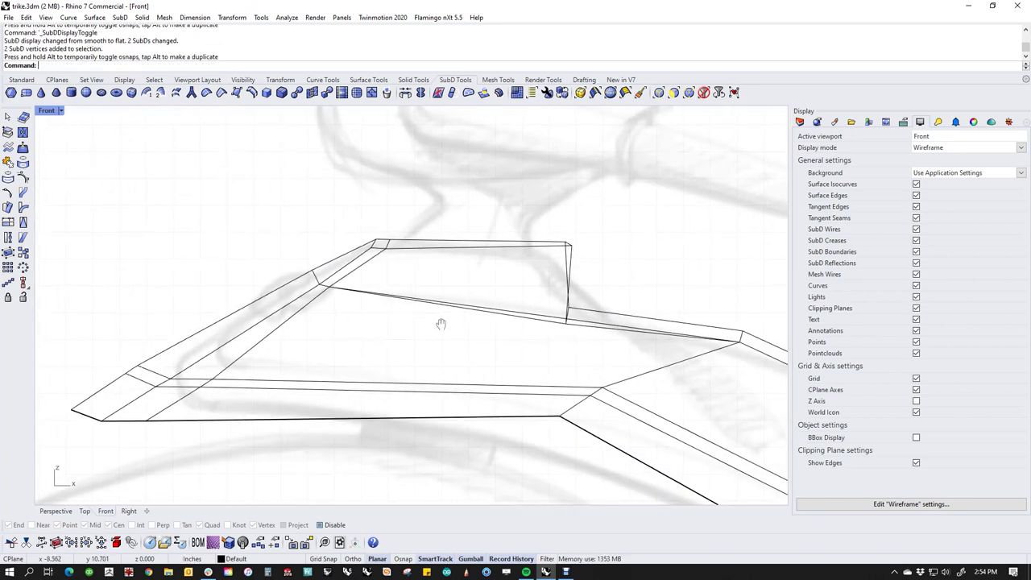
pyautogui.scroll(8, 576, 316)
pyautogui.moveTo(605, 322); pyautogui.dragTo(502, 346, button='right')
pyautogui.moveTo(487, 244); pyautogui.dragTo(537, 300, button='right')
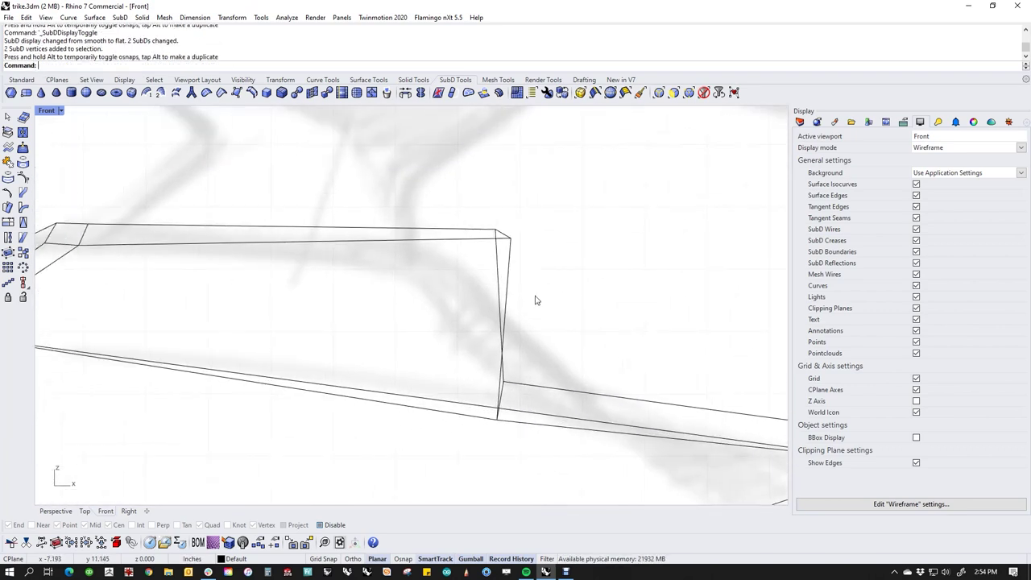
pyautogui.scroll(-4, 526, 286)
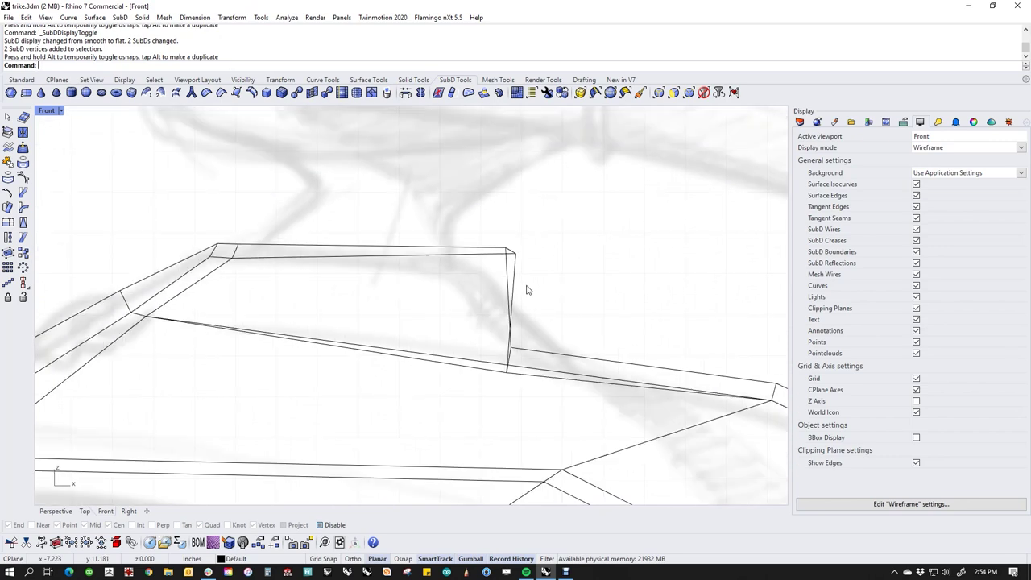
pyautogui.hotkey('ctrl', 'F4')
pyautogui.moveTo(520, 294); pyautogui.dragTo(362, 419, button='right')
pyautogui.scroll(6, 439, 348)
pyautogui.scroll(3, 394, 380)
pyautogui.click(352, 424)
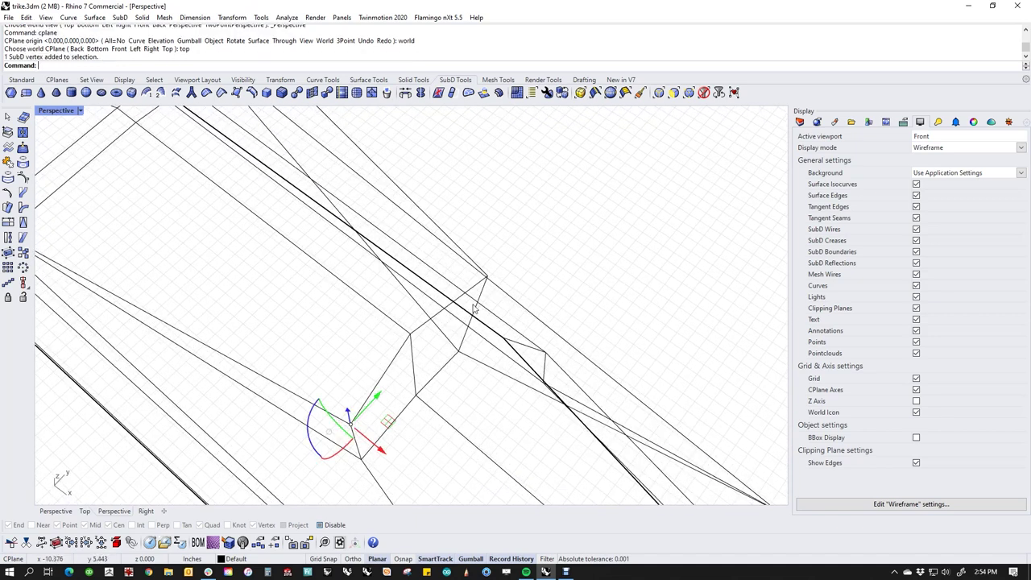
pyautogui.keyDown('shift'); pyautogui.click(487, 277); pyautogui.keyUp('shift')
pyautogui.moveTo(450, 369); pyautogui.dragTo(428, 425)
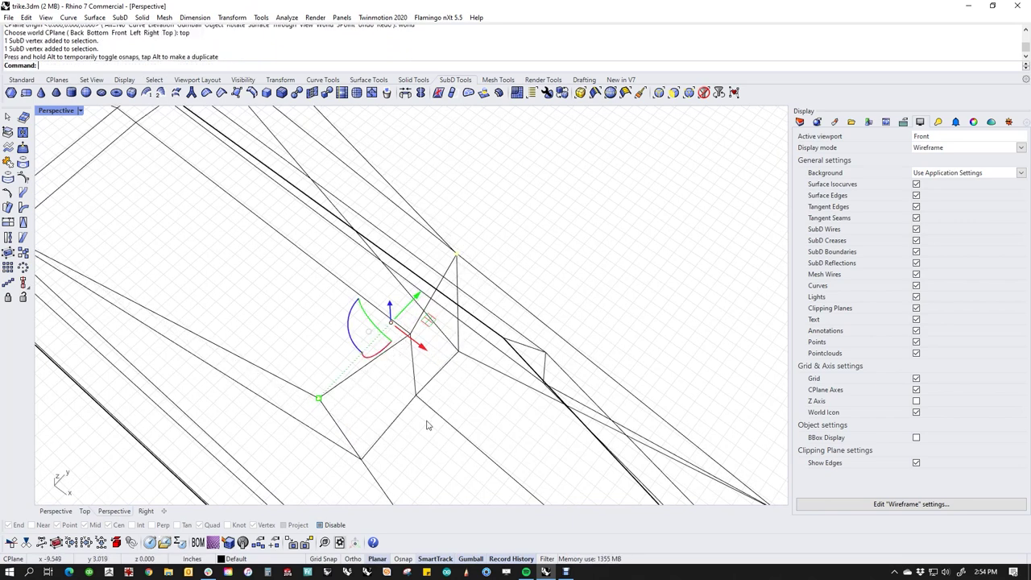
# Move both side vertices at the base of the hump's steep end back along X, behind the centre base vertex.
pyautogui.click(362, 458)
pyautogui.keyDown('shift'); pyautogui.click(458, 354); pyautogui.keyUp('shift')
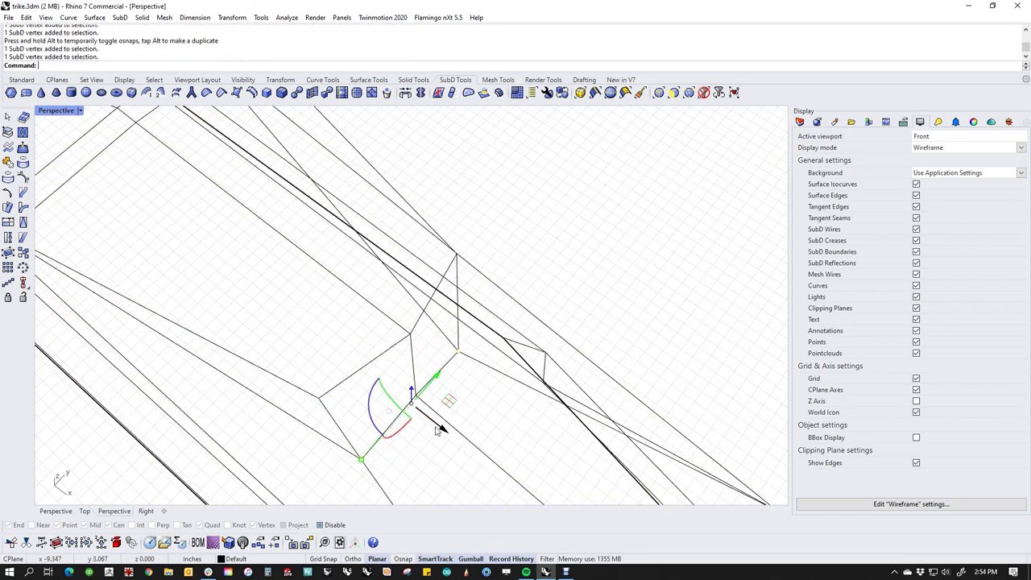
pyautogui.moveTo(443, 428); pyautogui.dragTo(383, 416)
pyautogui.click(405, 456)
# Select both side vertices at the base of the hump's steep end and raise them slightly along Z in the Front view.
pyautogui.scroll(-6, 456, 421)
pyautogui.keyDown('shift'); pyautogui.moveTo(456, 421); pyautogui.dragTo(518, 265, button='right'); pyautogui.keyUp('shift')
pyautogui.scroll(5, 416, 259)
pyautogui.moveTo(415, 259)
pyautogui.mouseDown(button='right')
pyautogui.moveTo(414, 306)
pyautogui.moveTo(348, 330)
pyautogui.moveTo(376, 316)
pyautogui.moveTo(349, 301)
pyautogui.mouseUp(button='right')
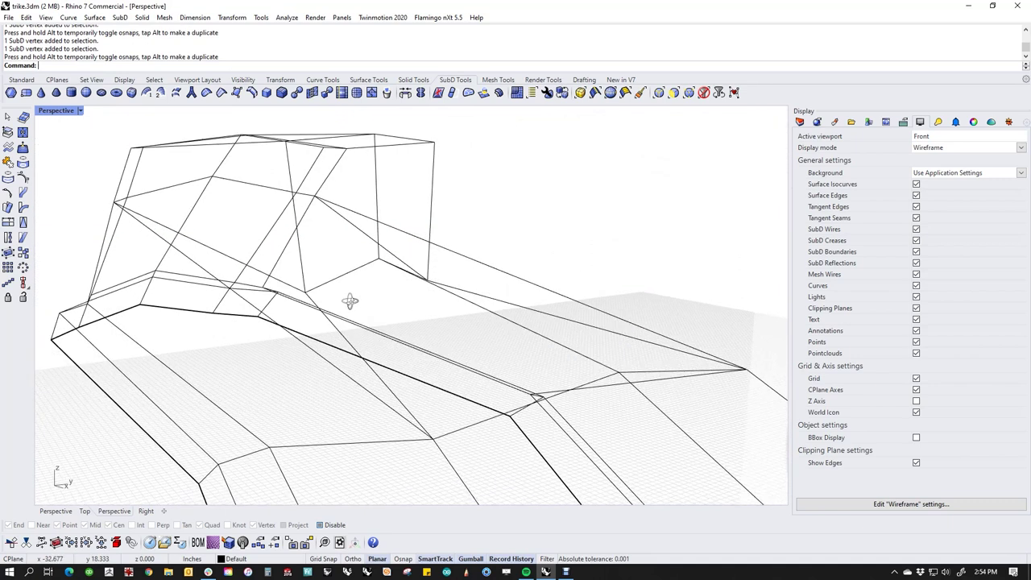
pyautogui.click(306, 293)
pyautogui.moveTo(409, 283); pyautogui.dragTo(428, 297, button='right')
pyautogui.keyDown('shift'); pyautogui.click(436, 278); pyautogui.keyUp('shift')
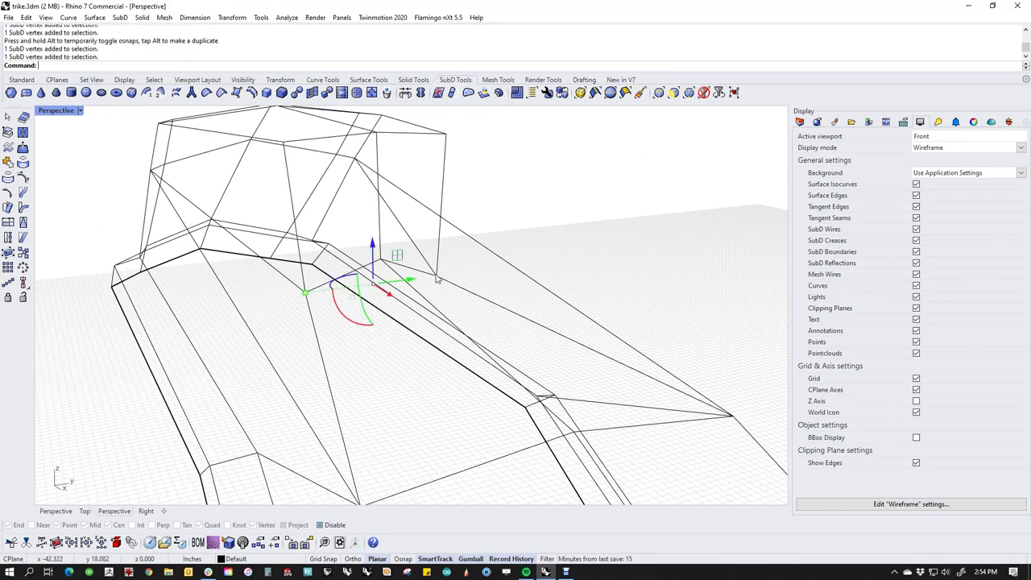
pyautogui.write('f')
pyautogui.press('Return')
pyautogui.moveTo(435, 309); pyautogui.dragTo(466, 340, button='right')
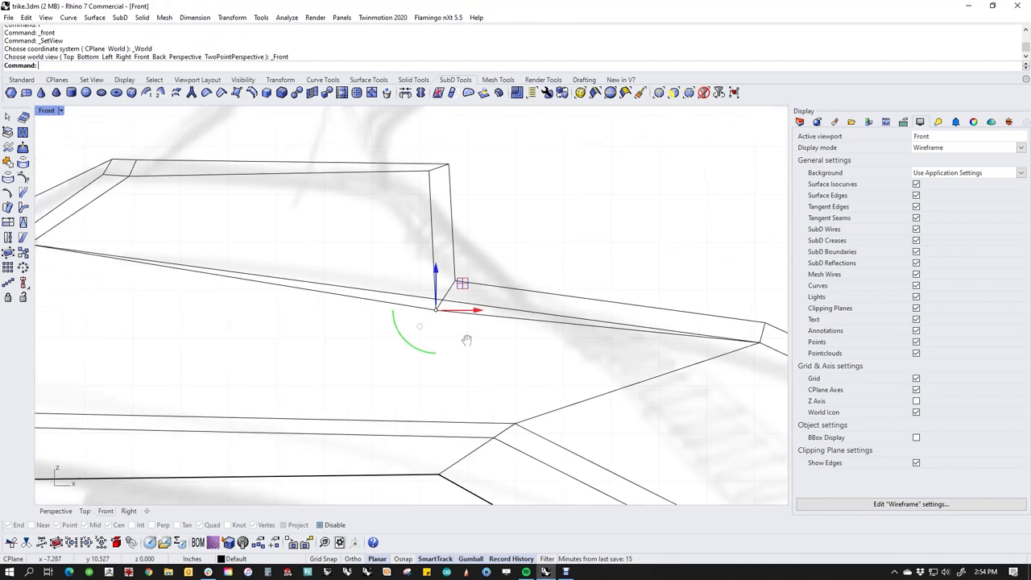
pyautogui.scroll(4, 447, 315)
pyautogui.moveTo(433, 307); pyautogui.dragTo(434, 275)
pyautogui.click(427, 345)
# Lower the side and centre vertices at the top of the hump's steep end so the top edge slopes down.
pyautogui.scroll(-7, 425, 334)
pyautogui.moveTo(442, 351); pyautogui.dragTo(380, 342, button='right')
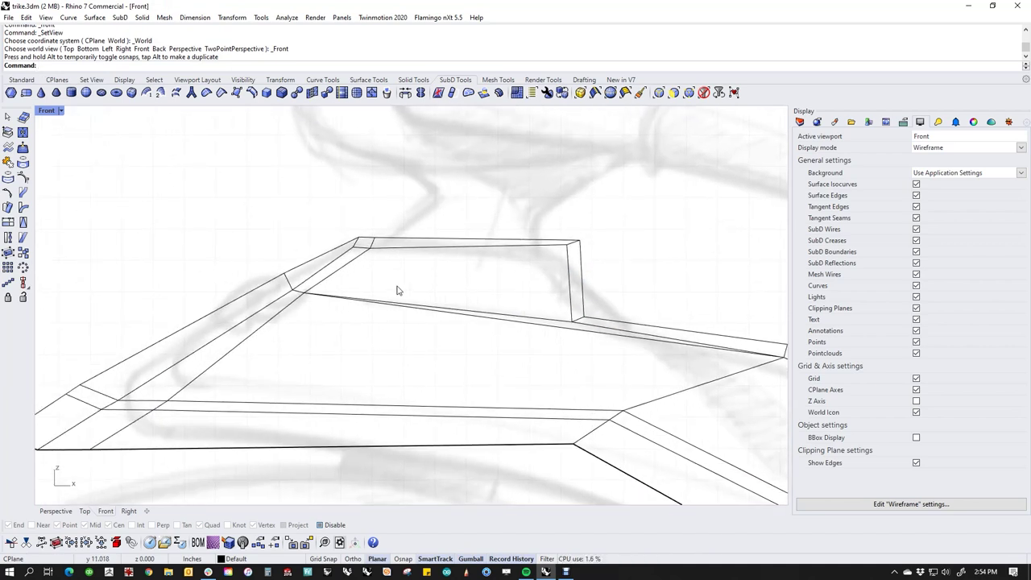
pyautogui.moveTo(544, 247); pyautogui.dragTo(566, 262, button='right')
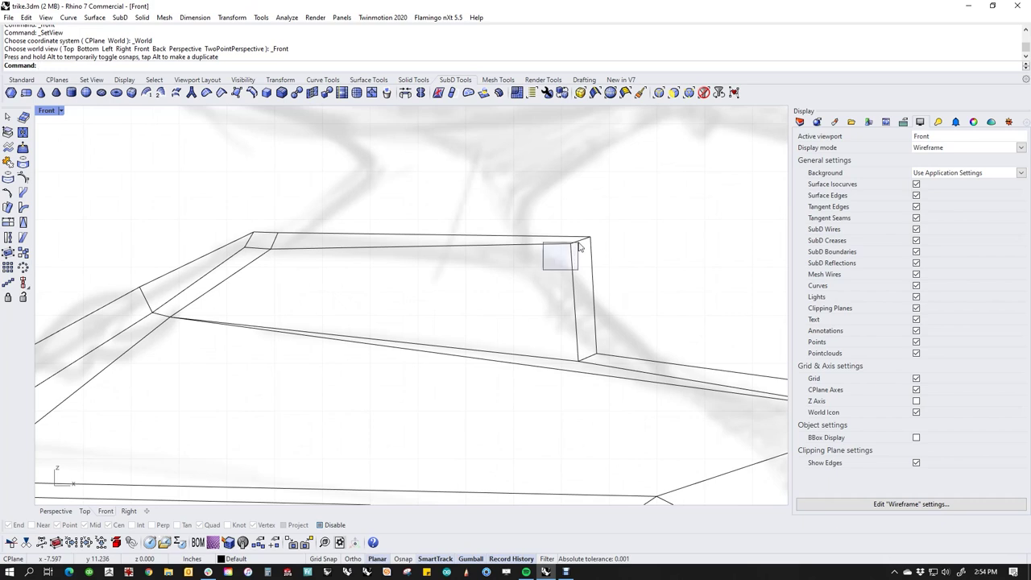
pyautogui.moveTo(578, 245); pyautogui.dragTo(577, 242)
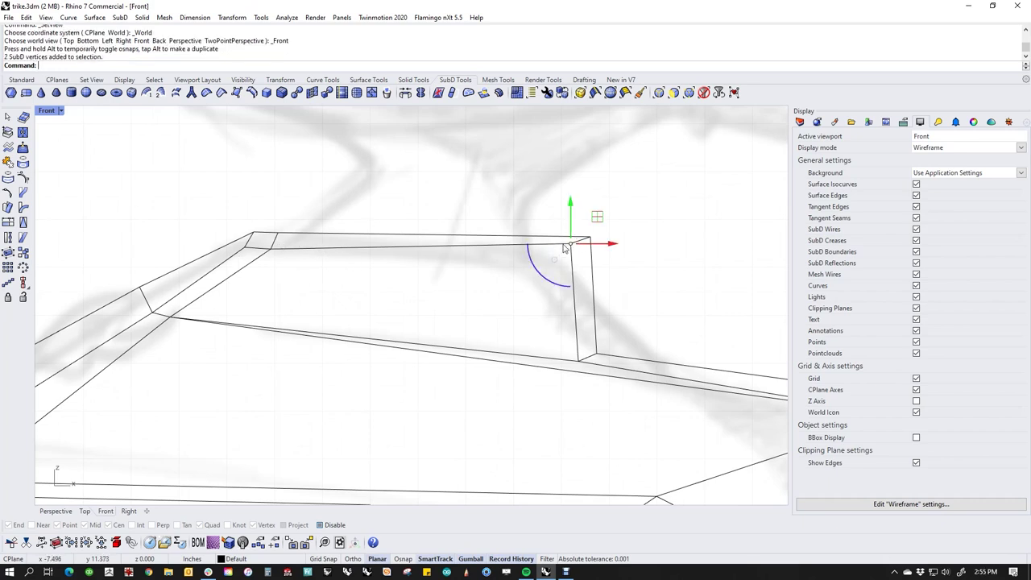
pyautogui.moveTo(571, 206); pyautogui.dragTo(587, 254)
pyautogui.press('Escape')
pyautogui.click(615, 226)
# Move the two intermediate side vertices midway up the hump's pointed-tip slope closer to the centre edge.
pyautogui.scroll(-4, 638, 316)
pyautogui.moveTo(468, 379); pyautogui.dragTo(492, 336, button='right')
pyautogui.scroll(2, 403, 327)
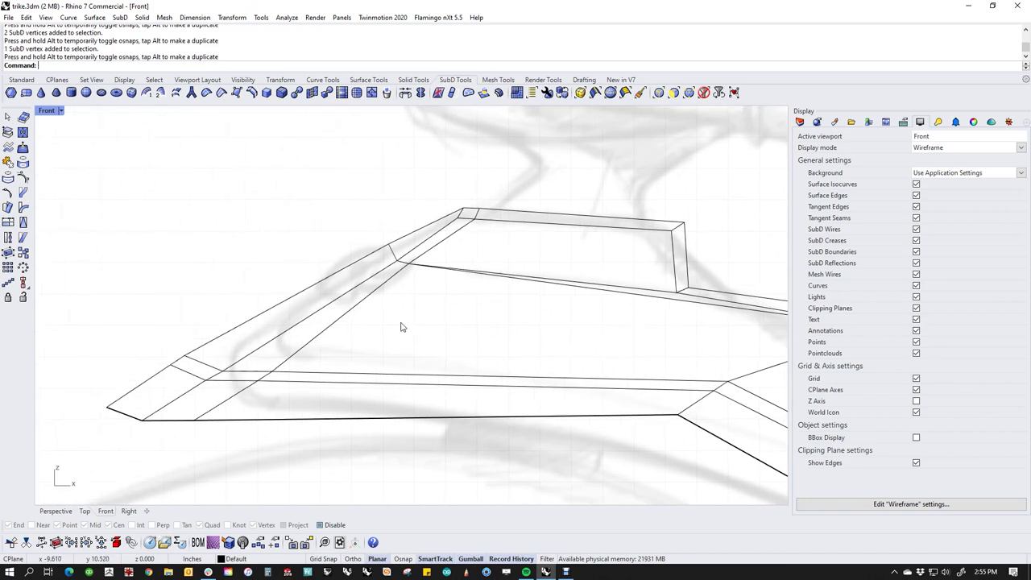
pyautogui.scroll(3, 402, 271)
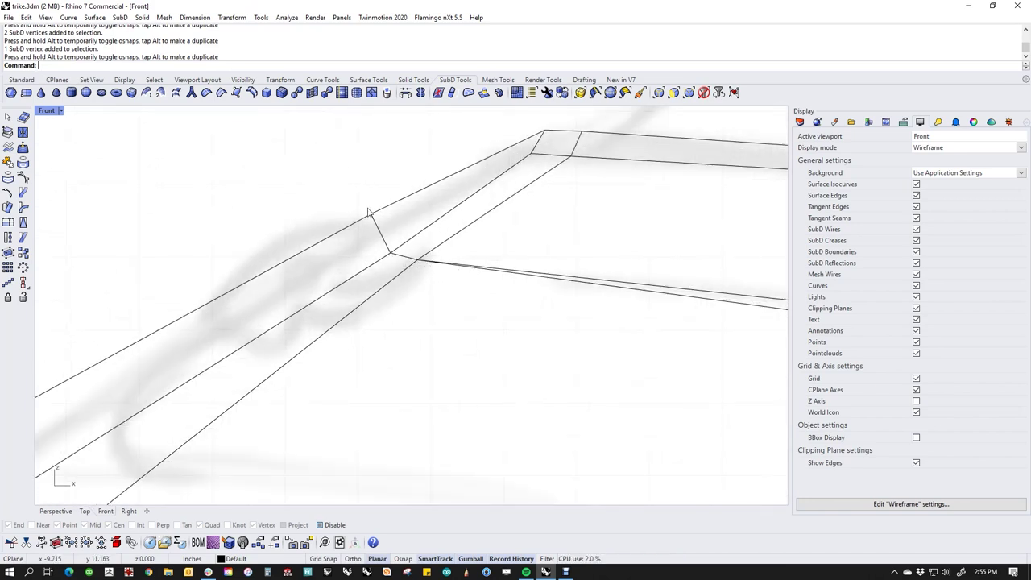
pyautogui.moveTo(404, 260); pyautogui.dragTo(391, 239)
pyautogui.click(409, 306)
pyautogui.scroll(-6, 411, 314)
# Move the outer and intermediate side vertices of the double edge row near the pointed tip up the slope toward the hump.
pyautogui.moveTo(405, 365); pyautogui.dragTo(502, 329, button='right')
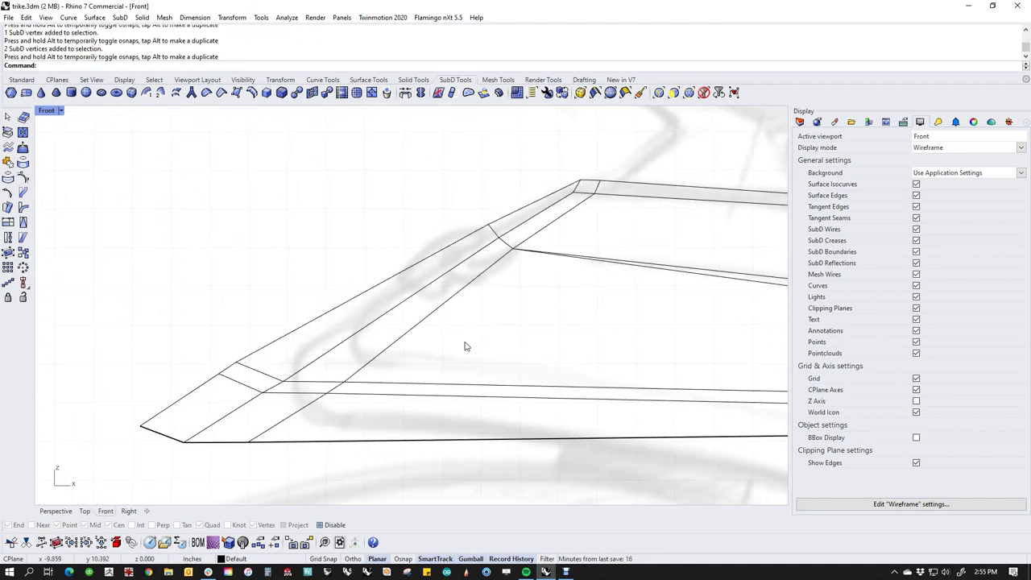
pyautogui.scroll(2, 348, 407)
pyautogui.moveTo(319, 410); pyautogui.dragTo(430, 323)
pyautogui.click(383, 433)
pyautogui.click(220, 409)
pyautogui.click(262, 405)
pyautogui.moveTo(239, 410); pyautogui.dragTo(345, 335)
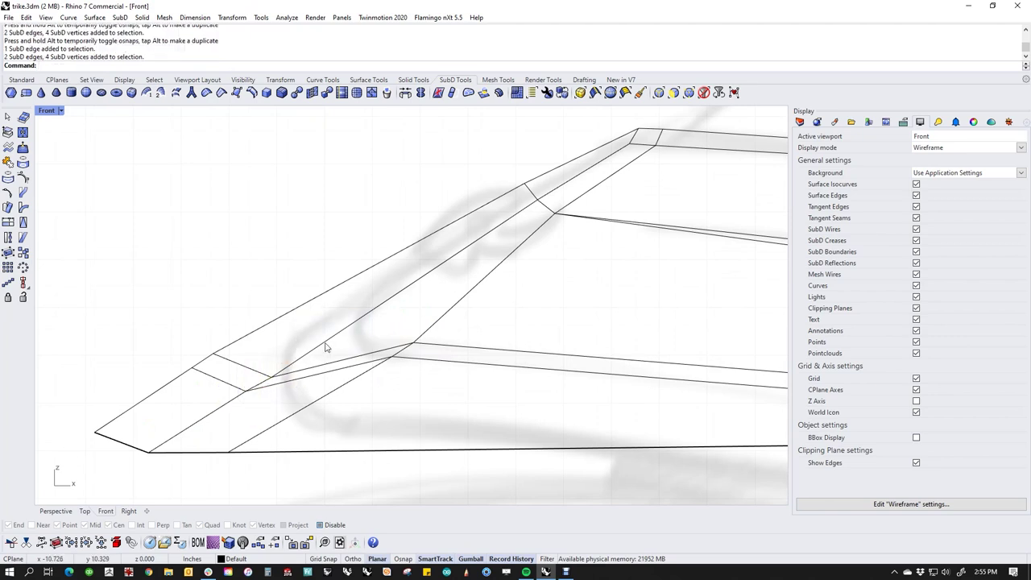
pyautogui.moveTo(245, 415); pyautogui.dragTo(394, 290)
pyautogui.press('Escape')
# Move the double edge row's centre vertices up the slope in line with its side vertices, and bring them closer together.
pyautogui.moveTo(232, 327); pyautogui.dragTo(157, 383)
pyautogui.moveTo(223, 349); pyautogui.dragTo(375, 268)
pyautogui.moveTo(369, 310)
pyautogui.mouseDown()
pyautogui.moveTo(357, 300)
pyautogui.moveTo(353, 308)
pyautogui.mouseUp()
pyautogui.click(325, 303)
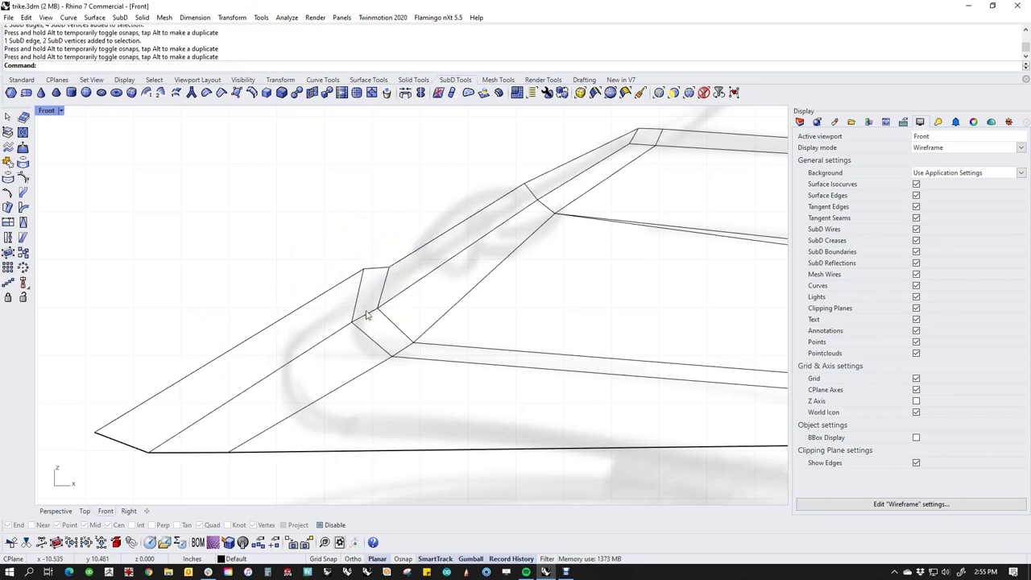
pyautogui.moveTo(331, 258); pyautogui.dragTo(410, 299)
pyautogui.moveTo(364, 269); pyautogui.dragTo(368, 273)
pyautogui.click(341, 314)
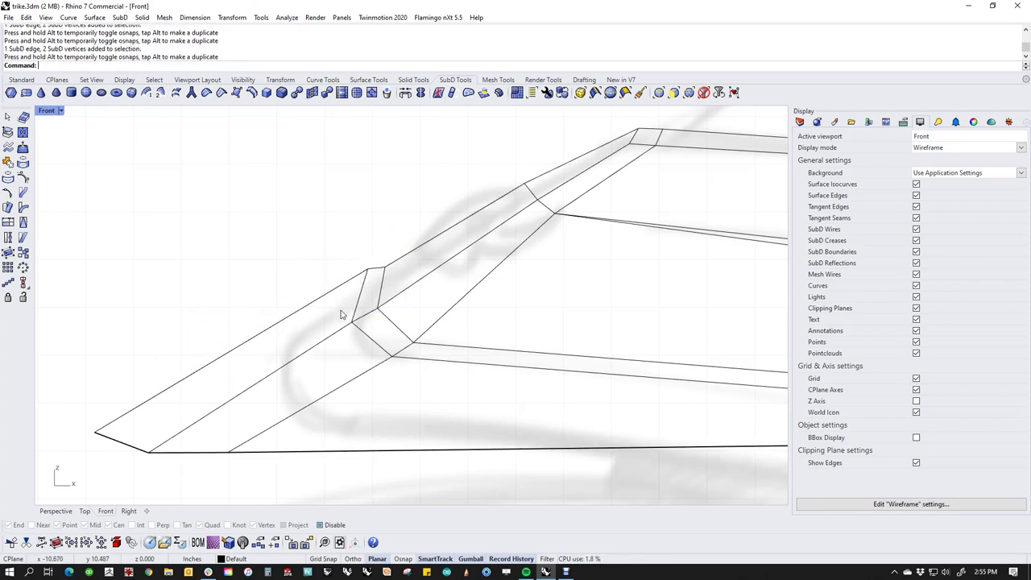
# Pull the centre and side boundary vertices of the pointed tip in toward the fender, shortening the tip to the sketched outline.
pyautogui.moveTo(72, 406); pyautogui.dragTo(265, 335)
pyautogui.click(182, 348)
pyautogui.moveTo(118, 432); pyautogui.dragTo(176, 469)
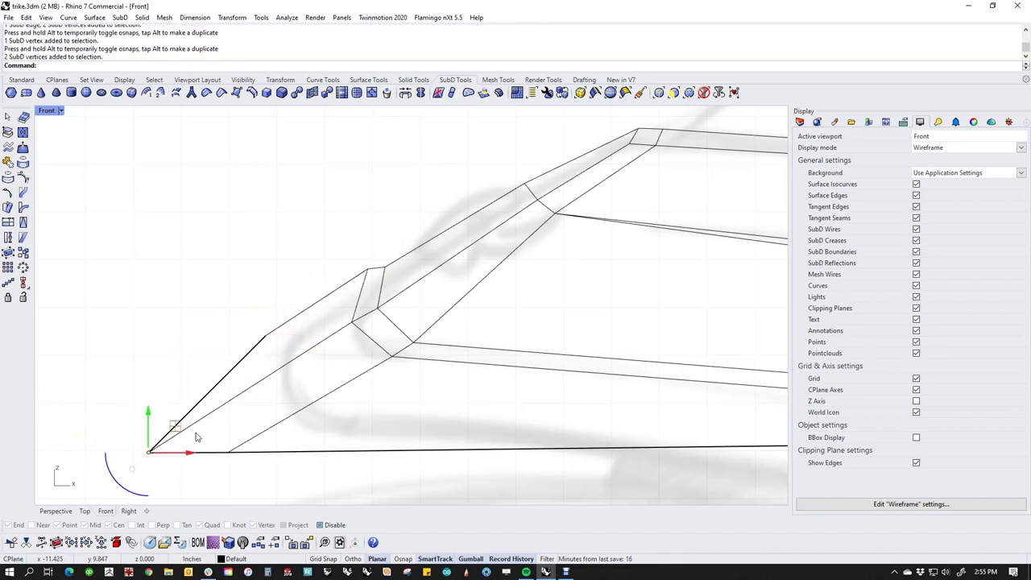
pyautogui.moveTo(177, 428); pyautogui.dragTo(279, 485)
pyautogui.click(194, 439)
pyautogui.moveTo(229, 451); pyautogui.dragTo(304, 431)
pyautogui.click(199, 438)
pyautogui.scroll(-8, 254, 382)
pyautogui.scroll(-8, 303, 379)
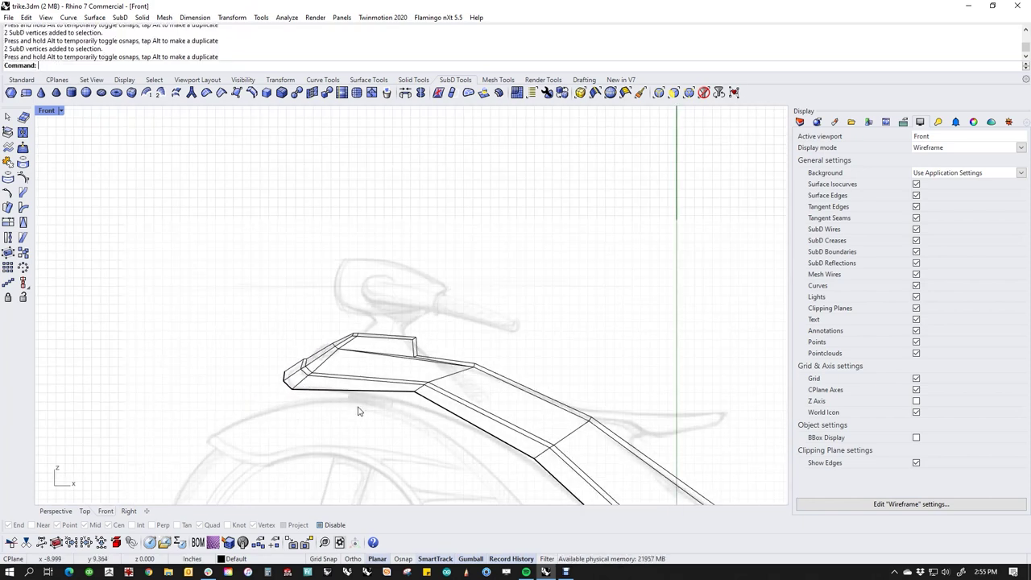
# Toggle the SubD display to smooth and reposition the tip's boundary vertices so its rounded outline follows the sketch.
pyautogui.press('Tab')
pyautogui.scroll(4, 293, 375)
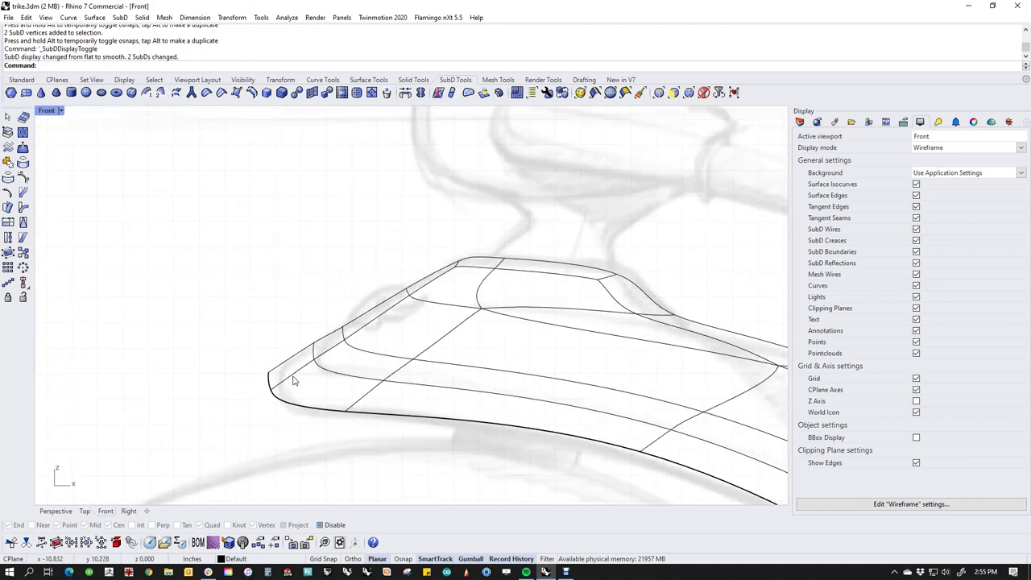
pyautogui.moveTo(357, 467); pyautogui.dragTo(372, 406)
pyautogui.click(196, 395)
pyautogui.moveTo(198, 382); pyautogui.dragTo(262, 423)
pyautogui.moveTo(251, 383); pyautogui.dragTo(279, 397)
pyautogui.moveTo(224, 352); pyautogui.dragTo(266, 377)
pyautogui.moveTo(263, 341); pyautogui.dragTo(277, 359)
pyautogui.click(227, 294)
pyautogui.click(211, 322)
# Try to remove the crease at the centre vertex of the fender's tip.
pyautogui.moveTo(221, 335); pyautogui.dragTo(270, 376)
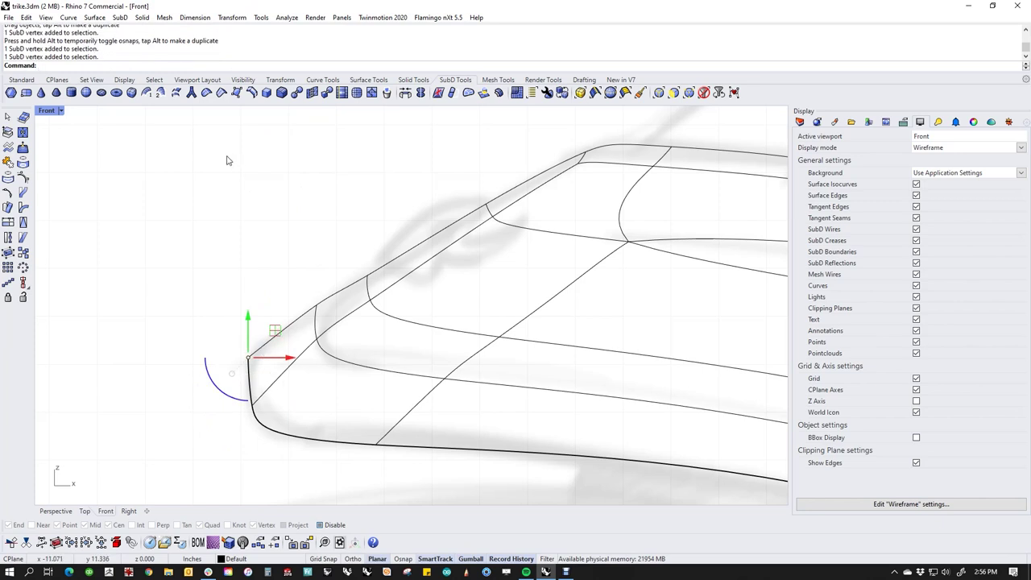
pyautogui.click(207, 94)
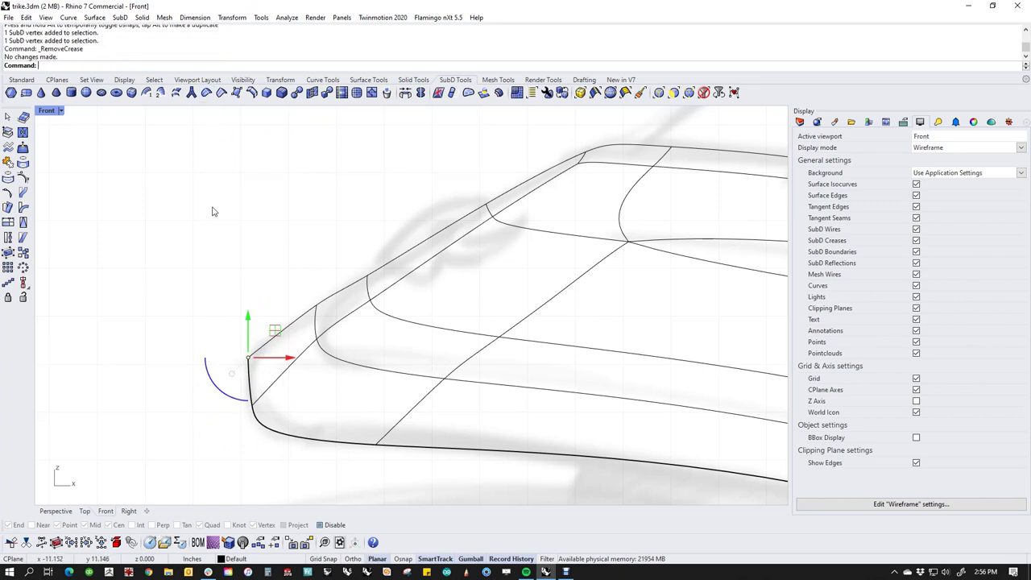
pyautogui.click(208, 95)
pyautogui.click(233, 327)
# Move the upper edge row of the pair near the tip down the slope, closer to the lower row.
pyautogui.scroll(-4, 269, 326)
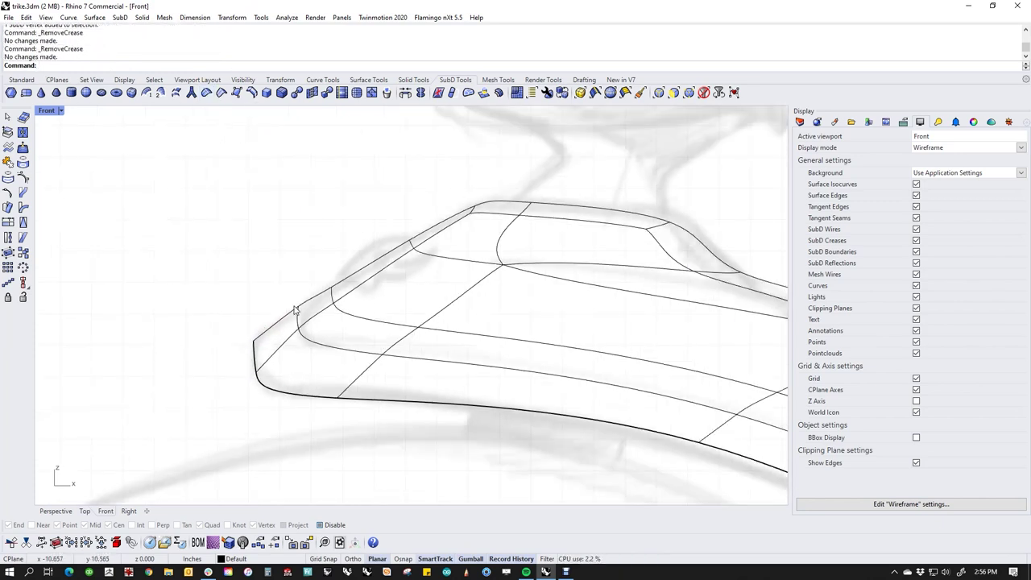
pyautogui.scroll(4, 335, 312)
pyautogui.moveTo(352, 310); pyautogui.dragTo(353, 310)
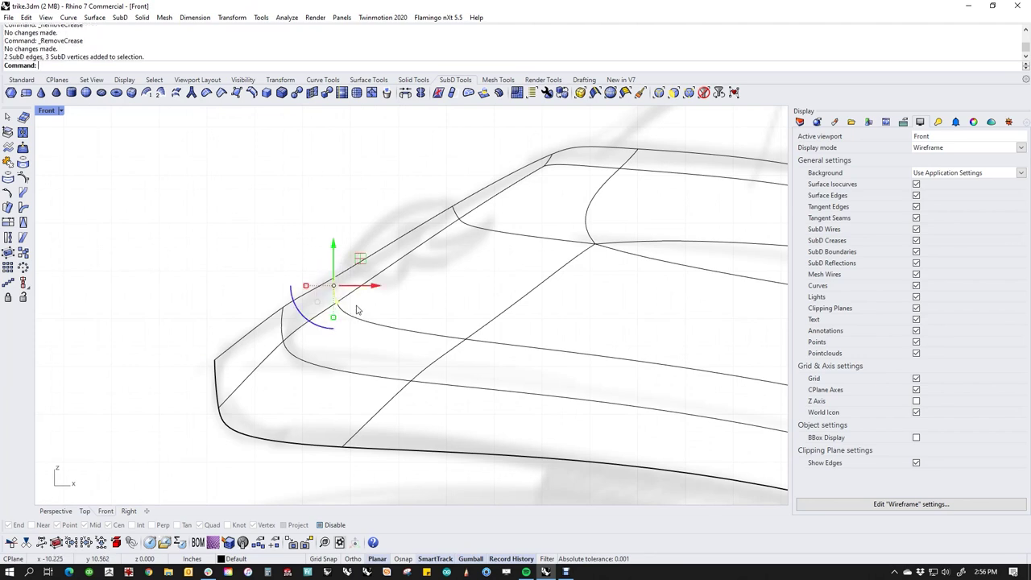
pyautogui.moveTo(357, 268); pyautogui.dragTo(313, 310)
pyautogui.click(270, 286)
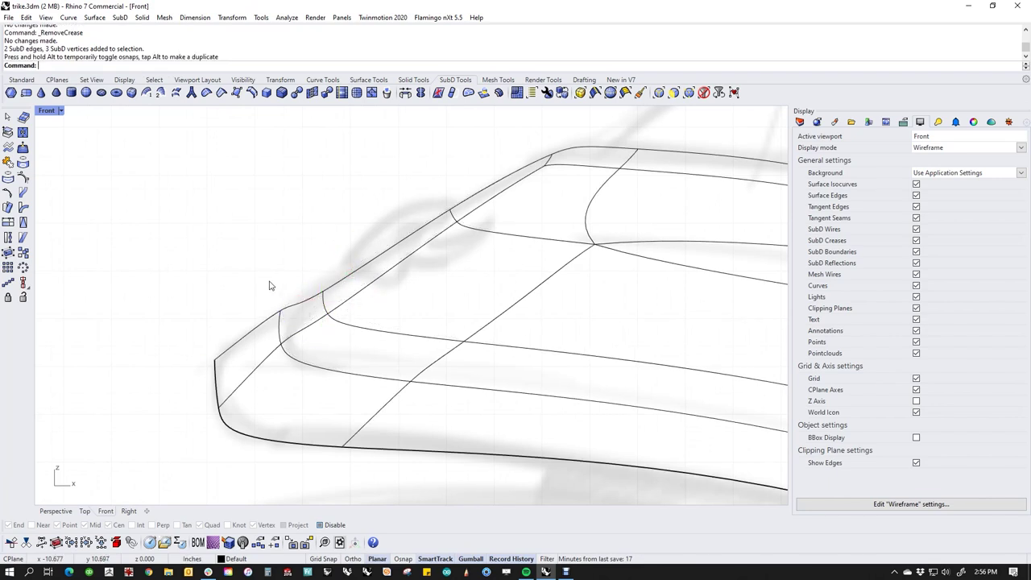
# Shift the two vertices at the hump's top corner on the pointed-tip side slightly along X toward the tip.
pyautogui.scroll(-4, 291, 272)
pyautogui.moveTo(383, 257); pyautogui.dragTo(271, 295, button='right')
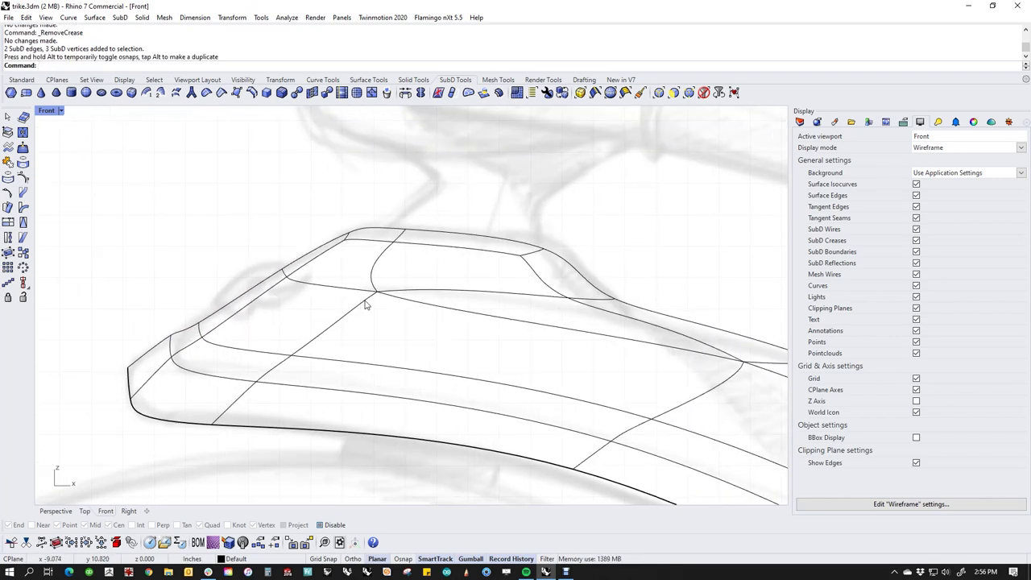
pyautogui.scroll(2, 355, 259)
pyautogui.moveTo(360, 233)
pyautogui.mouseDown()
pyautogui.moveTo(368, 230)
pyautogui.moveTo(346, 233)
pyautogui.mouseUp()
pyautogui.click(256, 248)
# Raise the top edge row at the hump's steep end to follow the sketched profile.
pyautogui.scroll(-6, 256, 248)
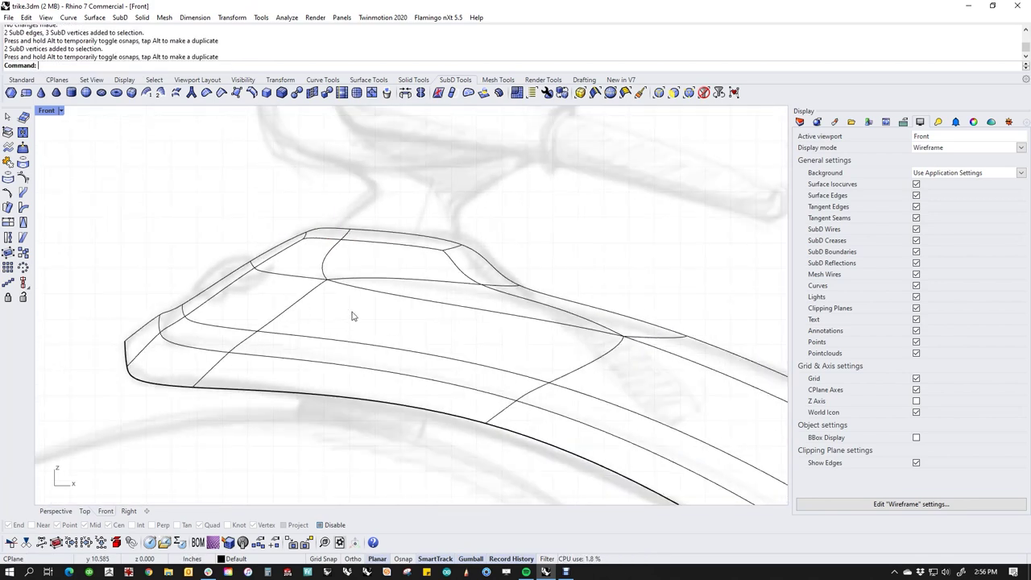
pyautogui.scroll(-4, 371, 294)
pyautogui.scroll(3, 385, 235)
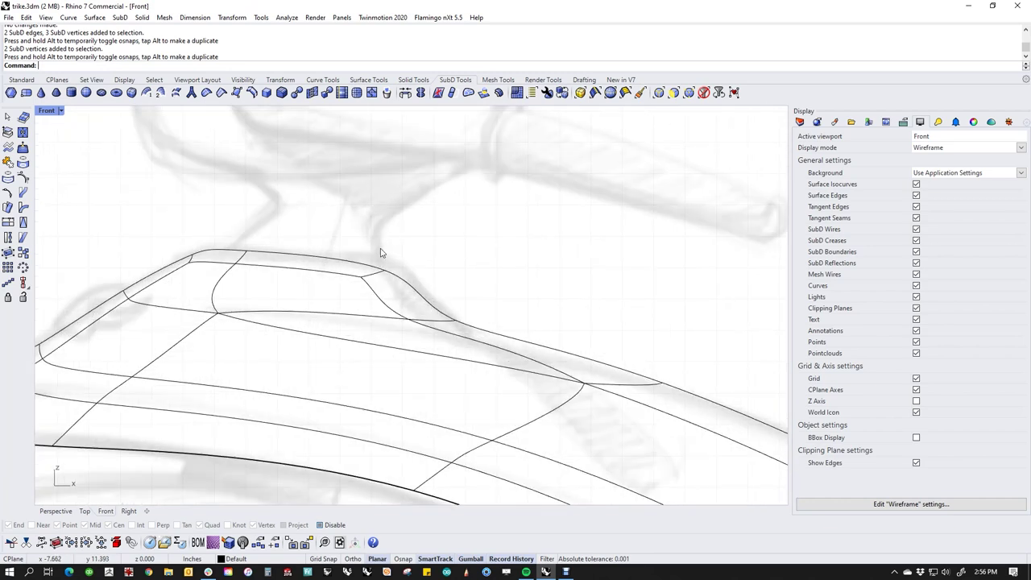
pyautogui.moveTo(342, 239); pyautogui.dragTo(380, 265)
pyautogui.click(482, 249)
# Stretch the centre and upper side vertices of the fender's wide lower end outward over the sketched rear wheel cover.
pyautogui.scroll(-2, 391, 282)
pyautogui.moveTo(391, 283)
pyautogui.mouseDown(button='right')
pyautogui.moveTo(441, 364)
pyautogui.moveTo(427, 342)
pyautogui.moveTo(476, 368)
pyautogui.moveTo(519, 371)
pyautogui.mouseUp(button='right')
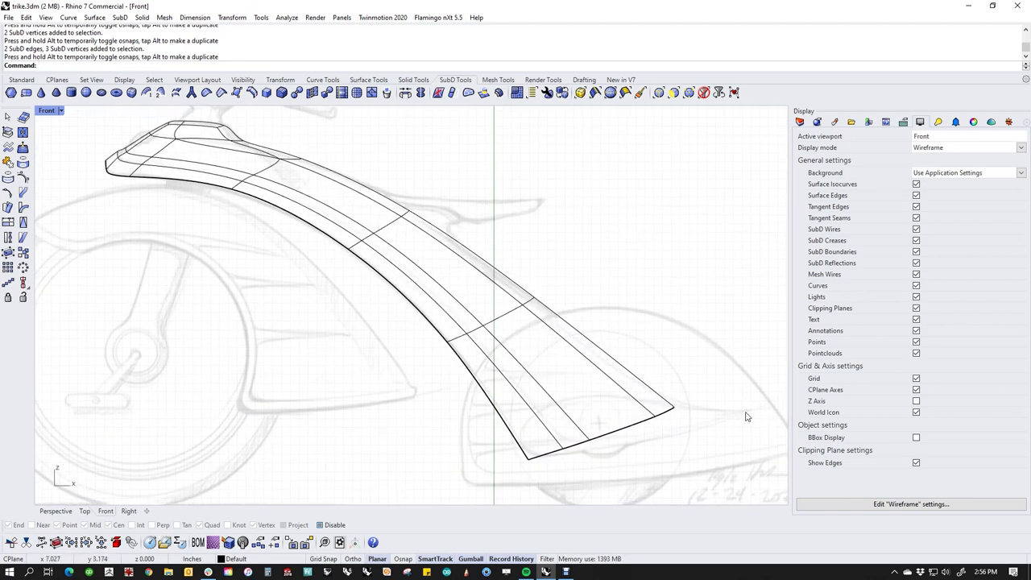
pyautogui.scroll(3, 709, 416)
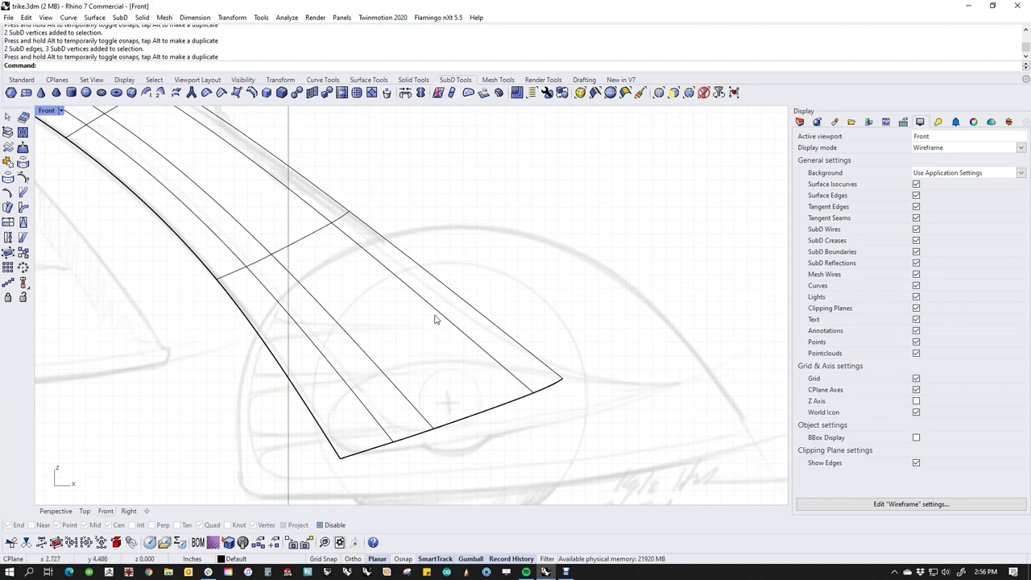
pyautogui.moveTo(561, 379); pyautogui.dragTo(678, 384)
pyautogui.moveTo(569, 382); pyautogui.dragTo(568, 429)
pyautogui.click(587, 460)
# Lower the remaining side vertex pairs along the wide end's boundary to bring them in line with its outer corners.
pyautogui.moveTo(407, 426); pyautogui.dragTo(467, 447)
pyautogui.moveTo(434, 399); pyautogui.dragTo(393, 413)
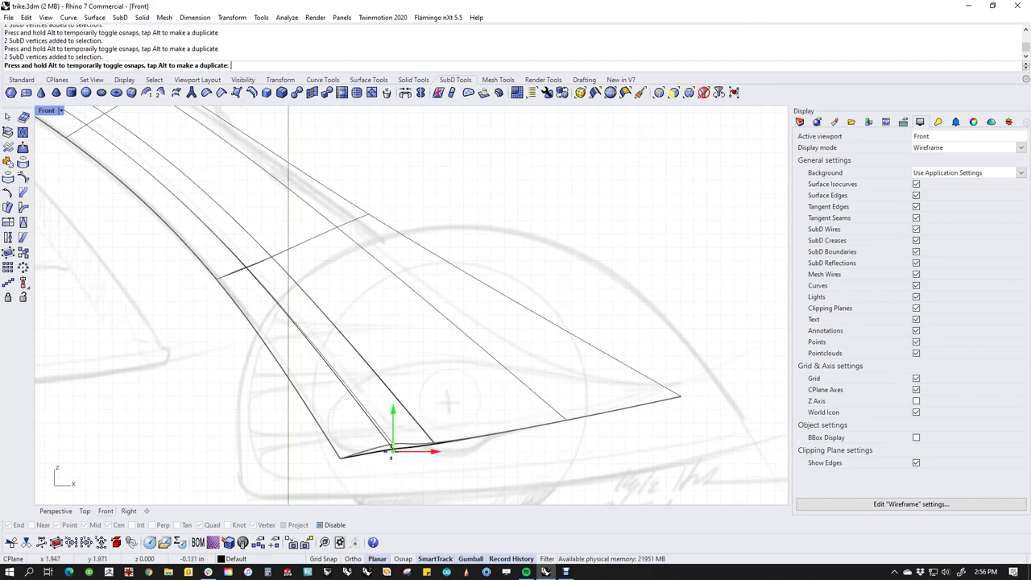
pyautogui.moveTo(390, 453); pyautogui.dragTo(392, 450)
# Toggle the SubD display to flat and lower the side vertex pair nearest the wide end's bottom corner to straighten the boundary.
pyautogui.press('Tab')
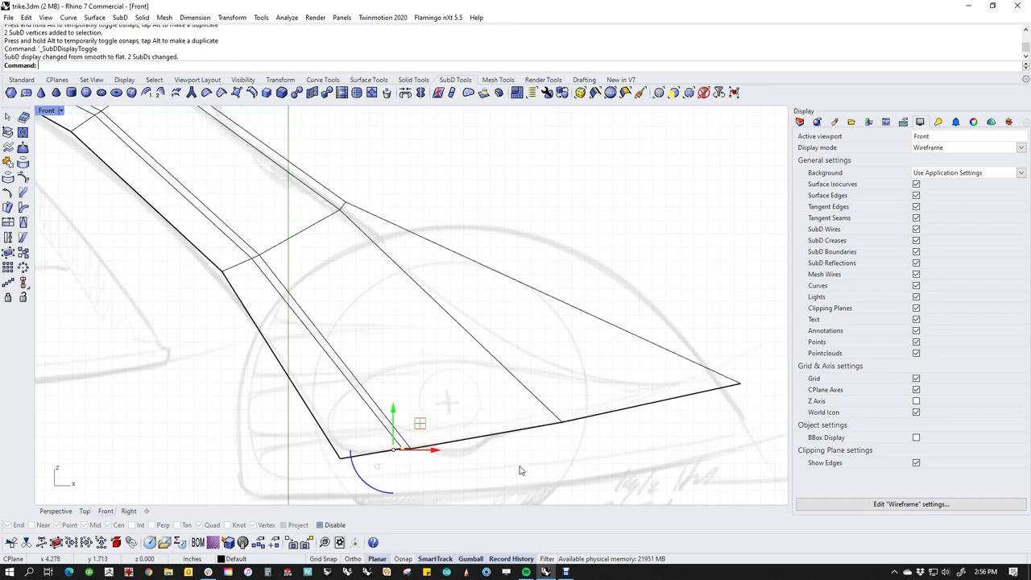
pyautogui.scroll(-2, 421, 316)
pyautogui.moveTo(443, 330); pyautogui.dragTo(492, 385, button='right')
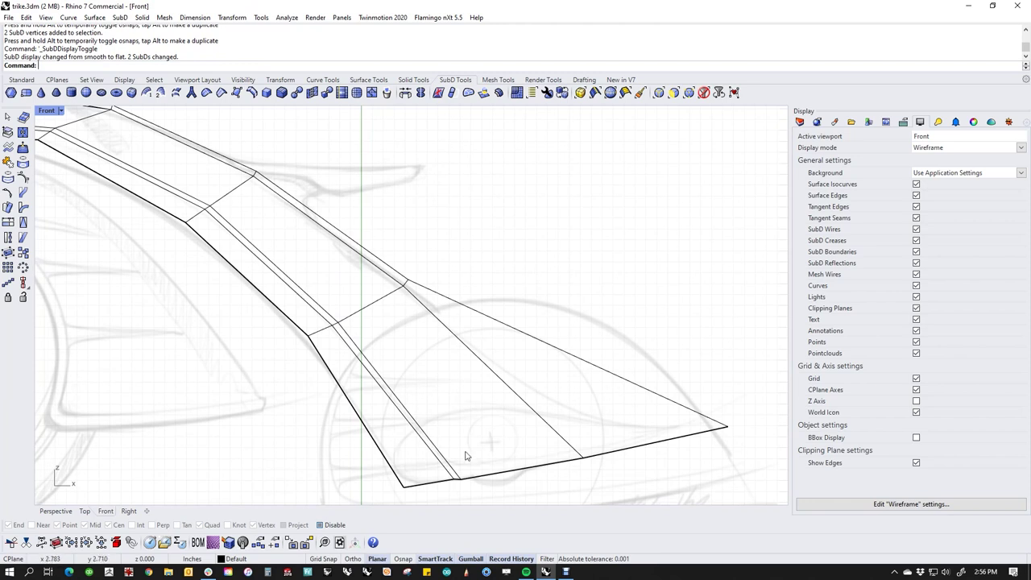
pyautogui.scroll(5, 465, 456)
pyautogui.moveTo(375, 394); pyautogui.dragTo(414, 430)
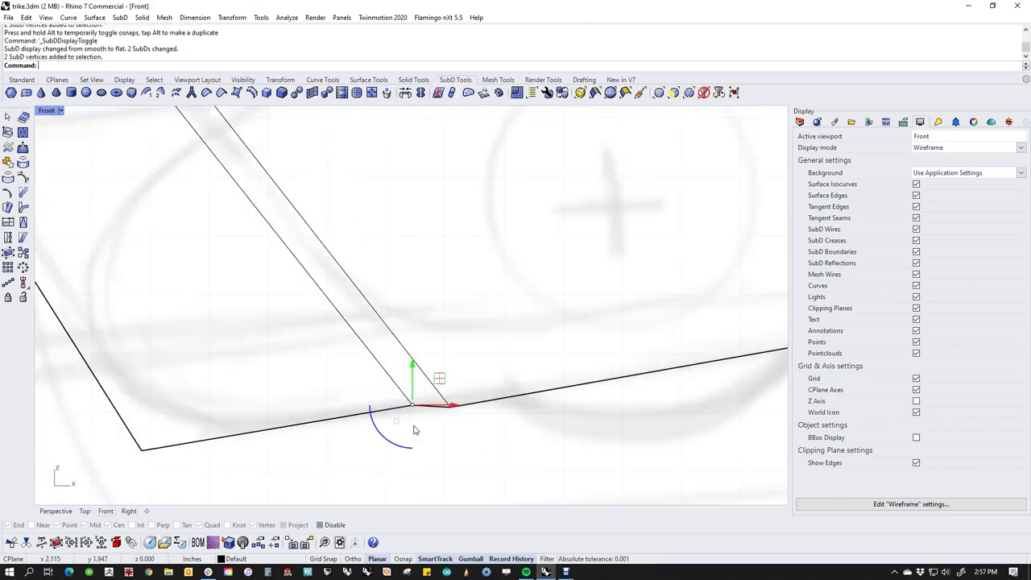
pyautogui.moveTo(415, 374); pyautogui.dragTo(404, 416)
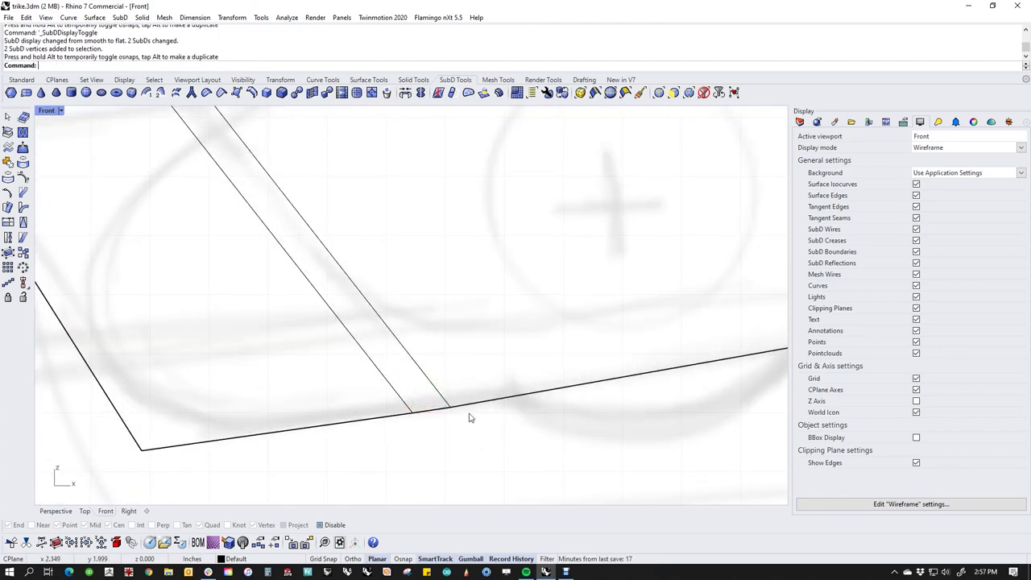
# Move the upper edge row at the bend just behind the hump closer to the base of its steep end.
pyautogui.scroll(-6, 346, 427)
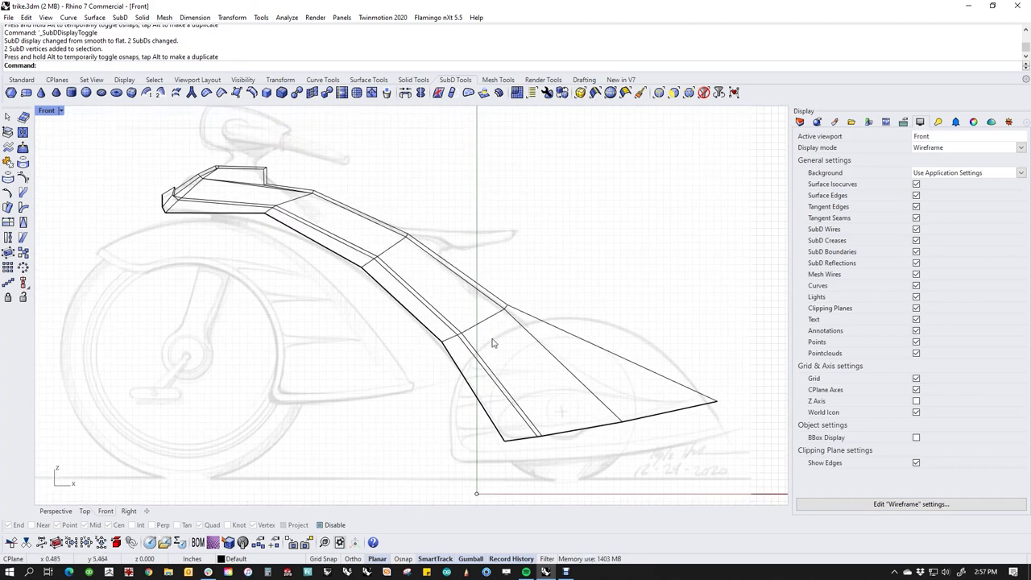
pyautogui.moveTo(496, 343); pyautogui.dragTo(525, 375, button='right')
pyautogui.scroll(5, 304, 213)
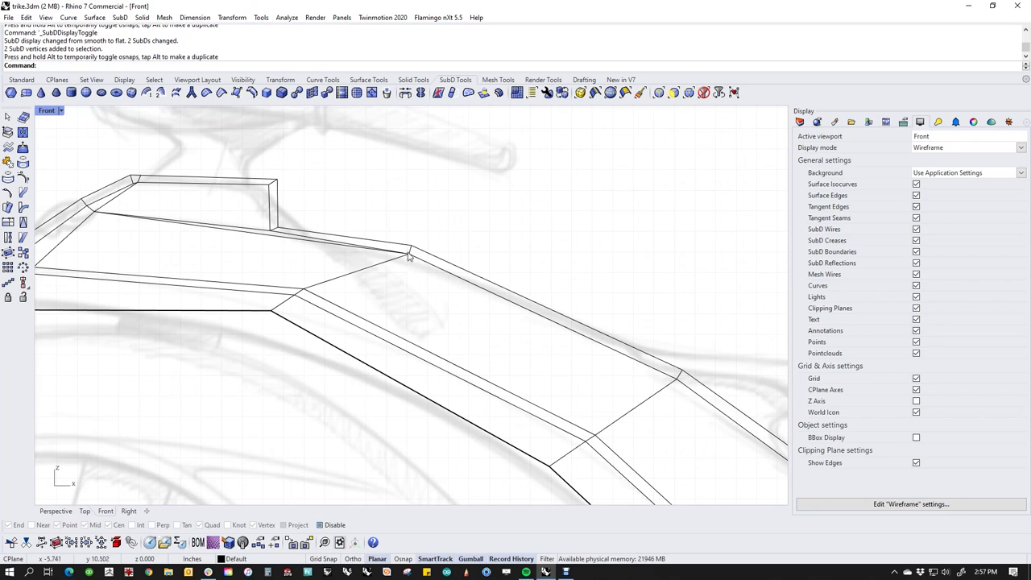
pyautogui.scroll(3, 408, 256)
pyautogui.moveTo(396, 215); pyautogui.dragTo(447, 280)
pyautogui.moveTo(412, 242); pyautogui.dragTo(289, 232)
pyautogui.press('Escape')
pyautogui.scroll(-5, 449, 312)
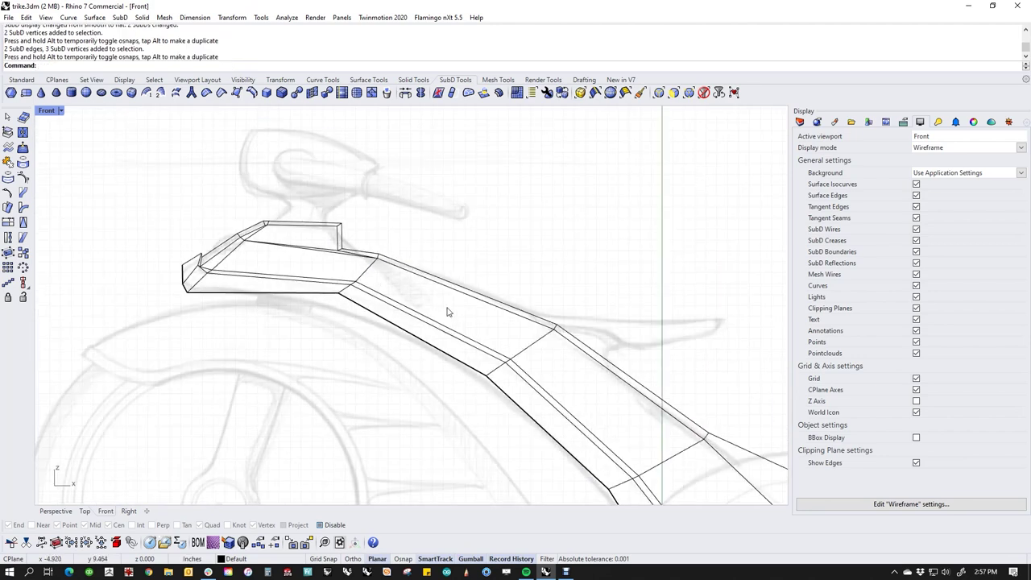
# Toggle the SubD display to smooth and nudge the fender's upper edge row near the sketched seat upward in 0.05-inch increments.
pyautogui.press('Tab')
pyautogui.scroll(4, 533, 316)
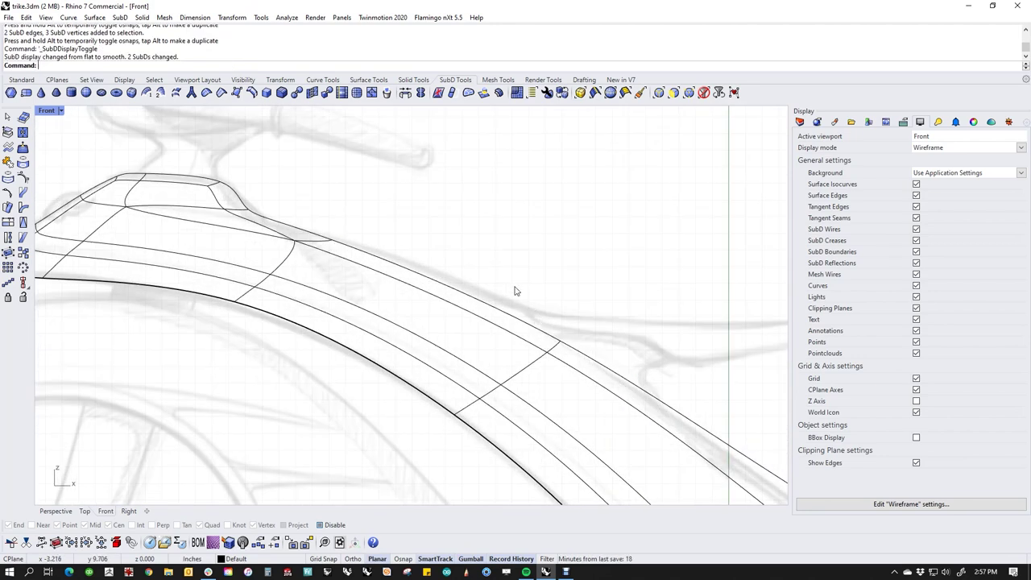
pyautogui.moveTo(518, 289); pyautogui.dragTo(587, 368)
pyautogui.hotkey('alt', 'Up')
pyautogui.hotkey('alt', 'Up')
pyautogui.hotkey('alt', 'Up')
pyautogui.hotkey('alt', 'Up')
pyautogui.hotkey('alt', 'Up')
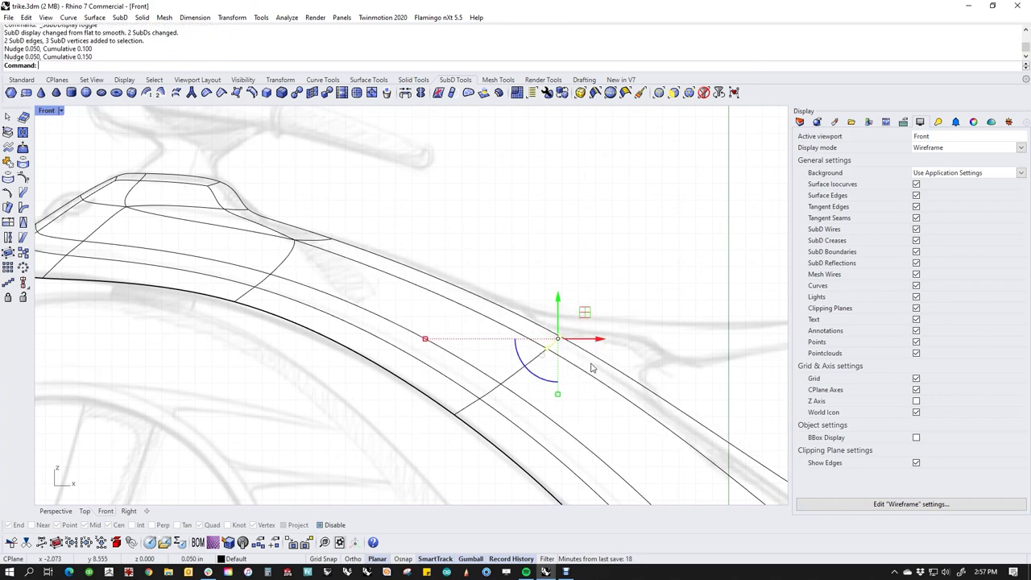
# Switch to the perspective view and show the fender in Rendered display mode.
pyautogui.click(474, 291)
pyautogui.click(500, 264)
pyautogui.scroll(-7, 449, 309)
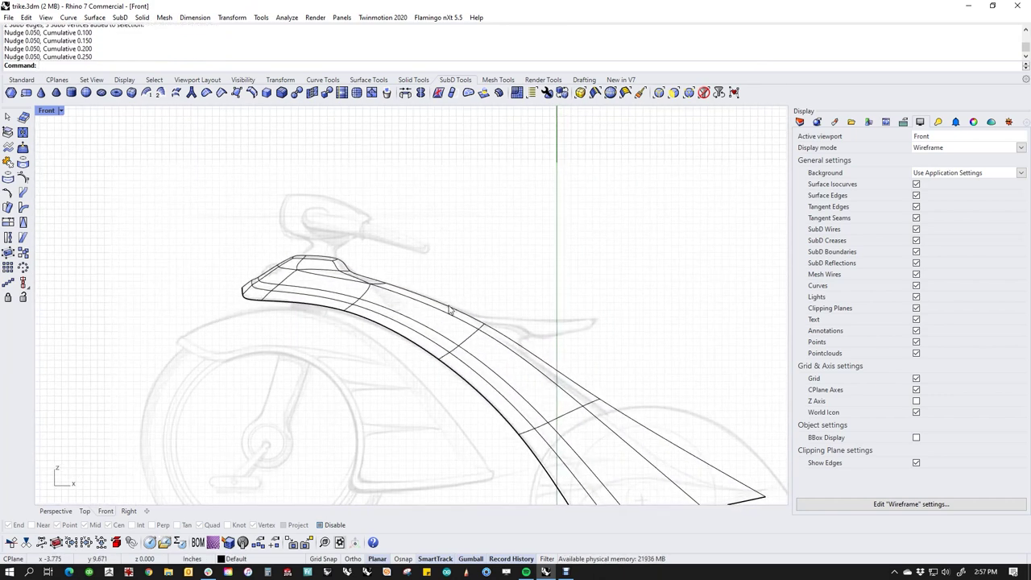
pyautogui.press('F4')
pyautogui.middleClick(236, 299)
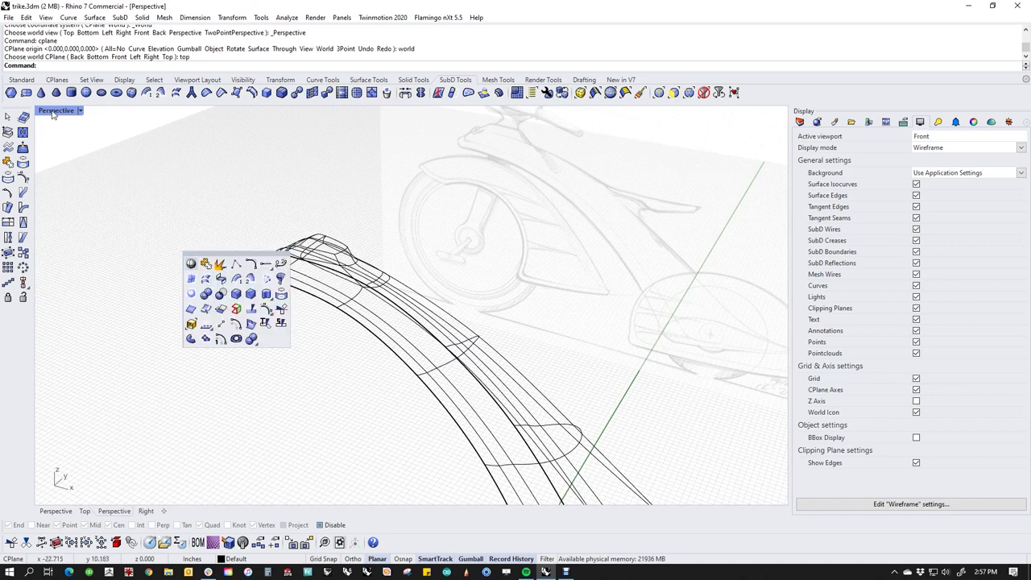
pyautogui.click(55, 110)
pyautogui.click(96, 170)
# Spread the two vertices at the rear base of the hump farther apart across the fender's width.
pyautogui.moveTo(297, 359); pyautogui.dragTo(269, 449, button='right')
pyautogui.scroll(7, 238, 349)
pyautogui.moveTo(274, 324); pyautogui.dragTo(289, 277, button='right')
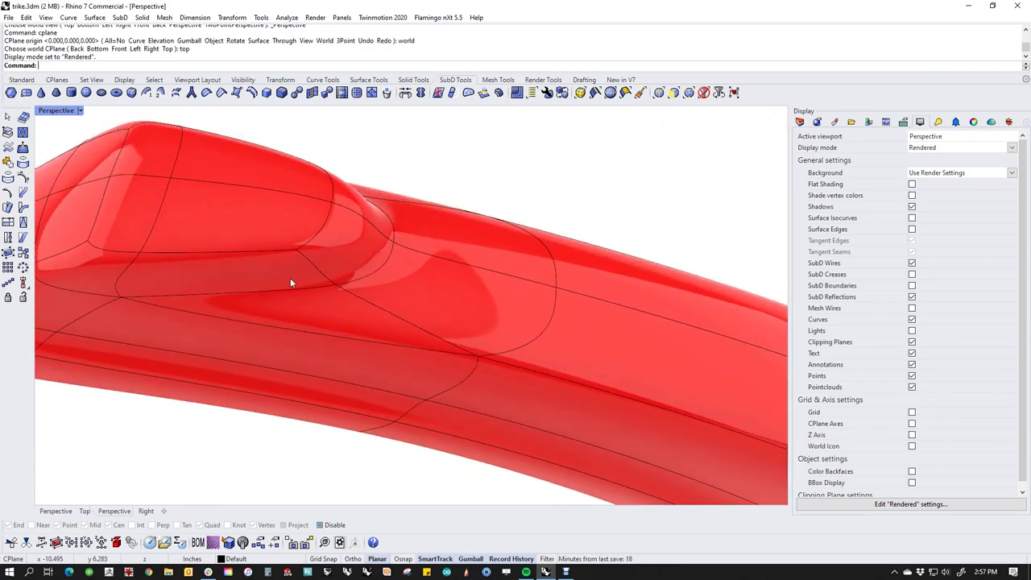
pyautogui.moveTo(291, 282); pyautogui.dragTo(341, 346, button='right')
pyautogui.keyDown('ctrl'); pyautogui.keyDown('shift'); pyautogui.click(338, 345); pyautogui.keyUp('shift'); pyautogui.keyUp('ctrl')
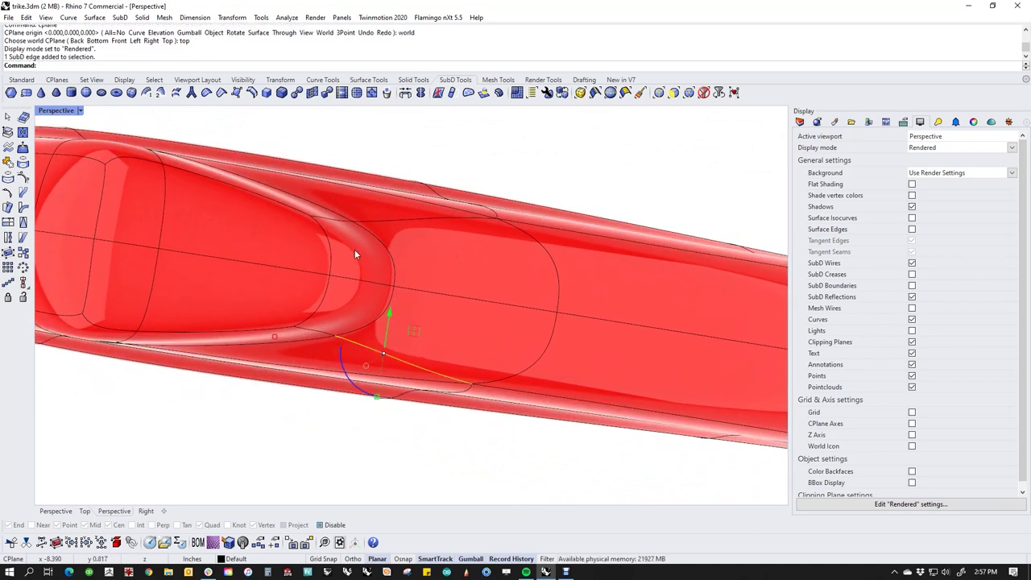
pyautogui.keyDown('ctrl'); pyautogui.keyDown('shift'); pyautogui.click(353, 220); pyautogui.keyUp('shift'); pyautogui.keyUp('ctrl')
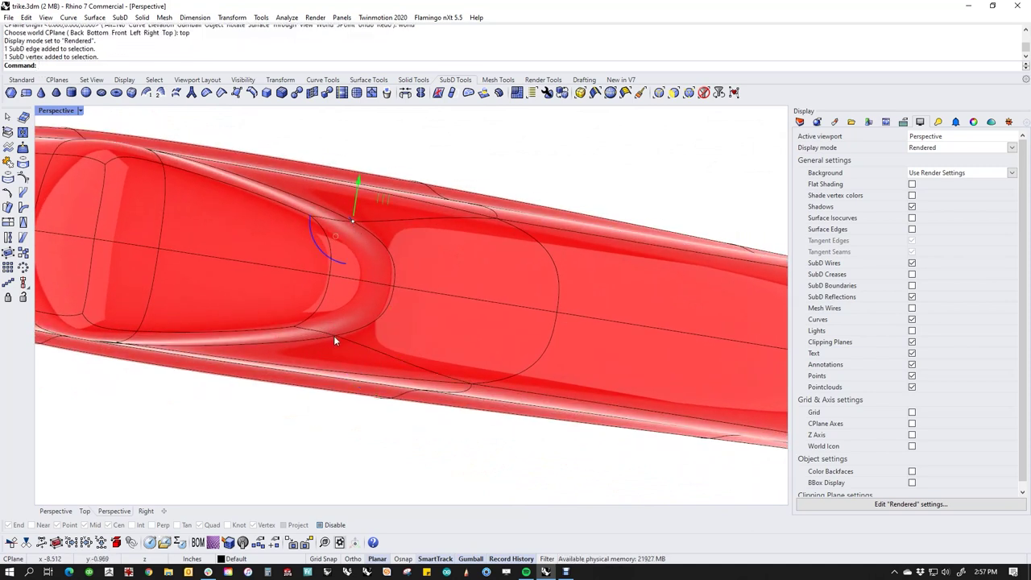
pyautogui.keyDown('ctrl'); pyautogui.keyDown('shift'); pyautogui.click(334, 336); pyautogui.keyUp('shift'); pyautogui.keyUp('ctrl')
pyautogui.moveTo(340, 335); pyautogui.dragTo(330, 368)
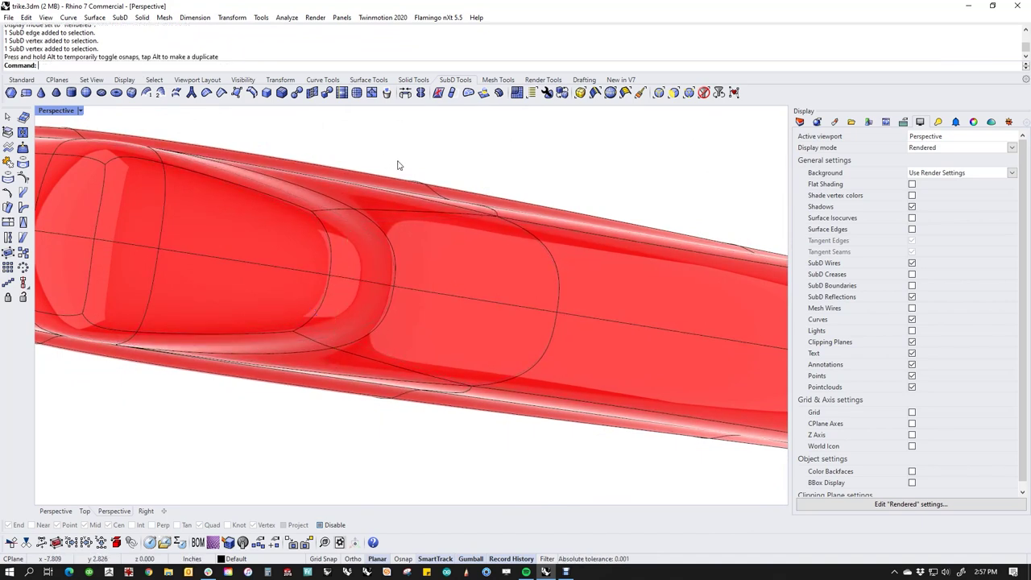
# Spread the two upper vertices at the rear of the hump slightly apart, symmetrically about the spine.
pyautogui.keyDown('ctrl'); pyautogui.keyDown('shift'); pyautogui.click(294, 332); pyautogui.keyUp('shift'); pyautogui.keyUp('ctrl')
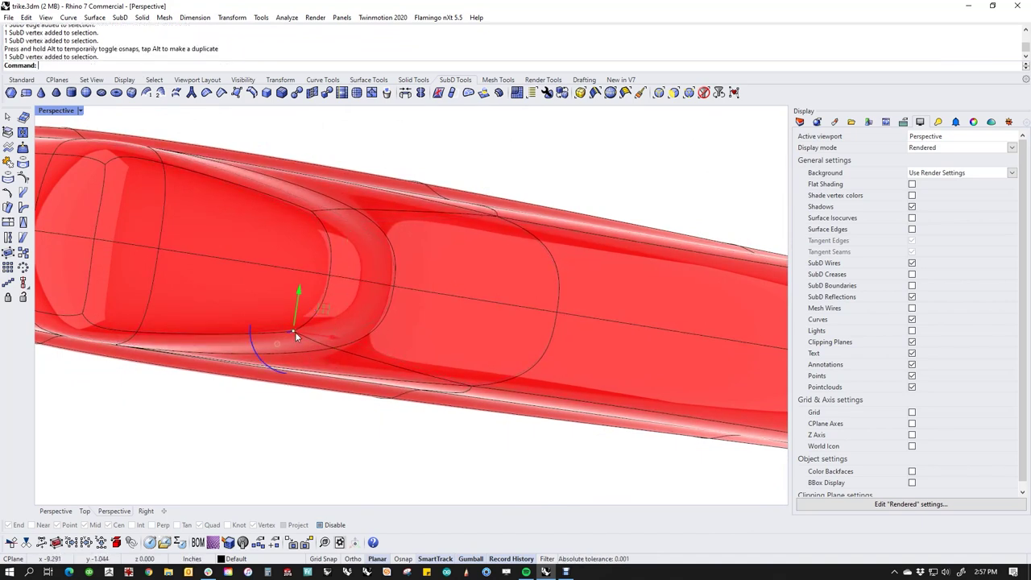
pyautogui.keyDown('ctrl'); pyautogui.keyDown('shift'); pyautogui.click(309, 211); pyautogui.keyUp('shift'); pyautogui.keyUp('ctrl')
pyautogui.moveTo(296, 329)
pyautogui.mouseDown()
pyautogui.moveTo(291, 342)
pyautogui.moveTo(293, 333)
pyautogui.mouseUp()
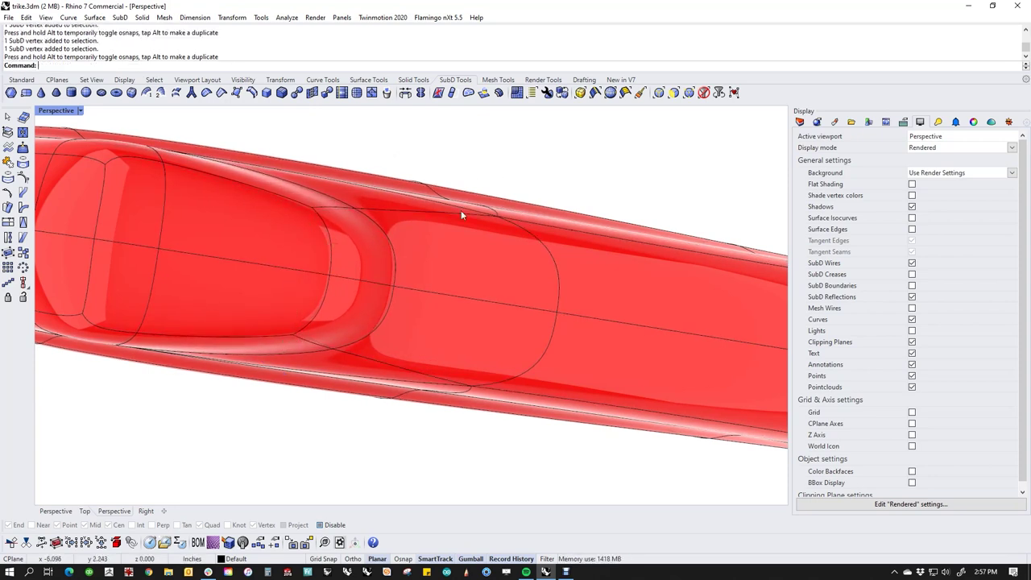
# Slide the long edge loop that runs along the fender's sides and around its narrow tip across the surface.
pyautogui.scroll(-6, 421, 387)
pyautogui.moveTo(419, 389); pyautogui.dragTo(436, 377, button='right')
pyautogui.doubleClick(474, 375)
pyautogui.moveTo(356, 360); pyautogui.dragTo(129, 216, button='right')
pyautogui.scroll(5, 239, 250)
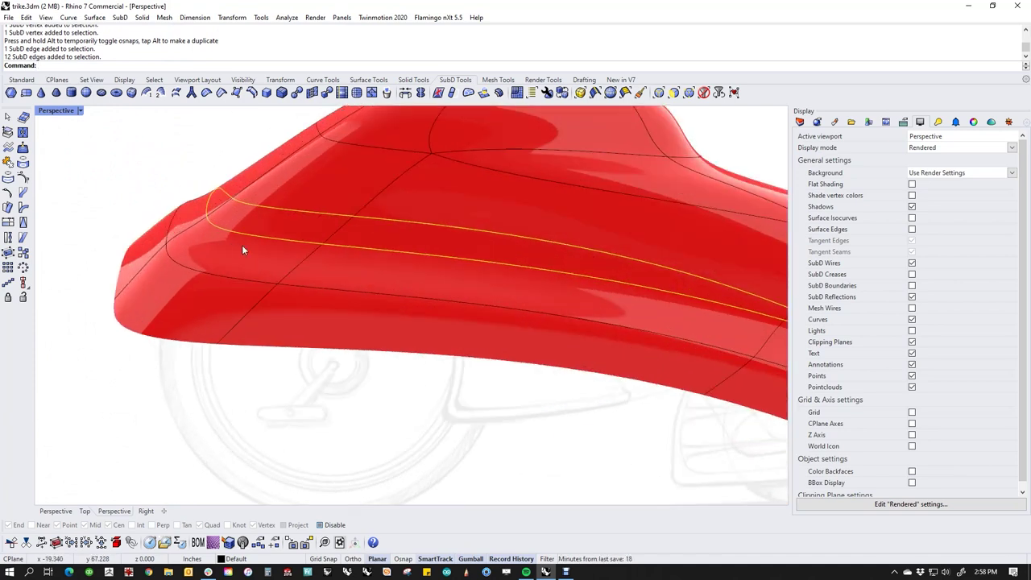
pyautogui.press('Return')
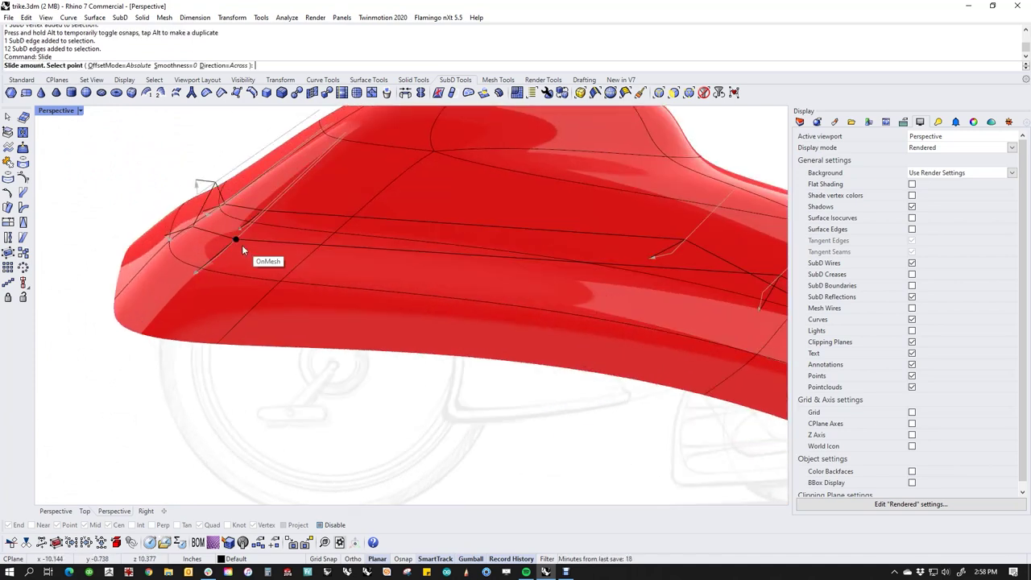
pyautogui.click(182, 230)
# Try to scale the strip of outermost side faces along the fender's boundary, then undo the scaling.
pyautogui.moveTo(244, 383); pyautogui.dragTo(309, 307, button='right')
pyautogui.scroll(3, 304, 292)
pyautogui.scroll(5, 274, 293)
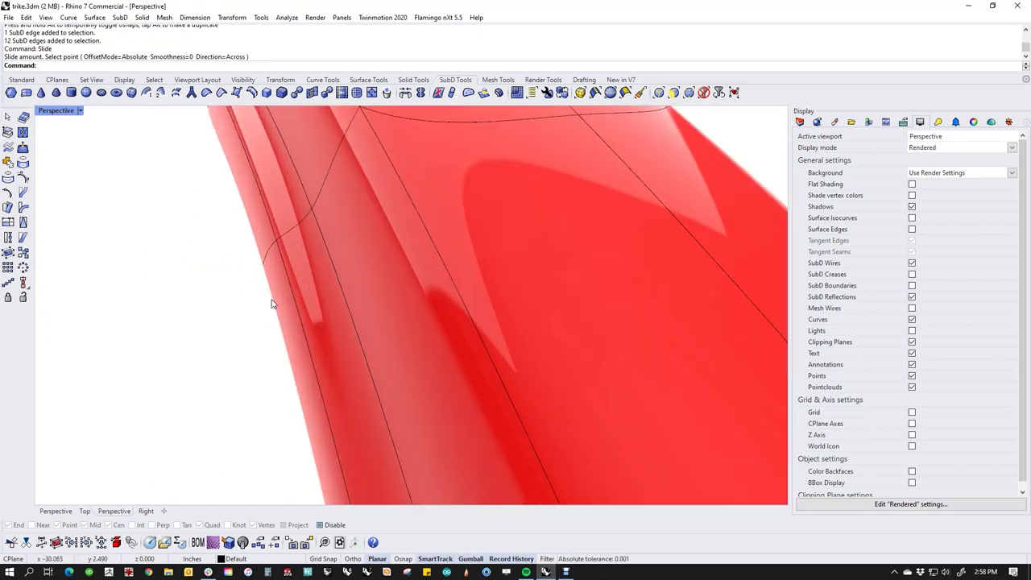
pyautogui.keyDown('ctrl'); pyautogui.keyDown('shift'); pyautogui.click(280, 286); pyautogui.keyUp('shift'); pyautogui.keyUp('ctrl')
pyautogui.keyDown('ctrl'); pyautogui.keyDown('shift'); pyautogui.doubleClick(253, 203); pyautogui.keyUp('shift'); pyautogui.keyUp('ctrl')
pyautogui.scroll(-8, 258, 297)
pyautogui.scroll(-3, 282, 318)
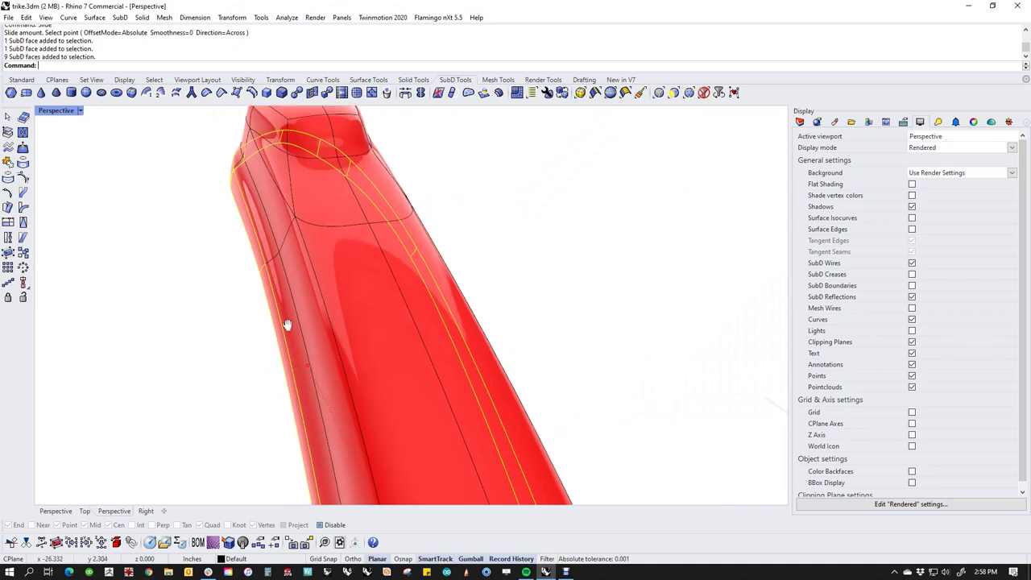
pyautogui.moveTo(301, 346); pyautogui.dragTo(297, 348)
pyautogui.click(216, 324)
pyautogui.hotkey('ctrl', 'z')
# Select the whole strip of outermost side faces, from the wide end around the tip, and scale it slightly.
pyautogui.moveTo(223, 352); pyautogui.dragTo(554, 434, button='right')
pyautogui.scroll(3, 554, 435)
pyautogui.keyDown('ctrl'); pyautogui.keyDown('shift'); pyautogui.click(523, 425); pyautogui.keyUp('shift'); pyautogui.keyUp('ctrl')
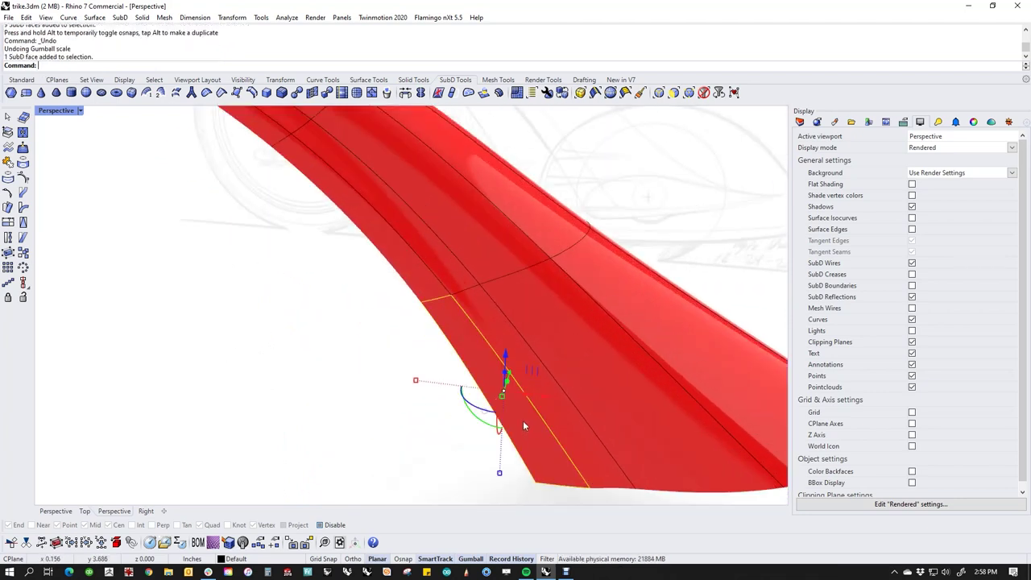
pyautogui.keyDown('ctrl'); pyautogui.keyDown('shift'); pyautogui.doubleClick(413, 274); pyautogui.keyUp('shift'); pyautogui.keyUp('ctrl')
pyautogui.scroll(-5, 411, 367)
pyautogui.moveTo(412, 368); pyautogui.dragTo(327, 392, button='right')
pyautogui.scroll(4, 333, 315)
pyautogui.moveTo(302, 319); pyautogui.dragTo(302, 318)
pyautogui.click(257, 323)
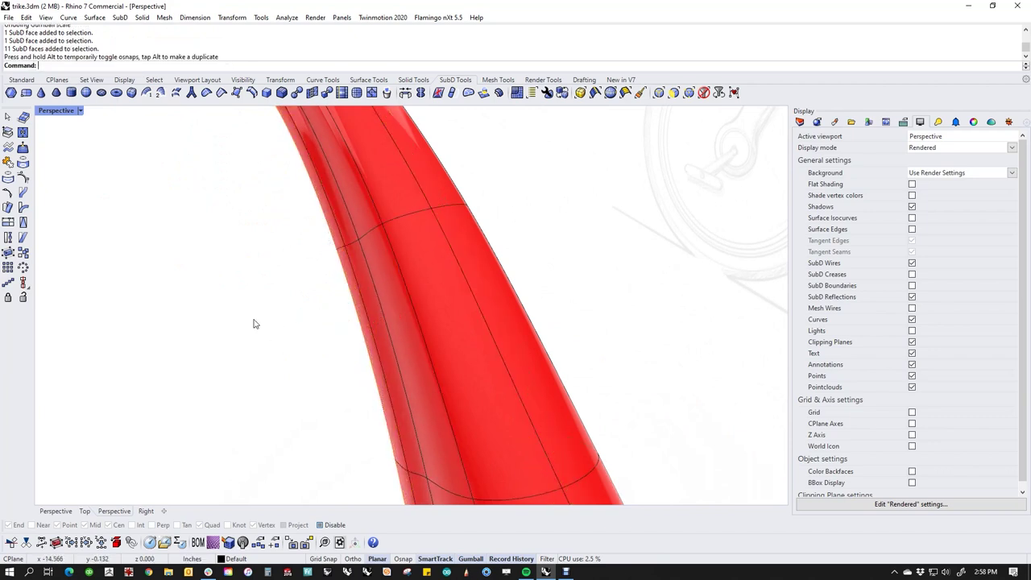
# Try to scale the cross-section edge row at the fender's middle sideways in the Top view, then undo it.
pyautogui.scroll(-6, 316, 351)
pyautogui.moveTo(319, 352); pyautogui.dragTo(432, 478, button='right')
pyautogui.write('op')
pyautogui.press('Return')
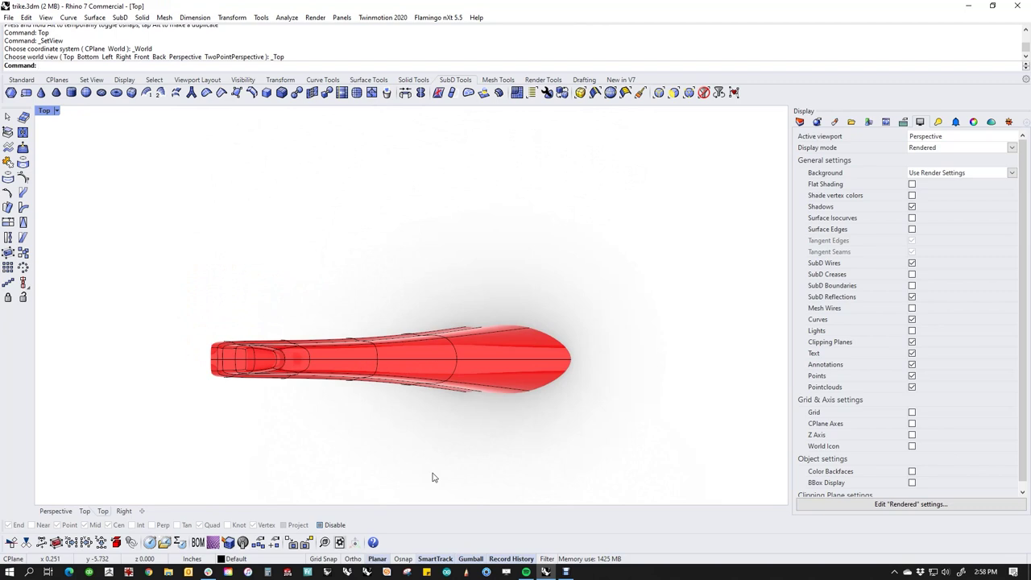
pyautogui.scroll(3, 455, 434)
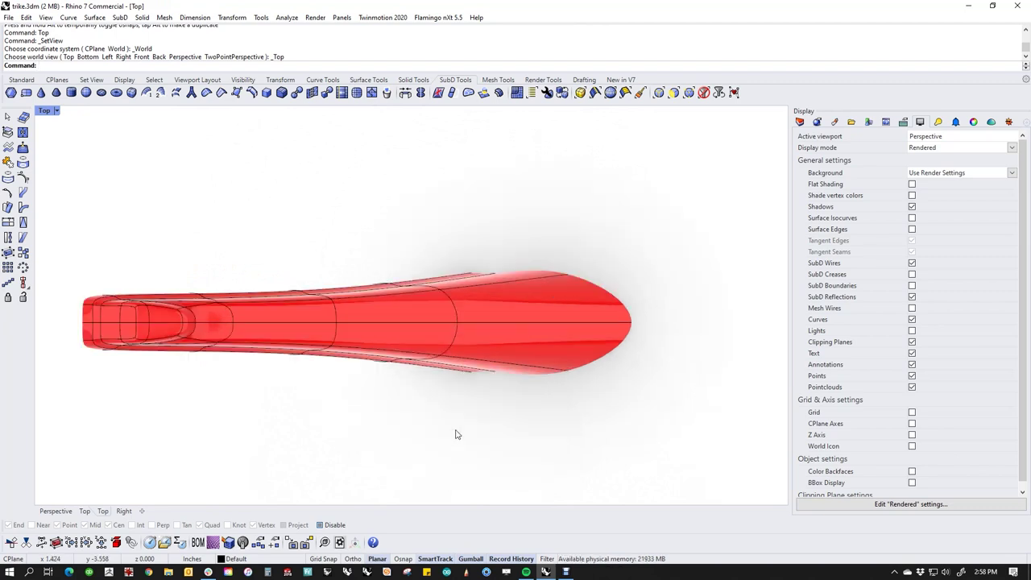
pyautogui.moveTo(239, 237); pyautogui.dragTo(364, 420)
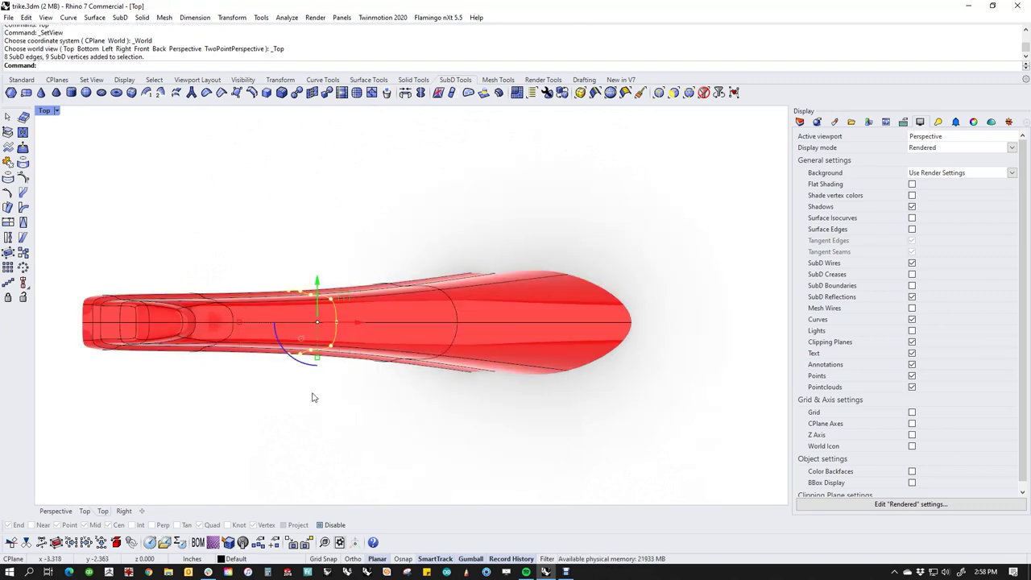
pyautogui.moveTo(320, 364)
pyautogui.mouseDown()
pyautogui.moveTo(314, 395)
pyautogui.moveTo(314, 347)
pyautogui.moveTo(314, 443)
pyautogui.moveTo(311, 369)
pyautogui.moveTo(320, 375)
pyautogui.mouseUp()
pyautogui.hotkey('ctrl', 'z')
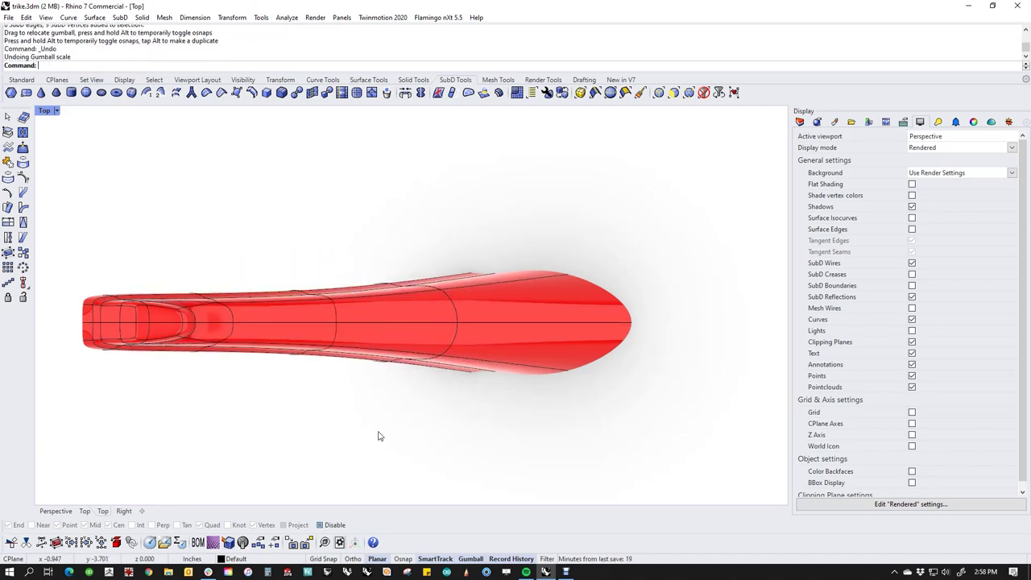
# In the Top view, apply a Reflect symmetry to the fender along its lengthwise spine, keeping the negative-Y half.
pyautogui.scroll(-3, 368, 363)
pyautogui.hotkey('ctrl', 'F4')
pyautogui.moveTo(375, 365); pyautogui.dragTo(471, 421, button='right')
pyautogui.scroll(3, 403, 313)
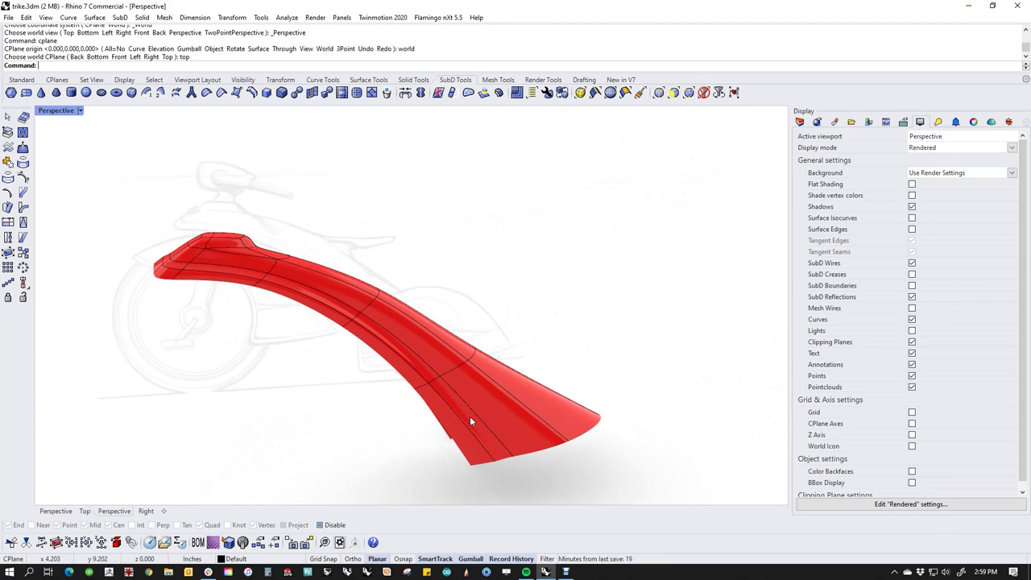
pyautogui.press('Escape')
pyautogui.write('top')
pyautogui.press('Return')
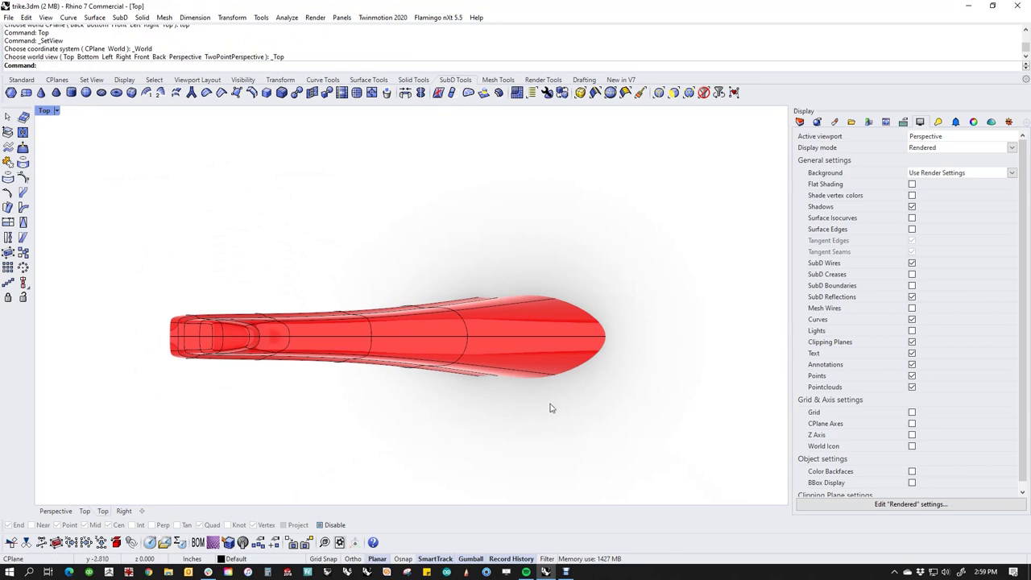
pyautogui.click(538, 365)
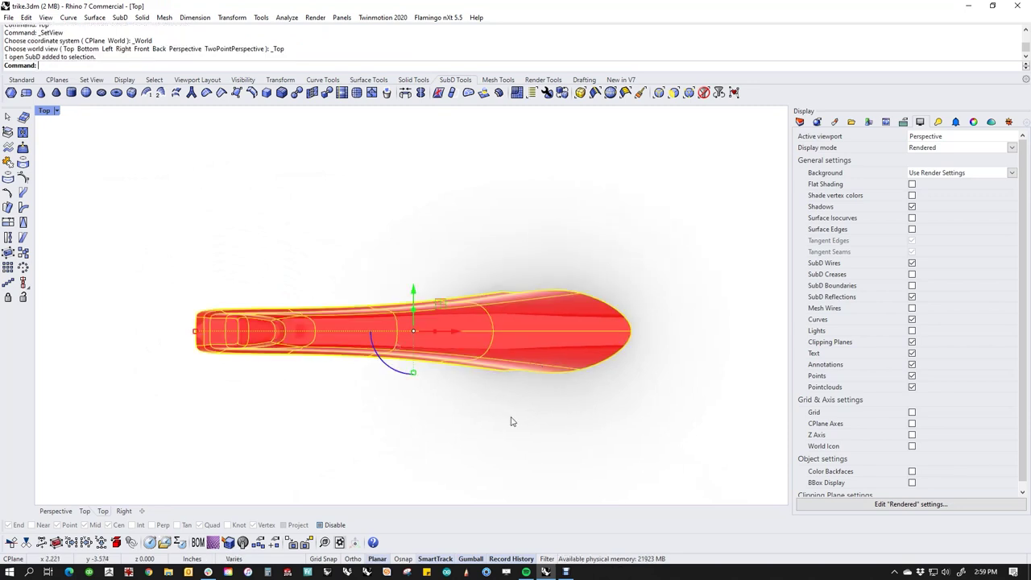
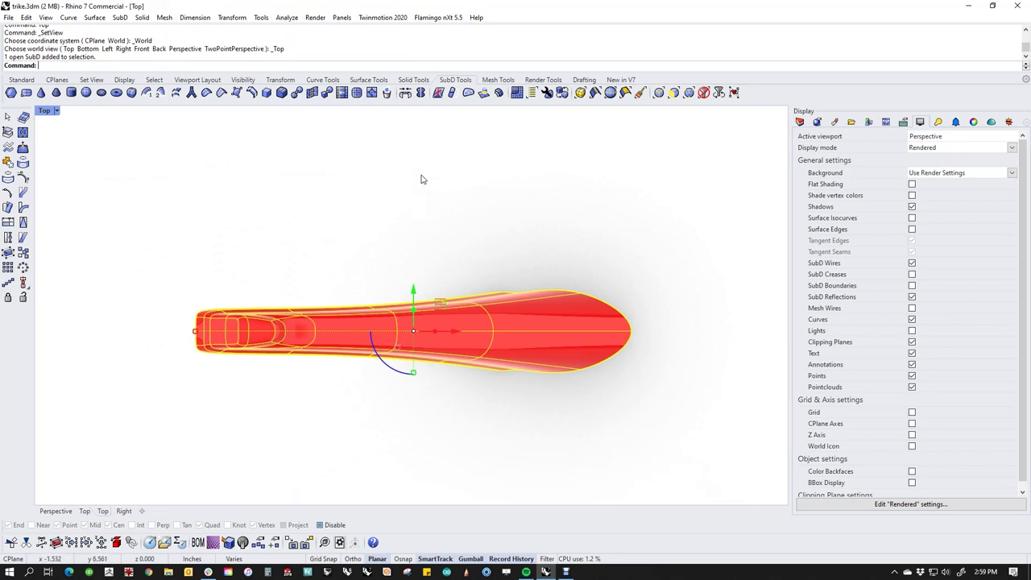
pyautogui.click(421, 93)
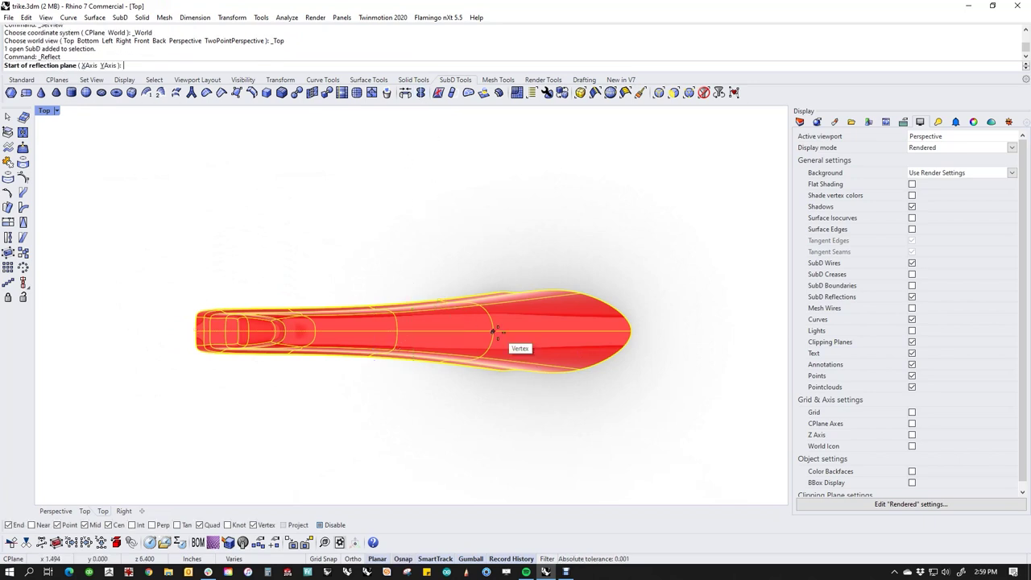
pyautogui.click(493, 330)
pyautogui.click(157, 322)
pyautogui.click(495, 349)
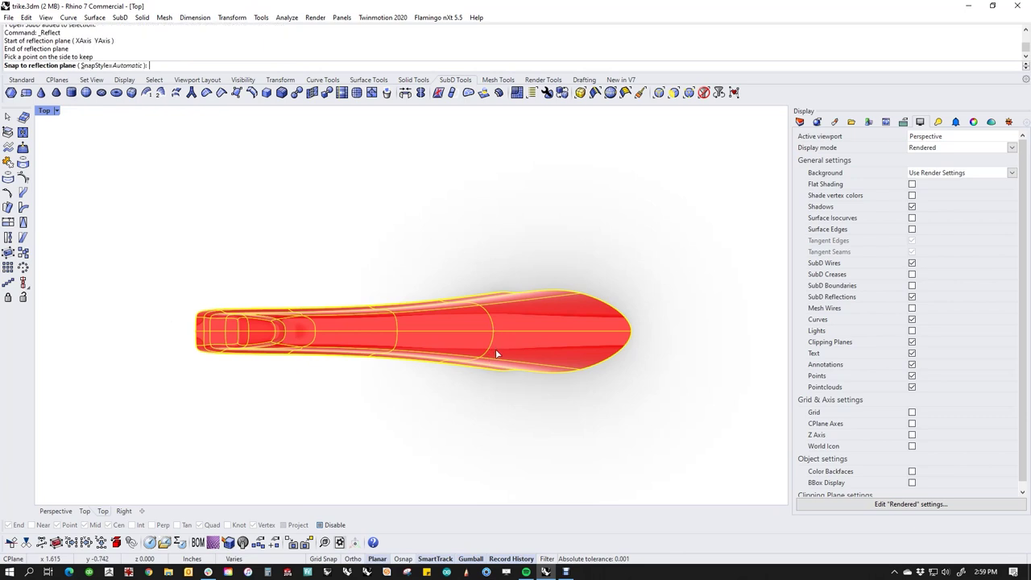
pyautogui.click(451, 408)
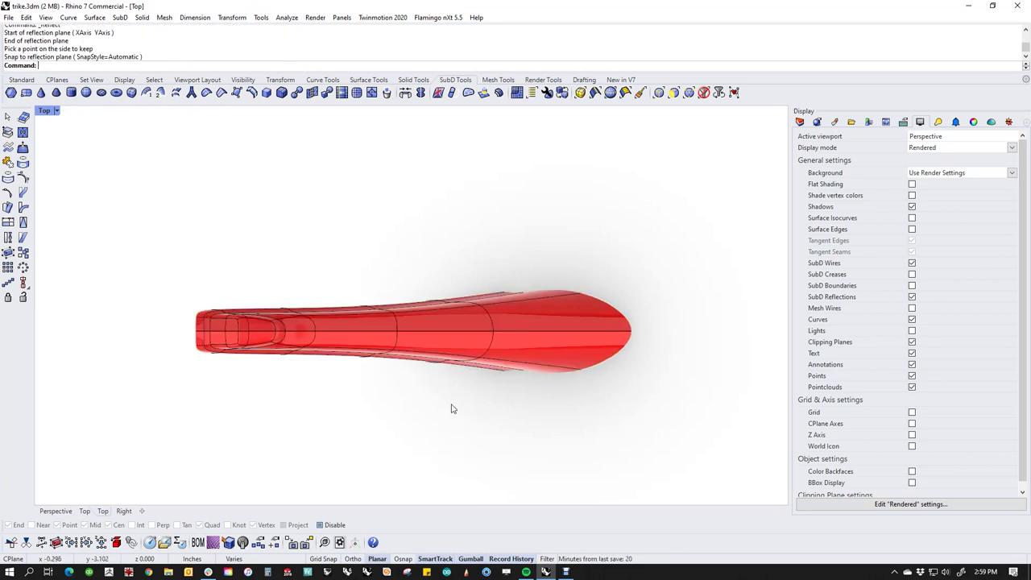
# Remove the Reflect symmetry from the fender and return to the perspective view.
pyautogui.click(420, 92)
pyautogui.click(439, 303)
pyautogui.moveTo(471, 285)
pyautogui.mouseDown(button='right')
pyautogui.moveTo(461, 272)
pyautogui.moveTo(393, 360)
pyautogui.moveTo(437, 384)
pyautogui.moveTo(505, 377)
pyautogui.moveTo(467, 299)
pyautogui.moveTo(477, 284)
pyautogui.mouseUp(button='right')
pyautogui.hotkey('ctrl', 'F4')
pyautogui.scroll(5, 393, 361)
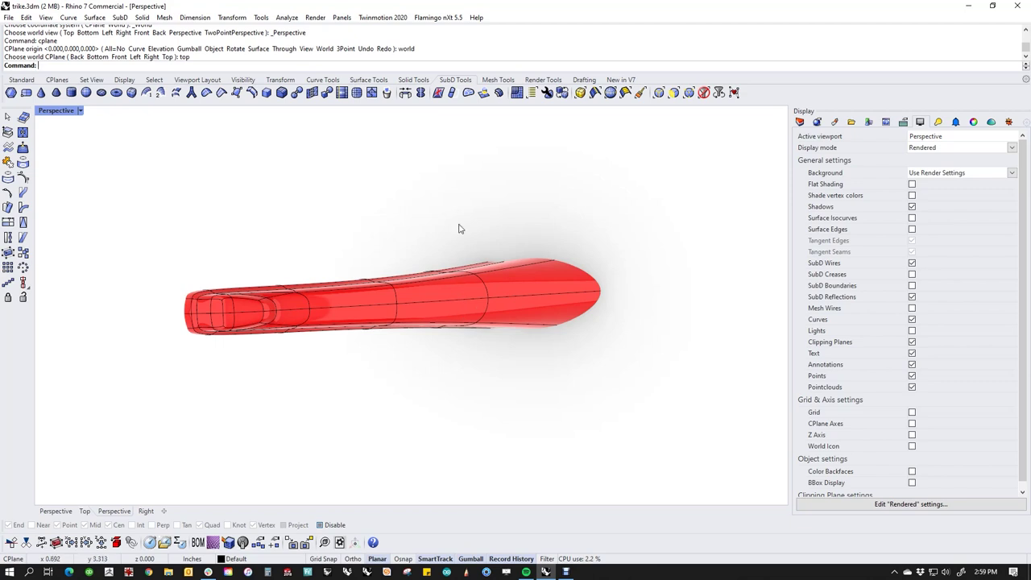
# Reapply Reflect to the fender in the perspective view along its spine, keeping the negative-Y half.
pyautogui.click(420, 93)
pyautogui.click(439, 294)
pyautogui.click(396, 302)
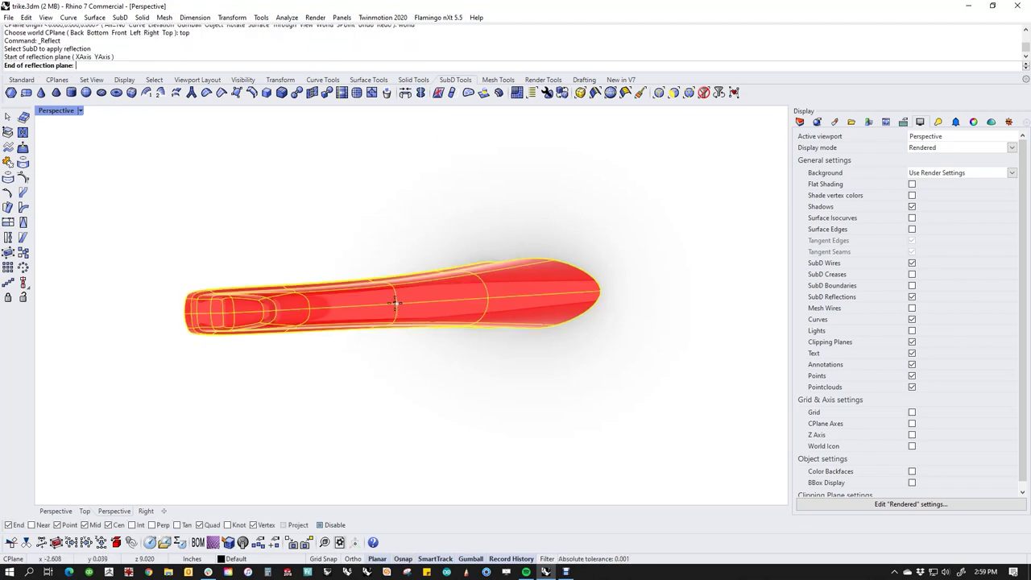
pyautogui.click(157, 309)
pyautogui.click(481, 317)
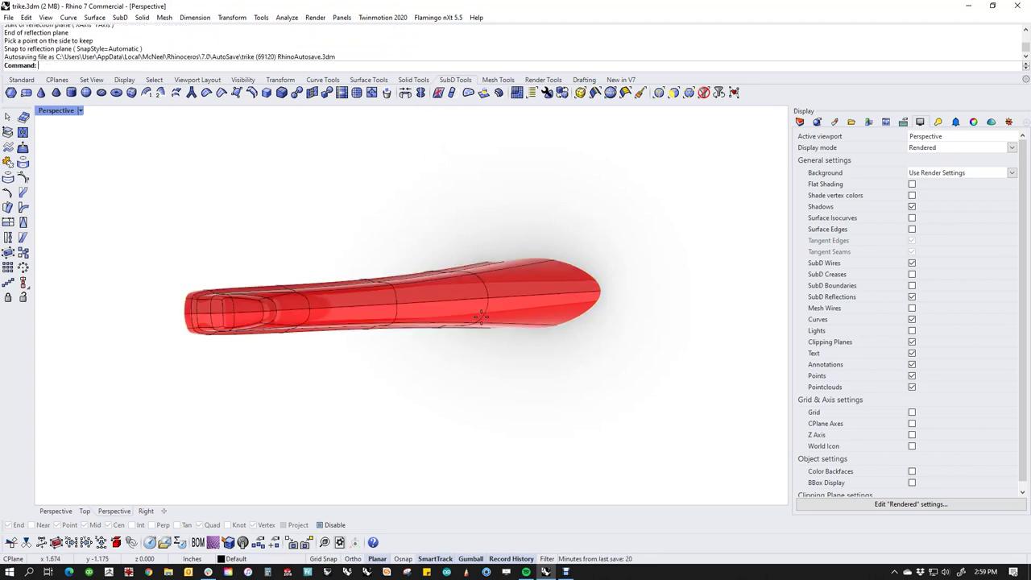
# Test the symmetry by moving one side edge near the fender's middle inward and outward, then undo both moves.
pyautogui.moveTo(475, 374); pyautogui.dragTo(510, 381, button='right')
pyautogui.scroll(3, 378, 357)
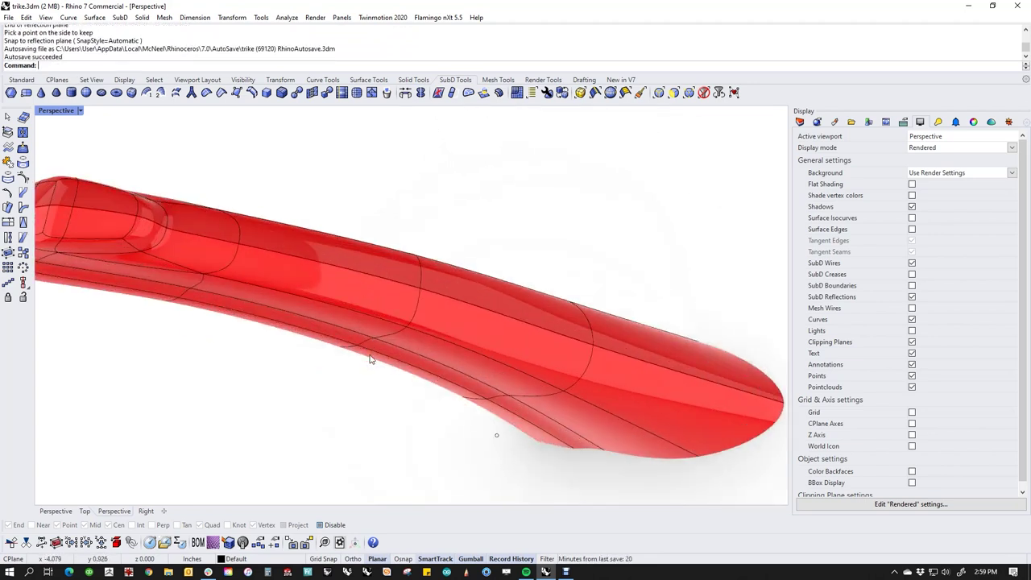
pyautogui.scroll(5, 355, 348)
pyautogui.keyDown('ctrl'); pyautogui.keyDown('shift'); pyautogui.click(353, 348); pyautogui.keyUp('shift'); pyautogui.keyUp('ctrl')
pyautogui.scroll(-5, 352, 349)
pyautogui.moveTo(353, 350)
pyautogui.mouseDown(button='right')
pyautogui.moveTo(345, 375)
pyautogui.moveTo(358, 367)
pyautogui.mouseUp(button='right')
pyautogui.moveTo(369, 325); pyautogui.dragTo(284, 407, button='right')
pyautogui.moveTo(360, 349); pyautogui.dragTo(377, 316)
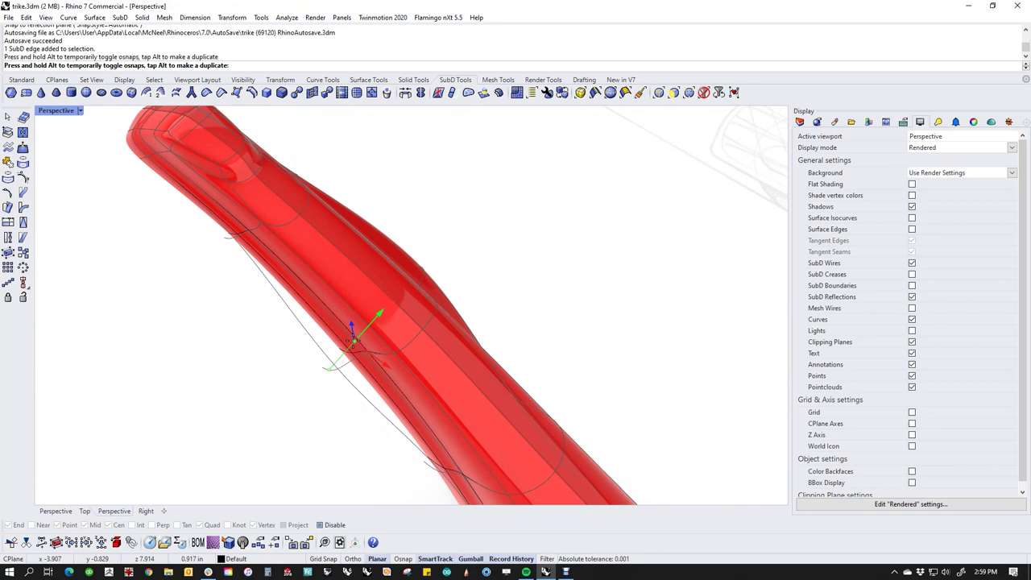
pyautogui.moveTo(352, 338); pyautogui.dragTo(300, 405)
pyautogui.moveTo(246, 429)
pyautogui.mouseDown(button='right')
pyautogui.moveTo(126, 362)
pyautogui.moveTo(247, 430)
pyautogui.moveTo(127, 423)
pyautogui.moveTo(140, 324)
pyautogui.moveTo(161, 324)
pyautogui.moveTo(123, 356)
pyautogui.moveTo(161, 352)
pyautogui.moveTo(230, 404)
pyautogui.moveTo(272, 340)
pyautogui.moveTo(295, 410)
pyautogui.moveTo(285, 391)
pyautogui.moveTo(339, 430)
pyautogui.mouseUp(button='right')
pyautogui.hotkey('ctrl', 'z')
pyautogui.hotkey('ctrl', 'z')
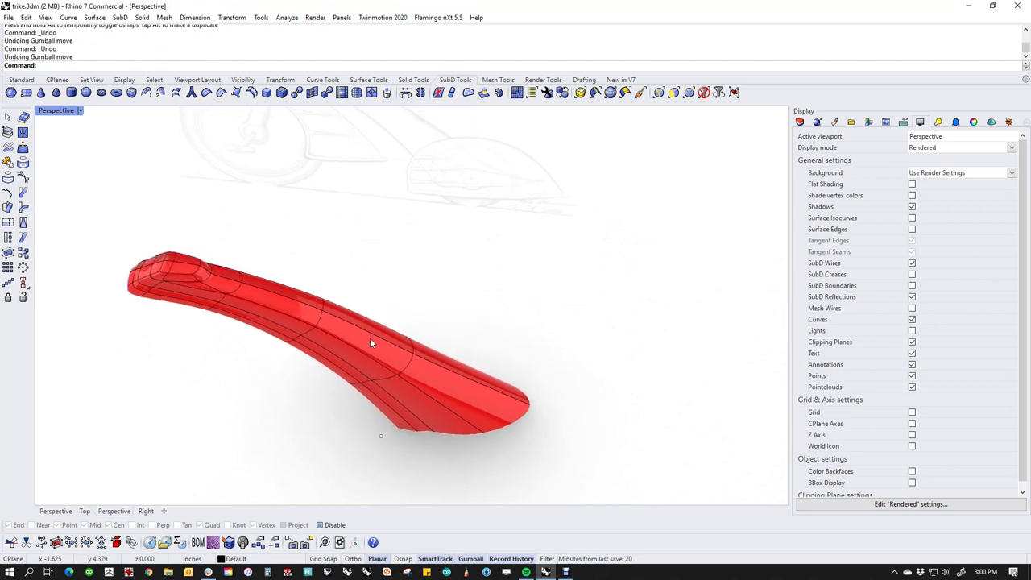
# Remove the fender's existing Reflect symmetry and show it in the Front view in Wireframe display mode.
pyautogui.click(420, 92)
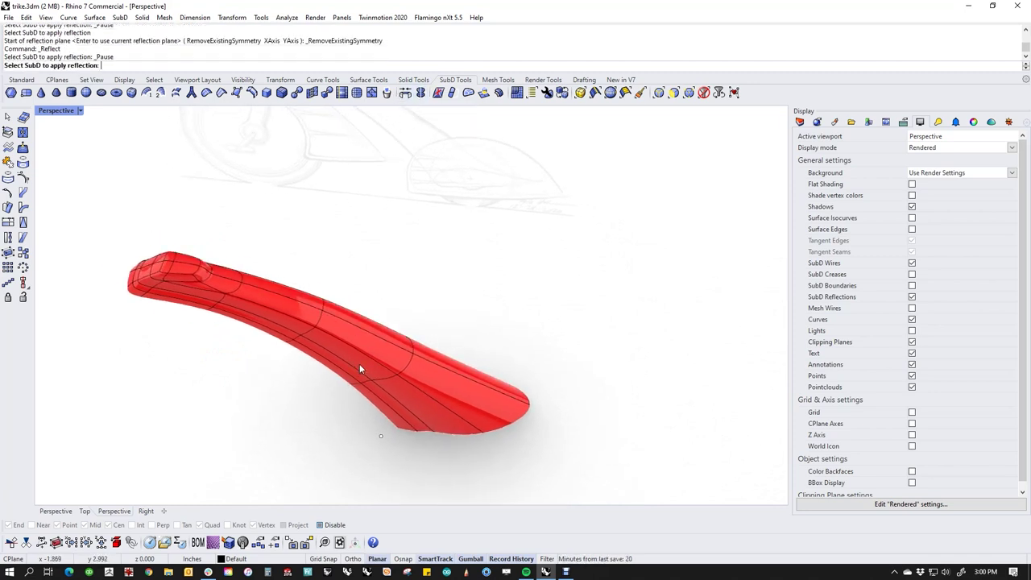
pyautogui.moveTo(505, 424); pyautogui.dragTo(565, 422, button='right')
pyautogui.moveTo(578, 457)
pyautogui.mouseDown(button='right')
pyautogui.moveTo(414, 405)
pyautogui.moveTo(461, 307)
pyautogui.moveTo(517, 313)
pyautogui.moveTo(543, 375)
pyautogui.moveTo(451, 424)
pyautogui.moveTo(519, 418)
pyautogui.moveTo(599, 367)
pyautogui.mouseUp(button='right')
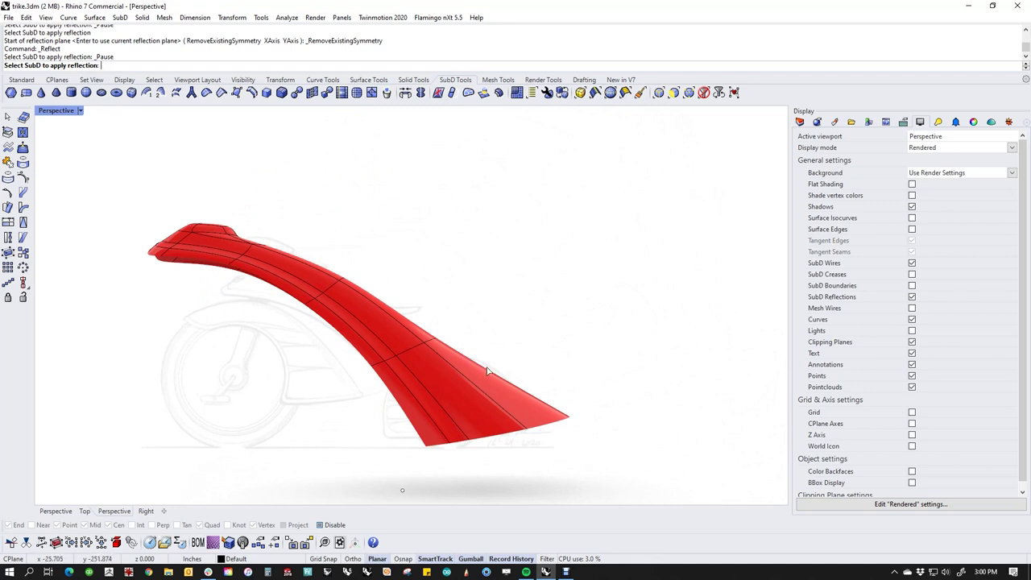
pyautogui.write('f')
pyautogui.press('Return')
pyautogui.middleClick(545, 305)
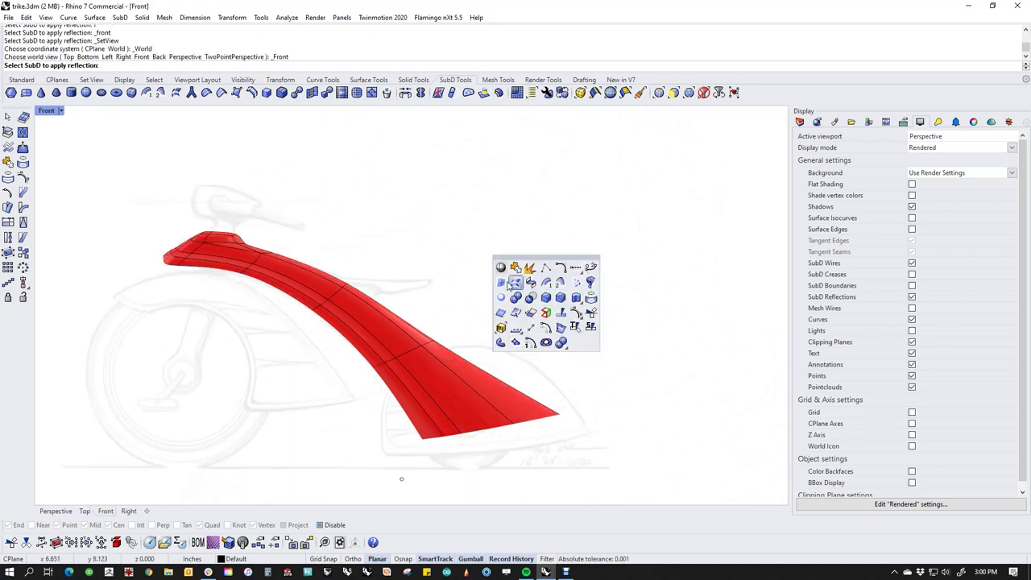
pyautogui.click(501, 268)
pyautogui.scroll(3, 420, 394)
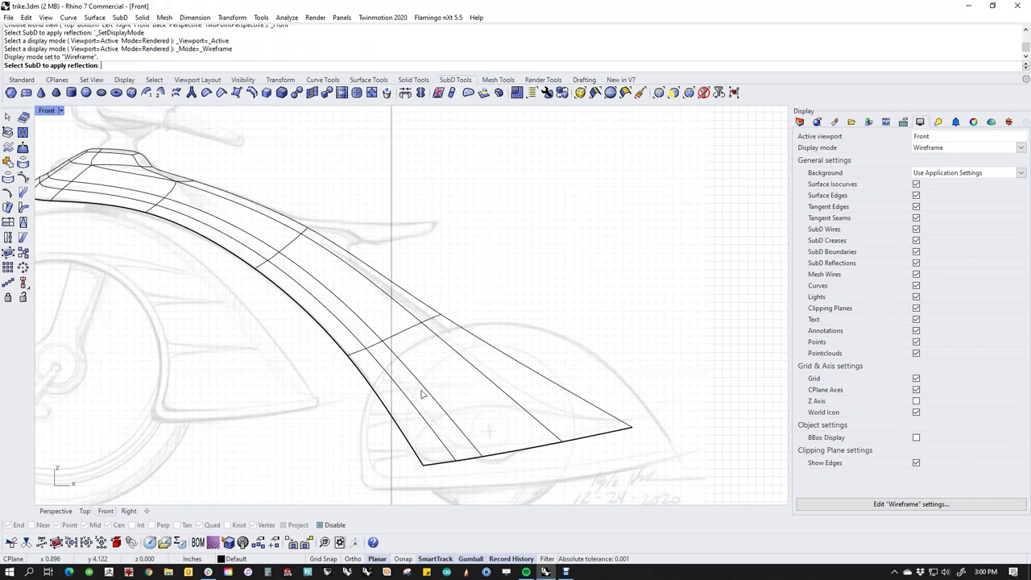
# Cancel the pending Reflect and slide the fender's lowest cross edge loop toward the wide lower end.
pyautogui.click(409, 330)
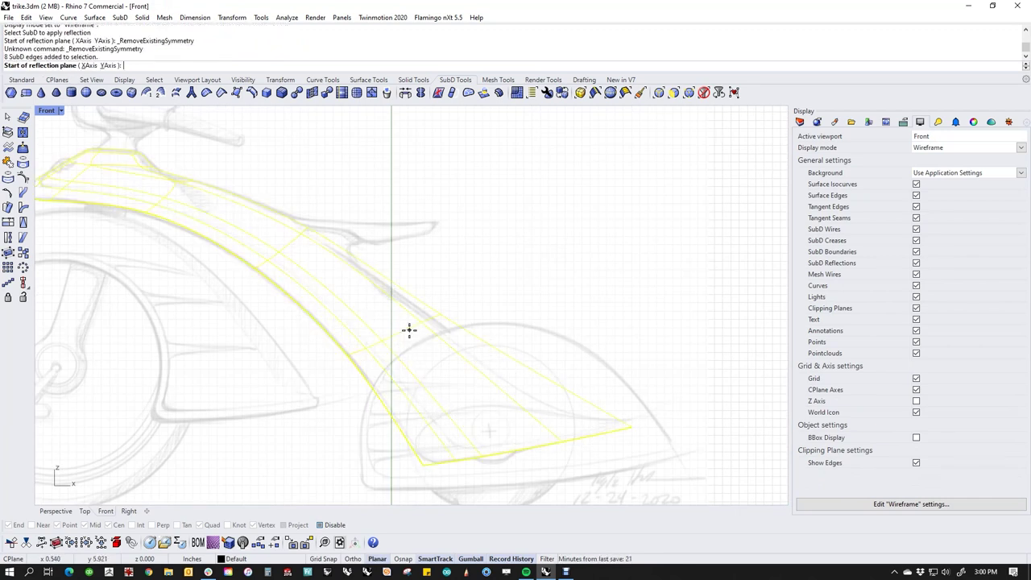
pyautogui.press('Escape')
pyautogui.doubleClick(407, 339)
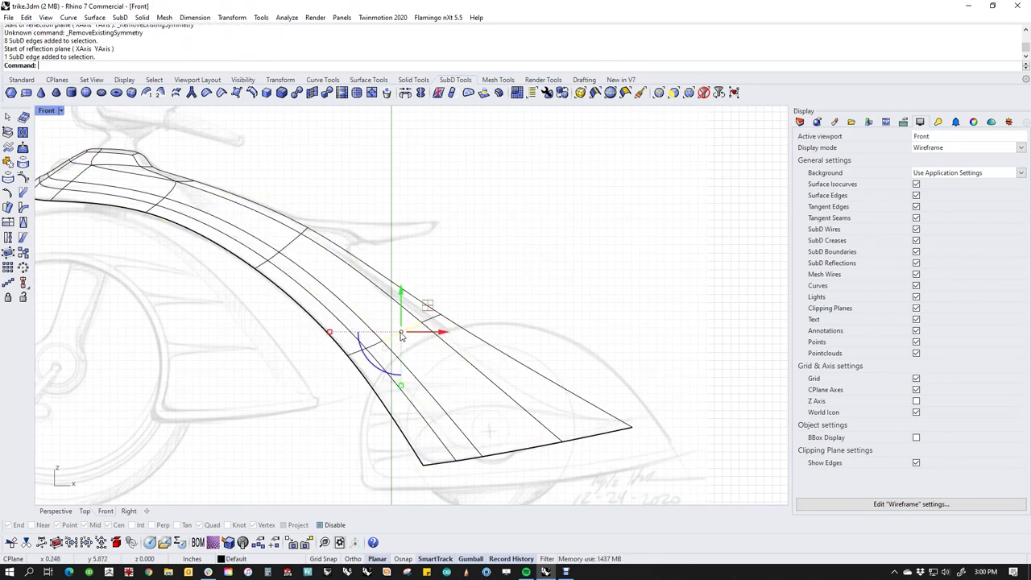
pyautogui.press('Return')
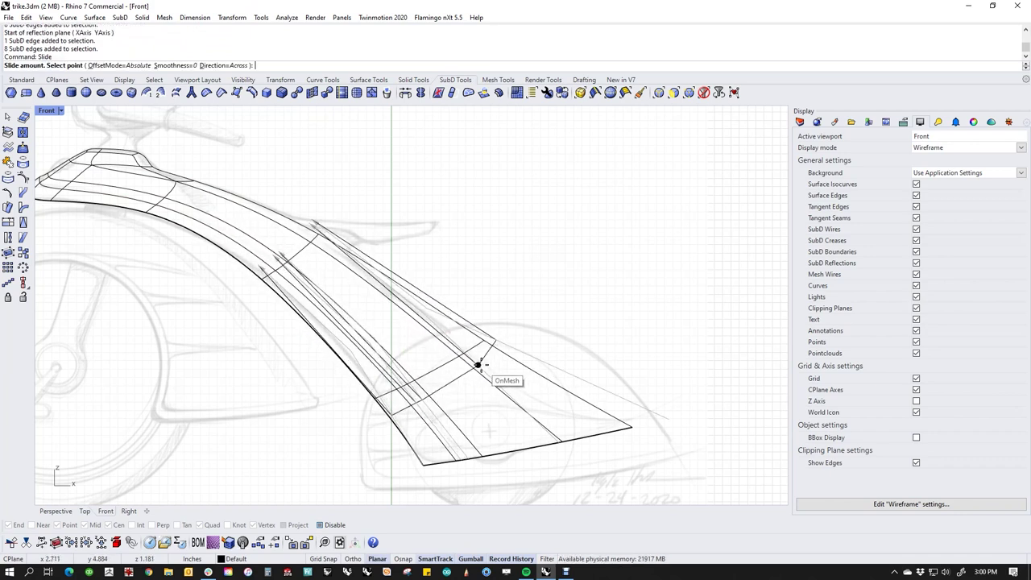
pyautogui.click(481, 368)
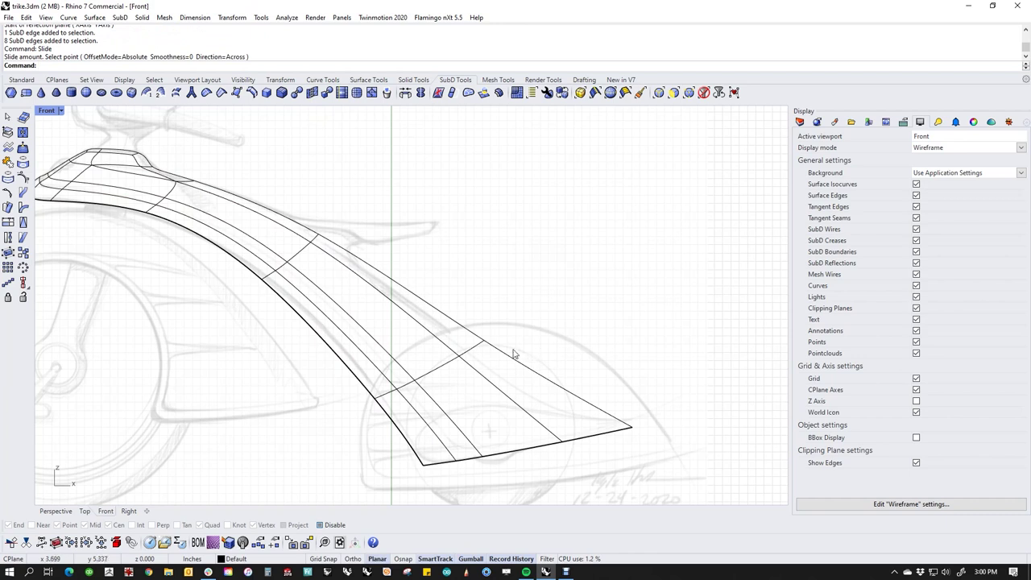
# Scale the lowest cross loop in one direction from its underside point by about 0.87, narrowing the fender's profile there.
pyautogui.doubleClick(447, 380)
pyautogui.write('s1')
pyautogui.press('Return')
pyautogui.click(374, 397)
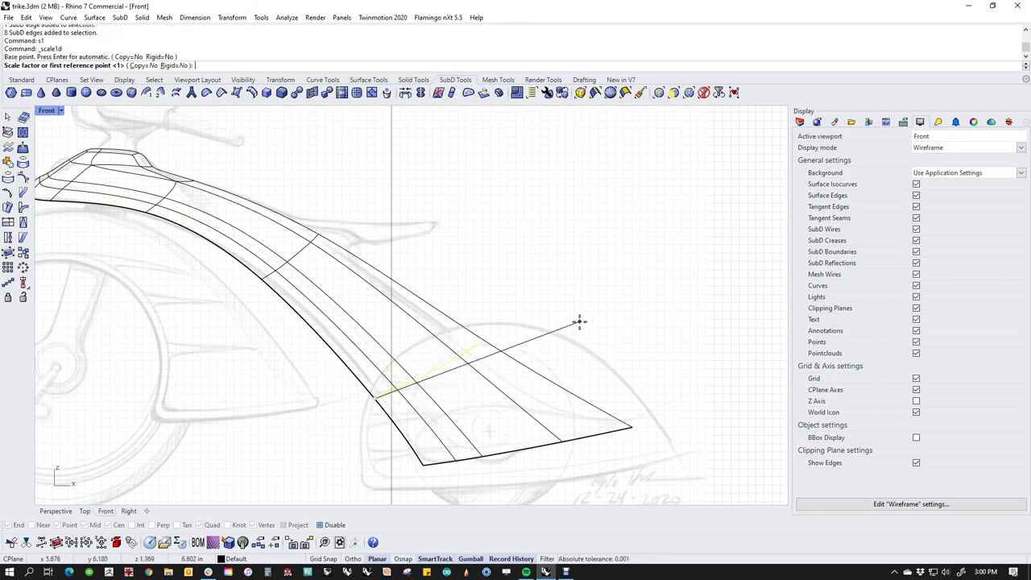
pyautogui.click(568, 309)
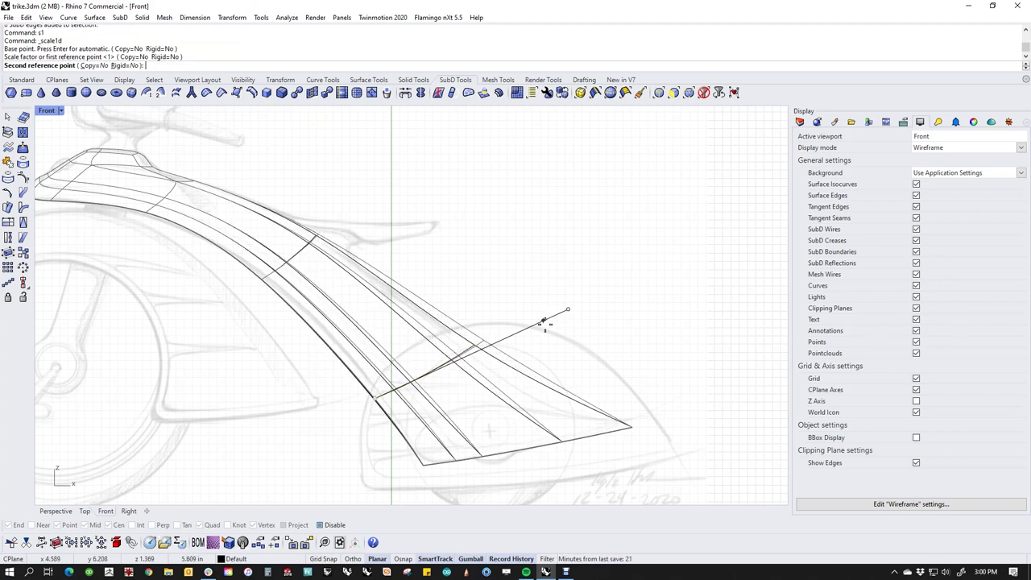
pyautogui.click(543, 323)
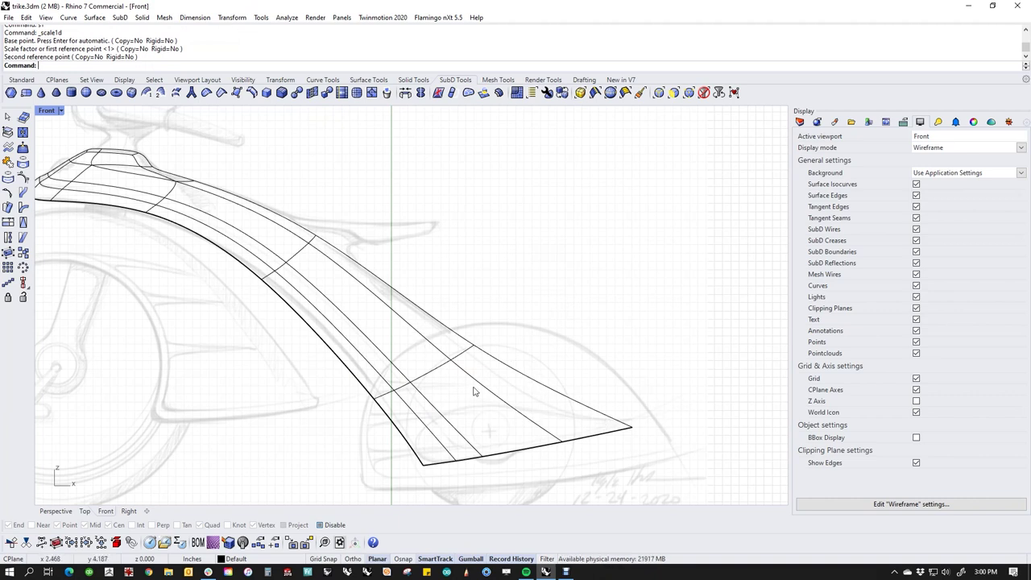
# Slide the narrowed lowest cross loop a little farther along the fender toward its lower end.
pyautogui.doubleClick(438, 378)
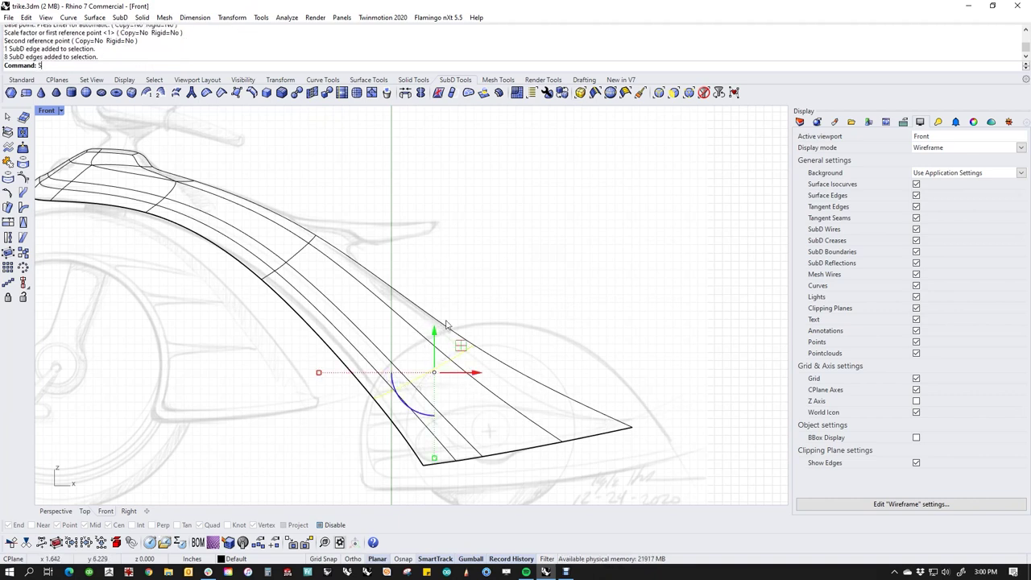
pyautogui.write('Slide')
pyautogui.press('Return')
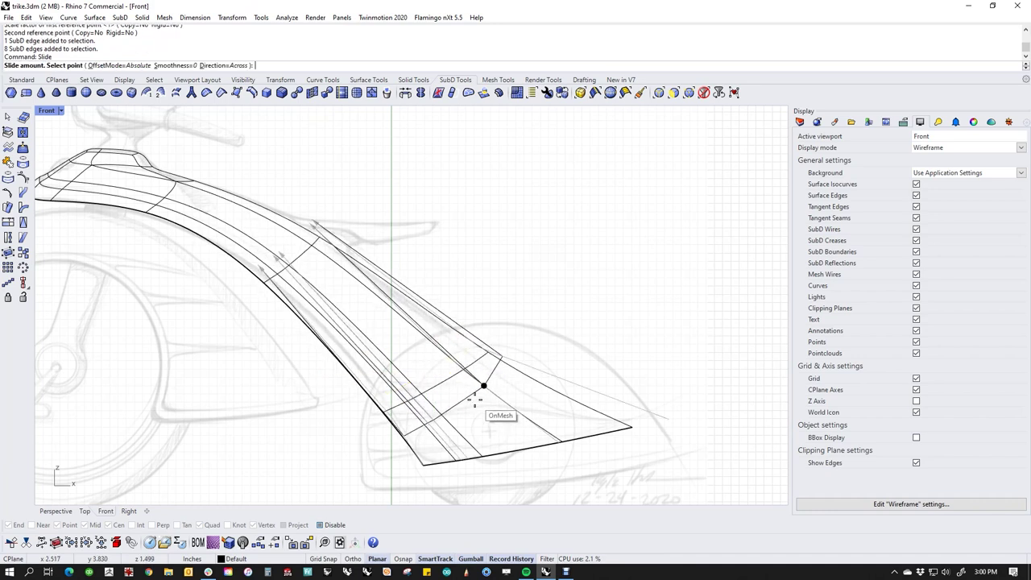
pyautogui.click(486, 402)
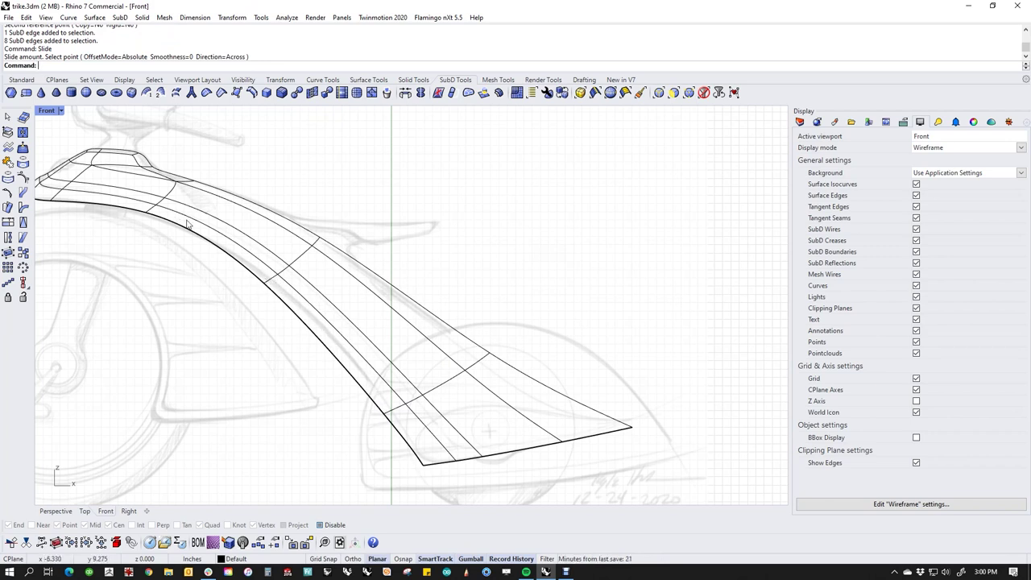
# Slide the cross edge loop at the fender's middle down toward the lower end.
pyautogui.doubleClick(283, 266)
pyautogui.press('Return')
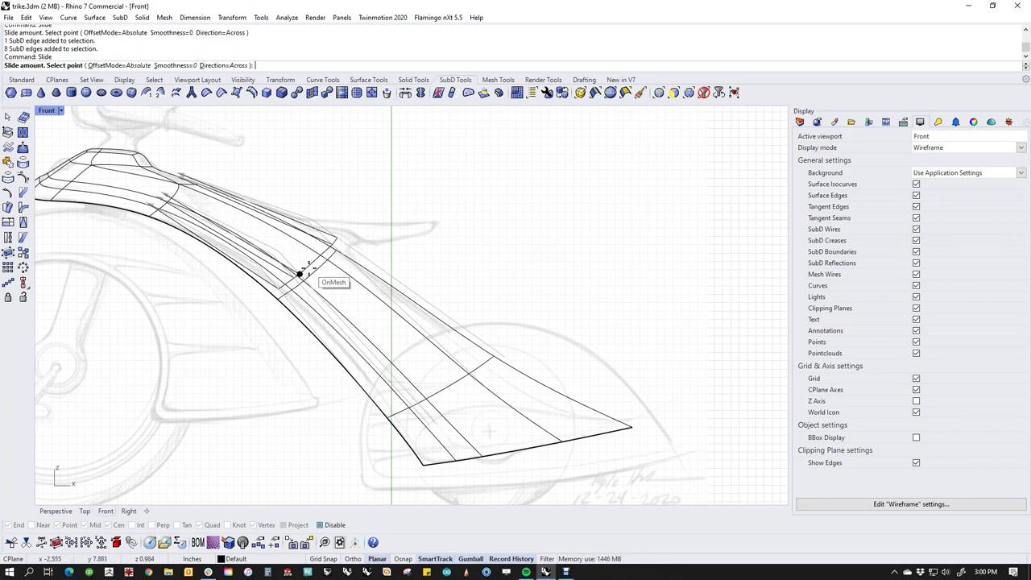
pyautogui.click(330, 304)
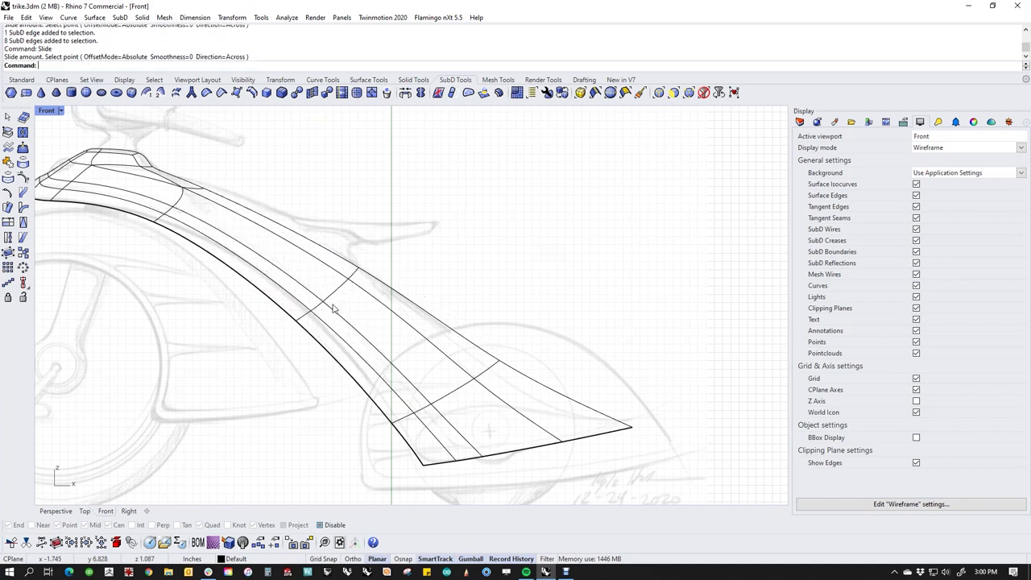
# Scale the middle cross loop in one direction from its top-side point by about 0.77, pulling the underside up to the sketch.
pyautogui.doubleClick(335, 297)
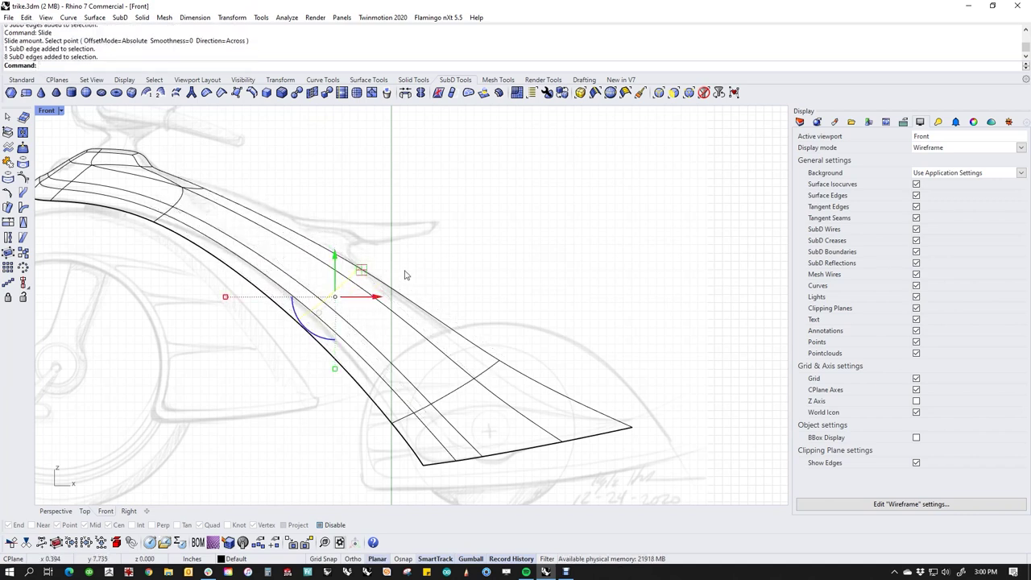
pyautogui.write('s1')
pyautogui.press('Return')
pyautogui.click(358, 268)
pyautogui.click(255, 358)
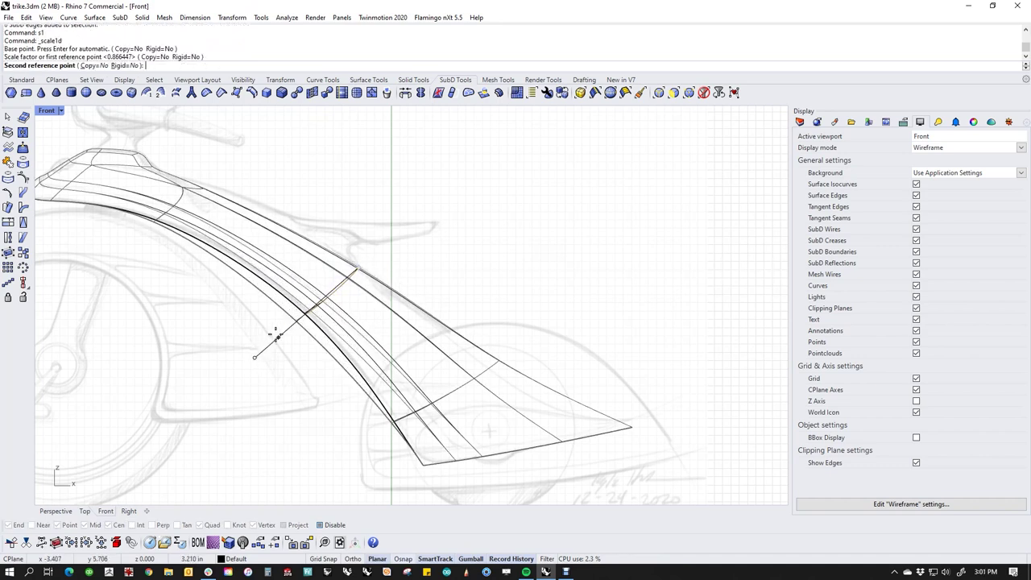
pyautogui.click(279, 334)
pyautogui.click(331, 453)
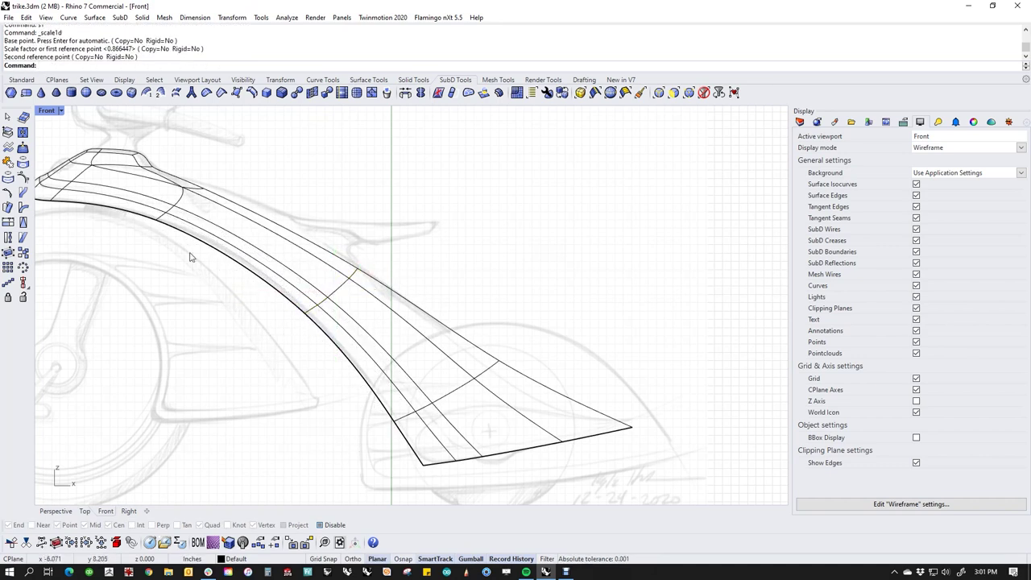
# Scale the lowest cross loop in one direction again from its underside point, by about 0.86.
pyautogui.doubleClick(435, 407)
pyautogui.write('s1')
pyautogui.press('Return')
pyautogui.click(393, 420)
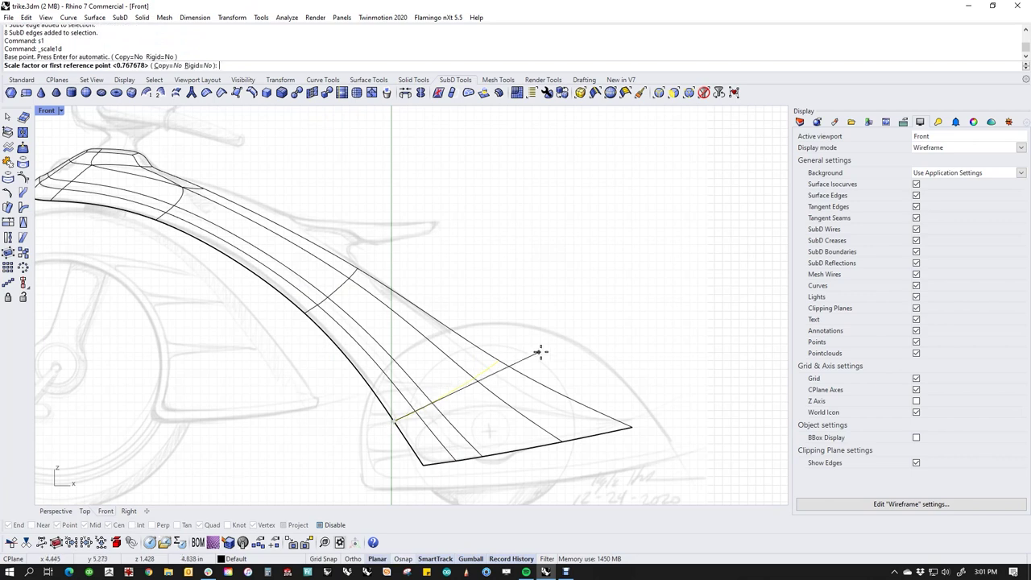
pyautogui.click(548, 349)
pyautogui.click(529, 358)
pyautogui.press('Escape')
# Scale the middle cross loop outward slightly in one direction from its underside point so the top follows the sketch.
pyautogui.scroll(3, 360, 291)
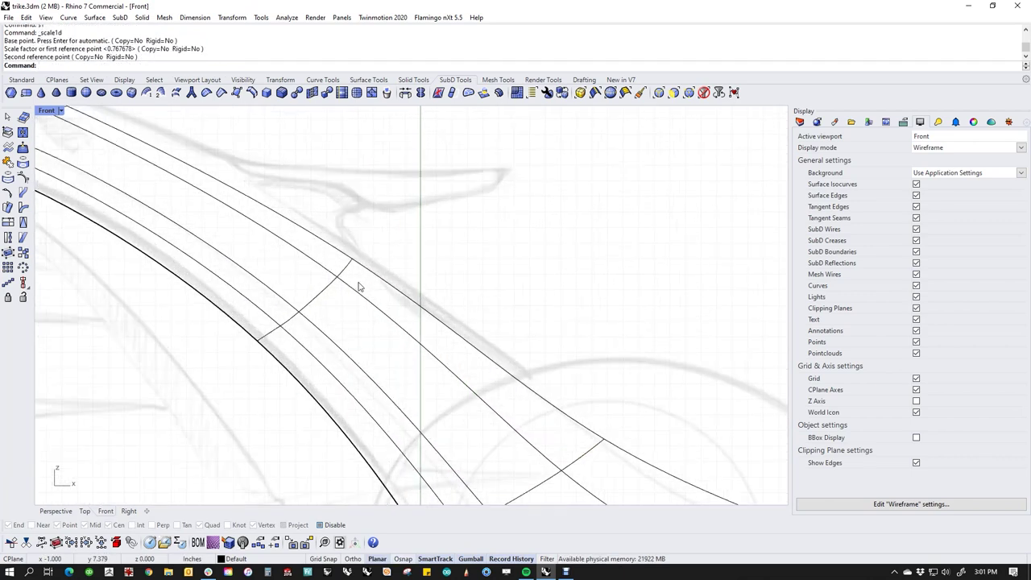
pyautogui.click(268, 342)
pyautogui.write('s1')
pyautogui.press('Return')
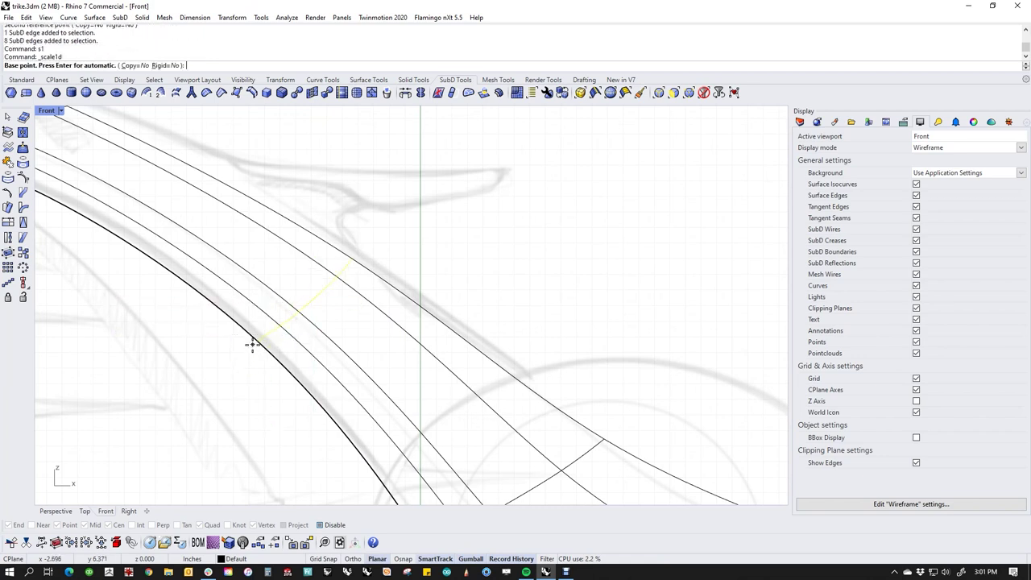
pyautogui.click(257, 340)
pyautogui.click(352, 260)
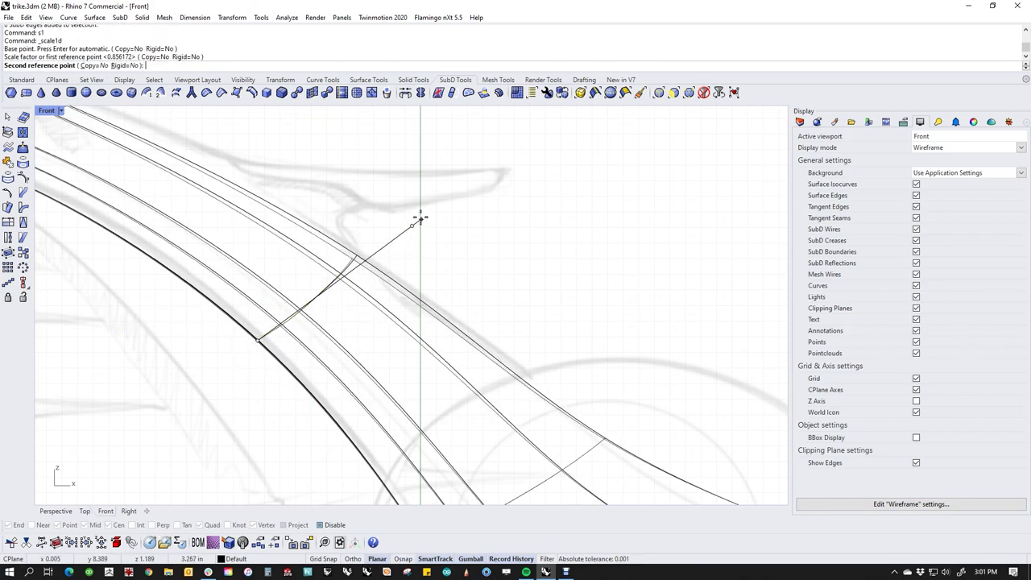
pyautogui.click(424, 214)
pyautogui.press('Escape')
pyautogui.scroll(-5, 546, 319)
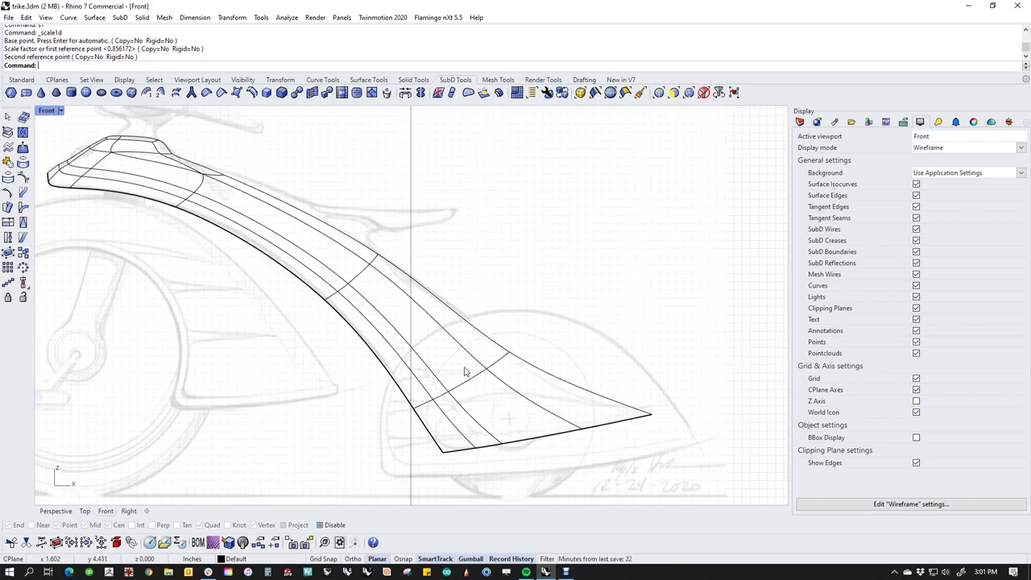
# Show the SubD in flat display and move the upper vertices of the lowest cross loop down toward the rear.
pyautogui.press('Tab')
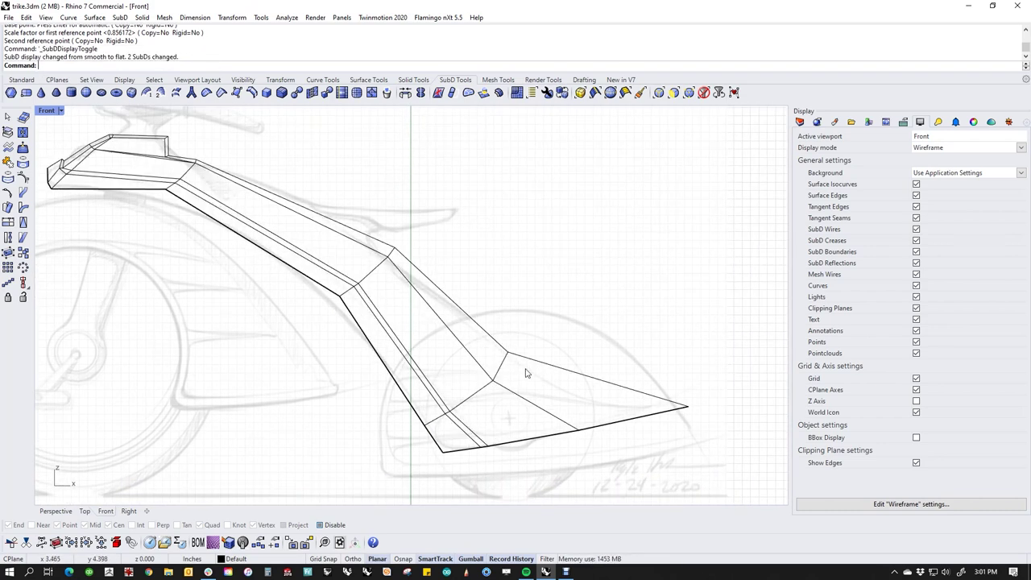
pyautogui.moveTo(497, 326); pyautogui.dragTo(554, 393)
pyautogui.click(562, 304)
pyautogui.moveTo(466, 369); pyautogui.dragTo(516, 401)
pyautogui.press('Escape')
# Move and rotate the paired inner side vertices of the lowest cross loop into line with its neighbouring edges.
pyautogui.scroll(4, 451, 427)
pyautogui.moveTo(414, 379); pyautogui.dragTo(518, 420)
pyautogui.moveTo(449, 393); pyautogui.dragTo(485, 399)
pyautogui.scroll(4, 488, 415)
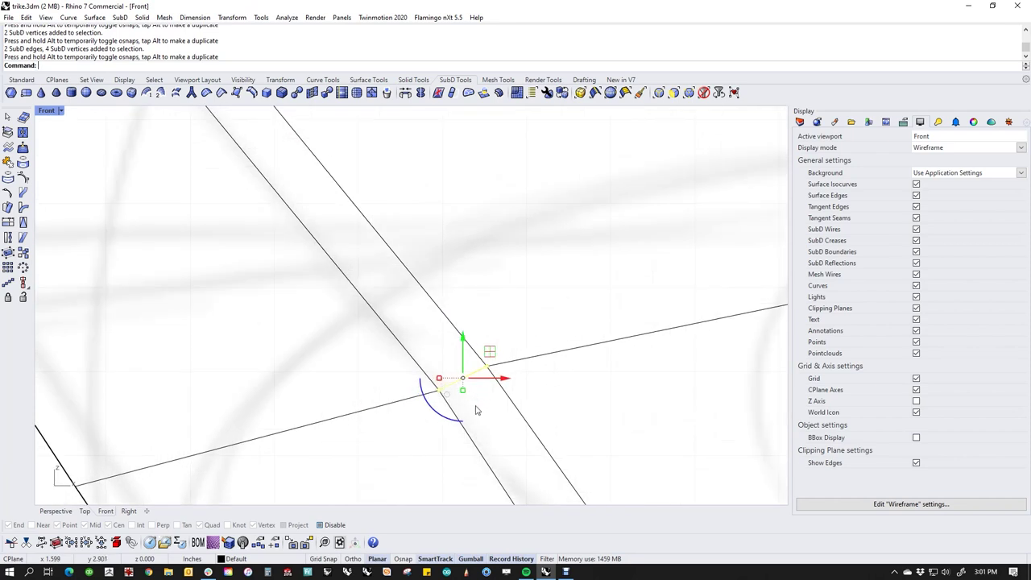
pyautogui.moveTo(445, 424); pyautogui.dragTo(475, 431)
pyautogui.click(466, 391)
pyautogui.moveTo(466, 393); pyautogui.dragTo(464, 385)
# Return the SubD to smooth display and adjust the top spine vertex of the lowest cross loop to the sketch.
pyautogui.scroll(6, 633, 380)
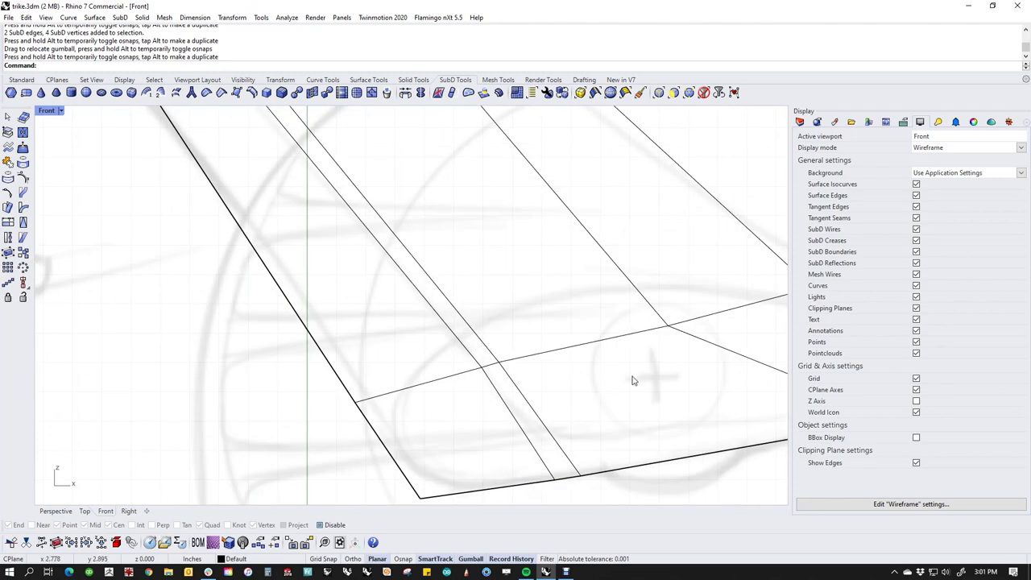
pyautogui.scroll(-3, 395, 407)
pyautogui.scroll(5, 451, 308)
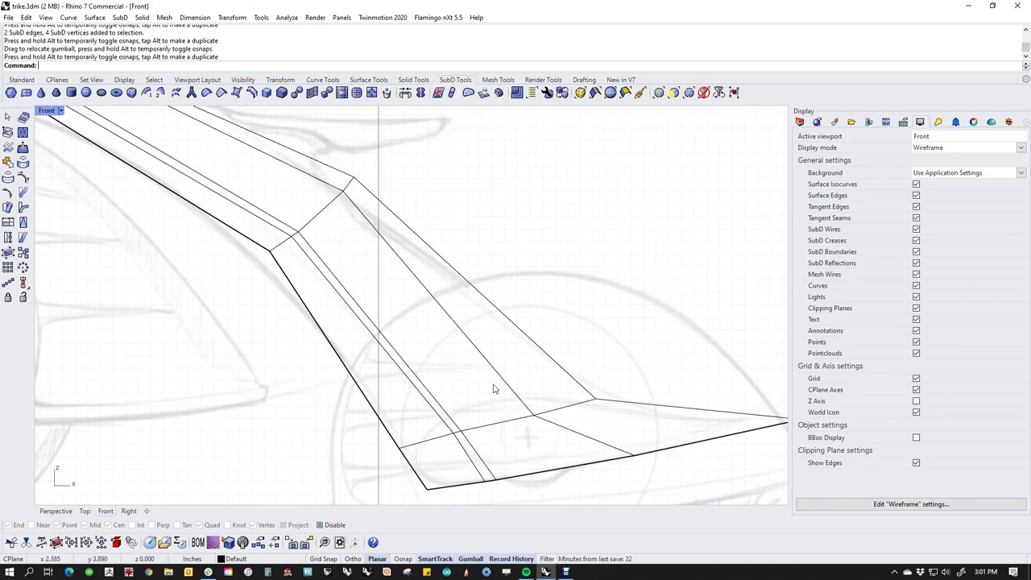
pyautogui.moveTo(451, 307); pyautogui.dragTo(573, 395, button='right')
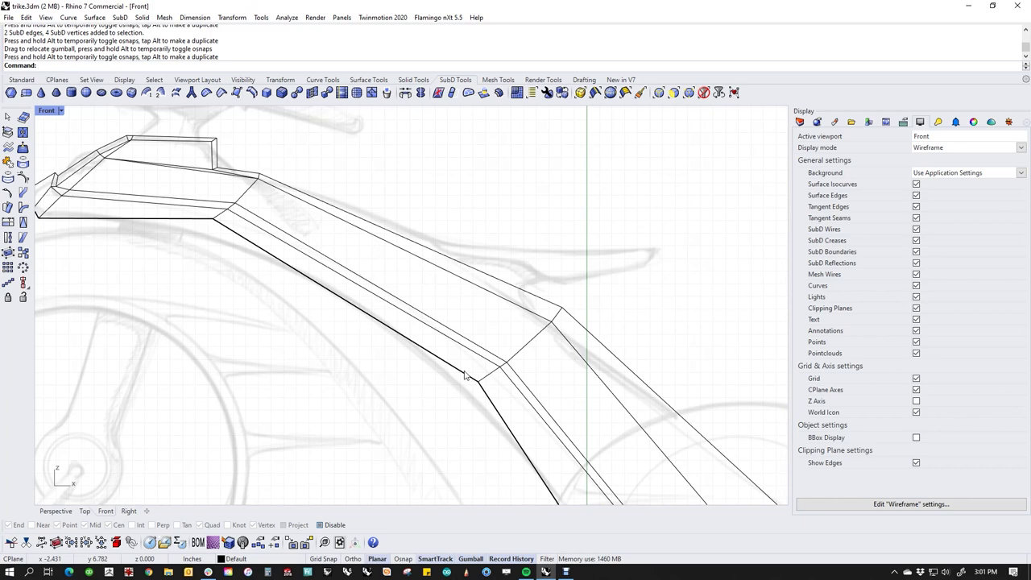
pyautogui.scroll(-2, 423, 350)
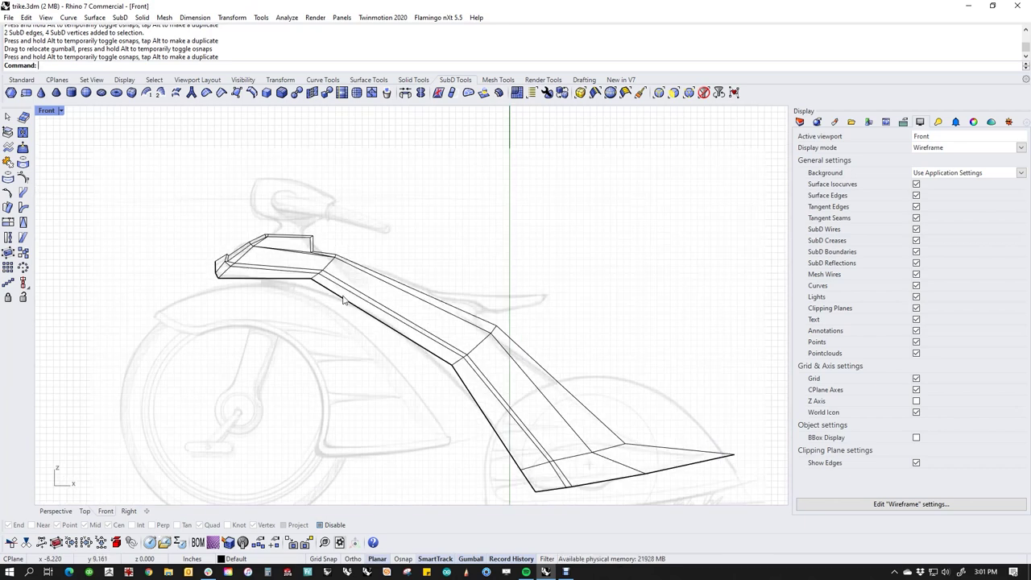
pyautogui.press('Tab')
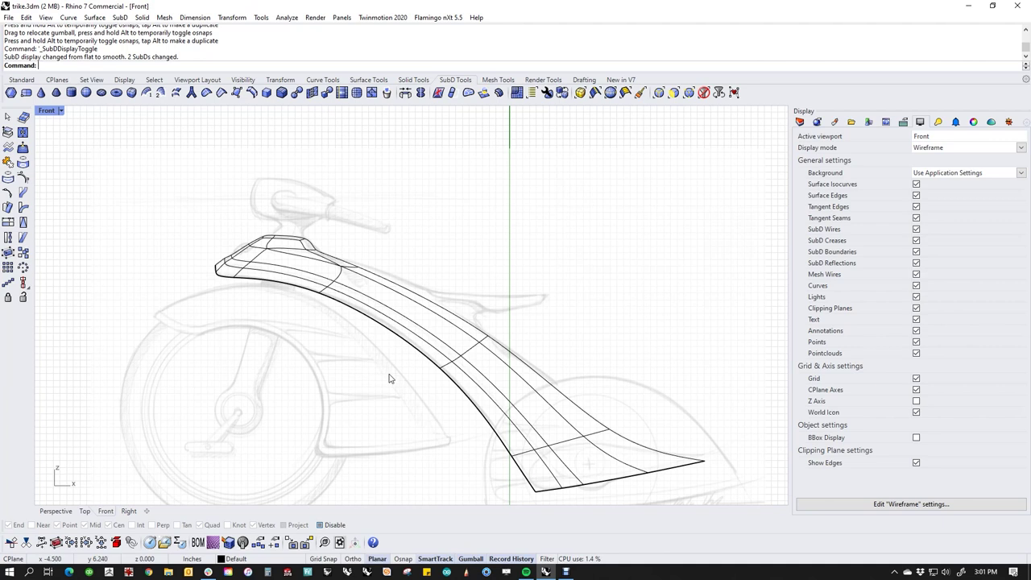
pyautogui.moveTo(394, 422); pyautogui.dragTo(398, 400, button='right')
pyautogui.scroll(3, 578, 387)
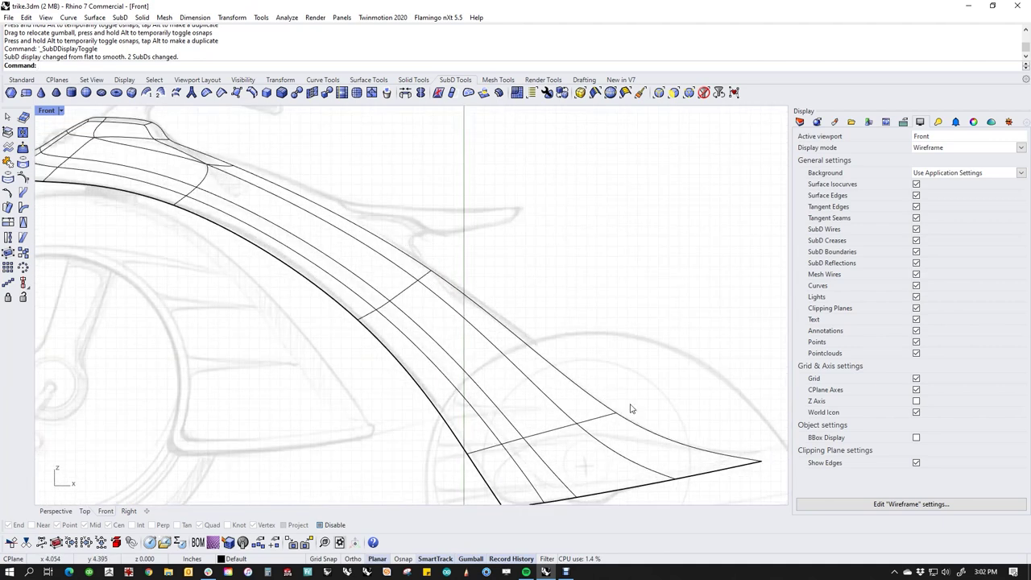
pyautogui.moveTo(593, 388); pyautogui.dragTo(635, 416)
pyautogui.click(581, 348)
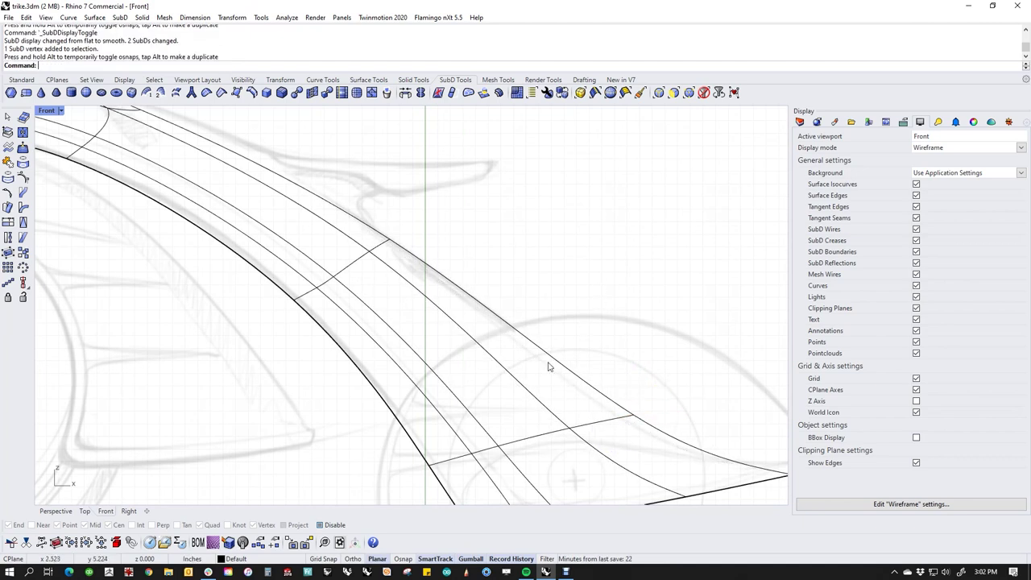
# Move the top edges of the cross loop just behind the hump upward to match the sketched outline.
pyautogui.scroll(-8, 538, 362)
pyautogui.scroll(3, 405, 255)
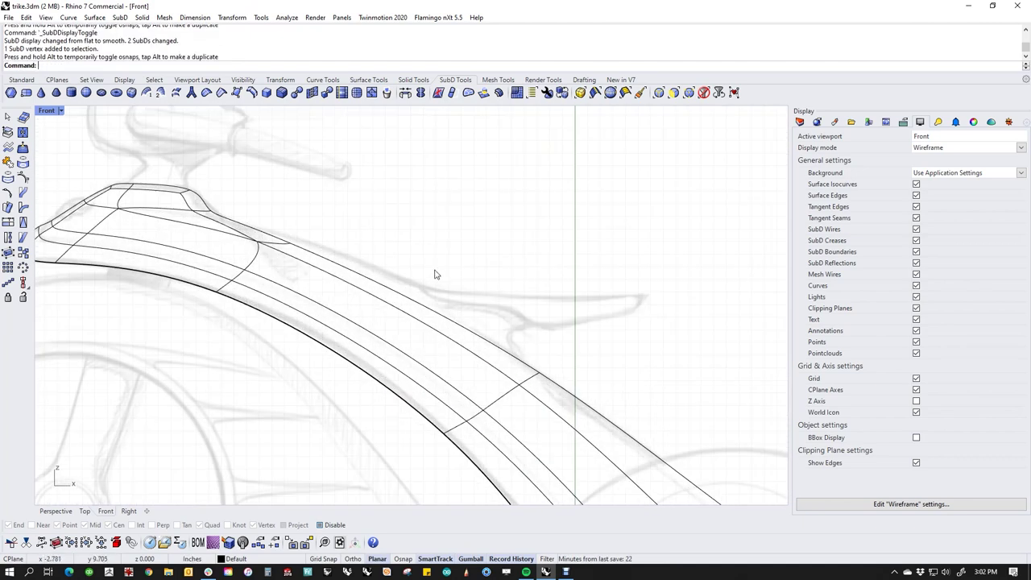
pyautogui.scroll(2, 323, 257)
pyautogui.scroll(-4, 443, 251)
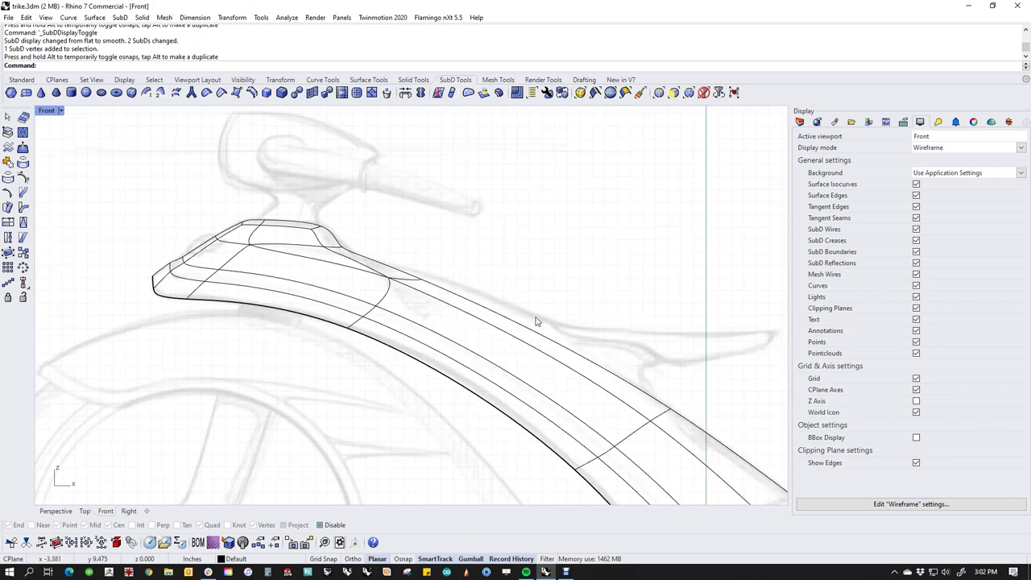
pyautogui.scroll(1, 505, 289)
pyautogui.scroll(1, 357, 214)
pyautogui.moveTo(357, 214); pyautogui.dragTo(486, 314)
pyautogui.scroll(1, 467, 251)
pyautogui.moveTo(467, 252); pyautogui.dragTo(510, 285)
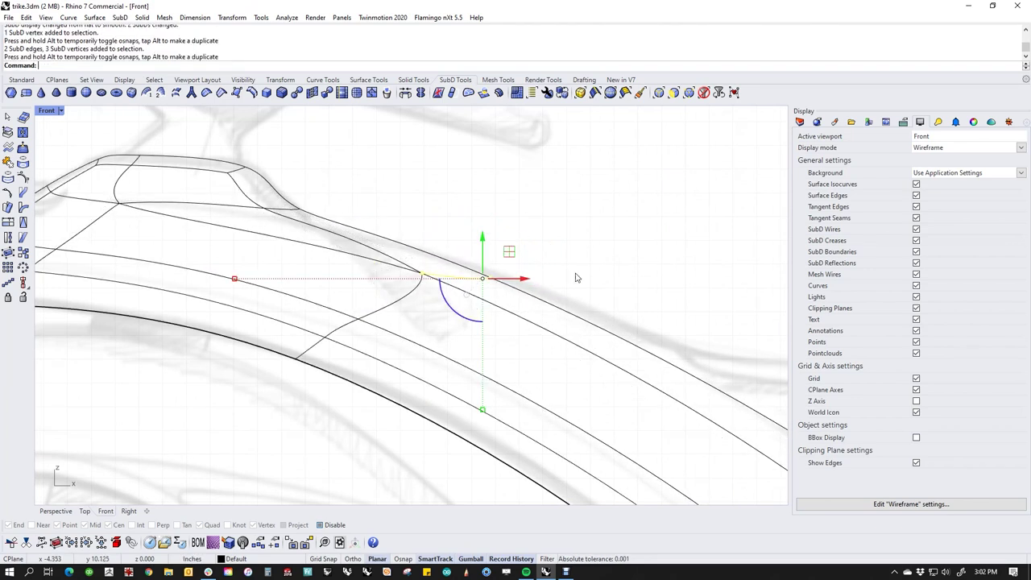
pyautogui.click(594, 288)
# Move the top edges of the middle cross loop up and slightly forward to meet the sketched line below the seat.
pyautogui.scroll(-8, 604, 292)
pyautogui.moveTo(604, 301); pyautogui.dragTo(493, 250, button='right')
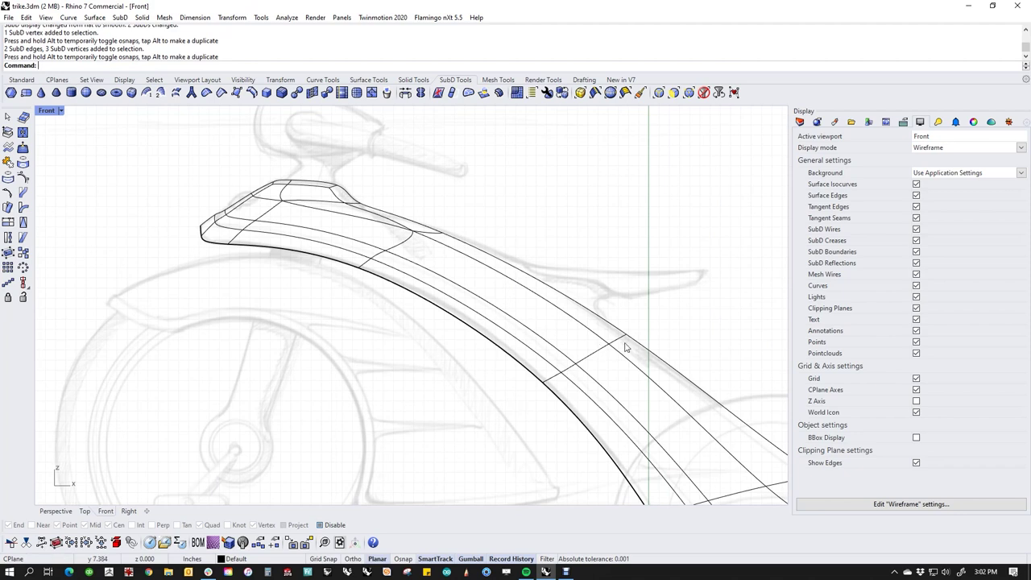
pyautogui.scroll(2, 626, 346)
pyautogui.moveTo(571, 233); pyautogui.dragTo(665, 372)
pyautogui.moveTo(621, 335)
pyautogui.mouseDown()
pyautogui.moveTo(633, 306)
pyautogui.moveTo(603, 323)
pyautogui.moveTo(606, 303)
pyautogui.moveTo(607, 322)
pyautogui.mouseUp()
pyautogui.press('Escape')
pyautogui.scroll(-3, 545, 359)
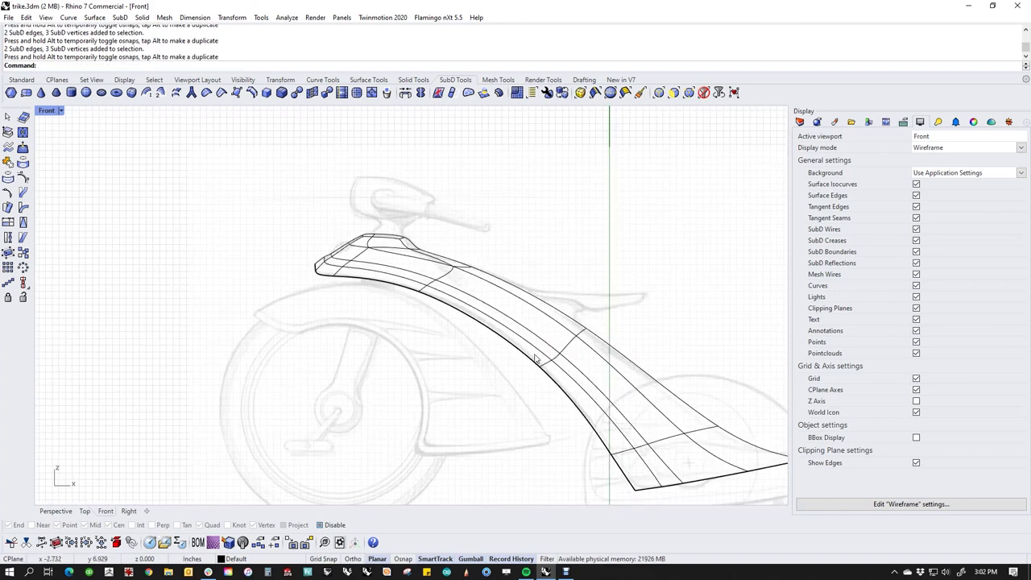
pyautogui.scroll(-2, 452, 291)
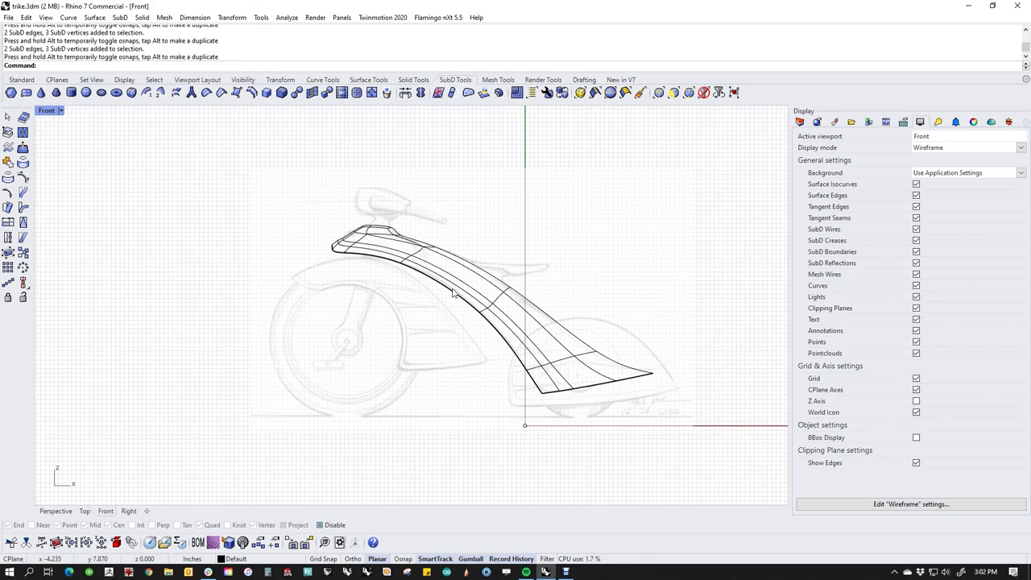
# Show the SubD in flat display and move the paired inner side vertices of the middle cross loop into line with its neighbouring edges.
pyautogui.scroll(5, 452, 292)
pyautogui.press('Tab')
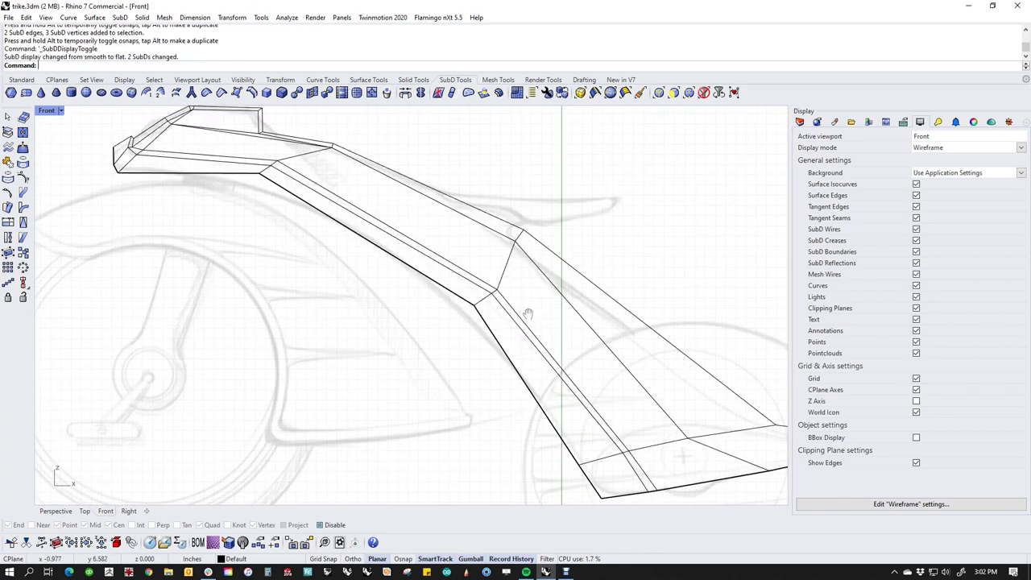
pyautogui.scroll(3, 527, 314)
pyautogui.scroll(1, 478, 347)
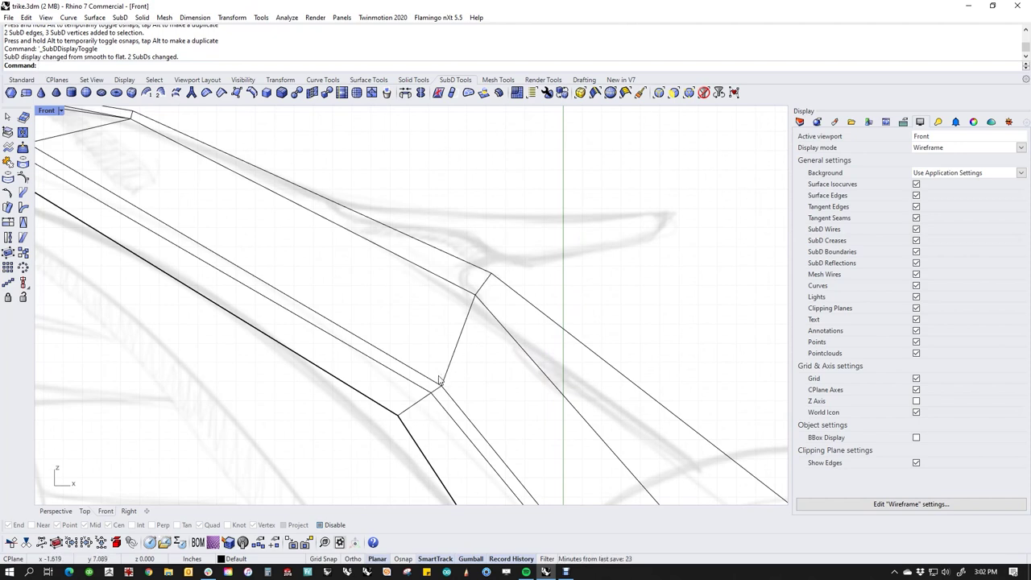
pyautogui.scroll(4, 441, 390)
pyautogui.keyDown('ctrl'); pyautogui.keyDown('shift'); pyautogui.moveTo(434, 364); pyautogui.dragTo(457, 404); pyautogui.keyUp('shift'); pyautogui.keyUp('ctrl')
pyautogui.moveTo(470, 358); pyautogui.dragTo(419, 348)
pyautogui.click(482, 375)
pyautogui.press('Escape')
pyautogui.scroll(-8, 422, 353)
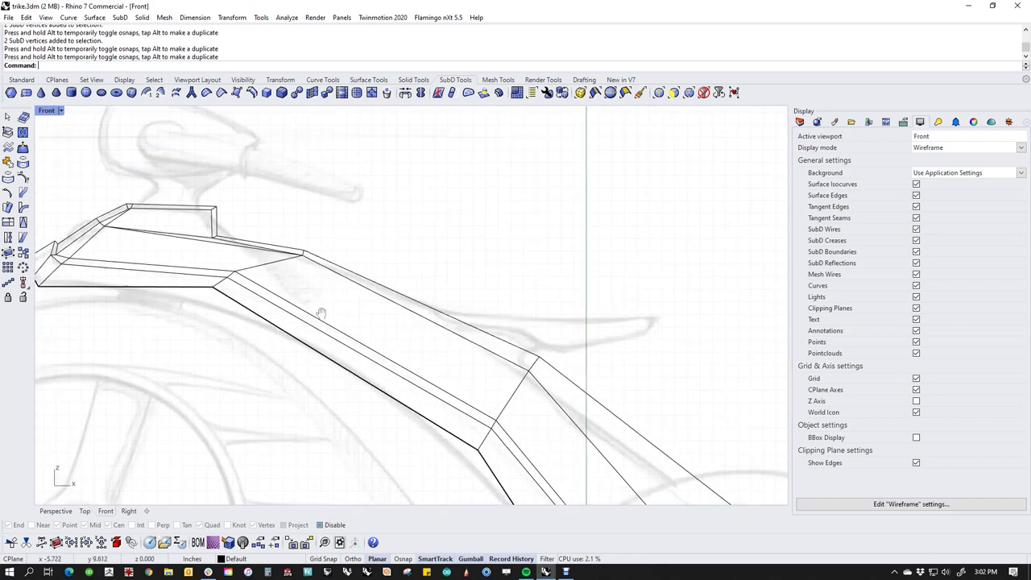
# Move the paired upper, middle and lower side vertices of the cross loop behind the hump to straighten the loop.
pyautogui.scroll(7, 422, 353)
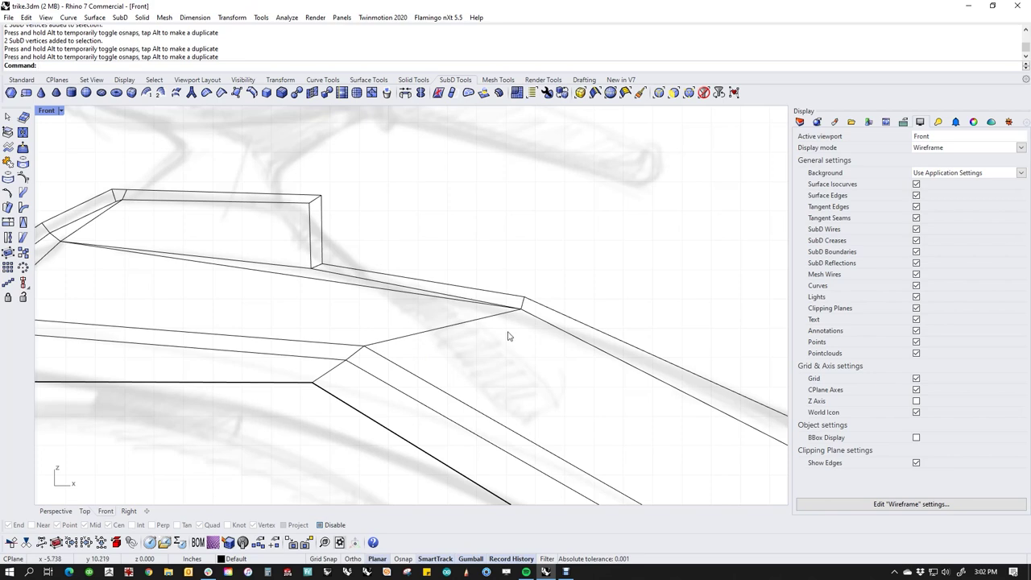
pyautogui.click(525, 308)
pyautogui.moveTo(521, 309); pyautogui.dragTo(491, 313)
pyautogui.press('Escape')
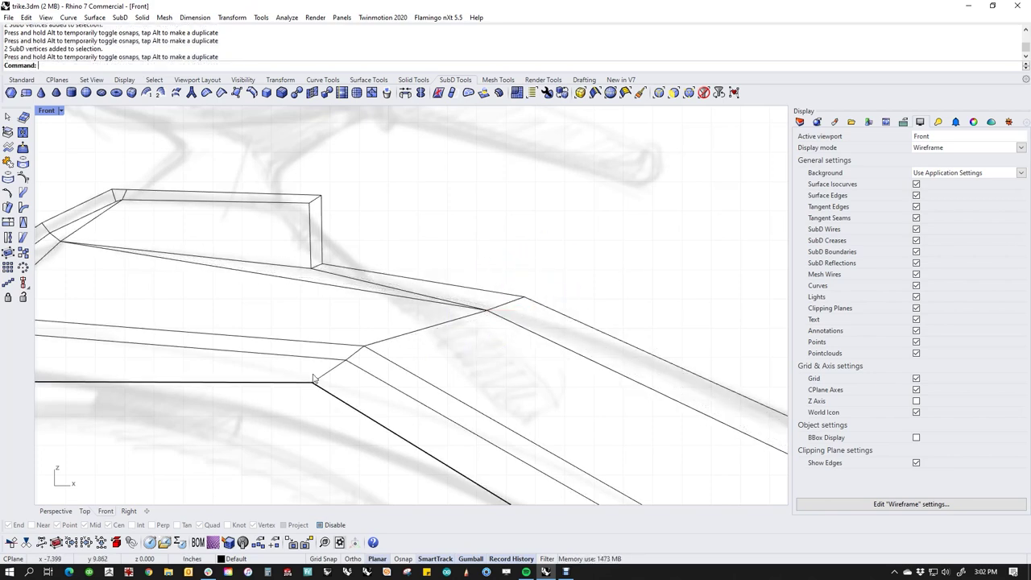
pyautogui.scroll(2, 364, 355)
pyautogui.click(363, 345)
pyautogui.moveTo(397, 347); pyautogui.dragTo(418, 347)
pyautogui.click(347, 298)
pyautogui.scroll(2, 340, 367)
pyautogui.moveTo(321, 347); pyautogui.dragTo(349, 365)
pyautogui.press('Escape')
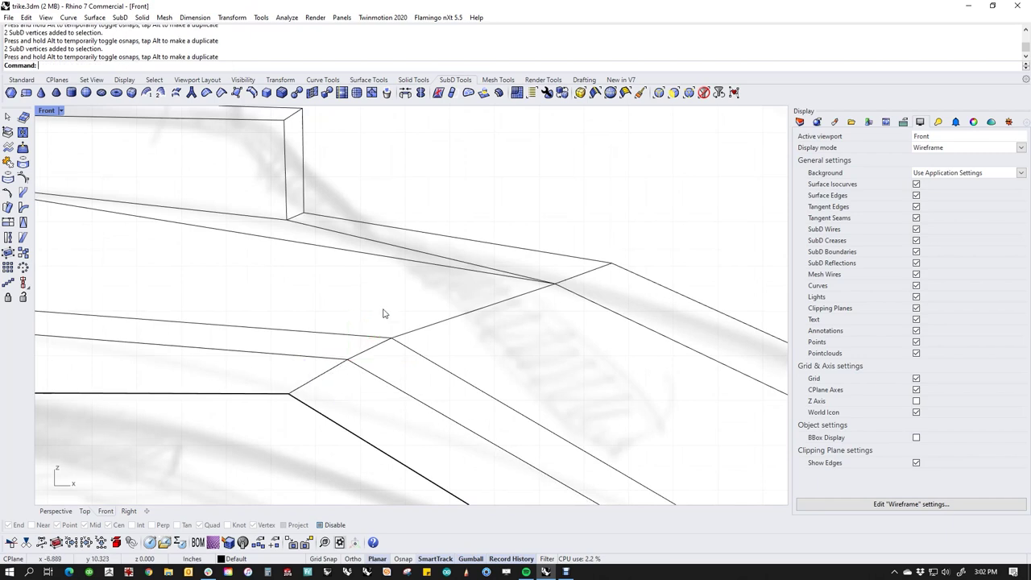
# Return the SubD to smooth display and remove the crease from the paired lower corner vertices at the tail.
pyautogui.scroll(-5, 391, 373)
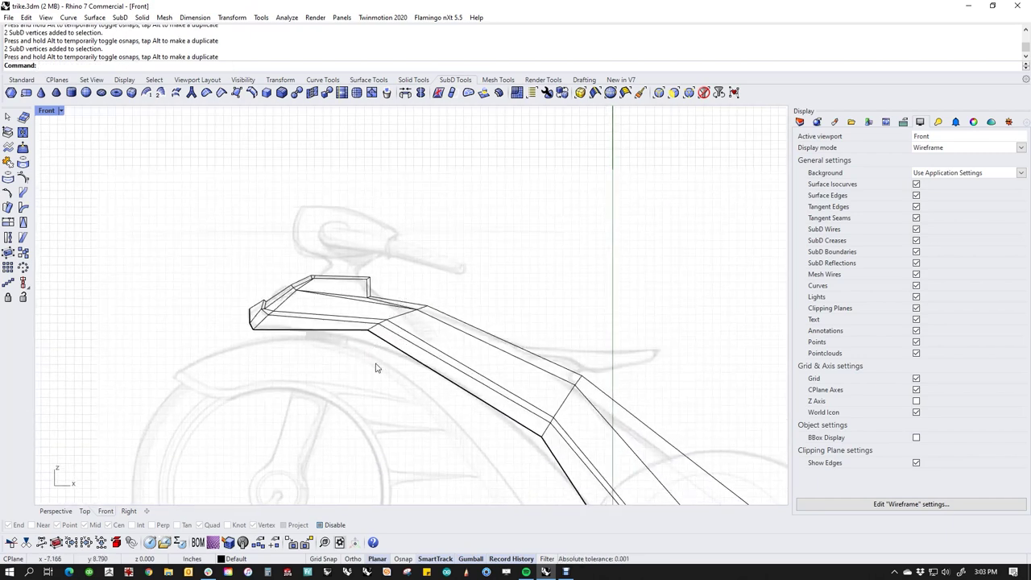
pyautogui.press('Tab')
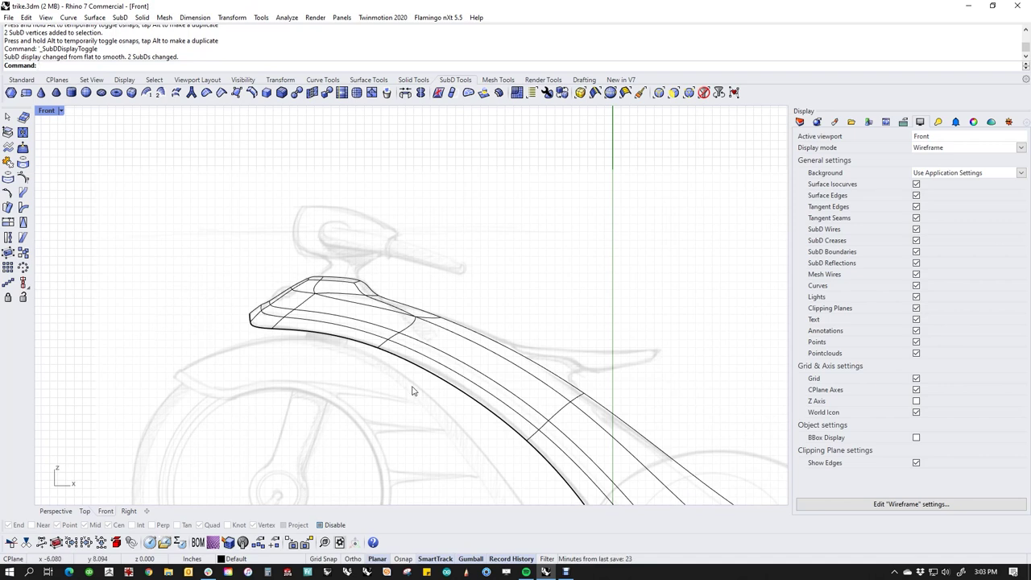
pyautogui.moveTo(449, 428); pyautogui.dragTo(444, 383, button='right')
pyautogui.scroll(-3, 447, 392)
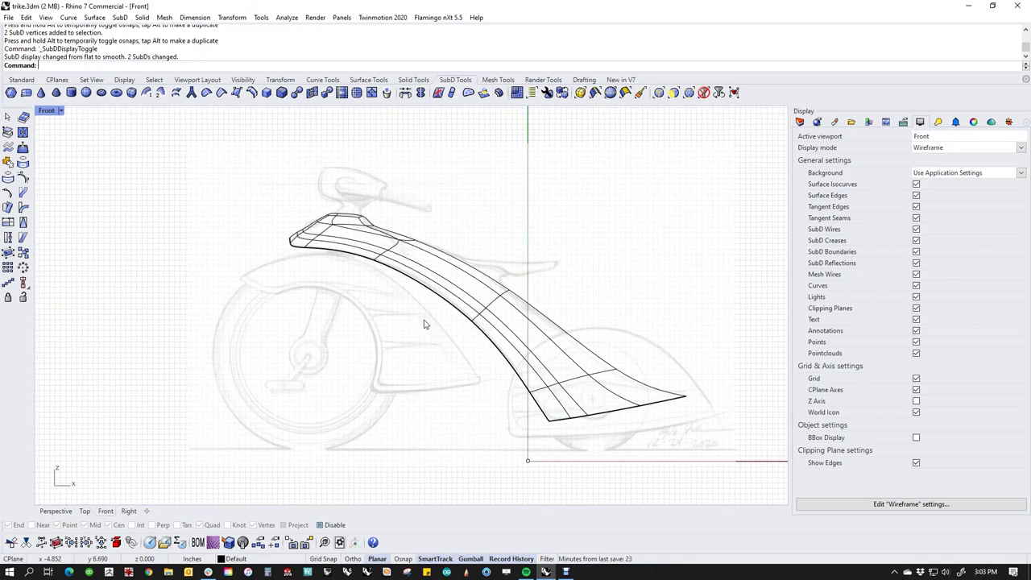
pyautogui.scroll(3, 586, 456)
pyautogui.moveTo(522, 393); pyautogui.dragTo(569, 442)
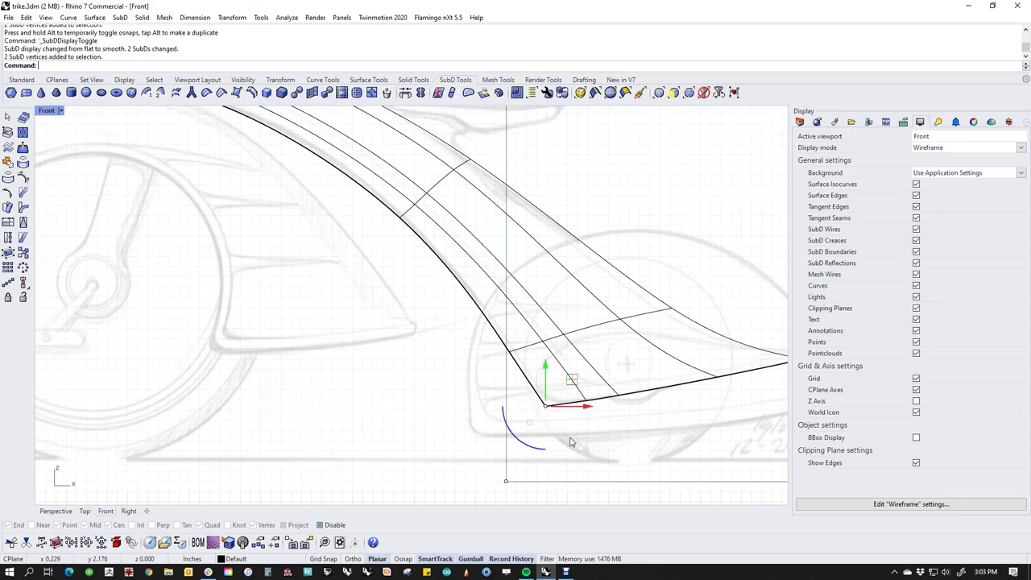
pyautogui.click(222, 92)
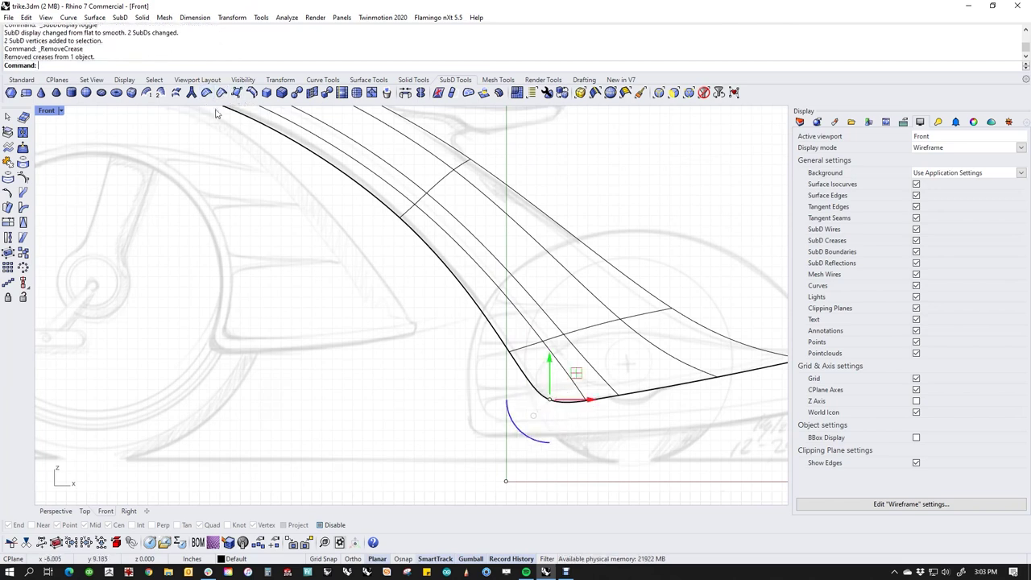
pyautogui.press('Escape')
pyautogui.scroll(-3, 492, 376)
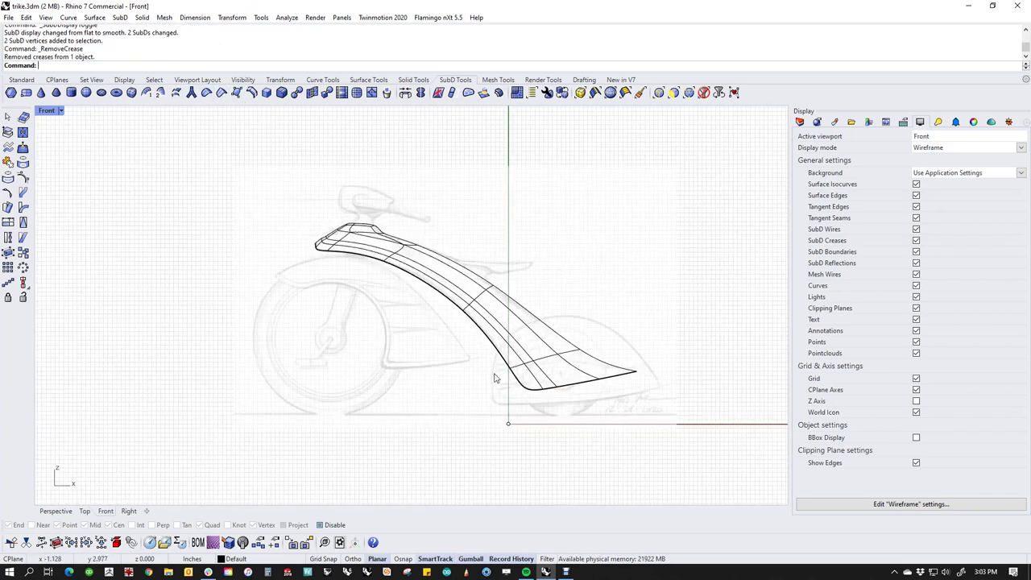
# Try to remove the crease from the single vertex at the front tip of the nose.
pyautogui.scroll(2, 397, 260)
pyautogui.scroll(2, 358, 249)
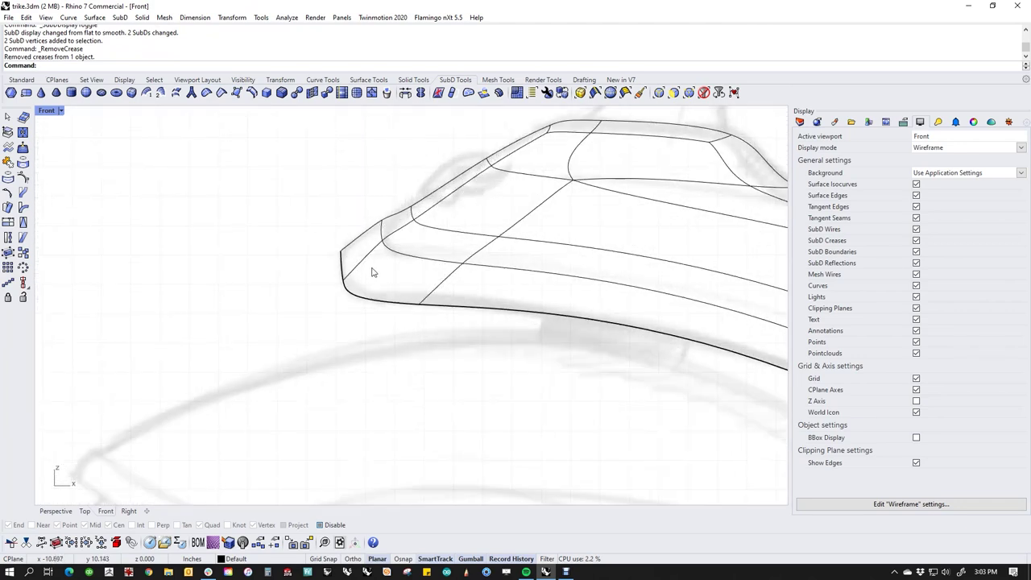
pyautogui.scroll(2, 366, 265)
pyautogui.click(322, 259)
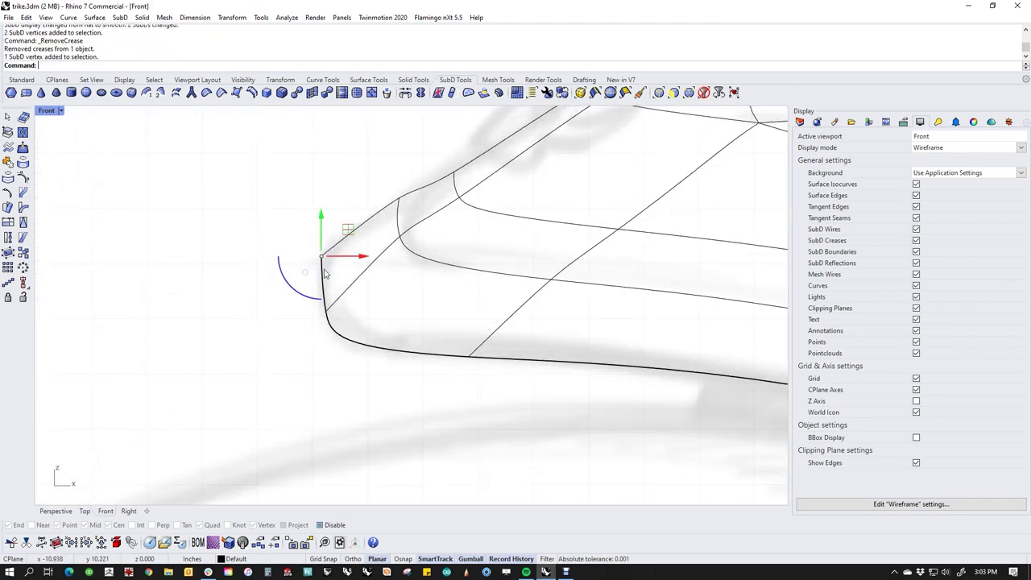
pyautogui.click(206, 92)
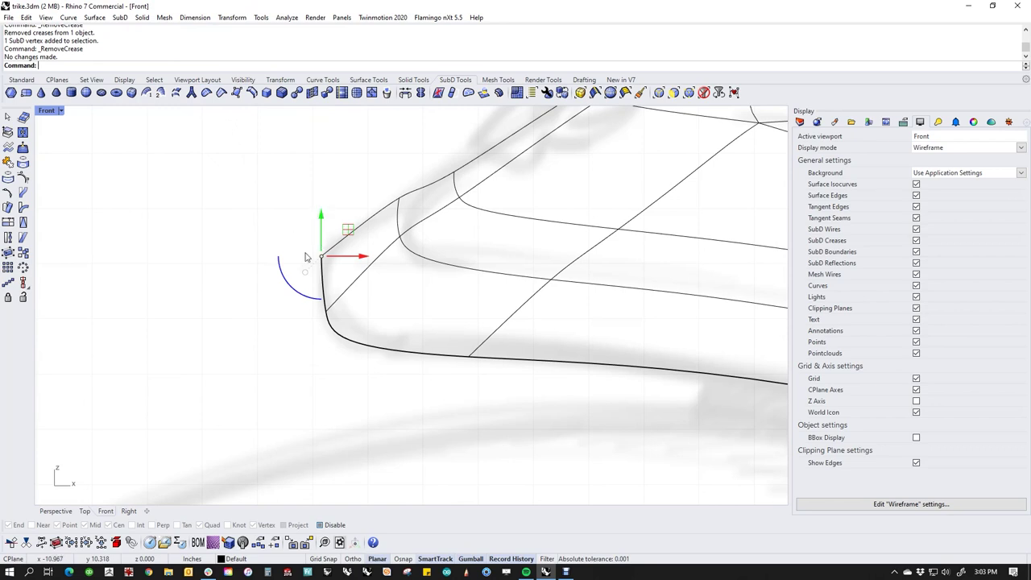
# Switch to the Perspective view in Shaded display mode and inspect the front opening of the nose.
pyautogui.hotkey('ctrl', 'F4')
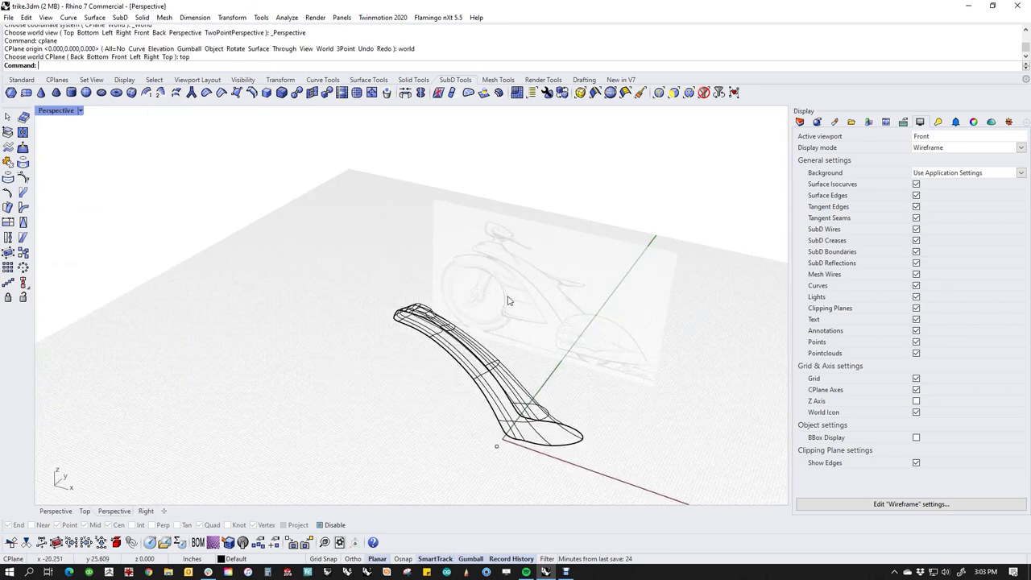
pyautogui.moveTo(508, 299); pyautogui.dragTo(474, 295, button='right')
pyautogui.scroll(3, 473, 294)
pyautogui.middleClick(423, 289)
pyautogui.click(376, 252)
pyautogui.moveTo(375, 252)
pyautogui.mouseDown(button='right')
pyautogui.moveTo(440, 324)
pyautogui.moveTo(419, 321)
pyautogui.mouseUp(button='right')
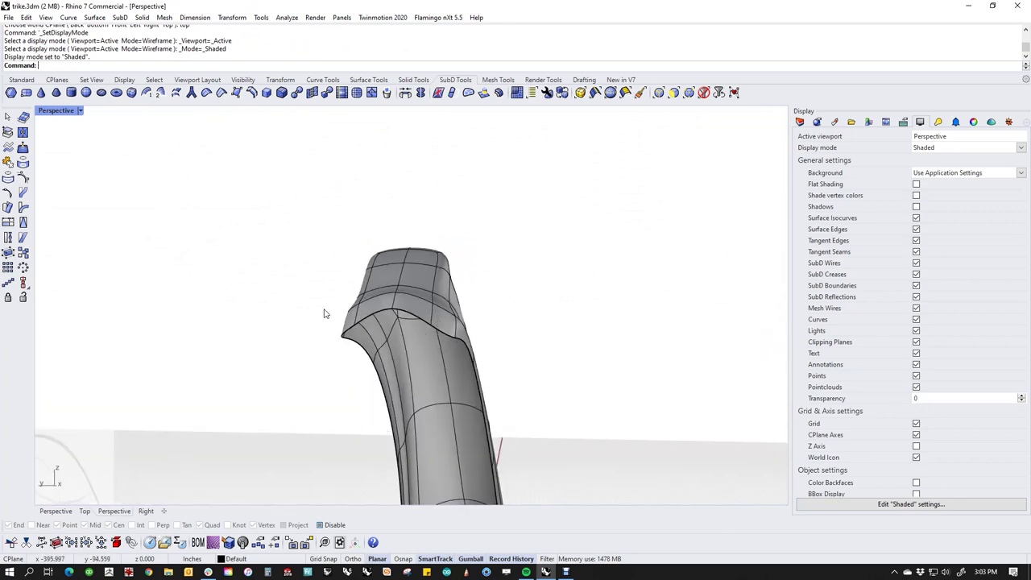
pyautogui.moveTo(334, 356); pyautogui.dragTo(326, 383, button='right')
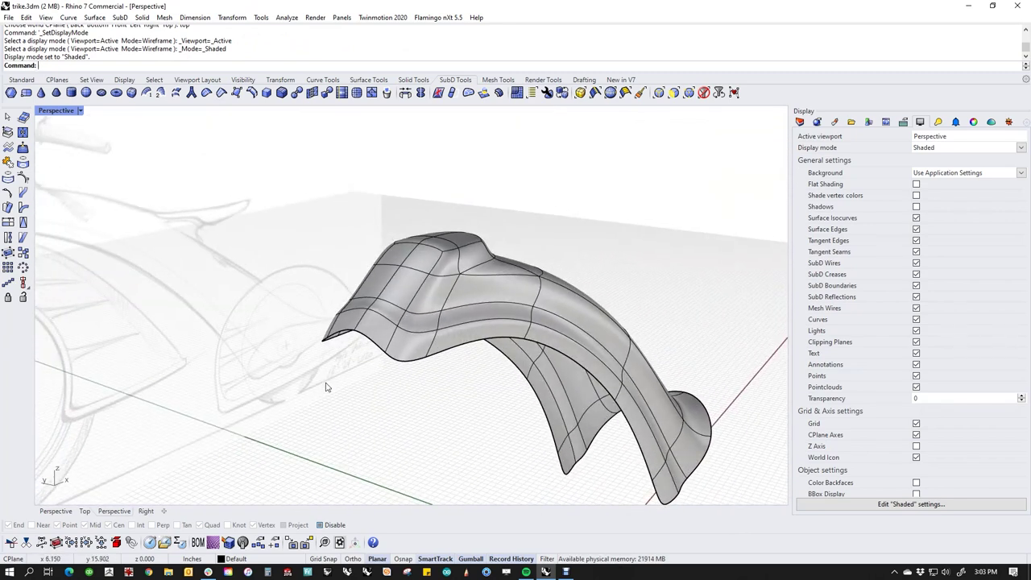
# Turn on the ffender layer and view the nose against the front wheel fender.
pyautogui.click(802, 124)
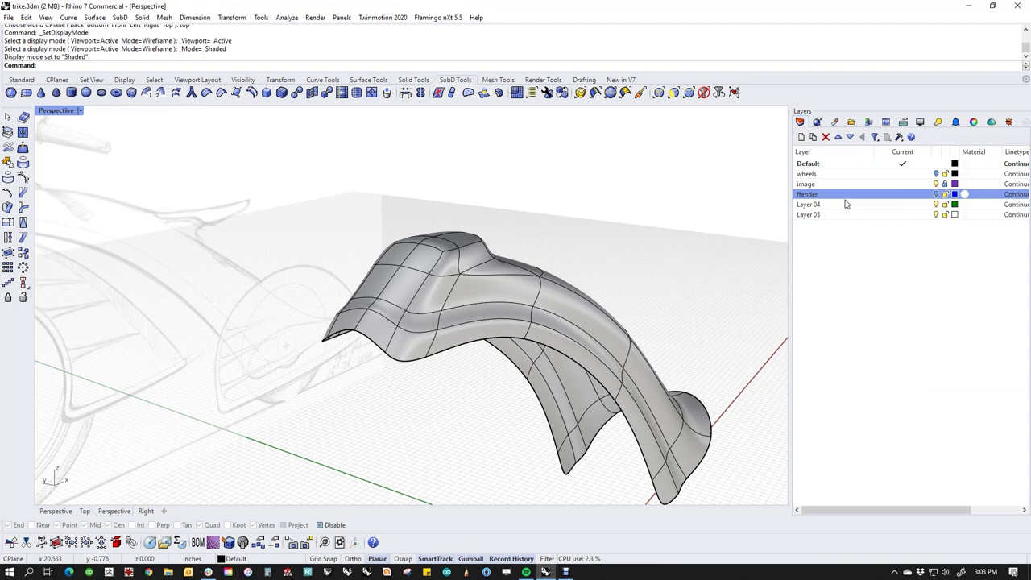
pyautogui.click(937, 195)
pyautogui.moveTo(502, 266); pyautogui.dragTo(561, 238, button='right')
pyautogui.scroll(2, 385, 331)
pyautogui.moveTo(385, 330); pyautogui.dragTo(571, 360, button='right')
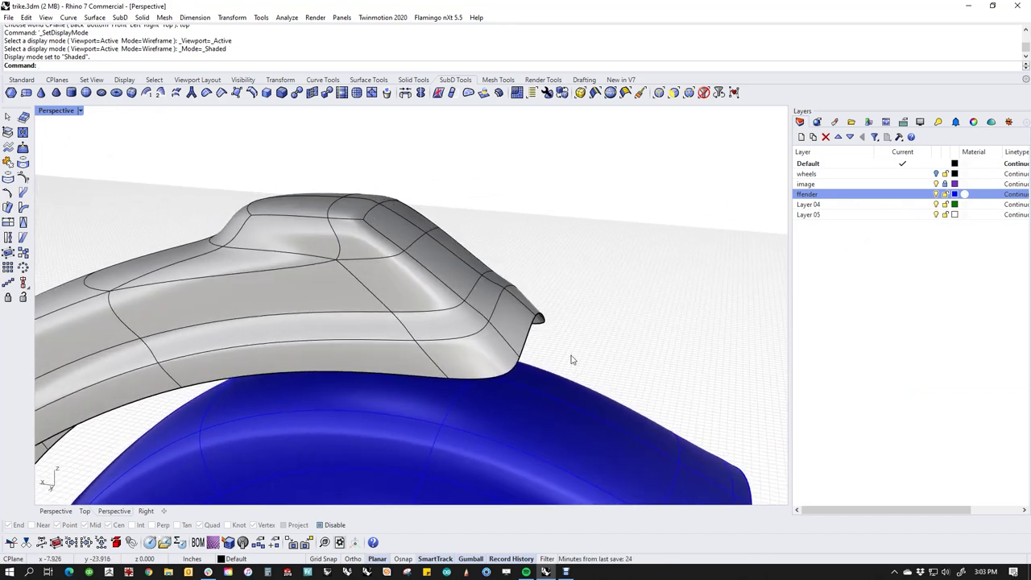
# Move the two centre edges of the nose's front opening forward and down.
pyautogui.keyDown('ctrl'); pyautogui.keyDown('shift'); pyautogui.click(508, 304); pyautogui.keyUp('shift'); pyautogui.keyUp('ctrl')
pyautogui.keyDown('ctrl'); pyautogui.keyDown('shift'); pyautogui.click(524, 310); pyautogui.keyUp('shift'); pyautogui.keyUp('ctrl')
pyautogui.moveTo(538, 346); pyautogui.dragTo(529, 325, button='right')
pyautogui.moveTo(483, 269); pyautogui.dragTo(513, 296)
pyautogui.moveTo(653, 345); pyautogui.dragTo(516, 363, button='right')
# In flat display, flatten the nose's front boundary edges with the gumball relocated to the lower corner vertex and rotated about 45 degrees.
pyautogui.press('Tab')
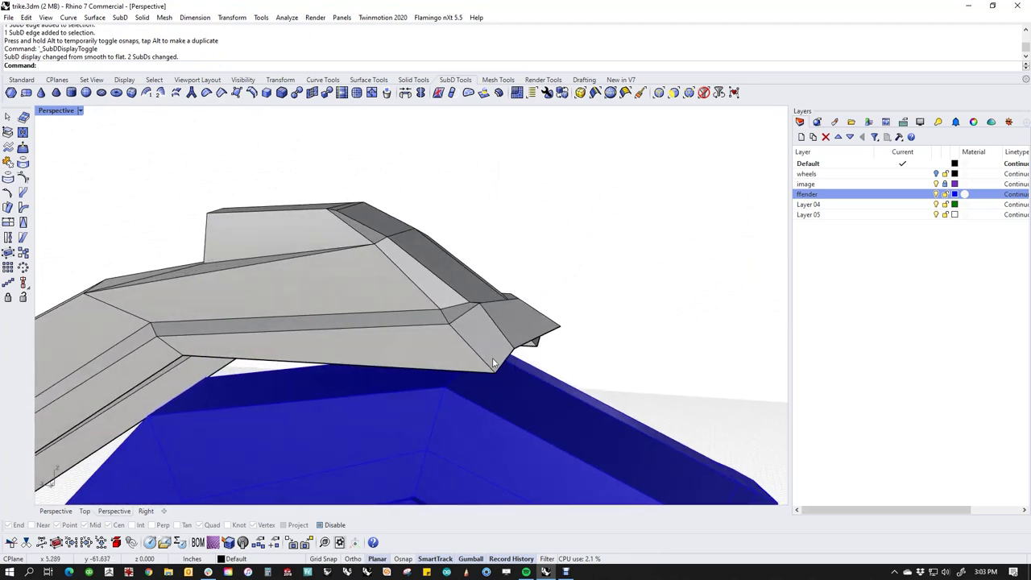
pyautogui.scroll(3, 515, 363)
pyautogui.click(518, 365)
pyautogui.keyDown('ctrl'); pyautogui.keyDown('shift'); pyautogui.click(579, 319); pyautogui.keyUp('shift'); pyautogui.keyUp('ctrl')
pyautogui.moveTo(656, 349); pyautogui.dragTo(395, 364, button='right')
pyautogui.keyDown('ctrl'); pyautogui.keyDown('shift'); pyautogui.click(679, 320); pyautogui.keyUp('shift'); pyautogui.keyUp('ctrl')
pyautogui.keyDown('ctrl'); pyautogui.keyDown('shift'); pyautogui.click(718, 338); pyautogui.keyUp('shift'); pyautogui.keyUp('ctrl')
pyautogui.keyDown('shift'); pyautogui.click(439, 340); pyautogui.keyUp('shift')
pyautogui.write('gr')
pyautogui.press('Return')
pyautogui.click(411, 361)
pyautogui.press('Return')
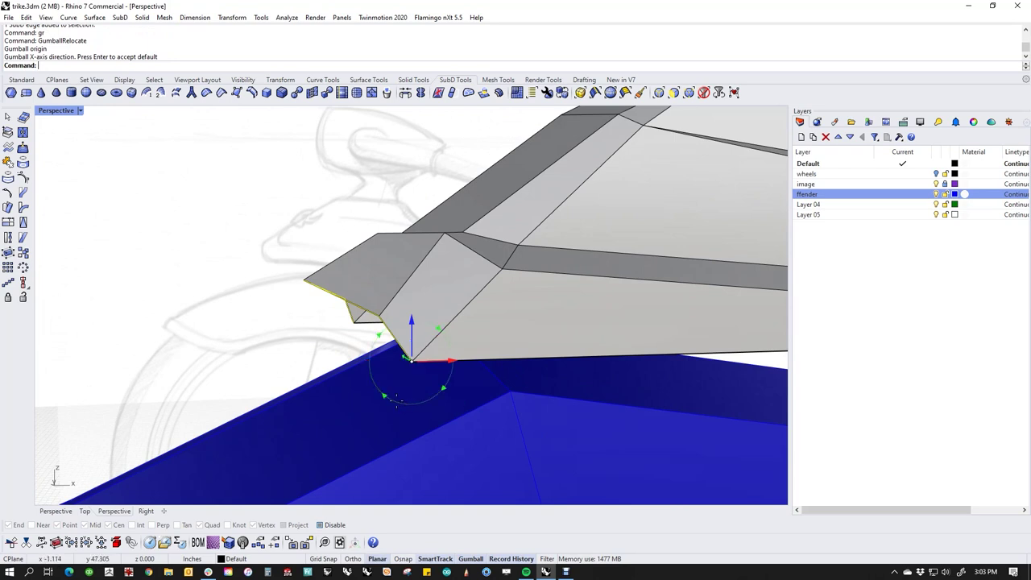
pyautogui.moveTo(395, 397); pyautogui.dragTo(374, 396)
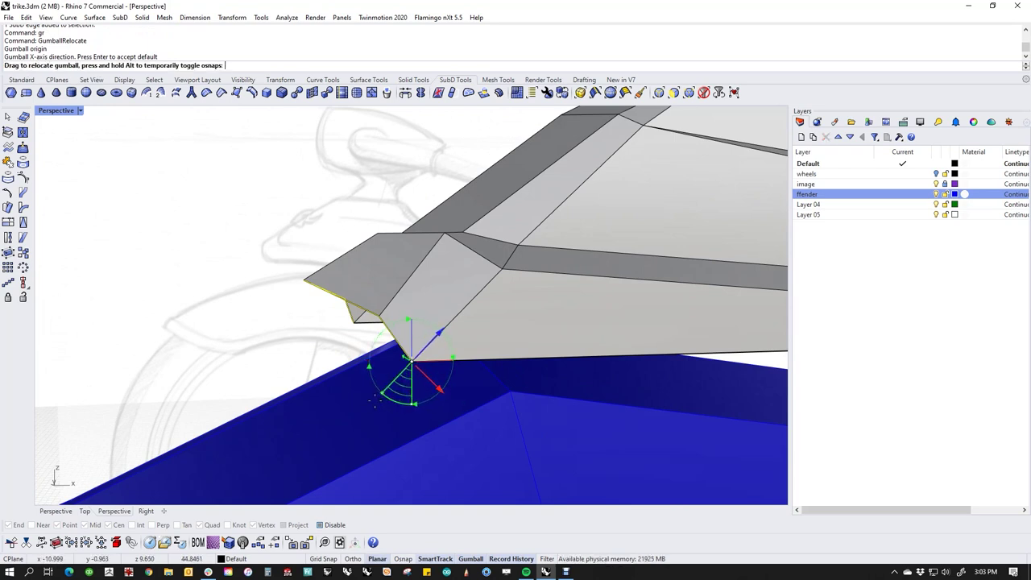
pyautogui.press('Return')
pyautogui.moveTo(386, 390); pyautogui.dragTo(417, 377)
pyautogui.press('Escape')
pyautogui.moveTo(423, 320); pyautogui.dragTo(427, 352, button='right')
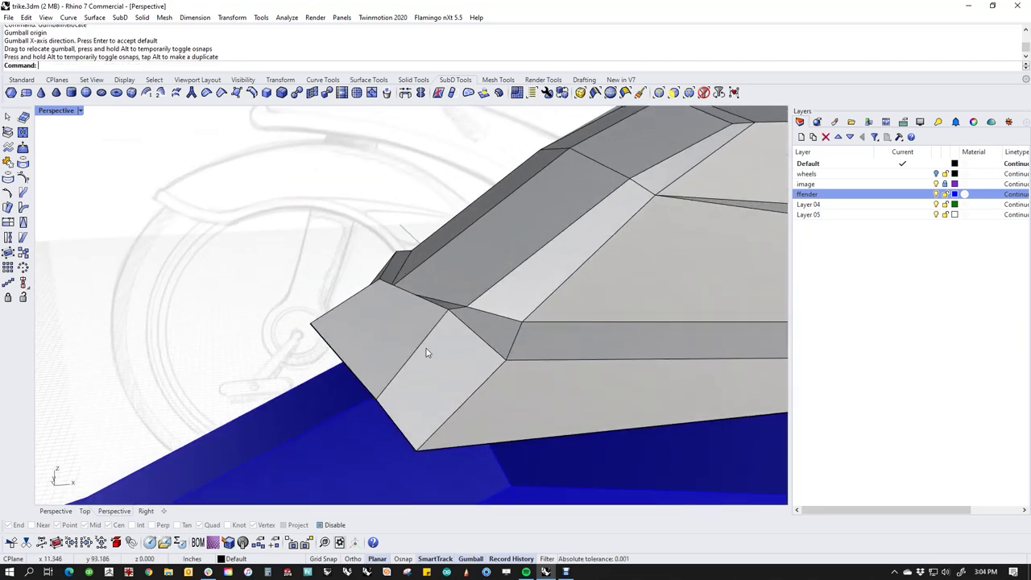
# Flatten the second edge loop of the nose with the gumball relocated to its lower side vertex and tilted along the side edge.
pyautogui.keyDown('ctrl'); pyautogui.keyDown('shift'); pyautogui.click(495, 350); pyautogui.keyUp('shift'); pyautogui.keyUp('ctrl')
pyautogui.keyDown('ctrl'); pyautogui.keyDown('shift'); pyautogui.click(435, 307); pyautogui.keyUp('shift'); pyautogui.keyUp('ctrl')
pyautogui.keyDown('ctrl'); pyautogui.keyDown('shift'); pyautogui.click(383, 270); pyautogui.keyUp('shift'); pyautogui.keyUp('ctrl')
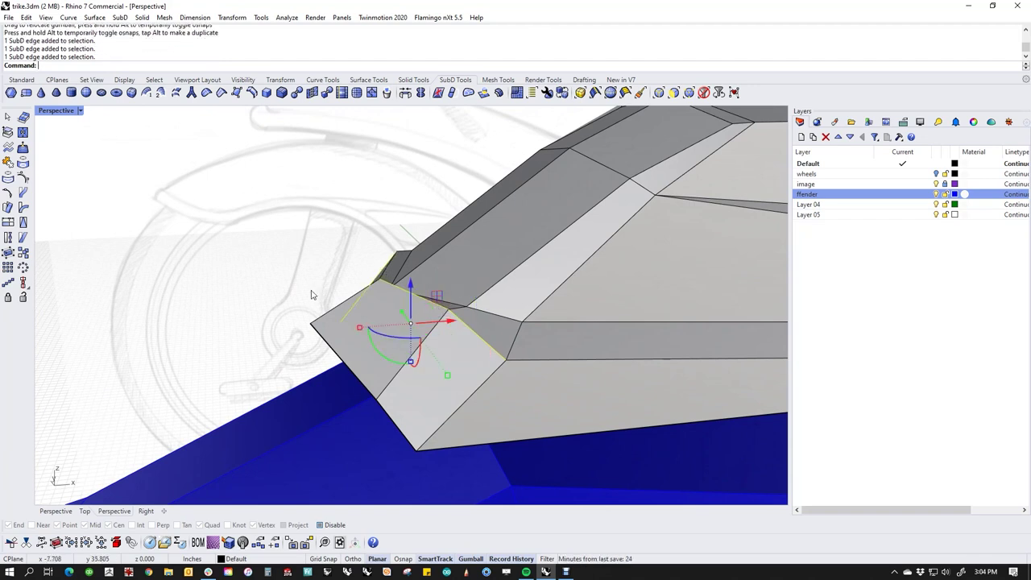
pyautogui.moveTo(313, 293); pyautogui.dragTo(454, 330, button='right')
pyautogui.keyDown('ctrl'); pyautogui.click(274, 278); pyautogui.keyUp('ctrl')
pyautogui.moveTo(278, 292); pyautogui.dragTo(339, 335, button='right')
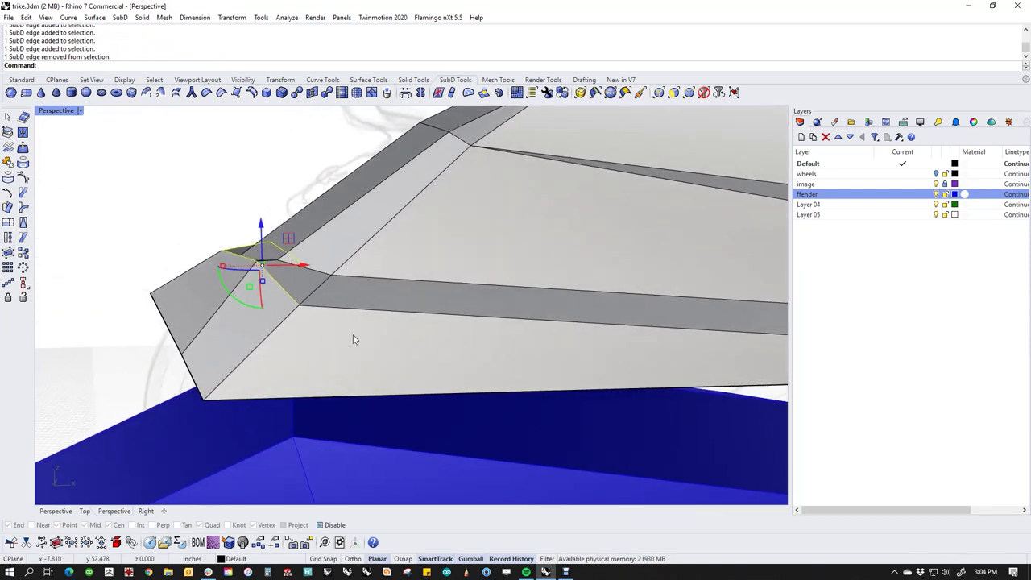
pyautogui.write('gr')
pyautogui.press('Return')
pyautogui.click(298, 306)
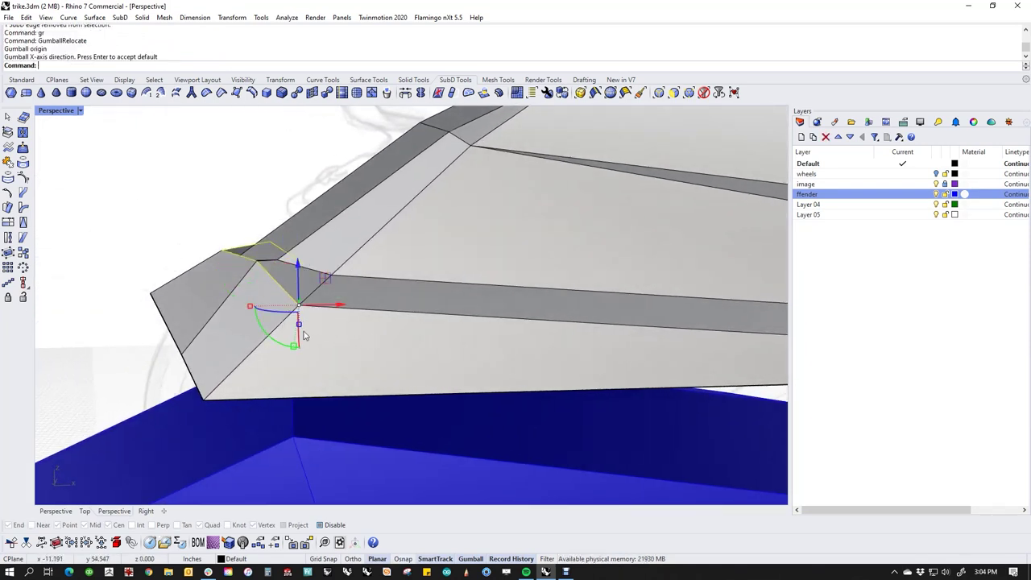
pyautogui.click(284, 345)
pyautogui.click(264, 344)
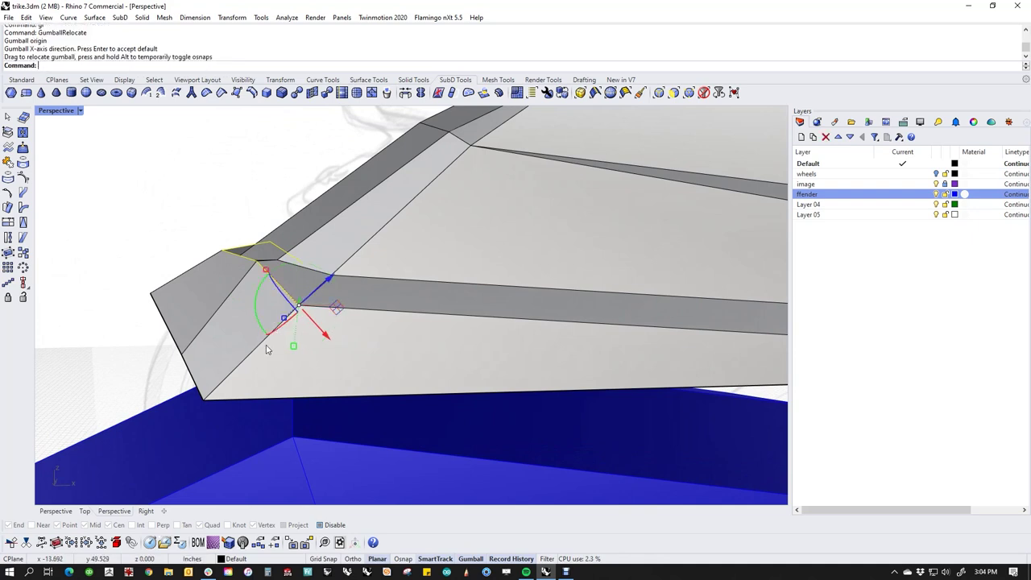
pyautogui.moveTo(285, 318); pyautogui.dragTo(300, 314)
# Move the second edge loop of the nose forward and down toward the front opening.
pyautogui.moveTo(324, 320); pyautogui.dragTo(344, 315, button='right')
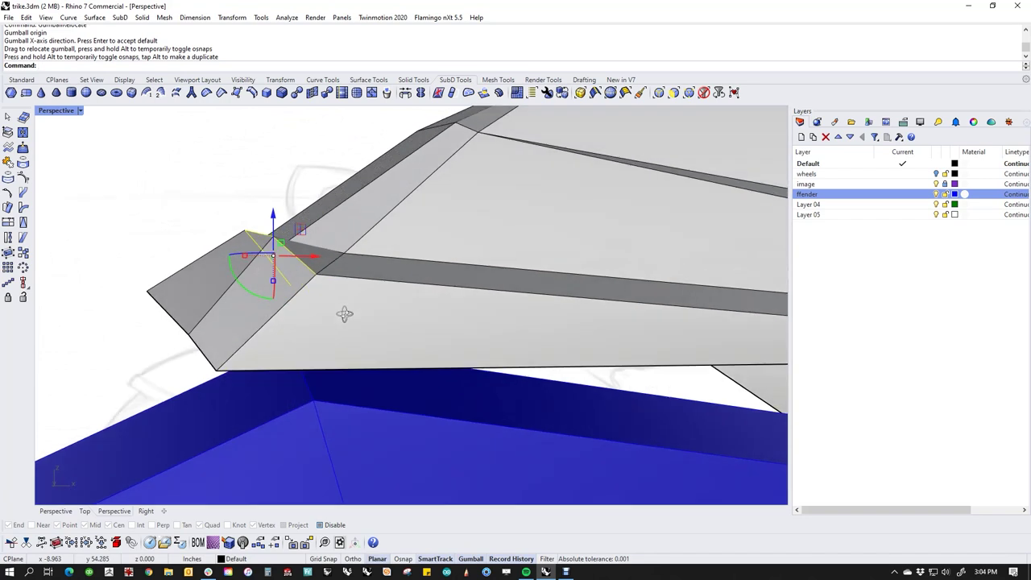
pyautogui.moveTo(313, 240); pyautogui.dragTo(231, 290)
pyautogui.press('Escape')
# Select the nose's third edge loop and relocate the gumball to its outer side vertex, tilted about 45 degrees along the side edge.
pyautogui.moveTo(231, 290); pyautogui.dragTo(507, 337, button='right')
pyautogui.scroll(6, 506, 337)
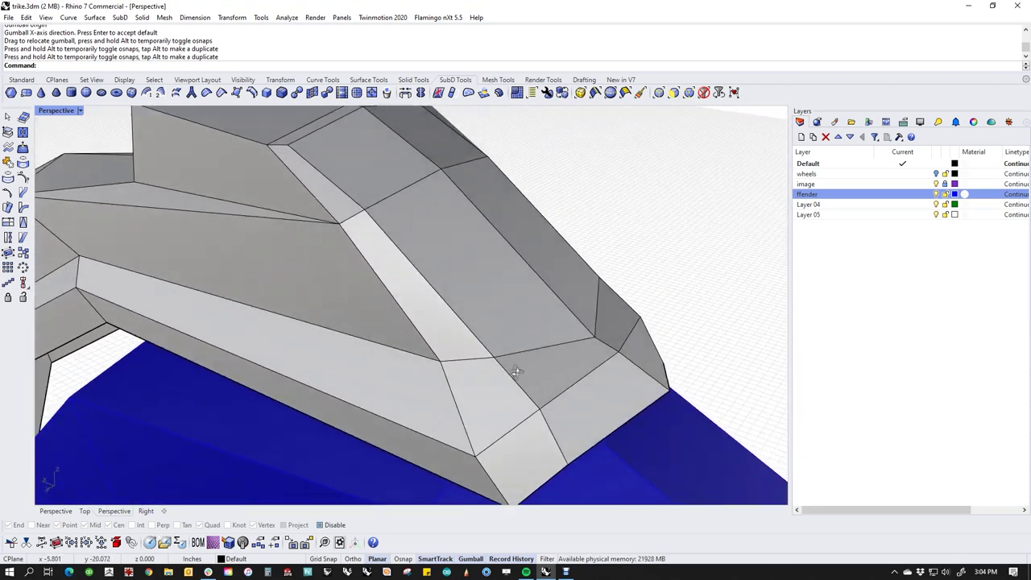
pyautogui.scroll(-2, 517, 371)
pyautogui.click(490, 357)
pyautogui.moveTo(571, 351); pyautogui.dragTo(612, 383, button='right')
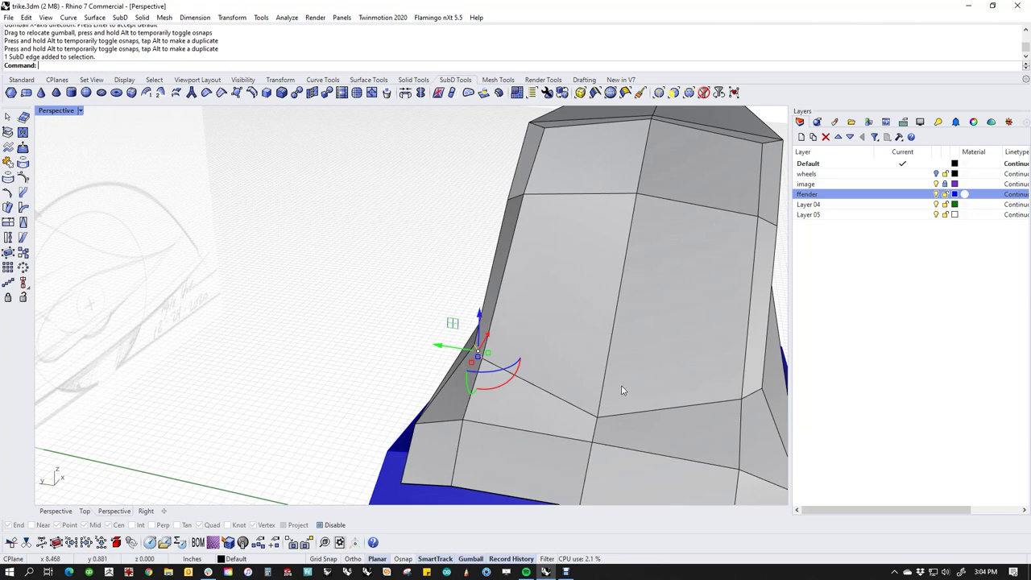
pyautogui.keyDown('ctrl'); pyautogui.keyDown('shift'); pyautogui.click(753, 394); pyautogui.keyUp('shift'); pyautogui.keyUp('ctrl')
pyautogui.keyDown('ctrl'); pyautogui.keyDown('shift'); pyautogui.click(717, 401); pyautogui.keyUp('shift'); pyautogui.keyUp('ctrl')
pyautogui.keyDown('ctrl'); pyautogui.keyDown('shift'); pyautogui.click(548, 391); pyautogui.keyUp('shift'); pyautogui.keyUp('ctrl')
pyautogui.moveTo(451, 390); pyautogui.dragTo(559, 375, button='right')
pyautogui.write('gr')
pyautogui.press('Return')
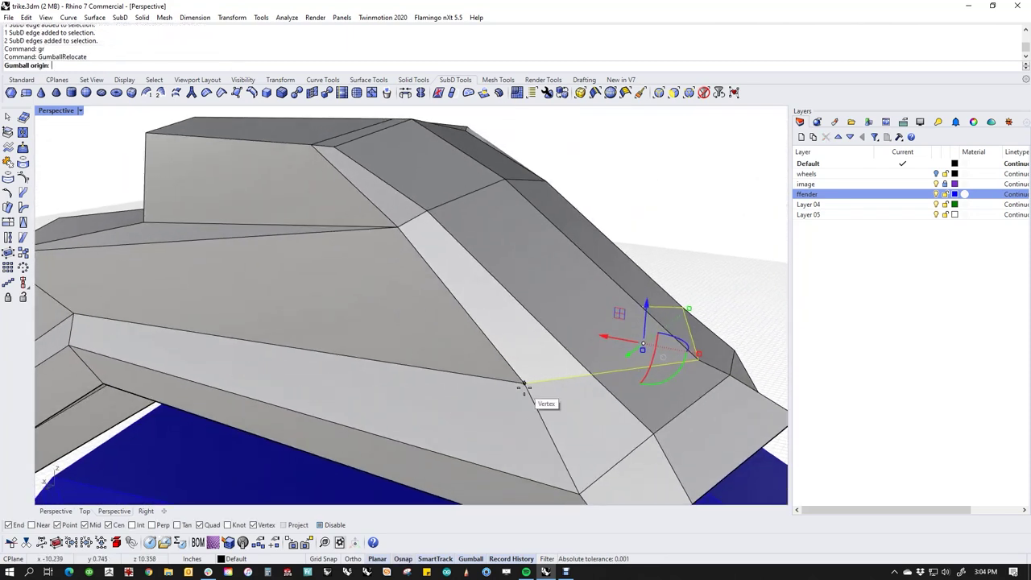
pyautogui.click(524, 388)
pyautogui.moveTo(542, 437); pyautogui.dragTo(574, 401, button='right')
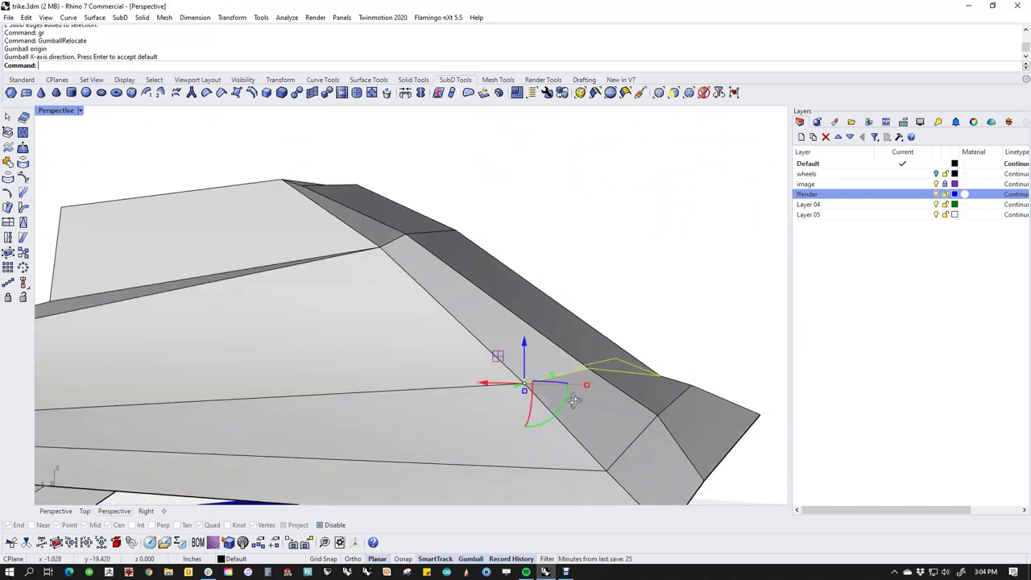
pyautogui.press('Return')
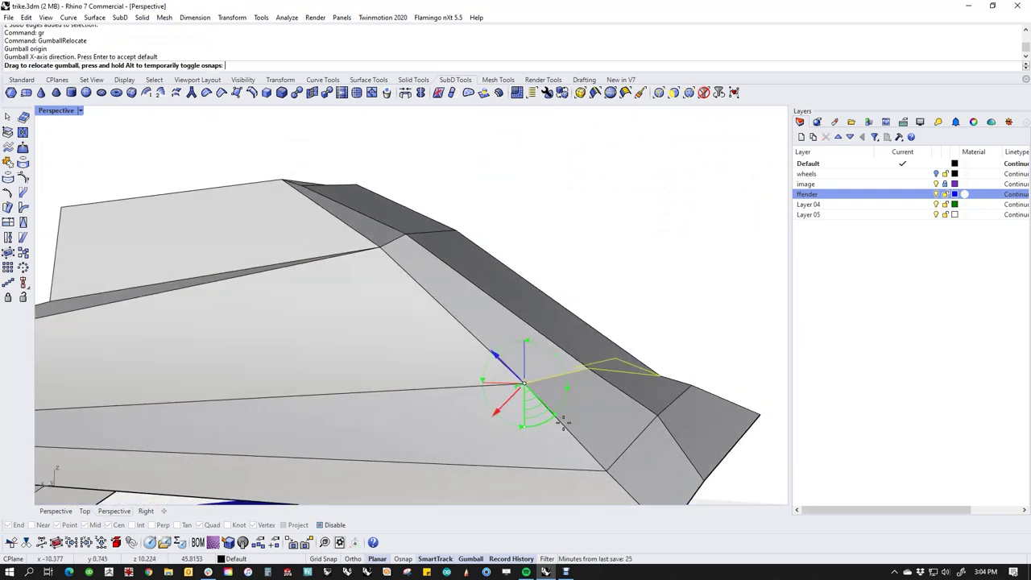
pyautogui.press('Return')
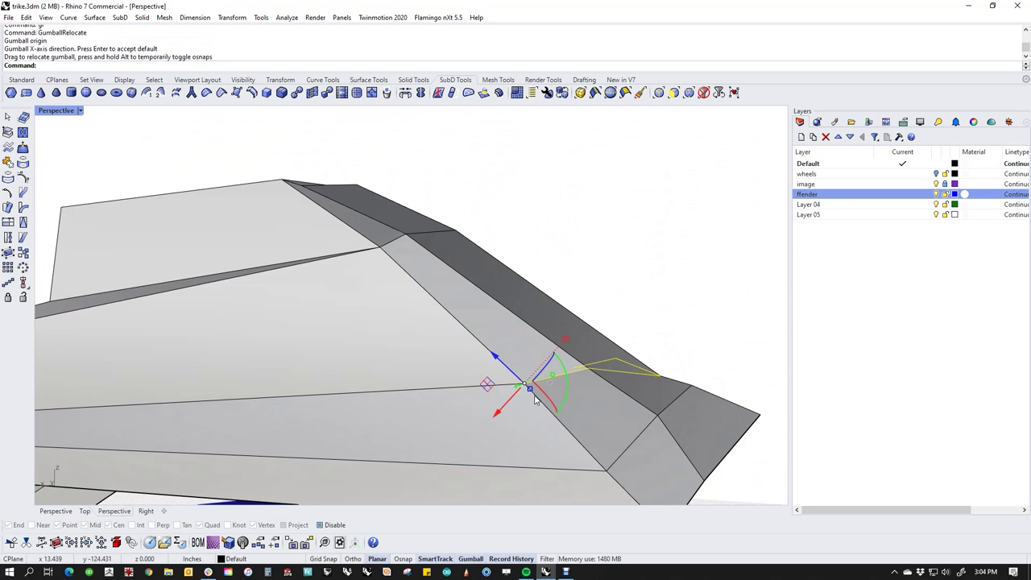
# Flatten the nose's third edge loop with the tilted gumball and move it forward and down toward the front opening.
pyautogui.moveTo(529, 391)
pyautogui.keyDown('ctrl'); pyautogui.mouseDown()
pyautogui.moveTo(593, 444)
pyautogui.moveTo(519, 392)
pyautogui.mouseUp(); pyautogui.keyUp('ctrl')
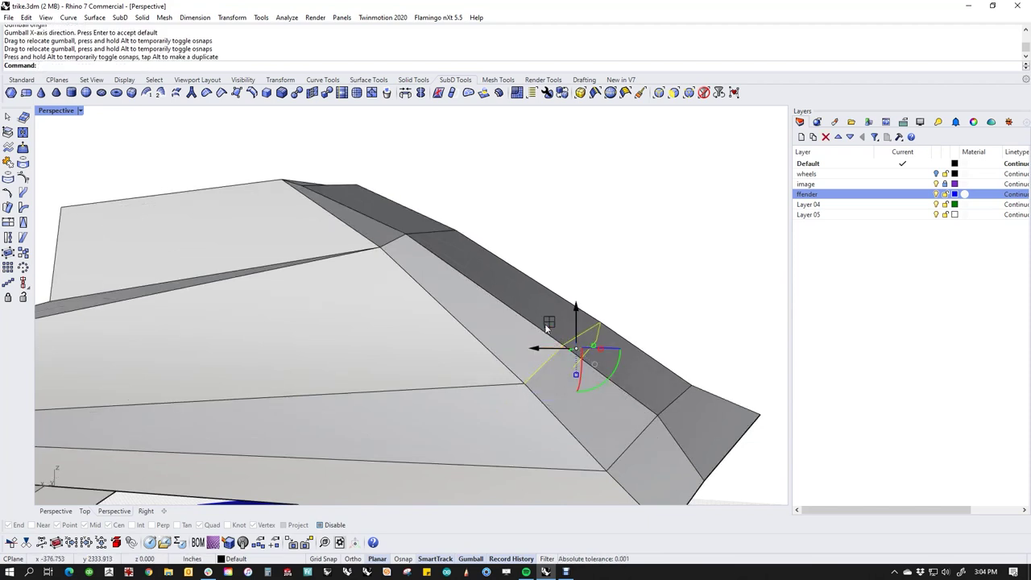
pyautogui.moveTo(549, 322); pyautogui.dragTo(602, 378)
pyautogui.click(658, 320)
# Pull the centre vertex of the nose's front boundary slightly backward.
pyautogui.scroll(-7, 646, 347)
pyautogui.moveTo(647, 366); pyautogui.dragTo(439, 486, button='right')
pyautogui.scroll(3, 323, 369)
pyautogui.click(291, 358)
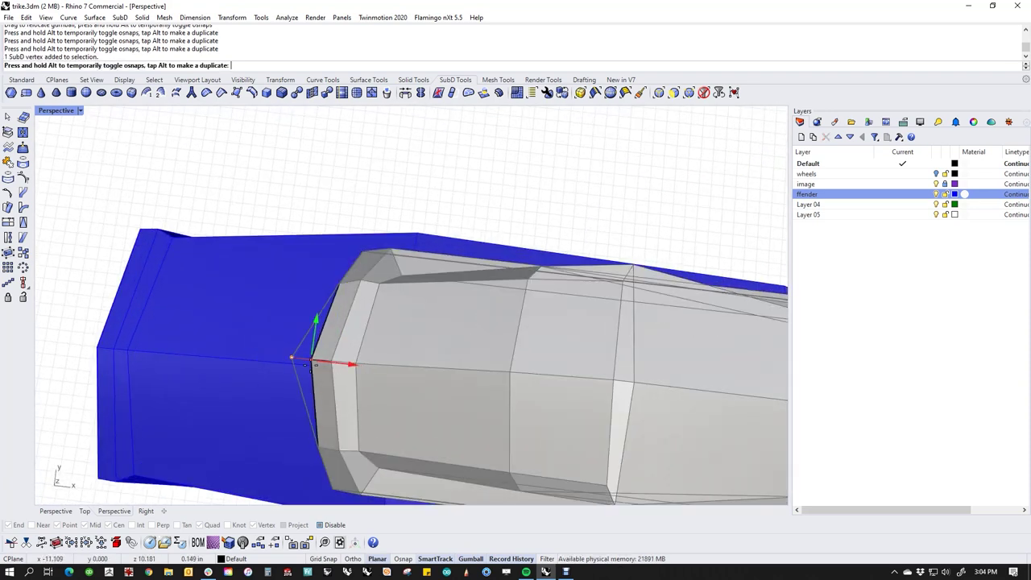
pyautogui.moveTo(306, 364); pyautogui.dragTo(308, 363)
# Move the two opposite side vertices behind the nose's front corners forward and spread them slightly apart.
pyautogui.keyDown('shift'); pyautogui.click(402, 278); pyautogui.keyUp('shift')
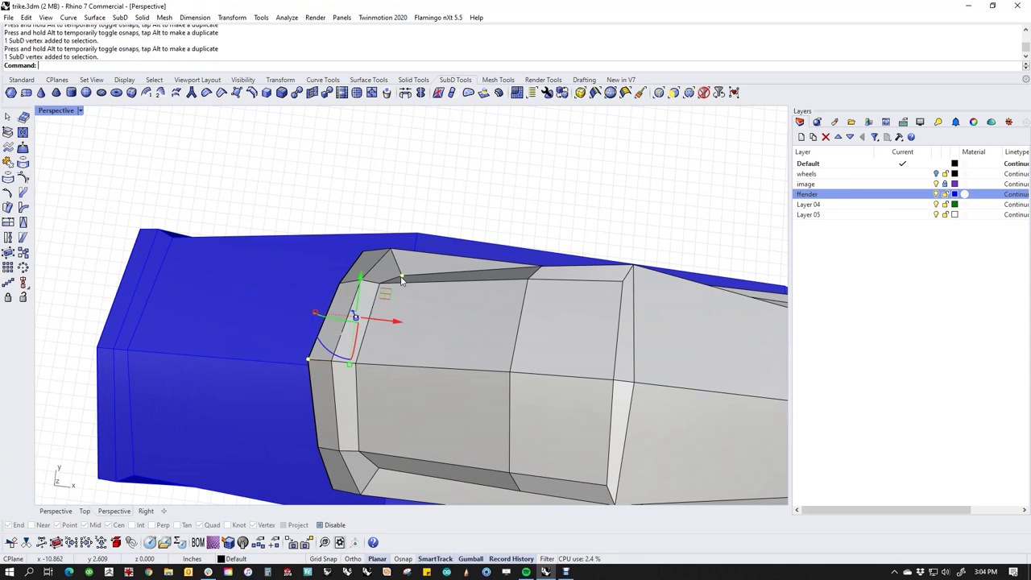
pyautogui.click(404, 278)
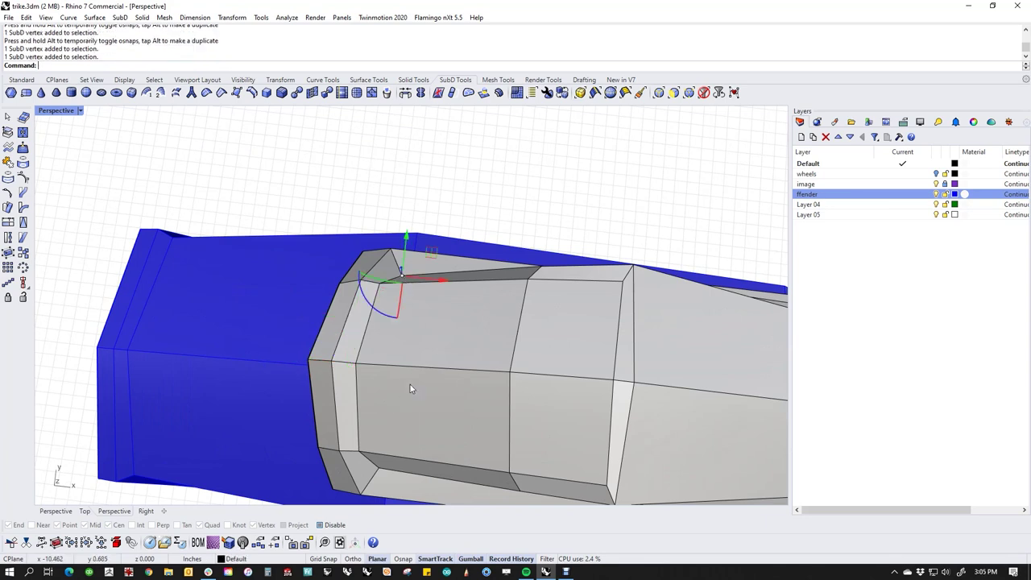
pyautogui.keyDown('shift'); pyautogui.click(381, 467); pyautogui.keyUp('shift')
pyautogui.moveTo(434, 378); pyautogui.dragTo(379, 373)
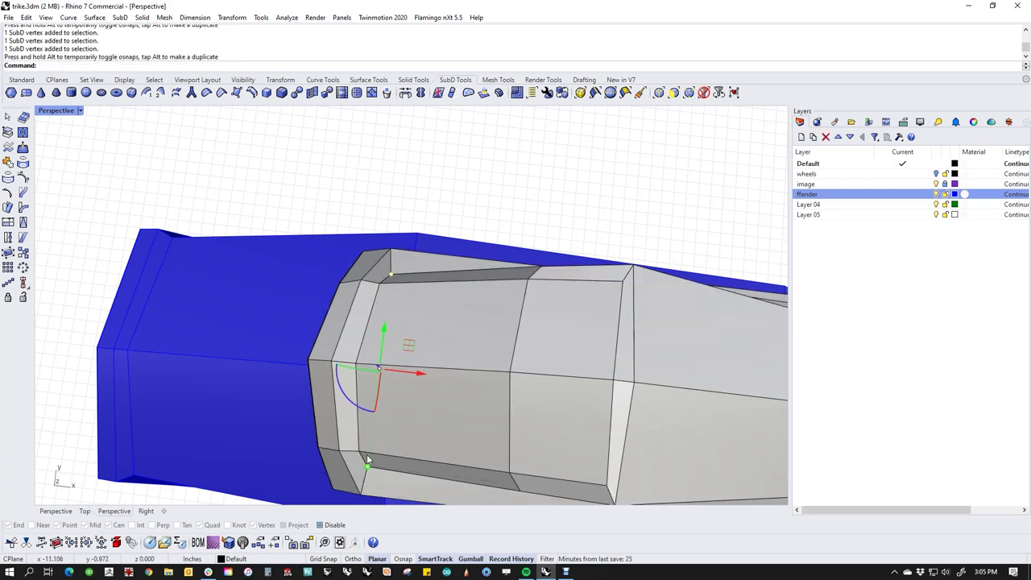
pyautogui.moveTo(368, 467); pyautogui.dragTo(366, 471)
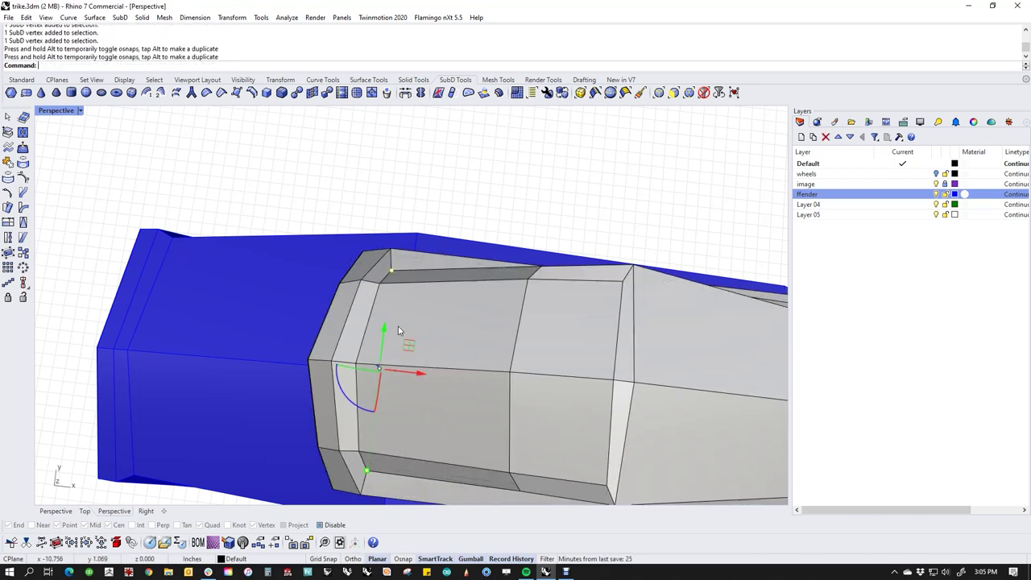
# Bring the two outer vertices at the rear of the raised top closer together and move them slightly backward.
pyautogui.moveTo(381, 230); pyautogui.dragTo(395, 309, button='right')
pyautogui.keyDown('ctrl'); pyautogui.keyDown('shift'); pyautogui.click(375, 304); pyautogui.keyUp('shift'); pyautogui.keyUp('ctrl')
pyautogui.keyDown('ctrl'); pyautogui.keyDown('shift'); pyautogui.click(754, 219); pyautogui.keyUp('shift'); pyautogui.keyUp('ctrl')
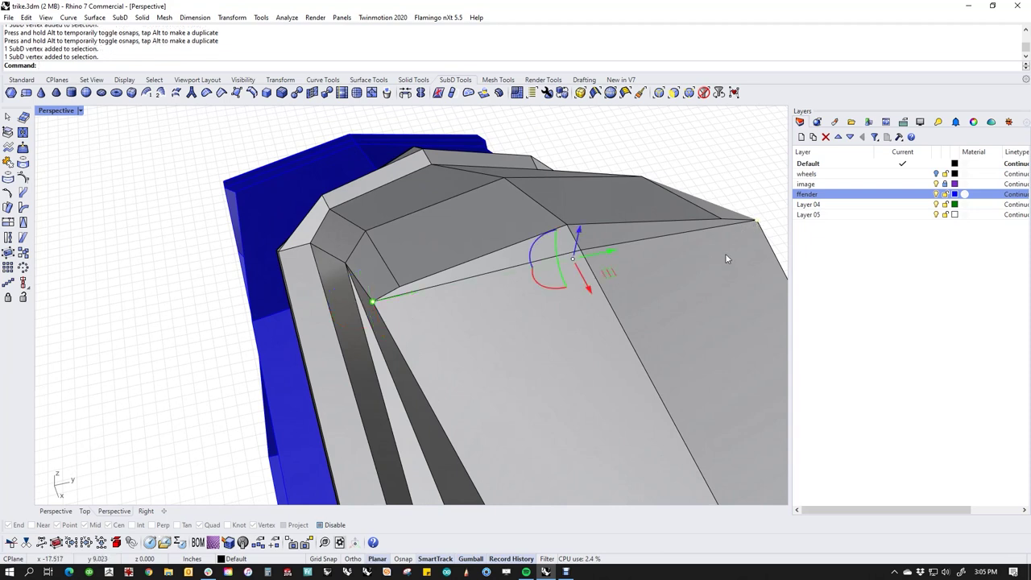
pyautogui.moveTo(371, 306); pyautogui.dragTo(395, 316)
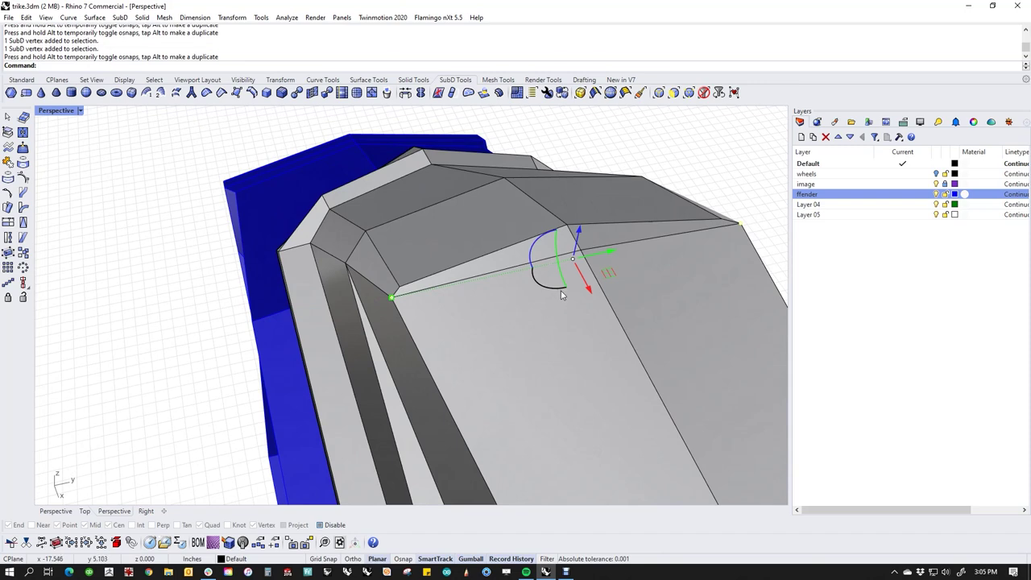
pyautogui.moveTo(591, 289); pyautogui.dragTo(602, 322)
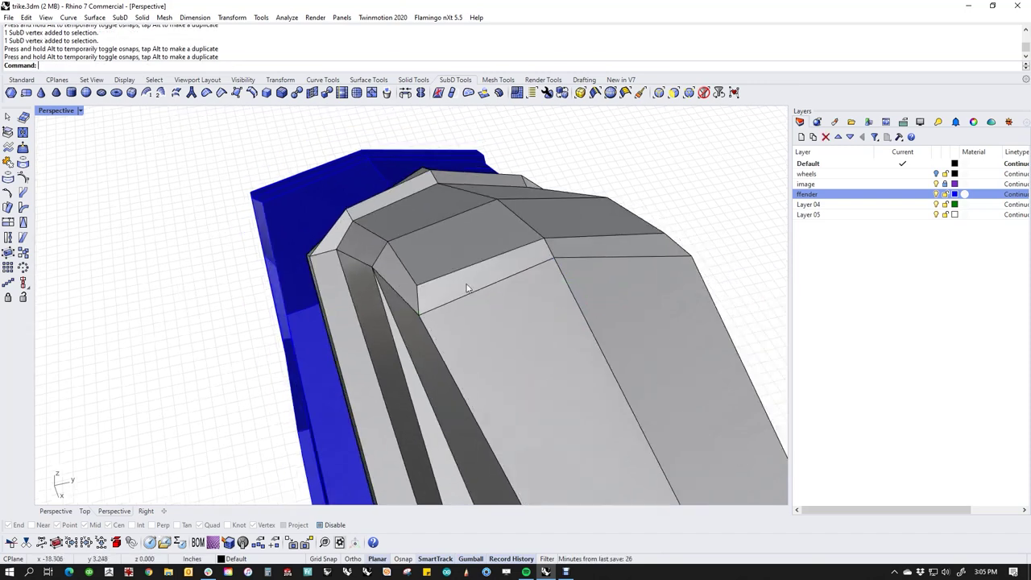
# Nudge the centre vertex of the nose's front boundary slightly forward and down above the fender.
pyautogui.moveTo(466, 287)
pyautogui.mouseDown(button='right')
pyautogui.moveTo(476, 306)
pyautogui.moveTo(469, 352)
pyautogui.moveTo(504, 301)
pyautogui.moveTo(488, 397)
pyautogui.moveTo(271, 271)
pyautogui.moveTo(414, 320)
pyautogui.moveTo(454, 354)
pyautogui.mouseUp(button='right')
pyautogui.scroll(-5, 486, 391)
pyautogui.scroll(-5, 411, 303)
pyautogui.moveTo(447, 305); pyautogui.dragTo(505, 332, button='right')
pyautogui.scroll(10, 395, 326)
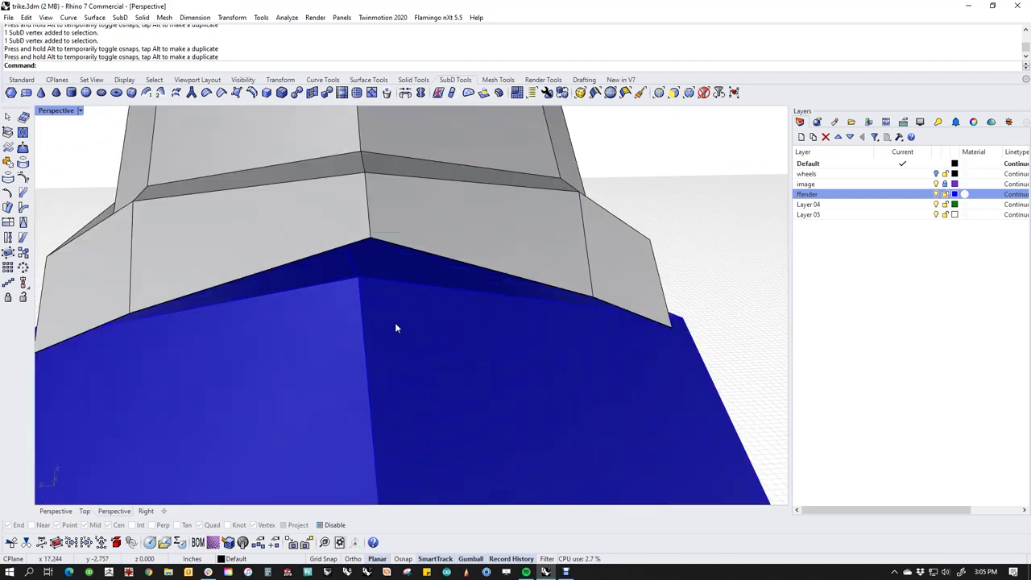
pyautogui.click(374, 244)
pyautogui.moveTo(361, 211); pyautogui.dragTo(505, 274, button='right')
pyautogui.moveTo(390, 220)
pyautogui.mouseDown()
pyautogui.moveTo(380, 205)
pyautogui.moveTo(400, 256)
pyautogui.moveTo(402, 229)
pyautogui.mouseUp()
pyautogui.click(447, 289)
# Lower the two mirrored side vertices just behind the nose's front opening.
pyautogui.scroll(-8, 447, 288)
pyautogui.moveTo(494, 322); pyautogui.dragTo(470, 334, button='right')
pyautogui.scroll(8, 359, 363)
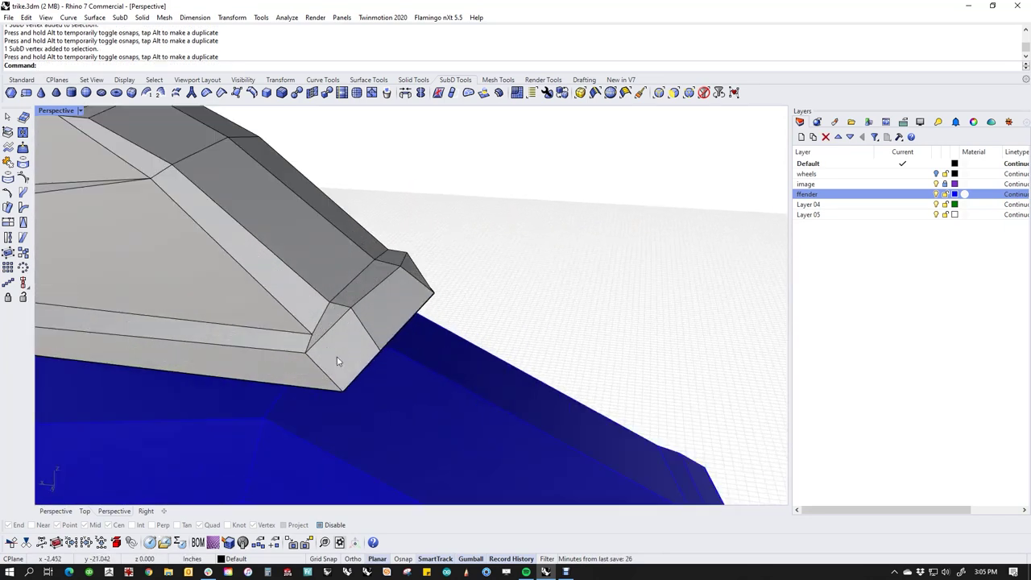
pyautogui.click(314, 338)
pyautogui.scroll(-3, 326, 342)
pyautogui.moveTo(462, 340); pyautogui.dragTo(537, 365, button='right')
pyautogui.keyDown('shift'); pyautogui.click(509, 400); pyautogui.keyUp('shift')
pyautogui.moveTo(381, 339); pyautogui.dragTo(379, 364)
# Switch the SubD display to smooth and set the perspective viewport to the Rendered display mode.
pyautogui.moveTo(546, 373); pyautogui.dragTo(351, 408, button='right')
pyautogui.moveTo(356, 359); pyautogui.dragTo(257, 320, button='right')
pyautogui.press('Tab')
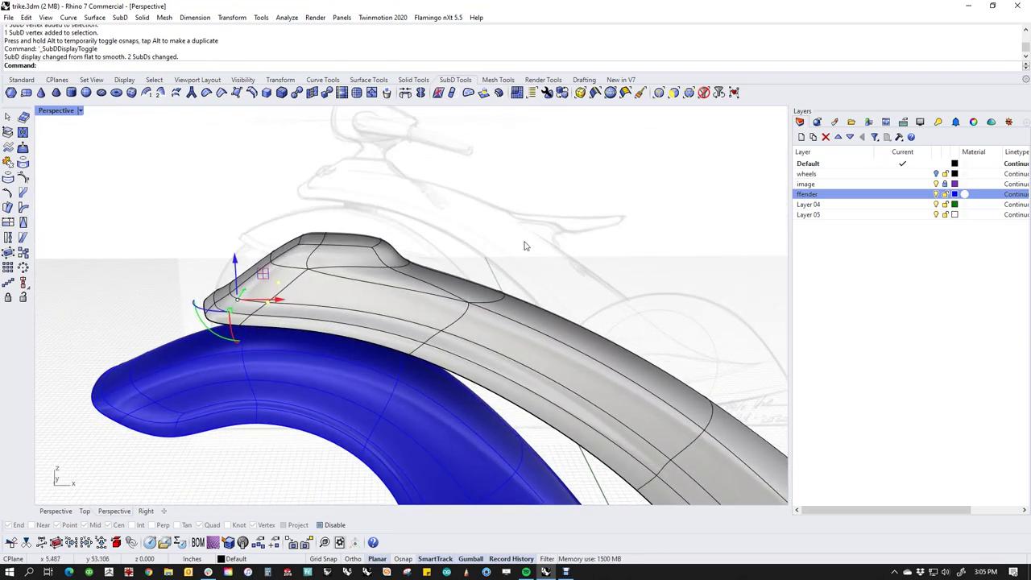
pyautogui.click(59, 112)
pyautogui.click(73, 170)
pyautogui.moveTo(343, 299); pyautogui.dragTo(306, 265, button='right')
# In Top view, scale the two lengthwise edges on either side of the raised top closer together across the width.
pyautogui.write('top')
pyautogui.press('Return')
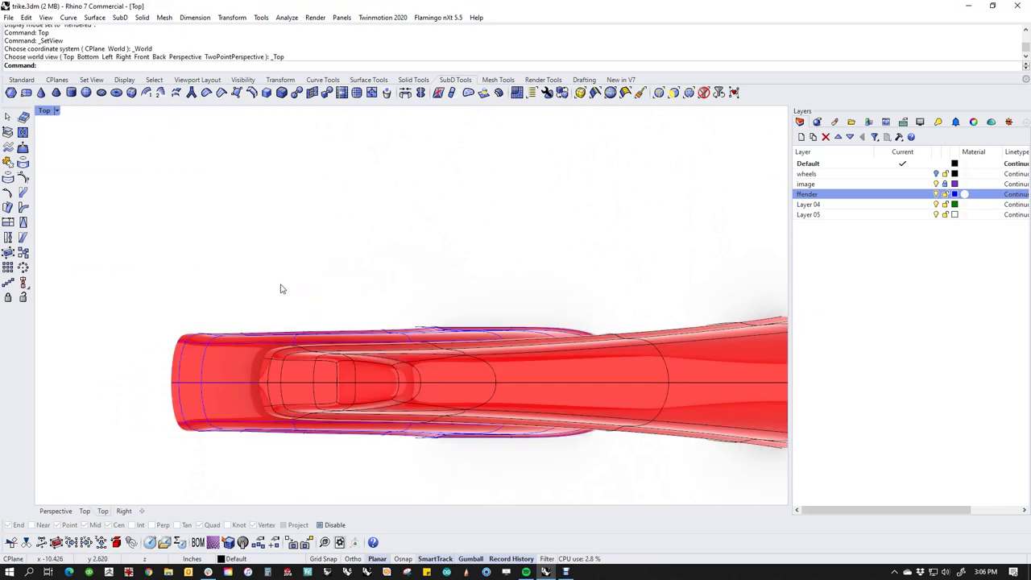
pyautogui.scroll(2, 355, 422)
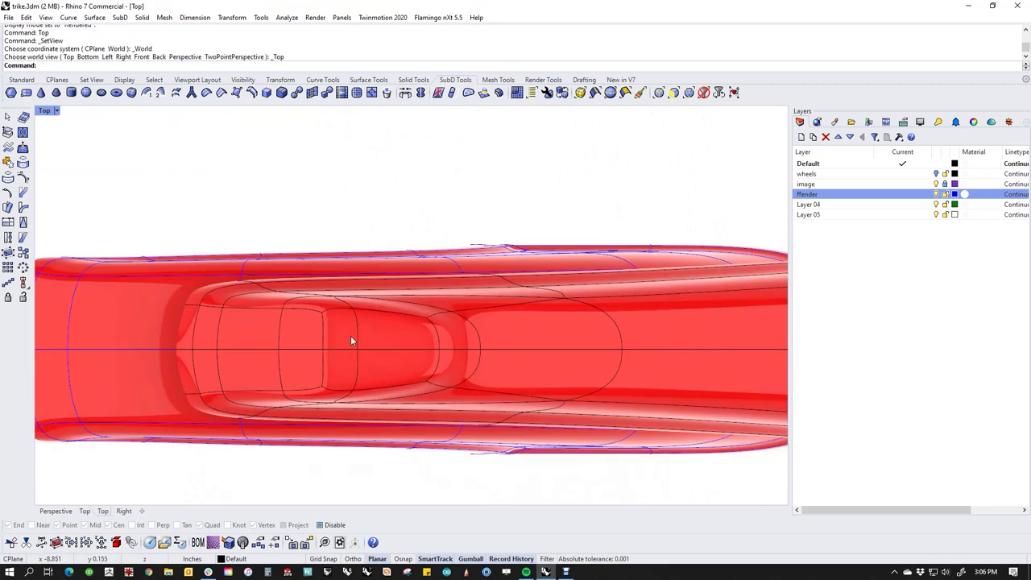
pyautogui.keyDown('ctrl'); pyautogui.keyDown('shift'); pyautogui.click(301, 308); pyautogui.keyUp('shift'); pyautogui.keyUp('ctrl')
pyautogui.keyDown('ctrl'); pyautogui.keyDown('shift'); pyautogui.click(304, 392); pyautogui.keyUp('shift'); pyautogui.keyUp('ctrl')
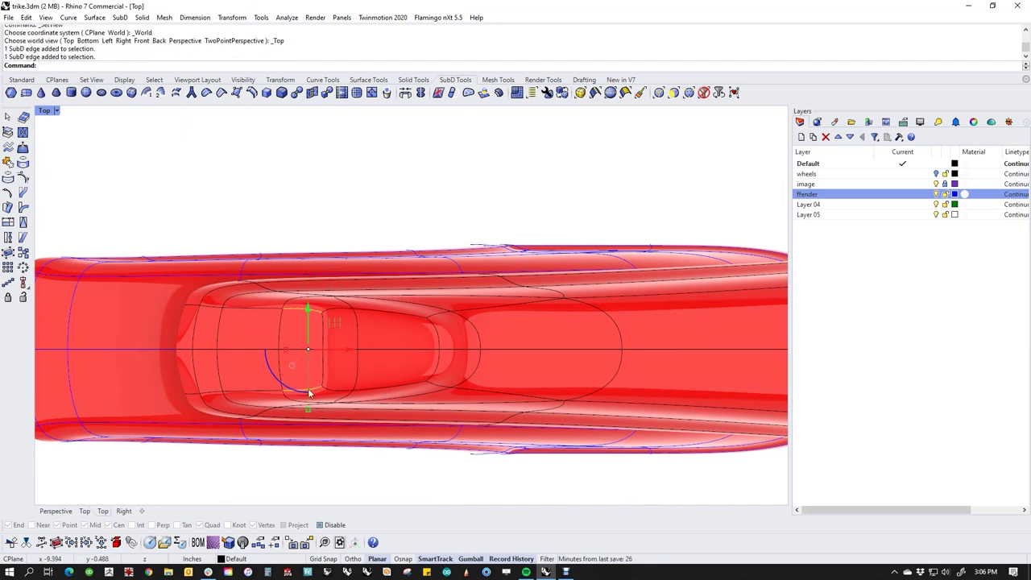
pyautogui.moveTo(309, 411); pyautogui.dragTo(308, 385)
# Move the centre-line edges from the raised top to the nose tip forward.
pyautogui.keyDown('ctrl'); pyautogui.keyDown('shift'); pyautogui.click(302, 353); pyautogui.keyUp('shift'); pyautogui.keyUp('ctrl')
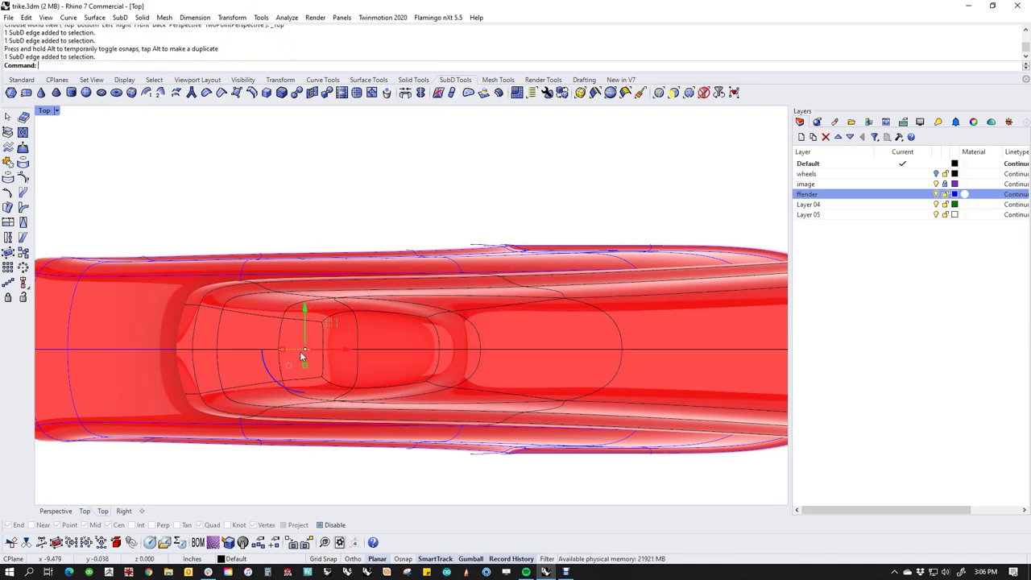
pyautogui.keyDown('ctrl'); pyautogui.keyDown('shift'); pyautogui.click(187, 348); pyautogui.keyUp('shift'); pyautogui.keyUp('ctrl')
pyautogui.keyDown('ctrl'); pyautogui.keyDown('shift'); pyautogui.doubleClick(210, 351); pyautogui.keyUp('shift'); pyautogui.keyUp('ctrl')
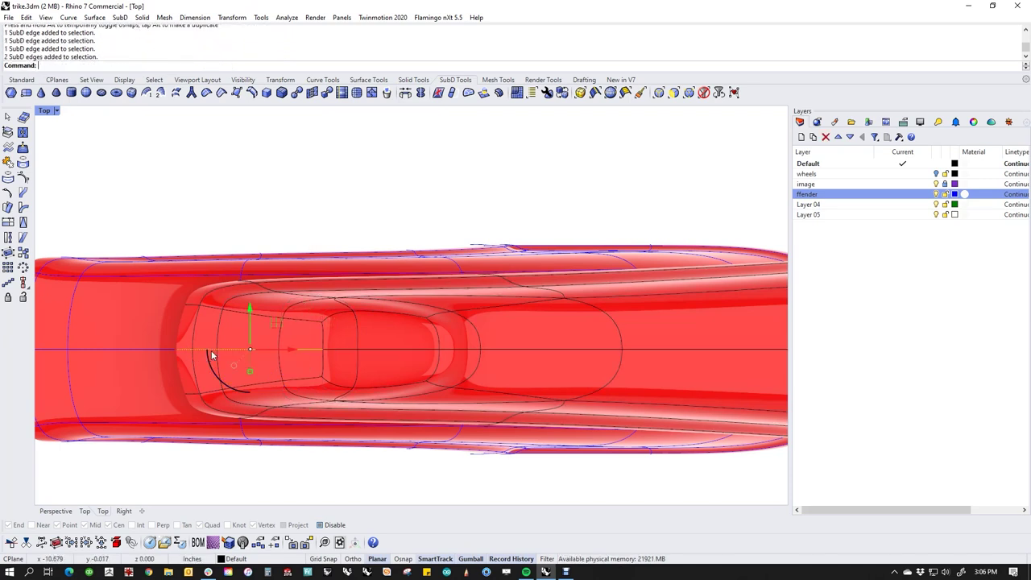
pyautogui.moveTo(289, 353); pyautogui.dragTo(236, 355)
# Move the two mirrored lengthwise edges at the front of the nose slightly forward.
pyautogui.keyDown('ctrl'); pyautogui.keyDown('shift'); pyautogui.click(184, 307); pyautogui.keyUp('shift'); pyautogui.keyUp('ctrl')
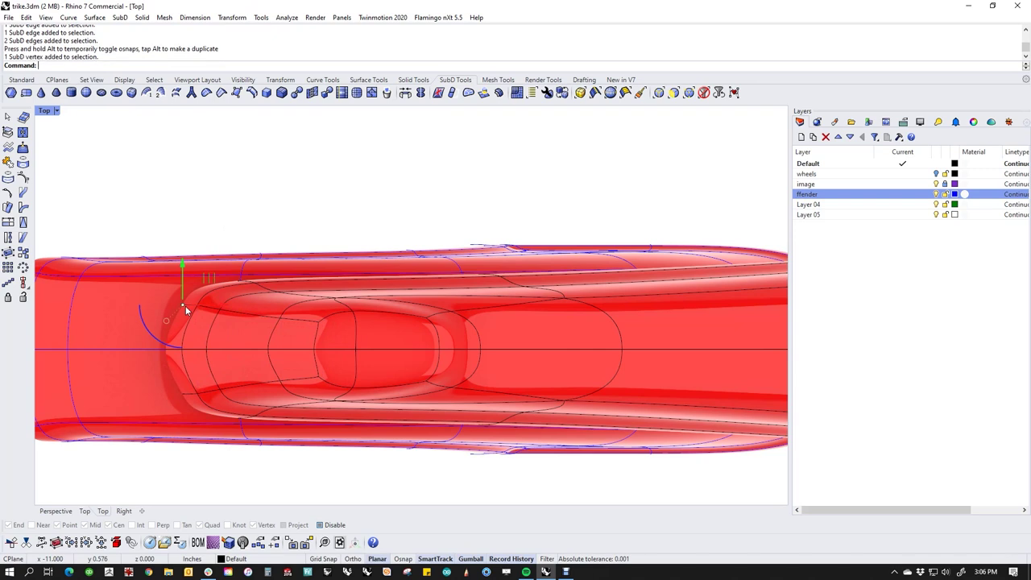
pyautogui.keyDown('ctrl'); pyautogui.keyDown('shift'); pyautogui.click(189, 392); pyautogui.keyUp('shift'); pyautogui.keyUp('ctrl')
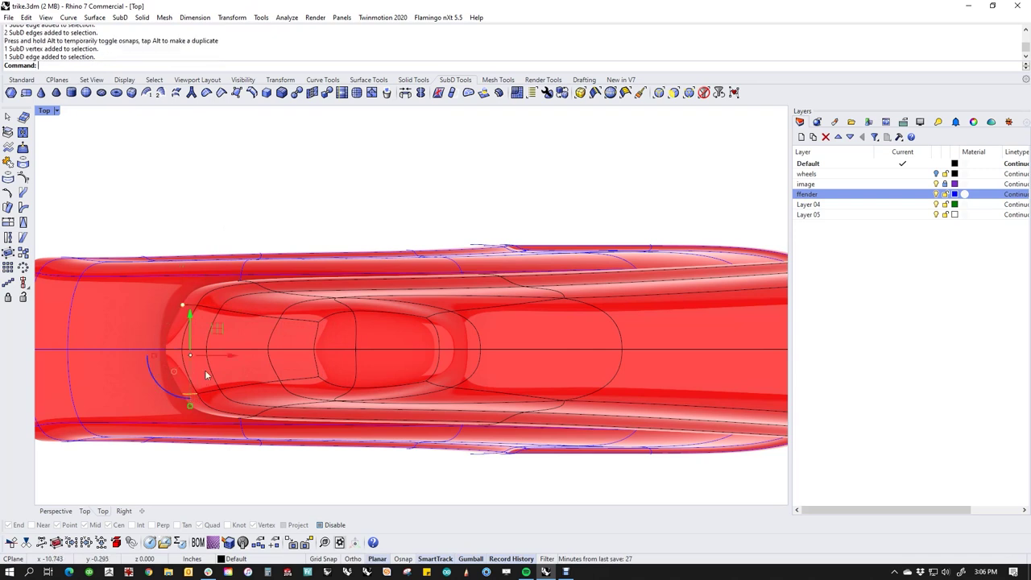
pyautogui.scroll(8, 194, 307)
pyautogui.keyDown('ctrl'); pyautogui.keyDown('shift'); pyautogui.click(191, 307); pyautogui.keyUp('shift'); pyautogui.keyUp('ctrl')
pyautogui.scroll(-9, 191, 308)
pyautogui.scroll(7, 191, 388)
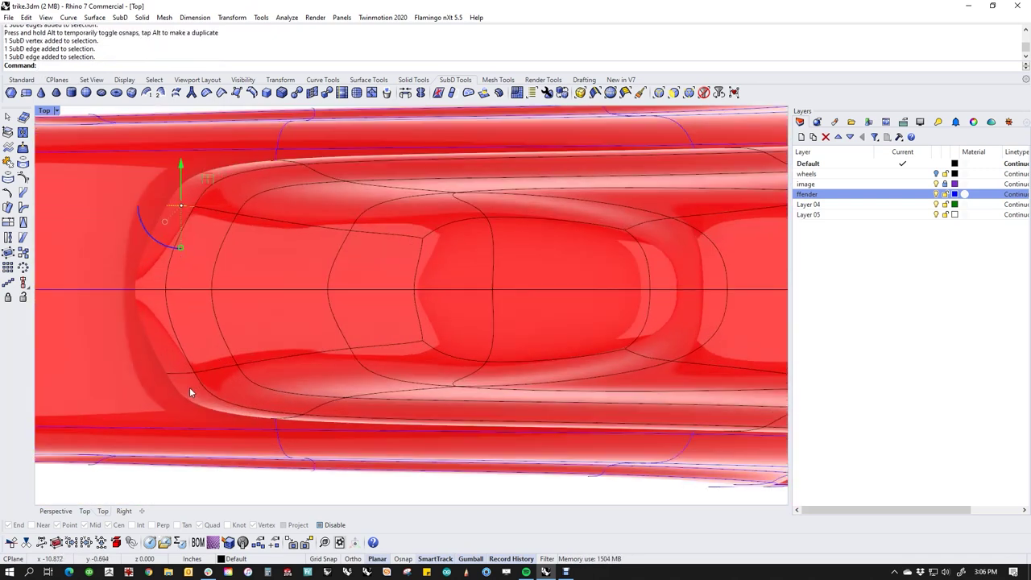
pyautogui.keyDown('ctrl'); pyautogui.keyDown('shift'); pyautogui.click(185, 374); pyautogui.keyUp('shift'); pyautogui.keyUp('ctrl')
pyautogui.moveTo(219, 283); pyautogui.dragTo(150, 294)
pyautogui.scroll(-4, 263, 240)
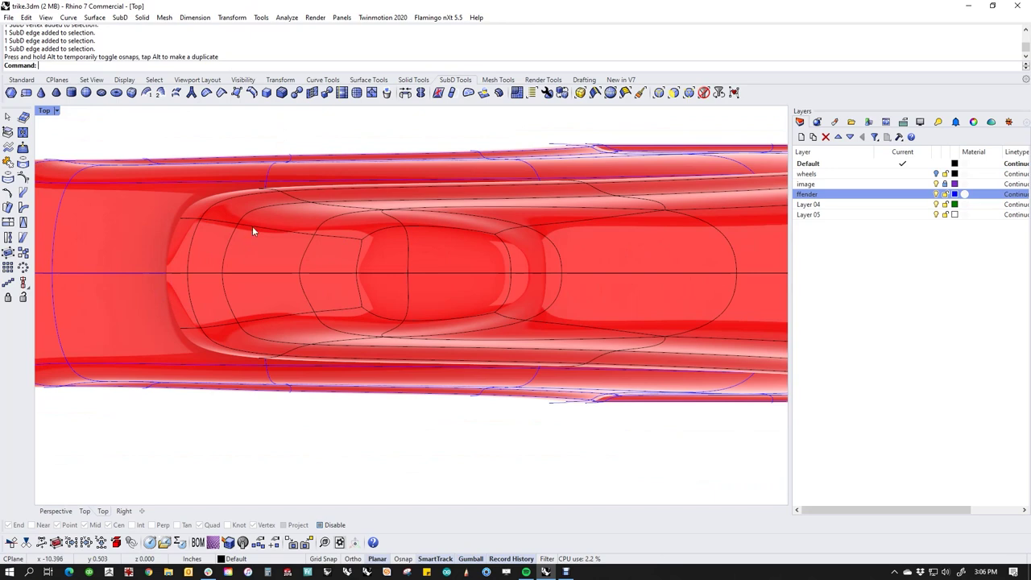
# Move the two mirrored vertices of the edge loop behind the nose's front edges slightly forward.
pyautogui.keyDown('ctrl'); pyautogui.keyDown('shift'); pyautogui.click(238, 229); pyautogui.keyUp('shift'); pyautogui.keyUp('ctrl')
pyautogui.keyDown('ctrl'); pyautogui.keyDown('shift'); pyautogui.click(238, 324); pyautogui.keyUp('shift'); pyautogui.keyUp('ctrl')
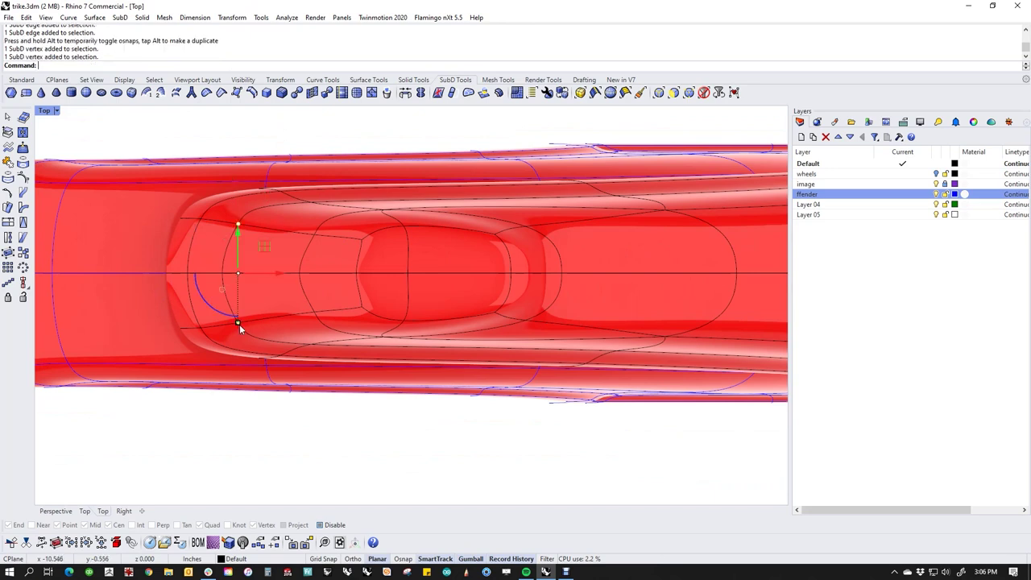
pyautogui.moveTo(274, 276); pyautogui.dragTo(260, 277)
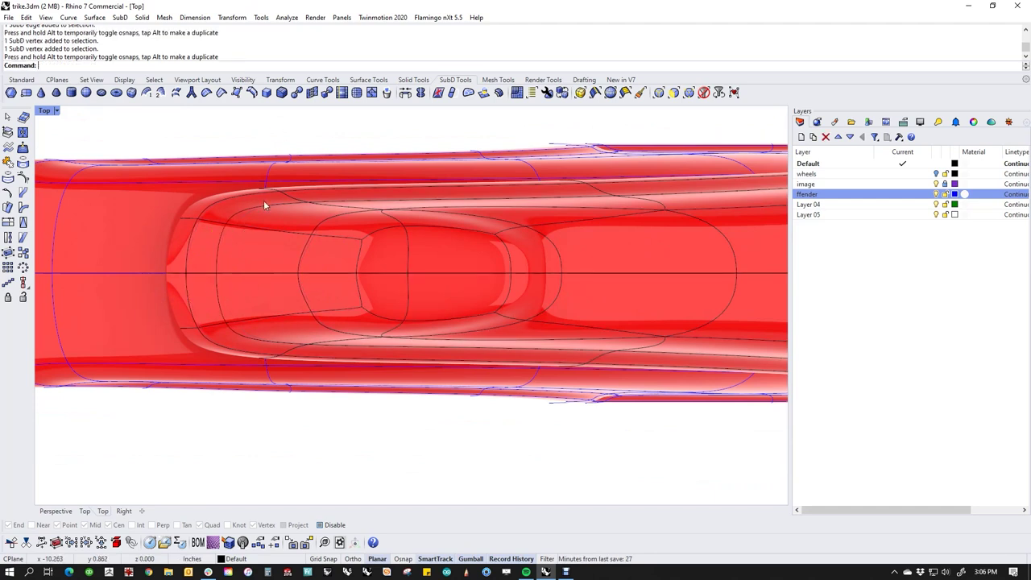
# Return to Perspective view and examine the rendered body and fender from several angles with SubD wires hidden.
pyautogui.scroll(-8, 263, 242)
pyautogui.moveTo(277, 326); pyautogui.dragTo(268, 359, button='right')
pyautogui.moveTo(298, 443); pyautogui.dragTo(347, 345, button='right')
pyautogui.hotkey('ctrl', 'F4')
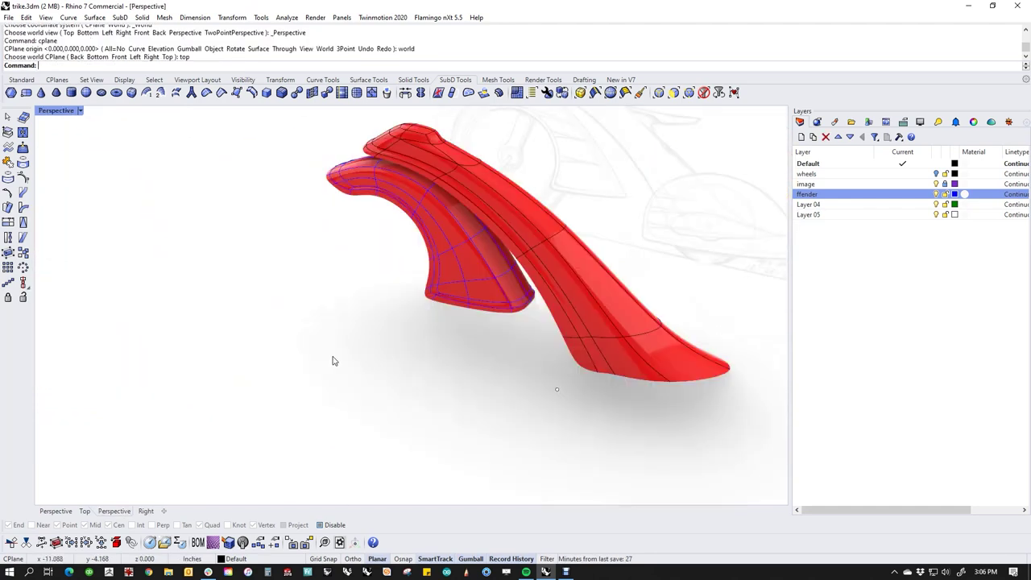
pyautogui.moveTo(340, 364); pyautogui.dragTo(261, 389, button='right')
pyautogui.click(919, 122)
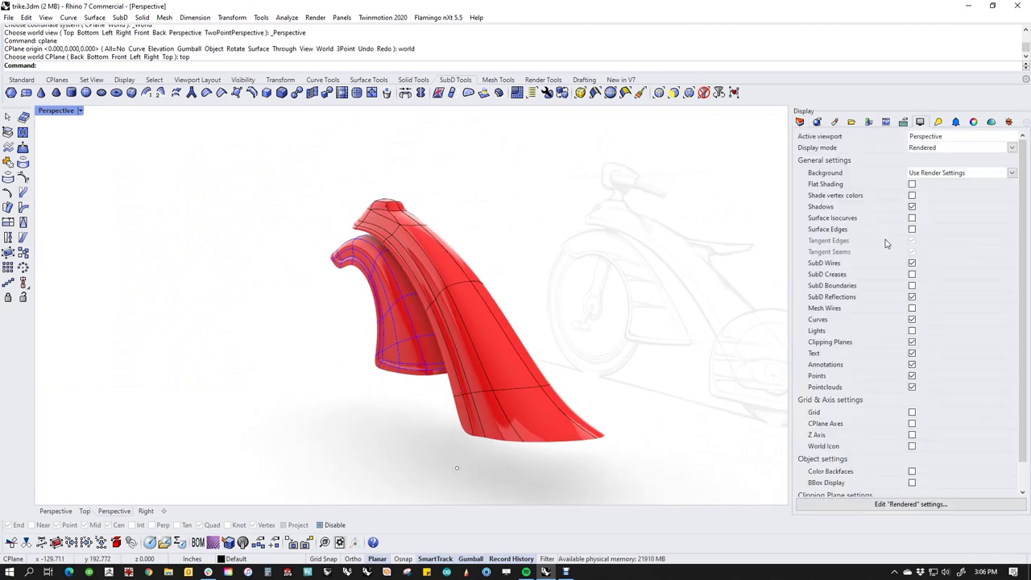
pyautogui.click(911, 263)
pyautogui.moveTo(515, 354); pyautogui.dragTo(778, 320, button='right')
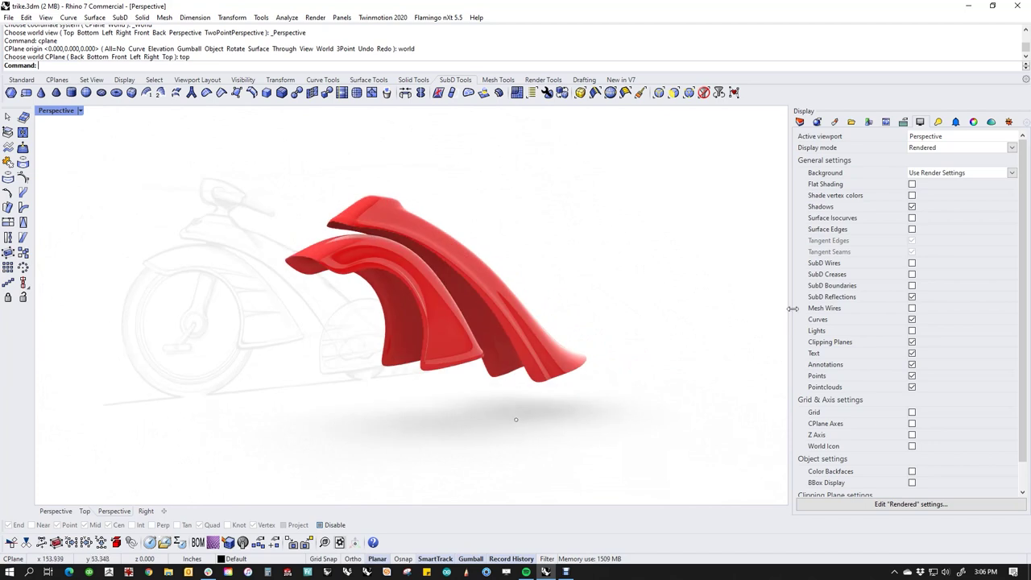
pyautogui.moveTo(697, 332); pyautogui.dragTo(666, 347, button='right')
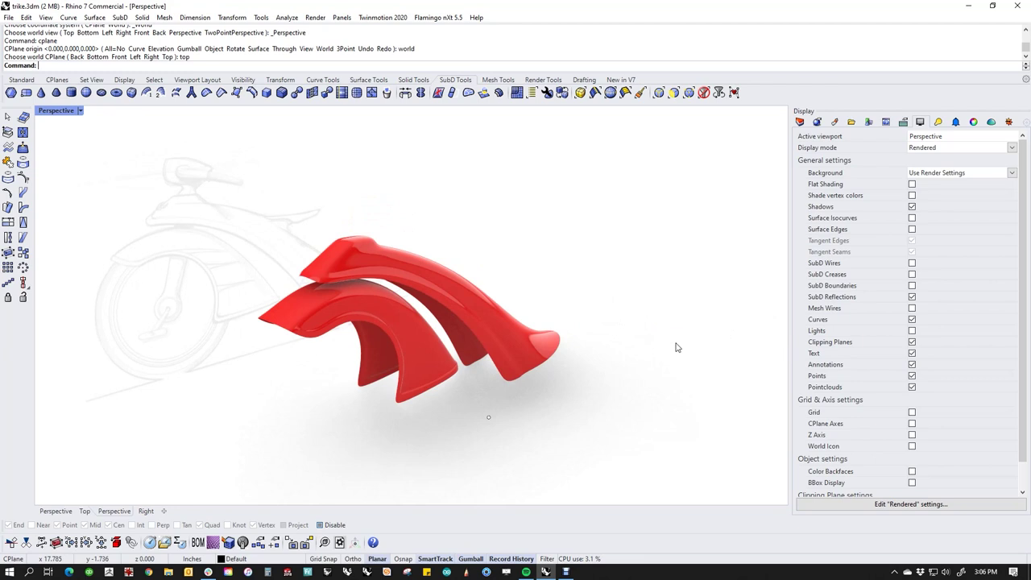
# Show the SubD wires again, switch to Front view against the background sketch and save the file.
pyautogui.click(911, 263)
pyautogui.moveTo(741, 330)
pyautogui.mouseDown(button='right')
pyautogui.moveTo(628, 384)
pyautogui.moveTo(596, 357)
pyautogui.moveTo(632, 345)
pyautogui.moveTo(658, 308)
pyautogui.moveTo(650, 292)
pyautogui.moveTo(579, 326)
pyautogui.mouseUp(button='right')
pyautogui.write('f')
pyautogui.press('Return')
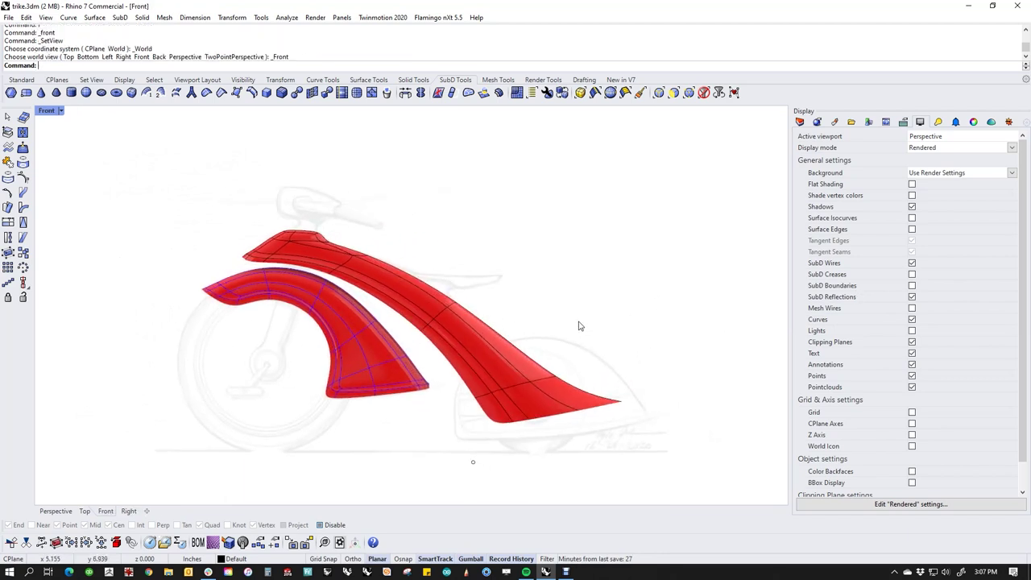
pyautogui.scroll(5, 317, 247)
pyautogui.scroll(-7, 319, 247)
pyautogui.hotkey('ctrl', 's')
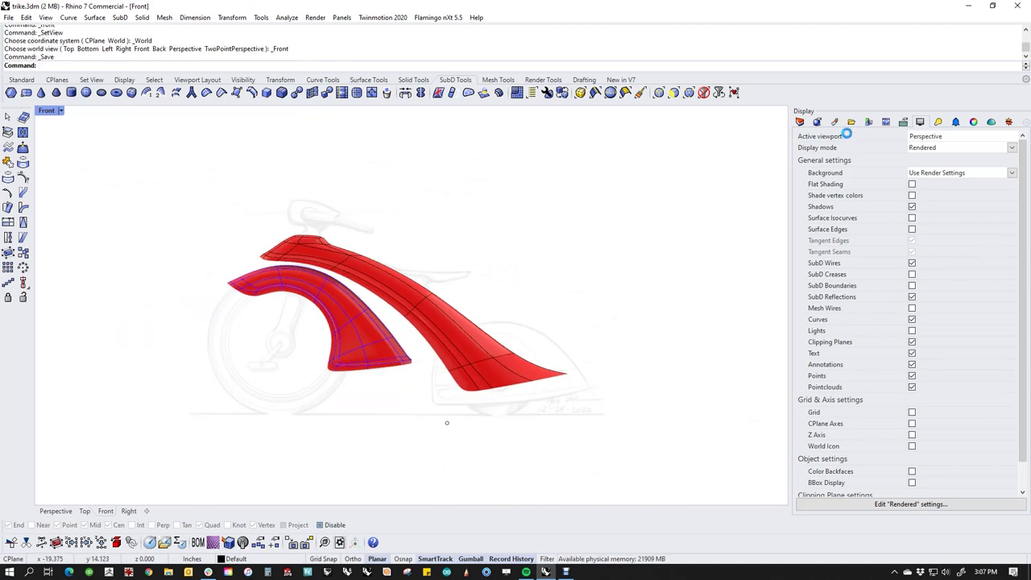
# Rename Layer 04 as frame1 and move the trike body SubD onto that layer.
pyautogui.click(799, 123)
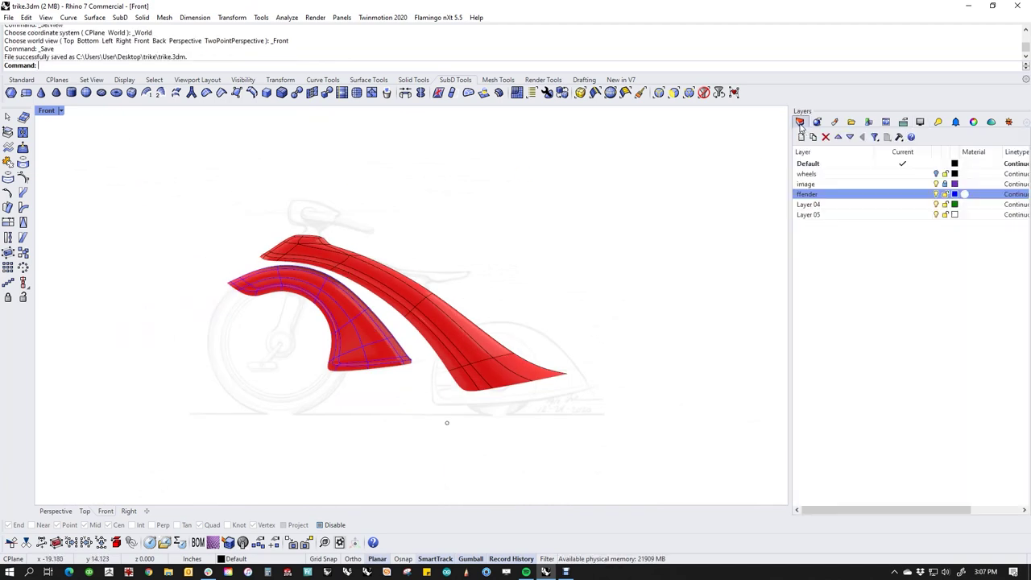
pyautogui.doubleClick(814, 206)
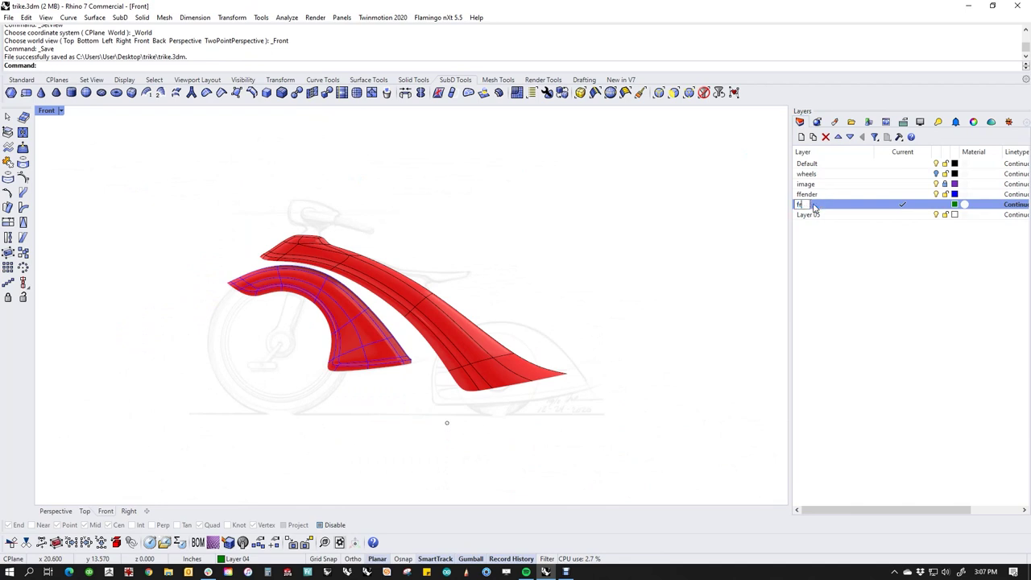
pyautogui.press('Return')
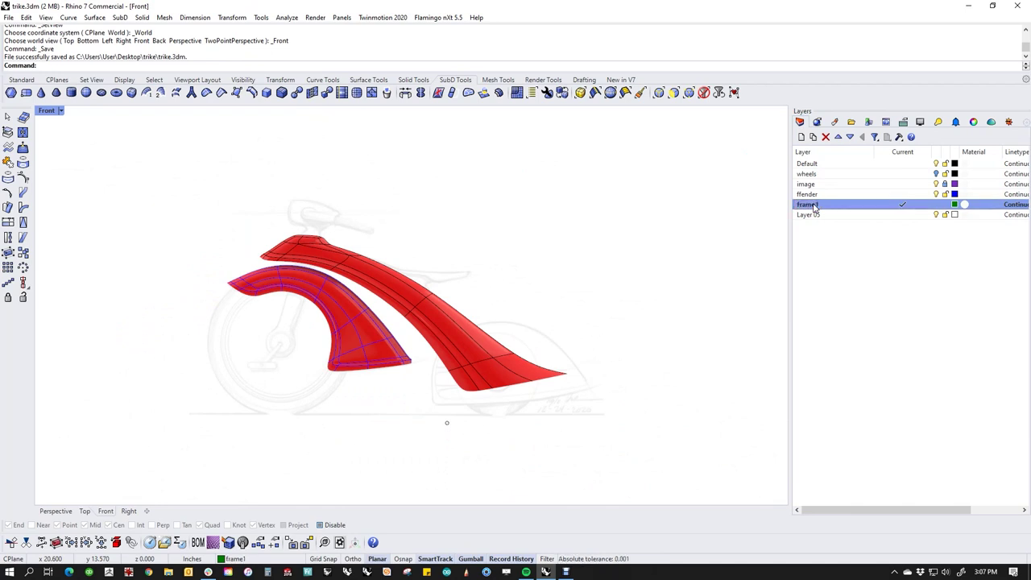
pyautogui.click(473, 340)
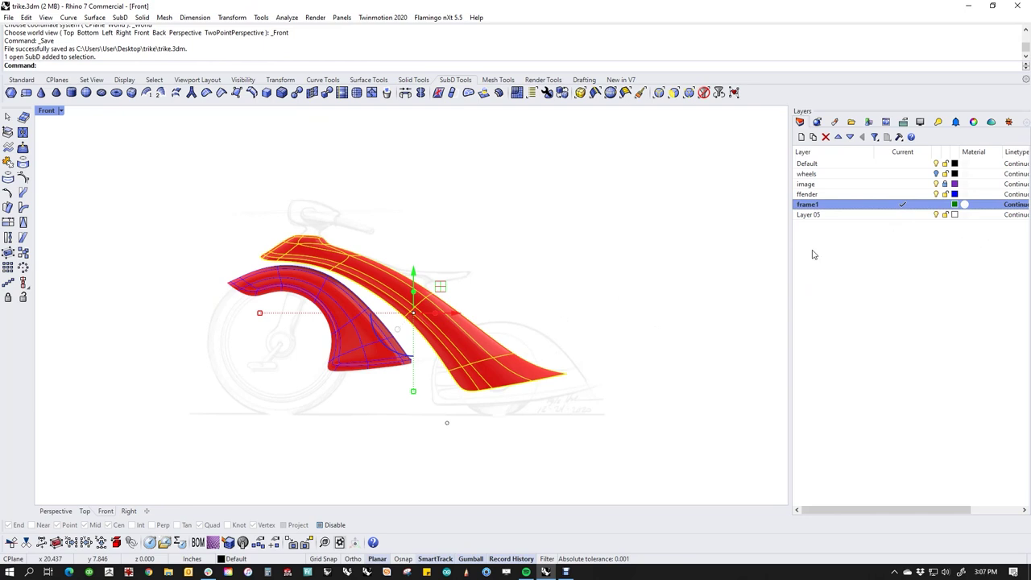
pyautogui.rightClick(818, 206)
pyautogui.click(852, 387)
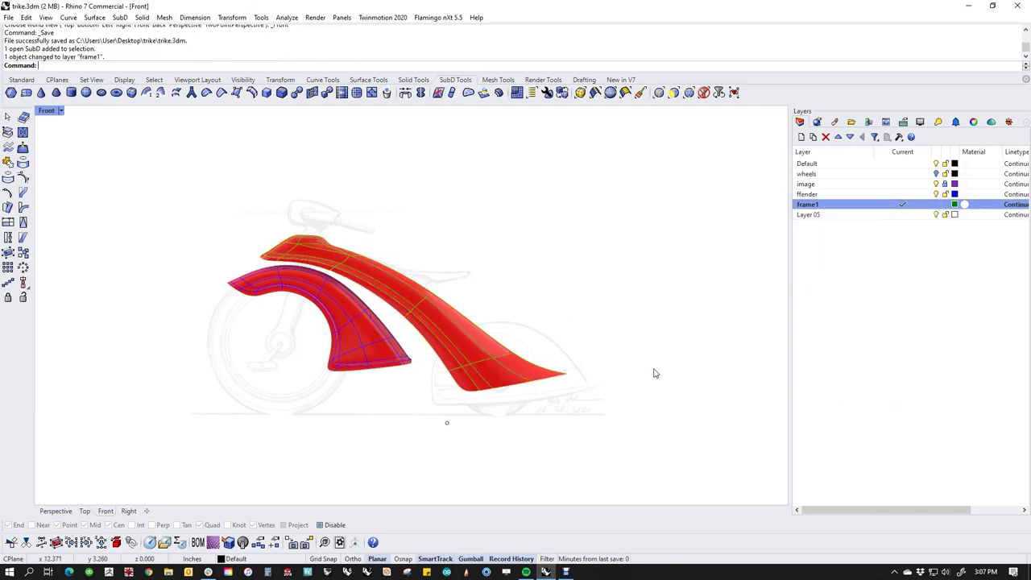
# Set the colors of the frame1 and ffender layers to black.
pyautogui.click(954, 204)
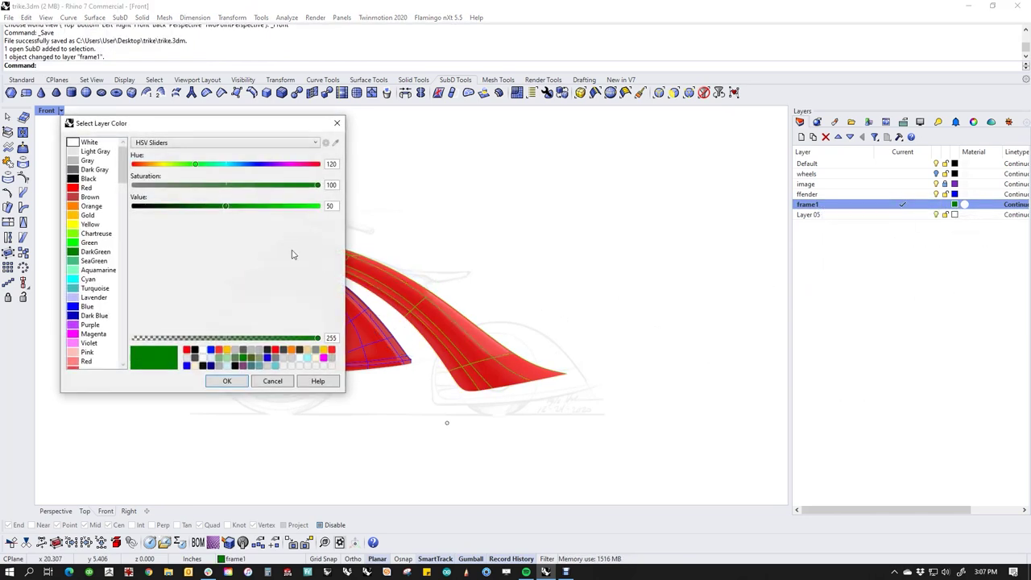
pyautogui.moveTo(184, 214); pyautogui.dragTo(127, 243)
pyautogui.click(228, 381)
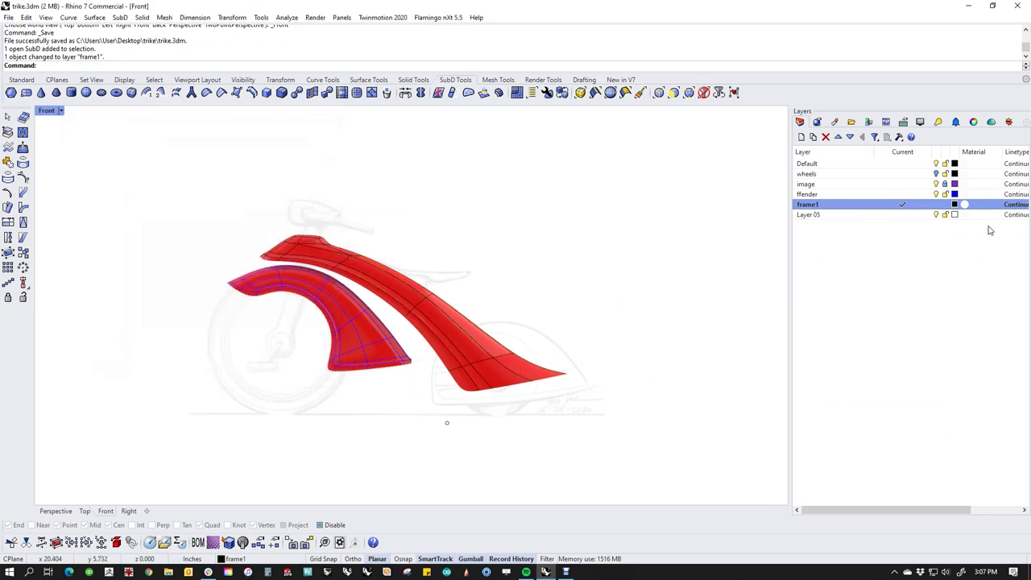
pyautogui.click(954, 194)
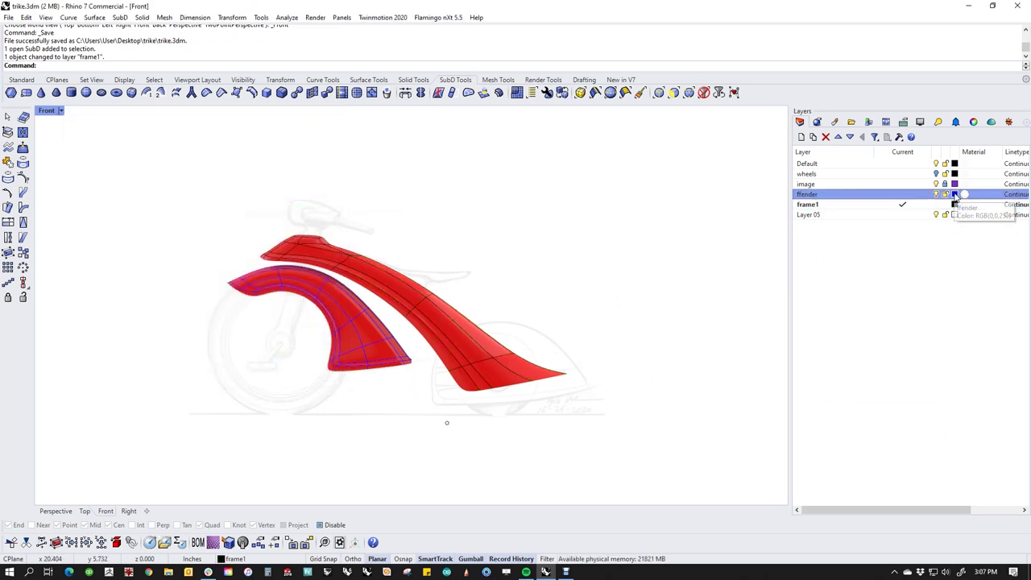
pyautogui.moveTo(168, 206); pyautogui.dragTo(128, 208)
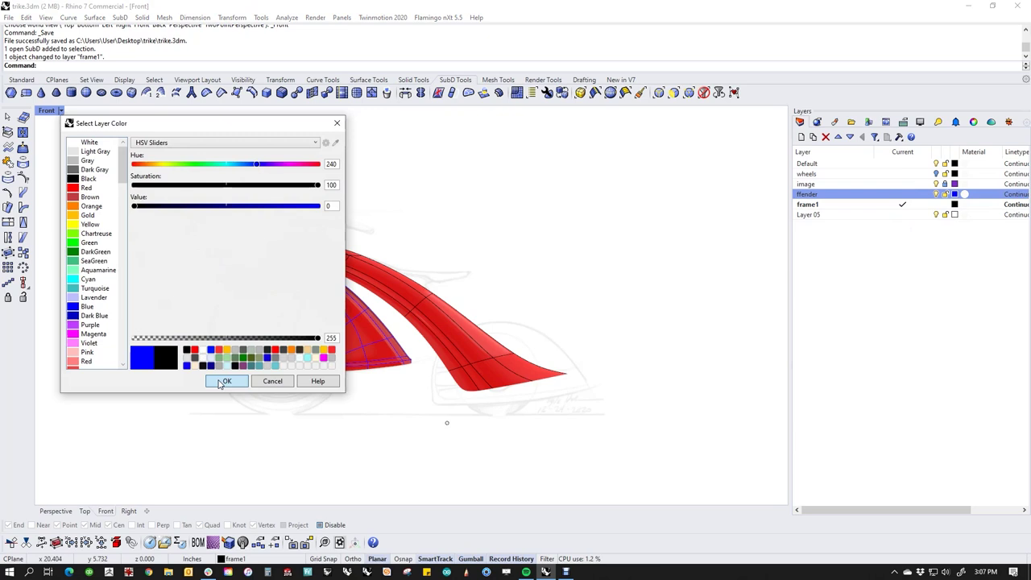
pyautogui.click(226, 381)
# Turn on the wheels layer and switch to Perspective view facing the rear wheels.
pyautogui.scroll(5, 490, 317)
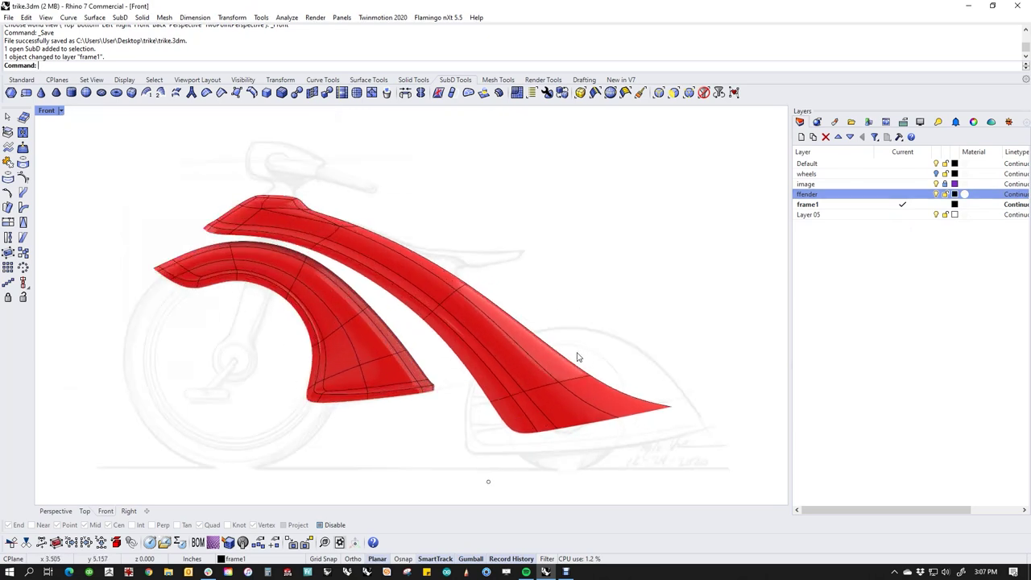
pyautogui.moveTo(408, 363); pyautogui.dragTo(517, 364, button='right')
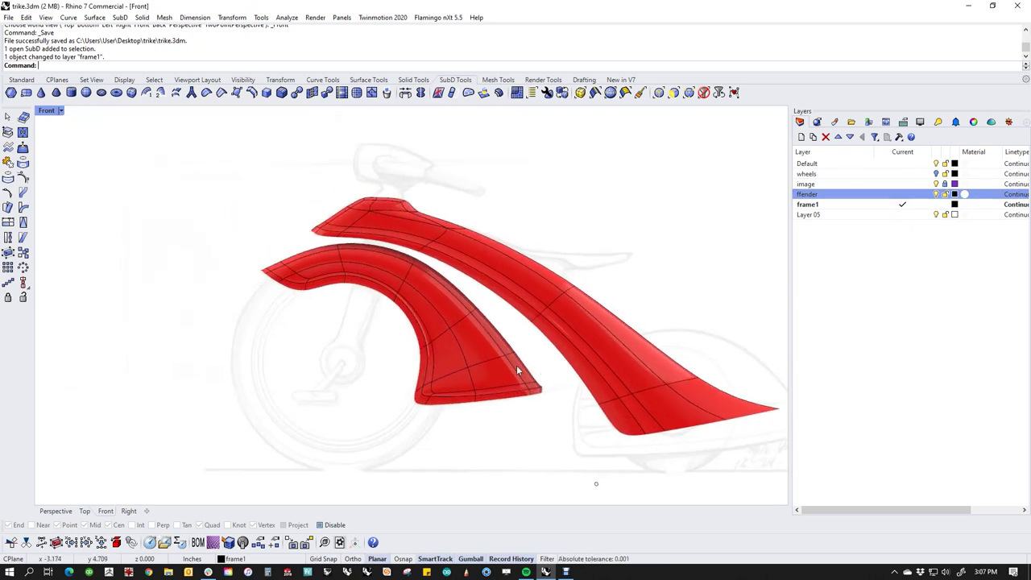
pyautogui.click(935, 174)
pyautogui.moveTo(633, 274); pyautogui.dragTo(339, 333, button='right')
pyautogui.hotkey('ctrl', 'F4')
pyautogui.scroll(4, 371, 362)
pyautogui.keyDown('shift'); pyautogui.moveTo(434, 393); pyautogui.dragTo(408, 425, button='right'); pyautogui.keyUp('shift')
pyautogui.click(355, 419)
pyautogui.moveTo(397, 410); pyautogui.dragTo(334, 423)
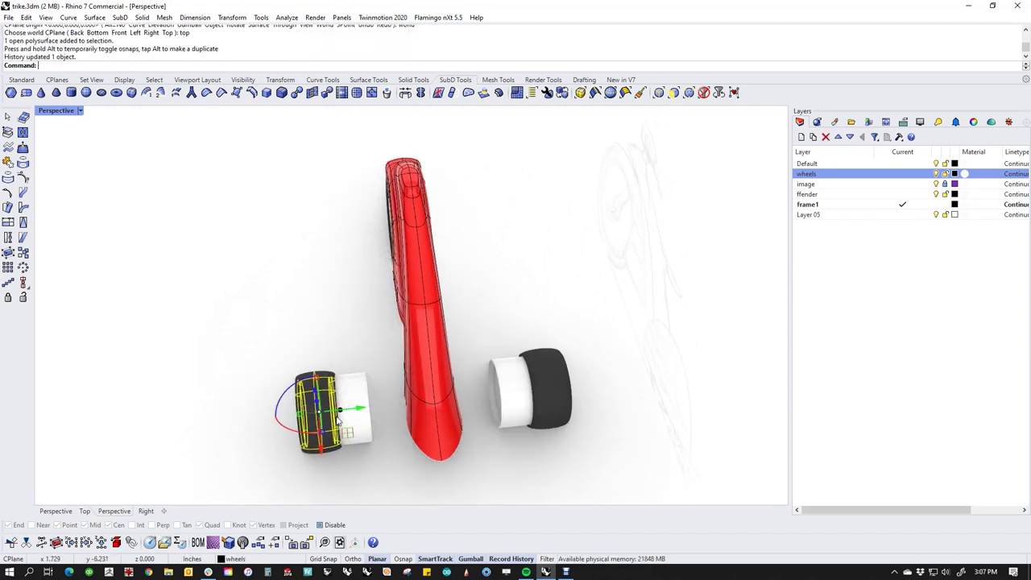
pyautogui.hotkey('ctrl', 'z')
# Move one rear tire and its rim together slightly outward from the body so the mirrored wheel follows.
pyautogui.moveTo(383, 354); pyautogui.dragTo(322, 441)
pyautogui.moveTo(397, 409); pyautogui.dragTo(376, 409)
pyautogui.click(353, 350)
pyautogui.moveTo(368, 420); pyautogui.dragTo(379, 403, button='right')
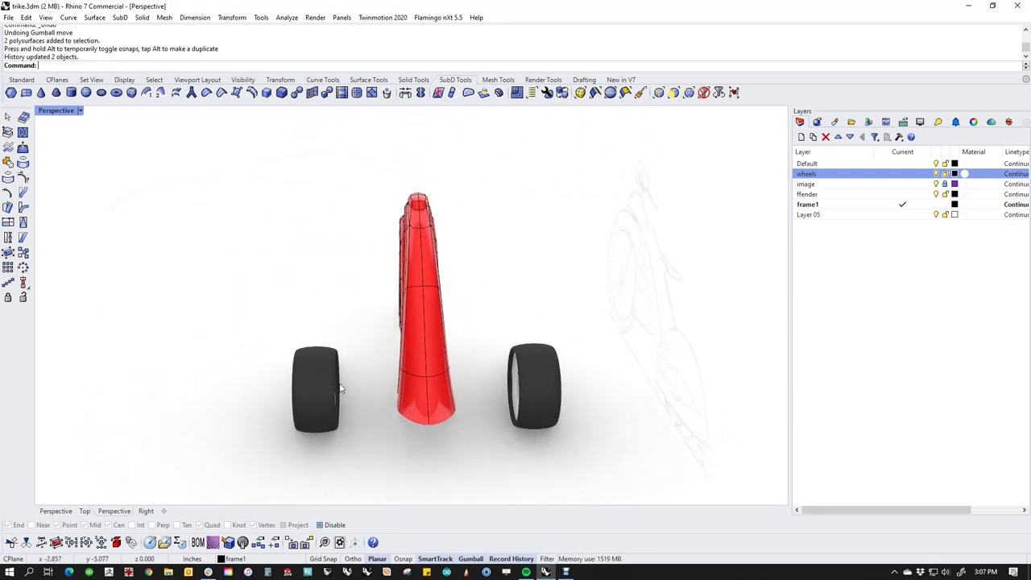
pyautogui.moveTo(469, 401); pyautogui.dragTo(541, 407, button='right')
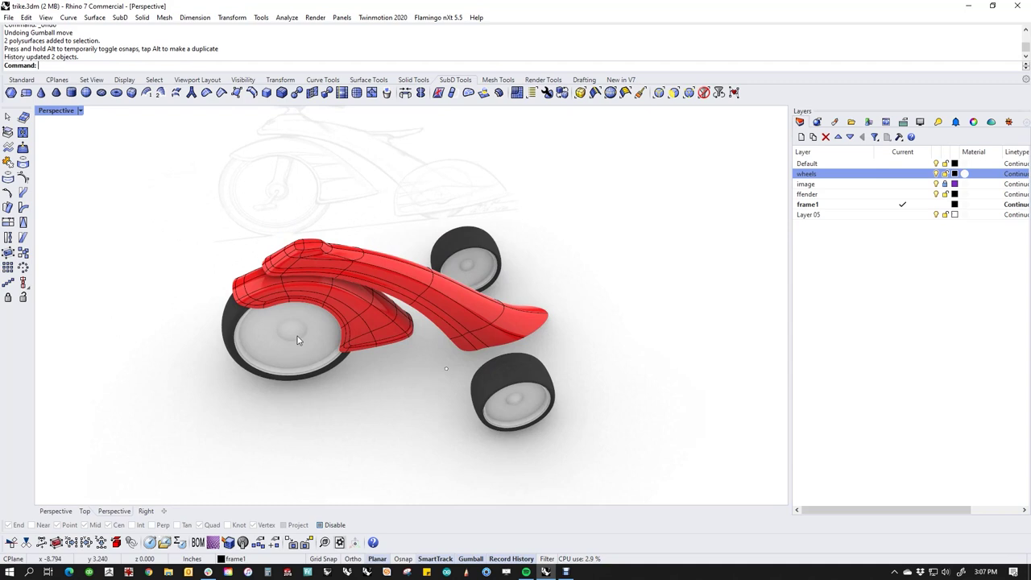
# Try rotating the front wheel and fender together as if steering, and undo the rotation.
pyautogui.scroll(5, 256, 318)
pyautogui.moveTo(242, 217); pyautogui.dragTo(201, 358)
pyautogui.moveTo(241, 363); pyautogui.dragTo(391, 379, button='right')
pyautogui.moveTo(414, 342); pyautogui.dragTo(407, 338)
pyautogui.hotkey('ctrl', 'z')
pyautogui.click(506, 394)
# Switch to Front view in Wireframe display around the rear wheel and the tail of the body.
pyautogui.moveTo(592, 432); pyautogui.dragTo(392, 398, button='right')
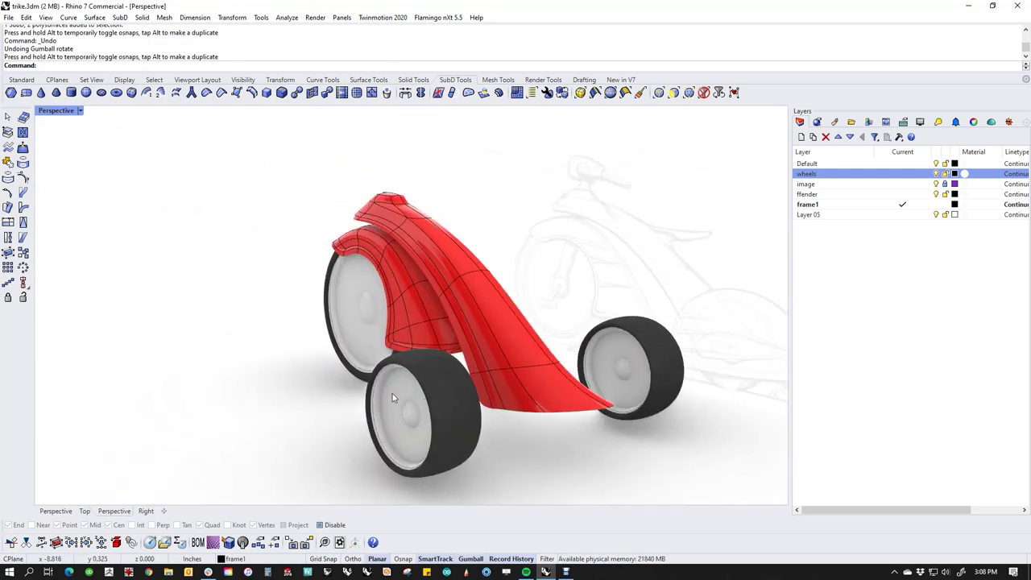
pyautogui.moveTo(392, 398); pyautogui.dragTo(457, 400, button='right')
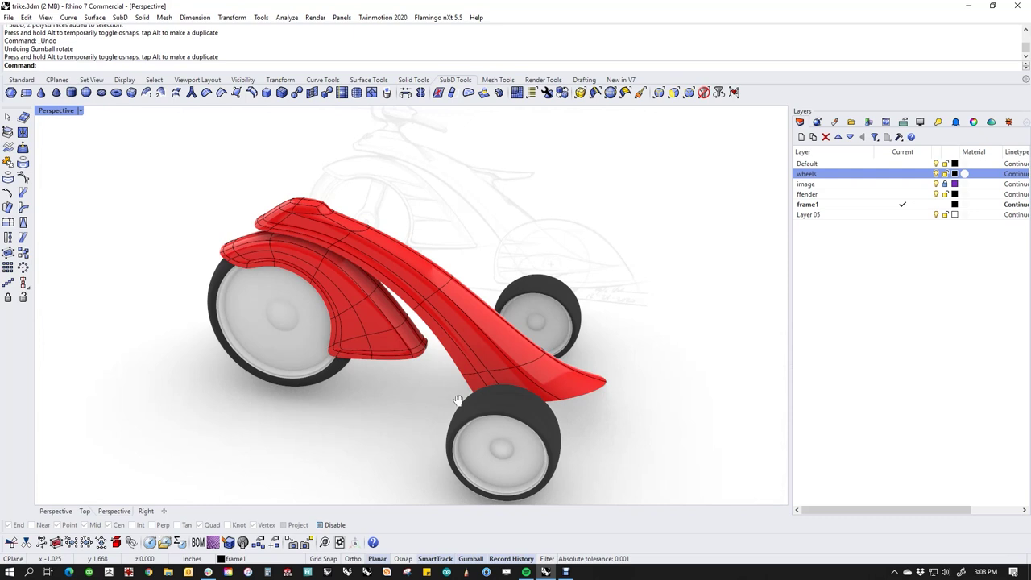
pyautogui.moveTo(544, 407); pyautogui.dragTo(526, 395, button='right')
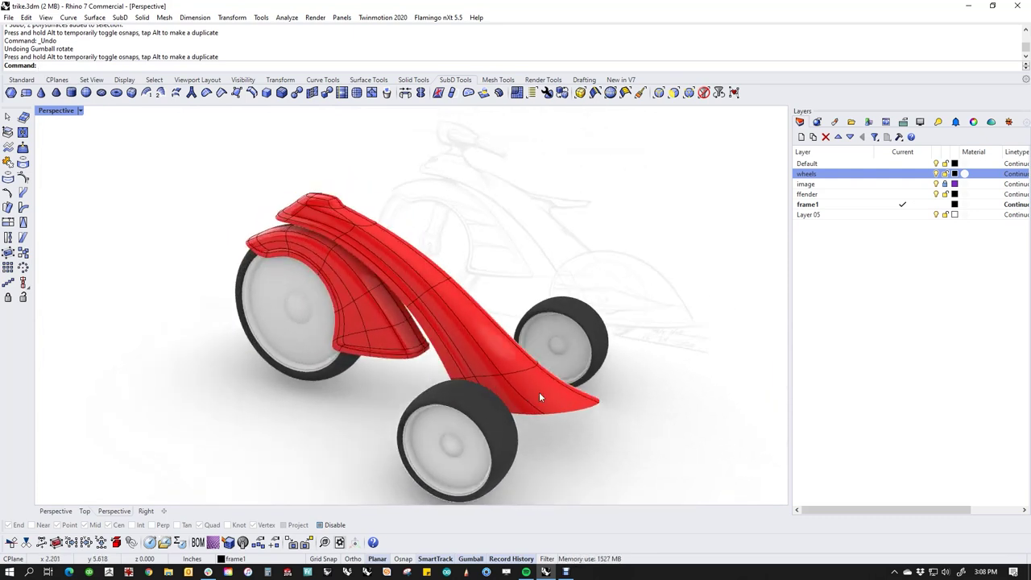
pyautogui.write('f')
pyautogui.press('Return')
pyautogui.scroll(6, 515, 406)
pyautogui.moveTo(520, 405); pyautogui.dragTo(494, 395, button='right')
pyautogui.middleClick(489, 389)
pyautogui.click(444, 353)
pyautogui.scroll(2, 500, 357)
pyautogui.scroll(-3, 504, 357)
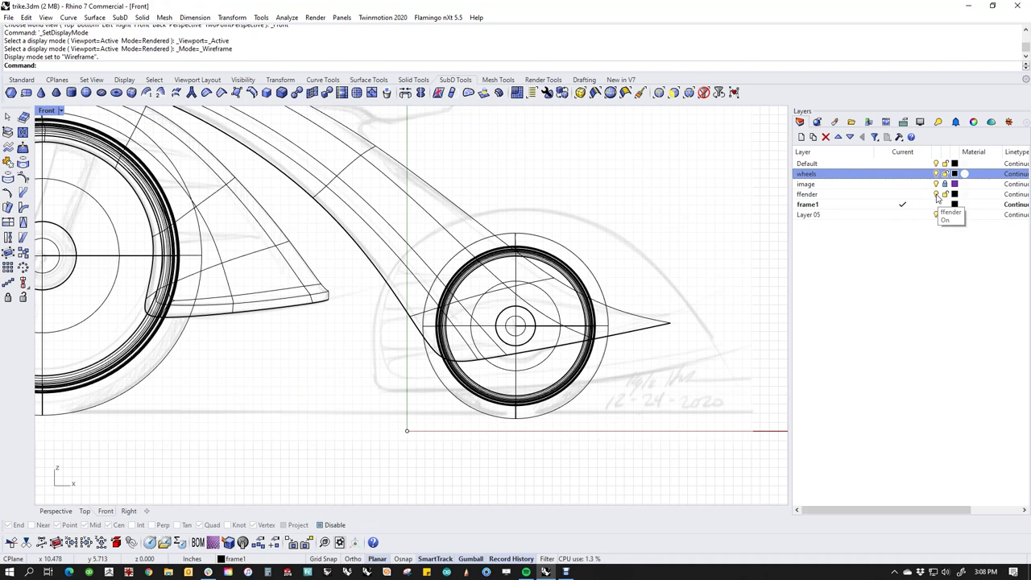
# Make Default the current layer and hide the frame1 and ffender layers, keeping the sketch image on.
pyautogui.click(925, 165)
pyautogui.click(936, 205)
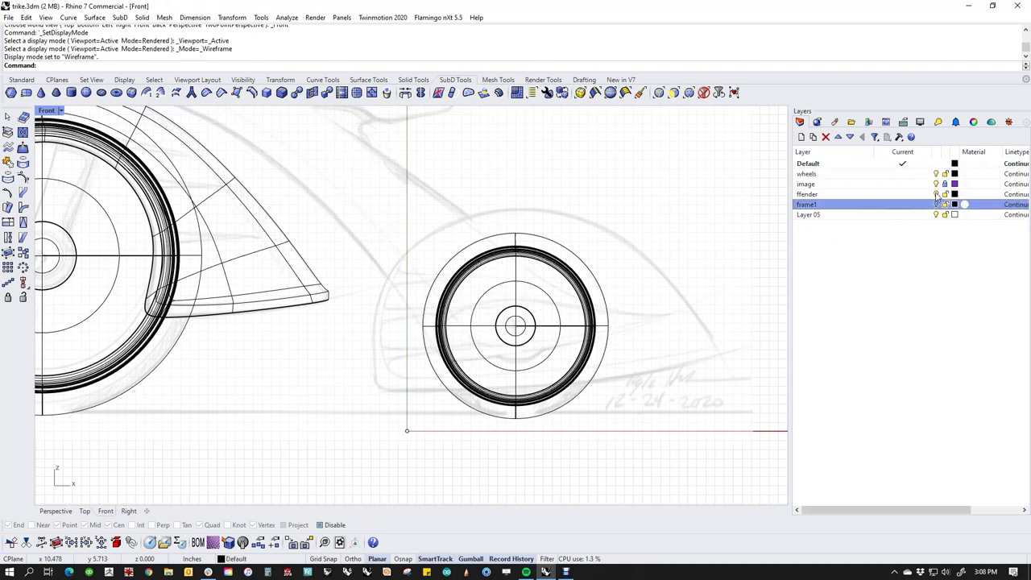
pyautogui.click(936, 194)
pyautogui.click(936, 184)
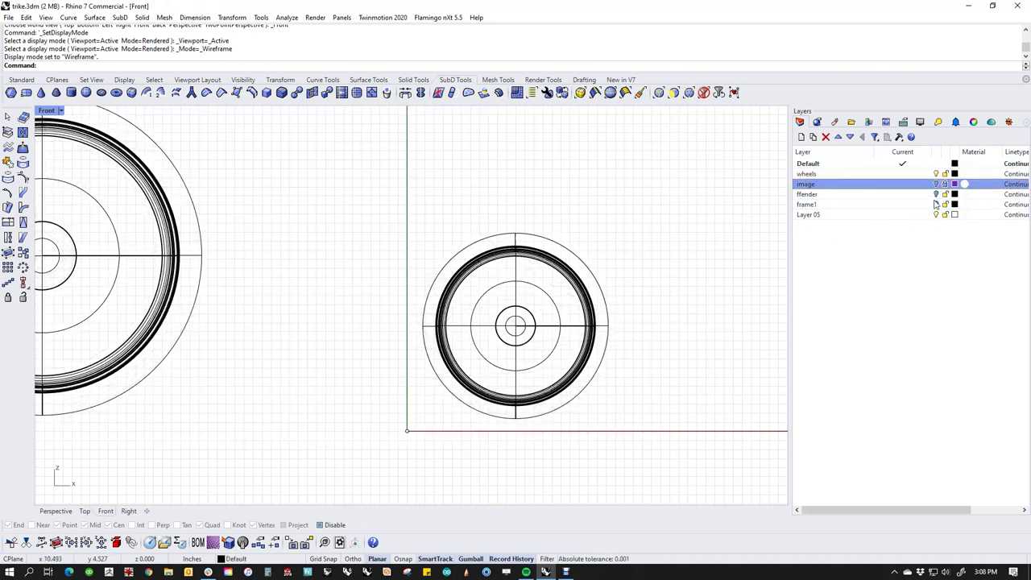
pyautogui.click(937, 184)
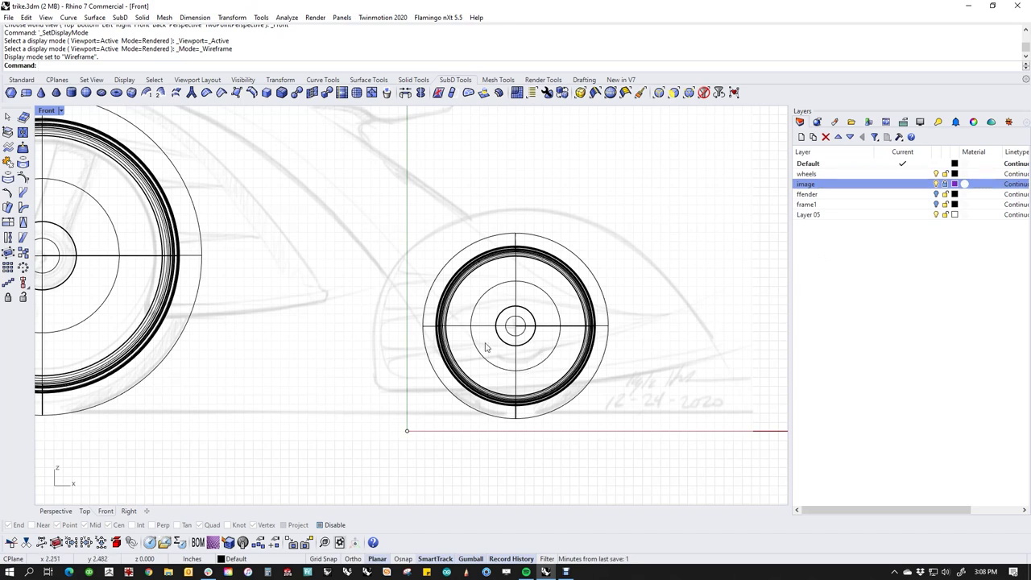
pyautogui.scroll(4, 475, 353)
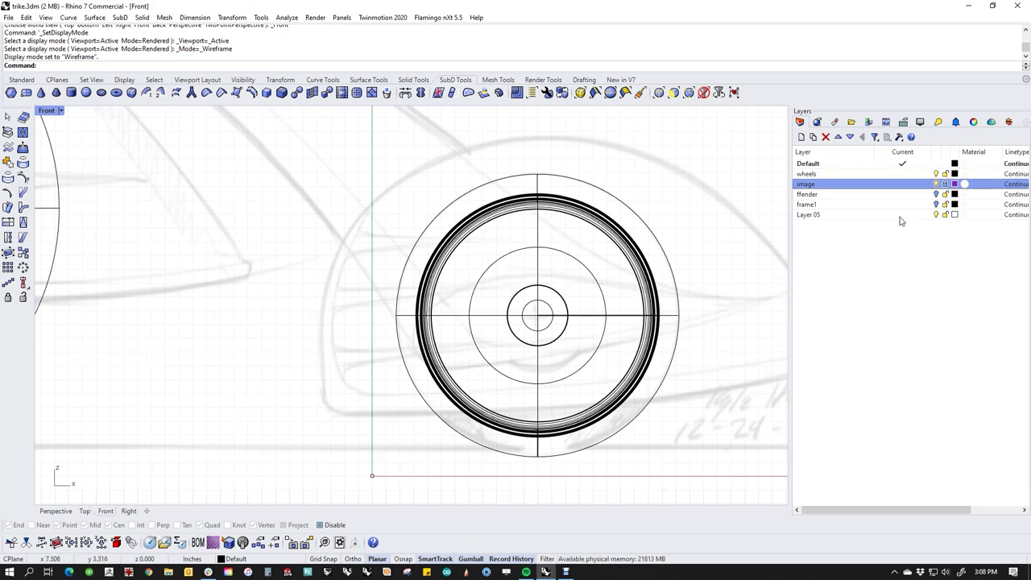
# Show the frame1 layer again and hide the wheels layer.
pyautogui.click(936, 205)
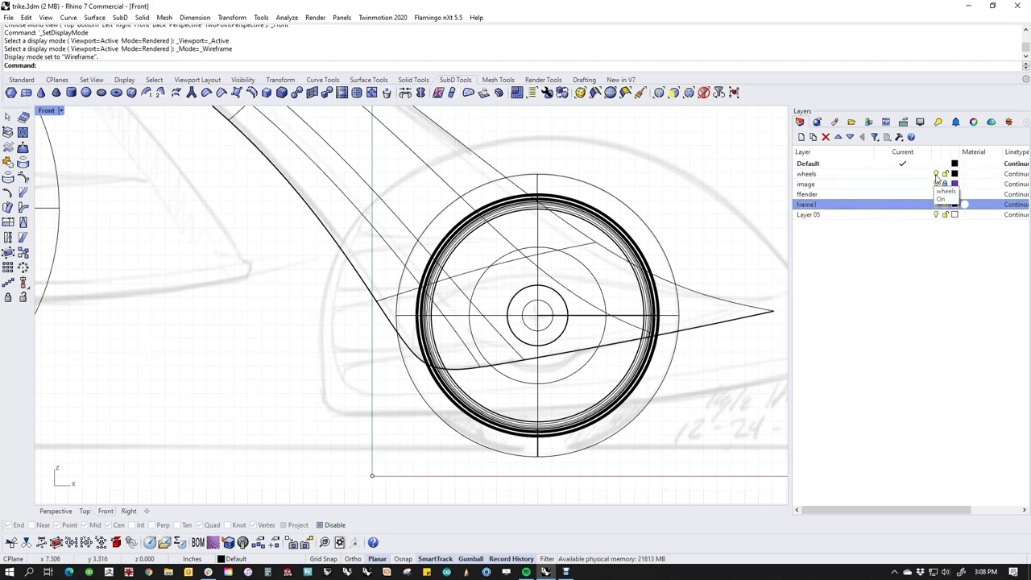
pyautogui.click(935, 174)
pyautogui.moveTo(578, 389); pyautogui.dragTo(509, 419, button='right')
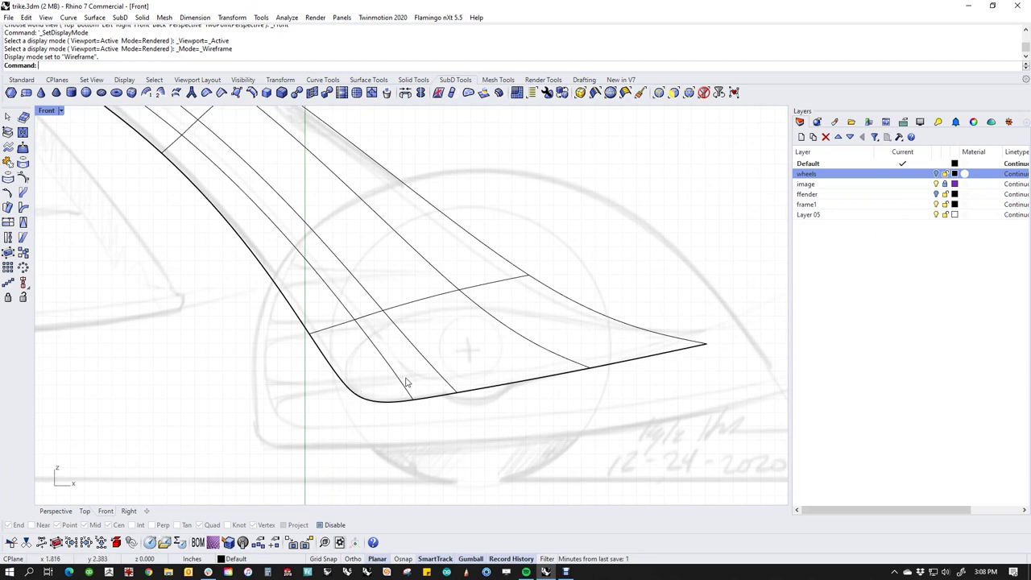
# Compare the body's tail in smooth and flat SubD display against the rear fender in the sketch.
pyautogui.press('Tab')
pyautogui.moveTo(456, 400); pyautogui.dragTo(471, 364, button='right')
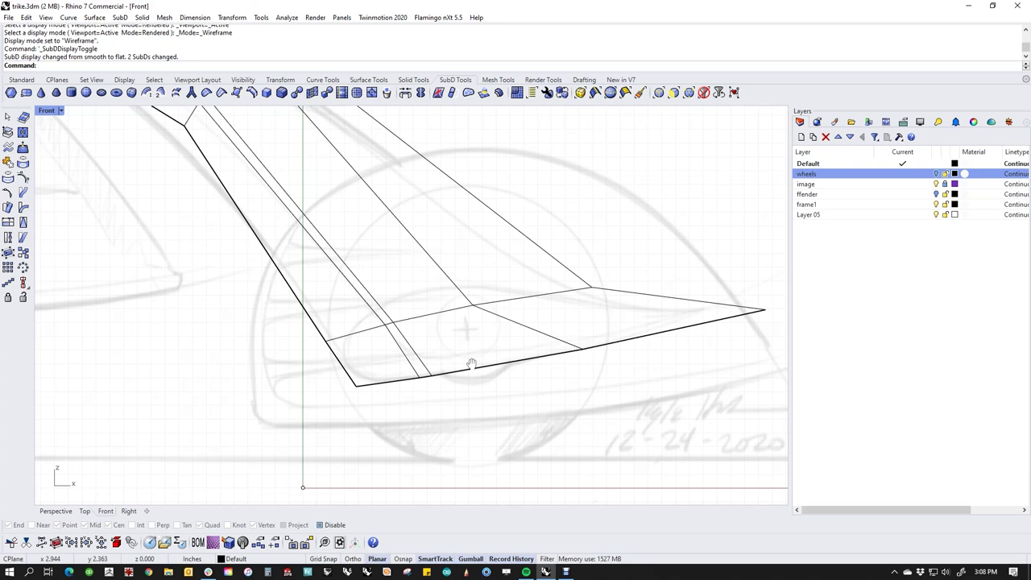
pyautogui.press('Tab')
pyautogui.press('Tab')
pyautogui.press('Tab')
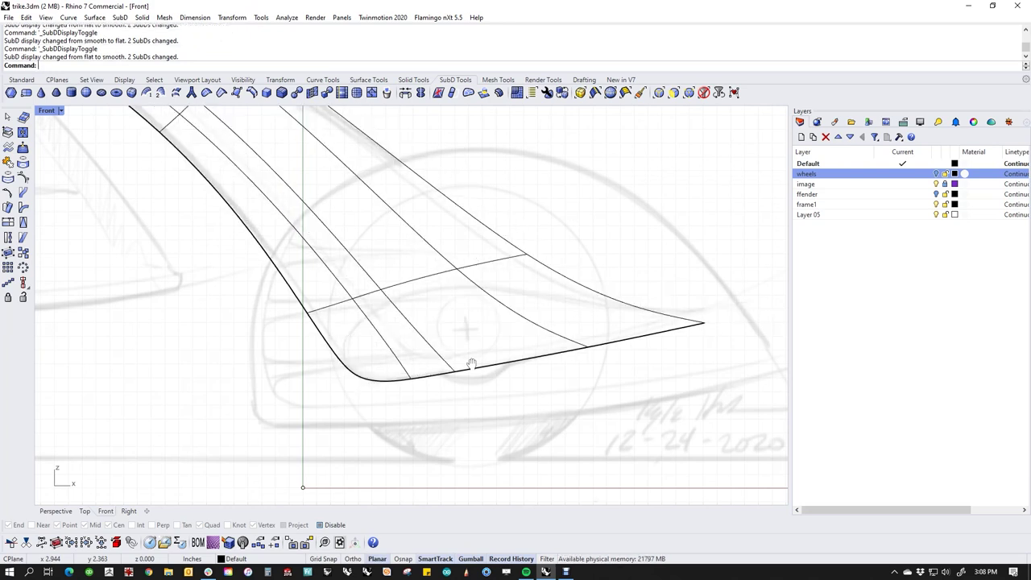
pyautogui.press('Tab')
pyautogui.press('Tab')
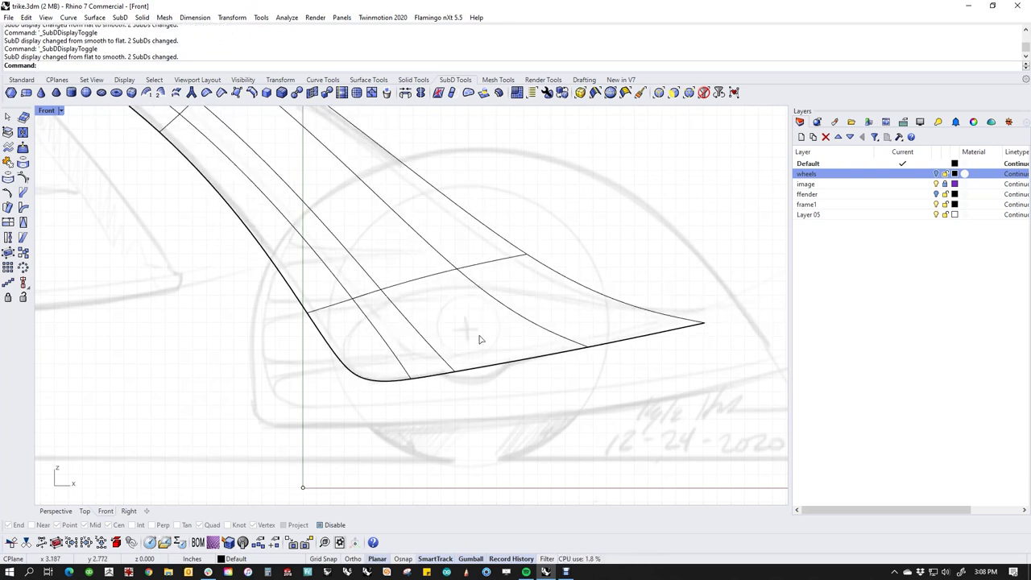
# Show the SubD flat and insert an edge loop just behind the last cross loop of the tail.
pyautogui.press('Tab')
pyautogui.keyDown('ctrl'); pyautogui.keyDown('shift'); pyautogui.doubleClick(455, 316); pyautogui.keyUp('shift'); pyautogui.keyUp('ctrl')
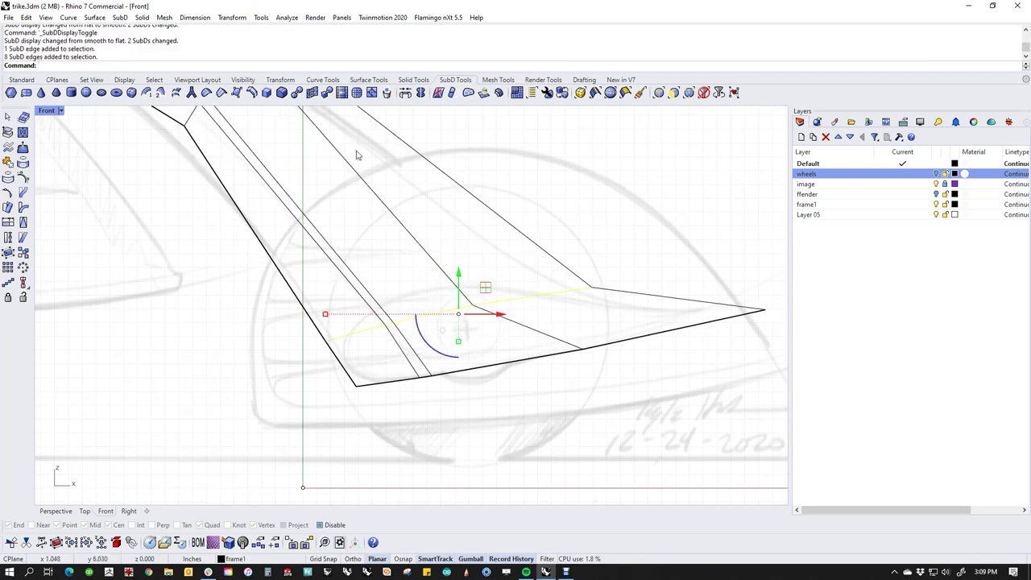
pyautogui.click(251, 94)
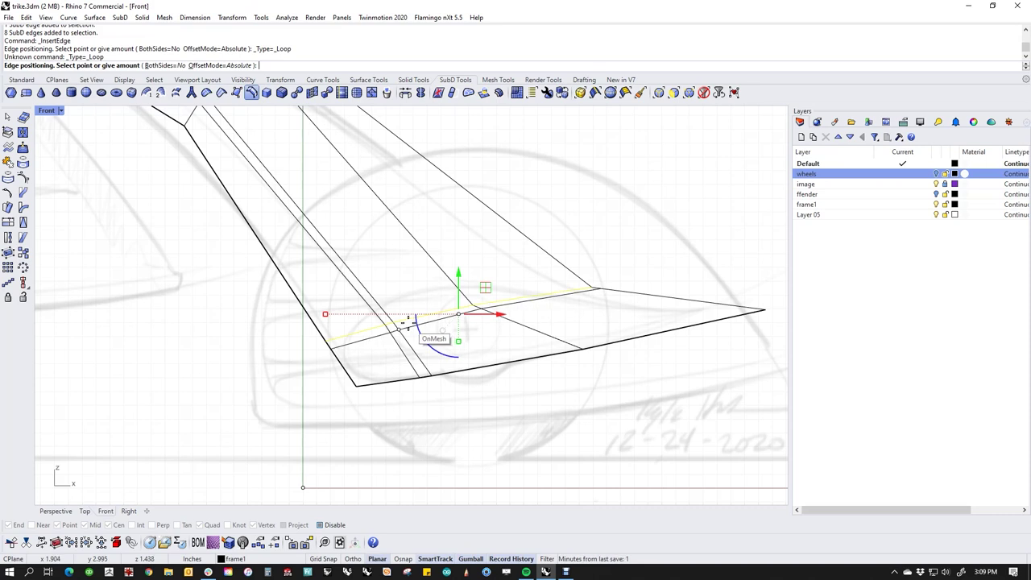
pyautogui.click(408, 322)
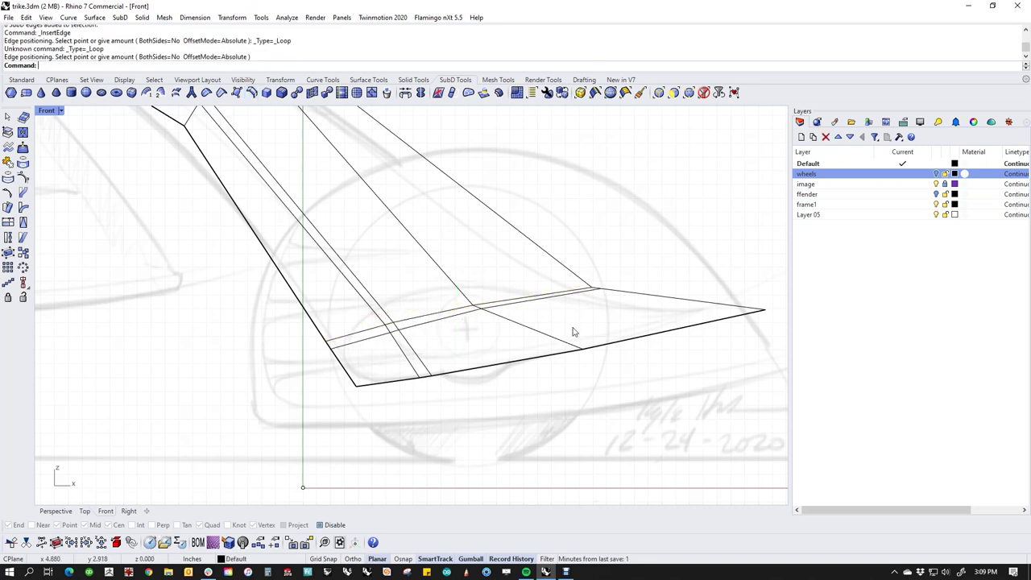
# Switch to Perspective view around the side of the tail and set its display mode to Shaded.
pyautogui.hotkey('ctrl', 'F4')
pyautogui.scroll(5, 442, 323)
pyautogui.moveTo(443, 324); pyautogui.dragTo(462, 347, button='right')
pyautogui.scroll(4, 400, 338)
pyautogui.scroll(3, 474, 368)
pyautogui.middleClick(367, 332)
pyautogui.click(321, 297)
# Extrude the three faces on the side of the tail outward to form the rear fender section.
pyautogui.keyDown('ctrl'); pyautogui.keyDown('shift'); pyautogui.click(394, 338); pyautogui.keyUp('shift'); pyautogui.keyUp('ctrl')
pyautogui.keyDown('ctrl'); pyautogui.keyDown('shift'); pyautogui.click(336, 319); pyautogui.keyUp('shift'); pyautogui.keyUp('ctrl')
pyautogui.keyDown('ctrl'); pyautogui.keyDown('shift'); pyautogui.click(312, 321); pyautogui.keyUp('shift'); pyautogui.keyUp('ctrl')
pyautogui.moveTo(311, 325); pyautogui.dragTo(369, 303, button='right')
pyautogui.moveTo(370, 298); pyautogui.dragTo(259, 414)
pyautogui.keyDown('shift'); pyautogui.moveTo(259, 413); pyautogui.dragTo(371, 306, button='right'); pyautogui.keyUp('shift')
# Flatten the extruded end faces by scaling them to 0 in the outward direction.
pyautogui.click(233, 374)
pyautogui.write('0')
pyautogui.press('Return')
pyautogui.click(511, 393)
pyautogui.scroll(-4, 488, 414)
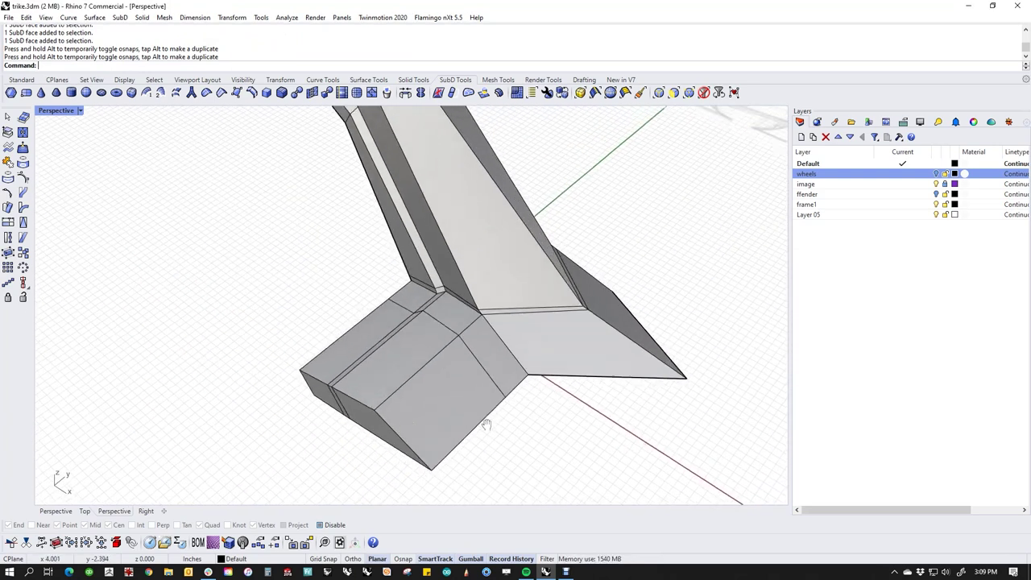
# Return the SubD to smooth display and delete the faces on the underside of the extruded fender section.
pyautogui.press('Tab')
pyautogui.moveTo(470, 401); pyautogui.dragTo(497, 293, button='right')
pyautogui.scroll(4, 393, 246)
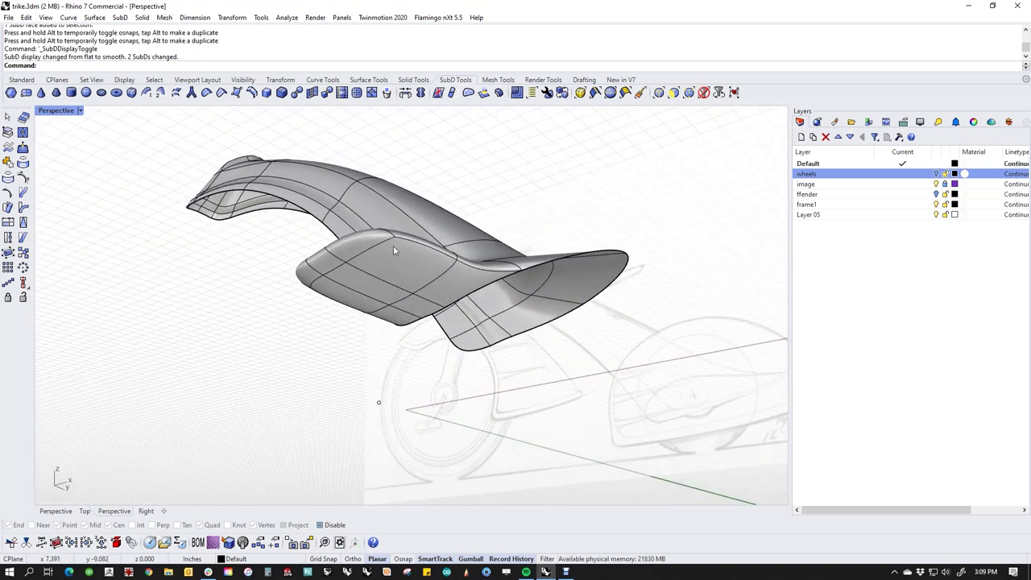
pyautogui.keyDown('ctrl'); pyautogui.keyDown('shift'); pyautogui.click(414, 275); pyautogui.keyUp('shift'); pyautogui.keyUp('ctrl')
pyautogui.keyDown('ctrl'); pyautogui.keyDown('shift'); pyautogui.click(479, 320); pyautogui.keyUp('shift'); pyautogui.keyUp('ctrl')
pyautogui.keyDown('ctrl'); pyautogui.keyDown('shift'); pyautogui.click(425, 341); pyautogui.keyUp('shift'); pyautogui.keyUp('ctrl')
pyautogui.keyDown('ctrl'); pyautogui.keyDown('shift'); pyautogui.click(315, 311); pyautogui.keyUp('shift'); pyautogui.keyUp('ctrl')
pyautogui.keyDown('ctrl'); pyautogui.keyDown('shift'); pyautogui.click(408, 371); pyautogui.keyUp('shift'); pyautogui.keyUp('ctrl')
pyautogui.keyDown('ctrl'); pyautogui.keyDown('shift'); pyautogui.click(350, 342); pyautogui.keyUp('shift'); pyautogui.keyUp('ctrl')
pyautogui.keyDown('ctrl'); pyautogui.keyDown('shift'); pyautogui.click(392, 364); pyautogui.keyUp('shift'); pyautogui.keyUp('ctrl')
pyautogui.keyDown('ctrl'); pyautogui.keyDown('shift'); pyautogui.click(399, 365); pyautogui.keyUp('shift'); pyautogui.keyUp('ctrl')
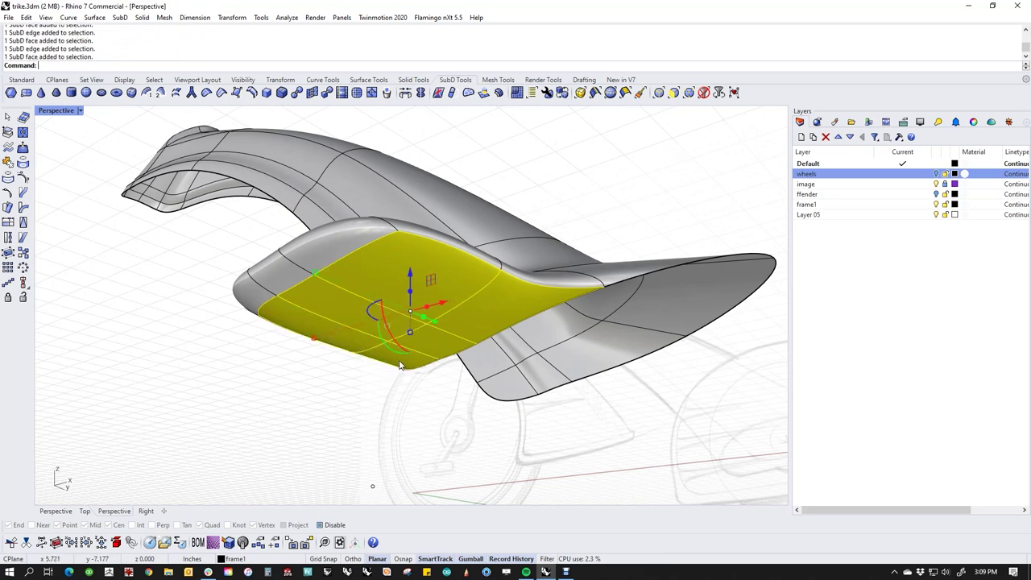
pyautogui.press('Delete')
# Delete one of the two closely spaced edge runs along the top of the extruded fender section.
pyautogui.moveTo(402, 361); pyautogui.dragTo(577, 292, button='right')
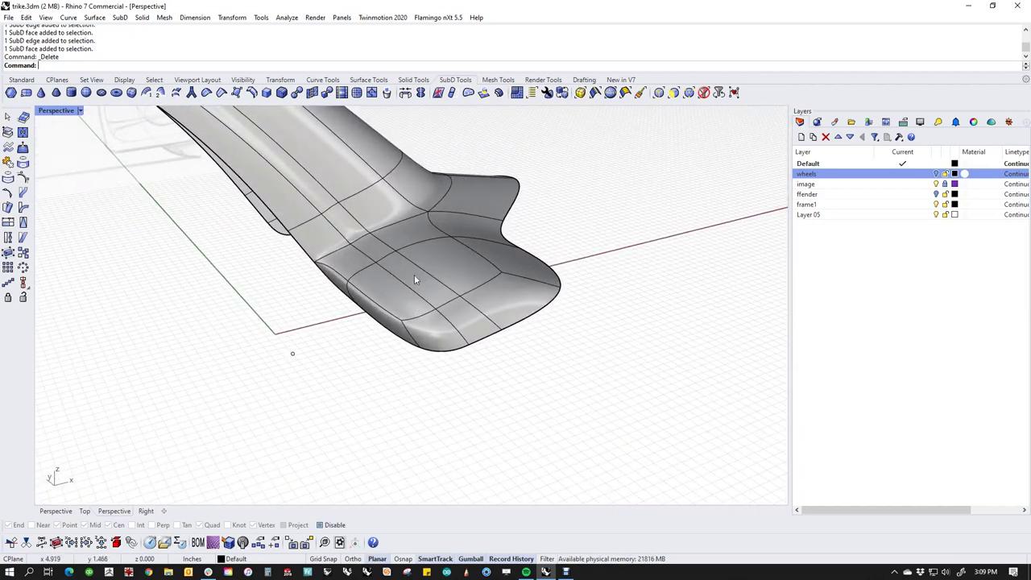
pyautogui.keyDown('ctrl'); pyautogui.keyDown('shift'); pyautogui.click(363, 255); pyautogui.keyUp('shift'); pyautogui.keyUp('ctrl')
pyautogui.keyDown('ctrl'); pyautogui.keyDown('shift'); pyautogui.click(395, 276); pyautogui.keyUp('shift'); pyautogui.keyUp('ctrl')
pyautogui.keyDown('ctrl'); pyautogui.keyDown('shift'); pyautogui.click(466, 340); pyautogui.keyUp('shift'); pyautogui.keyUp('ctrl')
pyautogui.press('Delete')
pyautogui.moveTo(465, 334)
pyautogui.mouseDown(button='right')
pyautogui.moveTo(488, 299)
pyautogui.moveTo(462, 389)
pyautogui.moveTo(480, 399)
pyautogui.moveTo(456, 366)
pyautogui.mouseUp(button='right')
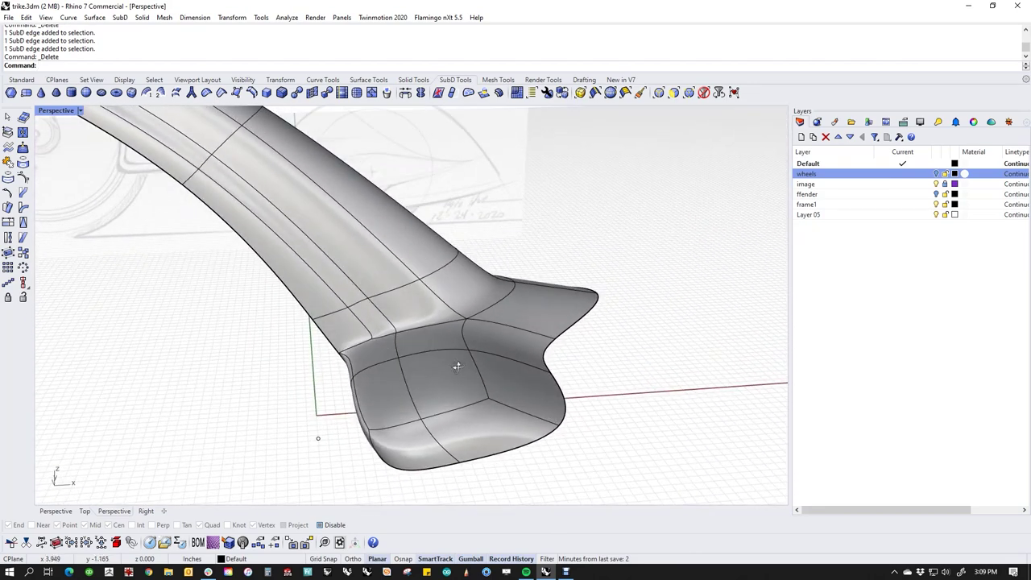
# Undo the last deletion of the edge run along the top of the fender section.
pyautogui.hotkey('ctrl', 'z')
pyautogui.scroll(4, 427, 363)
pyautogui.keyDown('shift'); pyautogui.moveTo(417, 370); pyautogui.dragTo(487, 390, button='right'); pyautogui.keyUp('shift')
pyautogui.moveTo(403, 281); pyautogui.dragTo(331, 258, button='right')
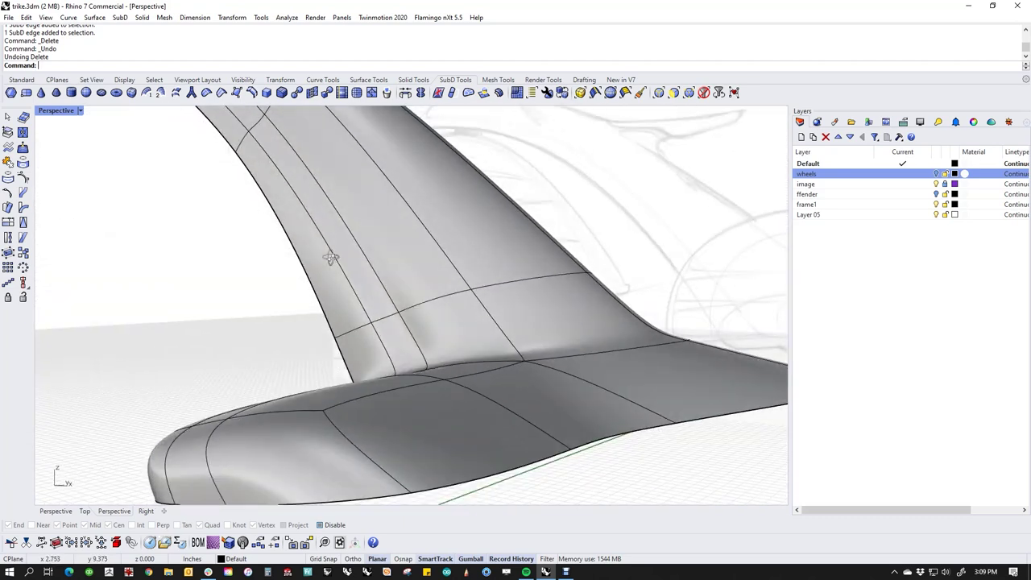
pyautogui.moveTo(369, 322); pyautogui.dragTo(414, 378, button='right')
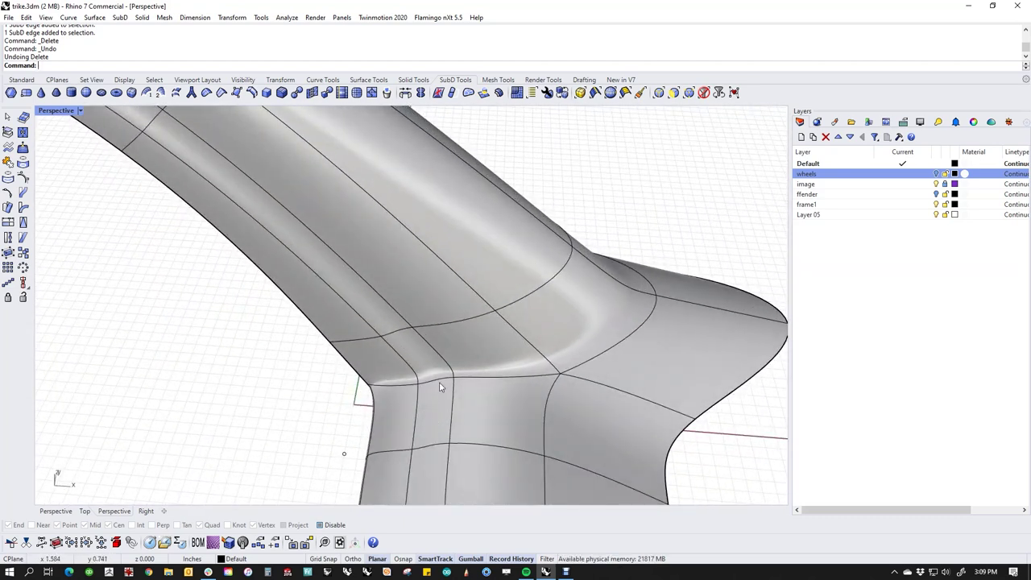
# Insert an edge loop from the lowest loop around the tail, just above where it joins the fender section.
pyautogui.moveTo(463, 394); pyautogui.dragTo(448, 359, button='right')
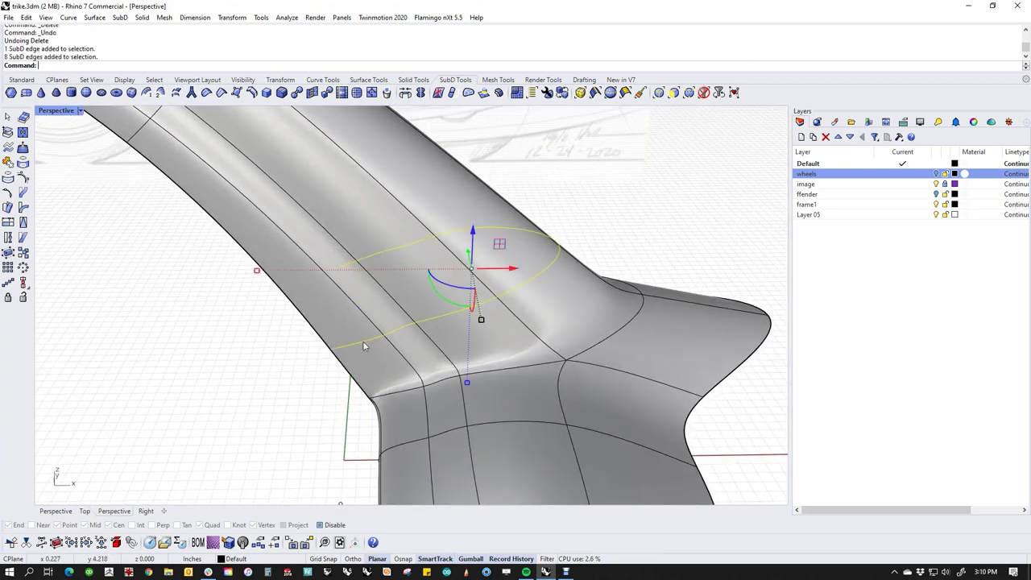
pyautogui.click(252, 91)
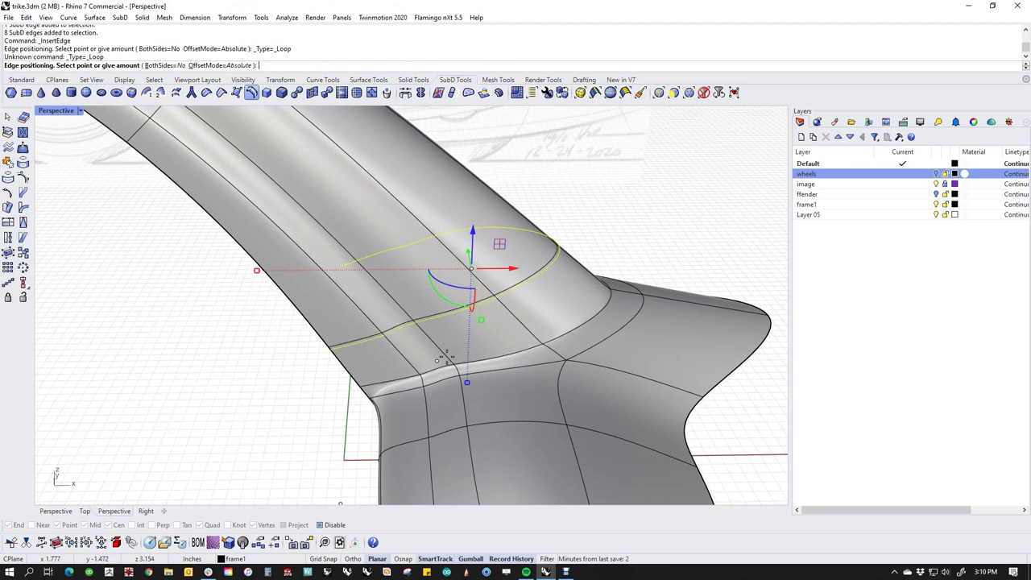
pyautogui.press('Tab')
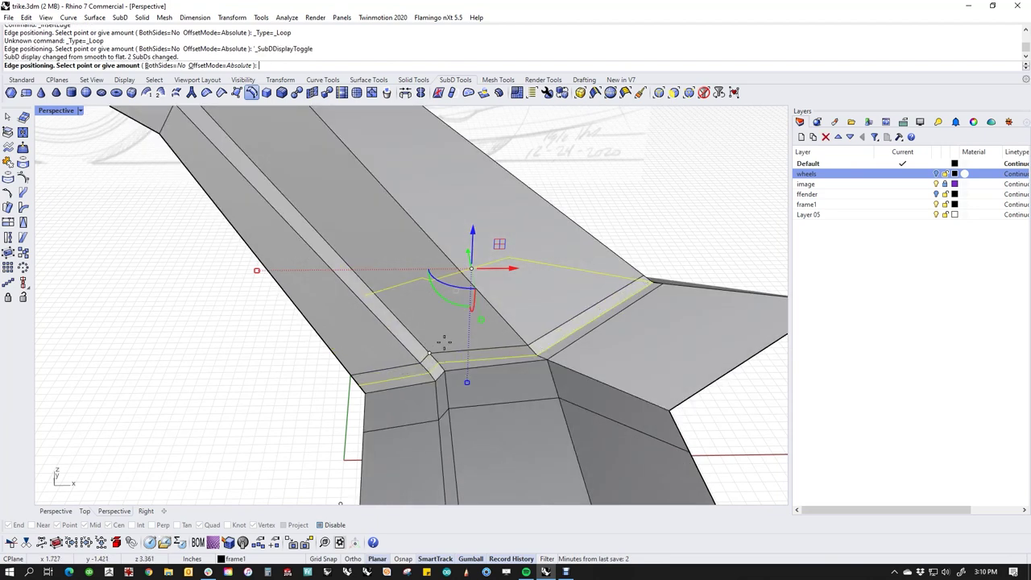
pyautogui.scroll(1, 451, 344)
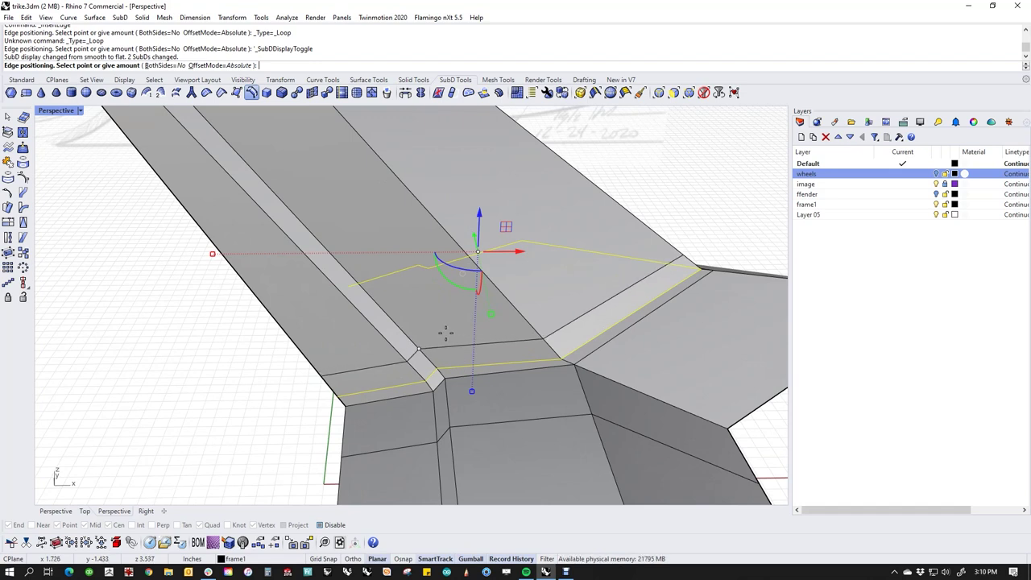
pyautogui.click(446, 333)
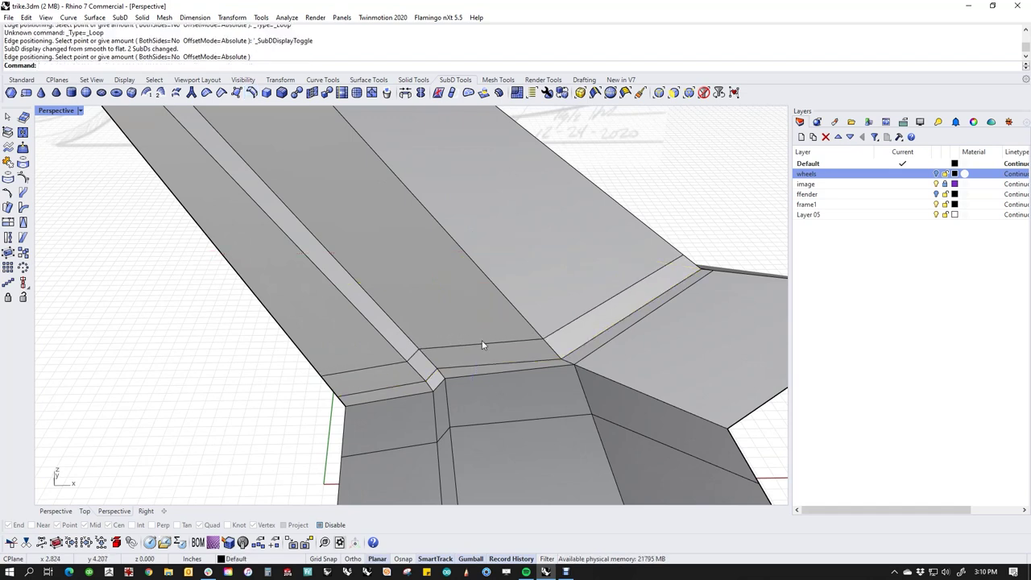
pyautogui.press('Tab')
# Scale the three faces on the side of the tail just above the fender junction in one direction with Scale1D.
pyautogui.moveTo(513, 384); pyautogui.dragTo(416, 425, button='right')
pyautogui.scroll(2, 385, 341)
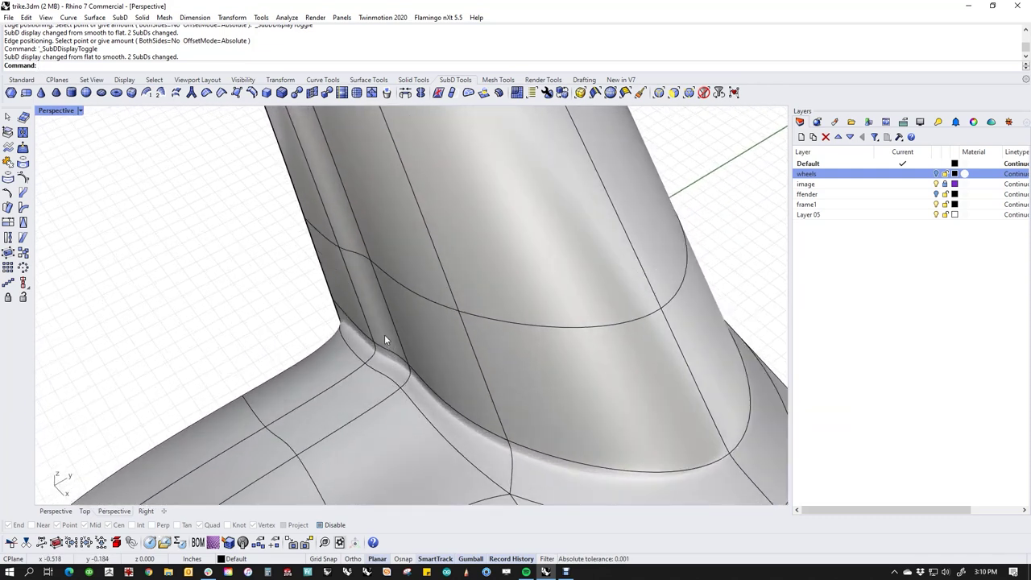
pyautogui.keyDown('ctrl'); pyautogui.keyDown('shift'); pyautogui.click(384, 334); pyautogui.keyUp('shift'); pyautogui.keyUp('ctrl')
pyautogui.keyDown('ctrl'); pyautogui.keyDown('shift'); pyautogui.click(453, 374); pyautogui.keyUp('shift'); pyautogui.keyUp('ctrl')
pyautogui.keyDown('ctrl'); pyautogui.keyDown('shift'); pyautogui.click(548, 400); pyautogui.keyUp('shift'); pyautogui.keyUp('ctrl')
pyautogui.moveTo(585, 406); pyautogui.dragTo(570, 413, button='right')
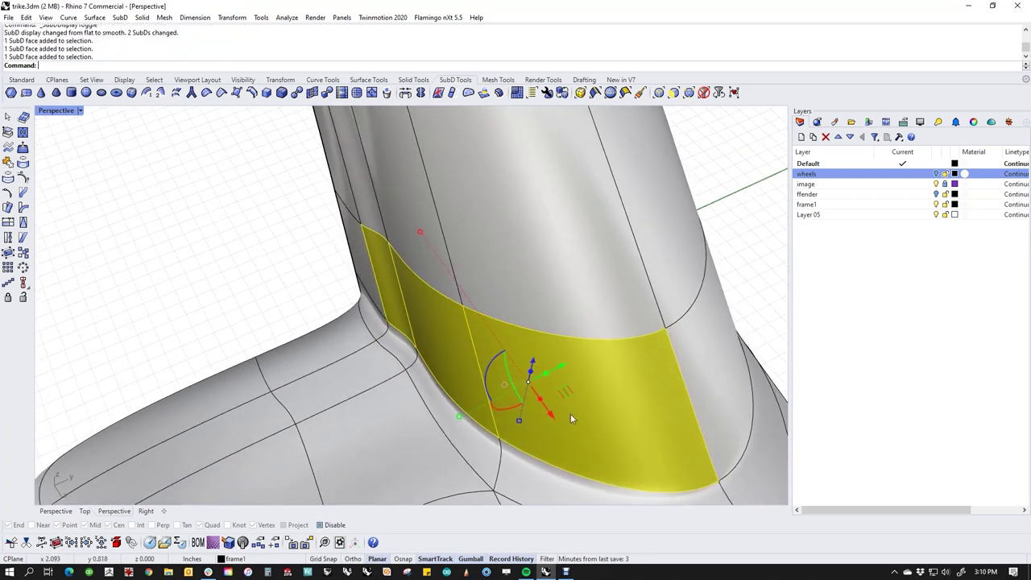
pyautogui.write('s1')
pyautogui.press('Return')
pyautogui.click(665, 330)
pyautogui.click(491, 409)
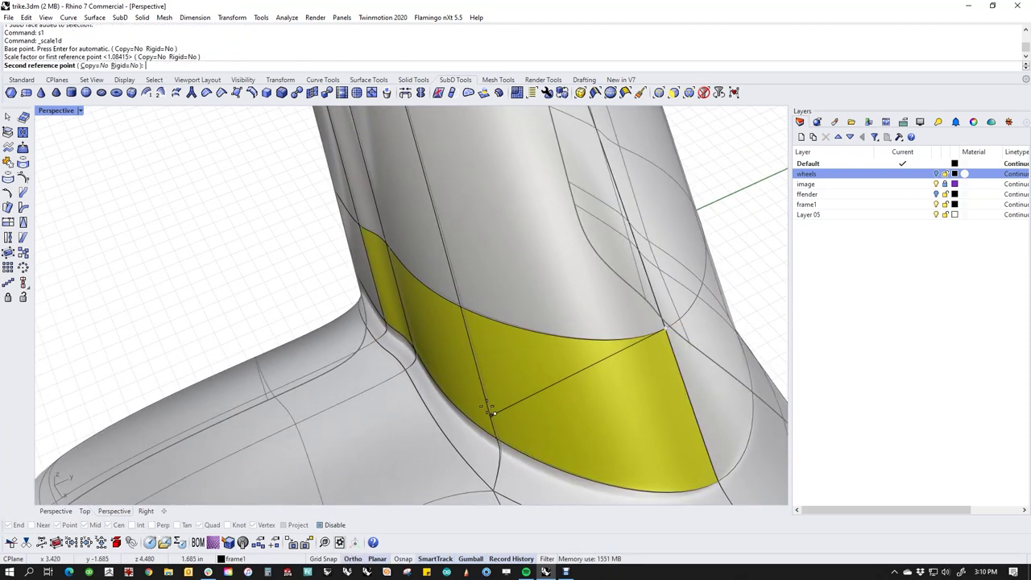
pyautogui.click(486, 407)
# Insert another edge loop beside the selected loop around the tail, close to the fender junction, placing it in flat display.
pyautogui.moveTo(490, 399); pyautogui.dragTo(453, 379, button='right')
pyautogui.click(266, 406)
pyautogui.doubleClick(303, 353)
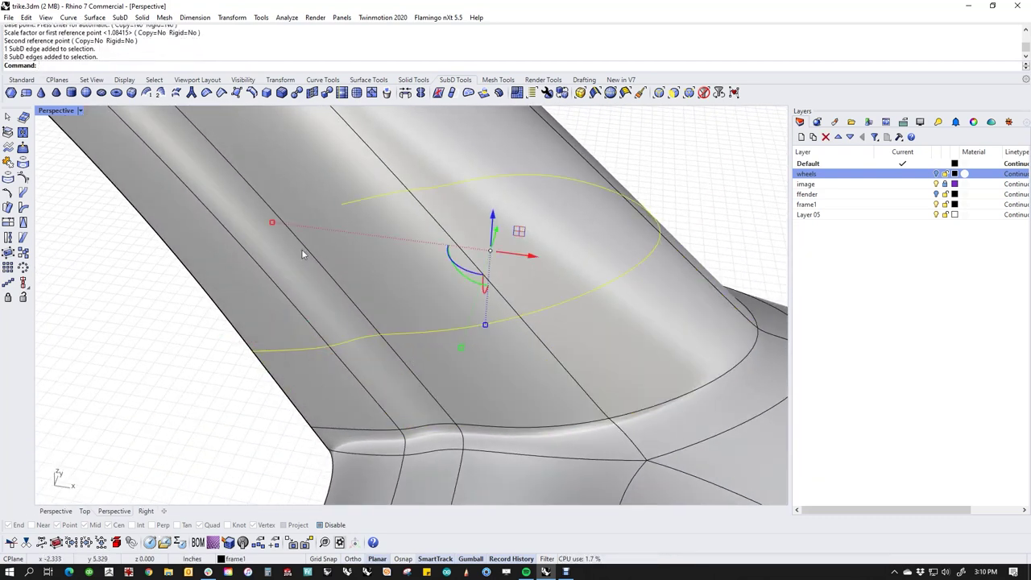
pyautogui.click(251, 92)
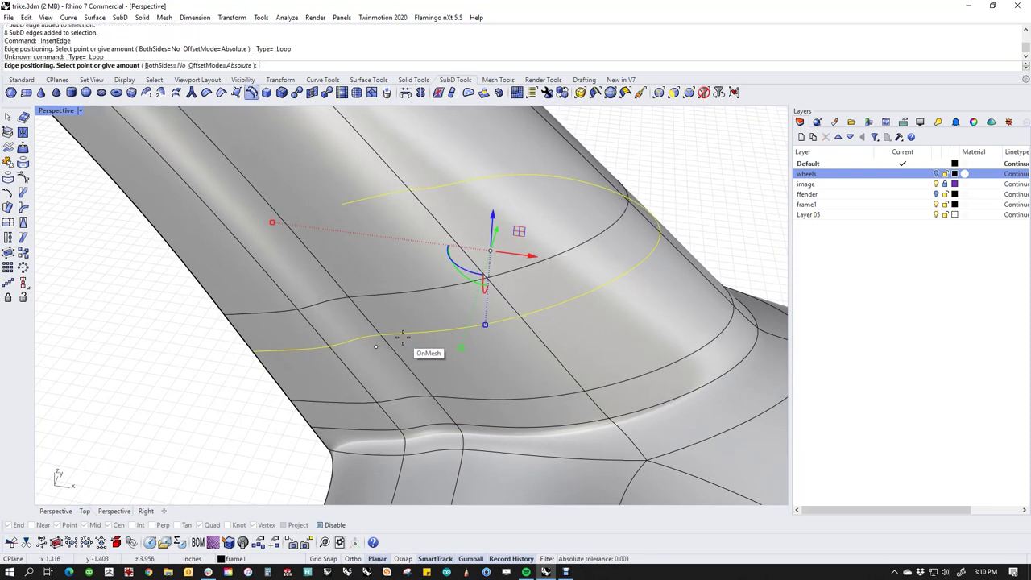
pyautogui.press('Tab')
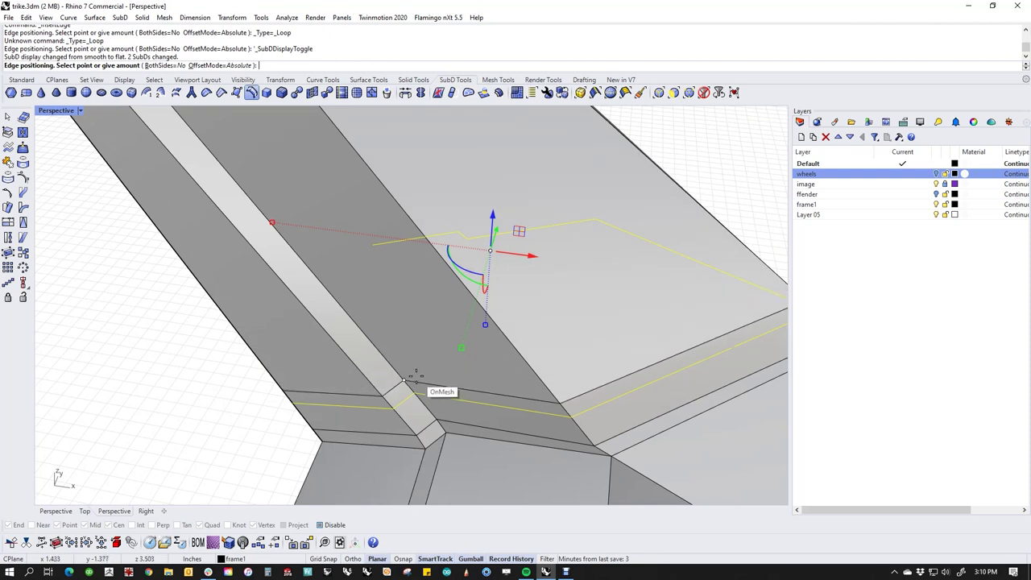
pyautogui.click(407, 378)
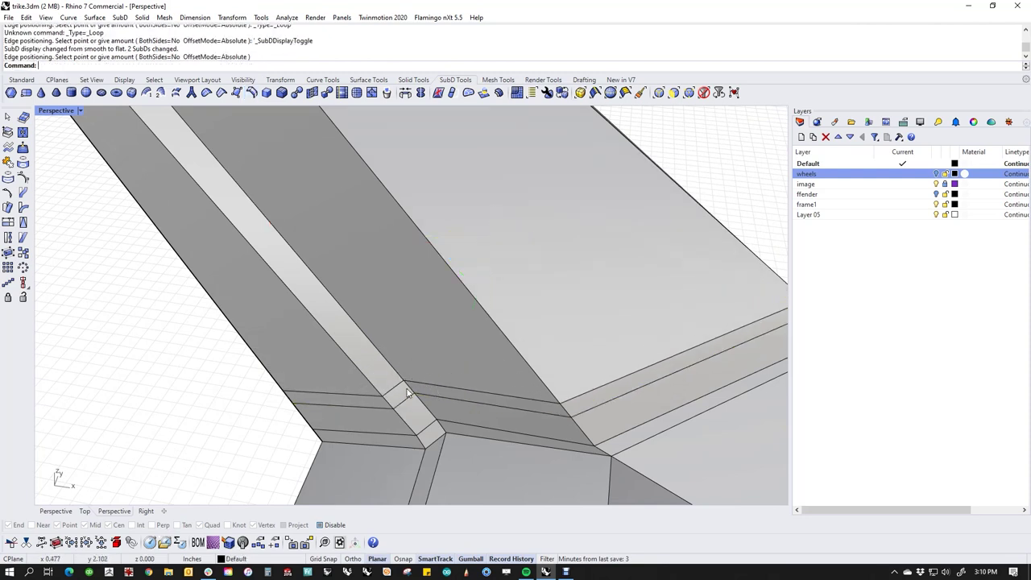
pyautogui.press('Tab')
# Scale the narrow band of three faces at the base of the tail outward in one direction with Scale1D.
pyautogui.moveTo(430, 433); pyautogui.dragTo(361, 368, button='right')
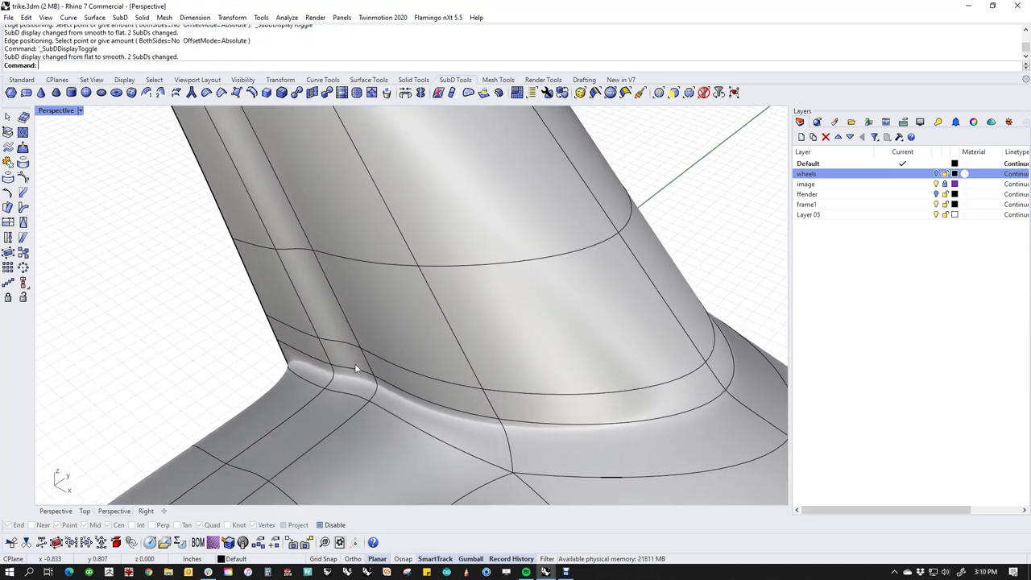
pyautogui.scroll(3, 354, 367)
pyautogui.keyDown('ctrl'); pyautogui.keyDown('shift'); pyautogui.click(349, 361); pyautogui.keyUp('shift'); pyautogui.keyUp('ctrl')
pyautogui.keyDown('ctrl'); pyautogui.keyDown('shift'); pyautogui.click(472, 409); pyautogui.keyUp('shift'); pyautogui.keyUp('ctrl')
pyautogui.scroll(-6, 474, 408)
pyautogui.keyDown('ctrl'); pyautogui.keyDown('shift'); pyautogui.click(604, 430); pyautogui.keyUp('shift'); pyautogui.keyUp('ctrl')
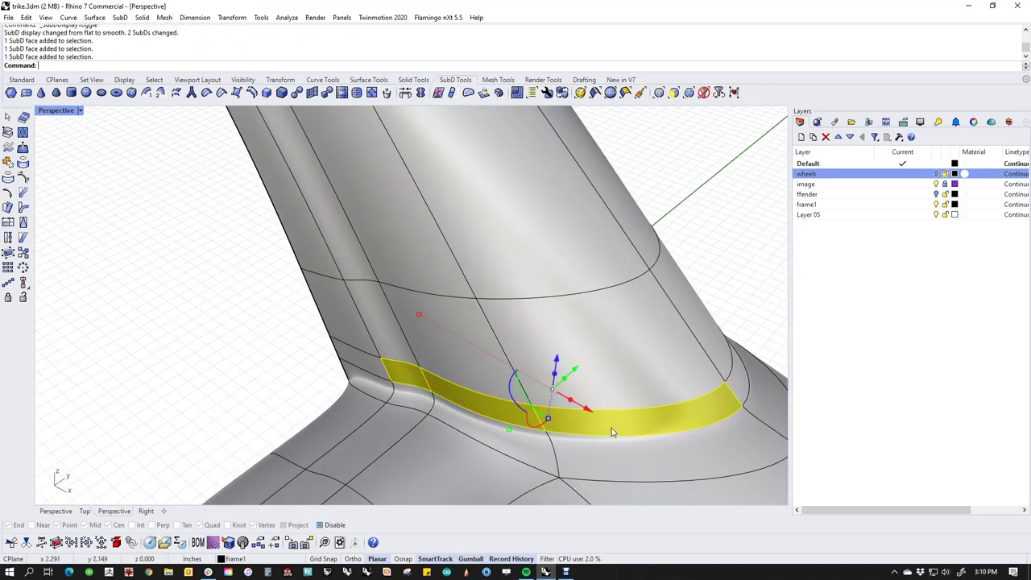
pyautogui.moveTo(612, 429); pyautogui.dragTo(596, 431, button='right')
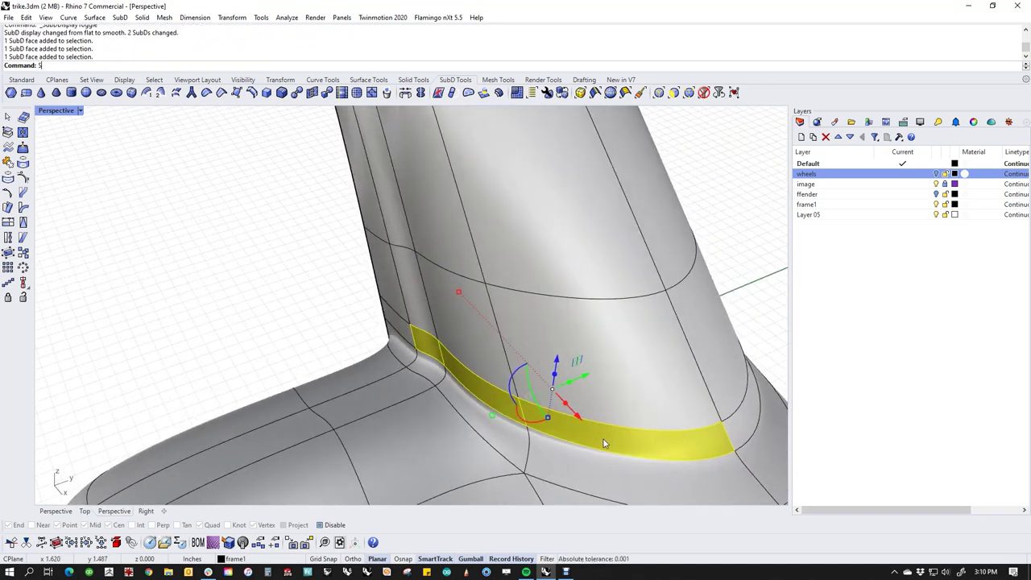
pyautogui.click(718, 427)
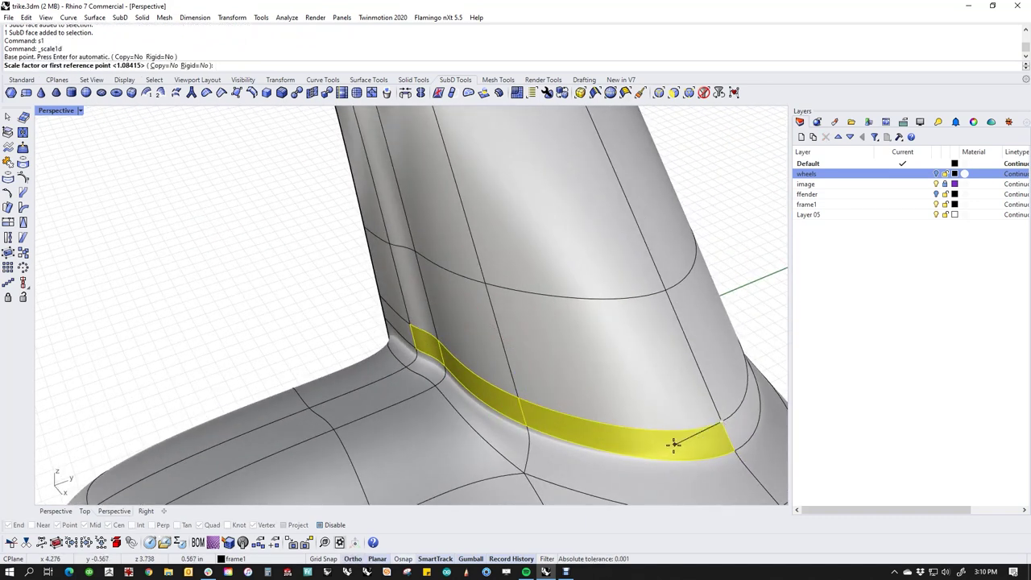
pyautogui.click(620, 449)
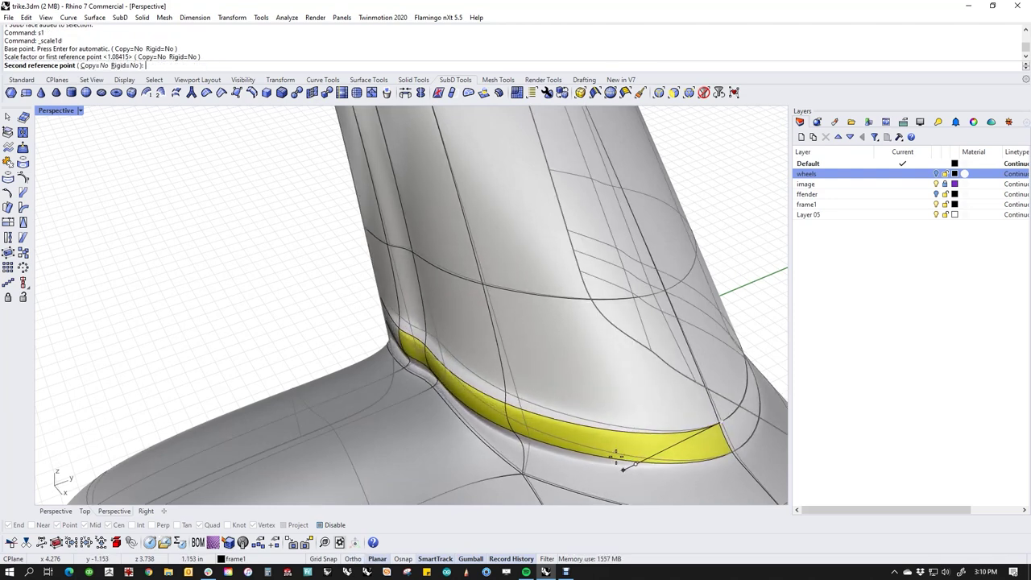
pyautogui.click(619, 466)
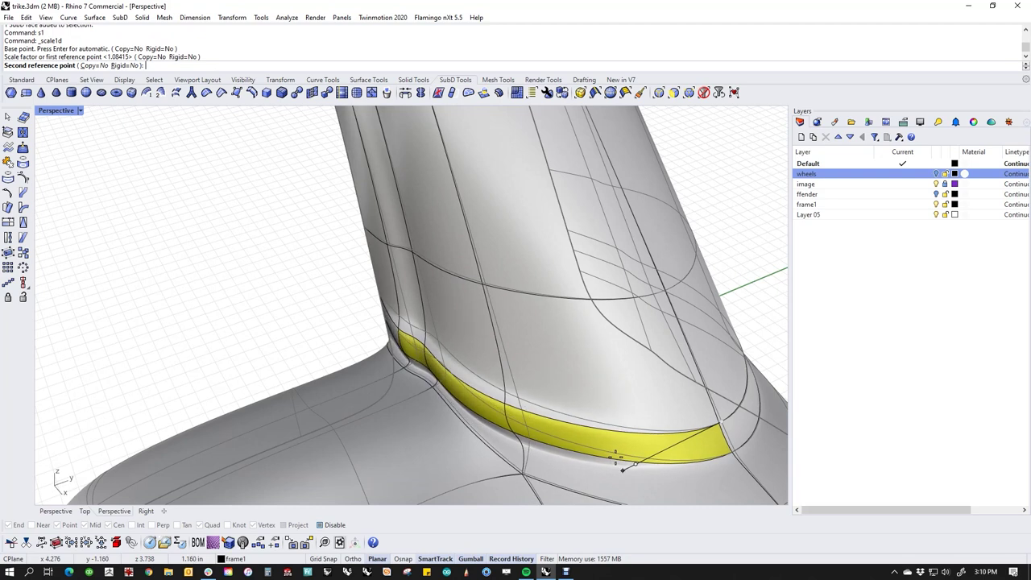
pyautogui.click(323, 341)
# Delete the edge run along the top of the fender section, next to the base of the tail.
pyautogui.doubleClick(486, 451)
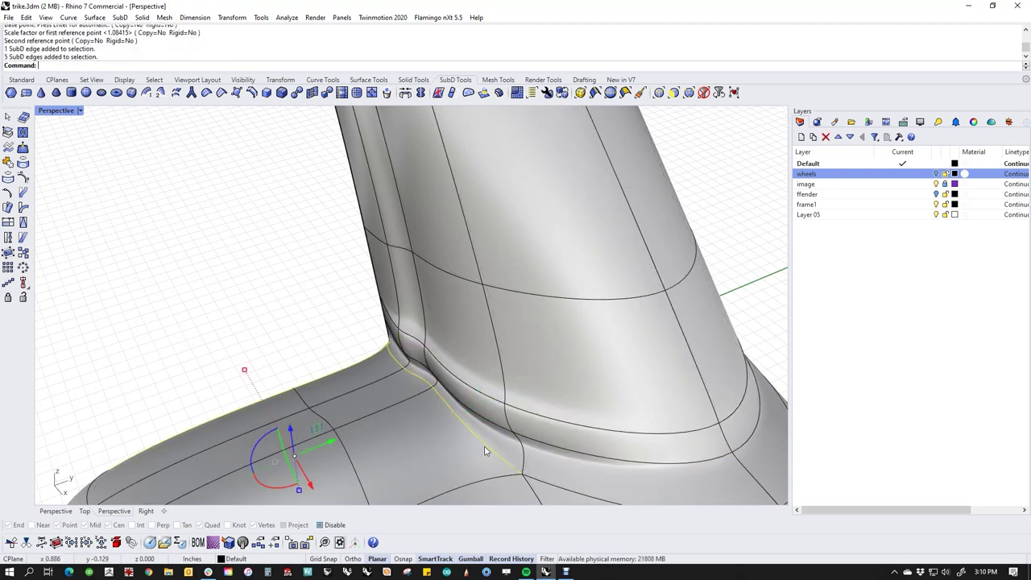
pyautogui.moveTo(320, 335); pyautogui.dragTo(442, 381, button='right')
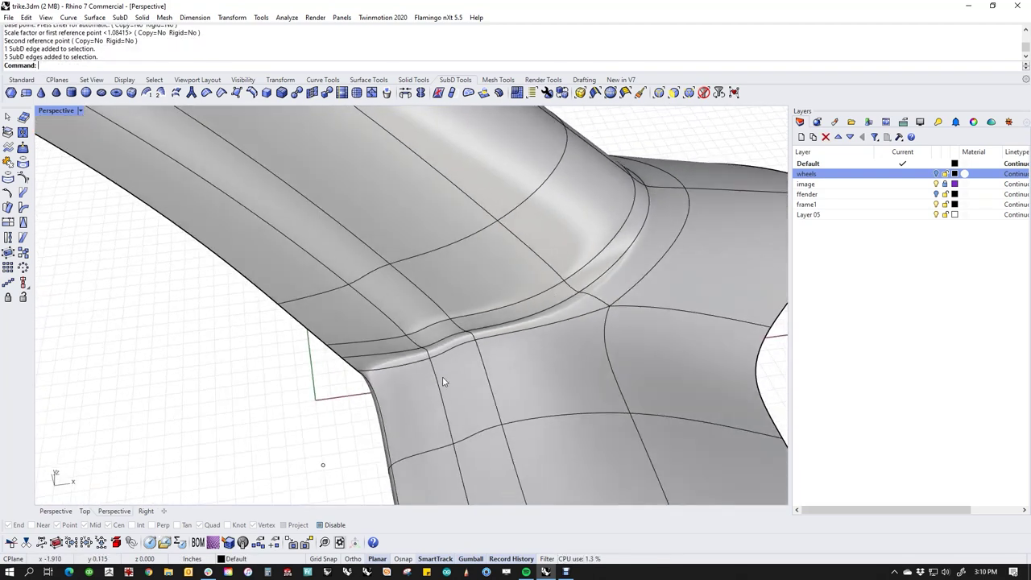
pyautogui.keyDown('ctrl'); pyautogui.keyDown('shift'); pyautogui.click(542, 331); pyautogui.keyUp('shift'); pyautogui.keyUp('ctrl')
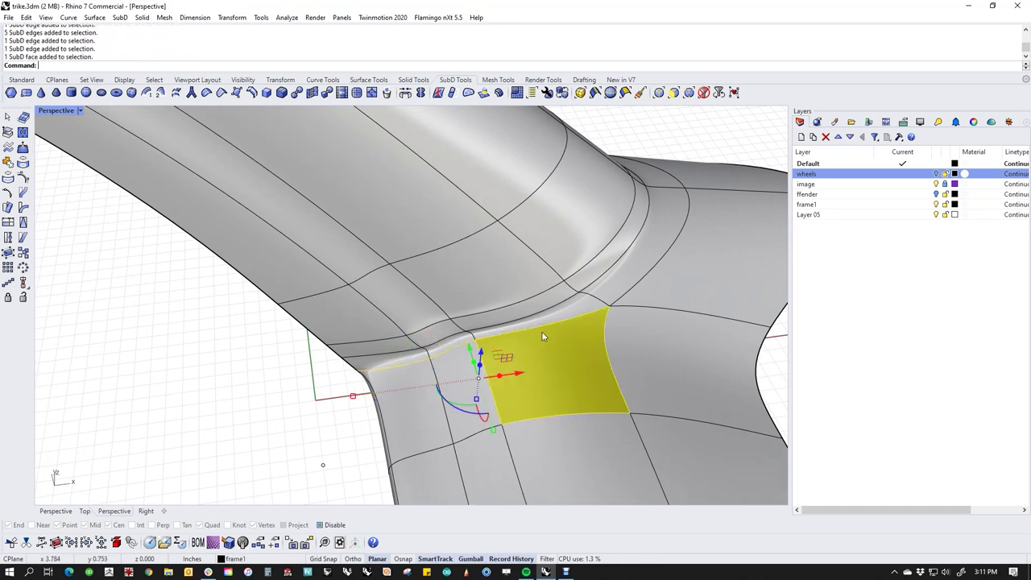
pyautogui.keyDown('ctrl'); pyautogui.keyDown('shift'); pyautogui.click(579, 366); pyautogui.keyUp('shift'); pyautogui.keyUp('ctrl')
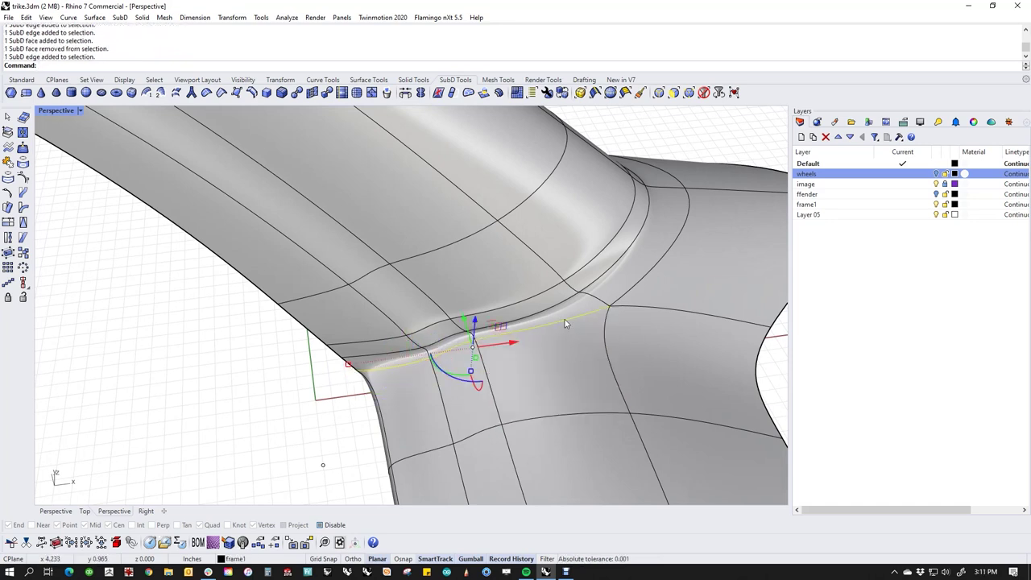
pyautogui.press('Delete')
pyautogui.moveTo(536, 356); pyautogui.dragTo(505, 355, button='right')
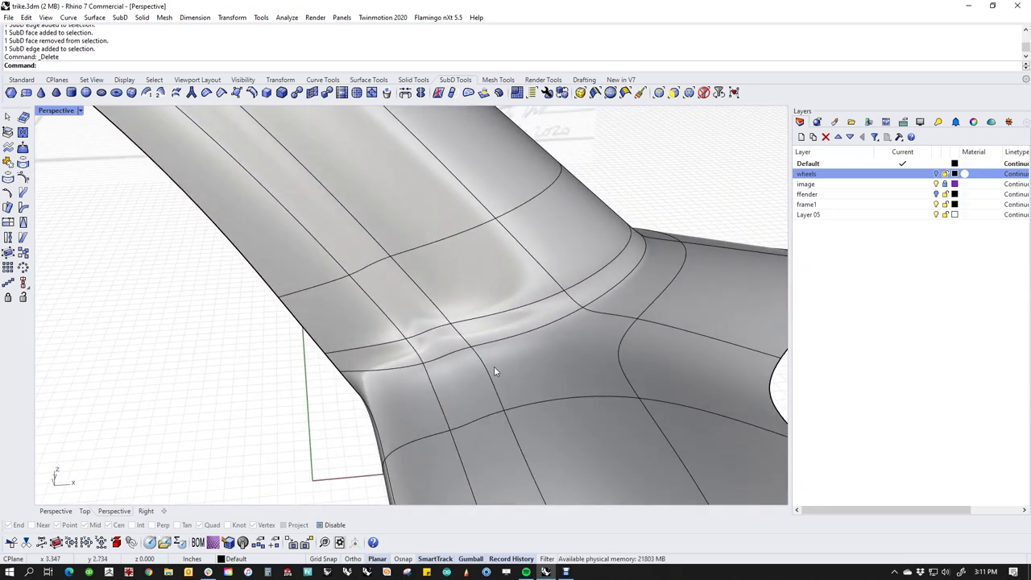
# Show the SubD in flat display and adjust a fender corner vertex and the short edges of the narrow strip at the tail junction.
pyautogui.press('Tab')
pyautogui.scroll(3, 505, 378)
pyautogui.moveTo(501, 429); pyautogui.dragTo(578, 418, button='right')
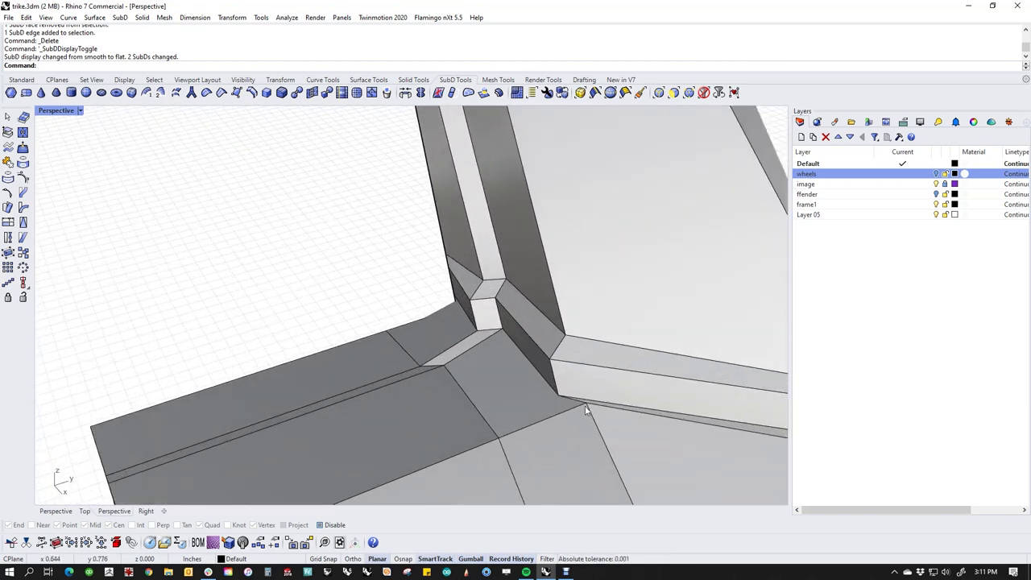
pyautogui.moveTo(600, 402); pyautogui.dragTo(548, 417)
pyautogui.scroll(3, 501, 332)
pyautogui.keyDown('ctrl'); pyautogui.keyDown('shift'); pyautogui.click(504, 316); pyautogui.keyUp('shift'); pyautogui.keyUp('ctrl')
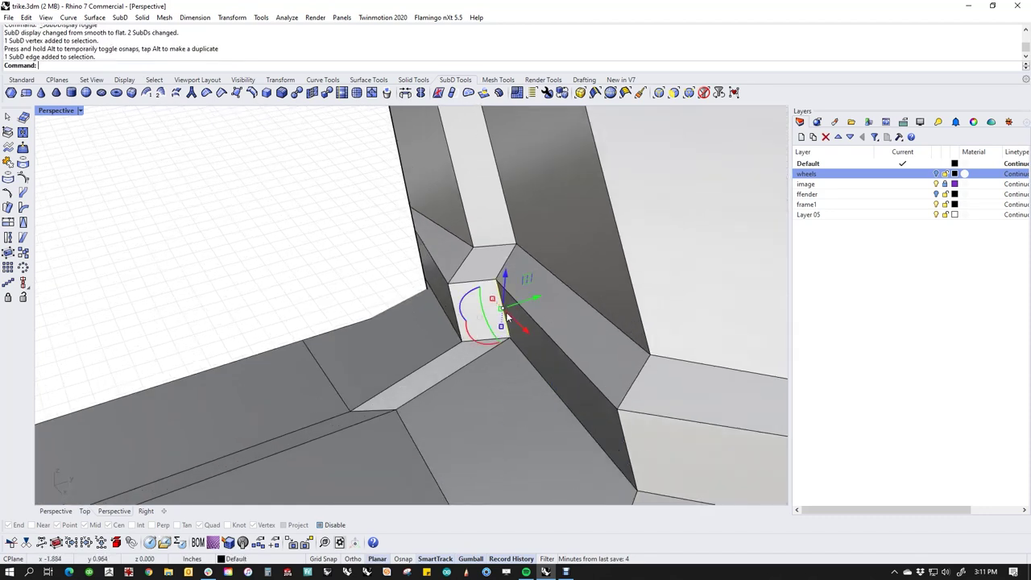
pyautogui.moveTo(518, 274); pyautogui.dragTo(485, 321)
pyautogui.click(329, 304)
# Nudge one more short edge at the inner corner between the tail and the fender section.
pyautogui.moveTo(328, 304); pyautogui.dragTo(450, 392, button='right')
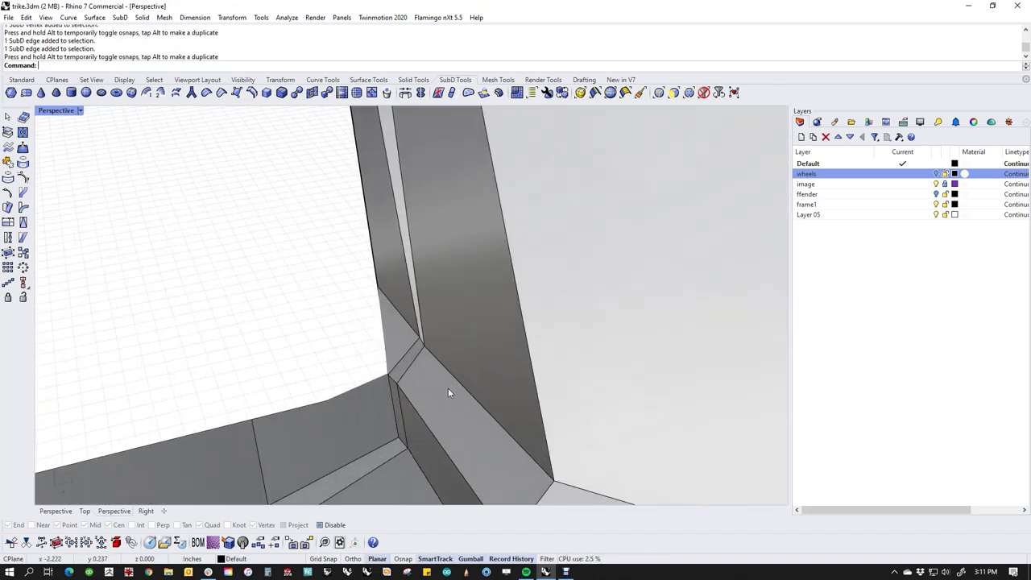
pyautogui.moveTo(434, 340); pyautogui.dragTo(491, 404, button='right')
pyautogui.keyDown('ctrl'); pyautogui.keyDown('shift'); pyautogui.click(497, 389); pyautogui.keyUp('shift'); pyautogui.keyUp('ctrl')
pyautogui.moveTo(553, 410)
pyautogui.mouseDown()
pyautogui.moveTo(561, 405)
pyautogui.moveTo(538, 409)
pyautogui.moveTo(547, 406)
pyautogui.mouseUp()
pyautogui.click(394, 347)
# Move two vertices beside the tail-to-fender junction closer to the narrow strip and return the SubD to smooth display.
pyautogui.scroll(-5, 373, 351)
pyautogui.moveTo(373, 351); pyautogui.dragTo(622, 402, button='right')
pyautogui.scroll(3, 410, 311)
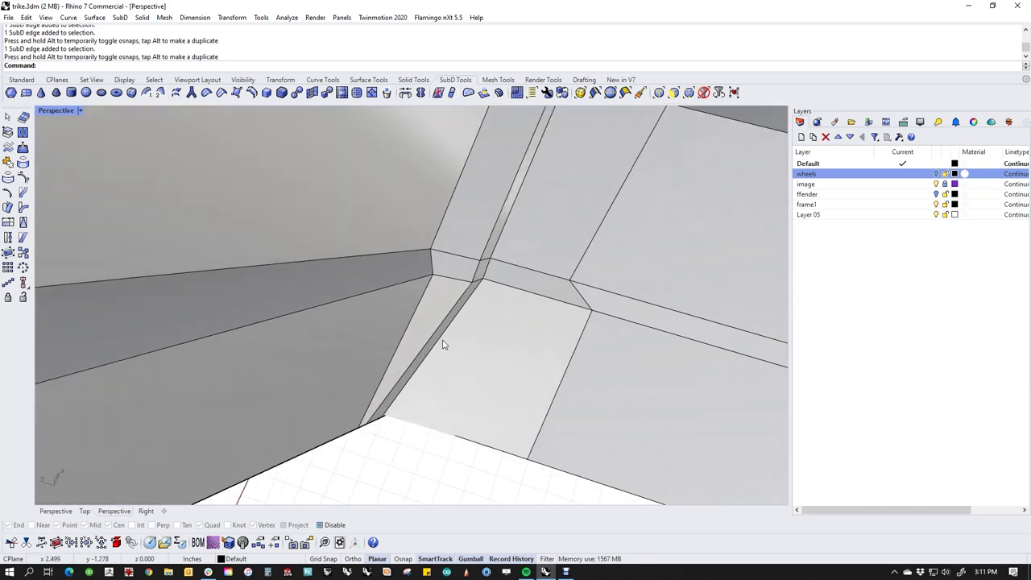
pyautogui.click(432, 277)
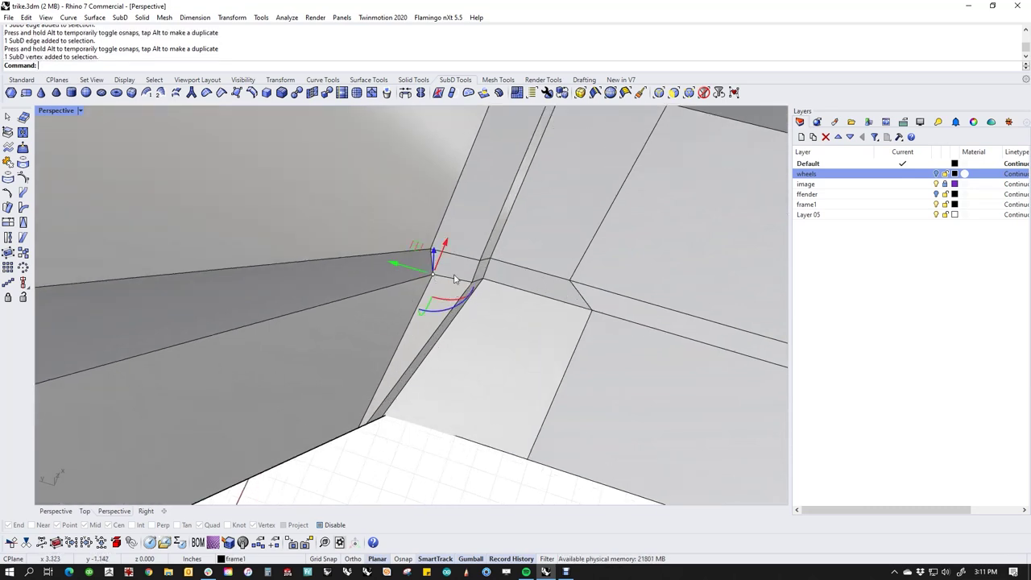
pyautogui.moveTo(420, 272); pyautogui.dragTo(459, 280)
pyautogui.moveTo(439, 423); pyautogui.dragTo(379, 354, button='right')
pyautogui.click(376, 354)
pyautogui.moveTo(422, 353); pyautogui.dragTo(373, 359)
pyautogui.click(267, 292)
pyautogui.moveTo(267, 293); pyautogui.dragTo(644, 352, button='right')
pyautogui.press('Tab')
pyautogui.scroll(-4, 356, 311)
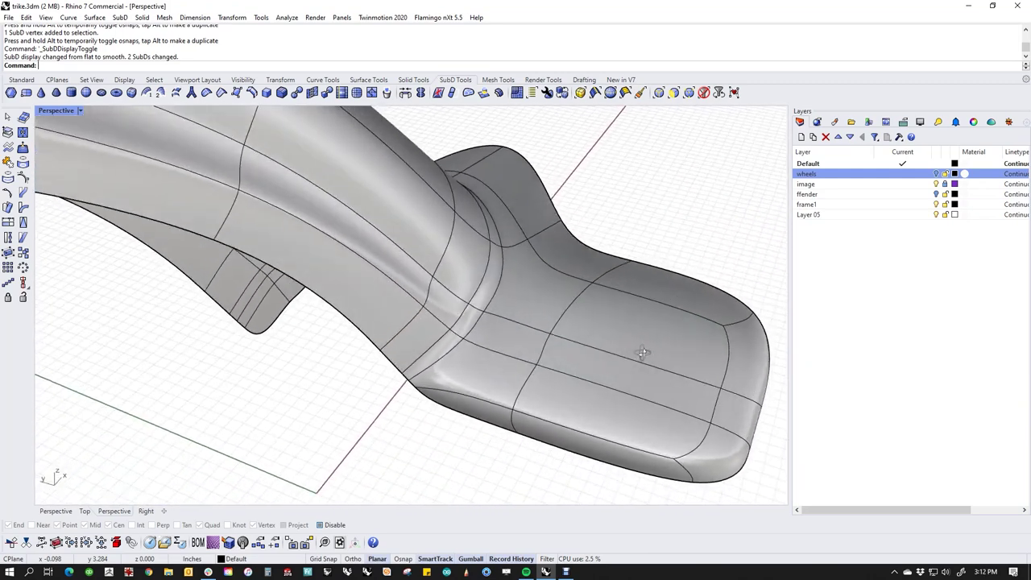
# Return to flat display and reposition one vertex at the junction between the tail and the fender section.
pyautogui.press('Tab')
pyautogui.scroll(6, 524, 352)
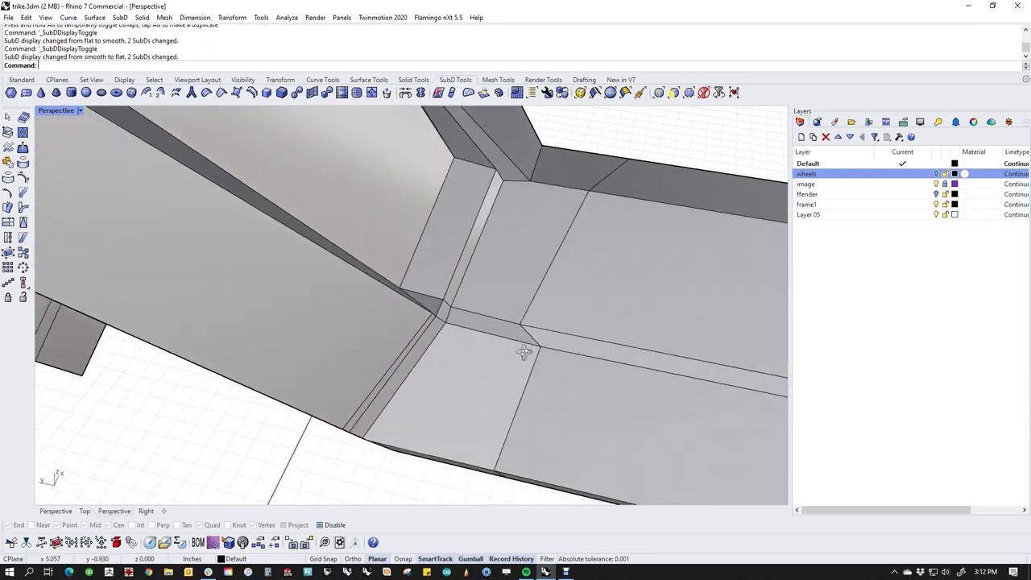
pyautogui.moveTo(519, 352); pyautogui.dragTo(494, 310, button='right')
pyautogui.keyDown('ctrl'); pyautogui.keyDown('shift'); pyautogui.click(495, 314); pyautogui.keyUp('shift'); pyautogui.keyUp('ctrl')
pyautogui.moveTo(451, 310); pyautogui.dragTo(519, 316)
pyautogui.click(478, 483)
# Stitch the two edge chains bounding the narrow vertical strip below the tail junction together at their average location.
pyautogui.moveTo(463, 429); pyautogui.dragTo(168, 413, button='right')
pyautogui.scroll(-5, 352, 361)
pyautogui.moveTo(352, 362); pyautogui.dragTo(487, 453, button='right')
pyautogui.scroll(8, 419, 383)
pyautogui.keyDown('ctrl'); pyautogui.keyDown('shift'); pyautogui.click(480, 457); pyautogui.keyUp('shift'); pyautogui.keyUp('ctrl')
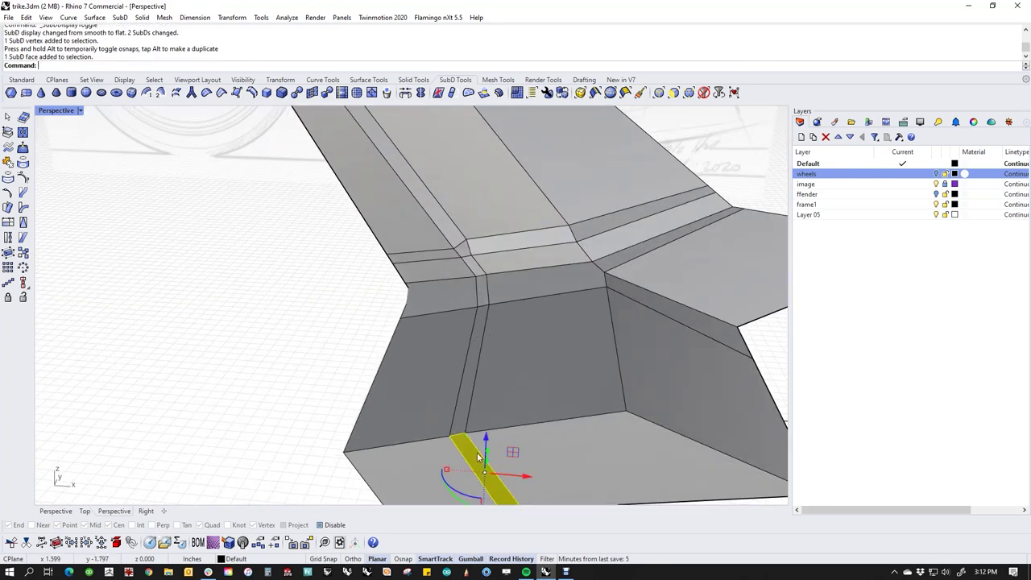
pyautogui.keyDown('ctrl'); pyautogui.keyDown('shift'); pyautogui.click(462, 425); pyautogui.keyUp('shift'); pyautogui.keyUp('ctrl')
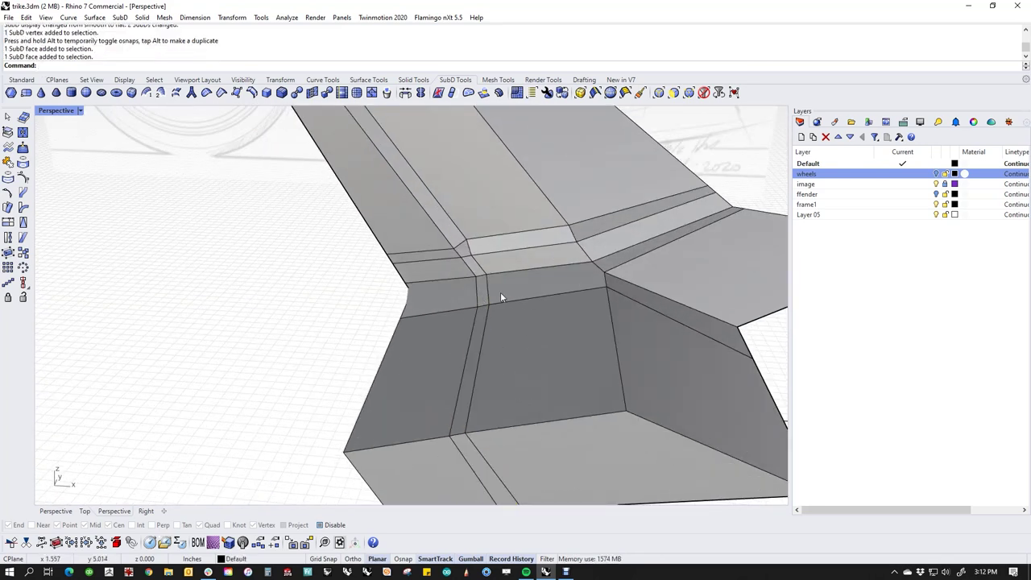
pyautogui.keyDown('shift'); pyautogui.moveTo(500, 295); pyautogui.dragTo(511, 323, button='right'); pyautogui.keyUp('shift')
pyautogui.scroll(2, 479, 294)
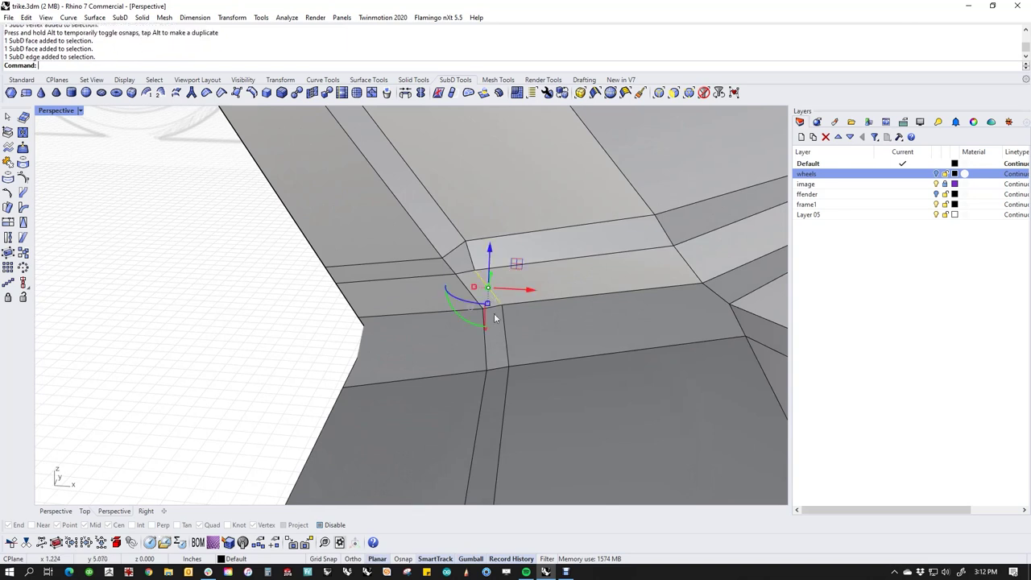
pyautogui.moveTo(505, 396); pyautogui.dragTo(488, 409, button='right')
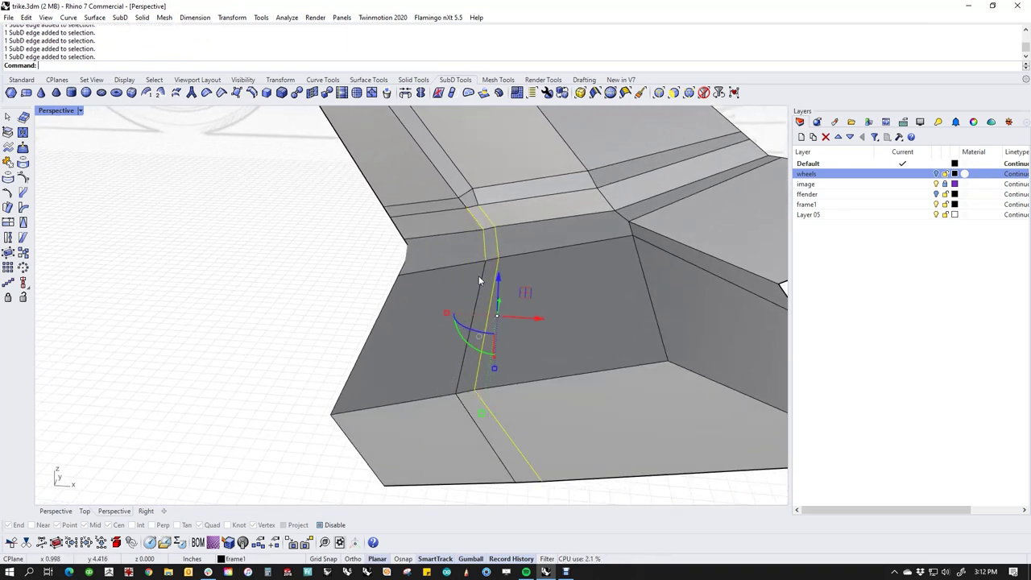
pyautogui.write('st')
pyautogui.press('Return')
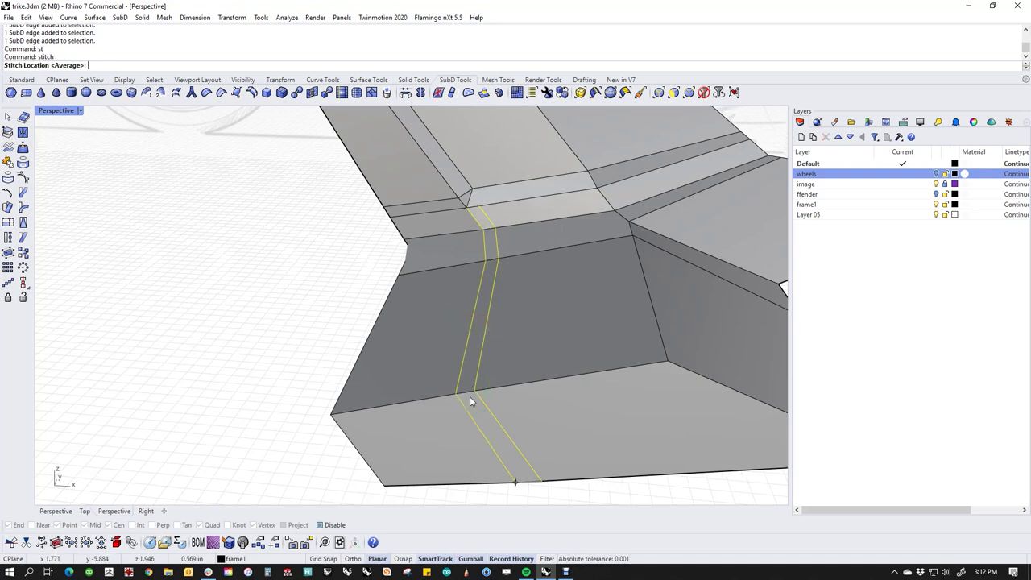
pyautogui.press('Return')
pyautogui.click(303, 277)
# Try deleting the short edge between the small triangular face and the band at the junction's inner corner, and undo the deletion.
pyautogui.moveTo(302, 277); pyautogui.dragTo(414, 389, button='right')
pyautogui.press('Tab')
pyautogui.moveTo(456, 352)
pyautogui.mouseDown(button='right')
pyautogui.moveTo(476, 368)
pyautogui.moveTo(472, 421)
pyautogui.moveTo(475, 380)
pyautogui.moveTo(409, 361)
pyautogui.moveTo(586, 345)
pyautogui.moveTo(541, 363)
pyautogui.moveTo(499, 361)
pyautogui.moveTo(467, 451)
pyautogui.moveTo(476, 391)
pyautogui.moveTo(479, 405)
pyautogui.moveTo(439, 391)
pyautogui.mouseUp(button='right')
pyautogui.press('Tab')
pyautogui.scroll(5, 450, 364)
pyautogui.keyDown('ctrl'); pyautogui.keyDown('shift'); pyautogui.click(440, 387); pyautogui.keyUp('shift'); pyautogui.keyUp('ctrl')
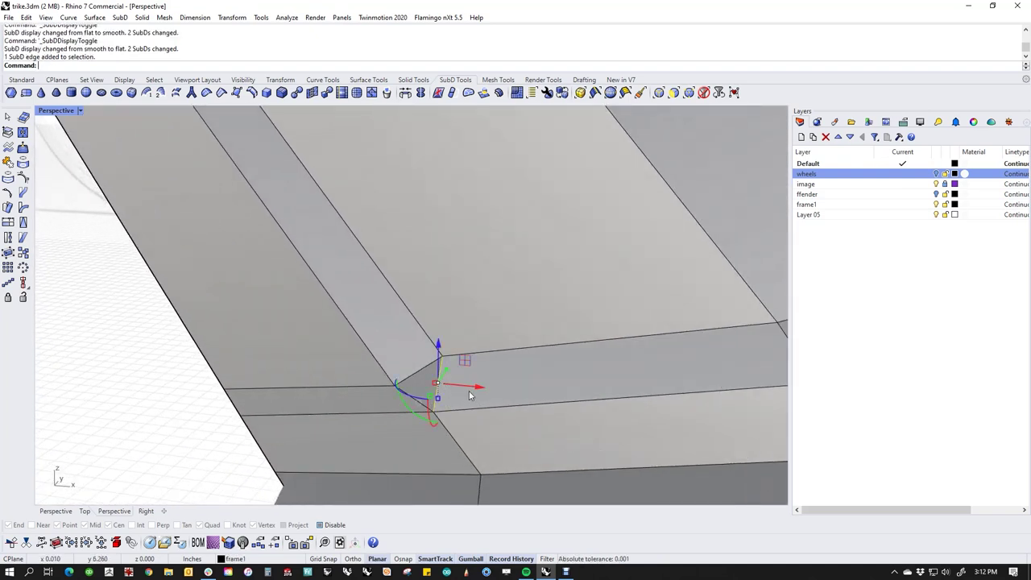
pyautogui.press('Delete')
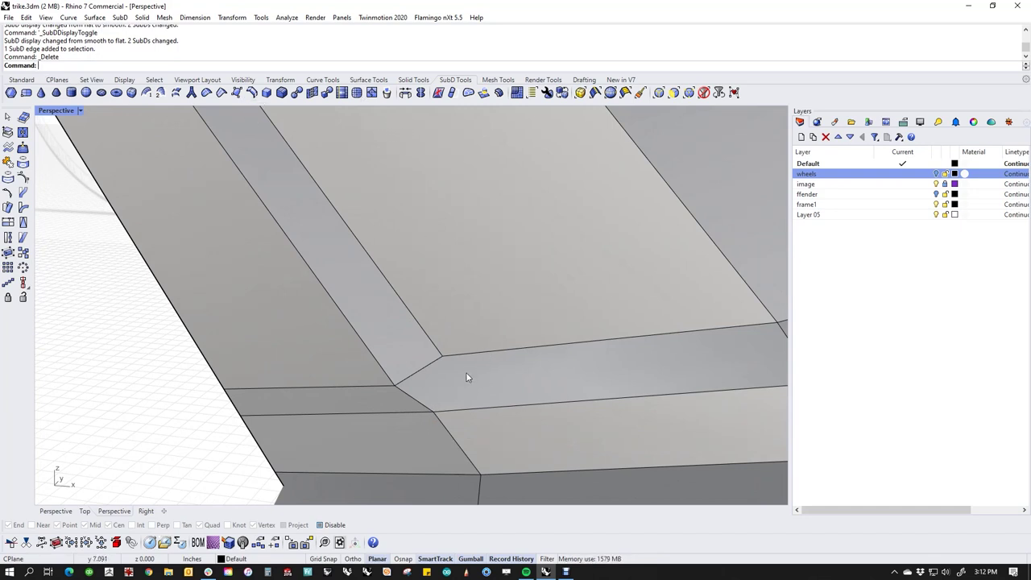
pyautogui.scroll(-3, 451, 378)
pyautogui.scroll(3, 448, 388)
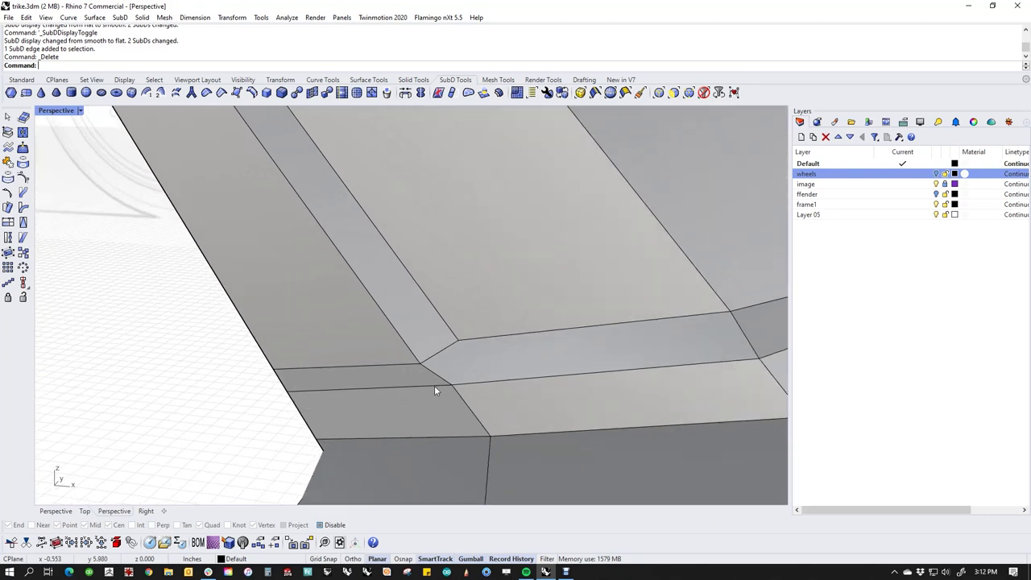
pyautogui.hotkey('ctrl', 'z')
# Compare the tail-to-fender junction in smooth and flat display from several angles.
pyautogui.moveTo(436, 385)
pyautogui.keyDown('shift'); pyautogui.mouseDown(button='right')
pyautogui.moveTo(503, 383)
pyautogui.moveTo(483, 397)
pyautogui.moveTo(520, 417)
pyautogui.moveTo(448, 405)
pyautogui.moveTo(467, 359)
pyautogui.moveTo(458, 395)
pyautogui.moveTo(400, 381)
pyautogui.moveTo(413, 376)
pyautogui.moveTo(460, 428)
pyautogui.moveTo(421, 373)
pyautogui.moveTo(466, 383)
pyautogui.moveTo(420, 377)
pyautogui.mouseUp(button='right'); pyautogui.keyUp('shift')
pyautogui.press('Tab')
pyautogui.press('Tab')
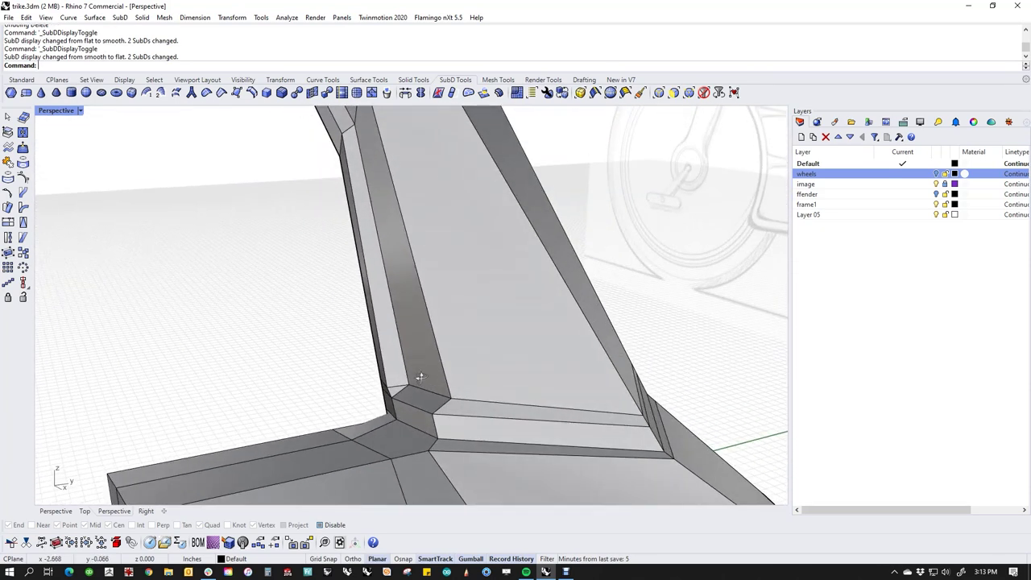
pyautogui.press('Tab')
pyautogui.moveTo(460, 409)
pyautogui.mouseDown(button='right')
pyautogui.moveTo(416, 428)
pyautogui.moveTo(410, 419)
pyautogui.moveTo(510, 420)
pyautogui.mouseUp(button='right')
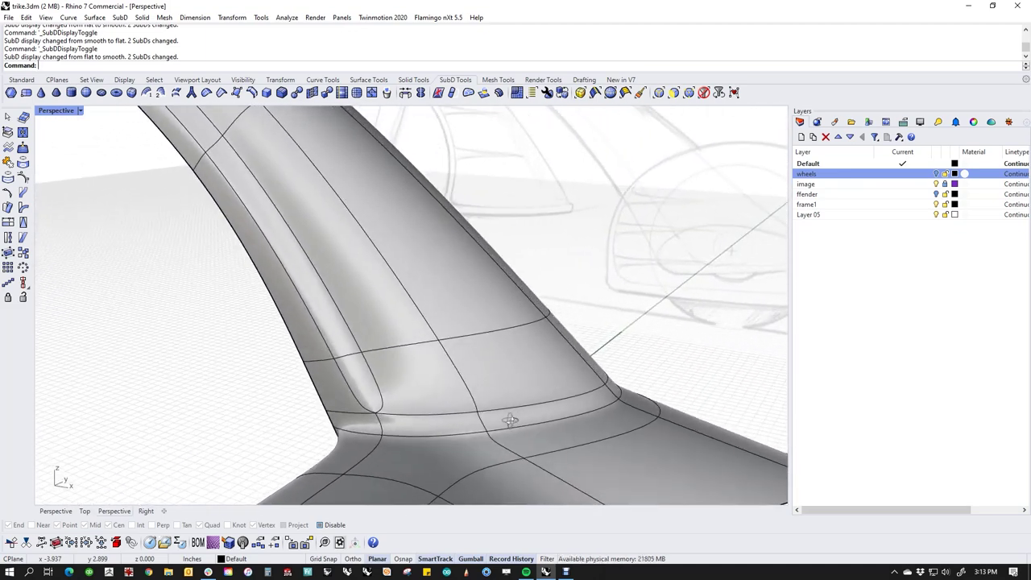
pyautogui.press('Tab')
pyautogui.moveTo(444, 433); pyautogui.dragTo(498, 422, button='right')
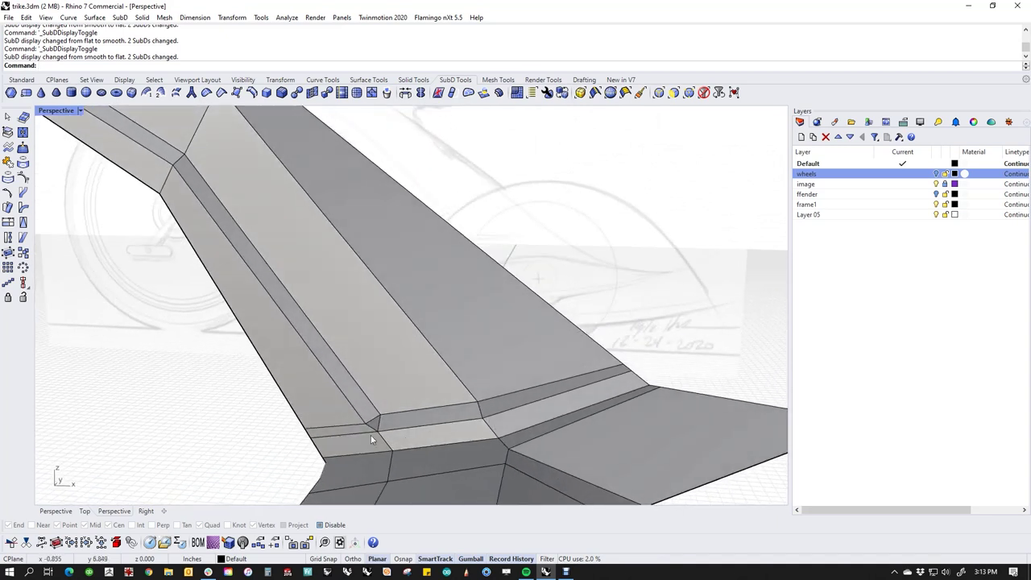
# Try deleting the upper edge loop around the tail's base, and undo the deletion.
pyautogui.scroll(3, 377, 425)
pyautogui.scroll(2, 344, 434)
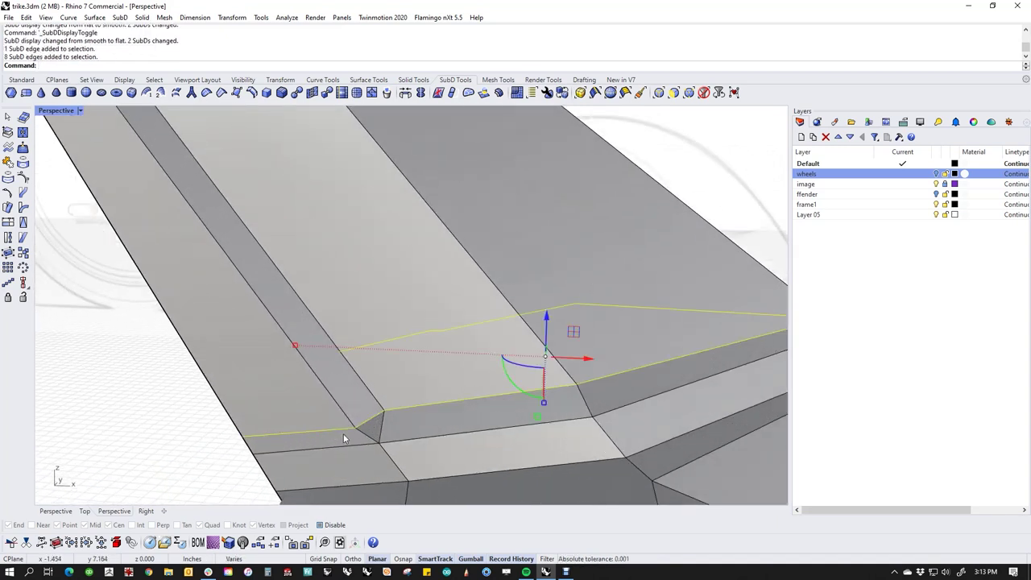
pyautogui.scroll(-3, 343, 433)
pyautogui.scroll(2, 343, 431)
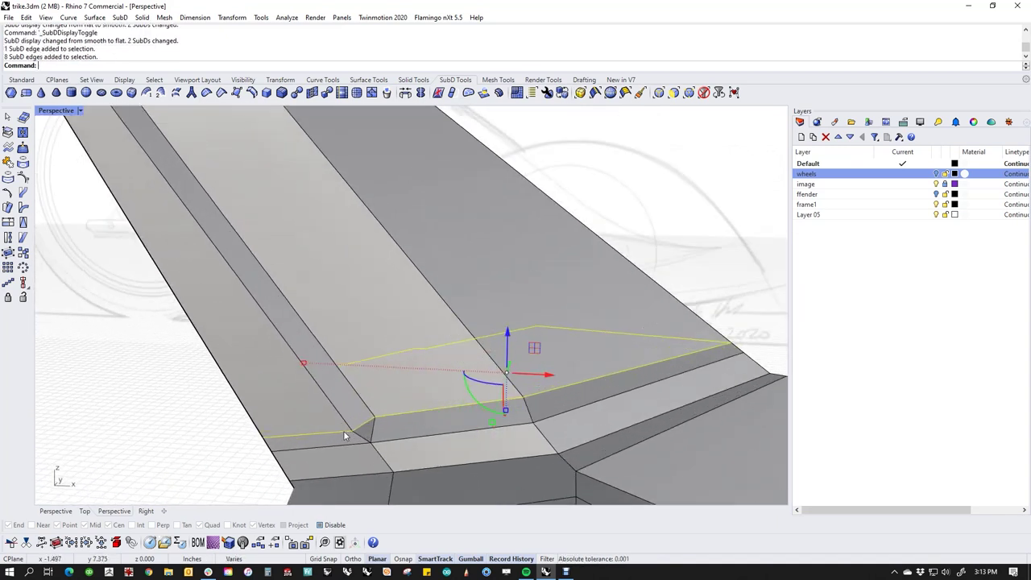
pyautogui.press('Delete')
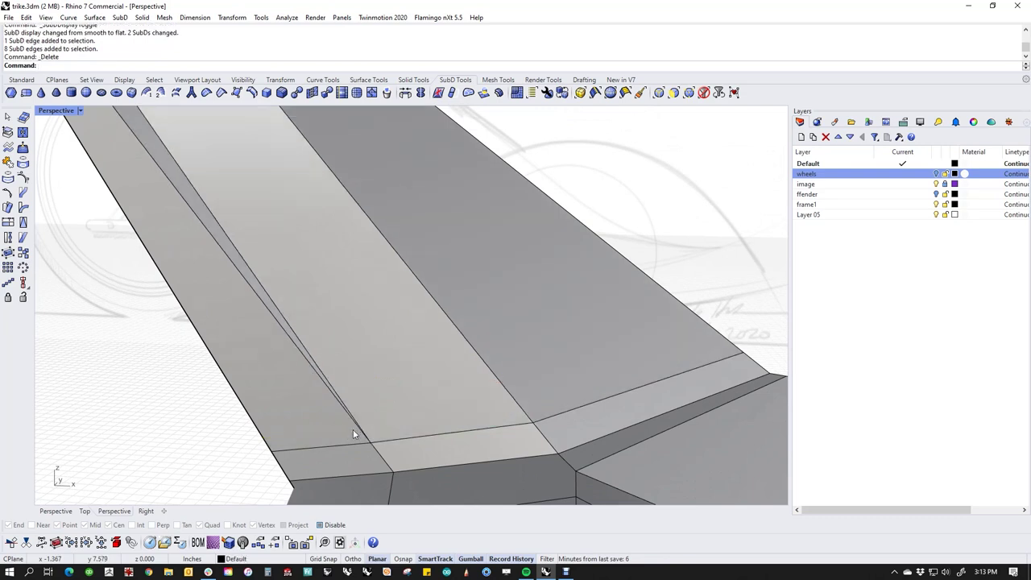
pyautogui.moveTo(353, 427); pyautogui.dragTo(395, 425, button='right')
pyautogui.scroll(3, 411, 429)
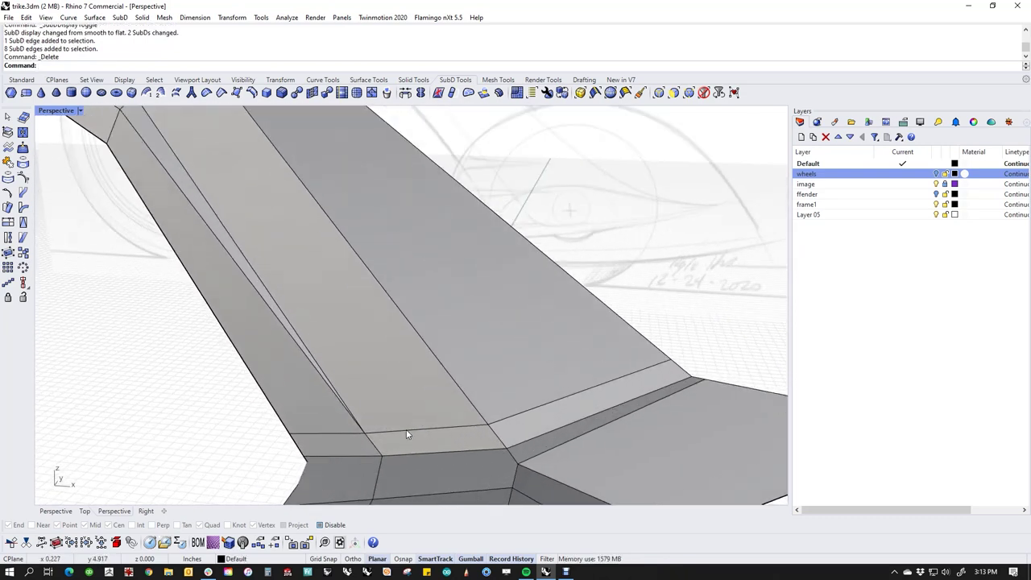
pyautogui.hotkey('ctrl', 'z')
# Insert a parallel edge just below the upper tail-base edges, ending at the small triangular face on each side.
pyautogui.moveTo(408, 433); pyautogui.dragTo(339, 400, button='right')
pyautogui.scroll(4, 385, 435)
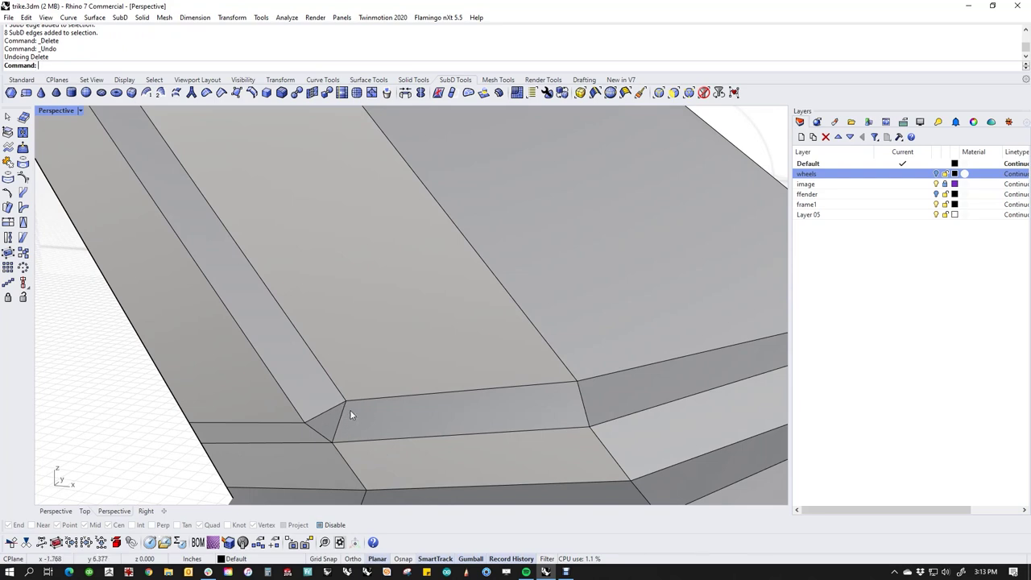
pyautogui.moveTo(375, 403); pyautogui.dragTo(471, 397, button='right')
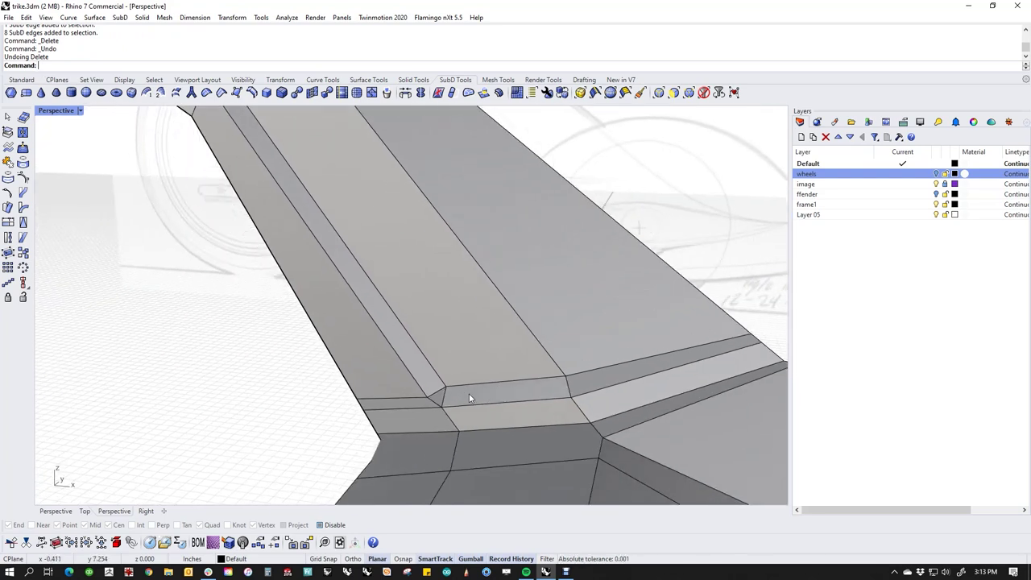
pyautogui.scroll(8, 470, 386)
pyautogui.scroll(-4, 431, 397)
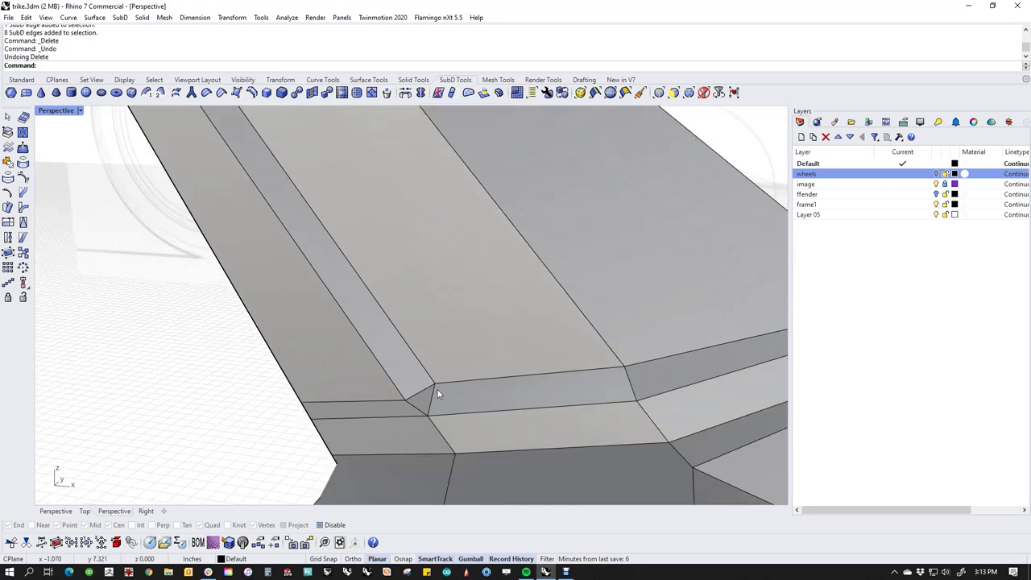
pyautogui.keyDown('shift'); pyautogui.moveTo(437, 388); pyautogui.dragTo(406, 371, button='right'); pyautogui.keyUp('shift')
pyautogui.doubleClick(413, 351)
pyautogui.press('Escape')
pyautogui.click(402, 346)
pyautogui.keyDown('shift'); pyautogui.click(595, 323); pyautogui.keyUp('shift')
pyautogui.scroll(-6, 560, 334)
pyautogui.moveTo(617, 345); pyautogui.dragTo(494, 376, button='right')
pyautogui.keyDown('shift'); pyautogui.click(554, 358); pyautogui.keyUp('shift')
pyautogui.moveTo(565, 364); pyautogui.dragTo(495, 374, button='right')
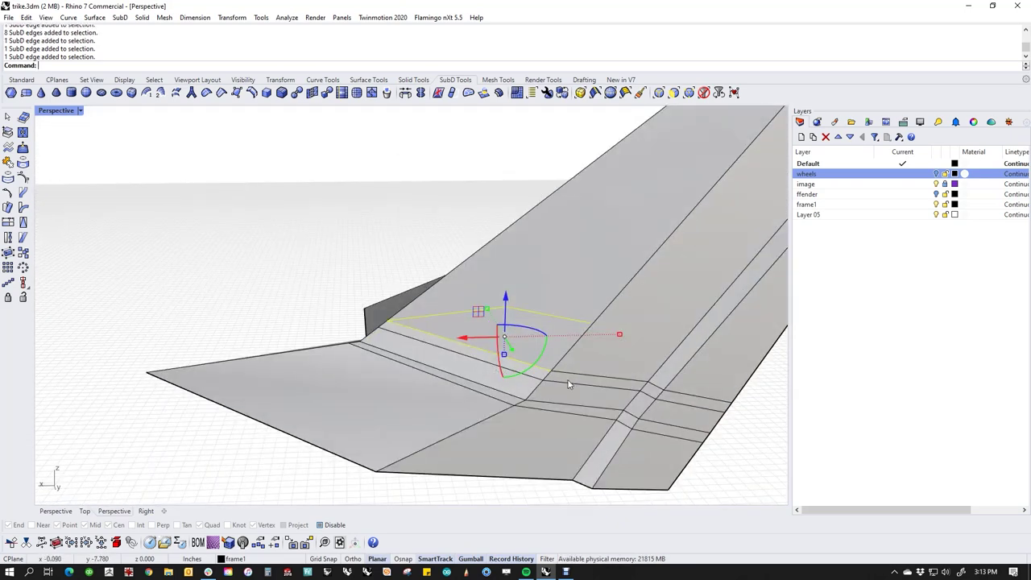
pyautogui.moveTo(564, 382); pyautogui.dragTo(394, 396, button='right')
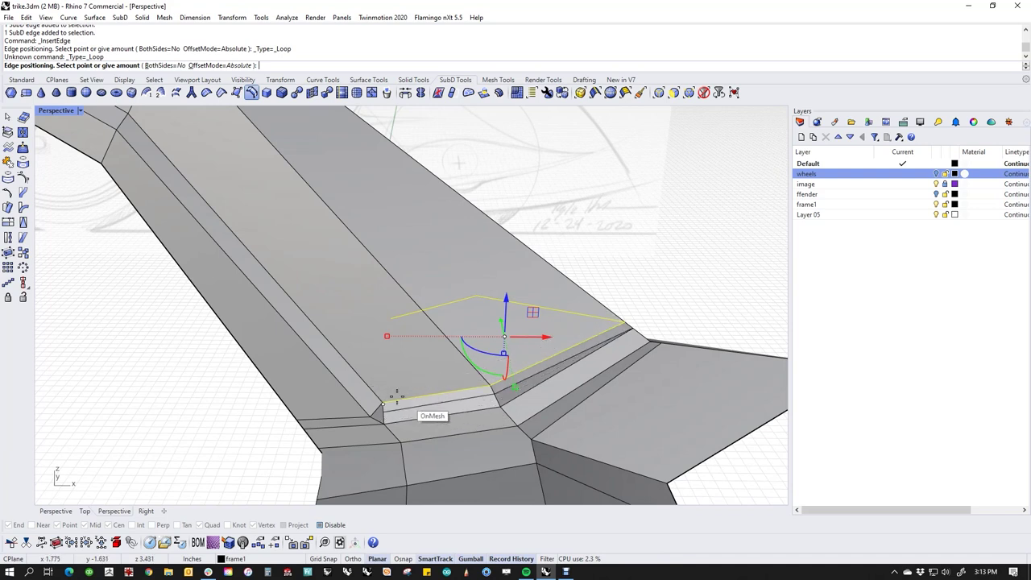
pyautogui.scroll(2, 393, 411)
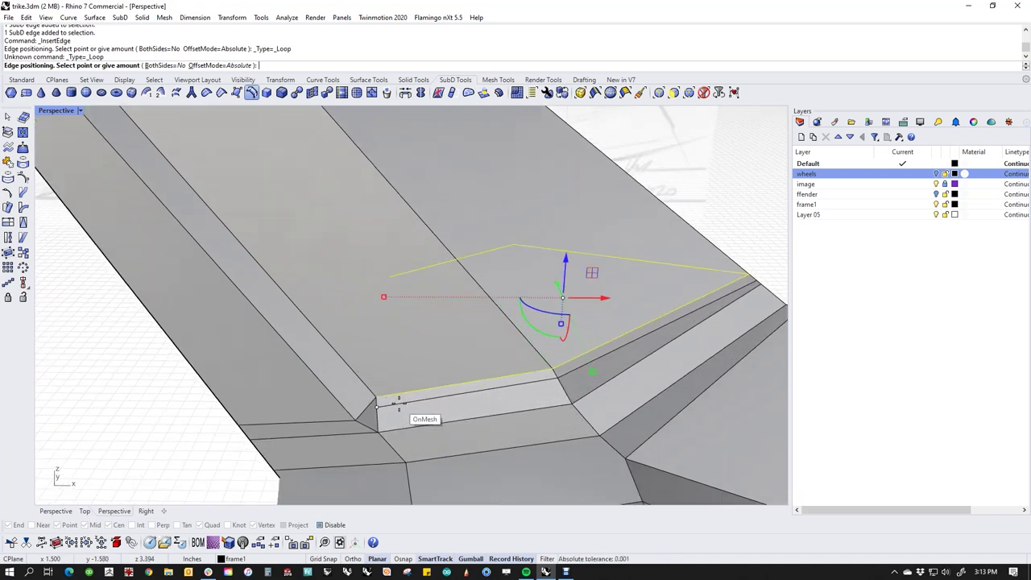
pyautogui.click(397, 402)
# Delete the small triangular face at the inner corner and pull the inserted edge's end vertex outward to make the opening four-sided.
pyautogui.scroll(3, 371, 409)
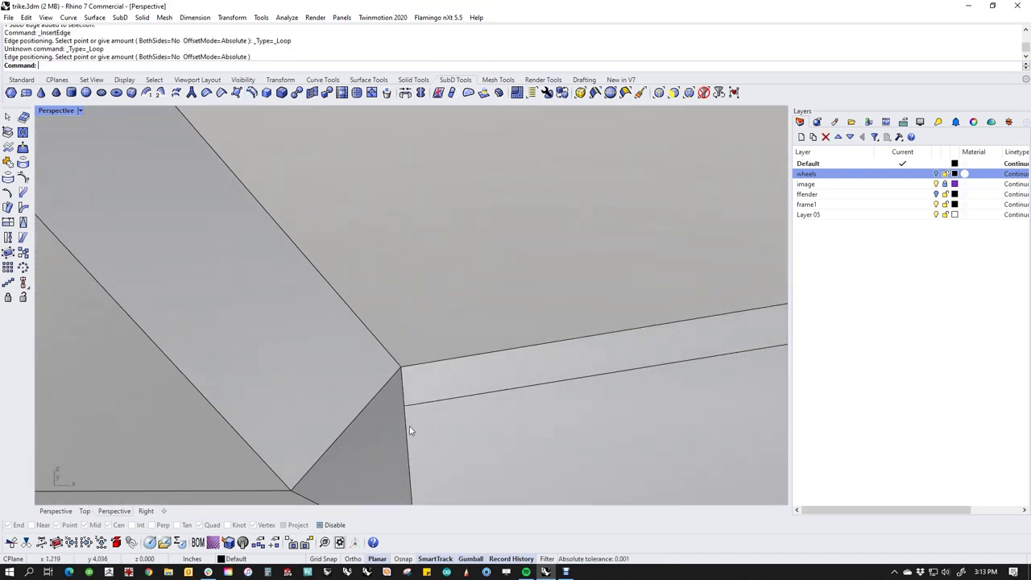
pyautogui.keyDown('ctrl'); pyautogui.keyDown('shift'); pyautogui.click(386, 425); pyautogui.keyUp('shift'); pyautogui.keyUp('ctrl')
pyautogui.scroll(-3, 387, 425)
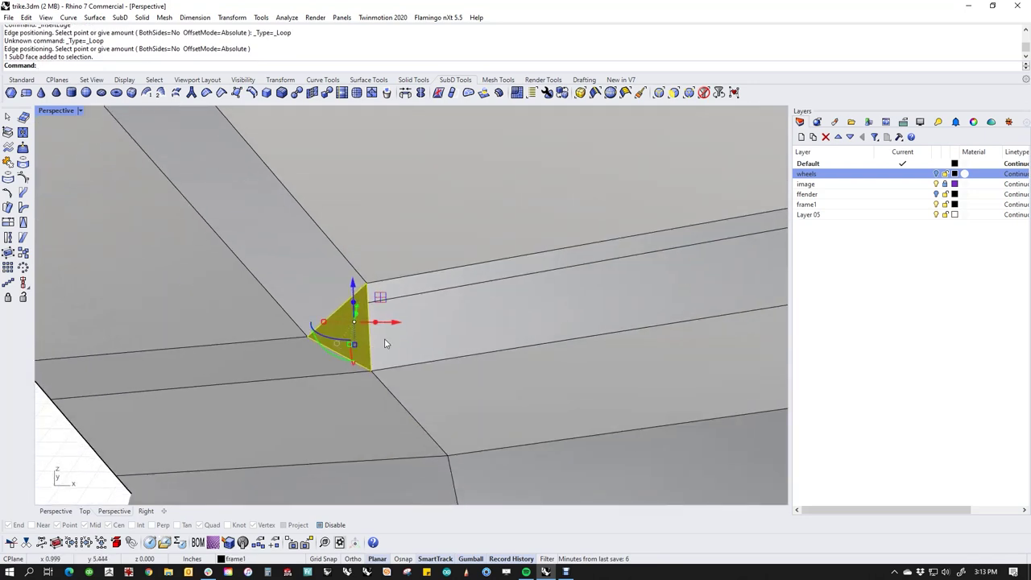
pyautogui.press('Delete')
pyautogui.moveTo(389, 345); pyautogui.dragTo(379, 343, button='right')
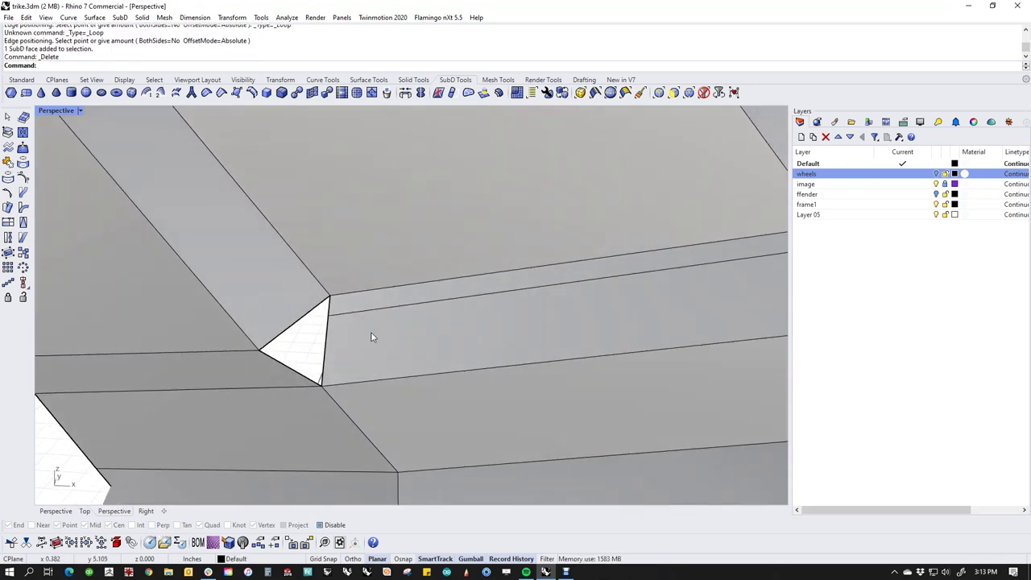
pyautogui.keyDown('ctrl'); pyautogui.keyDown('shift'); pyautogui.click(330, 322); pyautogui.keyUp('shift'); pyautogui.keyUp('ctrl')
pyautogui.moveTo(364, 318); pyautogui.dragTo(393, 320)
pyautogui.click(313, 351)
pyautogui.moveTo(311, 351); pyautogui.dragTo(277, 346, button='right')
pyautogui.keyDown('shift'); pyautogui.moveTo(274, 247); pyautogui.dragTo(281, 309, button='right'); pyautogui.keyUp('shift')
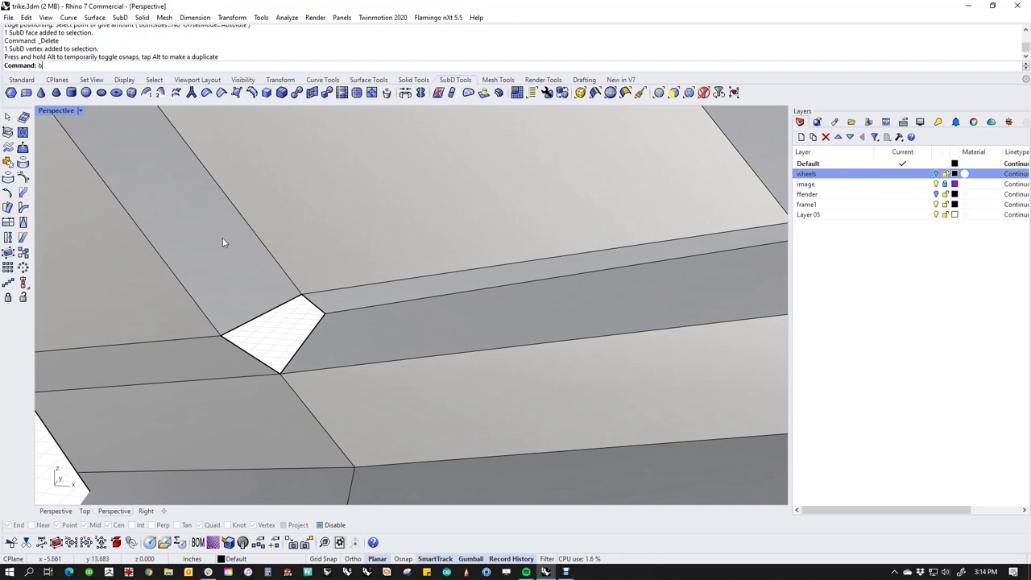
pyautogui.write('ridge')
pyautogui.press('Return')
pyautogui.click(299, 298)
pyautogui.click(323, 321)
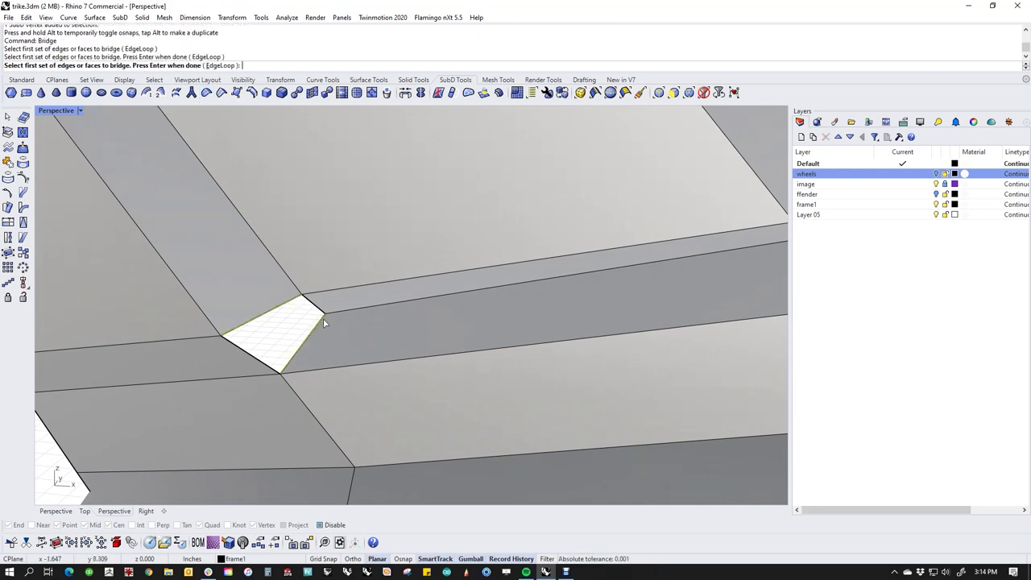
pyautogui.press('Return')
pyautogui.press('Escape')
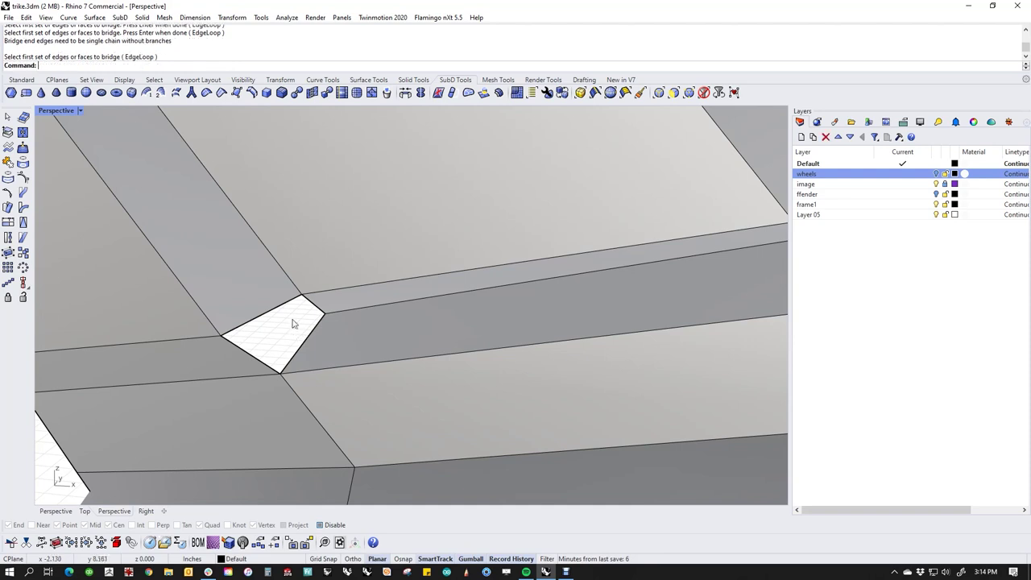
# Bridge two opposite edges of the four-sided opening with one joined segment and no crease.
pyautogui.click(293, 302)
pyautogui.press('Return')
pyautogui.click(292, 305)
pyautogui.press('Return')
pyautogui.click(315, 328)
pyautogui.press('Return')
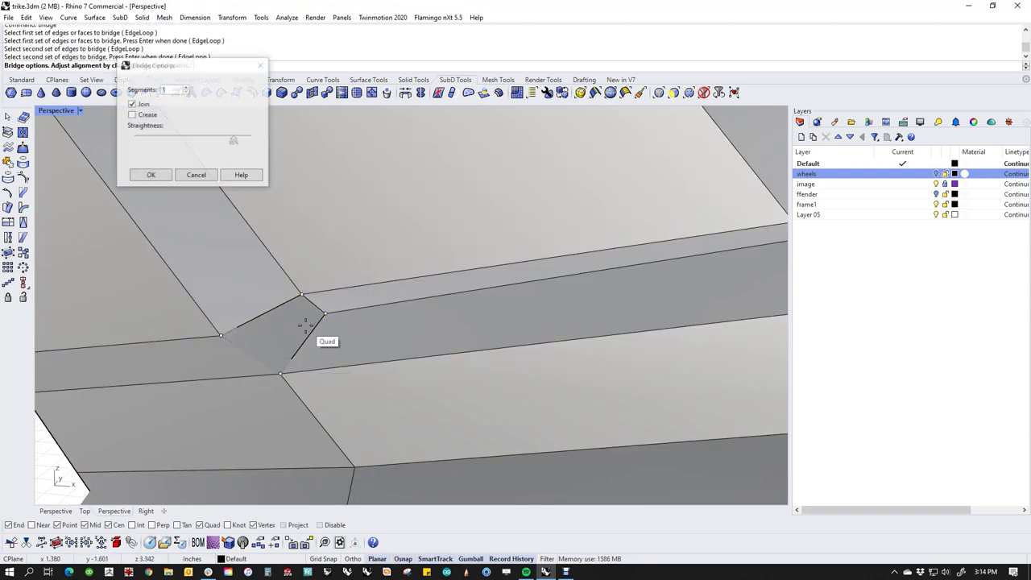
pyautogui.click(161, 176)
# Return to smooth display and examine the rounded transition where the tail meets the fender section.
pyautogui.scroll(-3, 329, 322)
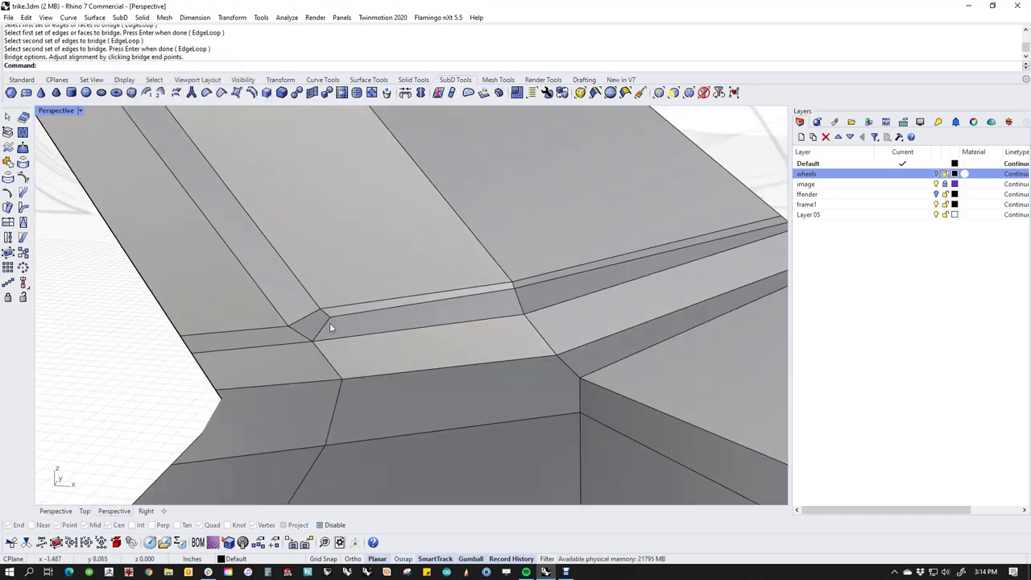
pyautogui.press('Tab')
pyautogui.moveTo(467, 380); pyautogui.dragTo(415, 417, button='right')
pyautogui.scroll(-7, 358, 392)
pyautogui.scroll(-5, 436, 406)
pyautogui.scroll(8, 416, 415)
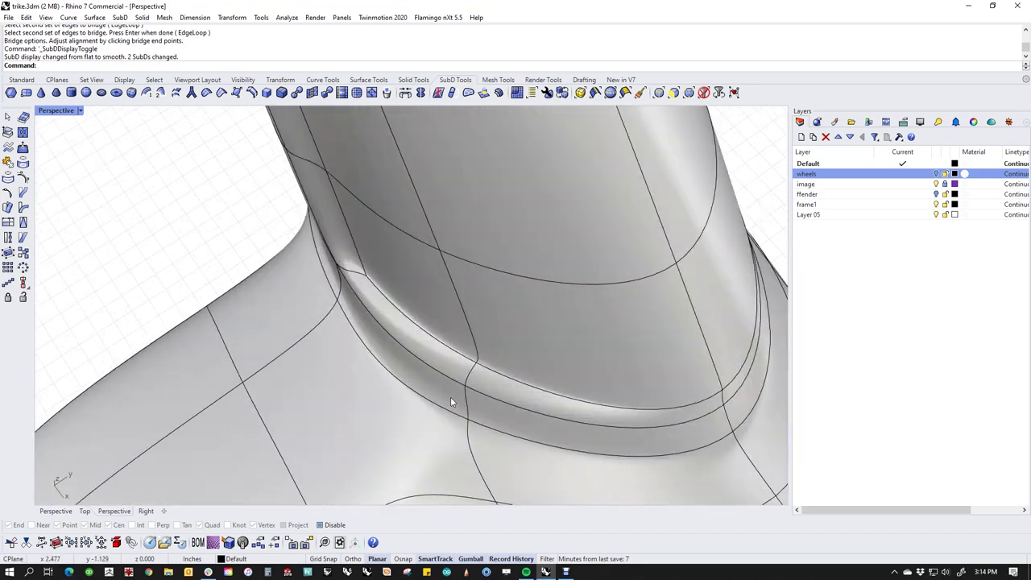
# Try deleting one of the junction's edge loops in smooth display, and undo the deletion.
pyautogui.moveTo(451, 396); pyautogui.dragTo(391, 392, button='right')
pyautogui.keyDown('ctrl'); pyautogui.keyDown('shift'); pyautogui.doubleClick(393, 361); pyautogui.keyUp('shift'); pyautogui.keyUp('ctrl')
pyautogui.press('Delete')
pyautogui.hotkey('ctrl', 'z')
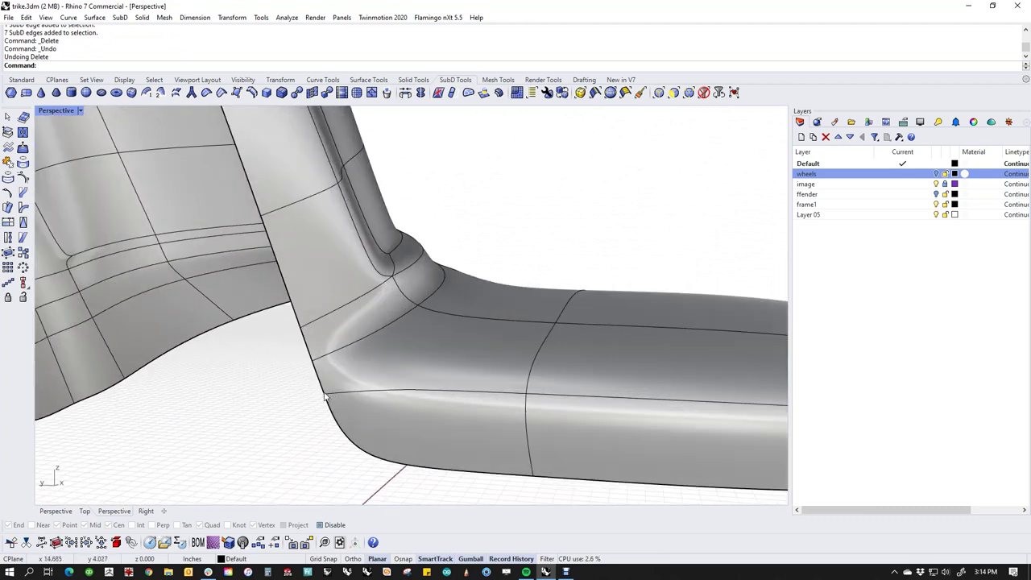
# Stitch two neighbouring vertices on the open border near the tail-to-fender bend at their average location.
pyautogui.keyDown('ctrl'); pyautogui.keyDown('shift'); pyautogui.click(312, 360); pyautogui.keyUp('shift'); pyautogui.keyUp('ctrl')
pyautogui.keyDown('ctrl'); pyautogui.keyDown('shift'); pyautogui.click(323, 393); pyautogui.keyUp('shift'); pyautogui.keyUp('ctrl')
pyautogui.write('st')
pyautogui.press('Return')
# Insert an edge loop near the outer end of the fender section, parallel to its crosswise edge loop, to sharpen the end.
pyautogui.moveTo(290, 444); pyautogui.dragTo(469, 444, button='right')
pyautogui.scroll(-5, 367, 428)
pyautogui.moveTo(355, 364); pyautogui.dragTo(403, 361, button='right')
pyautogui.doubleClick(402, 360)
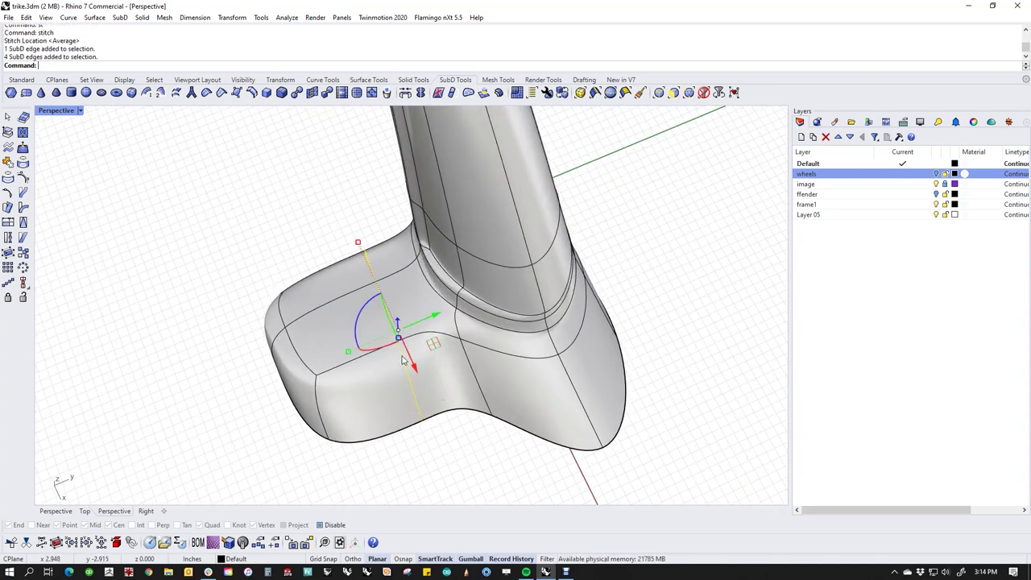
pyautogui.click(251, 92)
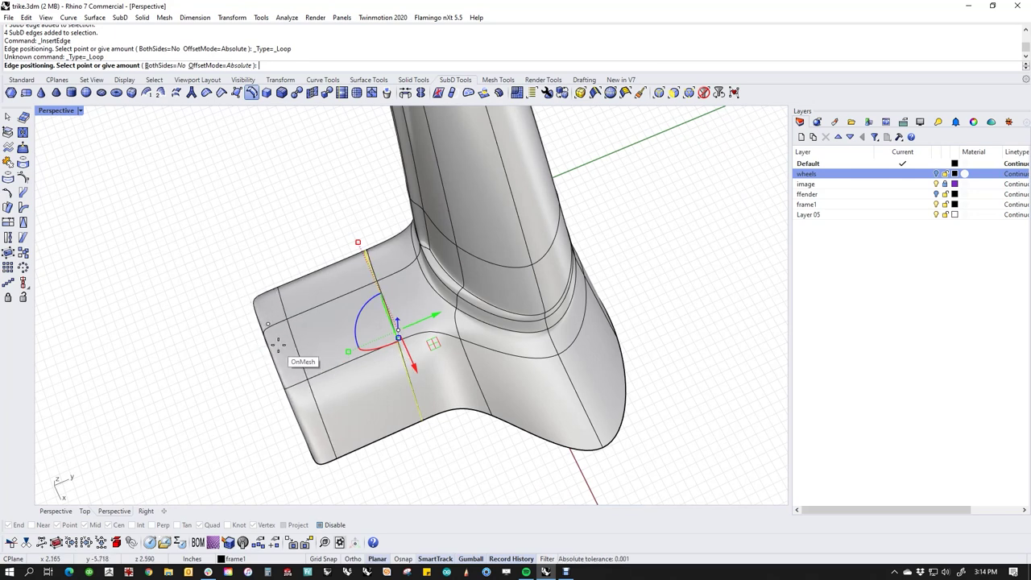
pyautogui.click(274, 345)
pyautogui.keyDown('shift'); pyautogui.moveTo(183, 316); pyautogui.dragTo(273, 324, button='right'); pyautogui.keyUp('shift')
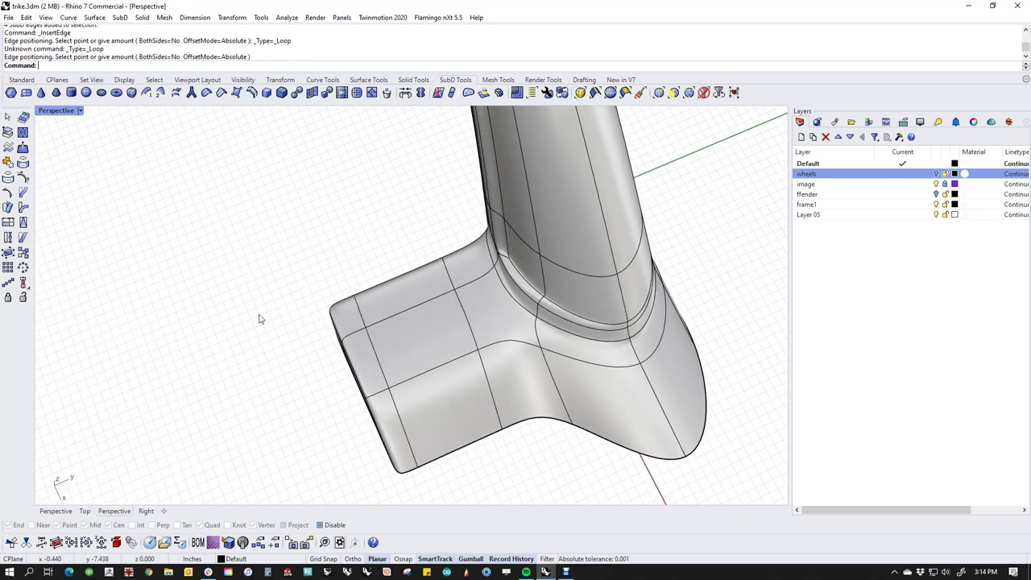
# Draw a five-point degree-3 control point curve with one bend beside the fender section as an illustration.
pyautogui.click(21, 80)
pyautogui.click(22, 132)
pyautogui.click(159, 321)
pyautogui.click(138, 255)
pyautogui.click(122, 201)
pyautogui.click(225, 167)
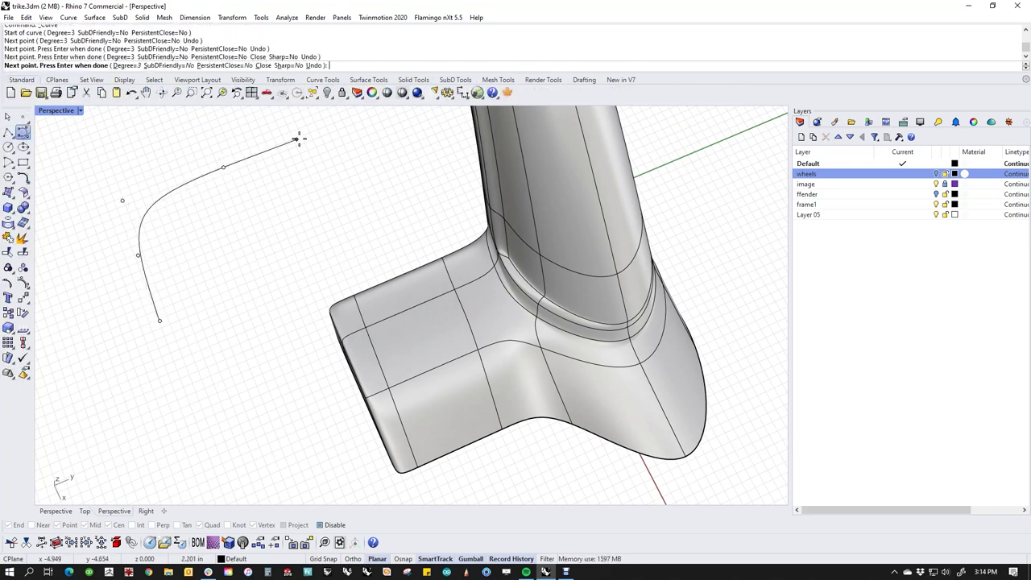
pyautogui.click(315, 134)
pyautogui.press('Return')
# Show the illustration curve's control points and move one next to the corner point to tighten the bend.
pyautogui.middleClick(248, 173)
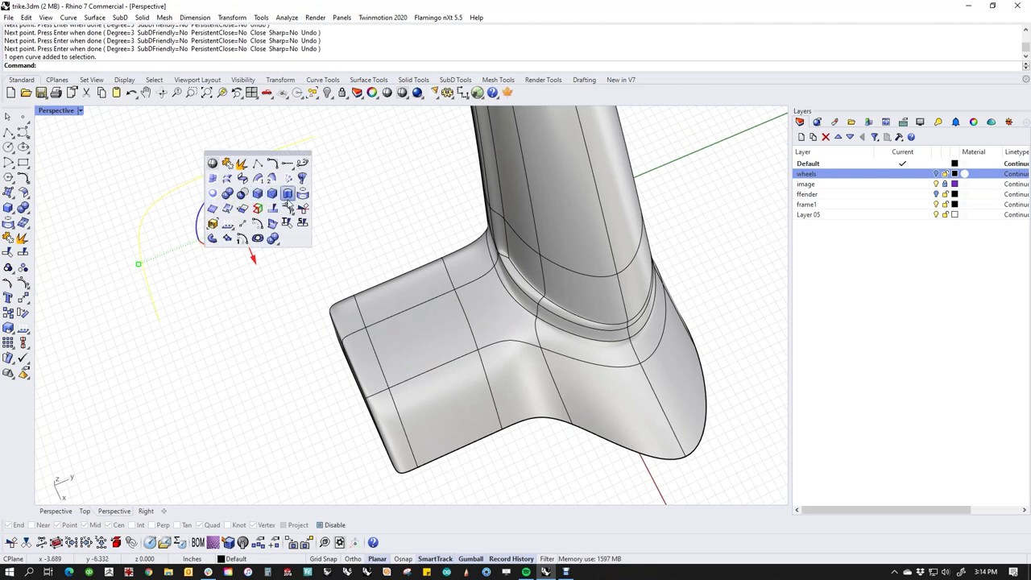
pyautogui.click(235, 184)
pyautogui.click(226, 167)
pyautogui.moveTo(260, 161); pyautogui.dragTo(187, 182)
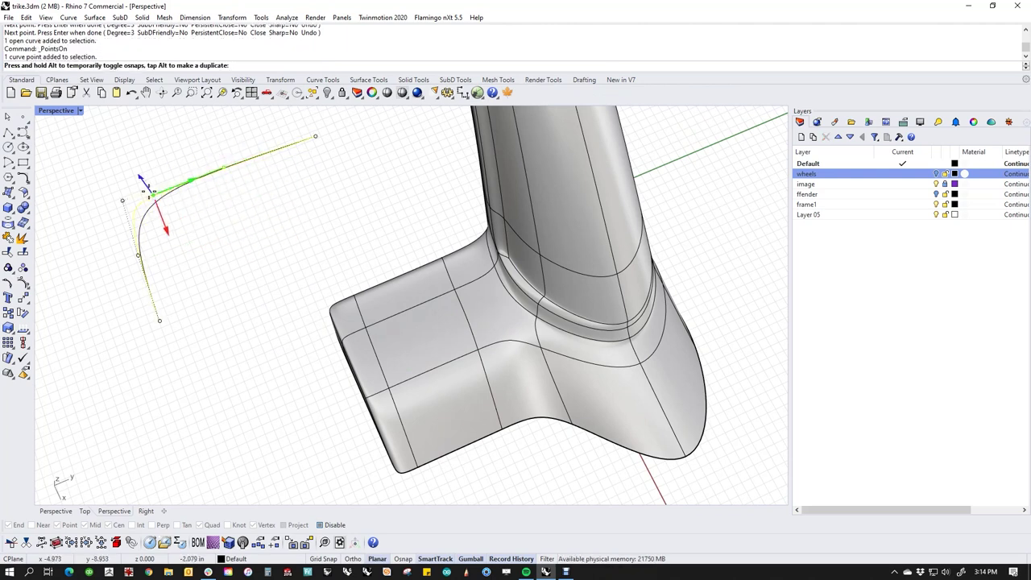
pyautogui.moveTo(126, 195); pyautogui.dragTo(127, 197)
pyautogui.press('Escape')
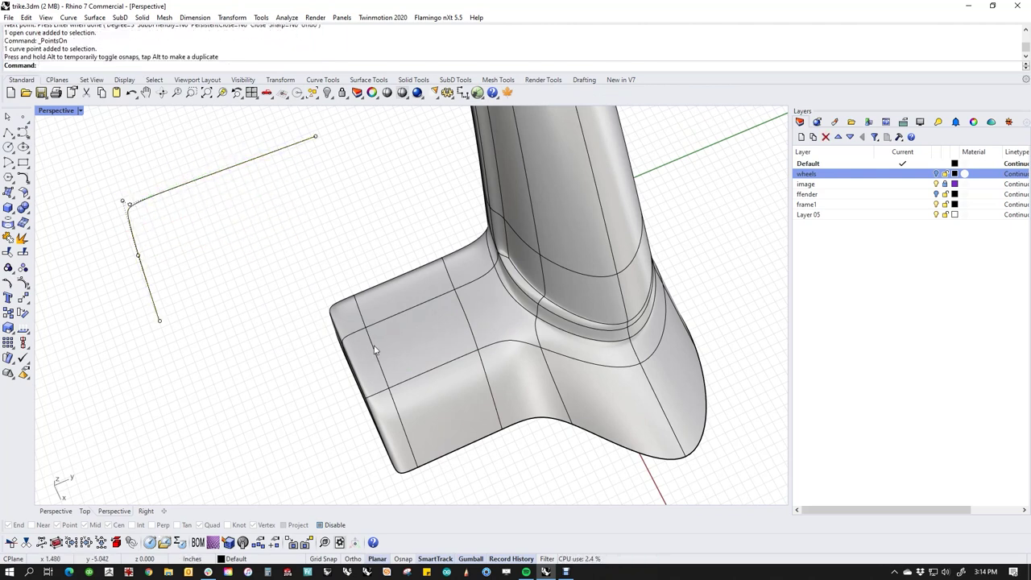
# Move the crosswise edge loop near the fender section's outer end slightly inward to soften that end.
pyautogui.doubleClick(374, 349)
pyautogui.moveTo(415, 369); pyautogui.dragTo(391, 359)
pyautogui.click(246, 346)
# Delete the illustration curve beside the fender section.
pyautogui.click(228, 178)
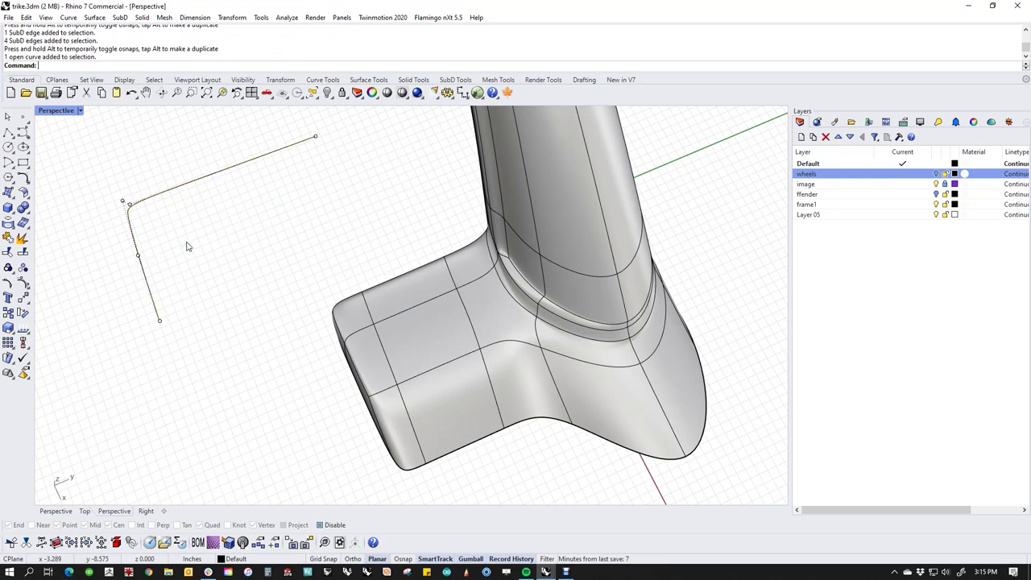
pyautogui.click(226, 161)
pyautogui.press('Delete')
# Examine the fender section against the sketch in Front view in wireframe and shaded modes, and its shape in Perspective.
pyautogui.moveTo(315, 310)
pyautogui.mouseDown(button='right')
pyautogui.moveTo(341, 405)
pyautogui.moveTo(500, 374)
pyautogui.moveTo(588, 287)
pyautogui.moveTo(612, 368)
pyautogui.moveTo(448, 359)
pyautogui.mouseUp(button='right')
pyautogui.write('f')
pyautogui.press('Return')
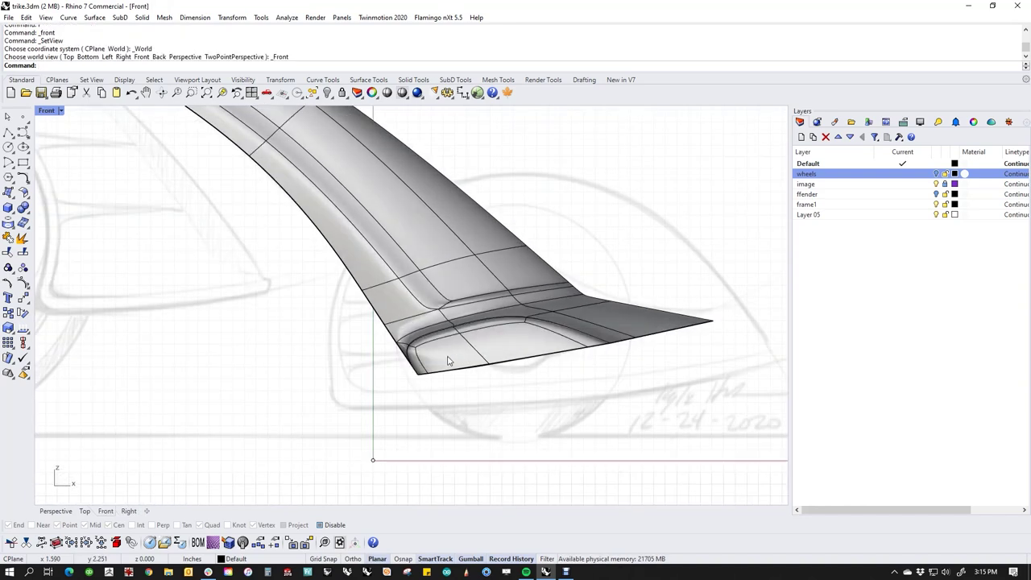
pyautogui.middleClick(473, 390)
pyautogui.click(441, 360)
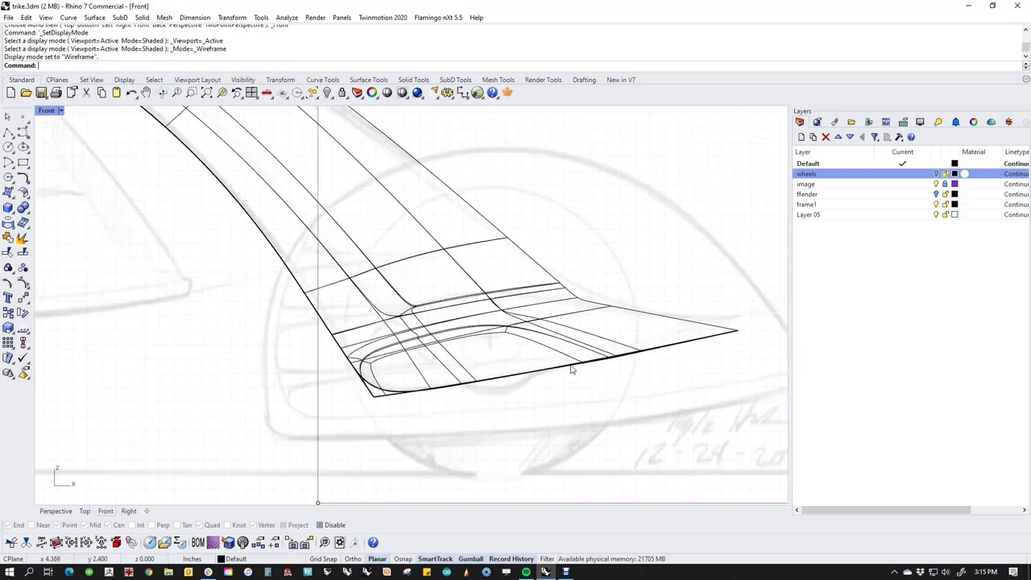
pyautogui.middleClick(518, 356)
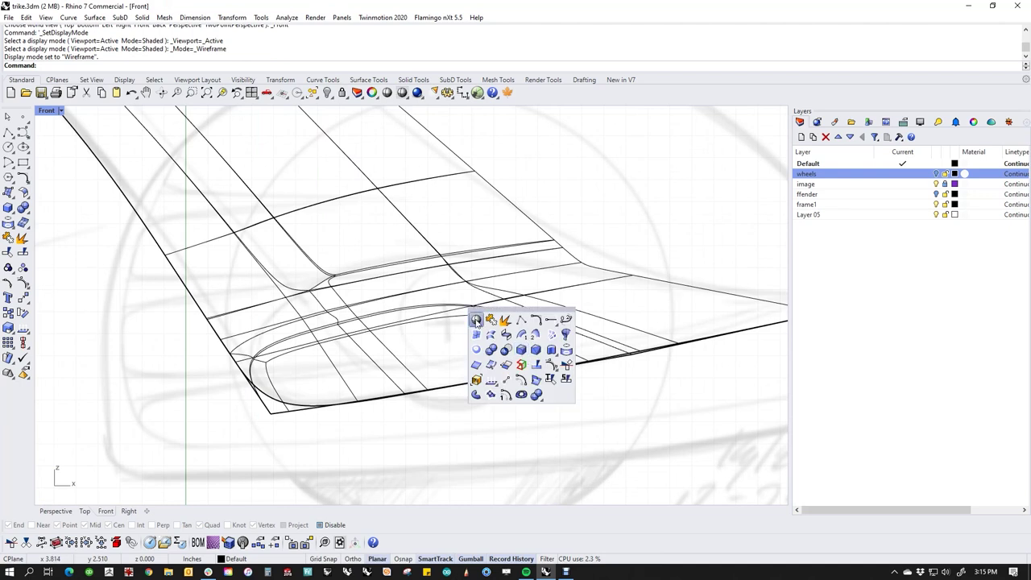
pyautogui.click(477, 321)
pyautogui.scroll(4, 471, 341)
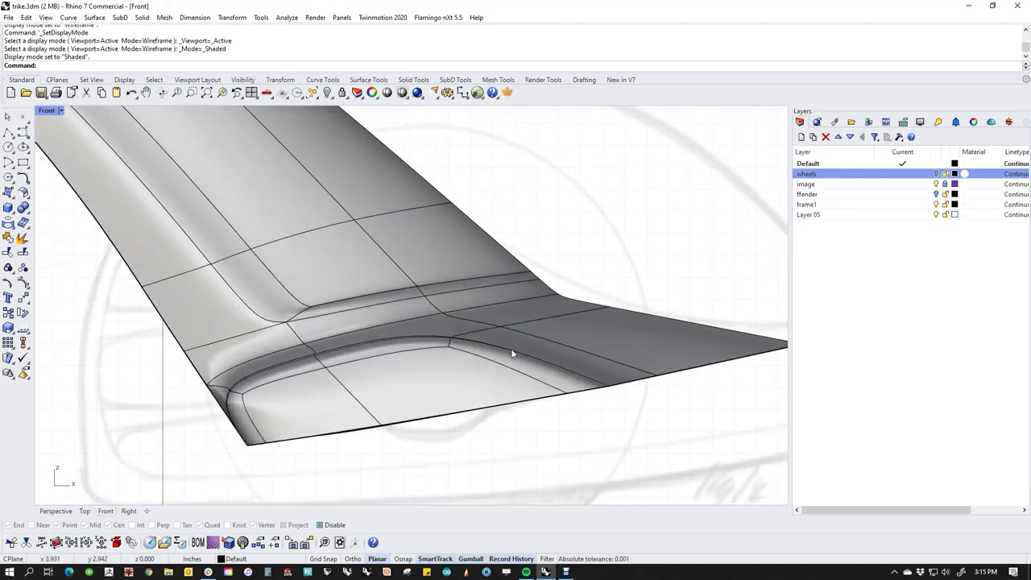
pyautogui.moveTo(518, 358); pyautogui.dragTo(501, 383, button='right')
pyautogui.hotkey('ctrl', 'F4')
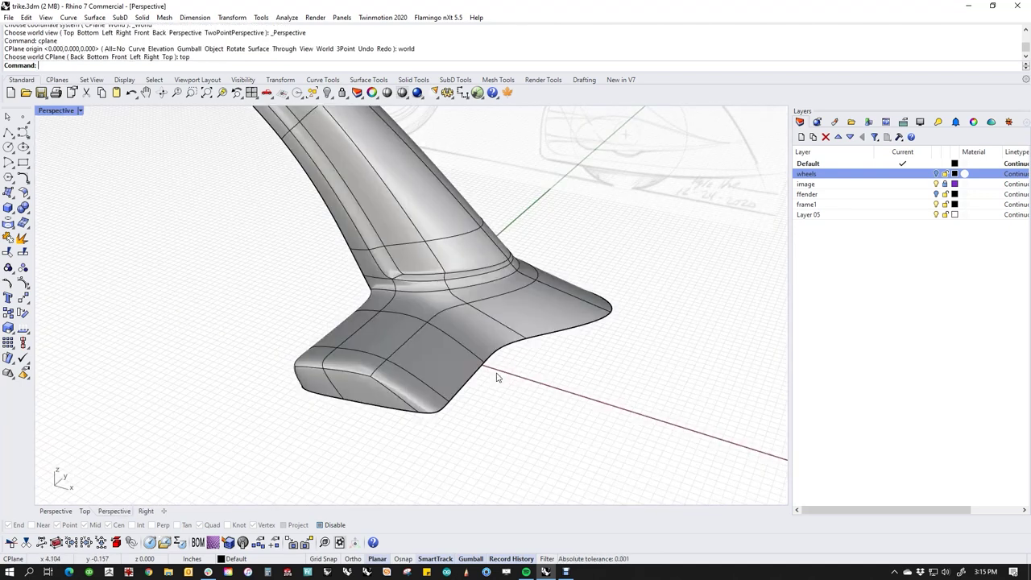
pyautogui.moveTo(490, 395); pyautogui.dragTo(491, 438, button='right')
# Show the model in Top view with the SubDs displayed flat.
pyautogui.write('t')
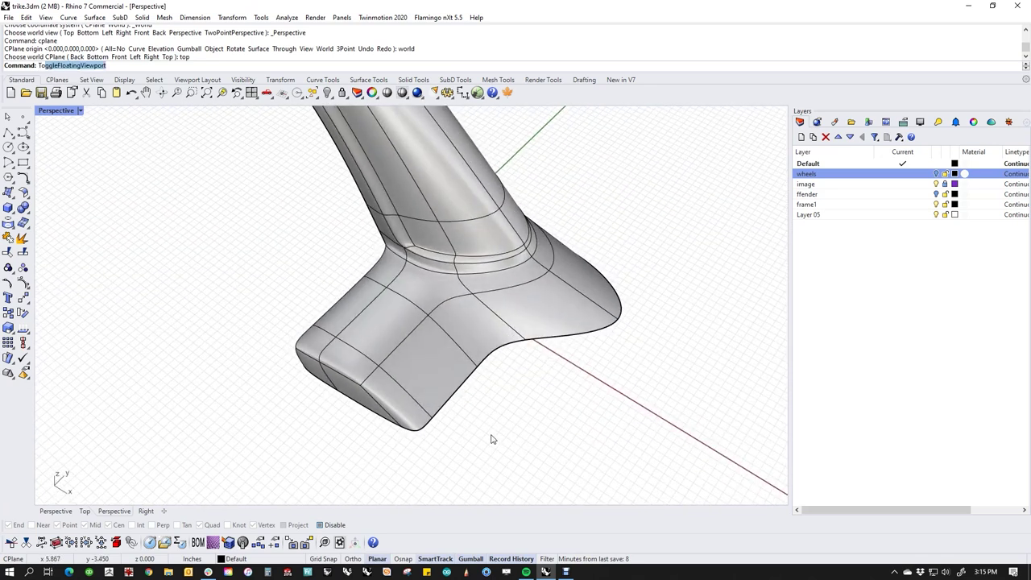
pyautogui.write('op')
pyautogui.press('Return')
pyautogui.moveTo(563, 323); pyautogui.dragTo(556, 371, button='right')
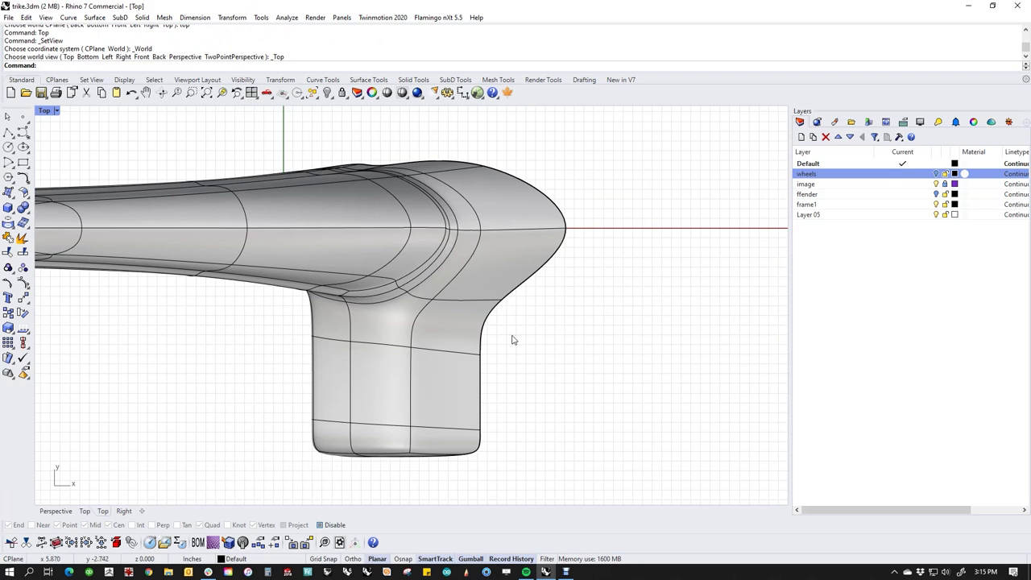
pyautogui.press('Tab')
# Shear the fender section's rear border edges about their outer corner so they slant out toward the central rear tip.
pyautogui.keyDown('ctrl'); pyautogui.keyDown('shift'); pyautogui.click(478, 308); pyautogui.keyUp('shift'); pyautogui.keyUp('ctrl')
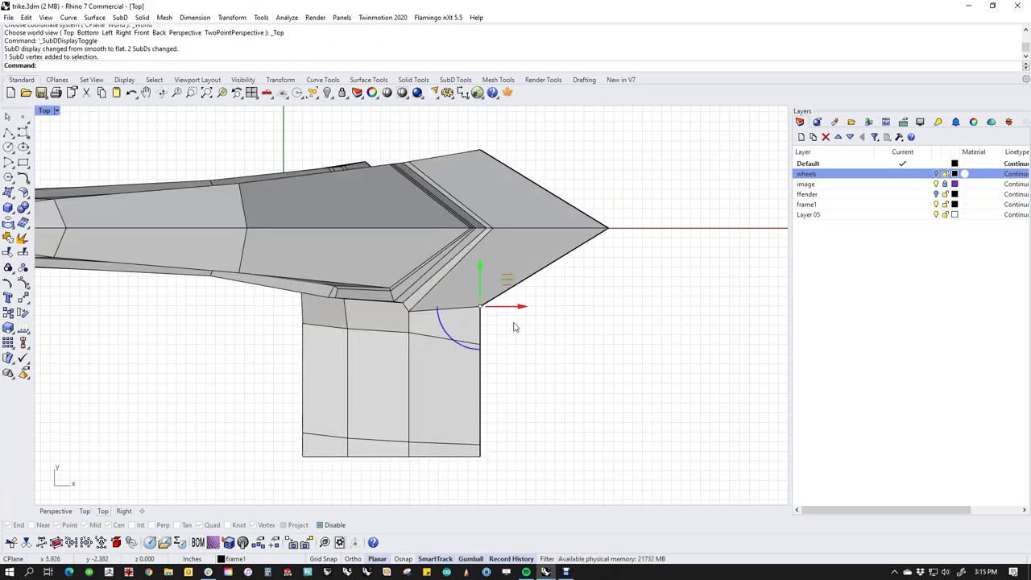
pyautogui.keyDown('ctrl'); pyautogui.keyDown('shift'); pyautogui.click(481, 431); pyautogui.keyUp('shift'); pyautogui.keyUp('ctrl')
pyautogui.keyDown('ctrl'); pyautogui.keyDown('shift'); pyautogui.click(482, 372); pyautogui.keyUp('shift'); pyautogui.keyUp('ctrl')
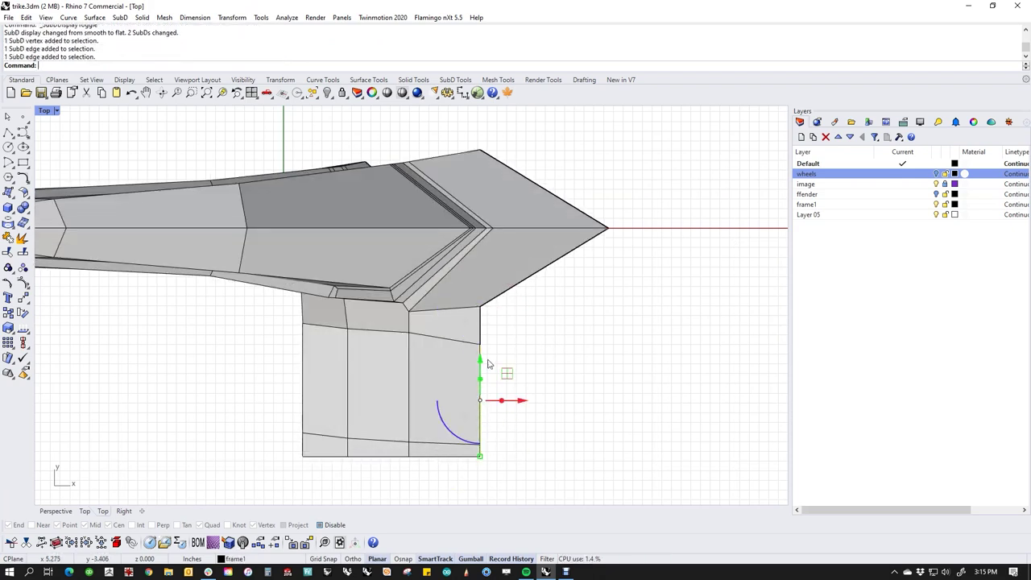
pyautogui.keyDown('ctrl'); pyautogui.keyDown('shift'); pyautogui.click(482, 329); pyautogui.keyUp('shift'); pyautogui.keyUp('ctrl')
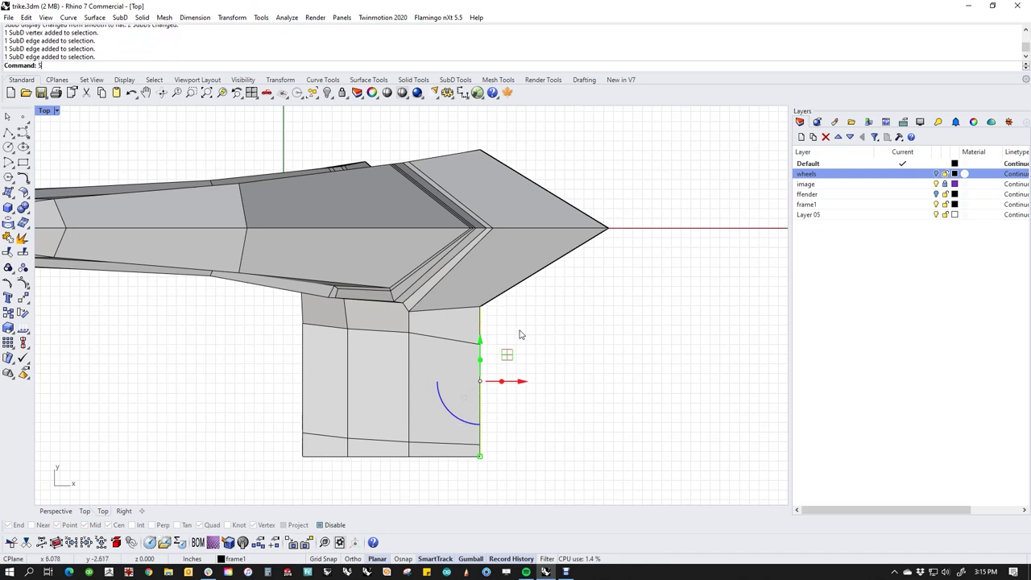
pyautogui.press('Return')
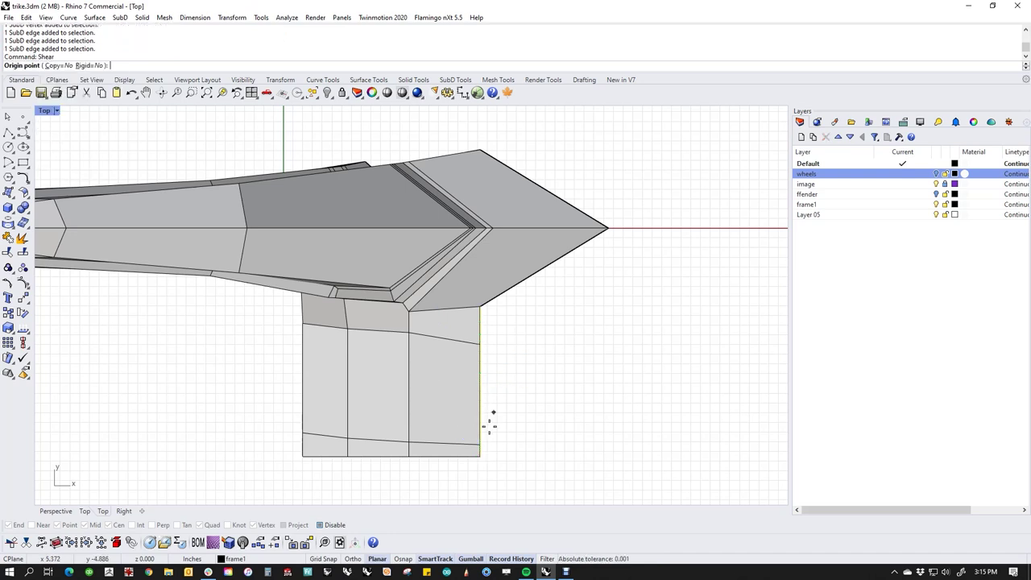
pyautogui.click(483, 456)
pyautogui.press('Escape')
pyautogui.rightClick(515, 455)
pyautogui.click(481, 457)
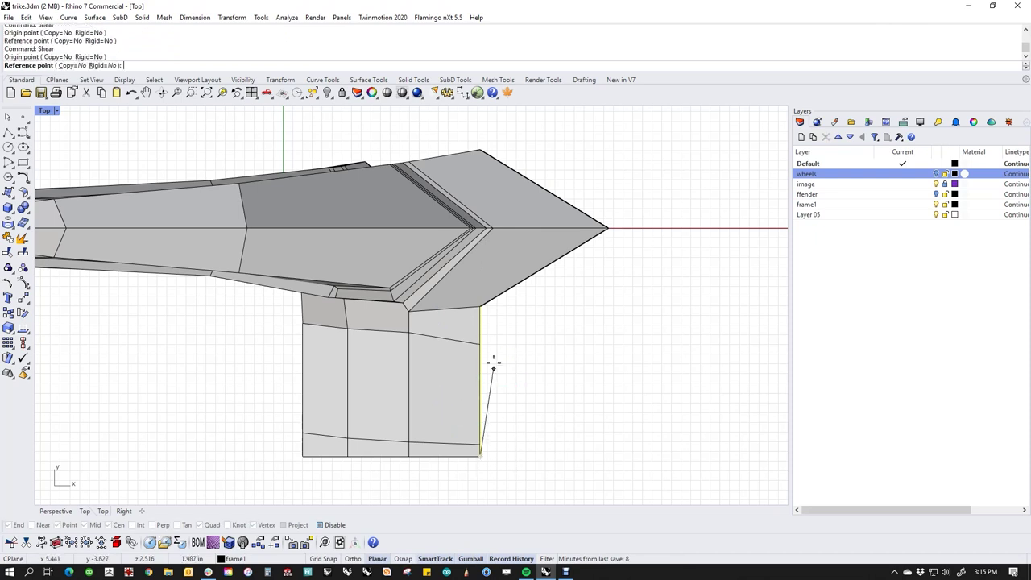
pyautogui.click(481, 307)
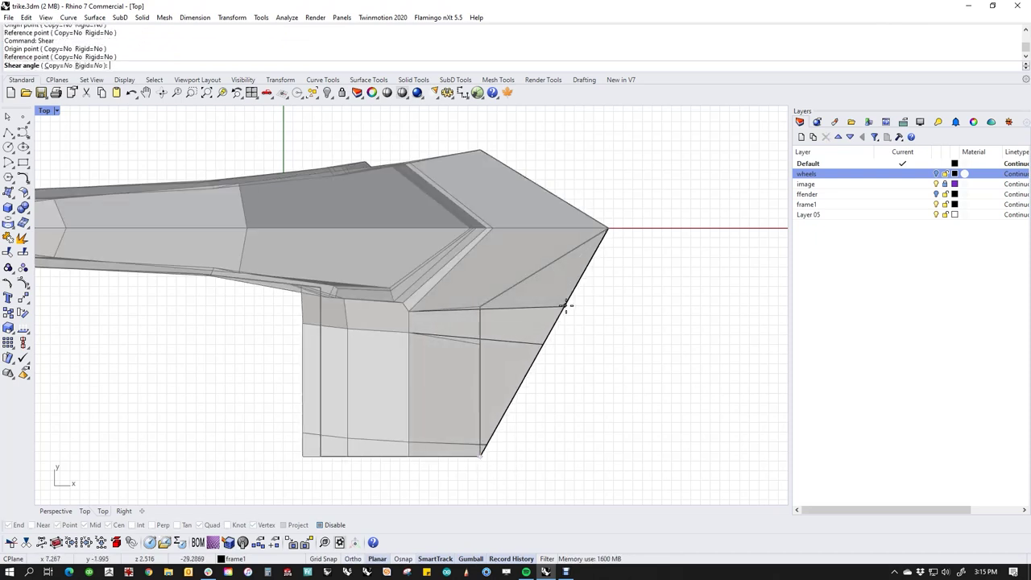
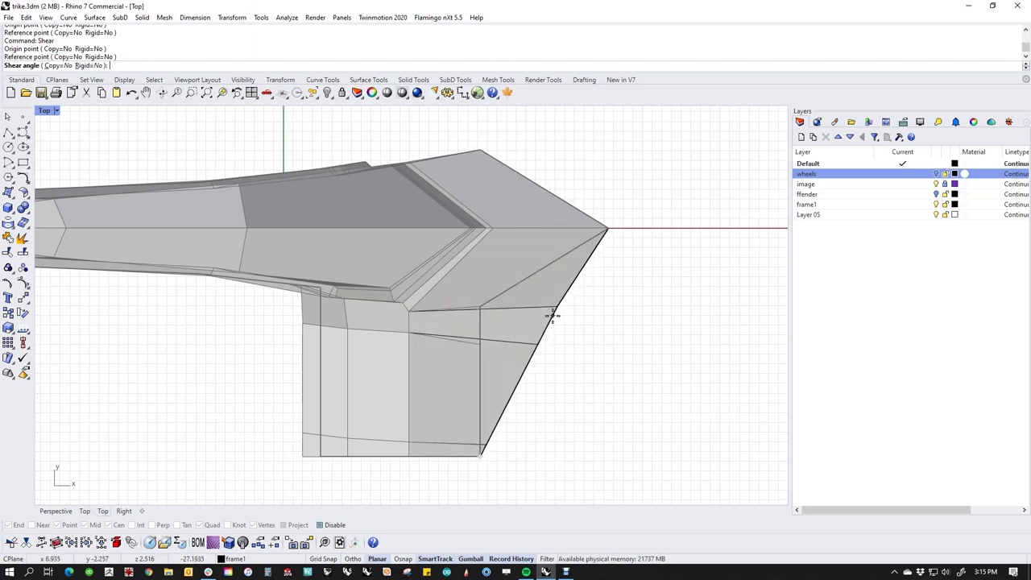
pyautogui.click(558, 316)
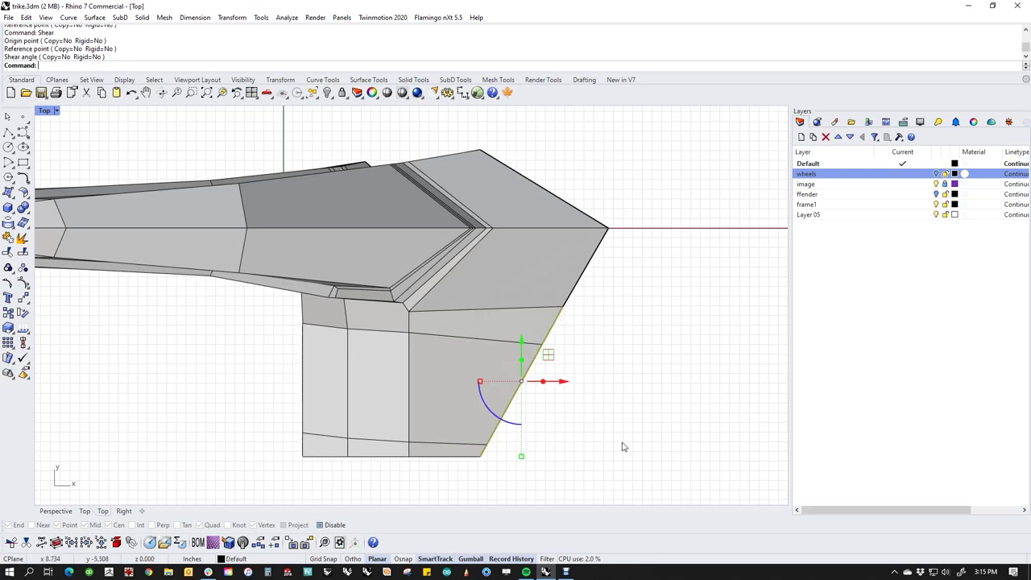
# Return to smooth display and nudge the fender section's inner crosswise edge loop slightly away from the tail.
pyautogui.press('Tab')
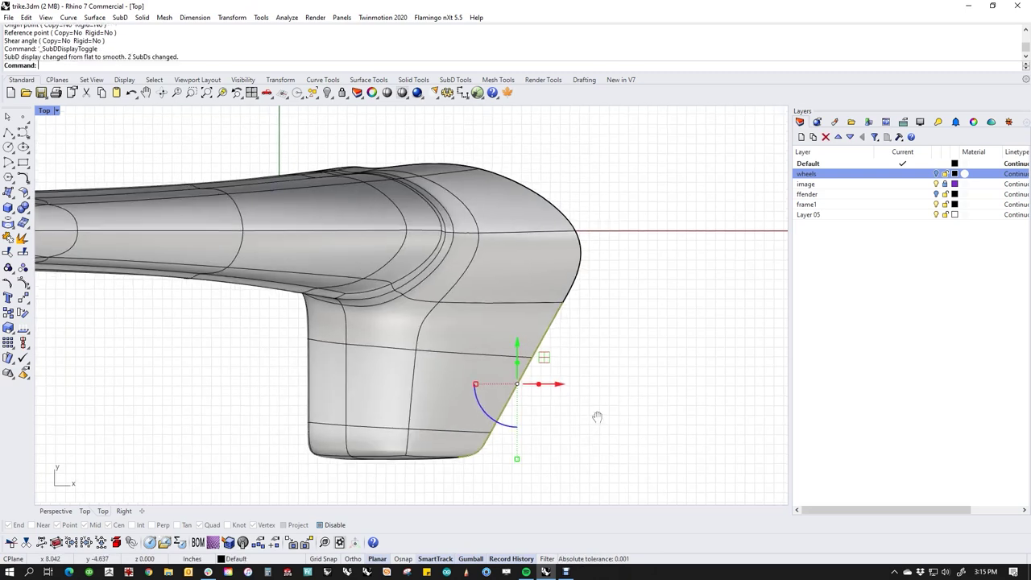
pyautogui.press('Escape')
pyautogui.scroll(-2, 518, 348)
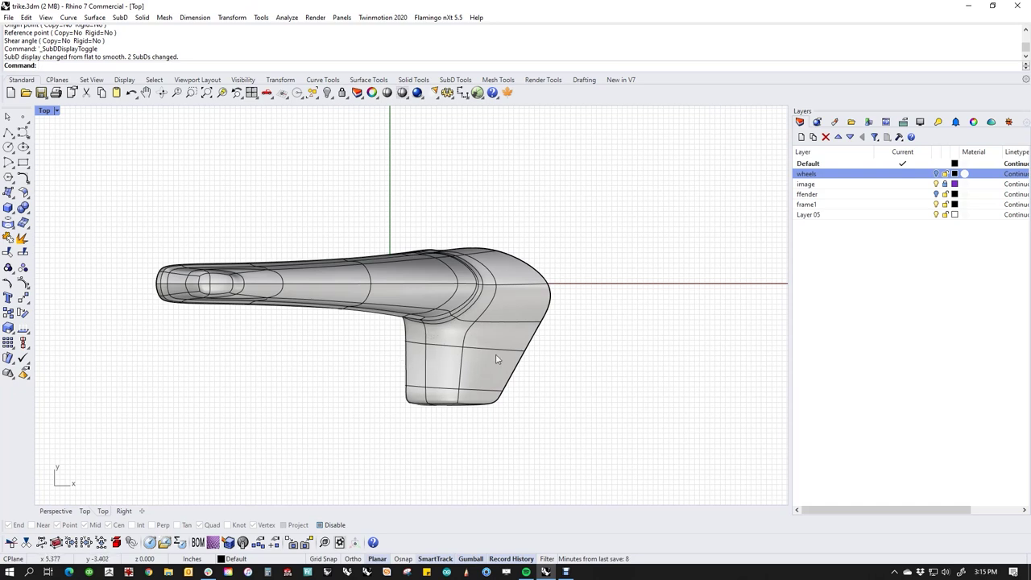
pyautogui.scroll(3, 472, 360)
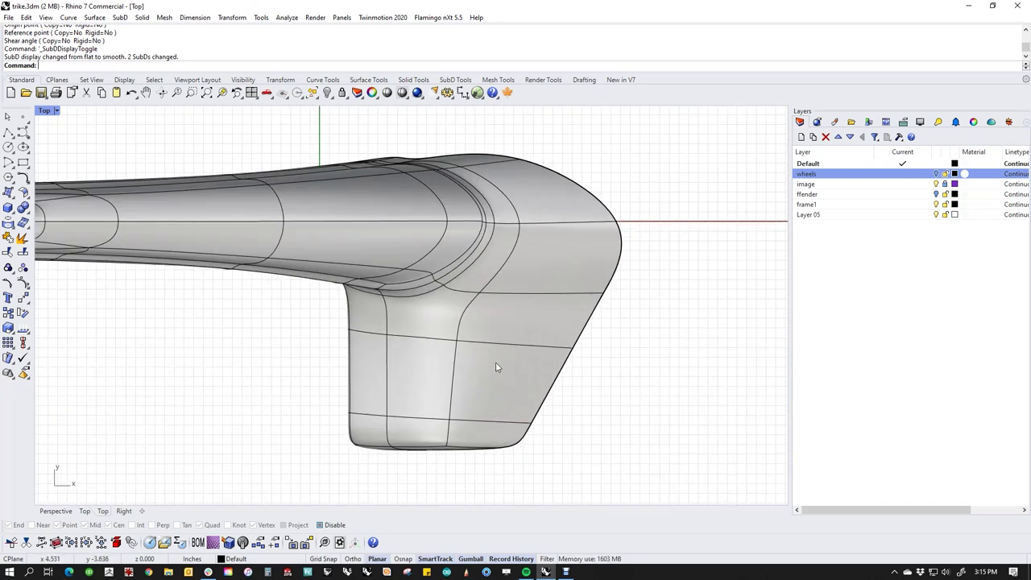
pyautogui.doubleClick(422, 340)
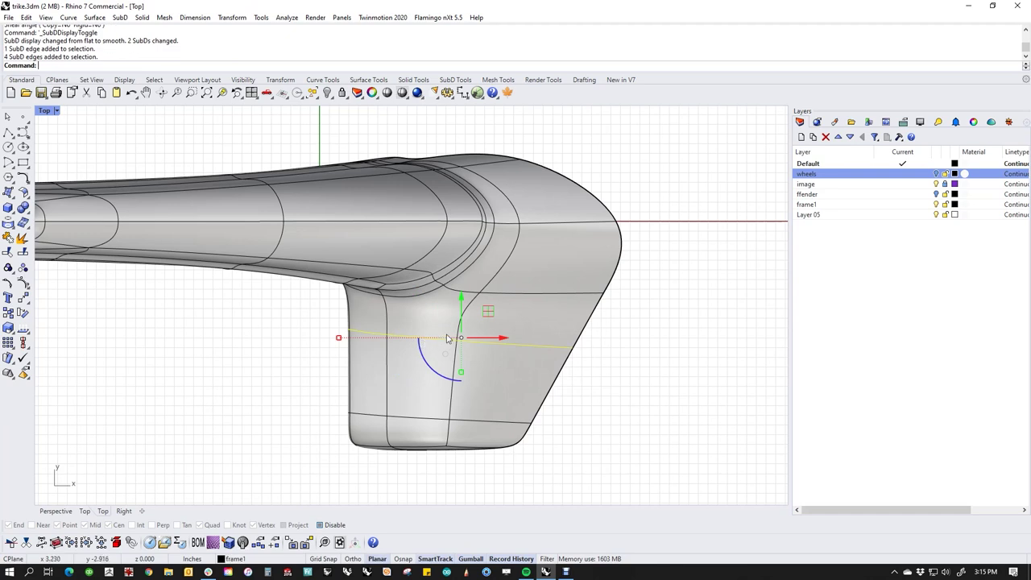
pyautogui.moveTo(465, 312)
pyautogui.mouseDown()
pyautogui.moveTo(465, 266)
pyautogui.moveTo(464, 326)
pyautogui.moveTo(465, 273)
pyautogui.moveTo(465, 313)
pyautogui.mouseUp()
pyautogui.keyDown('ctrl'); pyautogui.keyDown('shift'); pyautogui.click(390, 300); pyautogui.keyUp('shift'); pyautogui.keyUp('ctrl')
pyautogui.click(327, 320)
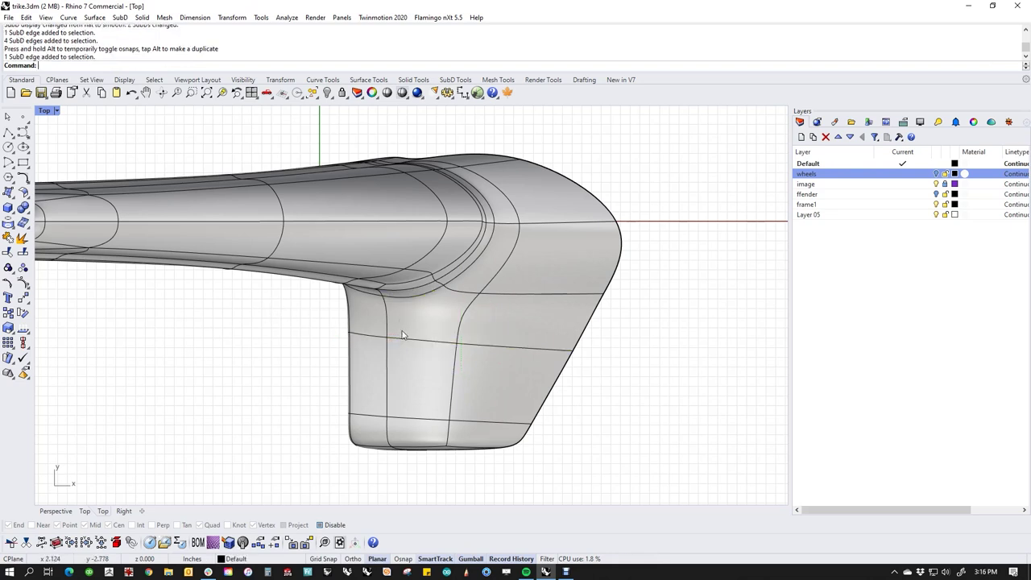
# Move the inner crosswise edge loop back toward the tail and slide it closer with the Slide command in Across direction.
pyautogui.keyDown('ctrl'); pyautogui.keyDown('shift'); pyautogui.doubleClick(406, 340); pyautogui.keyUp('shift'); pyautogui.keyUp('ctrl')
pyautogui.moveTo(460, 310)
pyautogui.mouseDown()
pyautogui.moveTo(460, 269)
pyautogui.moveTo(461, 305)
pyautogui.mouseUp()
pyautogui.write('Slide')
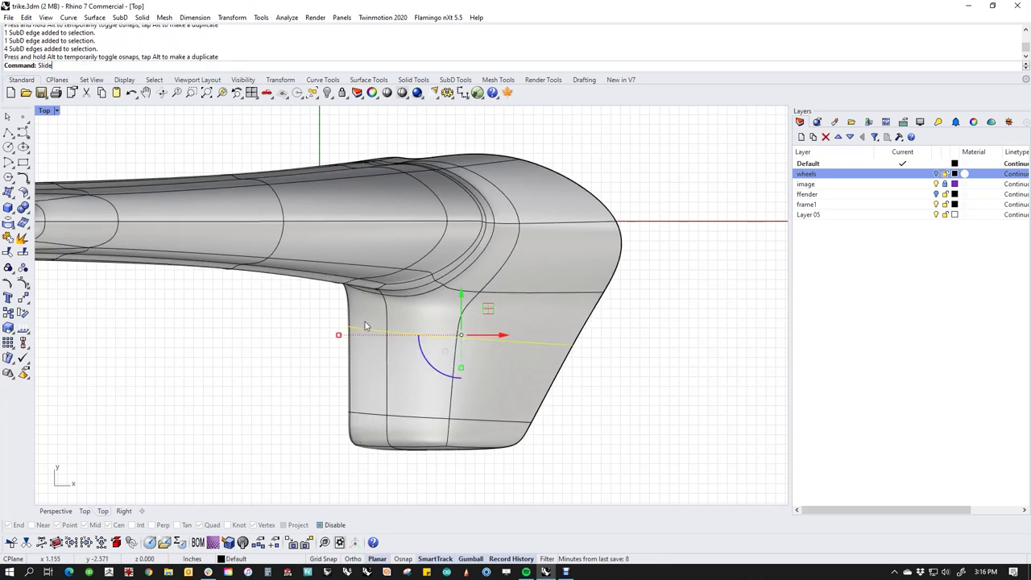
pyautogui.press('Return')
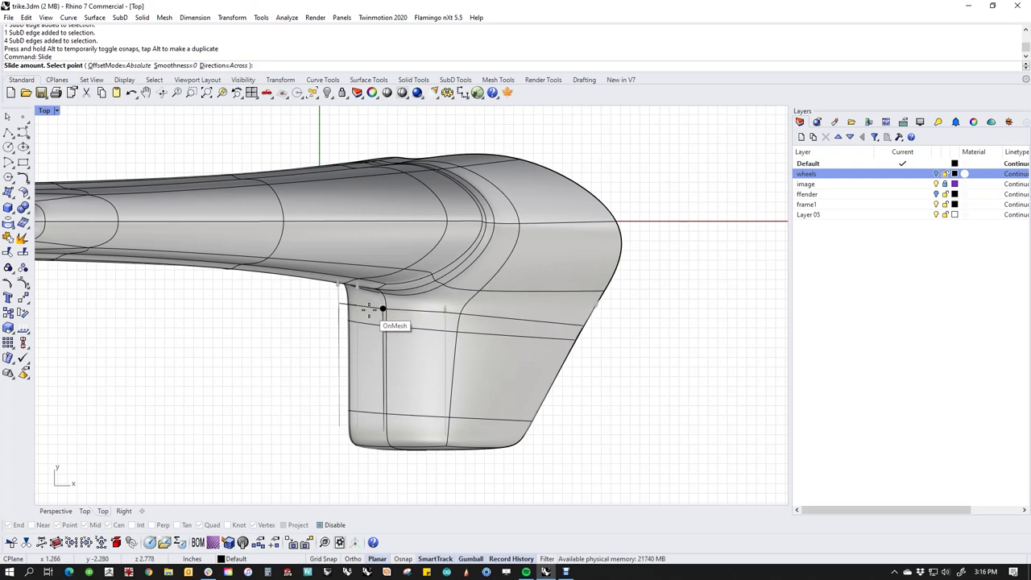
pyautogui.click(371, 312)
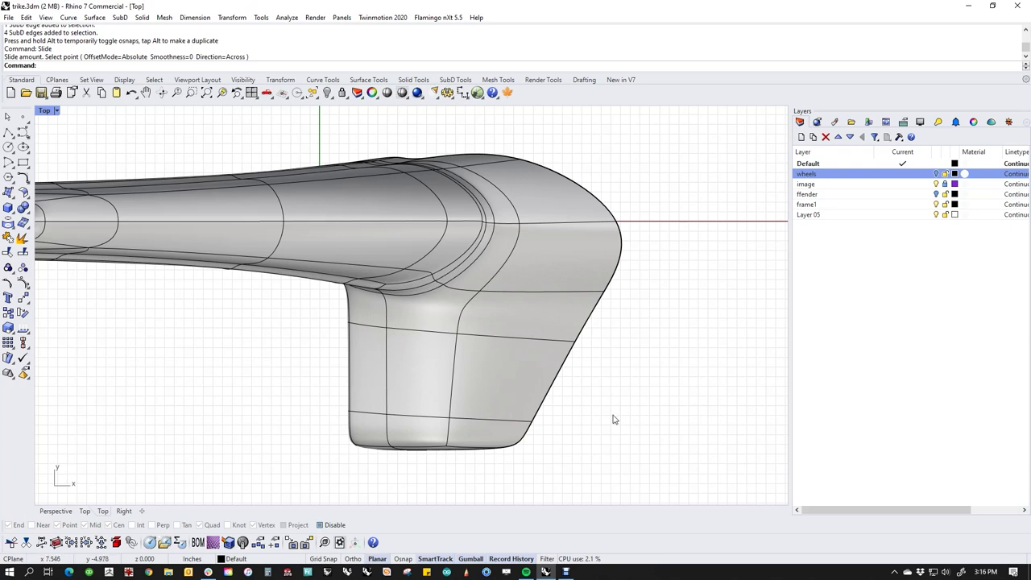
# In flat display and Perspective view, nudge the border vertex above the tail-to-fender bend slightly sideways along Y.
pyautogui.press('Tab')
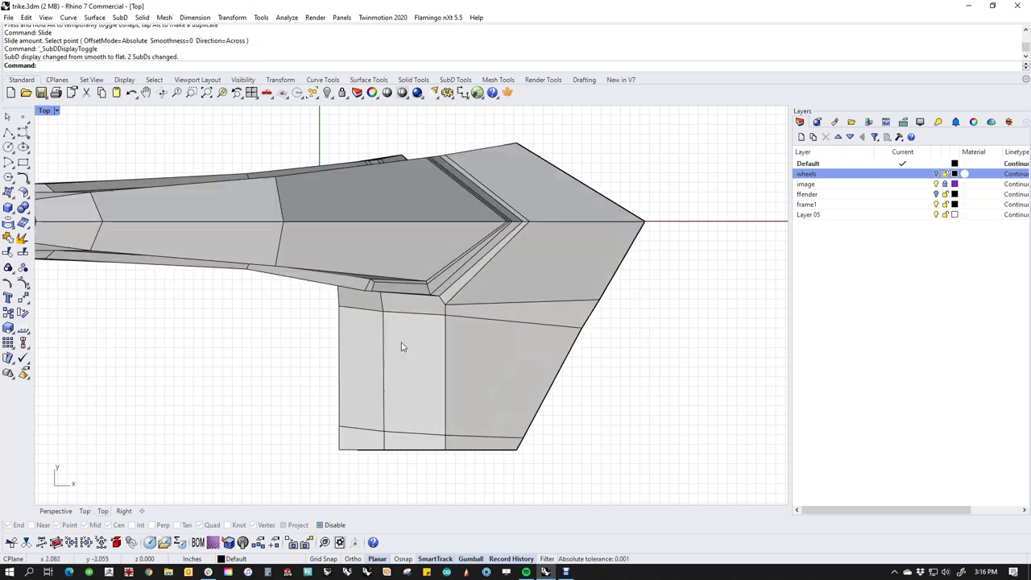
pyautogui.press('F4')
pyautogui.scroll(4, 397, 355)
pyautogui.moveTo(398, 354); pyautogui.dragTo(443, 314, button='right')
pyautogui.scroll(6, 458, 358)
pyautogui.keyDown('ctrl'); pyautogui.keyDown('shift'); pyautogui.click(427, 296); pyautogui.keyUp('shift'); pyautogui.keyUp('ctrl')
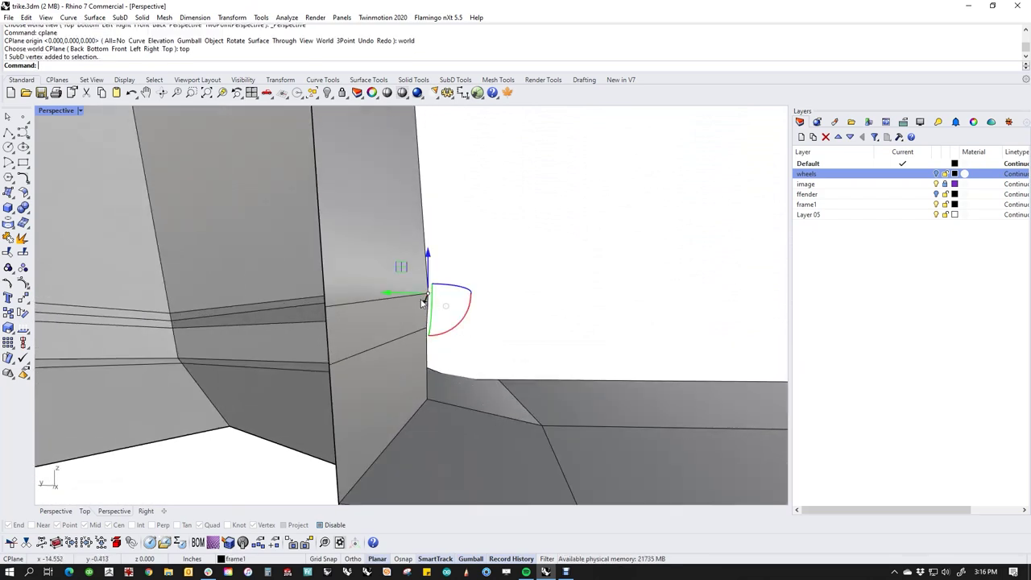
pyautogui.moveTo(387, 300)
pyautogui.mouseDown()
pyautogui.moveTo(338, 296)
pyautogui.moveTo(377, 295)
pyautogui.mouseUp()
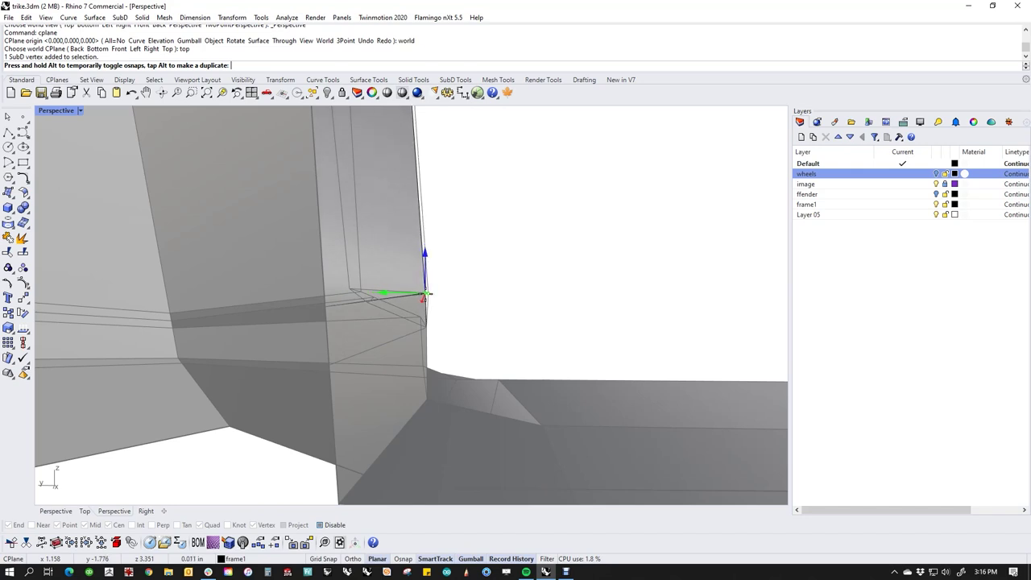
pyautogui.press('Escape')
# Move the two open border edges at the tail-to-fender bend about 0.24 in along Y, away from the centerline.
pyautogui.moveTo(527, 311); pyautogui.dragTo(274, 392, button='right')
pyautogui.moveTo(214, 437); pyautogui.dragTo(384, 364, button='right')
pyautogui.keyDown('ctrl'); pyautogui.keyDown('shift'); pyautogui.click(382, 357); pyautogui.keyUp('shift'); pyautogui.keyUp('ctrl')
pyautogui.keyDown('ctrl'); pyautogui.keyDown('shift'); pyautogui.click(395, 411); pyautogui.keyUp('shift'); pyautogui.keyUp('ctrl')
pyautogui.moveTo(397, 410); pyautogui.dragTo(387, 423, button='right')
pyautogui.moveTo(350, 389); pyautogui.dragTo(356, 387)
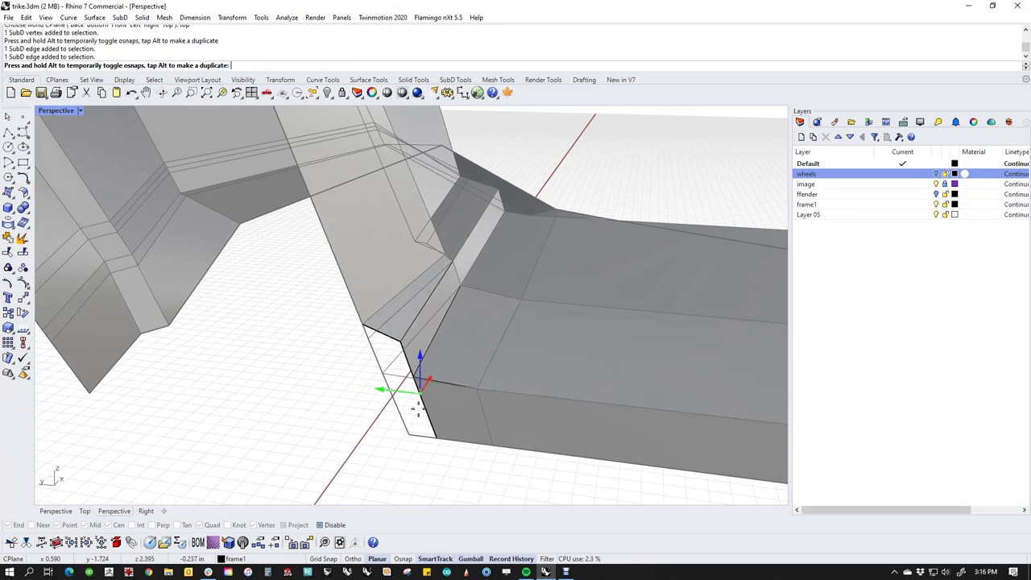
pyautogui.moveTo(419, 408); pyautogui.dragTo(419, 408)
# Move the border vertex at the tail's lower corner along Y toward the fender bend to even out the border.
pyautogui.click(313, 409)
pyautogui.moveTo(346, 402); pyautogui.dragTo(368, 348, button='right')
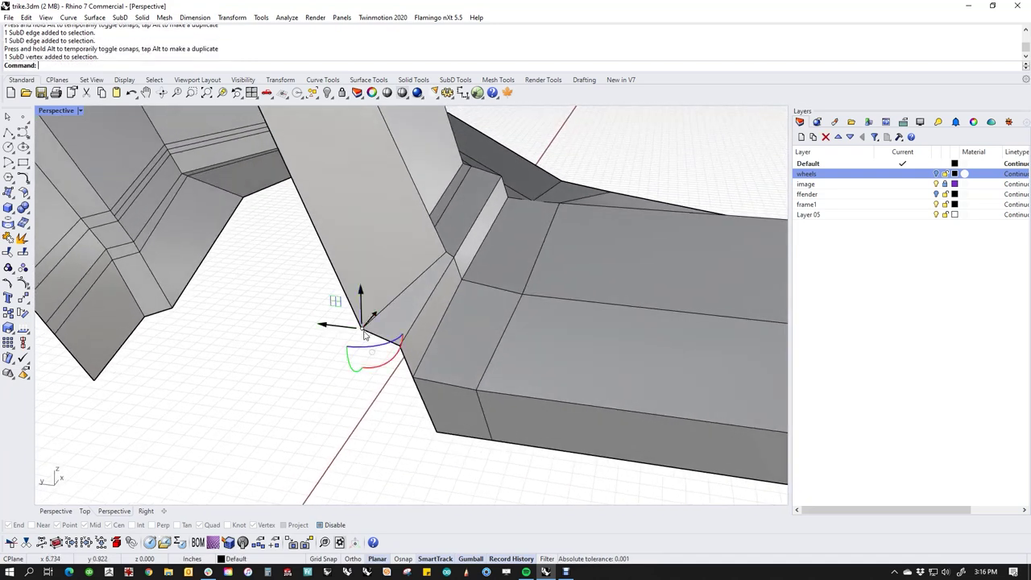
pyautogui.moveTo(329, 327); pyautogui.dragTo(399, 348)
pyautogui.moveTo(334, 403); pyautogui.dragTo(406, 321, button='right')
pyautogui.keyDown('ctrl'); pyautogui.keyDown('shift'); pyautogui.click(402, 321); pyautogui.keyUp('shift'); pyautogui.keyUp('ctrl')
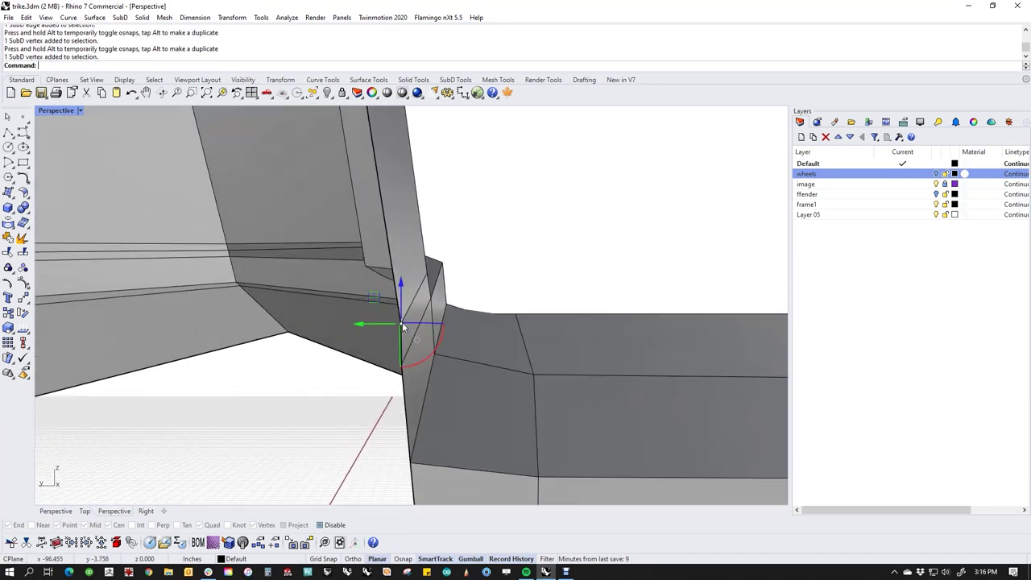
pyautogui.moveTo(370, 326); pyautogui.dragTo(398, 330)
# Examine the faces and edge flow around the tail-to-fender junction in flat display.
pyautogui.moveTo(419, 402); pyautogui.dragTo(371, 404, button='right')
pyautogui.scroll(-8, 371, 405)
pyautogui.scroll(4, 402, 411)
pyautogui.moveTo(484, 415); pyautogui.dragTo(456, 423, button='right')
pyautogui.scroll(7, 411, 396)
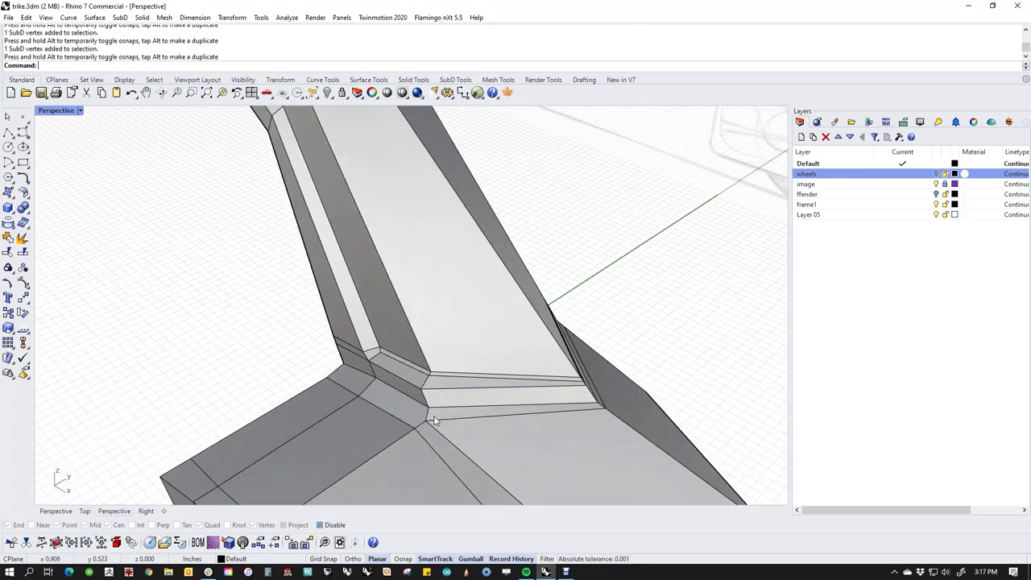
pyautogui.scroll(5, 435, 421)
pyautogui.moveTo(395, 435); pyautogui.dragTo(385, 445, button='right')
pyautogui.keyDown('ctrl'); pyautogui.keyDown('shift'); pyautogui.click(386, 445); pyautogui.keyUp('shift'); pyautogui.keyUp('ctrl')
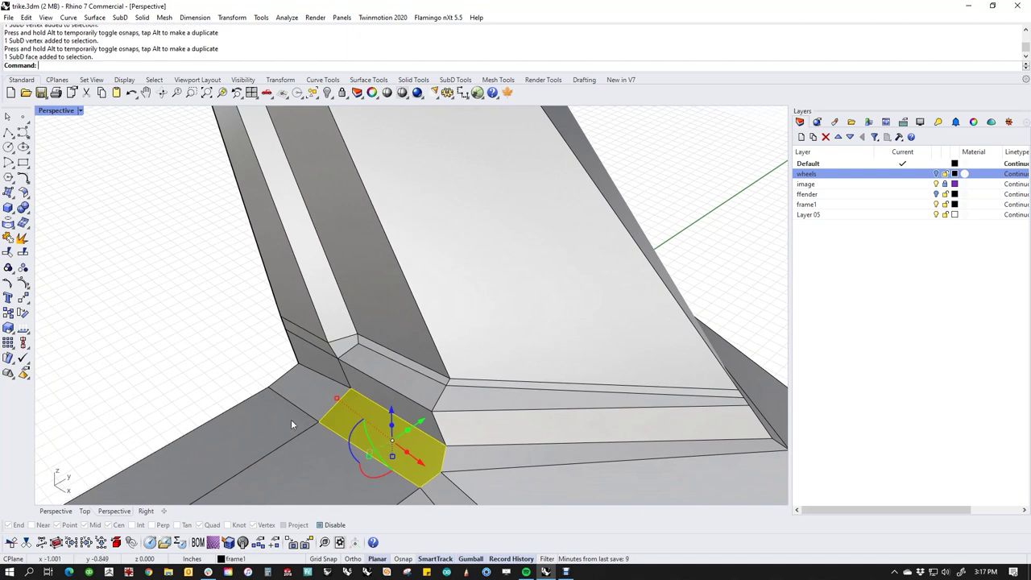
pyautogui.moveTo(291, 419); pyautogui.dragTo(218, 350, button='right')
pyautogui.press('Escape')
pyautogui.keyDown('ctrl'); pyautogui.keyDown('shift'); pyautogui.click(360, 412); pyautogui.keyUp('shift'); pyautogui.keyUp('ctrl')
pyautogui.moveTo(315, 377); pyautogui.dragTo(312, 379)
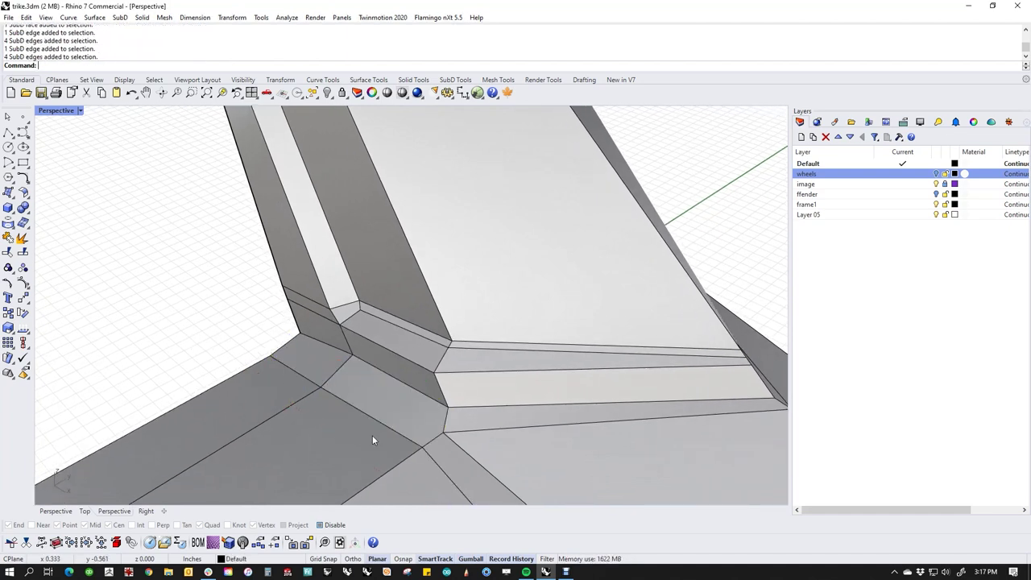
# Insert points from the inner junction vertex across the fender's strip beside the tail bend, through edge midpoints to its open border.
pyautogui.click(459, 80)
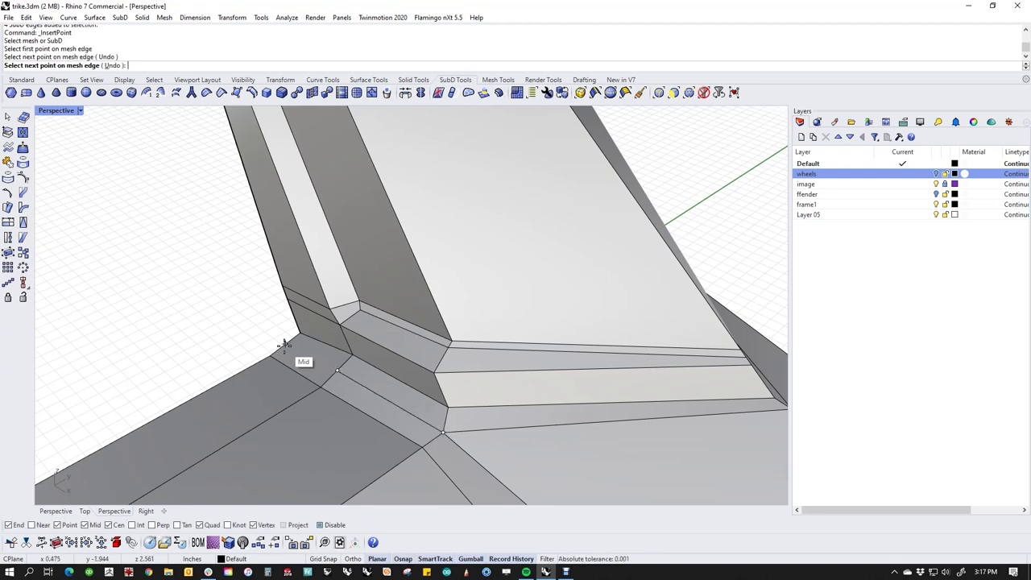
pyautogui.moveTo(286, 345); pyautogui.dragTo(442, 411, button='right')
pyautogui.scroll(-3, 414, 344)
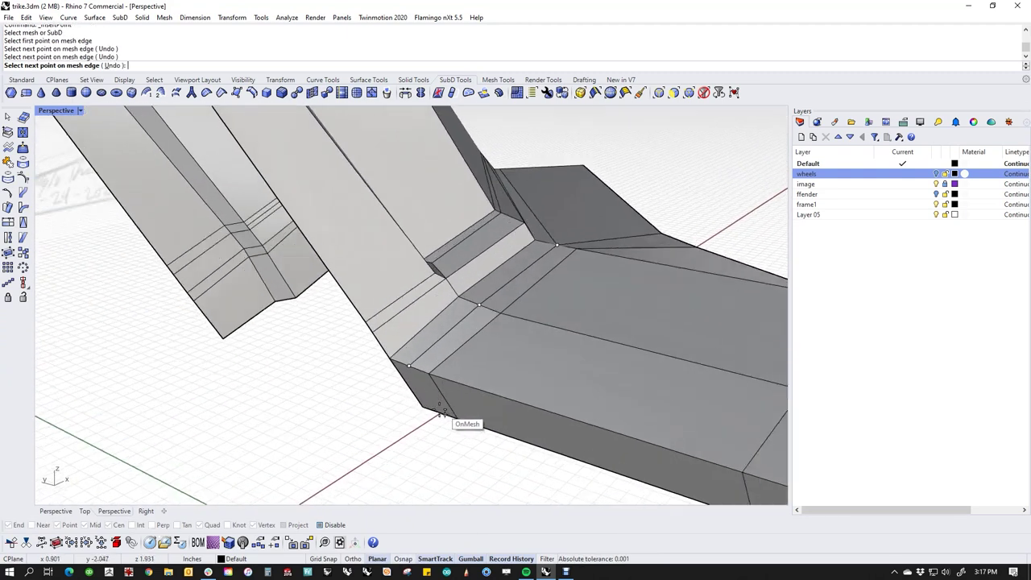
pyautogui.scroll(4, 427, 409)
pyautogui.click(440, 416)
pyautogui.rightClick(439, 415)
pyautogui.scroll(-5, 482, 394)
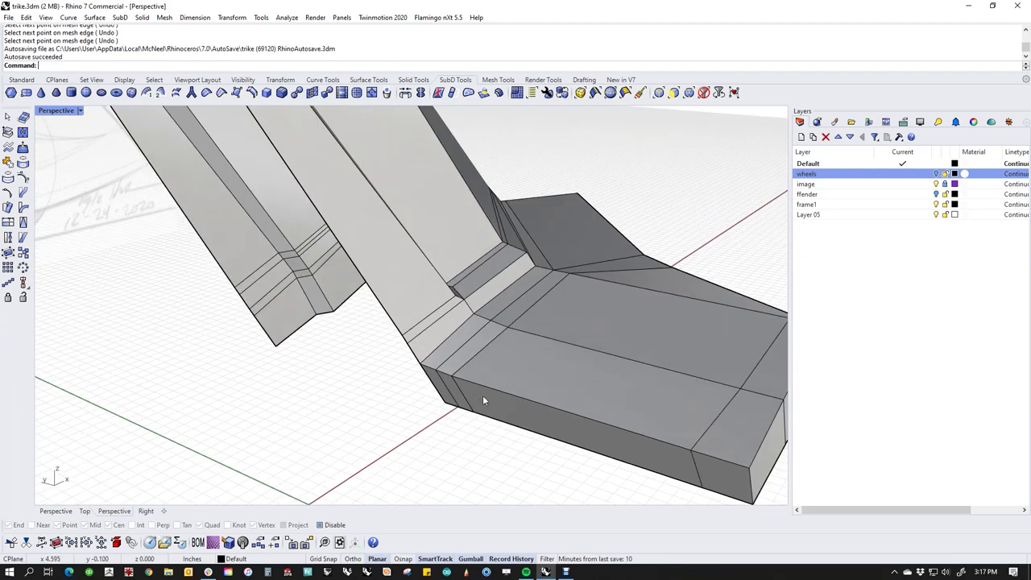
# In smooth display, move the single vertex on the ridge above the fender's rear border to refine its curve.
pyautogui.scroll(5, 419, 424)
pyautogui.moveTo(483, 395); pyautogui.dragTo(521, 365, button='right')
pyautogui.press('Tab')
pyautogui.scroll(4, 454, 394)
pyautogui.moveTo(426, 413); pyautogui.dragTo(428, 399, button='right')
pyautogui.moveTo(538, 341)
pyautogui.mouseDown()
pyautogui.moveTo(548, 323)
pyautogui.moveTo(523, 353)
pyautogui.mouseUp()
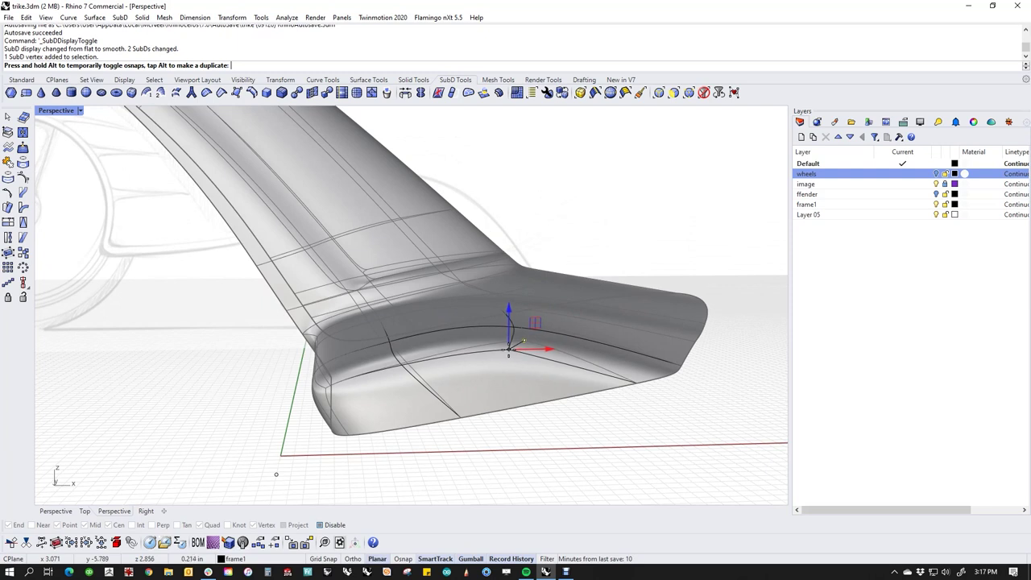
pyautogui.moveTo(531, 325); pyautogui.dragTo(531, 326)
pyautogui.click(541, 422)
# Reposition the vertex at the fender's front outer corner, beside the tail bend, in smooth display.
pyautogui.moveTo(549, 451); pyautogui.dragTo(583, 439, button='right')
pyautogui.moveTo(722, 340); pyautogui.dragTo(535, 291, button='right')
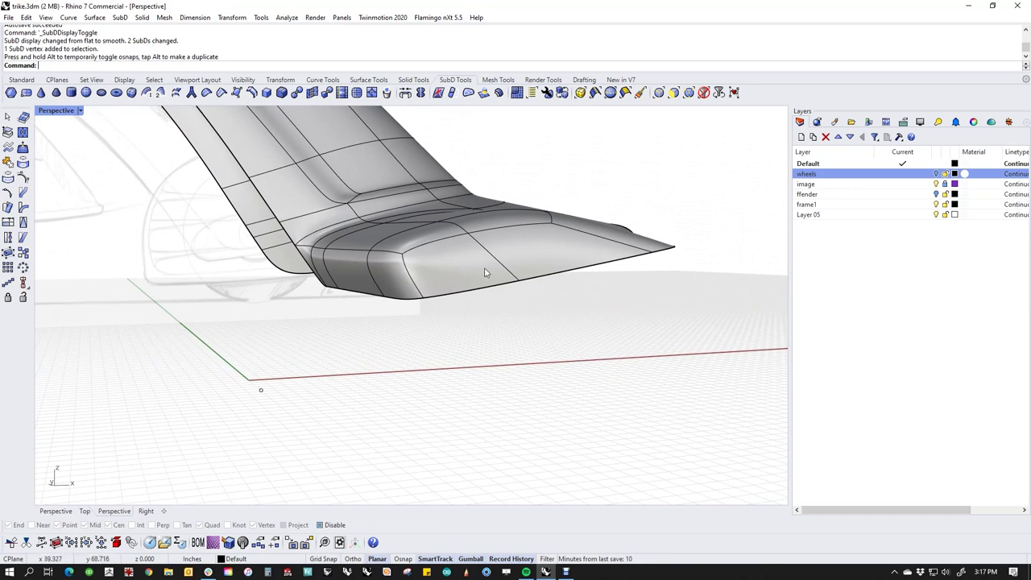
pyautogui.moveTo(486, 273); pyautogui.dragTo(436, 288, button='right')
pyautogui.moveTo(315, 327); pyautogui.dragTo(411, 326, button='right')
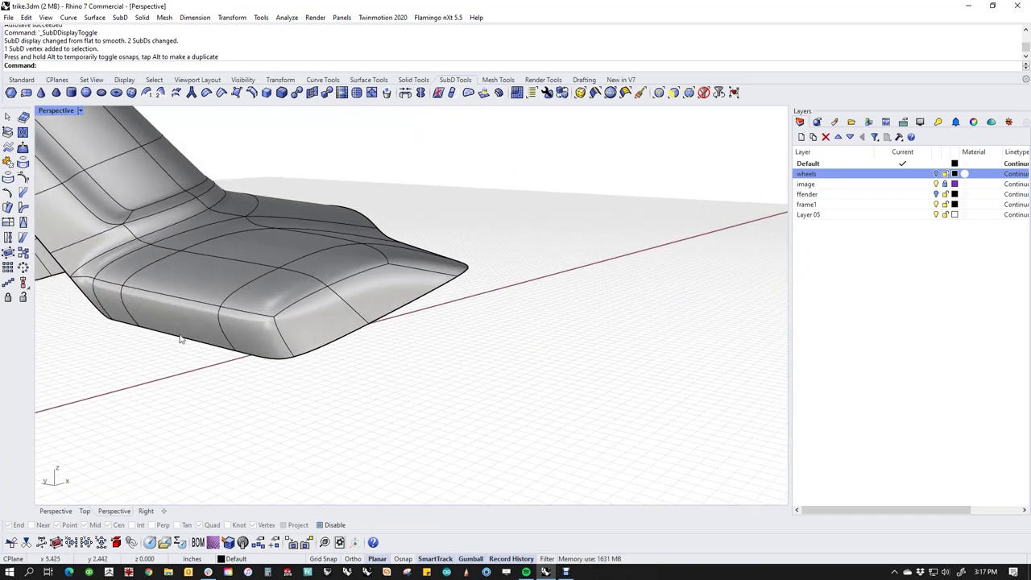
pyautogui.moveTo(283, 335); pyautogui.dragTo(336, 318, button='right')
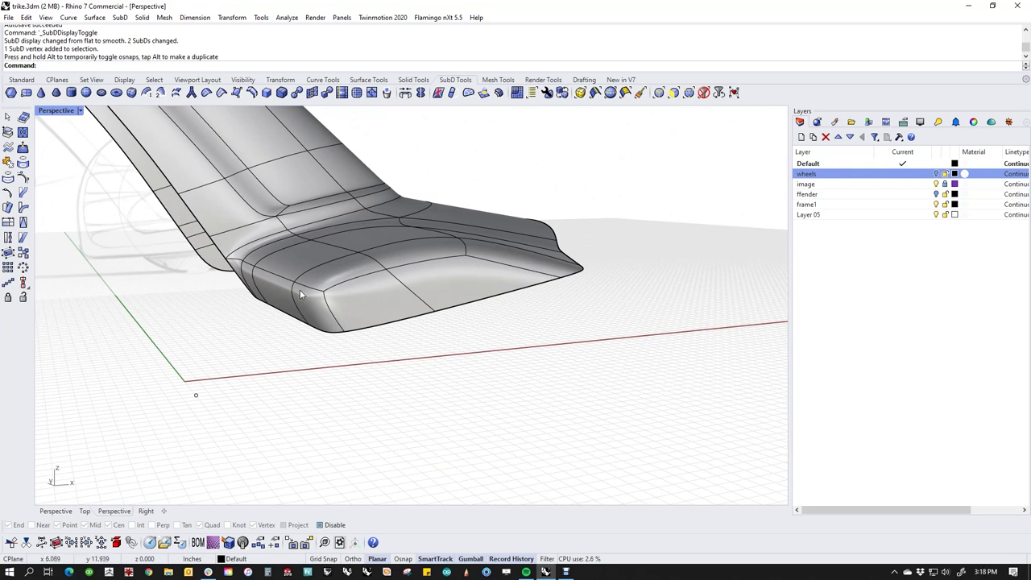
pyautogui.scroll(3, 281, 283)
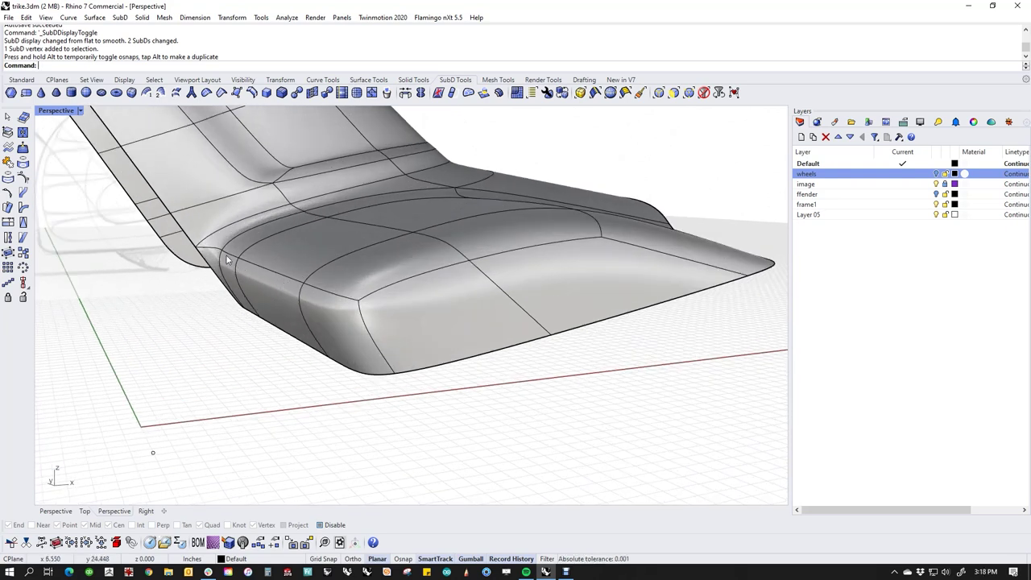
pyautogui.keyDown('shift'); pyautogui.click(334, 298); pyautogui.keyUp('shift')
pyautogui.moveTo(335, 299); pyautogui.dragTo(299, 279, button='right')
pyautogui.moveTo(299, 245); pyautogui.dragTo(278, 314)
pyautogui.click(233, 344)
# Adjust the neighbouring border vertex at the fender's lower front corner to even out its outline.
pyautogui.moveTo(372, 262); pyautogui.dragTo(393, 313, button='right')
pyautogui.moveTo(429, 413); pyautogui.dragTo(416, 342, button='right')
pyautogui.moveTo(406, 258); pyautogui.dragTo(322, 301)
pyautogui.moveTo(322, 297); pyautogui.dragTo(337, 370, button='right')
pyautogui.moveTo(514, 268); pyautogui.dragTo(462, 275)
pyautogui.click(306, 346)
pyautogui.moveTo(306, 346); pyautogui.dragTo(361, 324, button='right')
# In flat display, move the open-border vertices where the tail's lower edge meets the fender's front corner.
pyautogui.press('Tab')
pyautogui.keyDown('ctrl'); pyautogui.keyDown('shift'); pyautogui.click(336, 205); pyautogui.keyUp('shift'); pyautogui.keyUp('ctrl')
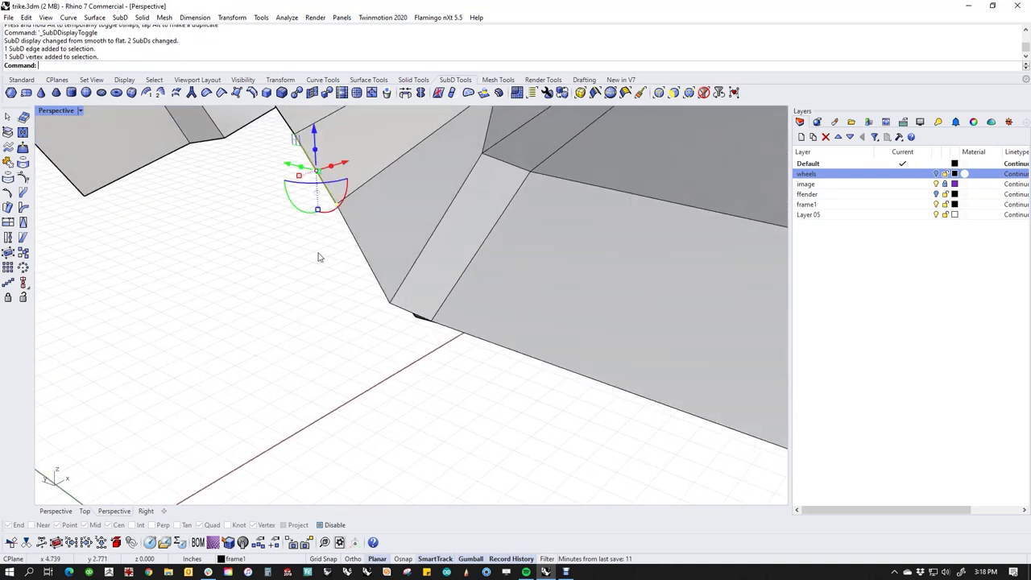
pyautogui.moveTo(321, 177); pyautogui.dragTo(361, 174, button='right')
pyautogui.moveTo(362, 175); pyautogui.dragTo(350, 269)
pyautogui.click(299, 315)
pyautogui.keyDown('shift'); pyautogui.moveTo(453, 256); pyautogui.dragTo(425, 351, button='right'); pyautogui.keyUp('shift')
pyautogui.moveTo(574, 179); pyautogui.dragTo(471, 233)
pyautogui.click(258, 348)
# Move the border vertices just above the tail-to-fender bend along negative X to straighten the tail's lower border.
pyautogui.moveTo(258, 348); pyautogui.dragTo(397, 327, button='right')
pyautogui.moveTo(445, 294); pyautogui.dragTo(449, 335, button='right')
pyautogui.scroll(-6, 424, 285)
pyautogui.press('Tab')
pyautogui.moveTo(406, 379)
pyautogui.mouseDown(button='right')
pyautogui.moveTo(401, 298)
pyautogui.moveTo(472, 350)
pyautogui.moveTo(615, 355)
pyautogui.moveTo(411, 372)
pyautogui.moveTo(396, 361)
pyautogui.moveTo(417, 368)
pyautogui.mouseUp(button='right')
pyautogui.press('Tab')
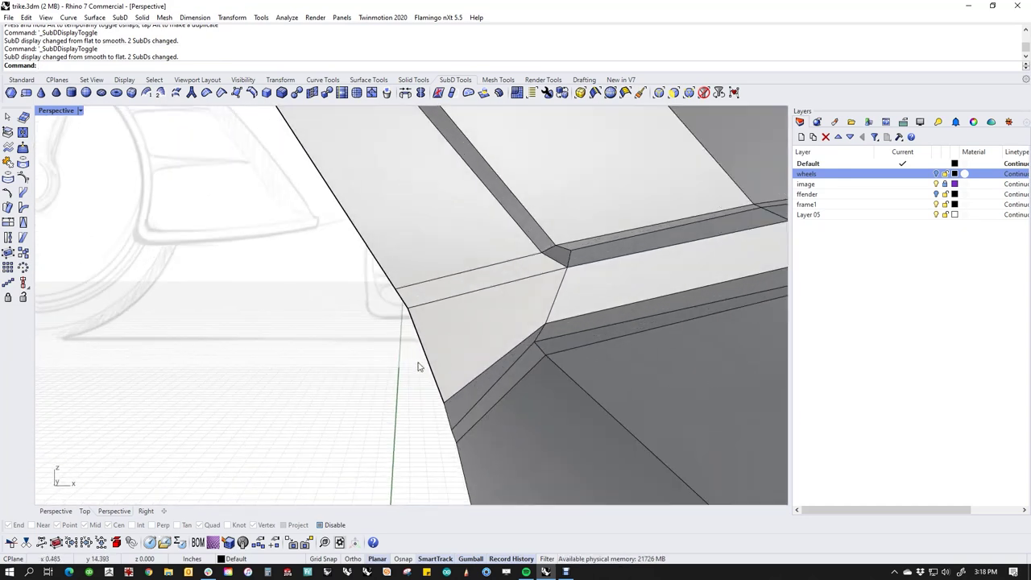
pyautogui.moveTo(409, 319); pyautogui.dragTo(393, 329)
pyautogui.moveTo(370, 283); pyautogui.dragTo(418, 295)
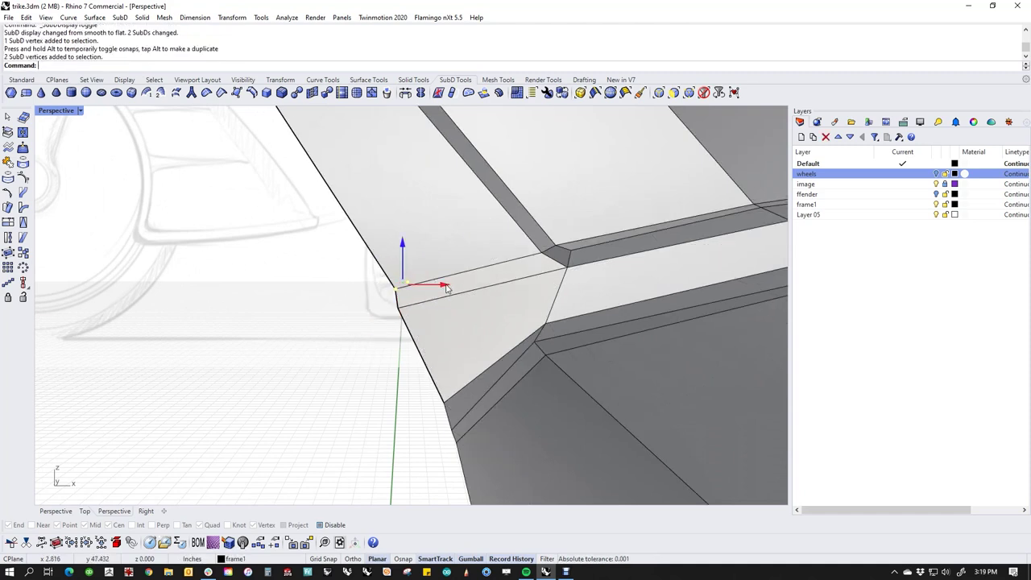
pyautogui.moveTo(399, 287); pyautogui.dragTo(397, 288)
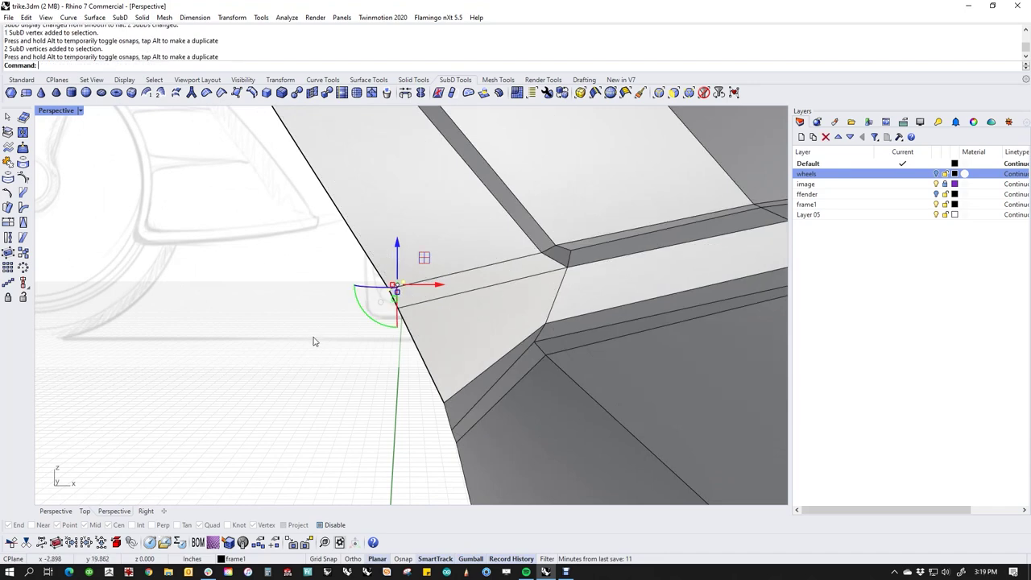
# In smooth display, move the lengthwise edge on the fender's sloping rear face along Y toward the centerline and slightly rearward along X.
pyautogui.scroll(-4, 385, 330)
pyautogui.moveTo(395, 348); pyautogui.dragTo(288, 462, button='right')
pyautogui.press('Tab')
pyautogui.moveTo(356, 414); pyautogui.dragTo(528, 386, button='right')
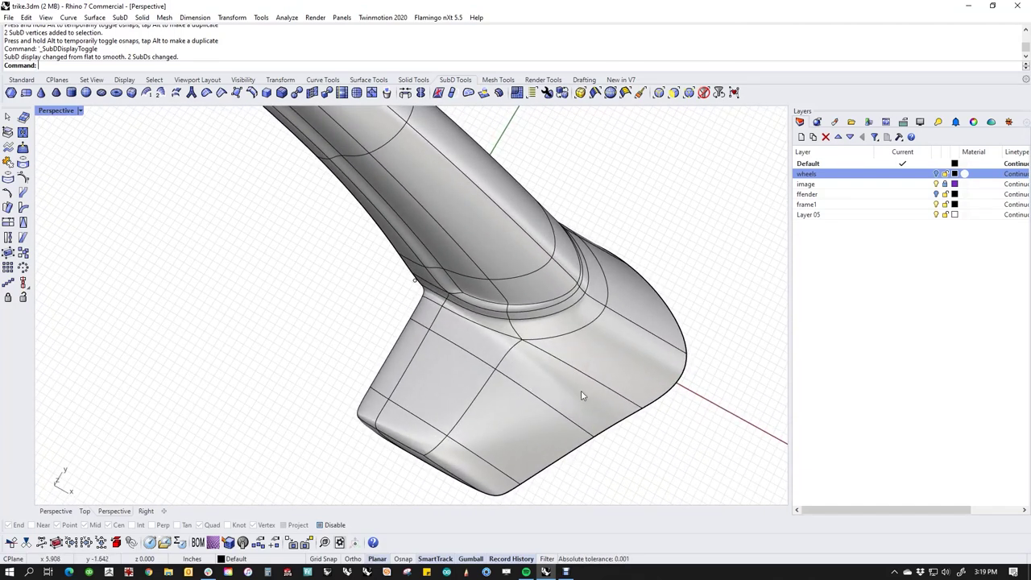
pyautogui.moveTo(539, 405); pyautogui.dragTo(479, 391, button='right')
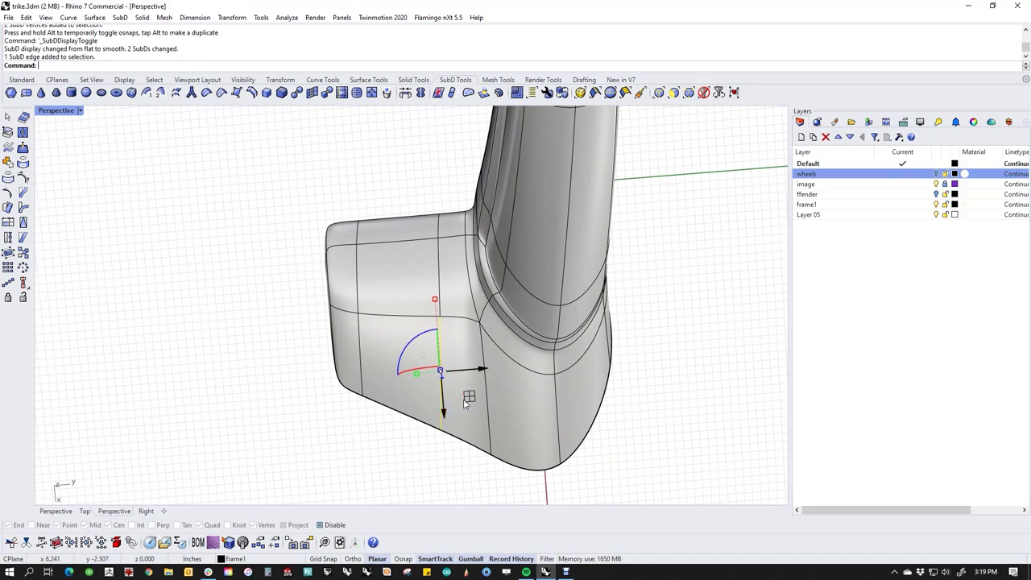
pyautogui.moveTo(481, 376); pyautogui.dragTo(487, 372)
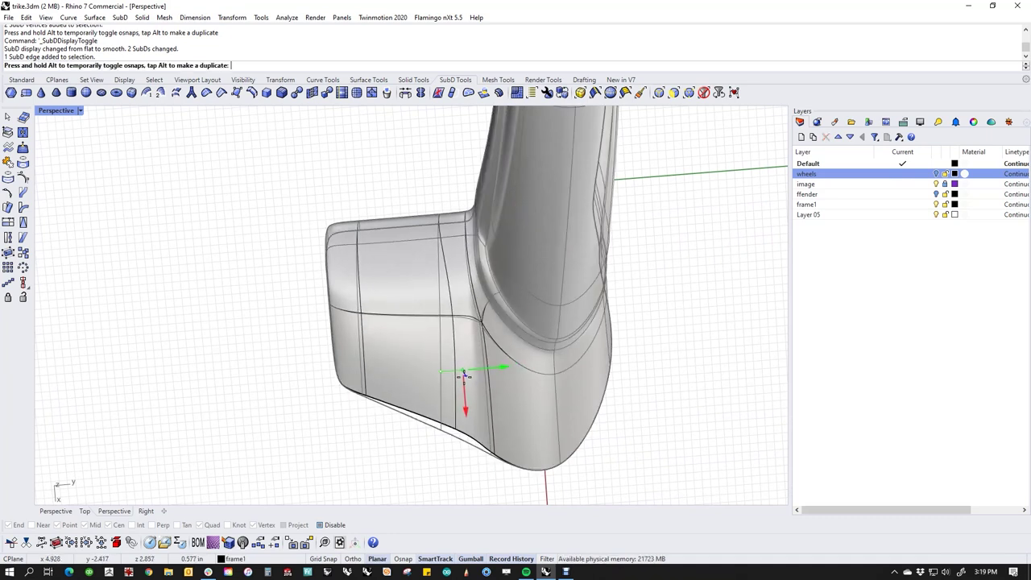
pyautogui.moveTo(459, 377); pyautogui.dragTo(455, 428)
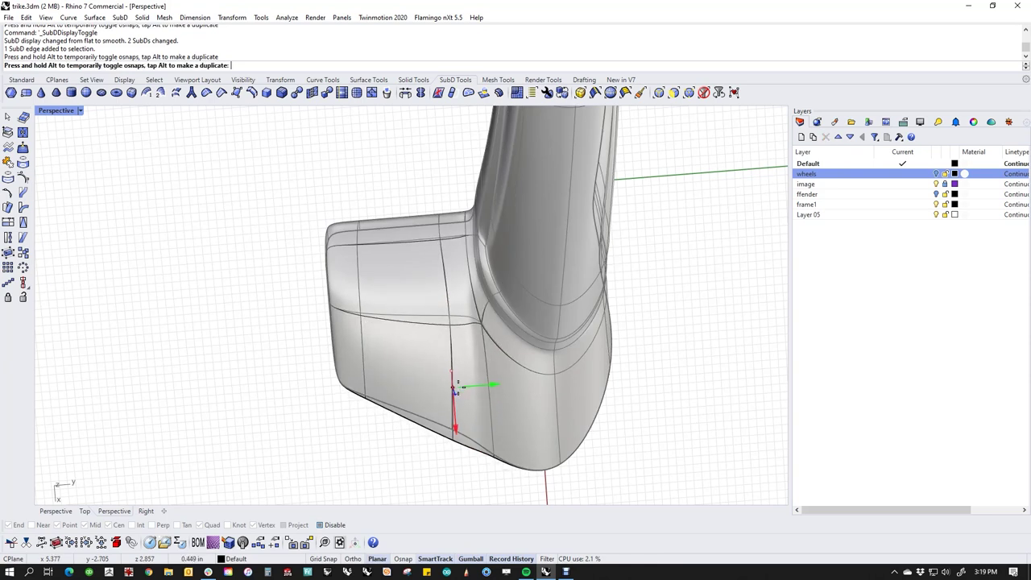
pyautogui.moveTo(455, 428); pyautogui.dragTo(465, 387)
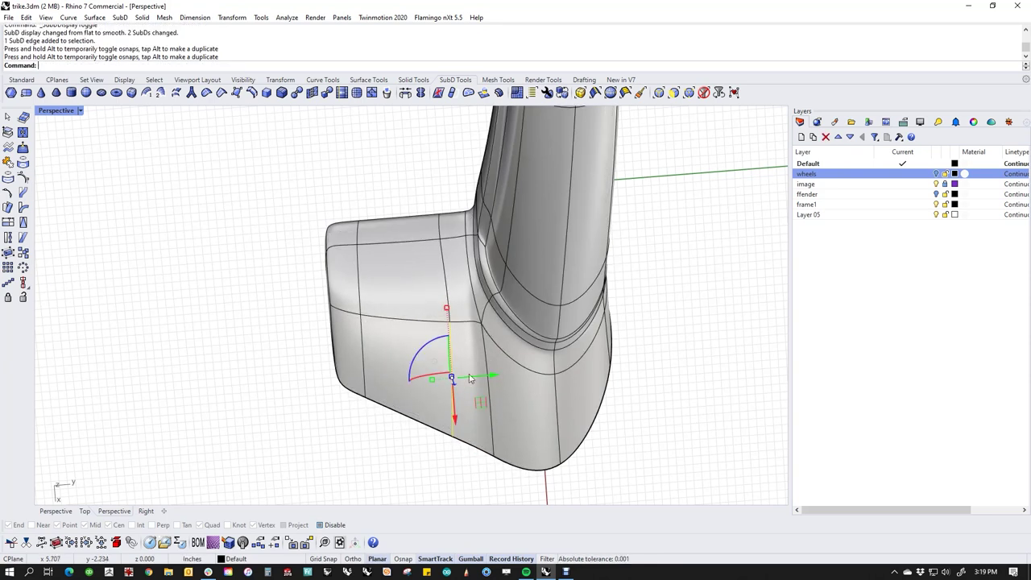
pyautogui.moveTo(431, 439); pyautogui.dragTo(599, 400, button='right')
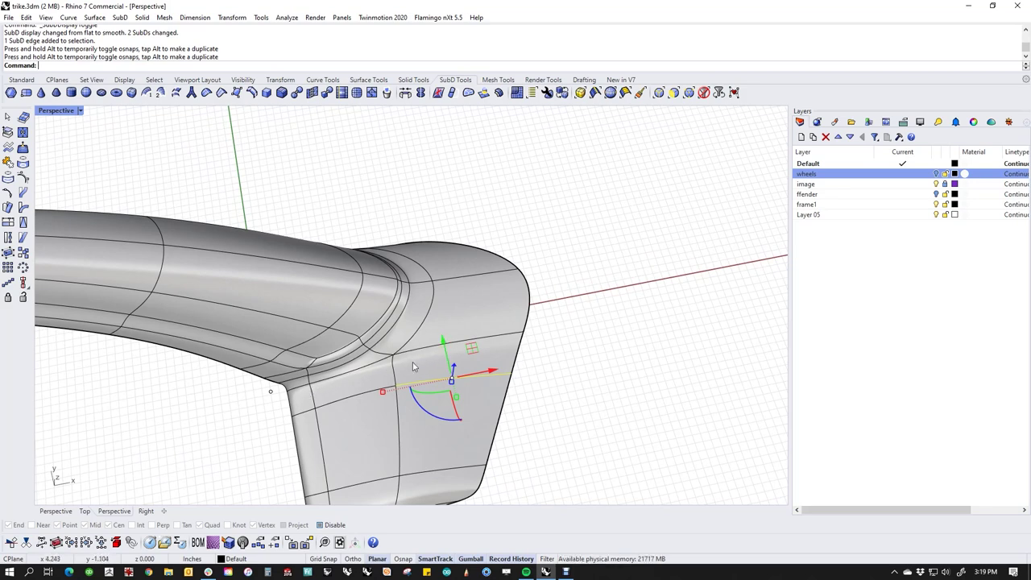
pyautogui.moveTo(435, 359); pyautogui.dragTo(497, 394, button='right')
pyautogui.scroll(-5, 391, 350)
pyautogui.click(584, 413)
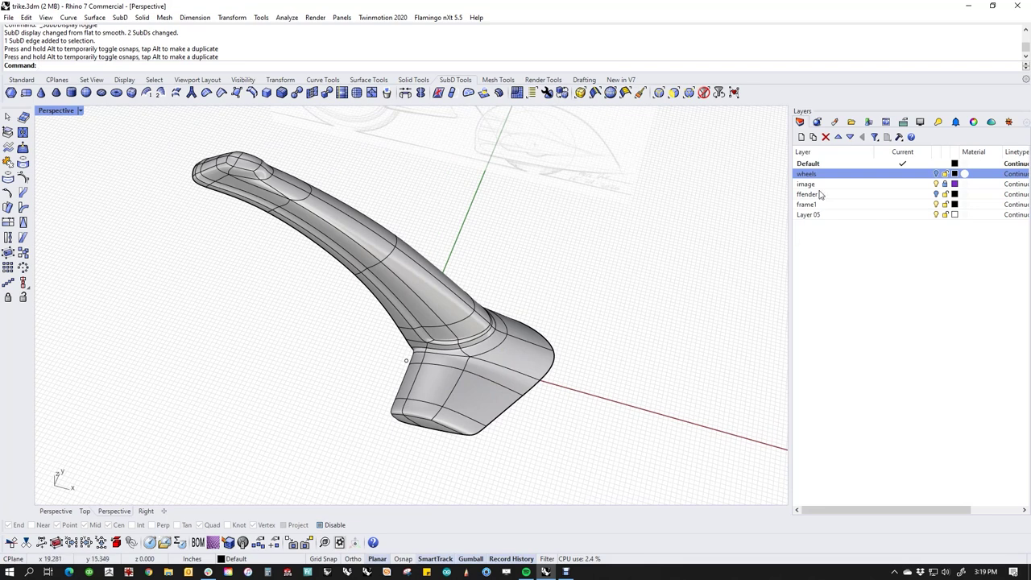
# Set the Perspective view to Rendered display and examine the reflections around the tail-to-fender junction.
pyautogui.click(58, 110)
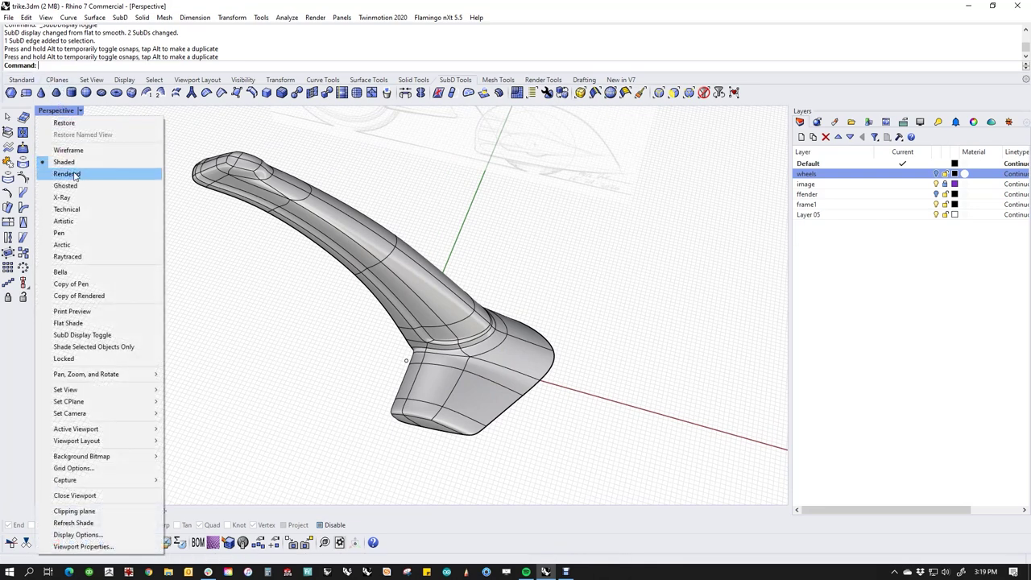
pyautogui.click(65, 175)
pyautogui.moveTo(256, 317); pyautogui.dragTo(100, 312, button='right')
pyautogui.scroll(8, 334, 381)
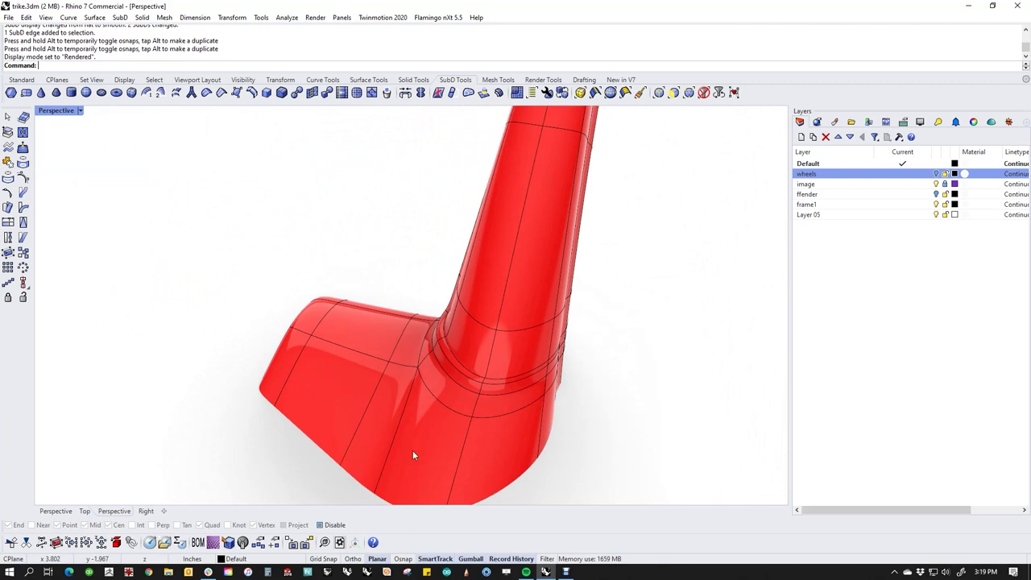
pyautogui.moveTo(467, 410); pyautogui.dragTo(389, 470, button='right')
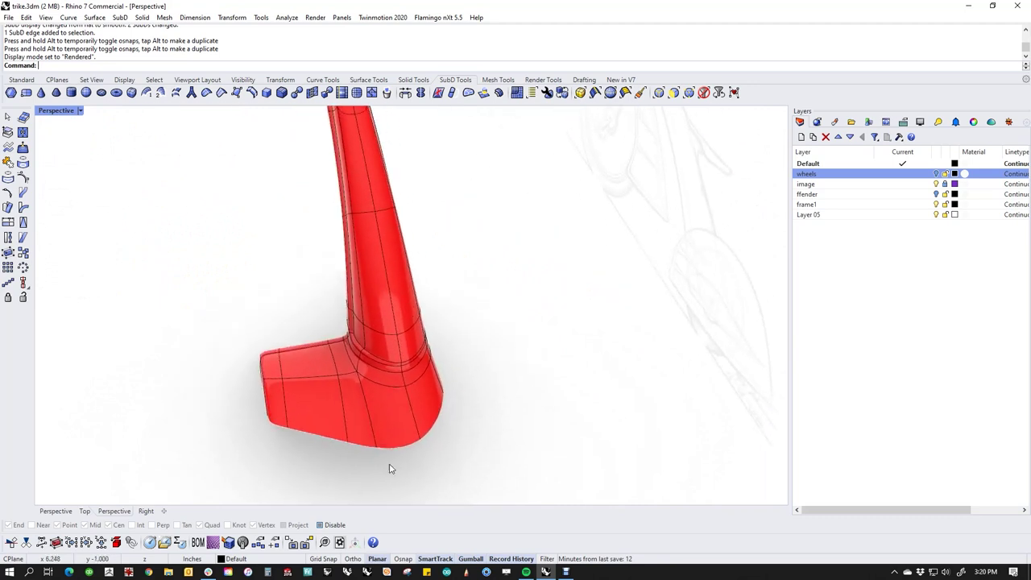
# Reflect the frame SubD across its lengthwise centerline, keeping the modelled half.
pyautogui.click(420, 93)
pyautogui.click(427, 391)
pyautogui.click(406, 390)
pyautogui.click(374, 215)
pyautogui.click(334, 400)
pyautogui.rightClick(334, 399)
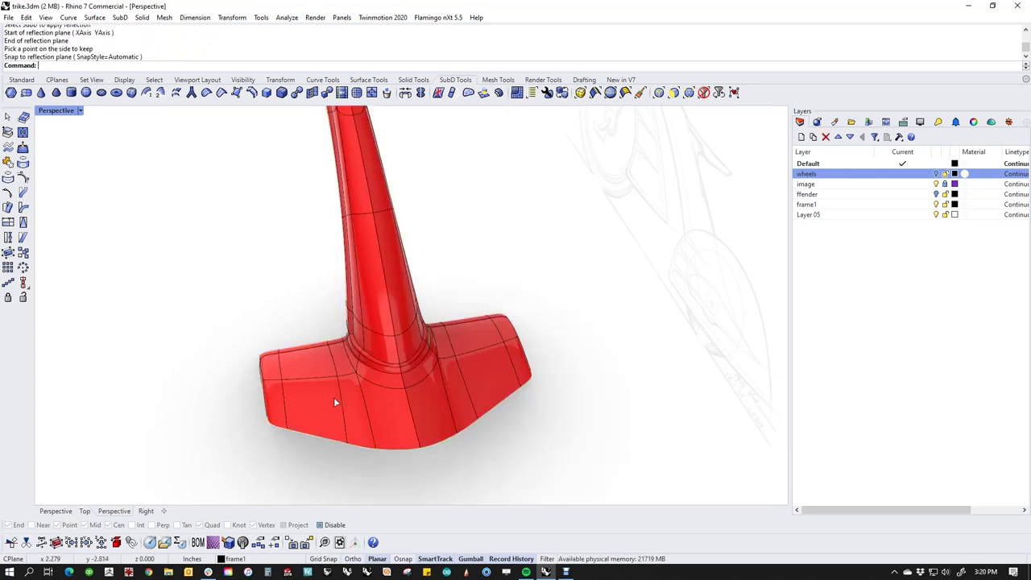
# Run Reflect on the full frame SubD with RemoveExistingSymmetry to release its live symmetry.
pyautogui.moveTo(529, 433)
pyautogui.mouseDown(button='right')
pyautogui.moveTo(483, 362)
pyautogui.moveTo(467, 391)
pyautogui.moveTo(459, 471)
pyautogui.moveTo(476, 318)
pyautogui.mouseUp(button='right')
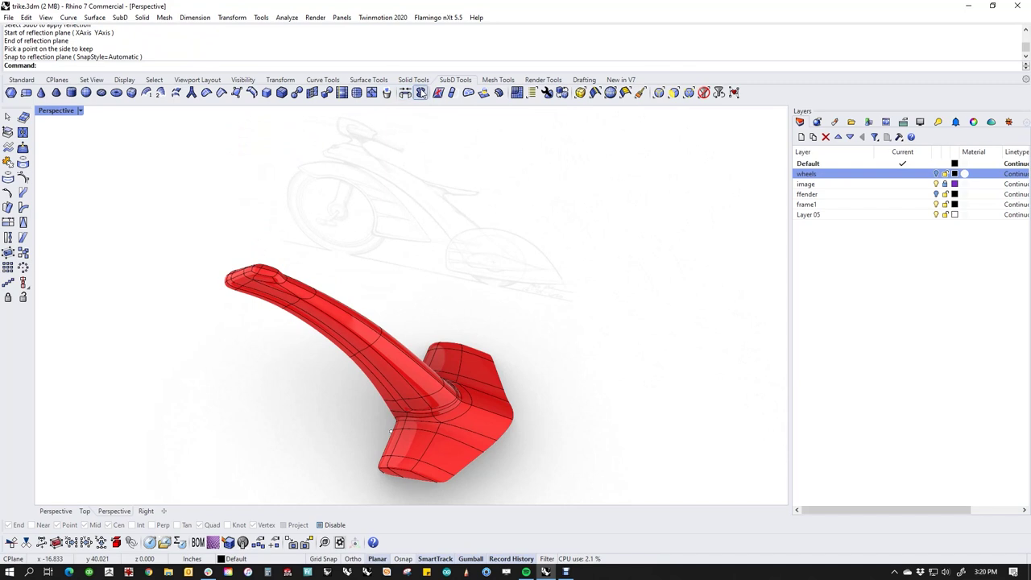
pyautogui.click(420, 93)
pyautogui.click(481, 395)
pyautogui.rightClick(481, 395)
pyautogui.moveTo(569, 385)
pyautogui.mouseDown(button='right')
pyautogui.moveTo(561, 399)
pyautogui.moveTo(619, 339)
pyautogui.moveTo(574, 353)
pyautogui.mouseUp(button='right')
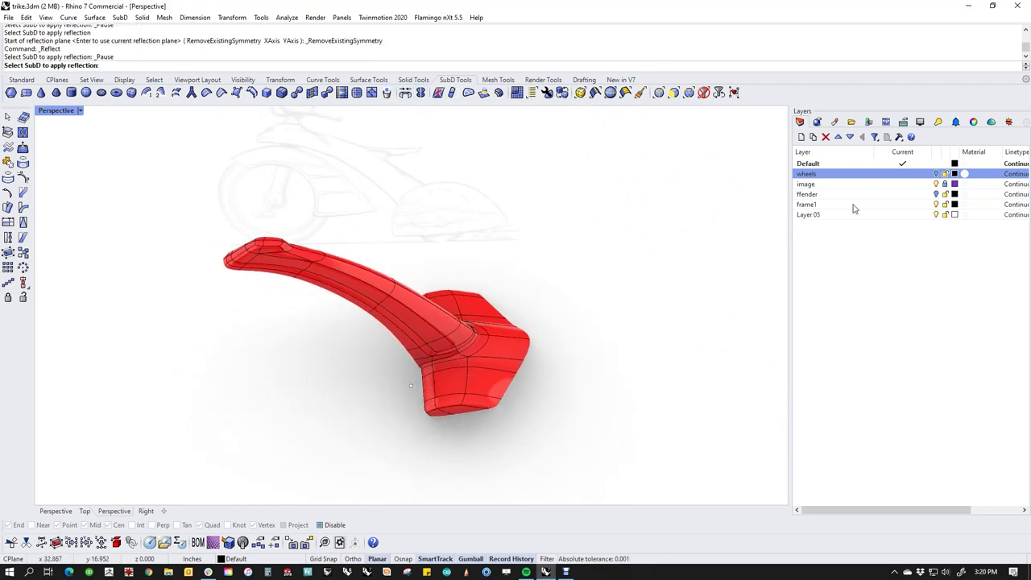
# Show the wheels layer and move the rear wheel outward, away from the fender end.
pyautogui.click(936, 174)
pyautogui.moveTo(603, 313); pyautogui.dragTo(430, 311, button='right')
pyautogui.scroll(3, 298, 362)
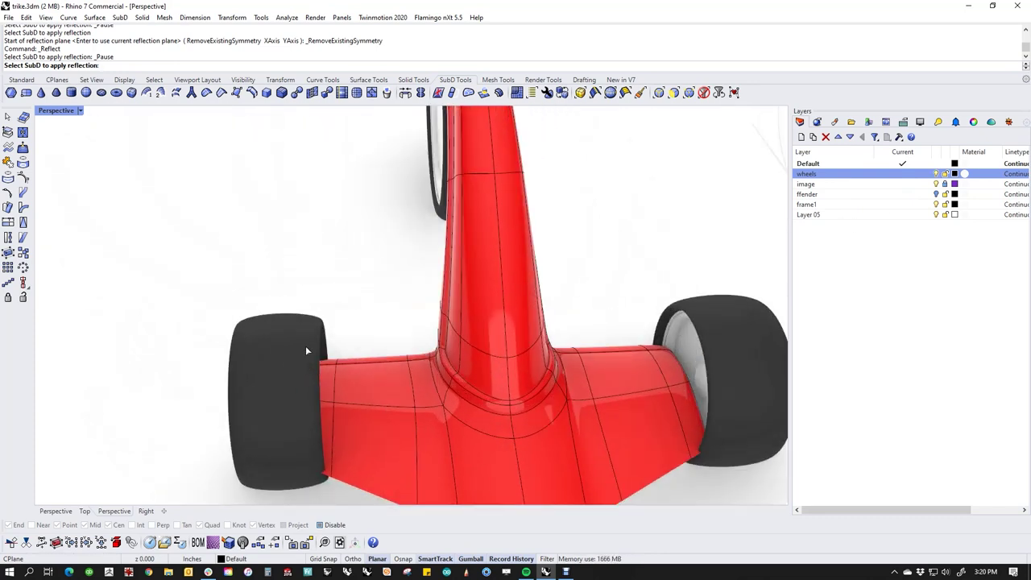
pyautogui.moveTo(249, 352); pyautogui.dragTo(251, 353)
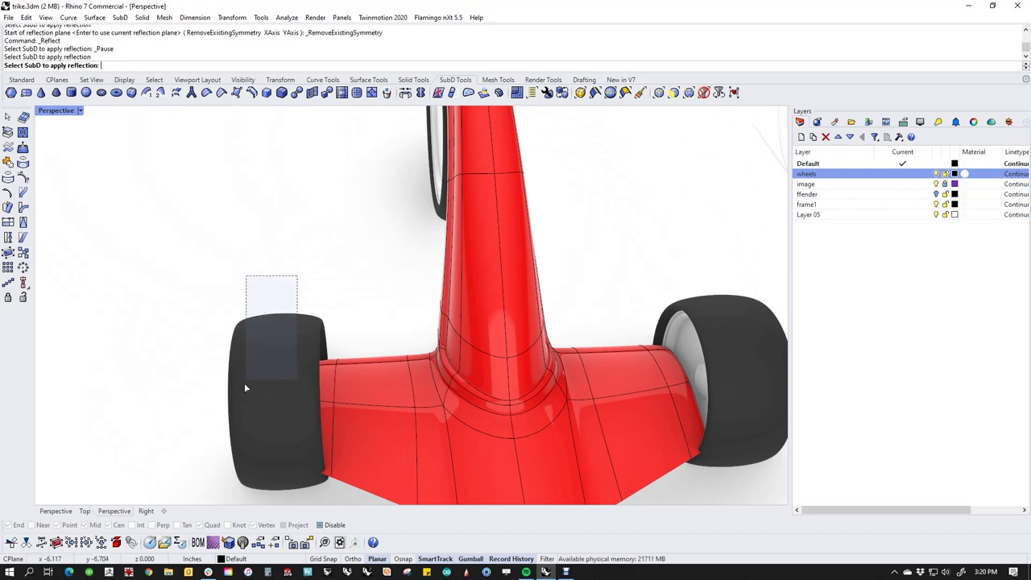
pyautogui.moveTo(272, 337); pyautogui.dragTo(229, 409)
pyautogui.moveTo(152, 264); pyautogui.dragTo(195, 328)
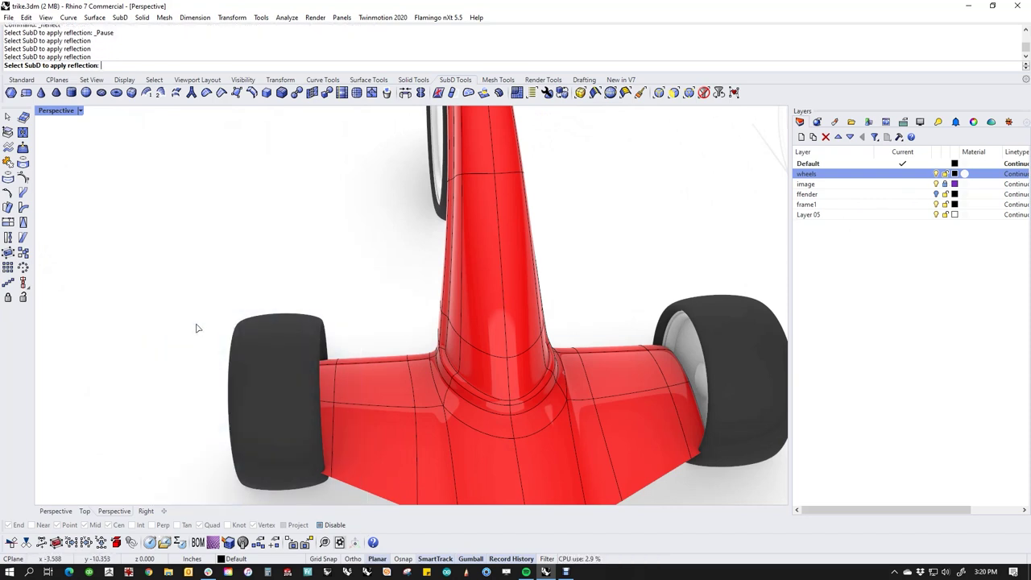
pyautogui.moveTo(339, 333); pyautogui.dragTo(222, 353)
pyautogui.moveTo(326, 385); pyautogui.dragTo(302, 400)
pyautogui.click(360, 327)
# Examine the fit between the rear wheels and the fender ends from several angles.
pyautogui.scroll(-4, 377, 343)
pyautogui.moveTo(377, 343); pyautogui.dragTo(343, 379, button='right')
pyautogui.scroll(5, 317, 377)
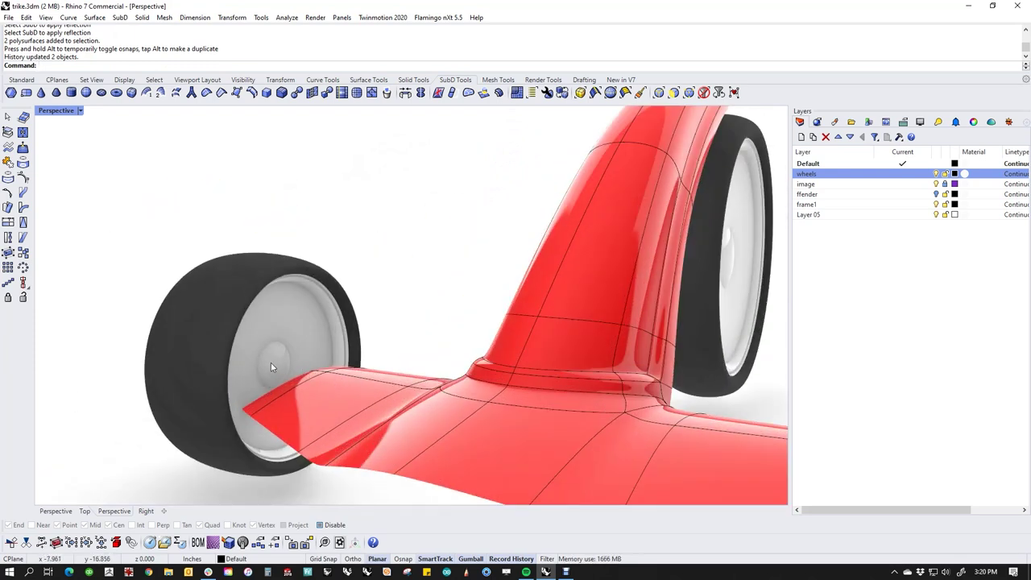
pyautogui.scroll(-5, 271, 367)
pyautogui.moveTo(339, 427); pyautogui.dragTo(418, 460, button='right')
pyautogui.scroll(4, 389, 386)
pyautogui.moveTo(395, 394); pyautogui.dragTo(517, 411, button='right')
# Switch to the Front view in Wireframe display and hide the wheels layer to expose the rear junction over the sketch.
pyautogui.write('f')
pyautogui.press('Return')
pyautogui.middleClick(443, 393)
pyautogui.click(397, 358)
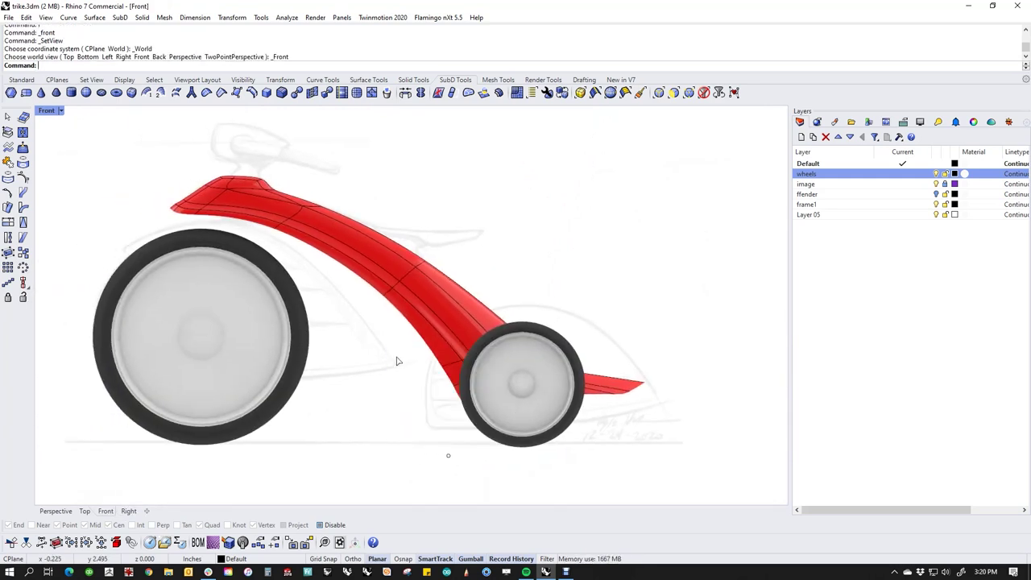
pyautogui.scroll(2, 543, 414)
pyautogui.scroll(2, 543, 414)
pyautogui.scroll(3, 510, 377)
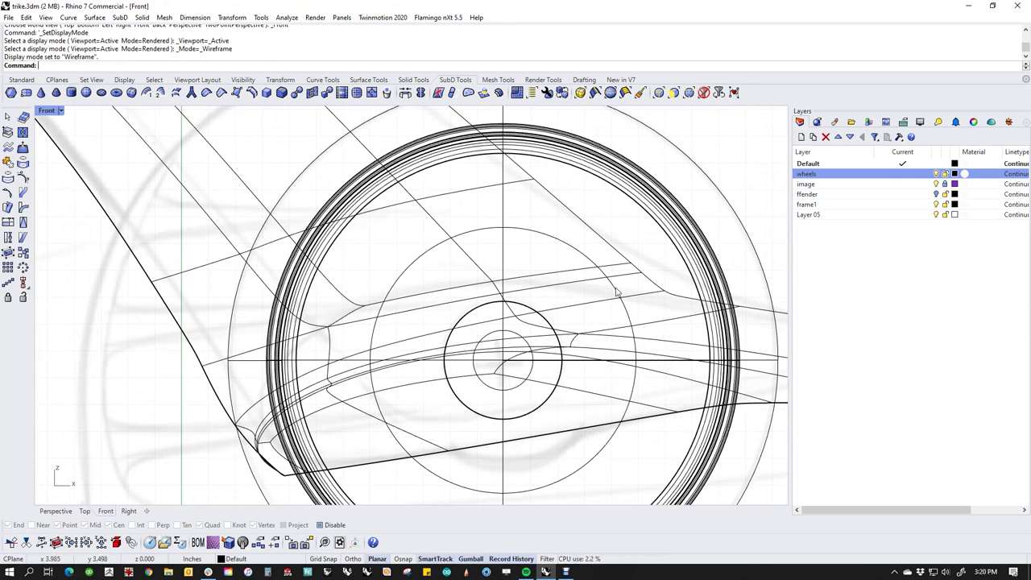
pyautogui.click(936, 174)
pyautogui.scroll(1, 488, 395)
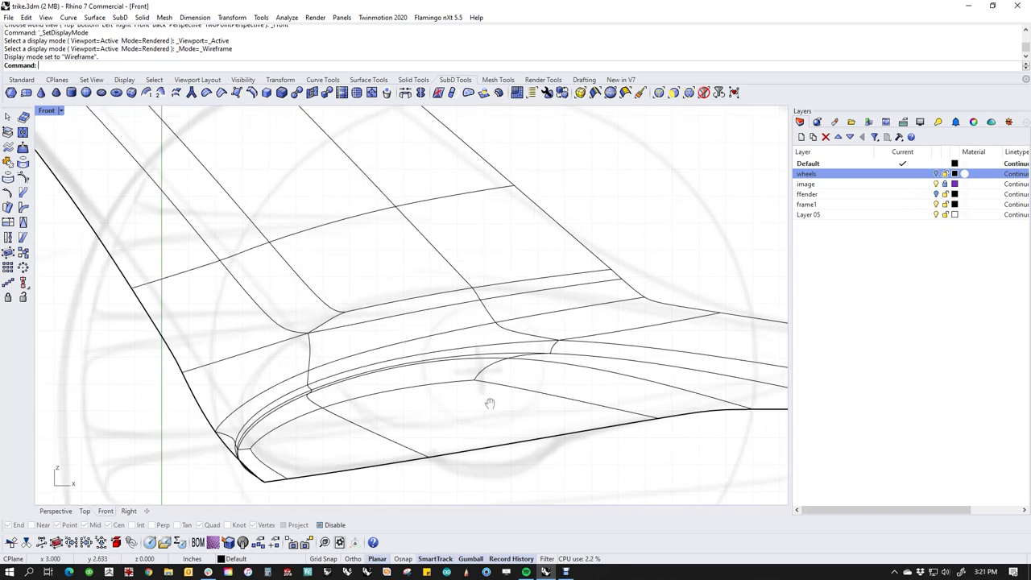
# In the Front view, raise the middle column of tail-to-fender junction edges and vertices along Z.
pyautogui.moveTo(434, 265); pyautogui.dragTo(586, 408)
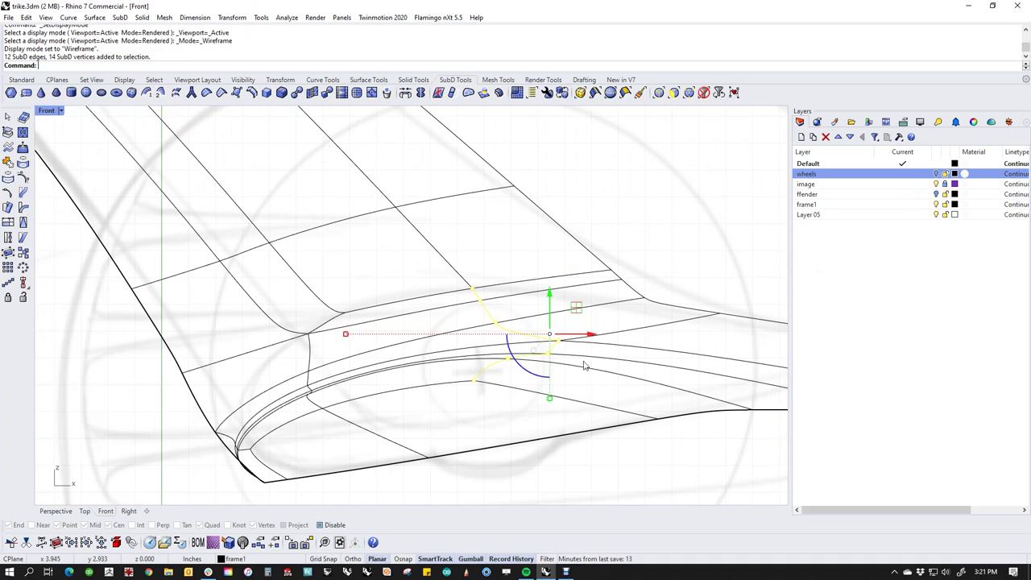
pyautogui.moveTo(551, 300); pyautogui.dragTo(538, 302)
pyautogui.click(652, 238)
# Try to raise the forward column of tail-to-fender junction edges and vertices along Z.
pyautogui.moveTo(266, 272); pyautogui.dragTo(385, 427)
pyautogui.moveTo(316, 322)
pyautogui.mouseDown()
pyautogui.moveTo(314, 291)
pyautogui.moveTo(304, 326)
pyautogui.mouseUp()
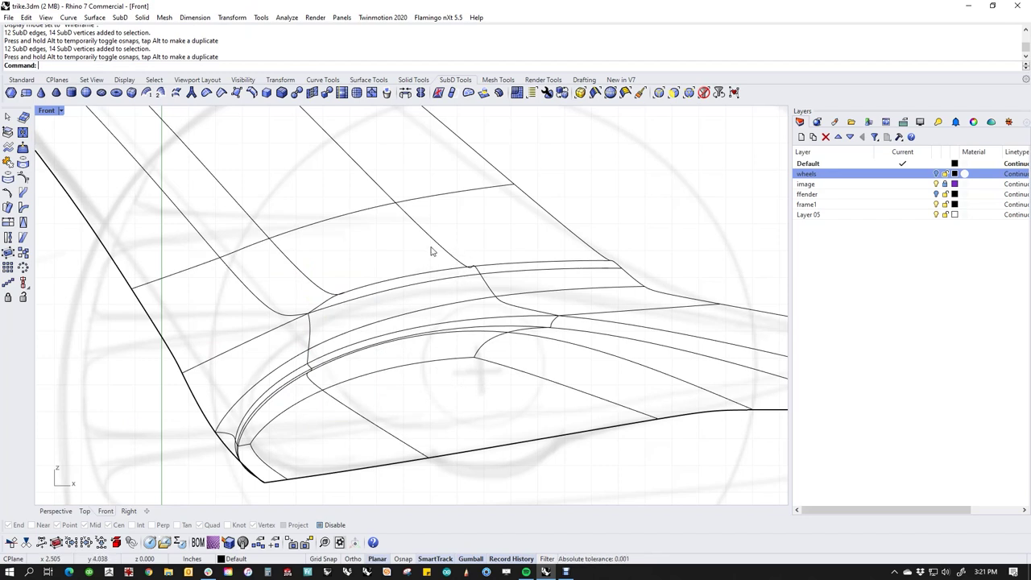
pyautogui.hotkey('ctrl', 'z')
pyautogui.hotkey('ctrl', 'z')
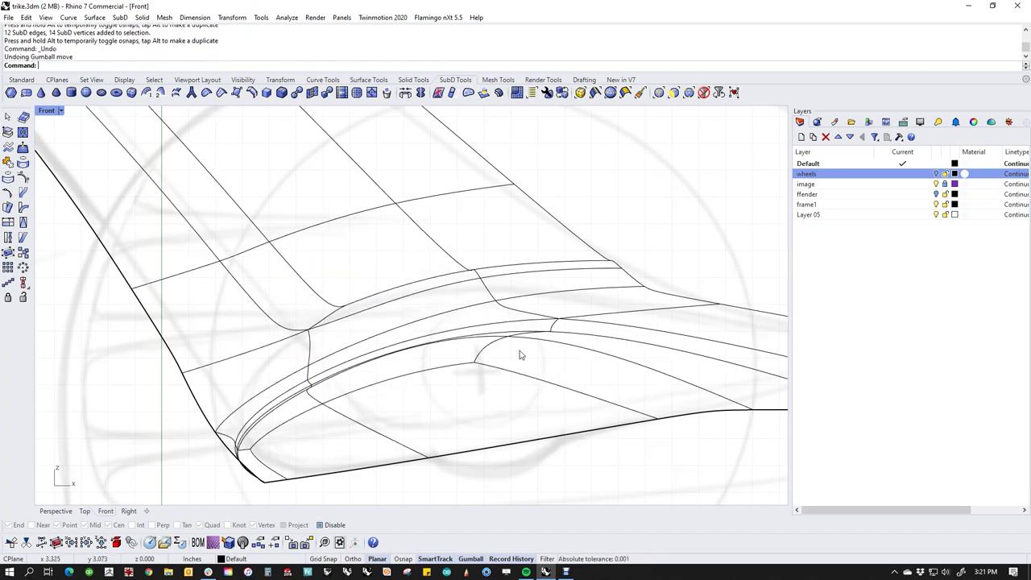
# Show the SubDs as flat control meshes and move the outermost vertex where the frame's stem meets the rear deck.
pyautogui.press('Tab')
pyautogui.moveTo(372, 237)
pyautogui.mouseDown()
pyautogui.moveTo(475, 296)
pyautogui.moveTo(391, 232)
pyautogui.mouseUp()
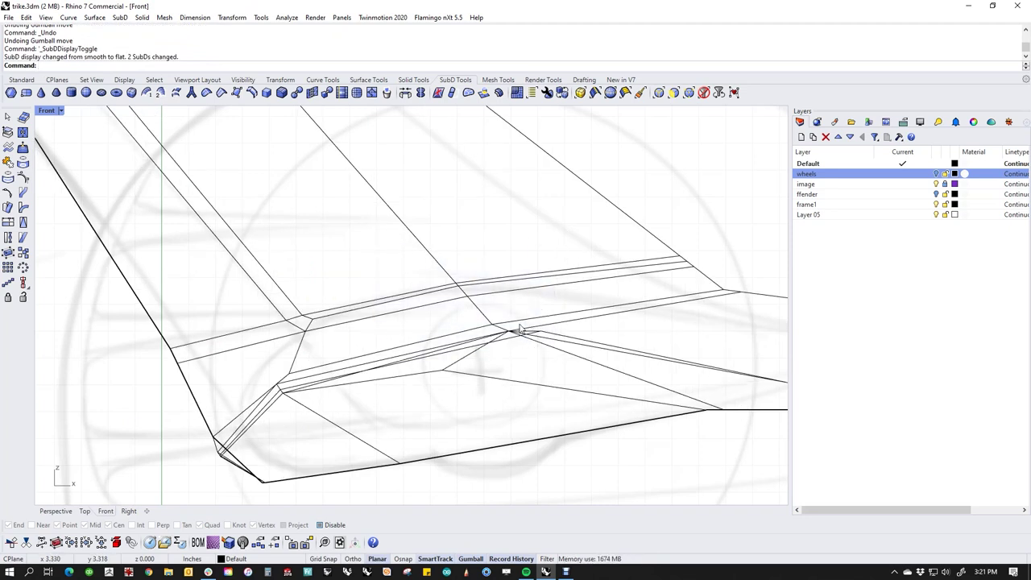
pyautogui.hotkey('ctrl', 'F4')
pyautogui.scroll(8, 464, 316)
pyautogui.moveTo(433, 357); pyautogui.dragTo(409, 403, button='right')
pyautogui.scroll(10, 548, 346)
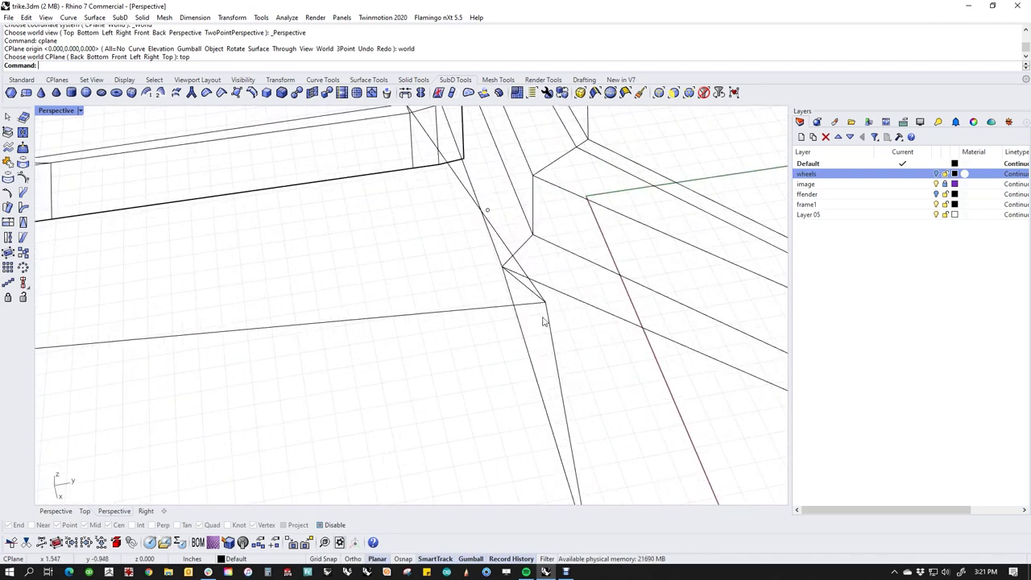
pyautogui.click(552, 305)
pyautogui.moveTo(553, 304); pyautogui.dragTo(481, 310)
# Readjust the same junction vertex from above to align it with the neighbouring profile vertices.
pyautogui.moveTo(481, 310); pyautogui.dragTo(565, 314, button='right')
pyautogui.moveTo(562, 373); pyautogui.dragTo(504, 382, button='right')
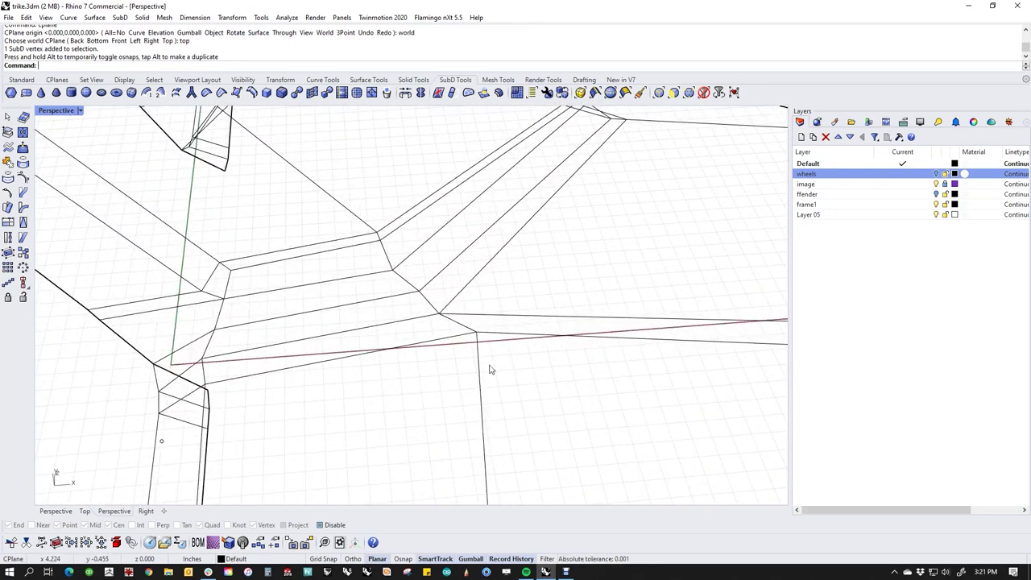
pyautogui.moveTo(475, 338); pyautogui.dragTo(452, 349)
pyautogui.click(495, 376)
pyautogui.scroll(-6, 464, 364)
pyautogui.moveTo(485, 378)
pyautogui.mouseDown(button='right')
pyautogui.moveTo(506, 395)
pyautogui.moveTo(495, 382)
pyautogui.mouseUp(button='right')
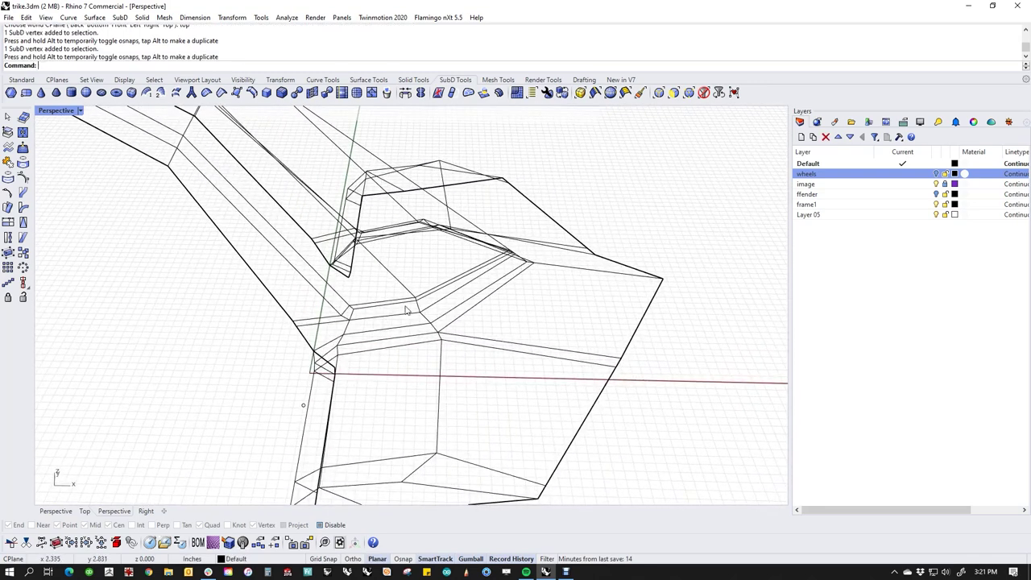
# In the Front view, move the middle cluster of stem-to-deck vertices and then the lower front cluster up and toward the front wheel.
pyautogui.scroll(3, 406, 320)
pyautogui.moveTo(389, 290); pyautogui.dragTo(524, 427)
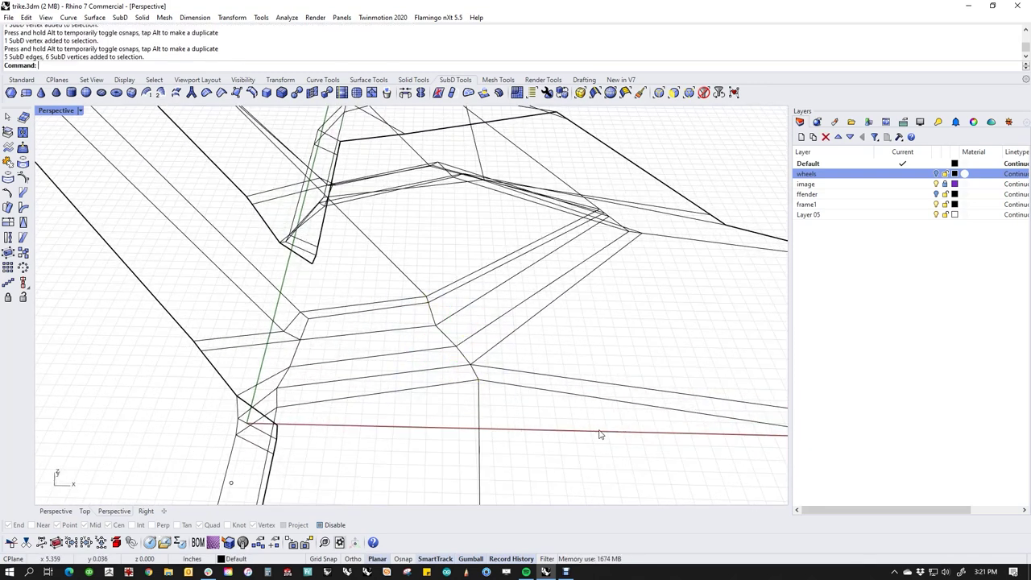
pyautogui.write('f')
pyautogui.press('Return')
pyautogui.moveTo(387, 249); pyautogui.dragTo(523, 330)
pyautogui.moveTo(488, 269); pyautogui.dragTo(453, 226)
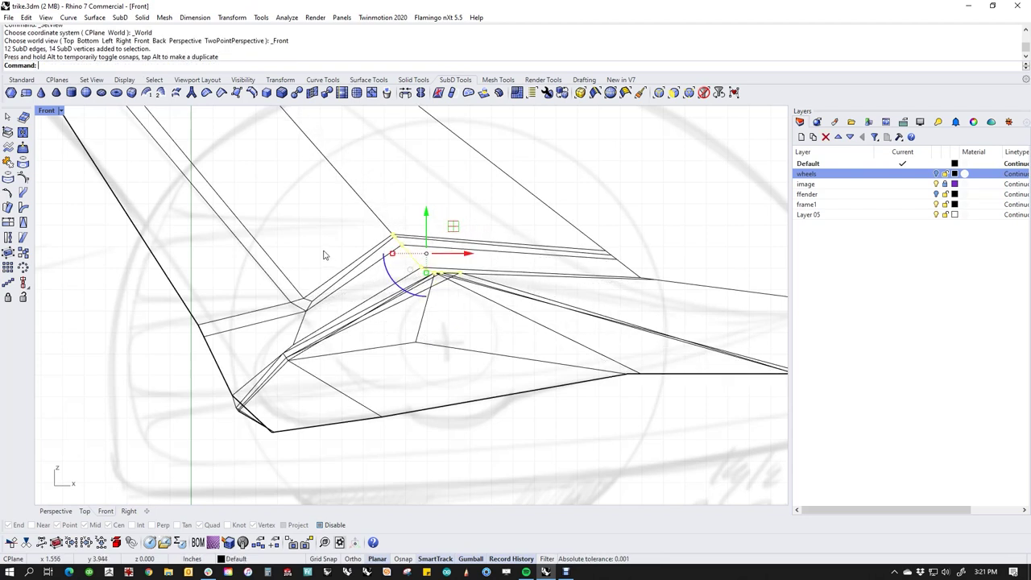
pyautogui.moveTo(238, 258); pyautogui.dragTo(332, 382)
pyautogui.moveTo(326, 301); pyautogui.dragTo(273, 298)
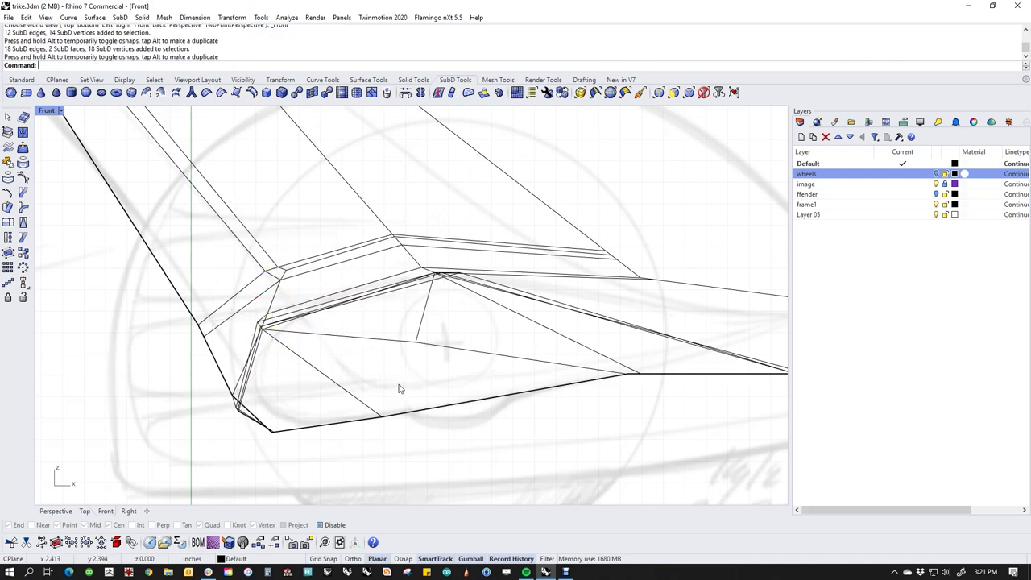
# In the Perspective view, move the inner vertex of the deck's end panel up toward the panel's upper edge.
pyautogui.hotkey('ctrl', 'F4')
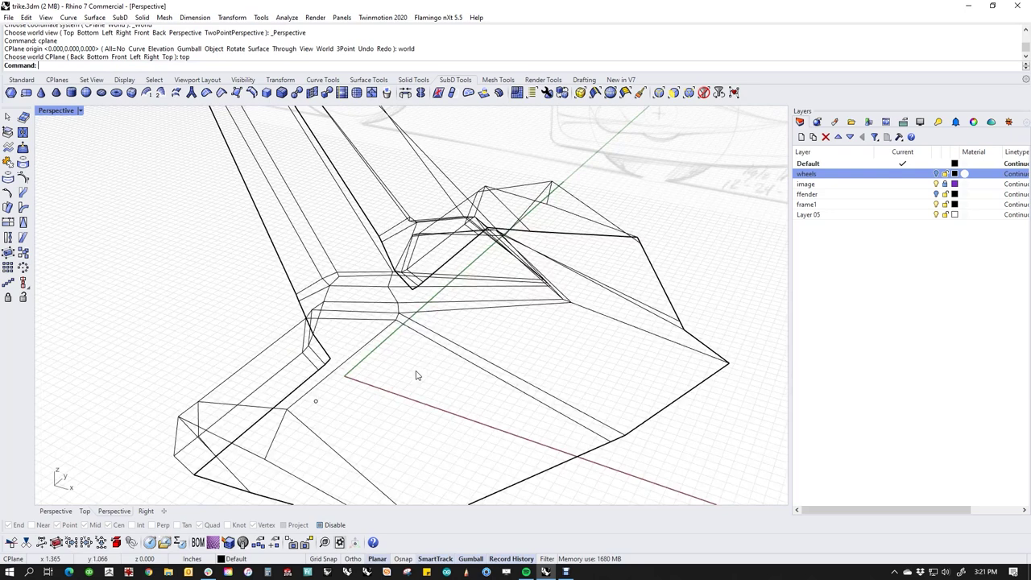
pyautogui.keyDown('shift'); pyautogui.moveTo(381, 441); pyautogui.dragTo(485, 384, button='right'); pyautogui.keyUp('shift')
pyautogui.moveTo(419, 389); pyautogui.dragTo(474, 408, button='right')
pyautogui.scroll(5, 486, 377)
pyautogui.keyDown('ctrl'); pyautogui.keyDown('shift'); pyautogui.click(490, 346); pyautogui.keyUp('shift'); pyautogui.keyUp('ctrl')
pyautogui.moveTo(505, 371); pyautogui.dragTo(535, 356, button='right')
pyautogui.moveTo(520, 322); pyautogui.dragTo(527, 288)
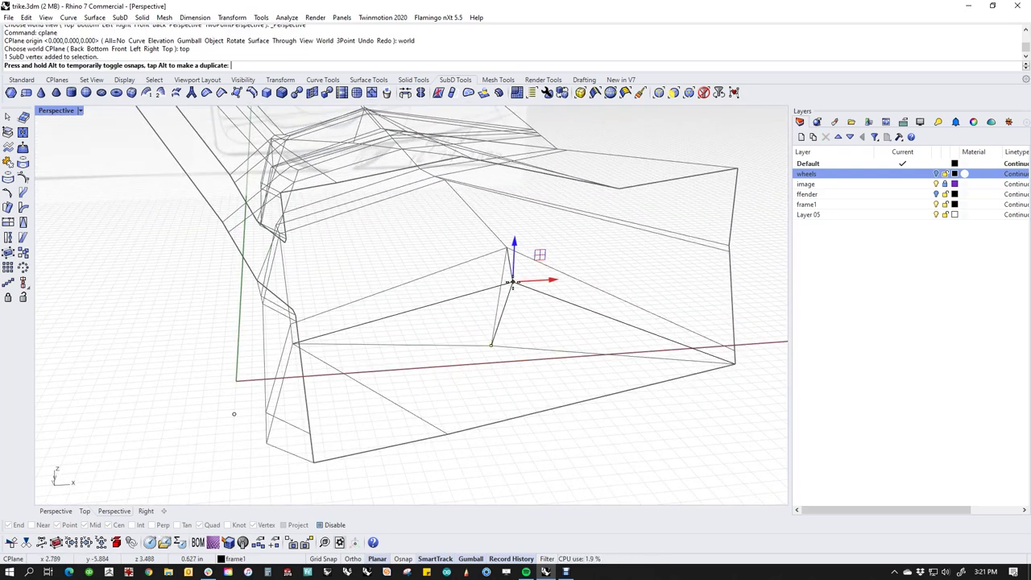
pyautogui.moveTo(537, 251); pyautogui.dragTo(536, 251)
pyautogui.click(509, 346)
# Shift the junction vertex near the front of the deck slightly to even out the edge flow.
pyautogui.scroll(-3, 515, 351)
pyautogui.moveTo(515, 351); pyautogui.dragTo(433, 357, button='right')
pyautogui.click(481, 310)
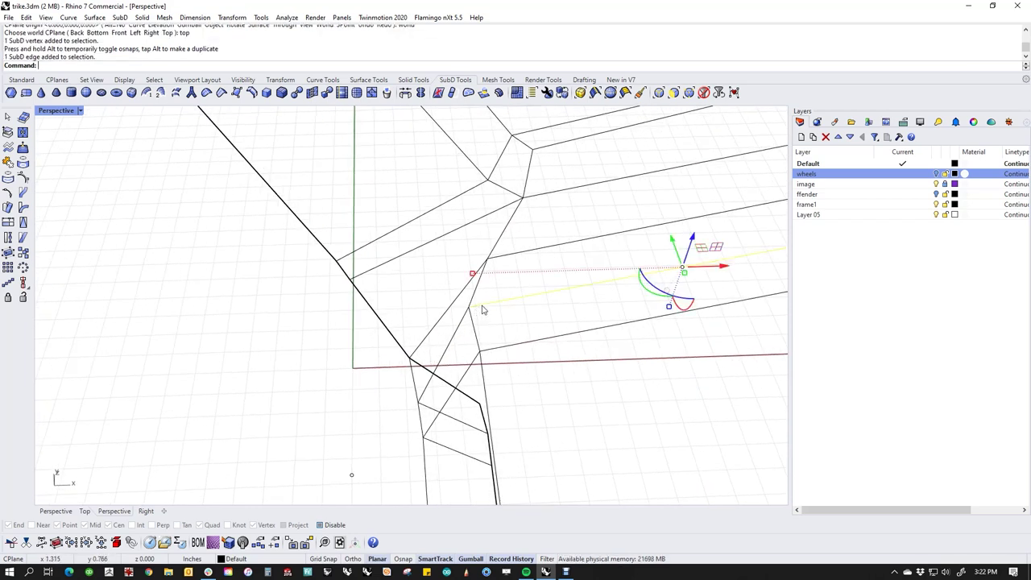
pyautogui.moveTo(469, 306)
pyautogui.mouseDown()
pyautogui.moveTo(495, 315)
pyautogui.moveTo(478, 312)
pyautogui.mouseUp()
pyautogui.click(454, 288)
pyautogui.scroll(-4, 453, 295)
pyautogui.keyDown('shift'); pyautogui.moveTo(460, 297); pyautogui.dragTo(510, 392, button='right'); pyautogui.keyUp('shift')
pyautogui.scroll(-5, 484, 370)
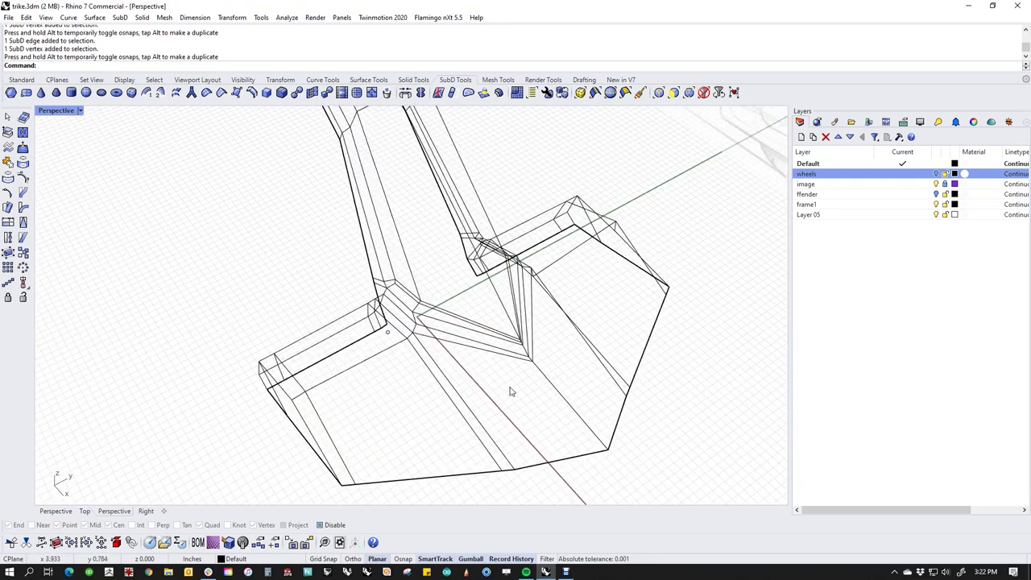
# Reflect the frame SubD across its lengthwise centreline, keeping the edited side.
pyautogui.click(504, 432)
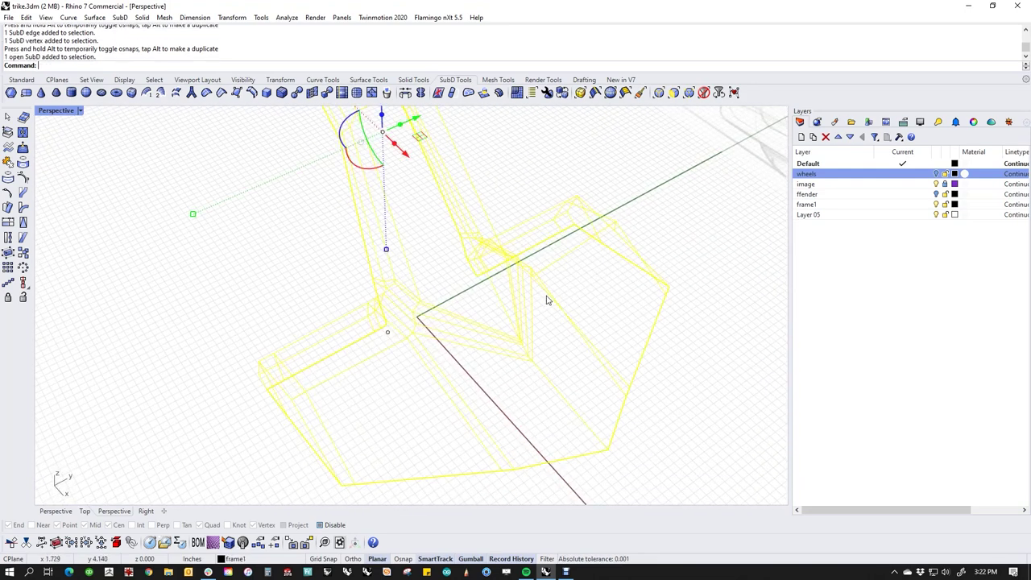
pyautogui.click(422, 93)
pyautogui.click(610, 449)
pyautogui.click(534, 438)
pyautogui.click(502, 467)
pyautogui.press('Return')
# Set the Perspective view to Rendered display and return the SubDs to smooth display.
pyautogui.middleClick(427, 369)
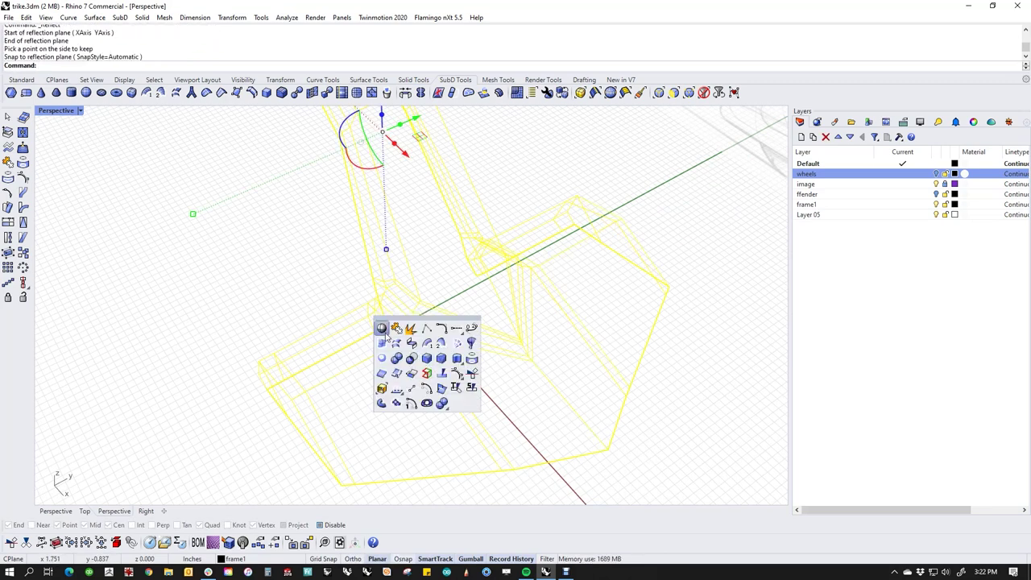
pyautogui.click(406, 362)
pyautogui.click(72, 112)
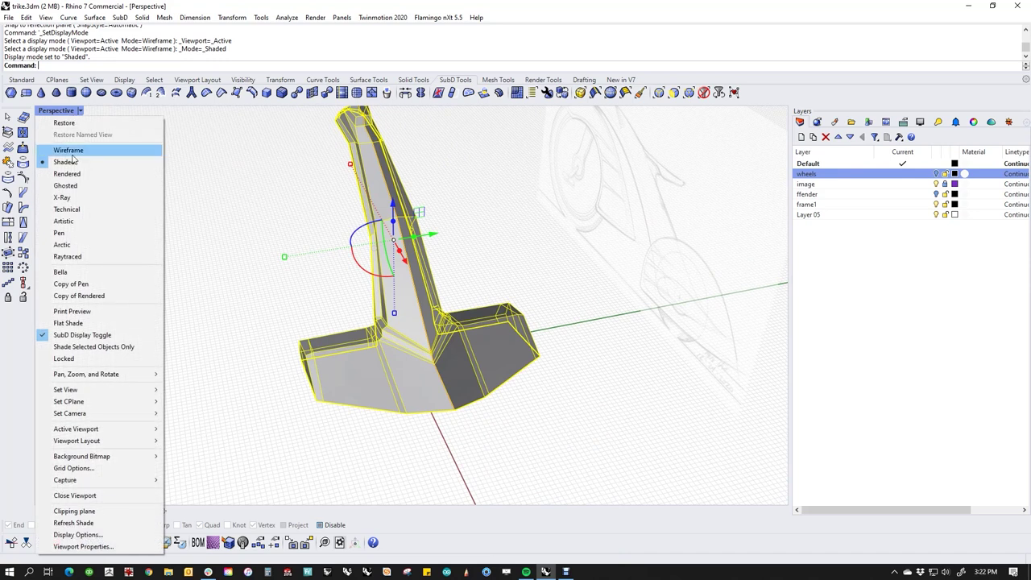
pyautogui.click(75, 174)
pyautogui.moveTo(322, 322); pyautogui.dragTo(494, 346, button='right')
pyautogui.click(243, 305)
pyautogui.press('Tab')
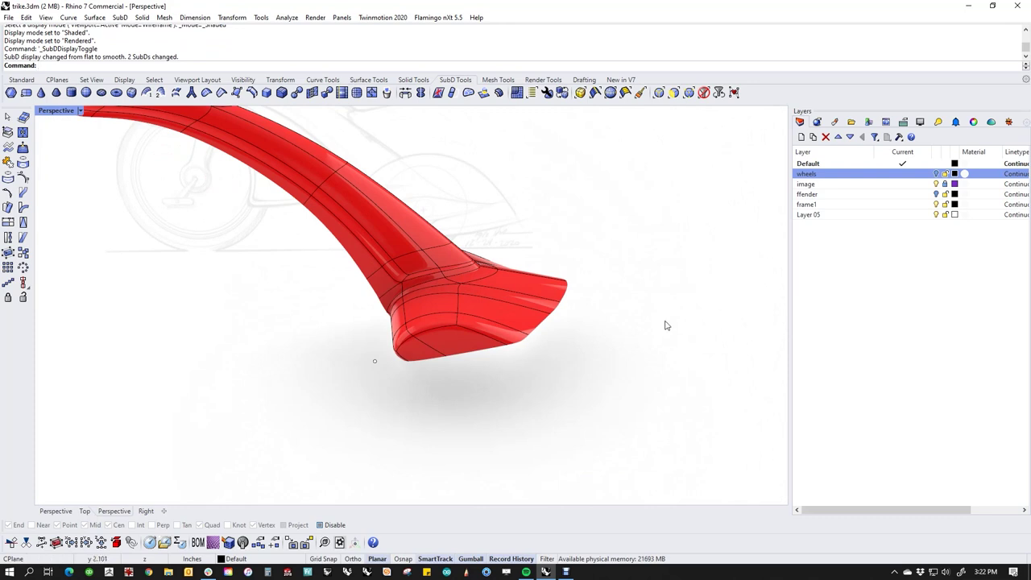
# Turn on the wheels layer and inspect the rear wheels against the frame.
pyautogui.click(936, 174)
pyautogui.moveTo(628, 362); pyautogui.dragTo(532, 479, button='right')
pyautogui.scroll(6, 426, 350)
pyautogui.scroll(-5, 436, 439)
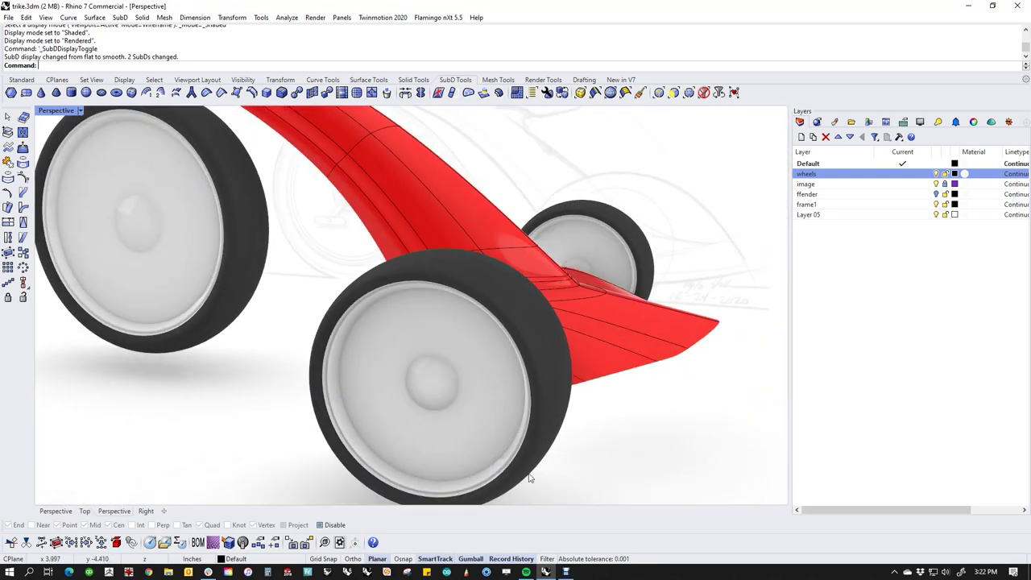
# Try to reposition both rear wheels with nudges and a slight downward move in the Front view.
pyautogui.click(430, 449)
pyautogui.moveTo(430, 448); pyautogui.dragTo(652, 435, button='right')
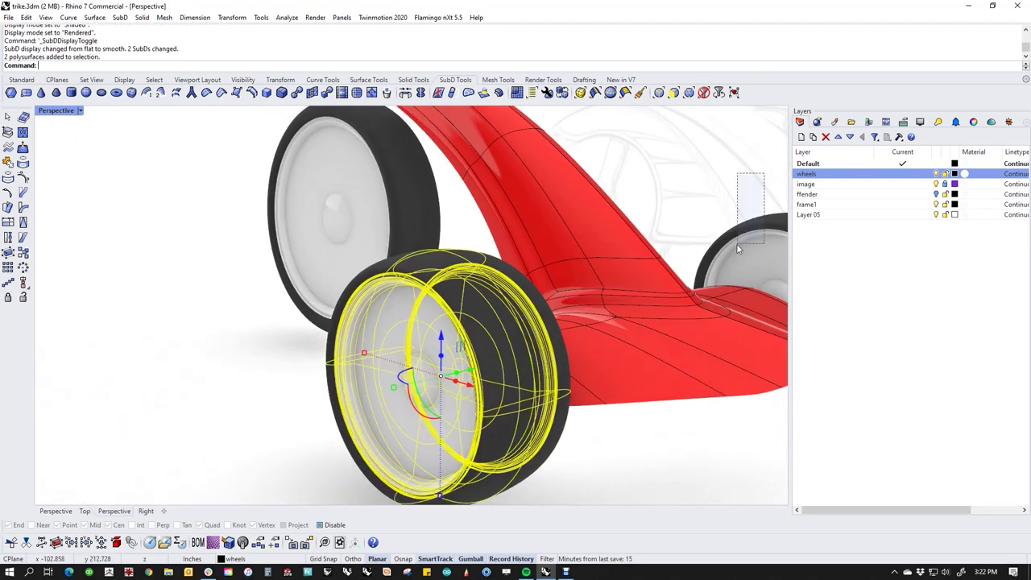
pyautogui.moveTo(737, 244); pyautogui.dragTo(738, 249)
pyautogui.write('f')
pyautogui.press('Return')
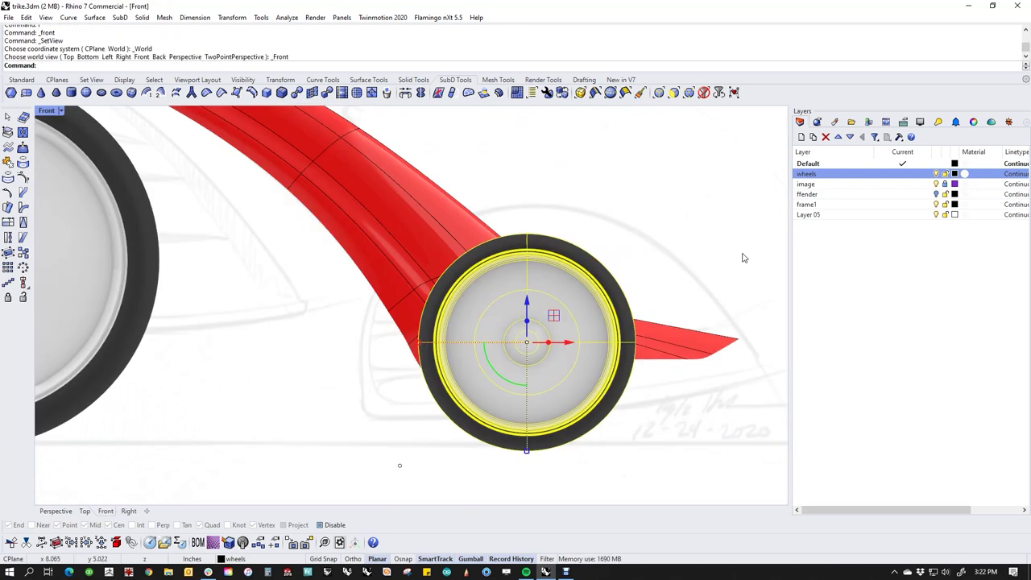
pyautogui.hotkey('alt', 'Up')
pyautogui.hotkey('alt', 'Up')
pyautogui.hotkey('alt', 'Up')
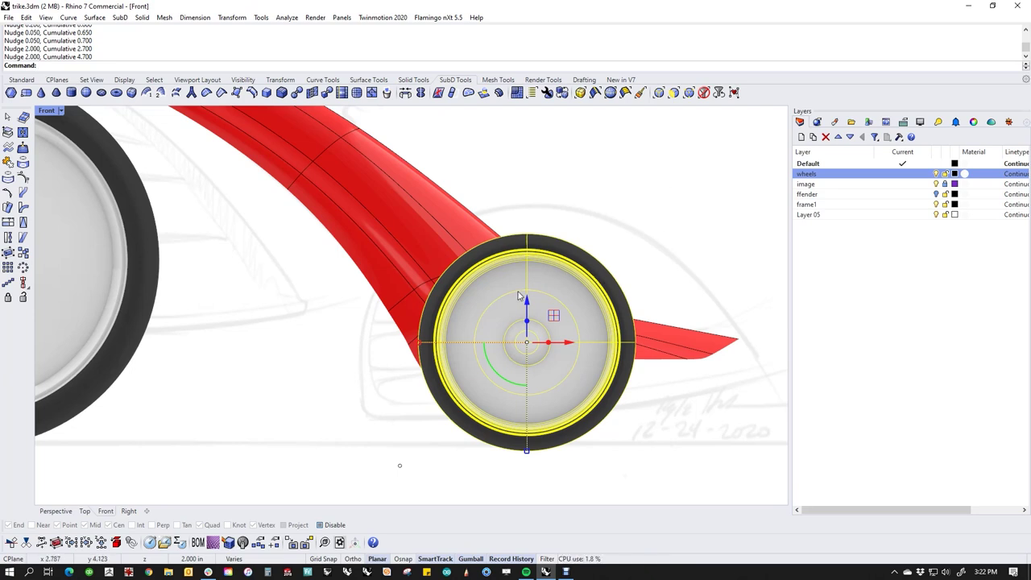
pyautogui.moveTo(525, 301)
pyautogui.mouseDown()
pyautogui.moveTo(525, 327)
pyautogui.moveTo(527, 303)
pyautogui.mouseUp()
pyautogui.click(638, 435)
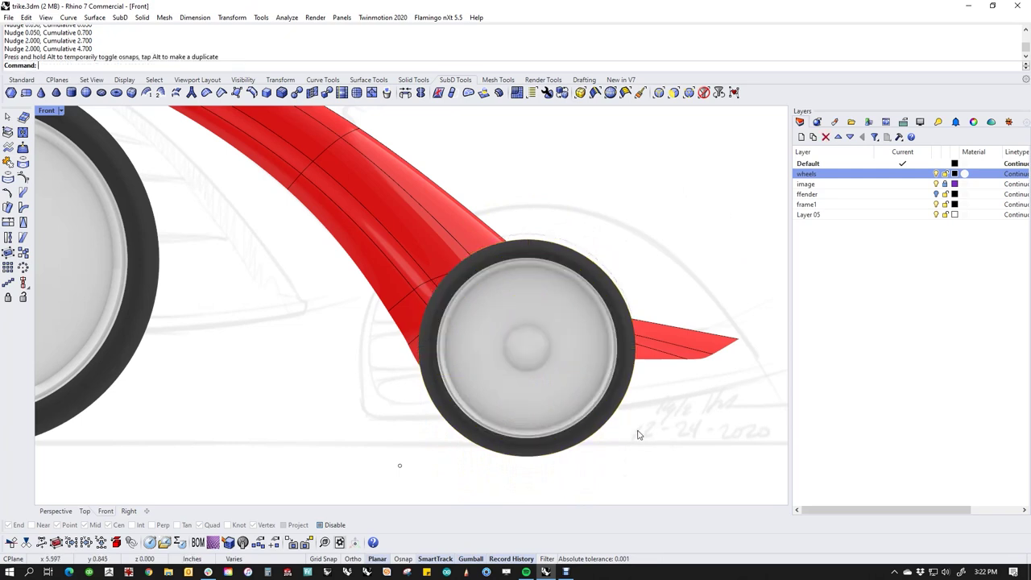
pyautogui.write('p')
pyautogui.press('Return')
pyautogui.moveTo(527, 404); pyautogui.dragTo(480, 414, button='right')
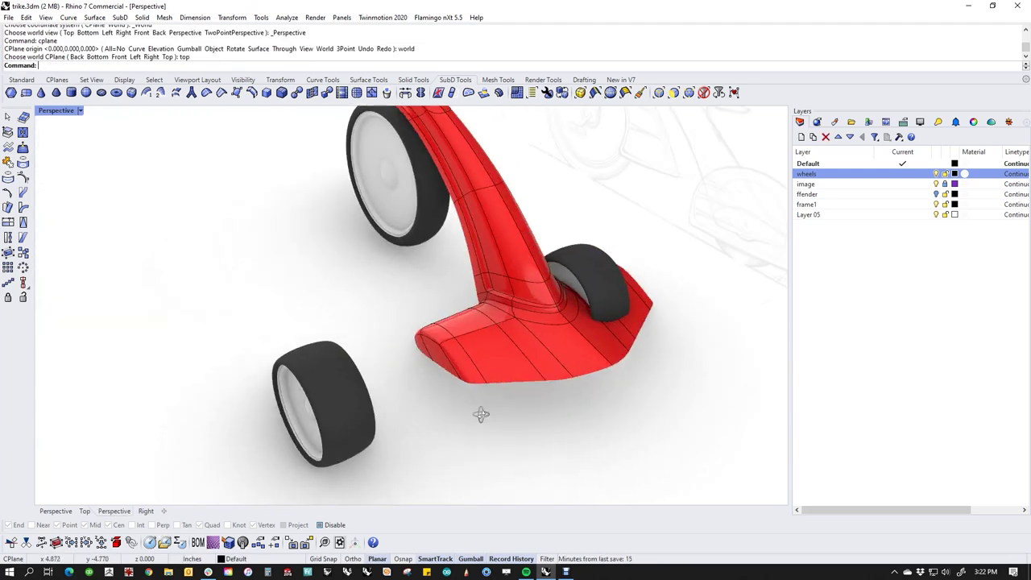
# Undo the rear wheel move and nudges, keeping the wheels layer turned on.
pyautogui.hotkey('ctrl', 'z')
pyautogui.moveTo(591, 437); pyautogui.dragTo(529, 443, button='right')
pyautogui.hotkey('ctrl', 'z')
pyautogui.hotkey('ctrl', 'z')
pyautogui.hotkey('ctrl', 'z')
pyautogui.hotkey('ctrl', 'z')
pyautogui.hotkey('ctrl', 'z')
pyautogui.hotkey('ctrl', 'z')
pyautogui.hotkey('ctrl', 'z')
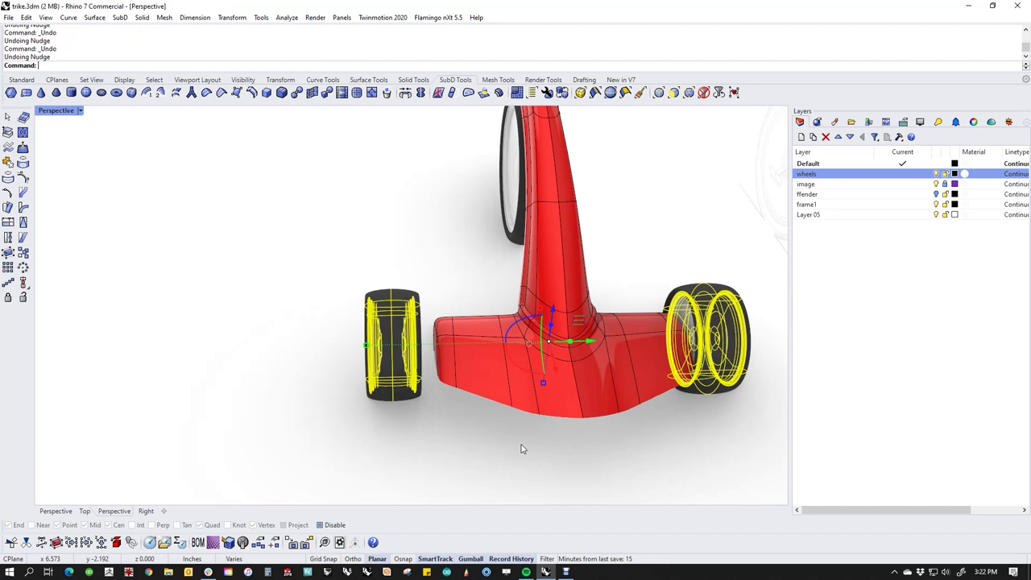
pyautogui.hotkey('ctrl', 'z')
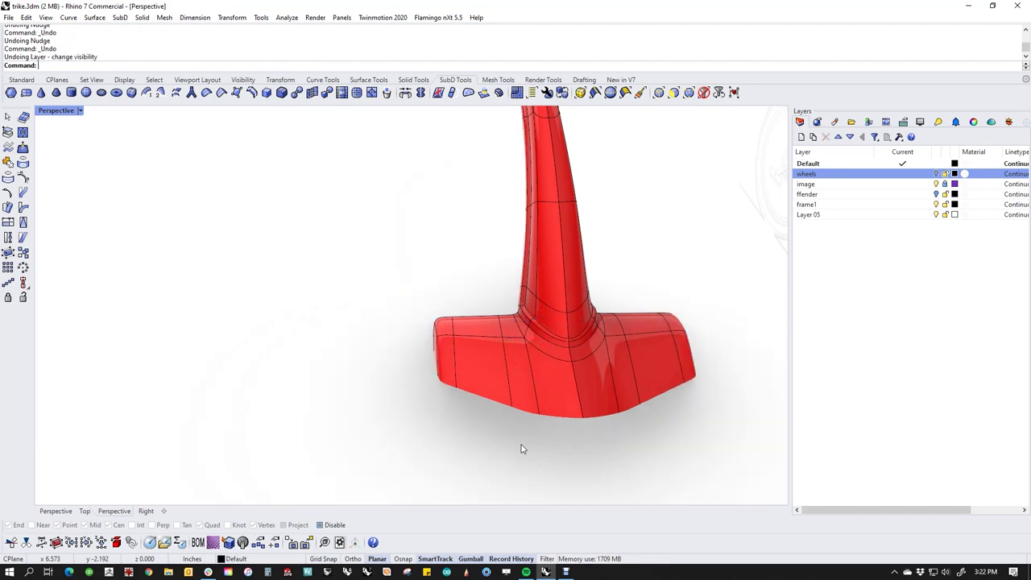
pyautogui.hotkey('ctrl', 'y')
# Select both rear wheels and move them slightly down in the Front view.
pyautogui.moveTo(471, 431); pyautogui.dragTo(401, 414, button='right')
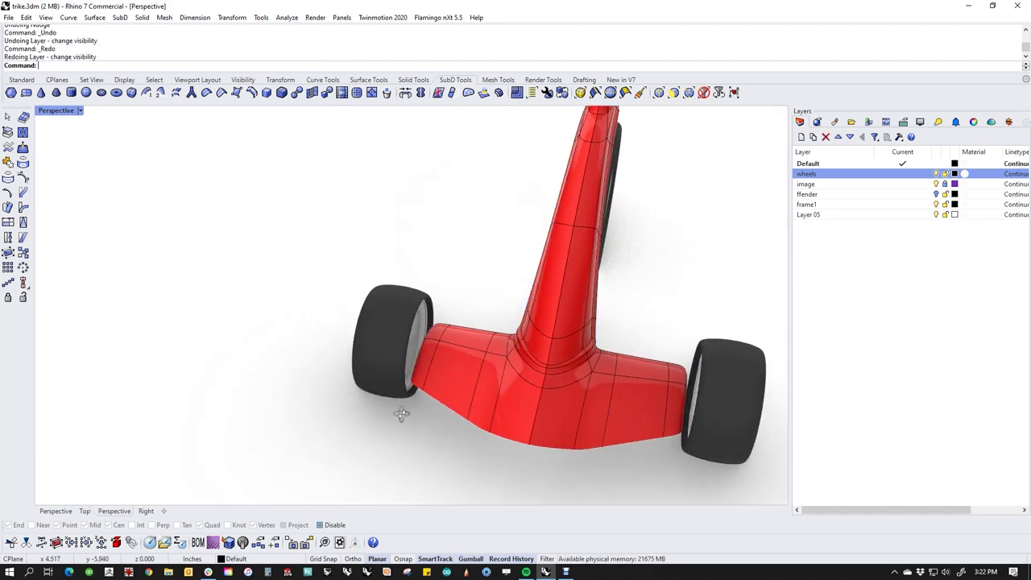
pyautogui.click(397, 313)
pyautogui.keyDown('shift'); pyautogui.click(712, 366); pyautogui.keyUp('shift')
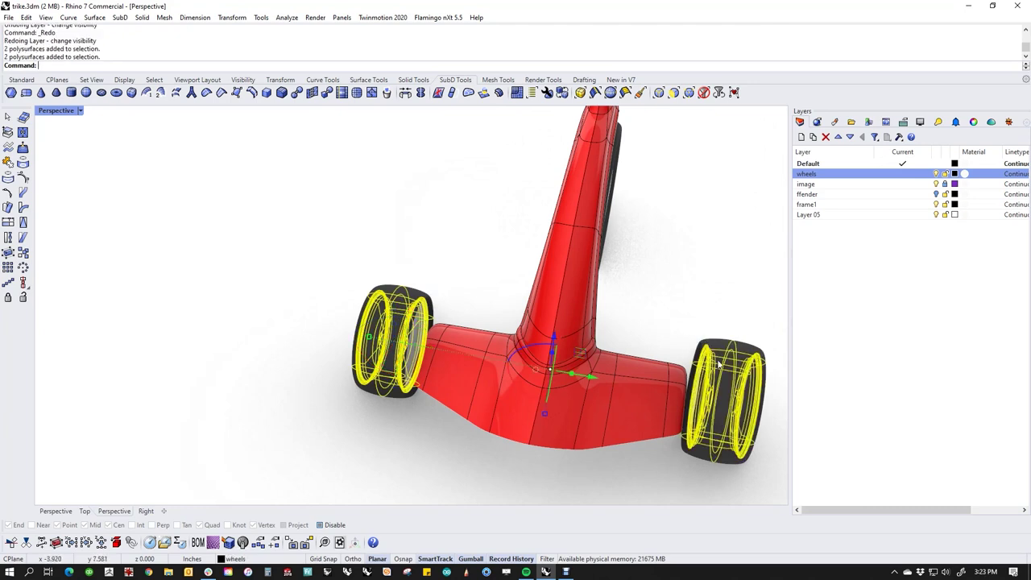
pyautogui.write('f')
pyautogui.press('Return')
pyautogui.scroll(3, 447, 314)
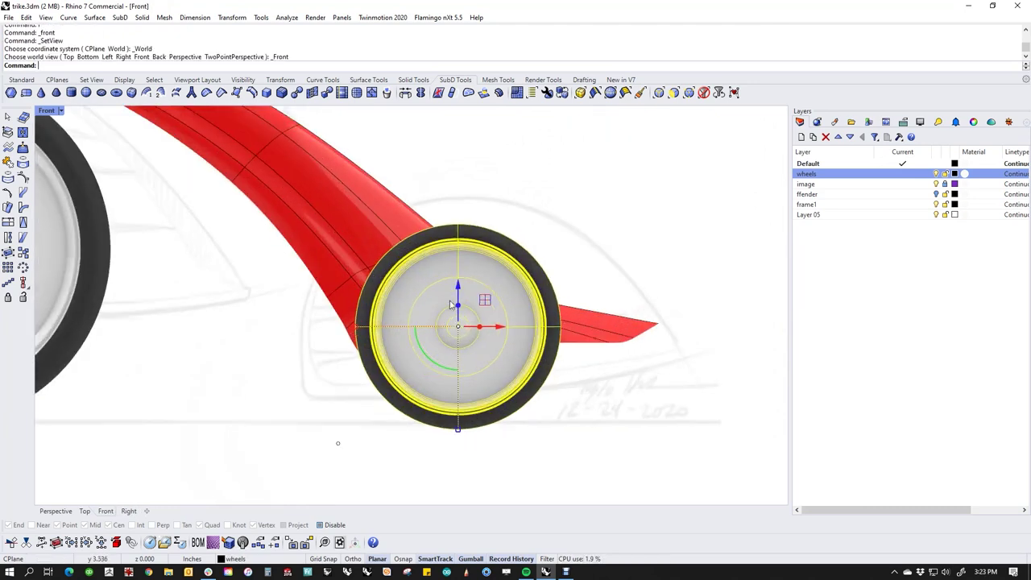
pyautogui.moveTo(458, 283); pyautogui.dragTo(455, 330)
pyautogui.scroll(-3, 620, 429)
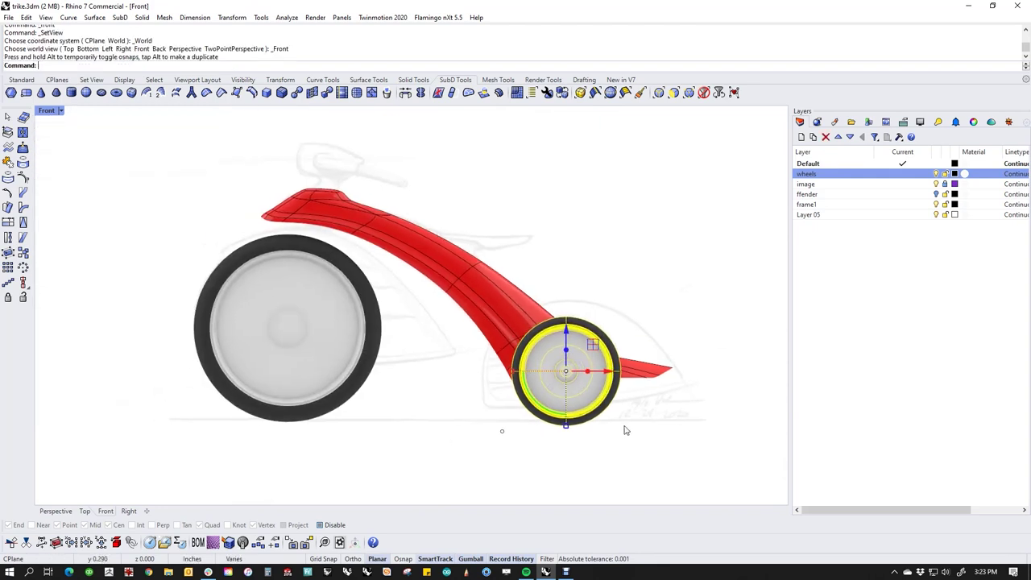
# Rotate the frame and both rear wheels about the front wheel's centre to bring the rear tires to the sketch's ground line.
pyautogui.keyDown('shift'); pyautogui.click(429, 282); pyautogui.keyUp('shift')
pyautogui.click(659, 263)
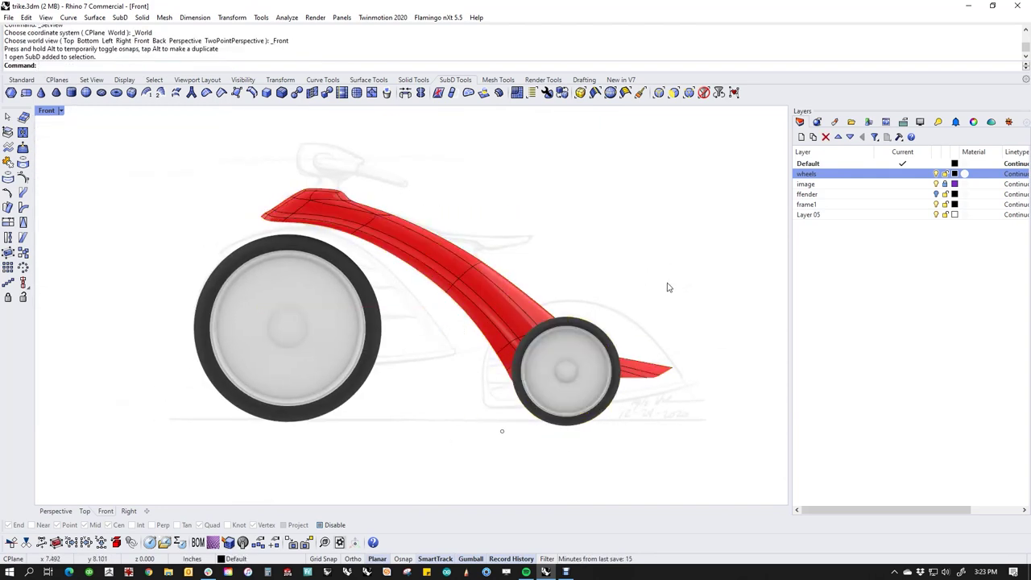
pyautogui.moveTo(581, 246); pyautogui.dragTo(442, 297)
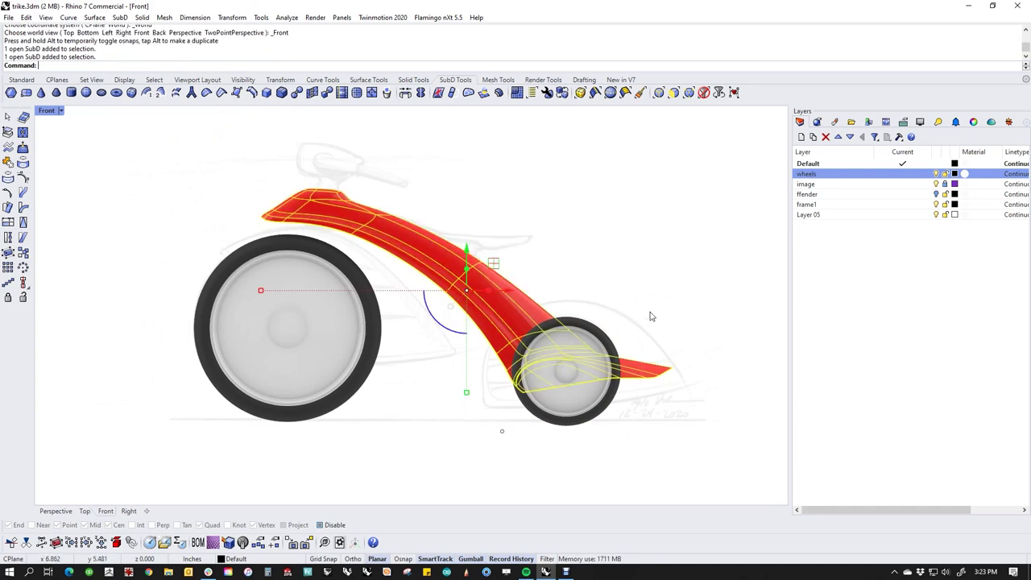
pyautogui.keyDown('shift'); pyautogui.moveTo(657, 284); pyautogui.dragTo(516, 447); pyautogui.keyUp('shift')
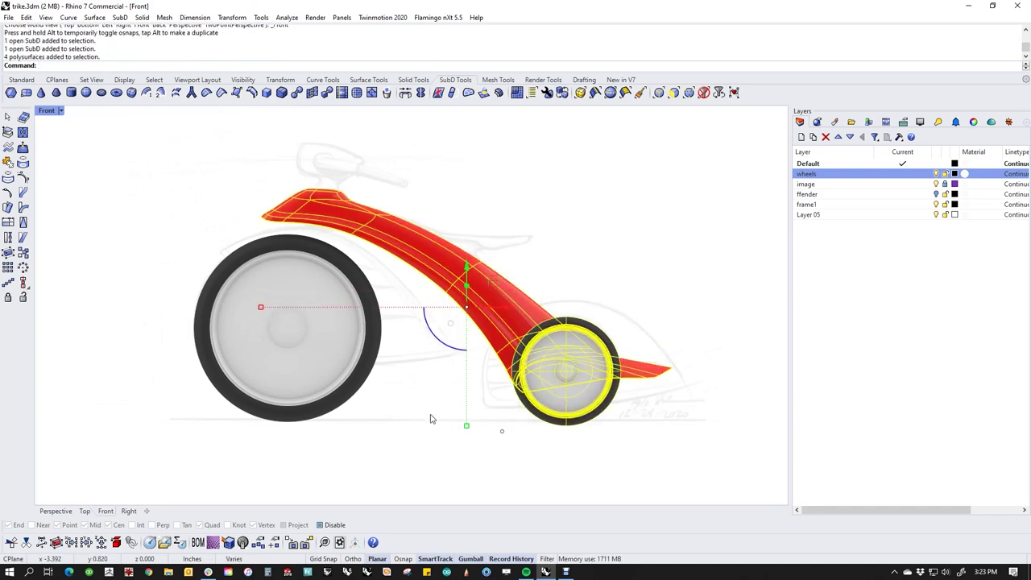
pyautogui.write('rr')
pyautogui.press('Return')
pyautogui.click(288, 327)
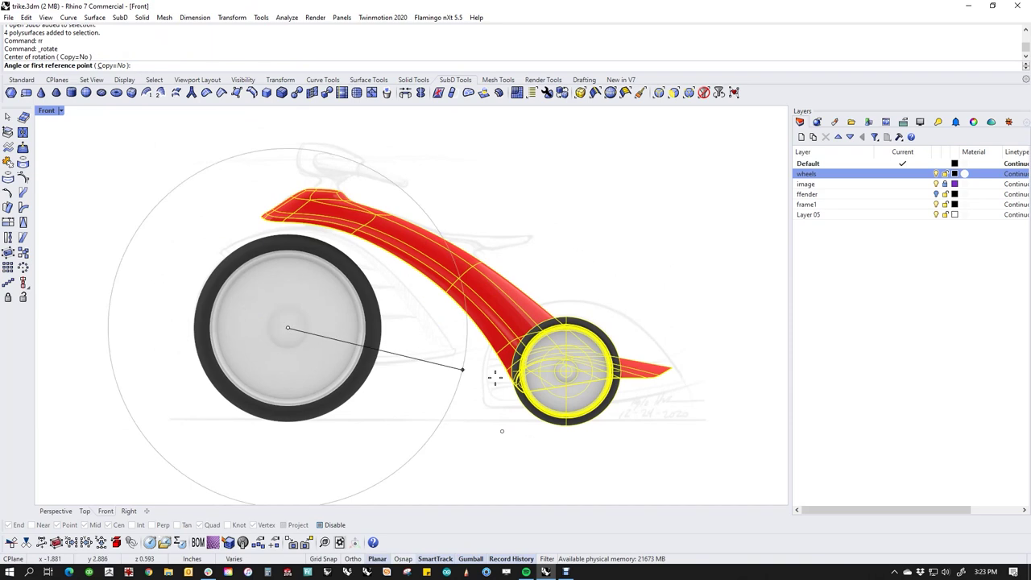
pyautogui.click(569, 421)
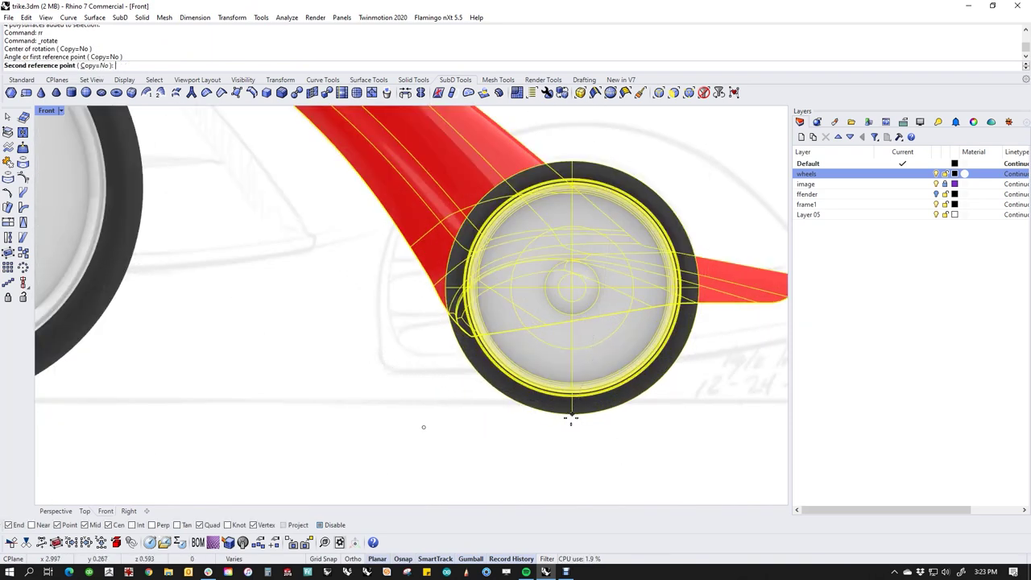
pyautogui.click(577, 405)
pyautogui.press('Escape')
pyautogui.scroll(-5, 524, 391)
# Isolate the two rear wheel rims in the Perspective view by hiding everything else.
pyautogui.hotkey('ctrl', 'F4')
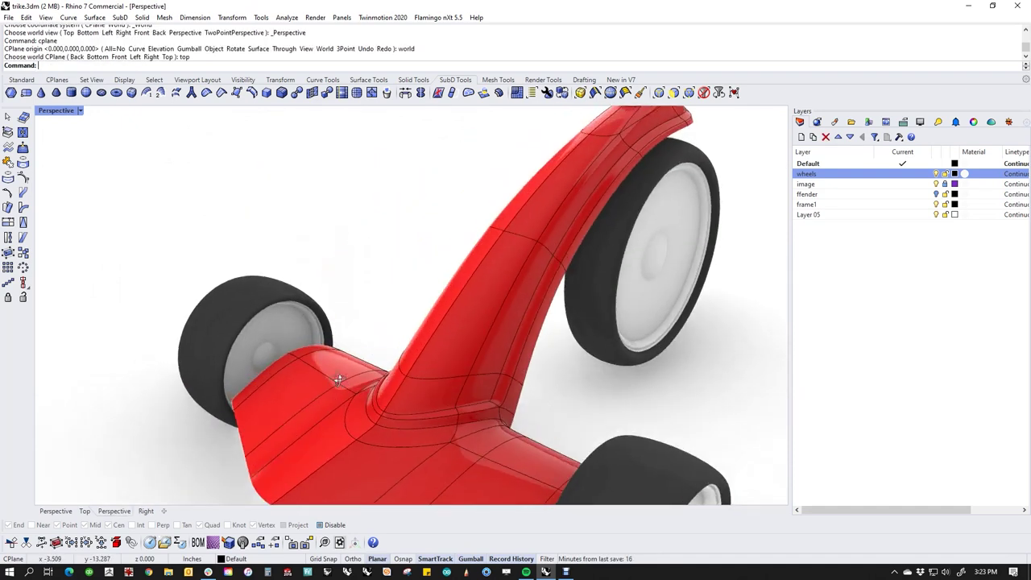
pyautogui.scroll(6, 264, 356)
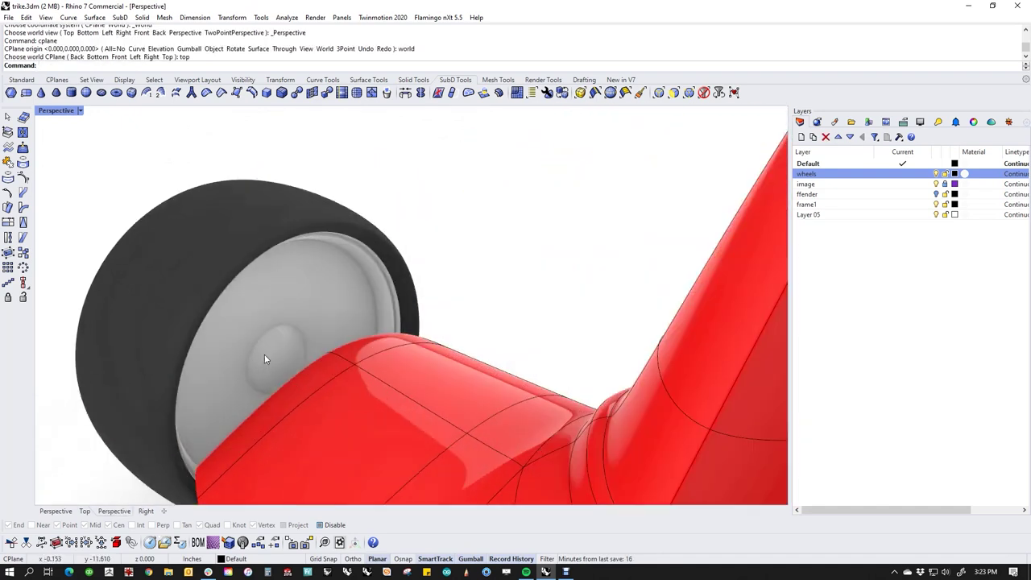
pyautogui.click(264, 356)
pyautogui.scroll(-6, 264, 356)
pyautogui.moveTo(460, 423); pyautogui.dragTo(469, 379, button='right')
pyautogui.keyDown('shift'); pyautogui.click(634, 442); pyautogui.keyUp('shift')
pyautogui.write('ii')
pyautogui.press('Return')
pyautogui.keyDown('shift'); pyautogui.moveTo(472, 398); pyautogui.dragTo(416, 355, button='right'); pyautogui.keyUp('shift')
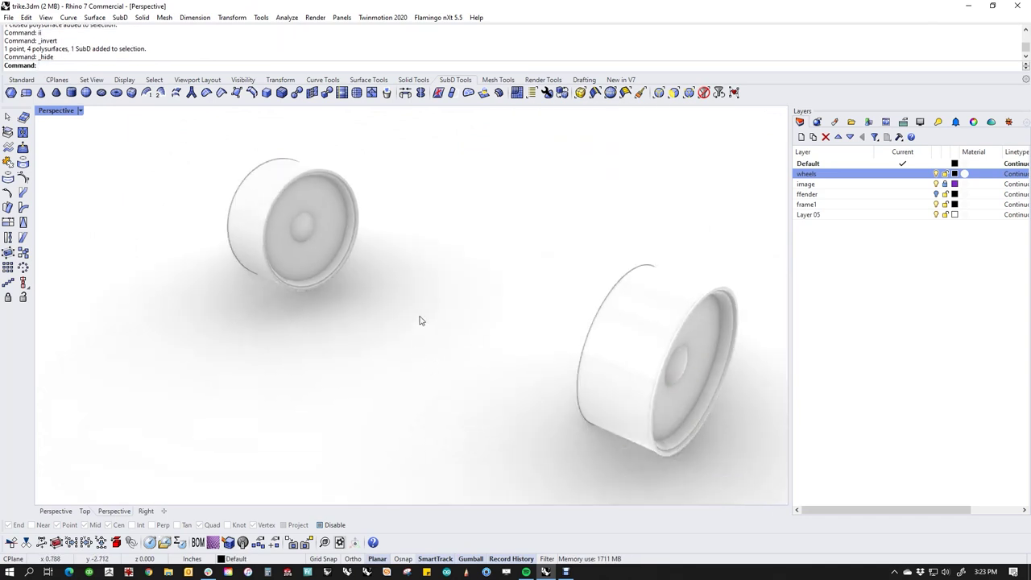
# Start a solid cylinder centred on the rear wheel's hub in the Front view, with a diameter of about 0.33 in.
pyautogui.click(21, 80)
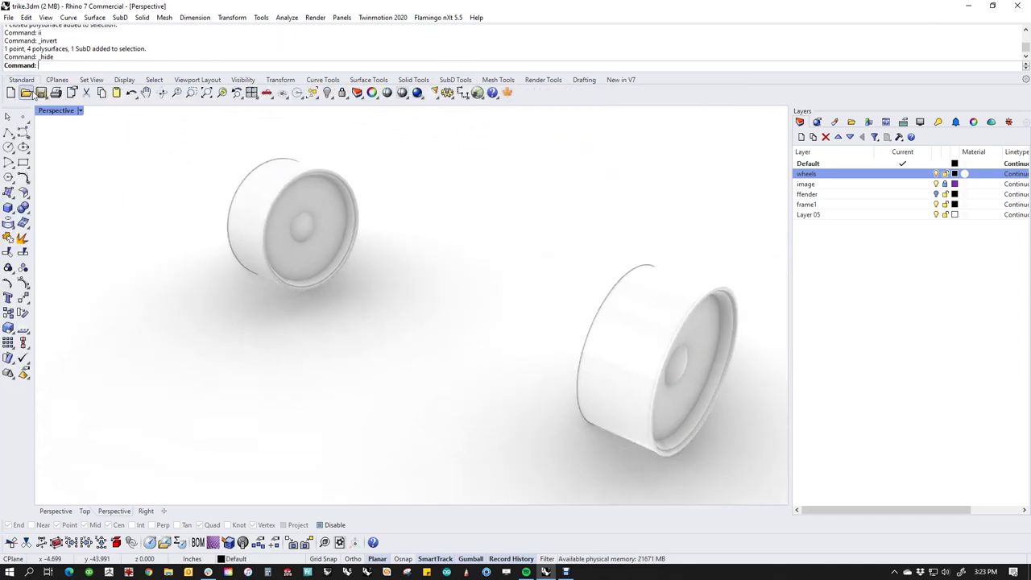
pyautogui.click(8, 208)
pyautogui.click(39, 211)
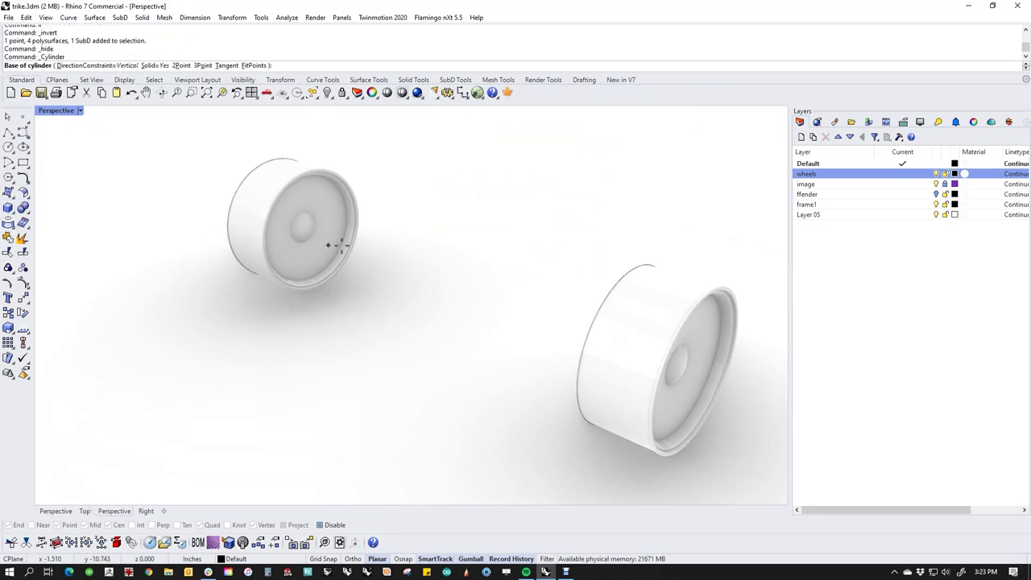
pyautogui.scroll(4, 290, 238)
pyautogui.click(268, 231)
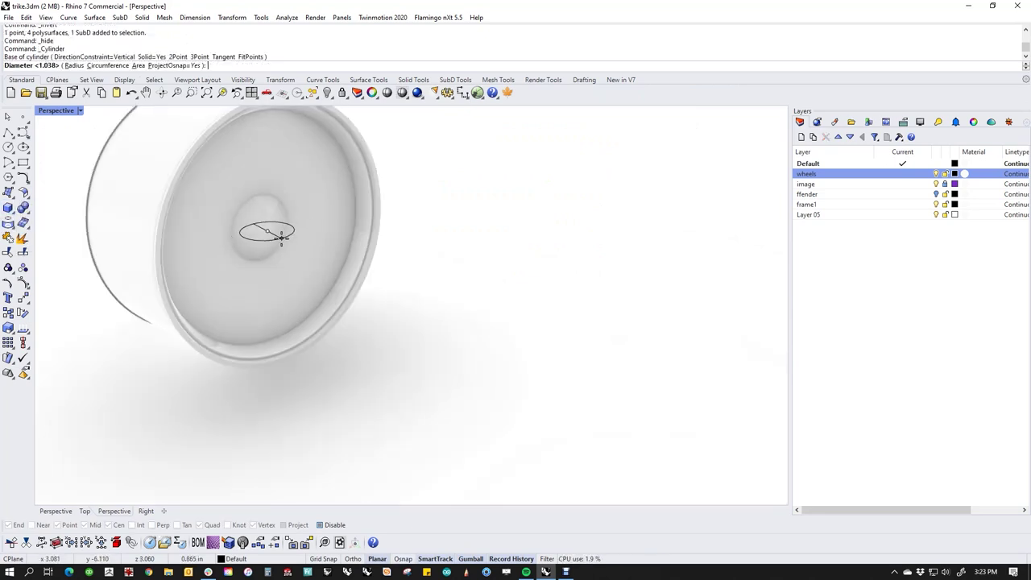
pyautogui.write('f')
pyautogui.press('Return')
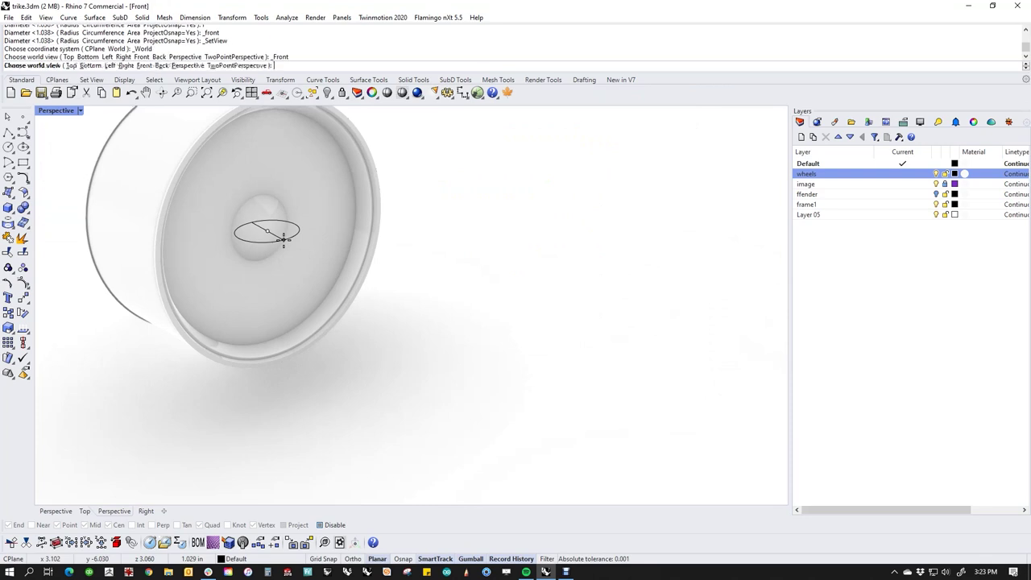
pyautogui.scroll(-5, 637, 300)
pyautogui.scroll(7, 649, 232)
pyautogui.scroll(4, 622, 227)
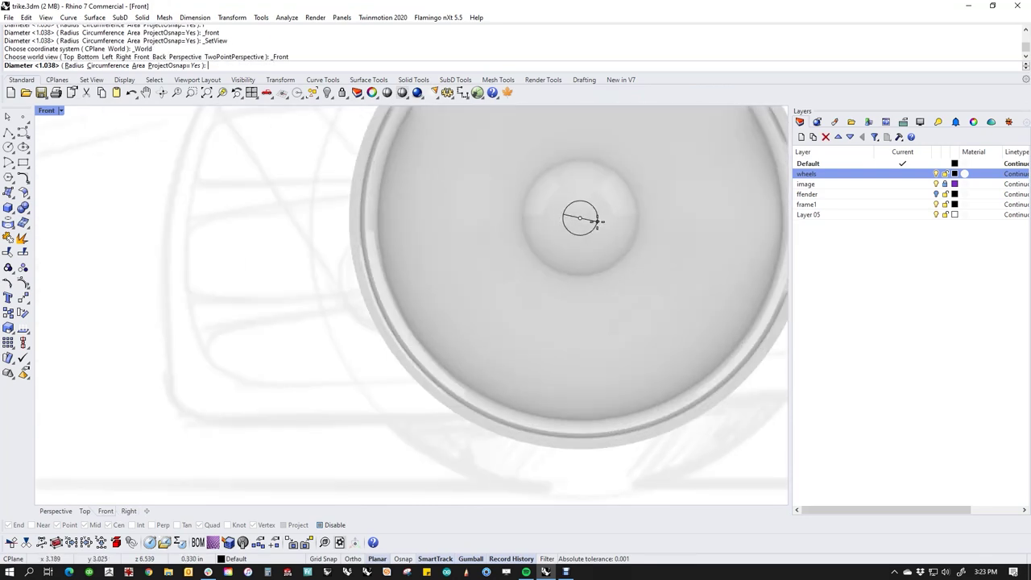
pyautogui.click(597, 220)
# Extend the axle cylinder in the Top view about 13.4 in to the opposite rear rim and return to the Perspective view.
pyautogui.write('top')
pyautogui.press('Return')
pyautogui.scroll(-3, 583, 230)
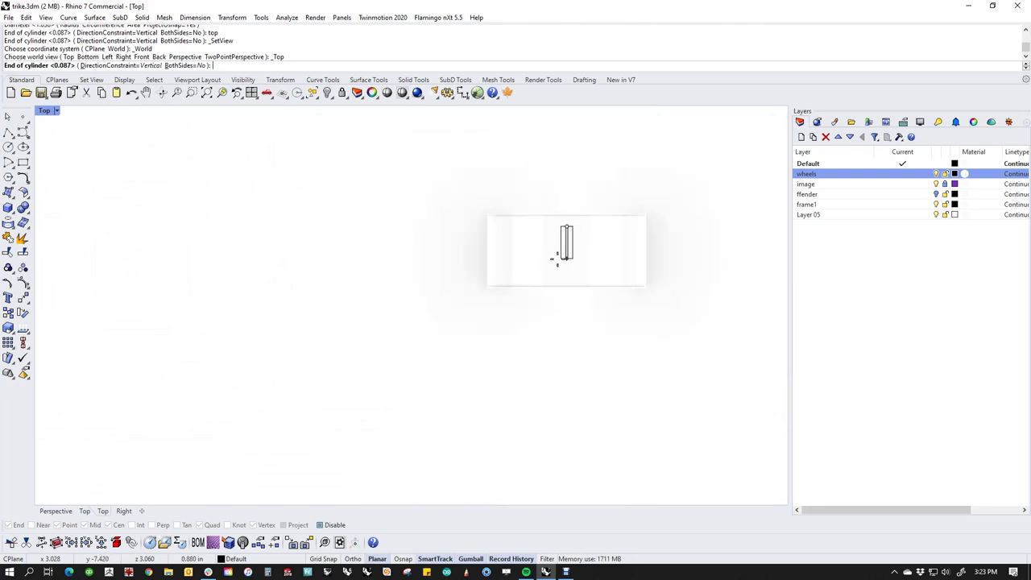
pyautogui.scroll(-8, 588, 266)
pyautogui.keyDown('shift'); pyautogui.moveTo(572, 302); pyautogui.dragTo(515, 211, button='right'); pyautogui.keyUp('shift')
pyautogui.scroll(-6, 515, 211)
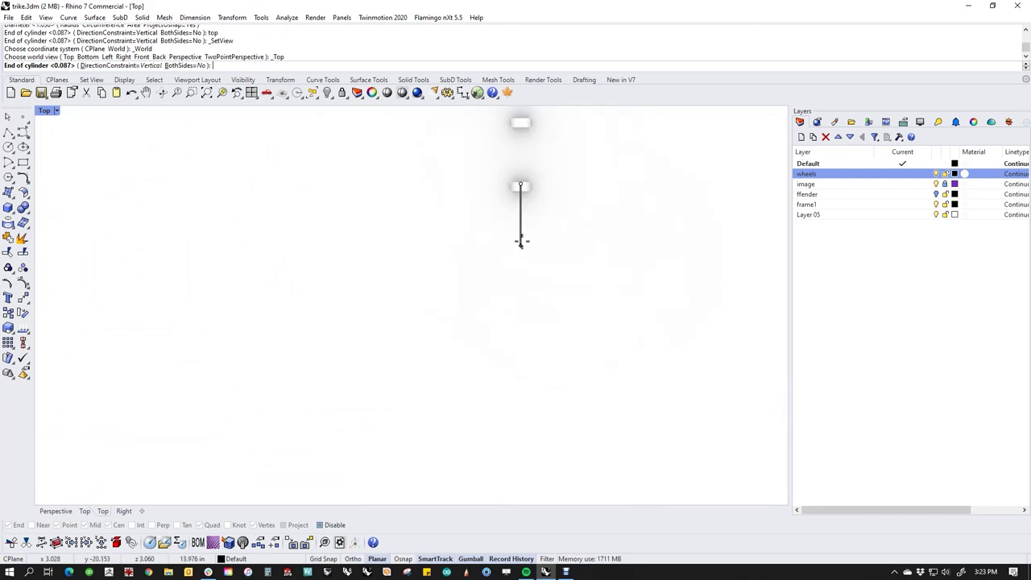
pyautogui.scroll(6, 535, 168)
pyautogui.keyDown('shift'); pyautogui.moveTo(536, 169); pyautogui.dragTo(537, 223, button='right'); pyautogui.keyUp('shift')
pyautogui.scroll(8, 490, 287)
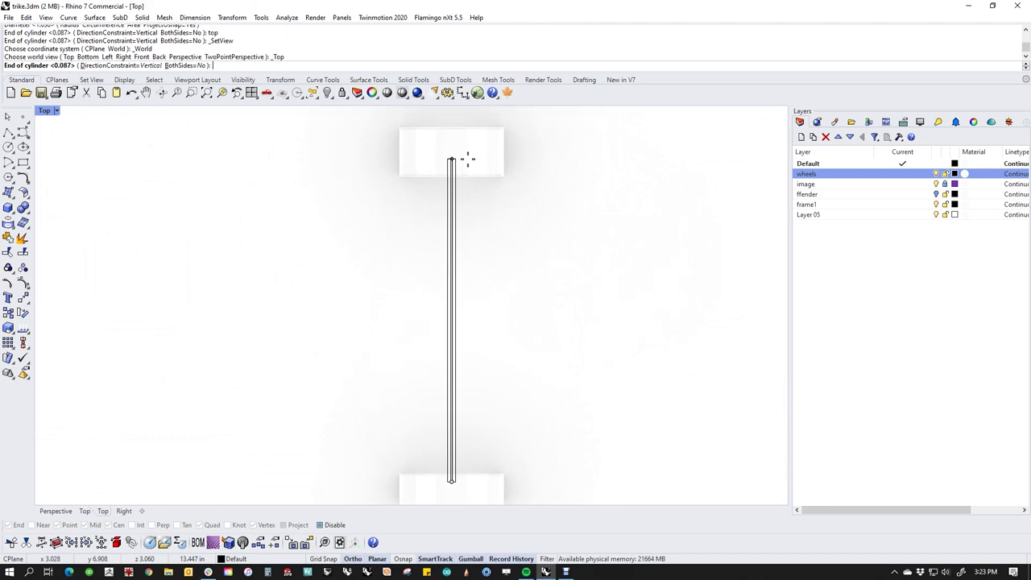
pyautogui.click(467, 159)
pyautogui.hotkey('ctrl', 'F4')
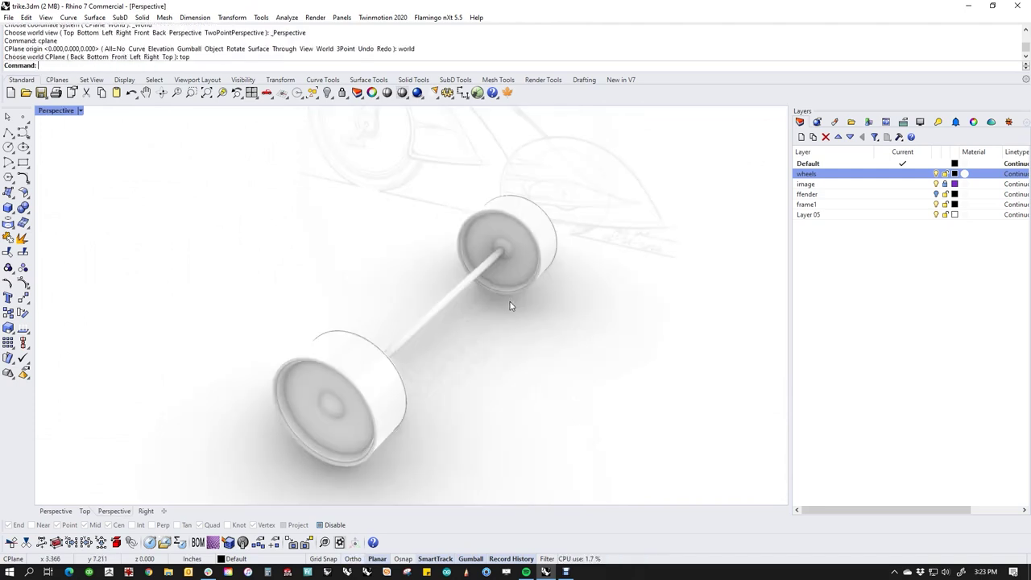
# Show all the hidden trike parts again around the new axle.
pyautogui.write('show')
pyautogui.press('Return')
pyautogui.moveTo(509, 301); pyautogui.dragTo(297, 307, button='right')
pyautogui.scroll(9, 311, 295)
pyautogui.scroll(6, 223, 315)
pyautogui.moveTo(223, 315); pyautogui.dragTo(376, 396, button='right')
pyautogui.scroll(-6, 336, 329)
pyautogui.scroll(5, 367, 403)
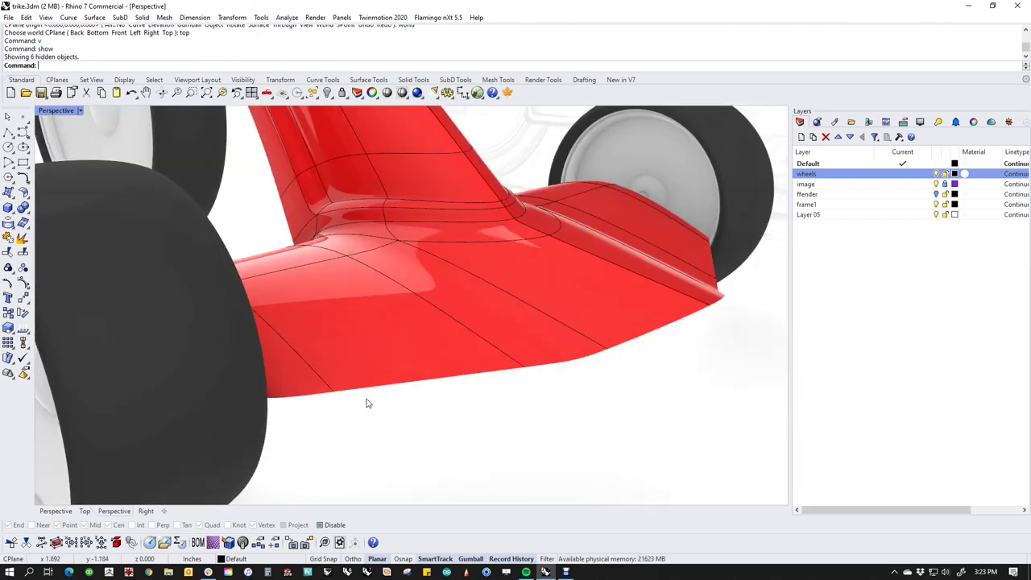
pyautogui.keyDown('ctrl'); pyautogui.keyDown('shift'); pyautogui.click(390, 388); pyautogui.keyUp('shift'); pyautogui.keyUp('ctrl')
pyautogui.keyDown('ctrl'); pyautogui.keyDown('shift'); pyautogui.click(388, 387); pyautogui.keyUp('shift'); pyautogui.keyUp('ctrl')
pyautogui.keyDown('ctrl'); pyautogui.keyDown('shift'); pyautogui.doubleClick(374, 394); pyautogui.keyUp('shift'); pyautogui.keyUp('ctrl')
pyautogui.scroll(-5, 381, 417)
pyautogui.moveTo(381, 417); pyautogui.dragTo(559, 401, button='right')
pyautogui.scroll(7, 440, 381)
pyautogui.moveTo(439, 384); pyautogui.dragTo(465, 349, button='right')
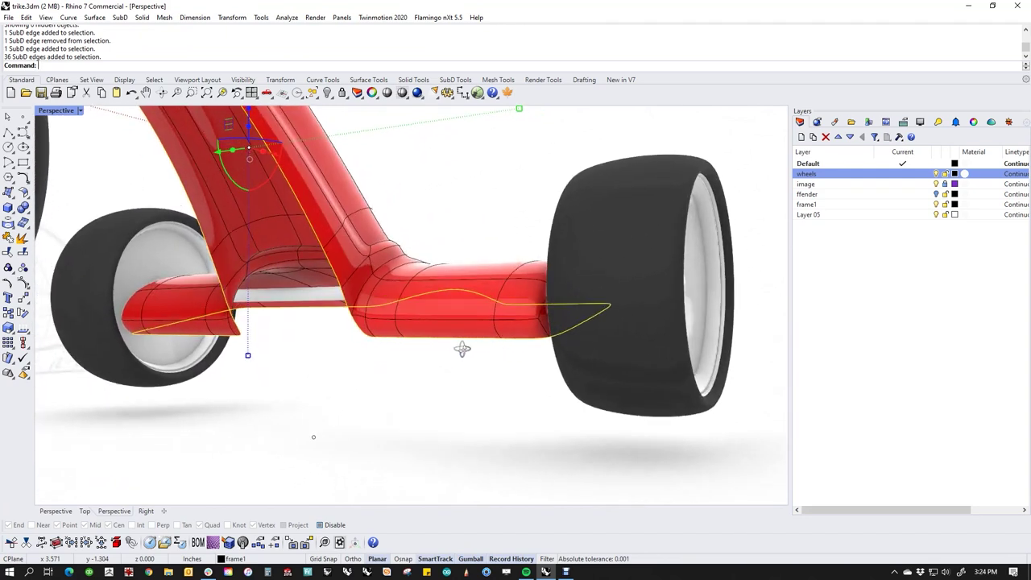
# Select the bottom edges of the deck's front flanges on both sides and move them slightly down.
pyautogui.scroll(8, 373, 340)
pyautogui.click(371, 342)
pyautogui.keyDown('shift'); pyautogui.click(442, 341); pyautogui.keyUp('shift')
pyautogui.scroll(-3, 349, 362)
pyautogui.keyDown('shift'); pyautogui.moveTo(350, 363); pyautogui.dragTo(394, 383, button='right'); pyautogui.keyUp('shift')
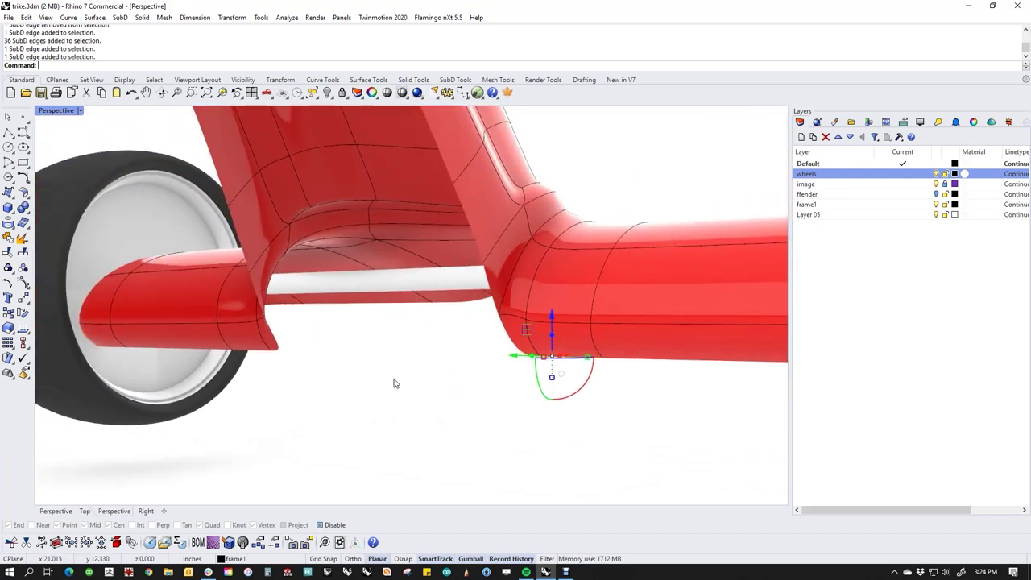
pyautogui.scroll(5, 292, 352)
pyautogui.keyDown('shift'); pyautogui.click(280, 354); pyautogui.keyUp('shift')
pyautogui.keyDown('shift'); pyautogui.doubleClick(253, 354); pyautogui.keyUp('shift')
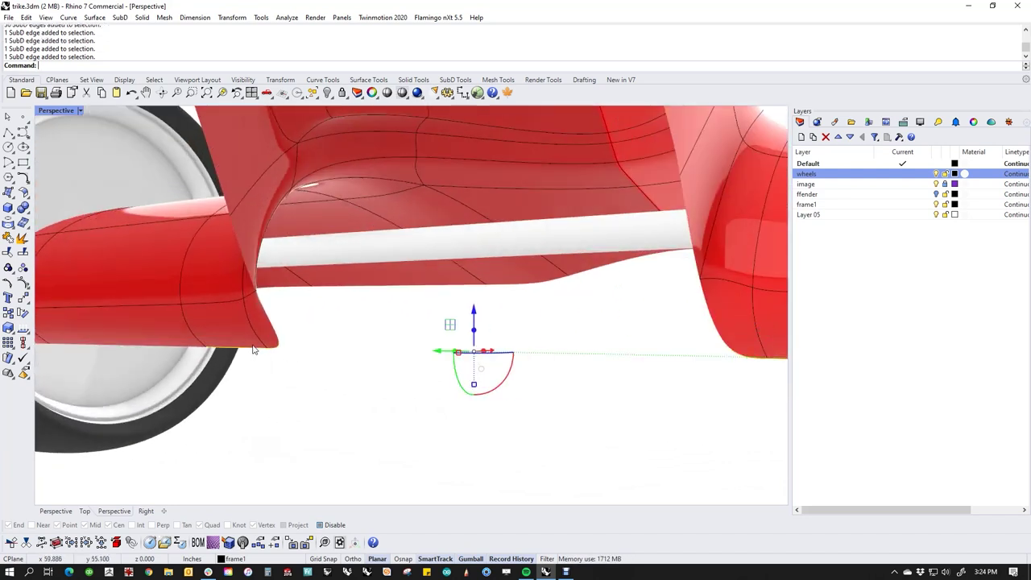
pyautogui.scroll(-6, 414, 346)
pyautogui.moveTo(406, 316); pyautogui.dragTo(407, 341)
pyautogui.moveTo(597, 486); pyautogui.dragTo(477, 477, button='right')
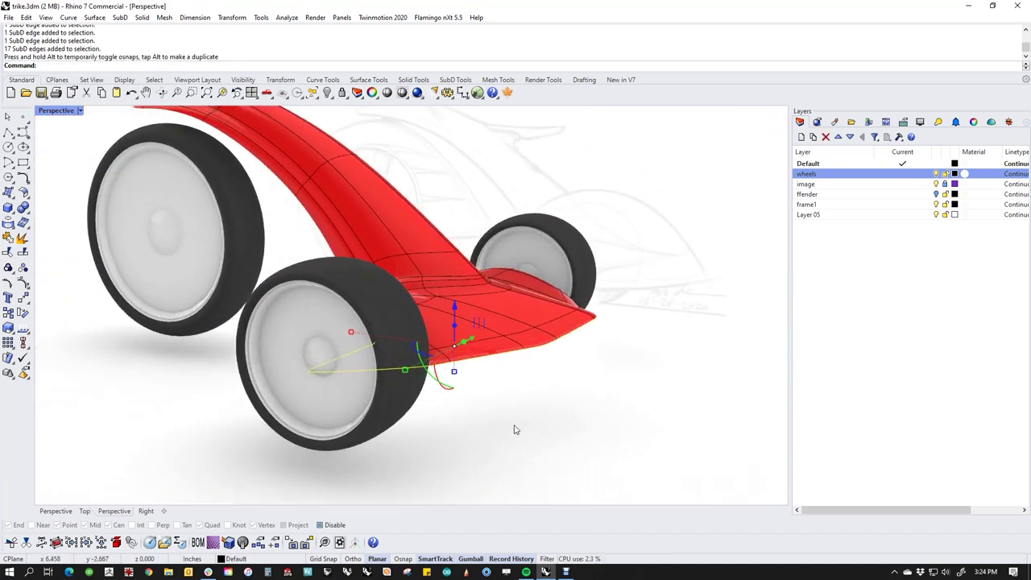
# Deselect the edges and examine how the deck covers the axle from behind and from the side, with any hidden objects shown.
pyautogui.scroll(4, 538, 381)
pyautogui.click(588, 402)
pyautogui.moveTo(588, 403)
pyautogui.mouseDown(button='right')
pyautogui.moveTo(491, 403)
pyautogui.moveTo(594, 405)
pyautogui.moveTo(571, 400)
pyautogui.moveTo(491, 431)
pyautogui.moveTo(491, 411)
pyautogui.moveTo(534, 437)
pyautogui.moveTo(571, 400)
pyautogui.mouseUp(button='right')
pyautogui.scroll(5, 500, 402)
pyautogui.moveTo(499, 405)
pyautogui.mouseDown(button='right')
pyautogui.moveTo(571, 403)
pyautogui.moveTo(492, 394)
pyautogui.mouseUp(button='right')
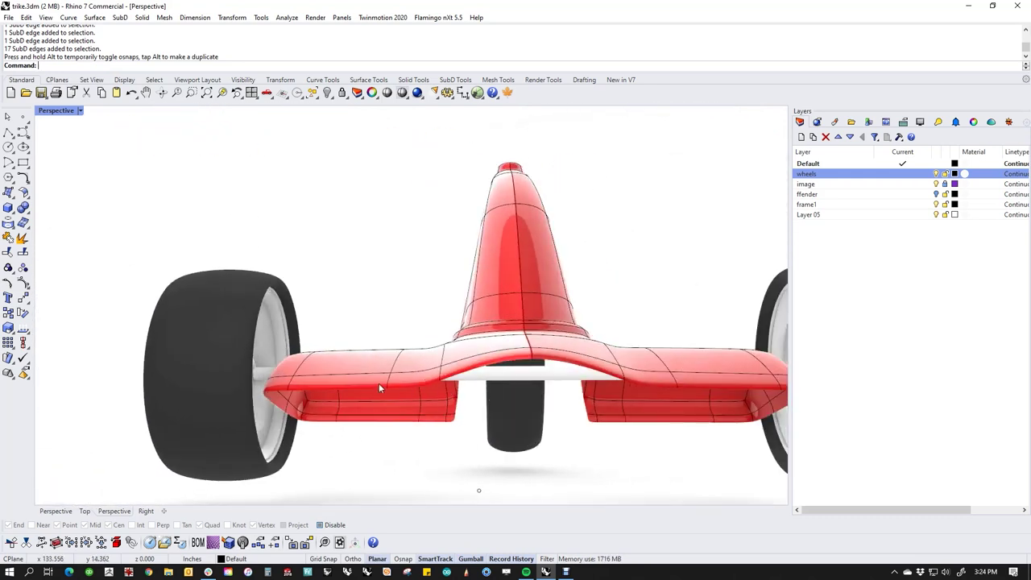
pyautogui.scroll(-5, 442, 372)
pyautogui.moveTo(448, 386); pyautogui.dragTo(649, 356, button='right')
pyautogui.write('v')
pyautogui.press('Return')
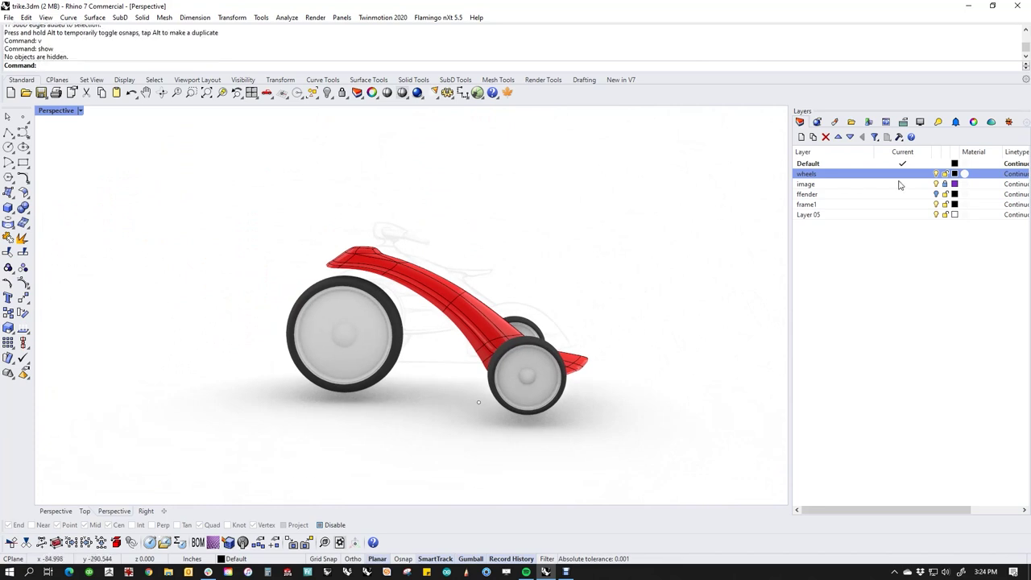
# Turn on the ffender layer and save the trike file.
pyautogui.click(936, 195)
pyautogui.moveTo(509, 363)
pyautogui.mouseDown(button='right')
pyautogui.moveTo(521, 382)
pyautogui.moveTo(507, 354)
pyautogui.mouseUp(button='right')
pyautogui.scroll(6, 385, 349)
pyautogui.moveTo(384, 349); pyautogui.dragTo(471, 356, button='right')
pyautogui.hotkey('ctrl', 's')
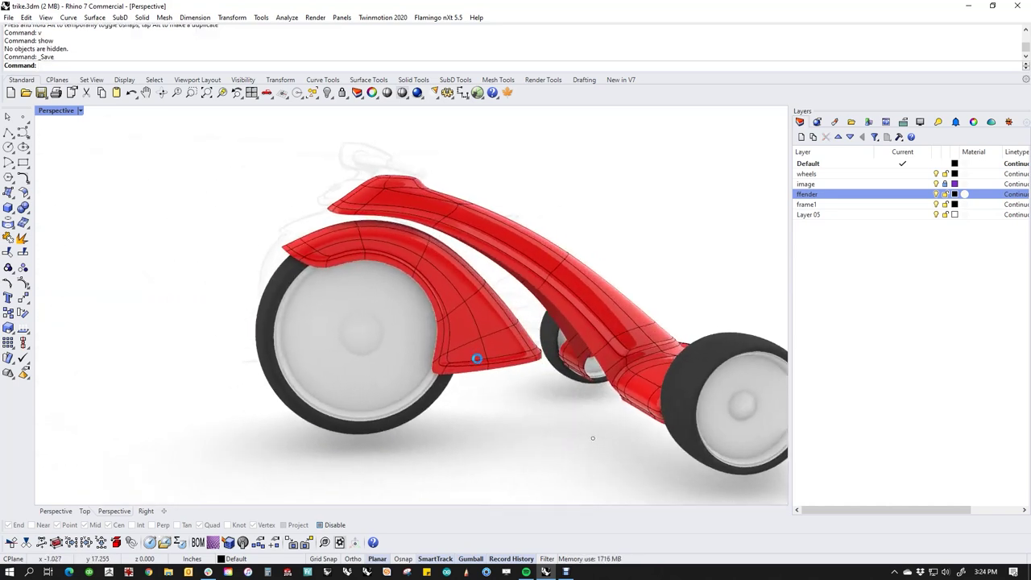
# Show the trike in the Front view with Wireframe display to compare it with the sketch.
pyautogui.moveTo(471, 364); pyautogui.dragTo(463, 343, button='right')
pyautogui.write('f')
pyautogui.press('Return')
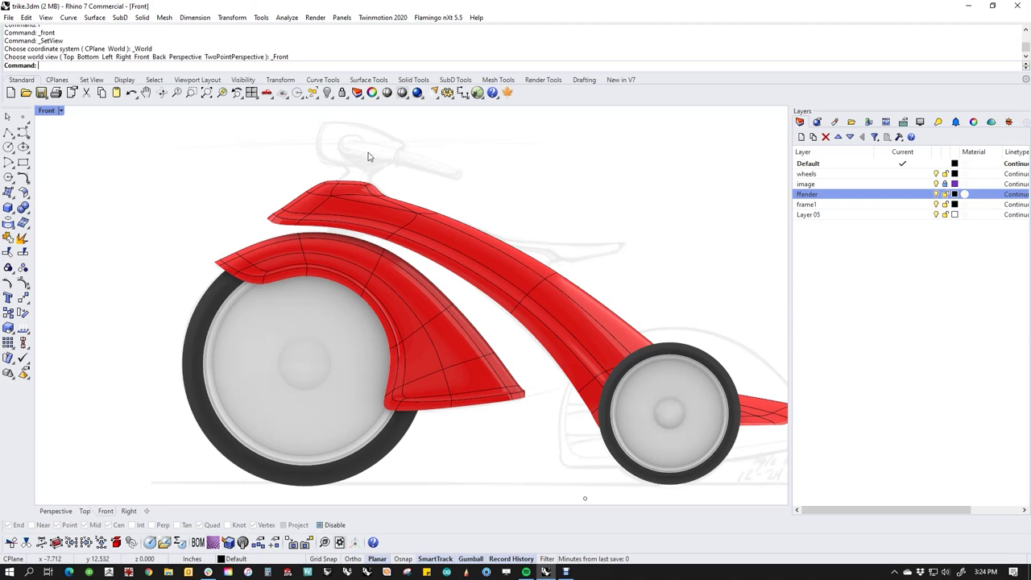
pyautogui.moveTo(651, 342); pyautogui.dragTo(487, 314, button='right')
pyautogui.moveTo(389, 324); pyautogui.dragTo(467, 318, button='right')
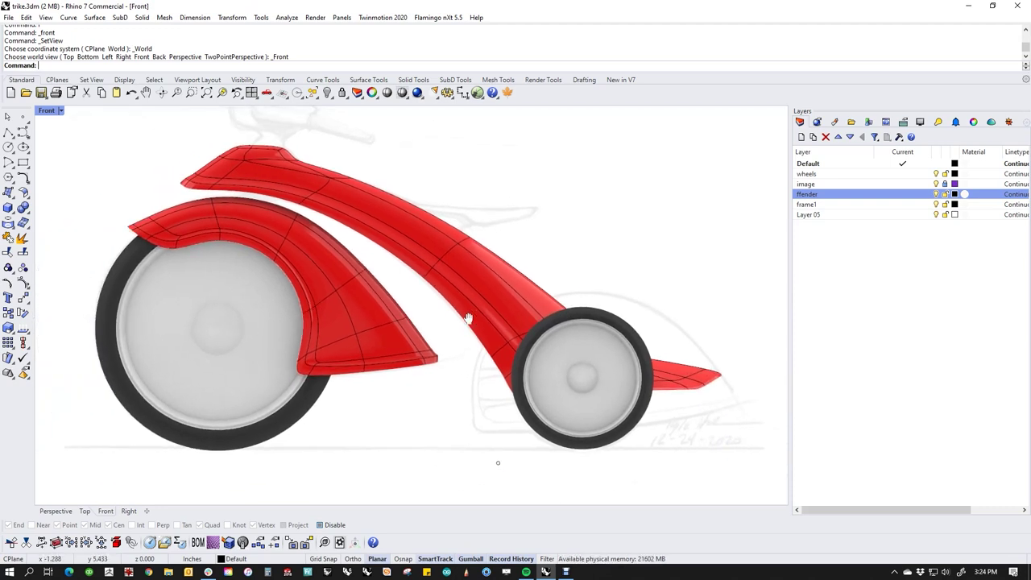
pyautogui.middleClick(244, 195)
pyautogui.click(203, 165)
pyautogui.scroll(4, 183, 178)
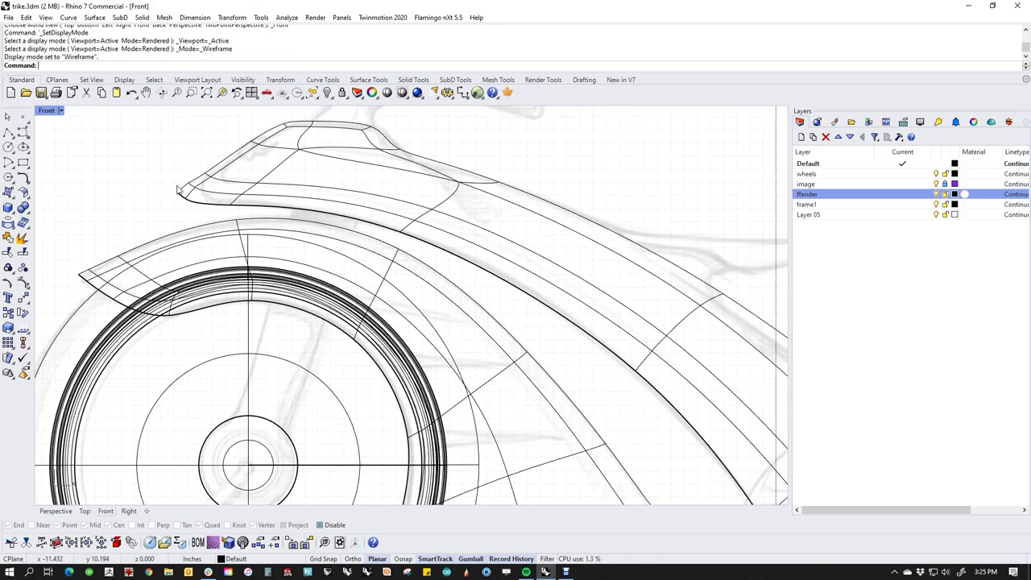
pyautogui.scroll(2, 178, 188)
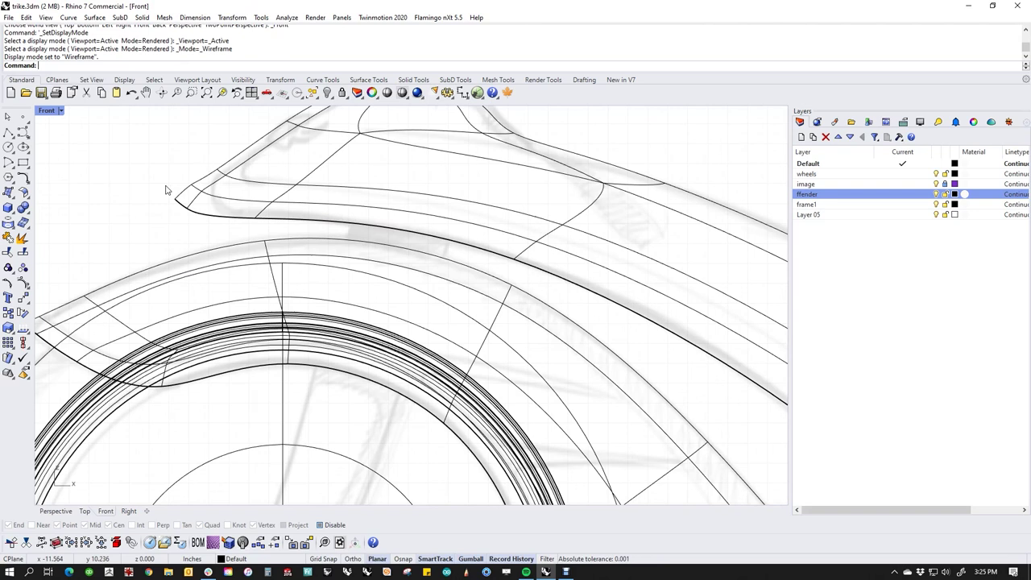
pyautogui.scroll(-4, 163, 188)
pyautogui.scroll(-3, 443, 277)
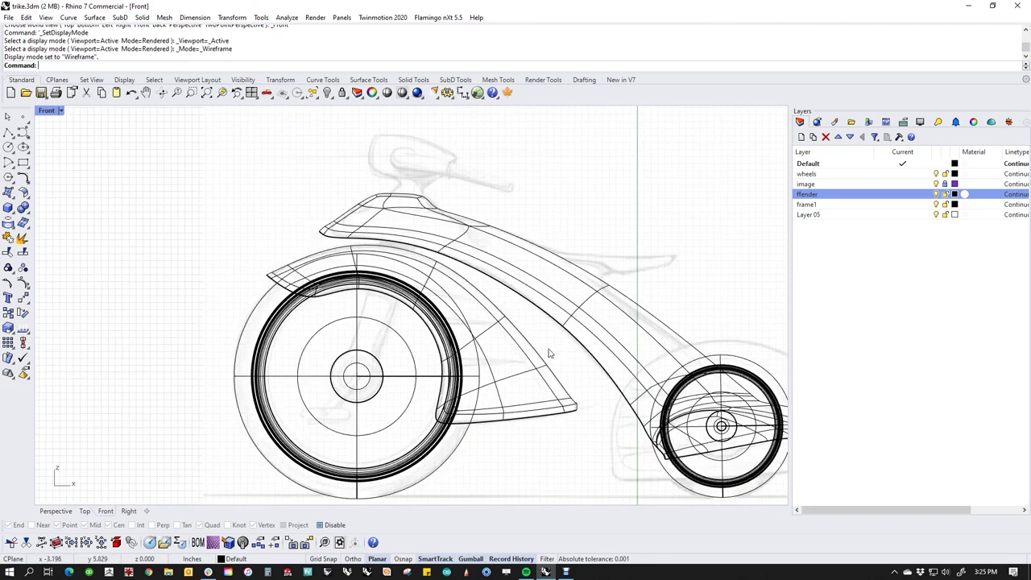
pyautogui.moveTo(645, 385); pyautogui.dragTo(495, 336, button='right')
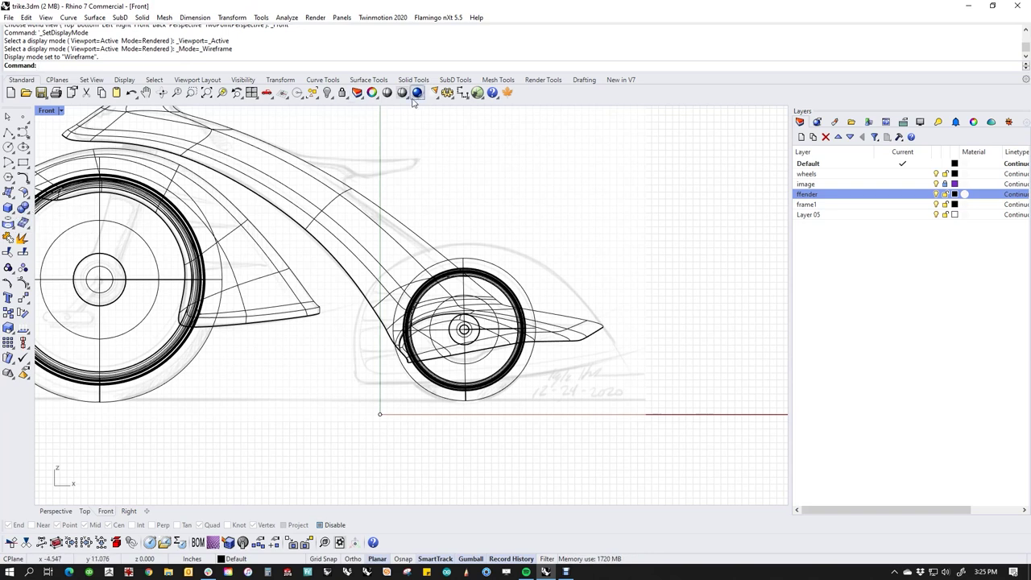
# Create a Quads-style SubD sphere centred on the rear wheel's hub, with a radius of about 3.5 in.
pyautogui.click(455, 79)
pyautogui.click(86, 92)
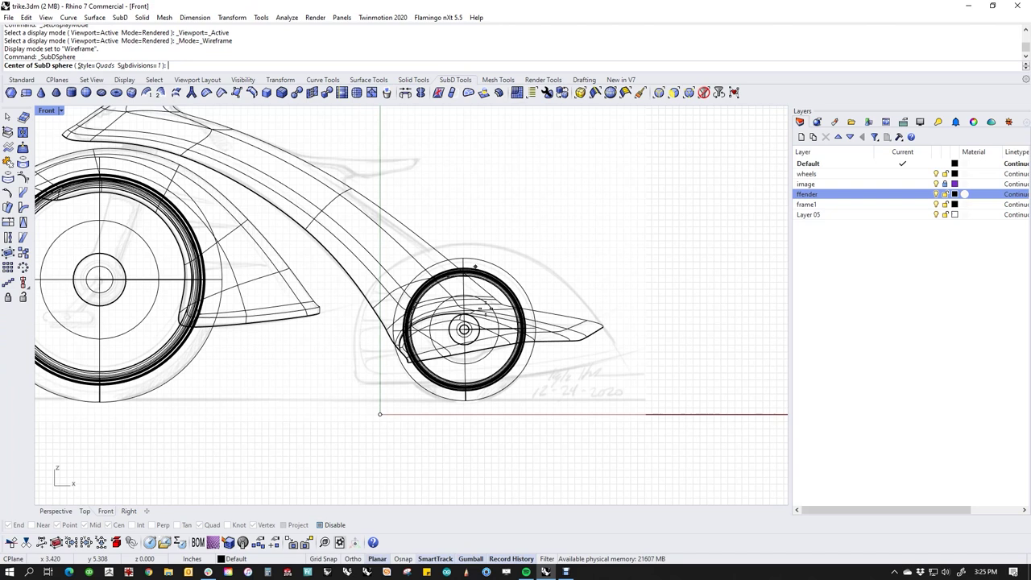
pyautogui.scroll(5, 465, 329)
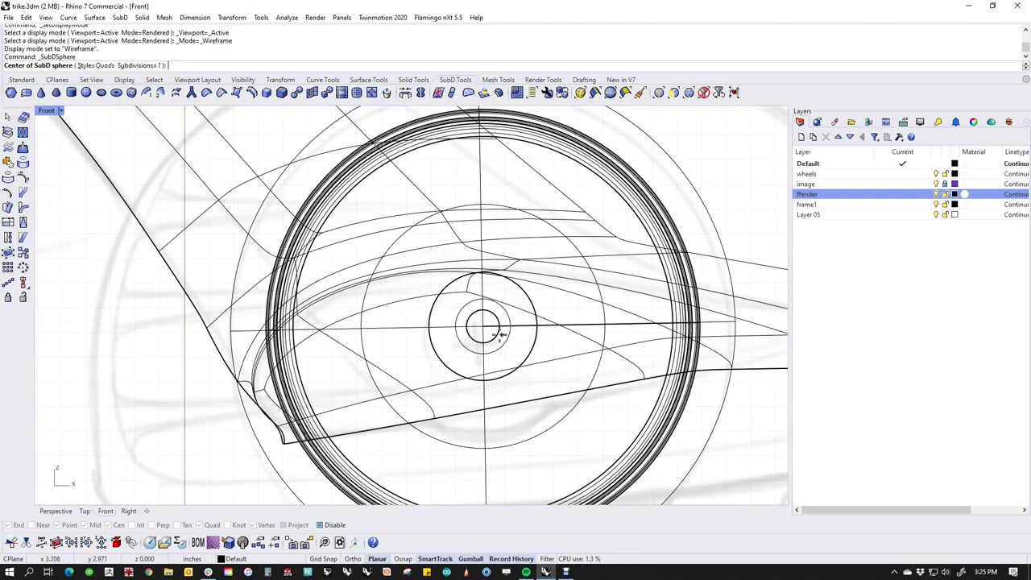
pyautogui.click(465, 329)
pyautogui.scroll(-4, 464, 329)
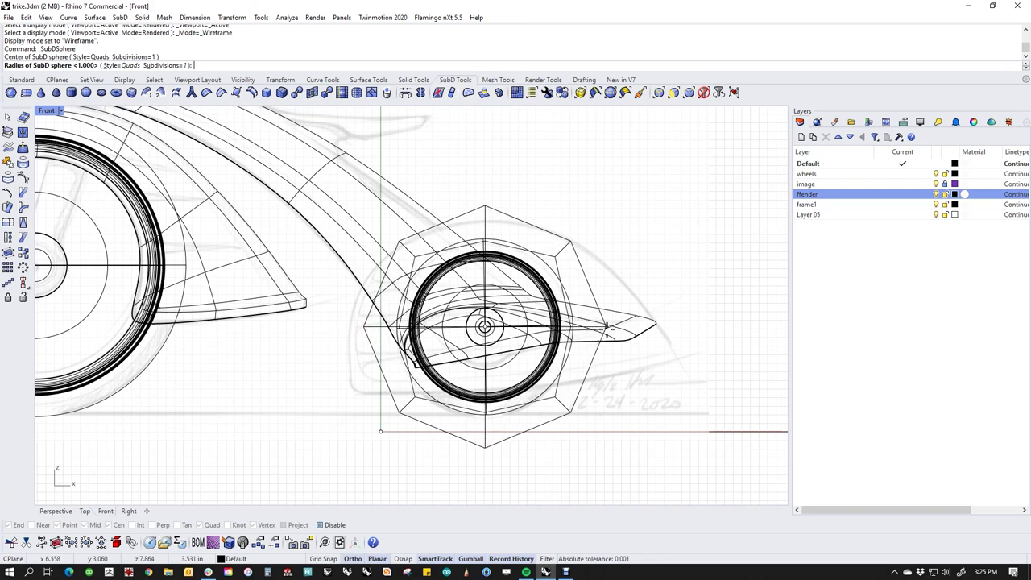
pyautogui.click(610, 328)
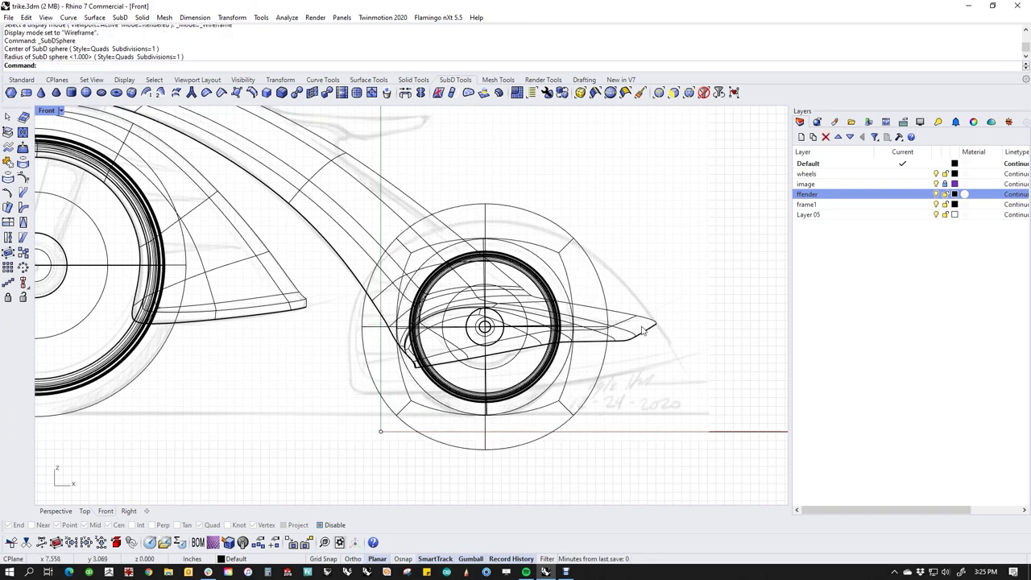
# Scale the SubD sphere shorter vertically and wider horizontally to approach the sketched rear fender outline.
pyautogui.click(520, 453)
pyautogui.moveTo(486, 452); pyautogui.dragTo(492, 431)
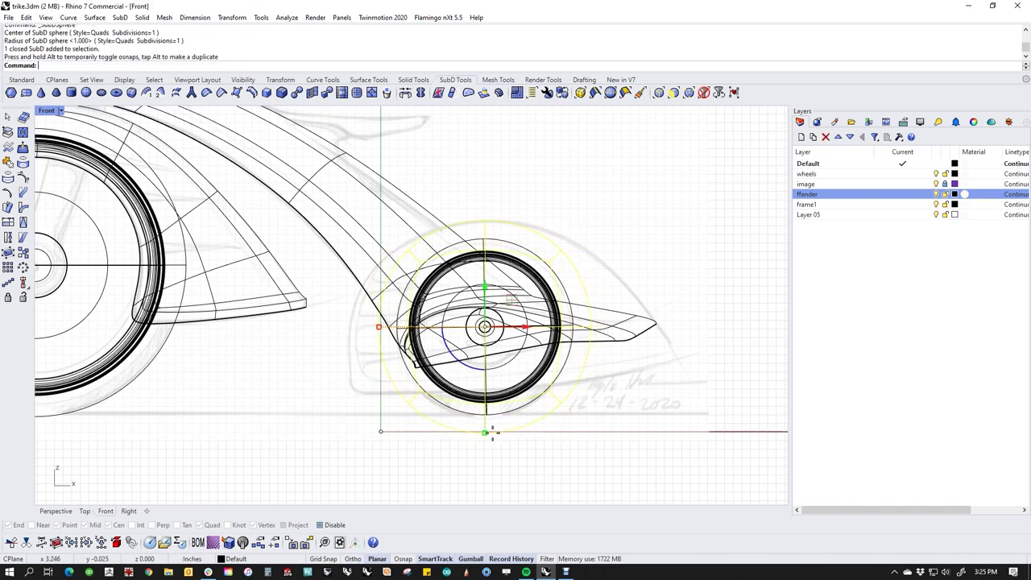
pyautogui.moveTo(378, 330); pyautogui.dragTo(355, 327)
pyautogui.press('Escape')
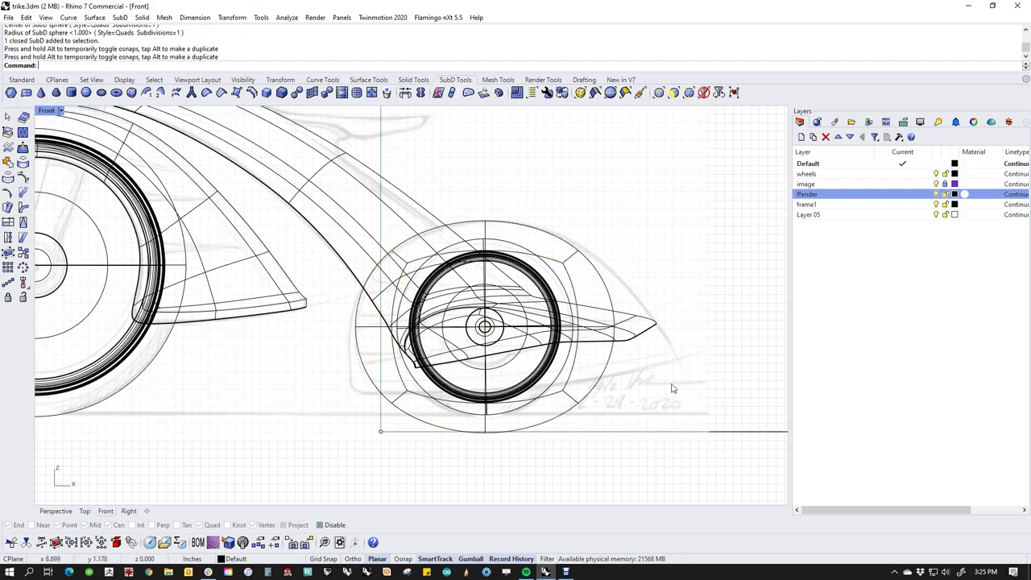
# Isolate the SubD sphere by hiding all the other objects.
pyautogui.click(606, 279)
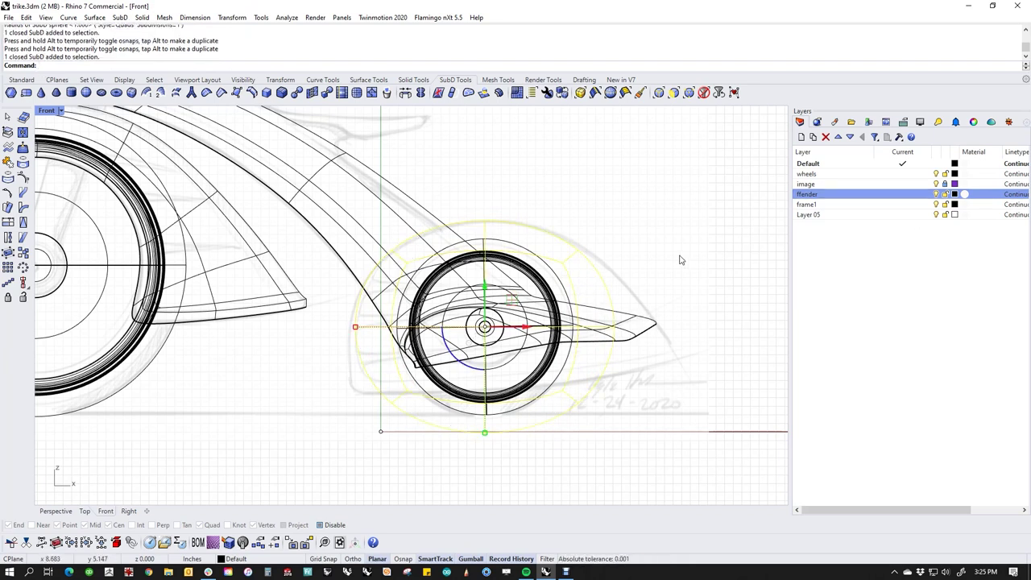
pyautogui.write('int')
pyautogui.press('Return')
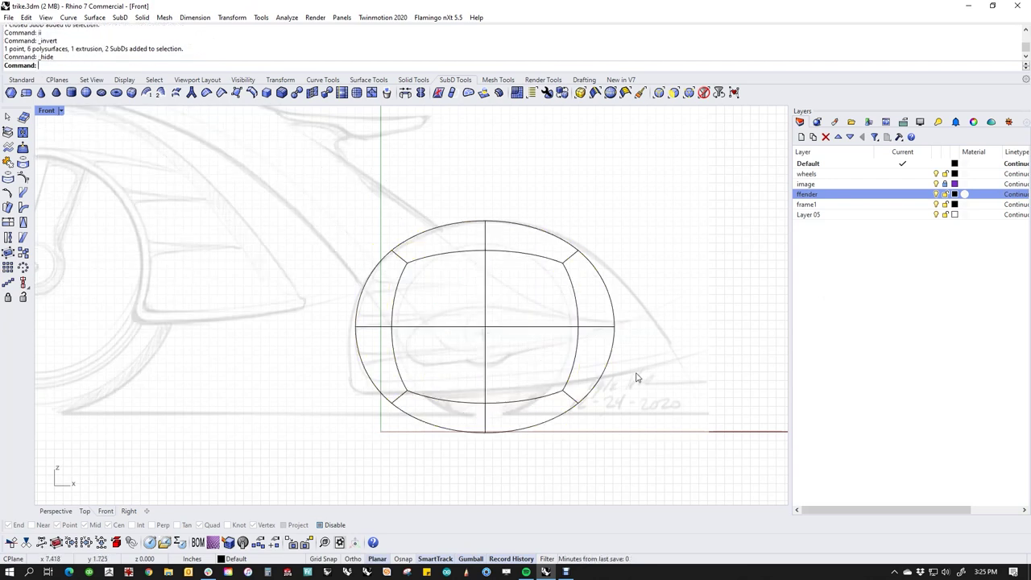
# Delete the lower edges, vertices and bottom face of the SubD sphere to leave it open underneath.
pyautogui.moveTo(656, 352); pyautogui.dragTo(329, 424)
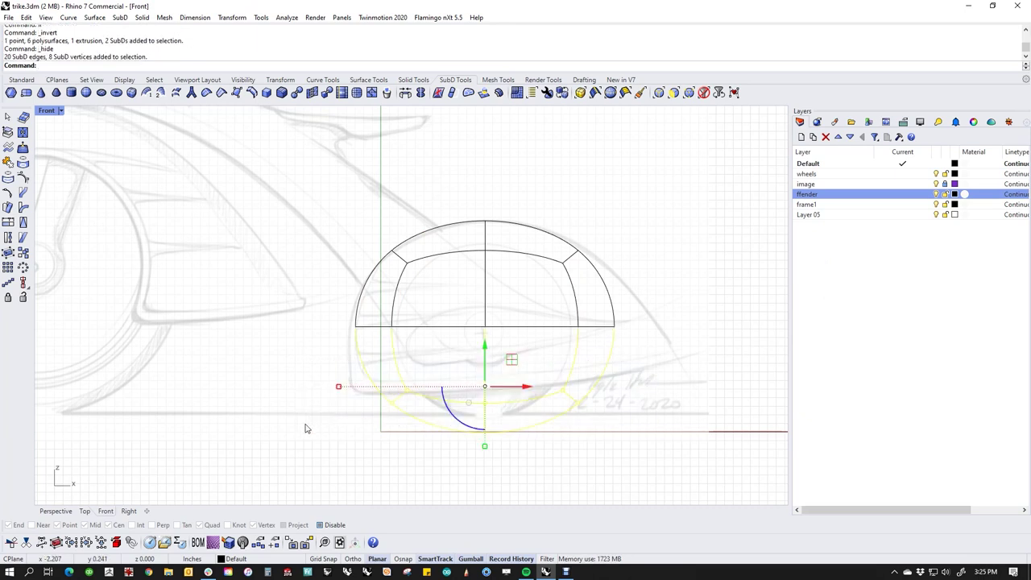
pyautogui.press('Delete')
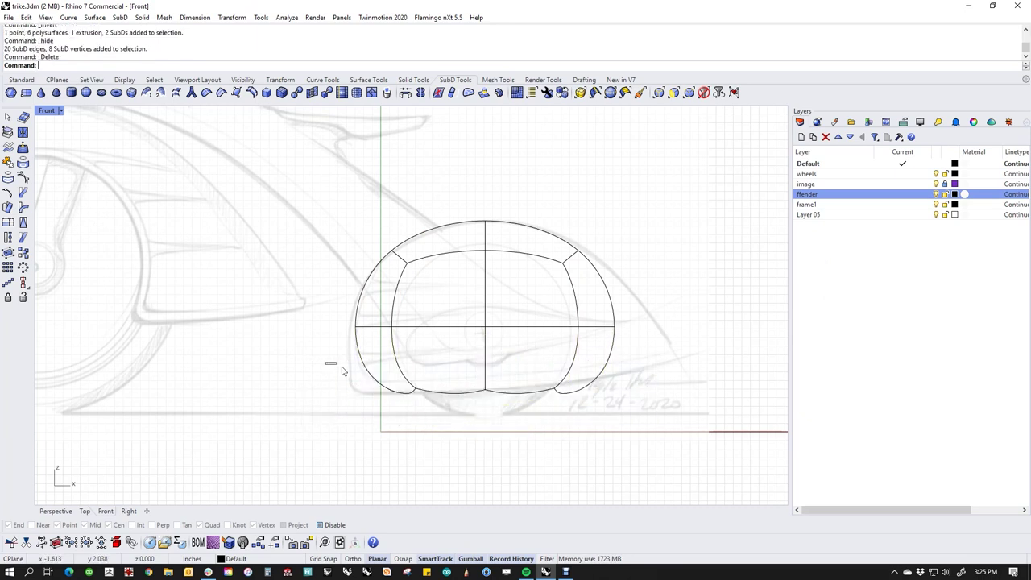
pyautogui.moveTo(327, 366); pyautogui.dragTo(675, 473)
pyautogui.press('Delete')
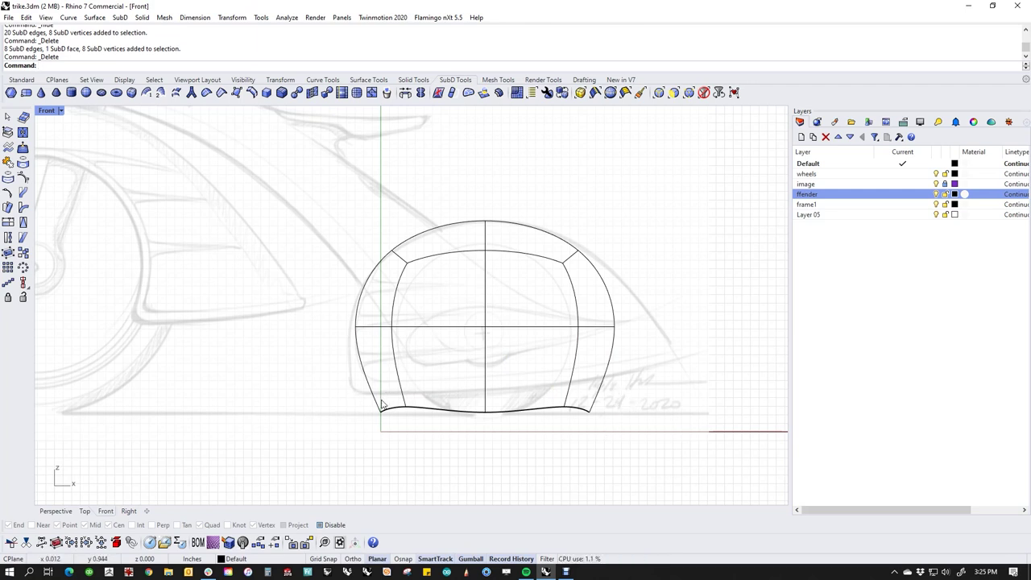
# Switch the SubD display to flat and flatten the fender's bottom row vertically with a scale factor of 0.
pyautogui.press('Tab')
pyautogui.moveTo(285, 366); pyautogui.dragTo(775, 463)
pyautogui.write('0')
pyautogui.press('Return')
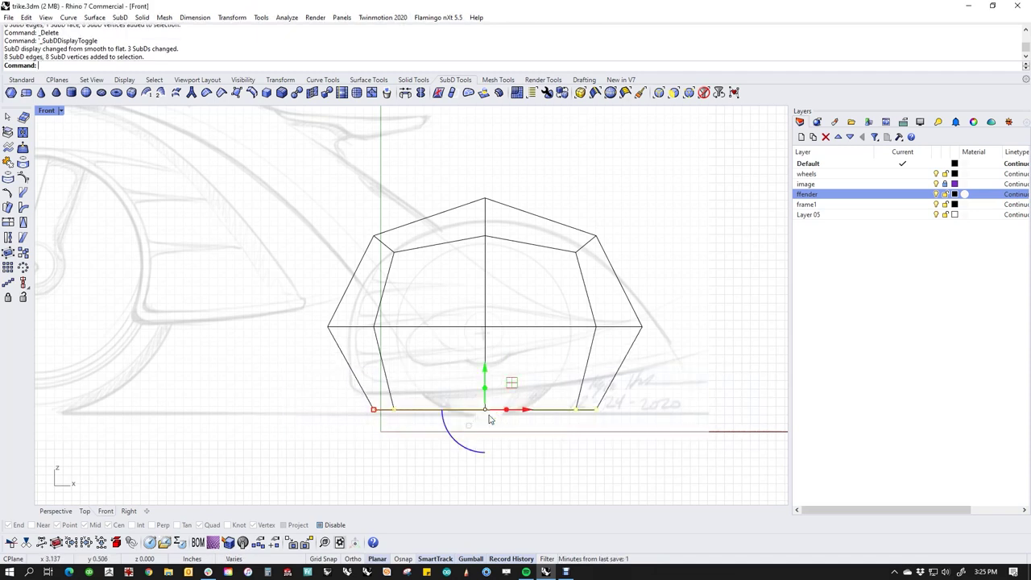
# Shift the fender's bottom vertex row forward and up, and stretch it rearward in one direction from its front end by a factor of about 1.42.
pyautogui.moveTo(485, 370); pyautogui.dragTo(456, 396)
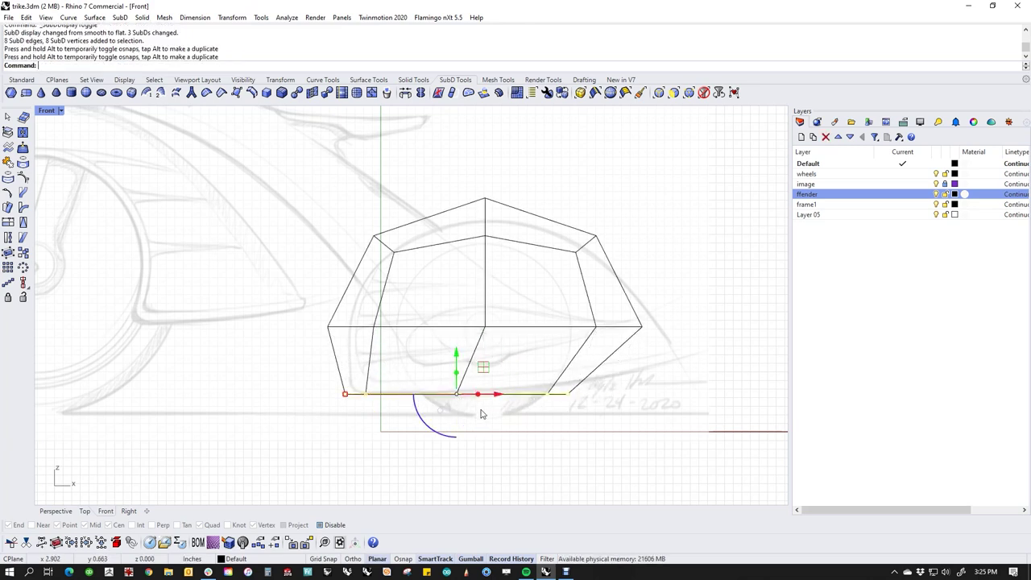
pyautogui.write('s1')
pyautogui.press('Return')
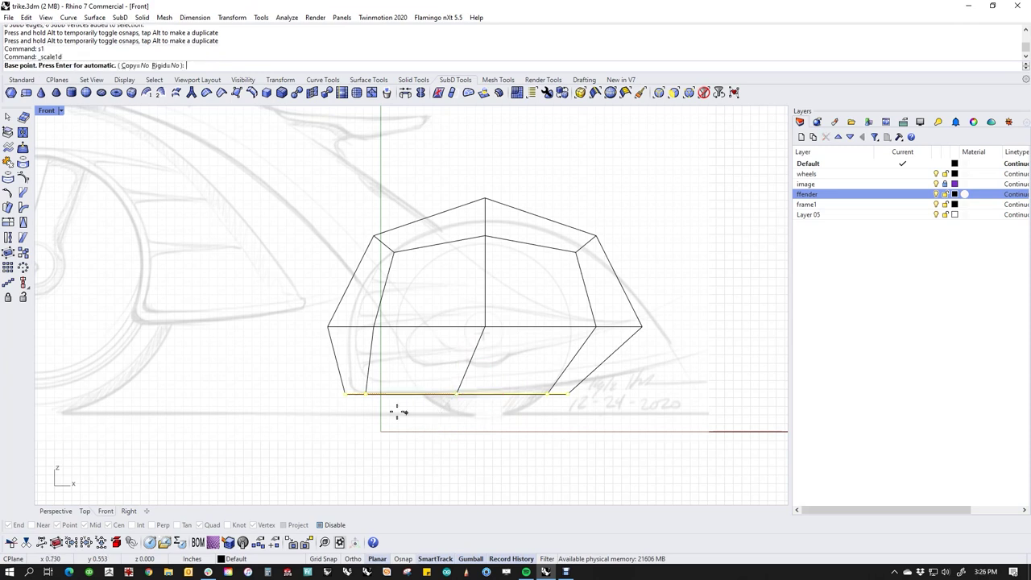
pyautogui.click(346, 394)
pyautogui.click(568, 394)
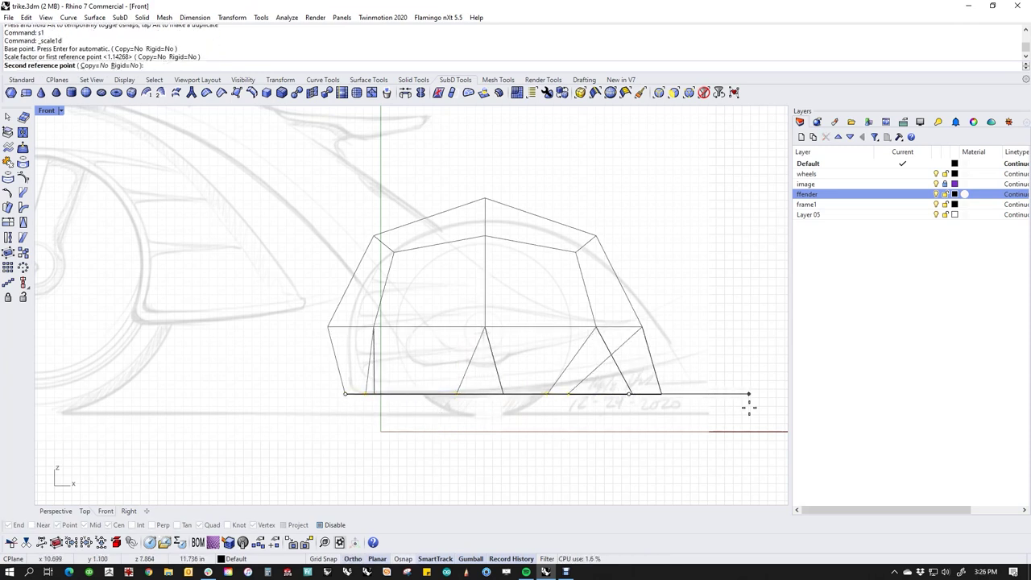
pyautogui.press('Escape')
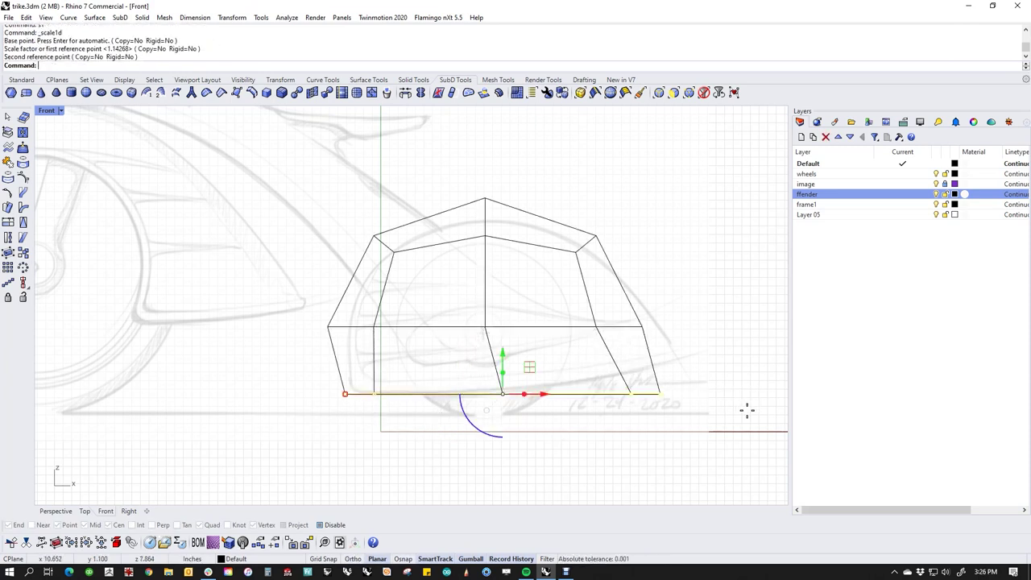
pyautogui.press('Escape')
# Stretch the fender's middle vertex row rearward in one direction from its front end by a factor of about 1.08.
pyautogui.moveTo(280, 302); pyautogui.dragTo(730, 362)
pyautogui.write('s1')
pyautogui.press('Return')
pyautogui.click(325, 325)
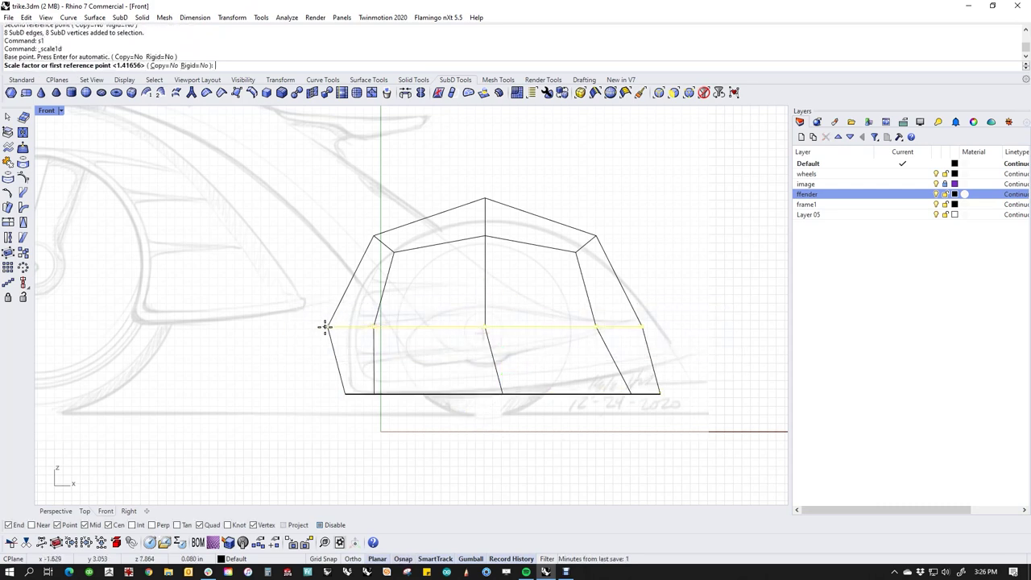
pyautogui.click(645, 343)
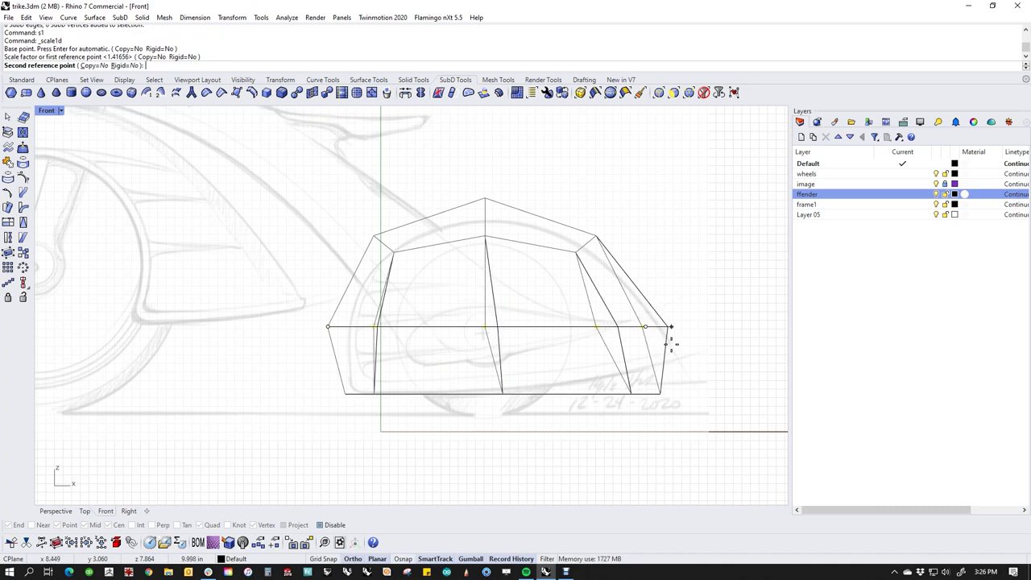
pyautogui.click(668, 338)
# Stretch the fender's bottom row further rearward from its front end to reach the sketched tail.
pyautogui.moveTo(324, 382); pyautogui.dragTo(773, 431)
pyautogui.write('s1')
pyautogui.press('Return')
pyautogui.click(345, 393)
pyautogui.click(691, 416)
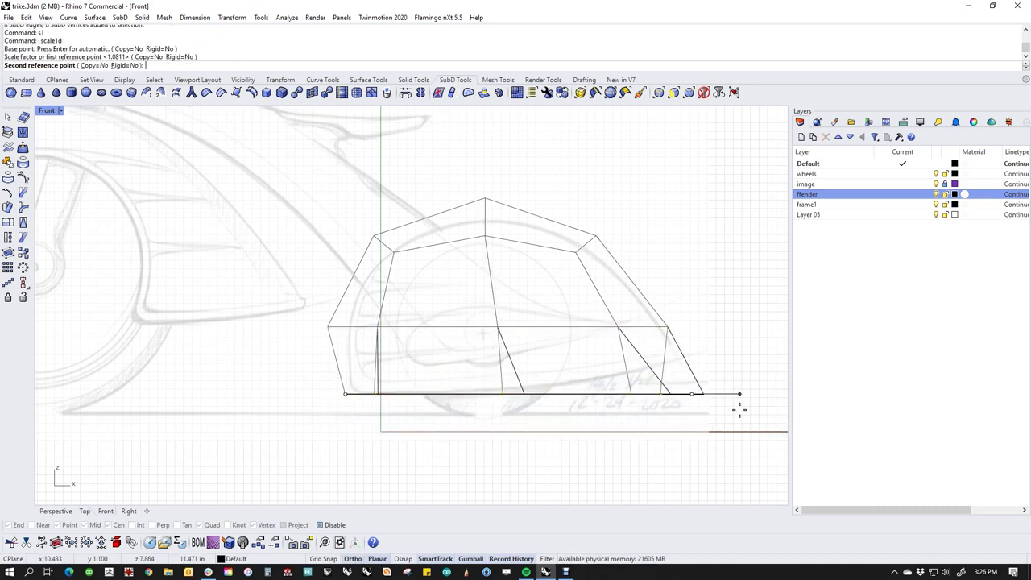
pyautogui.keyDown('shift'); pyautogui.click(740, 410); pyautogui.keyUp('shift')
pyautogui.click(626, 435)
# Bend the fender's bottom row upward at the rear to follow the sketched lower edge, with the spine starting at its front end.
pyautogui.moveTo(284, 363); pyautogui.dragTo(762, 421)
pyautogui.press('Return')
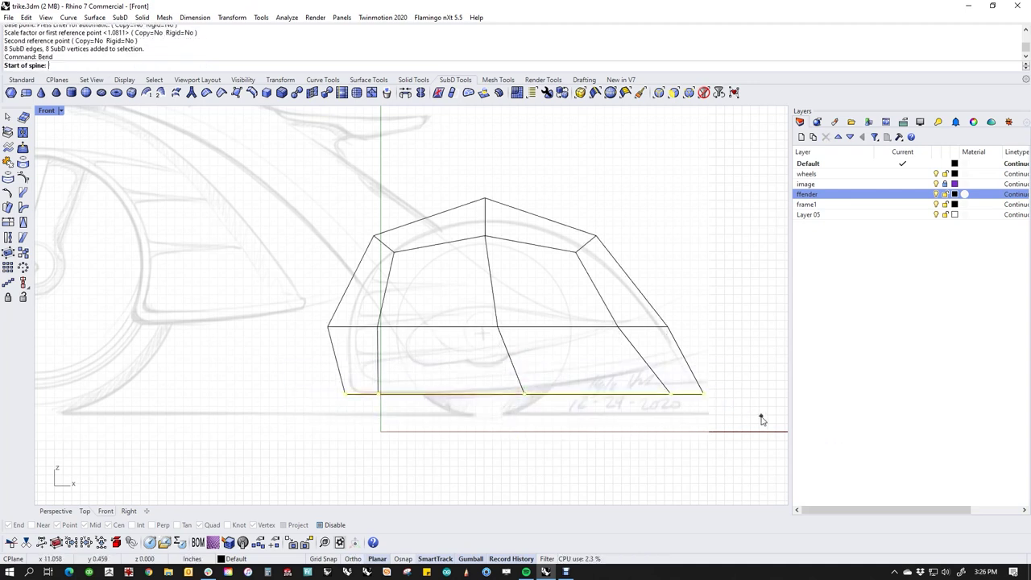
pyautogui.click(346, 395)
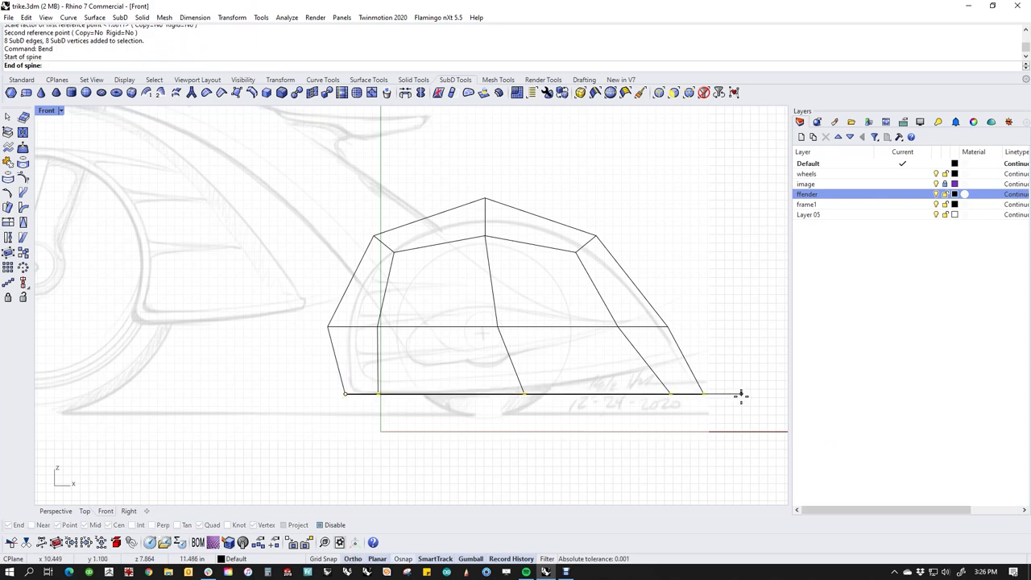
pyautogui.click(741, 394)
pyautogui.click(727, 351)
pyautogui.click(721, 407)
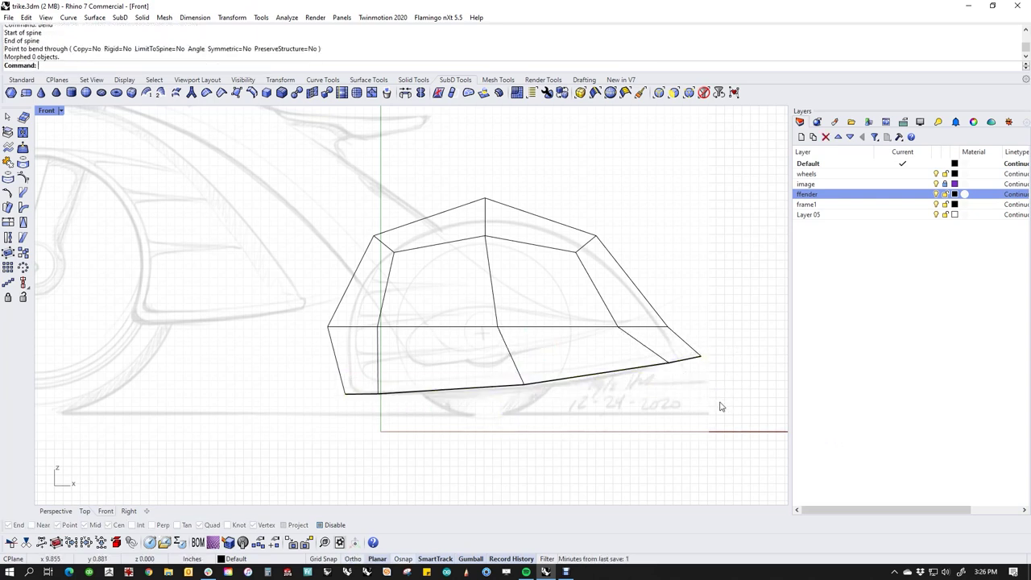
# Bend the fender's middle row slightly upward at the rear, with the spine starting at its front end.
pyautogui.moveTo(299, 297); pyautogui.dragTo(709, 342)
pyautogui.press('Return')
pyautogui.click(327, 326)
pyautogui.click(699, 326)
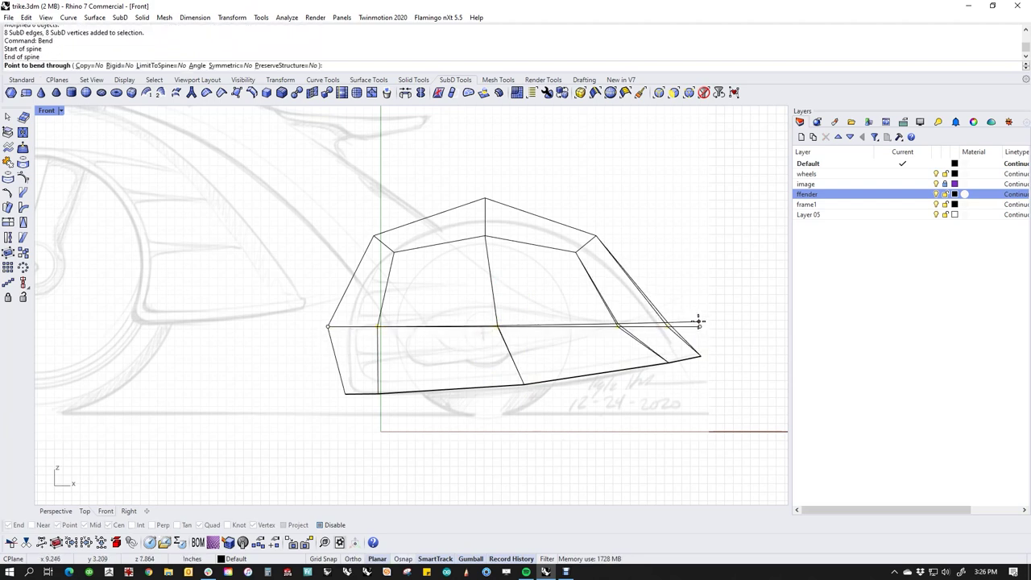
pyautogui.click(691, 310)
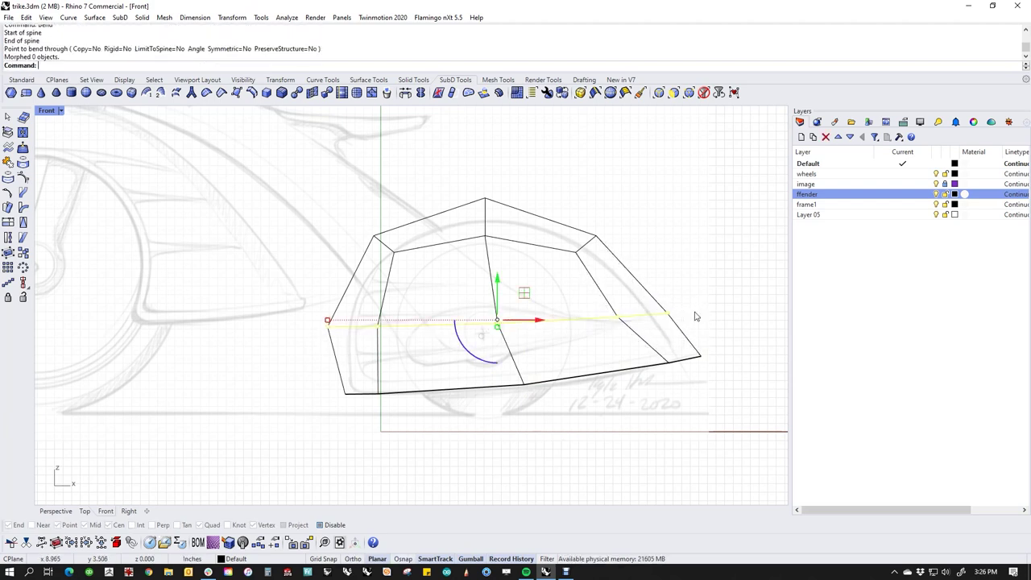
# Switch the SubD display to smooth and nudge the fender's rear lower tip forward by 0.3 inches to match the sketch.
pyautogui.press('Tab')
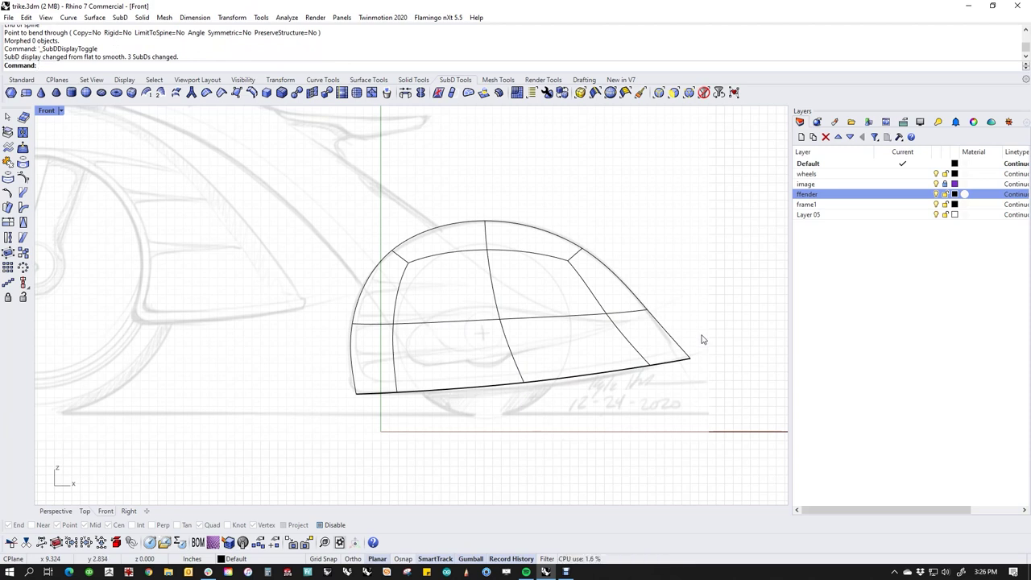
pyautogui.keyDown('ctrl'); pyautogui.keyDown('shift'); pyautogui.moveTo(674, 309); pyautogui.dragTo(726, 395); pyautogui.keyUp('shift'); pyautogui.keyUp('ctrl')
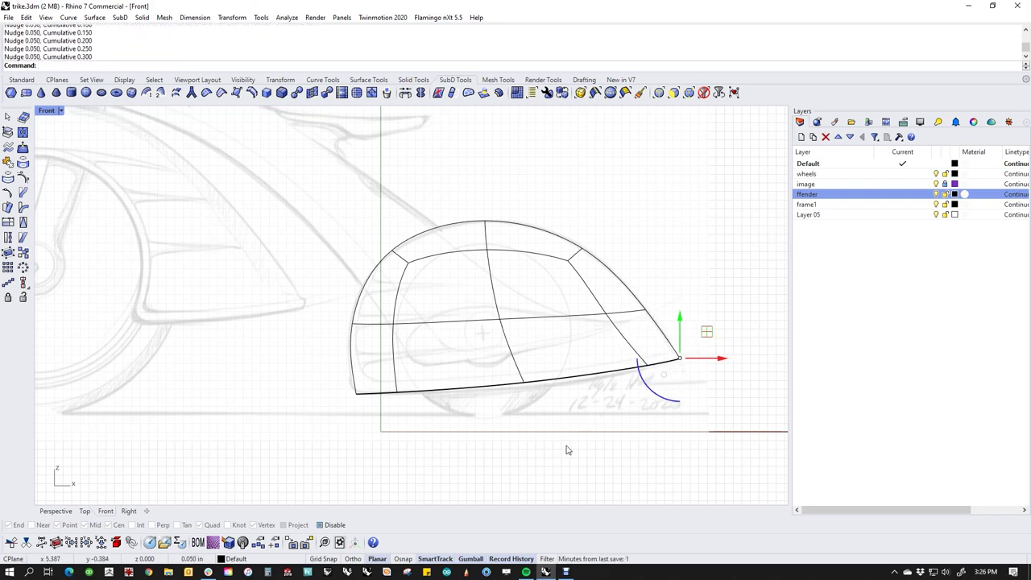
# In the perspective view with flat SubD display, move a protruding side vertex of the fender sideways toward its neighbours.
pyautogui.hotkey('ctrl', 'F4')
pyautogui.moveTo(574, 449); pyautogui.dragTo(522, 387, button='right')
pyautogui.press('Tab')
pyautogui.scroll(5, 379, 254)
pyautogui.keyDown('ctrl'); pyautogui.keyDown('shift'); pyautogui.click(387, 226); pyautogui.keyUp('shift'); pyautogui.keyUp('ctrl')
pyautogui.moveTo(578, 340); pyautogui.dragTo(522, 346, button='right')
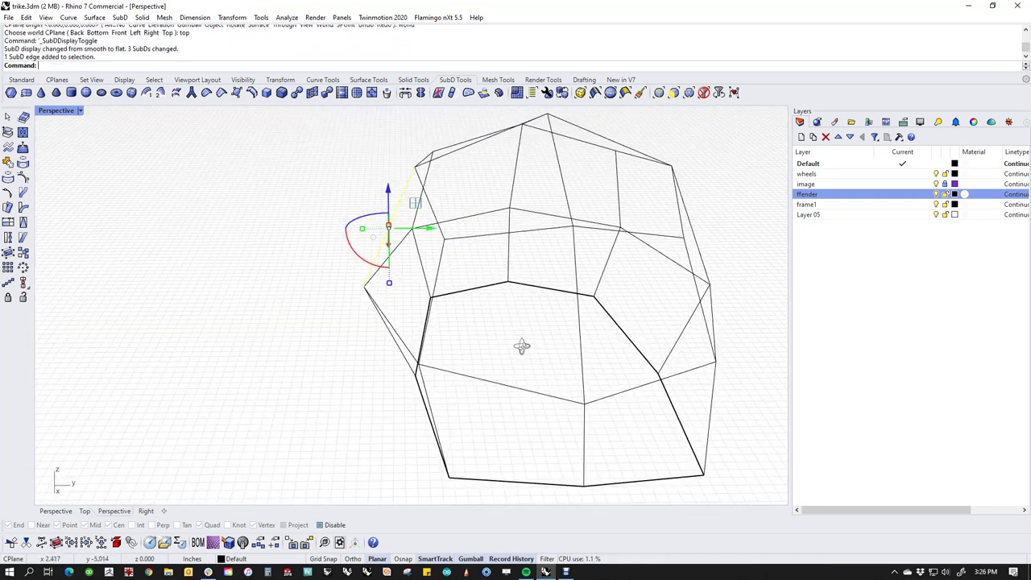
pyautogui.keyDown('ctrl'); pyautogui.keyDown('shift'); pyautogui.click(362, 287); pyautogui.keyUp('shift'); pyautogui.keyUp('ctrl')
pyautogui.moveTo(715, 360); pyautogui.dragTo(737, 332, button='right')
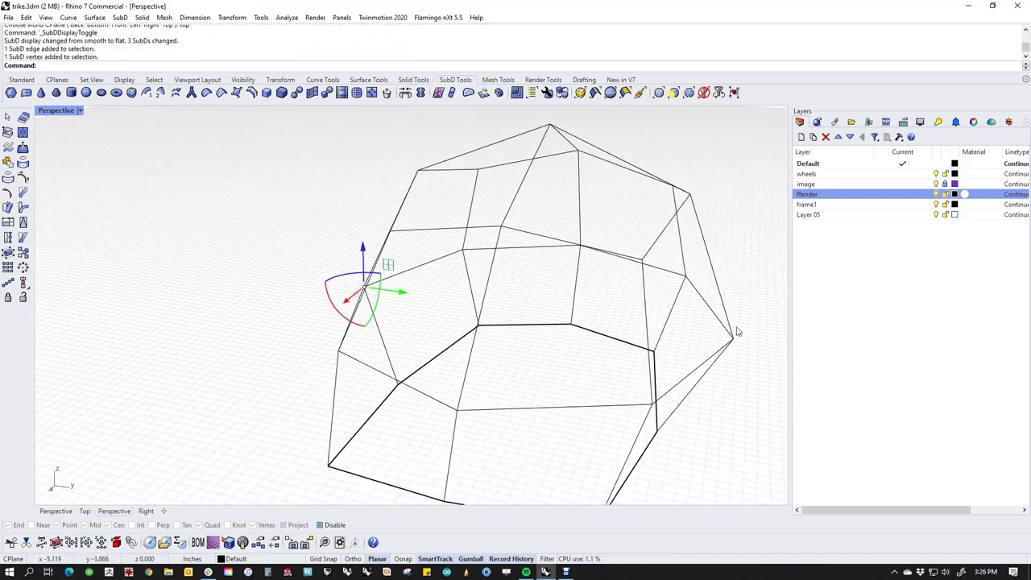
pyautogui.keyDown('ctrl'); pyautogui.keyDown('shift'); pyautogui.click(732, 338); pyautogui.keyUp('shift'); pyautogui.keyUp('ctrl')
pyautogui.moveTo(633, 375); pyautogui.dragTo(392, 338, button='right')
pyautogui.moveTo(348, 321); pyautogui.dragTo(428, 399)
pyautogui.click(314, 388)
pyautogui.moveTo(315, 388); pyautogui.dragTo(529, 443, button='right')
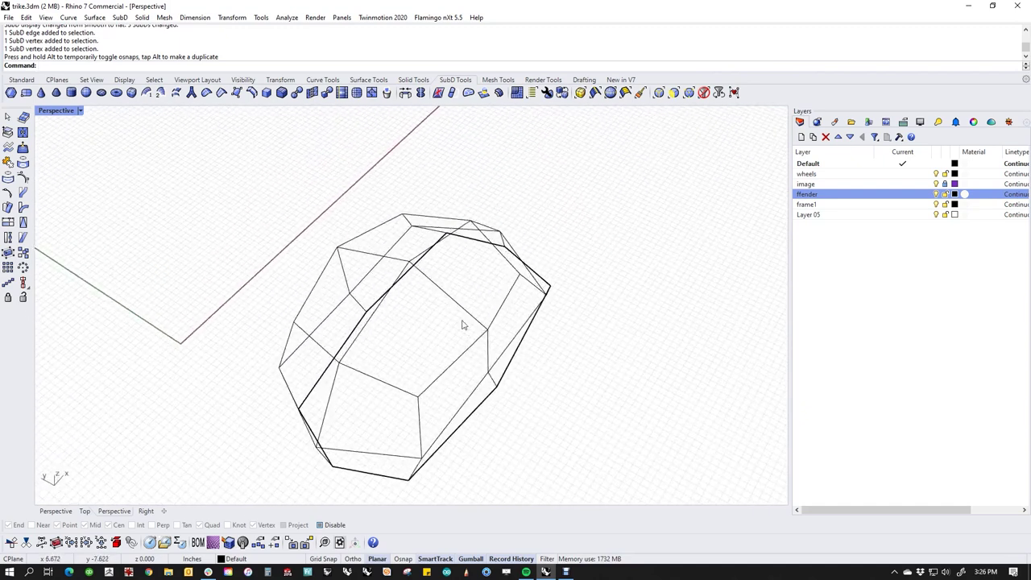
# Move the remaining offset side vertices of the fender along Y to align with neighbouring vertices, and return the SubD display to smooth.
pyautogui.click(487, 328)
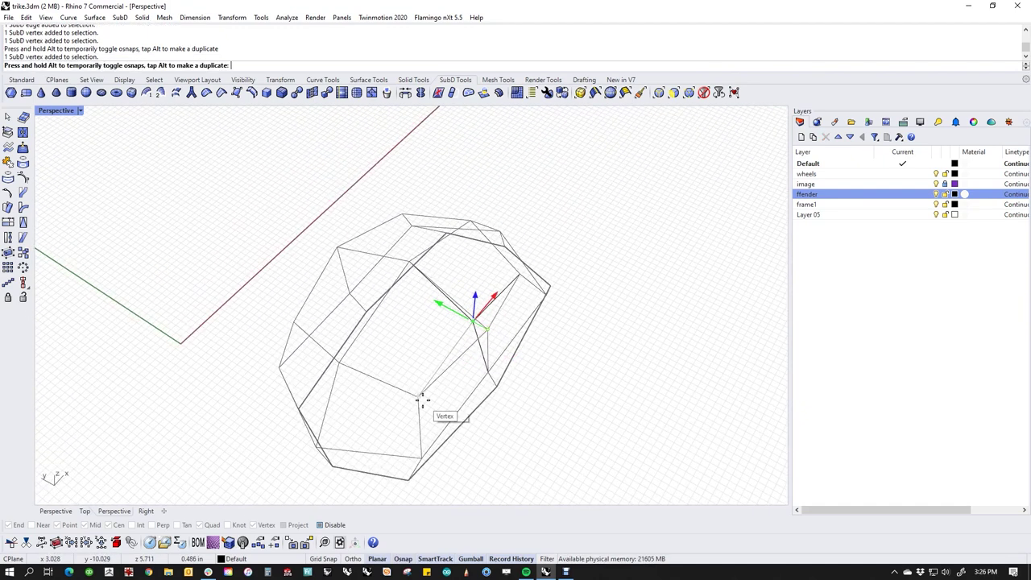
pyautogui.click(336, 246)
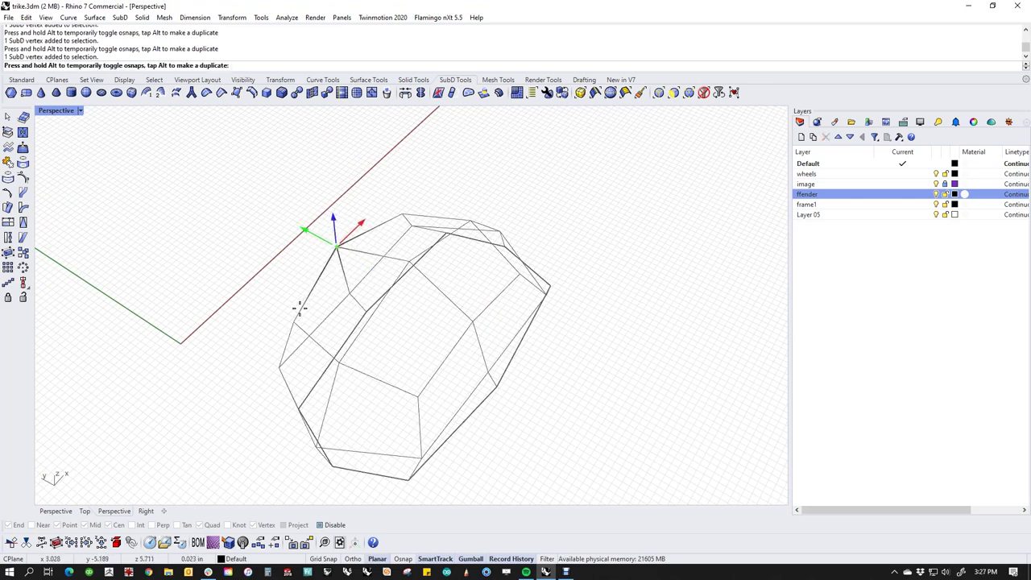
pyautogui.press('Escape')
pyautogui.moveTo(294, 324); pyautogui.dragTo(481, 417, button='right')
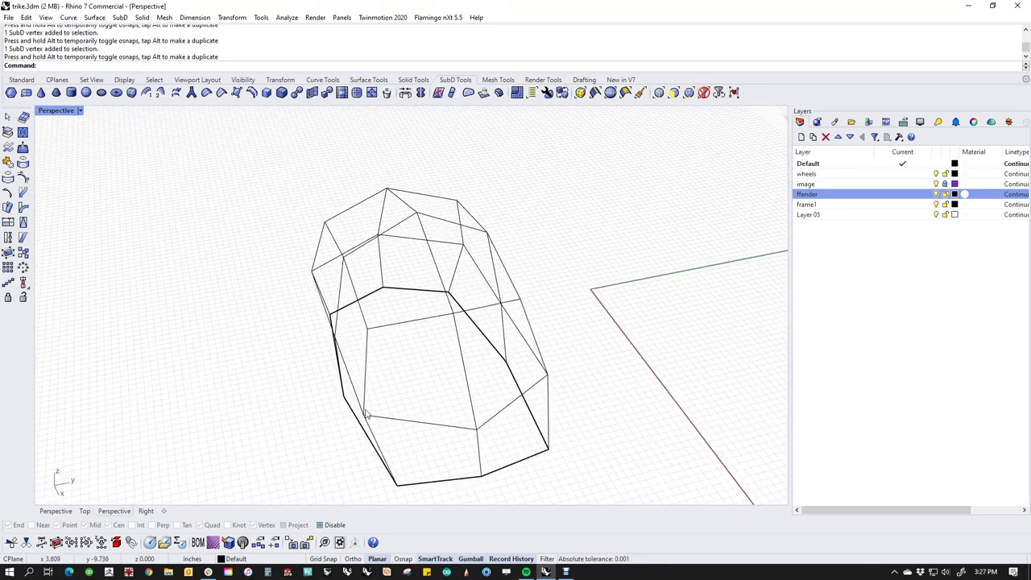
pyautogui.moveTo(375, 422); pyautogui.dragTo(377, 422)
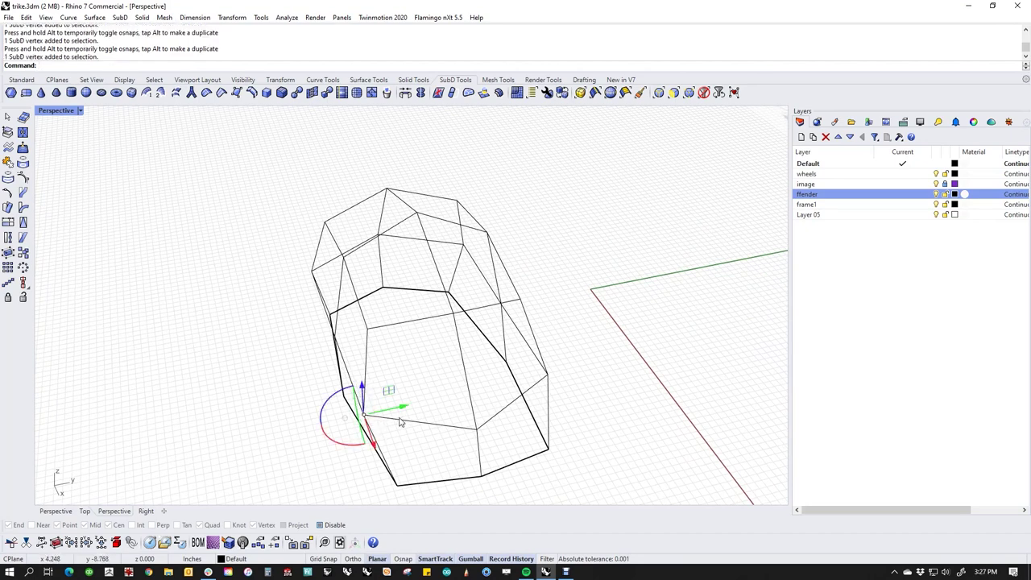
pyautogui.keyDown('alt'); pyautogui.moveTo(365, 331); pyautogui.dragTo(367, 331); pyautogui.keyUp('alt')
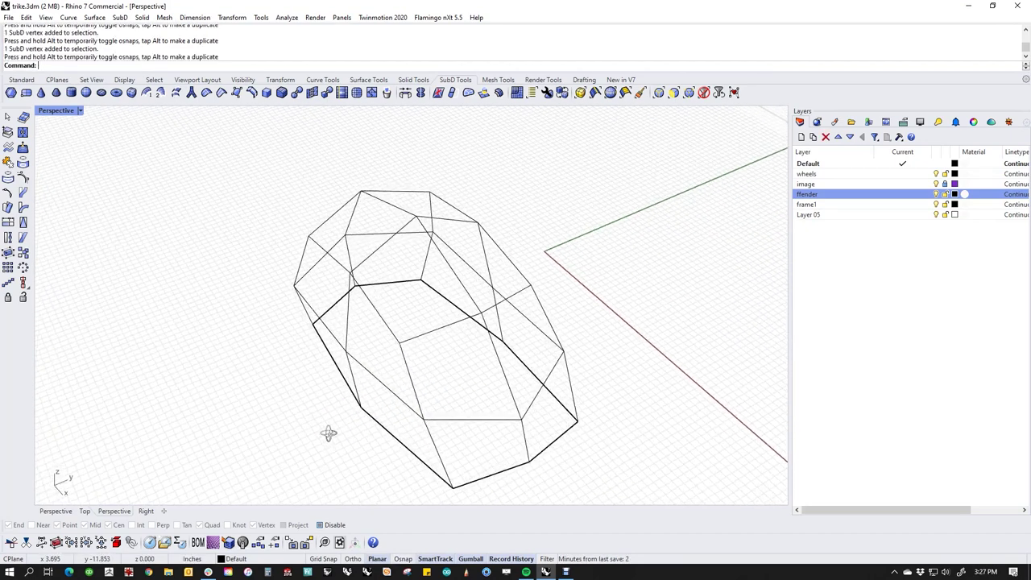
pyautogui.moveTo(543, 414)
pyautogui.mouseDown(button='right')
pyautogui.moveTo(488, 422)
pyautogui.moveTo(610, 431)
pyautogui.moveTo(575, 499)
pyautogui.moveTo(562, 418)
pyautogui.mouseUp(button='right')
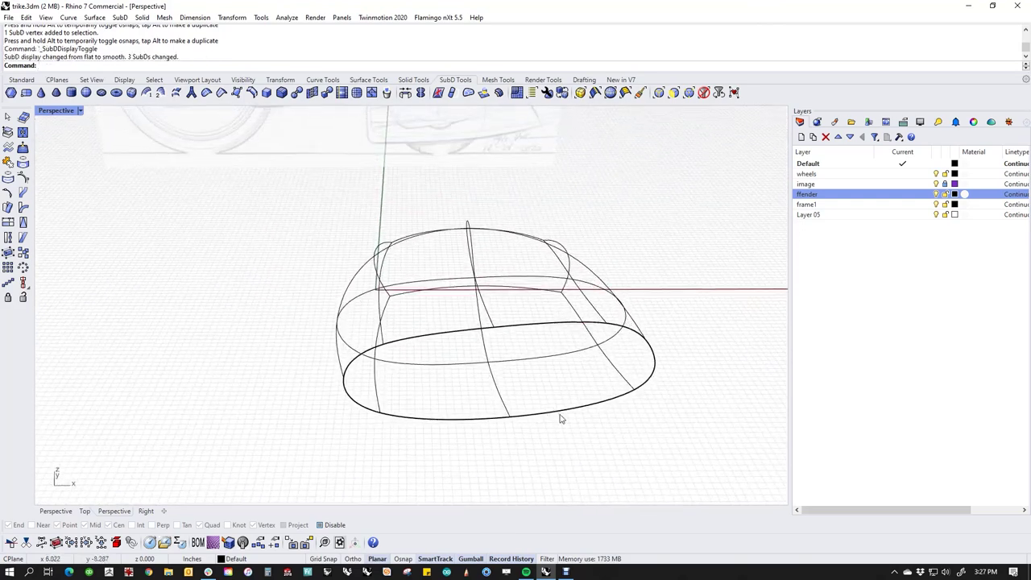
# In shaded mode with flat SubD display, reflect the fender across its lengthwise centre edge, keeping the inner half.
pyautogui.click(369, 352)
pyautogui.moveTo(369, 352)
pyautogui.mouseDown(button='right')
pyautogui.moveTo(330, 406)
pyautogui.moveTo(368, 402)
pyautogui.moveTo(295, 427)
pyautogui.moveTo(281, 479)
pyautogui.moveTo(351, 460)
pyautogui.moveTo(349, 431)
pyautogui.moveTo(344, 443)
pyautogui.moveTo(416, 437)
pyautogui.moveTo(302, 405)
pyautogui.moveTo(333, 394)
pyautogui.moveTo(488, 410)
pyautogui.moveTo(597, 401)
pyautogui.moveTo(617, 389)
pyautogui.moveTo(541, 394)
pyautogui.moveTo(501, 455)
pyautogui.mouseUp(button='right')
pyautogui.press('Tab')
pyautogui.click(421, 93)
pyautogui.click(404, 347)
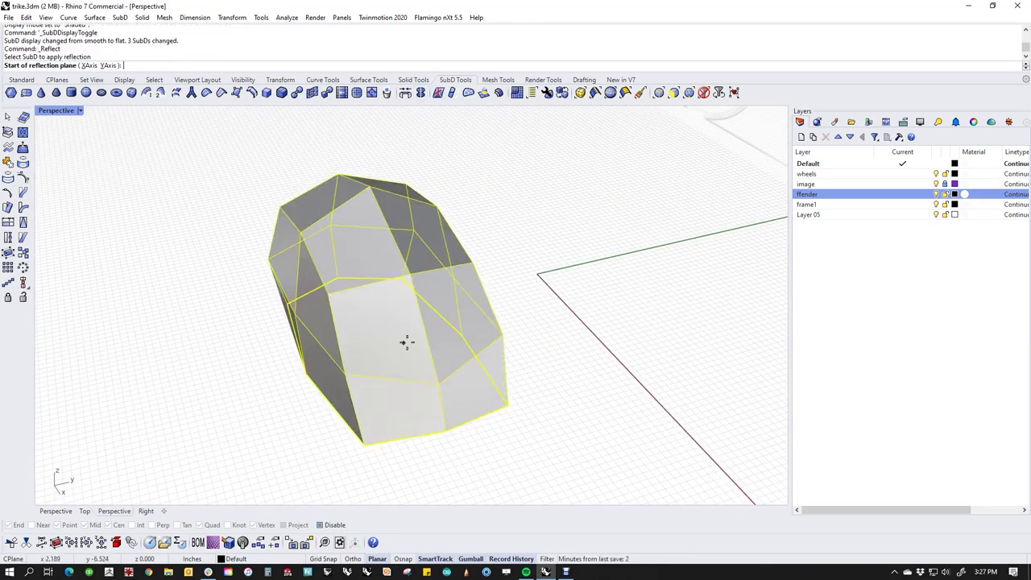
pyautogui.click(411, 274)
pyautogui.click(390, 244)
pyautogui.click(392, 310)
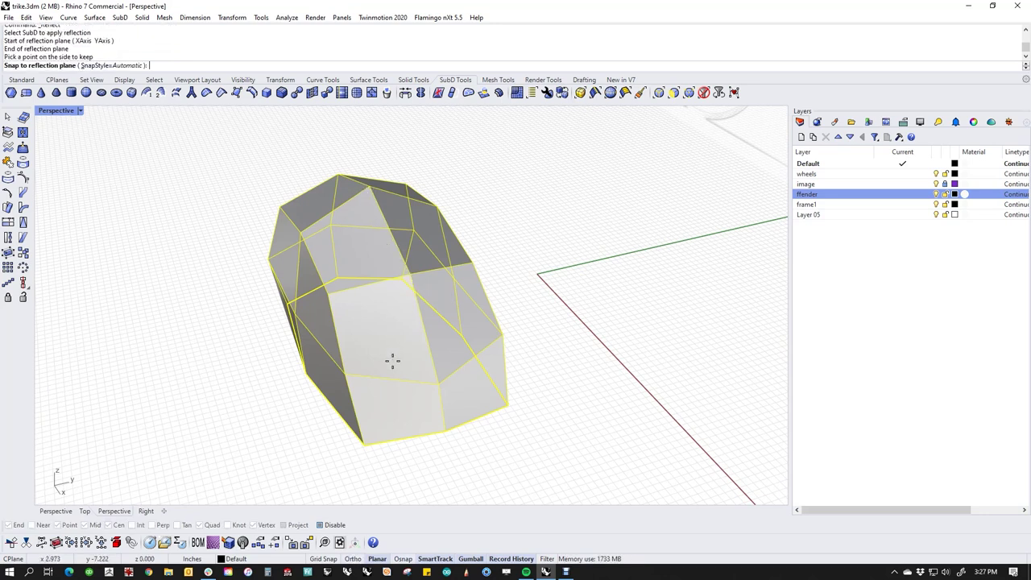
pyautogui.rightClick(394, 362)
# Remove the symmetry link from the fender SubD and show all hidden objects.
pyautogui.rightClick(421, 94)
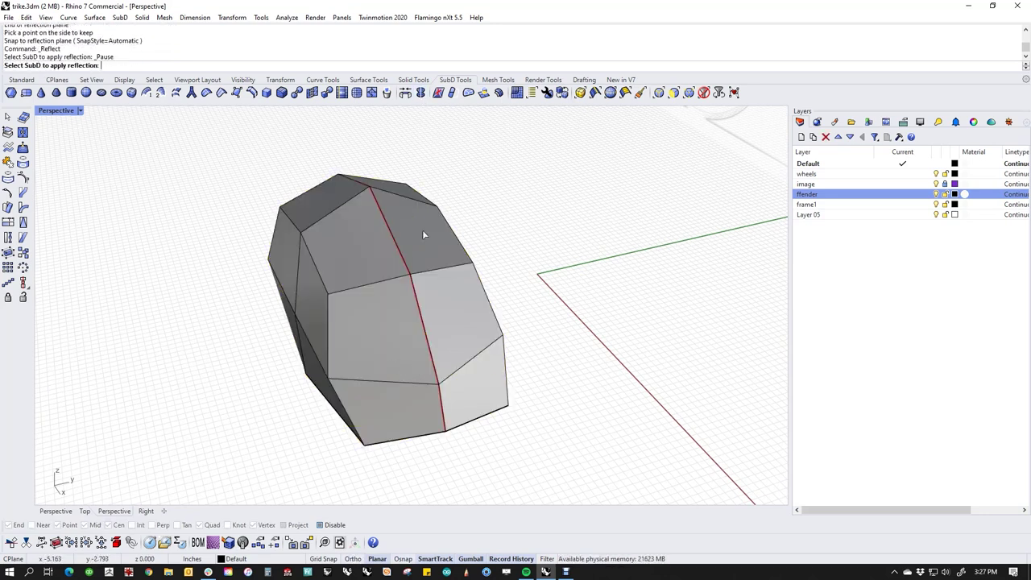
pyautogui.click(424, 242)
pyautogui.moveTo(540, 247); pyautogui.dragTo(509, 364, button='right')
pyautogui.write('v')
pyautogui.press('Return')
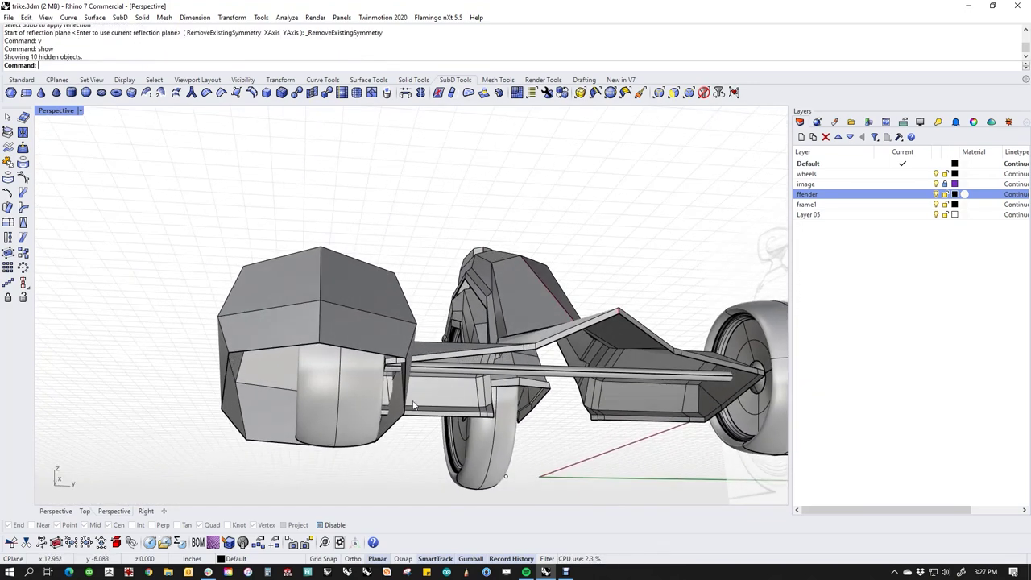
# Narrow the fender sideways to fit over the rear wheel and switch the SubD display to smooth.
pyautogui.click(327, 330)
pyautogui.moveTo(229, 337); pyautogui.dragTo(383, 344)
pyautogui.click(220, 374)
pyautogui.moveTo(234, 389); pyautogui.dragTo(531, 421, button='right')
pyautogui.press('Tab')
# Isolate the rear fender and its wheel by hiding all the other objects.
pyautogui.click(508, 409)
pyautogui.keyDown('shift'); pyautogui.click(605, 376); pyautogui.keyUp('shift')
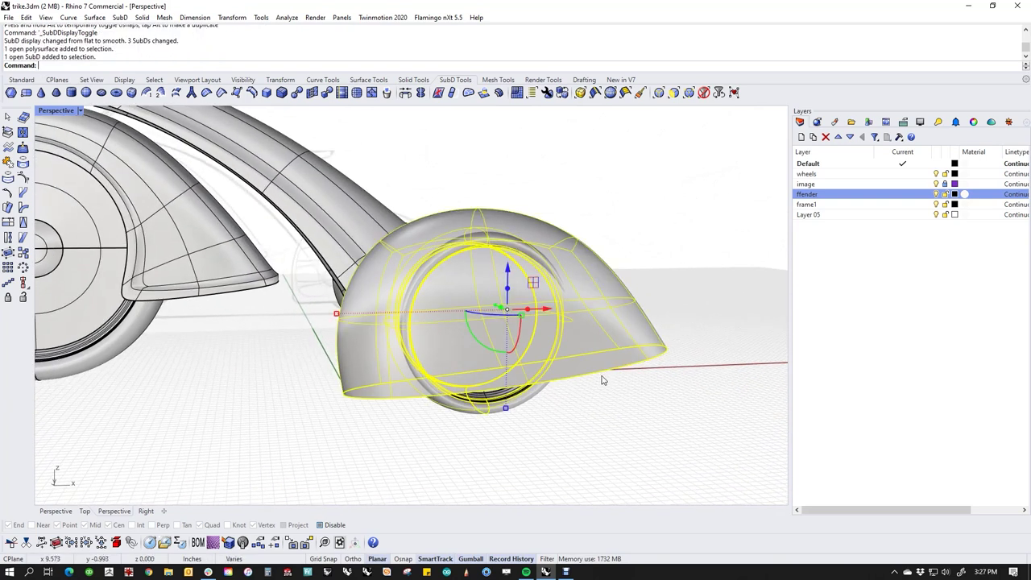
pyautogui.write('i')
pyautogui.press('Return')
pyautogui.rightClick(423, 442)
pyautogui.moveTo(448, 400)
pyautogui.mouseDown(button='right')
pyautogui.moveTo(423, 442)
pyautogui.moveTo(428, 462)
pyautogui.moveTo(374, 467)
pyautogui.mouseUp(button='right')
pyautogui.hotkey('ctrl', 'z')
pyautogui.click(389, 414)
pyautogui.click(553, 349)
pyautogui.moveTo(353, 342); pyautogui.dragTo(345, 348, button='right')
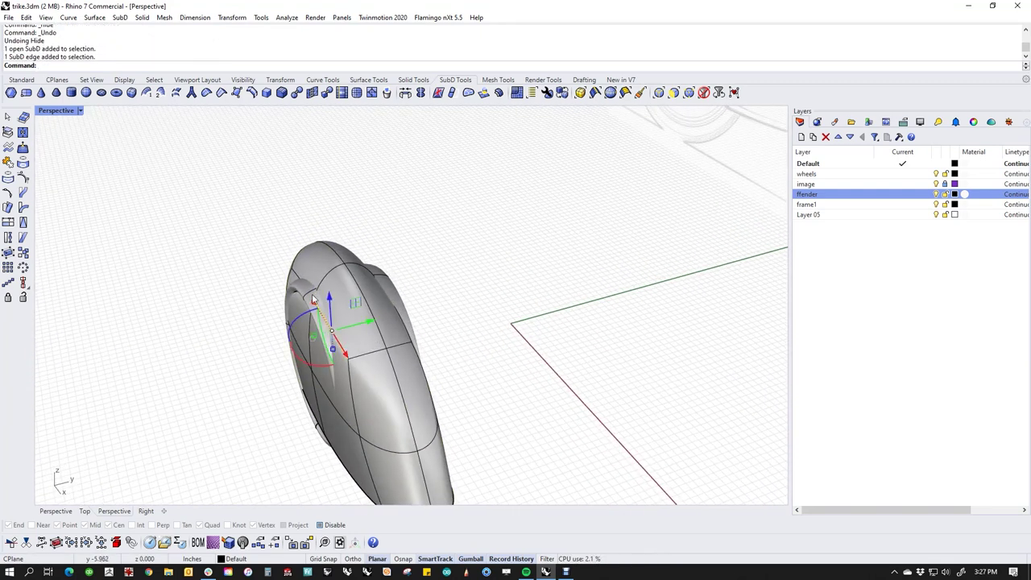
pyautogui.click(293, 277)
pyautogui.moveTo(346, 330); pyautogui.dragTo(337, 365, button='right')
pyautogui.click(336, 365)
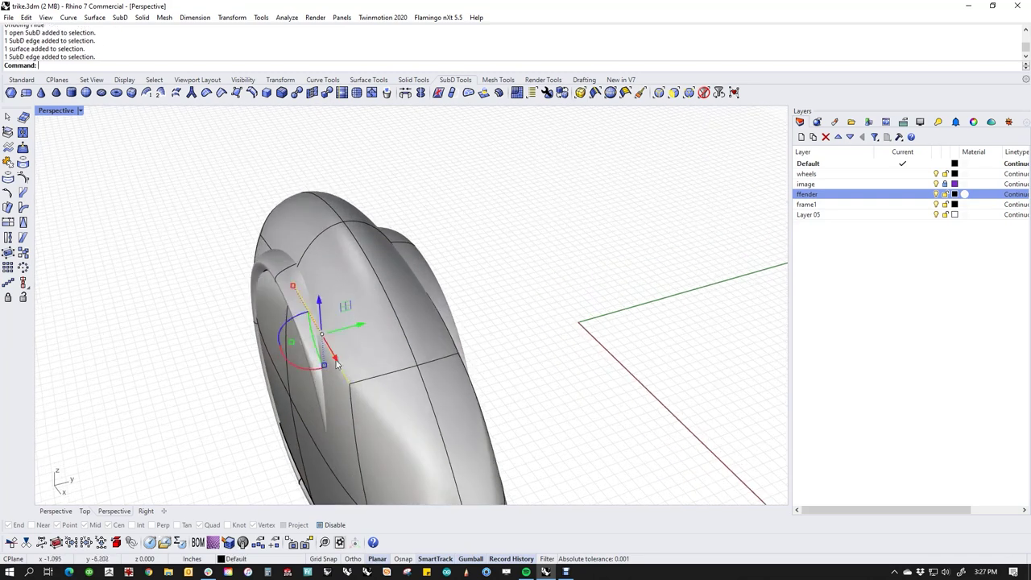
# Try to reflect the smooth fender SubD across its lengthwise centre edge, then undo the reflection.
pyautogui.click(421, 93)
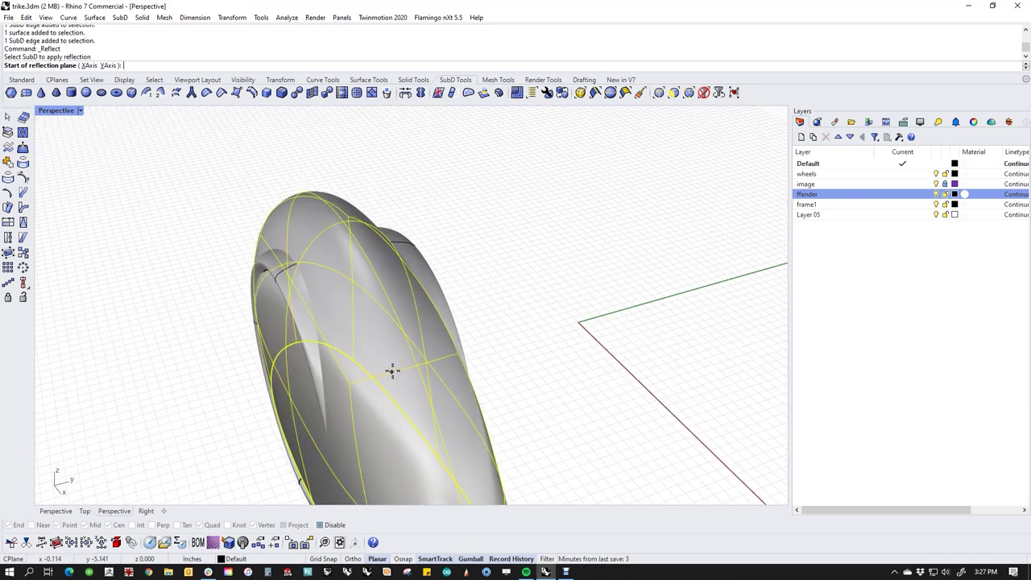
pyautogui.click(344, 221)
pyautogui.click(279, 141)
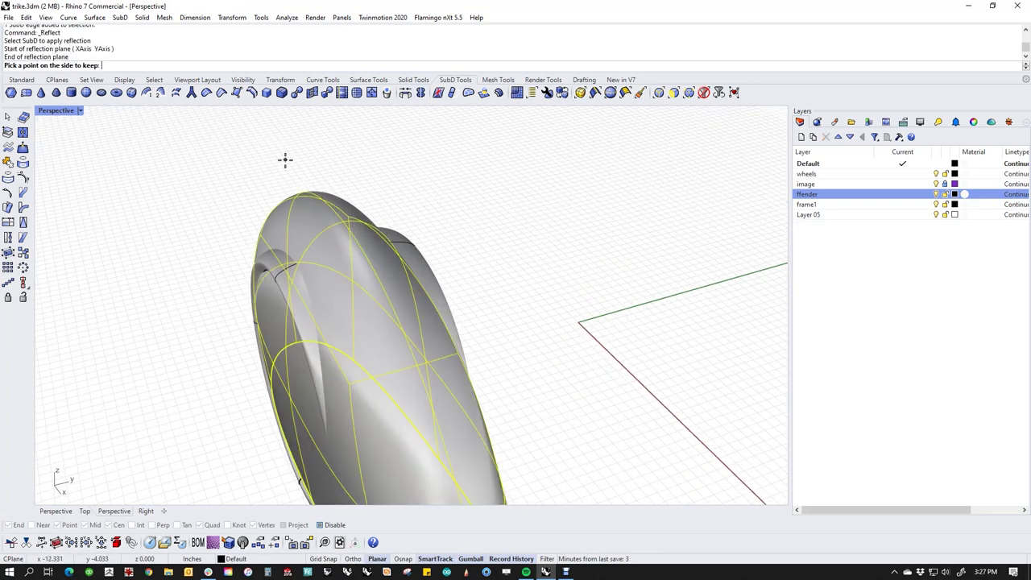
pyautogui.click(286, 164)
pyautogui.rightClick(348, 222)
pyautogui.click(348, 221)
pyautogui.press('Return')
pyautogui.click(345, 226)
pyautogui.click(259, 142)
pyautogui.press('Return')
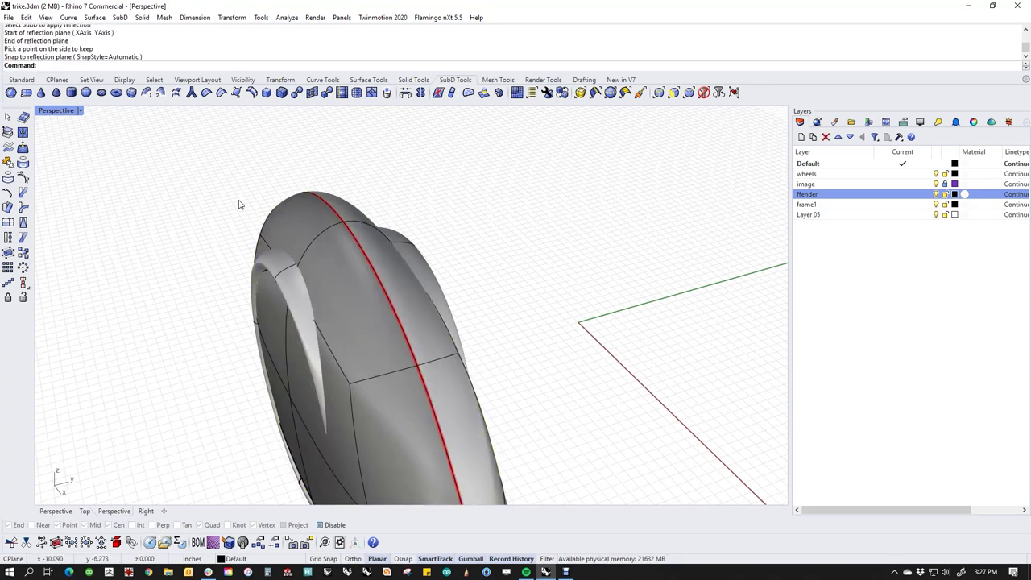
pyautogui.moveTo(495, 332); pyautogui.dragTo(349, 255, button='right')
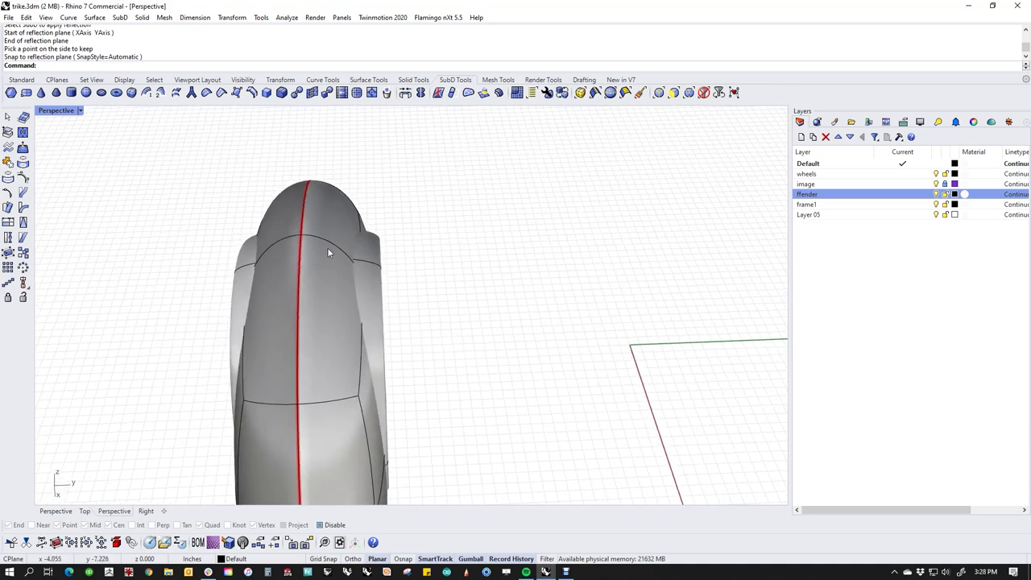
pyautogui.hotkey('ctrl', 'z')
# Reflect the fender SubD across its lengthwise centre edge, keeping the outer half.
pyautogui.moveTo(395, 285); pyautogui.dragTo(474, 274, button='right')
pyautogui.press('Return')
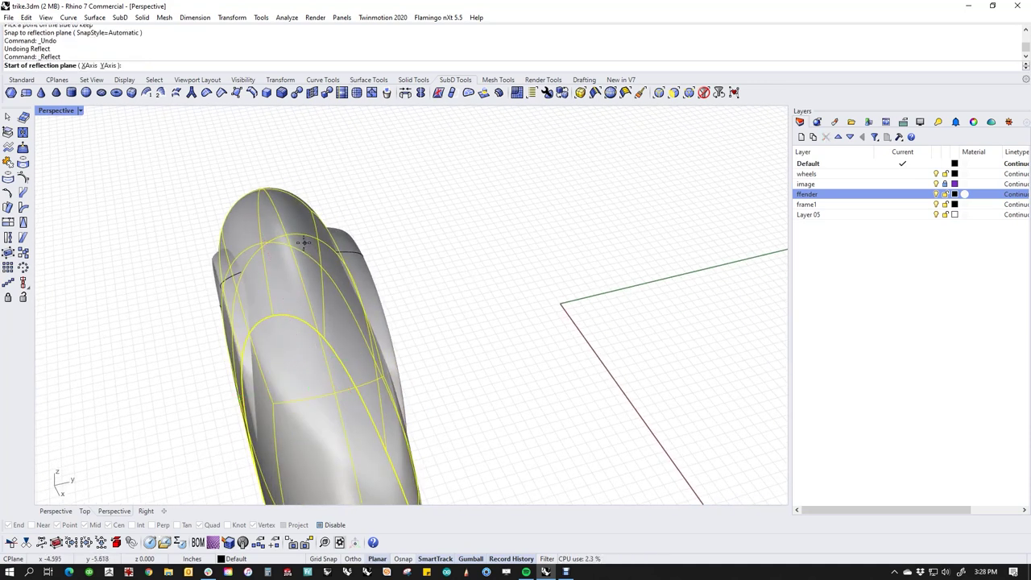
pyautogui.click(291, 234)
pyautogui.click(237, 147)
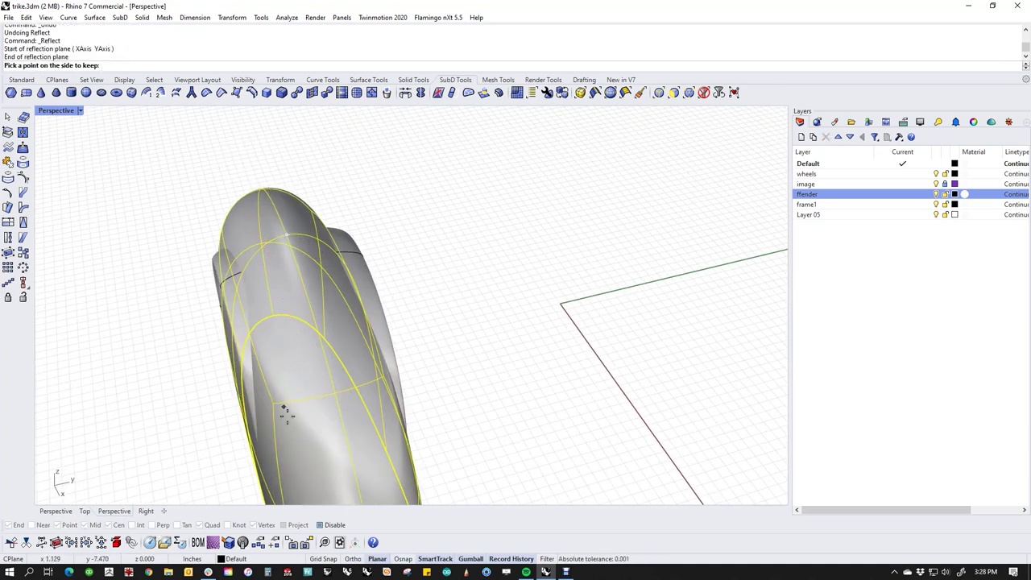
pyautogui.click(282, 466)
# Widen the upper fender by scaling a crosswise top edge outward in one direction from the centre edge.
pyautogui.moveTo(294, 452); pyautogui.dragTo(541, 330, button='right')
pyautogui.click(541, 330)
pyautogui.keyDown('shift'); pyautogui.moveTo(391, 311); pyautogui.dragTo(428, 355, button='right'); pyautogui.keyUp('shift')
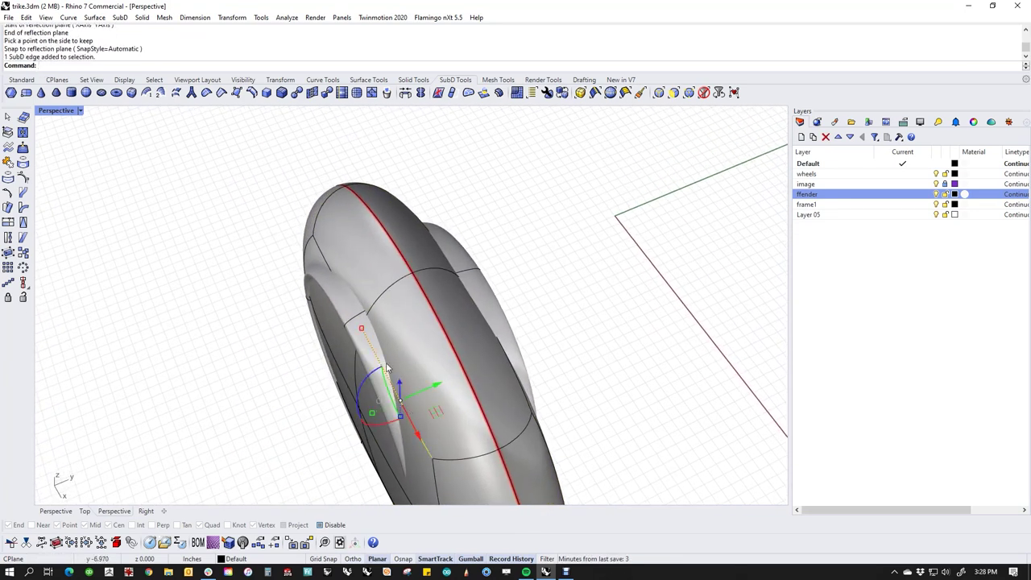
pyautogui.keyDown('ctrl'); pyautogui.keyDown('shift'); pyautogui.click(381, 309); pyautogui.keyUp('shift'); pyautogui.keyUp('ctrl')
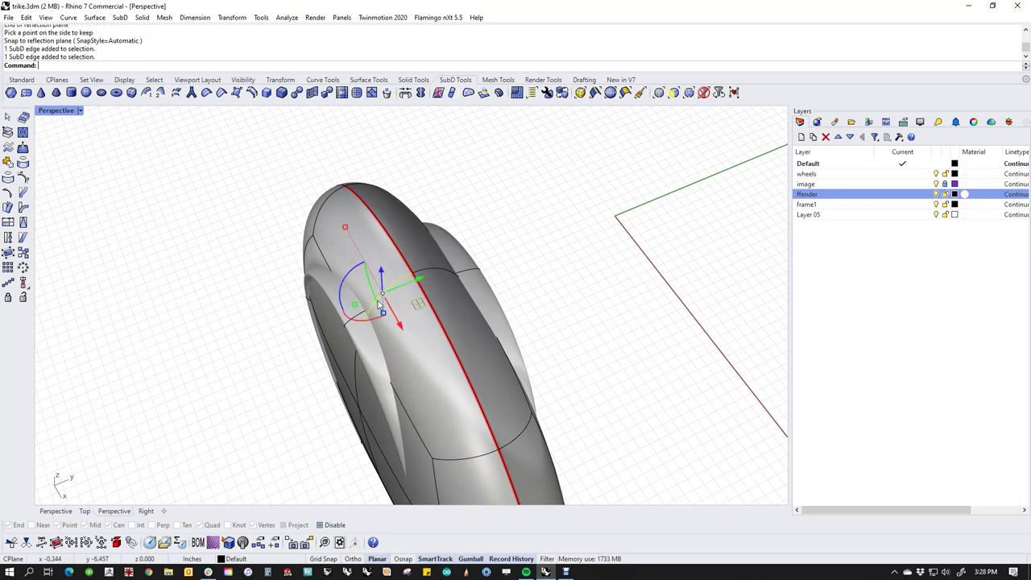
pyautogui.press('Return')
pyautogui.click(409, 273)
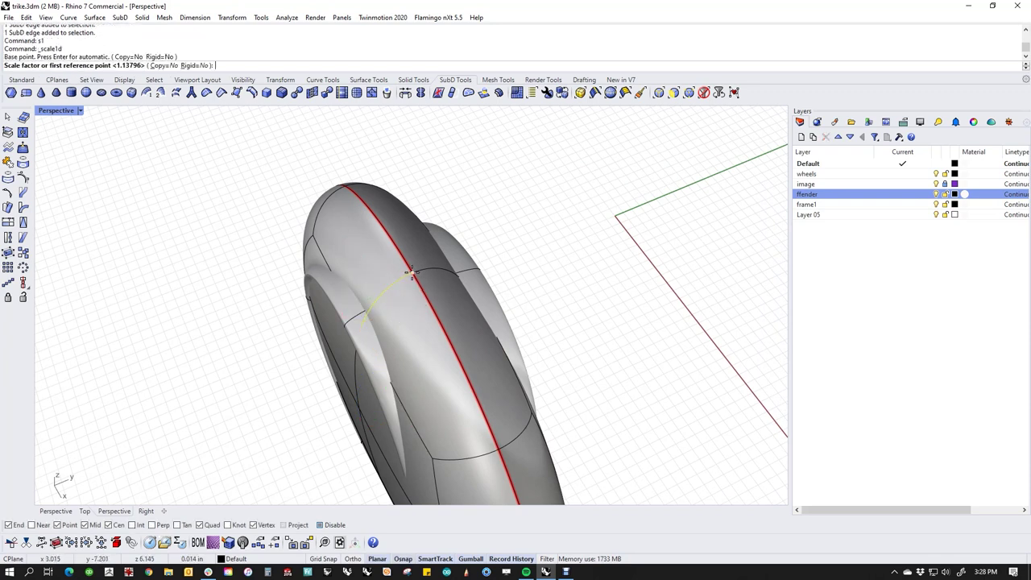
pyautogui.click(229, 346)
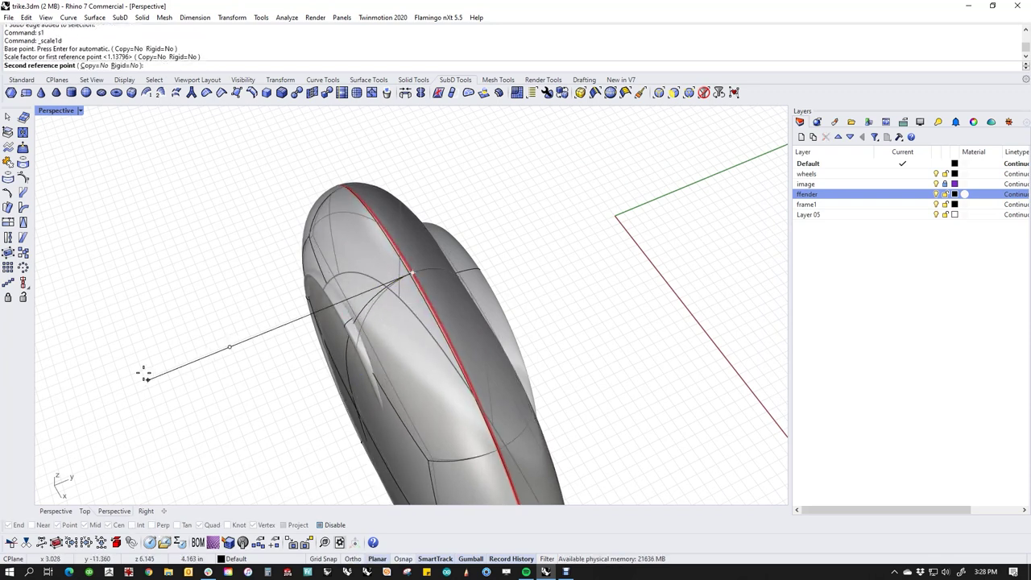
pyautogui.click(76, 389)
# Move the lower front side edge of the fender outward to make room for the wheel.
pyautogui.keyDown('shift'); pyautogui.moveTo(258, 423); pyautogui.dragTo(427, 300, button='right'); pyautogui.keyUp('shift')
pyautogui.moveTo(366, 416); pyautogui.dragTo(411, 502, button='right')
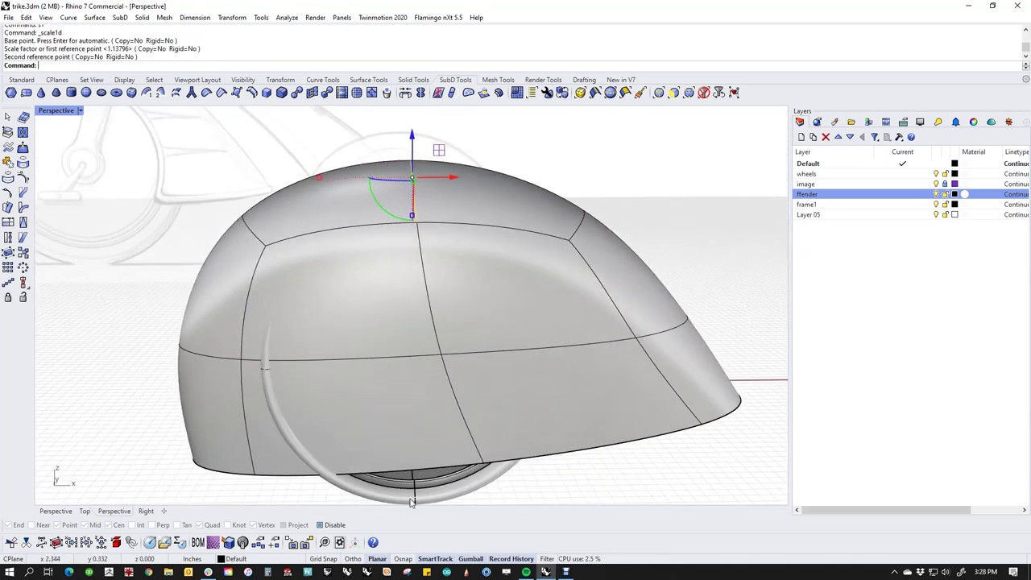
pyautogui.moveTo(465, 471); pyautogui.dragTo(441, 403, button='right')
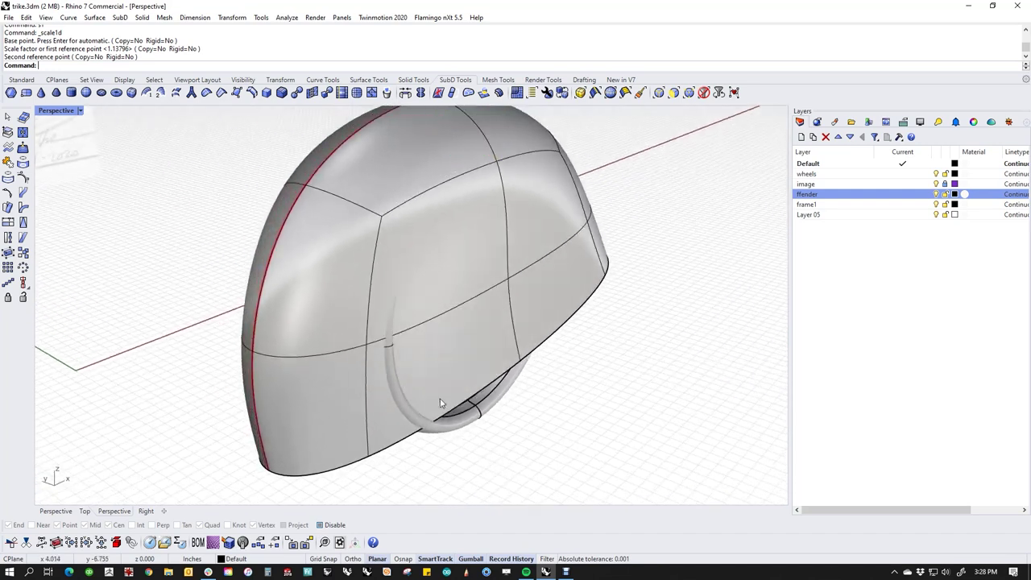
pyautogui.keyDown('ctrl'); pyautogui.keyDown('shift'); pyautogui.click(369, 393); pyautogui.keyUp('shift'); pyautogui.keyUp('ctrl')
pyautogui.moveTo(369, 393); pyautogui.dragTo(344, 403, button='right')
pyautogui.moveTo(337, 397); pyautogui.dragTo(374, 422)
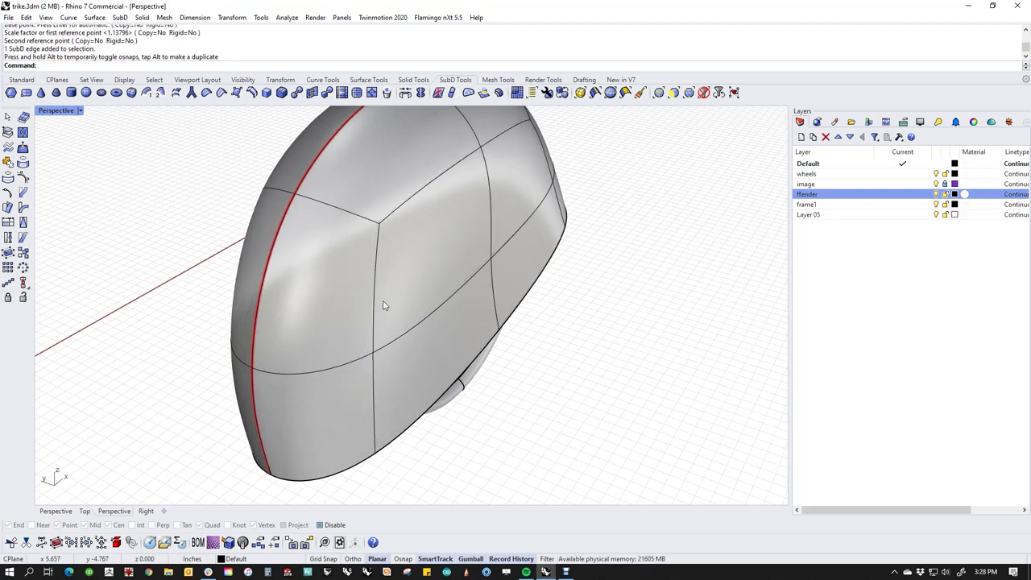
# Adjust the fender's upper side vertex and a bottom rim vertex sideways to even out the side surface.
pyautogui.moveTo(378, 285); pyautogui.dragTo(418, 386, button='right')
pyautogui.keyDown('ctrl'); pyautogui.keyDown('shift'); pyautogui.click(355, 272); pyautogui.keyUp('shift'); pyautogui.keyUp('ctrl')
pyautogui.moveTo(363, 273)
pyautogui.mouseDown()
pyautogui.moveTo(382, 274)
pyautogui.moveTo(351, 282)
pyautogui.mouseUp()
pyautogui.click(258, 313)
pyautogui.moveTo(298, 334)
pyautogui.mouseDown(button='right')
pyautogui.moveTo(329, 364)
pyautogui.moveTo(395, 342)
pyautogui.moveTo(368, 299)
pyautogui.moveTo(335, 295)
pyautogui.moveTo(336, 313)
pyautogui.moveTo(288, 331)
pyautogui.moveTo(429, 335)
pyautogui.moveTo(367, 352)
pyautogui.mouseUp(button='right')
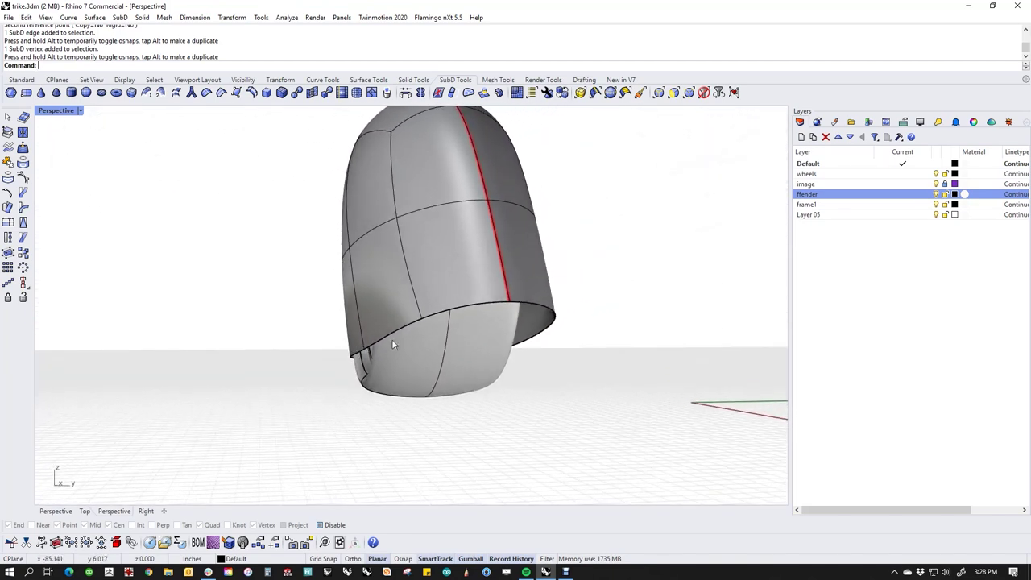
pyautogui.keyDown('ctrl'); pyautogui.keyDown('shift'); pyautogui.click(423, 320); pyautogui.keyUp('shift'); pyautogui.keyUp('ctrl')
pyautogui.moveTo(459, 320); pyautogui.dragTo(414, 327)
pyautogui.moveTo(567, 420); pyautogui.dragTo(411, 355, button='right')
pyautogui.scroll(-4, 449, 431)
pyautogui.click(464, 386)
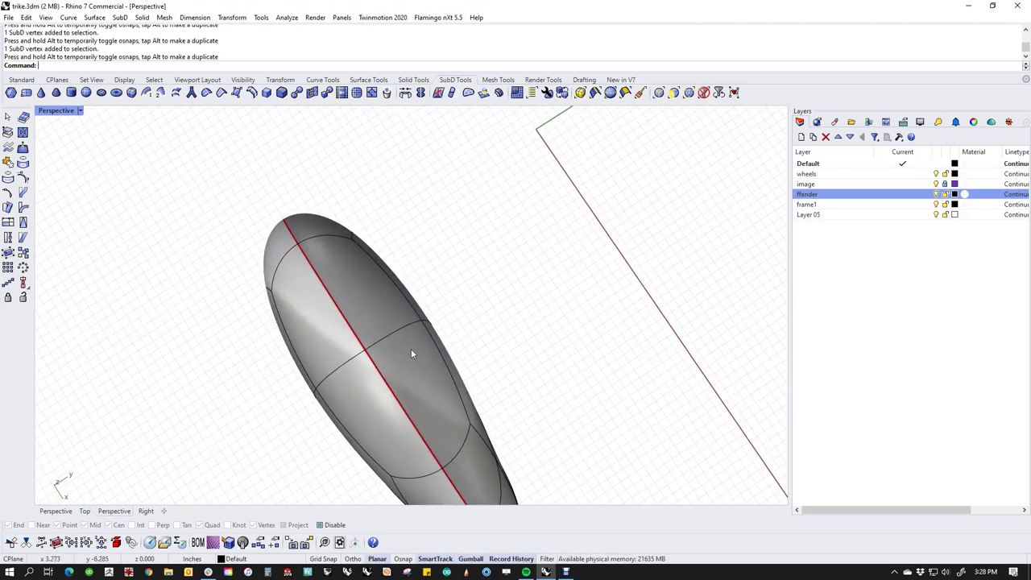
# Shift the whole fender SubD sideways to centre it over the rear wheel.
pyautogui.moveTo(501, 367)
pyautogui.mouseDown(button='right')
pyautogui.moveTo(396, 295)
pyautogui.moveTo(458, 347)
pyautogui.moveTo(443, 343)
pyautogui.moveTo(439, 334)
pyautogui.moveTo(490, 340)
pyautogui.moveTo(503, 371)
pyautogui.mouseUp(button='right')
pyautogui.click(456, 336)
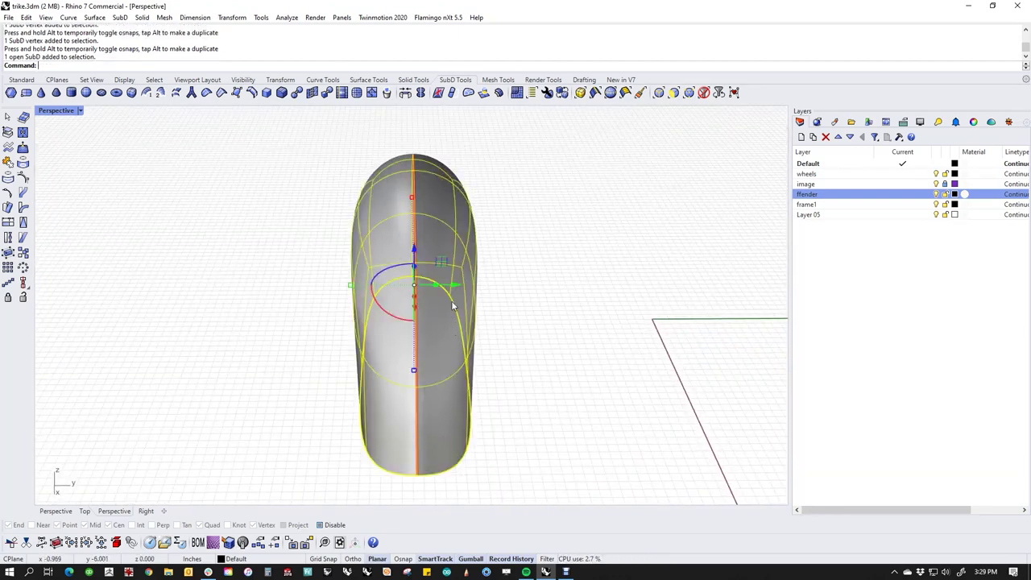
pyautogui.moveTo(456, 284); pyautogui.dragTo(482, 284)
pyautogui.moveTo(438, 335); pyautogui.dragTo(424, 395, button='right')
pyautogui.moveTo(423, 393); pyautogui.dragTo(415, 422)
pyautogui.click(552, 415)
# Move the fender's lower side edge outward over the protruding tyre.
pyautogui.moveTo(553, 416); pyautogui.dragTo(633, 462, button='right')
pyautogui.scroll(6, 405, 409)
pyautogui.moveTo(405, 410); pyautogui.dragTo(403, 459, button='right')
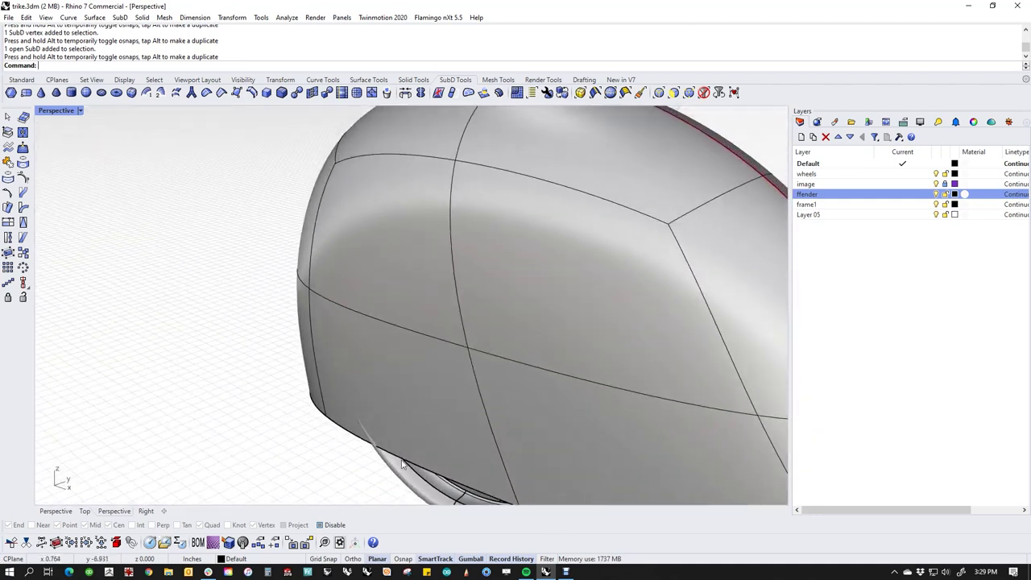
pyautogui.click(404, 461)
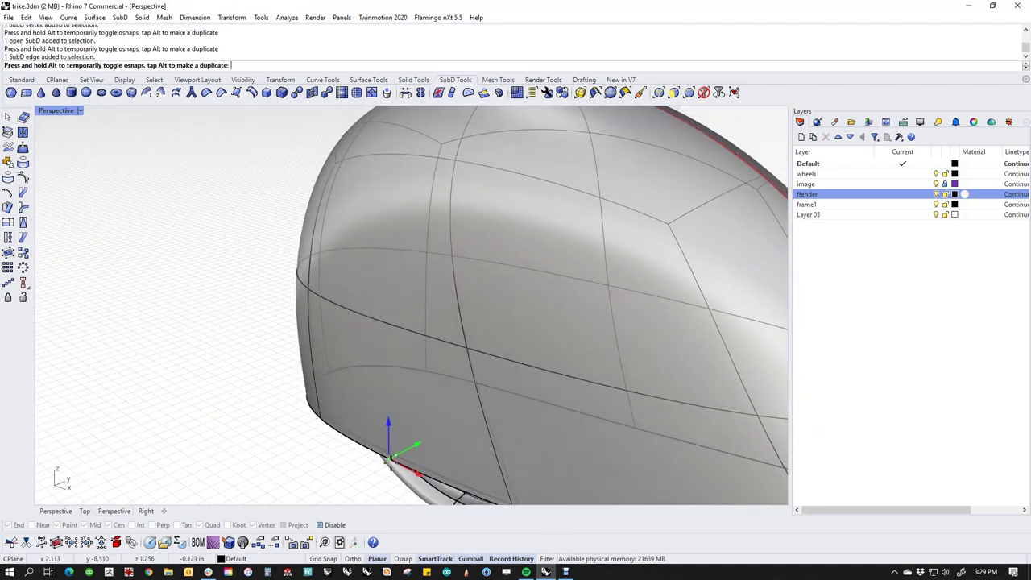
pyautogui.moveTo(390, 464); pyautogui.dragTo(341, 467)
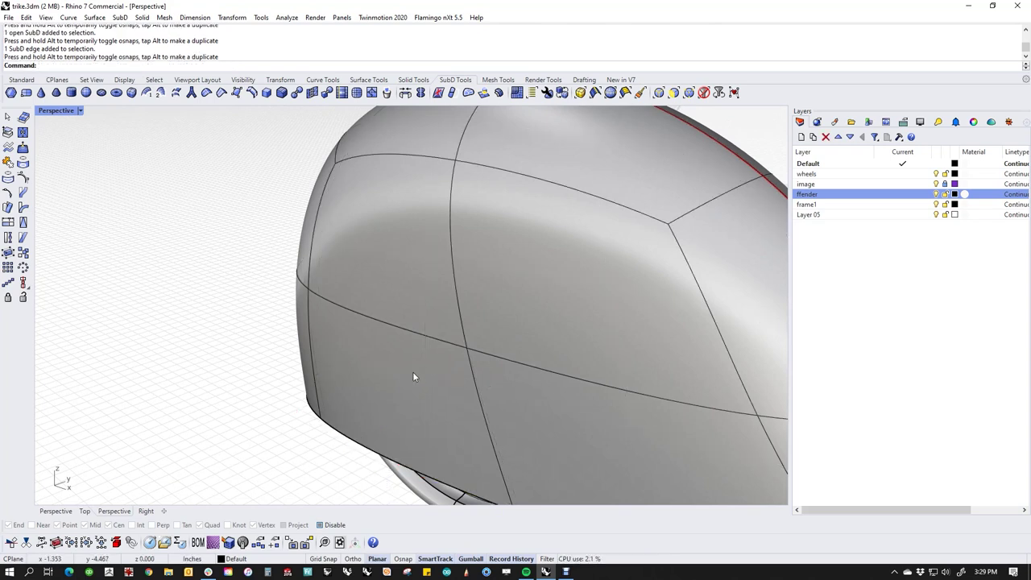
# Switch the SubD display to flat and pull the fender's mid-height side vertex outward by about 0.2 in.
pyautogui.press('Tab')
pyautogui.moveTo(412, 376); pyautogui.dragTo(333, 328, button='right')
pyautogui.scroll(3, 337, 284)
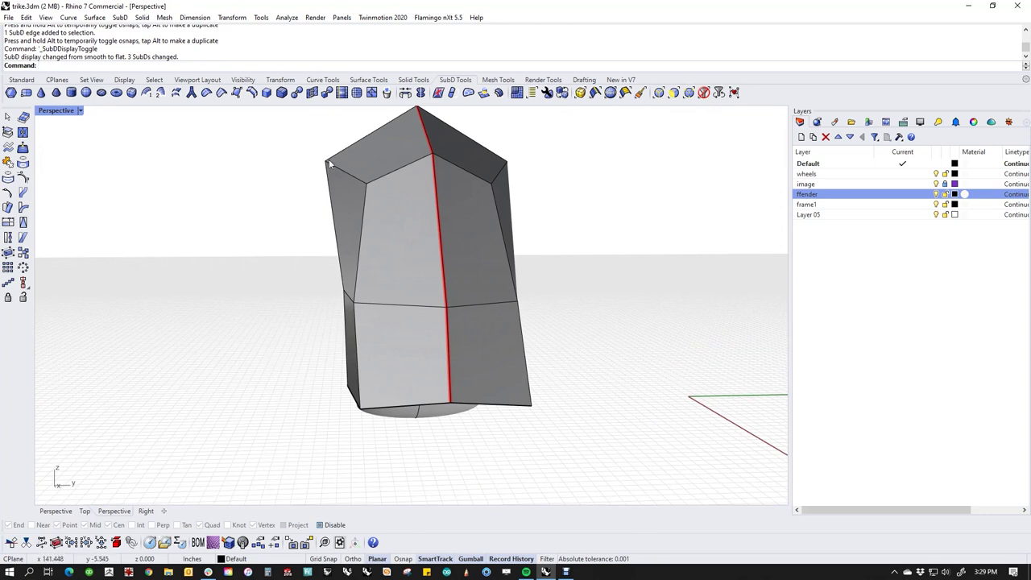
pyautogui.moveTo(331, 260); pyautogui.dragTo(343, 277, button='right')
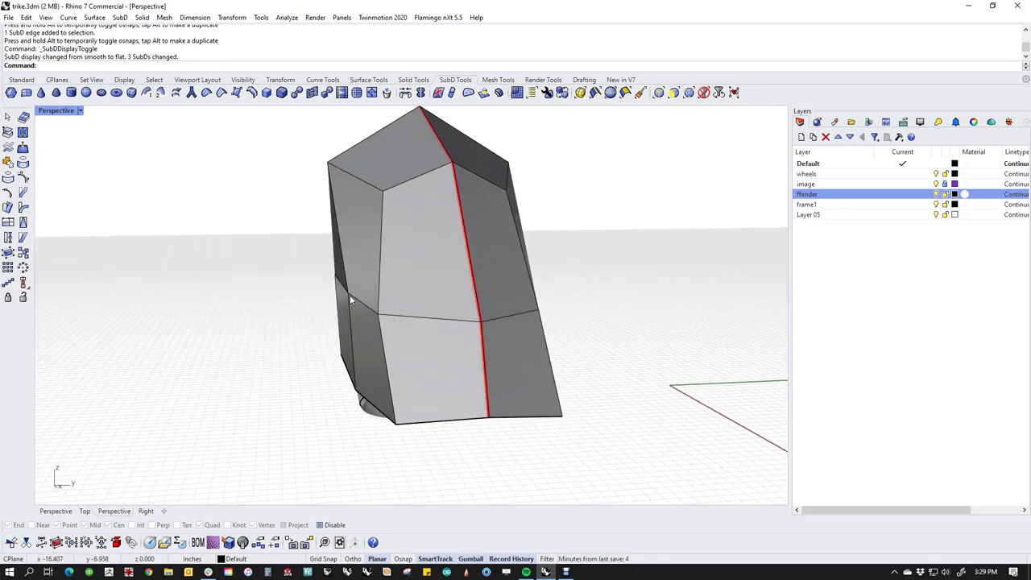
pyautogui.keyDown('ctrl'); pyautogui.keyDown('shift'); pyautogui.click(349, 294); pyautogui.keyUp('shift'); pyautogui.keyUp('ctrl')
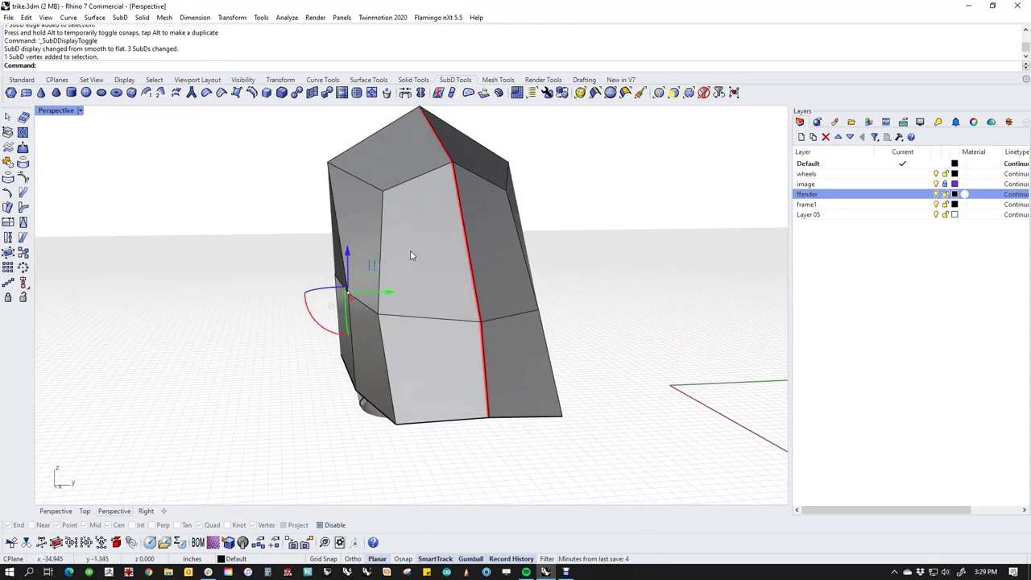
pyautogui.moveTo(388, 293)
pyautogui.mouseDown()
pyautogui.moveTo(419, 293)
pyautogui.moveTo(382, 292)
pyautogui.mouseUp()
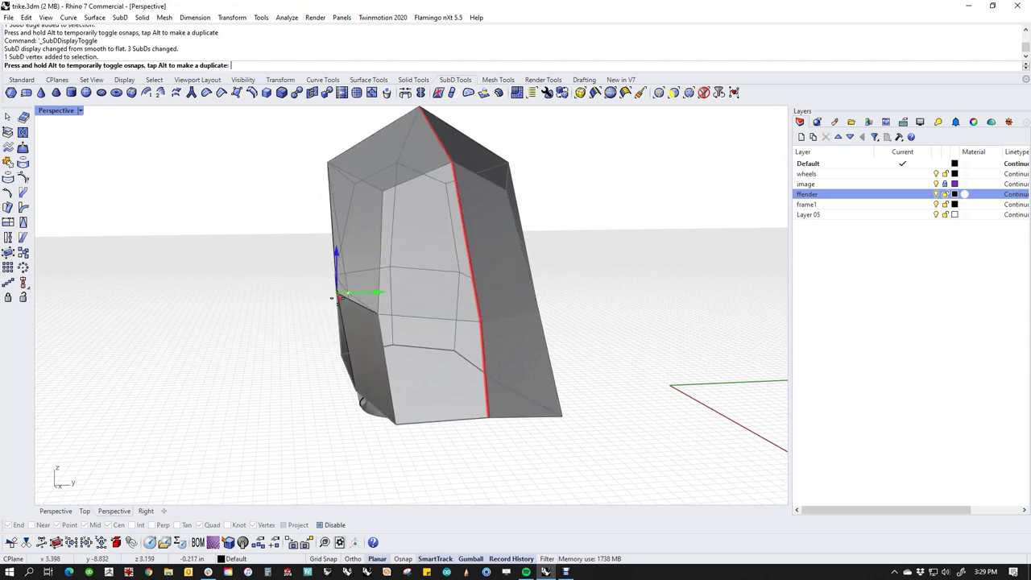
# Pull the side vertex on the fender's bottom rim outward by about 0.16 in.
pyautogui.moveTo(329, 299); pyautogui.dragTo(554, 333, button='right')
pyautogui.moveTo(492, 364); pyautogui.dragTo(480, 355)
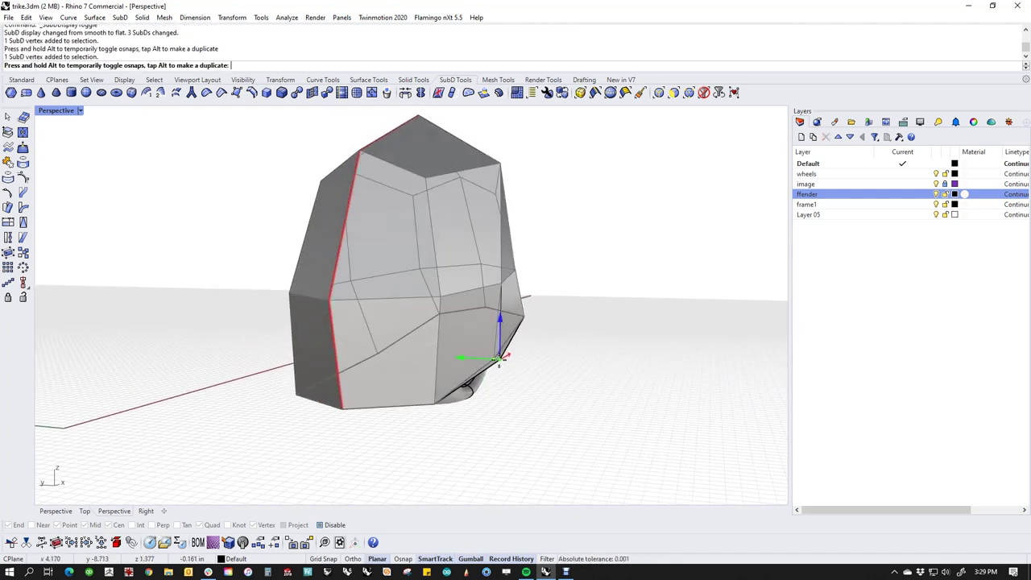
pyautogui.moveTo(481, 355); pyautogui.dragTo(497, 364)
pyautogui.moveTo(543, 386); pyautogui.dragTo(573, 381, button='right')
pyautogui.moveTo(448, 190); pyautogui.dragTo(567, 314, button='right')
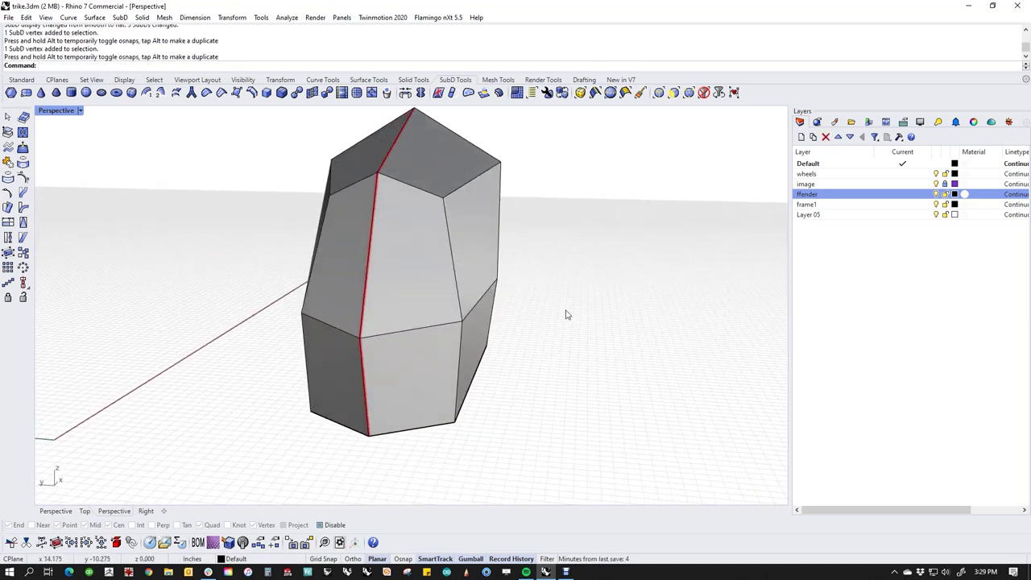
# Return the SubD display to smooth and move the mid-height front corner vertex slightly sideways.
pyautogui.press('Tab')
pyautogui.keyDown('ctrl'); pyautogui.keyDown('shift'); pyautogui.click(456, 319); pyautogui.keyUp('shift'); pyautogui.keyUp('ctrl')
pyautogui.moveTo(422, 312); pyautogui.dragTo(448, 316)
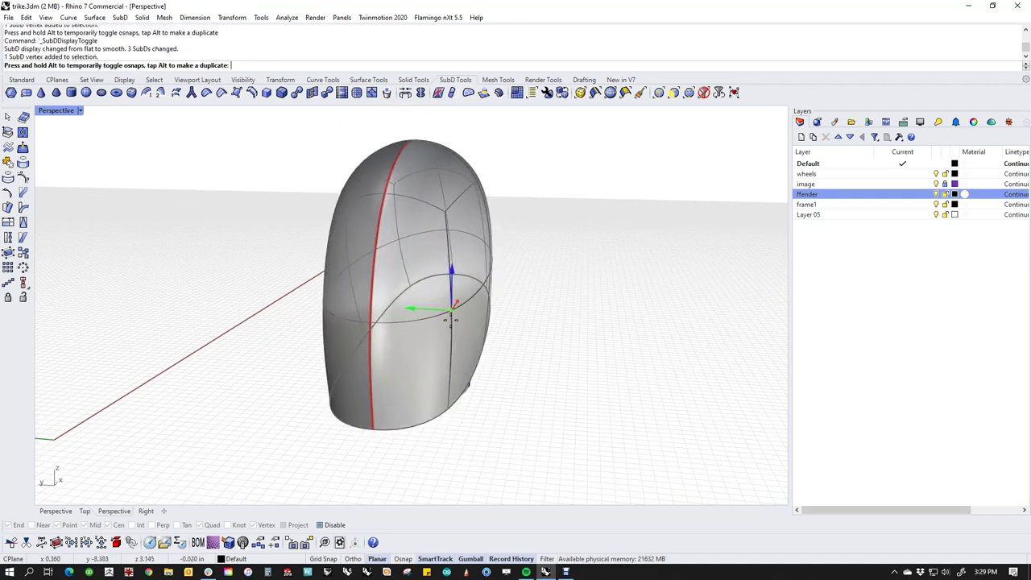
pyautogui.moveTo(425, 214); pyautogui.dragTo(537, 378, button='right')
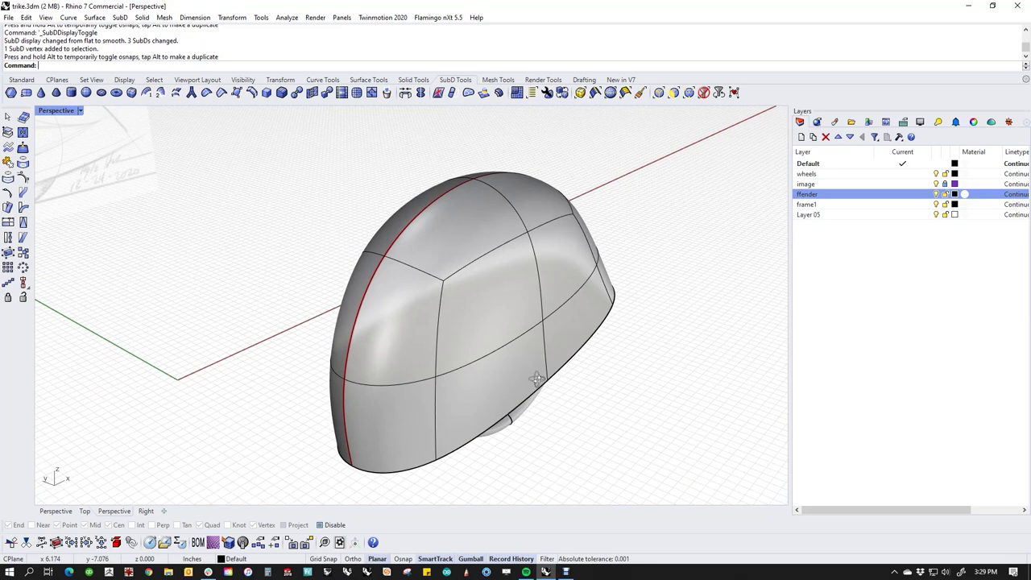
# In a wireframe front view, lower the middle vertices of the fender's bottom rim to match the sketch.
pyautogui.moveTo(609, 398); pyautogui.dragTo(518, 368, button='right')
pyautogui.write('f')
pyautogui.press('Return')
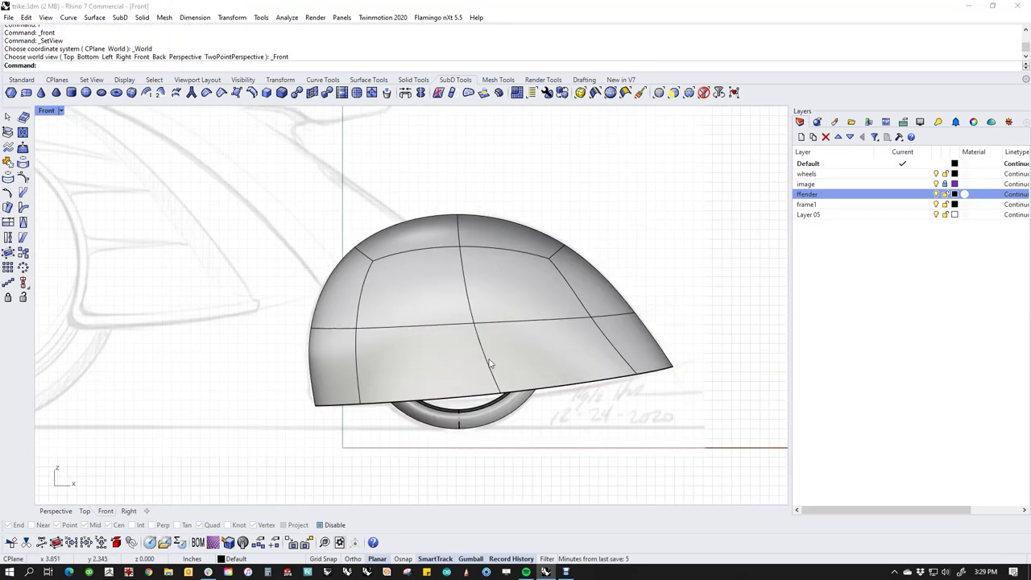
pyautogui.middleClick(489, 364)
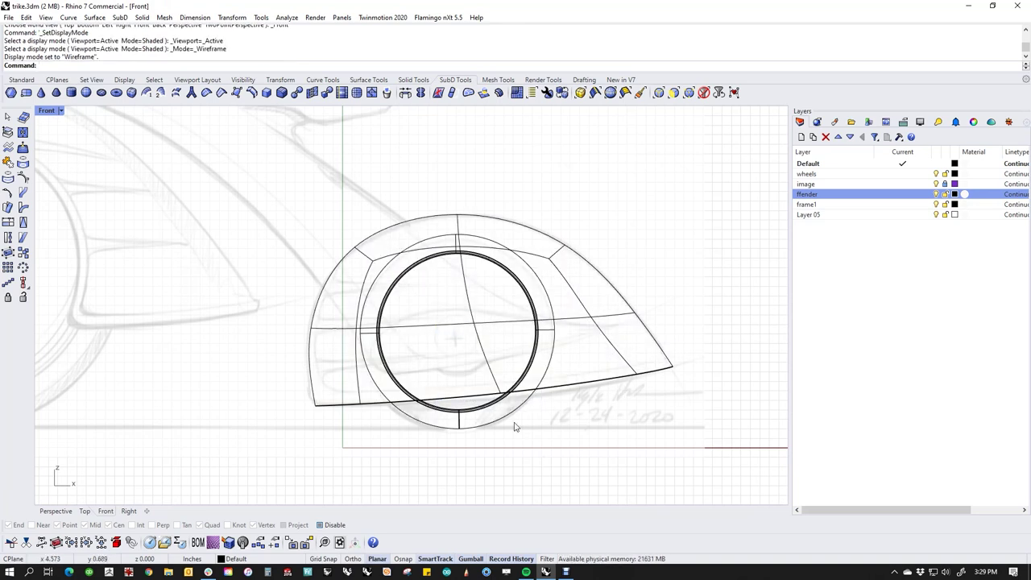
pyautogui.scroll(2, 497, 412)
pyautogui.keyDown('ctrl'); pyautogui.keyDown('shift'); pyautogui.moveTo(497, 445); pyautogui.dragTo(499, 404); pyautogui.keyUp('shift'); pyautogui.keyUp('ctrl')
pyautogui.click(608, 430)
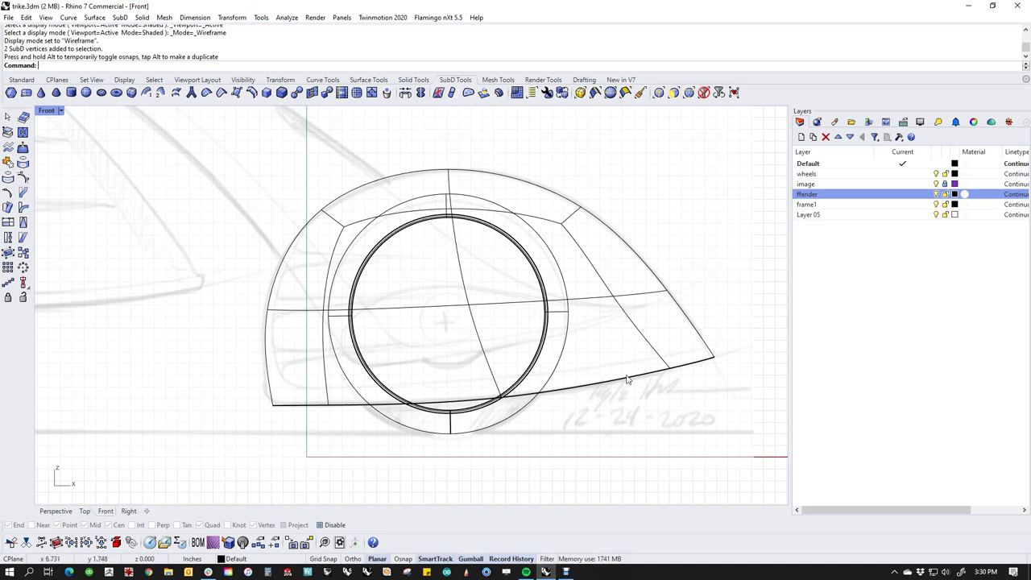
# Nudge the fender's upper front corner vertex down and forward in 0.05 in increments to follow the sketched outline.
pyautogui.click(283, 404)
pyautogui.press('Escape')
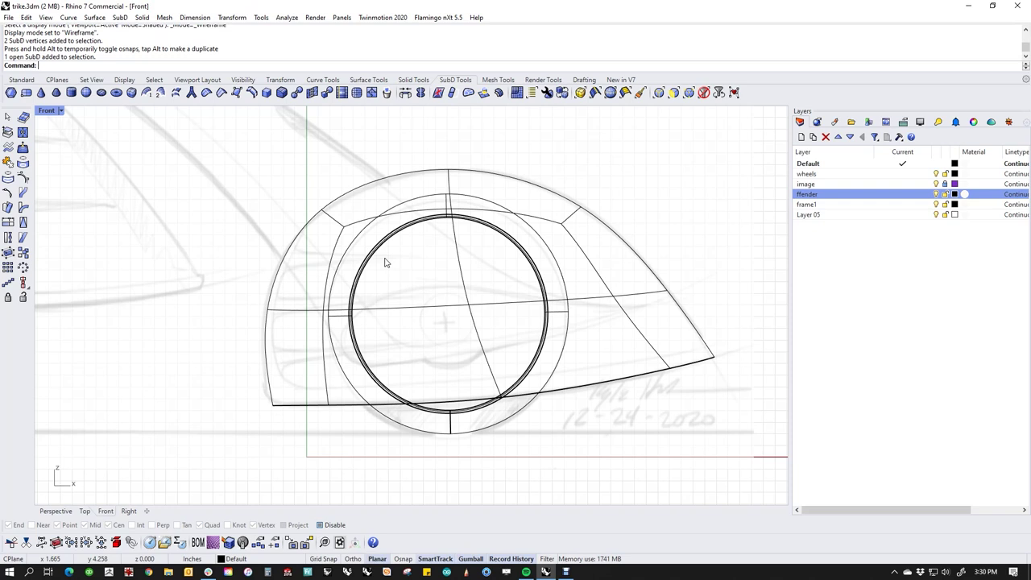
pyautogui.keyDown('ctrl'); pyautogui.keyDown('shift'); pyautogui.click(329, 219); pyautogui.keyUp('shift'); pyautogui.keyUp('ctrl')
pyautogui.press('Down')
pyautogui.press('Left')
pyautogui.press('Down')
pyautogui.press('Left')
pyautogui.hotkey('alt', 'Down')
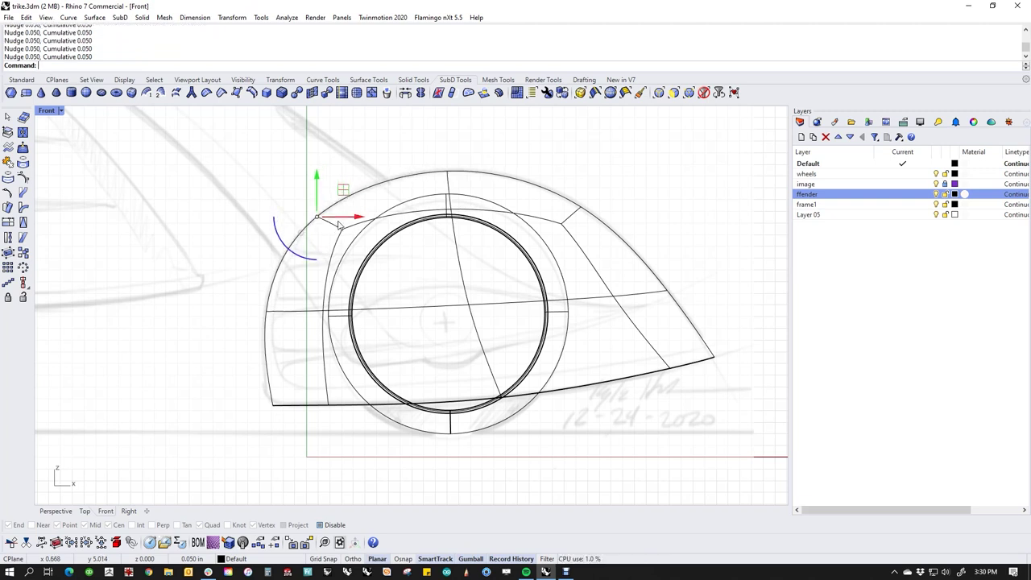
pyautogui.click(271, 176)
pyautogui.moveTo(509, 244); pyautogui.dragTo(539, 226, button='right')
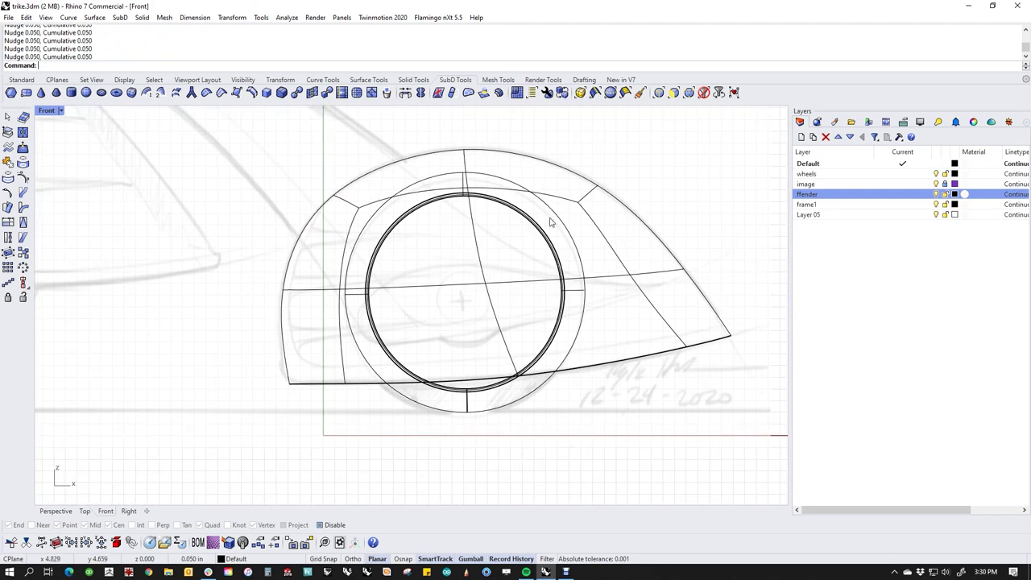
pyautogui.moveTo(320, 380); pyautogui.dragTo(322, 397, button='right')
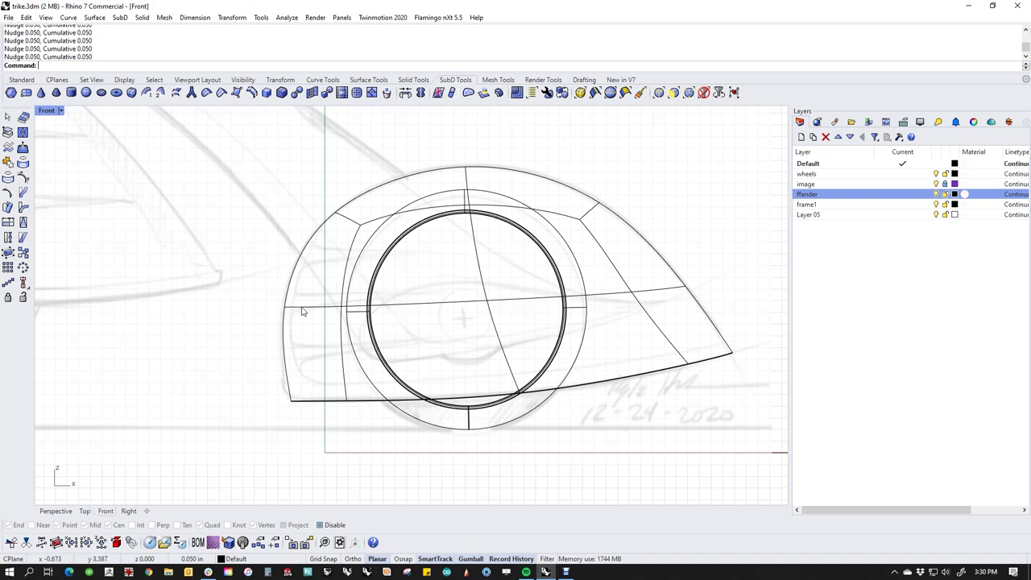
pyautogui.scroll(2, 365, 379)
pyautogui.scroll(-3, 364, 387)
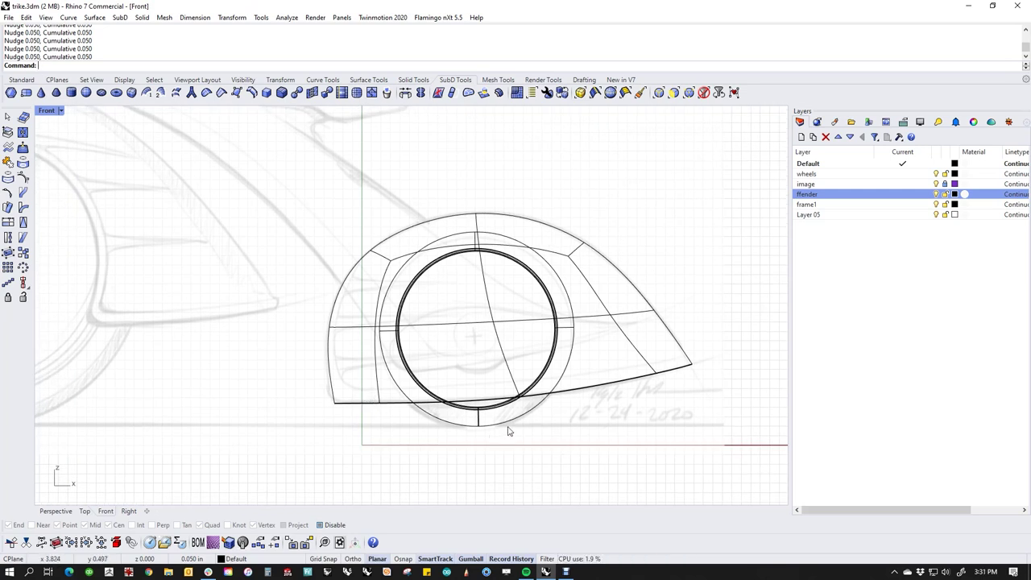
pyautogui.scroll(-4, 483, 394)
pyautogui.moveTo(501, 393); pyautogui.dragTo(541, 387, button='right')
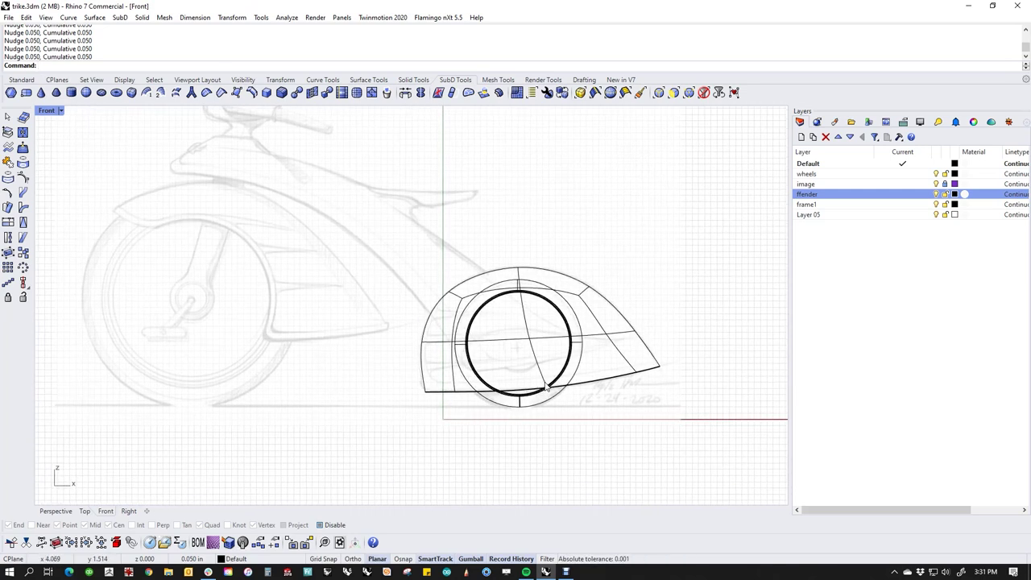
# Return to the perspective view, show all hidden objects and set the display mode to Shaded.
pyautogui.write('p')
pyautogui.press('Return')
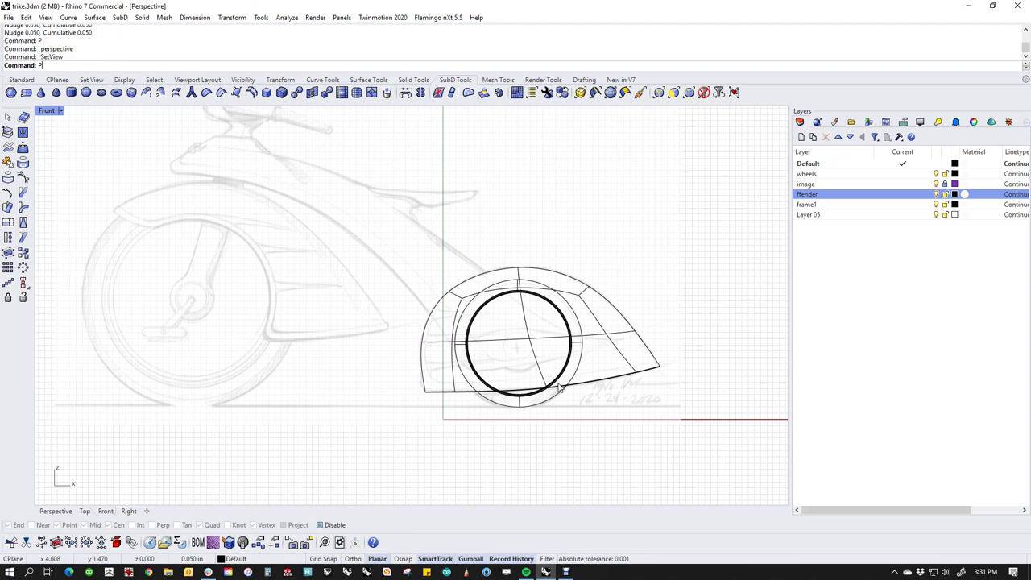
pyautogui.write('v')
pyautogui.press('Escape')
pyautogui.write('show')
pyautogui.press('Return')
pyautogui.middleClick(442, 245)
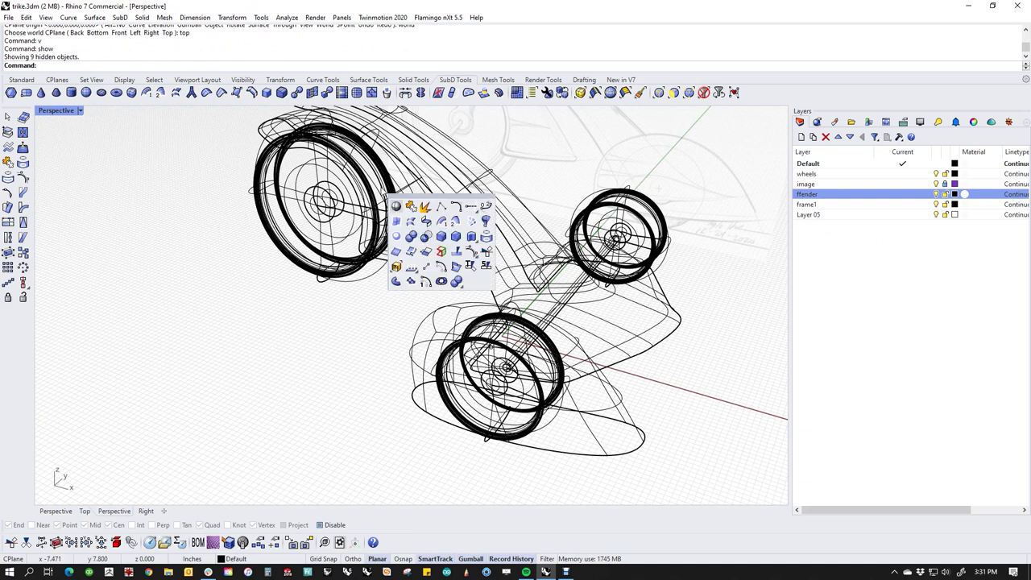
pyautogui.click(394, 204)
pyautogui.moveTo(554, 426); pyautogui.dragTo(430, 427, button='right')
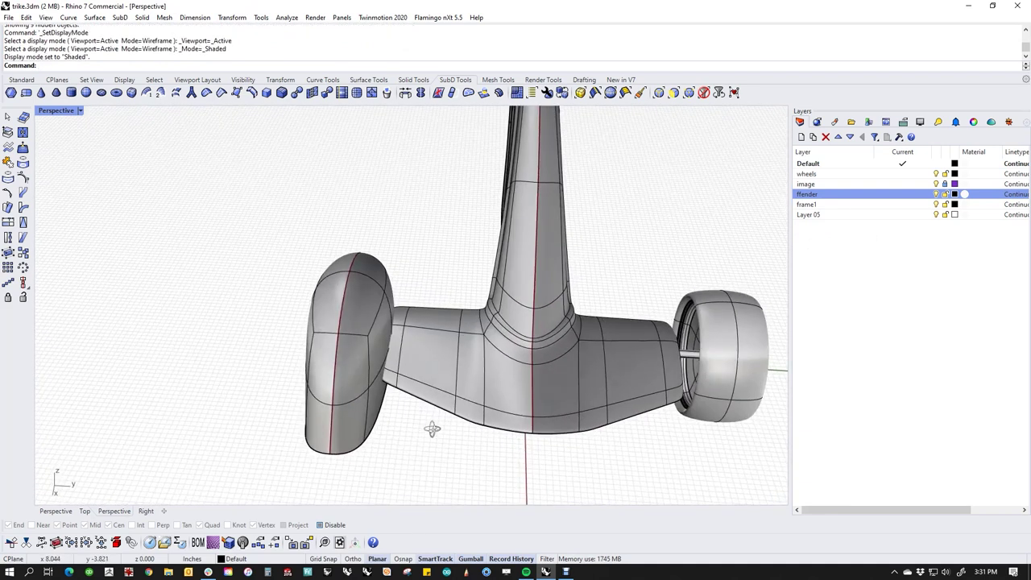
# Mirror the rear fender SubD through the origin (0) along the trike's centerline to cover the opposite rear wheel.
pyautogui.click(374, 432)
pyautogui.write('M')
pyautogui.press('Return')
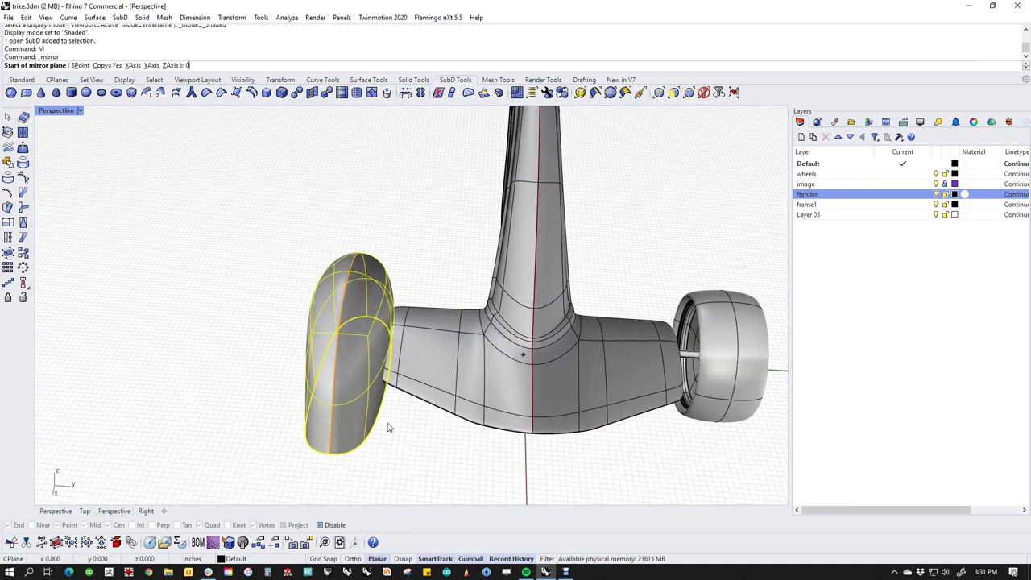
pyautogui.write('0')
pyautogui.press('Return')
pyautogui.click(588, 249)
pyautogui.click(601, 268)
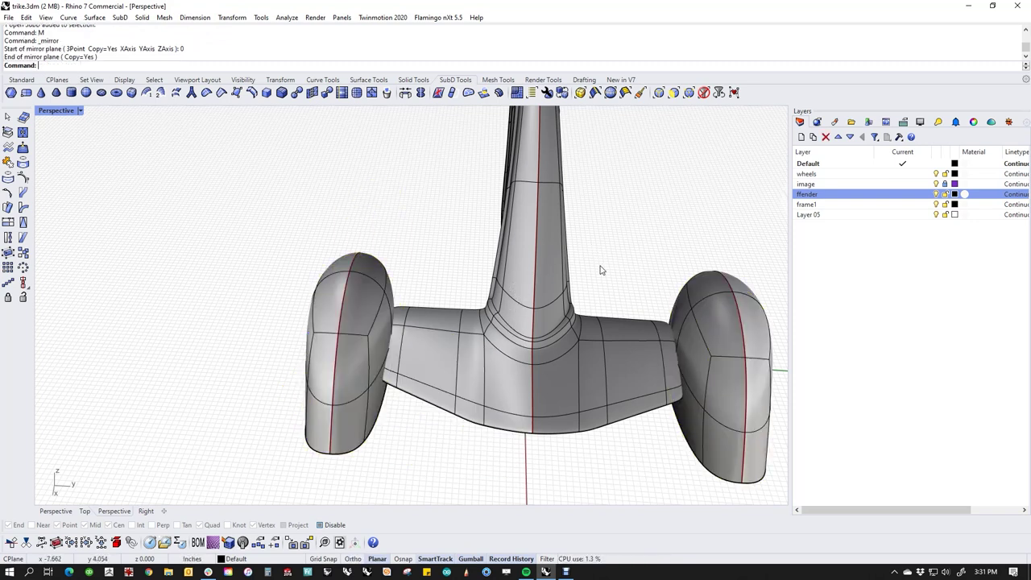
# Remove the existing reflection symmetry from the original rear fender SubD.
pyautogui.keyDown('shift'); pyautogui.moveTo(602, 269); pyautogui.dragTo(561, 286, button='right'); pyautogui.keyUp('shift')
pyautogui.click(420, 93)
pyautogui.click(346, 294)
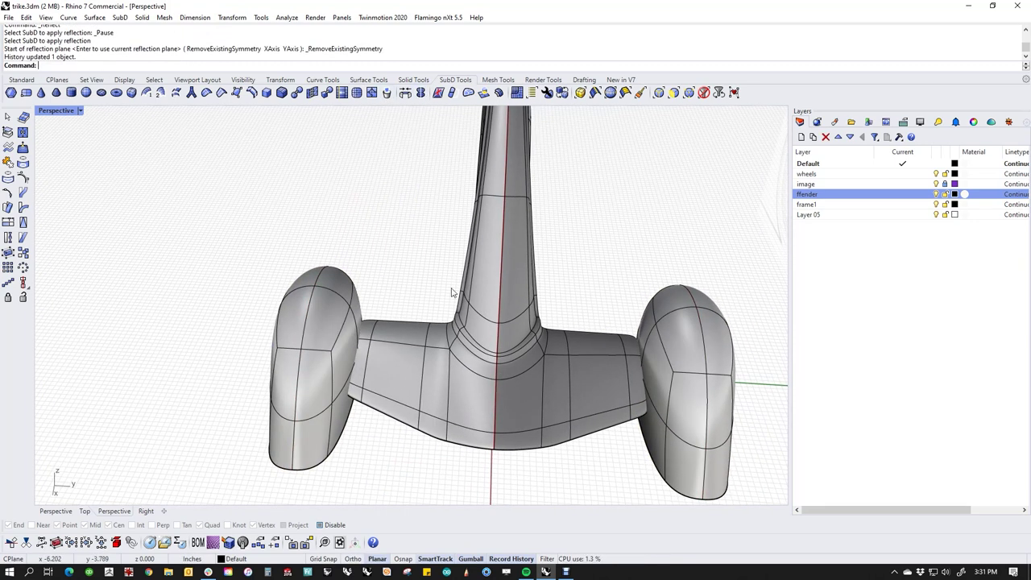
pyautogui.moveTo(524, 299); pyautogui.dragTo(525, 345, button='right')
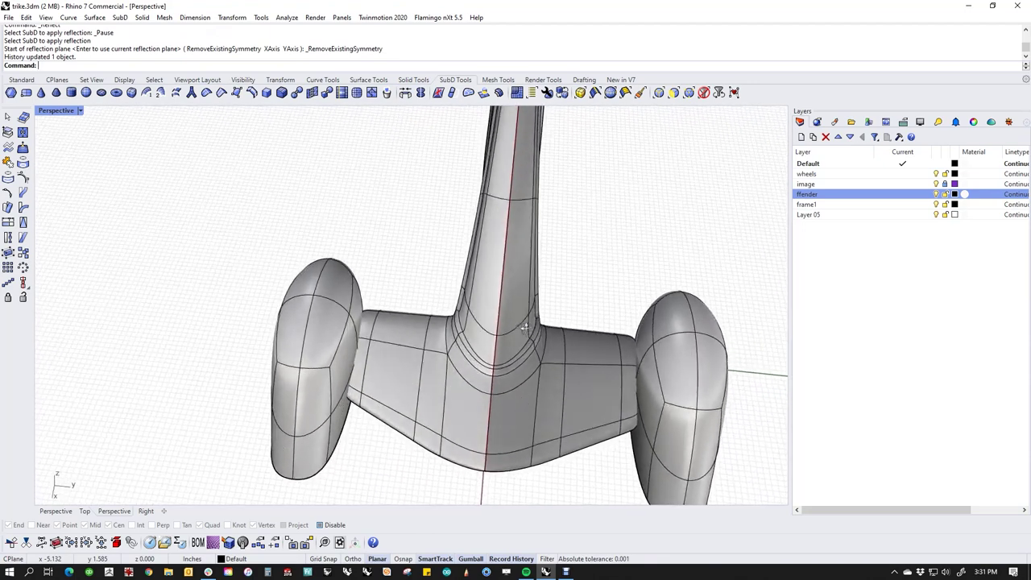
# Isolate the frame SubD by hiding every other object.
pyautogui.scroll(2, 396, 407)
pyautogui.keyDown('shift'); pyautogui.moveTo(377, 337); pyautogui.dragTo(426, 323, button='right'); pyautogui.keyUp('shift')
pyautogui.scroll(5, 431, 312)
pyautogui.click(433, 300)
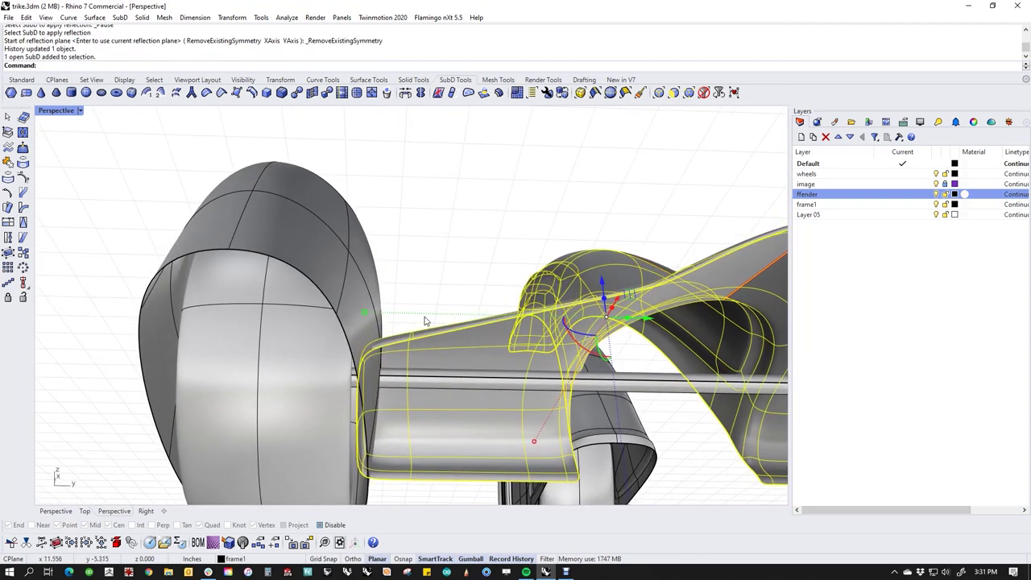
pyautogui.write('ii')
pyautogui.press('Return')
pyautogui.hotkey('ctrl', 'h')
# Select the vertices, edges and faces at the frame's outer end, show the hidden objects, and move that end sideways into the rear fender.
pyautogui.scroll(-3, 430, 292)
pyautogui.moveTo(398, 314); pyautogui.dragTo(406, 400, button='right')
pyautogui.scroll(3, 405, 400)
pyautogui.moveTo(339, 272); pyautogui.dragTo(424, 464)
pyautogui.scroll(-5, 413, 435)
pyautogui.moveTo(440, 421); pyautogui.dragTo(545, 426, button='right')
pyautogui.write('v')
pyautogui.press('Return')
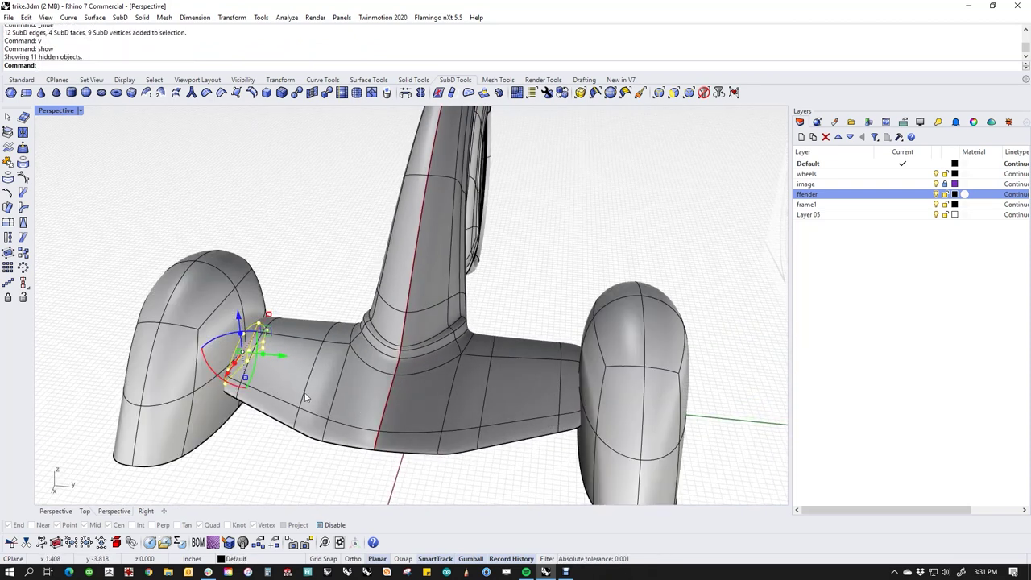
pyautogui.moveTo(351, 411); pyautogui.dragTo(392, 392, button='right')
pyautogui.scroll(3, 385, 380)
pyautogui.moveTo(382, 358); pyautogui.dragTo(303, 354)
pyautogui.click(393, 278)
pyautogui.scroll(-8, 392, 279)
pyautogui.moveTo(409, 343); pyautogui.dragTo(486, 463, button='right')
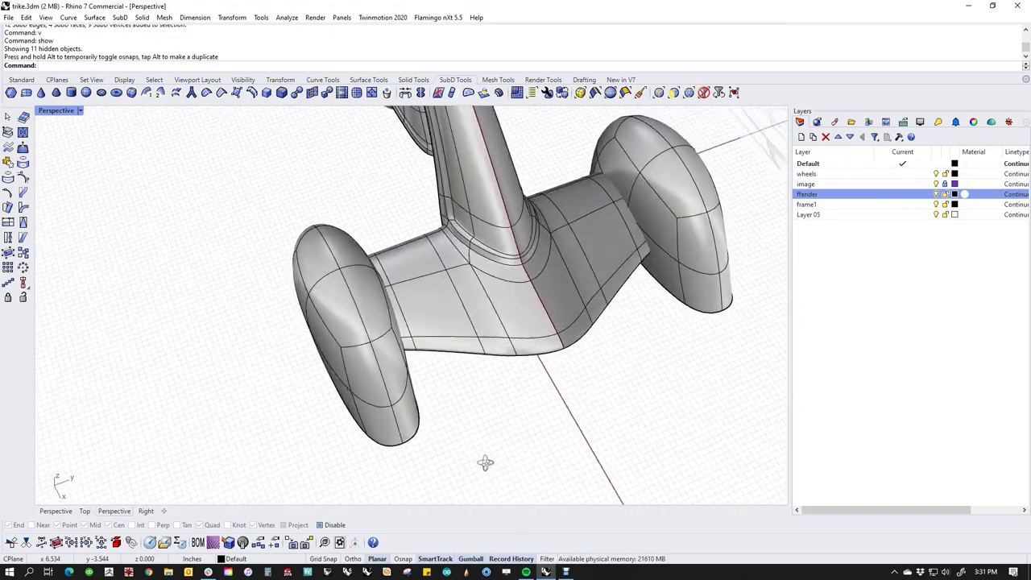
# Save the trike model.
pyautogui.scroll(-4, 519, 365)
pyautogui.keyDown('shift'); pyautogui.moveTo(520, 365); pyautogui.dragTo(486, 409, button='right'); pyautogui.keyUp('shift')
pyautogui.hotkey('ctrl', 's')
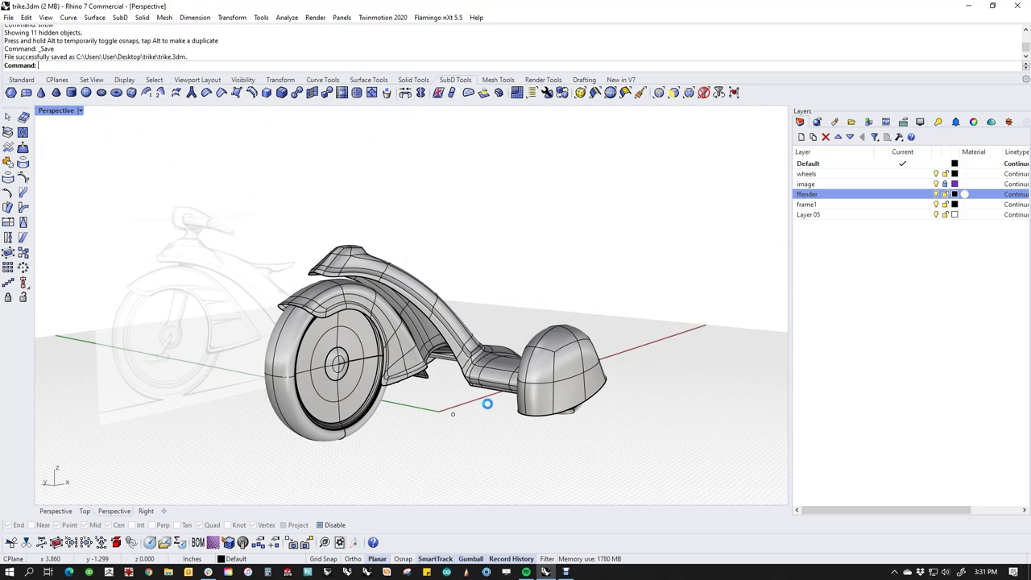
# Examine the frame and the sketched seat area in the front view and again in the perspective view.
pyautogui.moveTo(539, 294); pyautogui.dragTo(519, 294, button='right')
pyautogui.write('f')
pyautogui.press('Return')
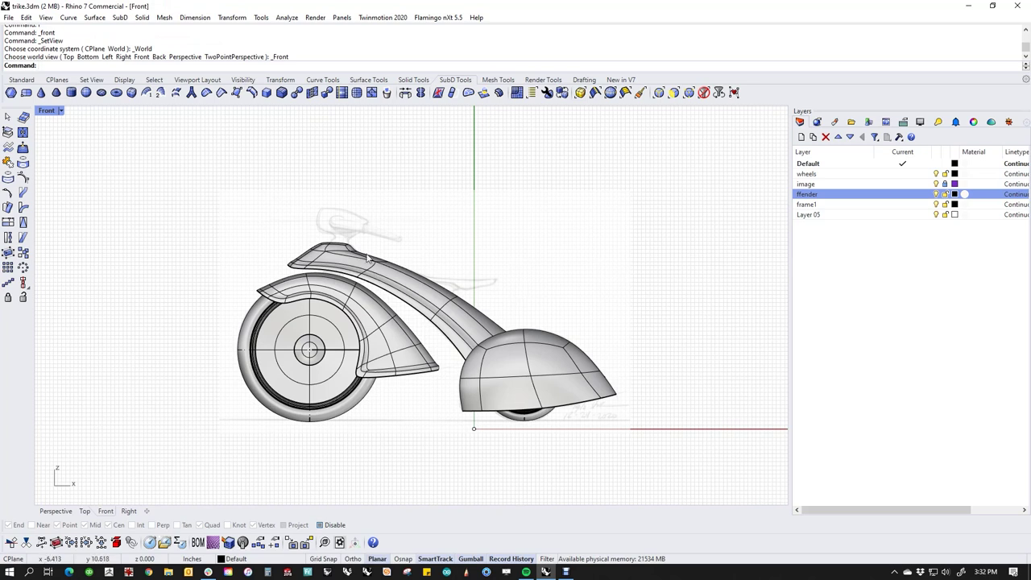
pyautogui.scroll(8, 375, 261)
pyautogui.moveTo(378, 237); pyautogui.dragTo(451, 275, button='right')
pyautogui.moveTo(637, 422); pyautogui.dragTo(503, 381, button='right')
pyautogui.write('p')
pyautogui.press('Return')
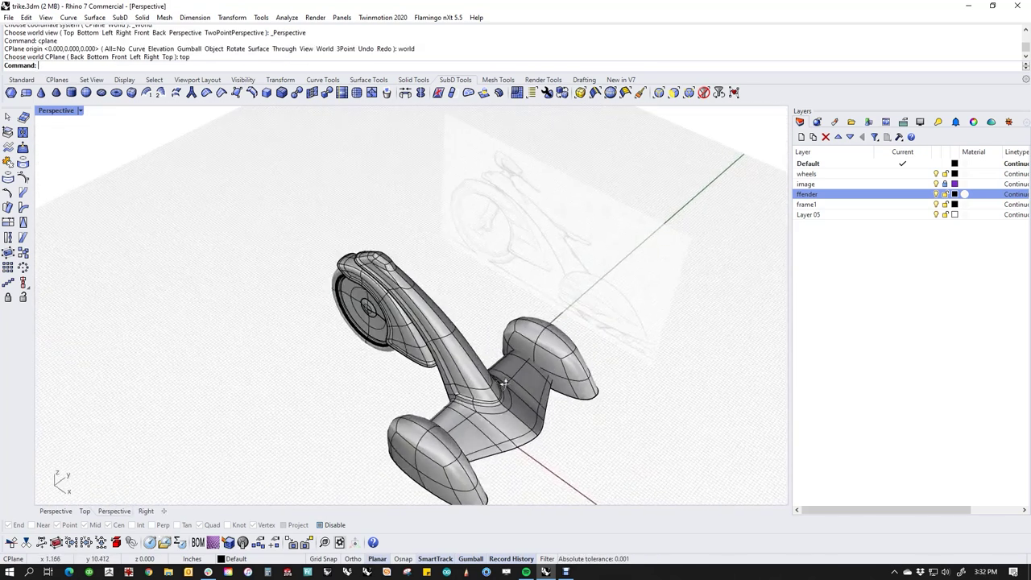
pyautogui.scroll(6, 476, 366)
pyautogui.moveTo(460, 335); pyautogui.dragTo(394, 336, button='right')
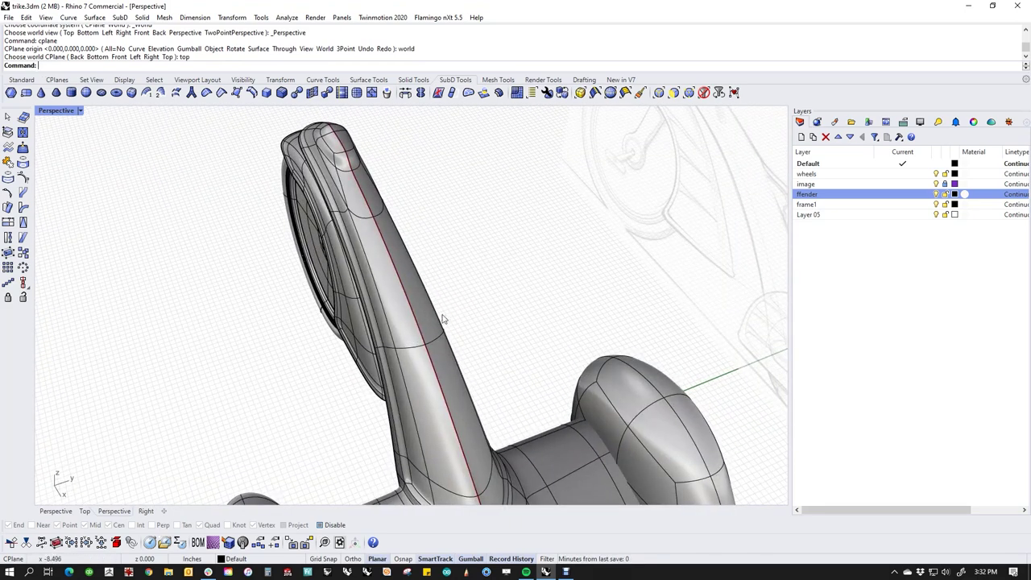
# In the front view, draw a degree 3 control point curve along the upper edge of the sketched seat.
pyautogui.hotkey('ctrl', 'F2')
pyautogui.scroll(2, 505, 367)
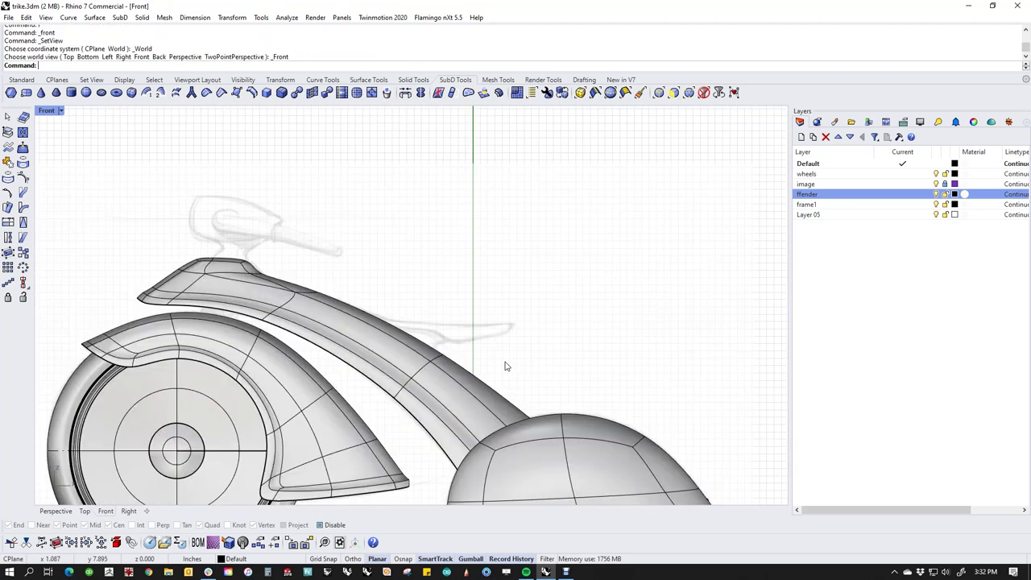
pyautogui.scroll(2, 437, 340)
pyautogui.moveTo(438, 340); pyautogui.dragTo(542, 320, button='right')
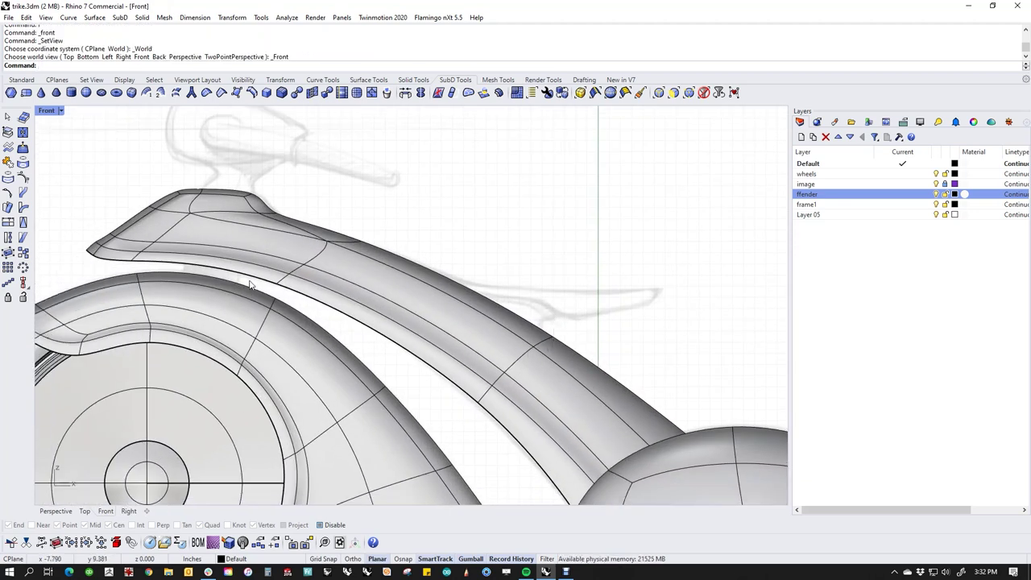
pyautogui.click(21, 78)
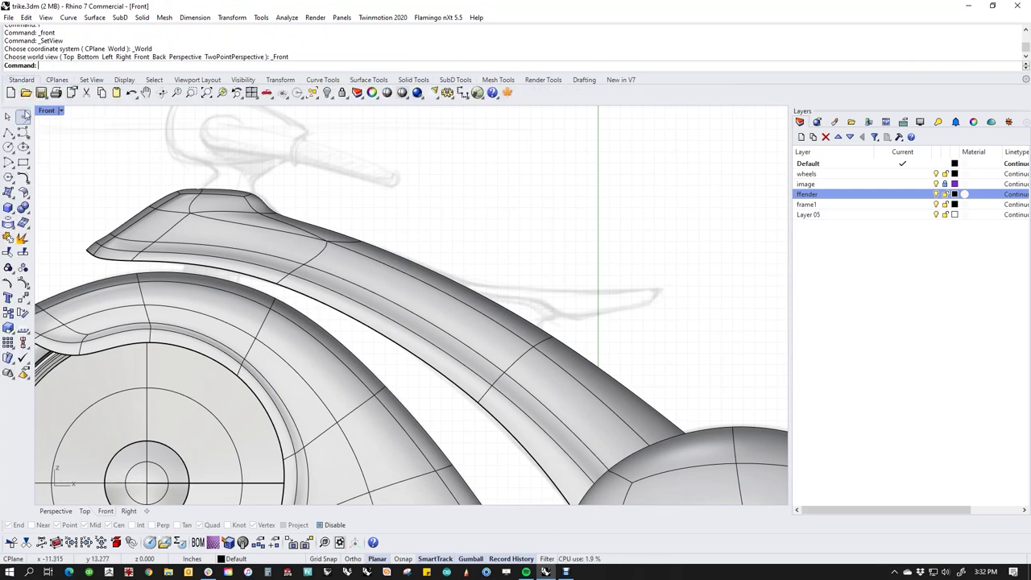
pyautogui.click(23, 131)
pyautogui.click(459, 280)
pyautogui.click(521, 288)
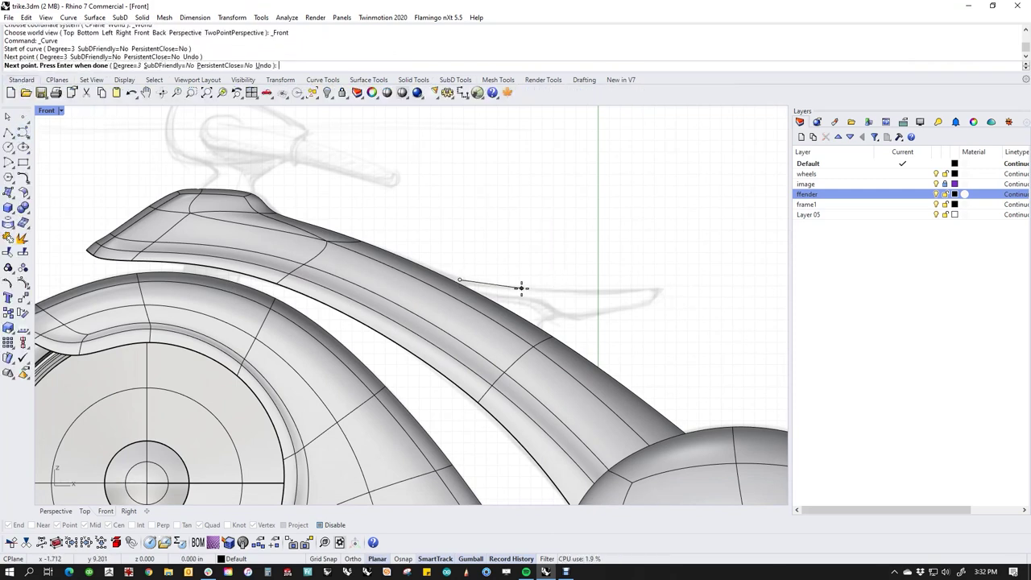
pyautogui.click(659, 287)
pyautogui.press('Return')
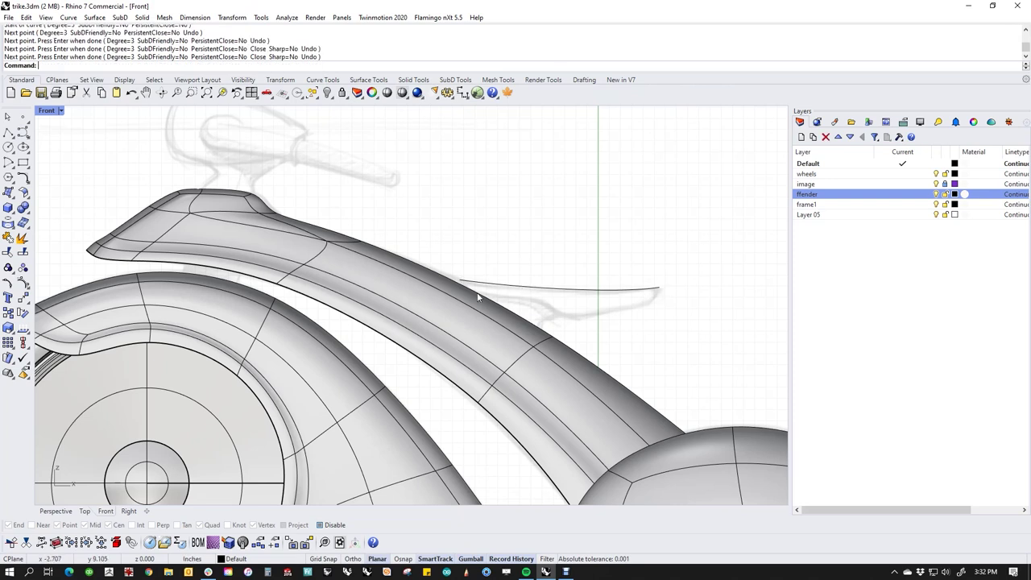
# Draw a second degree 3 control point curve following the seat's stepped lower edge in the sketch.
pyautogui.press('Return')
pyautogui.click(459, 294)
pyautogui.click(523, 300)
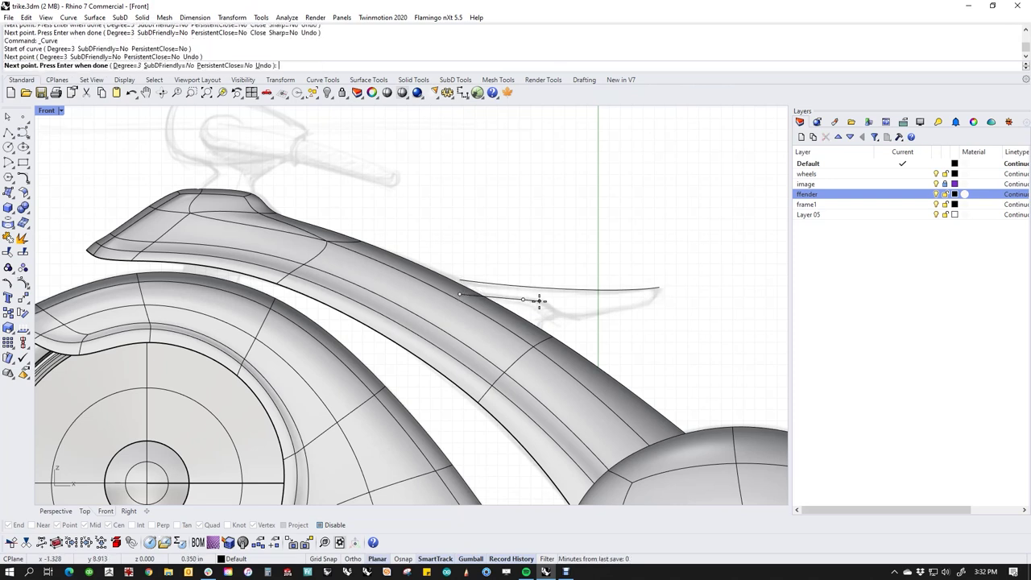
pyautogui.click(544, 301)
pyautogui.click(562, 320)
pyautogui.click(577, 321)
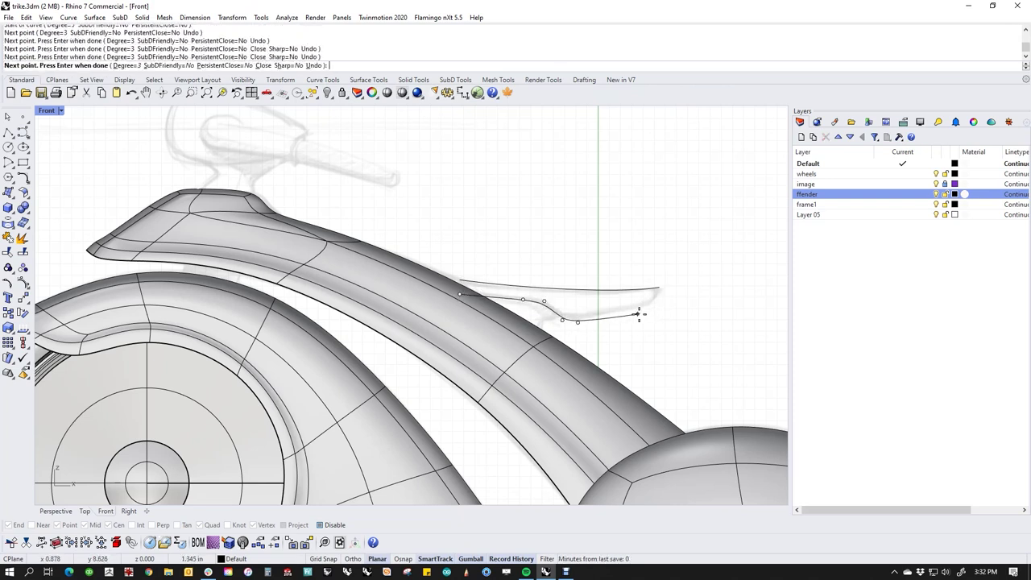
pyautogui.click(656, 305)
pyautogui.press('Return')
# SubD-loft the two seat curves with adjusted shape segments set to 5 and 1 division between shapes.
pyautogui.moveTo(648, 248); pyautogui.dragTo(627, 337)
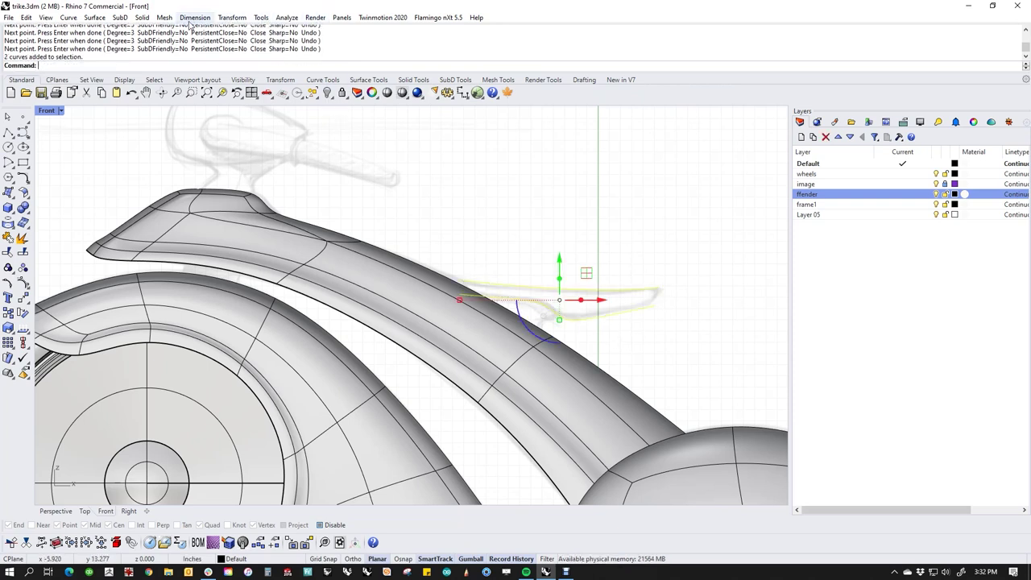
pyautogui.click(120, 17)
pyautogui.click(133, 58)
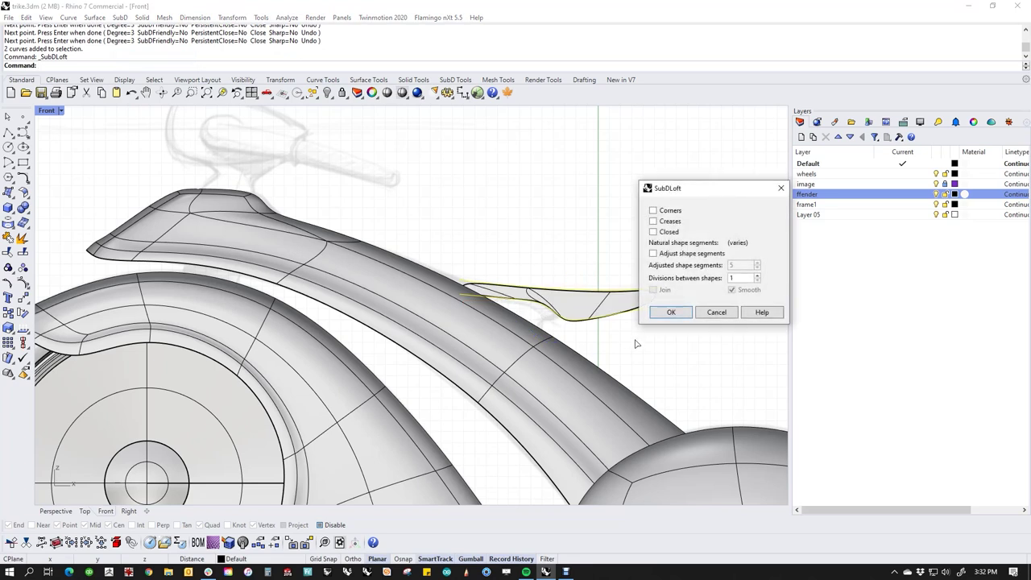
pyautogui.scroll(4, 600, 334)
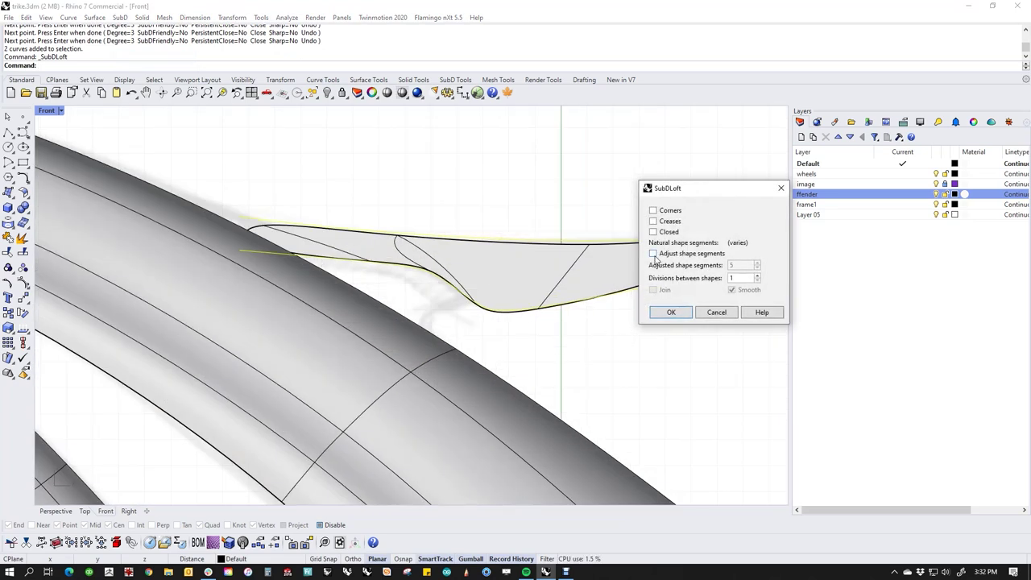
pyautogui.click(653, 253)
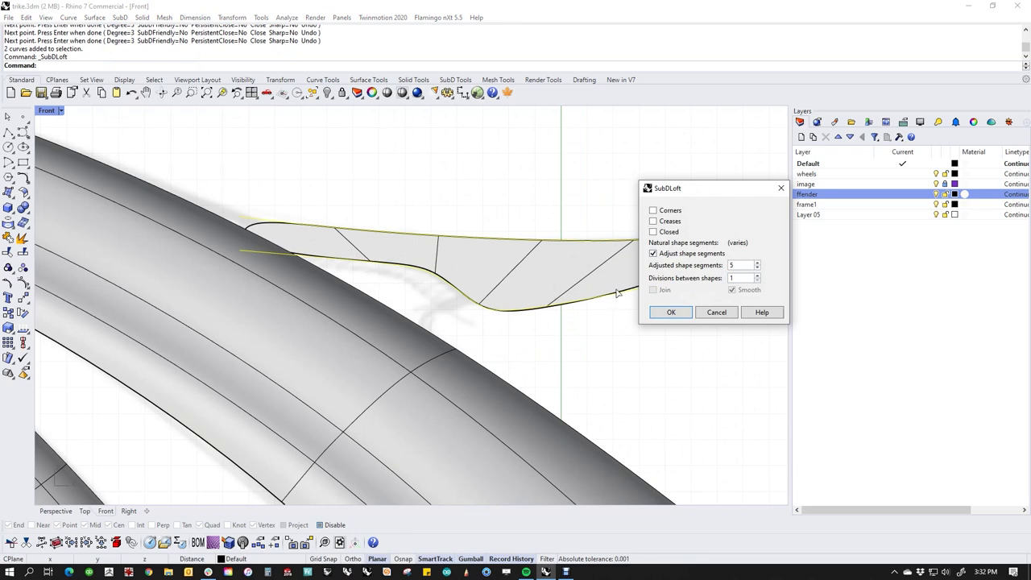
pyautogui.click(757, 263)
pyautogui.click(757, 268)
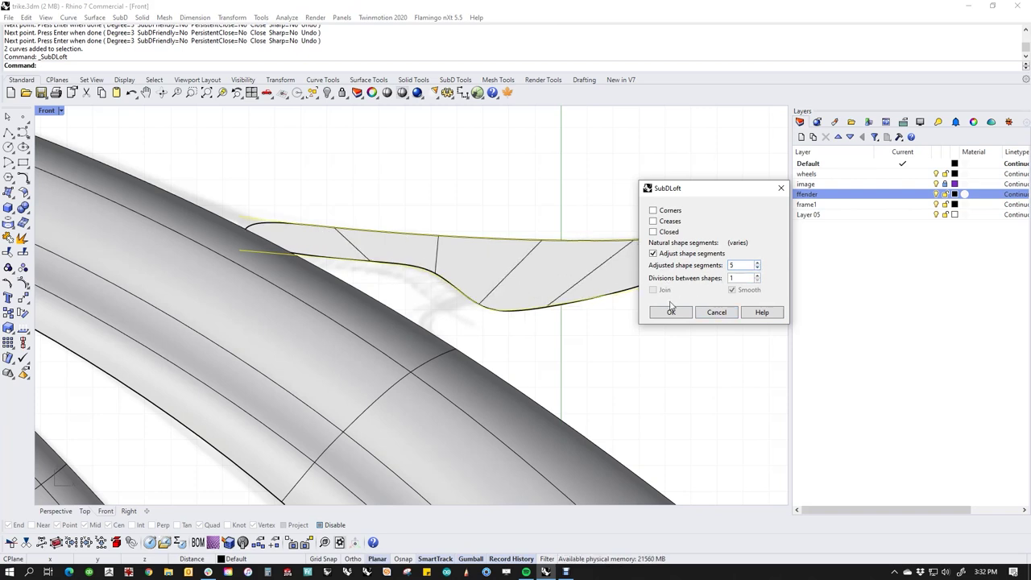
pyautogui.click(673, 314)
# Delete the two seat curves used for the loft.
pyautogui.write('i')
pyautogui.press('BackSpace')
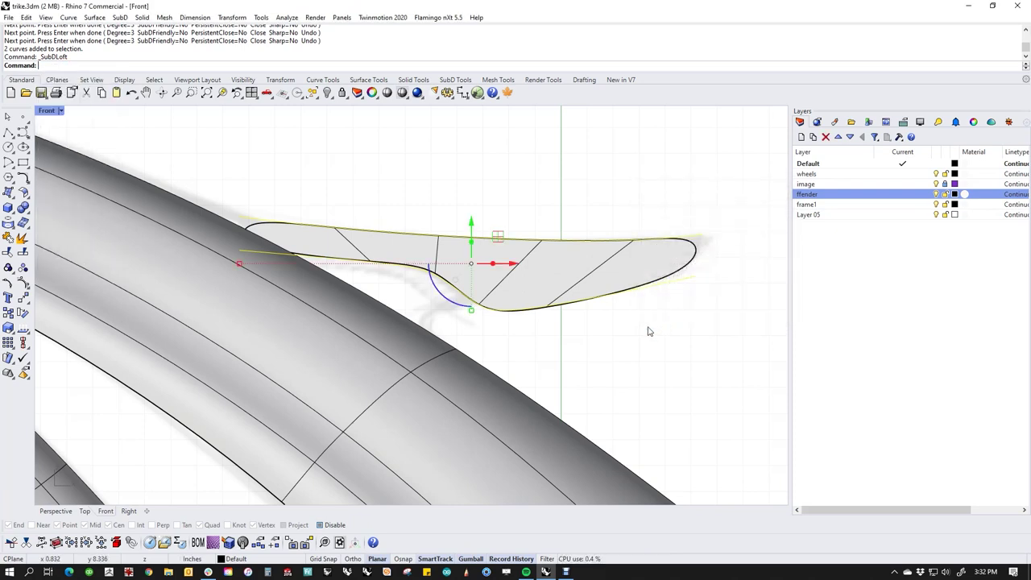
pyautogui.press('Delete')
pyautogui.moveTo(521, 352); pyautogui.dragTo(538, 340, button='right')
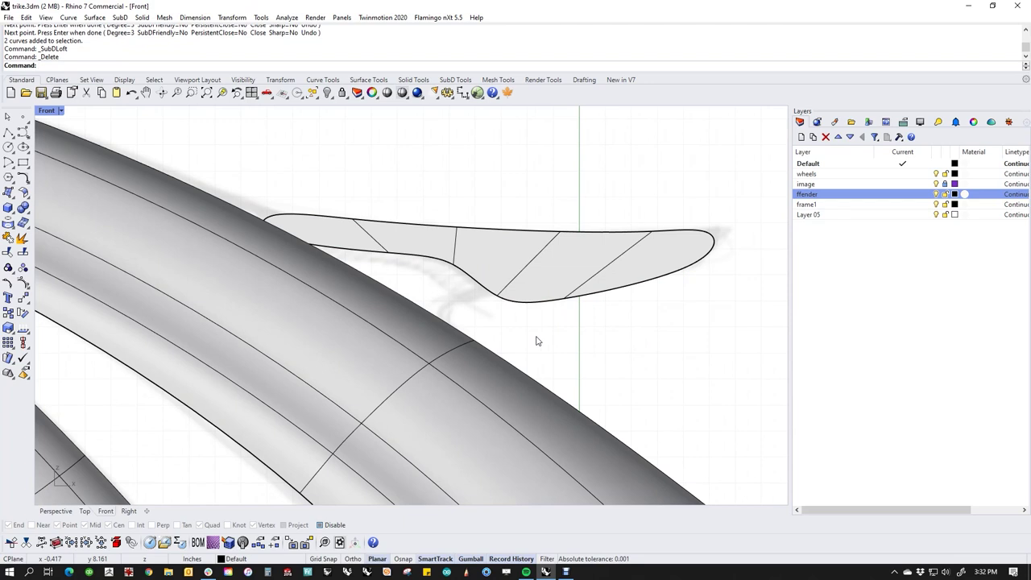
# In the perspective view, pull the seat profile's wide rear portion sideways, and move the whole profile away from the centerline.
pyautogui.hotkey('ctrl', 'F4')
pyautogui.scroll(8, 509, 296)
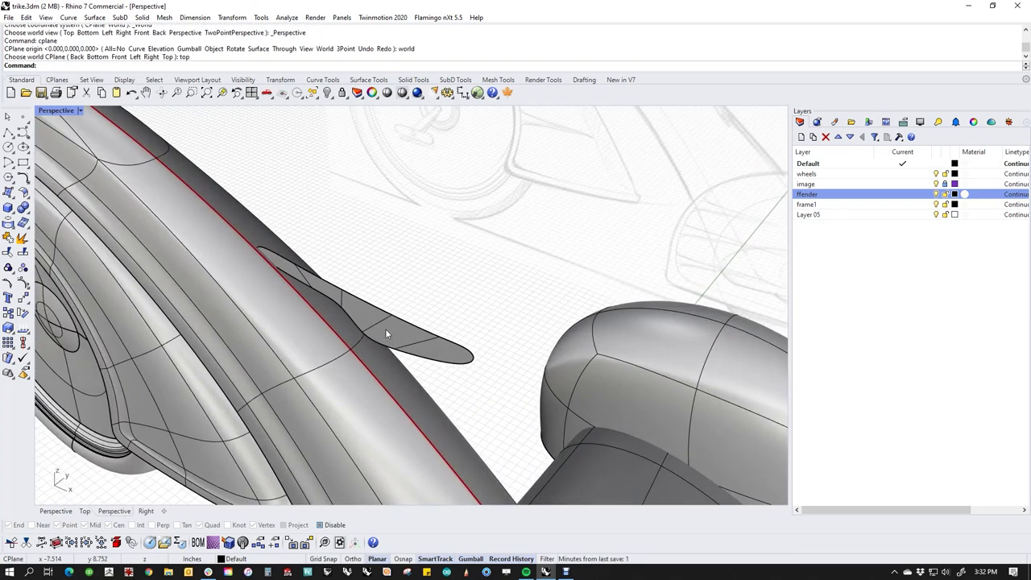
pyautogui.scroll(4, 392, 332)
pyautogui.keyDown('ctrl'); pyautogui.keyDown('shift'); pyautogui.click(394, 332); pyautogui.keyUp('shift'); pyautogui.keyUp('ctrl')
pyautogui.keyDown('ctrl'); pyautogui.keyDown('shift'); pyautogui.click(460, 357); pyautogui.keyUp('shift'); pyautogui.keyUp('ctrl')
pyautogui.moveTo(464, 340); pyautogui.dragTo(369, 386)
pyautogui.click(458, 304)
pyautogui.click(361, 371)
pyautogui.moveTo(333, 306); pyautogui.dragTo(284, 355)
# Mirror the seat side profile through the origin (0) across the trike's centerline.
pyautogui.write('M')
pyautogui.press('Return')
pyautogui.write('0')
pyautogui.press('Return')
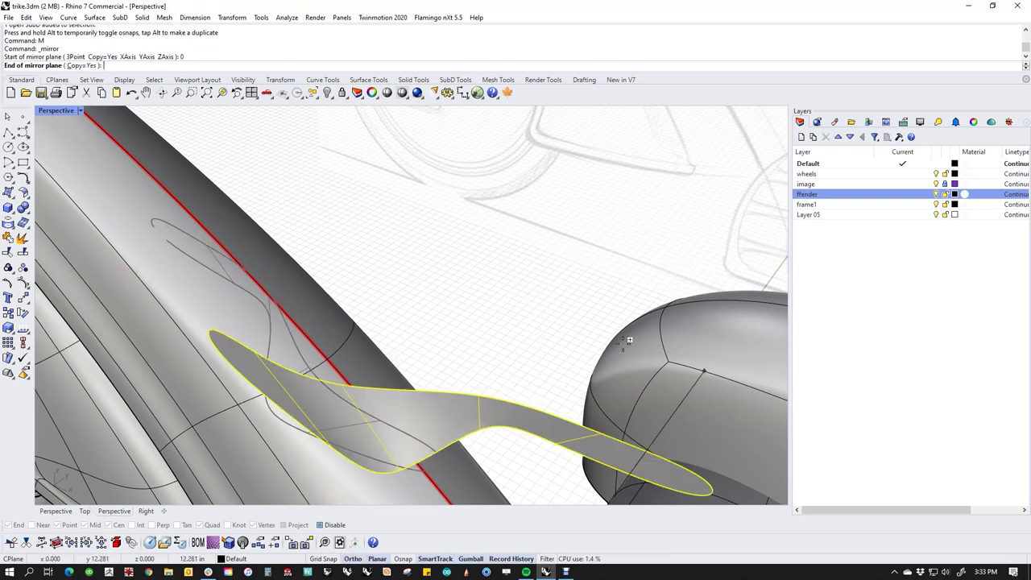
pyautogui.click(357, 306)
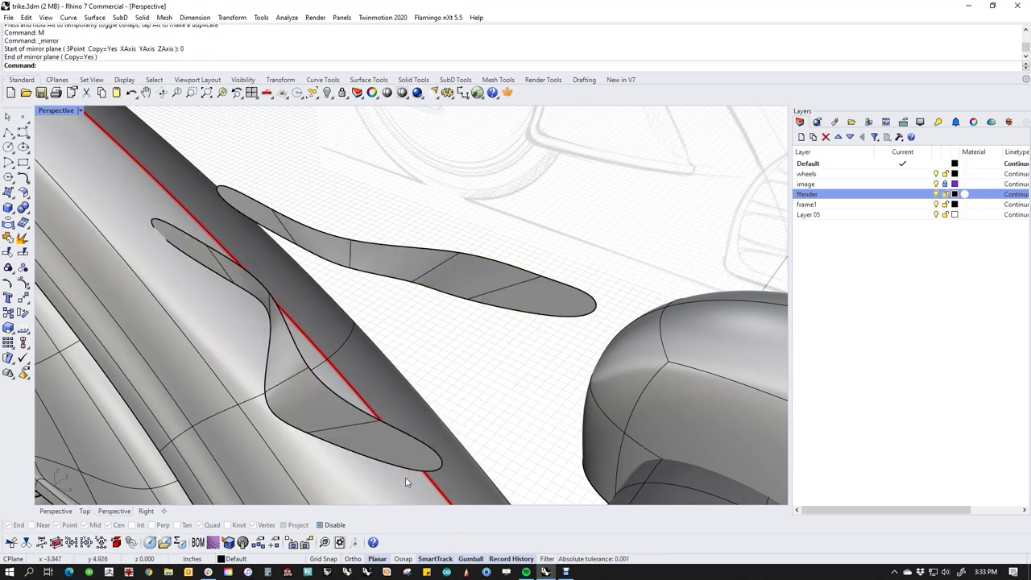
# Bridge the matching upper and end edges of the two seat profiles with 2 segments and a higher straightness, joining the result.
pyautogui.click(441, 471)
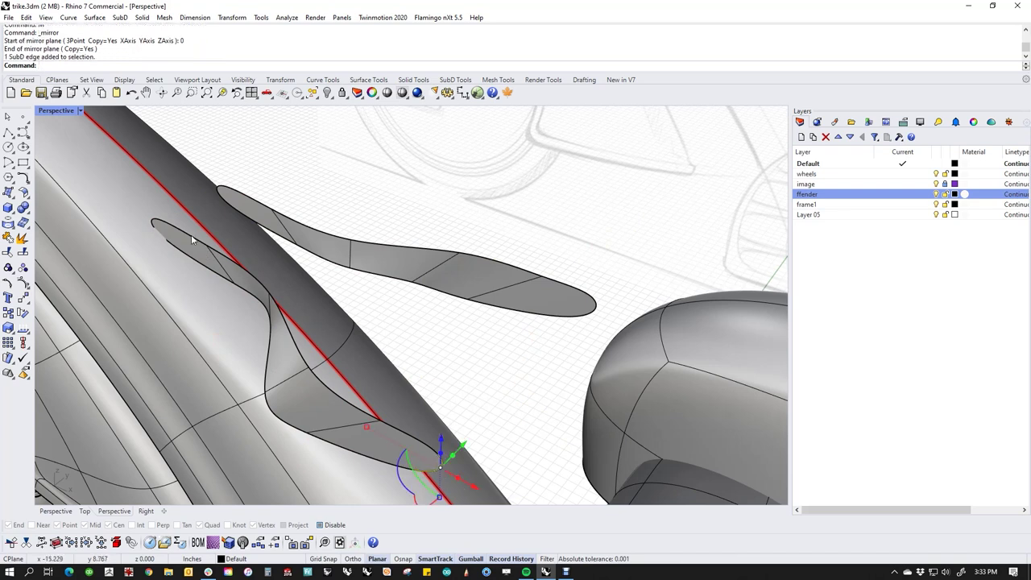
pyautogui.keyDown('shift'); pyautogui.click(163, 224); pyautogui.keyUp('shift')
pyautogui.keyDown('ctrl'); pyautogui.keyDown('shift'); pyautogui.doubleClick(221, 256); pyautogui.keyUp('shift'); pyautogui.keyUp('ctrl')
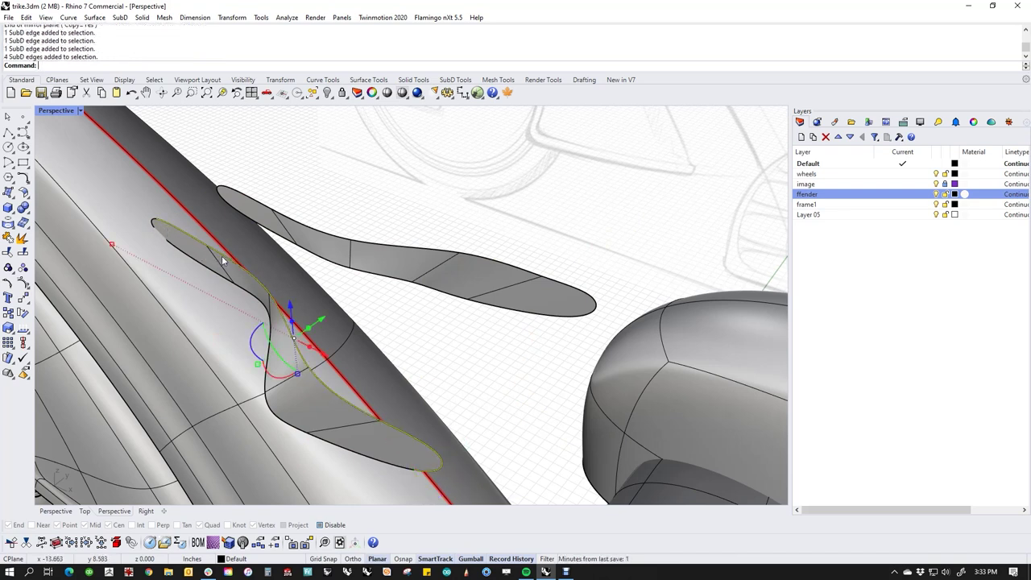
pyautogui.keyDown('ctrl'); pyautogui.keyDown('shift'); pyautogui.click(154, 221); pyautogui.keyUp('shift'); pyautogui.keyUp('ctrl')
pyautogui.keyDown('shift'); pyautogui.click(219, 190); pyautogui.keyUp('shift')
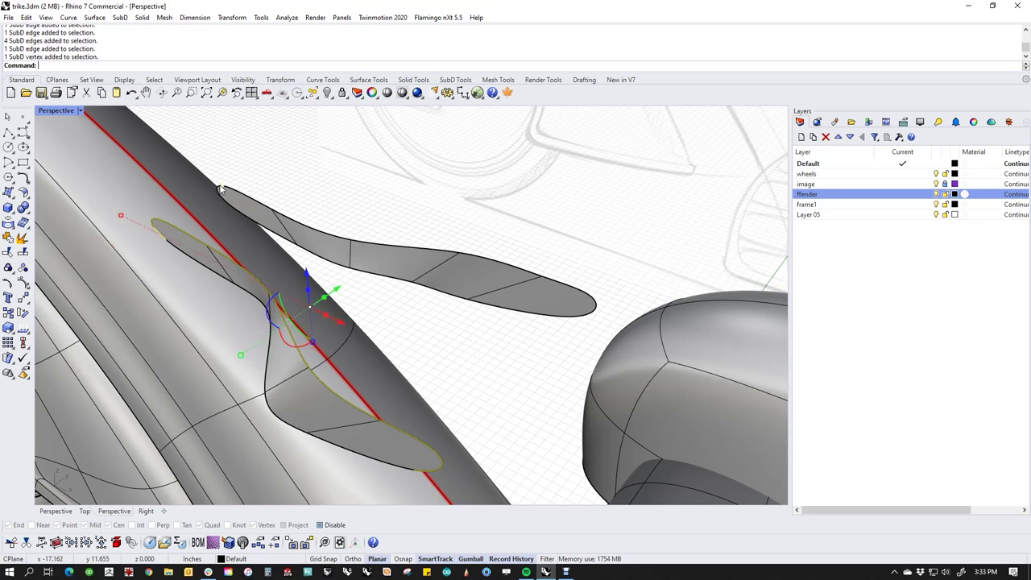
pyautogui.keyDown('shift'); pyautogui.click(223, 192); pyautogui.keyUp('shift')
pyautogui.keyDown('shift'); pyautogui.click(589, 312); pyautogui.keyUp('shift')
pyautogui.keyDown('ctrl'); pyautogui.click(590, 313); pyautogui.keyUp('ctrl')
pyautogui.keyDown('shift'); pyautogui.click(594, 314); pyautogui.keyUp('shift')
pyautogui.keyDown('shift'); pyautogui.doubleClick(577, 295); pyautogui.keyUp('shift')
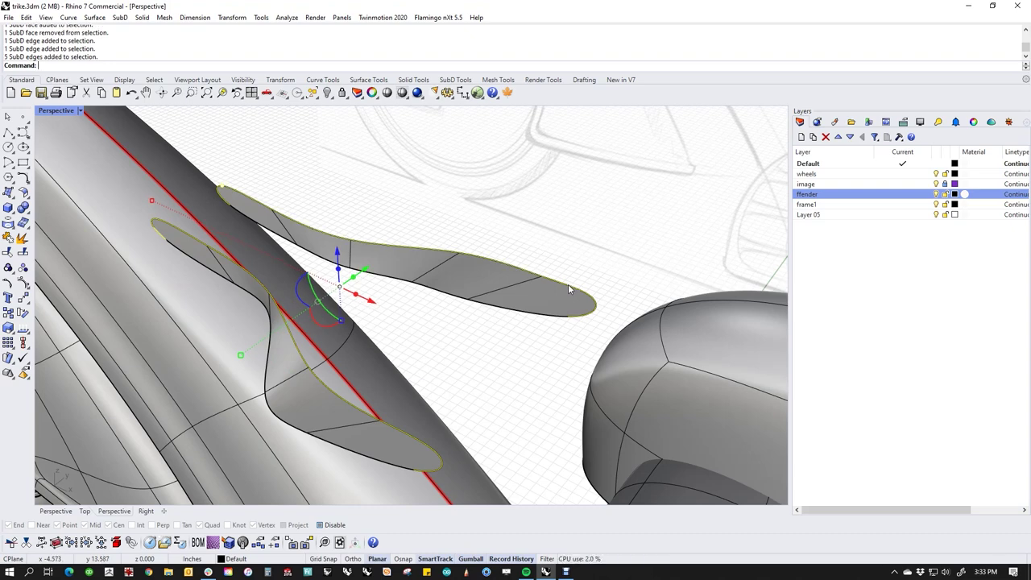
pyautogui.write('b')
pyautogui.press('Return')
pyautogui.moveTo(536, 298); pyautogui.dragTo(295, 195, button='right')
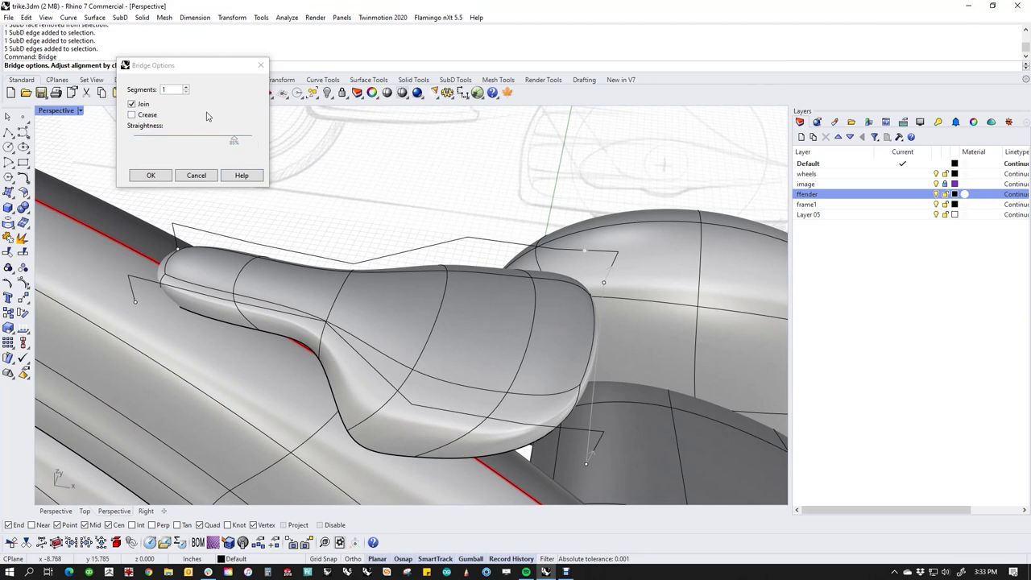
pyautogui.click(185, 89)
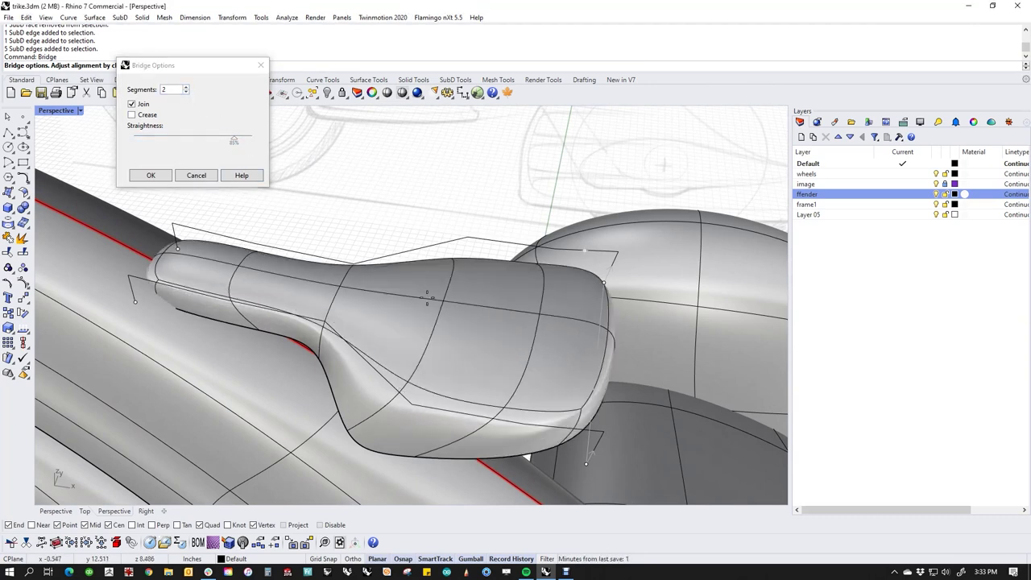
pyautogui.moveTo(237, 145); pyautogui.dragTo(291, 145)
pyautogui.click(153, 180)
# Lower the center edge on the seat's wide rear top to dish the seating surface.
pyautogui.moveTo(509, 300); pyautogui.dragTo(394, 310, button='right')
pyautogui.keyDown('ctrl'); pyautogui.keyDown('shift'); pyautogui.click(411, 313); pyautogui.keyUp('shift'); pyautogui.keyUp('ctrl')
pyautogui.moveTo(431, 286); pyautogui.dragTo(430, 333)
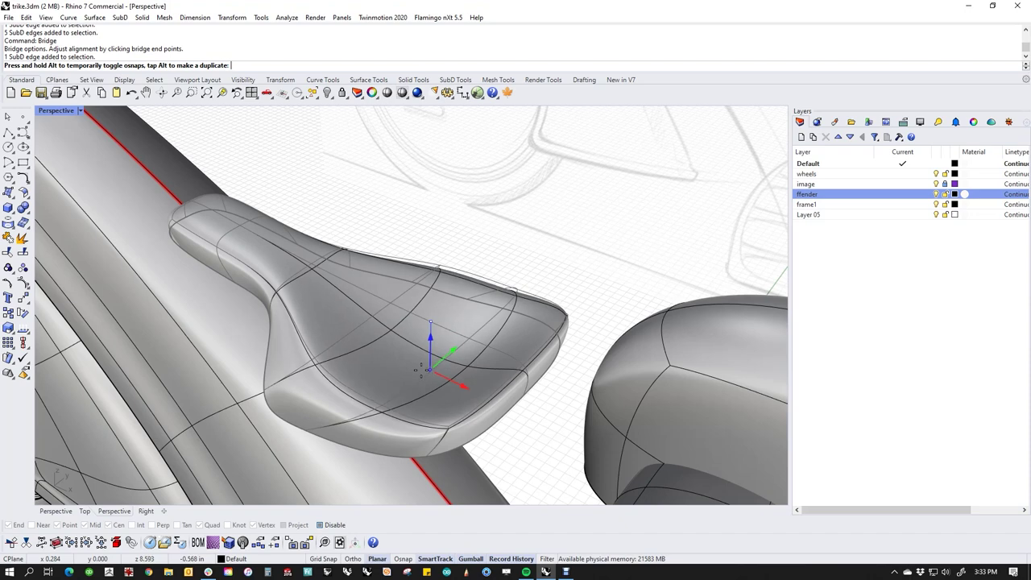
pyautogui.click(480, 255)
# Scale the crosswise edge loop near the back of the seat outward to widen it.
pyautogui.moveTo(467, 378); pyautogui.dragTo(472, 311, button='right')
pyautogui.scroll(3, 537, 353)
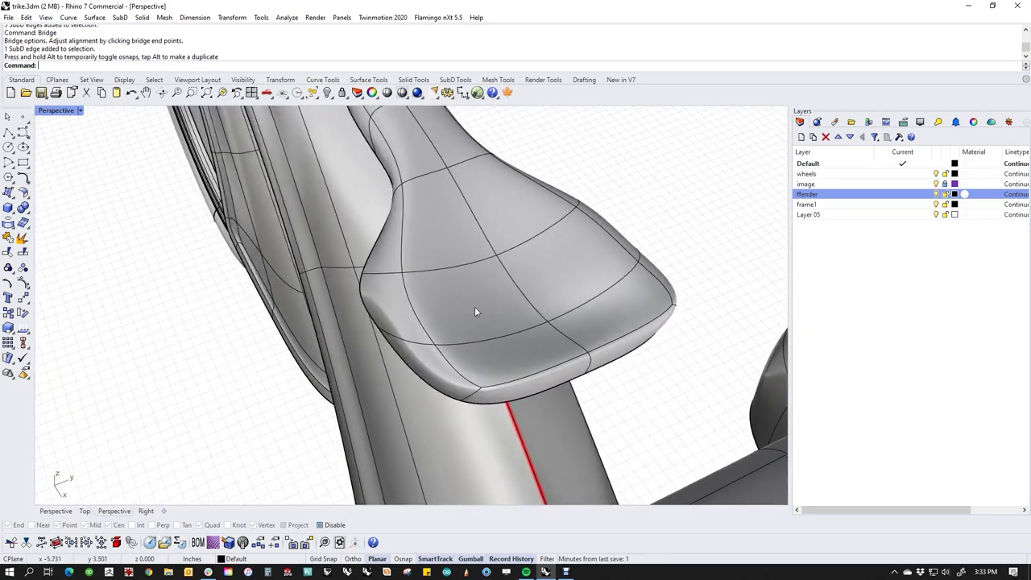
pyautogui.scroll(3, 384, 344)
pyautogui.keyDown('ctrl'); pyautogui.keyDown('shift'); pyautogui.click(371, 327); pyautogui.keyUp('shift'); pyautogui.keyUp('ctrl')
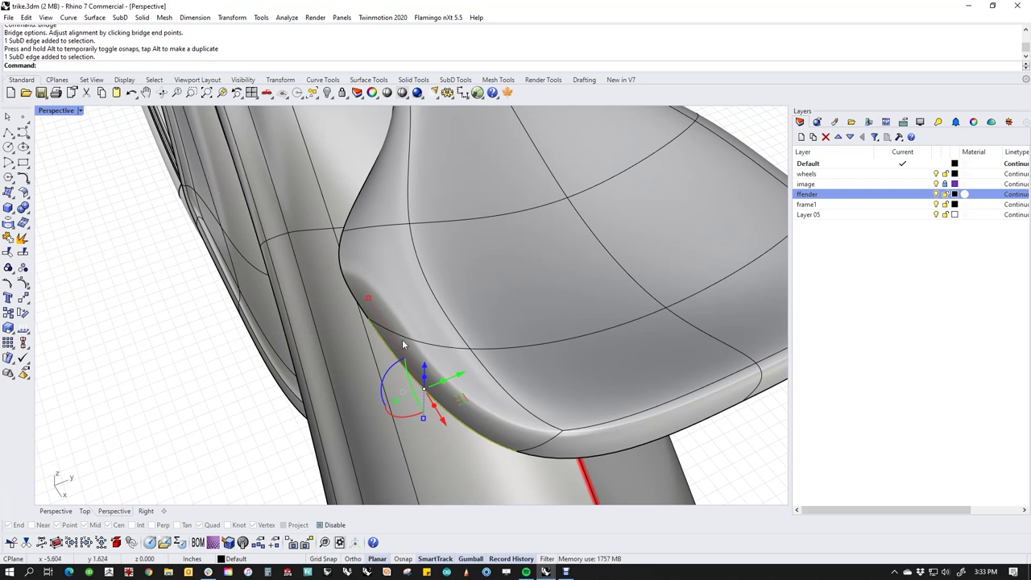
pyautogui.scroll(-3, 431, 346)
pyautogui.click(610, 300)
pyautogui.click(728, 208)
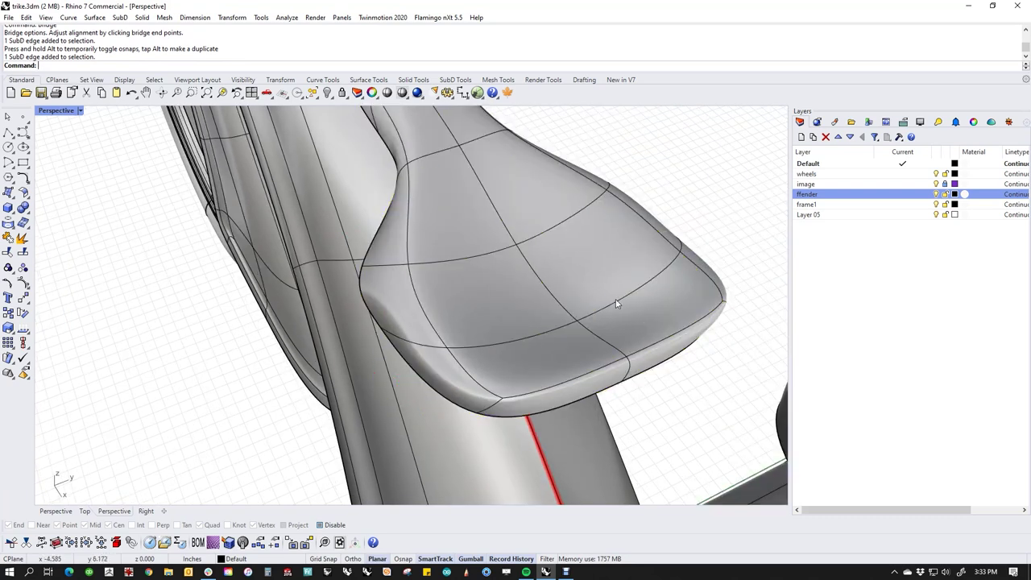
pyautogui.keyDown('ctrl'); pyautogui.keyDown('shift'); pyautogui.doubleClick(617, 301); pyautogui.keyUp('shift'); pyautogui.keyUp('ctrl')
pyautogui.moveTo(407, 347); pyautogui.dragTo(370, 373)
pyautogui.click(641, 199)
# Inspect the seat's shape and its fit above the frame and against the sketch from several angles.
pyautogui.scroll(-6, 641, 200)
pyautogui.moveTo(641, 199); pyautogui.dragTo(737, 272, button='right')
pyautogui.scroll(9, 566, 265)
pyautogui.keyDown('shift'); pyautogui.moveTo(421, 246); pyautogui.dragTo(558, 294, button='right'); pyautogui.keyUp('shift')
pyautogui.moveTo(327, 242); pyautogui.dragTo(429, 308, button='right')
pyautogui.click(475, 288)
pyautogui.click(398, 222)
pyautogui.moveTo(398, 222); pyautogui.dragTo(447, 209, button='right')
pyautogui.moveTo(538, 252); pyautogui.dragTo(564, 298, button='right')
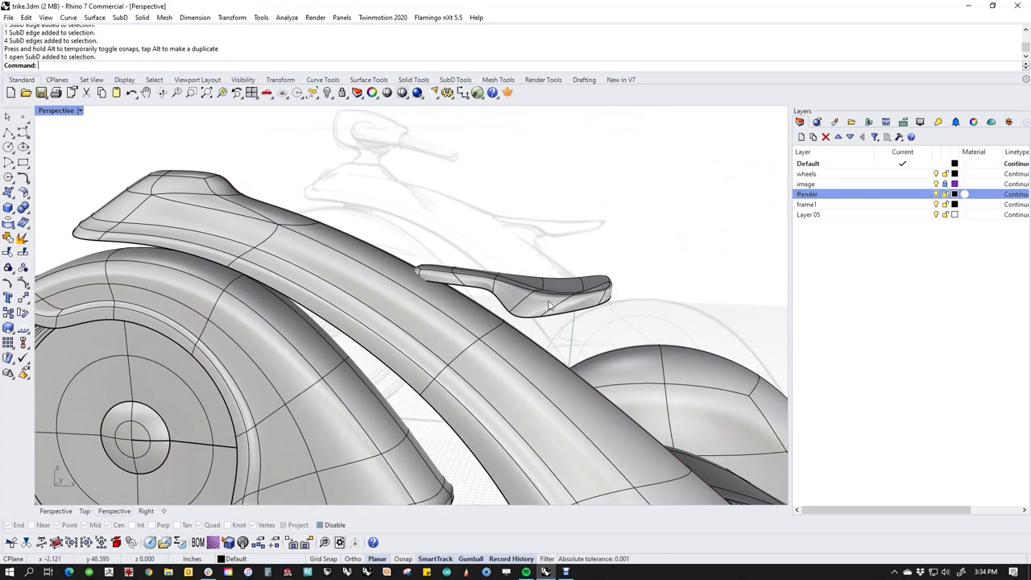
# Try to move the frame's top face beneath the seat nose rearward and shorten it lengthwise.
pyautogui.moveTo(511, 310); pyautogui.dragTo(407, 248, button='right')
pyautogui.scroll(4, 447, 323)
pyautogui.keyDown('ctrl'); pyautogui.keyDown('shift'); pyautogui.click(455, 339); pyautogui.keyUp('shift'); pyautogui.keyUp('ctrl')
pyautogui.moveTo(367, 219); pyautogui.dragTo(421, 215)
pyautogui.moveTo(495, 233); pyautogui.dragTo(497, 272, button='right')
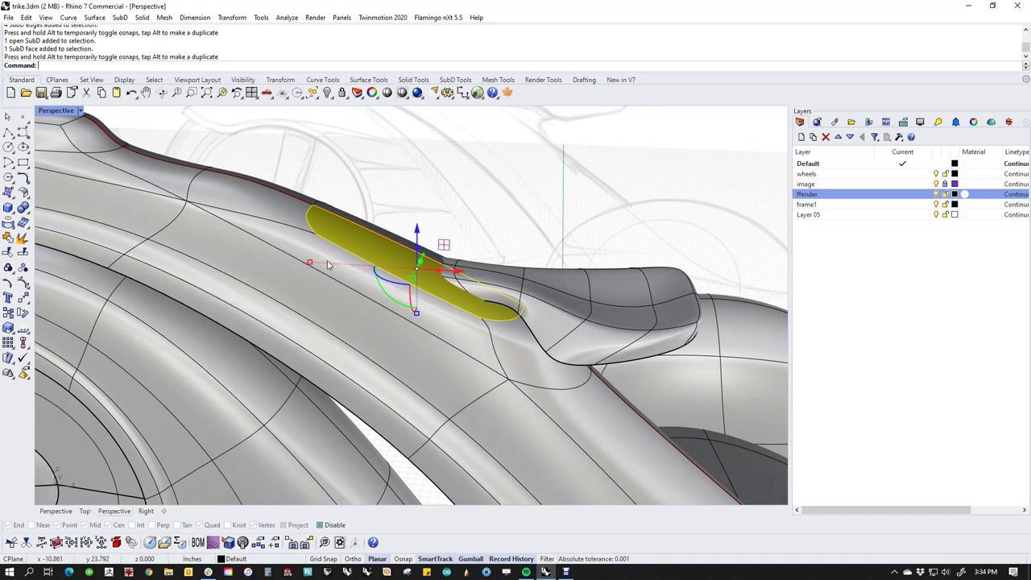
pyautogui.moveTo(317, 263); pyautogui.dragTo(416, 279)
pyautogui.moveTo(442, 245); pyautogui.dragTo(522, 247)
pyautogui.moveTo(588, 241); pyautogui.dragTo(564, 265, button='right')
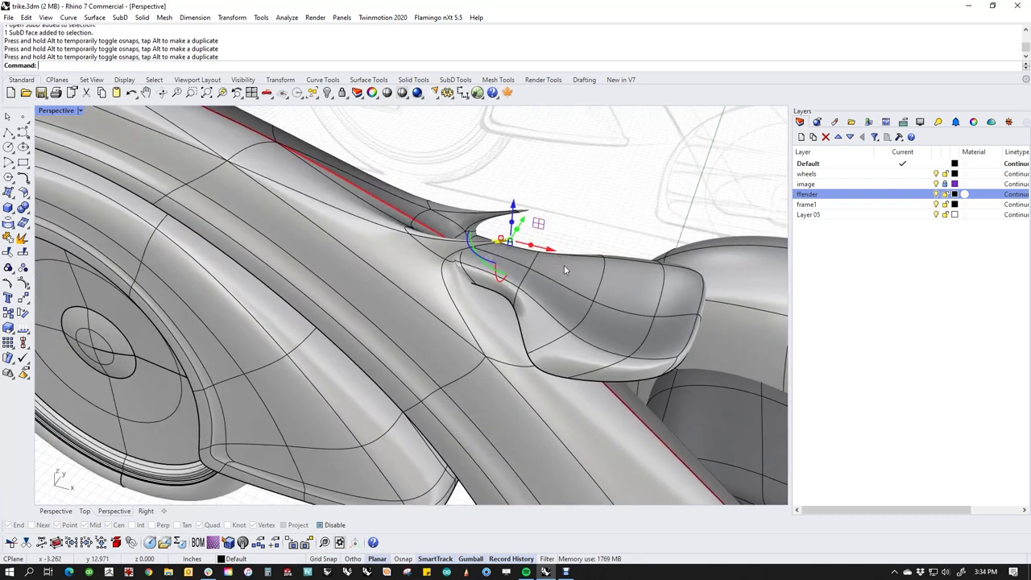
# Undo the last two adjustments to the frame face beneath the seat.
pyautogui.hotkey('ctrl', 'z')
pyautogui.moveTo(495, 264); pyautogui.dragTo(494, 301, button='right')
pyautogui.scroll(5, 442, 281)
pyautogui.moveTo(442, 281); pyautogui.dragTo(569, 234, button='right')
pyautogui.hotkey('ctrl', 'z')
# Try to reshape the frame face under the seat again with a relocated gumball.
pyautogui.keyDown('ctrl'); pyautogui.keyDown('shift'); pyautogui.click(419, 303); pyautogui.keyUp('shift'); pyautogui.keyUp('ctrl')
pyautogui.keyDown('ctrl'); pyautogui.keyDown('shift'); pyautogui.click(418, 295); pyautogui.keyUp('shift'); pyautogui.keyUp('ctrl')
pyautogui.moveTo(382, 250); pyautogui.dragTo(505, 288, button='right')
pyautogui.keyDown('ctrl'); pyautogui.moveTo(520, 284); pyautogui.dragTo(689, 170); pyautogui.keyUp('ctrl')
pyautogui.click(661, 233)
pyautogui.moveTo(657, 245); pyautogui.dragTo(422, 358, button='right')
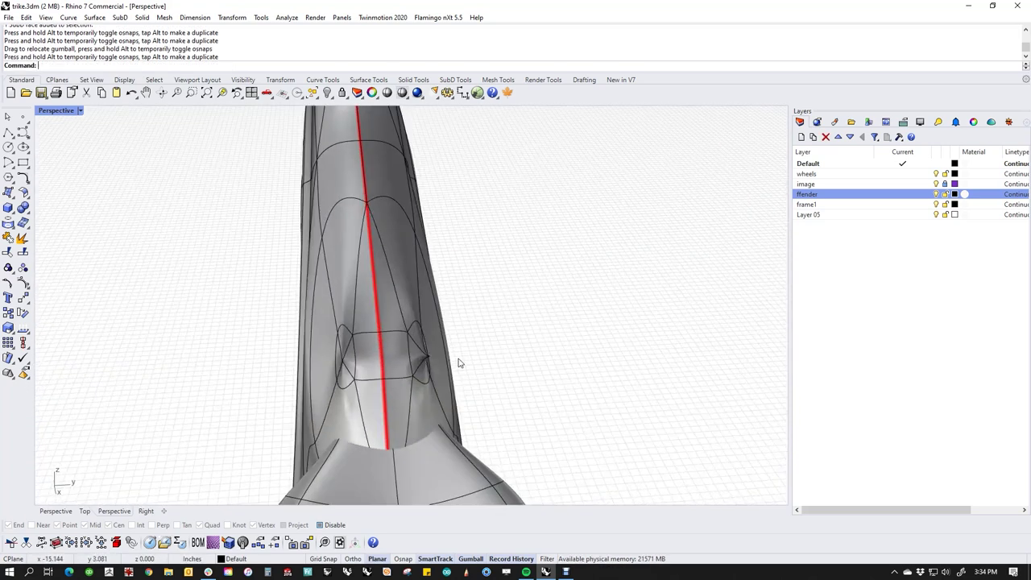
# Undo the remaining gumball moves and scaling on the frame.
pyautogui.hotkey('ctrl', 'z')
pyautogui.hotkey('ctrl', 'z')
pyautogui.hotkey('ctrl', 'z')
pyautogui.moveTo(458, 363); pyautogui.dragTo(540, 352, button='right')
pyautogui.hotkey('ctrl', 'z')
pyautogui.scroll(-6, 488, 294)
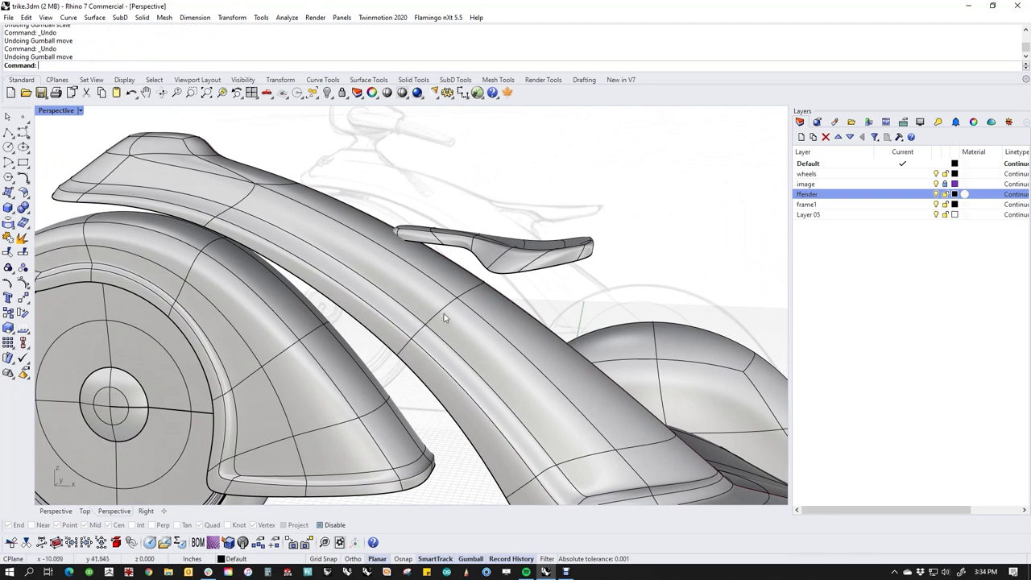
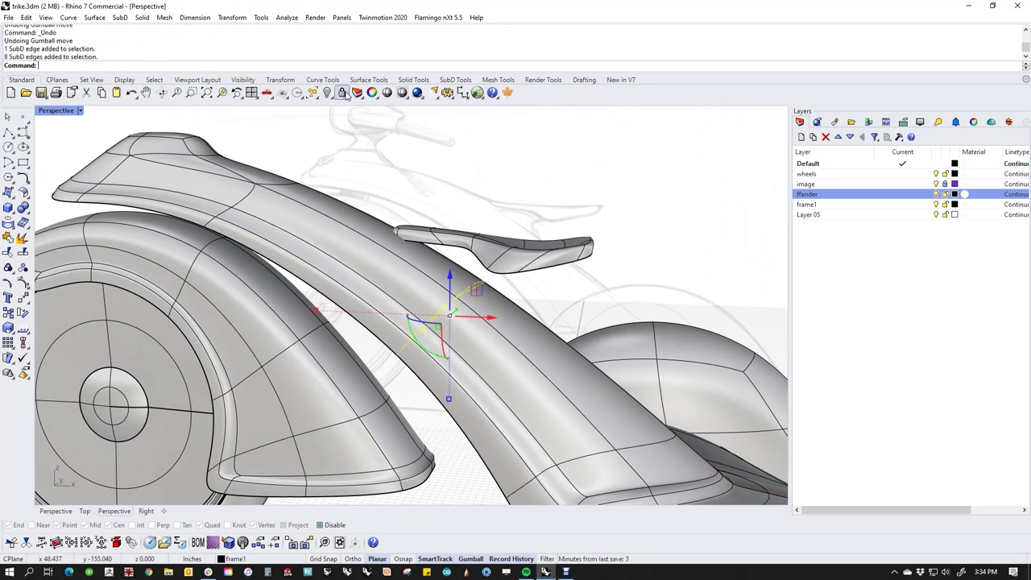
# Insert an edge loop on the frame beside its crosswise loop below the seat.
pyautogui.click(455, 80)
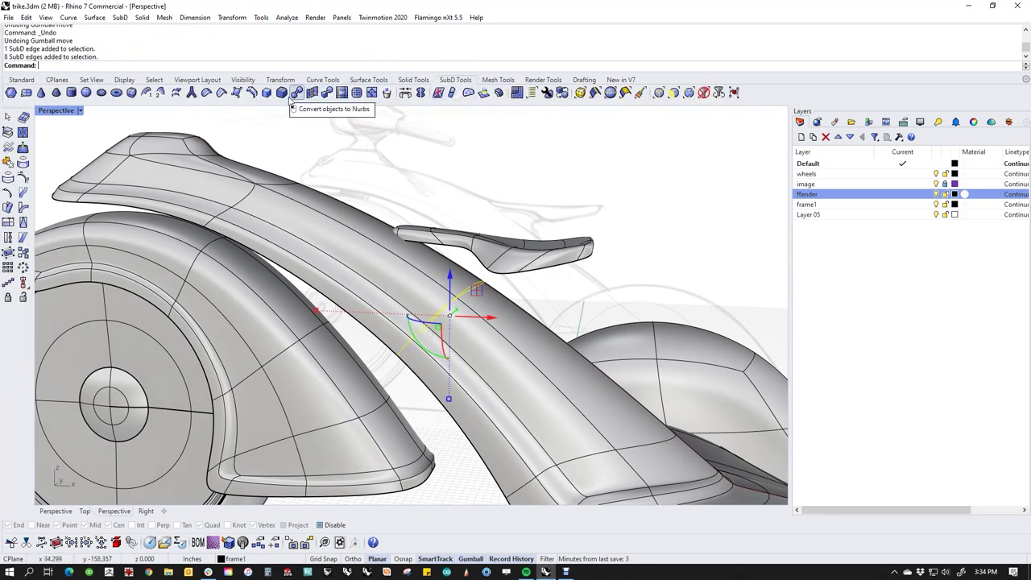
pyautogui.click(251, 92)
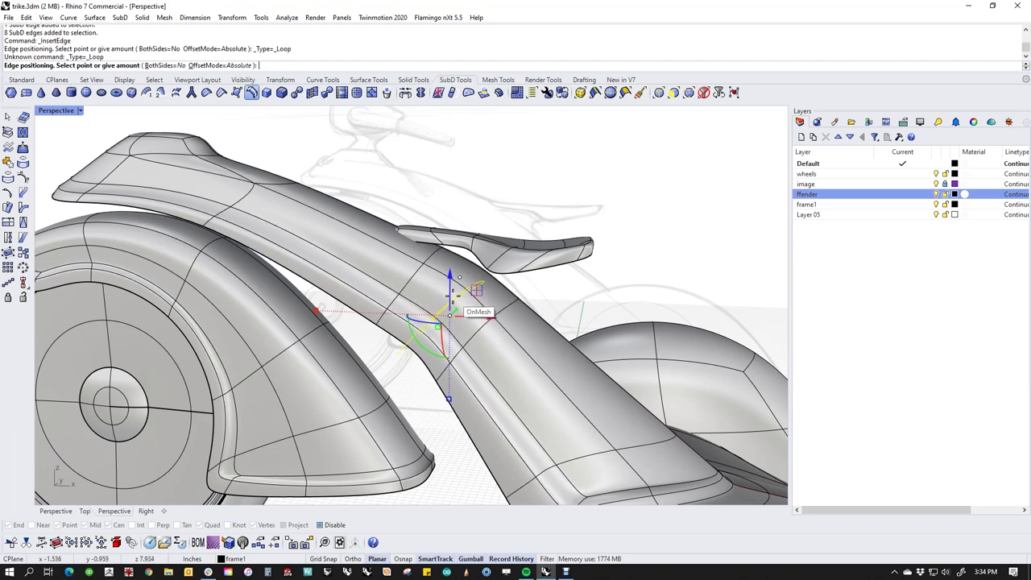
pyautogui.click(449, 314)
pyautogui.moveTo(577, 302); pyautogui.dragTo(591, 274, button='right')
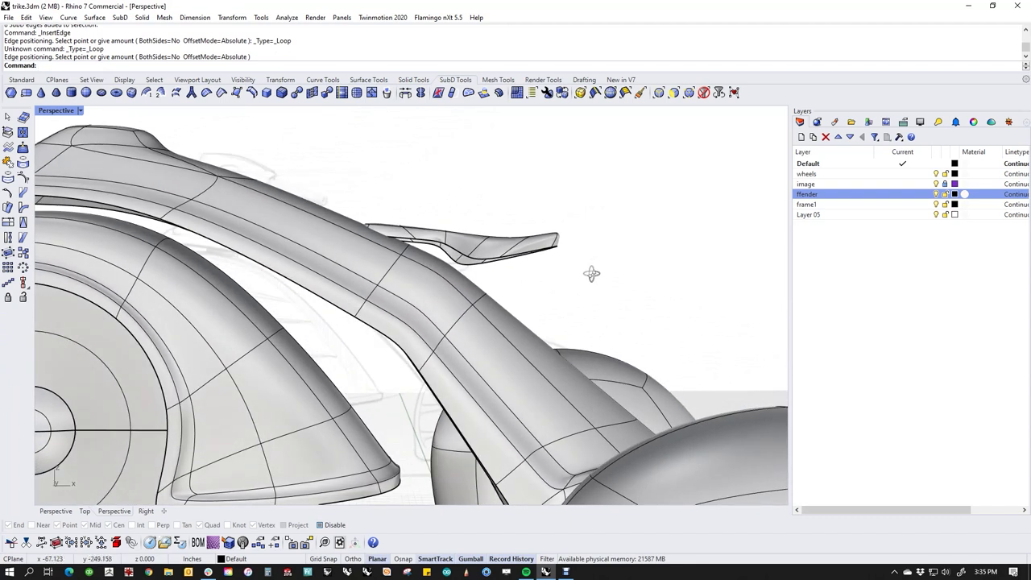
# In the front view with flat SubD display, move the two frame loops' bottom vertices apart onto the sketched lower outline.
pyautogui.press('Tab')
pyautogui.scroll(2, 392, 335)
pyautogui.write('f')
pyautogui.press('Return')
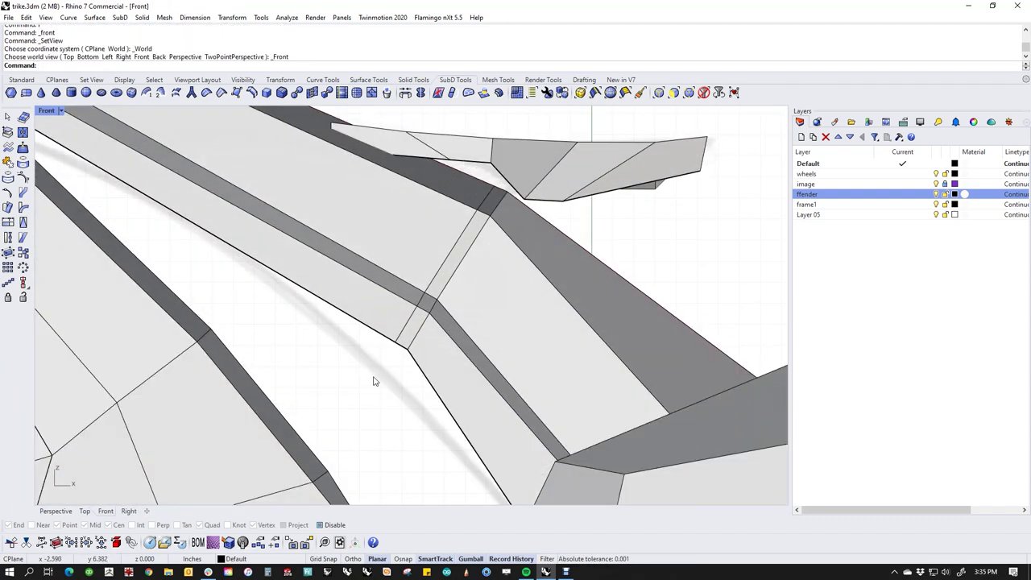
pyautogui.moveTo(395, 326); pyautogui.dragTo(397, 325)
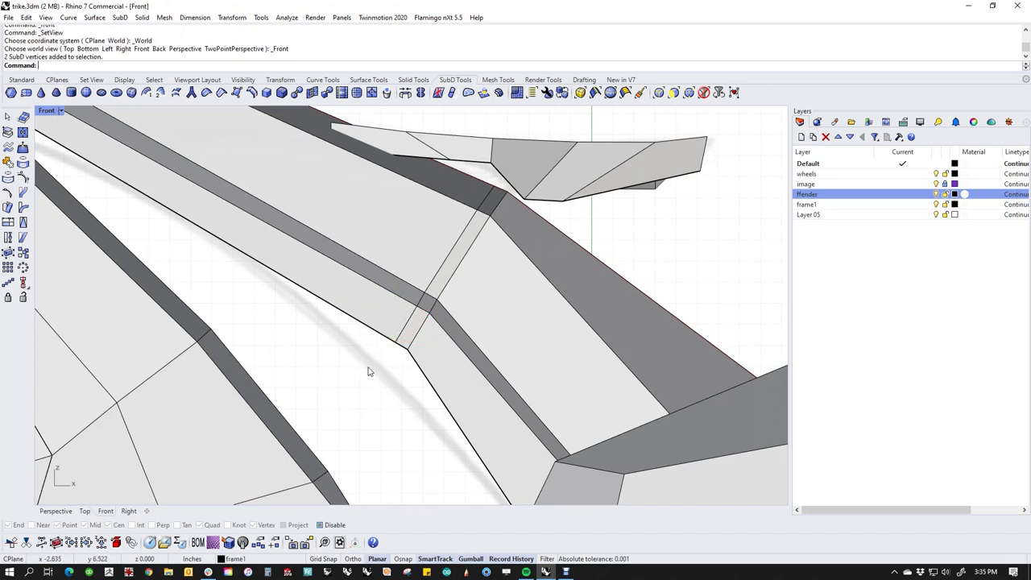
pyautogui.moveTo(398, 332); pyautogui.dragTo(312, 265)
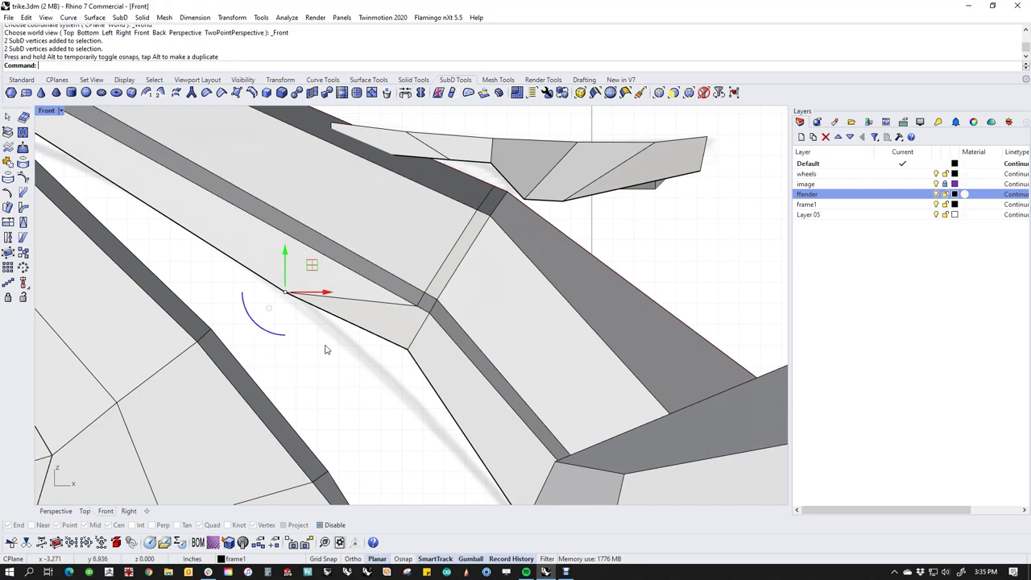
pyautogui.moveTo(383, 384); pyautogui.dragTo(427, 429)
# In wireframe display, spread the middle and upper vertices of the two frame loops apart to even out their spacing.
pyautogui.middleClick(388, 371)
pyautogui.click(319, 380)
pyautogui.moveTo(431, 287); pyautogui.dragTo(350, 231)
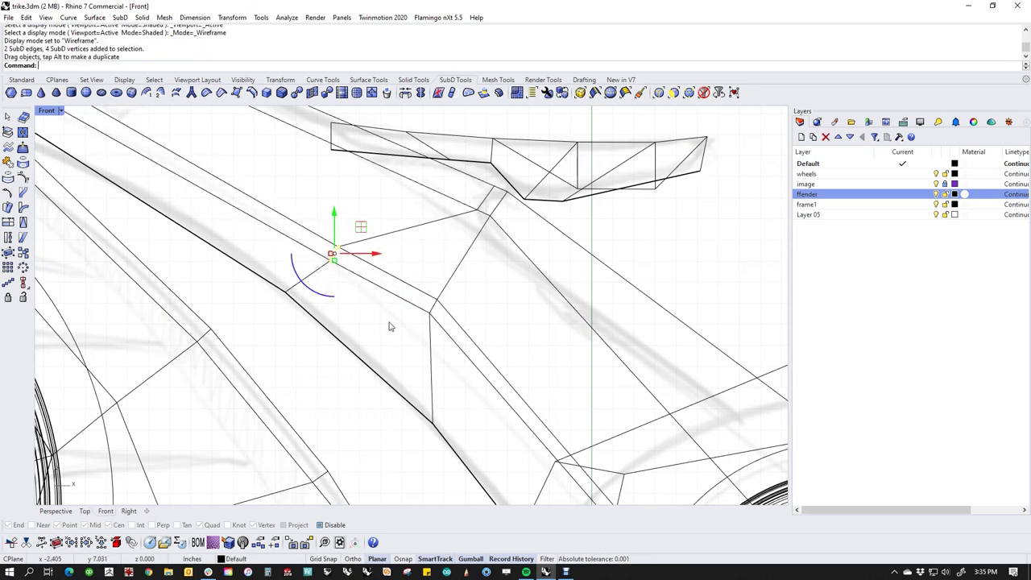
pyautogui.moveTo(410, 273); pyautogui.dragTo(463, 316)
pyautogui.click(426, 271)
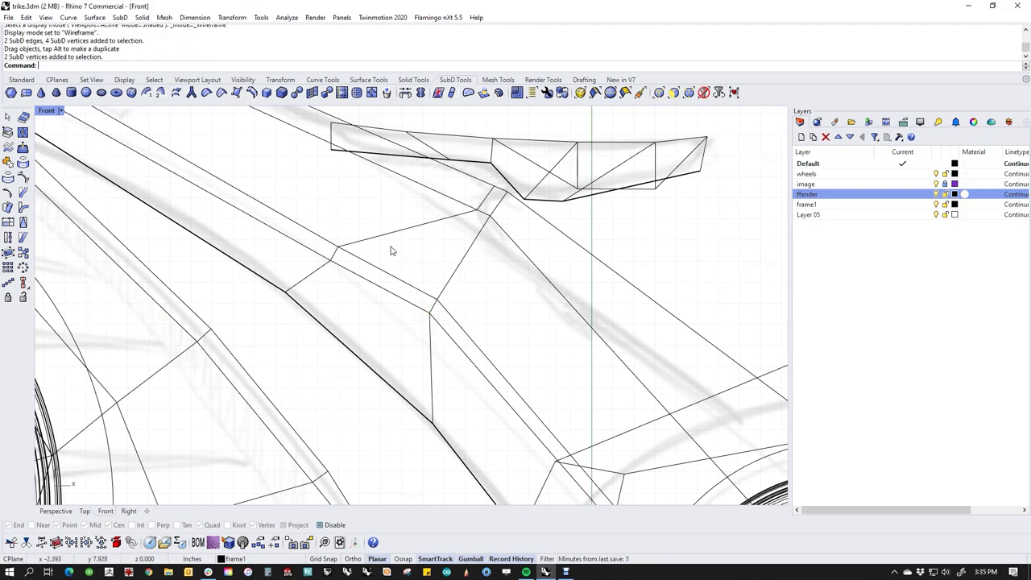
pyautogui.moveTo(390, 250); pyautogui.dragTo(442, 338)
pyautogui.moveTo(461, 285); pyautogui.dragTo(501, 342)
pyautogui.click(543, 355)
# Move one upper frame vertex up and rearward, and return to the smooth SubD display.
pyautogui.scroll(5, 510, 292)
pyautogui.moveTo(453, 311); pyautogui.dragTo(553, 260)
pyautogui.click(552, 341)
pyautogui.scroll(-6, 552, 340)
pyautogui.scroll(1, 568, 387)
pyautogui.press('Tab')
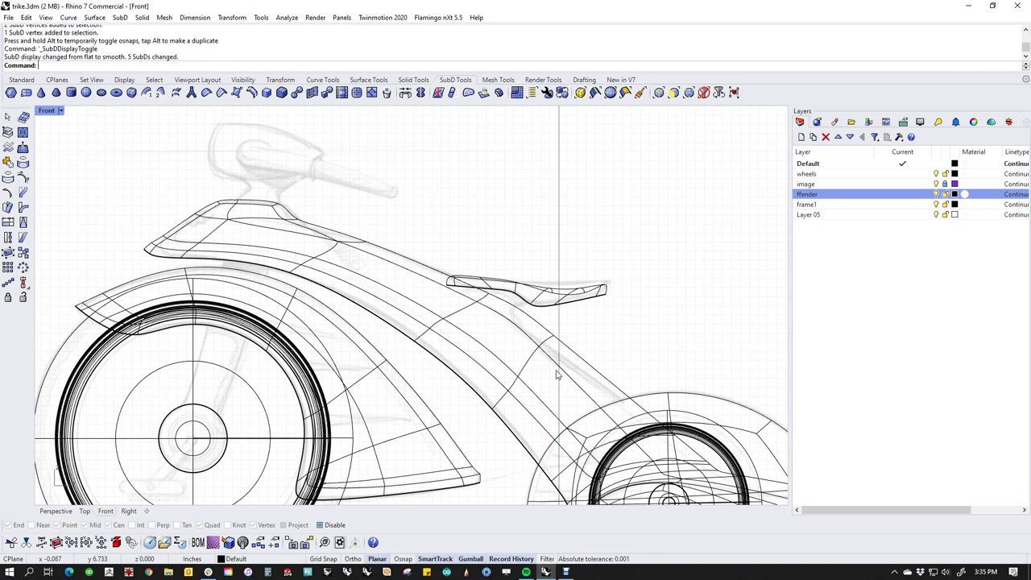
# Remove the reflection symmetry from the frame in a shaded perspective view.
pyautogui.press('F4')
pyautogui.scroll(4, 564, 392)
pyautogui.middleClick(562, 393)
pyautogui.click(515, 357)
pyautogui.moveTo(514, 361)
pyautogui.mouseDown(button='right')
pyautogui.moveTo(497, 373)
pyautogui.moveTo(450, 330)
pyautogui.mouseUp(button='right')
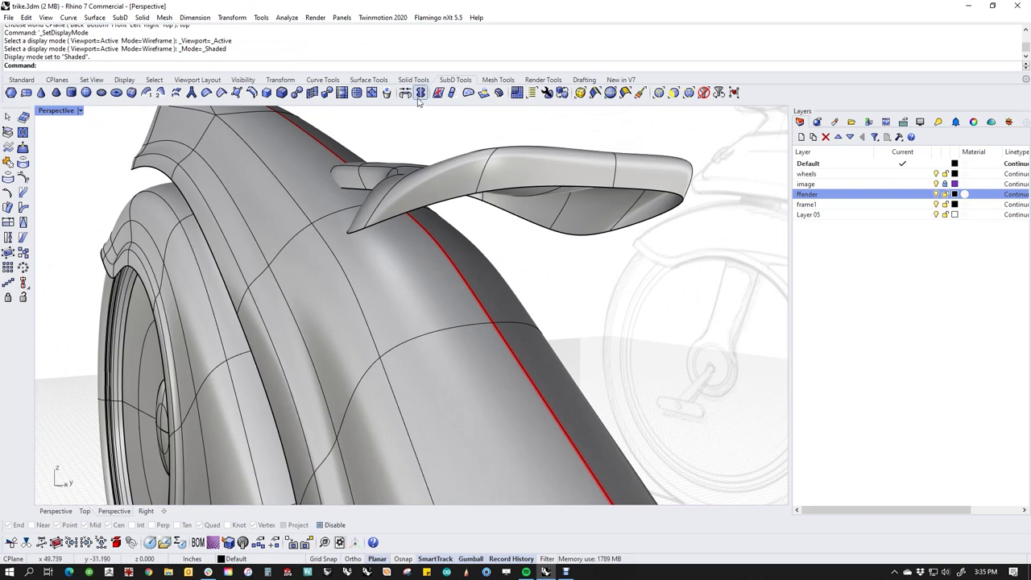
pyautogui.click(420, 93)
pyautogui.click(468, 279)
# Raise the two frame faces astride the centerline beneath the seat to start a seat support.
pyautogui.keyDown('ctrl'); pyautogui.keyDown('shift'); pyautogui.click(443, 285); pyautogui.keyUp('shift'); pyautogui.keyUp('ctrl')
pyautogui.keyDown('ctrl'); pyautogui.keyDown('shift'); pyautogui.click(475, 291); pyautogui.keyUp('shift'); pyautogui.keyUp('ctrl')
pyautogui.keyDown('ctrl'); pyautogui.keyDown('shift'); pyautogui.click(508, 300); pyautogui.keyUp('shift'); pyautogui.keyUp('ctrl')
pyautogui.click(580, 298)
pyautogui.keyDown('ctrl'); pyautogui.keyDown('shift'); pyautogui.click(477, 300); pyautogui.keyUp('shift'); pyautogui.keyUp('ctrl')
pyautogui.keyDown('ctrl'); pyautogui.keyDown('shift'); pyautogui.click(445, 303); pyautogui.keyUp('shift'); pyautogui.keyUp('ctrl')
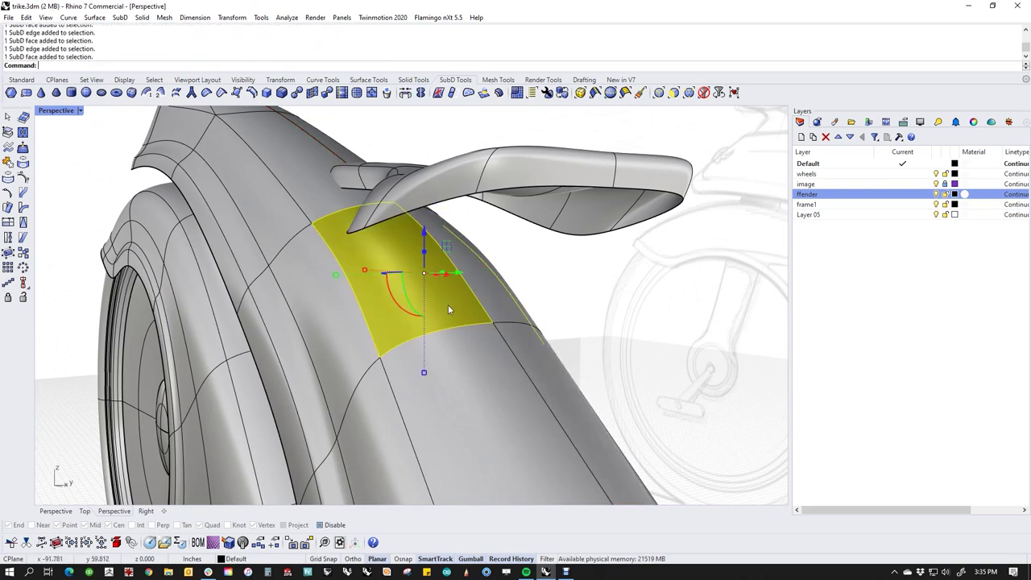
pyautogui.click(578, 295)
pyautogui.keyDown('ctrl'); pyautogui.keyDown('shift'); pyautogui.click(517, 306); pyautogui.keyUp('shift'); pyautogui.keyUp('ctrl')
pyautogui.keyDown('ctrl'); pyautogui.keyDown('shift'); pyautogui.click(453, 304); pyautogui.keyUp('shift'); pyautogui.keyUp('ctrl')
pyautogui.moveTo(453, 305); pyautogui.dragTo(520, 295, button='right')
pyautogui.moveTo(438, 233); pyautogui.dragTo(435, 193)
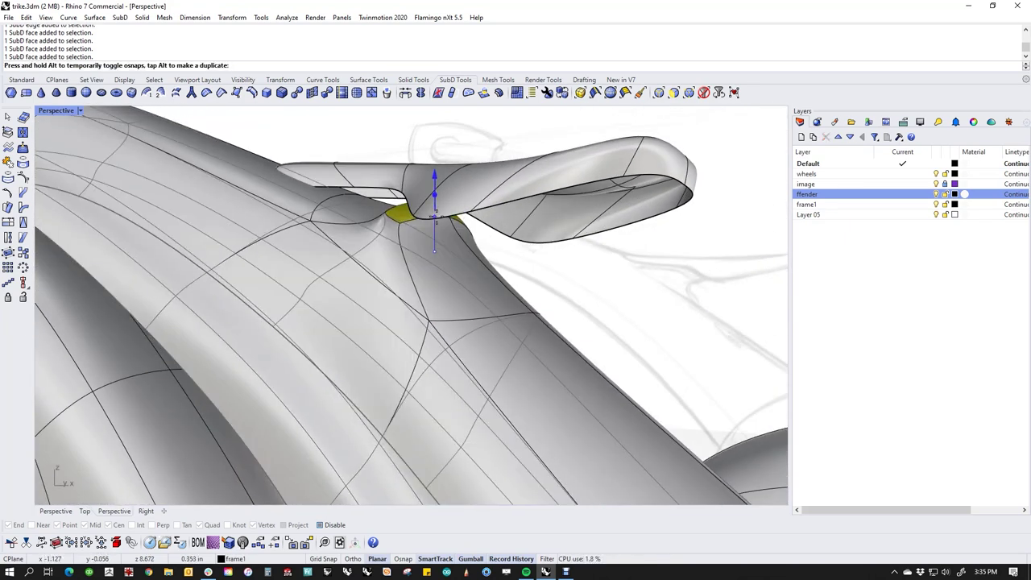
# Pull the raised frame faces rearward under the seat.
pyautogui.moveTo(443, 234); pyautogui.dragTo(516, 285, button='right')
pyautogui.moveTo(465, 186); pyautogui.dragTo(557, 205)
pyautogui.click(586, 288)
pyautogui.moveTo(588, 292); pyautogui.dragTo(459, 258, button='right')
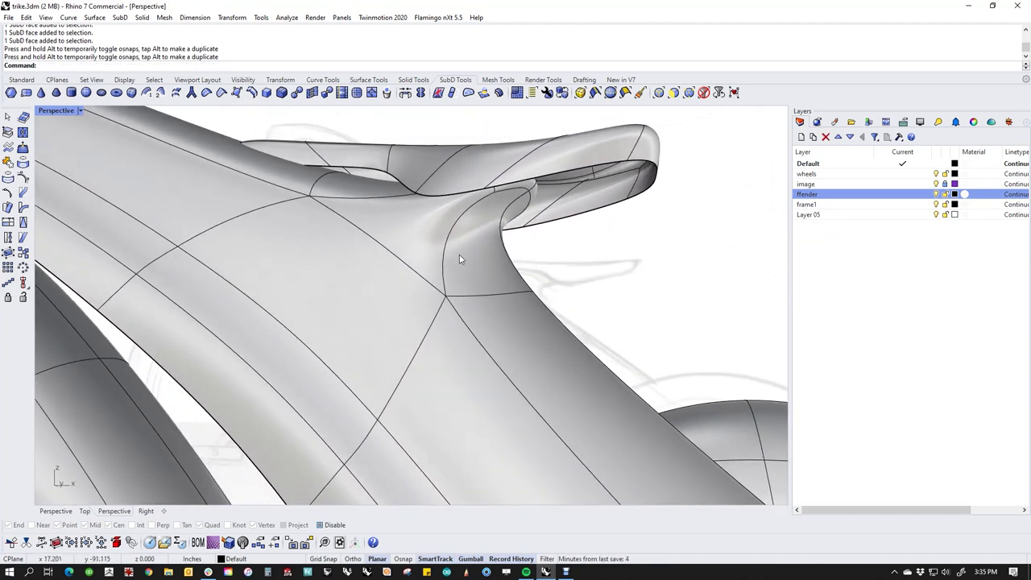
# Insert an edge loop around the raised seat support and scale it inward sideways to narrow the neck.
pyautogui.keyDown('ctrl'); pyautogui.keyDown('shift'); pyautogui.click(396, 211); pyautogui.keyUp('shift'); pyautogui.keyUp('ctrl')
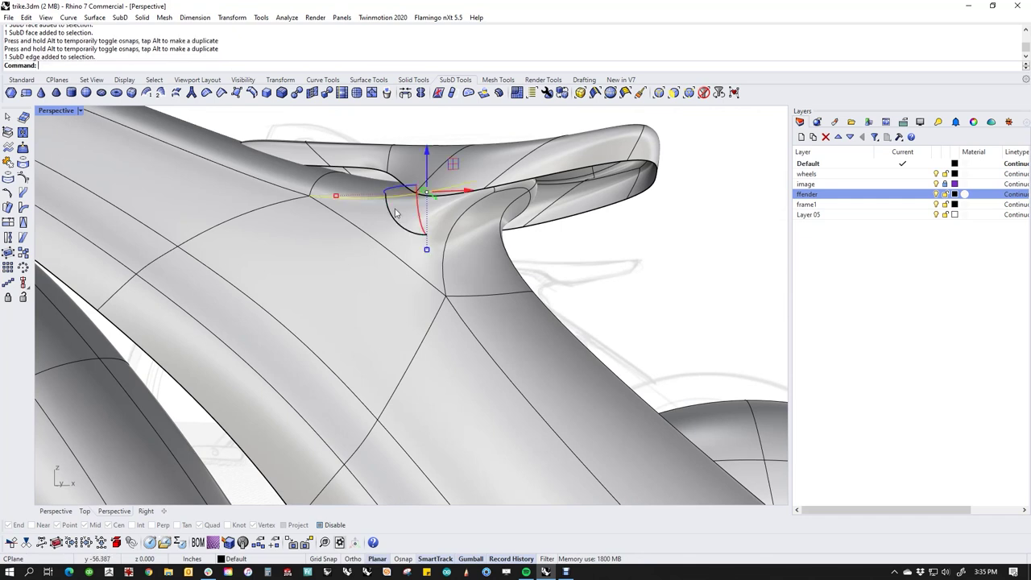
pyautogui.keyDown('ctrl'); pyautogui.keyDown('shift'); pyautogui.click(443, 254); pyautogui.keyUp('shift'); pyautogui.keyUp('ctrl')
pyautogui.moveTo(555, 271); pyautogui.dragTo(478, 280, button='right')
pyautogui.keyDown('ctrl'); pyautogui.keyDown('shift'); pyautogui.click(550, 259); pyautogui.keyUp('shift'); pyautogui.keyUp('ctrl')
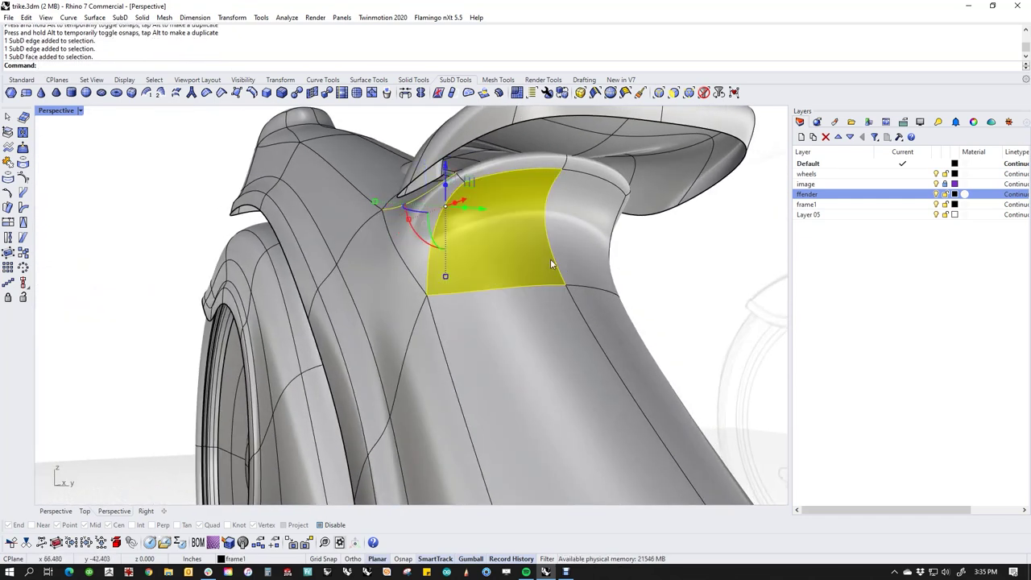
pyautogui.moveTo(550, 259); pyautogui.dragTo(609, 340, button='right')
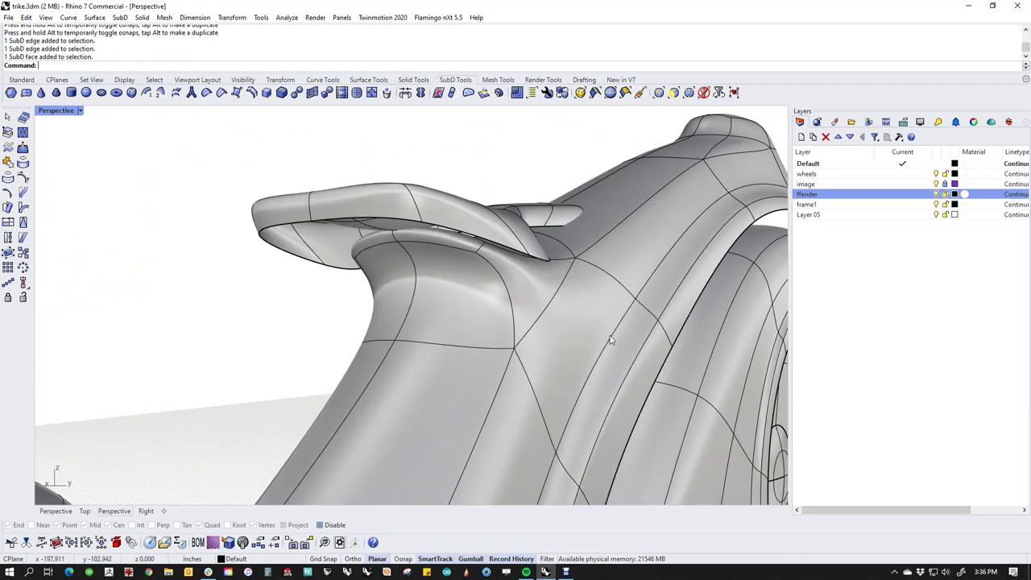
pyautogui.keyDown('ctrl'); pyautogui.keyDown('shift'); pyautogui.click(505, 294); pyautogui.keyUp('shift'); pyautogui.keyUp('ctrl')
pyautogui.keyDown('ctrl'); pyautogui.keyDown('shift'); pyautogui.click(412, 302); pyautogui.keyUp('shift'); pyautogui.keyUp('ctrl')
pyautogui.moveTo(374, 328); pyautogui.dragTo(306, 269, button='right')
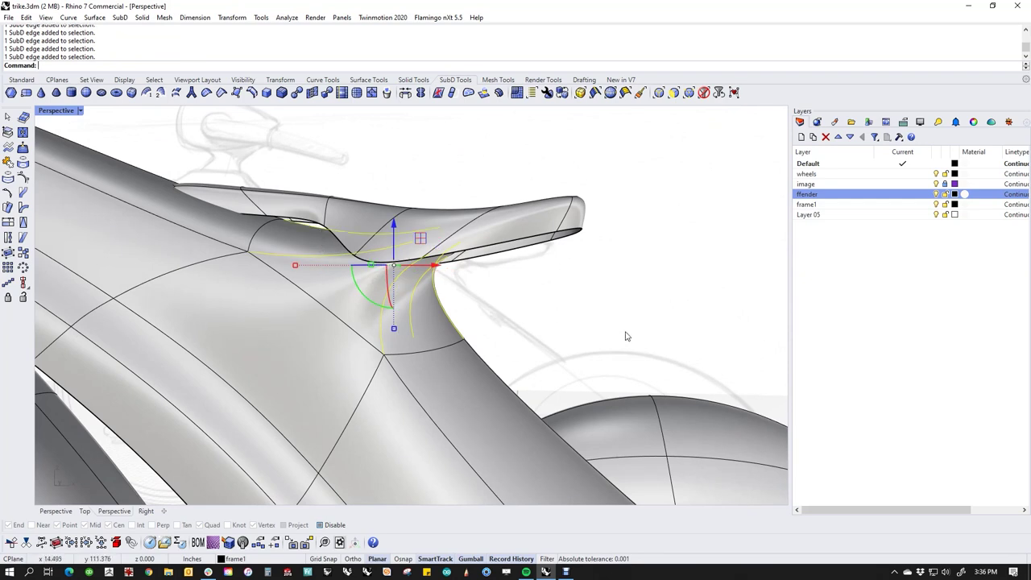
pyautogui.moveTo(627, 337); pyautogui.dragTo(391, 327, button='right')
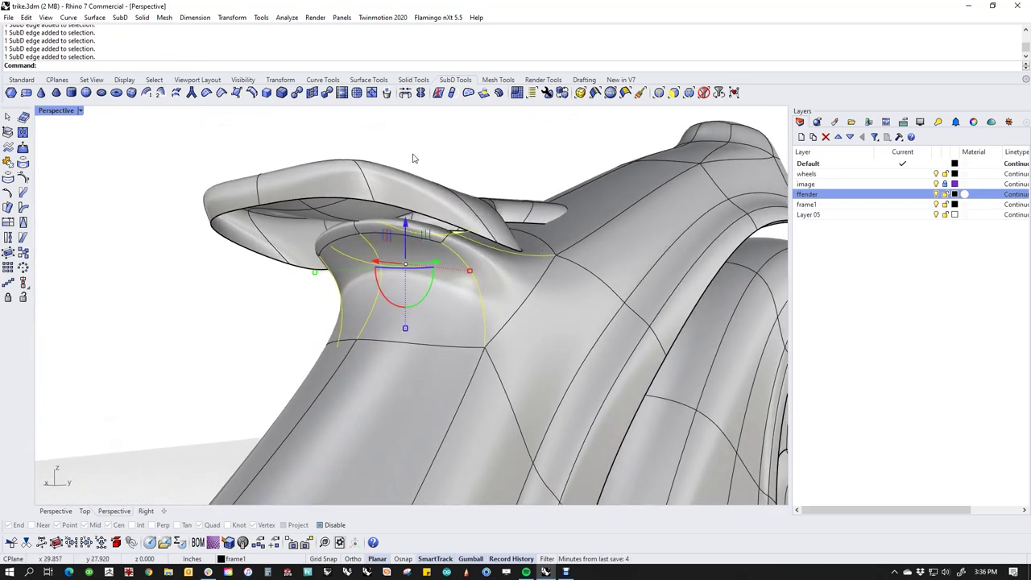
pyautogui.click(251, 92)
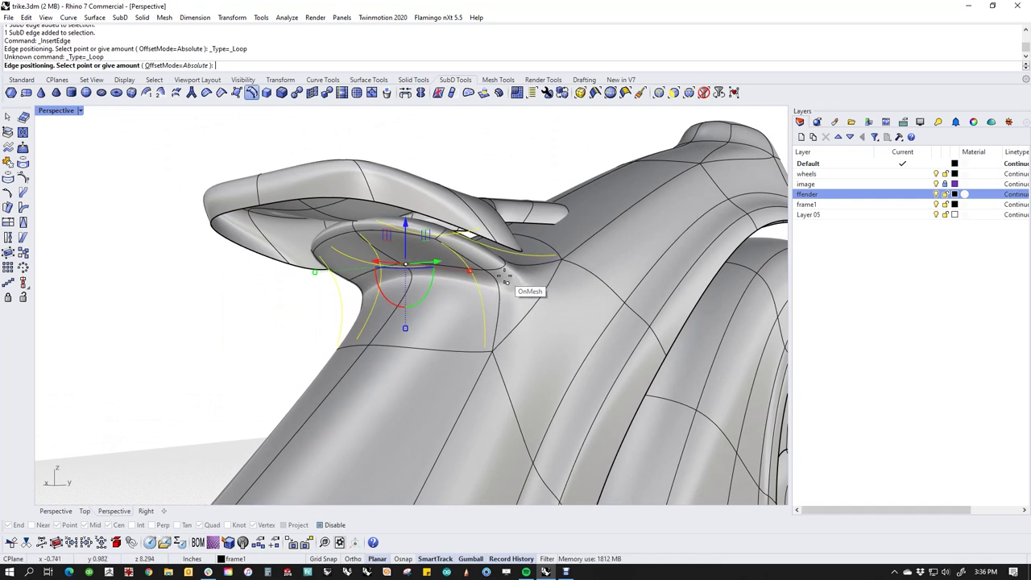
pyautogui.click(439, 268)
pyautogui.doubleClick(435, 267)
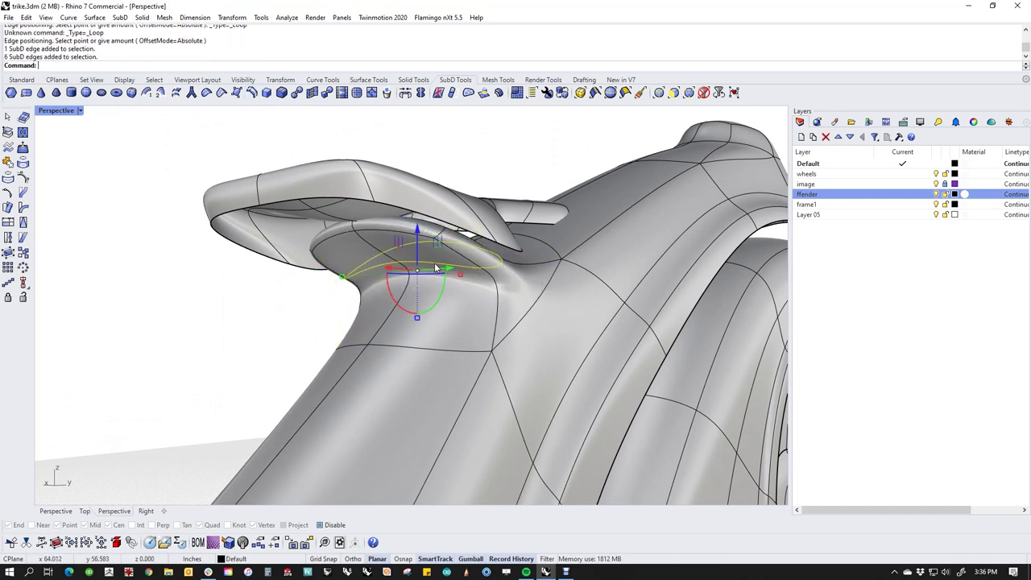
pyautogui.moveTo(342, 277); pyautogui.dragTo(386, 276)
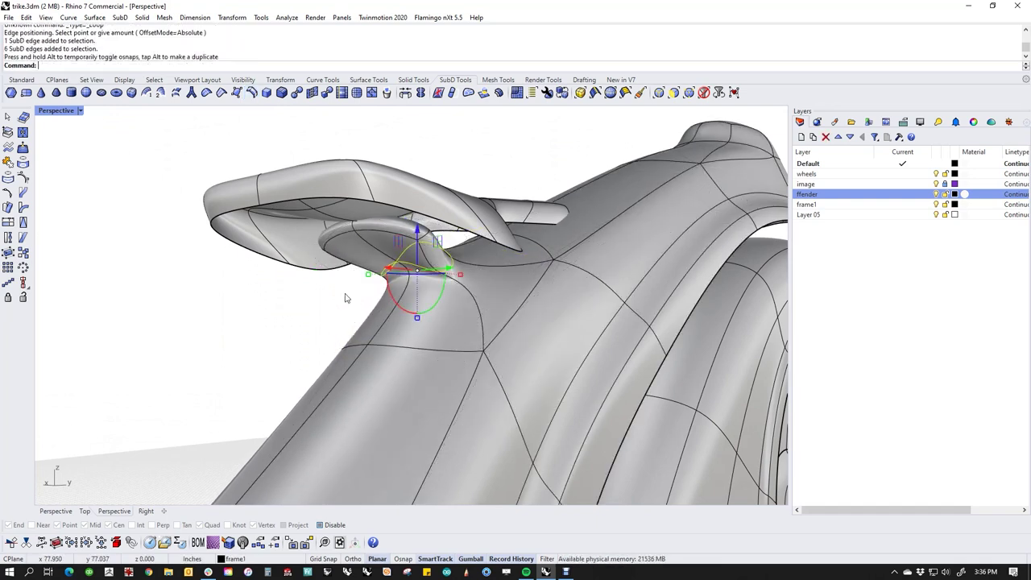
# Scale the two top faces of the seat support inward sideways to make them narrower.
pyautogui.scroll(8, 351, 229)
pyautogui.keyDown('ctrl'); pyautogui.keyDown('shift'); pyautogui.click(337, 223); pyautogui.keyUp('shift'); pyautogui.keyUp('ctrl')
pyautogui.keyDown('ctrl'); pyautogui.keyDown('shift'); pyautogui.click(422, 222); pyautogui.keyUp('shift'); pyautogui.keyUp('ctrl')
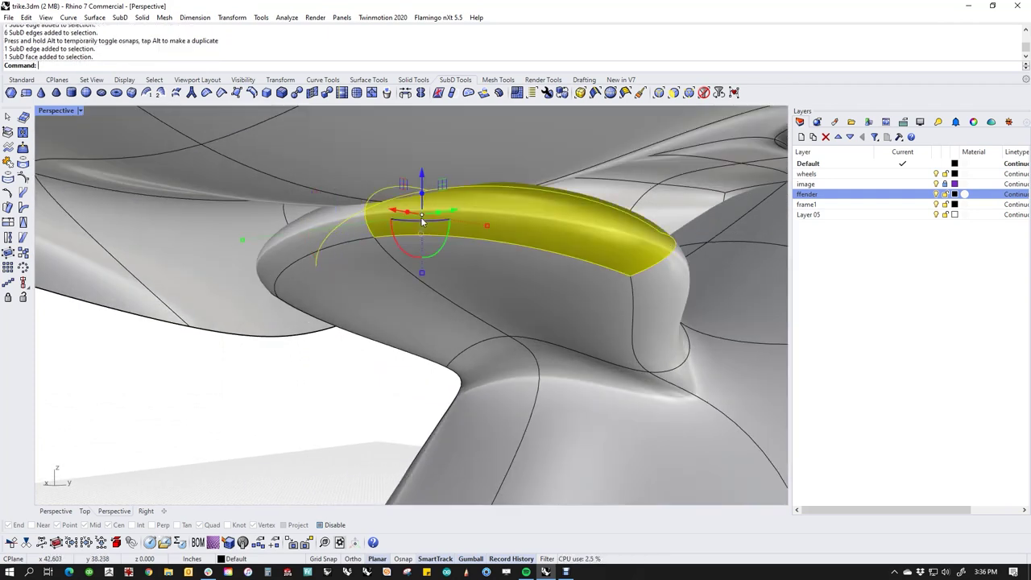
pyautogui.keyDown('shift'); pyautogui.click(316, 237); pyautogui.keyUp('shift')
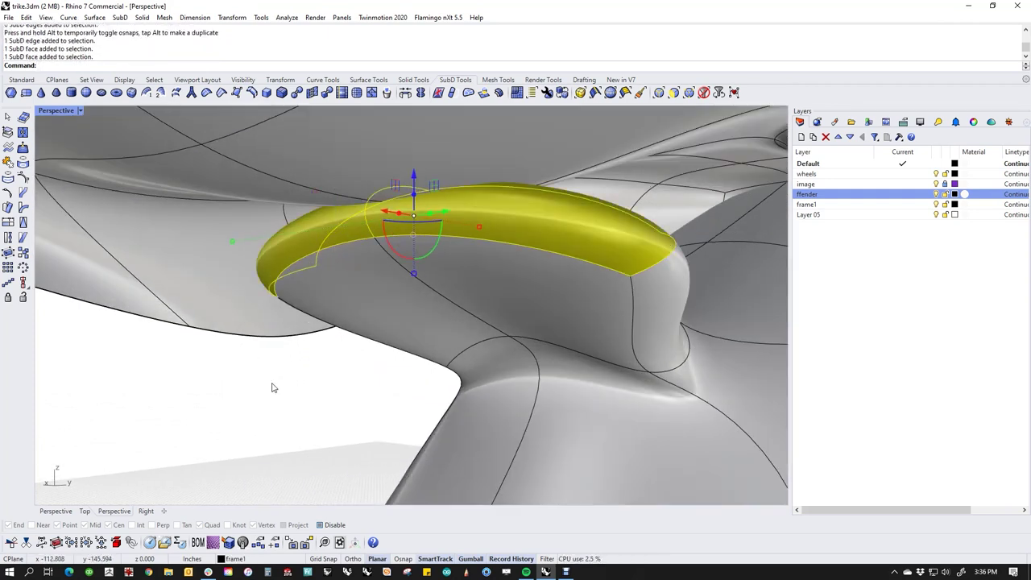
pyautogui.click(271, 387)
pyautogui.keyDown('ctrl'); pyautogui.keyDown('shift'); pyautogui.click(304, 243); pyautogui.keyUp('shift'); pyautogui.keyUp('ctrl')
pyautogui.keyDown('ctrl'); pyautogui.keyDown('shift'); pyautogui.click(468, 230); pyautogui.keyUp('shift'); pyautogui.keyUp('ctrl')
pyautogui.moveTo(204, 244); pyautogui.dragTo(318, 271)
pyautogui.press('Escape')
# Pull the neck vertex at the rear base of the seat support downward and inward toward the frame.
pyautogui.moveTo(318, 271); pyautogui.dragTo(528, 367, button='right')
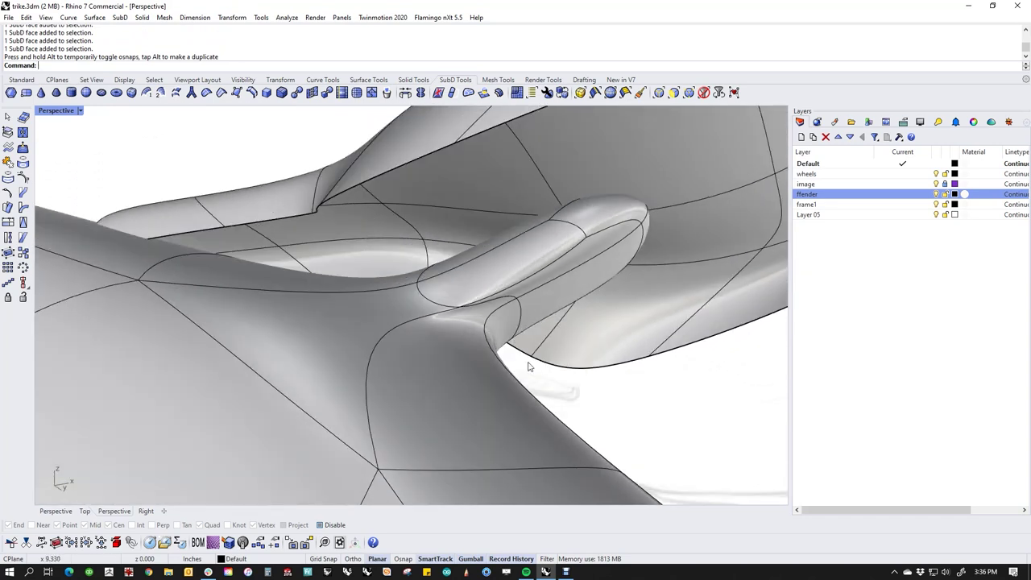
pyautogui.keyDown('ctrl'); pyautogui.keyDown('shift'); pyautogui.click(518, 302); pyautogui.keyUp('shift'); pyautogui.keyUp('ctrl')
pyautogui.keyDown('ctrl'); pyautogui.keyDown('shift'); pyautogui.click(517, 299); pyautogui.keyUp('shift'); pyautogui.keyUp('ctrl')
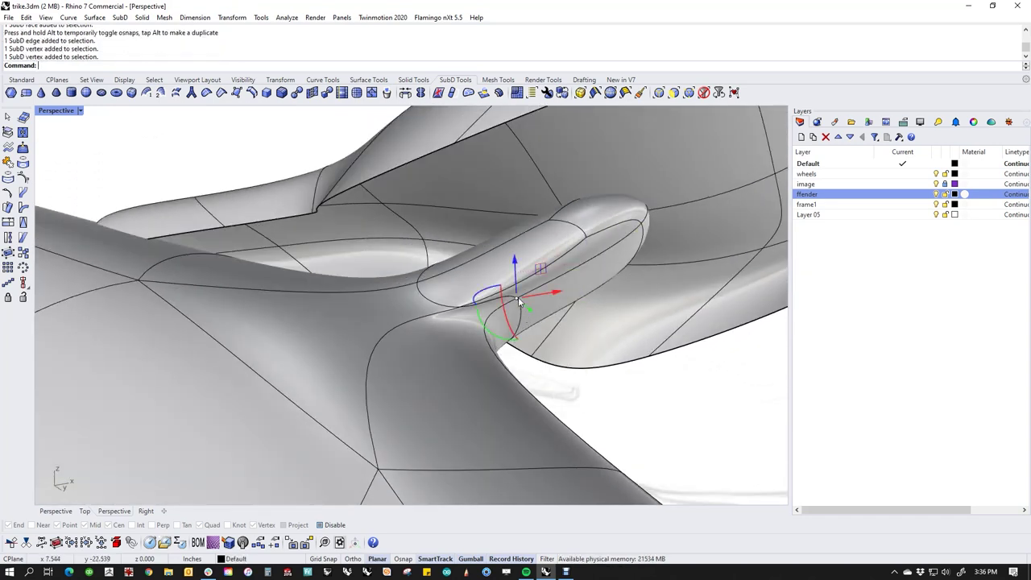
pyautogui.moveTo(518, 330); pyautogui.dragTo(553, 340, button='right')
pyautogui.moveTo(543, 271); pyautogui.dragTo(497, 344)
pyautogui.moveTo(620, 419); pyautogui.dragTo(497, 430, button='right')
# Switch the SubD display to flat and move the neighbouring vertex at the base of the seat support.
pyautogui.press('Tab')
pyautogui.moveTo(539, 370)
pyautogui.mouseDown(button='right')
pyautogui.moveTo(430, 371)
pyautogui.moveTo(536, 368)
pyautogui.mouseUp(button='right')
pyautogui.moveTo(457, 367); pyautogui.dragTo(427, 395, button='right')
pyautogui.scroll(5, 445, 323)
pyautogui.moveTo(445, 324); pyautogui.dragTo(404, 252, button='right')
pyautogui.scroll(3, 393, 275)
pyautogui.click(403, 260)
pyautogui.moveTo(405, 252); pyautogui.dragTo(617, 356)
pyautogui.moveTo(716, 333); pyautogui.dragTo(611, 345, button='right')
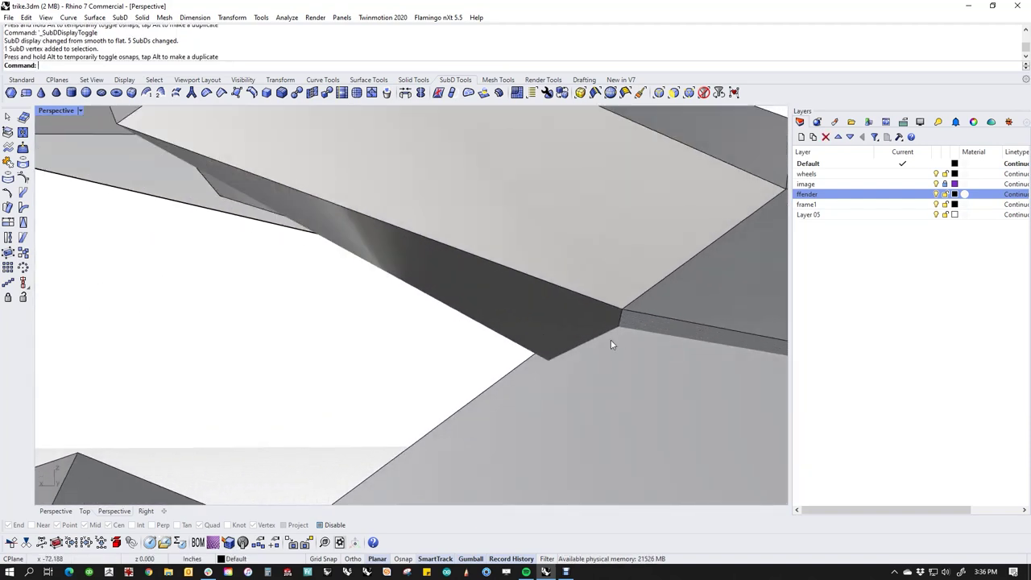
# Set the perspective view to Wireframe display and reposition a vertex at the seat support's neck.
pyautogui.moveTo(506, 364); pyautogui.dragTo(608, 371, button='right')
pyautogui.middleClick(439, 364)
pyautogui.click(395, 325)
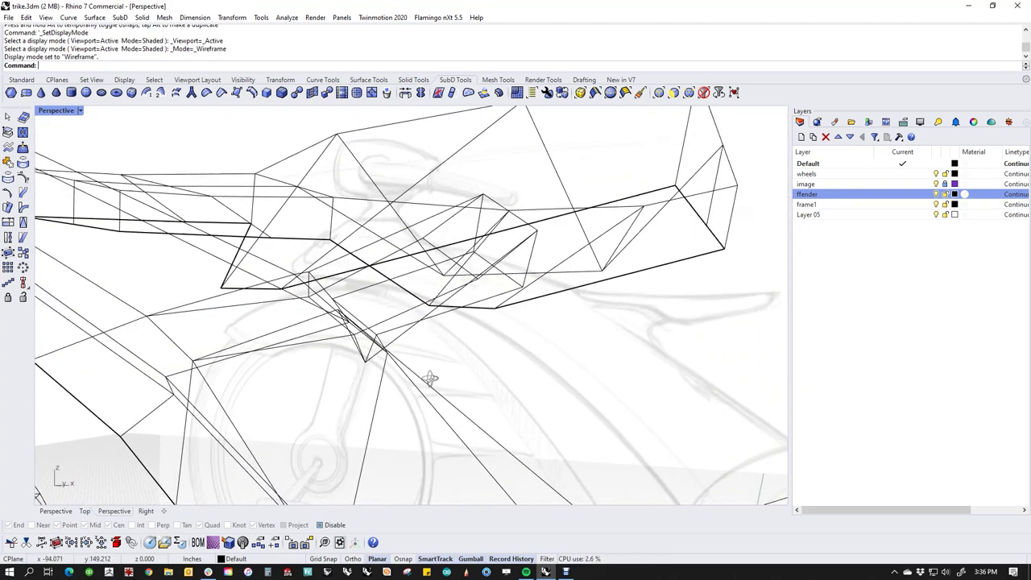
pyautogui.moveTo(428, 375); pyautogui.dragTo(360, 395, button='right')
pyautogui.keyDown('ctrl'); pyautogui.keyDown('shift'); pyautogui.click(360, 370); pyautogui.keyUp('shift'); pyautogui.keyUp('ctrl')
pyautogui.moveTo(386, 344); pyautogui.dragTo(456, 306)
pyautogui.click(499, 363)
pyautogui.moveTo(362, 352); pyautogui.dragTo(379, 378, button='right')
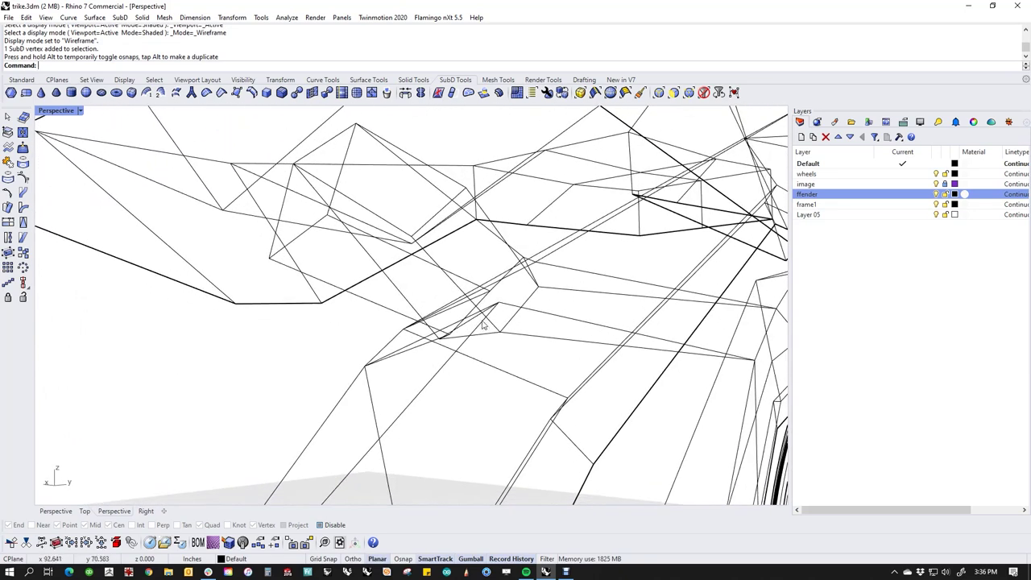
# Pull the corresponding neck vertex on the other side of the seat support downward.
pyautogui.scroll(5, 482, 317)
pyautogui.click(522, 294)
pyautogui.scroll(-2, 538, 304)
pyautogui.moveTo(551, 268); pyautogui.dragTo(484, 346)
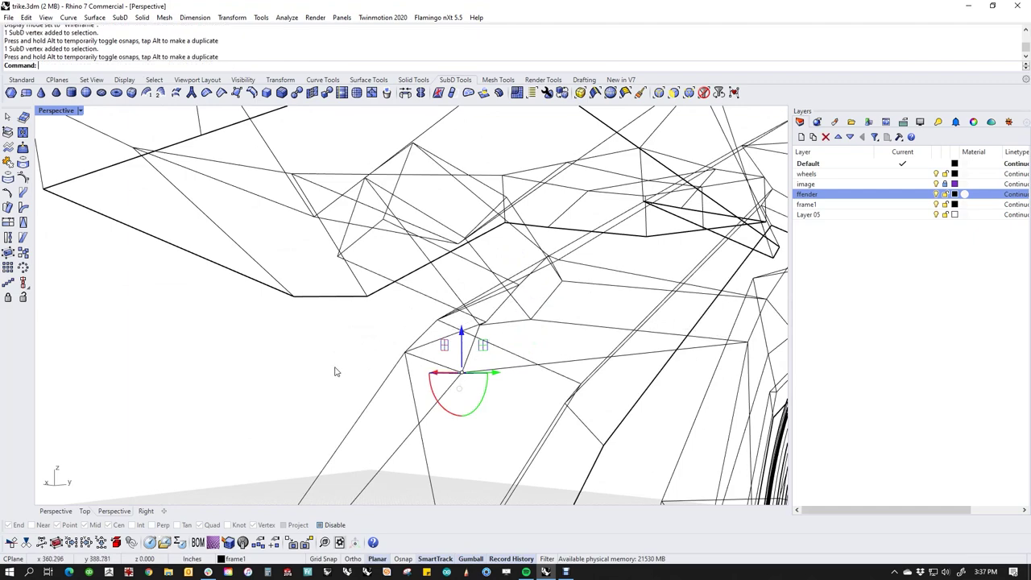
pyautogui.click(336, 371)
pyautogui.scroll(-7, 338, 372)
pyautogui.moveTo(368, 391); pyautogui.dragTo(471, 343, button='right')
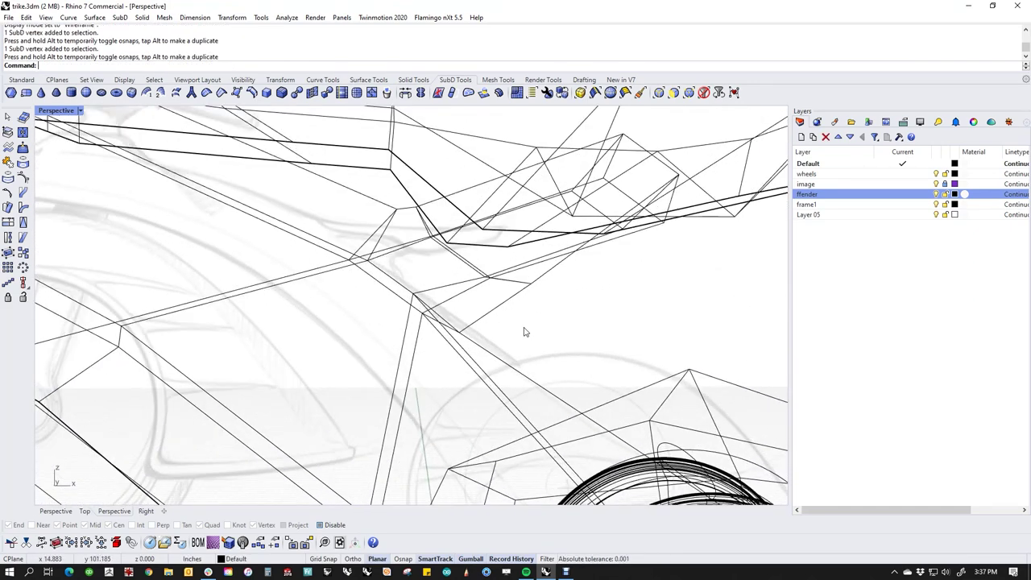
# Switch to the front view and move the upper front vertex of the seat support's neck forward.
pyautogui.scroll(3, 371, 221)
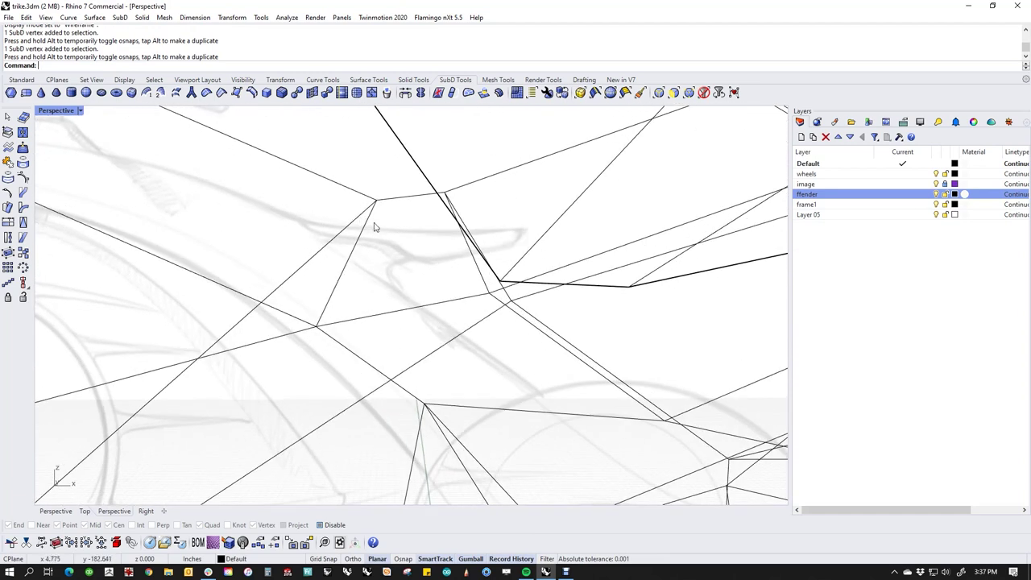
pyautogui.moveTo(379, 194); pyautogui.dragTo(406, 267, button='right')
pyautogui.write('f')
pyautogui.press('Return')
pyautogui.scroll(-5, 516, 324)
pyautogui.scroll(4, 529, 315)
pyautogui.moveTo(526, 313); pyautogui.dragTo(565, 328)
pyautogui.scroll(-6, 529, 319)
pyautogui.scroll(8, 537, 313)
pyautogui.moveTo(563, 285); pyautogui.dragTo(465, 284)
pyautogui.click(413, 262)
pyautogui.scroll(-8, 442, 307)
pyautogui.moveTo(564, 369); pyautogui.dragTo(521, 367, button='right')
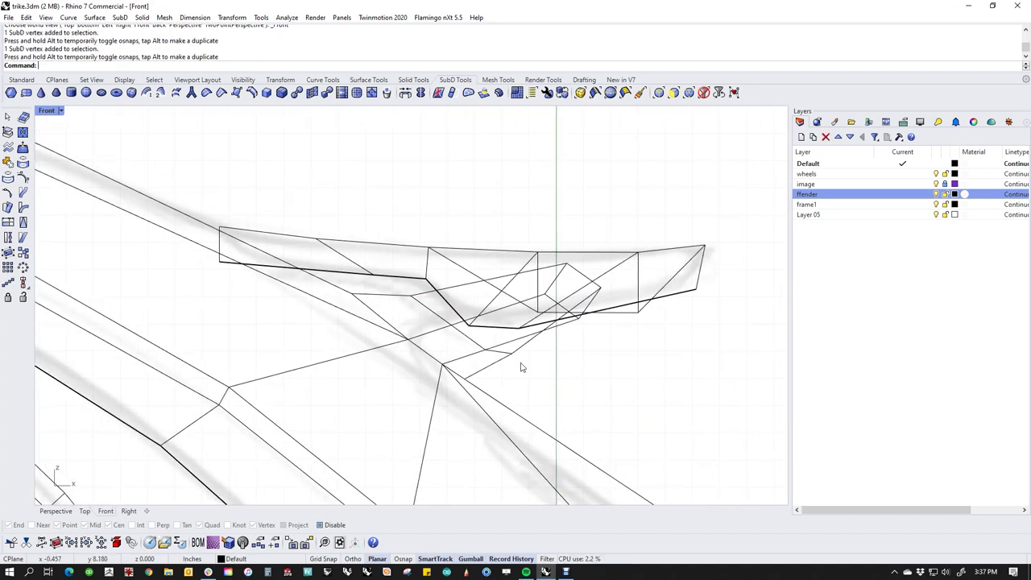
# Move the lower rear vertex of the seat support's neck loop rearward.
pyautogui.scroll(4, 572, 350)
pyautogui.moveTo(414, 441); pyautogui.dragTo(546, 396)
pyautogui.click(578, 427)
pyautogui.scroll(-8, 577, 417)
pyautogui.moveTo(603, 429); pyautogui.dragTo(600, 383, button='right')
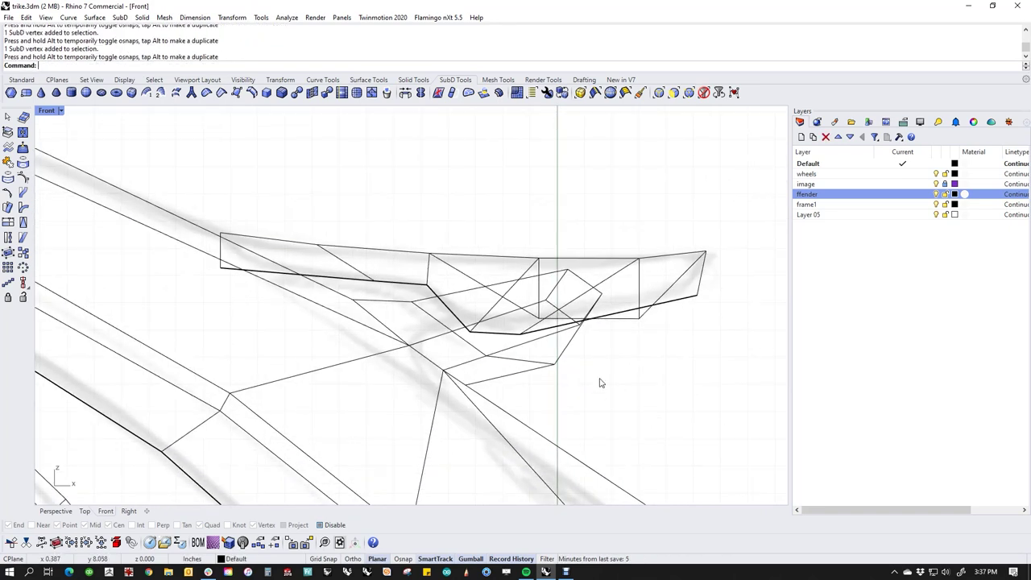
# Shift the upper front neck vertex slightly forward and raise the inner rear vertex of the seat support.
pyautogui.scroll(3, 461, 340)
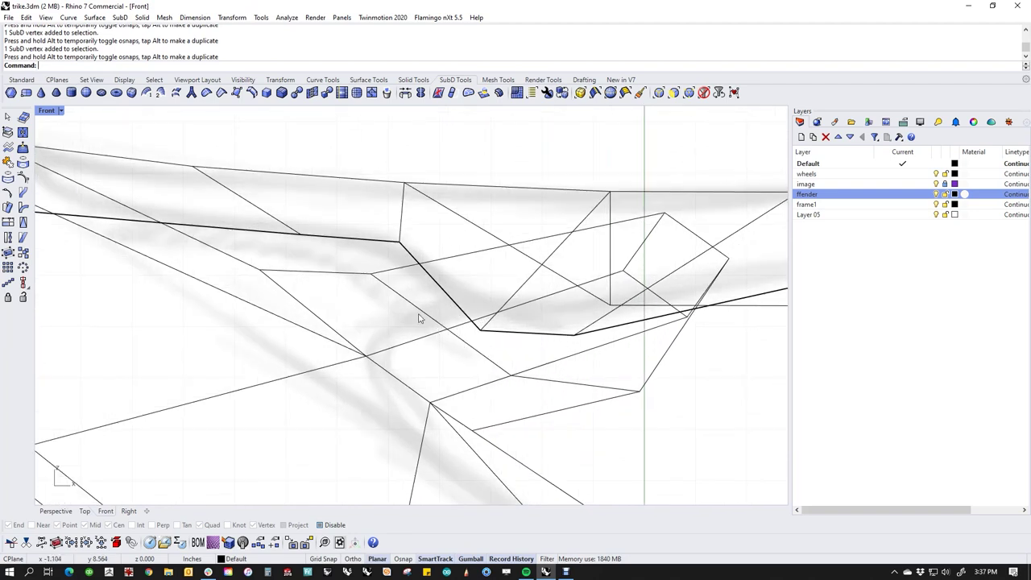
pyautogui.click(419, 317)
pyautogui.click(362, 312)
pyautogui.moveTo(366, 300); pyautogui.dragTo(482, 330)
pyautogui.moveTo(424, 305); pyautogui.dragTo(403, 296)
pyautogui.moveTo(619, 272); pyautogui.dragTo(629, 280)
pyautogui.moveTo(650, 243); pyautogui.dragTo(649, 219)
pyautogui.click(729, 385)
# Move the middle and rear neck vertices forward and up so the support's underside follows the sketch.
pyautogui.moveTo(462, 357); pyautogui.dragTo(555, 388)
pyautogui.moveTo(529, 352); pyautogui.dragTo(448, 324)
pyautogui.click(460, 359)
pyautogui.moveTo(459, 363); pyautogui.dragTo(433, 321)
pyautogui.moveTo(627, 371); pyautogui.dragTo(696, 425)
pyautogui.moveTo(640, 391); pyautogui.dragTo(459, 346)
pyautogui.click(573, 428)
# Shift the remaining neck vertices up and forward, and switch the SubD display to smooth.
pyautogui.moveTo(661, 351); pyautogui.dragTo(641, 371, button='right')
pyautogui.scroll(6, 679, 337)
pyautogui.moveTo(645, 366); pyautogui.dragTo(579, 256)
pyautogui.click(582, 368)
pyautogui.scroll(-8, 583, 370)
pyautogui.moveTo(590, 412); pyautogui.dragTo(584, 381, button='right')
pyautogui.scroll(-2, 612, 369)
pyautogui.press('Tab')
pyautogui.moveTo(591, 393); pyautogui.dragTo(613, 387, button='right')
pyautogui.scroll(4, 561, 376)
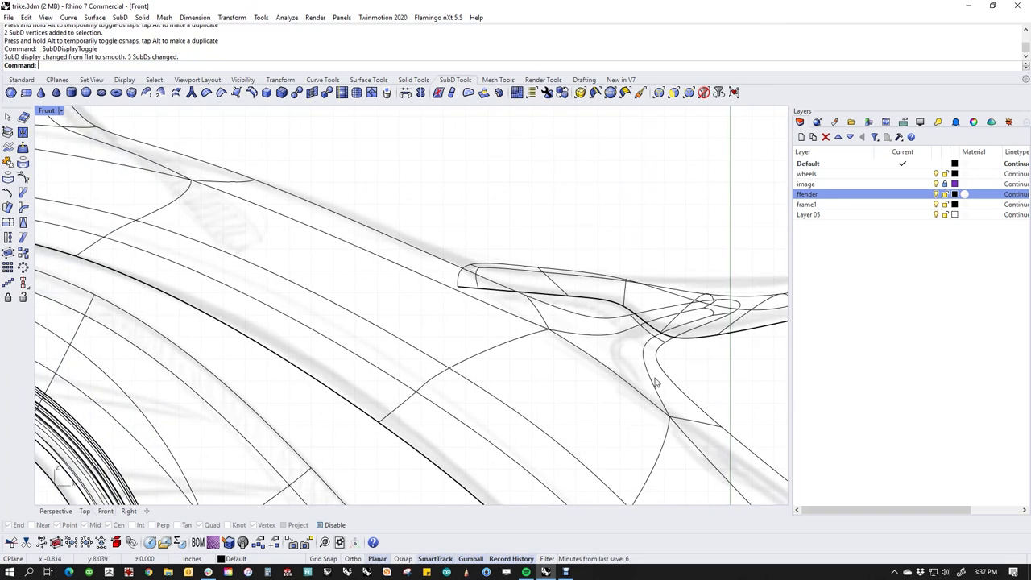
# In flat display, pull the support's front vertices forward and up along the frame's upper edge.
pyautogui.moveTo(558, 306); pyautogui.dragTo(496, 288)
pyautogui.press('Tab')
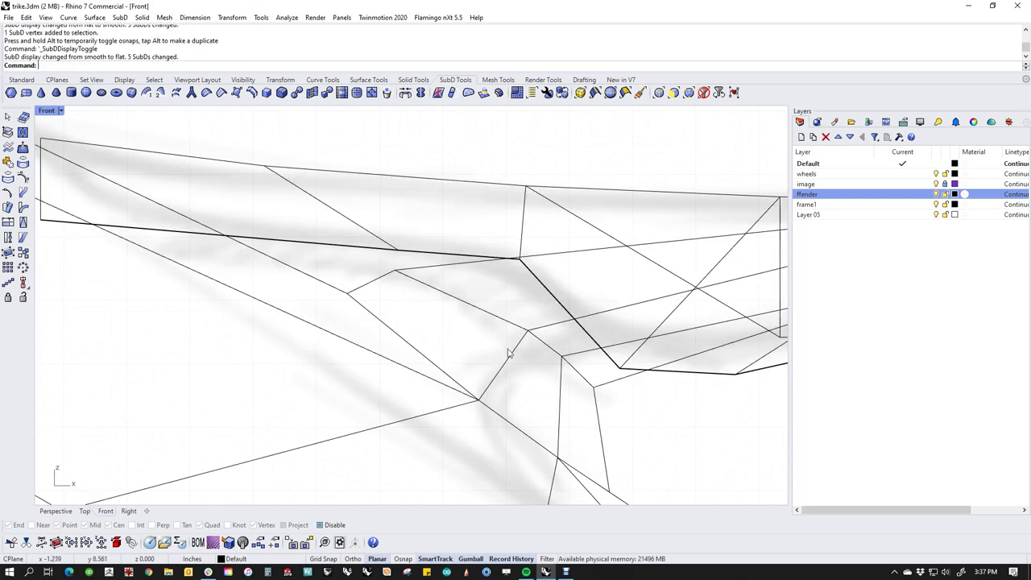
pyautogui.keyDown('ctrl'); pyautogui.keyDown('shift'); pyautogui.moveTo(340, 278); pyautogui.dragTo(361, 306); pyautogui.keyUp('shift'); pyautogui.keyUp('ctrl')
pyautogui.scroll(-4, 397, 313)
pyautogui.moveTo(436, 338); pyautogui.dragTo(530, 396, button='right')
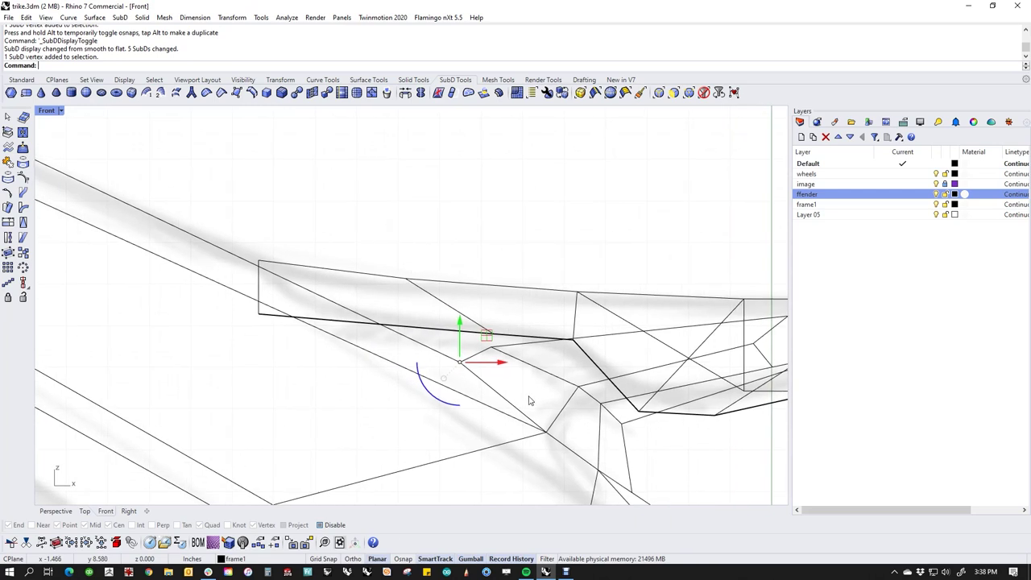
pyautogui.moveTo(487, 337); pyautogui.dragTo(370, 317)
pyautogui.click(511, 388)
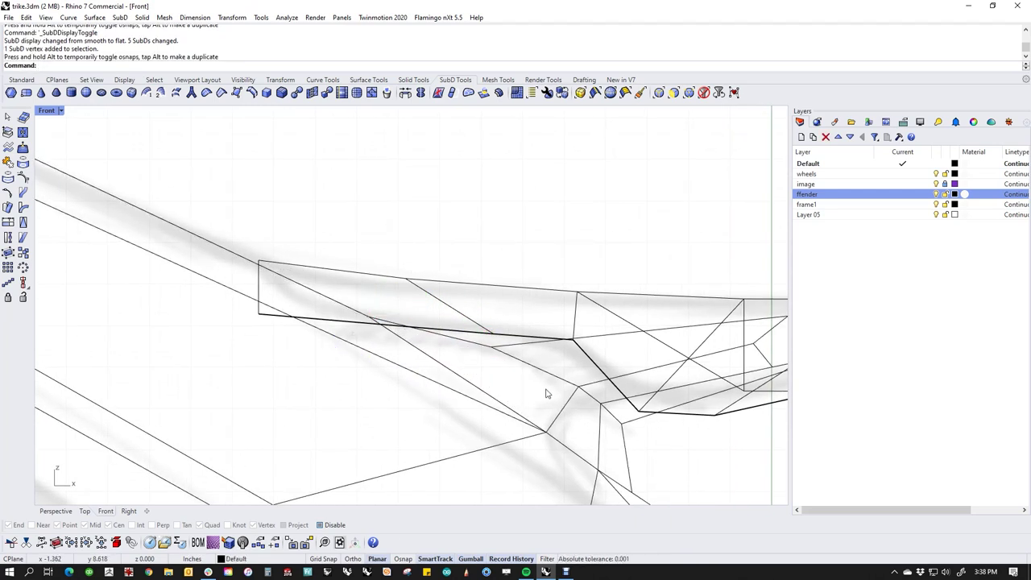
# Try pulling the support's upper front vertex forward in smooth display, and undo the move.
pyautogui.press('Tab')
pyautogui.scroll(4, 535, 356)
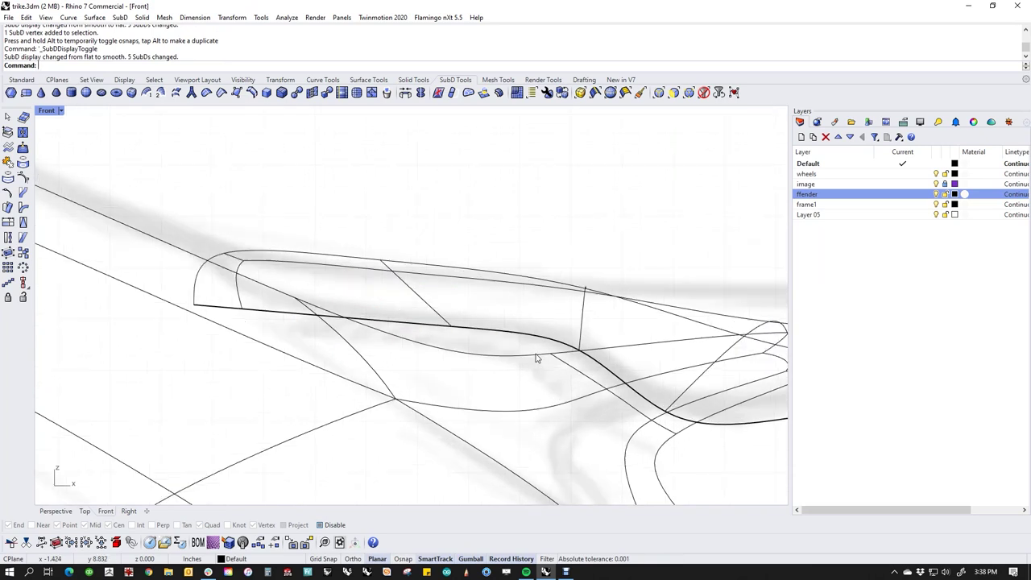
pyautogui.keyDown('ctrl'); pyautogui.keyDown('shift'); pyautogui.moveTo(534, 345); pyautogui.dragTo(587, 367); pyautogui.keyUp('shift'); pyautogui.keyUp('ctrl')
pyautogui.click(558, 334)
pyautogui.moveTo(558, 333); pyautogui.dragTo(458, 338)
pyautogui.click(534, 345)
pyautogui.keyDown('ctrl'); pyautogui.keyDown('shift'); pyautogui.moveTo(530, 344); pyautogui.dragTo(414, 334); pyautogui.keyUp('shift'); pyautogui.keyUp('ctrl')
pyautogui.click(512, 400)
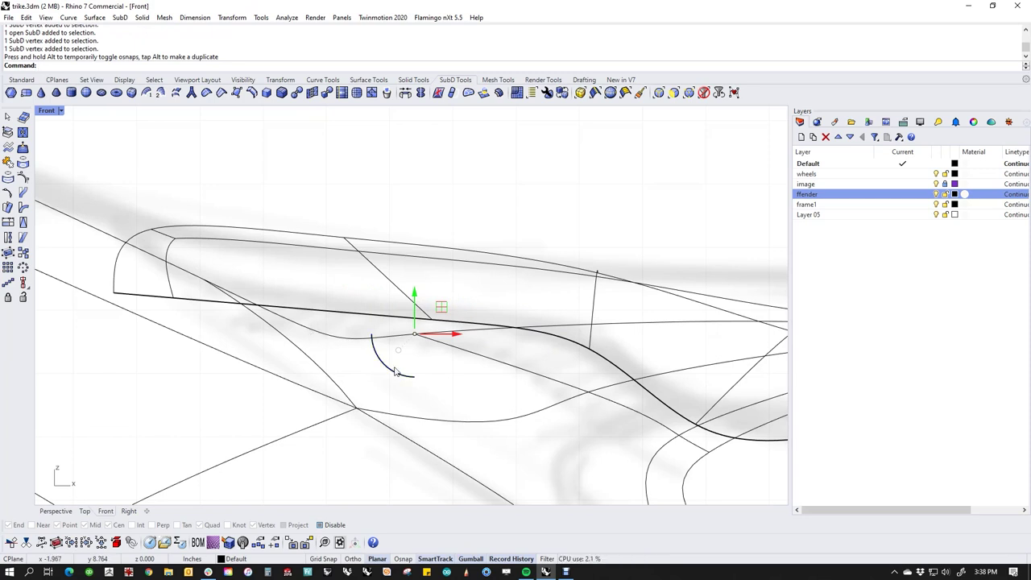
pyautogui.press('Tab')
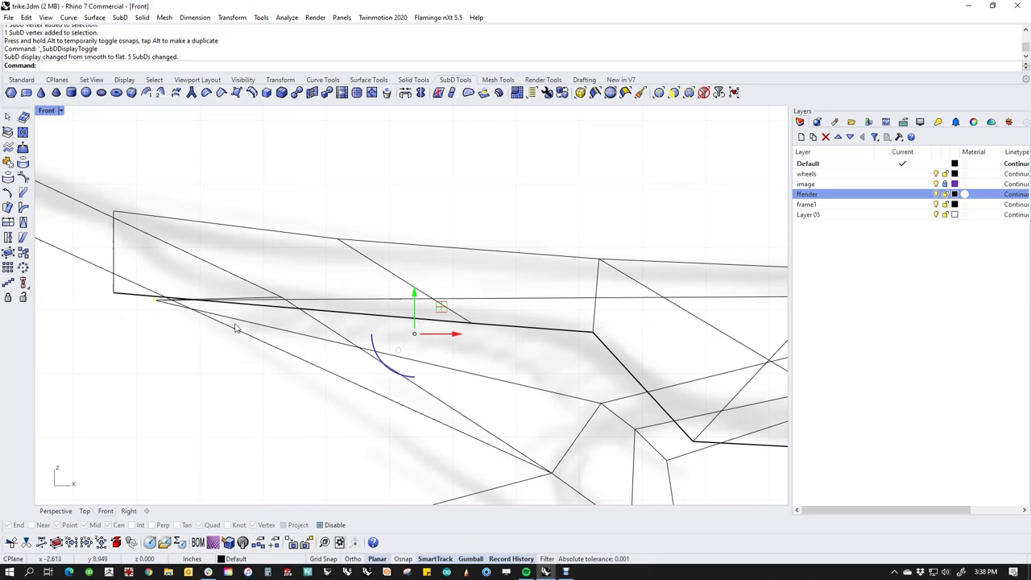
pyautogui.hotkey('ctrl', 'z')
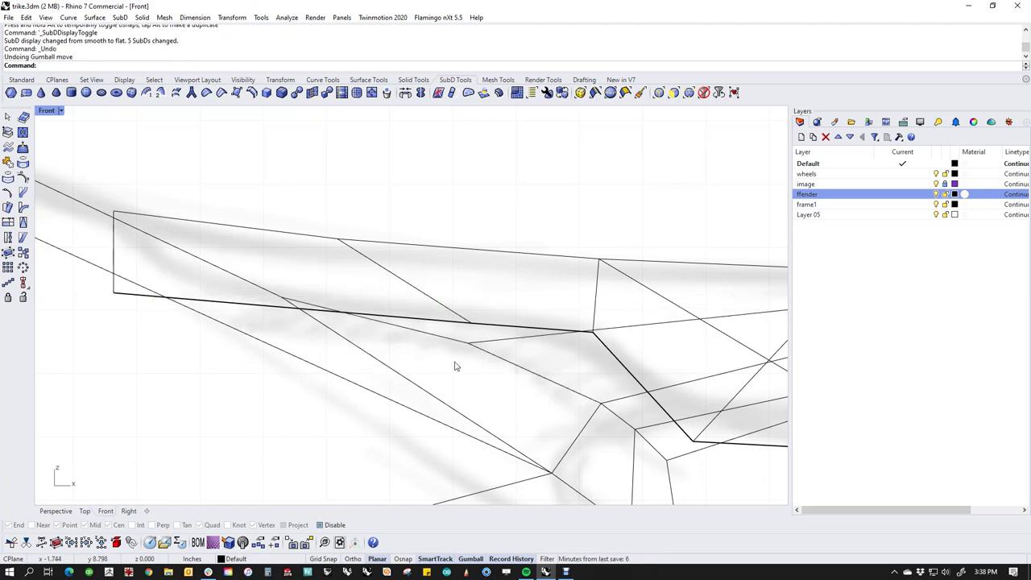
# In flat display, move the upper front vertex and the next neck vertices forward and up along the sketched support.
pyautogui.click(468, 342)
pyautogui.moveTo(468, 342); pyautogui.dragTo(332, 306)
pyautogui.click(492, 394)
pyautogui.moveTo(567, 386); pyautogui.dragTo(629, 426)
pyautogui.moveTo(627, 376); pyautogui.dragTo(475, 357)
pyautogui.click(457, 390)
pyautogui.moveTo(574, 427); pyautogui.dragTo(463, 411, button='right')
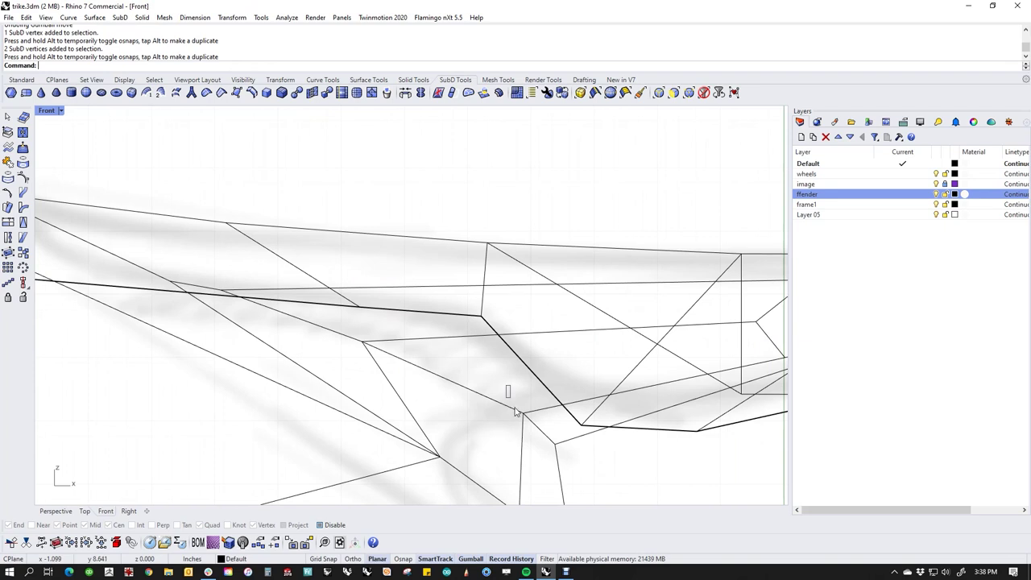
# Move the two rear neck vertices of the seat support forward and up toward the sketched curve.
pyautogui.click(523, 413)
pyautogui.moveTo(523, 414); pyautogui.dragTo(447, 378)
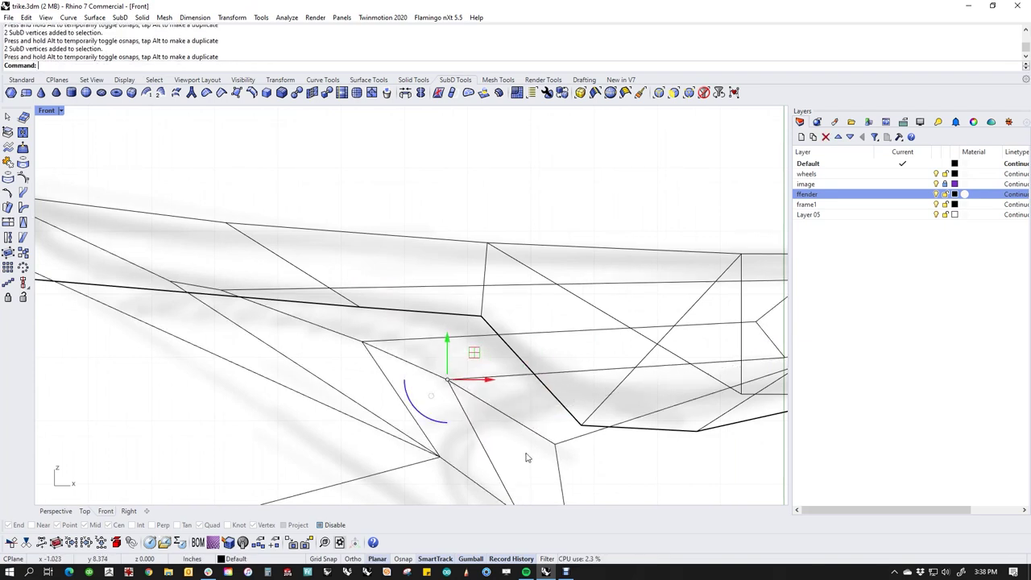
pyautogui.click(554, 442)
pyautogui.scroll(-4, 556, 442)
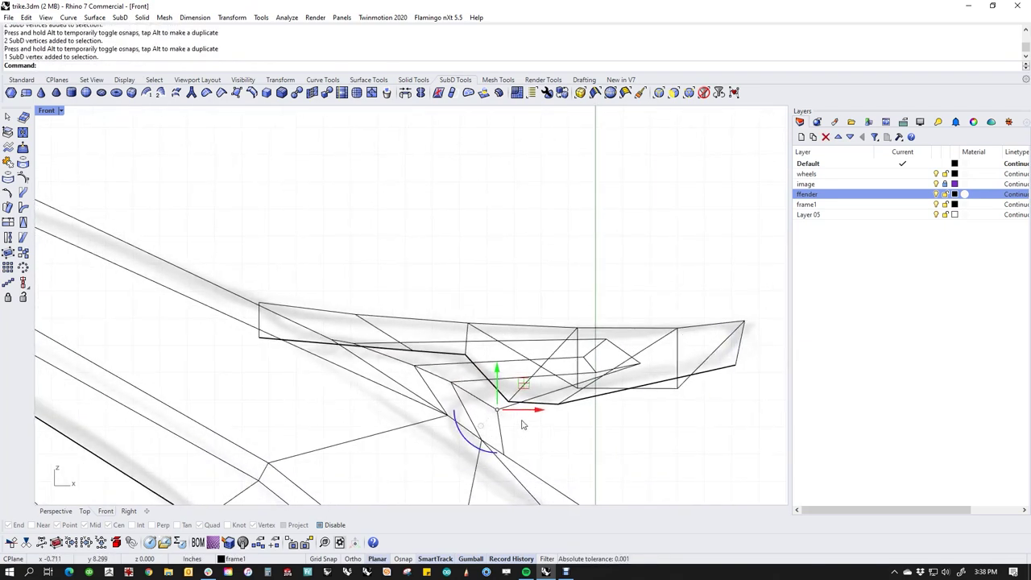
pyautogui.moveTo(515, 408); pyautogui.dragTo(476, 394)
pyautogui.click(575, 454)
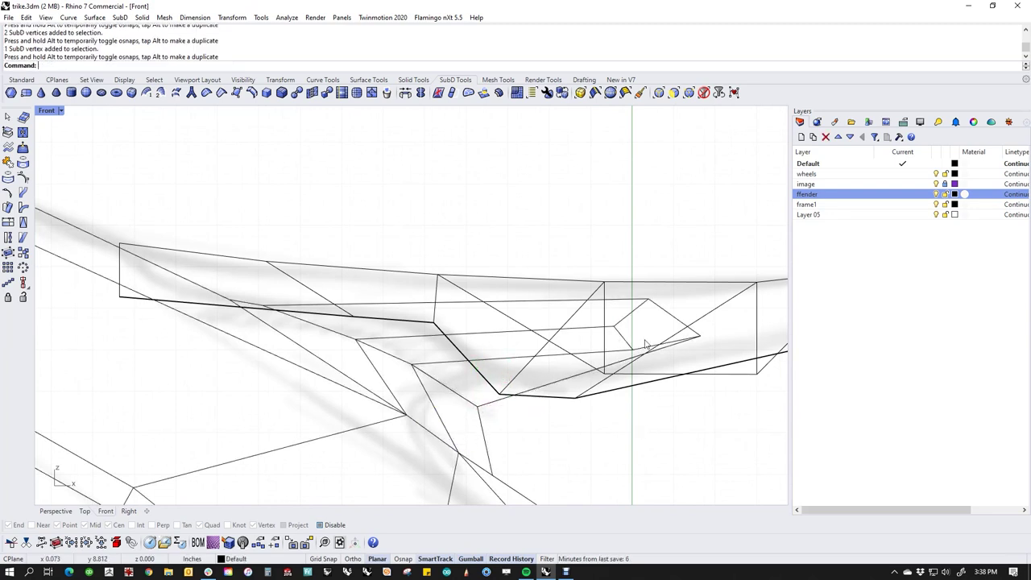
# Switch to smooth display and move the two frame vertices at the support's front junction forward and up.
pyautogui.press('Tab')
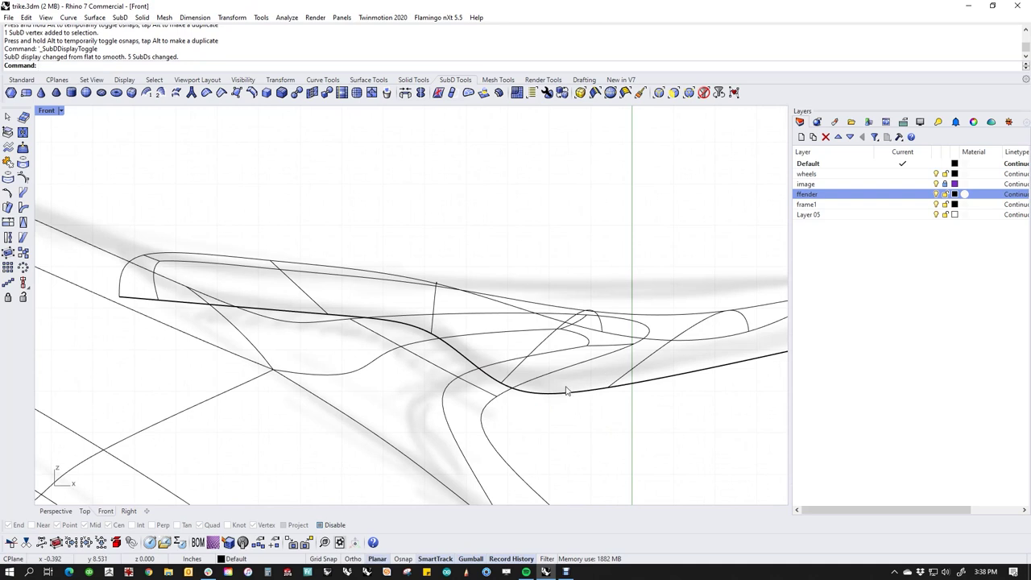
pyautogui.scroll(-4, 529, 393)
pyautogui.moveTo(528, 393); pyautogui.dragTo(609, 376, button='right')
pyautogui.scroll(4, 451, 342)
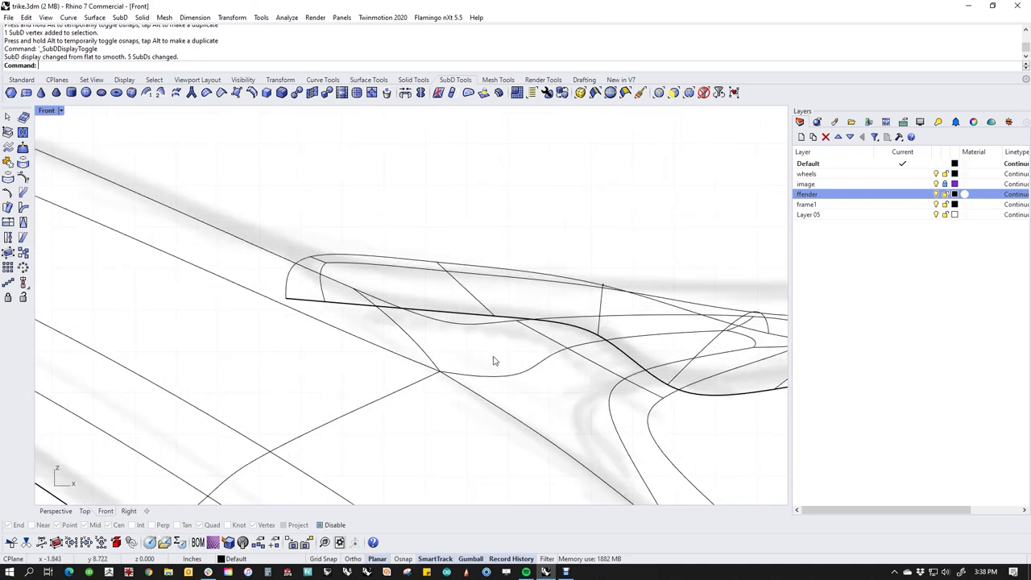
pyautogui.moveTo(395, 345); pyautogui.dragTo(473, 393)
pyautogui.moveTo(466, 344); pyautogui.dragTo(357, 288)
pyautogui.click(518, 381)
pyautogui.scroll(-8, 518, 372)
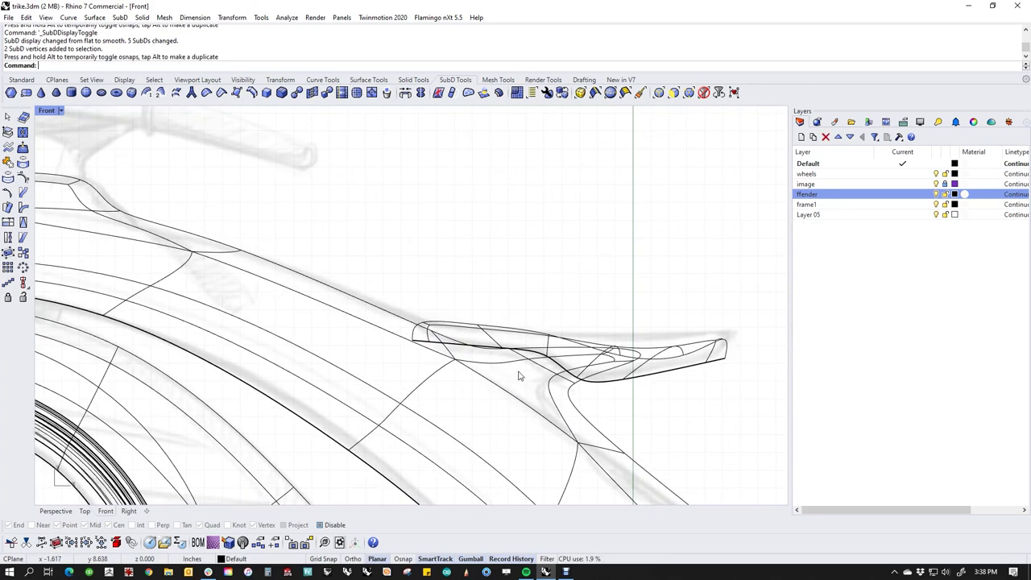
pyautogui.moveTo(540, 404); pyautogui.dragTo(553, 386, button='right')
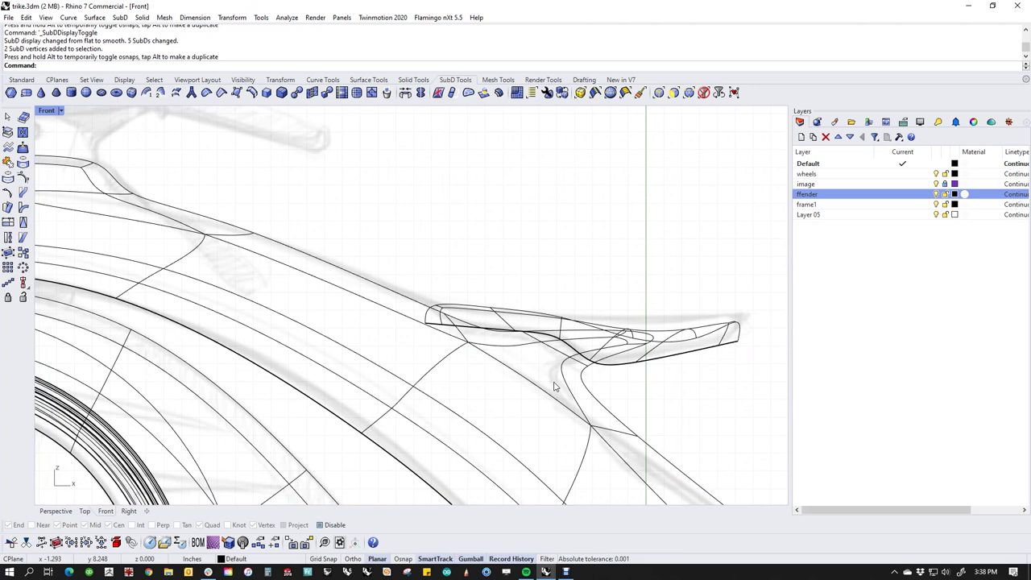
# Nudge the frame's crosswise edges below the front of the seat upward by 0.200.
pyautogui.hotkey('ctrl', 'F4')
pyautogui.hotkey('ctrl', 'F2')
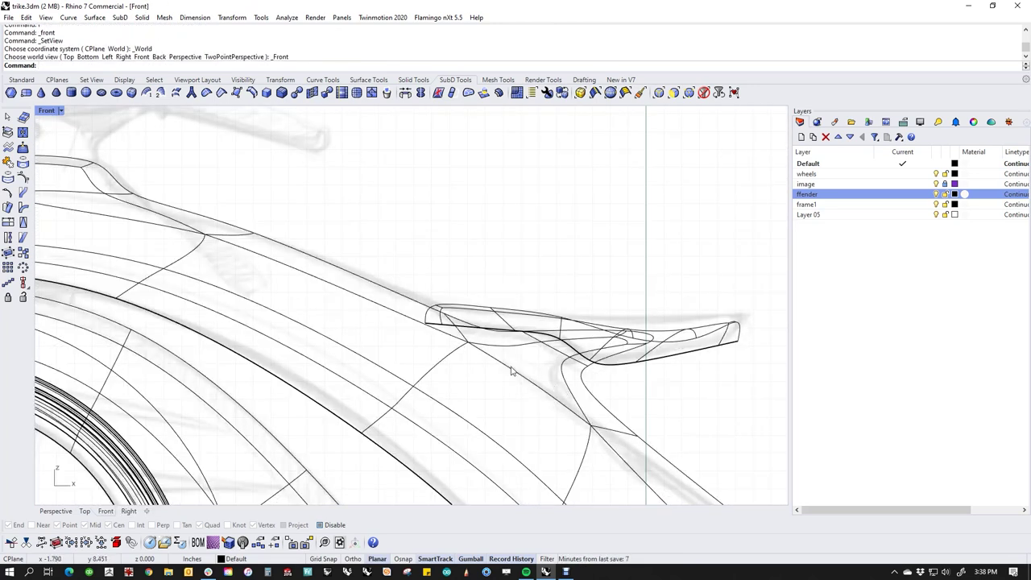
pyautogui.scroll(-5, 510, 371)
pyautogui.moveTo(511, 370); pyautogui.dragTo(550, 338, button='right')
pyautogui.scroll(2, 466, 341)
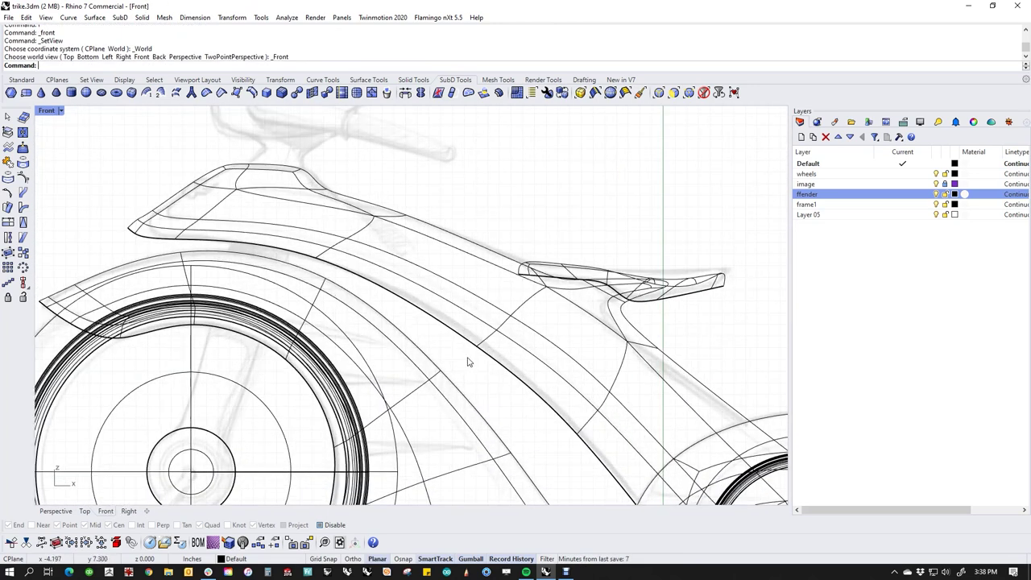
pyautogui.moveTo(466, 362); pyautogui.dragTo(545, 307)
pyautogui.hotkey('alt', 'Up')
pyautogui.hotkey('alt', 'Up')
pyautogui.hotkey('alt', 'Up')
pyautogui.hotkey('alt', 'Up')
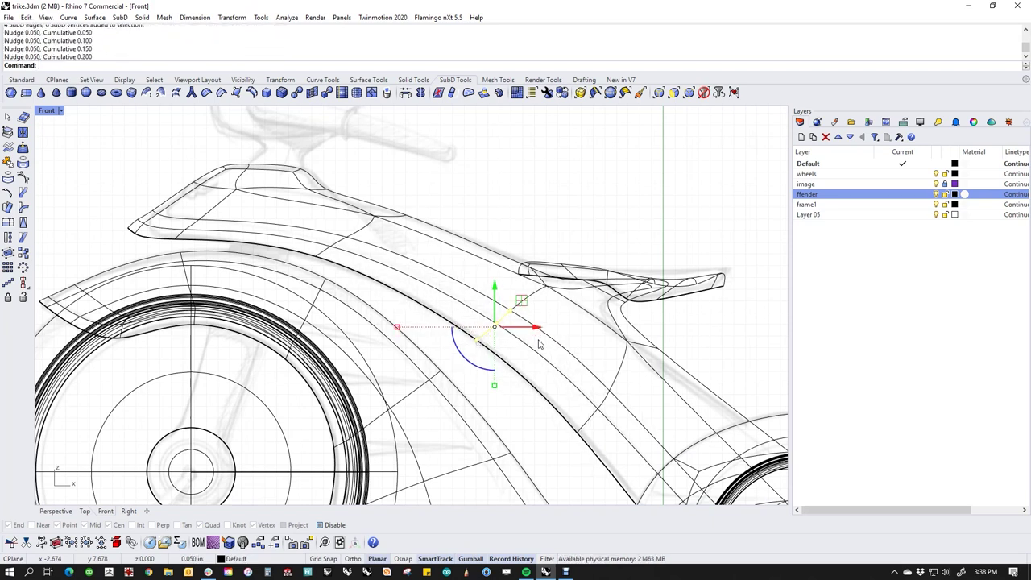
pyautogui.press('Escape')
# Nudge the edges at the rear base of the seat support forward and slightly down in 0.050 increments.
pyautogui.scroll(2, 656, 358)
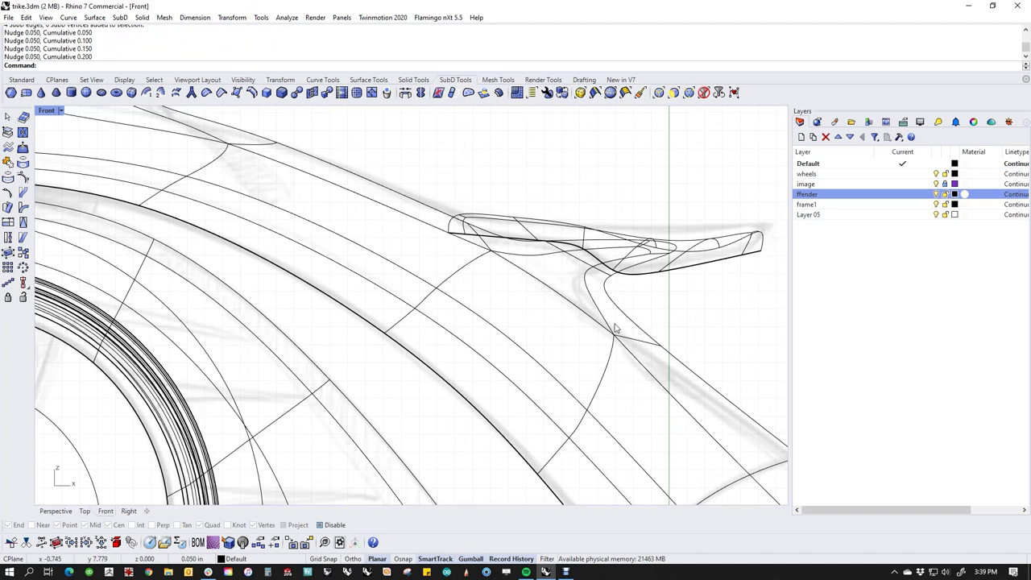
pyautogui.moveTo(573, 290); pyautogui.dragTo(632, 341)
pyautogui.hotkey('alt', 'Down')
pyautogui.hotkey('alt', 'Down')
pyautogui.hotkey('alt', 'Down')
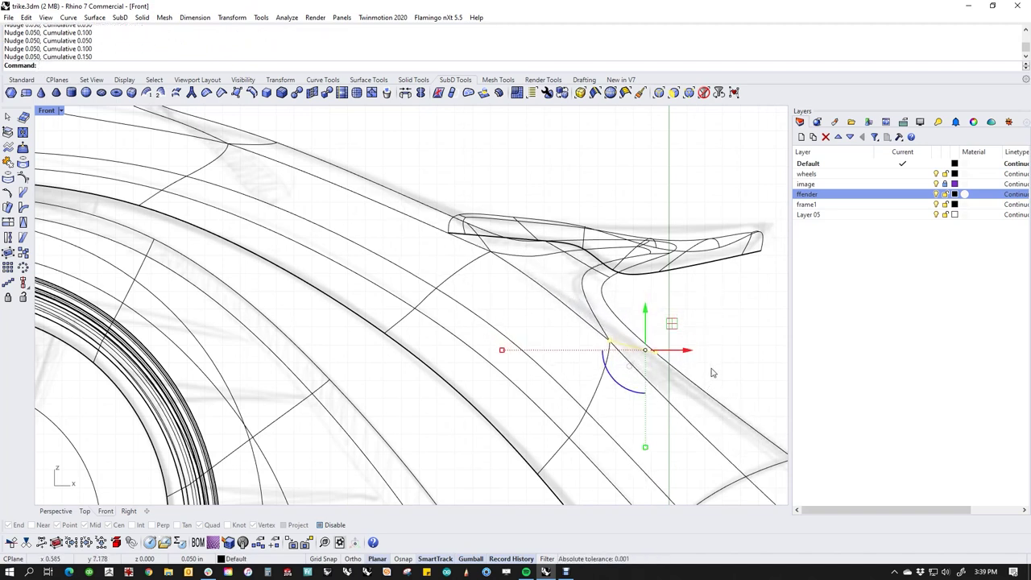
pyautogui.hotkey('alt', 'Left')
pyautogui.hotkey('alt', 'Up')
pyautogui.hotkey('alt', 'Left')
pyautogui.hotkey('alt', 'Left')
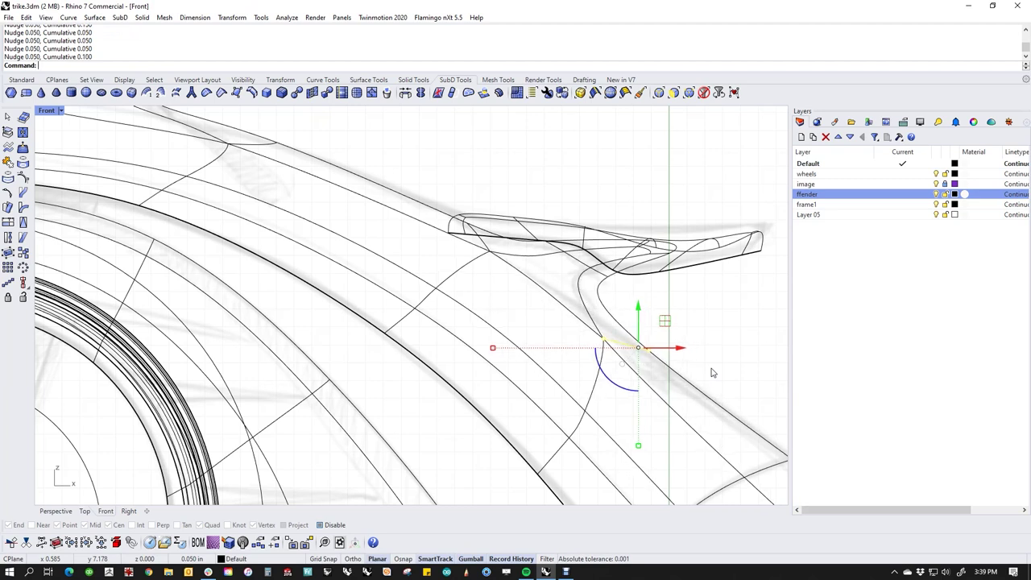
pyautogui.press('Escape')
# Try to delete the frame's crosswise edge loop below the front of the seat.
pyautogui.scroll(-4, 672, 384)
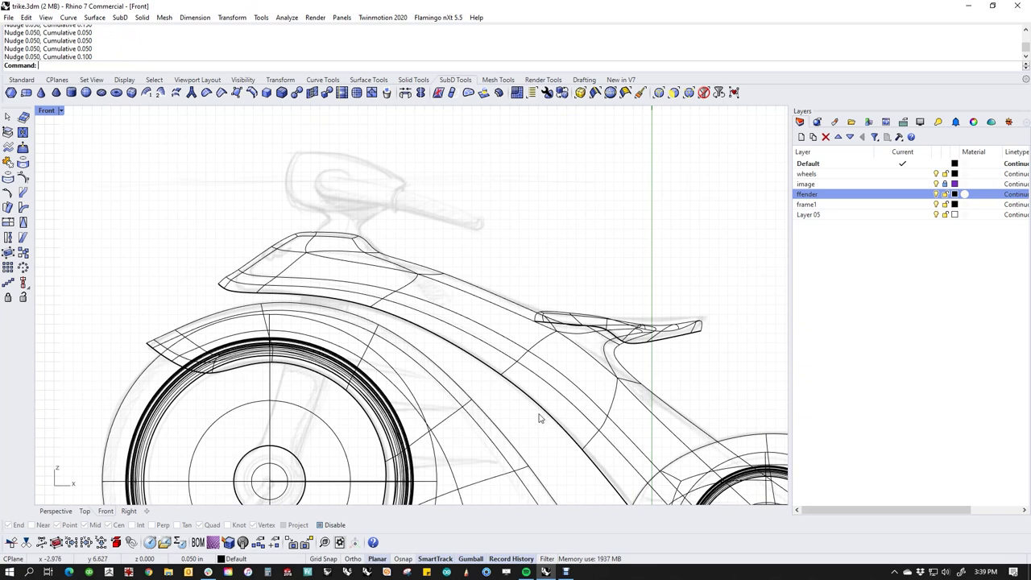
pyautogui.scroll(4, 549, 370)
pyautogui.keyDown('ctrl'); pyautogui.keyDown('shift'); pyautogui.doubleClick(545, 326); pyautogui.keyUp('shift'); pyautogui.keyUp('ctrl')
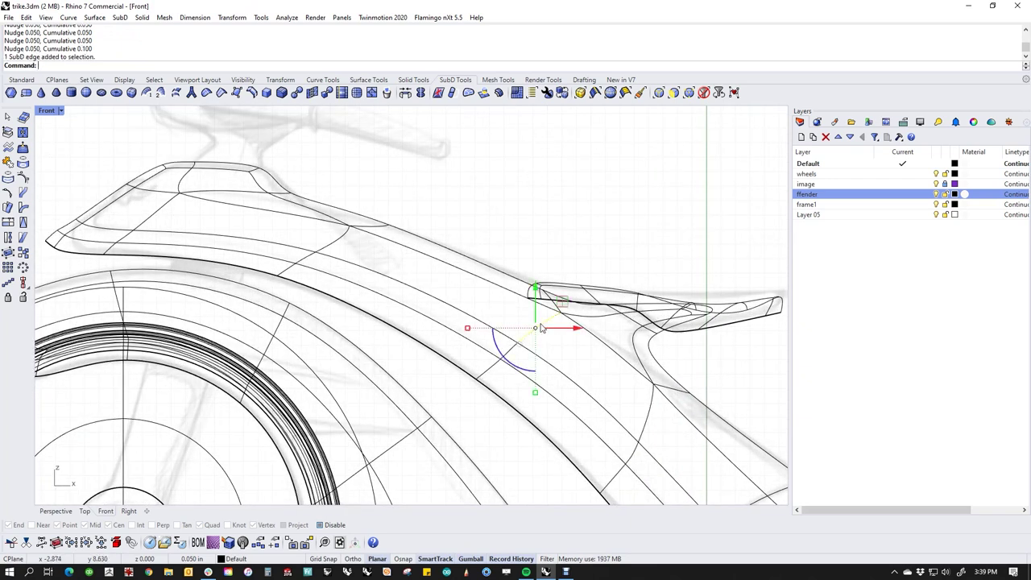
pyautogui.press('Delete')
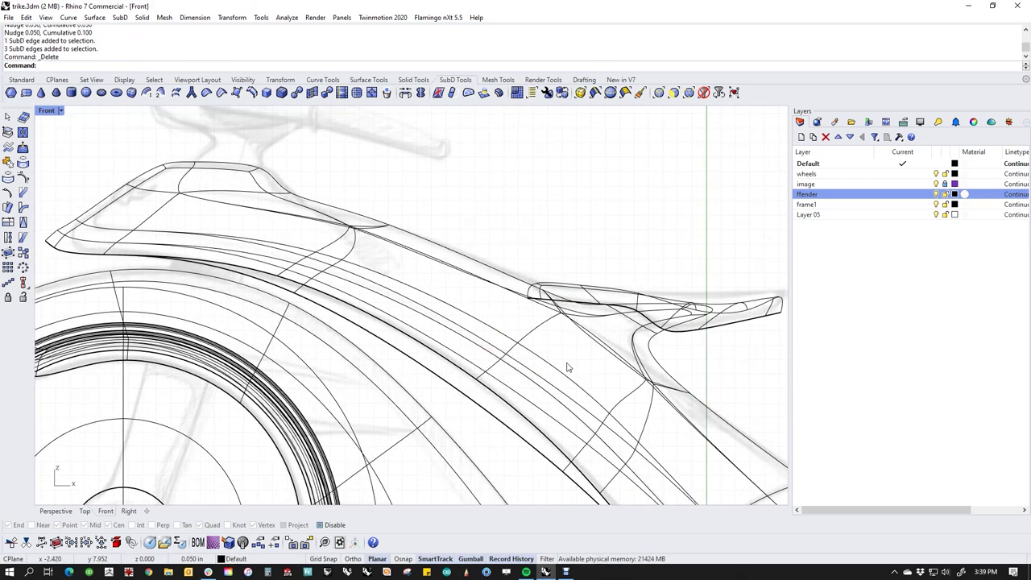
pyautogui.hotkey('ctrl', 'z')
# In the shaded perspective view, select the frame's crosswise edges below the front of the seat and delete them.
pyautogui.keyDown('ctrl'); pyautogui.keyDown('shift'); pyautogui.doubleClick(531, 336); pyautogui.keyUp('shift'); pyautogui.keyUp('ctrl')
pyautogui.keyDown('ctrl'); pyautogui.keyDown('shift'); pyautogui.doubleClick(531, 337); pyautogui.keyUp('shift'); pyautogui.keyUp('ctrl')
pyautogui.doubleClick(542, 335)
pyautogui.hotkey('ctrl', 'F4')
pyautogui.moveTo(541, 334)
pyautogui.mouseDown(button='right')
pyautogui.moveTo(552, 293)
pyautogui.moveTo(617, 427)
pyautogui.moveTo(453, 406)
pyautogui.moveTo(408, 352)
pyautogui.moveTo(430, 352)
pyautogui.mouseUp(button='right')
pyautogui.middleClick(430, 352)
pyautogui.click(393, 322)
pyautogui.doubleClick(338, 377)
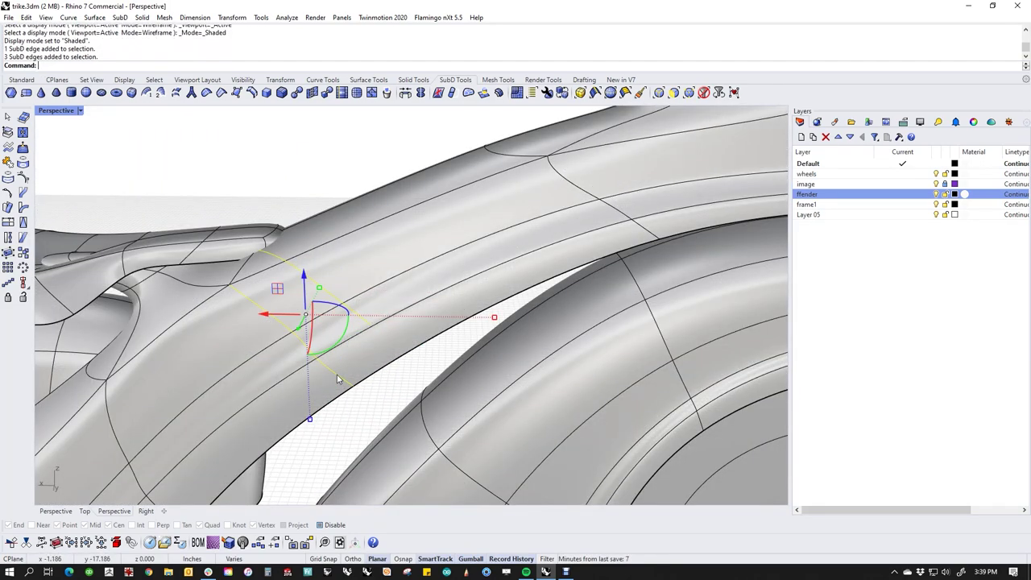
pyautogui.press('Delete')
# Return to the front wireframe view with flat SubD display and move the frame's lower crosswise edges above the front wheel toward the sketched curve.
pyautogui.scroll(-5, 347, 373)
pyautogui.moveTo(355, 368); pyautogui.dragTo(524, 361, button='right')
pyautogui.write('f')
pyautogui.press('Return')
pyautogui.middleClick(524, 360)
pyautogui.click(478, 322)
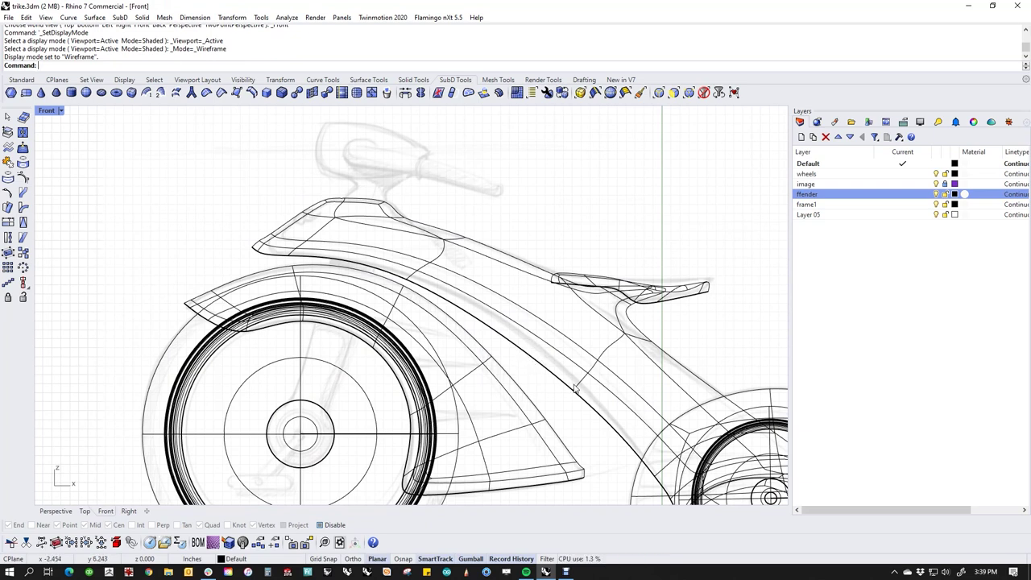
pyautogui.scroll(5, 382, 258)
pyautogui.moveTo(379, 224); pyautogui.dragTo(468, 314)
pyautogui.click(534, 309)
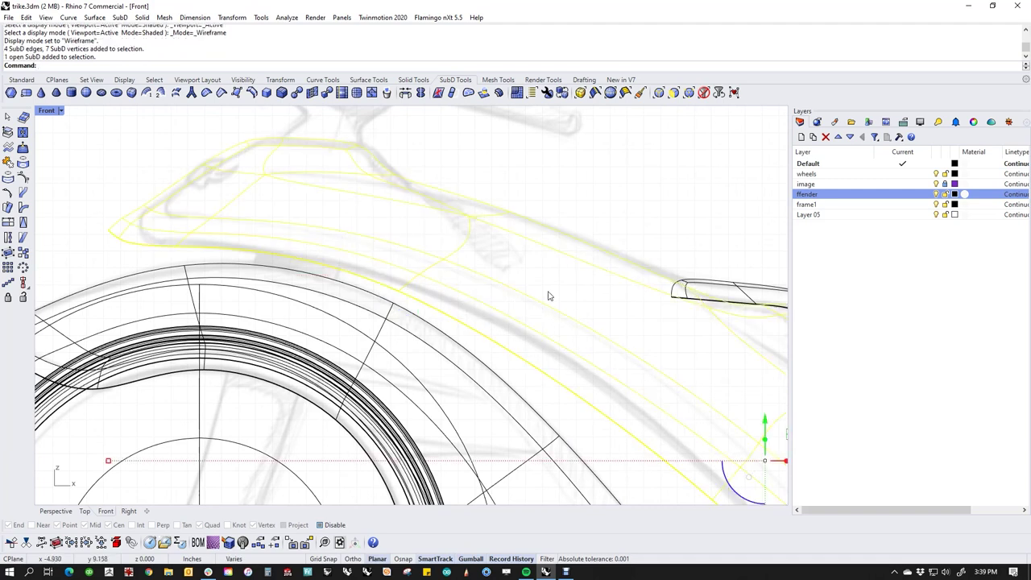
pyautogui.press('Escape')
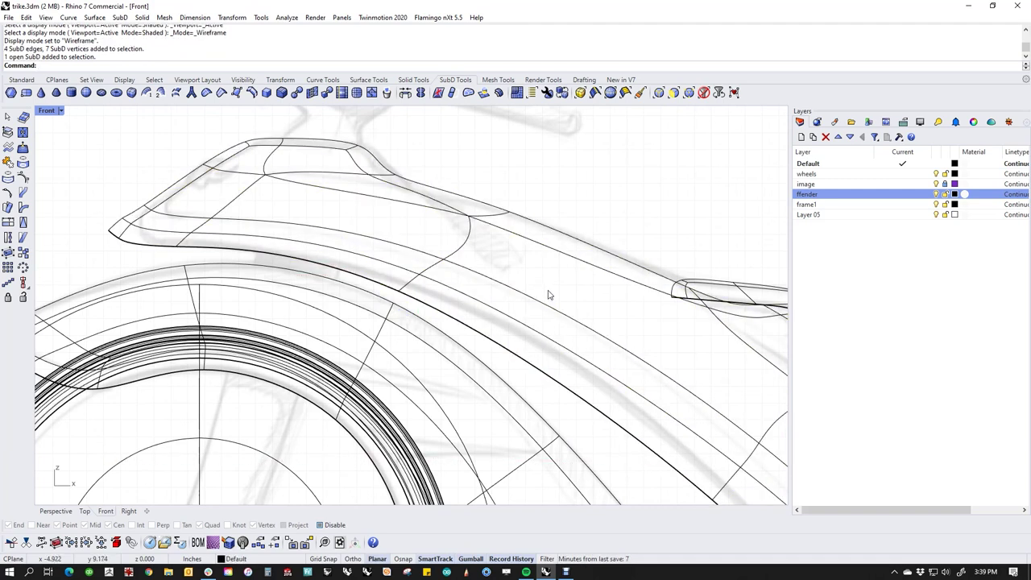
pyautogui.press('Tab')
pyautogui.moveTo(346, 201); pyautogui.dragTo(448, 270)
pyautogui.scroll(-4, 600, 337)
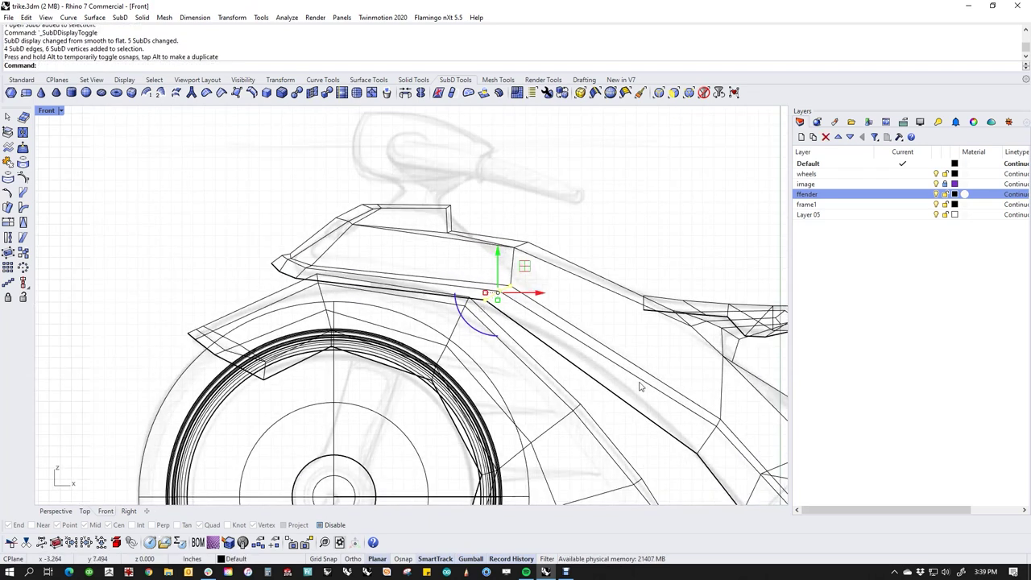
# Move the frame's lower crosswise edges beneath the seat forward and up toward the sketched underside.
pyautogui.moveTo(699, 395); pyautogui.dragTo(581, 342, button='right')
pyautogui.click(579, 340)
pyautogui.moveTo(569, 334); pyautogui.dragTo(626, 417)
pyautogui.moveTo(631, 373); pyautogui.dragTo(599, 345)
pyautogui.click(559, 316)
pyautogui.moveTo(547, 308); pyautogui.dragTo(621, 423)
pyautogui.moveTo(619, 360); pyautogui.dragTo(588, 322)
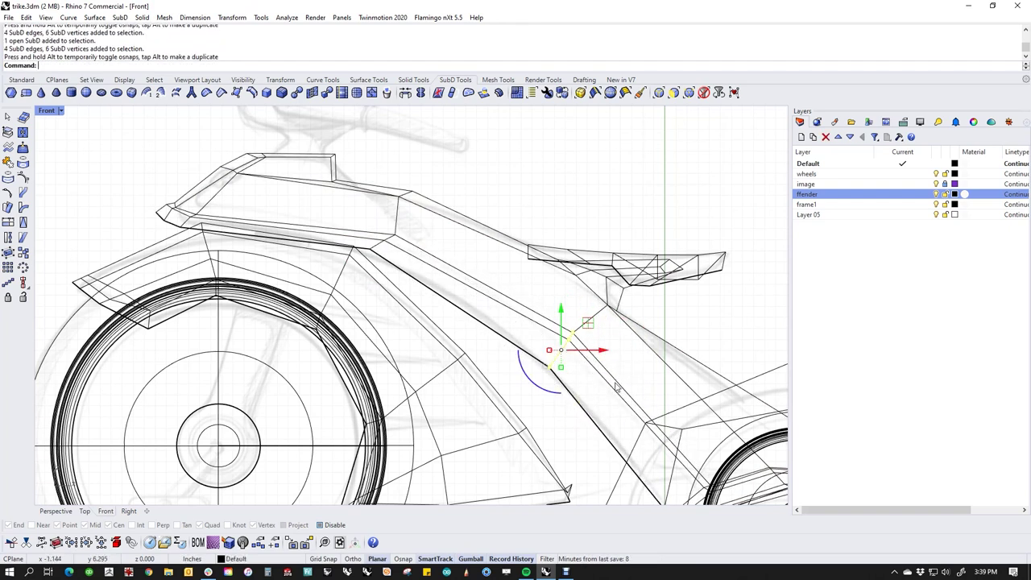
# Switch to smooth display and nudge the lower edges beneath the seat forward in 0.050 increments.
pyautogui.press('Tab')
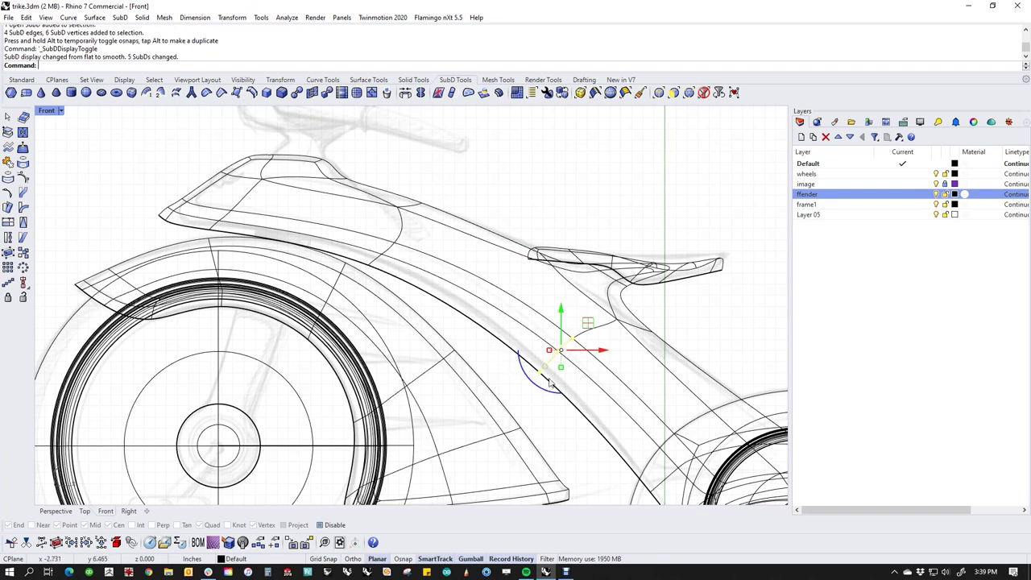
pyautogui.hotkey('alt', 'Left')
pyautogui.hotkey('alt', 'Left')
pyautogui.hotkey('alt', 'Left')
pyautogui.hotkey('alt', 'Left')
pyautogui.hotkey('alt', 'Left')
pyautogui.hotkey('alt', 'Left')
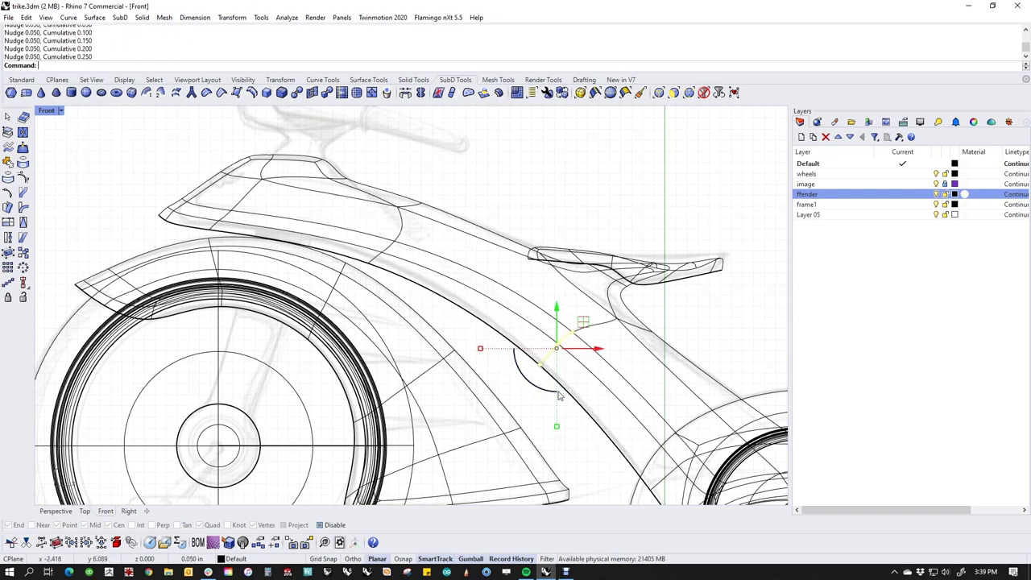
# Nudge the frame's lower crosswise edges above the rear part of the front fender upward by 0.250.
pyautogui.click(403, 305)
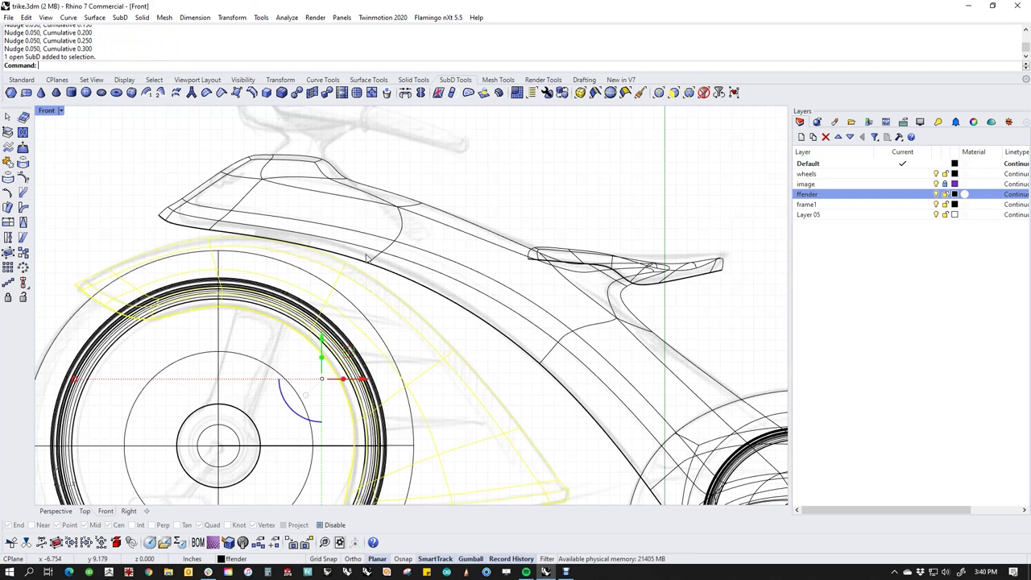
pyautogui.scroll(4, 418, 304)
pyautogui.keyDown('ctrl'); pyautogui.keyDown('shift'); pyautogui.moveTo(346, 177); pyautogui.dragTo(454, 291); pyautogui.keyUp('shift'); pyautogui.keyUp('ctrl')
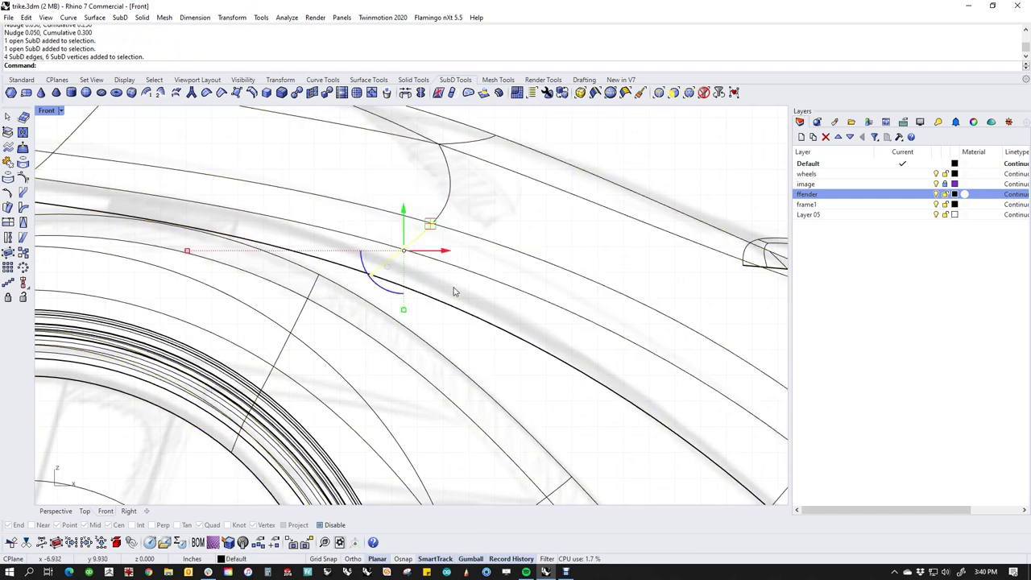
pyautogui.hotkey('alt', 'Up')
pyautogui.hotkey('alt', 'Up')
pyautogui.hotkey('alt', 'Up')
pyautogui.hotkey('alt', 'Up')
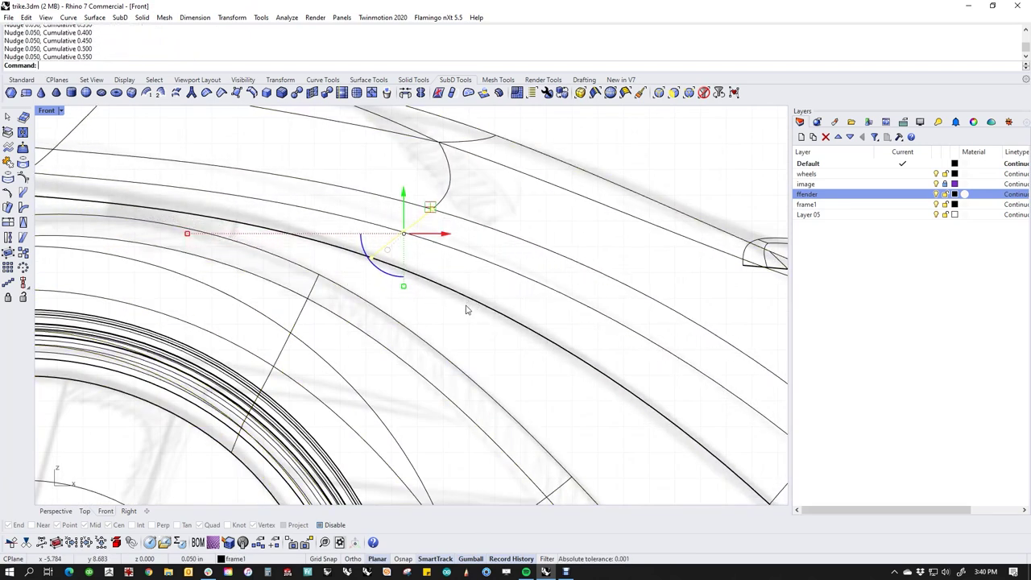
pyautogui.click(538, 235)
# Nudge the lower crosswise edges near the frame's nose upward by 0.100.
pyautogui.scroll(-4, 538, 235)
pyautogui.moveTo(495, 275); pyautogui.dragTo(602, 335, button='right')
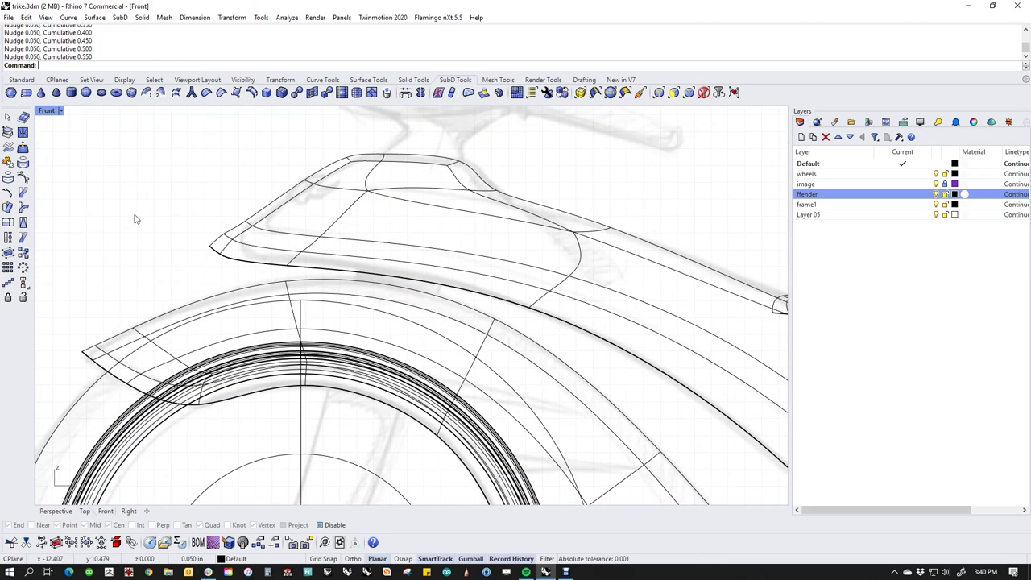
pyautogui.scroll(4, 149, 224)
pyautogui.keyDown('ctrl'); pyautogui.keyDown('shift'); pyautogui.moveTo(356, 218); pyautogui.dragTo(375, 292); pyautogui.keyUp('shift'); pyautogui.keyUp('ctrl')
pyautogui.hotkey('alt', 'Up')
pyautogui.hotkey('alt', 'Up')
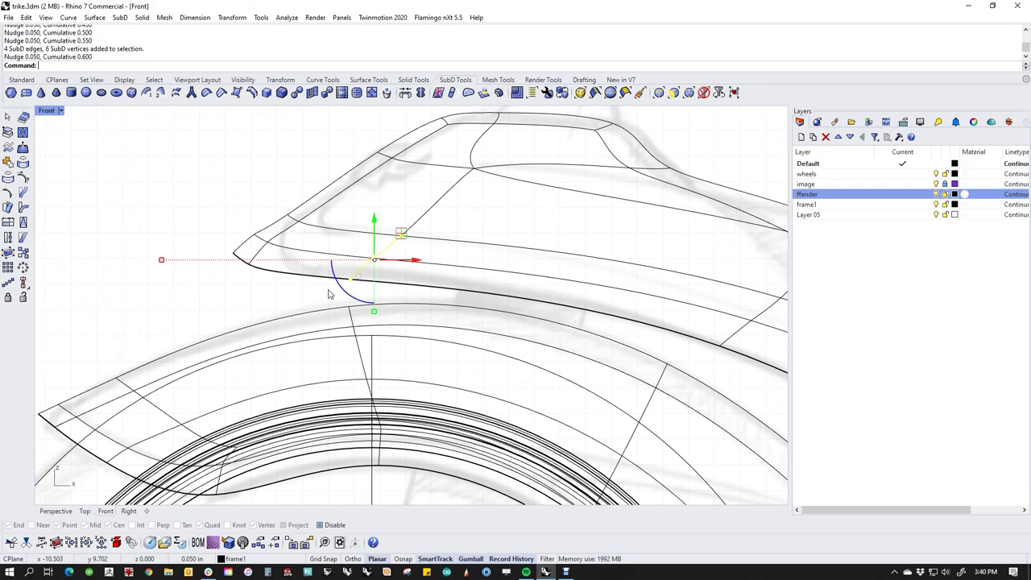
pyautogui.press('Escape')
pyautogui.scroll(-4, 212, 294)
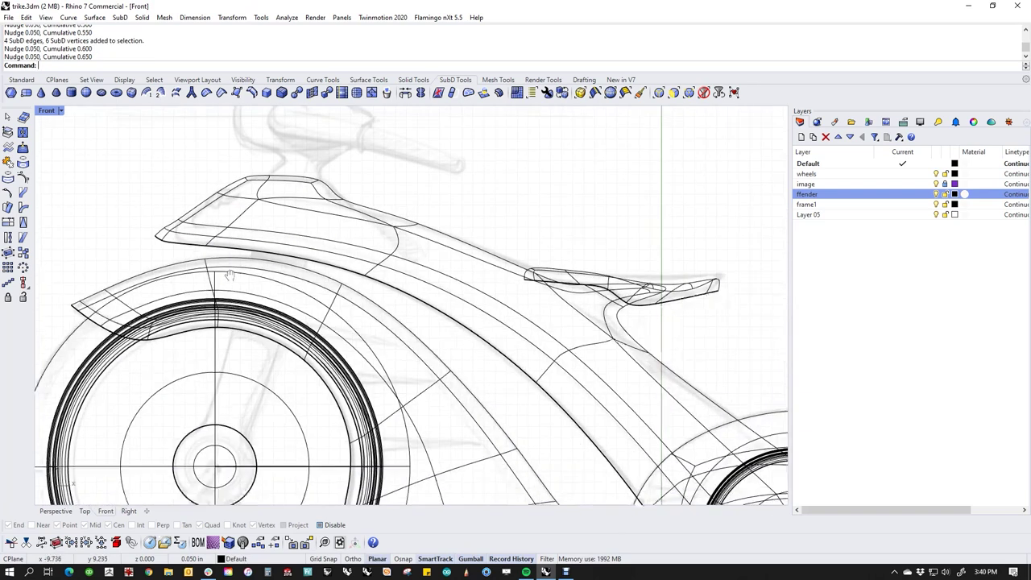
# Nudge the front upper corner of the frame's hood rearward by 0.300.
pyautogui.scroll(4, 215, 190)
pyautogui.keyDown('ctrl'); pyautogui.keyDown('shift'); pyautogui.moveTo(230, 149); pyautogui.dragTo(363, 187); pyautogui.keyUp('shift'); pyautogui.keyUp('ctrl')
pyautogui.hotkey('alt', 'Right')
pyautogui.hotkey('alt', 'Right')
pyautogui.hotkey('alt', 'Right')
pyautogui.hotkey('alt', 'Right')
pyautogui.hotkey('alt', 'Right')
pyautogui.hotkey('alt', 'Right')
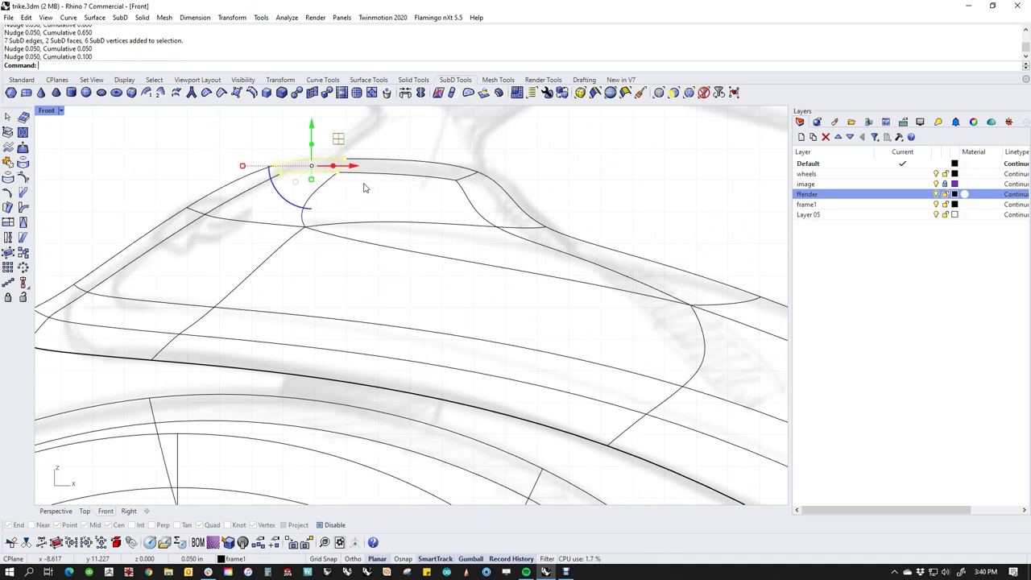
pyautogui.press('Escape')
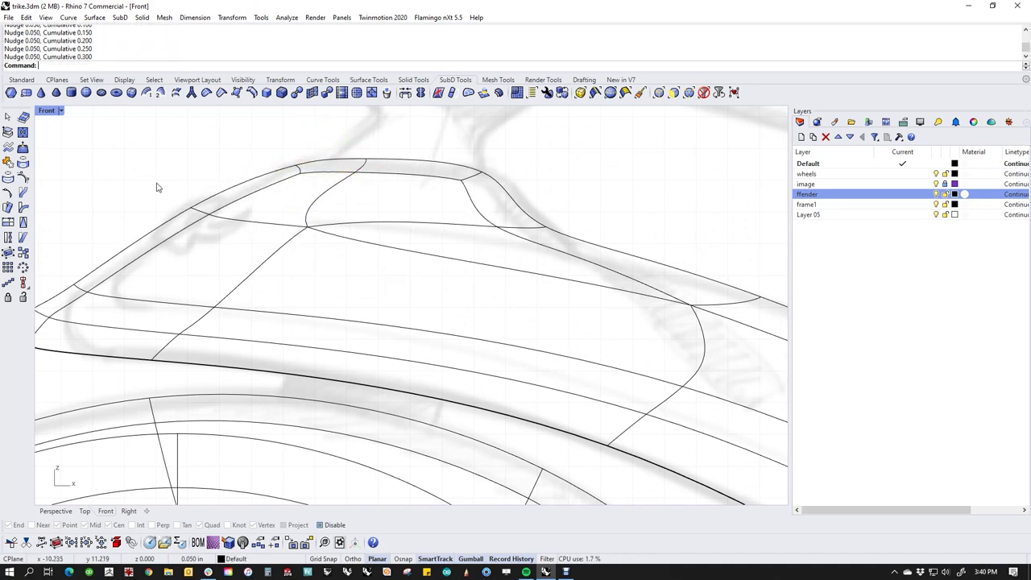
# Nudge the edges midway along the hood's sloping front rearward by 0.200.
pyautogui.keyDown('ctrl'); pyautogui.keyDown('shift'); pyautogui.moveTo(156, 184); pyautogui.dragTo(240, 244); pyautogui.keyUp('shift'); pyautogui.keyUp('ctrl')
pyautogui.hotkey('alt', 'Right')
pyautogui.hotkey('alt', 'Right')
pyautogui.hotkey('alt', 'Right')
pyautogui.hotkey('alt', 'Right')
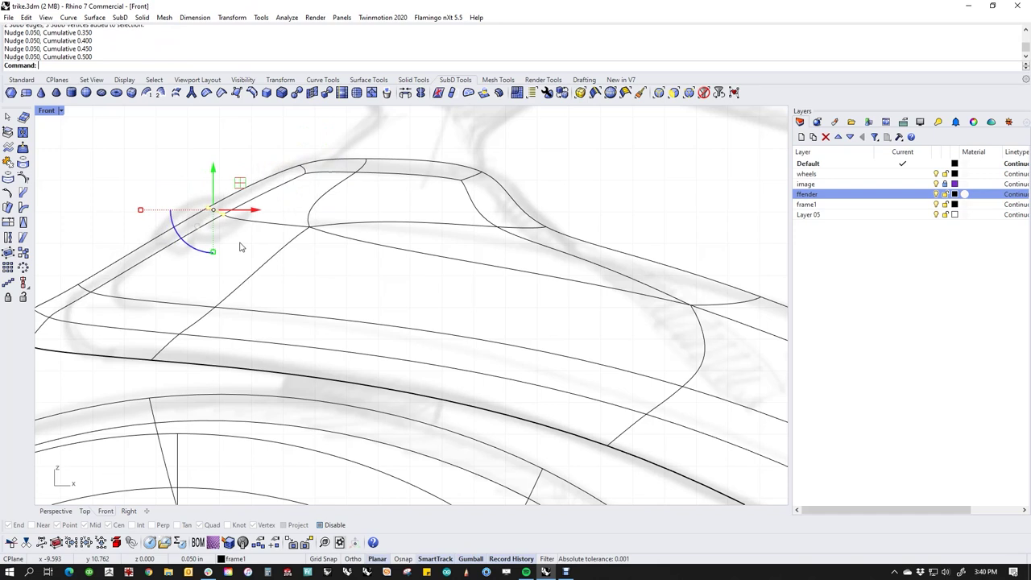
pyautogui.scroll(-2, 79, 230)
pyautogui.moveTo(109, 259); pyautogui.dragTo(326, 255, button='right')
pyautogui.keyDown('ctrl'); pyautogui.keyDown('shift'); pyautogui.moveTo(186, 232); pyautogui.dragTo(329, 319); pyautogui.keyUp('shift'); pyautogui.keyUp('ctrl')
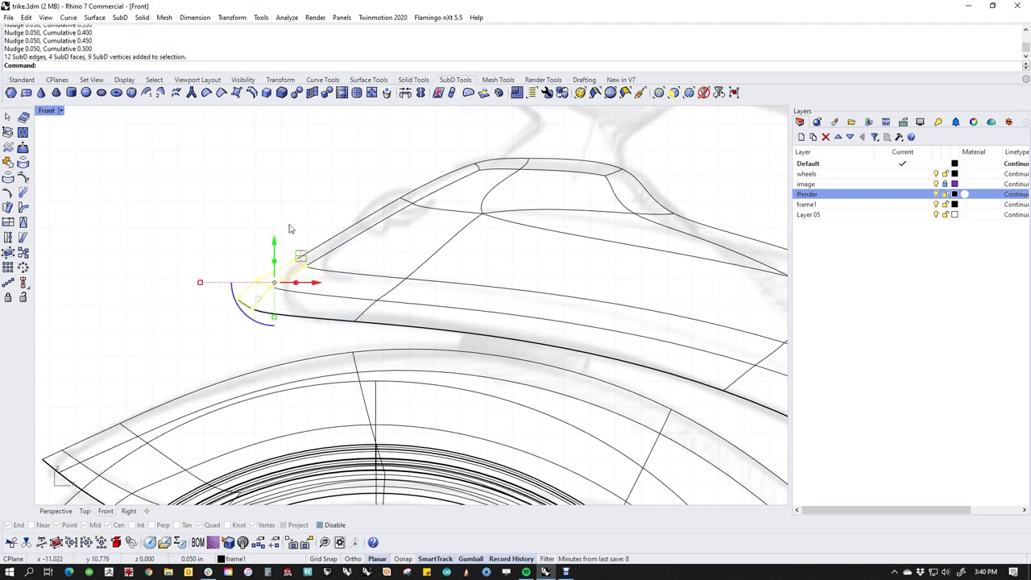
pyautogui.press('Escape')
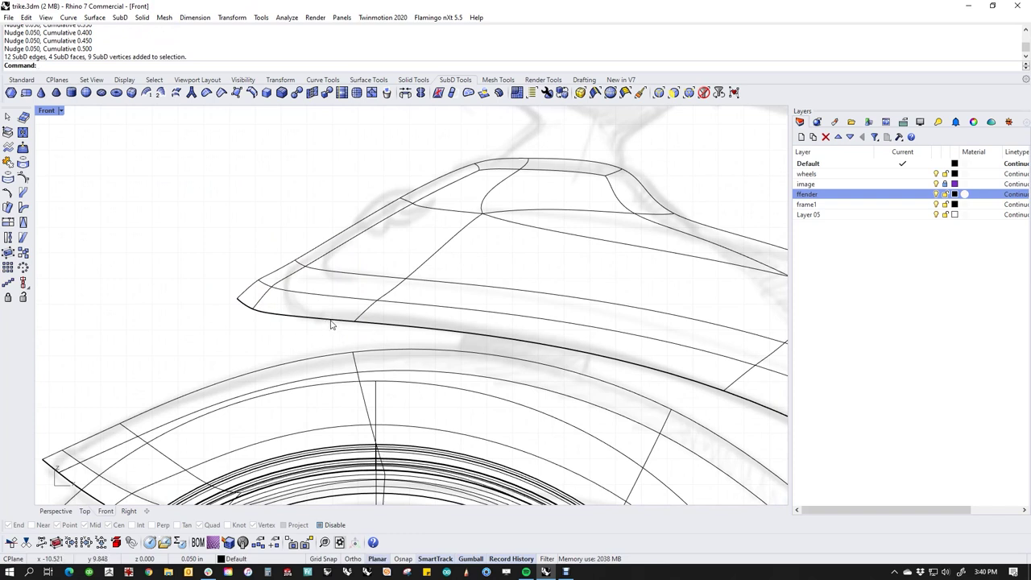
pyautogui.moveTo(338, 321); pyautogui.dragTo(216, 256)
pyautogui.hotkey('ctrl', 'z')
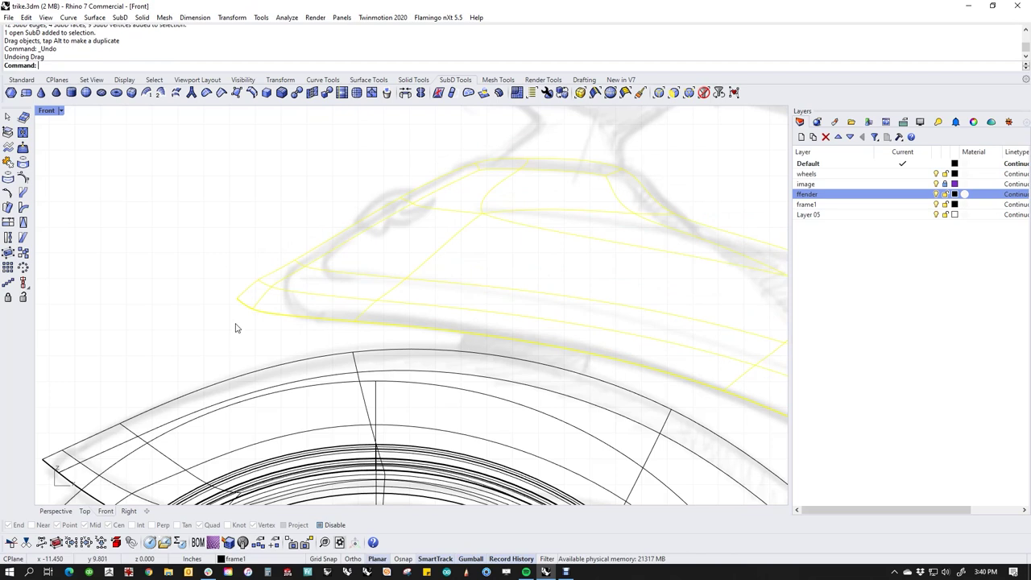
pyautogui.press('Escape')
# Nudge the edges at the dip behind the frame's hood downward by 0.150.
pyautogui.scroll(-8, 266, 254)
pyautogui.moveTo(266, 255); pyautogui.dragTo(174, 258, button='right')
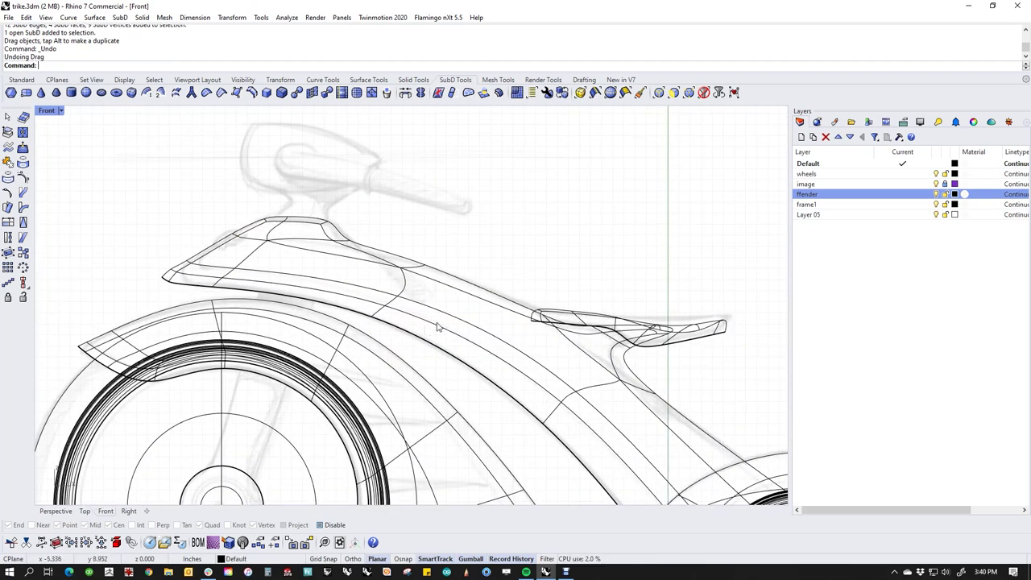
pyautogui.scroll(4, 367, 242)
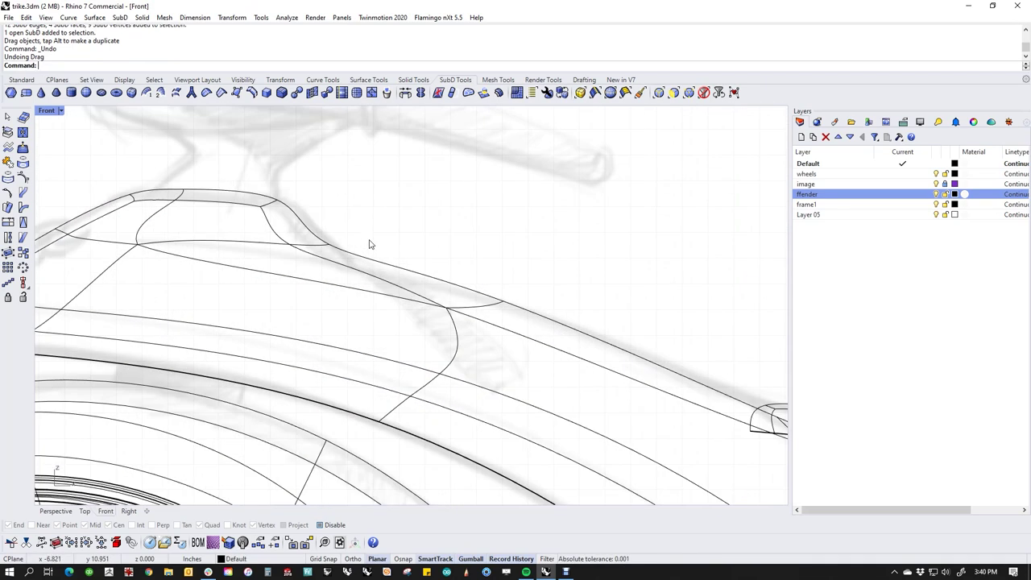
pyautogui.moveTo(266, 230); pyautogui.dragTo(422, 270)
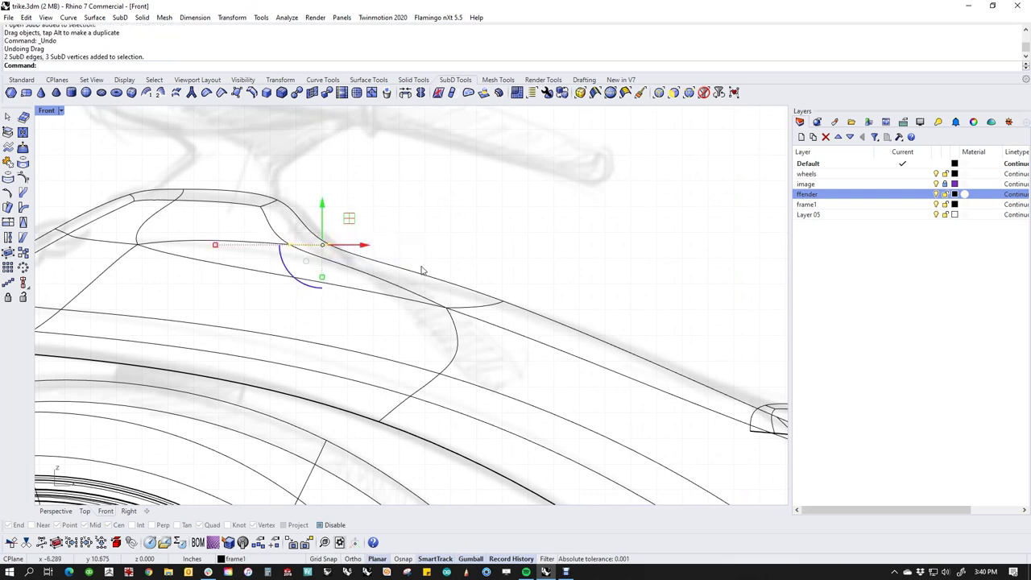
pyautogui.hotkey('alt', 'Down')
pyautogui.hotkey('alt', 'Down')
pyautogui.hotkey('alt', 'Down')
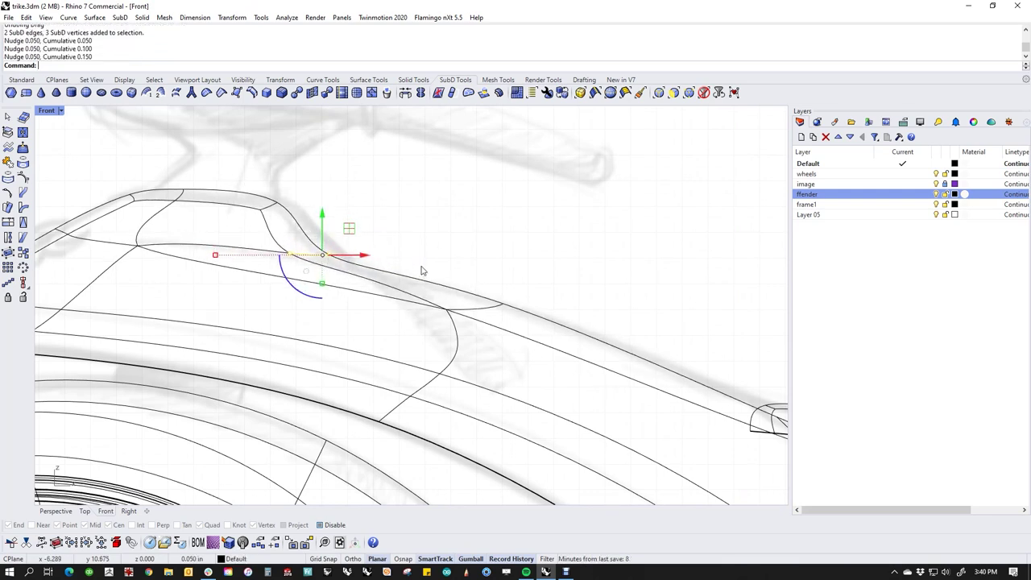
pyautogui.click(410, 220)
# Nudge the hood's rear upper corner and the dip behind it rearward and slightly down in 0.050 increments.
pyautogui.moveTo(233, 172); pyautogui.dragTo(341, 242)
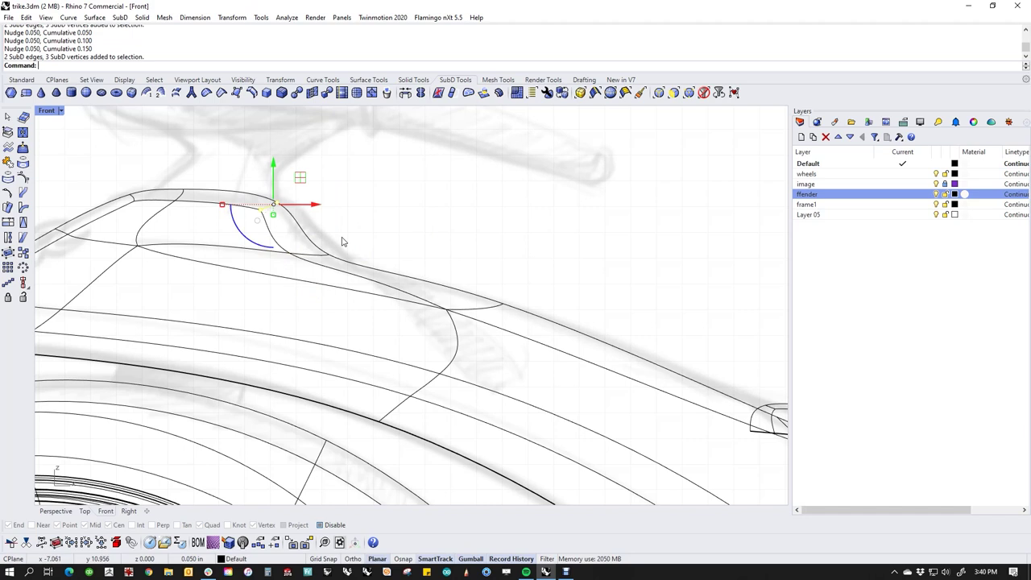
pyautogui.moveTo(225, 230); pyautogui.dragTo(226, 231)
pyautogui.hotkey('alt', 'Right')
pyautogui.hotkey('alt', 'Right')
pyautogui.hotkey('alt', 'Right')
pyautogui.hotkey('alt', 'Right')
pyautogui.hotkey('alt', 'Right')
pyautogui.hotkey('alt', 'Down')
pyautogui.hotkey('alt', 'Left')
pyautogui.hotkey('alt', 'Right')
pyautogui.press('Escape')
# Adjust the height of the frame's top-edge vertex between the hood and the seat to follow the sketched line.
pyautogui.moveTo(470, 256); pyautogui.dragTo(569, 322)
pyautogui.hotkey('alt', 'Down')
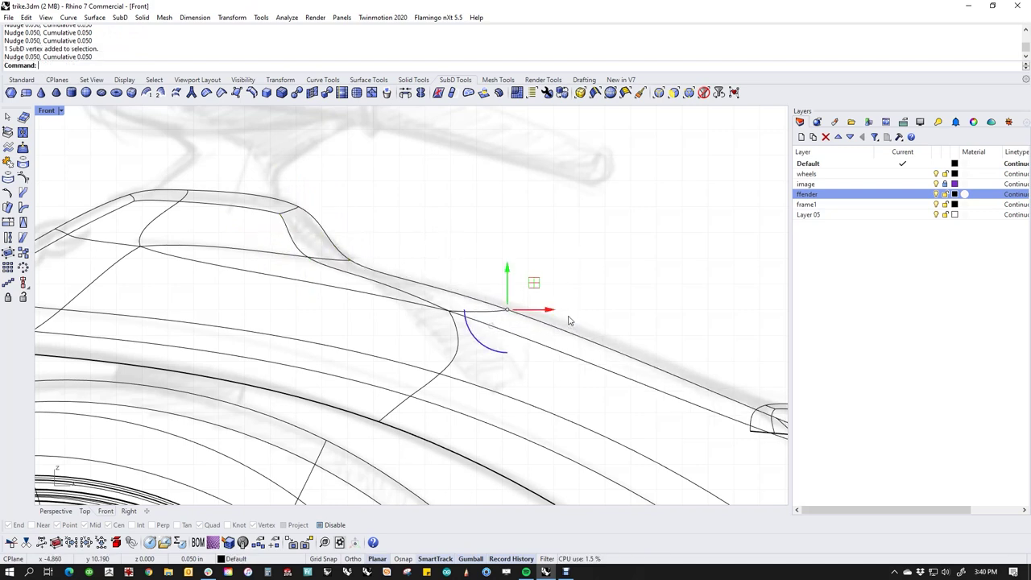
pyautogui.hotkey('alt', 'Up')
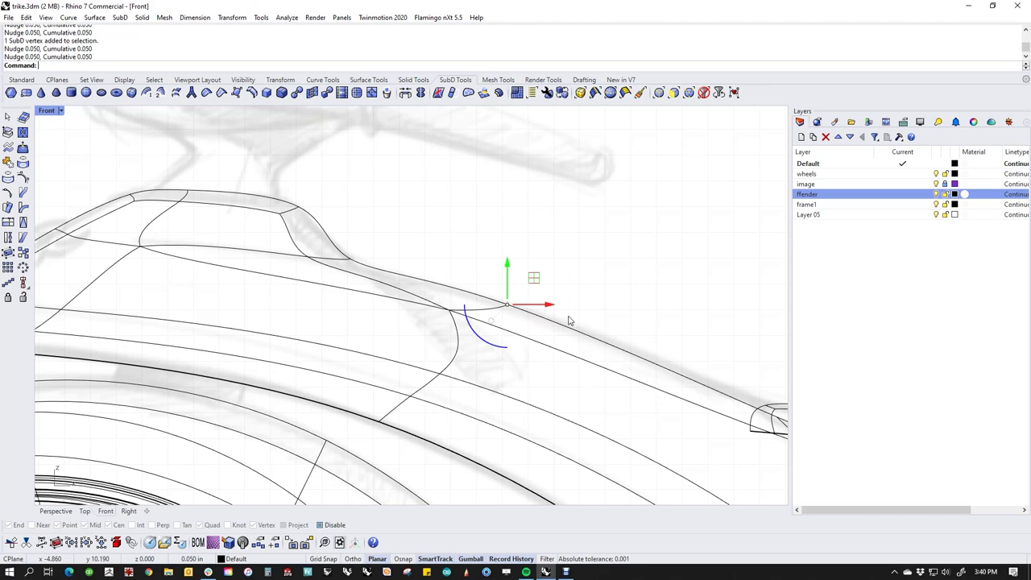
pyautogui.press('Down')
pyautogui.press('Up')
pyautogui.hotkey('alt', 'Up')
pyautogui.hotkey('alt', 'Down')
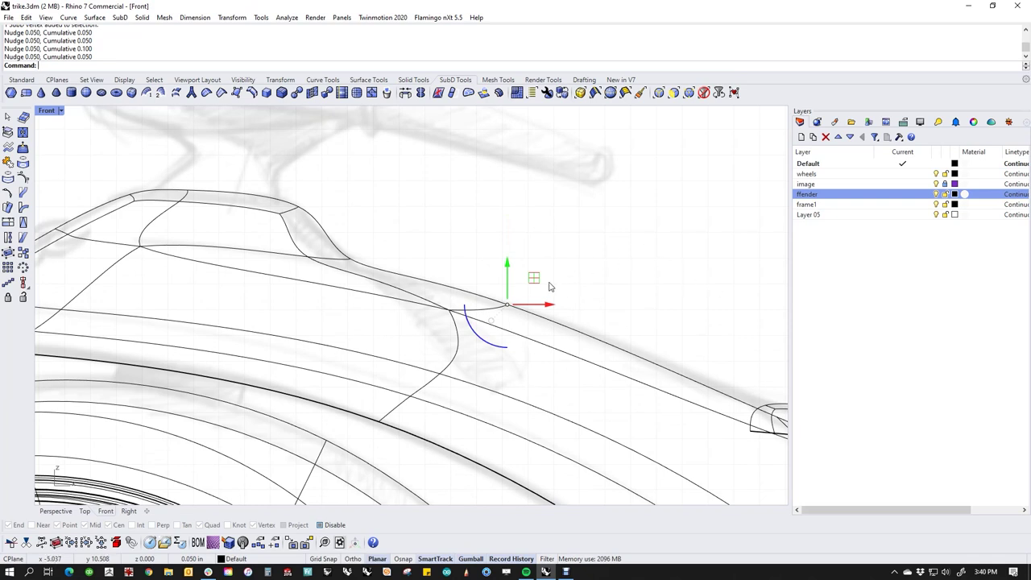
pyautogui.moveTo(507, 269); pyautogui.dragTo(504, 304)
pyautogui.scroll(-6, 616, 334)
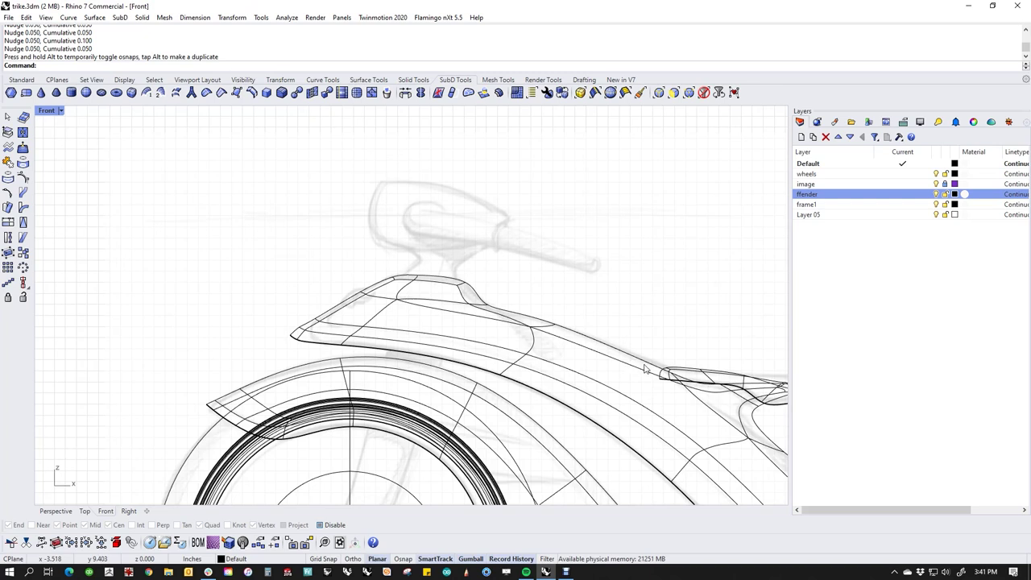
# Show the whole trike in the perspective view using the Rendered display mode.
pyautogui.hotkey('ctrl', 'F4')
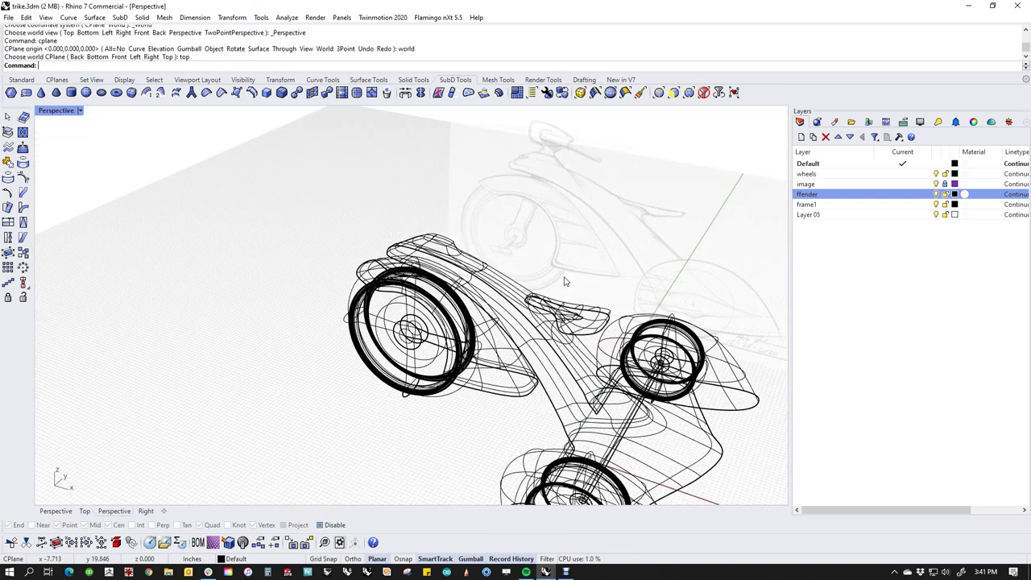
pyautogui.middleClick(466, 313)
pyautogui.click(421, 277)
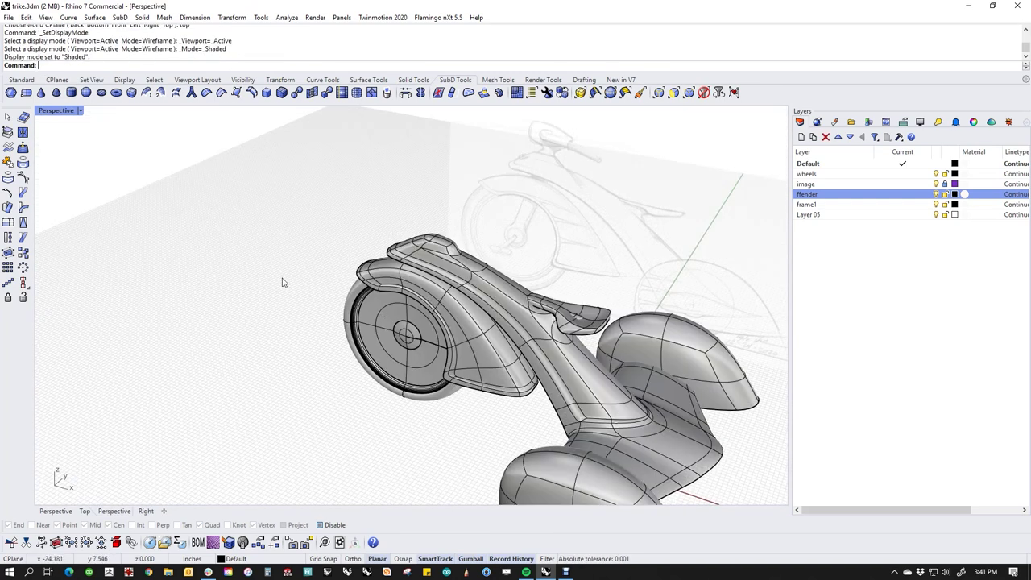
pyautogui.click(61, 112)
pyautogui.click(70, 174)
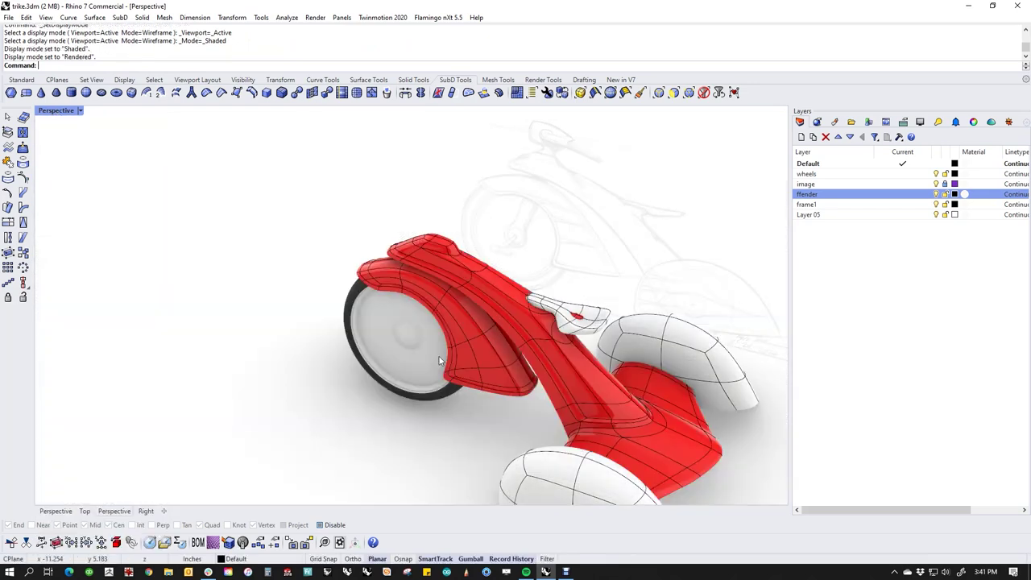
# Shift the front fender slightly forward over the wheel.
pyautogui.scroll(5, 473, 324)
pyautogui.moveTo(380, 387)
pyautogui.mouseDown(button='right')
pyautogui.moveTo(502, 304)
pyautogui.moveTo(417, 303)
pyautogui.moveTo(393, 367)
pyautogui.moveTo(403, 421)
pyautogui.moveTo(376, 410)
pyautogui.moveTo(383, 390)
pyautogui.mouseUp(button='right')
pyautogui.click(385, 367)
pyautogui.moveTo(312, 377)
pyautogui.mouseDown()
pyautogui.moveTo(253, 380)
pyautogui.moveTo(293, 379)
pyautogui.mouseUp()
pyautogui.click(255, 440)
# Lower the seat slightly so it sits closer to the frame.
pyautogui.moveTo(258, 443); pyautogui.dragTo(389, 378, button='right')
pyautogui.scroll(7, 533, 324)
pyautogui.moveTo(533, 329); pyautogui.dragTo(555, 319, button='right')
pyautogui.click(555, 319)
pyautogui.click(496, 232)
pyautogui.click(498, 212)
pyautogui.click(496, 242)
pyautogui.moveTo(496, 228)
pyautogui.mouseDown()
pyautogui.moveTo(493, 259)
pyautogui.moveTo(493, 246)
pyautogui.mouseUp()
# Examine how the seat meets the frame and its support from the side, above and behind in Rendered mode.
pyautogui.scroll(6, 318, 239)
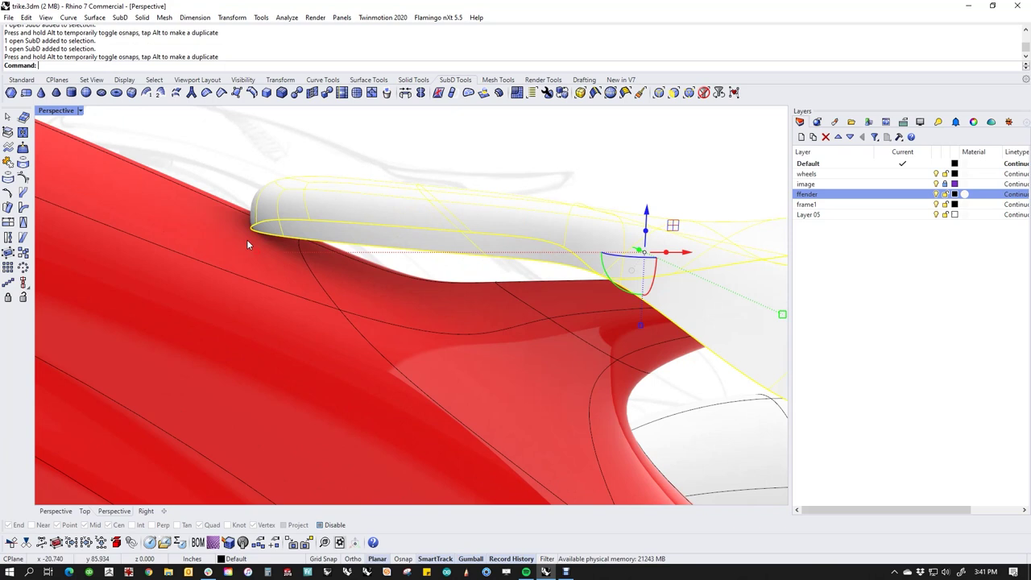
pyautogui.moveTo(284, 227); pyautogui.dragTo(327, 186, button='right')
pyautogui.moveTo(226, 225); pyautogui.dragTo(271, 265, button='right')
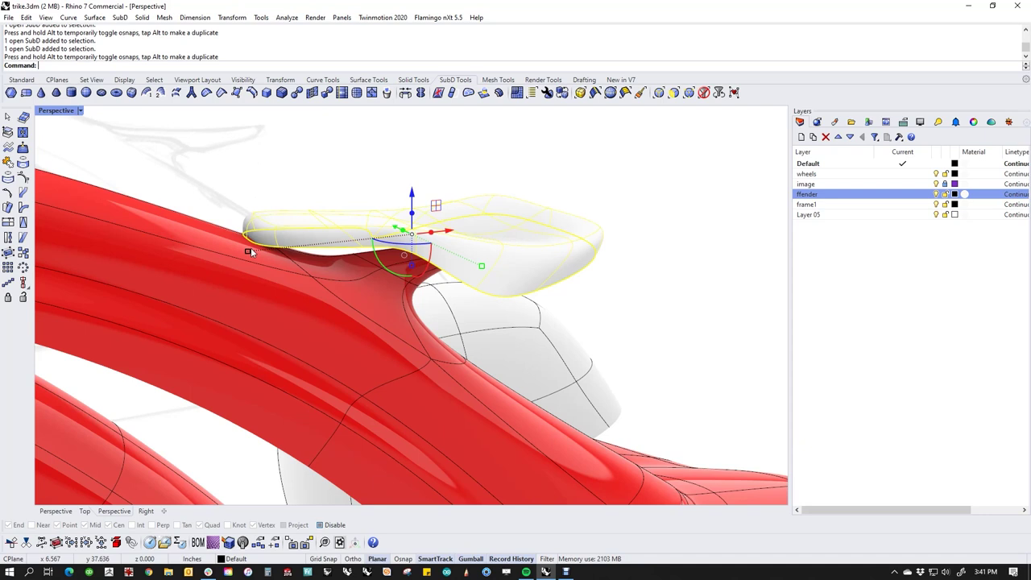
pyautogui.moveTo(480, 300); pyautogui.dragTo(451, 256, button='right')
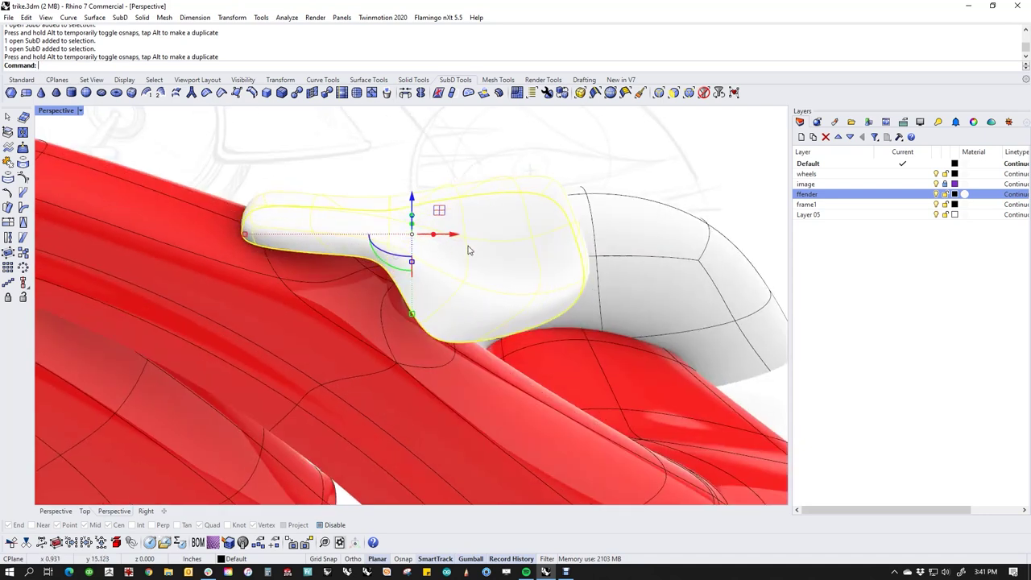
pyautogui.moveTo(513, 307); pyautogui.dragTo(419, 271, button='right')
pyautogui.hotkey('ctrl', 'alt', 'r')
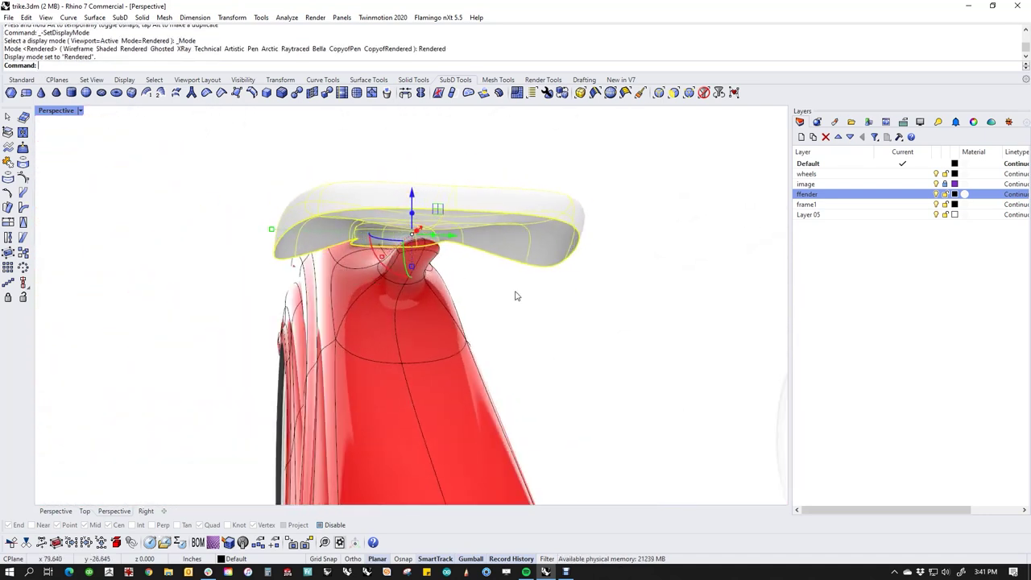
pyautogui.click(500, 288)
# Widen the base of the seat support by scaling its two opposite side edges apart across the frame.
pyautogui.moveTo(500, 288); pyautogui.dragTo(441, 296, button='right')
pyautogui.scroll(10, 441, 294)
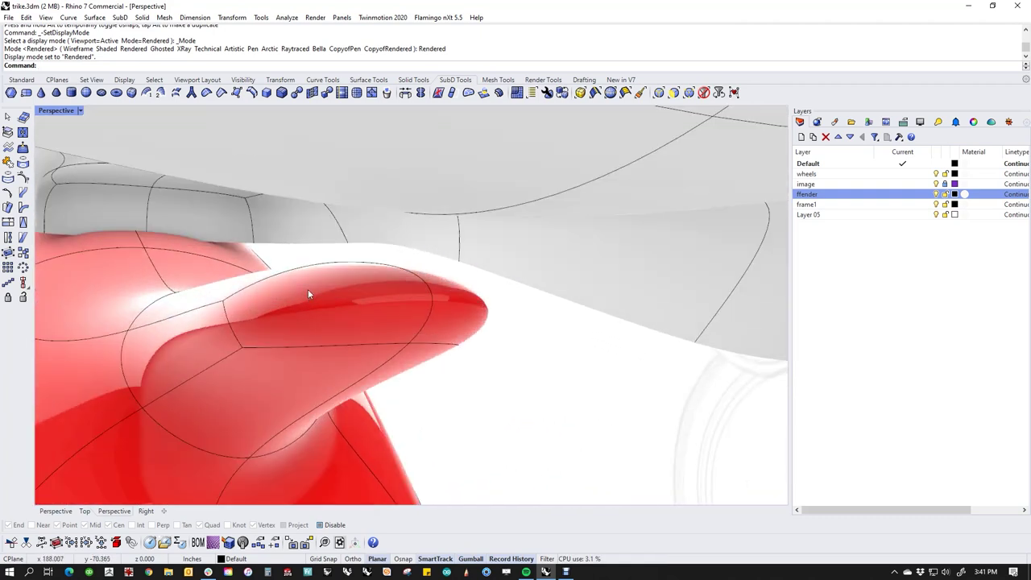
pyautogui.click(241, 320)
pyautogui.moveTo(241, 320); pyautogui.dragTo(479, 342, button='right')
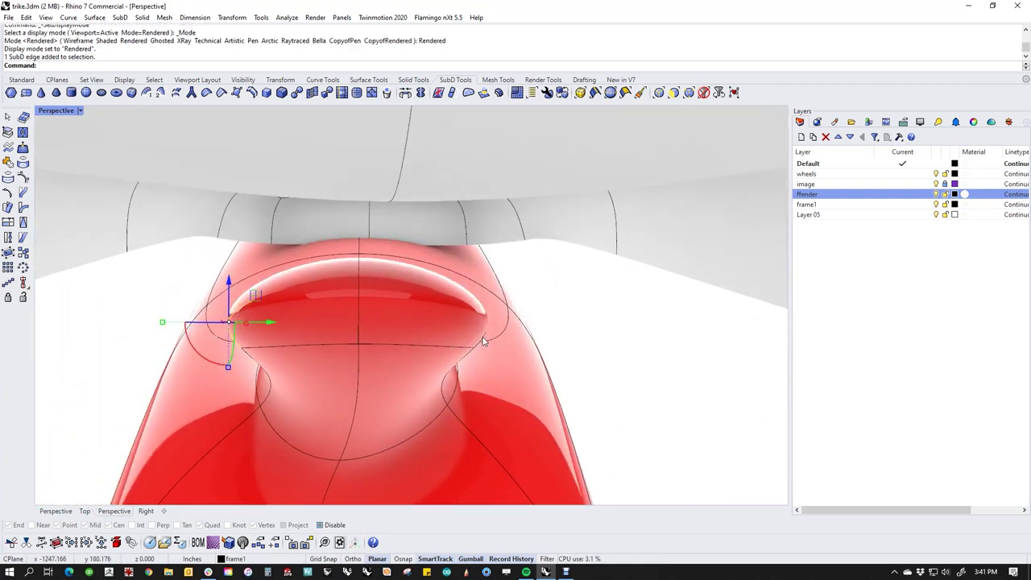
pyautogui.moveTo(464, 381); pyautogui.dragTo(452, 383, button='right')
pyautogui.click(736, 399)
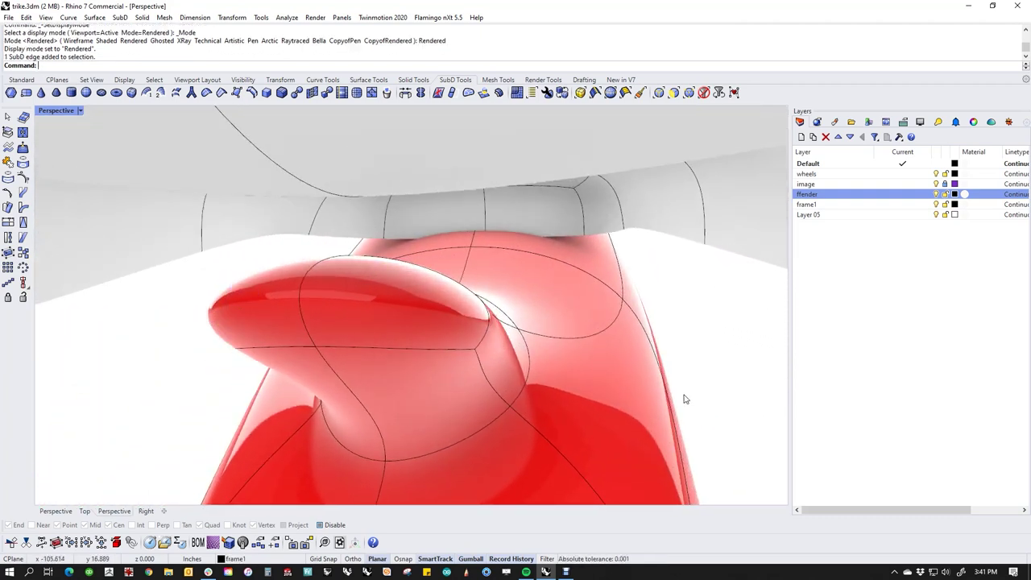
pyautogui.click(524, 383)
pyautogui.moveTo(304, 424); pyautogui.dragTo(336, 395, button='right')
pyautogui.keyDown('shift'); pyautogui.click(348, 397); pyautogui.keyUp('shift')
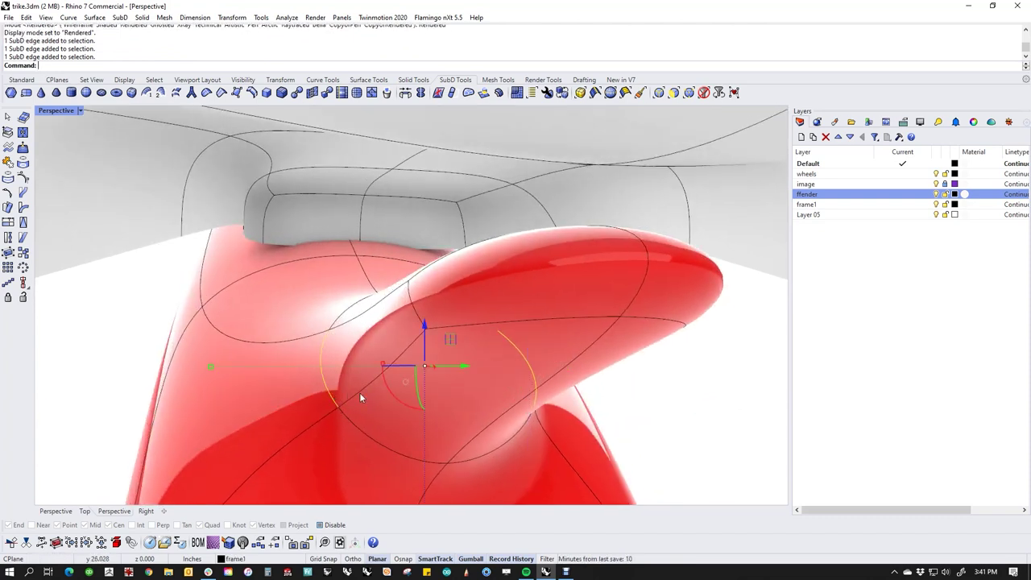
pyautogui.moveTo(422, 390); pyautogui.dragTo(416, 404)
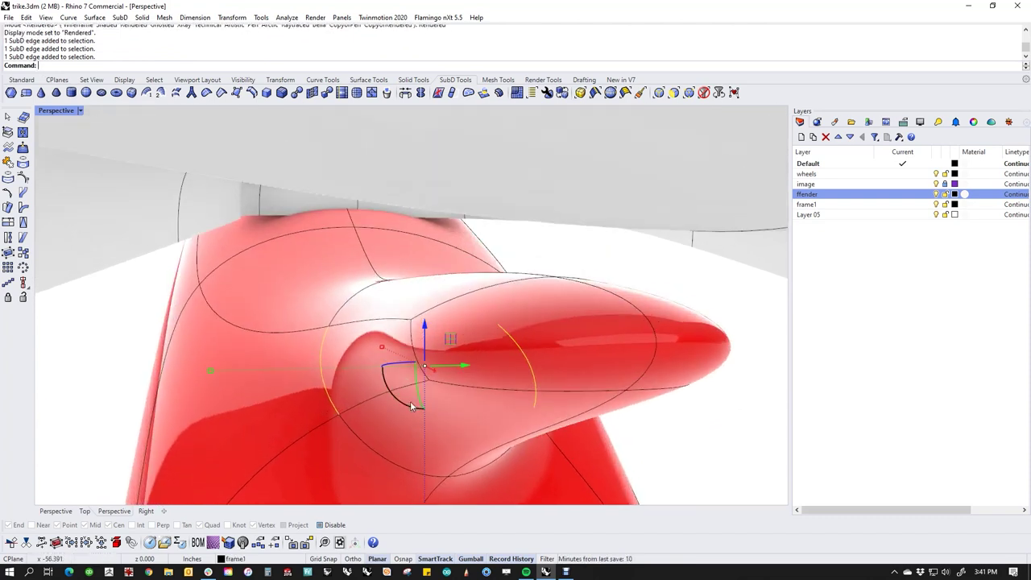
pyautogui.moveTo(213, 371); pyautogui.dragTo(70, 374)
pyautogui.click(696, 462)
# Move two more edges of the seat support slightly upward.
pyautogui.moveTo(580, 416); pyautogui.dragTo(600, 355, button='right')
pyautogui.click(494, 360)
pyautogui.keyDown('shift'); pyautogui.click(597, 345); pyautogui.keyUp('shift')
pyautogui.moveTo(557, 315)
pyautogui.mouseDown()
pyautogui.moveTo(568, 232)
pyautogui.moveTo(563, 303)
pyautogui.mouseUp()
pyautogui.scroll(-8, 557, 335)
pyautogui.click(547, 393)
# Shift the lower corner edges on both sides of the seat's nose slightly rearward.
pyautogui.moveTo(547, 393); pyautogui.dragTo(623, 423, button='right')
pyautogui.scroll(8, 410, 299)
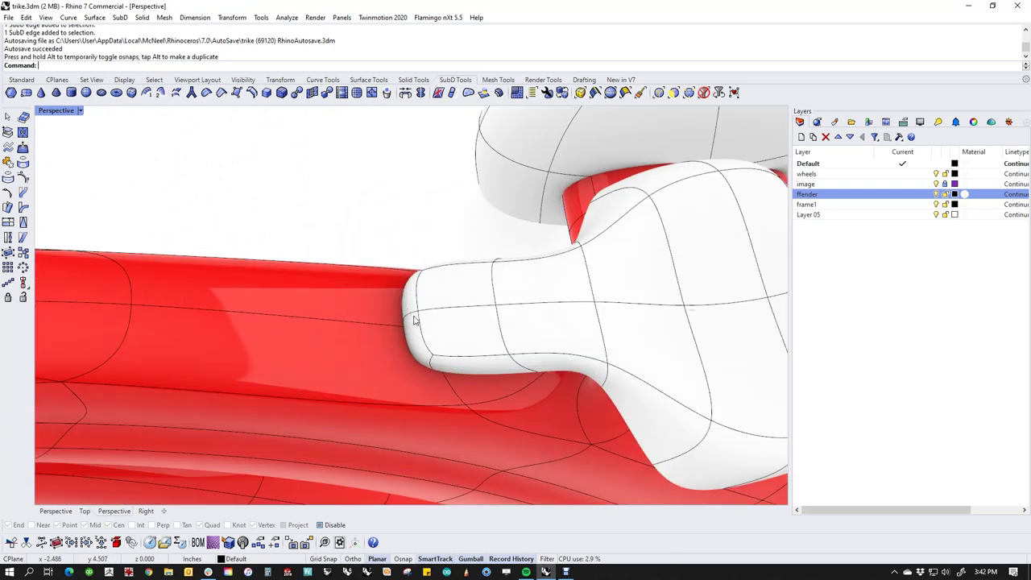
pyautogui.click(441, 390)
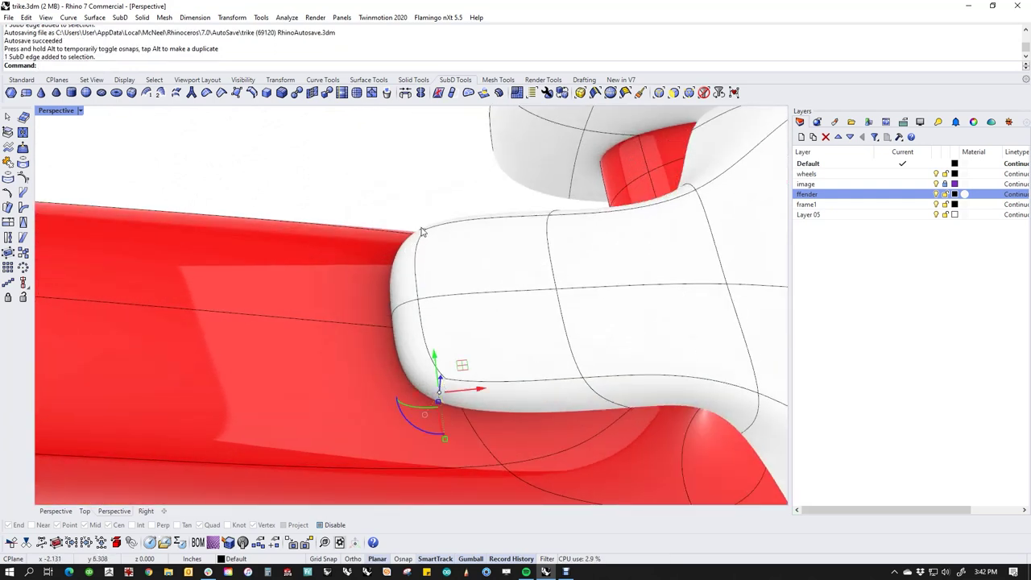
pyautogui.moveTo(451, 289); pyautogui.dragTo(488, 307)
pyautogui.click(353, 184)
pyautogui.keyDown('shift'); pyautogui.moveTo(525, 307); pyautogui.dragTo(469, 370, button='right'); pyautogui.keyUp('shift')
pyautogui.click(464, 411)
pyautogui.moveTo(463, 412); pyautogui.dragTo(482, 436, button='right')
pyautogui.keyDown('shift'); pyautogui.click(385, 391); pyautogui.keyUp('shift')
pyautogui.moveTo(385, 391); pyautogui.dragTo(320, 438, button='right')
pyautogui.moveTo(308, 435); pyautogui.dragTo(335, 425)
pyautogui.click(430, 315)
# Examine the seat's nose against the frame up close and the trike's overall proportions.
pyautogui.moveTo(431, 315); pyautogui.dragTo(480, 282, button='right')
pyautogui.scroll(-6, 483, 294)
pyautogui.moveTo(501, 323); pyautogui.dragTo(502, 331, button='right')
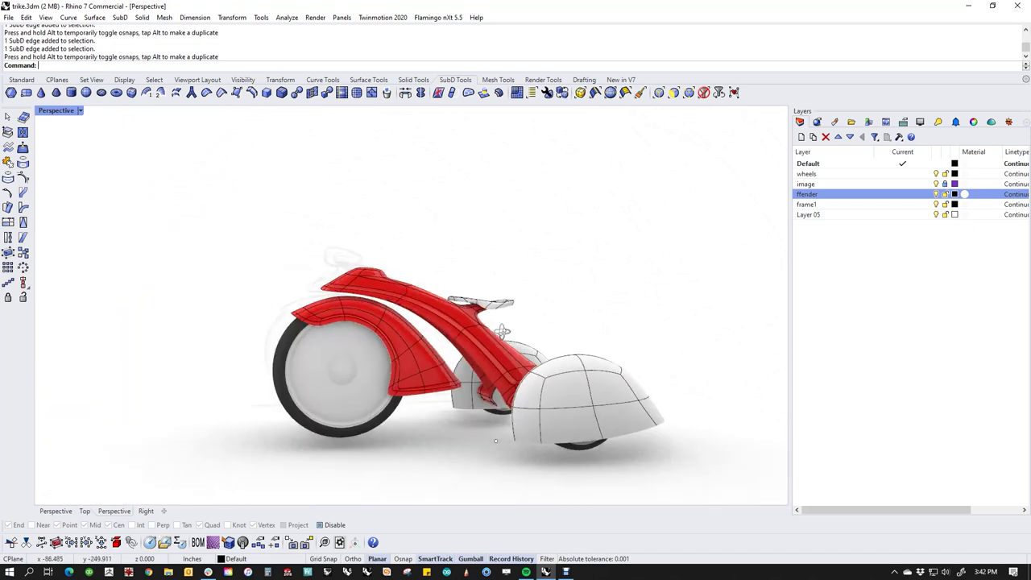
pyautogui.scroll(4, 491, 318)
pyautogui.scroll(3, 413, 296)
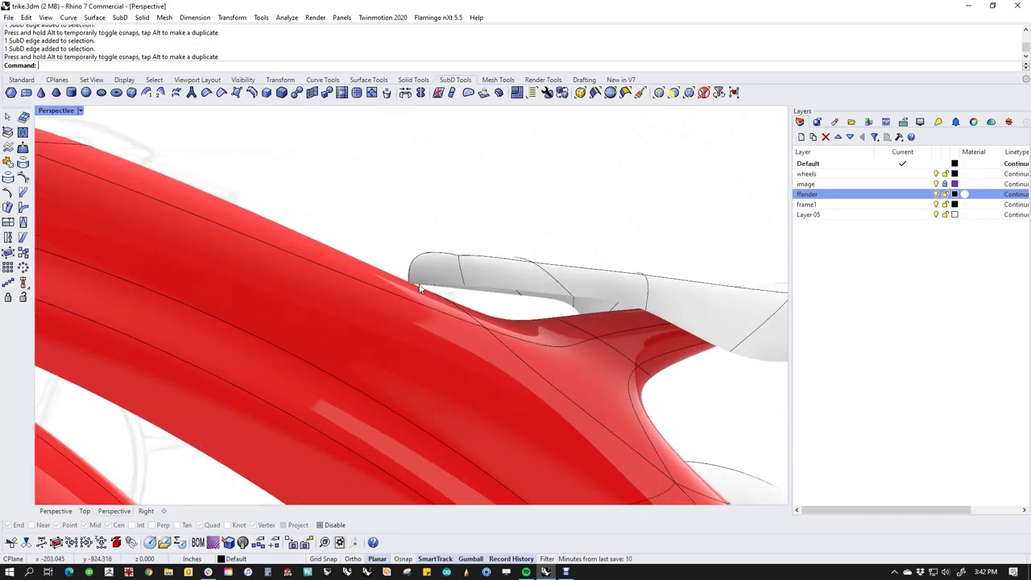
pyautogui.scroll(-8, 452, 286)
pyautogui.moveTo(484, 292); pyautogui.dragTo(427, 294, button='right')
pyautogui.scroll(5, 446, 309)
pyautogui.click(427, 294)
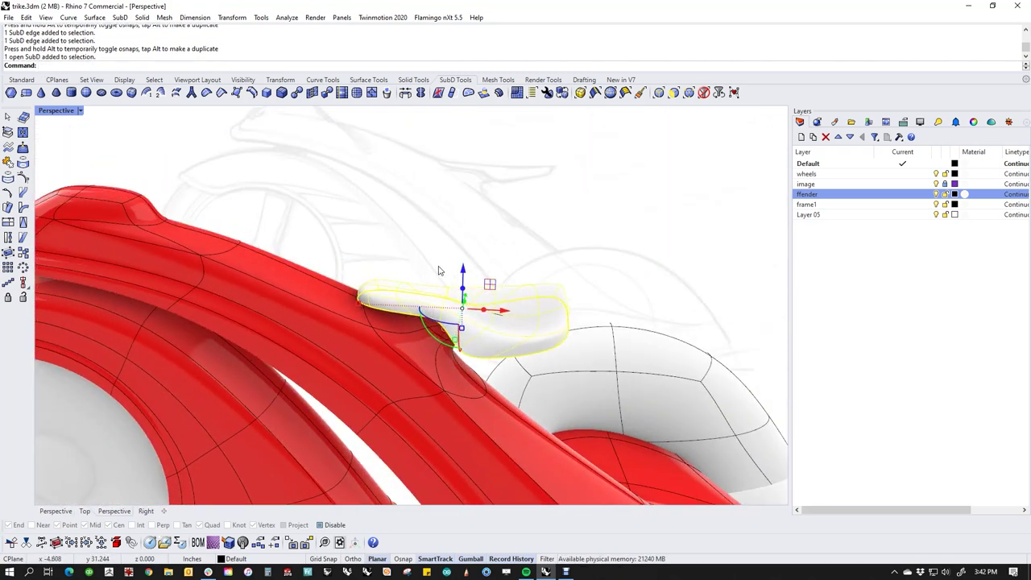
pyautogui.scroll(-5, 453, 308)
pyautogui.click(621, 357)
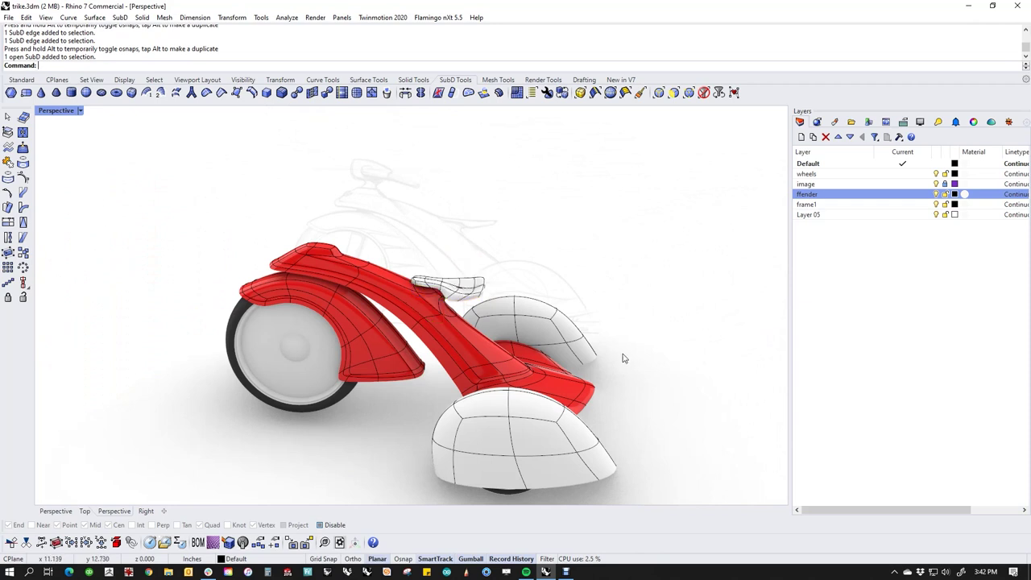
# Assign the red Paint (1) material to both rear fenders and the seat.
pyautogui.click(567, 339)
pyautogui.keyDown('shift'); pyautogui.click(533, 395); pyautogui.keyUp('shift')
pyautogui.keyDown('shift'); pyautogui.click(486, 293); pyautogui.keyUp('shift')
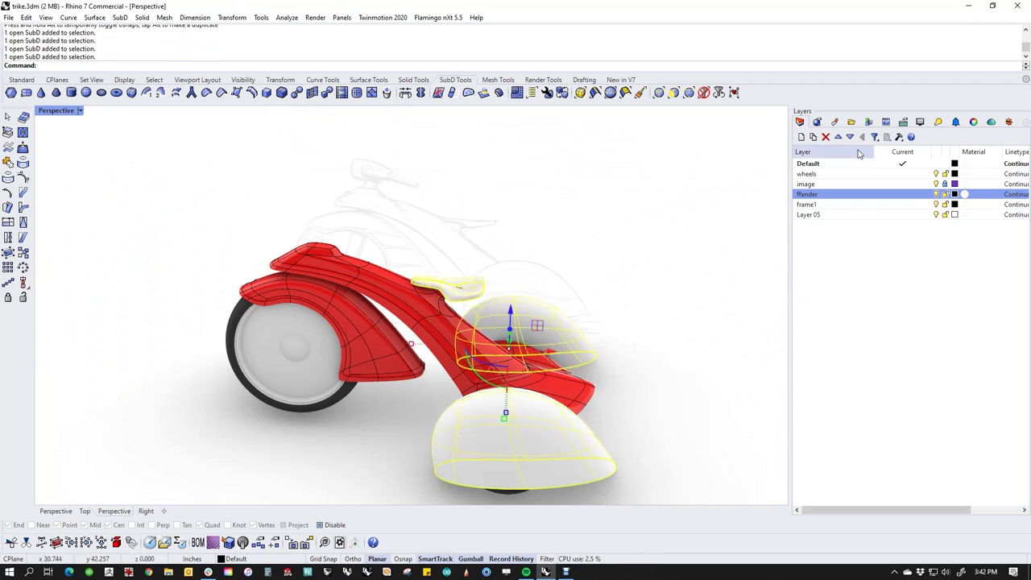
pyautogui.click(834, 122)
pyautogui.rightClick(984, 173)
pyautogui.click(928, 143)
pyautogui.click(534, 284)
# Assign the white Paint material to the seat alone.
pyautogui.click(477, 286)
pyautogui.rightClick(934, 177)
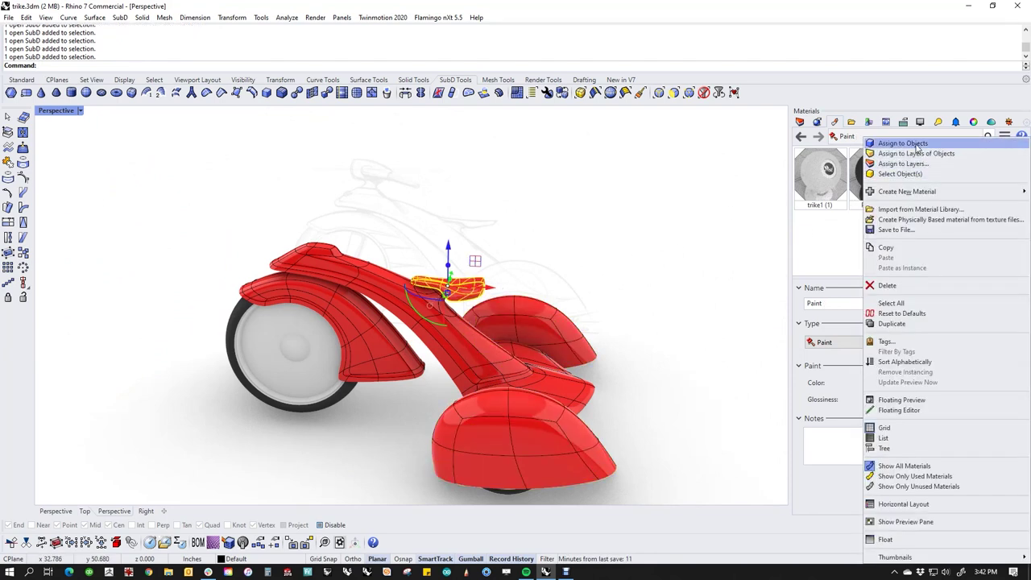
pyautogui.click(886, 137)
# Try to thicken the seat with a solid SubD offset of 0.25.
pyautogui.moveTo(610, 283)
pyautogui.mouseDown(button='right')
pyautogui.moveTo(531, 389)
pyautogui.moveTo(577, 306)
pyautogui.moveTo(658, 327)
pyautogui.moveTo(574, 344)
pyautogui.moveTo(693, 339)
pyautogui.moveTo(543, 348)
pyautogui.mouseUp(button='right')
pyautogui.scroll(6, 544, 348)
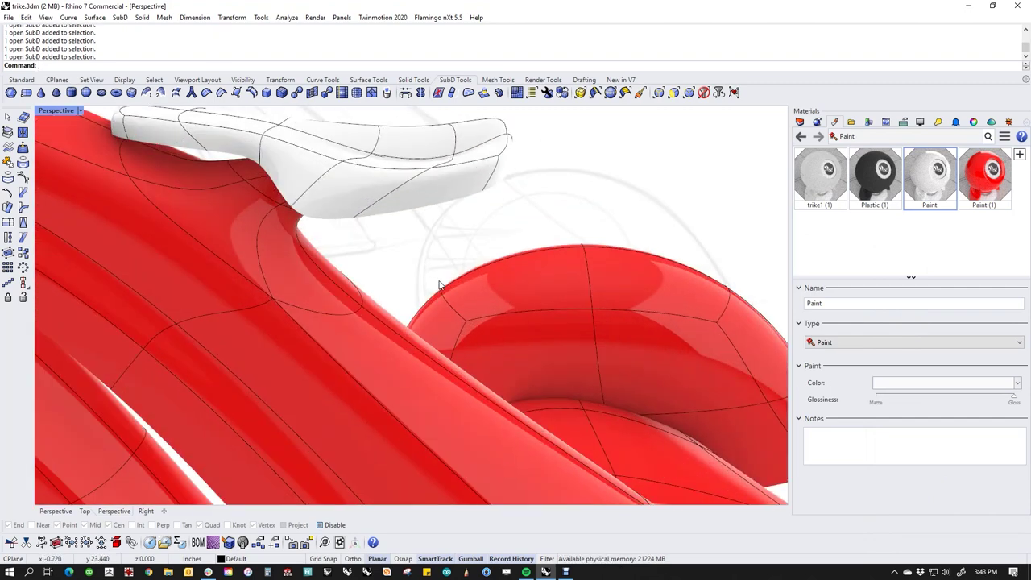
pyautogui.scroll(-3, 438, 287)
pyautogui.click(496, 362)
pyautogui.moveTo(495, 363); pyautogui.dragTo(440, 299, button='right')
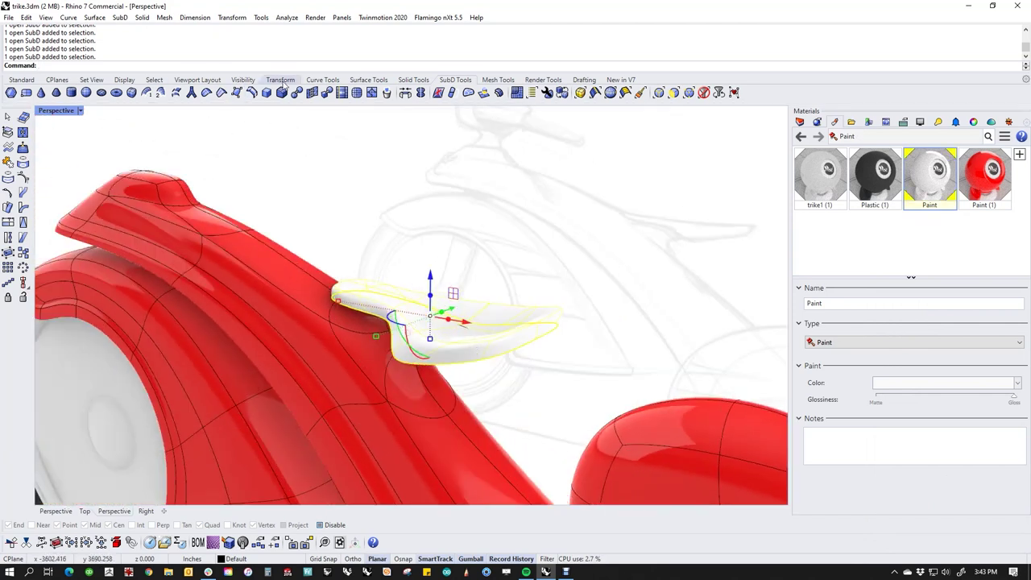
pyautogui.click(121, 16)
pyautogui.click(157, 127)
pyautogui.moveTo(490, 274); pyautogui.dragTo(489, 257, button='right')
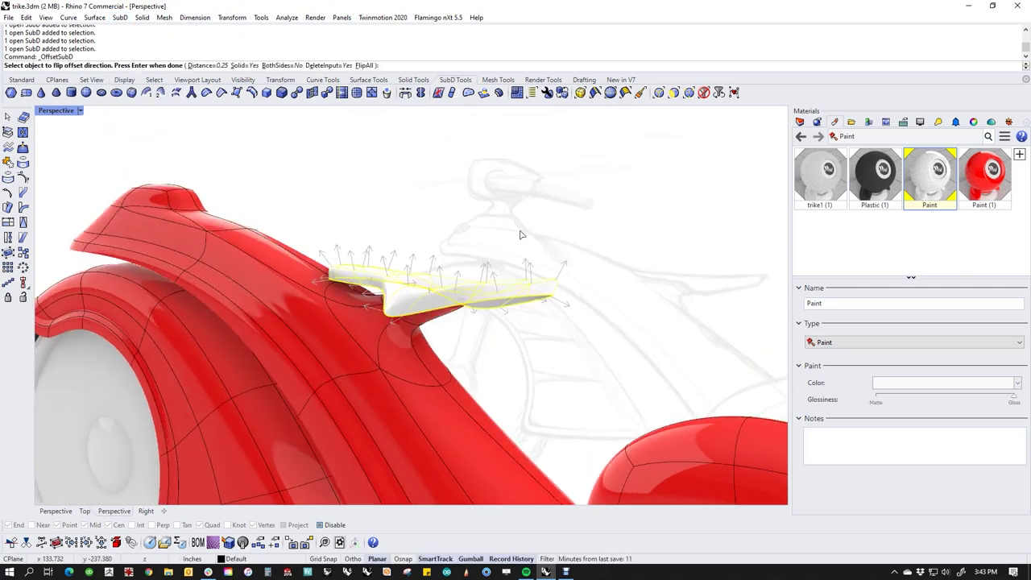
pyautogui.press('Return')
pyautogui.moveTo(458, 231); pyautogui.dragTo(533, 289, button='right')
pyautogui.hotkey('ctrl', 'z')
# Thicken the seat with a solid SubD offset of 0.08.
pyautogui.press('Return')
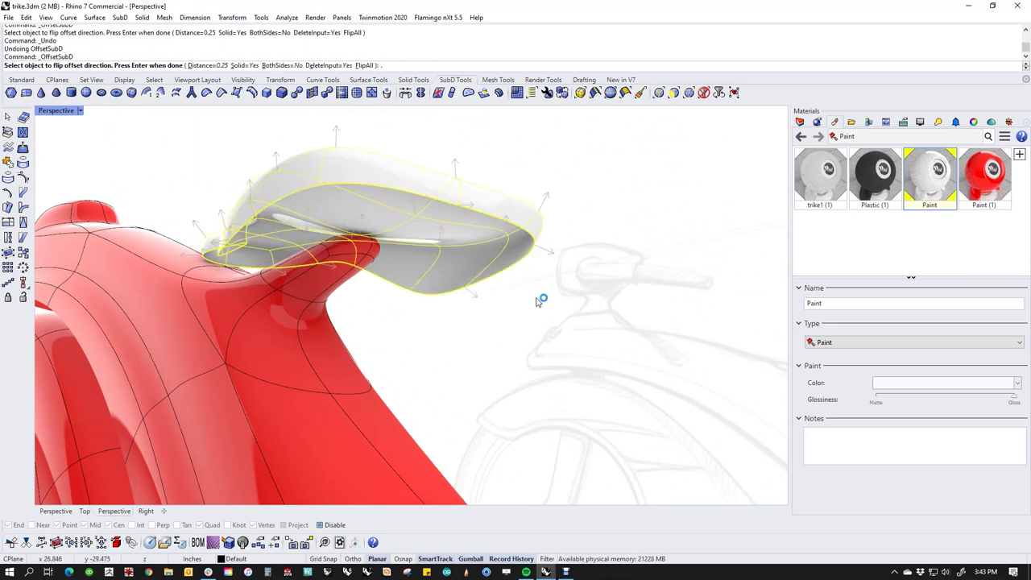
pyautogui.press('Return')
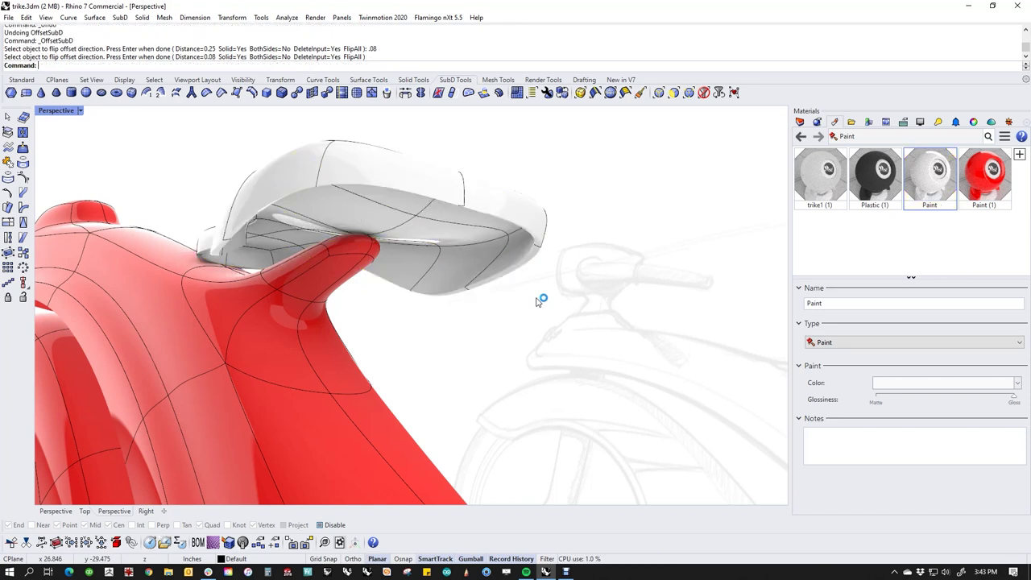
pyautogui.moveTo(534, 290); pyautogui.dragTo(538, 311, button='right')
# Remove the creases from the full edge loop along the thickened seat's lower rim.
pyautogui.scroll(3, 578, 197)
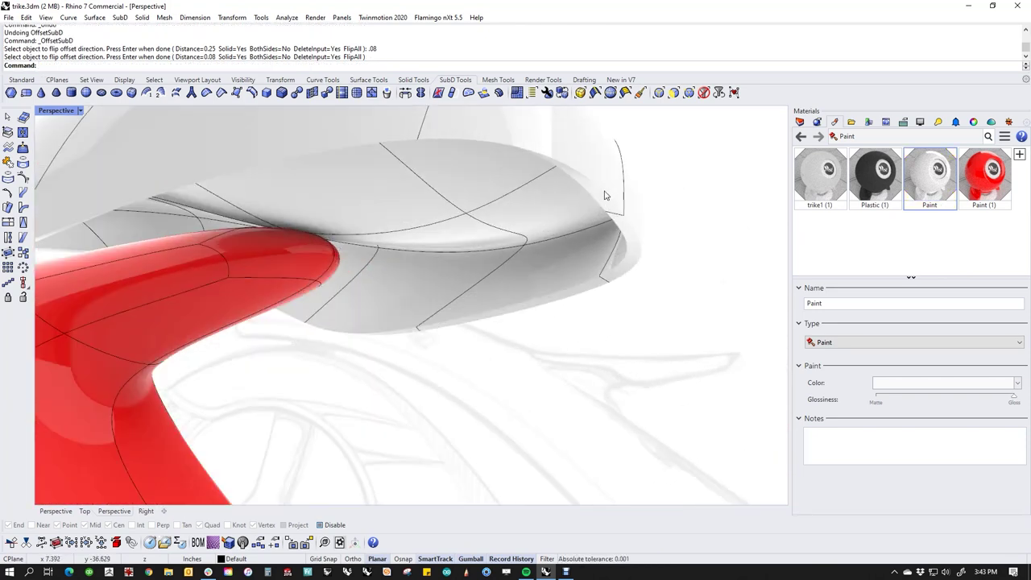
pyautogui.doubleClick(606, 195)
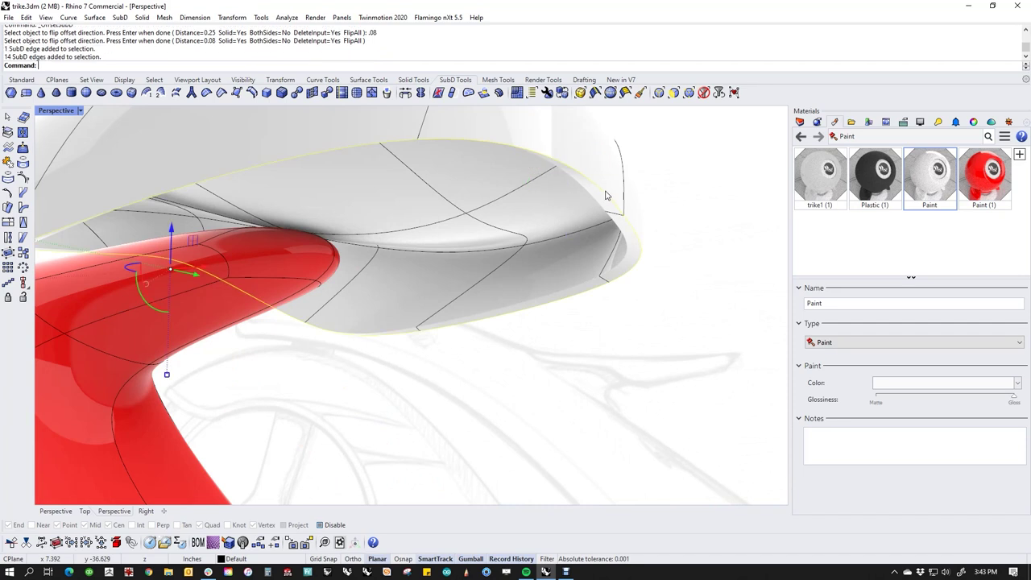
pyautogui.click(209, 93)
pyautogui.moveTo(589, 369); pyautogui.dragTo(713, 341, button='right')
# Examine the thickened seat and the whole red trike from the side, rear and front.
pyautogui.scroll(8, 492, 321)
pyautogui.click(459, 269)
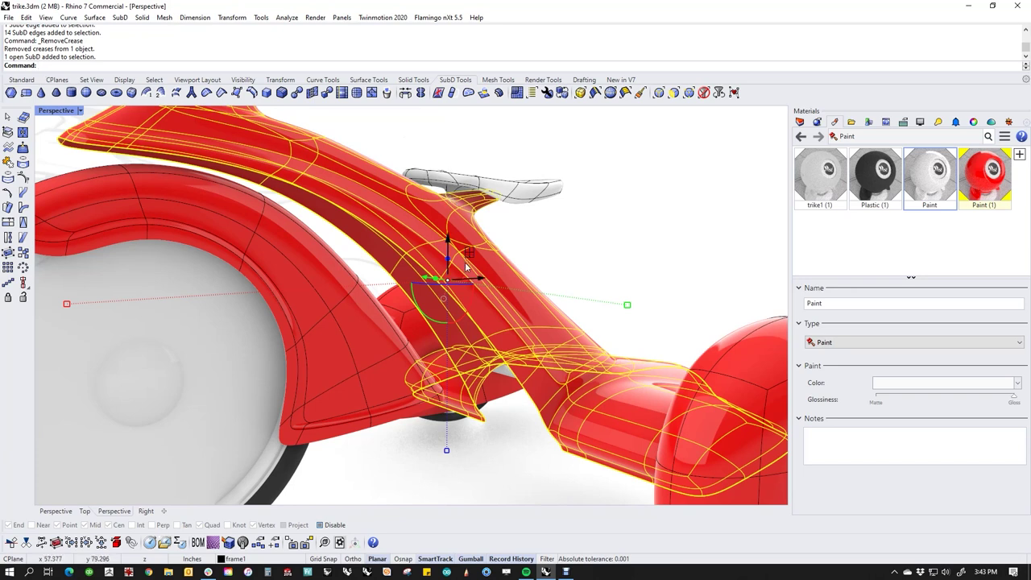
pyautogui.scroll(-8, 465, 268)
pyautogui.scroll(8, 428, 194)
pyautogui.click(441, 214)
pyautogui.scroll(-8, 465, 216)
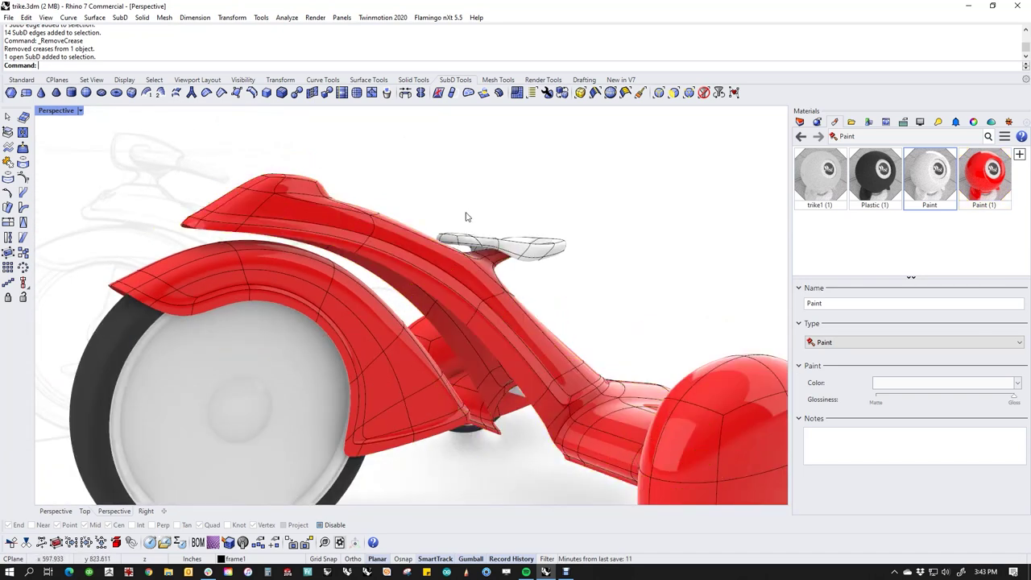
pyautogui.moveTo(563, 292); pyautogui.dragTo(453, 294, button='right')
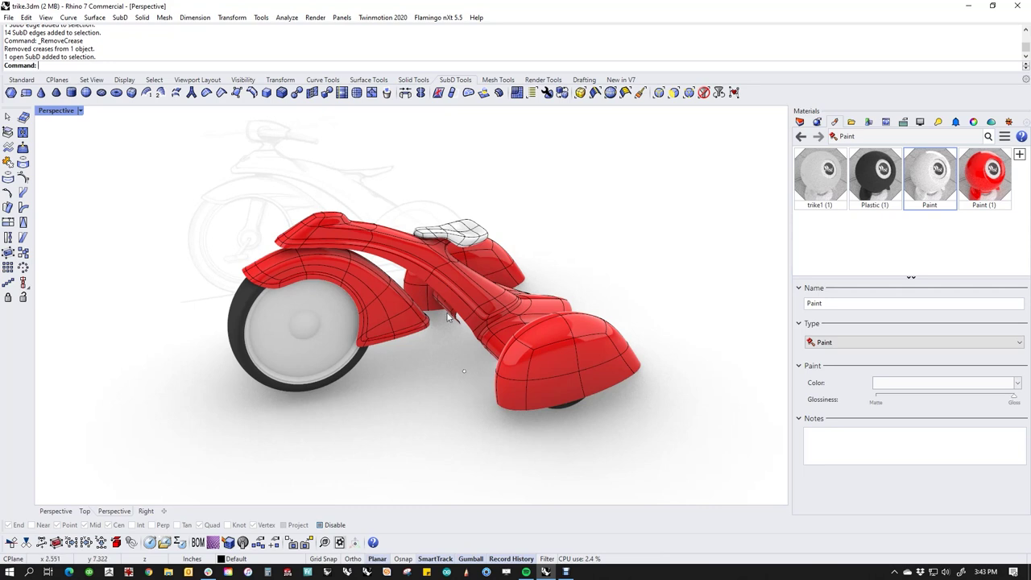
pyautogui.scroll(6, 464, 371)
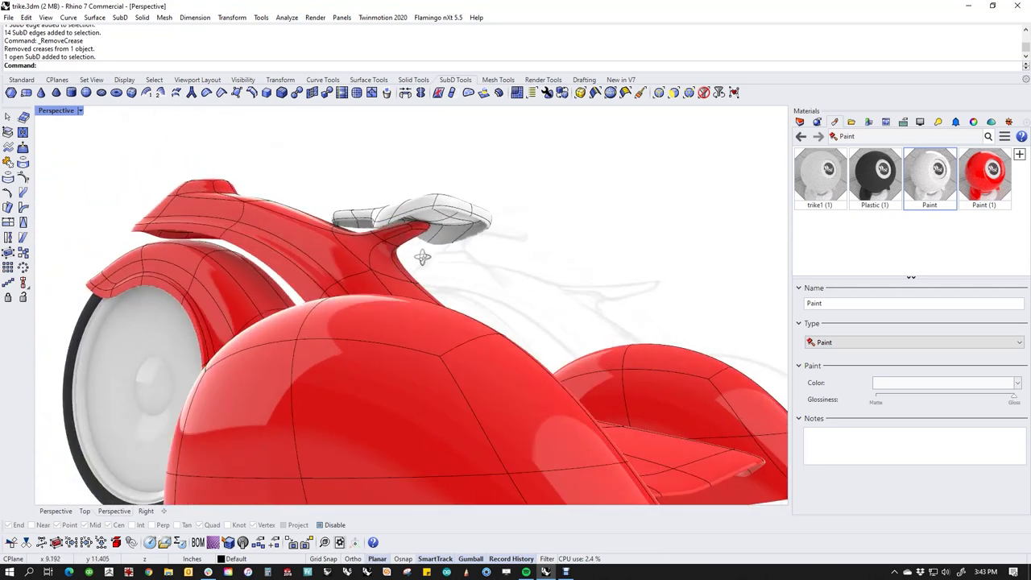
pyautogui.scroll(-6, 533, 293)
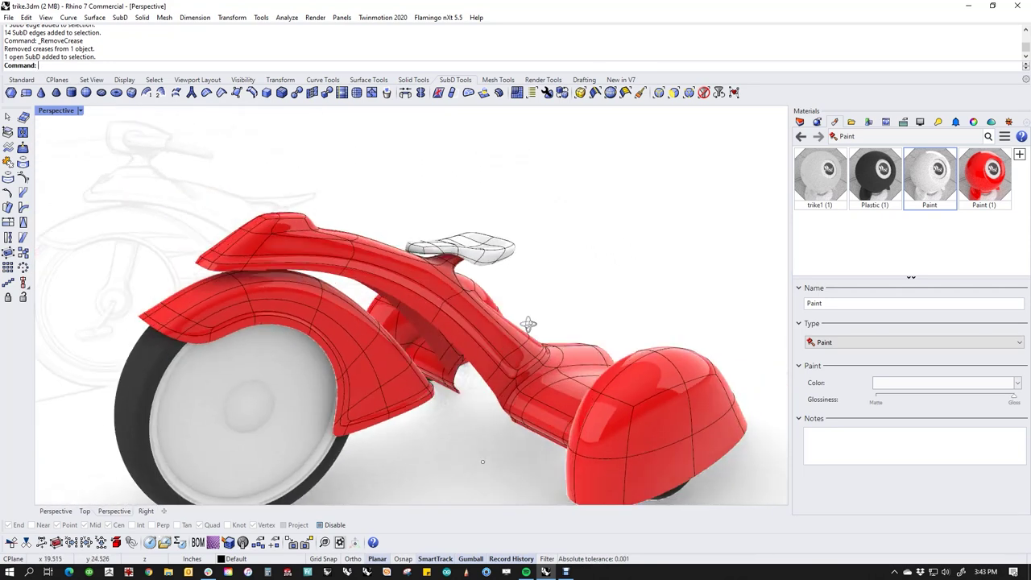
pyautogui.moveTo(521, 356); pyautogui.dragTo(536, 316, button='right')
pyautogui.scroll(-5, 520, 344)
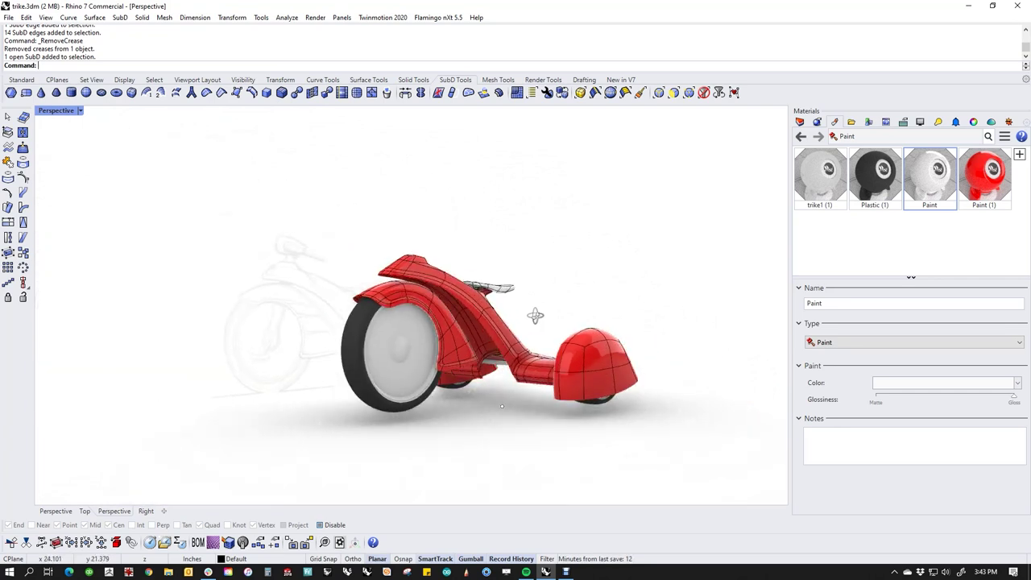
# Highlight the frame's edge loops, including its full lower border, to examine where the shell is open.
pyautogui.scroll(5, 505, 372)
pyautogui.keyDown('ctrl'); pyautogui.keyDown('shift'); pyautogui.doubleClick(489, 324); pyautogui.keyUp('shift'); pyautogui.keyUp('ctrl')
pyautogui.click(509, 418)
pyautogui.keyDown('ctrl'); pyautogui.keyDown('shift'); pyautogui.doubleClick(515, 369); pyautogui.keyUp('shift'); pyautogui.keyUp('ctrl')
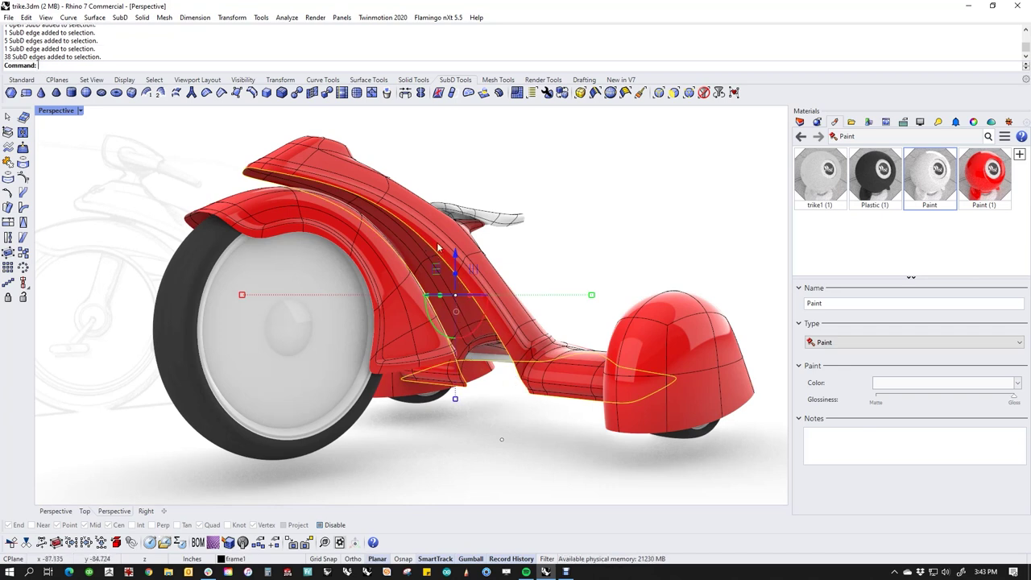
pyautogui.click(159, 143)
pyautogui.keyDown('shift'); pyautogui.moveTo(234, 166); pyautogui.dragTo(232, 250, button='right'); pyautogui.keyUp('shift')
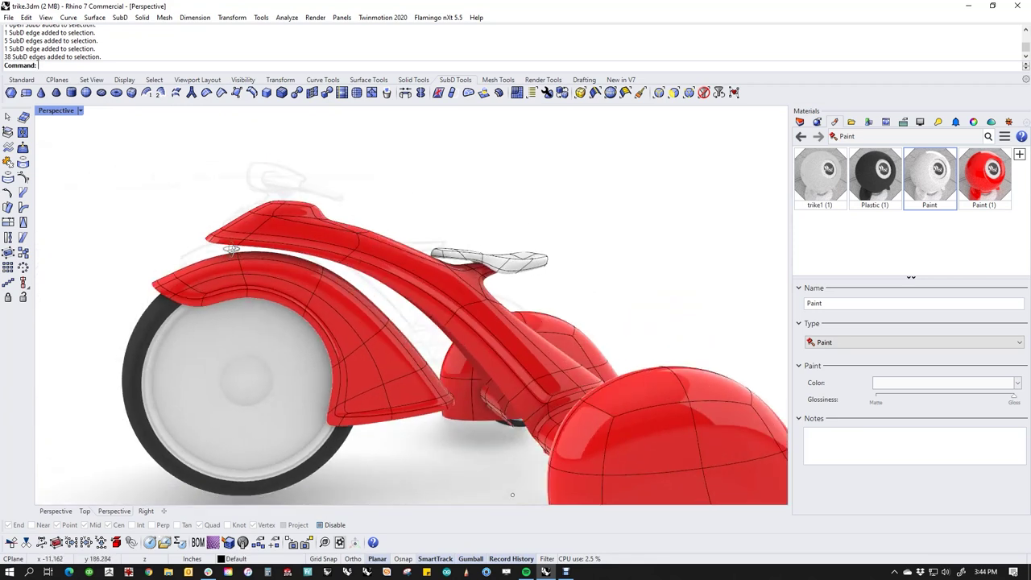
# Show the trike in the Front view and save the file.
pyautogui.write('f')
pyautogui.press('Return')
pyautogui.hotkey('ctrl', 's')
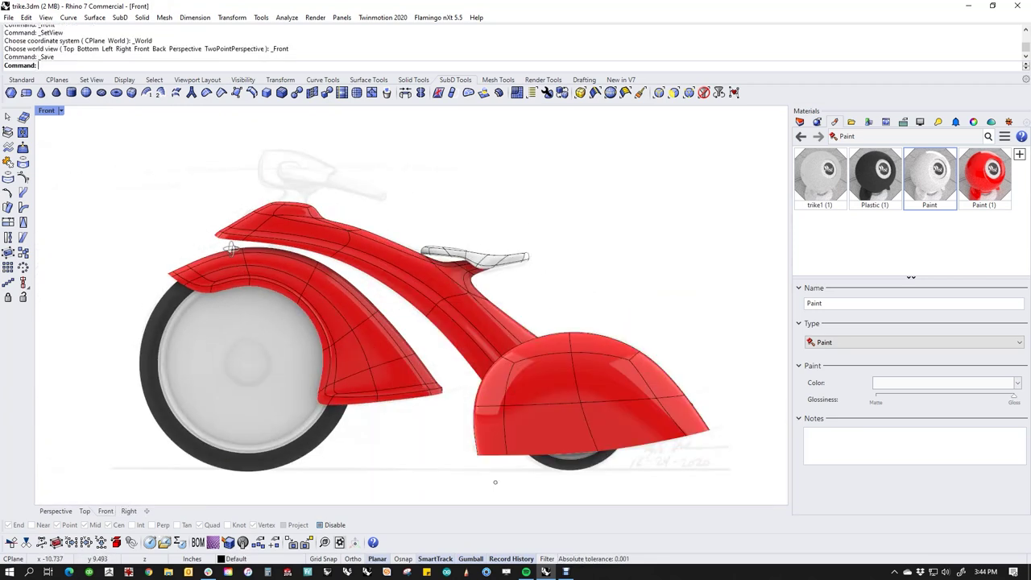
# Rename Layer 05 as seat and make it the current layer.
pyautogui.click(799, 122)
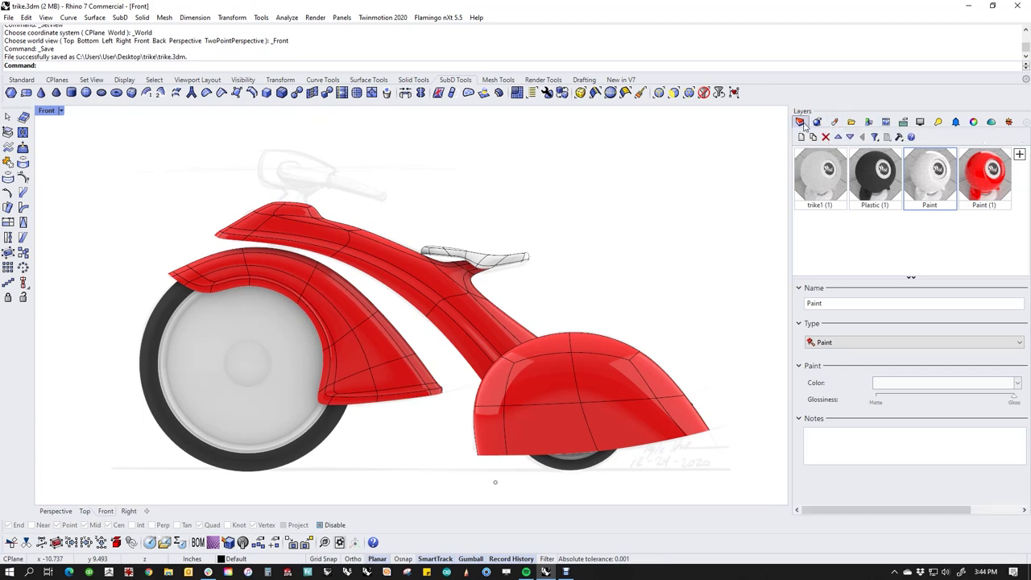
pyautogui.doubleClick(809, 215)
pyautogui.write('seat')
pyautogui.press('Return')
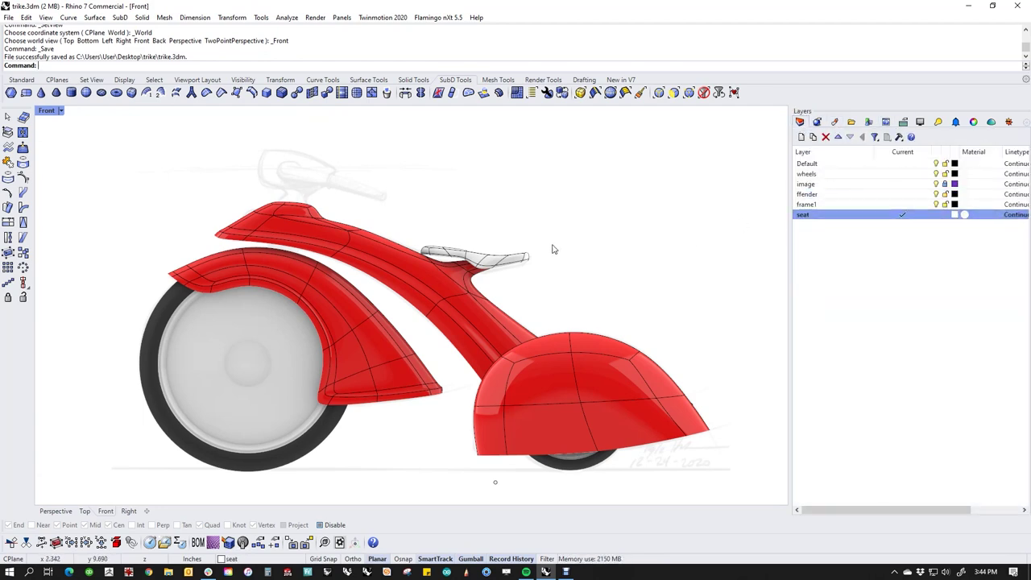
# Move the seat onto the seat layer and set that layer's colour to black.
pyautogui.click(529, 262)
pyautogui.rightClick(812, 214)
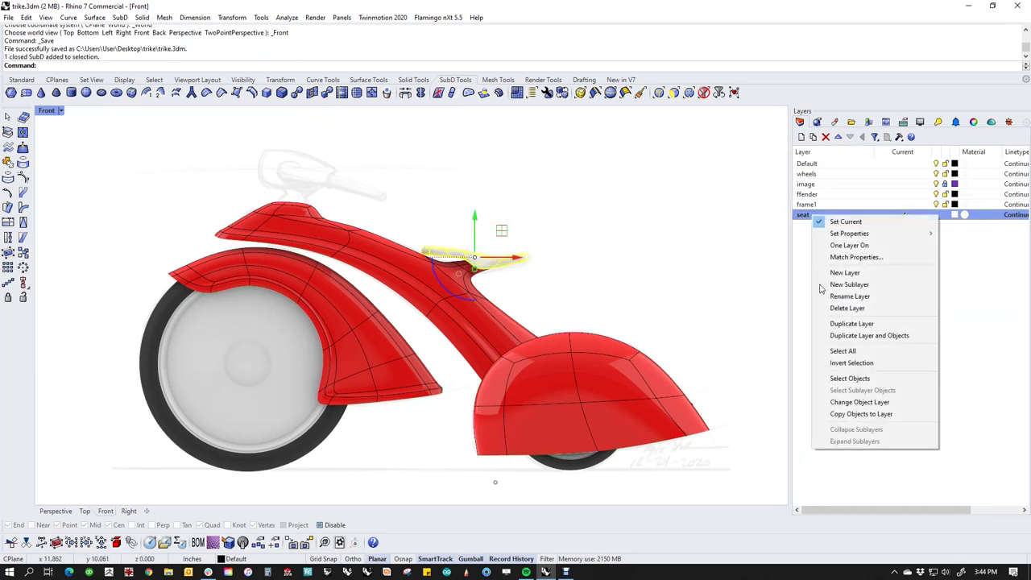
pyautogui.click(859, 402)
pyautogui.click(955, 215)
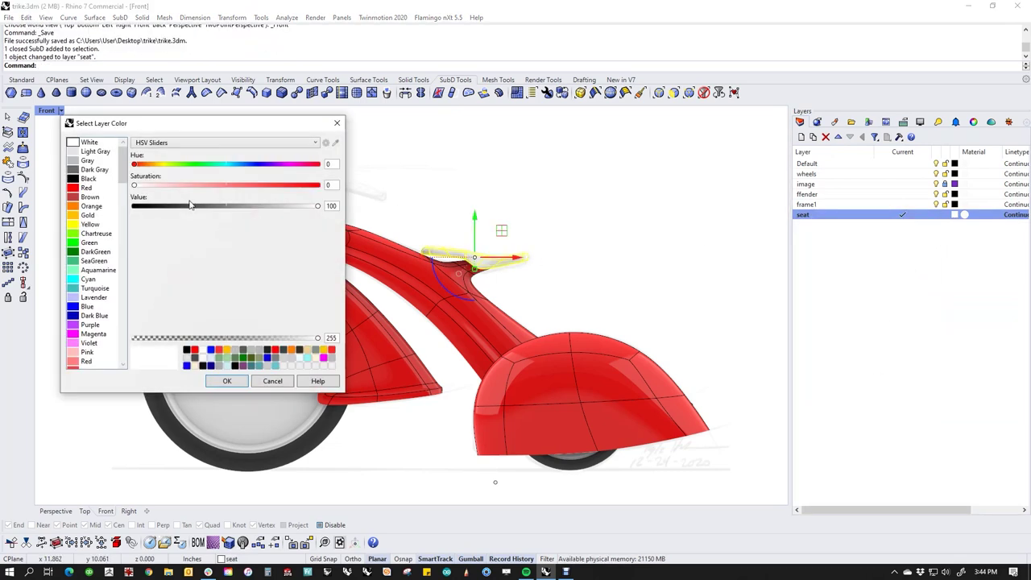
pyautogui.moveTo(158, 207); pyautogui.dragTo(133, 207)
pyautogui.click(226, 380)
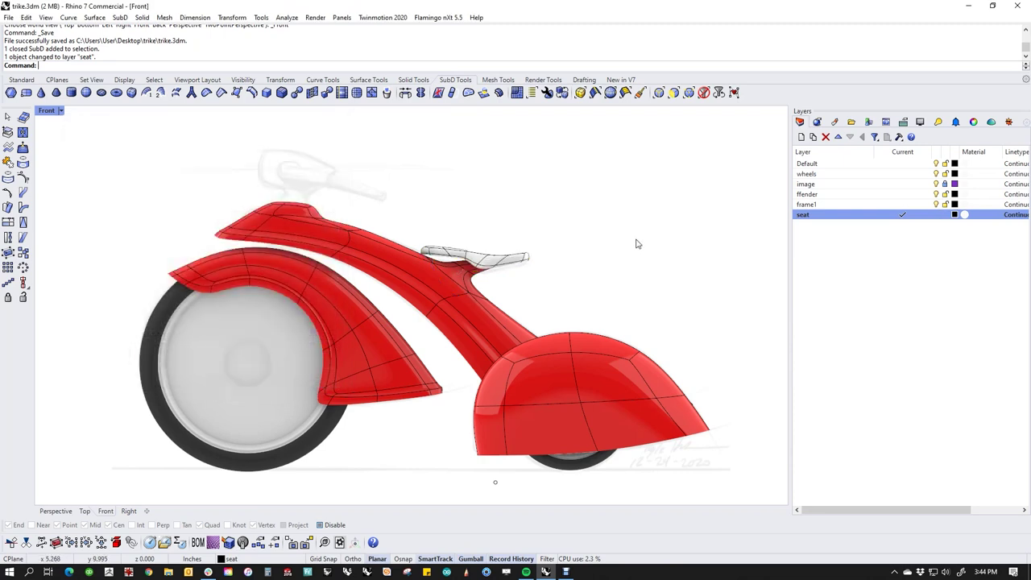
# Create a SubD sphere of about 0.88 in radius over the handlebar housing in the reference sketch.
pyautogui.moveTo(617, 280); pyautogui.dragTo(653, 293, button='right')
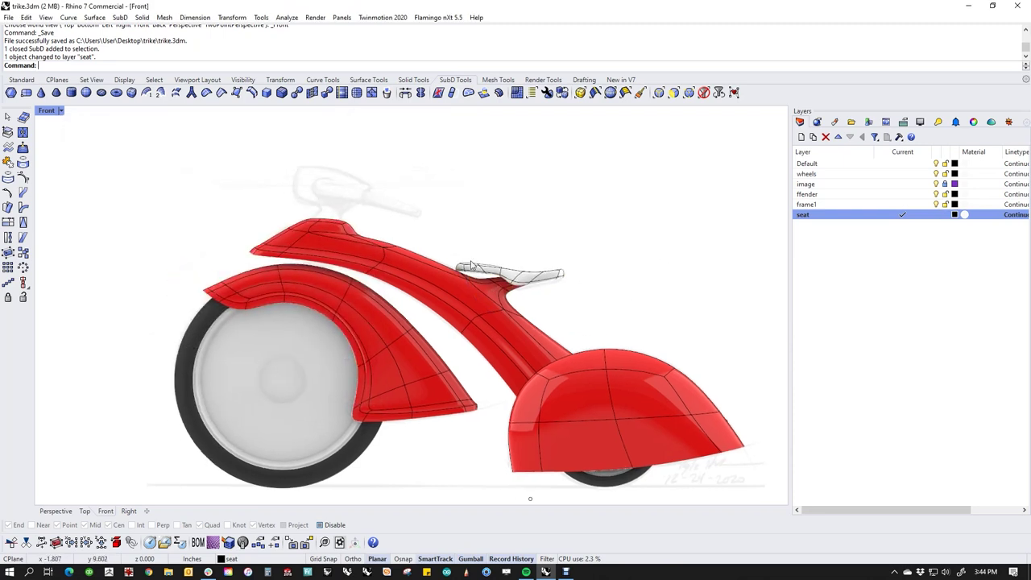
pyautogui.scroll(5, 322, 205)
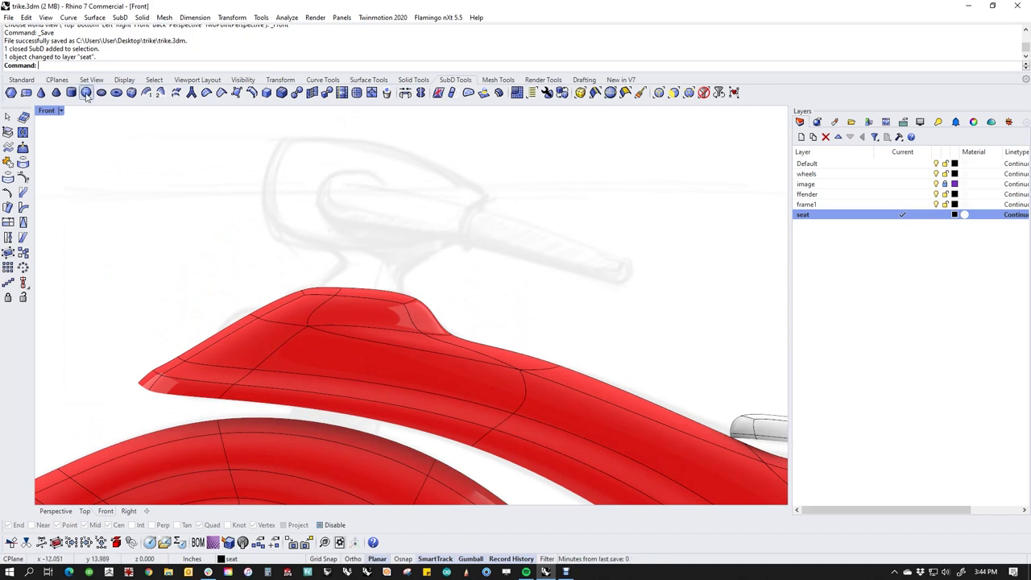
pyautogui.click(87, 94)
pyautogui.click(310, 191)
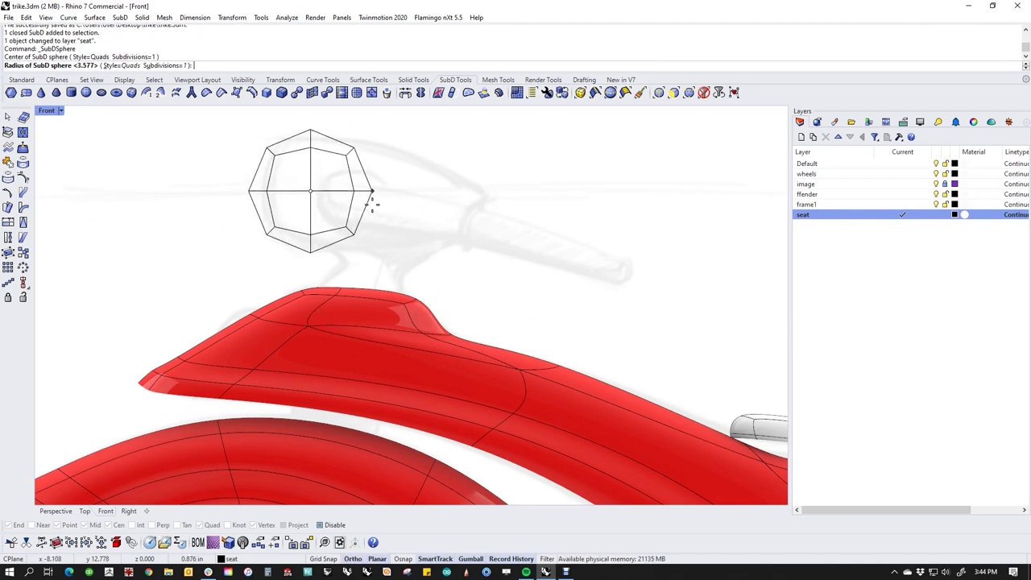
pyautogui.click(370, 213)
pyautogui.click(350, 215)
# Rotate the sphere 90 degrees about its vertical axis in the Top view, and return to the Front view.
pyautogui.write('Top')
pyautogui.press('Return')
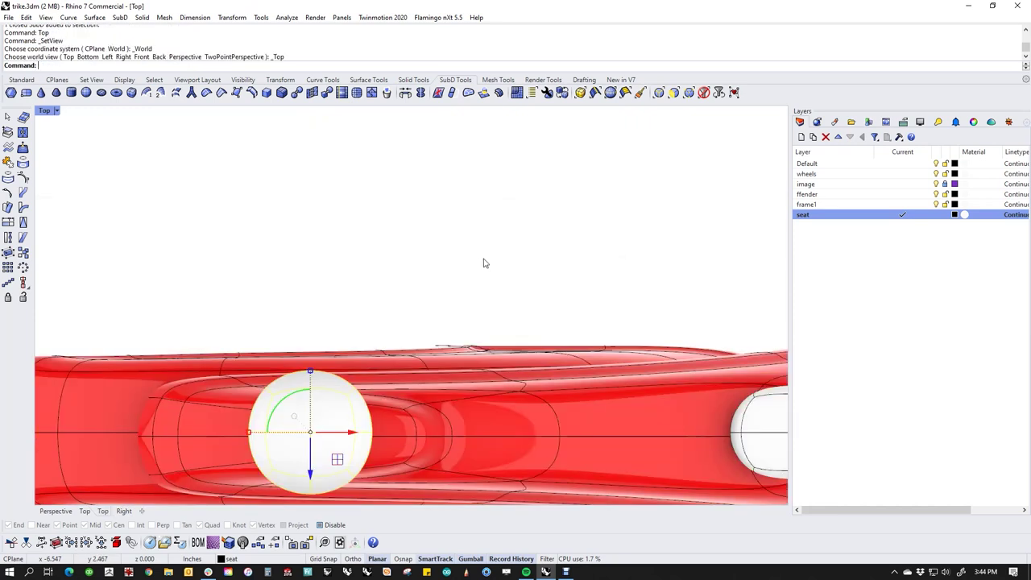
pyautogui.click(292, 402)
pyautogui.write('90')
pyautogui.press('Return')
pyautogui.write('f')
pyautogui.press('Return')
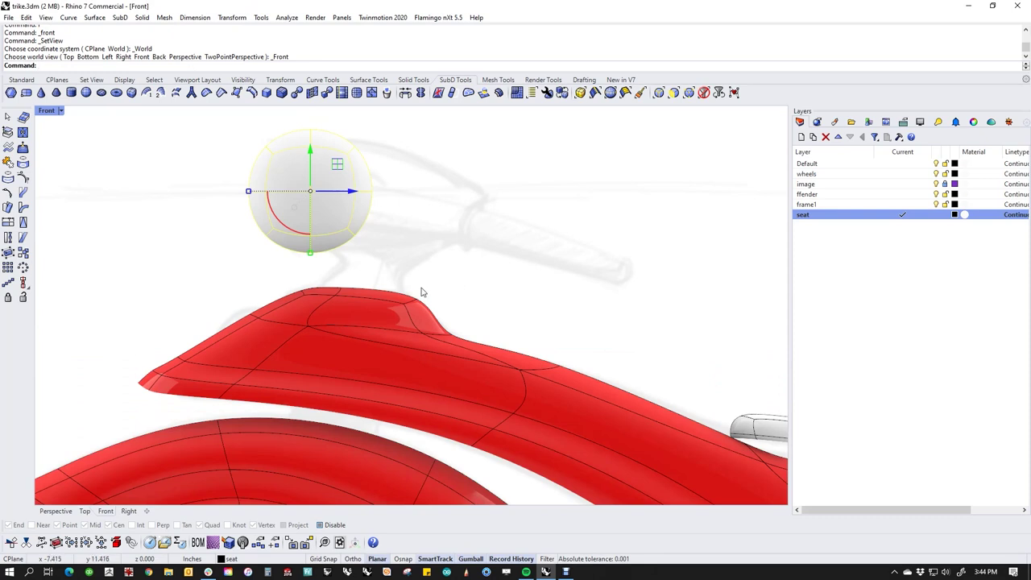
# In Wireframe display, pull the sphere's rear vertices backward to stretch it into a teardrop along the sketched handlebar housing.
pyautogui.scroll(1, 421, 292)
pyautogui.press('Escape')
pyautogui.scroll(3, 414, 299)
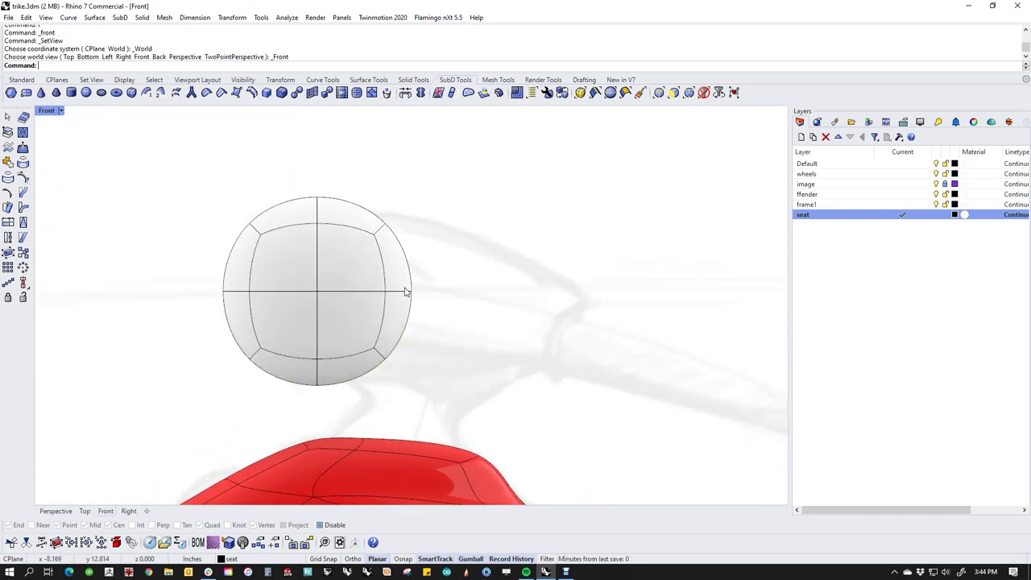
pyautogui.keyDown('ctrl'); pyautogui.keyDown('shift'); pyautogui.click(405, 291); pyautogui.keyUp('shift'); pyautogui.keyUp('ctrl')
pyautogui.click(535, 296)
pyautogui.middleClick(468, 286)
pyautogui.click(424, 251)
pyautogui.moveTo(365, 275); pyautogui.dragTo(627, 309)
pyautogui.moveTo(405, 190); pyautogui.dragTo(494, 387)
pyautogui.moveTo(421, 373); pyautogui.dragTo(425, 394)
pyautogui.click(540, 400)
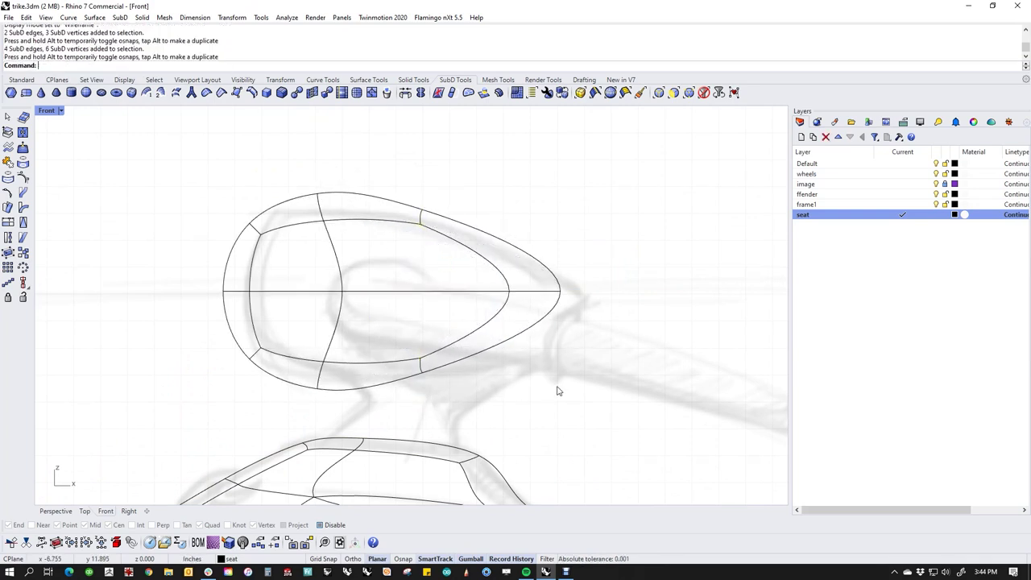
# Shrink the teardrop slightly and extend its rear half until the tip reaches the end of the sketched housing.
pyautogui.click(399, 292)
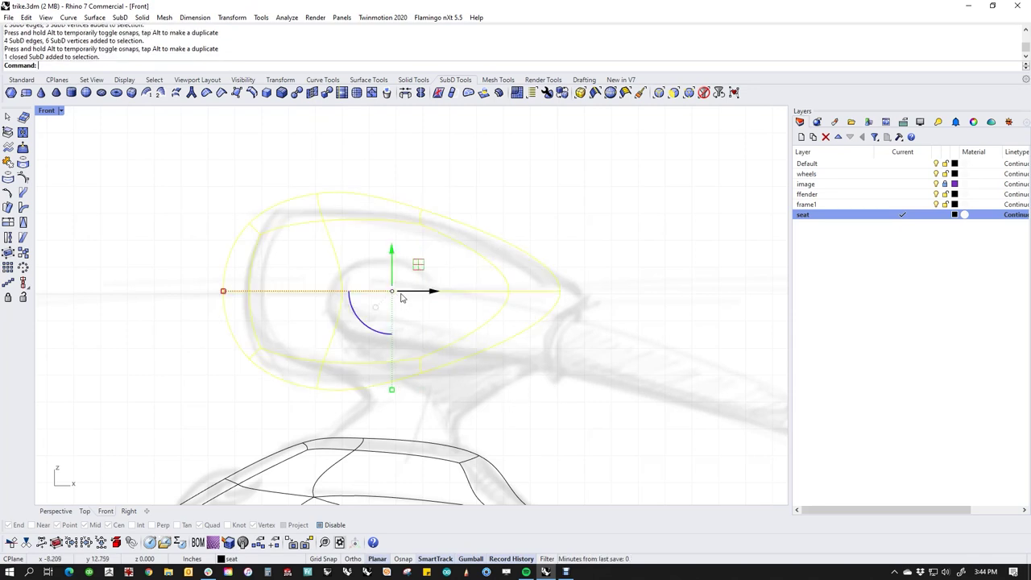
pyautogui.moveTo(226, 291); pyautogui.dragTo(240, 291)
pyautogui.click(519, 364)
pyautogui.moveTo(402, 183); pyautogui.dragTo(617, 401)
pyautogui.moveTo(484, 293); pyautogui.dragTo(523, 296)
pyautogui.click(622, 434)
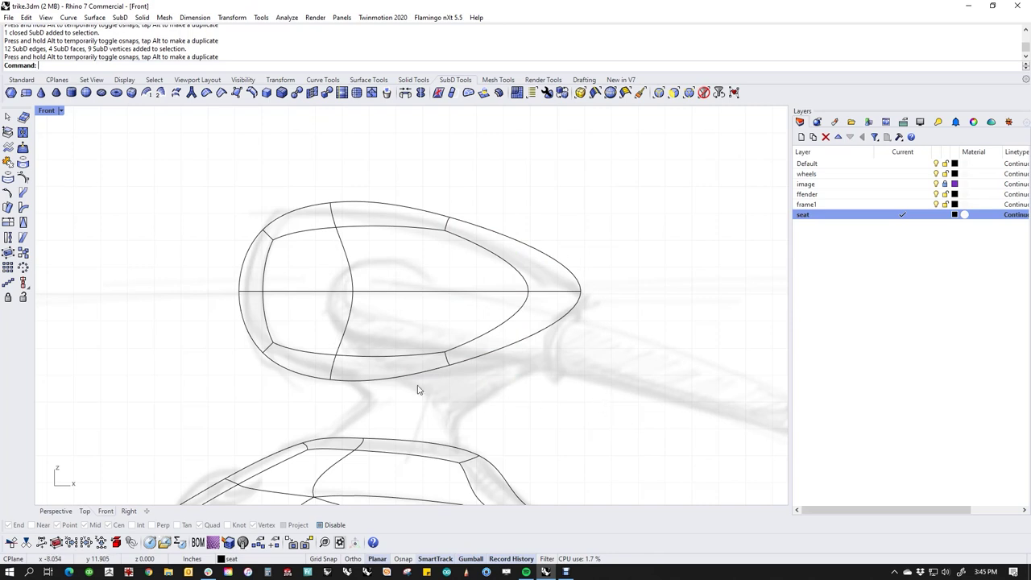
# Shift the teardrop's front end vertices and its middle edge loop slightly backward to match the sketch.
pyautogui.moveTo(198, 262); pyautogui.dragTo(288, 311)
pyautogui.moveTo(229, 294); pyautogui.dragTo(236, 292)
pyautogui.press('Escape')
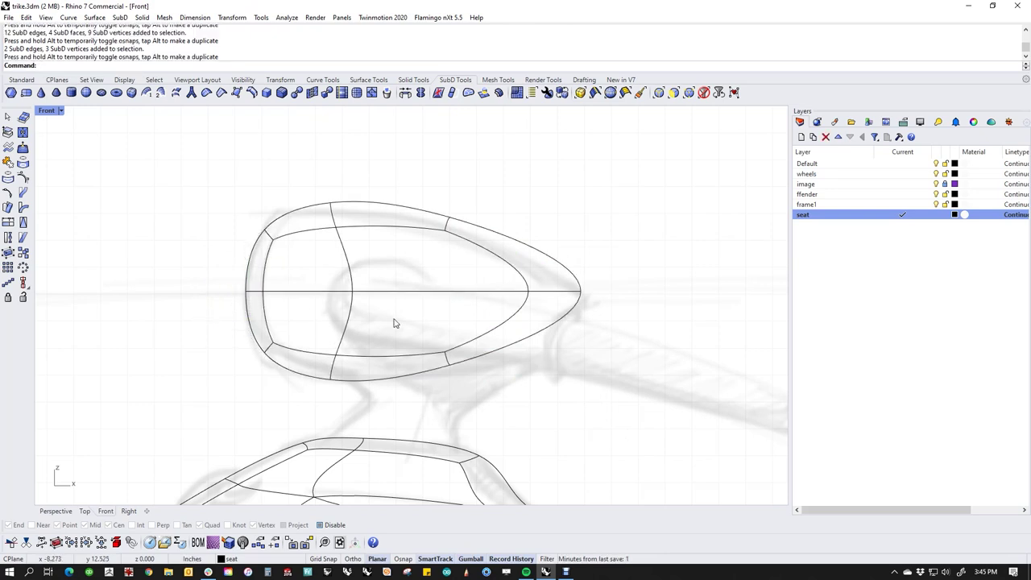
pyautogui.keyDown('ctrl'); pyautogui.keyDown('shift'); pyautogui.doubleClick(348, 320); pyautogui.keyUp('shift'); pyautogui.keyUp('ctrl')
pyautogui.press('Escape')
pyautogui.keyDown('ctrl'); pyautogui.keyDown('shift'); pyautogui.doubleClick(350, 321); pyautogui.keyUp('shift'); pyautogui.keyUp('ctrl')
pyautogui.moveTo(295, 294); pyautogui.dragTo(297, 296)
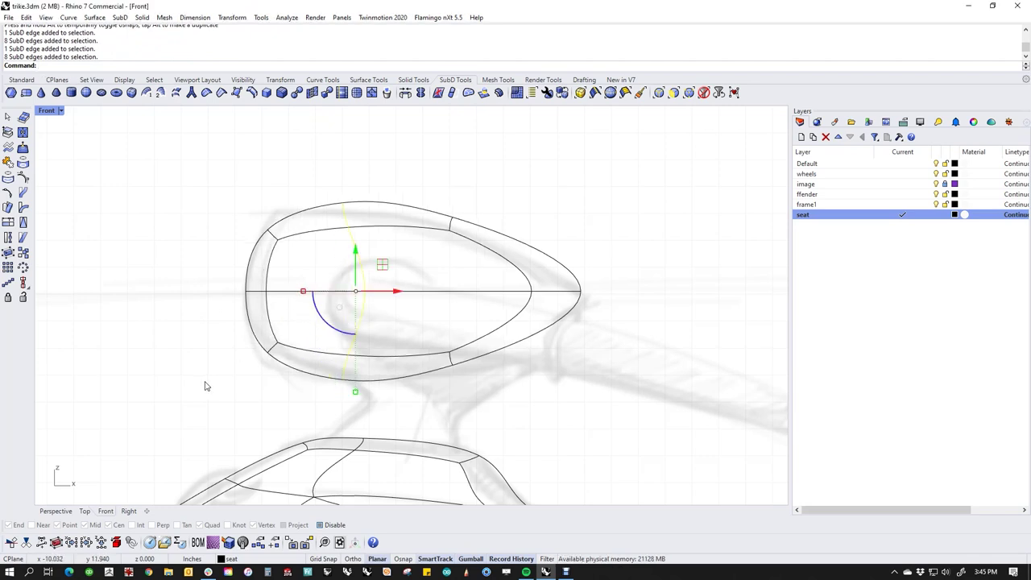
pyautogui.press('Escape')
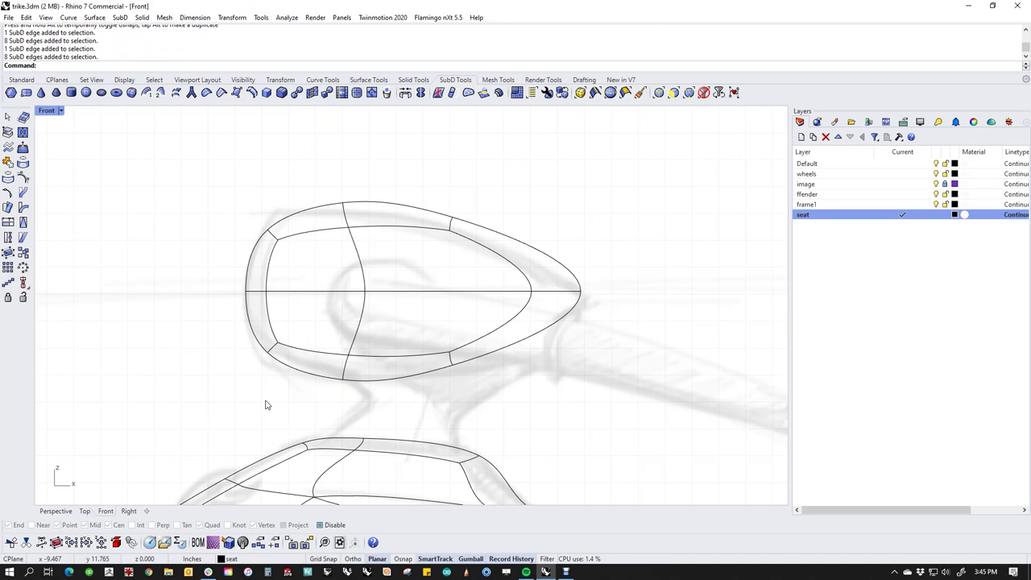
# In flat SubD display, use Insert Point to cut edges down the near side of the housing, completing the loop behind its middle.
pyautogui.press('Tab')
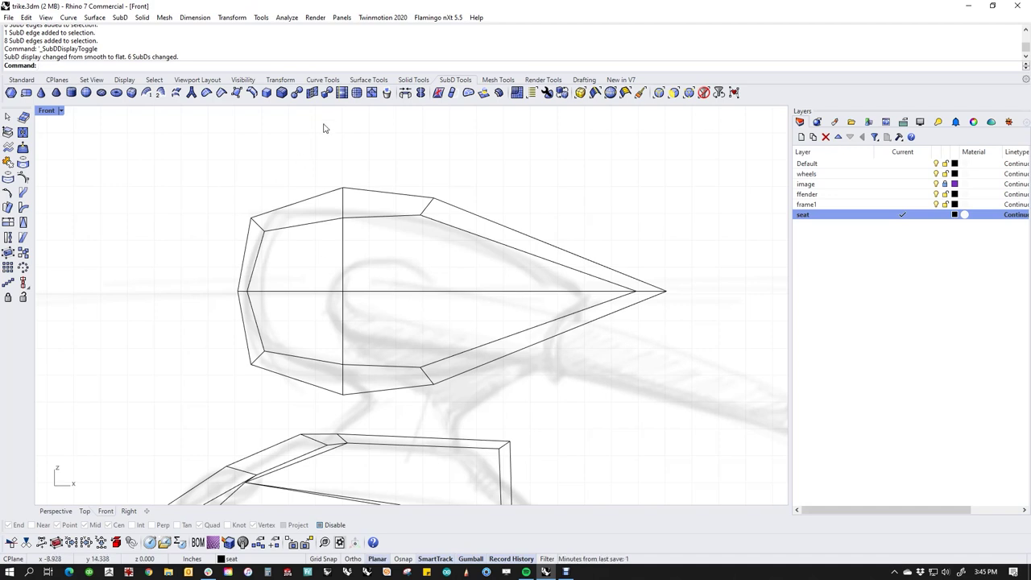
pyautogui.hotkey('ctrl', 'F4')
pyautogui.scroll(15, 379, 275)
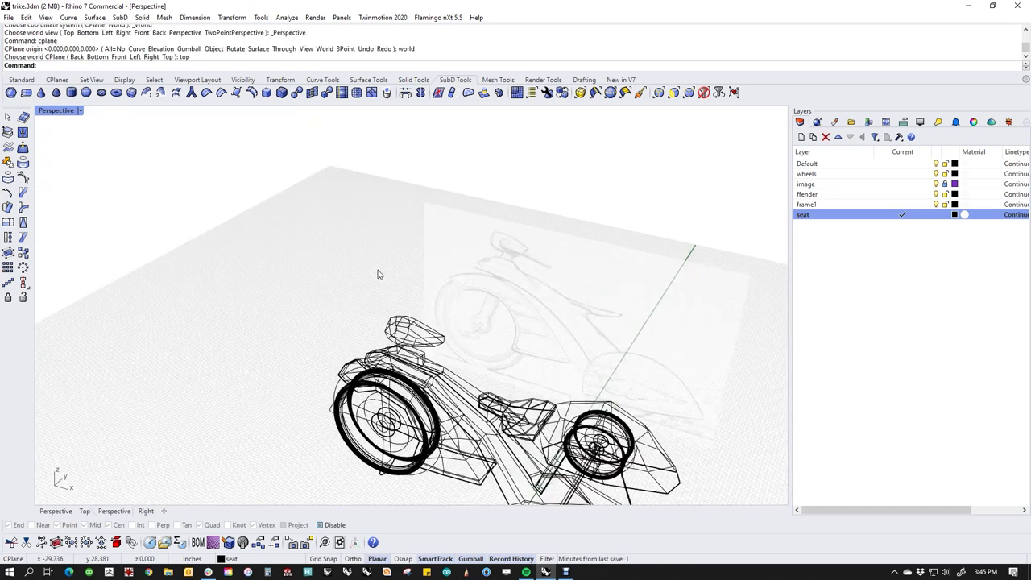
pyautogui.scroll(2, 471, 400)
pyautogui.moveTo(480, 315); pyautogui.dragTo(487, 324, button='right')
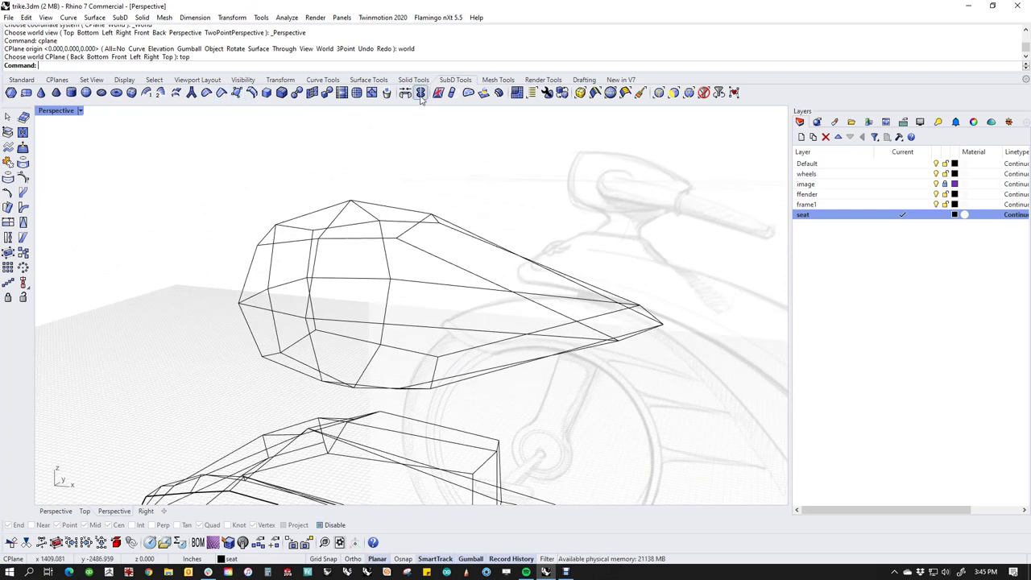
pyautogui.click(372, 92)
pyautogui.moveTo(395, 281); pyautogui.dragTo(502, 311, button='right')
pyautogui.click(443, 268)
pyautogui.click(414, 248)
pyautogui.click(513, 315)
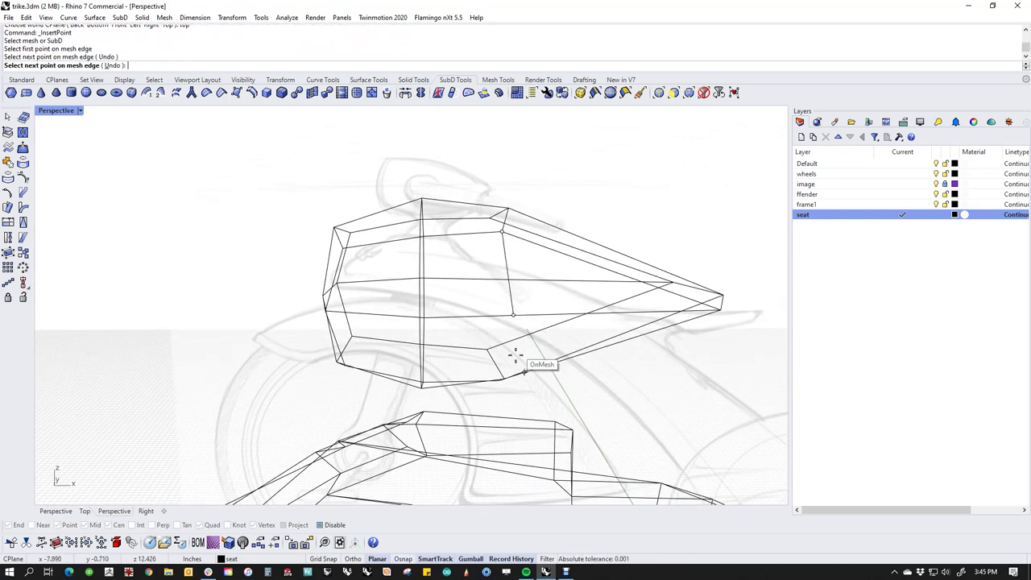
pyautogui.moveTo(575, 392); pyautogui.dragTo(528, 298, button='right')
pyautogui.click(483, 291)
pyautogui.press('Return')
# Show the model smooth in Shaded display and select the handlebar housing.
pyautogui.press('Tab')
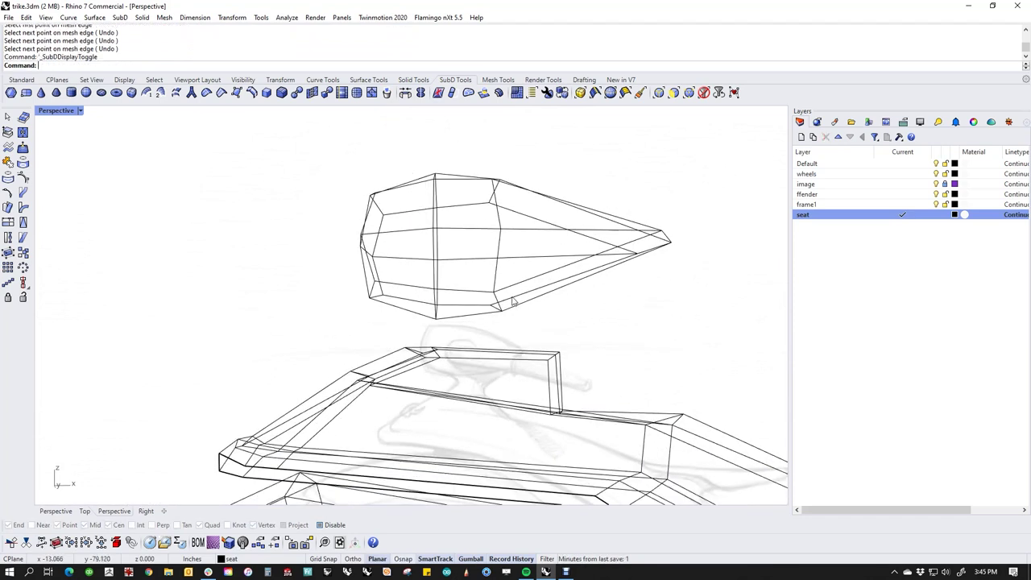
pyautogui.middleClick(513, 302)
pyautogui.click(472, 260)
pyautogui.moveTo(472, 260)
pyautogui.mouseDown(button='right')
pyautogui.moveTo(382, 324)
pyautogui.moveTo(318, 331)
pyautogui.moveTo(355, 338)
pyautogui.mouseUp(button='right')
pyautogui.click(302, 315)
pyautogui.moveTo(359, 263); pyautogui.dragTo(457, 248, button='right')
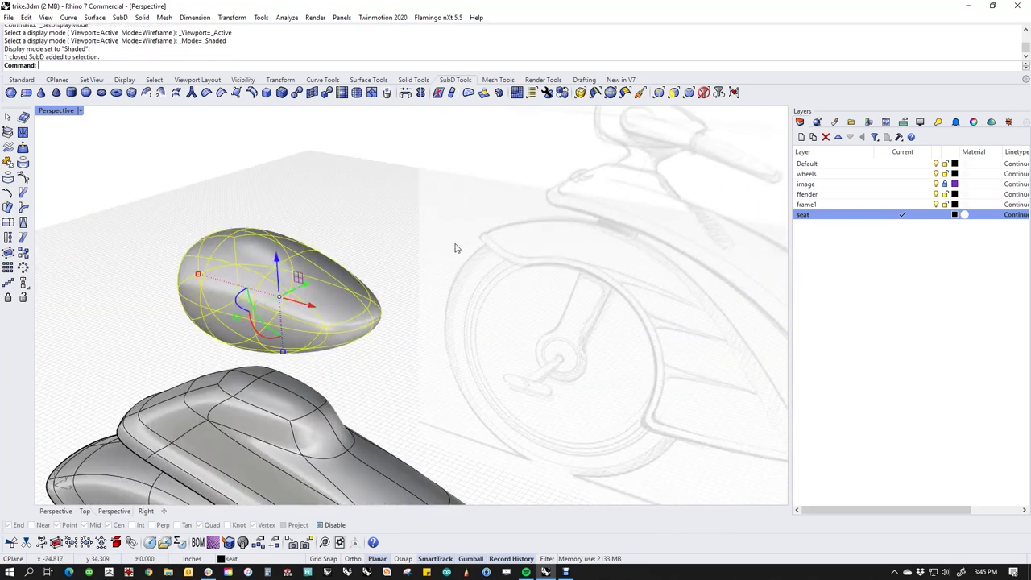
# Try to reflect the housing across its lengthwise centre plane, and undo the reflection.
pyautogui.click(422, 95)
pyautogui.keyDown('alt'); pyautogui.click(302, 254); pyautogui.keyUp('alt')
pyautogui.keyDown('shift'); pyautogui.click(244, 224); pyautogui.keyUp('shift')
pyautogui.click(281, 297)
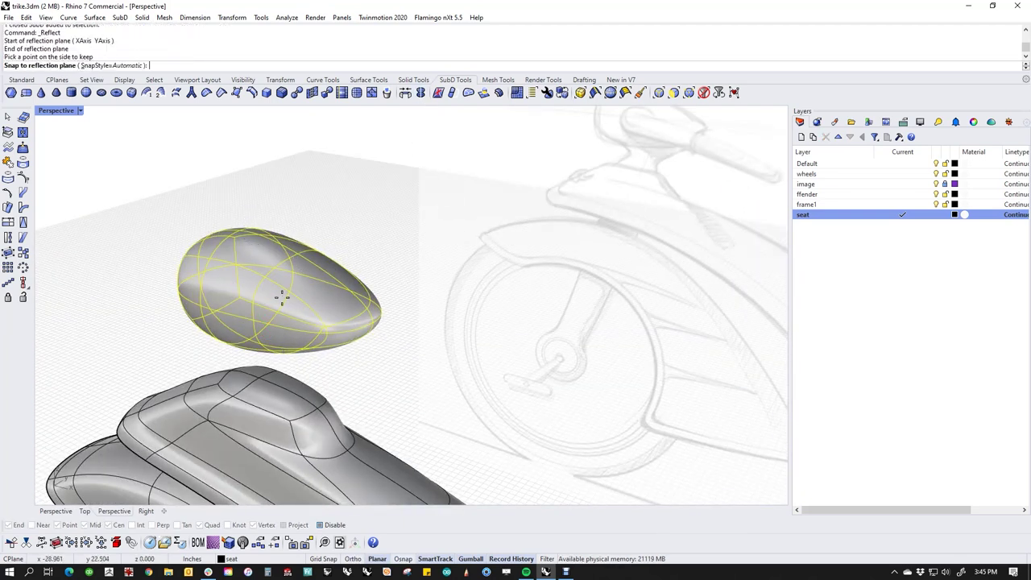
pyautogui.rightClick(281, 297)
pyautogui.moveTo(408, 295); pyautogui.dragTo(450, 328, button='right')
pyautogui.rightClick(430, 342)
pyautogui.hotkey('ctrl', 'z')
pyautogui.press('Escape')
pyautogui.hotkey('ctrl', 'z')
# Reflect the housing across its lengthwise centre plane, keeping the side with the new edges, and remove the symmetry.
pyautogui.rightClick(451, 329)
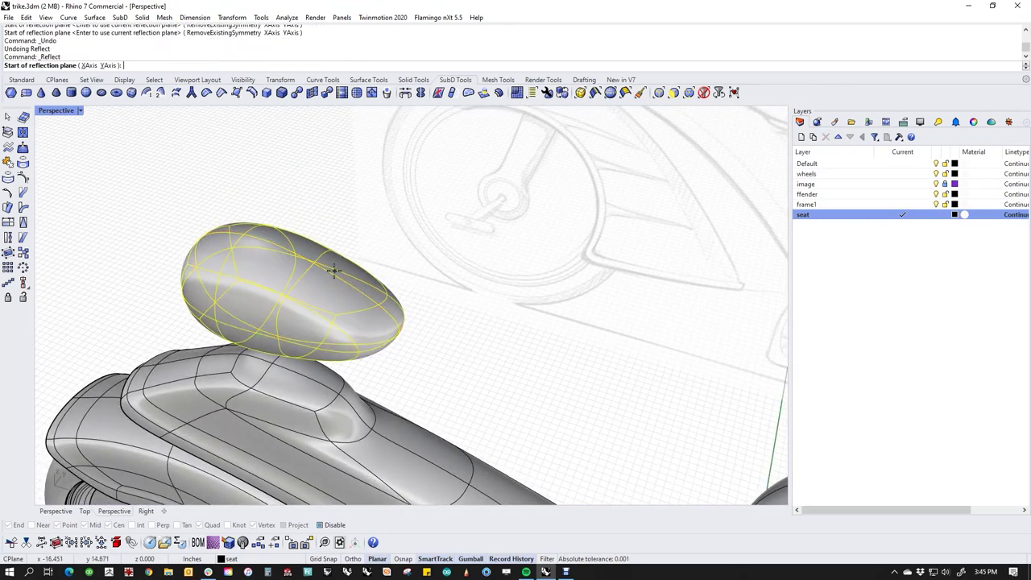
pyautogui.click(318, 268)
pyautogui.click(166, 218)
pyautogui.moveTo(166, 219); pyautogui.dragTo(484, 245, button='right')
pyautogui.click(277, 212)
pyautogui.rightClick(277, 212)
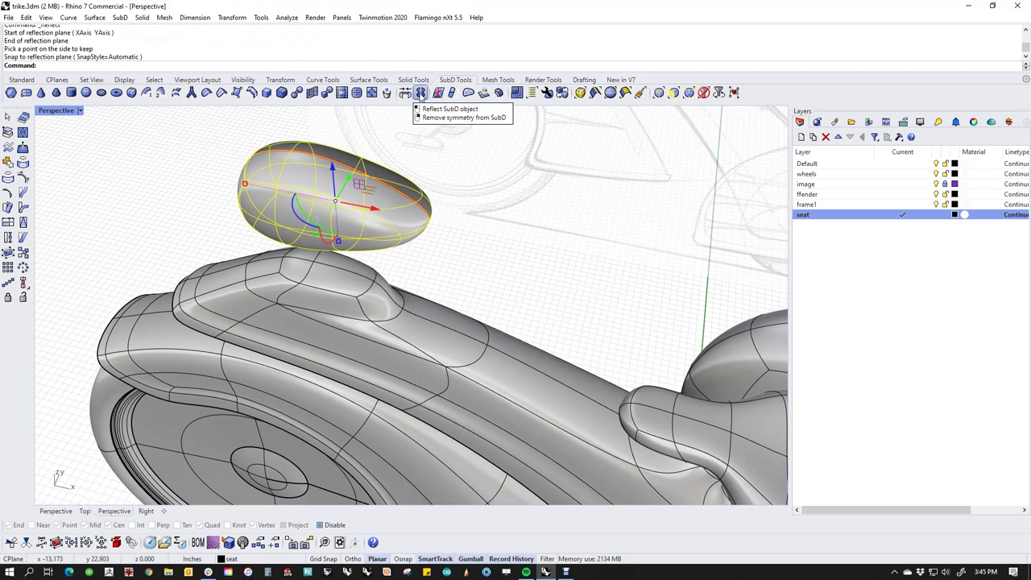
pyautogui.rightClick(419, 93)
pyautogui.click(503, 211)
# In flat SubD display, select the housing's newly cut edge loop and adjust it slightly.
pyautogui.moveTo(507, 213)
pyautogui.mouseDown(button='right')
pyautogui.moveTo(564, 299)
pyautogui.moveTo(519, 297)
pyautogui.moveTo(375, 387)
pyautogui.moveTo(484, 427)
pyautogui.moveTo(607, 373)
pyautogui.moveTo(463, 358)
pyautogui.mouseUp(button='right')
pyautogui.press('Tab')
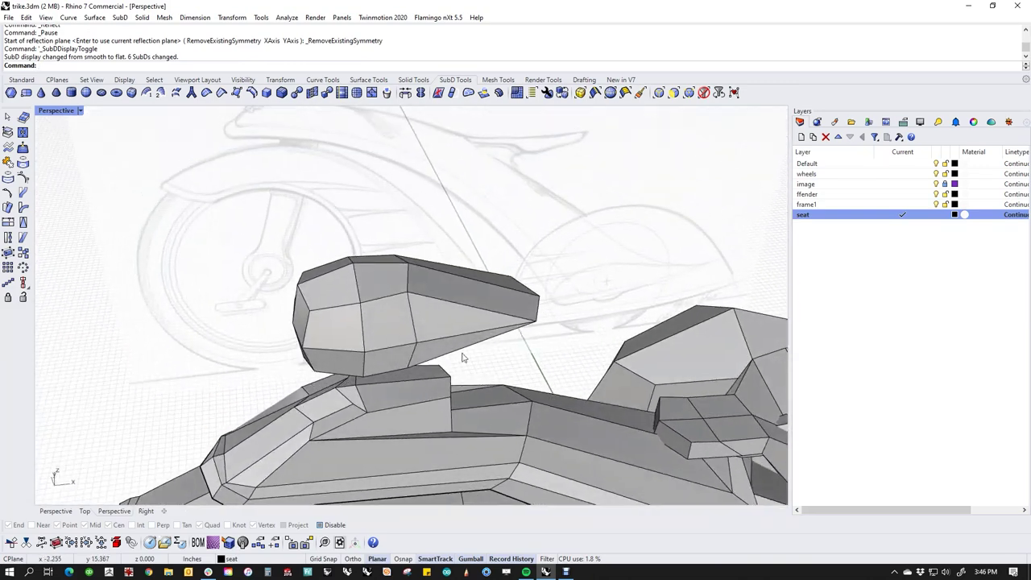
pyautogui.doubleClick(417, 330)
pyautogui.click(401, 314)
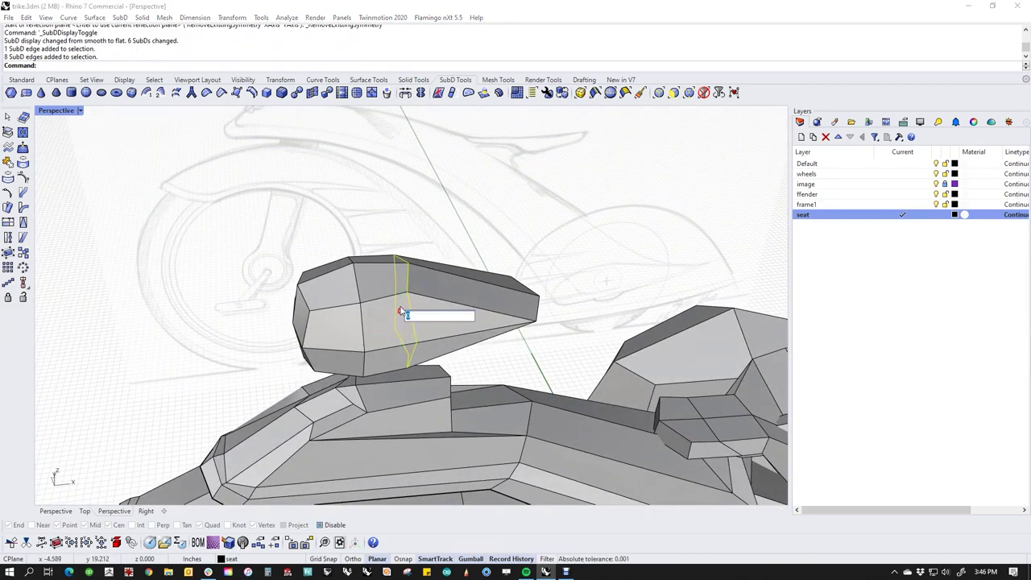
pyautogui.press('Return')
pyautogui.moveTo(431, 304); pyautogui.dragTo(355, 340, button='right')
pyautogui.moveTo(352, 325); pyautogui.dragTo(346, 325)
# Spread the two upper vertices of the rear edge loop slightly outward to widen the housing's top.
pyautogui.moveTo(346, 325); pyautogui.dragTo(380, 297, button='right')
pyautogui.keyDown('ctrl'); pyautogui.keyDown('shift'); pyautogui.click(368, 287); pyautogui.keyUp('shift'); pyautogui.keyUp('ctrl')
pyautogui.keyDown('ctrl'); pyautogui.keyDown('shift'); pyautogui.click(444, 265); pyautogui.keyUp('shift'); pyautogui.keyUp('ctrl')
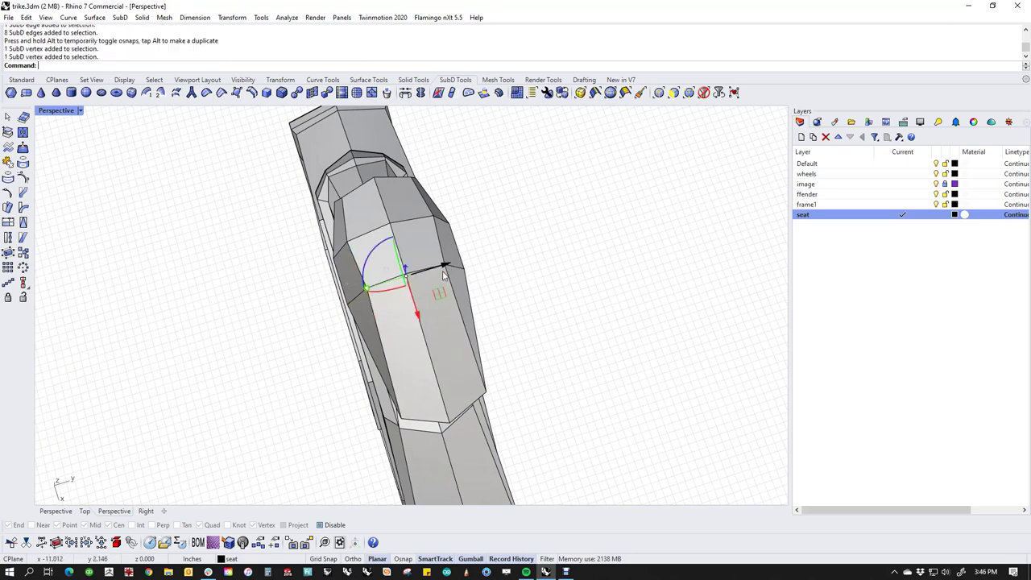
pyautogui.moveTo(366, 288); pyautogui.dragTo(358, 292)
pyautogui.click(494, 284)
# Isolate the handlebar housing by hiding all the other objects.
pyautogui.moveTo(340, 345); pyautogui.dragTo(342, 366, button='right')
pyautogui.click(412, 378)
pyautogui.write('ii')
pyautogui.press('Return')
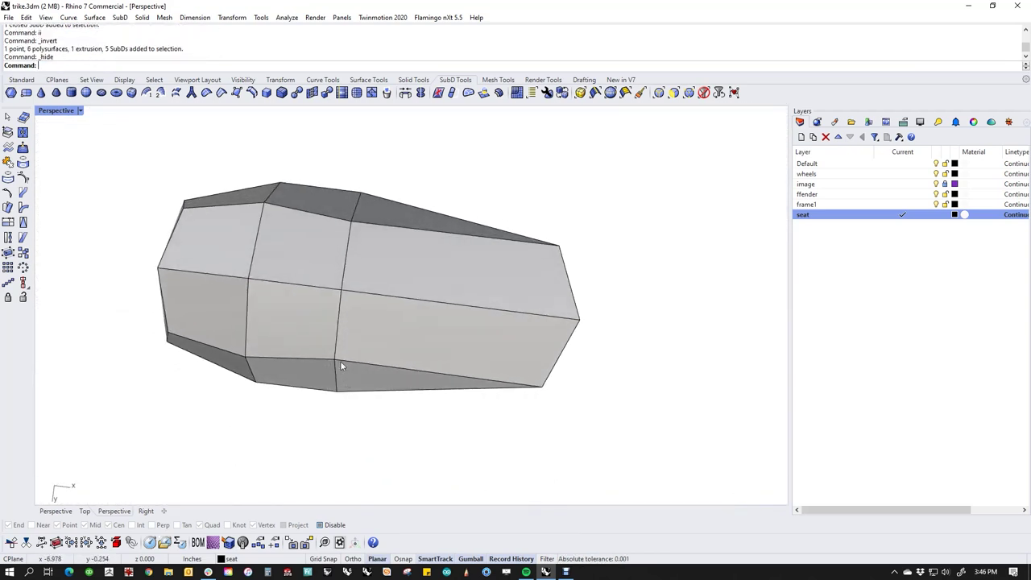
# Spread the matching pair of vertices on the housing's underside outward.
pyautogui.keyDown('ctrl'); pyautogui.keyDown('shift'); pyautogui.click(335, 360); pyautogui.keyUp('shift'); pyautogui.keyUp('ctrl')
pyautogui.keyDown('ctrl'); pyautogui.keyDown('shift'); pyautogui.click(351, 223); pyautogui.keyUp('shift'); pyautogui.keyUp('ctrl')
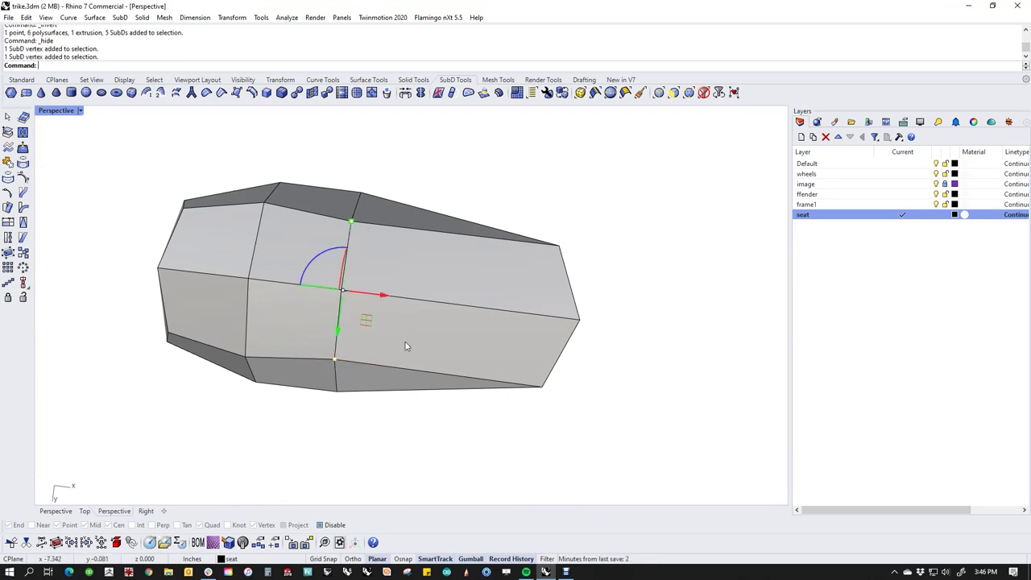
pyautogui.moveTo(354, 232); pyautogui.dragTo(352, 209)
pyautogui.click(479, 184)
# In smooth SubD display, scale the housing's rear end vertices inward across its width to taper the tail.
pyautogui.scroll(-4, 355, 292)
pyautogui.moveTo(356, 293)
pyautogui.mouseDown(button='right')
pyautogui.moveTo(485, 380)
pyautogui.moveTo(472, 444)
pyautogui.moveTo(414, 480)
pyautogui.moveTo(386, 437)
pyautogui.moveTo(453, 440)
pyautogui.moveTo(421, 115)
pyautogui.moveTo(419, 145)
pyautogui.mouseUp(button='right')
pyautogui.press('Tab')
pyautogui.scroll(3, 507, 302)
pyautogui.moveTo(426, 262); pyautogui.dragTo(543, 467)
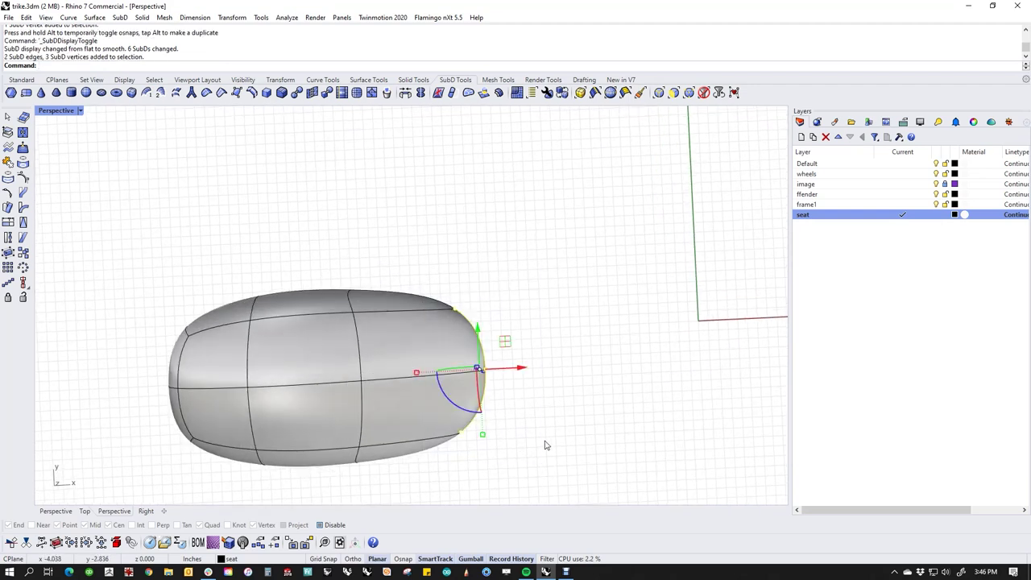
pyautogui.moveTo(486, 441); pyautogui.dragTo(483, 393)
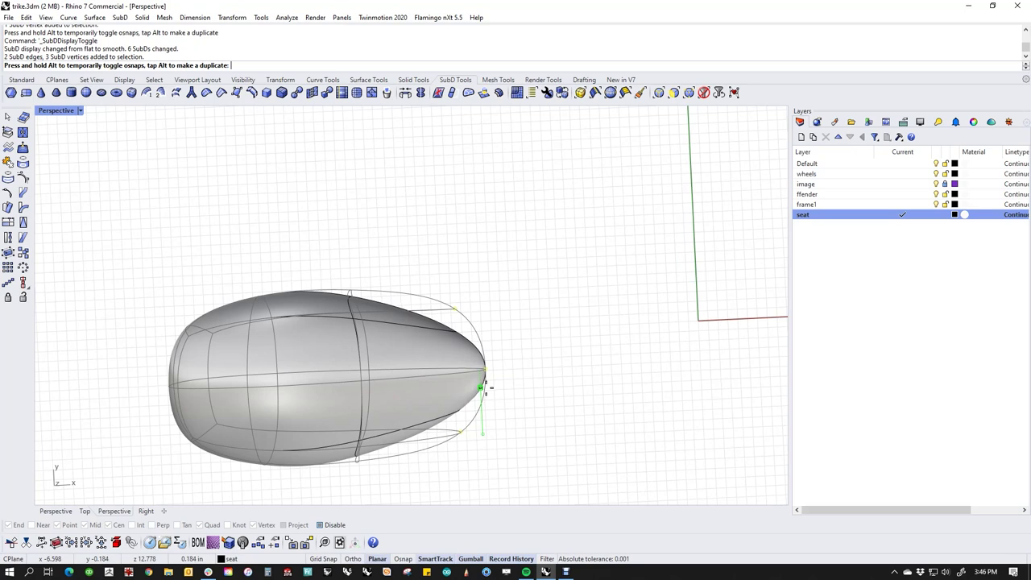
pyautogui.moveTo(485, 387); pyautogui.dragTo(486, 389)
pyautogui.click(563, 398)
# Insert a new edge loop alongside the housing's middle loop.
pyautogui.moveTo(382, 389)
pyautogui.mouseDown(button='right')
pyautogui.moveTo(478, 386)
pyautogui.moveTo(486, 221)
pyautogui.moveTo(299, 276)
pyautogui.moveTo(301, 391)
pyautogui.moveTo(515, 292)
pyautogui.moveTo(484, 294)
pyautogui.moveTo(543, 295)
pyautogui.moveTo(443, 314)
pyautogui.moveTo(422, 341)
pyautogui.moveTo(467, 310)
pyautogui.mouseUp(button='right')
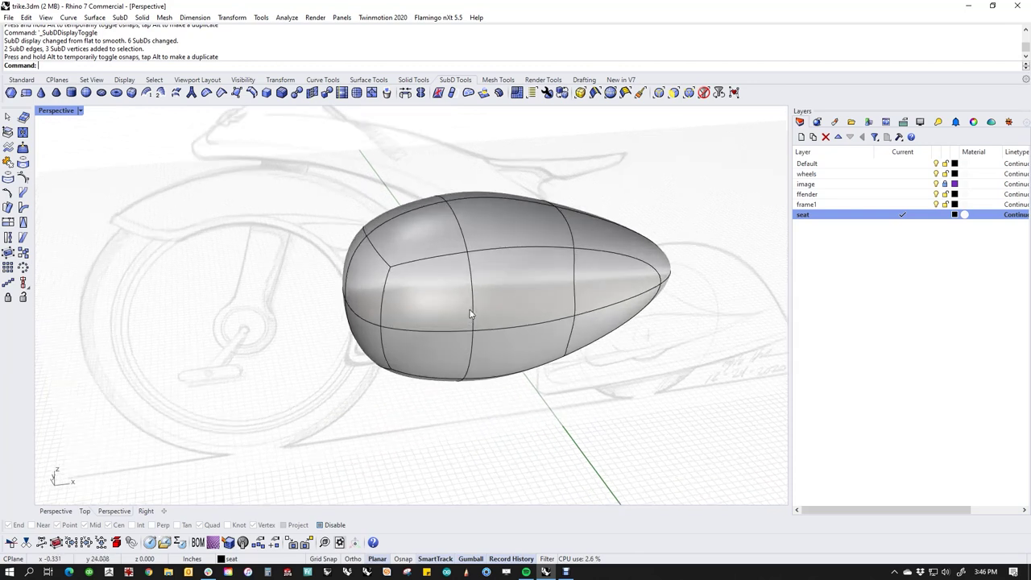
pyautogui.doubleClick(475, 307)
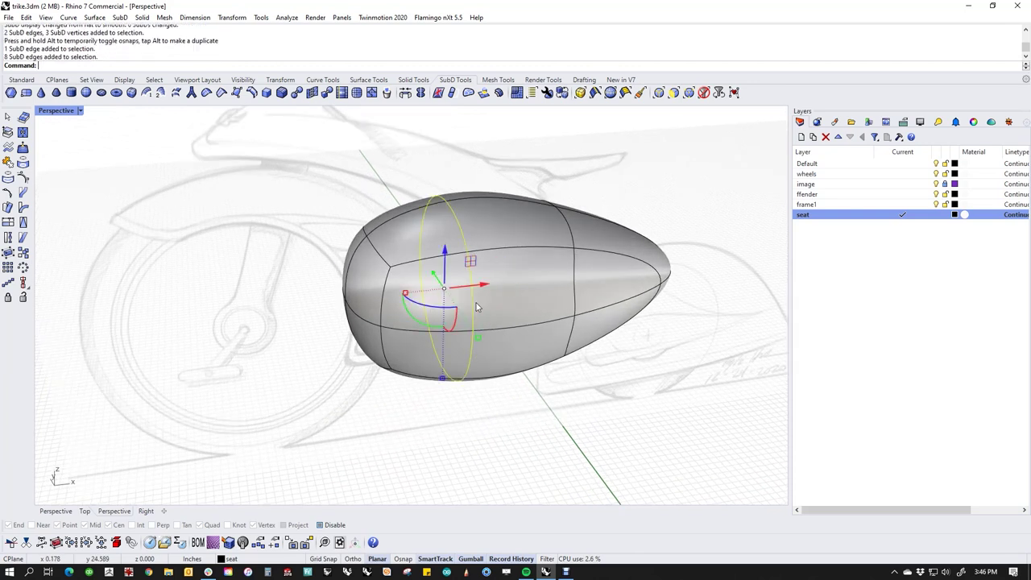
pyautogui.click(252, 93)
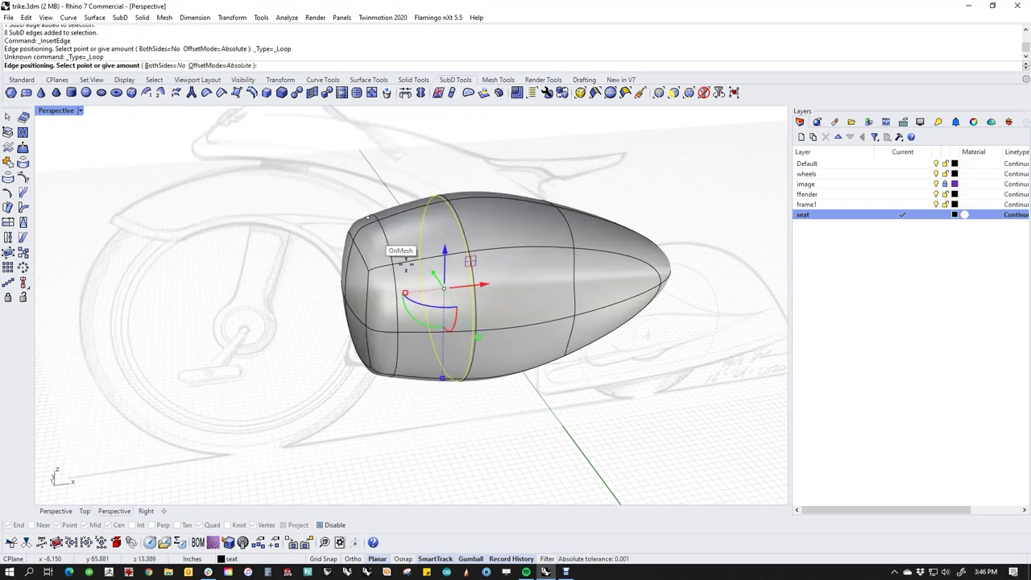
pyautogui.click(455, 257)
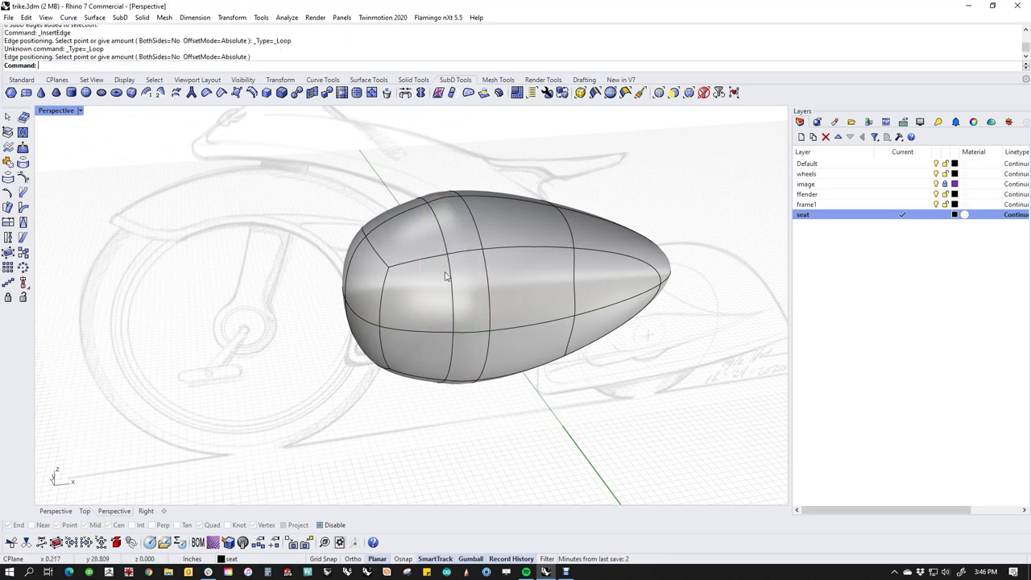
# Try to extract the full ring of faces just behind the housing's nose cap, and undo the extraction.
pyautogui.click(415, 300)
pyautogui.doubleClick(419, 294)
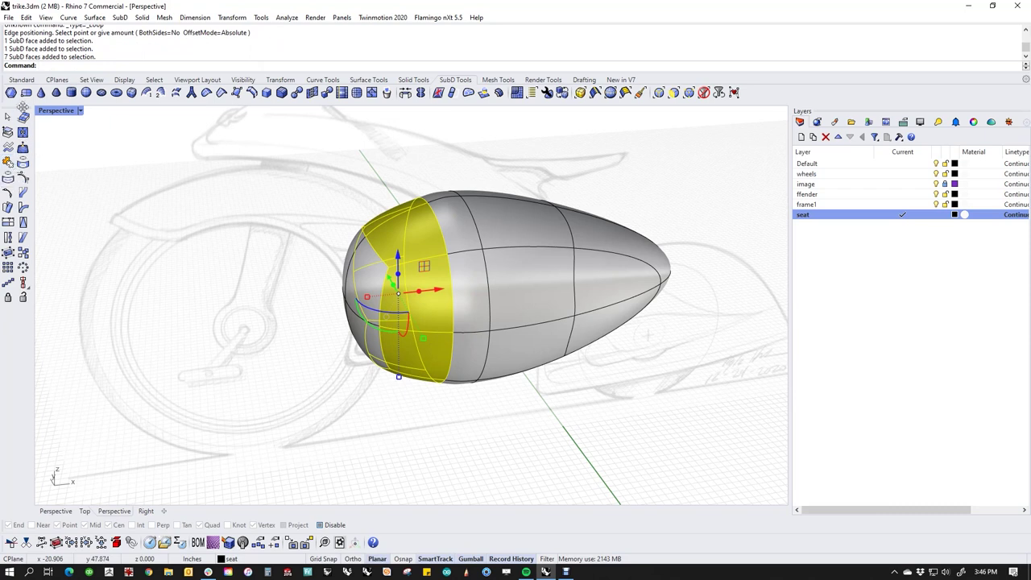
pyautogui.click(21, 80)
pyautogui.click(23, 237)
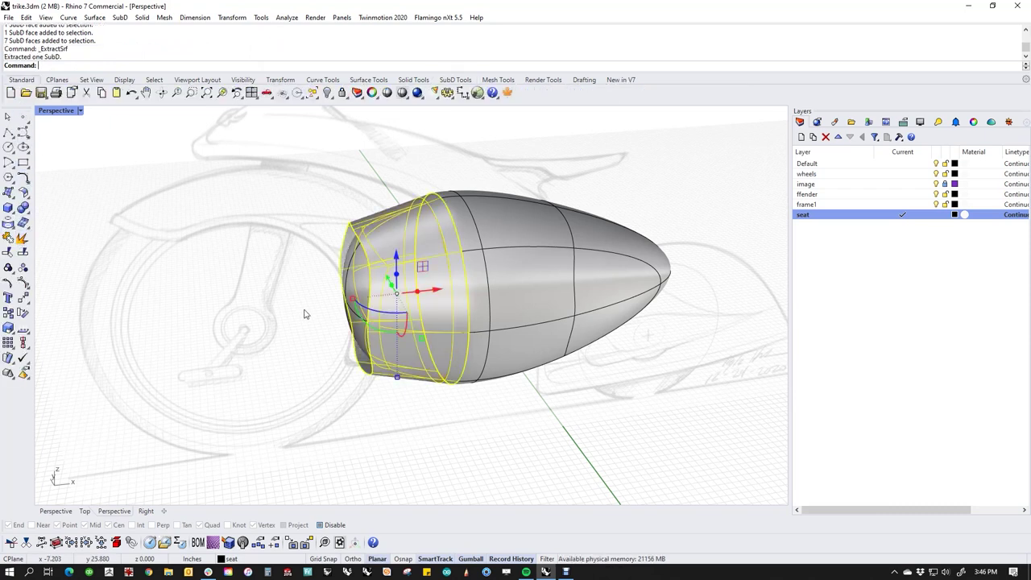
pyautogui.click(356, 296)
pyautogui.press('Escape')
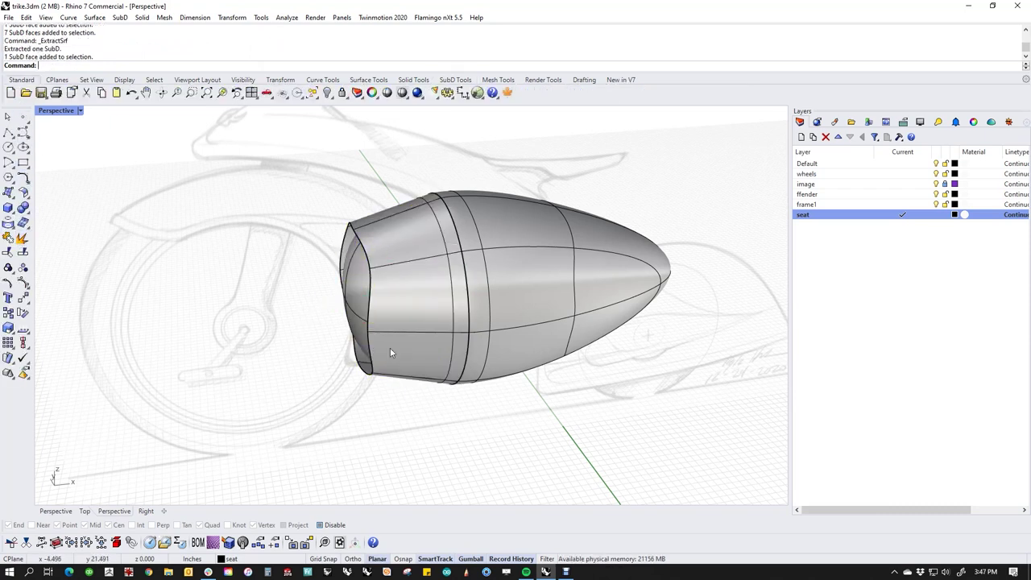
pyautogui.click(385, 339)
pyautogui.hotkey('ctrl', 'z')
# Try again to extract the front face ring with the copy option still on, and undo it.
pyautogui.click(313, 353)
pyautogui.moveTo(313, 353); pyautogui.dragTo(370, 351, button='right')
pyautogui.press('Return')
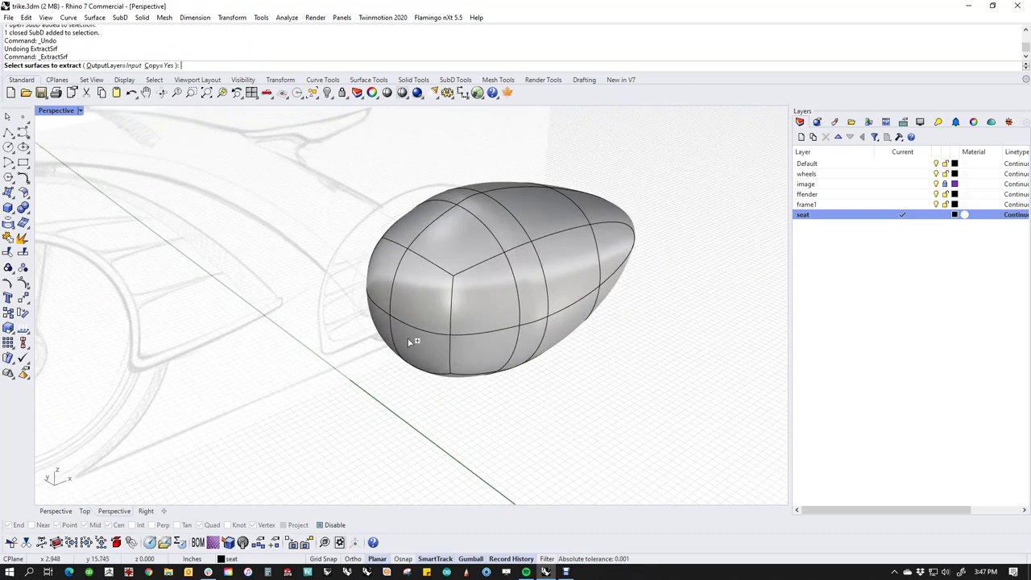
pyautogui.press('Escape')
pyautogui.keyDown('ctrl'); pyautogui.keyDown('shift'); pyautogui.click(476, 304); pyautogui.keyUp('shift'); pyautogui.keyUp('ctrl')
pyautogui.keyDown('ctrl'); pyautogui.keyDown('shift'); pyautogui.doubleClick(448, 249); pyautogui.keyUp('shift'); pyautogui.keyUp('ctrl')
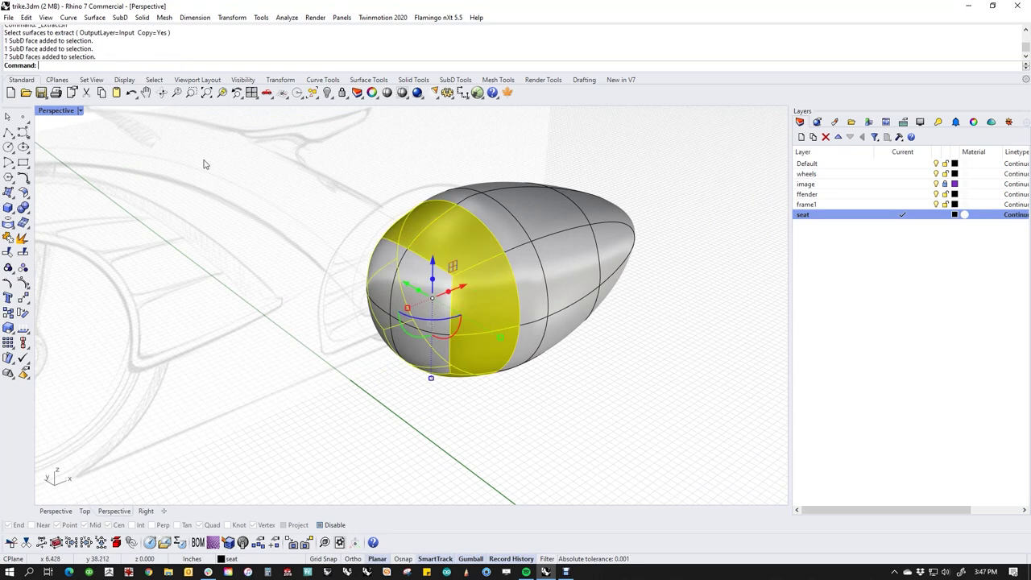
pyautogui.rightClick(25, 239)
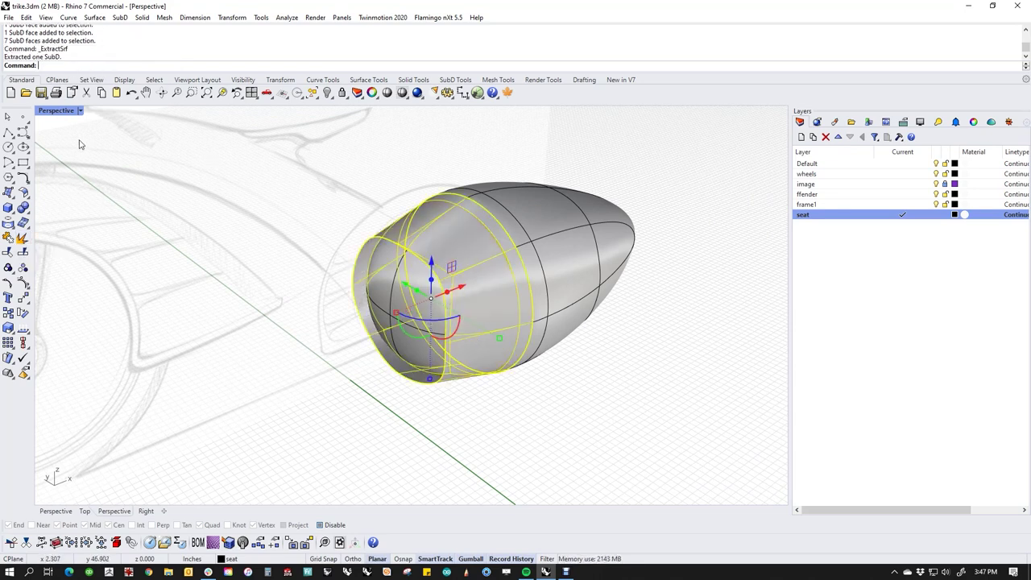
pyautogui.hotkey('ctrl', 'z')
pyautogui.rightClick(251, 284)
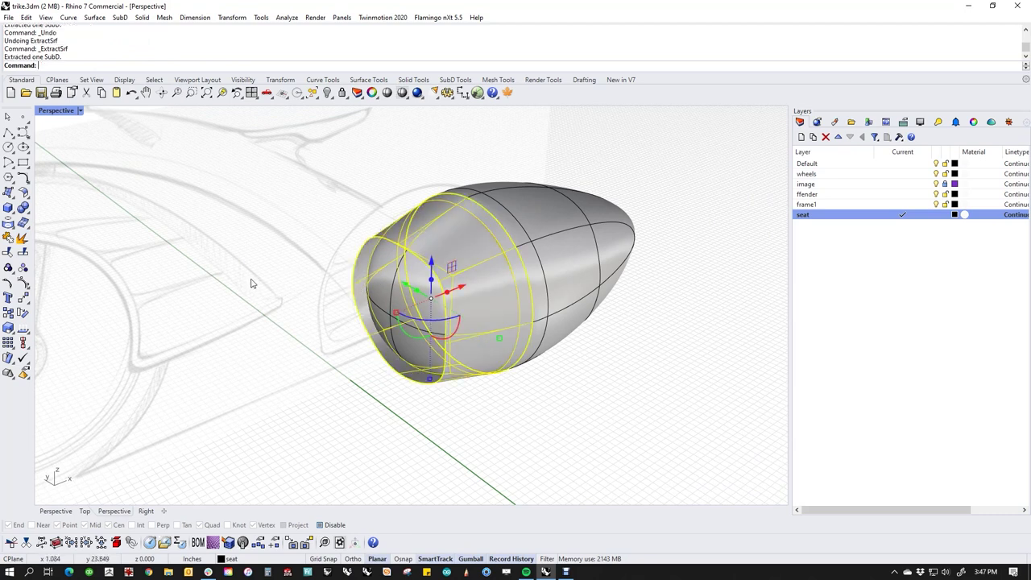
pyautogui.hotkey('ctrl', 'z')
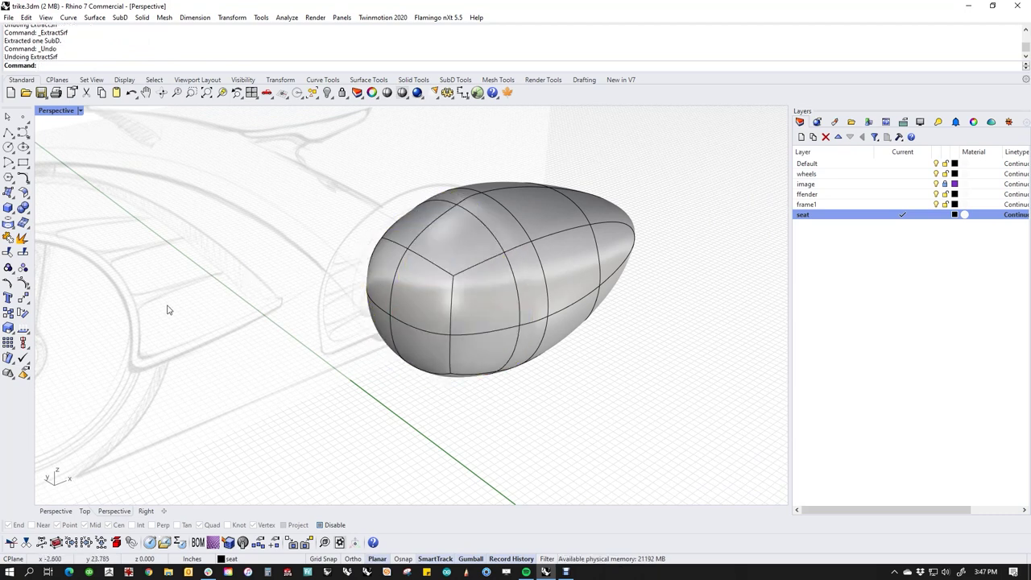
# Extract the ring of faces behind the housing's nose cap with Copy set to No.
pyautogui.rightClick(167, 309)
pyautogui.click(165, 65)
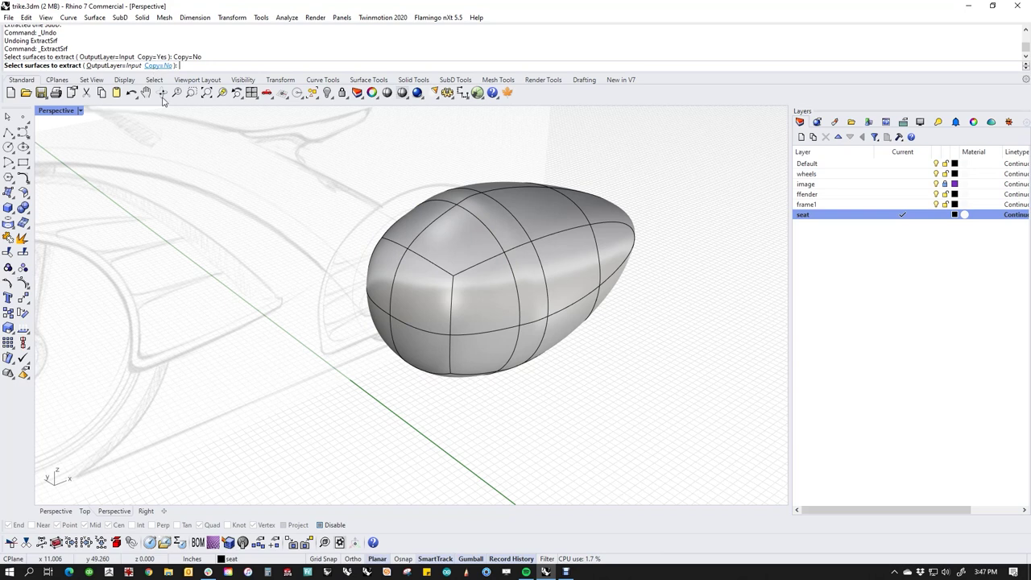
pyautogui.click(469, 307)
pyautogui.doubleClick(455, 247)
pyautogui.rightClick(452, 250)
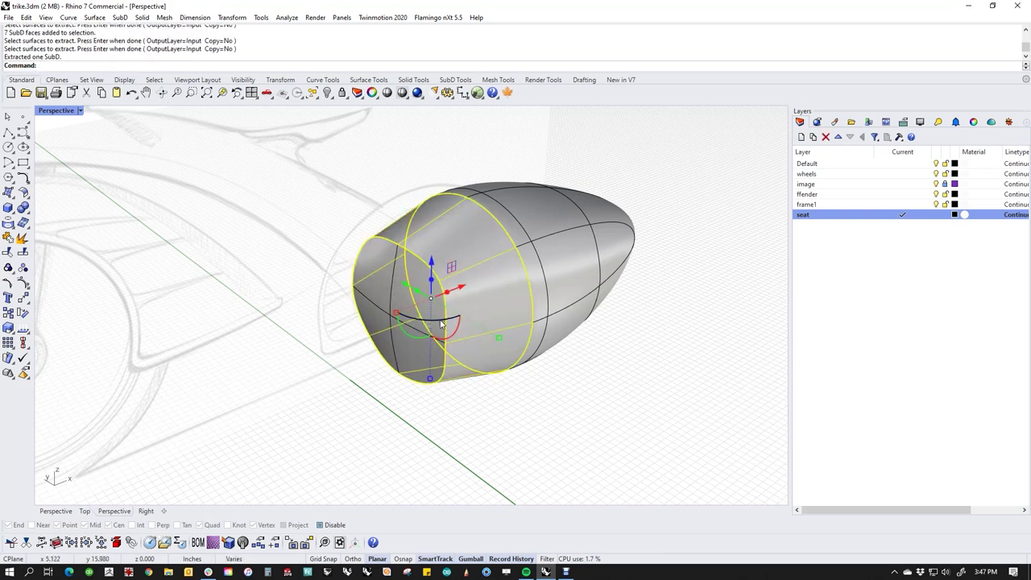
# Join the extracted ring to the nose cap as one SubD with smooth joined edges.
pyautogui.keyDown('ctrl'); pyautogui.keyDown('shift'); pyautogui.click(382, 295); pyautogui.keyUp('shift'); pyautogui.keyUp('ctrl')
pyautogui.click(347, 353)
pyautogui.click(395, 333)
pyautogui.keyDown('shift'); pyautogui.click(489, 325); pyautogui.keyUp('shift')
pyautogui.write('j')
pyautogui.press('Return')
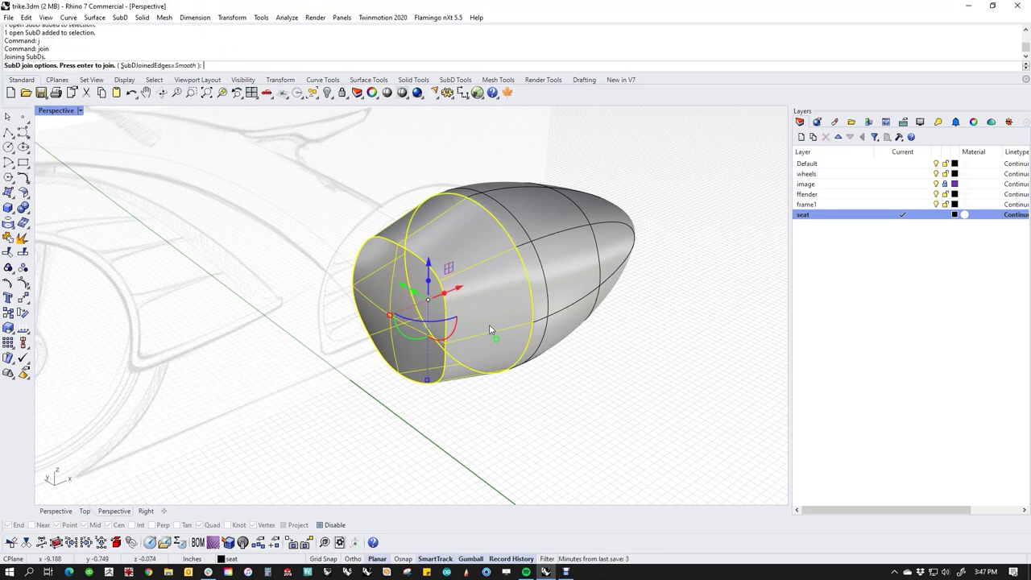
pyautogui.rightClick(215, 158)
pyautogui.keyDown('shift'); pyautogui.moveTo(338, 286); pyautogui.dragTo(370, 368, button='right'); pyautogui.keyUp('shift')
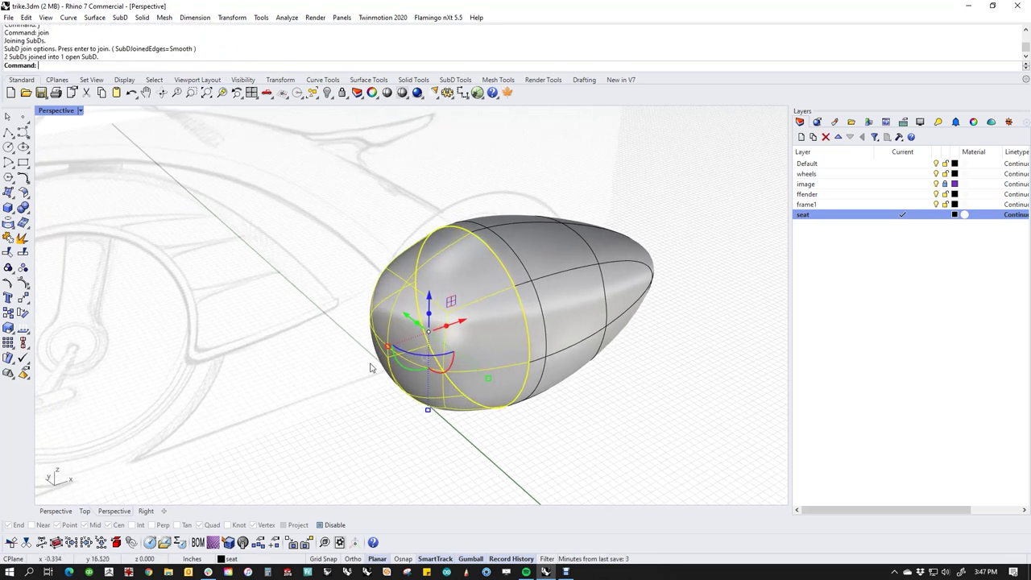
# Scale the joined nose piece down slightly and move it forward, away from the housing body.
pyautogui.moveTo(394, 348)
pyautogui.mouseDown()
pyautogui.moveTo(405, 364)
pyautogui.moveTo(388, 350)
pyautogui.moveTo(411, 339)
pyautogui.mouseUp()
pyautogui.hotkey('ctrl', 'z')
pyautogui.keyDown('shift'); pyautogui.moveTo(428, 410); pyautogui.dragTo(427, 400); pyautogui.keyUp('shift')
pyautogui.moveTo(458, 322)
pyautogui.mouseDown()
pyautogui.moveTo(472, 314)
pyautogui.moveTo(442, 326)
pyautogui.mouseUp()
pyautogui.click(333, 319)
# Bridge the open edge loops of the nose piece and the housing body with 3 joined segments.
pyautogui.moveTo(333, 319); pyautogui.dragTo(234, 284, button='right')
pyautogui.scroll(5, 430, 290)
pyautogui.moveTo(431, 294); pyautogui.dragTo(441, 342, button='right')
pyautogui.keyDown('ctrl'); pyautogui.keyDown('shift'); pyautogui.doubleClick(454, 331); pyautogui.keyUp('shift'); pyautogui.keyUp('ctrl')
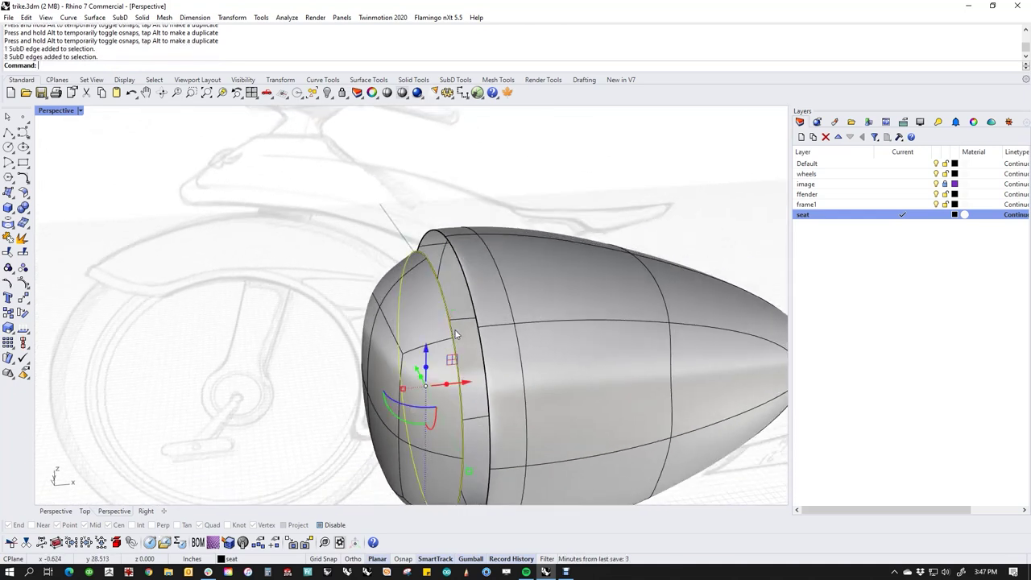
pyautogui.keyDown('ctrl'); pyautogui.keyDown('shift'); pyautogui.click(482, 313); pyautogui.keyUp('shift'); pyautogui.keyUp('ctrl')
pyautogui.keyDown('ctrl'); pyautogui.keyDown('shift'); pyautogui.doubleClick(478, 315); pyautogui.keyUp('shift'); pyautogui.keyUp('ctrl')
pyautogui.keyDown('ctrl'); pyautogui.click(488, 311); pyautogui.keyUp('ctrl')
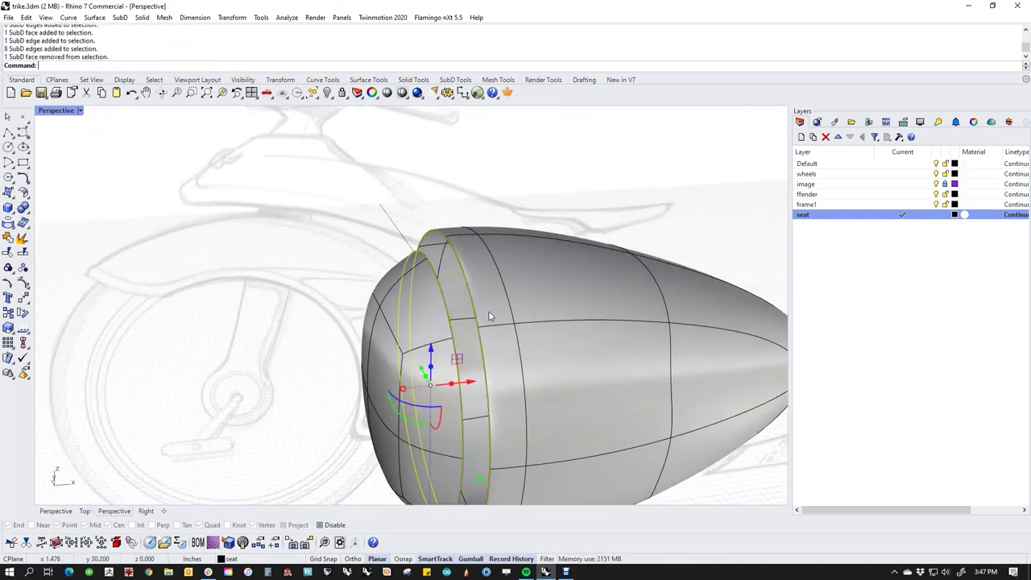
pyautogui.write('Bridge')
pyautogui.press('Return')
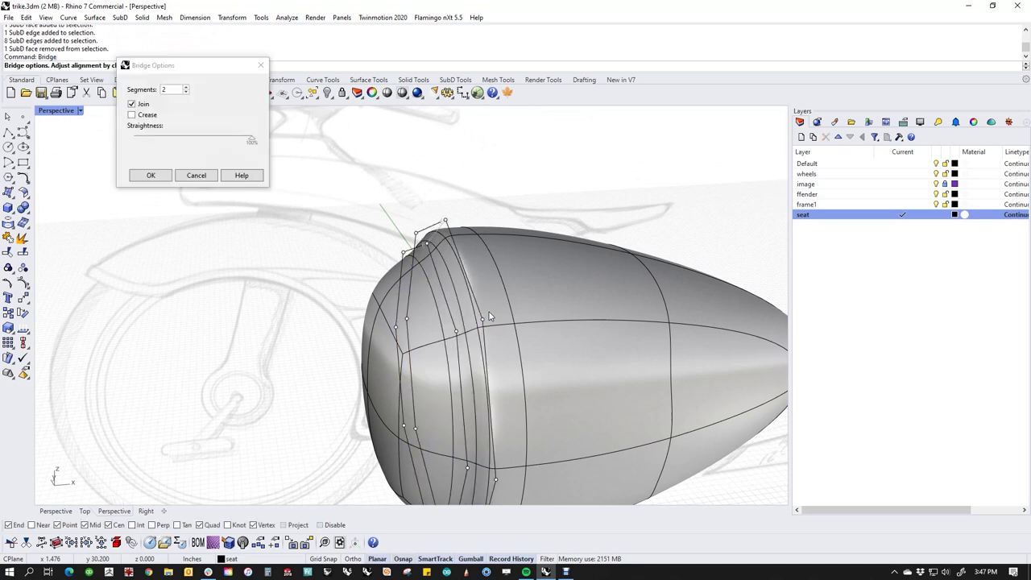
pyautogui.click(185, 90)
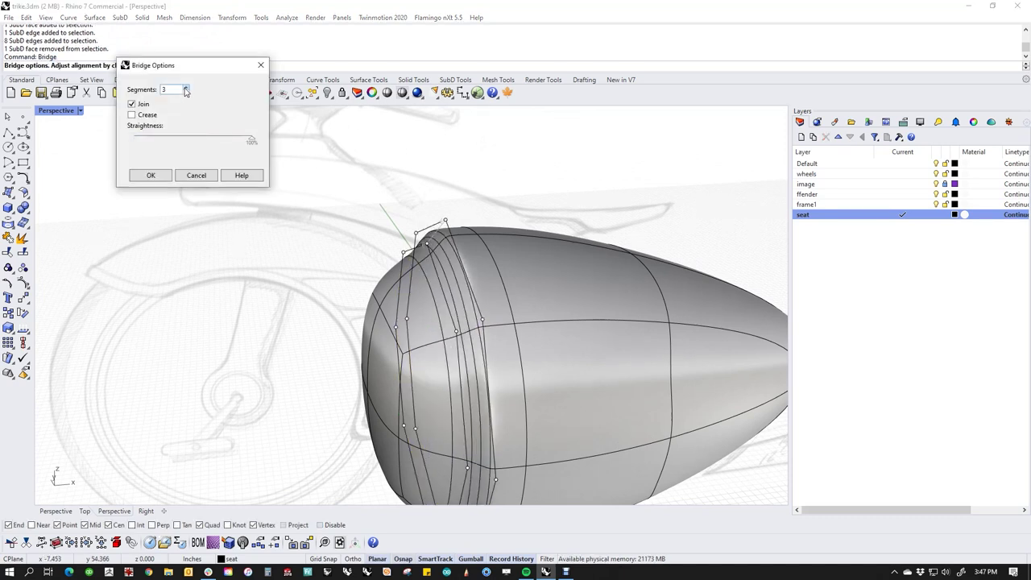
pyautogui.click(150, 174)
# Scale an edge loop within the new bridge inward to define the step behind the nose.
pyautogui.doubleClick(447, 276)
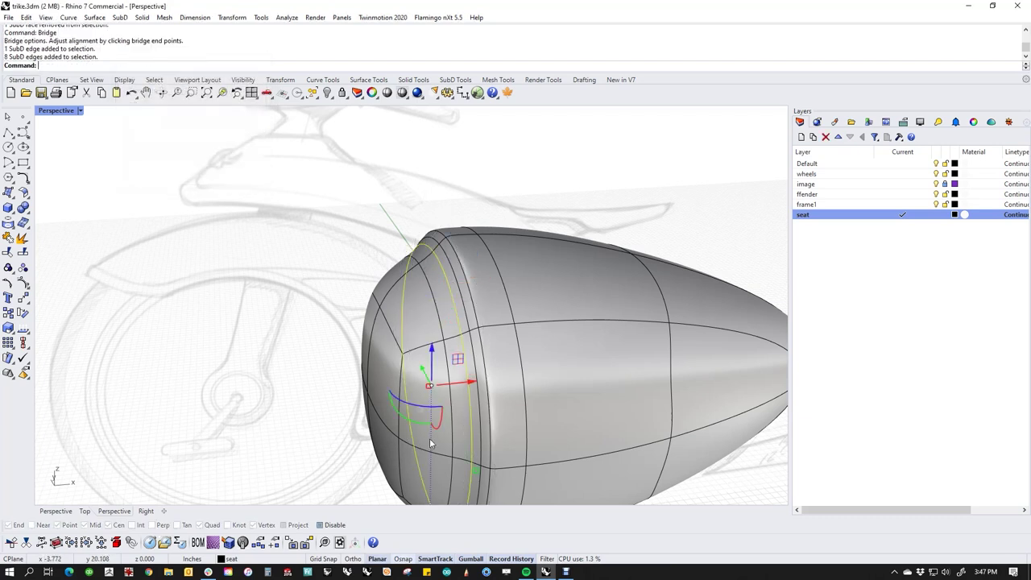
pyautogui.moveTo(487, 472); pyautogui.dragTo(474, 467)
pyautogui.press('Escape')
# Try deleting the edge loop on the nose in front of the bridge, and undo the deletion.
pyautogui.doubleClick(439, 322)
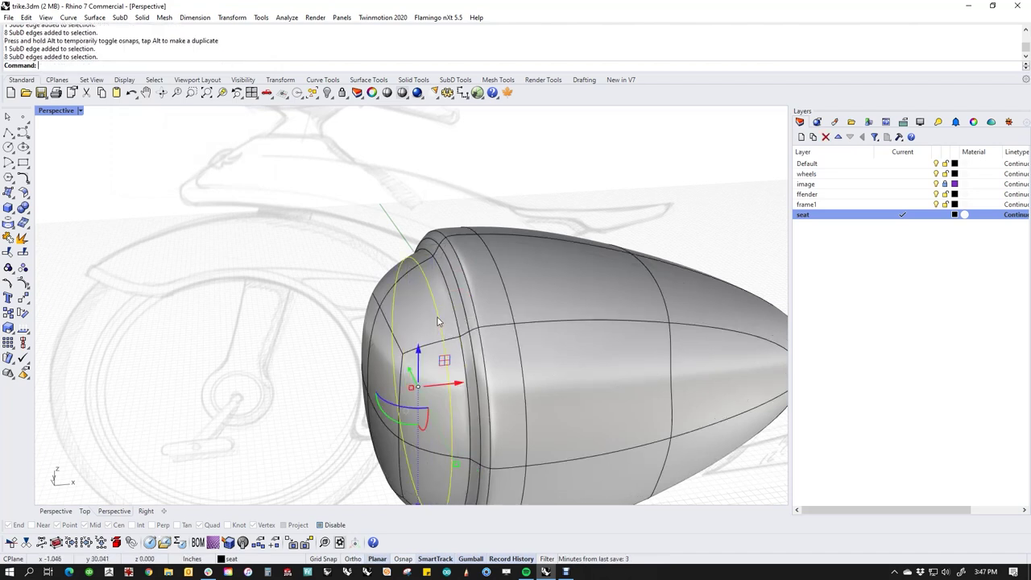
pyautogui.press('Delete')
pyautogui.hotkey('ctrl', 'z')
# Extract the narrow ring of faces directly behind the bridged step to separate the front portion from the body.
pyautogui.moveTo(270, 265); pyautogui.dragTo(393, 319, button='right')
pyautogui.moveTo(435, 271)
pyautogui.mouseDown(button='right')
pyautogui.moveTo(491, 257)
pyautogui.moveTo(526, 271)
pyautogui.moveTo(467, 266)
pyautogui.moveTo(427, 284)
pyautogui.mouseUp(button='right')
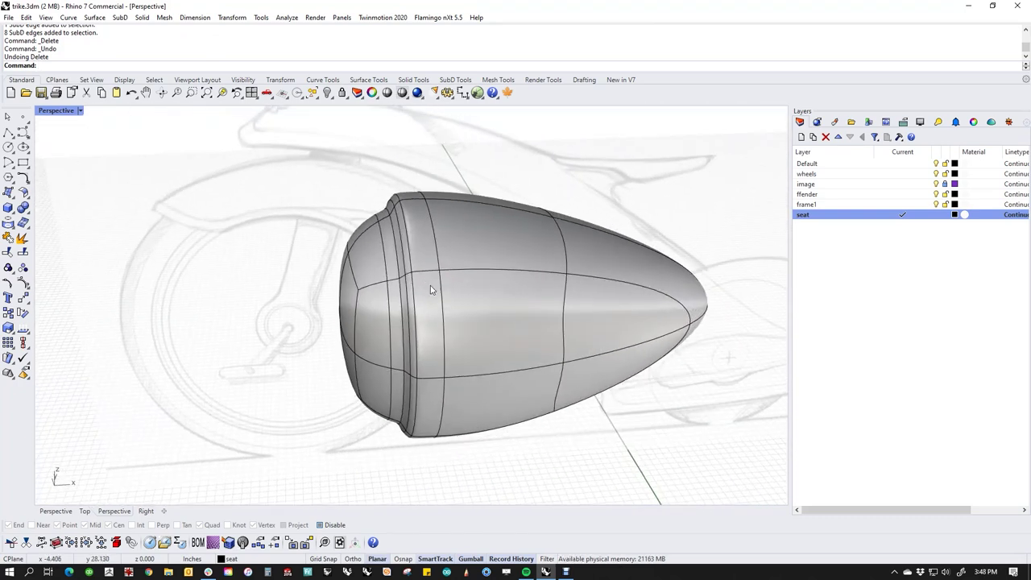
pyautogui.keyDown('ctrl'); pyautogui.keyDown('shift'); pyautogui.click(444, 325); pyautogui.keyUp('shift'); pyautogui.keyUp('ctrl')
pyautogui.keyDown('ctrl'); pyautogui.keyDown('shift'); pyautogui.click(444, 352); pyautogui.keyUp('shift'); pyautogui.keyUp('ctrl')
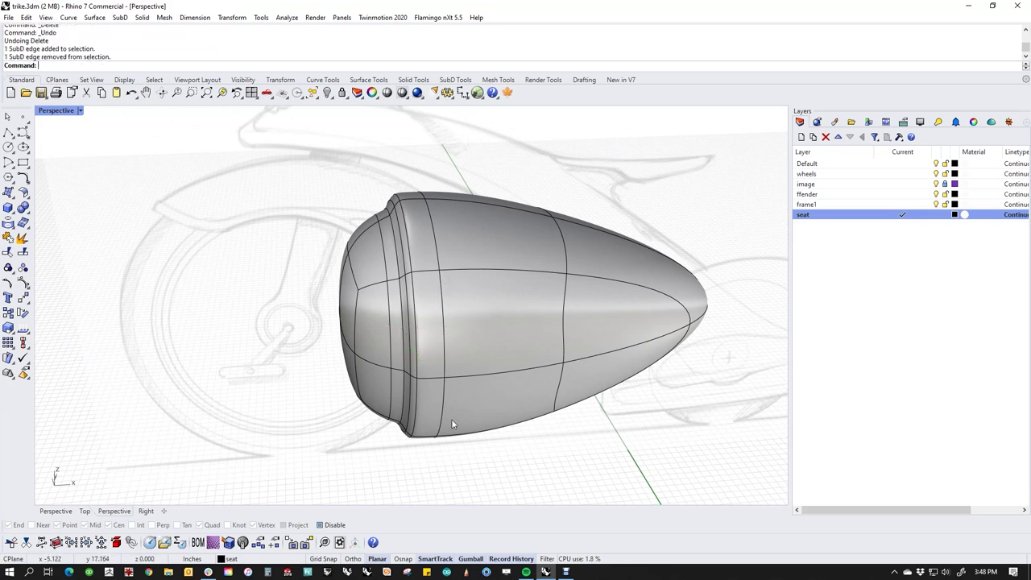
pyautogui.keyDown('ctrl'); pyautogui.keyDown('shift'); pyautogui.click(488, 425); pyautogui.keyUp('shift'); pyautogui.keyUp('ctrl')
pyautogui.keyDown('ctrl'); pyautogui.keyDown('shift'); pyautogui.doubleClick(480, 341); pyautogui.keyUp('shift'); pyautogui.keyUp('ctrl')
pyautogui.press('Escape')
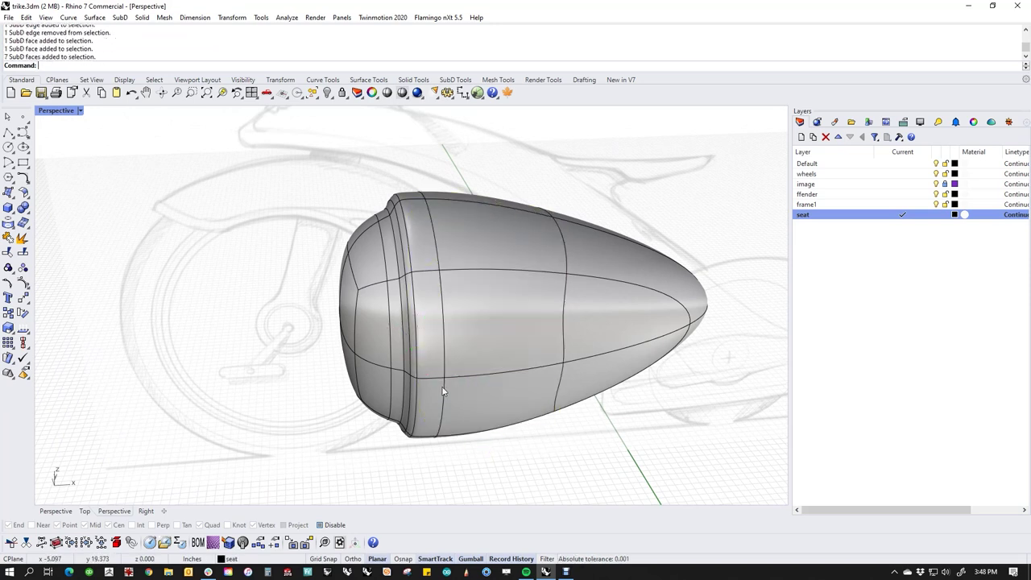
pyautogui.keyDown('ctrl'); pyautogui.keyDown('shift'); pyautogui.click(442, 399); pyautogui.keyUp('shift'); pyautogui.keyUp('ctrl')
pyautogui.keyDown('ctrl'); pyautogui.keyDown('shift'); pyautogui.doubleClick(430, 353); pyautogui.keyUp('shift'); pyautogui.keyUp('ctrl')
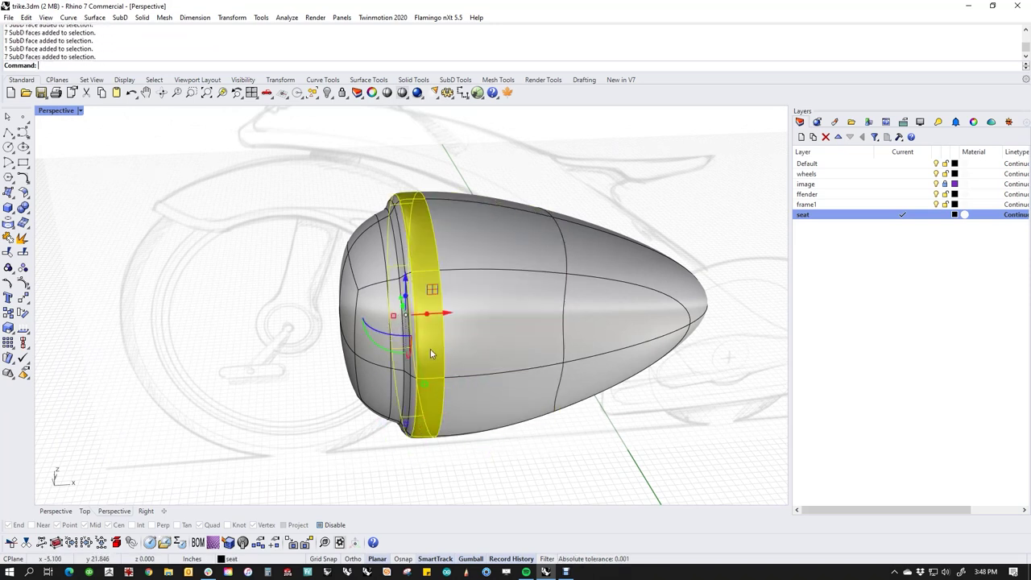
pyautogui.click(22, 239)
pyautogui.keyDown('ctrl'); pyautogui.keyDown('shift'); pyautogui.click(364, 320); pyautogui.keyUp('shift'); pyautogui.keyUp('ctrl')
pyautogui.click(324, 304)
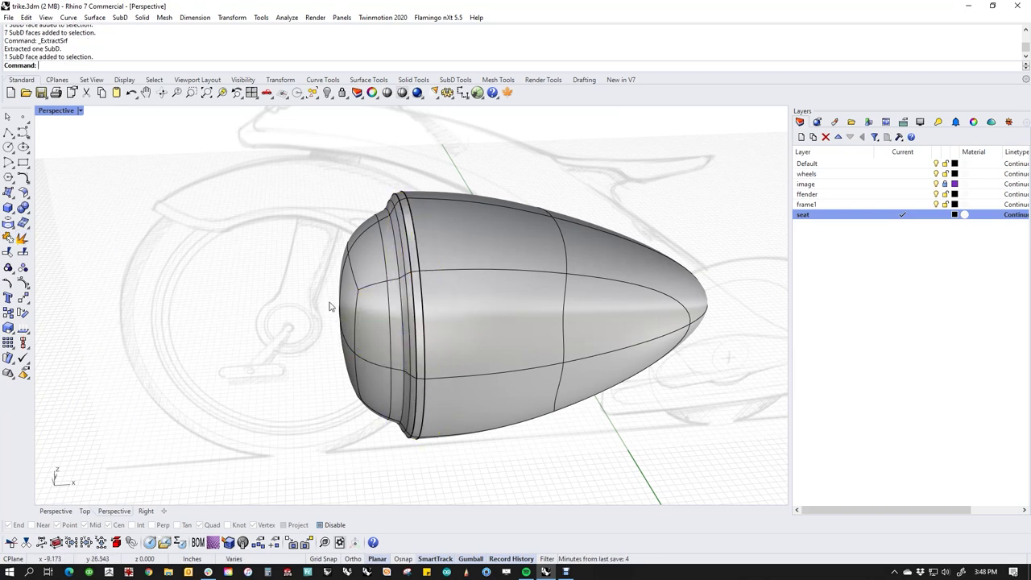
# Join the extracted ring to the nose piece with smooth edges and move the joined piece slightly forward of the body.
pyautogui.click(409, 312)
pyautogui.scroll(2, 413, 302)
pyautogui.scroll(2, 417, 301)
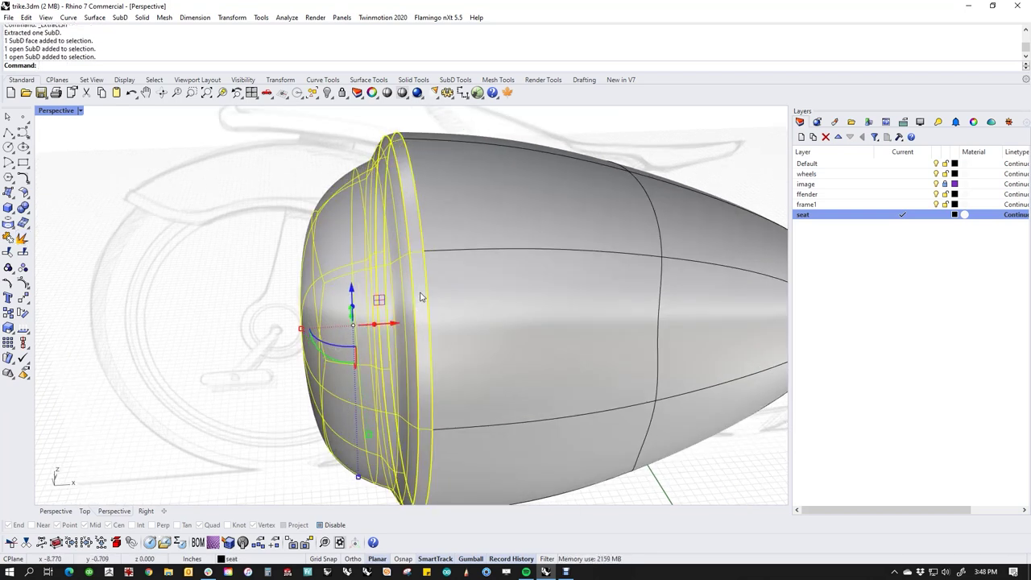
pyautogui.write('j')
pyautogui.press('Return')
pyautogui.press('Return')
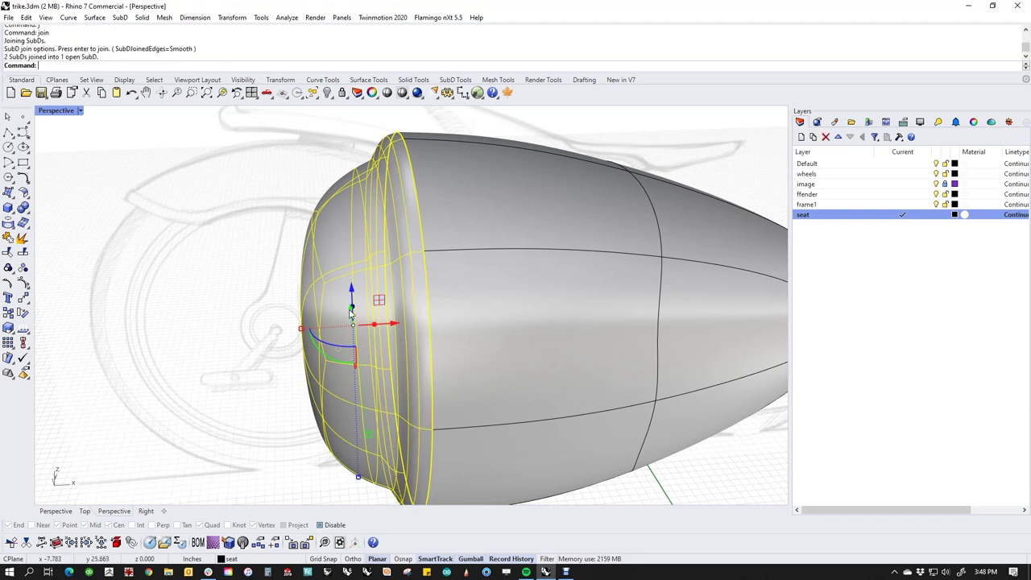
pyautogui.moveTo(359, 311); pyautogui.dragTo(343, 322, button='right')
pyautogui.moveTo(363, 335); pyautogui.dragTo(329, 324)
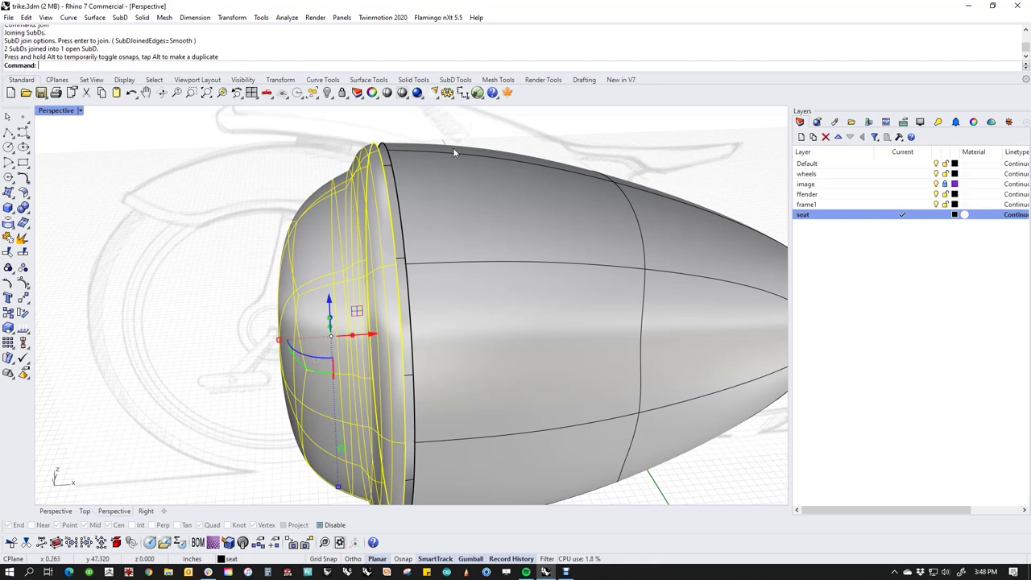
# Bridge the gap between the rear edge loop of the nose piece and the front edge loop of the body.
pyautogui.scroll(5, 433, 151)
pyautogui.click(415, 144)
pyautogui.keyDown('ctrl'); pyautogui.keyDown('shift'); pyautogui.click(337, 216); pyautogui.keyUp('shift'); pyautogui.keyUp('ctrl')
pyautogui.keyDown('ctrl'); pyautogui.keyDown('shift'); pyautogui.doubleClick(356, 214); pyautogui.keyUp('shift'); pyautogui.keyUp('ctrl')
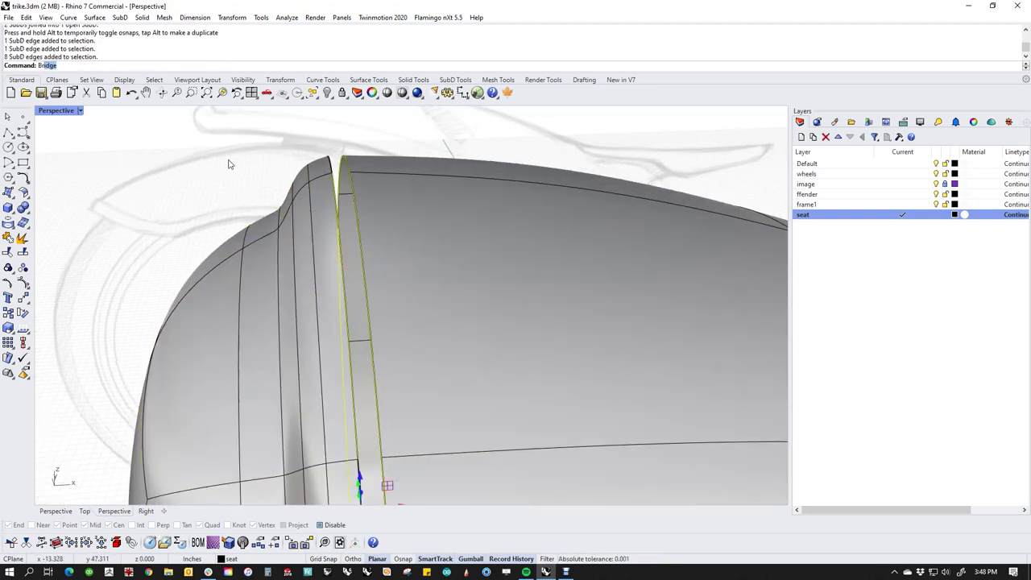
pyautogui.press('Return')
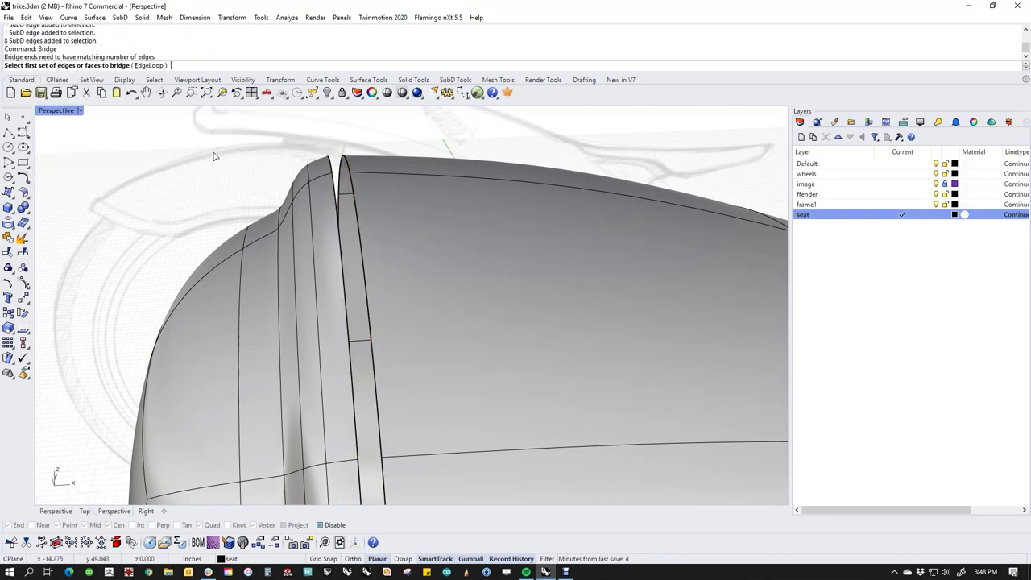
pyautogui.doubleClick(336, 202)
pyautogui.press('Return')
pyautogui.doubleClick(354, 206)
pyautogui.press('Return')
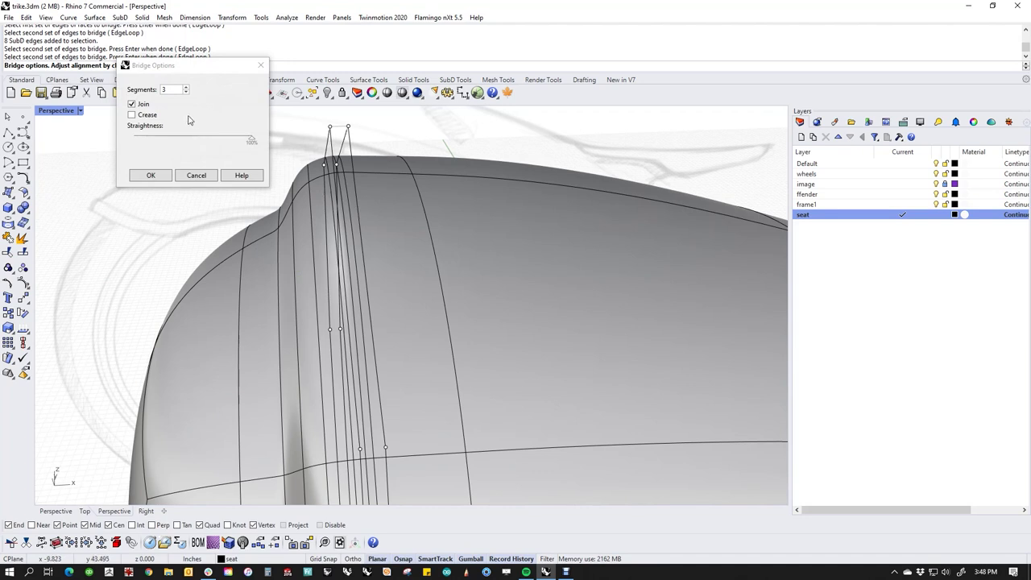
# Adjust the segment count and finish the joined bridge between the two edge loops of the seat body.
pyautogui.click(186, 92)
pyautogui.click(187, 87)
pyautogui.click(187, 87)
pyautogui.click(169, 179)
pyautogui.moveTo(339, 193); pyautogui.dragTo(364, 182, button='right')
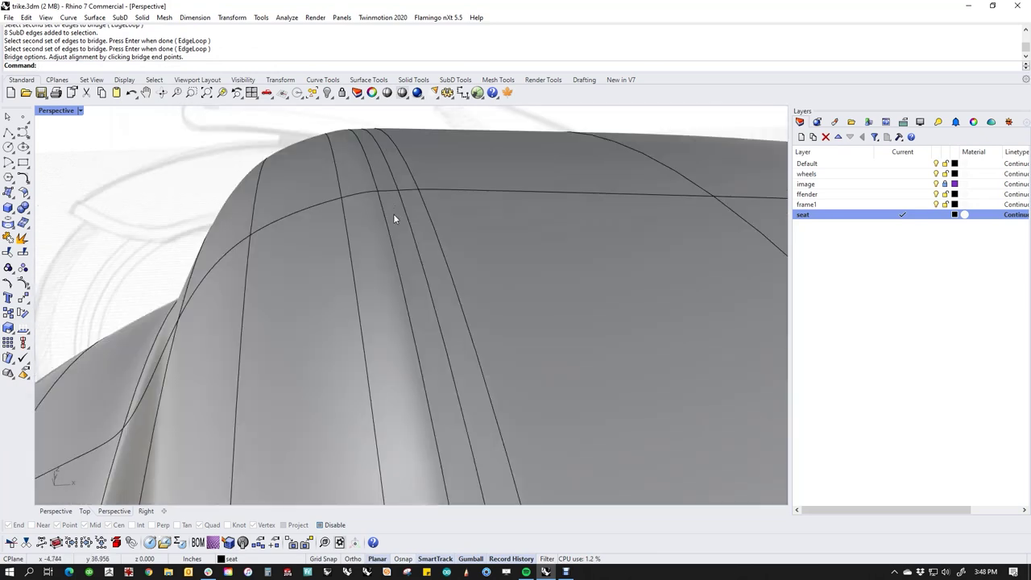
# Scale the face loop in the middle of the new bridge slightly inward to form a groove around the body.
pyautogui.keyDown('ctrl'); pyautogui.keyDown('shift'); pyautogui.click(394, 214); pyautogui.keyUp('shift'); pyautogui.keyUp('ctrl')
pyautogui.keyDown('ctrl'); pyautogui.keyDown('shift'); pyautogui.doubleClick(383, 182); pyautogui.keyUp('shift'); pyautogui.keyUp('ctrl')
pyautogui.scroll(-4, 383, 182)
pyautogui.moveTo(364, 413); pyautogui.dragTo(373, 317, button='right')
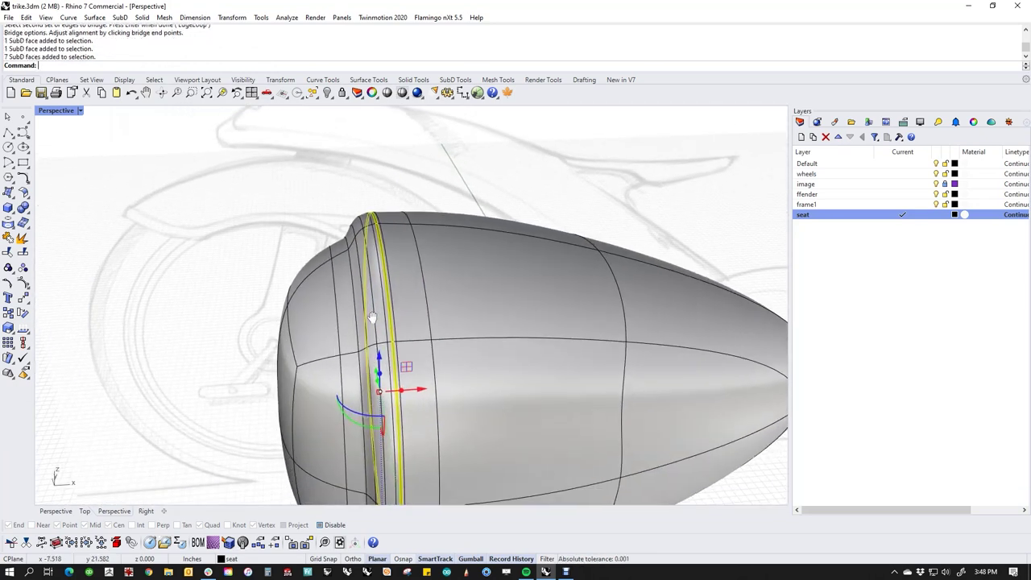
pyautogui.keyDown('shift'); pyautogui.moveTo(379, 436); pyautogui.dragTo(382, 375, button='right'); pyautogui.keyUp('shift')
pyautogui.moveTo(383, 486); pyautogui.dragTo(382, 481)
pyautogui.click(218, 253)
# Crease the edge loops along both sides of the groove.
pyautogui.keyDown('shift'); pyautogui.moveTo(448, 150); pyautogui.dragTo(440, 211, button='right'); pyautogui.keyUp('shift')
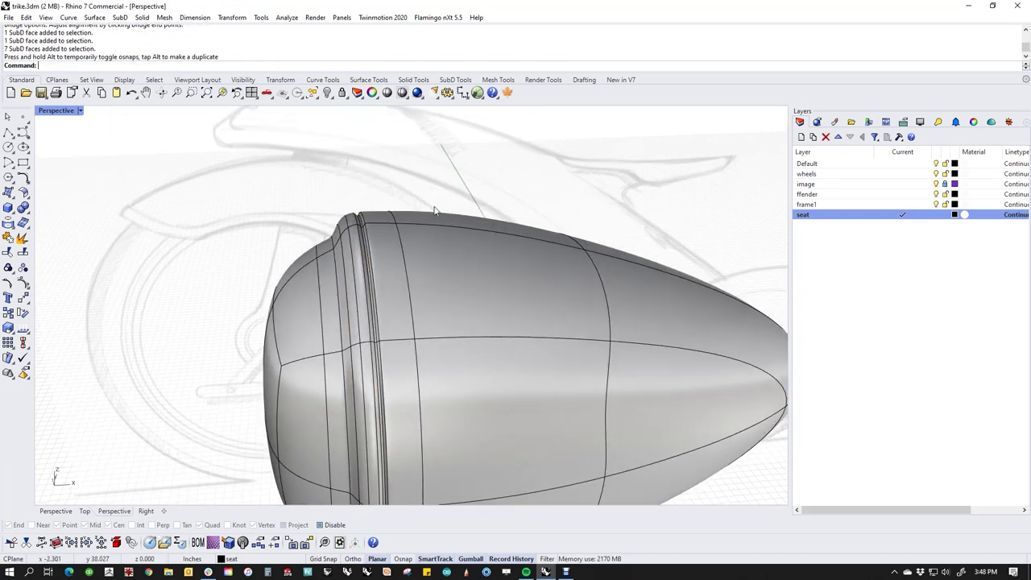
pyautogui.scroll(5, 354, 219)
pyautogui.doubleClick(391, 219)
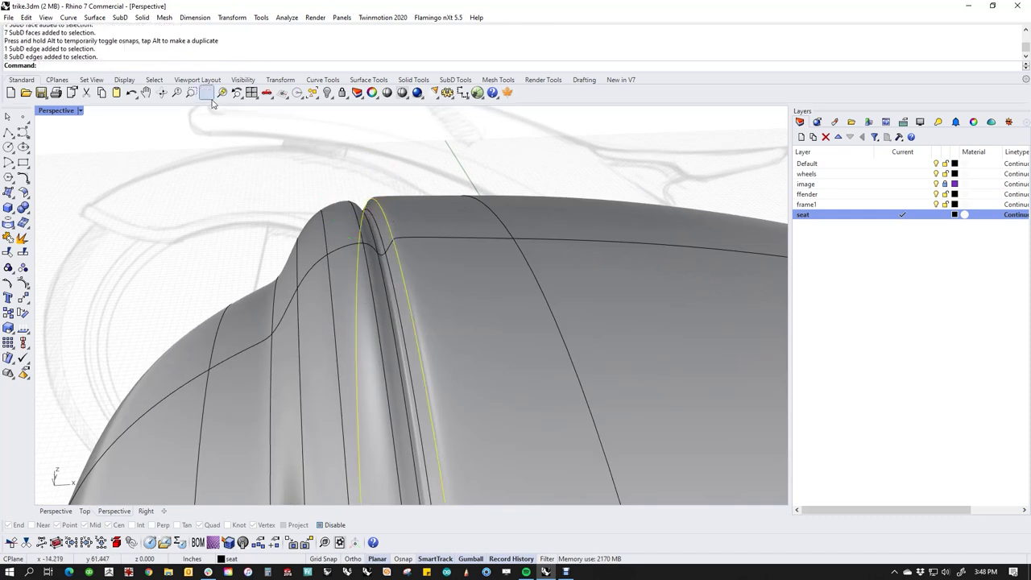
pyautogui.click(454, 81)
pyautogui.click(221, 92)
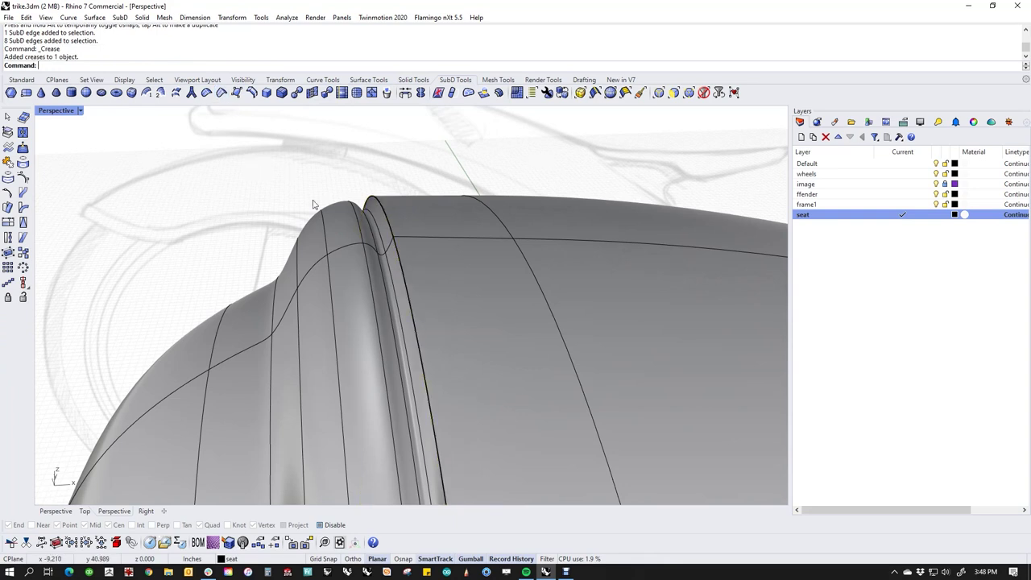
pyautogui.moveTo(363, 220); pyautogui.dragTo(391, 250, button='right')
pyautogui.doubleClick(288, 244)
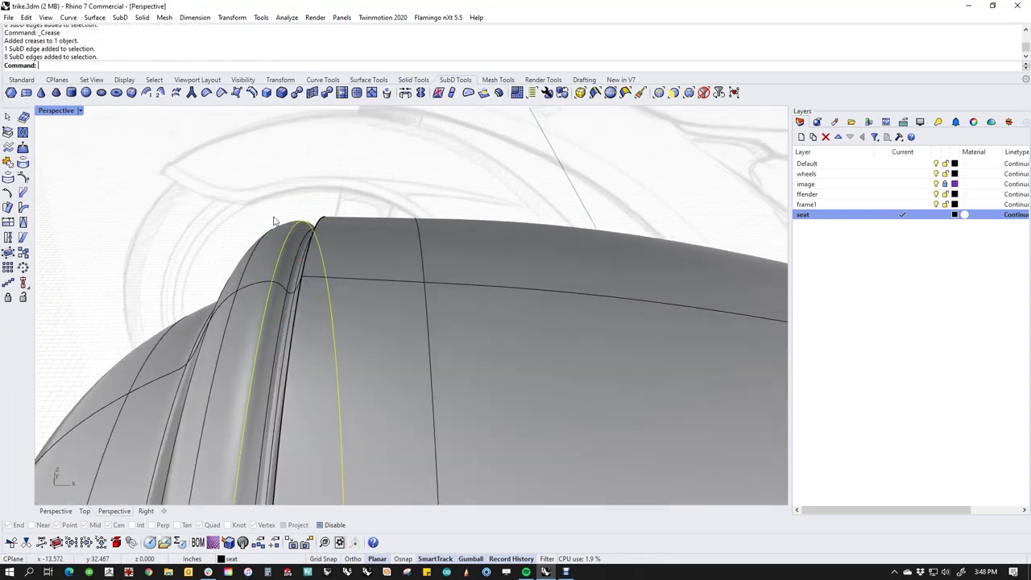
pyautogui.rightClick(285, 237)
pyautogui.moveTo(298, 192); pyautogui.dragTo(259, 163, button='right')
pyautogui.doubleClick(418, 226)
pyautogui.click(282, 92)
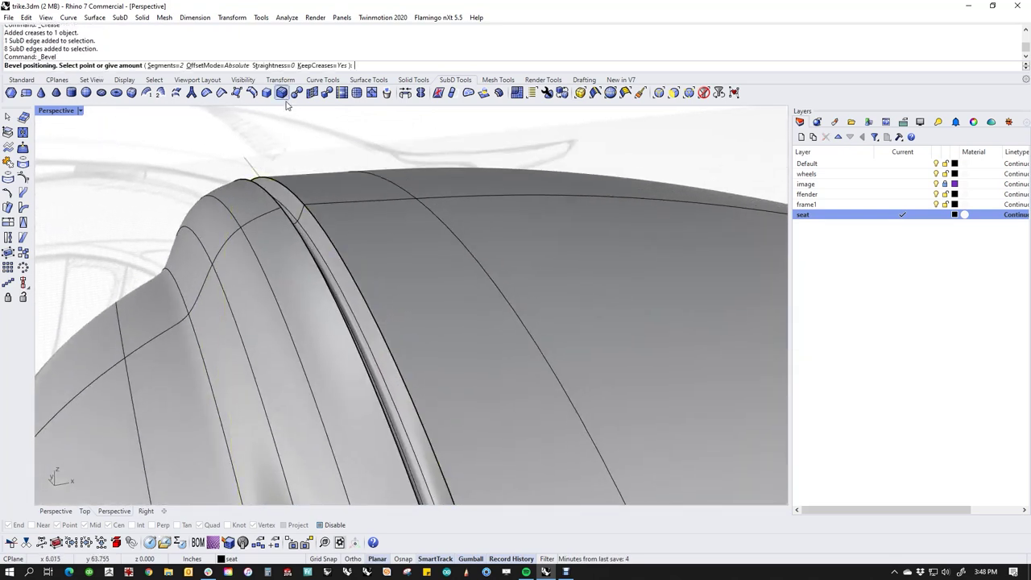
pyautogui.scroll(3, 305, 205)
pyautogui.scroll(-2, 296, 225)
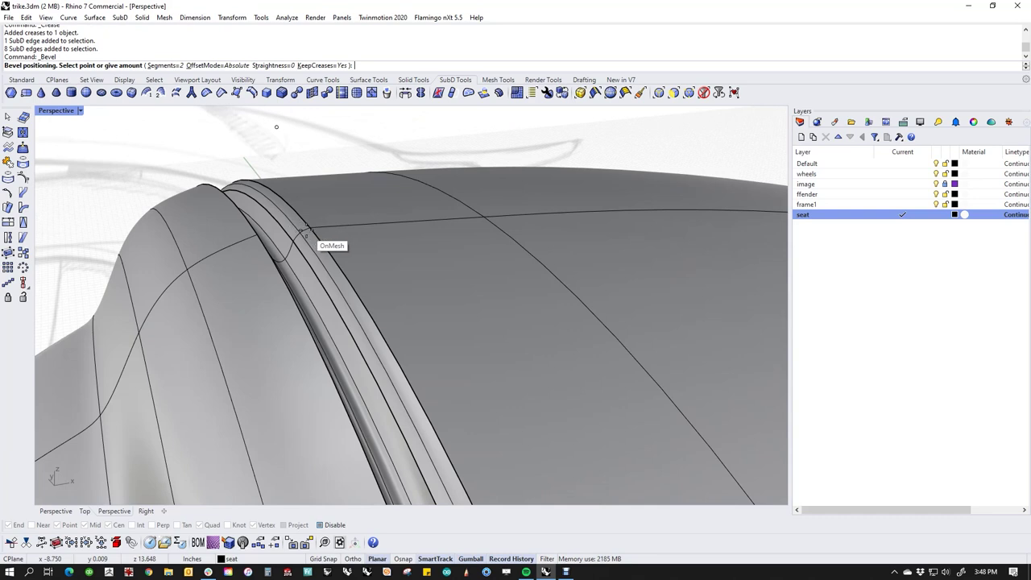
pyautogui.press('Tab')
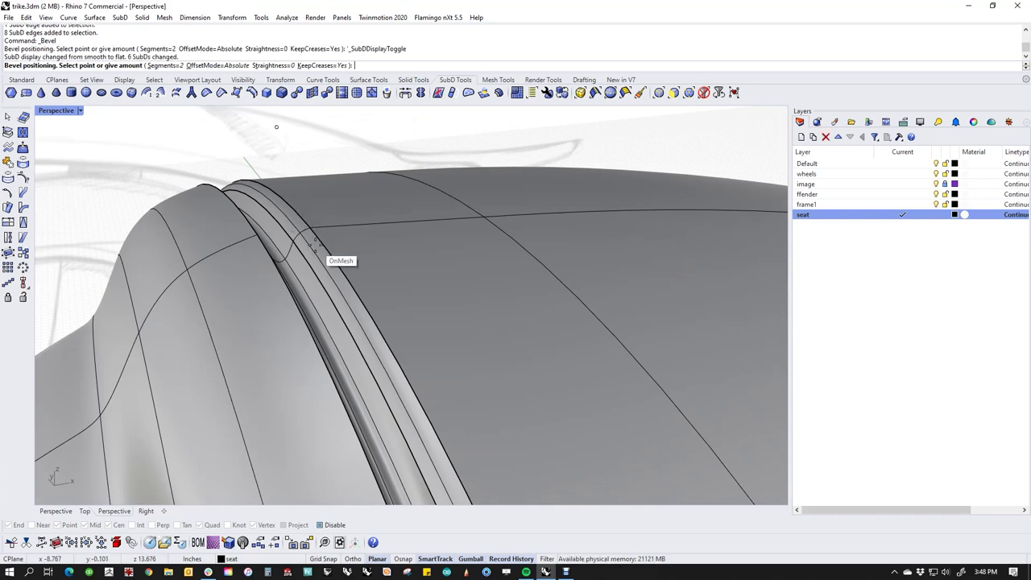
pyautogui.press('Tab')
pyautogui.press('Escape')
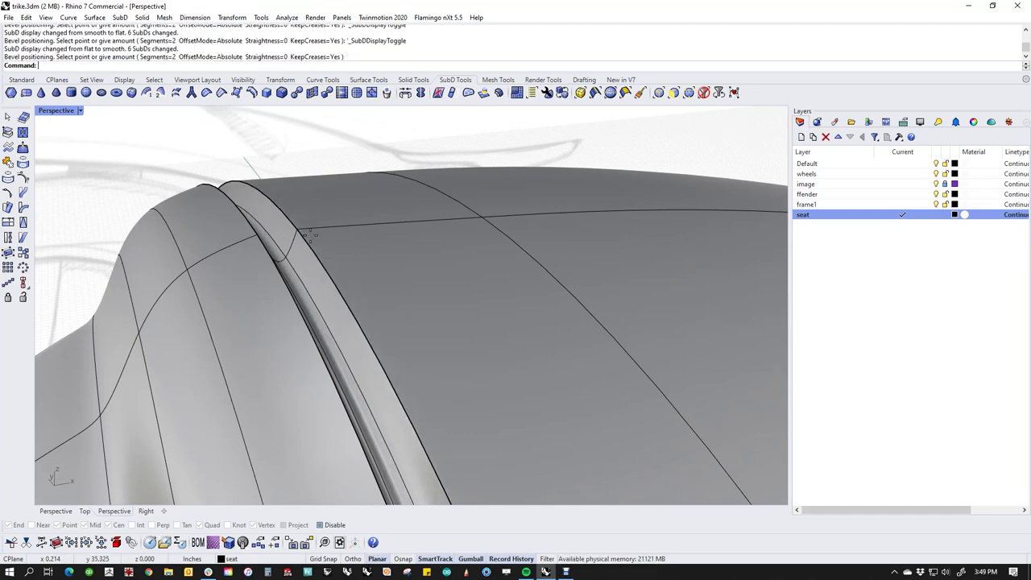
# Show the SubDs in flat display and delete the extra edge loop beside the creased groove edge on the tapered side.
pyautogui.press('Tab')
pyautogui.keyDown('shift'); pyautogui.moveTo(349, 183); pyautogui.dragTo(351, 275, button='right'); pyautogui.keyUp('shift')
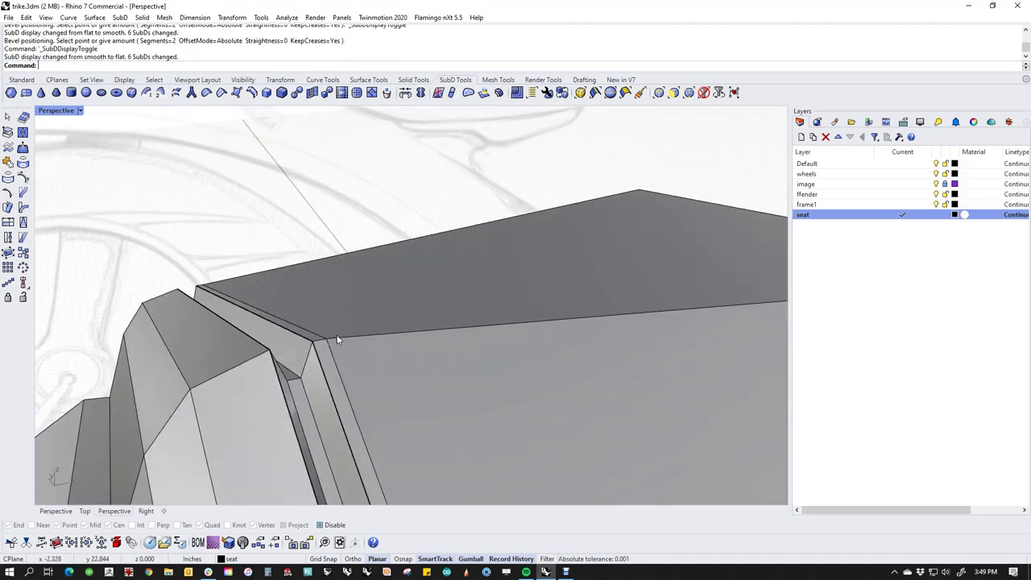
pyautogui.doubleClick(336, 362)
pyautogui.press('Delete')
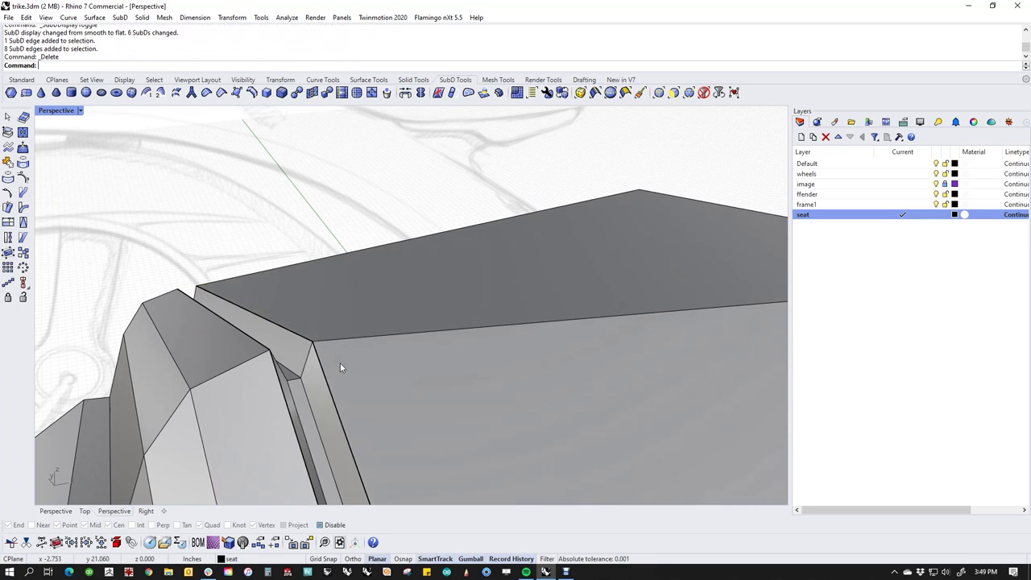
# Bevel the creased edge loops on both sides of the groove narrowly, using two segments.
pyautogui.click(281, 91)
pyautogui.doubleClick(322, 363)
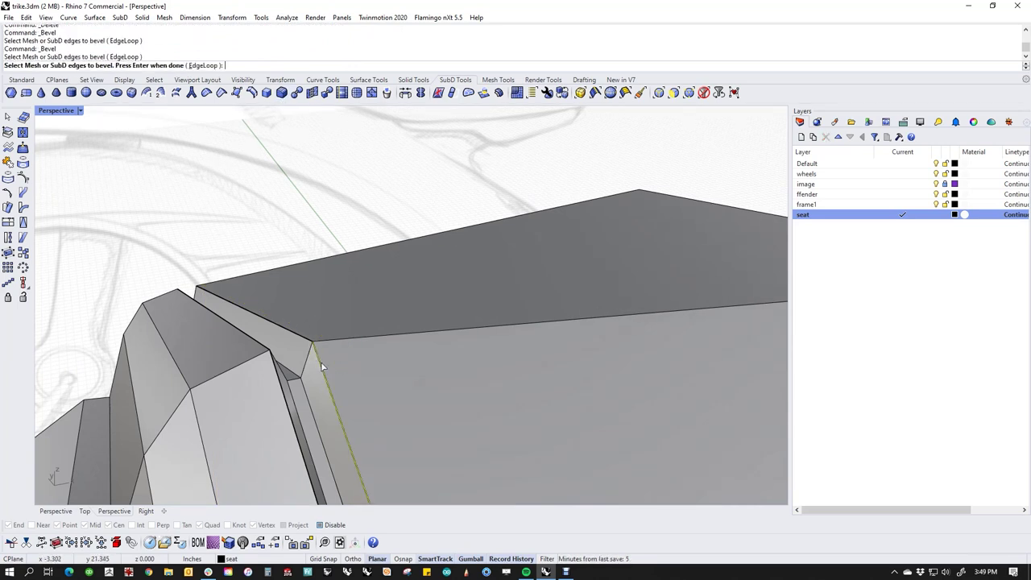
pyautogui.press('Return')
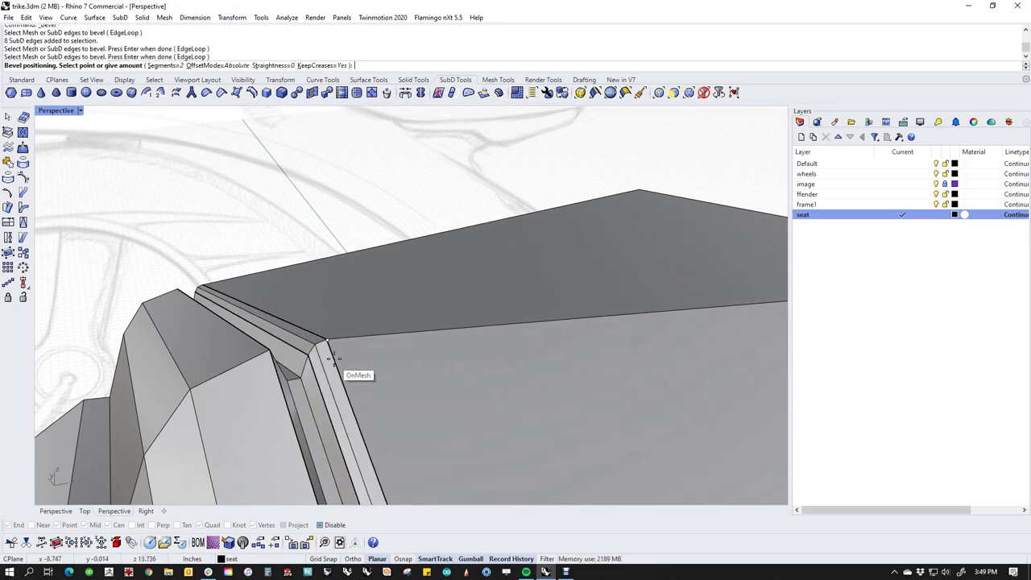
pyautogui.click(330, 361)
pyautogui.doubleClick(286, 386)
pyautogui.press('Return')
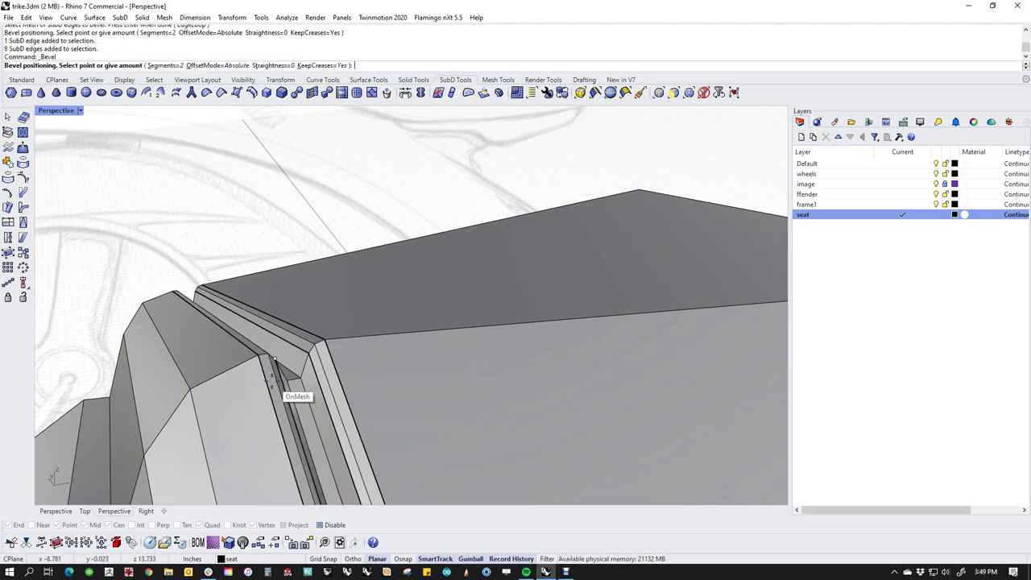
pyautogui.click(286, 371)
# Remove the creases from the edge loops bordering the groove bevels and return the SubDs to smooth display.
pyautogui.doubleClick(330, 377)
pyautogui.doubleClick(334, 366)
pyautogui.doubleClick(278, 398)
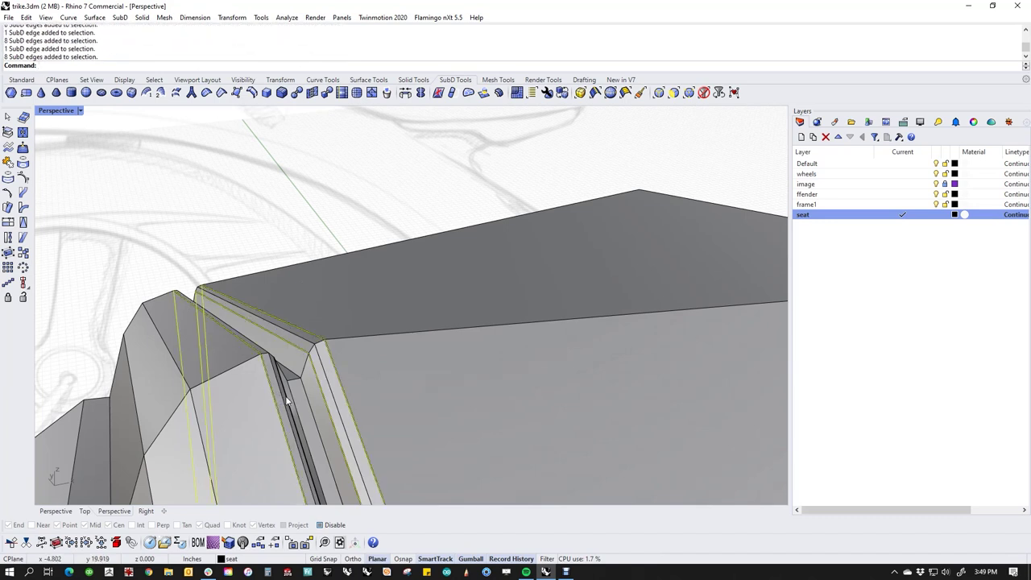
pyautogui.click(221, 92)
pyautogui.moveTo(212, 207); pyautogui.dragTo(271, 275, button='right')
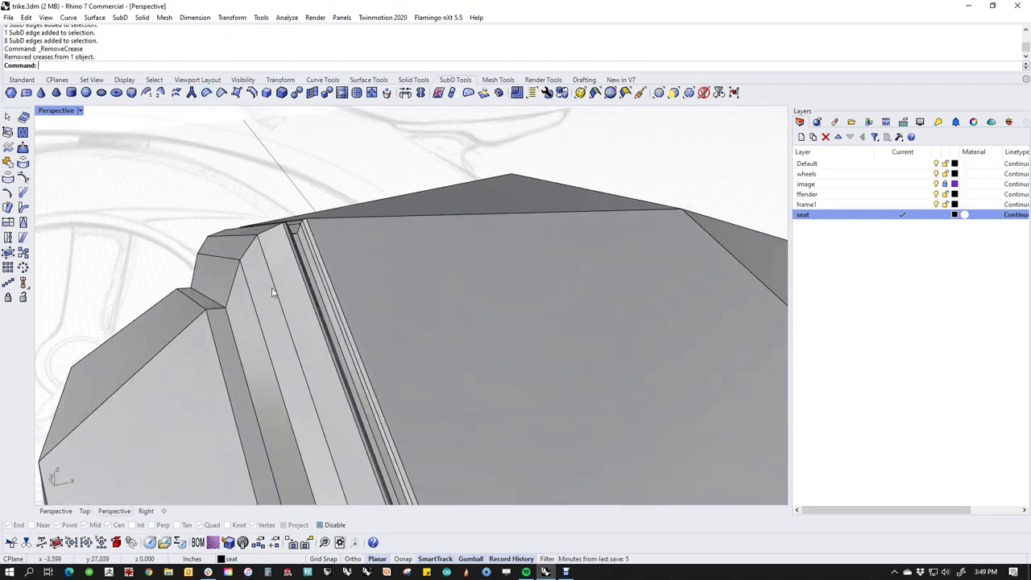
pyautogui.press('Tab')
# Examine the beveled groove on the smooth seat body from several angles.
pyautogui.scroll(-5, 274, 306)
pyautogui.moveTo(286, 348); pyautogui.dragTo(494, 345, button='right')
pyautogui.scroll(6, 408, 314)
pyautogui.moveTo(408, 313); pyautogui.dragTo(330, 319, button='right')
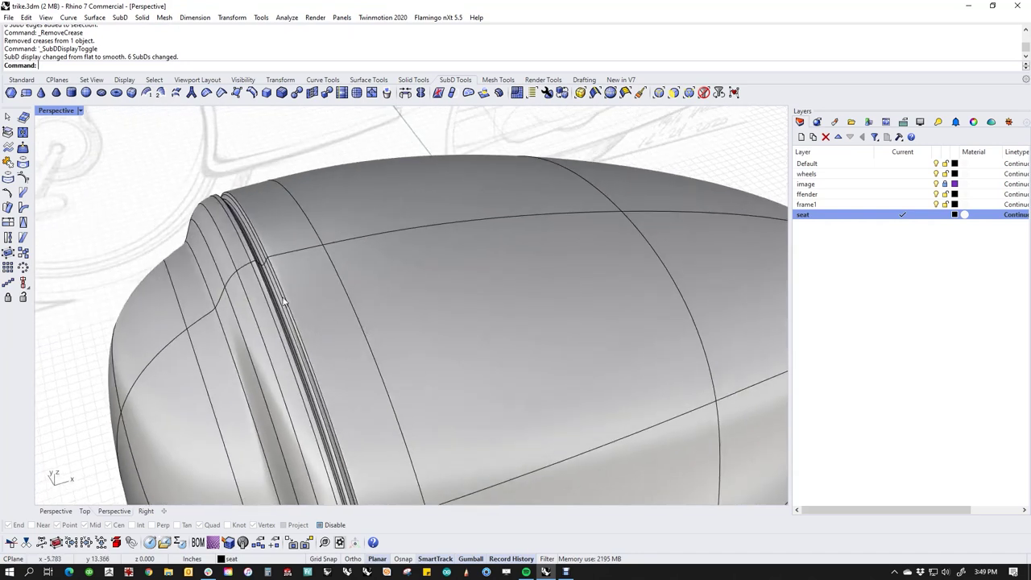
pyautogui.scroll(8, 292, 284)
pyautogui.moveTo(292, 282); pyautogui.dragTo(269, 283, button='right')
pyautogui.moveTo(153, 346); pyautogui.dragTo(172, 328, button='right')
pyautogui.scroll(-6, 139, 331)
pyautogui.scroll(6, 128, 332)
# Scale the face loops on both sides of the groove closer together along X, about a gumball origin relocated to the groove's middle.
pyautogui.keyDown('ctrl'); pyautogui.keyDown('shift'); pyautogui.click(111, 322); pyautogui.keyUp('shift'); pyautogui.keyUp('ctrl')
pyautogui.keyDown('ctrl'); pyautogui.keyDown('shift'); pyautogui.doubleClick(110, 290); pyautogui.keyUp('shift'); pyautogui.keyUp('ctrl')
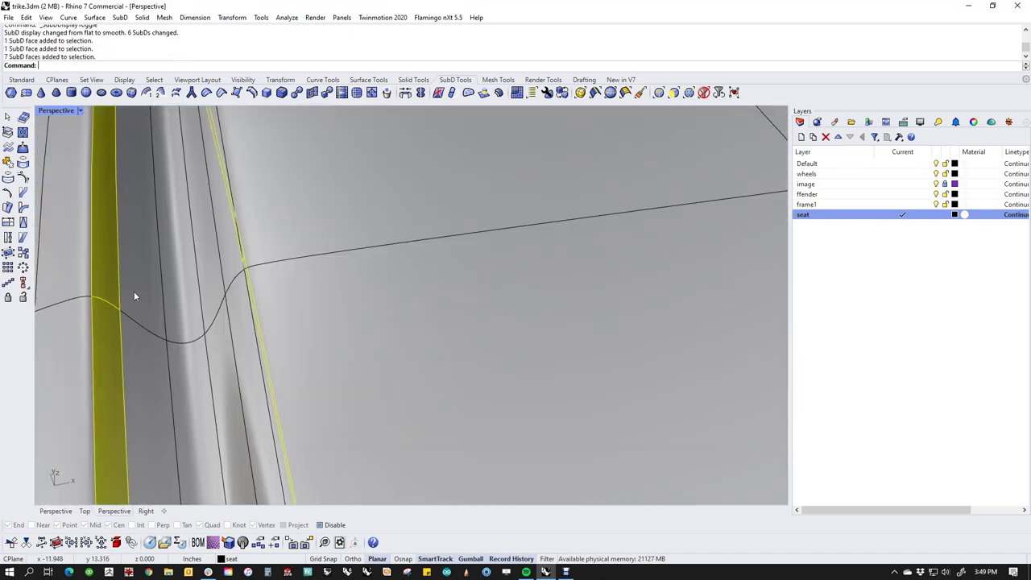
pyautogui.moveTo(193, 314); pyautogui.dragTo(236, 243, button='right')
pyautogui.keyDown('ctrl'); pyautogui.keyDown('shift'); pyautogui.doubleClick(236, 244); pyautogui.keyUp('shift'); pyautogui.keyUp('ctrl')
pyautogui.moveTo(190, 196); pyautogui.dragTo(230, 277, button='right')
pyautogui.write('r')
pyautogui.press('Return')
pyautogui.scroll(2, 232, 276)
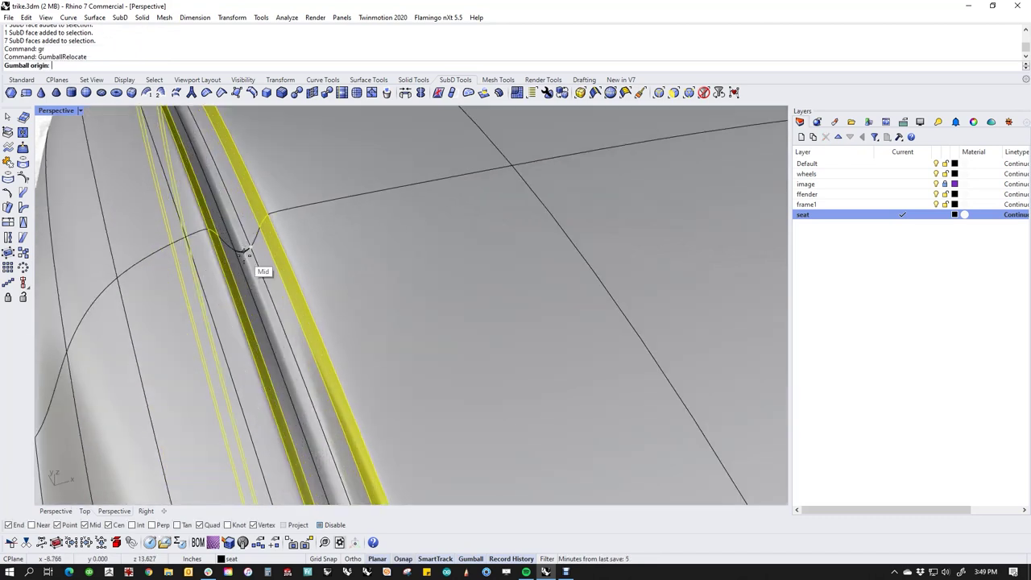
pyautogui.scroll(2, 244, 251)
pyautogui.click(243, 264)
pyautogui.scroll(-3, 243, 264)
pyautogui.press('Return')
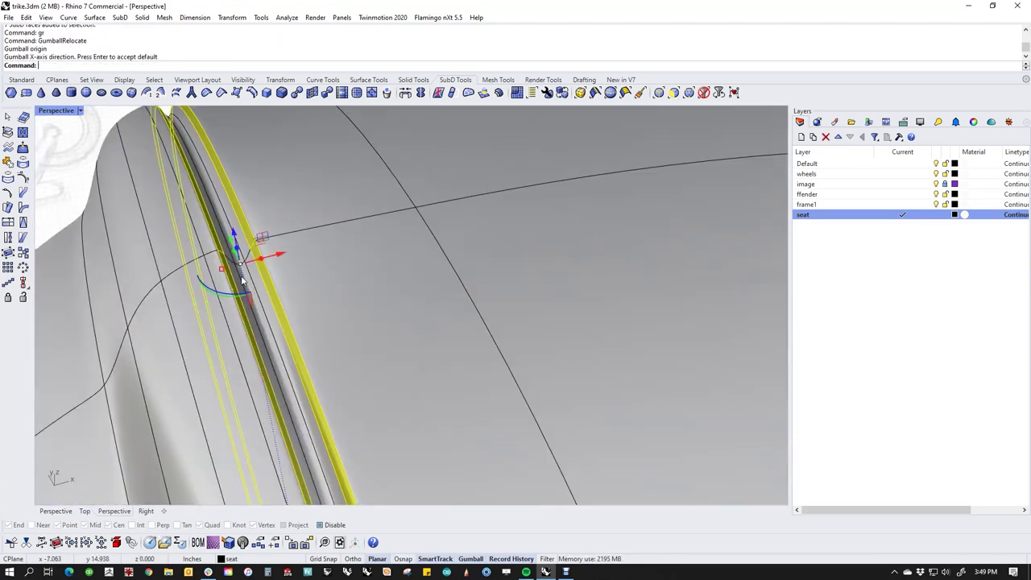
pyautogui.moveTo(223, 274); pyautogui.dragTo(237, 265)
pyautogui.press('Escape')
# Bevel the edge loop where the raised band meets the rounded end, with two segments and a small offset.
pyautogui.scroll(-6, 289, 292)
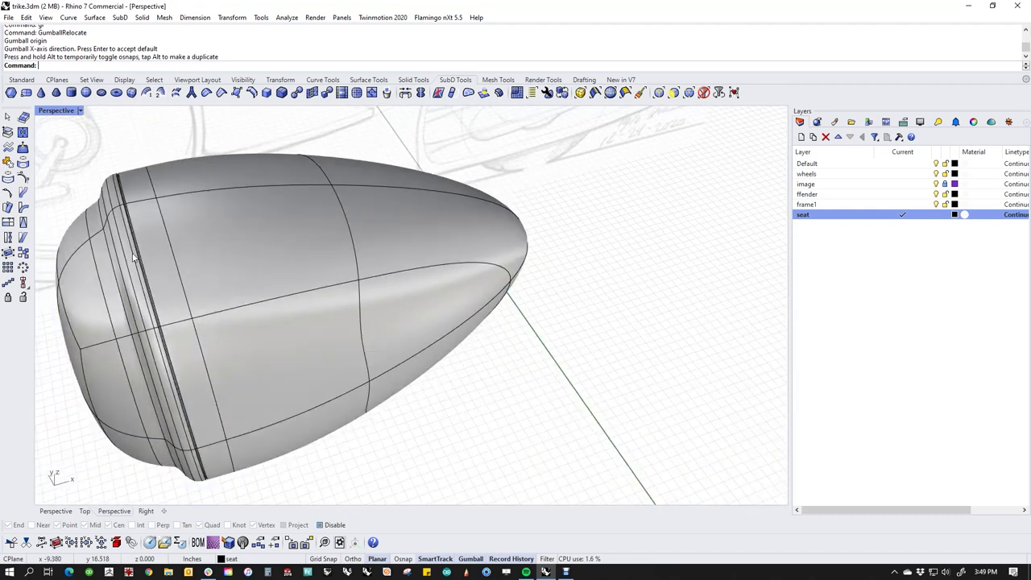
pyautogui.moveTo(288, 291); pyautogui.dragTo(316, 274, button='right')
pyautogui.scroll(5, 311, 244)
pyautogui.keyDown('ctrl'); pyautogui.keyDown('shift'); pyautogui.doubleClick(304, 245); pyautogui.keyUp('shift'); pyautogui.keyUp('ctrl')
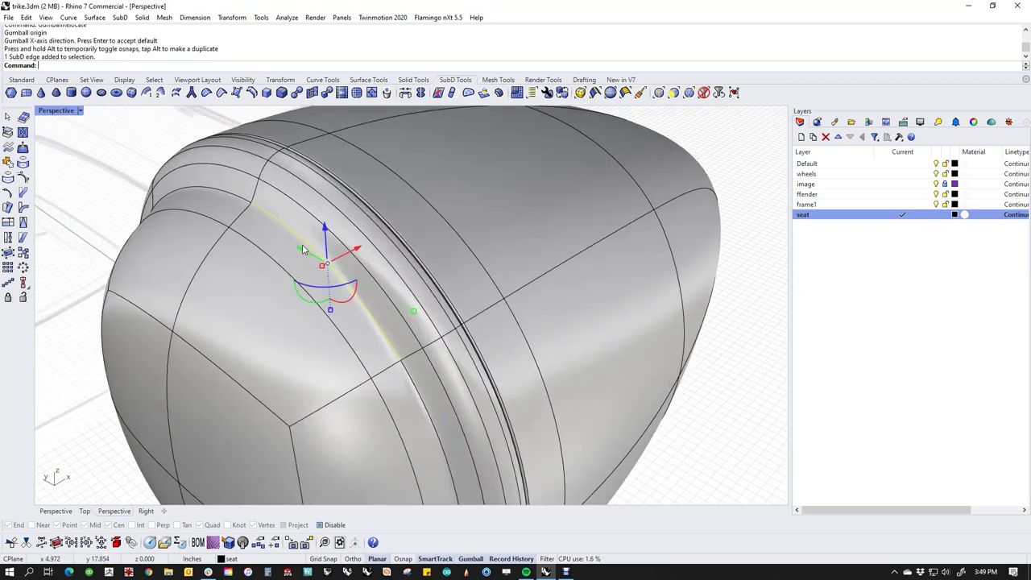
pyautogui.click(282, 93)
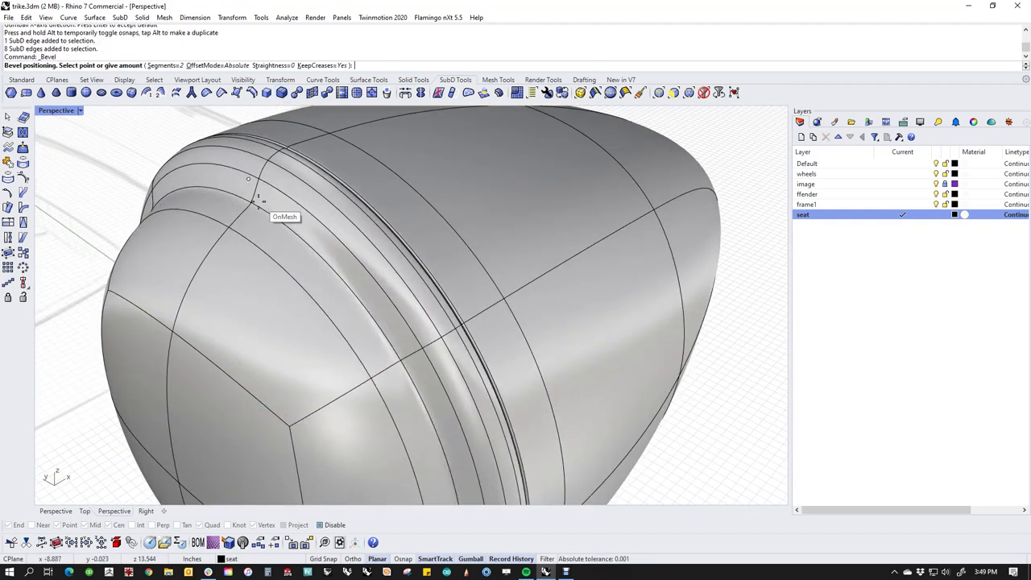
pyautogui.scroll(5, 271, 213)
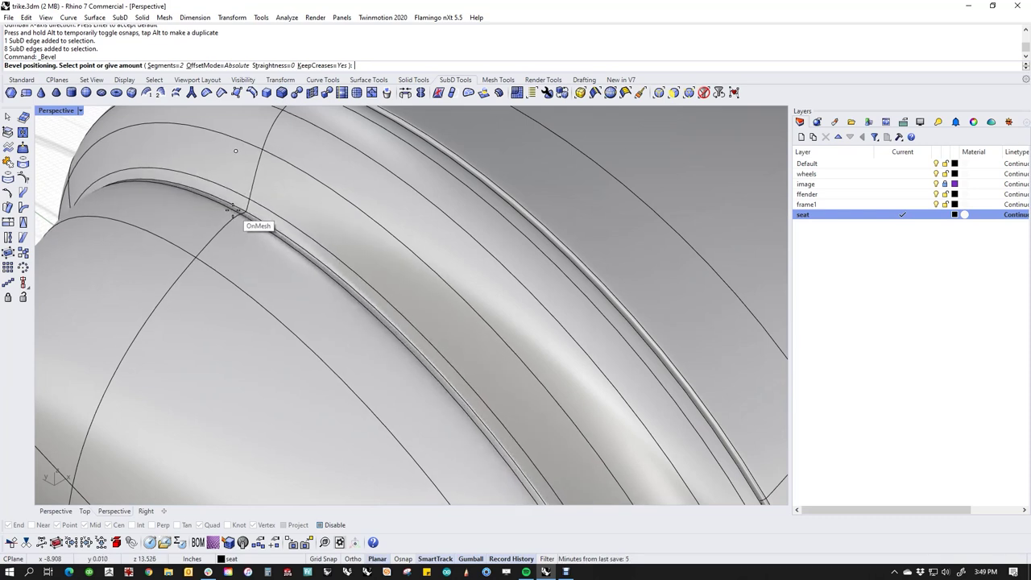
pyautogui.click(239, 211)
# Show the SubDs in flat display and scale the edge loop next to the new bevel, on the rounded end, slightly inward.
pyautogui.moveTo(253, 234); pyautogui.dragTo(253, 249, button='right')
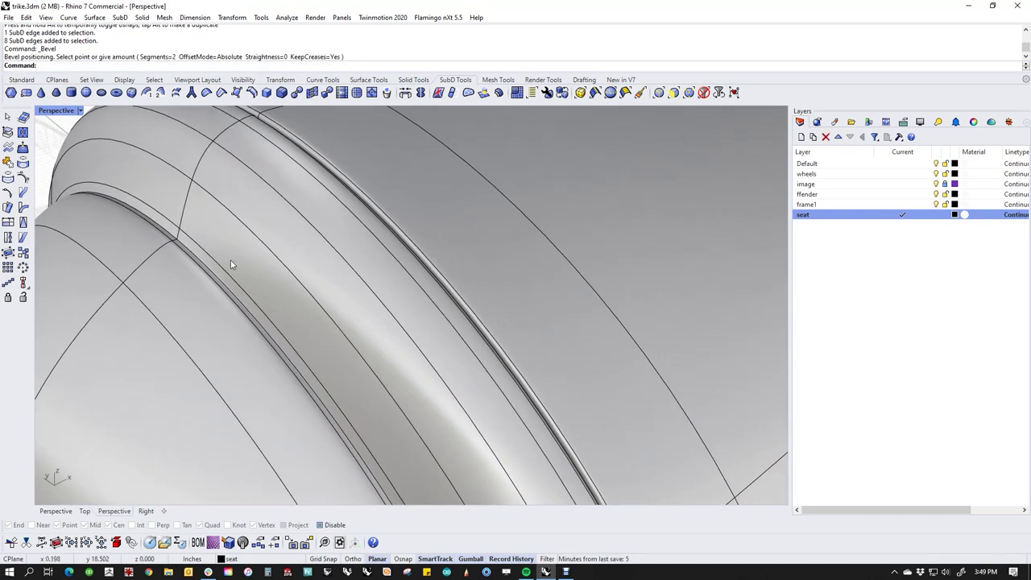
pyautogui.press('Tab')
pyautogui.moveTo(215, 266); pyautogui.dragTo(196, 284, button='right')
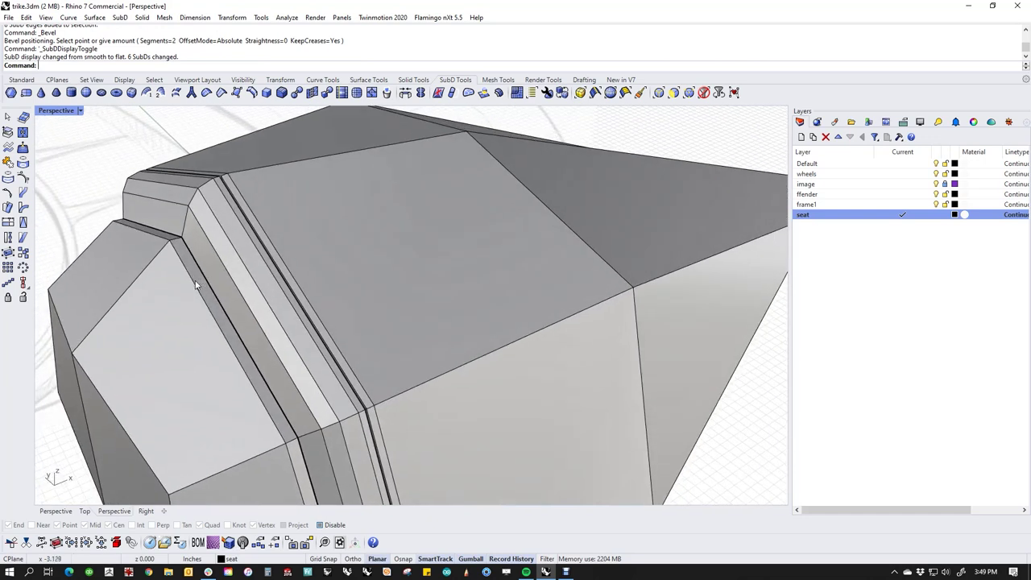
pyautogui.keyDown('ctrl'); pyautogui.keyDown('shift'); pyautogui.doubleClick(195, 285); pyautogui.keyUp('shift'); pyautogui.keyUp('ctrl')
pyautogui.scroll(-7, 208, 376)
pyautogui.keyDown('shift'); pyautogui.moveTo(212, 501); pyautogui.dragTo(228, 426, button='right'); pyautogui.keyUp('shift')
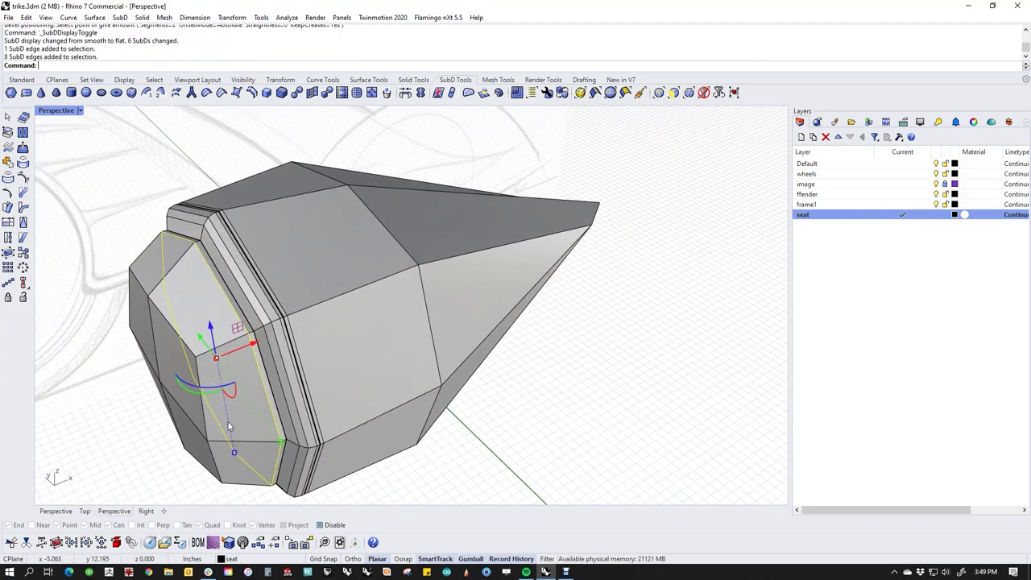
pyautogui.moveTo(234, 455); pyautogui.dragTo(233, 448)
pyautogui.scroll(5, 199, 252)
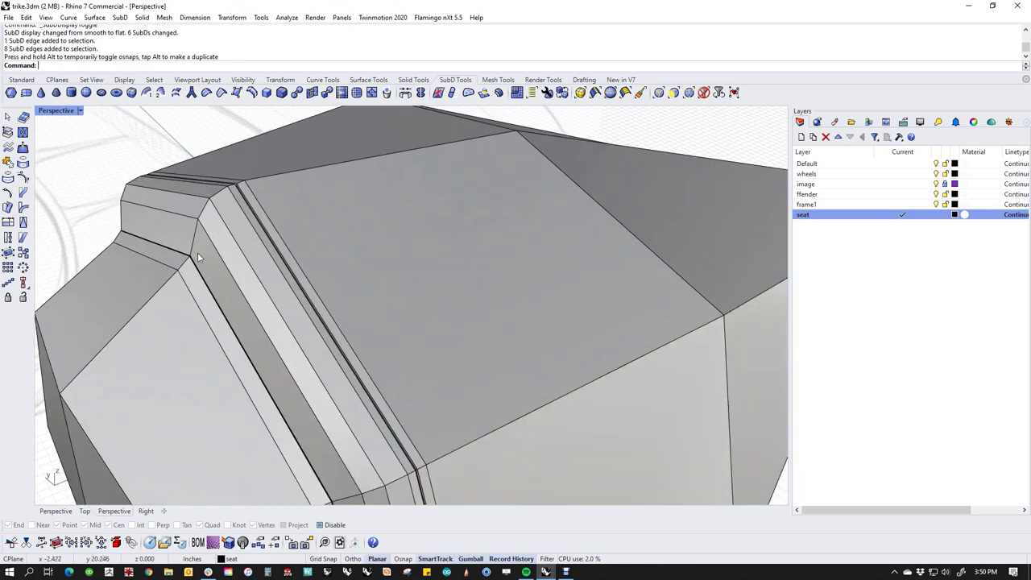
pyautogui.scroll(4, 191, 288)
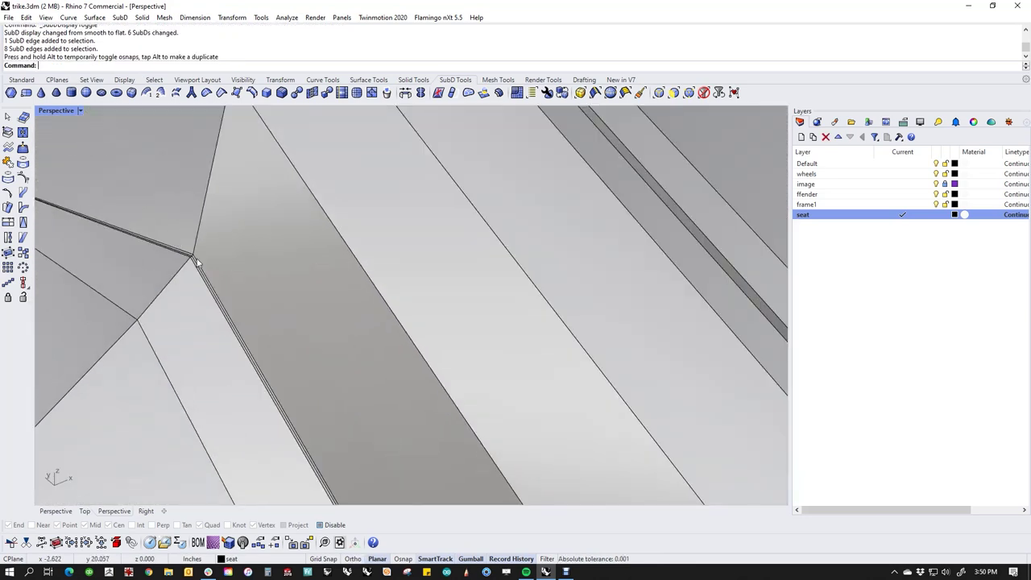
pyautogui.scroll(3, 196, 257)
pyautogui.keyDown('ctrl'); pyautogui.keyDown('shift'); pyautogui.click(181, 260); pyautogui.keyUp('shift'); pyautogui.keyUp('ctrl')
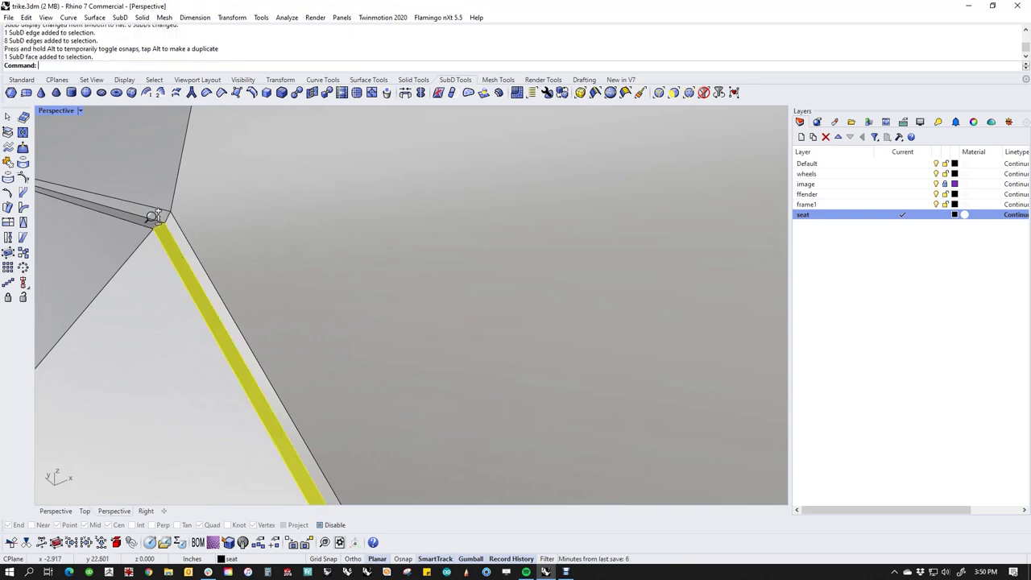
pyautogui.press('Escape')
pyautogui.keyDown('ctrl'); pyautogui.keyDown('shift'); pyautogui.click(173, 240); pyautogui.keyUp('shift'); pyautogui.keyUp('ctrl')
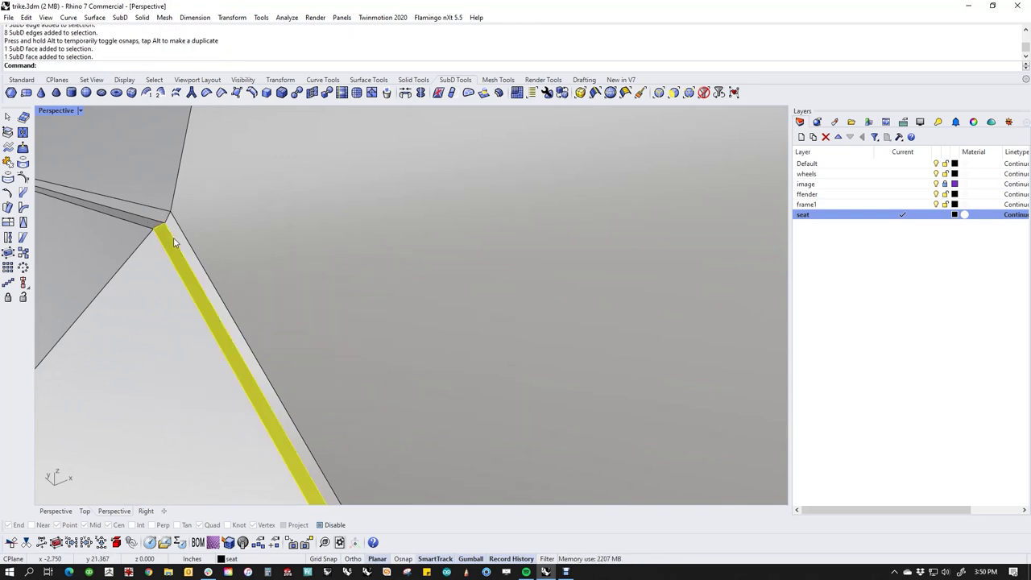
pyautogui.press('Escape')
pyautogui.keyDown('ctrl'); pyautogui.keyDown('shift'); pyautogui.click(178, 245); pyautogui.keyUp('shift'); pyautogui.keyUp('ctrl')
pyautogui.press('Escape')
pyautogui.scroll(2, 167, 223)
pyautogui.scroll(-4, 165, 231)
# Scale the middle edge loop of the narrow bevel at the base of the raised band slightly inward.
pyautogui.keyDown('ctrl'); pyautogui.keyDown('shift'); pyautogui.moveTo(159, 236); pyautogui.dragTo(157, 231); pyautogui.keyUp('shift'); pyautogui.keyUp('ctrl')
pyautogui.keyDown('ctrl'); pyautogui.keyDown('shift'); pyautogui.doubleClick(148, 254); pyautogui.keyUp('shift'); pyautogui.keyUp('ctrl')
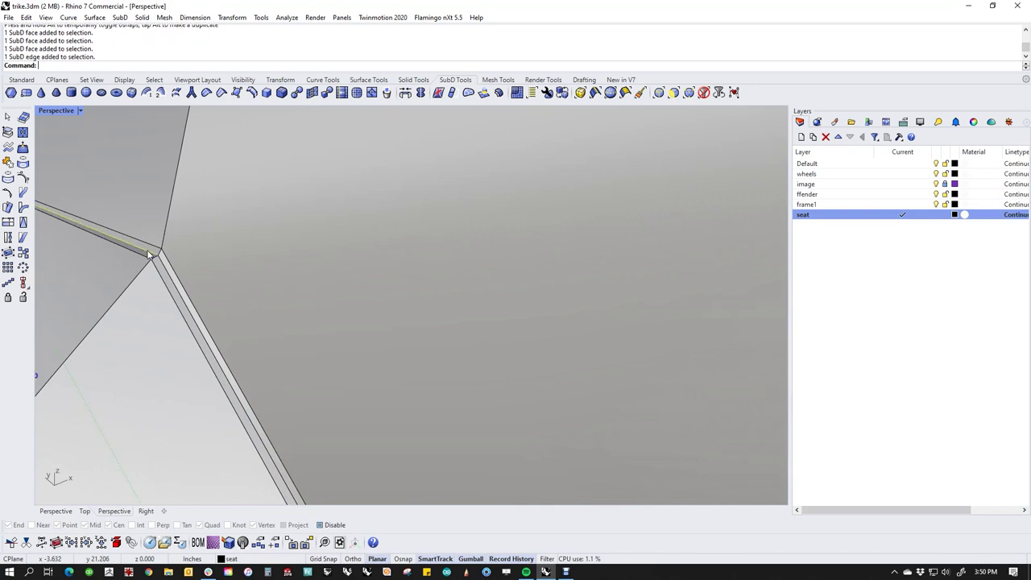
pyautogui.scroll(-4, 153, 265)
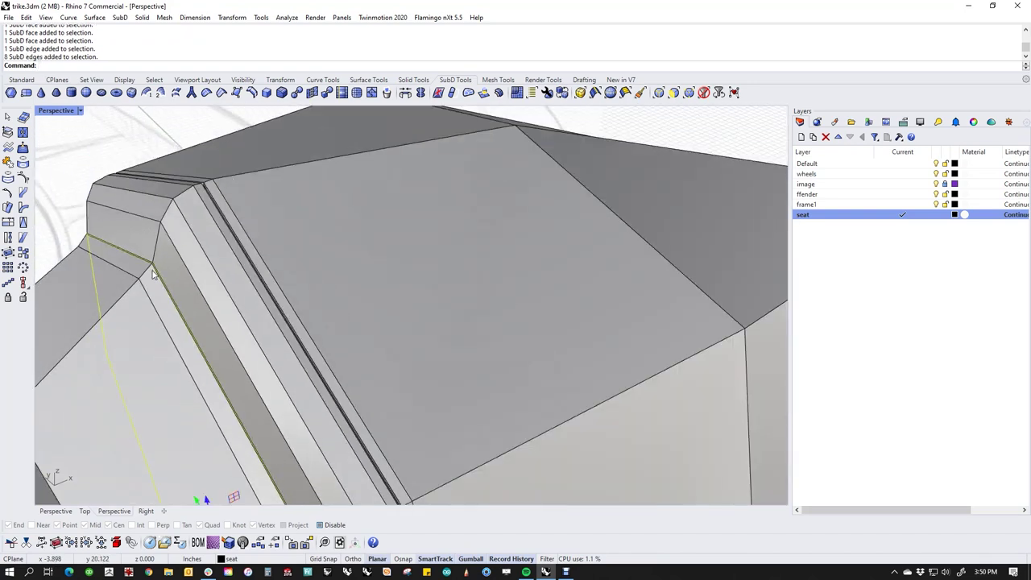
pyautogui.moveTo(330, 467); pyautogui.dragTo(323, 370, button='right')
pyautogui.moveTo(323, 433); pyautogui.dragTo(313, 353, button='right')
pyautogui.moveTo(317, 495); pyautogui.dragTo(320, 467)
pyautogui.scroll(-5, 338, 344)
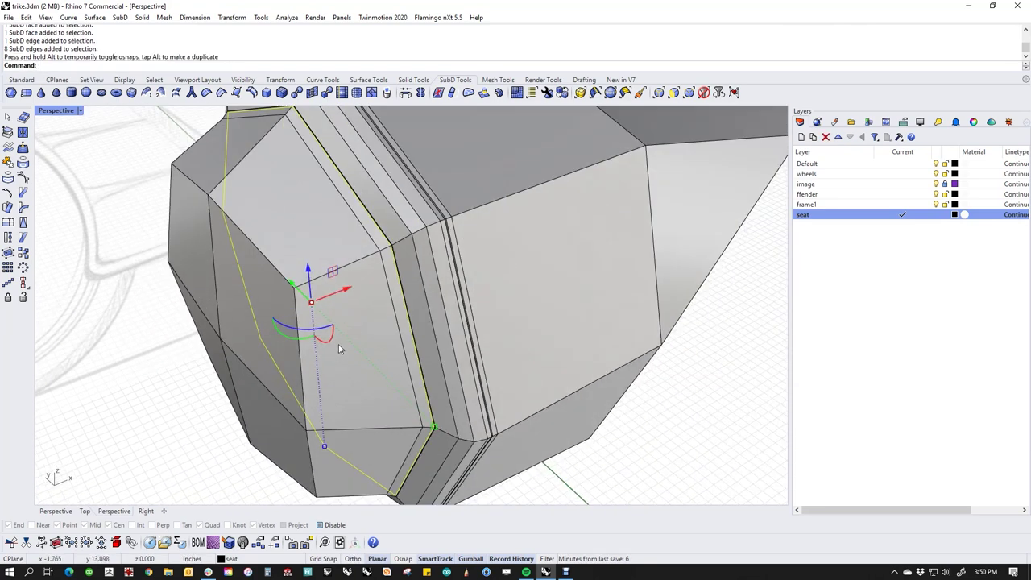
# Clear the edge selection and return the SubD body to smooth display.
pyautogui.moveTo(338, 344); pyautogui.dragTo(281, 340, button='right')
pyautogui.press('Escape')
pyautogui.middleClick(263, 311)
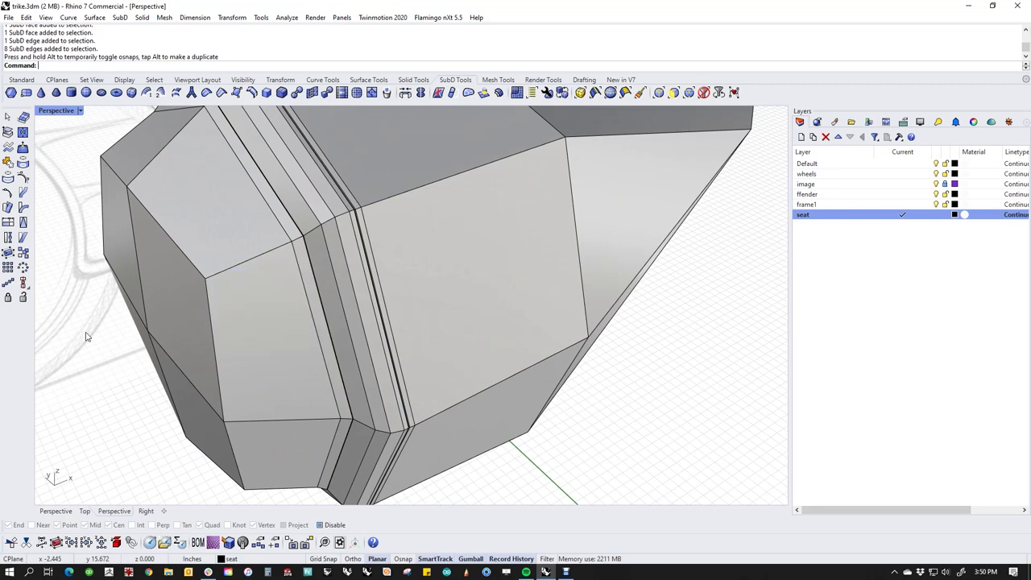
pyautogui.press('Tab')
# Delete the two adjacent edge loops on the rounded end, next to the base of the raised band.
pyautogui.moveTo(171, 329); pyautogui.dragTo(282, 346, button='right')
pyautogui.scroll(6, 409, 209)
pyautogui.moveTo(392, 255); pyautogui.dragTo(274, 266, button='right')
pyautogui.scroll(5, 256, 147)
pyautogui.scroll(3, 256, 147)
pyautogui.doubleClick(223, 161)
pyautogui.doubleClick(229, 167)
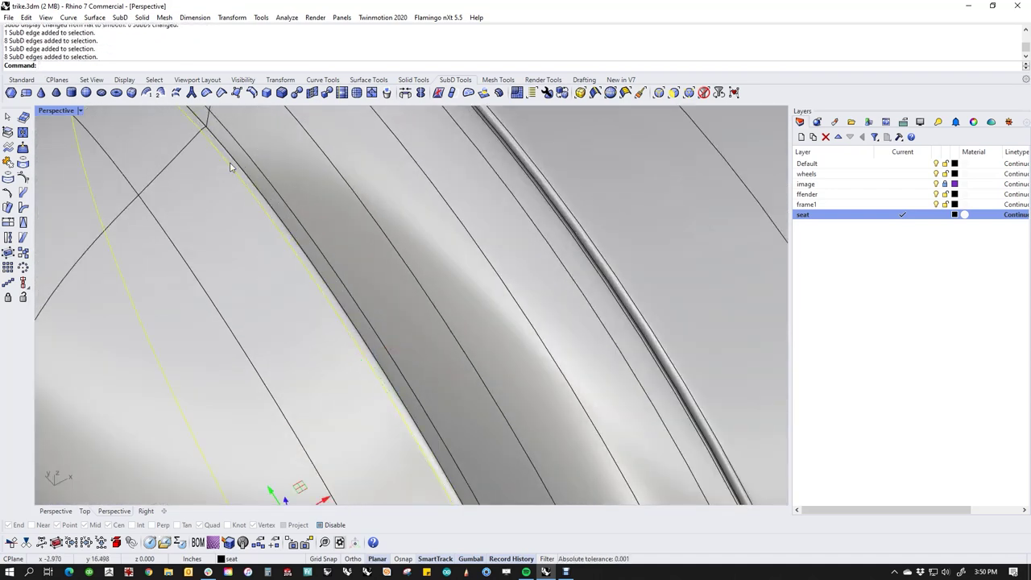
pyautogui.press('Delete')
pyautogui.scroll(-4, 287, 235)
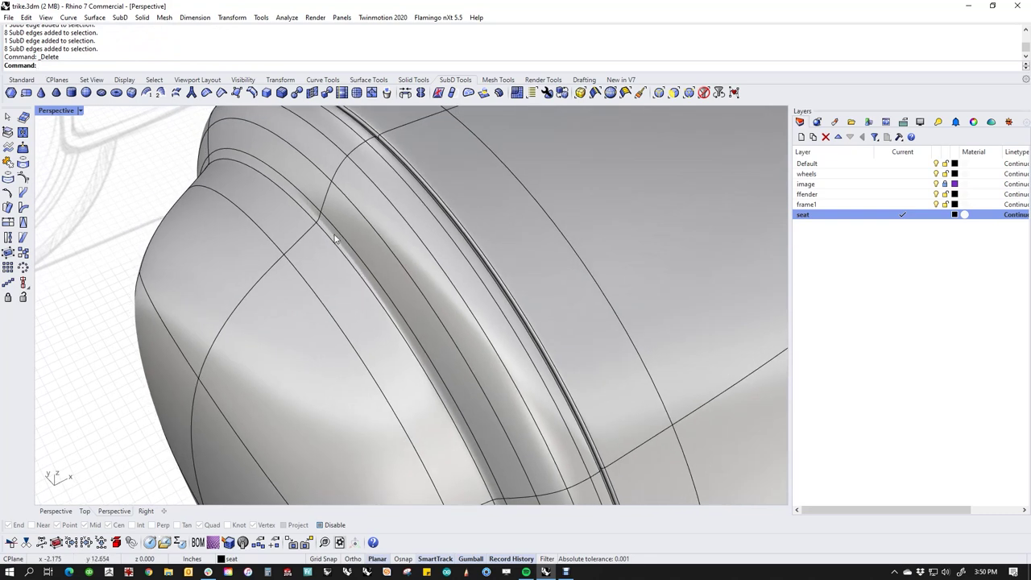
# Move the edge loop at the base of the raised band slightly along X, toward the band.
pyautogui.scroll(1, 325, 240)
pyautogui.doubleClick(326, 240)
pyautogui.moveTo(380, 481); pyautogui.dragTo(403, 465)
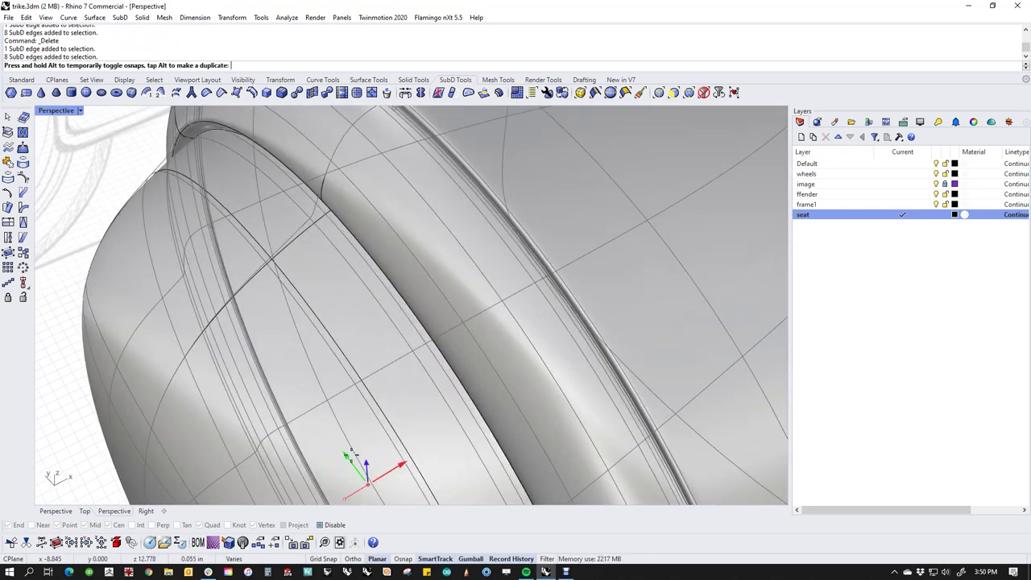
pyautogui.click(123, 191)
# Select the center faces of the rounded end and move them inward along X to flatten the end.
pyautogui.scroll(-5, 188, 223)
pyautogui.moveTo(189, 223); pyautogui.dragTo(191, 323, button='right')
pyautogui.keyDown('ctrl'); pyautogui.keyDown('shift'); pyautogui.click(191, 323); pyautogui.keyUp('shift'); pyautogui.keyUp('ctrl')
pyautogui.keyDown('ctrl'); pyautogui.keyDown('shift'); pyautogui.click(163, 275); pyautogui.keyUp('shift'); pyautogui.keyUp('ctrl')
pyautogui.keyDown('ctrl'); pyautogui.keyDown('shift'); pyautogui.click(172, 377); pyautogui.keyUp('shift'); pyautogui.keyUp('ctrl')
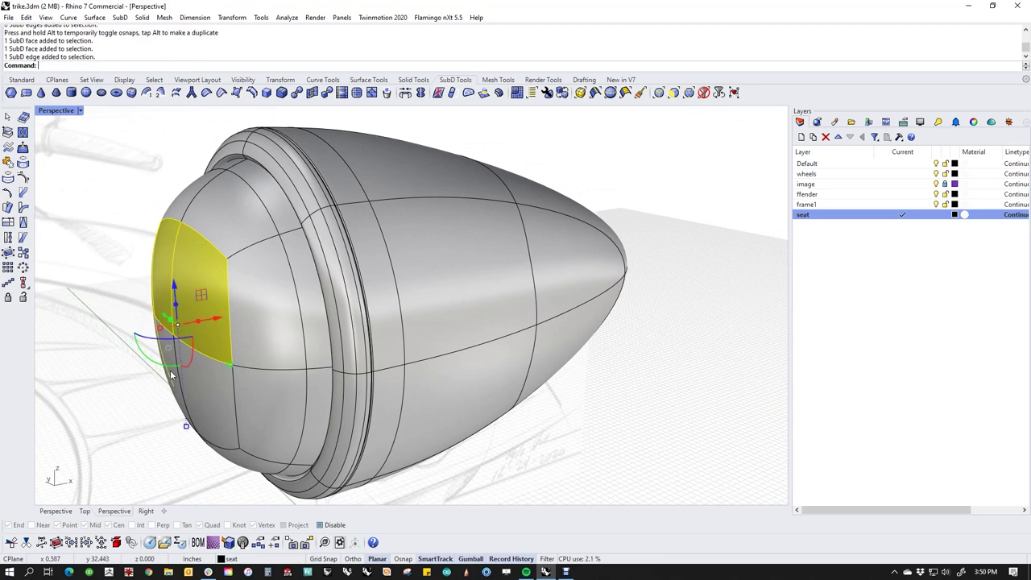
pyautogui.keyDown('ctrl'); pyautogui.keyDown('shift'); pyautogui.click(201, 380); pyautogui.keyUp('shift'); pyautogui.keyUp('ctrl')
pyautogui.moveTo(201, 380); pyautogui.dragTo(227, 372, button='right')
pyautogui.keyDown('ctrl'); pyautogui.keyDown('shift'); pyautogui.click(174, 400); pyautogui.keyUp('shift'); pyautogui.keyUp('ctrl')
pyautogui.moveTo(174, 400); pyautogui.dragTo(173, 378, button='right')
pyautogui.moveTo(206, 318); pyautogui.dragTo(226, 318)
pyautogui.click(153, 384)
# Draw a five-point degree-3 curve in the Top view, from inside the body sweeping outward and back as a handlebar path.
pyautogui.scroll(-5, 152, 384)
pyautogui.moveTo(152, 384)
pyautogui.mouseDown(button='right')
pyautogui.moveTo(392, 364)
pyautogui.moveTo(355, 330)
pyautogui.moveTo(494, 341)
pyautogui.moveTo(311, 403)
pyautogui.moveTo(461, 397)
pyautogui.moveTo(462, 345)
pyautogui.moveTo(421, 421)
pyautogui.moveTo(414, 378)
pyautogui.moveTo(417, 396)
pyautogui.moveTo(361, 378)
pyautogui.mouseUp(button='right')
pyautogui.write('Top')
pyautogui.press('Return')
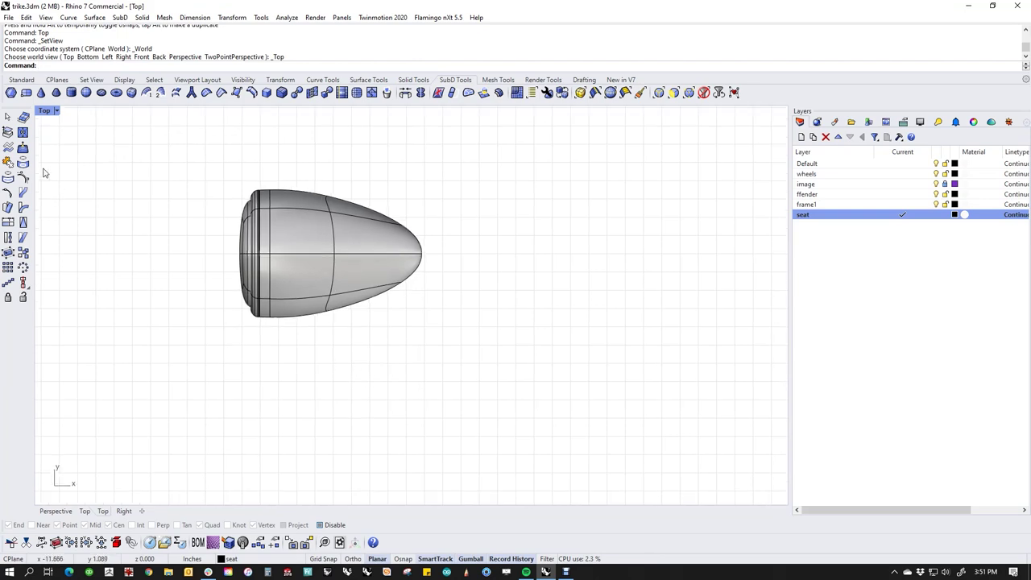
pyautogui.click(21, 80)
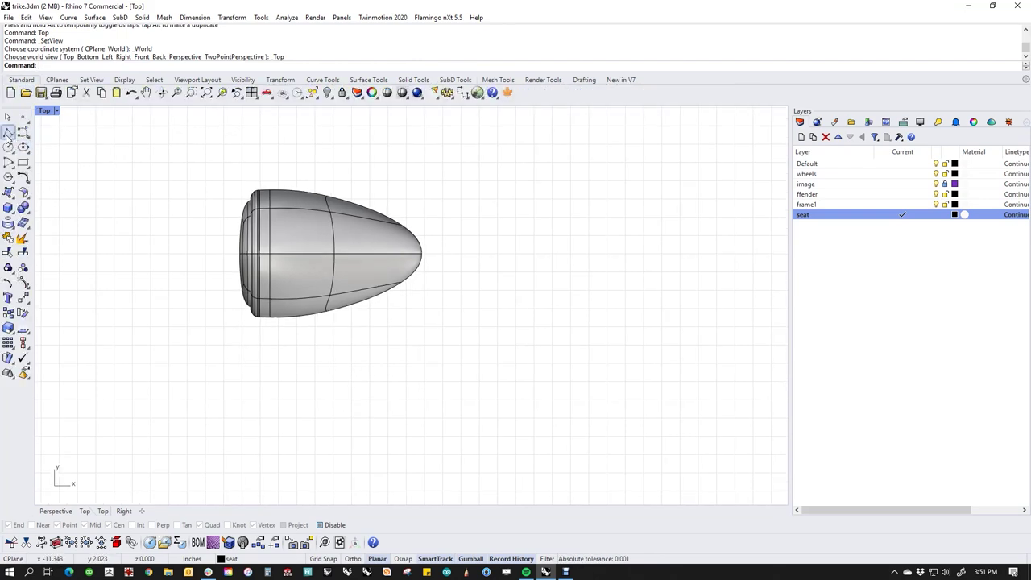
pyautogui.click(7, 134)
pyautogui.click(312, 278)
pyautogui.click(308, 364)
pyautogui.click(326, 444)
pyautogui.moveTo(381, 423); pyautogui.dragTo(310, 257, button='right')
pyautogui.scroll(-4, 310, 258)
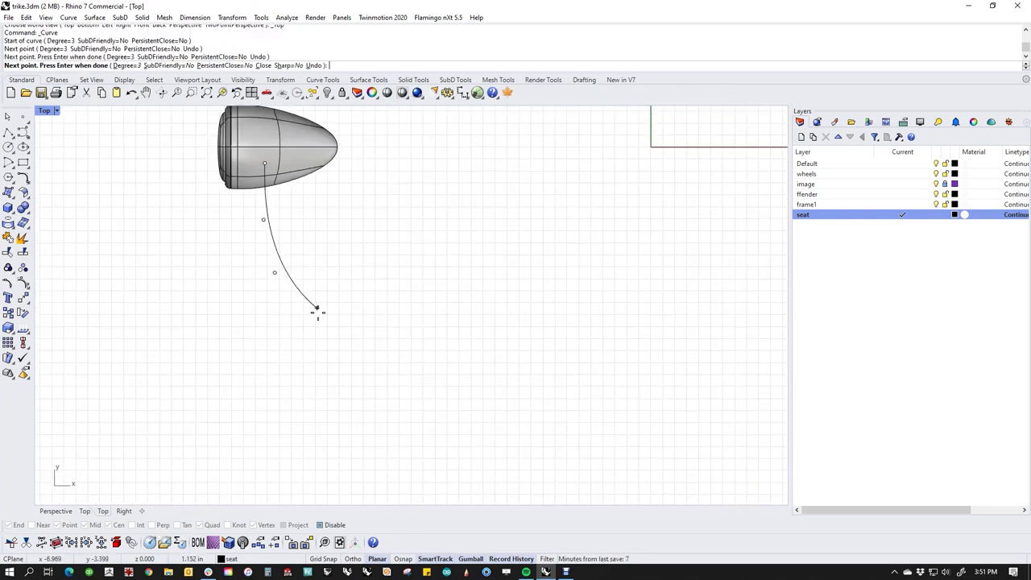
pyautogui.click(333, 330)
pyautogui.click(476, 372)
pyautogui.rightClick(476, 371)
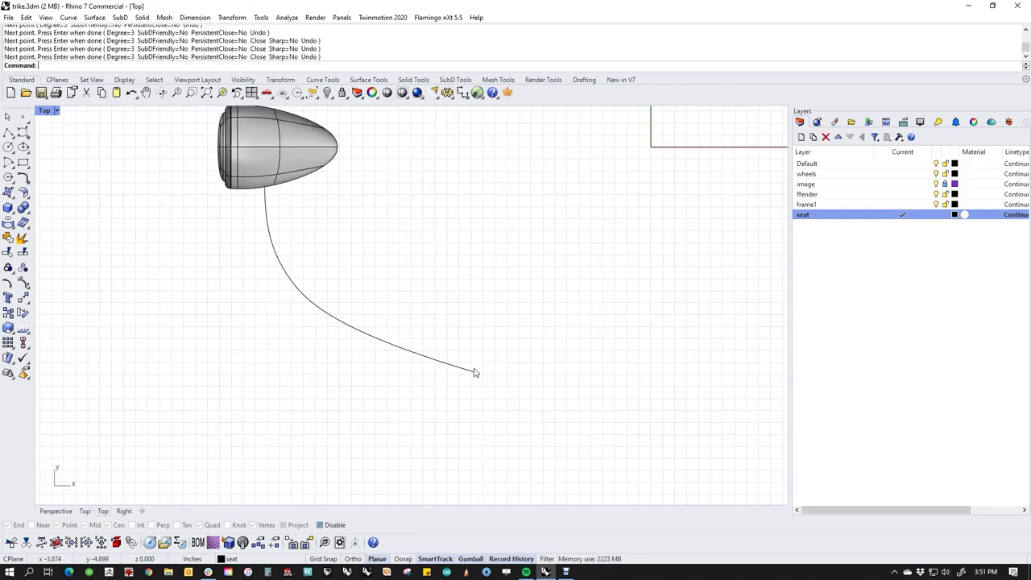
# Raise the handlebar curve to the height of the body's axis in the Front view.
pyautogui.write('f')
pyautogui.press('Return')
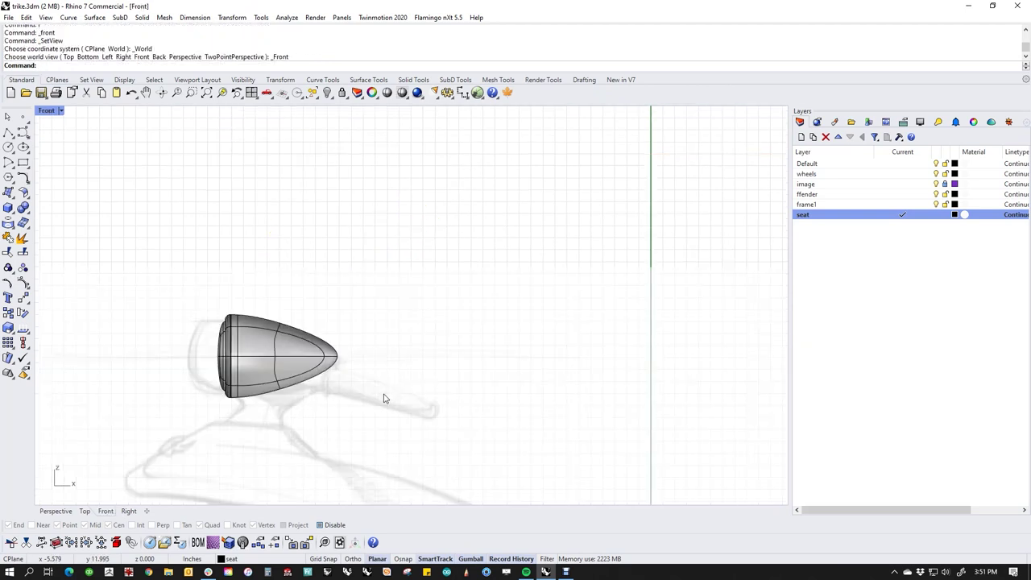
pyautogui.scroll(-6, 460, 336)
pyautogui.moveTo(462, 463); pyautogui.dragTo(461, 291)
pyautogui.scroll(5, 443, 322)
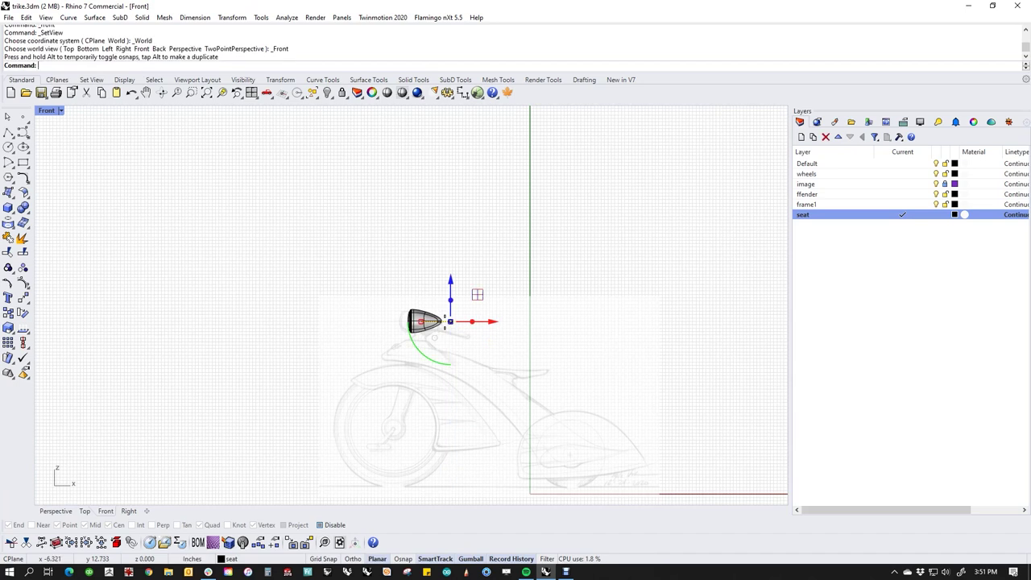
# Show the Front view in Wireframe and shift the curve toward the rounded end so it lines up with the sketched handlebar.
pyautogui.middleClick(398, 292)
pyautogui.click(412, 323)
pyautogui.scroll(3, 412, 324)
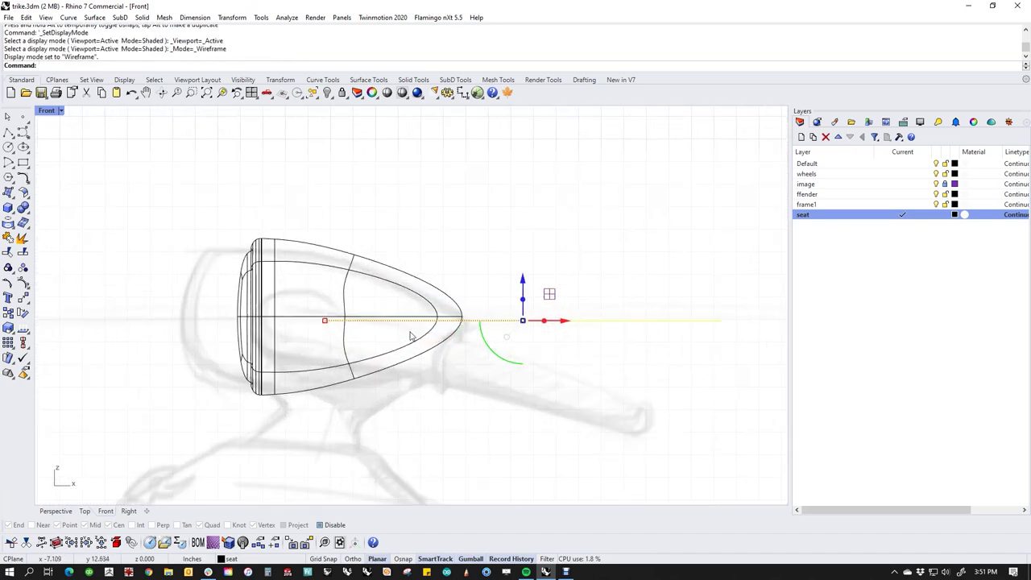
pyautogui.moveTo(549, 294); pyautogui.dragTo(499, 296)
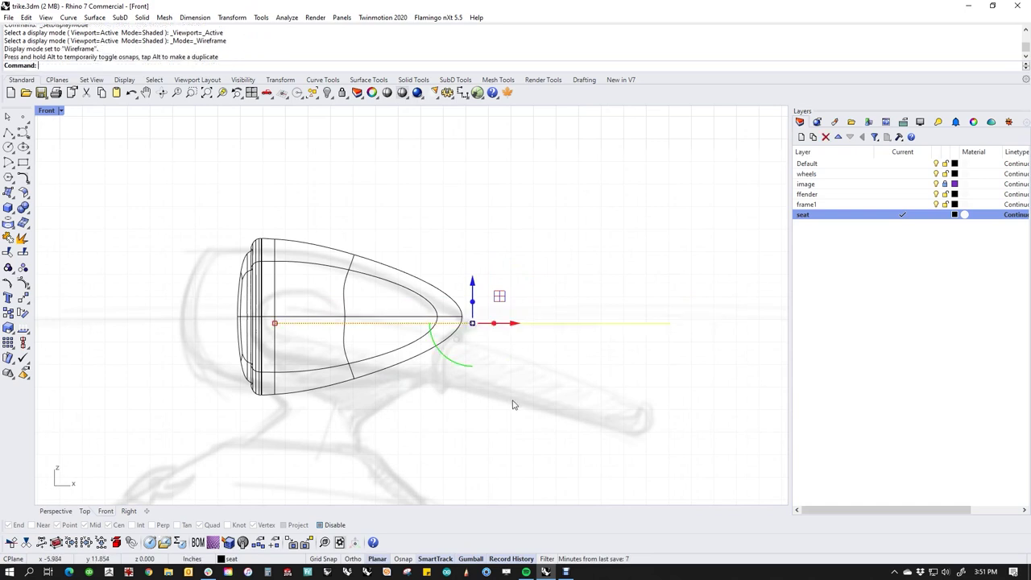
# Bend the handlebar curve downward along a spine from its start to just past its free end.
pyautogui.press('Return')
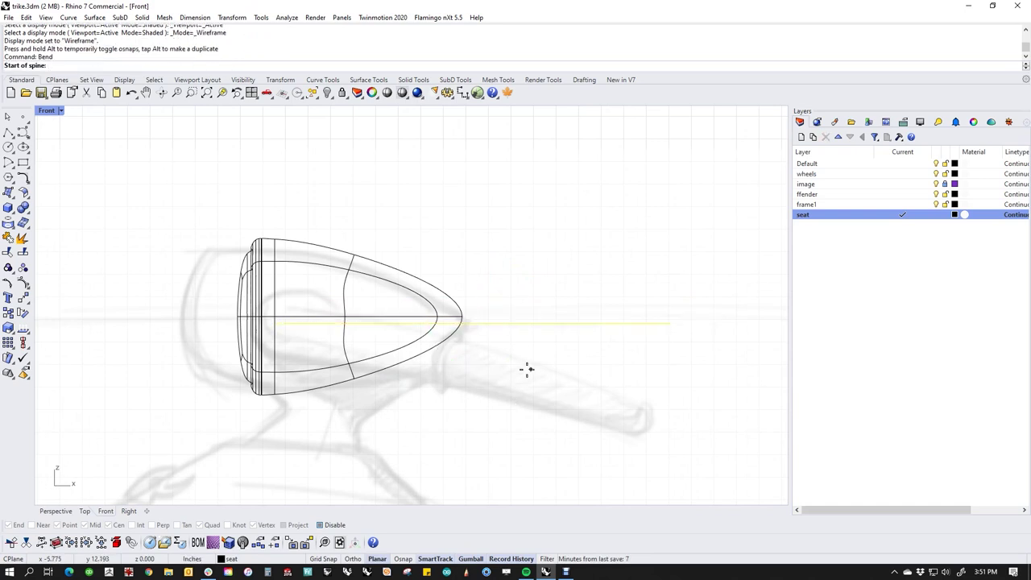
pyautogui.click(275, 323)
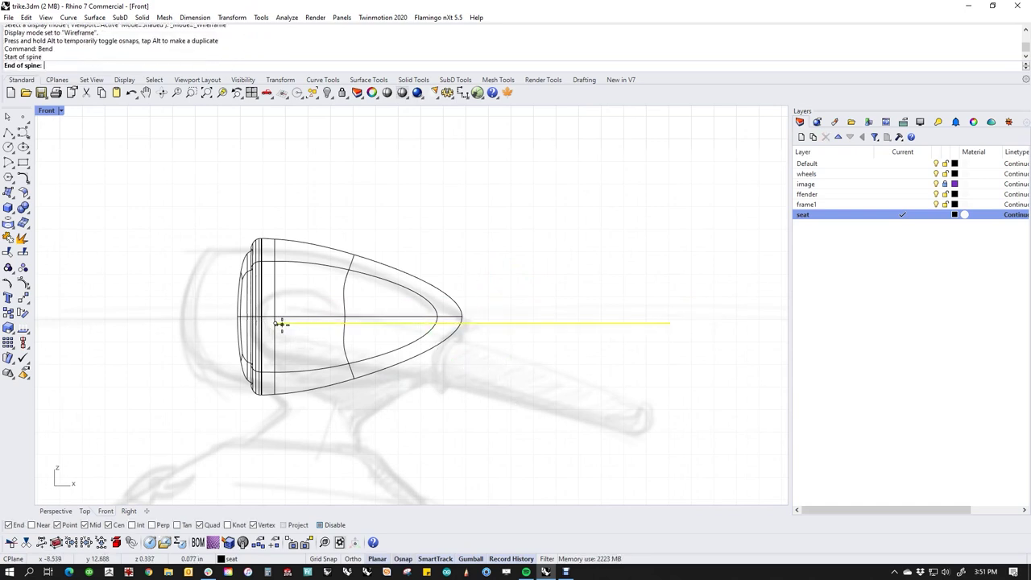
pyautogui.click(683, 319)
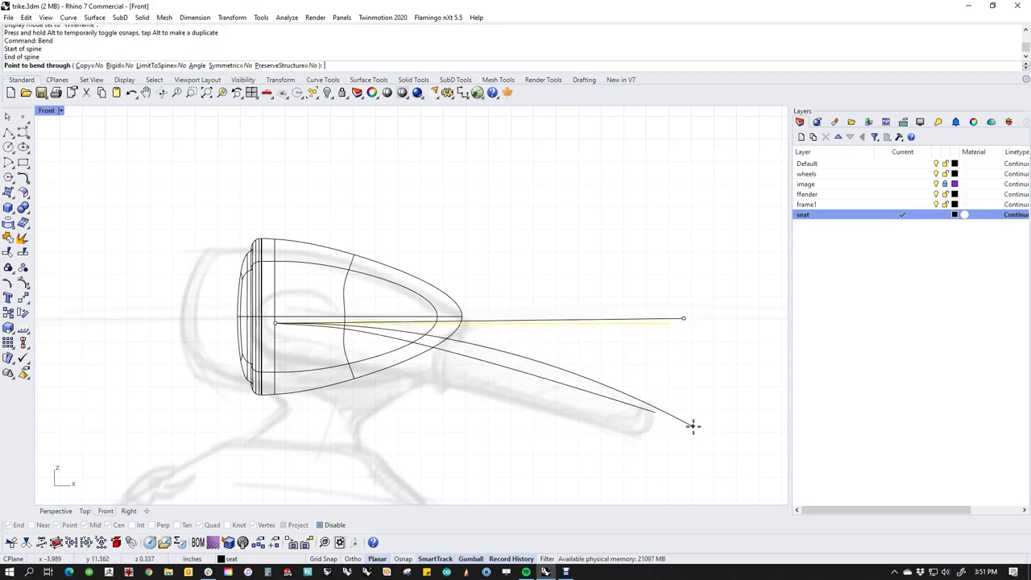
pyautogui.click(712, 387)
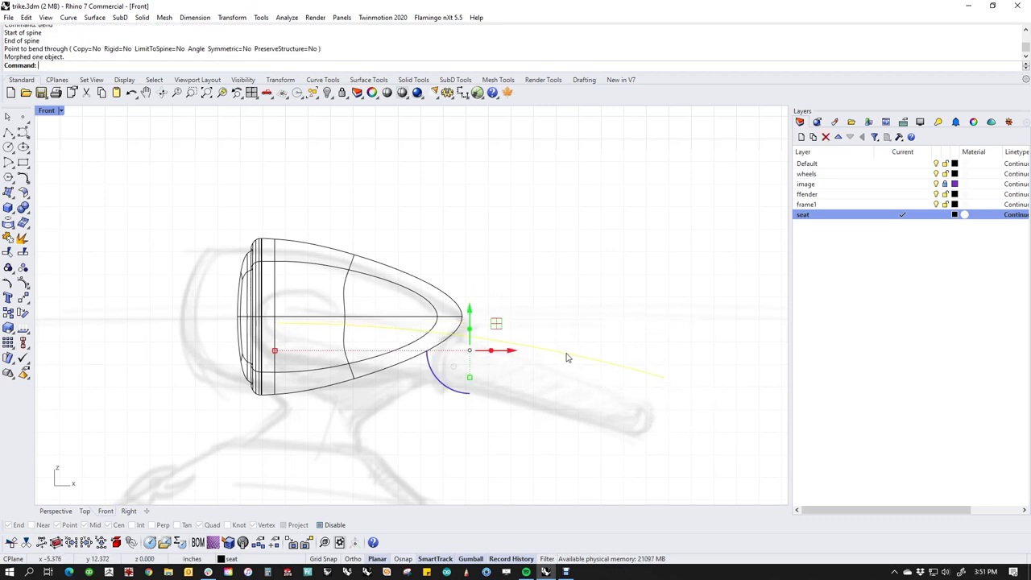
# Rotate the curve downward about its start point to follow the sketched grip, and return to the Perspective view.
pyautogui.write('r')
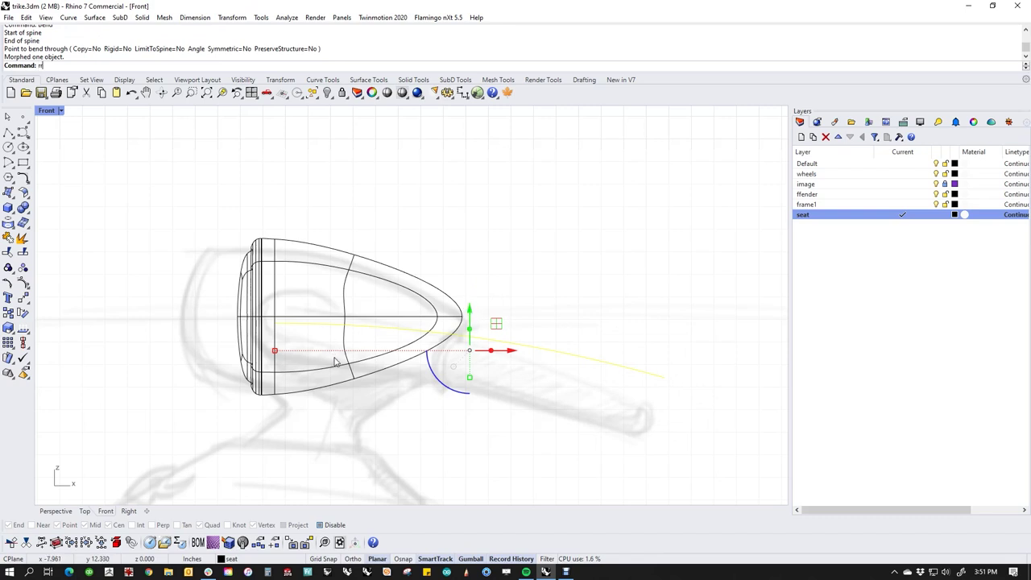
pyautogui.write('r')
pyautogui.press('Return')
pyautogui.click(275, 323)
pyautogui.click(710, 364)
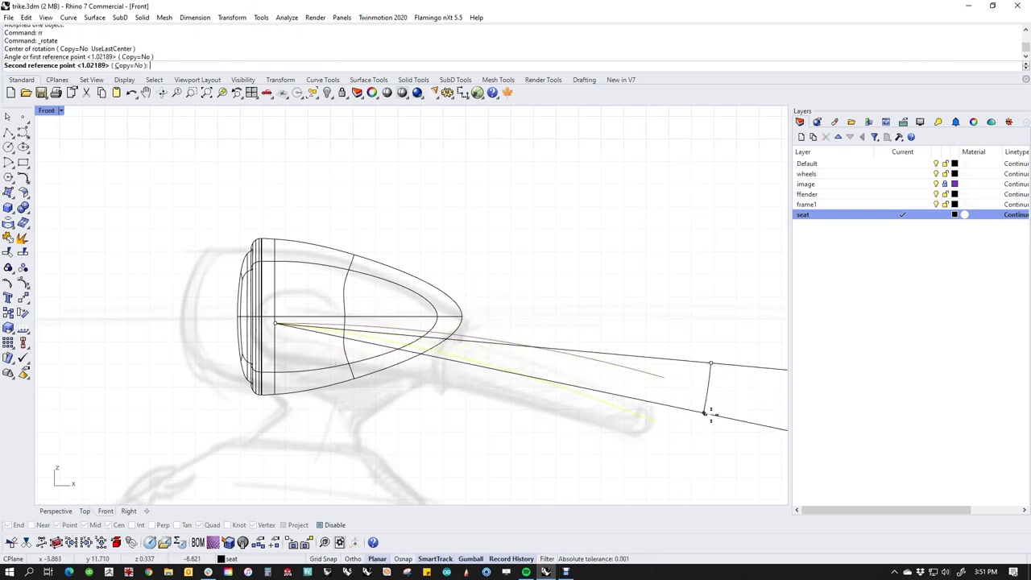
pyautogui.click(712, 415)
pyautogui.press('Escape')
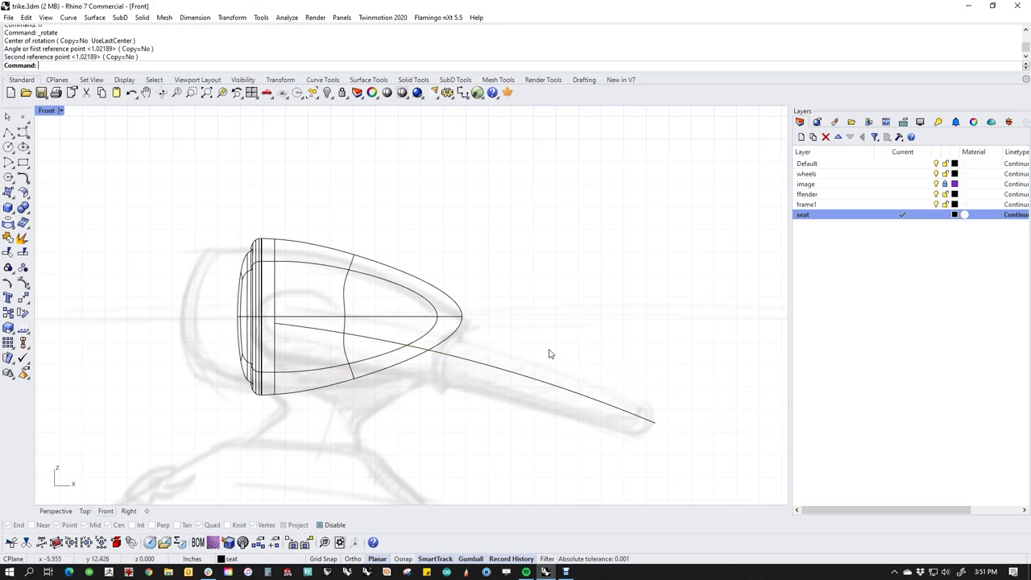
pyautogui.press('F4')
pyautogui.moveTo(497, 336); pyautogui.dragTo(408, 372, button='right')
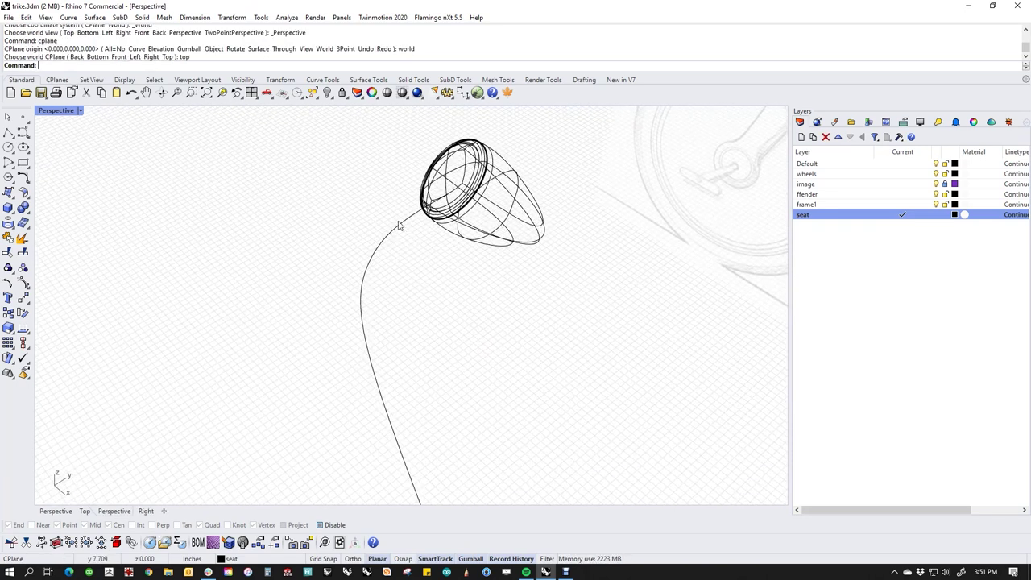
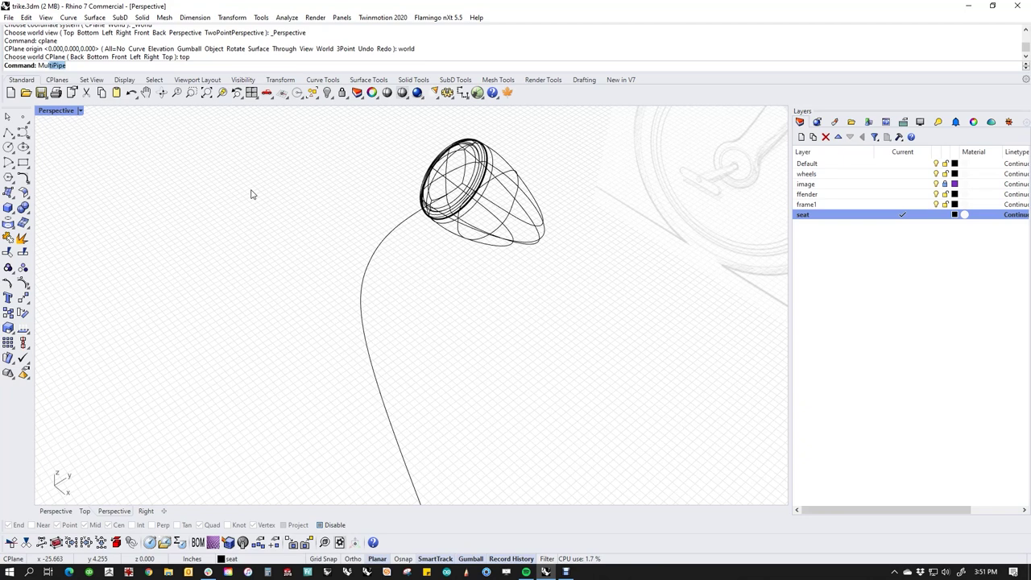
# Try a MultiPipe with the default settings along the handlebar curve, and delete the resulting pipe.
pyautogui.press('Return')
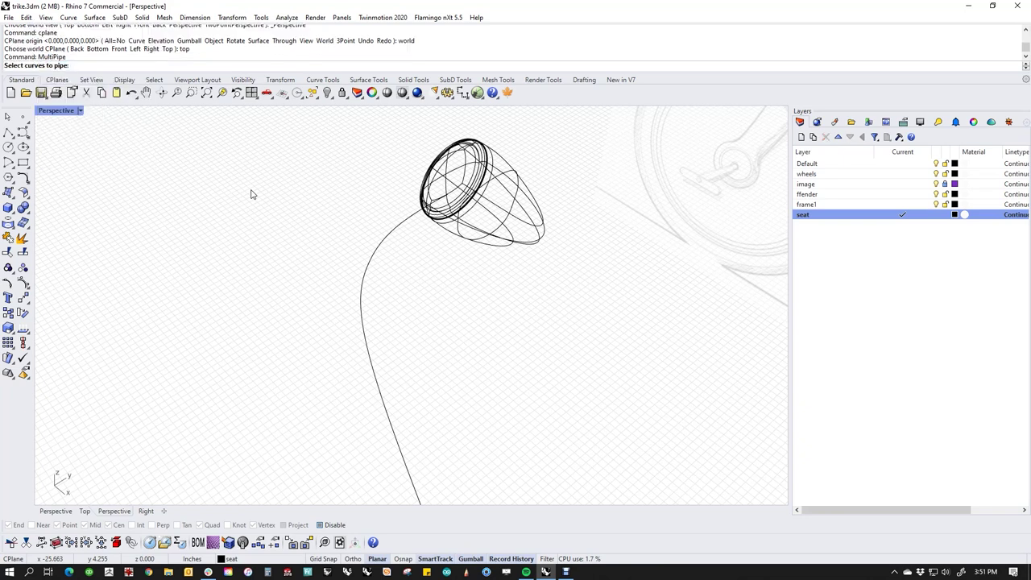
pyautogui.click(418, 214)
pyautogui.press('Return')
pyautogui.press('Return')
pyautogui.press('Return')
pyautogui.press('Return')
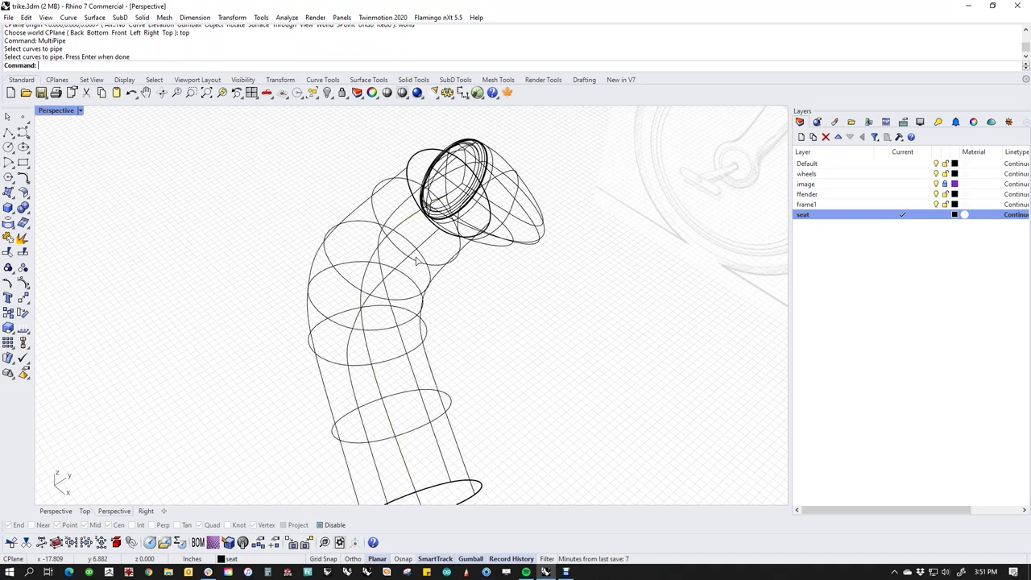
pyautogui.moveTo(412, 276); pyautogui.dragTo(496, 324, button='right')
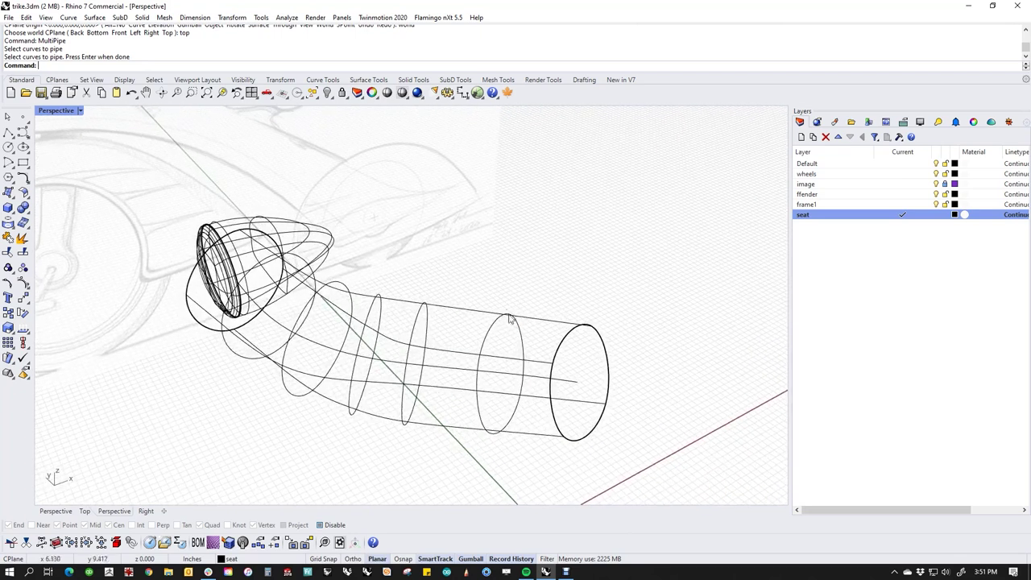
pyautogui.click(496, 324)
pyautogui.press('Delete')
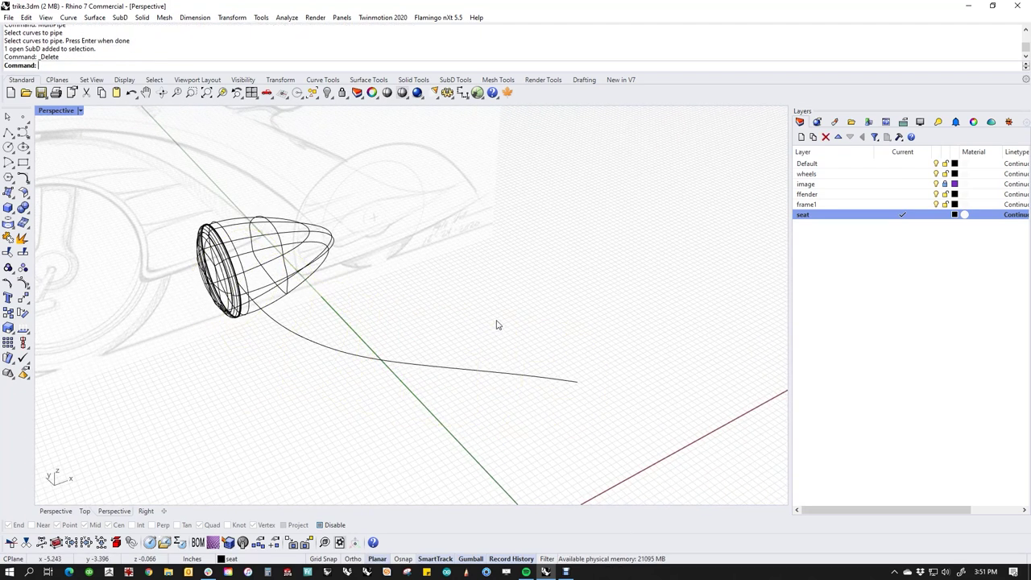
# Pipe the handlebar curve with round caps, using a start radius of about 0.336 in and an end radius of about 0.161 in.
pyautogui.click(14, 212)
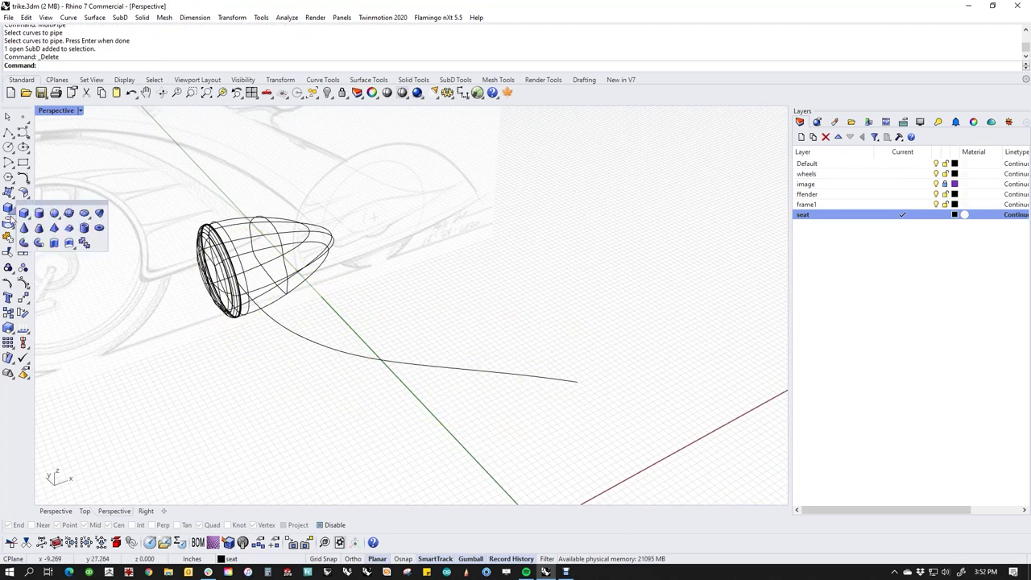
pyautogui.click(39, 249)
pyautogui.click(282, 324)
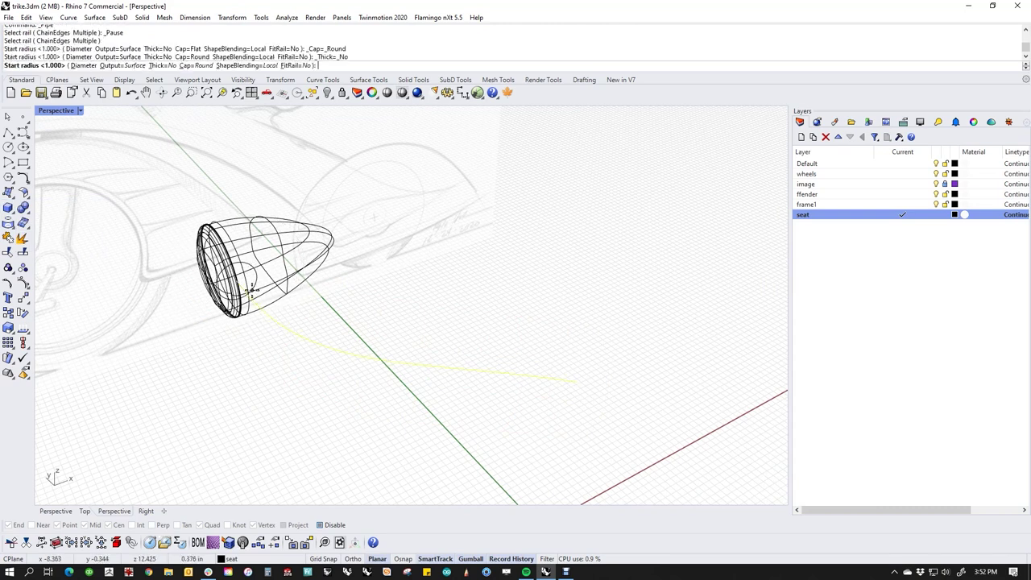
pyautogui.scroll(2, 249, 290)
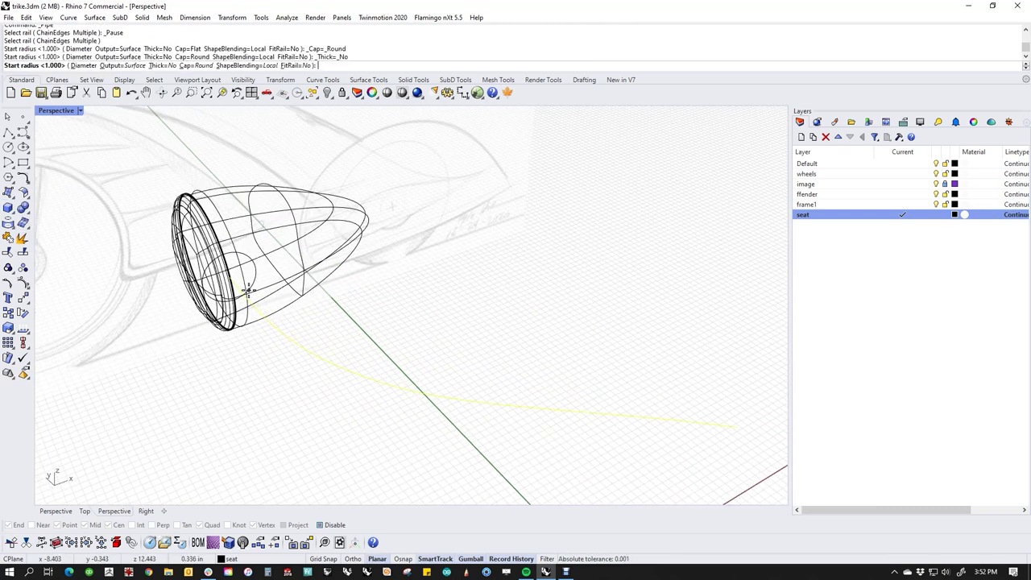
pyautogui.click(232, 288)
pyautogui.scroll(1, 715, 441)
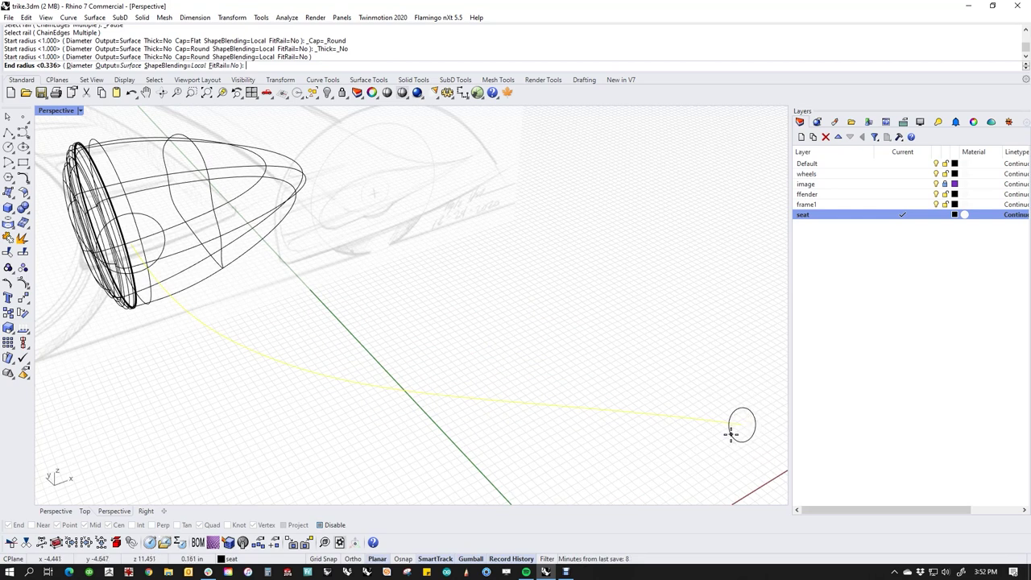
pyautogui.click(732, 433)
pyautogui.press('Return')
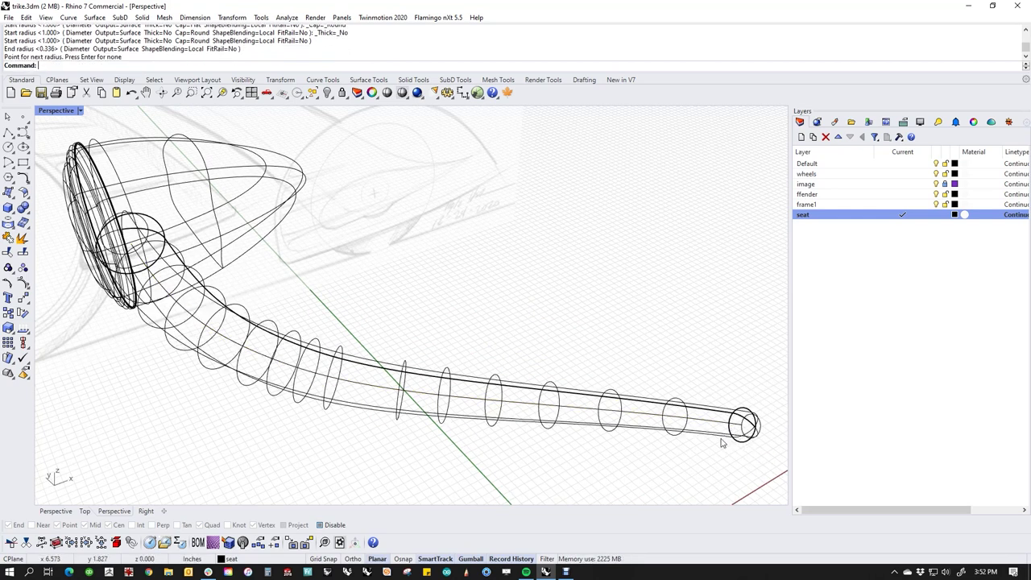
# Show the model shaded and shift the handlebar pipe slightly off its curve, toward the body's pointed end.
pyautogui.scroll(-3, 593, 421)
pyautogui.middleClick(414, 301)
pyautogui.click(413, 289)
pyautogui.moveTo(413, 300)
pyautogui.mouseDown(button='right')
pyautogui.moveTo(424, 331)
pyautogui.moveTo(371, 361)
pyautogui.mouseUp(button='right')
pyautogui.click(348, 343)
pyautogui.moveTo(504, 316); pyautogui.dragTo(510, 312)
pyautogui.click(443, 259)
pyautogui.scroll(-4, 441, 259)
pyautogui.moveTo(440, 269); pyautogui.dragTo(442, 360, button='right')
pyautogui.scroll(5, 441, 358)
pyautogui.click(407, 352)
pyautogui.click(496, 318)
pyautogui.moveTo(523, 332); pyautogui.dragTo(415, 372, button='right')
pyautogui.click(412, 376)
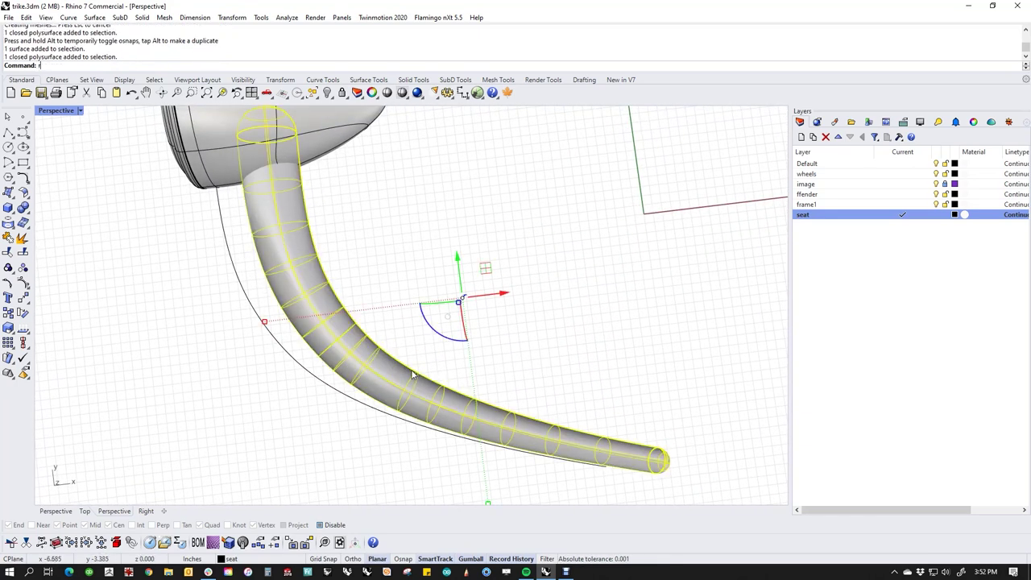
pyautogui.write('rebuild')
pyautogui.press('Return')
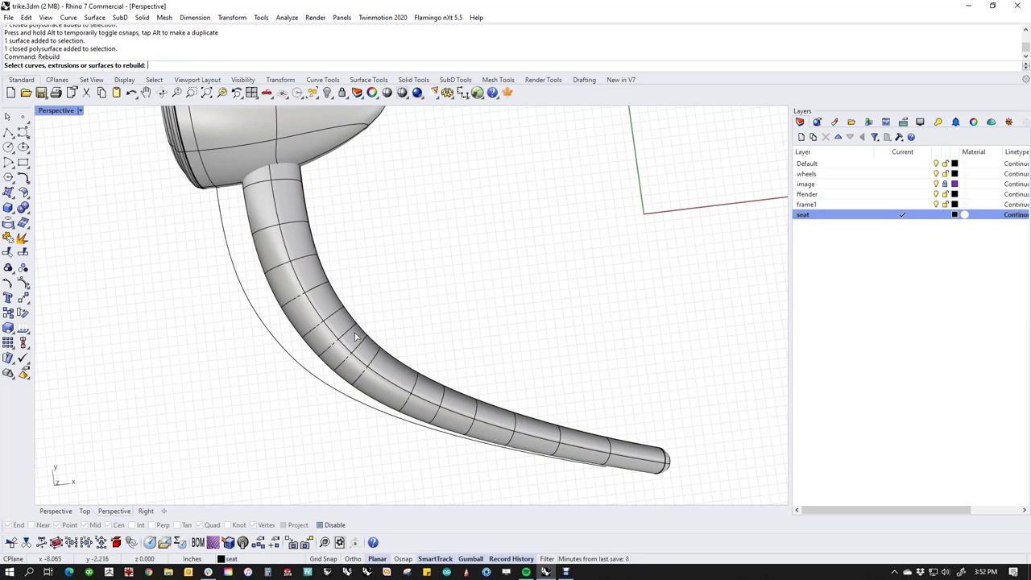
pyautogui.scroll(-3, 477, 357)
pyautogui.moveTo(460, 340); pyautogui.dragTo(363, 360, button='right')
pyautogui.click(363, 360)
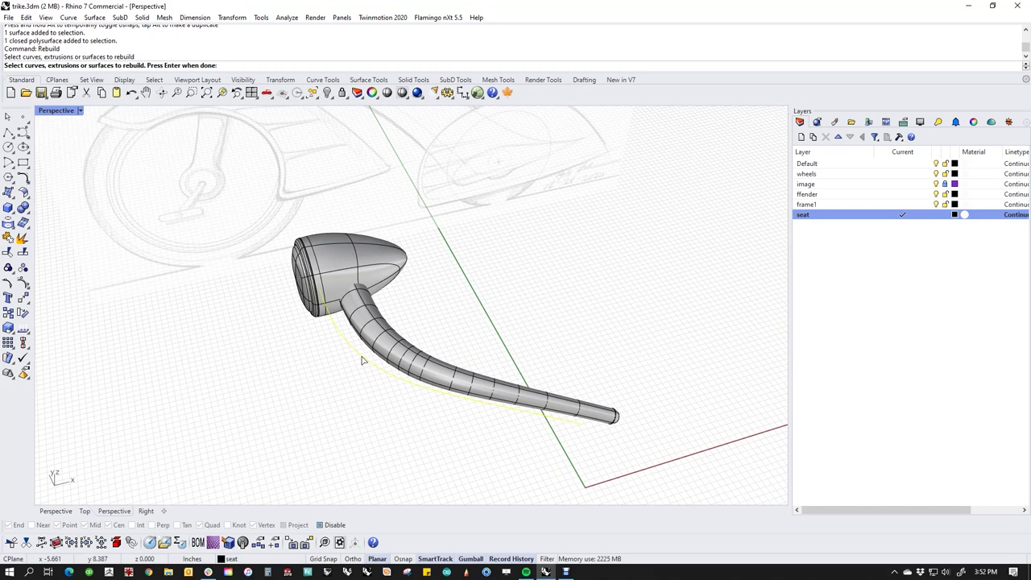
pyautogui.moveTo(426, 412); pyautogui.dragTo(431, 442, button='right')
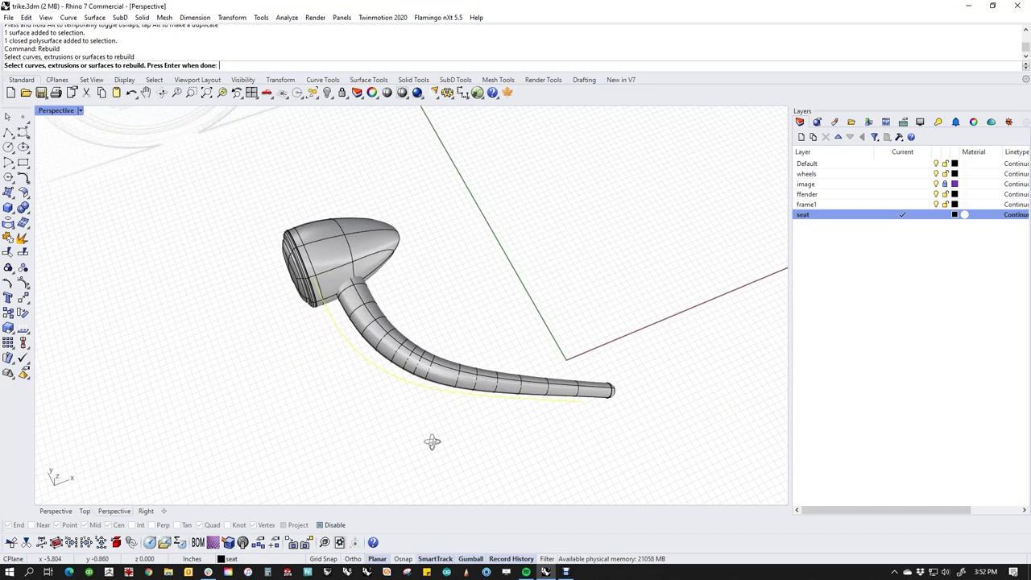
pyautogui.press('Escape')
# Delete the handlebar guide curve and convert the pipe to a SubD using surface locations, keeping the input object.
pyautogui.click(402, 382)
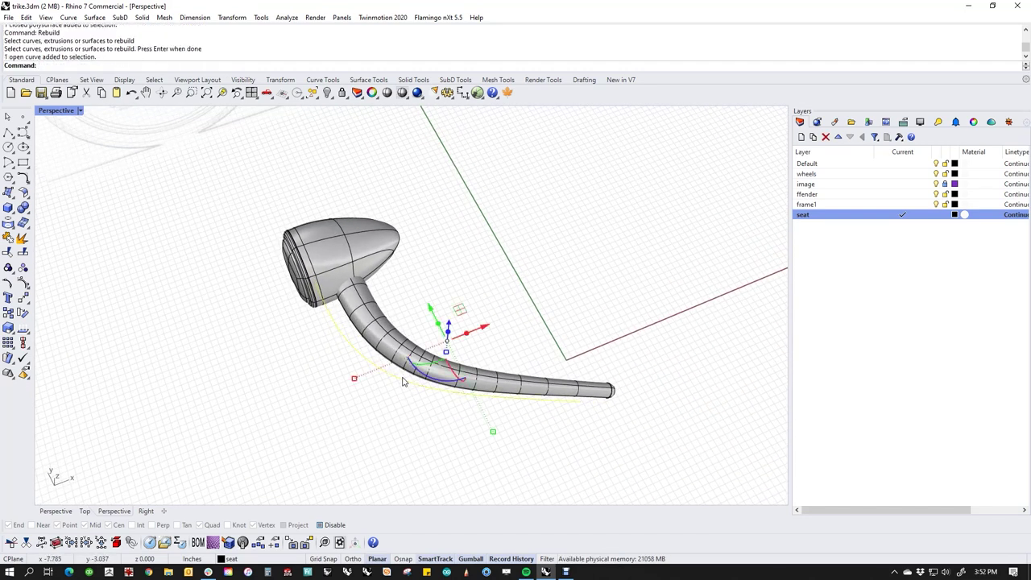
pyautogui.press('Delete')
pyautogui.click(416, 376)
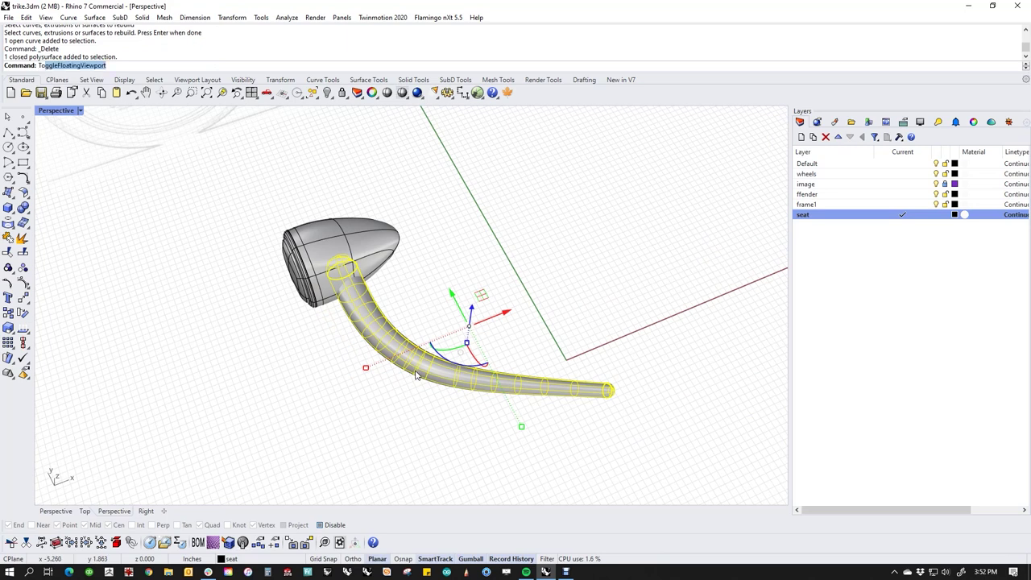
pyautogui.write('ToSub')
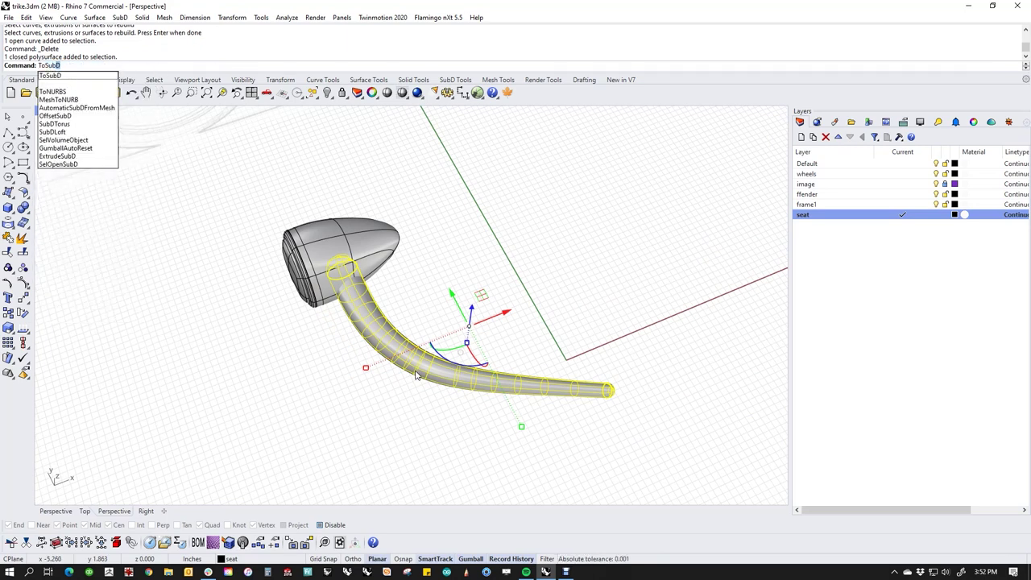
pyautogui.press('Return')
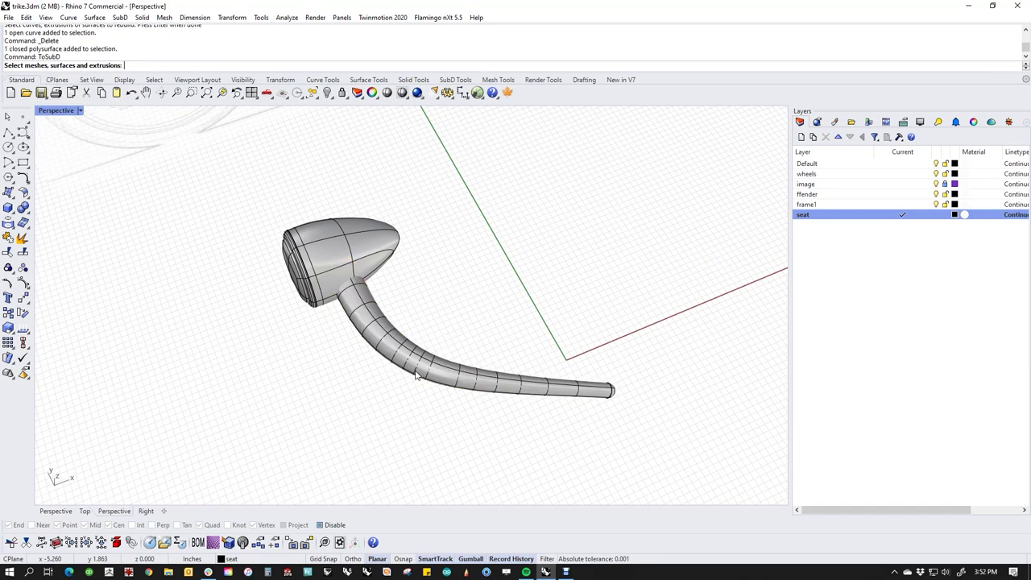
pyautogui.click(416, 374)
pyautogui.press('Return')
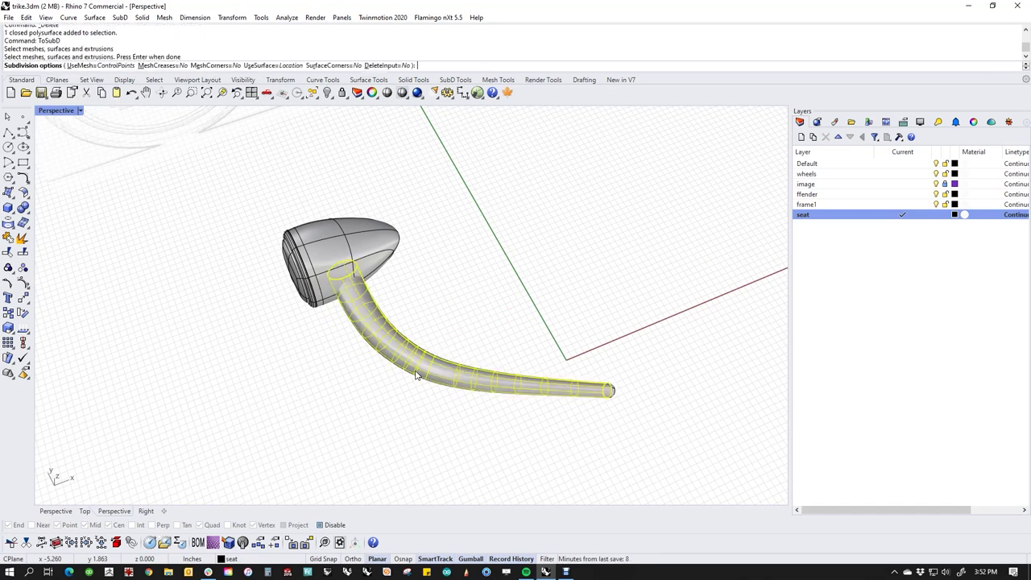
pyautogui.press('Return')
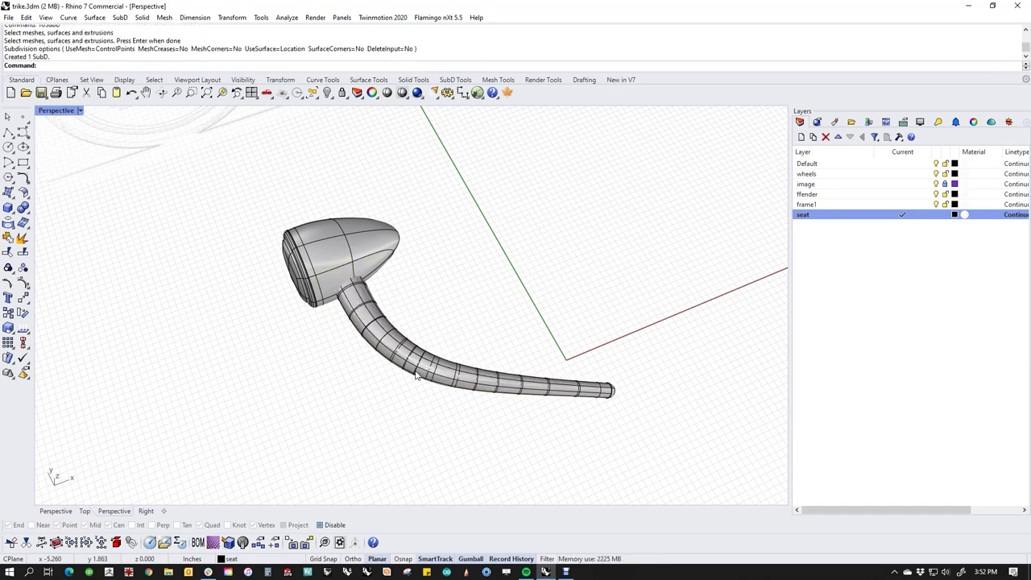
# Delete the original polysurface pipe that overlaps the new SubD handlebar.
pyautogui.click(435, 390)
pyautogui.click(461, 414)
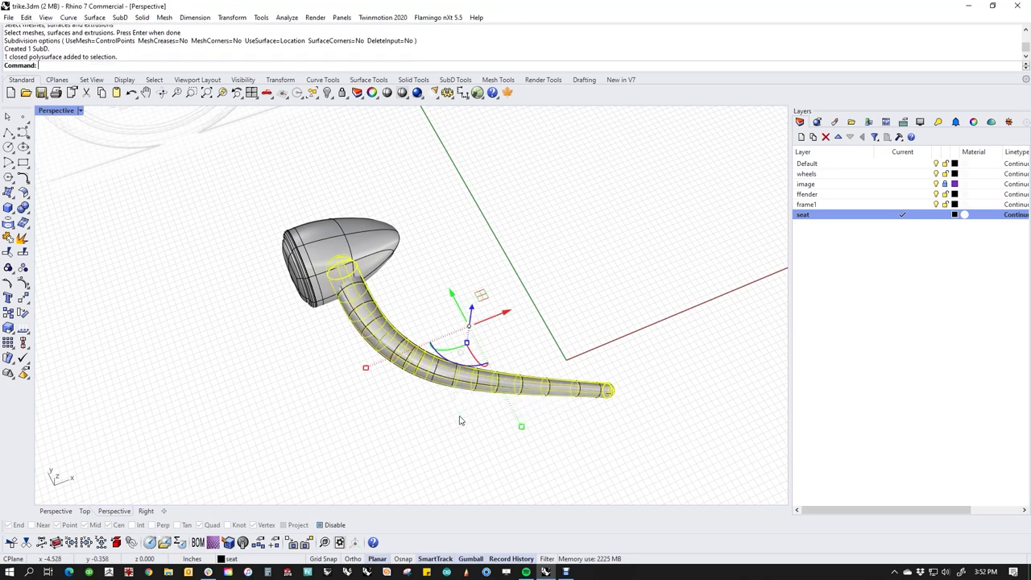
pyautogui.press('Delete')
pyautogui.scroll(4, 391, 343)
pyautogui.keyDown('ctrl'); pyautogui.keyDown('shift'); pyautogui.click(362, 314); pyautogui.keyUp('shift'); pyautogui.keyUp('ctrl')
pyautogui.keyDown('ctrl'); pyautogui.keyDown('shift'); pyautogui.doubleClick(363, 315); pyautogui.keyUp('shift'); pyautogui.keyUp('ctrl')
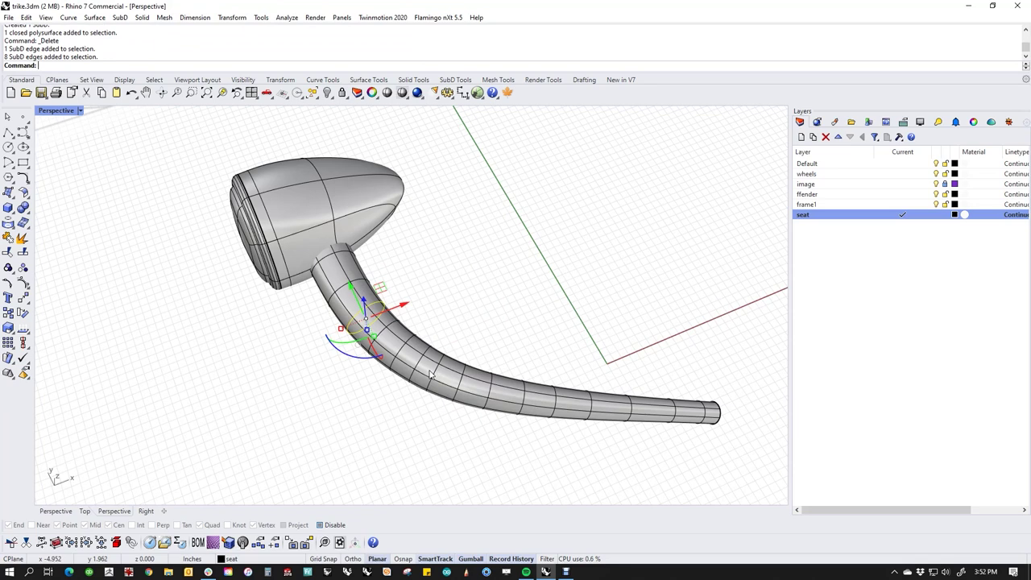
pyautogui.keyDown('ctrl'); pyautogui.keyDown('shift'); pyautogui.click(430, 370); pyautogui.keyUp('shift'); pyautogui.keyUp('ctrl')
pyautogui.keyDown('ctrl'); pyautogui.keyDown('shift'); pyautogui.doubleClick(438, 373); pyautogui.keyUp('shift'); pyautogui.keyUp('ctrl')
pyautogui.press('Escape')
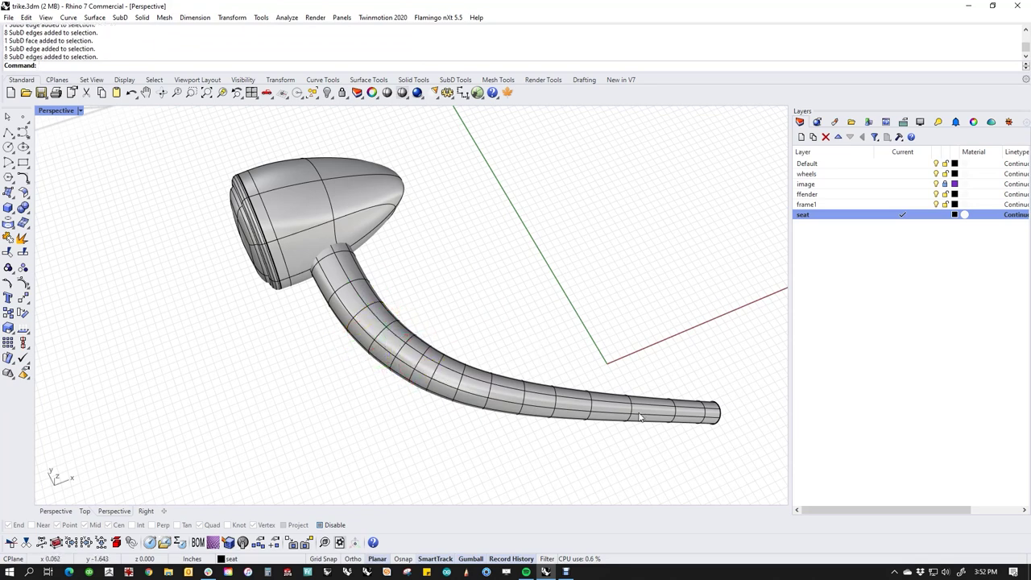
# Remove three ring edge loops from the SubD handlebar: one near the thin tip and two along its middle.
pyautogui.scroll(2, 677, 420)
pyautogui.keyDown('ctrl'); pyautogui.keyDown('shift'); pyautogui.doubleClick(676, 417); pyautogui.keyUp('shift'); pyautogui.keyUp('ctrl')
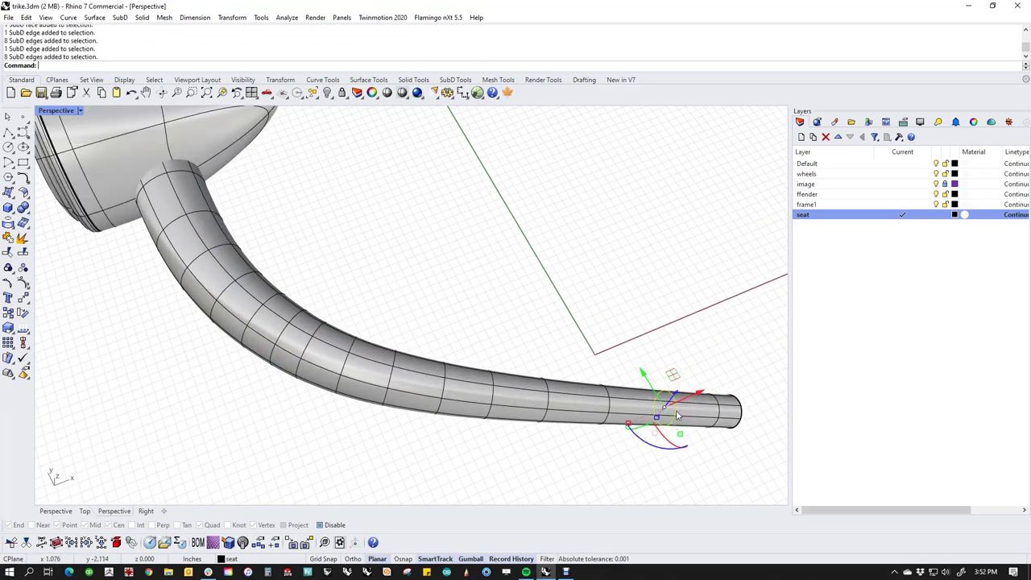
pyautogui.press('Delete')
pyautogui.keyDown('ctrl'); pyautogui.keyDown('shift'); pyautogui.doubleClick(495, 398); pyautogui.keyUp('shift'); pyautogui.keyUp('ctrl')
pyautogui.press('Delete')
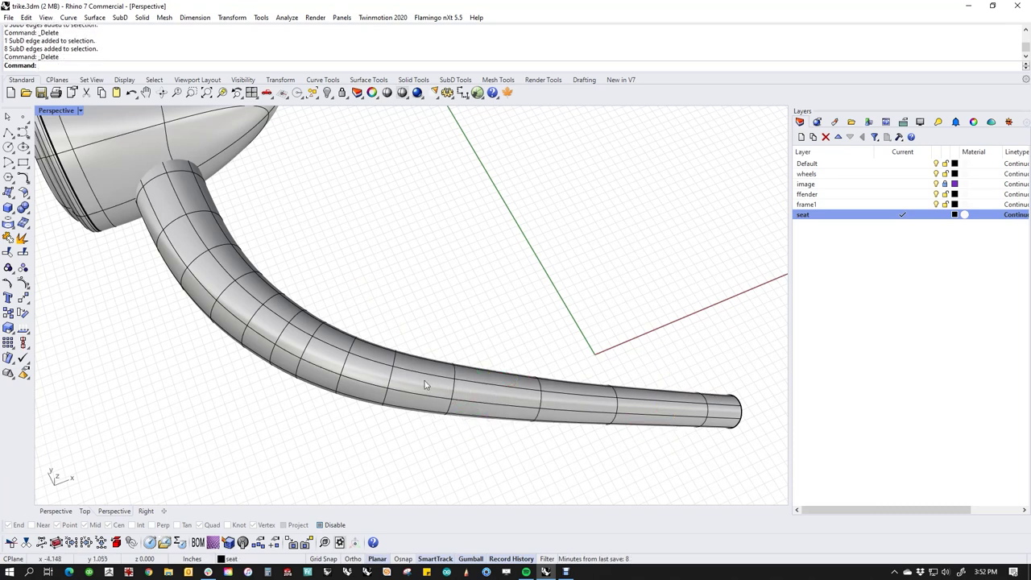
pyautogui.keyDown('ctrl'); pyautogui.keyDown('shift'); pyautogui.doubleClick(341, 367); pyautogui.keyUp('shift'); pyautogui.keyUp('ctrl')
pyautogui.press('Delete')
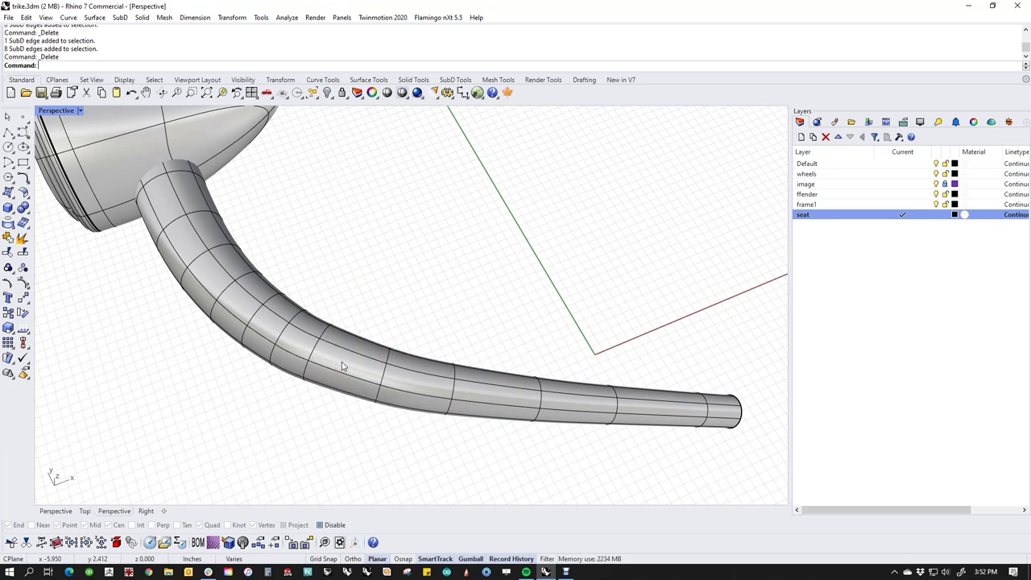
# Simplify the handlebar's bend by deleting three of its closely spaced ring edge loops.
pyautogui.keyDown('ctrl'); pyautogui.keyDown('shift'); pyautogui.doubleClick(274, 337); pyautogui.keyUp('shift'); pyautogui.keyUp('ctrl')
pyautogui.press('Delete')
pyautogui.keyDown('ctrl'); pyautogui.keyDown('shift'); pyautogui.doubleClick(231, 298); pyautogui.keyUp('shift'); pyautogui.keyUp('ctrl')
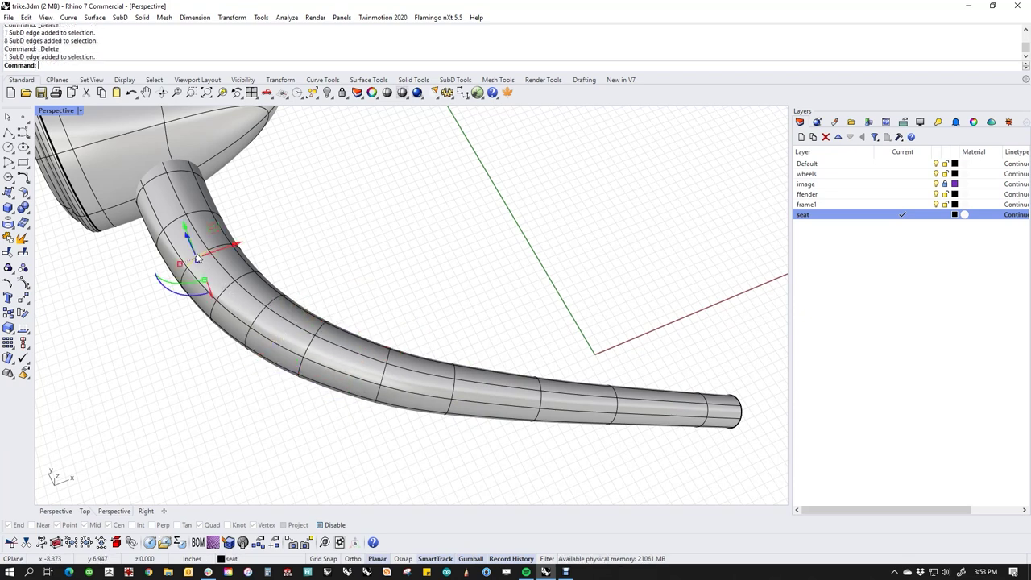
pyautogui.press('Delete')
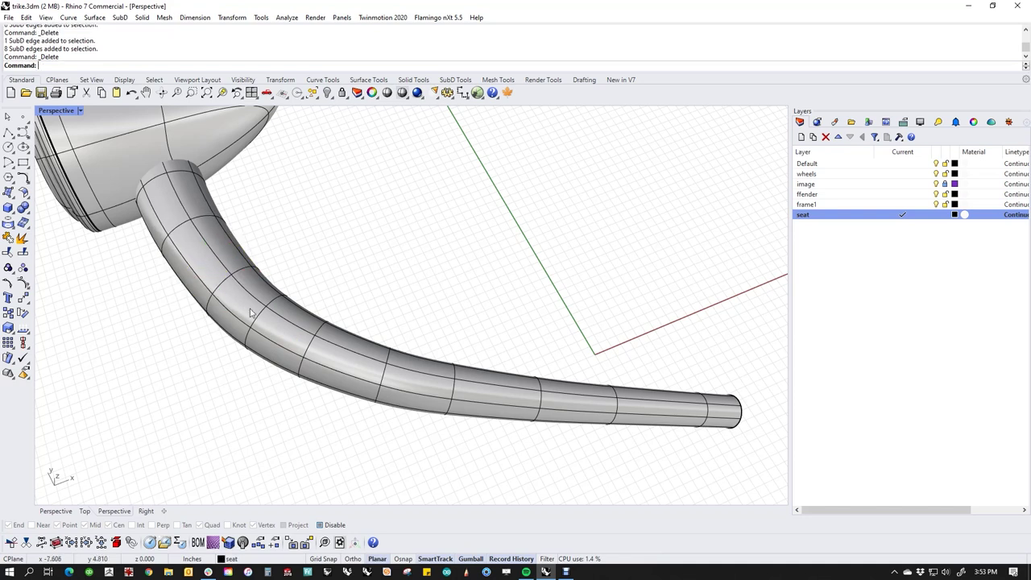
pyautogui.keyDown('ctrl'); pyautogui.keyDown('shift'); pyautogui.doubleClick(261, 319); pyautogui.keyUp('shift'); pyautogui.keyUp('ctrl')
pyautogui.press('Delete')
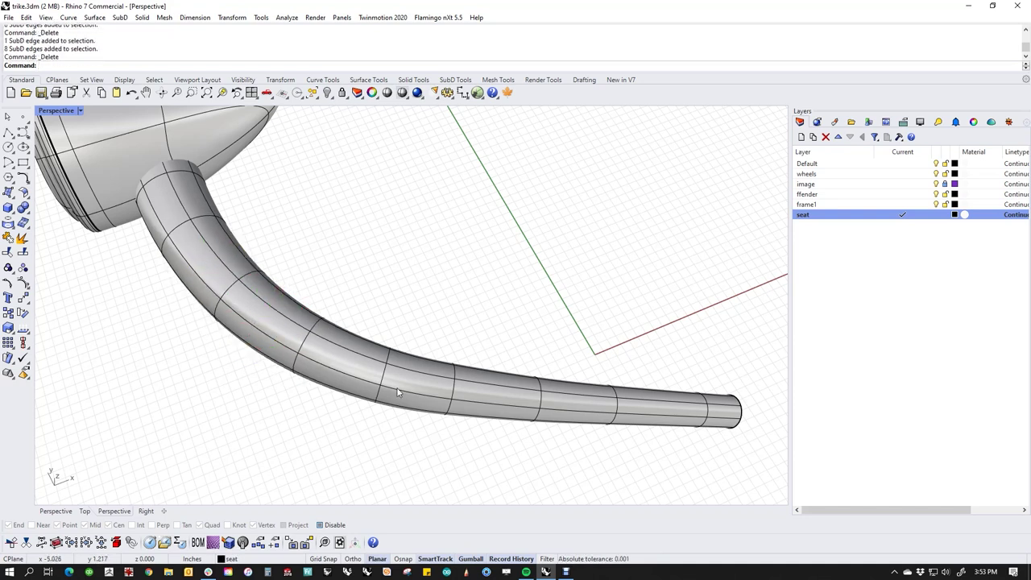
# Delete three more ring edge loops along the handlebar's straighter part, including the one closest to the thin tip.
pyautogui.keyDown('ctrl'); pyautogui.keyDown('shift'); pyautogui.doubleClick(444, 409); pyautogui.keyUp('shift'); pyautogui.keyUp('ctrl')
pyautogui.press('Delete')
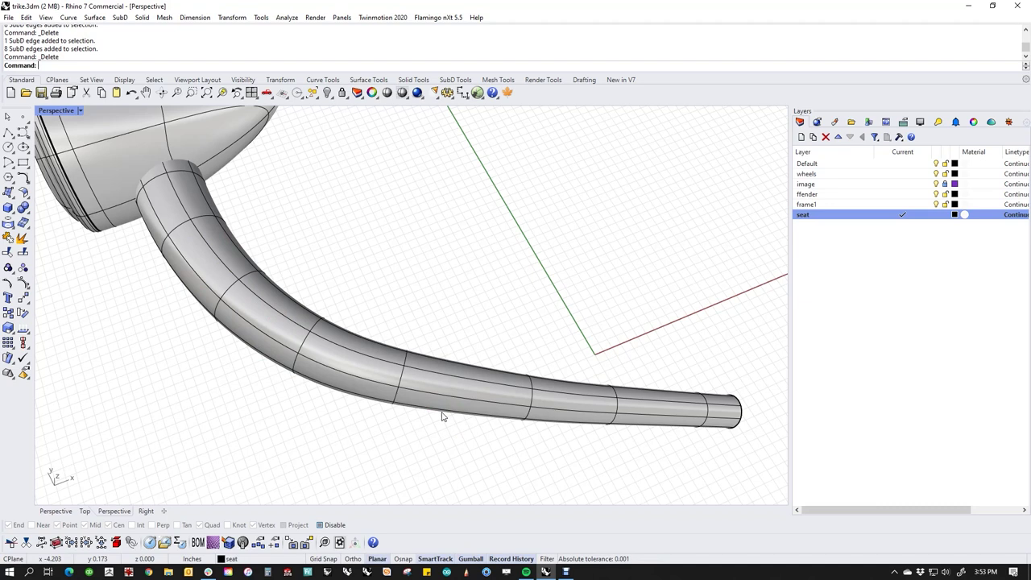
pyautogui.keyDown('ctrl'); pyautogui.keyDown('shift'); pyautogui.click(527, 416); pyautogui.keyUp('shift'); pyautogui.keyUp('ctrl')
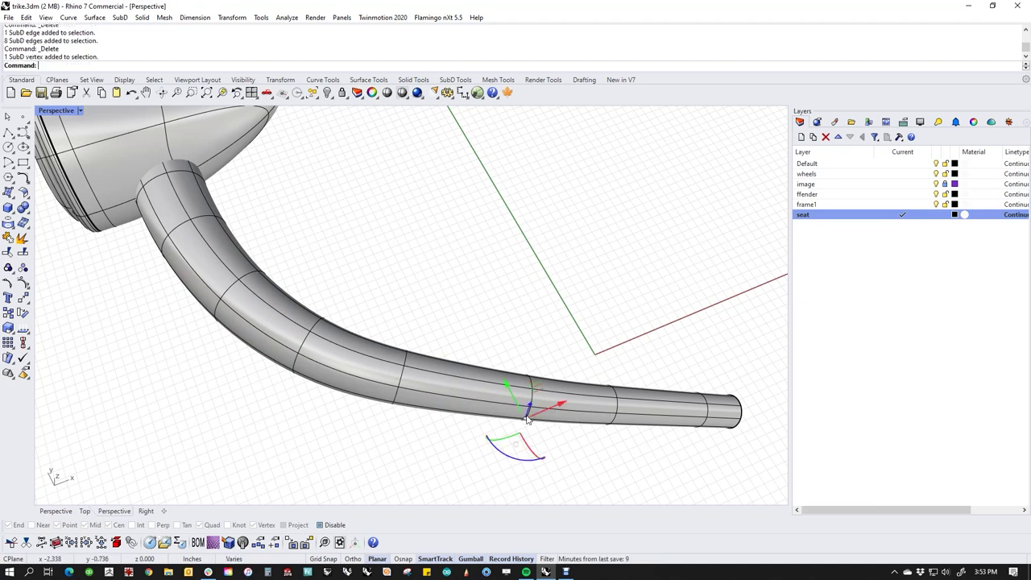
pyautogui.click(561, 448)
pyautogui.keyDown('ctrl'); pyautogui.keyDown('shift'); pyautogui.moveTo(485, 322); pyautogui.dragTo(559, 515); pyautogui.keyUp('shift'); pyautogui.keyUp('ctrl')
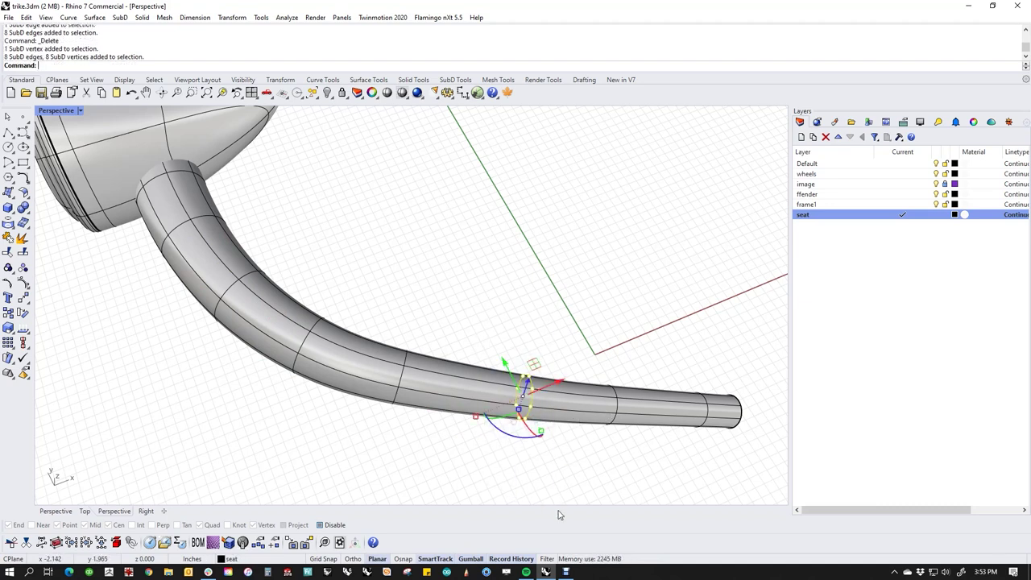
pyautogui.press('Delete')
pyautogui.keyDown('ctrl'); pyautogui.keyDown('shift'); pyautogui.moveTo(656, 361); pyautogui.dragTo(719, 459); pyautogui.keyUp('shift'); pyautogui.keyUp('ctrl')
pyautogui.press('Delete')
# Show the Front view in wireframe and move the SubD handlebar horizontally toward the body's rounded end to match the sketched grip.
pyautogui.moveTo(292, 331); pyautogui.dragTo(232, 360, button='right')
pyautogui.moveTo(382, 329)
pyautogui.mouseDown(button='right')
pyautogui.moveTo(389, 382)
pyautogui.moveTo(486, 331)
pyautogui.moveTo(373, 308)
pyautogui.moveTo(383, 389)
pyautogui.moveTo(460, 238)
pyautogui.mouseUp(button='right')
pyautogui.write('f')
pyautogui.press('Return')
pyautogui.middleClick(469, 231)
pyautogui.rightClick(424, 197)
pyautogui.moveTo(543, 317); pyautogui.dragTo(543, 334, button='right')
pyautogui.click(573, 330)
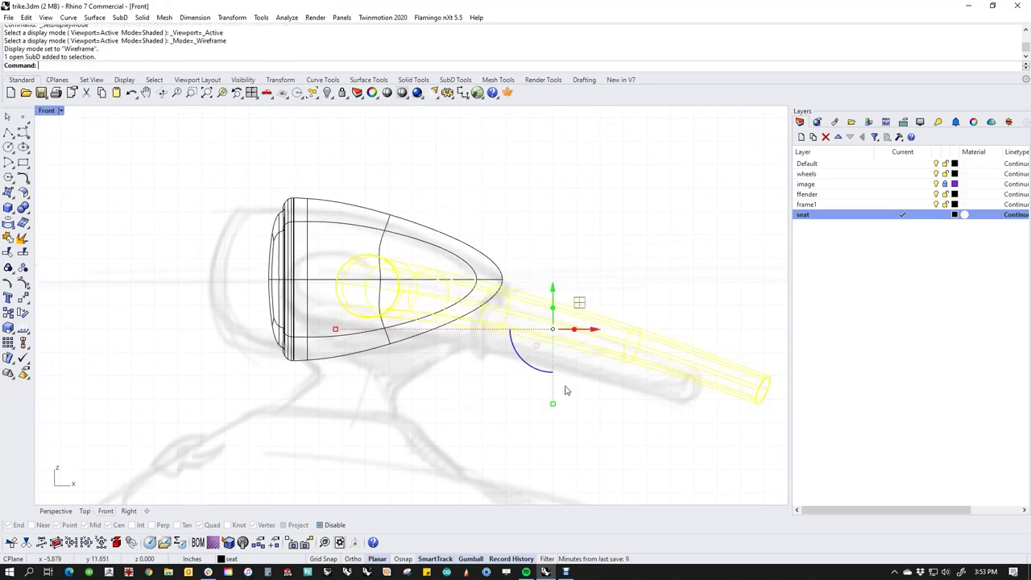
pyautogui.moveTo(579, 303); pyautogui.dragTo(535, 303)
pyautogui.click(576, 252)
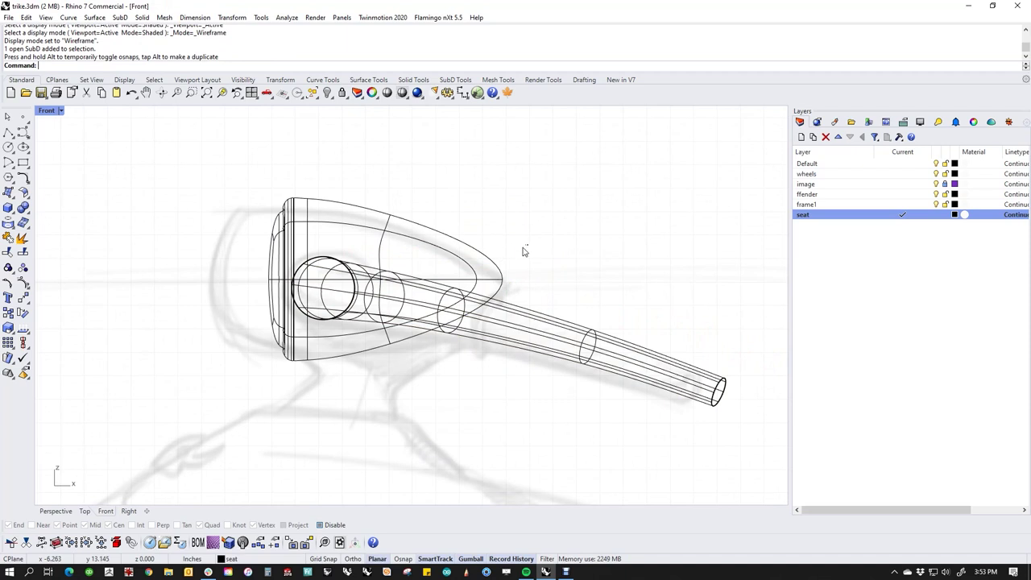
# Stretch the body horizontally with Scale1D from its pointed tip so its rounded end reaches the sketched outline.
pyautogui.click(476, 278)
pyautogui.write('s1')
pyautogui.press('Return')
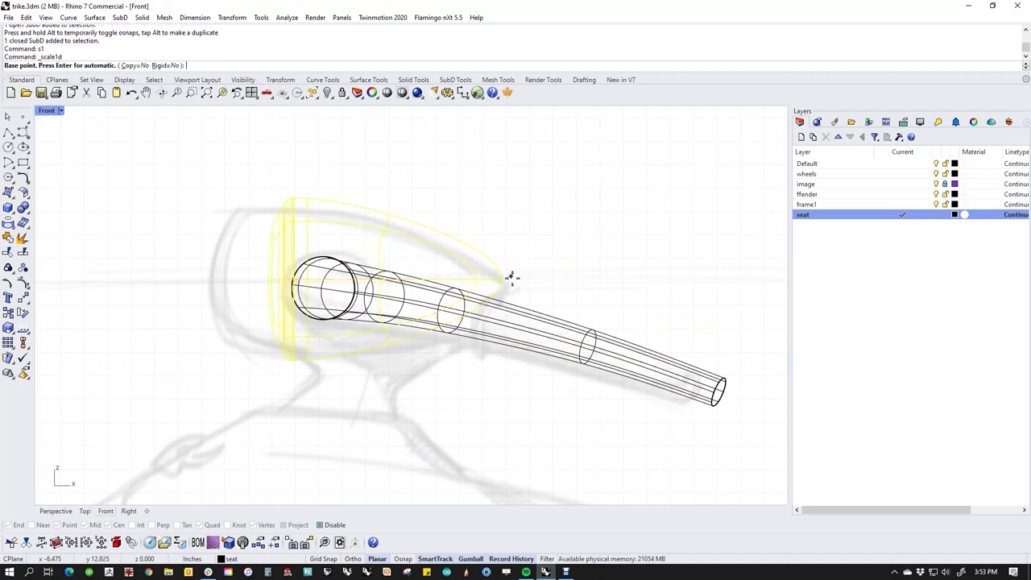
pyautogui.click(506, 280)
pyautogui.click(506, 281)
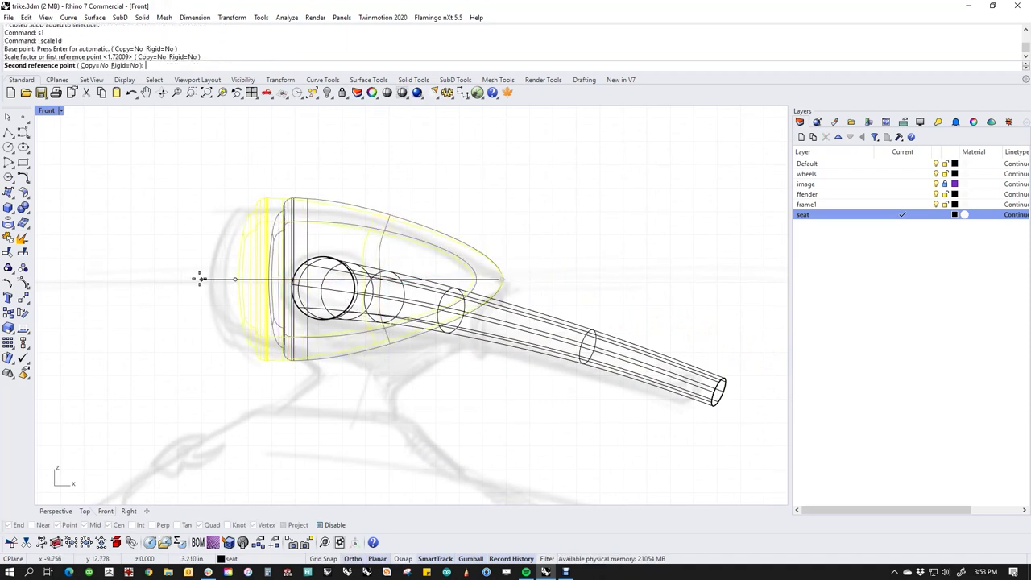
pyautogui.click(171, 278)
pyautogui.press('Escape')
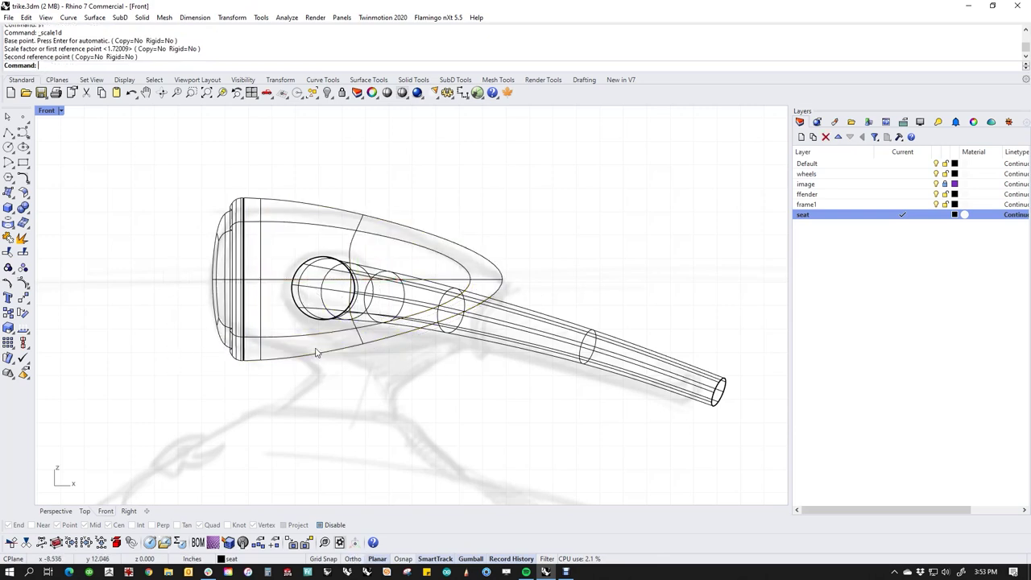
# Rotate the body slightly clockwise in the Front view, tipping its pointed end downward.
pyautogui.click(453, 302)
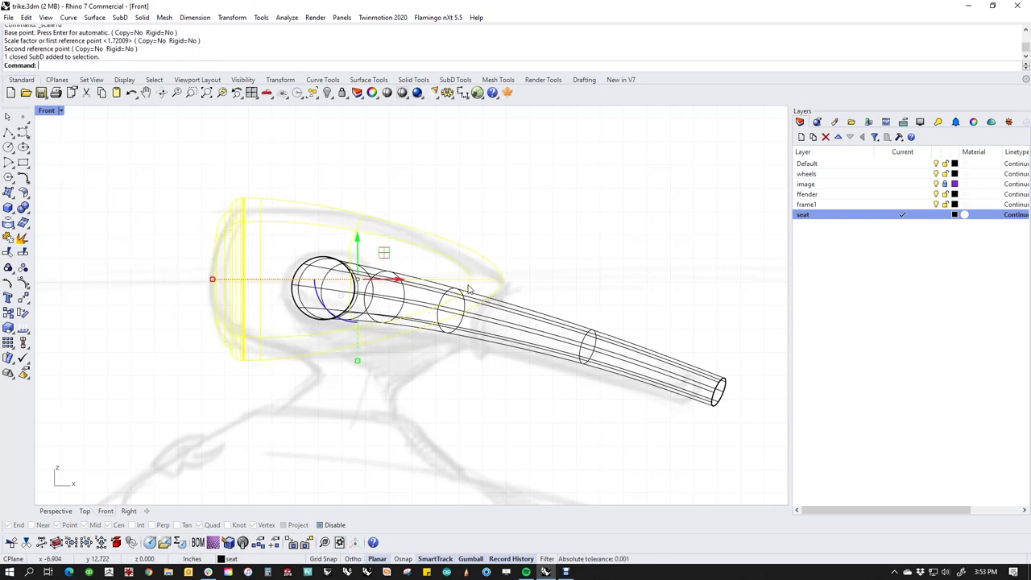
pyautogui.moveTo(336, 323); pyautogui.dragTo(354, 359)
pyautogui.click(530, 419)
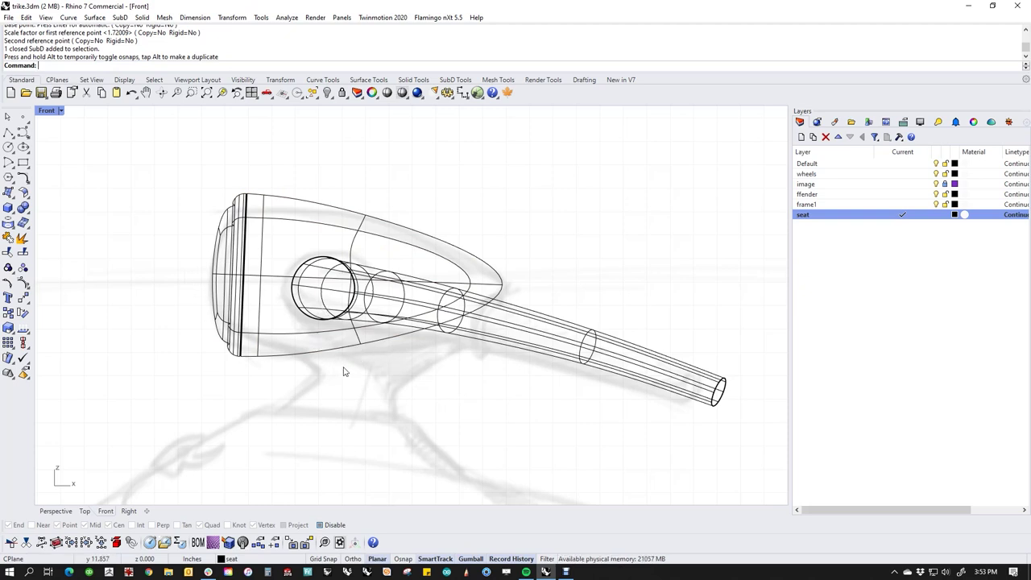
# Enlarge the body's middle edge loop and the loop just behind the grooves slightly to give the profile more bulge.
pyautogui.keyDown('ctrl'); pyautogui.keyDown('shift'); pyautogui.click(360, 235); pyautogui.keyUp('shift'); pyautogui.keyUp('ctrl')
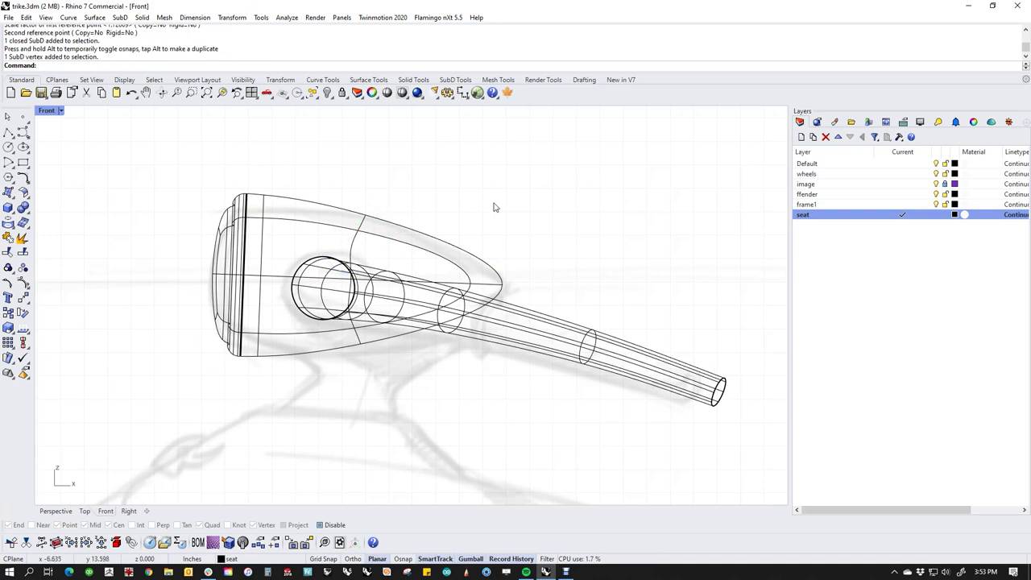
pyautogui.keyDown('ctrl'); pyautogui.keyDown('shift'); pyautogui.doubleClick(364, 291); pyautogui.keyUp('shift'); pyautogui.keyUp('ctrl')
pyautogui.moveTo(360, 372); pyautogui.dragTo(362, 382)
pyautogui.click(510, 269)
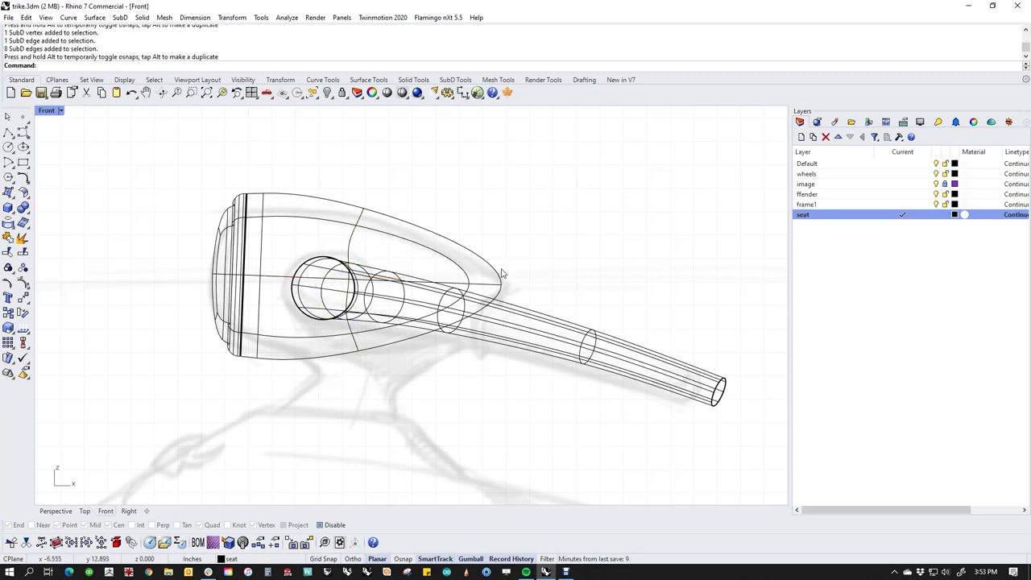
pyautogui.keyDown('ctrl'); pyautogui.keyDown('shift'); pyautogui.doubleClick(261, 215); pyautogui.keyUp('shift'); pyautogui.keyUp('ctrl')
pyautogui.moveTo(268, 370); pyautogui.dragTo(260, 371)
pyautogui.click(389, 405)
# Move the whole body slightly down to line it up with the reference sketch.
pyautogui.moveTo(428, 370); pyautogui.dragTo(458, 368, button='right')
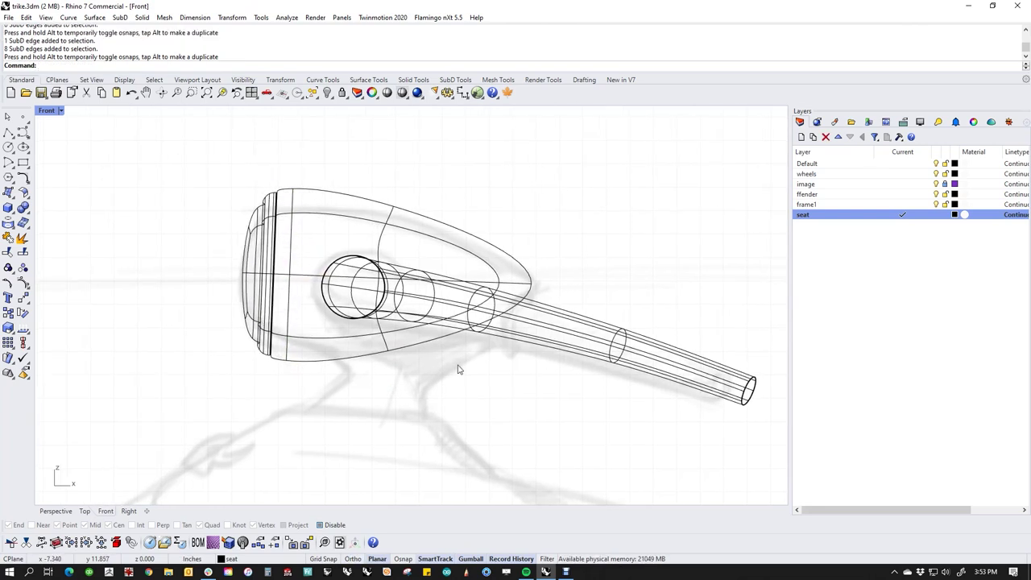
pyautogui.click(380, 240)
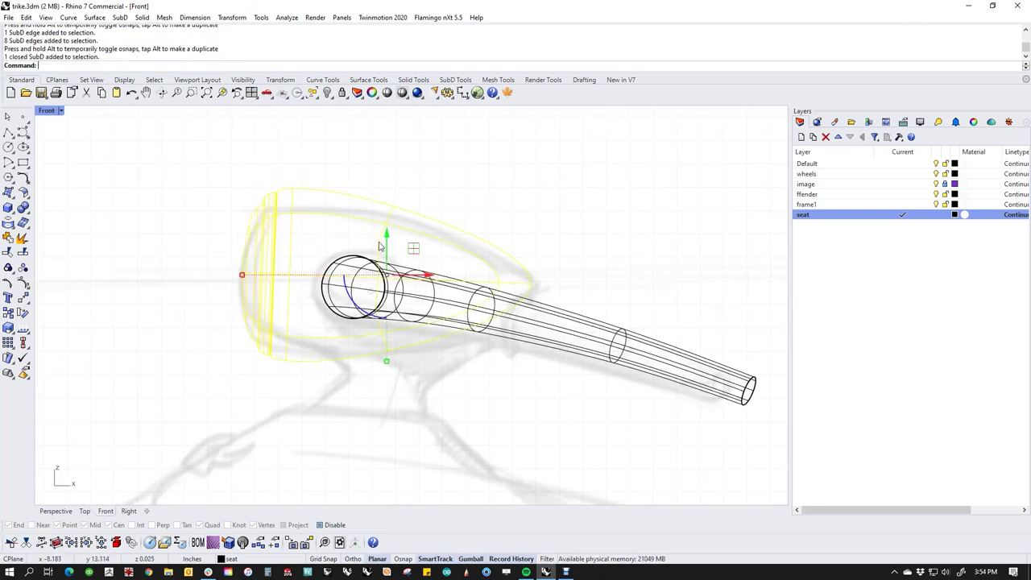
pyautogui.moveTo(386, 229)
pyautogui.mouseDown()
pyautogui.moveTo(386, 206)
pyautogui.moveTo(386, 243)
pyautogui.mouseUp()
pyautogui.click(478, 399)
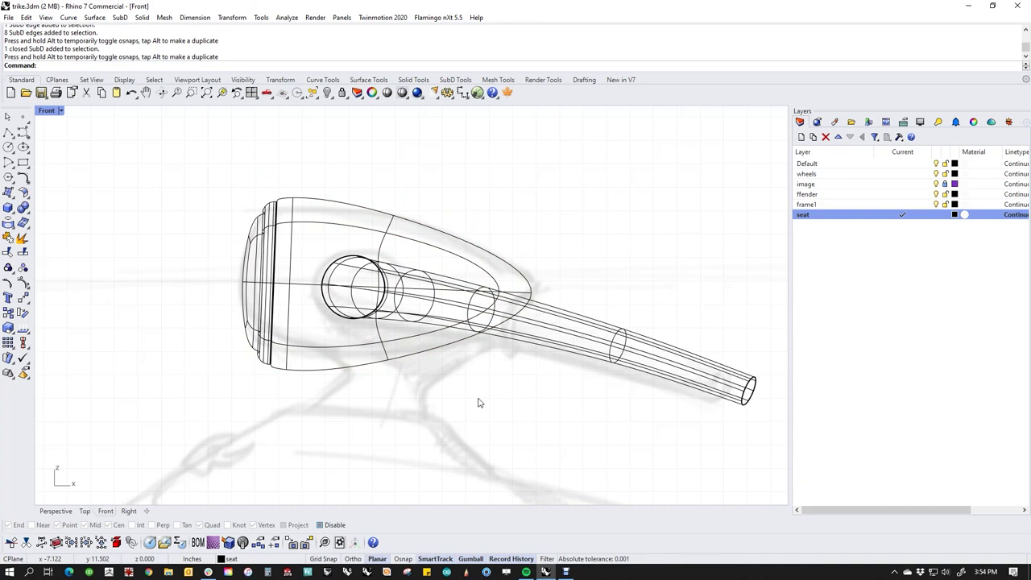
# Return to the Perspective view in shaded display, close up on where the handlebar meets the body.
pyautogui.hotkey('ctrl', 'F4')
pyautogui.moveTo(458, 377)
pyautogui.mouseDown(button='right')
pyautogui.moveTo(456, 403)
pyautogui.moveTo(476, 417)
pyautogui.mouseUp(button='right')
pyautogui.middleClick(476, 417)
pyautogui.click(448, 374)
pyautogui.moveTo(432, 349); pyautogui.dragTo(465, 418, button='right')
pyautogui.scroll(5, 406, 331)
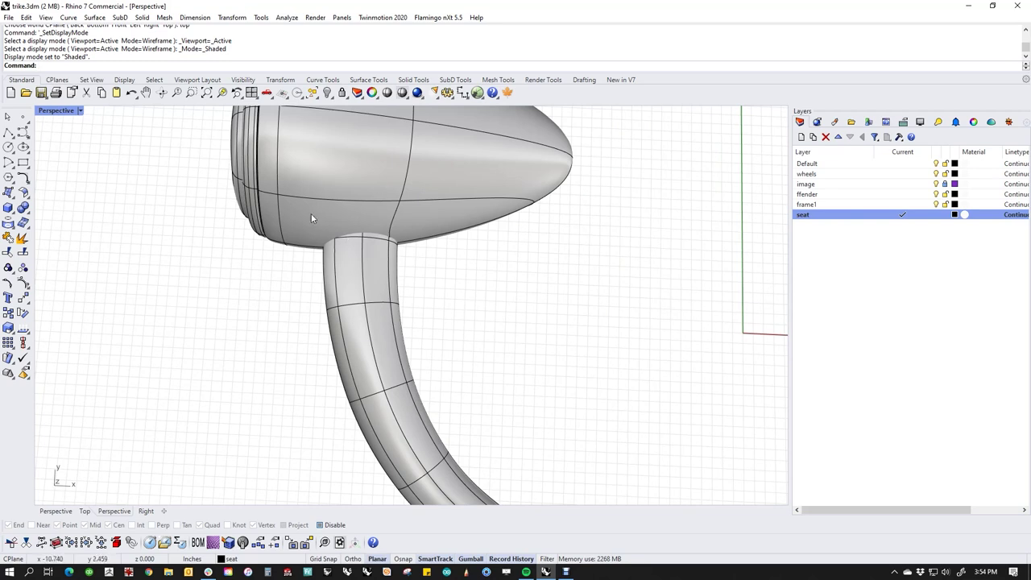
# Insert a new edge loop on one side of the loop midway along the handlebar's outer section, close beside it.
pyautogui.scroll(-8, 538, 394)
pyautogui.moveTo(466, 310); pyautogui.dragTo(447, 381, button='right')
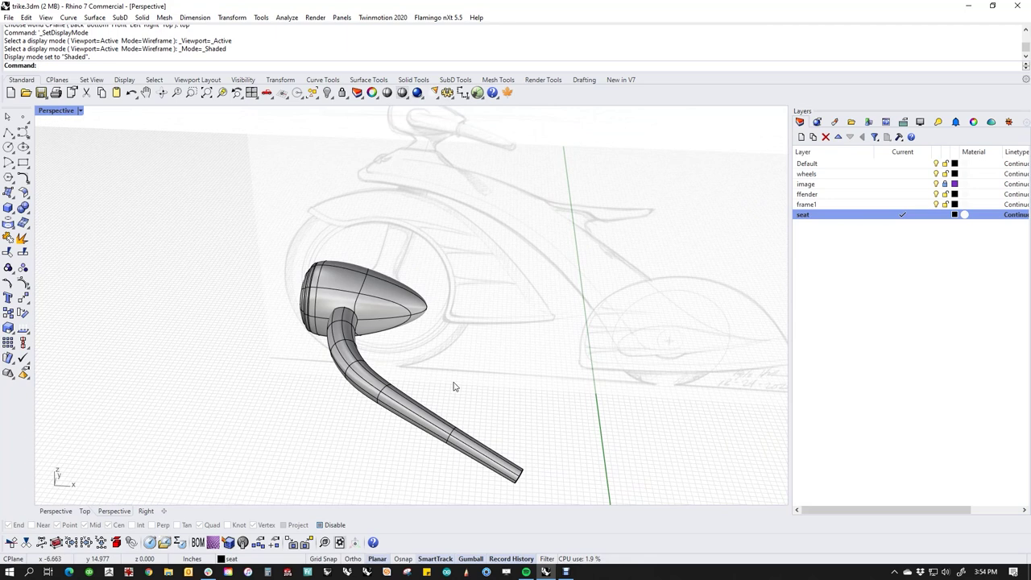
pyautogui.scroll(3, 457, 435)
pyautogui.keyDown('ctrl'); pyautogui.keyDown('shift'); pyautogui.doubleClick(448, 437); pyautogui.keyUp('shift'); pyautogui.keyUp('ctrl')
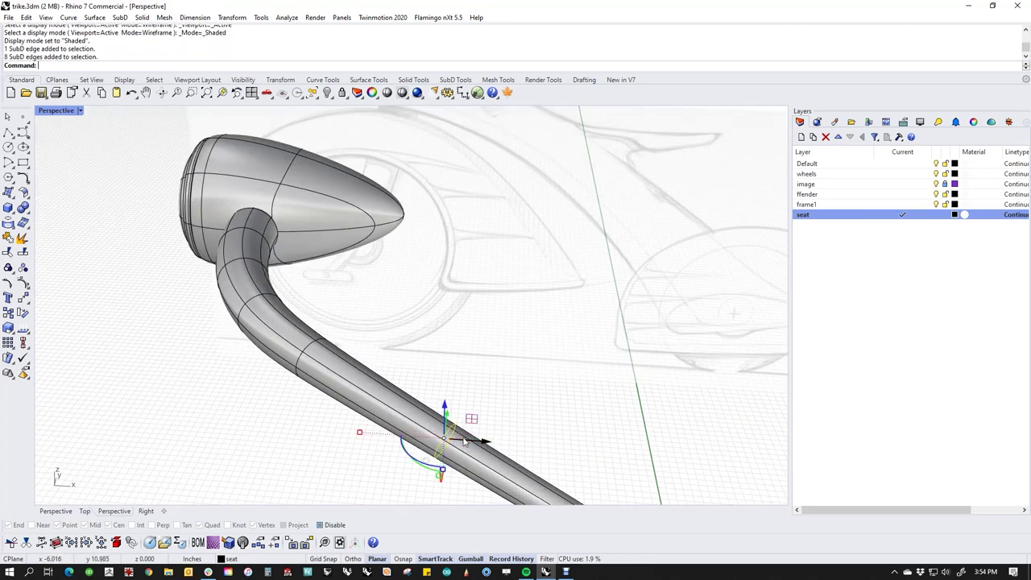
pyautogui.moveTo(449, 436); pyautogui.dragTo(483, 381, button='right')
pyautogui.moveTo(351, 380); pyautogui.dragTo(331, 270, button='right')
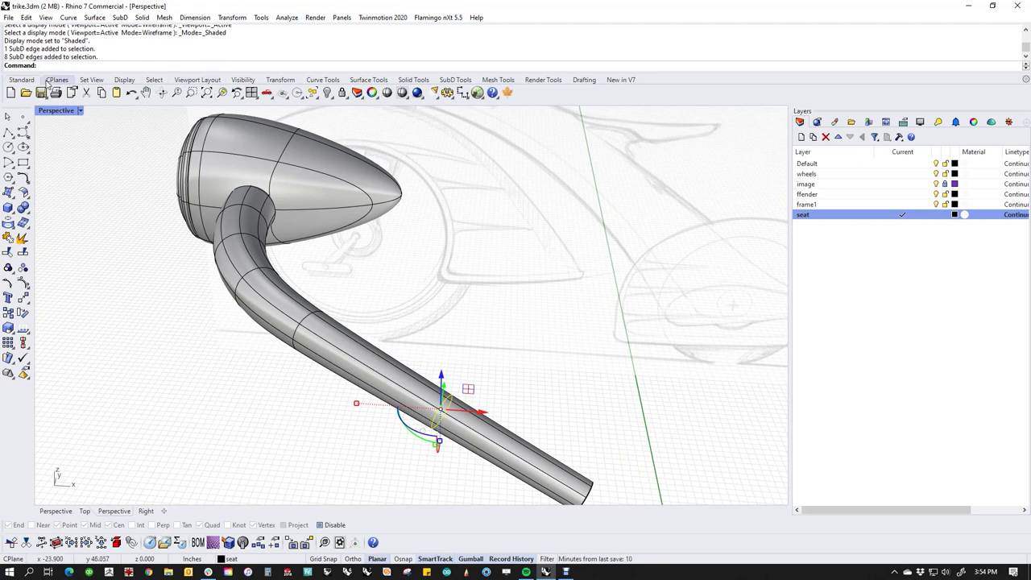
pyautogui.click(456, 80)
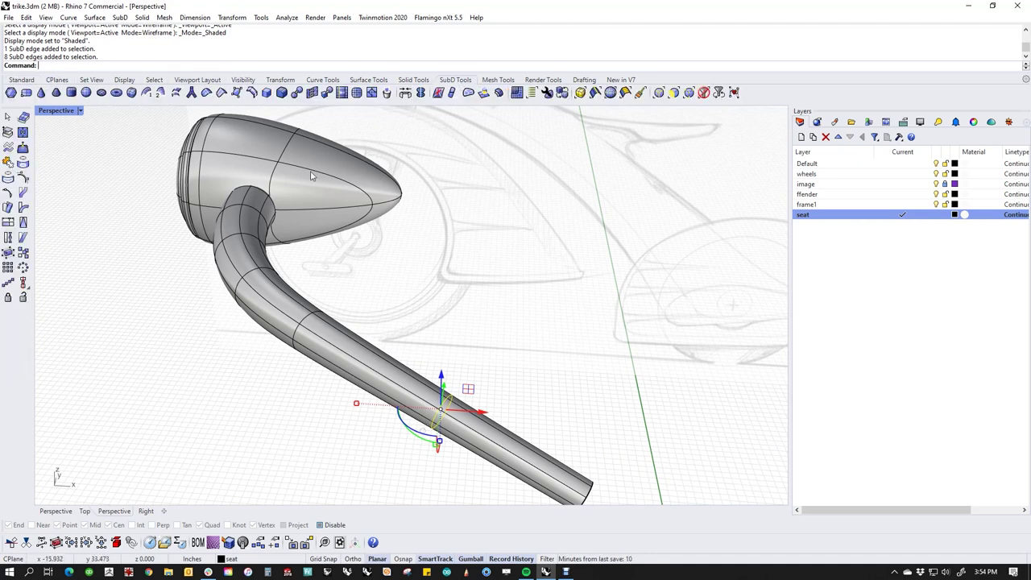
pyautogui.click(251, 93)
pyautogui.scroll(3, 458, 411)
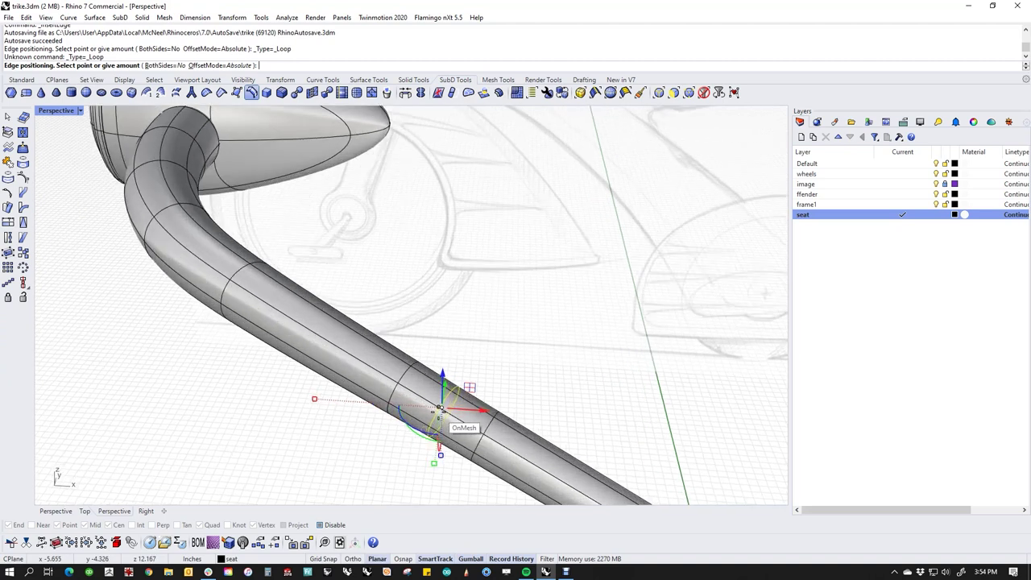
pyautogui.press('Tab')
pyautogui.click(439, 405)
# Extrude the narrow face ring between the two close loops outward to form a raised collar around the handlebar.
pyautogui.scroll(2, 510, 381)
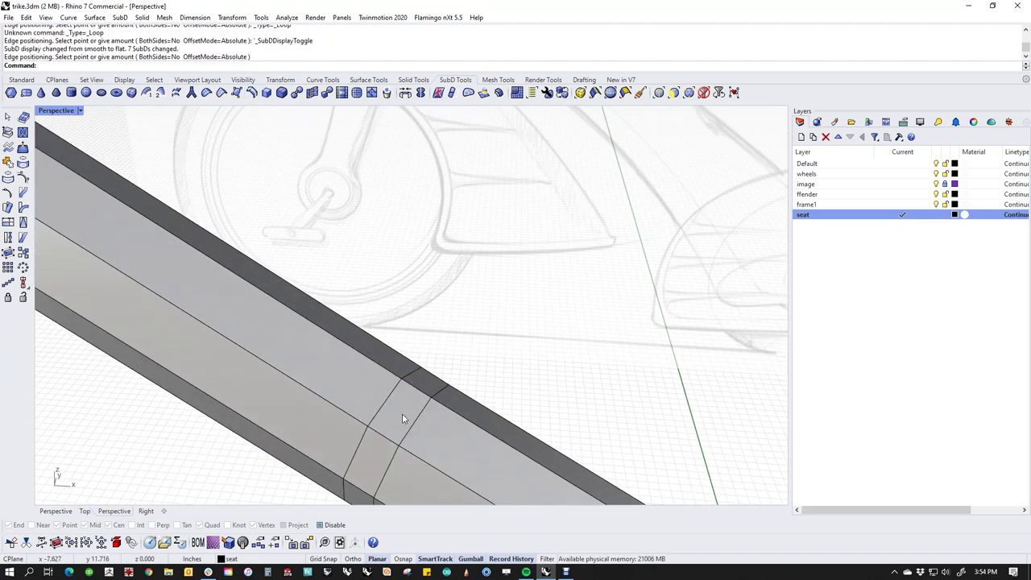
pyautogui.click(399, 417)
pyautogui.keyDown('ctrl'); pyautogui.keyDown('shift'); pyautogui.doubleClick(381, 469); pyautogui.keyUp('shift'); pyautogui.keyUp('ctrl')
pyautogui.scroll(-4, 381, 468)
pyautogui.keyDown('shift'); pyautogui.moveTo(383, 467); pyautogui.dragTo(432, 331, button='right'); pyautogui.keyUp('shift')
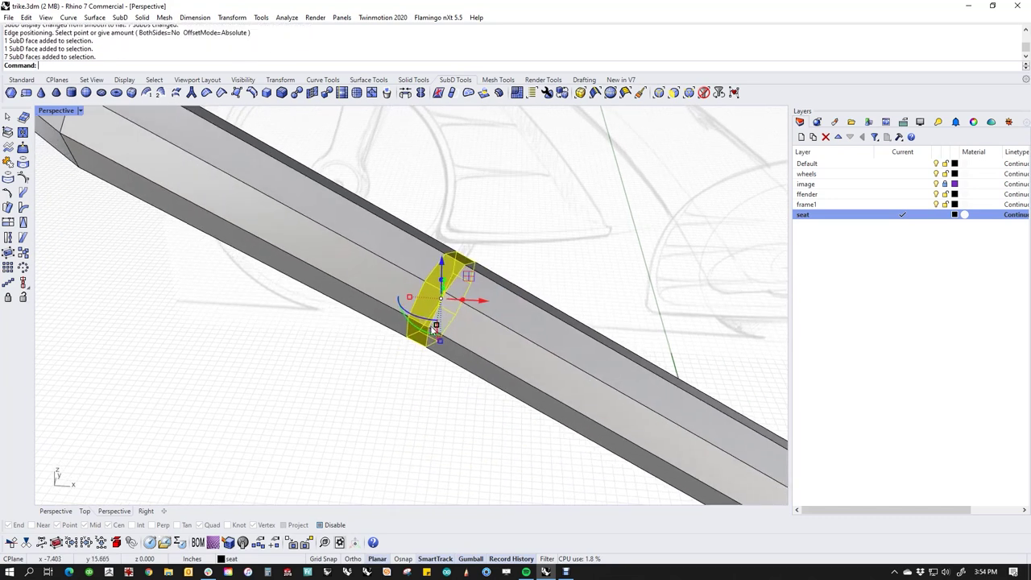
pyautogui.moveTo(443, 346); pyautogui.dragTo(439, 374)
pyautogui.click(454, 437)
pyautogui.moveTo(453, 438); pyautogui.dragTo(359, 391, button='right')
pyautogui.keyDown('shift'); pyautogui.moveTo(359, 391); pyautogui.dragTo(478, 442, button='right'); pyautogui.keyUp('shift')
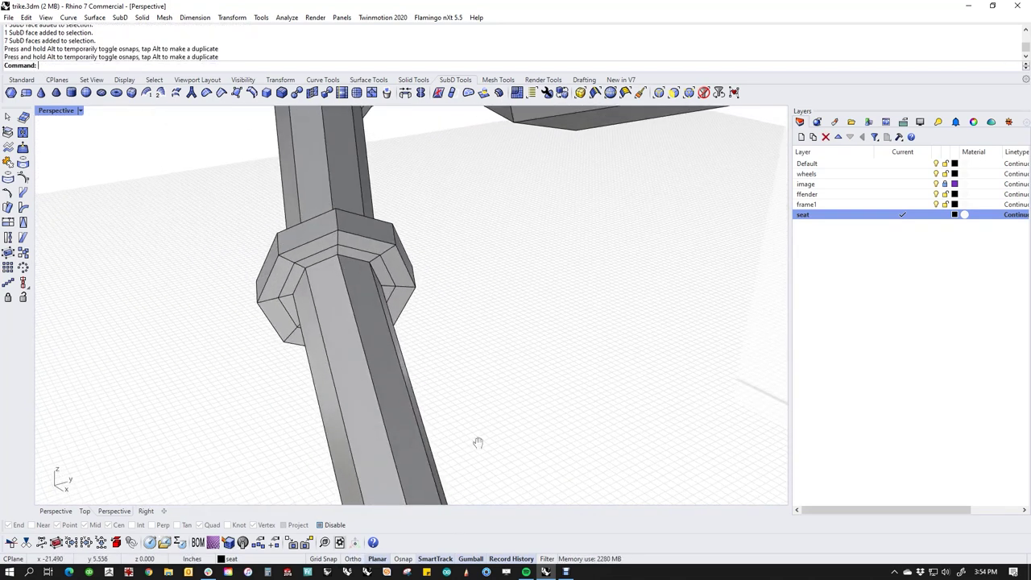
# Relocate the gumball to a vertex on the collar's outer face ring, align it with the handlebar, and scale the ring along its axis.
pyautogui.scroll(2, 305, 236)
pyautogui.keyDown('ctrl'); pyautogui.keyDown('shift'); pyautogui.click(301, 243); pyautogui.keyUp('shift'); pyautogui.keyUp('ctrl')
pyautogui.keyDown('ctrl'); pyautogui.keyDown('shift'); pyautogui.doubleClick(379, 232); pyautogui.keyUp('shift'); pyautogui.keyUp('ctrl')
pyautogui.moveTo(379, 232); pyautogui.dragTo(430, 341, button='right')
pyautogui.write('gr')
pyautogui.press('Return')
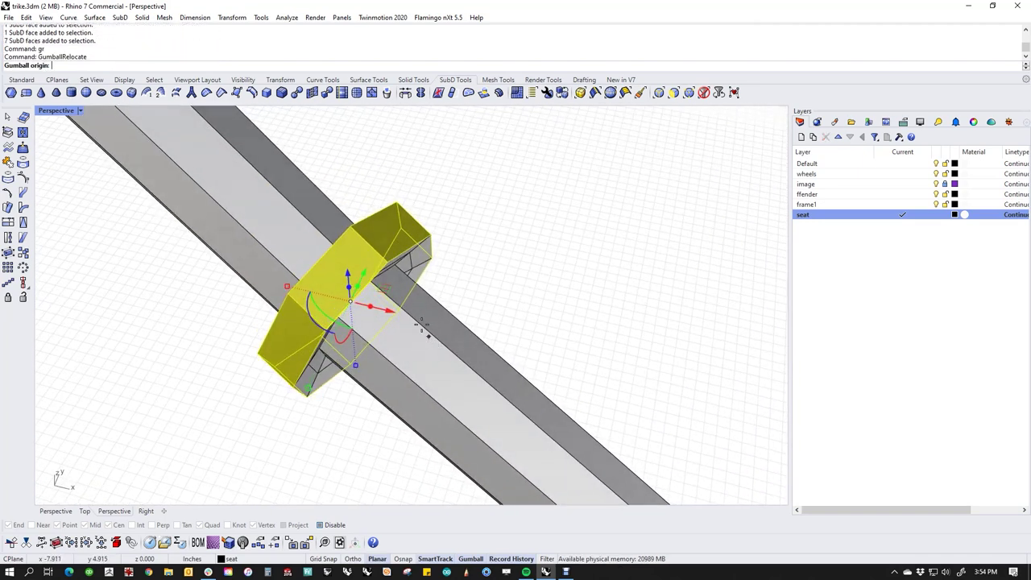
pyautogui.press('alt')
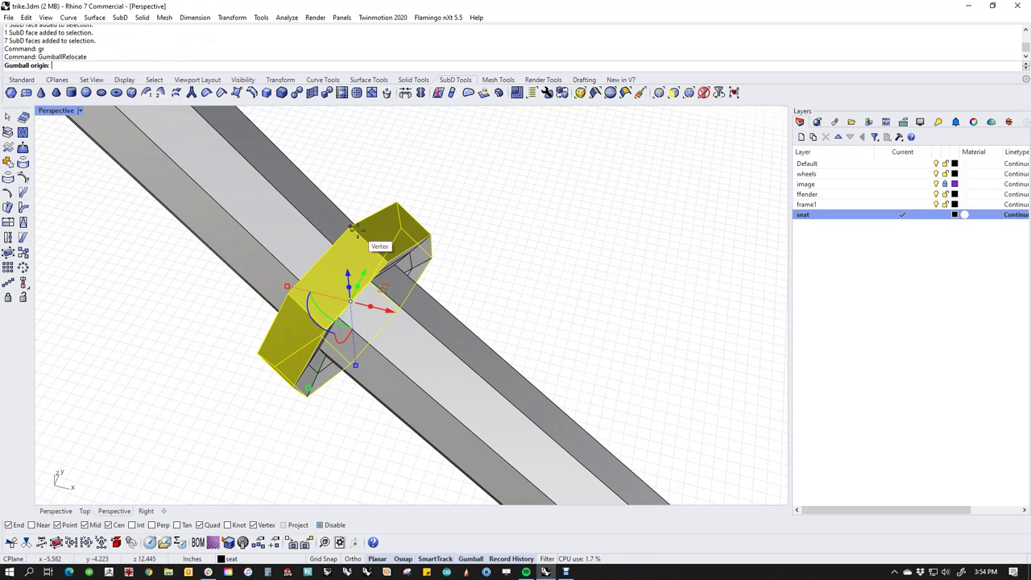
pyautogui.click(368, 252)
pyautogui.press('Return')
pyautogui.moveTo(378, 265); pyautogui.dragTo(357, 288, button='right')
pyautogui.moveTo(358, 287)
pyautogui.keyDown('ctrl'); pyautogui.mouseDown()
pyautogui.moveTo(337, 283)
pyautogui.moveTo(344, 276)
pyautogui.mouseUp(); pyautogui.keyUp('ctrl')
pyautogui.moveTo(307, 205); pyautogui.dragTo(317, 225)
pyautogui.click(483, 225)
pyautogui.moveTo(464, 234); pyautogui.dragTo(358, 297, button='right')
pyautogui.scroll(5, 358, 298)
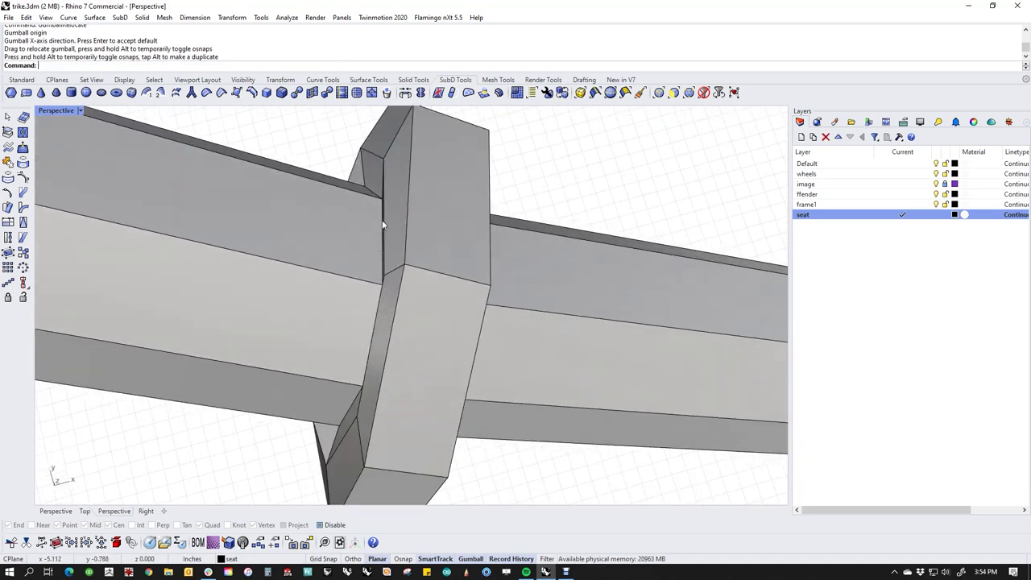
pyautogui.keyDown('ctrl'); pyautogui.keyDown('shift'); pyautogui.doubleClick(383, 172); pyautogui.keyUp('shift'); pyautogui.keyUp('ctrl')
pyautogui.moveTo(387, 191); pyautogui.dragTo(550, 416, button='right')
pyautogui.scroll(-5, 465, 329)
pyautogui.click(551, 415)
pyautogui.scroll(-4, 492, 386)
pyautogui.moveTo(493, 387); pyautogui.dragTo(456, 374, button='right')
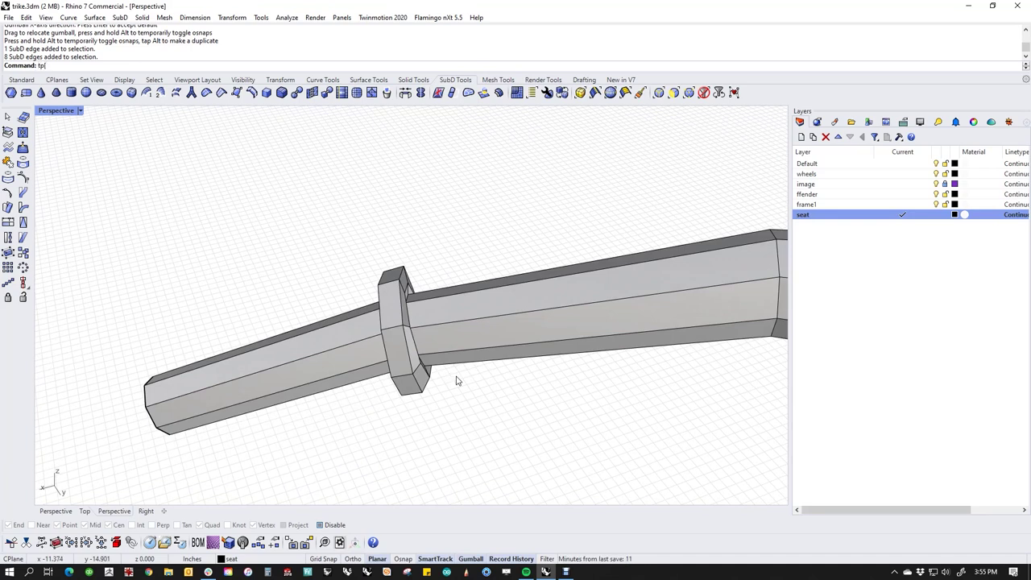
# In the Top view, flatten the outer side-face ring on the collar's body-facing side with the gumball rotated to match the collar.
pyautogui.press('Return')
pyautogui.write('Top')
pyautogui.press('Return')
pyautogui.moveTo(488, 252); pyautogui.dragTo(406, 421, button='right')
pyautogui.scroll(12, 396, 300)
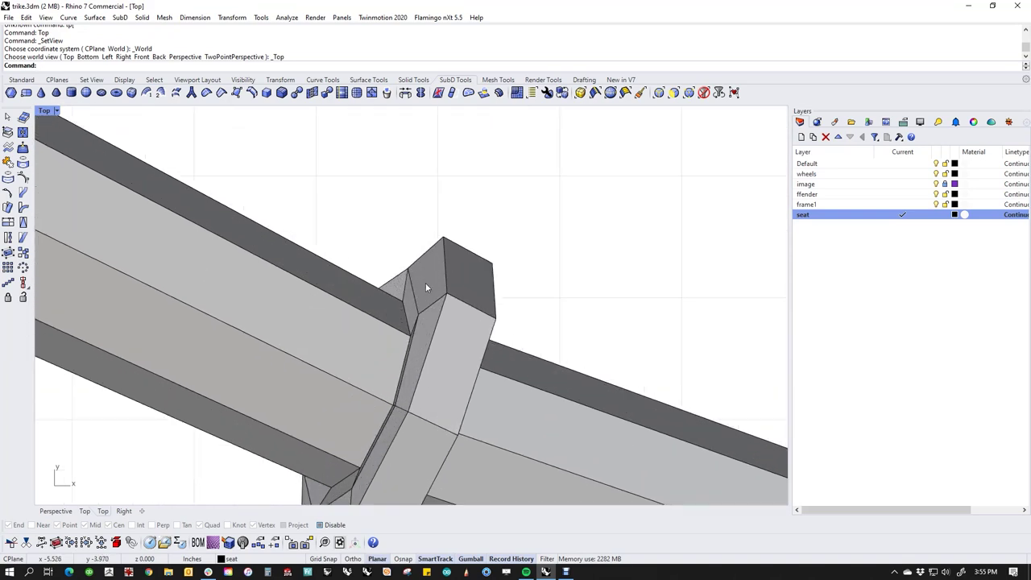
pyautogui.keyDown('ctrl'); pyautogui.keyDown('shift'); pyautogui.click(425, 288); pyautogui.keyUp('shift'); pyautogui.keyUp('ctrl')
pyautogui.keyDown('ctrl'); pyautogui.keyDown('shift'); pyautogui.click(424, 333); pyautogui.keyUp('shift'); pyautogui.keyUp('ctrl')
pyautogui.keyDown('ctrl'); pyautogui.keyDown('shift'); pyautogui.doubleClick(424, 334); pyautogui.keyUp('shift'); pyautogui.keyUp('ctrl')
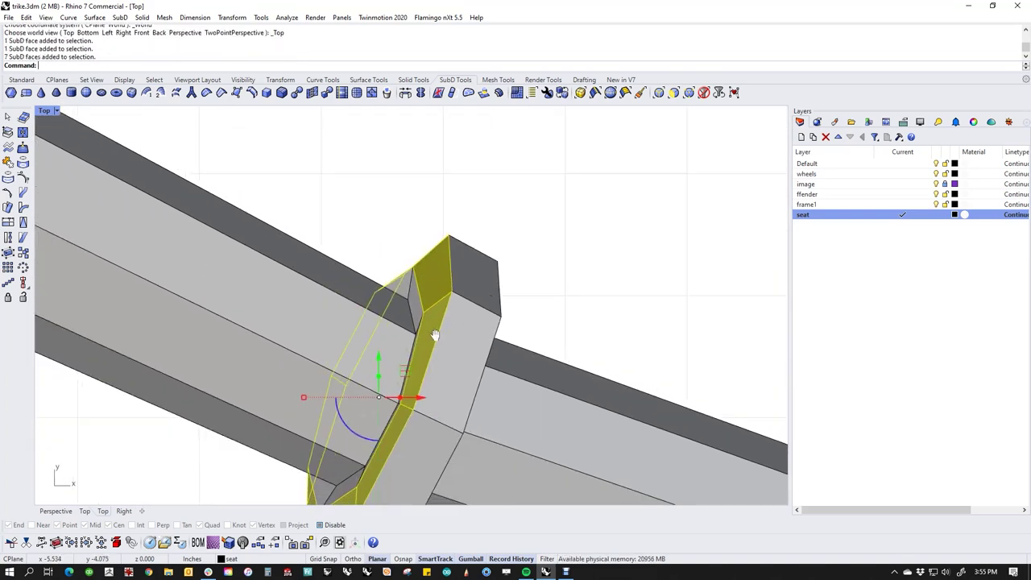
pyautogui.moveTo(435, 335); pyautogui.dragTo(451, 288, button='right')
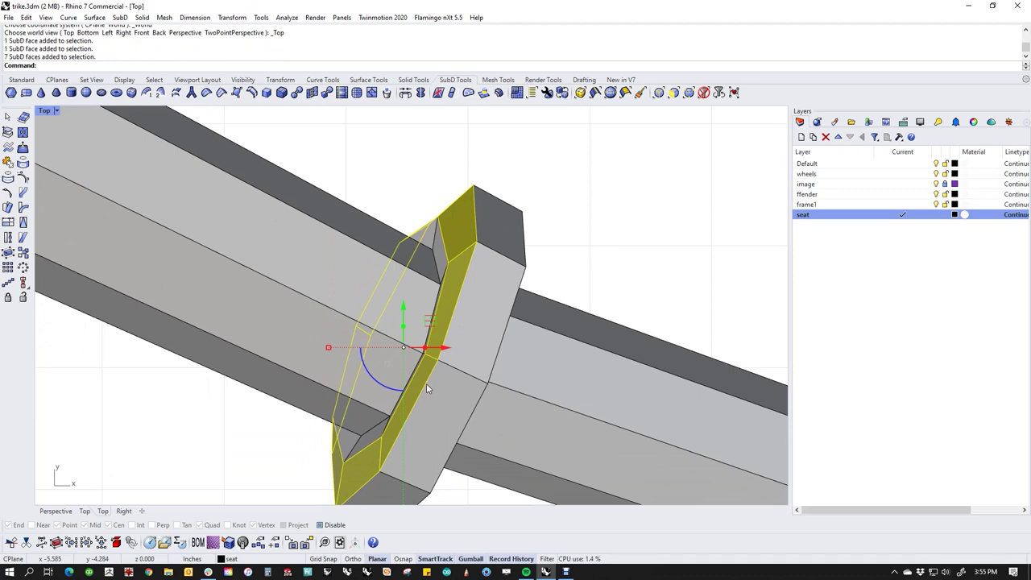
pyautogui.keyDown('ctrl'); pyautogui.moveTo(391, 391); pyautogui.dragTo(382, 385); pyautogui.keyUp('ctrl')
pyautogui.moveTo(334, 318); pyautogui.dragTo(383, 367)
pyautogui.click(282, 452)
pyautogui.moveTo(358, 443); pyautogui.dragTo(355, 376, button='right')
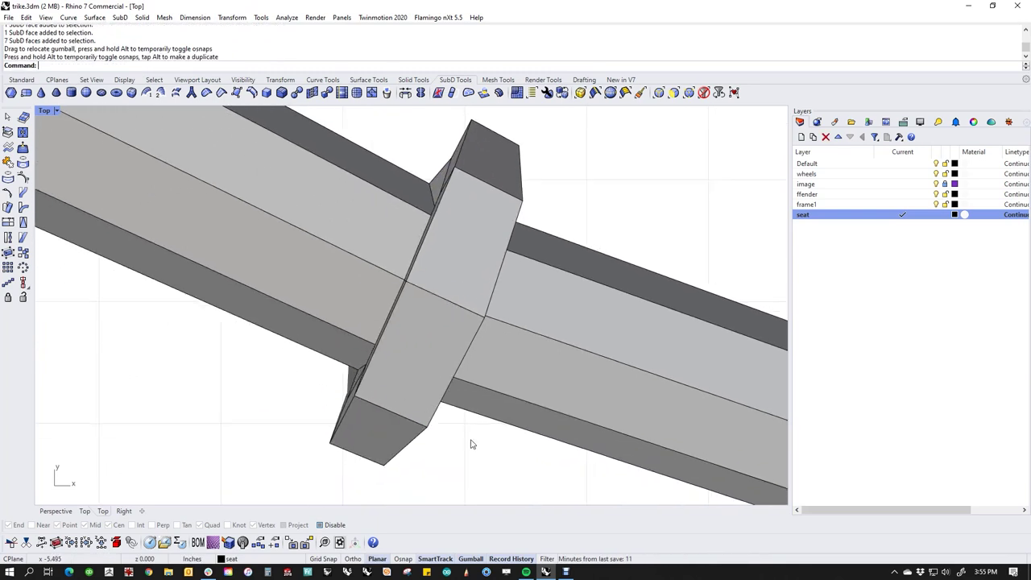
# Flatten both side-face rings facing the handlebar's open end in the Top view, relocating the gumball to a collar vertex and aligning it.
pyautogui.hotkey('ctrl', 'F4')
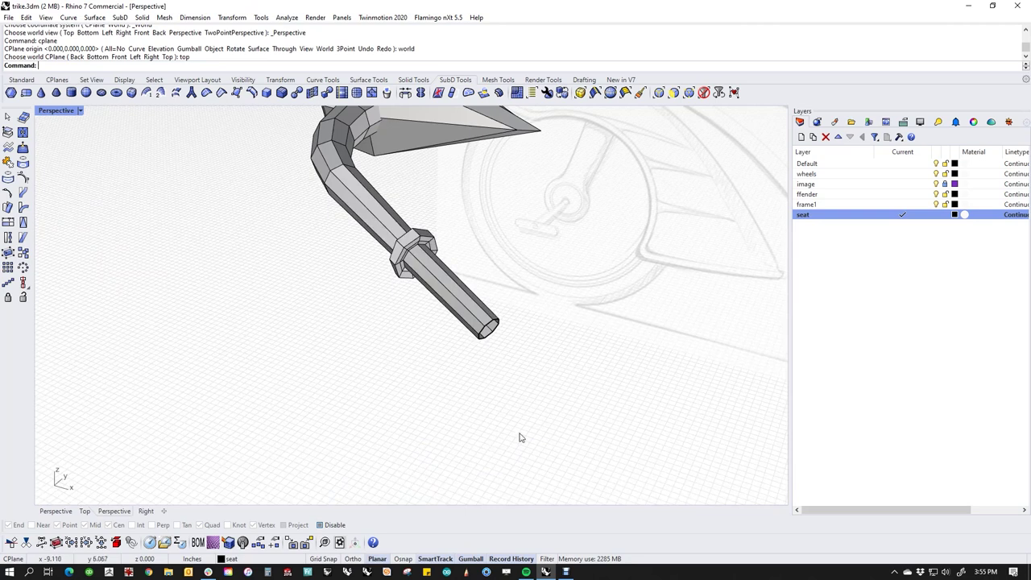
pyautogui.scroll(10, 436, 236)
pyautogui.scroll(3, 434, 230)
pyautogui.keyDown('ctrl'); pyautogui.keyDown('shift'); pyautogui.click(376, 194); pyautogui.keyUp('shift'); pyautogui.keyUp('ctrl')
pyautogui.scroll(2, 390, 209)
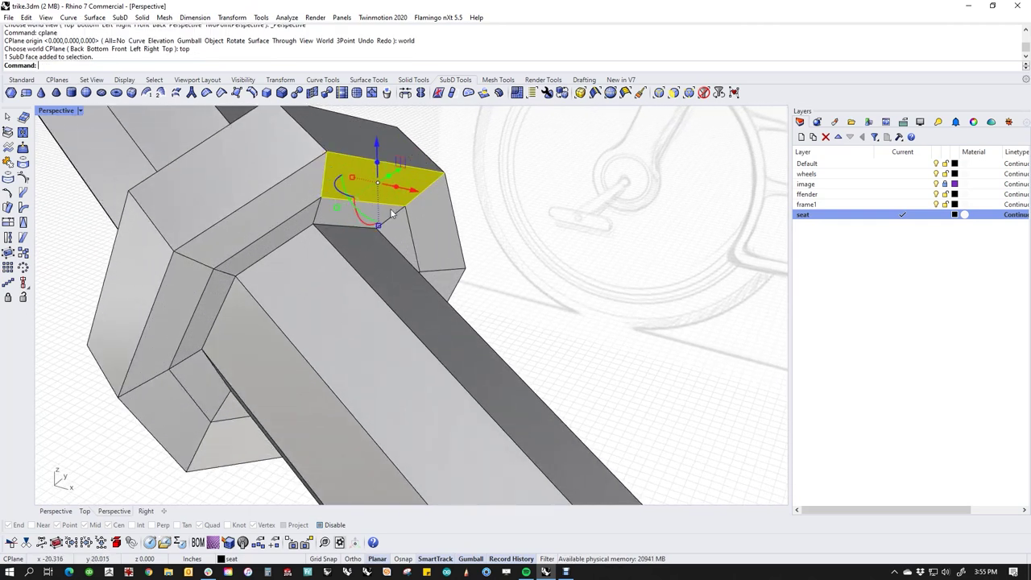
pyautogui.keyDown('ctrl'); pyautogui.keyDown('shift'); pyautogui.doubleClick(439, 231); pyautogui.keyUp('shift'); pyautogui.keyUp('ctrl')
pyautogui.scroll(3, 359, 219)
pyautogui.keyDown('ctrl'); pyautogui.keyDown('shift'); pyautogui.doubleClick(388, 201); pyautogui.keyUp('shift'); pyautogui.keyUp('ctrl')
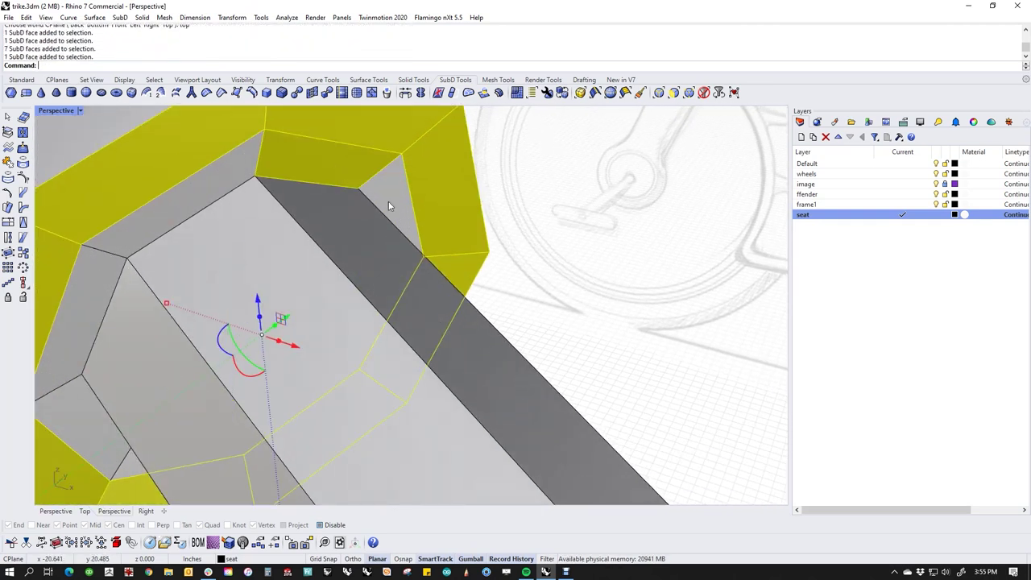
pyautogui.scroll(-2, 376, 204)
pyautogui.write('Top')
pyautogui.press('Return')
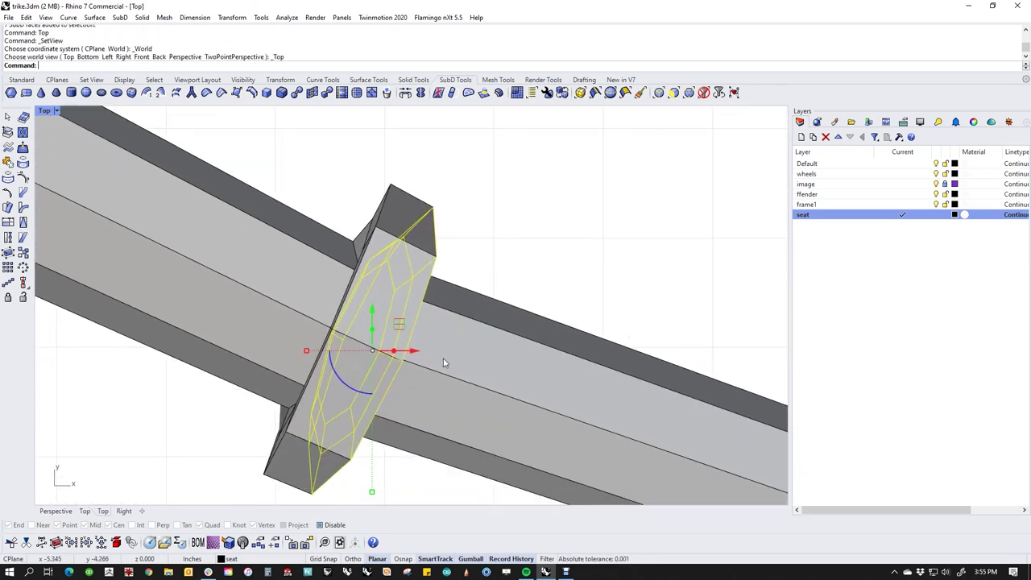
pyautogui.write('gr')
pyautogui.press('Return')
pyautogui.click(401, 361)
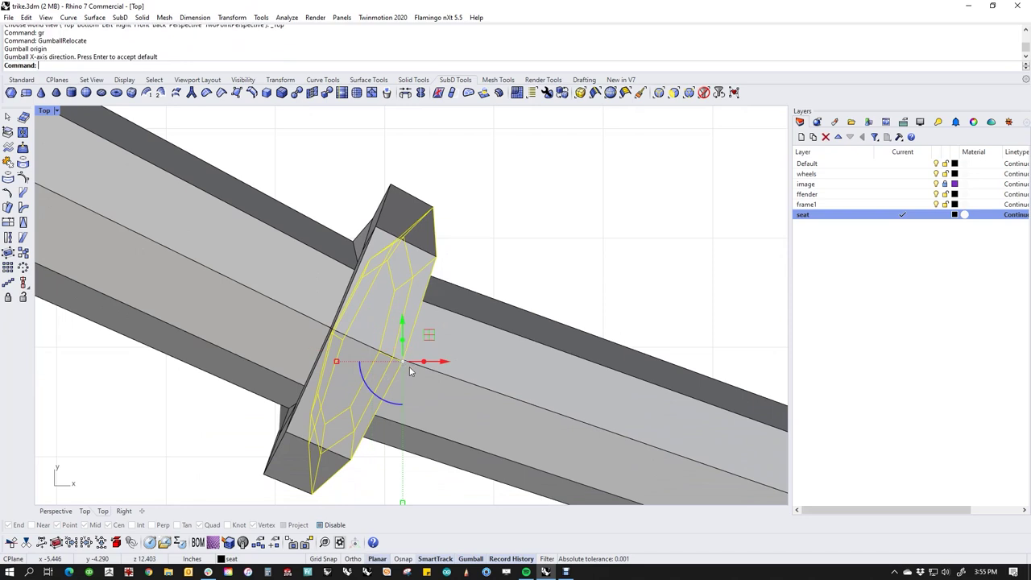
pyautogui.keyDown('ctrl'); pyautogui.moveTo(393, 404); pyautogui.dragTo(386, 406); pyautogui.keyUp('ctrl')
pyautogui.moveTo(342, 338); pyautogui.dragTo(401, 369)
pyautogui.click(543, 293)
# Select both face rings on the collar's body-facing side and flatten them square to the handlebar in the Top view.
pyautogui.hotkey('ctrl', 'F4')
pyautogui.moveTo(294, 354); pyautogui.dragTo(423, 300, button='right')
pyautogui.scroll(4, 437, 293)
pyautogui.keyDown('ctrl'); pyautogui.keyDown('shift'); pyautogui.click(437, 292); pyautogui.keyUp('shift'); pyautogui.keyUp('ctrl')
pyautogui.keyDown('ctrl'); pyautogui.keyDown('shift'); pyautogui.doubleClick(440, 260); pyautogui.keyUp('shift'); pyautogui.keyUp('ctrl')
pyautogui.scroll(6, 412, 297)
pyautogui.keyDown('ctrl'); pyautogui.keyDown('shift'); pyautogui.click(410, 296); pyautogui.keyUp('shift'); pyautogui.keyUp('ctrl')
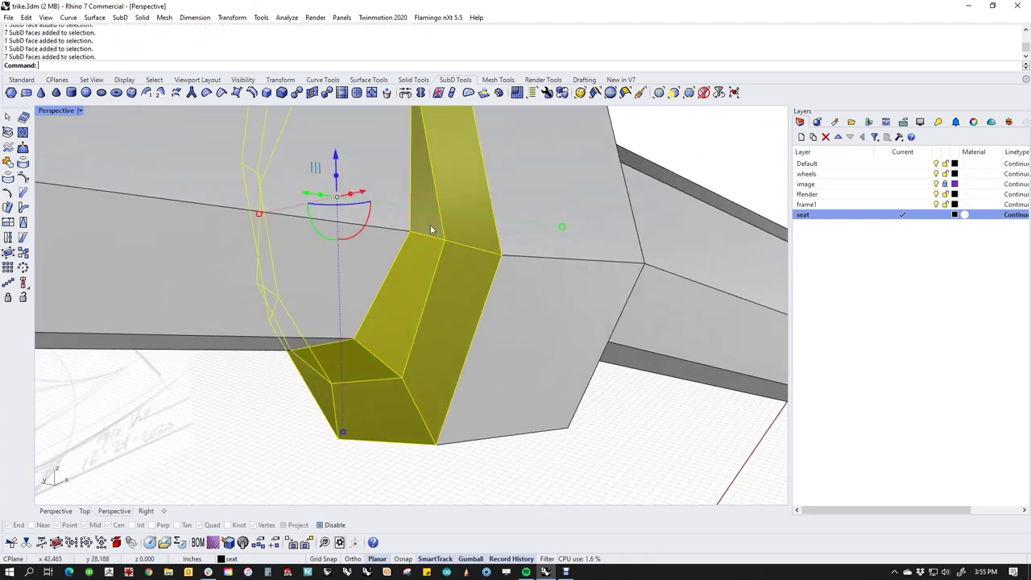
pyautogui.scroll(-5, 427, 220)
pyautogui.write('Top')
pyautogui.press('Return')
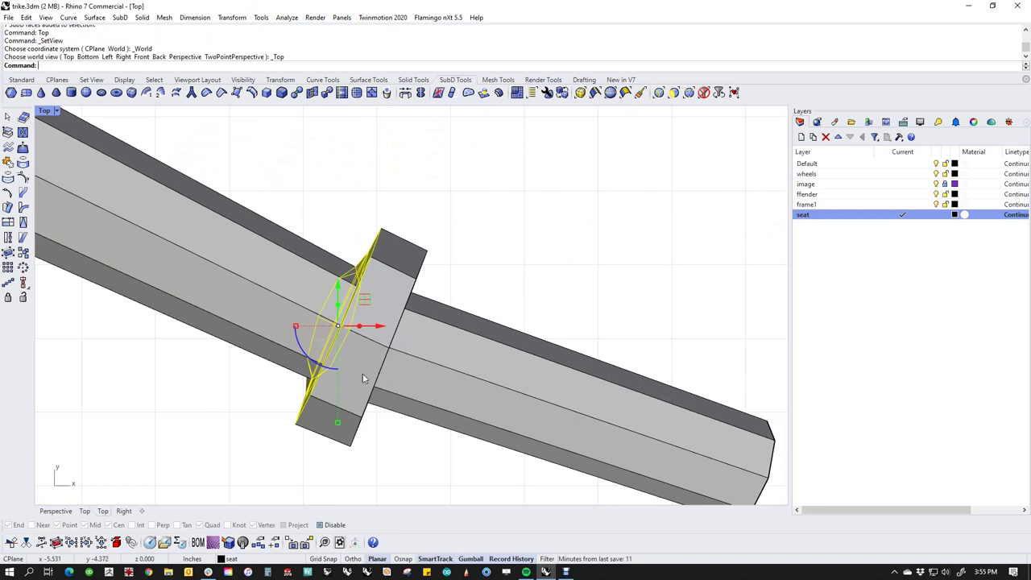
pyautogui.keyDown('ctrl'); pyautogui.moveTo(300, 347); pyautogui.dragTo(342, 337); pyautogui.keyUp('ctrl')
pyautogui.click(384, 454)
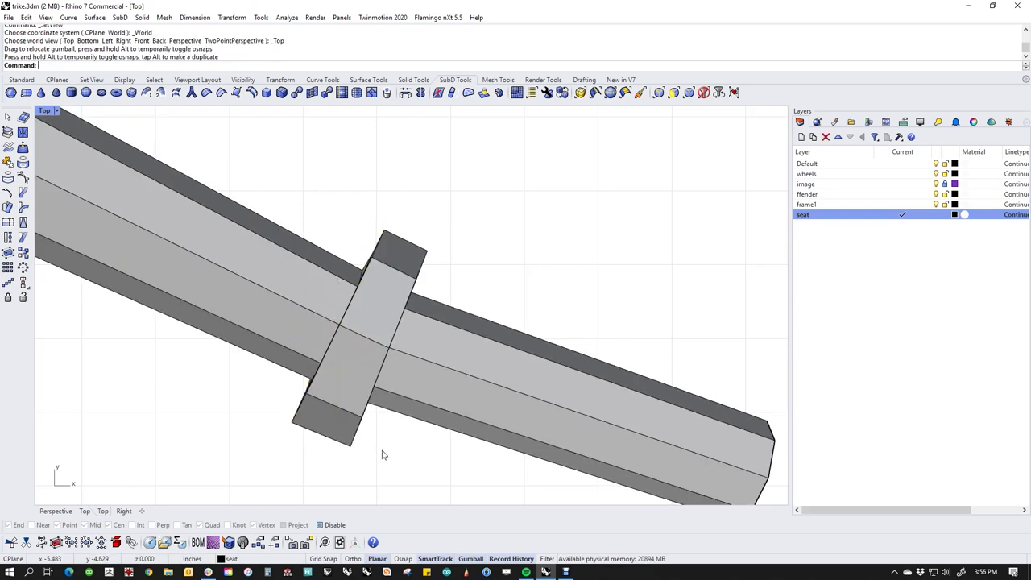
# Examine the squared collar and handlebar from several angles in the Perspective and Front views.
pyautogui.hotkey('ctrl', 'F4')
pyautogui.moveTo(501, 430); pyautogui.dragTo(533, 402, button='right')
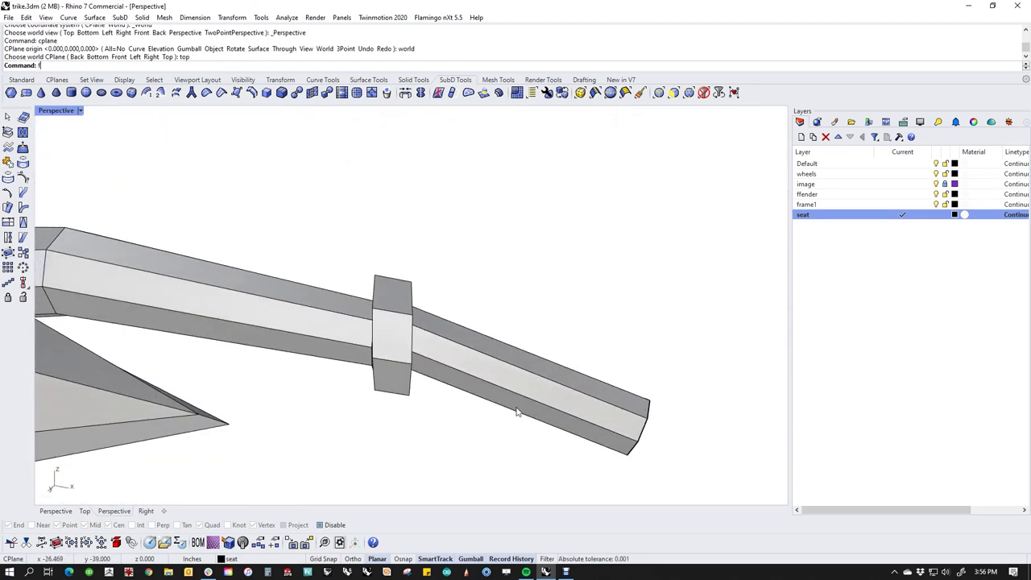
pyautogui.write('f')
pyautogui.press('Return')
pyautogui.moveTo(328, 415); pyautogui.dragTo(472, 413, button='right')
pyautogui.press('F4')
pyautogui.moveTo(478, 311); pyautogui.dragTo(362, 315, button='right')
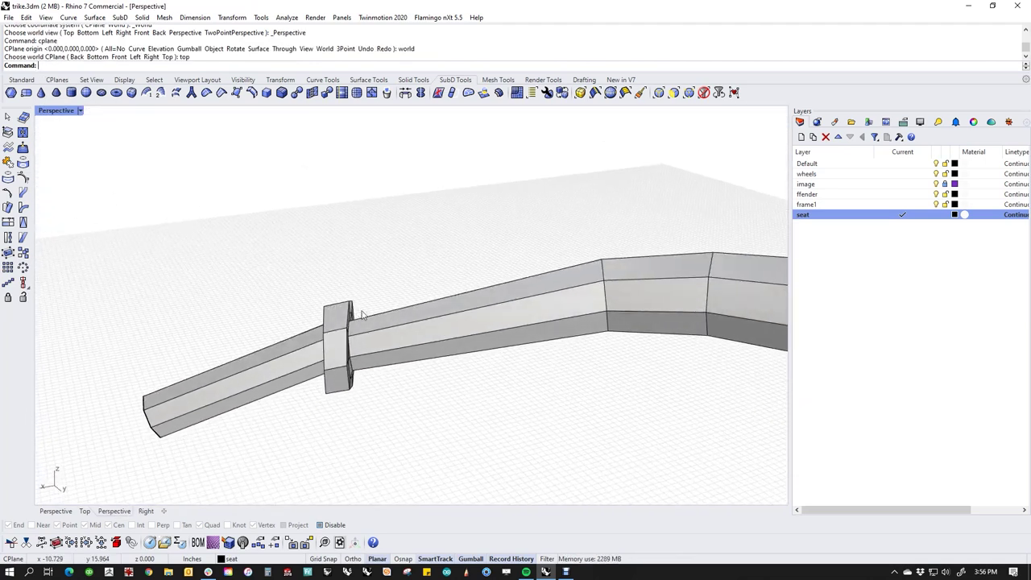
pyautogui.moveTo(382, 390); pyautogui.dragTo(385, 395)
pyautogui.moveTo(386, 428); pyautogui.dragTo(386, 414, button='right')
pyautogui.moveTo(369, 376); pyautogui.dragTo(350, 392)
pyautogui.click(383, 438)
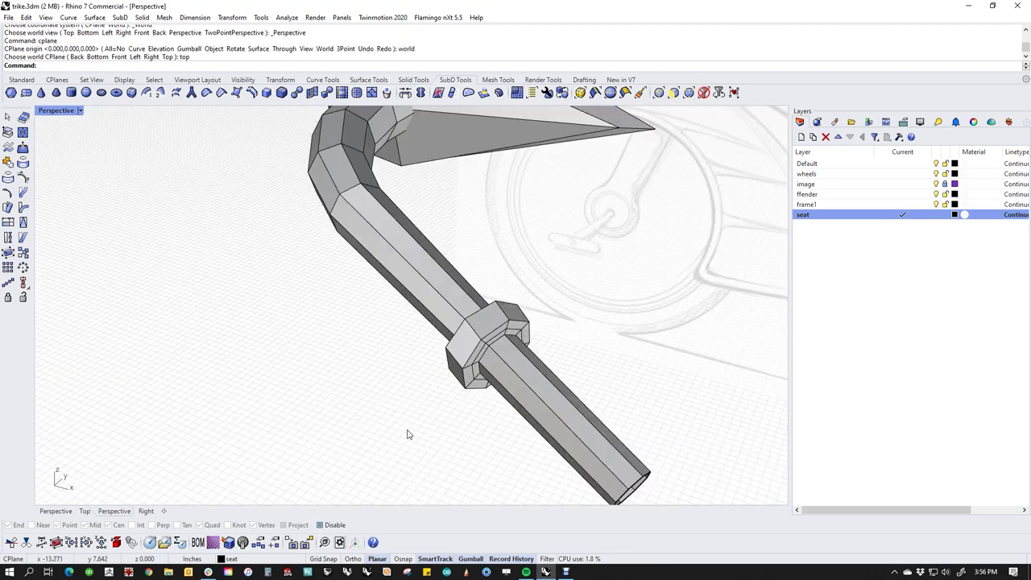
# Switch to smooth SubD display and raise the handlebar's open-end edge loop slightly in the Front view.
pyautogui.moveTo(407, 435); pyautogui.dragTo(528, 367, button='right')
pyautogui.press('Tab')
pyautogui.write('f')
pyautogui.press('Return')
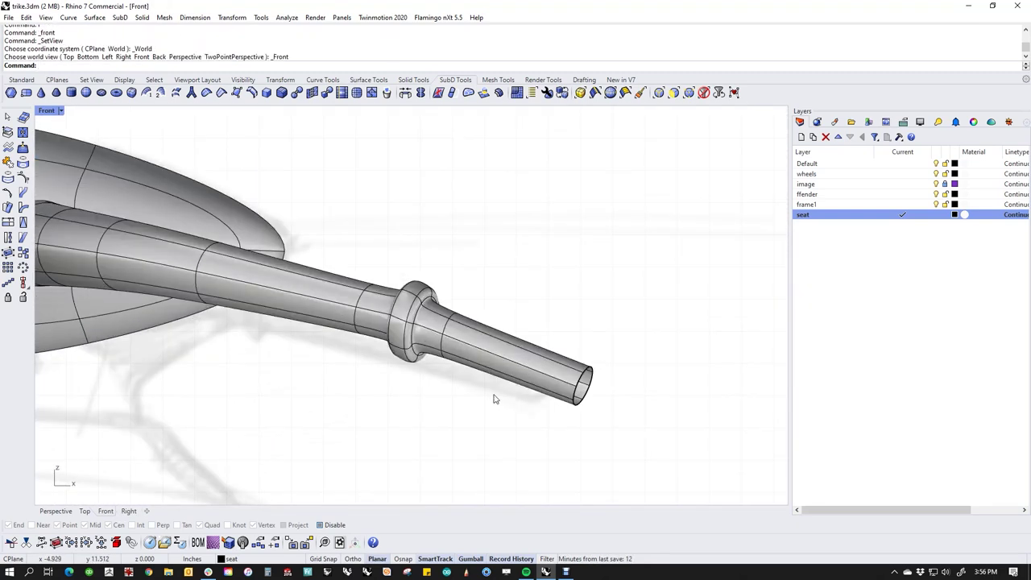
pyautogui.keyDown('ctrl'); pyautogui.keyDown('shift'); pyautogui.moveTo(578, 306); pyautogui.dragTo(653, 441); pyautogui.keyUp('shift'); pyautogui.keyUp('ctrl')
pyautogui.moveTo(605, 351); pyautogui.dragTo(605, 332)
pyautogui.click(508, 448)
pyautogui.scroll(-4, 451, 396)
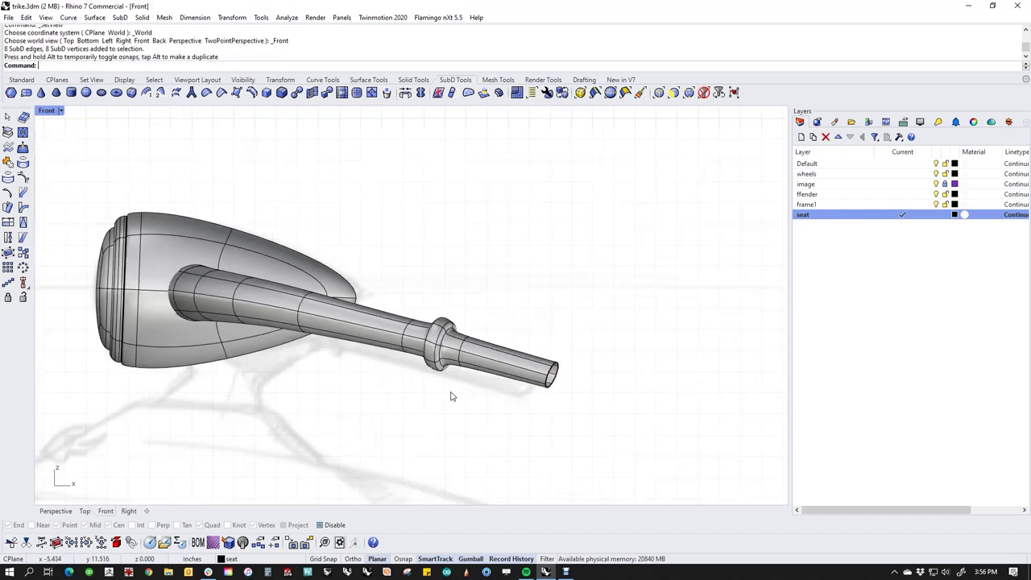
# Try deleting the edge loop on the body-facing side of the collar, and undo the deletion.
pyautogui.moveTo(451, 396); pyautogui.dragTo(537, 387, button='right')
pyautogui.scroll(4, 481, 313)
pyautogui.keyDown('ctrl'); pyautogui.keyDown('shift'); pyautogui.click(485, 329); pyautogui.keyUp('shift'); pyautogui.keyUp('ctrl')
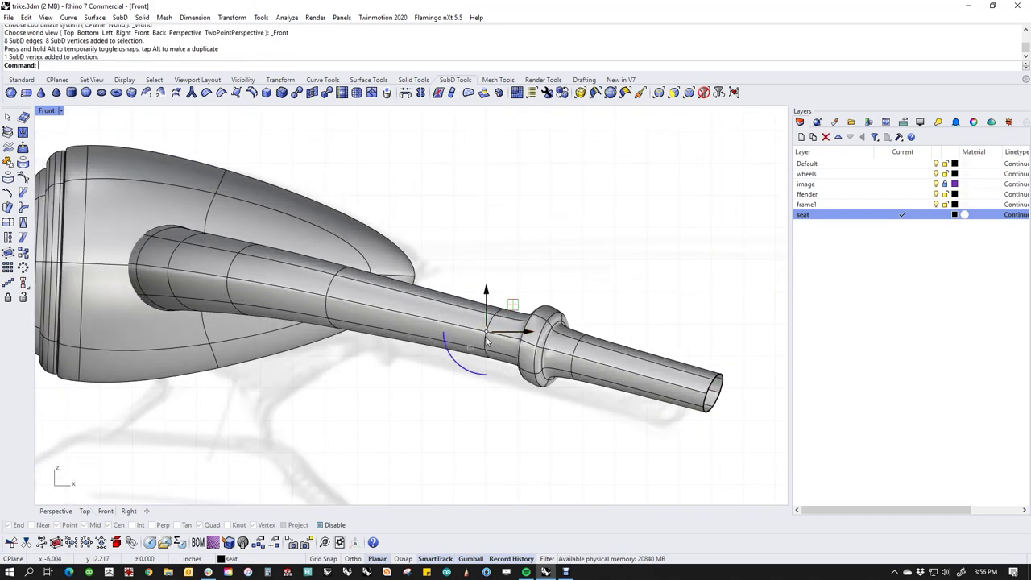
pyautogui.click(547, 255)
pyautogui.scroll(4, 481, 319)
pyautogui.keyDown('ctrl'); pyautogui.keyDown('shift'); pyautogui.doubleClick(499, 334); pyautogui.keyUp('shift'); pyautogui.keyUp('ctrl')
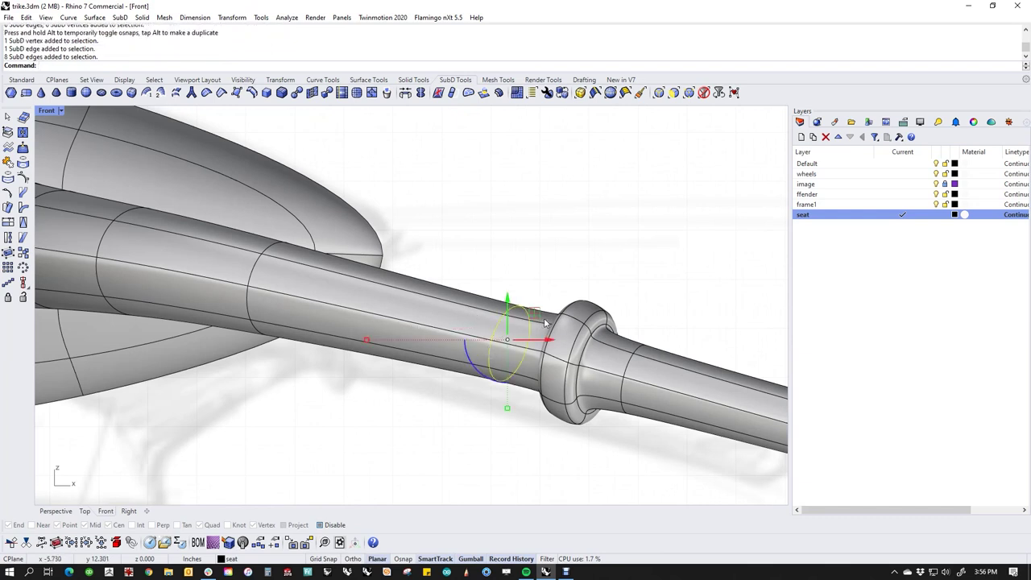
pyautogui.press('Delete')
pyautogui.hotkey('ctrl', 'z')
pyautogui.scroll(-2, 503, 361)
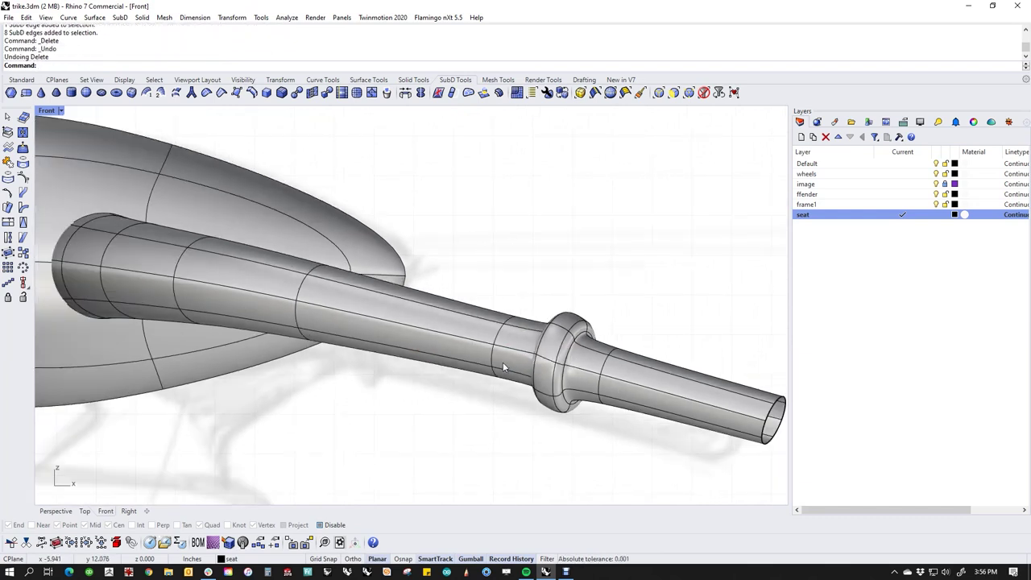
# Move the collar and its neighbouring edge loops slightly down in the Front view.
pyautogui.scroll(-3, 502, 364)
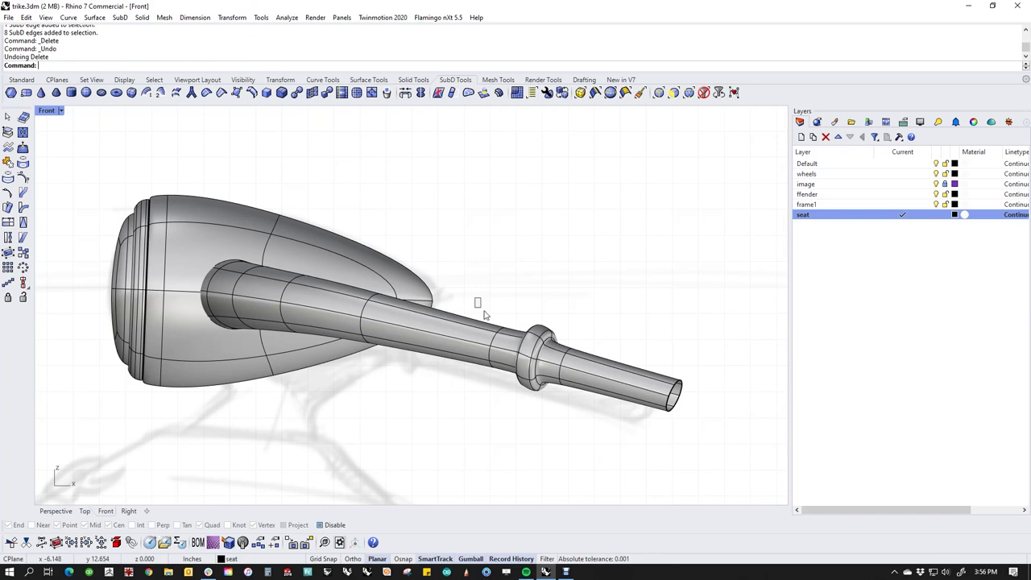
pyautogui.moveTo(476, 302); pyautogui.dragTo(606, 426)
pyautogui.moveTo(538, 329); pyautogui.dragTo(527, 356)
pyautogui.click(572, 400)
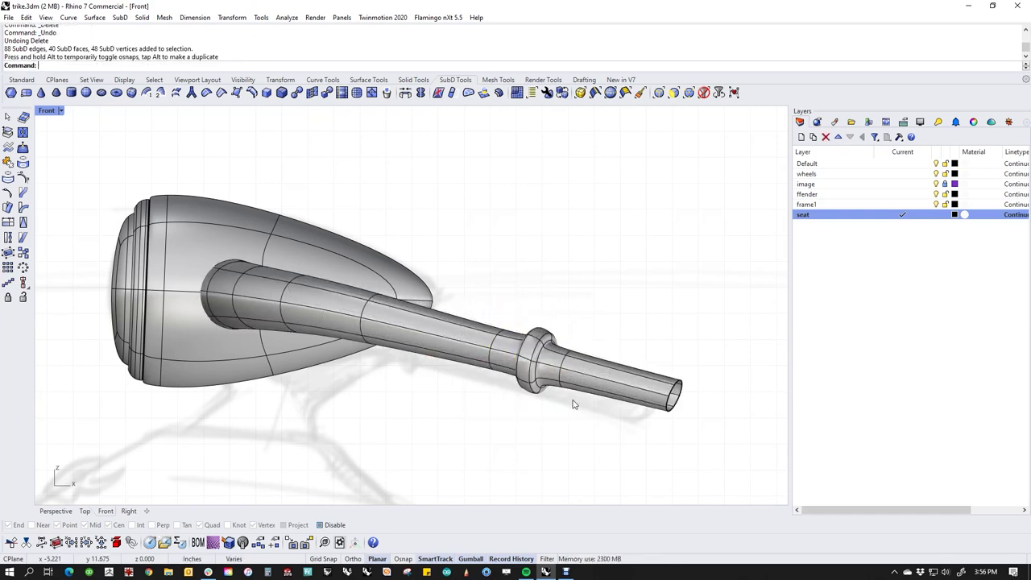
# Nudge the handlebar's open-end edge loop slightly down in the Front view.
pyautogui.moveTo(655, 348)
pyautogui.keyDown('ctrl'); pyautogui.keyDown('shift'); pyautogui.mouseDown()
pyautogui.moveTo(717, 447)
pyautogui.moveTo(674, 353)
pyautogui.mouseUp(); pyautogui.keyUp('shift'); pyautogui.keyUp('ctrl')
pyautogui.moveTo(676, 391); pyautogui.dragTo(676, 391)
pyautogui.click(577, 399)
# Shift the edge loop on the grip side of the handlebar's collar slightly toward the collar in the Front view.
pyautogui.click(561, 384)
pyautogui.click(570, 453)
pyautogui.scroll(4, 570, 376)
pyautogui.click(551, 379)
pyautogui.doubleClick(571, 390)
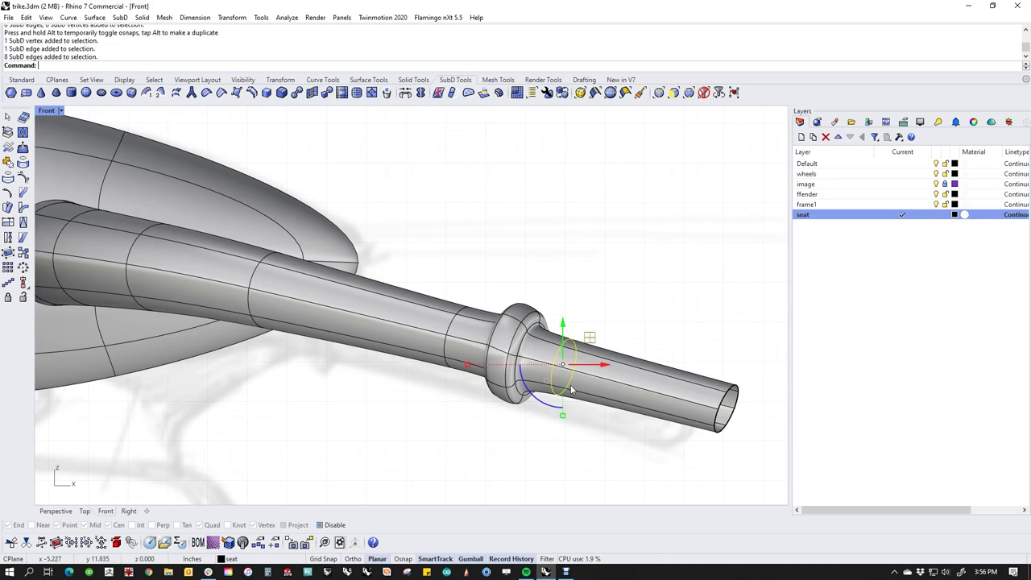
pyautogui.moveTo(599, 367); pyautogui.dragTo(596, 367)
pyautogui.click(551, 472)
pyautogui.scroll(-8, 558, 400)
pyautogui.moveTo(635, 418); pyautogui.dragTo(627, 385, button='right')
pyautogui.scroll(4, 627, 384)
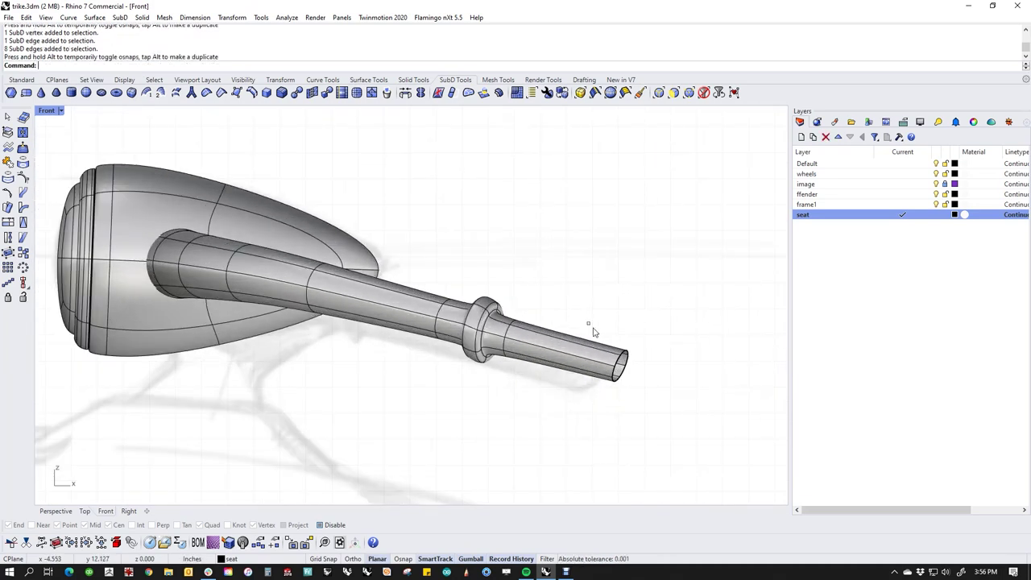
# Close the handlebar's open end by stitching its edge loop into a single point.
pyautogui.moveTo(592, 330); pyautogui.dragTo(666, 435)
pyautogui.write('st')
pyautogui.press('Return')
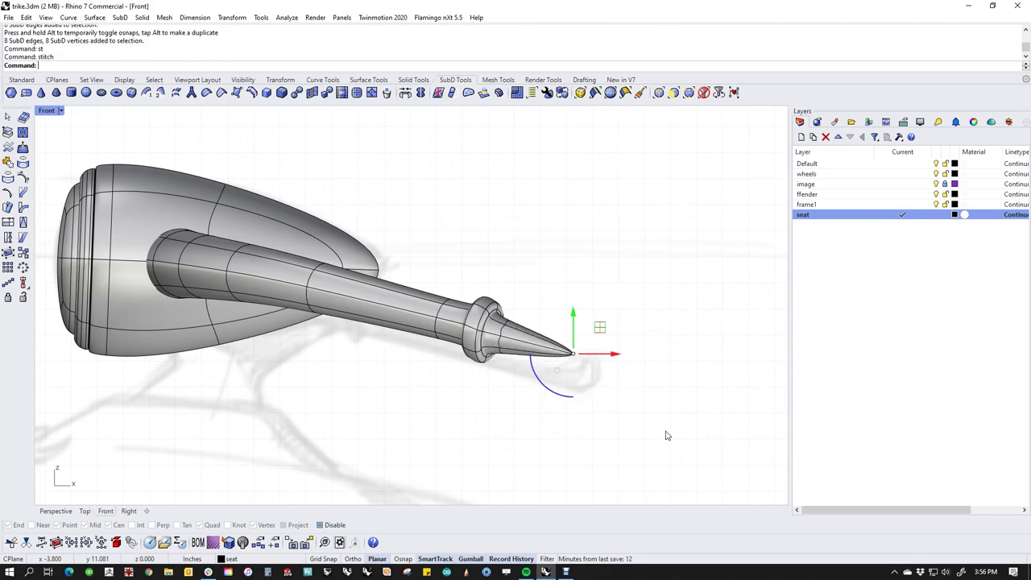
pyautogui.write('st')
pyautogui.press('Return')
pyautogui.scroll(3, 501, 333)
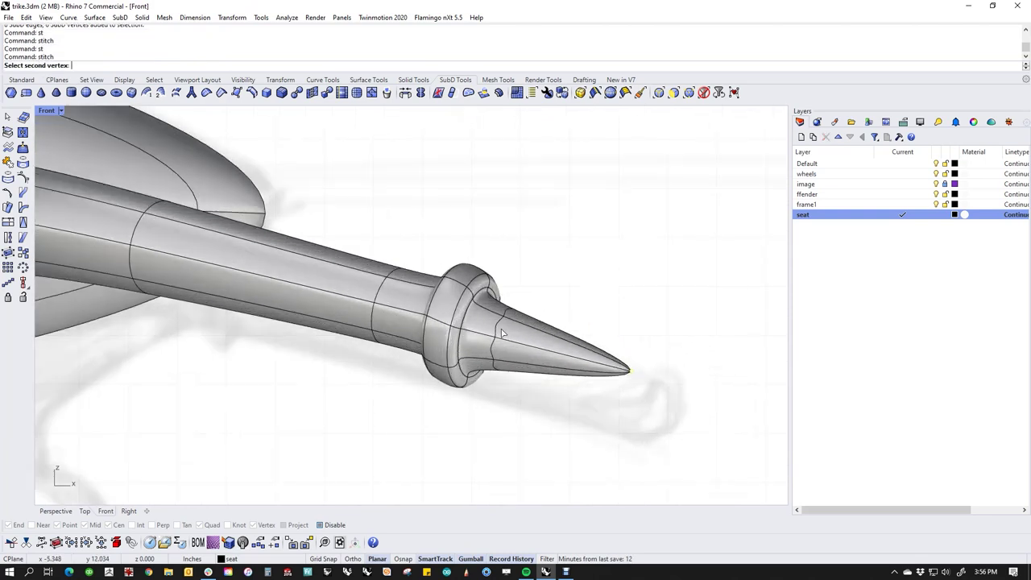
pyautogui.press('Escape')
# Insert a new edge loop near the pointed tip, offset from the loop beside the collar.
pyautogui.doubleClick(496, 332)
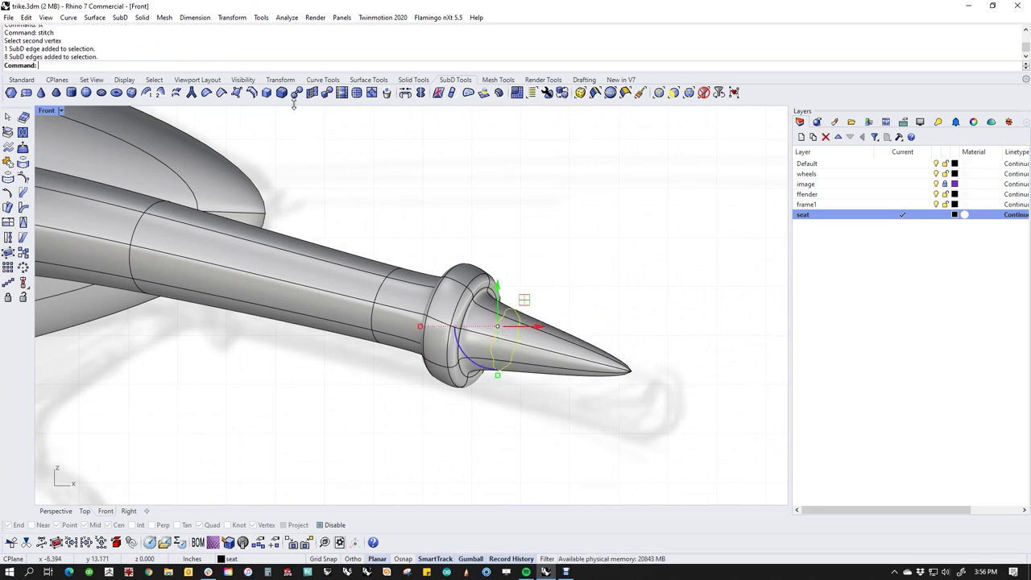
pyautogui.click(254, 93)
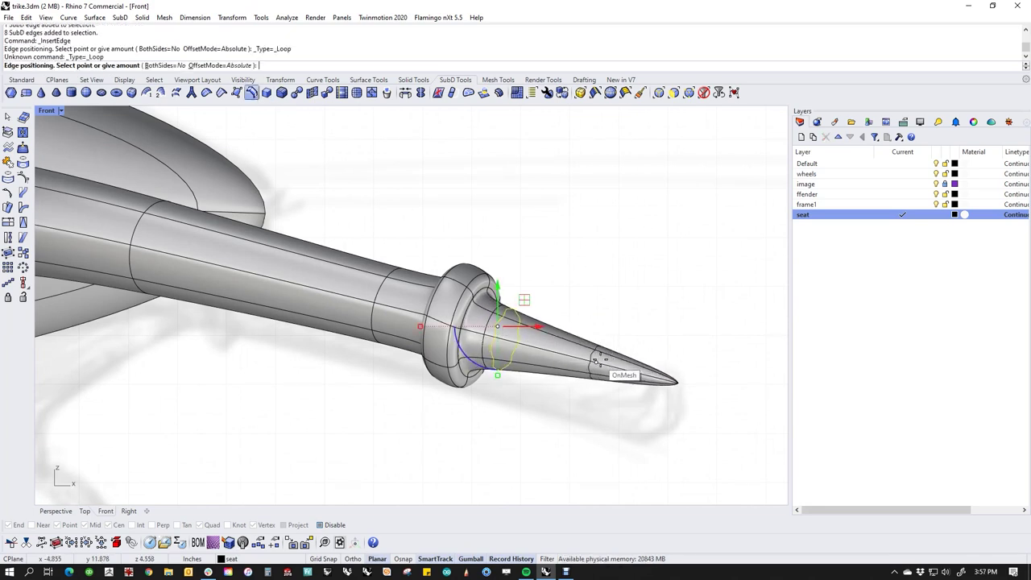
pyautogui.click(613, 360)
pyautogui.scroll(2, 596, 364)
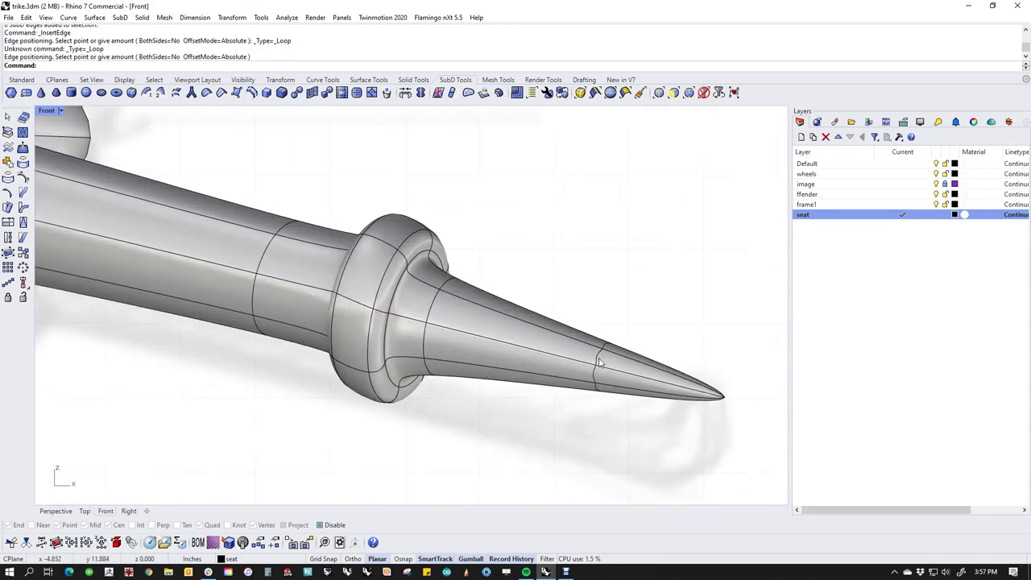
# Enlarge the new edge loop and move it toward the tip so the handlebar ends in a rounded grip.
pyautogui.doubleClick(600, 361)
pyautogui.moveTo(600, 407); pyautogui.dragTo(620, 454)
pyautogui.click(682, 464)
pyautogui.scroll(-3, 580, 387)
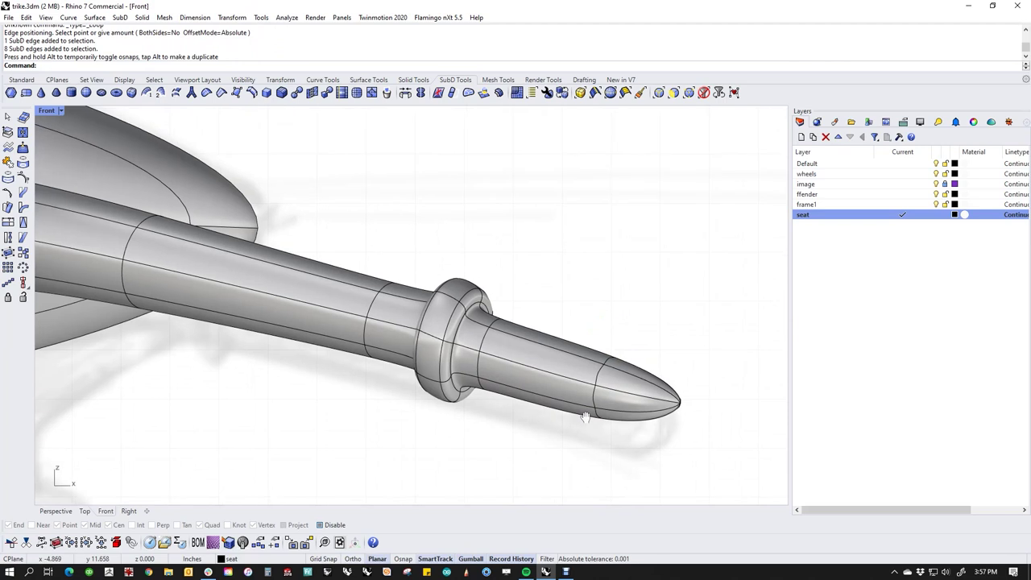
pyautogui.doubleClick(562, 345)
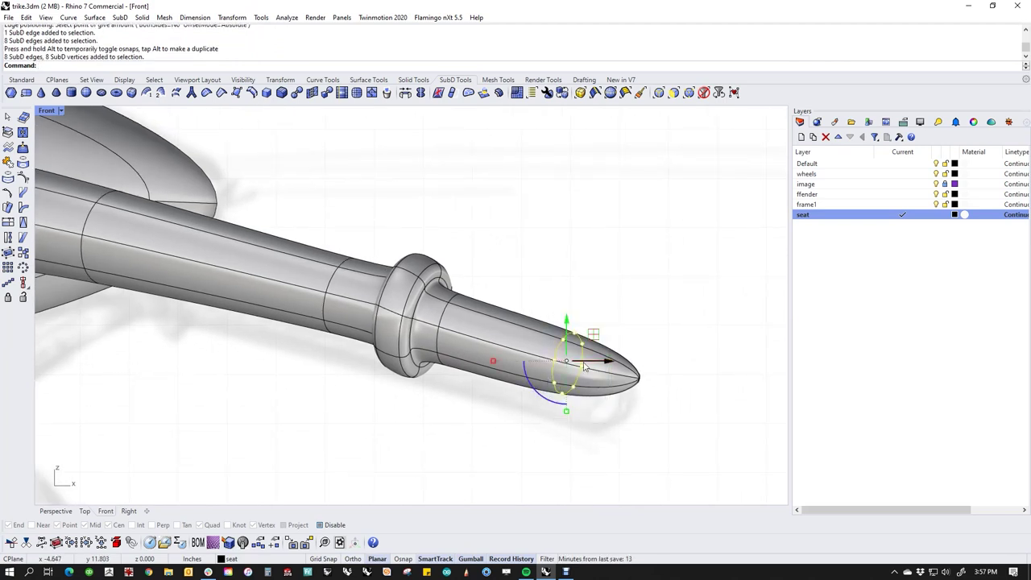
pyautogui.moveTo(593, 335); pyautogui.dragTo(653, 343)
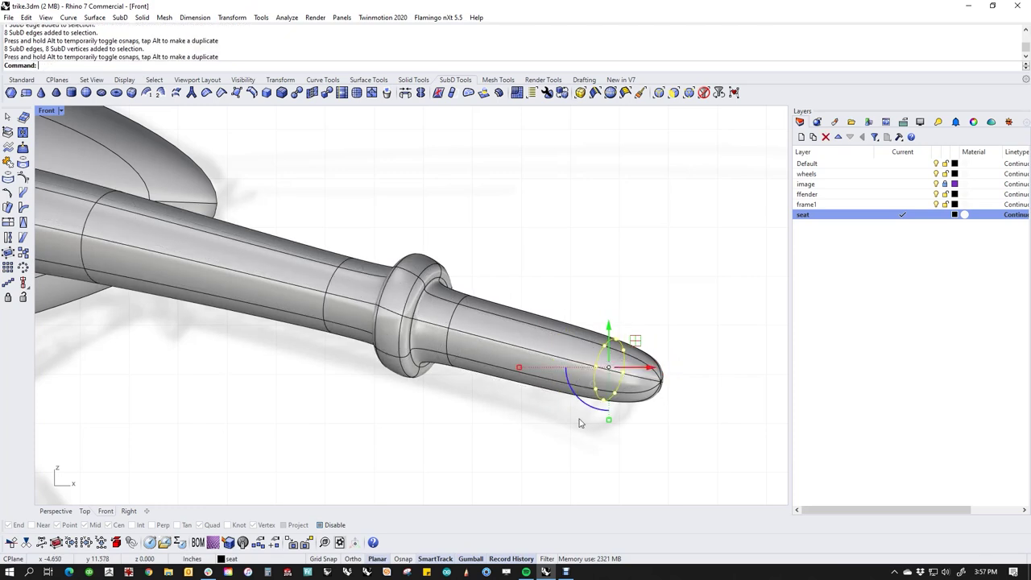
pyautogui.press('Escape')
pyautogui.scroll(-7, 498, 369)
pyautogui.moveTo(499, 370); pyautogui.dragTo(620, 338, button='right')
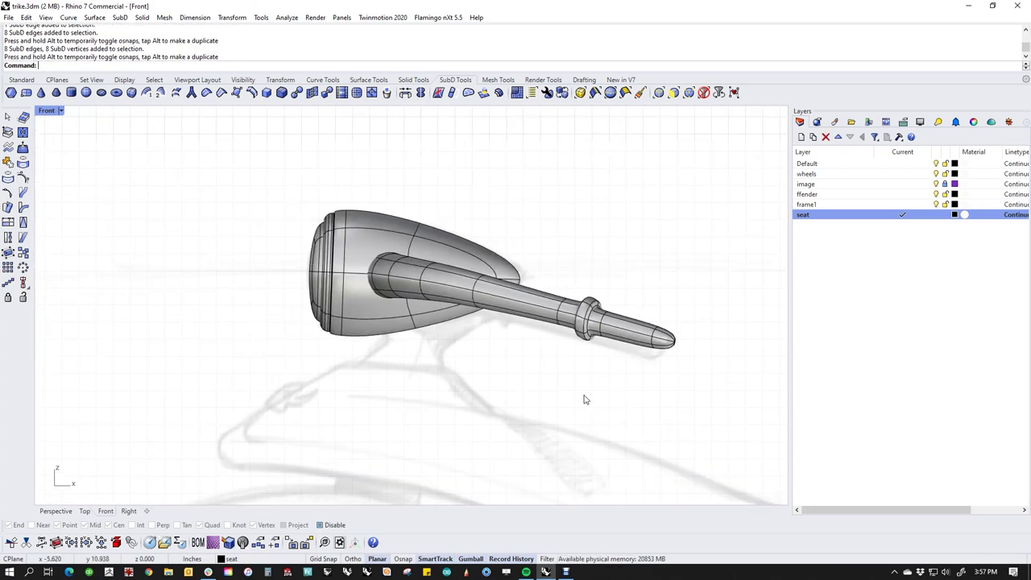
# Delete the first edge loop outside the body on the handlebar in the Perspective view.
pyautogui.hotkey('ctrl', 'F4')
pyautogui.moveTo(567, 376); pyautogui.dragTo(504, 381, button='right')
pyautogui.scroll(3, 543, 343)
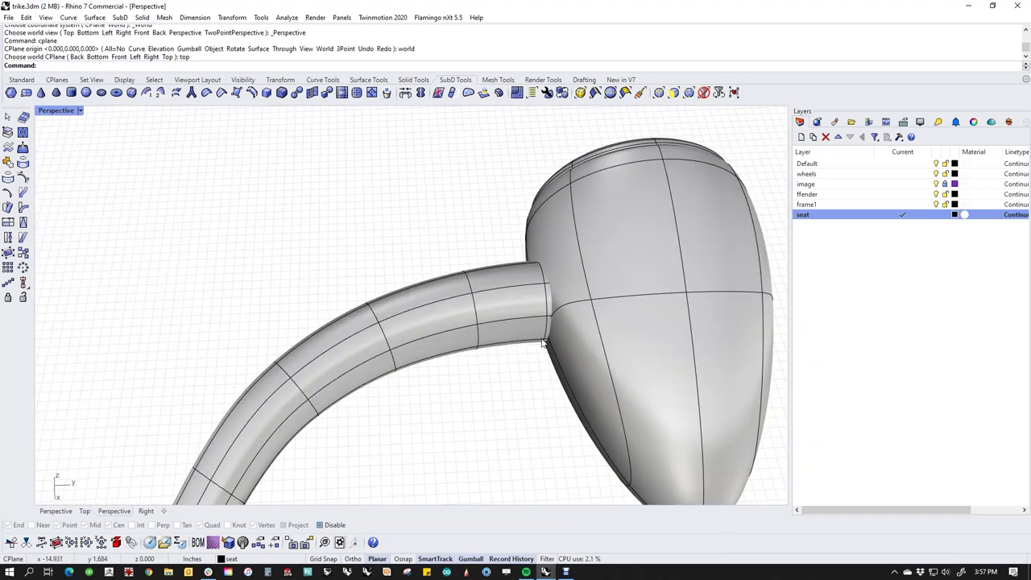
pyautogui.keyDown('ctrl'); pyautogui.keyDown('shift'); pyautogui.click(479, 342); pyautogui.keyUp('shift'); pyautogui.keyUp('ctrl')
pyautogui.keyDown('ctrl'); pyautogui.keyDown('shift'); pyautogui.click(474, 344); pyautogui.keyUp('shift'); pyautogui.keyUp('ctrl')
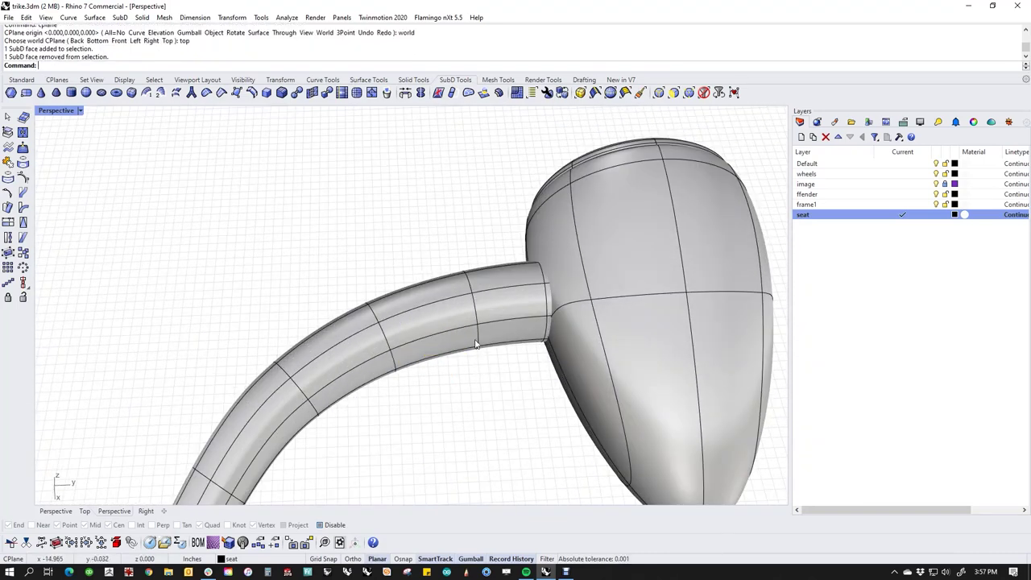
pyautogui.keyDown('ctrl'); pyautogui.keyDown('shift'); pyautogui.doubleClick(475, 344); pyautogui.keyUp('shift'); pyautogui.keyUp('ctrl')
pyautogui.press('Delete')
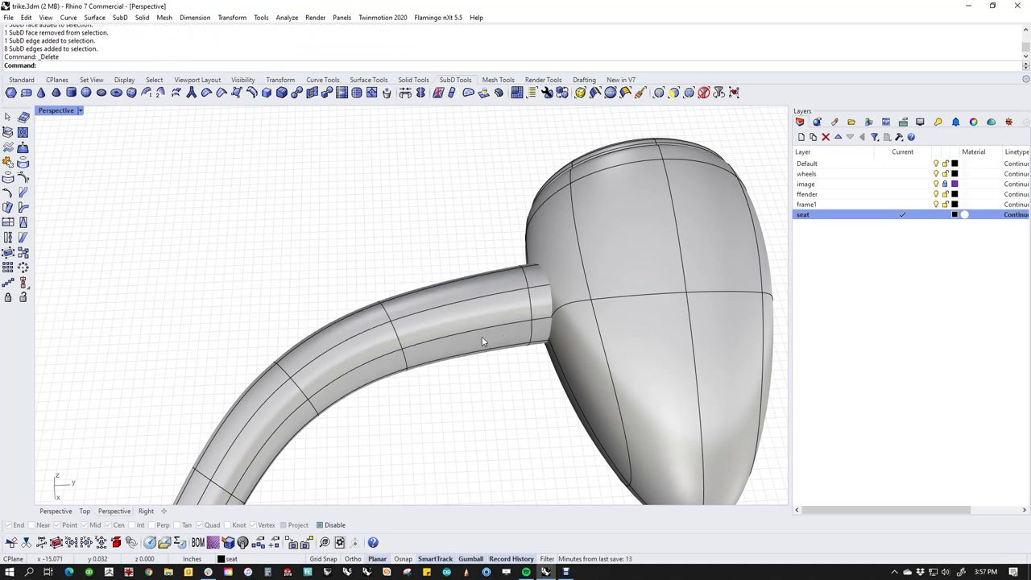
# Scale up the ring of faces where the handlebar enters the body so the joint flares.
pyautogui.keyDown('ctrl'); pyautogui.keyDown('shift'); pyautogui.doubleClick(532, 339); pyautogui.keyUp('shift'); pyautogui.keyUp('ctrl')
pyautogui.press('Escape')
pyautogui.keyDown('ctrl'); pyautogui.keyDown('shift'); pyautogui.click(542, 325); pyautogui.keyUp('shift'); pyautogui.keyUp('ctrl')
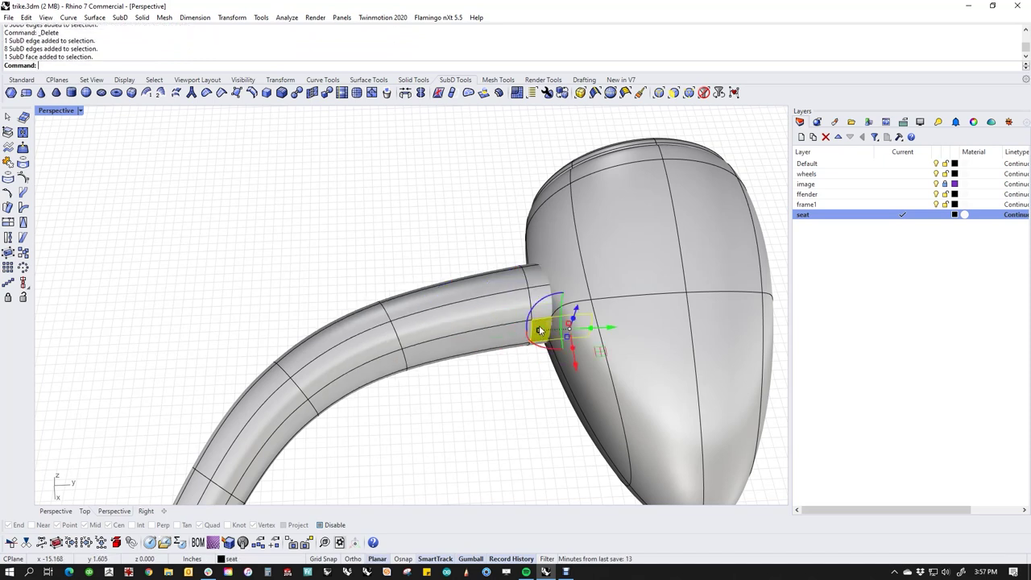
pyautogui.keyDown('ctrl'); pyautogui.keyDown('shift'); pyautogui.doubleClick(539, 301); pyautogui.keyUp('shift'); pyautogui.keyUp('ctrl')
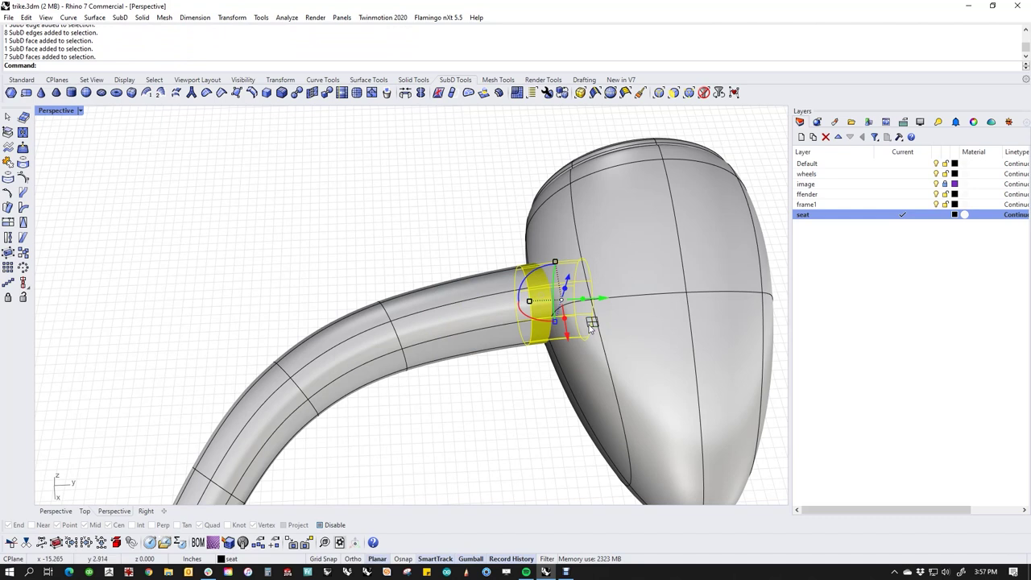
pyautogui.moveTo(563, 263); pyautogui.dragTo(553, 245)
pyautogui.click(451, 415)
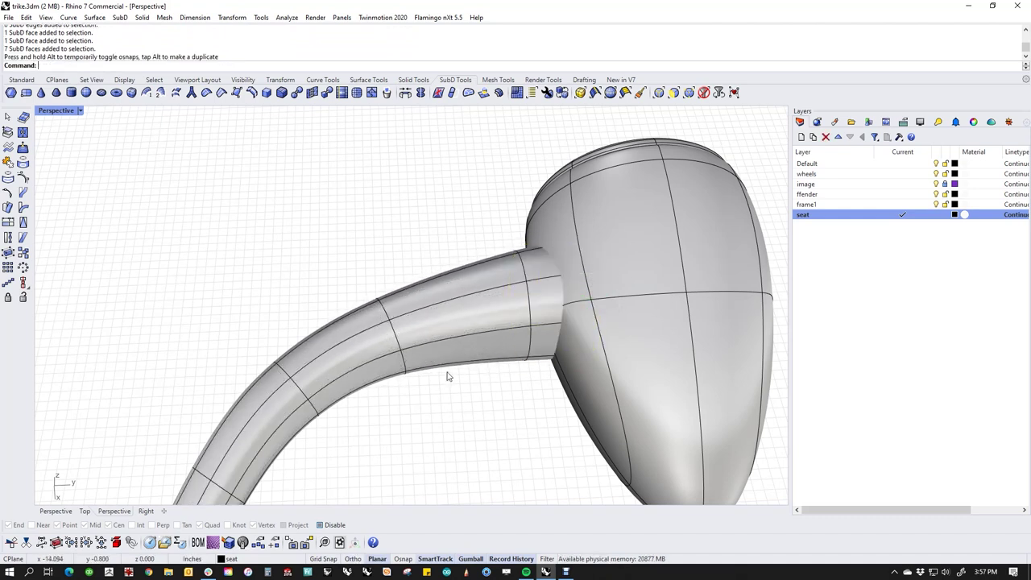
# Mirror a copy of the handlebar to the other side of the body, starting the mirror plane at 0.
pyautogui.scroll(-6, 451, 415)
pyautogui.keyDown('shift'); pyautogui.moveTo(451, 415); pyautogui.dragTo(452, 310, button='right'); pyautogui.keyUp('shift')
pyautogui.scroll(-2, 452, 310)
pyautogui.click(439, 288)
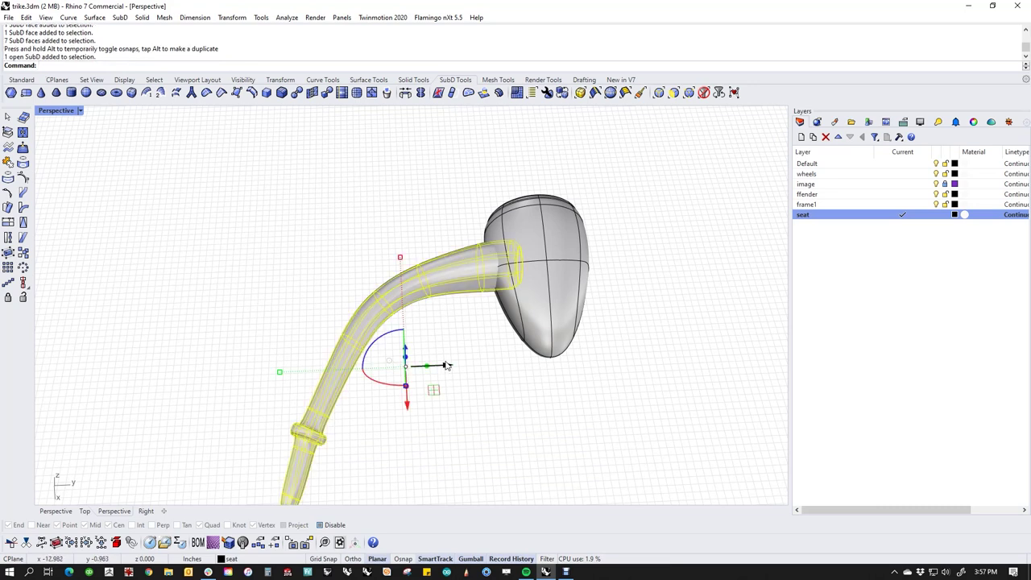
pyautogui.write('M')
pyautogui.press('Return')
pyautogui.press('Return')
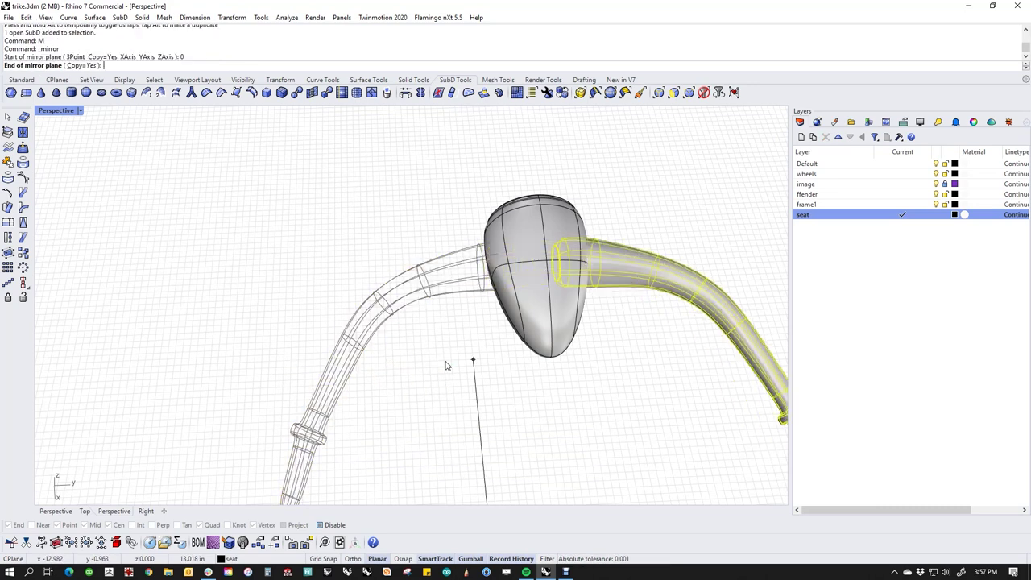
pyautogui.click(482, 385)
# Show all the hidden parts of the trike.
pyautogui.moveTo(481, 389); pyautogui.dragTo(452, 370, button='right')
pyautogui.write('v')
pyautogui.press('Return')
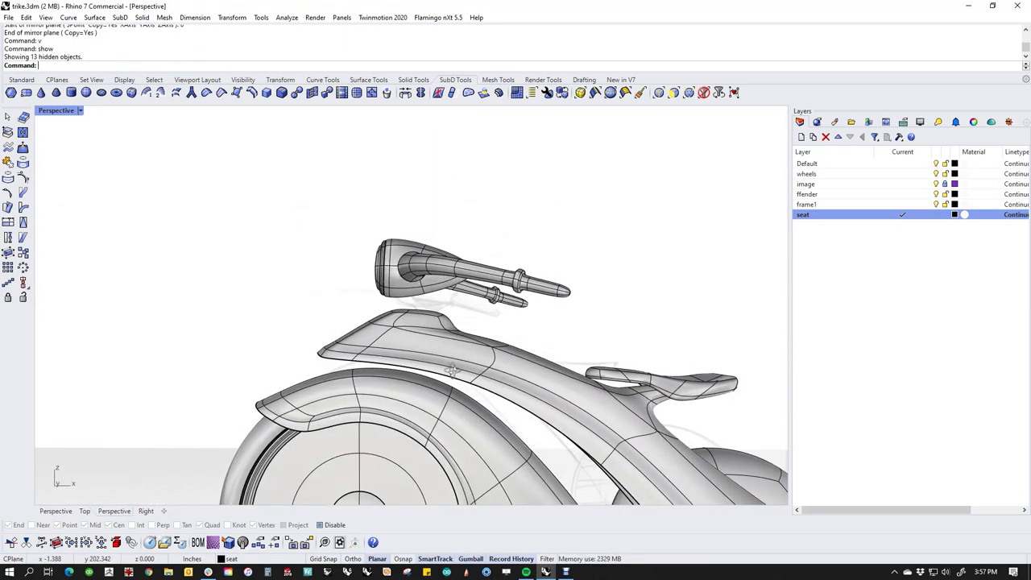
# Move the body together with both handlebars slightly toward the seat in the Front view.
pyautogui.write('f')
pyautogui.press('Return')
pyautogui.scroll(-2, 465, 381)
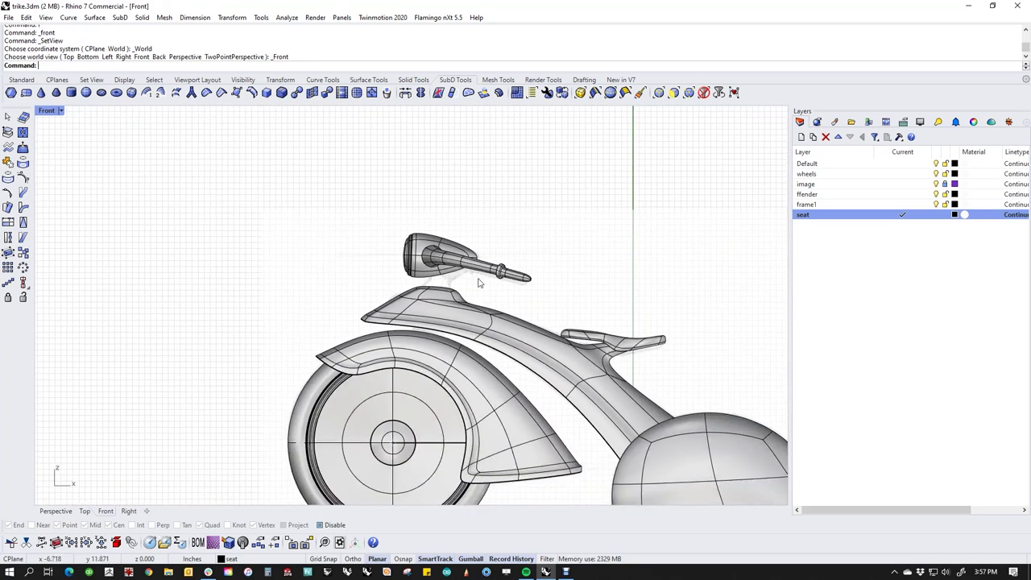
pyautogui.scroll(2, 449, 260)
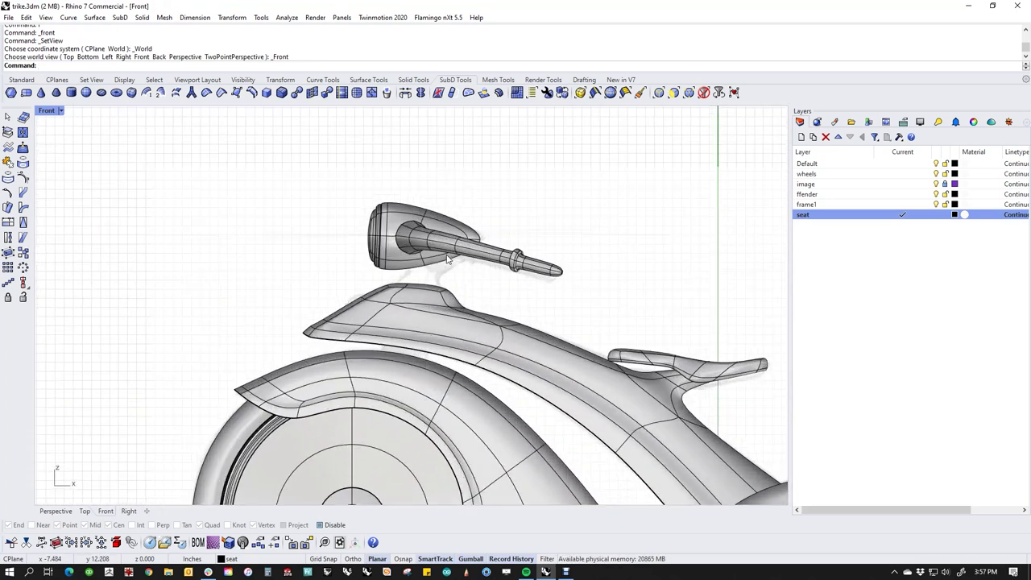
pyautogui.moveTo(585, 197); pyautogui.dragTo(334, 277)
pyautogui.moveTo(480, 226)
pyautogui.mouseDown()
pyautogui.moveTo(497, 228)
pyautogui.moveTo(482, 242)
pyautogui.mouseUp()
pyautogui.click(581, 268)
# Shift the two handlebars slightly toward the seat and nudge them upward in 0.05-inch increments.
pyautogui.moveTo(600, 235); pyautogui.dragTo(552, 330)
pyautogui.moveTo(519, 228)
pyautogui.mouseDown()
pyautogui.moveTo(537, 214)
pyautogui.moveTo(525, 229)
pyautogui.mouseUp()
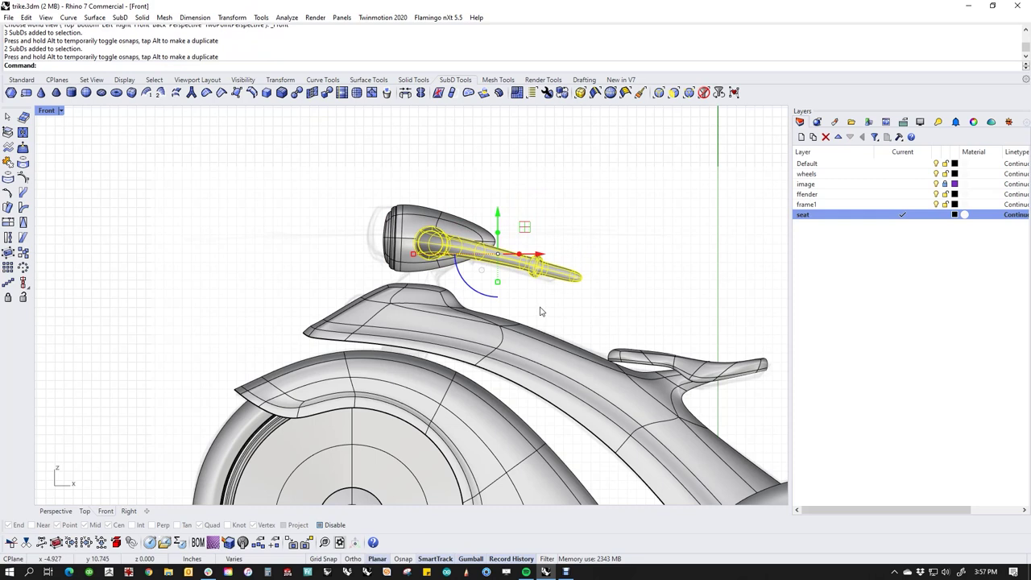
pyautogui.hotkey('alt', 'Up')
pyautogui.hotkey('alt', 'Up')
pyautogui.hotkey('alt', 'Up')
pyautogui.hotkey('alt', 'Up')
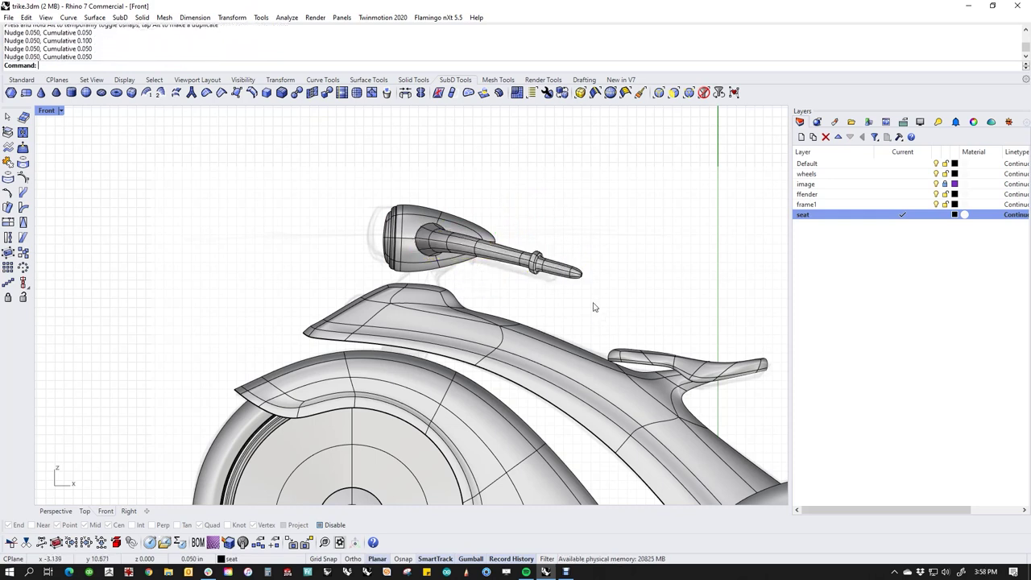
# Shorten both handlebars by moving their collar and grip sections toward the body in the Front view.
pyautogui.scroll(4, 541, 268)
pyautogui.moveTo(495, 231); pyautogui.dragTo(654, 318)
pyautogui.moveTo(576, 260); pyautogui.dragTo(542, 259)
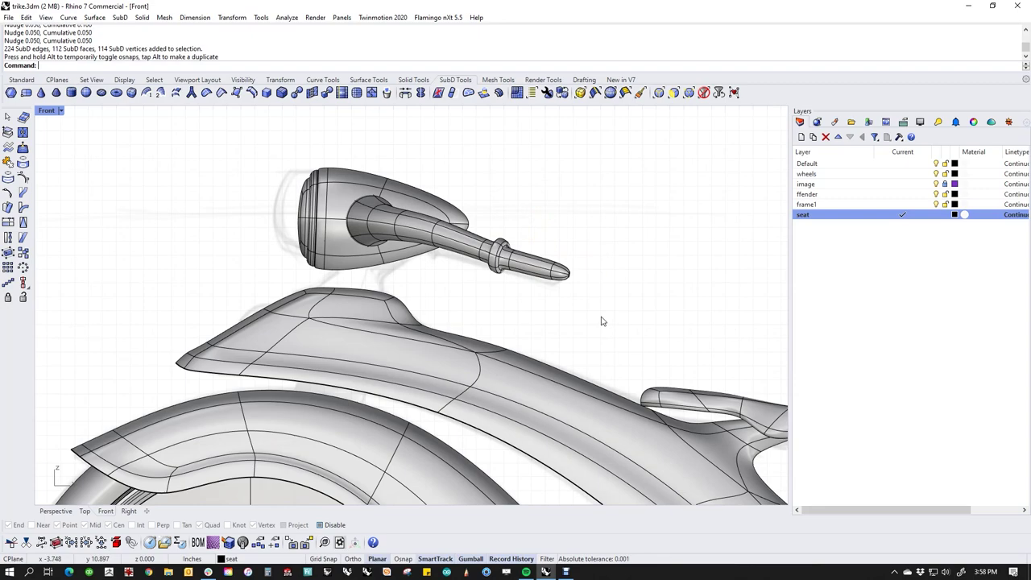
# Shift the two middle edge loops between the body and the collar on the near handlebar slightly down in the Perspective view.
pyautogui.hotkey('ctrl', 'F4')
pyautogui.moveTo(569, 311); pyautogui.dragTo(471, 281, button='right')
pyautogui.scroll(8, 420, 269)
pyautogui.scroll(3, 471, 280)
pyautogui.doubleClick(455, 232)
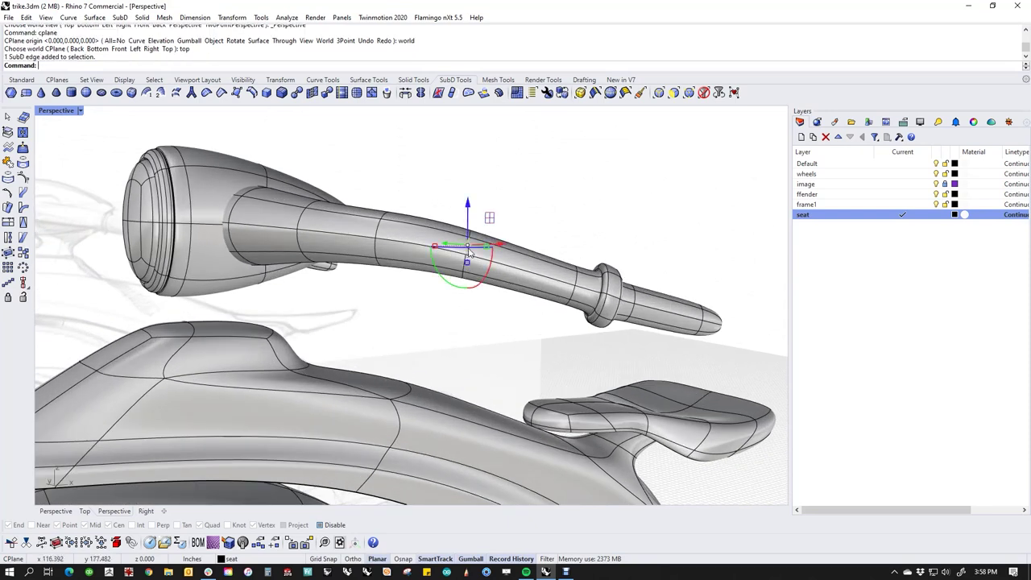
pyautogui.moveTo(455, 236); pyautogui.dragTo(464, 258)
pyautogui.click(518, 216)
pyautogui.doubleClick(384, 231)
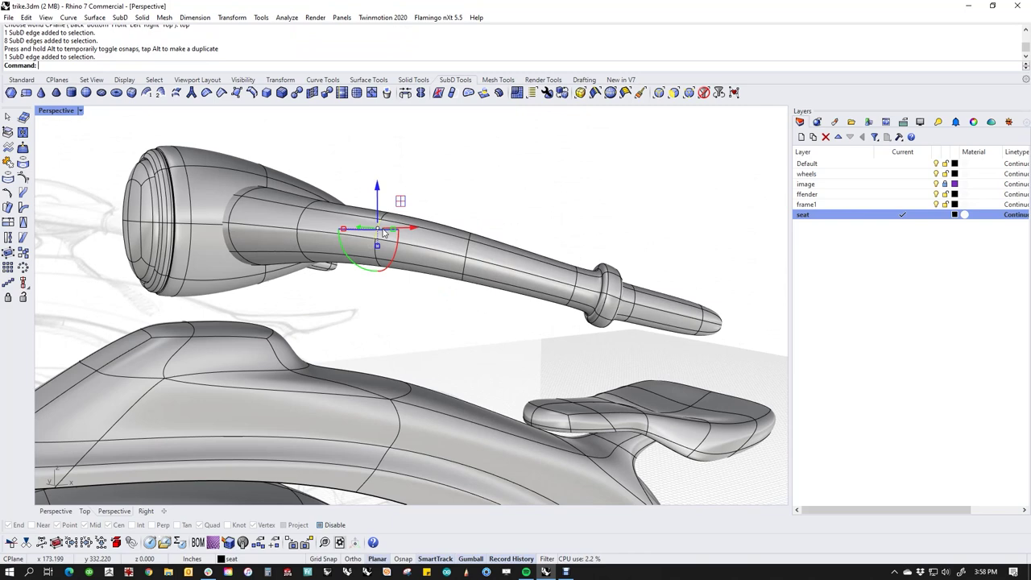
pyautogui.moveTo(385, 205); pyautogui.dragTo(376, 239)
pyautogui.click(493, 200)
# Lower the end faces of one handlebar's grip and its tip vertex to bend the tip slightly downward.
pyautogui.moveTo(493, 200); pyautogui.dragTo(245, 285, button='right')
pyautogui.scroll(2, 218, 284)
pyautogui.moveTo(158, 250); pyautogui.dragTo(210, 297)
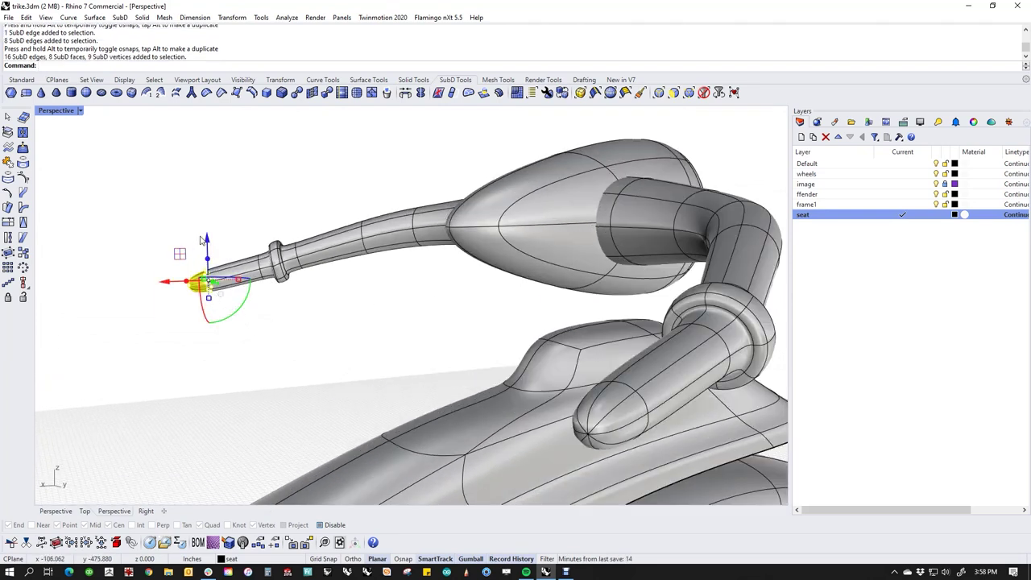
pyautogui.moveTo(206, 240); pyautogui.dragTo(196, 312)
pyautogui.click(176, 289)
pyautogui.moveTo(191, 273); pyautogui.dragTo(195, 296)
pyautogui.click(288, 345)
# Examine how the body and handlebars sit above the frame and against the sketch in the Perspective and Front views.
pyautogui.scroll(-7, 234, 303)
pyautogui.moveTo(239, 308); pyautogui.dragTo(456, 303, button='right')
pyautogui.scroll(-4, 534, 315)
pyautogui.moveTo(534, 315); pyautogui.dragTo(435, 355, button='right')
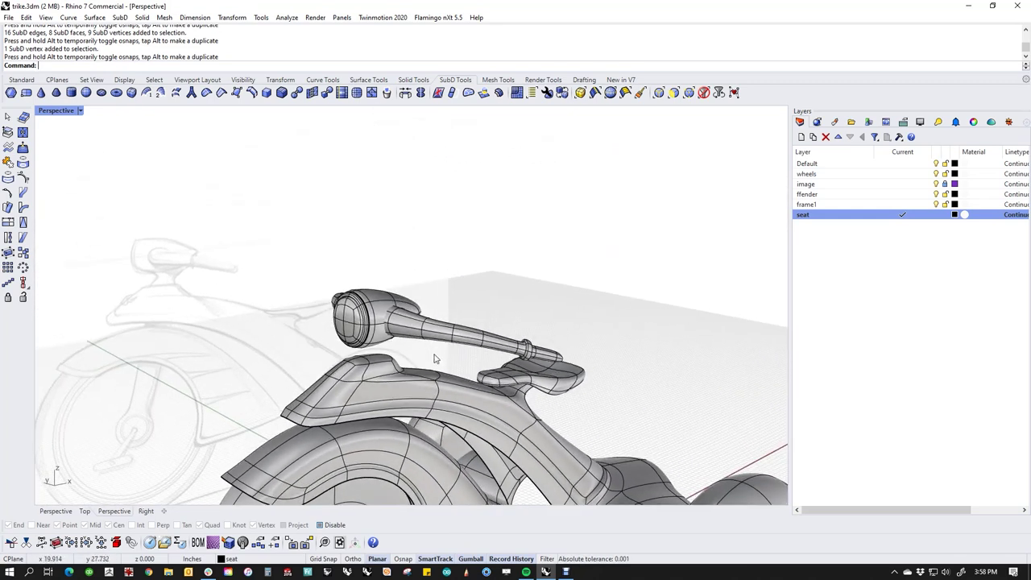
pyautogui.moveTo(457, 334); pyautogui.dragTo(387, 322, button='right')
pyautogui.moveTo(332, 347); pyautogui.dragTo(369, 310, button='right')
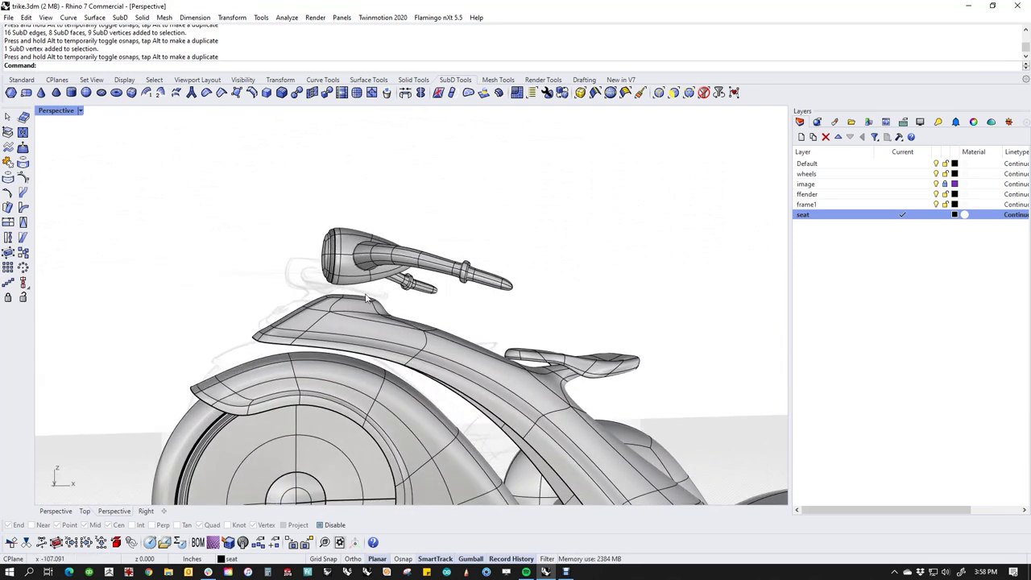
pyautogui.scroll(2, 369, 311)
pyautogui.press('Return')
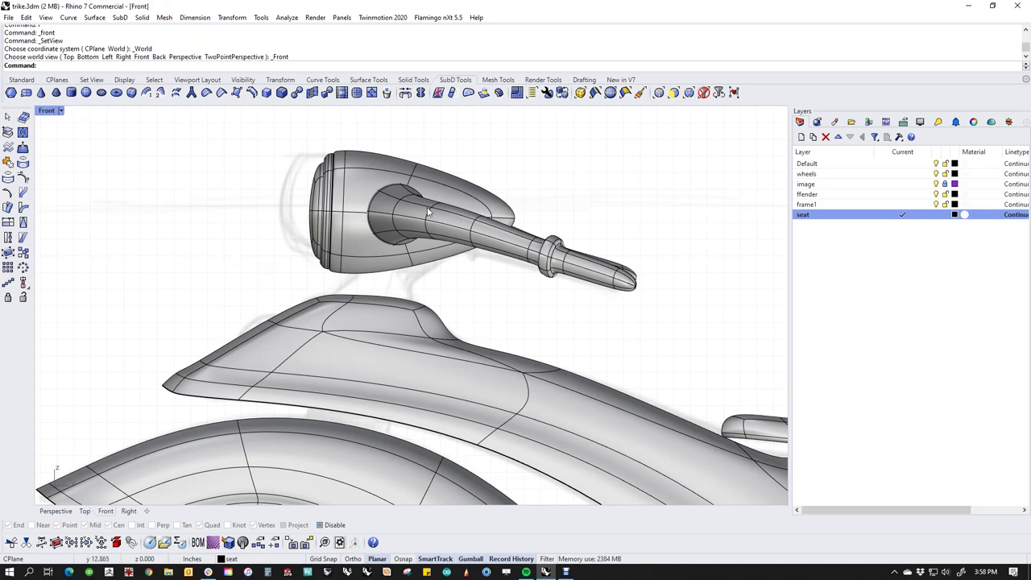
pyautogui.scroll(4, 428, 209)
pyautogui.moveTo(396, 334); pyautogui.dragTo(396, 309, button='right')
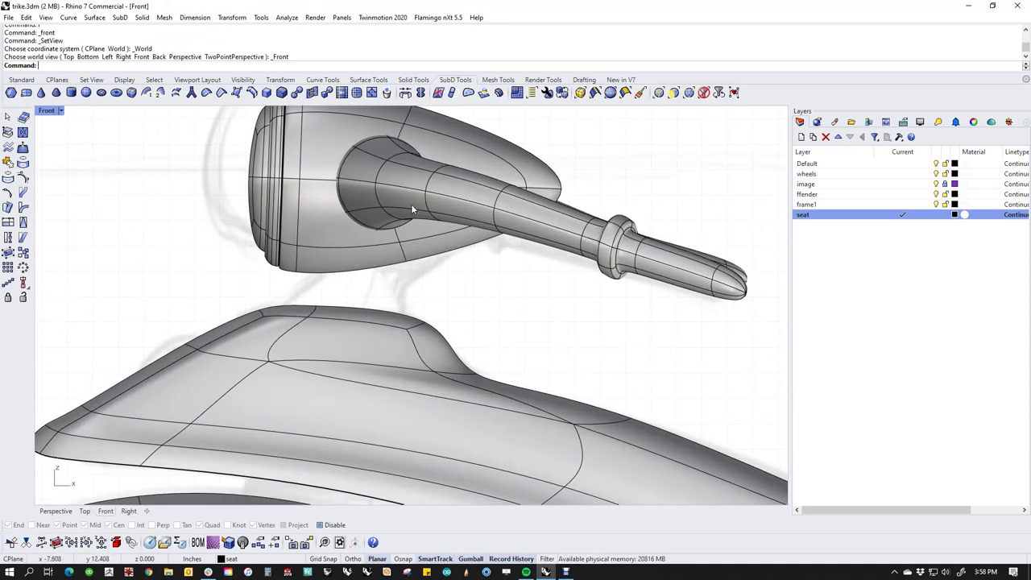
# Add a vertical SubD cylinder with 4 vertical and 10 around faces from the vertex on the frame's top up into the body.
pyautogui.write('p')
pyautogui.press('Return')
pyautogui.scroll(5, 442, 229)
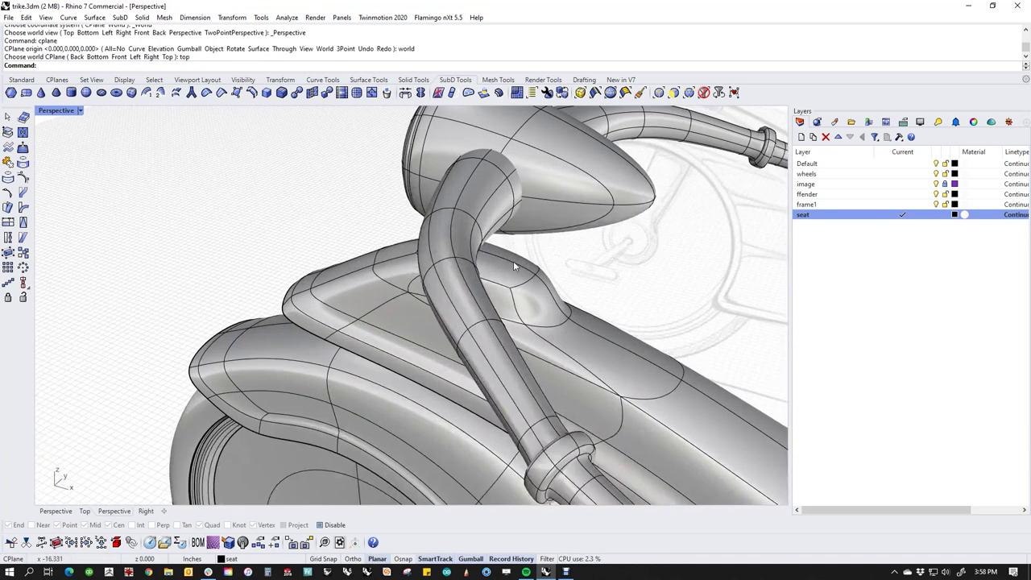
pyautogui.moveTo(516, 265); pyautogui.dragTo(447, 327, button='right')
pyautogui.click(71, 92)
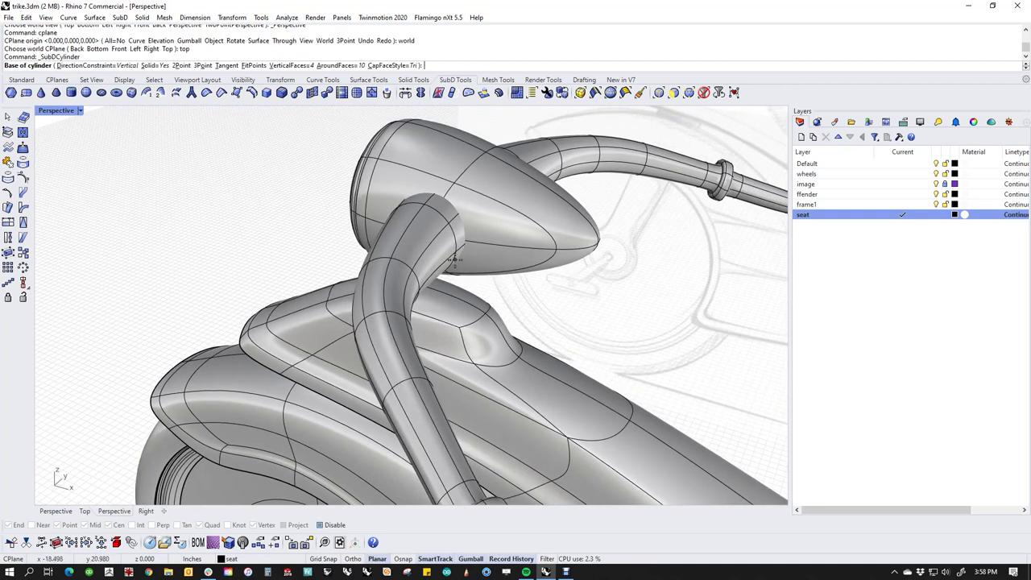
pyautogui.scroll(4, 524, 330)
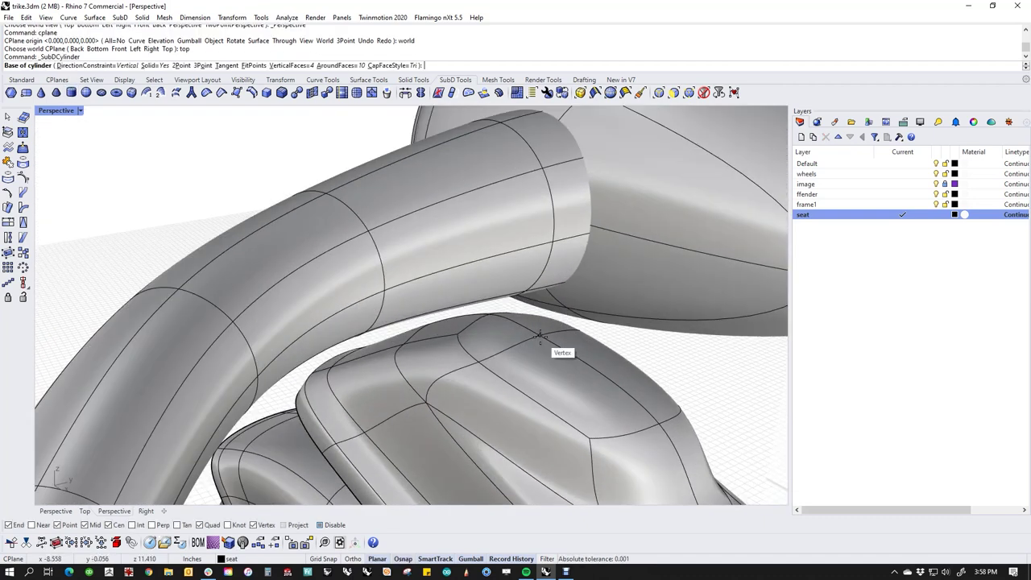
pyautogui.click(539, 337)
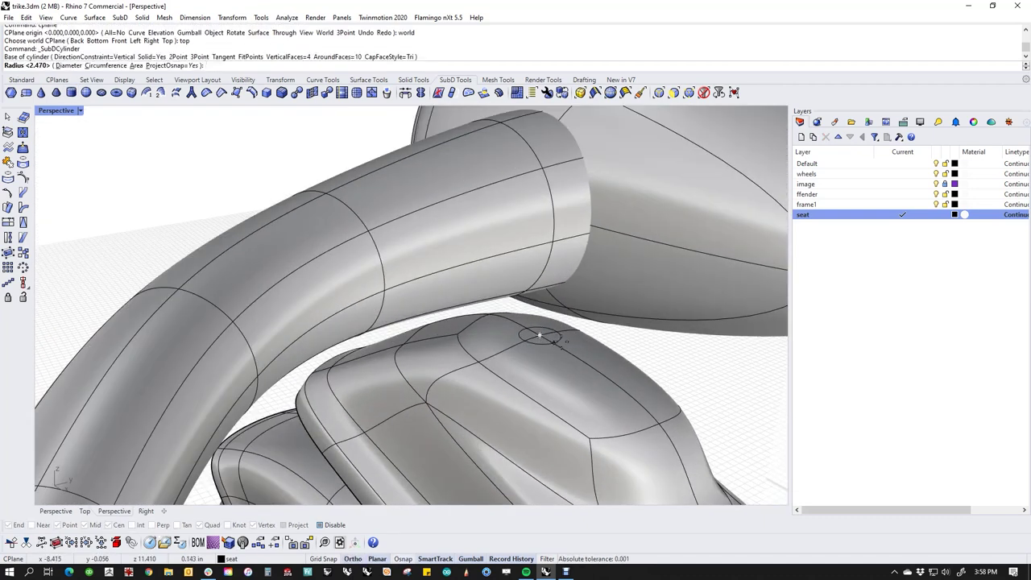
pyautogui.click(605, 340)
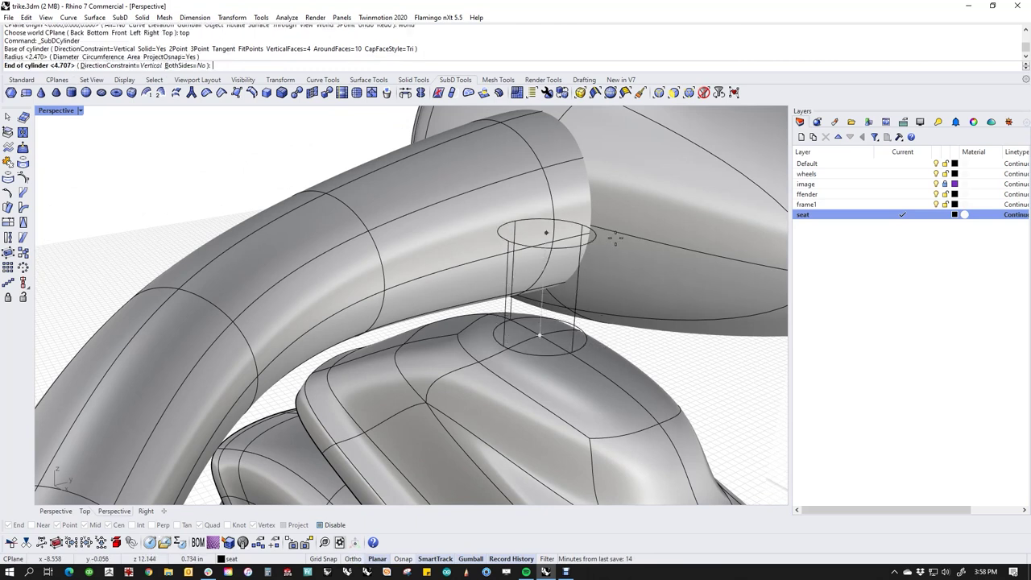
pyautogui.click(690, 197)
# Isolate the body and the new cylinder in the Front view by hiding all other objects.
pyautogui.write('f')
pyautogui.press('Return')
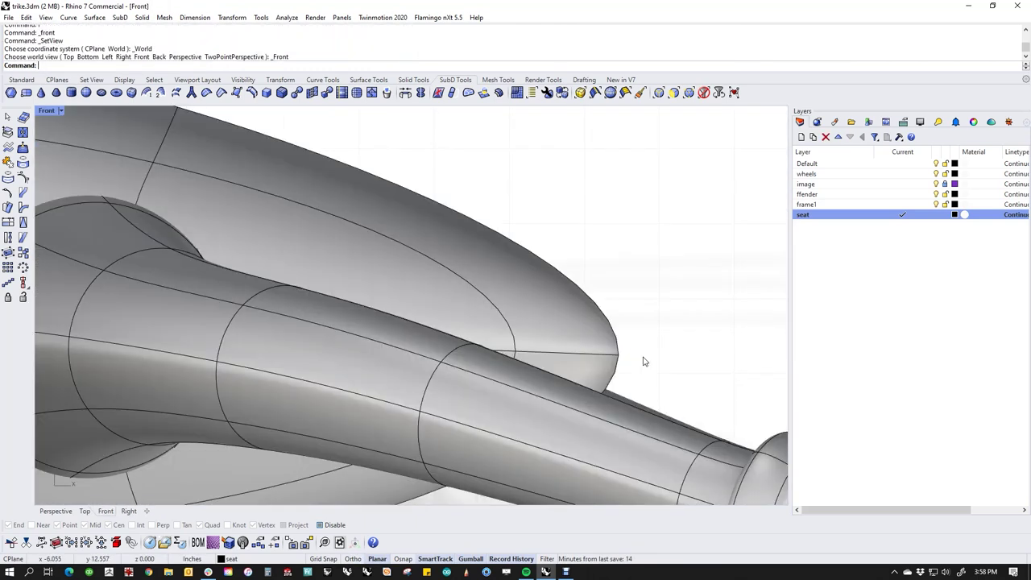
pyautogui.scroll(-8, 446, 409)
pyautogui.moveTo(446, 409); pyautogui.dragTo(533, 235, button='right')
pyautogui.click(325, 331)
pyautogui.keyDown('shift'); pyautogui.click(370, 293); pyautogui.keyUp('shift')
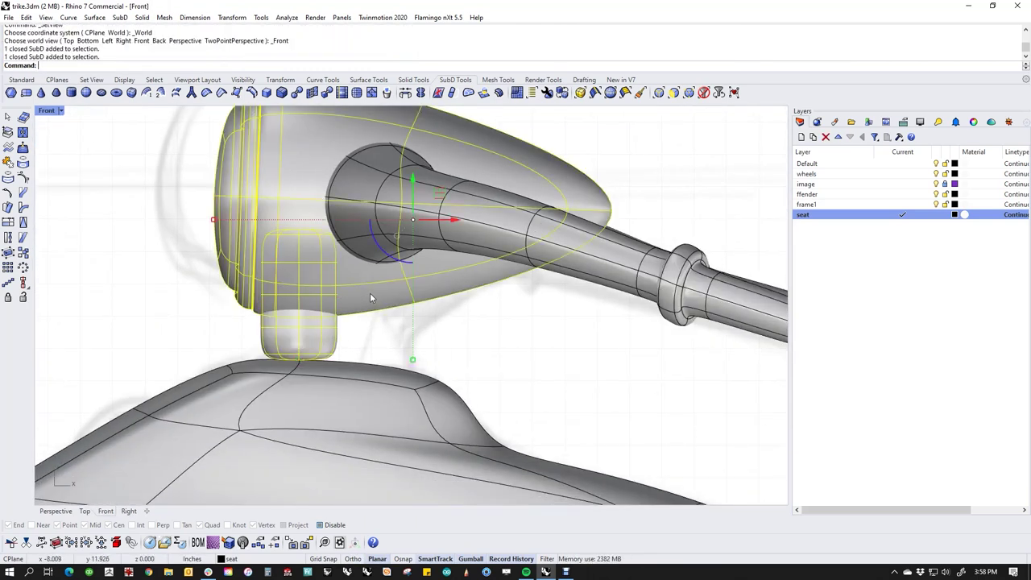
pyautogui.write('ii')
pyautogui.press('Return')
pyautogui.scroll(2, 372, 296)
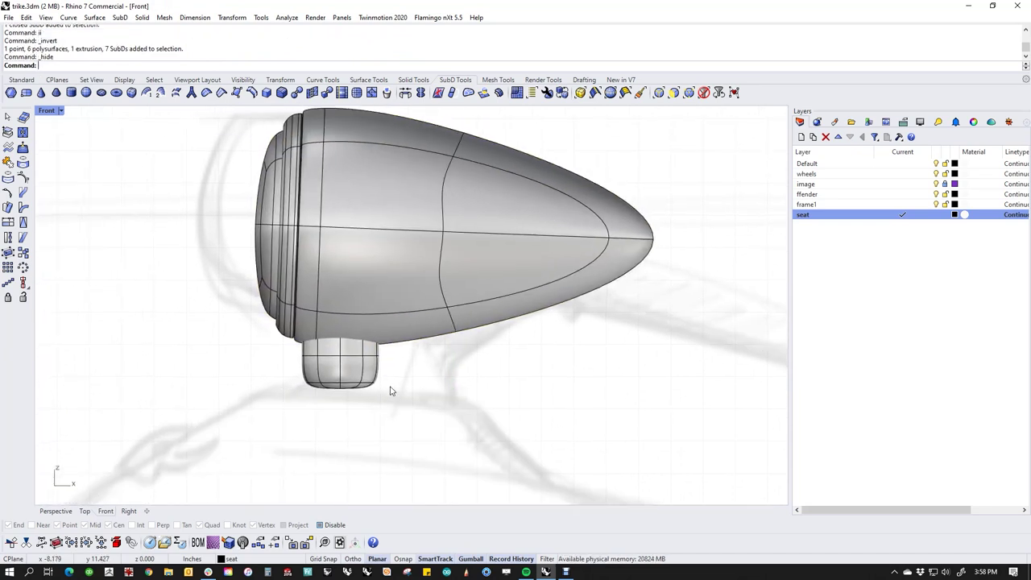
# Enlarge the cylinder uniformly and move it down and slightly rearward beneath the body.
pyautogui.scroll(2, 336, 376)
pyautogui.click(336, 376)
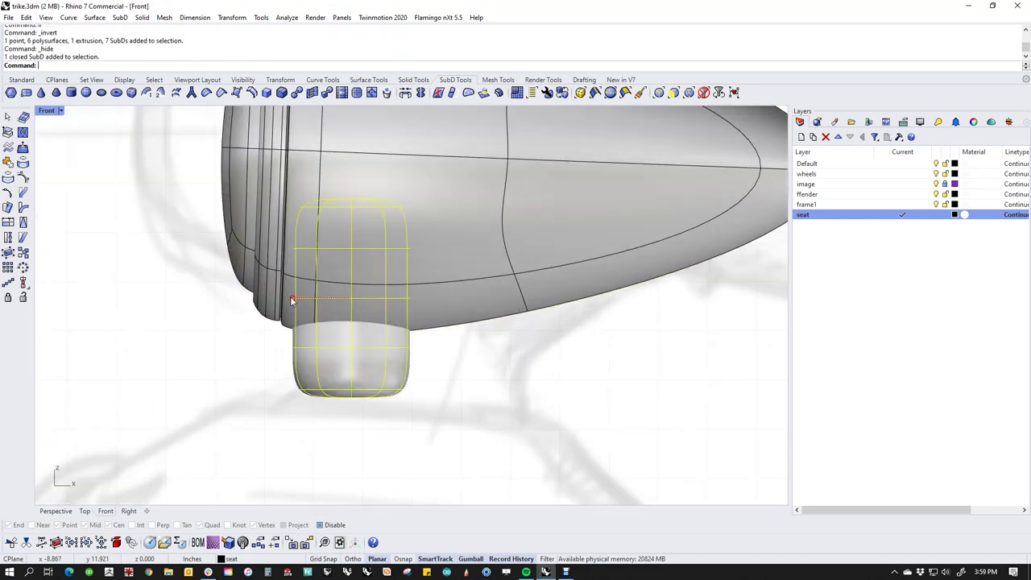
pyautogui.keyDown('shift'); pyautogui.moveTo(292, 298); pyautogui.dragTo(196, 313); pyautogui.keyUp('shift')
pyautogui.scroll(-6, 269, 341)
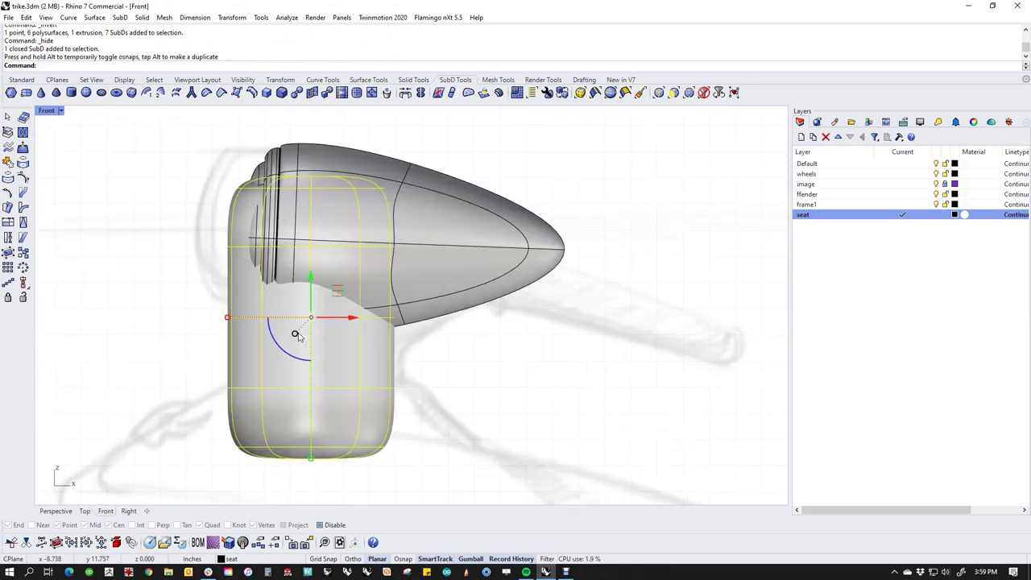
pyautogui.moveTo(337, 292); pyautogui.dragTo(358, 358)
pyautogui.keyDown('shift'); pyautogui.moveTo(277, 358); pyautogui.dragTo(302, 357); pyautogui.keyUp('shift')
# Delete the cylinder's lower cap and bottom row of faces, then flare the open bottom edge and shift it forward.
pyautogui.click(239, 405)
pyautogui.moveTo(239, 405); pyautogui.dragTo(527, 470)
pyautogui.press('Delete')
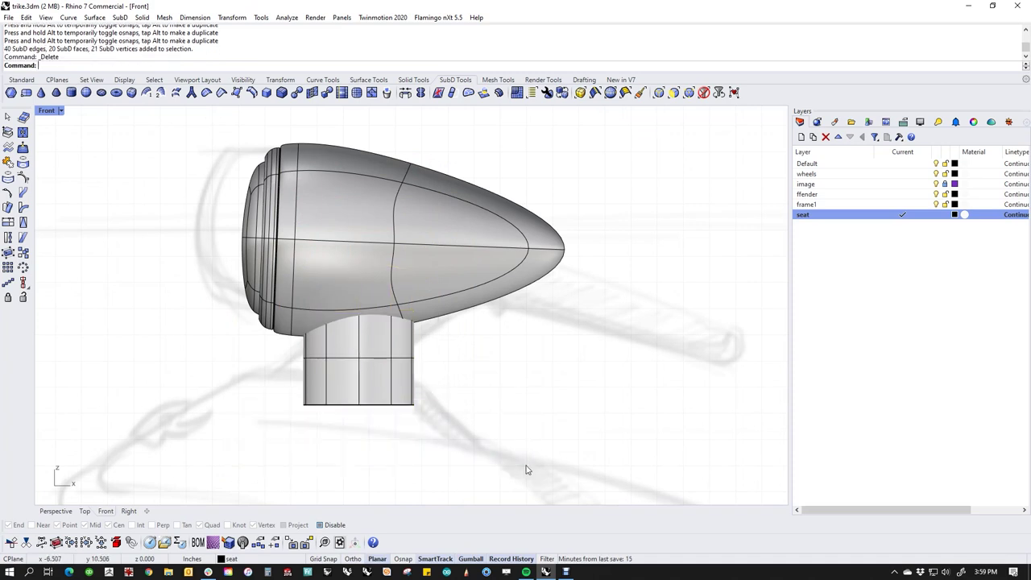
pyautogui.moveTo(286, 400); pyautogui.dragTo(433, 438)
pyautogui.moveTo(305, 408); pyautogui.dragTo(248, 394)
pyautogui.click(249, 394)
pyautogui.moveTo(271, 358); pyautogui.dragTo(399, 361)
pyautogui.click(224, 386)
pyautogui.moveTo(252, 395); pyautogui.dragTo(513, 424)
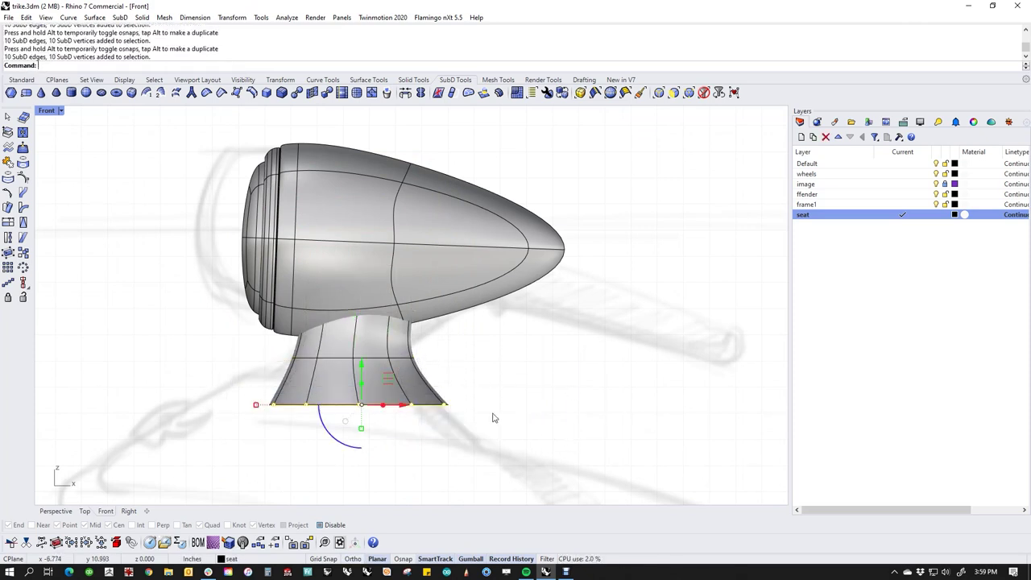
pyautogui.moveTo(400, 398); pyautogui.dragTo(367, 404)
pyautogui.click(486, 389)
# Set the Front view to Wireframe display and hide the body so only the connector and sketch remain.
pyautogui.middleClick(458, 366)
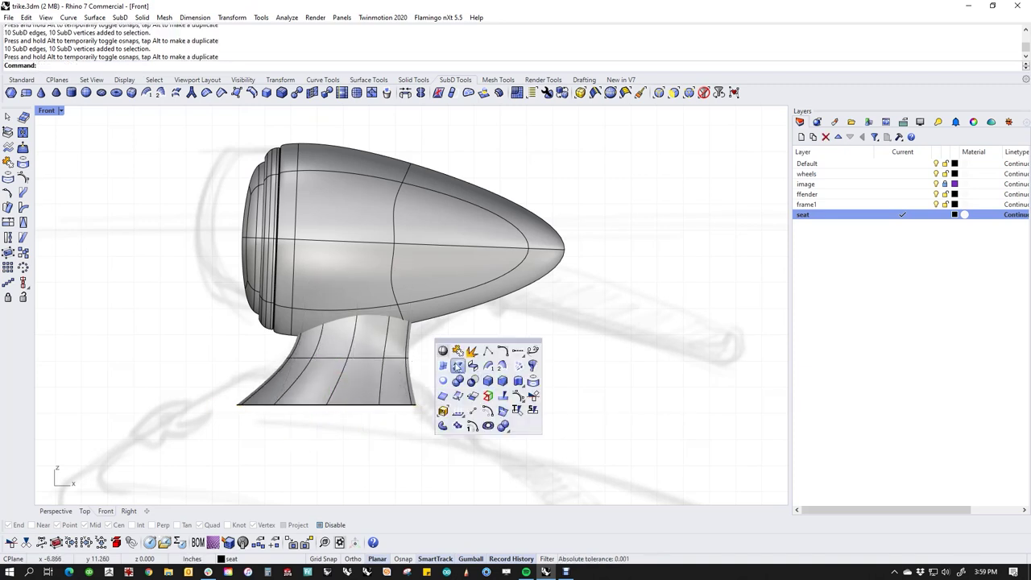
pyautogui.click(443, 351)
pyautogui.click(459, 319)
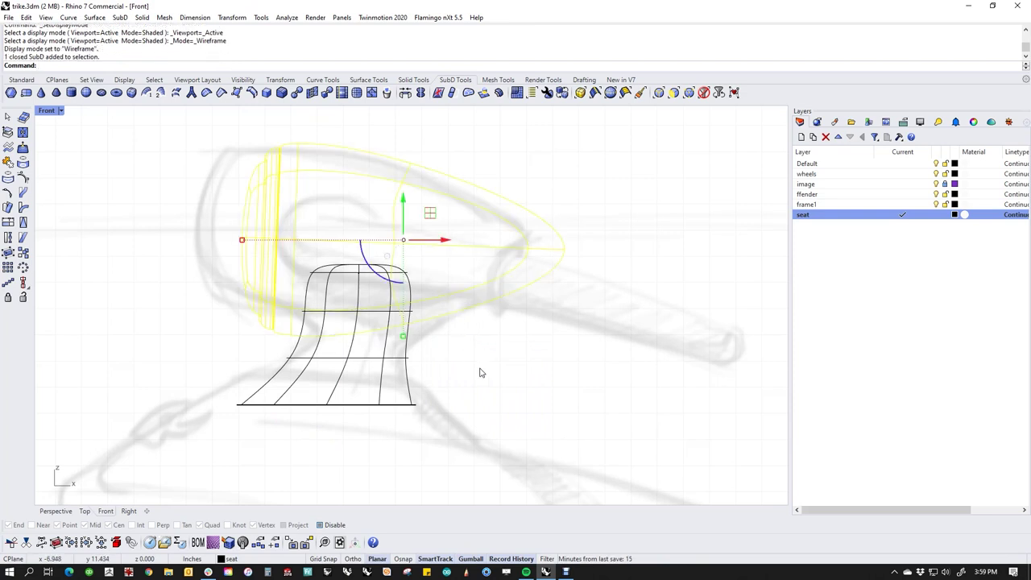
pyautogui.click(479, 373)
pyautogui.click(372, 409)
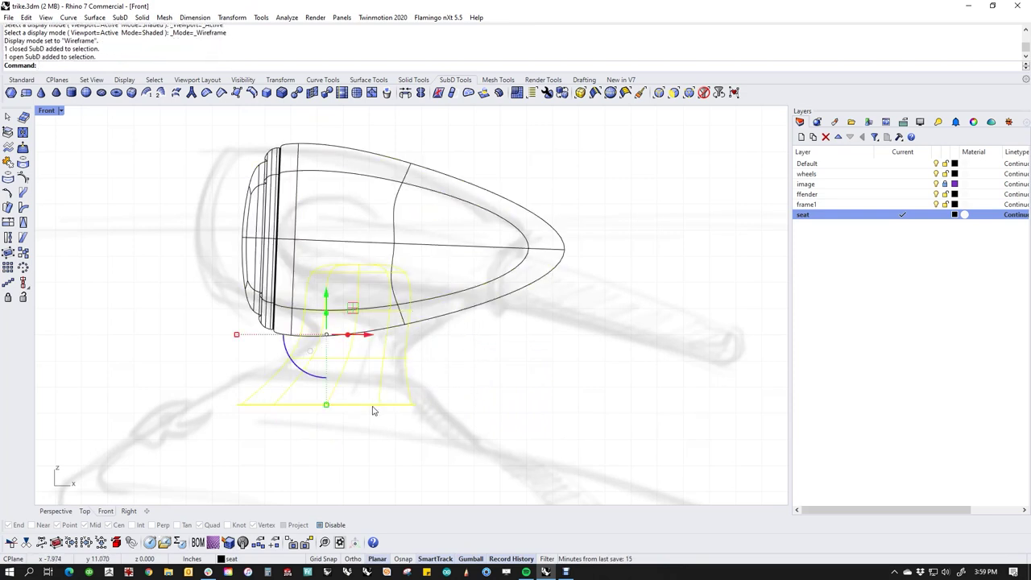
pyautogui.write('ii')
pyautogui.press('Return')
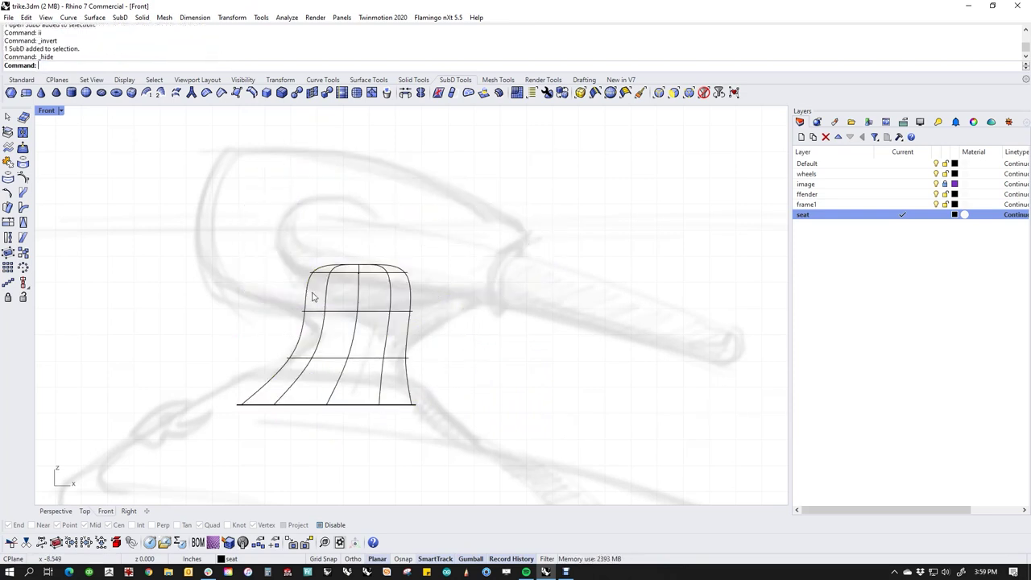
# Delete the connector's top cap faces to leave its upper end open.
pyautogui.keyDown('ctrl'); pyautogui.keyDown('shift'); pyautogui.moveTo(355, 263); pyautogui.dragTo(465, 282); pyautogui.keyUp('shift'); pyautogui.keyUp('ctrl')
pyautogui.click(465, 284)
pyautogui.keyDown('ctrl'); pyautogui.keyDown('shift'); pyautogui.moveTo(288, 246); pyautogui.dragTo(514, 290); pyautogui.keyUp('shift'); pyautogui.keyUp('ctrl')
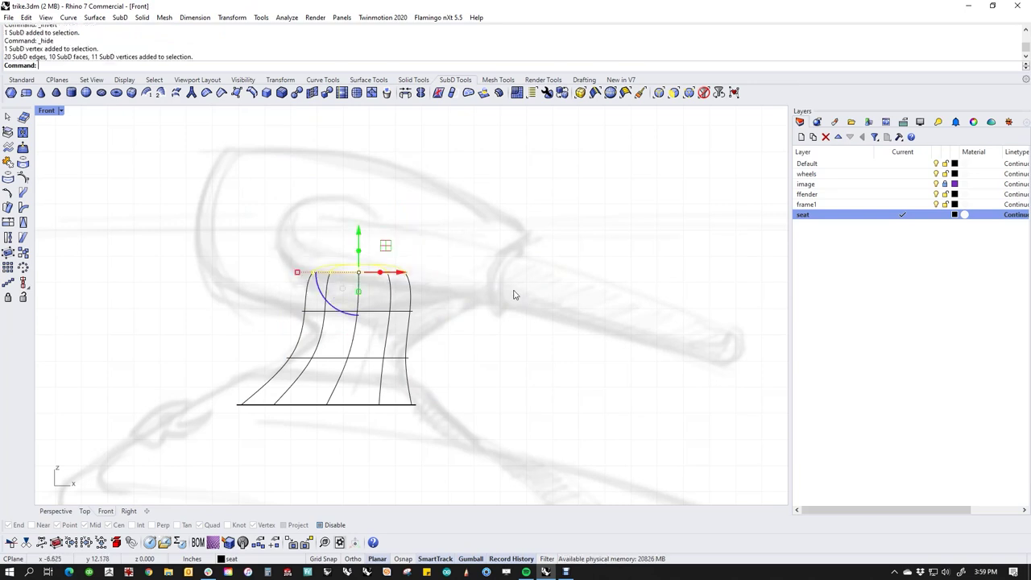
pyautogui.press('Delete')
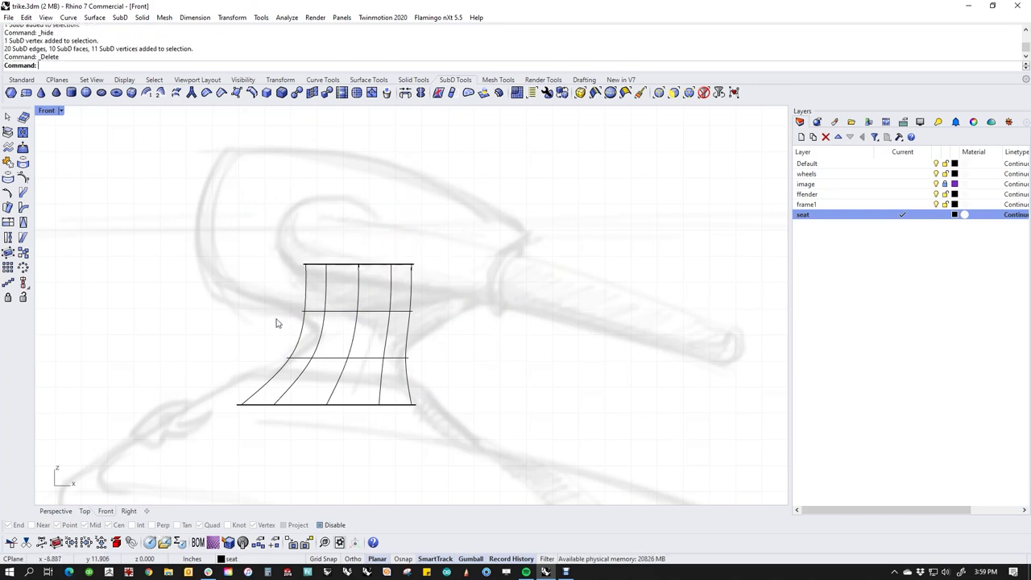
# Shift the connector's upper edge loop and open top edge rearward toward the handlebar grip in the sketch.
pyautogui.keyDown('ctrl'); pyautogui.keyDown('shift'); pyautogui.moveTo(304, 313); pyautogui.dragTo(420, 313); pyautogui.keyUp('shift'); pyautogui.keyUp('ctrl')
pyautogui.click(477, 366)
pyautogui.moveTo(284, 302); pyautogui.dragTo(439, 317)
pyautogui.moveTo(277, 247); pyautogui.dragTo(479, 276)
pyautogui.moveTo(391, 263); pyautogui.dragTo(536, 264)
pyautogui.click(516, 316)
# Scale the edge loop below the connector's open top slightly in one direction from its rear end using Scale1D.
pyautogui.moveTo(312, 296); pyautogui.dragTo(513, 322)
pyautogui.write('s1')
pyautogui.press('Return')
pyautogui.click(456, 310)
pyautogui.click(323, 310)
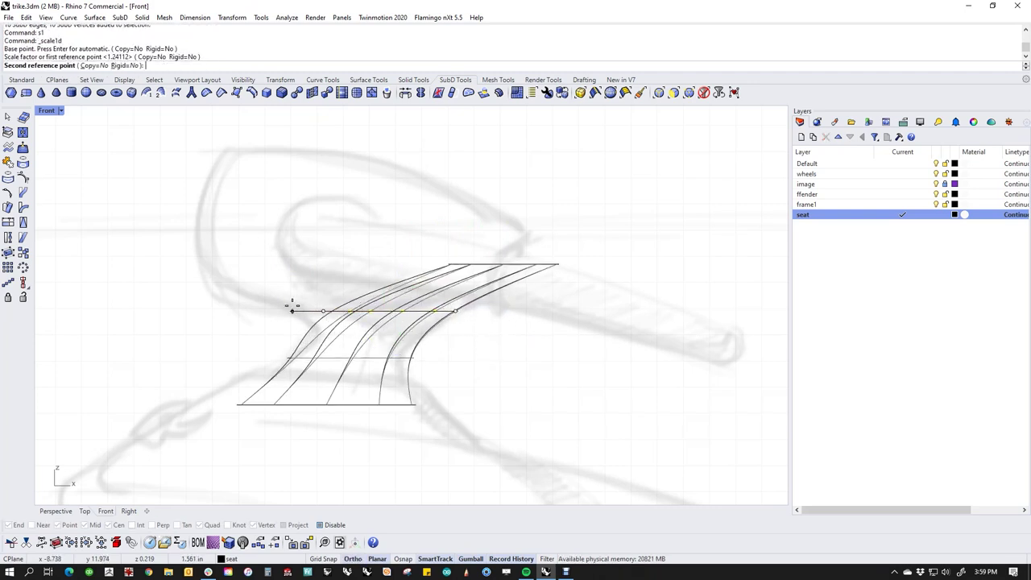
pyautogui.click(321, 310)
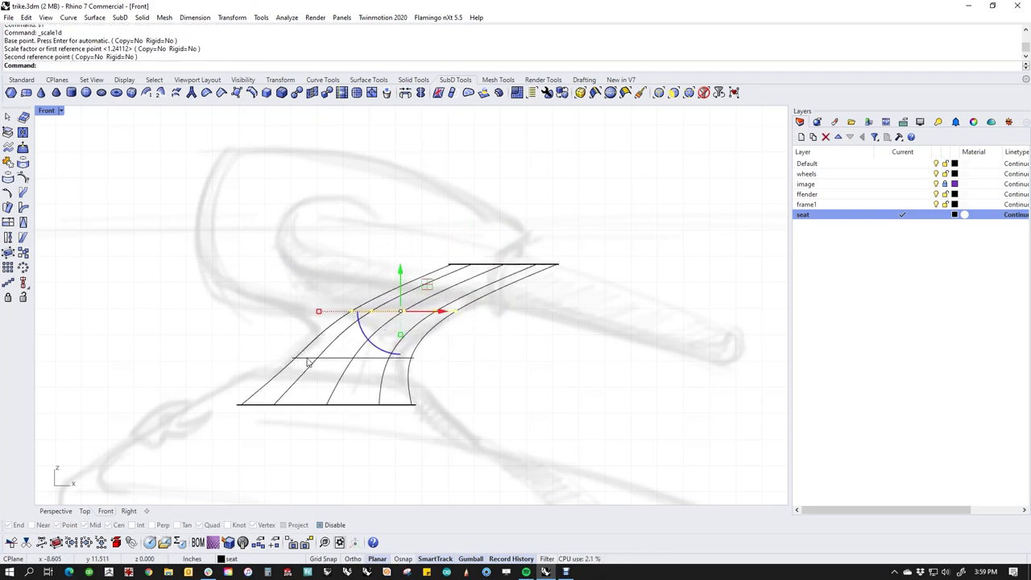
pyautogui.press('Escape')
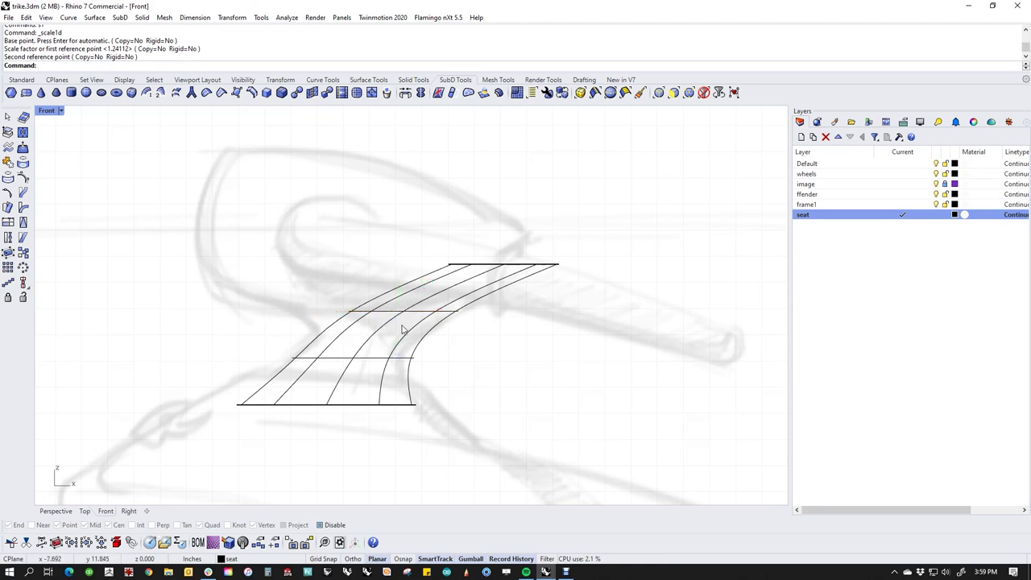
# Slide the connector's upper edge loop down toward its narrow middle using absolute offset mode.
pyautogui.doubleClick(390, 313)
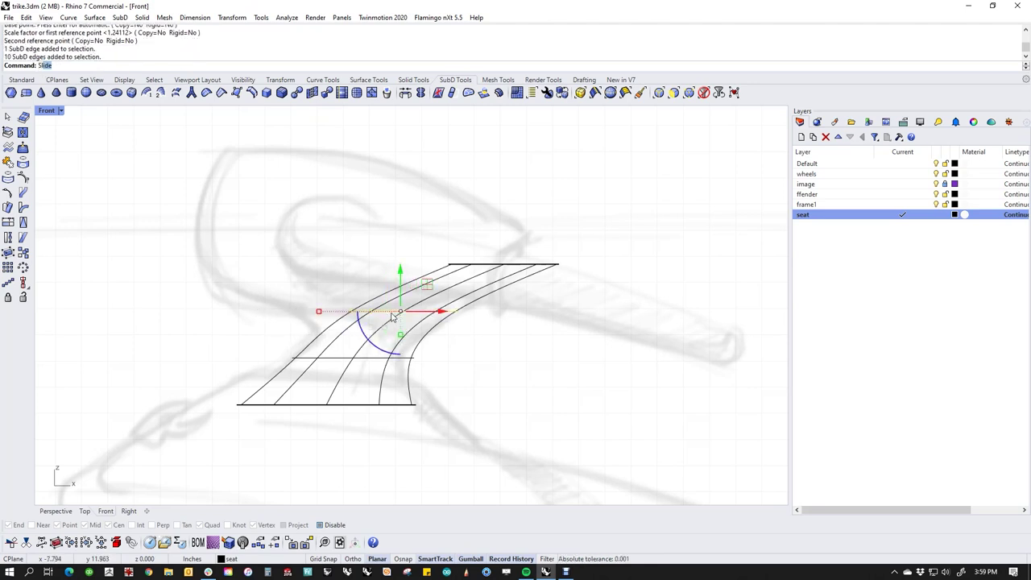
pyautogui.press('Return')
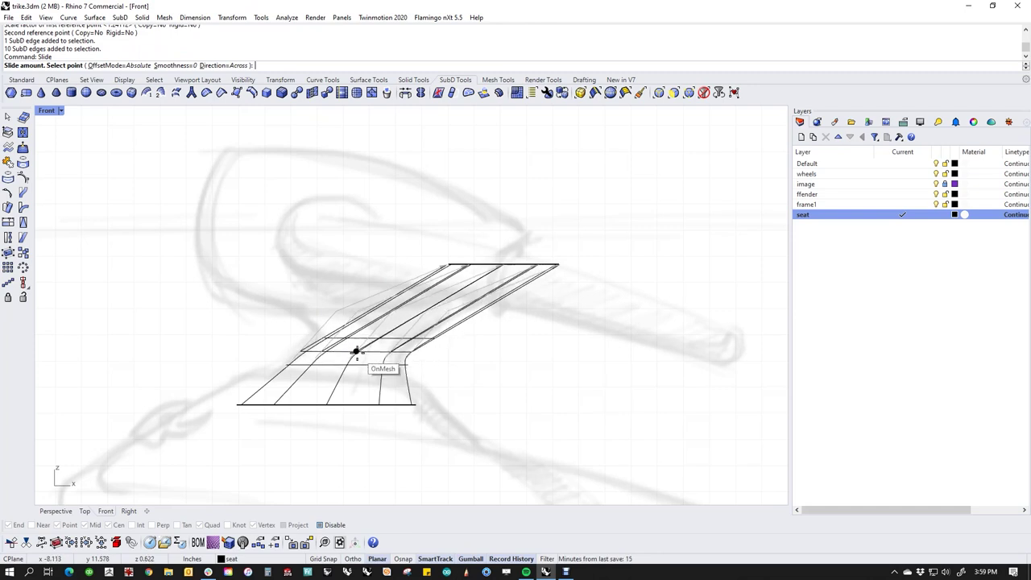
pyautogui.click(315, 345)
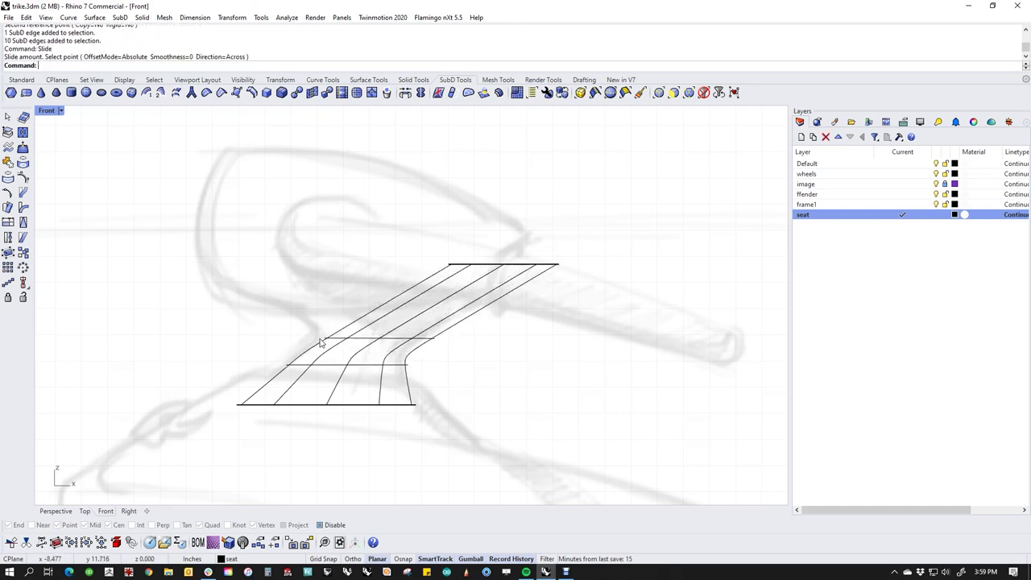
pyautogui.doubleClick(480, 272)
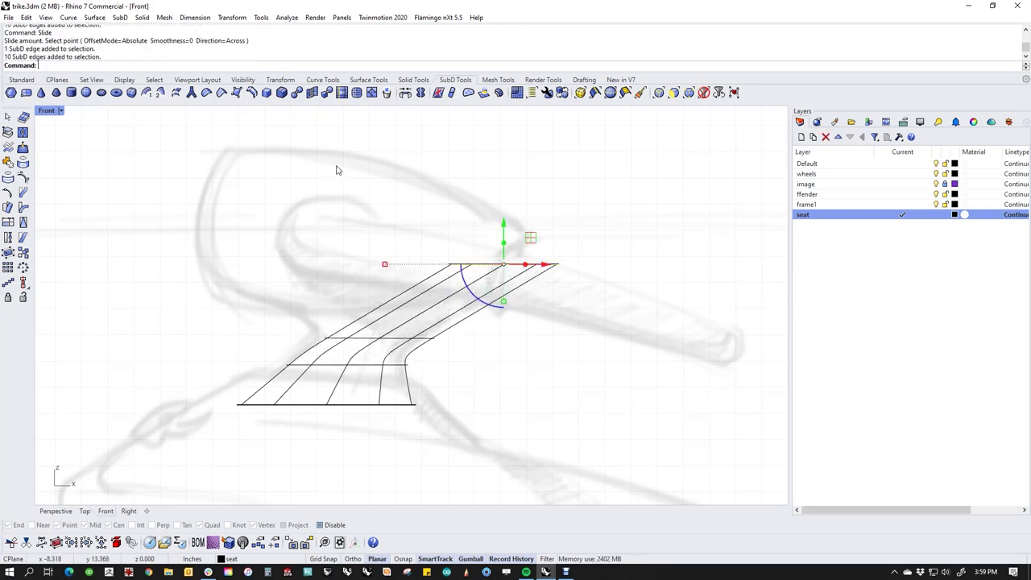
pyautogui.click(384, 217)
pyautogui.moveTo(346, 204); pyautogui.dragTo(651, 284)
pyautogui.click(619, 315)
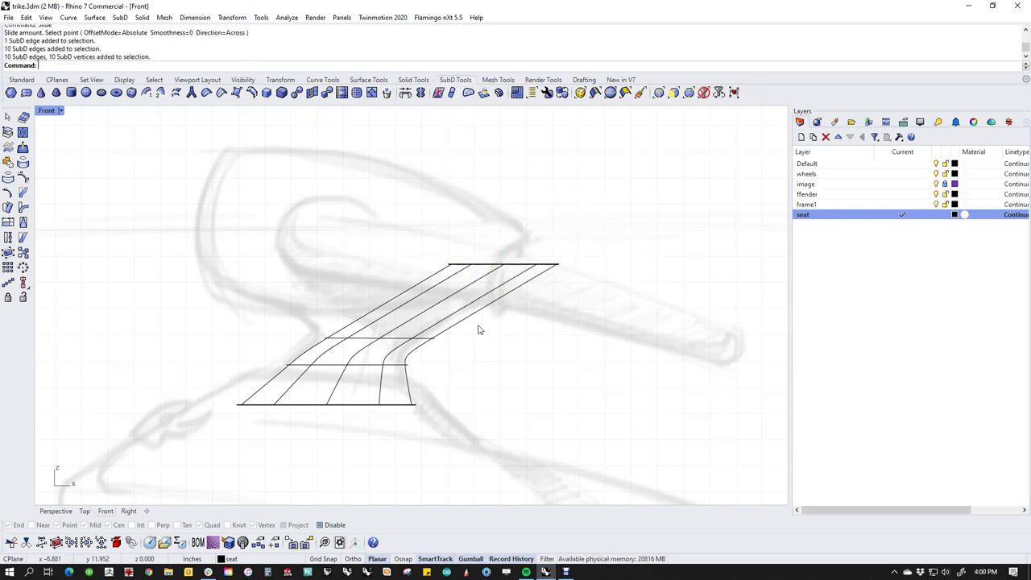
# Insert a new edge loop above the connector's slid upper loop with absolute offset.
pyautogui.doubleClick(384, 343)
pyautogui.click(251, 92)
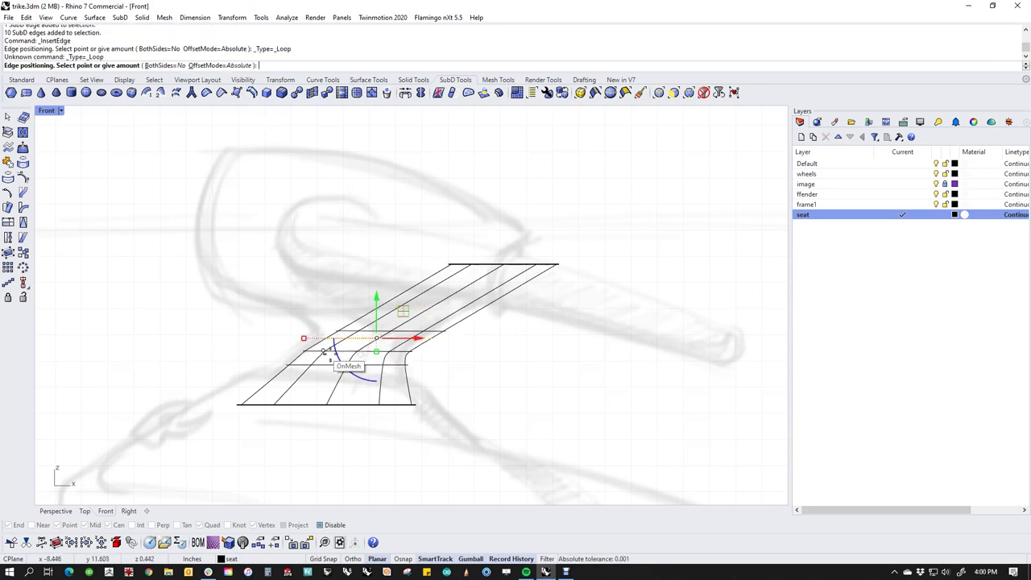
pyautogui.click(371, 324)
# Widen the inserted edge loop forward with Scale1D, keeping its rear end fixed.
pyautogui.moveTo(314, 307); pyautogui.dragTo(546, 339)
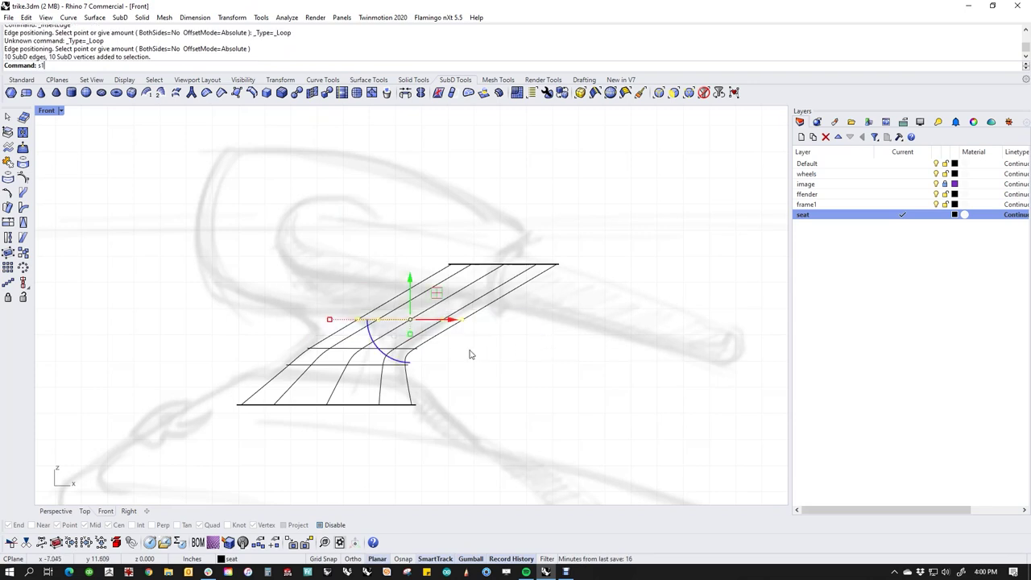
pyautogui.press('Return')
pyautogui.click(464, 319)
pyautogui.click(359, 319)
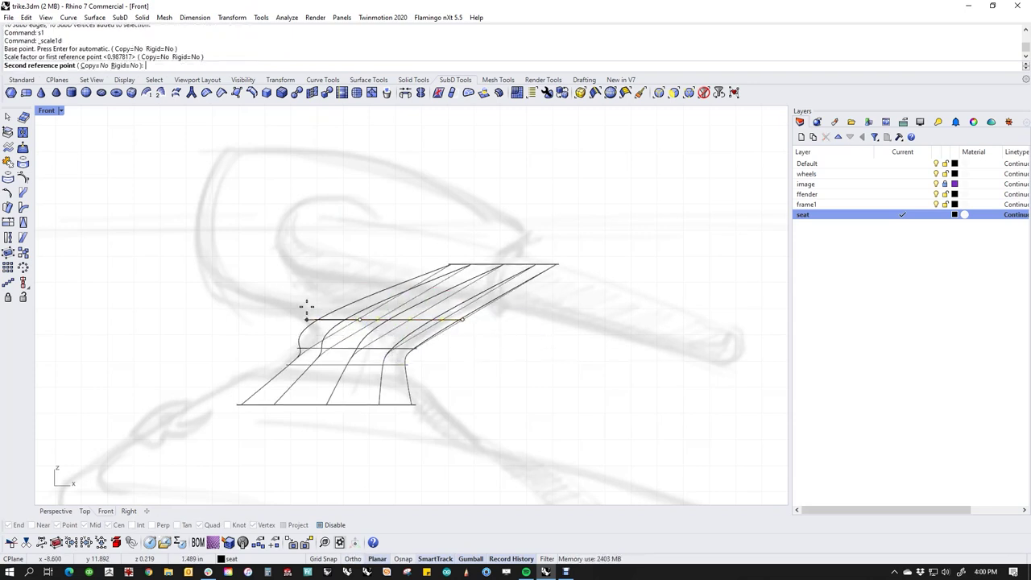
pyautogui.click(304, 317)
# Switch to flat SubD display, then raise the inserted loop and the waist loop and shift both slightly rearward.
pyautogui.press('Tab')
pyautogui.press('Escape')
pyautogui.scroll(3, 277, 333)
pyautogui.moveTo(272, 316); pyautogui.dragTo(561, 344)
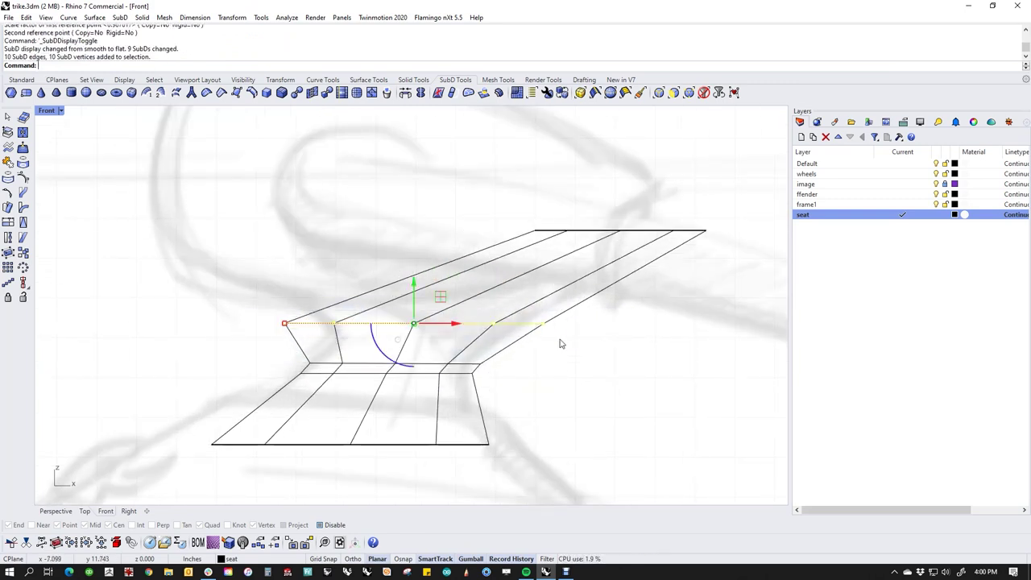
pyautogui.moveTo(441, 297); pyautogui.dragTo(458, 267)
pyautogui.press('Escape')
pyautogui.moveTo(274, 347); pyautogui.dragTo(518, 369)
pyautogui.moveTo(421, 339); pyautogui.dragTo(453, 306)
pyautogui.click(639, 394)
# Move the connector's open top edge forward and widen it in one direction from its rear end using Scale1D.
pyautogui.moveTo(487, 215); pyautogui.dragTo(763, 262)
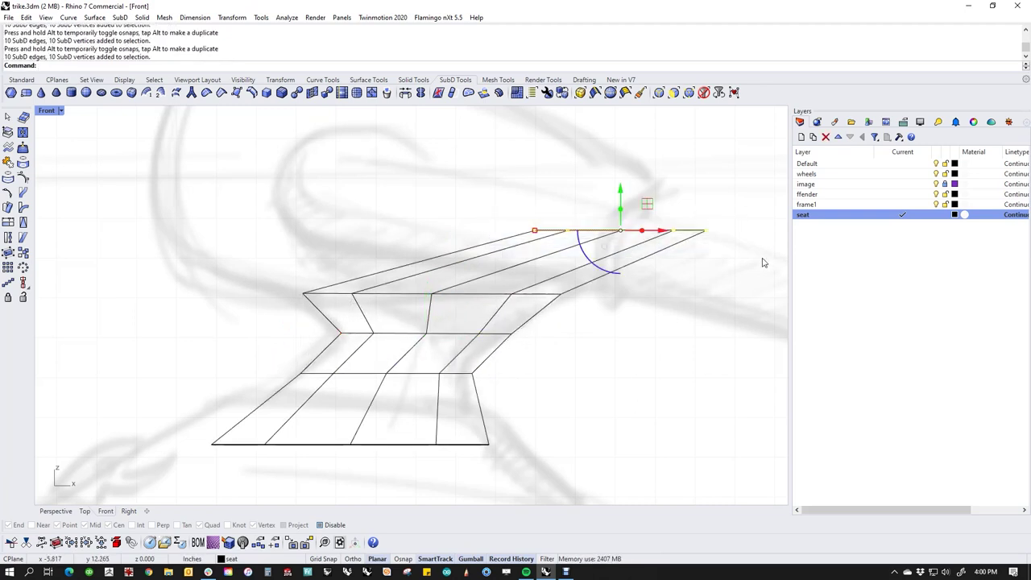
pyautogui.moveTo(660, 233); pyautogui.dragTo(569, 235)
pyautogui.write('s1')
pyautogui.press('Return')
pyautogui.click(654, 231)
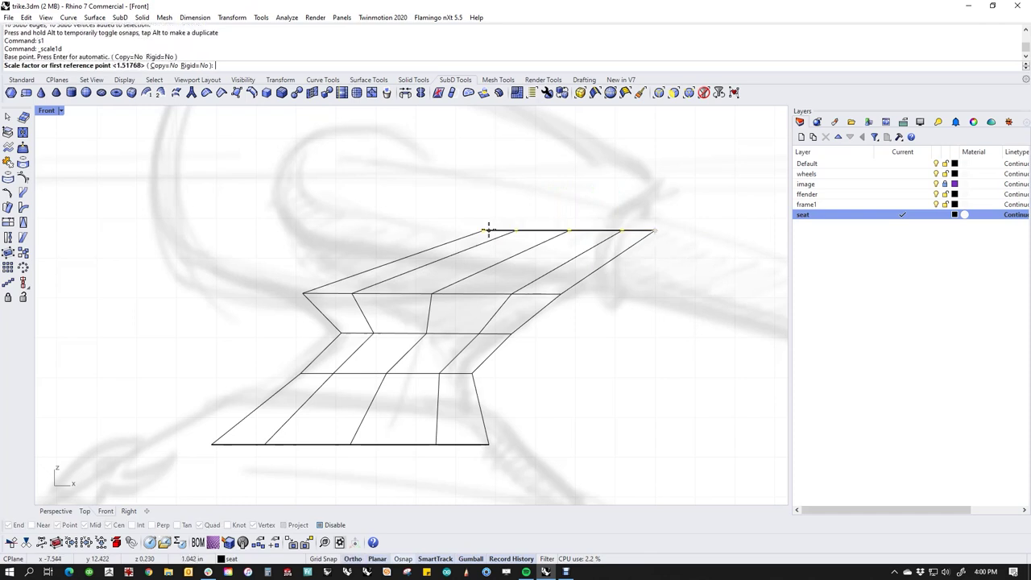
pyautogui.click(488, 230)
pyautogui.click(232, 201)
pyautogui.click(514, 408)
# Return to smooth SubD display and shift the connector's bottom edge and the loop above it slightly forward.
pyautogui.press('Tab')
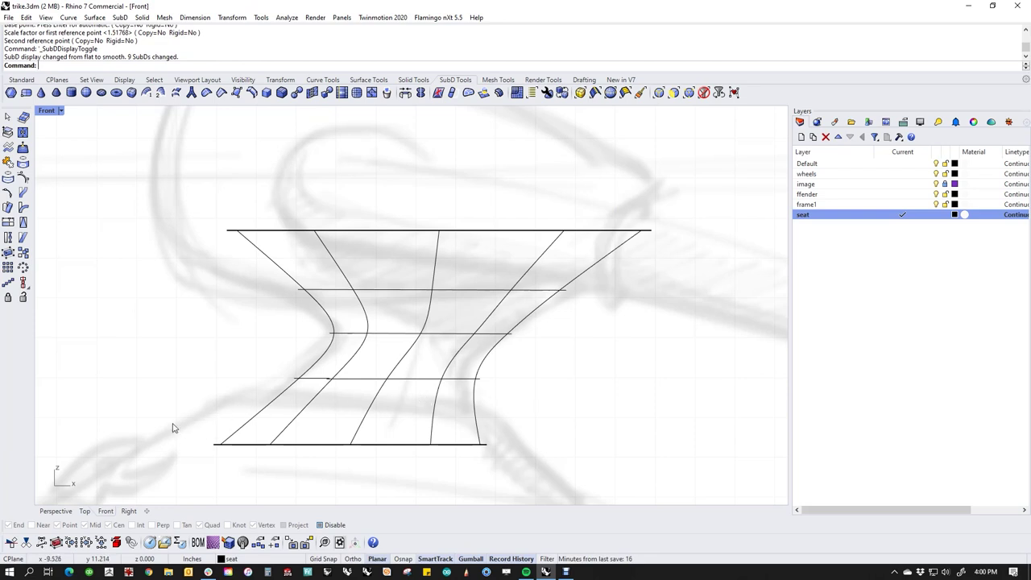
pyautogui.moveTo(172, 427); pyautogui.dragTo(556, 458)
pyautogui.moveTo(352, 449); pyautogui.dragTo(341, 448)
pyautogui.moveTo(249, 363); pyautogui.dragTo(617, 405)
pyautogui.moveTo(401, 377); pyautogui.dragTo(357, 387)
pyautogui.click(613, 393)
# Widen the loop below the connector's top edge slightly and narrow the waist loop to match the sketch.
pyautogui.moveTo(246, 279); pyautogui.dragTo(658, 321)
pyautogui.moveTo(280, 291); pyautogui.dragTo(260, 290)
pyautogui.press('Escape')
pyautogui.moveTo(280, 326); pyautogui.dragTo(588, 357)
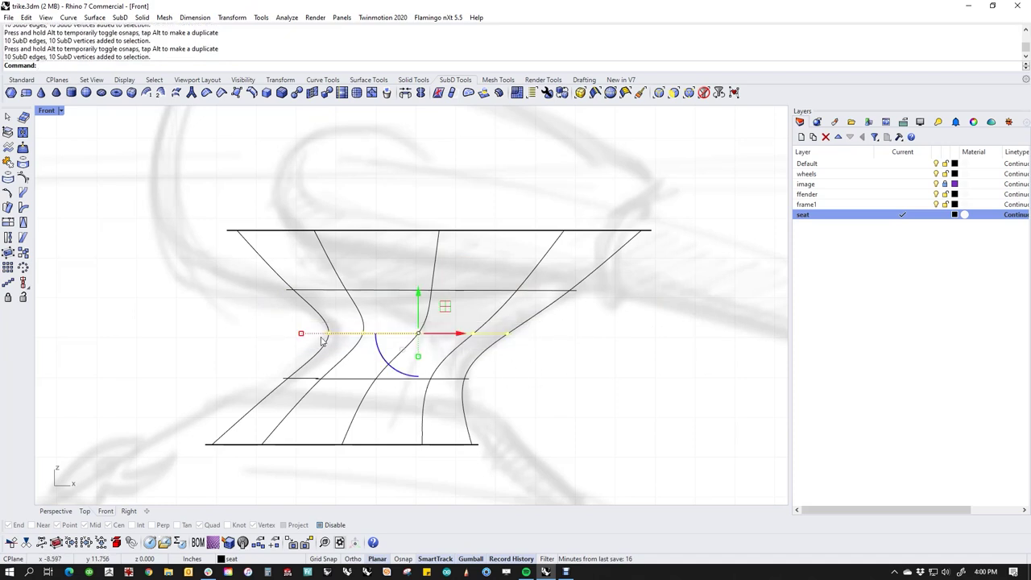
pyautogui.moveTo(302, 333); pyautogui.dragTo(314, 333)
pyautogui.click(233, 352)
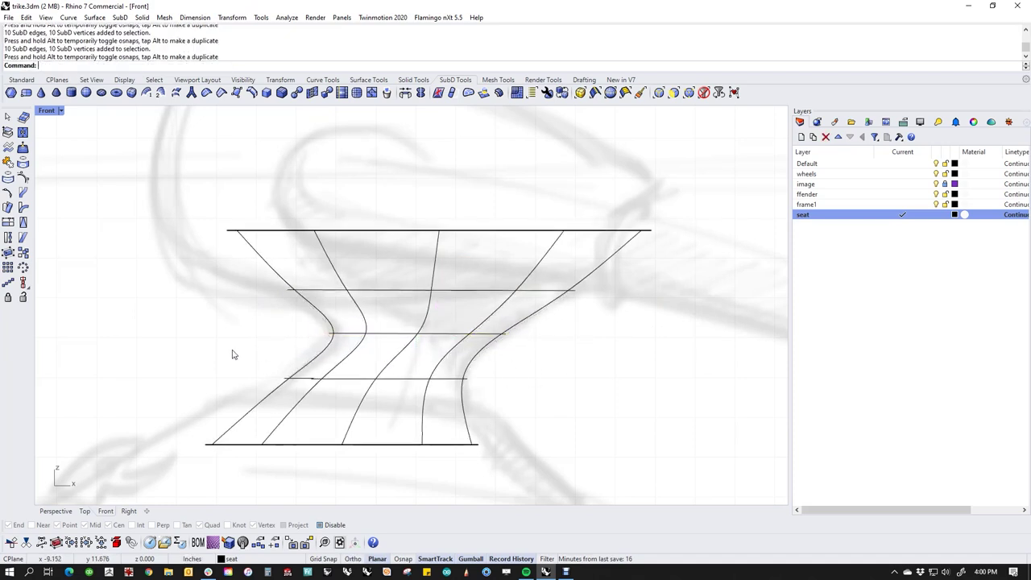
# Narrow the loop above the connector's bottom edge slightly and shift the bottom edge slightly forward to match the sketch.
pyautogui.moveTo(213, 376); pyautogui.dragTo(555, 404)
pyautogui.moveTo(245, 382); pyautogui.dragTo(249, 377)
pyautogui.press('Escape')
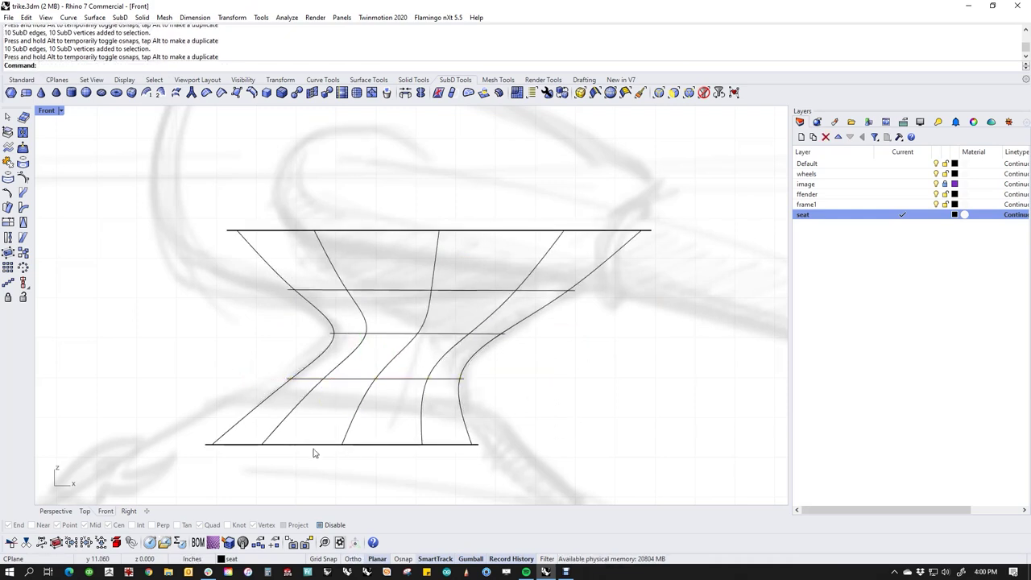
pyautogui.moveTo(156, 434); pyautogui.dragTo(630, 472)
pyautogui.moveTo(358, 444)
pyautogui.mouseDown()
pyautogui.moveTo(345, 443)
pyautogui.moveTo(363, 445)
pyautogui.mouseUp()
pyautogui.click(577, 400)
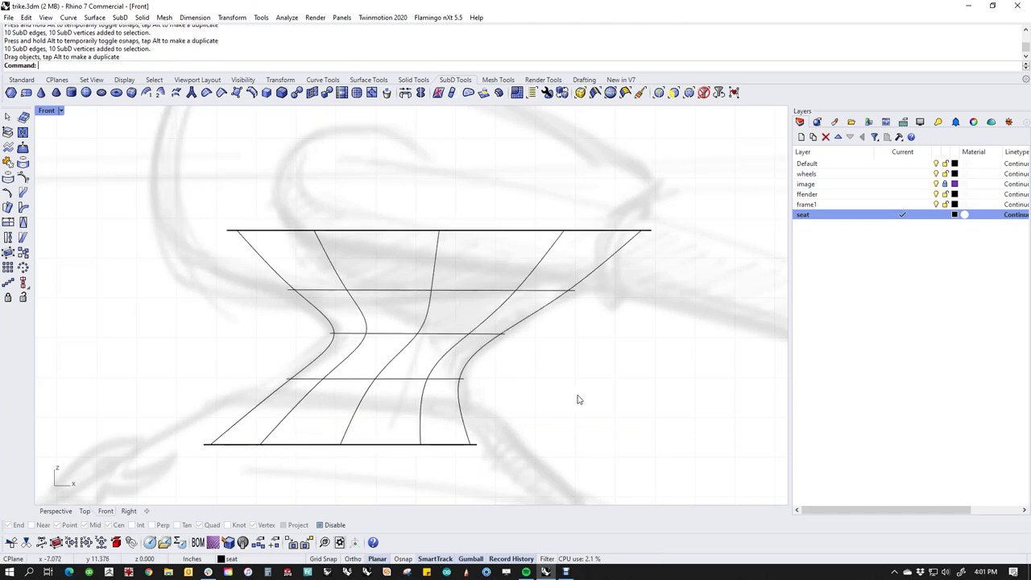
# Unhide all hidden objects and display the model in a shaded perspective view focused on the connector neck.
pyautogui.scroll(-4, 591, 377)
pyautogui.moveTo(596, 379); pyautogui.dragTo(565, 366, button='right')
pyautogui.write('v')
pyautogui.press('Return')
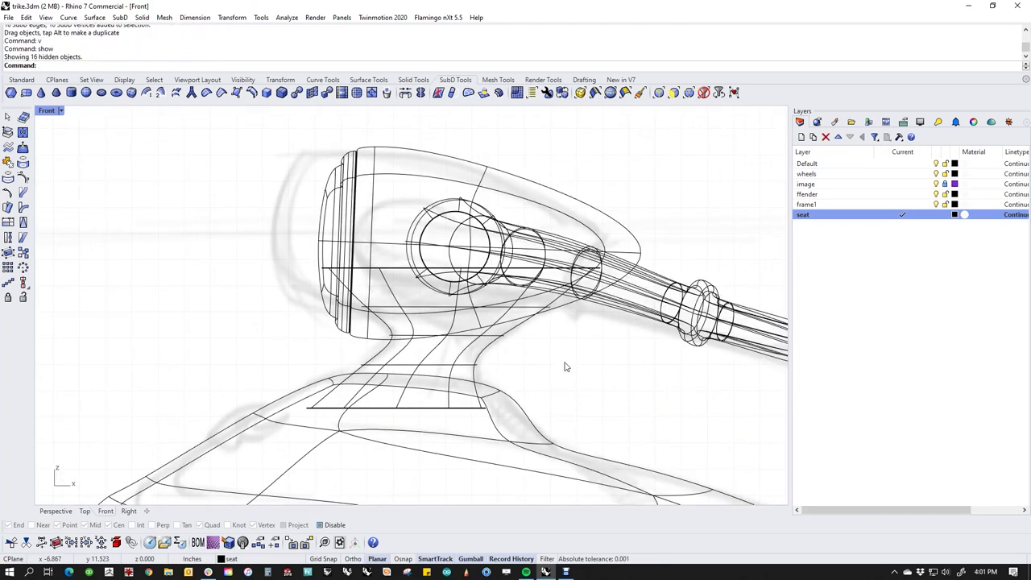
pyautogui.write('p')
pyautogui.press('Return')
pyautogui.middleClick(555, 351)
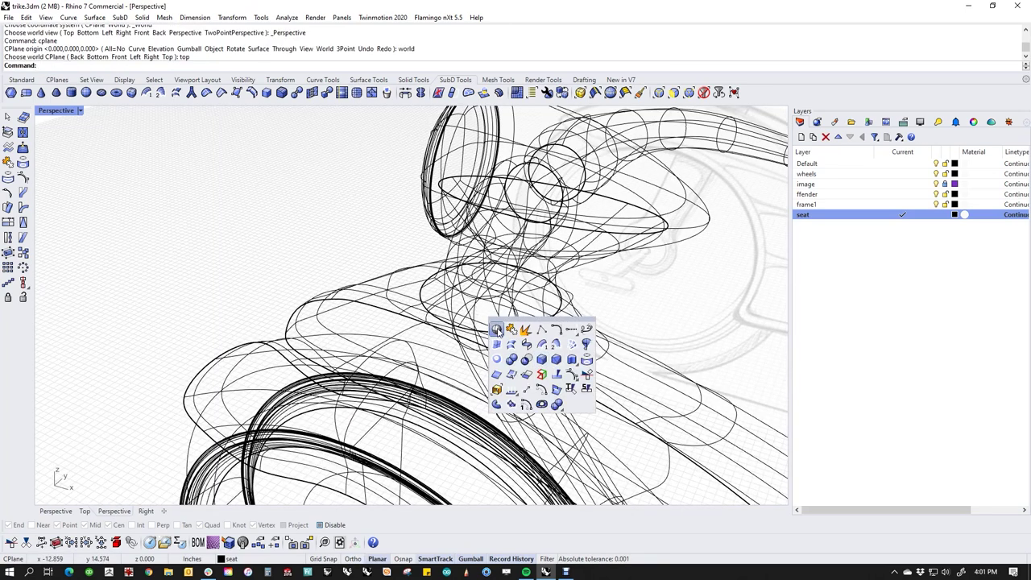
pyautogui.click(498, 331)
pyautogui.moveTo(501, 330)
pyautogui.mouseDown(button='right')
pyautogui.moveTo(561, 373)
pyautogui.moveTo(649, 350)
pyautogui.mouseUp(button='right')
pyautogui.scroll(3, 544, 364)
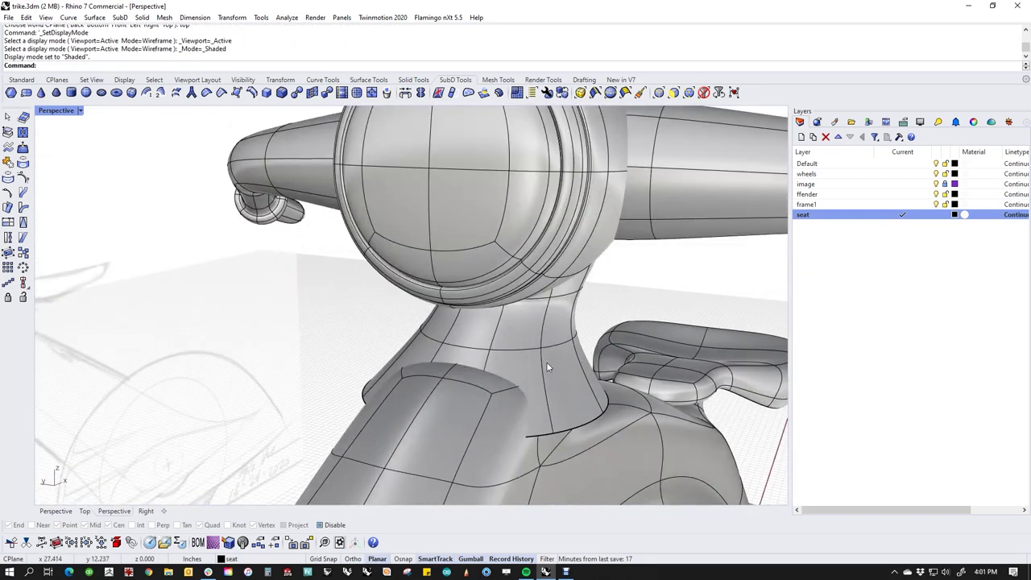
# Narrow the whole connector neck sideways beneath the body and check its fit against the body and frame.
pyautogui.moveTo(543, 366); pyautogui.dragTo(512, 340, button='right')
pyautogui.click(505, 343)
pyautogui.moveTo(573, 297); pyautogui.dragTo(514, 304)
pyautogui.click(663, 368)
pyautogui.moveTo(663, 368); pyautogui.dragTo(487, 381, button='right')
pyautogui.scroll(6, 419, 335)
pyautogui.scroll(-6, 444, 338)
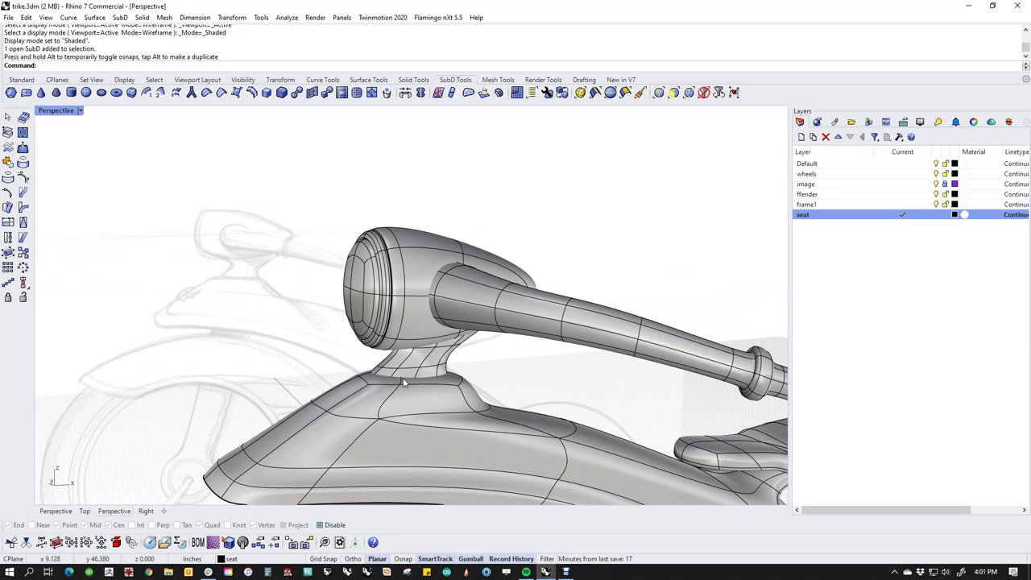
# Isolate the body and the connector neck by hiding all other objects.
pyautogui.scroll(4, 414, 348)
pyautogui.click(420, 331)
pyautogui.keyDown('shift'); pyautogui.click(432, 369); pyautogui.keyUp('shift')
pyautogui.write('i')
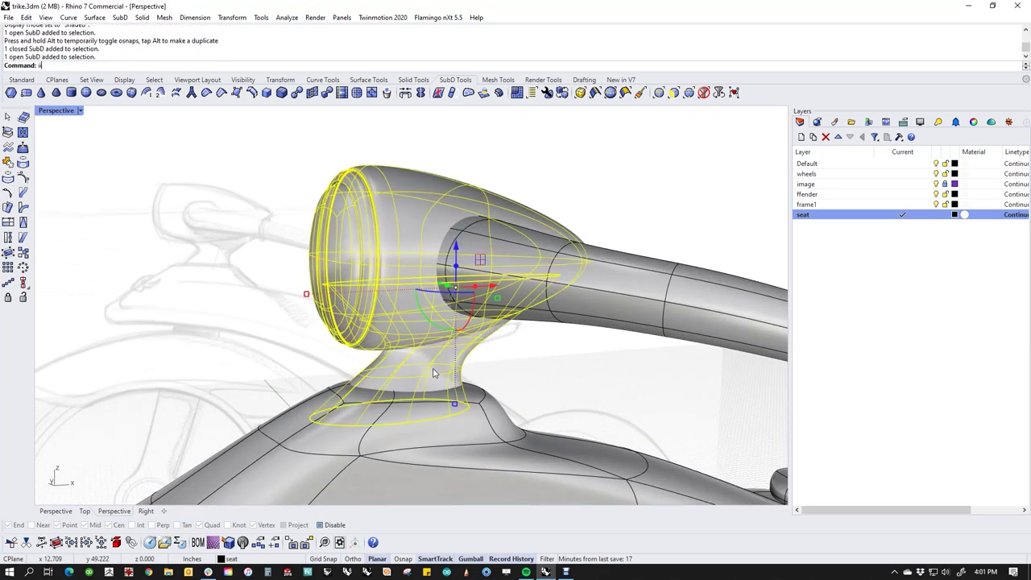
pyautogui.write('i')
pyautogui.press('Return')
pyautogui.moveTo(435, 380); pyautogui.dragTo(493, 377, button='right')
# Convert the body and neck SubDs to NURBS with ToNURBS, setting DeleteInputObjects to Yes.
pyautogui.moveTo(555, 381); pyautogui.dragTo(460, 304)
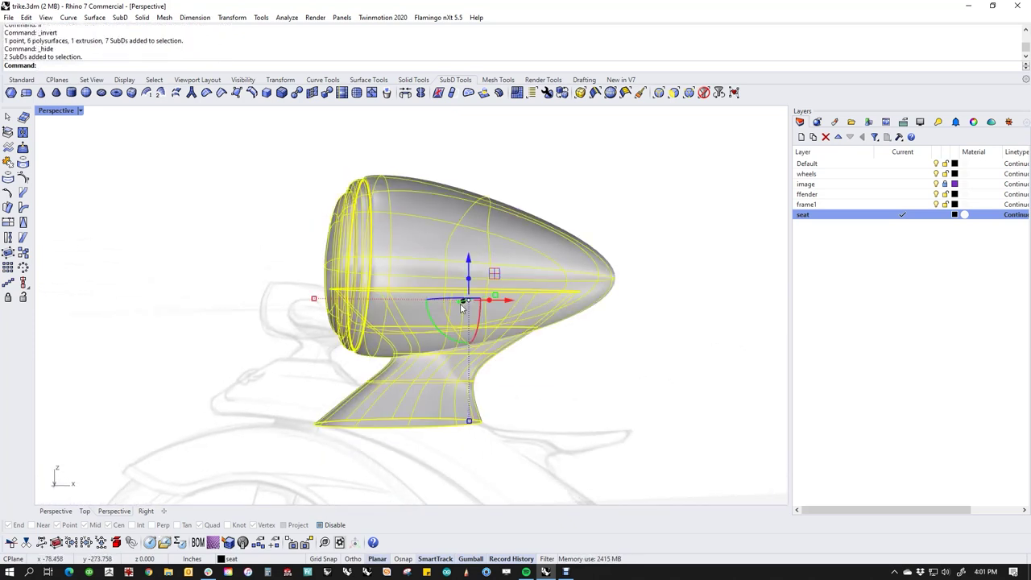
pyautogui.write('ToNURBS')
pyautogui.press('Return')
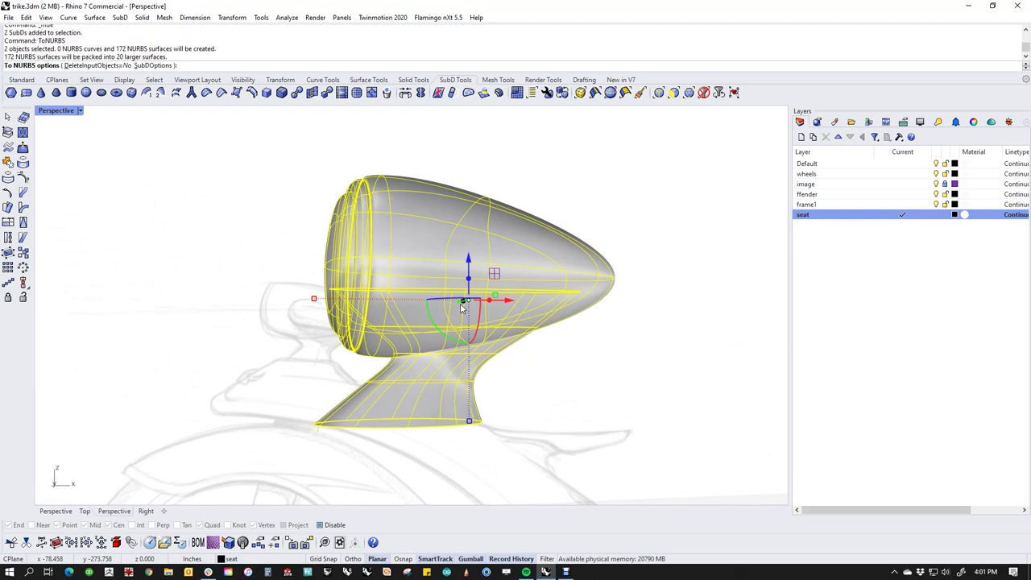
pyautogui.click(98, 65)
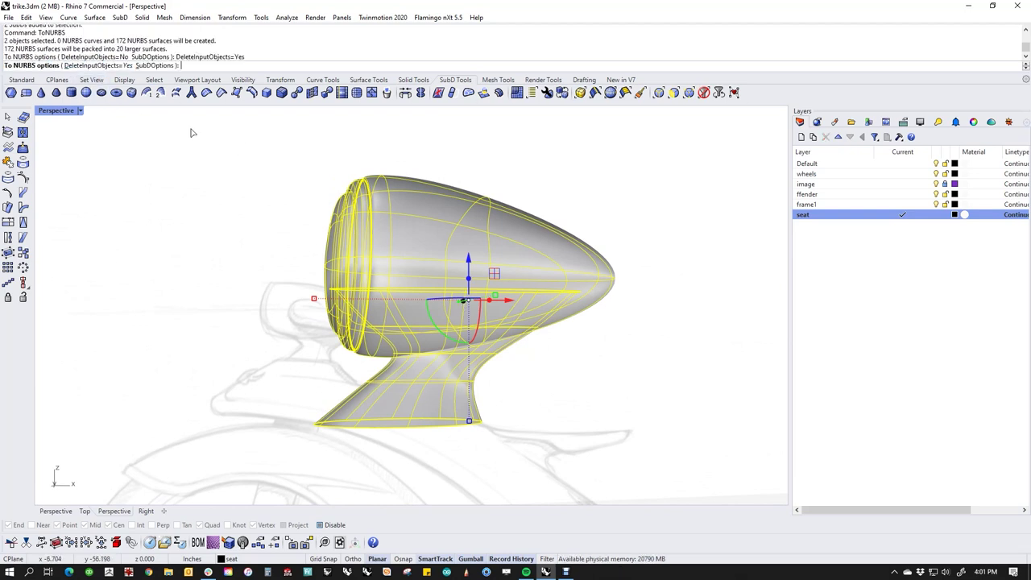
pyautogui.press('Return')
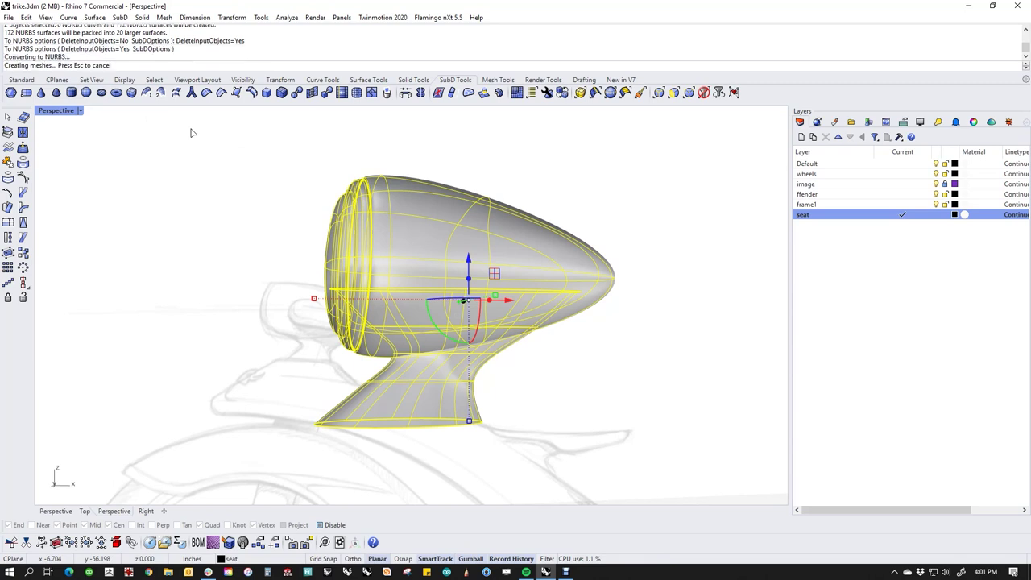
pyautogui.click(205, 440)
# Close both open ends of the NURBS neck with Cap.
pyautogui.moveTo(518, 503); pyautogui.dragTo(512, 453, button='right')
pyautogui.click(490, 404)
pyautogui.keyDown('shift'); pyautogui.click(488, 342); pyautogui.keyUp('shift')
pyautogui.click(585, 442)
pyautogui.click(472, 424)
pyautogui.write('Ca')
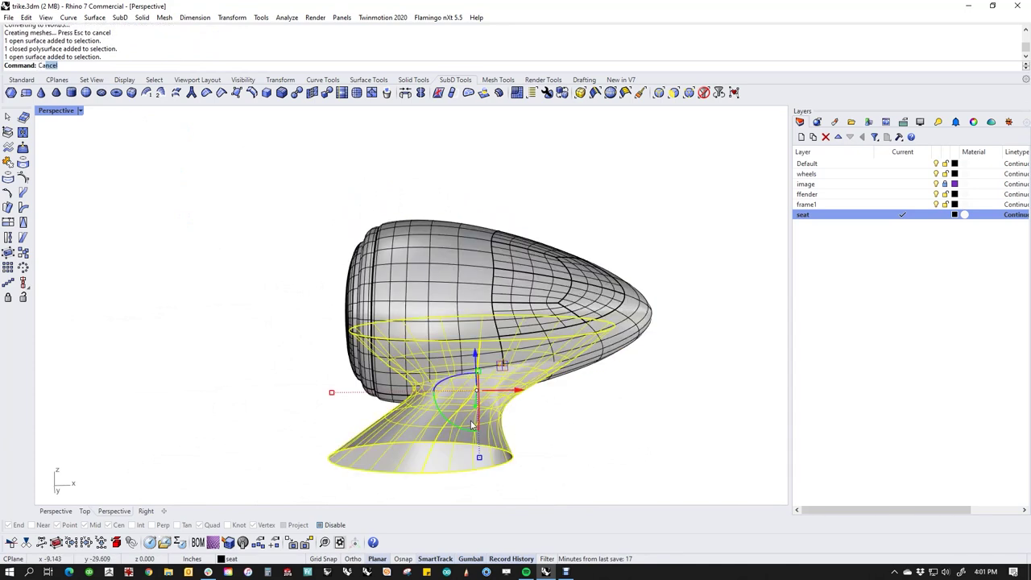
pyautogui.write('p')
pyautogui.press('Return')
# Join the body and the capped neck into one solid with BooleanUnion.
pyautogui.moveTo(609, 483); pyautogui.dragTo(501, 357)
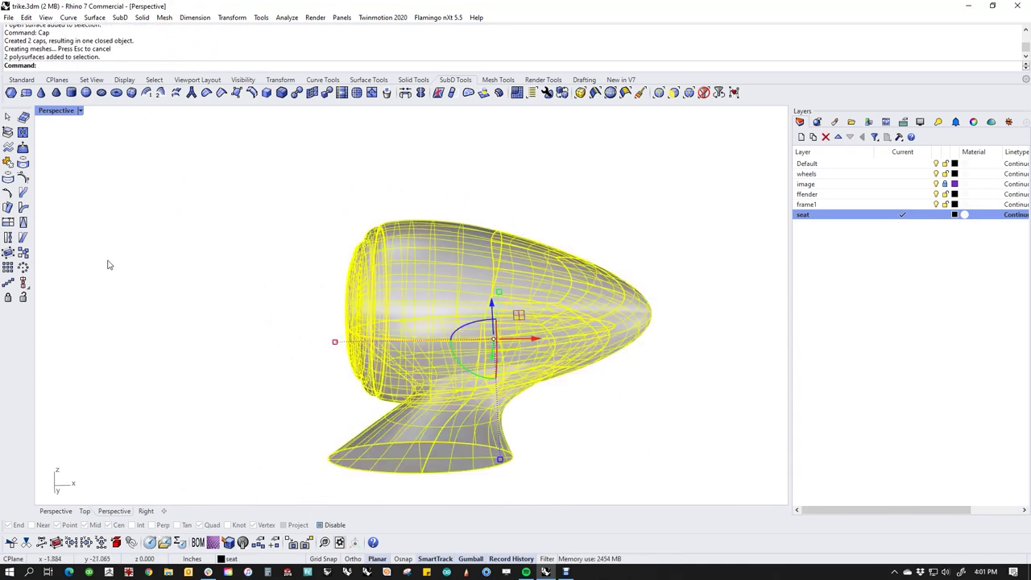
pyautogui.click(22, 79)
pyautogui.click(23, 207)
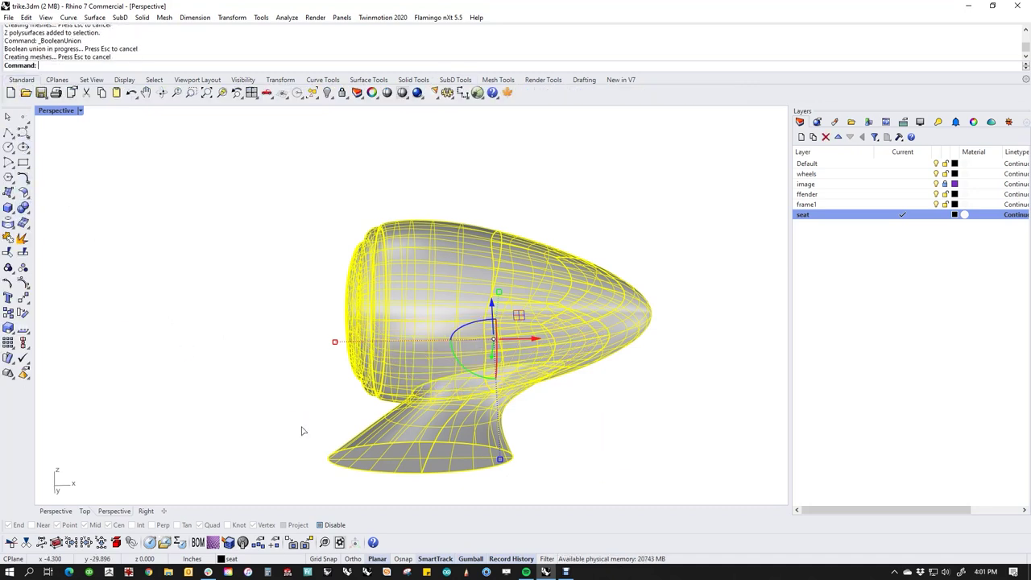
# Pick the edges all around the intersection of neck and body for a blend edge.
pyautogui.scroll(5, 489, 366)
pyautogui.middleClick(489, 367)
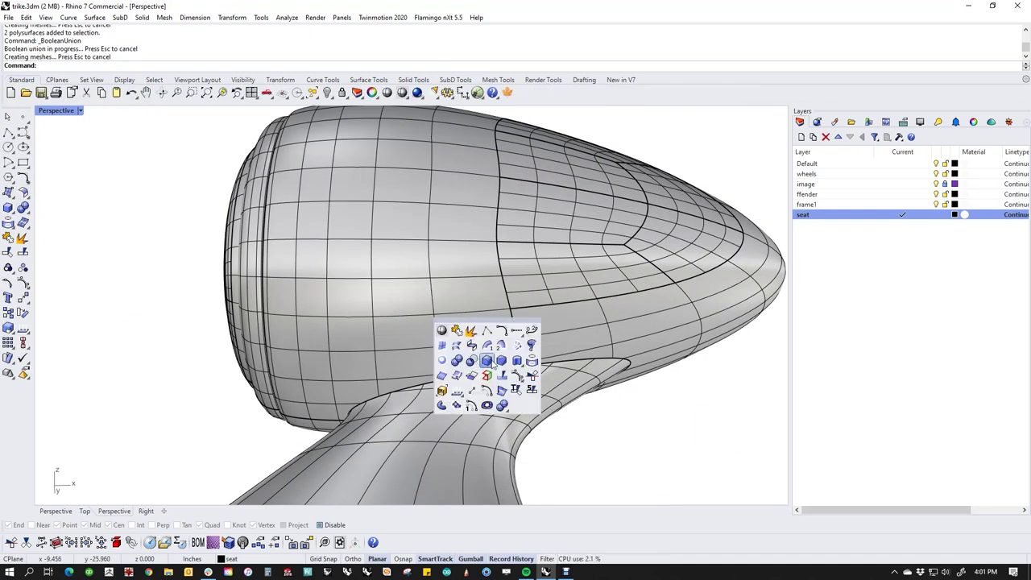
pyautogui.click(487, 361)
pyautogui.click(472, 376)
pyautogui.click(545, 366)
pyautogui.moveTo(671, 441); pyautogui.dragTo(497, 375, button='right')
pyautogui.click(487, 288)
pyautogui.moveTo(607, 376); pyautogui.dragTo(426, 447, button='right')
pyautogui.press('Return')
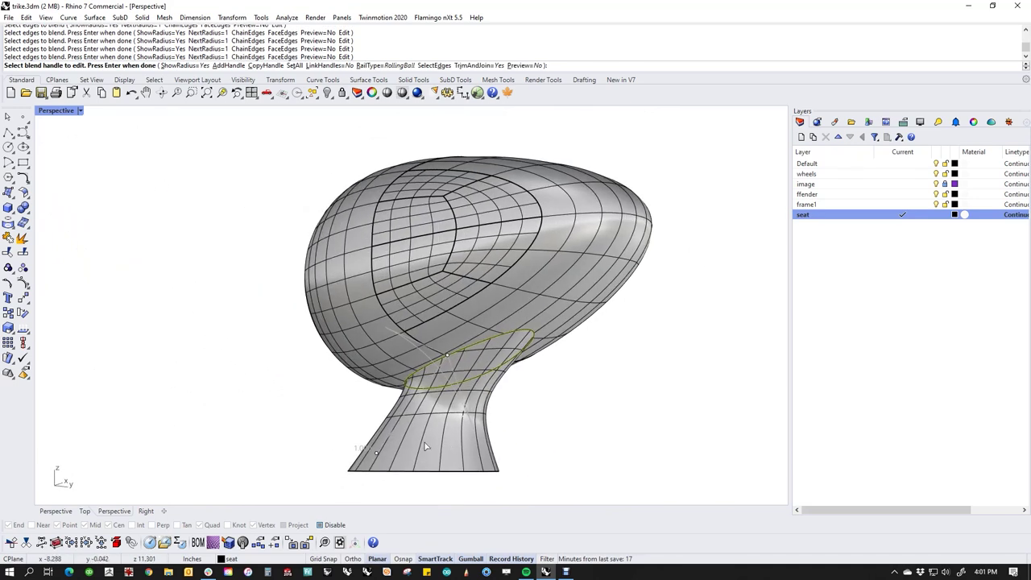
# Reduce the blend handle's radius to about 0.225, turn on the preview and inspect the blend around the neck.
pyautogui.click(375, 457)
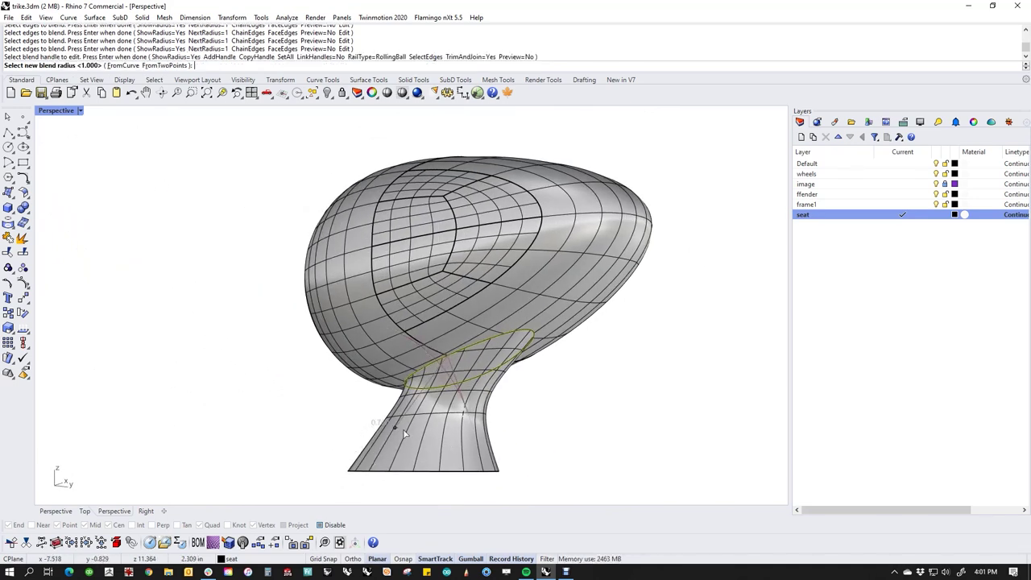
pyautogui.click(448, 390)
pyautogui.click(518, 66)
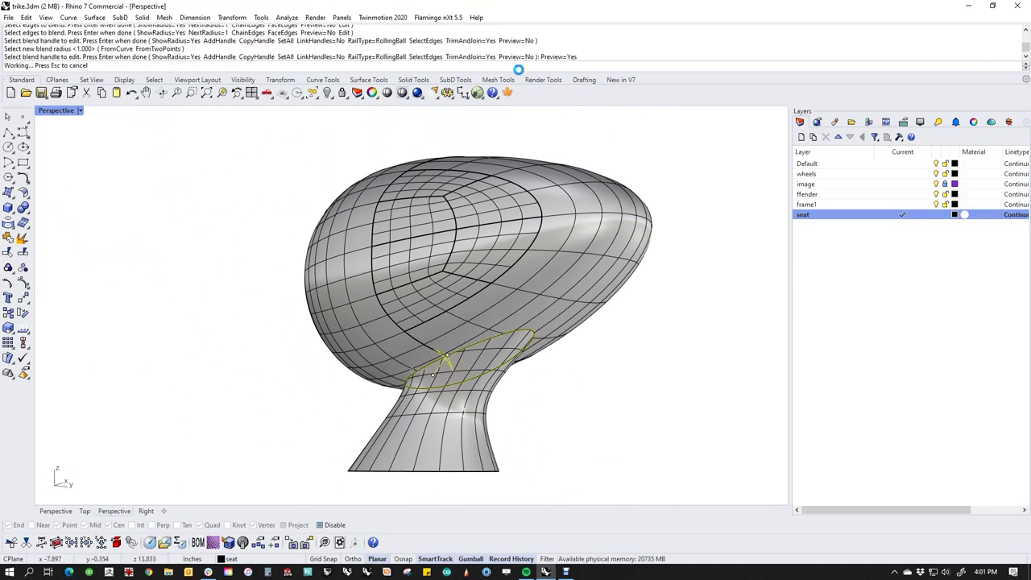
pyautogui.moveTo(575, 414); pyautogui.dragTo(237, 417, button='right')
pyautogui.scroll(3, 450, 385)
pyautogui.moveTo(448, 384); pyautogui.dragTo(352, 373, button='right')
pyautogui.moveTo(573, 411); pyautogui.dragTo(458, 419, button='right')
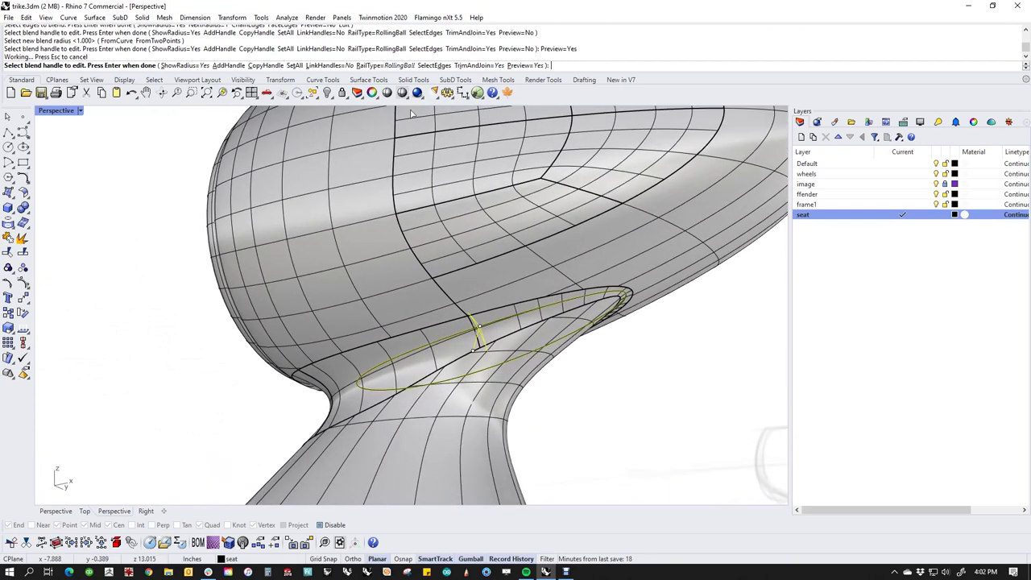
# Add two blend handles with a radius of 1 along the intersection edge and preview the variable blend.
pyautogui.click(229, 66)
pyautogui.moveTo(354, 364)
pyautogui.mouseDown(button='right')
pyautogui.moveTo(449, 359)
pyautogui.moveTo(357, 367)
pyautogui.mouseUp(button='right')
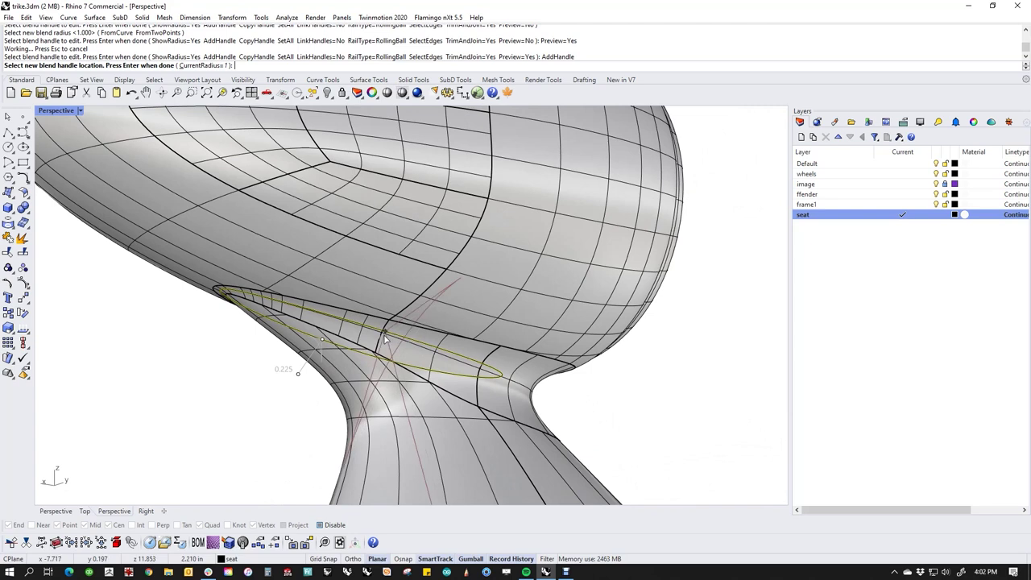
pyautogui.click(385, 340)
pyautogui.moveTo(393, 338); pyautogui.dragTo(365, 381, button='right')
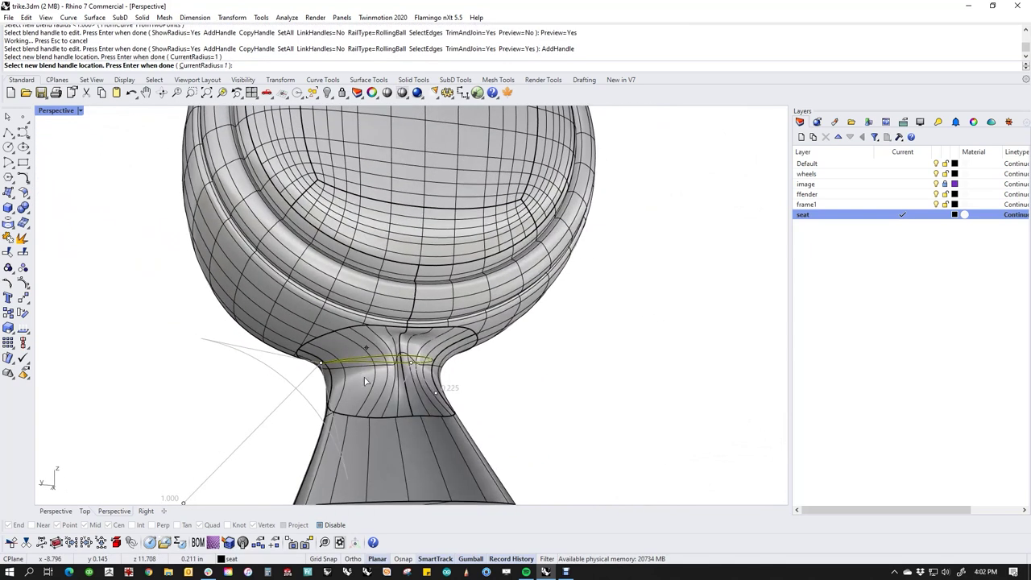
pyautogui.moveTo(405, 354); pyautogui.dragTo(455, 357, button='right')
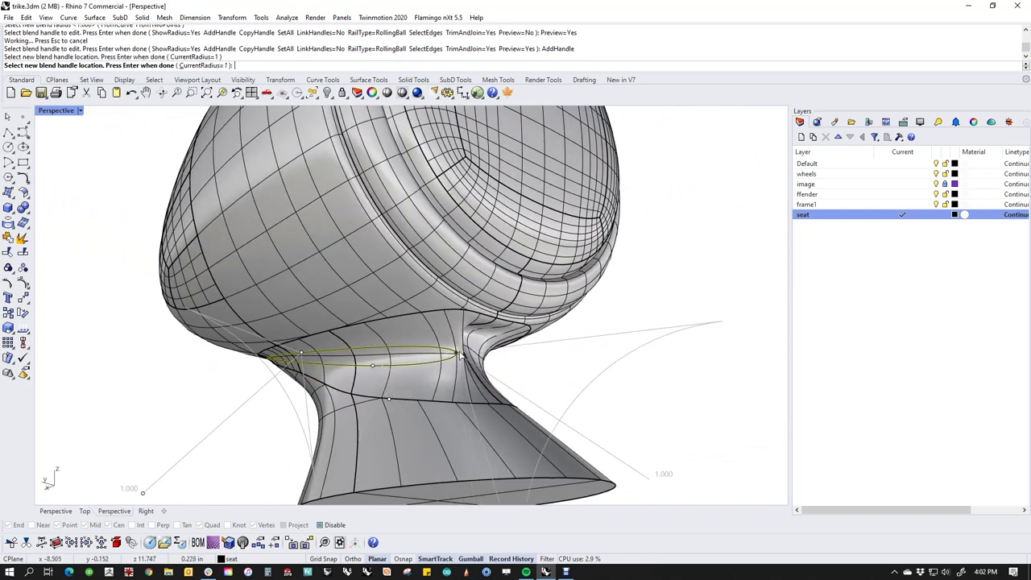
pyautogui.click(459, 356)
pyautogui.press('Return')
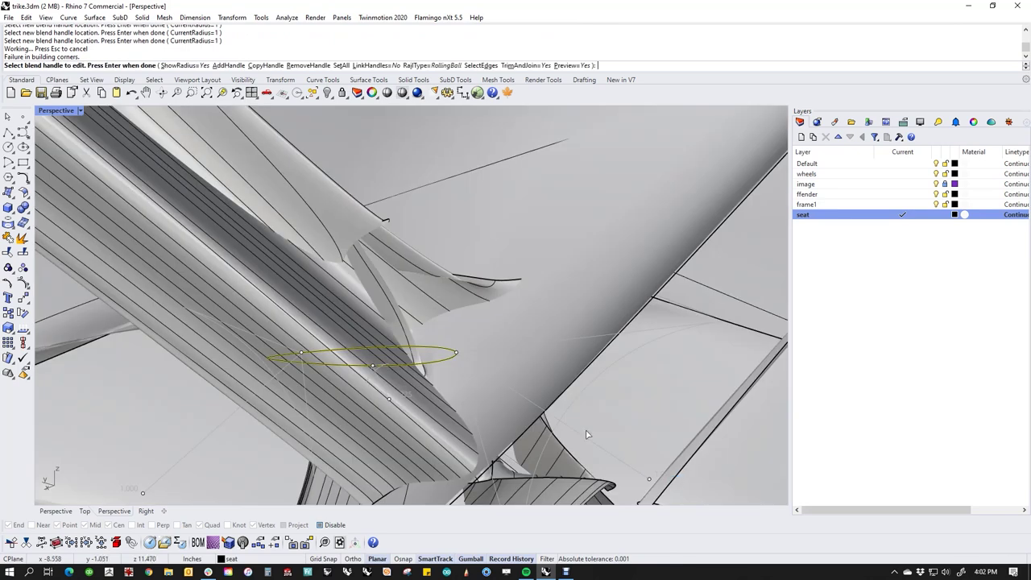
# Try a smaller radius of about 0.178 on one of the added blend handles.
pyautogui.moveTo(587, 435); pyautogui.dragTo(604, 449, button='right')
pyautogui.click(513, 392)
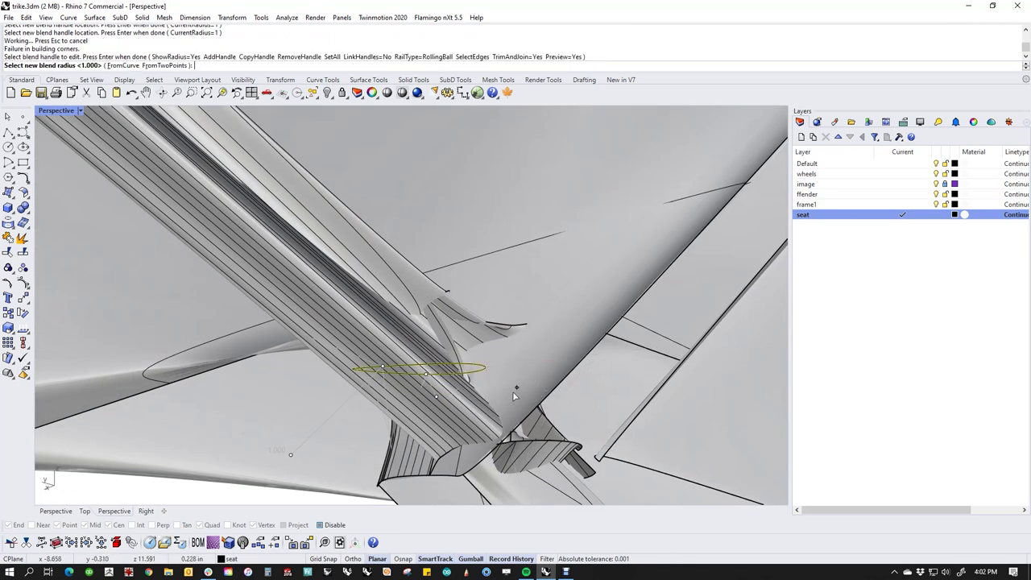
pyautogui.press('Return')
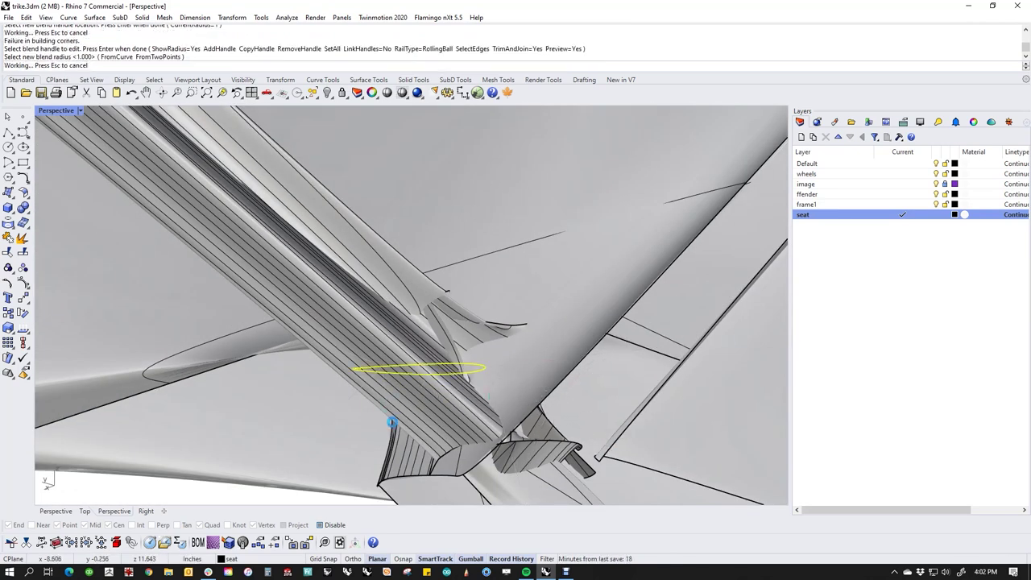
pyautogui.click(251, 93)
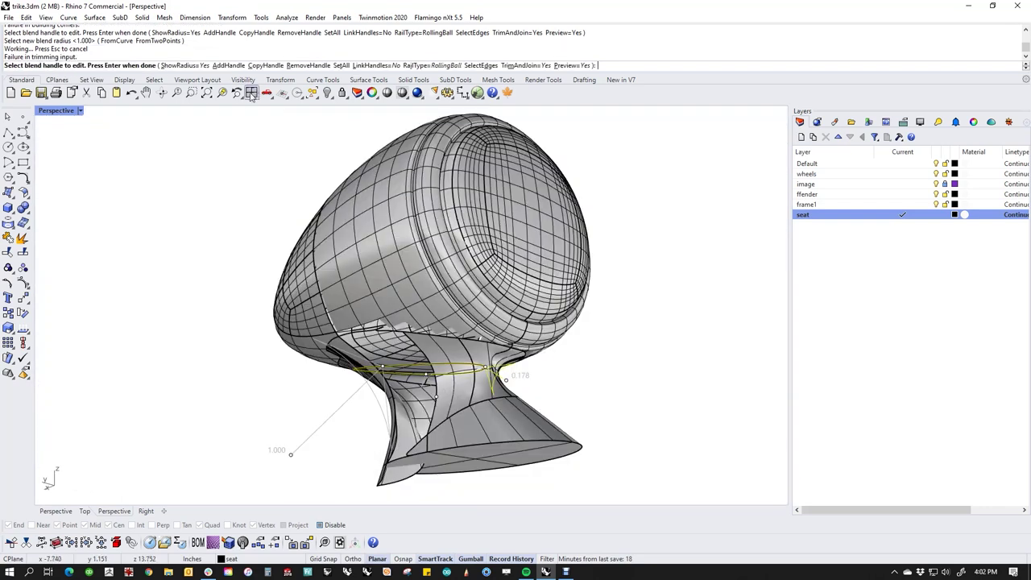
# Try a radius of 0.25 on all blend handles and inspect the preview.
pyautogui.click(342, 65)
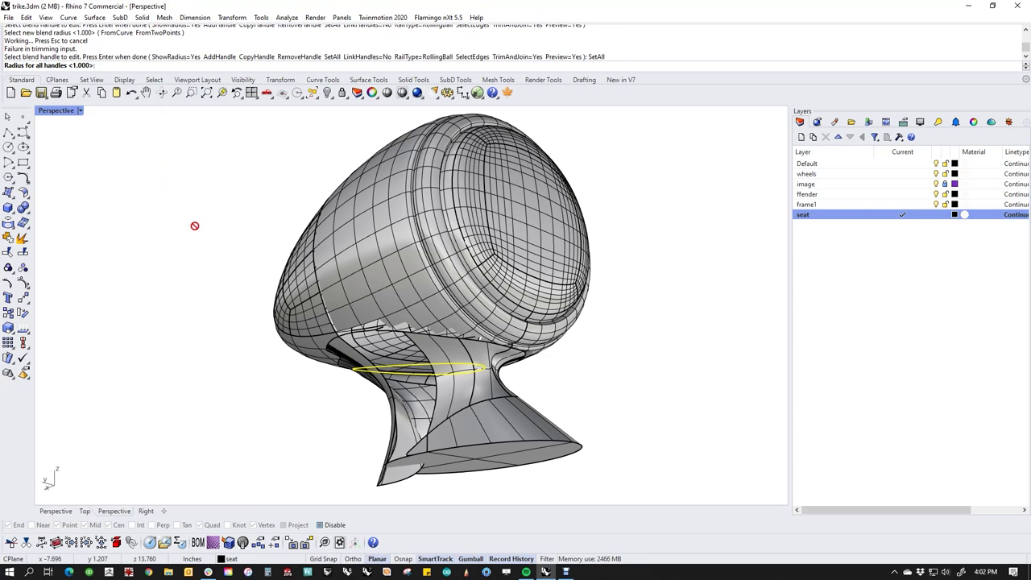
pyautogui.write('.25')
pyautogui.press('Return')
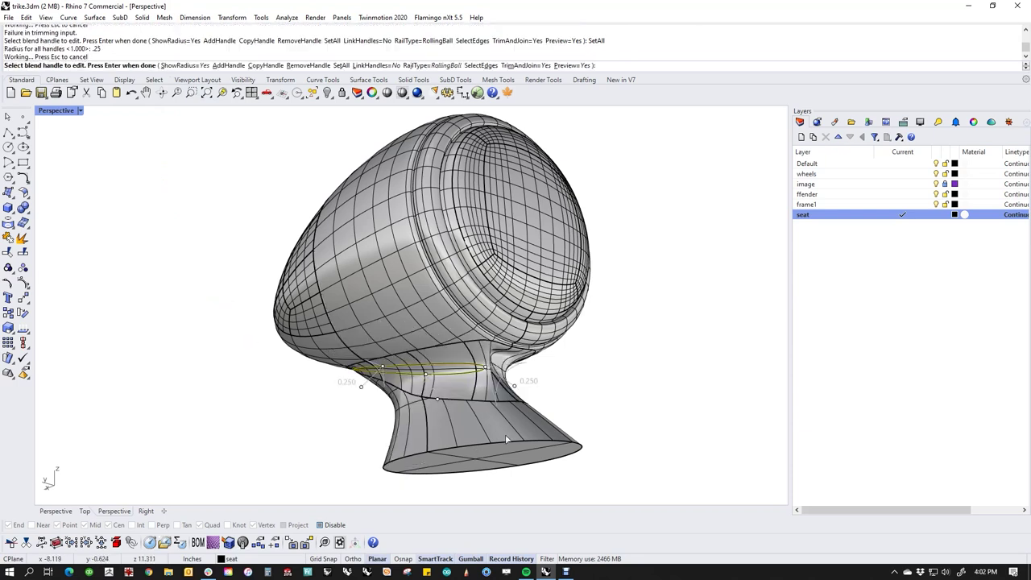
pyautogui.scroll(3, 494, 429)
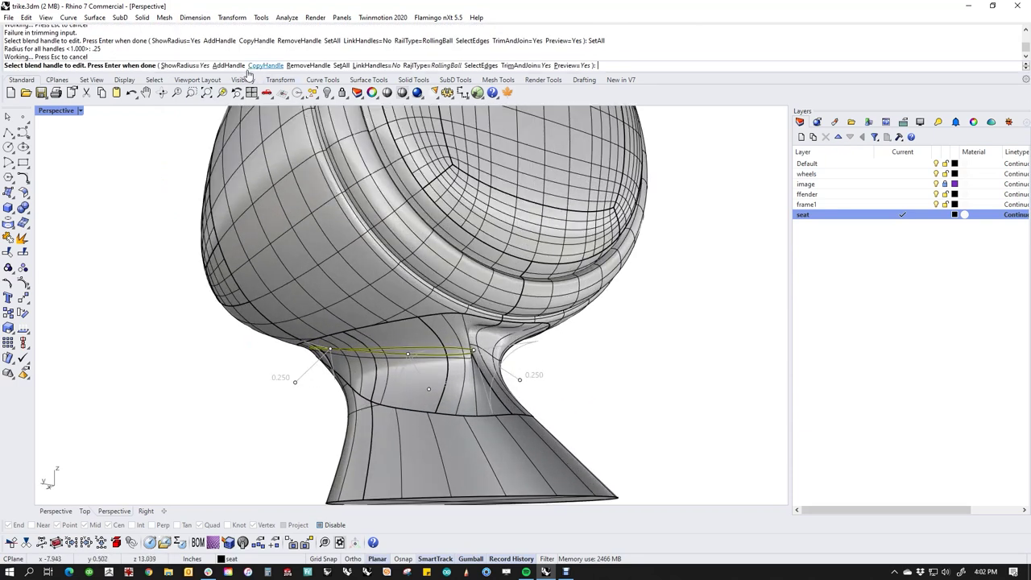
# Try a radius of 0.1 on all blend handles and inspect the resulting blend strip.
pyautogui.click(341, 66)
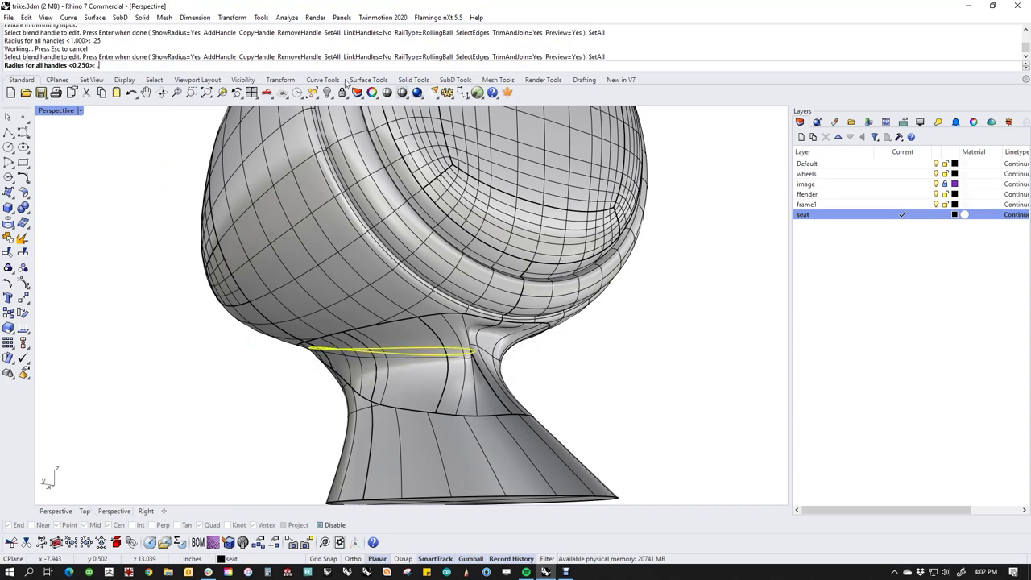
pyautogui.write('.1')
pyautogui.press('Return')
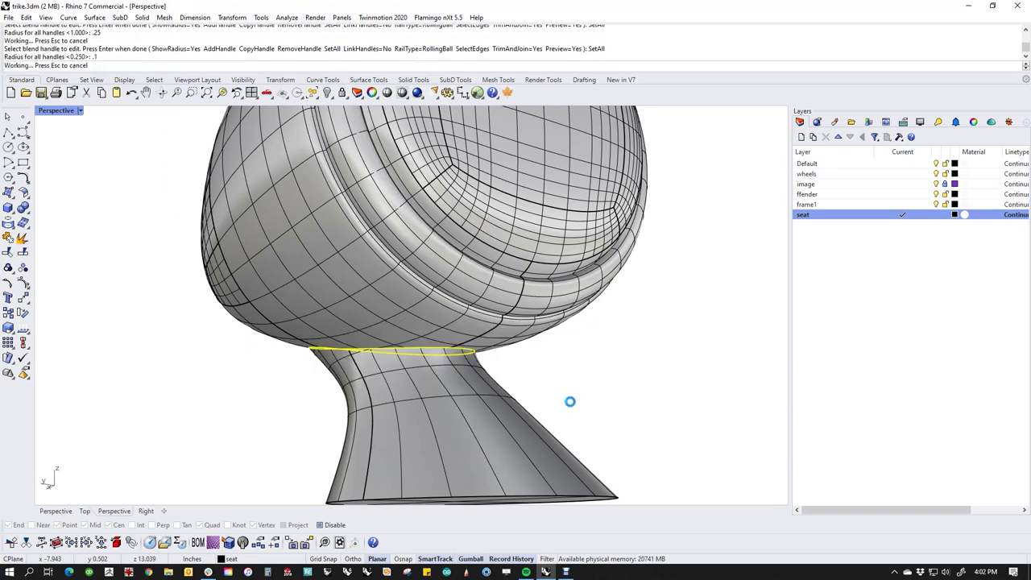
pyautogui.moveTo(511, 396); pyautogui.dragTo(414, 400, button='right')
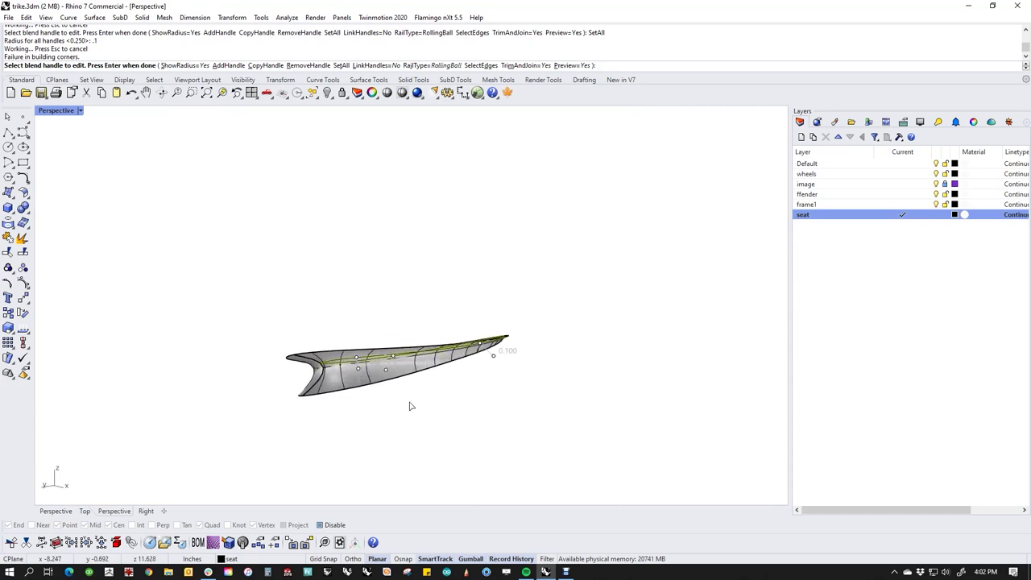
pyautogui.scroll(5, 343, 368)
pyautogui.moveTo(342, 368); pyautogui.dragTo(421, 370, button='right')
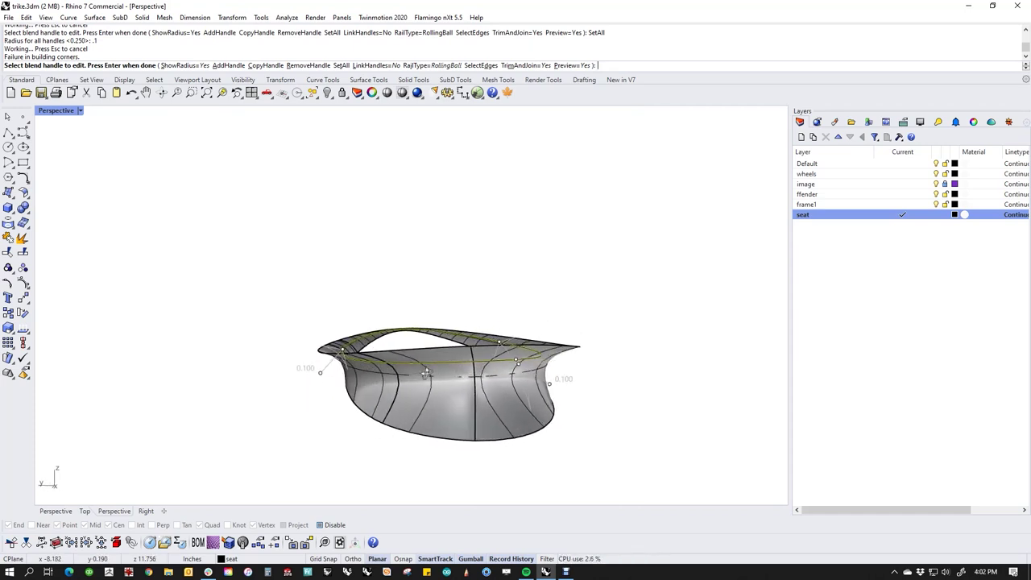
# Set the radius of all blend handles to 0.05 and apply the edge blend between neck and body.
pyautogui.click(346, 67)
pyautogui.write('.05')
pyautogui.press('Return')
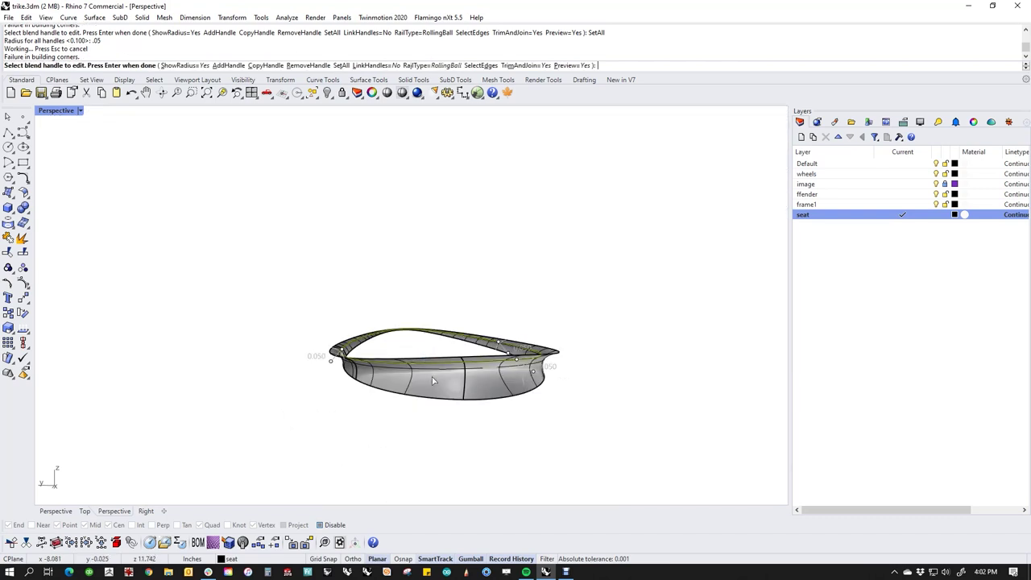
pyautogui.moveTo(432, 376); pyautogui.dragTo(505, 384, button='right')
pyautogui.press('Return')
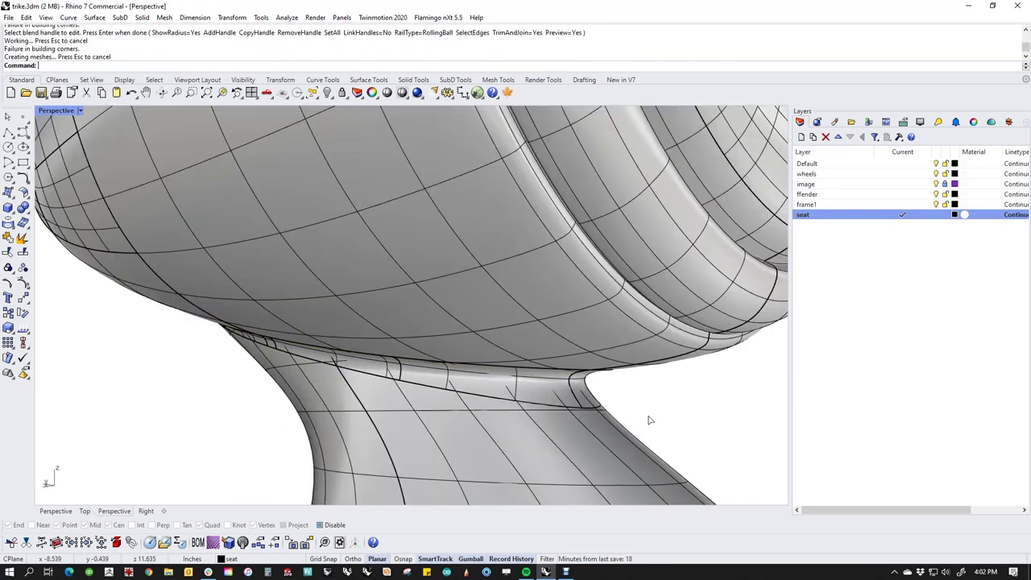
# Select the separate blend strip surfaces around the neck and join them into one polysurface.
pyautogui.moveTo(649, 420); pyautogui.dragTo(419, 387, button='right')
pyautogui.click(425, 369)
pyautogui.scroll(3, 418, 386)
pyautogui.click(419, 375)
pyautogui.click(470, 404)
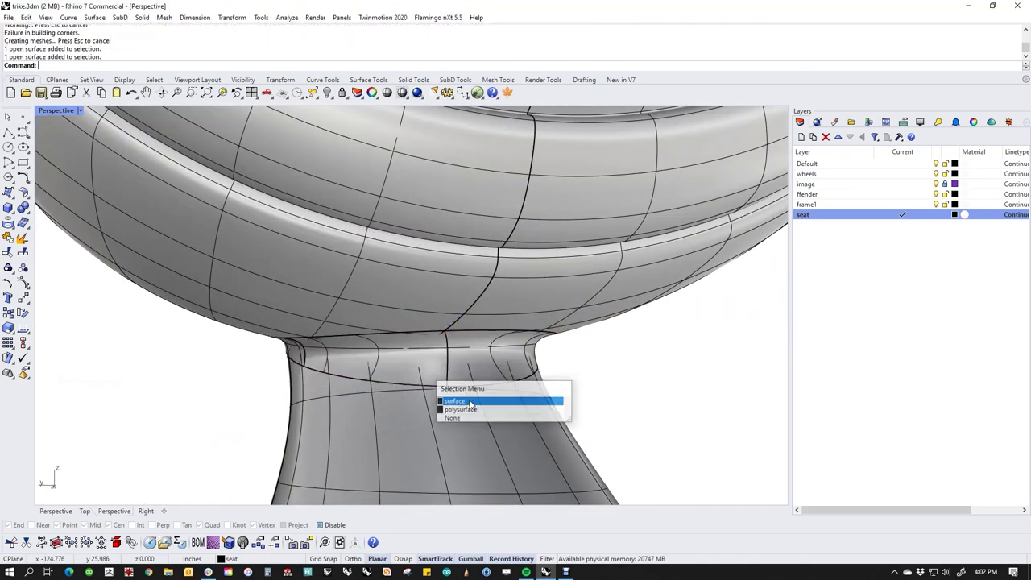
pyautogui.click(476, 390)
pyautogui.click(523, 412)
pyautogui.scroll(-4, 433, 381)
pyautogui.moveTo(432, 381); pyautogui.dragTo(347, 373, button='right')
pyautogui.scroll(4, 267, 362)
pyautogui.keyDown('shift'); pyautogui.moveTo(267, 361); pyautogui.dragTo(342, 429, button='right'); pyautogui.keyUp('shift')
pyautogui.keyDown('shift'); pyautogui.click(509, 367); pyautogui.keyUp('shift')
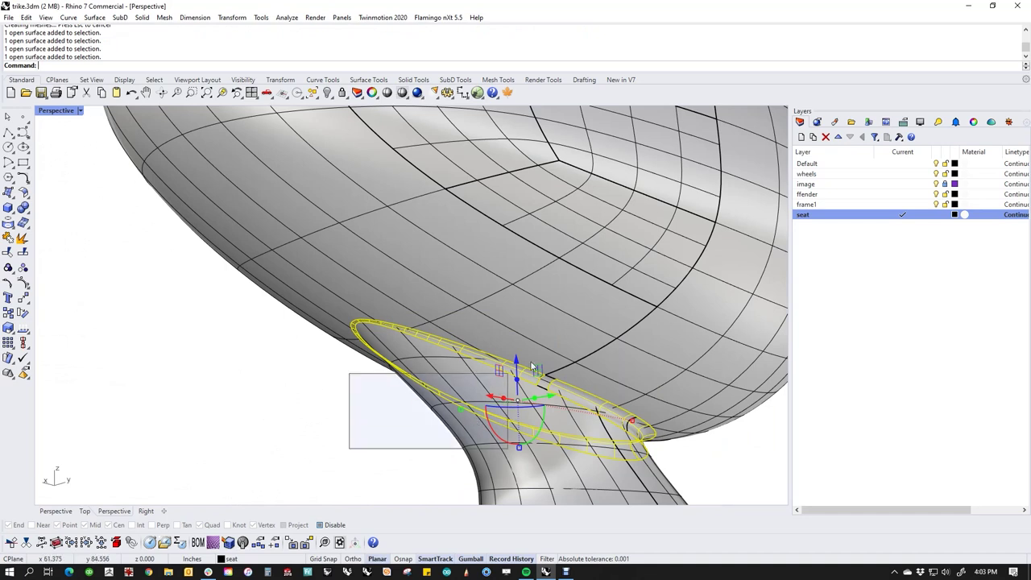
pyautogui.moveTo(610, 381); pyautogui.dragTo(531, 441, button='right')
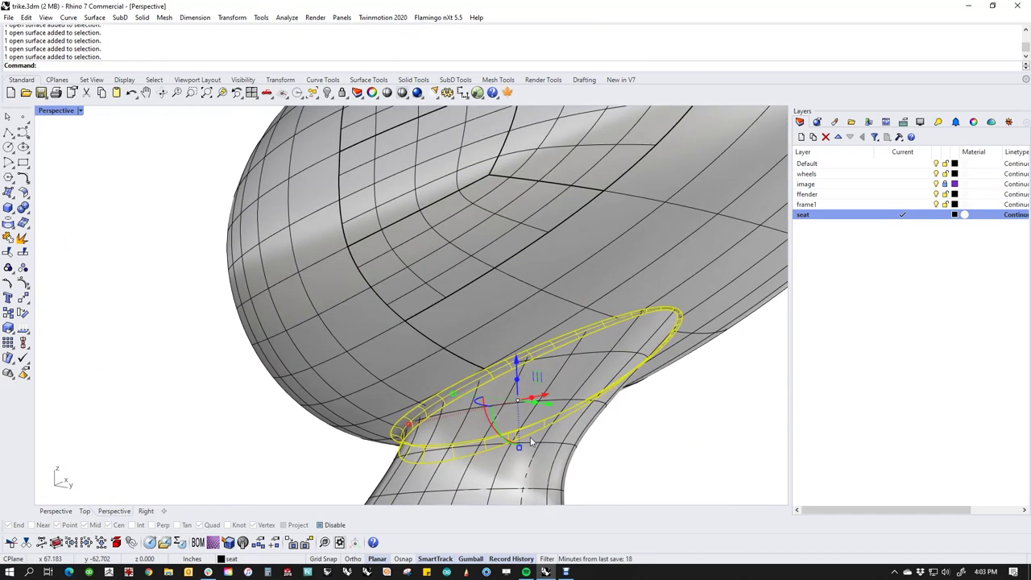
pyautogui.write('join')
pyautogui.press('Return')
# Explode the merged body-and-neck polysurface into separate surfaces.
pyautogui.moveTo(556, 470); pyautogui.dragTo(564, 441, button='right')
pyautogui.click(552, 433)
pyautogui.click(674, 450)
pyautogui.click(531, 438)
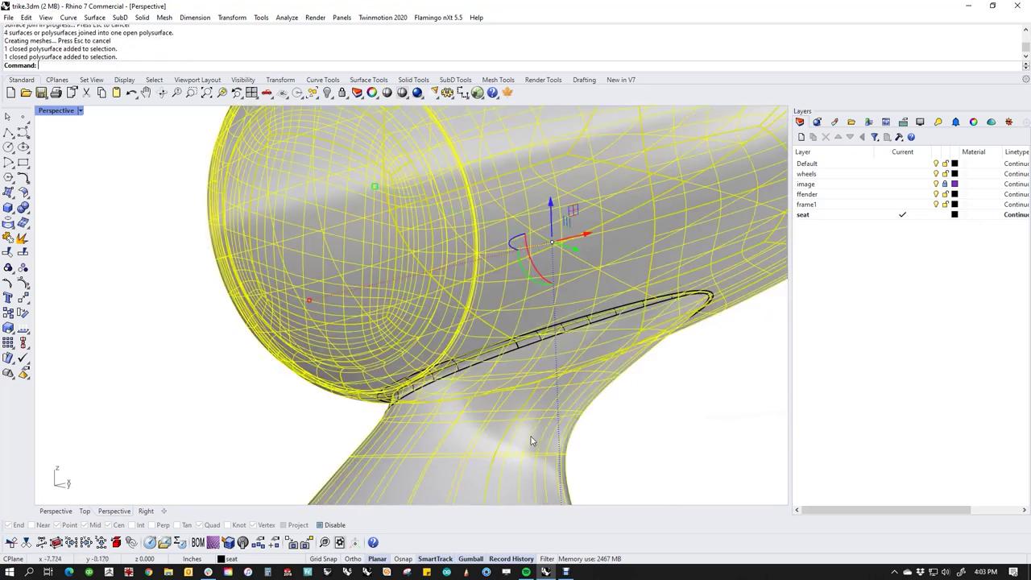
pyautogui.middleClick(567, 440)
pyautogui.click(538, 404)
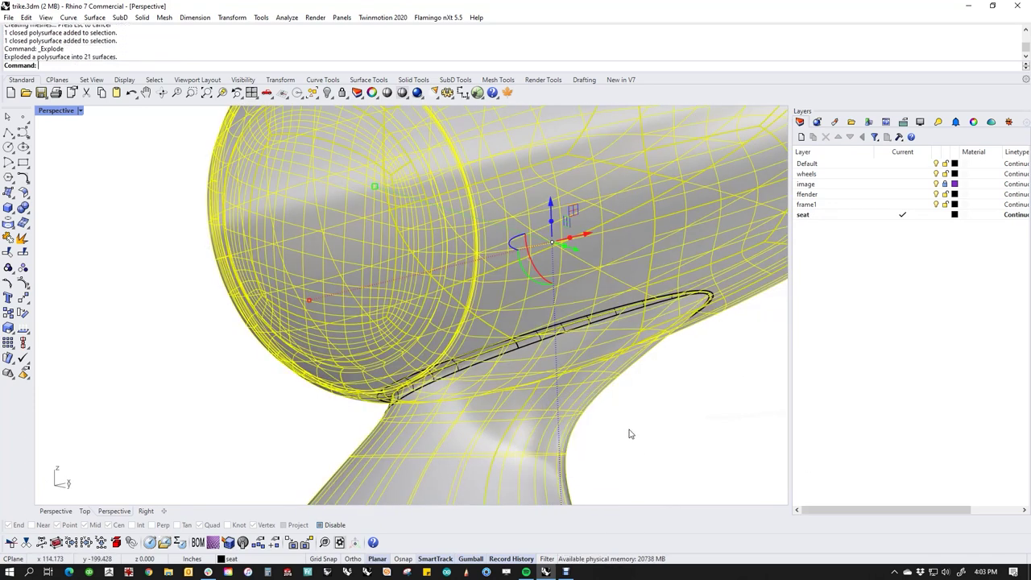
# In wireframe display, trim the neck surface back to the blend strip using the strip's lower edges as cutting curves.
pyautogui.middleClick(525, 376)
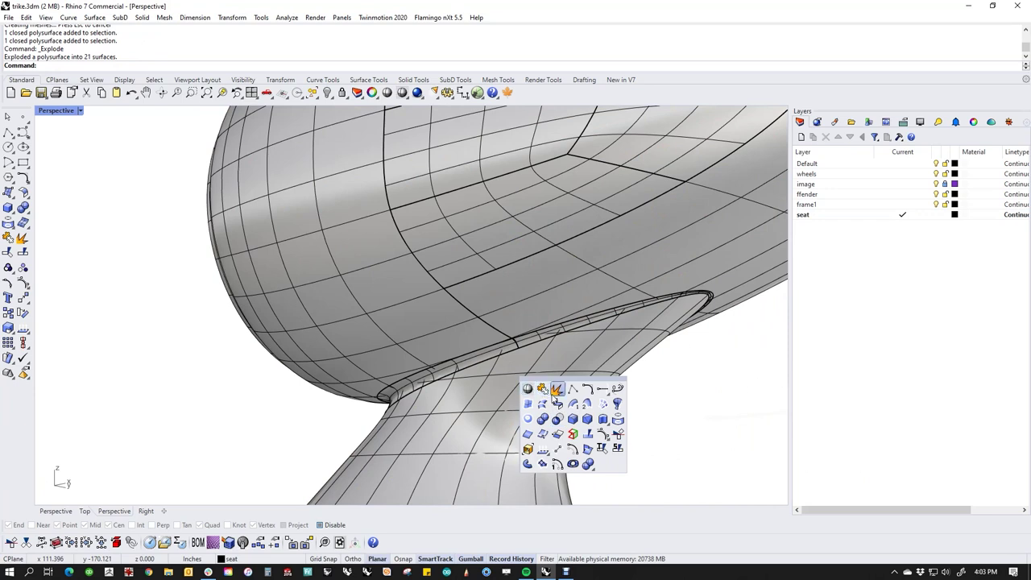
pyautogui.click(528, 390)
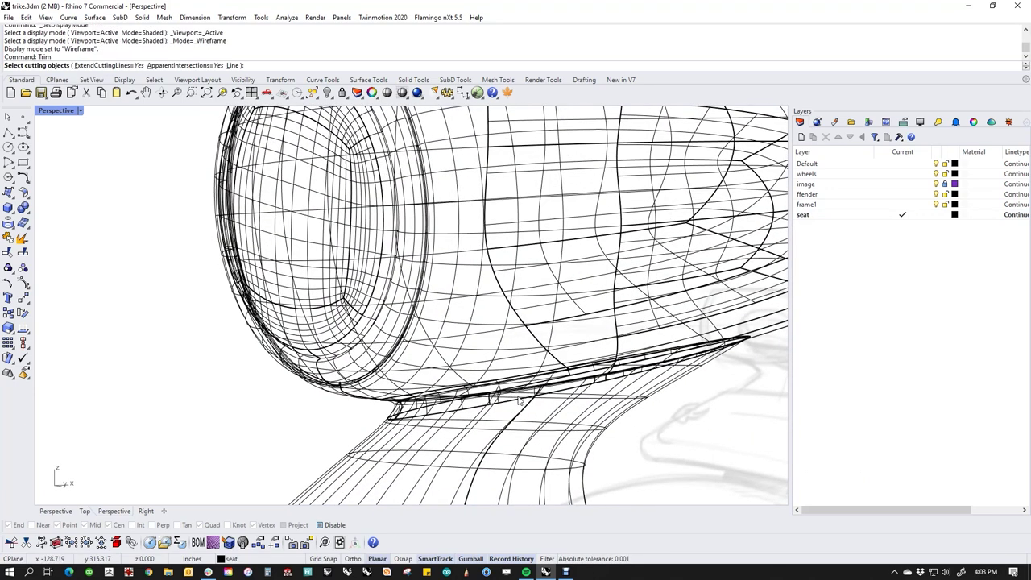
pyautogui.write('v')
pyautogui.press('Return')
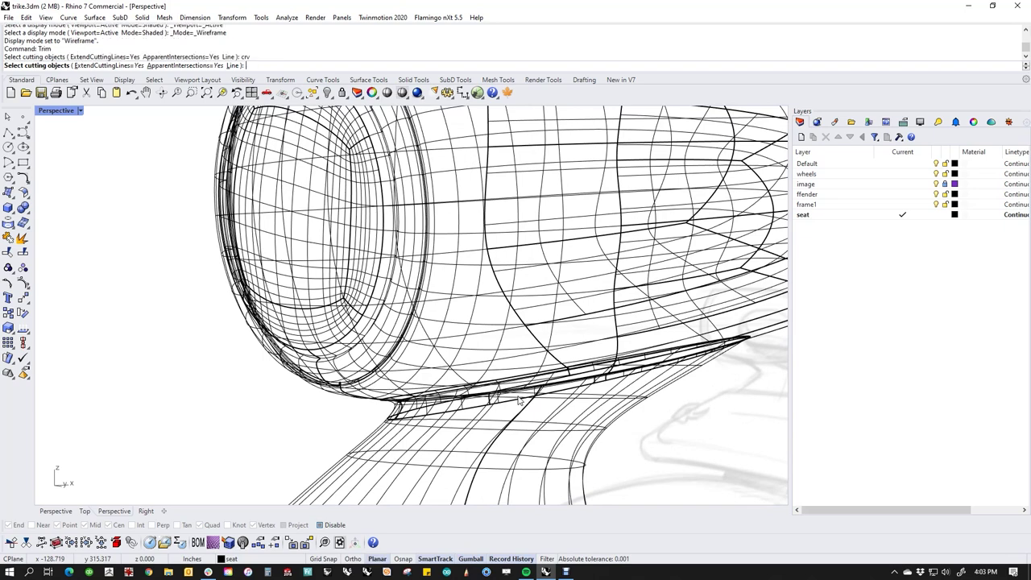
pyautogui.scroll(5, 520, 400)
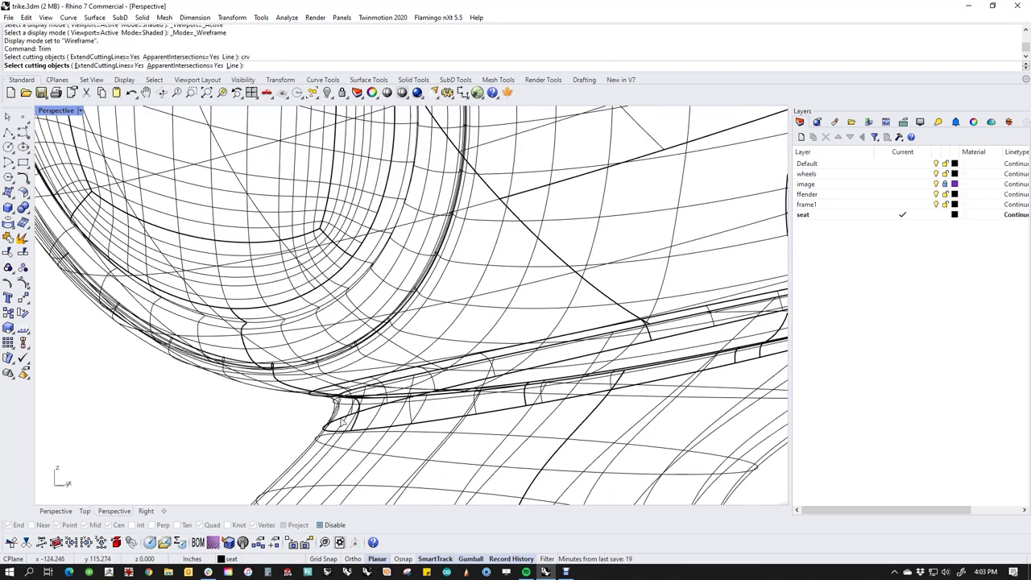
pyautogui.click(342, 422)
pyautogui.click(554, 407)
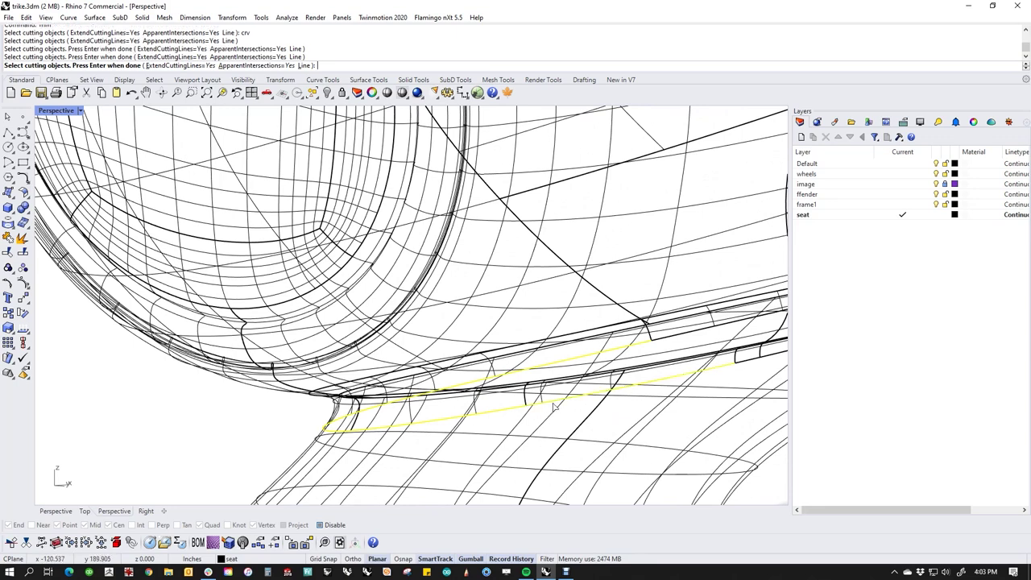
pyautogui.click(753, 362)
pyautogui.moveTo(683, 375); pyautogui.dragTo(440, 345, button='right')
pyautogui.rightClick(432, 344)
pyautogui.click(430, 345)
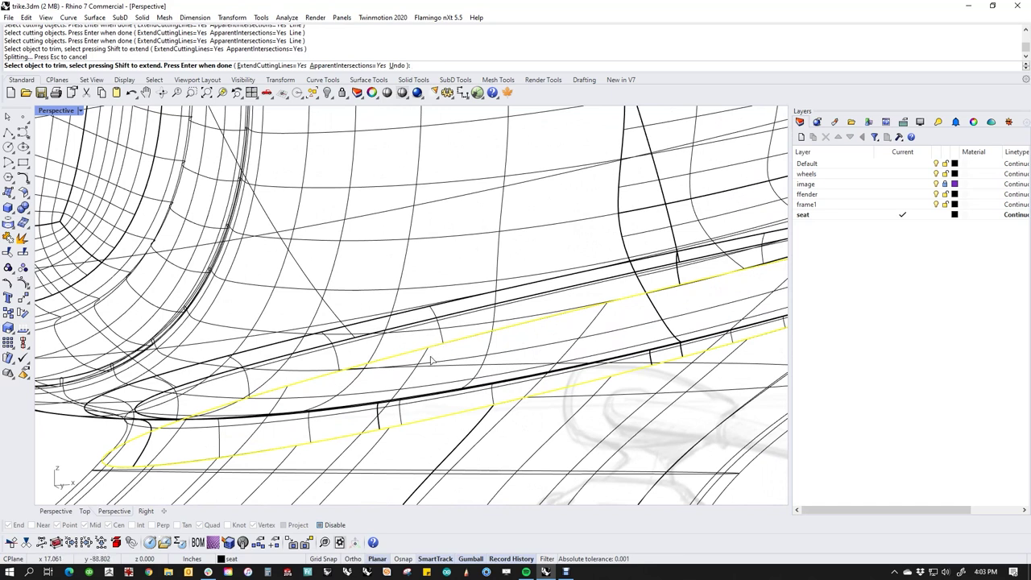
pyautogui.rightClick(424, 366)
pyautogui.moveTo(426, 366); pyautogui.dragTo(402, 377, button='right')
pyautogui.rightClick(319, 387)
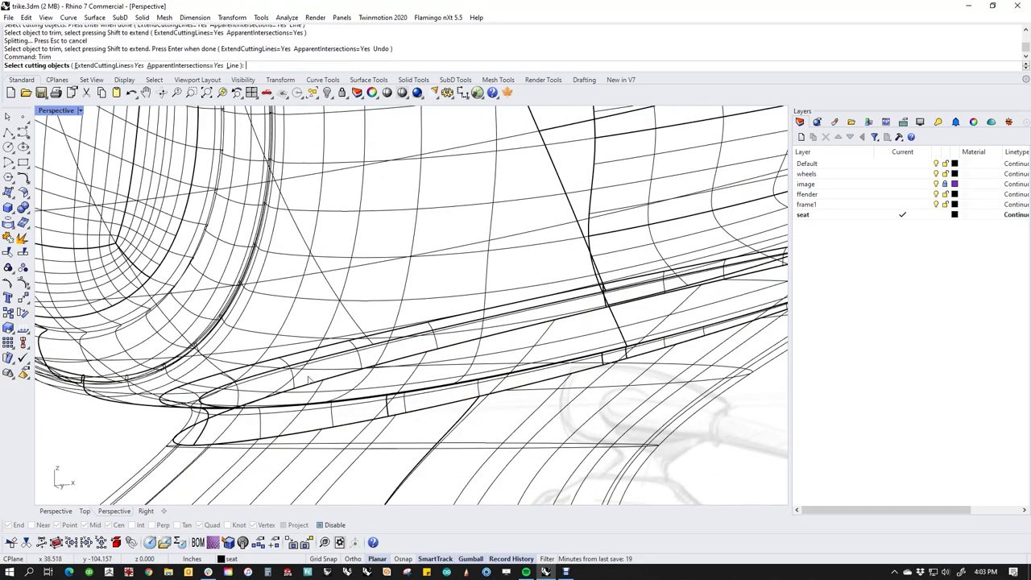
pyautogui.press('Return')
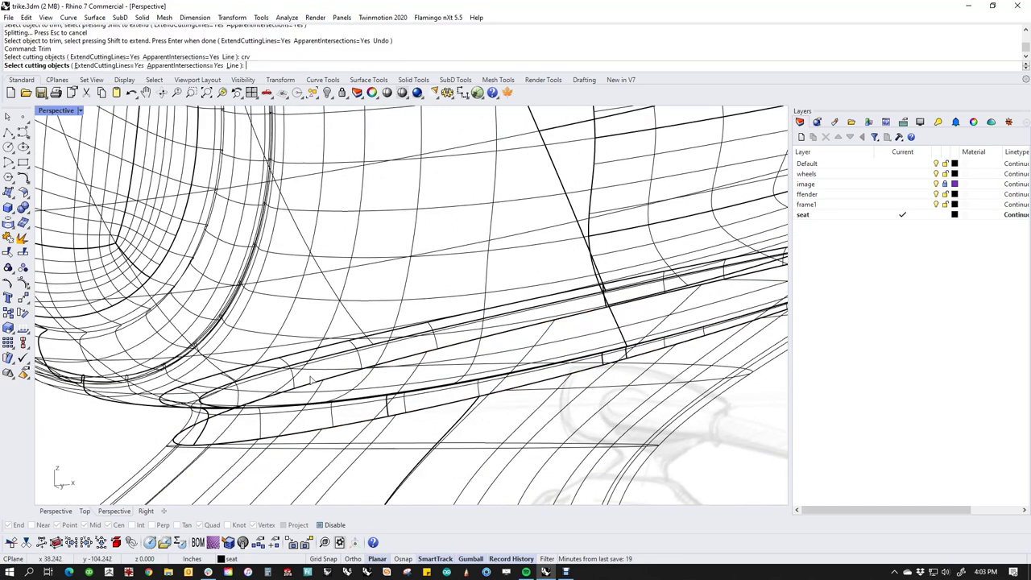
pyautogui.click(271, 360)
pyautogui.moveTo(251, 386); pyautogui.dragTo(417, 368, button='right')
pyautogui.click(339, 364)
pyautogui.scroll(4, 463, 393)
pyautogui.click(417, 368)
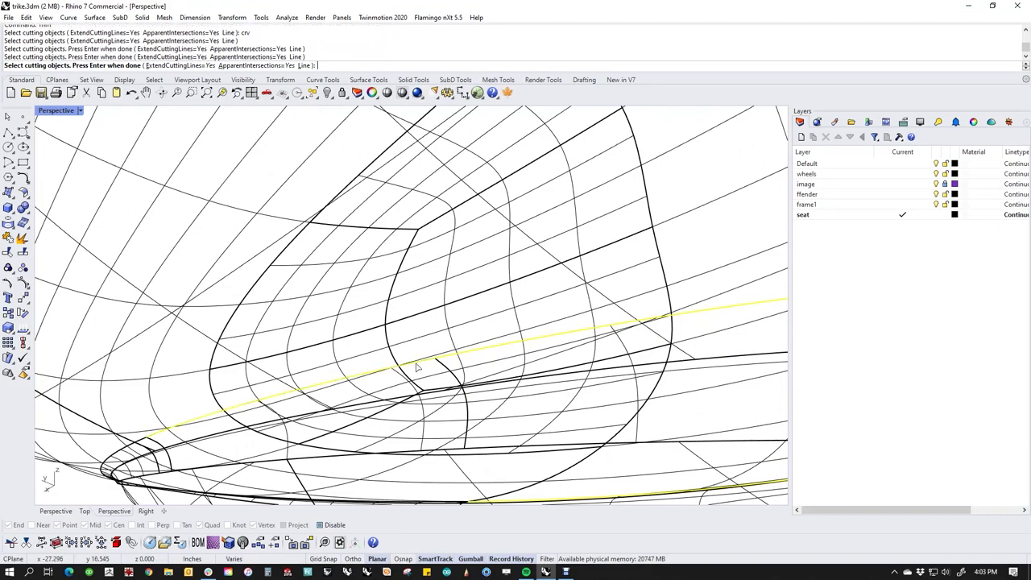
pyautogui.click(141, 443)
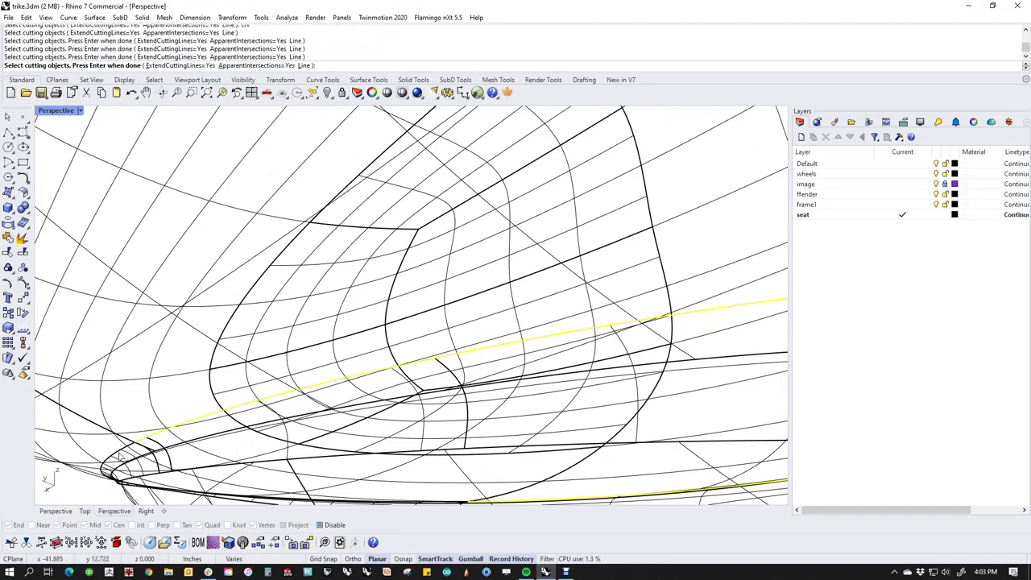
pyautogui.moveTo(129, 459); pyautogui.dragTo(420, 384, button='right')
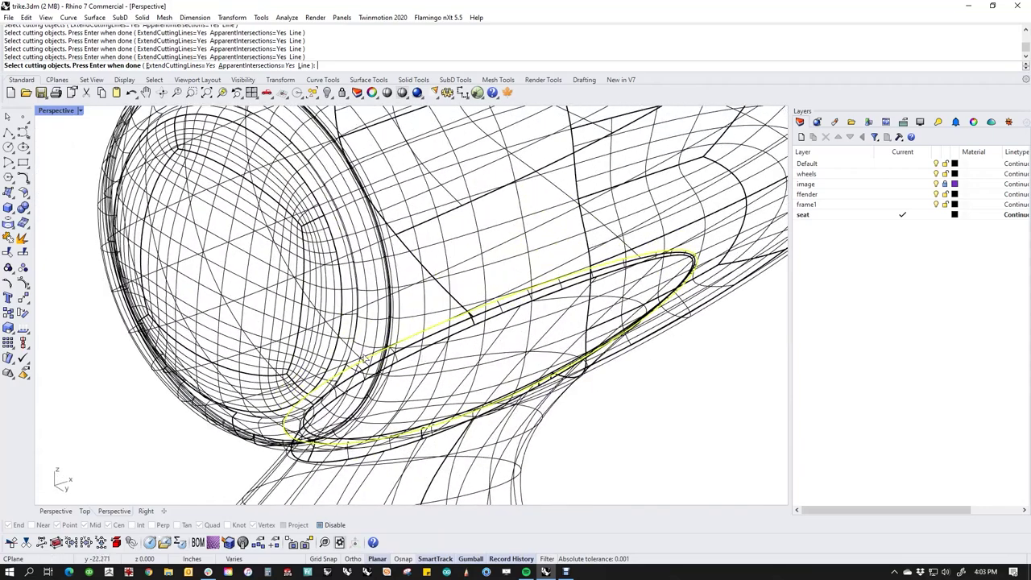
pyautogui.scroll(3, 364, 359)
pyautogui.press('Escape')
# Trim away the body surface pieces inside the neck joint, using the blend strip's upper edges as cutting curves.
pyautogui.rightClick(424, 370)
pyautogui.scroll(1, 424, 370)
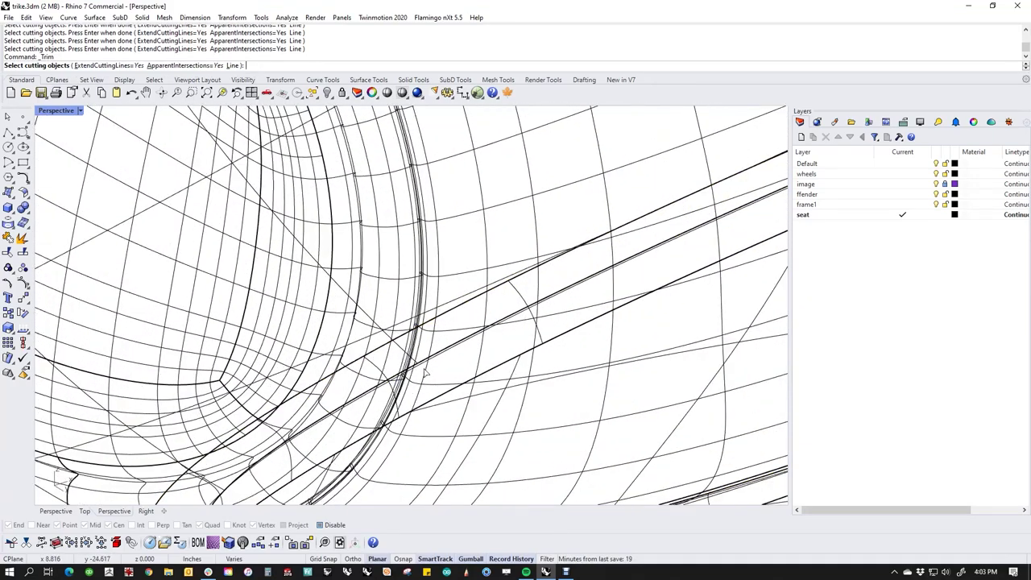
pyautogui.write('crv')
pyautogui.press('Return')
pyautogui.click(385, 354)
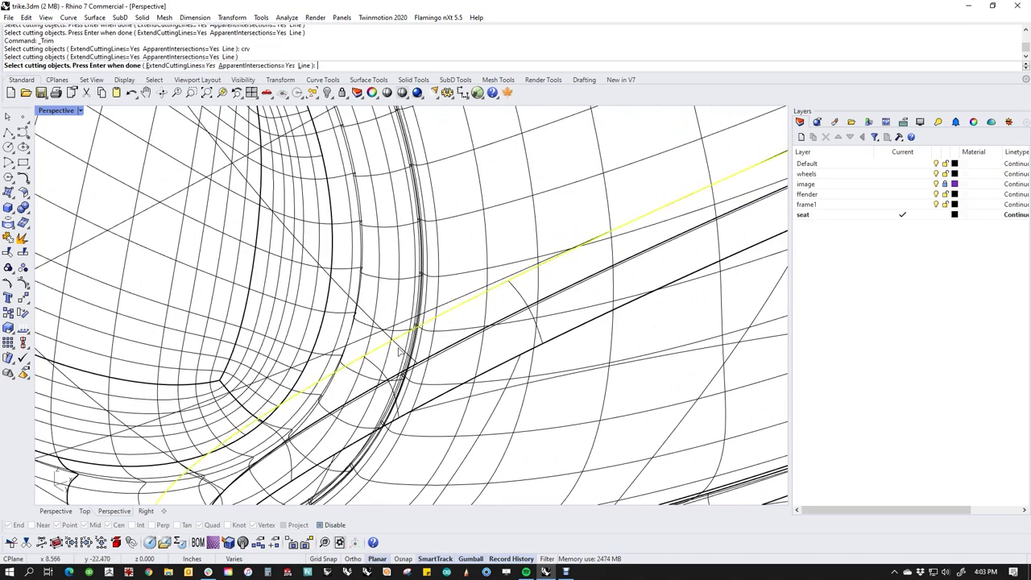
pyautogui.moveTo(385, 354); pyautogui.dragTo(226, 396, button='right')
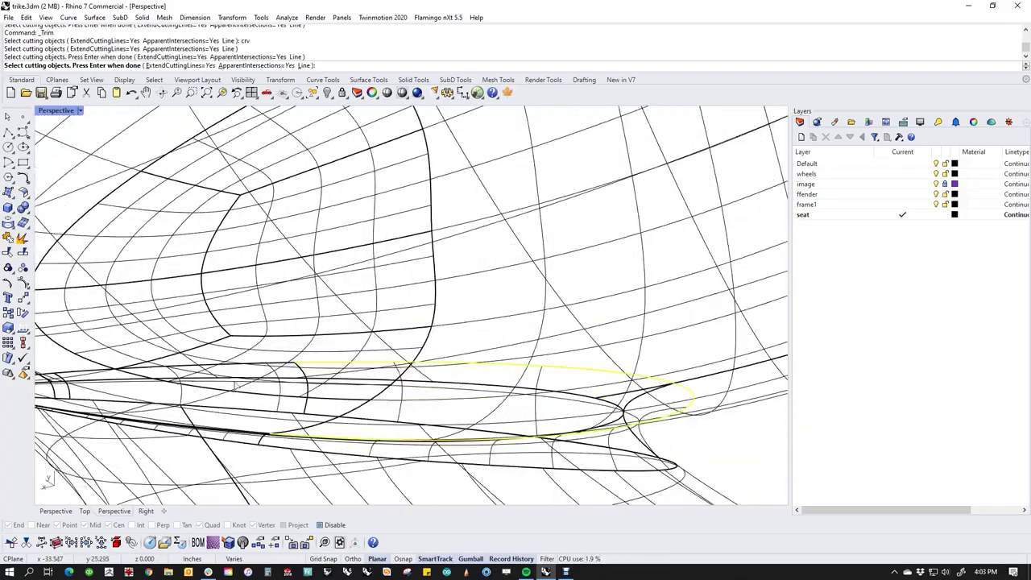
pyautogui.moveTo(278, 366); pyautogui.dragTo(219, 283, button='right')
pyautogui.click(219, 283)
pyautogui.scroll(-7, 219, 283)
pyautogui.scroll(7, 209, 290)
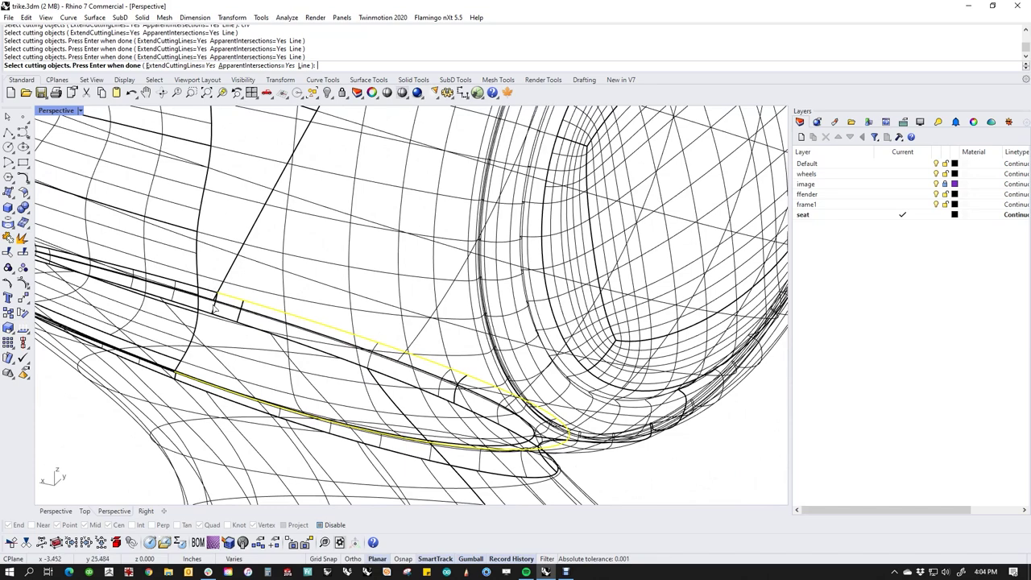
pyautogui.click(213, 294)
pyautogui.scroll(-6, 213, 295)
pyautogui.moveTo(214, 330); pyautogui.dragTo(438, 367, button='right')
pyautogui.scroll(7, 476, 365)
pyautogui.scroll(2, 457, 362)
pyautogui.press('Return')
pyautogui.click(501, 357)
pyautogui.click(438, 373)
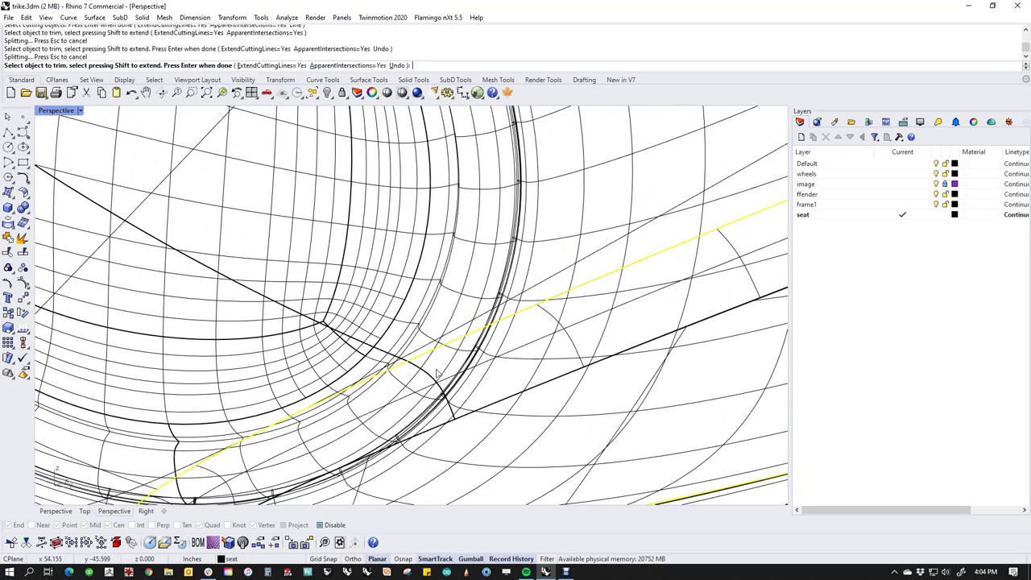
pyautogui.scroll(-4, 235, 436)
pyautogui.moveTo(236, 436); pyautogui.dragTo(299, 430, button='right')
pyautogui.scroll(4, 207, 440)
pyautogui.moveTo(207, 440); pyautogui.dragTo(272, 439, button='right')
pyautogui.click(375, 408)
pyautogui.scroll(-6, 375, 406)
pyautogui.moveTo(375, 406); pyautogui.dragTo(433, 461, button='right')
pyautogui.scroll(5, 431, 461)
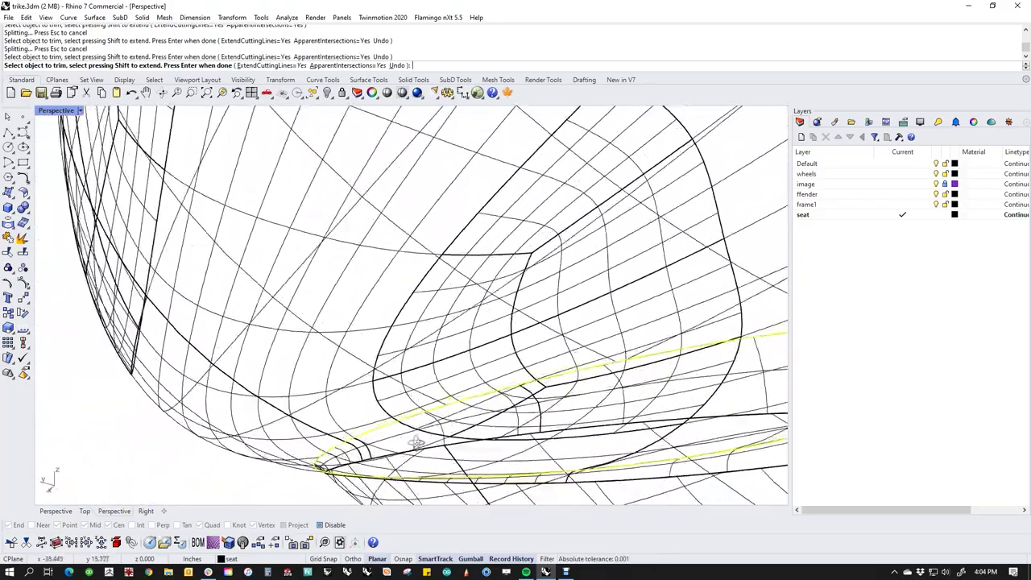
pyautogui.moveTo(364, 433); pyautogui.dragTo(404, 437, button='right')
pyautogui.rightClick(421, 413)
# Set the viewport to Shaded display and inspect the trimmed joint between body and neck.
pyautogui.scroll(-6, 523, 416)
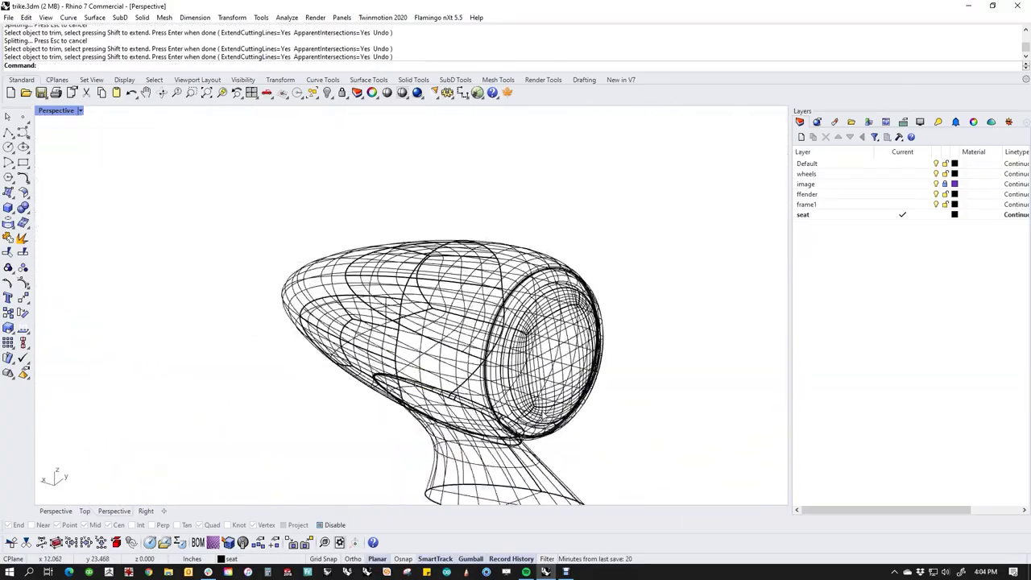
pyautogui.moveTo(523, 416); pyautogui.dragTo(513, 431, button='right')
pyautogui.middleClick(512, 432)
pyautogui.click(467, 412)
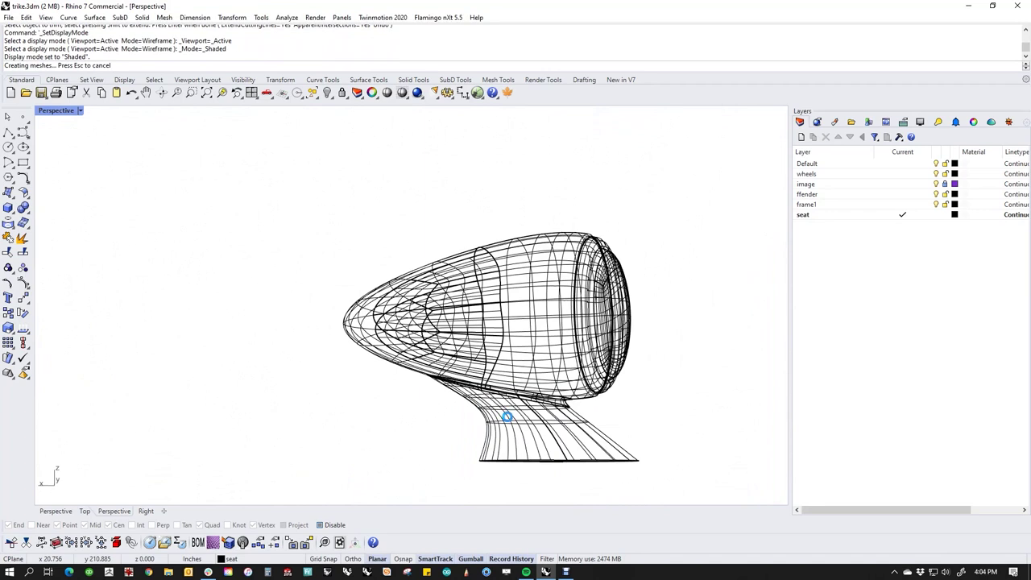
pyautogui.scroll(5, 545, 413)
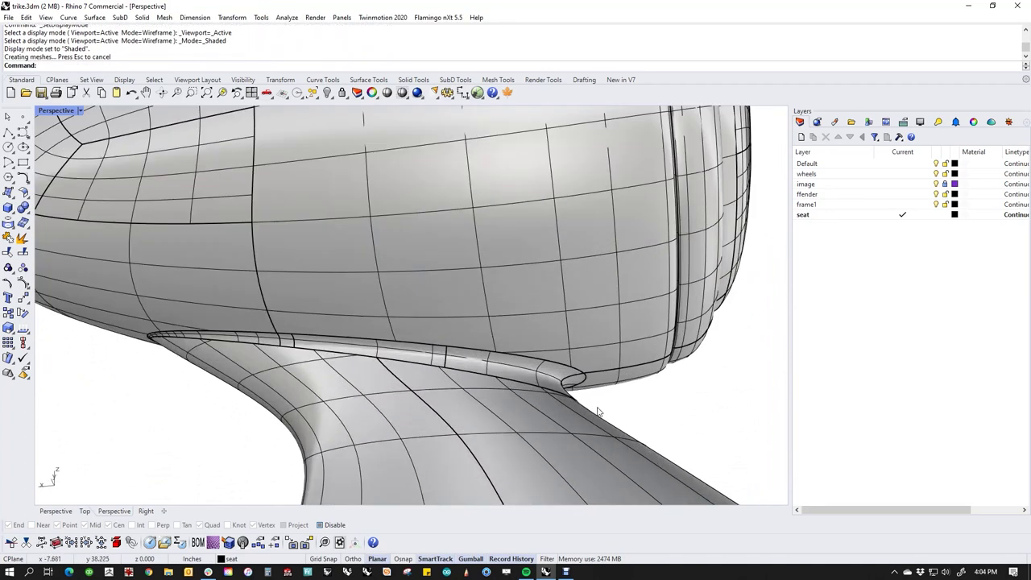
pyautogui.scroll(-3, 545, 413)
pyautogui.scroll(1, 545, 413)
# Join all body, neck and blend strip surfaces into a single polysurface.
pyautogui.moveTo(710, 330); pyautogui.dragTo(300, 497)
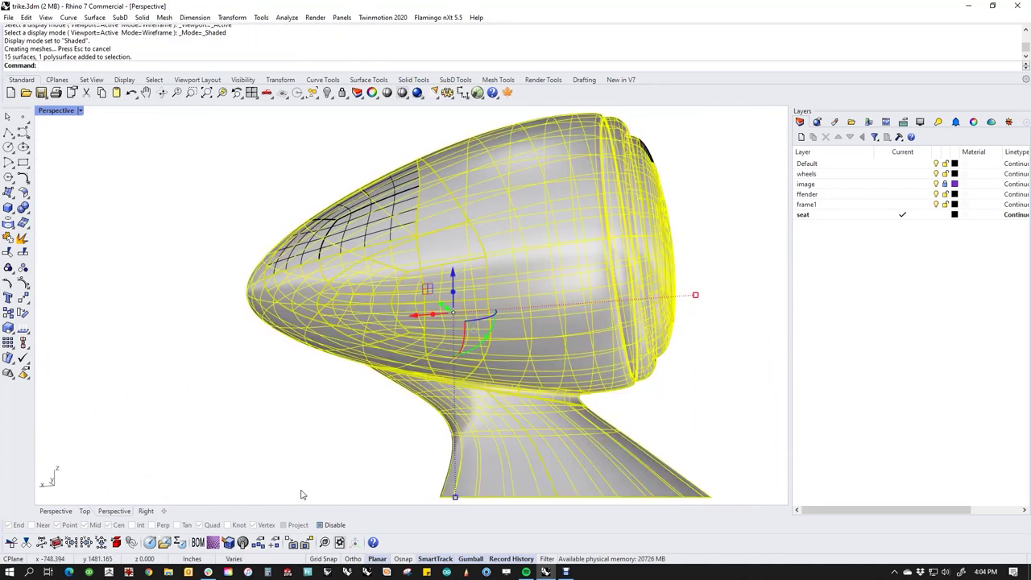
pyautogui.click(224, 448)
pyautogui.scroll(-7, 224, 448)
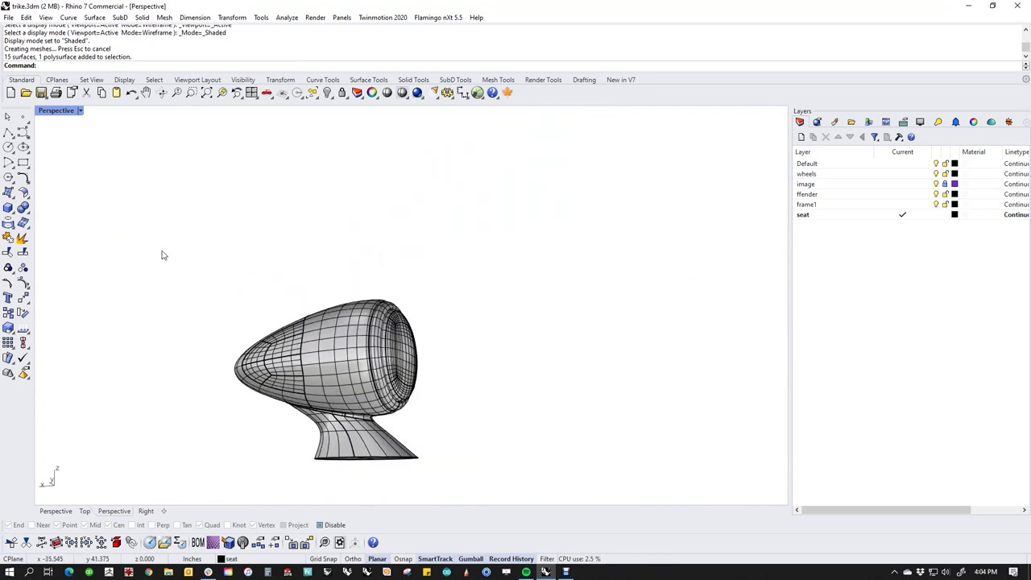
pyautogui.moveTo(162, 253); pyautogui.dragTo(583, 550)
pyautogui.hotkey('ctrl', 'j')
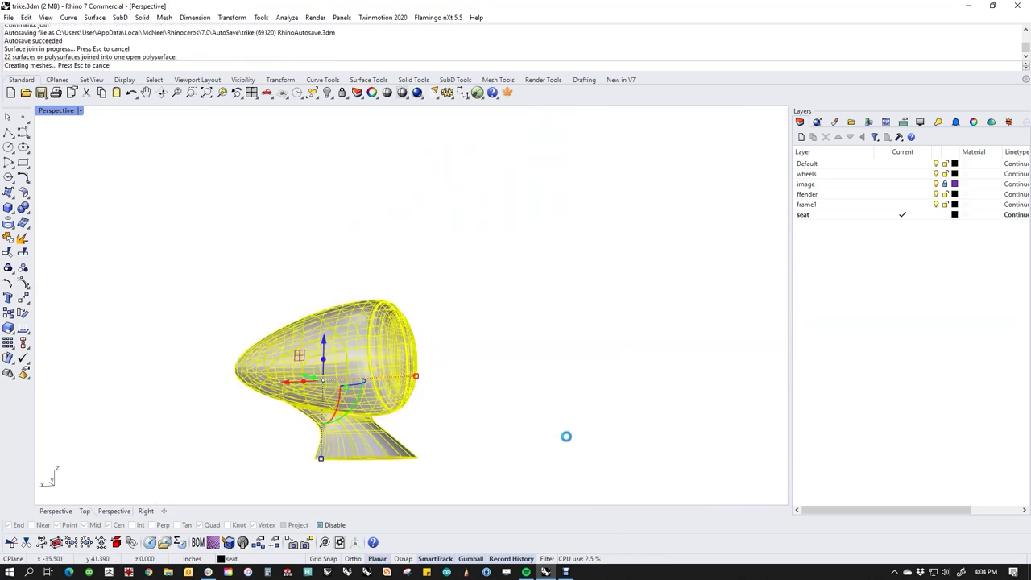
pyautogui.click(450, 415)
pyautogui.moveTo(314, 414); pyautogui.dragTo(363, 391, button='right')
pyautogui.scroll(5, 363, 390)
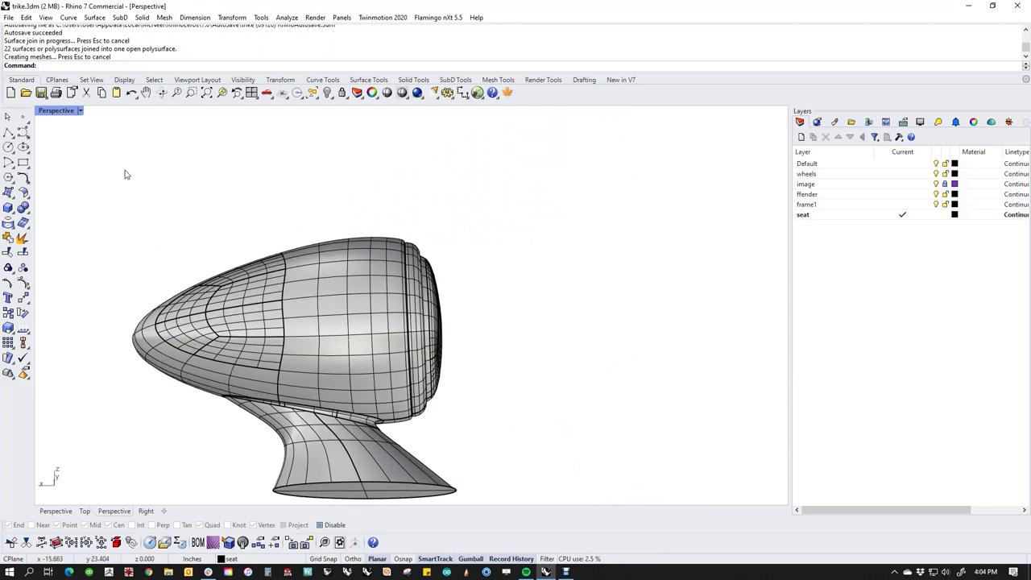
# Set the Perspective viewport to Rendered display and view the joined body from several sides.
pyautogui.click(56, 111)
pyautogui.click(65, 167)
pyautogui.moveTo(492, 395); pyautogui.dragTo(312, 405, button='right')
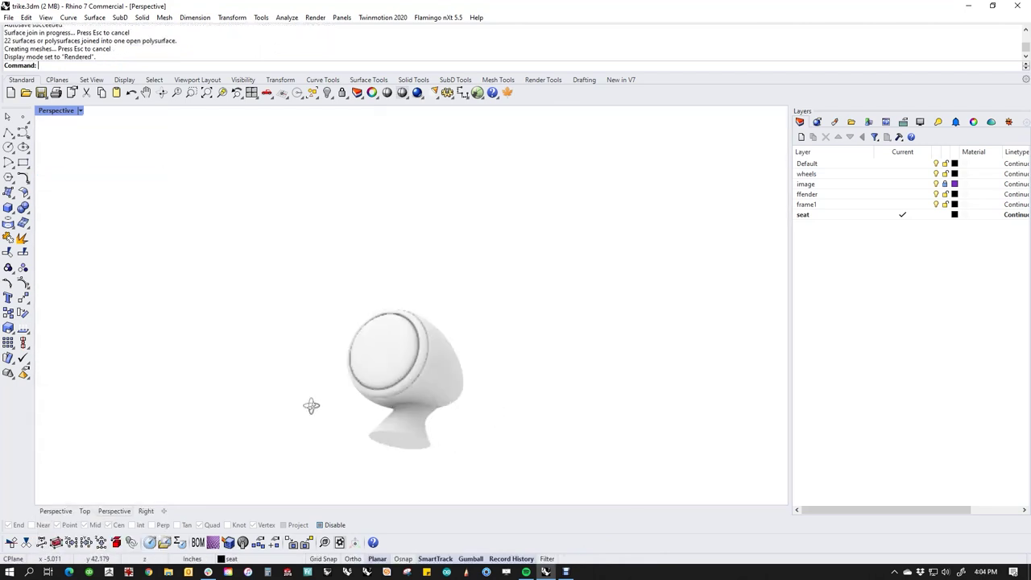
pyautogui.scroll(4, 434, 422)
pyautogui.moveTo(509, 438); pyautogui.dragTo(389, 413, button='right')
# Assign the red "Paint (1)" material to the joined body-and-neck polysurface.
pyautogui.click(389, 414)
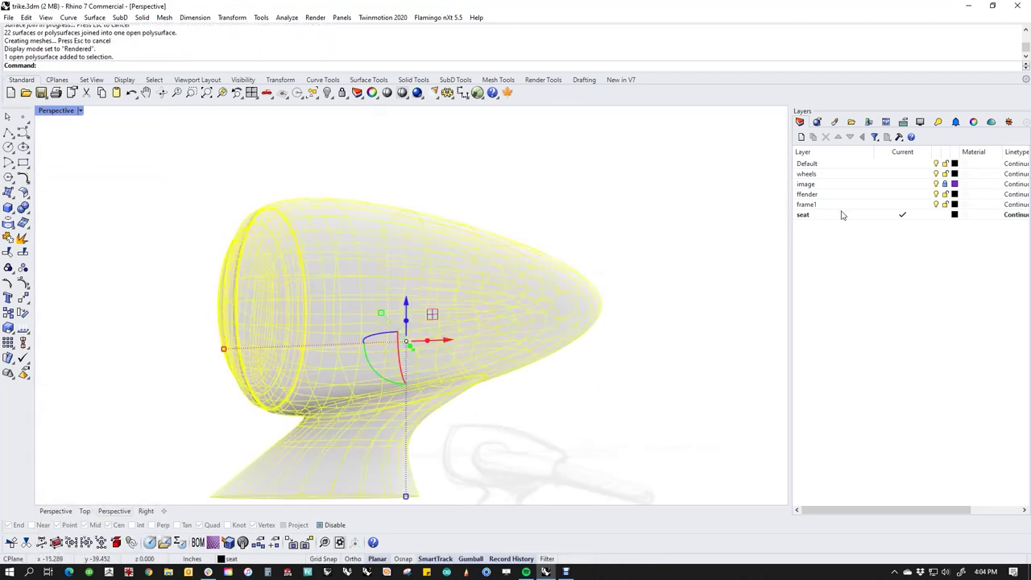
pyautogui.click(834, 122)
pyautogui.click(987, 179)
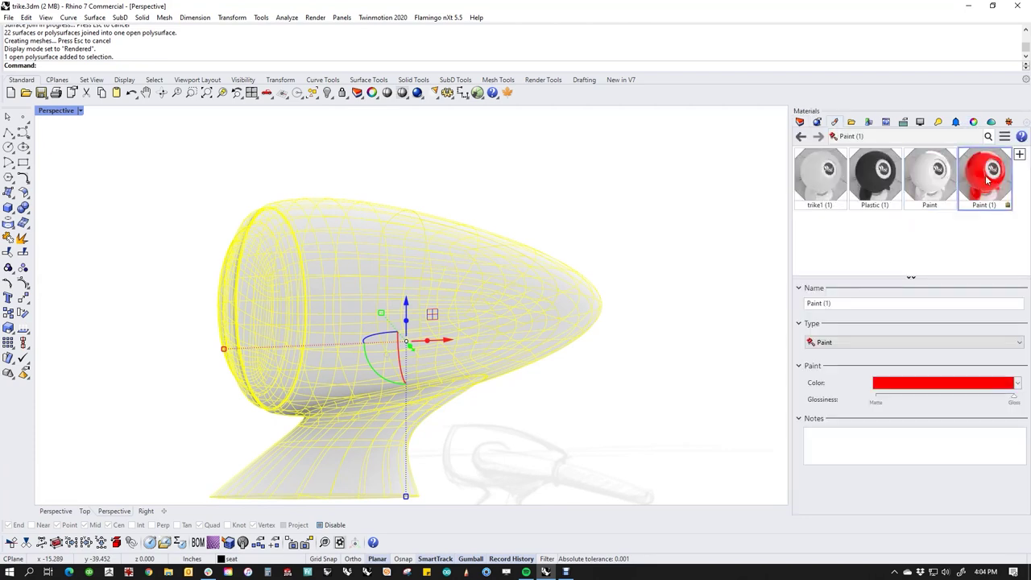
pyautogui.rightClick(987, 179)
pyautogui.click(934, 161)
pyautogui.click(634, 287)
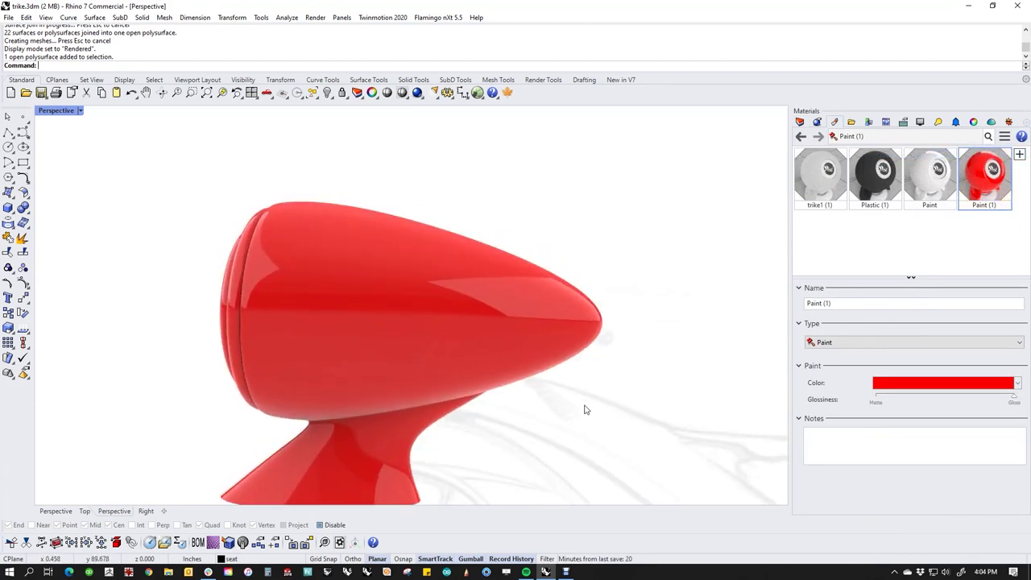
# Examine the front cap, groove and neck joint of the red rendered body from several sides.
pyautogui.moveTo(487, 413); pyautogui.dragTo(501, 357, button='right')
pyautogui.scroll(6, 417, 301)
pyautogui.click(416, 298)
pyautogui.click(303, 323)
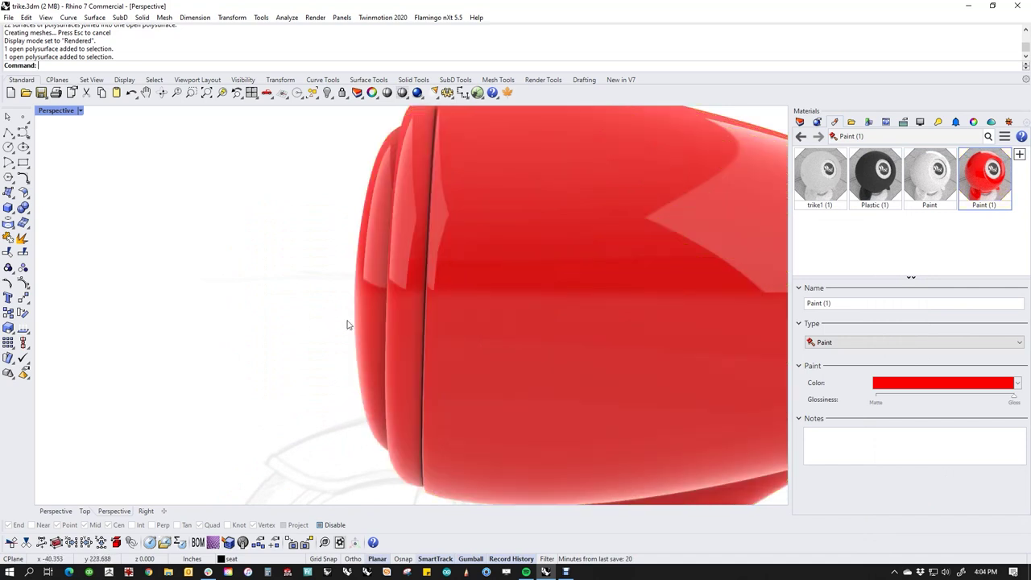
pyautogui.scroll(-5, 348, 324)
pyautogui.moveTo(295, 171); pyautogui.dragTo(430, 430)
pyautogui.scroll(3, 370, 425)
pyautogui.moveTo(370, 425); pyautogui.dragTo(386, 409, button='right')
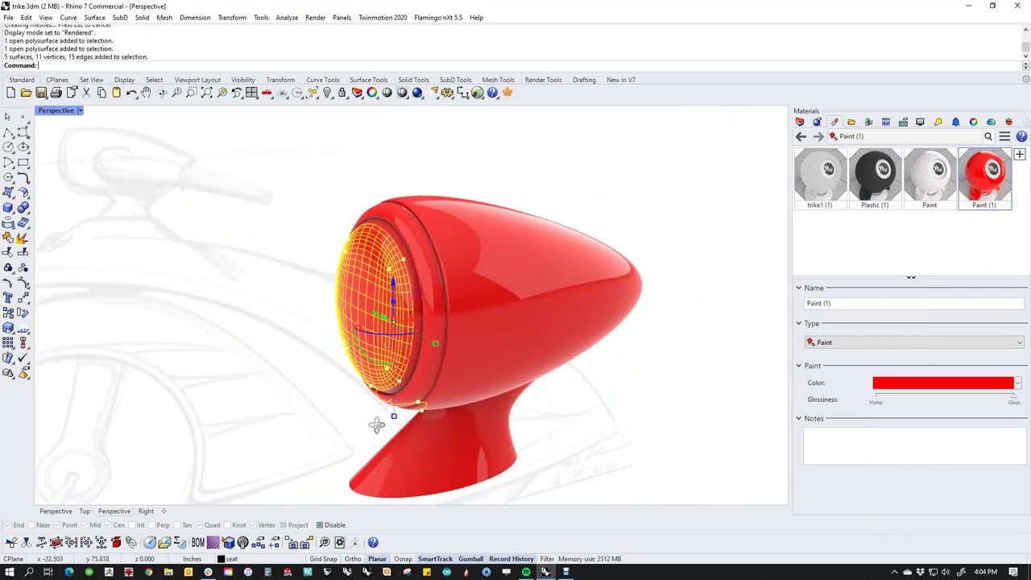
pyautogui.keyDown('ctrl'); pyautogui.keyDown('shift'); pyautogui.click(431, 289); pyautogui.keyUp('shift'); pyautogui.keyUp('ctrl')
pyautogui.click(327, 180)
pyautogui.scroll(-4, 485, 340)
pyautogui.moveTo(494, 327)
pyautogui.mouseDown(button='right')
pyautogui.moveTo(485, 339)
pyautogui.moveTo(509, 254)
pyautogui.mouseUp(button='right')
# Show all hidden trike parts and check the fit of both handlebars against the body.
pyautogui.write('v')
pyautogui.press('Return')
pyautogui.moveTo(625, 372); pyautogui.dragTo(501, 388, button='right')
pyautogui.moveTo(453, 302); pyautogui.dragTo(447, 342, button='right')
pyautogui.keyDown('shift'); pyautogui.click(448, 346); pyautogui.keyUp('shift')
pyautogui.keyDown('shift'); pyautogui.click(425, 272); pyautogui.keyUp('shift')
pyautogui.keyDown('shift'); pyautogui.click(374, 214); pyautogui.keyUp('shift')
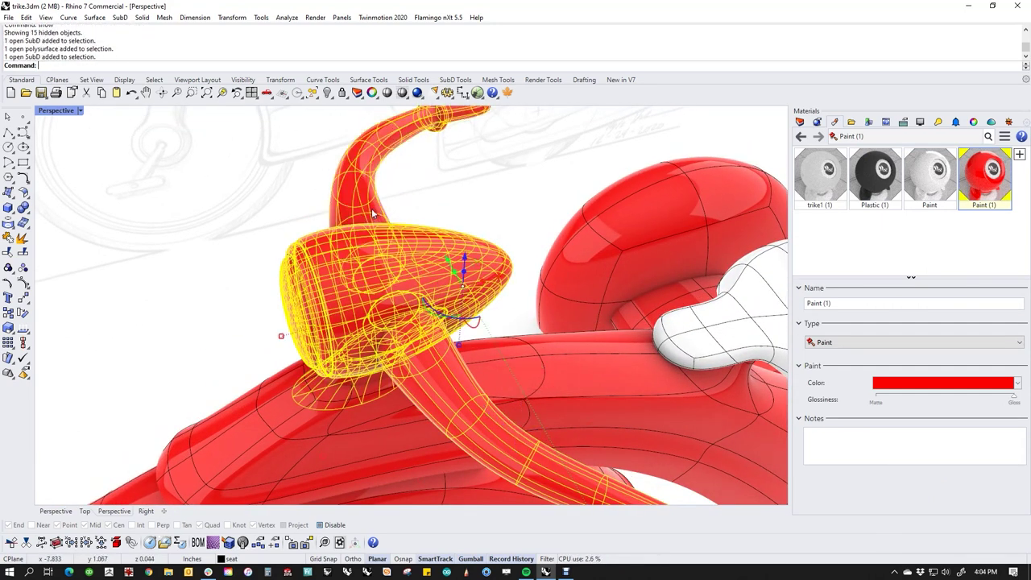
pyautogui.scroll(-4, 437, 235)
pyautogui.moveTo(436, 234); pyautogui.dragTo(421, 189, button='right')
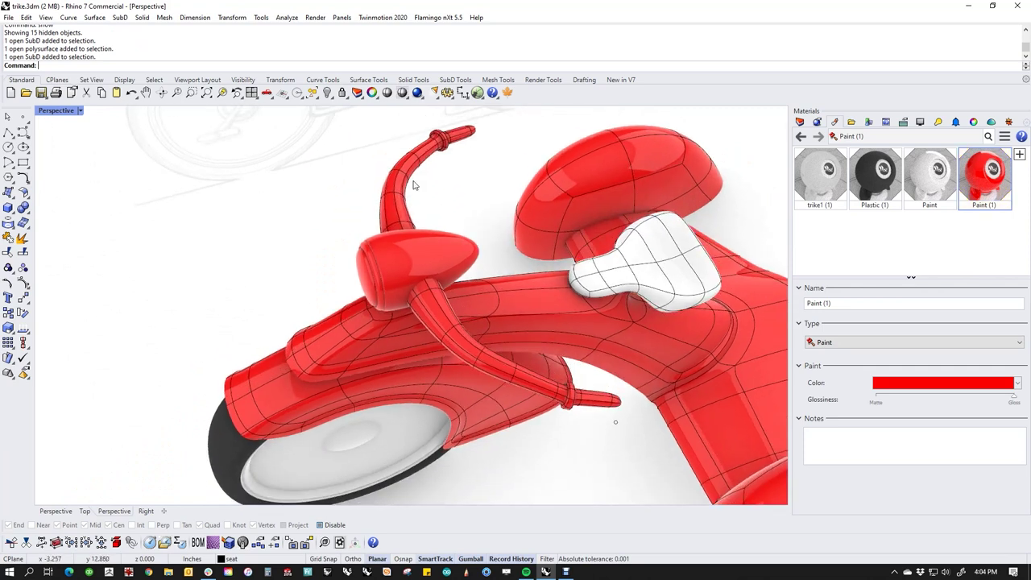
# Delete the far handlebar and replace it with a mirrored copy of the near one, using a mirror plane from 0 with Ortho on.
pyautogui.click(411, 183)
pyautogui.press('Delete')
pyautogui.click(441, 320)
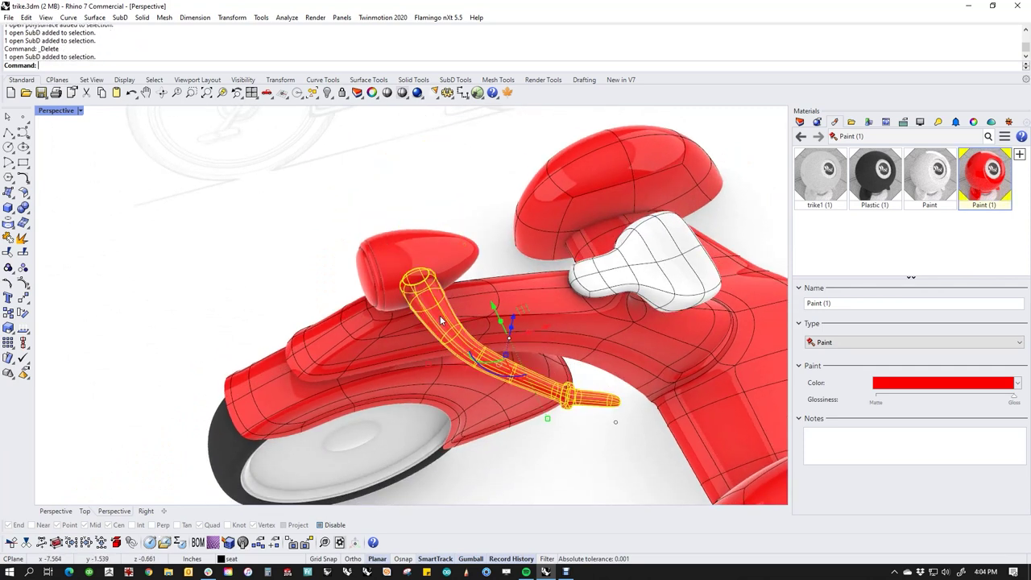
pyautogui.write('M')
pyautogui.press('Return')
pyautogui.write('0')
pyautogui.press('Return')
pyautogui.press('F8')
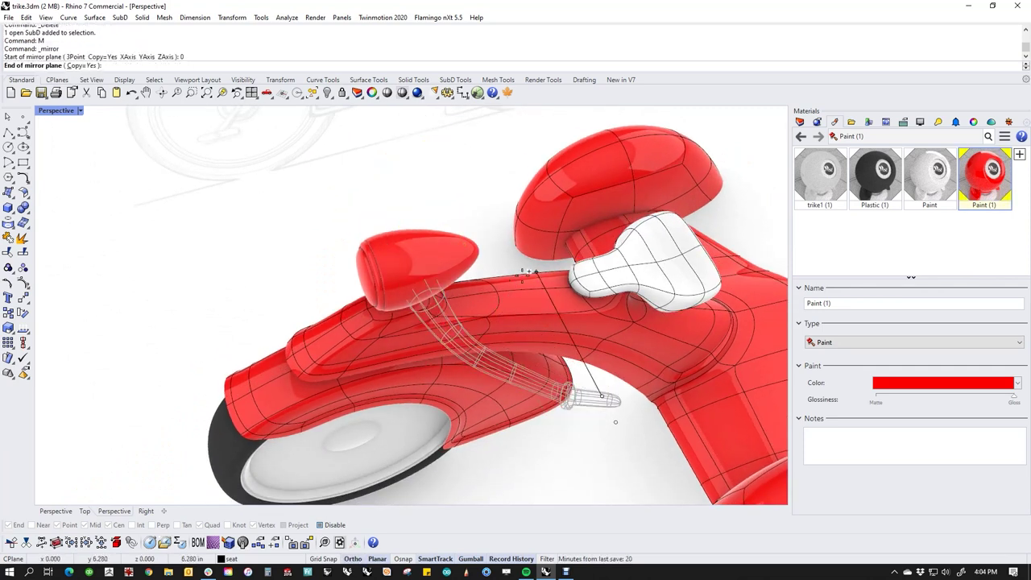
pyautogui.click(743, 361)
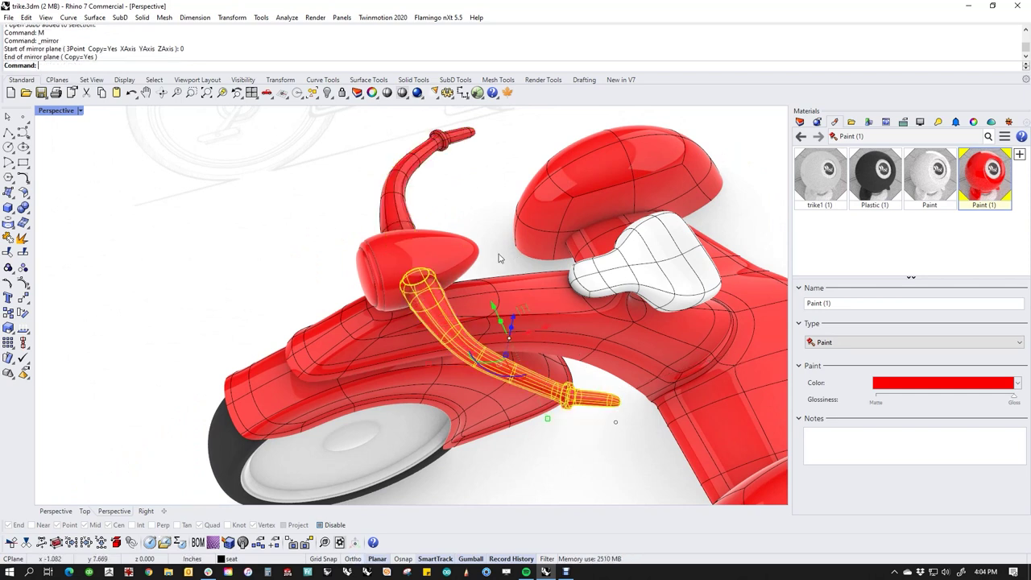
# Try to Boolean-union both handlebars with the body-and-neck polysurface, and undo the union.
pyautogui.keyDown('shift'); pyautogui.click(396, 207); pyautogui.keyUp('shift')
pyautogui.keyDown('shift'); pyautogui.click(364, 259); pyautogui.keyUp('shift')
pyautogui.click(24, 207)
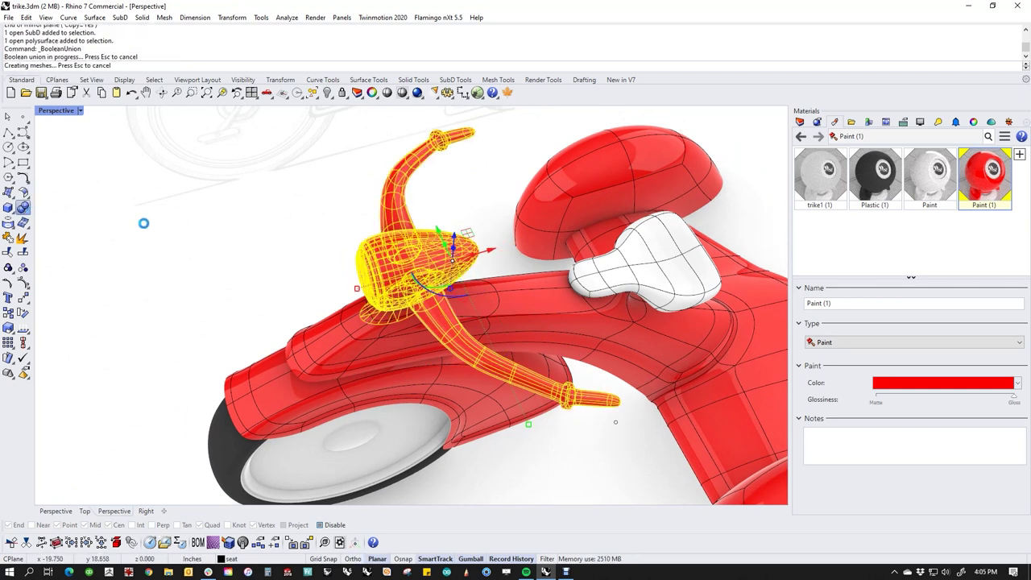
pyautogui.click(308, 239)
pyautogui.moveTo(449, 292); pyautogui.dragTo(532, 357, button='right')
pyautogui.scroll(7, 426, 277)
pyautogui.hotkey('ctrl', 'z')
# Check the near handlebar's surface direction and flip the body-and-neck polysurface's normals to point outward.
pyautogui.click(593, 297)
pyautogui.moveTo(593, 296); pyautogui.dragTo(640, 379, button='right')
pyautogui.click(535, 406)
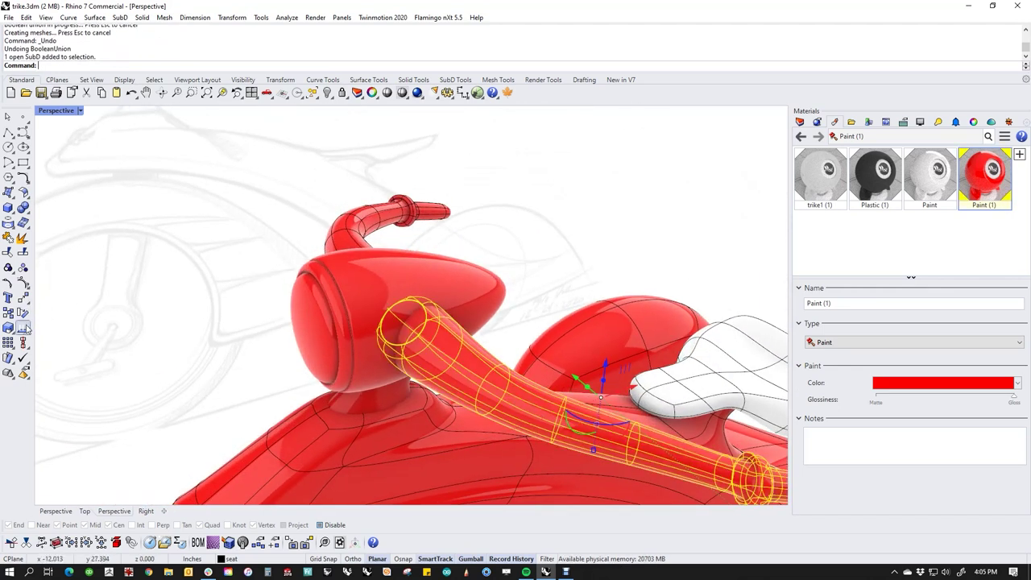
pyautogui.click(22, 327)
pyautogui.moveTo(495, 371); pyautogui.dragTo(483, 324, button='right')
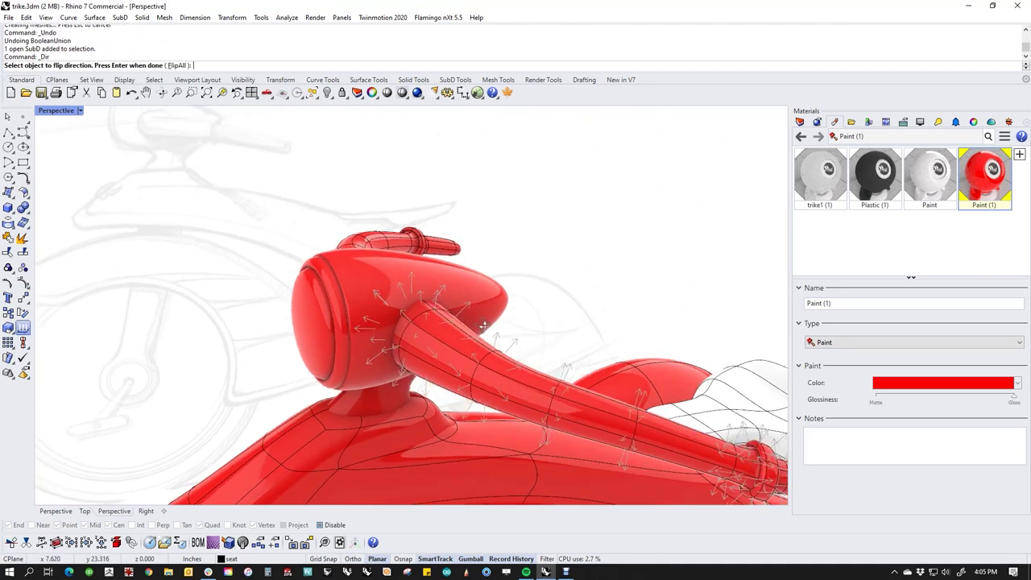
pyautogui.click(487, 320)
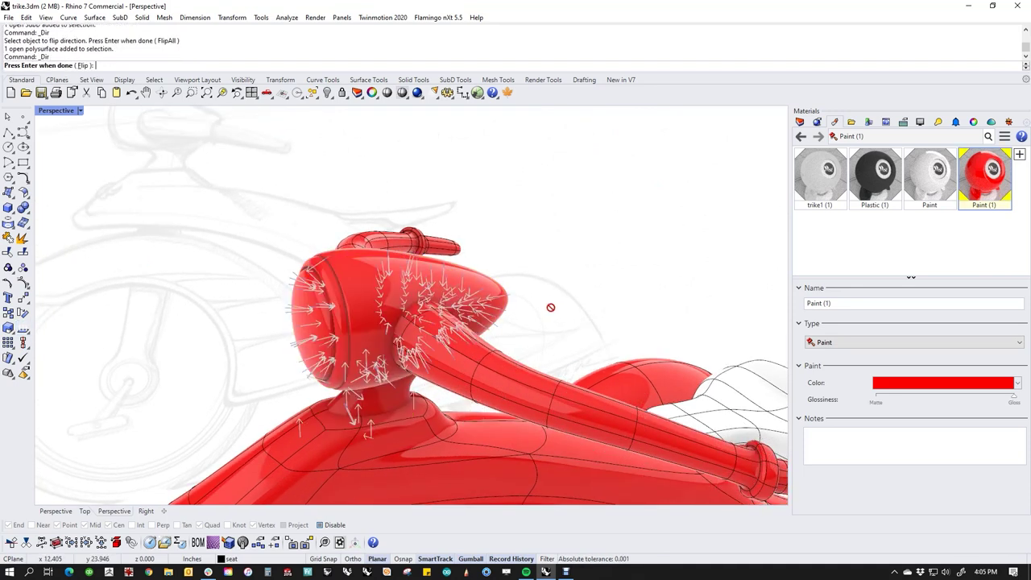
pyautogui.click(83, 65)
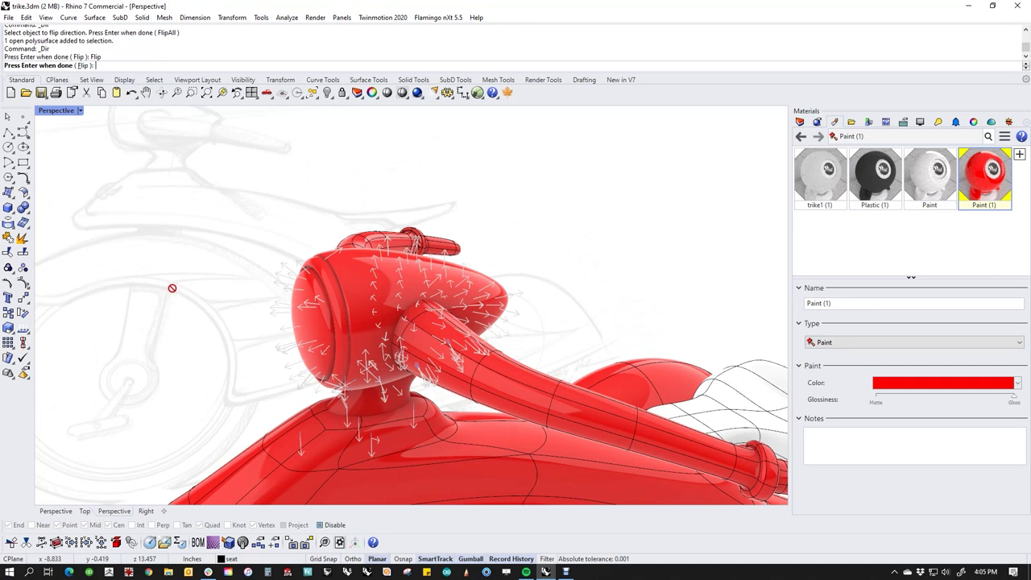
pyautogui.press('Return')
# Boolean-union the body with both handlebars and hide everything except the resulting polysurface.
pyautogui.keyDown('shift'); pyautogui.click(503, 373); pyautogui.keyUp('shift')
pyautogui.keyDown('shift'); pyautogui.click(392, 248); pyautogui.keyUp('shift')
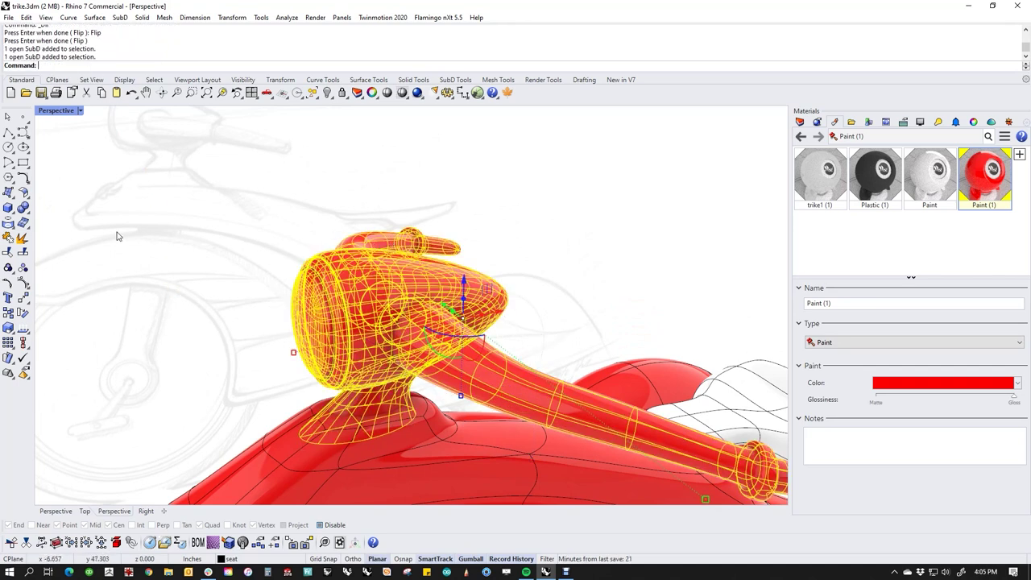
pyautogui.click(22, 208)
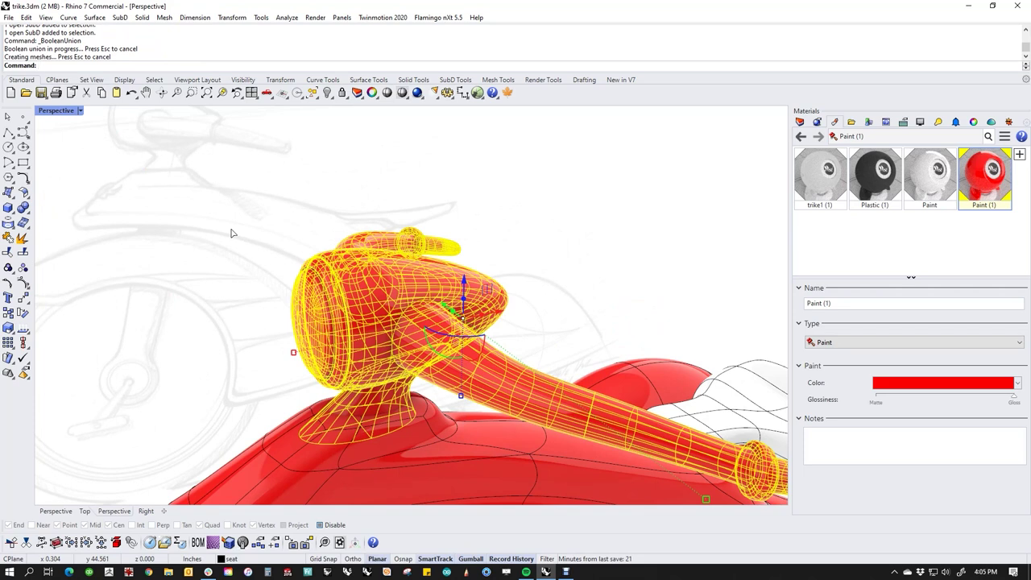
pyautogui.scroll(5, 274, 282)
pyautogui.click(431, 354)
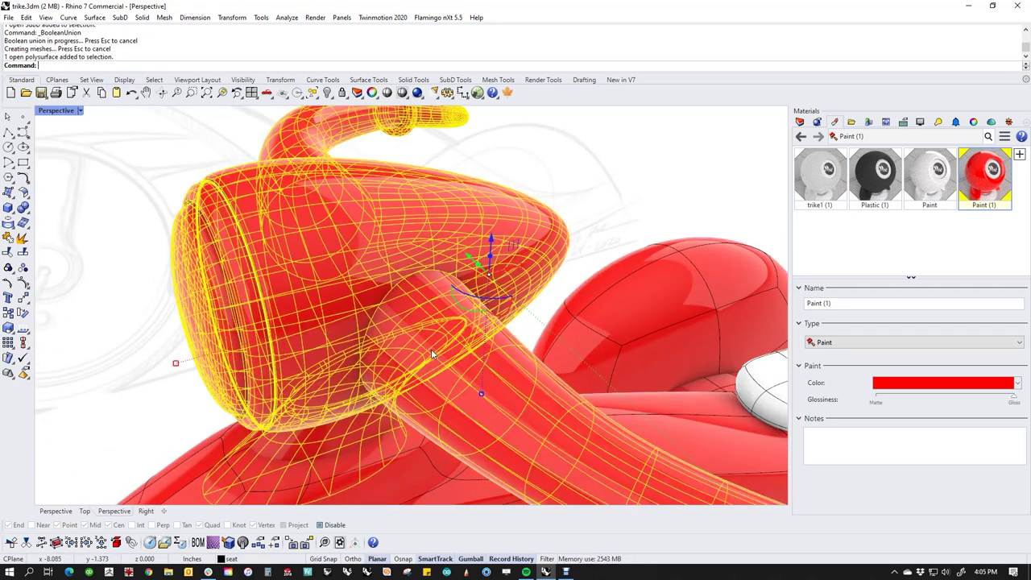
pyautogui.write('ii')
pyautogui.press('Return')
# Try a Blend Edge of radius 0.05 around the edge loop where the near handlebar meets the body.
pyautogui.middleClick(414, 396)
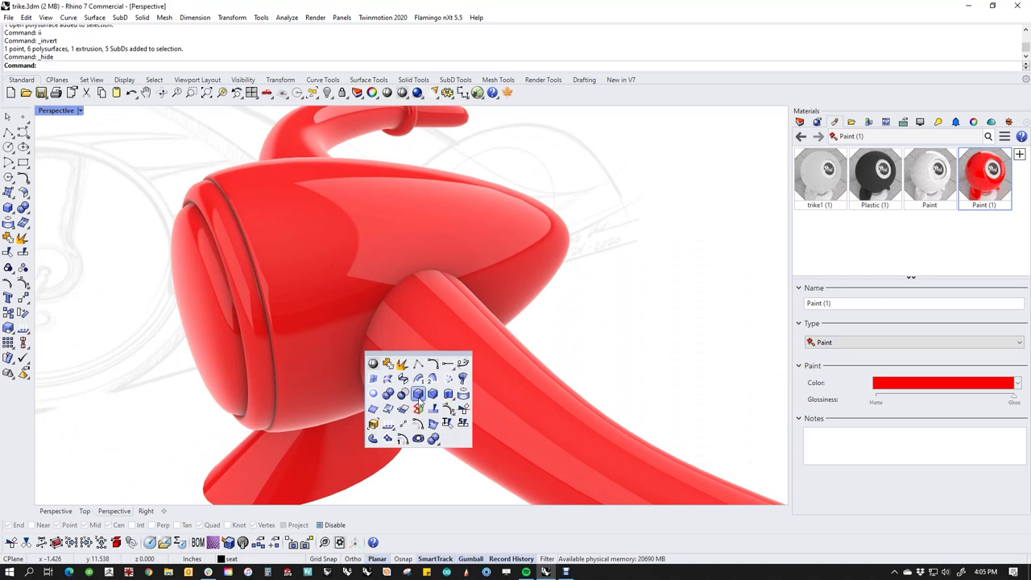
pyautogui.click(432, 395)
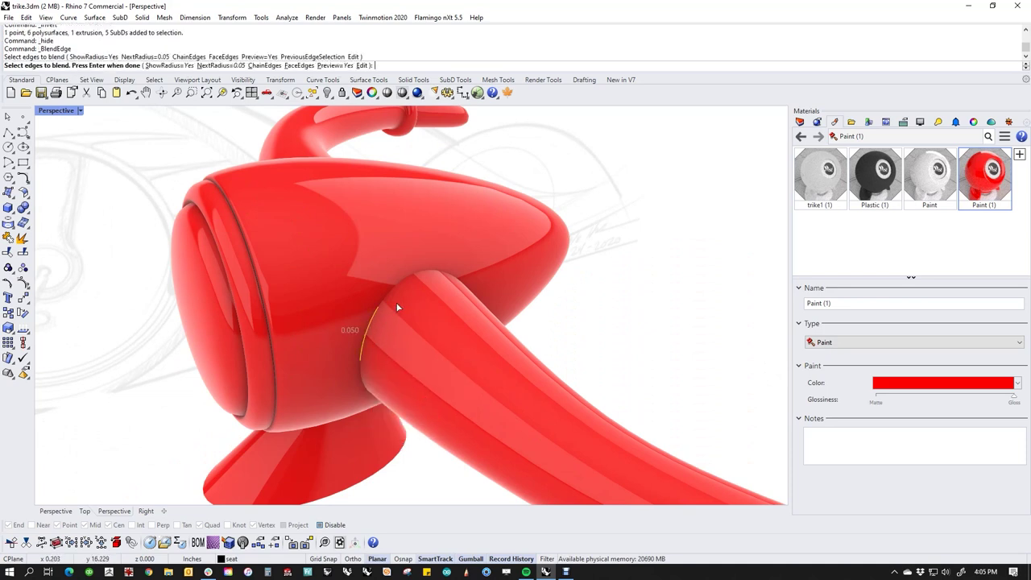
pyautogui.doubleClick(385, 297)
pyautogui.moveTo(394, 315); pyautogui.dragTo(500, 324, button='right')
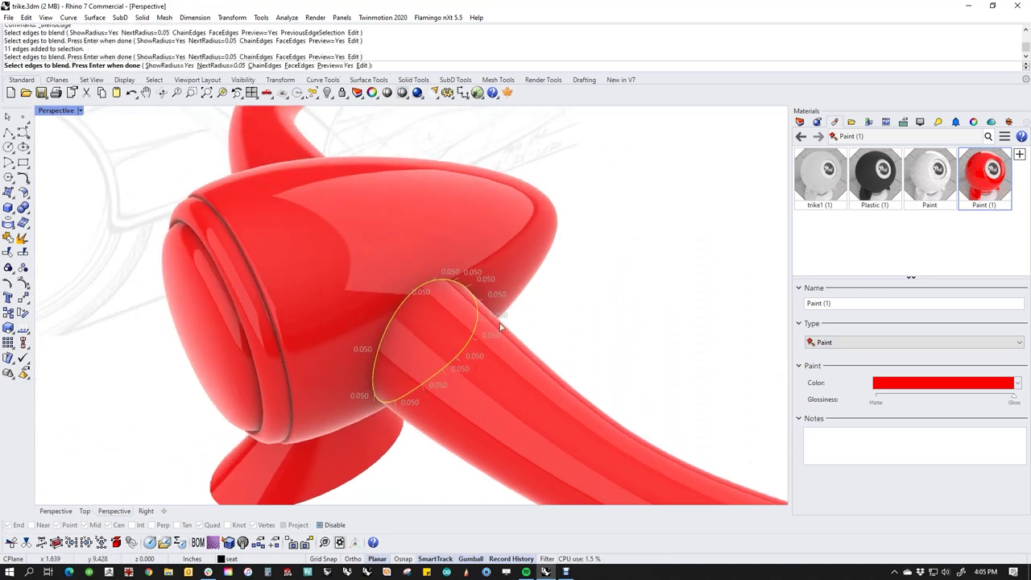
pyautogui.rightClick(500, 324)
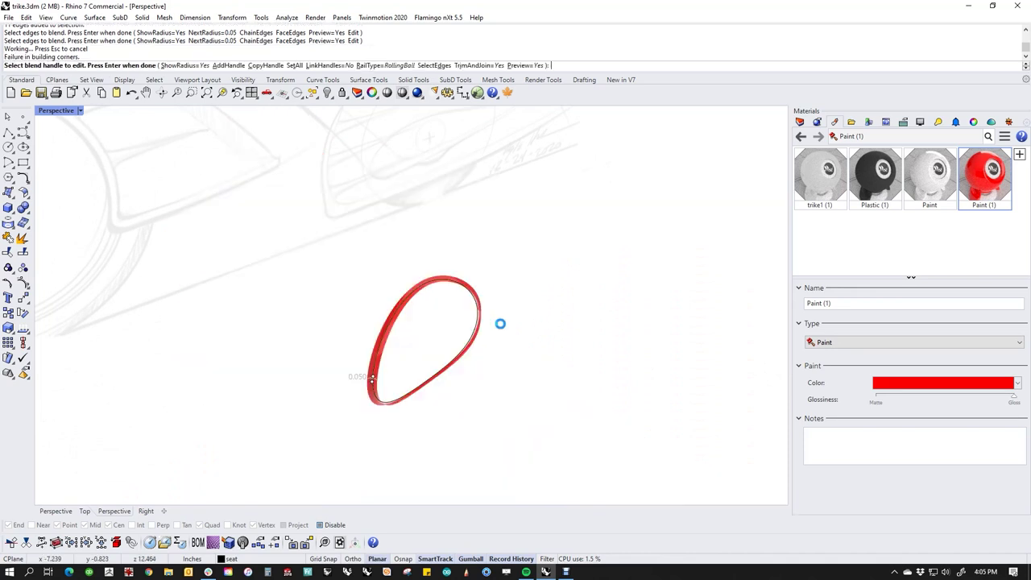
# Try a radius of 1 for all blend handles, followed by .08.
pyautogui.moveTo(468, 411); pyautogui.dragTo(438, 323, button='right')
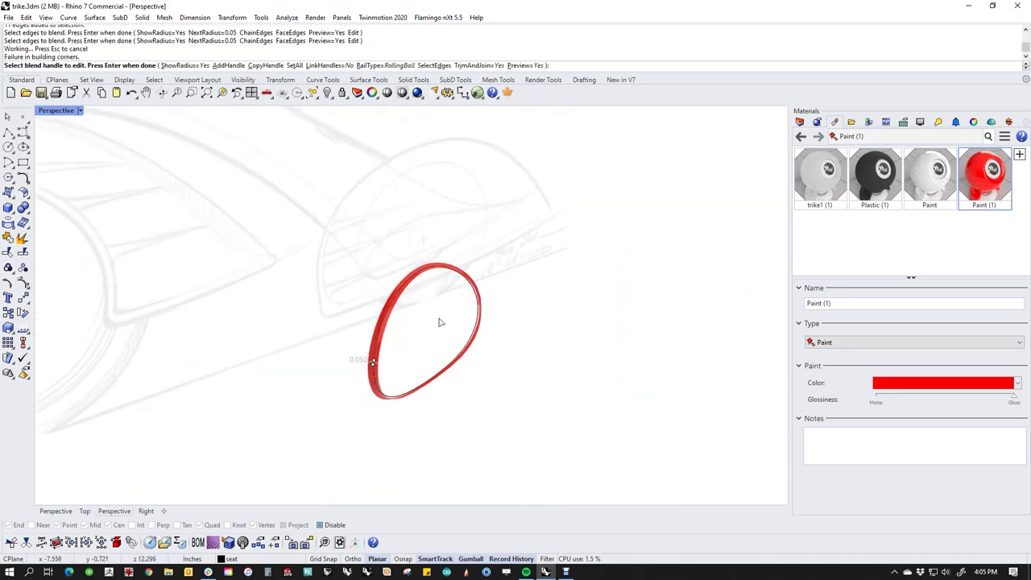
pyautogui.click(294, 66)
pyautogui.write('1')
pyautogui.press('Return')
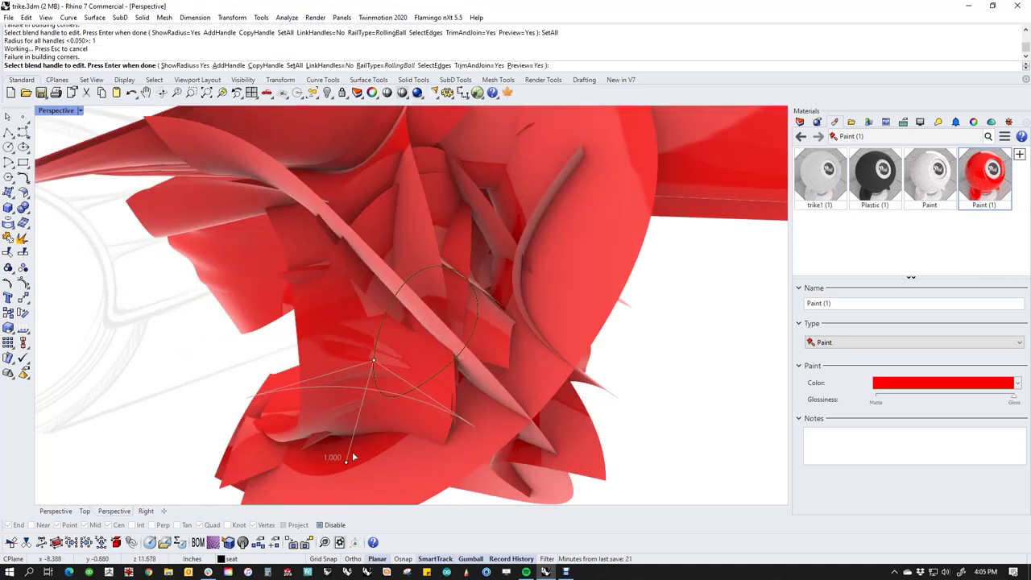
pyautogui.click(294, 65)
pyautogui.write('.0')
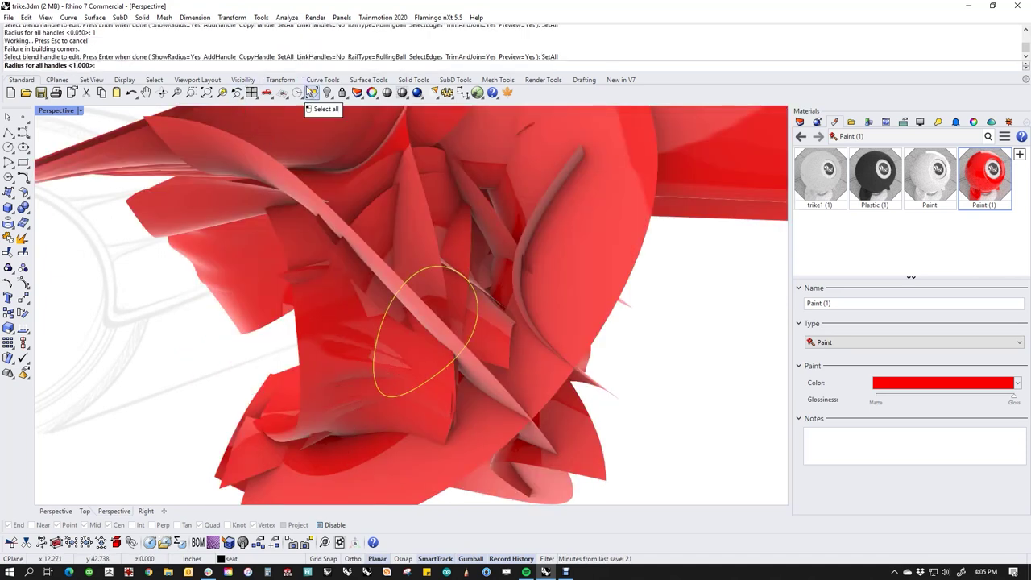
pyautogui.write('8')
pyautogui.press('Return')
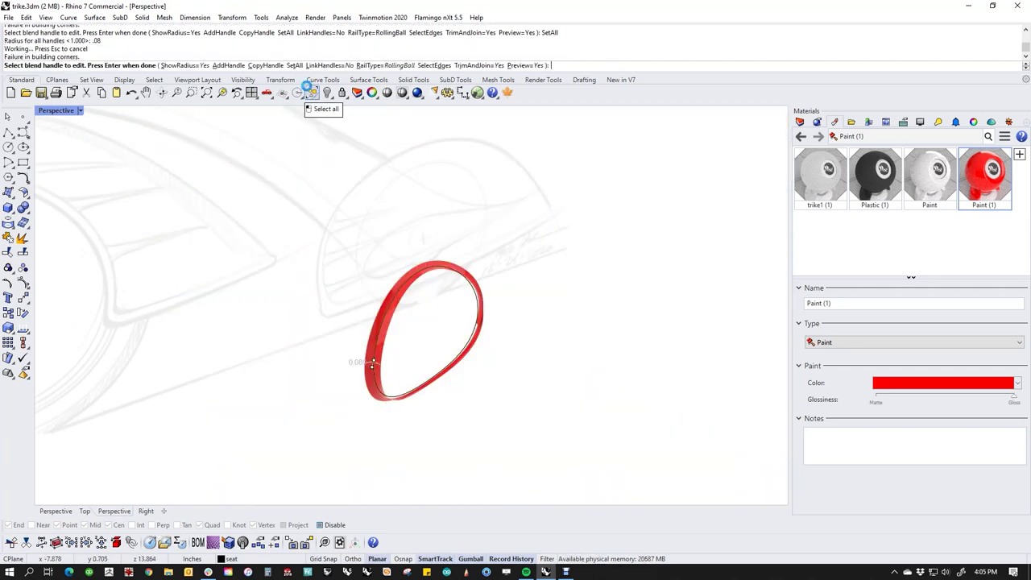
# Inspect the blend preview, set the radius of all handles to .05 and try to apply the edge blend.
pyautogui.moveTo(530, 344); pyautogui.dragTo(397, 292, button='right')
pyautogui.scroll(5, 398, 292)
pyautogui.moveTo(472, 343); pyautogui.dragTo(571, 332, button='right')
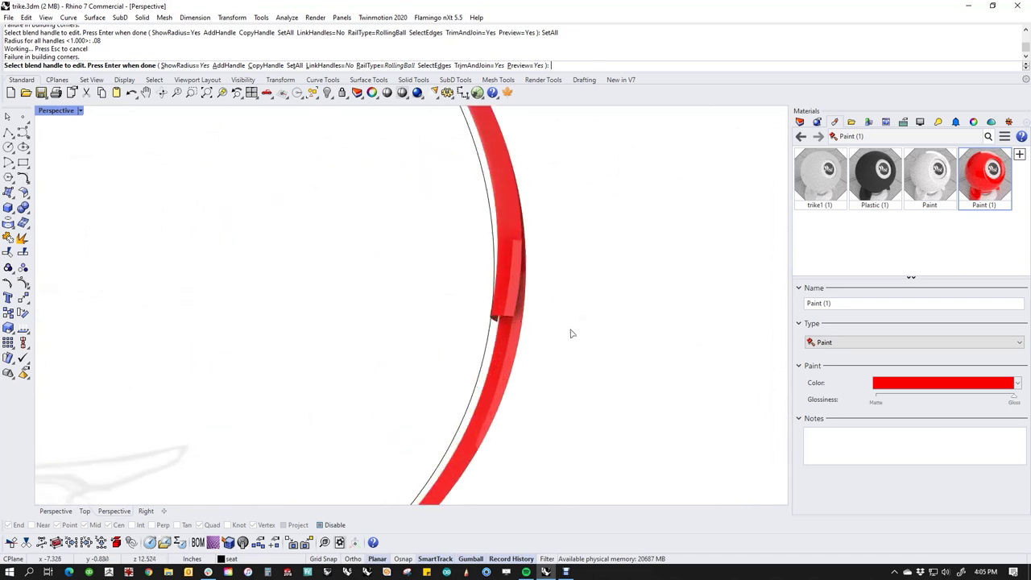
pyautogui.scroll(-5, 523, 304)
pyautogui.moveTo(522, 305); pyautogui.dragTo(479, 346, button='right')
pyautogui.click(294, 65)
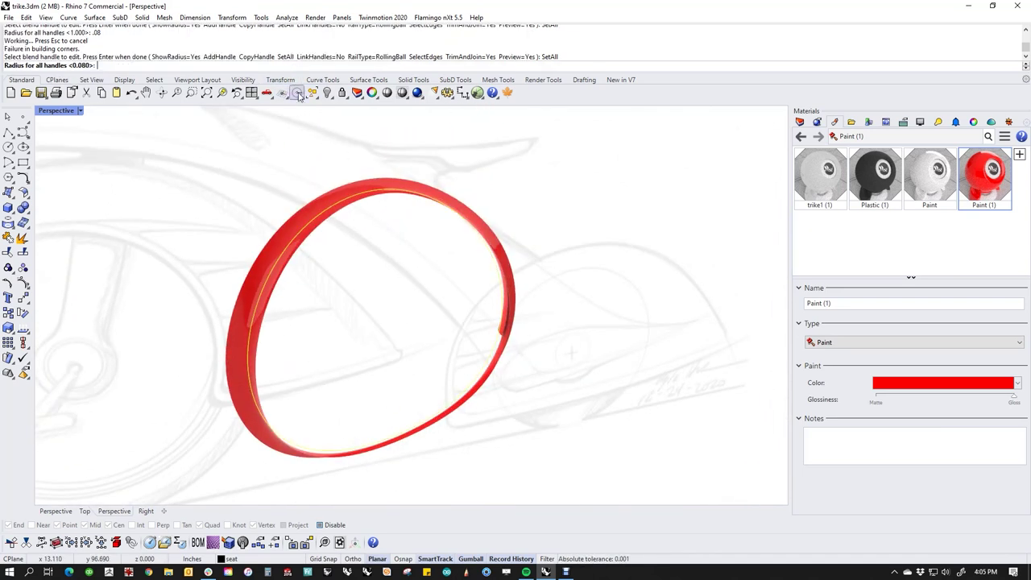
pyautogui.press('Return')
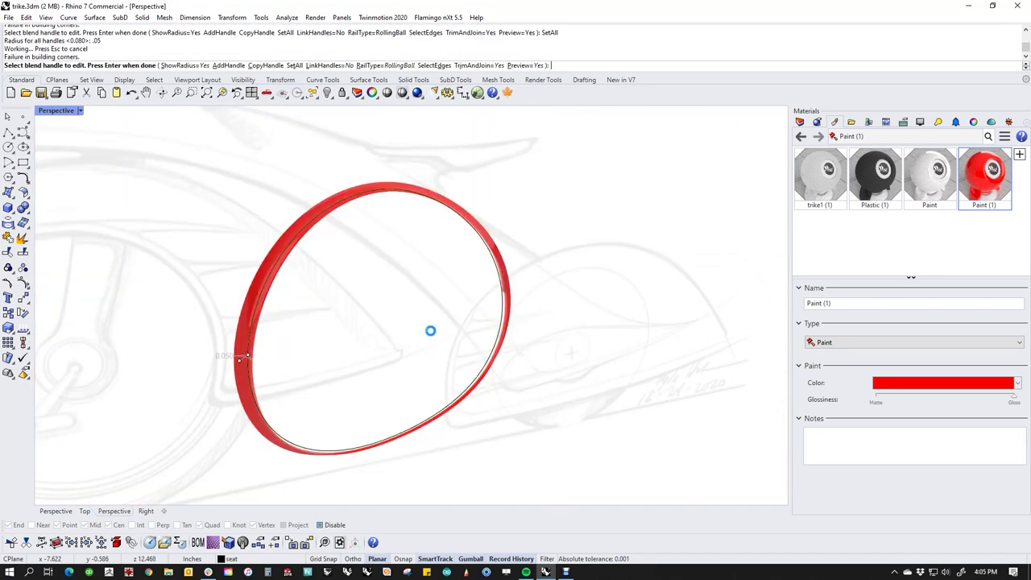
pyautogui.scroll(-6, 430, 321)
pyautogui.moveTo(430, 311)
pyautogui.mouseDown(button='right')
pyautogui.moveTo(410, 340)
pyautogui.moveTo(432, 368)
pyautogui.moveTo(509, 366)
pyautogui.mouseUp(button='right')
pyautogui.press('Return')
pyautogui.click(509, 366)
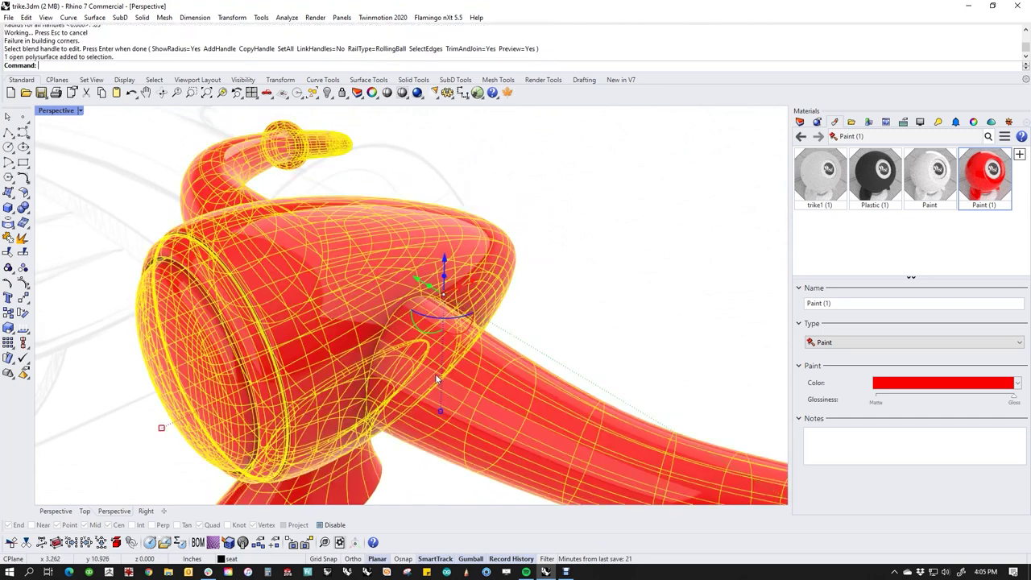
# Set the Perspective viewport to Wireframe display and deselect the polysurface.
pyautogui.click(56, 112)
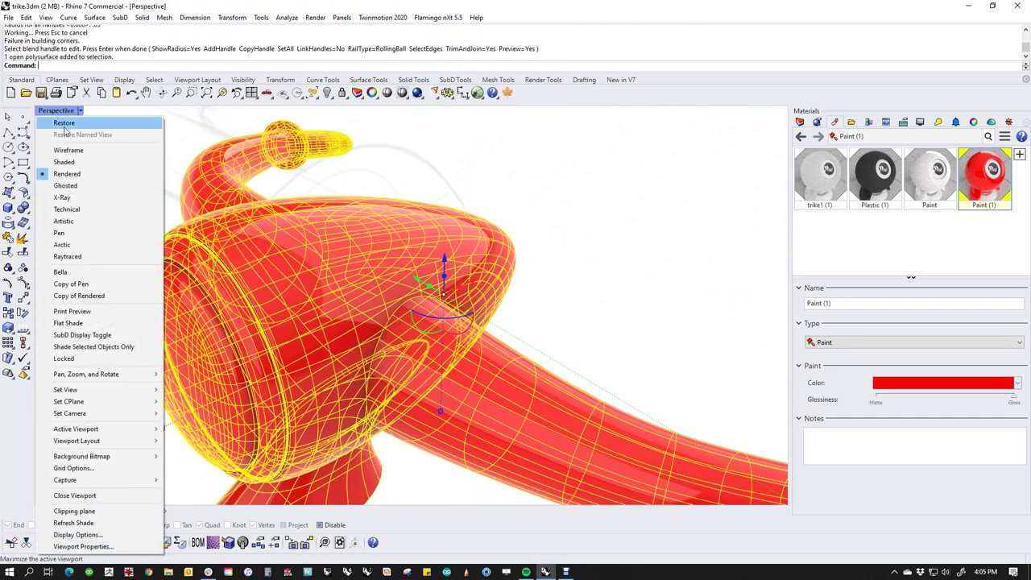
pyautogui.click(50, 152)
pyautogui.press('Escape')
pyautogui.scroll(8, 354, 294)
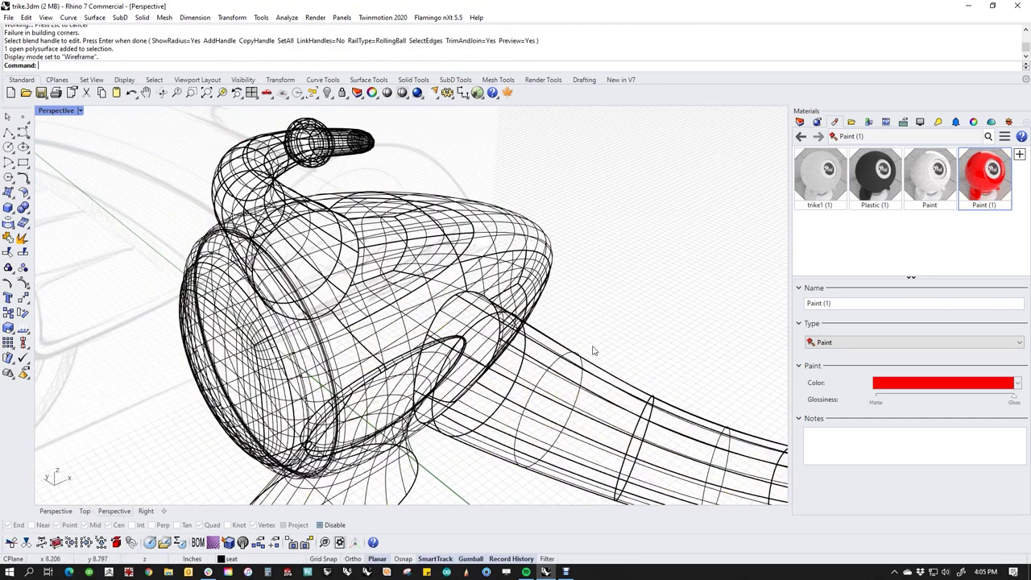
# Examine the polysurface edges around the handlebar-to-body joint in wireframe from several angles.
pyautogui.click(360, 301)
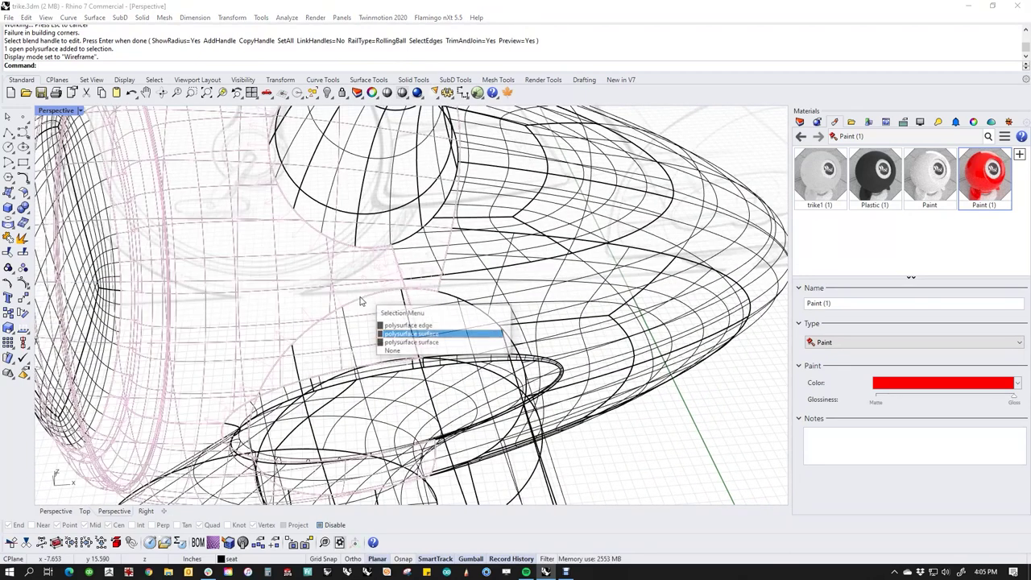
pyautogui.click(434, 351)
pyautogui.scroll(-5, 453, 362)
pyautogui.click(511, 423)
pyautogui.click(600, 424)
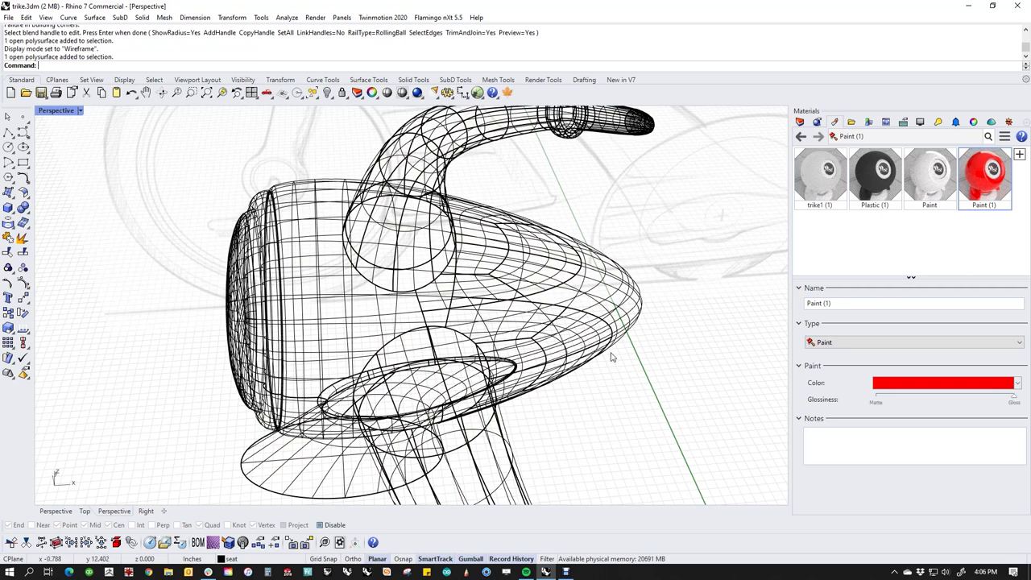
pyautogui.click(575, 332)
pyautogui.click(601, 439)
pyautogui.moveTo(458, 432); pyautogui.dragTo(496, 421, button='right')
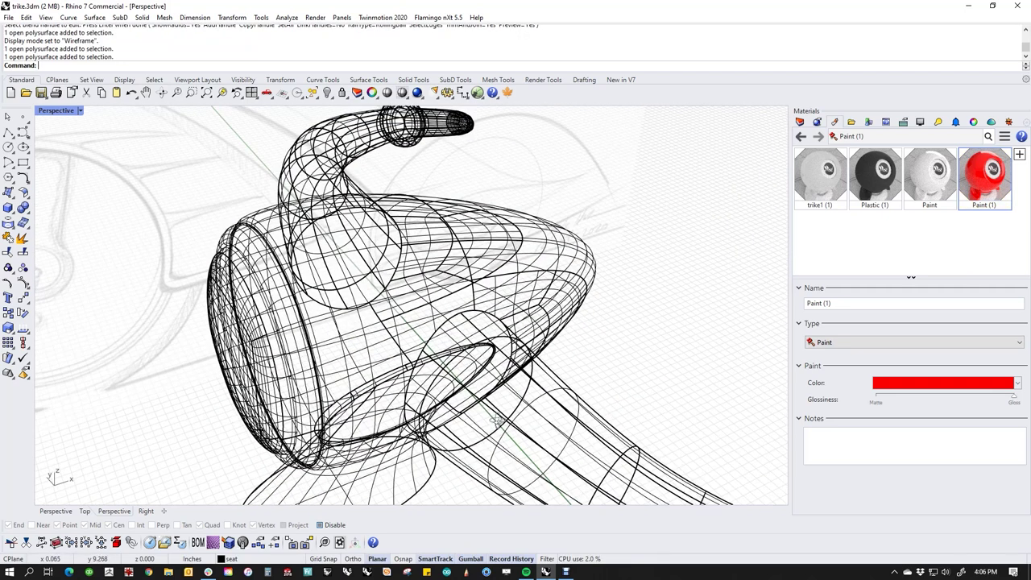
pyautogui.scroll(3, 380, 339)
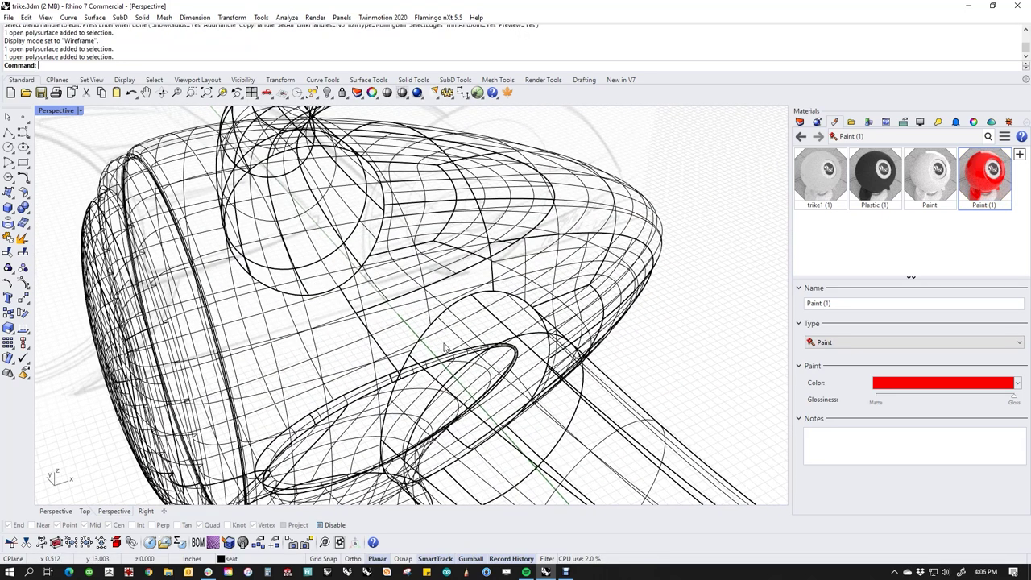
# Duplicate all edges around the intersection of the handlebar with the body and join them into one curve.
pyautogui.middleClick(447, 347)
pyautogui.click(402, 355)
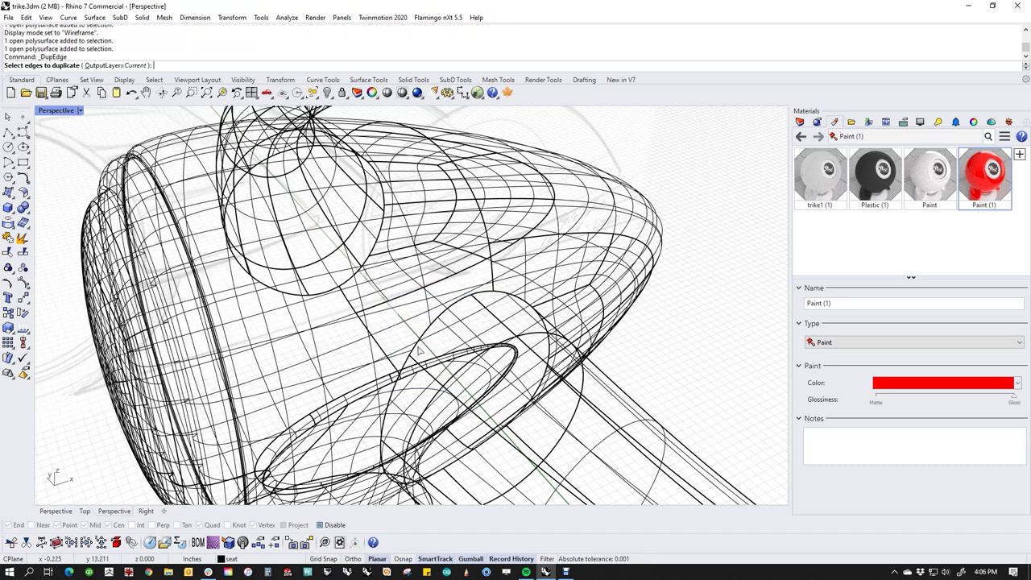
pyautogui.click(483, 298)
pyautogui.click(500, 299)
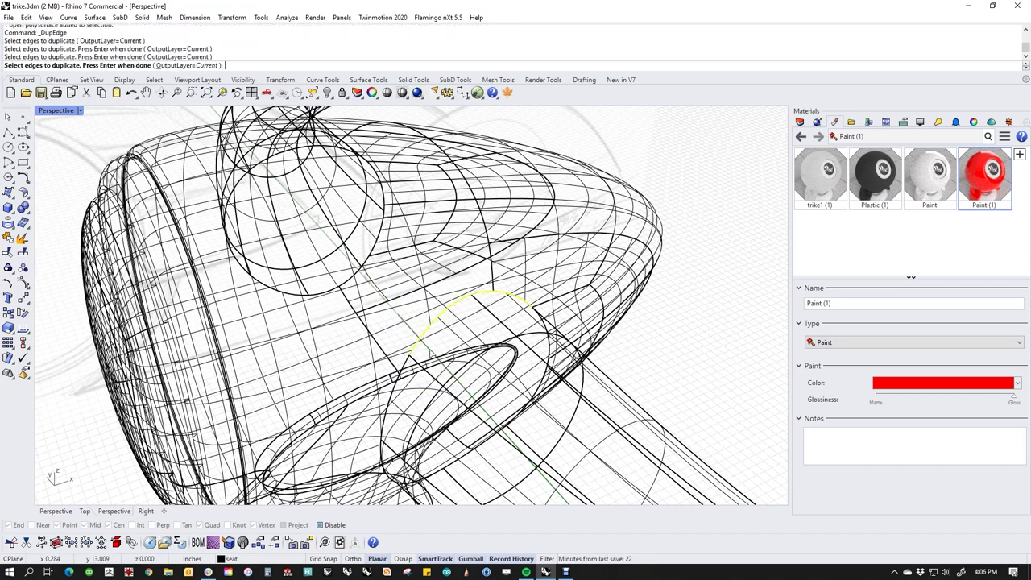
pyautogui.click(408, 364)
pyautogui.moveTo(408, 364); pyautogui.dragTo(413, 413, button='right')
pyautogui.click(395, 413)
pyautogui.moveTo(425, 469); pyautogui.dragTo(425, 403, button='right')
pyautogui.scroll(5, 413, 433)
pyautogui.click(457, 379)
pyautogui.moveTo(571, 456); pyautogui.dragTo(539, 417, button='right')
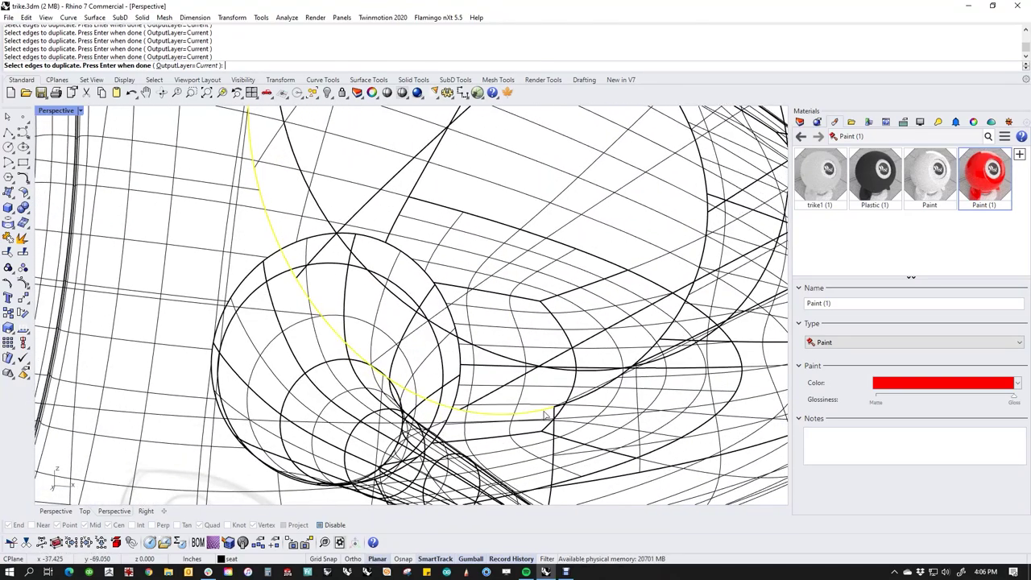
pyautogui.moveTo(629, 389); pyautogui.dragTo(572, 381, button='right')
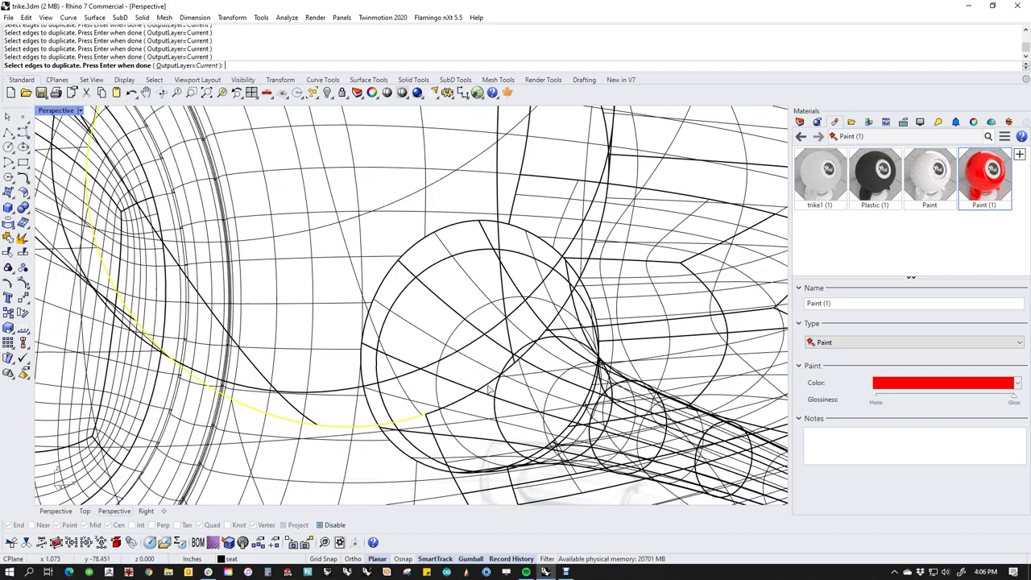
pyautogui.scroll(-4, 493, 385)
pyautogui.click(500, 354)
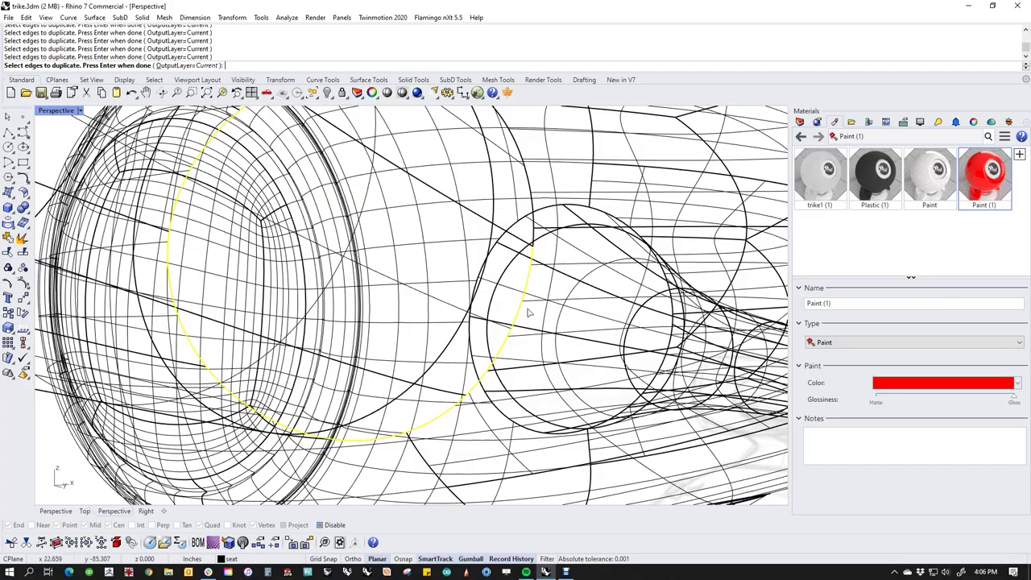
pyautogui.moveTo(528, 313); pyautogui.dragTo(519, 376, button='right')
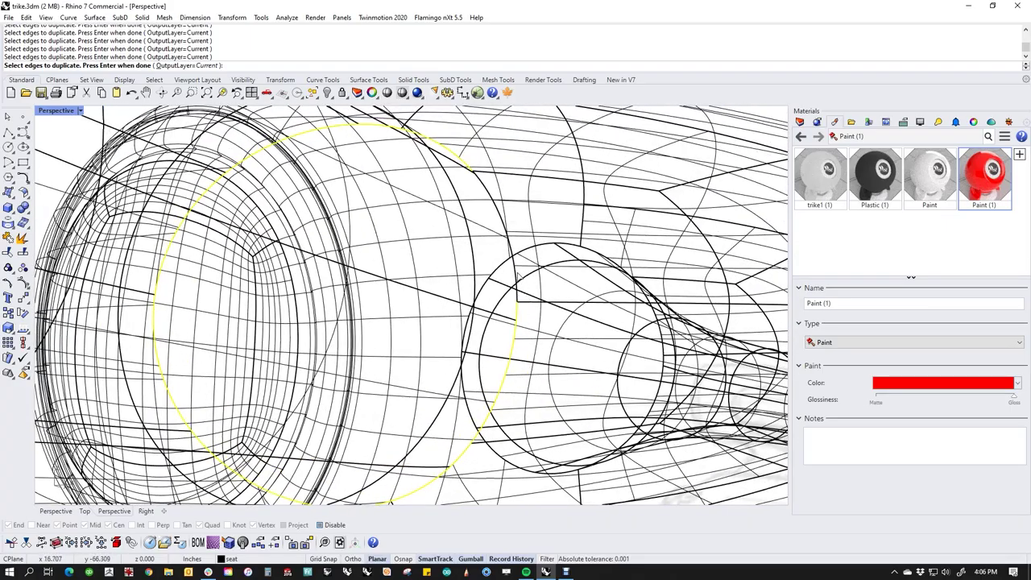
pyautogui.moveTo(496, 264); pyautogui.dragTo(478, 441, button='right')
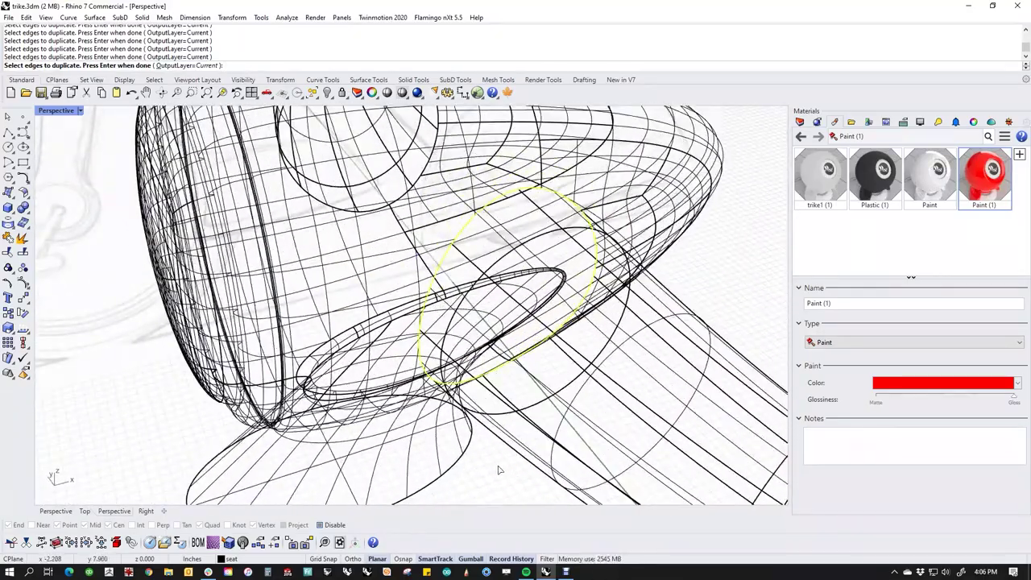
pyautogui.press('Return')
pyautogui.write('j')
pyautogui.press('Return')
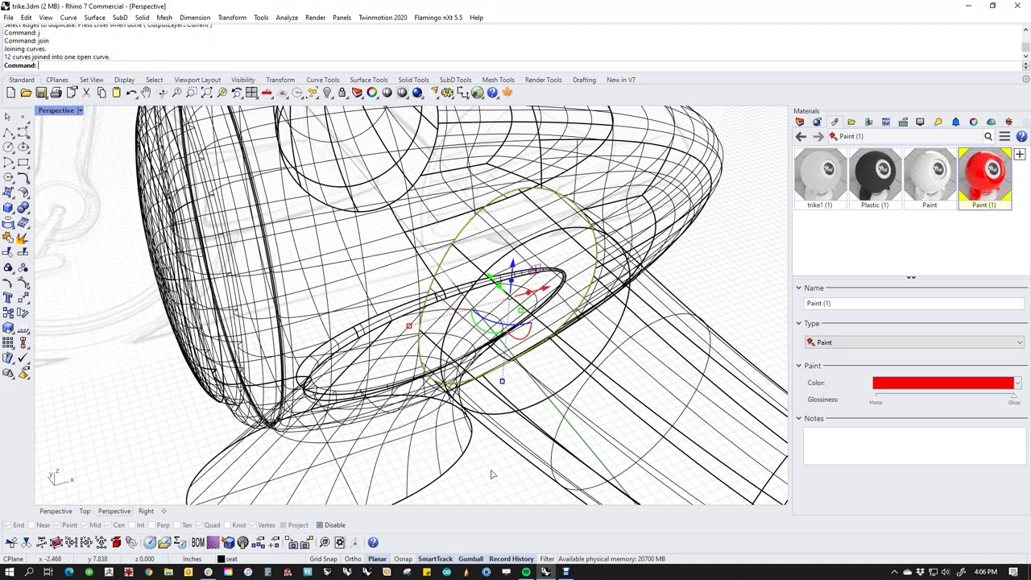
# Try a flat-capped pipe along the joined edge curve around the handlebar joint.
pyautogui.click(8, 208)
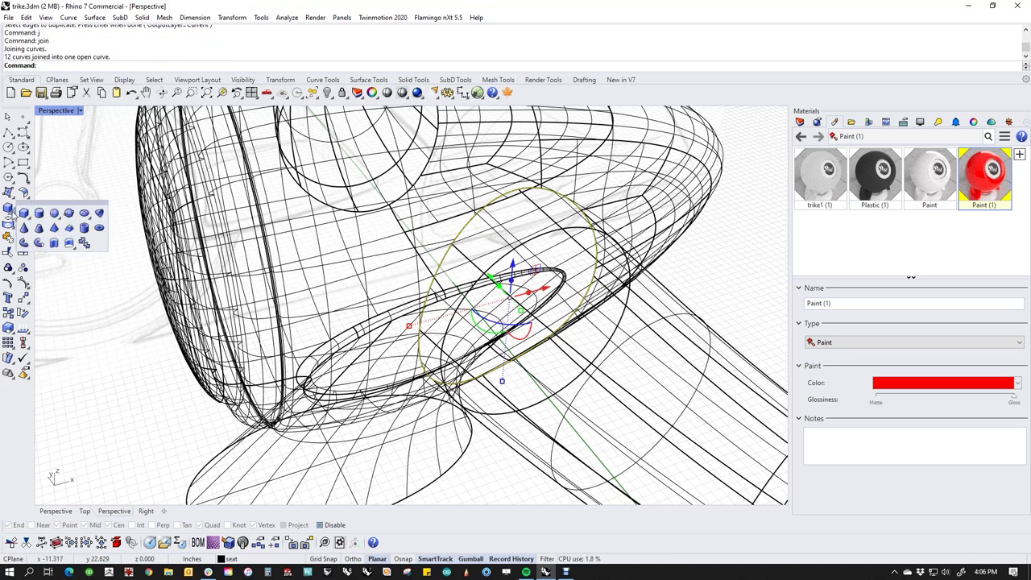
pyautogui.click(38, 245)
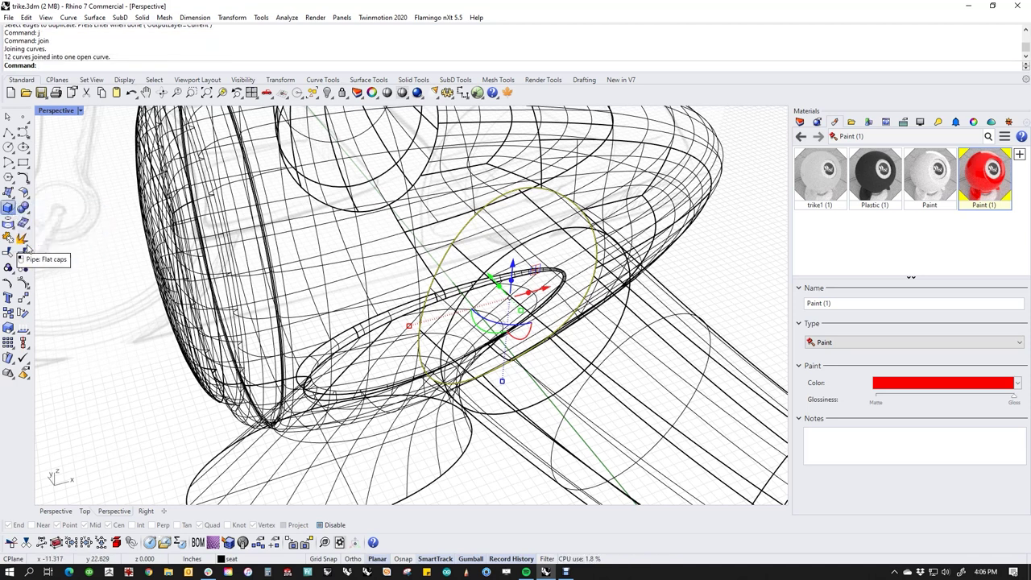
pyautogui.click(564, 213)
pyautogui.rightClick(564, 213)
pyautogui.press('Return')
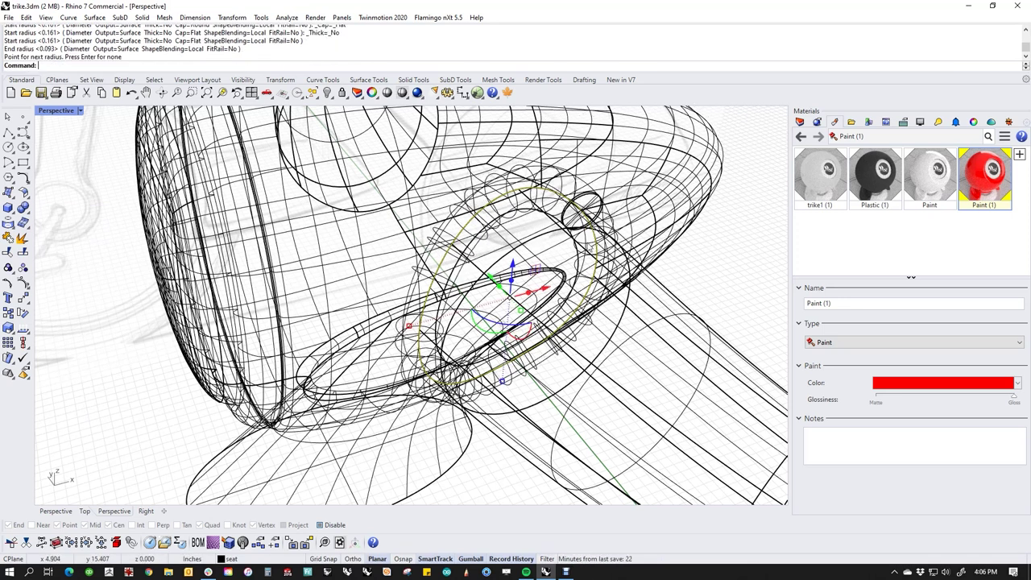
# Set the viewport to Shaded display, inspect the curve's gap and delete the pipe around the joint.
pyautogui.middleClick(656, 282)
pyautogui.moveTo(646, 290)
pyautogui.mouseDown(button='right')
pyautogui.moveTo(656, 282)
pyautogui.moveTo(565, 304)
pyautogui.mouseUp(button='right')
pyautogui.click(614, 247)
pyautogui.click(637, 278)
pyautogui.click(615, 290)
pyautogui.press('Escape')
pyautogui.scroll(6, 656, 251)
pyautogui.click(543, 293)
pyautogui.press('Delete')
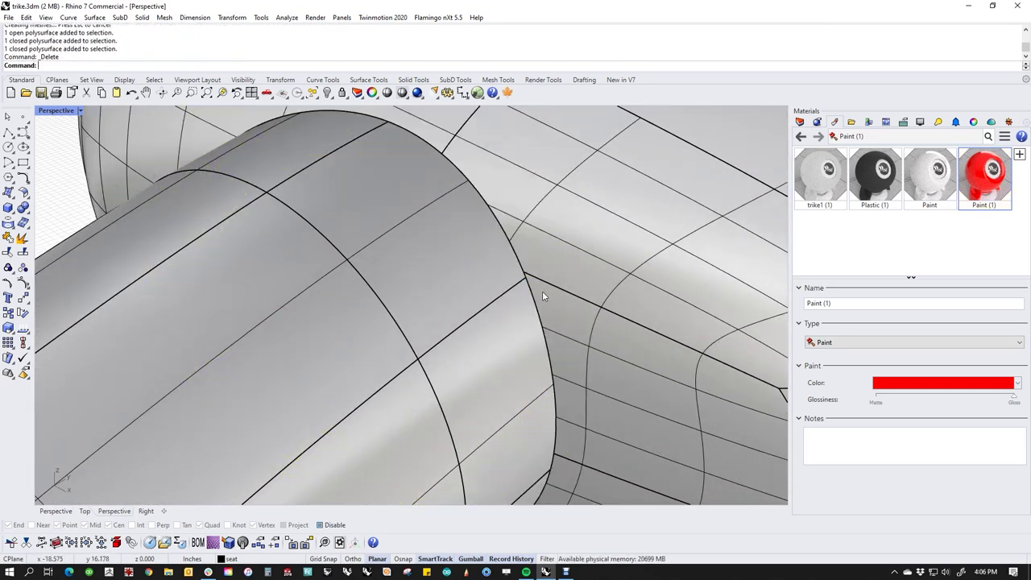
# Isolate the joined edge curve by hiding everything else.
pyautogui.click(538, 300)
pyautogui.click(564, 329)
pyautogui.write('ii')
pyautogui.press('Return')
# Close the small gap in the edge curve with a curve blend between its two ends and make it one closed curve.
pyautogui.middleClick(553, 342)
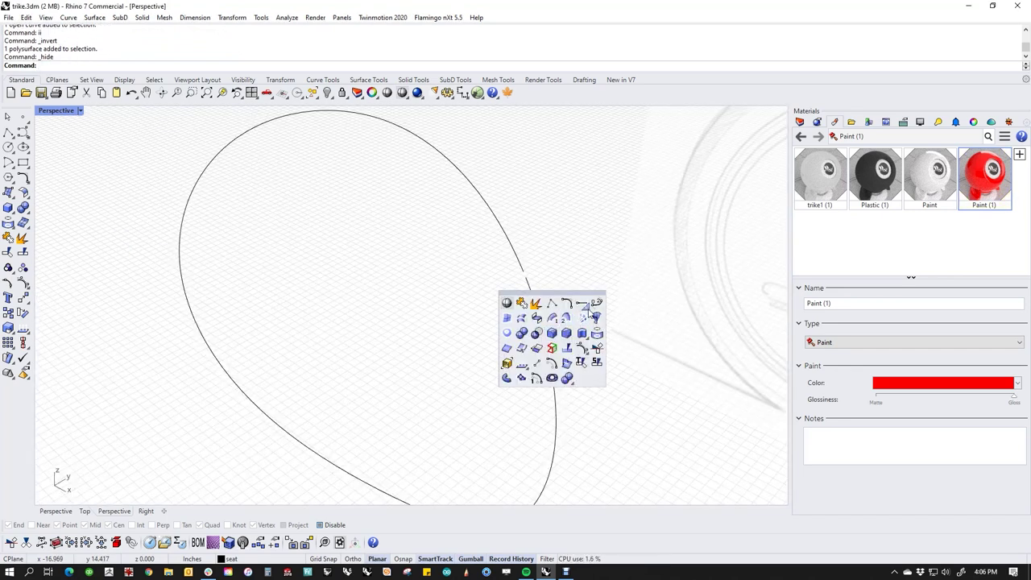
pyautogui.click(585, 309)
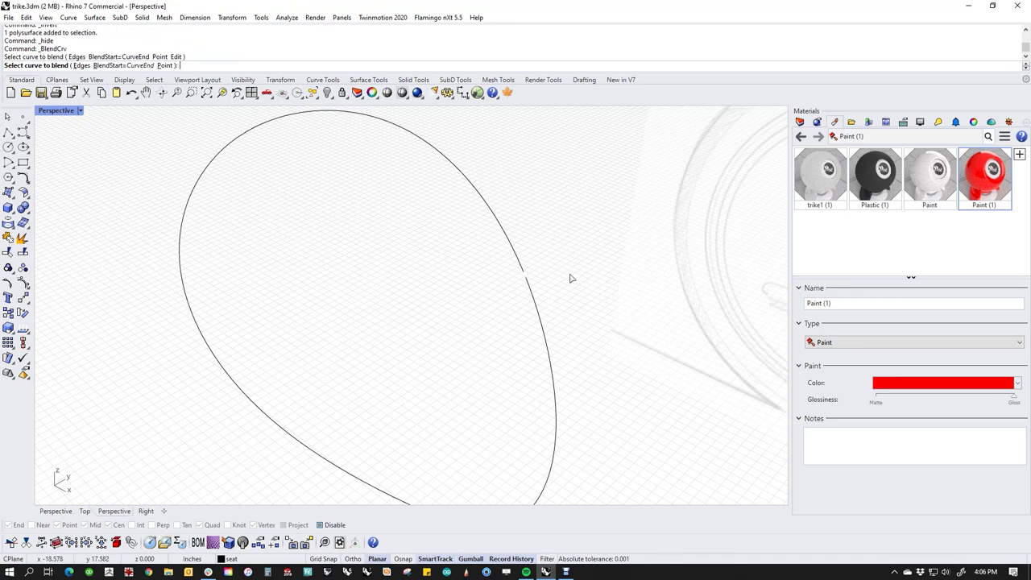
pyautogui.click(538, 274)
pyautogui.press('Return')
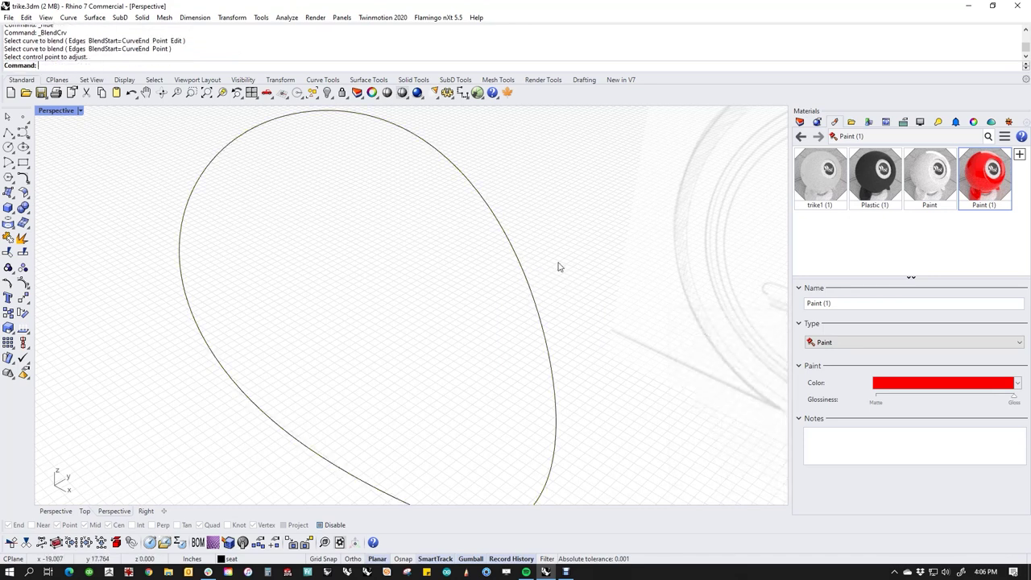
pyautogui.write('j')
pyautogui.press('Return')
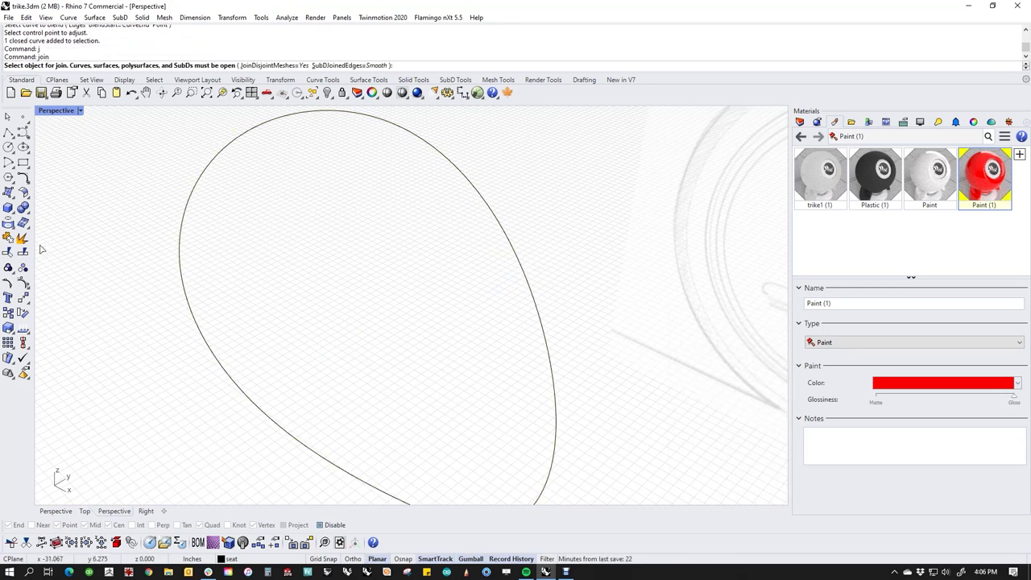
# Create a closed pipe of constant radius along the closed edge curve.
pyautogui.click(9, 210)
pyautogui.click(37, 243)
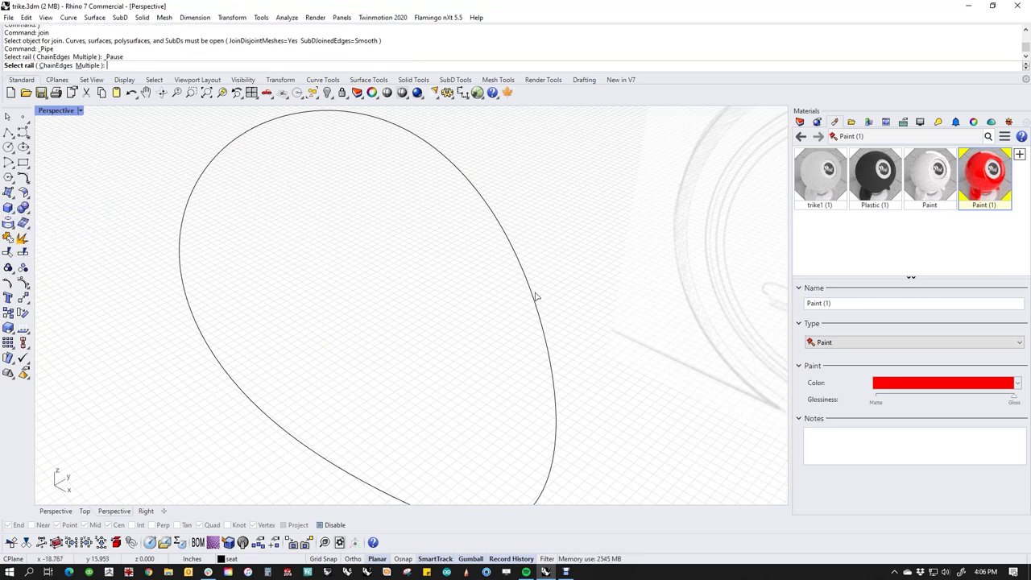
pyautogui.click(530, 299)
pyautogui.scroll(-3, 443, 294)
pyautogui.moveTo(459, 313); pyautogui.dragTo(537, 333, button='right')
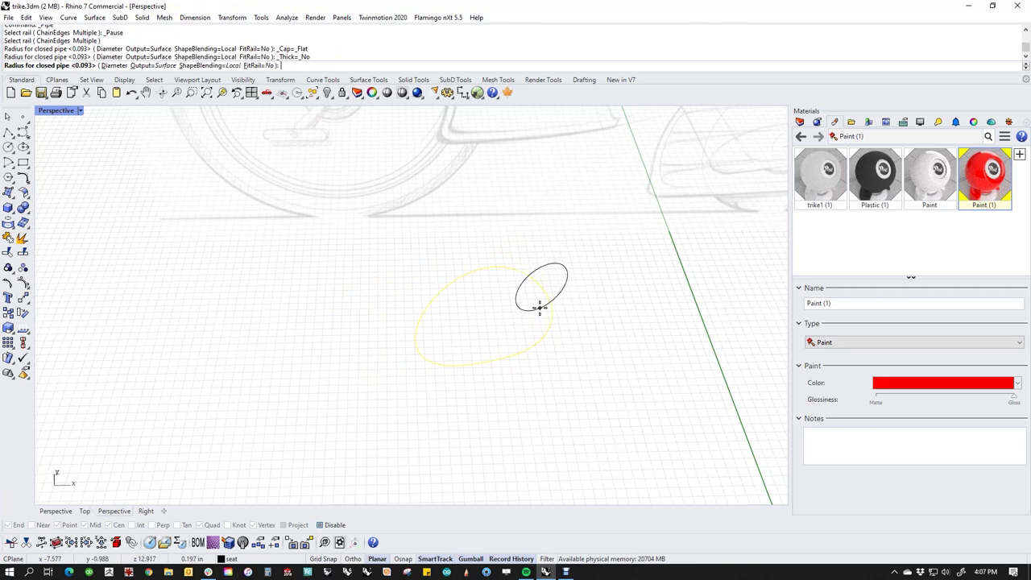
pyautogui.click(538, 294)
pyautogui.press('Return')
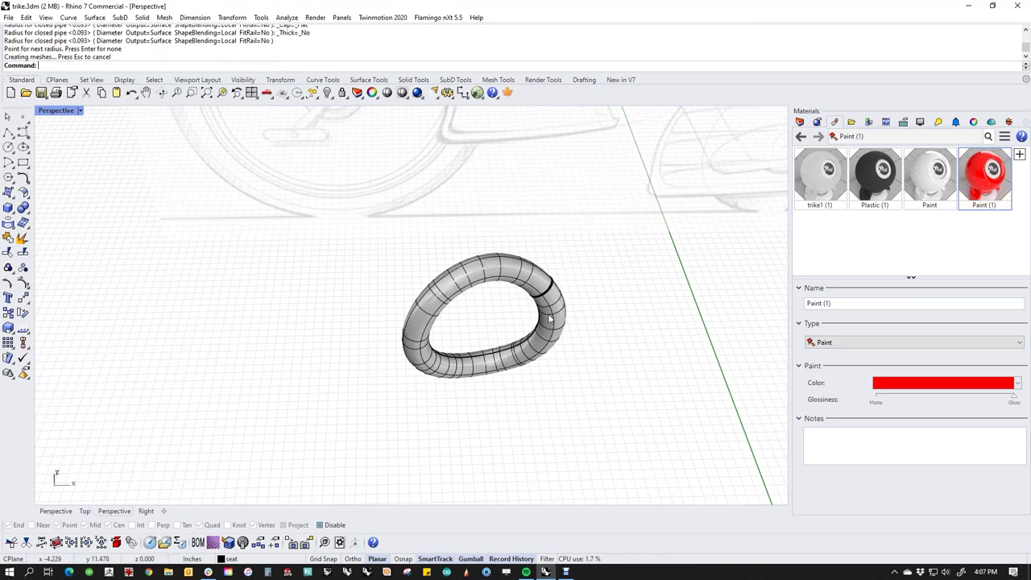
# Select the pipe and show all hidden objects again.
pyautogui.moveTo(538, 306); pyautogui.dragTo(513, 359, button='right')
pyautogui.scroll(3, 513, 358)
pyautogui.click(510, 375)
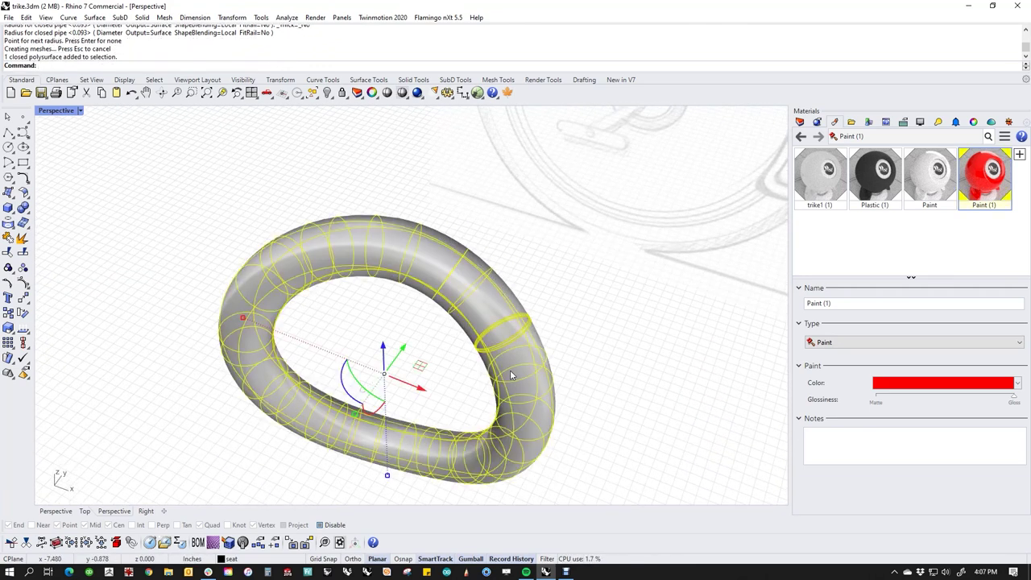
pyautogui.write('v')
pyautogui.press('Return')
# In Wireframe display, trim away the joint surfaces inside the pipe and delete the pipe.
pyautogui.middleClick(512, 373)
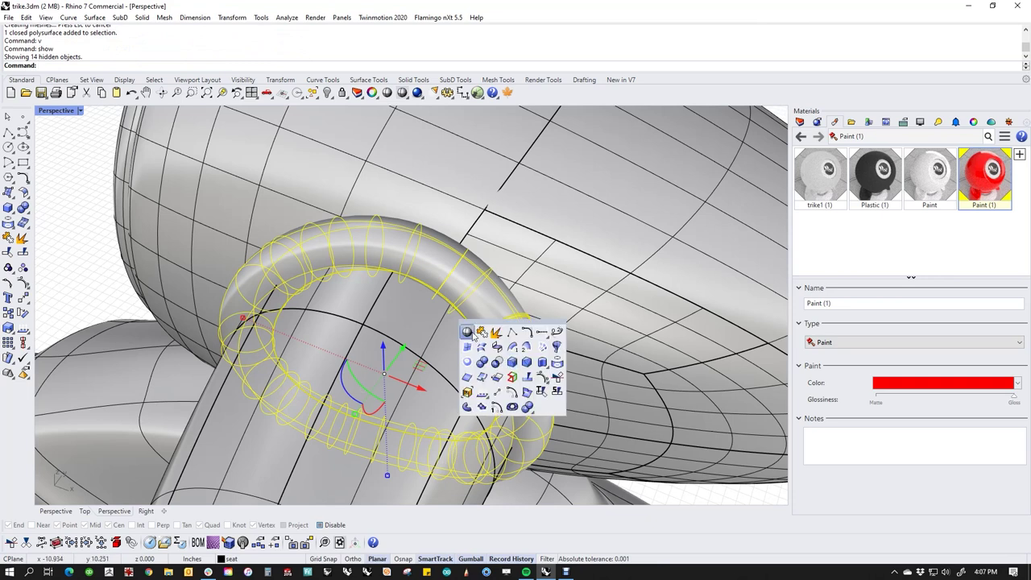
pyautogui.click(468, 331)
pyautogui.hotkey('ctrl', 't')
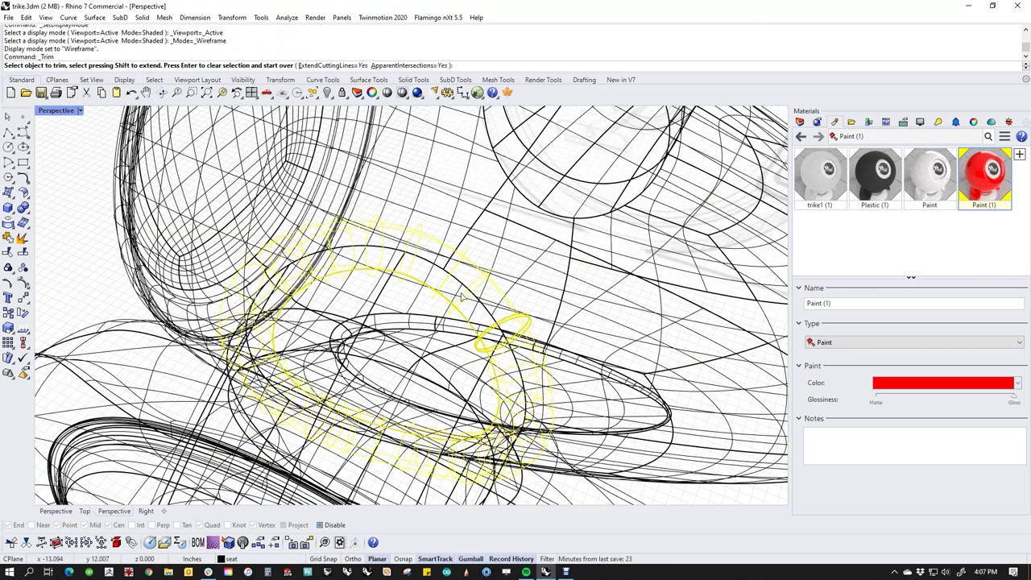
pyautogui.click(462, 295)
pyautogui.press('Return')
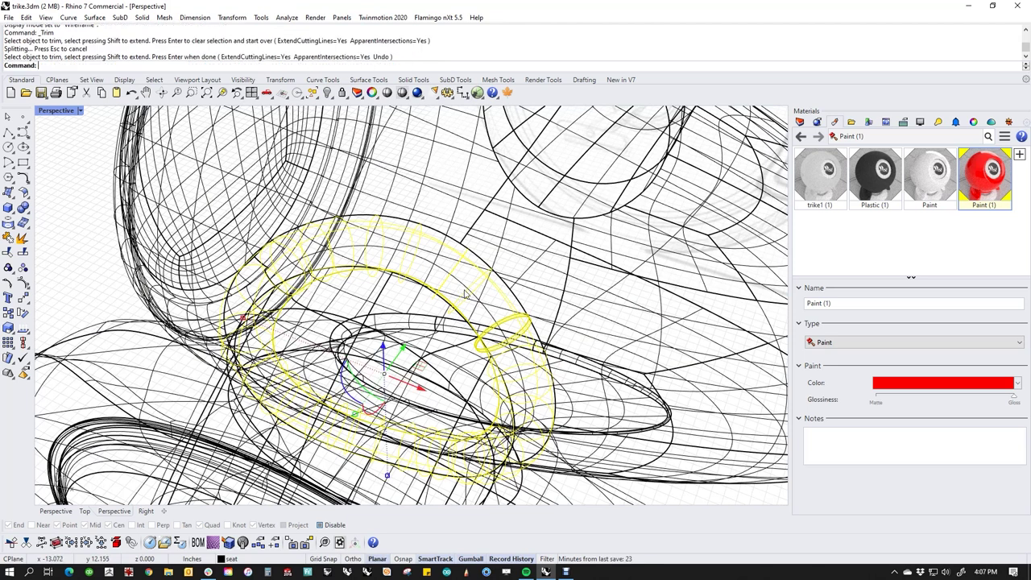
pyautogui.press('Delete')
# In Shaded display, build a surface blend with Curvature continuity between the handlebar's chained trimmed edge and the body opening's edge.
pyautogui.middleClick(463, 291)
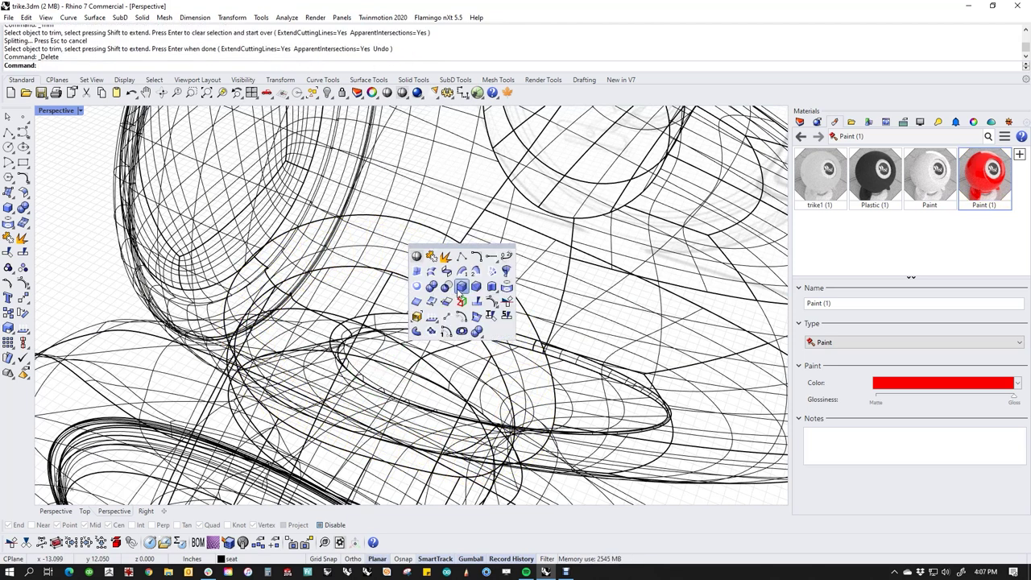
pyautogui.click(418, 257)
pyautogui.middleClick(429, 310)
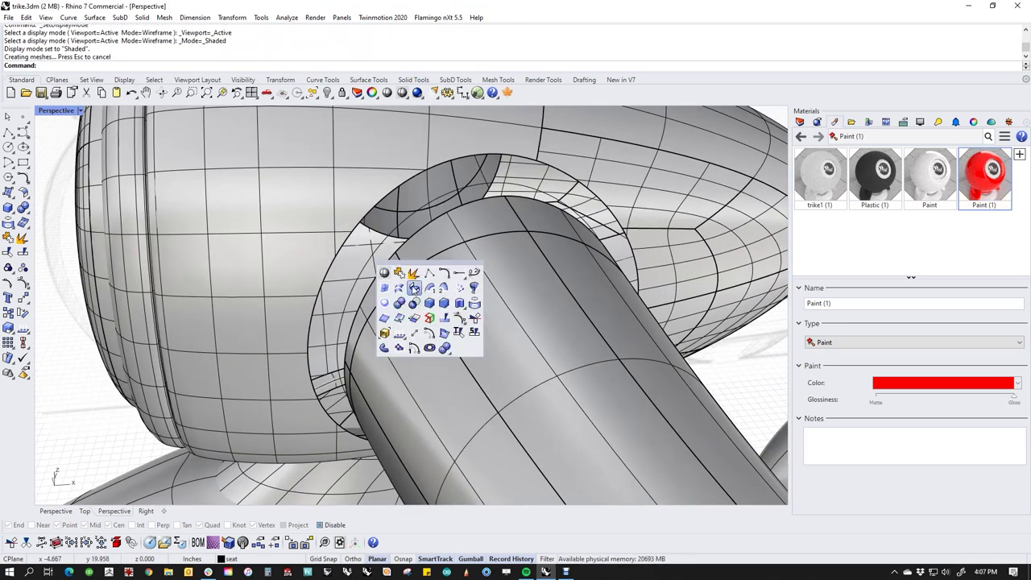
pyautogui.click(414, 289)
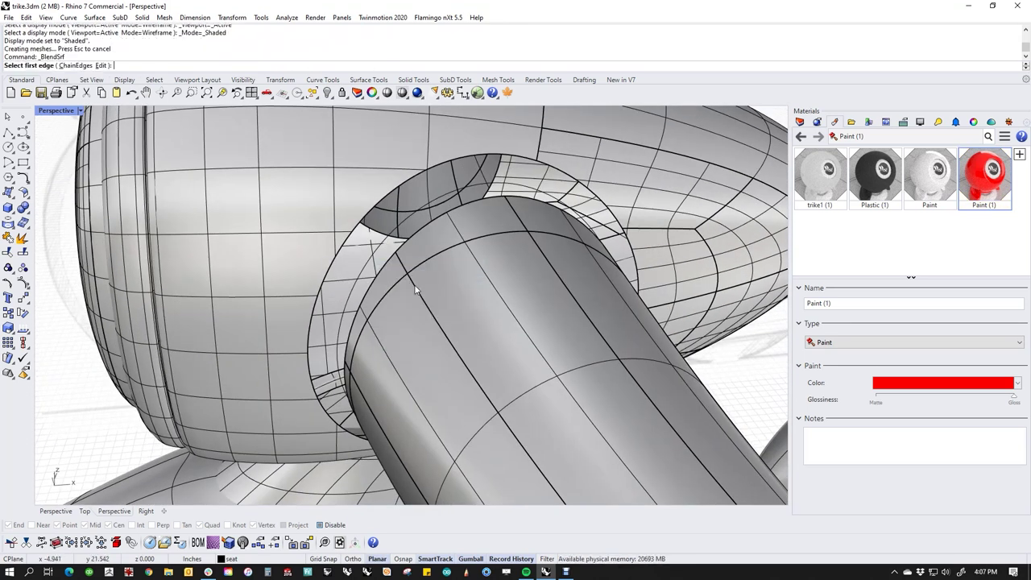
pyautogui.click(79, 66)
pyautogui.click(412, 236)
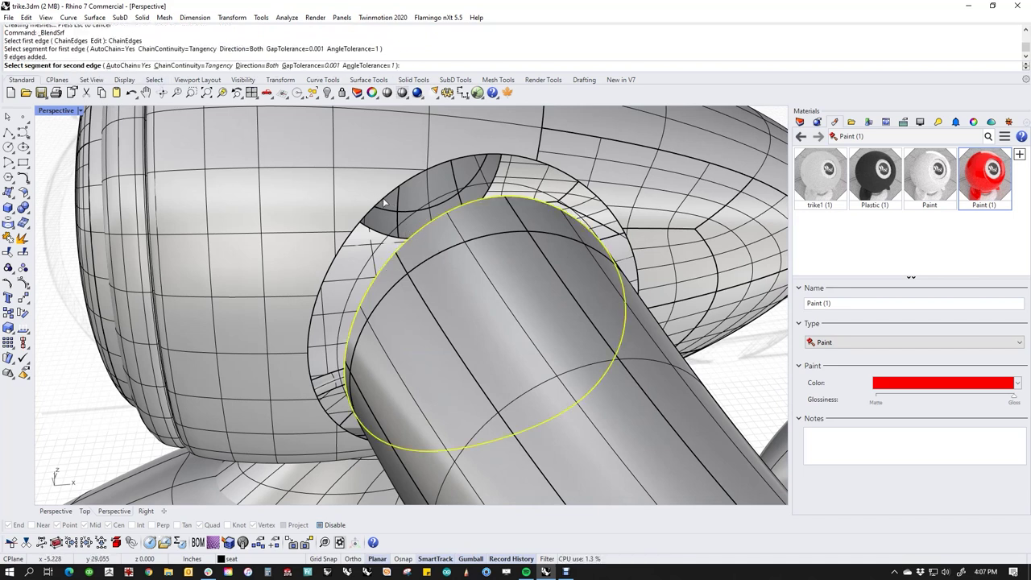
pyautogui.click(384, 202)
pyautogui.press('Return')
pyautogui.moveTo(384, 202); pyautogui.dragTo(553, 357, button='right')
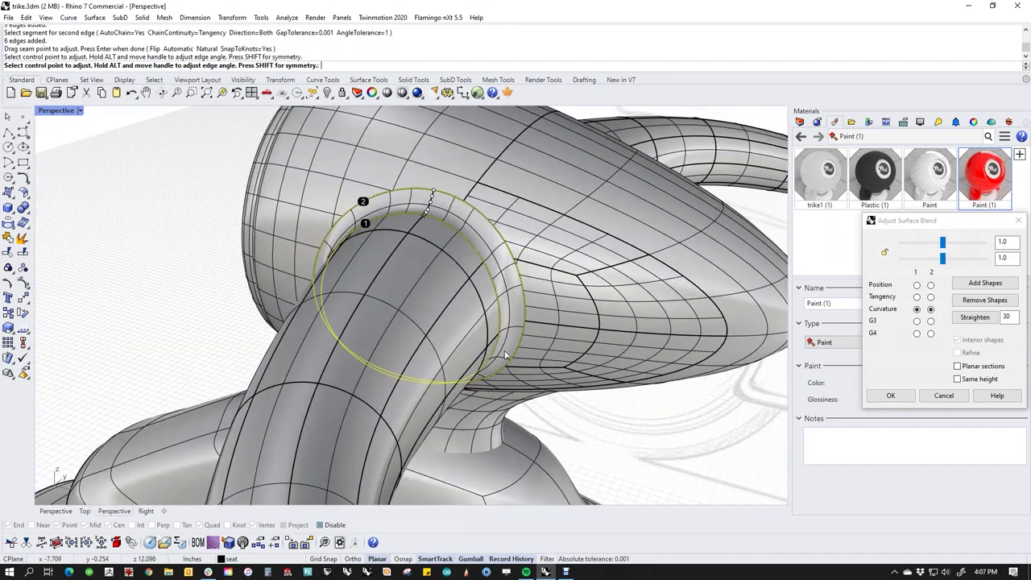
pyautogui.rightClick(553, 357)
pyautogui.moveTo(476, 344); pyautogui.dragTo(490, 256, button='right')
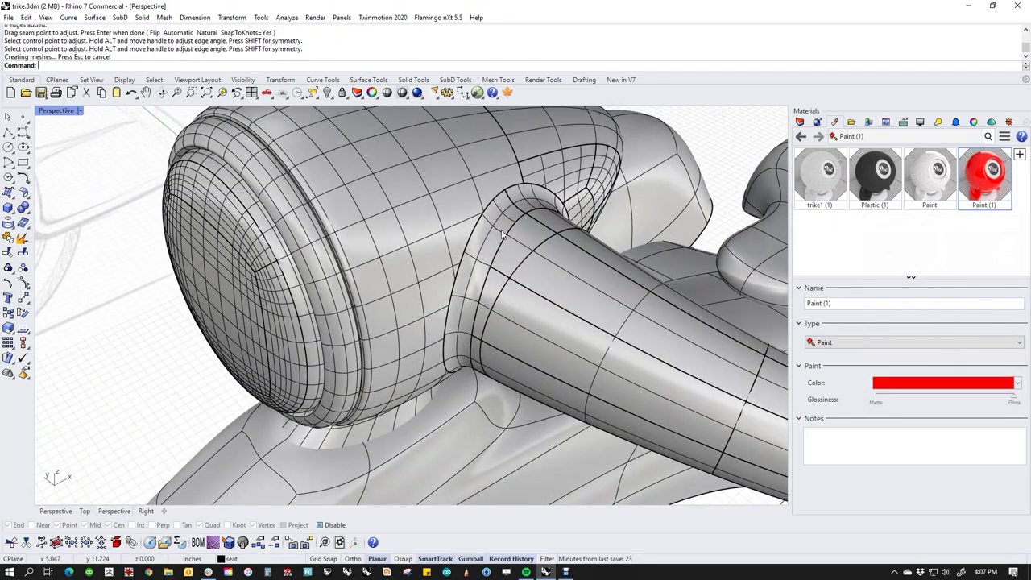
# Join the blend surface, the handlebar and the body into one polysurface.
pyautogui.click(501, 233)
pyautogui.keyDown('shift'); pyautogui.click(525, 256); pyautogui.keyUp('shift')
pyautogui.keyDown('shift'); pyautogui.click(418, 223); pyautogui.keyUp('shift')
pyautogui.write('join')
pyautogui.press('Return')
# Isolate the joined handlebar-and-body polysurface and show it in the Top view.
pyautogui.moveTo(417, 223); pyautogui.dragTo(493, 245, button='right')
pyautogui.click(492, 245)
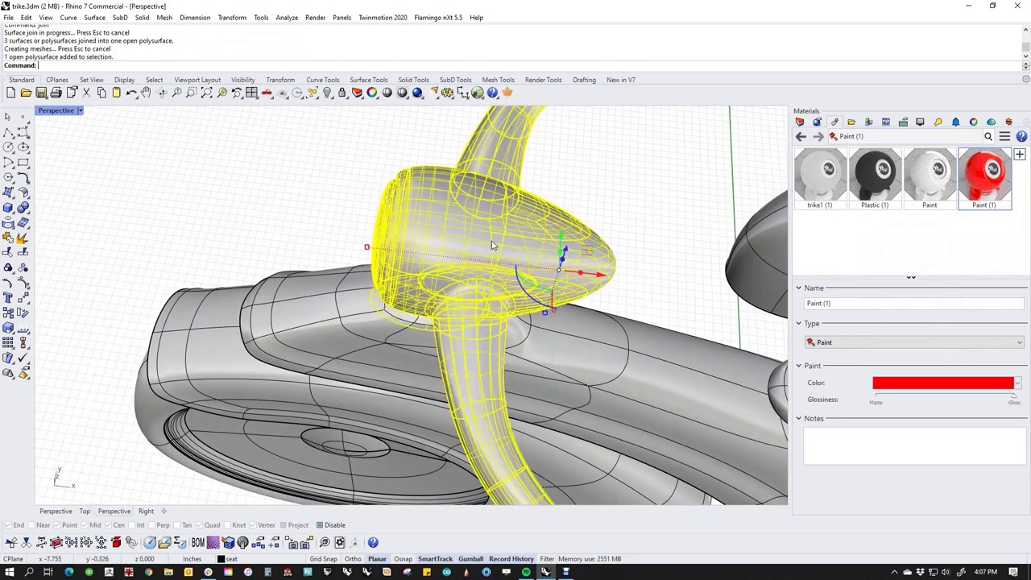
pyautogui.write('yop')
pyautogui.press('Return')
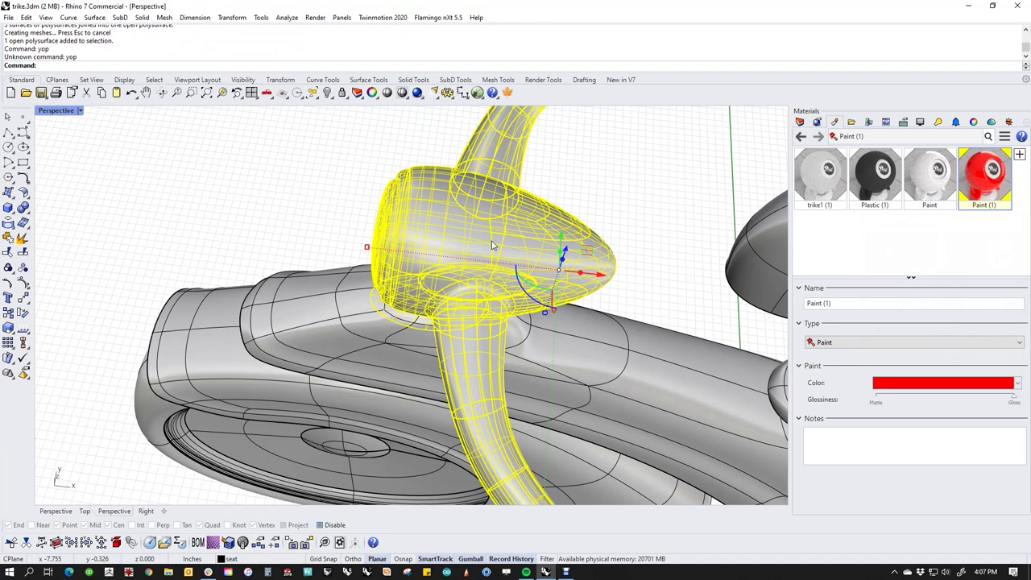
pyautogui.write('Top')
pyautogui.press('Return')
pyautogui.write('ii')
pyautogui.press('Return')
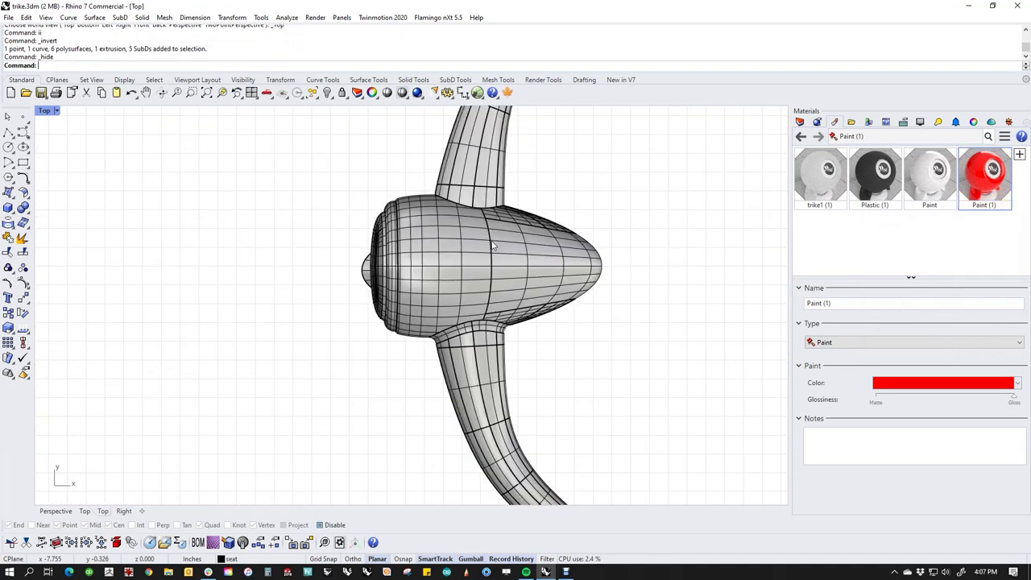
# Trim off the half without the new blend, using a horizontal cutting line starting at 0.
pyautogui.middleClick(358, 334)
pyautogui.click(401, 340)
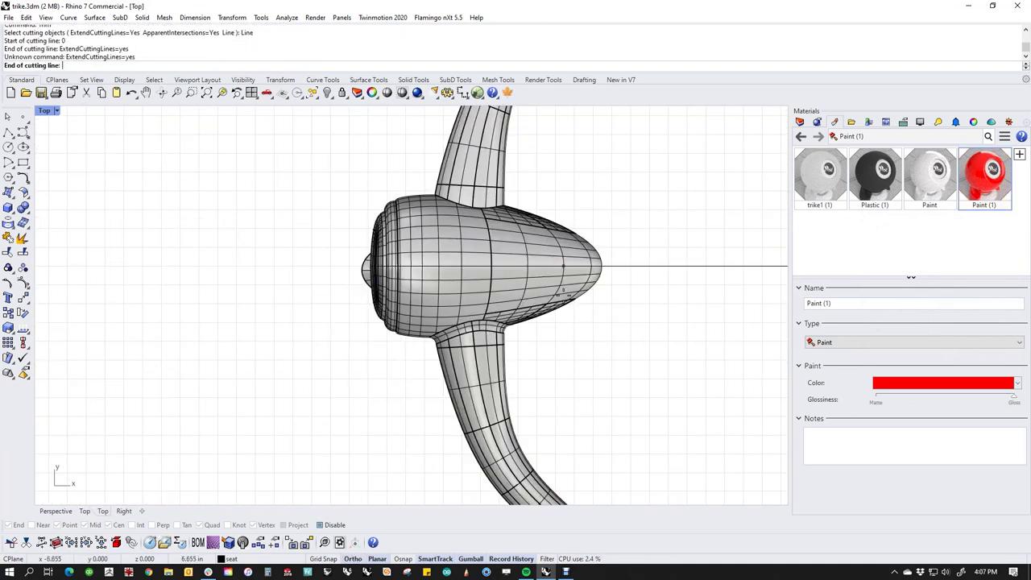
pyautogui.keyDown('shift'); pyautogui.click(191, 259); pyautogui.keyUp('shift')
pyautogui.click(475, 244)
pyautogui.press('Return')
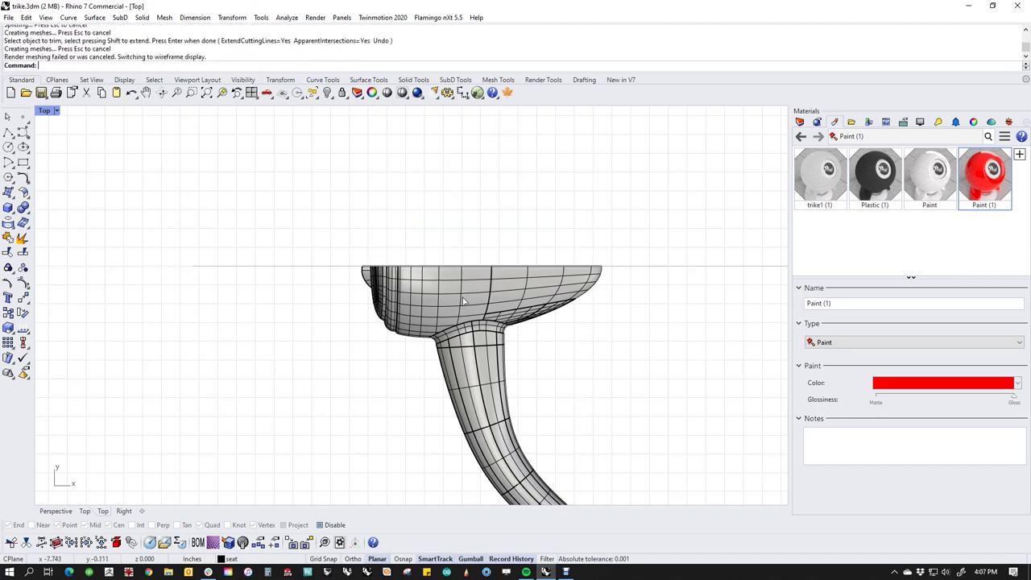
# Mirror the remaining handlebar-and-body half across the horizontal centreline from 0 and join both halves.
pyautogui.click(463, 301)
pyautogui.write('m')
pyautogui.press('Return')
pyautogui.write('0')
pyautogui.press('Return')
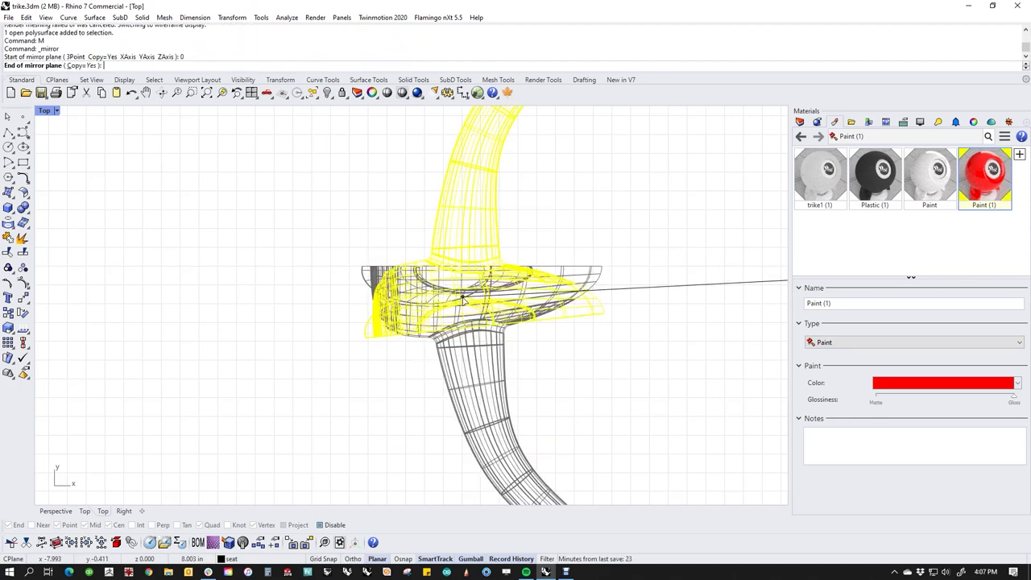
pyautogui.keyDown('shift'); pyautogui.click(540, 281); pyautogui.keyUp('shift')
pyautogui.click(590, 200)
pyautogui.moveTo(589, 201); pyautogui.dragTo(535, 316)
pyautogui.write('j')
pyautogui.press('Return')
# Examine the joined handlebars, body and underside neck joint in the shaded Perspective view.
pyautogui.write('p')
pyautogui.press('Return')
pyautogui.click(566, 405)
pyautogui.moveTo(566, 404); pyautogui.dragTo(500, 366, button='right')
pyautogui.middleClick(500, 364)
pyautogui.click(468, 341)
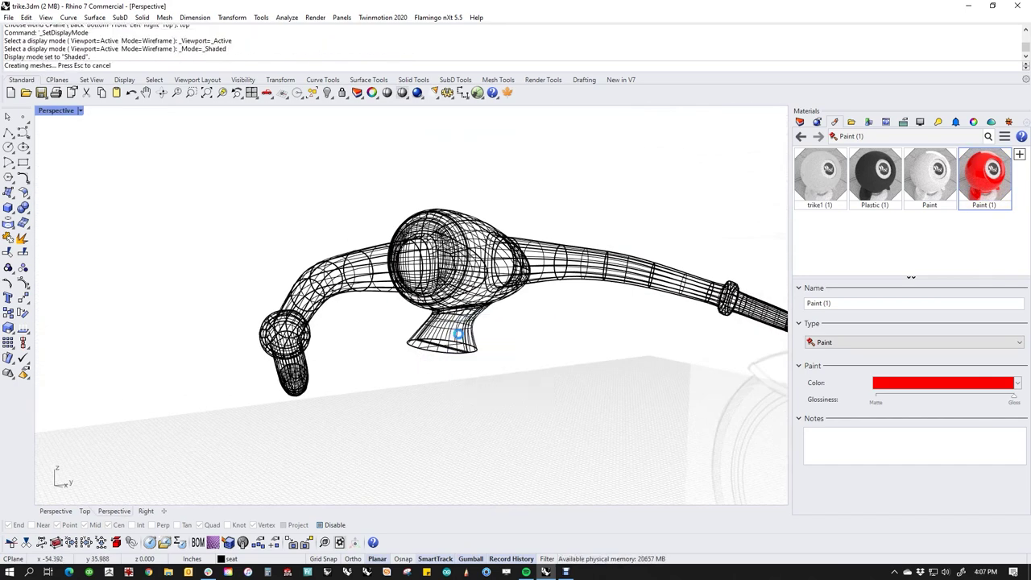
pyautogui.scroll(4, 481, 348)
pyautogui.moveTo(483, 349)
pyautogui.mouseDown(button='right')
pyautogui.moveTo(451, 352)
pyautogui.moveTo(367, 200)
pyautogui.moveTo(434, 358)
pyautogui.moveTo(395, 271)
pyautogui.moveTo(355, 322)
pyautogui.moveTo(412, 269)
pyautogui.moveTo(390, 296)
pyautogui.moveTo(423, 338)
pyautogui.moveTo(504, 347)
pyautogui.moveTo(411, 326)
pyautogui.mouseUp(button='right')
pyautogui.scroll(4, 424, 339)
pyautogui.scroll(-4, 440, 329)
pyautogui.scroll(4, 411, 324)
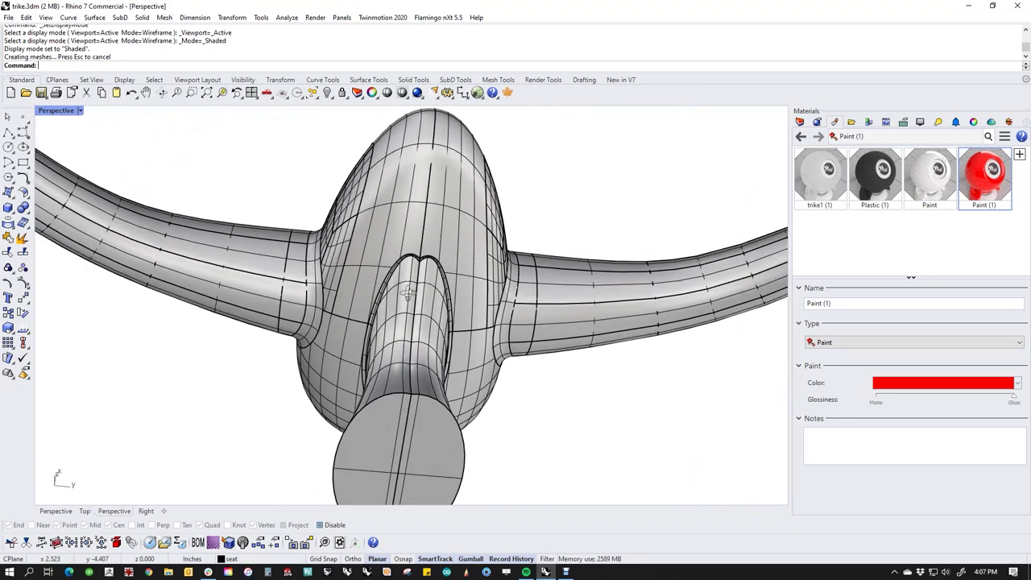
pyautogui.scroll(-4, 413, 267)
pyautogui.moveTo(412, 266); pyautogui.dragTo(504, 385, button='right')
# Undo the last join, mirror, trim and hide operations to restore the full handlebar-and-body polysurface.
pyautogui.hotkey('ctrl', 'z')
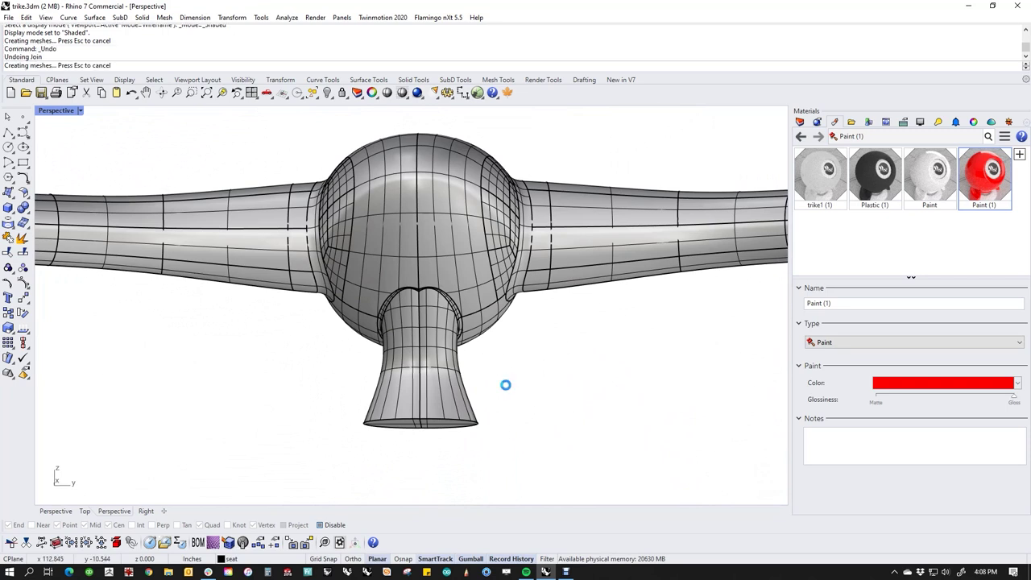
pyautogui.hotkey('ctrl', 'z')
pyautogui.hotkey('ctrl', 'z')
pyautogui.hotkey('ctrl', 'z')
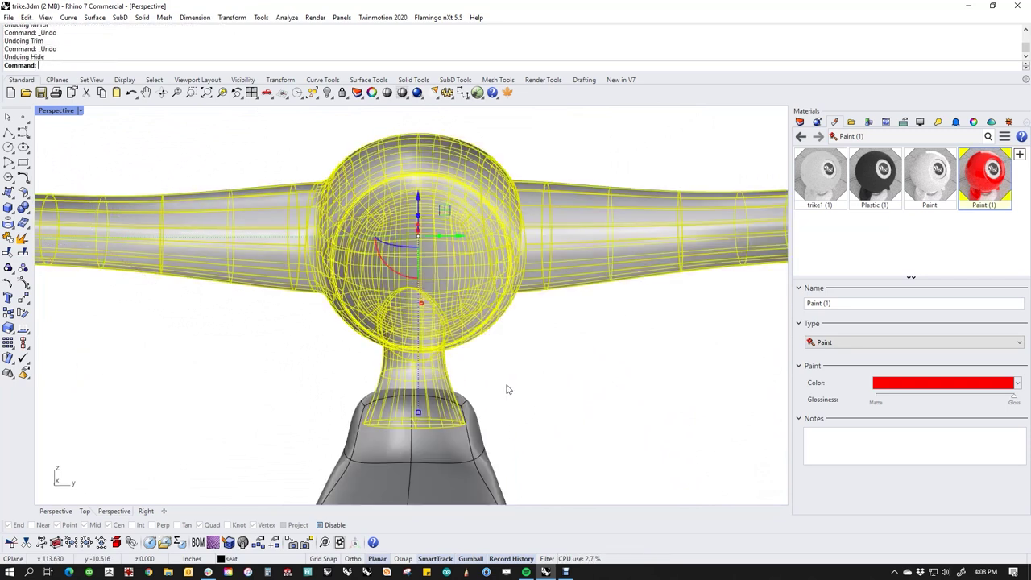
pyautogui.moveTo(544, 404); pyautogui.dragTo(540, 388, button='right')
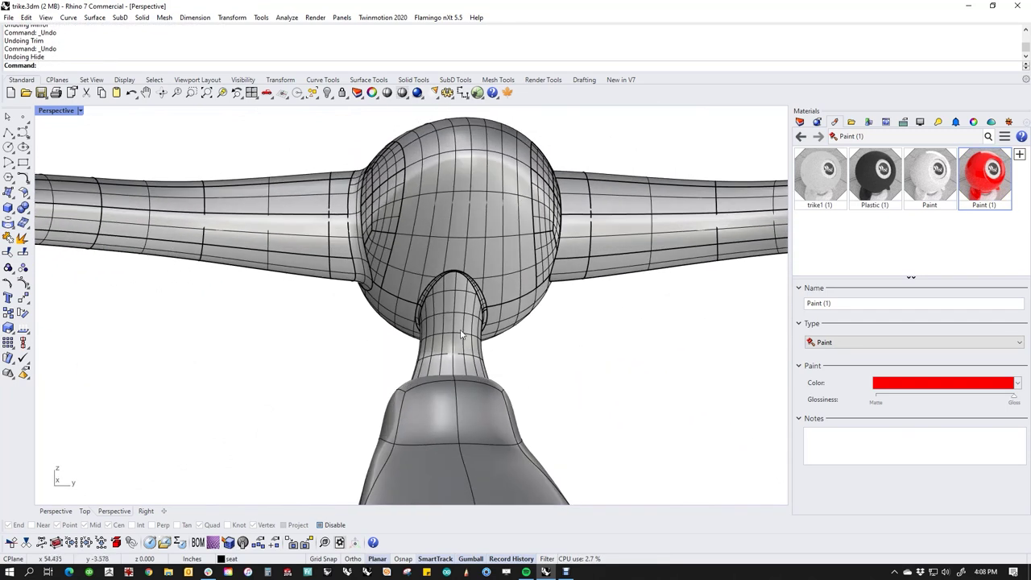
# Extract the neck surface and the narrow blend surfaces around its top from the body polysurface.
pyautogui.moveTo(488, 338); pyautogui.dragTo(519, 313, button='right')
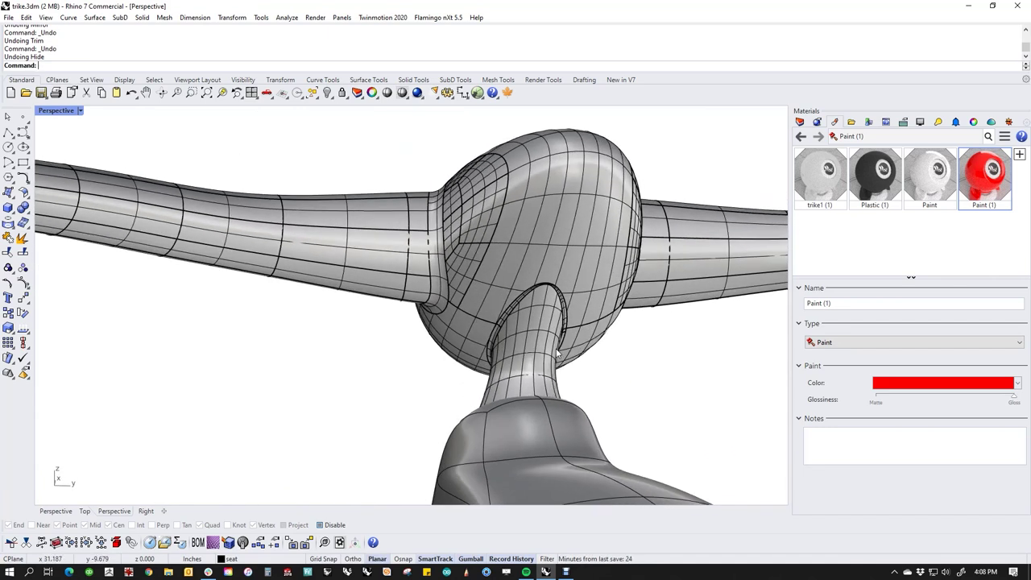
pyautogui.middleClick(519, 312)
pyautogui.click(540, 314)
pyautogui.scroll(5, 538, 347)
pyautogui.click(538, 348)
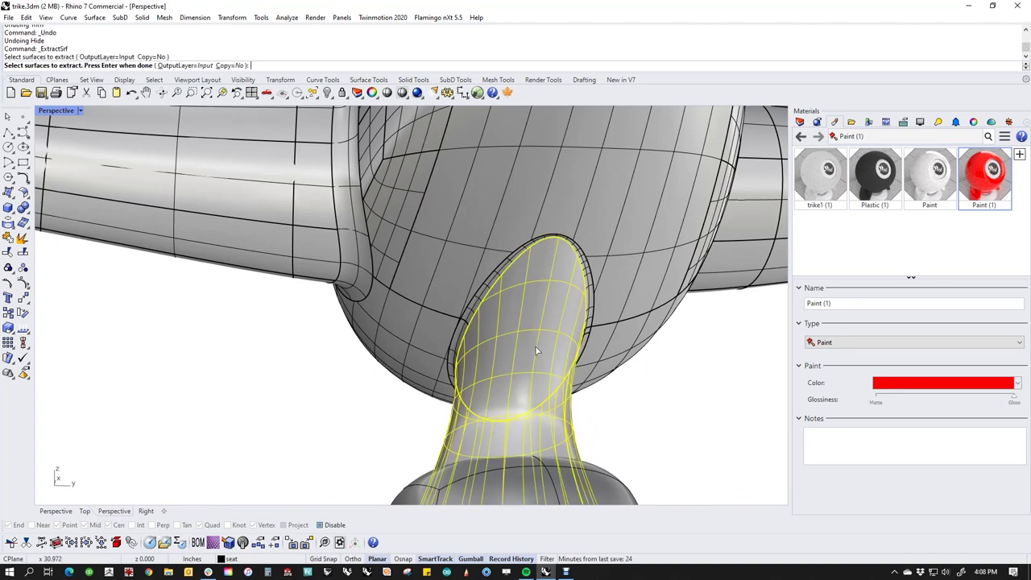
pyautogui.scroll(4, 473, 310)
pyautogui.click(473, 313)
pyautogui.click(456, 342)
pyautogui.moveTo(457, 352); pyautogui.dragTo(580, 364, button='right')
pyautogui.click(678, 339)
pyautogui.moveTo(698, 402); pyautogui.dragTo(635, 393, button='right')
pyautogui.keyDown('shift'); pyautogui.moveTo(759, 347); pyautogui.dragTo(590, 352, button='right'); pyautogui.keyUp('shift')
pyautogui.click(590, 341)
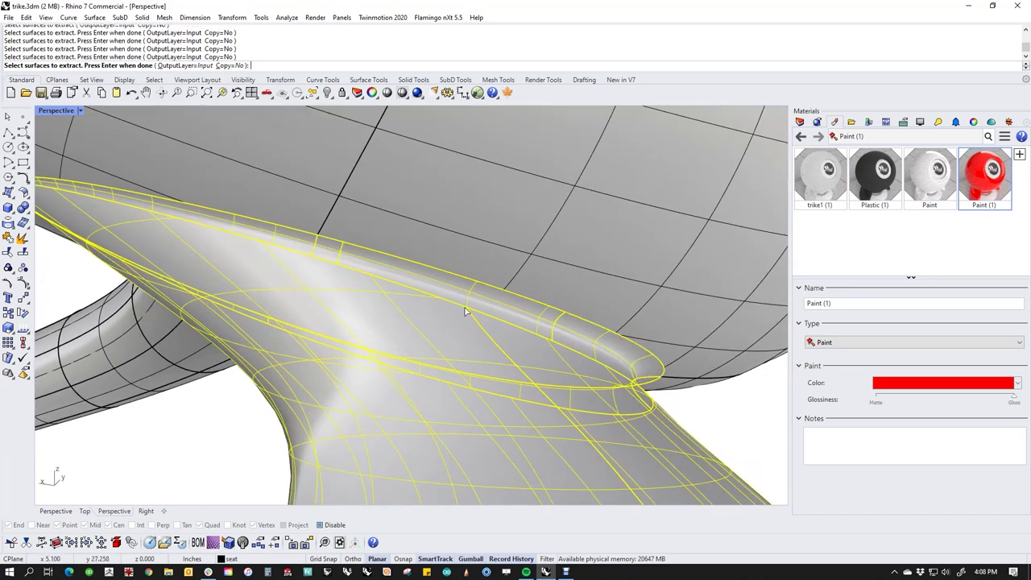
pyautogui.rightClick(415, 289)
# Hide the extracted neck and blend surfaces.
pyautogui.scroll(-7, 468, 322)
pyautogui.moveTo(474, 348); pyautogui.dragTo(551, 385, button='right')
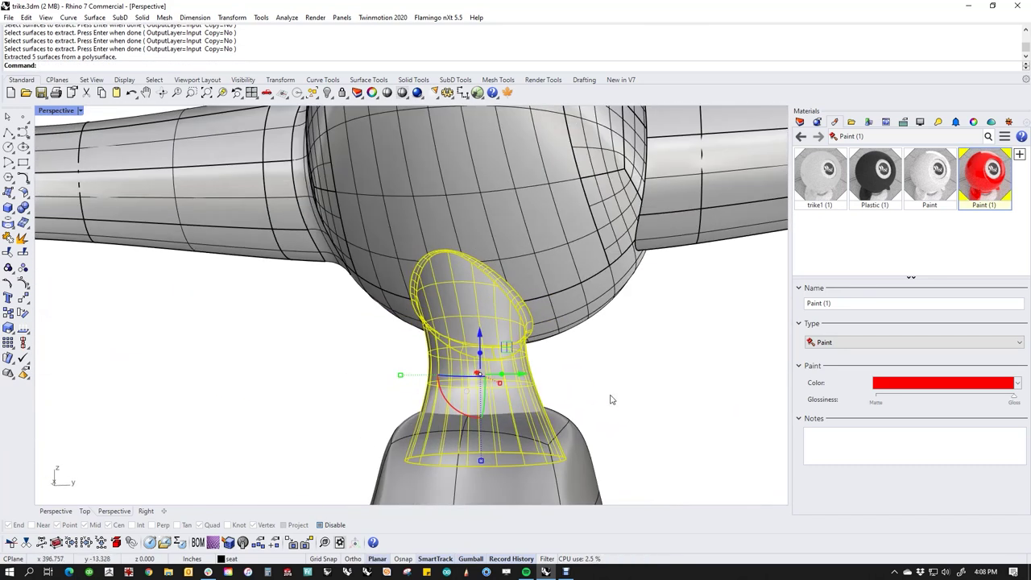
pyautogui.write('hide')
pyautogui.press('Return')
pyautogui.middleClick(578, 357)
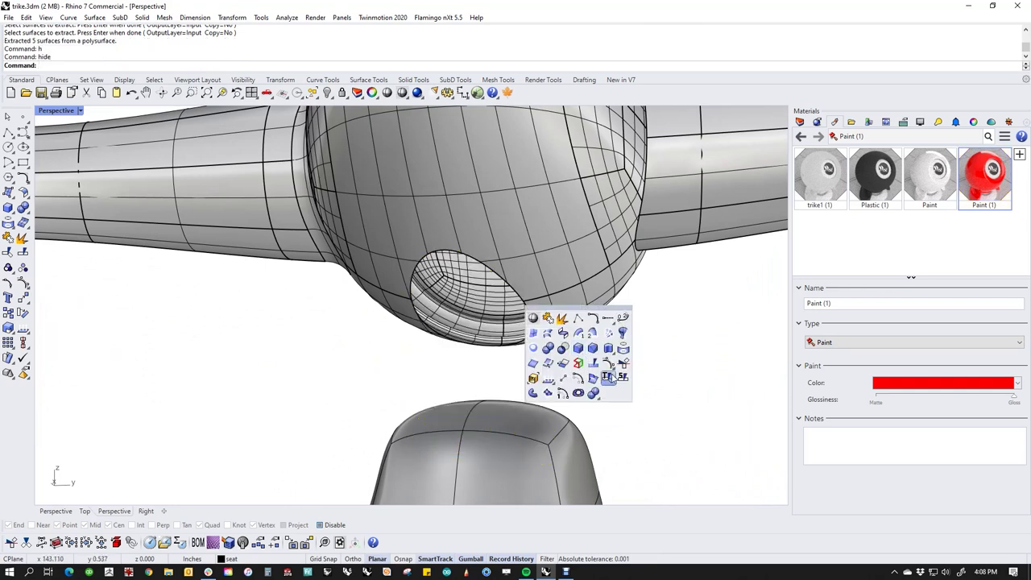
pyautogui.click(610, 377)
pyautogui.moveTo(506, 310); pyautogui.dragTo(551, 300, button='right')
# Extract the two body surfaces that border the neck opening from the polysurface.
pyautogui.middleClick(551, 300)
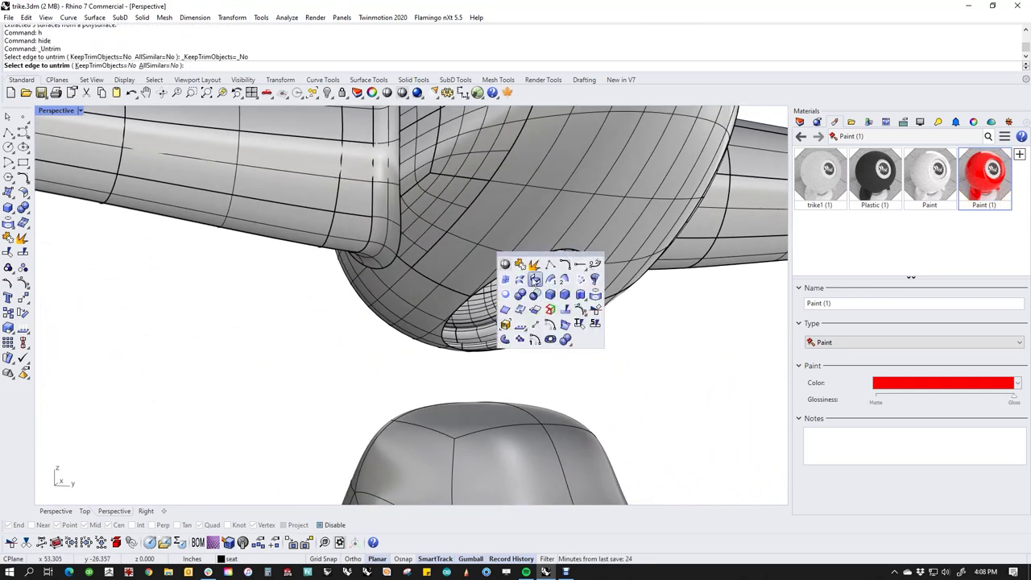
pyautogui.click(536, 266)
pyautogui.click(501, 263)
pyautogui.click(436, 308)
pyautogui.moveTo(436, 307); pyautogui.dragTo(625, 335, button='right')
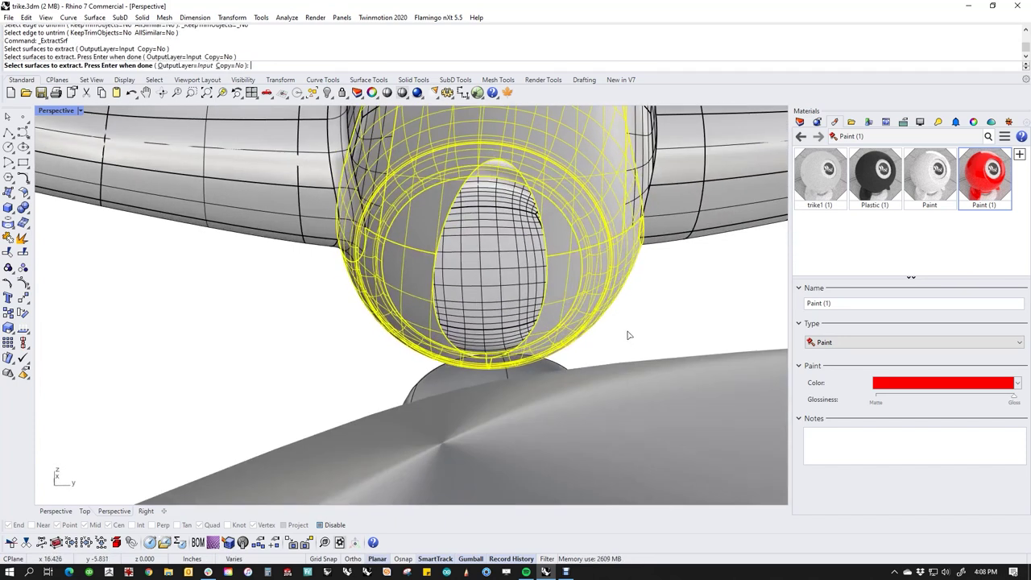
pyautogui.press('Return')
# Untrim the neck opening's edges on both extracted body surfaces to close the hole in the body's underside.
pyautogui.middleClick(672, 330)
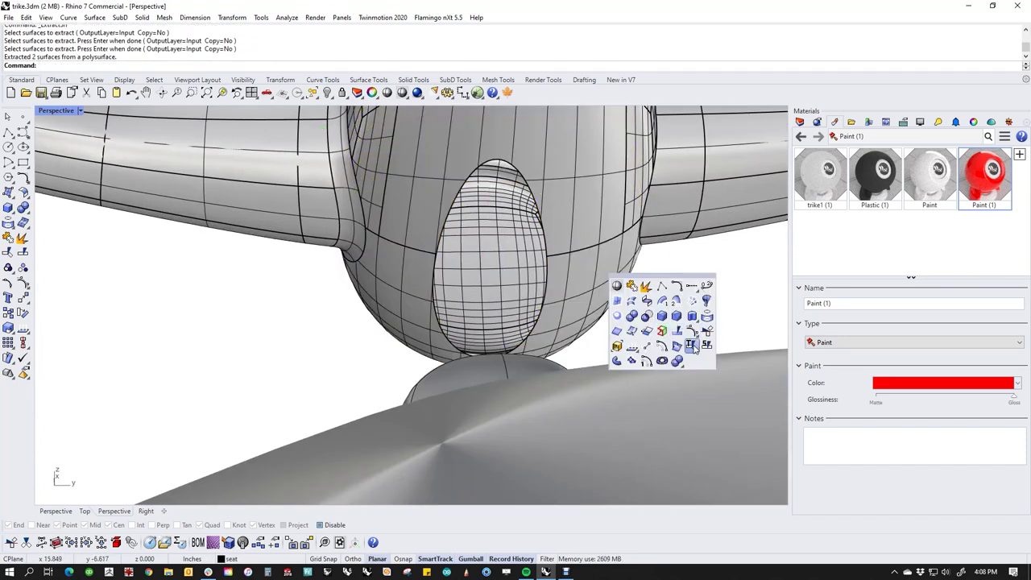
pyautogui.click(693, 346)
pyautogui.click(545, 245)
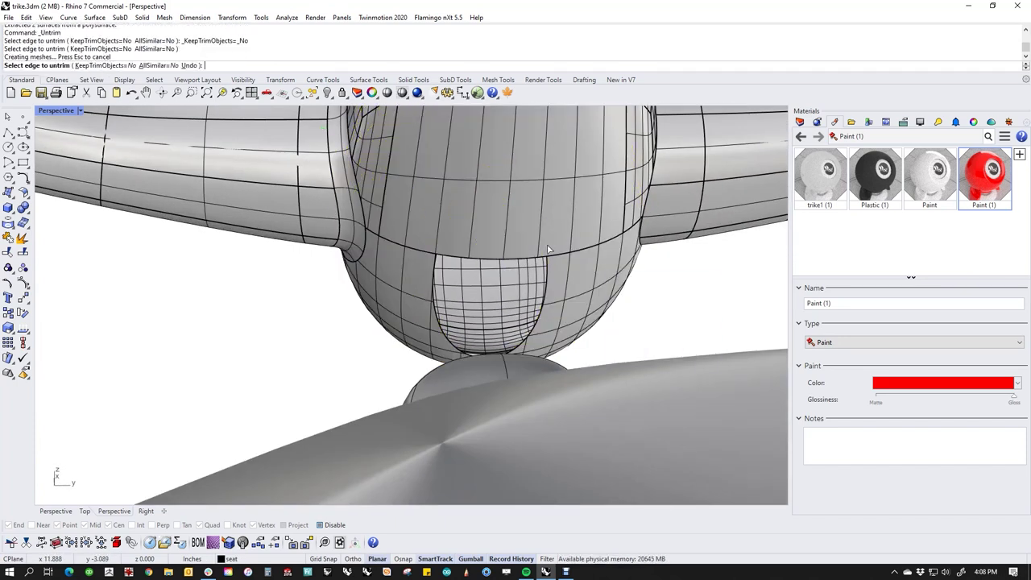
pyautogui.click(515, 298)
pyautogui.click(452, 326)
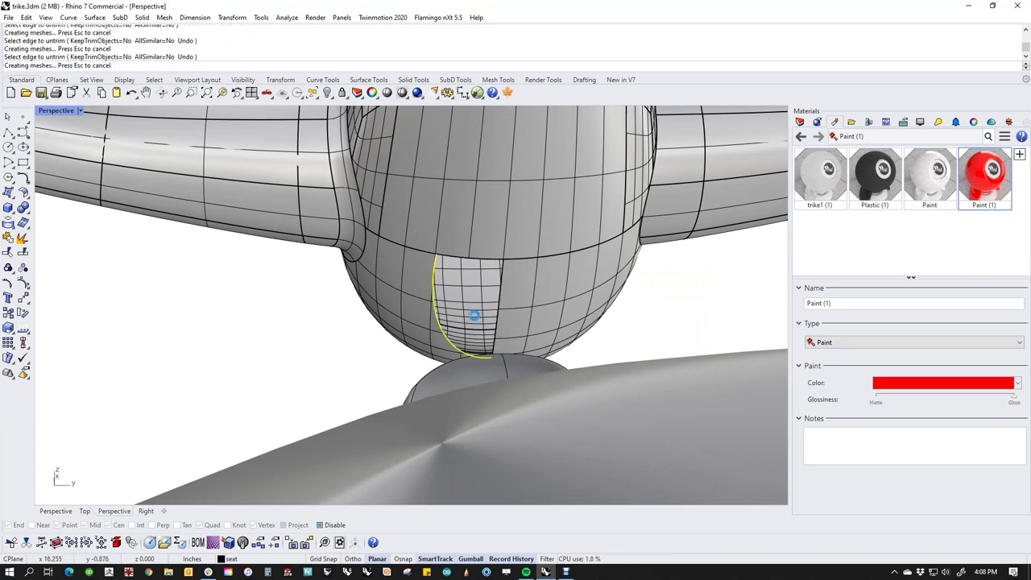
pyautogui.rightClick(477, 300)
# Join the untrimmed body surfaces with the rest of the handlebar-and-body polysurface.
pyautogui.click(470, 285)
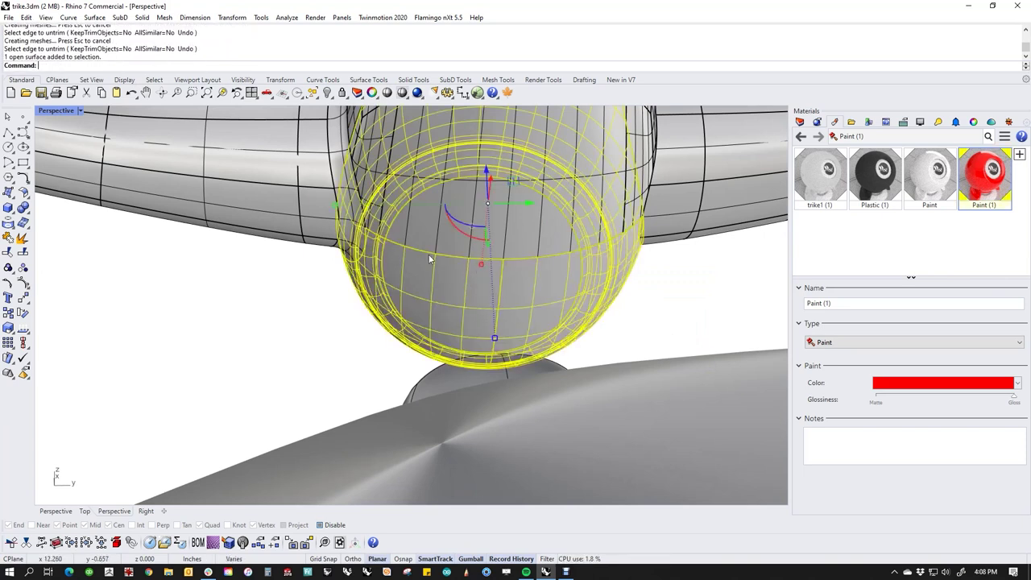
pyautogui.moveTo(429, 253); pyautogui.dragTo(379, 272, button='right')
pyautogui.scroll(-5, 460, 329)
pyautogui.click(472, 329)
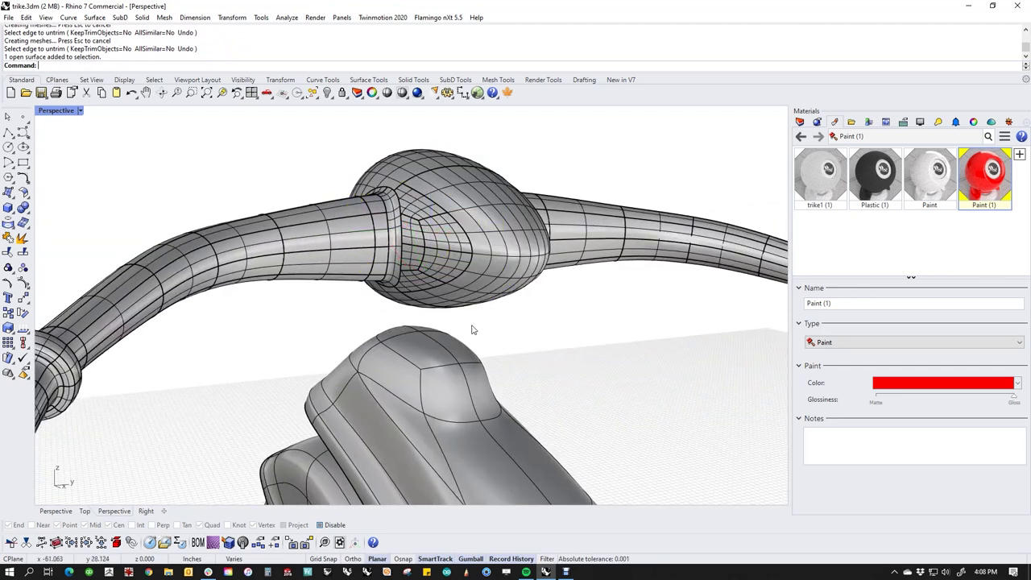
pyautogui.click(409, 285)
pyautogui.click(358, 309)
pyautogui.moveTo(358, 309); pyautogui.dragTo(509, 308, button='right')
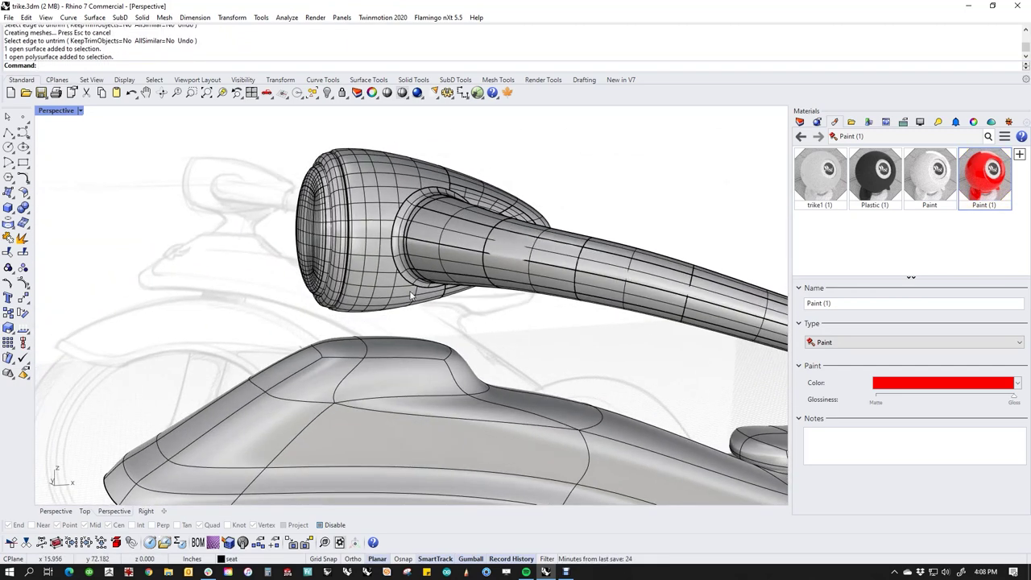
pyautogui.click(412, 295)
pyautogui.click(453, 313)
pyautogui.scroll(-3, 453, 313)
pyautogui.moveTo(272, 169); pyautogui.dragTo(733, 354)
pyautogui.write('oin')
pyautogui.press('Return')
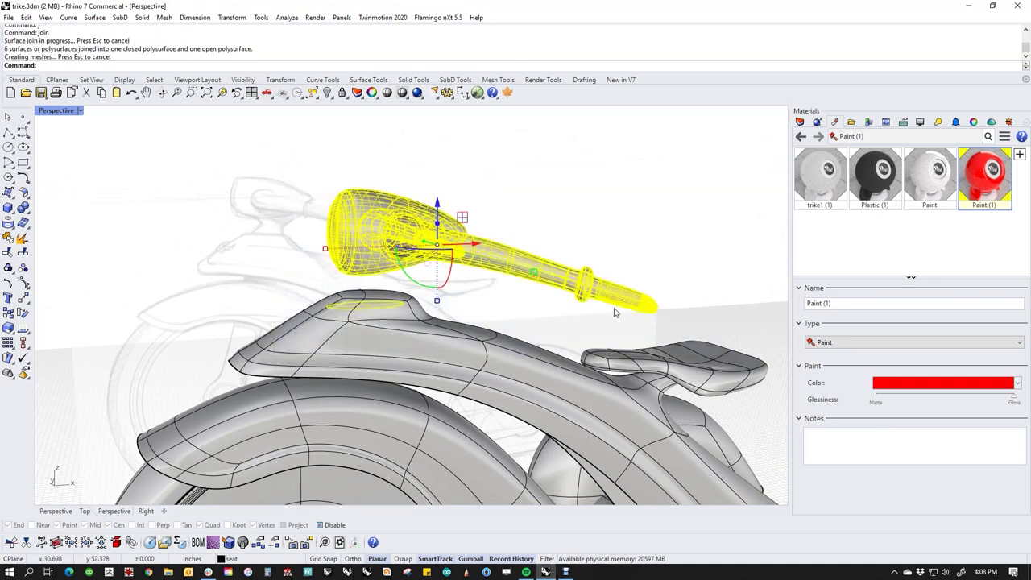
# Isolate the joined model briefly, and show all hidden objects.
pyautogui.write('ii')
pyautogui.press('Return')
pyautogui.write('v')
pyautogui.press('Return')
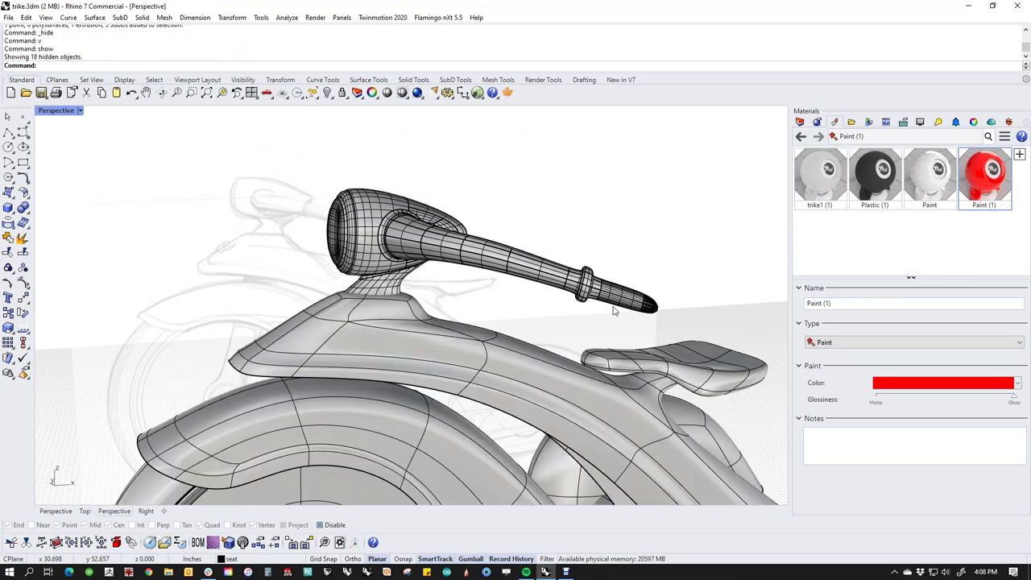
# Isolate the handlebar-and-body polysurface together with the neck and its blend surfaces.
pyautogui.scroll(5, 352, 317)
pyautogui.click(367, 276)
pyautogui.scroll(5, 319, 250)
pyautogui.keyDown('shift'); pyautogui.click(320, 247); pyautogui.keyUp('shift')
pyautogui.keyDown('shift'); pyautogui.click(329, 212); pyautogui.keyUp('shift')
pyautogui.scroll(-4, 465, 254)
pyautogui.click(564, 287)
pyautogui.scroll(-6, 522, 285)
pyautogui.moveTo(341, 172); pyautogui.dragTo(636, 297)
pyautogui.keyDown('shift'); pyautogui.click(471, 283); pyautogui.keyUp('shift')
pyautogui.keyDown('shift'); pyautogui.click(460, 223); pyautogui.keyUp('shift')
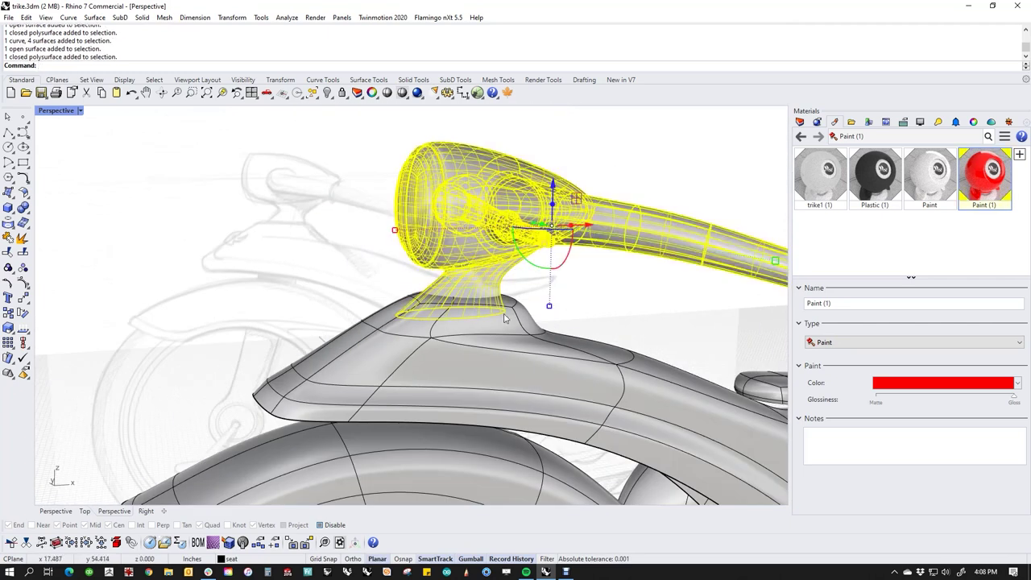
pyautogui.write('ii')
pyautogui.press('Return')
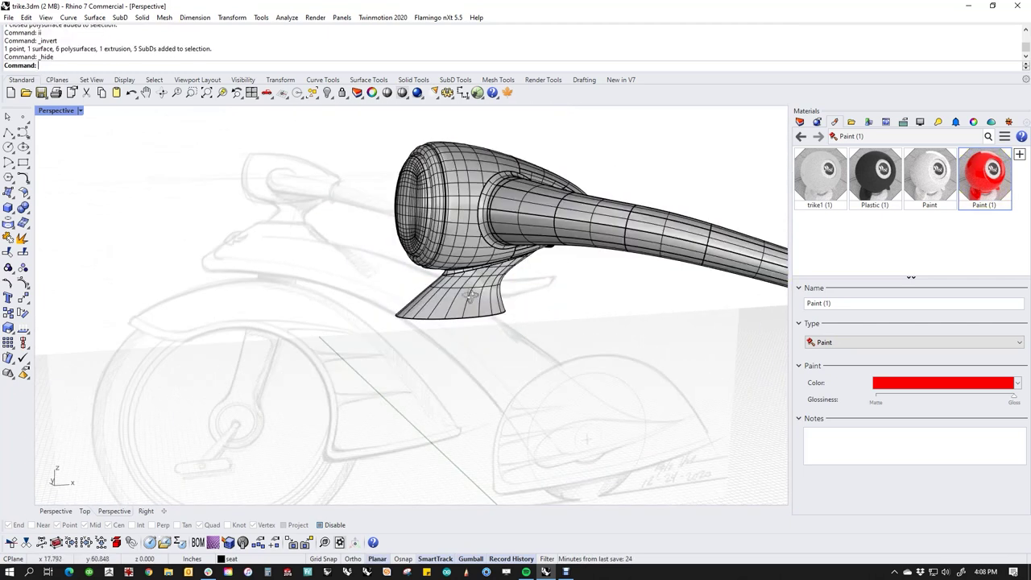
# Delete the narrow blend surfaces between the neck and the body.
pyautogui.moveTo(500, 321); pyautogui.dragTo(287, 189, button='right')
pyautogui.moveTo(288, 188); pyautogui.dragTo(656, 318)
pyautogui.press('Delete')
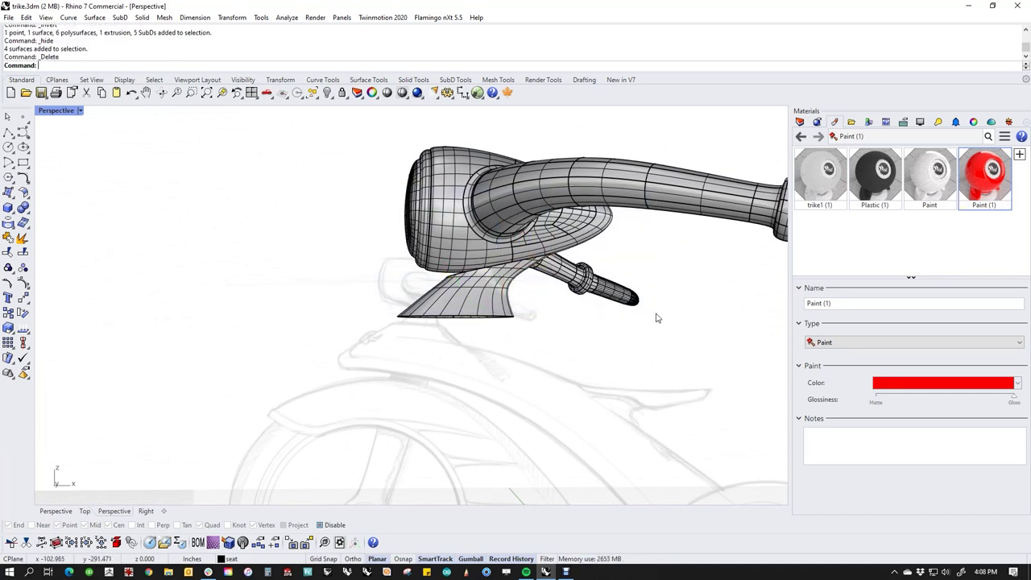
# In the Top view, move the neck surface along Y to centre it on the body's centreline.
pyautogui.scroll(5, 463, 254)
pyautogui.click(465, 375)
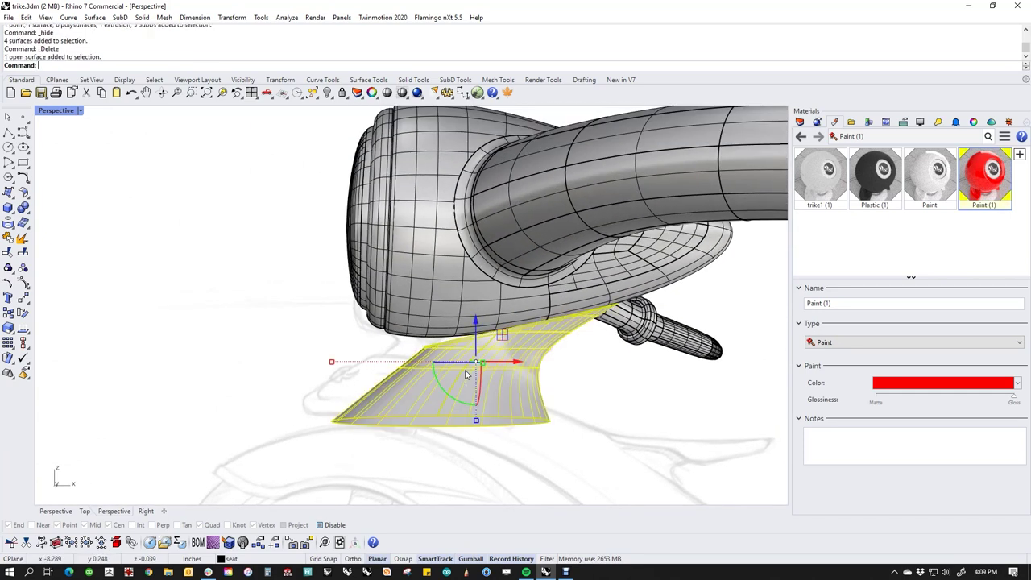
pyautogui.press('Return')
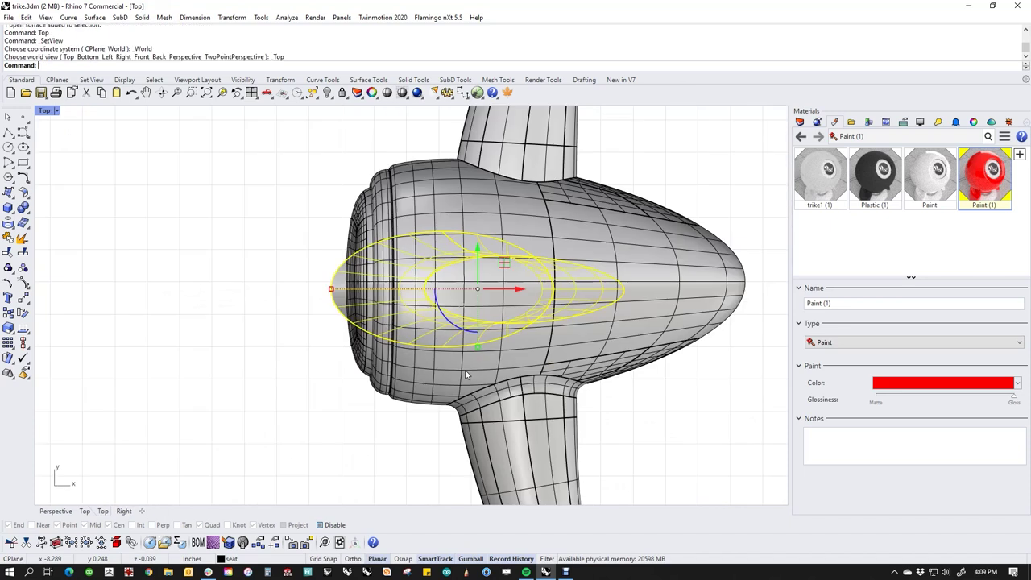
pyautogui.moveTo(476, 256); pyautogui.dragTo(555, 282)
pyautogui.click(612, 424)
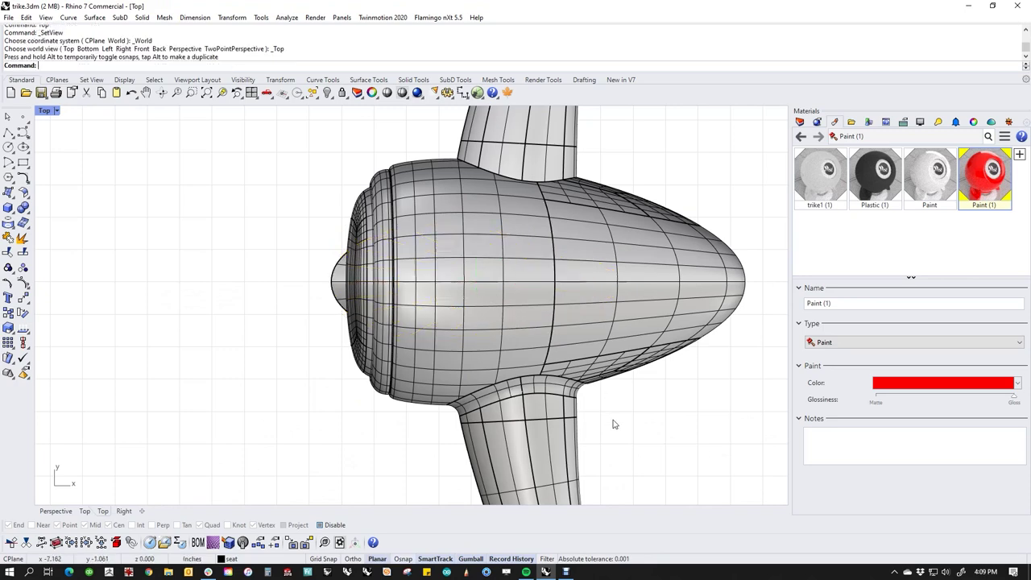
# In the Perspective view, duplicate the neck's upper edge as a curve.
pyautogui.hotkey('ctrl', 'F4')
pyautogui.scroll(6, 492, 380)
pyautogui.moveTo(531, 391); pyautogui.dragTo(309, 368, button='right')
pyautogui.scroll(9, 347, 310)
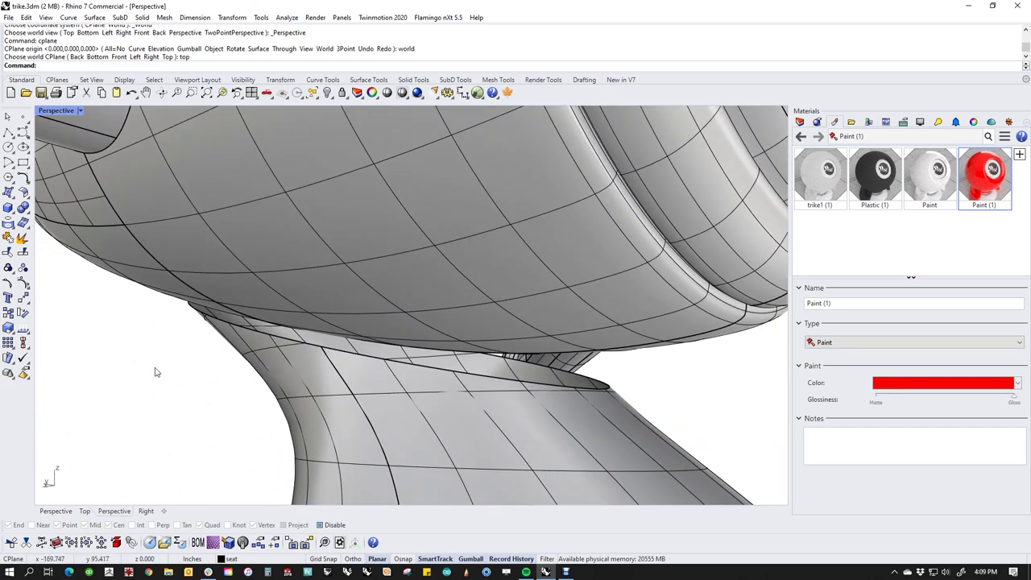
pyautogui.middleClick(105, 310)
pyautogui.click(60, 317)
pyautogui.doubleClick(366, 360)
pyautogui.rightClick(413, 367)
pyautogui.moveTo(388, 402); pyautogui.dragTo(393, 387, button='right')
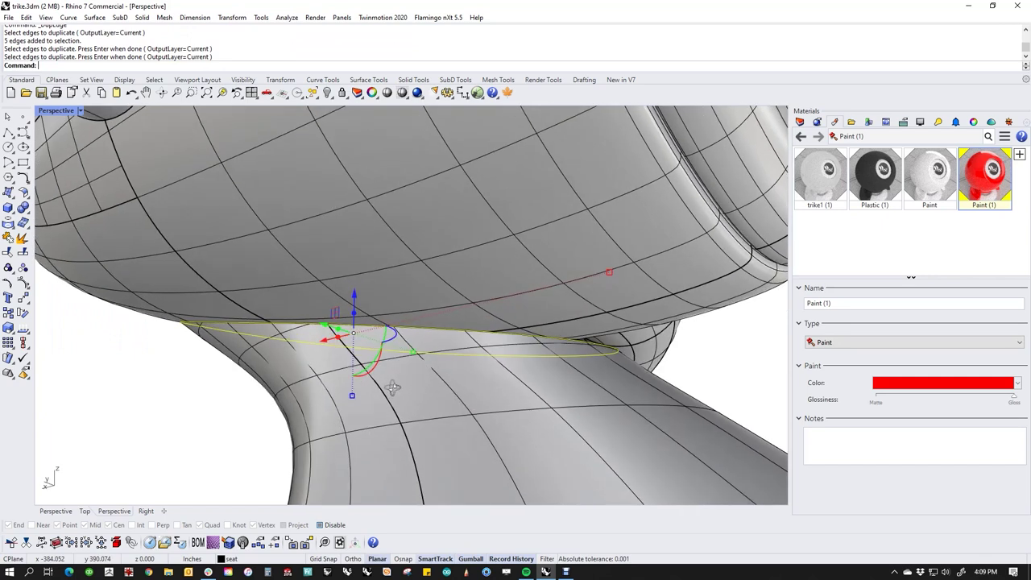
# Isolate the duplicated edge curve and the handlebar-and-body polysurface.
pyautogui.keyDown('shift'); pyautogui.click(464, 288); pyautogui.keyUp('shift')
pyautogui.write('ii')
pyautogui.press('Return')
pyautogui.hotkey('ctrl', 'h')
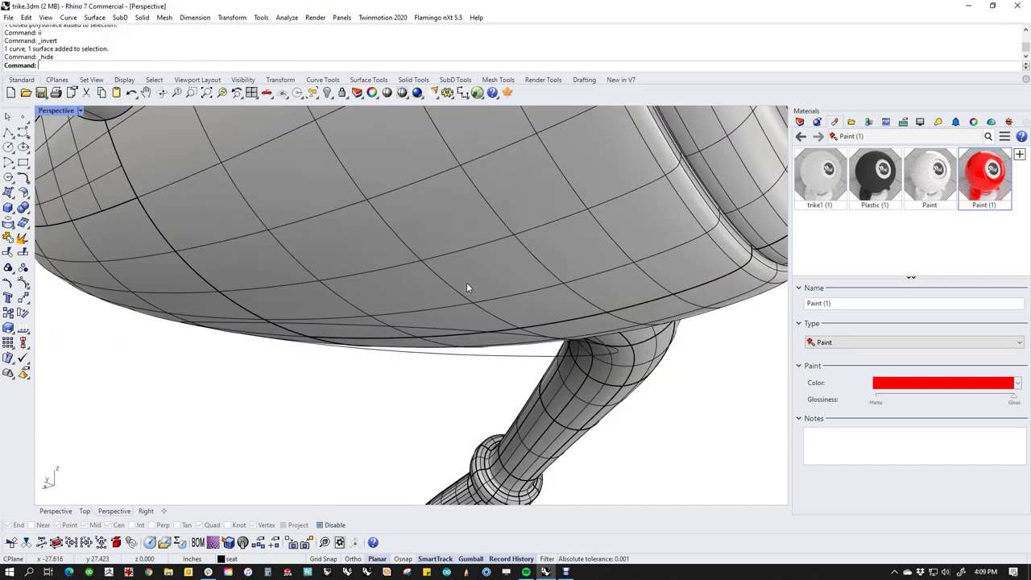
# In the Bottom view, uniformly enlarge the duplicated edge outline beneath the body.
pyautogui.write('Bottom')
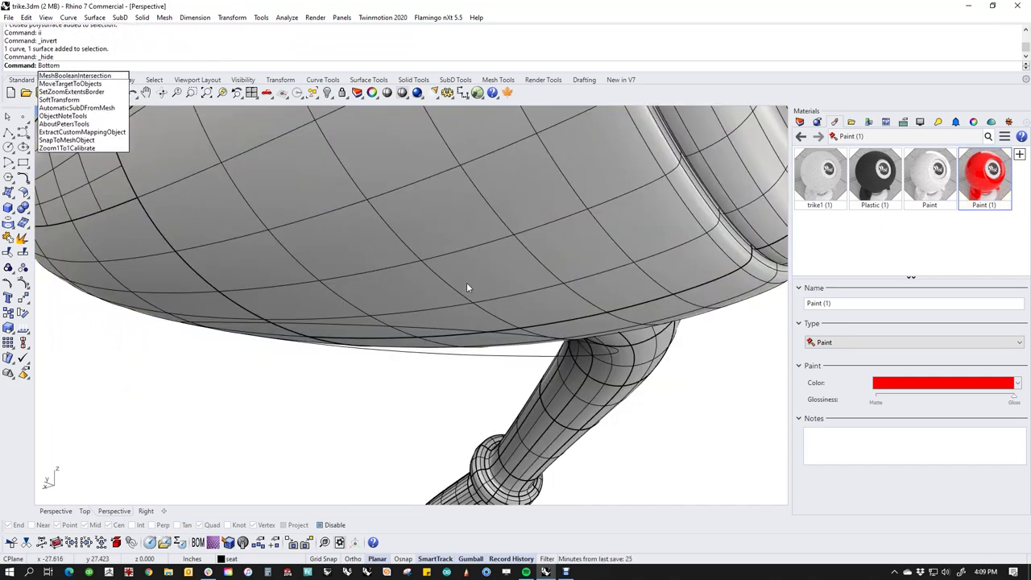
pyautogui.press('Return')
pyautogui.scroll(-8, 475, 310)
pyautogui.click(475, 311)
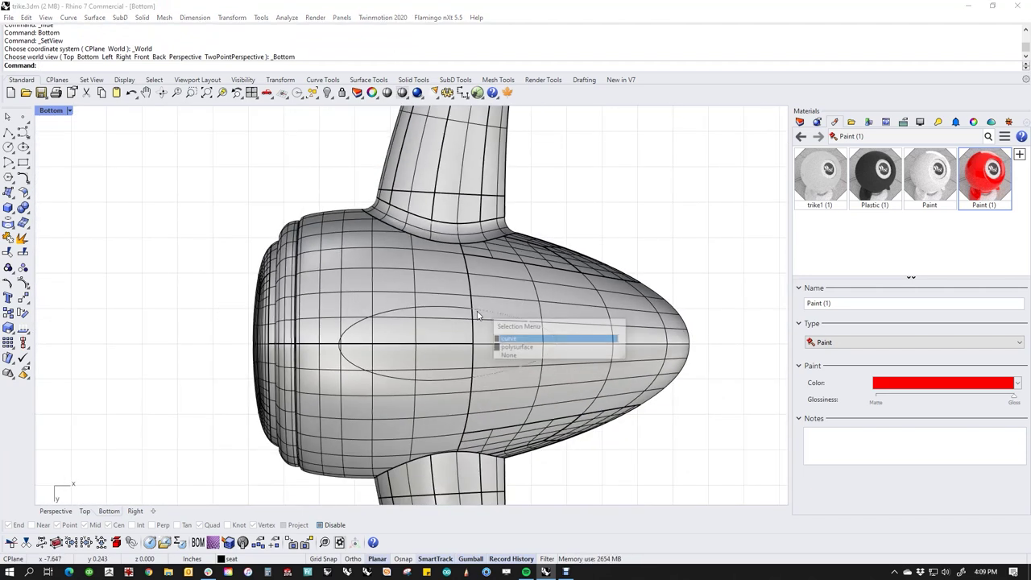
pyautogui.moveTo(170, 245); pyautogui.dragTo(719, 458)
pyautogui.moveTo(456, 384); pyautogui.dragTo(452, 394)
# Trim away the body's underside inside the enlarged outline to make an opening for the neck.
pyautogui.hotkey('ctrl', 't')
pyautogui.click(448, 378)
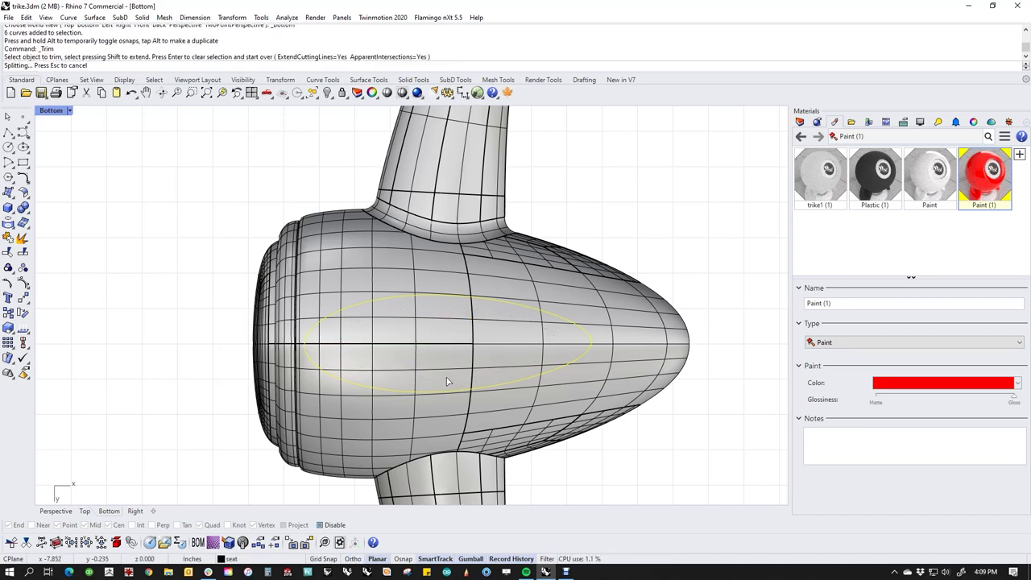
pyautogui.press('Return')
pyautogui.press('Escape')
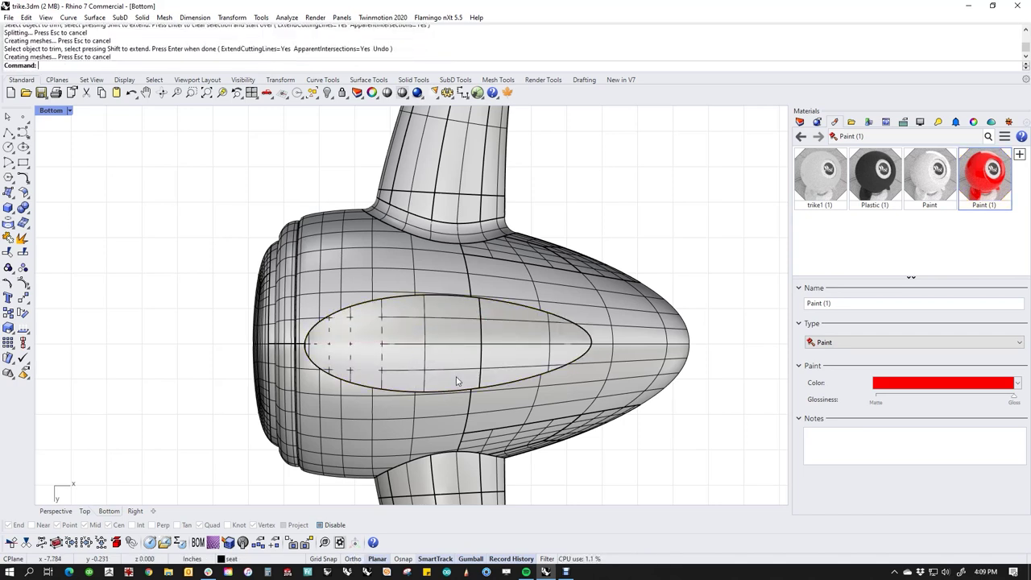
# Return to the Perspective view, show all hidden objects, and isolate the neck surface and the body with its new opening.
pyautogui.hotkey('ctrl', 'F4')
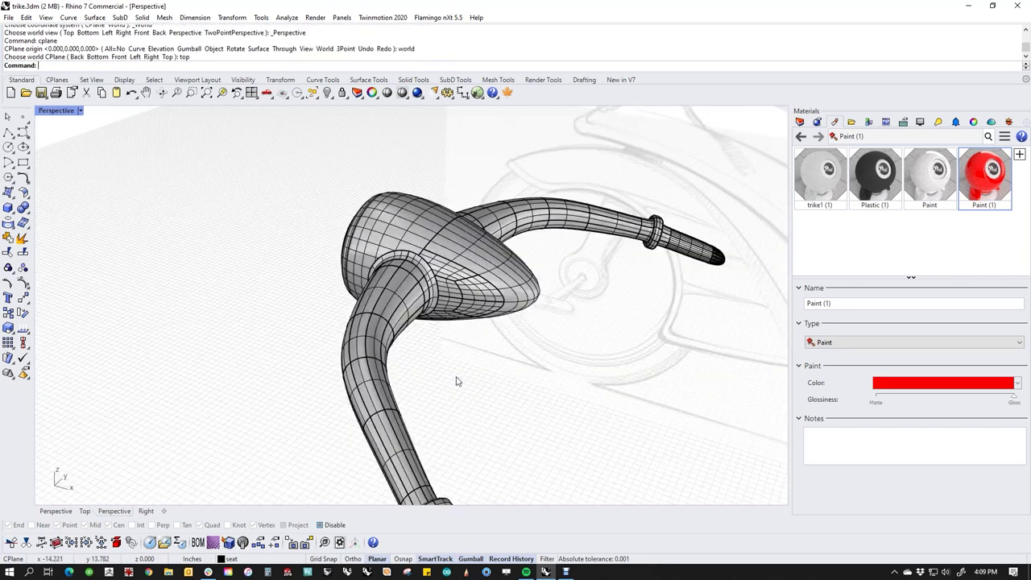
pyautogui.press('Return')
pyautogui.scroll(3, 531, 385)
pyautogui.moveTo(515, 378); pyautogui.dragTo(342, 298, button='right')
pyautogui.click(340, 297)
pyautogui.keyDown('shift'); pyautogui.click(357, 257); pyautogui.keyUp('shift')
pyautogui.write('i')
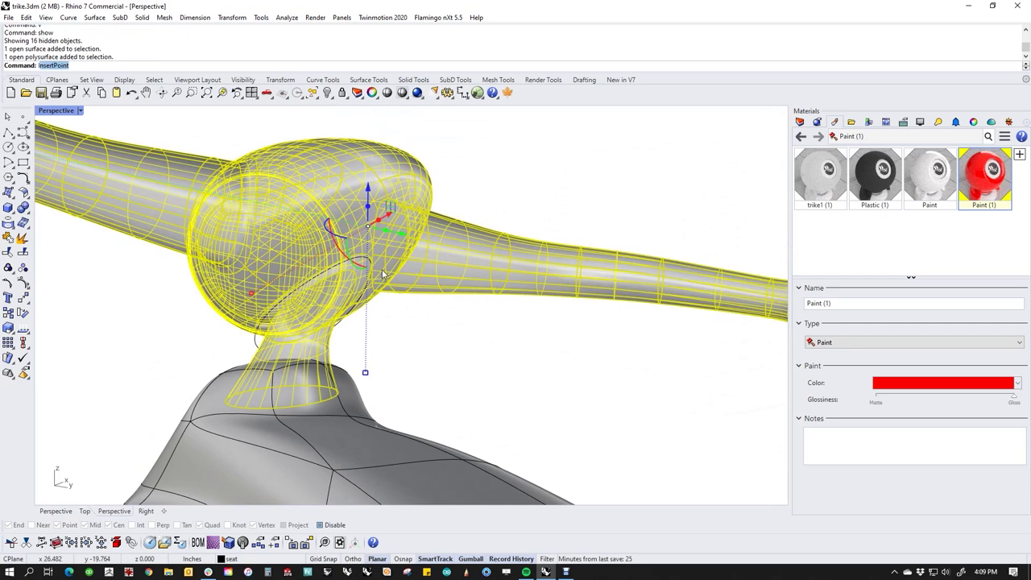
pyautogui.write('i')
pyautogui.press('Return')
pyautogui.scroll(5, 351, 321)
pyautogui.moveTo(355, 324); pyautogui.dragTo(475, 397, button='right')
pyautogui.middleClick(464, 377)
pyautogui.scroll(4, 423, 336)
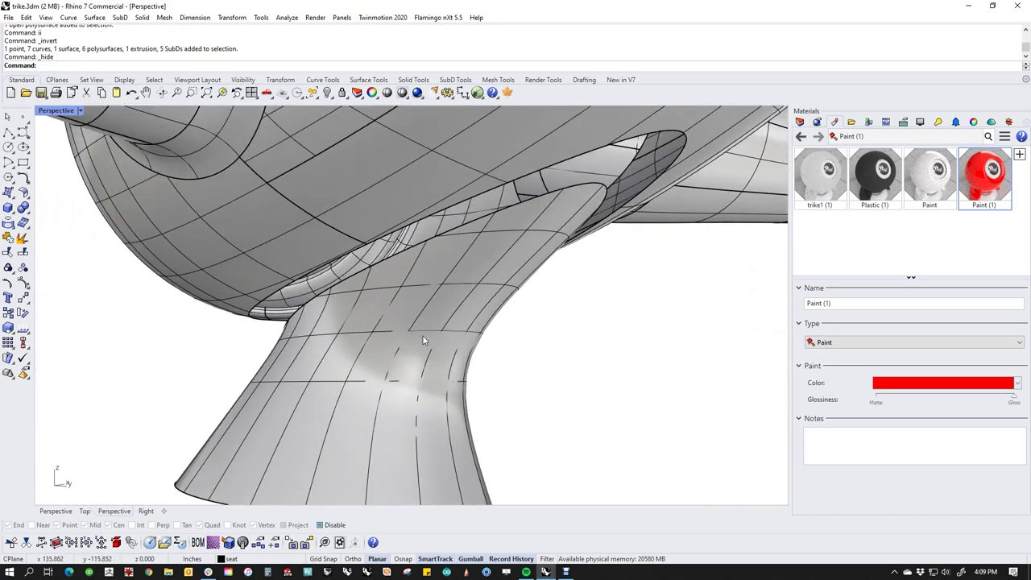
# In the Front view, draw a slanted three-point curve across the neck just below its upper edge.
pyautogui.write('f')
pyautogui.press('Return')
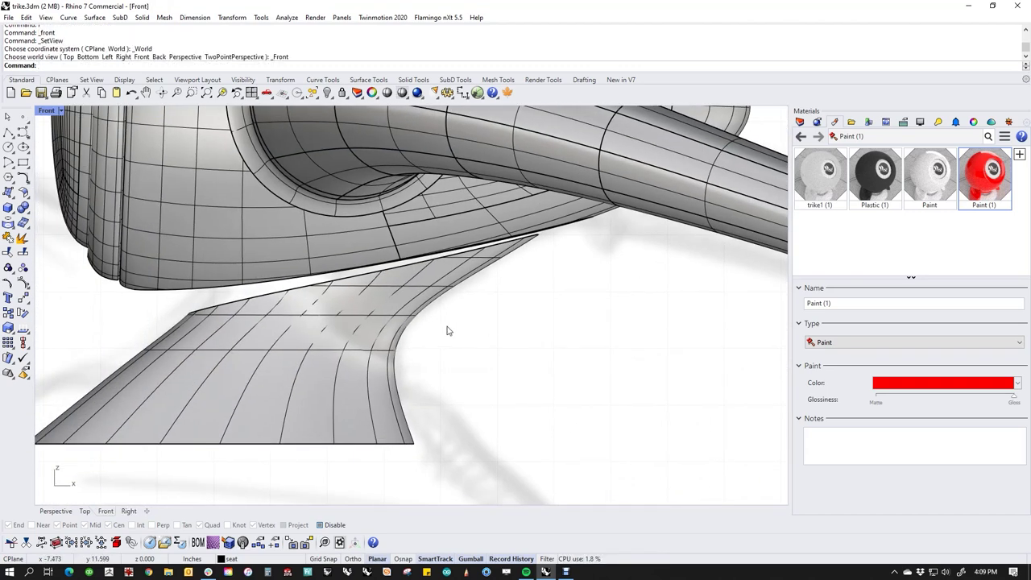
pyautogui.click(29, 131)
pyautogui.click(153, 330)
pyautogui.click(288, 303)
pyautogui.click(583, 251)
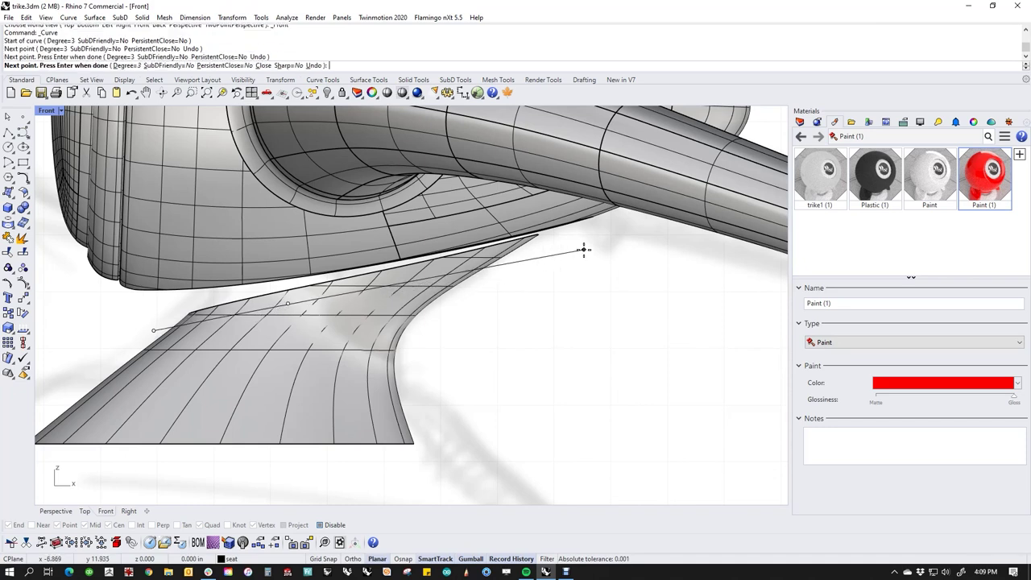
pyautogui.press('Return')
# Trim away the strip of the neck above the slanted curve and return to the Perspective view.
pyautogui.click(442, 264)
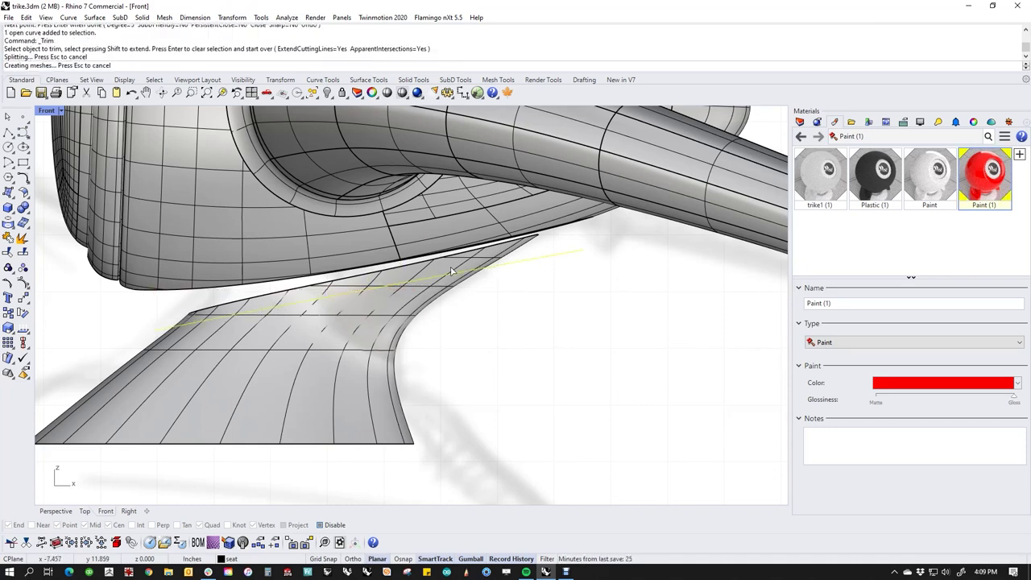
pyautogui.rightClick(503, 361)
pyautogui.hotkey('ctrl', 'F4')
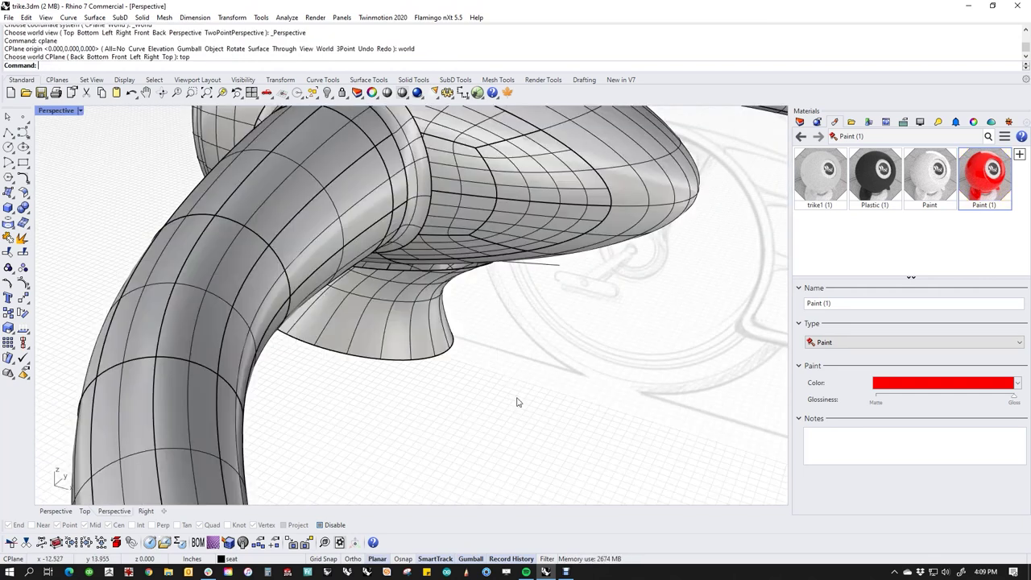
# Start a surface blend between the trimmed top edge of the neck and the opening under the handlebar housing.
pyautogui.moveTo(520, 403); pyautogui.dragTo(444, 341, button='right')
pyautogui.scroll(3, 444, 341)
pyautogui.middleClick(435, 336)
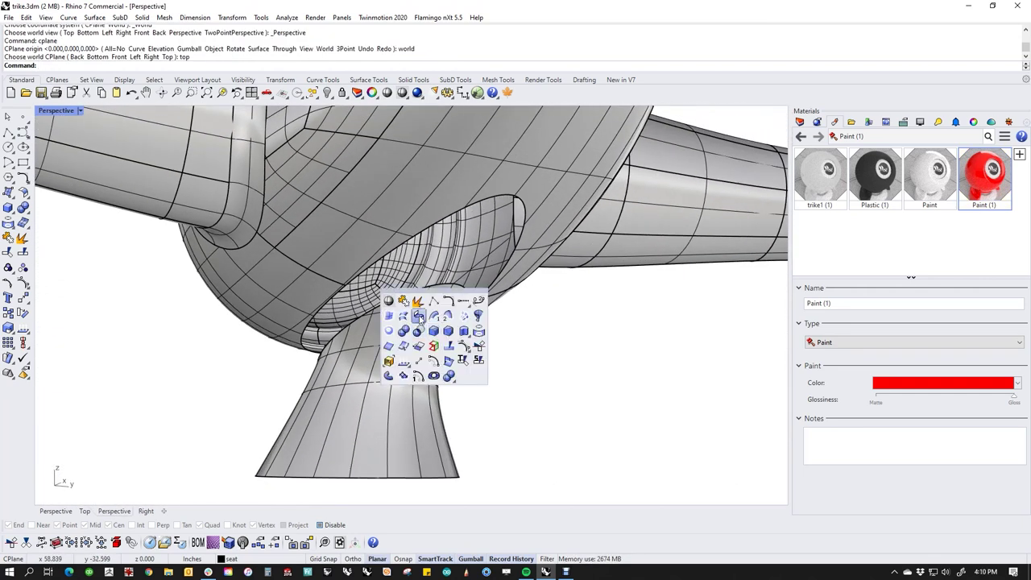
pyautogui.click(418, 317)
pyautogui.click(416, 290)
pyautogui.click(405, 248)
pyautogui.press('Return')
pyautogui.moveTo(534, 335); pyautogui.dragTo(572, 353, button='right')
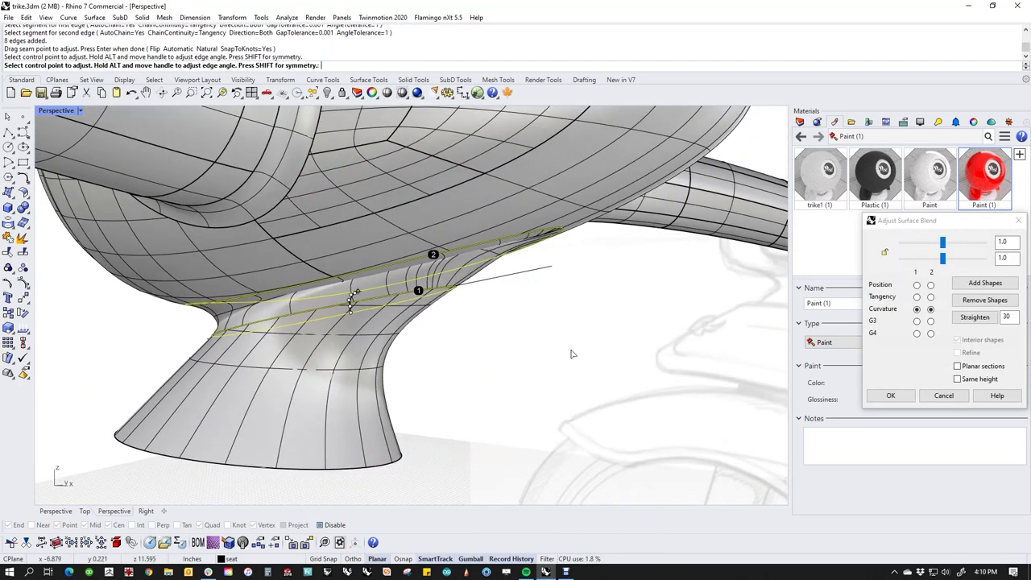
# Add three extra shapes to the blend, spaced around the side and front of the neck.
pyautogui.click(984, 283)
pyautogui.moveTo(421, 331); pyautogui.dragTo(425, 332, button='right')
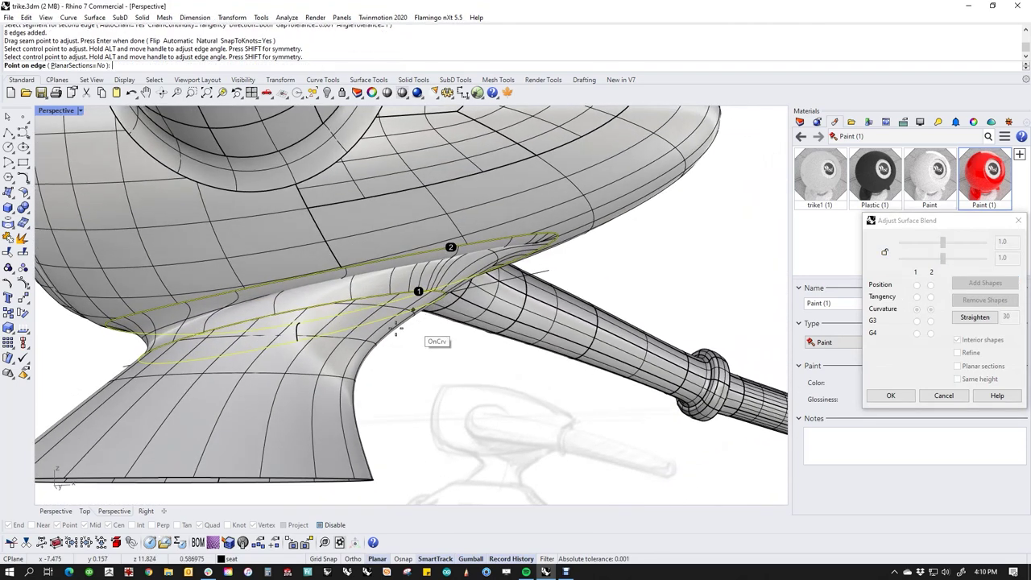
pyautogui.click(298, 330)
pyautogui.click(273, 288)
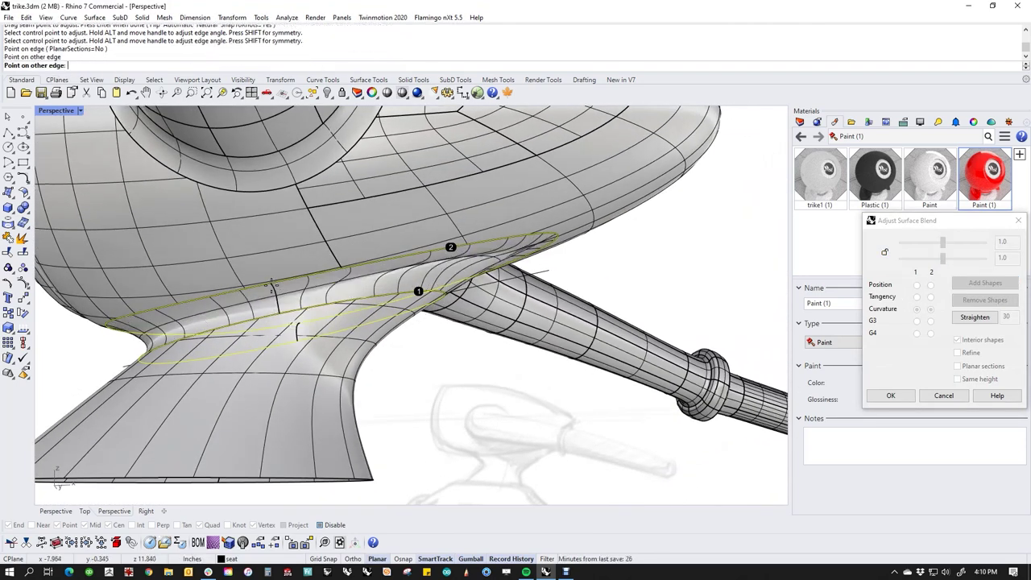
pyautogui.moveTo(427, 342); pyautogui.dragTo(375, 335, button='right')
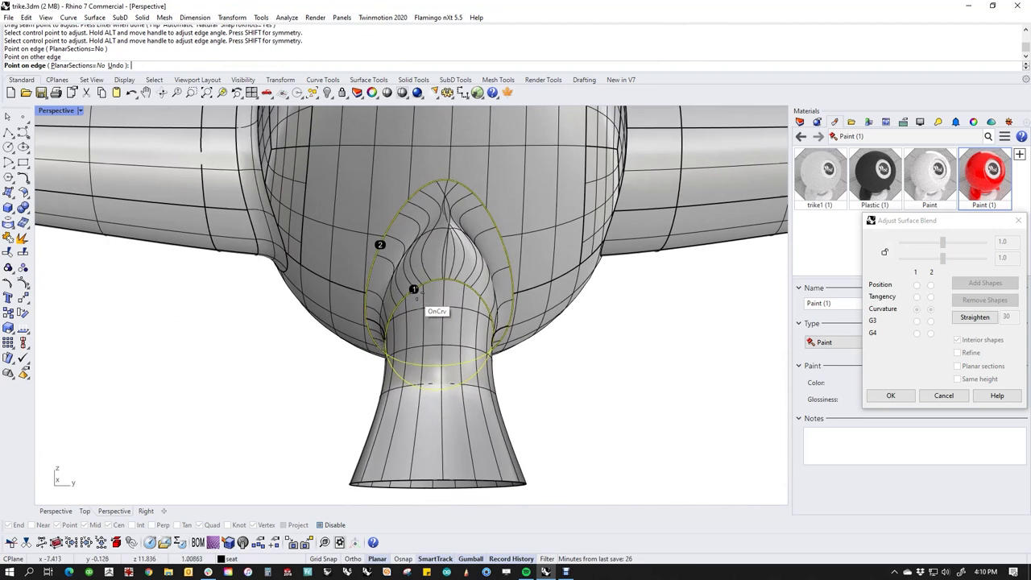
pyautogui.click(410, 278)
pyautogui.click(378, 258)
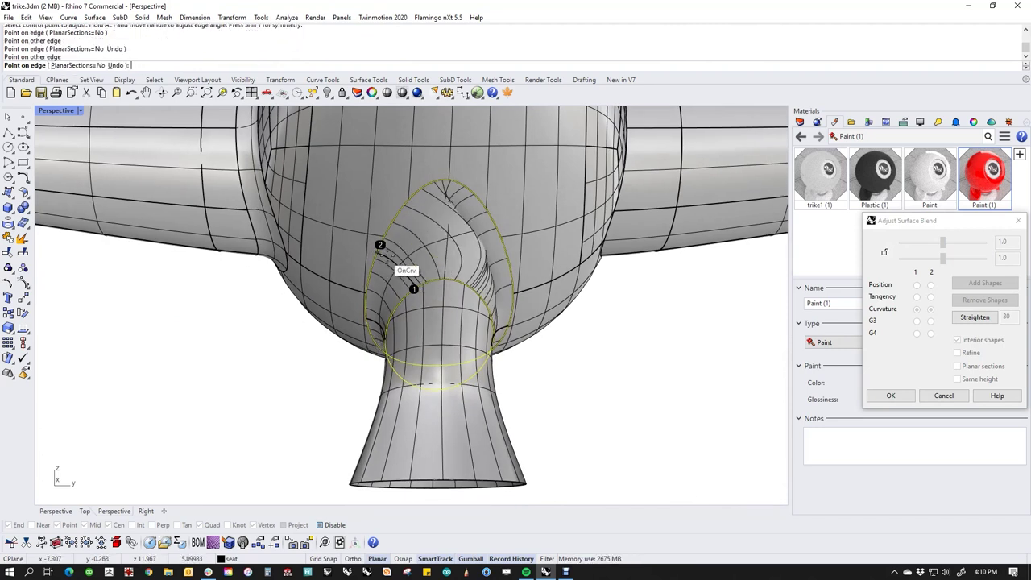
pyautogui.click(474, 277)
pyautogui.click(494, 256)
pyautogui.moveTo(567, 322); pyautogui.dragTo(375, 342, button='right')
pyautogui.keyDown('shift'); pyautogui.moveTo(610, 365); pyautogui.dragTo(449, 359, button='right'); pyautogui.keyUp('shift')
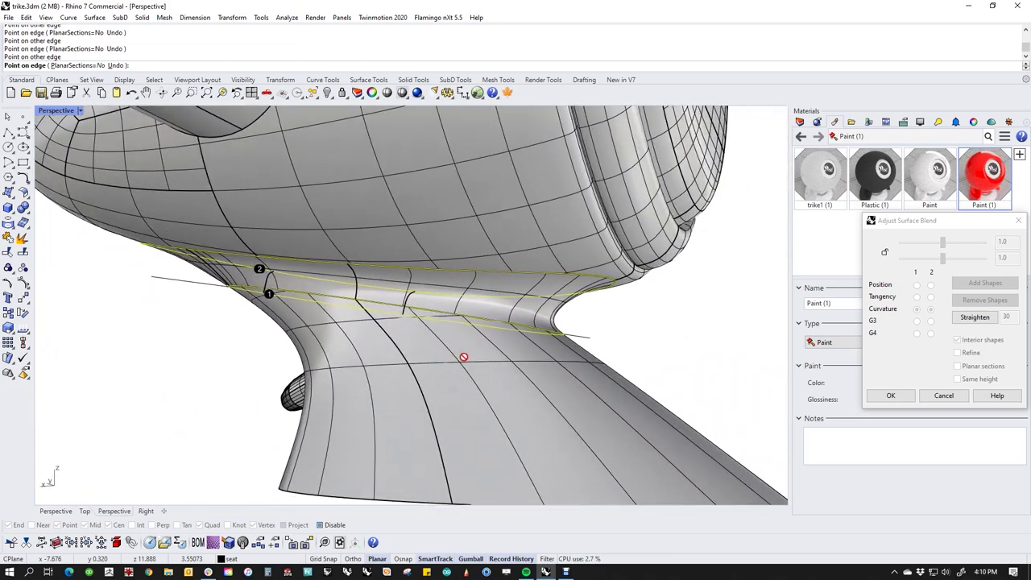
pyautogui.rightClick(719, 287)
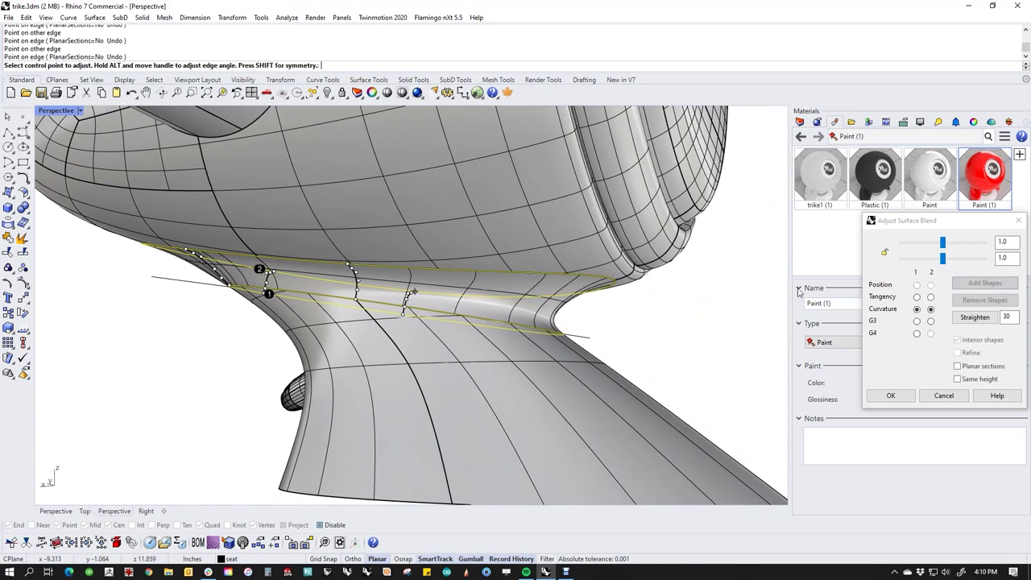
# Set both blend edges to Tangency with linked bulge values of 0.39 and create the blend surface.
pyautogui.click(885, 253)
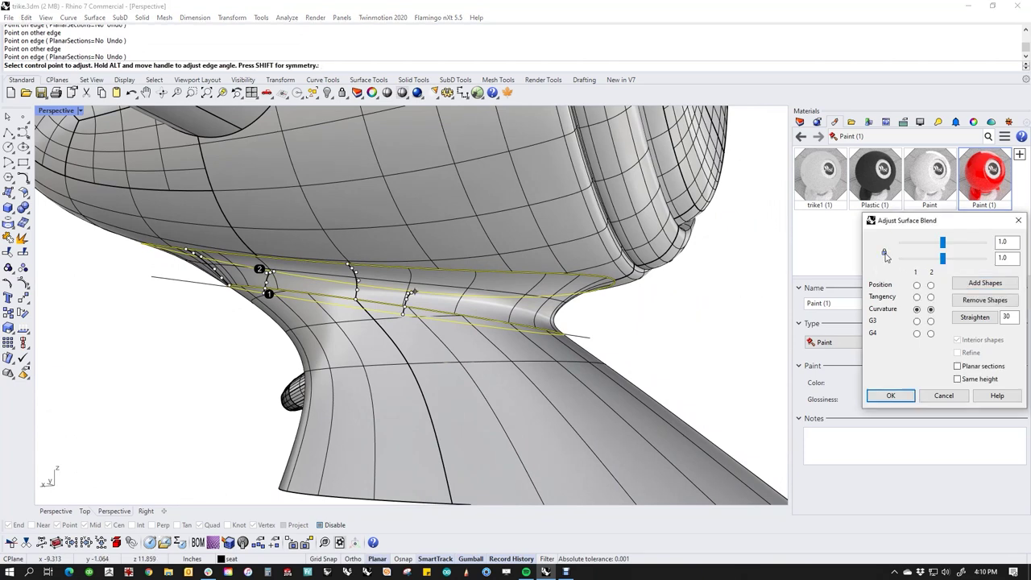
pyautogui.click(916, 297)
pyautogui.click(931, 297)
pyautogui.moveTo(570, 357); pyautogui.dragTo(681, 366, button='right')
pyautogui.moveTo(272, 311); pyautogui.dragTo(466, 211, button='right')
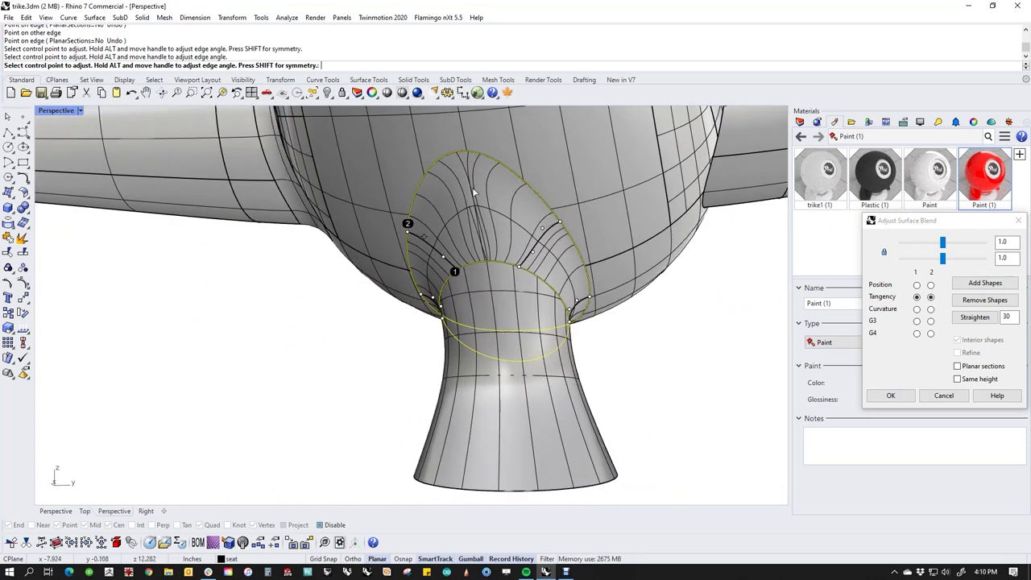
pyautogui.moveTo(944, 260); pyautogui.dragTo(918, 251)
pyautogui.moveTo(604, 308); pyautogui.dragTo(84, 328, button='right')
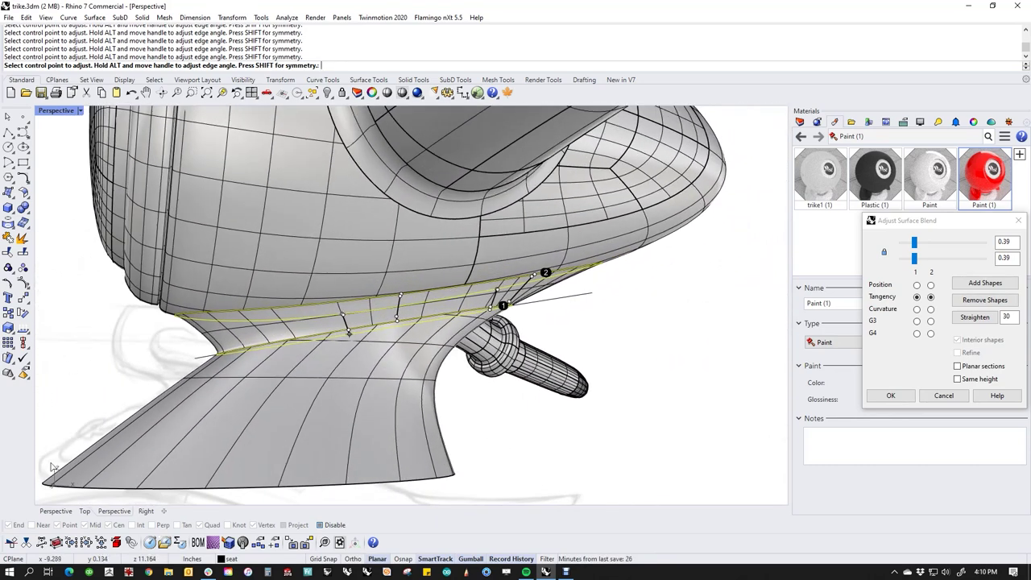
pyautogui.click(891, 396)
# Join the neck, the blend surface and the handlebar housing into one polysurface.
pyautogui.scroll(-8, 514, 373)
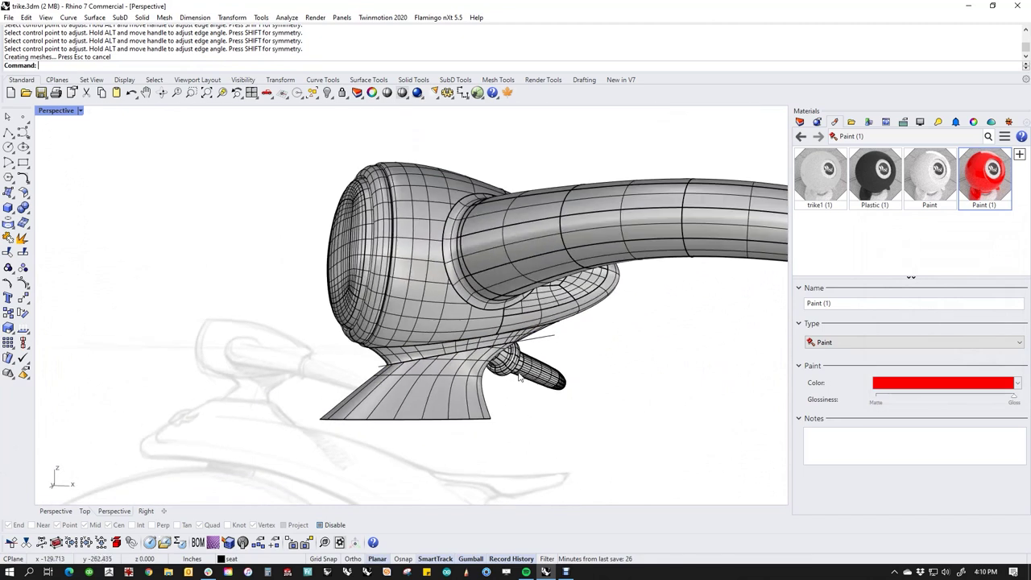
pyautogui.moveTo(514, 374); pyautogui.dragTo(534, 422, button='right')
pyautogui.moveTo(535, 423); pyautogui.dragTo(406, 342)
pyautogui.write('join')
pyautogui.press('Return')
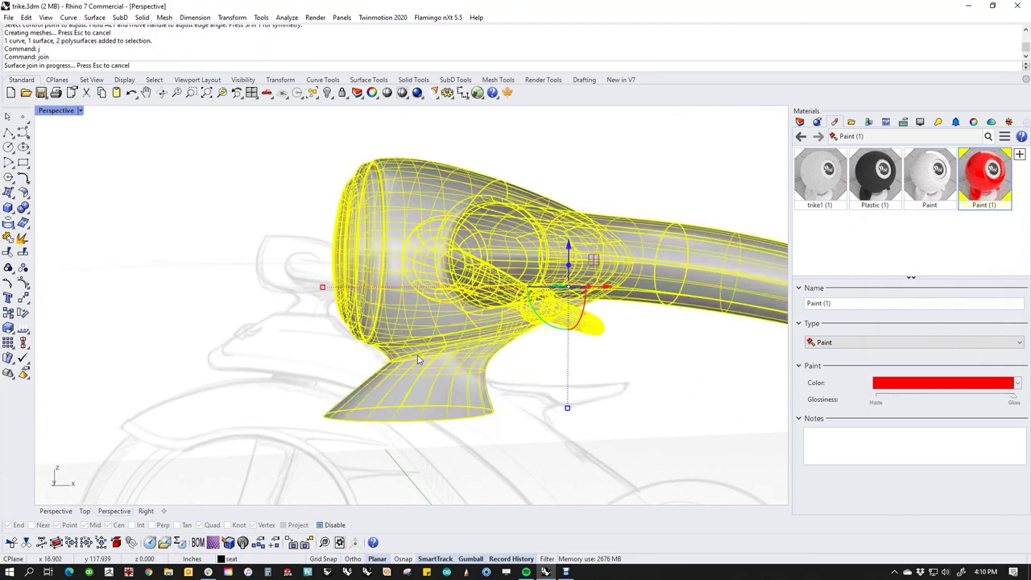
# Show all hidden objects and set the Perspective viewport to Rendered display.
pyautogui.write('v')
pyautogui.press('Return')
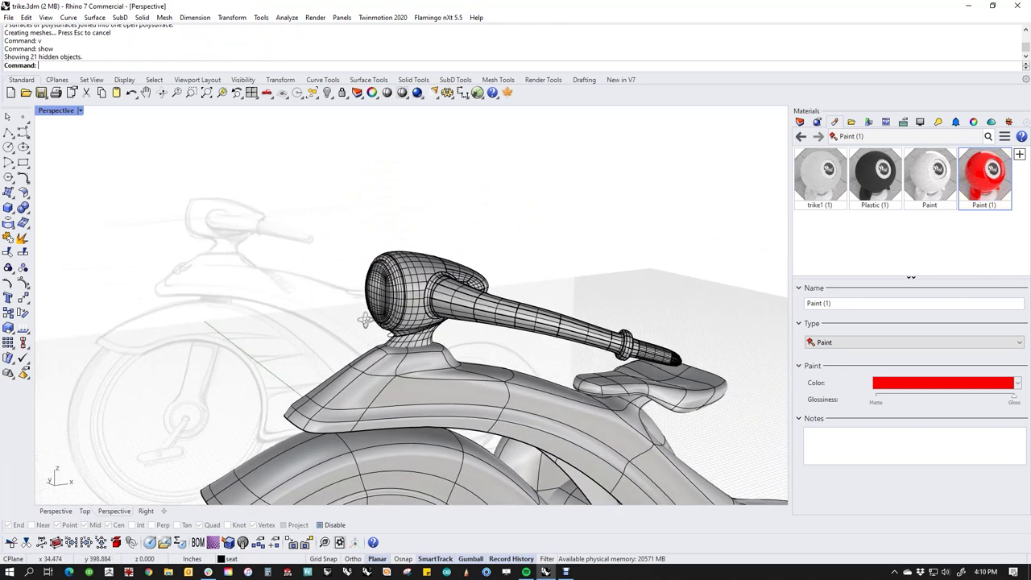
pyautogui.rightClick(54, 114)
pyautogui.click(64, 173)
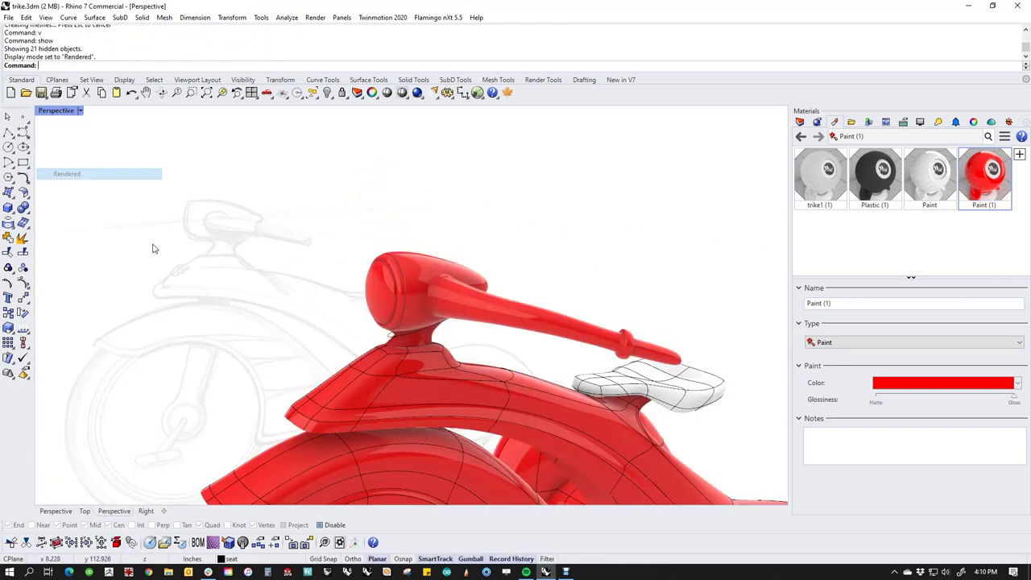
# Zoom out to the whole trike and save the file.
pyautogui.scroll(-5, 329, 267)
pyautogui.moveTo(330, 269); pyautogui.dragTo(441, 324, button='right')
pyautogui.scroll(-3, 442, 408)
pyautogui.hotkey('ctrl', 's')
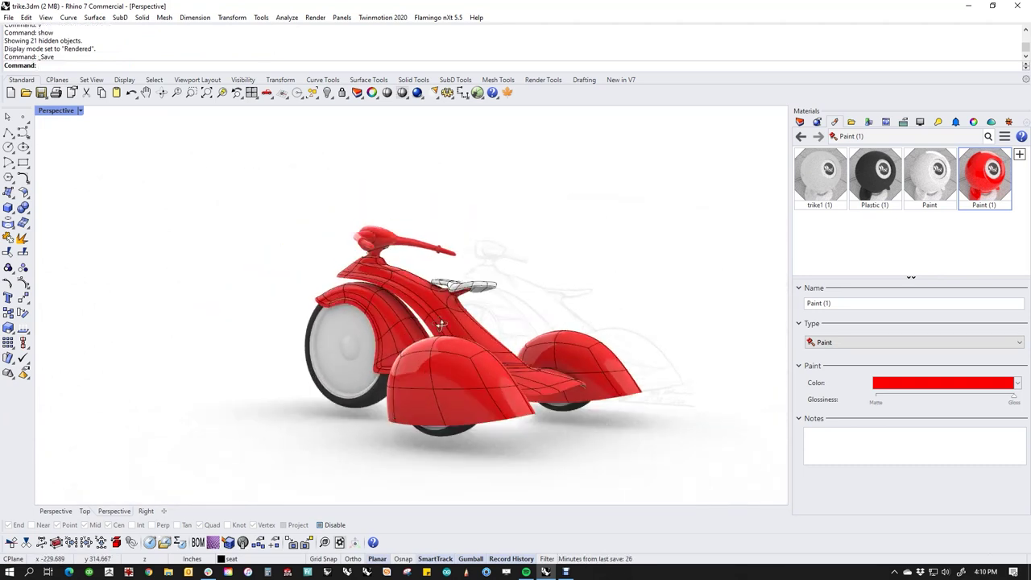
# In Wireframe display, select all faces of one handlebar grip and its collar and assign the Plastic (1) material to them.
pyautogui.scroll(5, 362, 244)
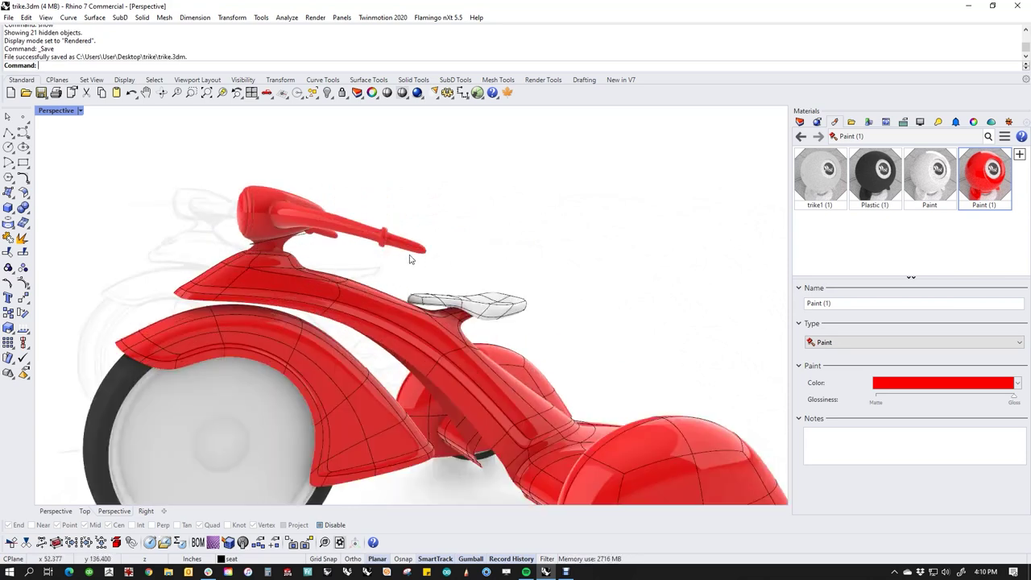
pyautogui.scroll(8, 373, 246)
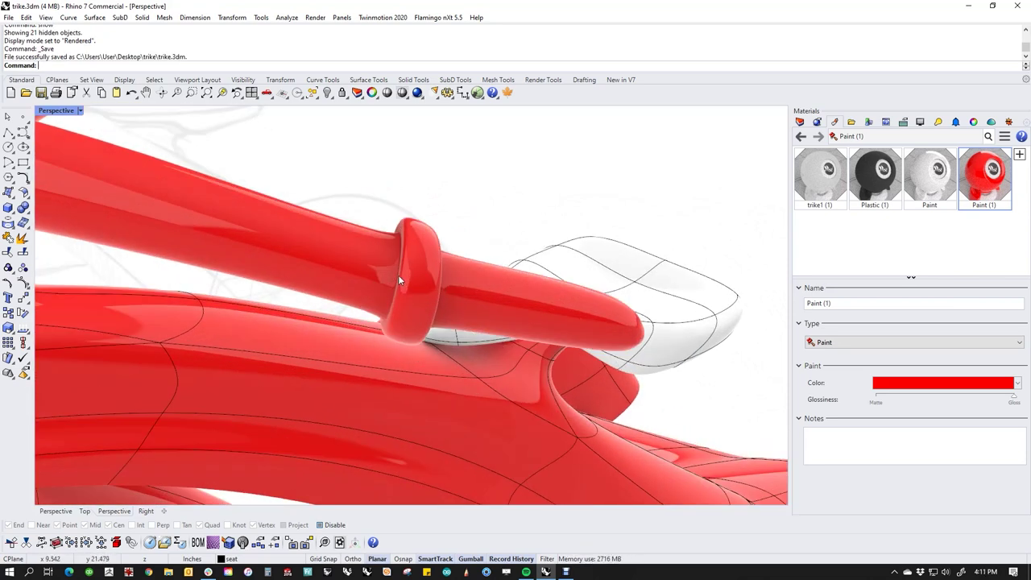
pyautogui.middleClick(420, 280)
pyautogui.click(443, 224)
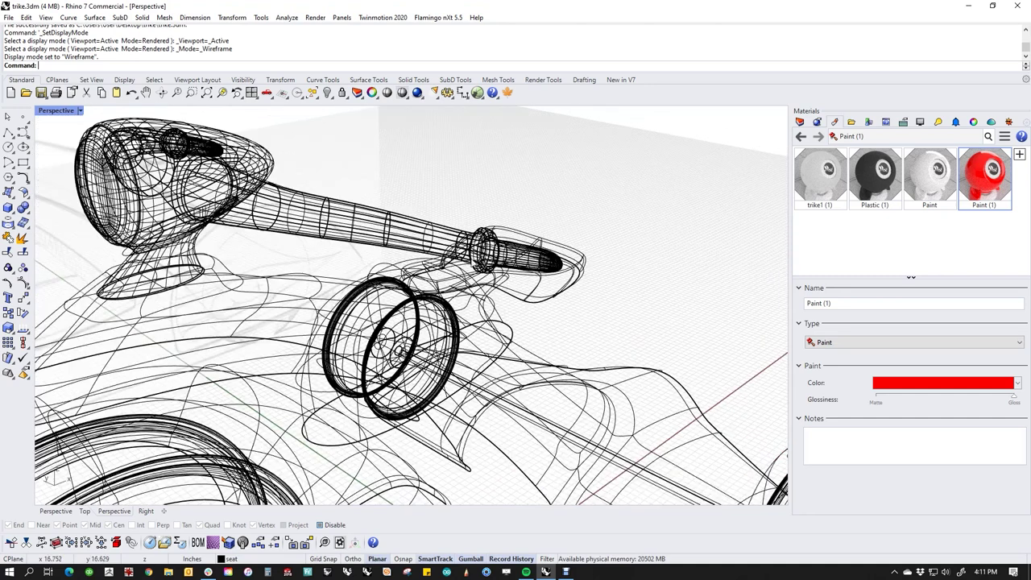
pyautogui.moveTo(481, 251); pyautogui.dragTo(476, 251, button='right')
pyautogui.scroll(-3, 469, 251)
pyautogui.click(398, 155)
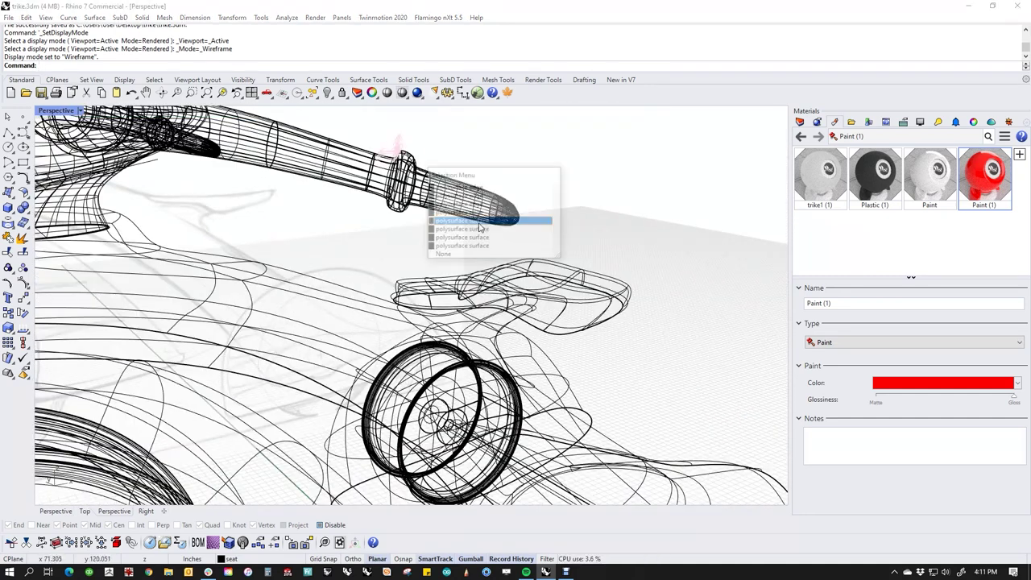
pyautogui.click(499, 144)
pyautogui.moveTo(382, 130); pyautogui.dragTo(550, 246)
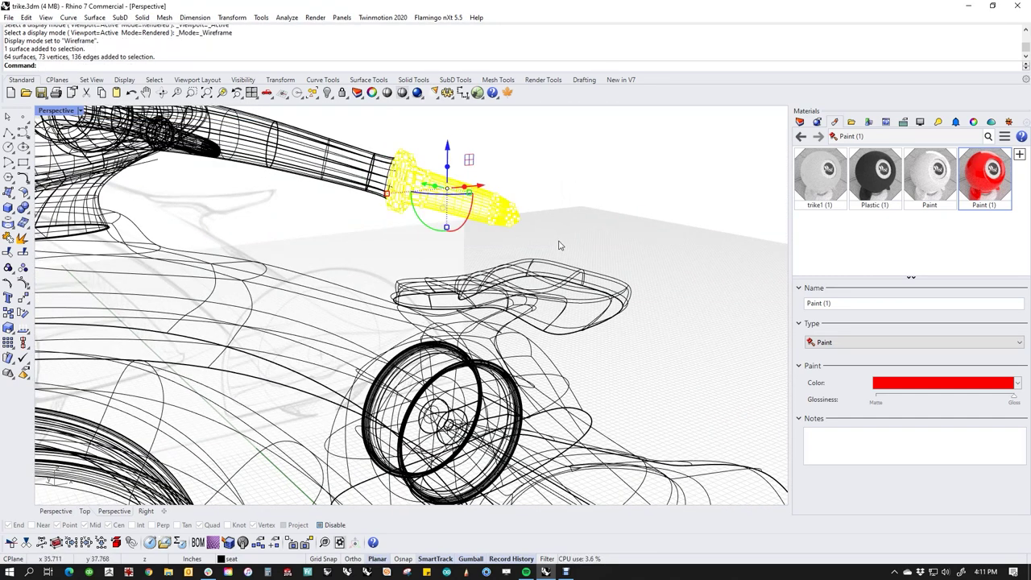
pyautogui.rightClick(865, 180)
pyautogui.click(878, 142)
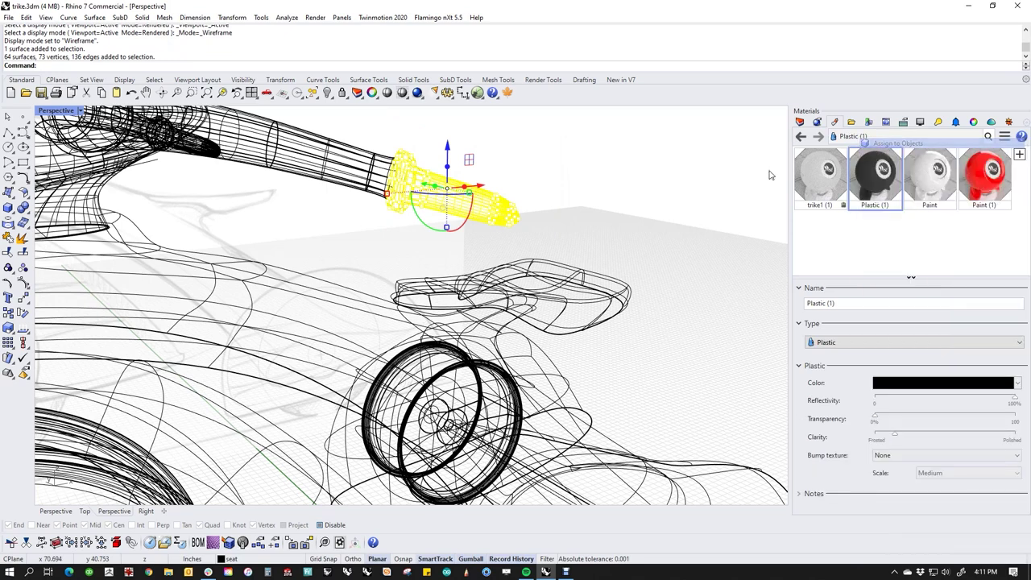
# Select all faces of the opposite grip and collar and assign the Plastic (1) material to them.
pyautogui.click(531, 225)
pyautogui.scroll(-3, 529, 225)
pyautogui.moveTo(528, 222); pyautogui.dragTo(437, 278, button='right')
pyautogui.scroll(3, 435, 270)
pyautogui.moveTo(425, 227); pyautogui.dragTo(554, 321)
pyautogui.rightClick(874, 200)
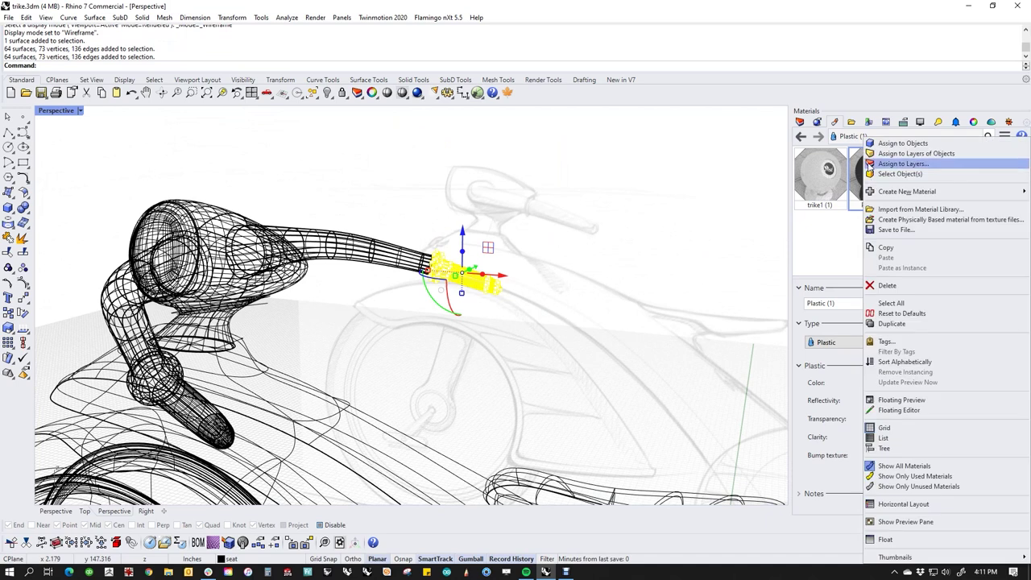
pyautogui.click(886, 140)
# Switch the Perspective viewport to Shaded and finally to Rendered display.
pyautogui.click(58, 111)
pyautogui.click(65, 148)
pyautogui.moveTo(444, 334)
pyautogui.mouseDown(button='right')
pyautogui.moveTo(182, 213)
pyautogui.moveTo(414, 288)
pyautogui.moveTo(596, 281)
pyautogui.moveTo(572, 292)
pyautogui.moveTo(426, 289)
pyautogui.moveTo(335, 332)
pyautogui.mouseUp(button='right')
pyautogui.click(58, 112)
pyautogui.click(64, 161)
pyautogui.scroll(3, 365, 326)
pyautogui.click(410, 285)
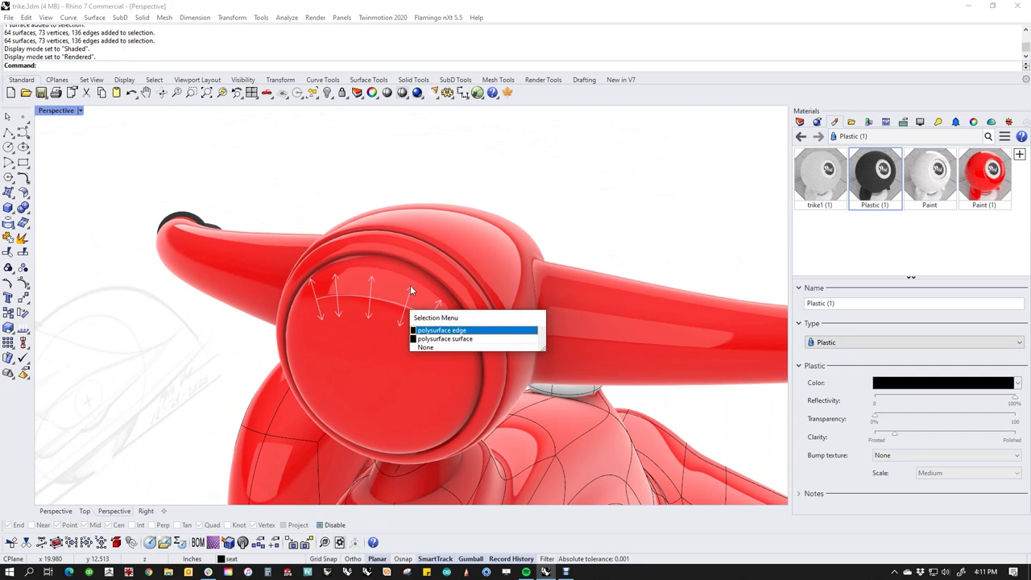
pyautogui.click(447, 338)
pyautogui.keyDown('ctrl'); pyautogui.keyDown('shift'); pyautogui.click(415, 272); pyautogui.keyUp('shift'); pyautogui.keyUp('ctrl')
pyautogui.click(488, 193)
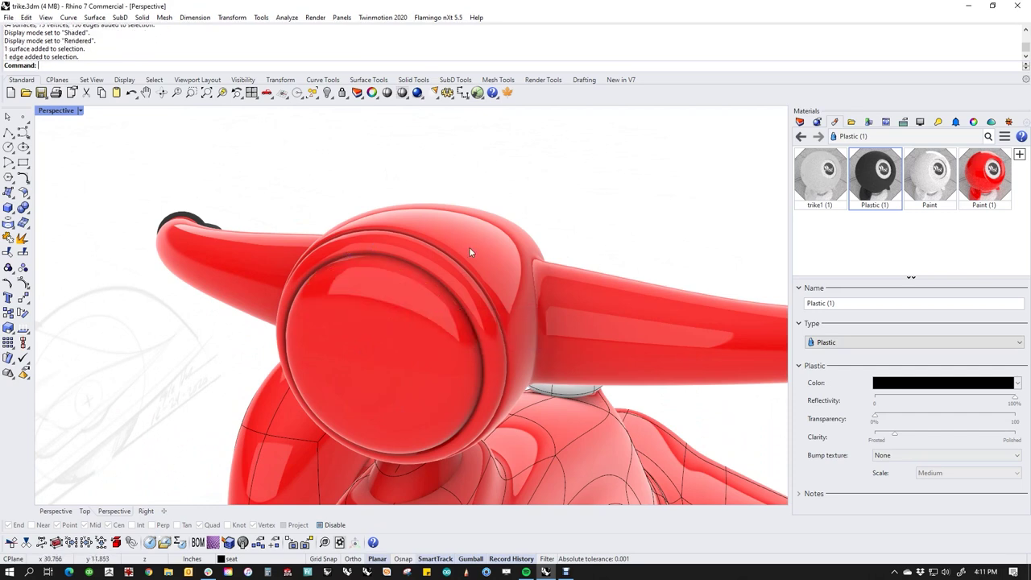
pyautogui.moveTo(469, 248); pyautogui.dragTo(389, 281, button='right')
pyautogui.click(196, 281)
pyautogui.press('Escape')
# Examine the rendered trike from several angles, including the lower edge of the front fender.
pyautogui.moveTo(238, 249); pyautogui.dragTo(183, 302, button='right')
pyautogui.scroll(-7, 271, 272)
pyautogui.moveTo(271, 272); pyautogui.dragTo(407, 305, button='right')
pyautogui.scroll(-6, 299, 286)
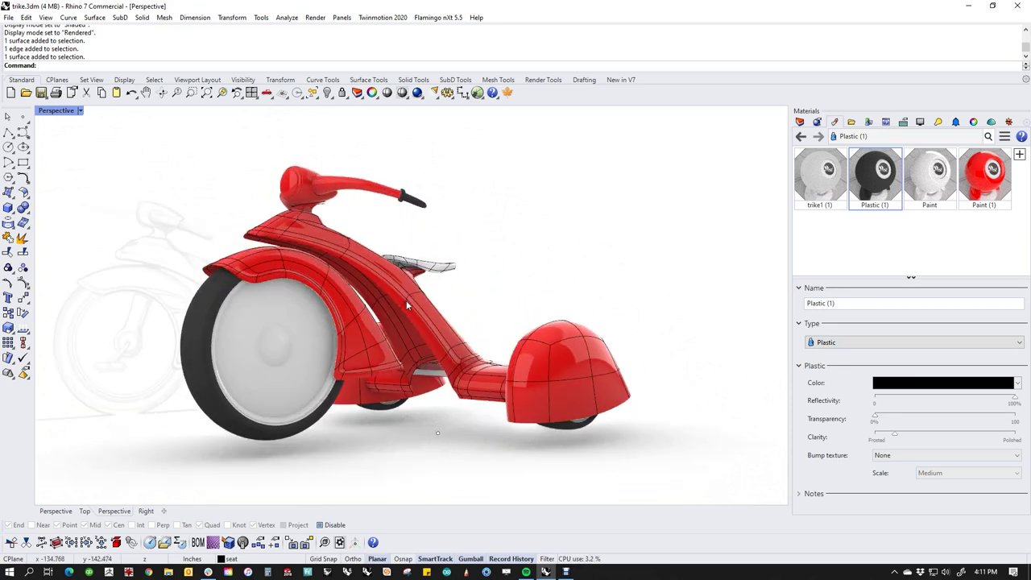
pyautogui.moveTo(302, 311); pyautogui.dragTo(372, 392, button='right')
pyautogui.scroll(5, 372, 392)
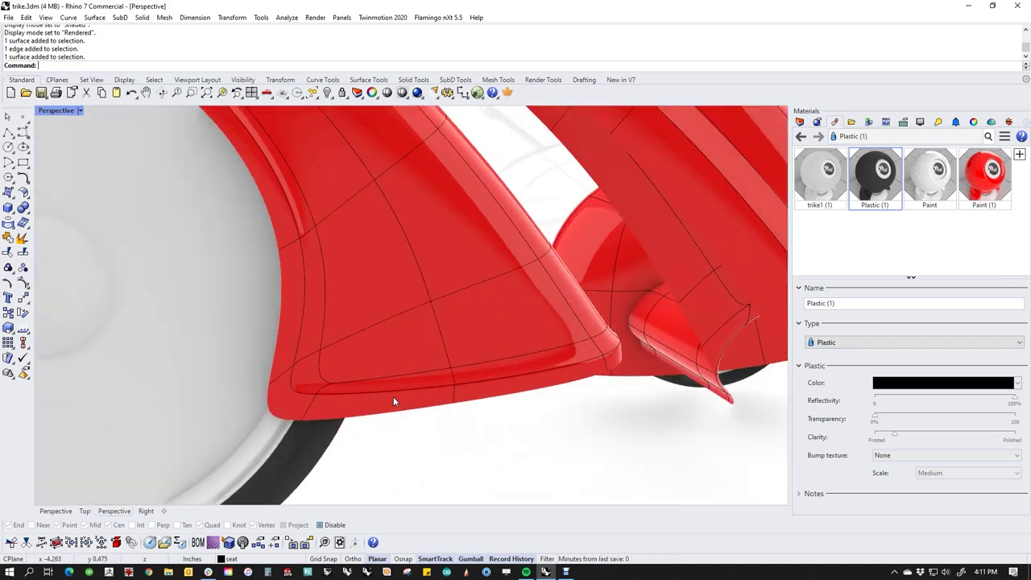
pyautogui.scroll(-5, 393, 397)
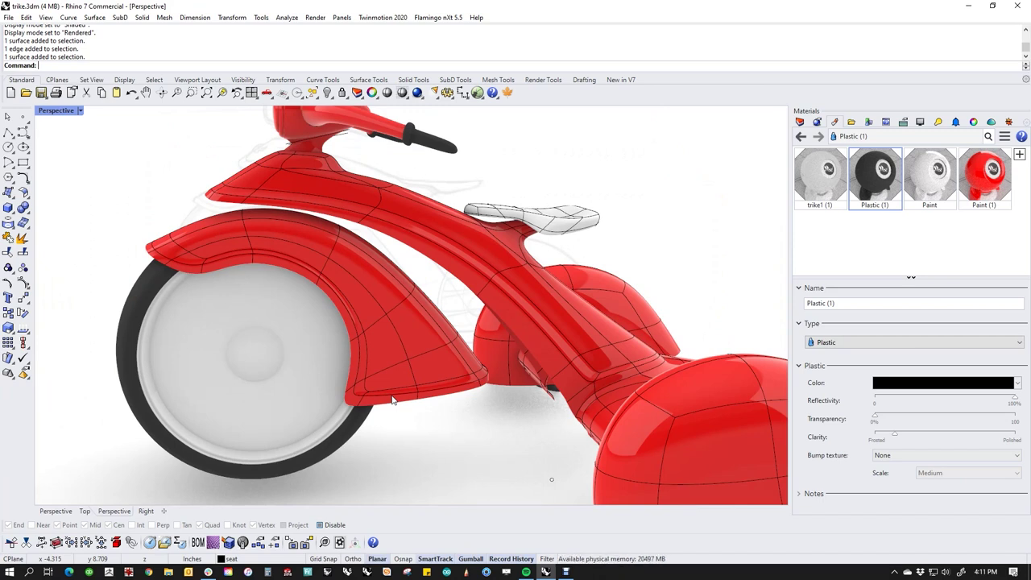
pyautogui.scroll(-4, 401, 403)
pyautogui.moveTo(402, 403); pyautogui.dragTo(515, 388, button='right')
# Offset the front fender SubD into a solid with a distance of 0.08, replacing the original surface.
pyautogui.scroll(5, 400, 367)
pyautogui.click(459, 393)
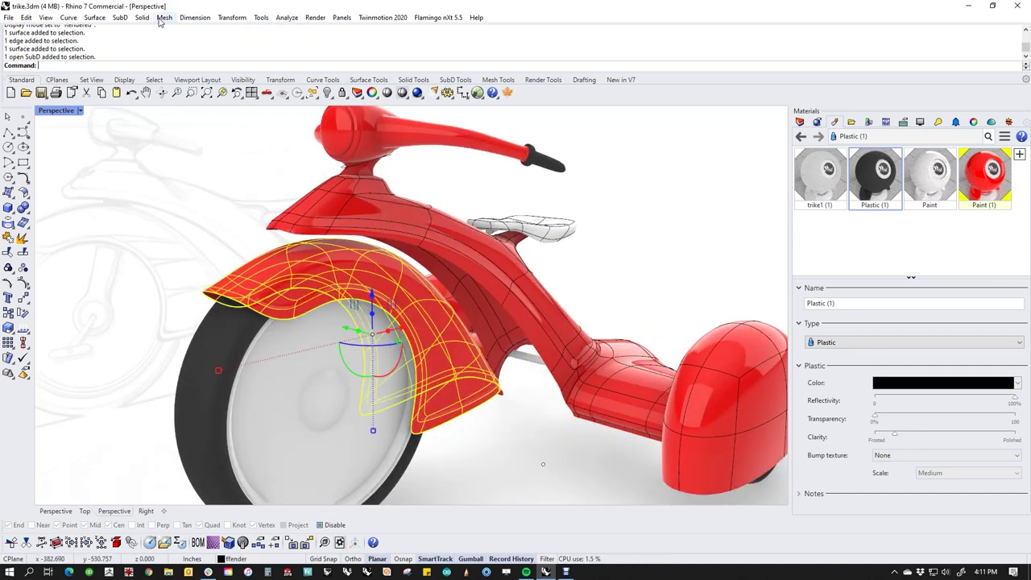
pyautogui.click(119, 17)
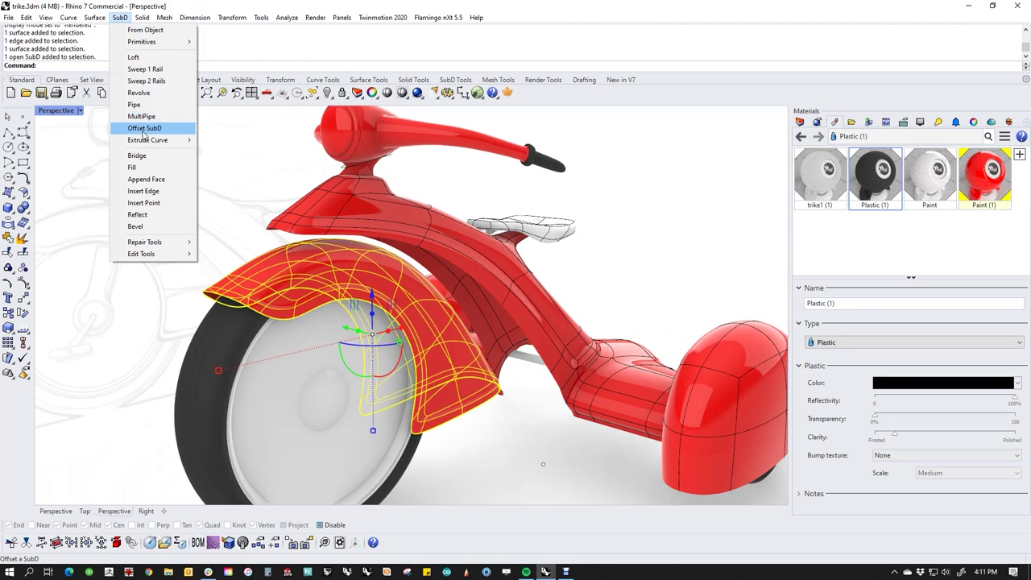
pyautogui.click(145, 127)
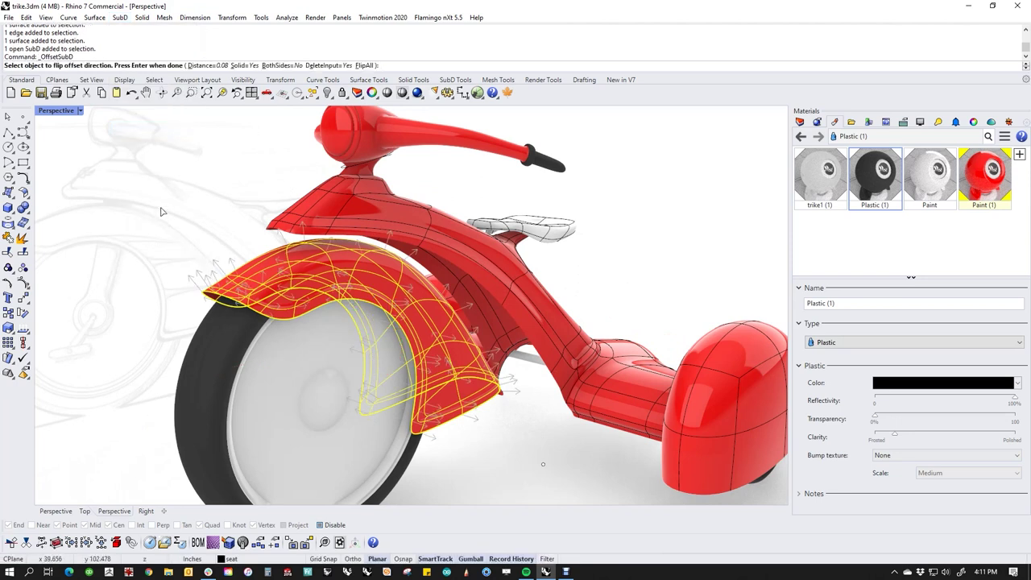
pyautogui.press('Return')
# Select the outer edge loop around the front fender's rim and remove its crease.
pyautogui.scroll(6, 255, 237)
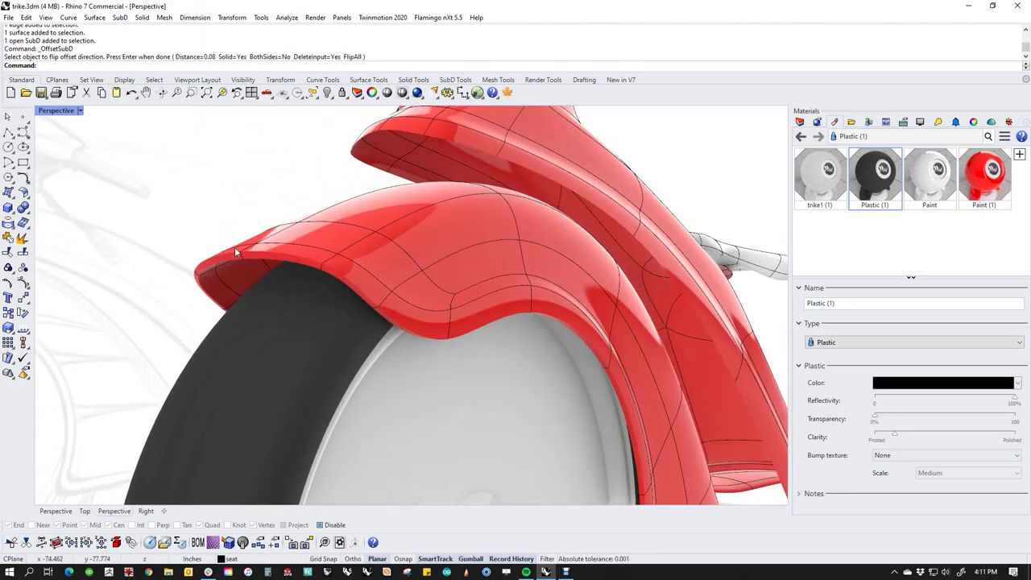
pyautogui.doubleClick(222, 246)
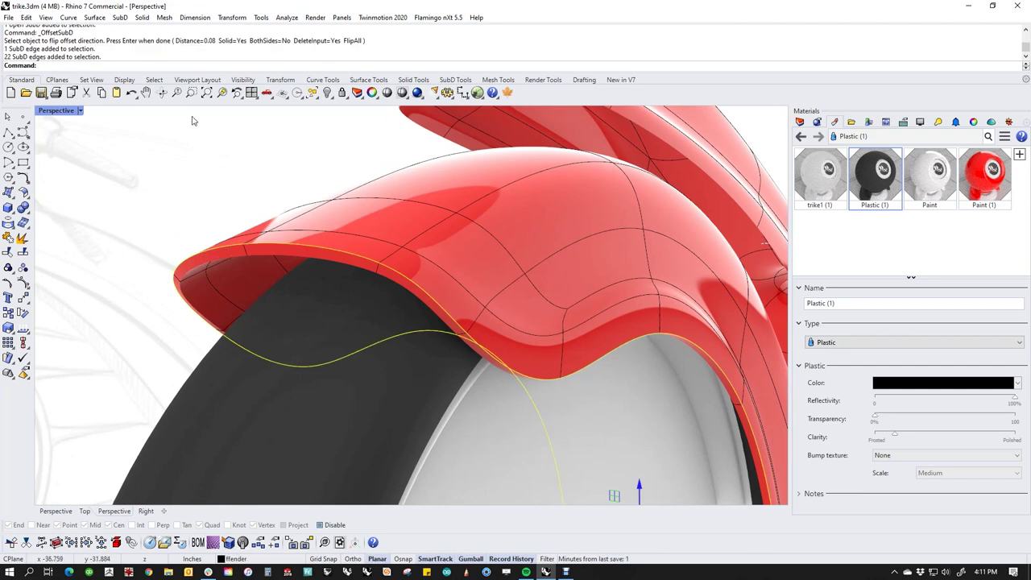
pyautogui.click(456, 80)
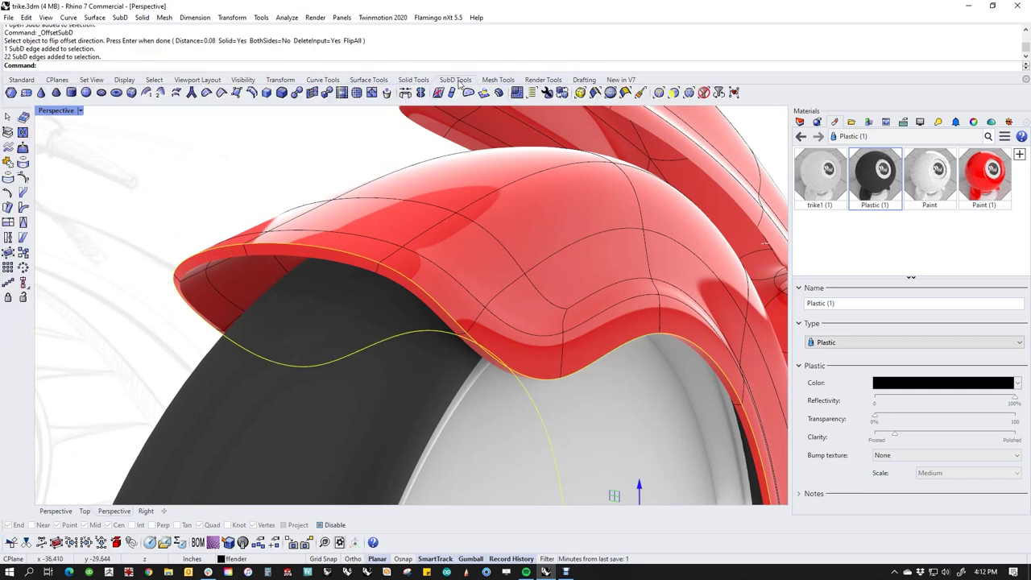
pyautogui.click(206, 91)
pyautogui.press('Escape')
pyautogui.scroll(-5, 463, 377)
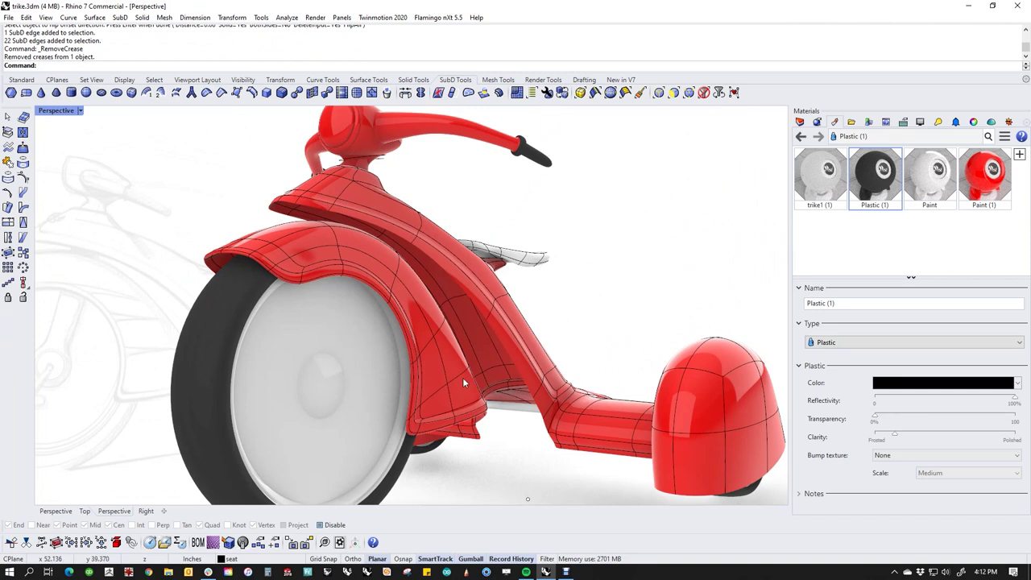
# Offset the frame SubD into a solid with a distance of 0.08, flipping the offset direction to the outside.
pyautogui.moveTo(478, 364); pyautogui.dragTo(531, 363, button='right')
pyautogui.click(562, 351)
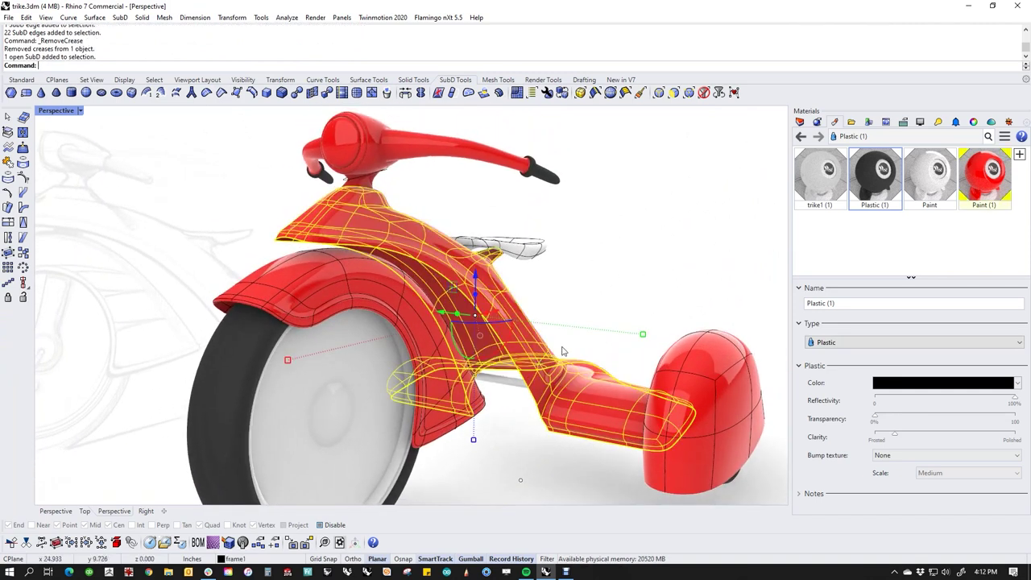
pyautogui.rightClick(570, 294)
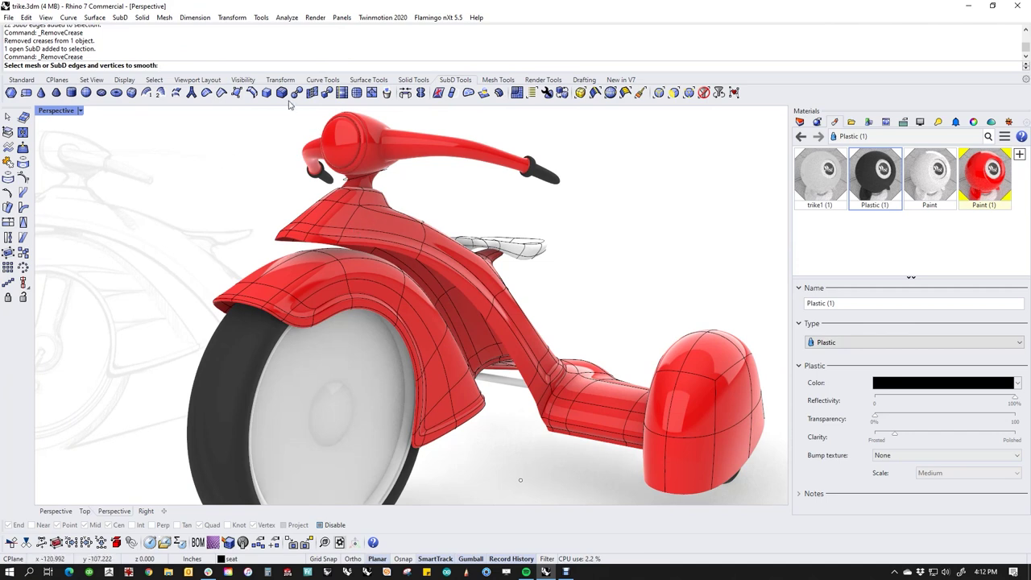
pyautogui.click(128, 18)
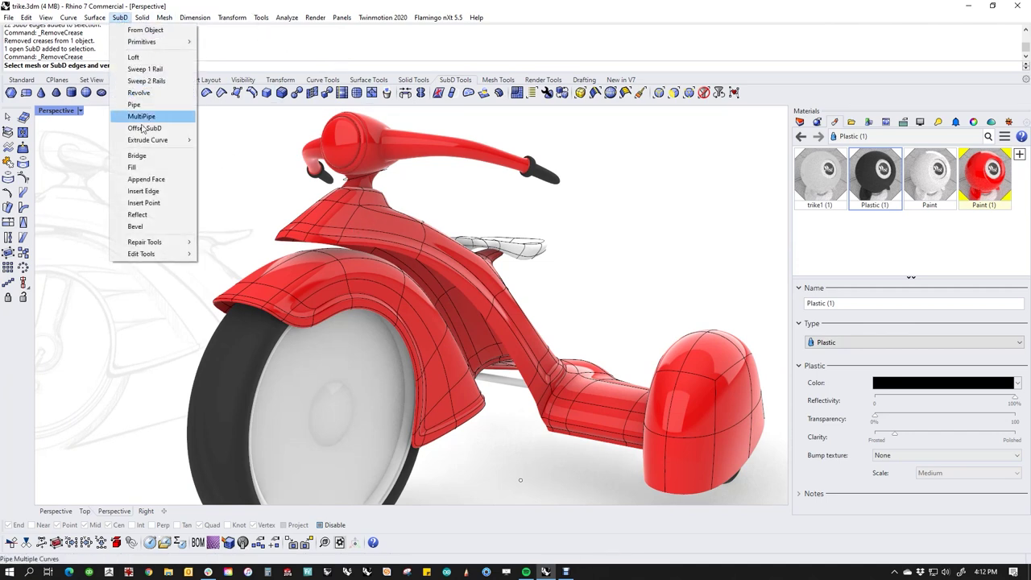
pyautogui.click(145, 129)
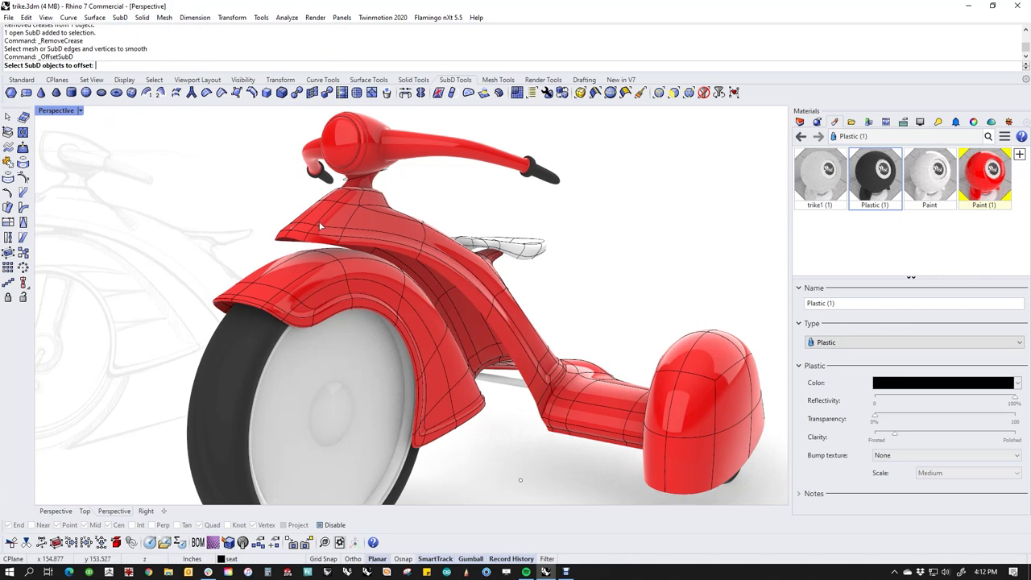
pyautogui.click(320, 228)
pyautogui.rightClick(320, 227)
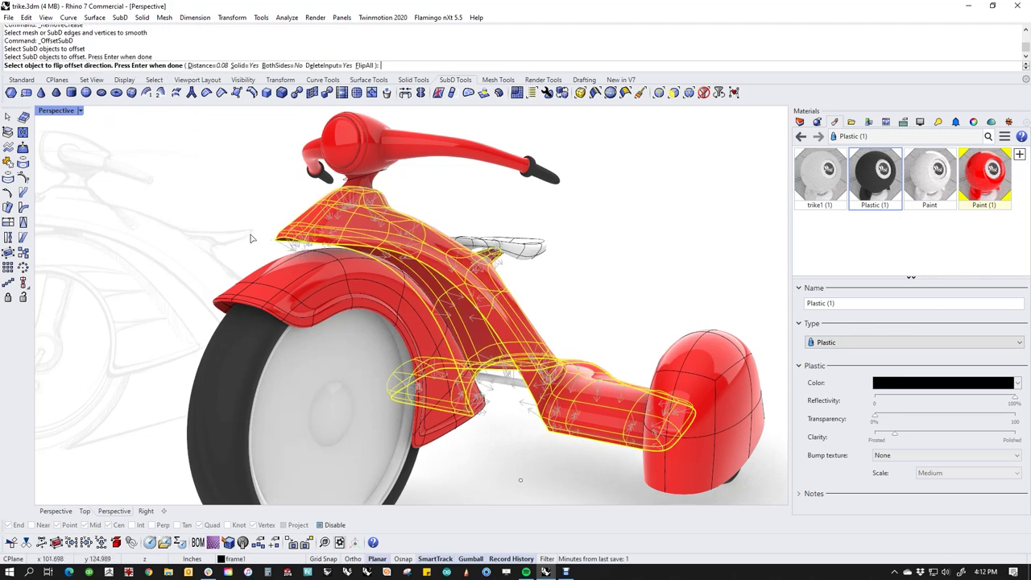
pyautogui.write('f')
pyautogui.press('Return')
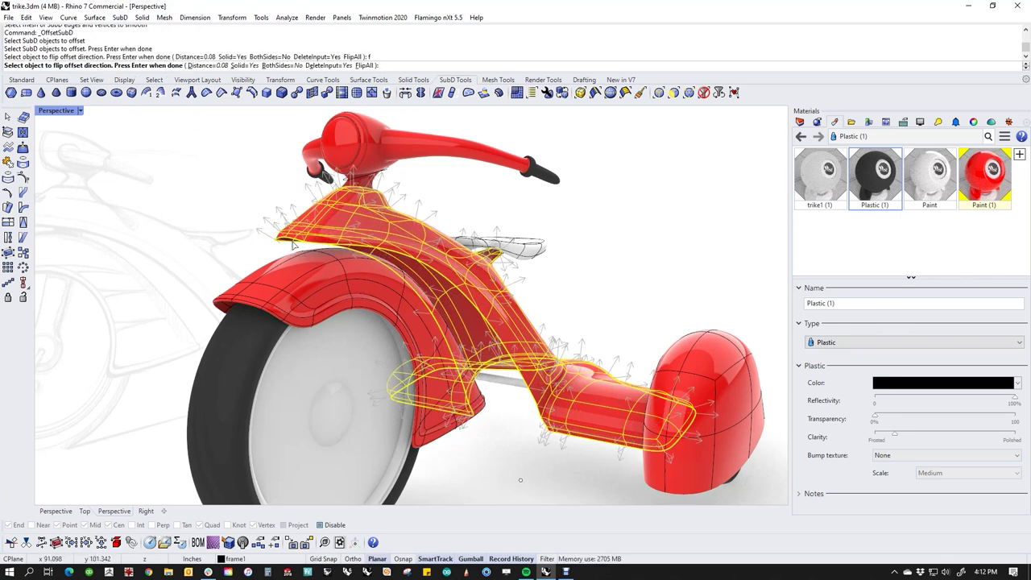
pyautogui.press('Return')
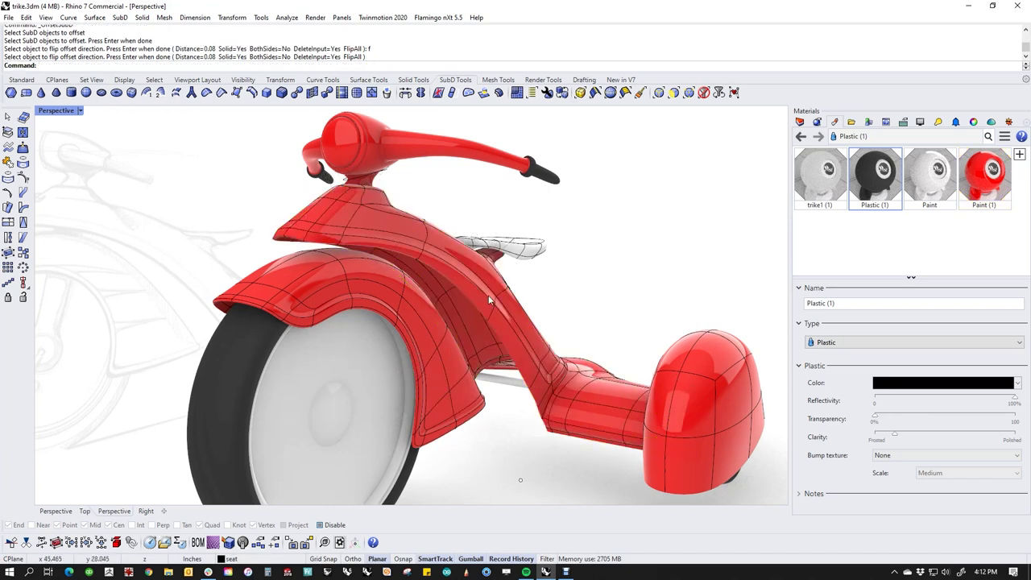
# Select the edge loop along the frame's lower rim and remove its crease.
pyautogui.scroll(8, 321, 229)
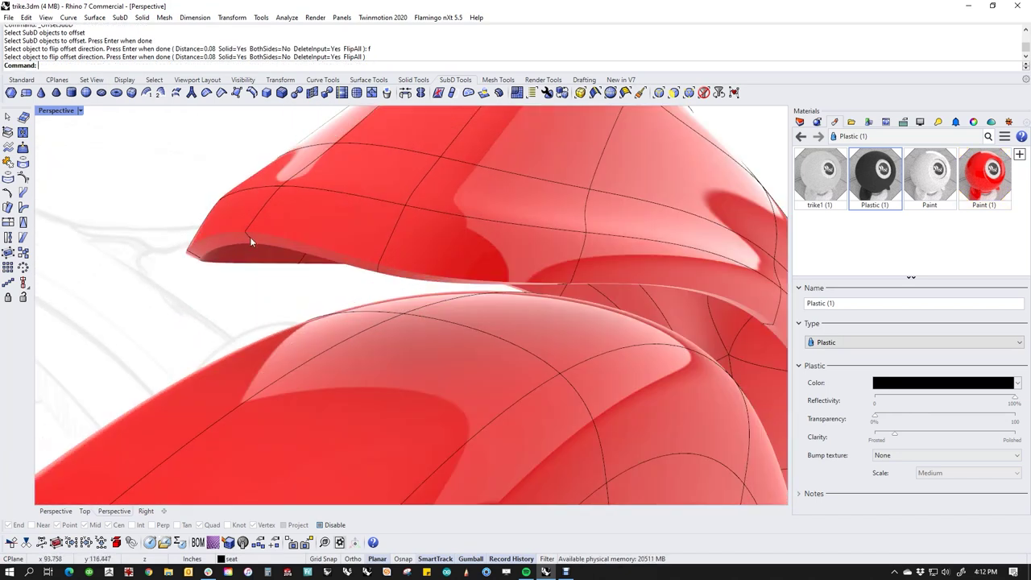
pyautogui.keyDown('ctrl'); pyautogui.keyDown('shift'); pyautogui.doubleClick(251, 236); pyautogui.keyUp('shift'); pyautogui.keyUp('ctrl')
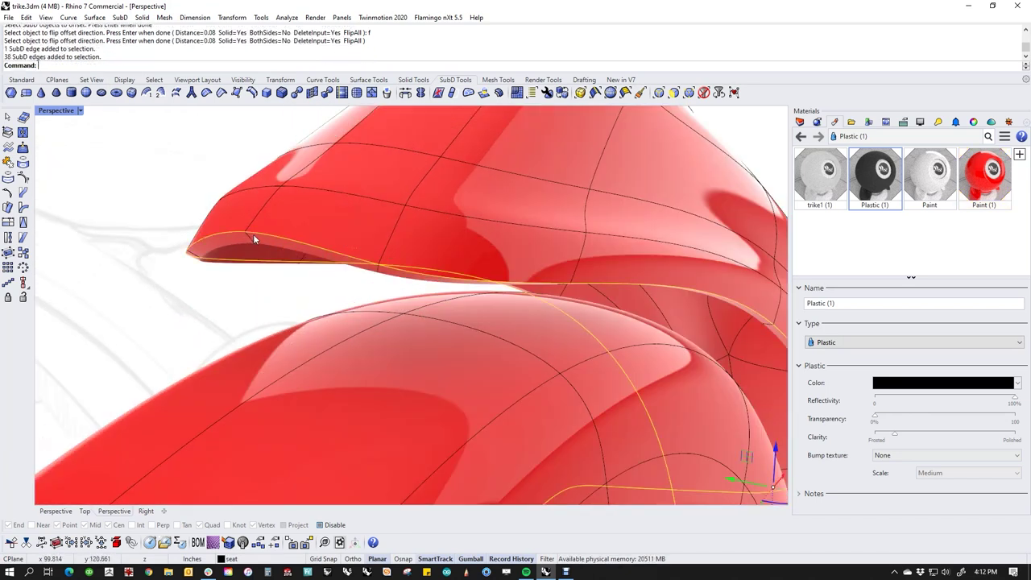
pyautogui.click(209, 94)
pyautogui.click(166, 268)
# Offset the near rear wheel fender SubD into a solid with a distance of 0.08.
pyautogui.scroll(-10, 234, 270)
pyautogui.moveTo(366, 328); pyautogui.dragTo(448, 355, button='right')
pyautogui.scroll(6, 583, 409)
pyautogui.click(579, 402)
pyautogui.rightClick(628, 410)
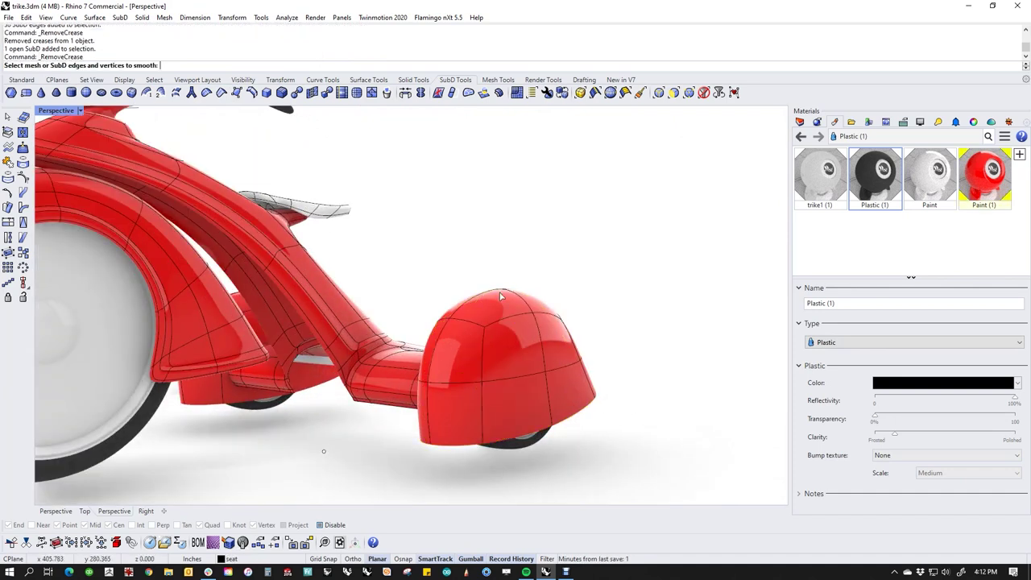
pyautogui.click(120, 17)
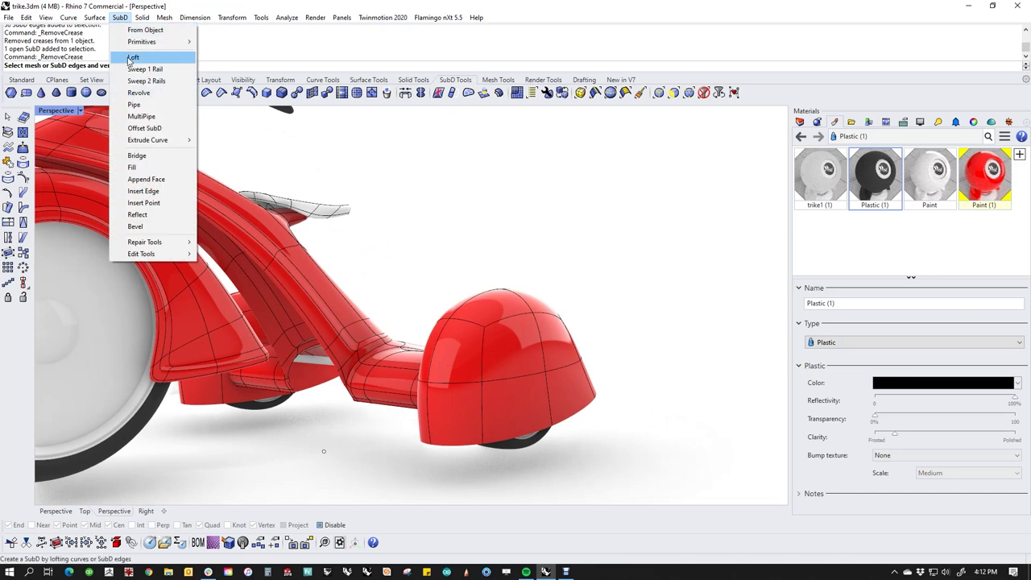
pyautogui.click(135, 129)
pyautogui.click(533, 386)
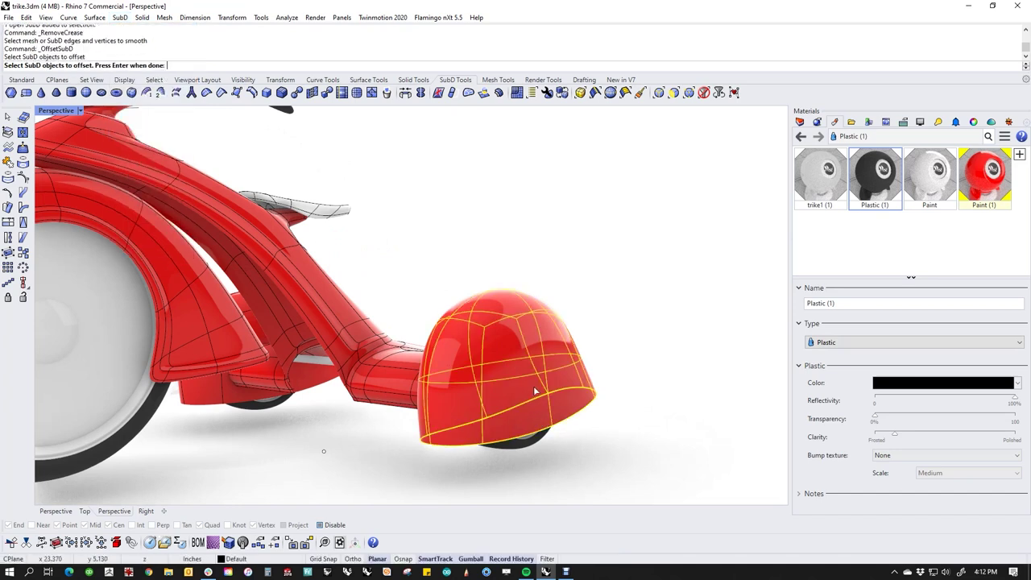
pyautogui.rightClick(533, 387)
pyautogui.rightClick(533, 386)
# Select the edge loop around the rear fender's lower rim and remove its crease.
pyautogui.scroll(10, 534, 391)
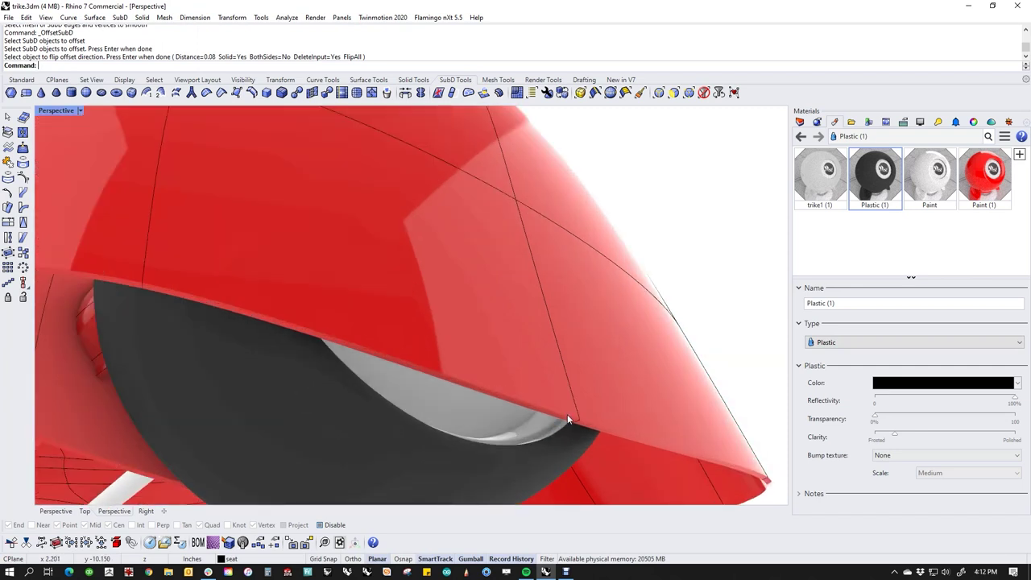
pyautogui.keyDown('ctrl'); pyautogui.keyDown('shift'); pyautogui.doubleClick(567, 415); pyautogui.keyUp('shift'); pyautogui.keyUp('ctrl')
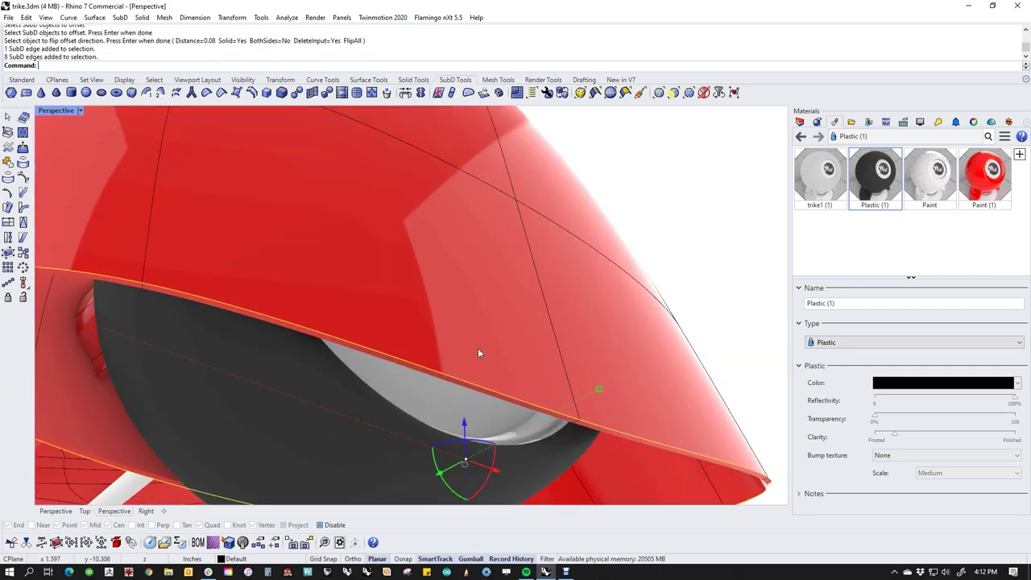
pyautogui.click(209, 94)
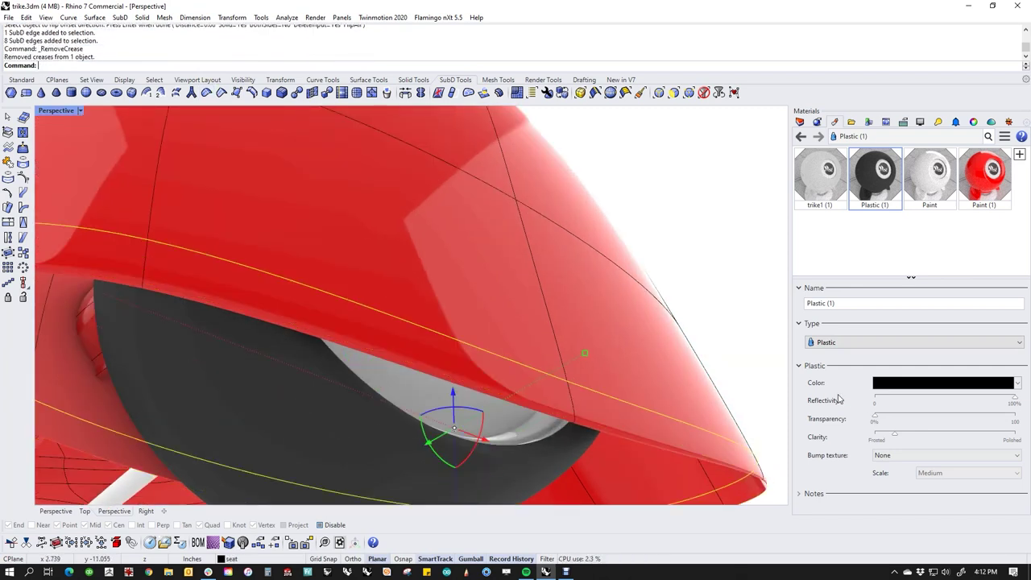
pyautogui.click(678, 290)
# Convert the thickened front fender to NURBS with ToNURBS, deleting the input SubD.
pyautogui.scroll(-10, 675, 295)
pyautogui.moveTo(663, 315); pyautogui.dragTo(469, 399, button='right')
pyautogui.scroll(-3, 527, 431)
pyautogui.scroll(7, 322, 322)
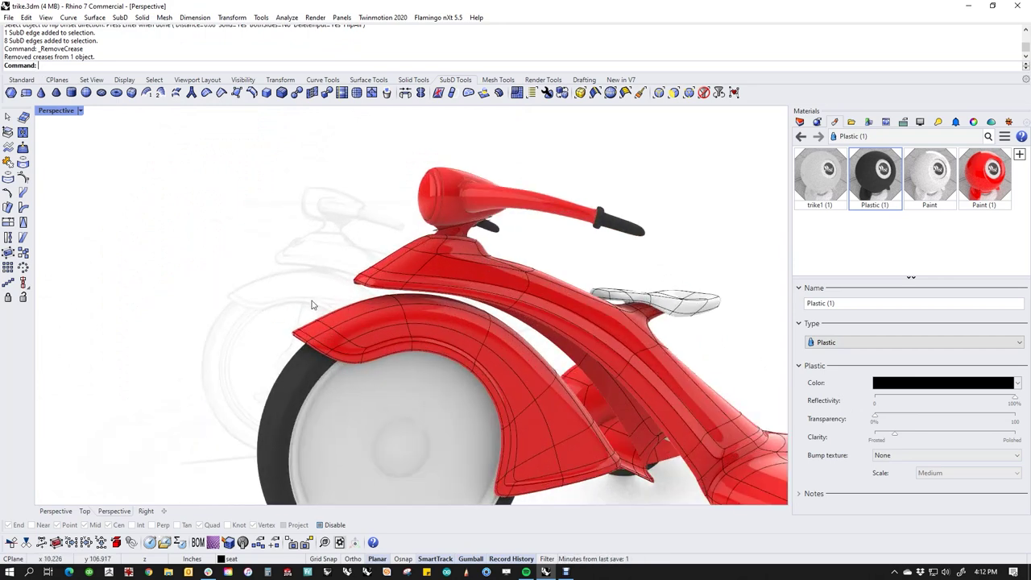
pyautogui.click(530, 424)
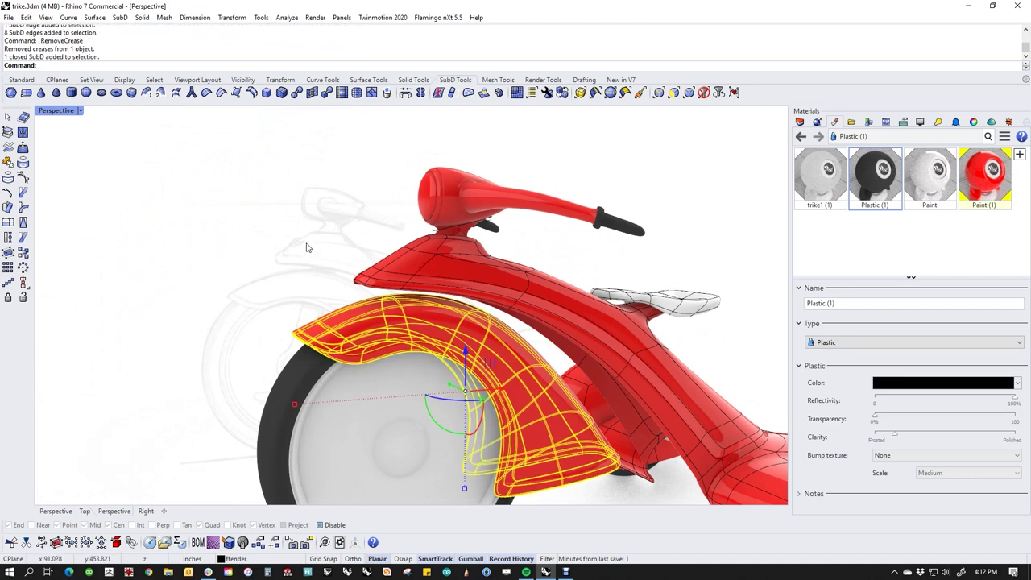
pyautogui.write('ToNURBS')
pyautogui.press('Return')
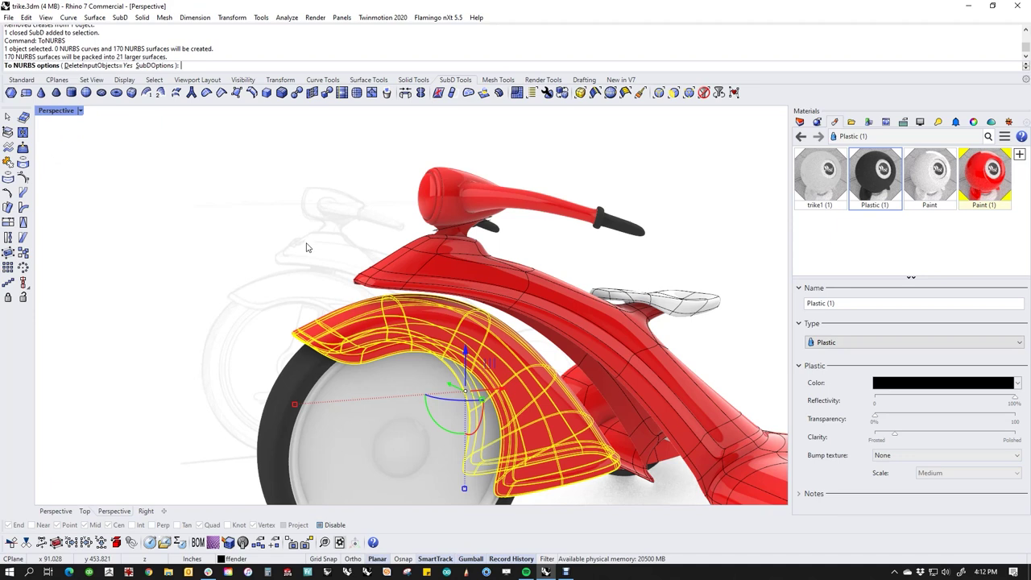
pyautogui.press('Return')
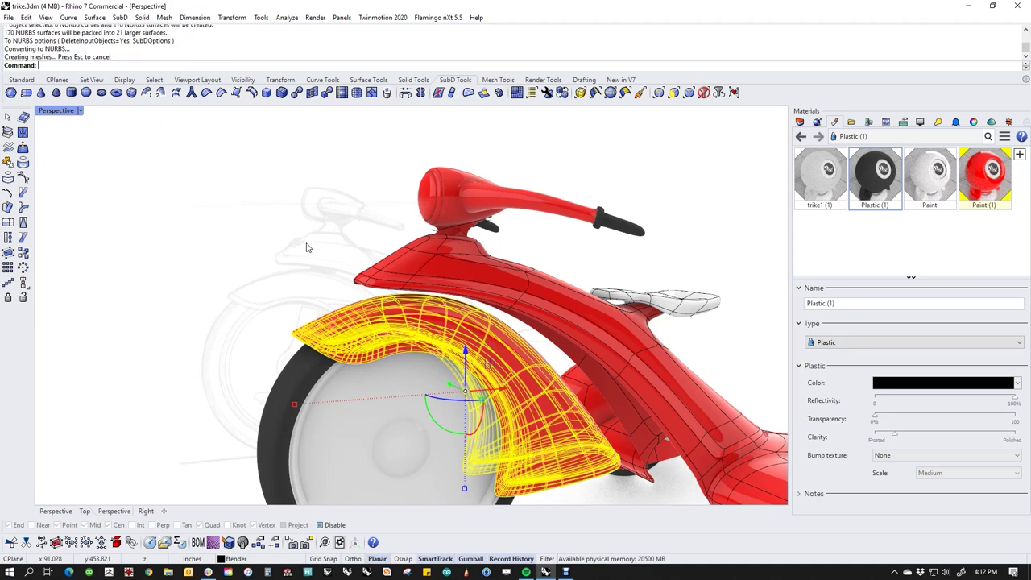
# Switch to the Front view and turn off surface isocurves in the converted front fender's object properties.
pyautogui.write('f')
pyautogui.press('Return')
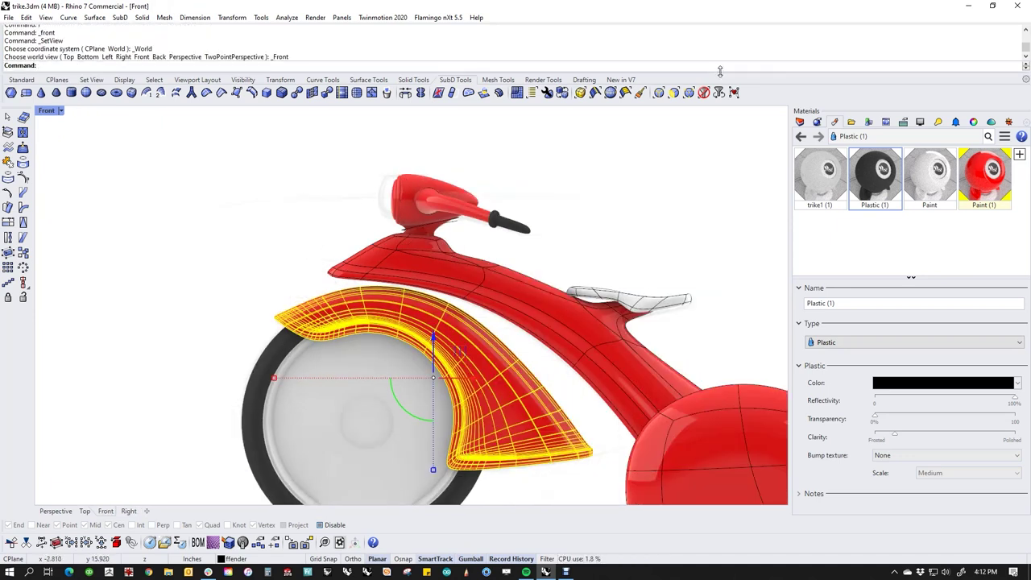
pyautogui.click(799, 123)
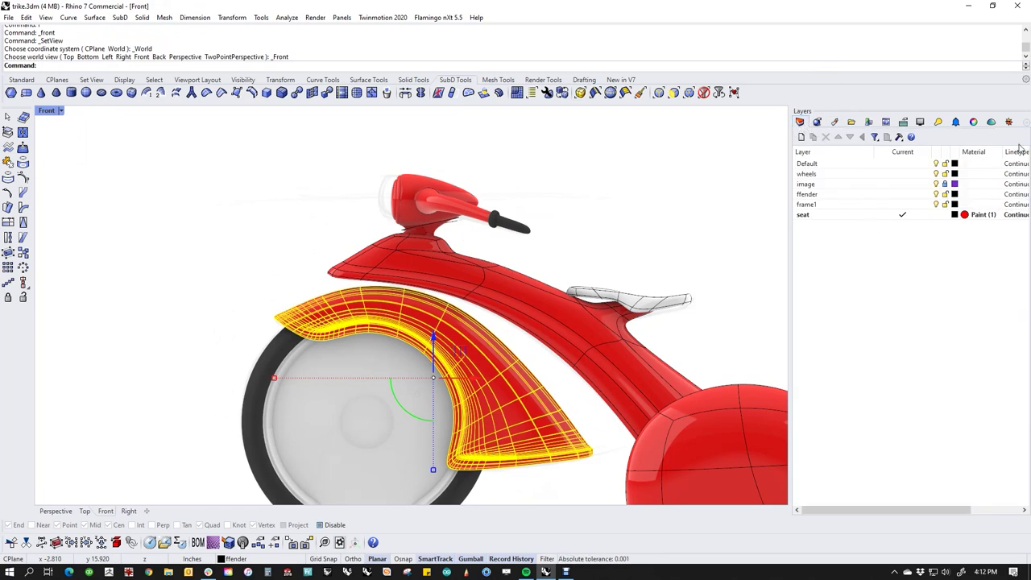
pyautogui.click(972, 122)
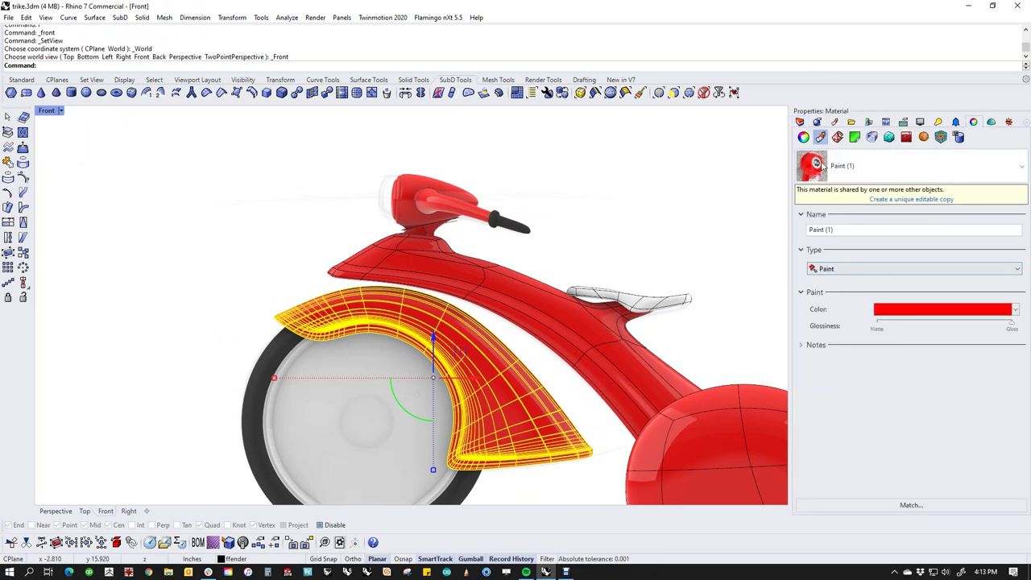
pyautogui.click(802, 137)
pyautogui.click(915, 359)
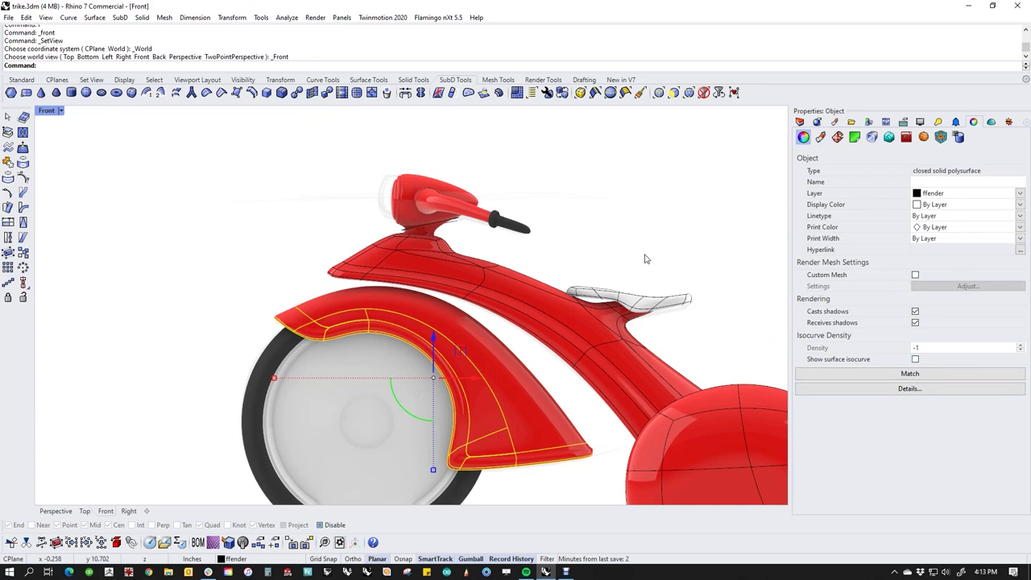
pyautogui.click(646, 258)
# Set the Front viewport to Shaded display for working on the front fender.
pyautogui.moveTo(431, 362); pyautogui.dragTo(454, 332, button='right')
pyautogui.scroll(4, 457, 318)
pyautogui.click(539, 328)
pyautogui.click(208, 220)
pyautogui.click(48, 110)
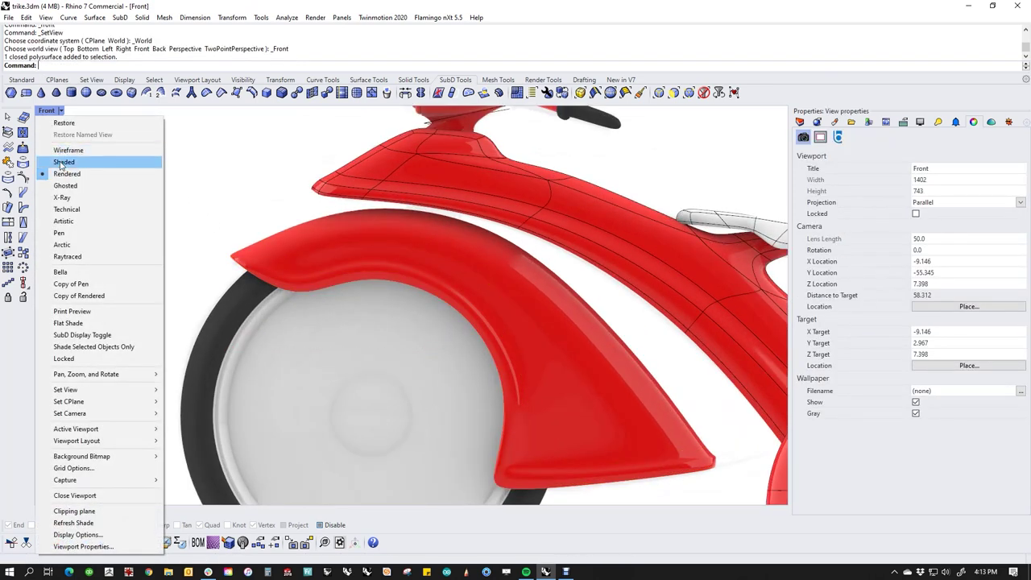
pyautogui.click(65, 161)
# Start a degree-3 control-point curve at the front fender's forward tip and run it along the rim flare over the wheel arch.
pyautogui.moveTo(481, 368); pyautogui.dragTo(481, 334, button='right')
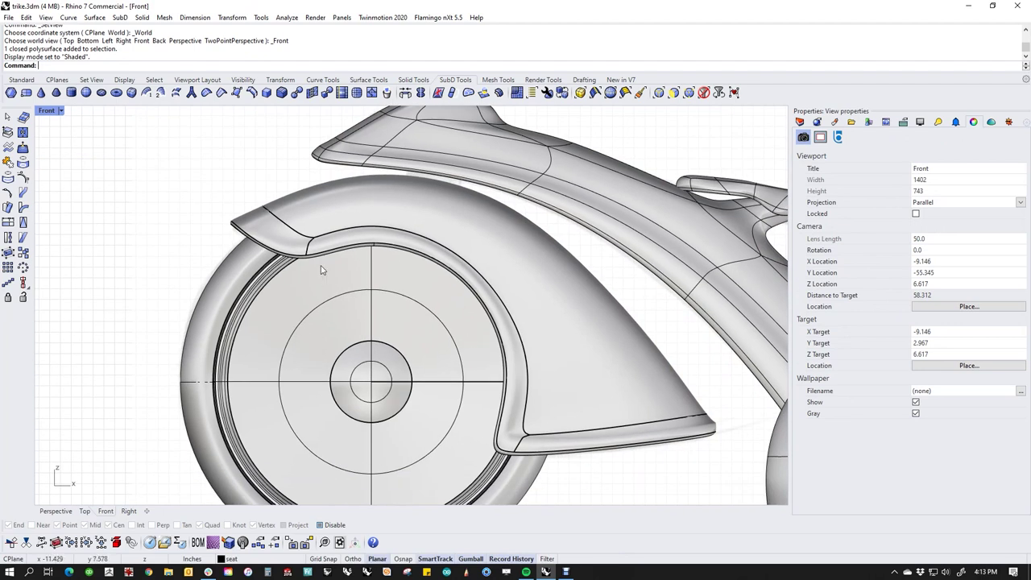
pyautogui.scroll(5, 252, 229)
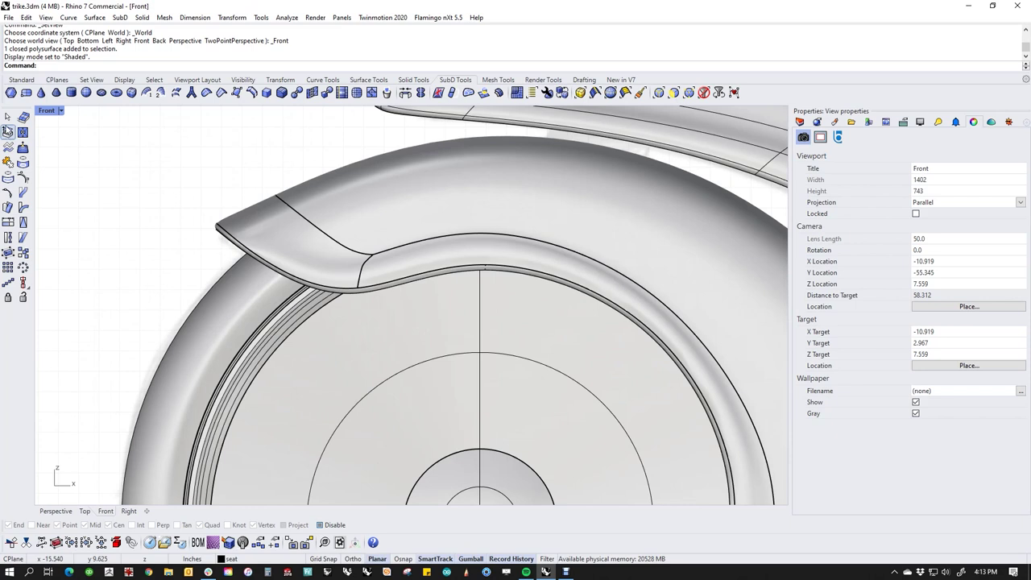
pyautogui.click(22, 79)
pyautogui.click(22, 131)
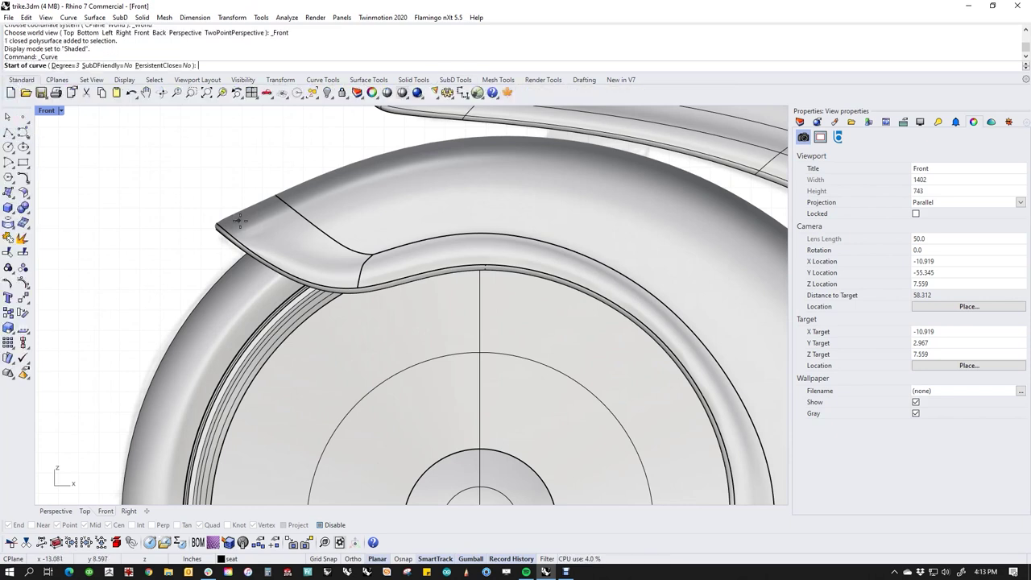
pyautogui.scroll(2, 215, 205)
pyautogui.click(298, 272)
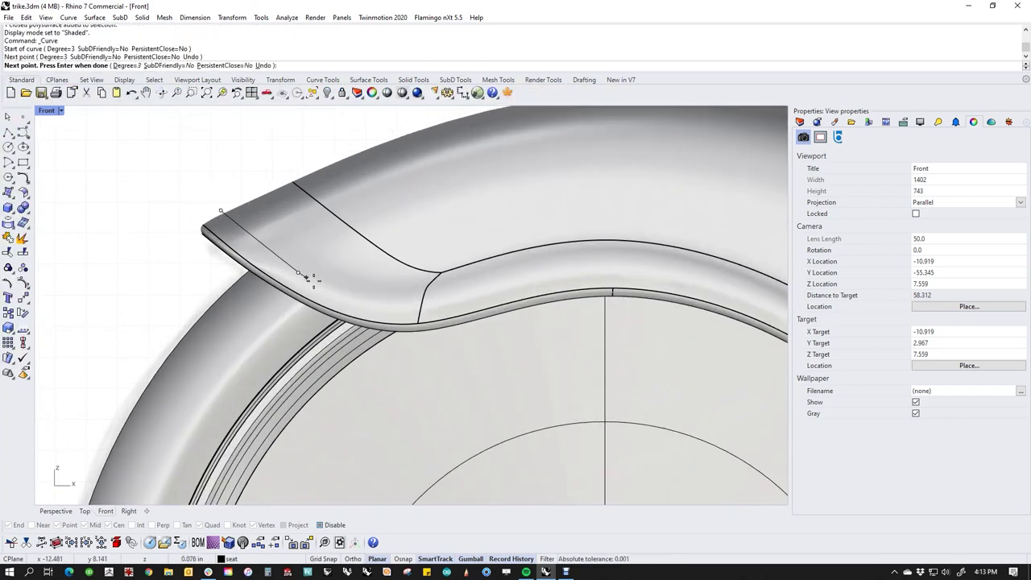
pyautogui.click(364, 303)
pyautogui.click(426, 297)
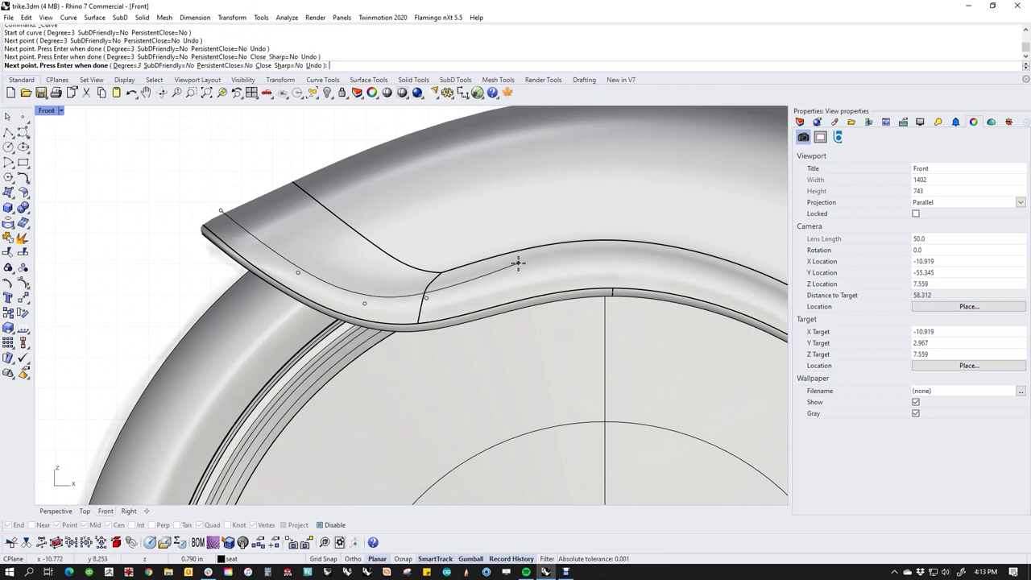
pyautogui.click(520, 262)
pyautogui.moveTo(593, 265); pyautogui.dragTo(386, 215, button='right')
pyautogui.click(547, 203)
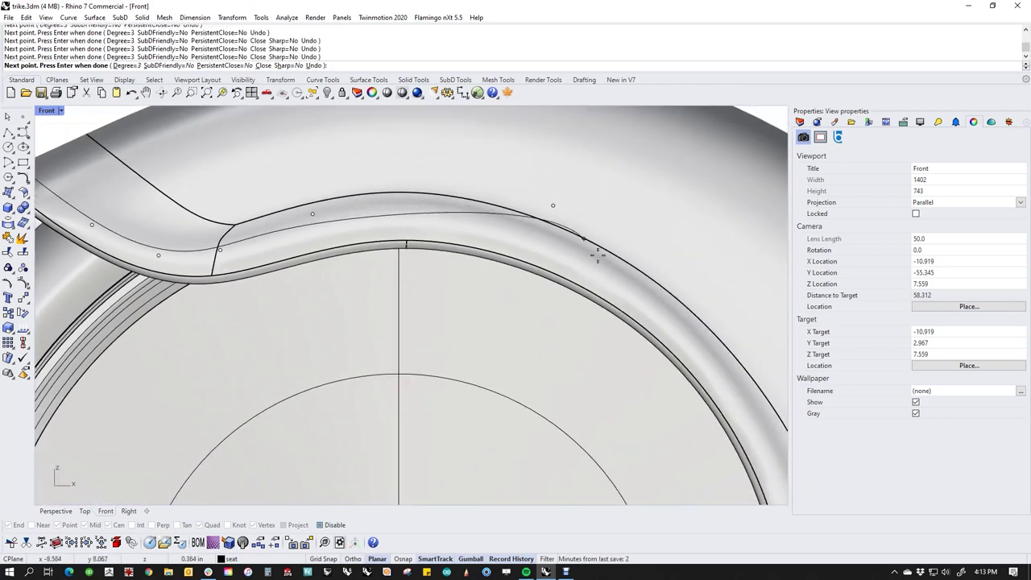
pyautogui.click(728, 355)
# Continue the curve down the rim behind the wheel, around the lower corner and past the fender's rear tip, and finish it.
pyautogui.scroll(-2, 728, 354)
pyautogui.moveTo(703, 354); pyautogui.dragTo(475, 171, button='right')
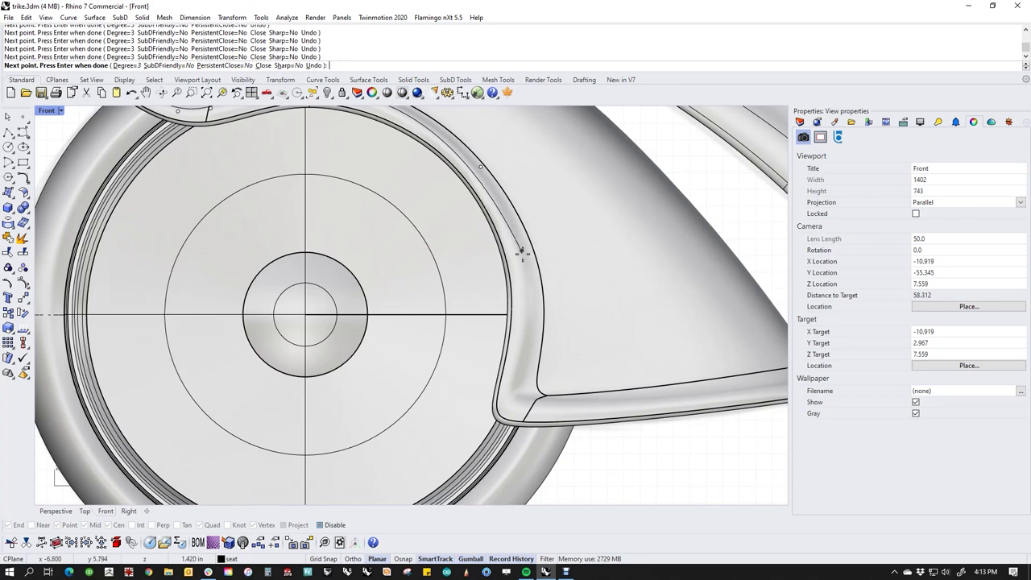
pyautogui.click(536, 302)
pyautogui.click(521, 375)
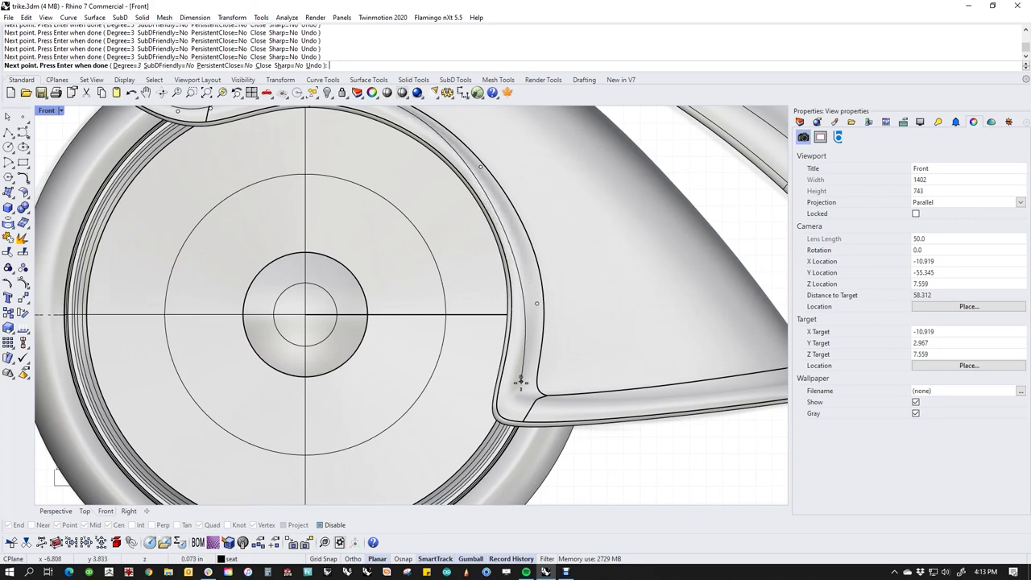
pyautogui.click(517, 392)
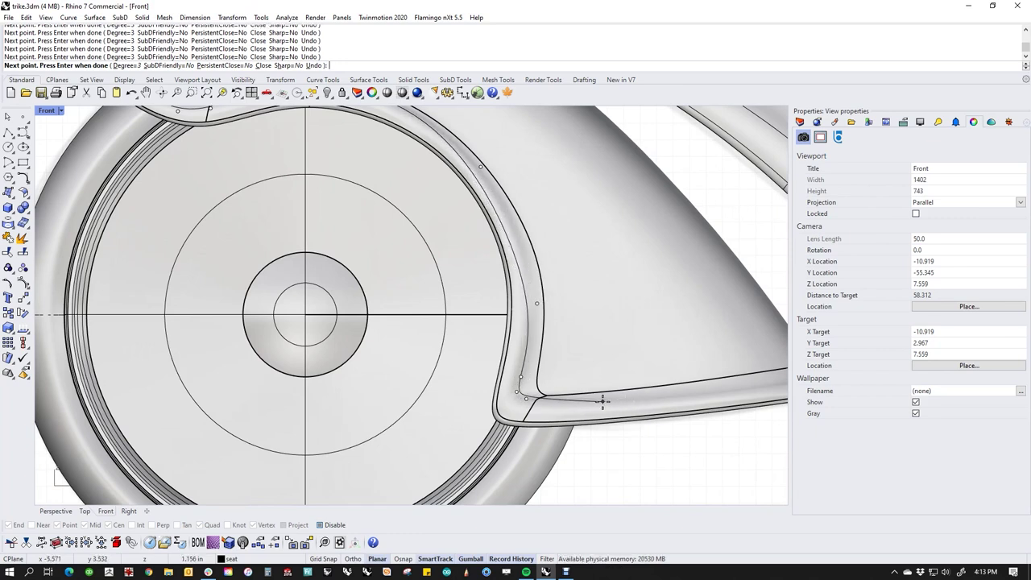
pyautogui.click(603, 398)
pyautogui.scroll(-5, 604, 399)
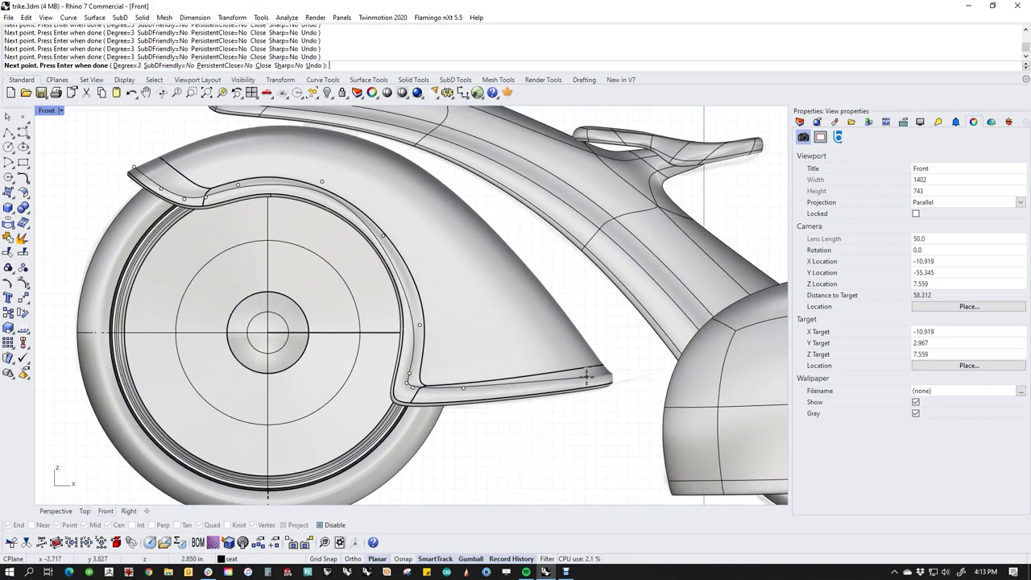
pyautogui.click(649, 361)
pyautogui.press('Return')
# Hide everything except the new curve and the front fender, and set the Front viewport to Wireframe display.
pyautogui.click(644, 363)
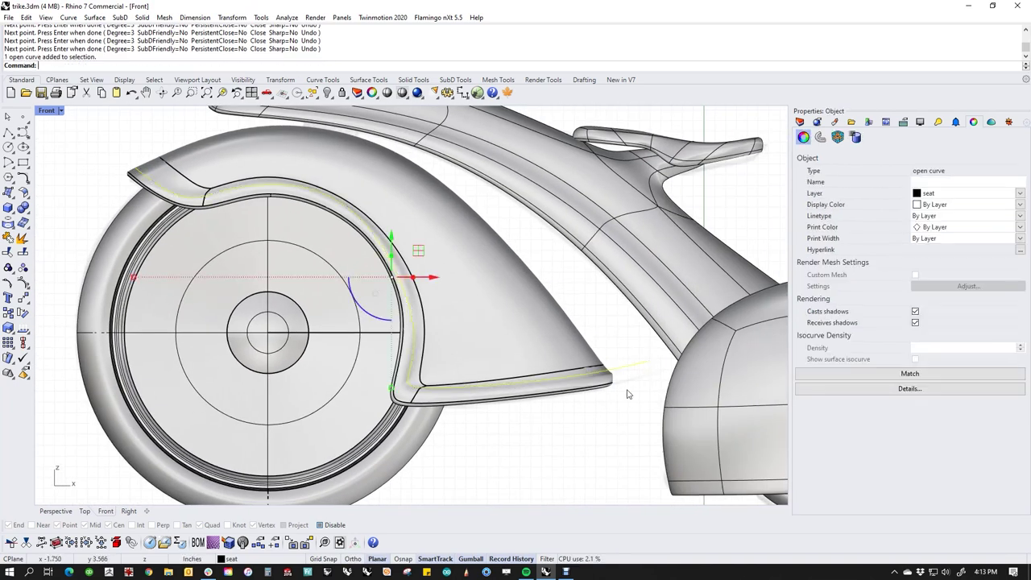
pyautogui.keyDown('shift'); pyautogui.click(551, 353); pyautogui.keyUp('shift')
pyautogui.write('ii')
pyautogui.press('Return')
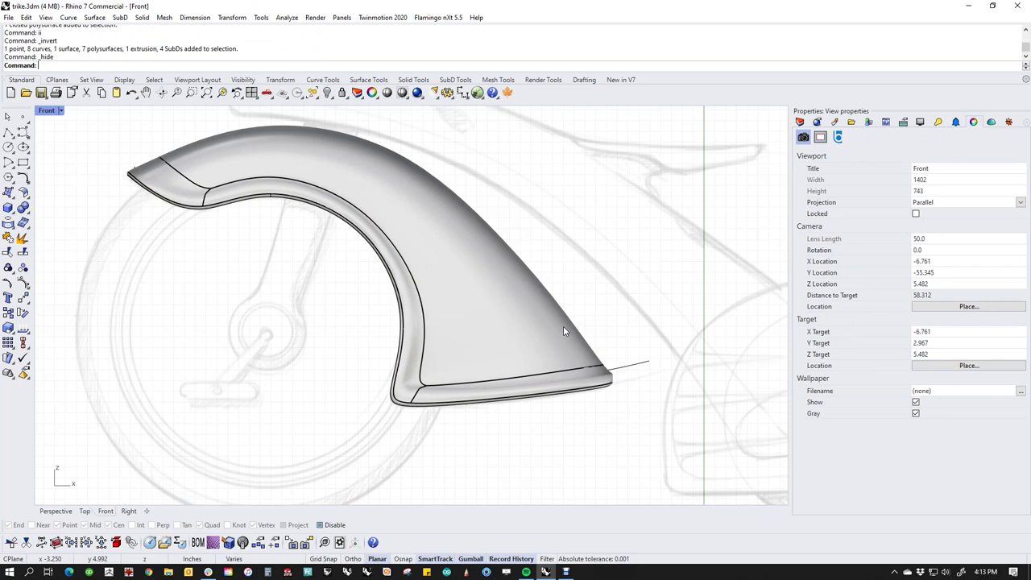
pyautogui.middleClick(562, 328)
pyautogui.click(526, 295)
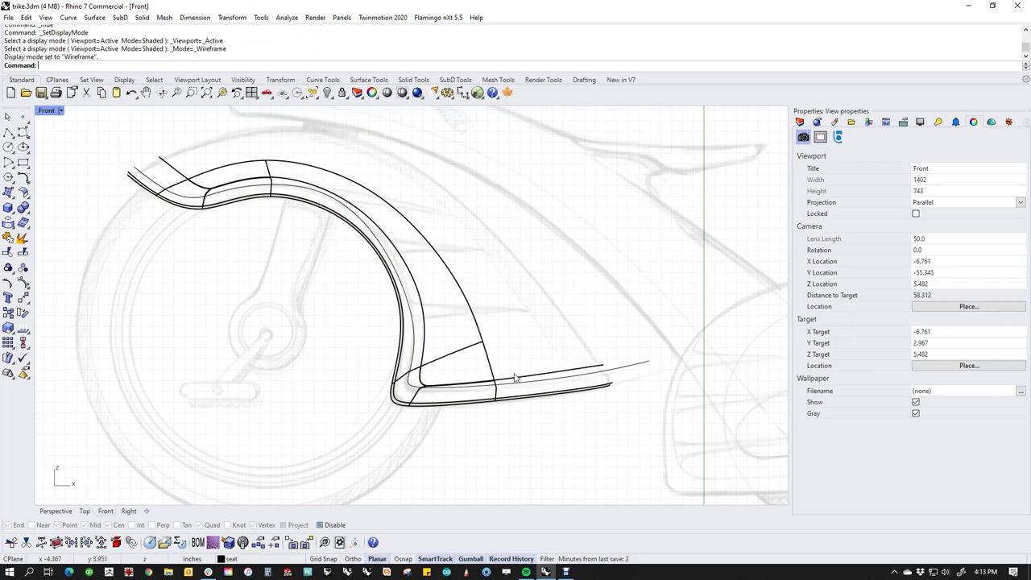
# Show the rim curve's control points and nudge the one near the fender's rear tip down 0.05 in.
pyautogui.scroll(3, 439, 373)
pyautogui.moveTo(668, 404); pyautogui.dragTo(610, 368, button='right')
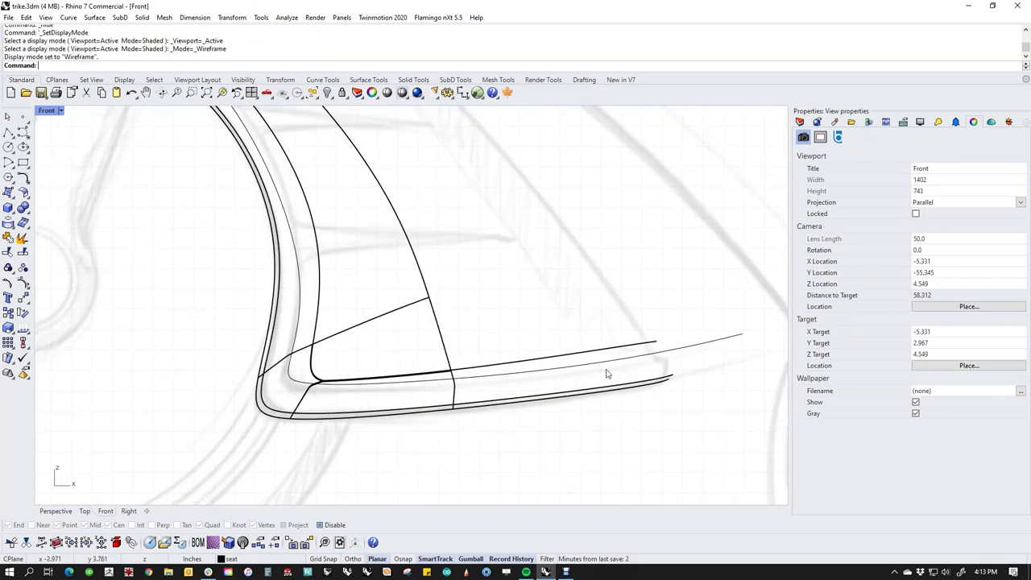
pyautogui.click(620, 371)
pyautogui.middleClick(621, 371)
pyautogui.click(592, 399)
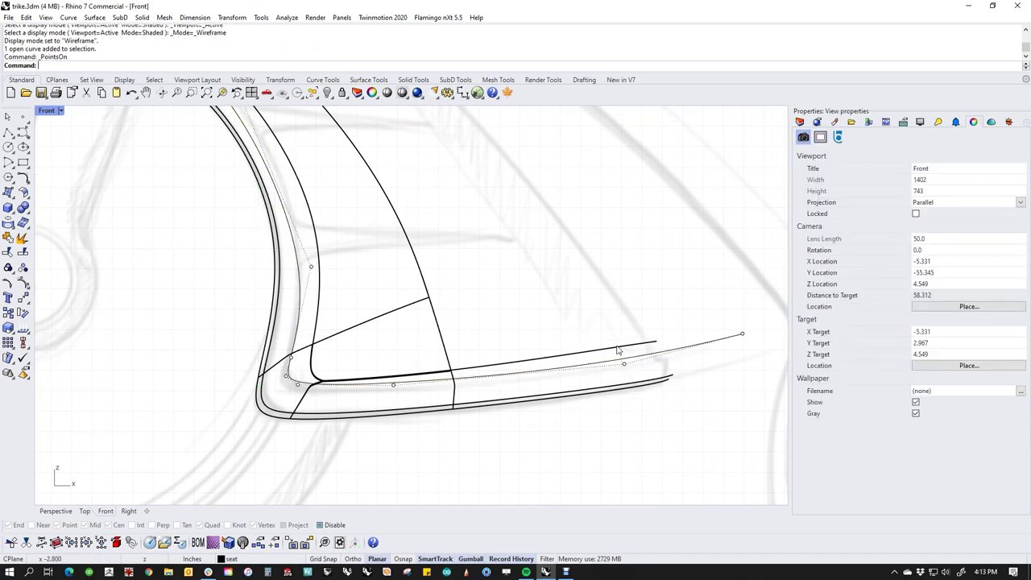
pyautogui.moveTo(635, 302); pyautogui.dragTo(604, 376)
pyautogui.hotkey('alt', 'Down')
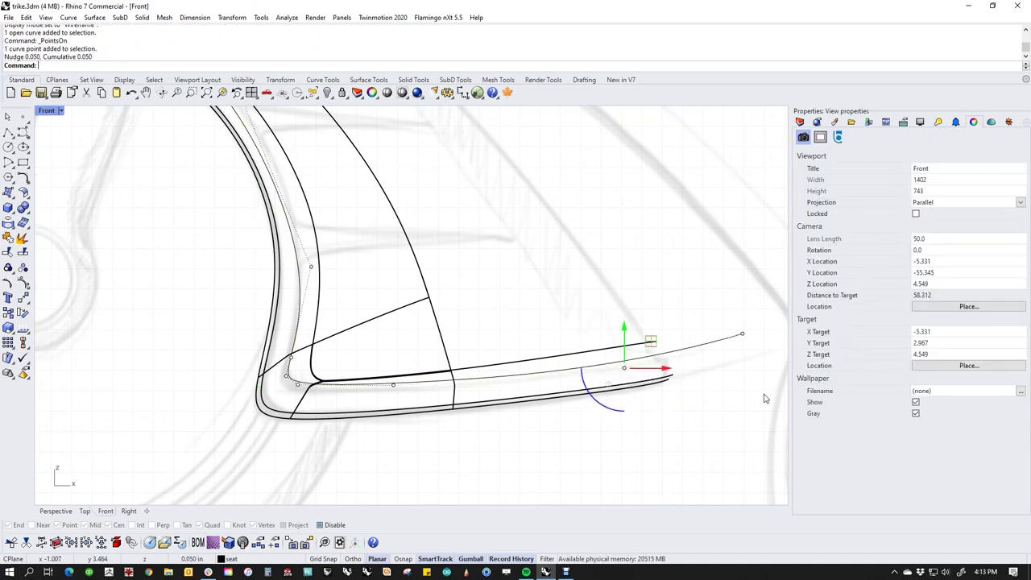
# Nudge the rim curve's control point just behind the lower corner down 0.05 in.
pyautogui.click(342, 334)
pyautogui.moveTo(373, 356); pyautogui.dragTo(425, 400)
pyautogui.moveTo(354, 359); pyautogui.dragTo(431, 406)
pyautogui.hotkey('alt', 'Down')
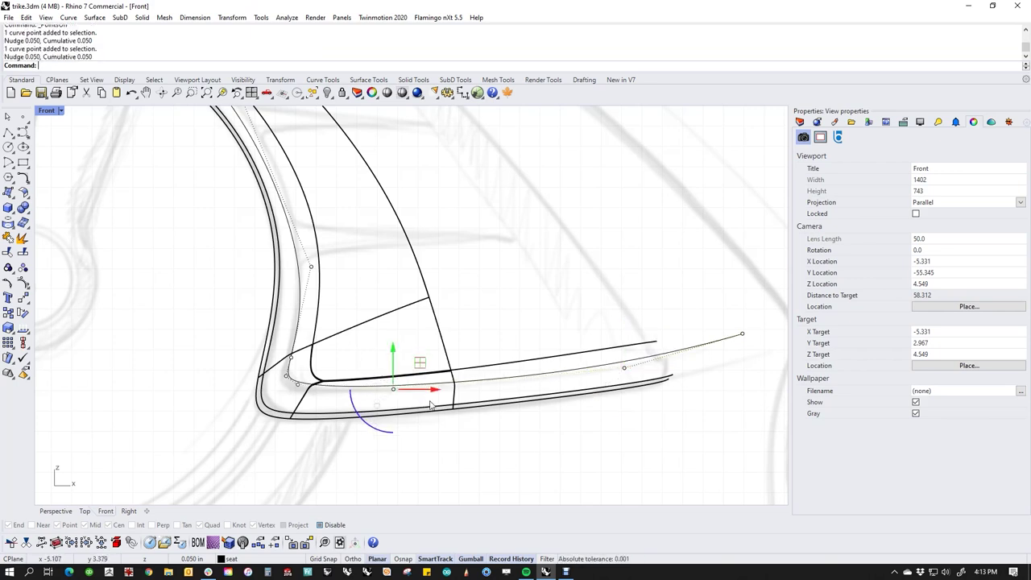
pyautogui.press('Escape')
# Adjust the rim curve's control point at the fender's lower corner with small vertical nudges.
pyautogui.scroll(5, 298, 400)
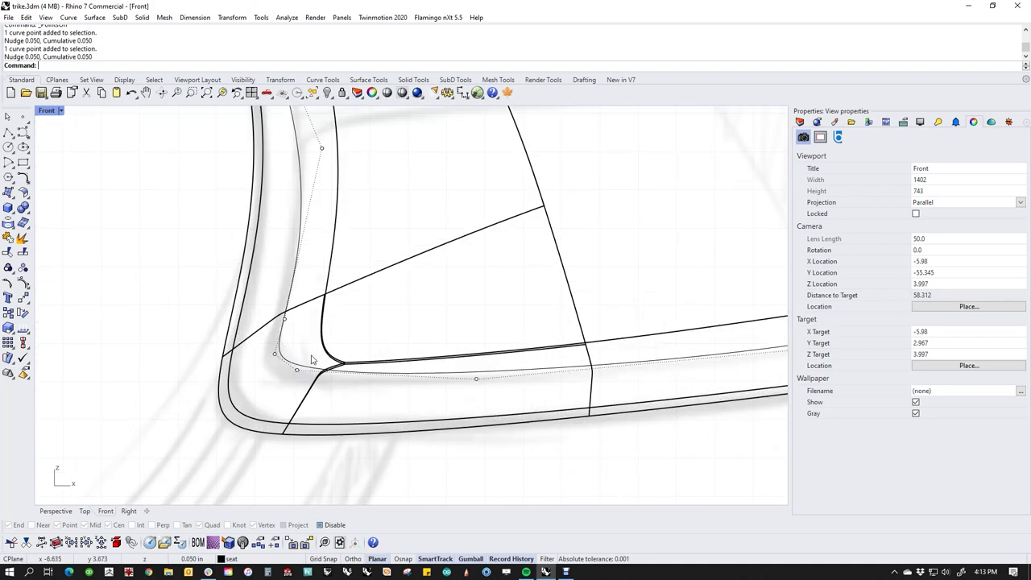
pyautogui.moveTo(283, 398); pyautogui.dragTo(322, 348)
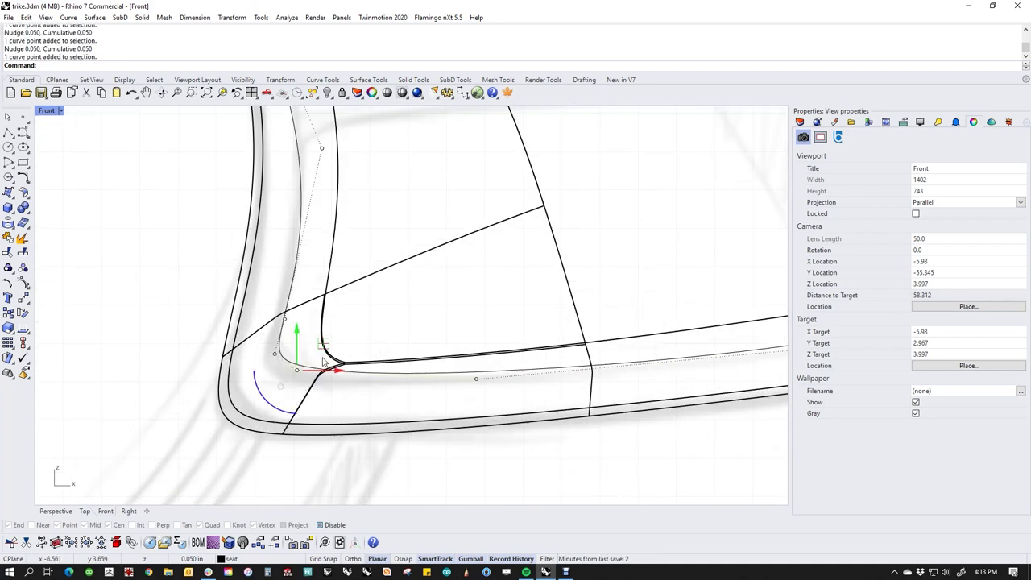
pyautogui.hotkey('alt', 'Down')
pyautogui.hotkey('alt', 'Up')
pyautogui.hotkey('alt', 'Up')
pyautogui.click(476, 328)
# Nudge the control point on the rear shoulder of the wheel arch 0.2 in outward, toward the rear of the trike.
pyautogui.scroll(-6, 488, 316)
pyautogui.moveTo(488, 316); pyautogui.dragTo(537, 501, button='right')
pyautogui.click(386, 250)
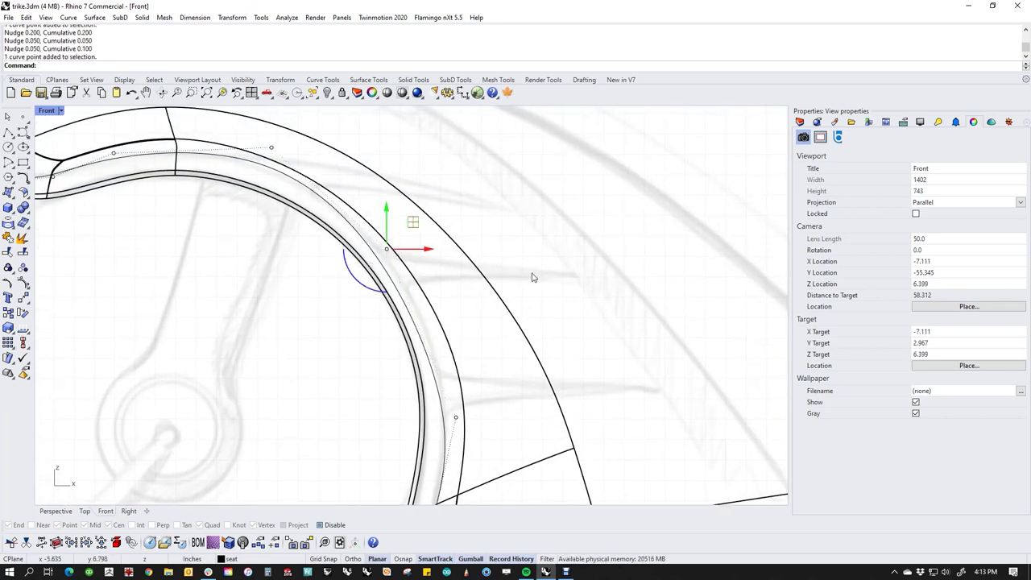
pyautogui.hotkey('alt', 'Right')
pyautogui.hotkey('alt', 'Right')
pyautogui.hotkey('alt', 'Right')
pyautogui.hotkey('alt', 'Right')
pyautogui.hotkey('alt', 'Right')
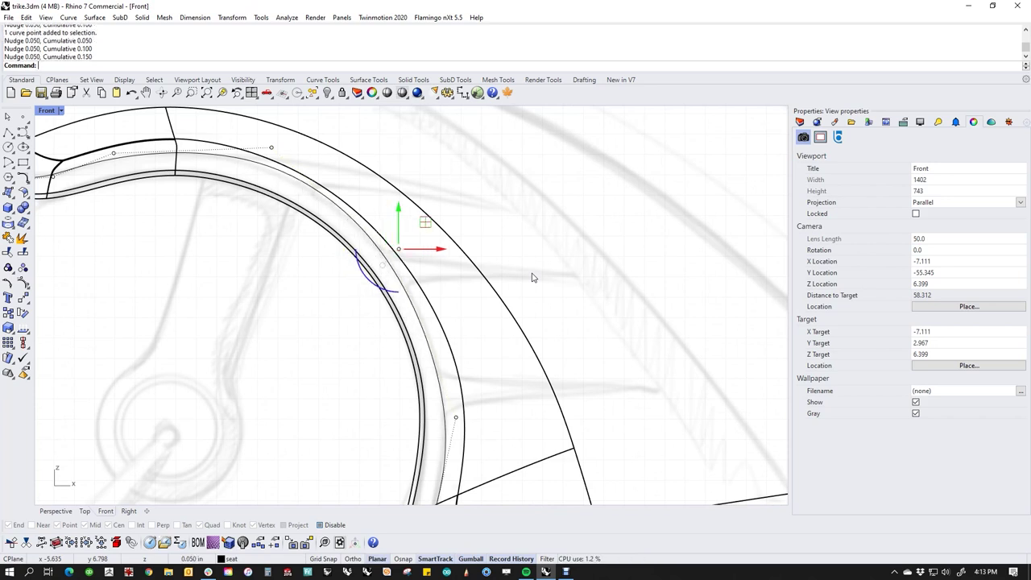
pyautogui.hotkey('alt', 'Left')
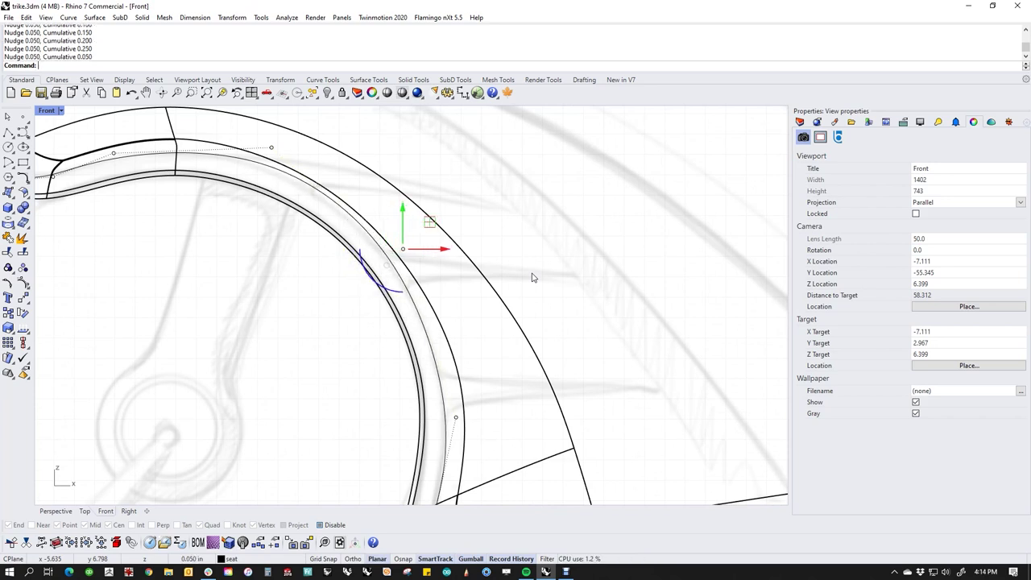
# Nudge the rim curve's control point directly behind the wheel up 0.15 in, keeping its horizontal position.
pyautogui.click(456, 418)
pyautogui.scroll(-5, 483, 423)
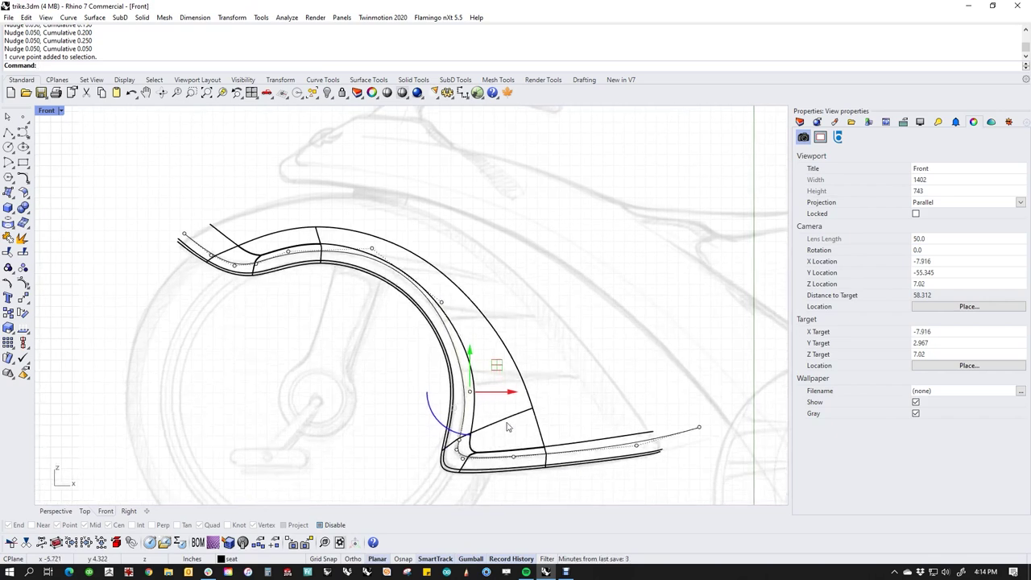
pyautogui.hotkey('alt', 'Up')
pyautogui.hotkey('alt', 'Left')
pyautogui.hotkey('alt', 'Up')
pyautogui.hotkey('alt', 'Right')
pyautogui.hotkey('alt', 'Up')
pyautogui.hotkey('alt', 'Right')
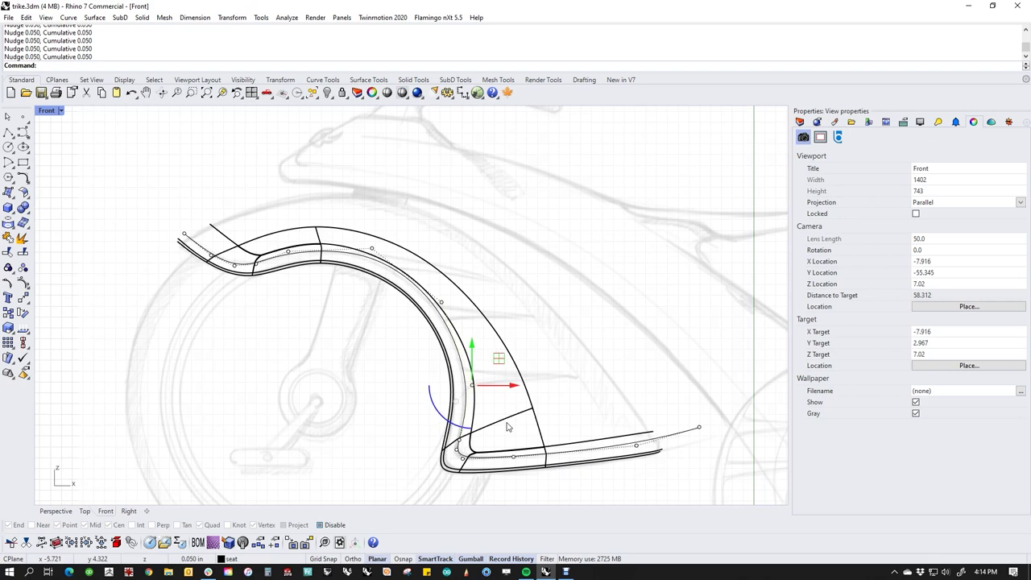
pyautogui.hotkey('alt', 'Left')
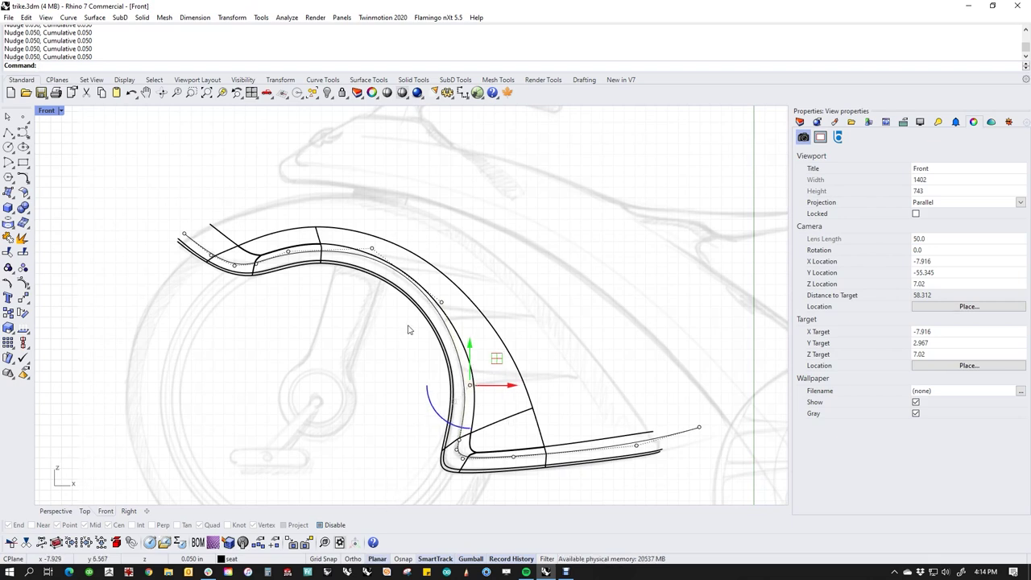
# Nudge the rim curve's control point just behind the top of the wheel arch 0.15 in toward the front of the trike.
pyautogui.moveTo(349, 314); pyautogui.dragTo(396, 345, button='right')
pyautogui.click(380, 329)
pyautogui.scroll(3, 373, 310)
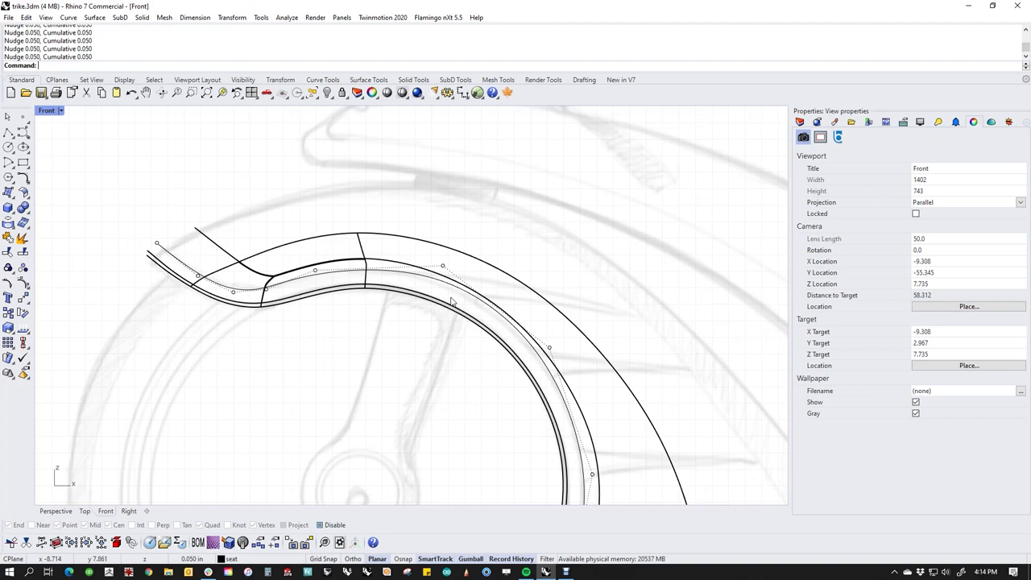
pyautogui.scroll(3, 448, 281)
pyautogui.click(441, 257)
pyautogui.hotkey('alt', 'Left')
pyautogui.hotkey('alt', 'Left')
pyautogui.hotkey('alt', 'Left')
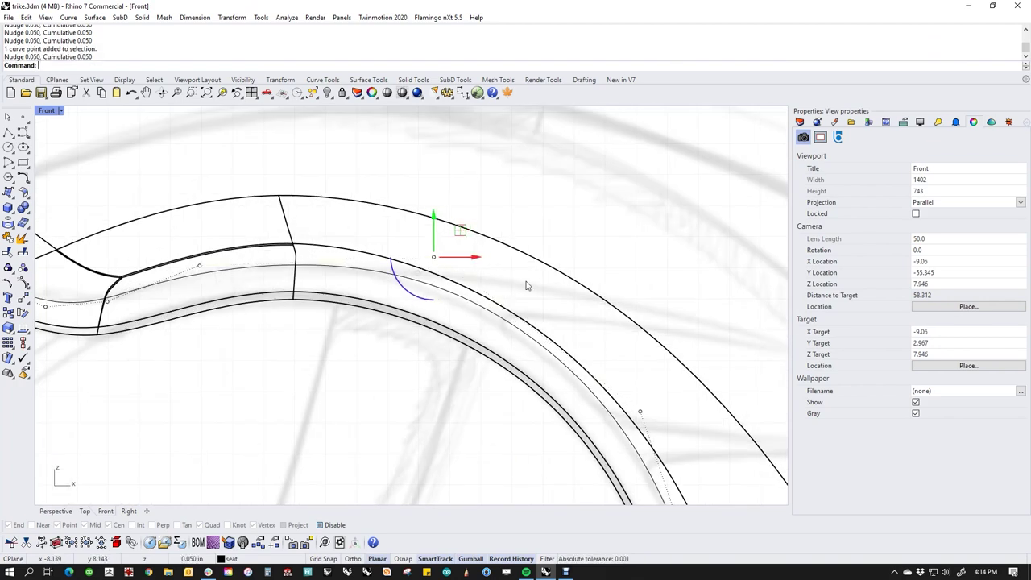
pyautogui.scroll(-3, 550, 361)
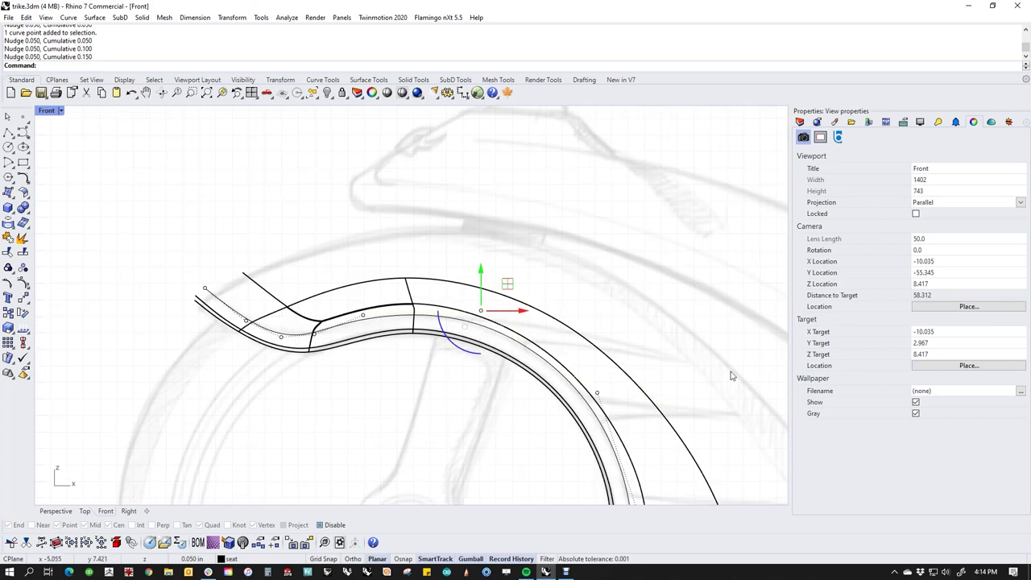
pyautogui.scroll(2, 284, 361)
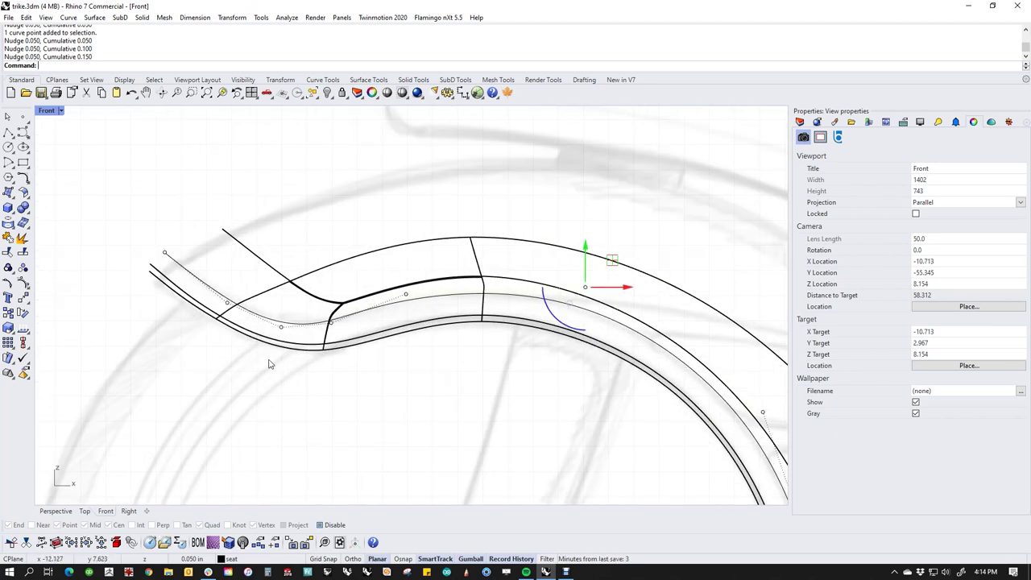
pyautogui.press('Escape')
pyautogui.scroll(-2, 323, 355)
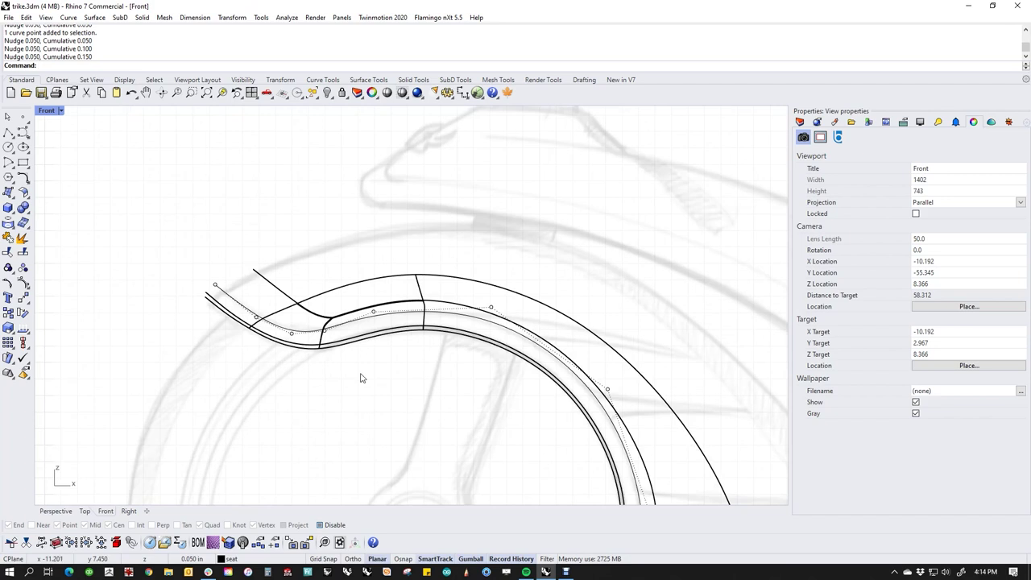
# Draw a degree-3 detail curve starting on the rim curve with the Near snap and sweeping rearward along the sketch's upper flute line.
pyautogui.moveTo(501, 397); pyautogui.dragTo(361, 376, button='right')
pyautogui.click(23, 132)
pyautogui.scroll(2, 350, 253)
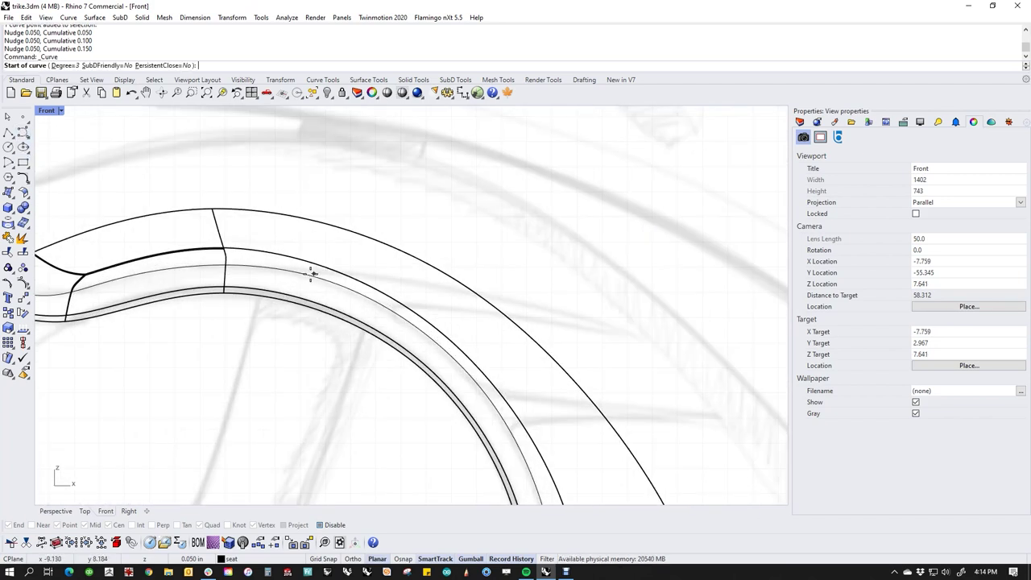
pyautogui.press('F3')
pyautogui.click(34, 525)
pyautogui.press('F3')
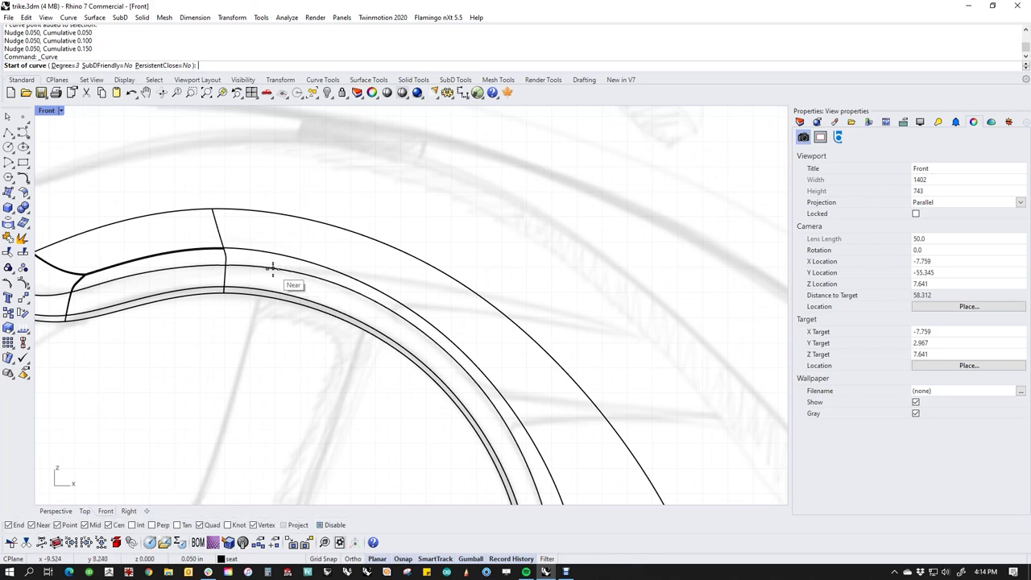
pyautogui.click(273, 268)
pyautogui.press('F3')
pyautogui.click(351, 269)
pyautogui.click(478, 291)
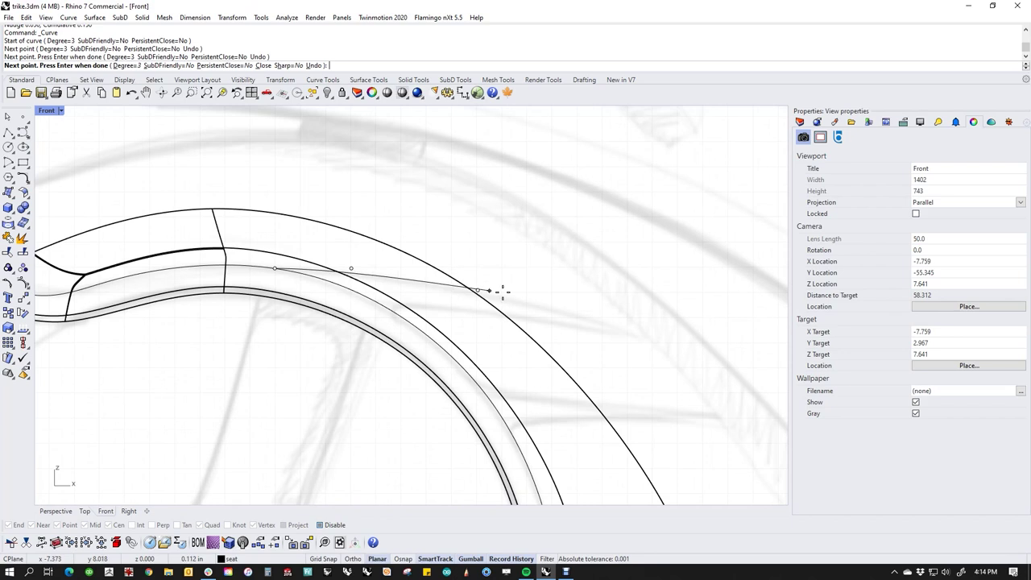
pyautogui.click(637, 335)
pyautogui.press('Return')
# Finish the top flute's upper curve, then draw its lower curve from the pointed rear end forward to a rounded join on the rim curve.
pyautogui.press('Return')
pyautogui.press('F3')
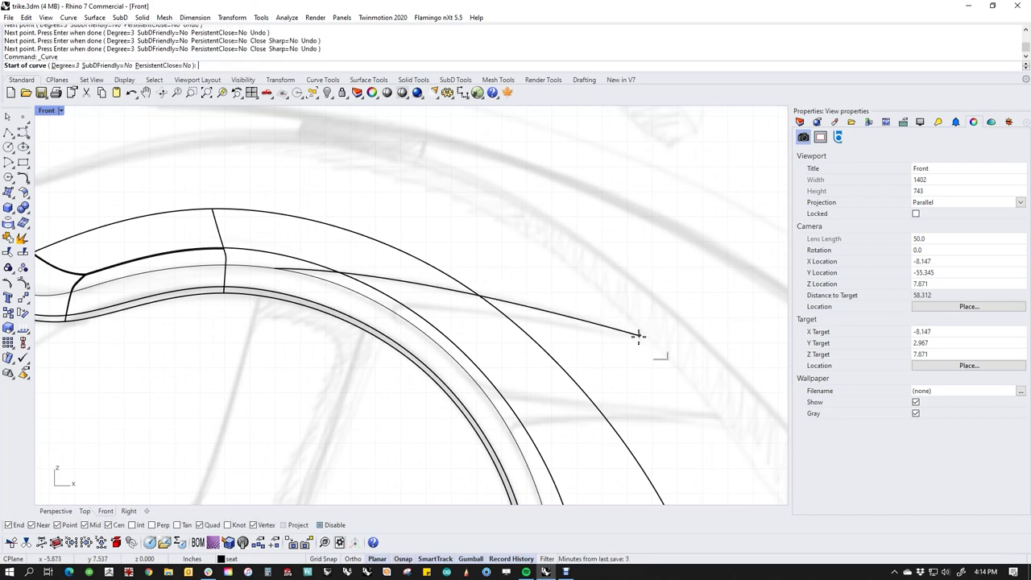
pyautogui.click(638, 338)
pyautogui.click(535, 320)
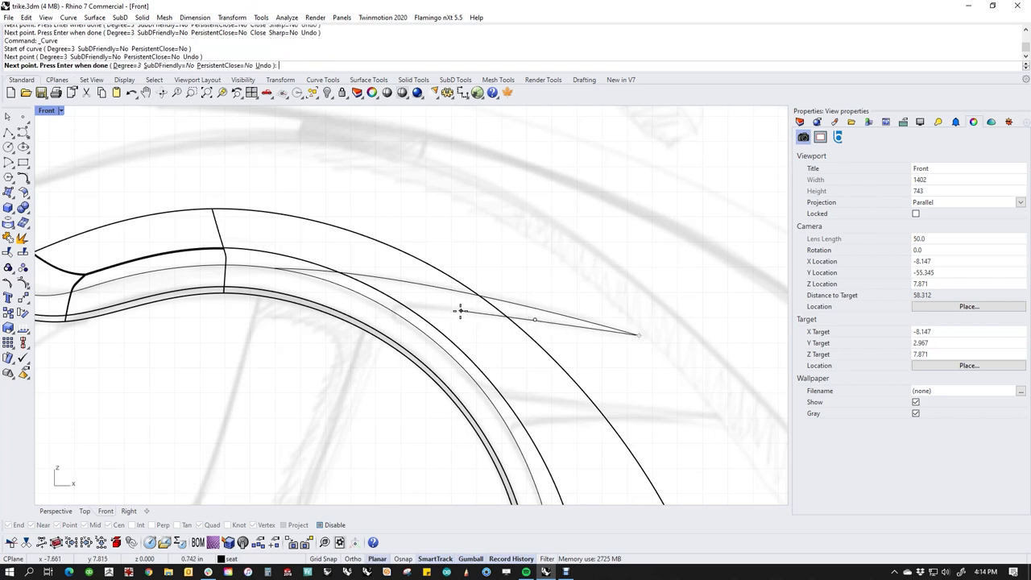
pyautogui.click(437, 306)
pyautogui.scroll(3, 400, 304)
pyautogui.click(398, 304)
pyautogui.click(392, 309)
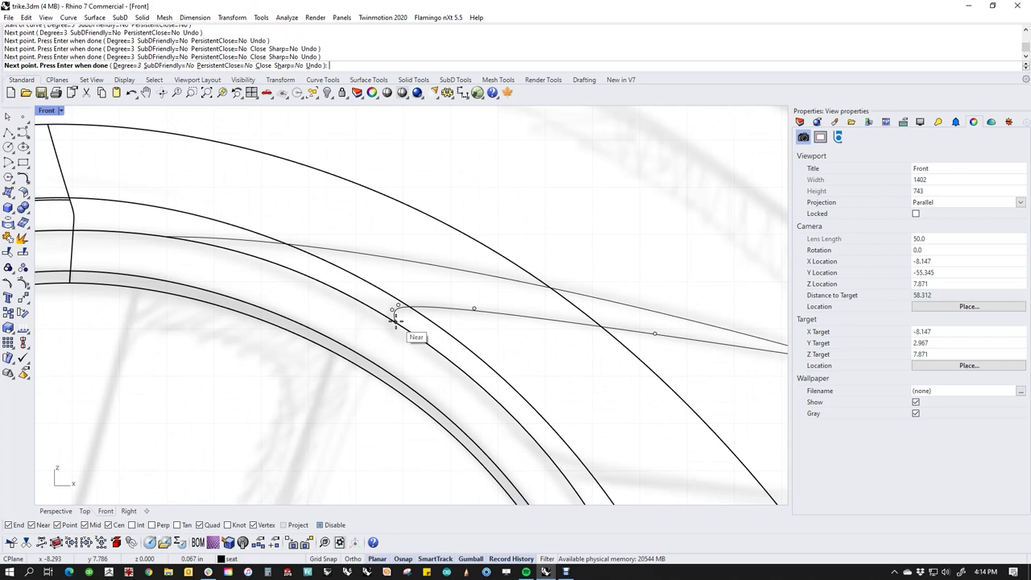
pyautogui.click(399, 319)
pyautogui.keyDown('alt'); pyautogui.click(406, 328); pyautogui.keyUp('alt')
pyautogui.rightClick(406, 328)
# Draw the middle flute's upper curve from the rim curve rearward along the sketch line to the flute's pointed tip.
pyautogui.scroll(-5, 472, 364)
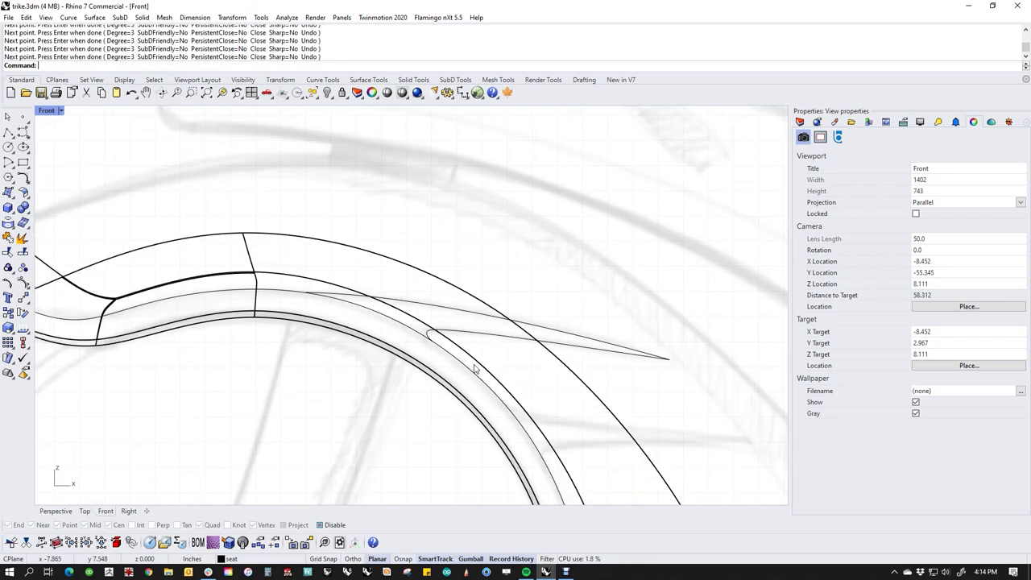
pyautogui.moveTo(566, 451); pyautogui.dragTo(534, 381, button='right')
pyautogui.rightClick(479, 354)
pyautogui.scroll(2, 478, 354)
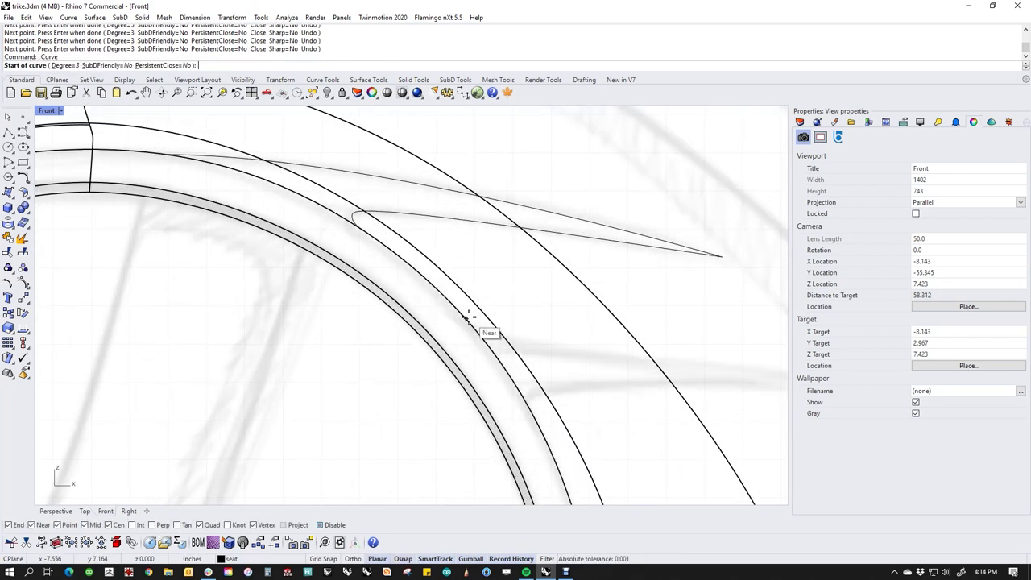
pyautogui.click(473, 328)
pyautogui.click(480, 334)
pyautogui.click(503, 345)
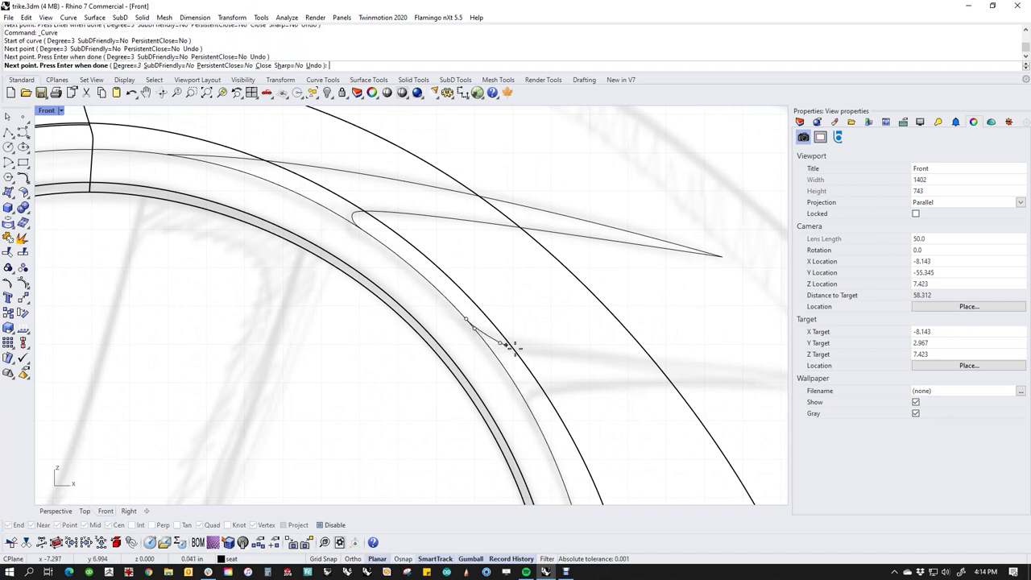
pyautogui.click(557, 357)
pyautogui.scroll(-1, 612, 352)
pyautogui.scroll(-2, 612, 352)
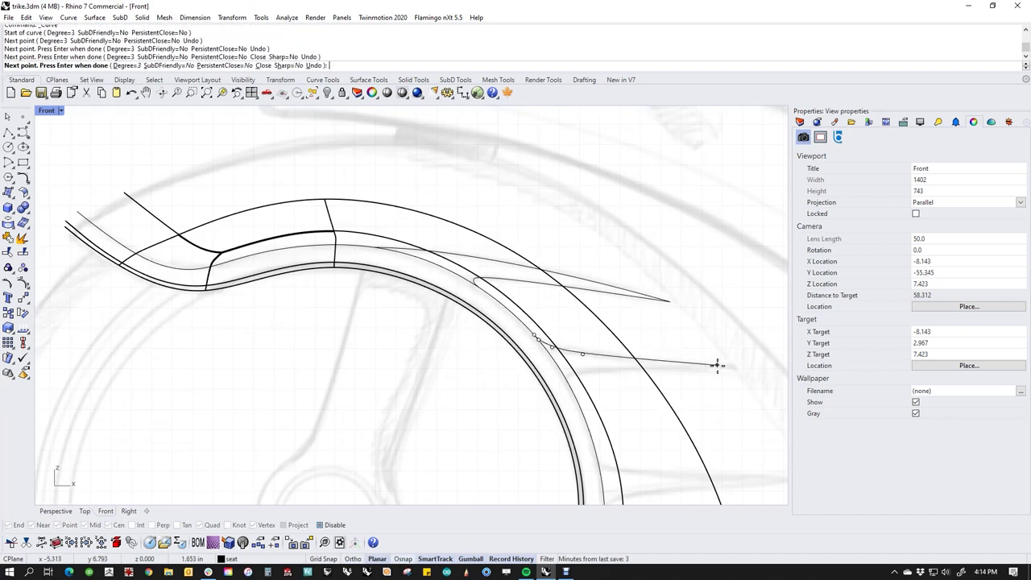
pyautogui.click(742, 367)
pyautogui.press('Return')
# Draw the middle flute's lower curve from the end of its upper curve forward, bending tightly down onto the rim curve.
pyautogui.press('Return')
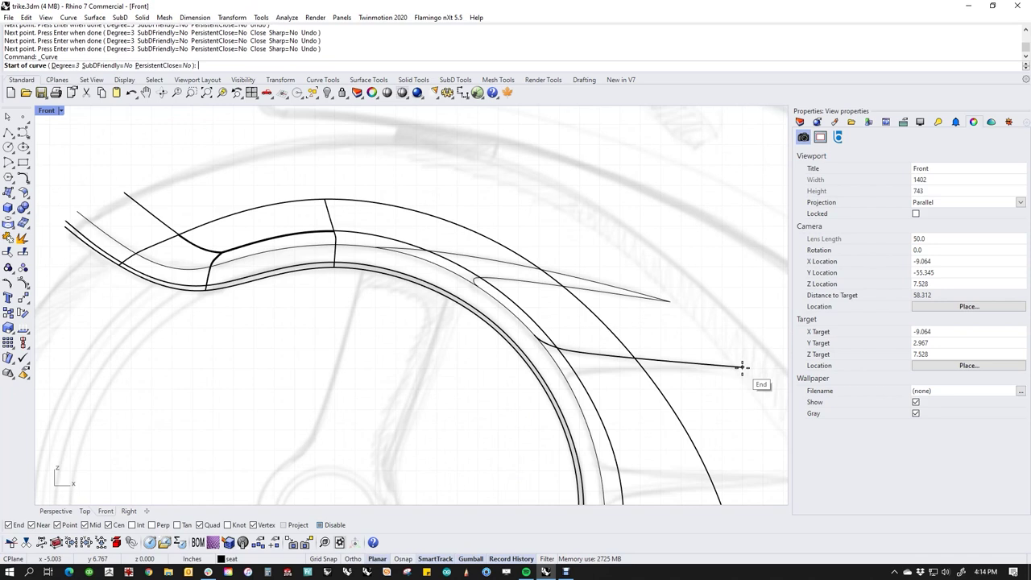
pyautogui.click(742, 367)
pyautogui.click(670, 369)
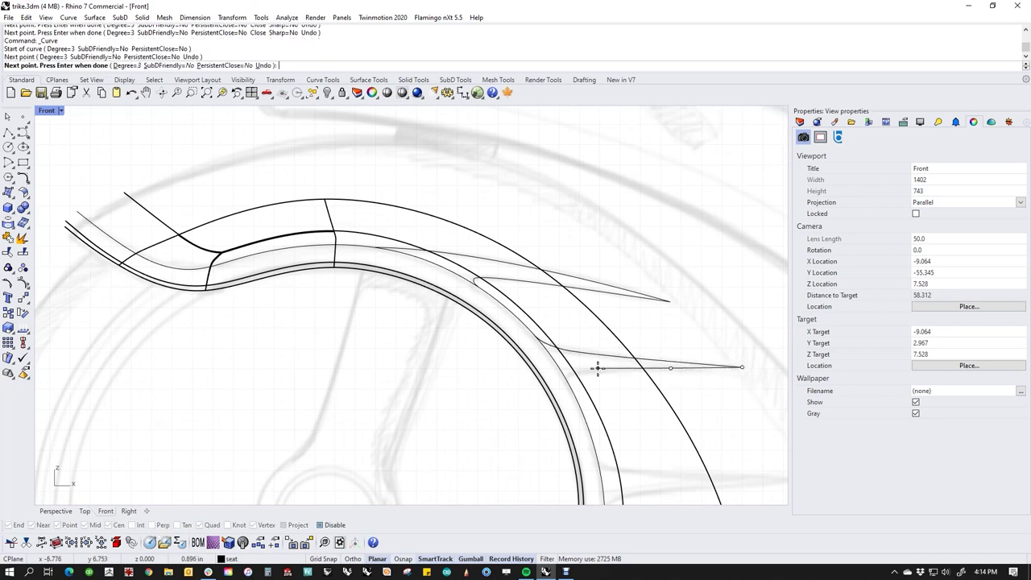
pyautogui.click(597, 369)
pyautogui.scroll(5, 592, 368)
pyautogui.click(555, 374)
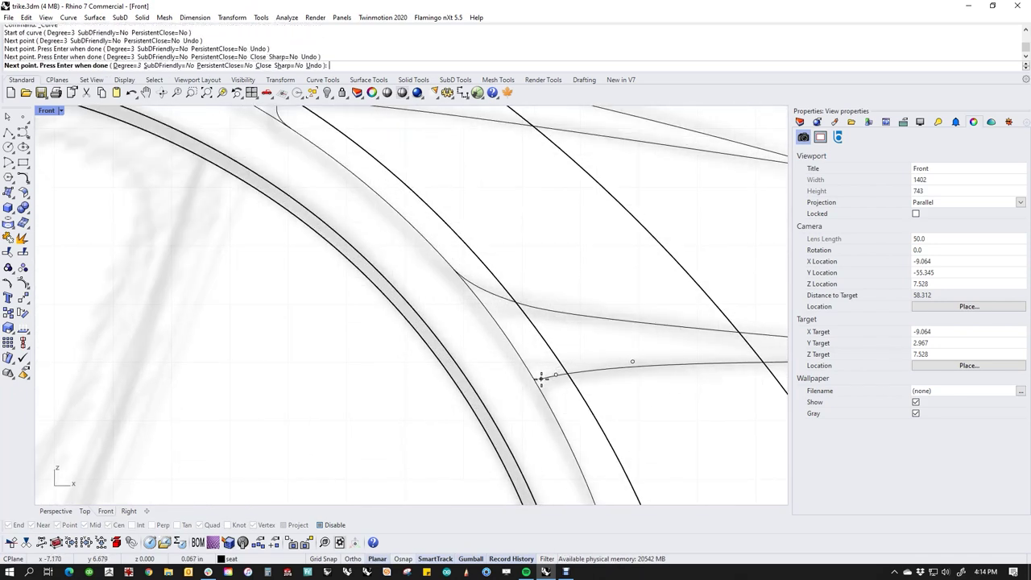
pyautogui.click(541, 379)
pyautogui.click(543, 394)
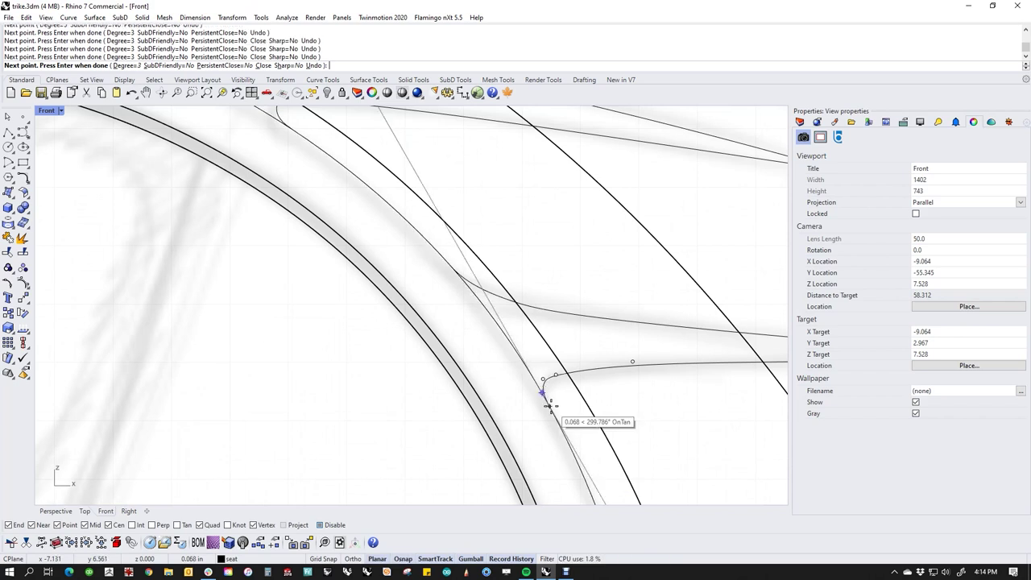
pyautogui.press('Return')
# Draw the bottom flute's upper curve from the rim curve rearward along the sketch line to the flute's tip.
pyautogui.press('Return')
pyautogui.scroll(-4, 547, 405)
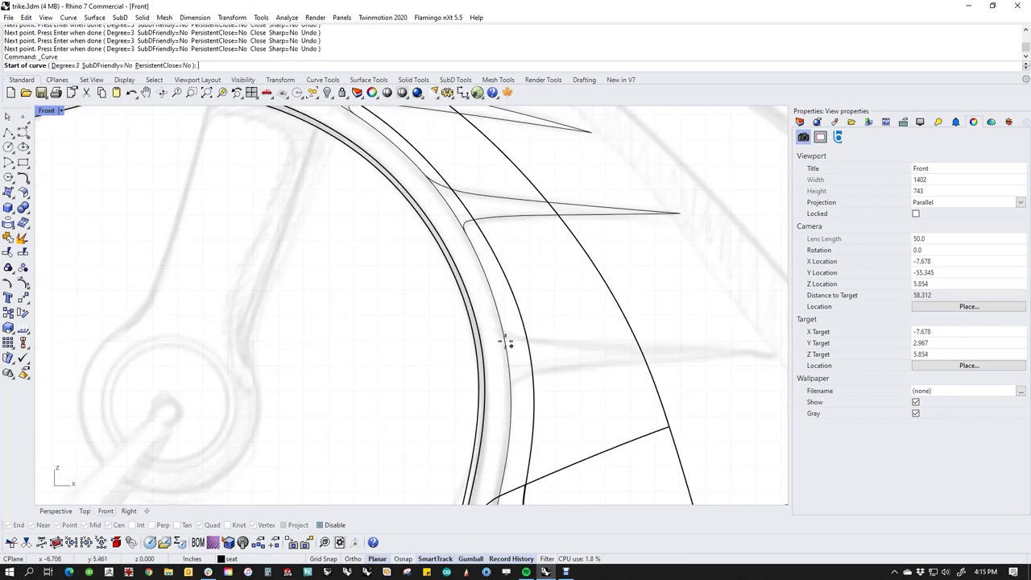
pyautogui.click(502, 321)
pyautogui.click(504, 330)
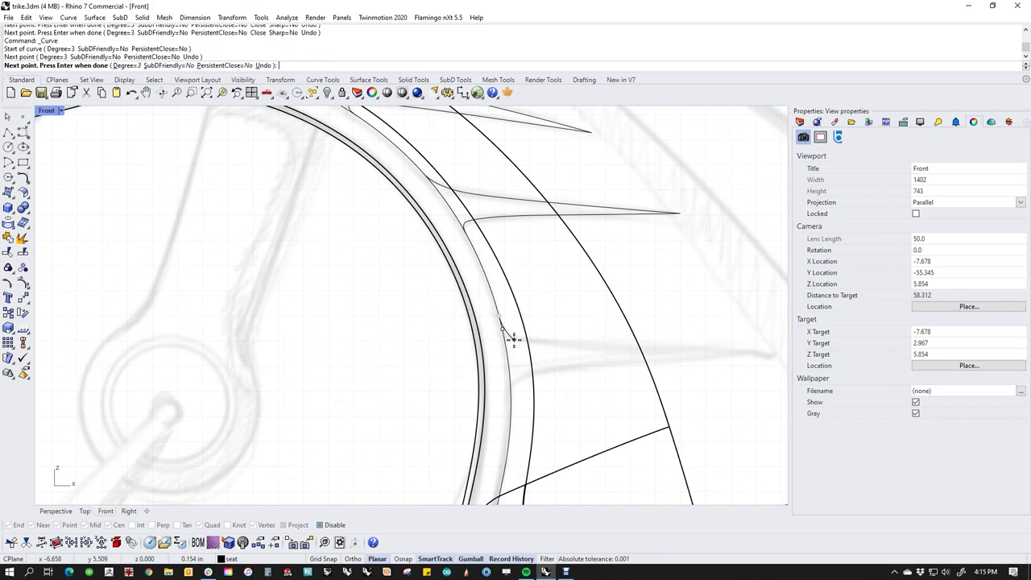
pyautogui.click(513, 339)
pyautogui.click(548, 342)
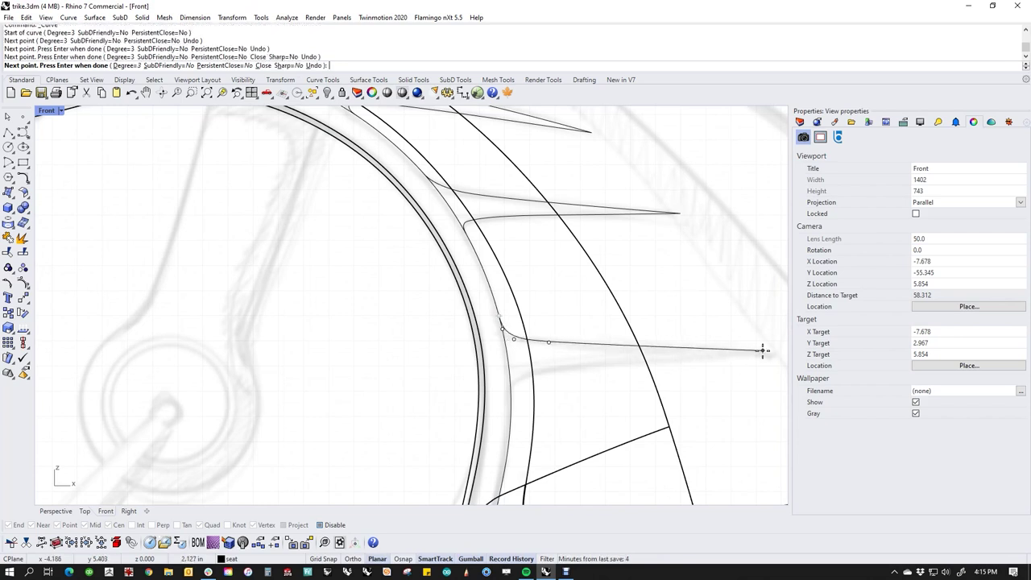
pyautogui.click(776, 352)
pyautogui.press('Return')
# Draw the bottom flute's lower curve from the tip forward, re-placing the point before the bend and ending on the rim curve.
pyautogui.press('Return')
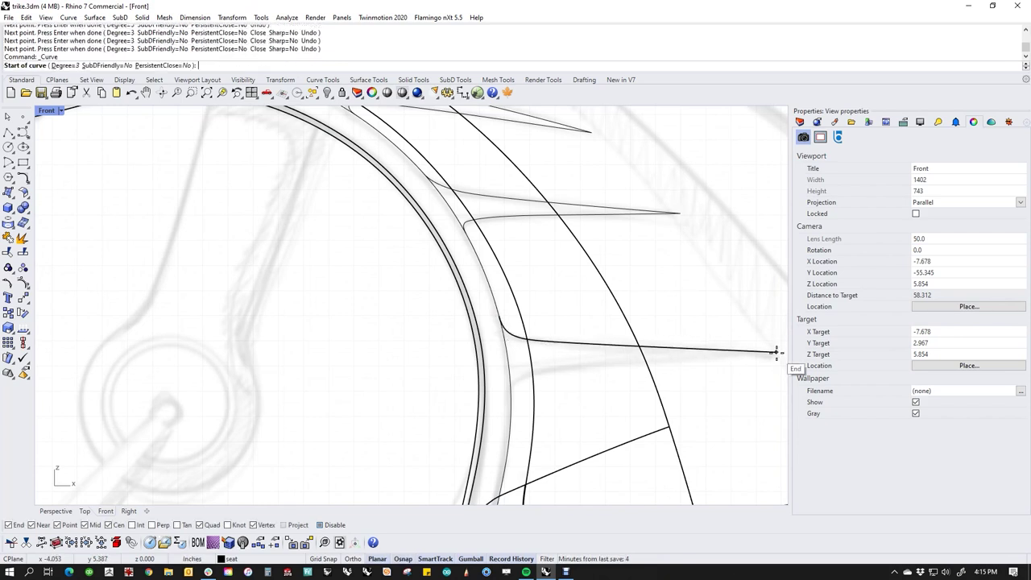
pyautogui.click(776, 352)
pyautogui.click(654, 358)
pyautogui.click(547, 366)
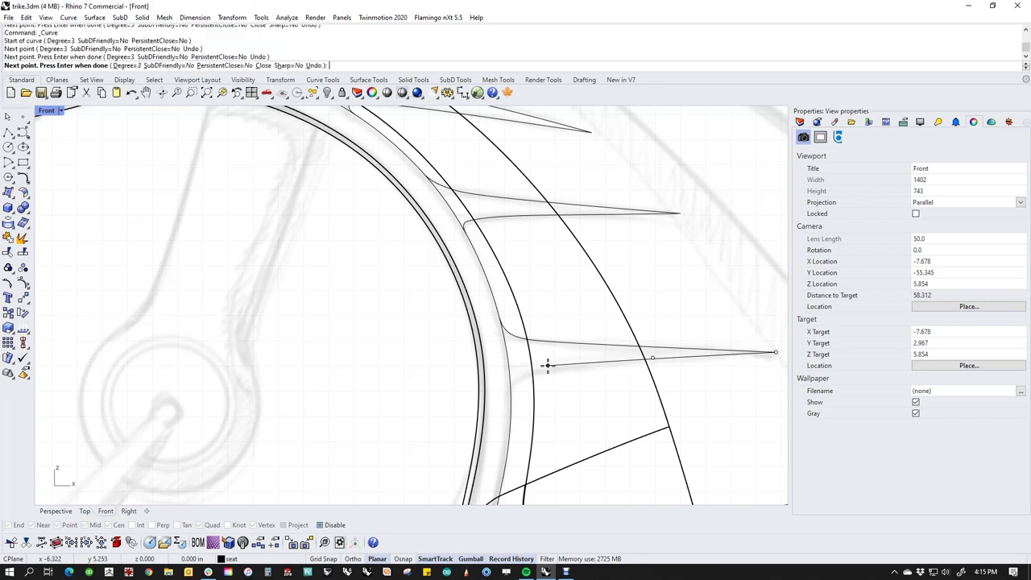
pyautogui.click(520, 373)
pyautogui.scroll(2, 517, 381)
pyautogui.click(515, 383)
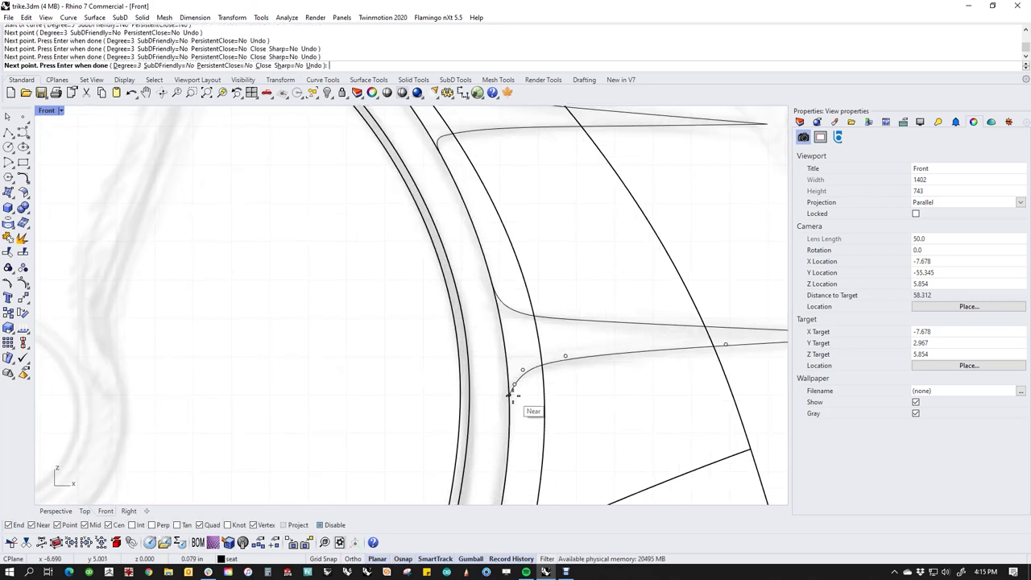
pyautogui.hotkey('ctrl', 'z')
pyautogui.click(513, 382)
pyautogui.click(510, 397)
pyautogui.press('Return')
# Try to trim the rim curve beside the bottom flute, using all six flute curves as cutting objects.
pyautogui.scroll(-5, 525, 406)
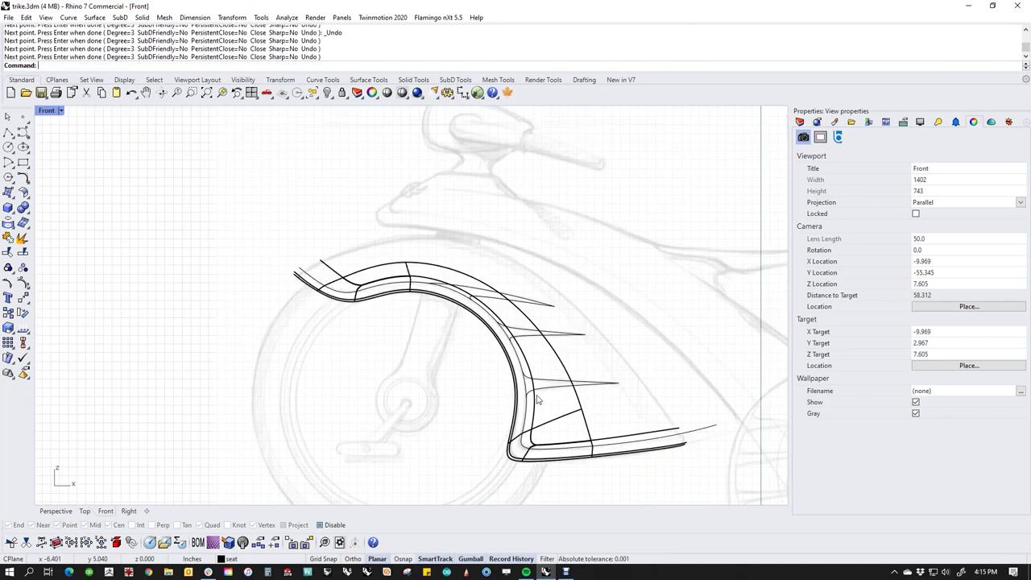
pyautogui.click(547, 388)
pyautogui.keyDown('shift'); pyautogui.click(547, 388); pyautogui.keyUp('shift')
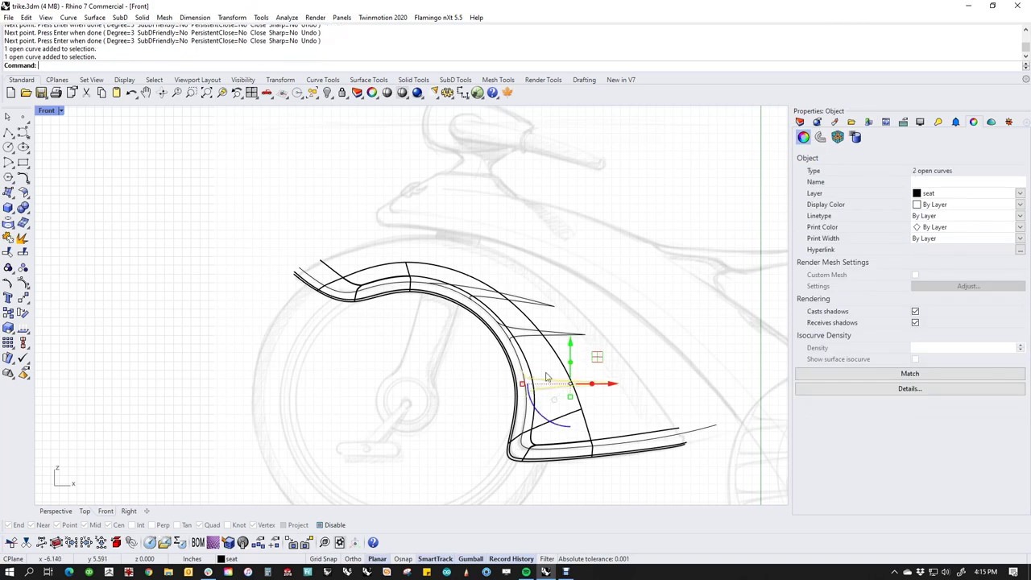
pyautogui.keyDown('shift'); pyautogui.click(522, 338); pyautogui.keyUp('shift')
pyautogui.keyDown('shift'); pyautogui.click(518, 332); pyautogui.keyUp('shift')
pyautogui.keyDown('shift'); pyautogui.click(500, 304); pyautogui.keyUp('shift')
pyautogui.keyDown('shift'); pyautogui.click(473, 291); pyautogui.keyUp('shift')
pyautogui.scroll(4, 486, 311)
pyautogui.hotkey('ctrl', 't')
pyautogui.scroll(4, 536, 427)
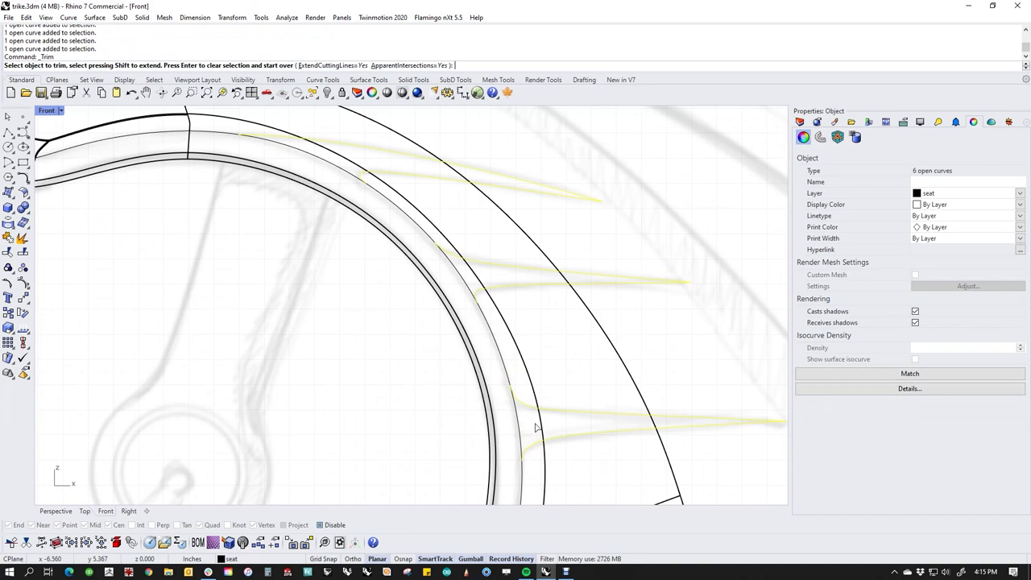
pyautogui.click(519, 430)
pyautogui.hotkey('ctrl', 'z')
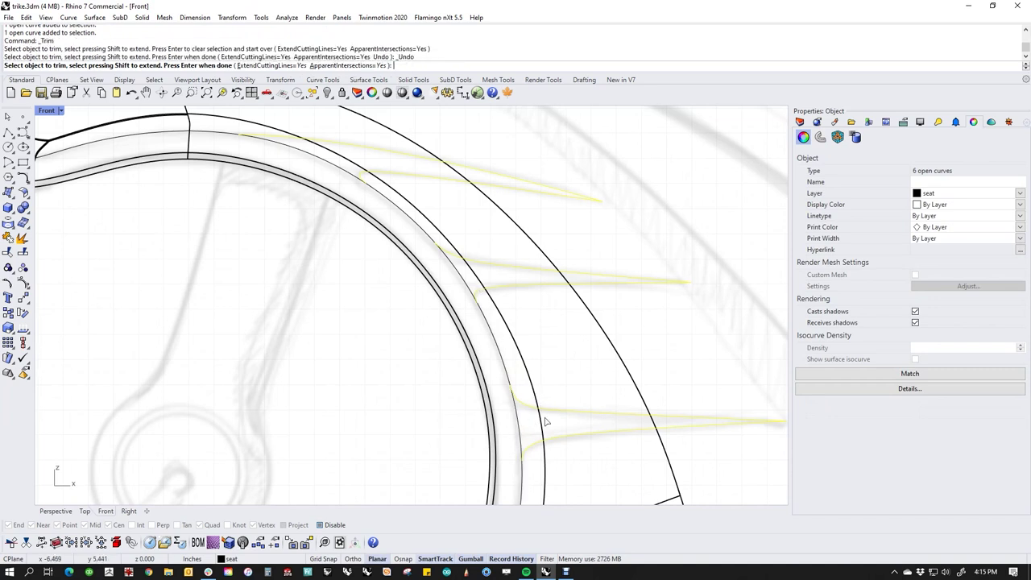
pyautogui.press('Return')
# Turn on the control points of the bottom flute's lower curve and move its end point about 0.005 in forward across the rim curve.
pyautogui.scroll(5, 543, 473)
pyautogui.scroll(5, 542, 475)
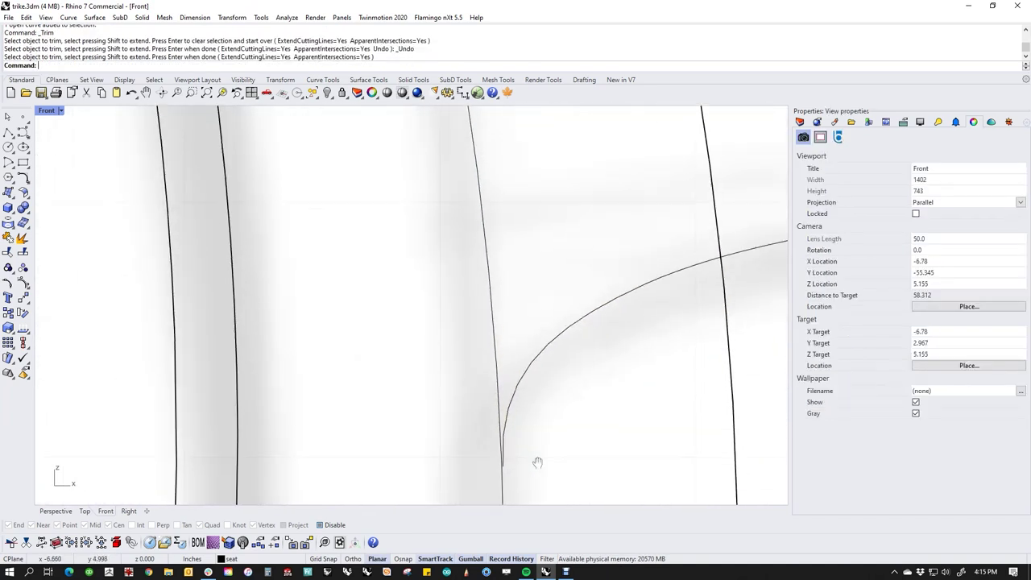
pyautogui.click(499, 322)
pyautogui.scroll(-1, 524, 326)
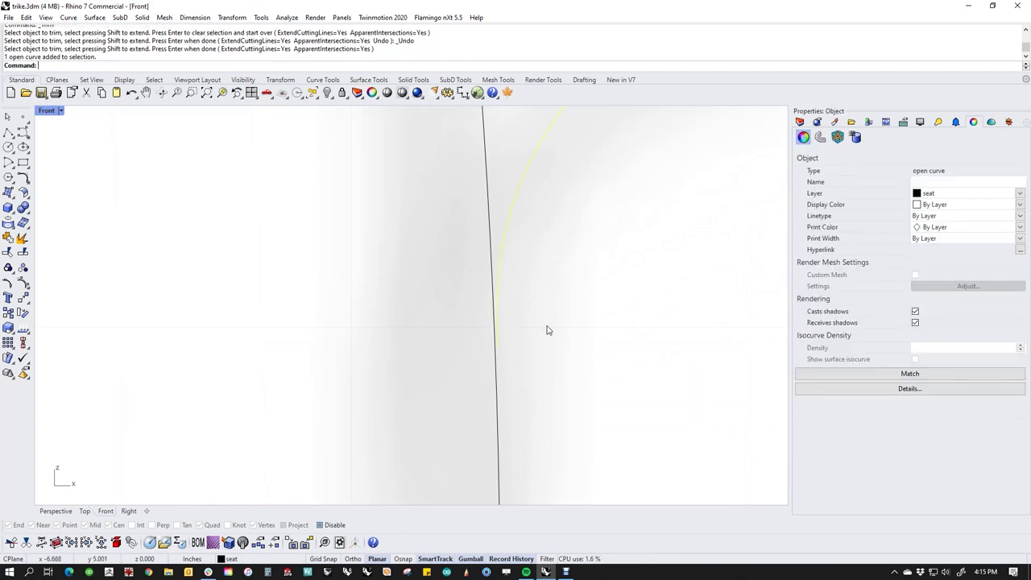
pyautogui.middleClick(548, 329)
pyautogui.moveTo(569, 348)
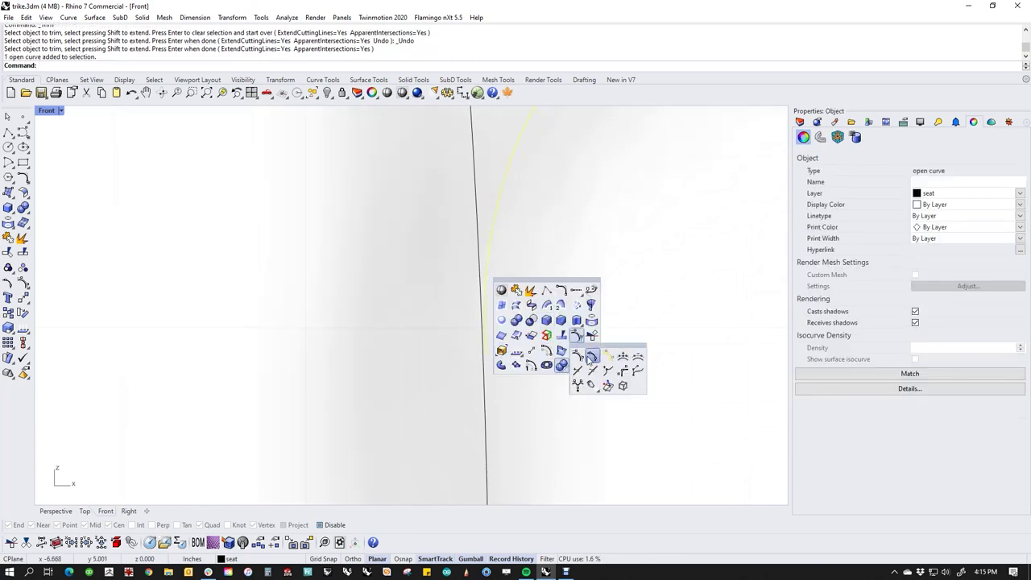
pyautogui.click(591, 356)
pyautogui.click(481, 354)
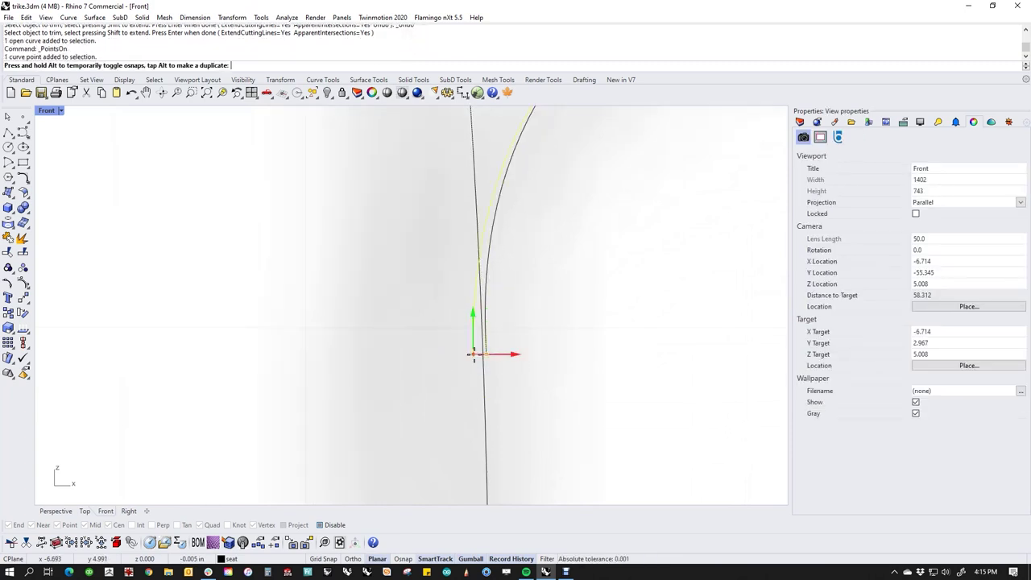
pyautogui.press('Escape')
pyautogui.scroll(6, 492, 297)
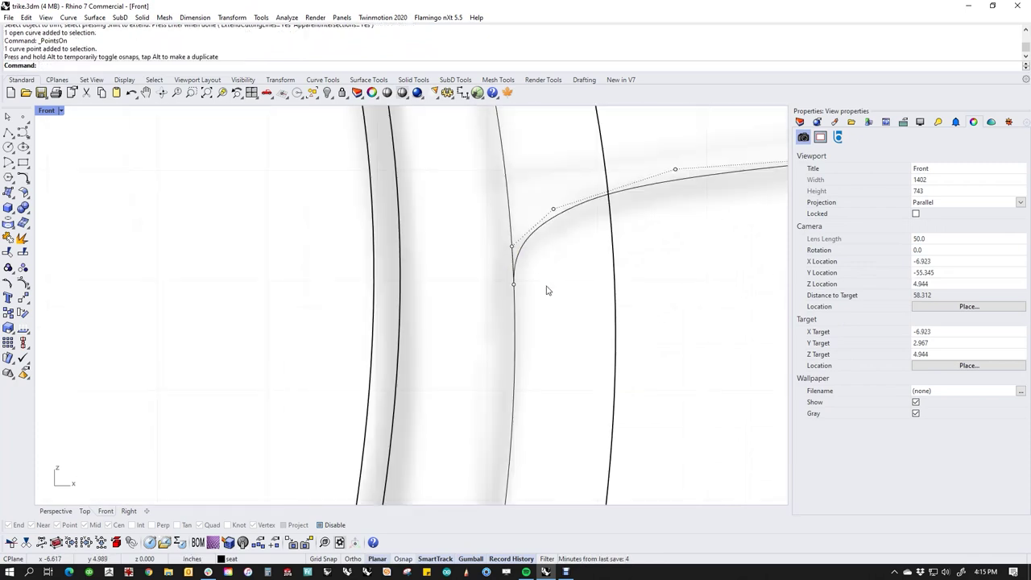
# Trim away the rim curve segment between the bottom flute's two curves, using both curves as cutters.
pyautogui.moveTo(549, 347); pyautogui.dragTo(537, 170)
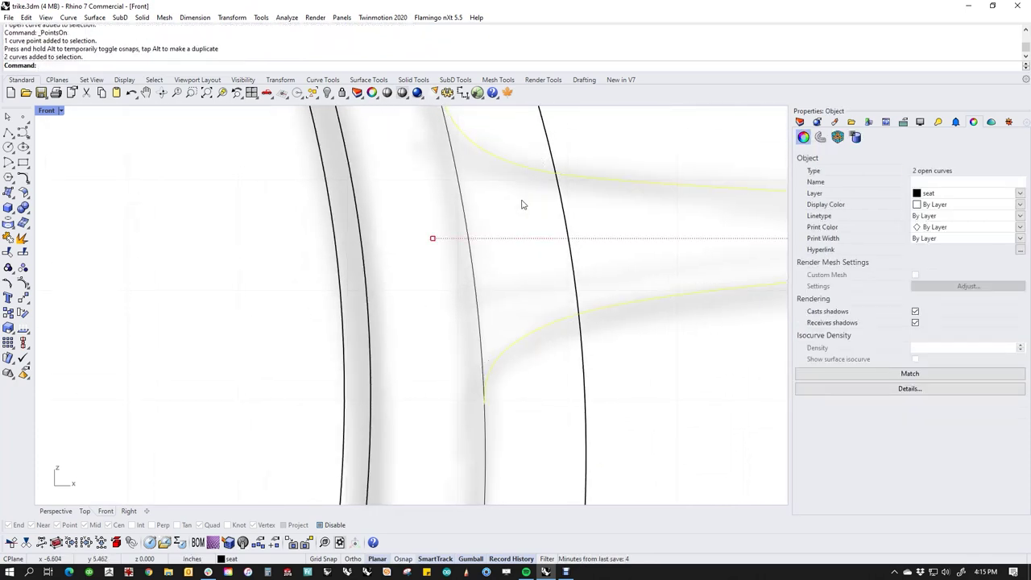
pyautogui.hotkey('ctrl', 't')
pyautogui.click(479, 310)
pyautogui.rightClick(490, 317)
pyautogui.press('Escape')
pyautogui.press('Escape')
pyautogui.scroll(-6, 502, 327)
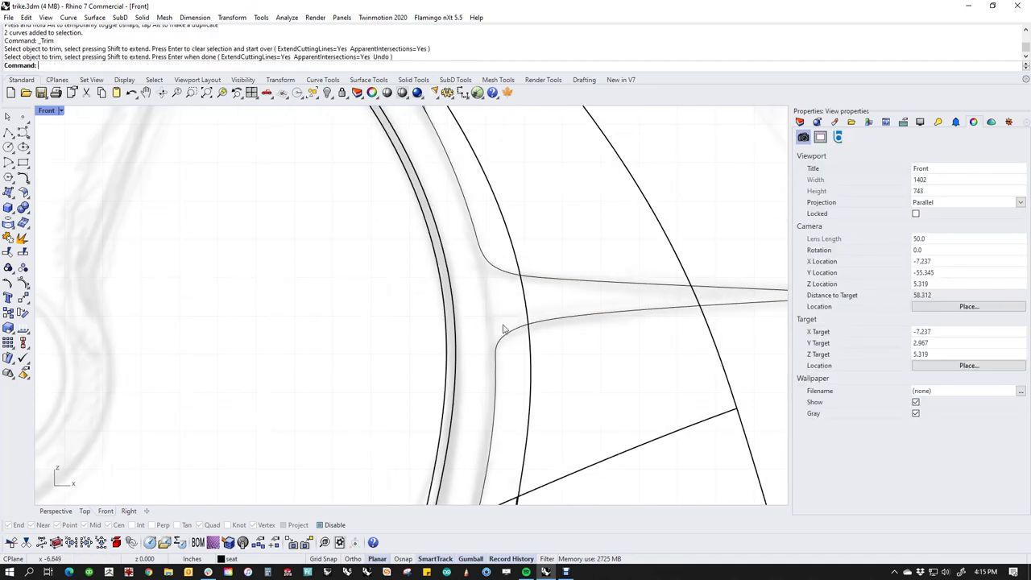
# Trim away the rim curve segment between the middle flute's upper and lower curves.
pyautogui.moveTo(504, 328); pyautogui.dragTo(571, 454, button='right')
pyautogui.scroll(5, 556, 369)
pyautogui.click(556, 344)
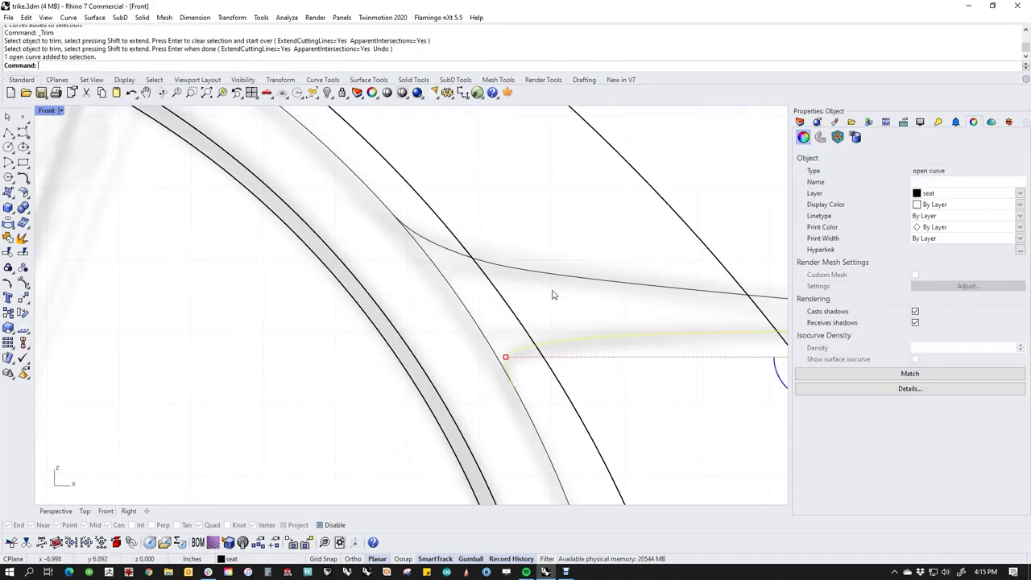
pyautogui.click(552, 278)
pyautogui.hotkey('ctrl', 't')
pyautogui.click(465, 308)
pyautogui.rightClick(463, 312)
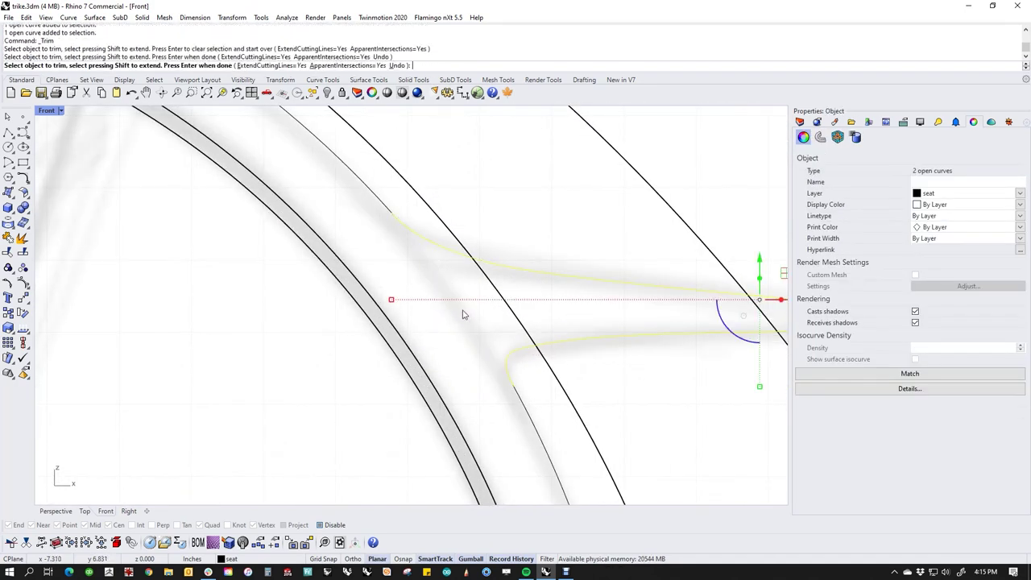
pyautogui.scroll(-4, 467, 326)
pyautogui.press('Escape')
# Trim away the rim curve segment between the top flute's upper and lower curves.
pyautogui.scroll(-8, 467, 329)
pyautogui.scroll(4, 456, 307)
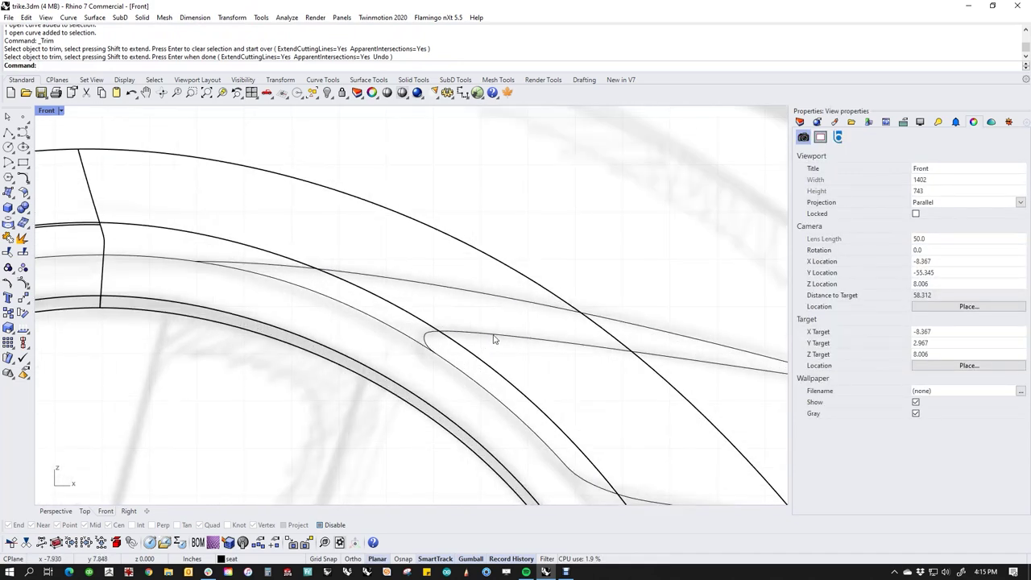
pyautogui.click(490, 335)
pyautogui.click(471, 292)
pyautogui.hotkey('ctrl', 't')
pyautogui.click(387, 323)
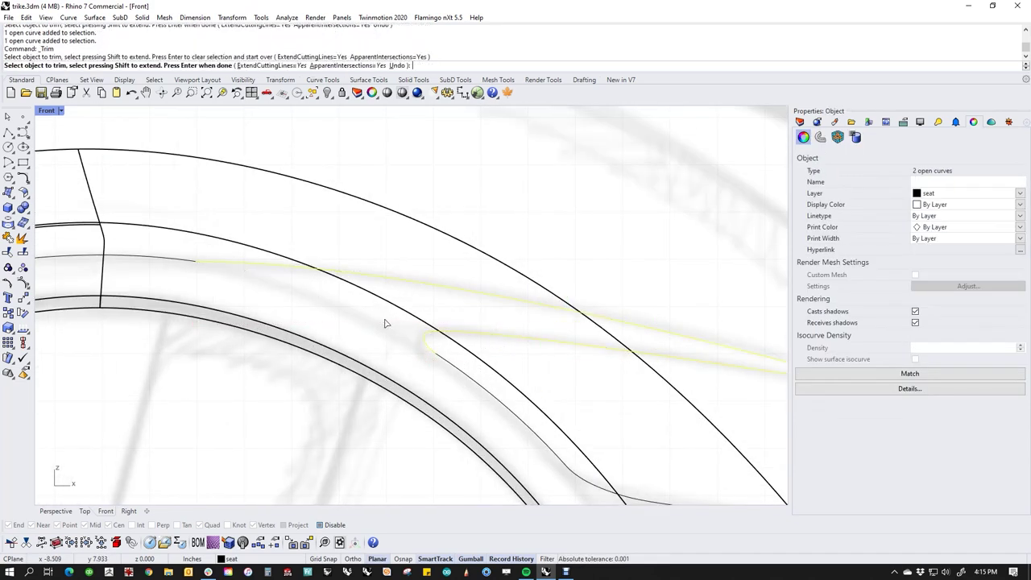
pyautogui.press('Return')
# Select all the fender geometry and join the trimmed rim segments with the flute curves.
pyautogui.scroll(-4, 394, 342)
pyautogui.scroll(-2, 394, 343)
pyautogui.moveTo(205, 271); pyautogui.dragTo(629, 499)
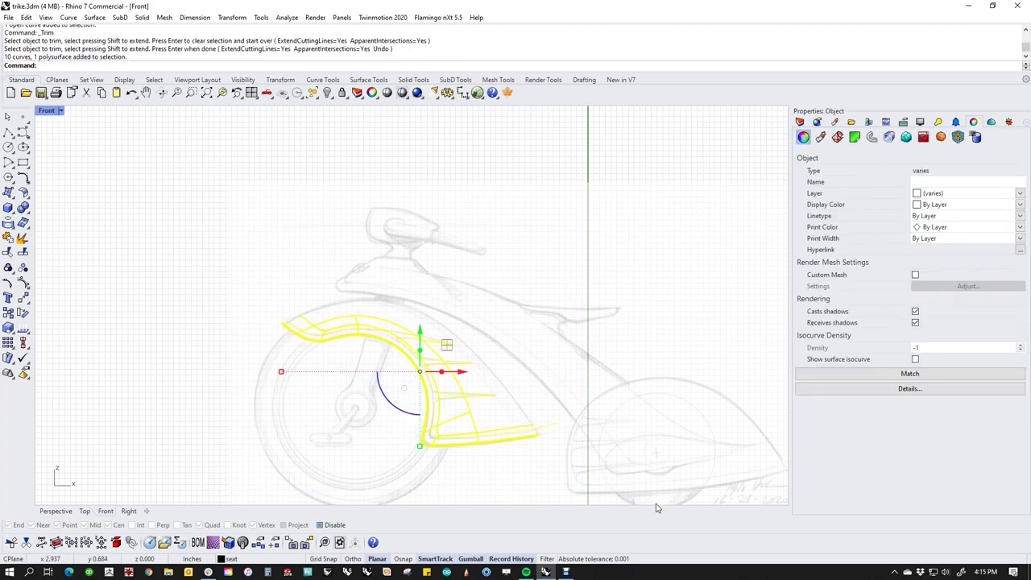
pyautogui.write('j')
pyautogui.press('Return')
pyautogui.press('Escape')
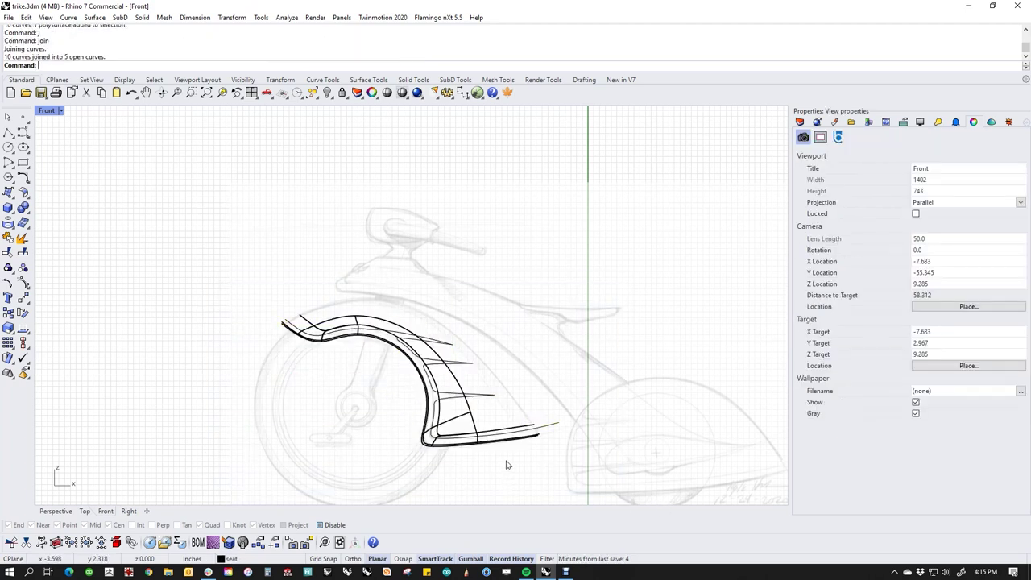
# Try to split the front fender form using the joined rim and flute curve as the cutting object.
pyautogui.scroll(4, 570, 430)
pyautogui.middleClick(549, 454)
pyautogui.click(593, 476)
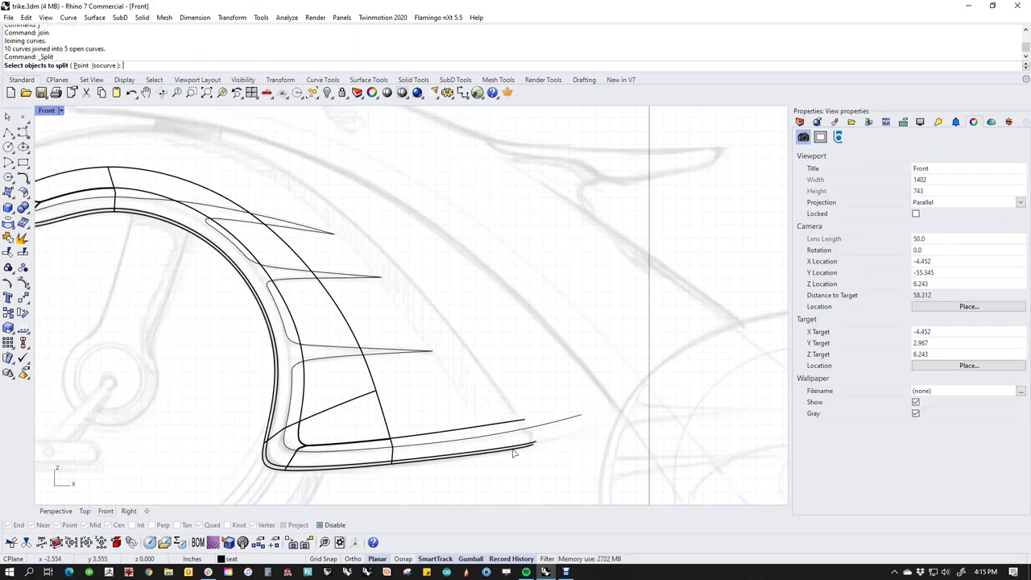
pyautogui.click(514, 452)
pyautogui.rightClick(554, 468)
pyautogui.click(555, 423)
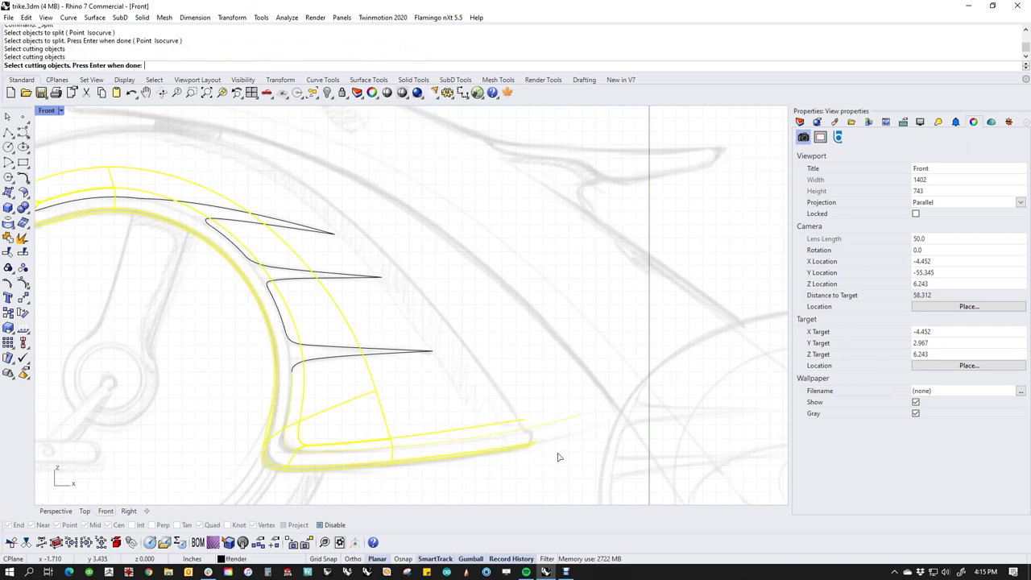
pyautogui.press('Return')
# Try to join the lower rim curve segment with the bottom flute's lower curve.
pyautogui.scroll(4, 290, 374)
pyautogui.scroll(3, 316, 390)
pyautogui.click(319, 380)
pyautogui.keyDown('shift'); pyautogui.click(324, 378); pyautogui.keyUp('shift')
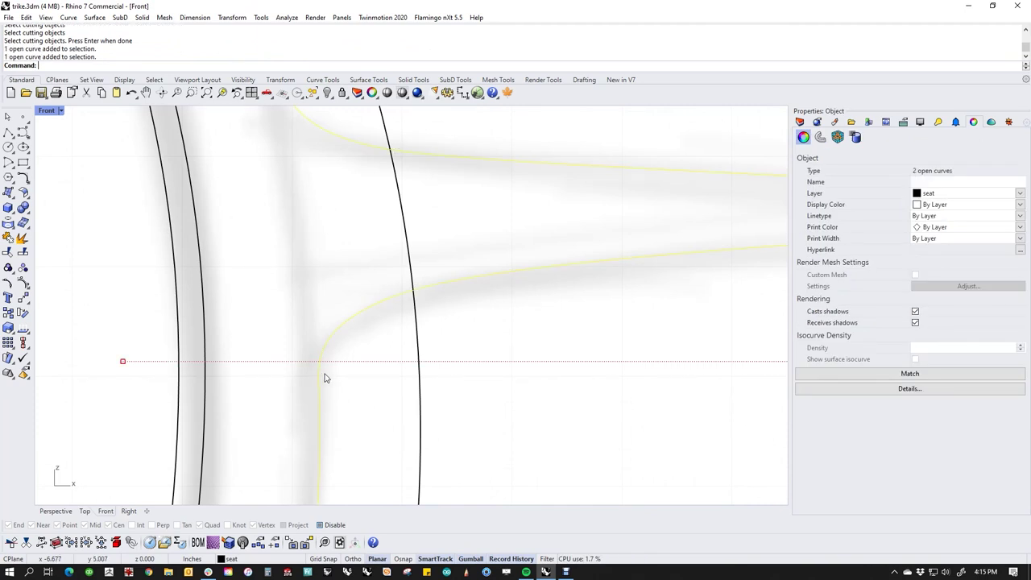
pyautogui.write('j')
pyautogui.press('Return')
pyautogui.press('Escape')
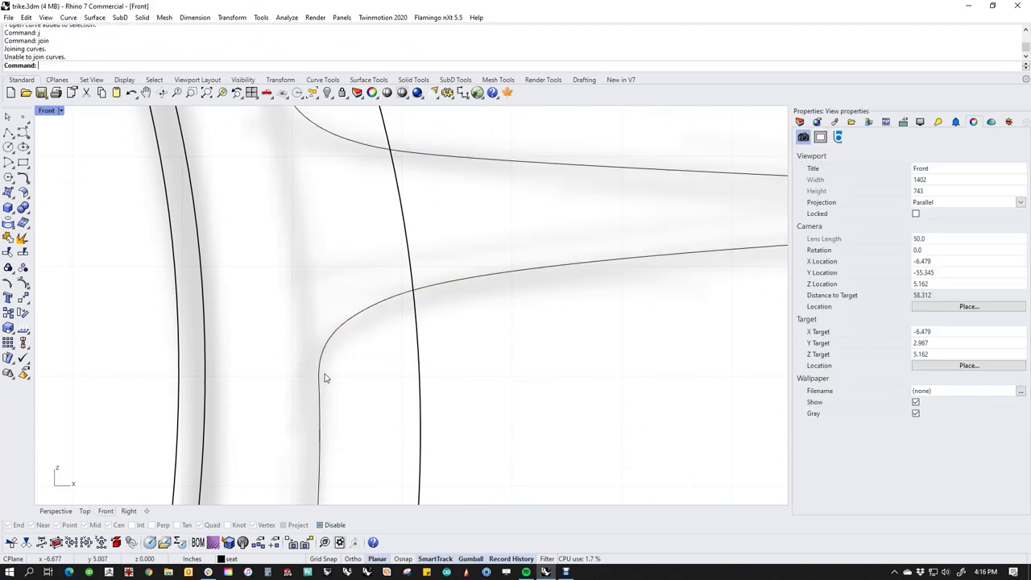
# Match the lower rim segment to the bottom flute's lower curve with Tangency continuity and averaged curves.
pyautogui.write('Match')
pyautogui.press('Return')
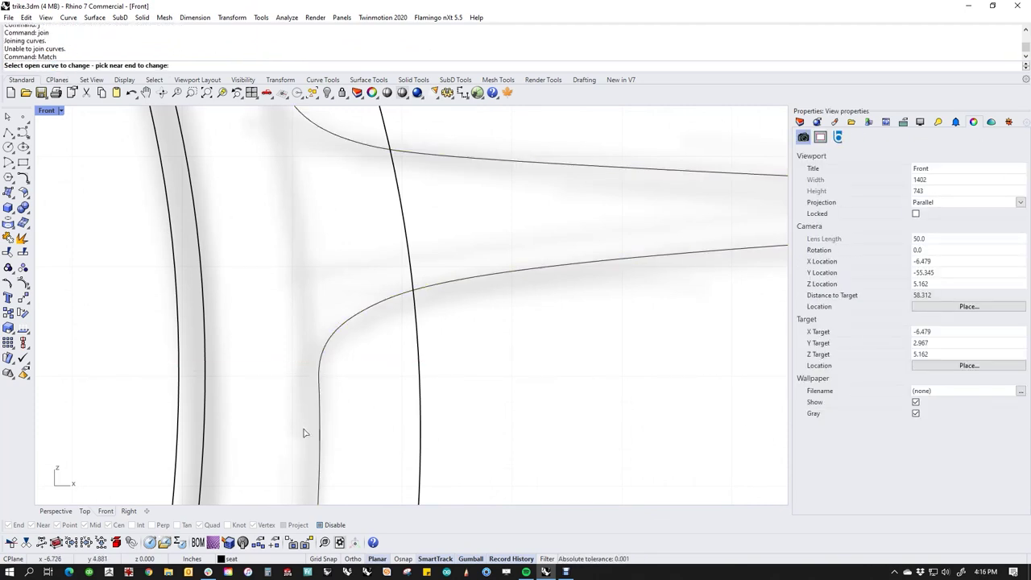
pyautogui.click(322, 427)
pyautogui.click(322, 380)
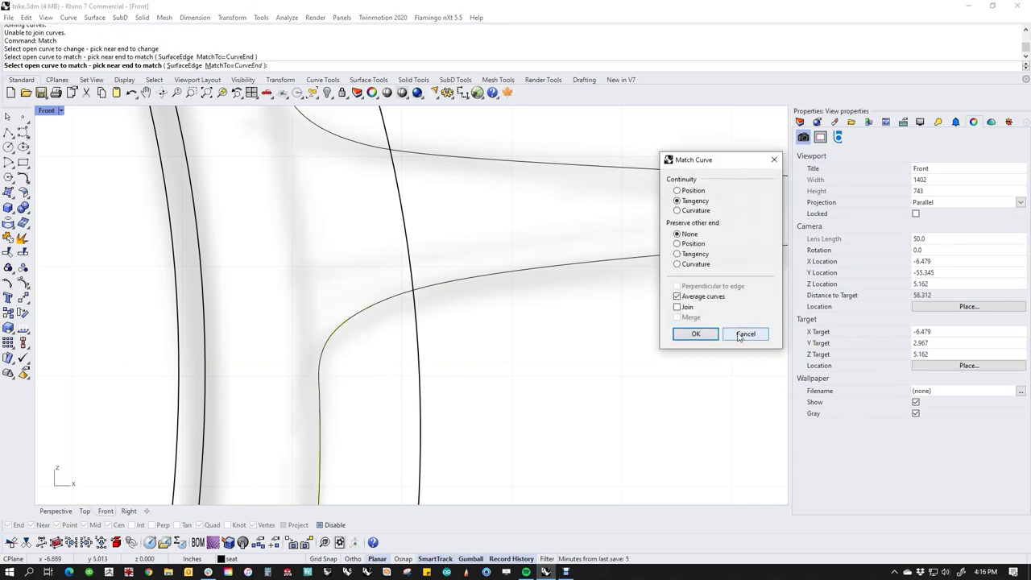
pyautogui.click(692, 333)
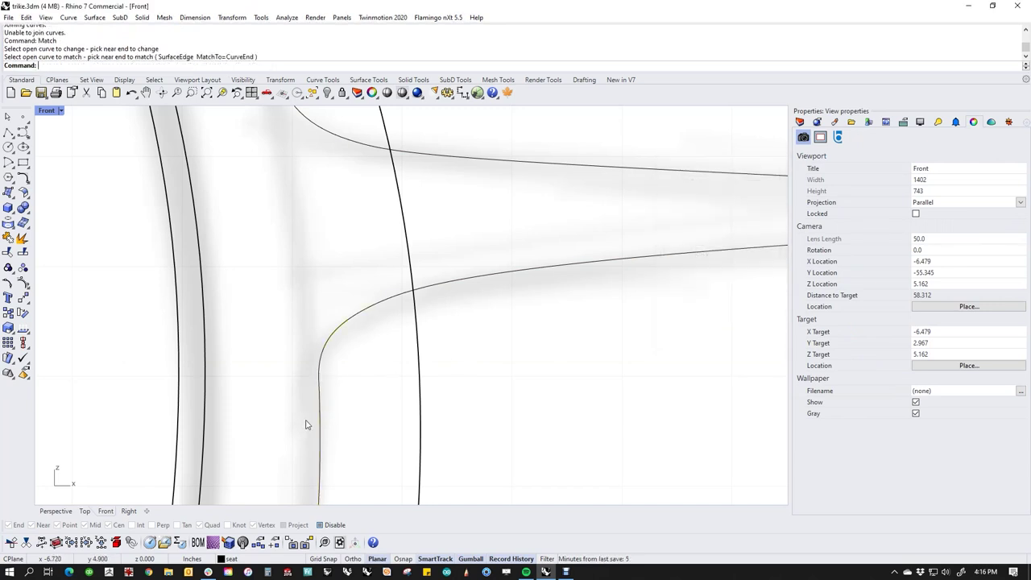
# Join the lower rim segment and the bottom flute's lower curve.
pyautogui.click(320, 417)
pyautogui.keyDown('shift'); pyautogui.click(320, 371); pyautogui.keyUp('shift')
pyautogui.write('j')
pyautogui.press('Return')
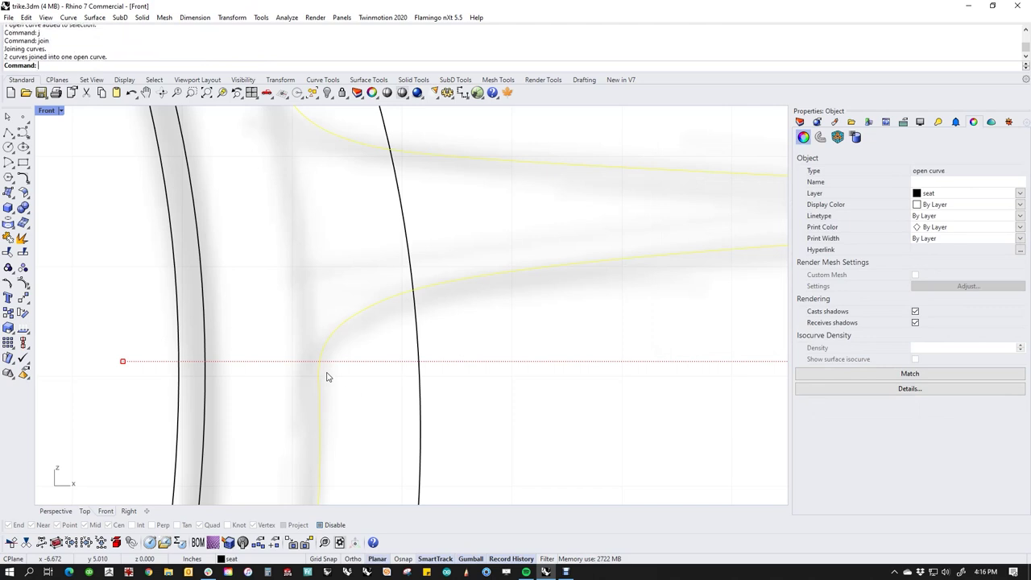
# Match the rim segment below the middle flute to that flute's lower curve with Tangency continuity and averaged curves.
pyautogui.scroll(-6, 360, 385)
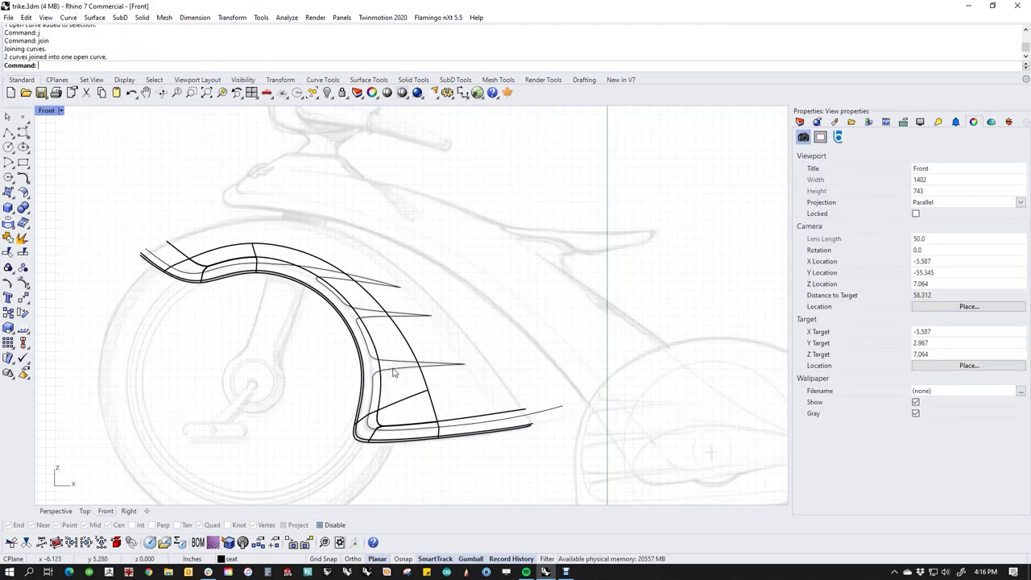
pyautogui.scroll(6, 342, 313)
pyautogui.click(416, 382)
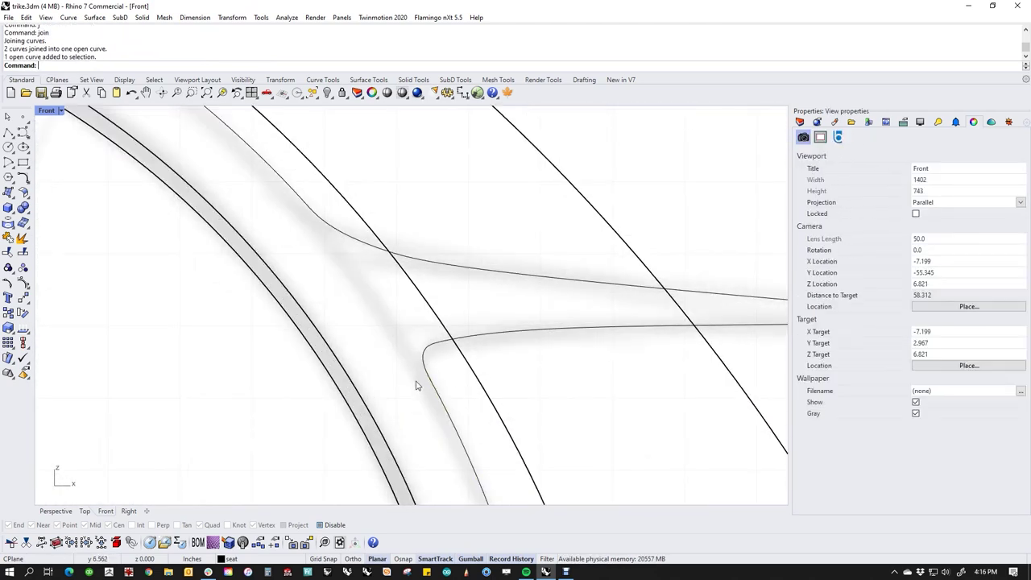
pyautogui.press('Return')
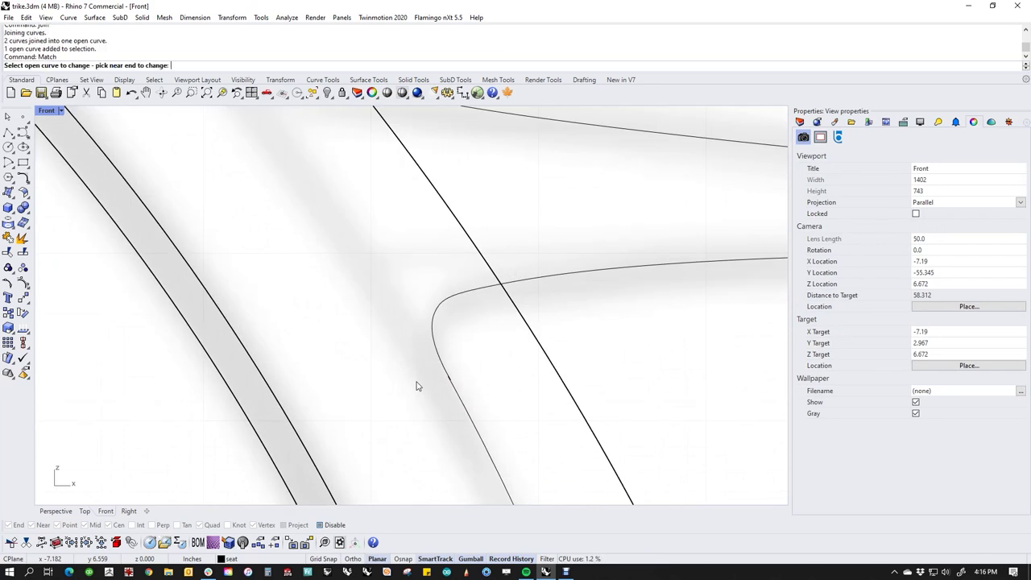
pyautogui.click(470, 402)
pyautogui.click(434, 364)
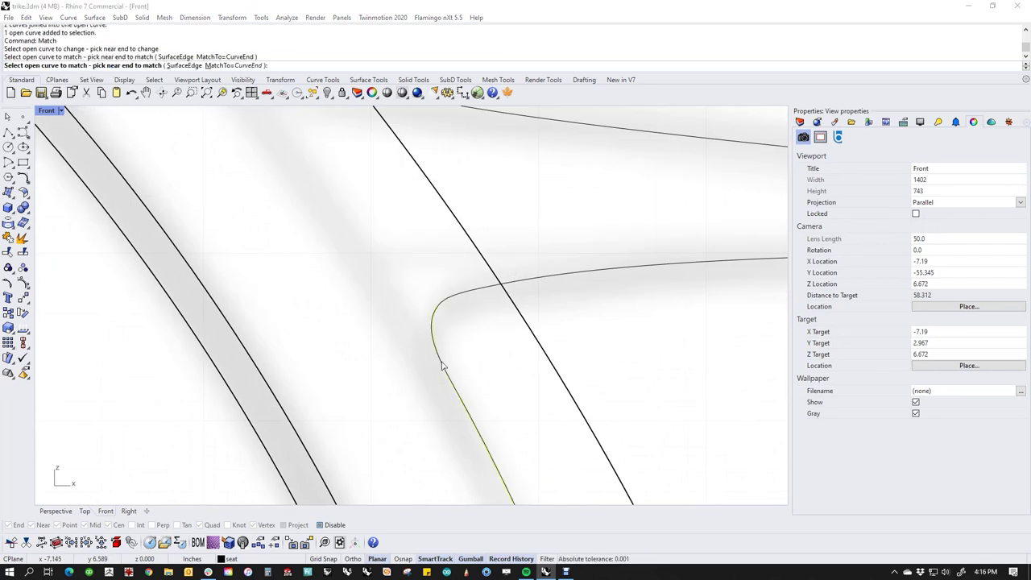
pyautogui.press('Return')
# Match the middle flute's upper curve to the rim segment above it with Tangency continuity and averaged curves.
pyautogui.scroll(-3, 494, 319)
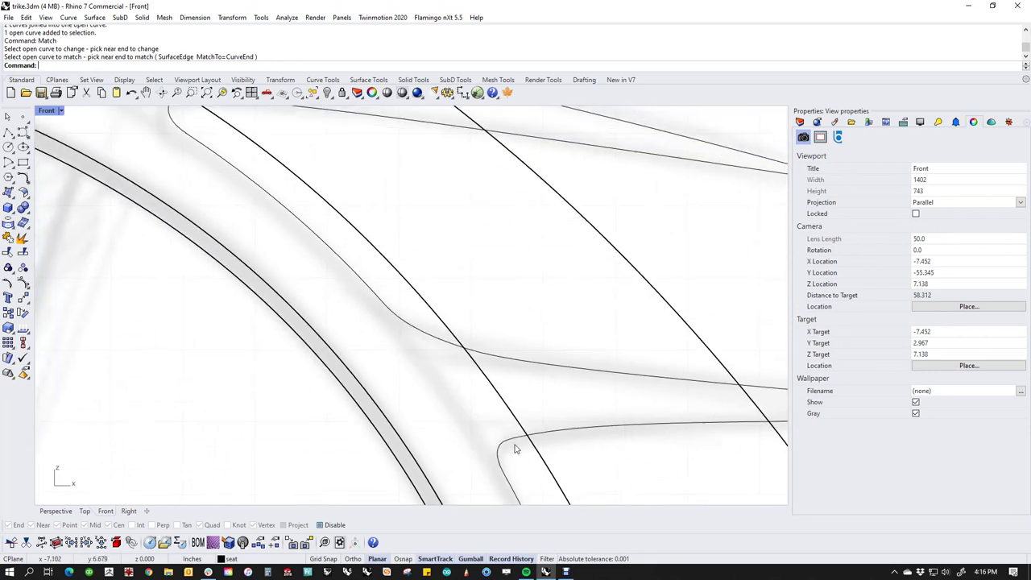
pyautogui.scroll(3, 410, 352)
pyautogui.press('Return')
pyautogui.click(373, 275)
pyautogui.click(348, 255)
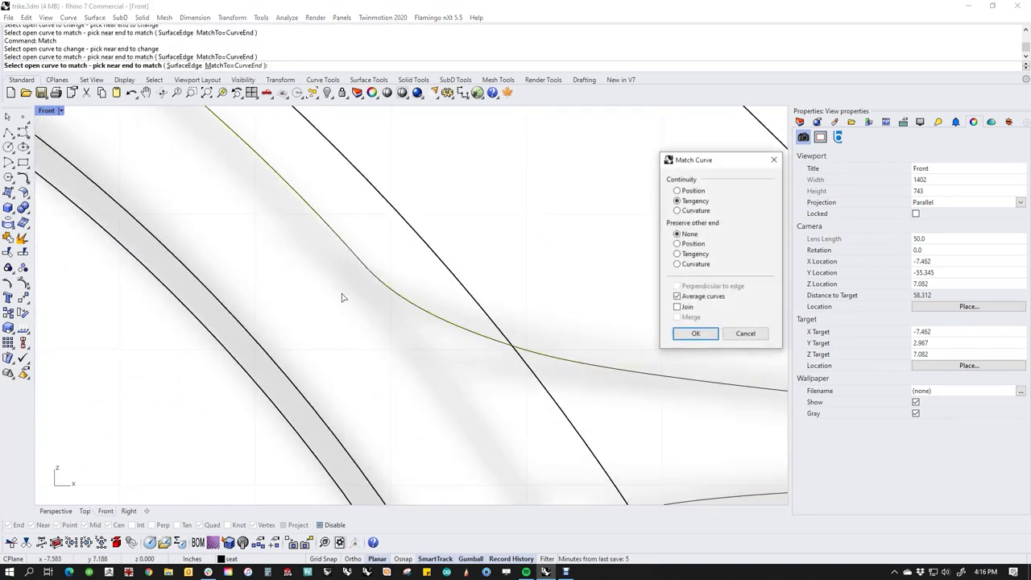
pyautogui.scroll(-3, 384, 350)
pyautogui.press('Return')
# Match the rim segment below the top flute to that flute's lower curve using Match Curve.
pyautogui.scroll(3, 399, 389)
pyautogui.scroll(3, 399, 389)
pyautogui.press('Return')
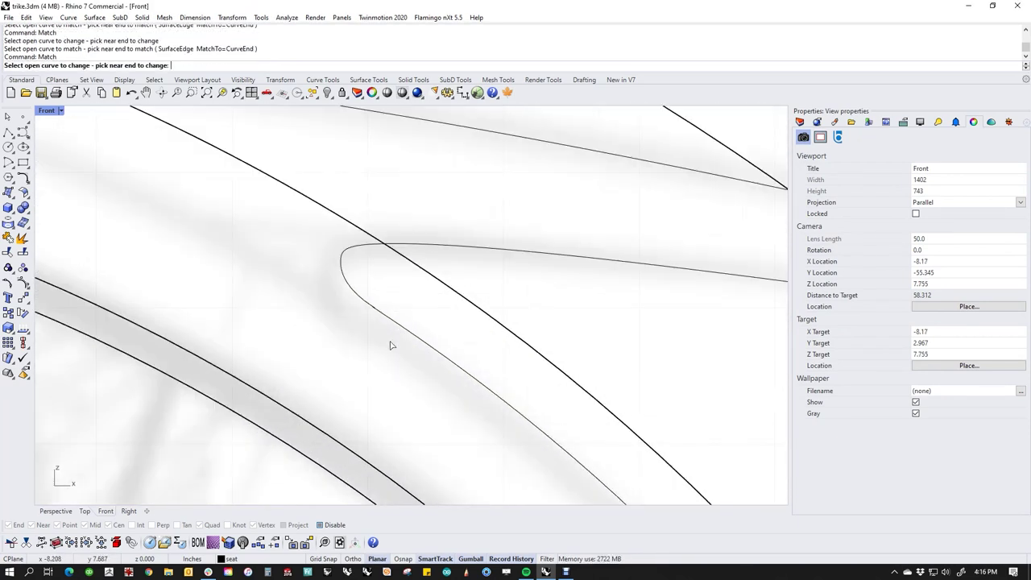
pyautogui.click(385, 315)
pyautogui.click(366, 300)
pyautogui.press('Return')
pyautogui.scroll(-3, 349, 330)
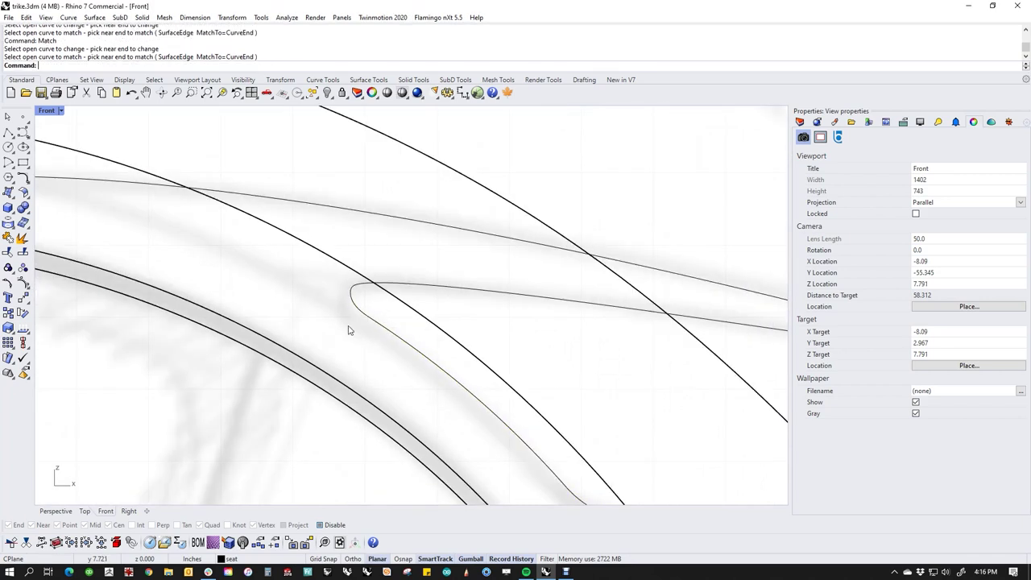
pyautogui.scroll(-5, 248, 328)
pyautogui.scroll(7, 224, 324)
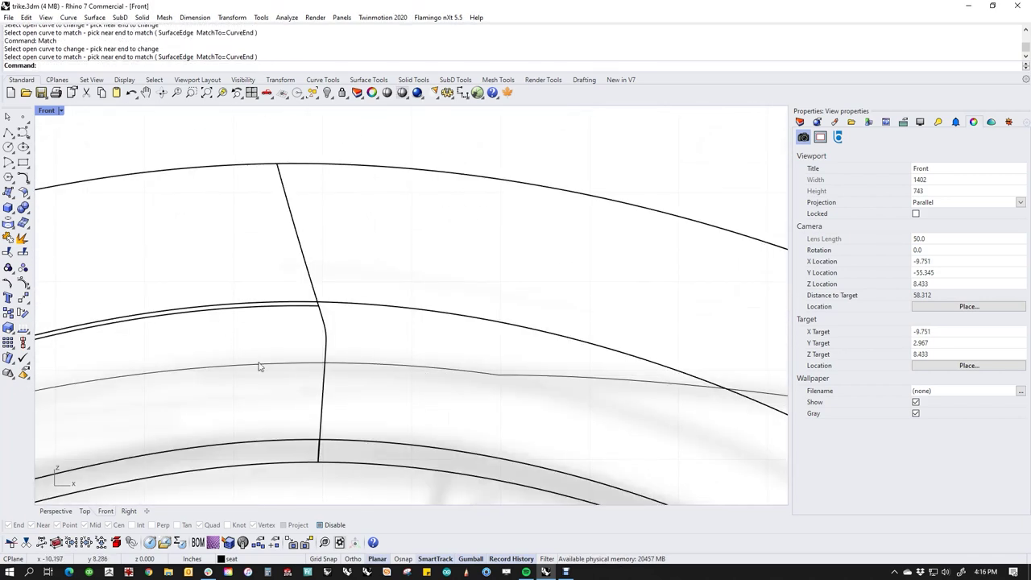
pyautogui.scroll(3, 463, 394)
pyautogui.press('Return')
pyautogui.click(542, 363)
pyautogui.click(494, 363)
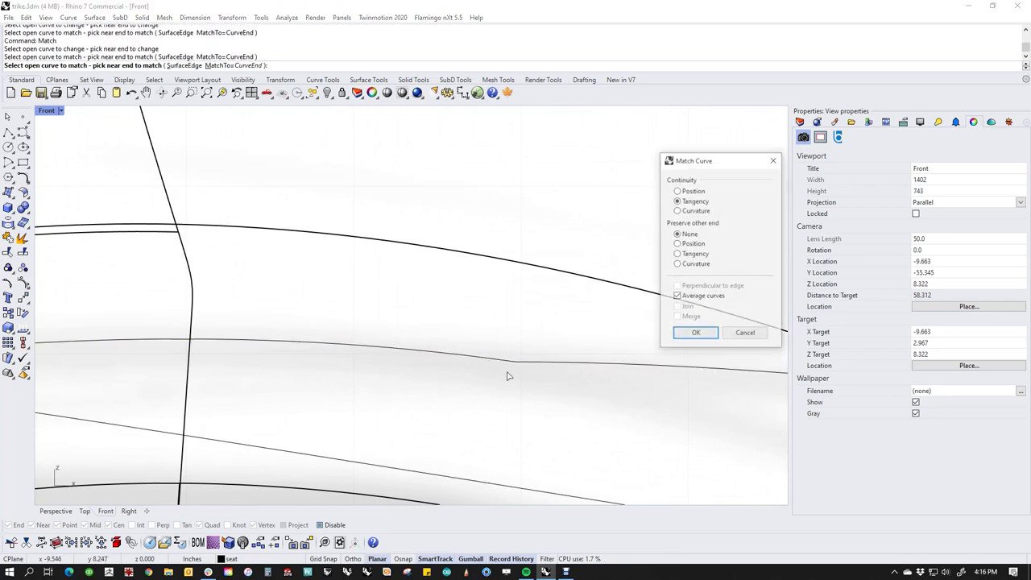
pyautogui.scroll(-4, 497, 378)
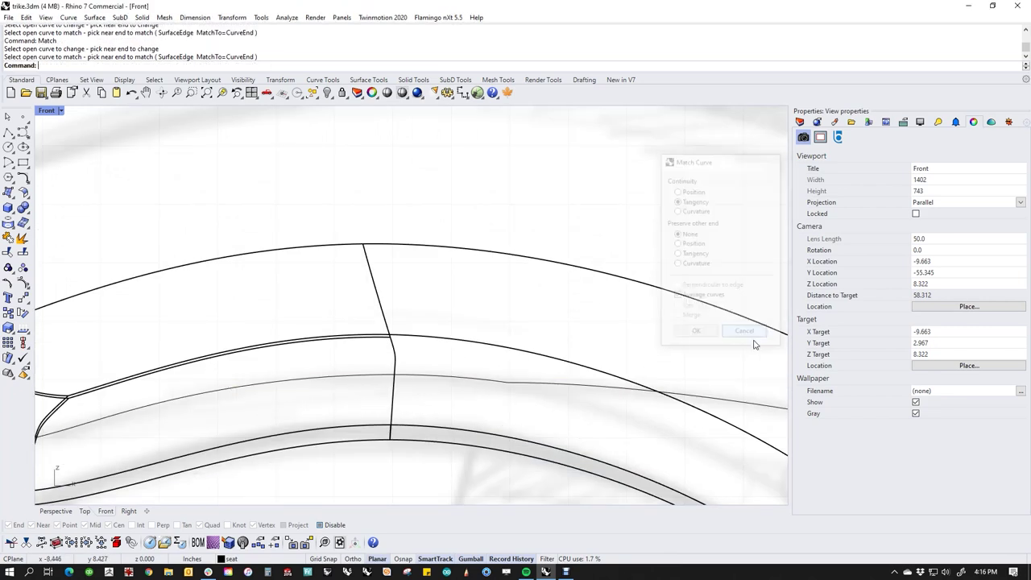
pyautogui.click(744, 333)
# Select all the rim and flute curves and join them into one continuous curve.
pyautogui.scroll(-4, 559, 363)
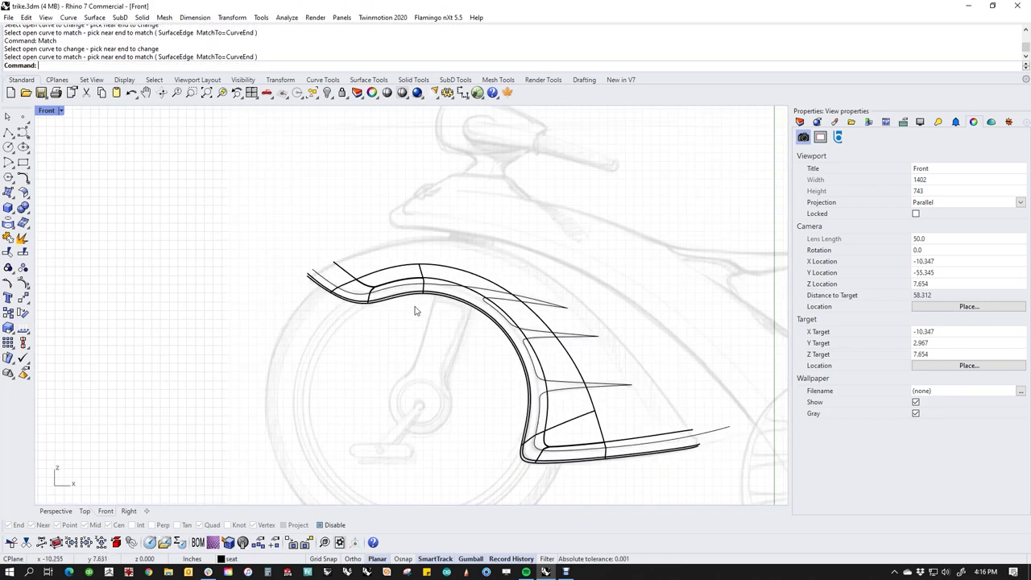
pyautogui.write('cc')
pyautogui.press('Return')
pyautogui.write('j')
pyautogui.press('Return')
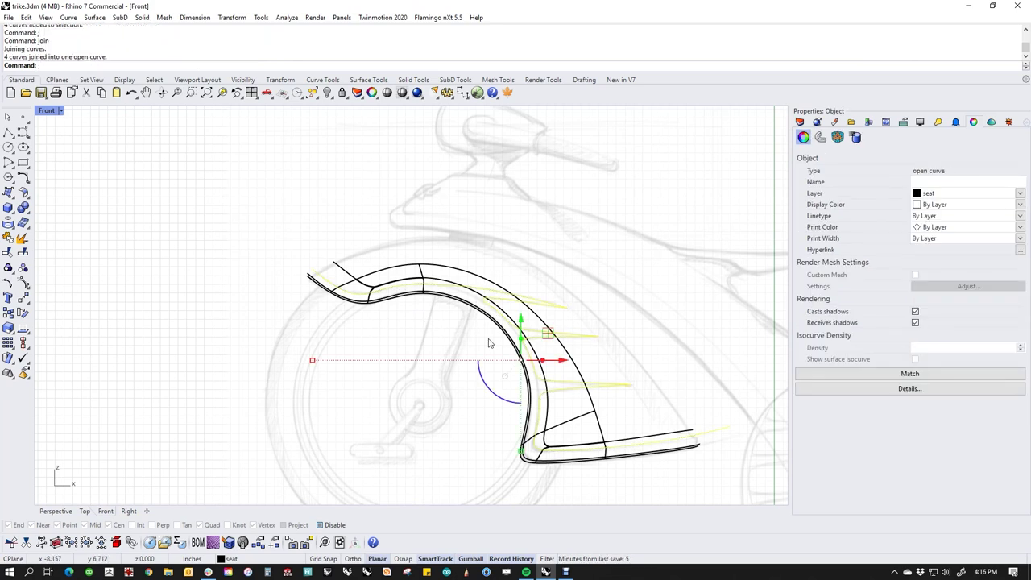
# Split the front fender polysurface using the joined rim and flute curve as the cutting object.
pyautogui.middleClick(370, 364)
pyautogui.middleClick(464, 445)
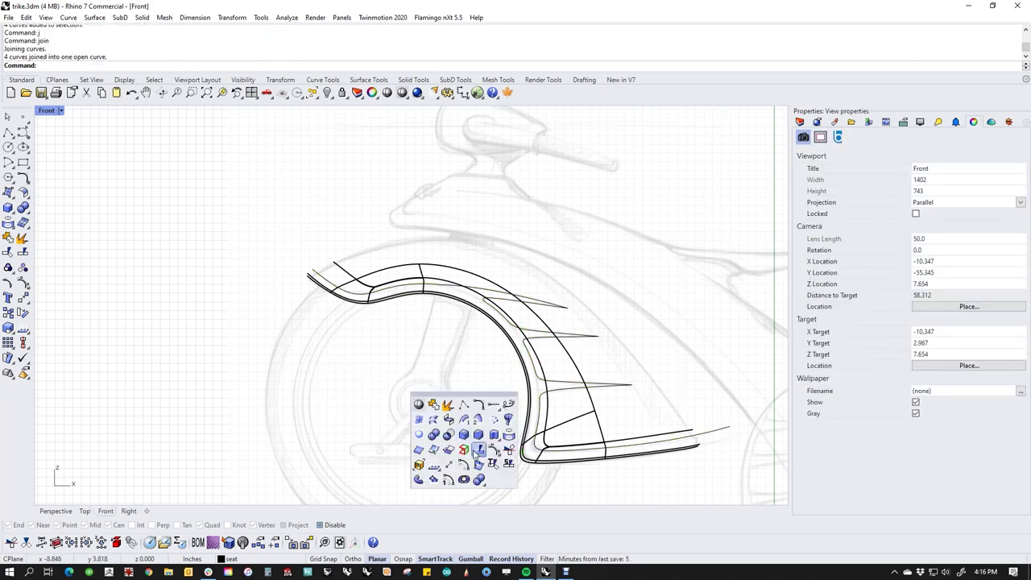
pyautogui.click(494, 465)
pyautogui.click(636, 467)
pyautogui.press('Return')
pyautogui.click(713, 433)
pyautogui.press('Return')
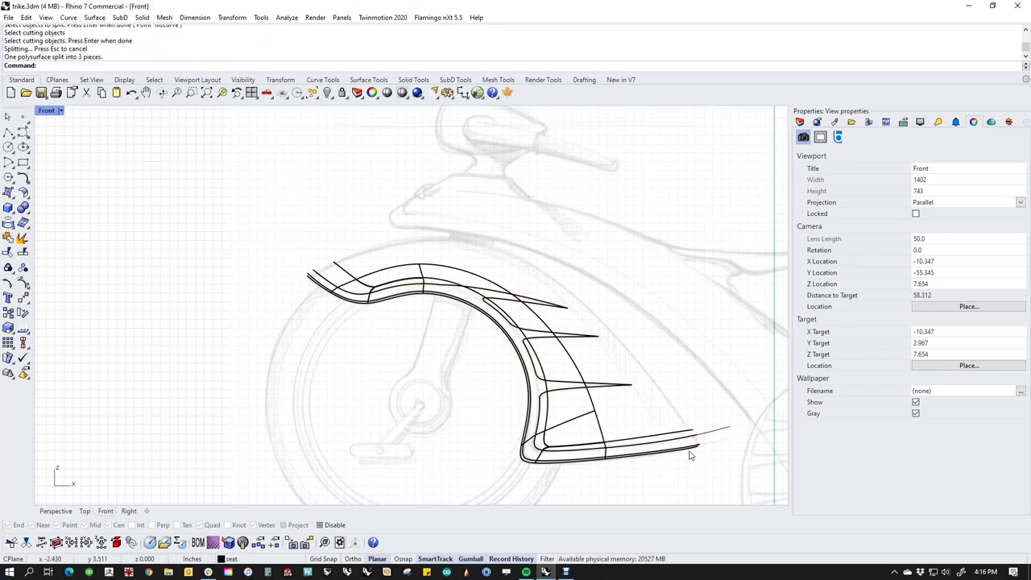
# Assign the white Paint material to the split-off rim and flute piece of the front fender.
pyautogui.click(694, 449)
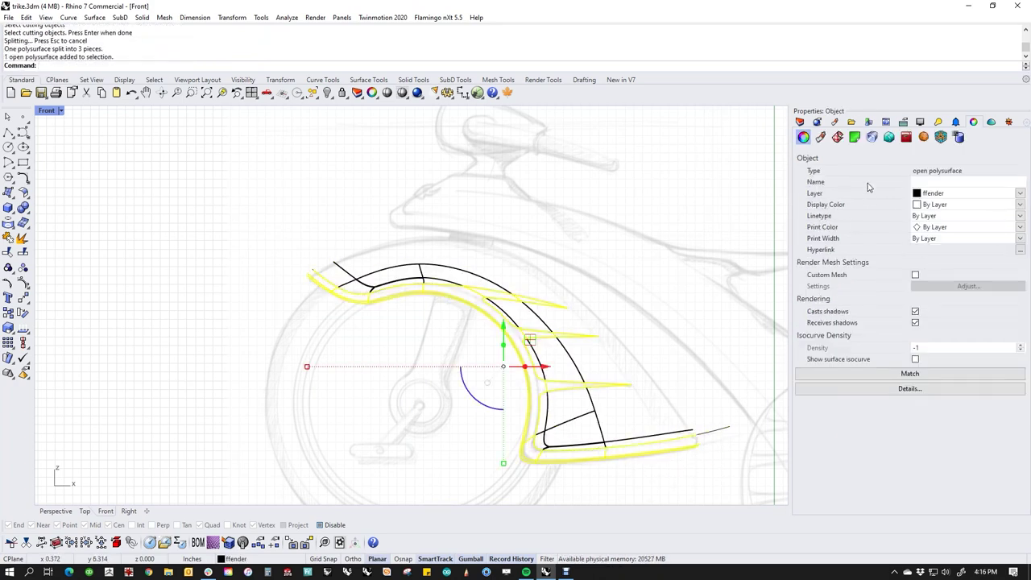
pyautogui.click(836, 122)
pyautogui.rightClick(929, 174)
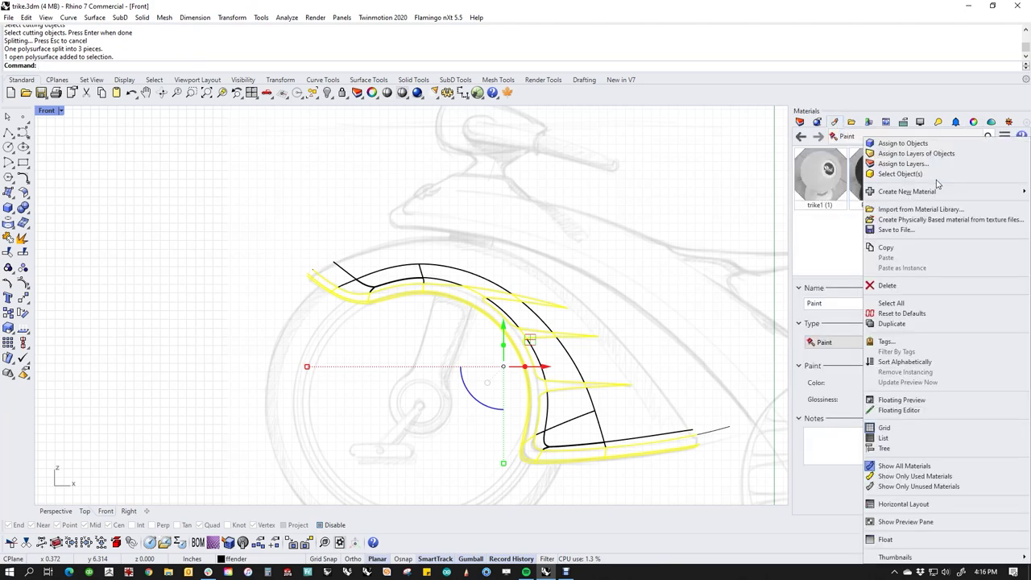
pyautogui.click(902, 137)
# Show all the hidden parts of the trike.
pyautogui.write('v')
pyautogui.press('Return')
pyautogui.write('show')
pyautogui.press('Return')
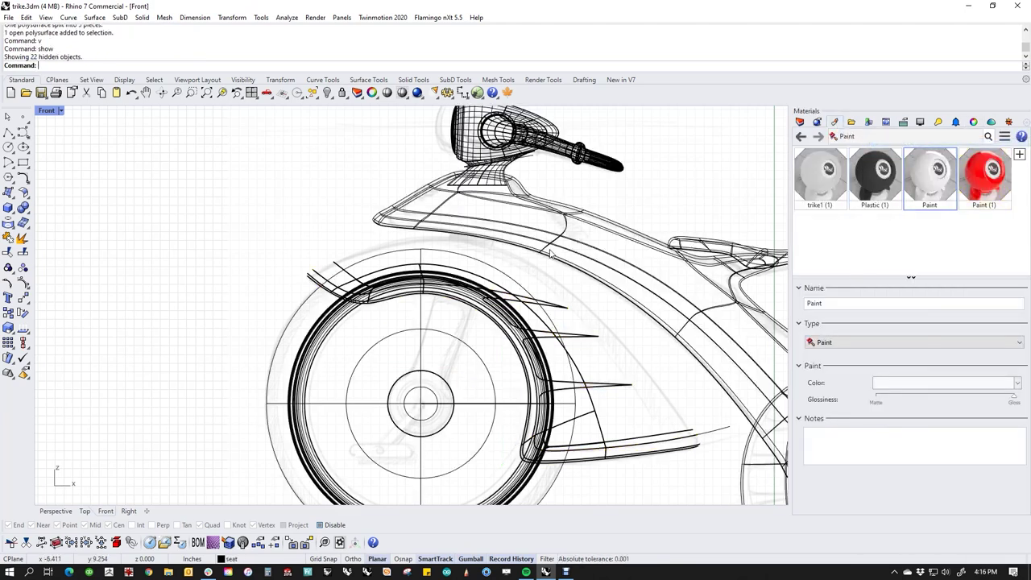
# Examine the two-tone front fender and the whole trike from several angles in a Rendered perspective view.
pyautogui.hotkey('ctrl', 'F4')
pyautogui.click(56, 111)
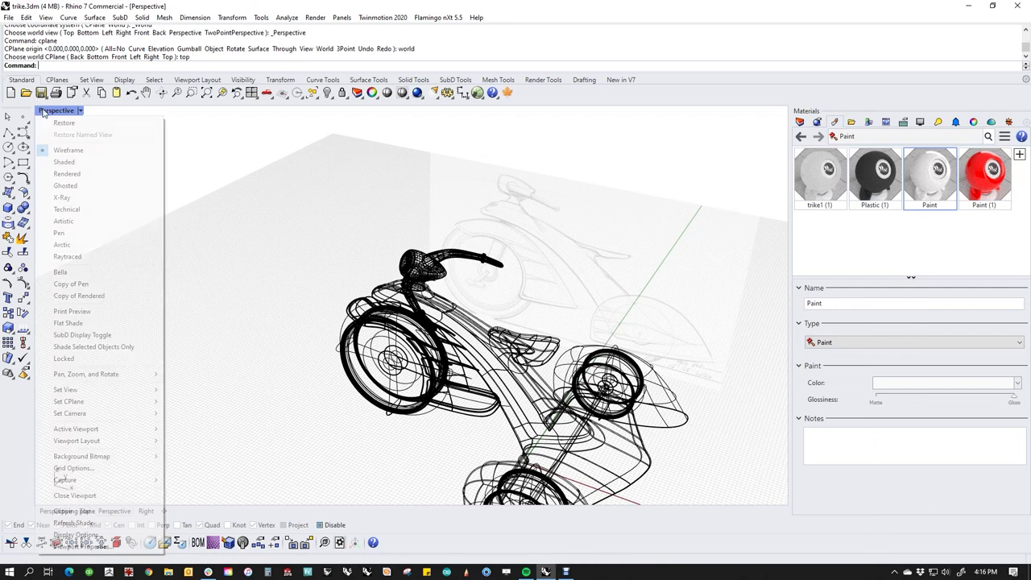
pyautogui.click(72, 175)
pyautogui.moveTo(238, 390); pyautogui.dragTo(323, 352, button='right')
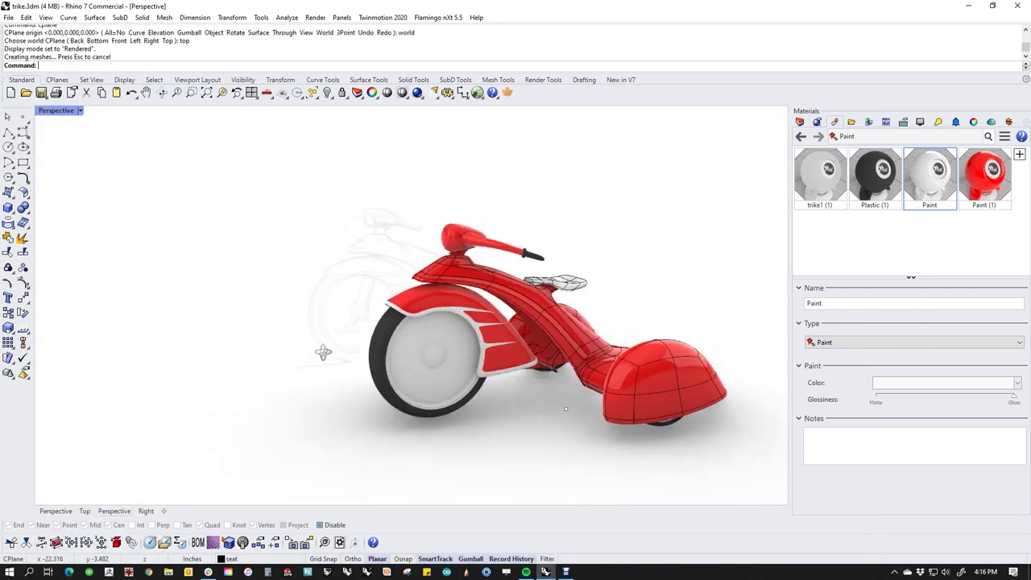
pyautogui.scroll(5, 538, 361)
pyautogui.moveTo(540, 359); pyautogui.dragTo(603, 416, button='right')
pyautogui.scroll(-4, 492, 448)
pyautogui.moveTo(469, 418); pyautogui.dragTo(449, 426, button='right')
# Switch to the Front view and display it in Wireframe mode around the rear fender.
pyautogui.write('f')
pyautogui.press('Return')
pyautogui.scroll(6, 455, 426)
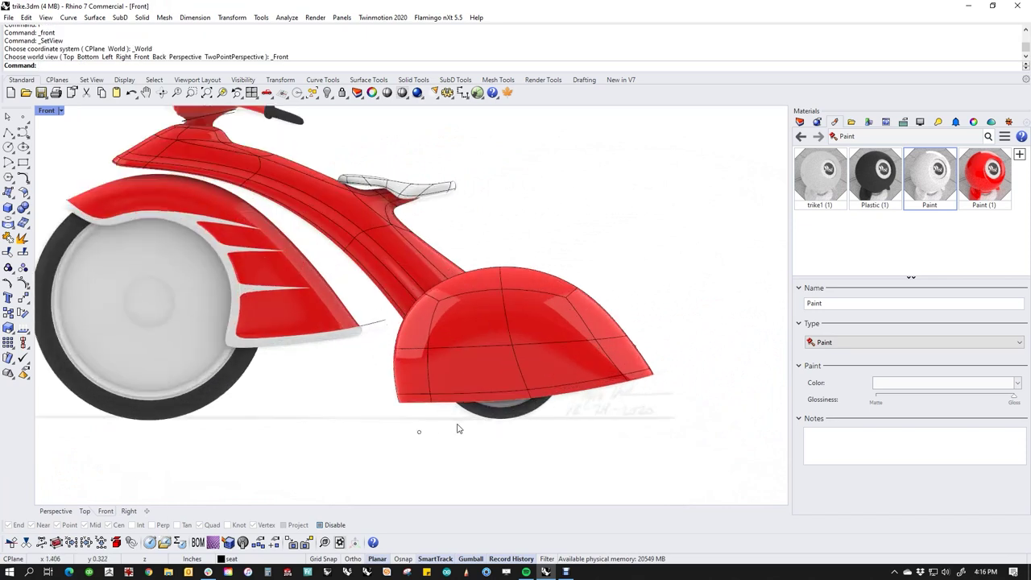
pyautogui.middleClick(455, 421)
pyautogui.click(411, 385)
pyautogui.scroll(6, 430, 384)
pyautogui.scroll(2, 439, 385)
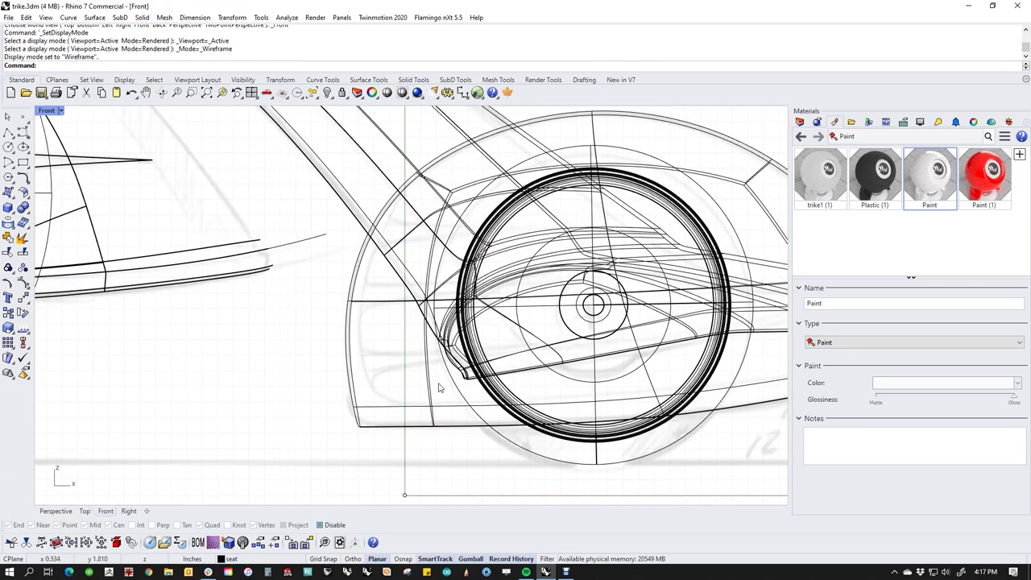
# Isolate the rear fender SubD by hiding every other object.
pyautogui.click(384, 420)
pyautogui.write('ii')
pyautogui.press('Return')
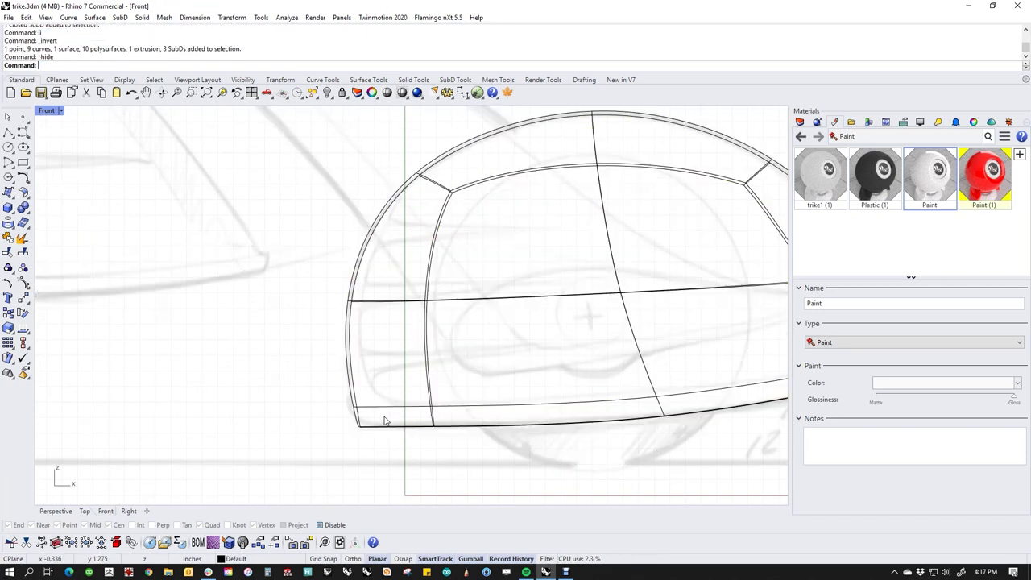
# Trace the sketch's upper rim with a degree 3 curve from above the rear fender's front edge, around the corner to the top flute's tip.
pyautogui.scroll(-4, 451, 392)
pyautogui.moveTo(411, 352); pyautogui.dragTo(298, 350, button='right')
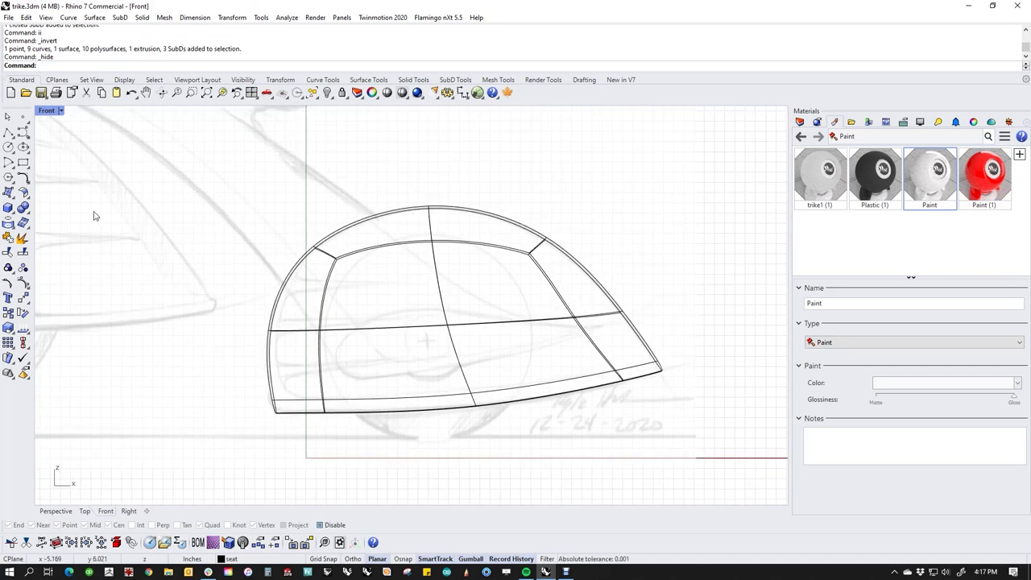
pyautogui.click(23, 131)
pyautogui.scroll(4, 260, 237)
pyautogui.click(430, 208)
pyautogui.click(346, 309)
pyautogui.click(343, 326)
pyautogui.click(356, 330)
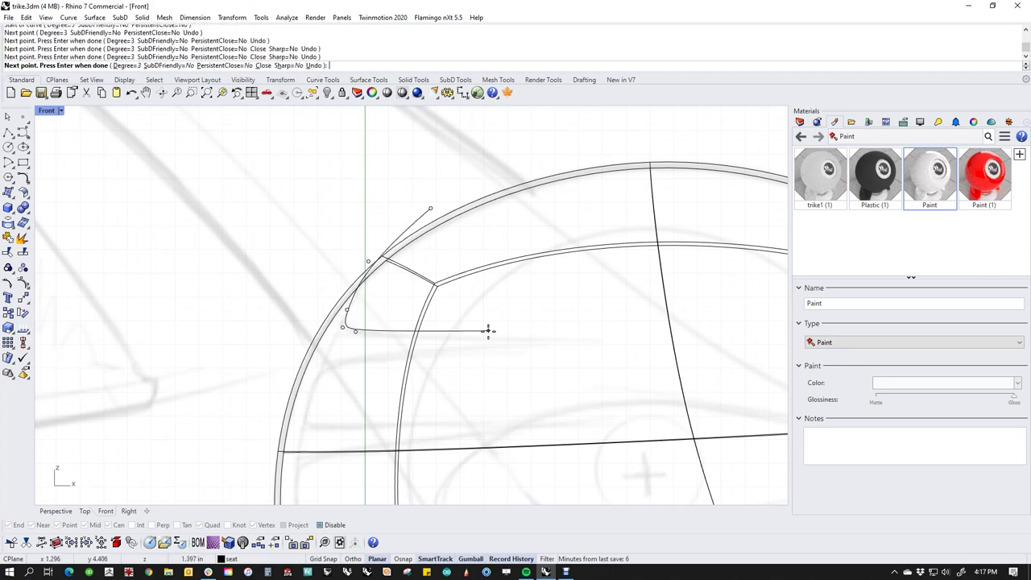
pyautogui.click(608, 340)
pyautogui.rightClick(609, 341)
# Trace the sketch with a degree 3 curve from the top flute's tip around the rounded front end to the second flute's tip.
pyautogui.rightClick(611, 343)
pyautogui.click(609, 341)
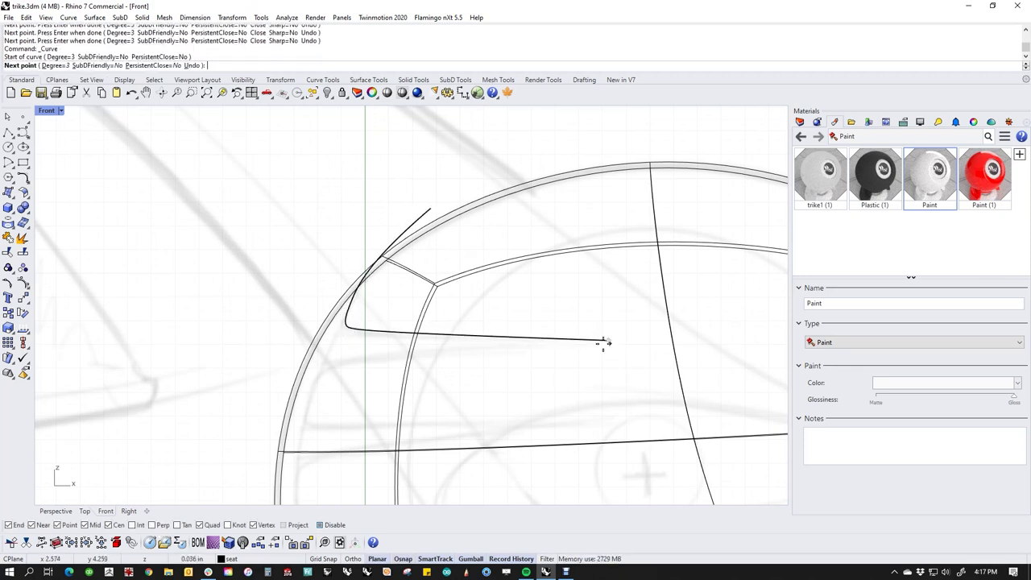
pyautogui.click(372, 358)
pyautogui.click(328, 367)
pyautogui.click(315, 377)
pyautogui.click(307, 412)
pyautogui.click(306, 426)
pyautogui.click(333, 427)
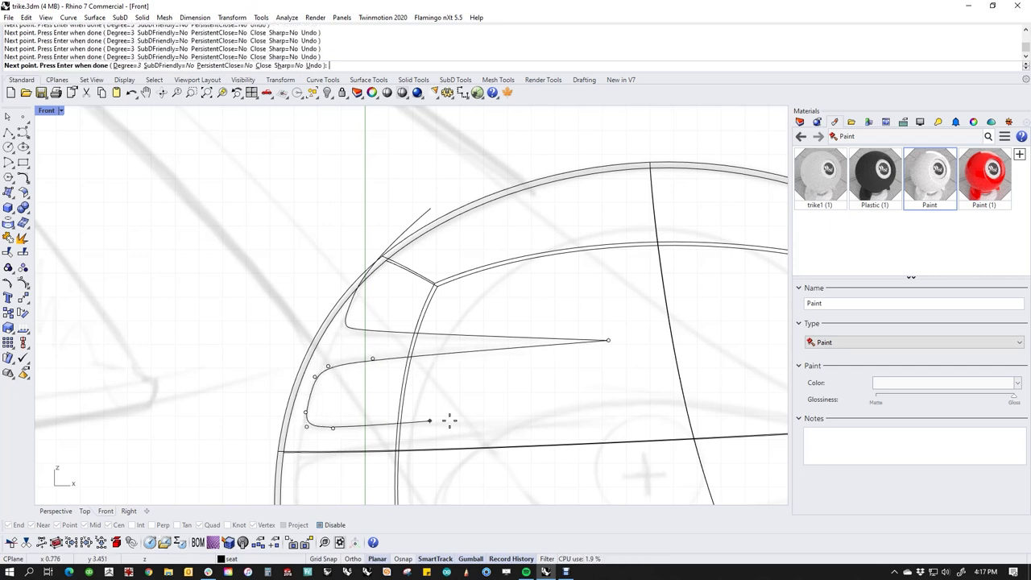
pyautogui.click(591, 422)
pyautogui.rightClick(591, 421)
# Trace a third degree 3 curve from the second flute's tip around the rounded front to the third flute's tip.
pyautogui.rightClick(592, 421)
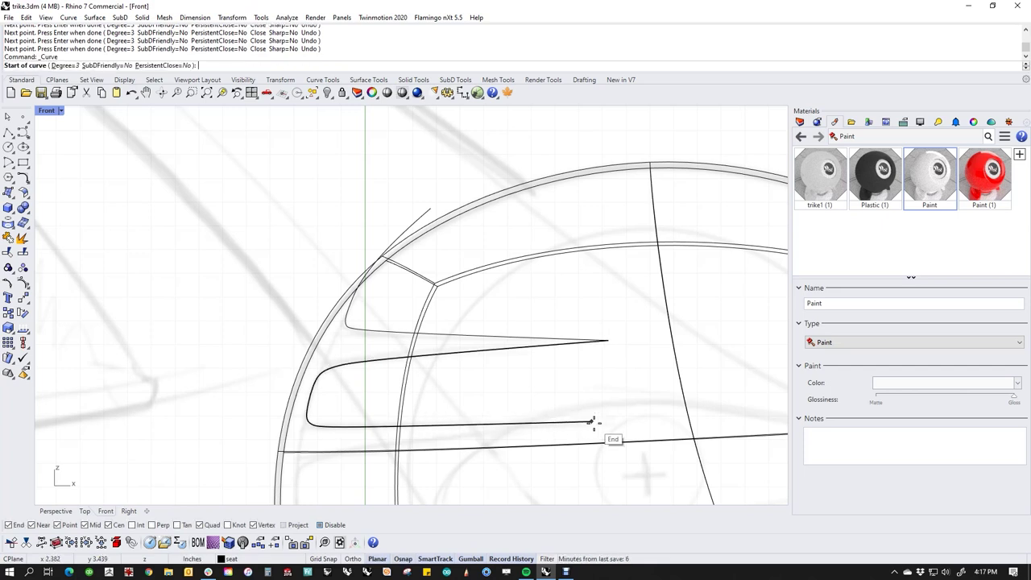
pyautogui.keyDown('alt'); pyautogui.click(592, 421); pyautogui.keyUp('alt')
pyautogui.click(375, 445)
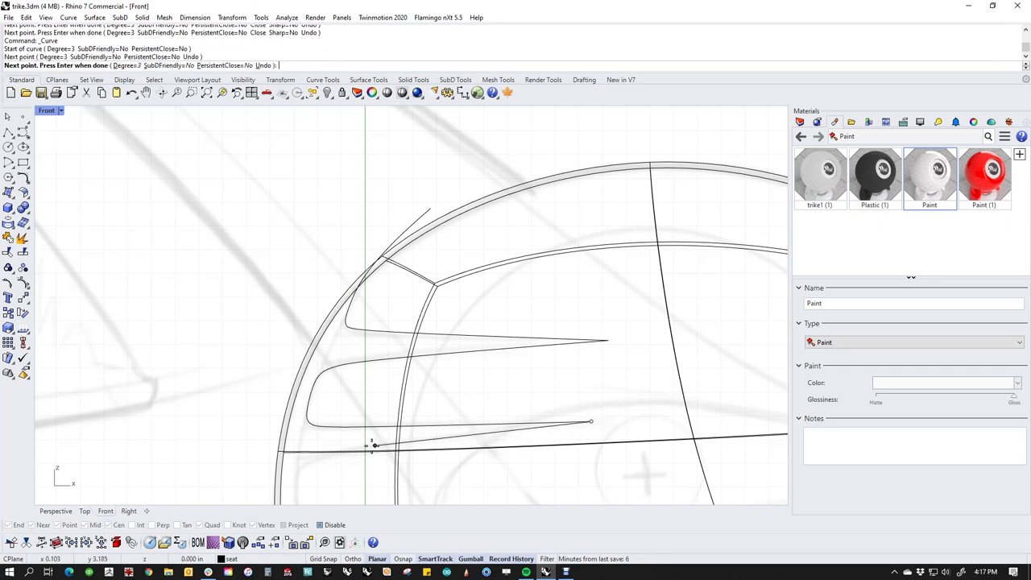
pyautogui.click(310, 460)
pyautogui.click(300, 466)
pyautogui.click(296, 489)
pyautogui.moveTo(296, 489); pyautogui.dragTo(392, 330, button='right')
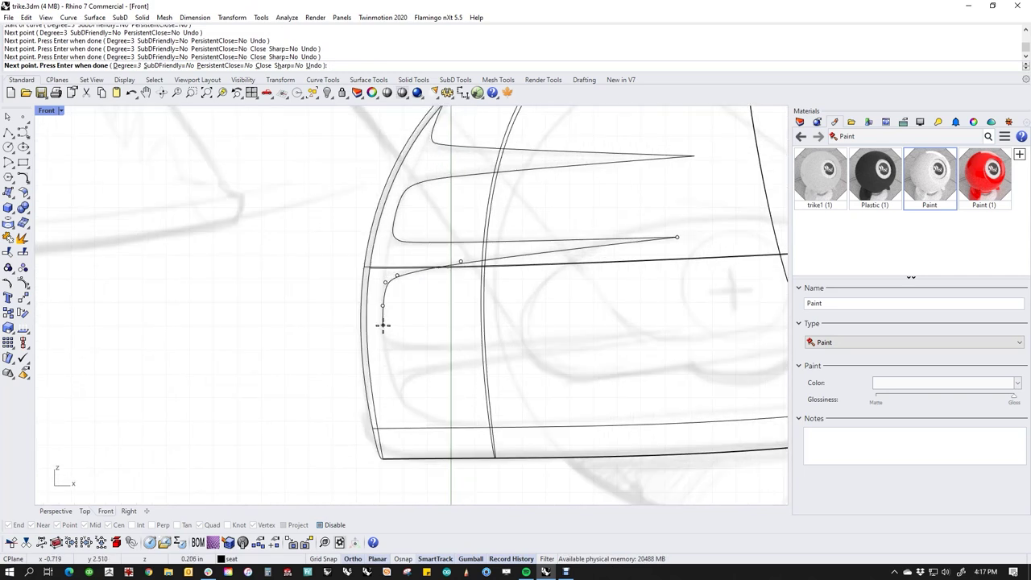
pyautogui.click(383, 326)
pyautogui.click(385, 348)
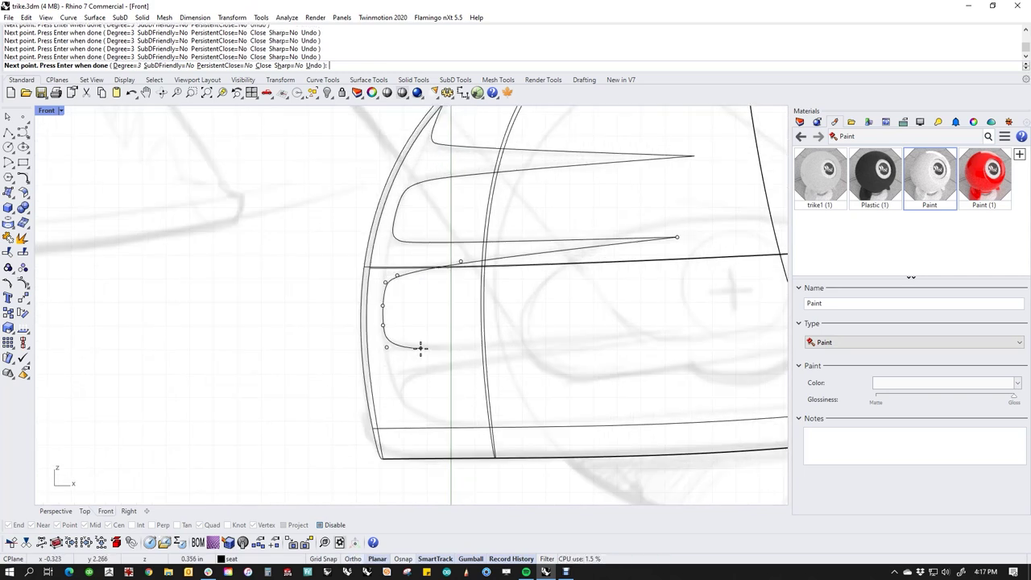
pyautogui.click(426, 347)
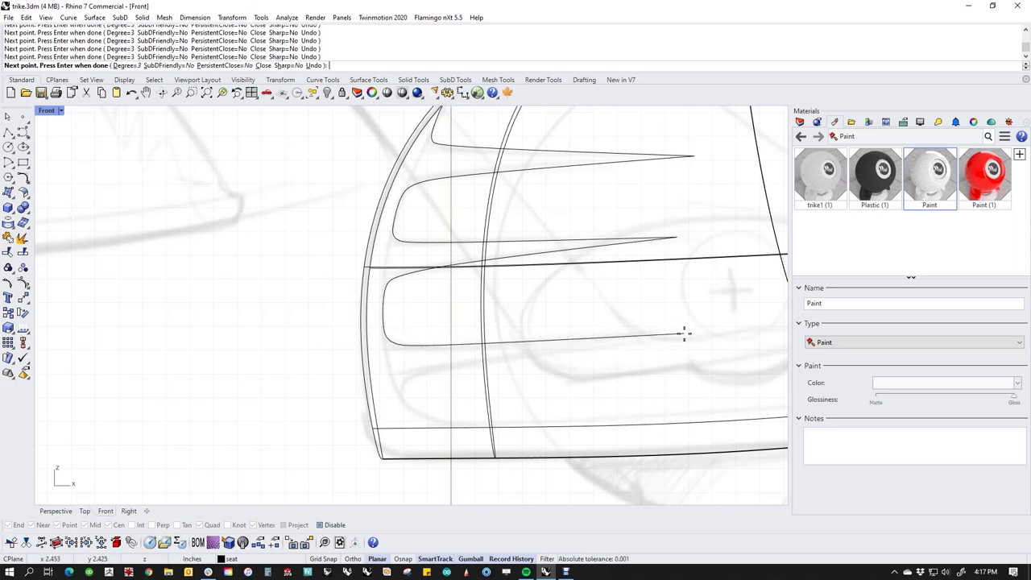
pyautogui.rightClick(684, 334)
# Trace a fourth degree 3 curve from the third flute's tip around the lowest front corner and along the lower rim past the fender's rear tip.
pyautogui.rightClick(684, 337)
pyautogui.click(684, 333)
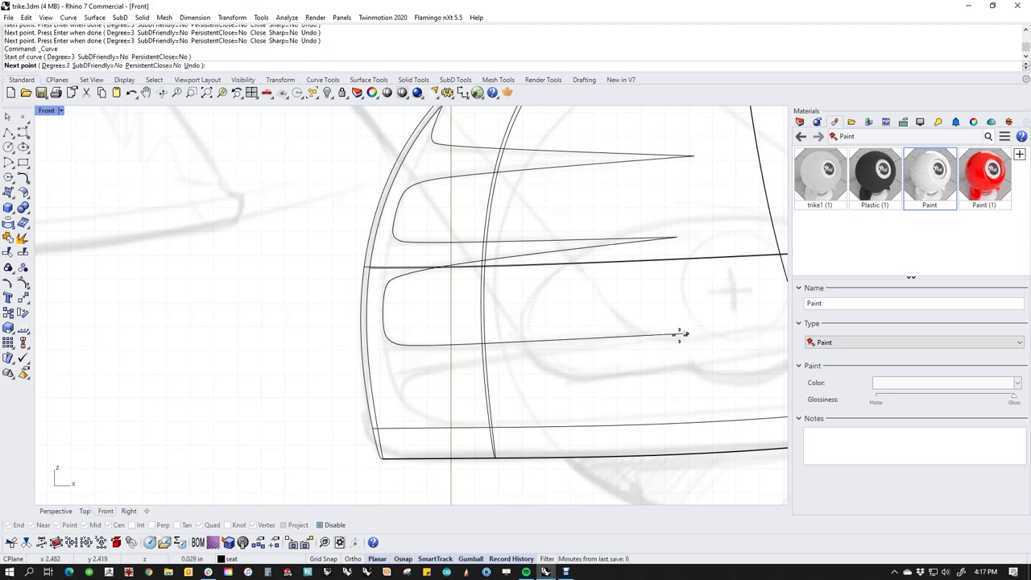
pyautogui.click(446, 365)
pyautogui.click(409, 379)
pyautogui.click(401, 388)
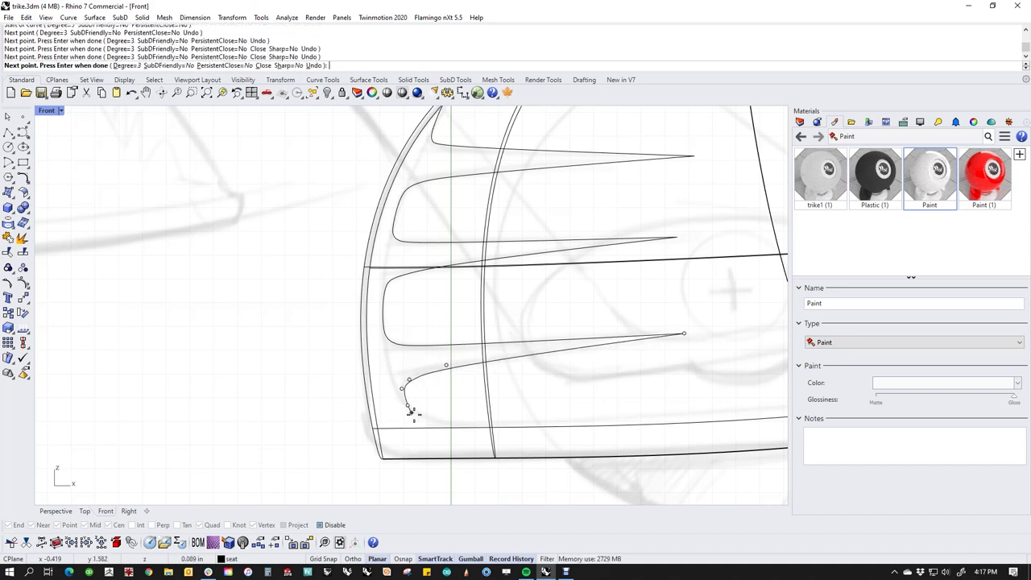
pyautogui.click(429, 418)
pyautogui.click(456, 423)
pyautogui.scroll(-5, 557, 414)
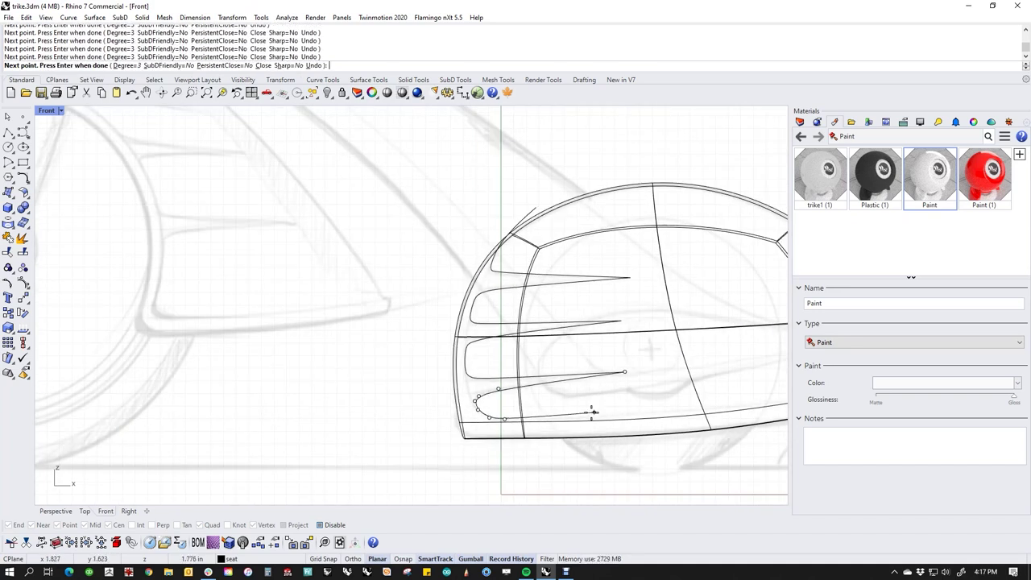
pyautogui.keyDown('shift'); pyautogui.moveTo(698, 407); pyautogui.dragTo(510, 417, button='right'); pyautogui.keyUp('shift')
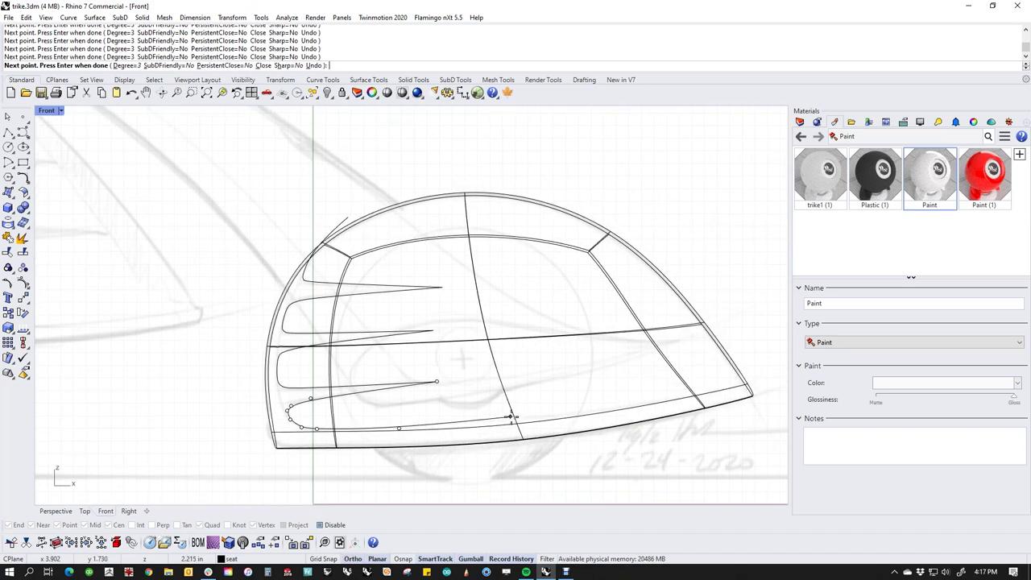
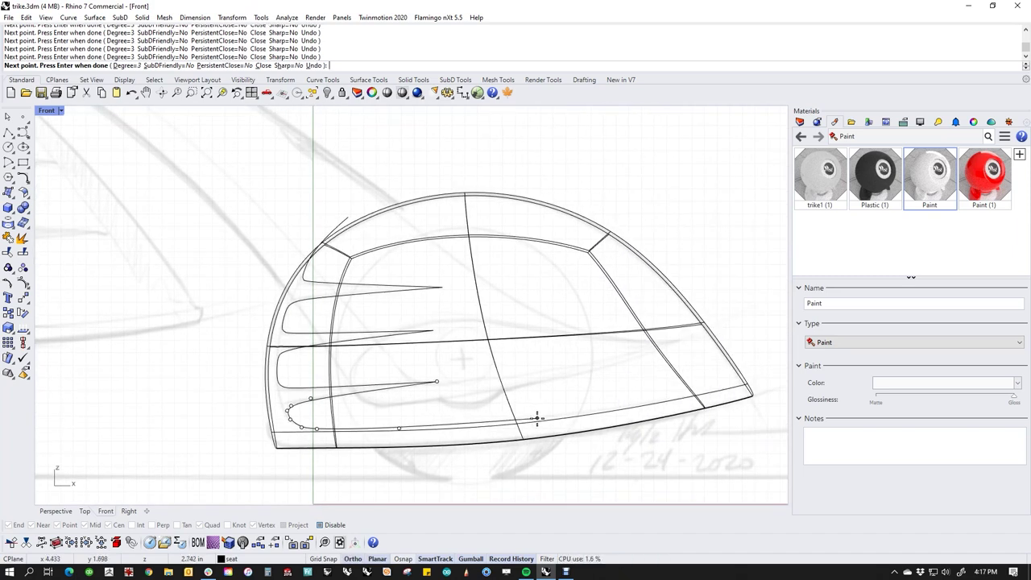
pyautogui.click(648, 403)
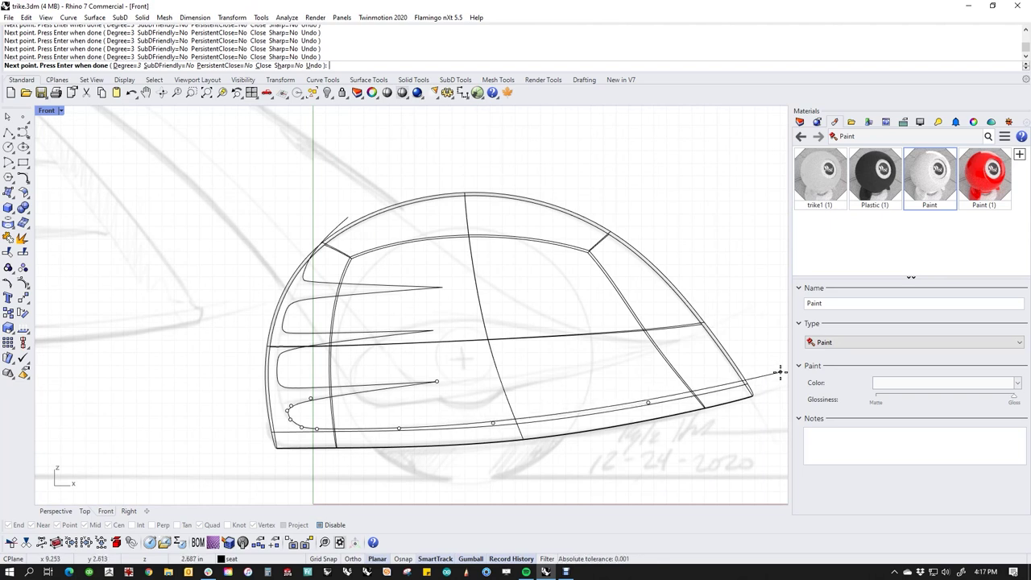
pyautogui.click(780, 372)
pyautogui.press('Return')
# Show the lowest curve's control points and lower the two mid-to-rear points along the fender's lower rim by 0.05 inches each.
pyautogui.click(532, 427)
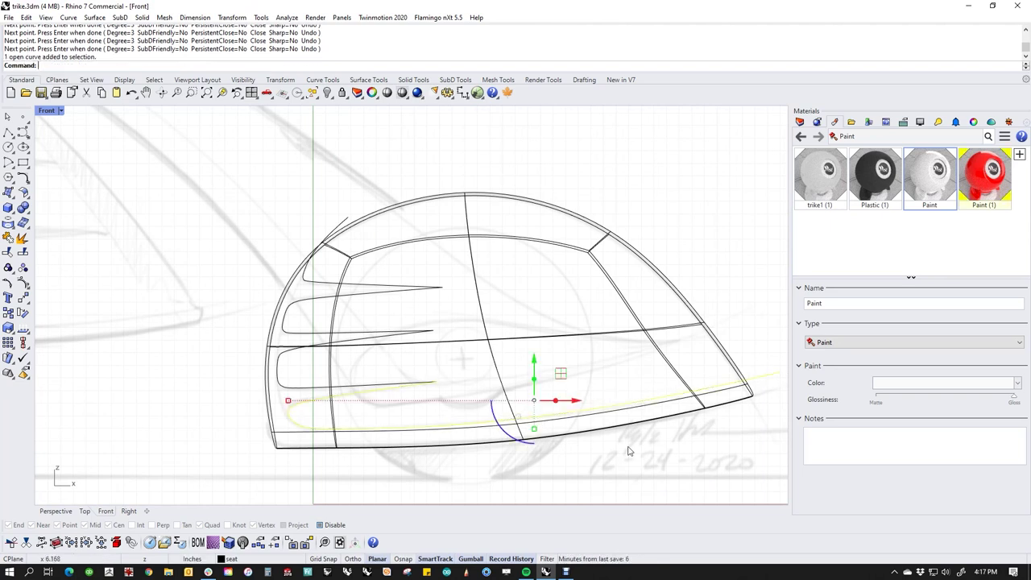
pyautogui.middleClick(575, 404)
pyautogui.click(657, 456)
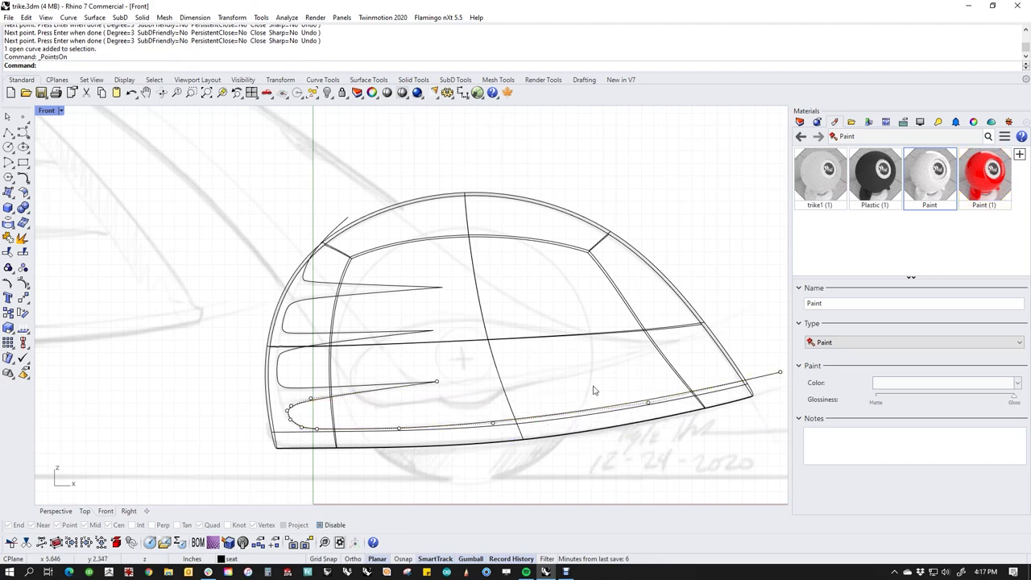
pyautogui.click(492, 422)
pyautogui.hotkey('alt', 'Down')
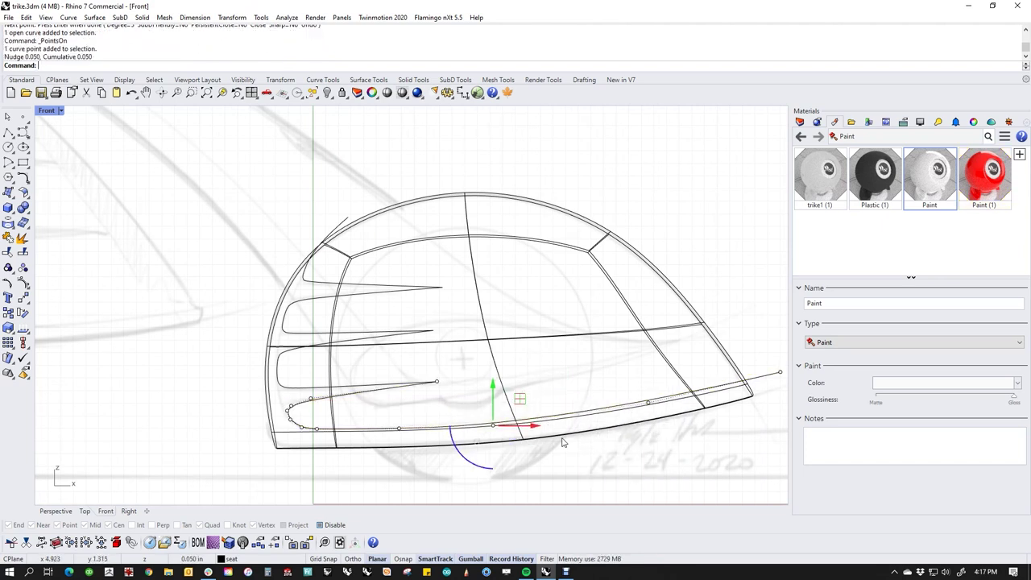
pyautogui.hotkey('alt', 'Down')
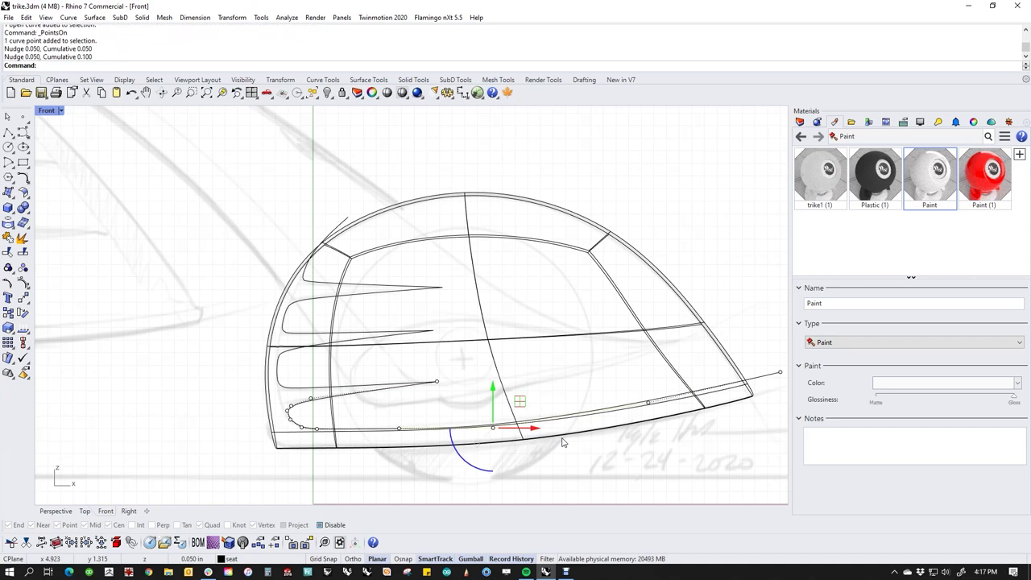
pyautogui.hotkey('alt', 'Up')
pyautogui.click(622, 376)
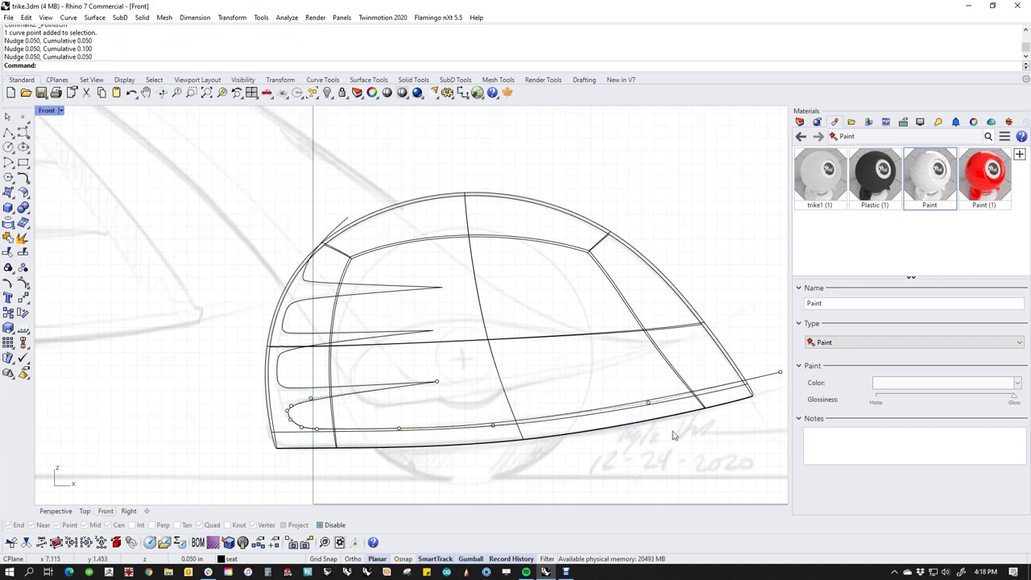
pyautogui.click(646, 401)
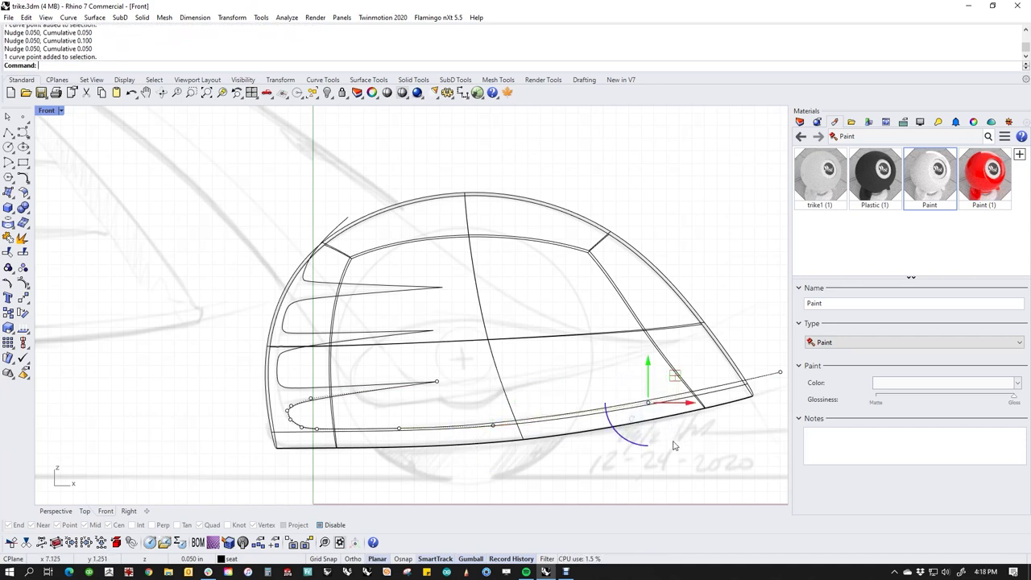
pyautogui.hotkey('alt', 'Down')
pyautogui.press('Escape')
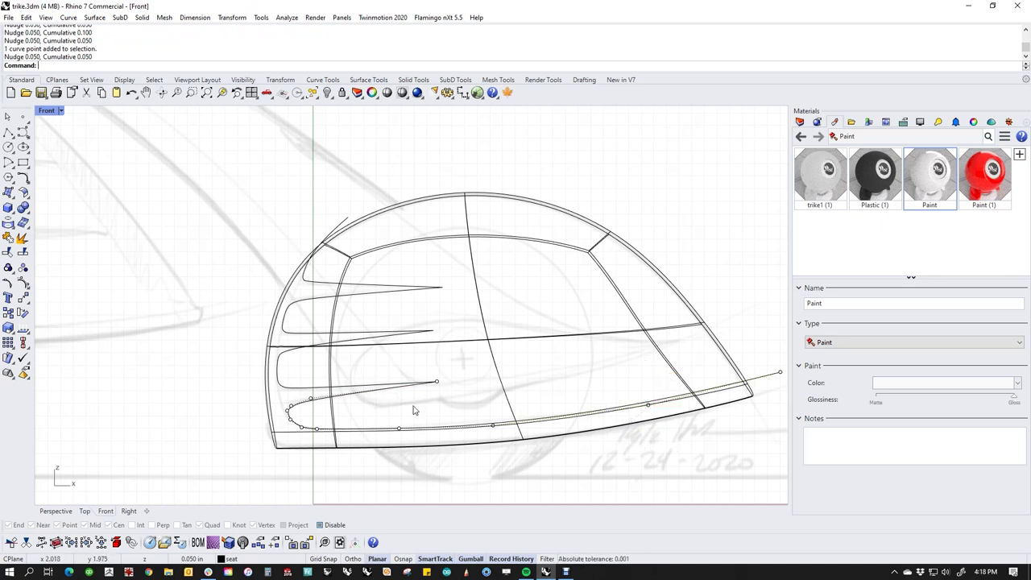
# Nudge the control point at the lowest curve's lower front corner about 0.05 inches toward the fender's front edge.
pyautogui.scroll(5, 322, 439)
pyautogui.click(266, 410)
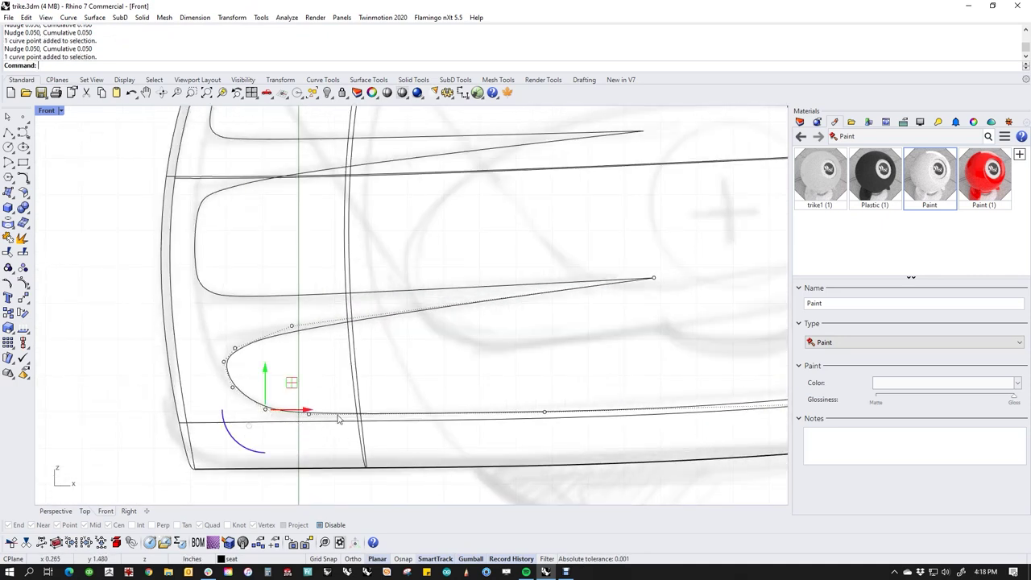
pyautogui.hotkey('alt', 'Left')
pyautogui.hotkey('alt', 'Left')
pyautogui.hotkey('alt', 'Left')
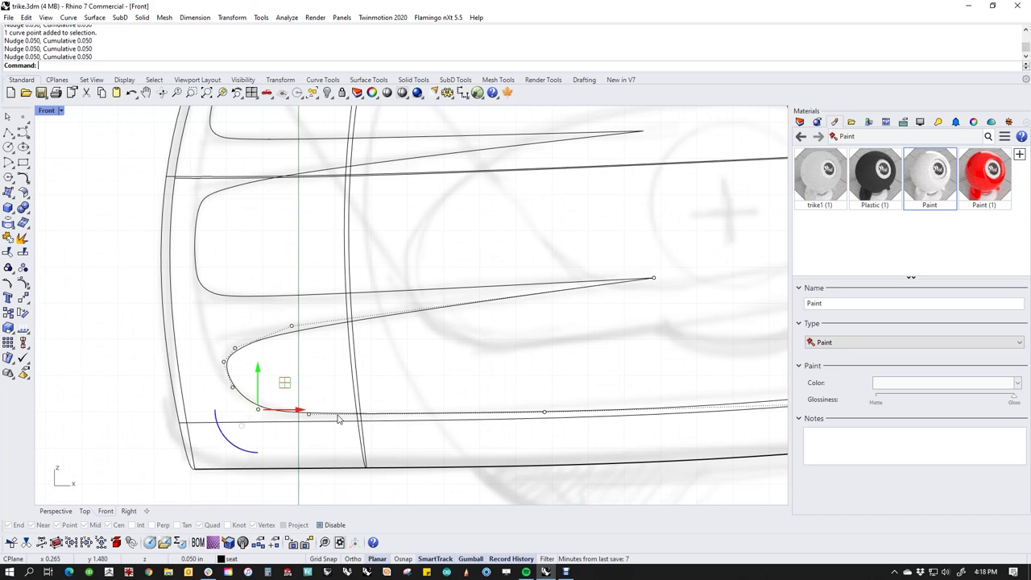
pyautogui.click(309, 366)
# Show the top curve's control points and shift the two points near the fender's upper rim to refine its path across the edge.
pyautogui.scroll(-4, 308, 384)
pyautogui.moveTo(308, 385); pyautogui.dragTo(355, 499, button='right')
pyautogui.click(346, 244)
pyautogui.middleClick(359, 269)
pyautogui.click(338, 230)
pyautogui.scroll(5, 322, 243)
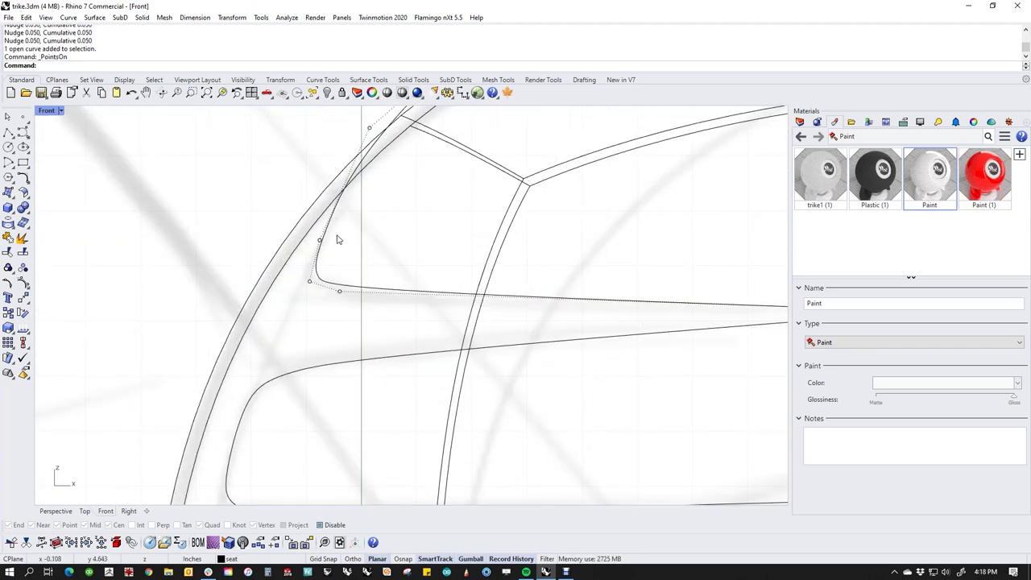
pyautogui.moveTo(340, 143); pyautogui.dragTo(327, 226, button='right')
pyautogui.moveTo(332, 182); pyautogui.dragTo(396, 258)
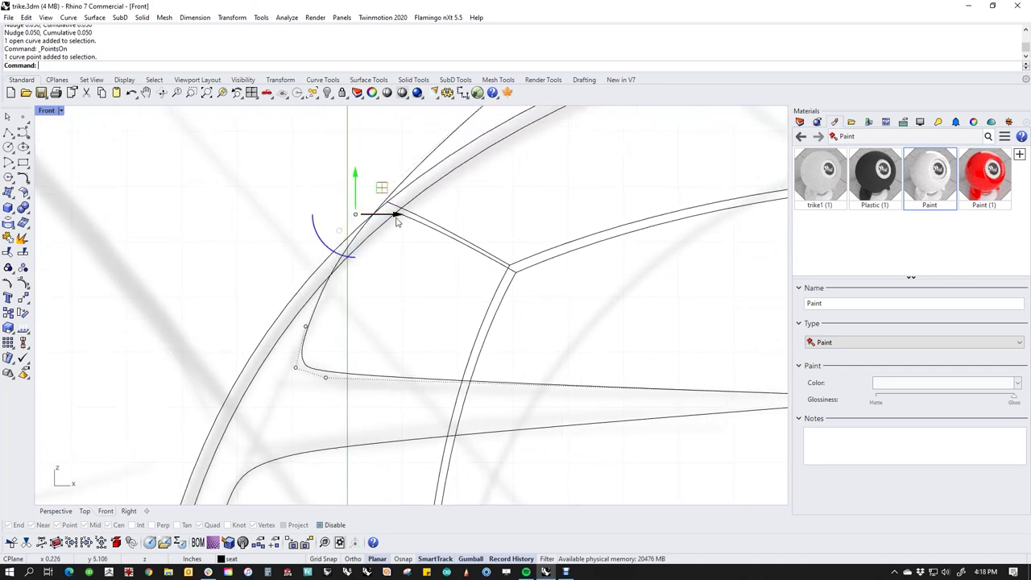
pyautogui.moveTo(397, 220); pyautogui.dragTo(416, 220)
pyautogui.press('Escape')
pyautogui.scroll(-2, 345, 311)
pyautogui.moveTo(358, 178); pyautogui.dragTo(483, 253)
pyautogui.press('Escape')
# Join the four traced flute curves into one continuous curve.
pyautogui.scroll(-2, 339, 351)
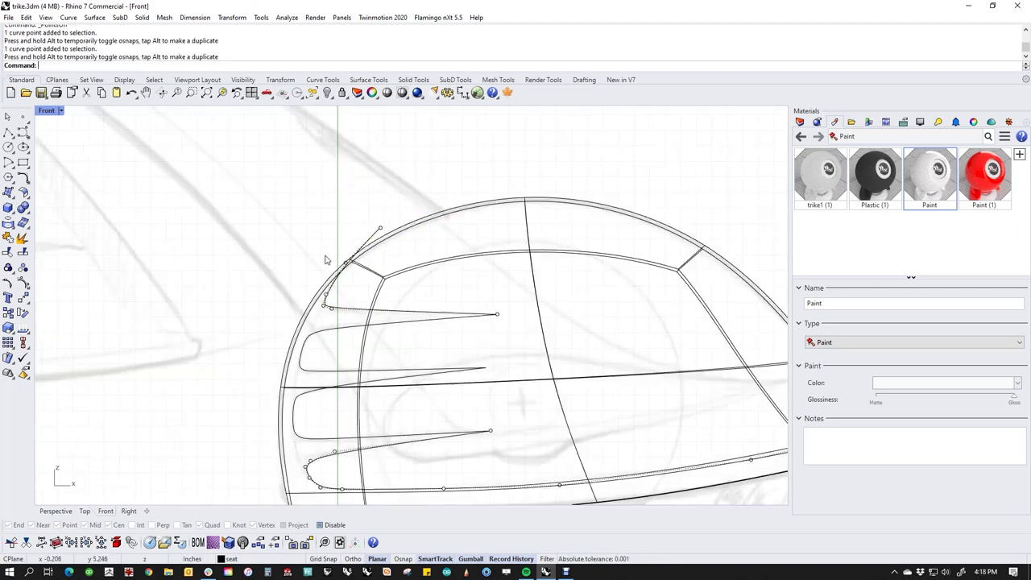
pyautogui.moveTo(237, 224); pyautogui.dragTo(762, 473)
pyautogui.write('c')
pyautogui.press('Return')
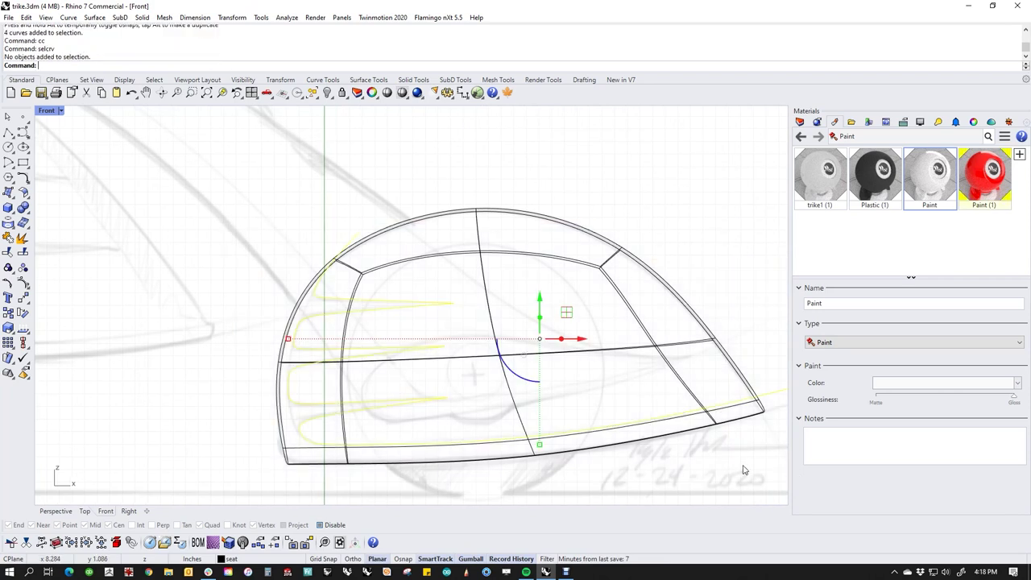
pyautogui.write('j')
pyautogui.press('Return')
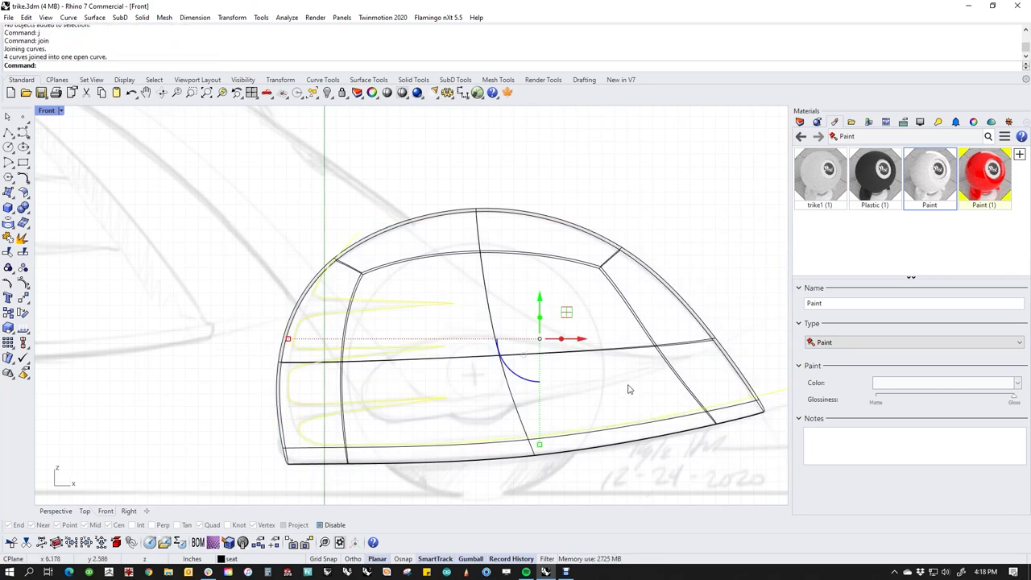
pyautogui.press('Escape')
pyautogui.moveTo(494, 329); pyautogui.dragTo(474, 375)
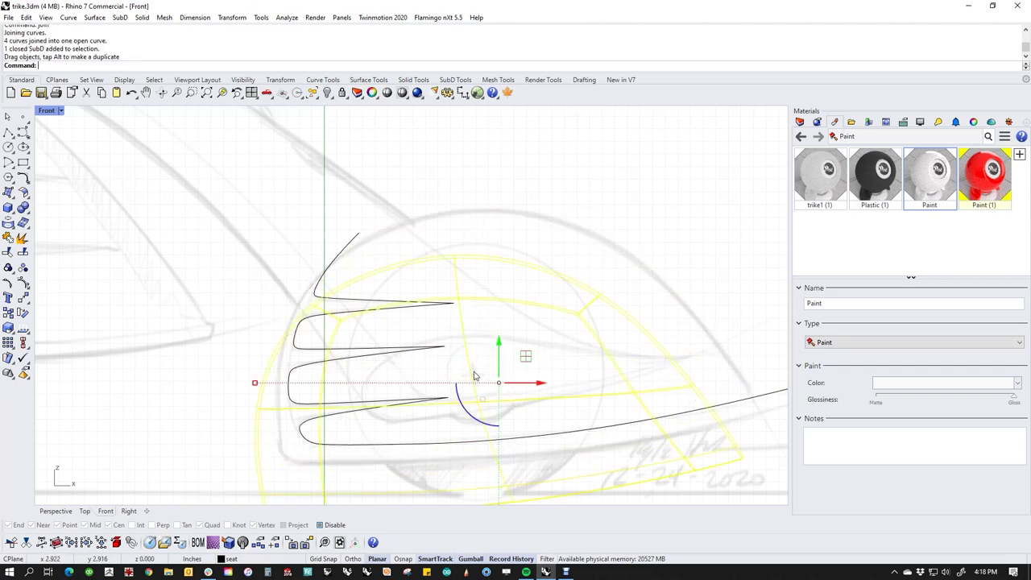
pyautogui.hotkey('ctrl', 'z')
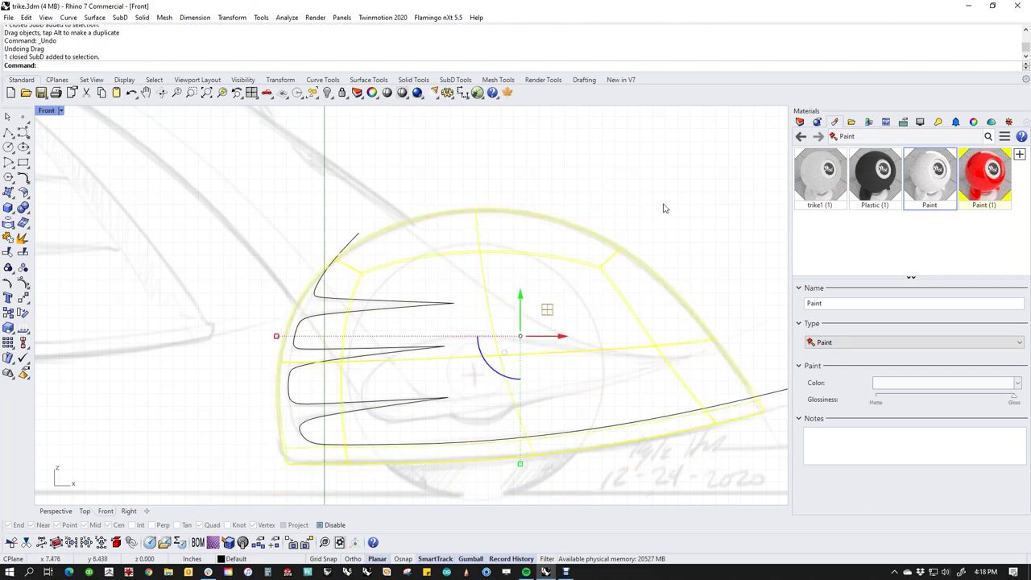
pyautogui.press('Escape')
# Split the rear fender SubD with the joined flute curve as the cutting object.
pyautogui.middleClick(596, 211)
pyautogui.click(623, 223)
pyautogui.click(632, 256)
pyautogui.press('Return')
pyautogui.click(355, 237)
pyautogui.press('Return')
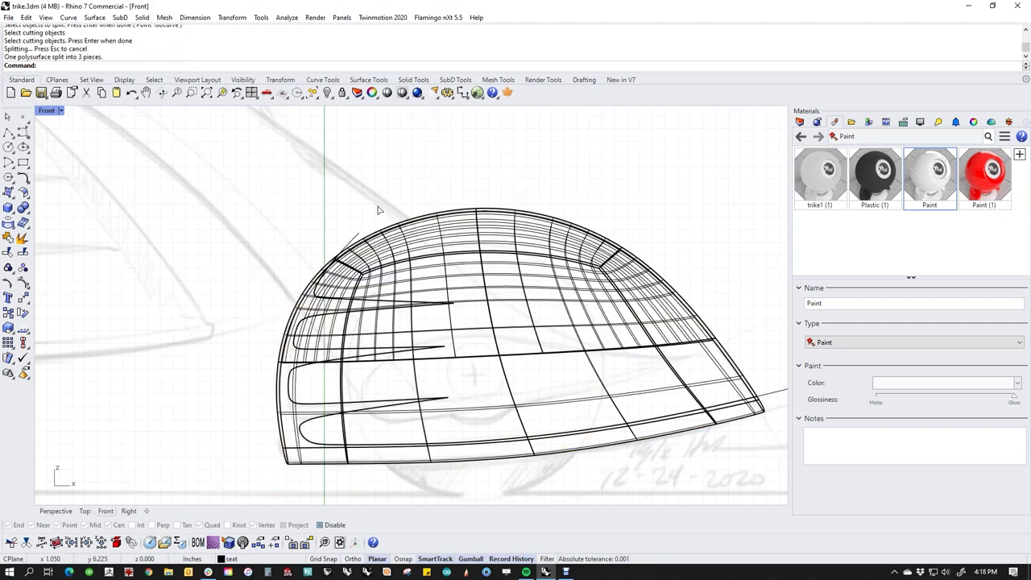
# Switch to a Perspective view of the rear fender and set its display mode to Rendered.
pyautogui.hotkey('ctrl', 'F4')
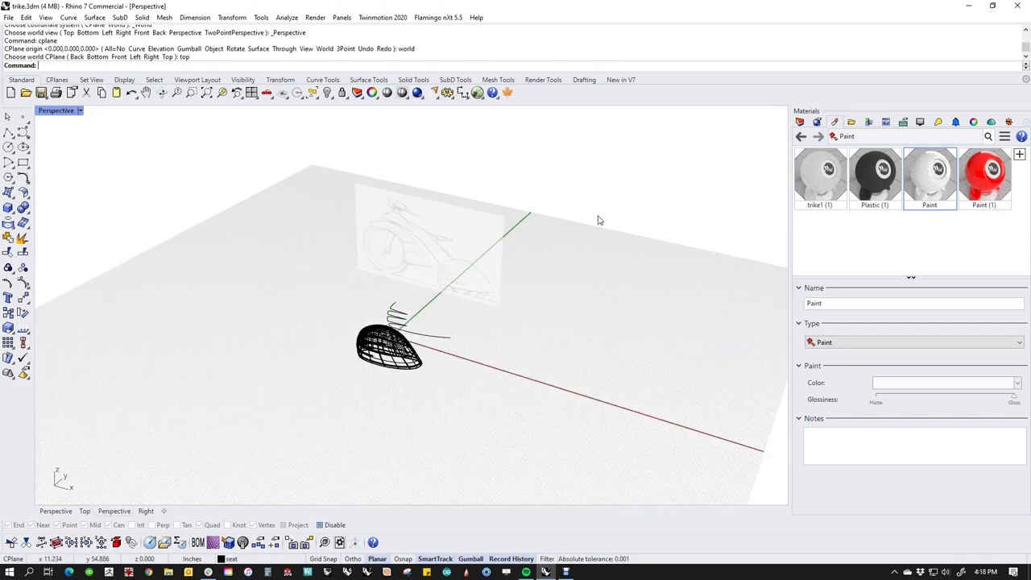
pyautogui.scroll(10, 375, 364)
pyautogui.moveTo(377, 361)
pyautogui.mouseDown(button='right')
pyautogui.moveTo(397, 343)
pyautogui.moveTo(419, 356)
pyautogui.moveTo(404, 378)
pyautogui.mouseUp(button='right')
pyautogui.middleClick(396, 343)
pyautogui.click(351, 308)
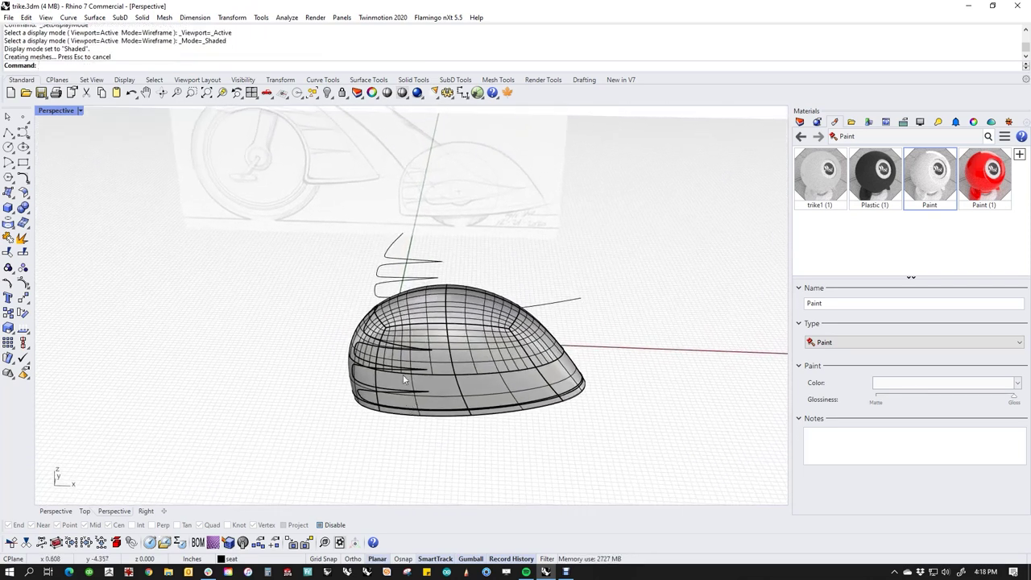
pyautogui.click(71, 114)
pyautogui.click(66, 174)
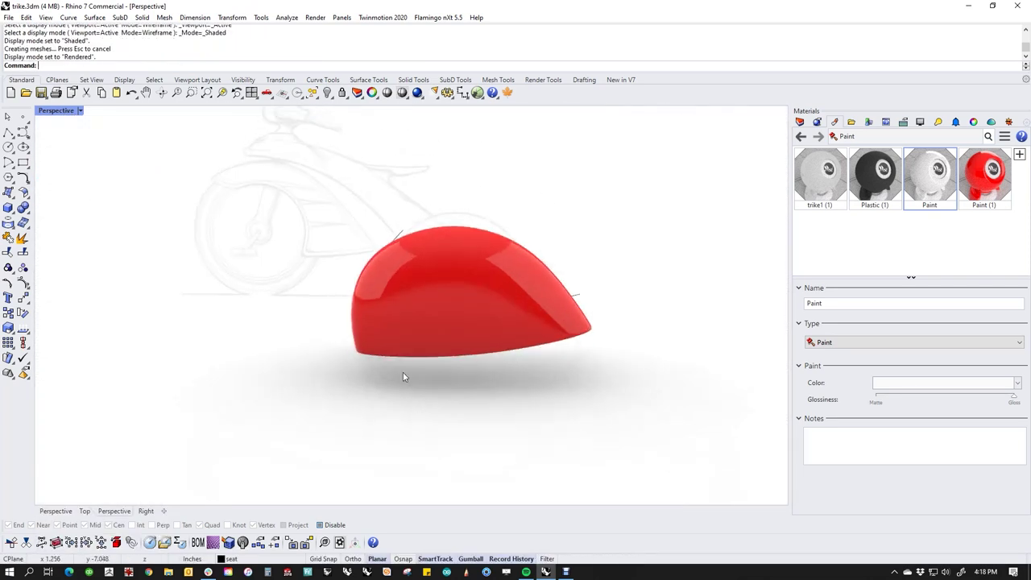
# Assign the white Paint material to the rear fender's split-off flute and lower rim trim piece.
pyautogui.scroll(3, 417, 404)
pyautogui.click(637, 287)
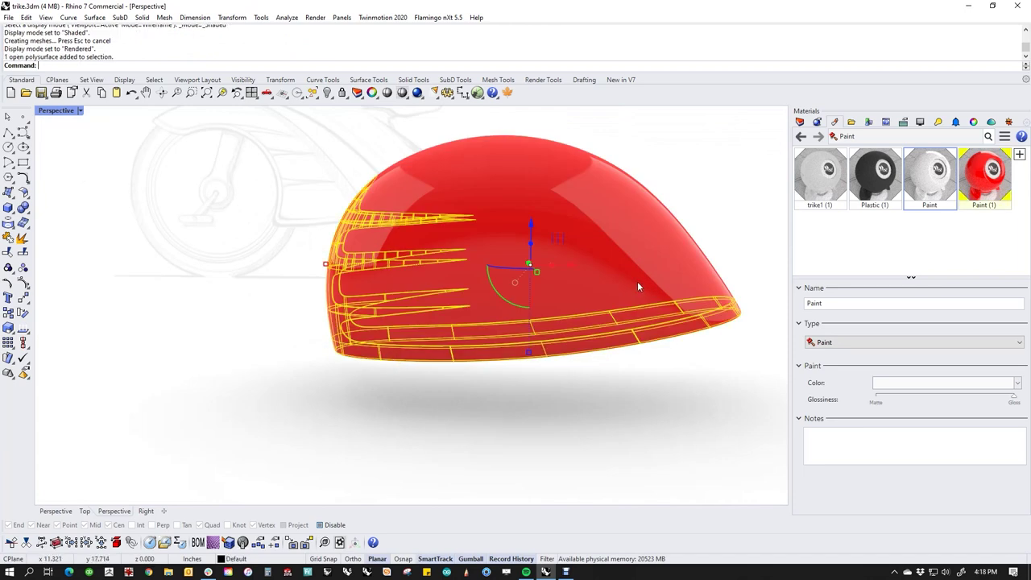
pyautogui.rightClick(930, 195)
pyautogui.click(886, 141)
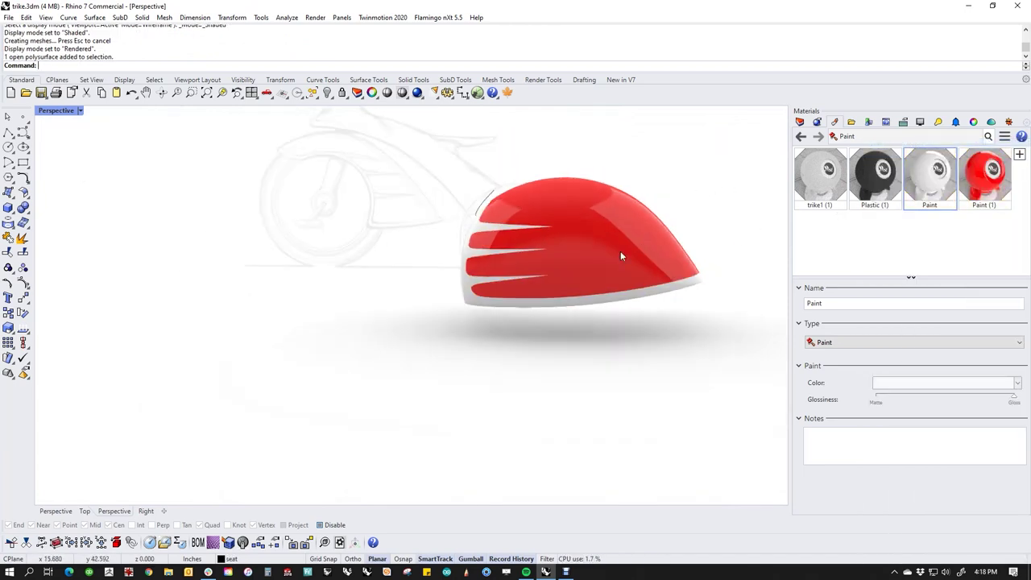
# Show all hidden objects so the complete trike is back in the rendered Perspective view.
pyautogui.moveTo(620, 256); pyautogui.dragTo(496, 401, button='right')
pyautogui.write('show')
pyautogui.press('Return')
pyautogui.scroll(-3, 439, 398)
pyautogui.moveTo(439, 398); pyautogui.dragTo(415, 408, button='right')
pyautogui.moveTo(507, 427); pyautogui.dragTo(436, 427, button='right')
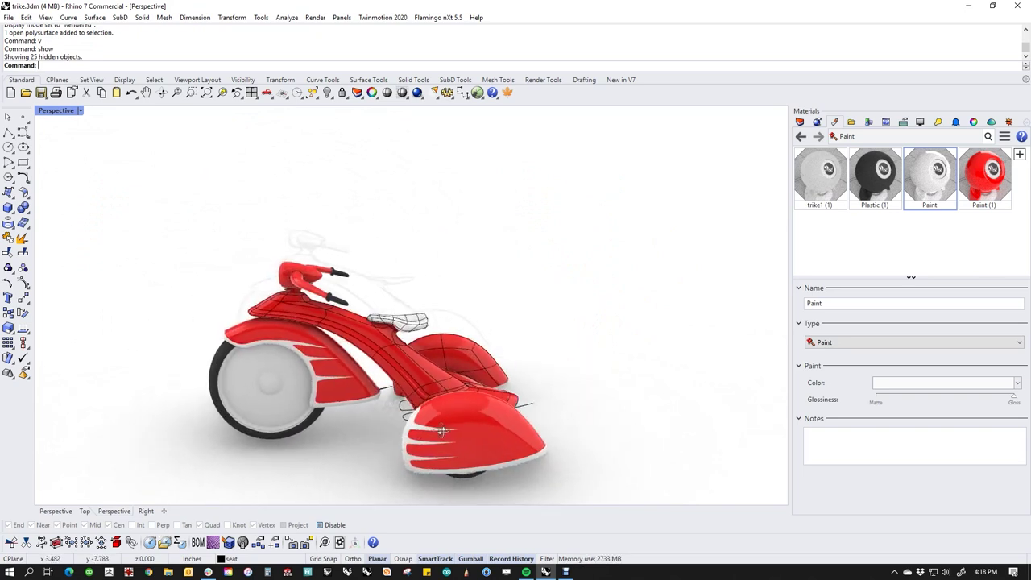
# Isolate the headlight and handlebar assembly and switch to the Front view.
pyautogui.scroll(7, 345, 283)
pyautogui.moveTo(354, 296); pyautogui.dragTo(557, 346, button='right')
pyautogui.scroll(-5, 412, 373)
pyautogui.scroll(6, 330, 322)
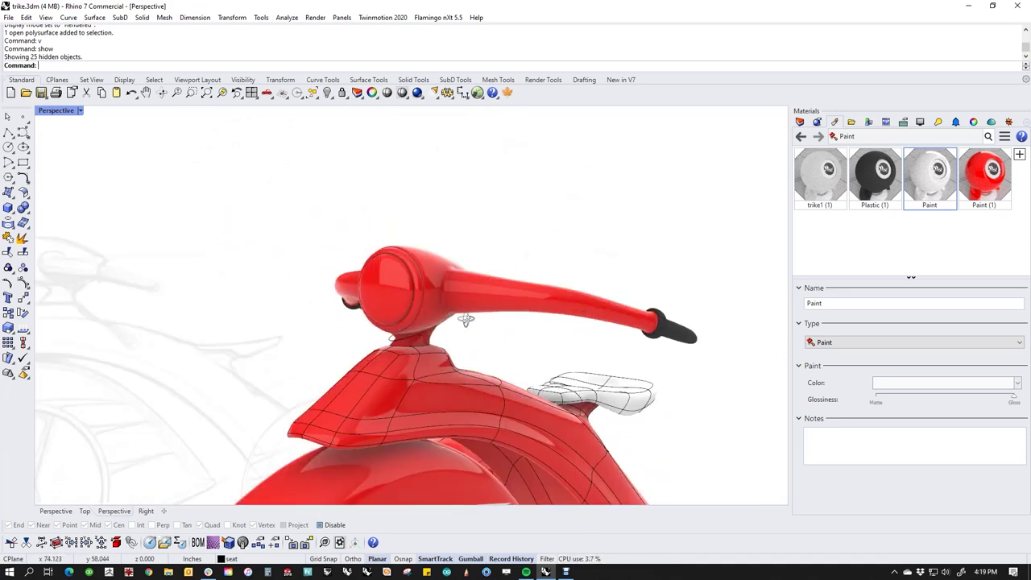
pyautogui.click(351, 324)
pyautogui.write('insertPoint')
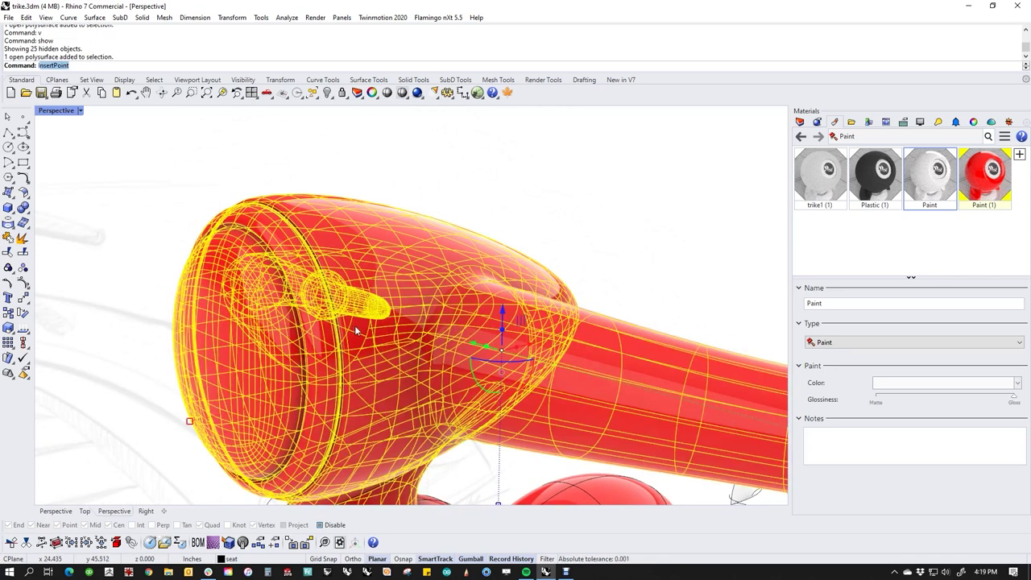
pyautogui.press('Return')
pyautogui.write('f')
pyautogui.press('Return')
pyautogui.moveTo(251, 307); pyautogui.dragTo(648, 402, button='right')
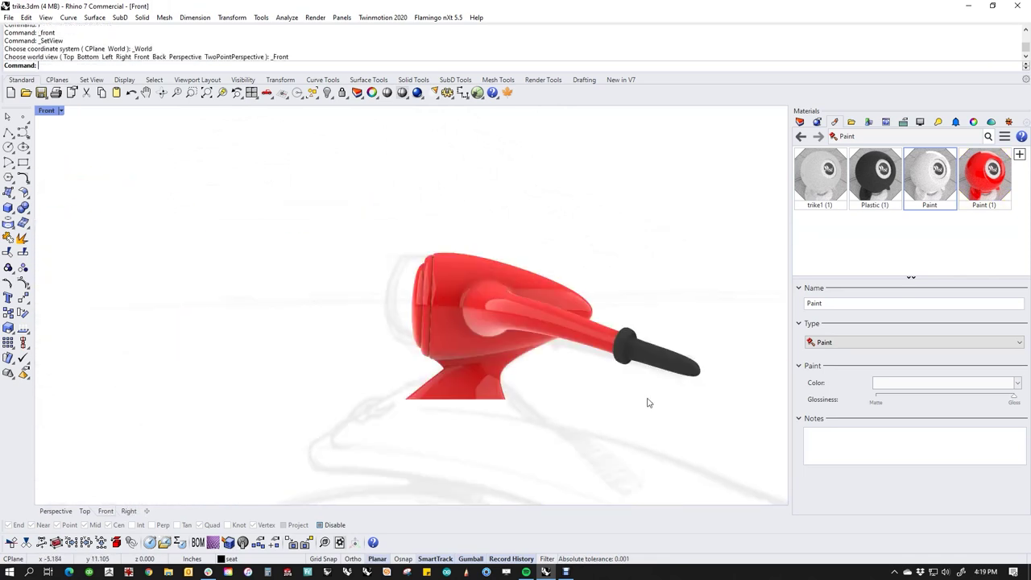
# Set the Front view to Wireframe display mode and examine the groove behind the headlight's front rim.
pyautogui.scroll(5, 321, 298)
pyautogui.middleClick(368, 310)
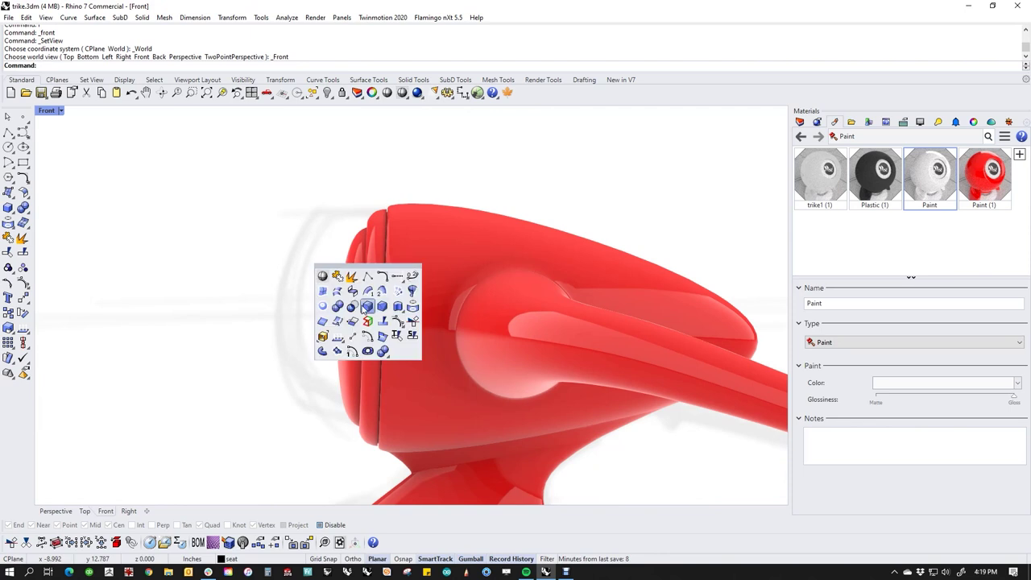
pyautogui.rightClick(326, 275)
pyautogui.click(373, 289)
pyautogui.click(315, 236)
pyautogui.scroll(8, 364, 220)
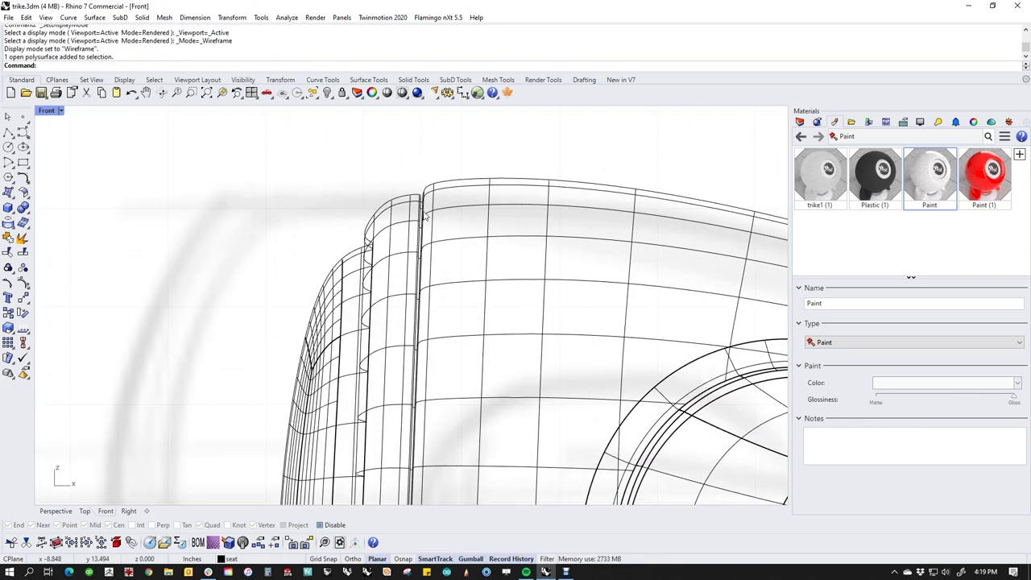
pyautogui.scroll(3, 418, 211)
pyautogui.click(405, 207)
pyautogui.press('Escape')
pyautogui.scroll(-5, 379, 203)
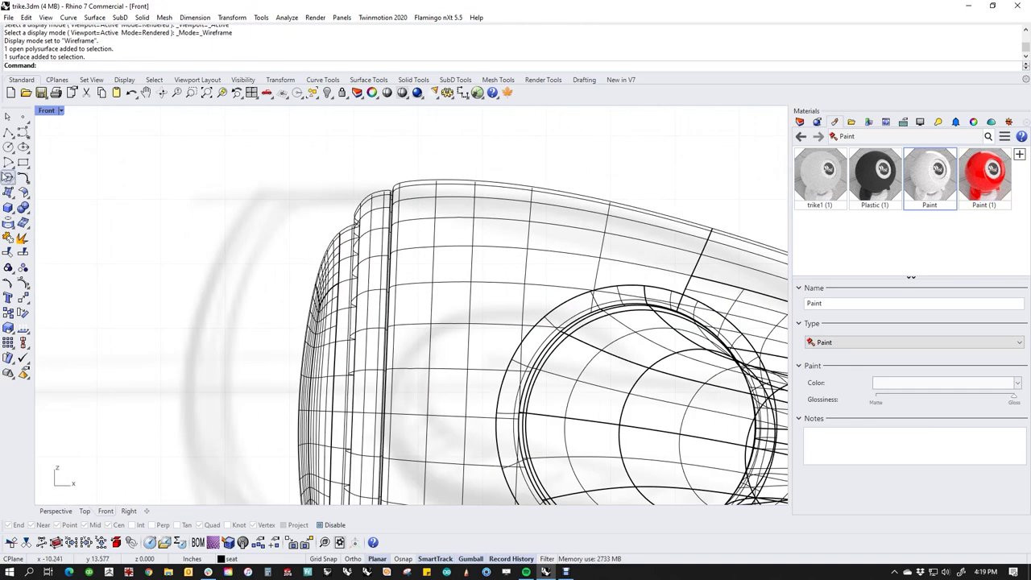
# Draw a straight two-point polyline in the Front view along the headlight's groove, from its upper opening to just below the housing.
pyautogui.middleClick(126, 214)
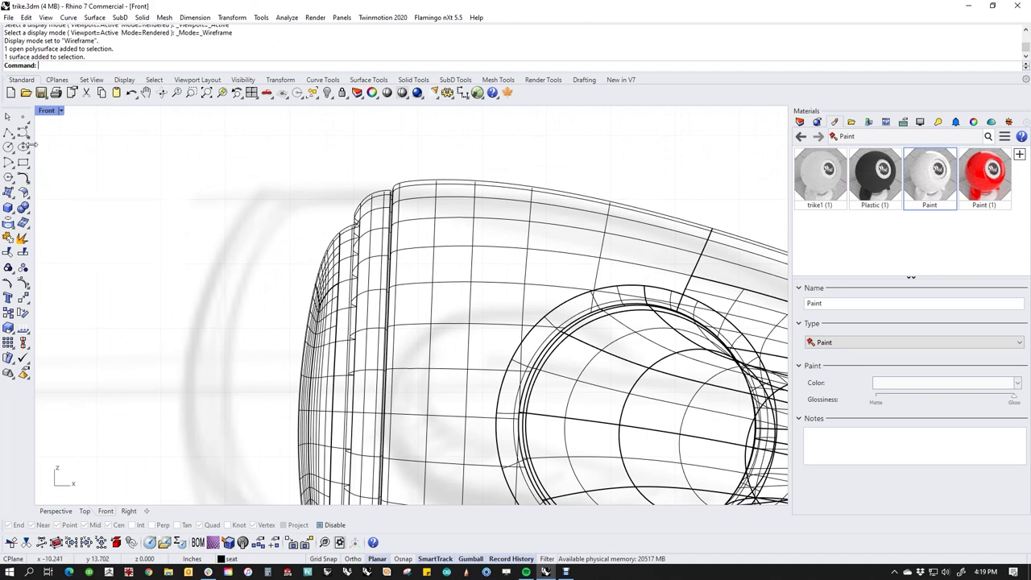
pyautogui.press('Return')
pyautogui.scroll(6, 387, 185)
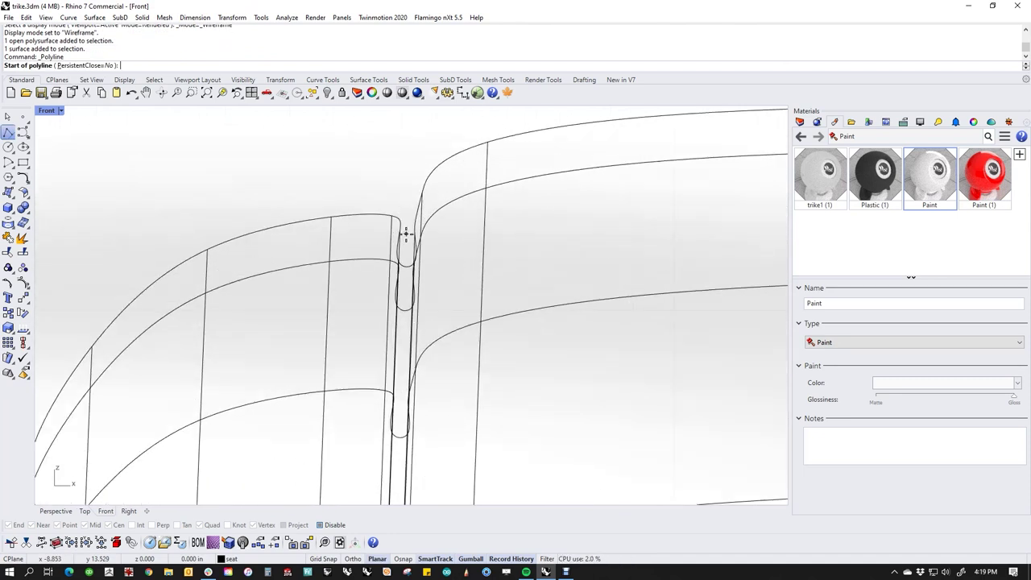
pyautogui.click(407, 234)
pyautogui.scroll(-5, 407, 235)
pyautogui.scroll(4, 421, 385)
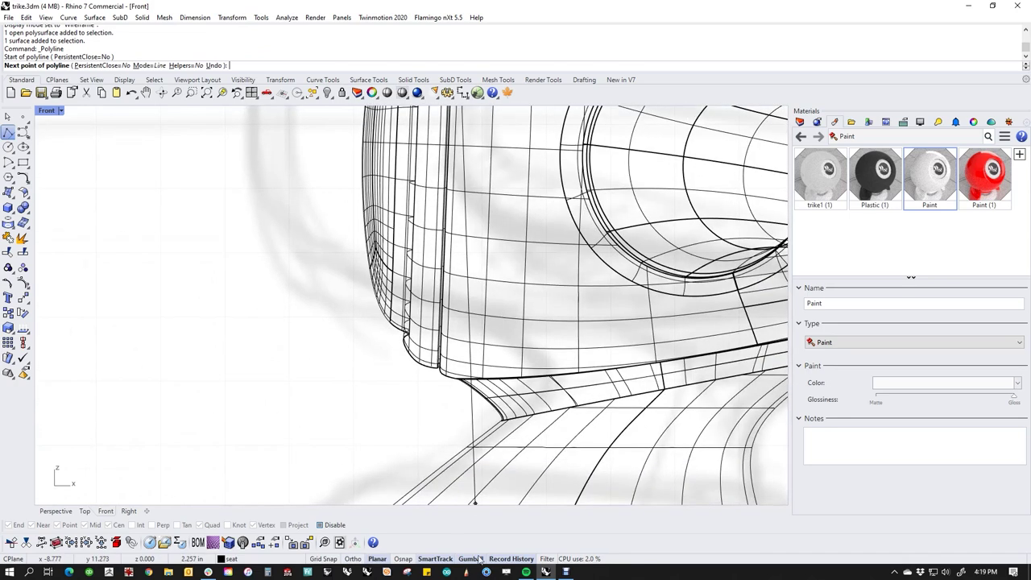
pyautogui.hotkey('ctrl', 'F1')
pyautogui.scroll(-10, 454, 350)
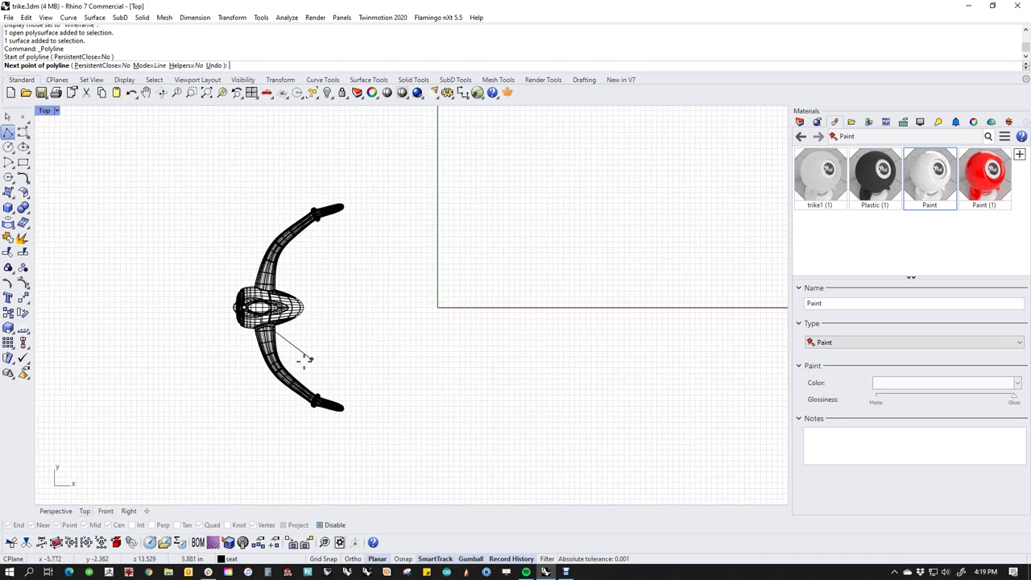
pyautogui.scroll(10, 282, 324)
pyautogui.hotkey('ctrl', 'F2')
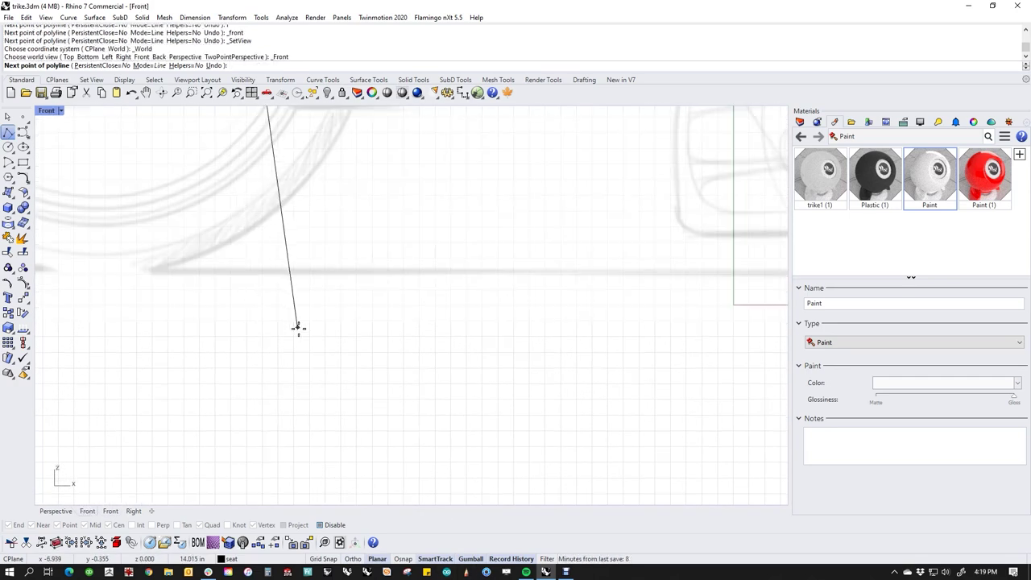
pyautogui.scroll(-5, 295, 325)
pyautogui.scroll(3, 428, 352)
pyautogui.scroll(6, 387, 320)
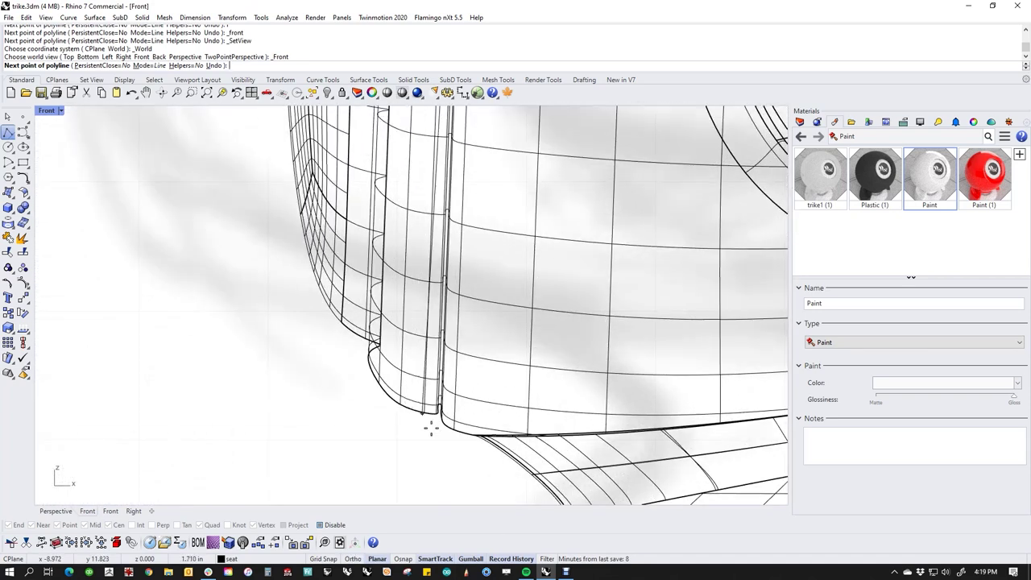
pyautogui.click(435, 451)
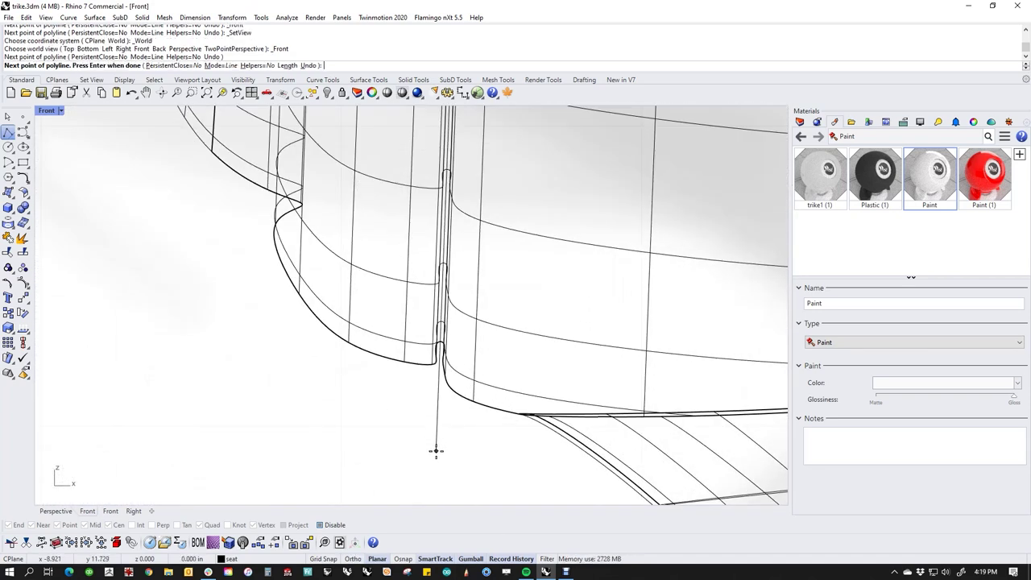
pyautogui.press('Return')
# Split the headlight housing polysurface with the polyline drawn along its groove.
pyautogui.scroll(1, 455, 433)
pyautogui.middleClick(456, 435)
pyautogui.click(466, 449)
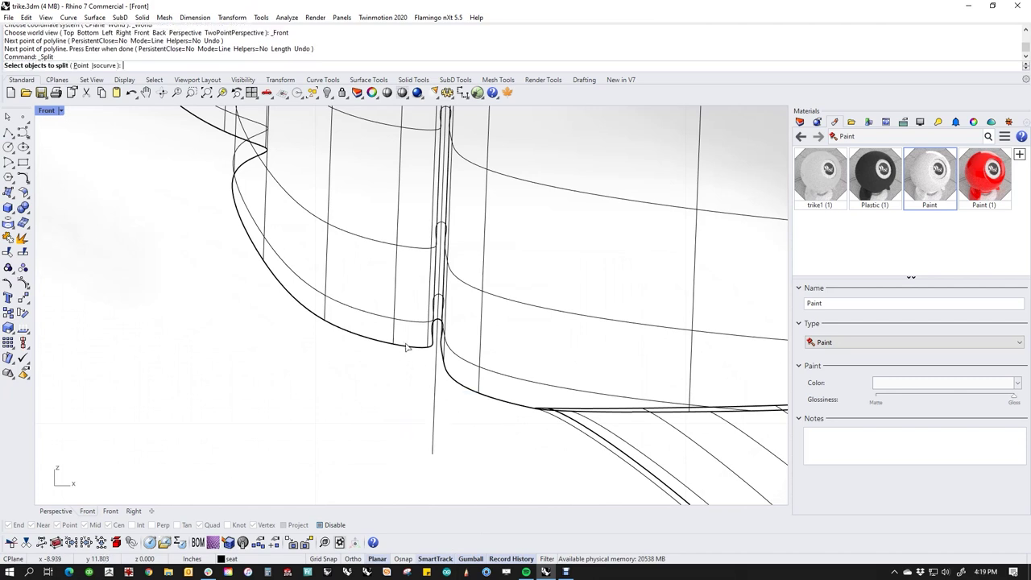
pyautogui.click(409, 351)
pyautogui.press('Return')
pyautogui.click(432, 417)
pyautogui.press('Return')
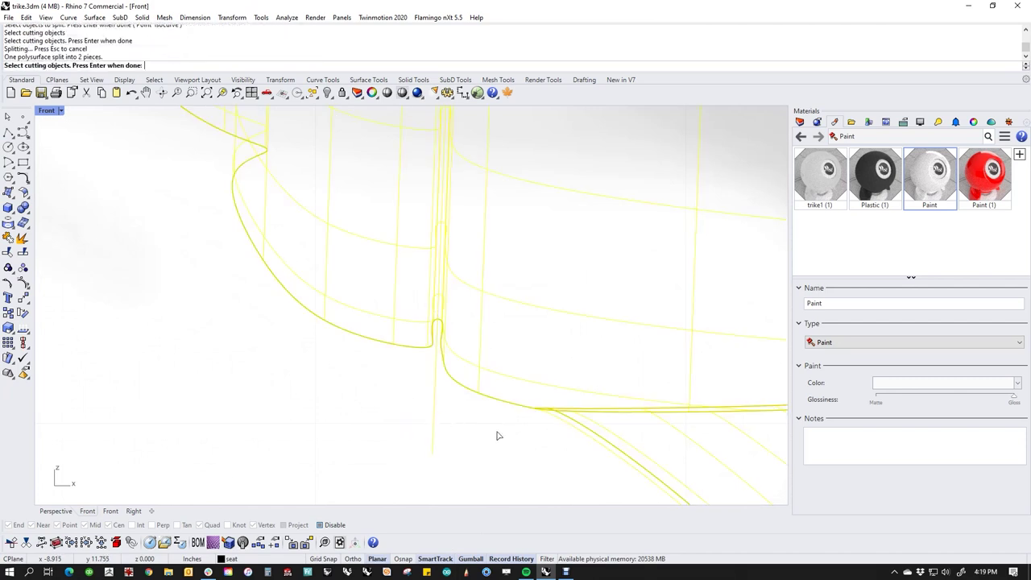
# Create a new Metal material and assign it to the headlight's split-off front piece.
pyautogui.scroll(-1, 419, 389)
pyautogui.scroll(6, 418, 389)
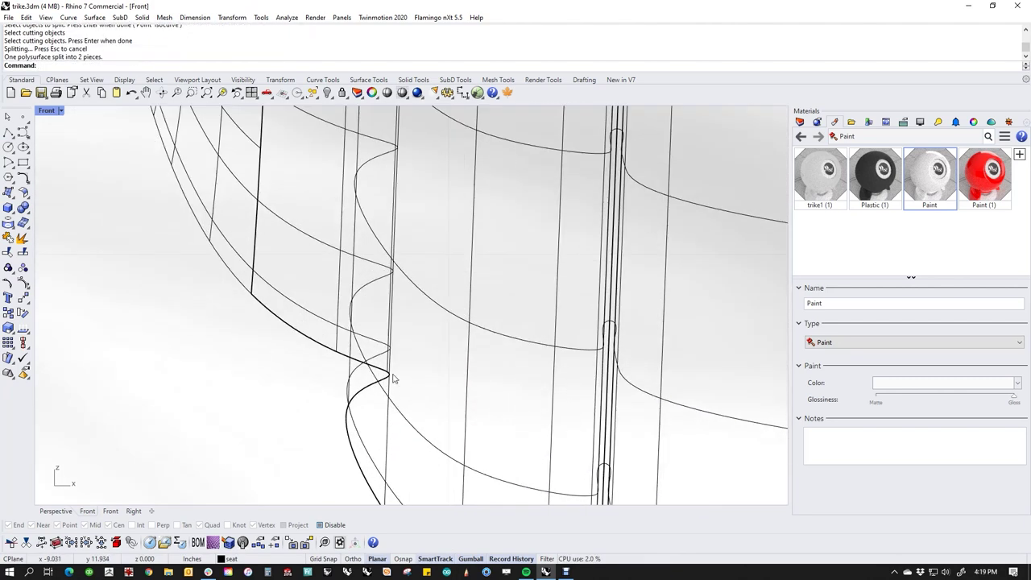
pyautogui.scroll(-5, 393, 381)
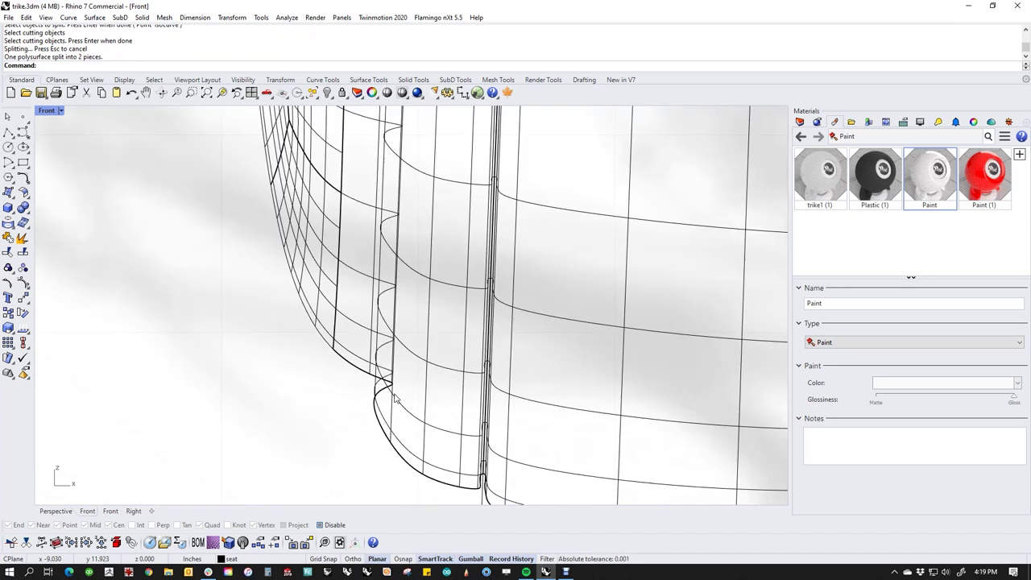
pyautogui.click(439, 445)
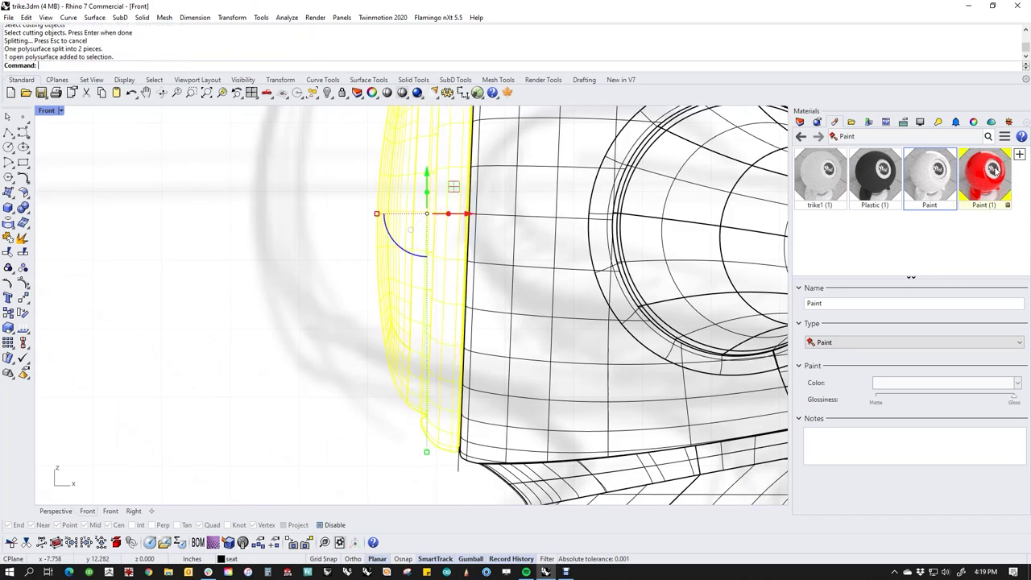
pyautogui.click(1019, 153)
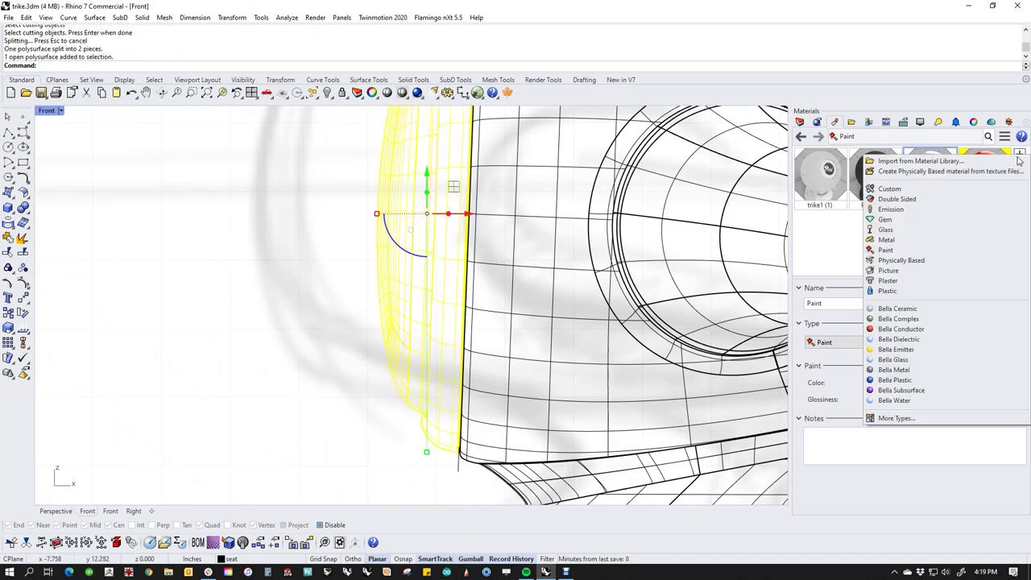
pyautogui.click(900, 240)
pyautogui.rightClick(836, 236)
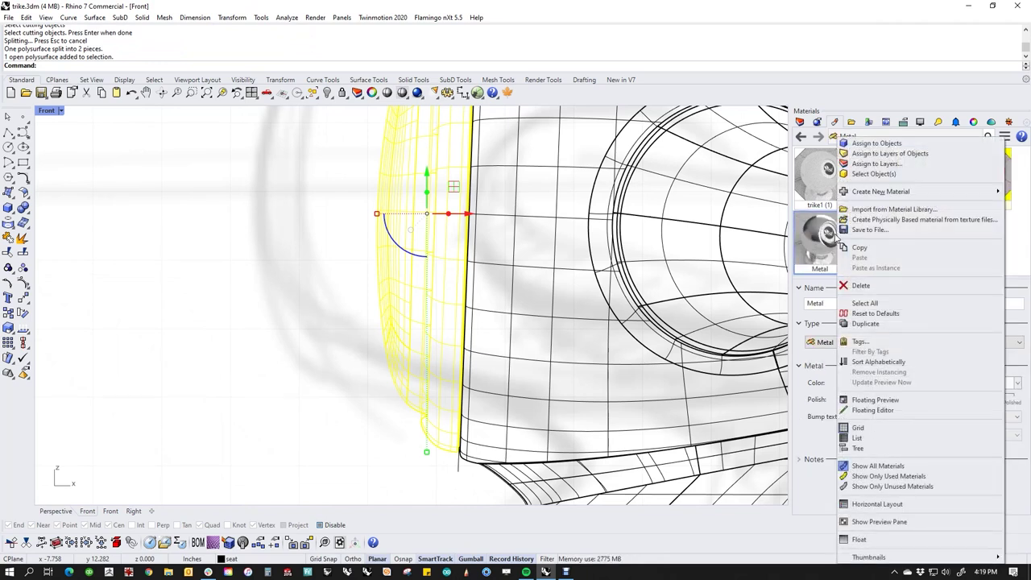
pyautogui.click(869, 144)
pyautogui.click(330, 395)
# Isolate the headlight's front piece in the Front view.
pyautogui.scroll(-6, 346, 373)
pyautogui.moveTo(356, 375); pyautogui.dragTo(368, 414, button='right')
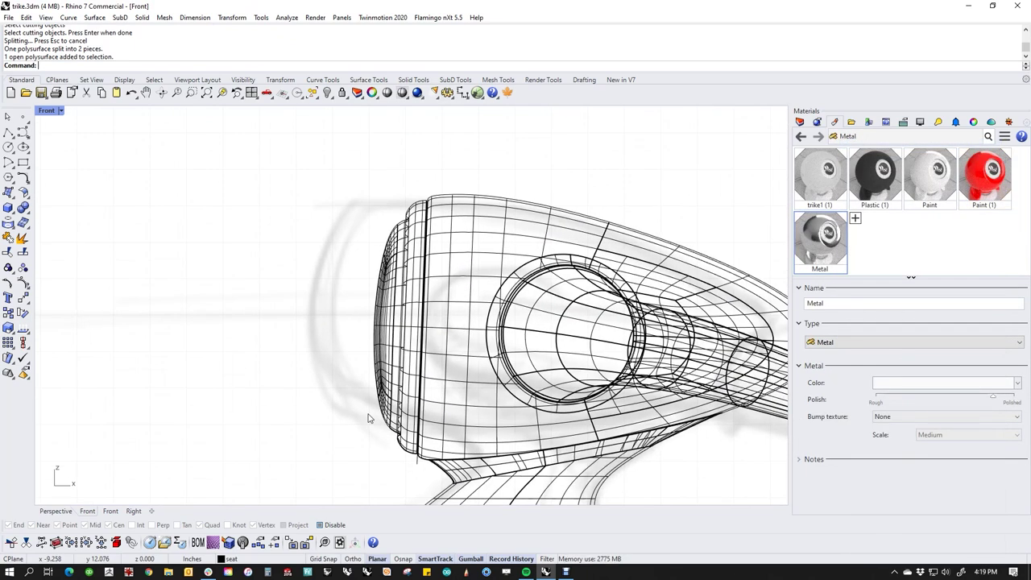
pyautogui.click(417, 396)
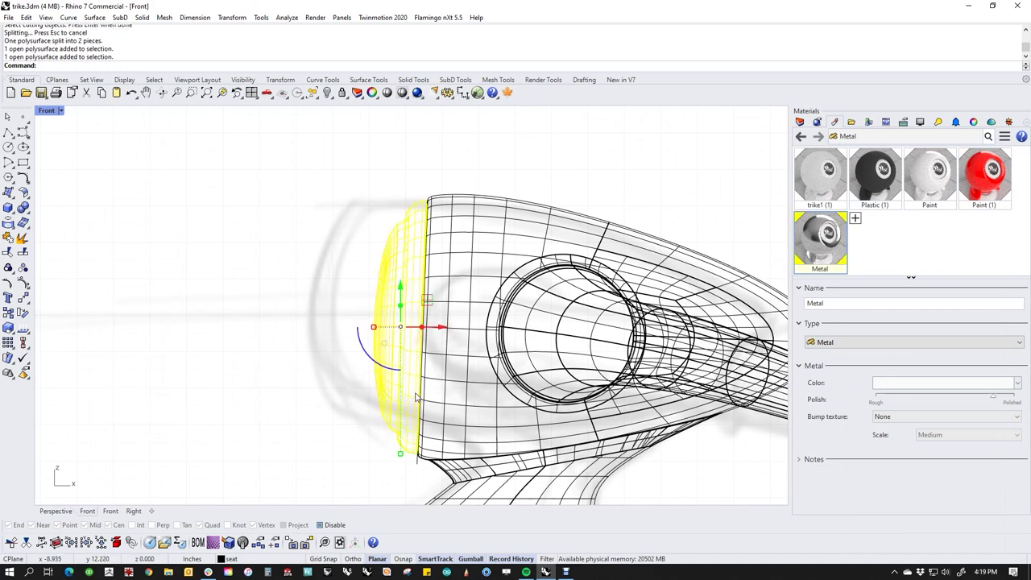
pyautogui.write('ii')
pyautogui.press('Return')
pyautogui.write('f')
pyautogui.press('Return')
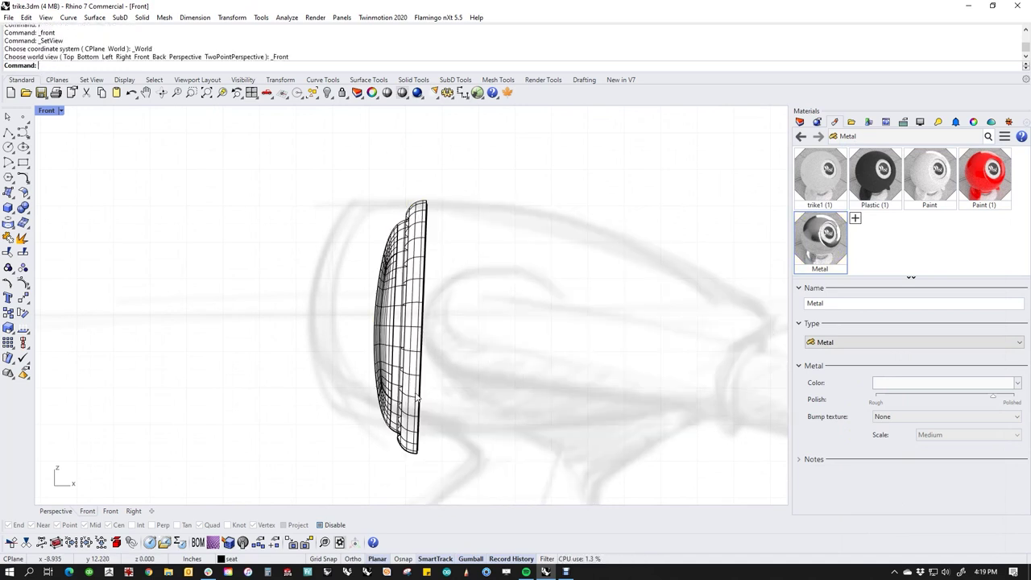
# Switch to the Right view of the headlight's front piece and set its display mode to Shaded.
pyautogui.write('r')
pyautogui.press('Return')
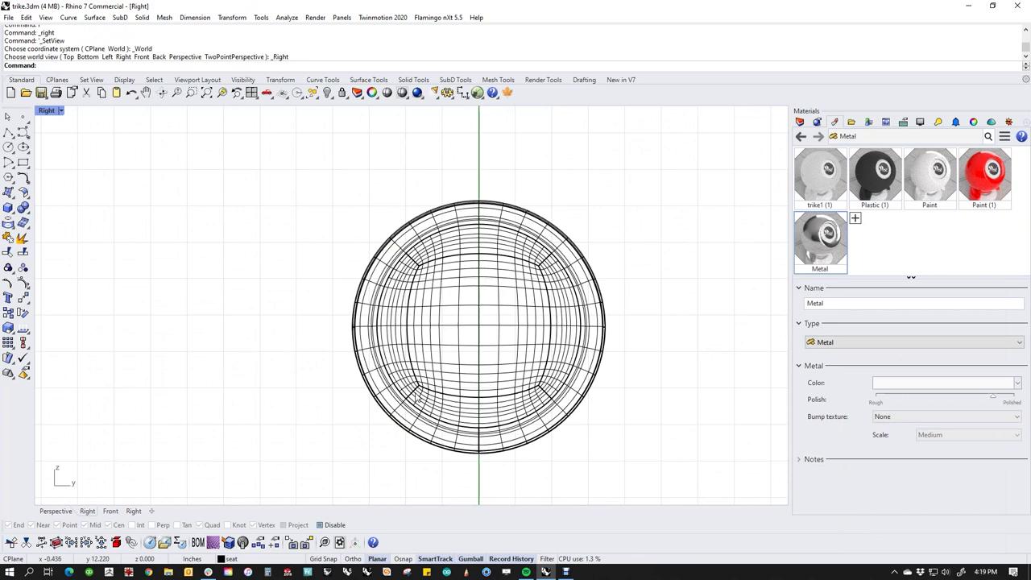
pyautogui.middleClick(531, 391)
pyautogui.click(485, 355)
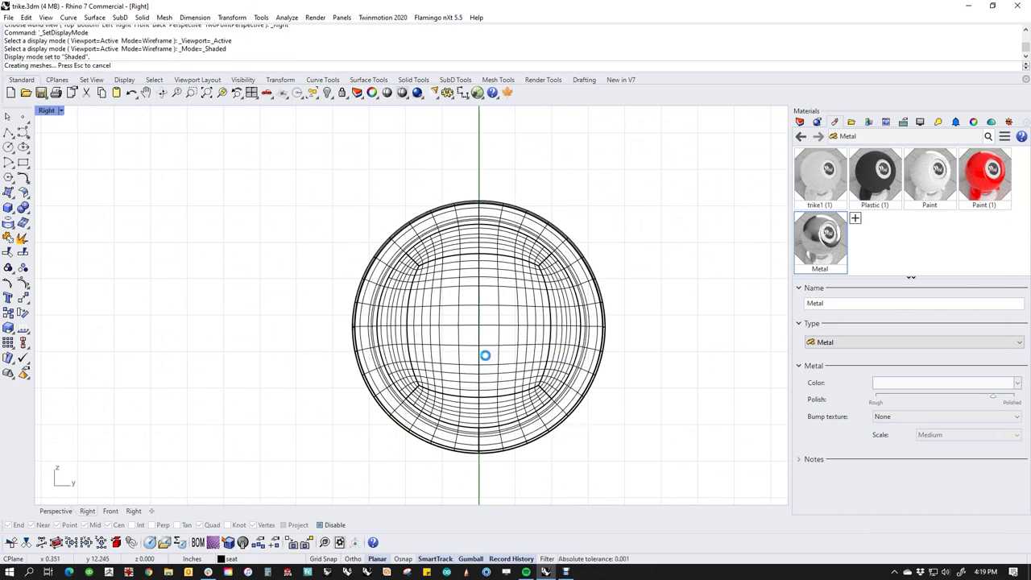
pyautogui.scroll(6, 477, 228)
pyautogui.scroll(2, 495, 174)
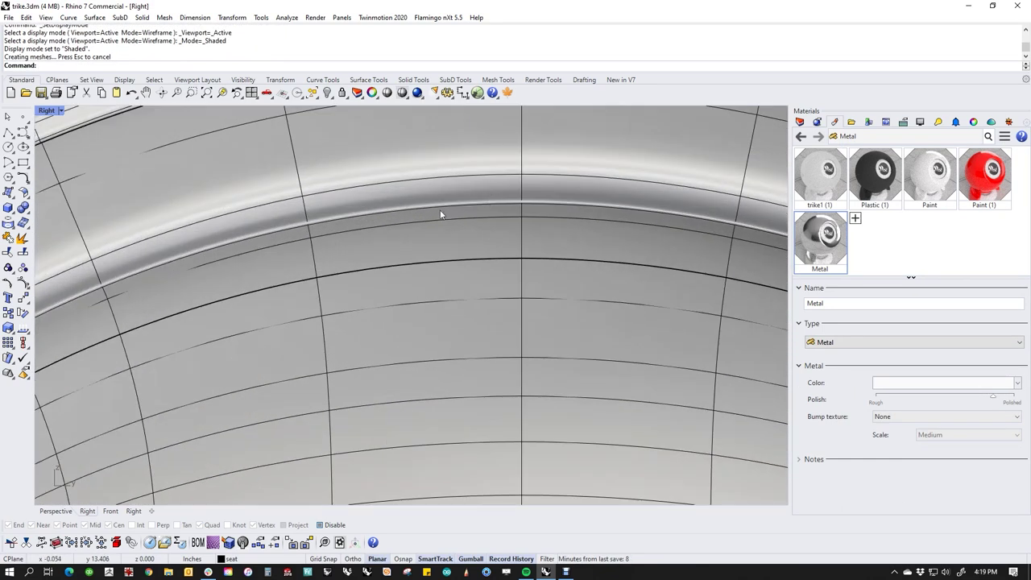
pyautogui.click(336, 235)
pyautogui.scroll(-3, 345, 231)
pyautogui.click(208, 213)
pyautogui.scroll(4, 210, 214)
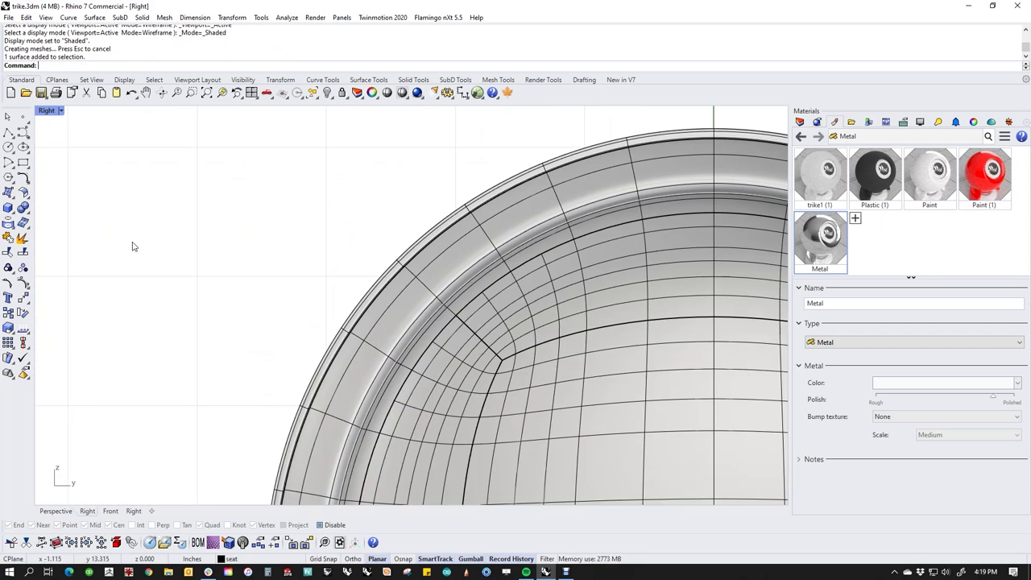
pyautogui.rightClick(23, 252)
pyautogui.scroll(5, 415, 248)
pyautogui.click(411, 247)
pyautogui.press('Return')
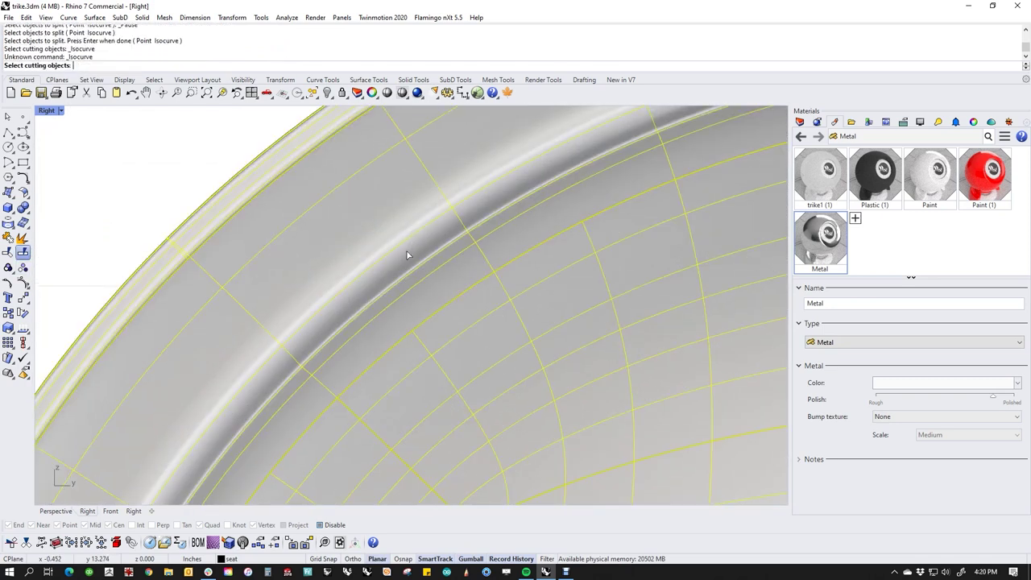
pyautogui.press('Escape')
# Extract the outer ring surface from the headlight's front piece with ExtractSrf.
pyautogui.middleClick(405, 255)
pyautogui.click(387, 219)
pyautogui.click(393, 253)
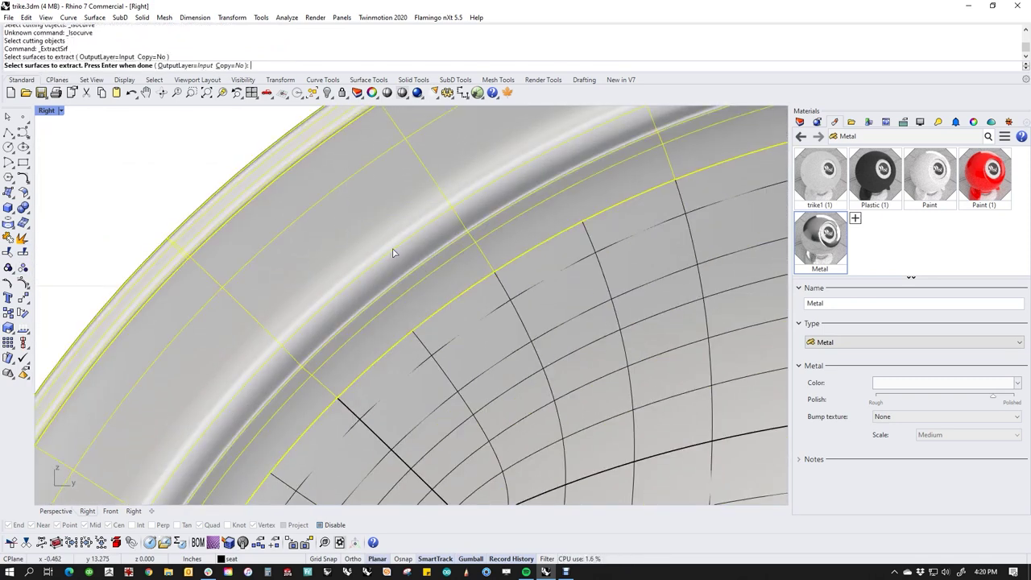
pyautogui.press('Return')
pyautogui.scroll(-3, 393, 253)
pyautogui.press('Escape')
pyautogui.scroll(3, 419, 256)
pyautogui.click(418, 255)
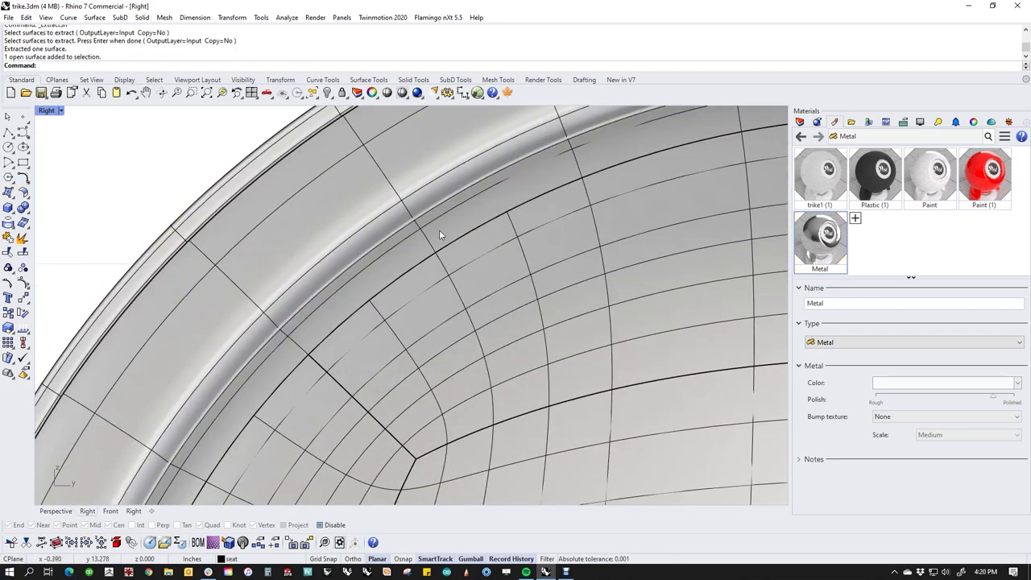
# Try to split the extracted ring surface along a U-direction isocurve, and undo.
pyautogui.click(23, 253)
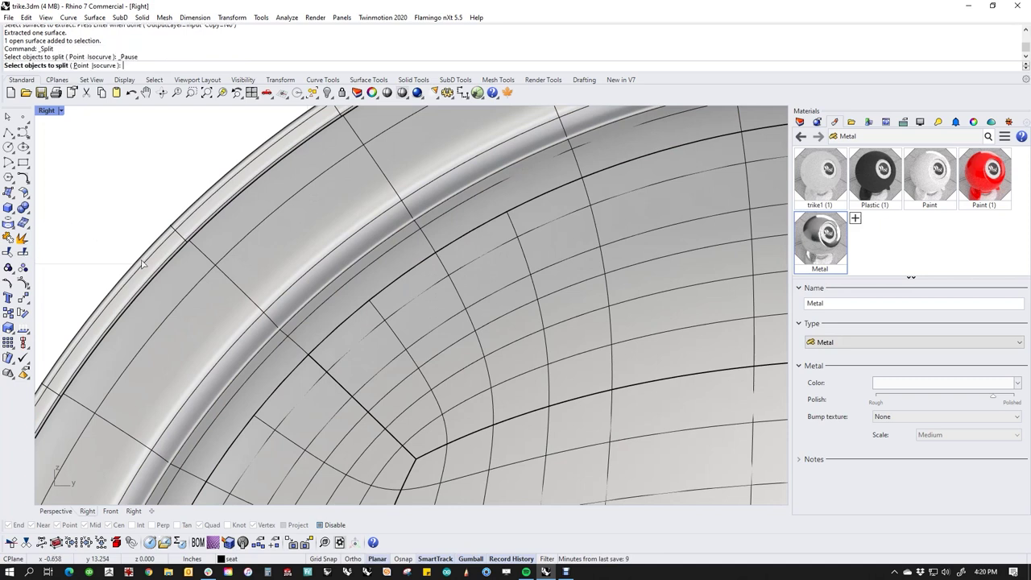
pyautogui.click(105, 66)
pyautogui.click(359, 239)
pyautogui.rightClick(360, 239)
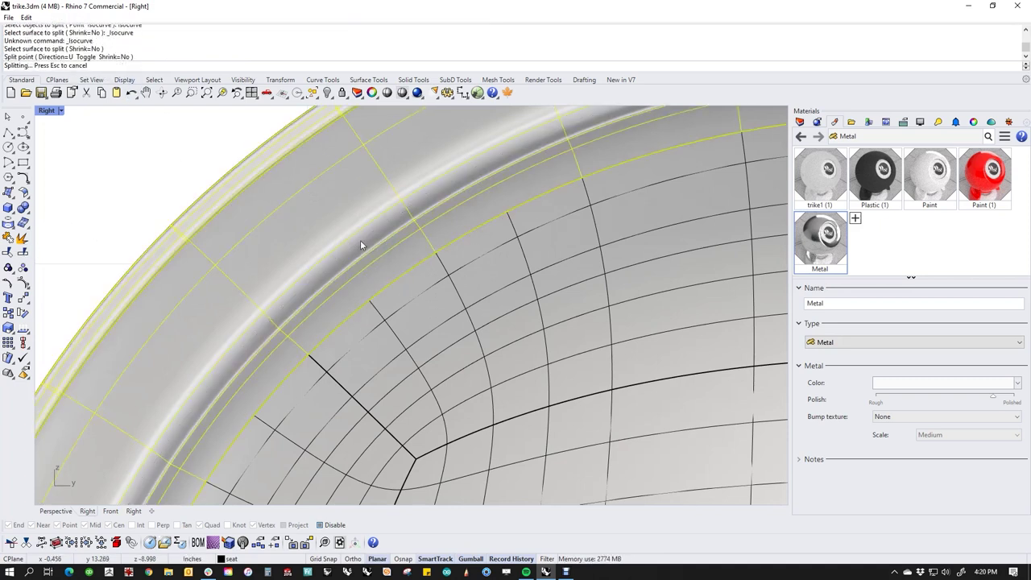
pyautogui.hotkey('ctrl', 'z')
pyautogui.rightClick(361, 251)
pyautogui.click(359, 252)
pyautogui.rightClick(356, 251)
pyautogui.press('Escape')
pyautogui.click(358, 253)
pyautogui.click(72, 189)
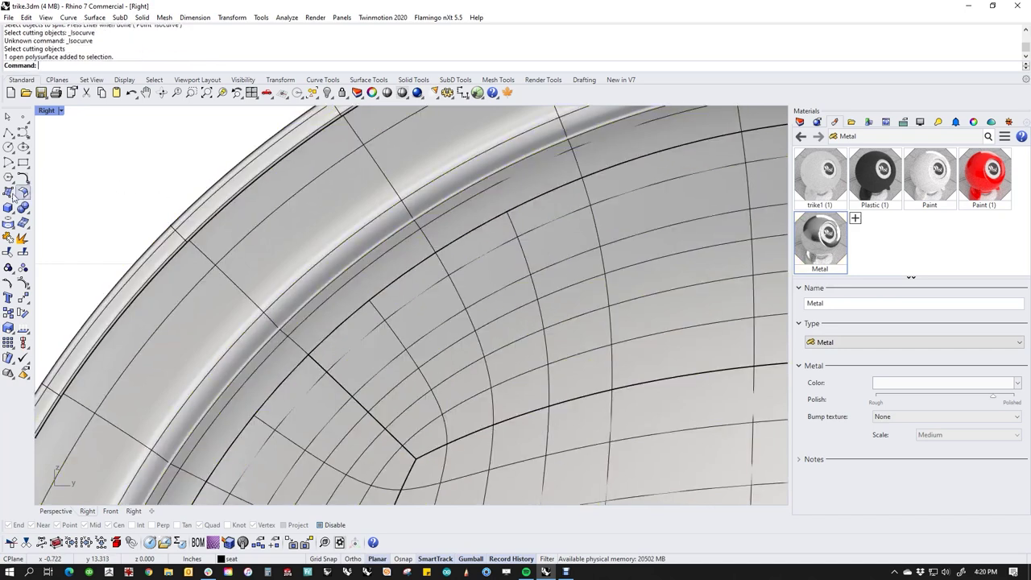
# Extract the ring surface around the lens from the headlight's front piece with ExtractSrf again and clear the selection.
pyautogui.rightClick(24, 244)
pyautogui.click(378, 283)
pyautogui.rightClick(331, 255)
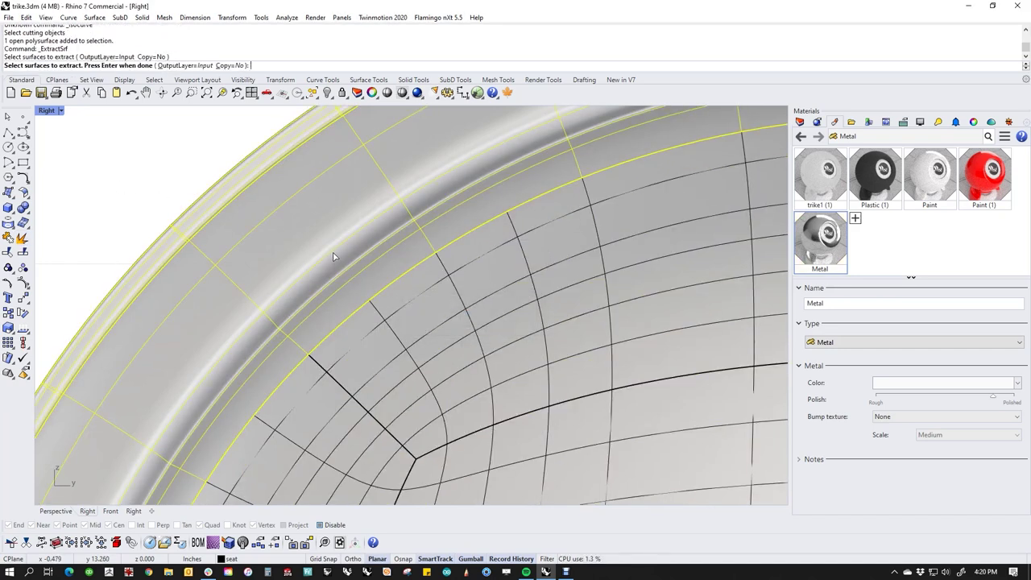
pyautogui.rightClick(335, 255)
pyautogui.click(149, 198)
pyautogui.click(143, 246)
pyautogui.click(98, 230)
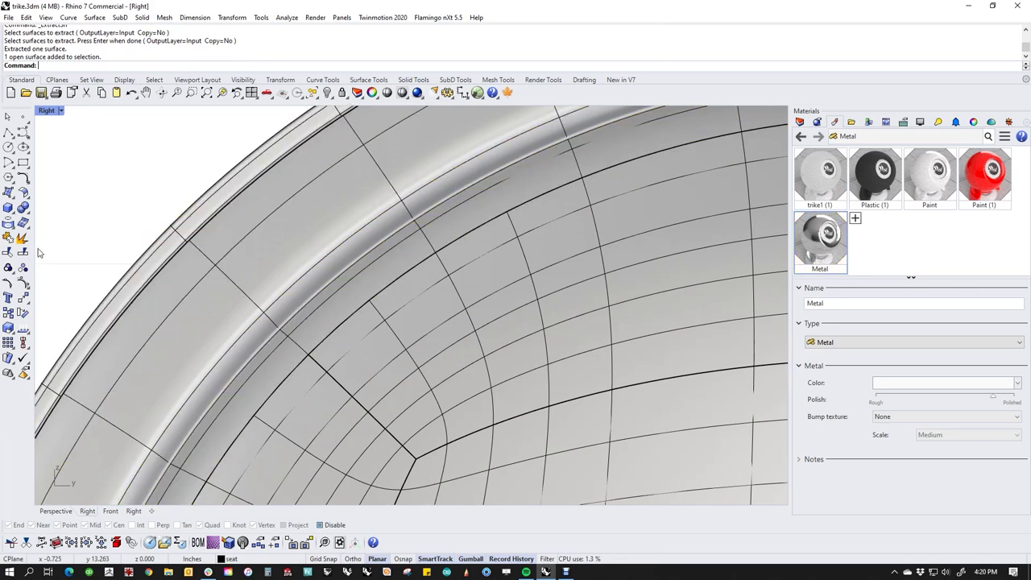
# Split the extracted ring surface along a U-direction isocurve at the inner edge of its rounded lip.
pyautogui.rightClick(21, 252)
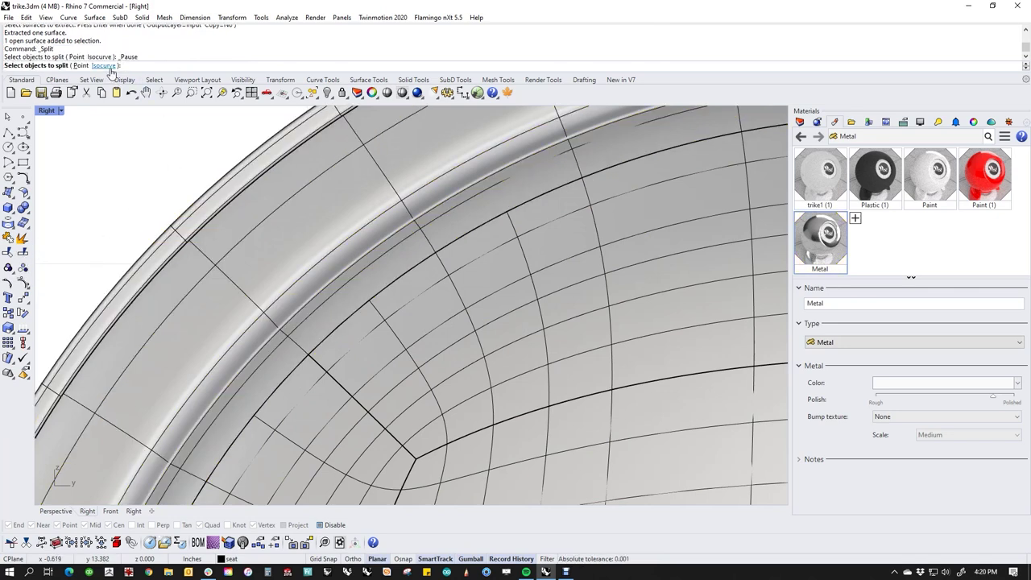
pyautogui.click(258, 231)
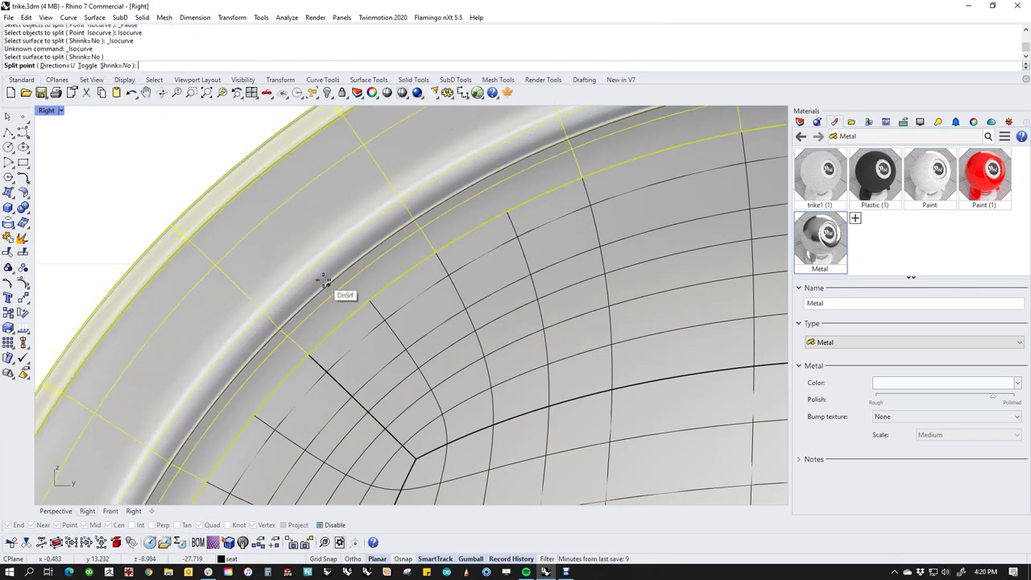
pyautogui.click(327, 288)
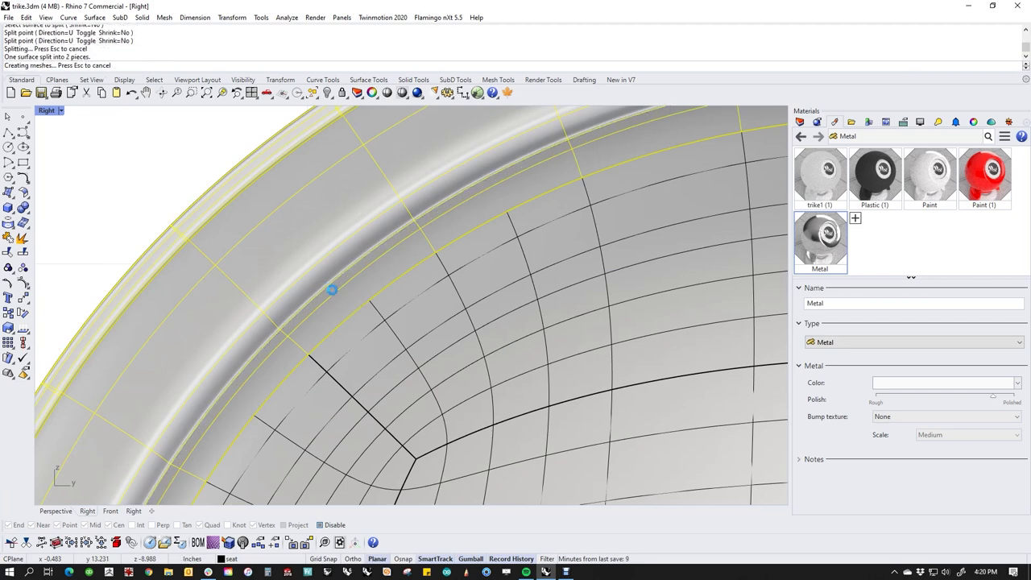
# Join the inner strip of the split ring to the headlight's lens surface and deselect.
pyautogui.write('j')
pyautogui.press('Return')
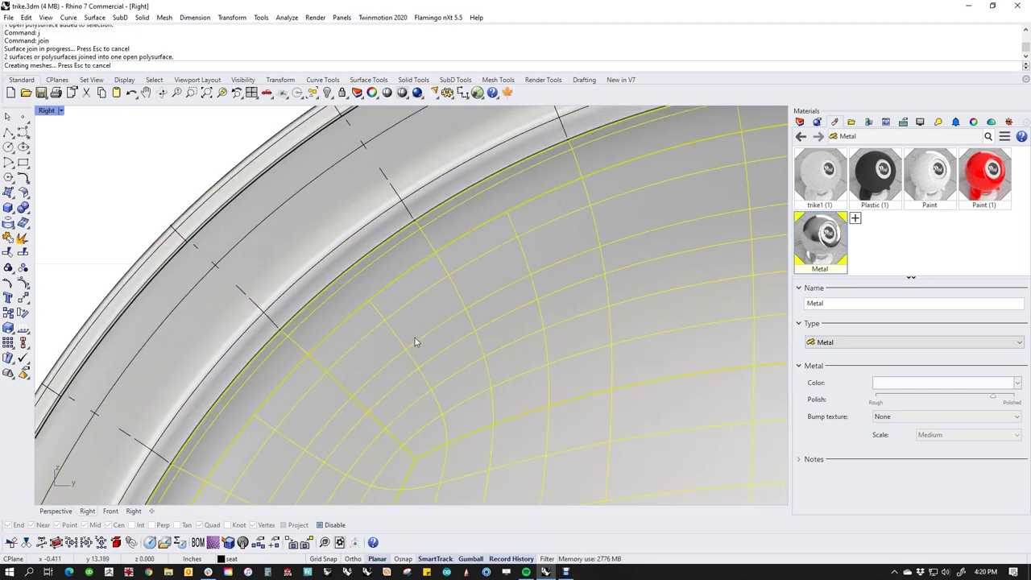
pyautogui.click(148, 155)
pyautogui.scroll(-8, 340, 205)
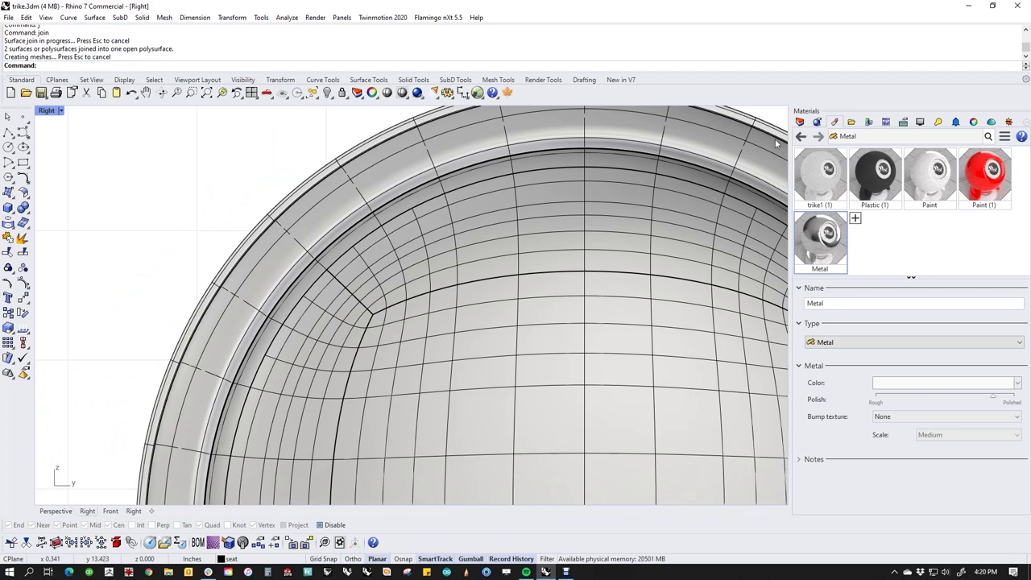
# Create a new Custom material and assign it to the joined headlight lens.
pyautogui.click(855, 217)
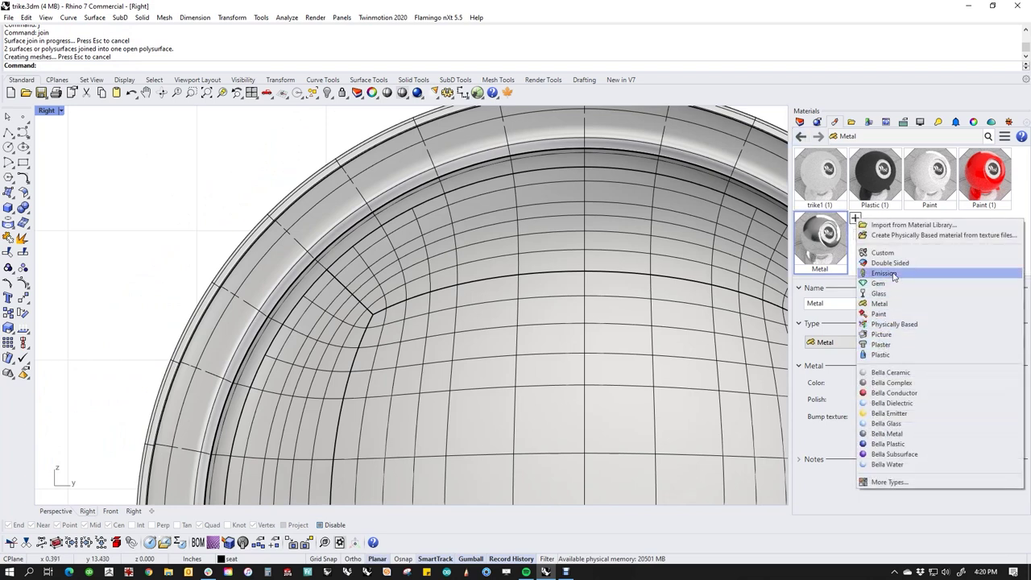
pyautogui.click(895, 253)
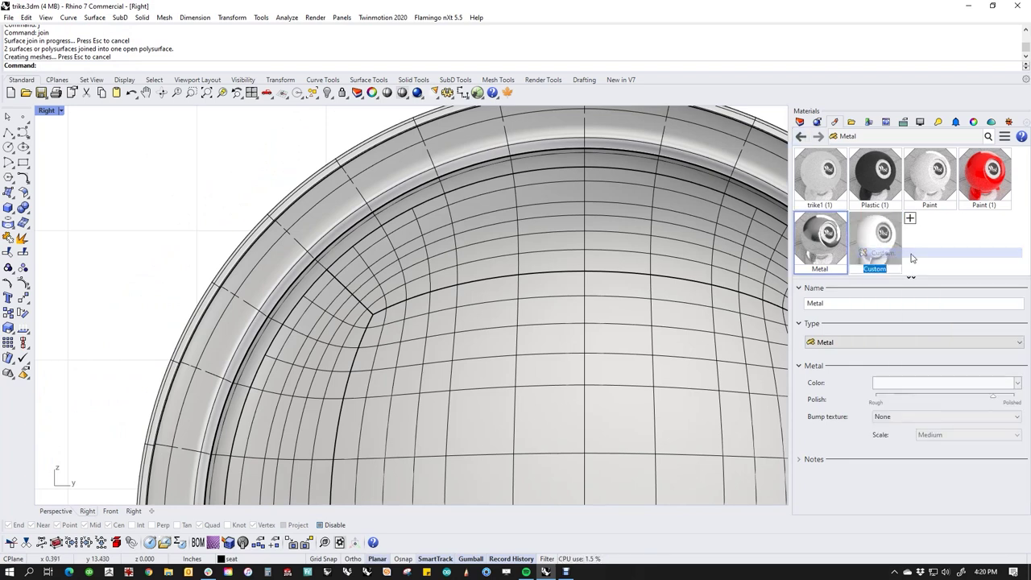
pyautogui.press('Return')
pyautogui.moveTo(876, 241); pyautogui.dragTo(701, 336)
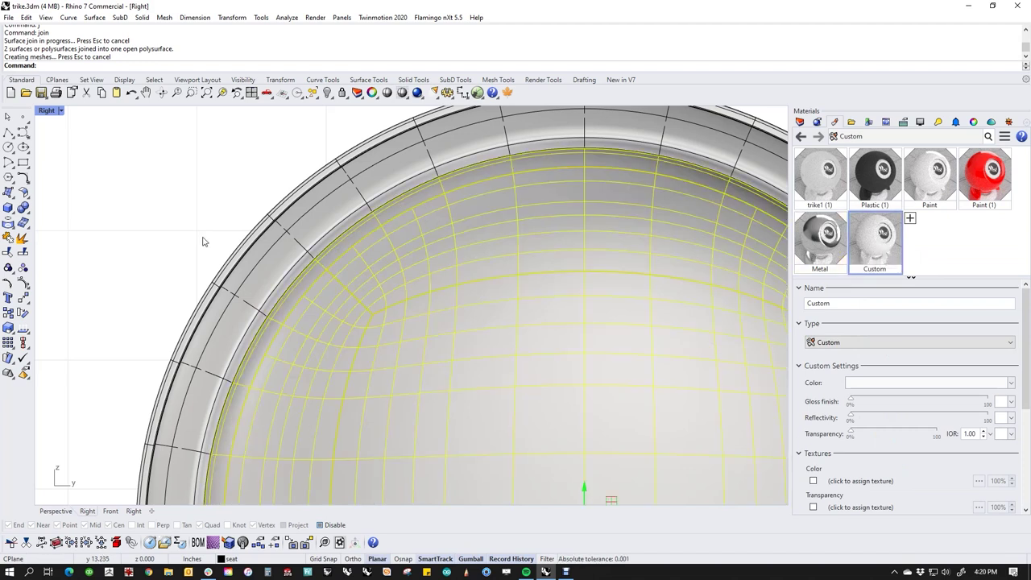
# Assign Metal to the headlight's outer ring and set the Right view's display mode to Wireframe.
pyautogui.moveTo(203, 241); pyautogui.dragTo(245, 226)
pyautogui.moveTo(811, 257); pyautogui.dragTo(226, 181)
pyautogui.click(57, 113)
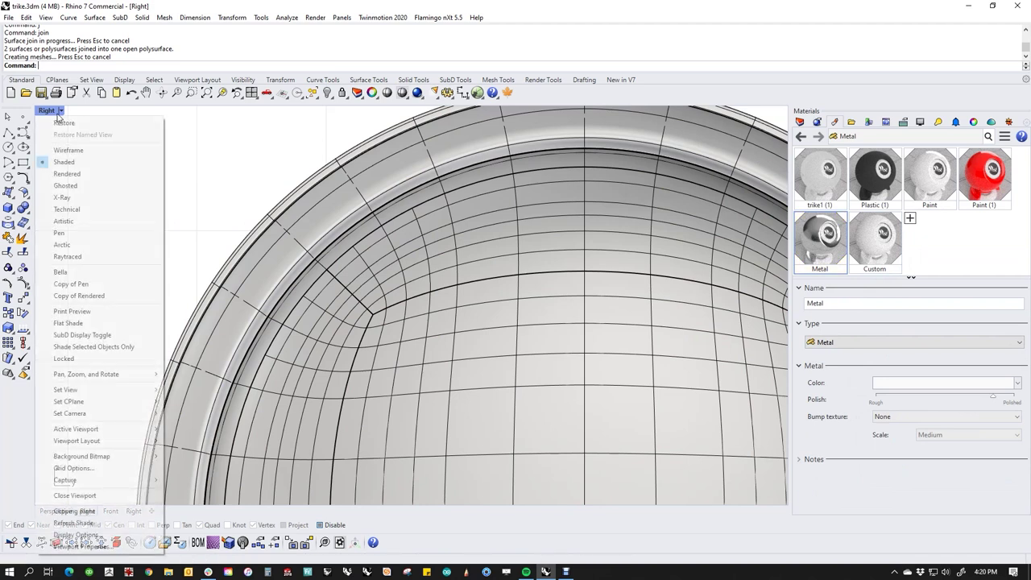
pyautogui.click(69, 150)
pyautogui.scroll(-5, 241, 266)
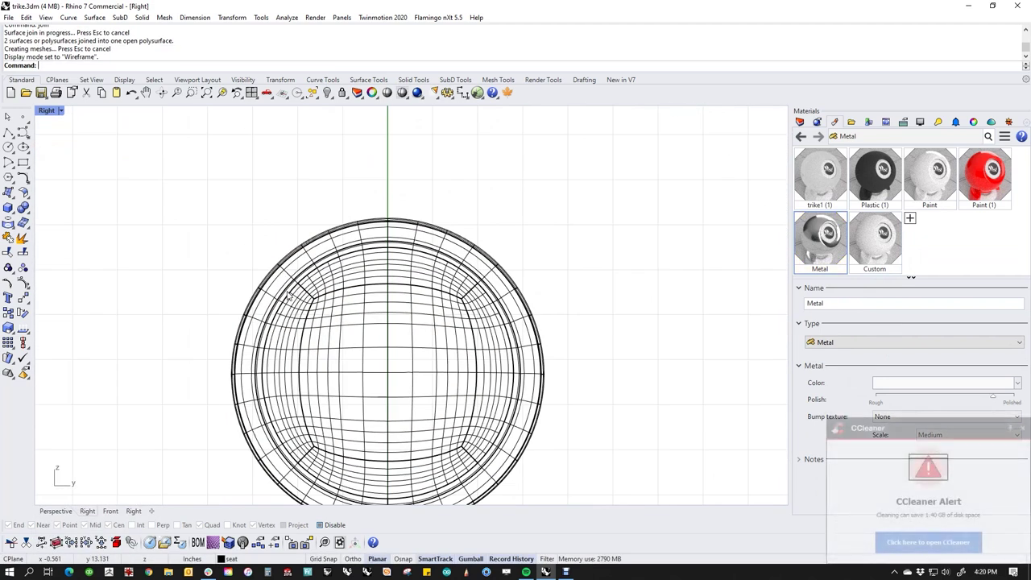
# Return to the Perspective view and show all hidden trike parts.
pyautogui.hotkey('ctrl', 'F4')
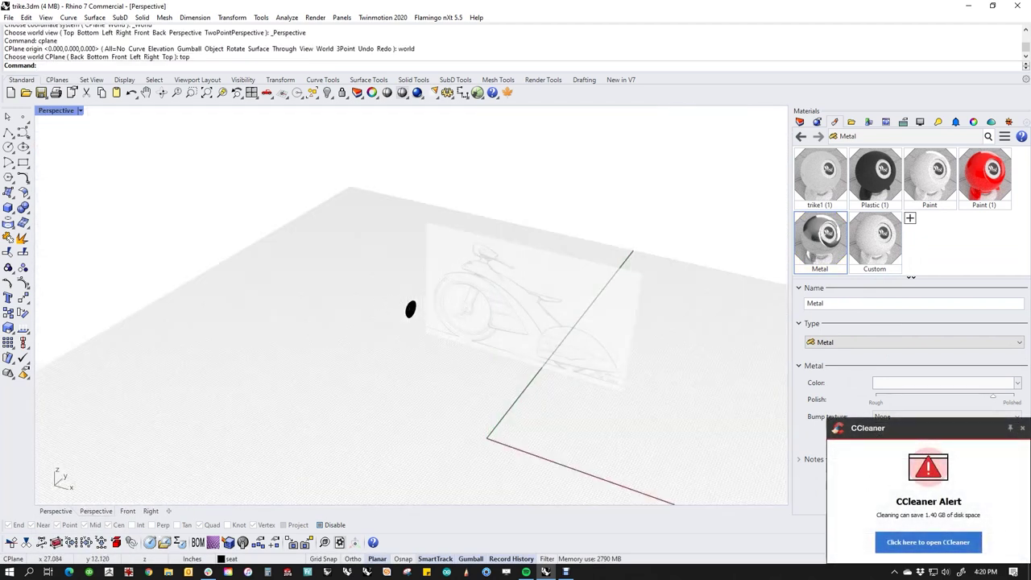
pyautogui.click(1020, 429)
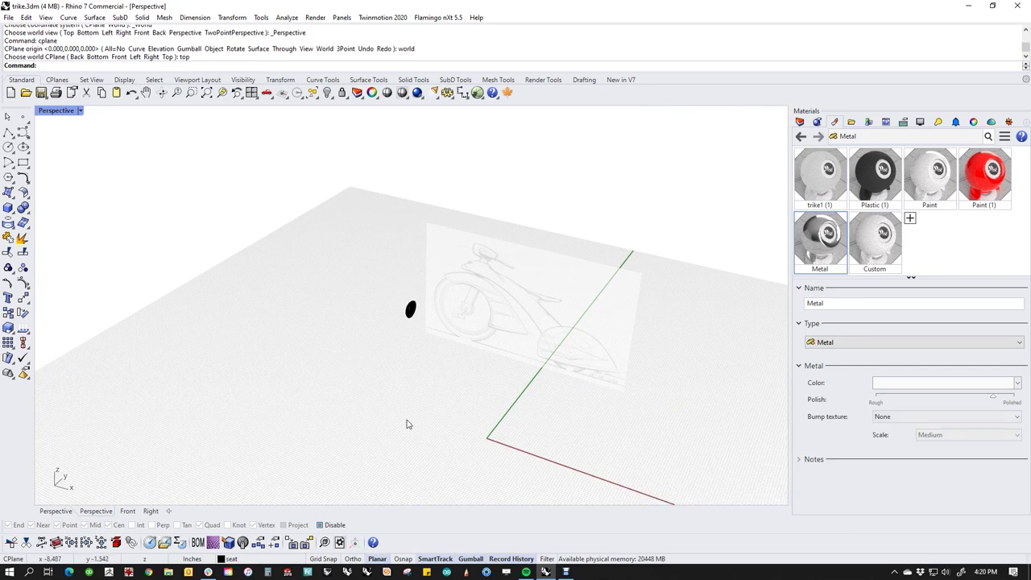
pyautogui.moveTo(329, 364); pyautogui.dragTo(432, 328, button='right')
pyautogui.write('v')
pyautogui.press('Return')
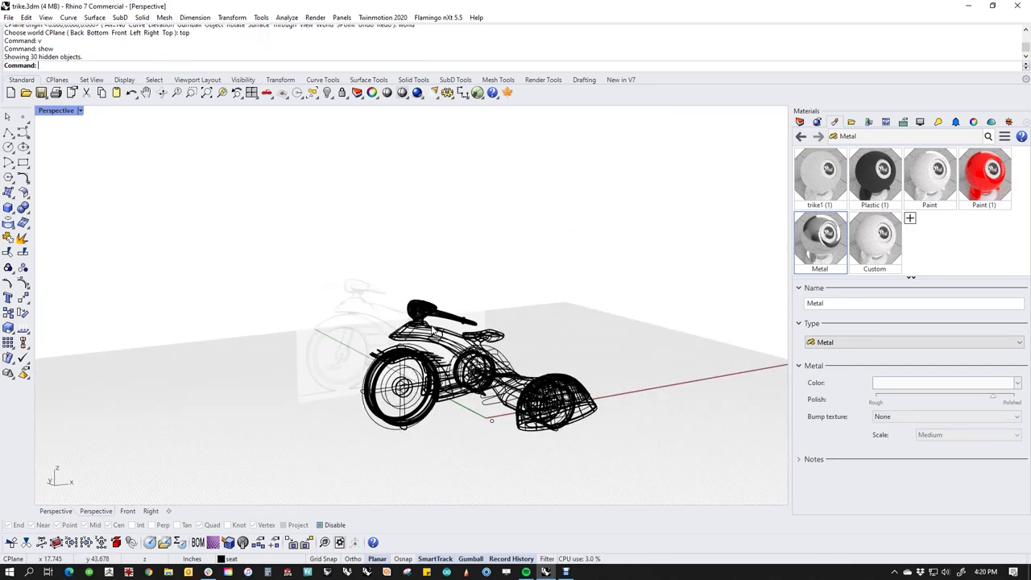
# Set the Perspective view's display mode to Rendered.
pyautogui.scroll(5, 392, 299)
pyautogui.click(56, 110)
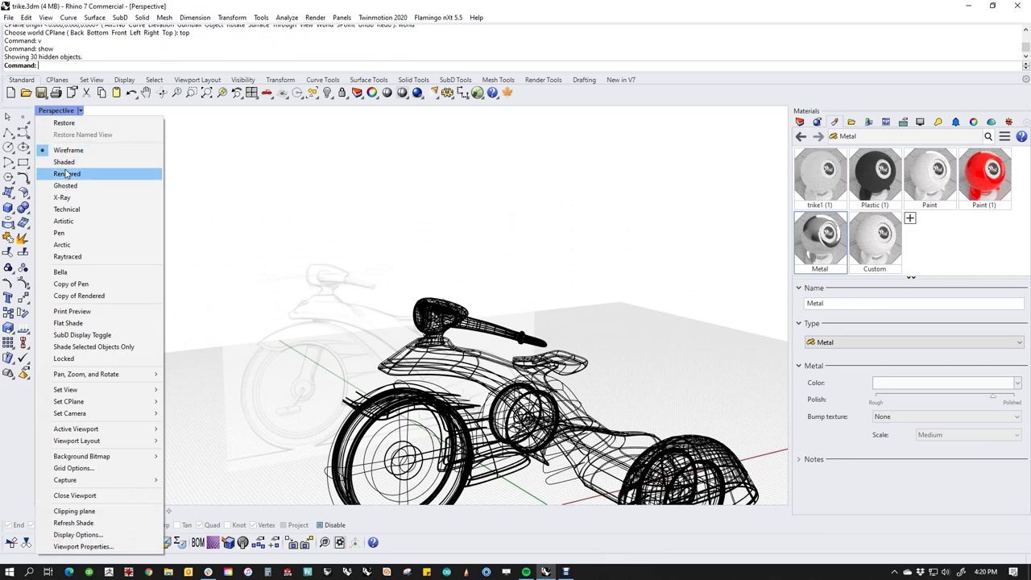
pyautogui.click(64, 172)
# Assign the red Paint (1) material to the seat.
pyautogui.moveTo(493, 405); pyautogui.dragTo(480, 385, button='right')
pyautogui.scroll(5, 524, 304)
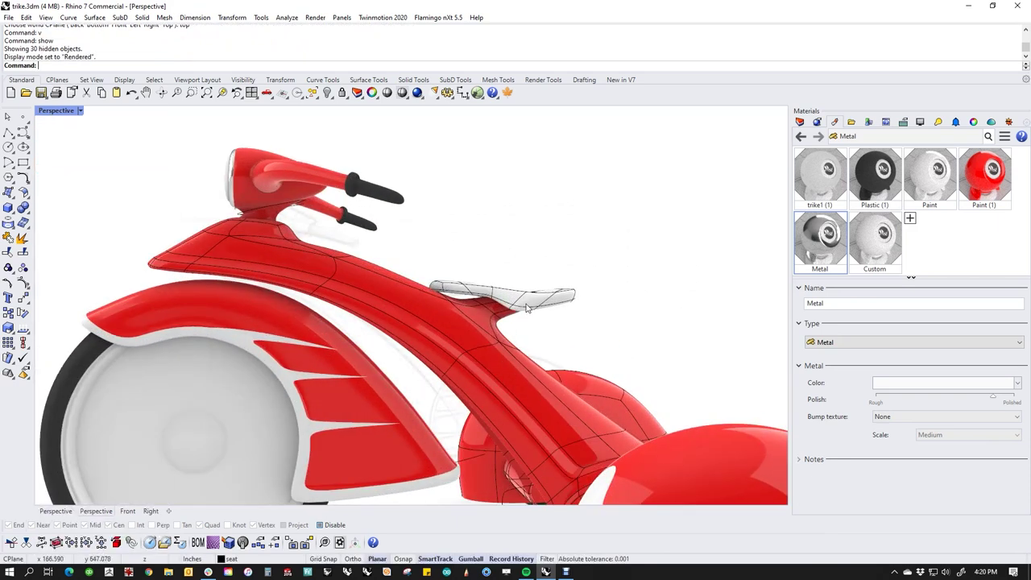
pyautogui.click(557, 300)
pyautogui.rightClick(973, 169)
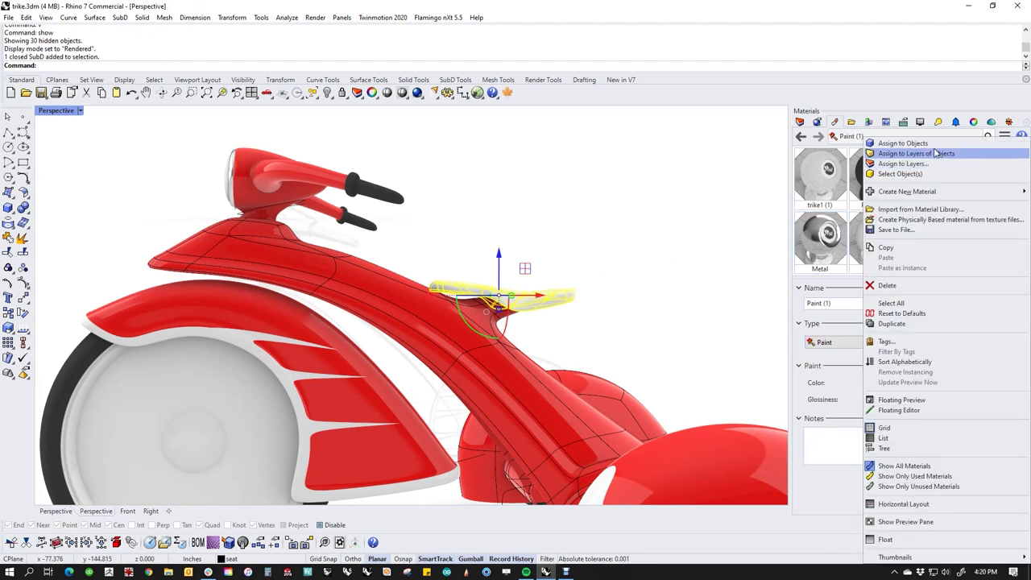
pyautogui.click(868, 155)
pyautogui.click(630, 258)
pyautogui.scroll(-6, 630, 258)
# Switch to the Front view and frame the seat.
pyautogui.moveTo(630, 258); pyautogui.dragTo(593, 246, button='right')
pyautogui.scroll(3, 585, 308)
pyautogui.scroll(5, 593, 247)
pyautogui.keyDown('shift'); pyautogui.moveTo(595, 286); pyautogui.dragTo(585, 322, button='right'); pyautogui.keyUp('shift')
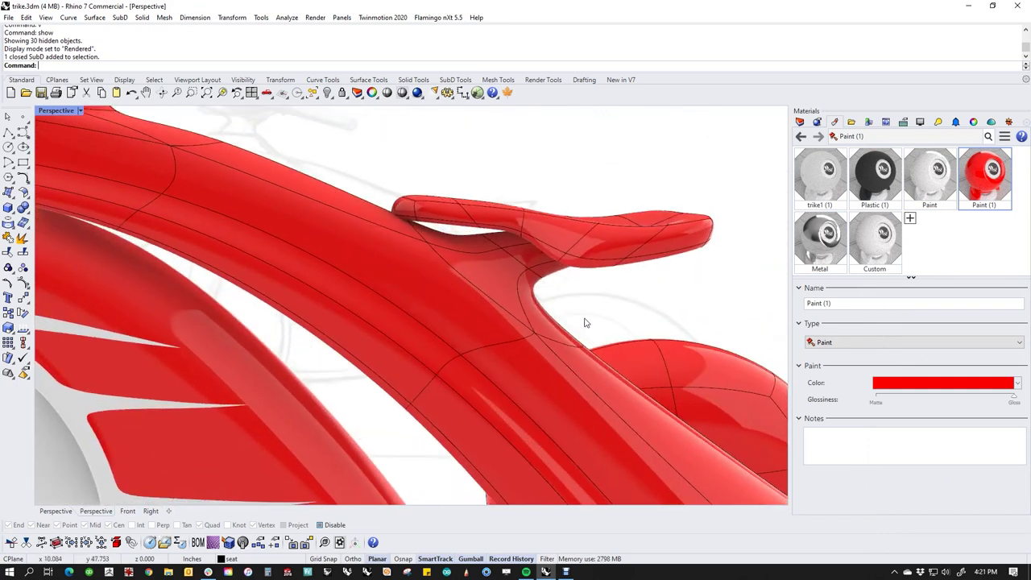
pyautogui.write('f')
pyautogui.press('Return')
pyautogui.scroll(3, 500, 220)
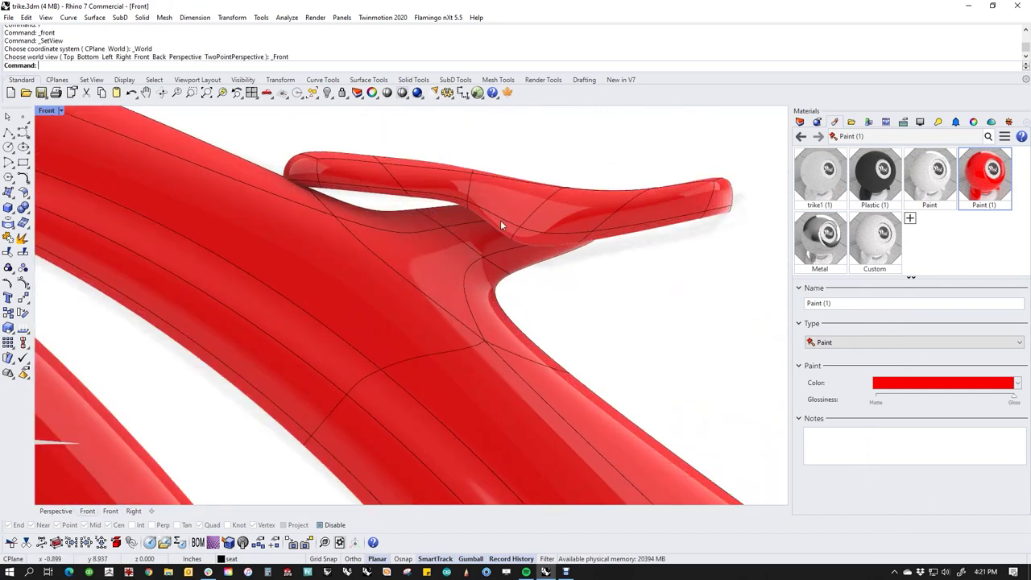
# Draw a degree 3 curve along the seat's upper side, from near its front end to beyond its rear tip.
pyautogui.click(23, 131)
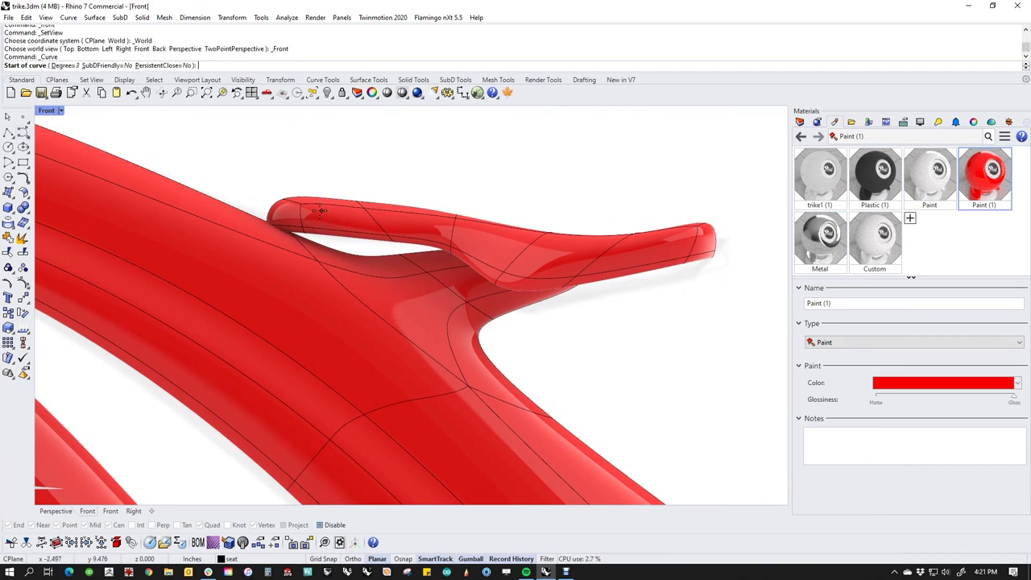
pyautogui.click(310, 213)
pyautogui.click(430, 220)
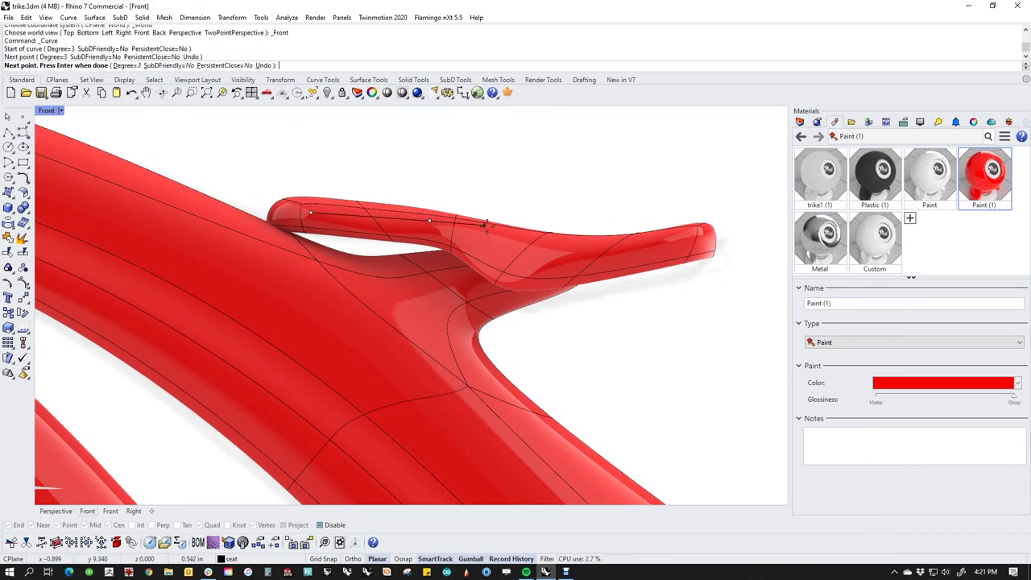
pyautogui.click(513, 237)
pyautogui.click(586, 253)
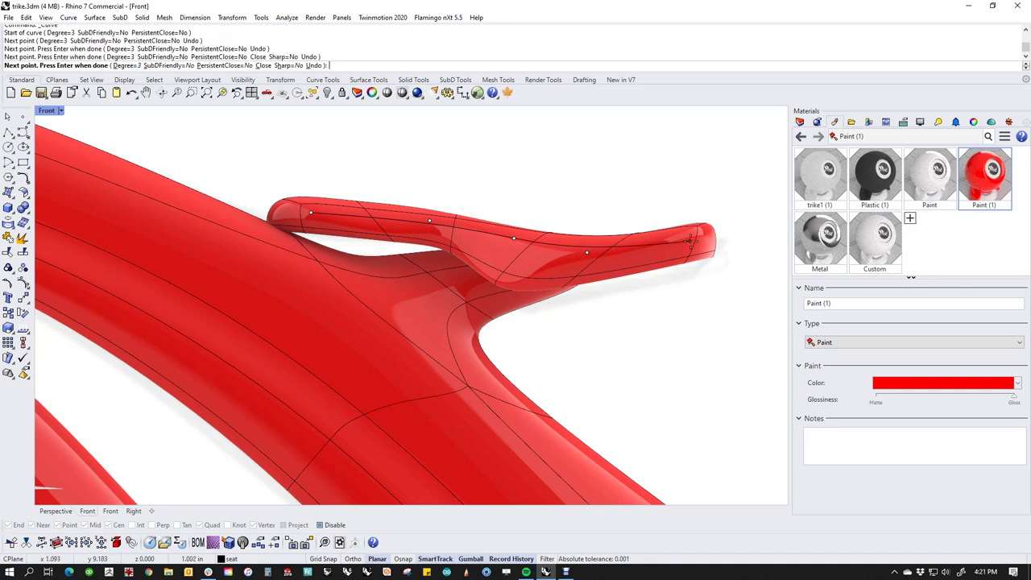
pyautogui.click(741, 223)
pyautogui.press('Return')
# Leave the repeated Curve command and set the Front view's display mode to Wireframe.
pyautogui.press('Return')
pyautogui.middleClick(358, 194)
pyautogui.press('Escape')
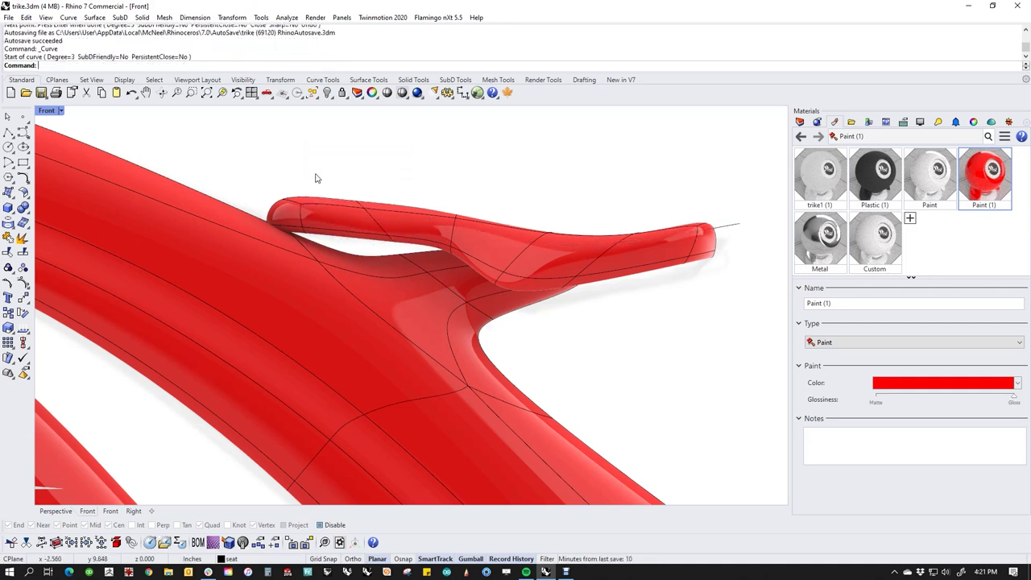
pyautogui.middleClick(314, 155)
pyautogui.click(282, 119)
pyautogui.scroll(2, 314, 208)
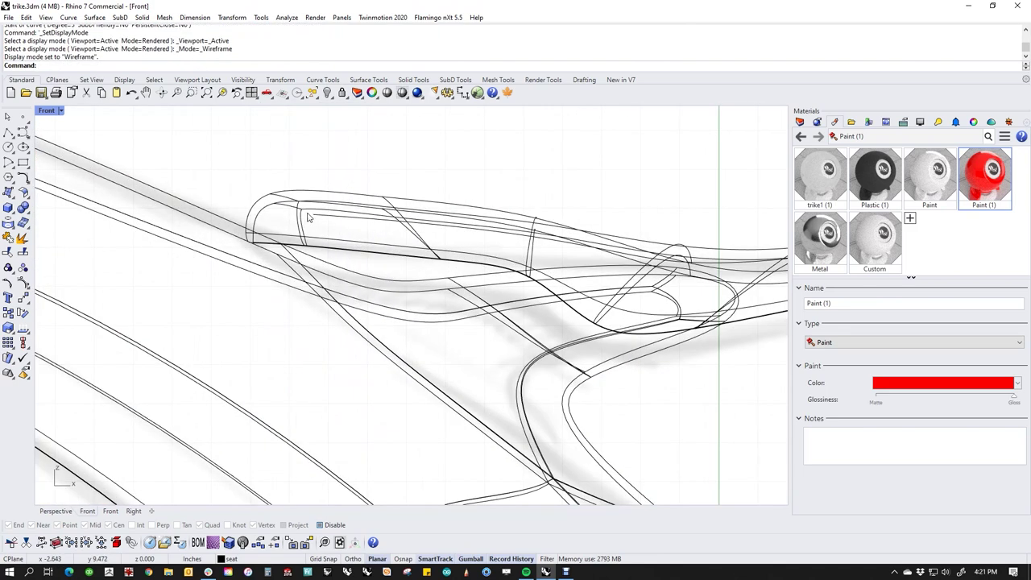
# Draw a second degree 3 curve from the first curve's start along the seat's lower side to beyond its rear end.
pyautogui.click(9, 132)
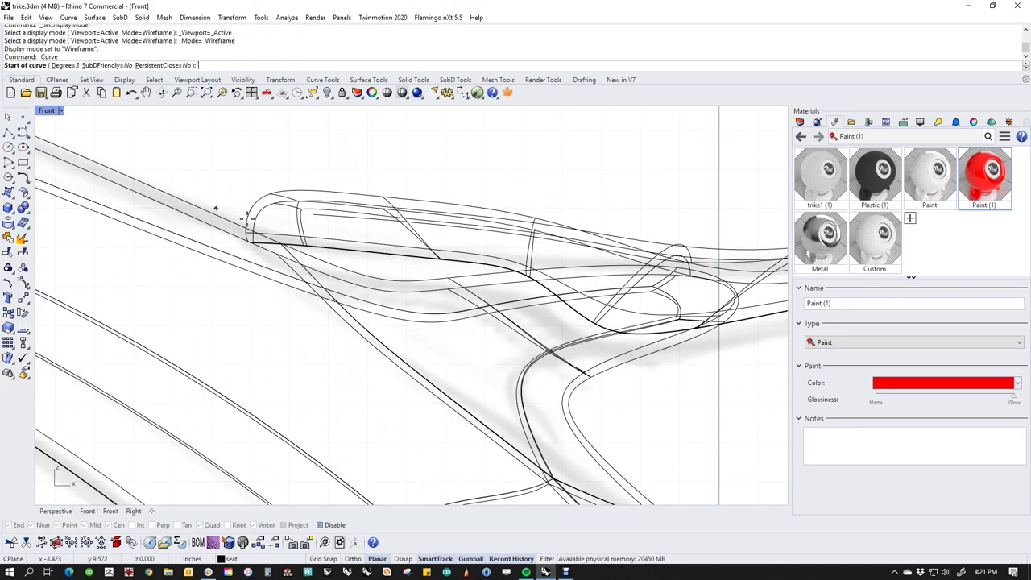
pyautogui.click(313, 214)
pyautogui.click(405, 228)
pyautogui.click(533, 247)
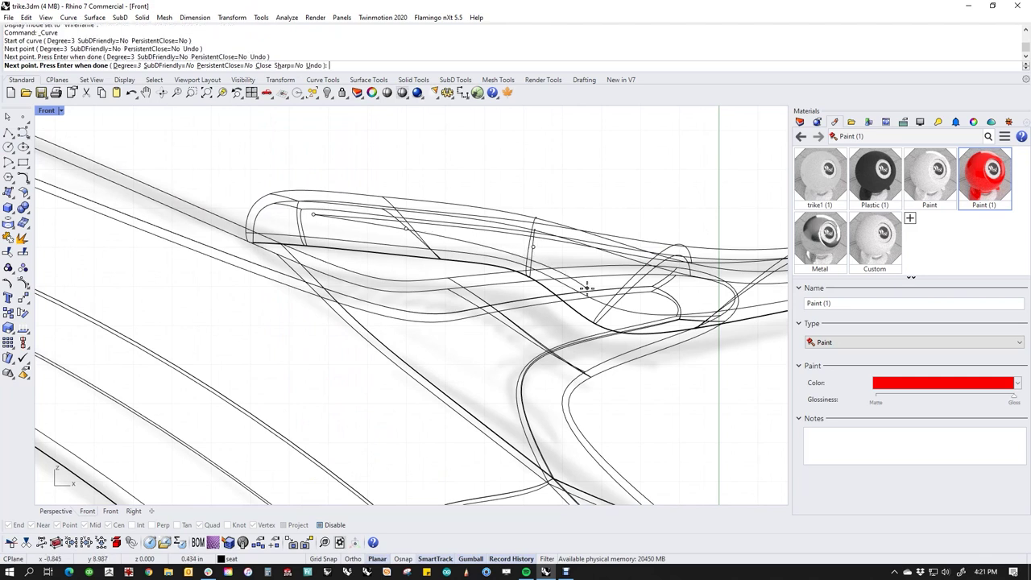
pyautogui.click(589, 303)
pyautogui.click(624, 322)
pyautogui.scroll(-2, 624, 320)
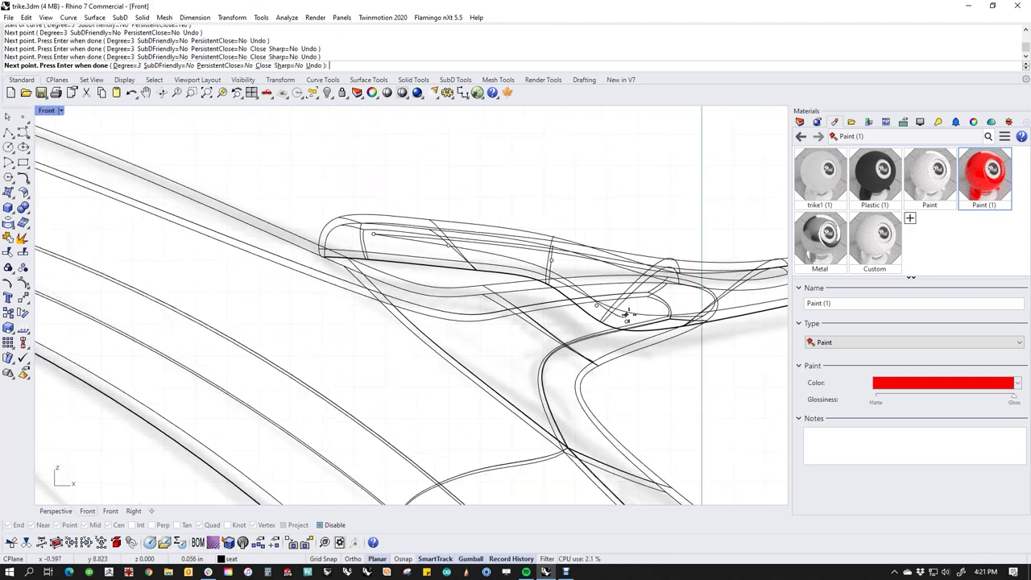
pyautogui.click(544, 329)
pyautogui.click(768, 284)
pyautogui.rightClick(763, 294)
# Split the seat using the two drawn curves as cutting objects.
pyautogui.middleClick(759, 302)
pyautogui.click(786, 290)
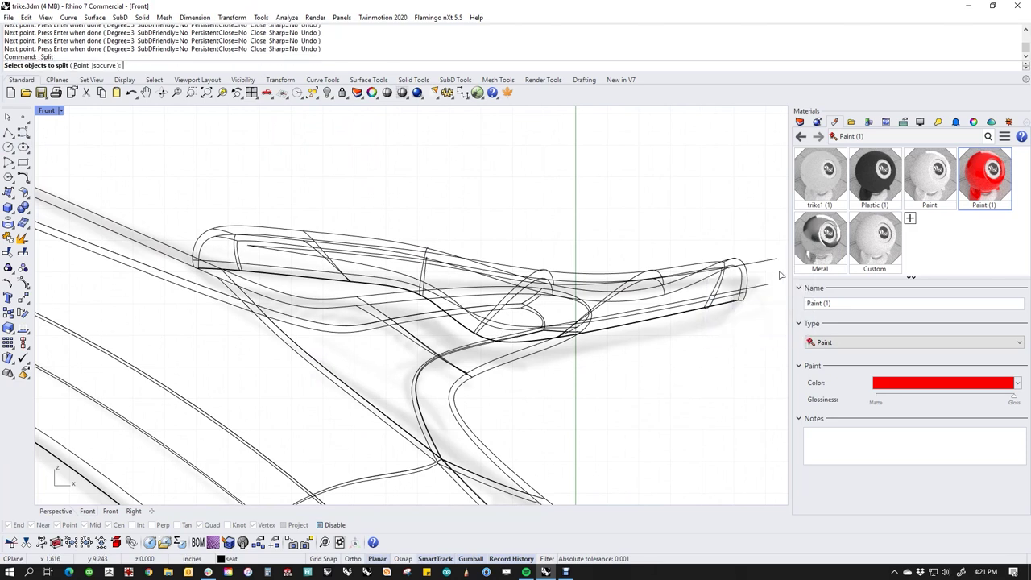
pyautogui.click(749, 286)
pyautogui.press('Return')
pyautogui.click(767, 289)
pyautogui.press('Return')
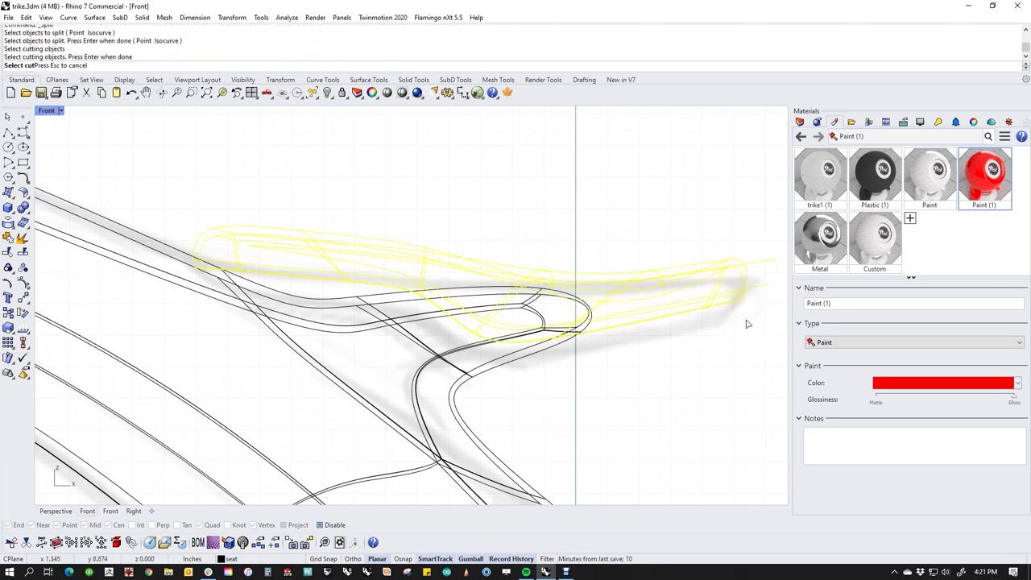
# Select the seat's side band between the two curves and assign the white Paint material to it.
pyautogui.moveTo(757, 288); pyautogui.dragTo(728, 294)
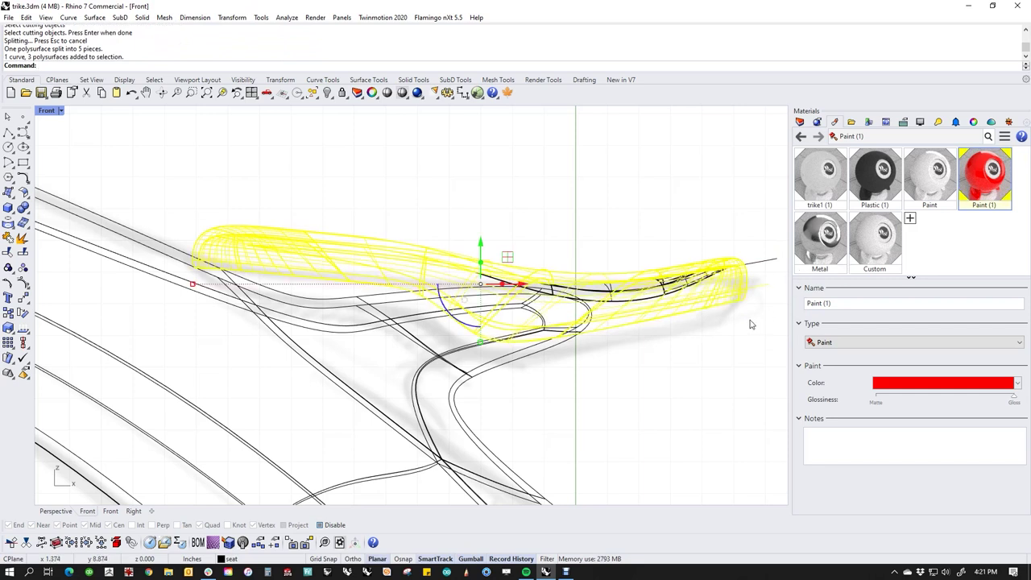
pyautogui.click(747, 294)
pyautogui.click(757, 279)
pyautogui.scroll(8, 751, 280)
pyautogui.moveTo(759, 269); pyautogui.dragTo(728, 284)
pyautogui.rightClick(864, 243)
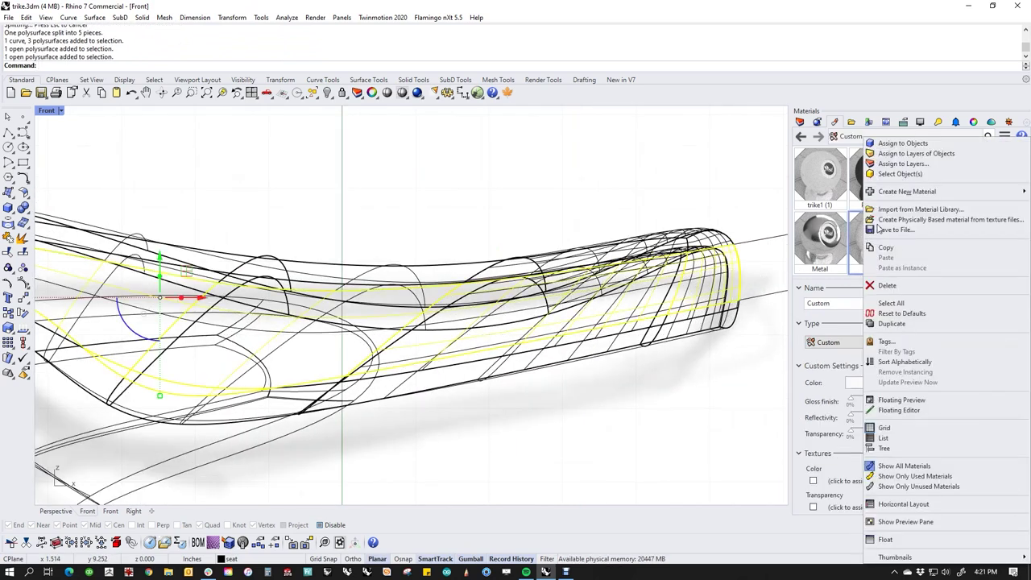
pyautogui.click(749, 178)
pyautogui.click(744, 281)
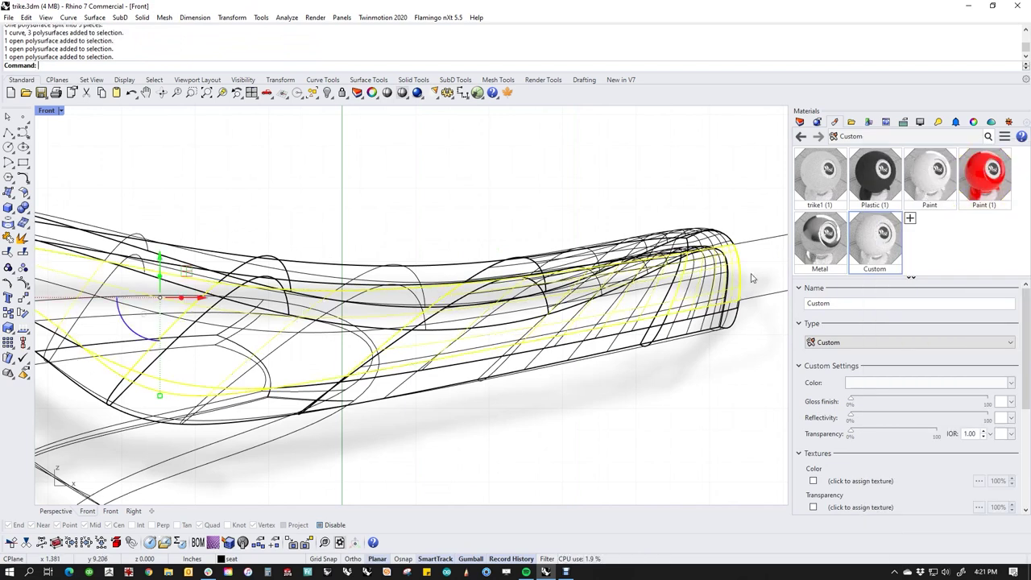
pyautogui.rightClick(942, 184)
pyautogui.click(894, 141)
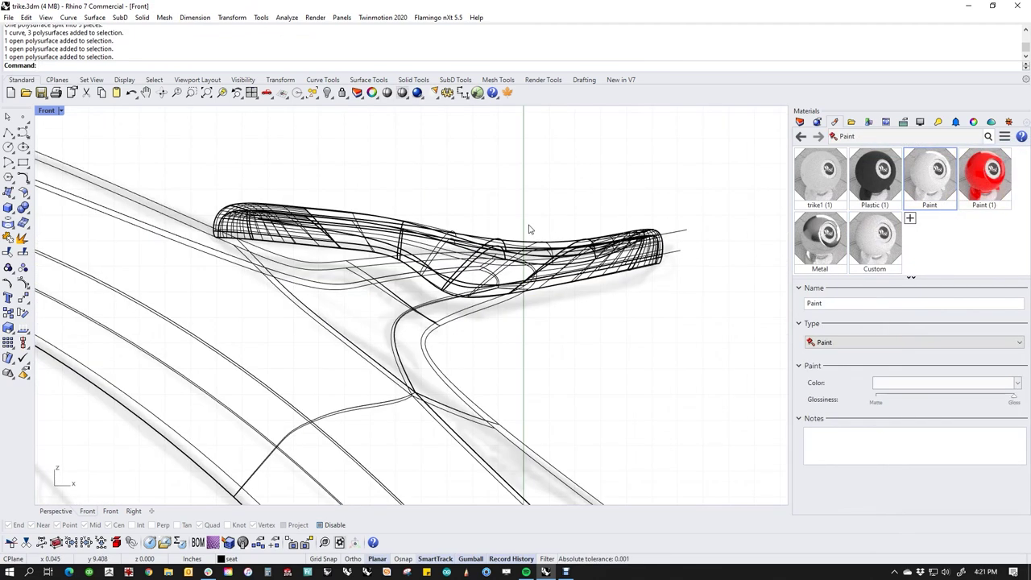
# Set the Front view to Rendered and inspect the painted trike in perspective and from the front.
pyautogui.middleClick(529, 229)
pyautogui.click(48, 111)
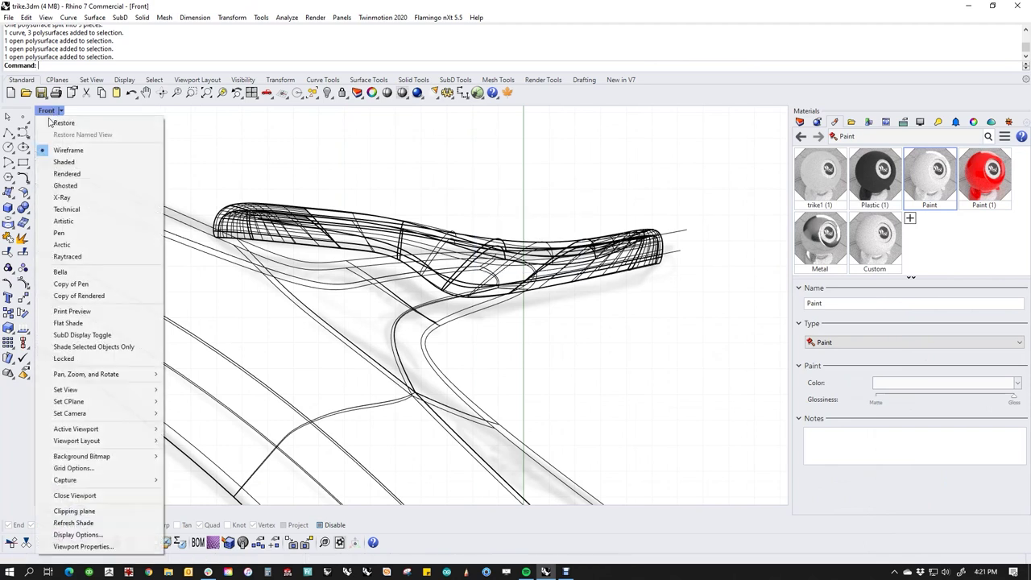
pyautogui.click(60, 169)
pyautogui.moveTo(508, 269); pyautogui.dragTo(671, 335, button='right')
pyautogui.hotkey('ctrl', 'F4')
pyautogui.moveTo(441, 433); pyautogui.dragTo(519, 397, button='right')
pyautogui.scroll(-5, 636, 280)
pyautogui.write('f')
pyautogui.press('Return')
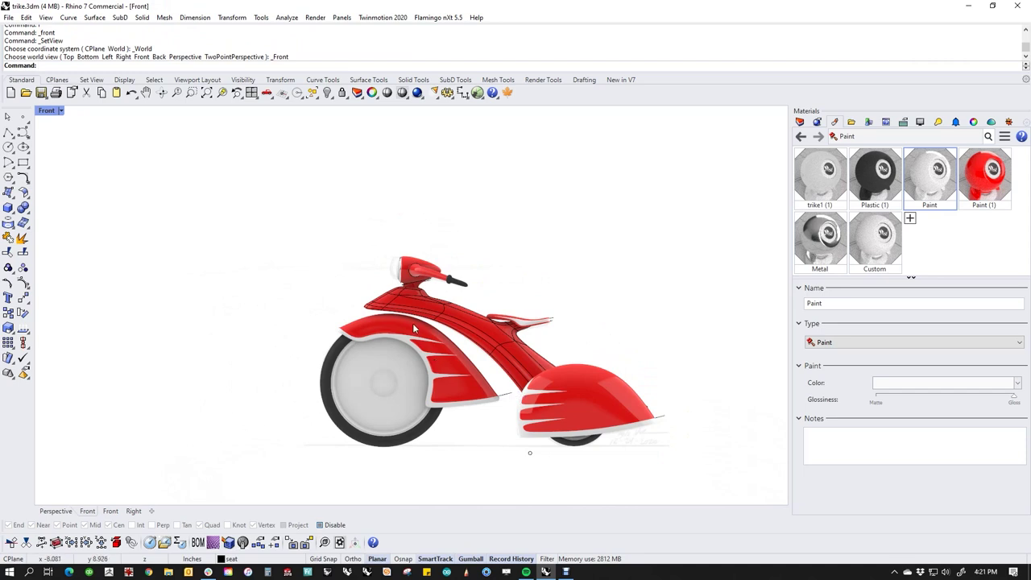
# Set the Front view's display mode to Wireframe at the front wheel's pedal sketch.
pyautogui.scroll(3, 383, 318)
pyautogui.click(54, 113)
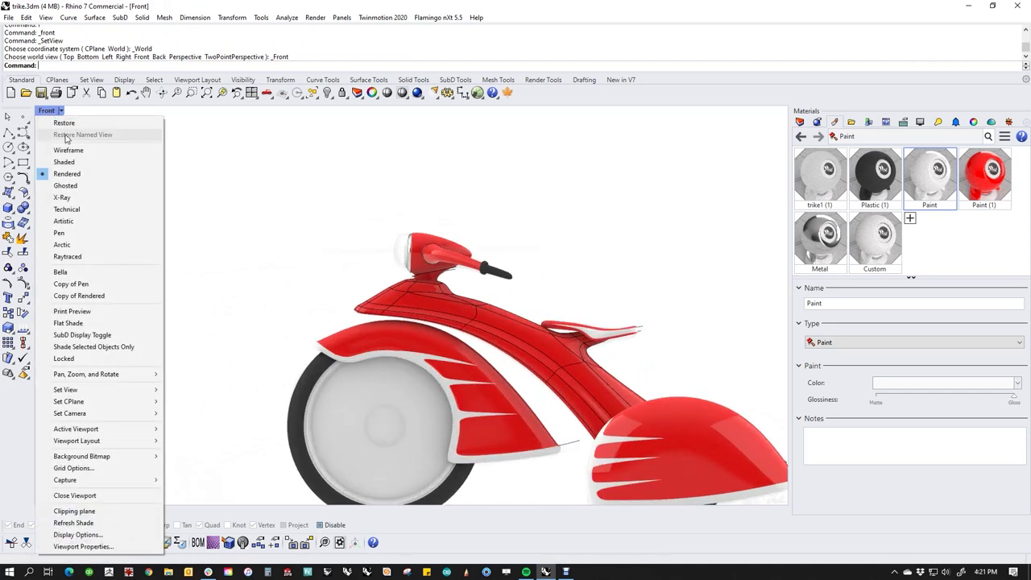
pyautogui.click(69, 153)
pyautogui.scroll(4, 413, 367)
pyautogui.scroll(5, 413, 385)
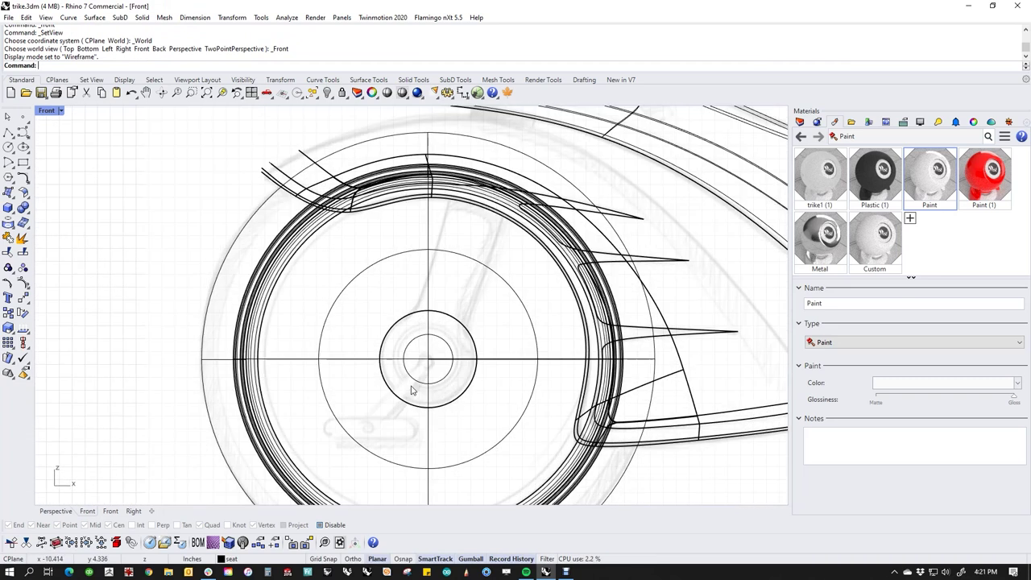
pyautogui.scroll(-3, 350, 380)
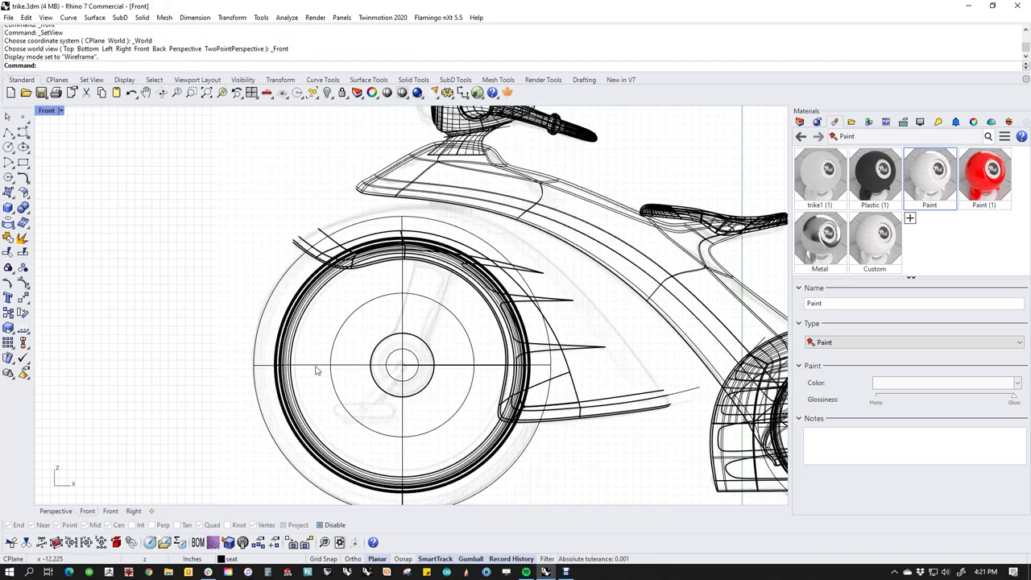
# Draw a rounded rectangle over the pedal in the background sketch, with corners rounded into full semicircular ends.
pyautogui.click(28, 166)
pyautogui.click(191, 65)
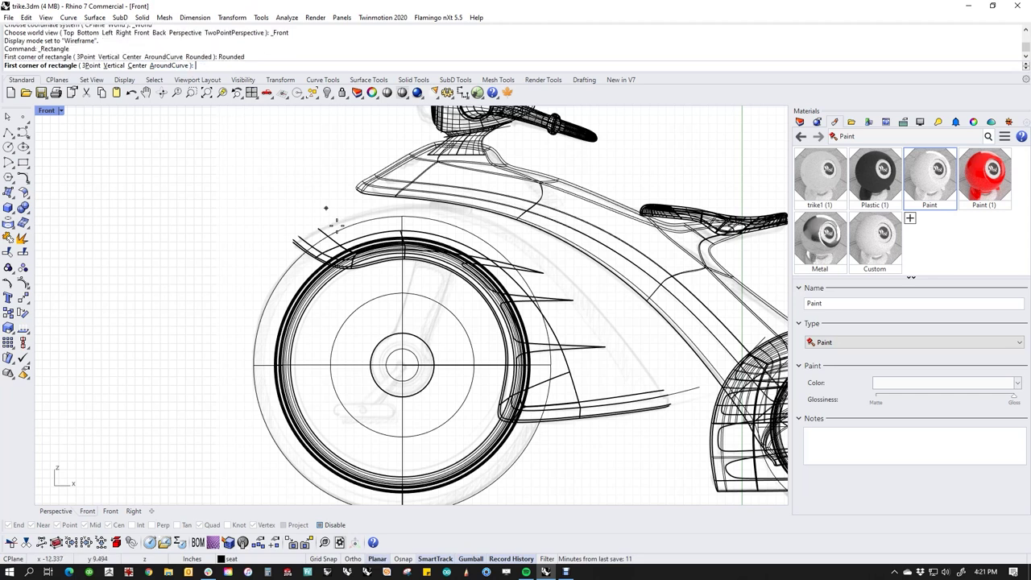
pyautogui.scroll(3, 392, 358)
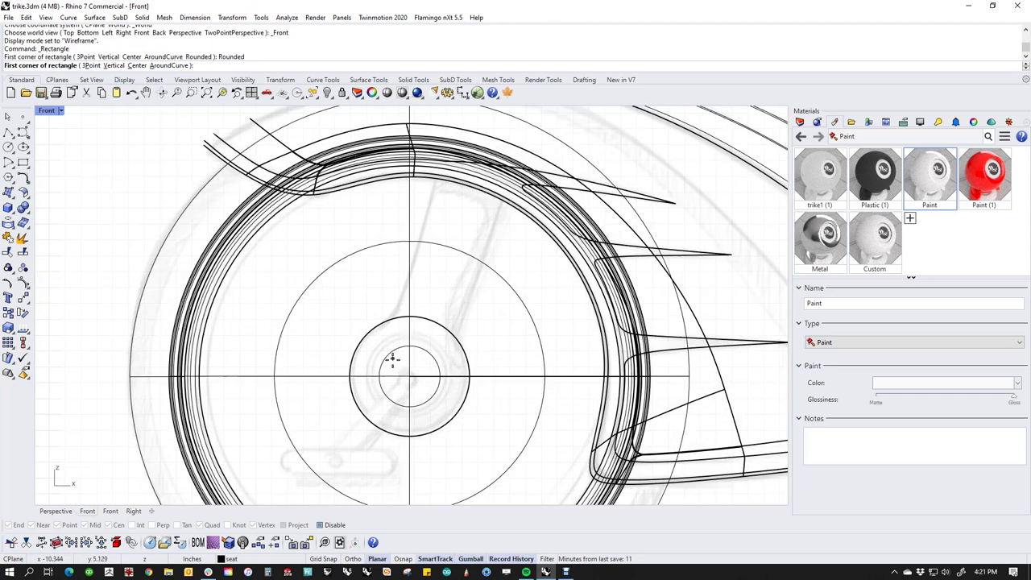
pyautogui.click(282, 449)
pyautogui.click(396, 478)
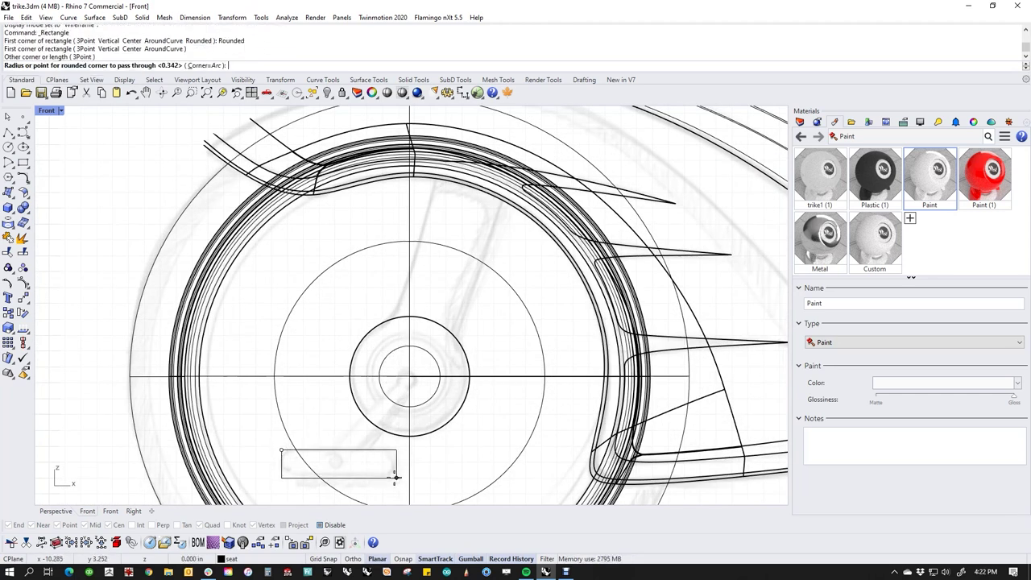
pyautogui.click(390, 475)
pyautogui.click(387, 476)
# Switch to the Perspective view and set its construction plane to World Top.
pyautogui.hotkey('ctrl', 'F4')
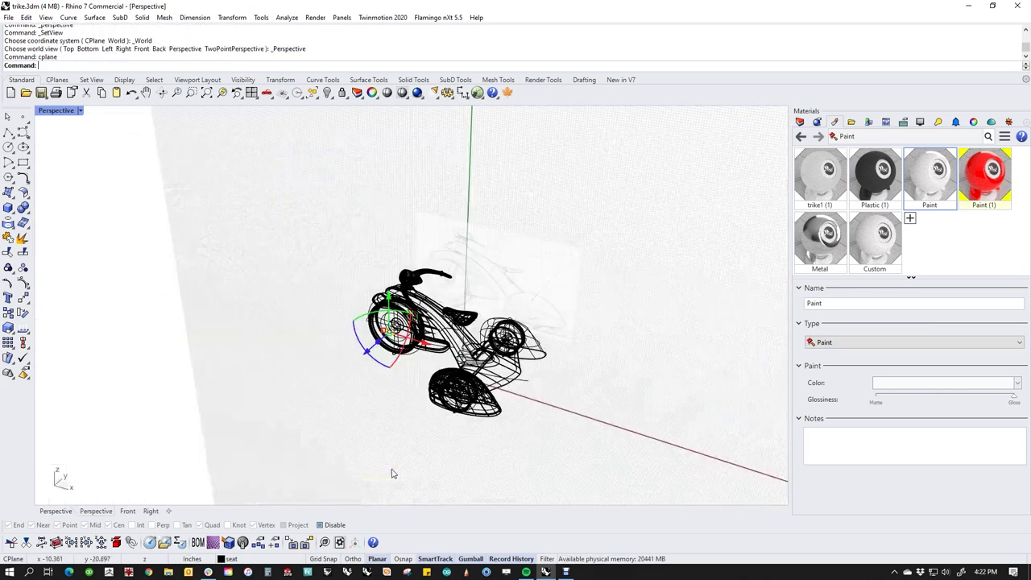
pyautogui.write('world')
pyautogui.press('Return')
pyautogui.write('top')
pyautogui.press('Return')
# Extrude the rounded pedal rectangle sideways out of the front wheel into a closed solid.
pyautogui.scroll(10, 363, 357)
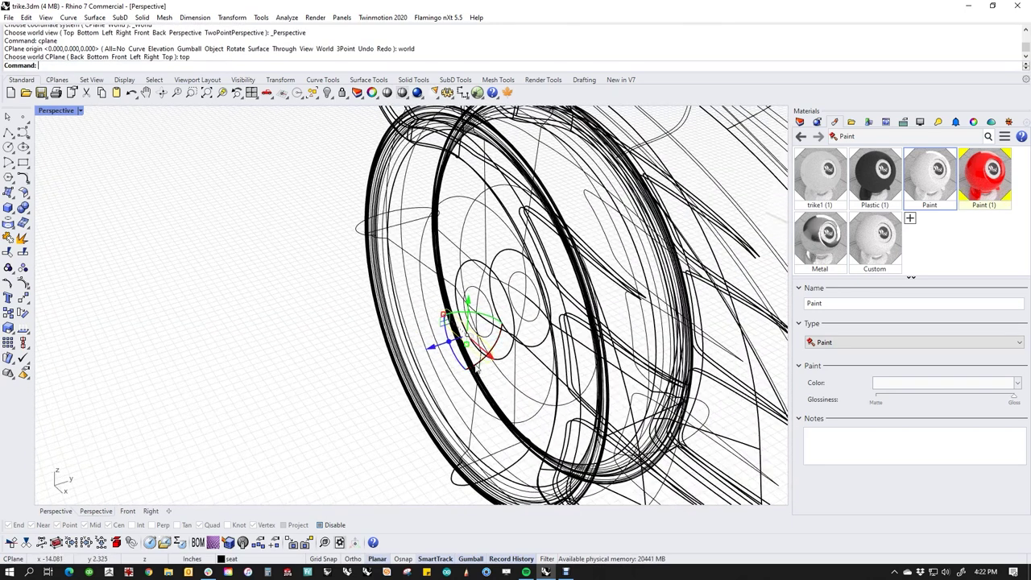
pyautogui.moveTo(480, 369); pyautogui.dragTo(375, 357)
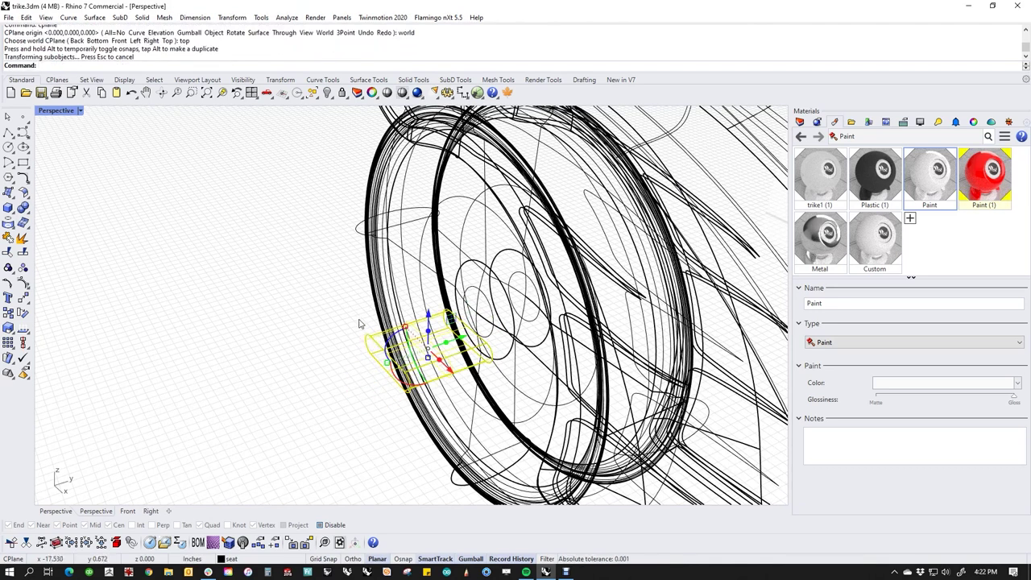
pyautogui.press('Return')
pyautogui.click(316, 322)
# Set the Perspective view to Shaded and move the pedal solid outward, clear of the front wheel.
pyautogui.middleClick(305, 317)
pyautogui.click(258, 284)
pyautogui.hotkey('ctrl', 'alt', 's')
pyautogui.click(418, 378)
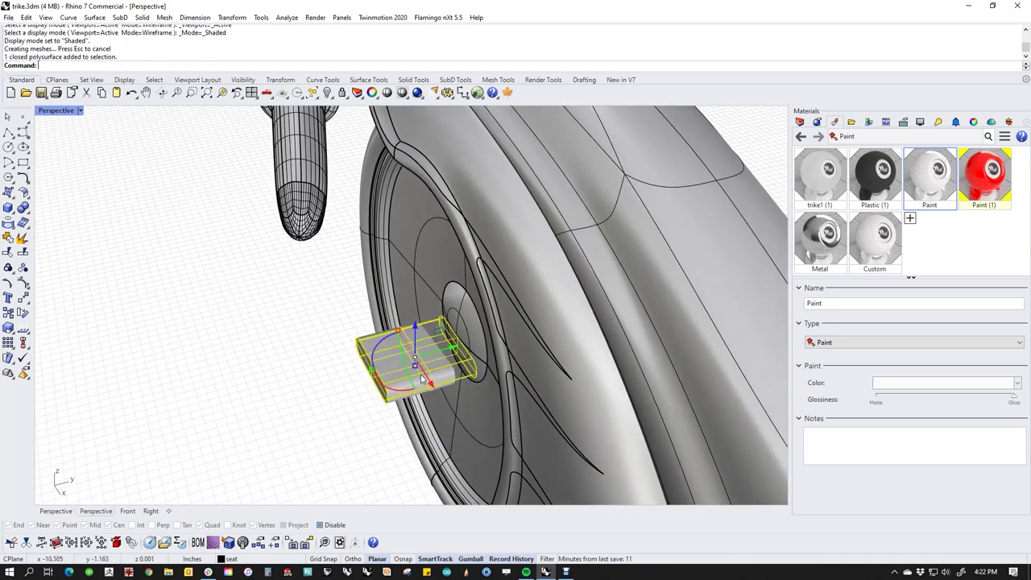
pyautogui.moveTo(459, 365); pyautogui.dragTo(275, 392)
pyautogui.press('Escape')
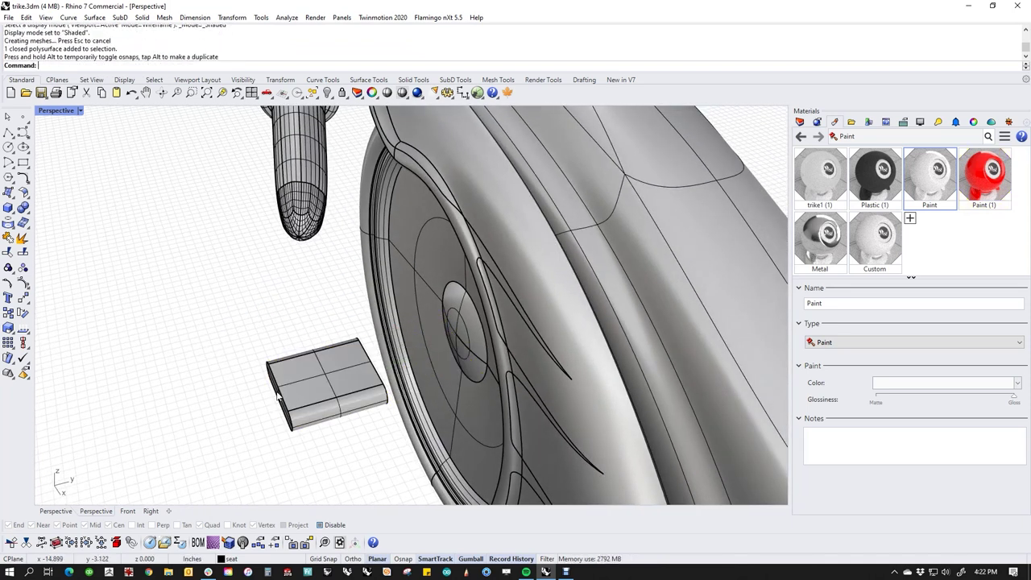
# In the Front view, draw a straight line from the pedal's centre to the front wheel's hub centre.
pyautogui.write('f')
pyautogui.press('Return')
pyautogui.moveTo(475, 298); pyautogui.dragTo(385, 362, button='right')
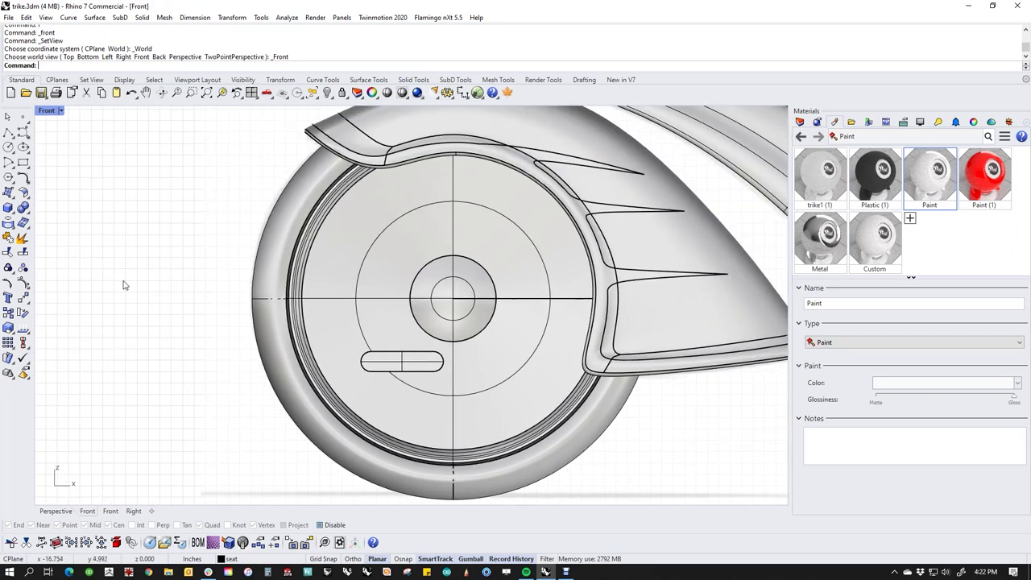
pyautogui.click(8, 132)
pyautogui.scroll(3, 494, 357)
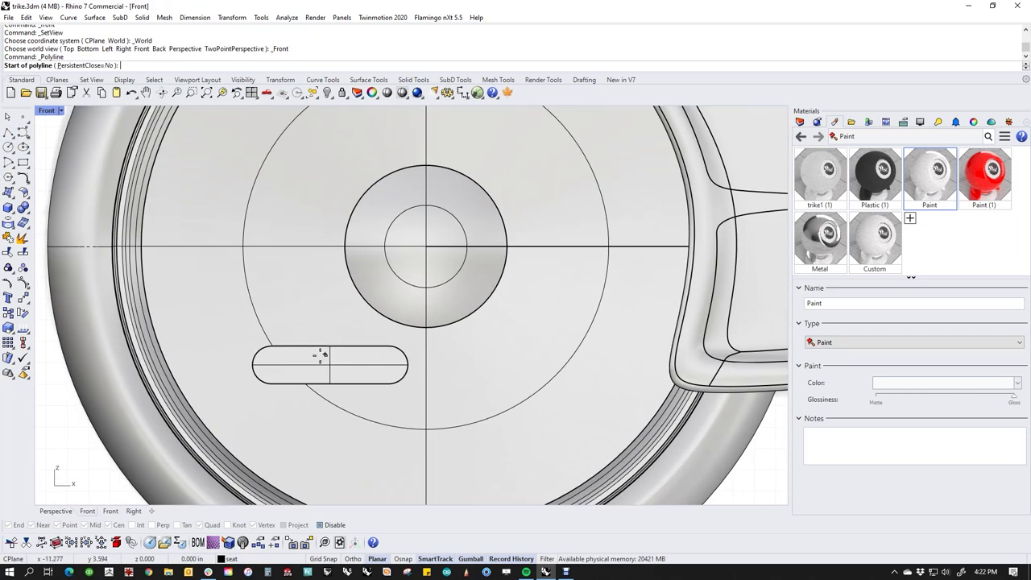
pyautogui.click(329, 365)
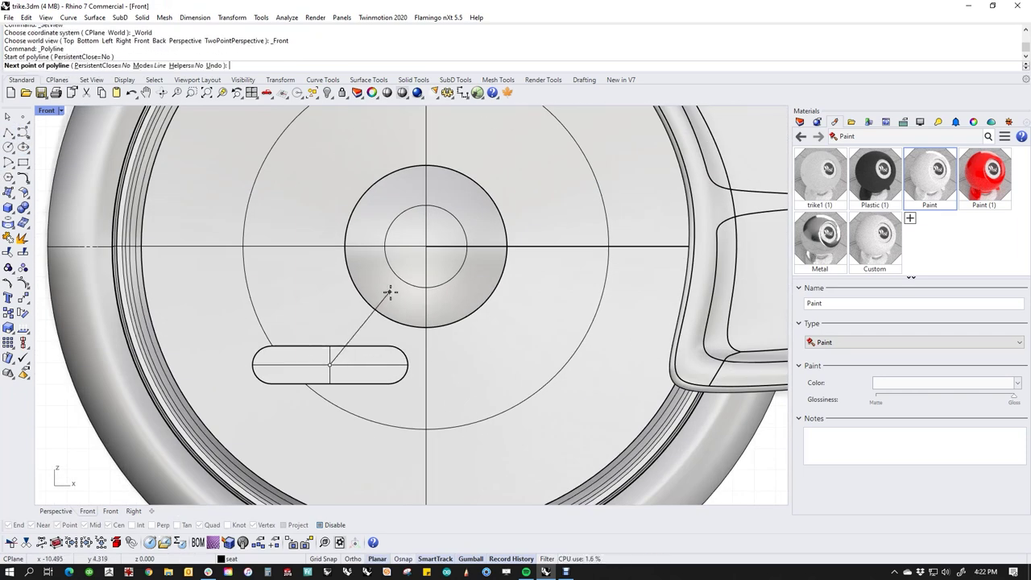
pyautogui.click(428, 247)
pyautogui.press('Return')
# In Perspective, isolate the pedal solid, the rounded rectangle and the crank line by hiding everything else.
pyautogui.press('F4')
pyautogui.moveTo(213, 200); pyautogui.dragTo(520, 363)
pyautogui.write('ii')
pyautogui.press('Return')
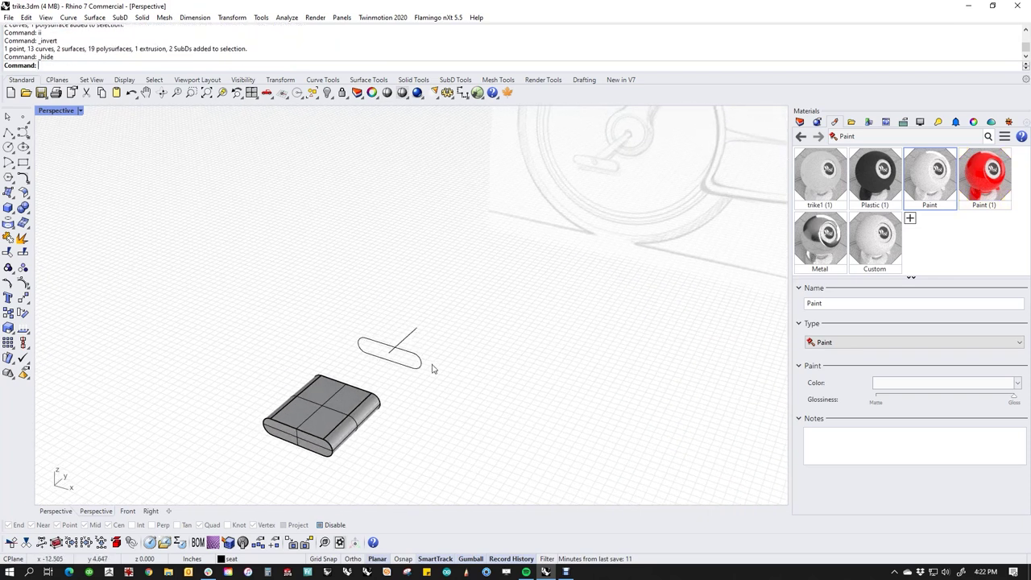
# Move the crank line outward along Y to between the rounded rectangle and the pedal solid.
pyautogui.click(411, 364)
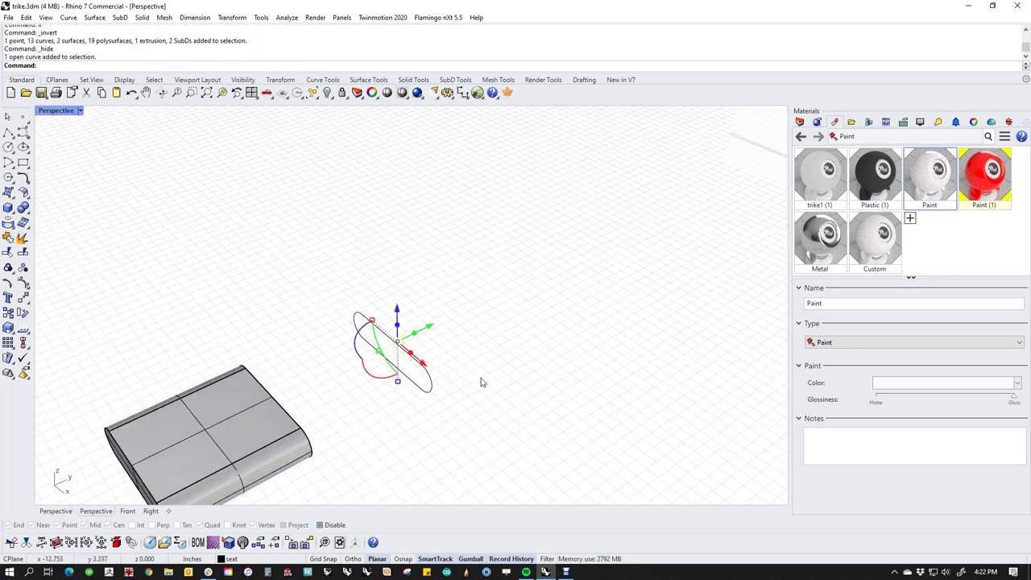
pyautogui.moveTo(421, 318); pyautogui.dragTo(362, 363)
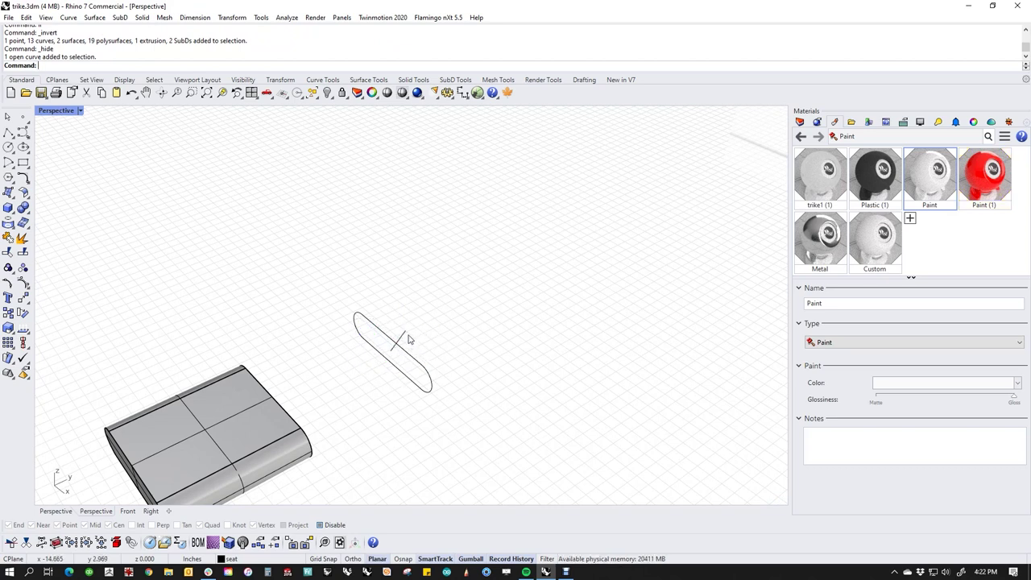
pyautogui.moveTo(429, 327); pyautogui.dragTo(394, 343)
pyautogui.click(248, 294)
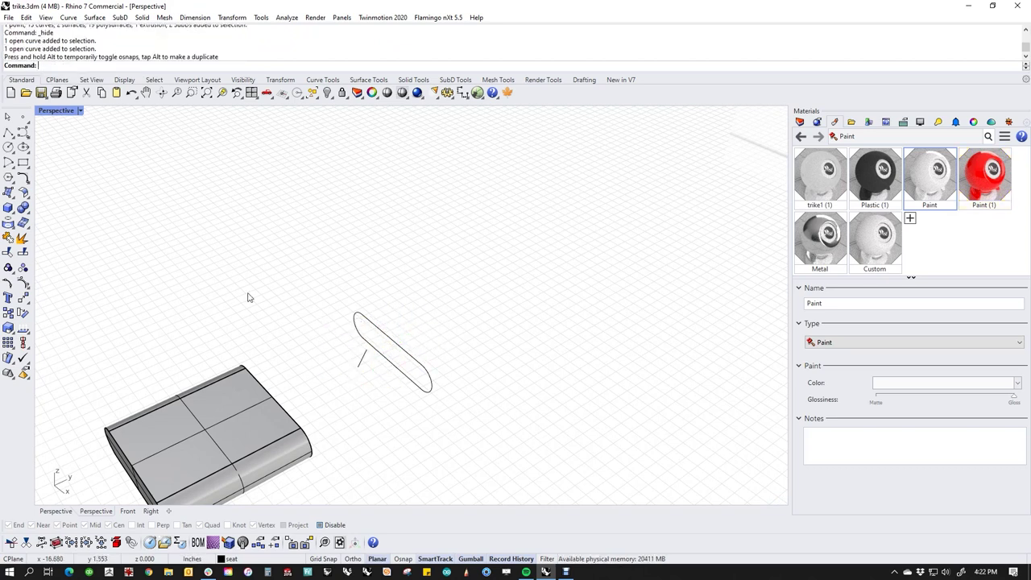
# Draw a straight line from the crank line's pedal end outward along Y through the pedal solid.
pyautogui.click(9, 132)
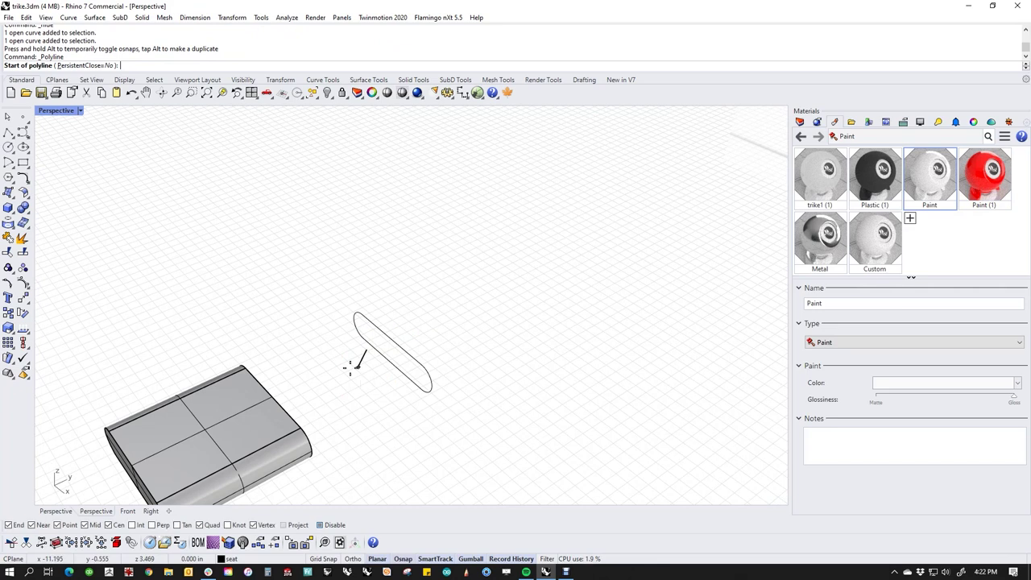
pyautogui.click(358, 367)
pyautogui.click(121, 481)
pyautogui.press('Return')
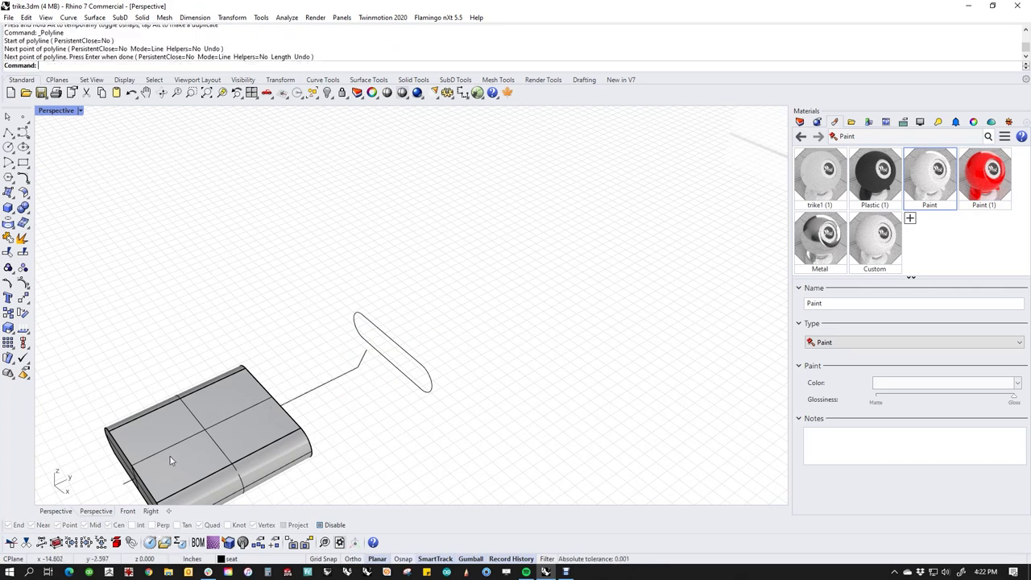
pyautogui.click(354, 372)
pyautogui.click(145, 283)
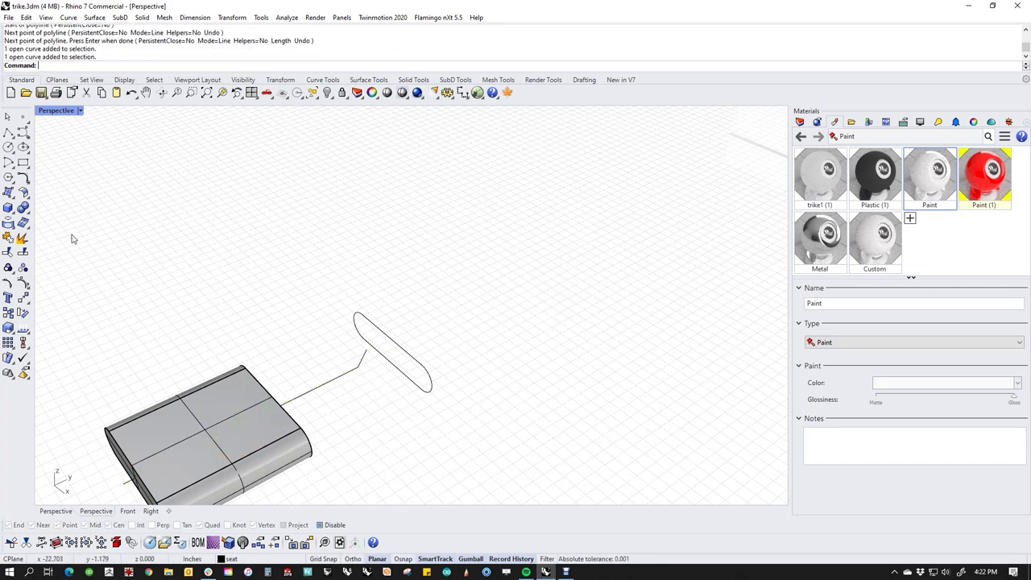
# Draw a straight line from the crank line's hub end inward along Y, past the rounded rectangle.
pyautogui.click(11, 135)
pyautogui.click(360, 348)
pyautogui.click(431, 319)
pyautogui.press('Return')
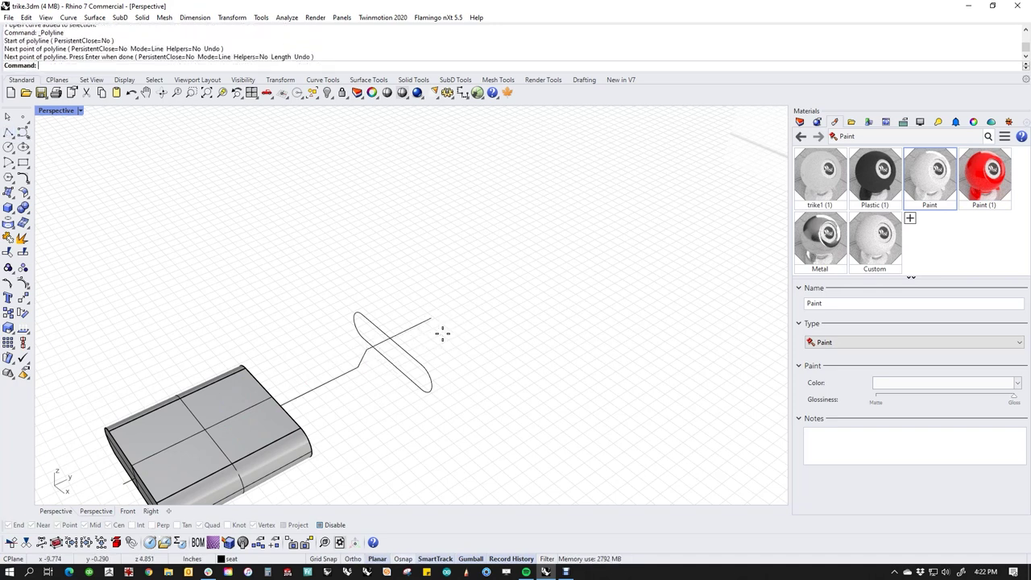
# Join the crank line and the two axle lines into one open curve.
pyautogui.click(372, 354)
pyautogui.keyDown('shift'); pyautogui.click(359, 360); pyautogui.keyUp('shift')
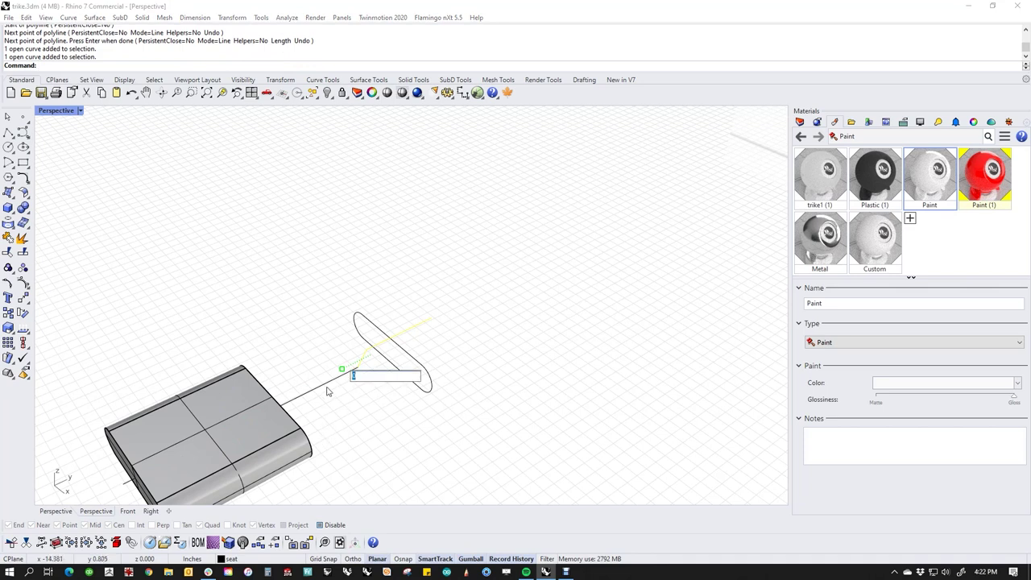
pyautogui.keyDown('shift'); pyautogui.click(311, 392); pyautogui.keyUp('shift')
pyautogui.write('j')
pyautogui.press('Return')
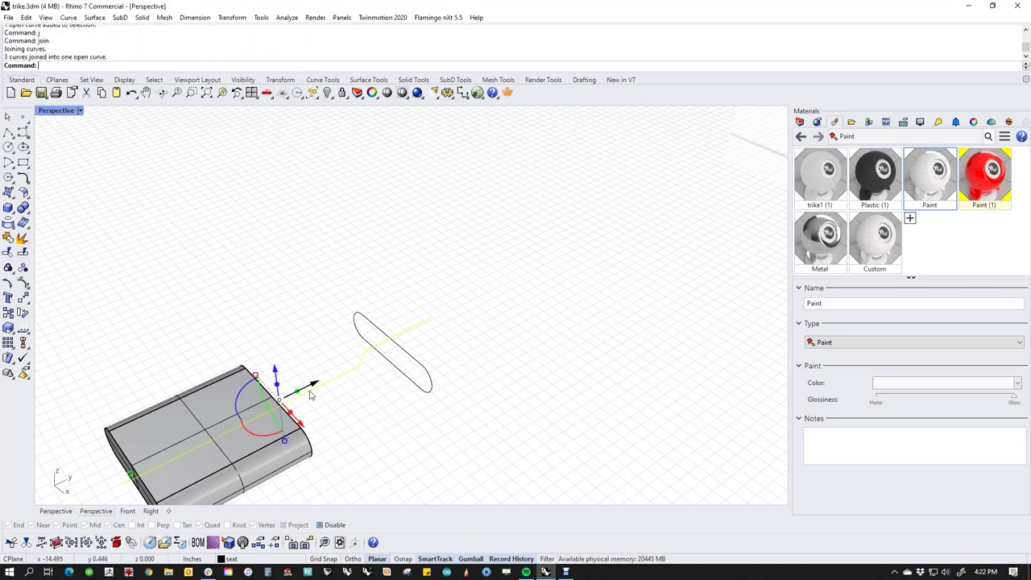
pyautogui.moveTo(339, 414); pyautogui.dragTo(540, 397, button='right')
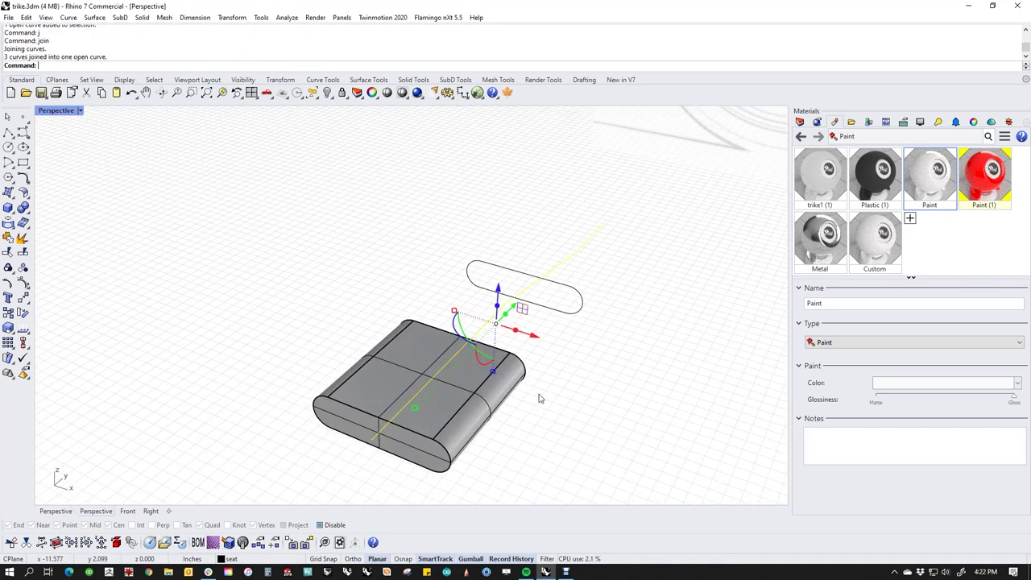
# Try FilletCorners with a radius of .08 on the joined crank curve, inspect it, and undo the fillet.
pyautogui.write('FilletCorners')
pyautogui.press('Return')
pyautogui.moveTo(481, 374); pyautogui.dragTo(407, 321, button='right')
pyautogui.scroll(4, 402, 302)
pyautogui.write('.08')
pyautogui.press('Return')
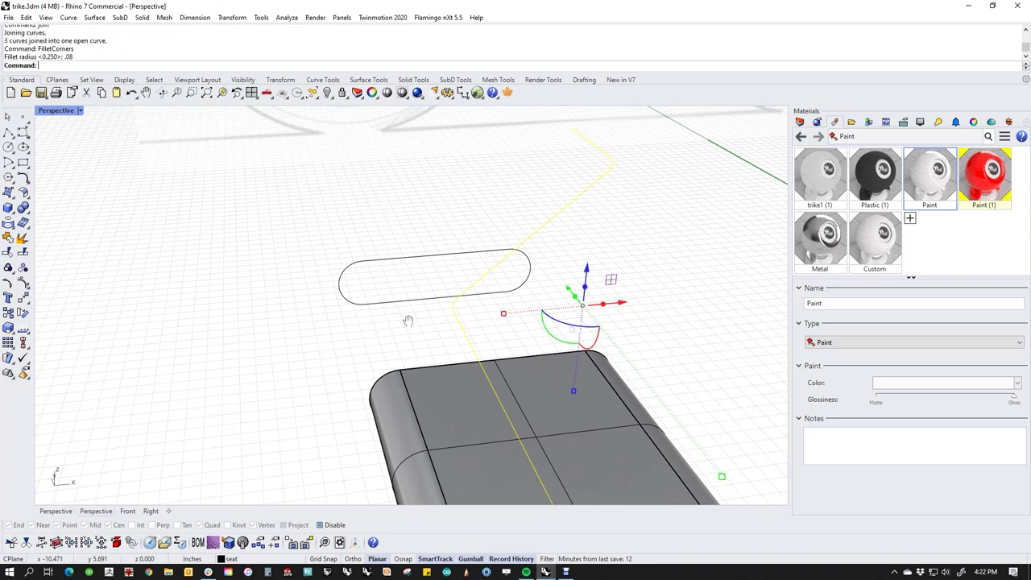
pyautogui.moveTo(419, 309); pyautogui.dragTo(433, 292, button='right')
pyautogui.moveTo(382, 368); pyautogui.dragTo(439, 357, button='right')
pyautogui.press('Escape')
pyautogui.hotkey('ctrl', 'z')
pyautogui.press('Escape')
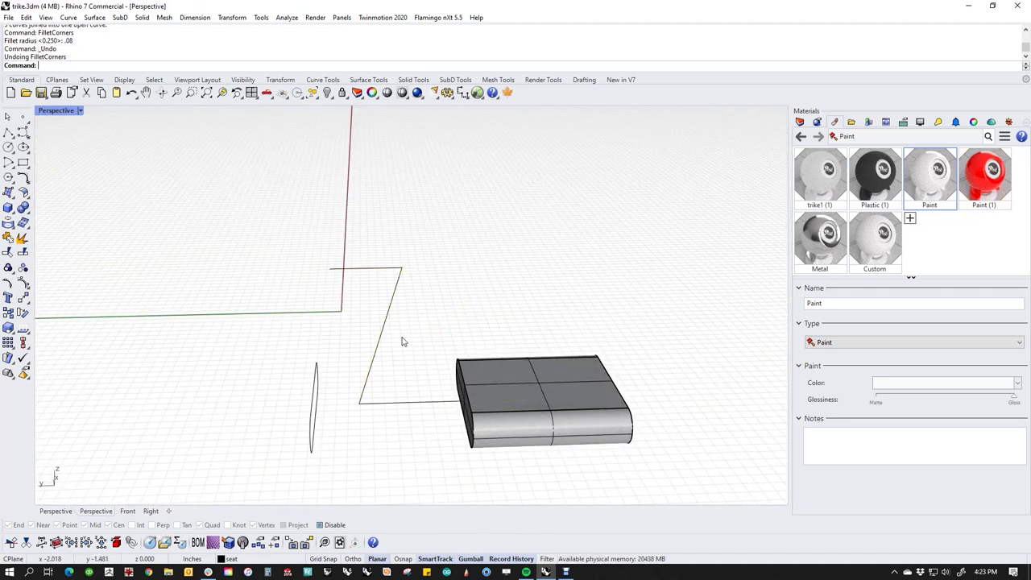
# Move the crank curve's hub-side segment inward along Y to straighten the slanted middle segment.
pyautogui.keyDown('ctrl'); pyautogui.keyDown('shift'); pyautogui.moveTo(430, 276); pyautogui.dragTo(464, 288); pyautogui.keyUp('shift'); pyautogui.keyUp('ctrl')
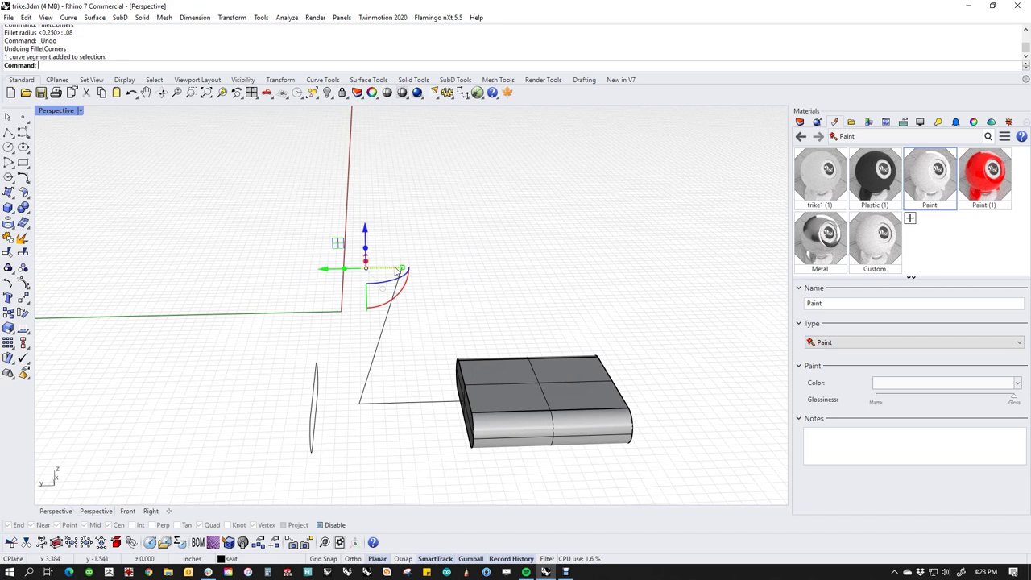
pyautogui.moveTo(328, 271)
pyautogui.mouseDown()
pyautogui.moveTo(312, 272)
pyautogui.moveTo(322, 274)
pyautogui.mouseUp()
pyautogui.click(456, 320)
pyautogui.keyDown('ctrl'); pyautogui.keyDown('shift'); pyautogui.moveTo(340, 235); pyautogui.dragTo(392, 445); pyautogui.keyUp('shift'); pyautogui.keyUp('ctrl')
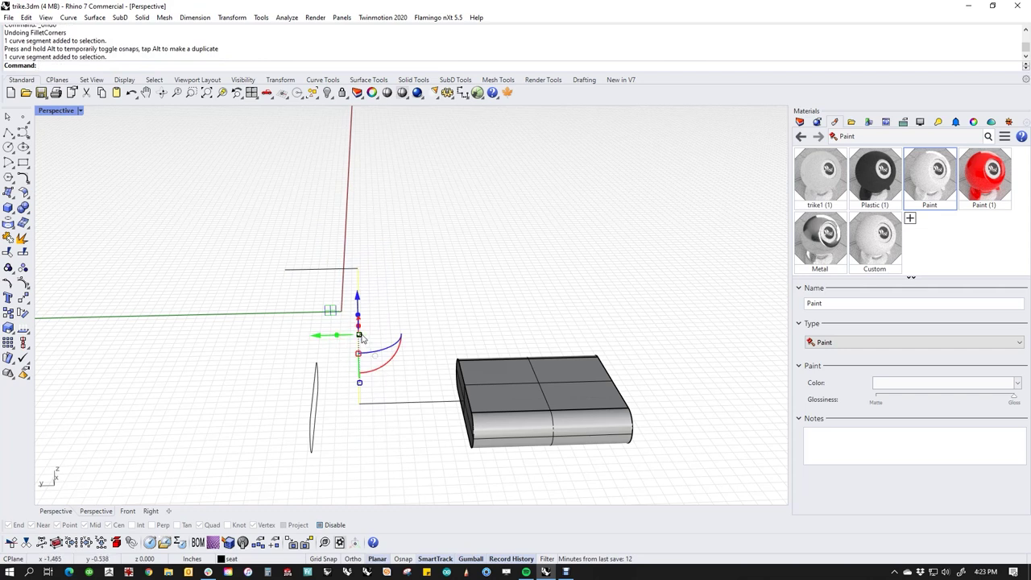
pyautogui.click(395, 285)
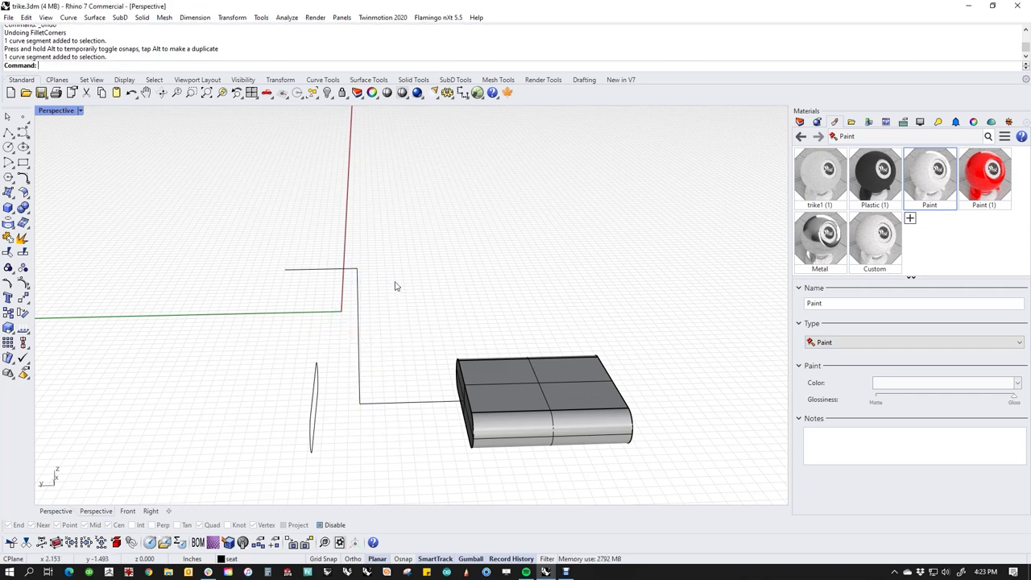
# Fillet the adjusted crank curve's corners with a radius of 0.080 and reselect the curve.
pyautogui.click(397, 407)
pyautogui.write('FilletCorners')
pyautogui.press('Return')
pyautogui.press('Return')
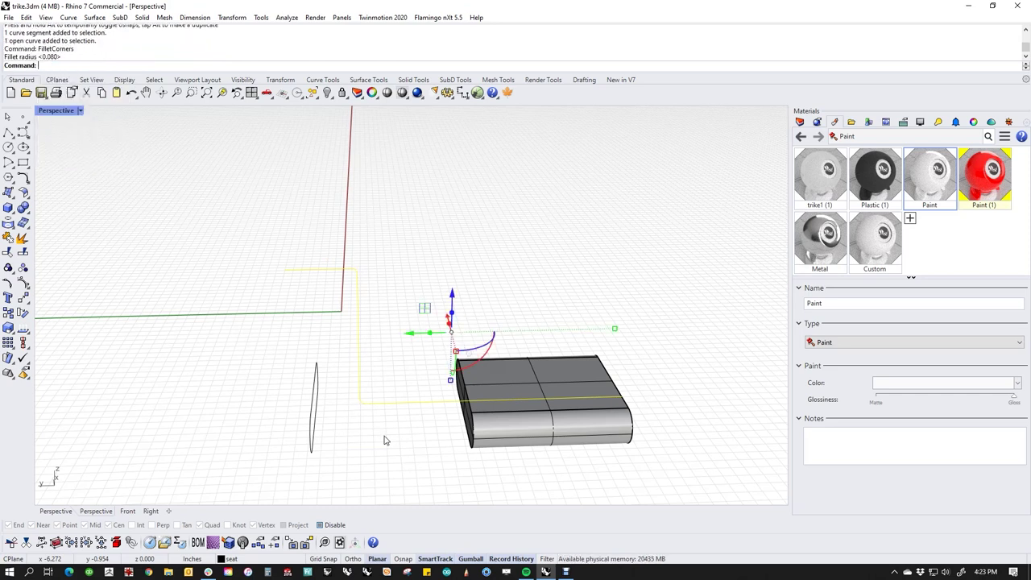
pyautogui.press('Escape')
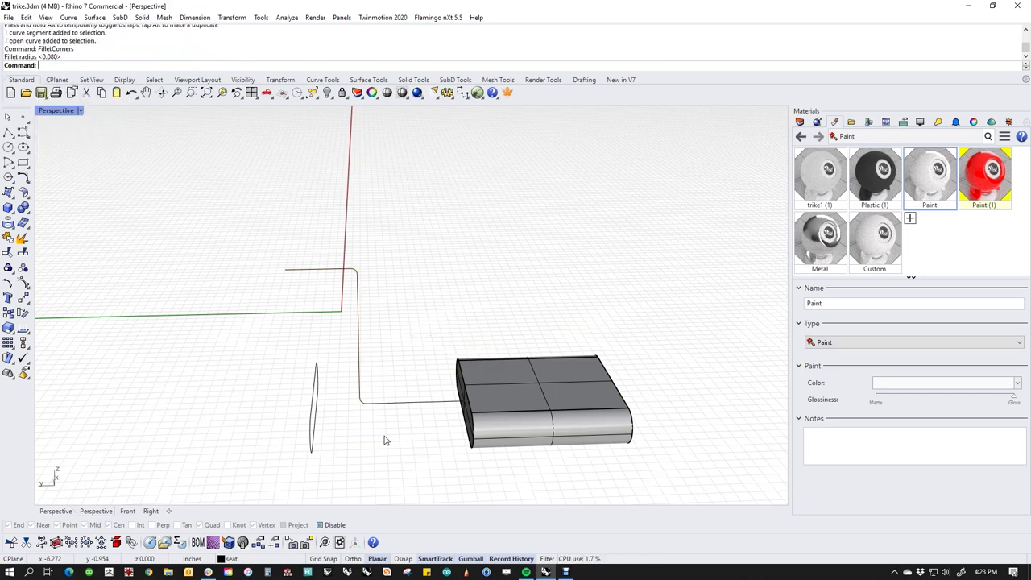
pyautogui.click(384, 406)
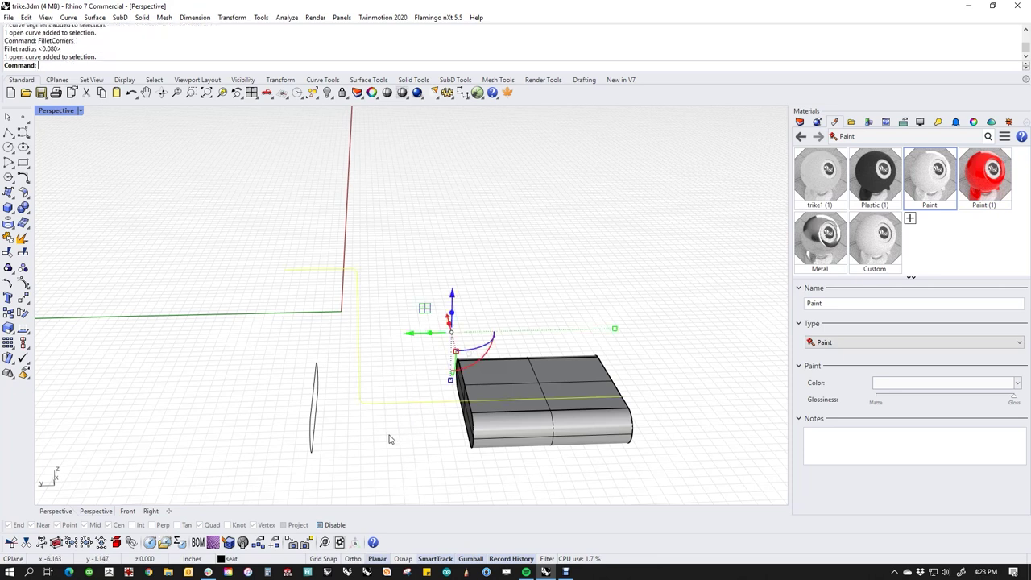
# Try a flat-capped pipe with a radius of about 0.121 along the filleted crank curve and inspect its corners.
pyautogui.click(16, 214)
pyautogui.click(24, 242)
pyautogui.moveTo(301, 281); pyautogui.dragTo(485, 428, button='right')
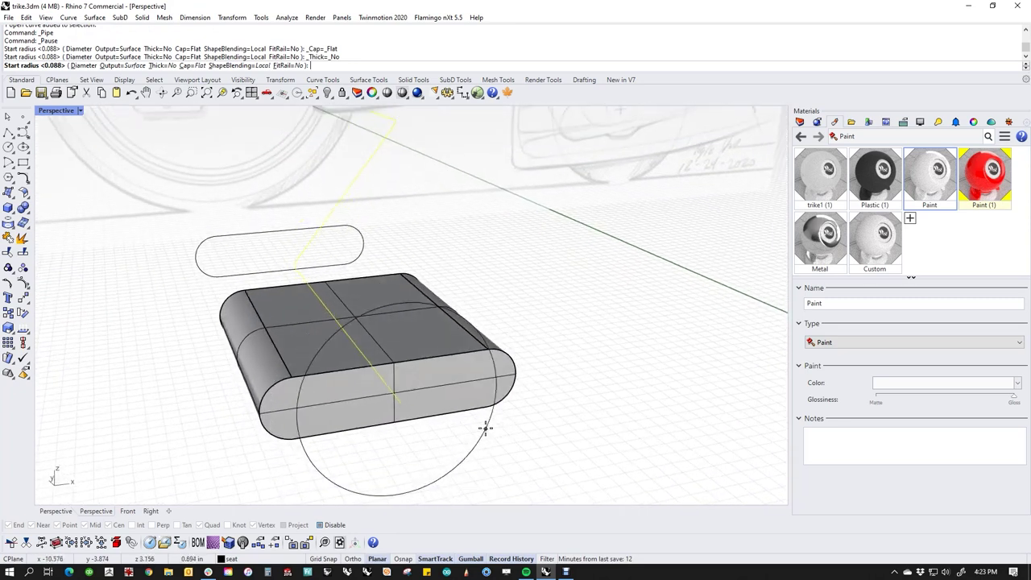
pyautogui.click(410, 412)
pyautogui.press('Return')
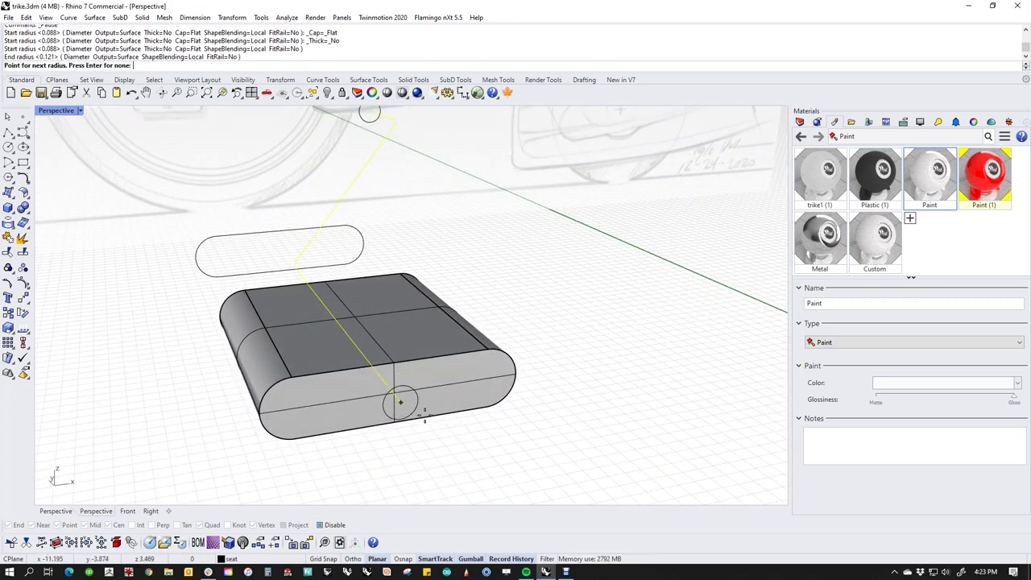
pyautogui.press('Return')
pyautogui.moveTo(400, 401); pyautogui.dragTo(552, 425, button='right')
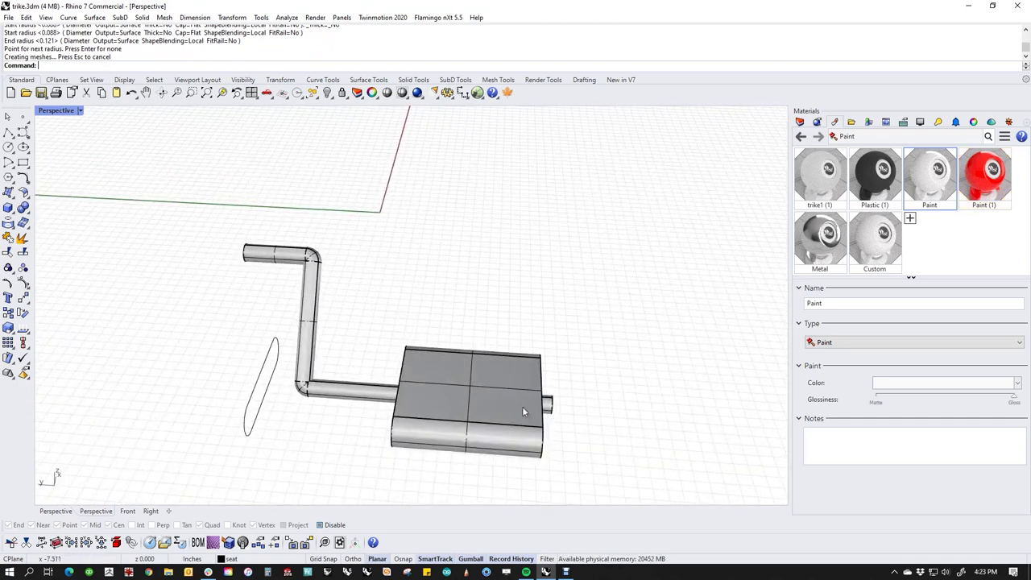
pyautogui.scroll(5, 319, 413)
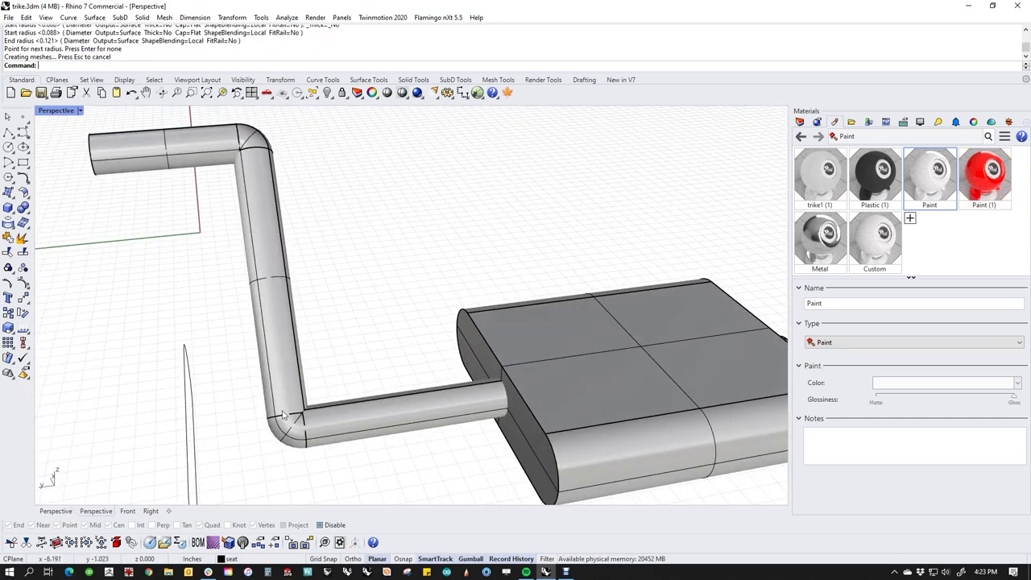
pyautogui.scroll(-3, 354, 415)
pyautogui.scroll(5, 377, 412)
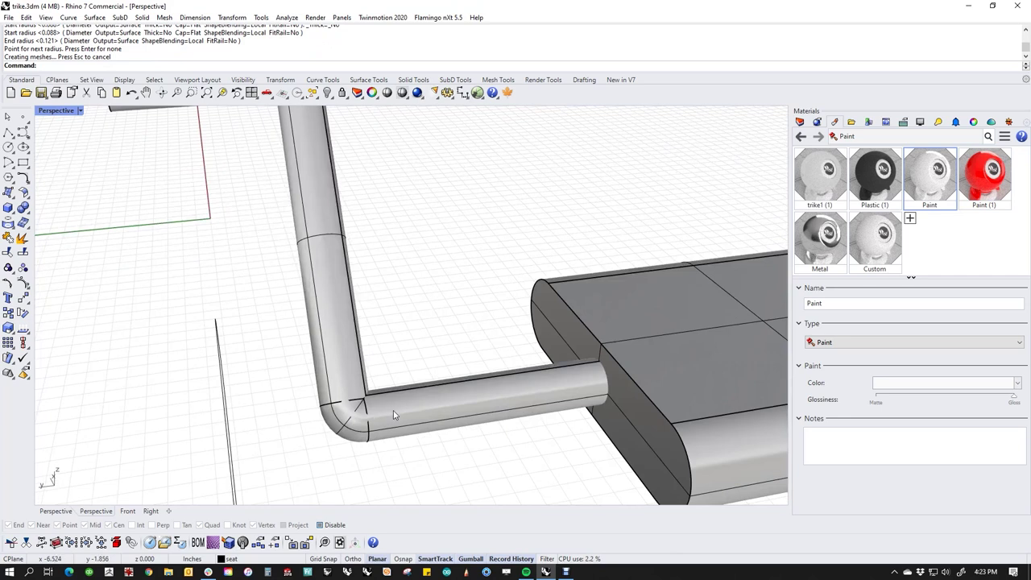
# Undo the crank pipe and the 0.080 corner fillet on the crank curve.
pyautogui.hotkey('ctrl', 'z')
pyautogui.scroll(-4, 393, 439)
pyautogui.hotkey('ctrl', 'z')
pyautogui.press('Escape')
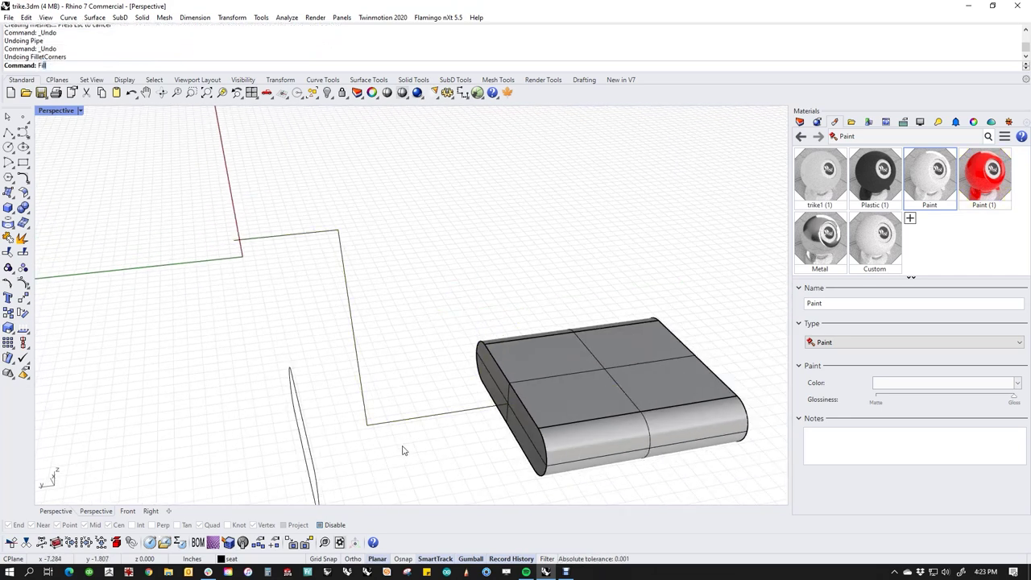
# Fillet the corners of the crank curve with a radius of .25 using FilletCorners.
pyautogui.press('Return')
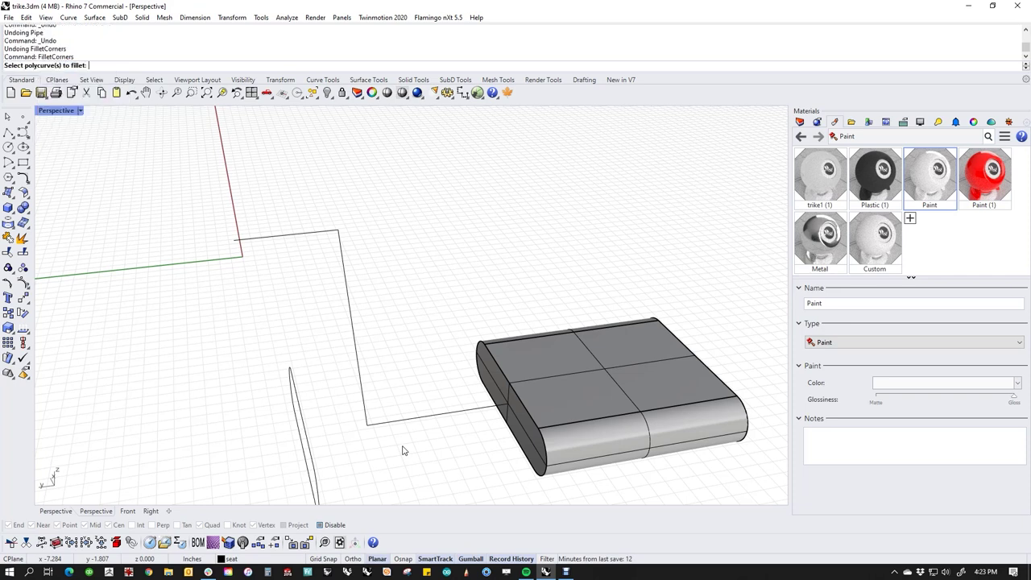
pyautogui.click(403, 417)
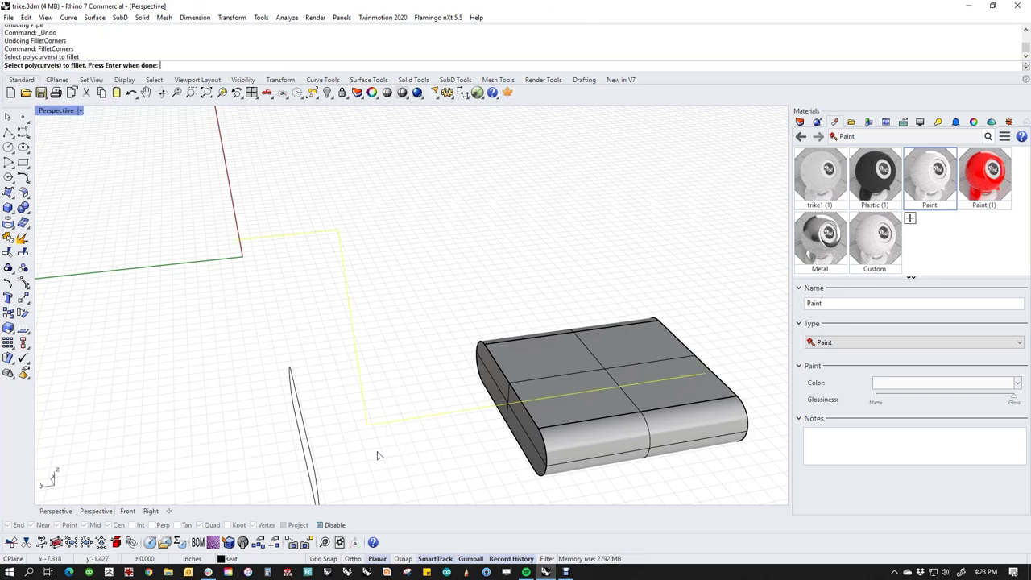
pyautogui.write('.25')
pyautogui.press('Return')
pyautogui.press('Return')
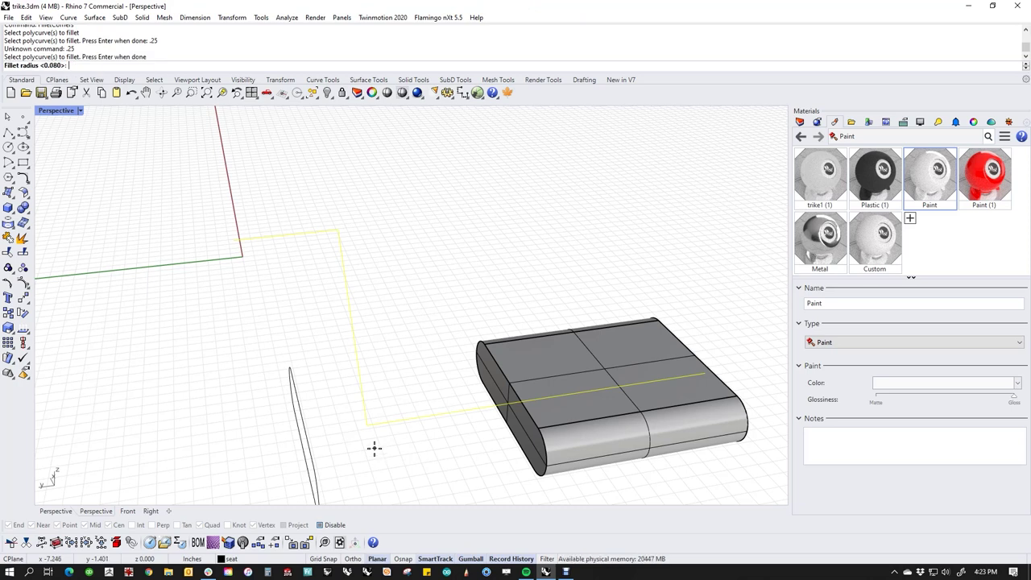
pyautogui.write('.25')
pyautogui.press('Return')
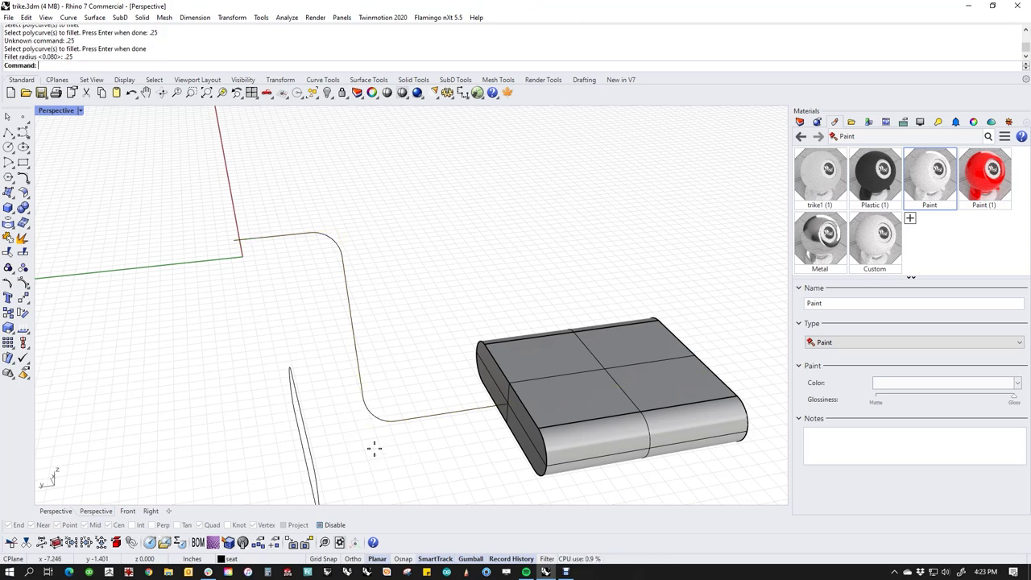
# Pipe the filleted crank curve with flat caps and a constant radius of about 0.114.
pyautogui.moveTo(458, 431); pyautogui.dragTo(409, 391, button='right')
pyautogui.click(393, 410)
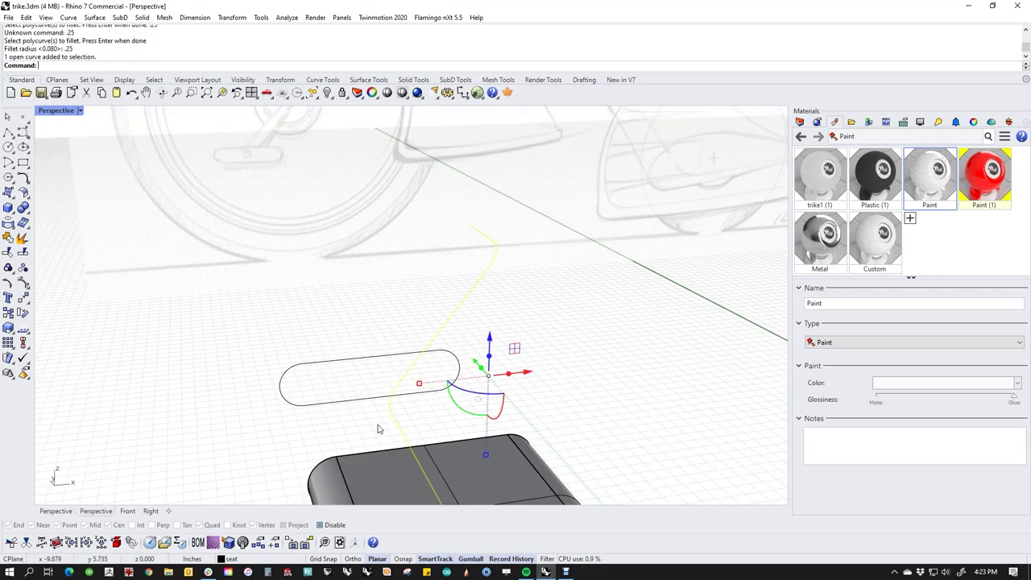
pyautogui.click(13, 212)
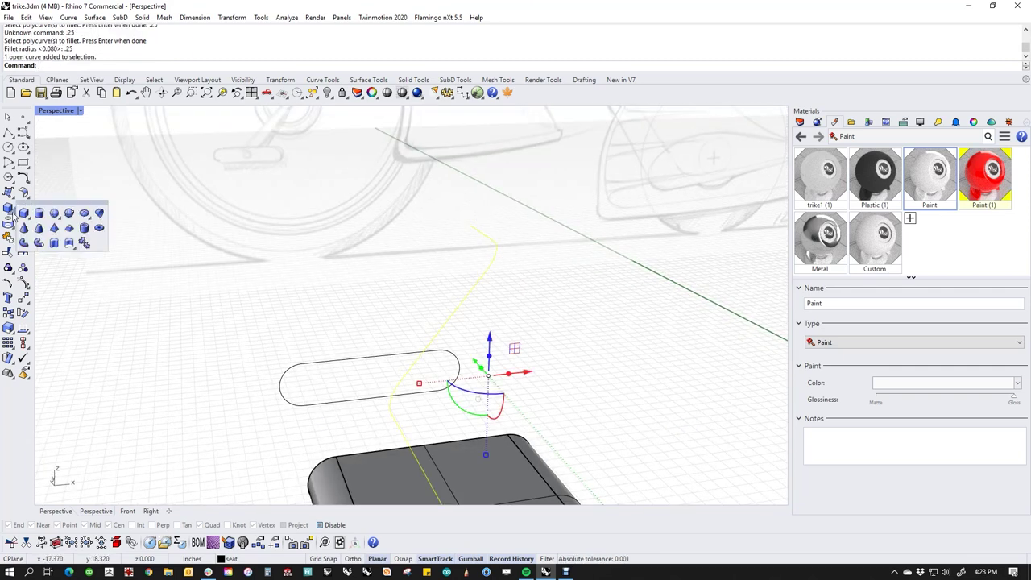
pyautogui.click(32, 243)
pyautogui.scroll(-5, 357, 379)
pyautogui.scroll(4, 440, 463)
pyautogui.moveTo(444, 478); pyautogui.dragTo(421, 438, button='right')
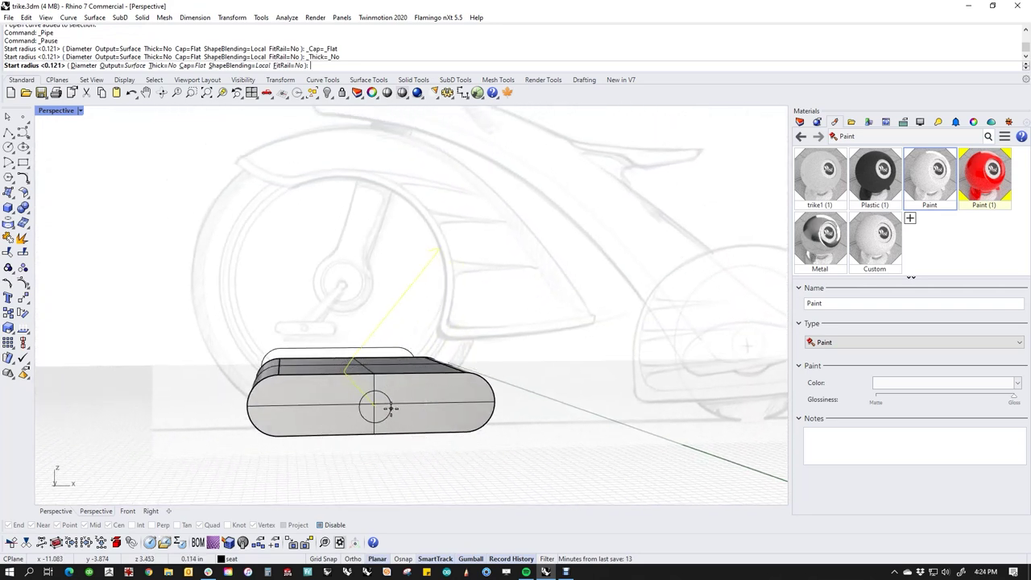
pyautogui.click(393, 410)
pyautogui.press('Return')
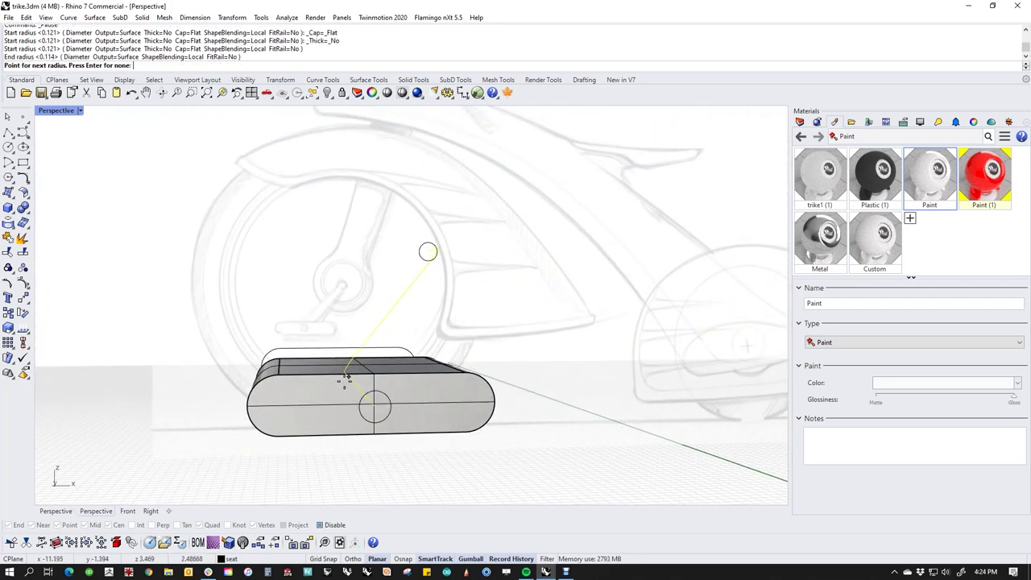
pyautogui.press('Return')
# Show all hidden trike parts and shift the crank pipe sideways along its axle direction relative to the wheel hub.
pyautogui.moveTo(347, 392); pyautogui.dragTo(451, 426, button='right')
pyautogui.scroll(4, 303, 426)
pyautogui.scroll(-7, 298, 426)
pyautogui.click(296, 427)
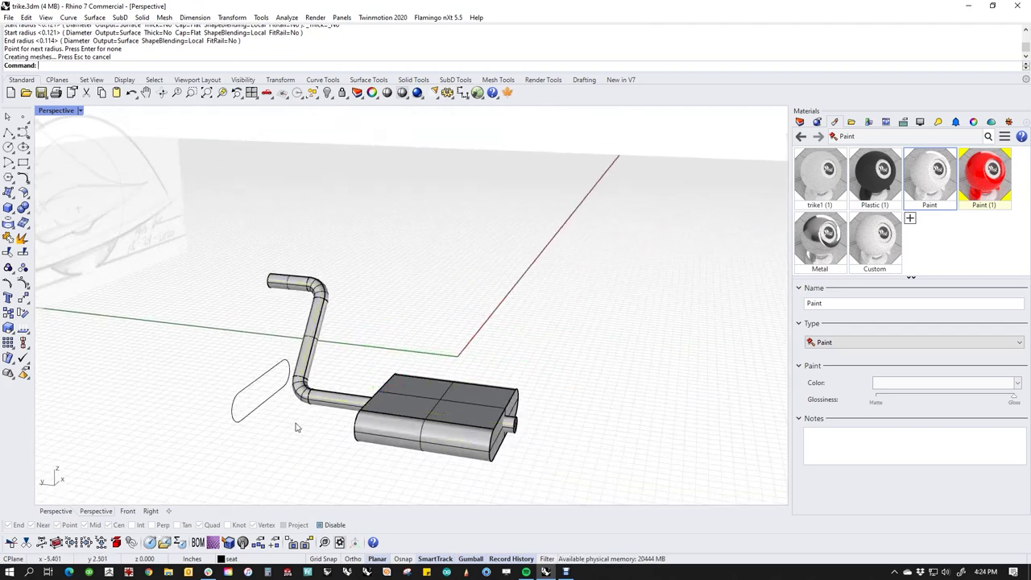
pyautogui.write('v')
pyautogui.press('Return')
pyautogui.scroll(-3, 299, 426)
pyautogui.moveTo(300, 427); pyautogui.dragTo(315, 409, button='right')
pyautogui.scroll(1, 315, 408)
pyautogui.click(324, 366)
pyautogui.moveTo(358, 374); pyautogui.dragTo(368, 355, button='right')
pyautogui.moveTo(335, 333); pyautogui.dragTo(352, 341)
pyautogui.click(464, 451)
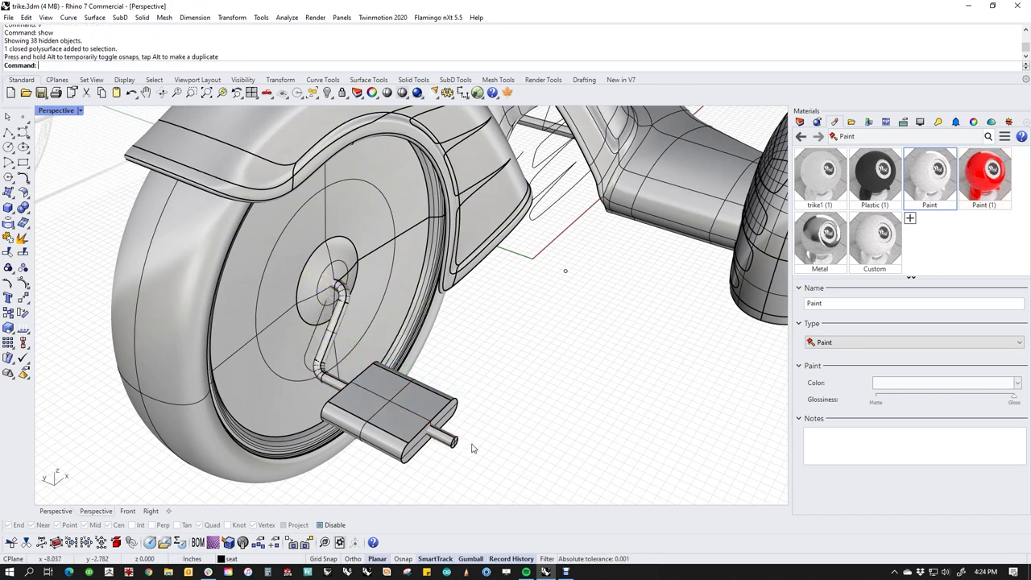
# Push the crank pipe's outer end face inward to shorten the stub sticking out of the pedal.
pyautogui.scroll(4, 464, 450)
pyautogui.click(441, 447)
pyautogui.scroll(4, 442, 448)
pyautogui.moveTo(384, 421); pyautogui.dragTo(323, 394)
pyautogui.click(458, 443)
pyautogui.scroll(-8, 380, 405)
pyautogui.moveTo(387, 409)
pyautogui.keyDown('shift'); pyautogui.mouseDown(button='right')
pyautogui.moveTo(483, 431)
pyautogui.moveTo(424, 433)
pyautogui.moveTo(426, 446)
pyautogui.moveTo(404, 447)
pyautogui.moveTo(394, 419)
pyautogui.mouseUp(button='right'); pyautogui.keyUp('shift')
pyautogui.scroll(-4, 424, 434)
pyautogui.scroll(5, 374, 384)
# Mirror a copy of the crank and pedal to the wheel's other side, across the X axis through origin 0 in the Top view.
pyautogui.click(374, 384)
pyautogui.keyDown('shift'); pyautogui.click(402, 437); pyautogui.keyUp('shift')
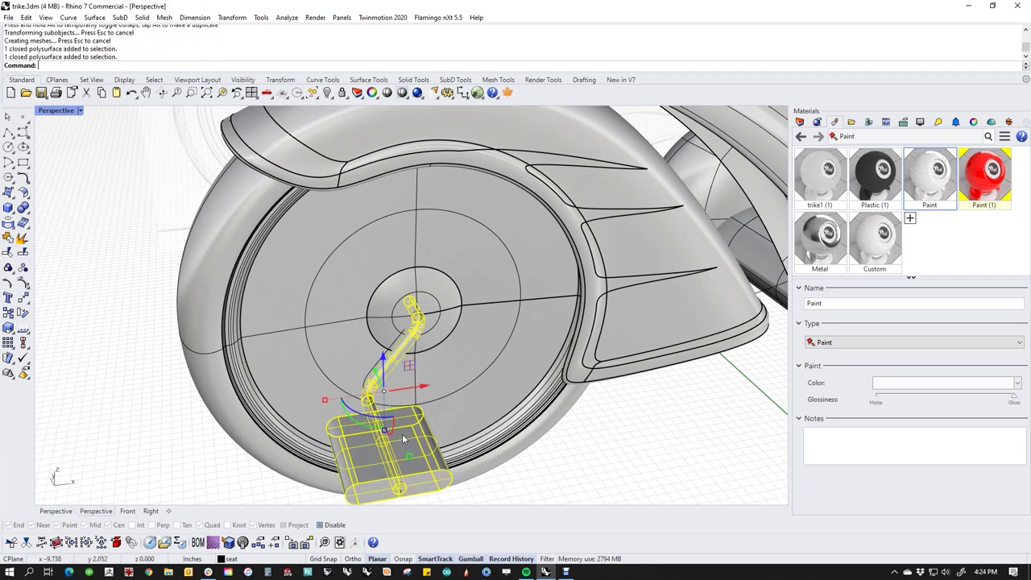
pyautogui.write('f')
pyautogui.press('Return')
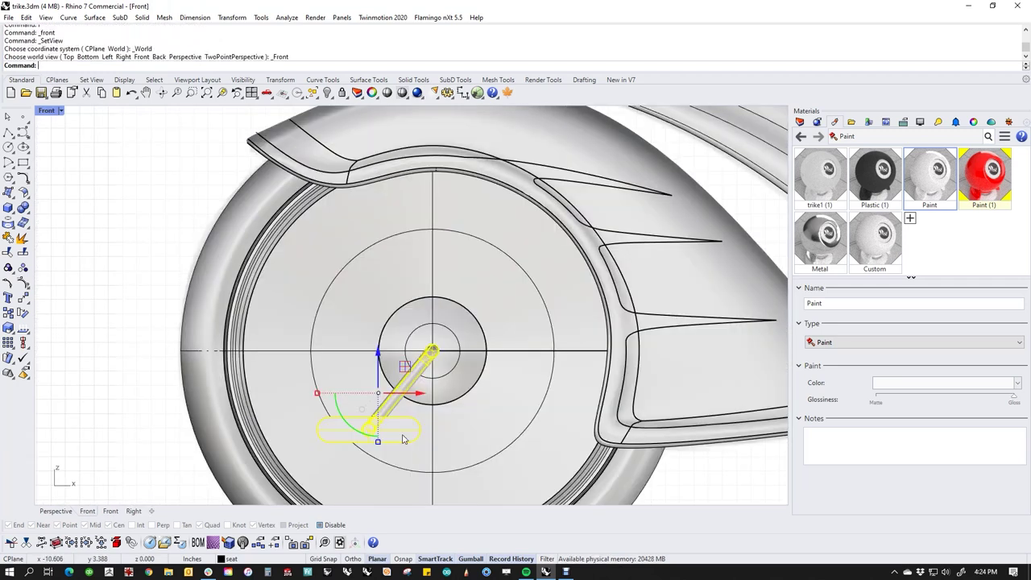
pyautogui.write('M')
pyautogui.press('Return')
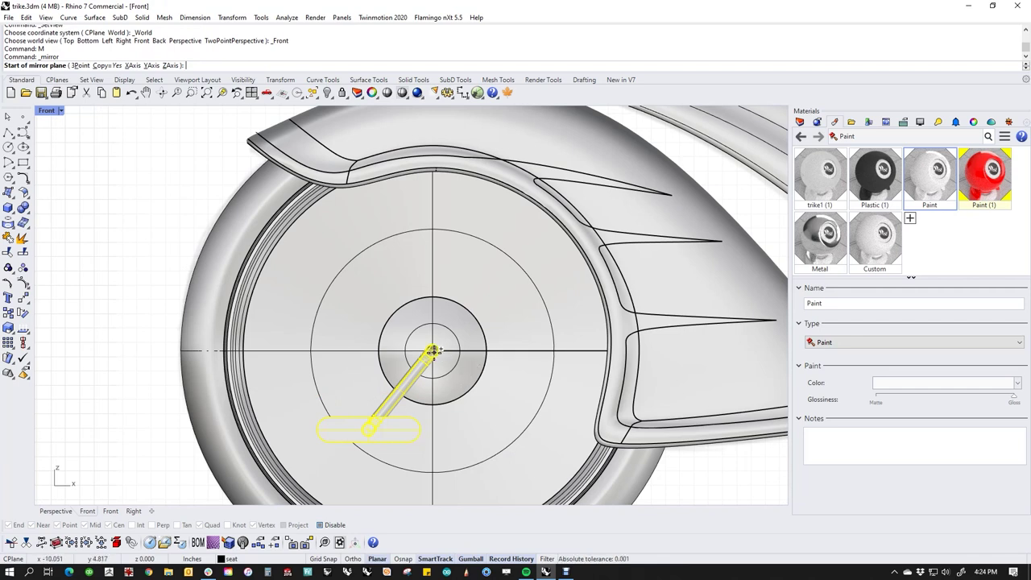
pyautogui.write('top')
pyautogui.press('Return')
pyautogui.write('0')
pyautogui.press('Return')
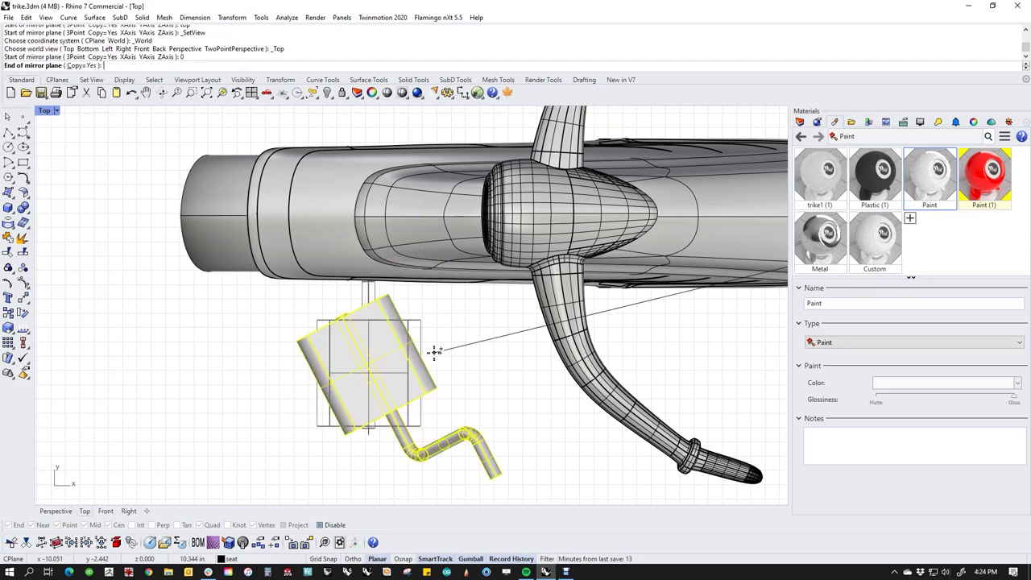
pyautogui.keyDown('shift'); pyautogui.click(363, 281); pyautogui.keyUp('shift')
# Return to the perspective view and select the crank and pedal together on one side of the front wheel.
pyautogui.moveTo(276, 365); pyautogui.dragTo(303, 473, button='right')
pyautogui.click(343, 454)
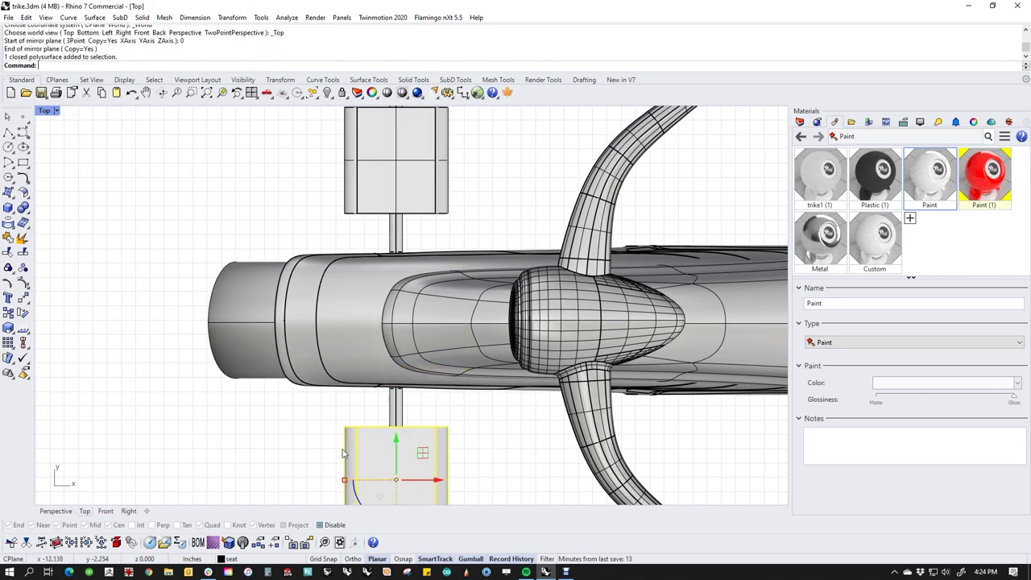
pyautogui.hotkey('ctrl', 'F4')
pyautogui.moveTo(339, 472); pyautogui.dragTo(583, 370, button='right')
pyautogui.scroll(3, 445, 400)
pyautogui.click(449, 406)
pyautogui.keyDown('shift'); pyautogui.click(345, 452); pyautogui.keyUp('shift')
pyautogui.scroll(2, 373, 438)
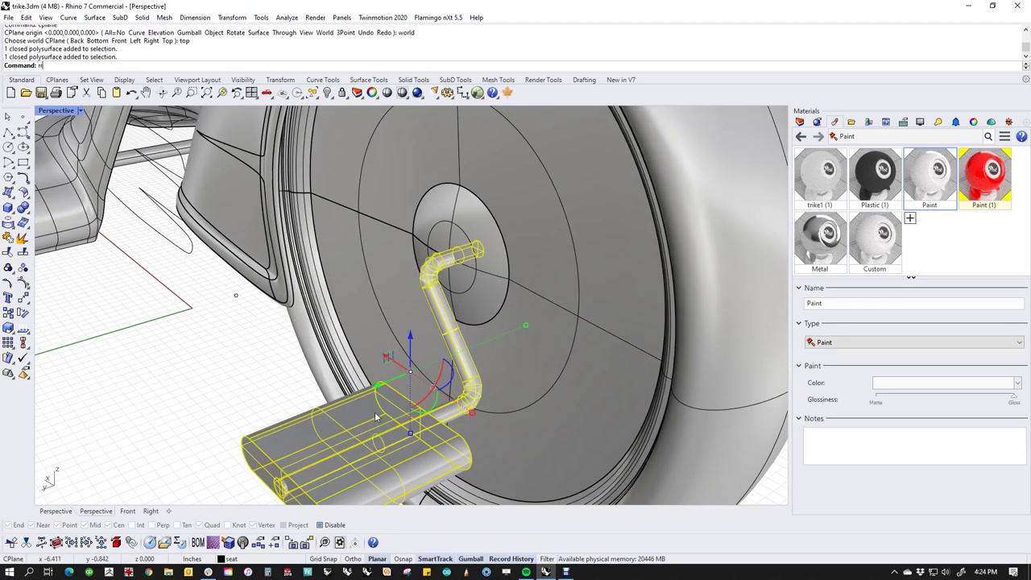
# Try to rotate the selected crank and pedal about the centre of the crank's hub end, and undo the rotation.
pyautogui.press('Return')
pyautogui.scroll(5, 454, 257)
pyautogui.click(556, 232)
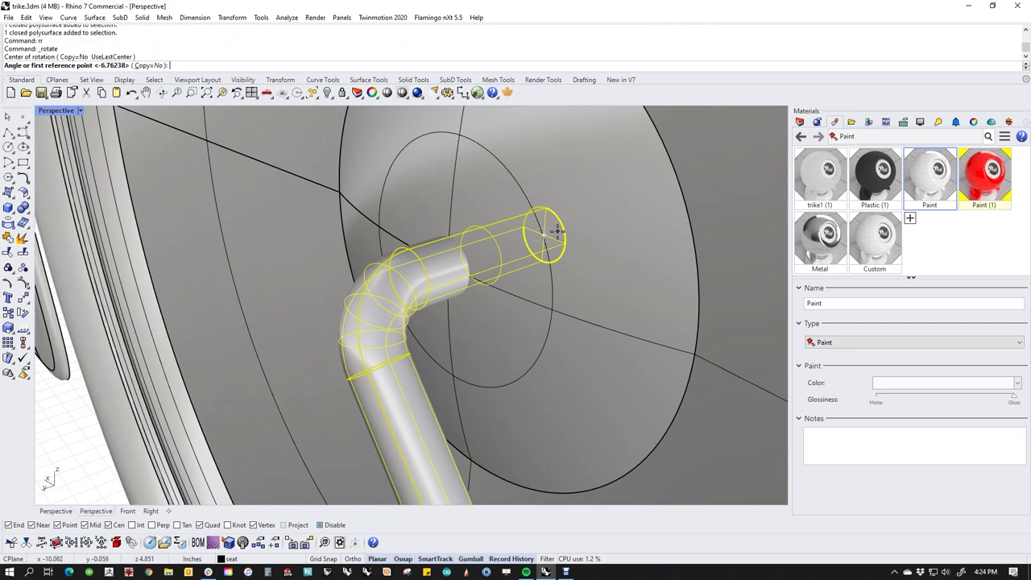
pyautogui.press('Return')
pyautogui.hotkey('ctrl', 'z')
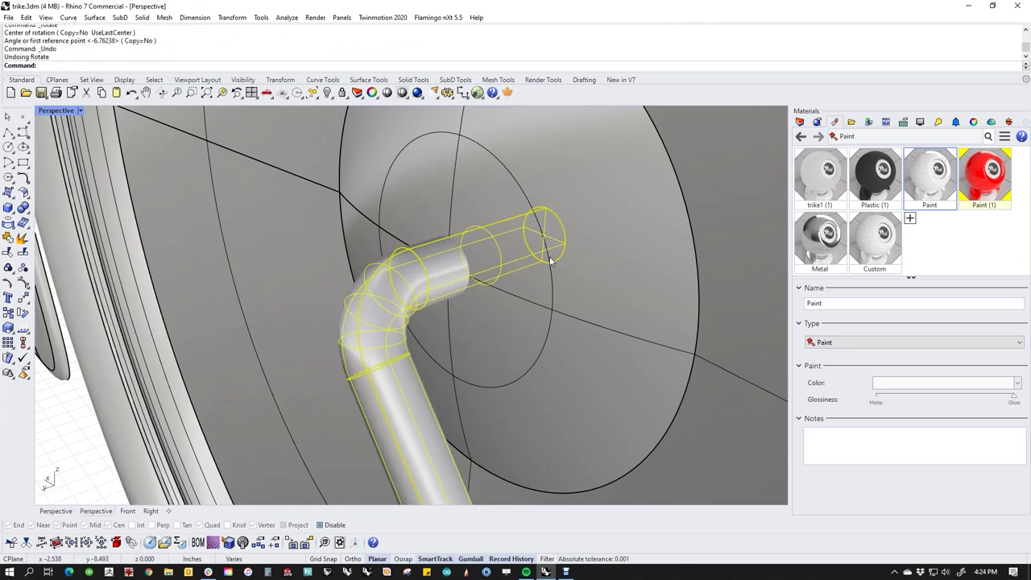
# Relocate the gumball to the centre of the crank's hub end and rotate the selected crank and pedal opposite the other pair.
pyautogui.write('gr')
pyautogui.press('Return')
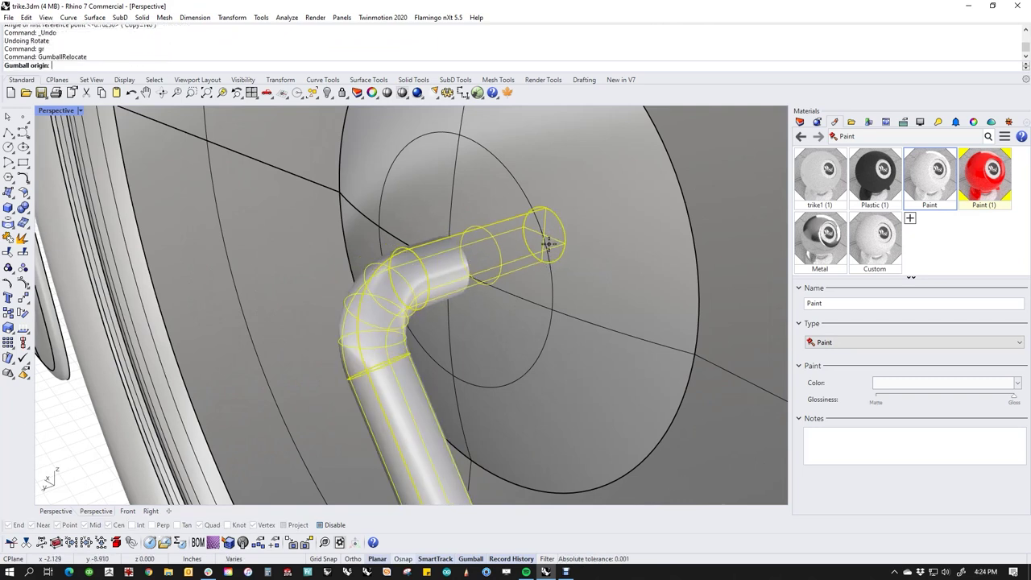
pyautogui.click(560, 236)
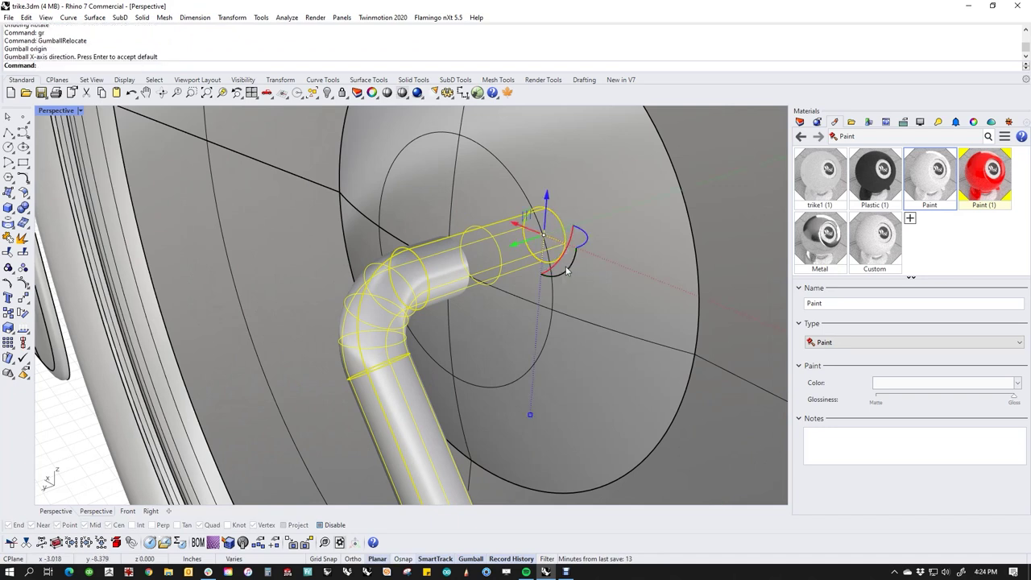
pyautogui.moveTo(567, 273); pyautogui.dragTo(575, 266, button='right')
pyautogui.click(574, 264)
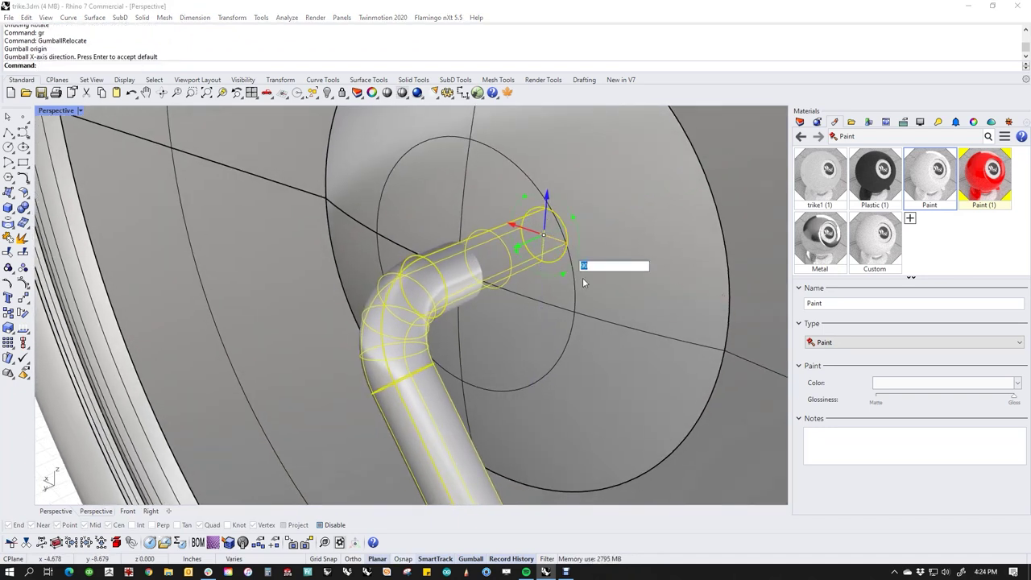
pyautogui.press('Return')
pyautogui.scroll(-8, 549, 332)
pyautogui.click(279, 398)
pyautogui.scroll(-8, 277, 398)
pyautogui.click(235, 416)
# Assign the Plastic (1) material to the lower pedal beside the front wheel.
pyautogui.moveTo(386, 439); pyautogui.dragTo(208, 427, button='right')
pyautogui.scroll(-4, 418, 414)
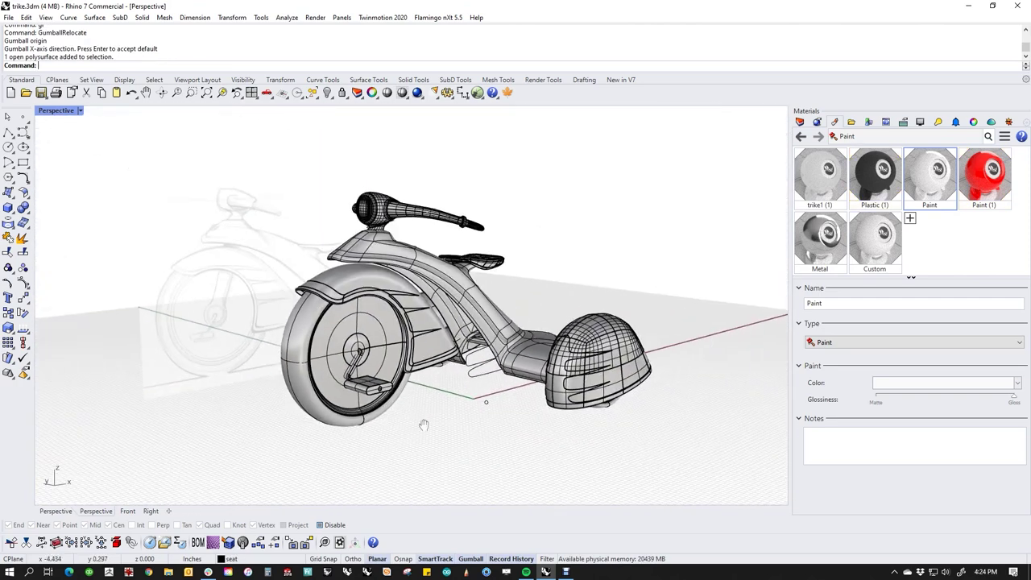
pyautogui.moveTo(421, 414); pyautogui.dragTo(461, 433, button='right')
pyautogui.scroll(2, 461, 433)
pyautogui.scroll(3, 356, 407)
pyautogui.click(357, 427)
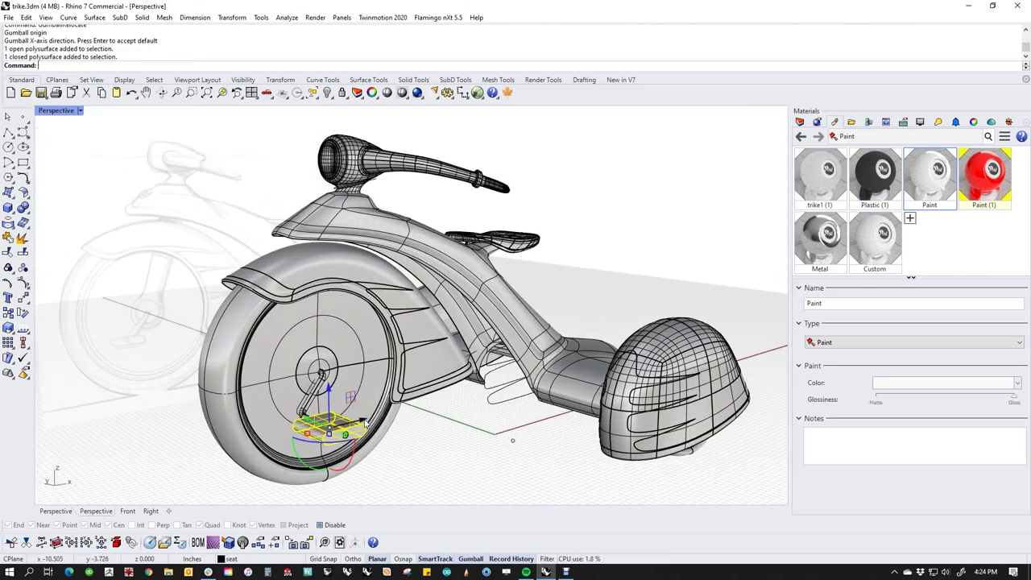
pyautogui.rightClick(877, 199)
pyautogui.click(688, 142)
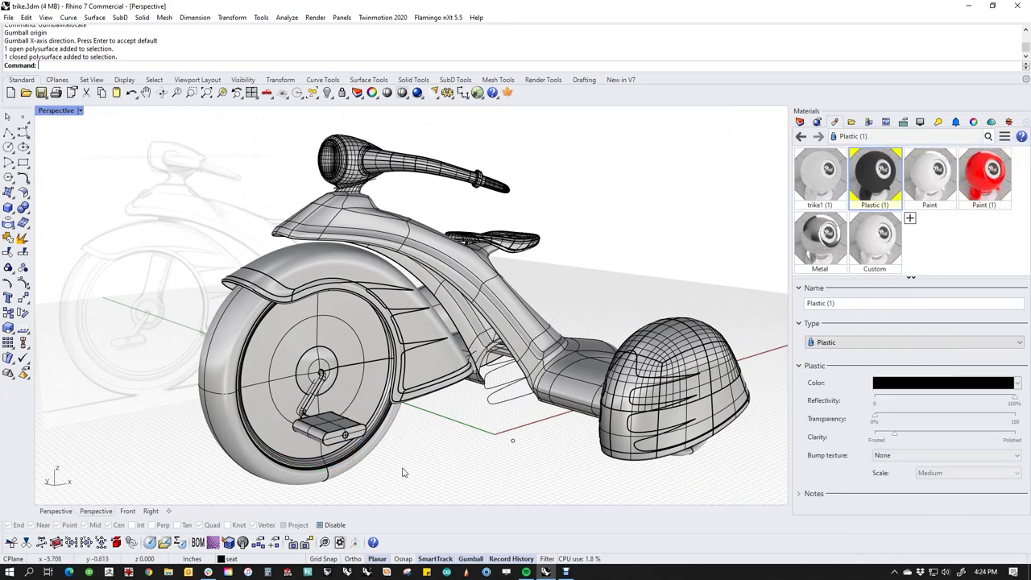
# Assign the Metal material to the crank of the lower pedal.
pyautogui.scroll(3, 317, 408)
pyautogui.click(304, 392)
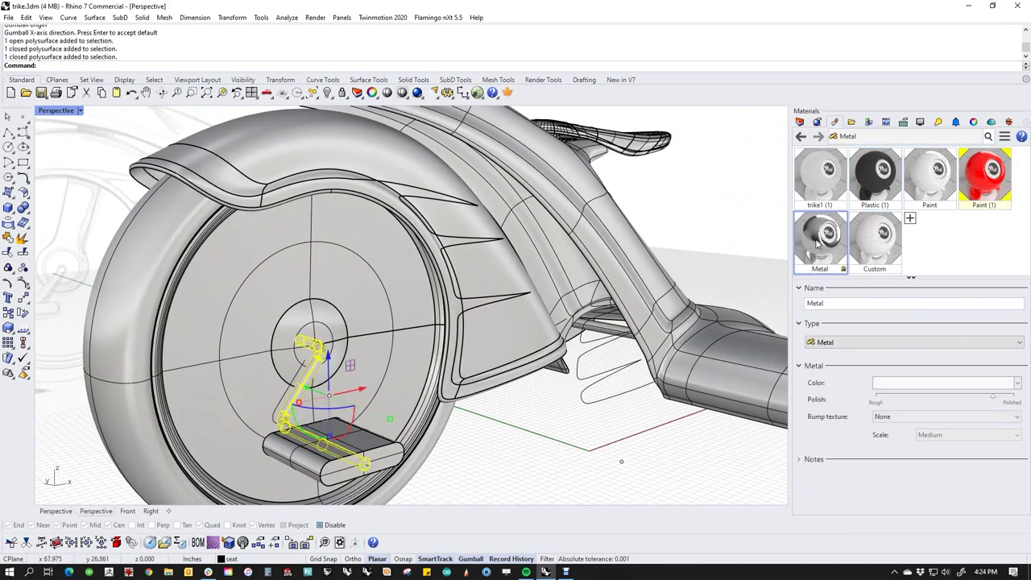
pyautogui.rightClick(817, 241)
pyautogui.click(842, 144)
# Assign the Plastic (1) material to the raised pedal on the wheel's opposite side.
pyautogui.moveTo(660, 387); pyautogui.dragTo(268, 382, button='right')
pyautogui.click(357, 334)
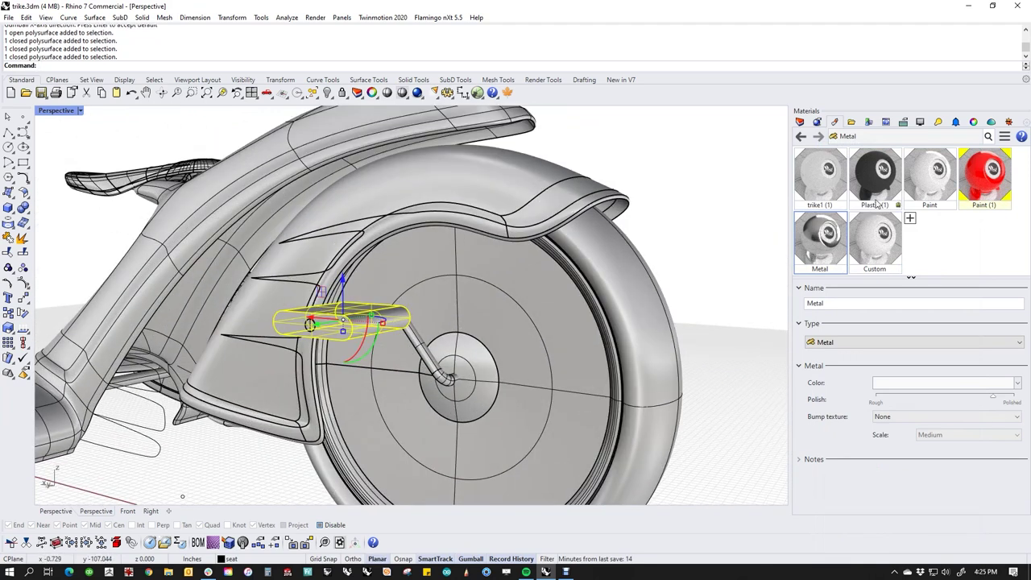
pyautogui.rightClick(873, 207)
pyautogui.click(886, 139)
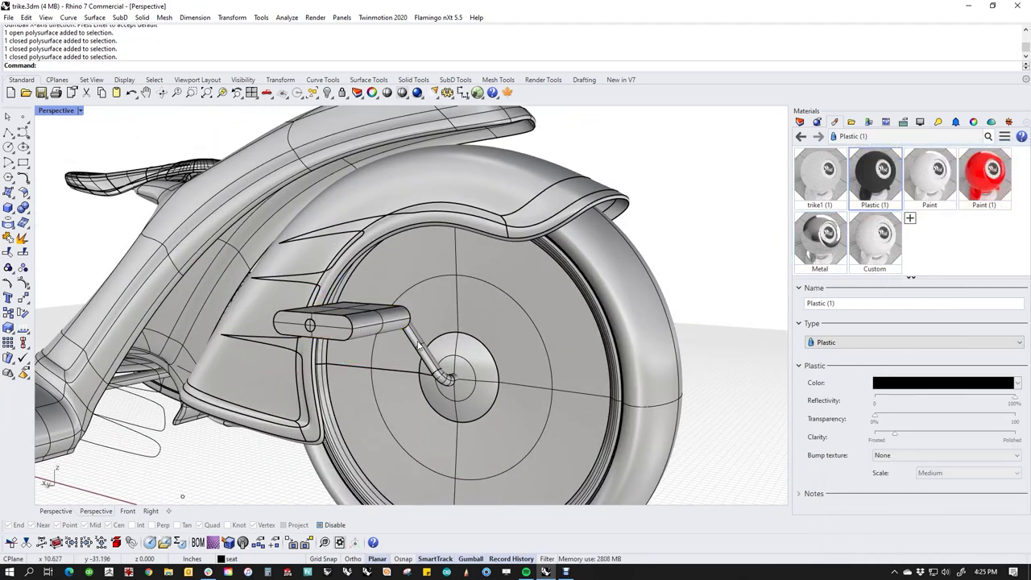
# Assign the Metal material to the crank of the raised pedal.
pyautogui.click(418, 345)
pyautogui.click(818, 238)
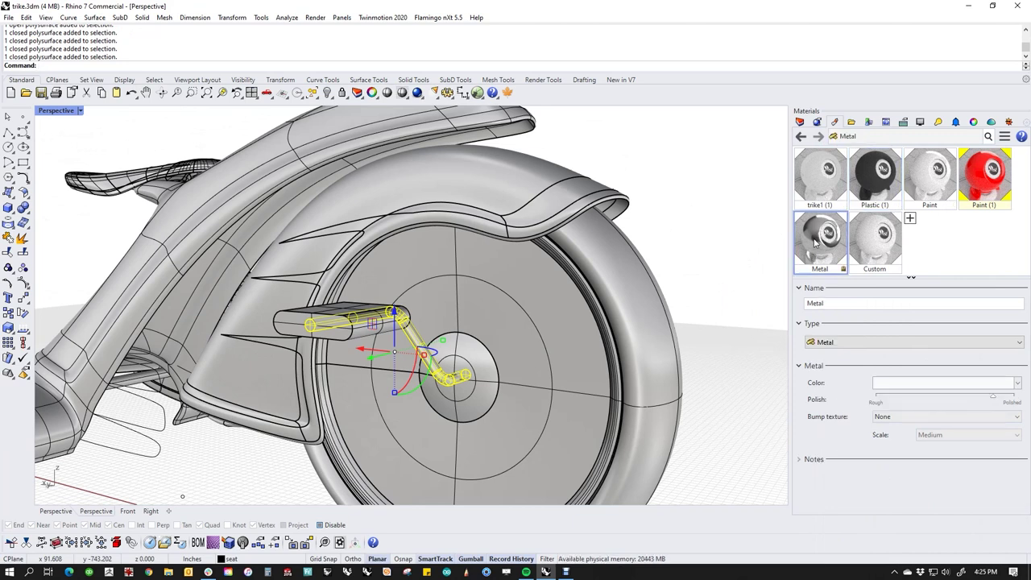
pyautogui.rightClick(815, 238)
pyautogui.click(853, 145)
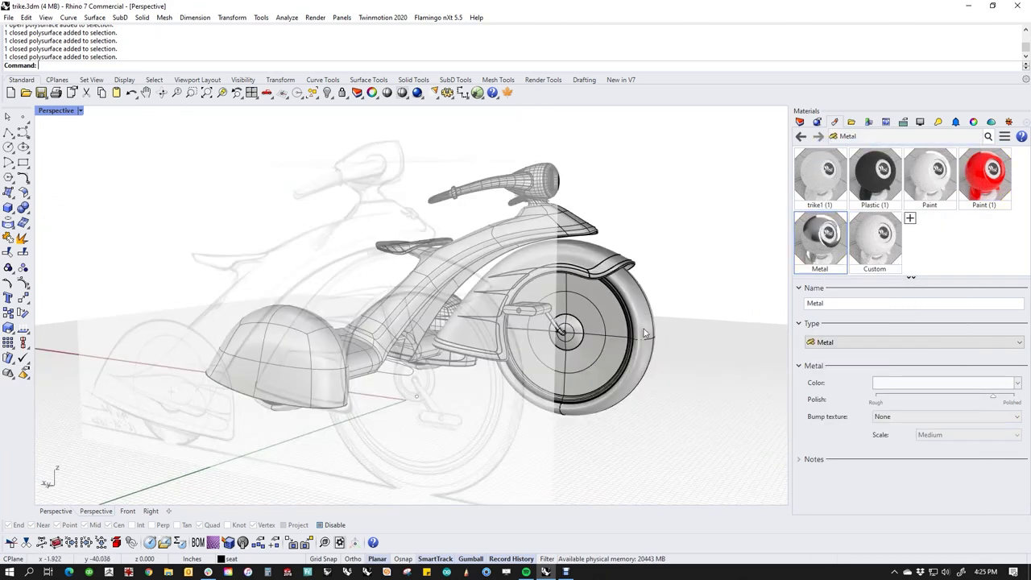
# Display the perspective view in Rendered mode and turn off its SubD wires.
pyautogui.rightClick(71, 113)
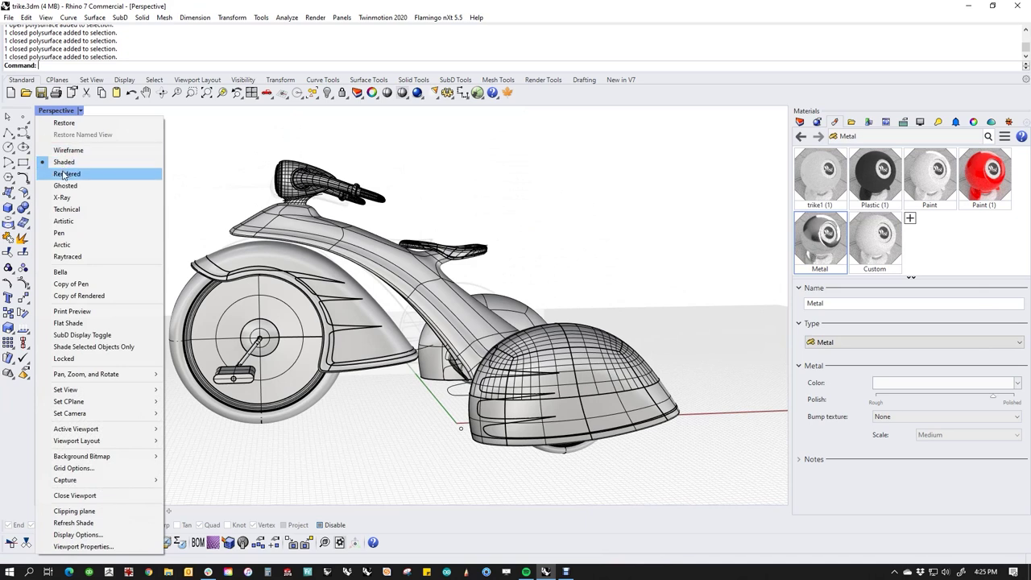
pyautogui.click(64, 174)
pyautogui.keyDown('shift'); pyautogui.moveTo(374, 433); pyautogui.dragTo(513, 436, button='right'); pyautogui.keyUp('shift')
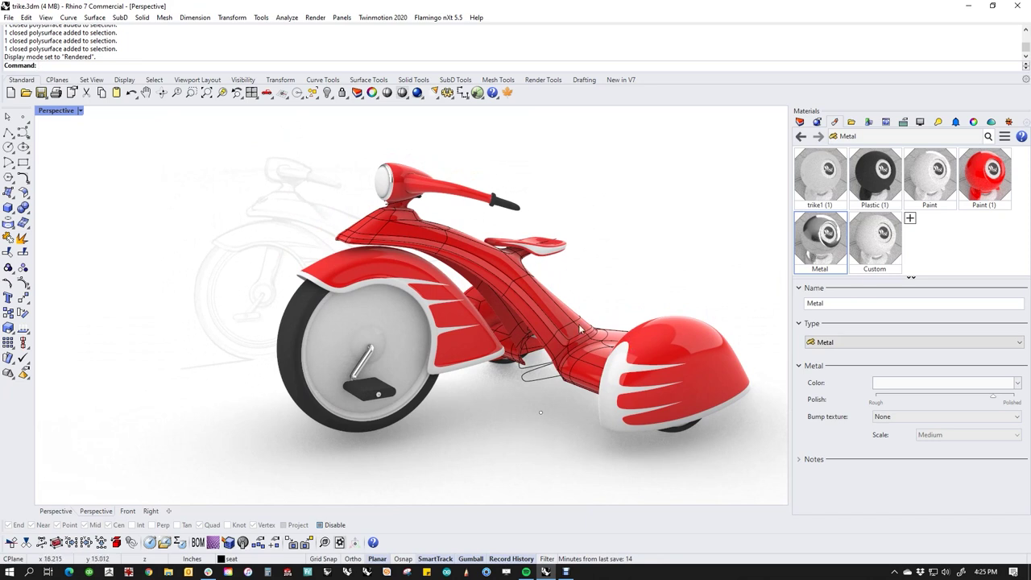
pyautogui.click(920, 122)
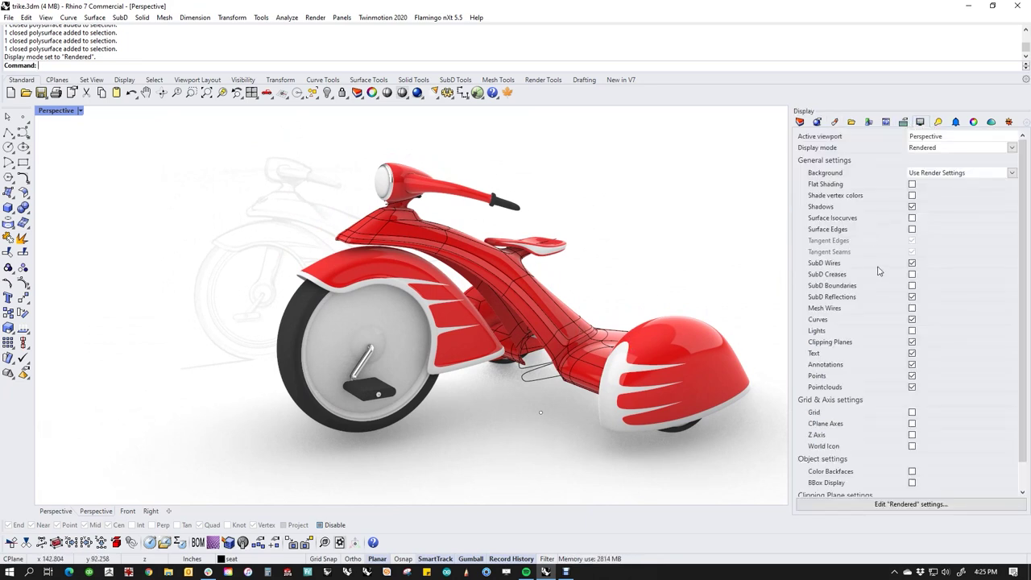
pyautogui.click(911, 263)
pyautogui.moveTo(649, 264); pyautogui.dragTo(587, 293, button='right')
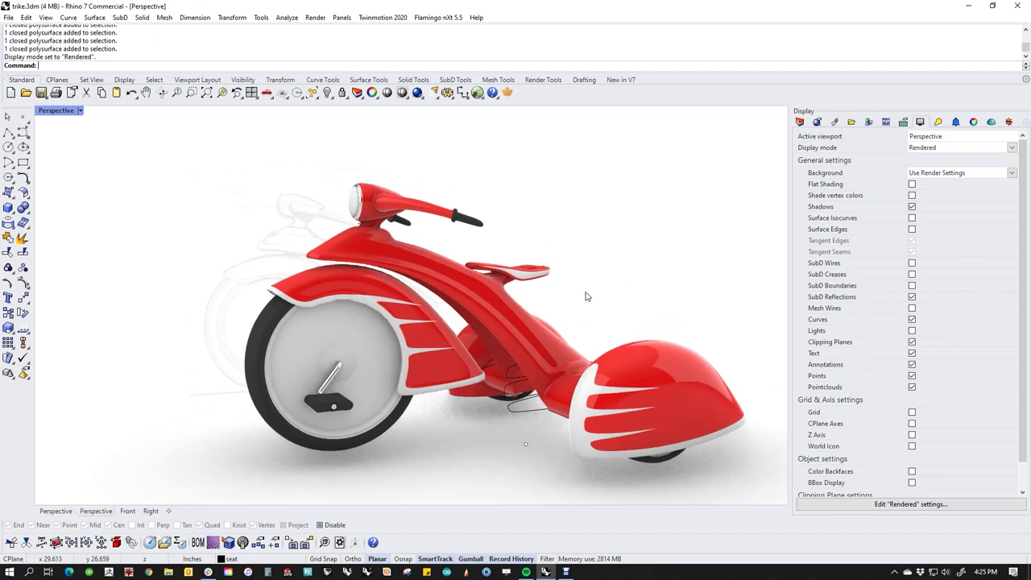
# Switch to the front view in Shaded mode and hide all the trike parts, leaving only the reference sketch.
pyautogui.write('f')
pyautogui.press('Return')
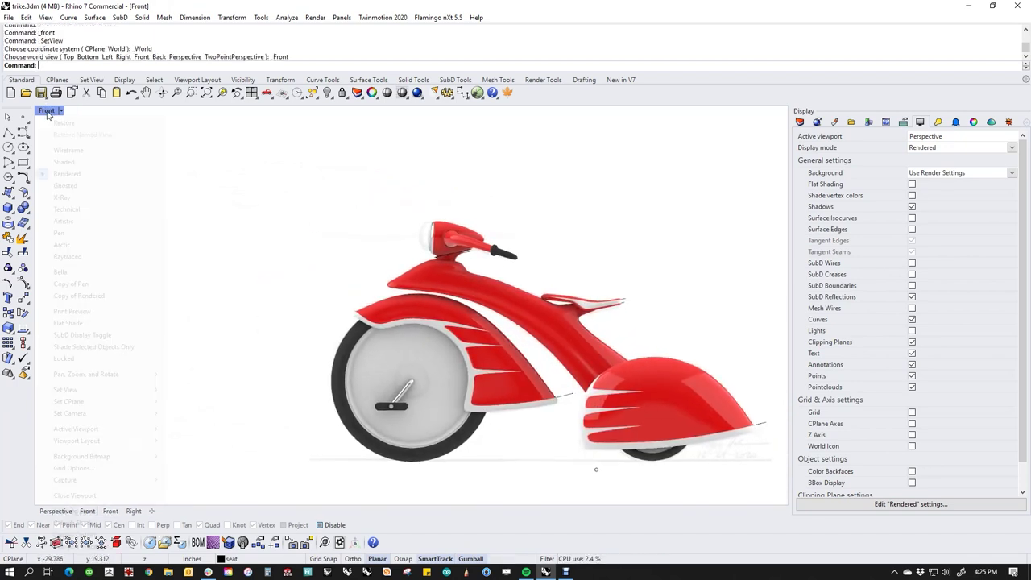
pyautogui.click(49, 112)
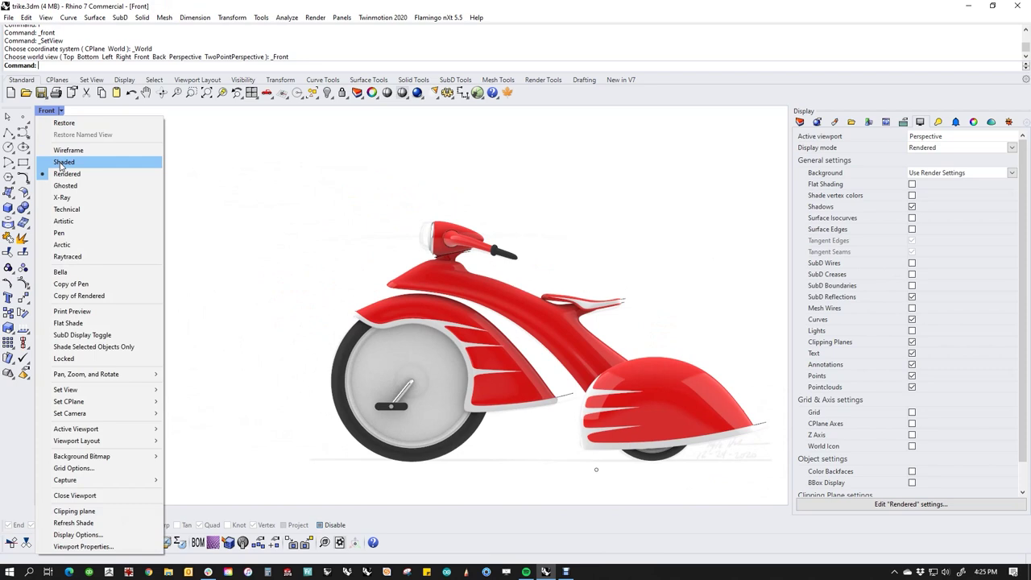
pyautogui.click(62, 166)
pyautogui.scroll(4, 442, 329)
pyautogui.scroll(-6, 443, 332)
pyautogui.scroll(-2, 443, 332)
pyautogui.moveTo(295, 239); pyautogui.dragTo(810, 476)
pyautogui.write('h')
pyautogui.press('Return')
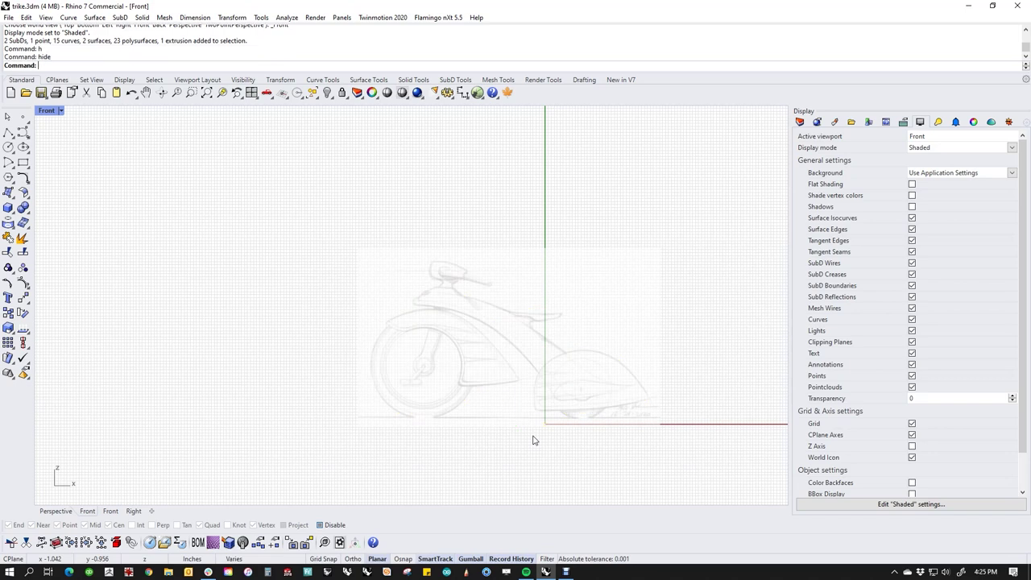
# Create a SubD torus on the sketched wheel hub with 6 vertical and 10 around faces, matching the fork's ring.
pyautogui.scroll(8, 473, 375)
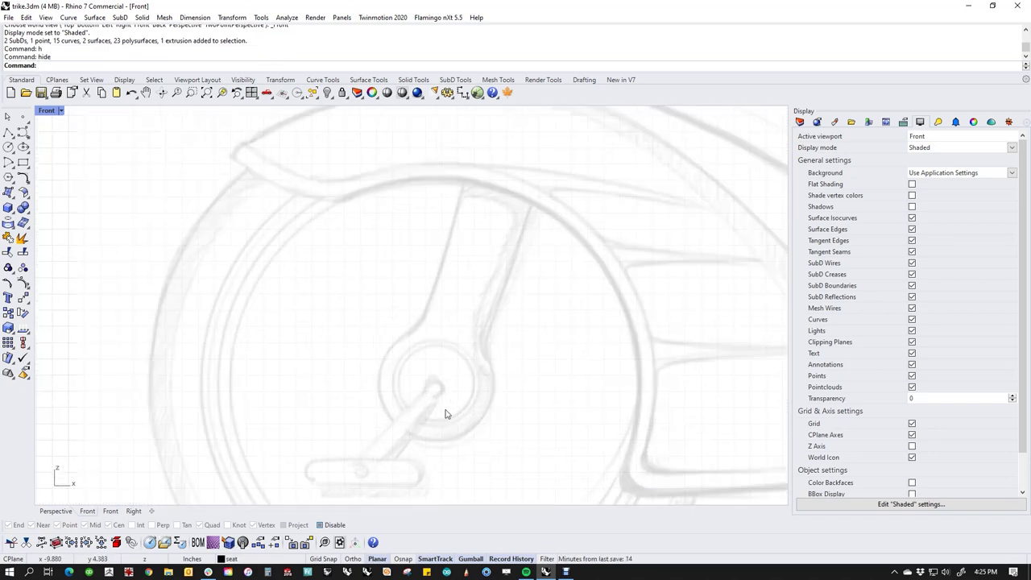
pyautogui.click(13, 211)
pyautogui.click(119, 16)
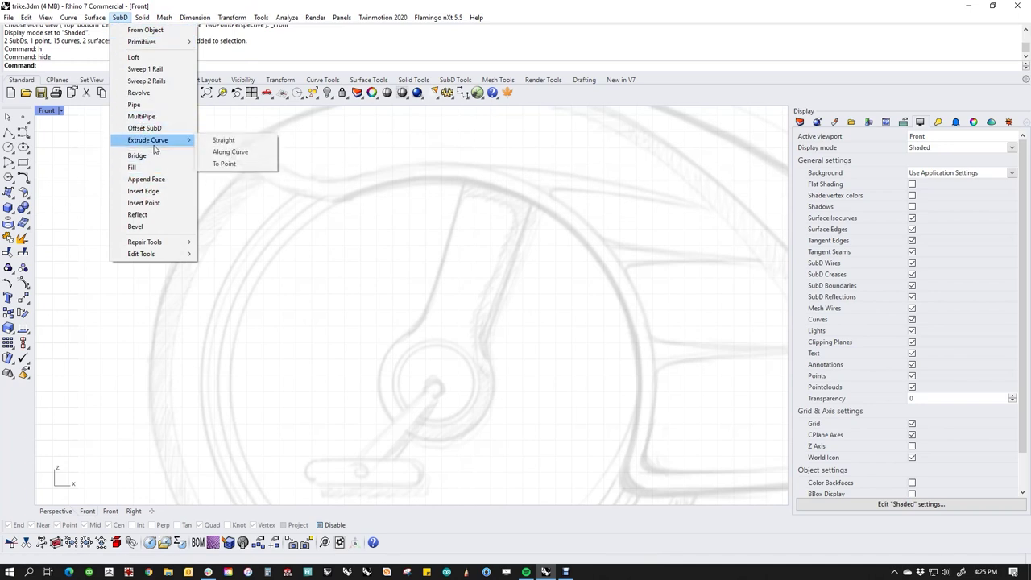
pyautogui.click(349, 170)
pyautogui.click(455, 79)
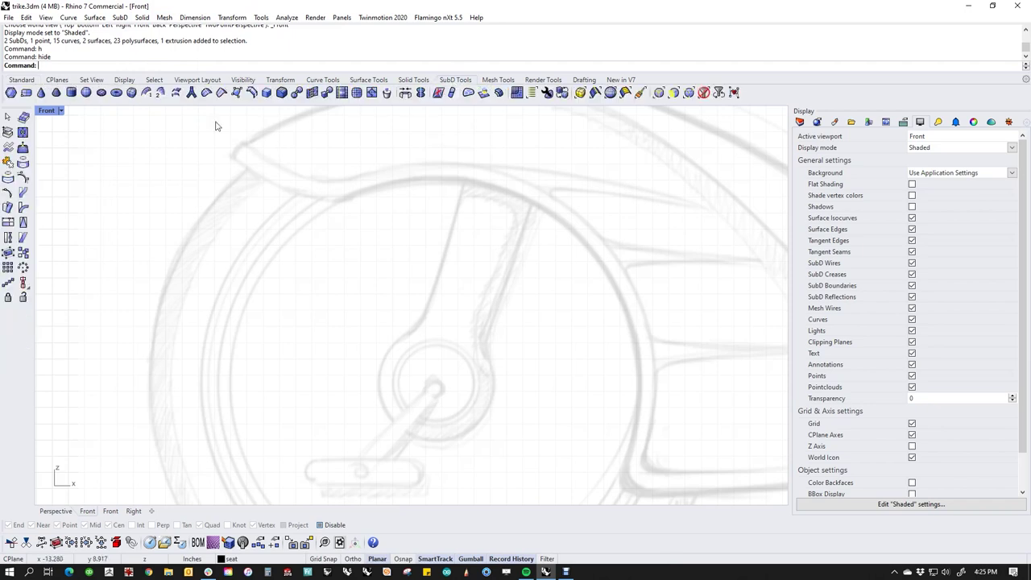
pyautogui.click(116, 92)
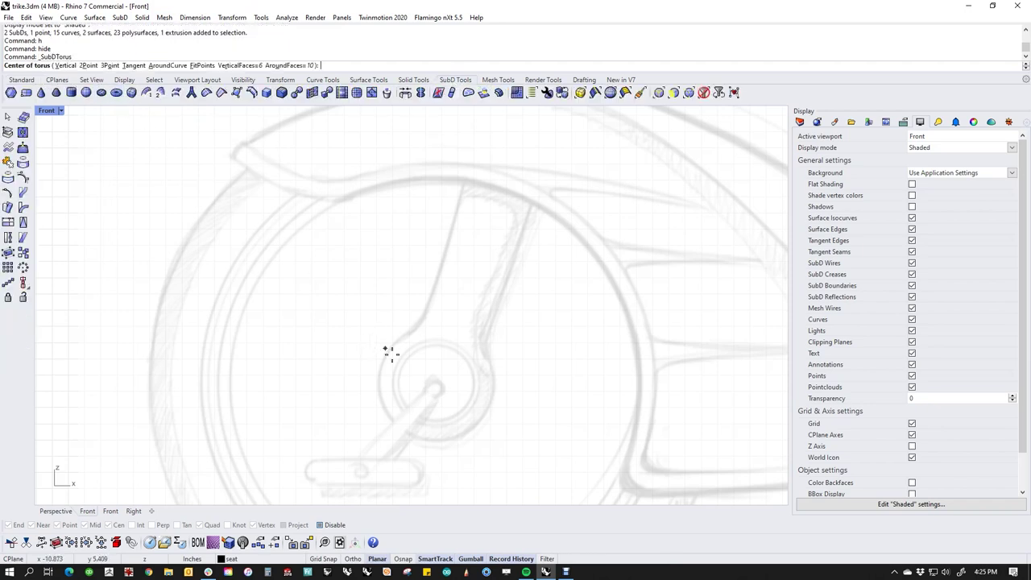
pyautogui.click(434, 387)
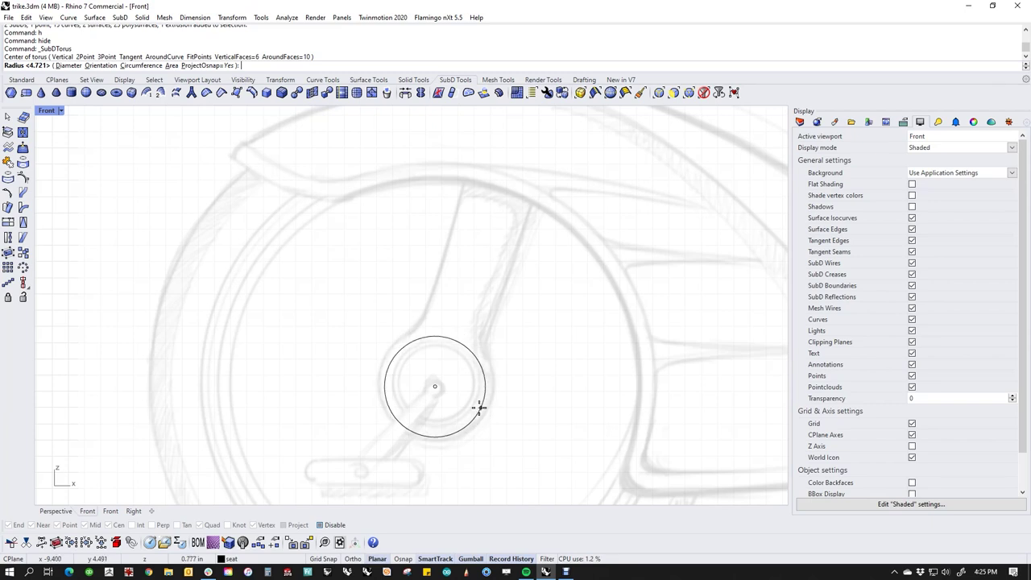
pyautogui.click(476, 407)
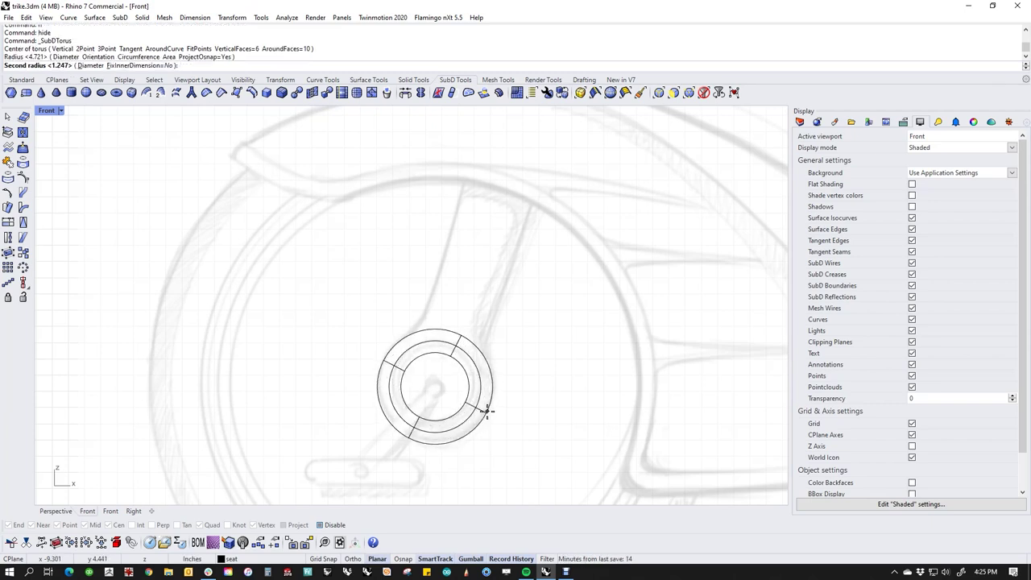
pyautogui.click(487, 411)
pyautogui.scroll(4, 448, 368)
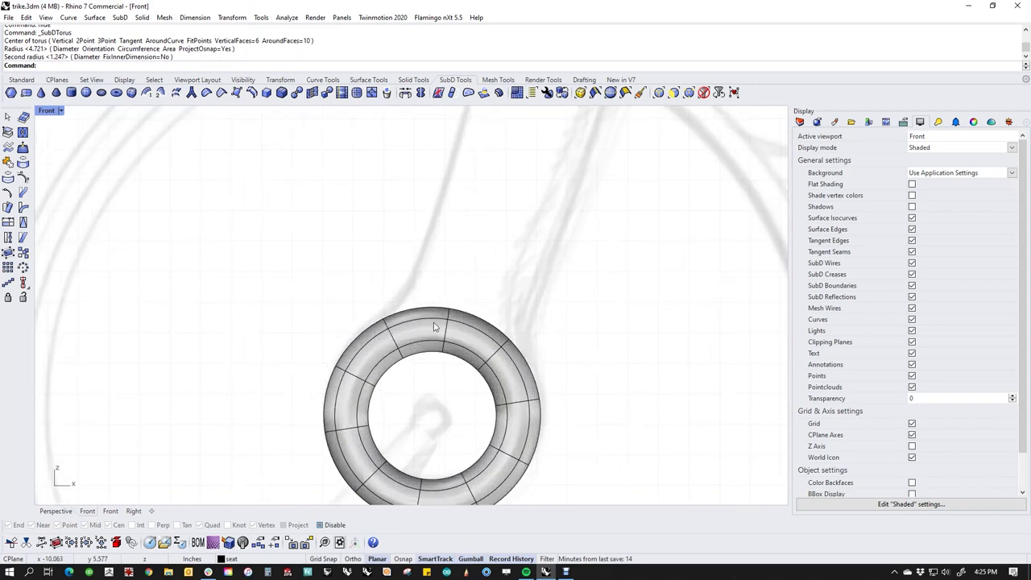
# Rotate the torus slightly about its centre so its upper faces line up with the sketched fork leg.
pyautogui.click(488, 382)
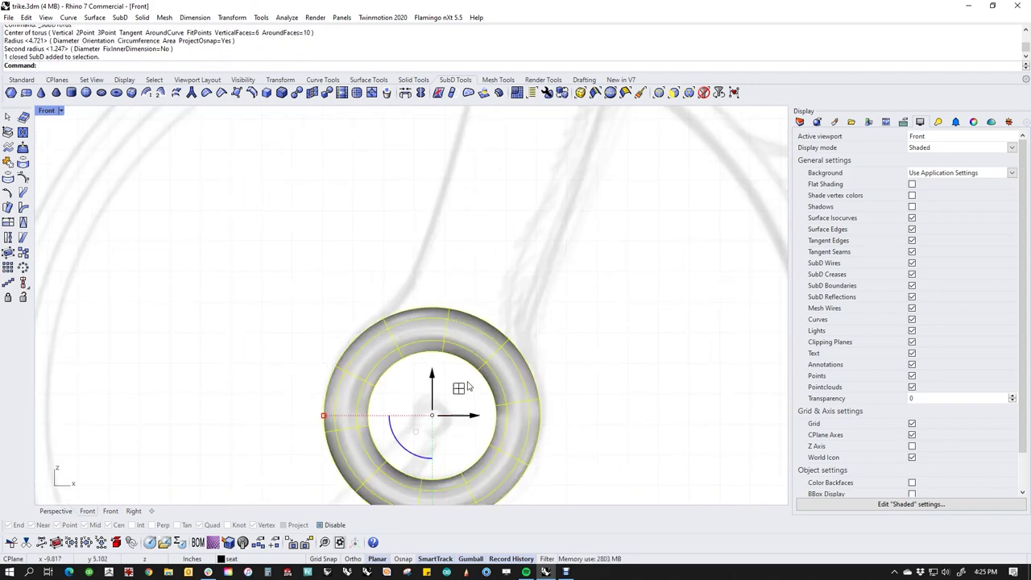
pyautogui.scroll(-2, 457, 388)
pyautogui.moveTo(426, 422); pyautogui.dragTo(433, 467)
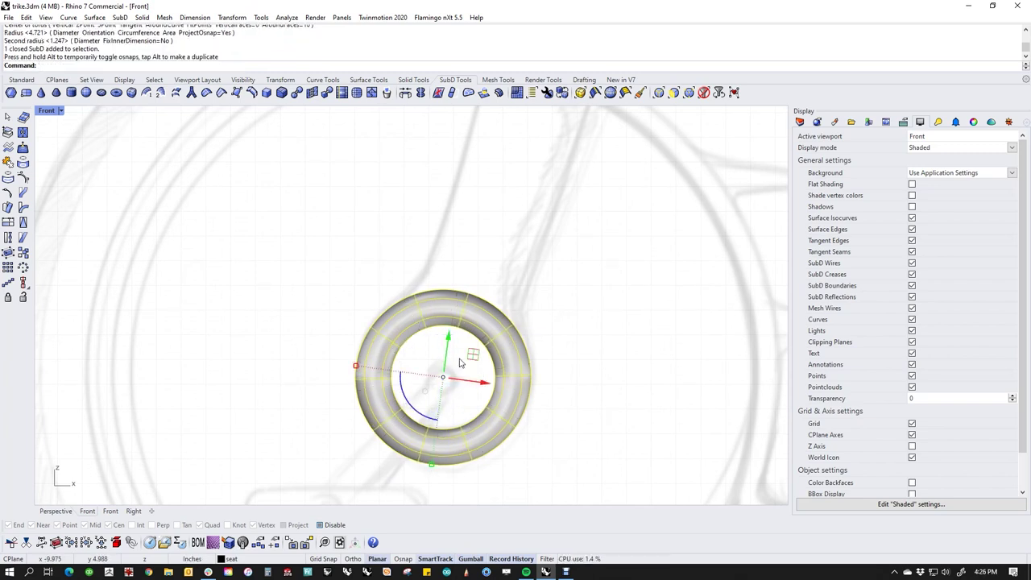
pyautogui.click(625, 345)
pyautogui.keyDown('ctrl'); pyautogui.keyDown('shift'); pyautogui.moveTo(445, 256); pyautogui.dragTo(468, 332); pyautogui.keyUp('shift'); pyautogui.keyUp('ctrl')
pyautogui.scroll(-8, 472, 409)
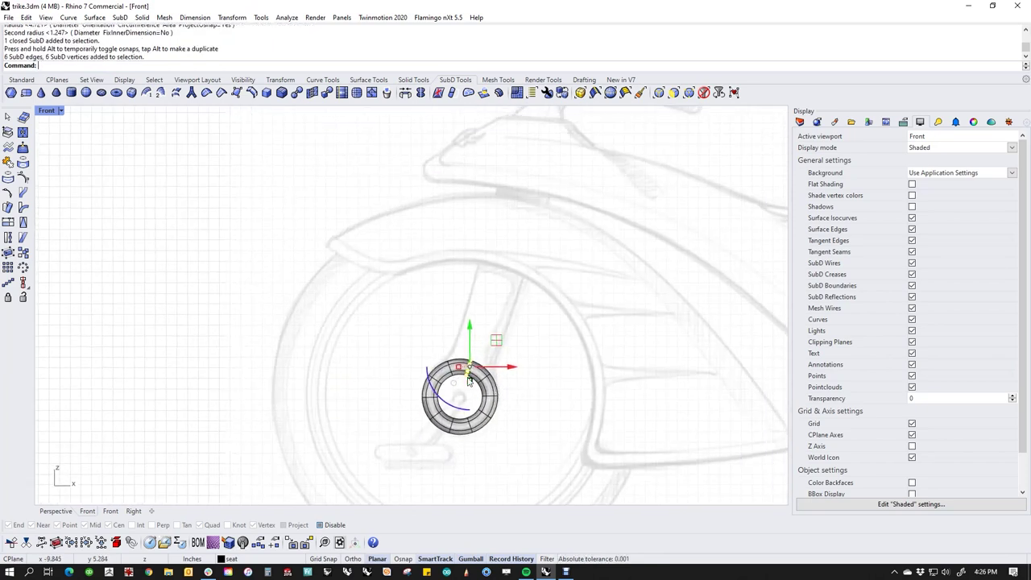
pyautogui.click(522, 423)
pyautogui.scroll(8, 498, 366)
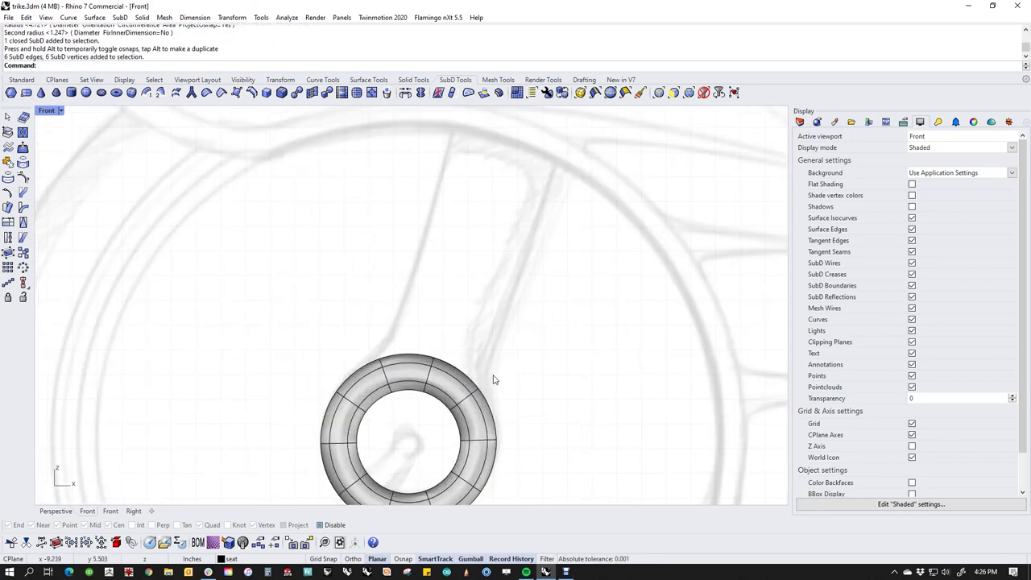
# Extrude the four outer faces atop the torus upward along the sketched fork leg to a point above the fender.
pyautogui.press('F4')
pyautogui.moveTo(545, 350); pyautogui.dragTo(418, 324, button='right')
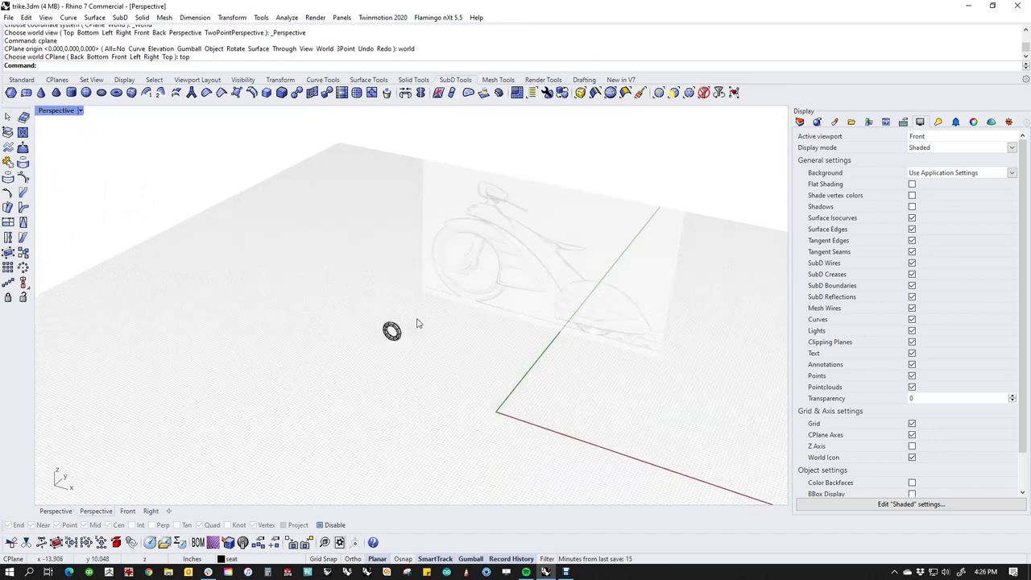
pyautogui.scroll(15, 412, 335)
pyautogui.moveTo(518, 379); pyautogui.dragTo(435, 398, button='right')
pyautogui.keyDown('ctrl'); pyautogui.keyDown('shift'); pyautogui.click(439, 386); pyautogui.keyUp('shift'); pyautogui.keyUp('ctrl')
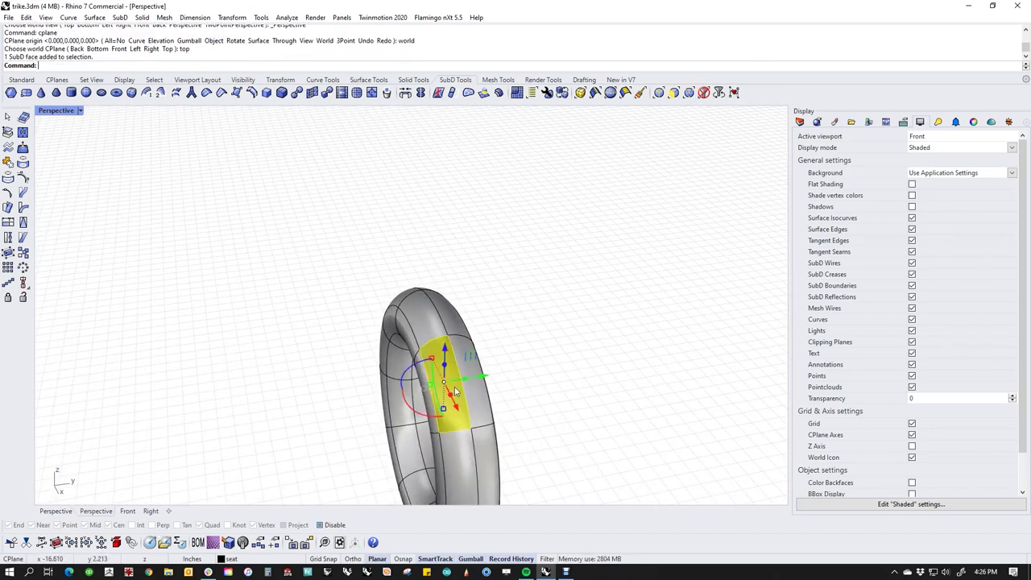
pyautogui.scroll(2, 462, 348)
pyautogui.keyDown('ctrl'); pyautogui.keyDown('shift'); pyautogui.click(488, 377); pyautogui.keyUp('shift'); pyautogui.keyUp('ctrl')
pyautogui.keyDown('ctrl'); pyautogui.keyDown('shift'); pyautogui.click(472, 330); pyautogui.keyUp('shift'); pyautogui.keyUp('ctrl')
pyautogui.keyDown('ctrl'); pyautogui.keyDown('shift'); pyautogui.click(440, 339); pyautogui.keyUp('shift'); pyautogui.keyUp('ctrl')
pyautogui.scroll(-3, 442, 336)
pyautogui.write('f')
pyautogui.press('Return')
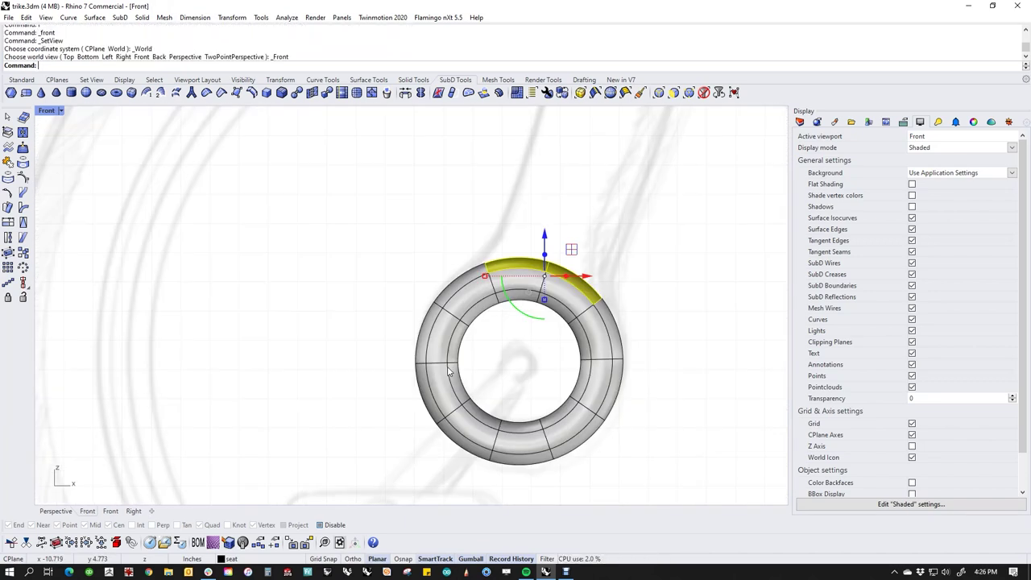
pyautogui.scroll(-3, 465, 371)
pyautogui.moveTo(453, 357); pyautogui.dragTo(529, 113)
pyautogui.click(550, 276)
pyautogui.scroll(-2, 541, 322)
pyautogui.moveTo(537, 342); pyautogui.dragTo(472, 381, button='right')
pyautogui.press('F4')
pyautogui.moveTo(473, 423); pyautogui.dragTo(614, 439, button='right')
pyautogui.write('f')
pyautogui.press('Return')
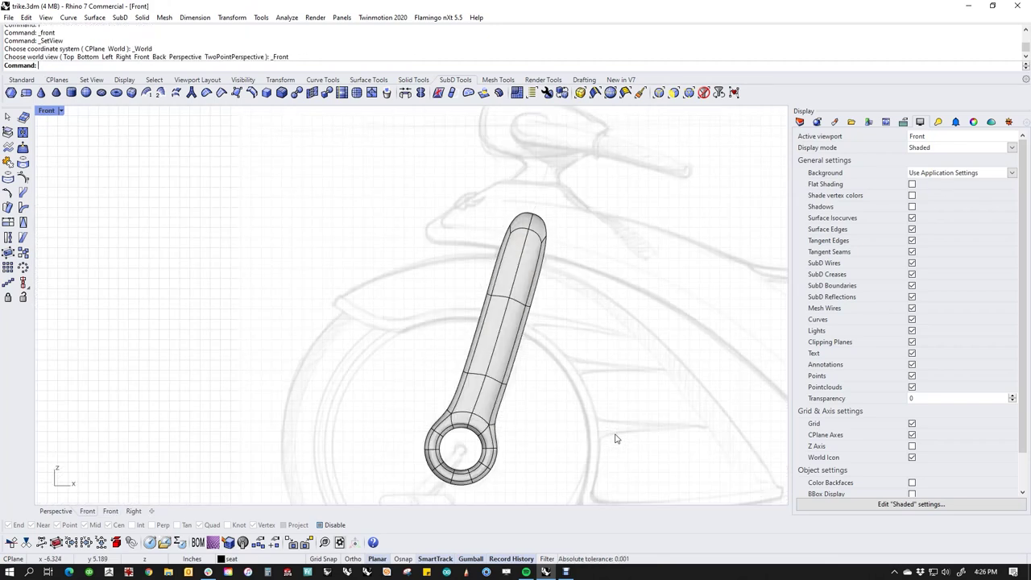
# Show the hidden trike parts and move the fork leg sideways beside the front wheel, with its ring around the hub.
pyautogui.scroll(5, 615, 438)
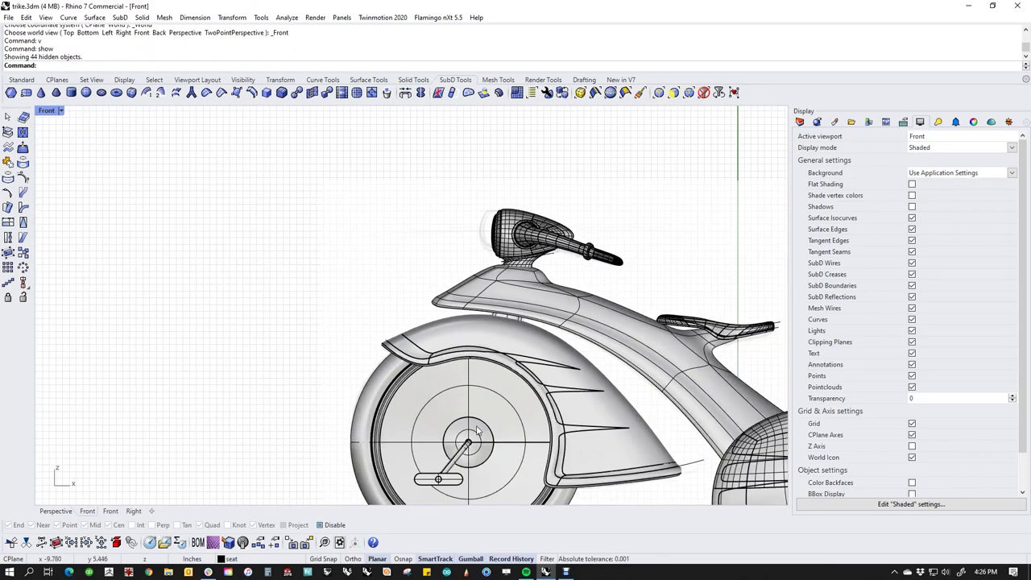
pyautogui.click(580, 346)
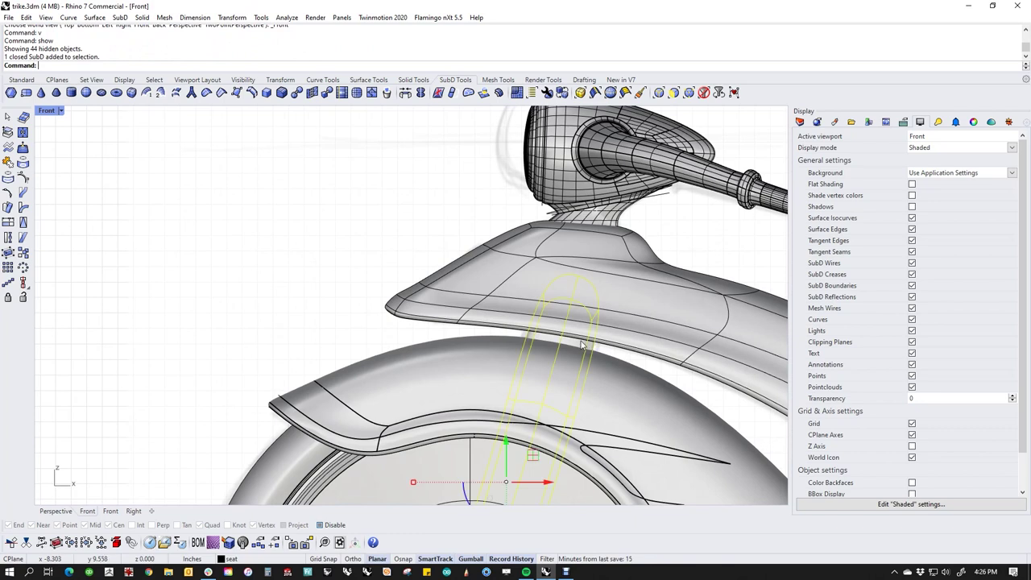
pyautogui.write('p')
pyautogui.press('Return')
pyautogui.moveTo(338, 393); pyautogui.dragTo(564, 379, button='right')
pyautogui.moveTo(552, 320); pyautogui.dragTo(528, 335)
pyautogui.moveTo(499, 395); pyautogui.dragTo(492, 417, button='right')
pyautogui.scroll(7, 554, 421)
pyautogui.write('f')
pyautogui.press('Return')
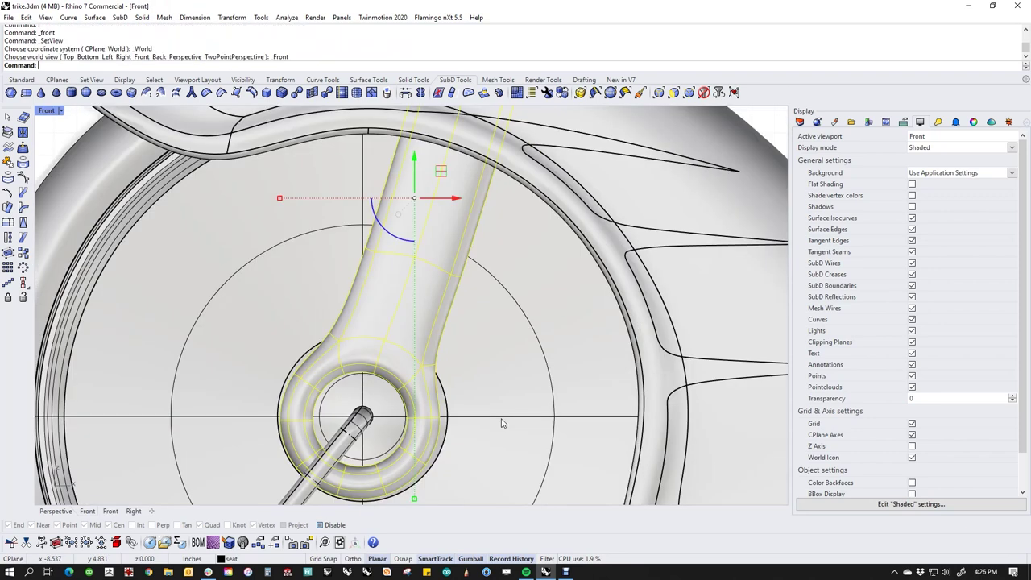
pyautogui.scroll(4, 410, 431)
pyautogui.moveTo(410, 431); pyautogui.dragTo(471, 355, button='right')
pyautogui.moveTo(472, 385); pyautogui.dragTo(475, 385)
# Isolate the fork leg by hiding every other object.
pyautogui.hotkey('ctrl', 'F4')
pyautogui.moveTo(489, 400); pyautogui.dragTo(589, 434, button='right')
pyautogui.write('ii')
pyautogui.press('Return')
pyautogui.moveTo(516, 291); pyautogui.dragTo(504, 440, button='right')
# Delete the inner half of the fork leg's SubD faces, edges and vertices in the right view.
pyautogui.write('f')
pyautogui.press('Return')
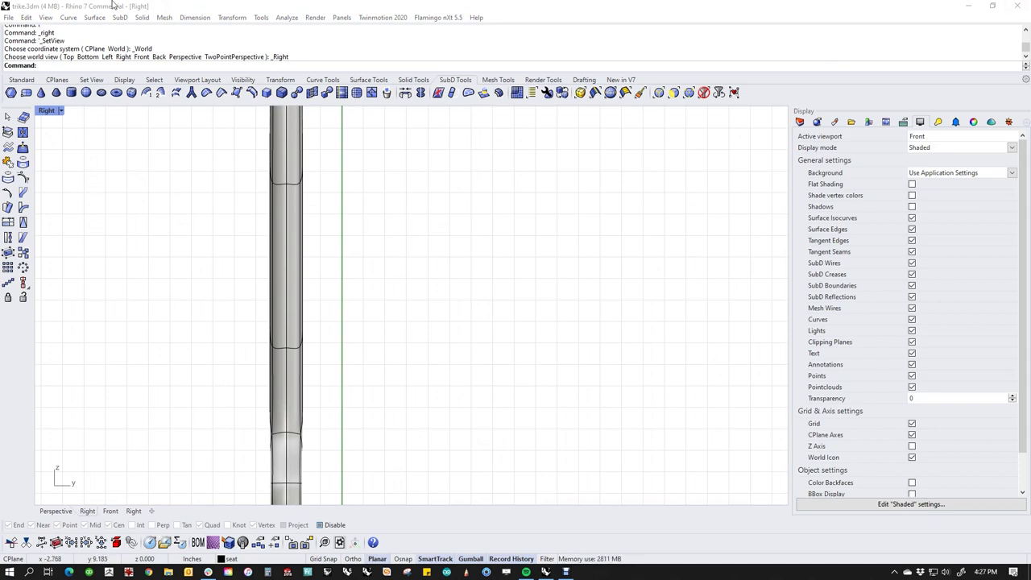
pyautogui.scroll(-12, 421, 374)
pyautogui.moveTo(390, 364); pyautogui.dragTo(435, 311, button='right')
pyautogui.scroll(6, 430, 278)
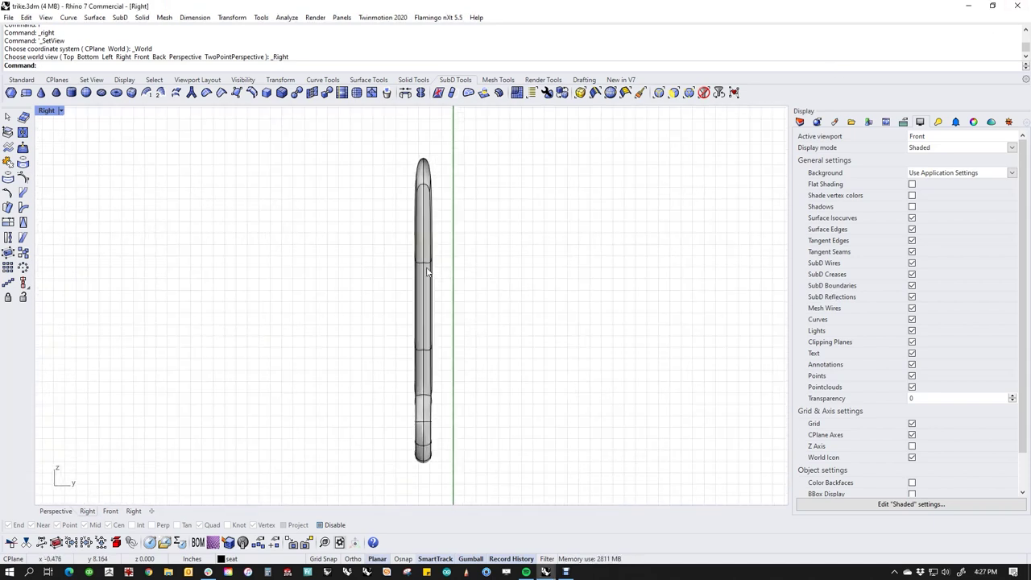
pyautogui.keyDown('ctrl'); pyautogui.keyDown('shift'); pyautogui.moveTo(426, 153); pyautogui.dragTo(472, 487); pyautogui.keyUp('shift'); pyautogui.keyUp('ctrl')
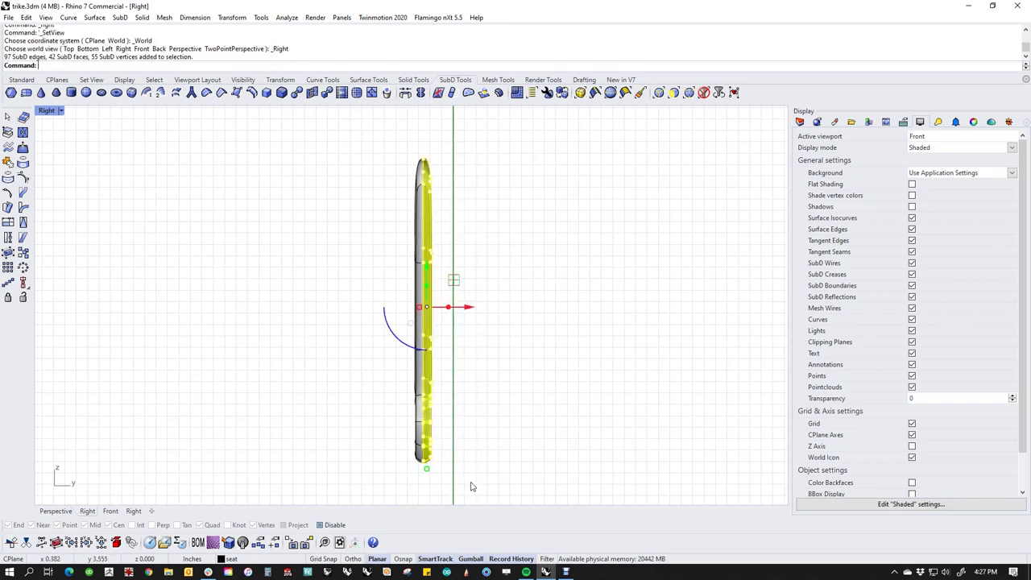
pyautogui.press('Delete')
pyautogui.hotkey('ctrl', 'F4')
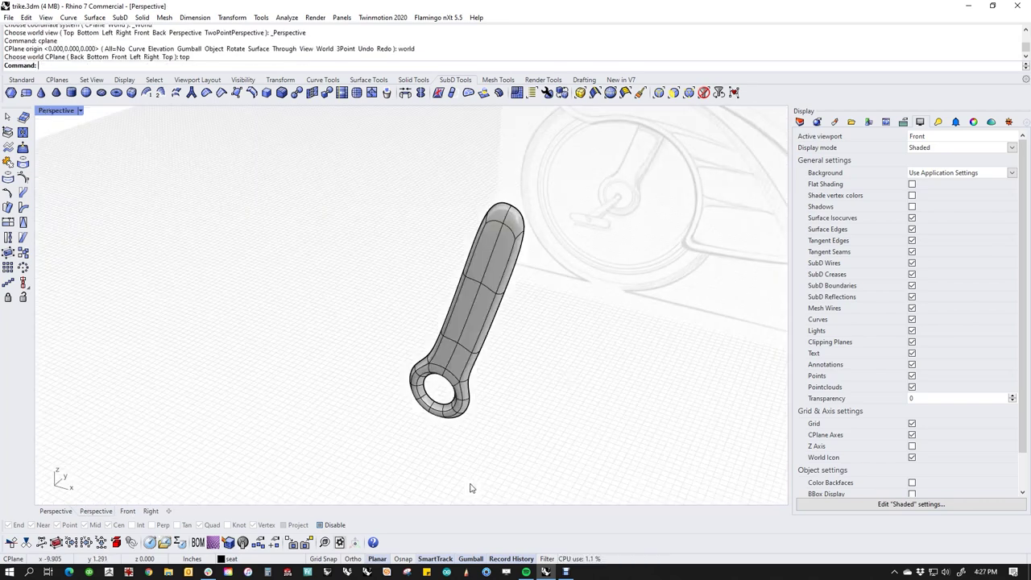
pyautogui.moveTo(524, 344); pyautogui.dragTo(501, 433, button='right')
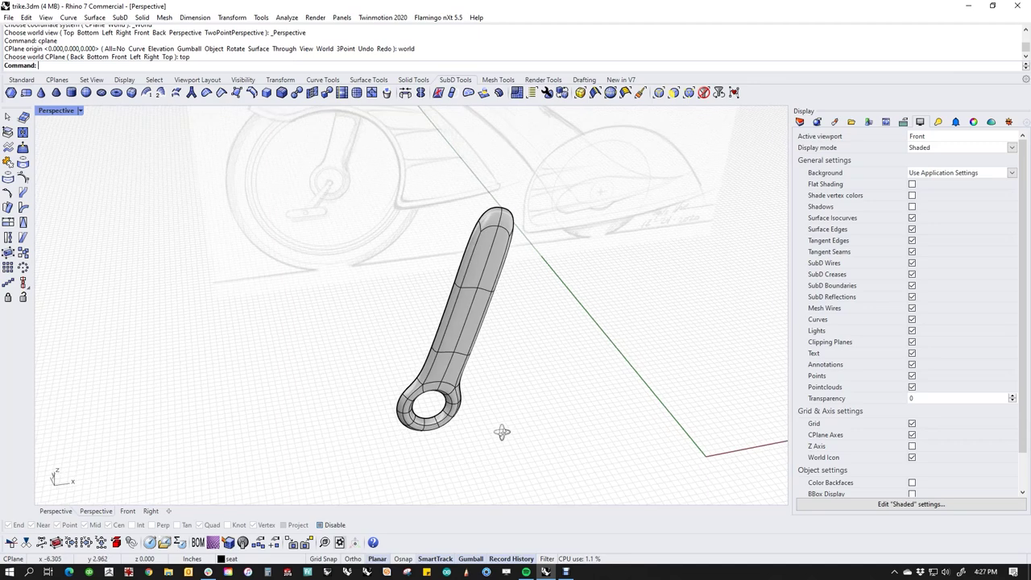
# Show all hidden parts and mirror a copy of the half fork leg from origin 0 across the trike's centre plane.
pyautogui.write('show')
pyautogui.press('Return')
pyautogui.moveTo(458, 403); pyautogui.dragTo(522, 361, button='right')
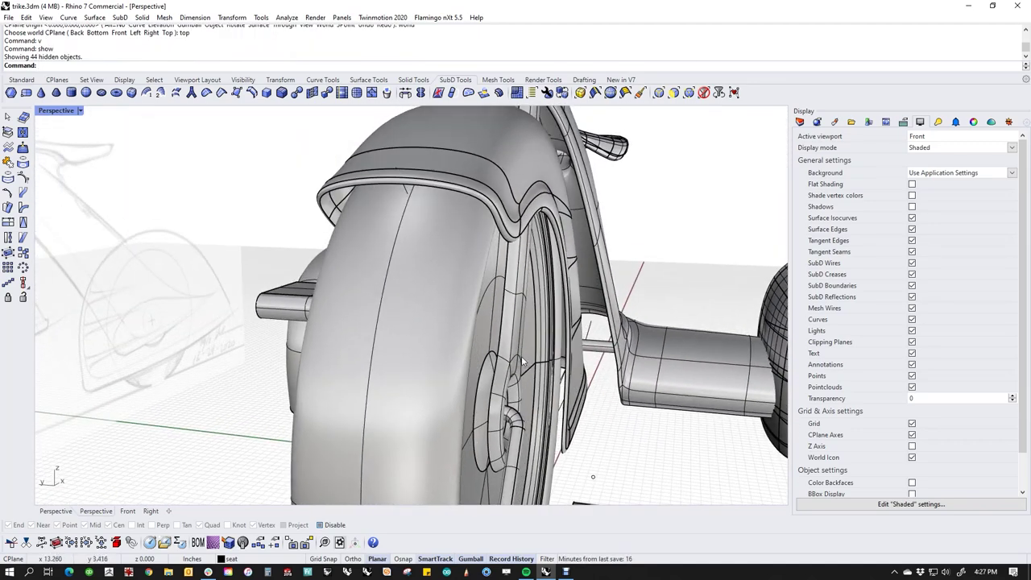
pyautogui.click(514, 355)
pyautogui.write('M')
pyautogui.press('Return')
pyautogui.write('0')
pyautogui.press('Return')
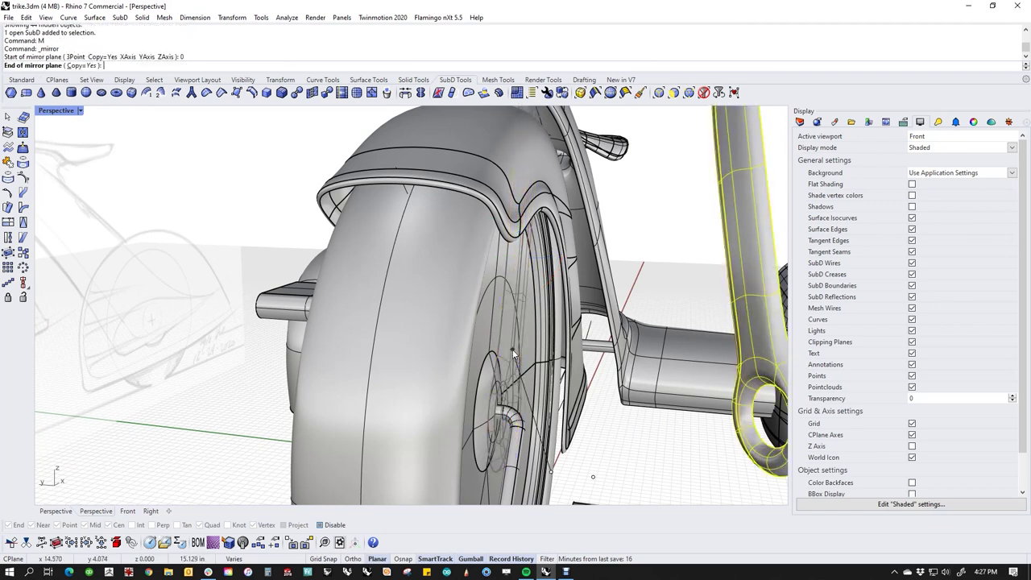
pyautogui.click(557, 313)
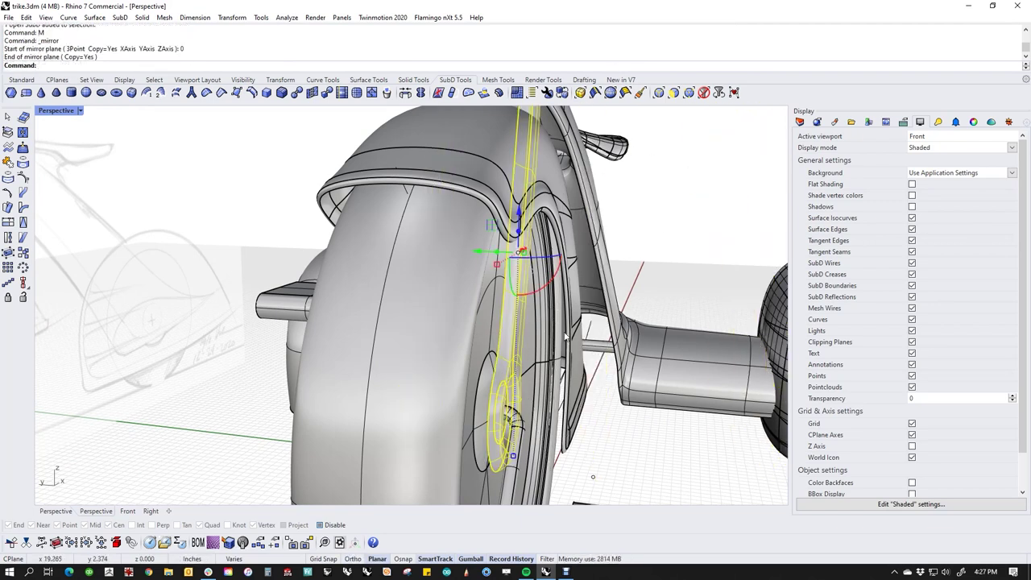
# Isolate both fork legs together with the front fender, hiding everything else.
pyautogui.scroll(-4, 566, 337)
pyautogui.moveTo(566, 337); pyautogui.dragTo(520, 355, button='right')
pyautogui.scroll(3, 546, 269)
pyautogui.keyDown('shift'); pyautogui.click(483, 164); pyautogui.keyUp('shift')
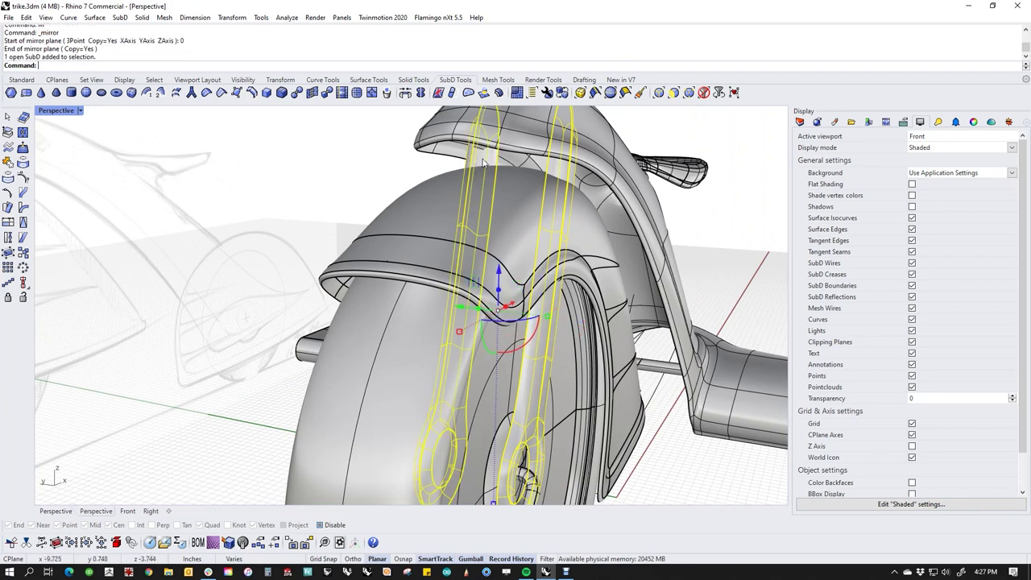
pyautogui.keyDown('shift'); pyautogui.click(442, 197); pyautogui.keyUp('shift')
pyautogui.write('ii')
pyautogui.press('Return')
pyautogui.moveTo(440, 149); pyautogui.dragTo(506, 287, button='right')
pyautogui.scroll(5, 507, 286)
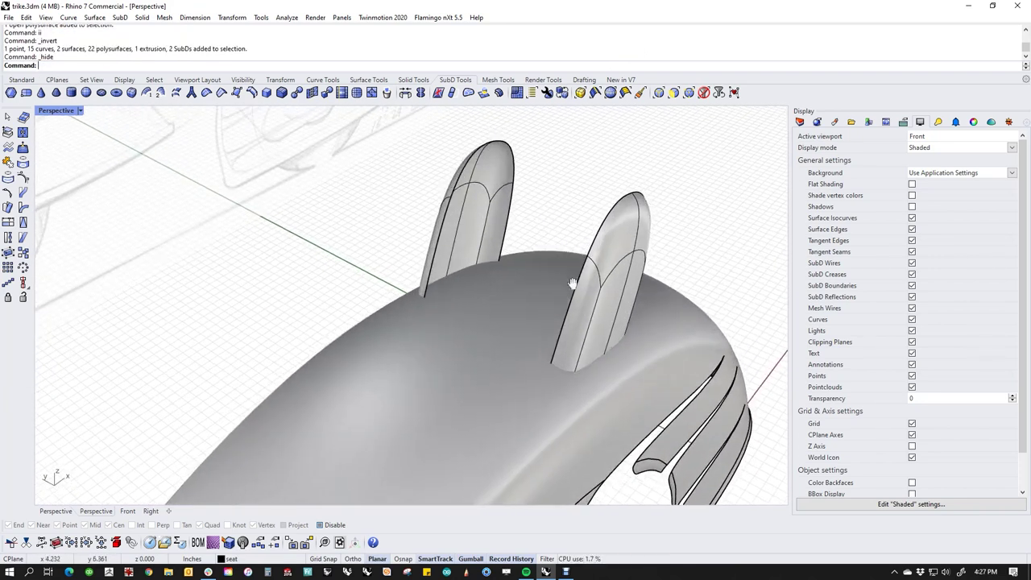
# Select the two open SubD edges around the rounded top of one fork leg.
pyautogui.moveTo(484, 278); pyautogui.dragTo(464, 255, button='right')
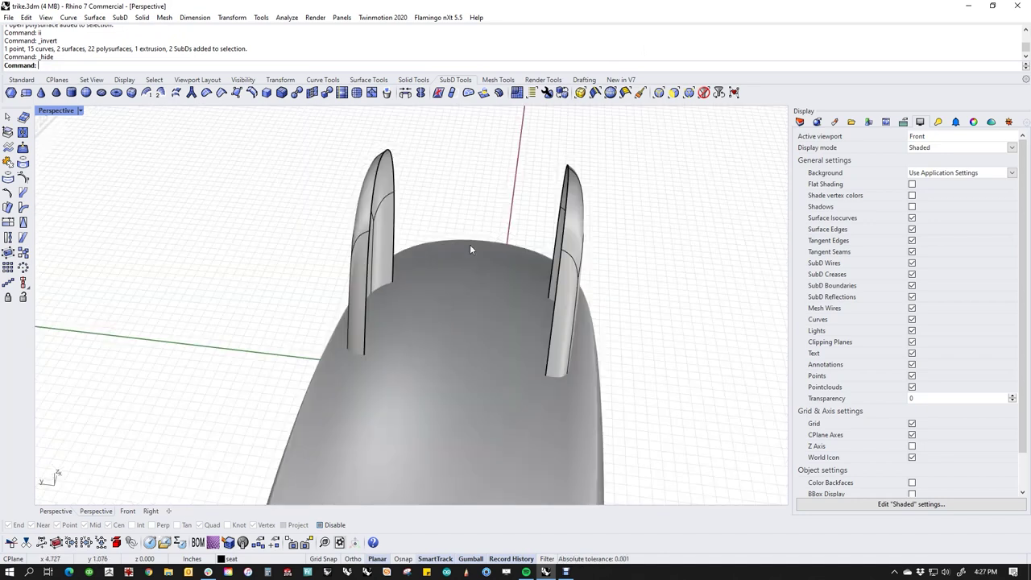
pyautogui.keyDown('ctrl'); pyautogui.keyDown('shift'); pyautogui.click(378, 197); pyautogui.keyUp('shift'); pyautogui.keyUp('ctrl')
pyautogui.keyDown('ctrl'); pyautogui.keyDown('shift'); pyautogui.click(394, 168); pyautogui.keyUp('shift'); pyautogui.keyUp('ctrl')
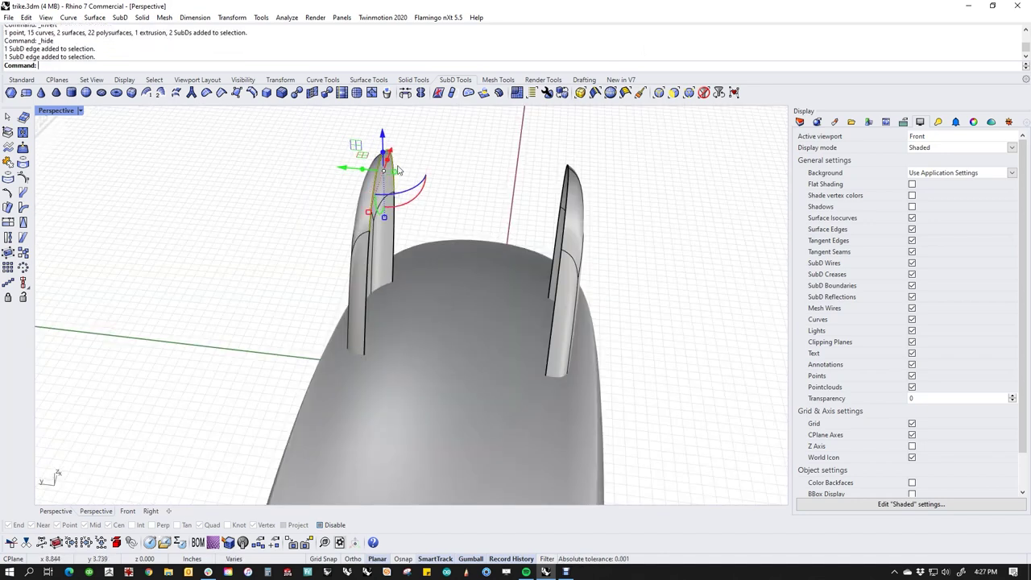